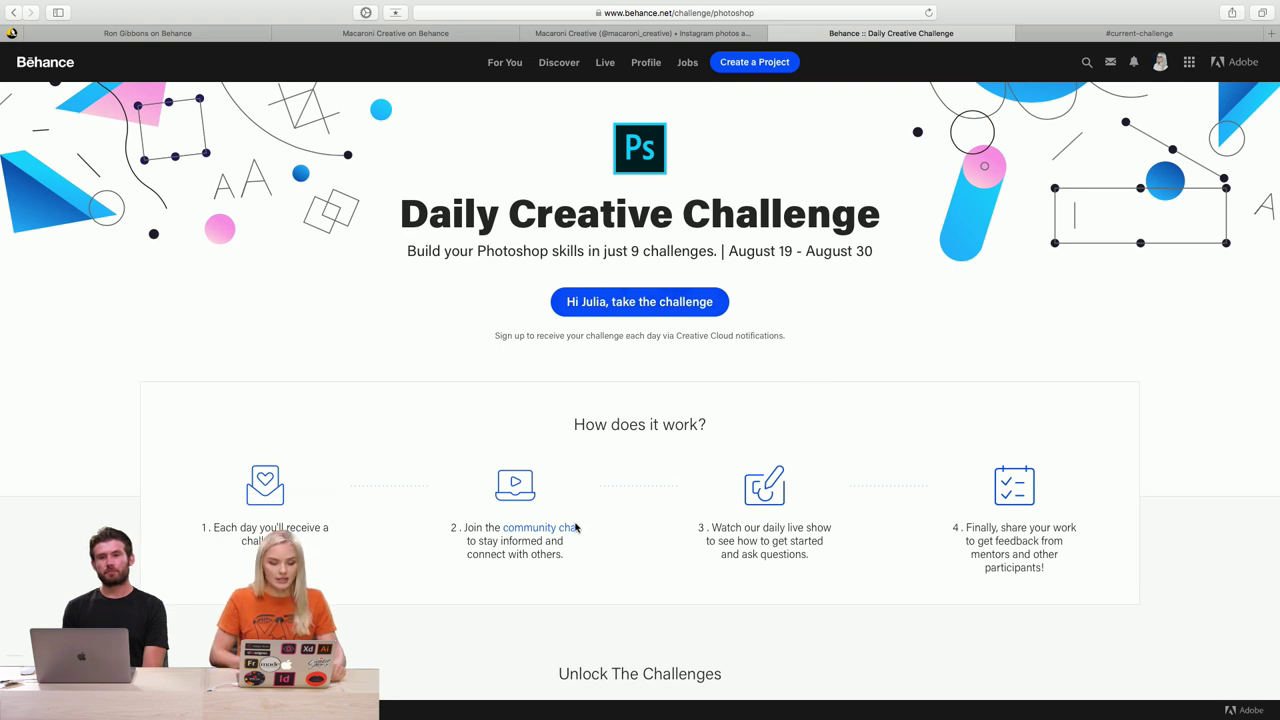
- Browse the Daily Creative Challenge cards, then go to Macaroni Creative's Behance page and its Instagram profile
{"action": "scroll", "coordinate": [1114, 513], "scroll_direction": "down", "scroll_amount": 10}
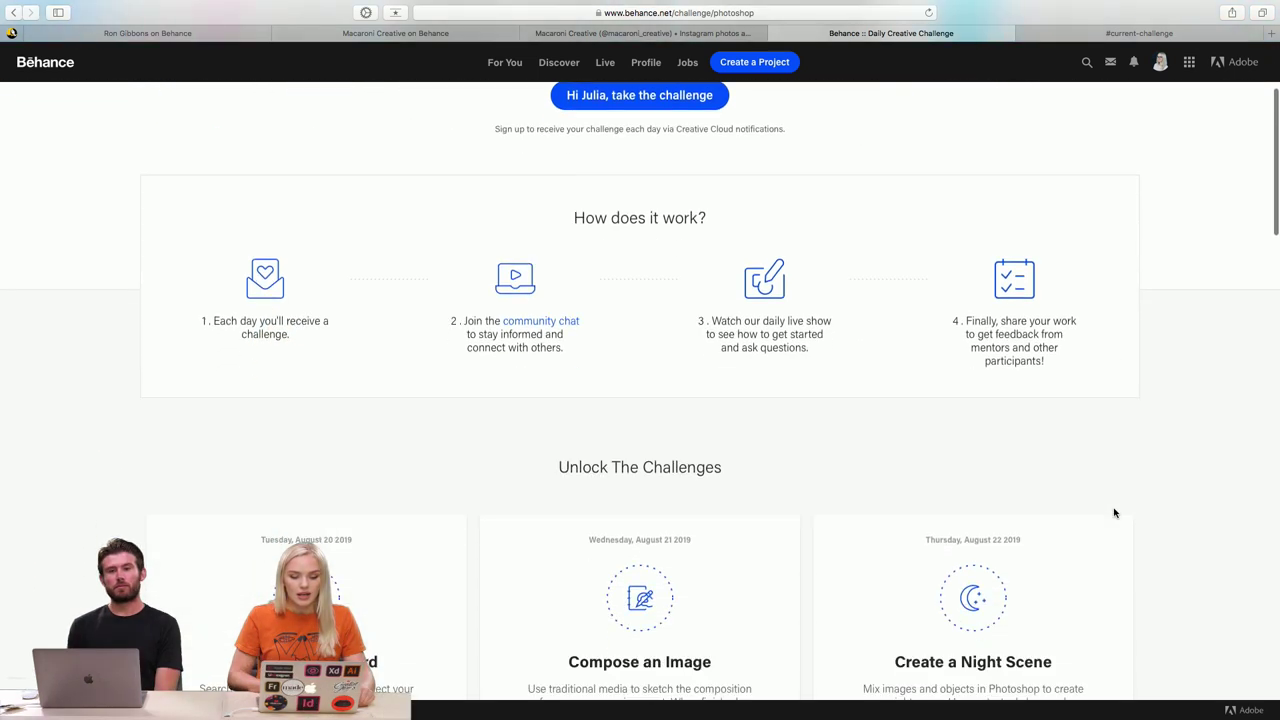
{"action": "scroll", "coordinate": [1114, 512], "scroll_direction": "down", "scroll_amount": 2}
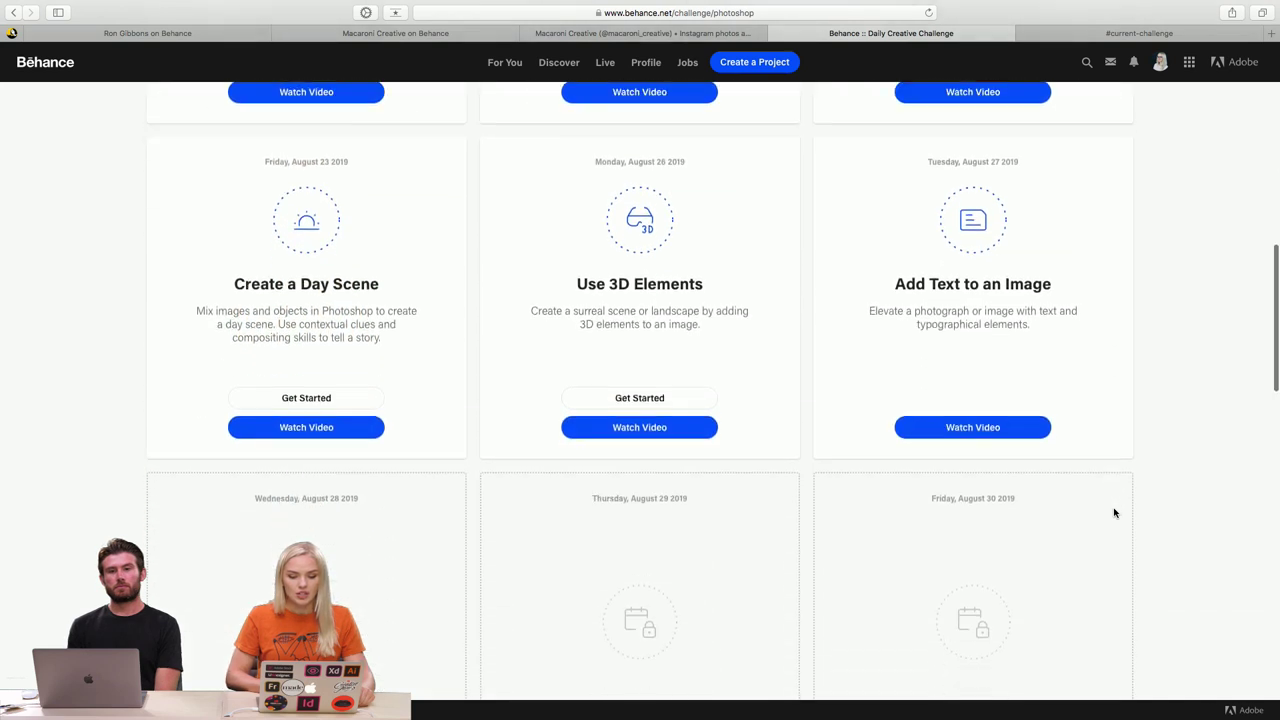
{"action": "scroll", "coordinate": [1114, 512], "scroll_direction": "up", "scroll_amount": 2}
{"action": "scroll", "coordinate": [1114, 512], "scroll_direction": "down", "scroll_amount": 1}
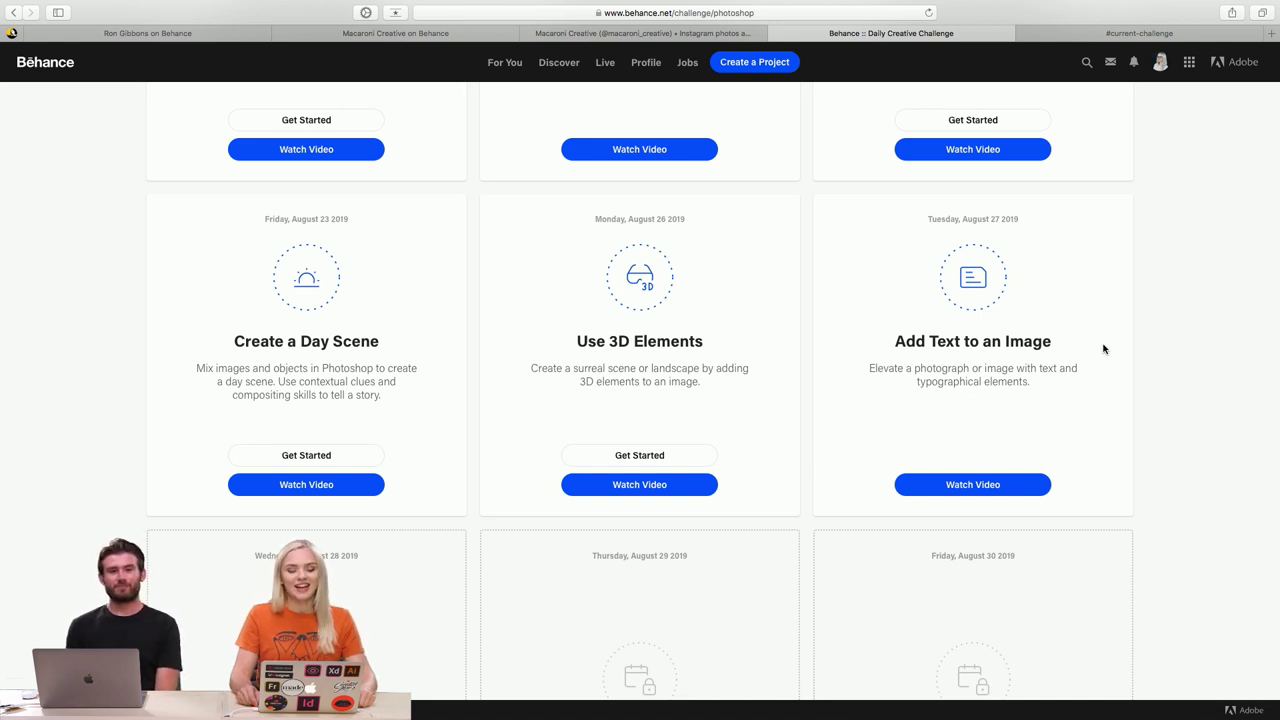
{"action": "left_click", "coordinate": [425, 37]}
{"action": "left_click", "coordinate": [576, 37]}
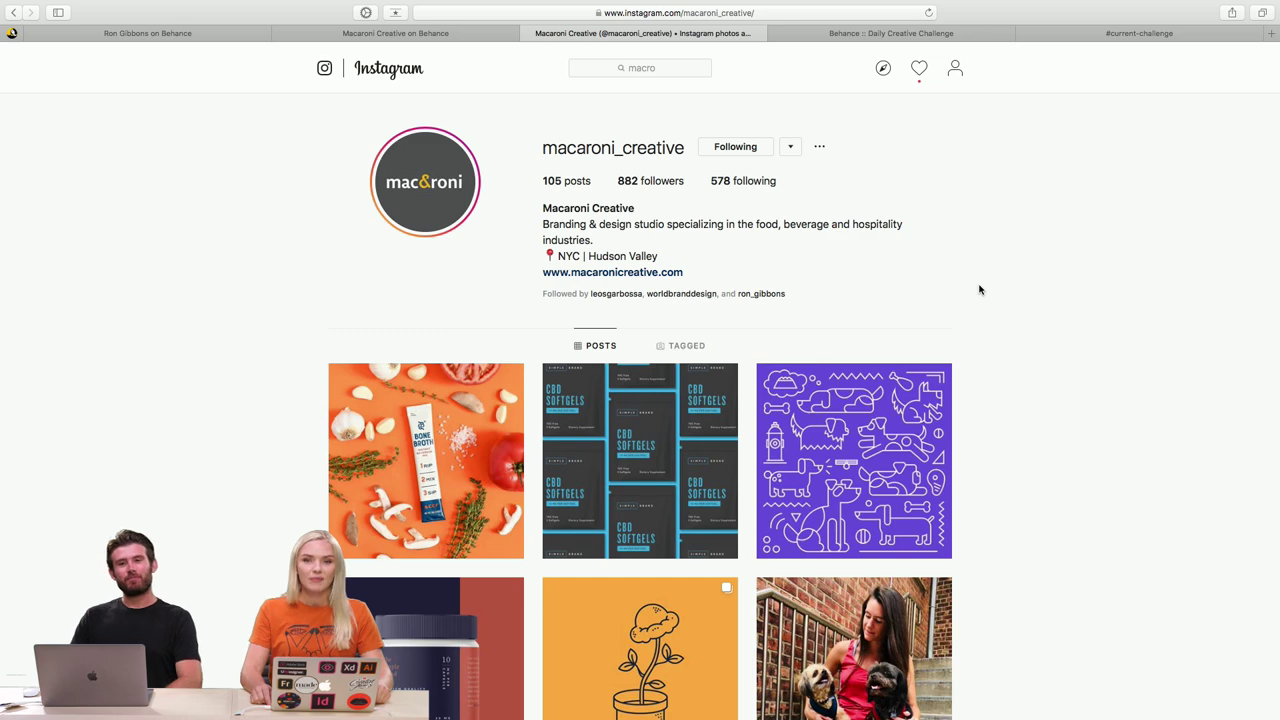
- Glance over the Instagram profile, then return to the Macaroni Creative Behance team page
{"action": "scroll", "coordinate": [979, 290], "scroll_direction": "down", "scroll_amount": 1}
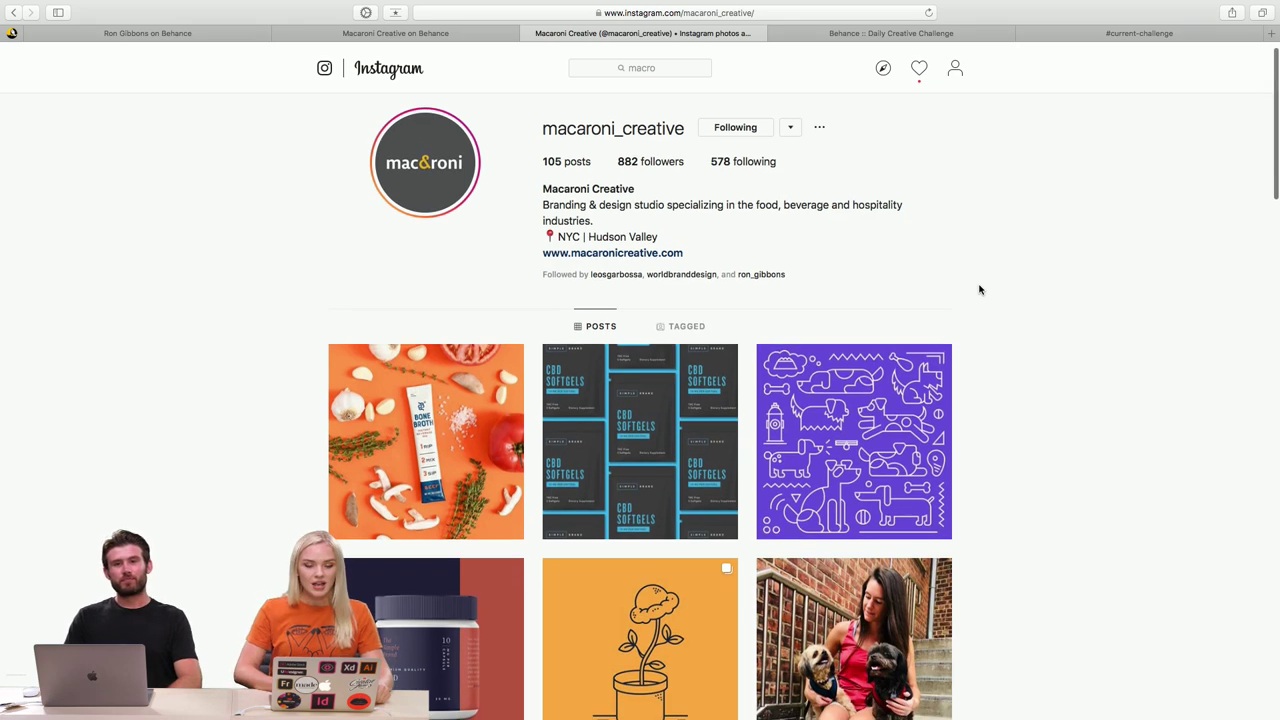
{"action": "scroll", "coordinate": [979, 290], "scroll_direction": "up", "scroll_amount": 1}
{"action": "left_click", "coordinate": [420, 33]}
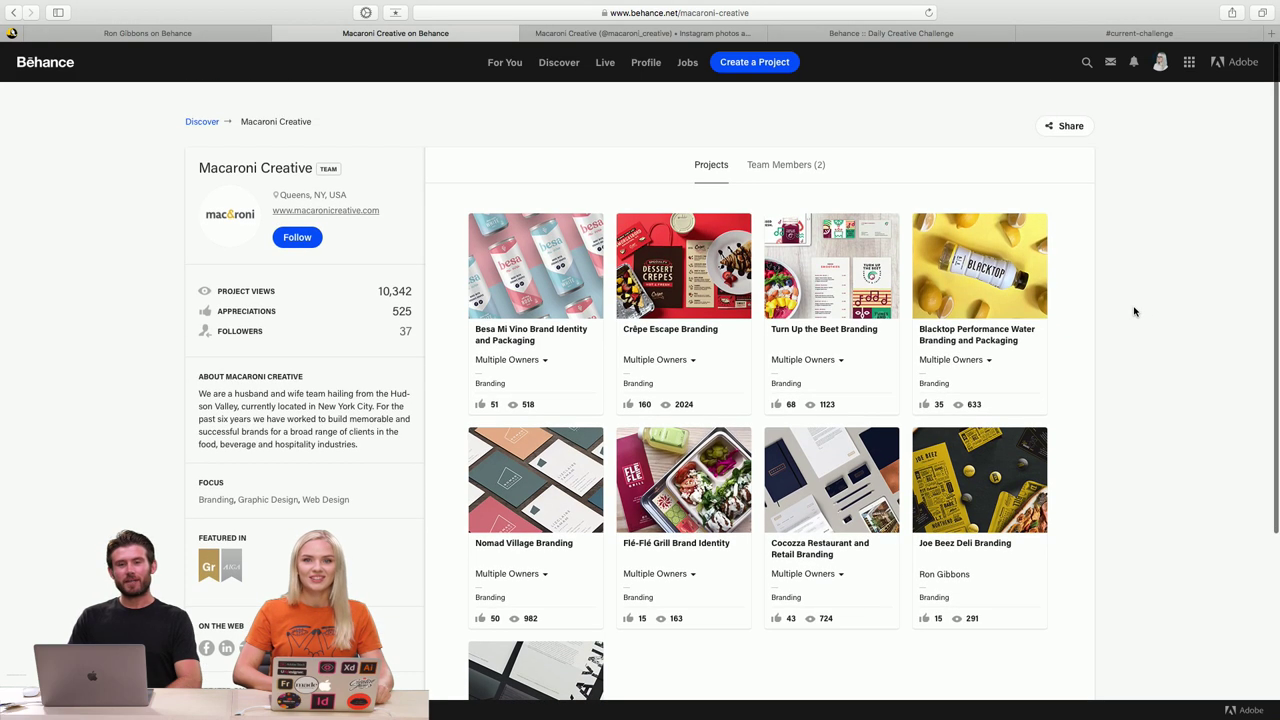
- Switch back to the macaroni_creative Instagram profile tab
{"action": "left_click", "coordinate": [678, 38]}
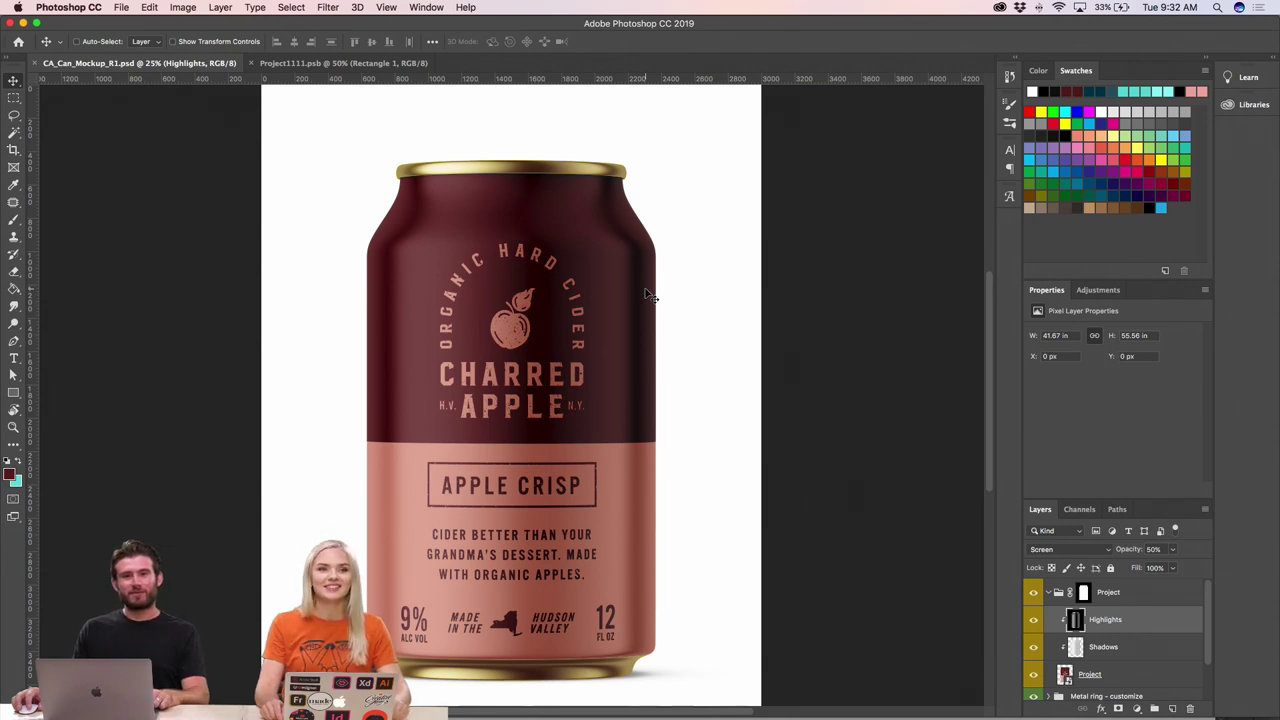
- Zoom out to show the whole can mockup, then start switching to InDesign
{"action": "key", "text": "super+minus"}
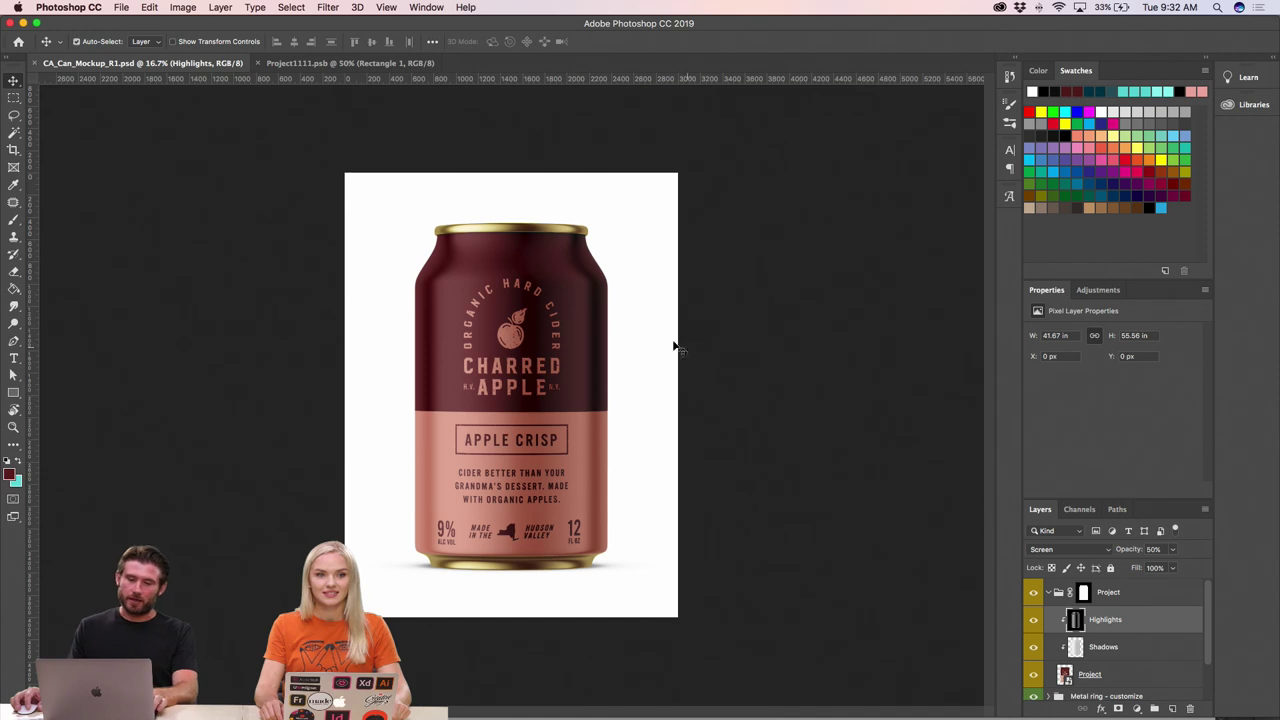
{"action": "key", "text": "super+Tab"}
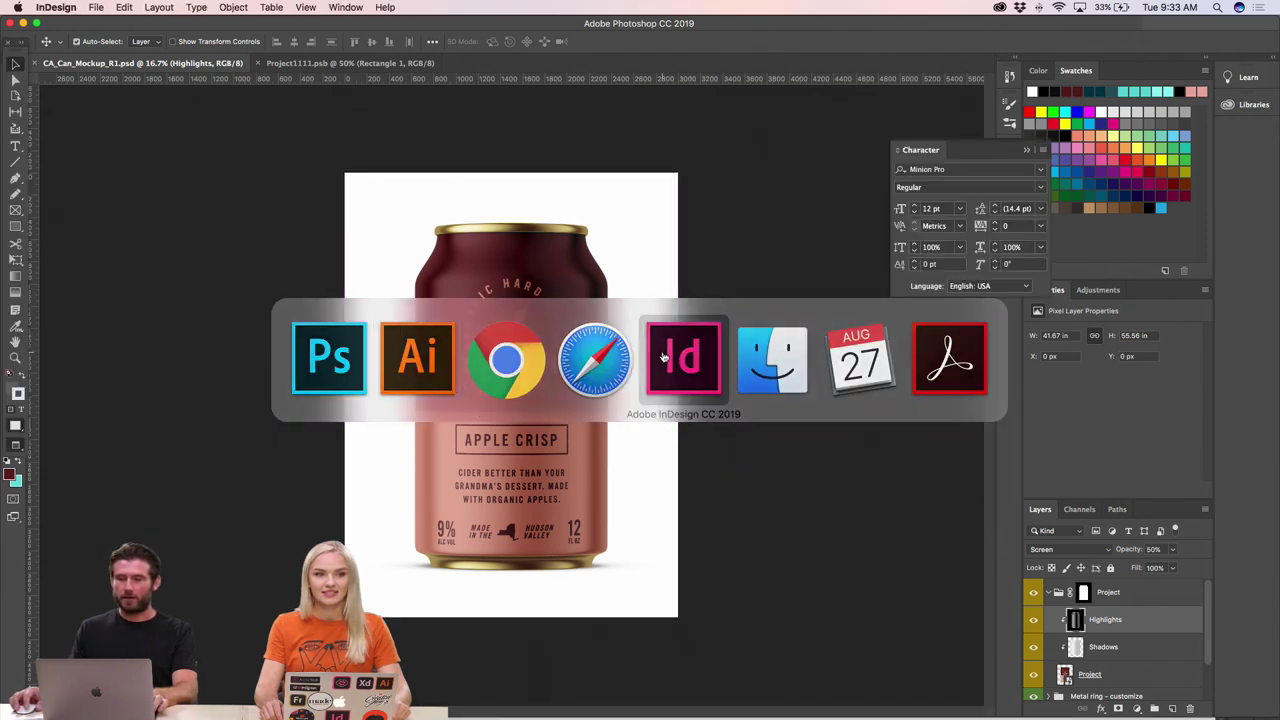
- Bring InDesign forward, zoom in on the deck's cover page, then zoom back out
{"action": "left_click", "coordinate": [662, 350]}
{"action": "left_click", "coordinate": [528, 209]}
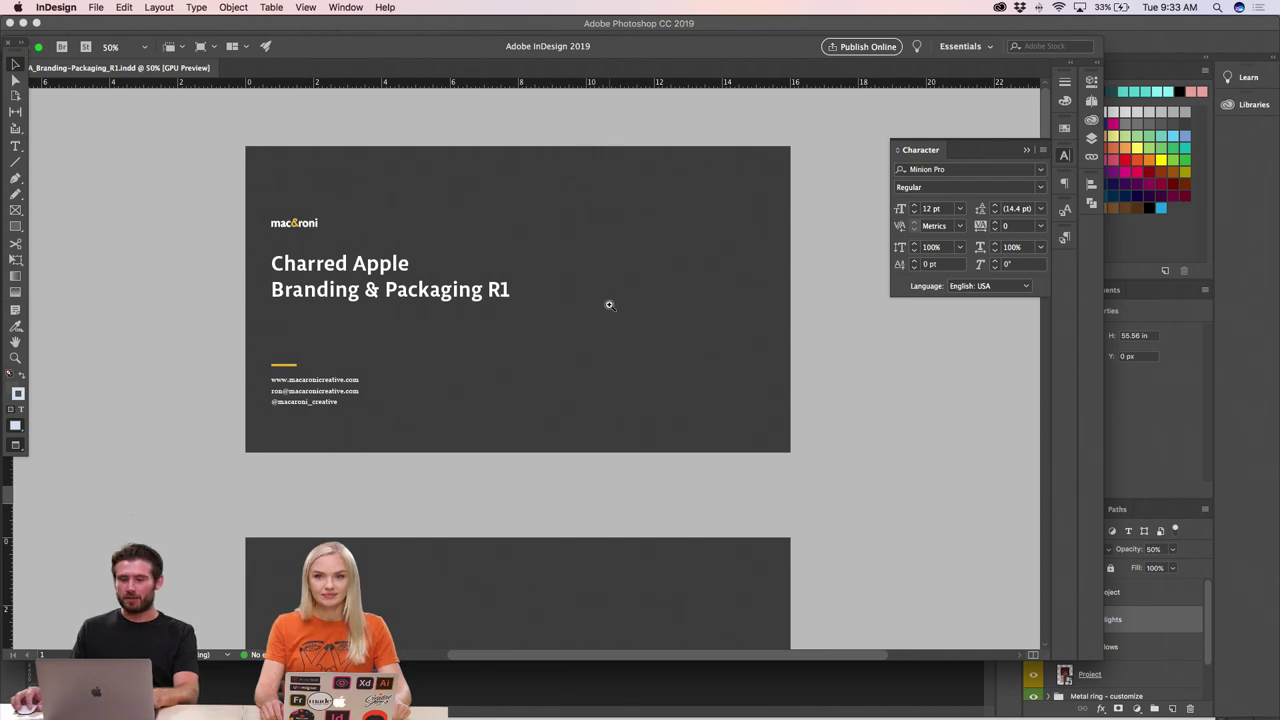
{"action": "key", "text": "super+equal"}
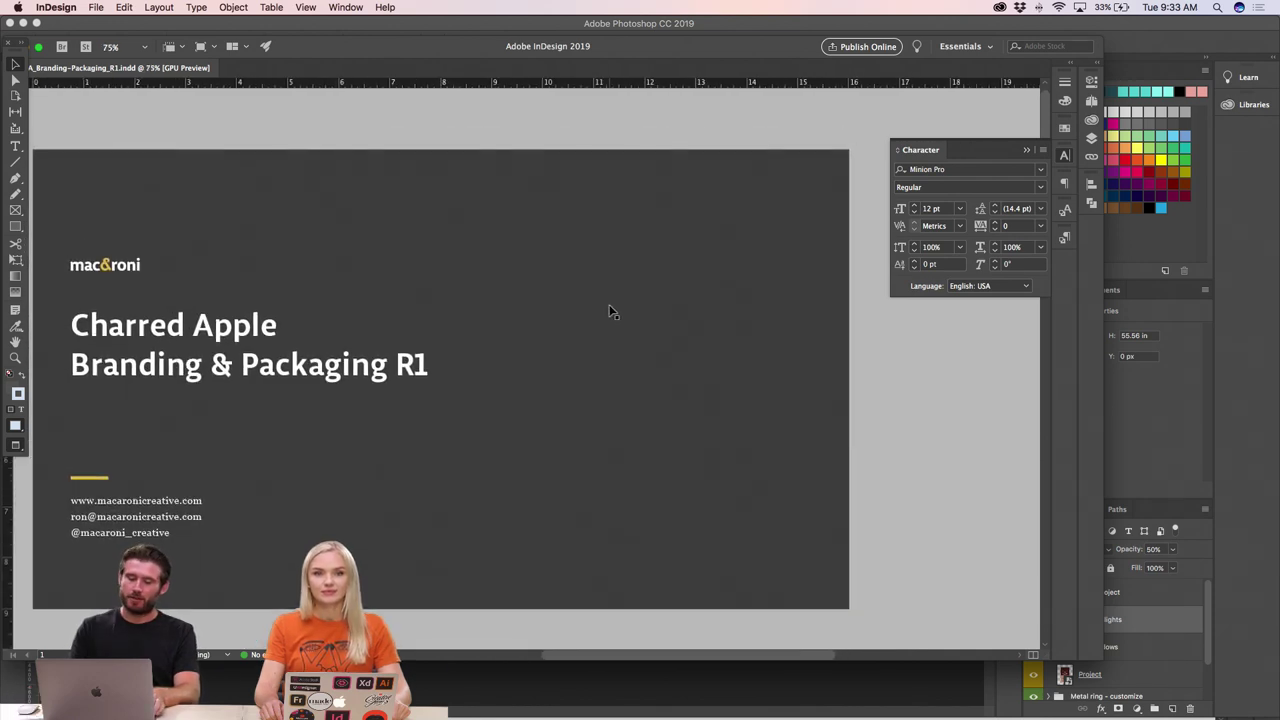
{"action": "key", "text": "super+minus"}
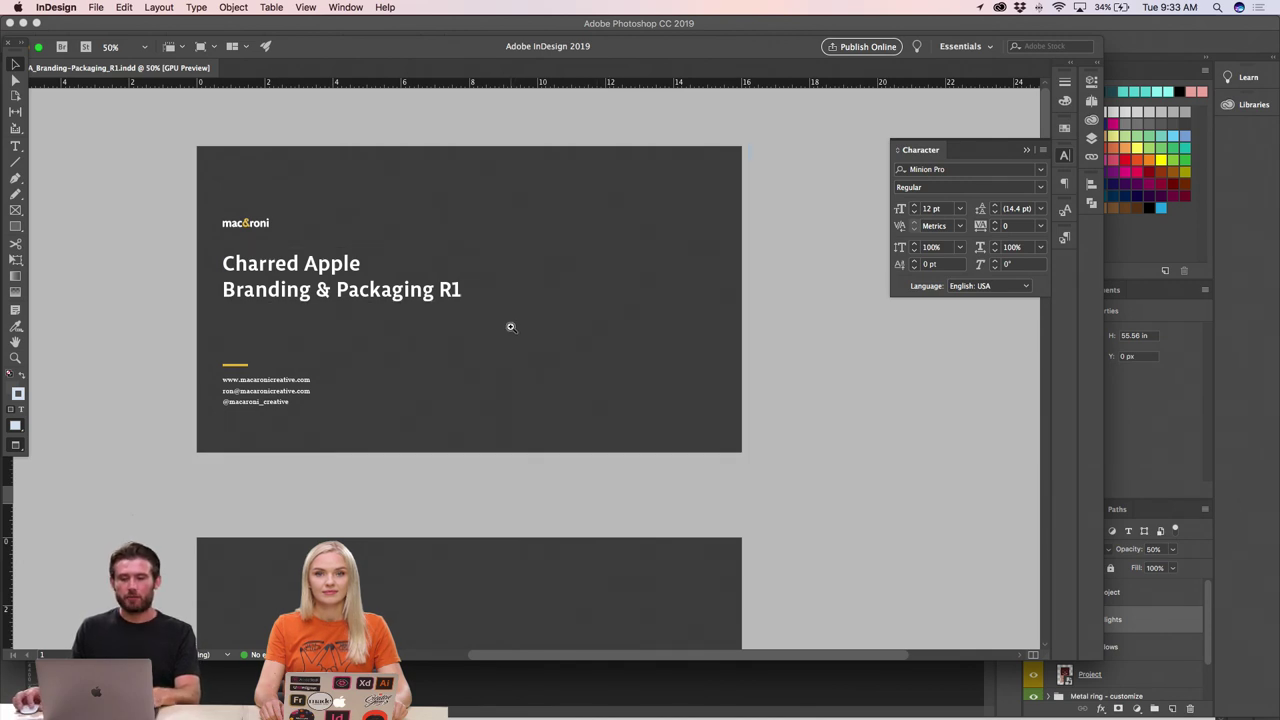
- Scroll down through the deck and zoom in on the white Option 1 page
{"action": "scroll", "coordinate": [509, 333], "scroll_direction": "down", "scroll_amount": 2}
{"action": "scroll", "coordinate": [509, 339], "scroll_direction": "down", "scroll_amount": 5}
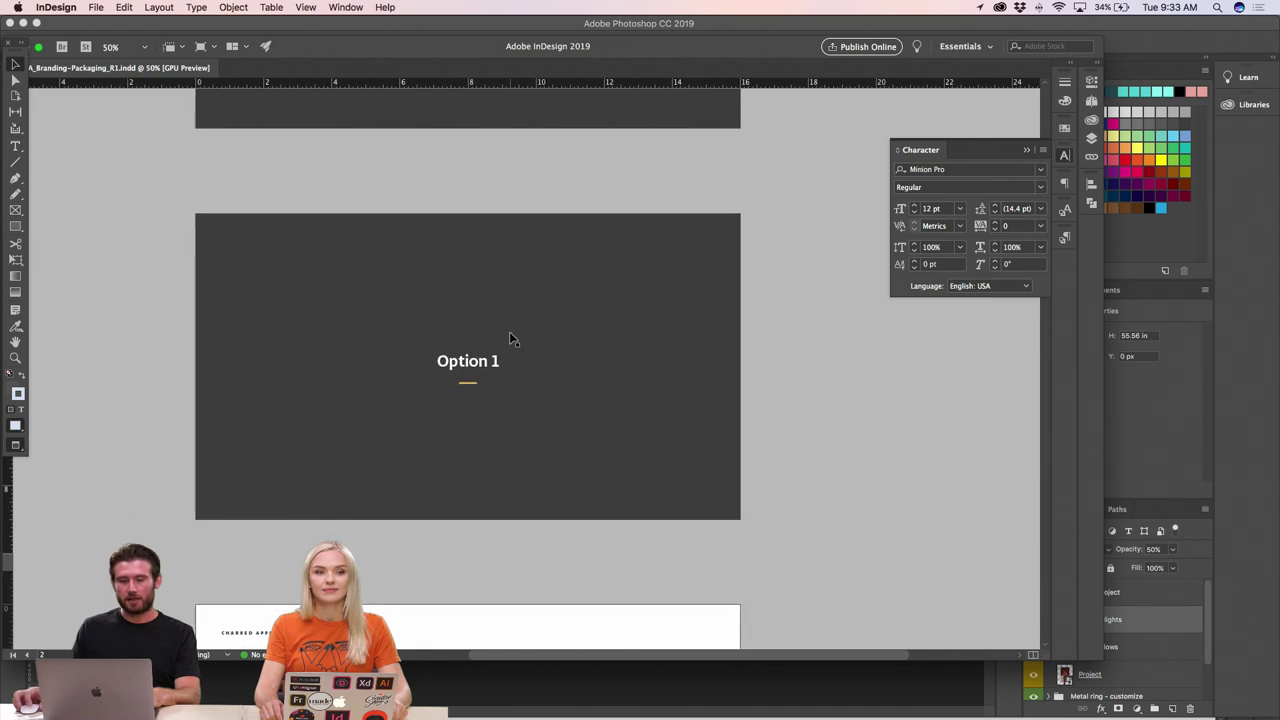
{"action": "scroll", "coordinate": [509, 339], "scroll_direction": "down", "scroll_amount": 5}
{"action": "scroll", "coordinate": [509, 339], "scroll_direction": "down", "scroll_amount": 2}
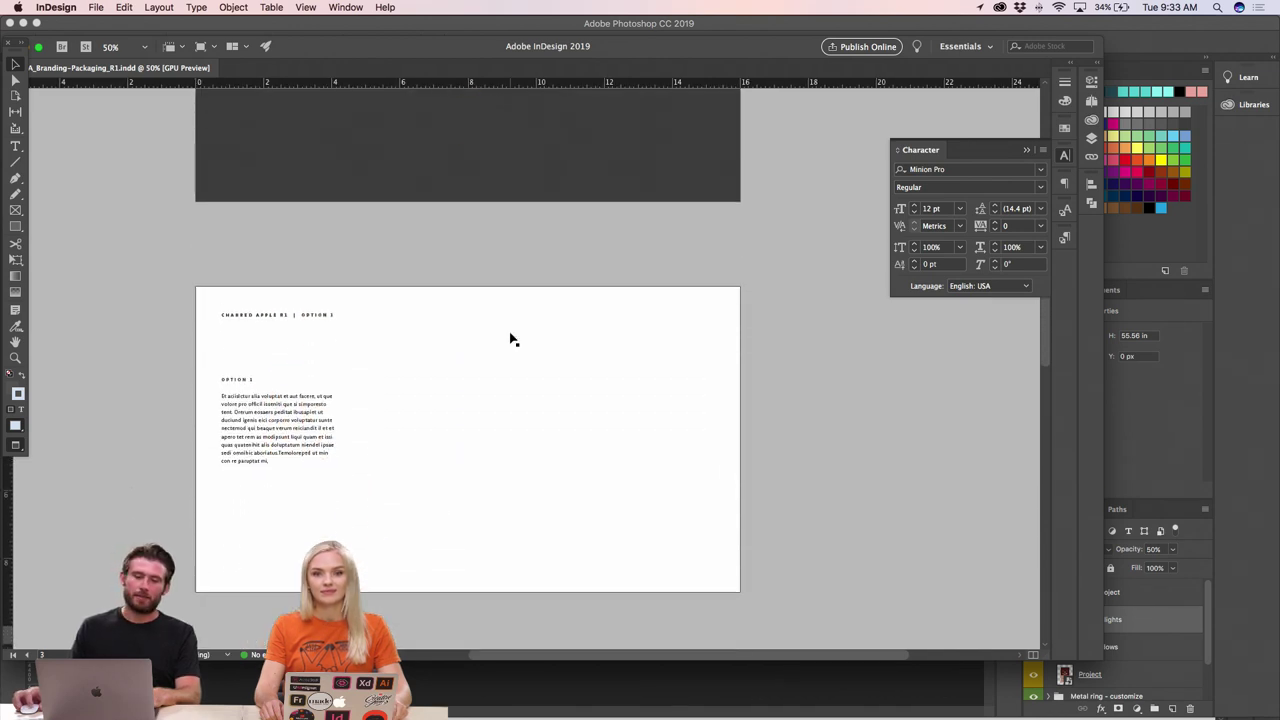
{"action": "key", "text": "z"}
{"action": "left_click", "coordinate": [463, 361]}
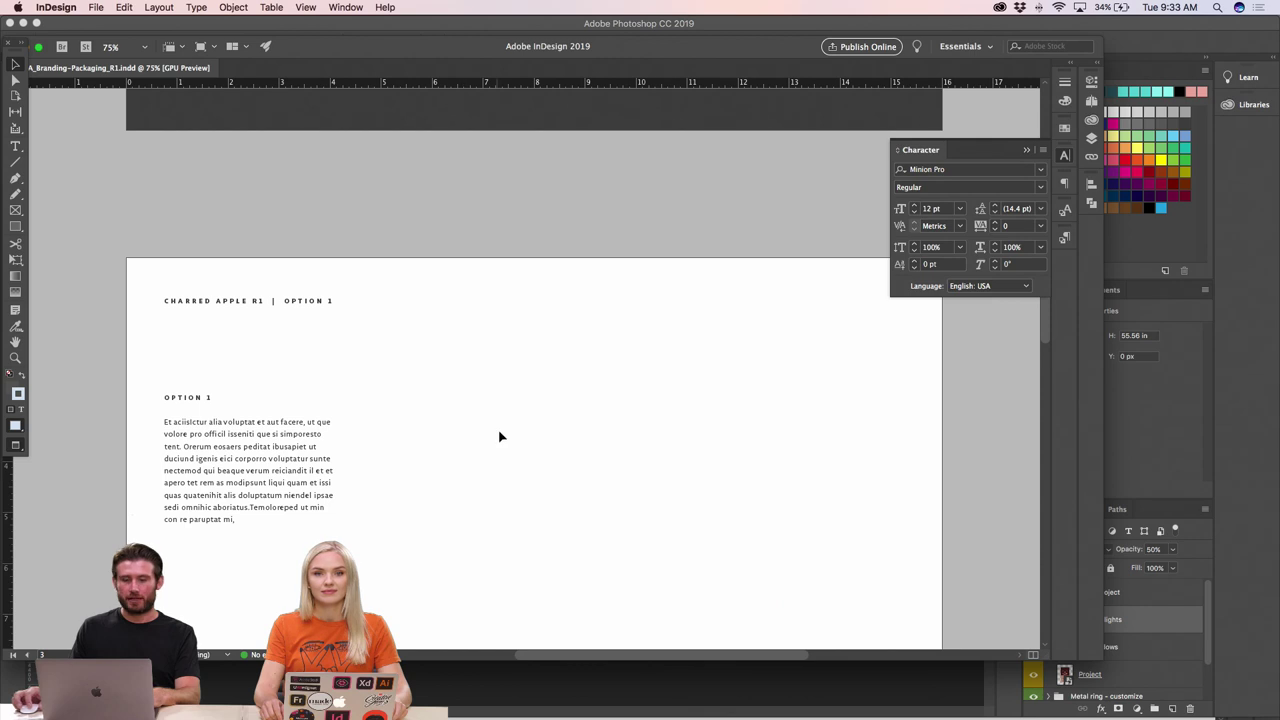
- Scroll around the Option 1 page to review its description
{"action": "scroll", "coordinate": [501, 436], "scroll_direction": "right", "scroll_amount": 2}
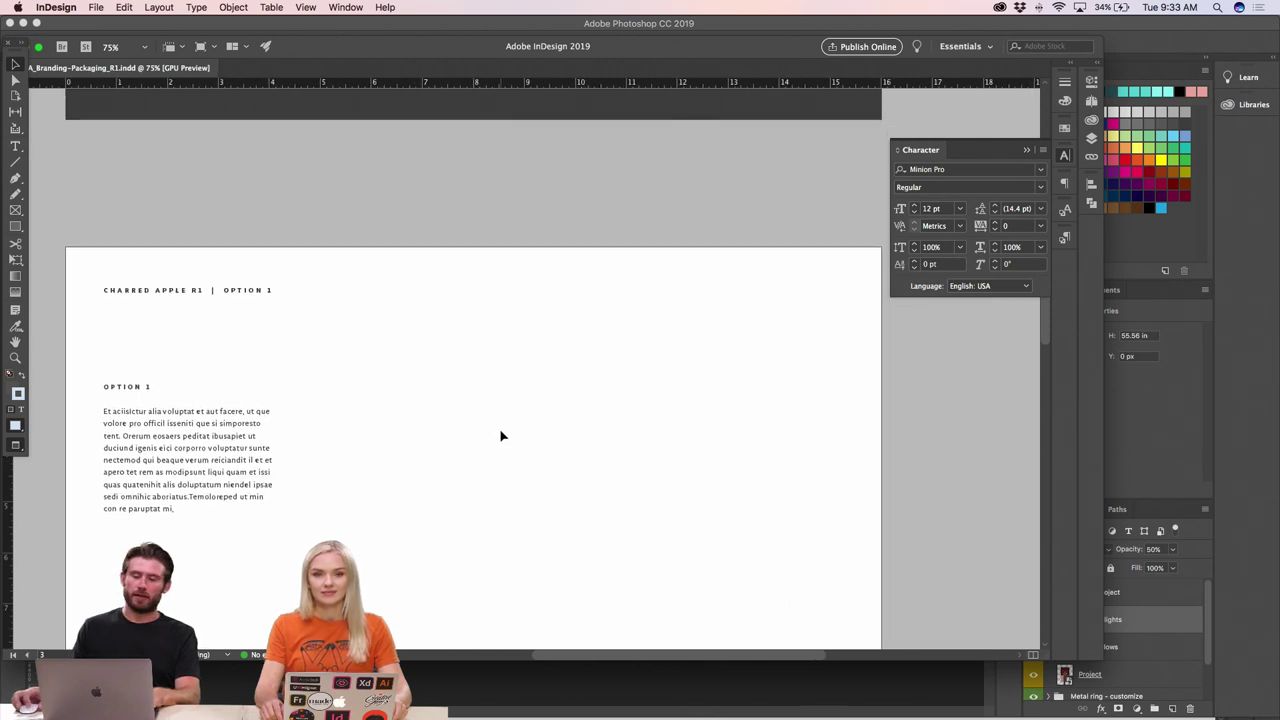
{"action": "scroll", "coordinate": [502, 436], "scroll_direction": "down", "scroll_amount": 4}
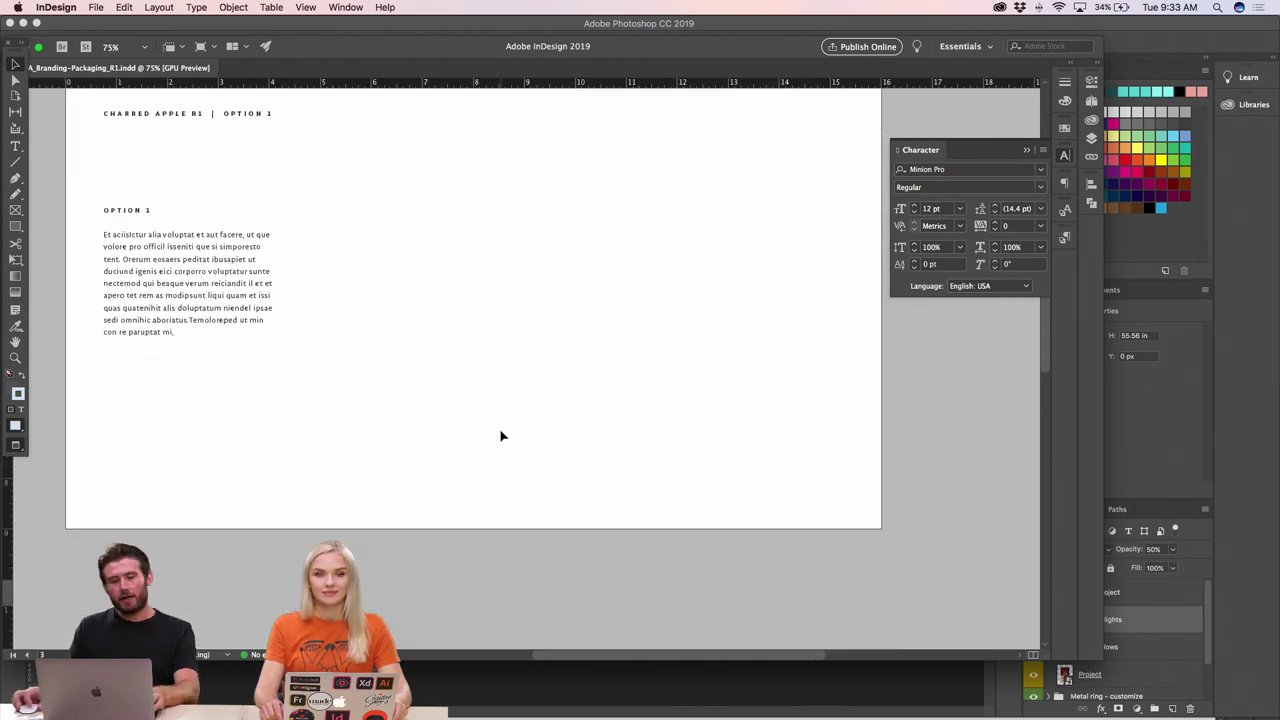
{"action": "scroll", "coordinate": [502, 436], "scroll_direction": "down", "scroll_amount": 10}
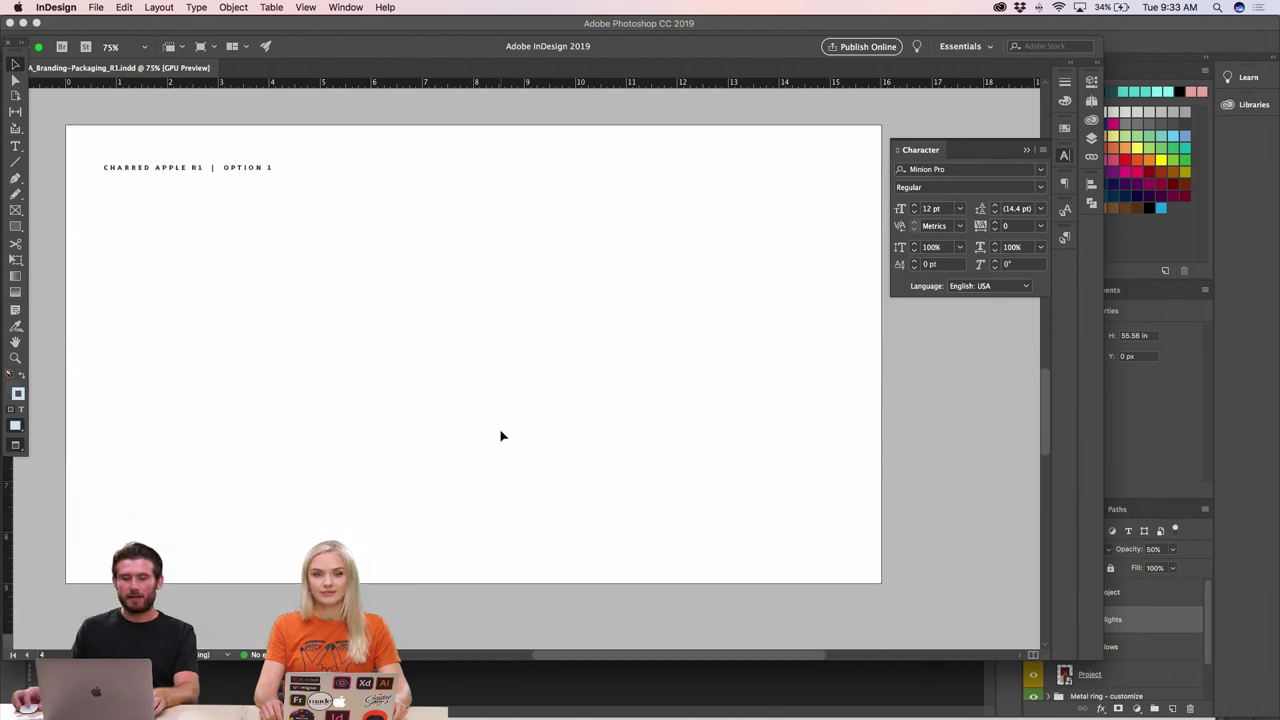
{"action": "scroll", "coordinate": [502, 436], "scroll_direction": "up", "scroll_amount": 15}
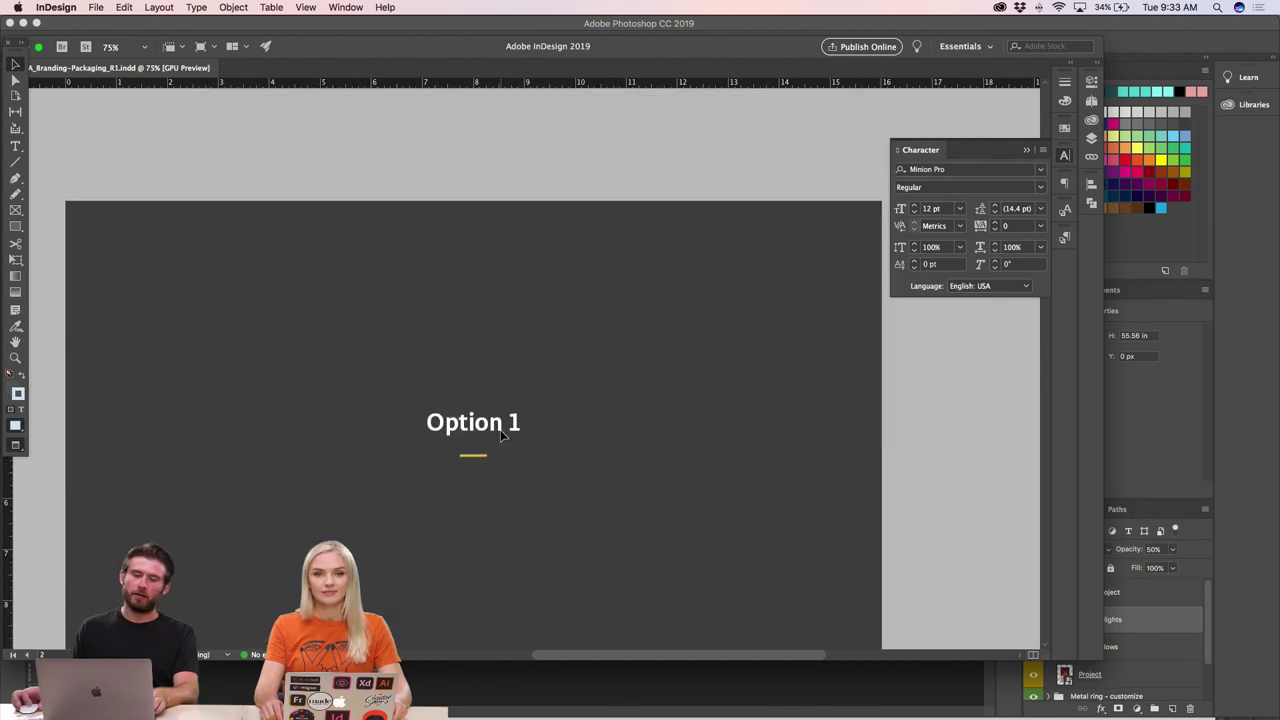
{"action": "scroll", "coordinate": [502, 436], "scroll_direction": "up", "scroll_amount": 8}
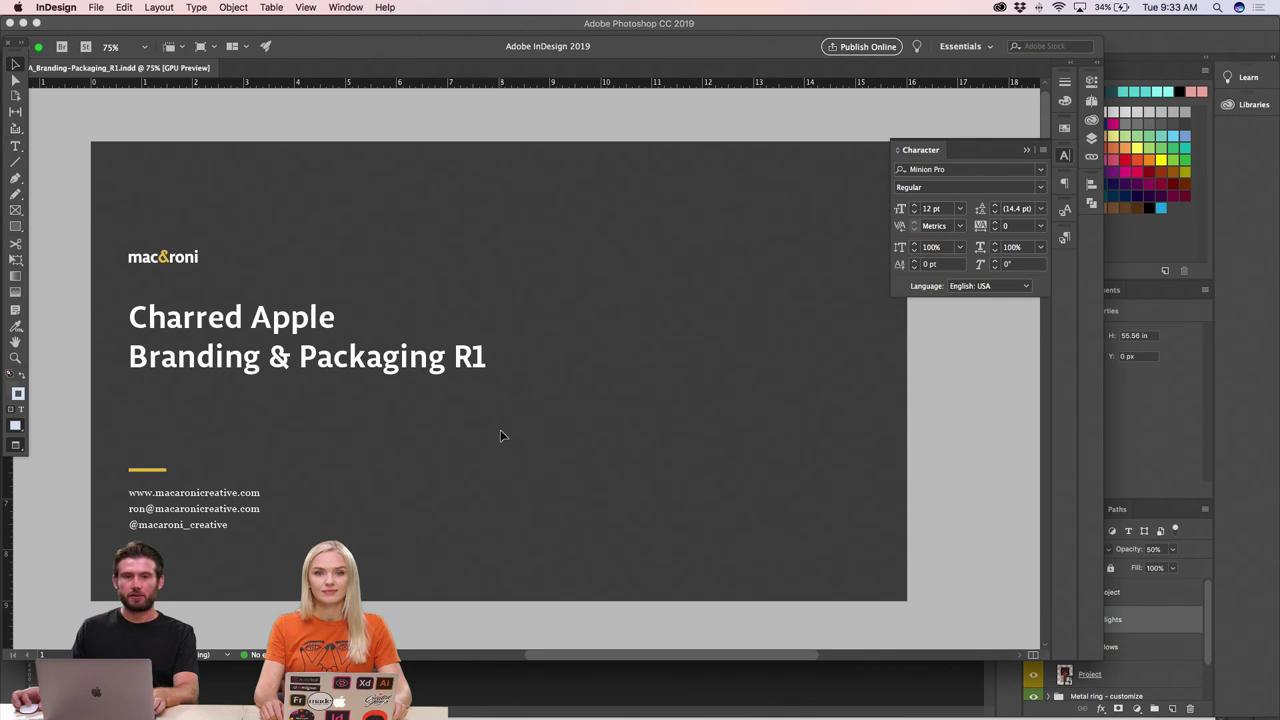
{"action": "scroll", "coordinate": [502, 436], "scroll_direction": "down", "scroll_amount": 10}
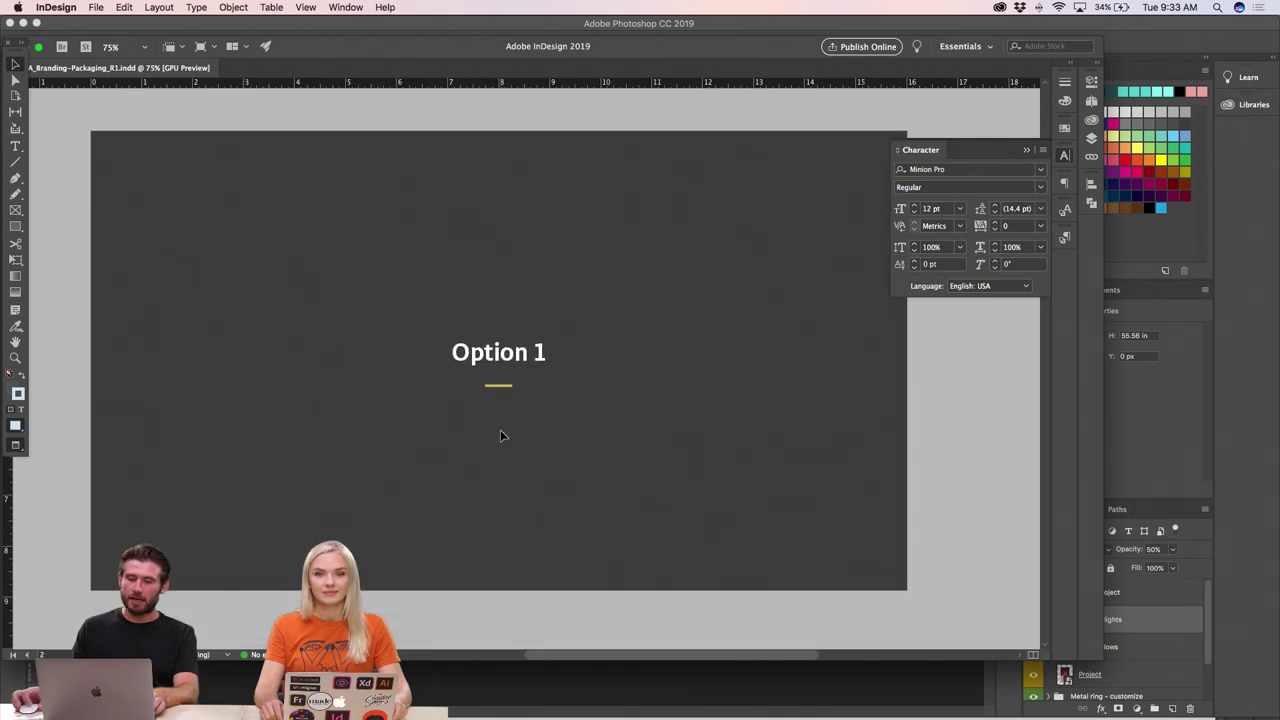
{"action": "scroll", "coordinate": [502, 436], "scroll_direction": "down", "scroll_amount": 5}
{"action": "scroll", "coordinate": [476, 425], "scroll_direction": "down", "scroll_amount": 5}
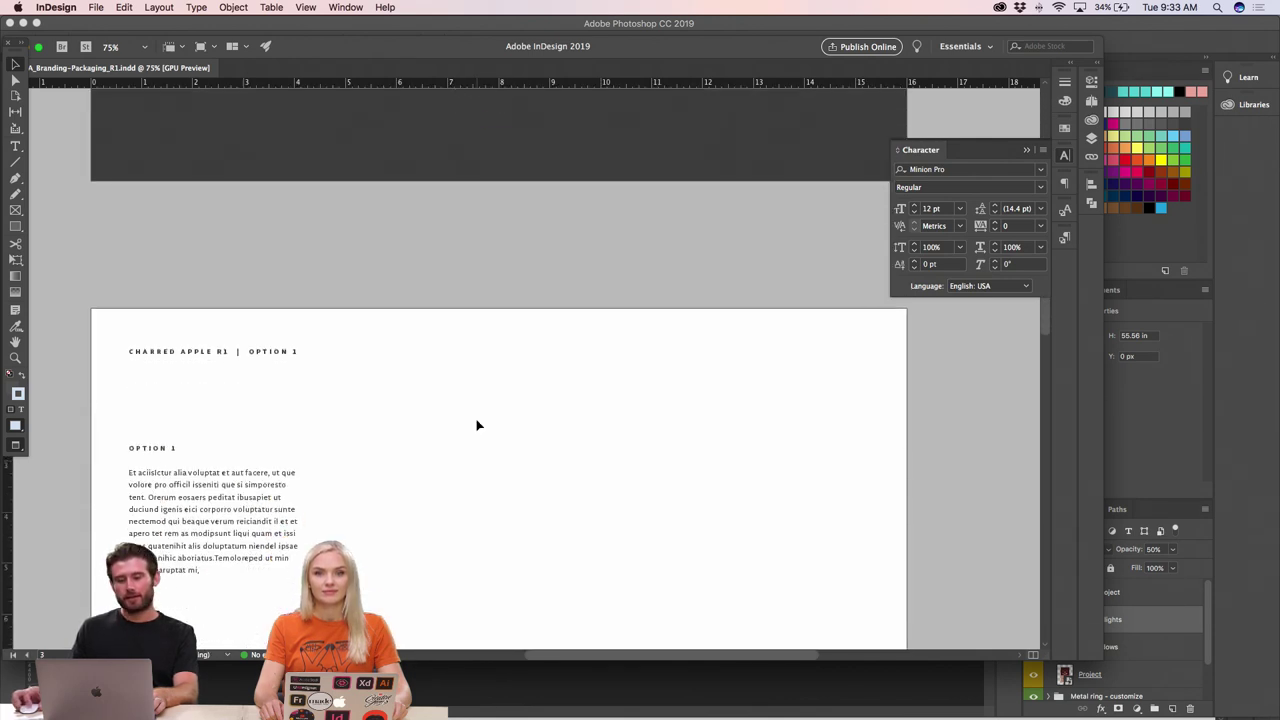
- In Photoshop, hide the Background layer and open Save for Web set to transparent PNG-24
{"action": "key", "text": "super+Tab"}
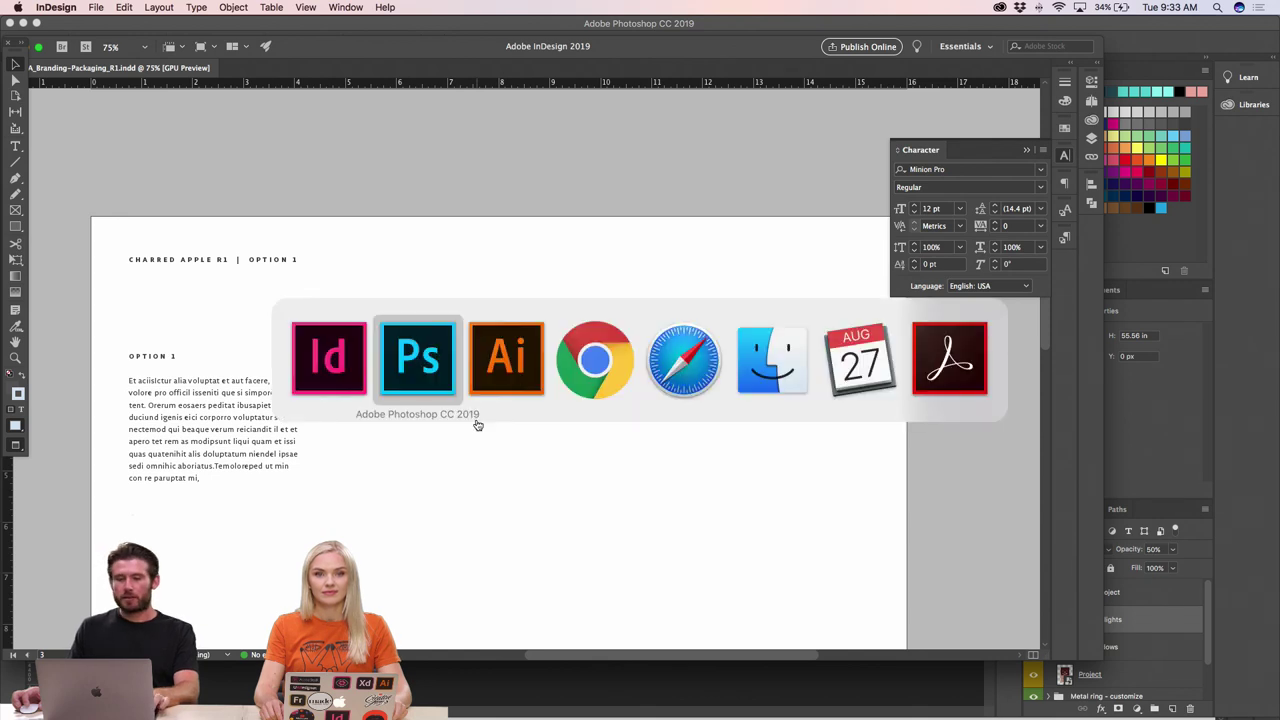
{"action": "left_click", "coordinate": [412, 376]}
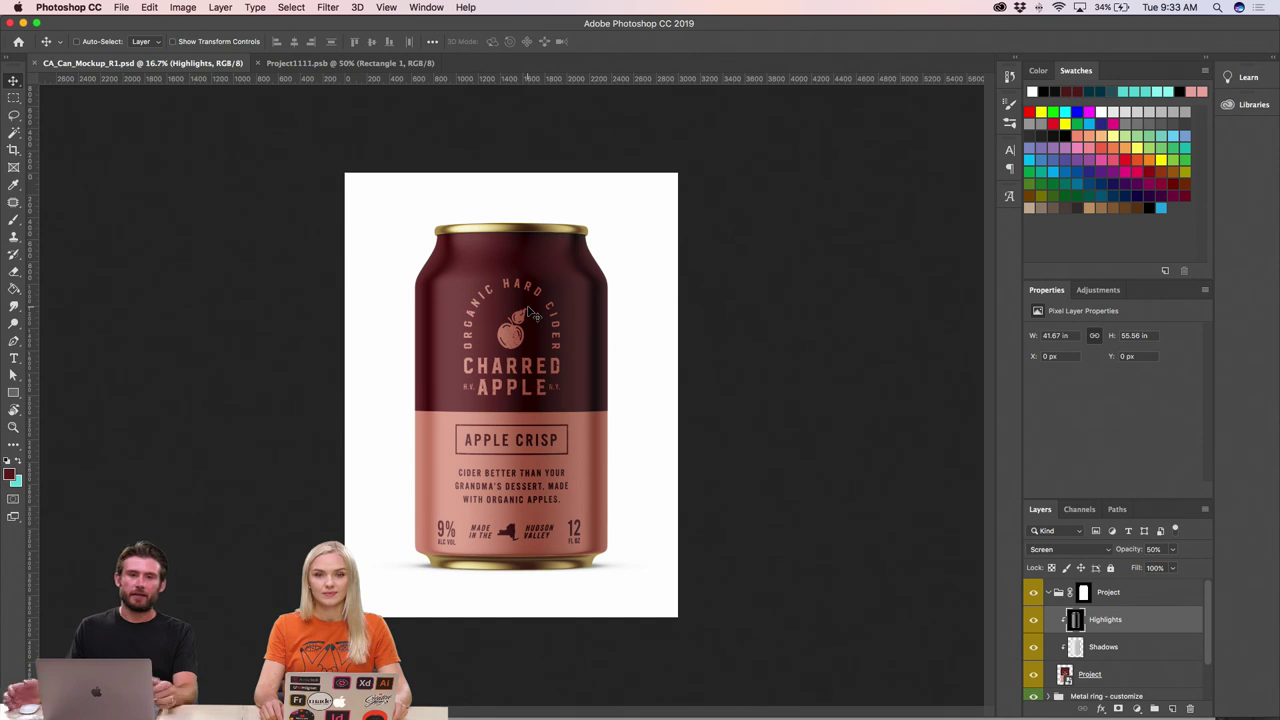
{"action": "scroll", "coordinate": [1100, 625], "scroll_direction": "down", "scroll_amount": 2}
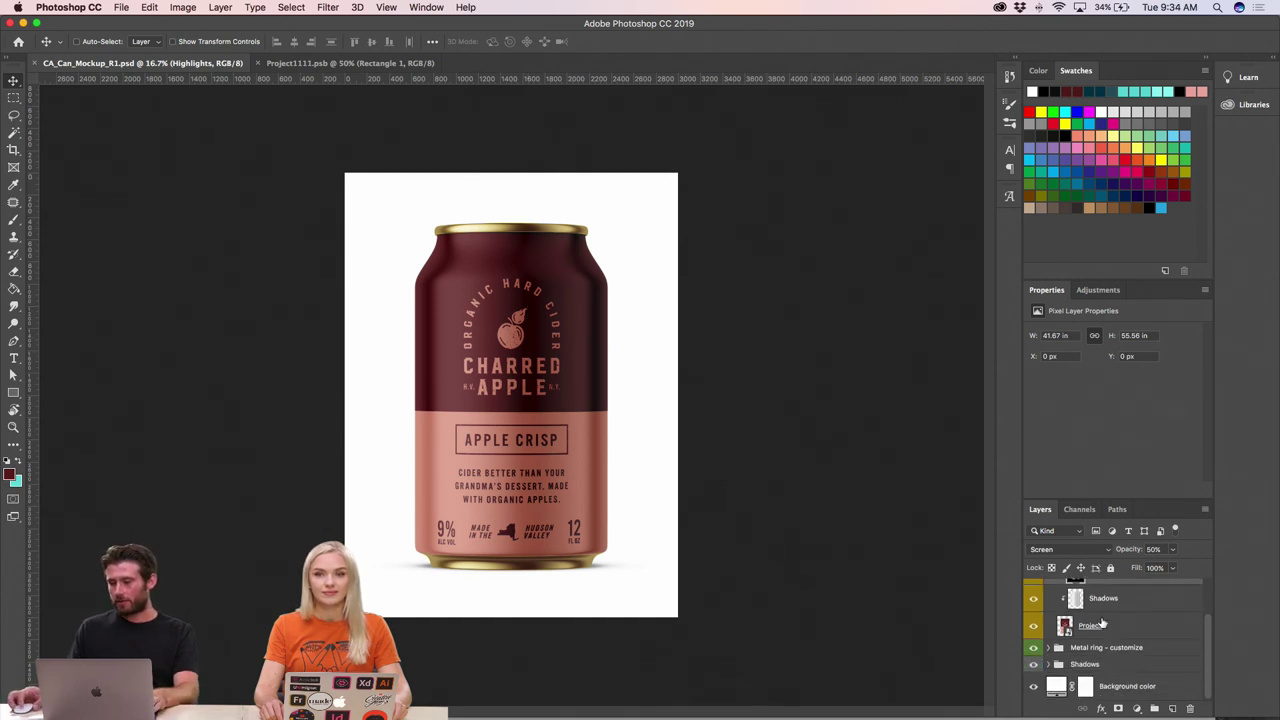
{"action": "left_click", "coordinate": [1033, 686]}
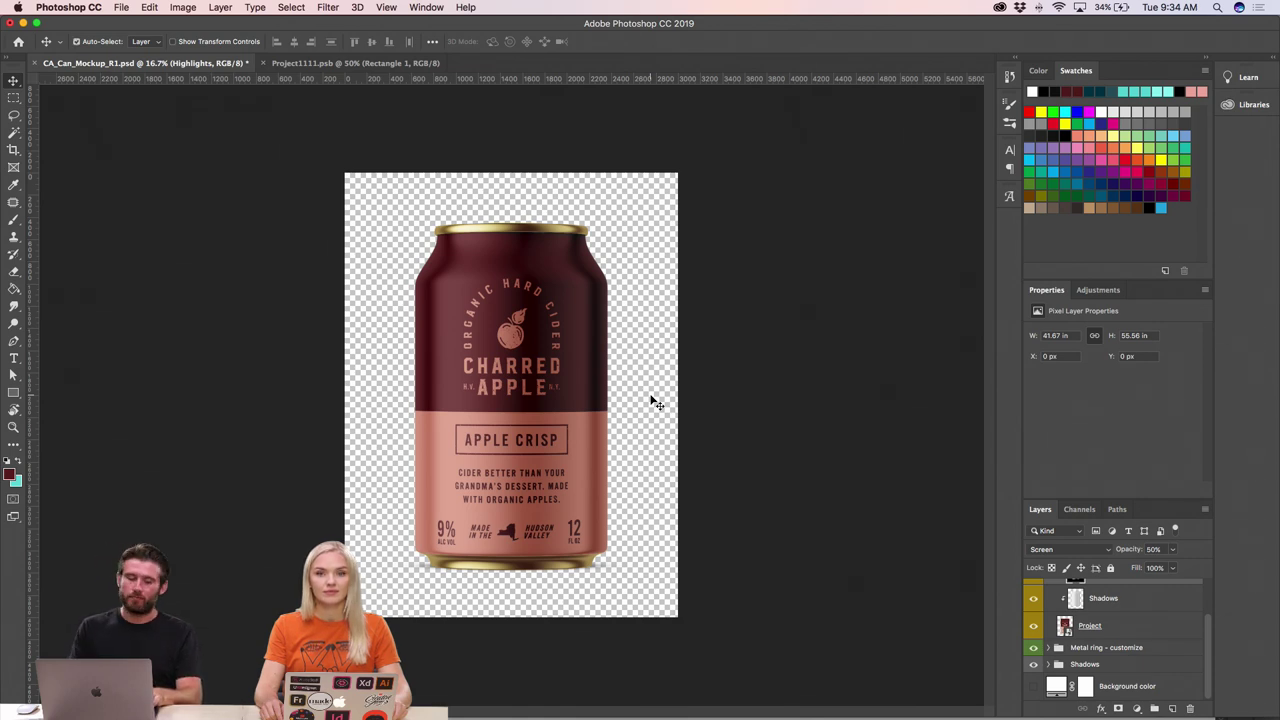
{"action": "key", "text": "super+s"}
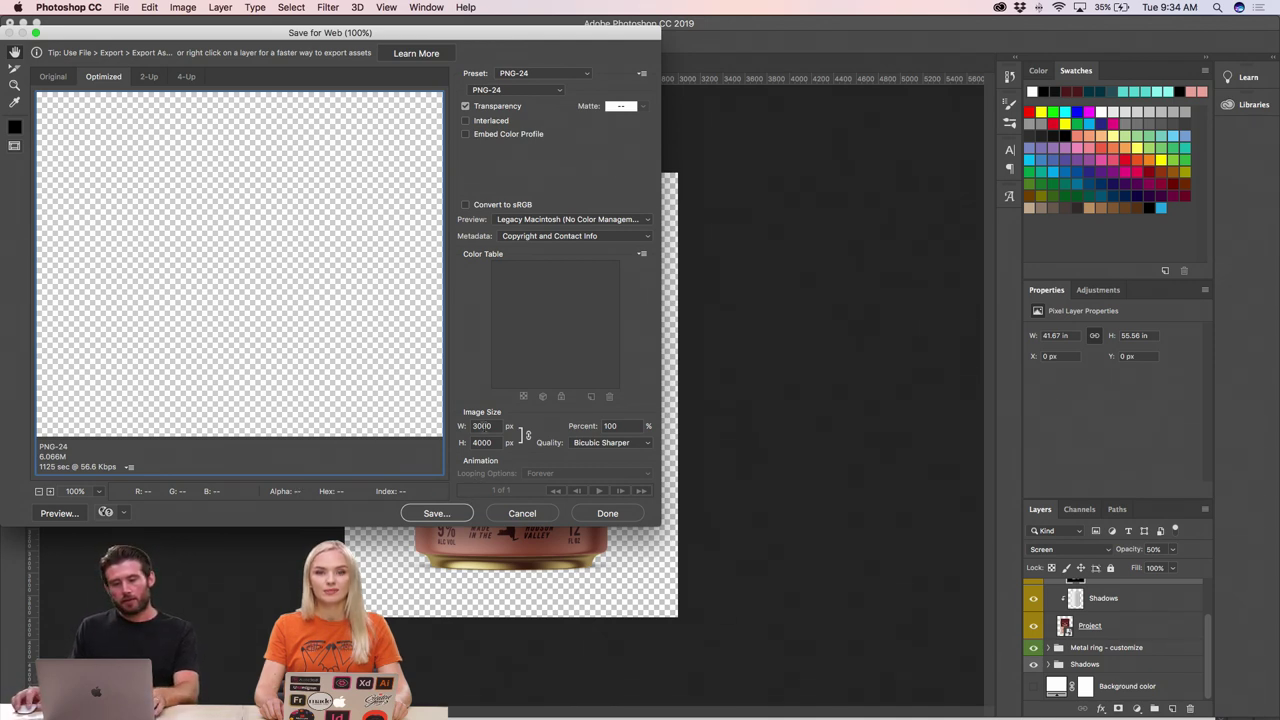
- Proceed to save the PNG and browse to Dropbox > Macaroni > Adobe Live > Working
{"action": "left_click", "coordinate": [436, 513]}
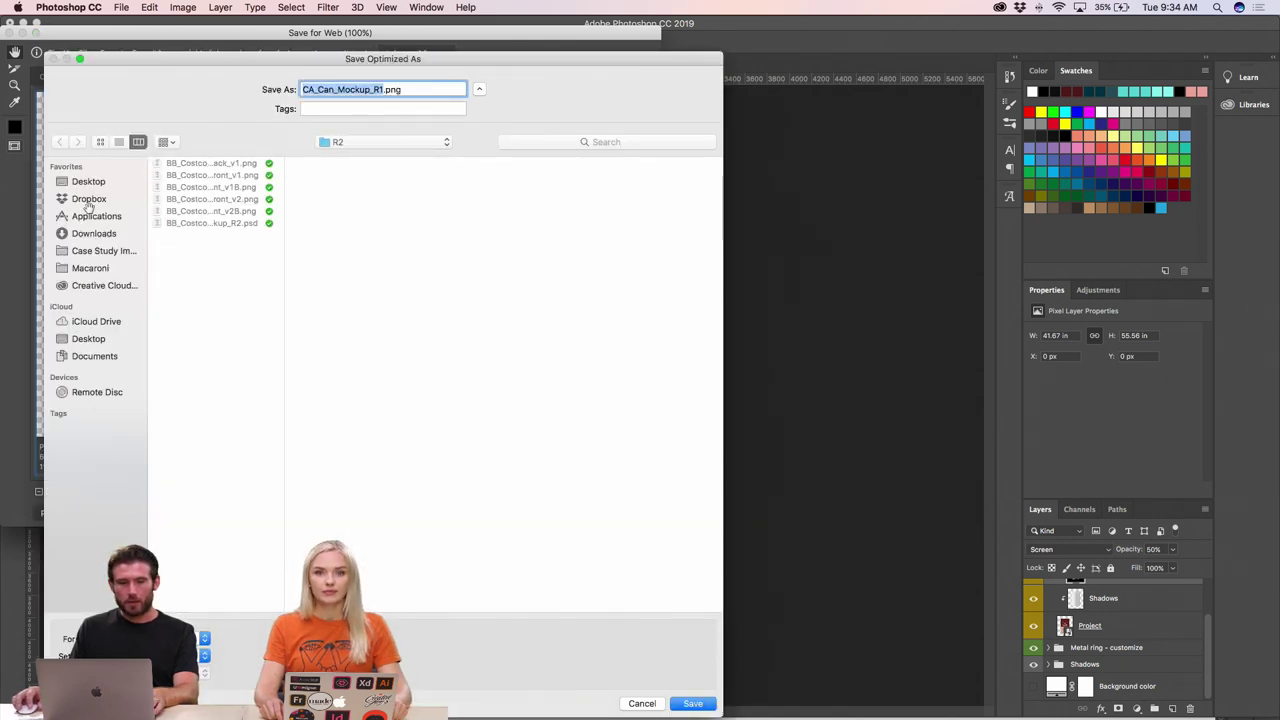
{"action": "left_click", "coordinate": [88, 202]}
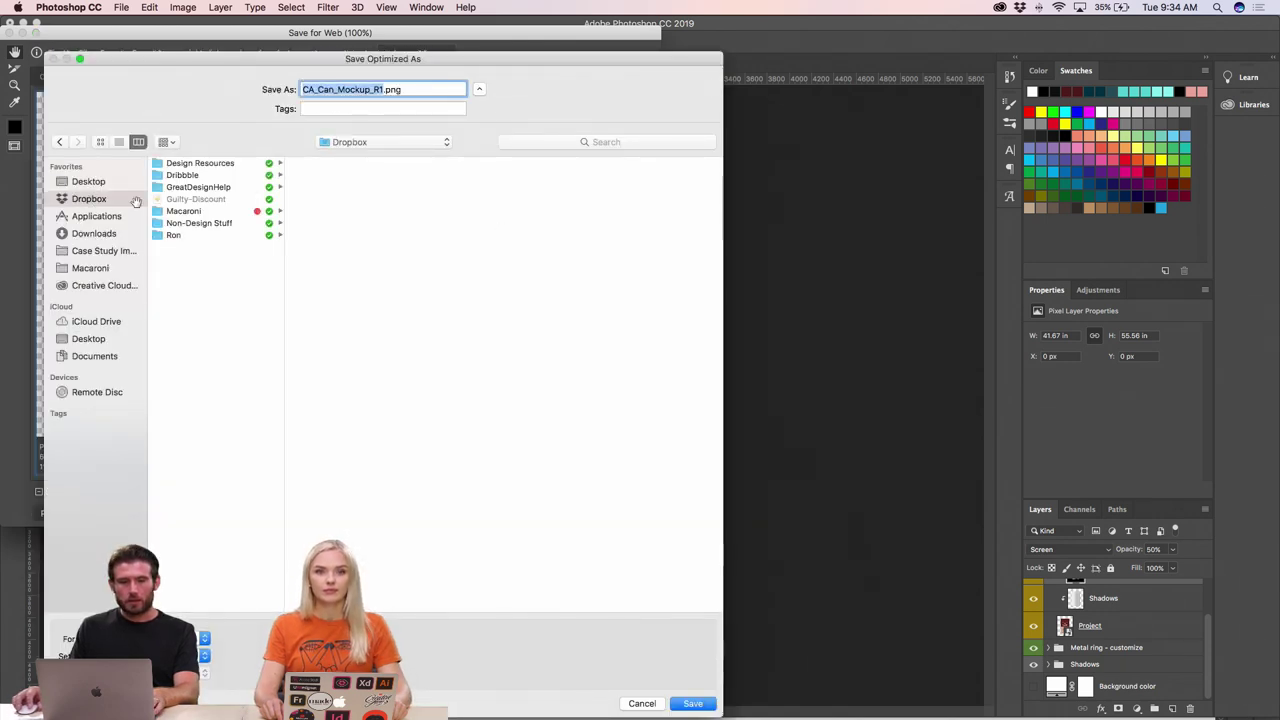
{"action": "left_click", "coordinate": [195, 212]}
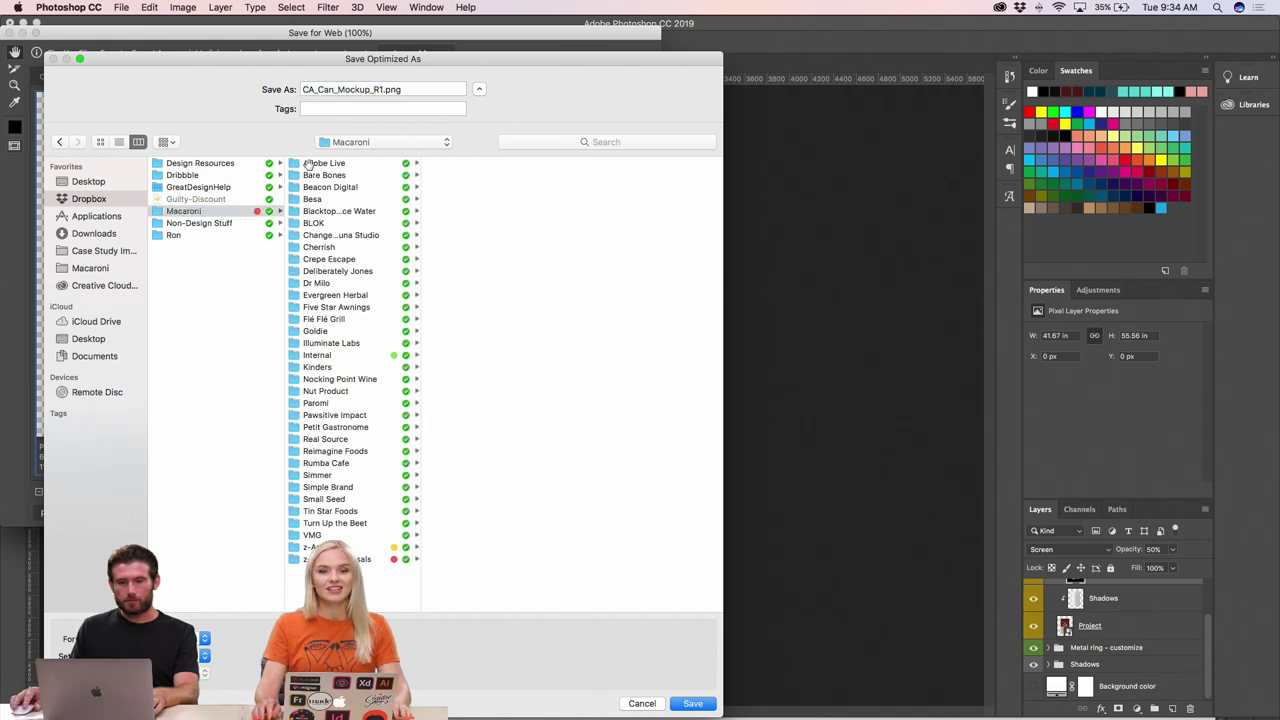
{"action": "left_click", "coordinate": [312, 163]}
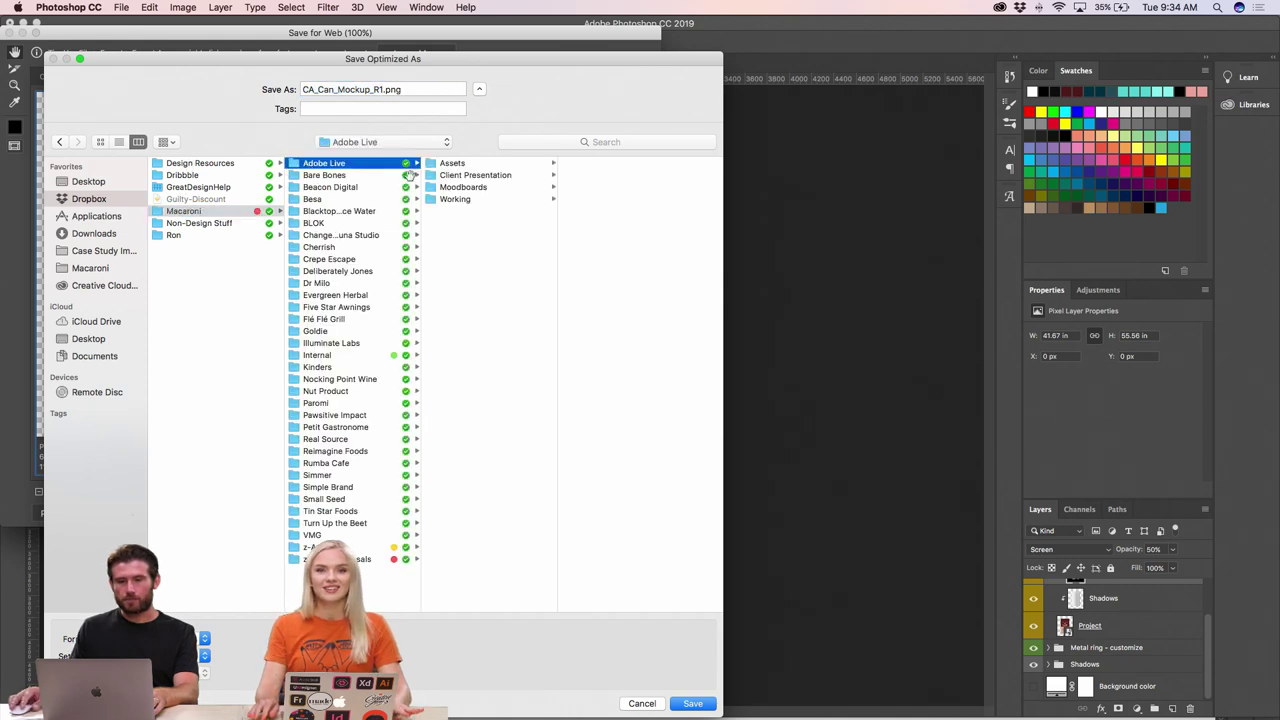
{"action": "left_click", "coordinate": [457, 200]}
{"action": "left_click", "coordinate": [459, 200]}
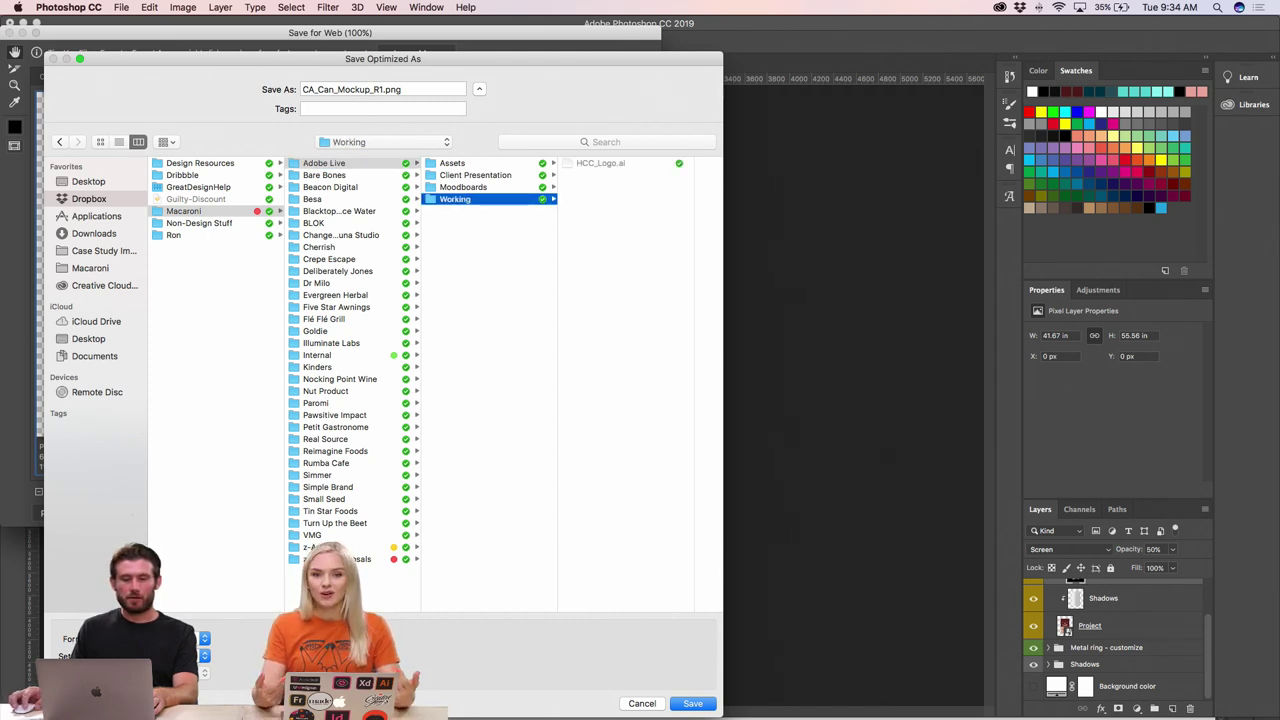
- Create a 'Can Mockup' folder there and save CA_Can_Mockup_R1.png into it
{"action": "key", "text": "shift+super+n"}
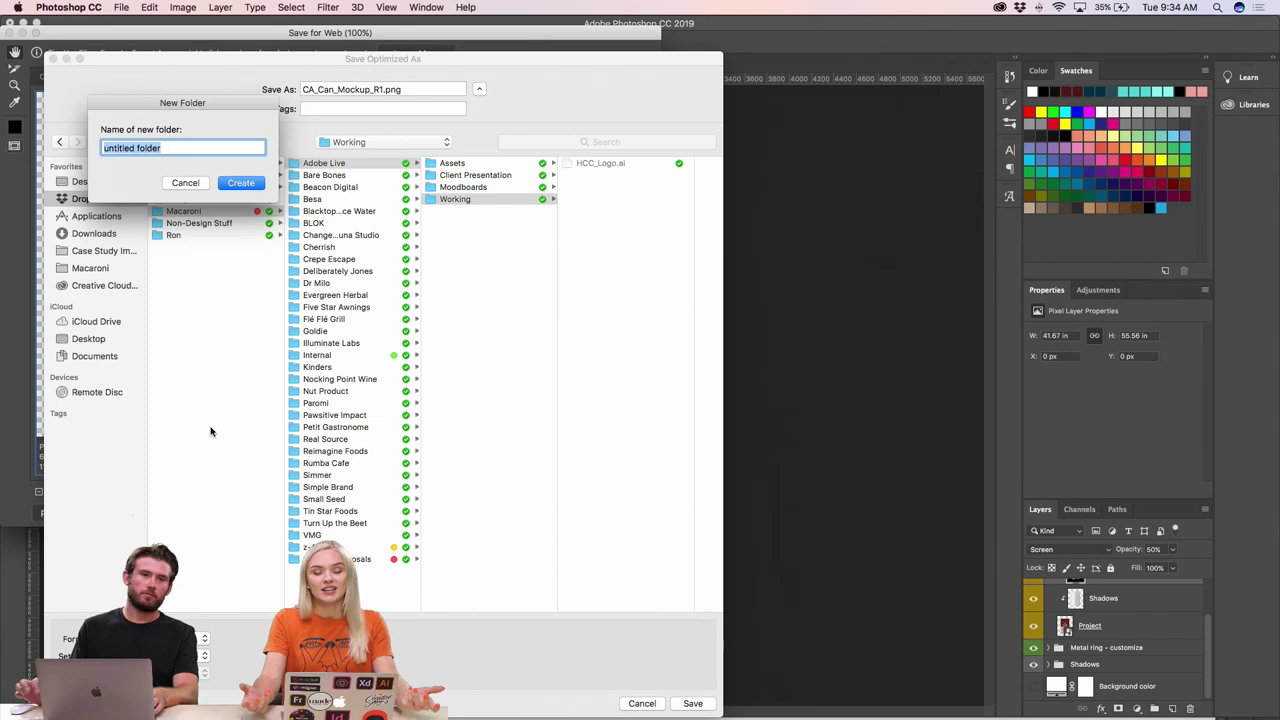
{"action": "type", "text": "Cavc"}
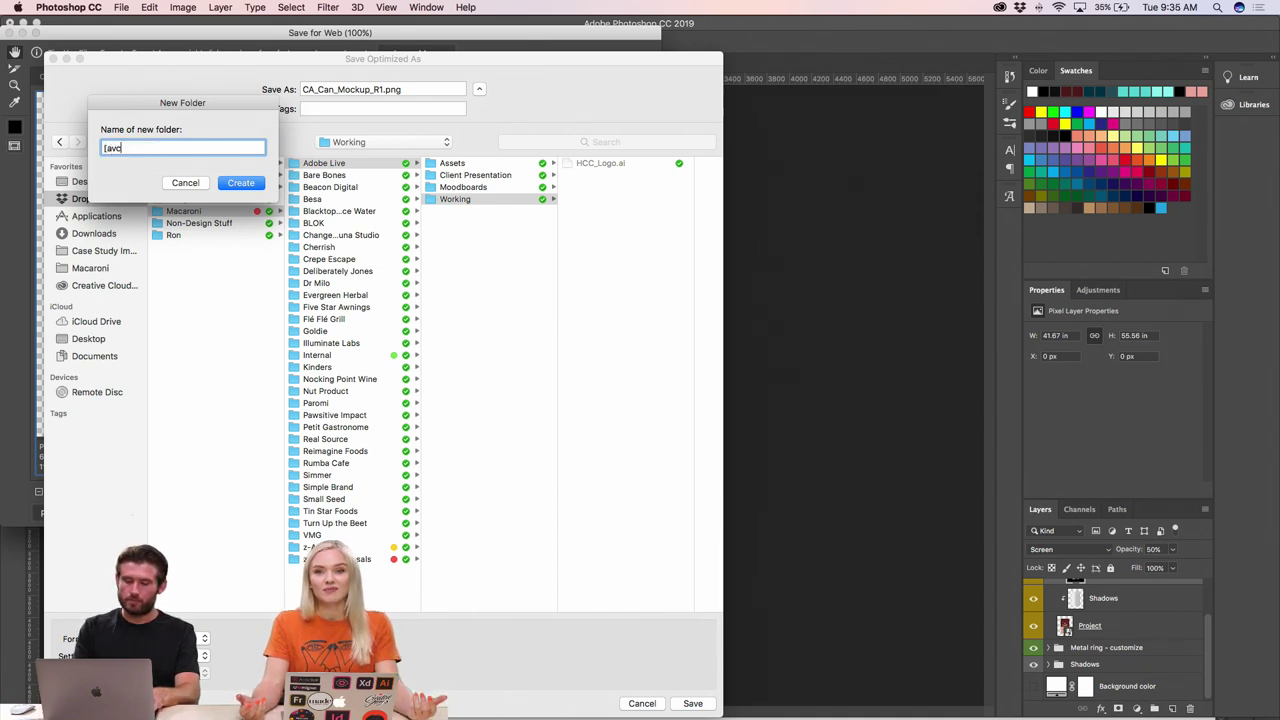
{"action": "key", "text": "BackSpace"}
{"action": "key", "text": "BackSpace"}
{"action": "key", "text": "BackSpace"}
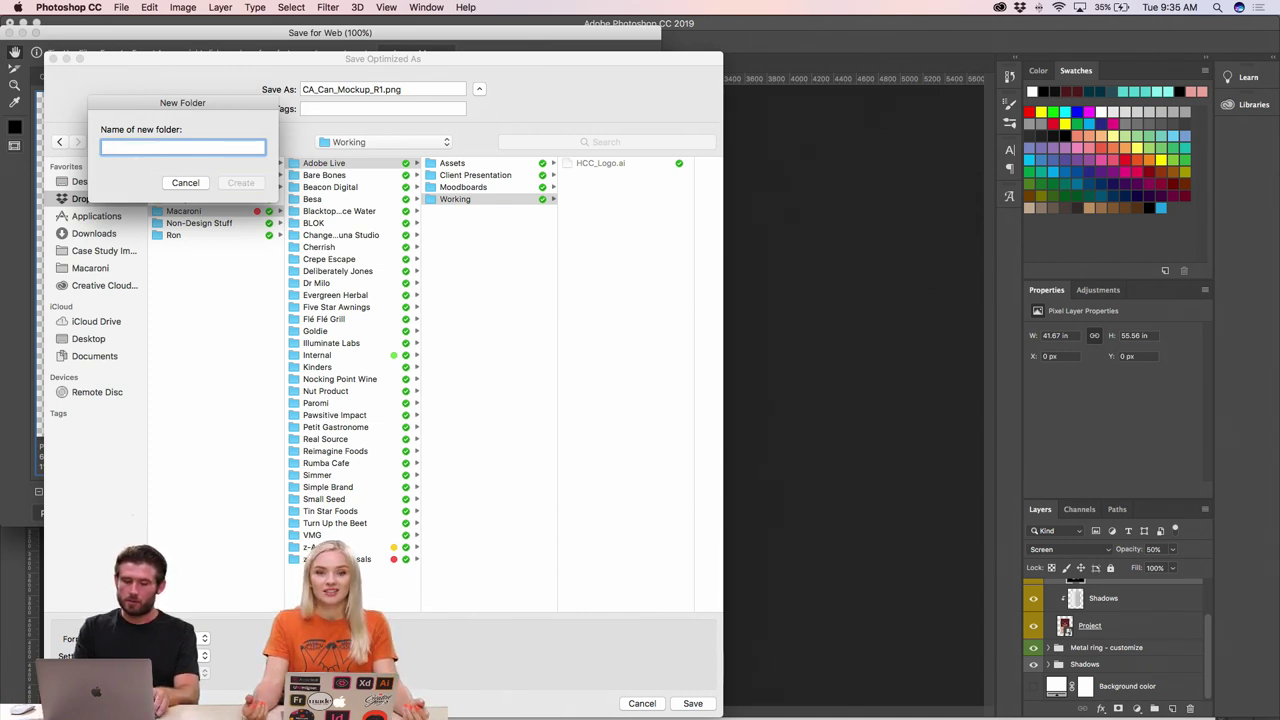
{"action": "type", "text": "Can Mockup"}
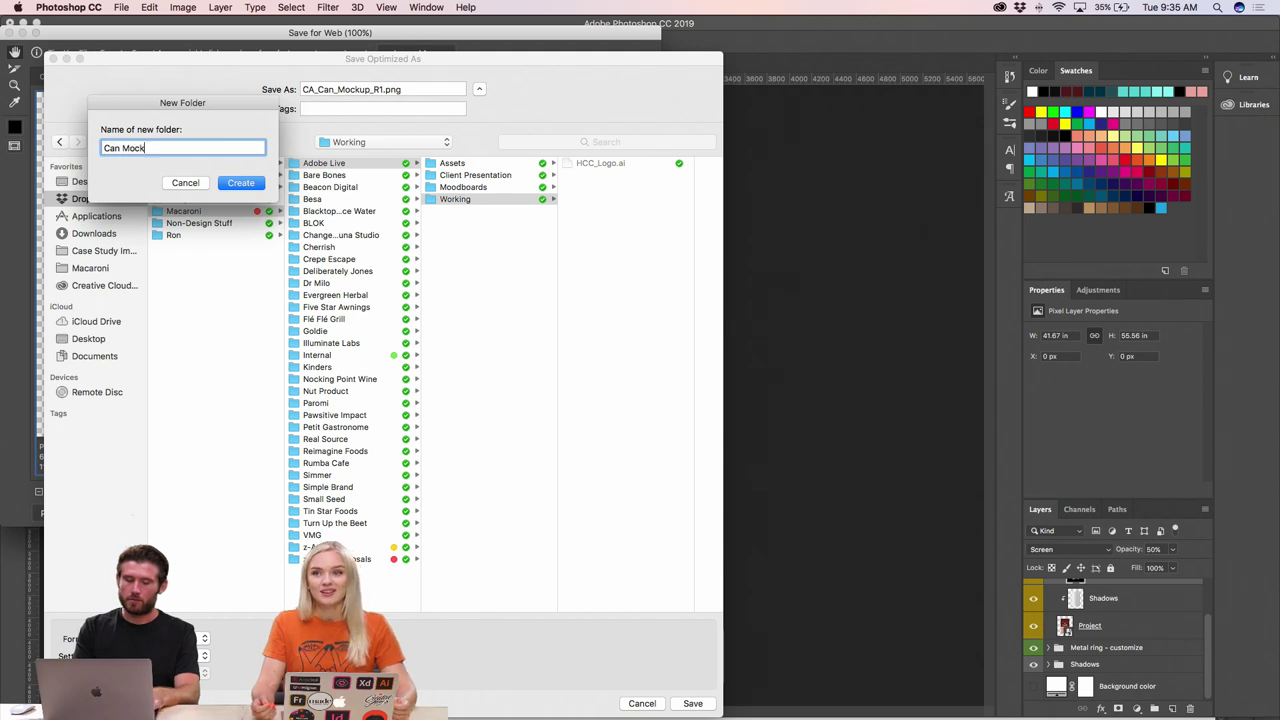
{"action": "left_click", "coordinate": [262, 187]}
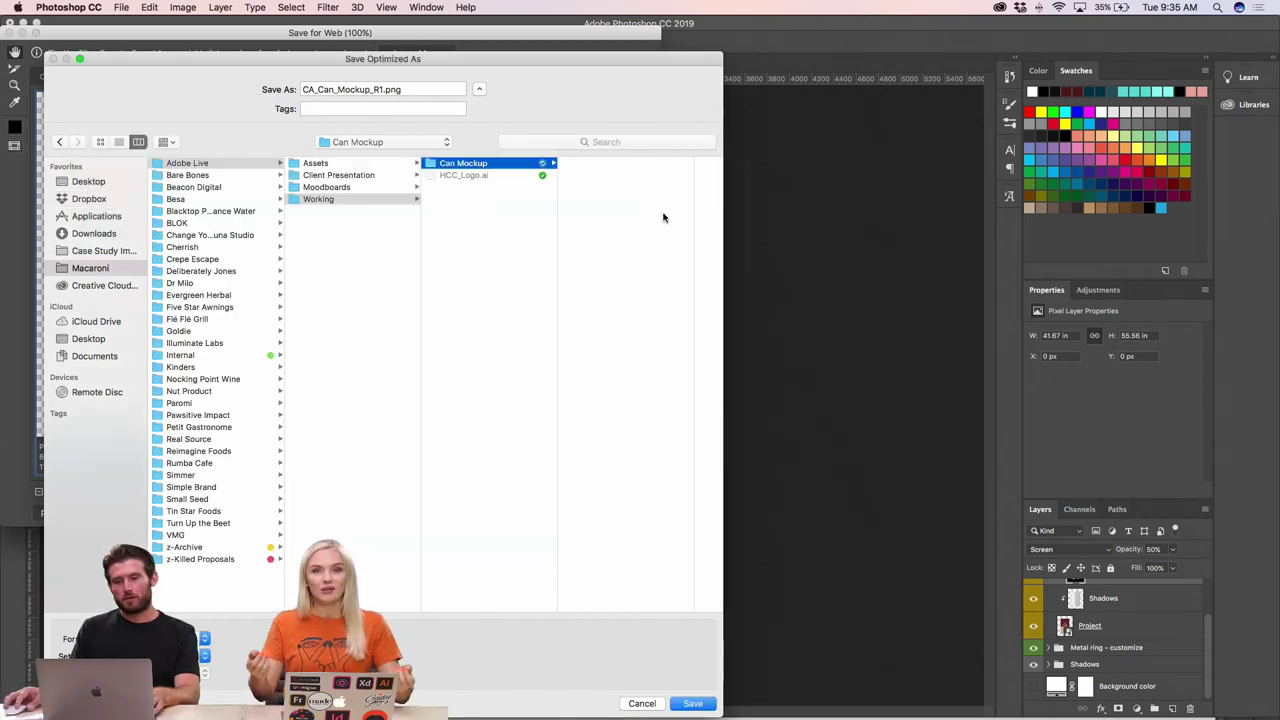
{"action": "left_click", "coordinate": [684, 703]}
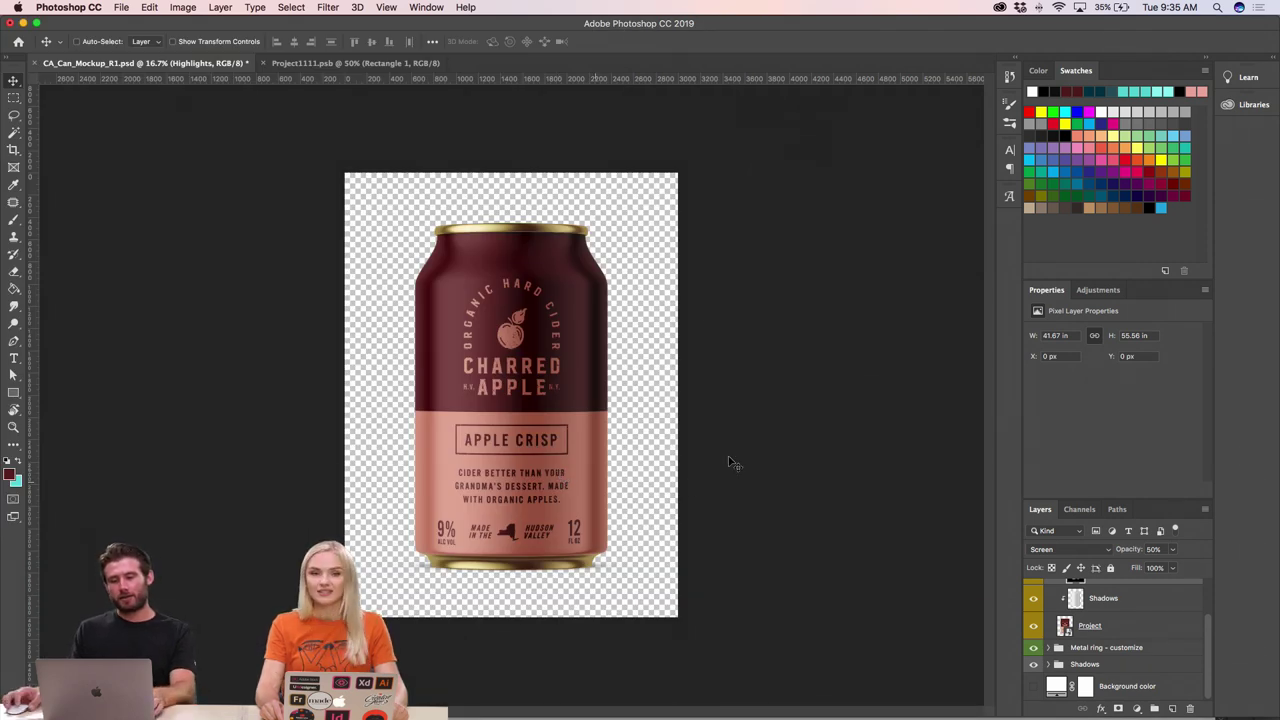
- Bring InDesign to the front and zoom out to 50% to see the whole Option 1 page
{"action": "mouse_move", "coordinate": [420, 700]}
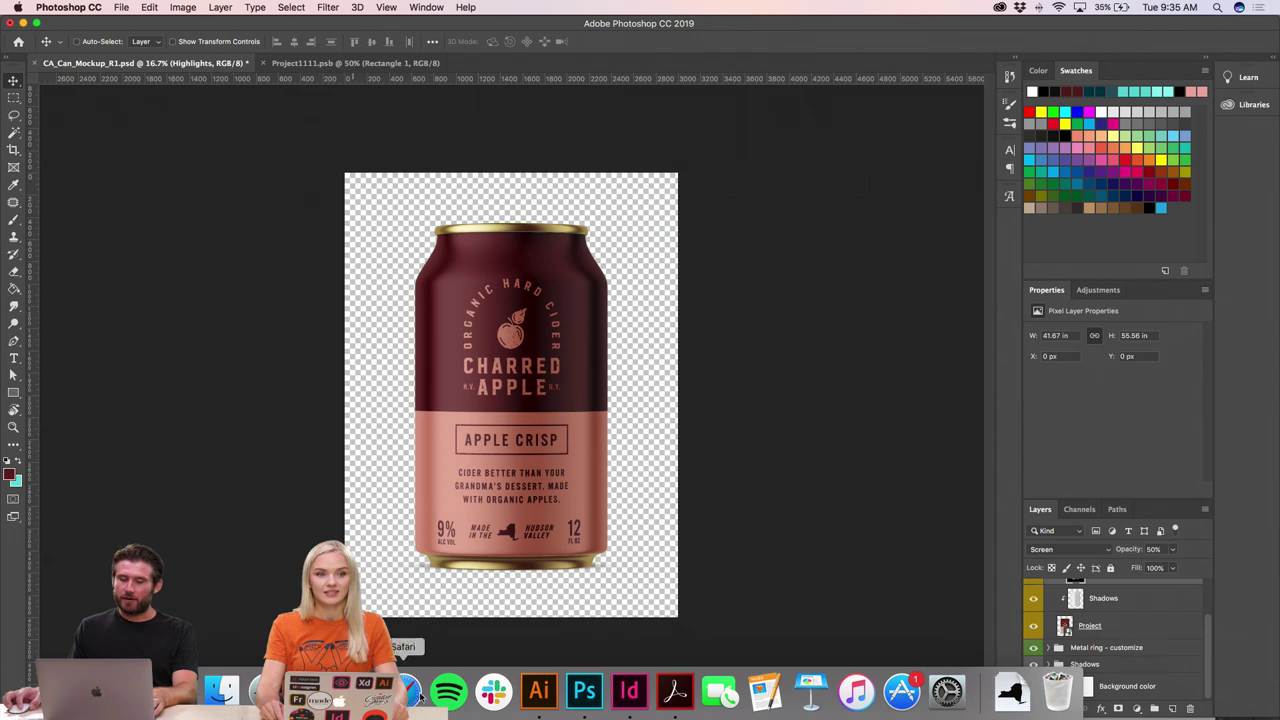
{"action": "left_click", "coordinate": [628, 690]}
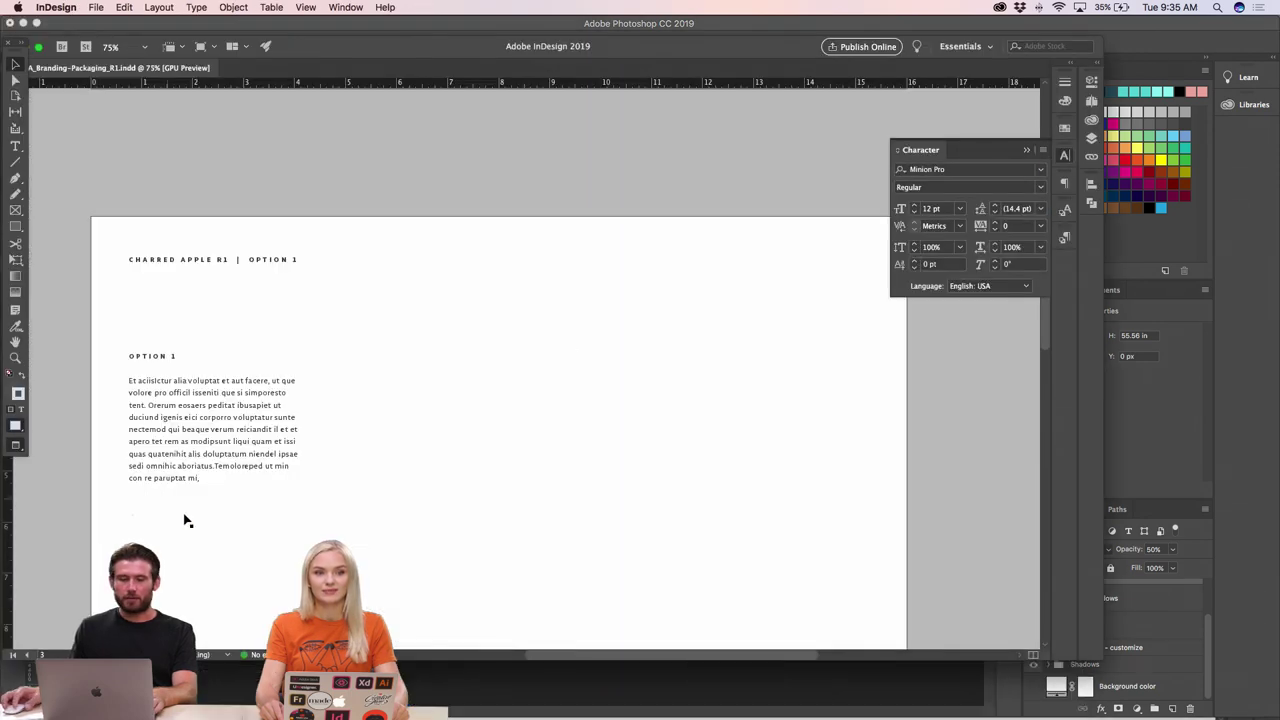
{"action": "scroll", "coordinate": [440, 481], "scroll_direction": "down", "scroll_amount": 2}
{"action": "key", "text": "super+minus"}
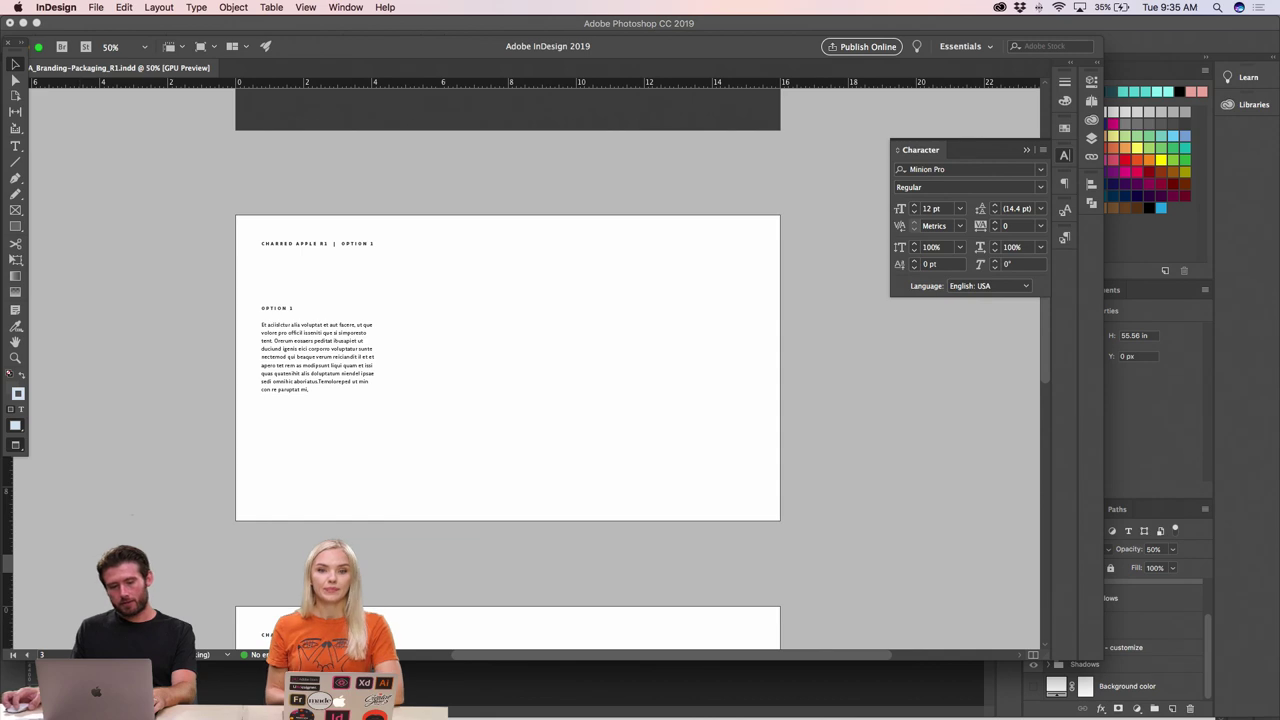
- Open a Finder window and browse to Adobe Live > Working > Can Mockup
{"action": "mouse_move", "coordinate": [220, 715]}
{"action": "left_click", "coordinate": [225, 693]}
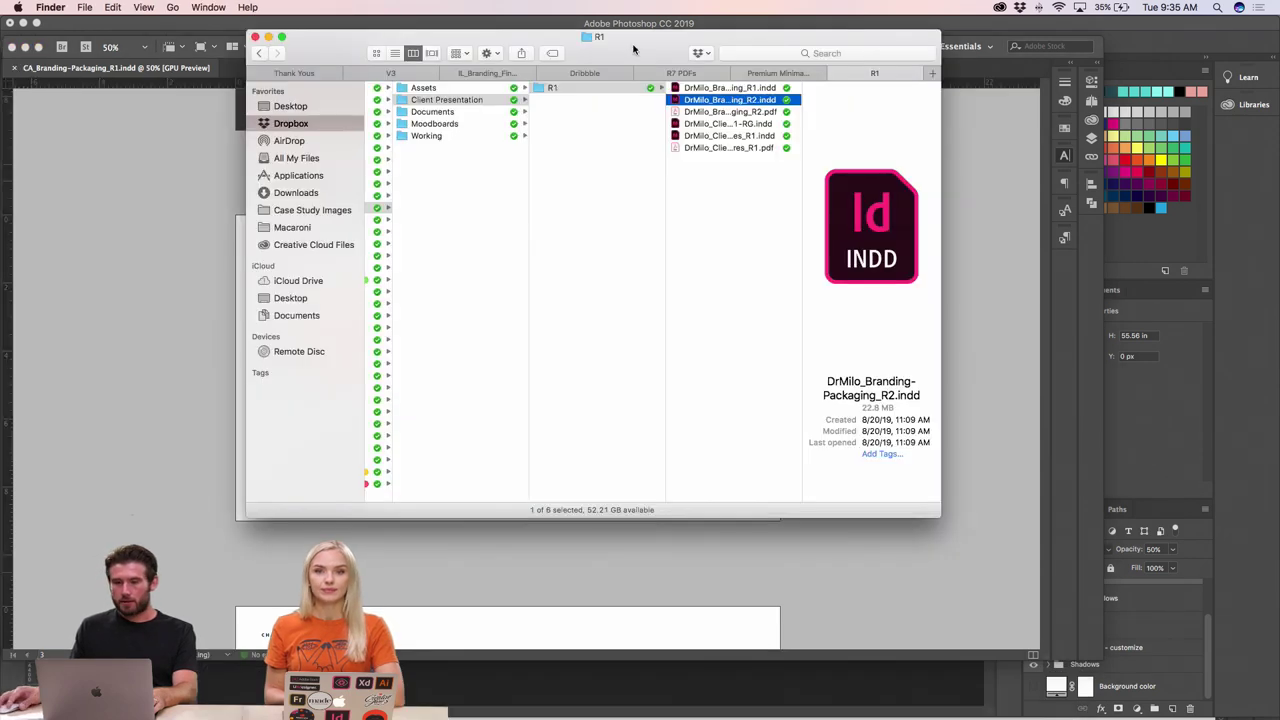
{"action": "left_click_drag", "start_coordinate": [560, 34], "coordinate": [177, 326]}
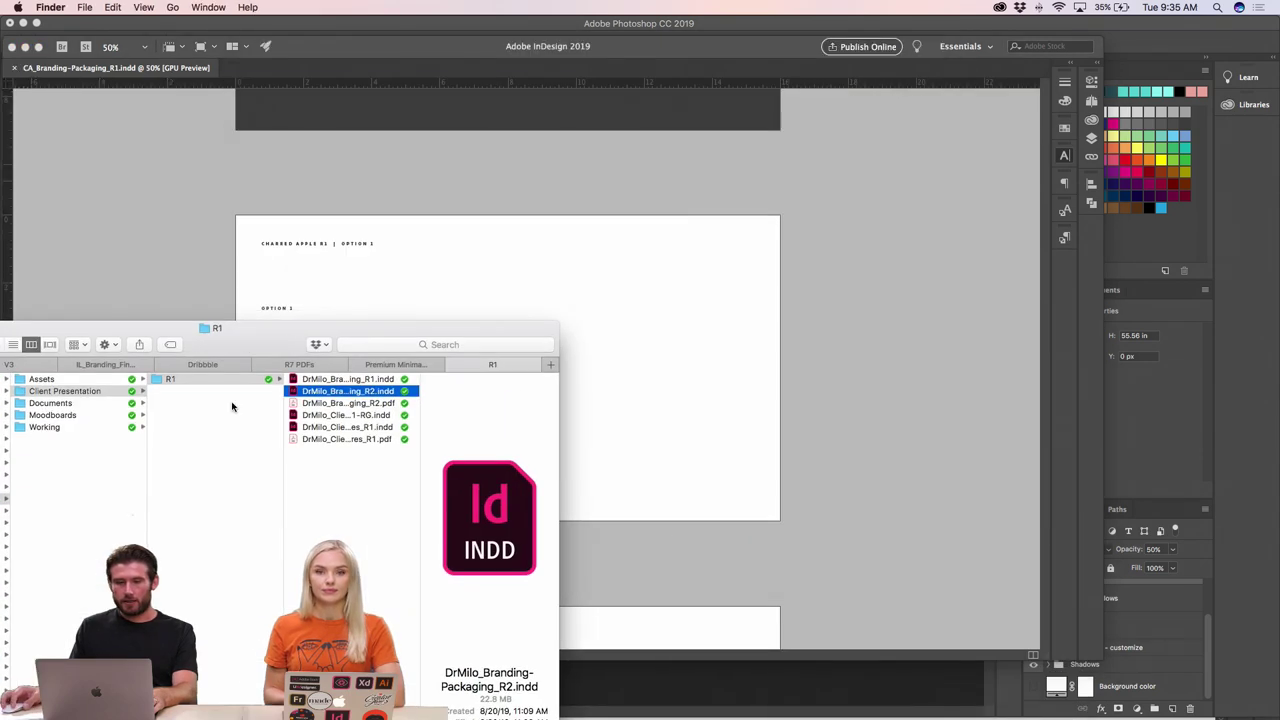
{"action": "left_click", "coordinate": [69, 427]}
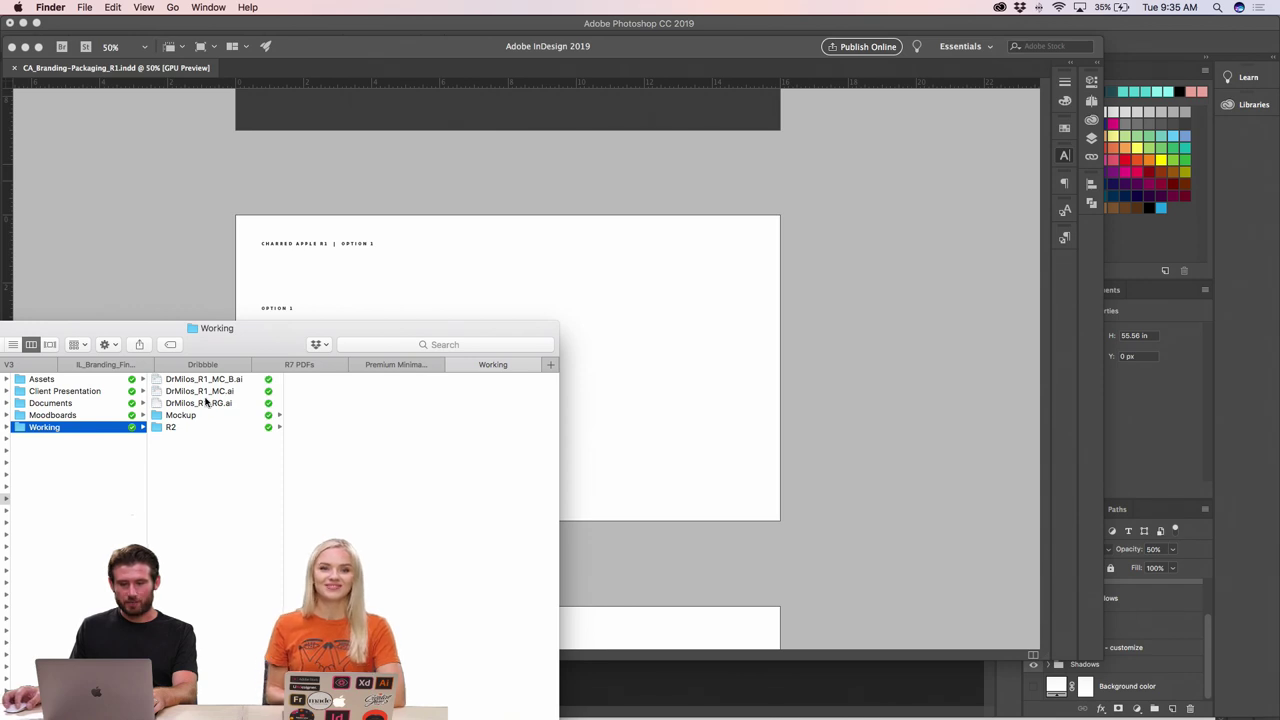
{"action": "left_click_drag", "start_coordinate": [260, 328], "coordinate": [439, 295]}
{"action": "scroll", "coordinate": [226, 409], "scroll_direction": "left", "scroll_amount": 3}
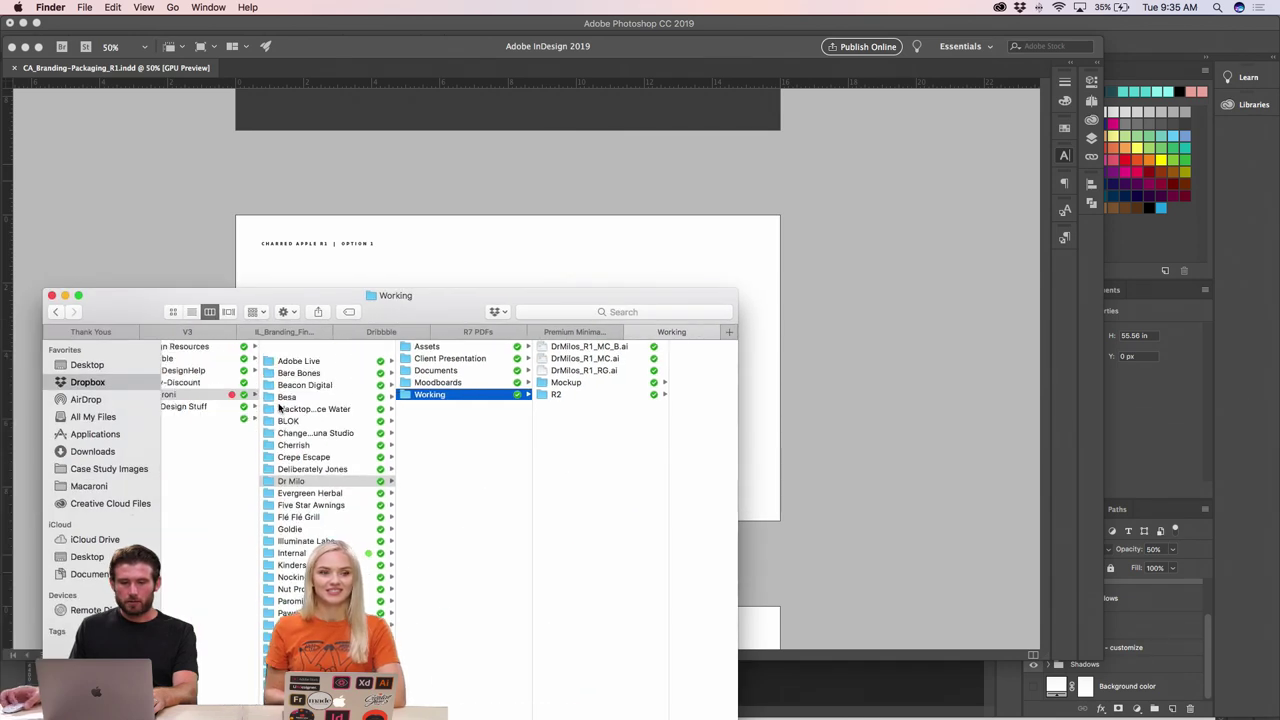
{"action": "left_click", "coordinate": [300, 346]}
{"action": "left_click", "coordinate": [449, 382]}
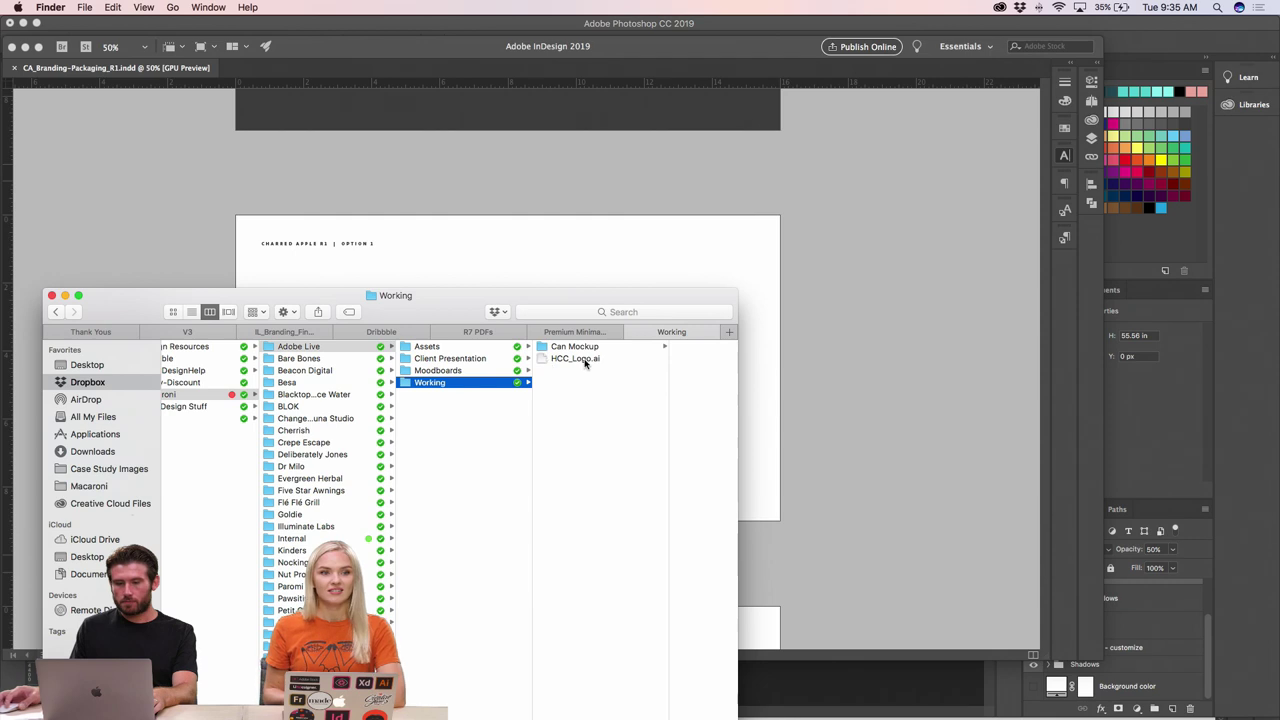
{"action": "left_click", "coordinate": [575, 347]}
- Drag CA_Can_Mockup_R1.png into InDesign and place it on the Option 1 page
{"action": "left_click", "coordinate": [665, 348]}
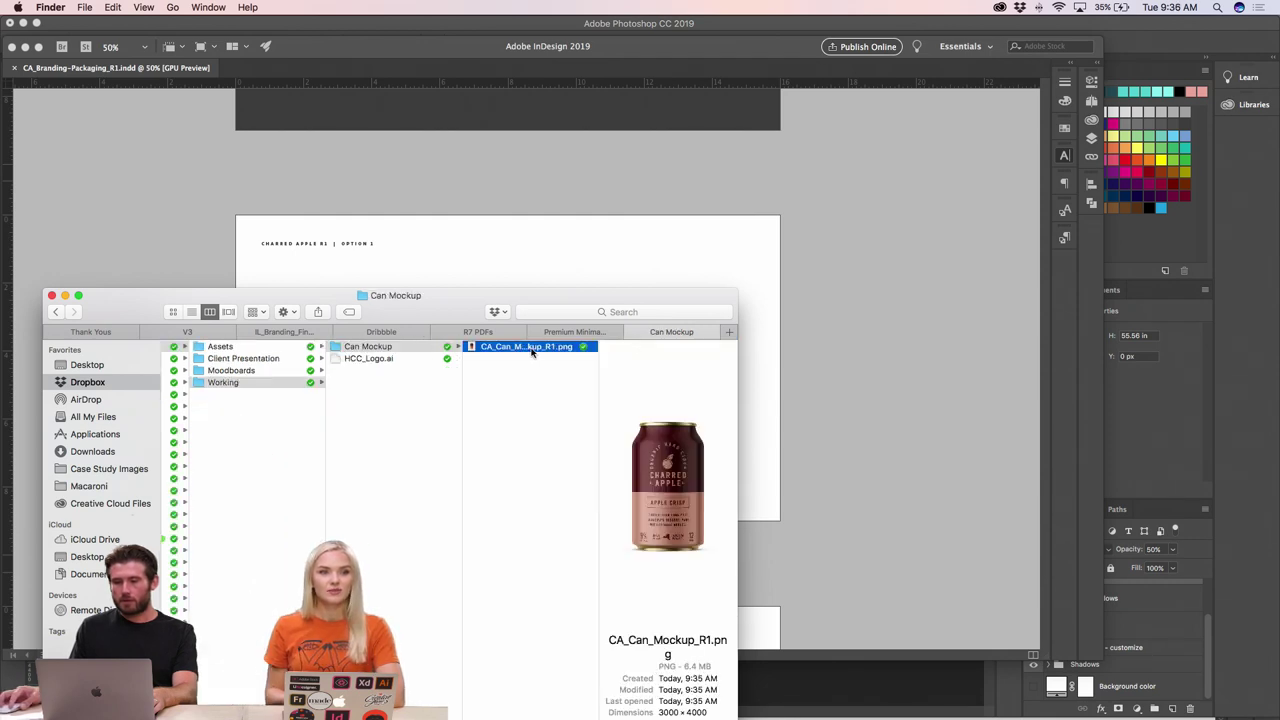
{"action": "left_click_drag", "start_coordinate": [505, 349], "coordinate": [560, 263]}
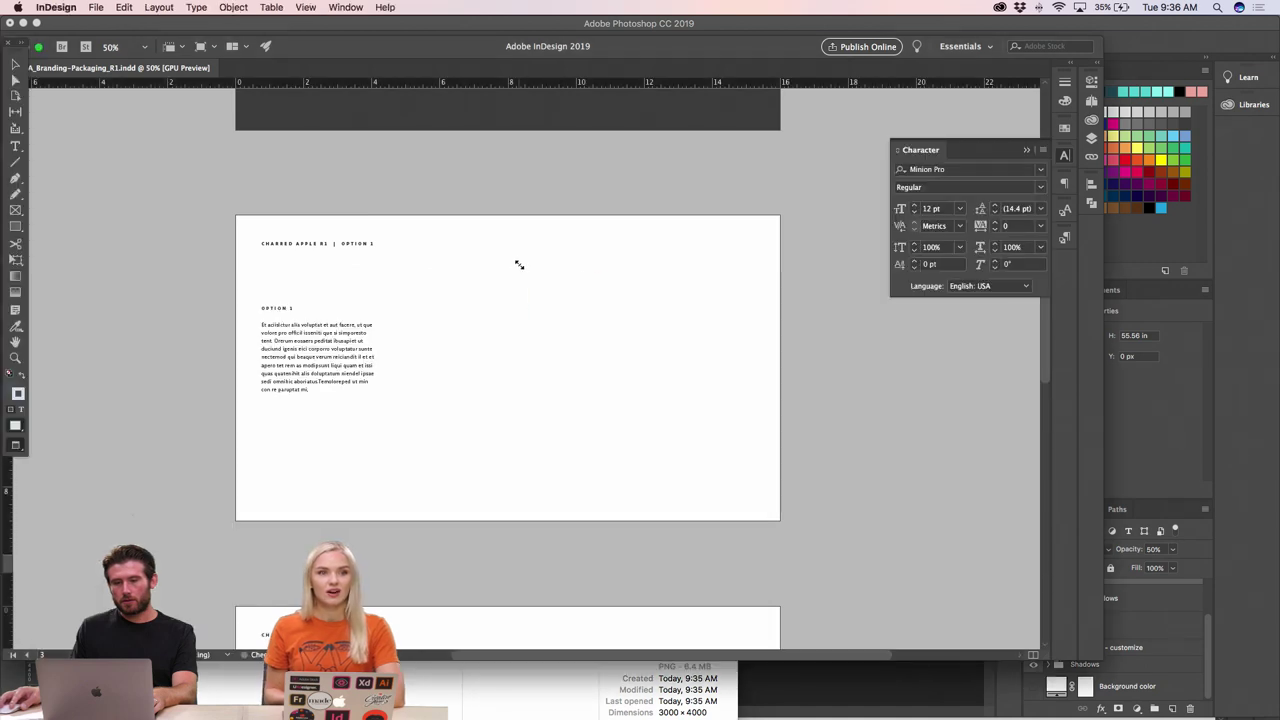
{"action": "left_click", "coordinate": [517, 263]}
- Move the placed can image onto the page and resize its frame to fit
{"action": "left_click_drag", "start_coordinate": [617, 346], "coordinate": [559, 443]}
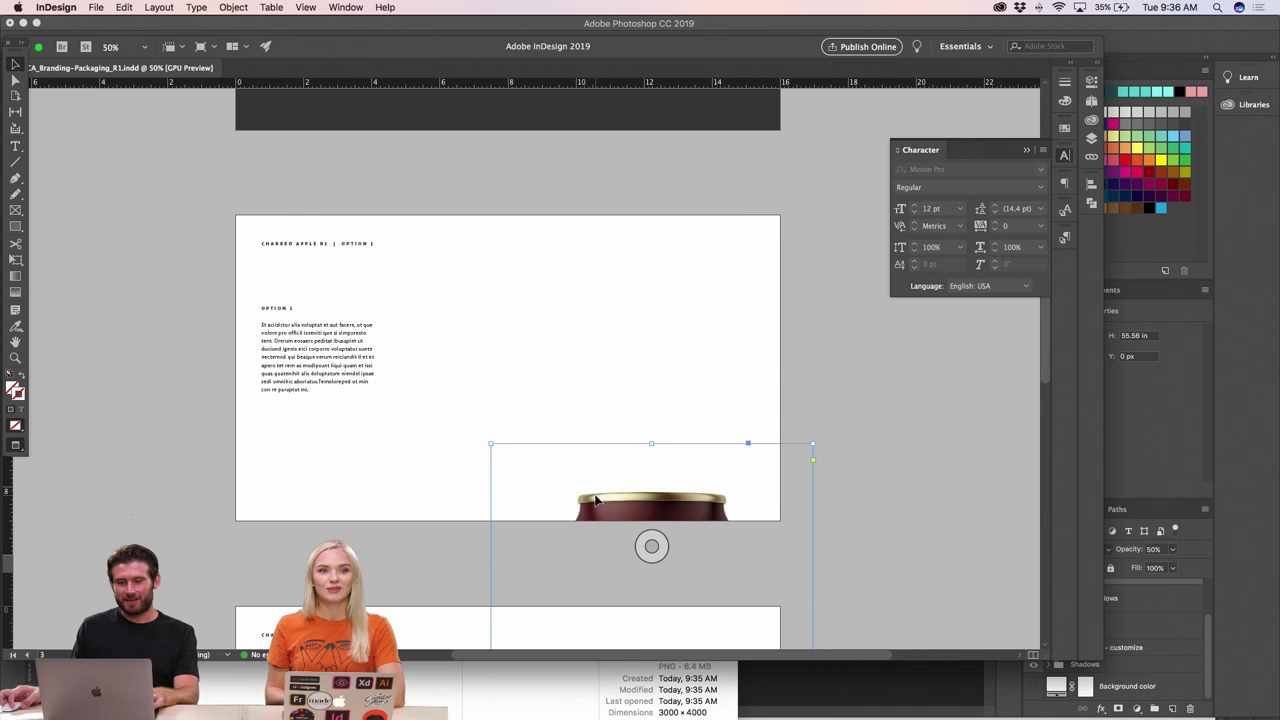
{"action": "left_click_drag", "start_coordinate": [596, 500], "coordinate": [517, 289]}
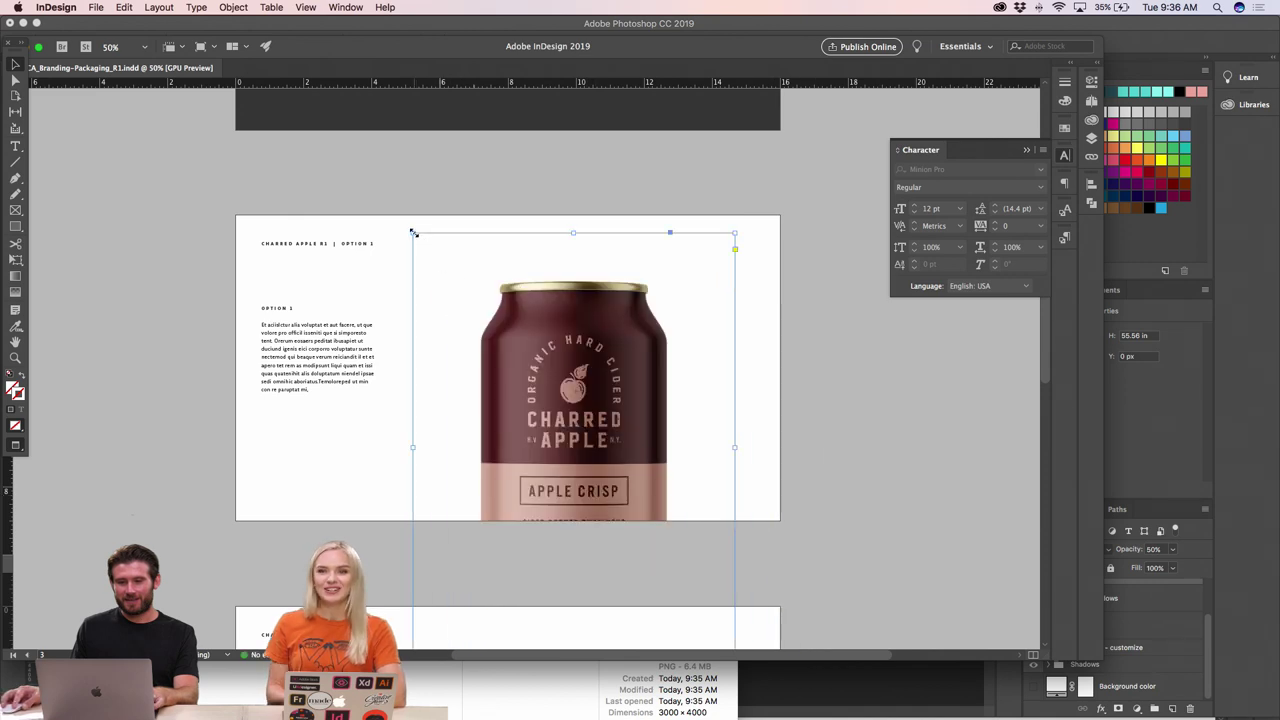
{"action": "left_click_drag", "start_coordinate": [412, 232], "coordinate": [503, 346]}
{"action": "left_click_drag", "start_coordinate": [595, 398], "coordinate": [625, 317]}
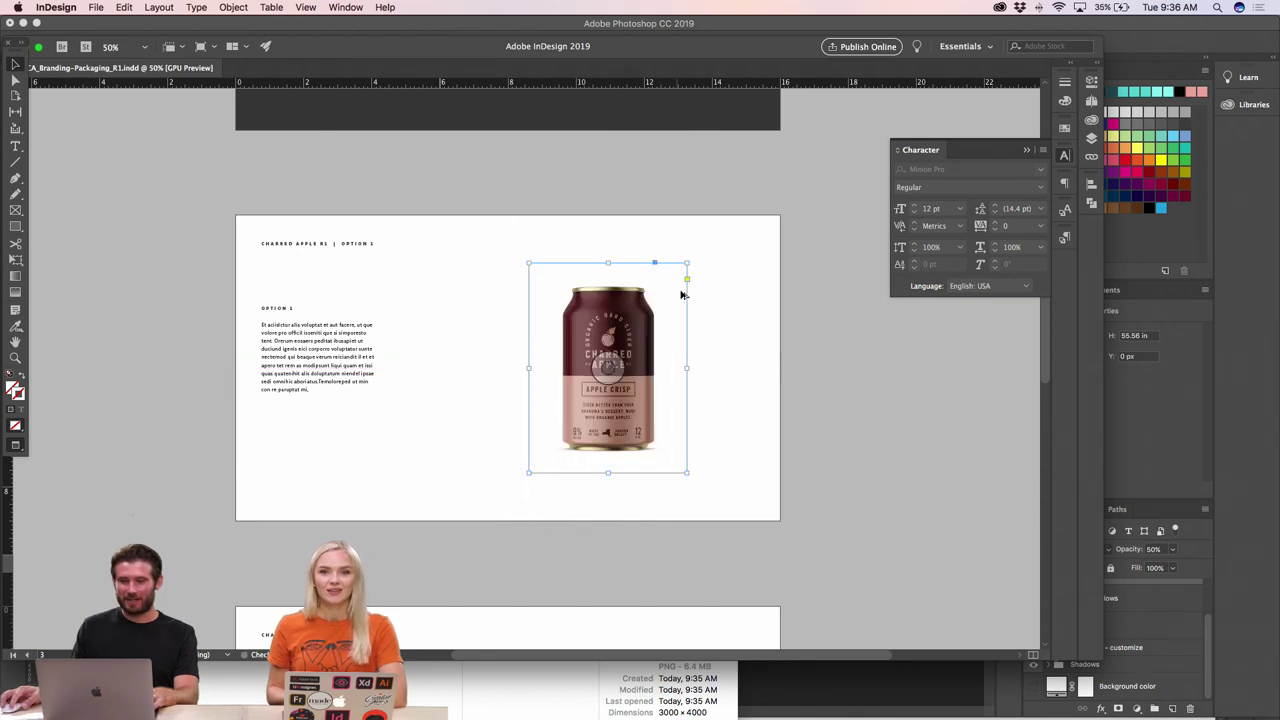
{"action": "left_click_drag", "start_coordinate": [686, 263], "coordinate": [708, 243]}
{"action": "left_click_drag", "start_coordinate": [661, 300], "coordinate": [662, 298]}
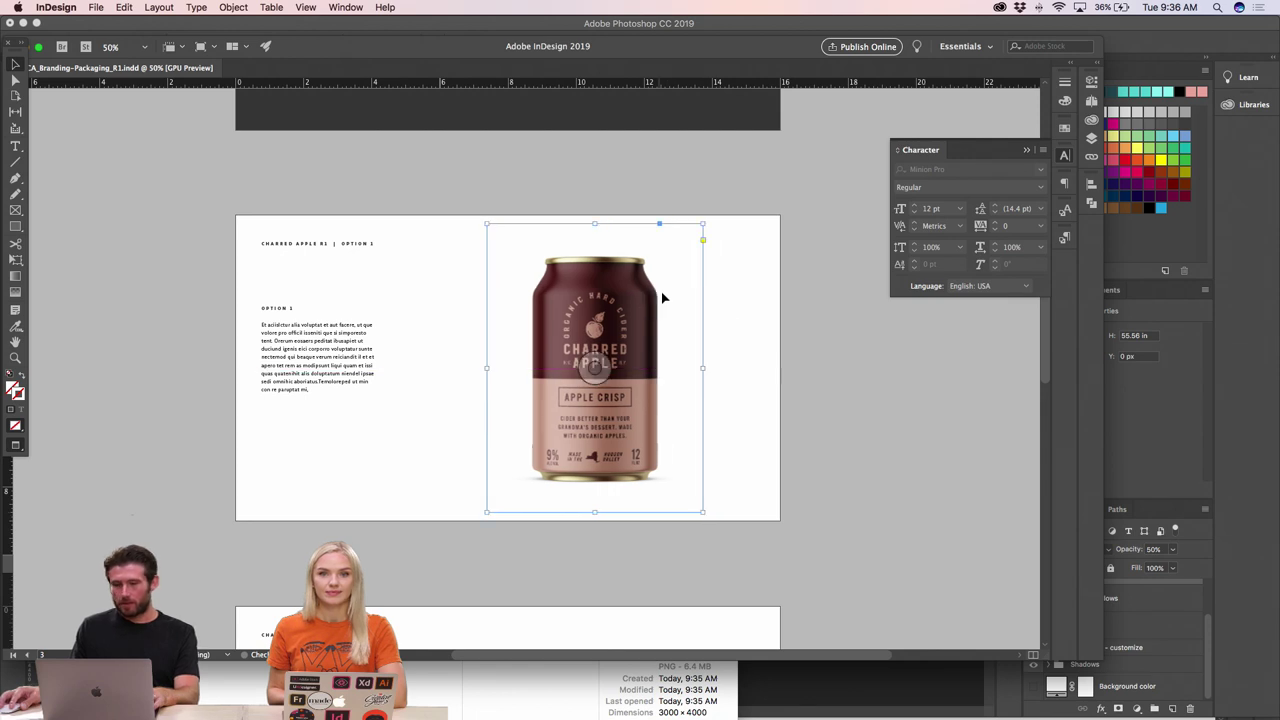
{"action": "left_click", "coordinate": [729, 294]}
- Settle the can mockup on the page's right half beside the Option 1 text
{"action": "scroll", "coordinate": [729, 294], "scroll_direction": "up", "scroll_amount": 1}
{"action": "scroll", "coordinate": [563, 352], "scroll_direction": "left", "scroll_amount": 3}
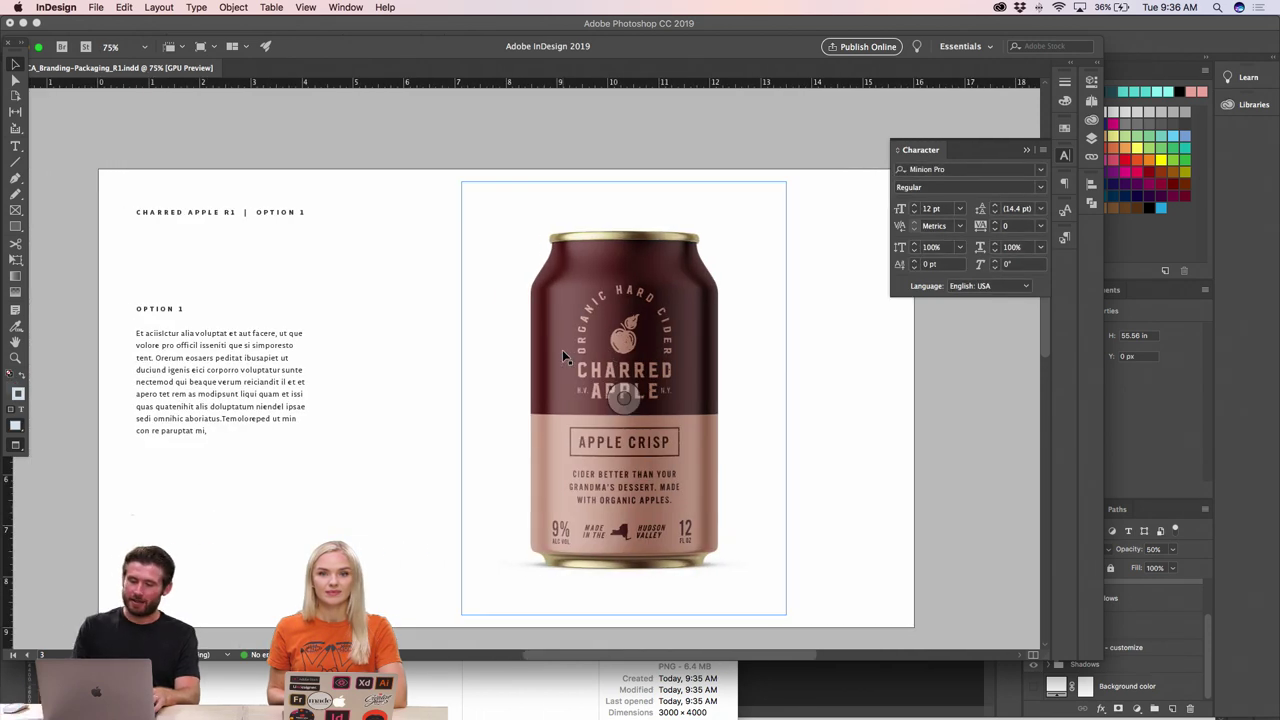
{"action": "scroll", "coordinate": [562, 349], "scroll_direction": "down", "scroll_amount": 1}
{"action": "left_click_drag", "start_coordinate": [614, 318], "coordinate": [632, 318]}
{"action": "left_click", "coordinate": [423, 386]}
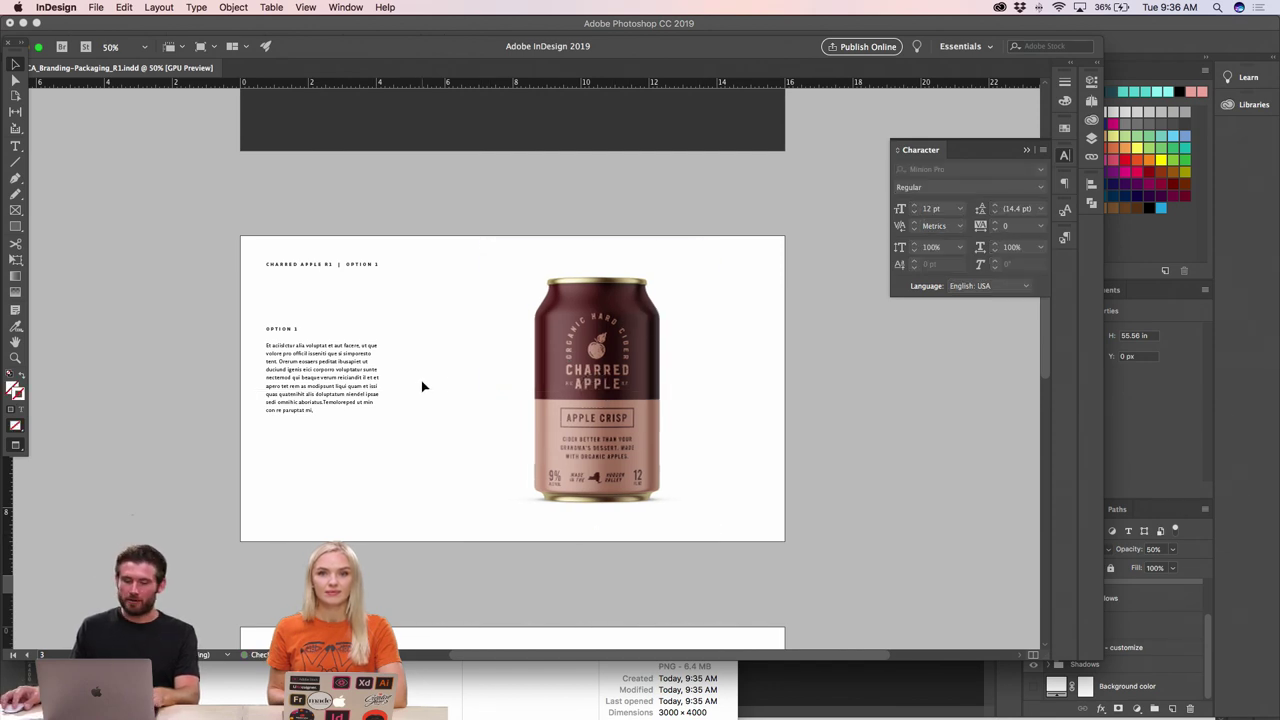
{"action": "scroll", "coordinate": [392, 370], "scroll_direction": "up", "scroll_amount": 1}
- Pan and zoom around the InDesign Option 1 page to review the can mockup beside the text
{"action": "scroll", "coordinate": [575, 400], "scroll_direction": "right", "scroll_amount": 3}
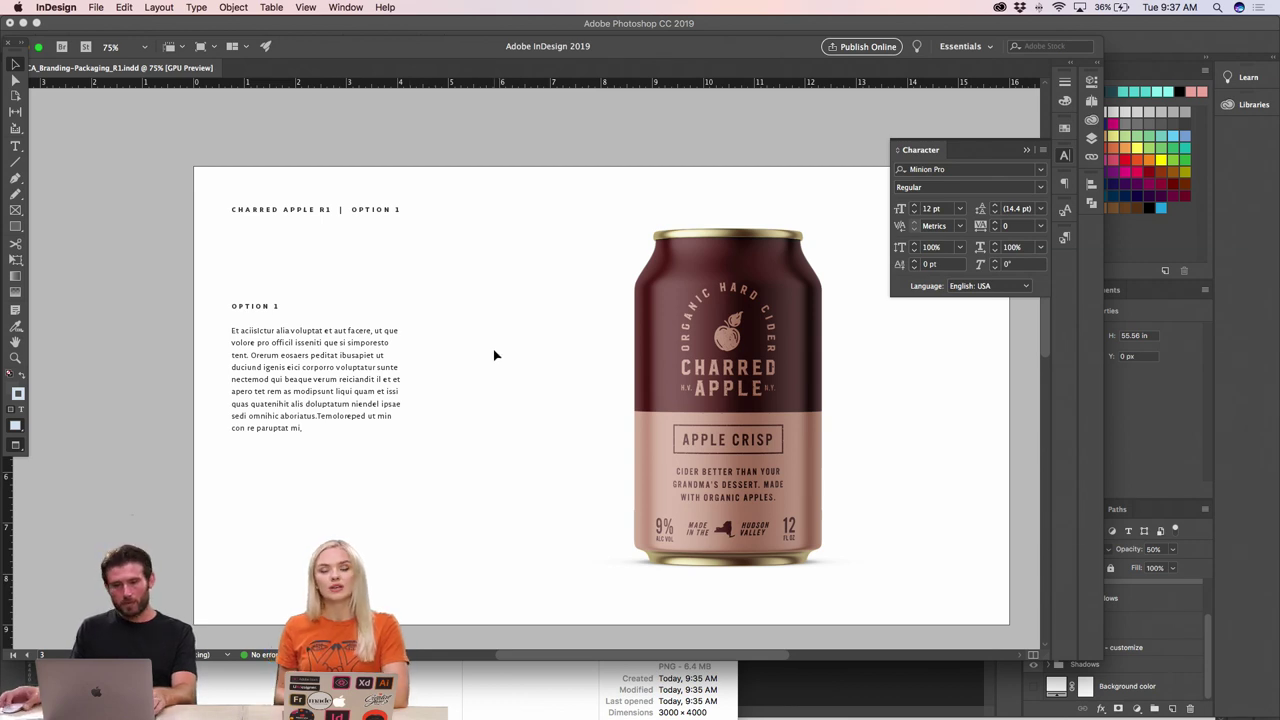
{"action": "scroll", "coordinate": [489, 361], "scroll_direction": "right", "scroll_amount": 4}
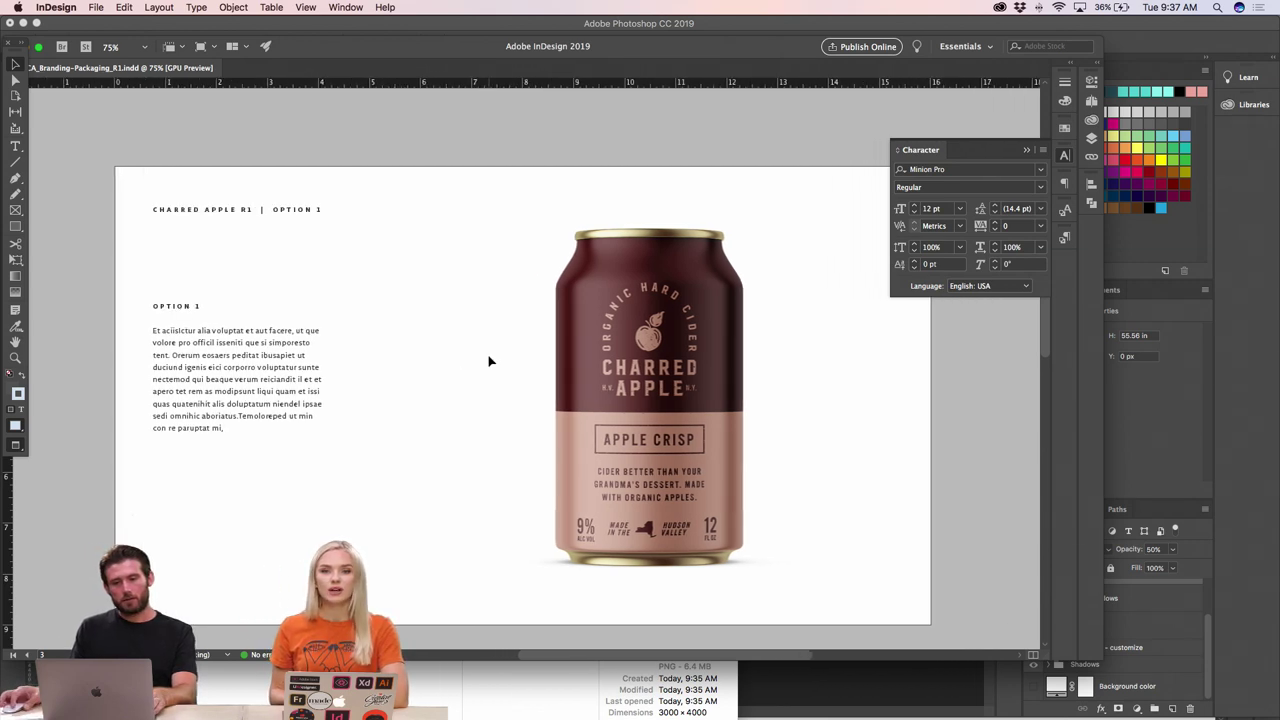
{"action": "scroll", "coordinate": [475, 358], "scroll_direction": "down", "scroll_amount": 3}
{"action": "key", "text": "super+minus"}
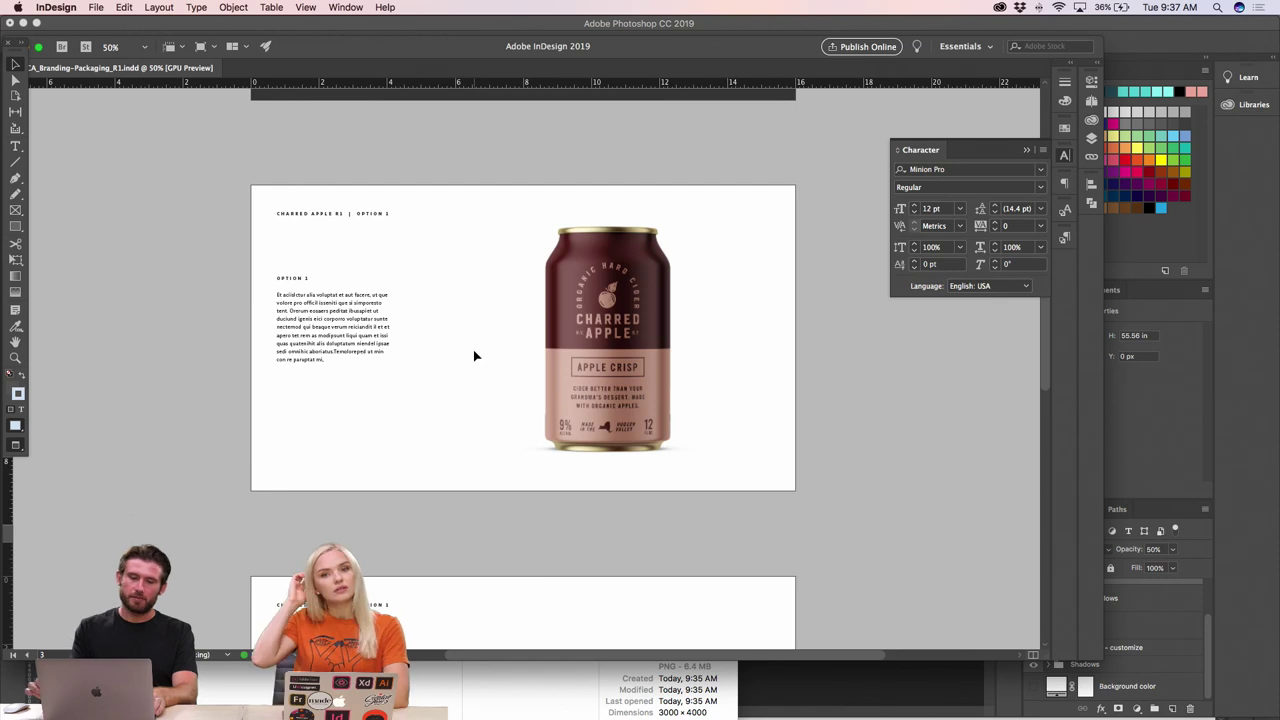
{"action": "key", "text": "super+equal"}
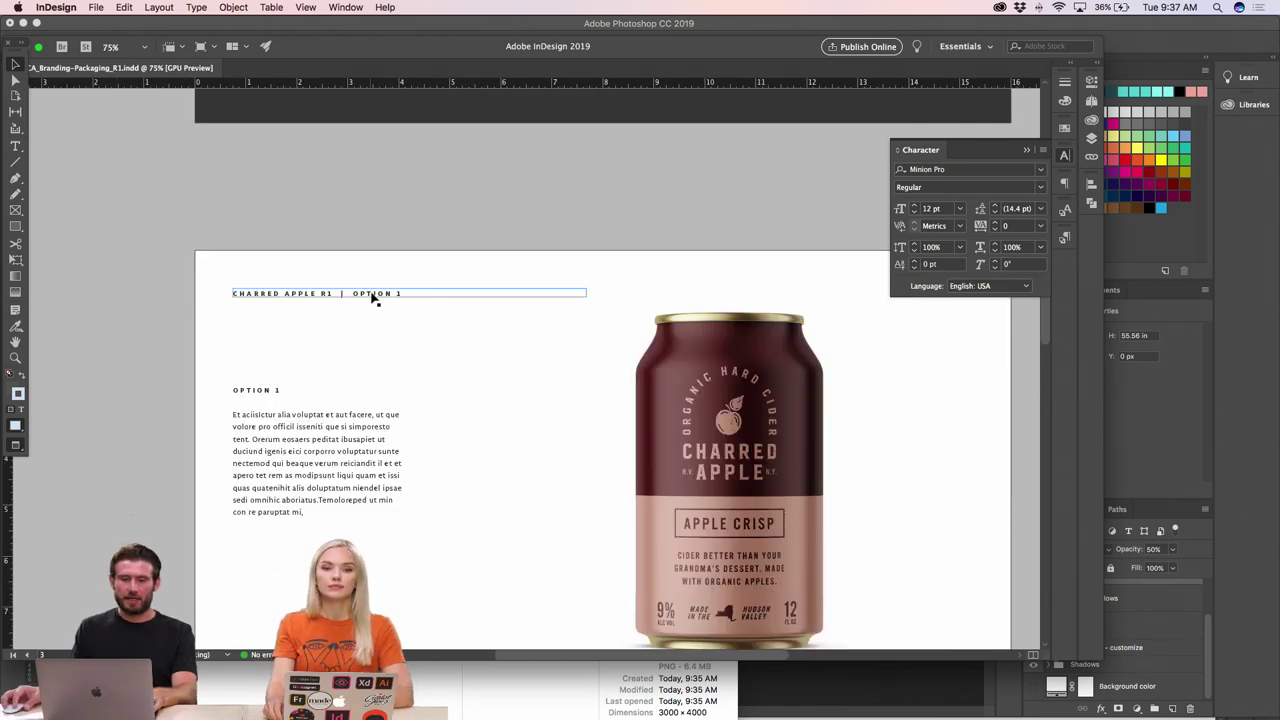
{"action": "scroll", "coordinate": [406, 395], "scroll_direction": "right", "scroll_amount": 4}
{"action": "scroll", "coordinate": [406, 395], "scroll_direction": "down", "scroll_amount": 4}
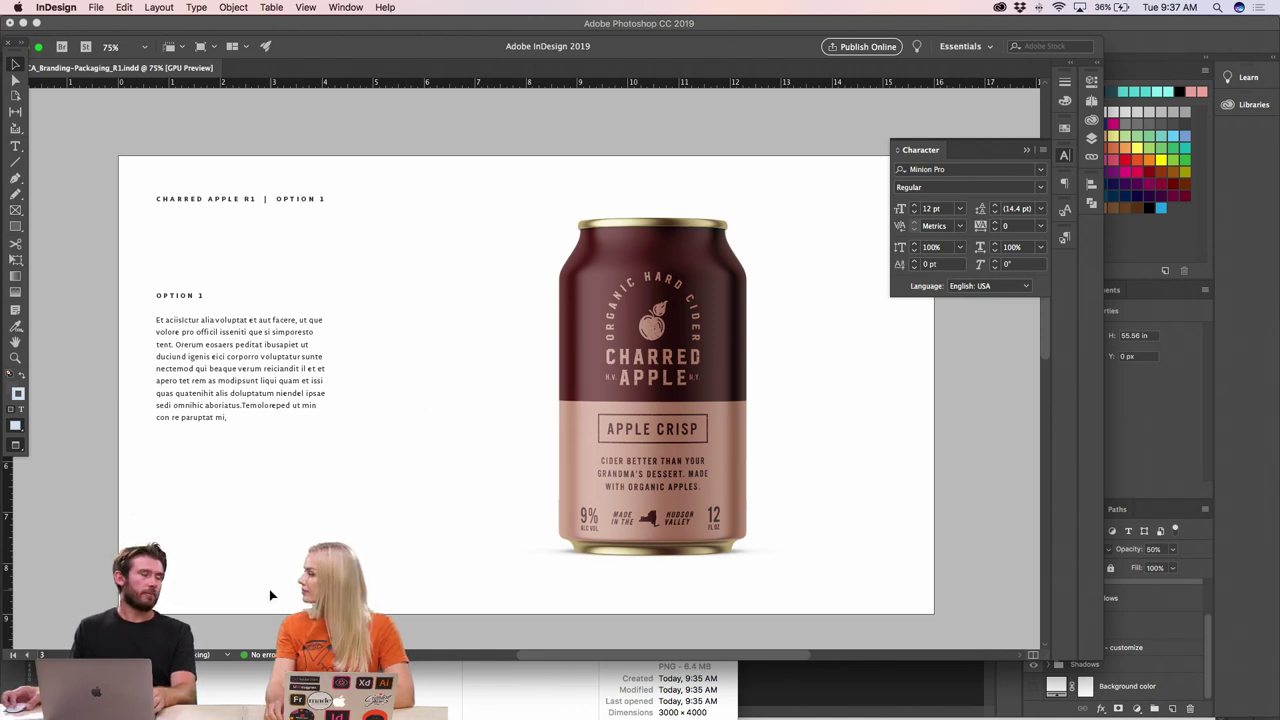
{"action": "scroll", "coordinate": [290, 540], "scroll_direction": "right", "scroll_amount": 2}
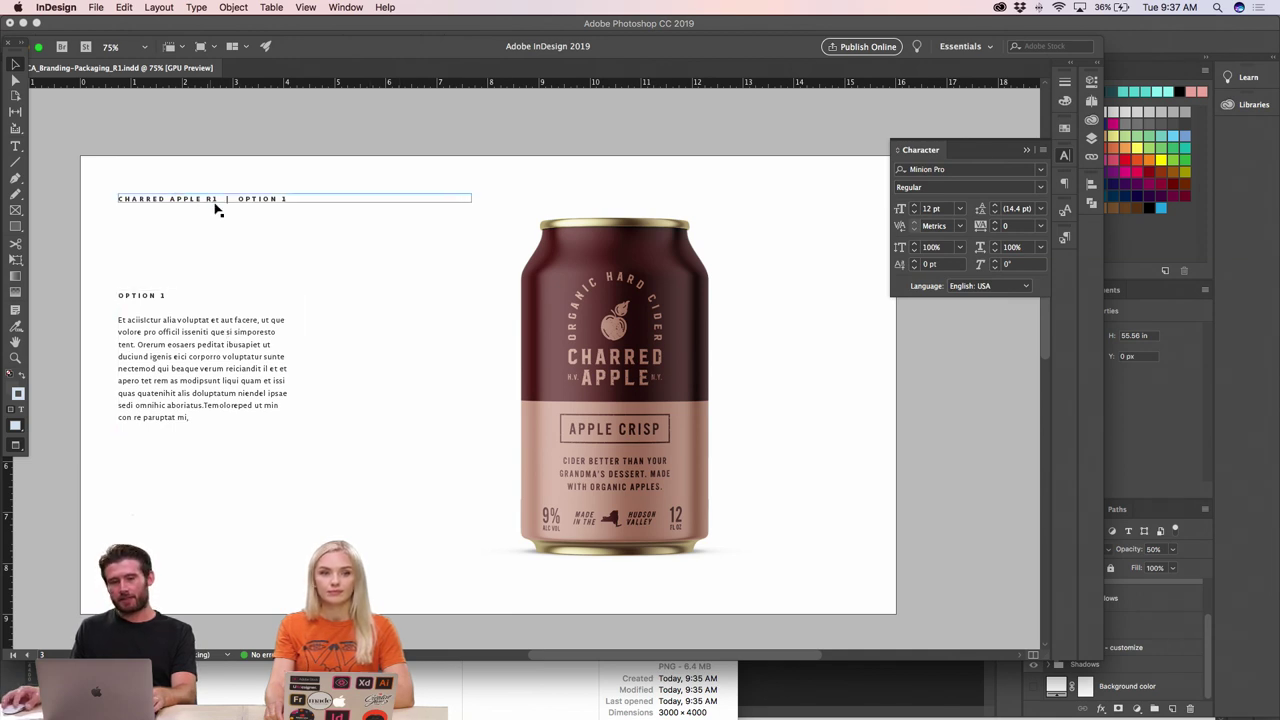
- Append ' - CAN DESIGN' to the 'Charred Apple R1 | Option 1' page heading
{"action": "double_click", "coordinate": [276, 201]}
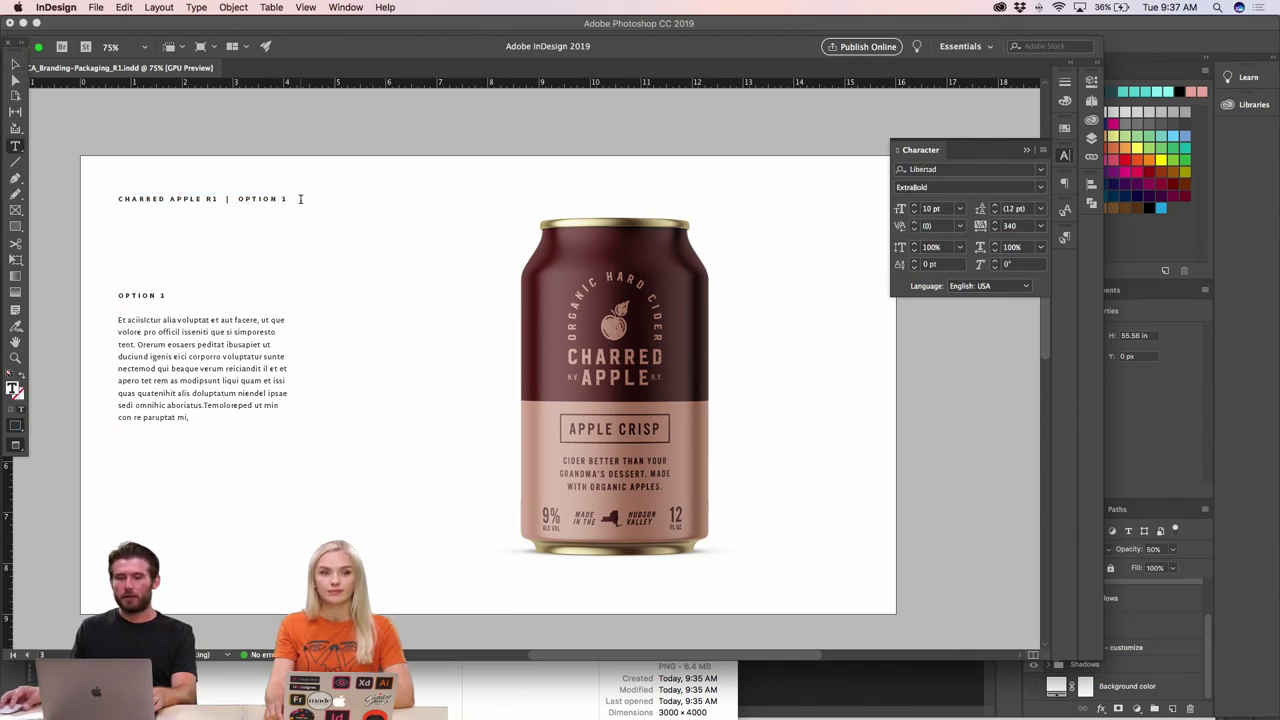
{"action": "type", "text": "- "}
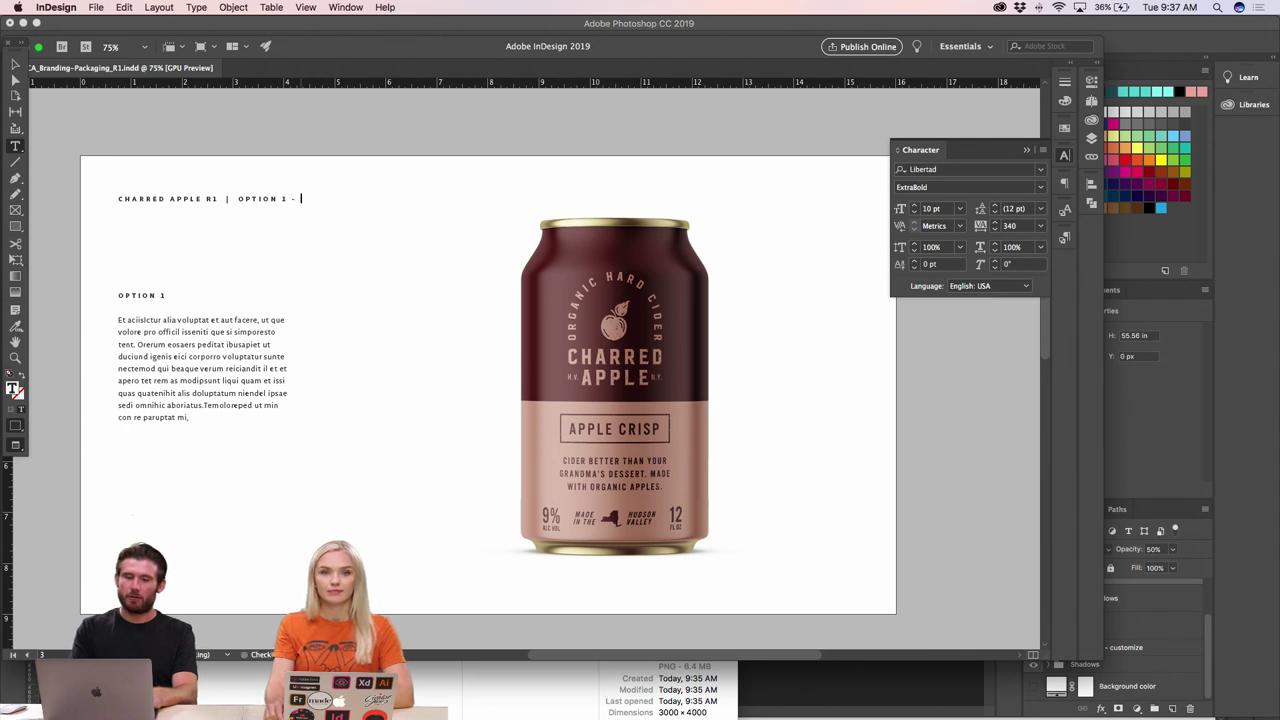
{"action": "type", "text": "CAN "}
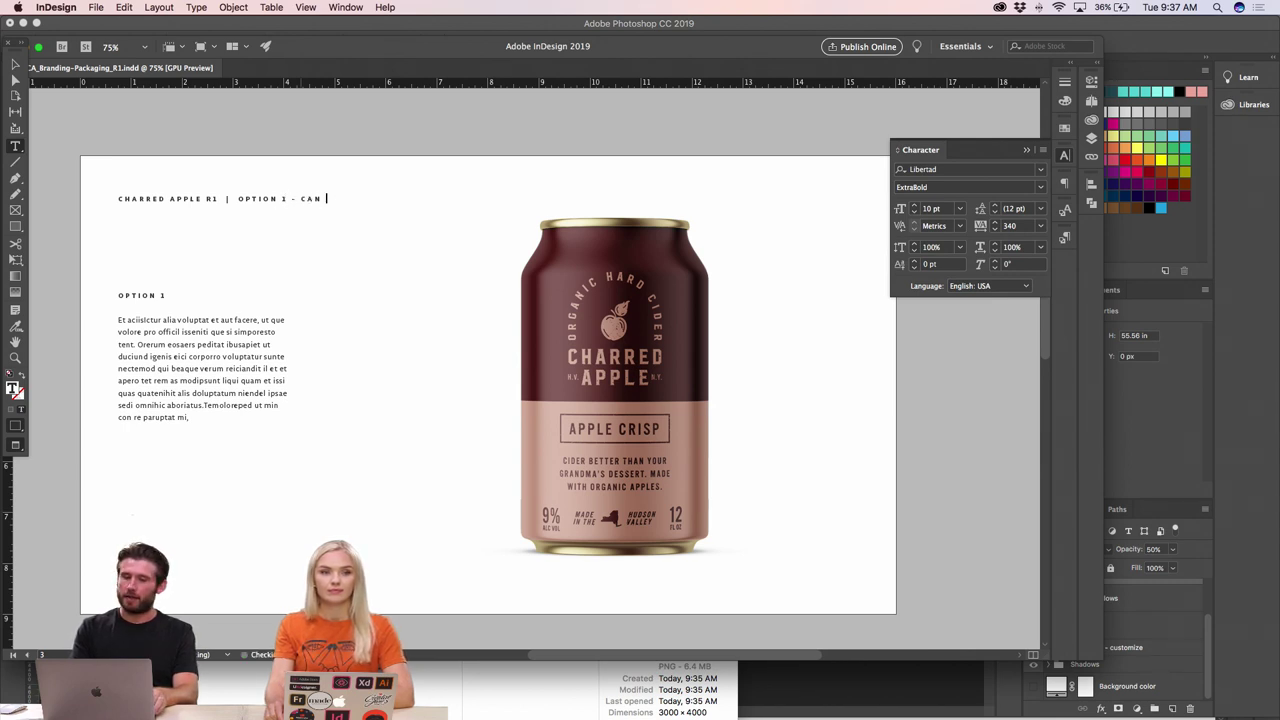
{"action": "type", "text": "DESIGN"}
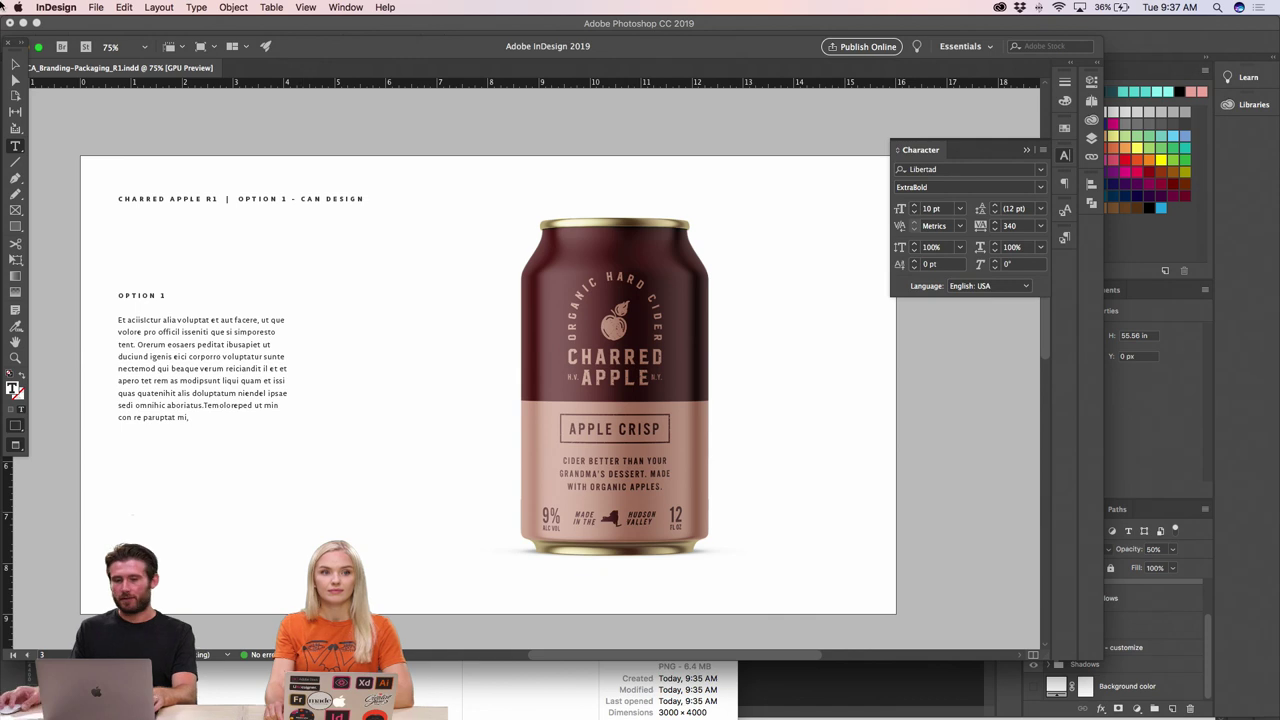
{"action": "left_click", "coordinate": [16, 64]}
{"action": "left_click", "coordinate": [305, 234]}
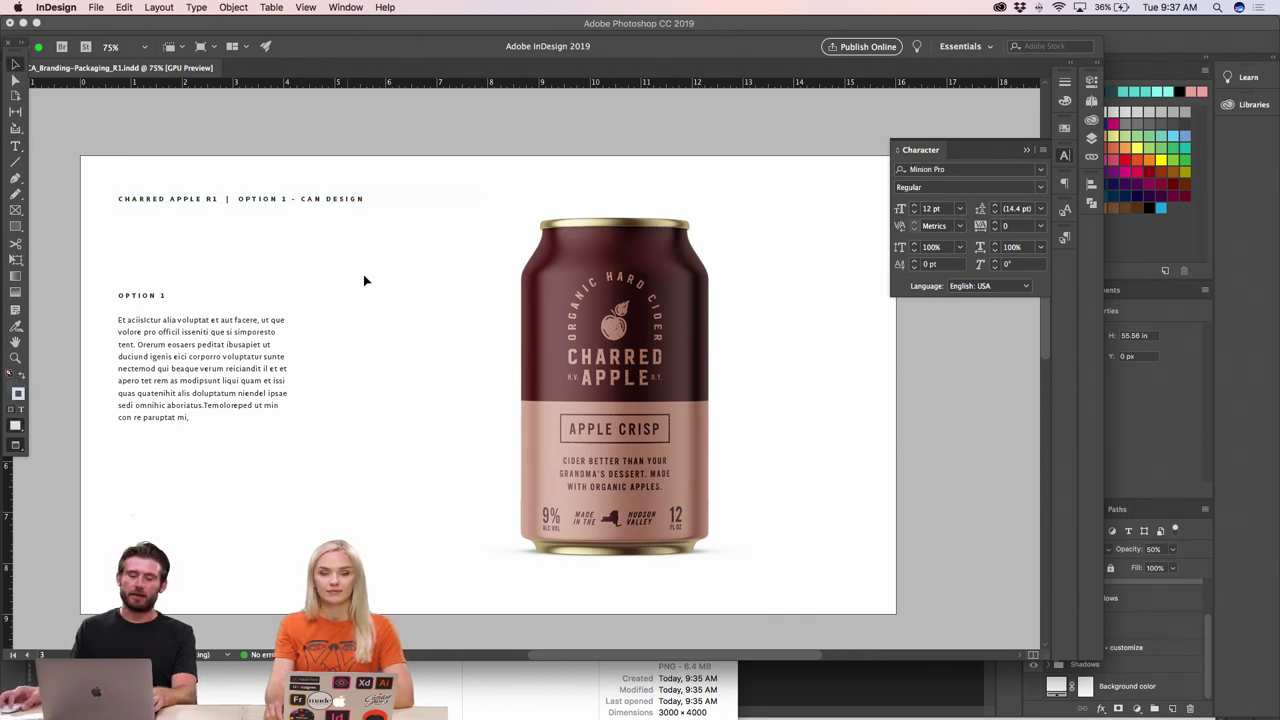
{"action": "scroll", "coordinate": [339, 320], "scroll_direction": "down", "scroll_amount": 3}
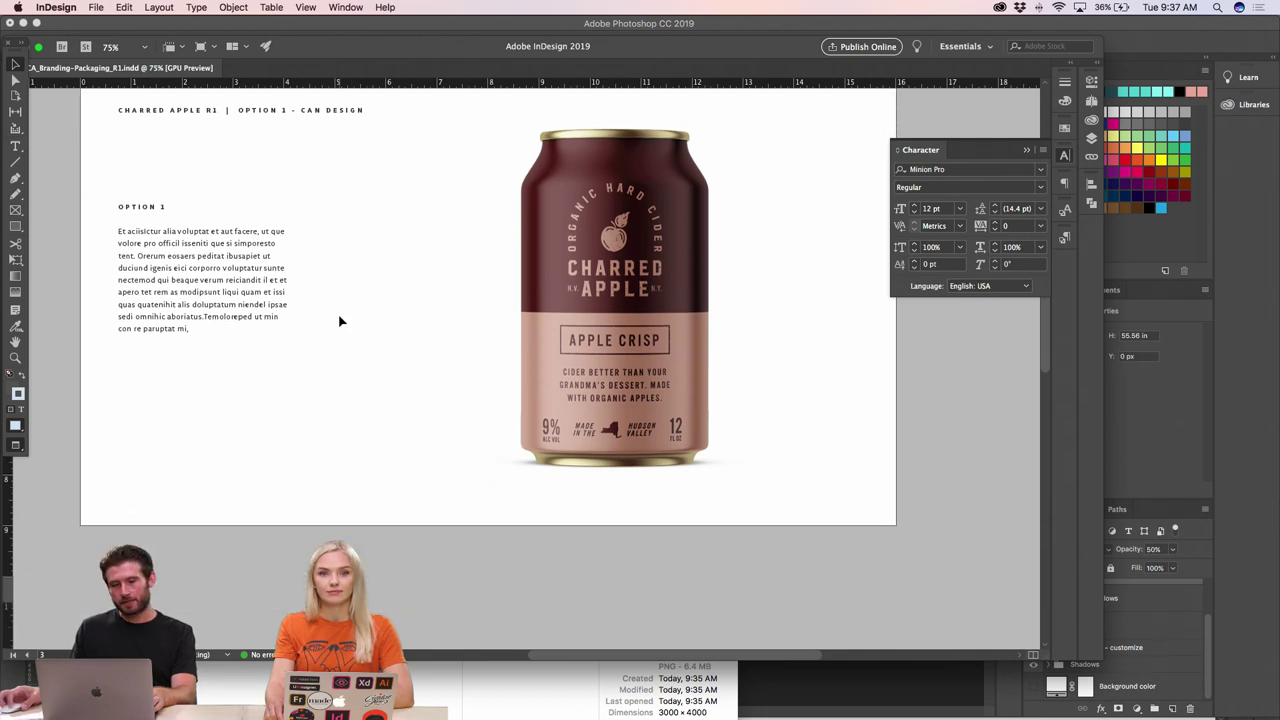
- Bring the Charred Apple can mockup in Photoshop to the front, then return to Finder
{"action": "key", "text": "super+Tab"}
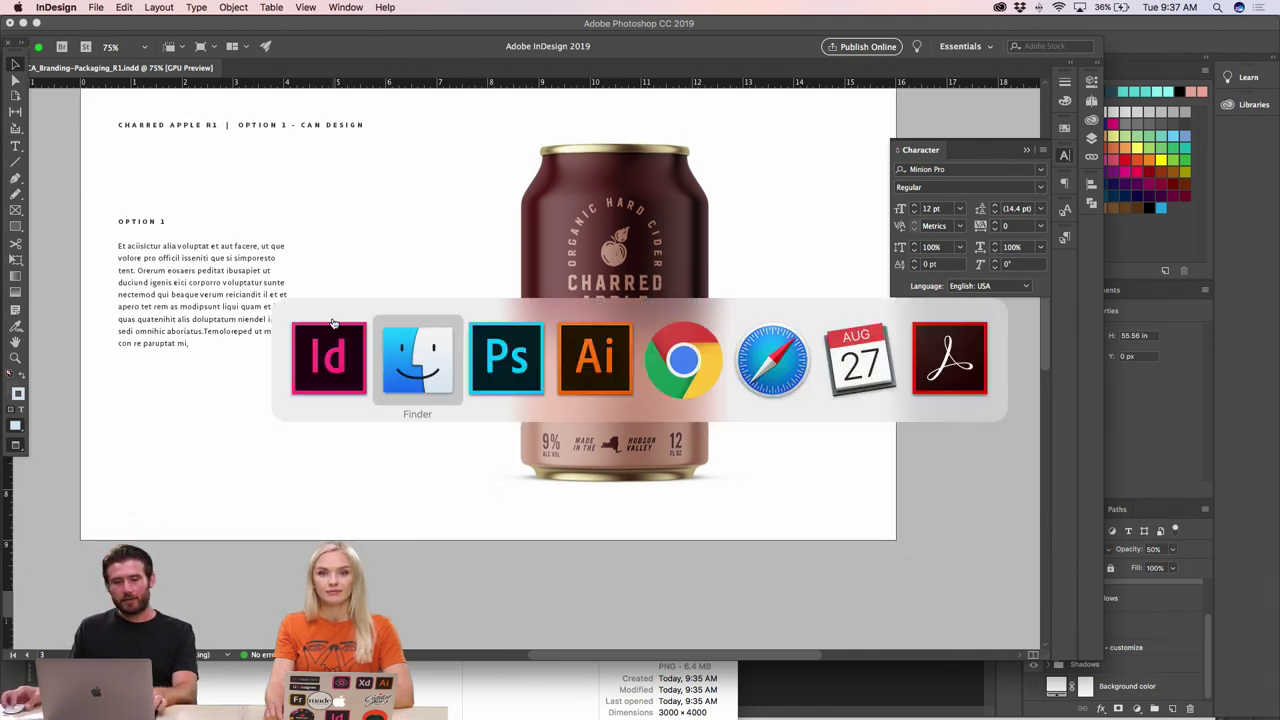
{"action": "left_click", "coordinate": [515, 352]}
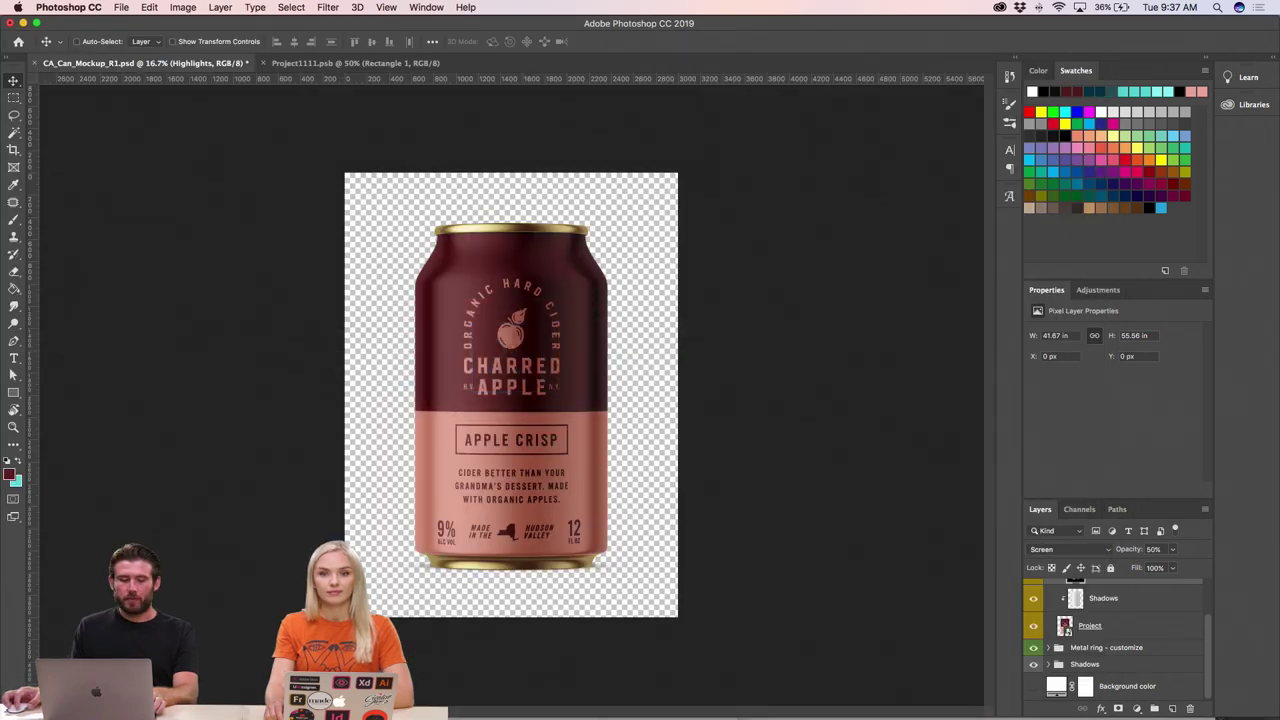
{"action": "mouse_move", "coordinate": [250, 715]}
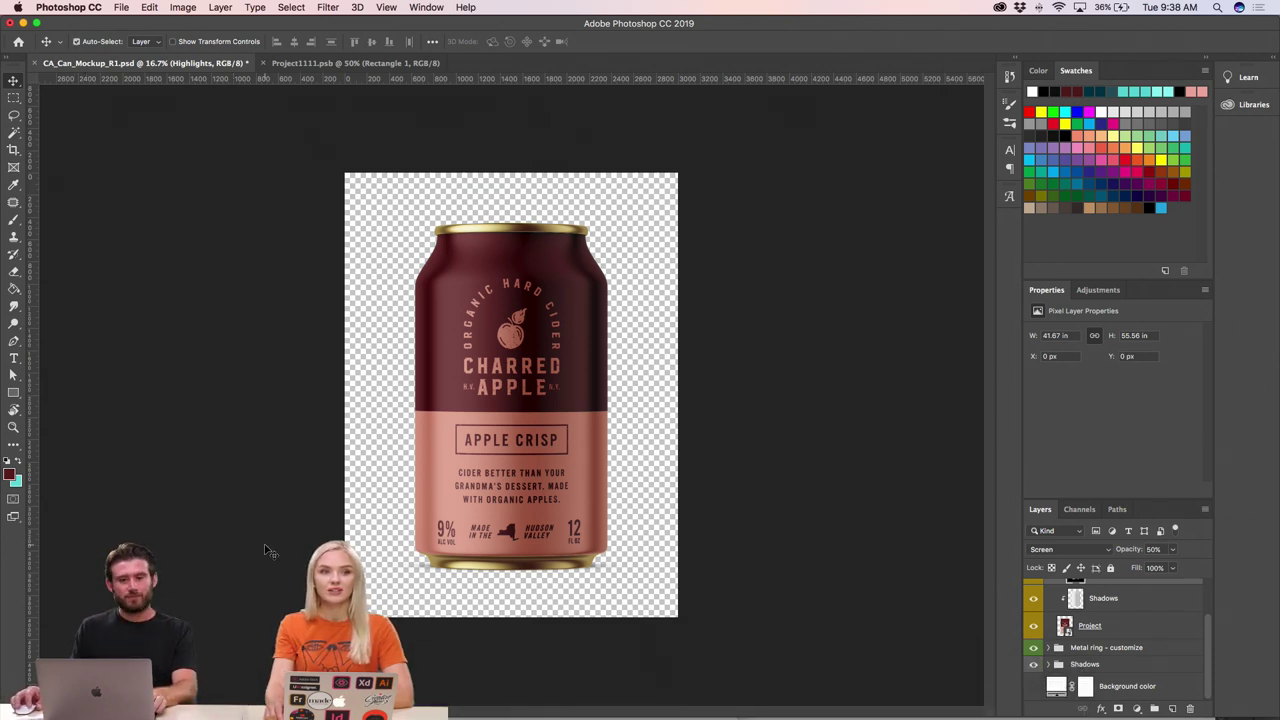
{"action": "key", "text": "super+Tab"}
{"action": "key", "text": "super+Tab"}
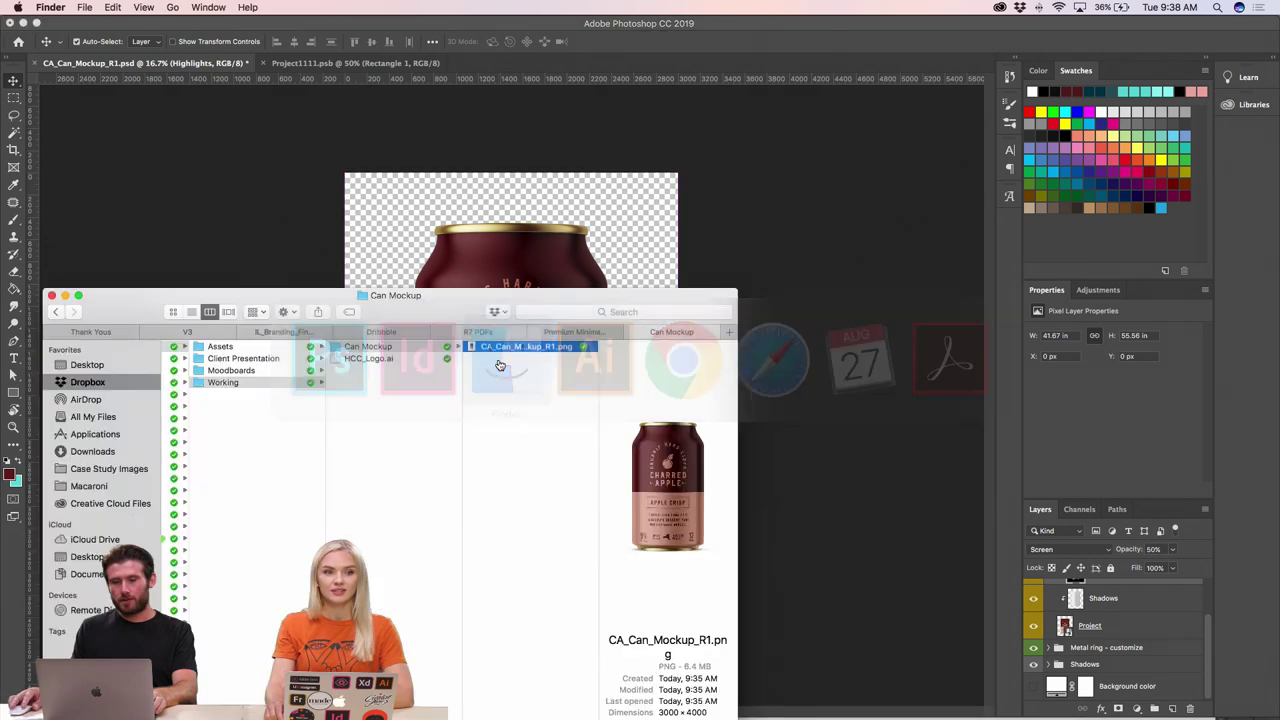
- Open CA_BusCards_Mock_R1.psd from Assets > Mockup and expand its Business Card Branding Mockup vol 6 group
{"action": "left_click_drag", "start_coordinate": [464, 309], "coordinate": [510, 164]}
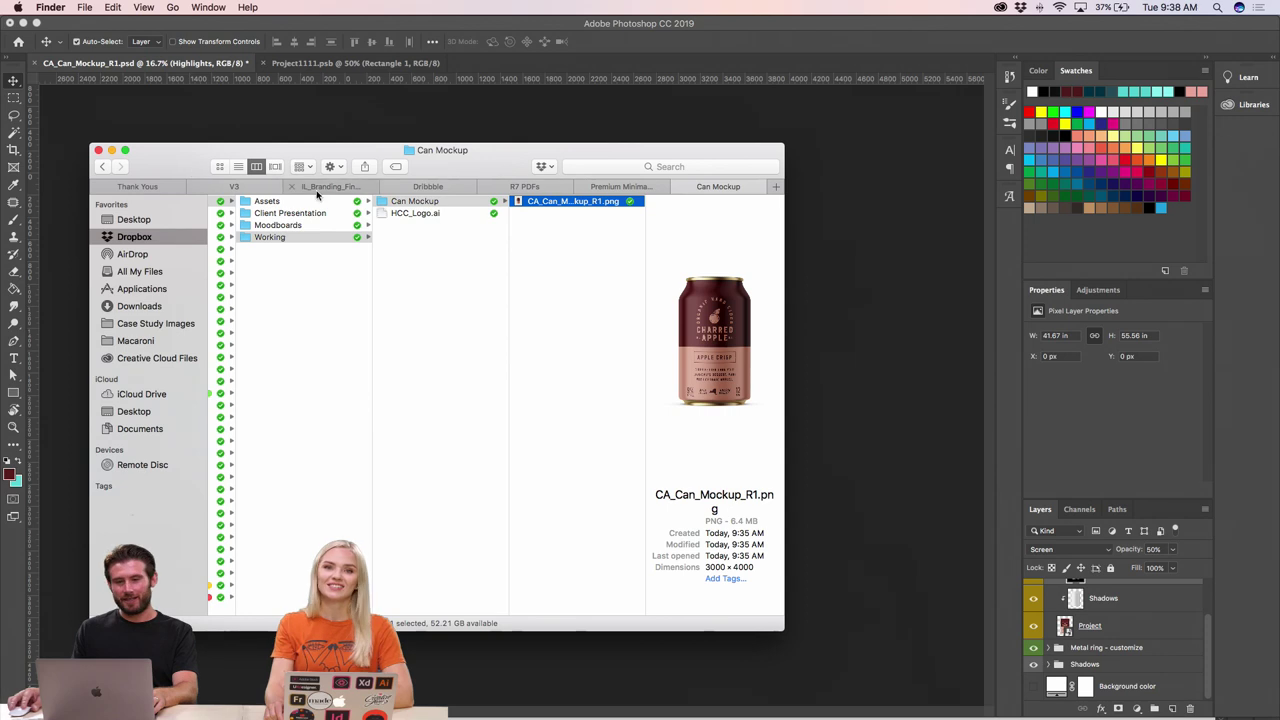
{"action": "left_click", "coordinate": [266, 201]}
{"action": "left_click", "coordinate": [405, 213]}
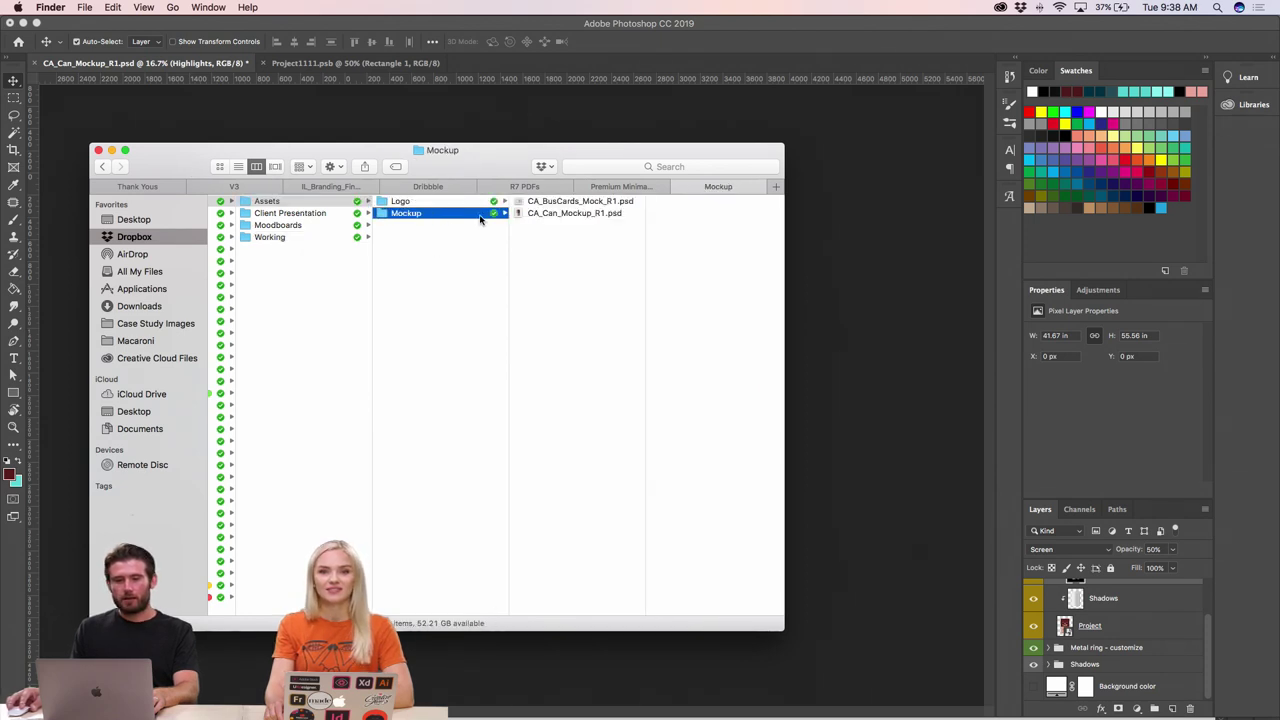
{"action": "key", "text": "Right"}
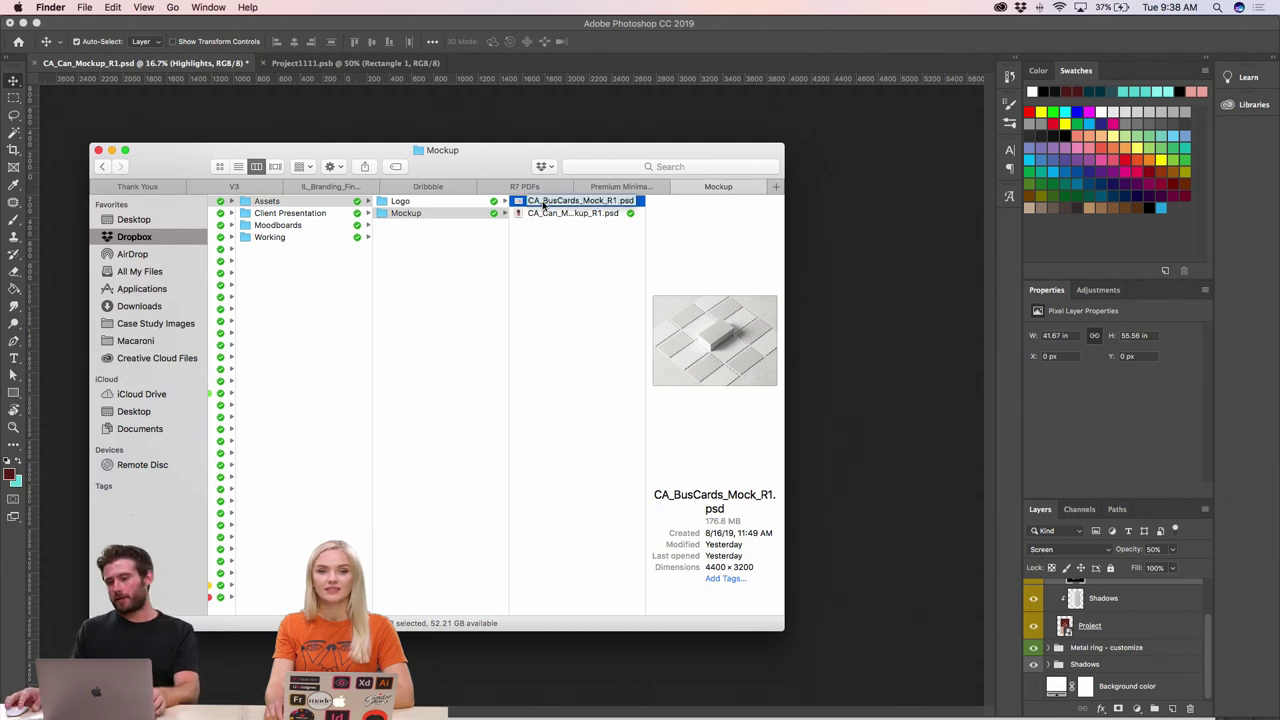
{"action": "key", "text": "super+Tab"}
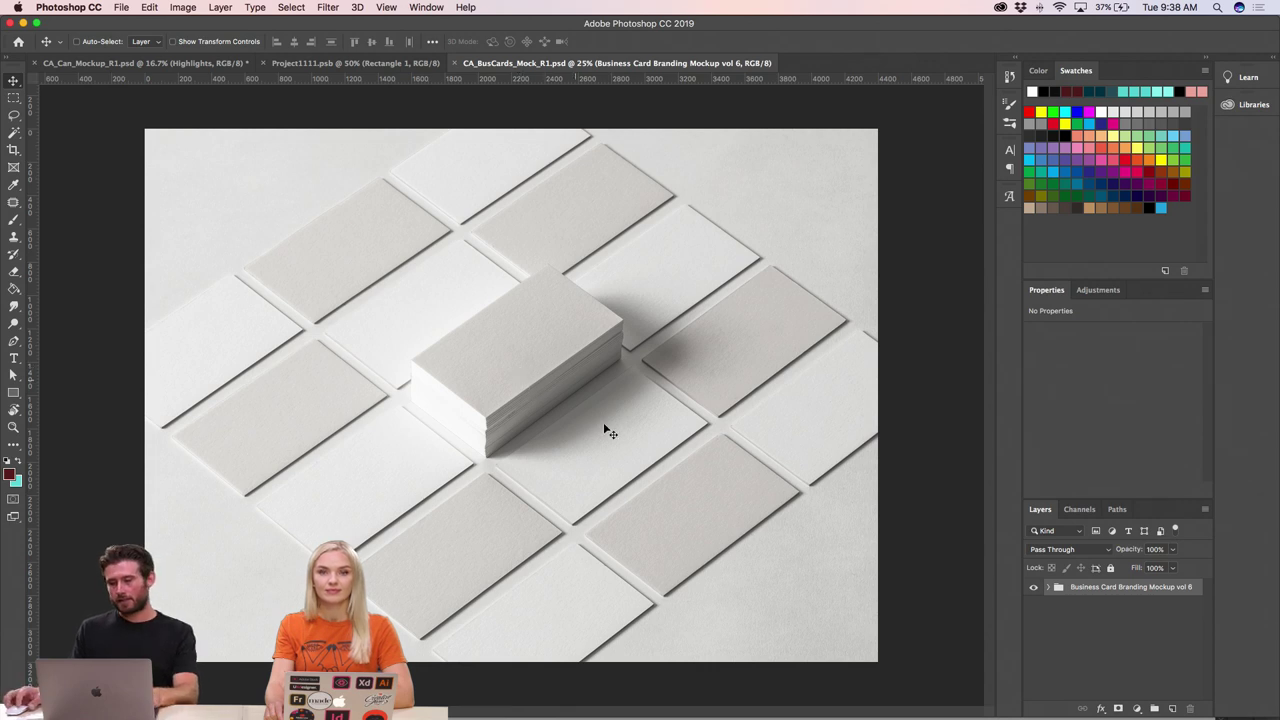
{"action": "left_click", "coordinate": [1050, 587]}
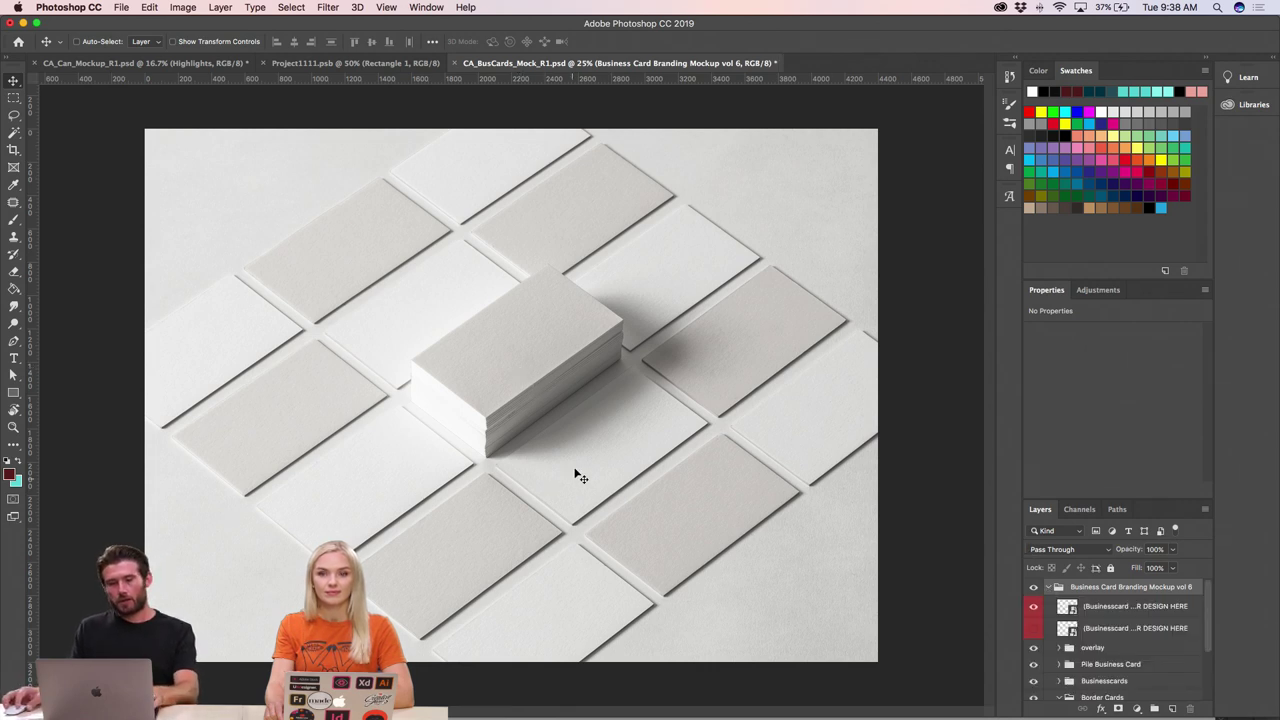
{"action": "key", "text": "super+Tab"}
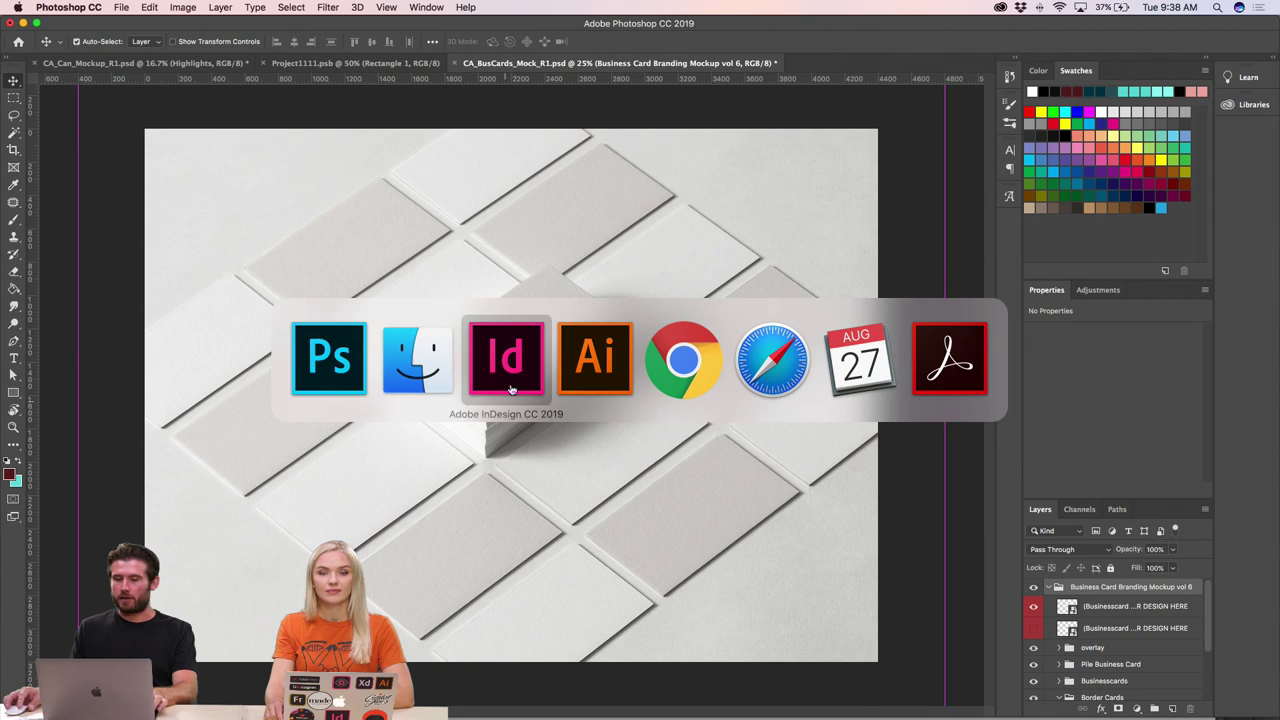
- In HCC_Logo.ai, draw a 3.5 × 2 in rectangle below the logo variations
{"action": "left_click", "coordinate": [575, 370]}
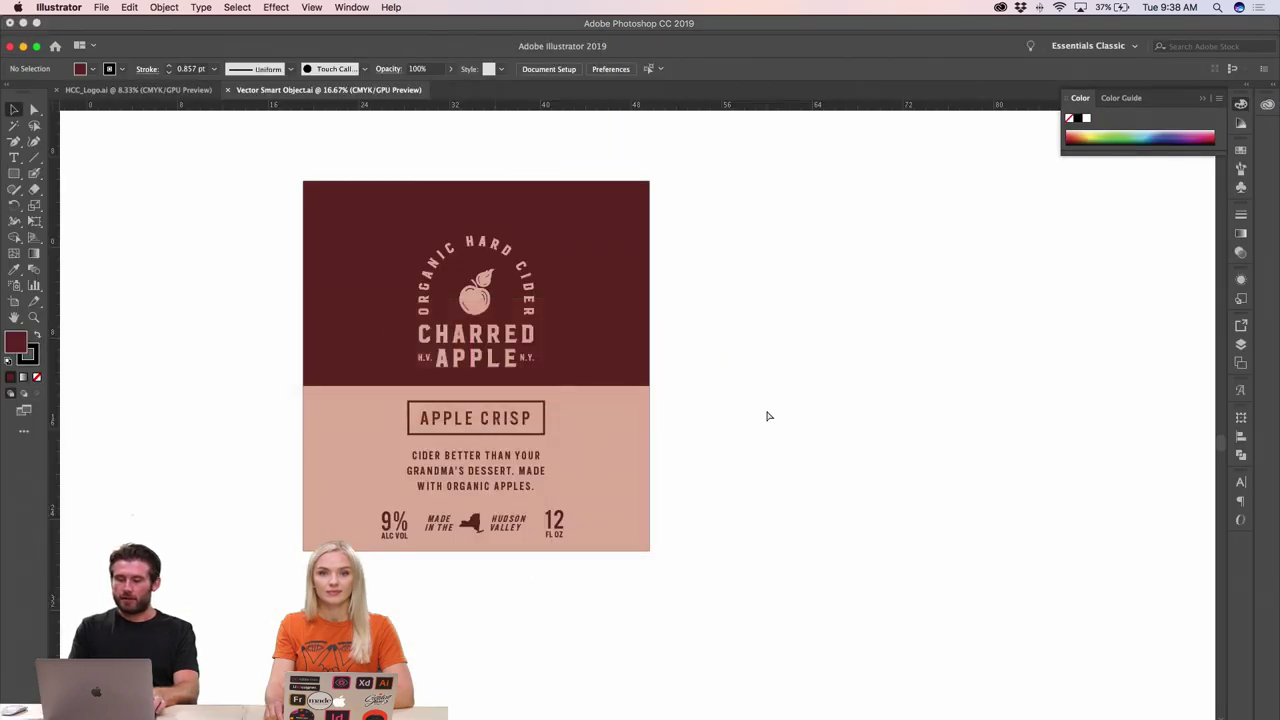
{"action": "key", "text": "super+minus"}
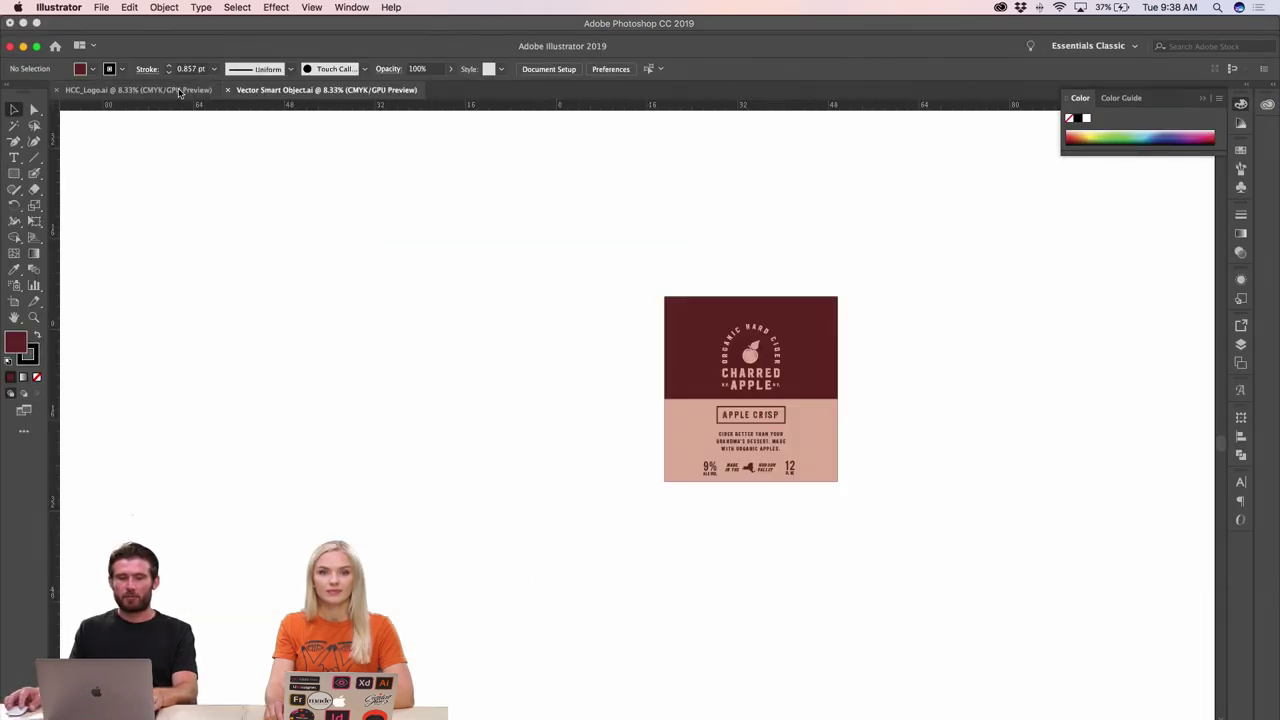
{"action": "left_click", "coordinate": [180, 90]}
{"action": "scroll", "coordinate": [466, 448], "scroll_direction": "down", "scroll_amount": 5}
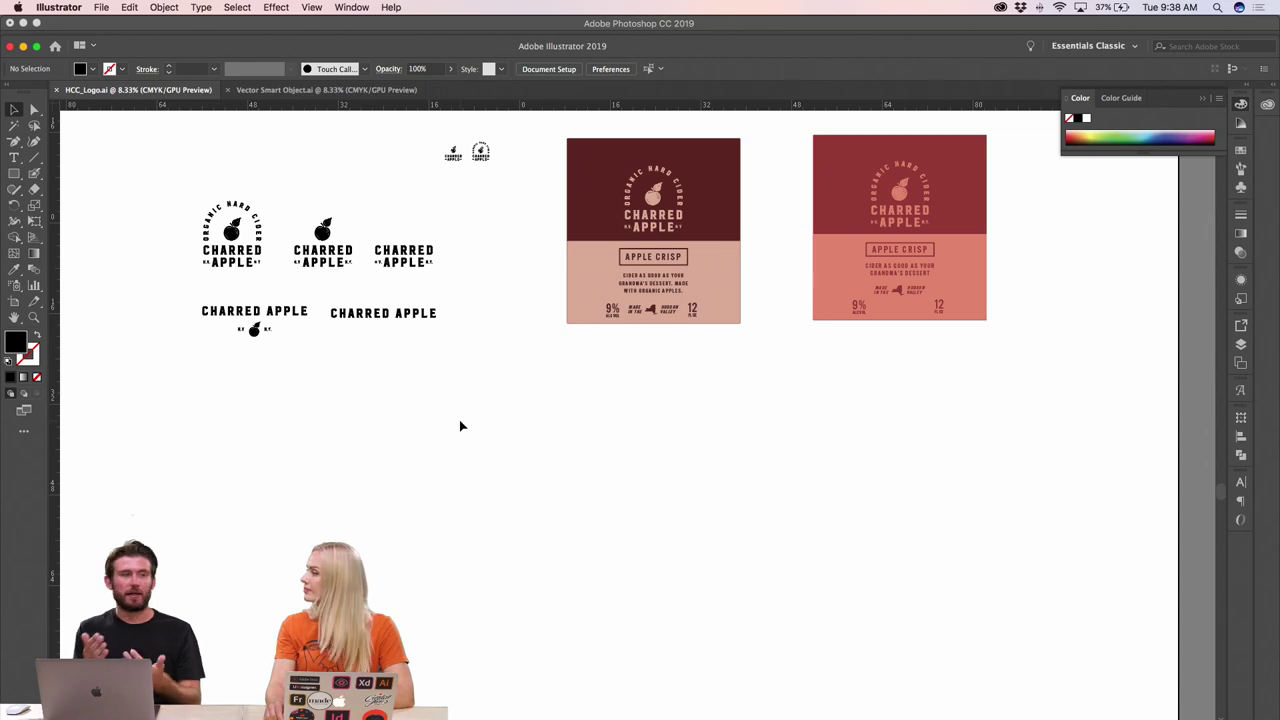
{"action": "left_click", "coordinate": [14, 173]}
{"action": "left_click", "coordinate": [558, 362]}
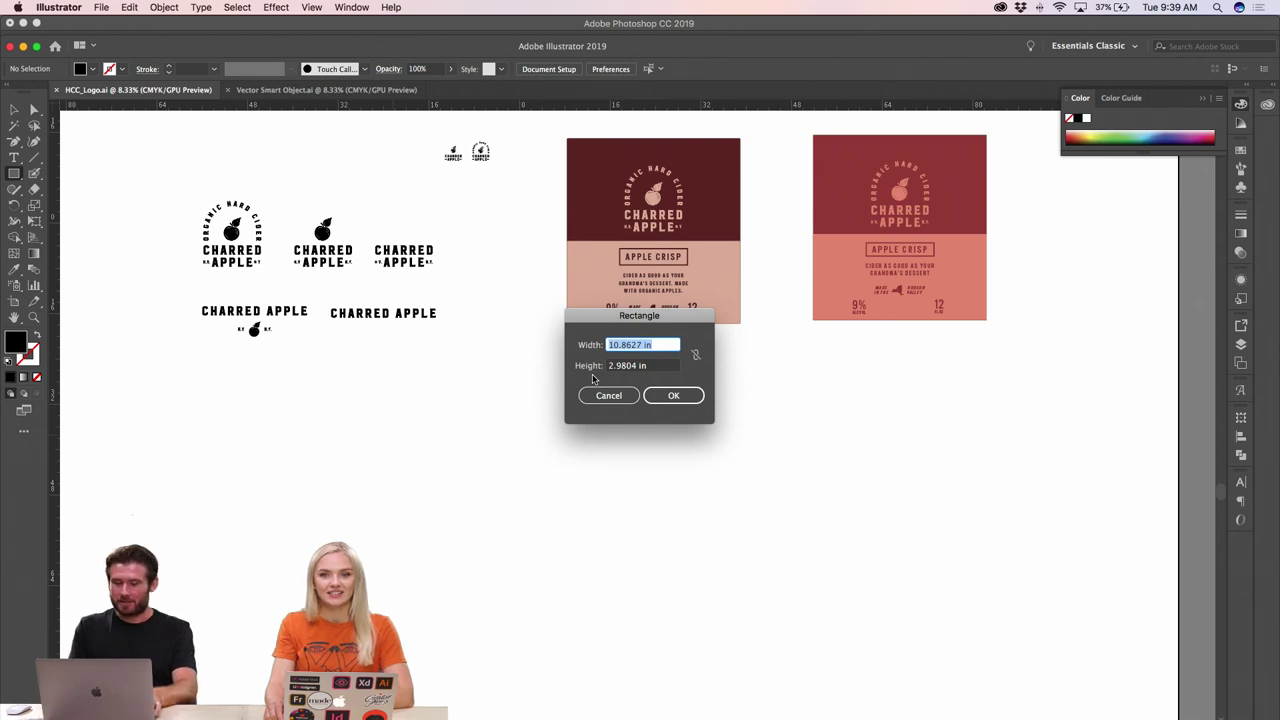
{"action": "type", "text": "3.5"}
{"action": "key", "text": "Tab"}
{"action": "type", "text": "2"}
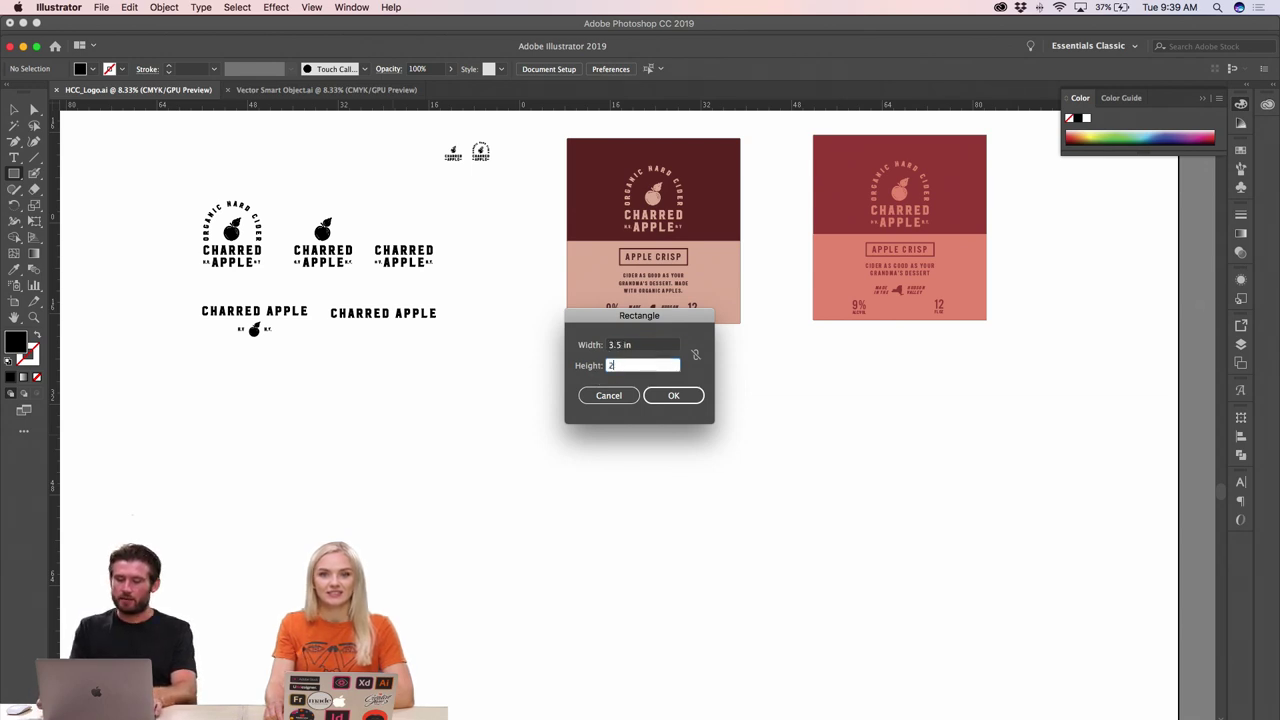
{"action": "key", "text": "Return"}
- Scale the black rectangle up to a much larger card size
{"action": "left_click", "coordinate": [14, 109]}
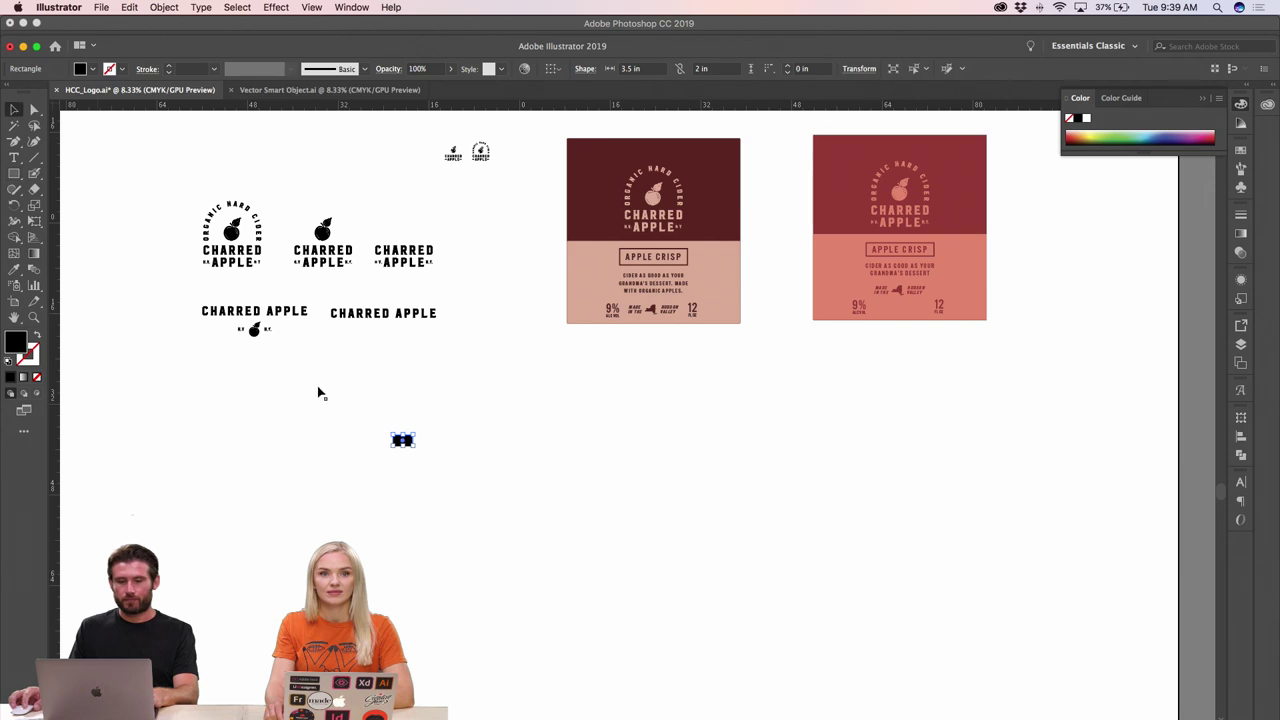
{"action": "left_click", "coordinate": [426, 440]}
{"action": "left_click_drag", "start_coordinate": [426, 440], "coordinate": [592, 445]}
{"action": "left_click", "coordinate": [447, 449]}
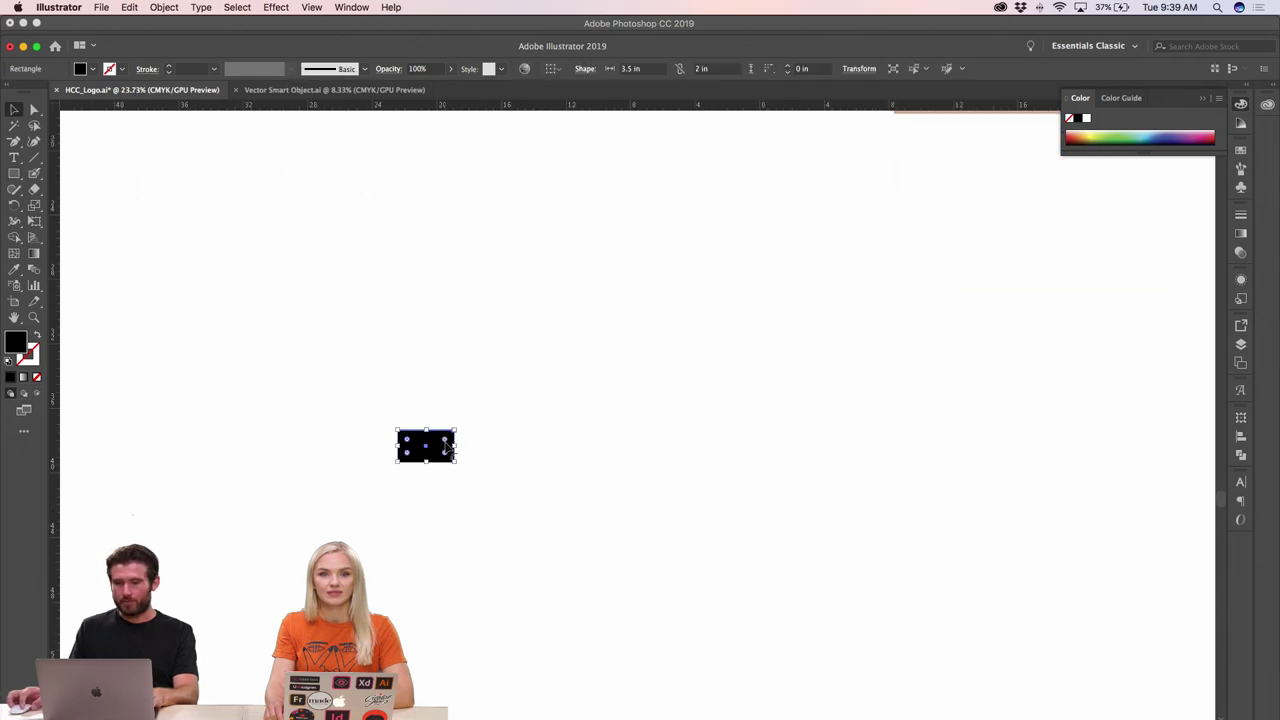
{"action": "left_click_drag", "start_coordinate": [459, 430], "coordinate": [588, 354]}
{"action": "left_click_drag", "start_coordinate": [588, 407], "coordinate": [591, 400]}
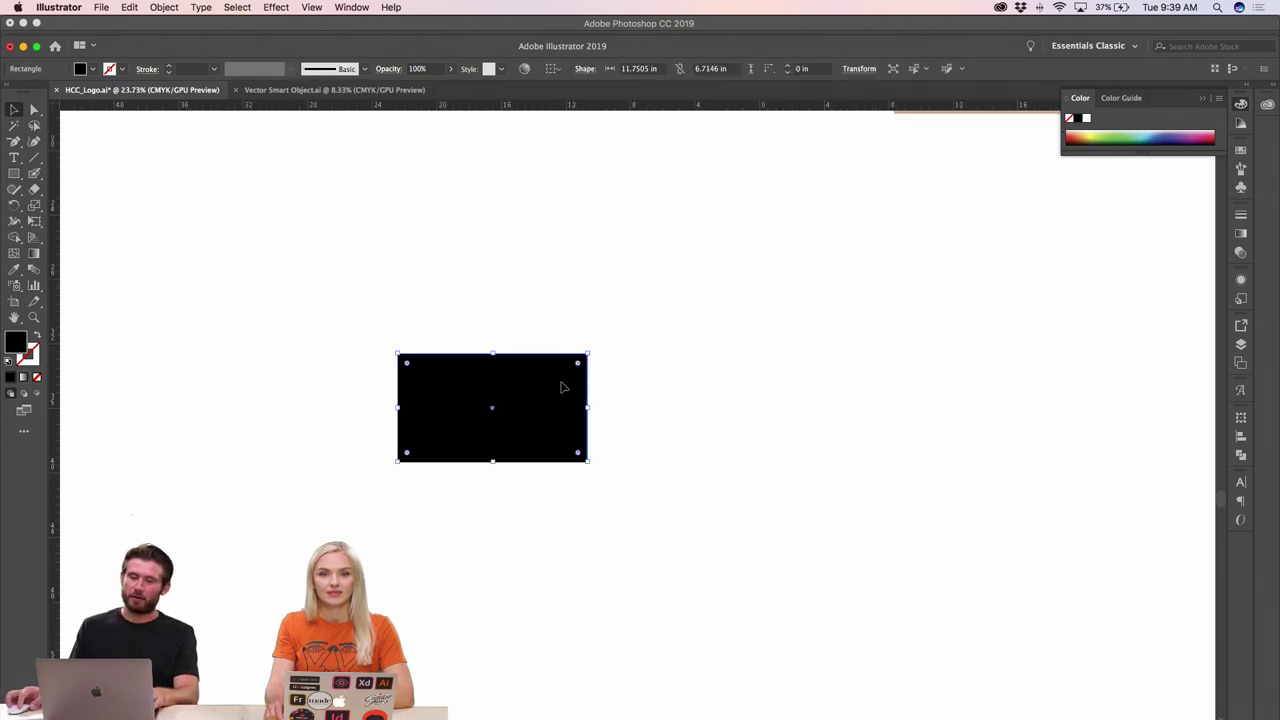
{"action": "left_click_drag", "start_coordinate": [588, 353], "coordinate": [686, 297]}
{"action": "left_click", "coordinate": [797, 340]}
{"action": "key", "text": "super+0"}
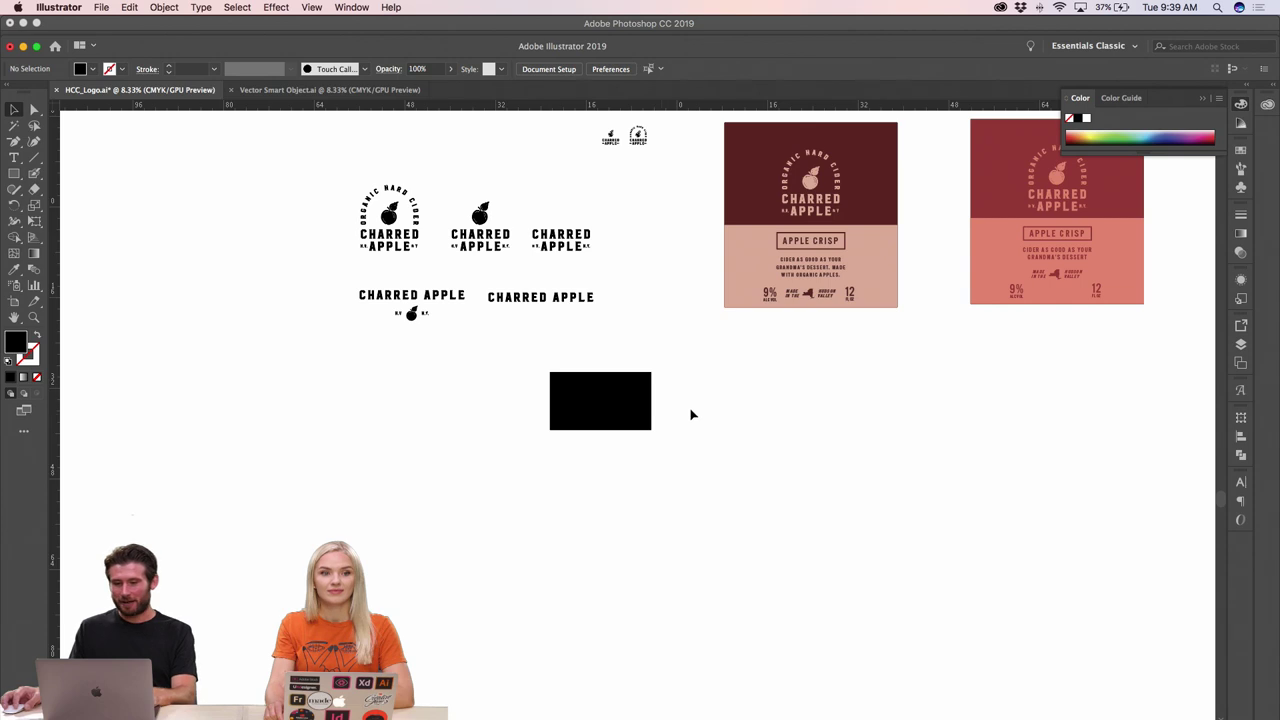
{"action": "scroll", "coordinate": [700, 373], "scroll_direction": "up", "scroll_amount": 1}
{"action": "scroll", "coordinate": [704, 377], "scroll_direction": "up", "scroll_amount": 3}
{"action": "scroll", "coordinate": [660, 434], "scroll_direction": "right", "scroll_amount": 2}
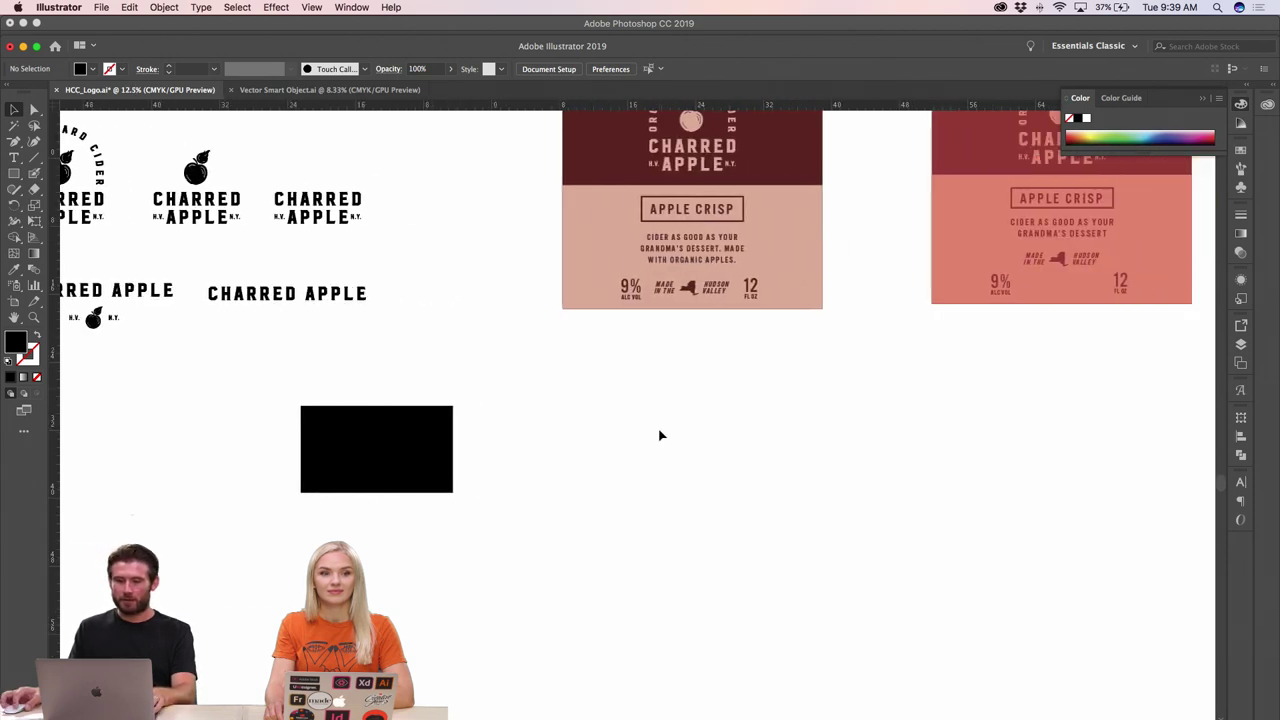
{"action": "left_click", "coordinate": [432, 461]}
{"action": "left_click_drag", "start_coordinate": [430, 450], "coordinate": [457, 450]}
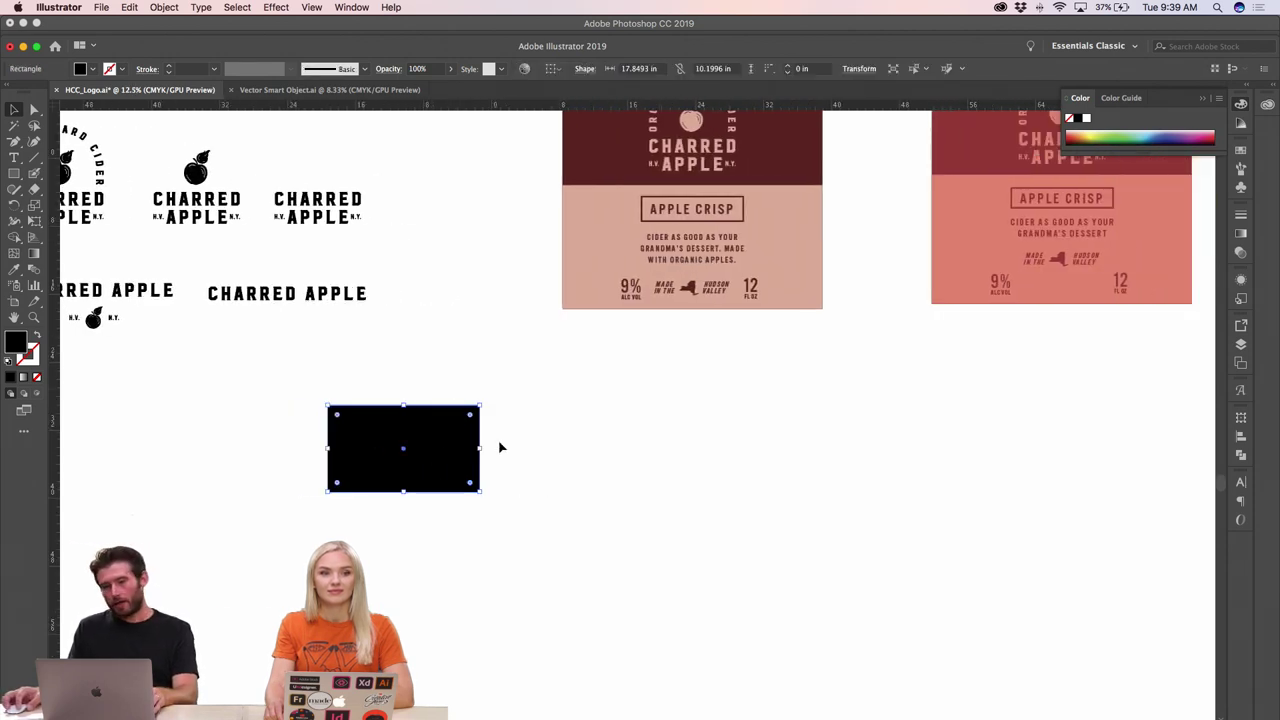
{"action": "key", "text": "i"}
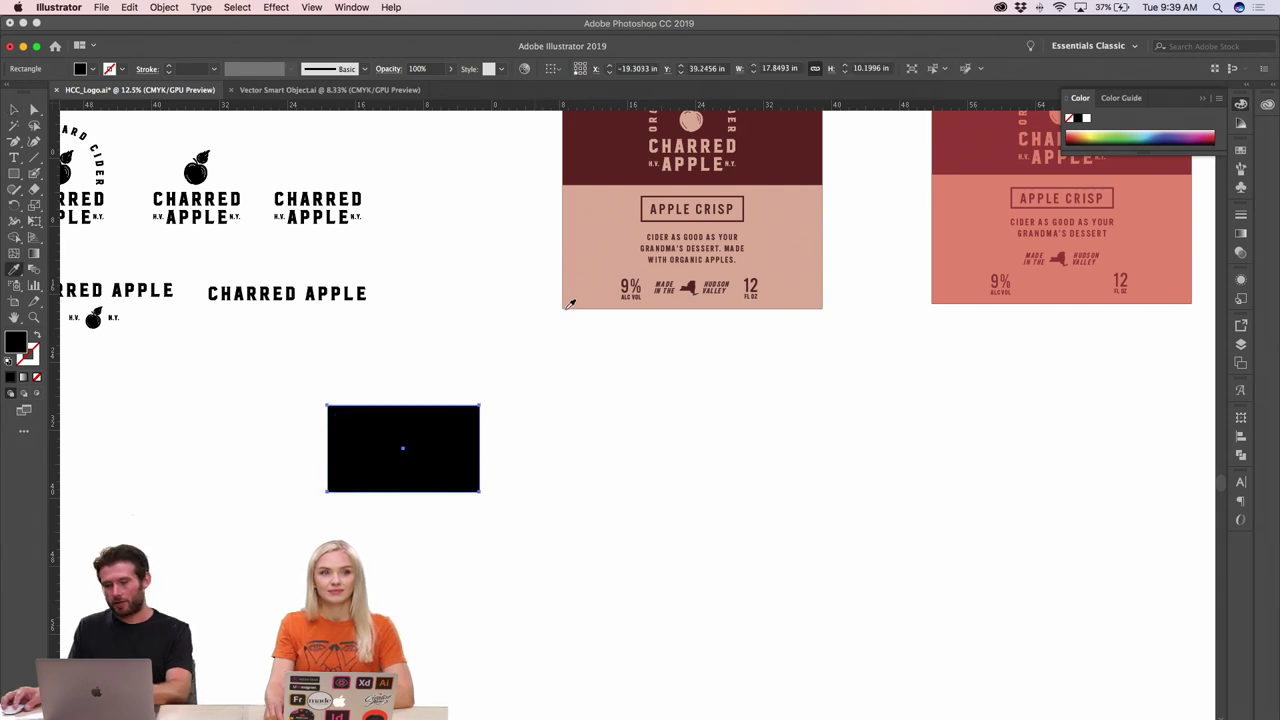
{"action": "left_click", "coordinate": [571, 279]}
{"action": "left_click", "coordinate": [14, 110]}
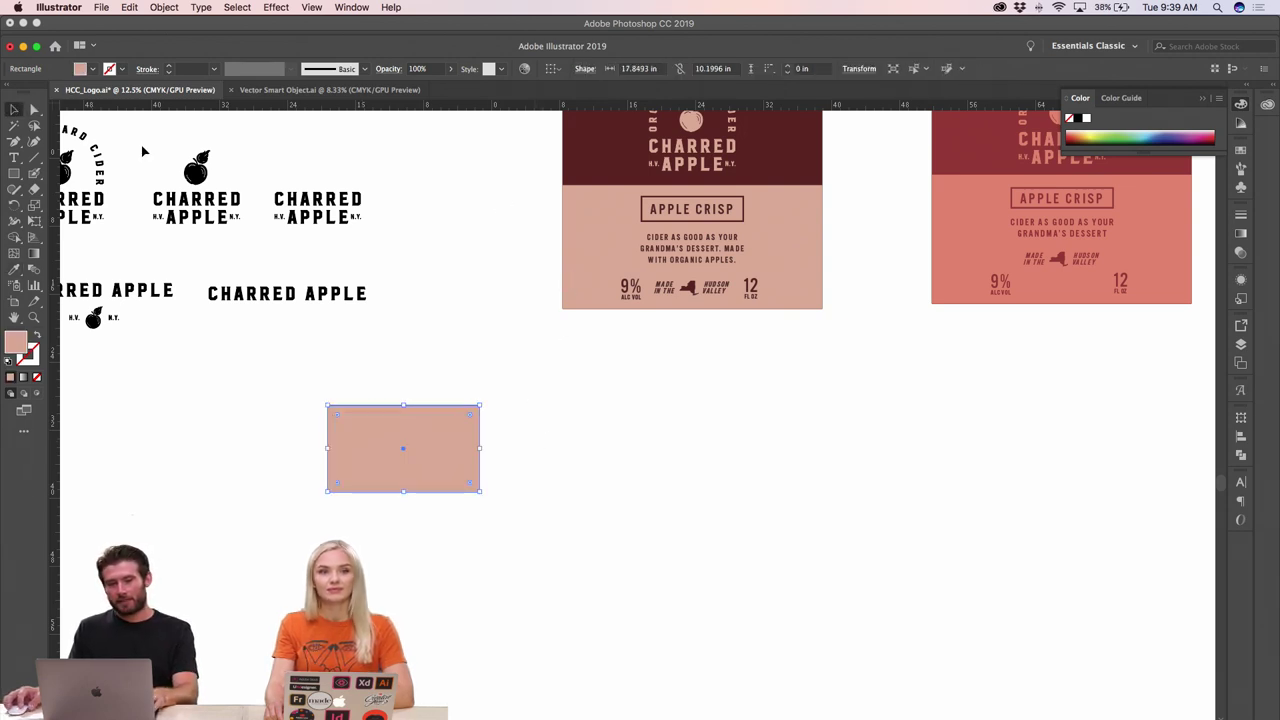
{"action": "left_click", "coordinate": [373, 234]}
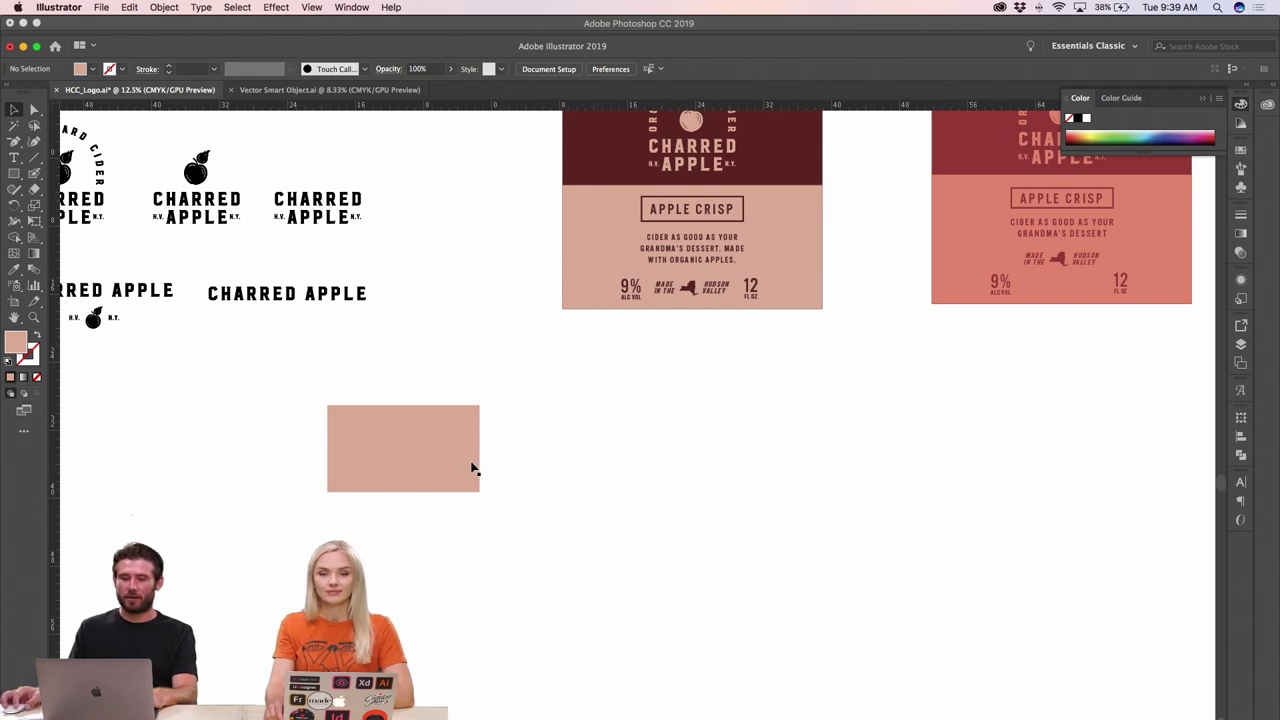
{"action": "scroll", "coordinate": [509, 394], "scroll_direction": "up", "scroll_amount": 1}
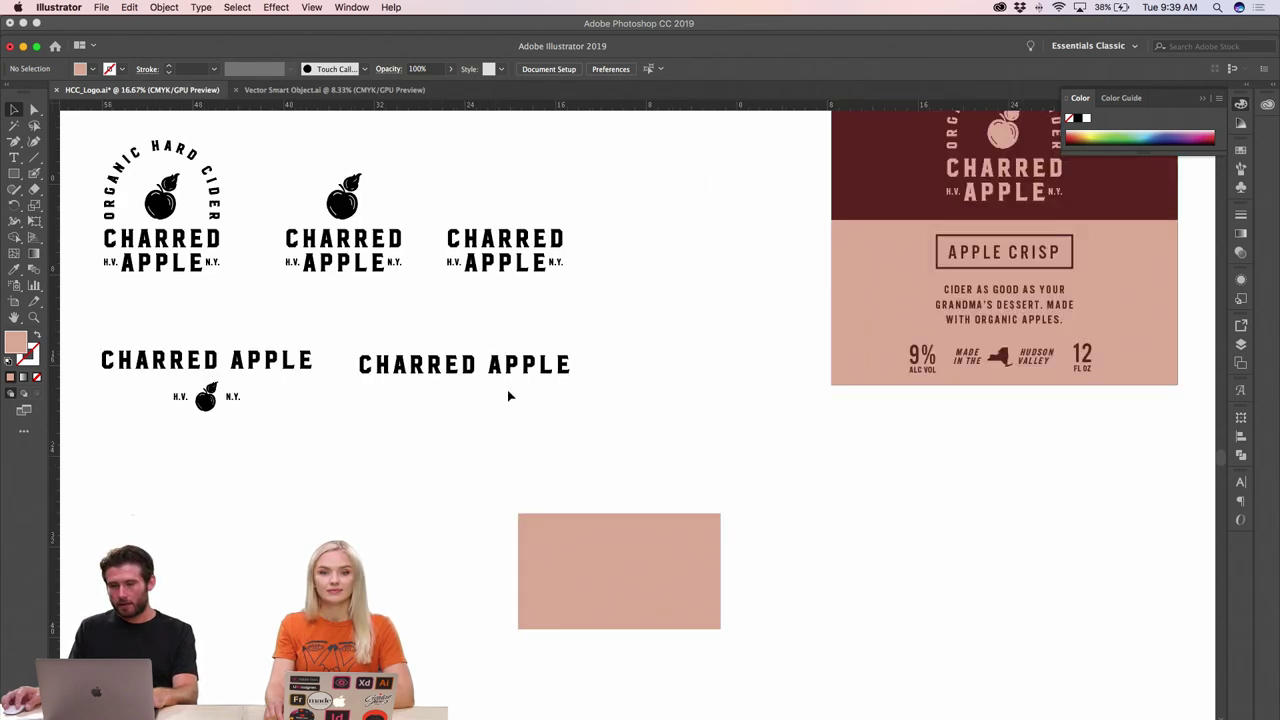
{"action": "scroll", "coordinate": [571, 431], "scroll_direction": "down", "scroll_amount": 2}
{"action": "scroll", "coordinate": [570, 431], "scroll_direction": "down", "scroll_amount": 2}
{"action": "scroll", "coordinate": [568, 431], "scroll_direction": "up", "scroll_amount": 1}
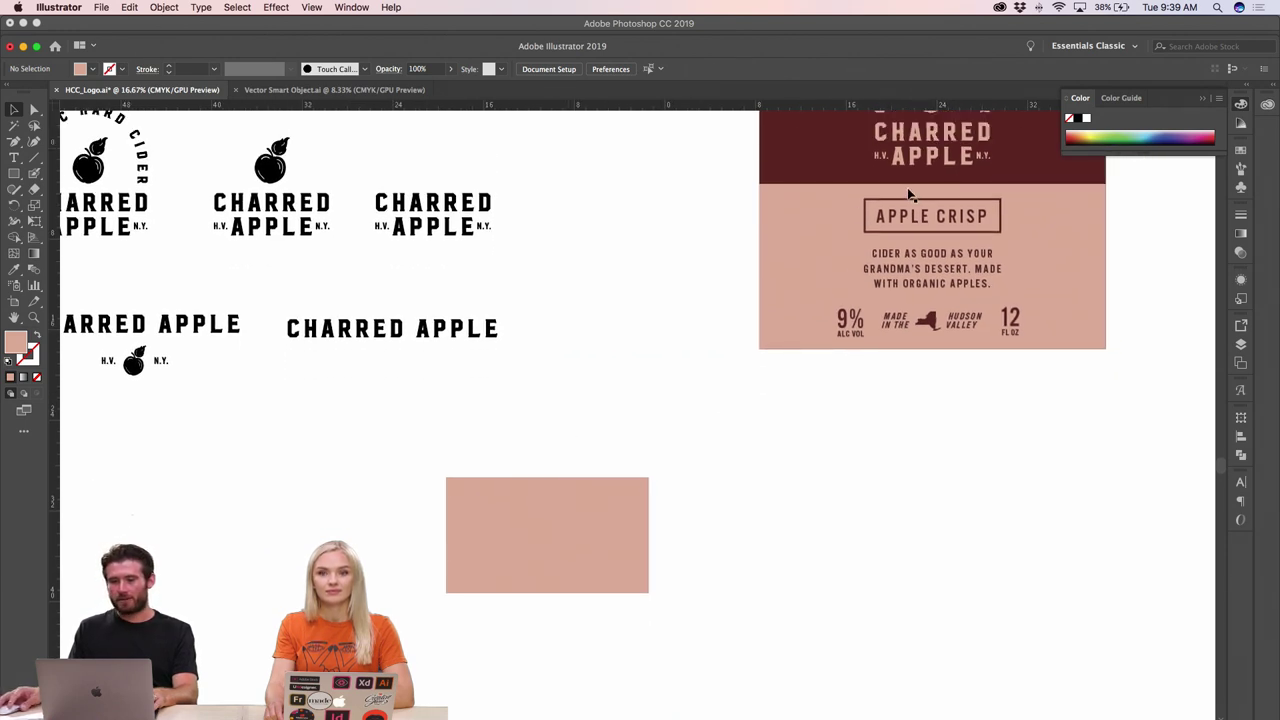
{"action": "scroll", "coordinate": [735, 335], "scroll_direction": "up", "scroll_amount": 1}
{"action": "scroll", "coordinate": [735, 335], "scroll_direction": "right", "scroll_amount": 1}
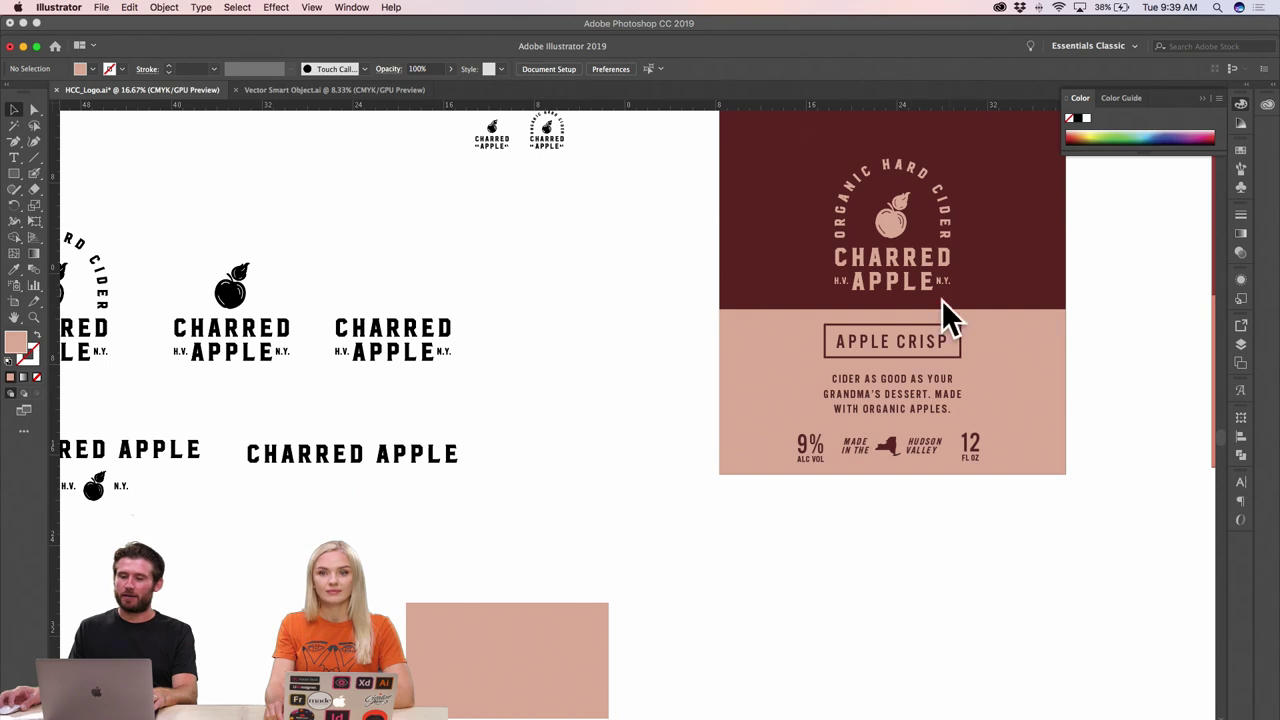
{"action": "scroll", "coordinate": [631, 432], "scroll_direction": "down", "scroll_amount": 5}
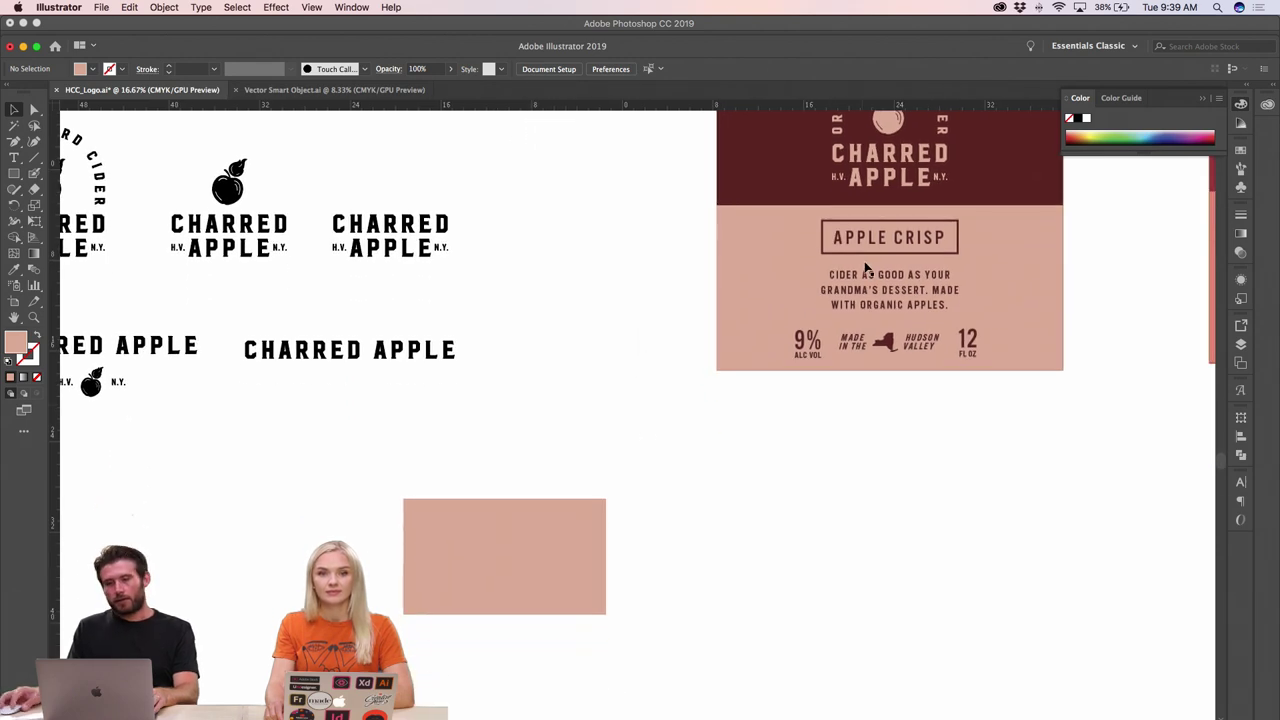
{"action": "left_click", "coordinate": [889, 233]}
- Duplicate the APPLE CRISP text, retype it as the cardholder's name, and make it UPPERCASE
{"action": "left_click_drag", "start_coordinate": [889, 235], "coordinate": [710, 510]}
{"action": "scroll", "coordinate": [617, 500], "scroll_direction": "up", "scroll_amount": 2}
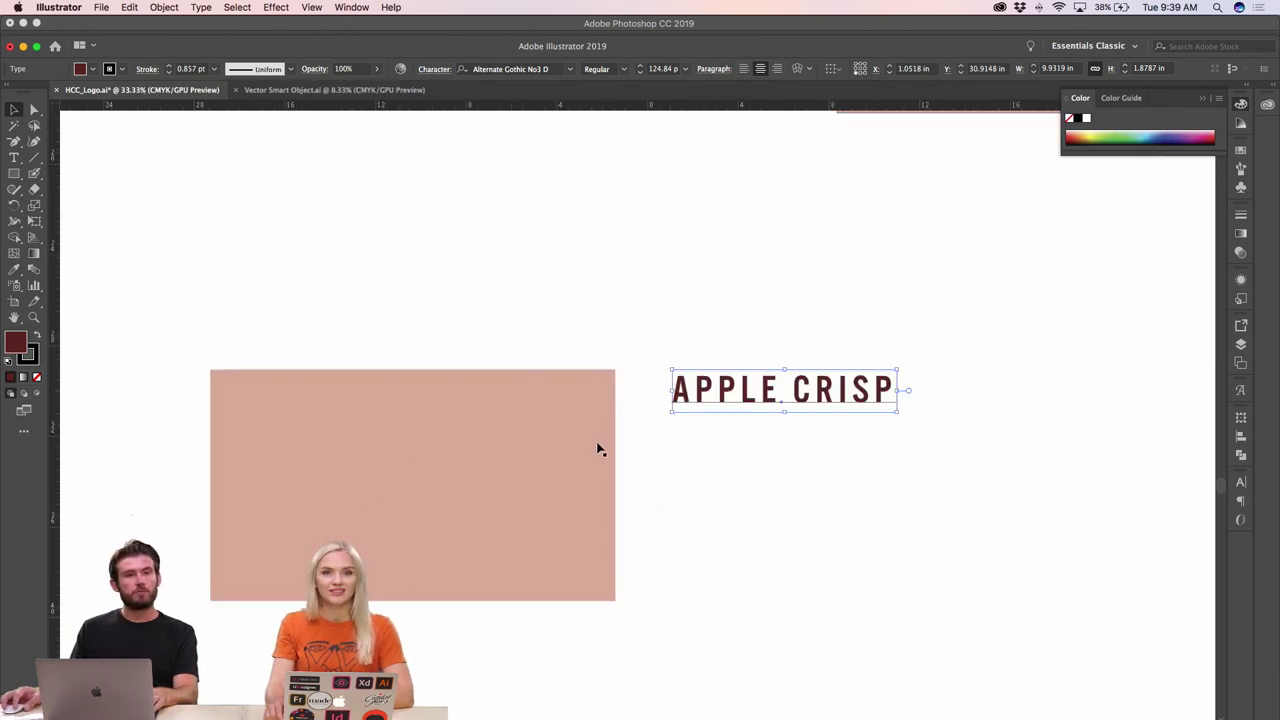
{"action": "double_click", "coordinate": [720, 403]}
{"action": "key", "text": "super+a"}
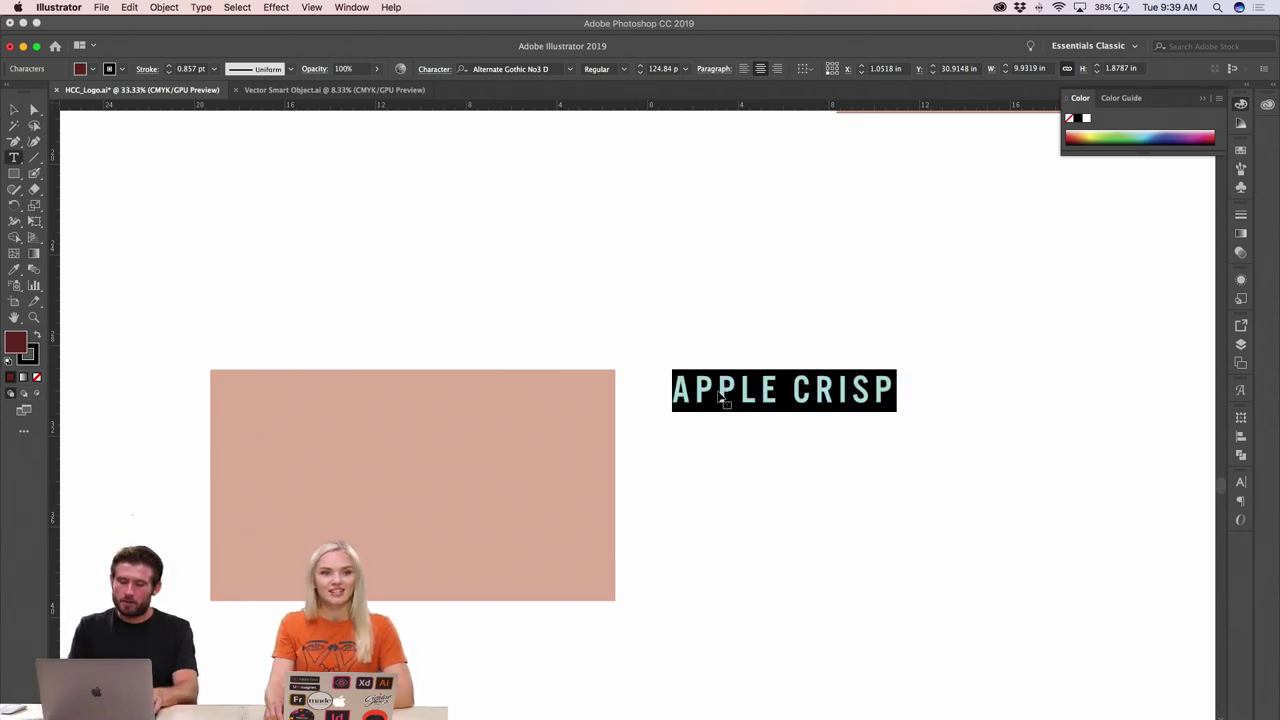
{"action": "type", "text": "johnny "}
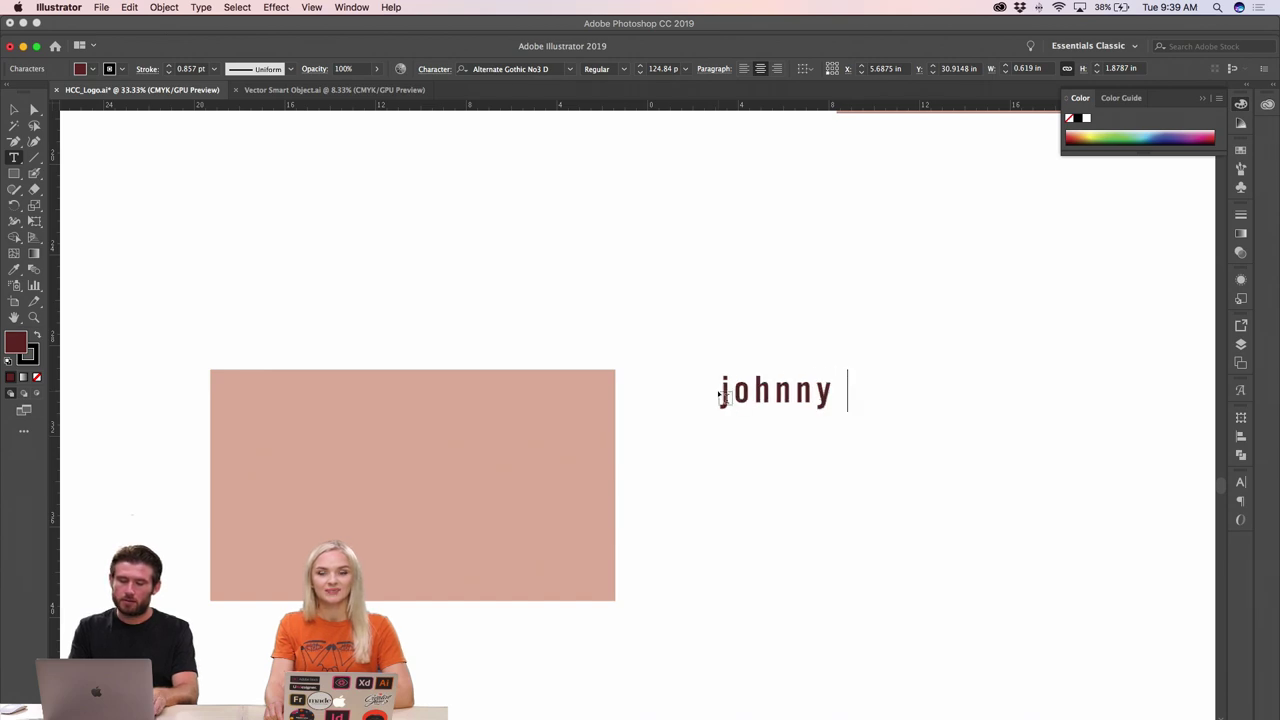
{"action": "type", "text": "appleseed"}
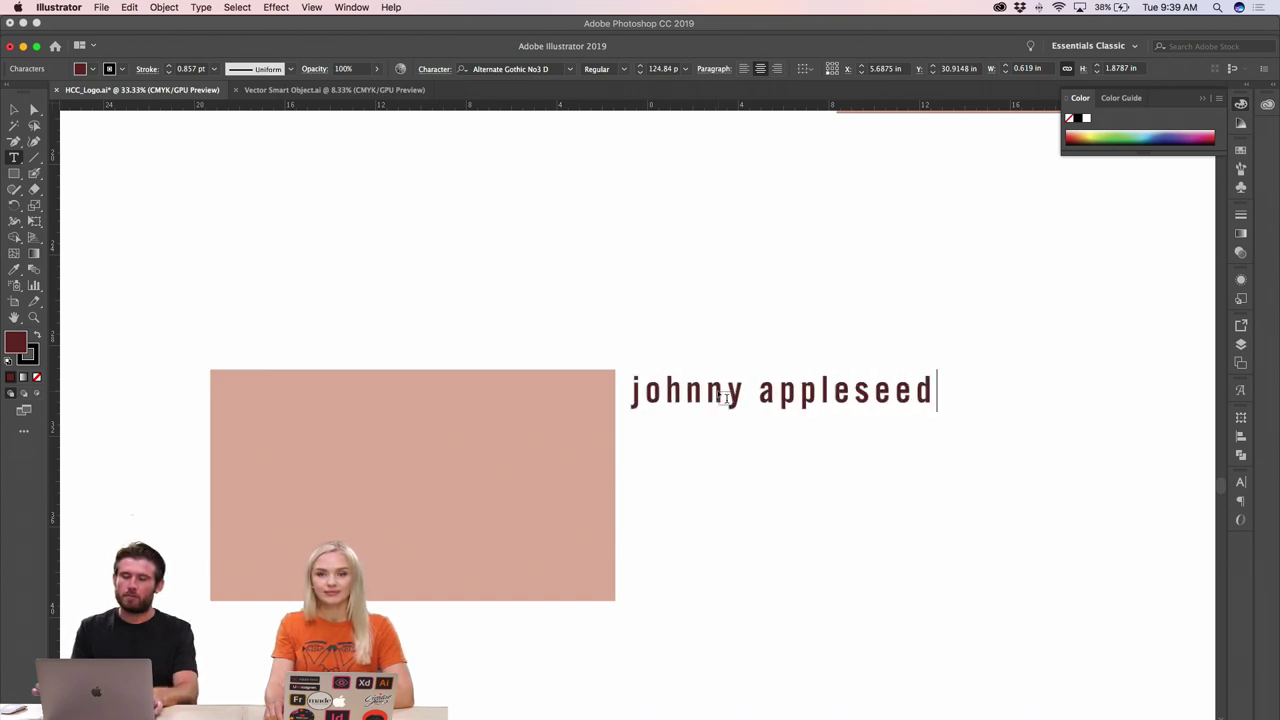
{"action": "left_click", "coordinate": [14, 109]}
{"action": "left_click", "coordinate": [201, 7]}
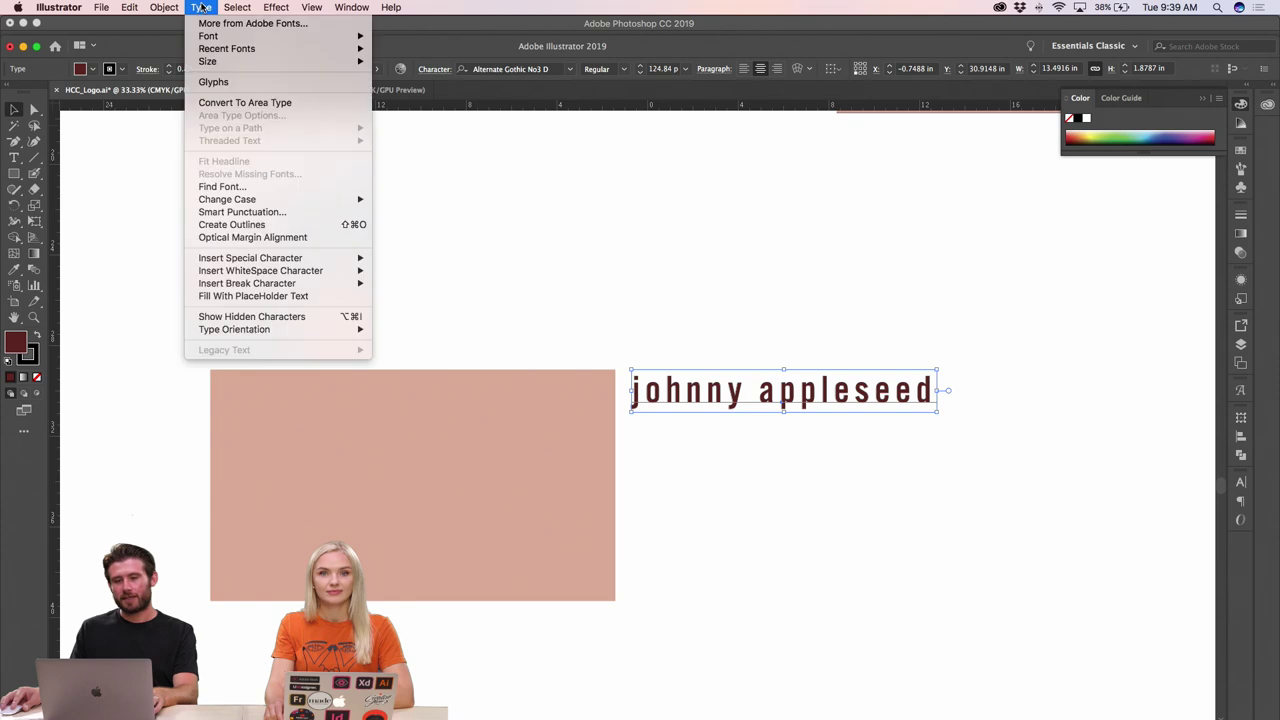
{"action": "mouse_move", "coordinate": [242, 204]}
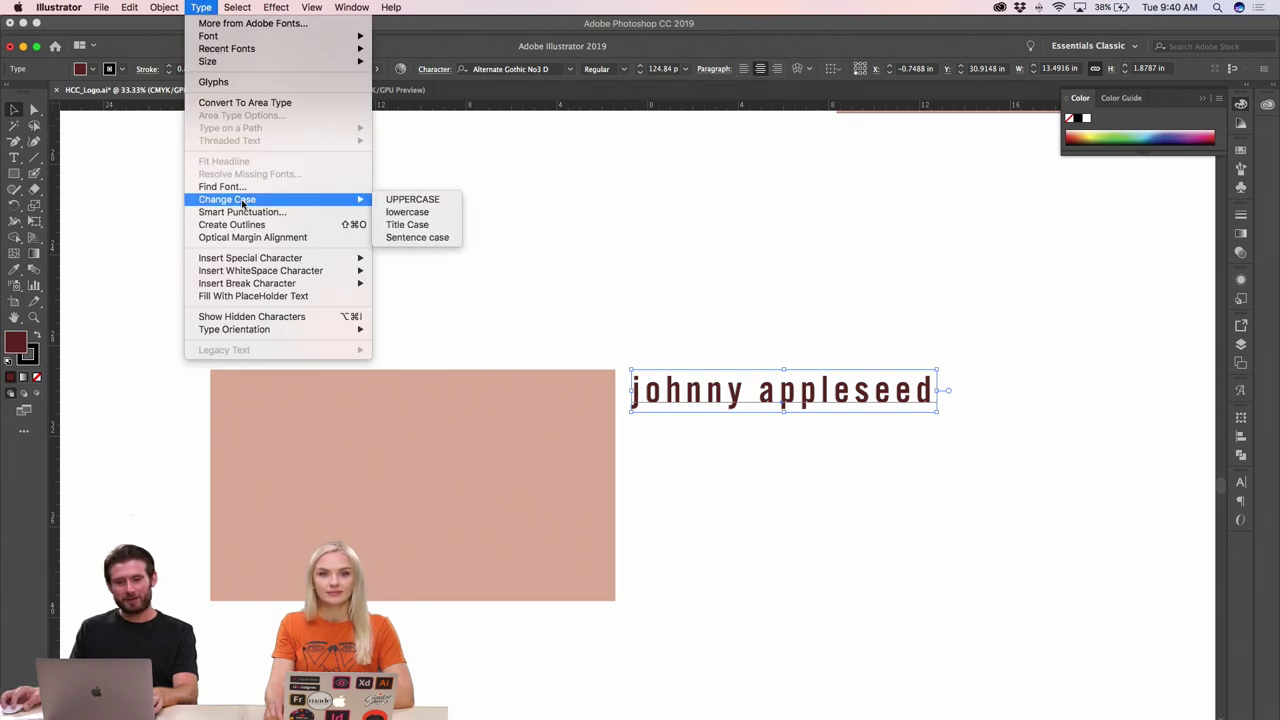
{"action": "left_click", "coordinate": [415, 199]}
{"action": "left_click", "coordinate": [611, 192]}
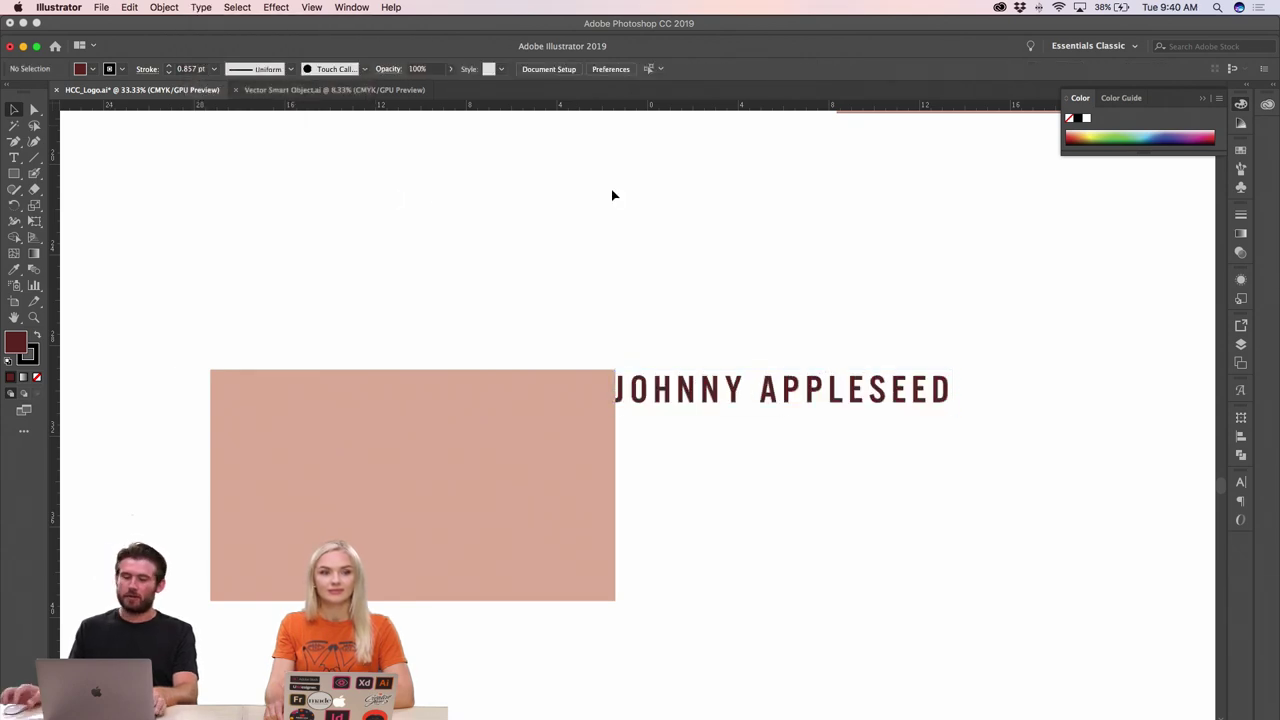
- Move the name onto the pink card's lower left and shrink it to about half size
{"action": "key", "text": "super+minus"}
{"action": "key", "text": "super+minus"}
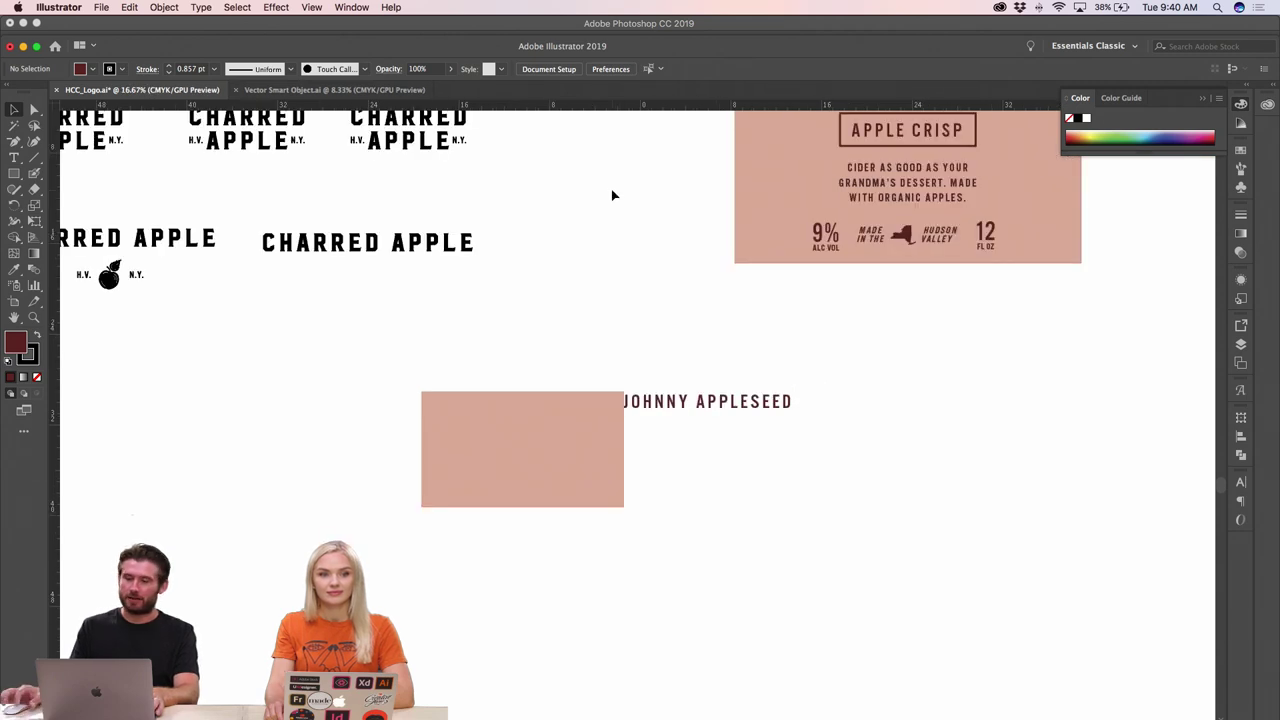
{"action": "left_click_drag", "start_coordinate": [760, 411], "coordinate": [594, 450]}
{"action": "key", "text": "super+plus"}
{"action": "key", "text": "super+plus"}
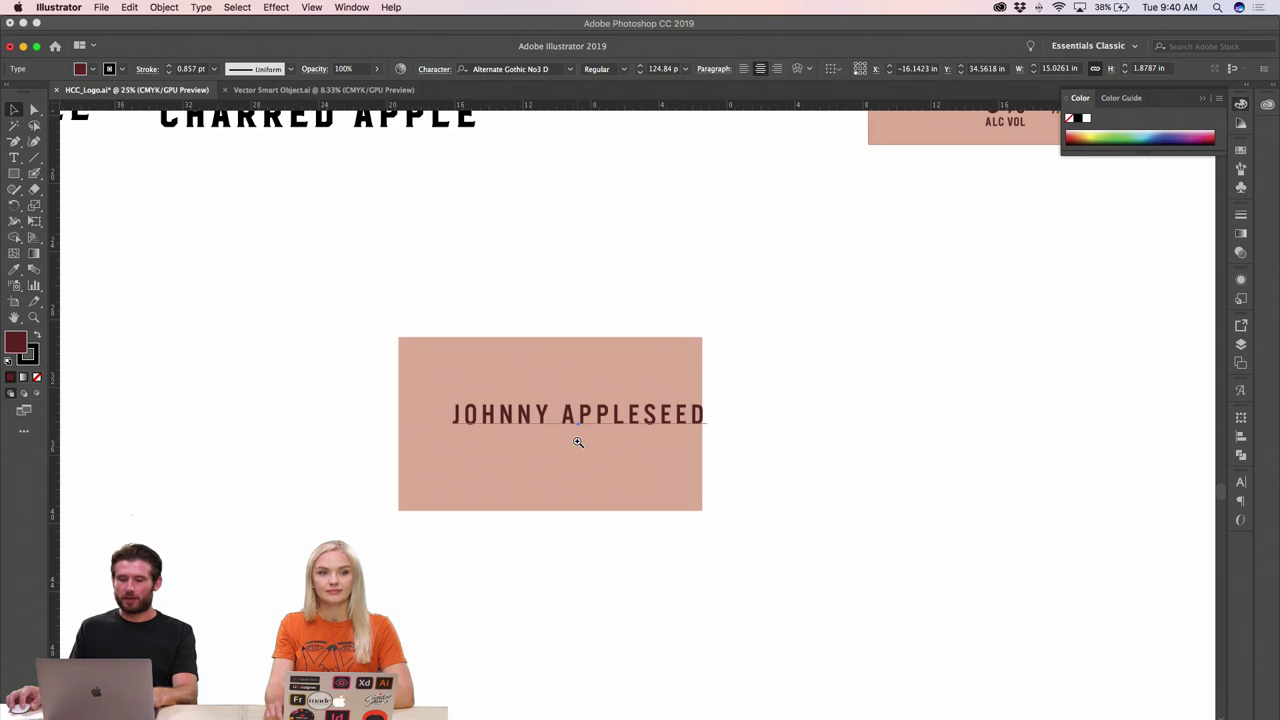
{"action": "left_click", "coordinate": [580, 410]}
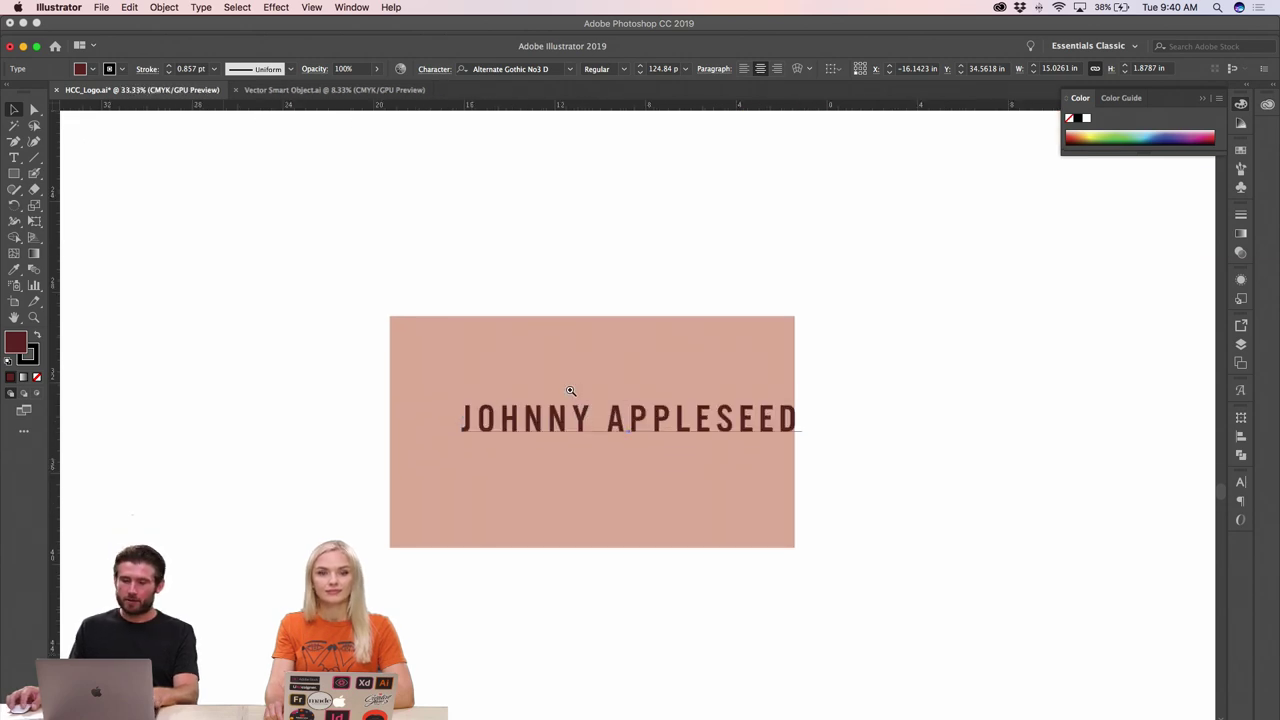
{"action": "key", "text": "super+plus"}
{"action": "left_click_drag", "start_coordinate": [843, 454], "coordinate": [781, 449]}
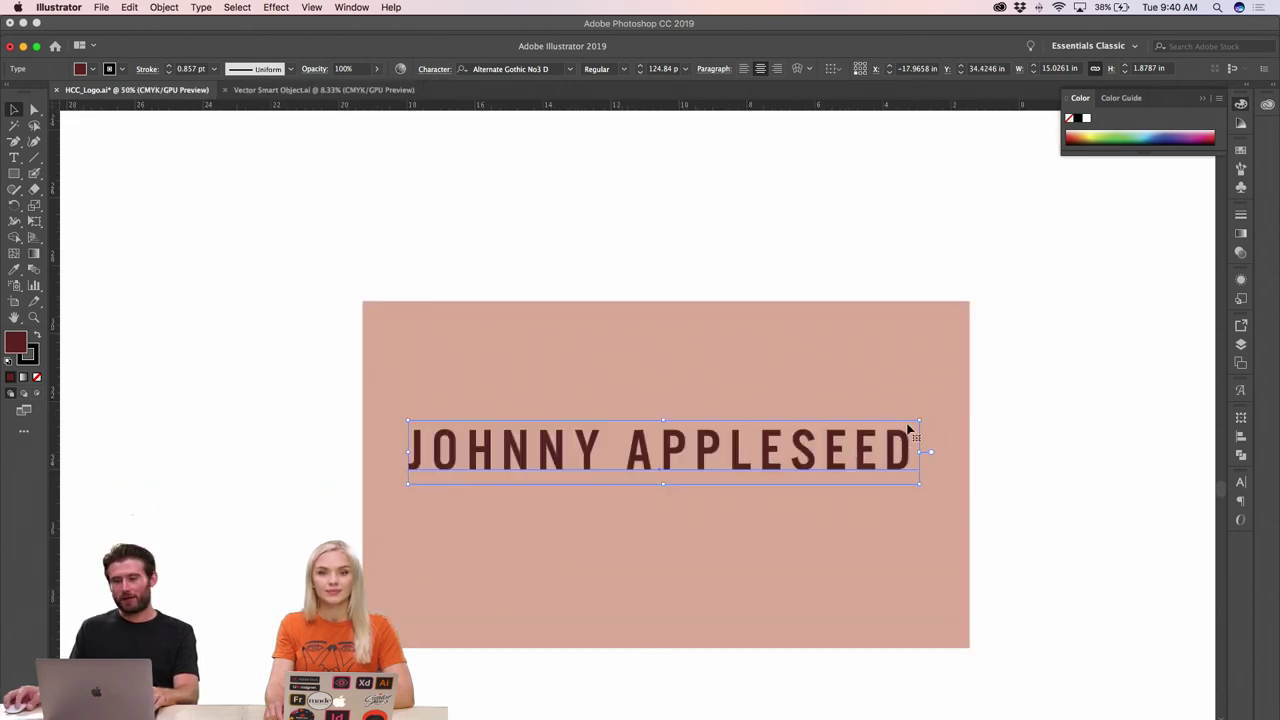
{"action": "left_click_drag", "start_coordinate": [919, 421], "coordinate": [665, 453]}
{"action": "left_click", "coordinate": [320, 463]}
- Duplicate the name line just below the original
{"action": "left_click_drag", "start_coordinate": [510, 467], "coordinate": [484, 550]}
{"action": "left_click", "coordinate": [306, 511]}
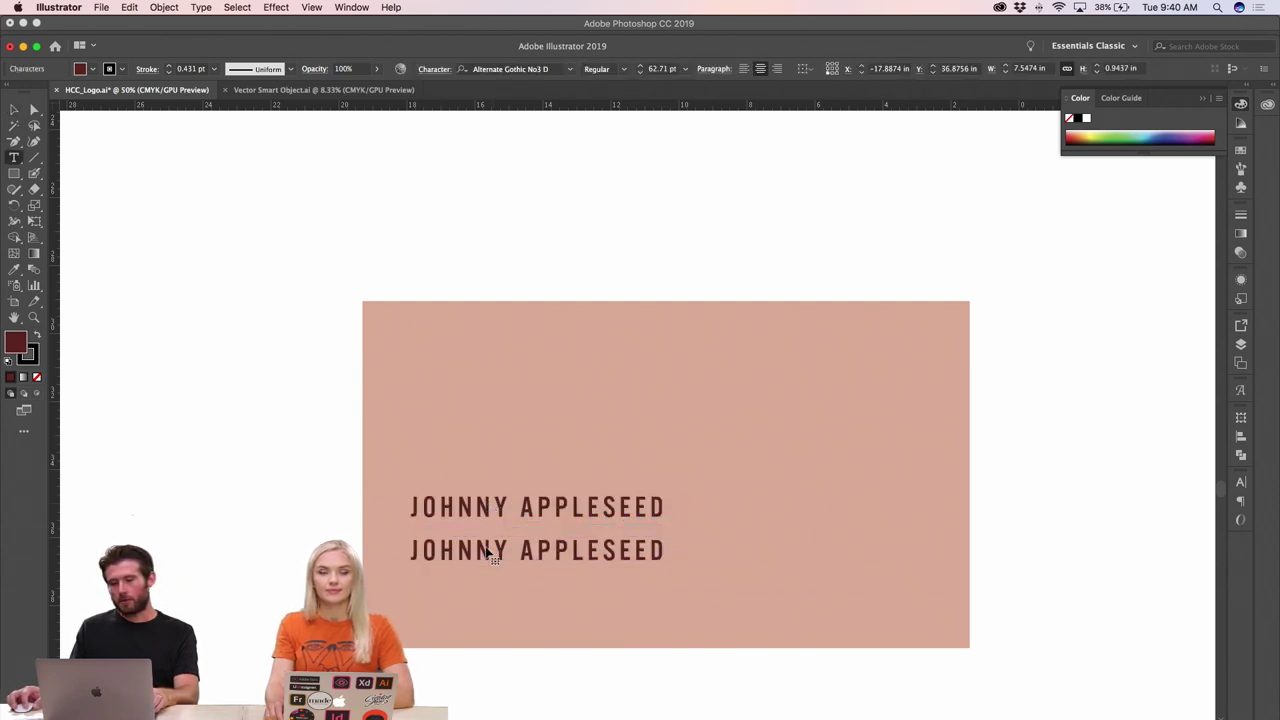
{"action": "triple_click", "coordinate": [481, 546]}
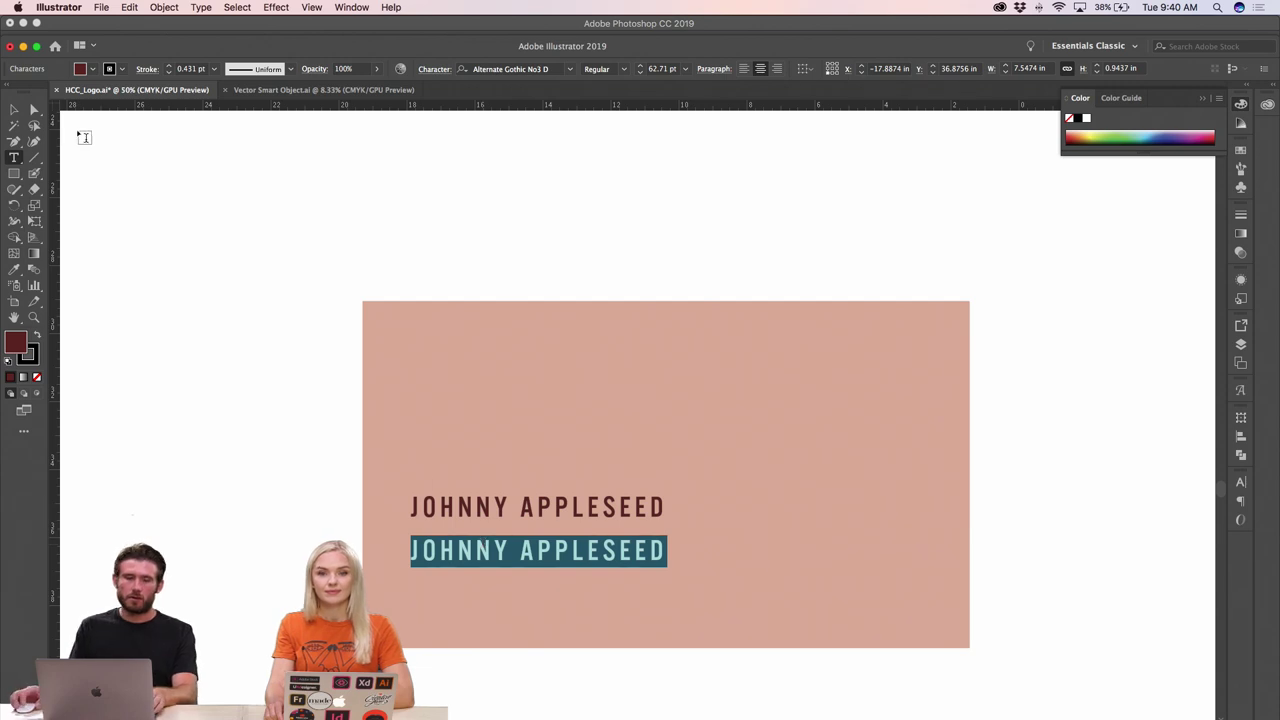
{"action": "left_click", "coordinate": [14, 106]}
{"action": "left_click", "coordinate": [277, 471]}
{"action": "key", "text": "super+minus"}
{"action": "key", "text": "super+minus"}
{"action": "key", "text": "super+minus"}
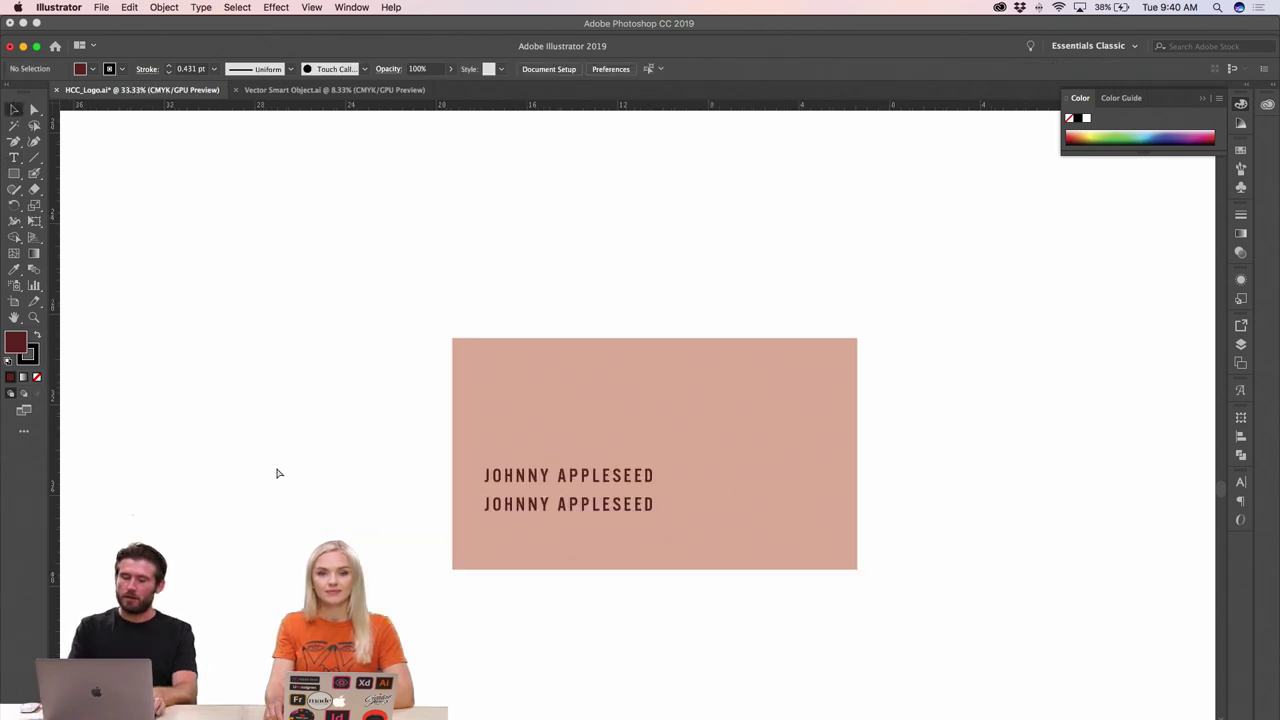
- Copy the italic MADE IN THE text from the Made in the Hudson Valley group
{"action": "scroll", "coordinate": [916, 298], "scroll_direction": "up", "scroll_amount": 5}
{"action": "scroll", "coordinate": [916, 298], "scroll_direction": "right", "scroll_amount": 2}
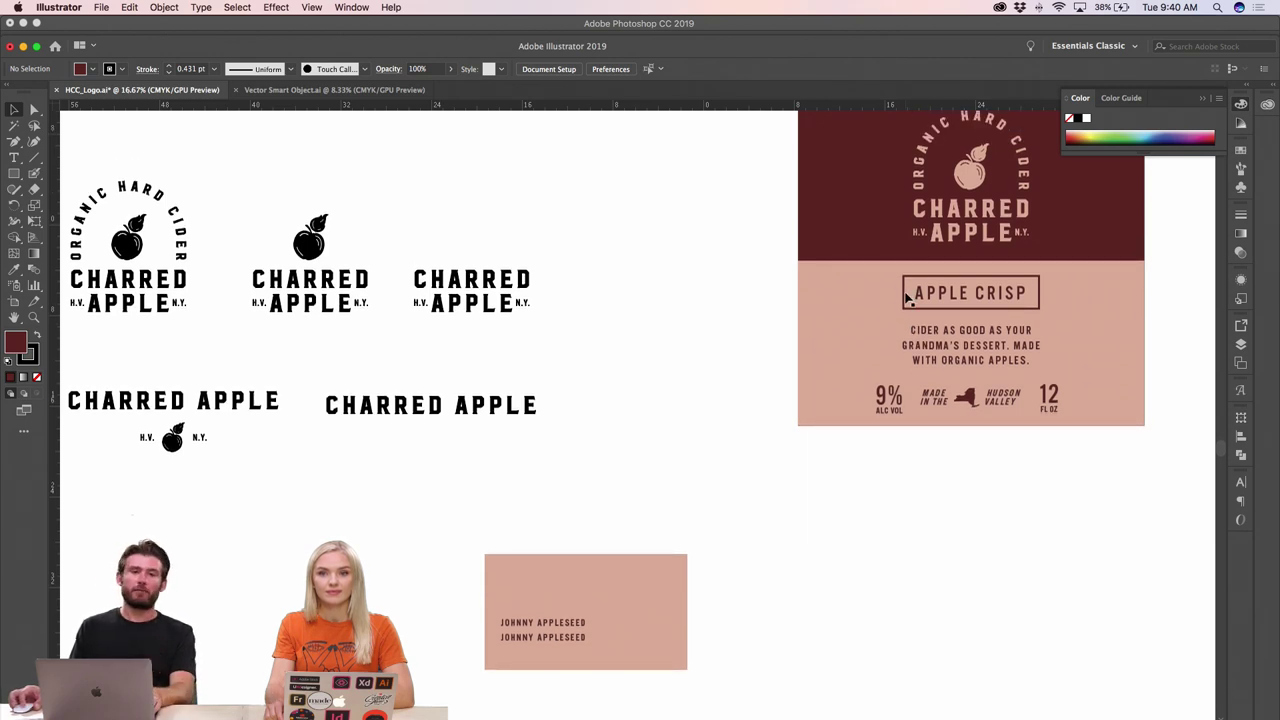
{"action": "scroll", "coordinate": [786, 312], "scroll_direction": "up", "scroll_amount": 2}
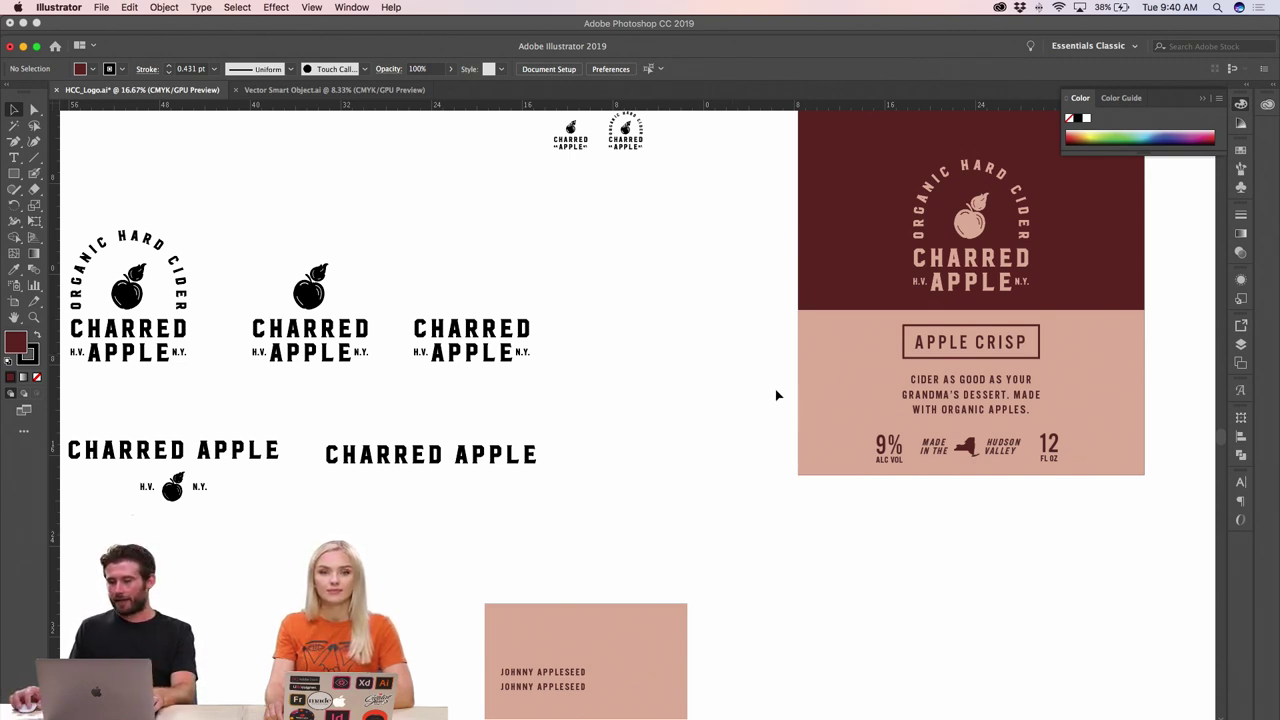
{"action": "double_click", "coordinate": [936, 446]}
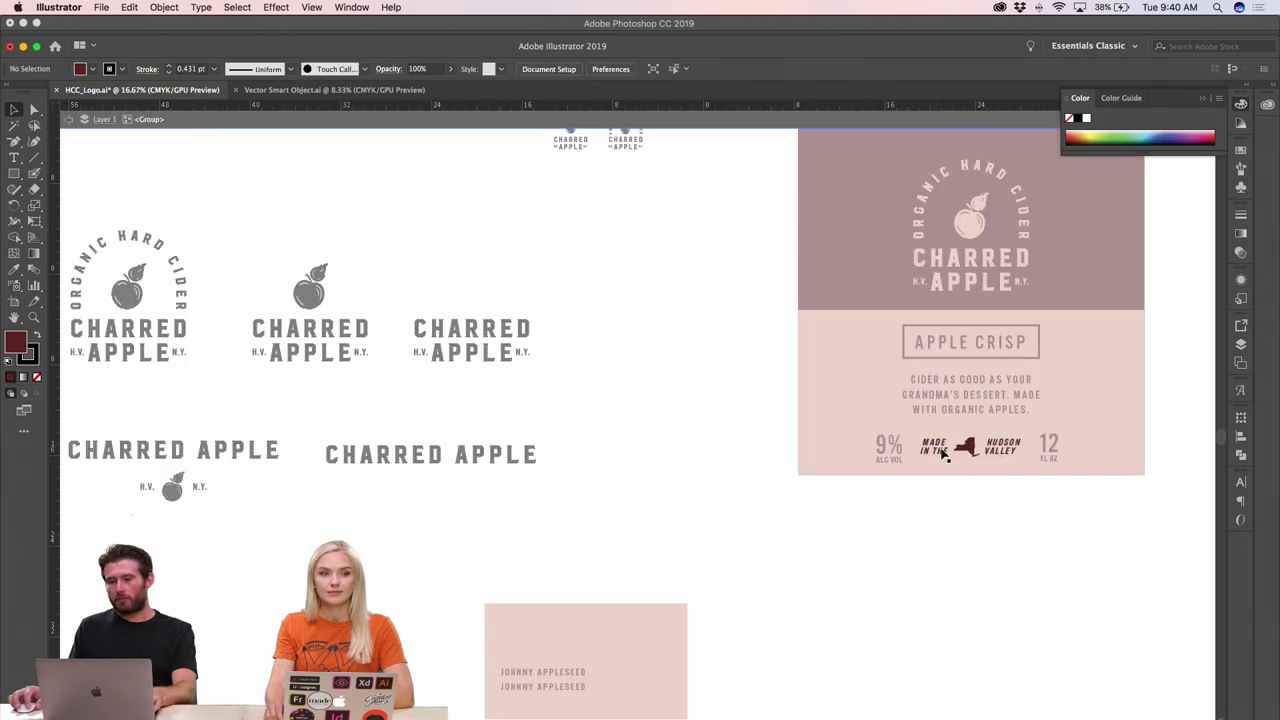
{"action": "double_click", "coordinate": [866, 531]}
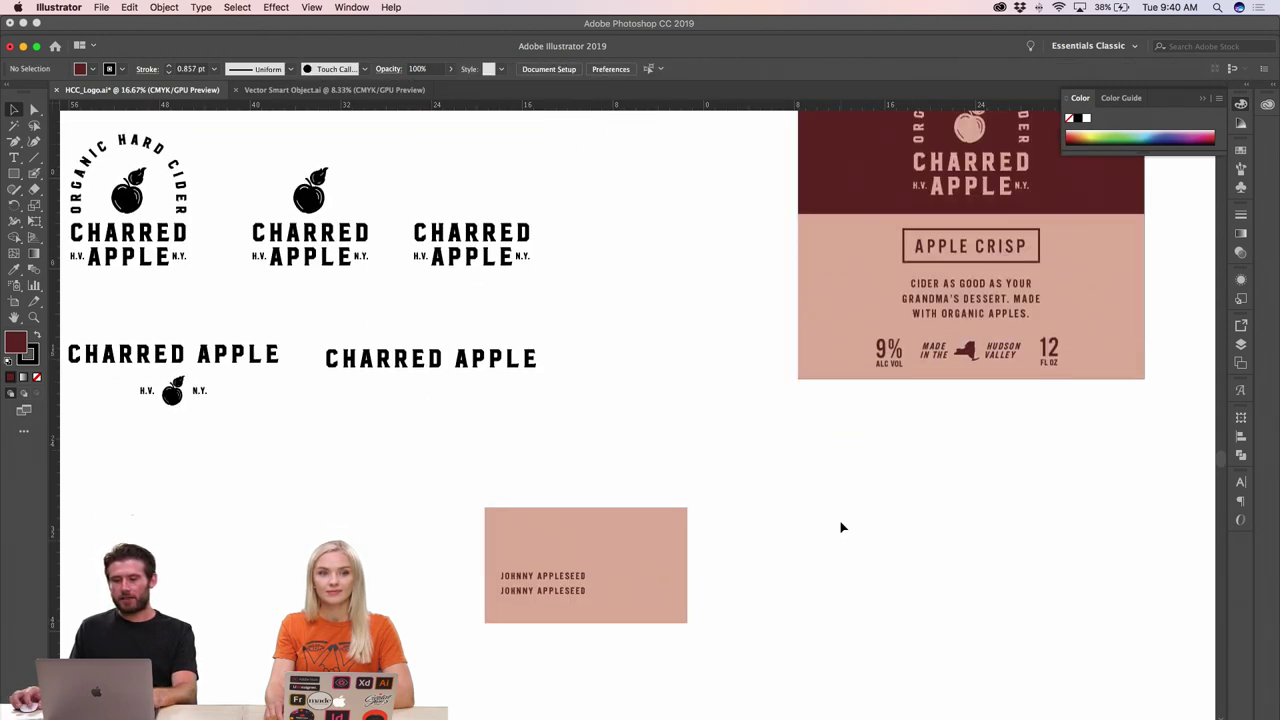
- Delete the duplicate name line and paste the MADE IN THE text onto the card
{"action": "scroll", "coordinate": [840, 526], "scroll_direction": "down", "scroll_amount": 3}
{"action": "key", "text": "z"}
{"action": "left_click", "coordinate": [597, 536]}
{"action": "scroll", "coordinate": [694, 461], "scroll_direction": "up", "scroll_amount": 1}
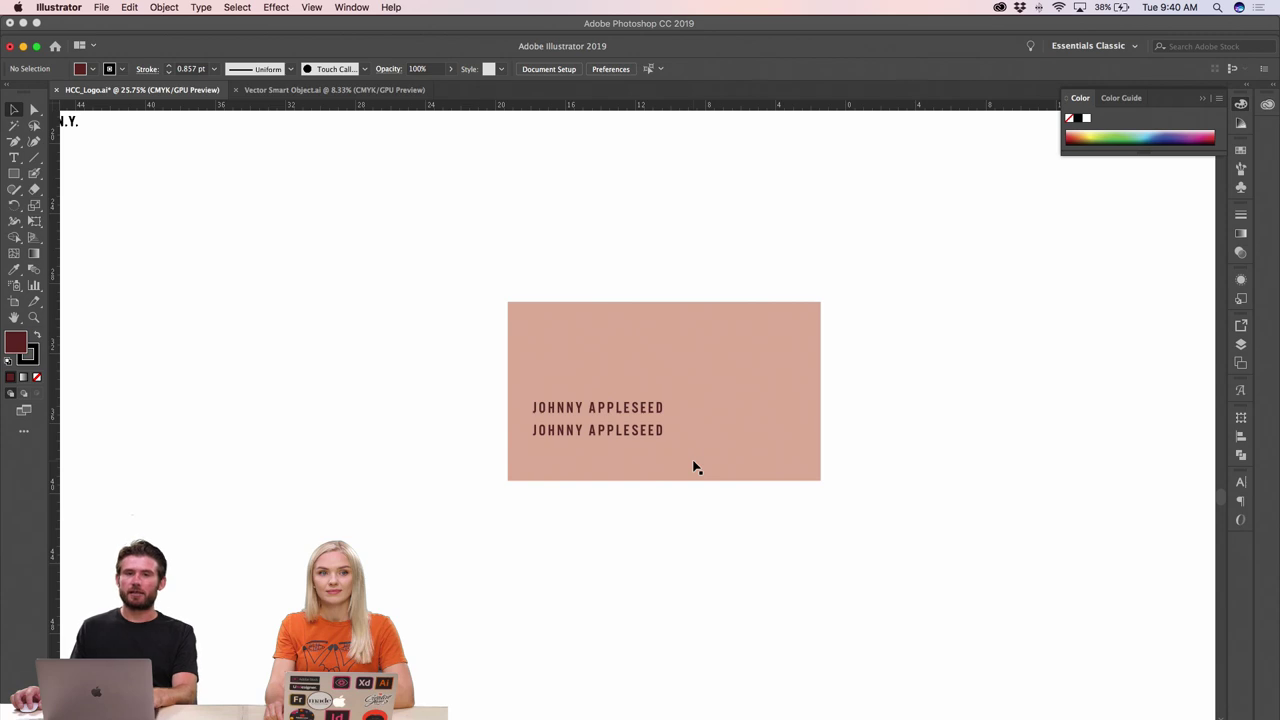
{"action": "left_click", "coordinate": [687, 411]}
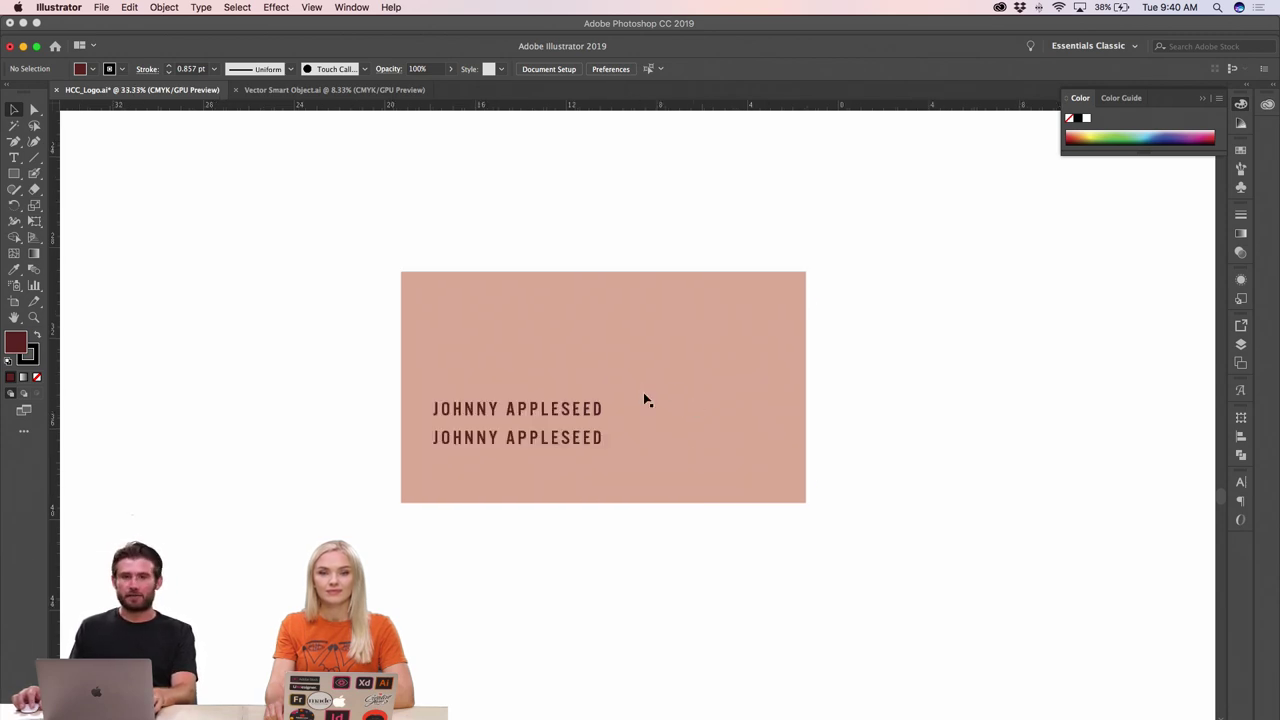
{"action": "left_click", "coordinate": [555, 437]}
{"action": "key", "text": "Delete"}
{"action": "key", "text": "ctrl+v"}
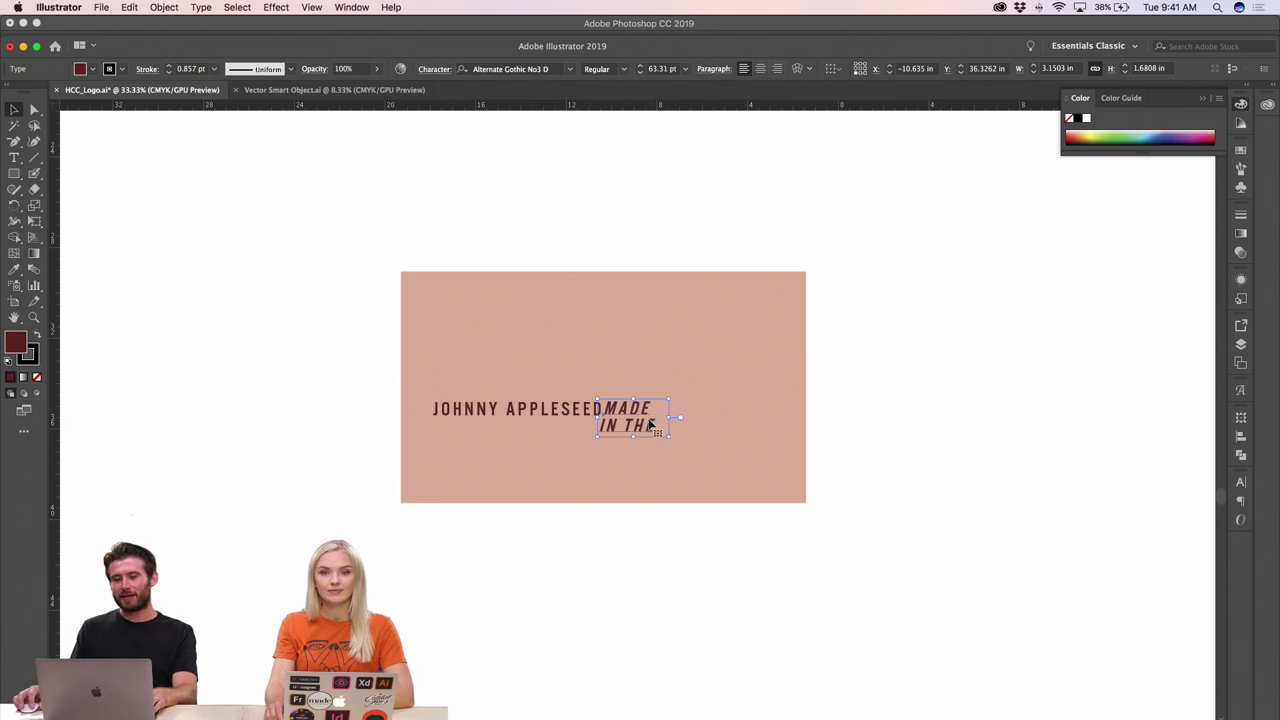
- Move the pasted text below the name and retype it as OWNER
{"action": "left_click_drag", "start_coordinate": [650, 428], "coordinate": [496, 466]}
{"action": "double_click", "coordinate": [453, 467]}
{"action": "triple_click", "coordinate": [453, 467]}
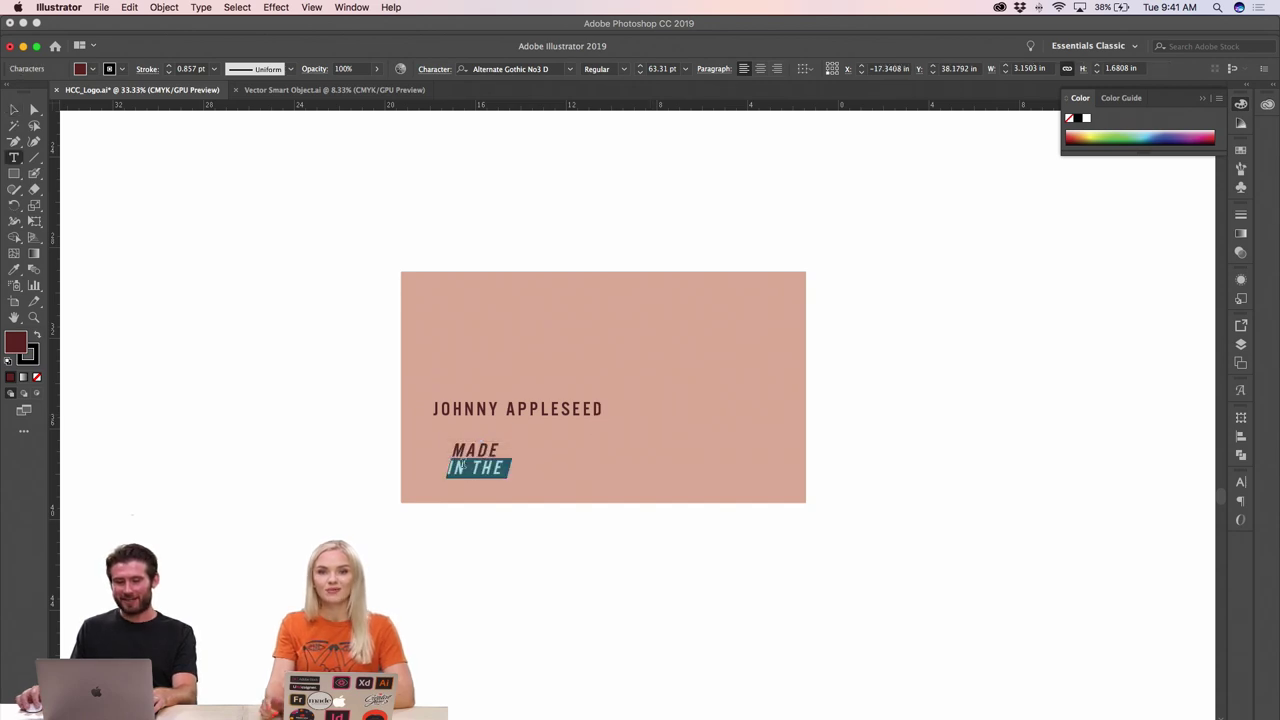
{"action": "left_click", "coordinate": [453, 467]}
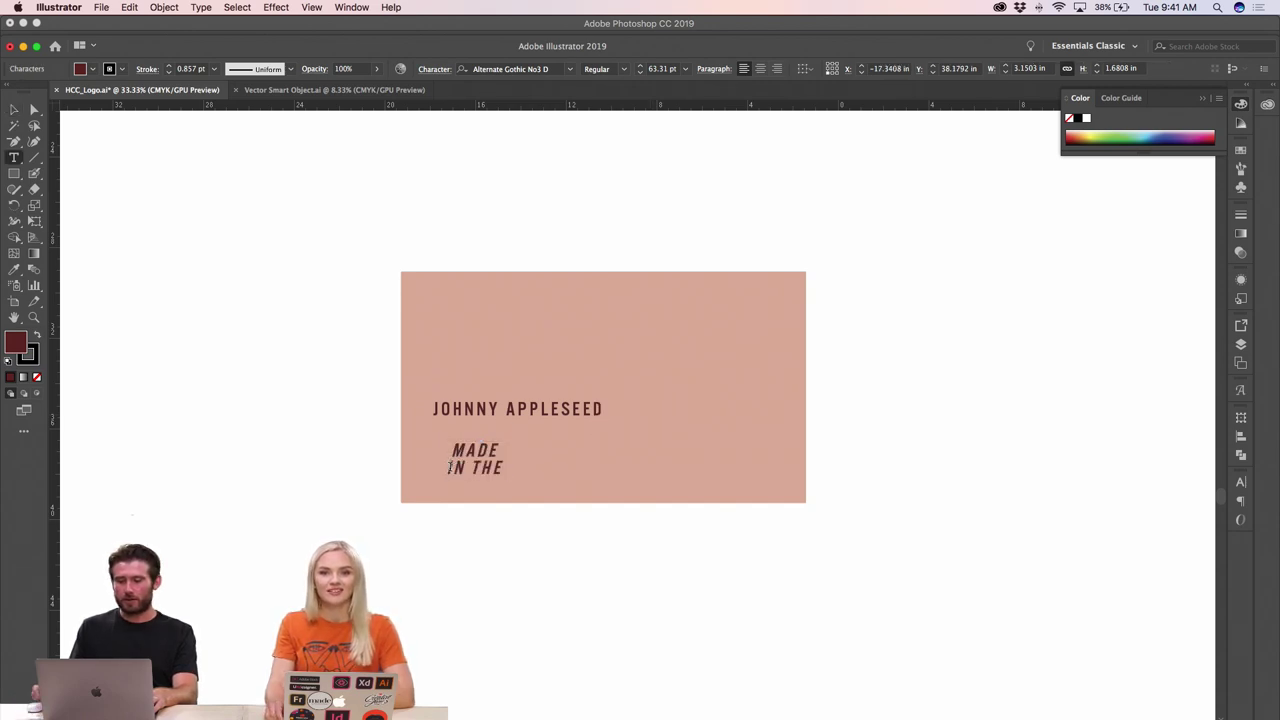
{"action": "key", "text": "BackSpace"}
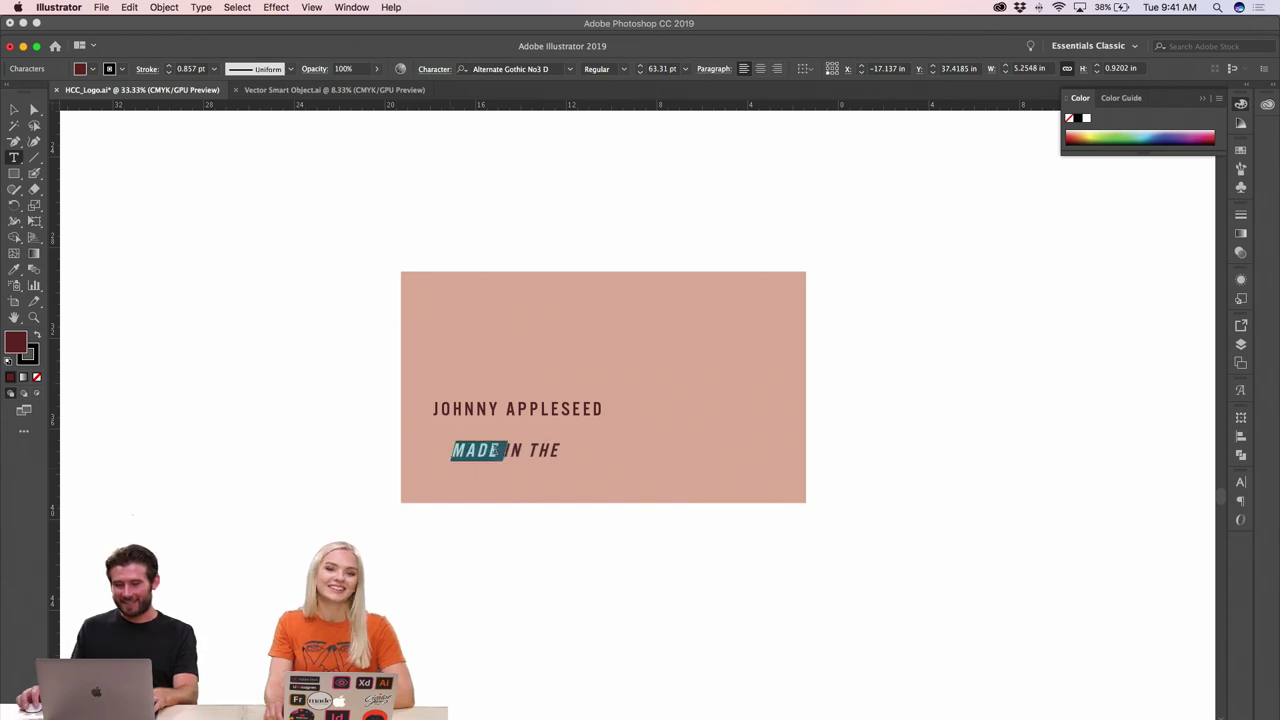
{"action": "triple_click", "coordinate": [493, 450]}
{"action": "type", "text": "OWNER"}
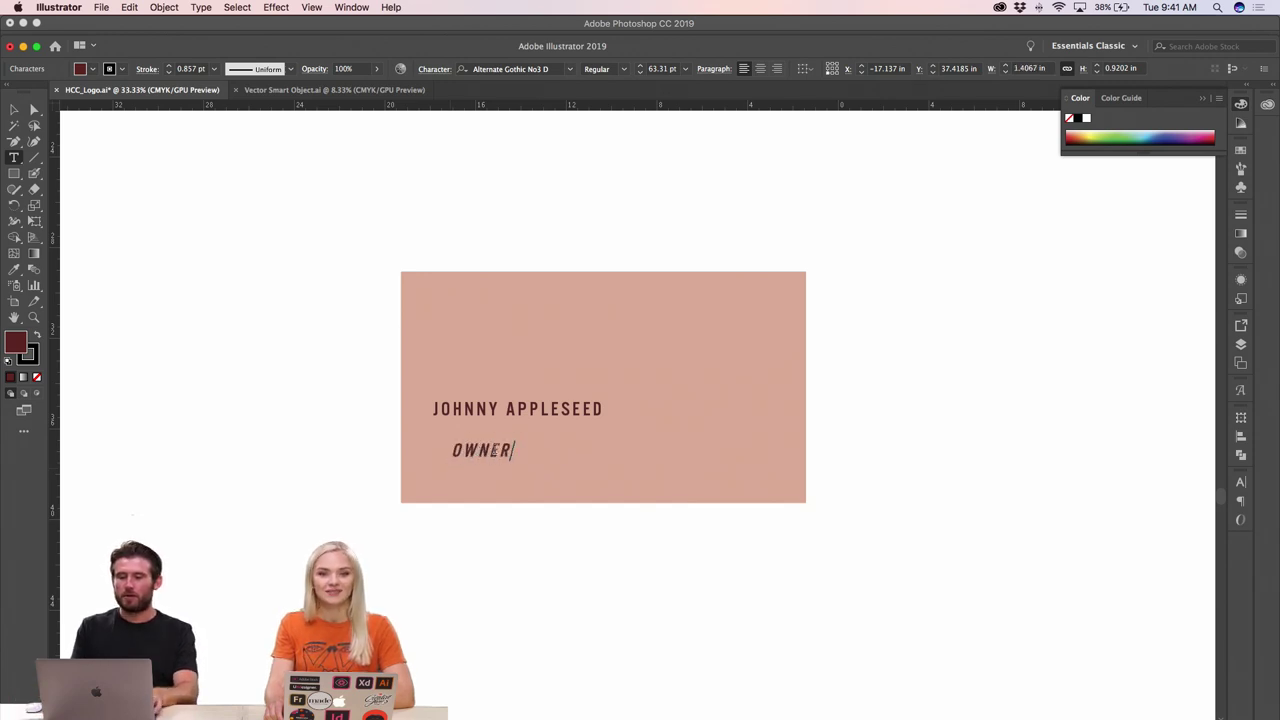
- Shrink OWNER and position it directly beneath the name
{"action": "left_click", "coordinate": [12, 110]}
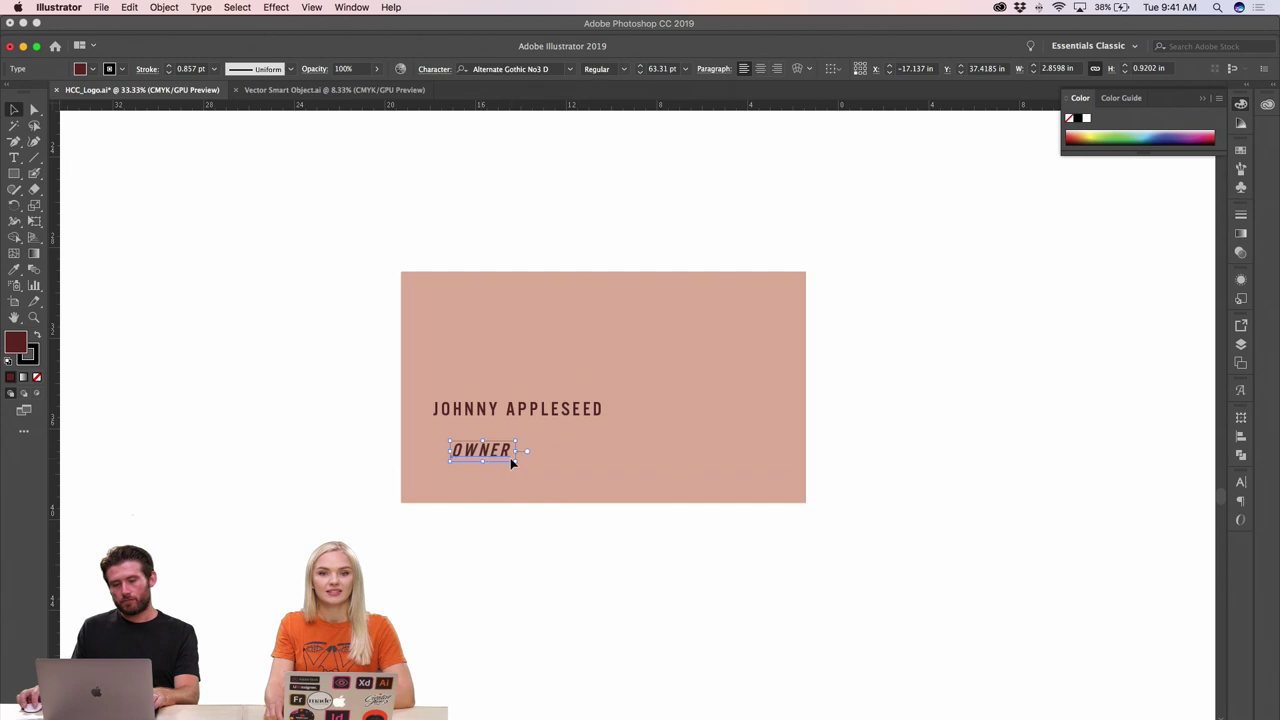
{"action": "left_click_drag", "start_coordinate": [518, 461], "coordinate": [502, 457]}
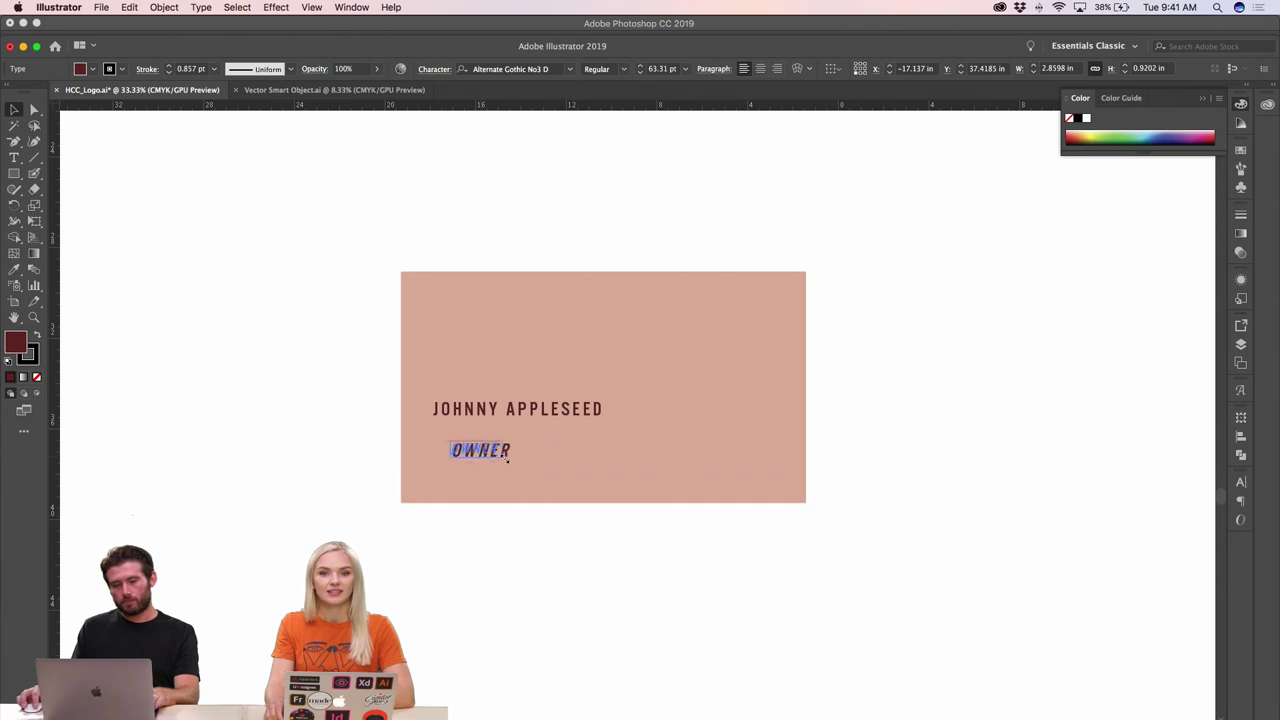
{"action": "left_click", "coordinate": [491, 511]}
{"action": "key", "text": "super+equal"}
{"action": "key", "text": "super+equal"}
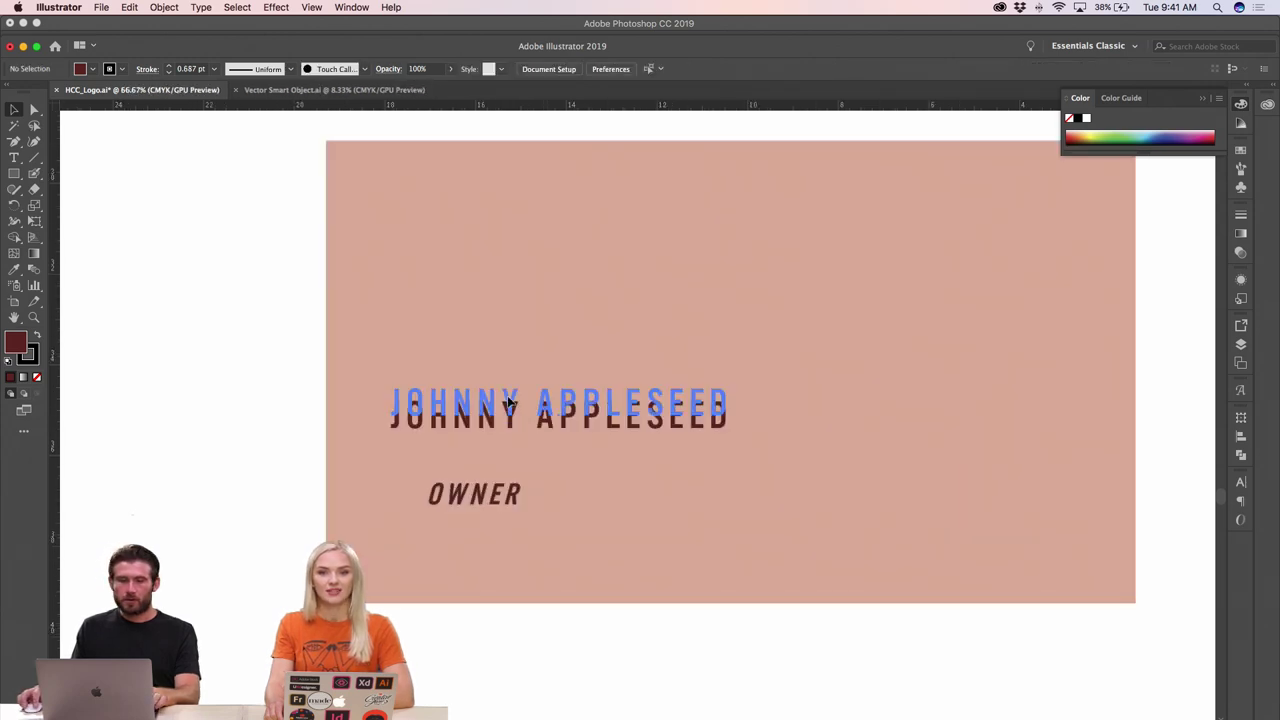
{"action": "left_click", "coordinate": [512, 392]}
{"action": "left_click_drag", "start_coordinate": [486, 484], "coordinate": [446, 441]}
{"action": "left_click", "coordinate": [234, 429]}
- Left-align the name and OWNER lines
{"action": "left_click", "coordinate": [436, 434]}
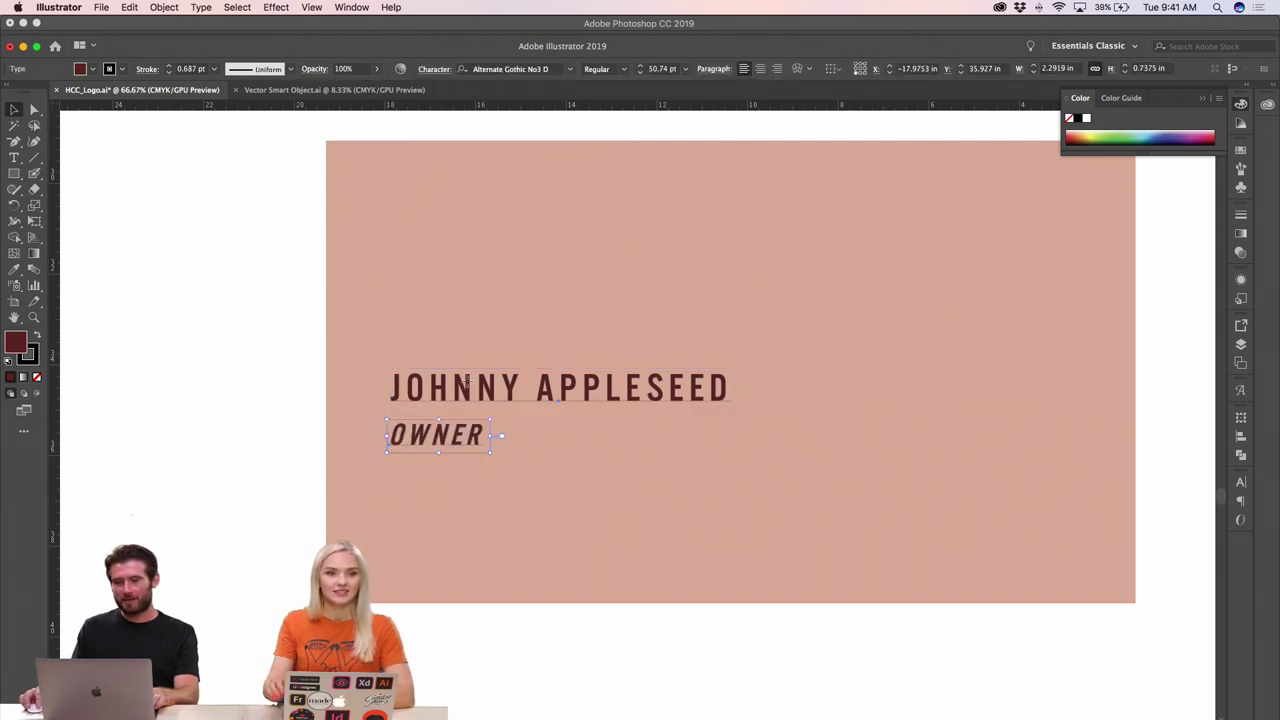
{"action": "left_click", "coordinate": [560, 388], "text": "shift"}
{"action": "left_click", "coordinate": [829, 69]}
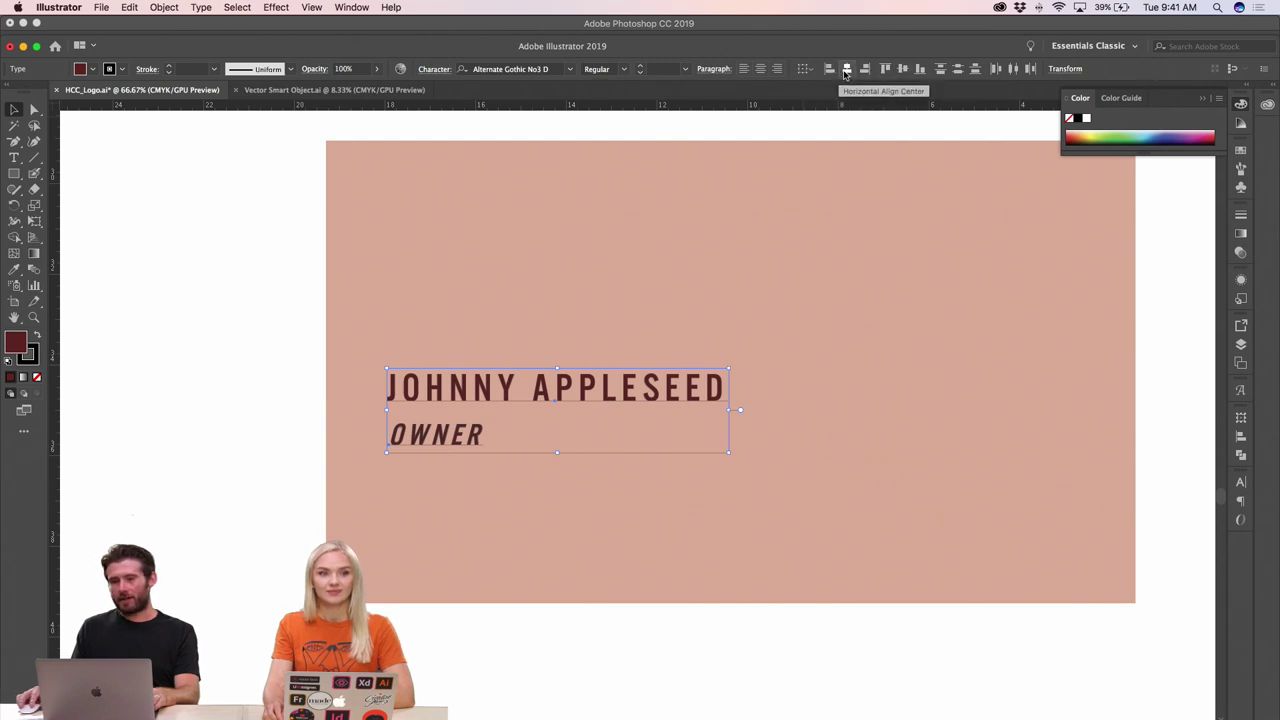
{"action": "left_click", "coordinate": [240, 284]}
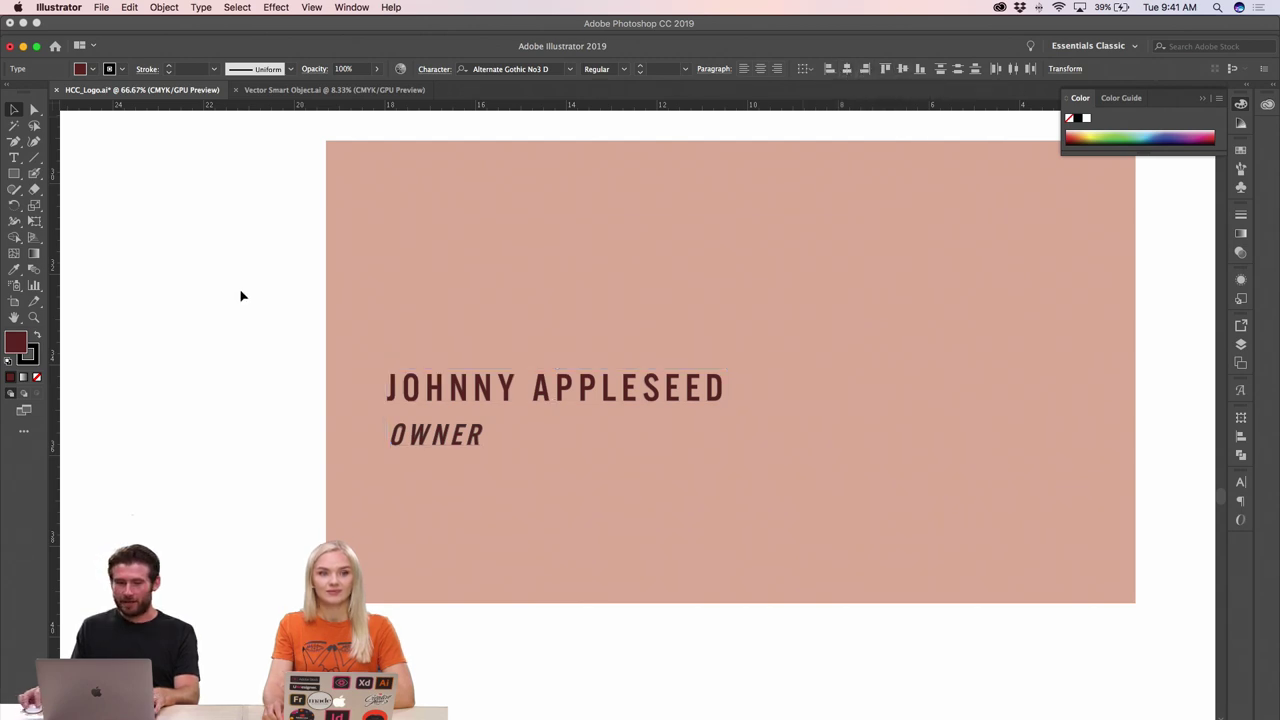
{"action": "left_click", "coordinate": [436, 440]}
{"action": "left_click", "coordinate": [277, 457]}
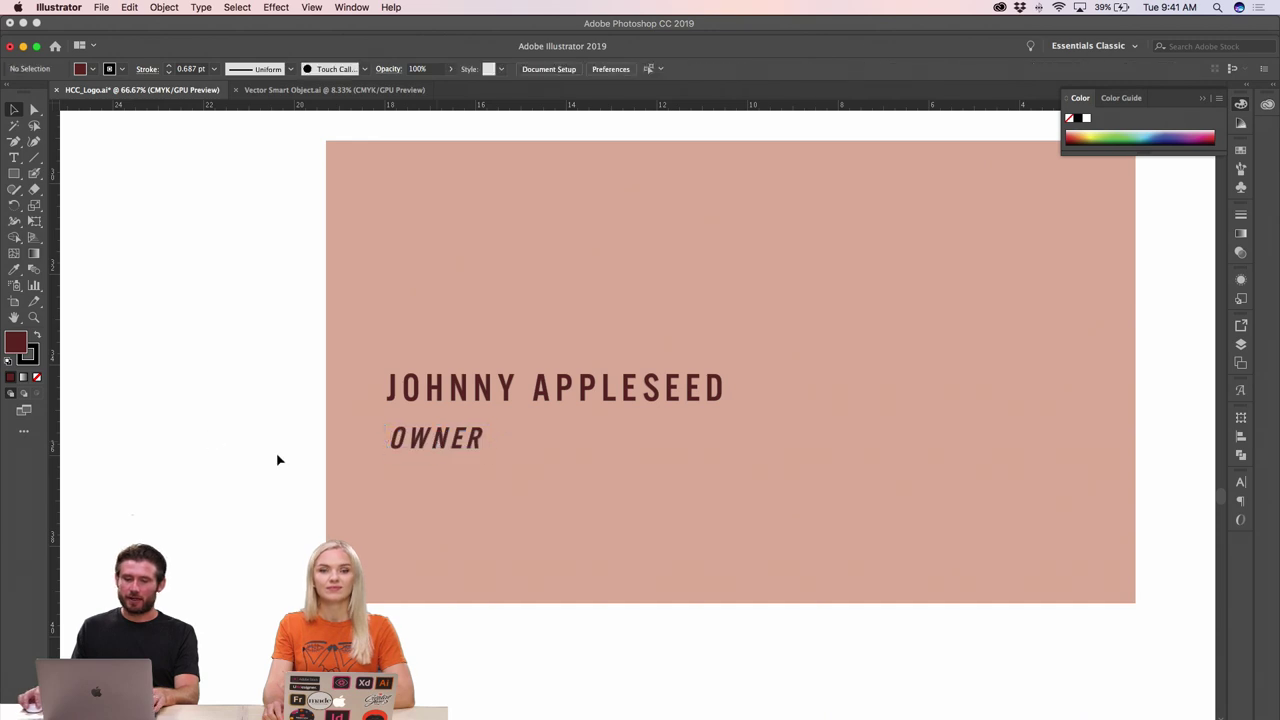
{"action": "left_click", "coordinate": [14, 157]}
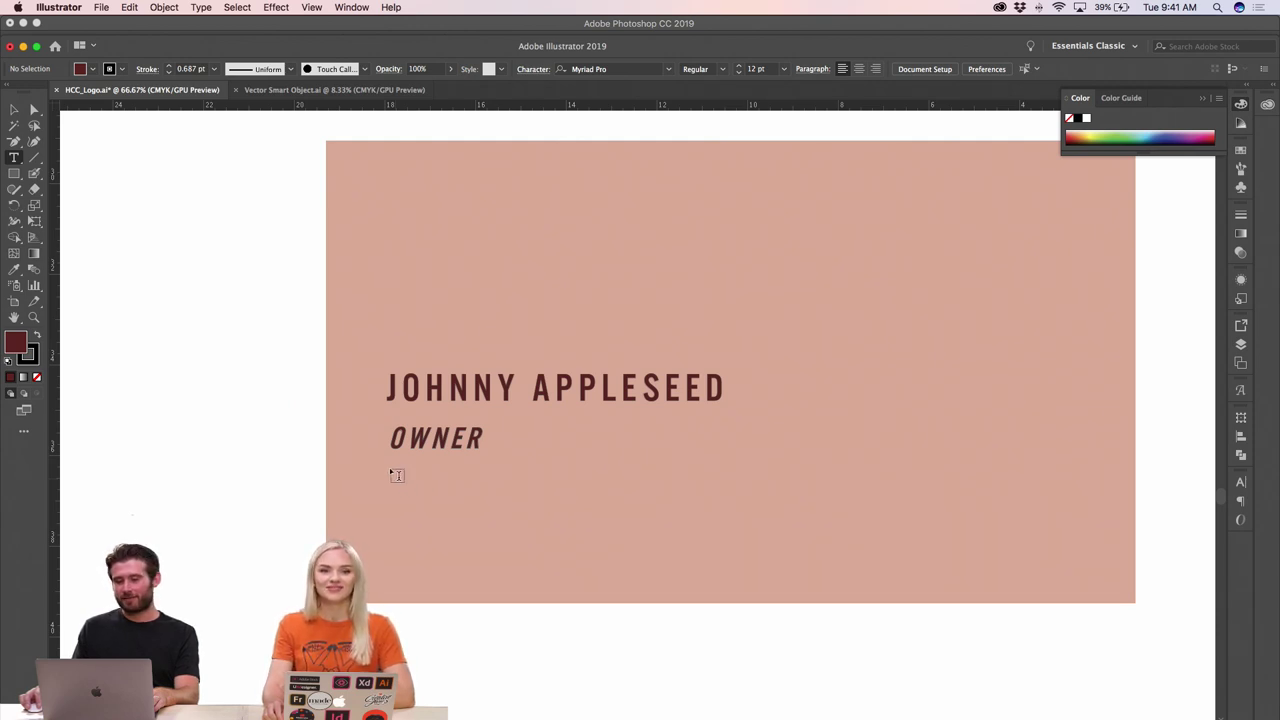
- Draw an area text box below OWNER and enter the phone number at 38 pt
{"action": "left_click_drag", "start_coordinate": [391, 470], "coordinate": [677, 574]}
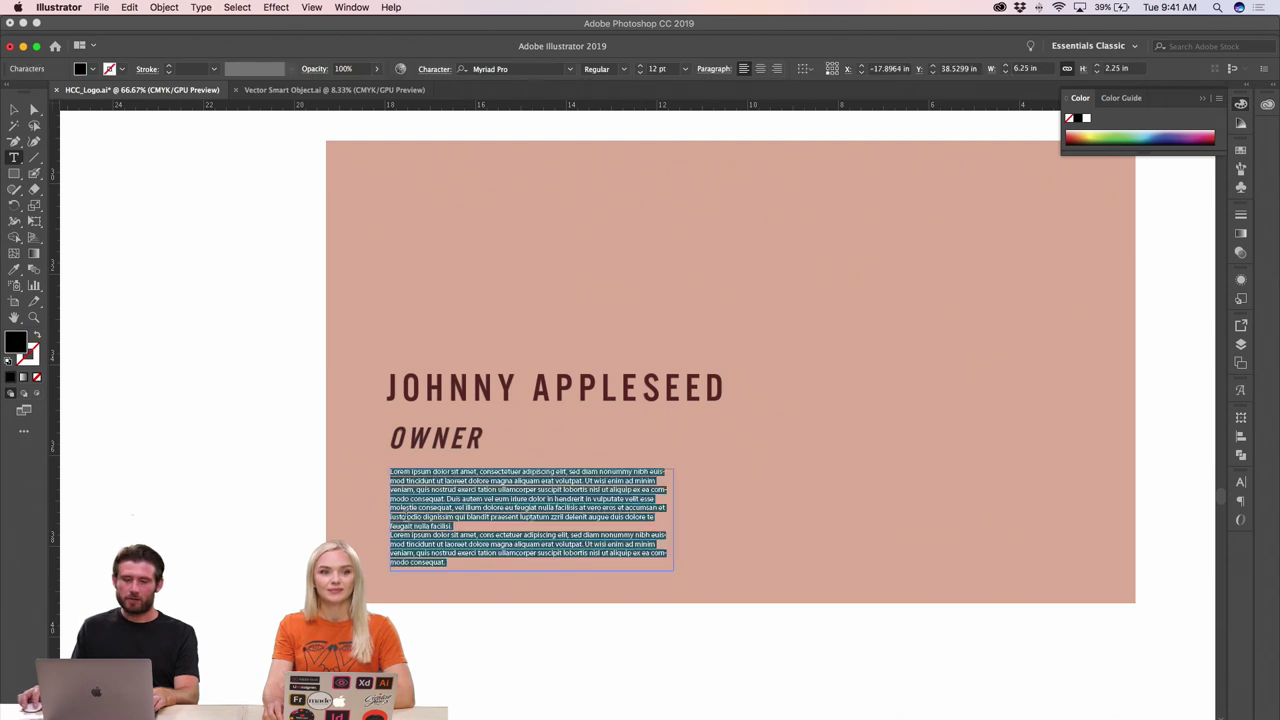
{"action": "left_click", "coordinate": [456, 516]}
{"action": "left_click_drag", "start_coordinate": [322, 566], "coordinate": [343, 446]}
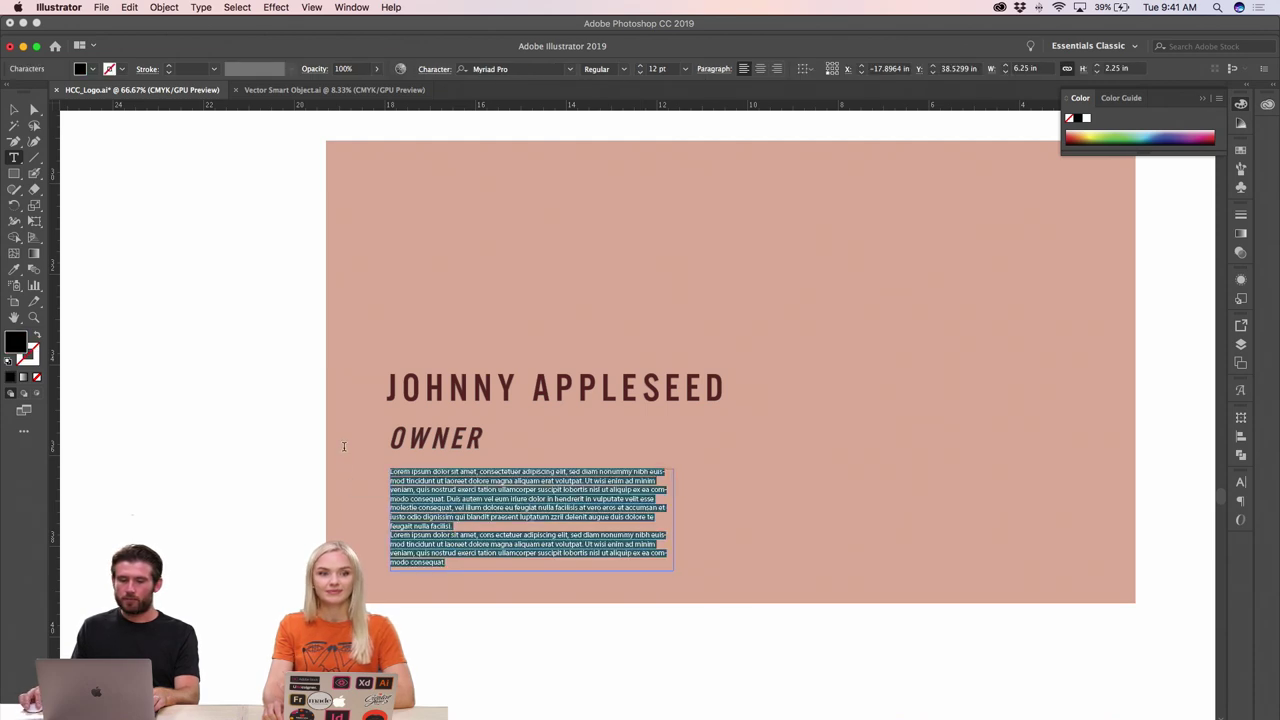
{"action": "key", "text": "Delete"}
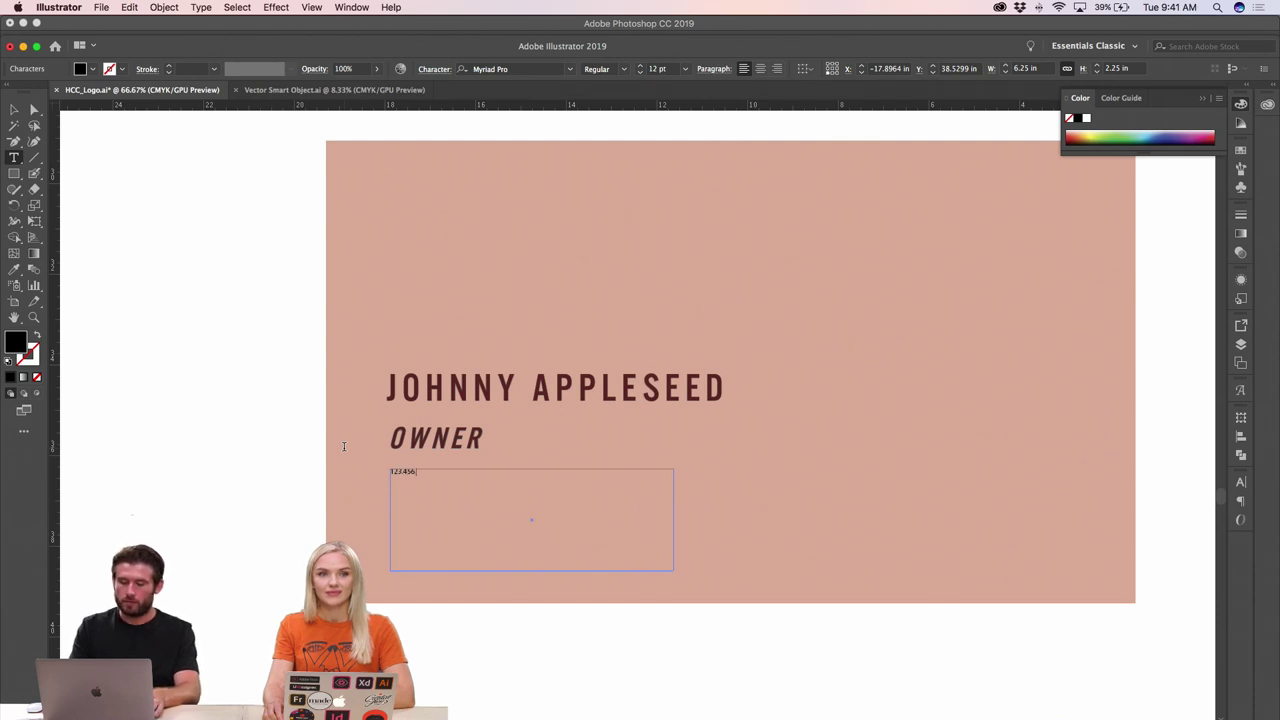
{"action": "type", "text": "123.456.789"}
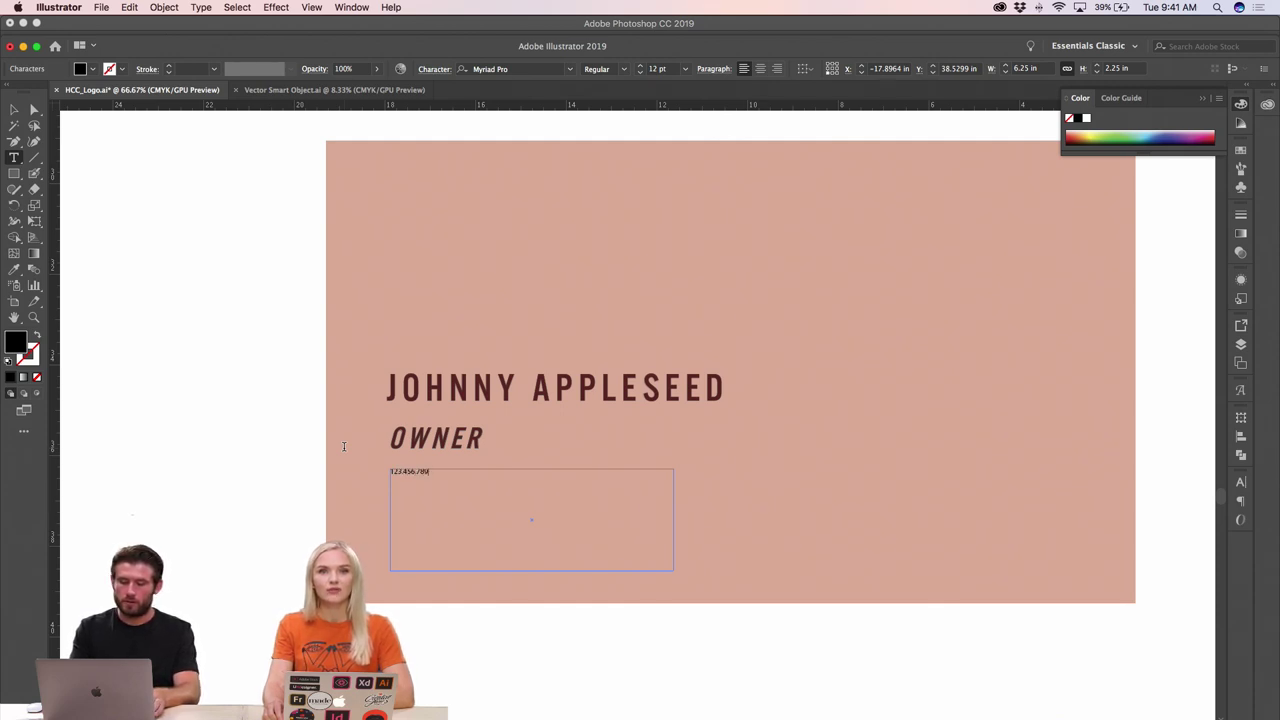
{"action": "type", "text": "1"}
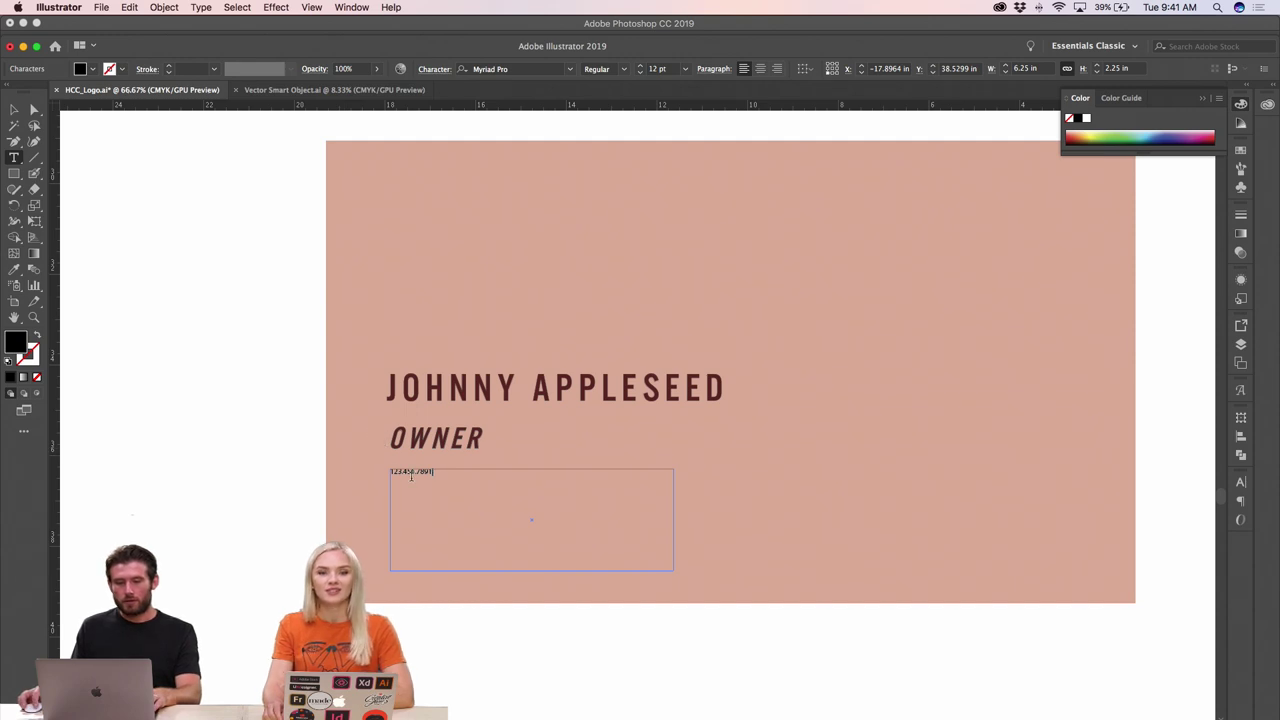
{"action": "key", "text": "super+a"}
{"action": "key", "text": "super+shift+period"}
{"action": "key", "text": "super+shift+period"}
{"action": "key", "text": "super+shift+period"}
{"action": "key", "text": "super+shift+period"}
{"action": "key", "text": "super+shift+period"}
{"action": "key", "text": "super+shift+period"}
{"action": "key", "text": "super+shift+period"}
{"action": "key", "text": "super+shift+period"}
{"action": "key", "text": "super+shift+period"}
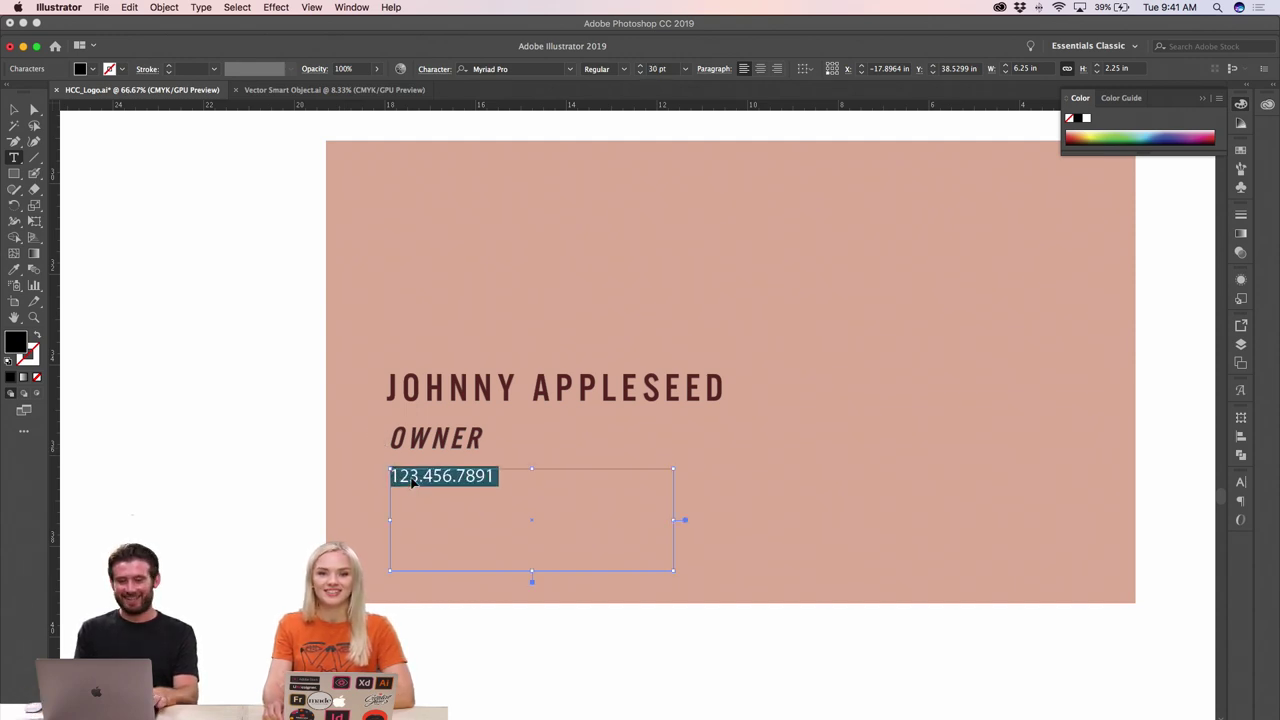
{"action": "key", "text": "super+shift+period"}
{"action": "key", "text": "super+shift+period"}
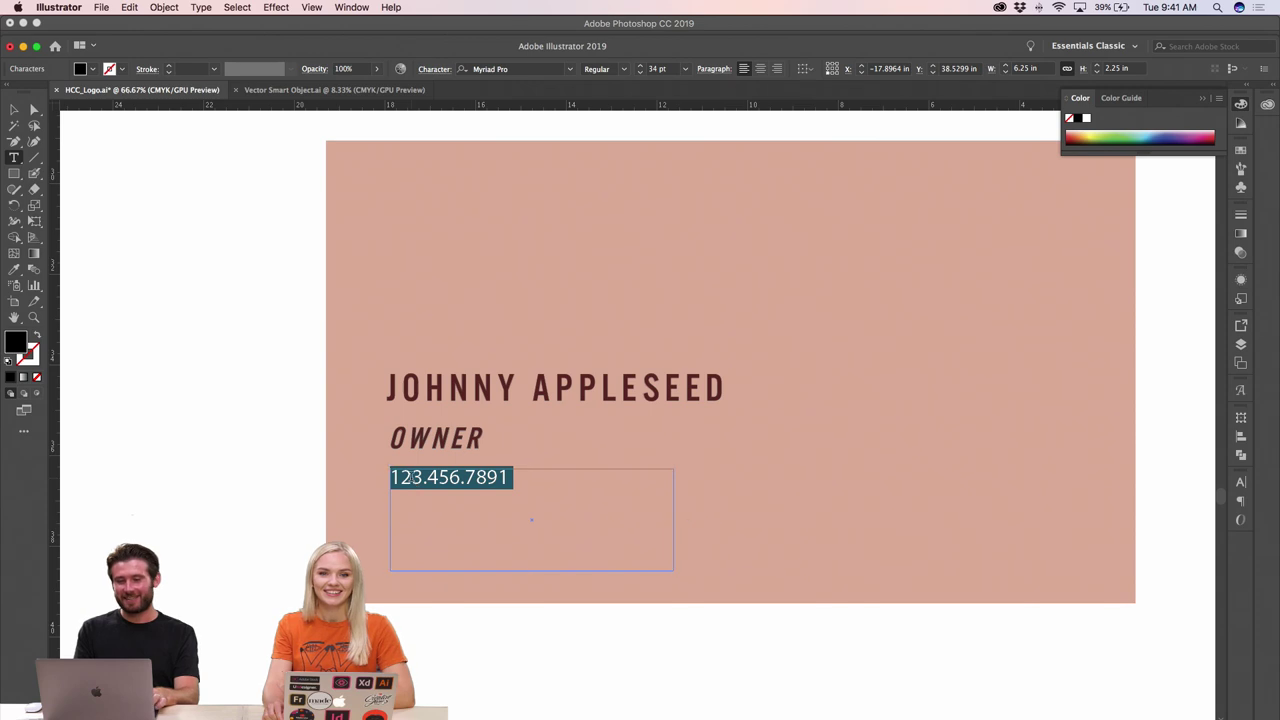
{"action": "key", "text": "super+shift+period"}
{"action": "key", "text": "super+shift+period"}
{"action": "left_click", "coordinate": [412, 477]}
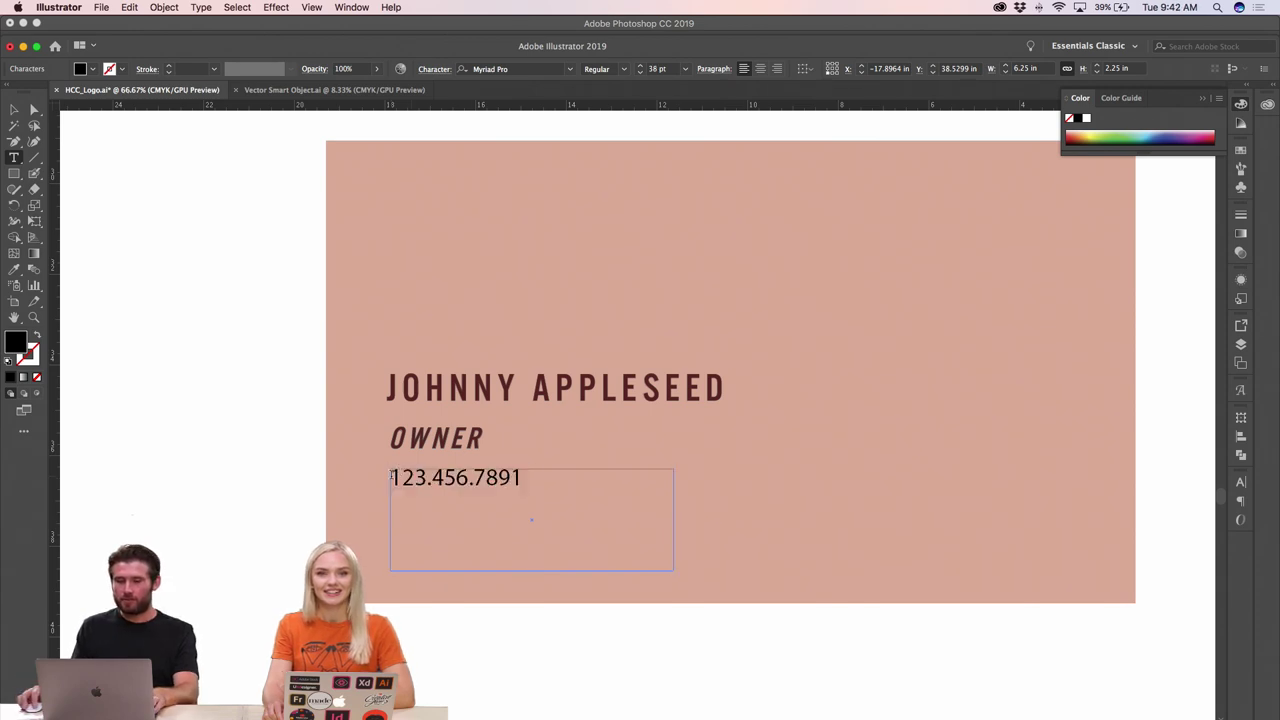
{"action": "left_click", "coordinate": [392, 477]}
{"action": "type", "text": "P"}
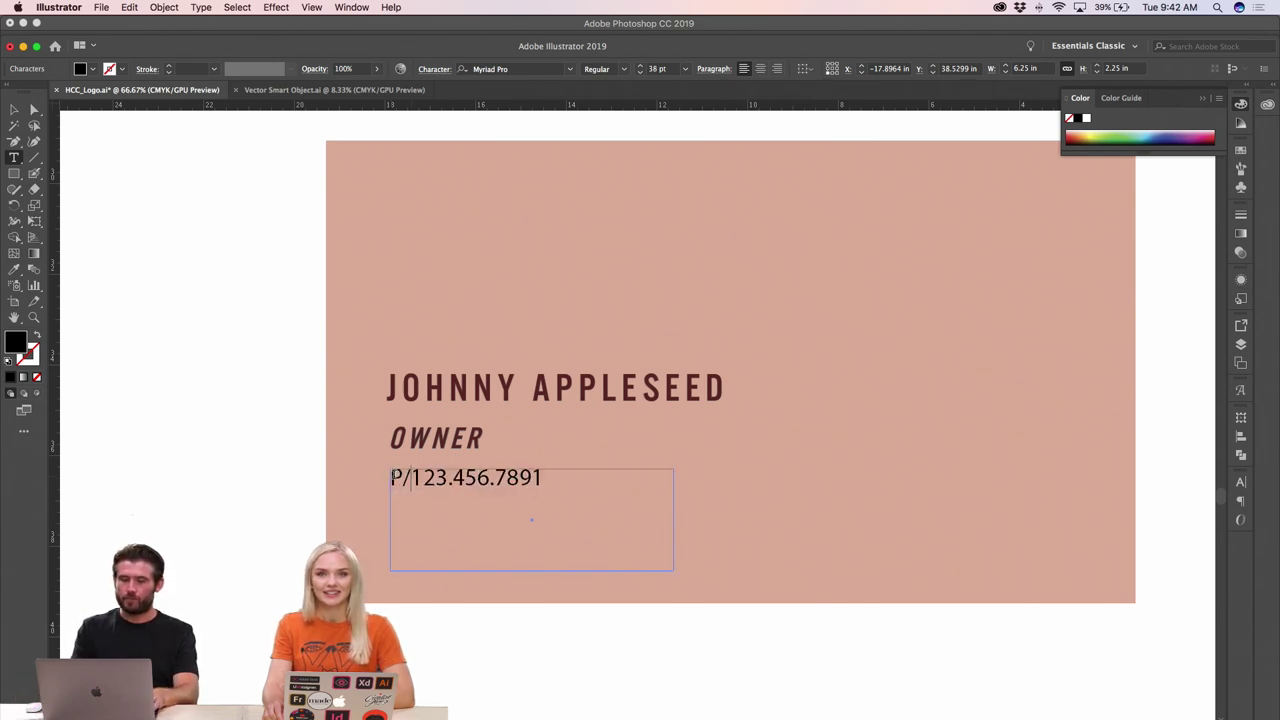
{"action": "type", "text": "."}
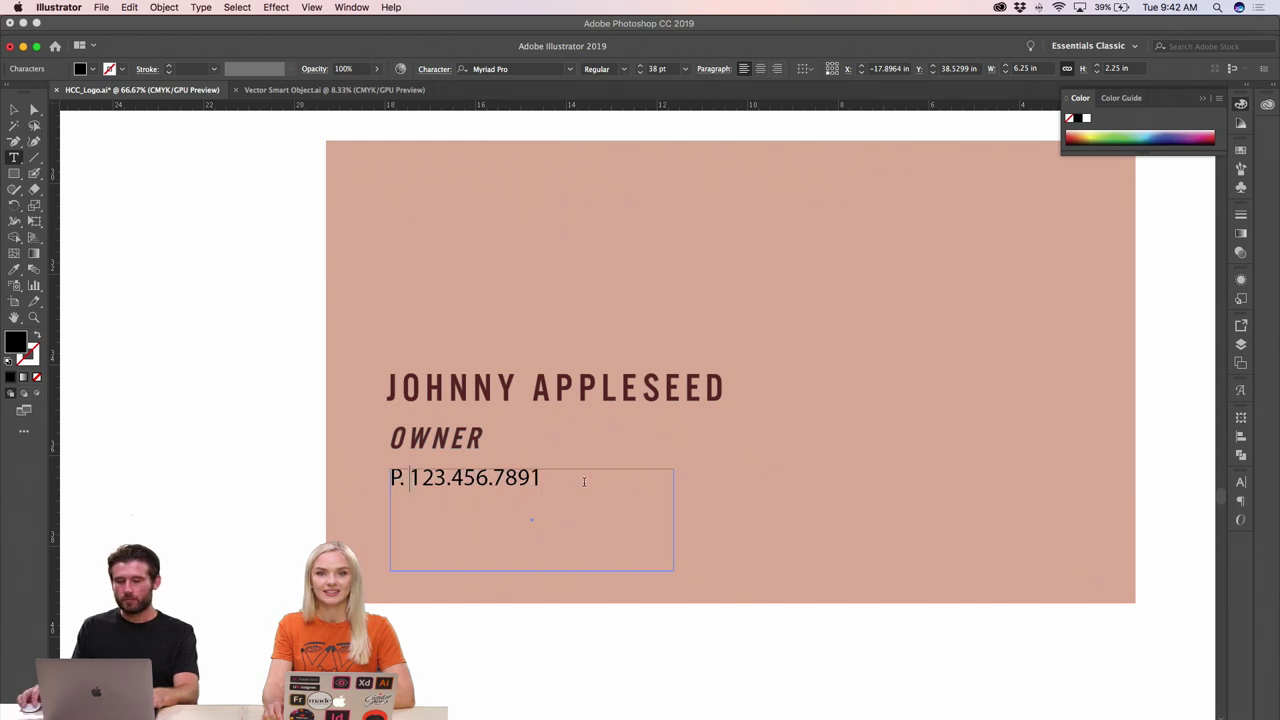
{"action": "left_click", "coordinate": [588, 484]}
{"action": "key", "text": "Return"}
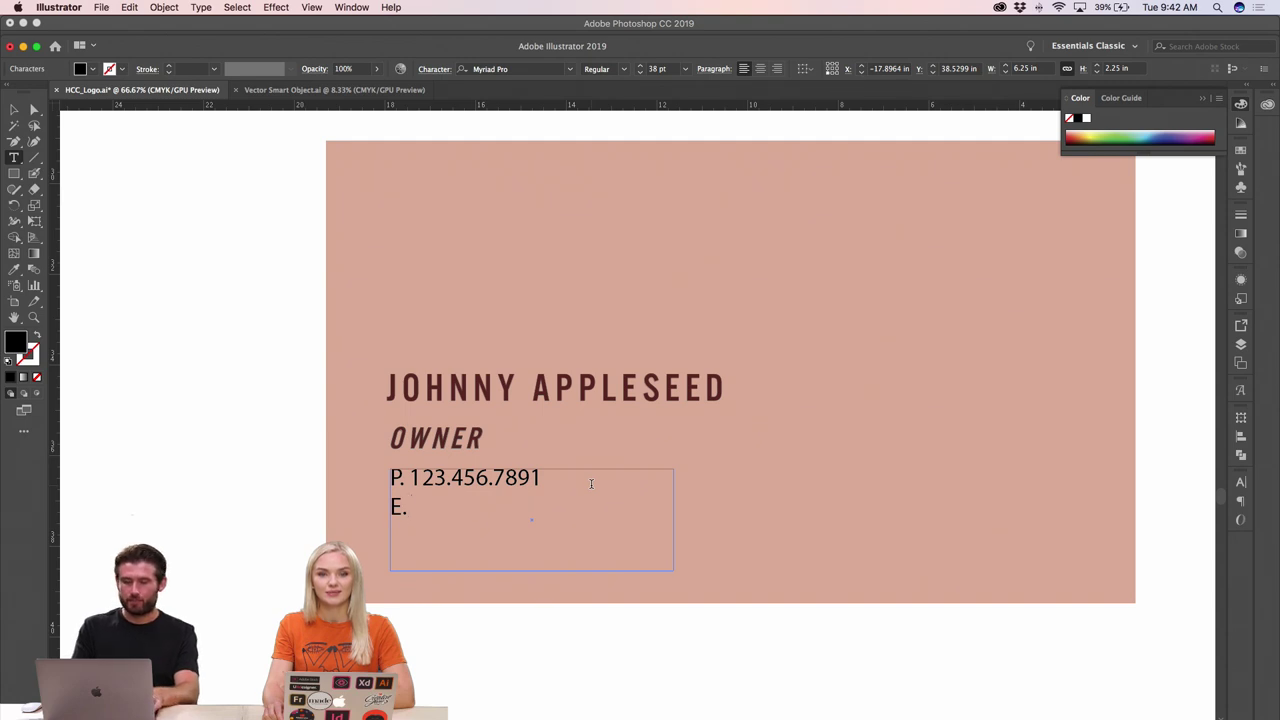
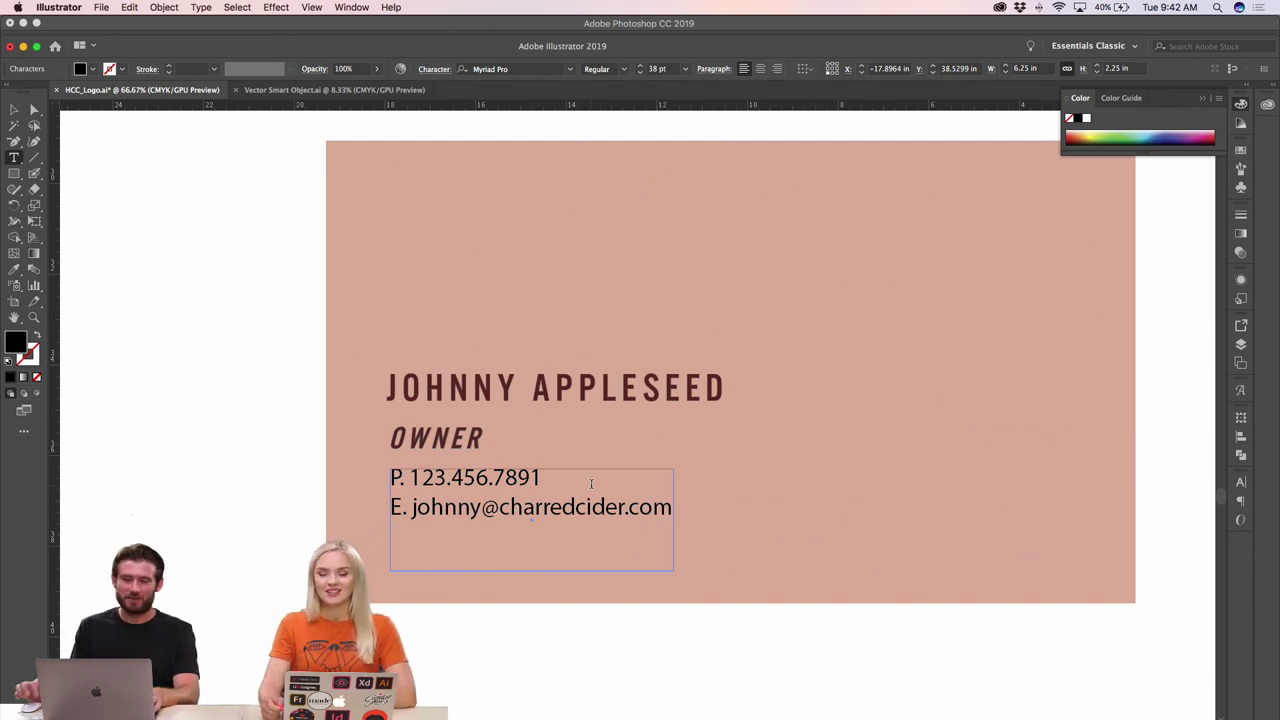
{"action": "type", "text": "www."}
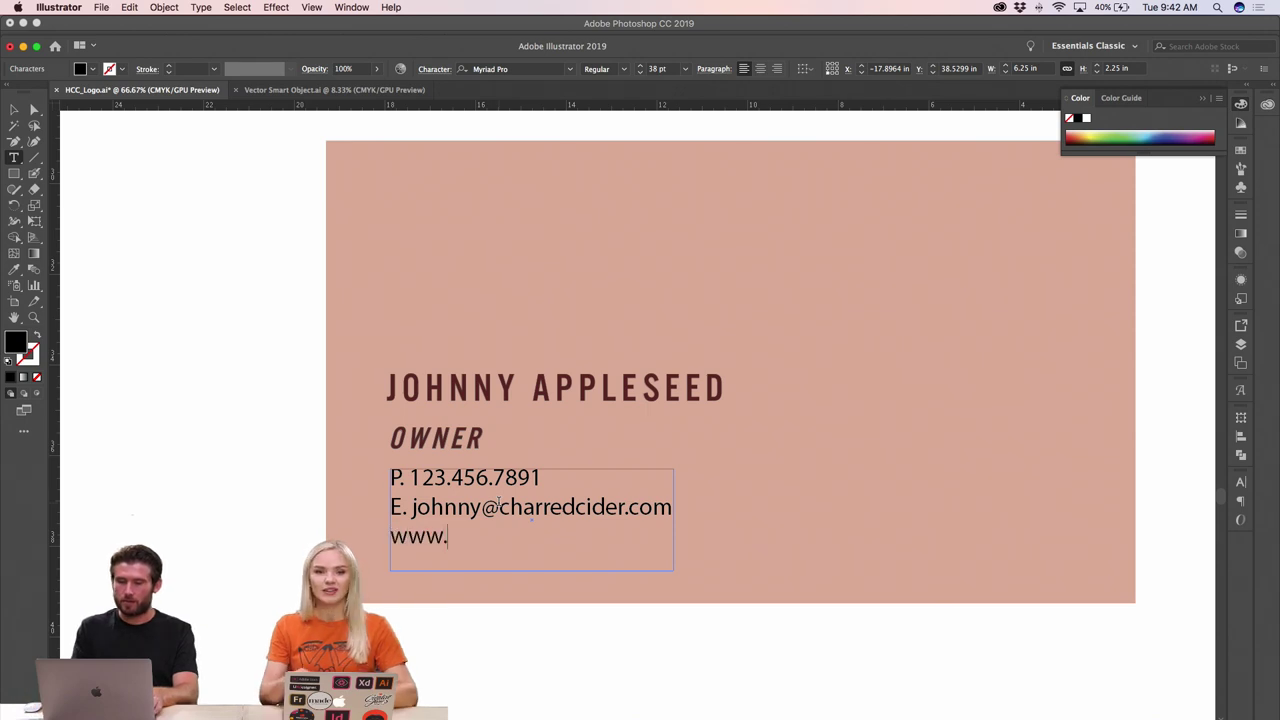
{"action": "type", "text": "charredci"}
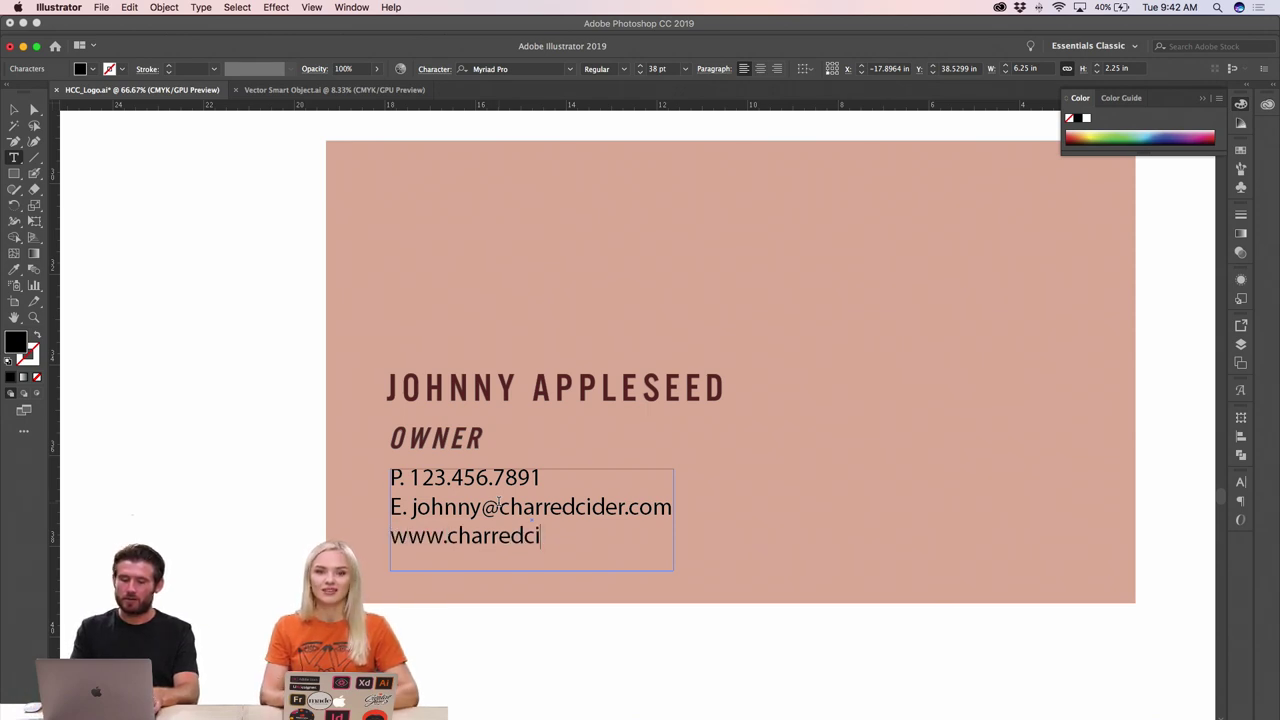
{"action": "type", "text": "der.com"}
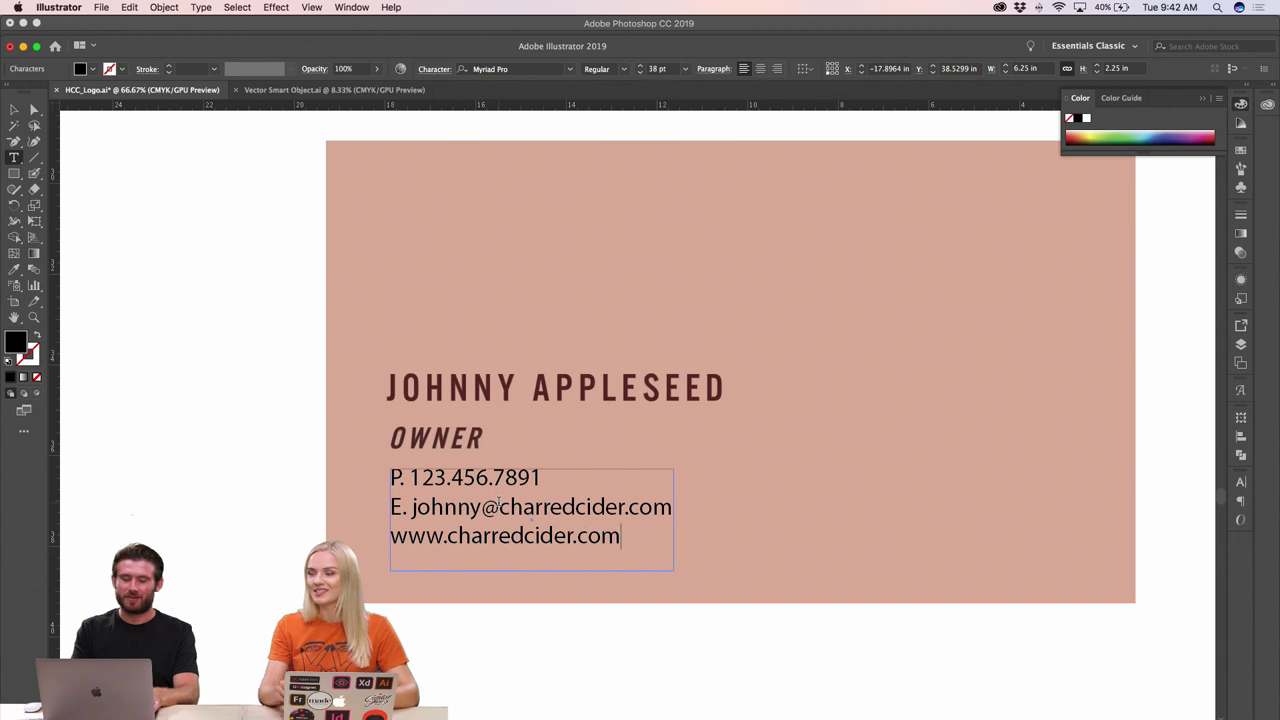
{"action": "key", "text": "Escape"}
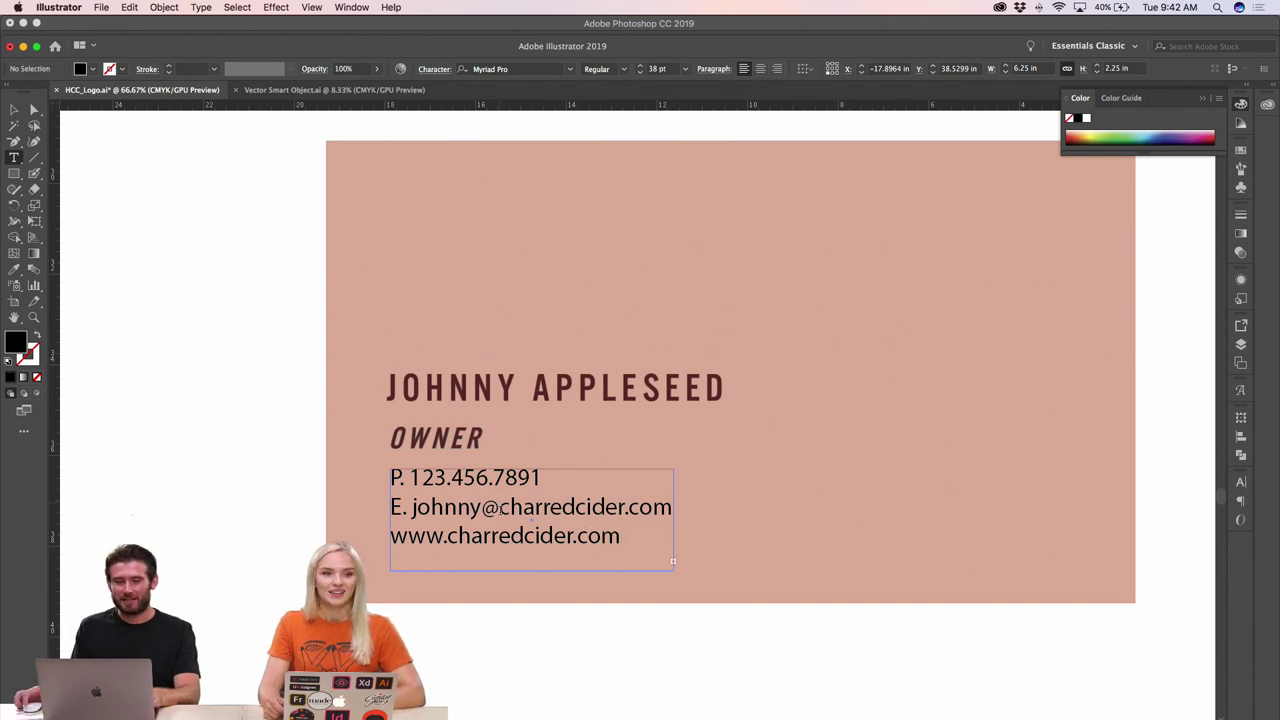
{"action": "left_click", "coordinate": [14, 109]}
{"action": "left_click", "coordinate": [394, 477]}
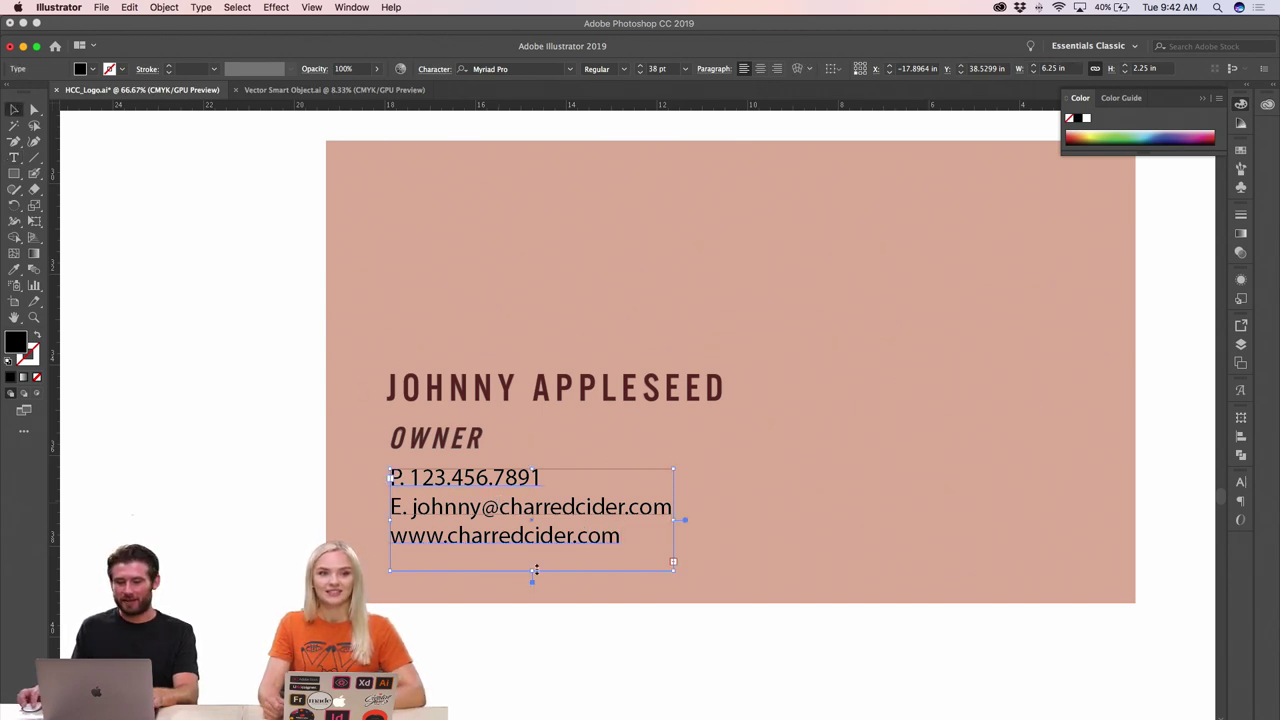
{"action": "double_click", "coordinate": [531, 580]}
{"action": "double_click", "coordinate": [545, 540]}
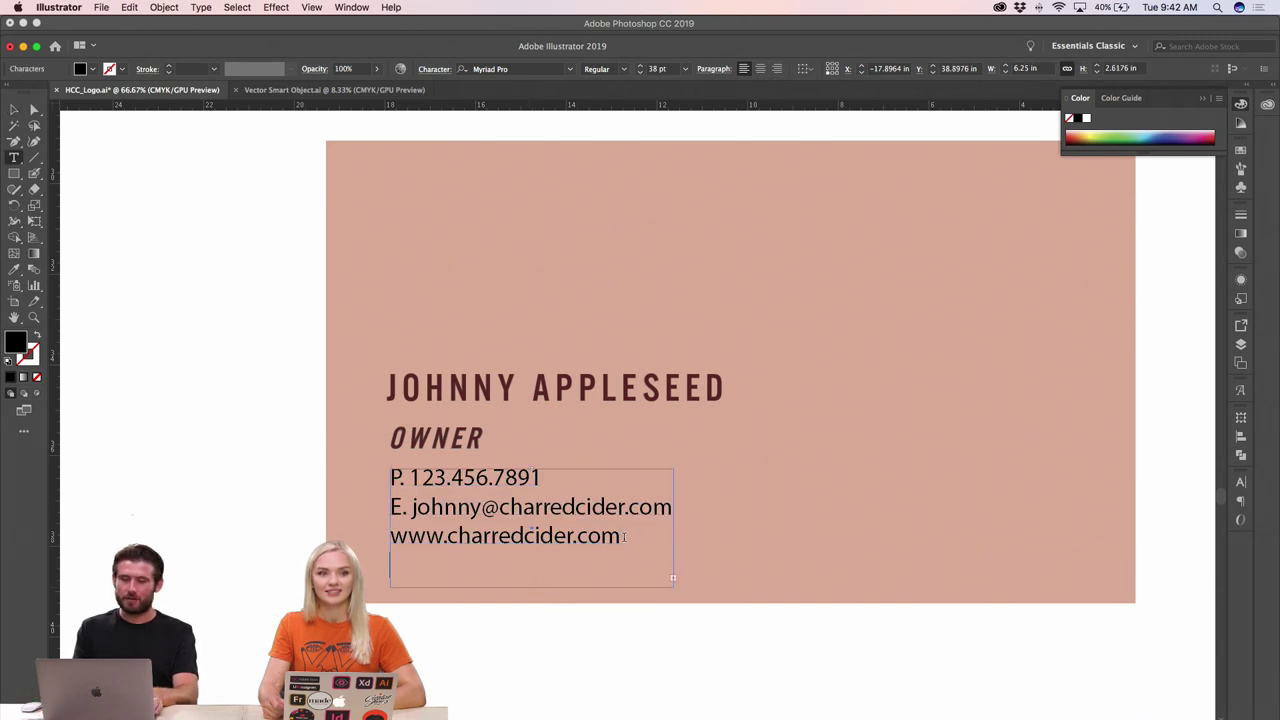
{"action": "type", "text": "@c"}
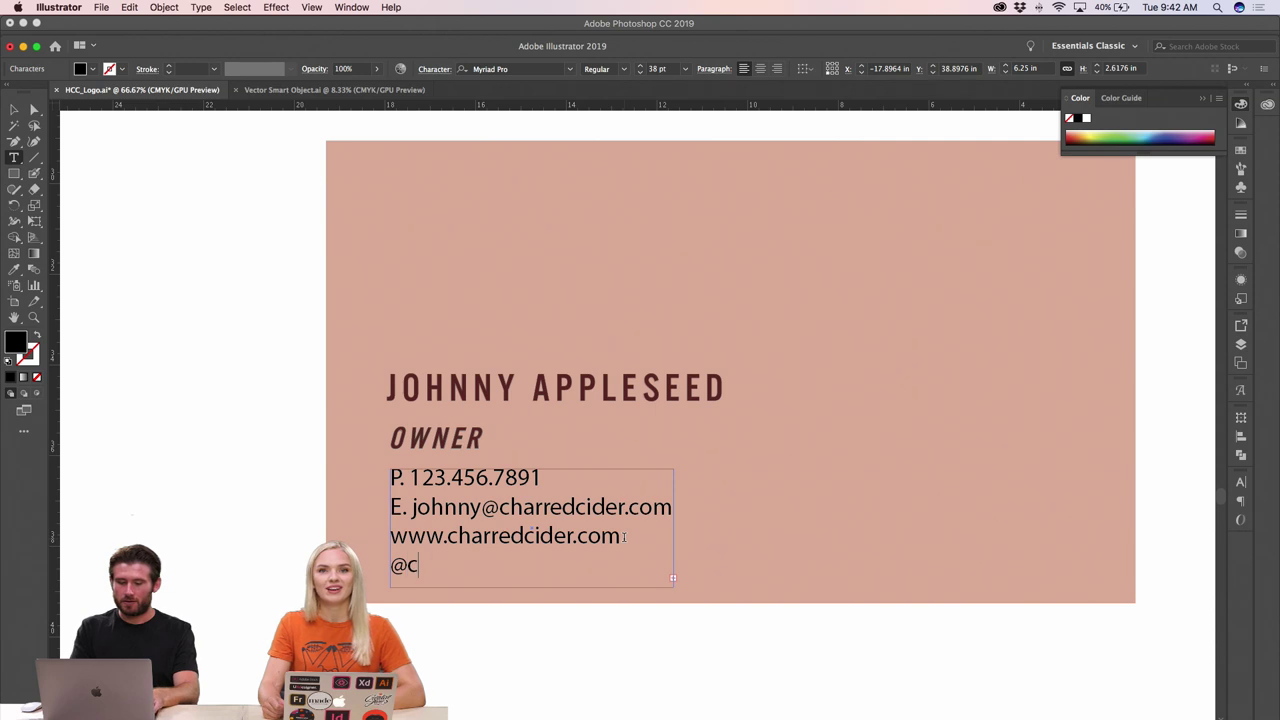
{"action": "type", "text": "harredci"}
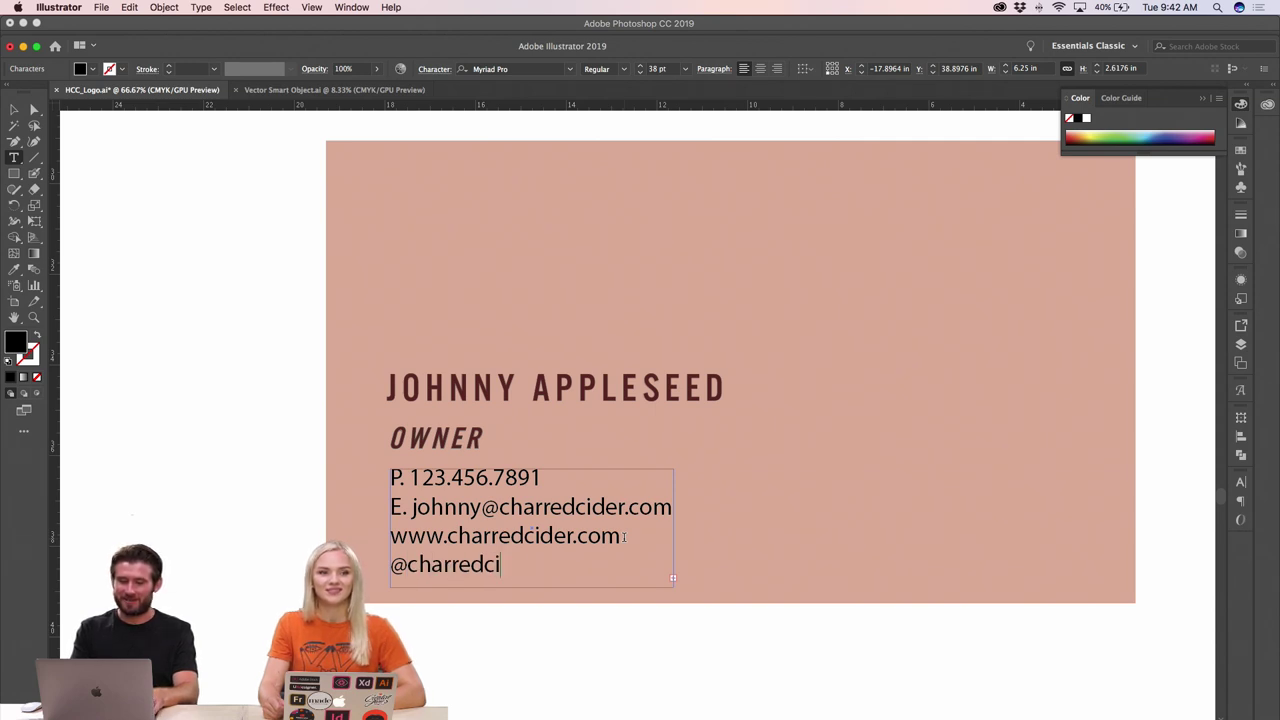
{"action": "type", "text": "der"}
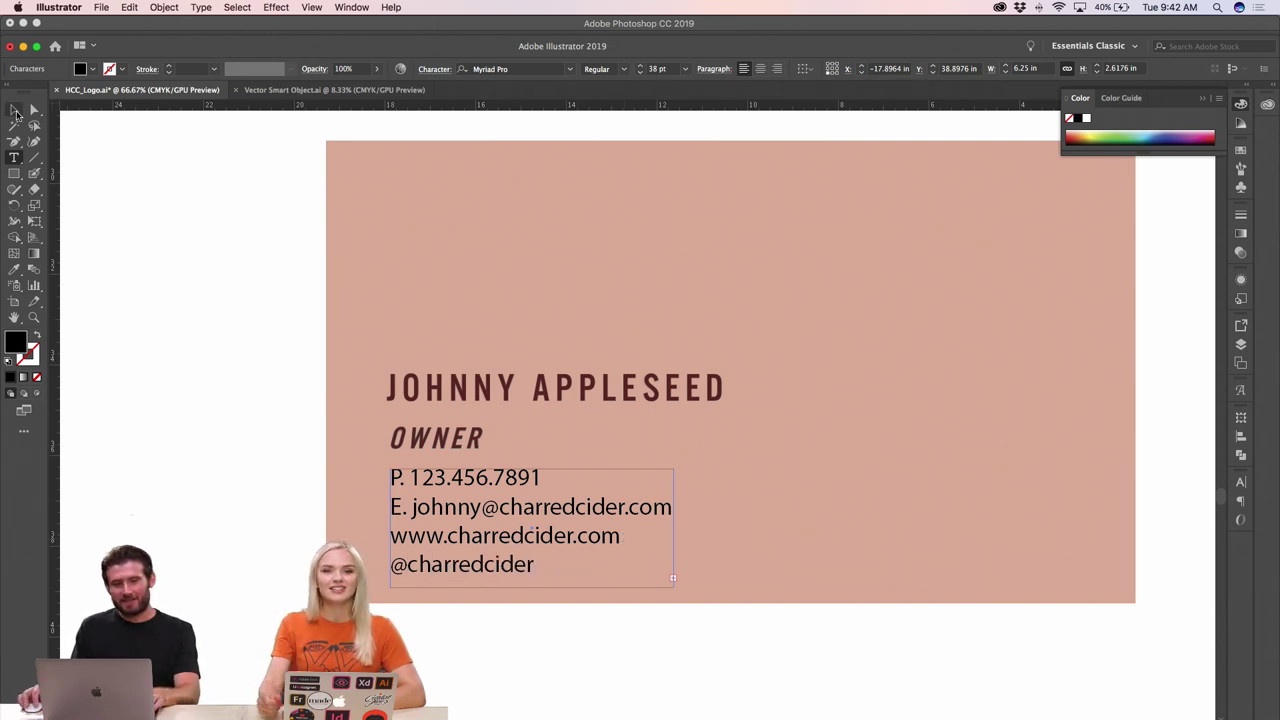
- Resize the contact text frame so it ends at the last line
{"action": "left_click", "coordinate": [15, 111]}
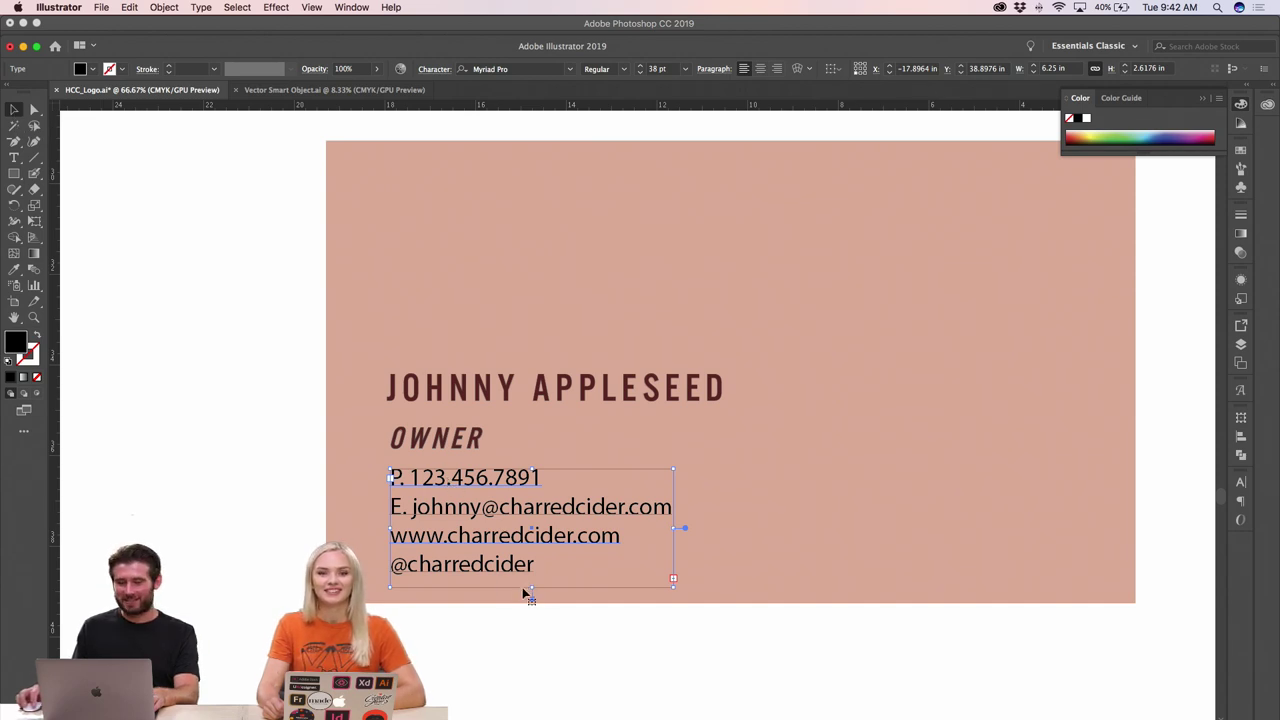
{"action": "left_click_drag", "start_coordinate": [531, 589], "coordinate": [539, 634]}
{"action": "double_click", "coordinate": [530, 566]}
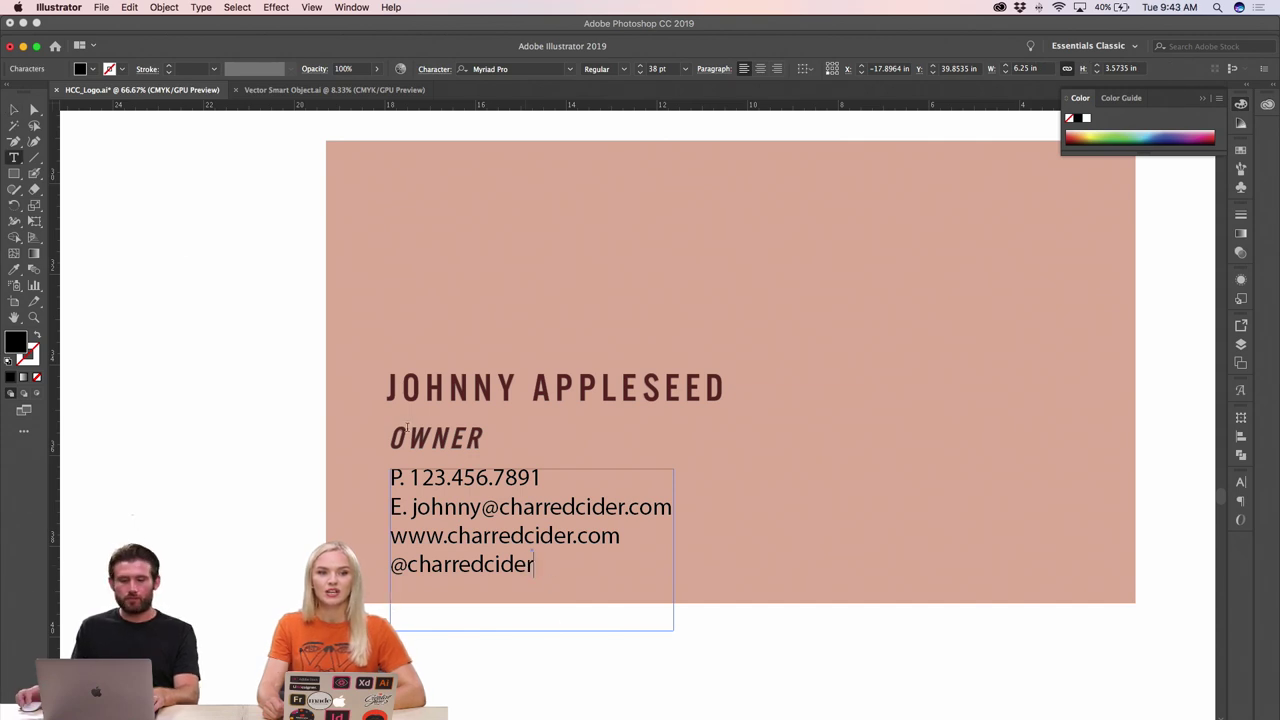
{"action": "left_click", "coordinate": [16, 112]}
{"action": "left_click", "coordinate": [466, 566]}
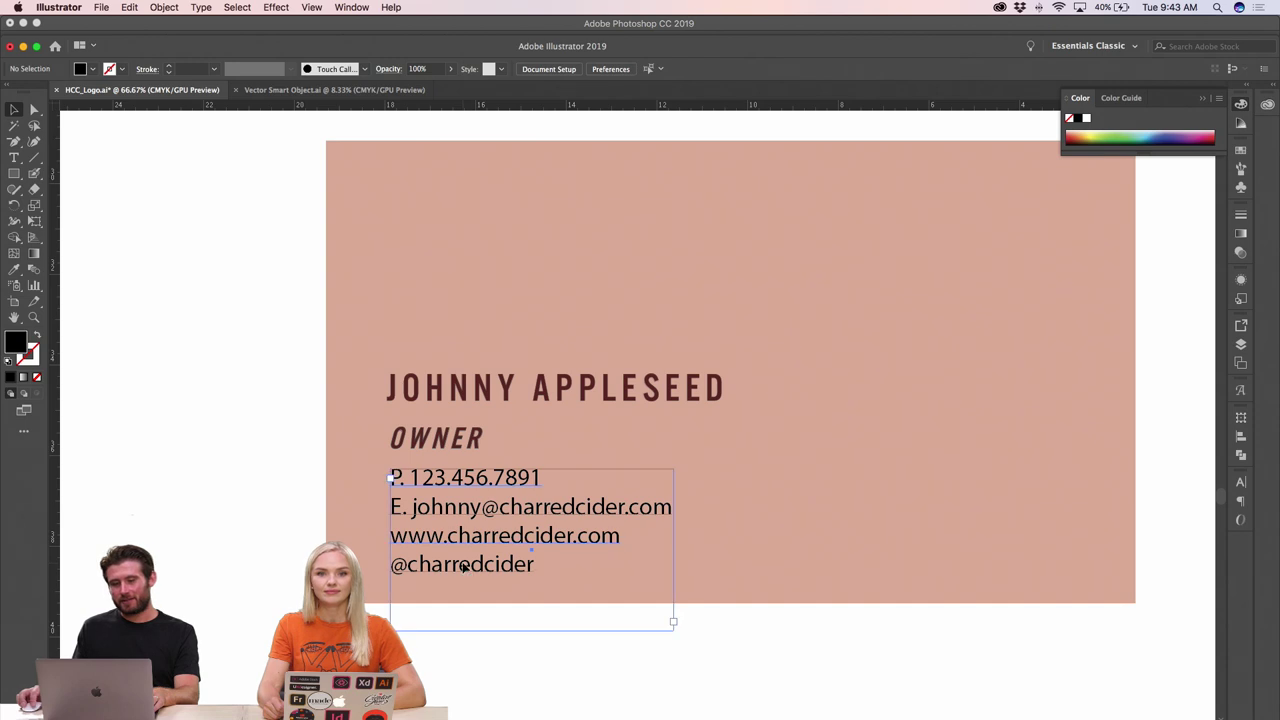
{"action": "left_click_drag", "start_coordinate": [533, 631], "coordinate": [531, 574]}
{"action": "left_click", "coordinate": [509, 637]}
- Raise JOHNNY APPLESEED and OWNER, then nudge the name back into place
{"action": "left_click", "coordinate": [468, 438]}
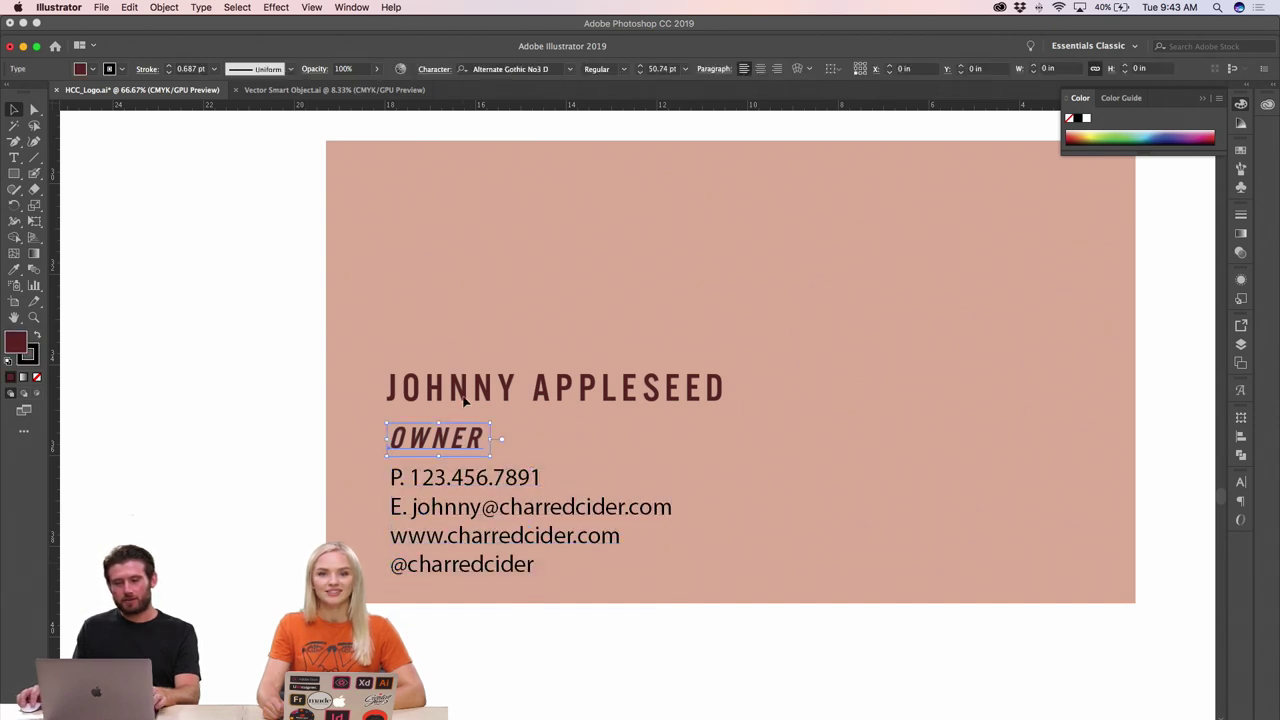
{"action": "left_click", "coordinate": [463, 399], "text": "shift"}
{"action": "left_click_drag", "start_coordinate": [463, 399], "coordinate": [463, 373]}
{"action": "left_click", "coordinate": [231, 449]}
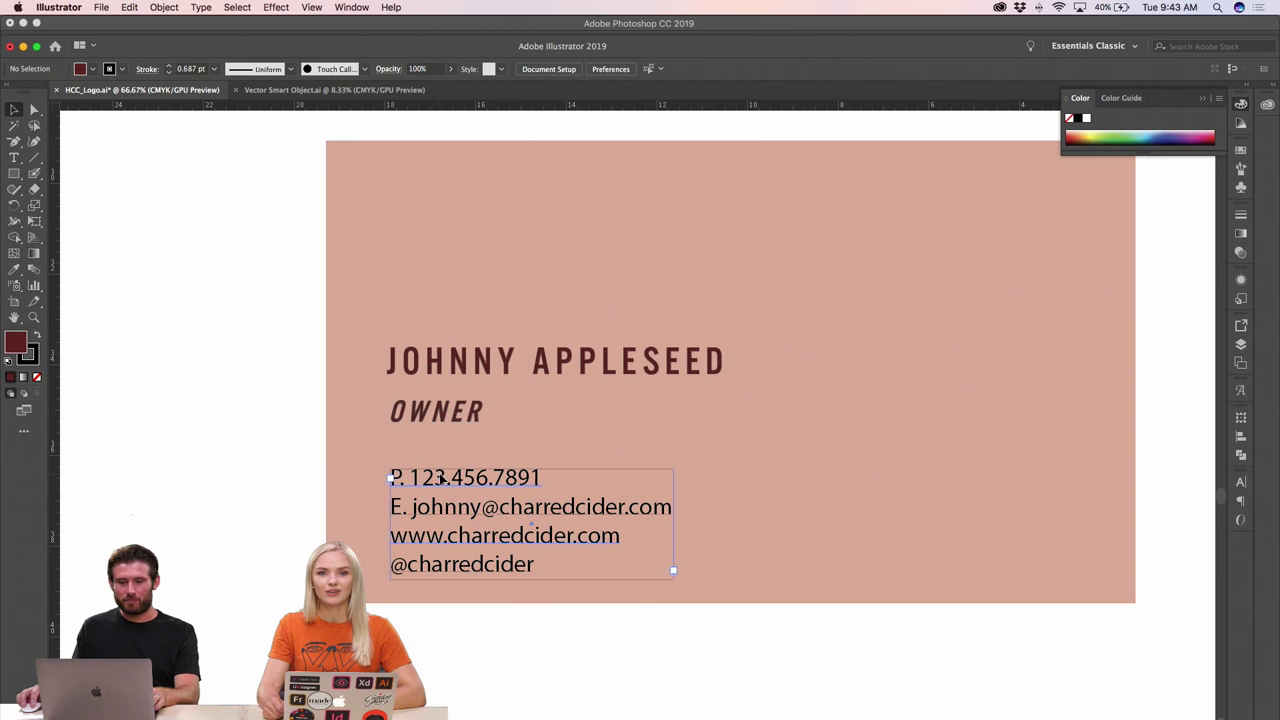
{"action": "left_click_drag", "start_coordinate": [443, 479], "coordinate": [443, 467]}
{"action": "left_click", "coordinate": [154, 437]}
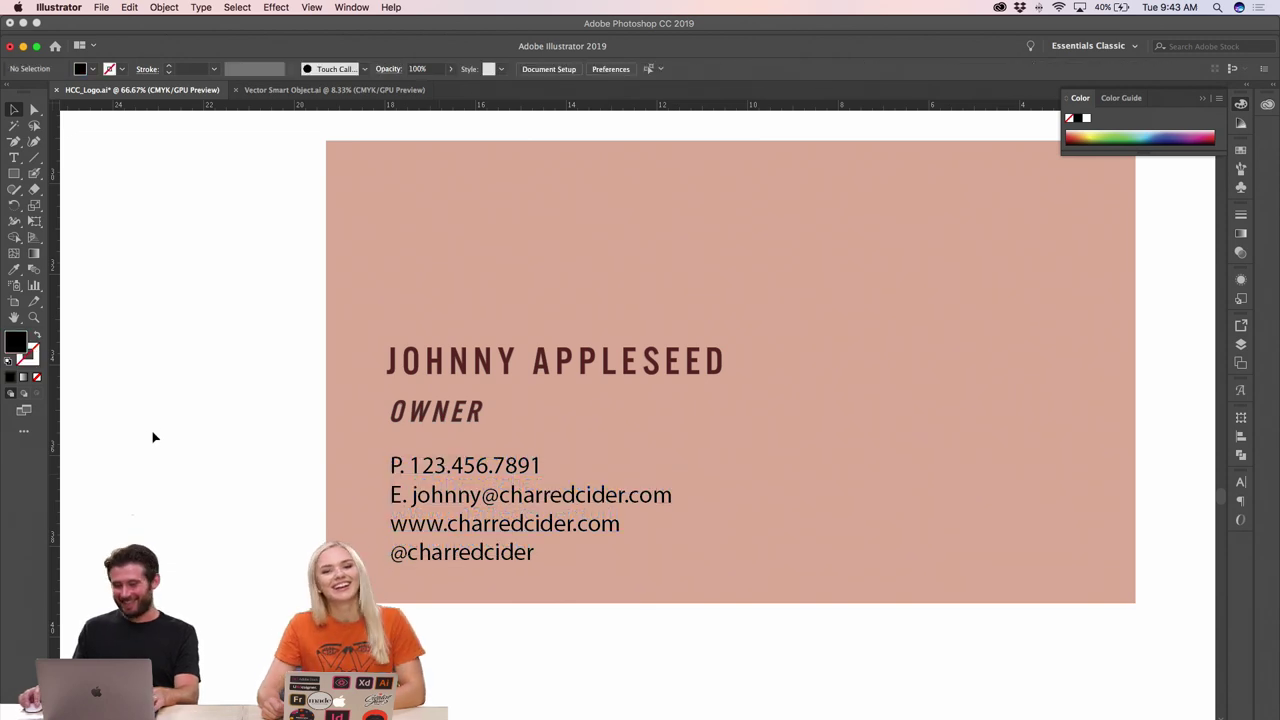
{"action": "left_click", "coordinate": [418, 481]}
{"action": "scroll", "coordinate": [431, 269], "scroll_direction": "right", "scroll_amount": 5}
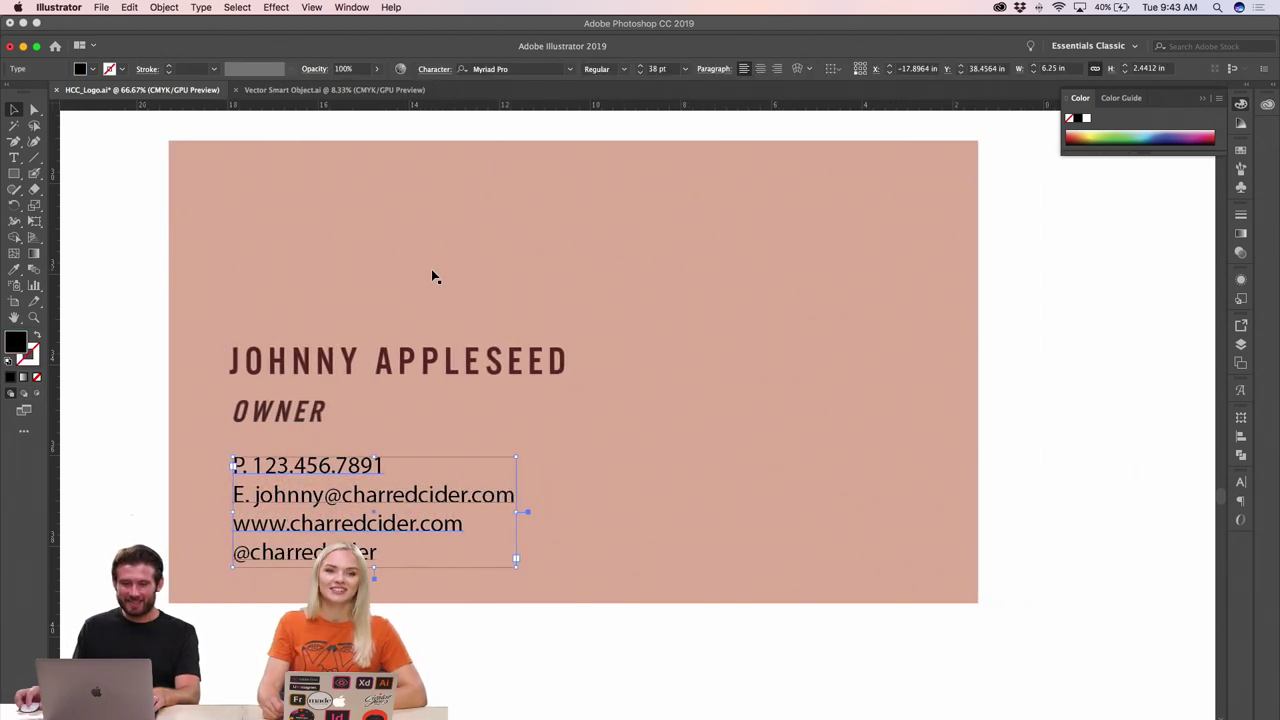
{"action": "left_click_drag", "start_coordinate": [384, 364], "coordinate": [384, 391]}
{"action": "key", "text": "shift+Up"}
{"action": "key", "text": "shift+Up"}
{"action": "key", "text": "shift+Up"}
{"action": "key", "text": "shift+Up"}
{"action": "key", "text": "shift+Up"}
{"action": "key", "text": "shift+Up"}
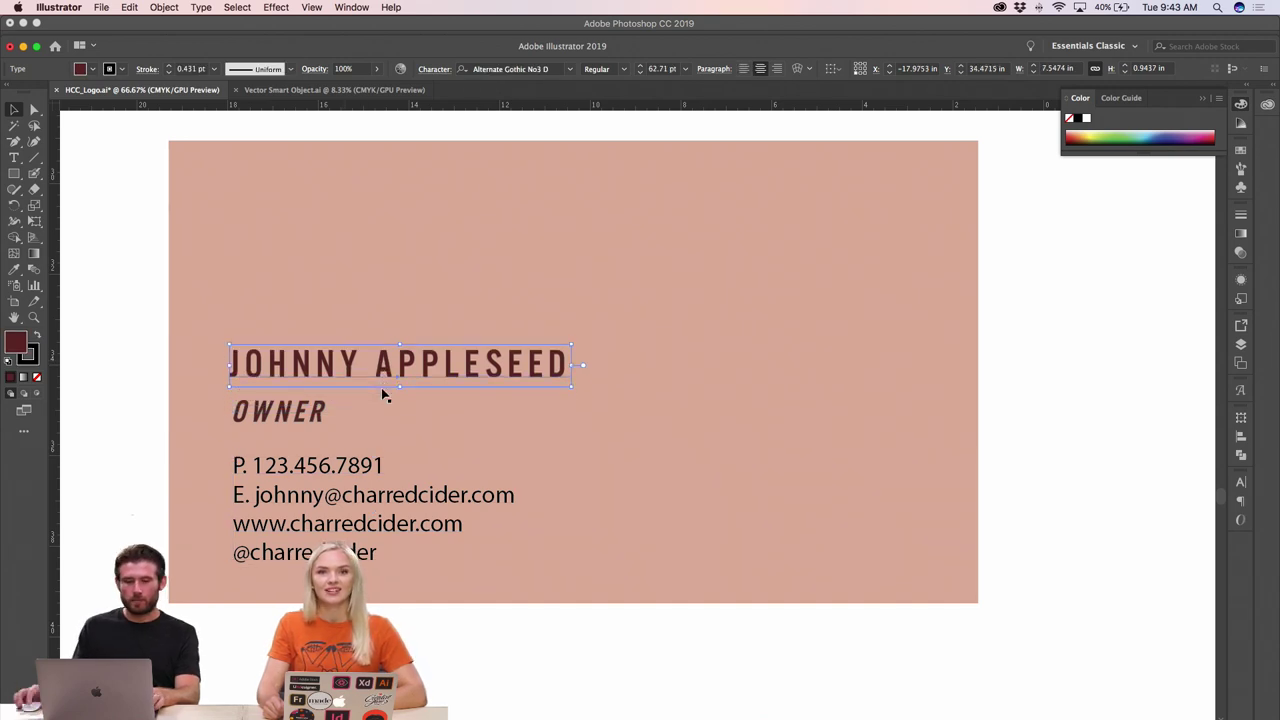
- Move the contact block up to sit just beneath OWNER, nudged down one step
{"action": "left_click", "coordinate": [363, 472]}
{"action": "left_click_drag", "start_coordinate": [362, 470], "coordinate": [362, 434]}
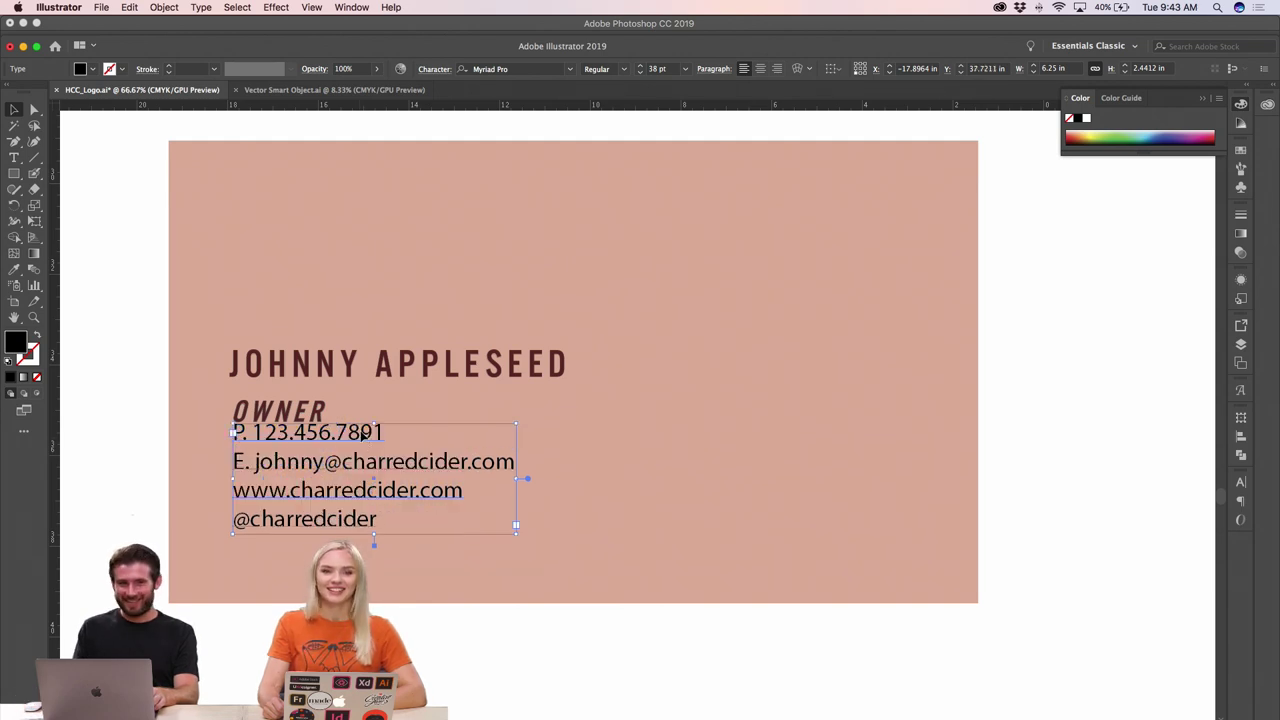
{"action": "key", "text": "Down"}
{"action": "key", "text": "Down"}
{"action": "key", "text": "Down"}
{"action": "key", "text": "Down"}
{"action": "key", "text": "Down"}
{"action": "key", "text": "Down"}
{"action": "key", "text": "Down"}
{"action": "key", "text": "Down"}
{"action": "key", "text": "Down"}
{"action": "key", "text": "Down"}
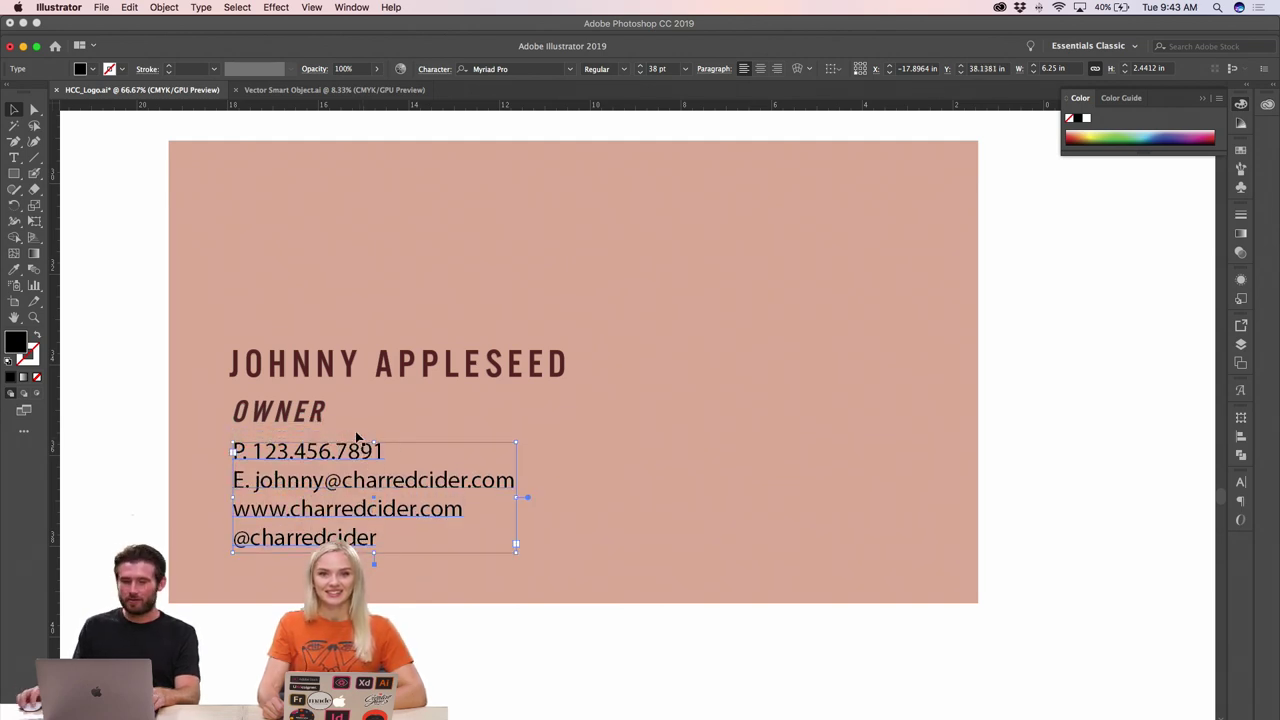
{"action": "scroll", "coordinate": [623, 226], "scroll_direction": "right", "scroll_amount": 3}
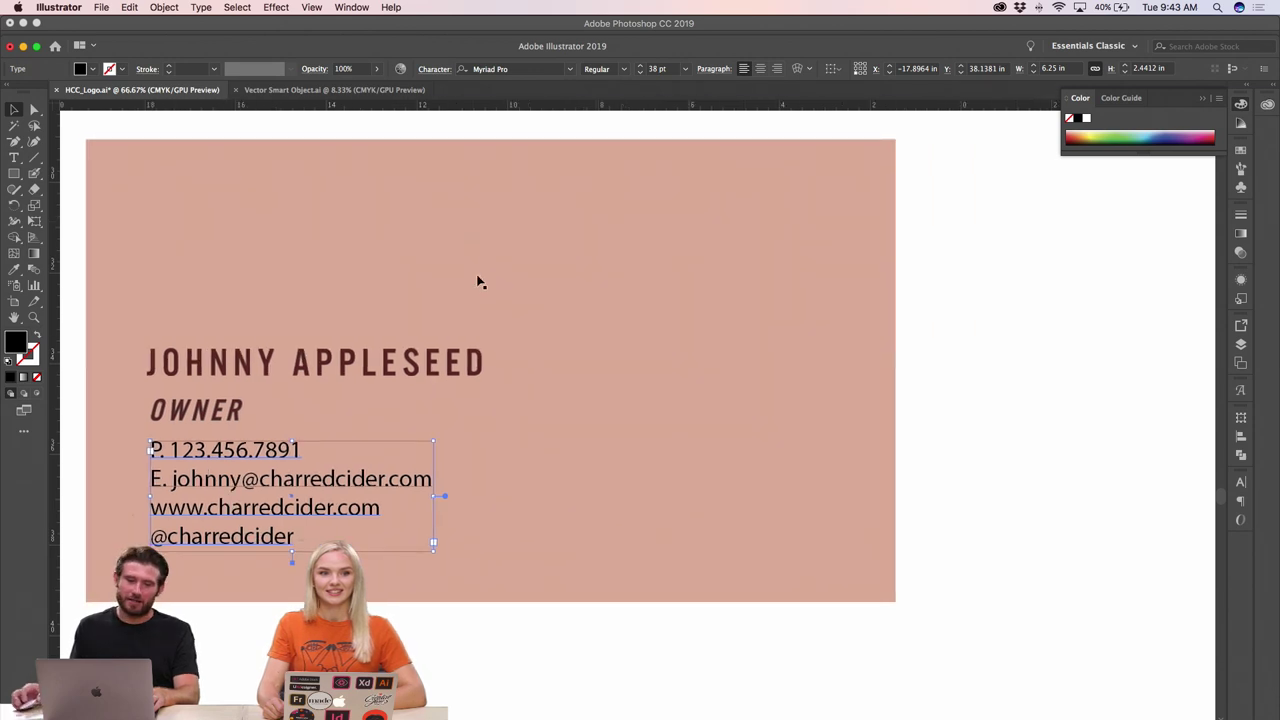
{"action": "scroll", "coordinate": [590, 220], "scroll_direction": "right", "scroll_amount": 1}
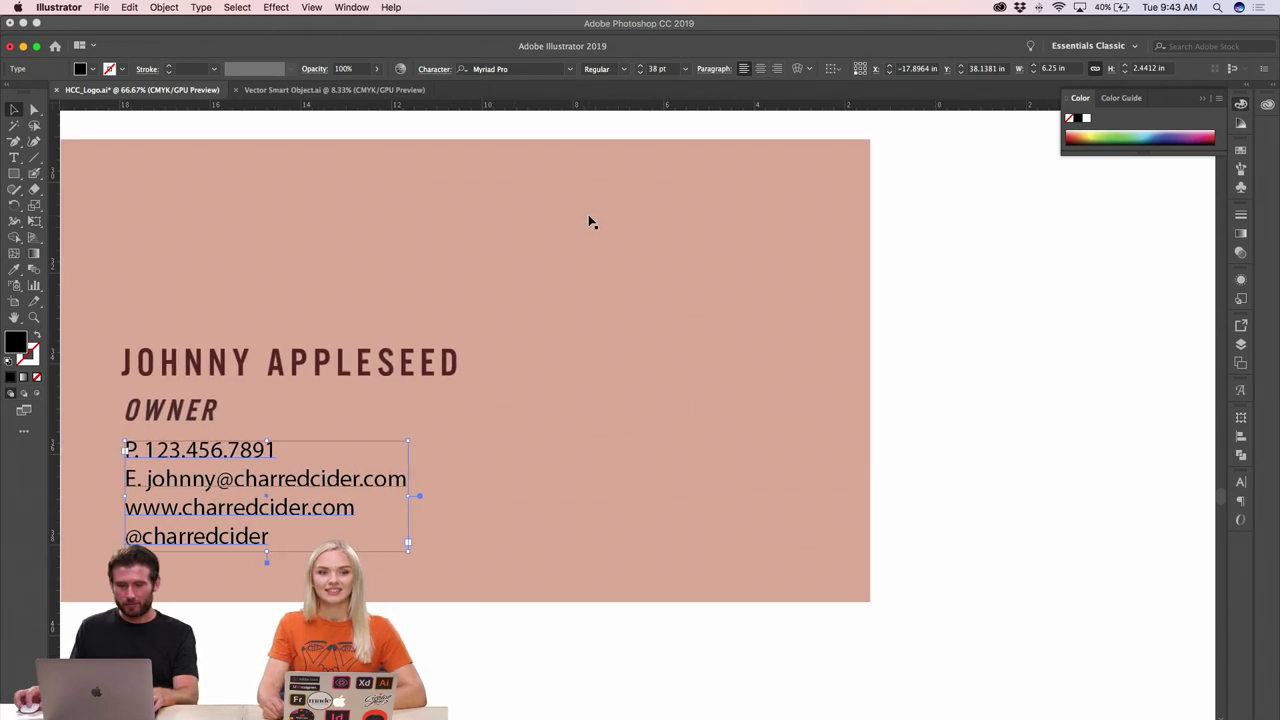
{"action": "scroll", "coordinate": [563, 103], "scroll_direction": "right", "scroll_amount": 1}
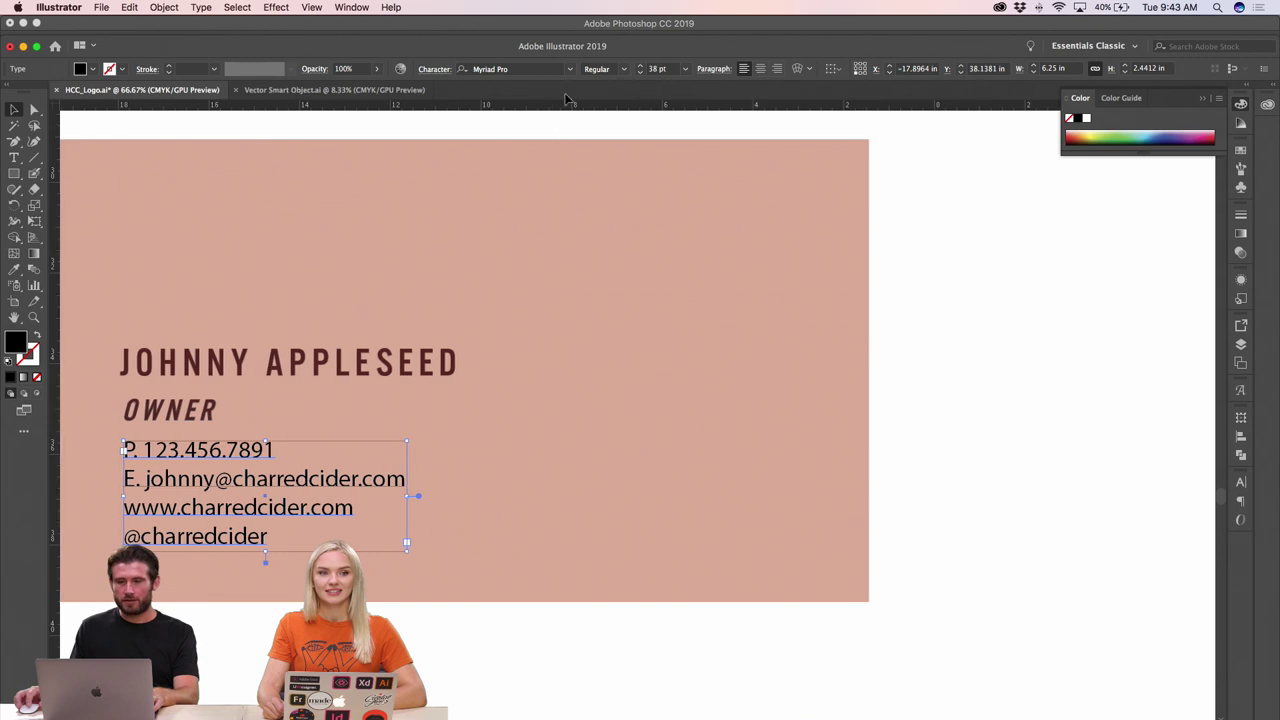
- Browse the font list for the contact text, previewing fonts, and open the font filters
{"action": "left_click", "coordinate": [570, 72]}
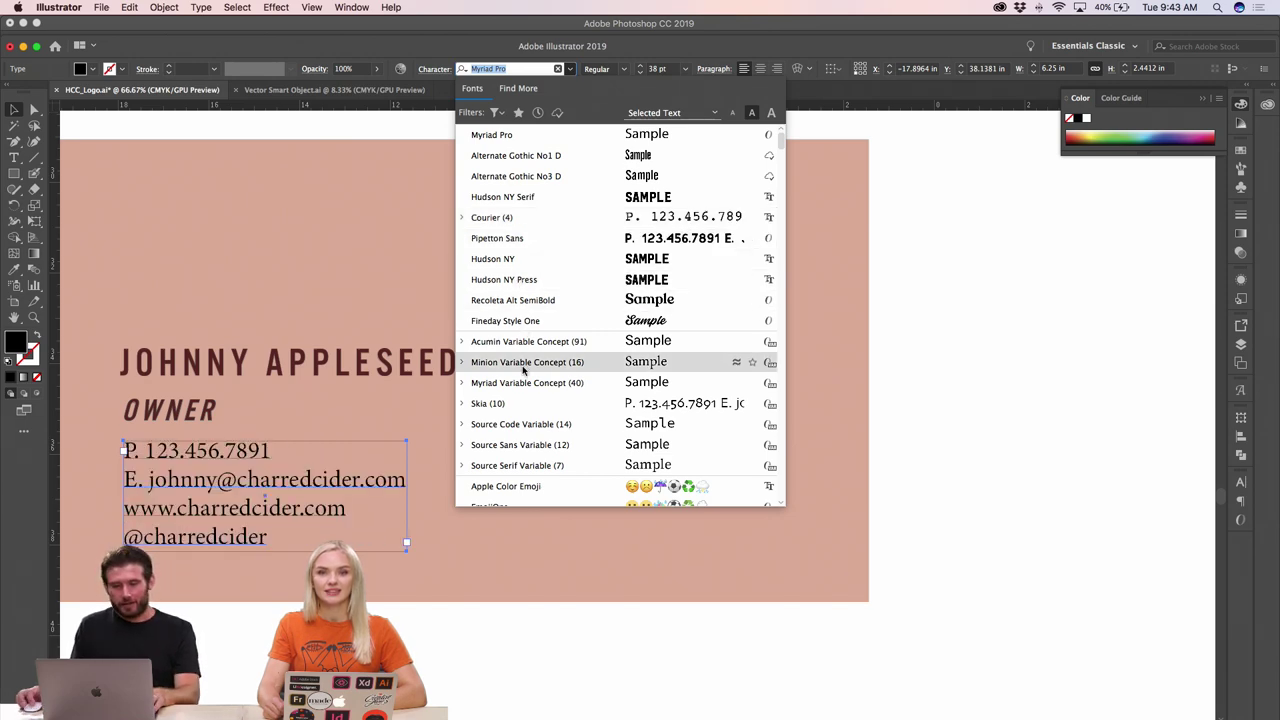
{"action": "scroll", "coordinate": [524, 364], "scroll_direction": "down", "scroll_amount": 5}
{"action": "scroll", "coordinate": [524, 364], "scroll_direction": "down", "scroll_amount": 2}
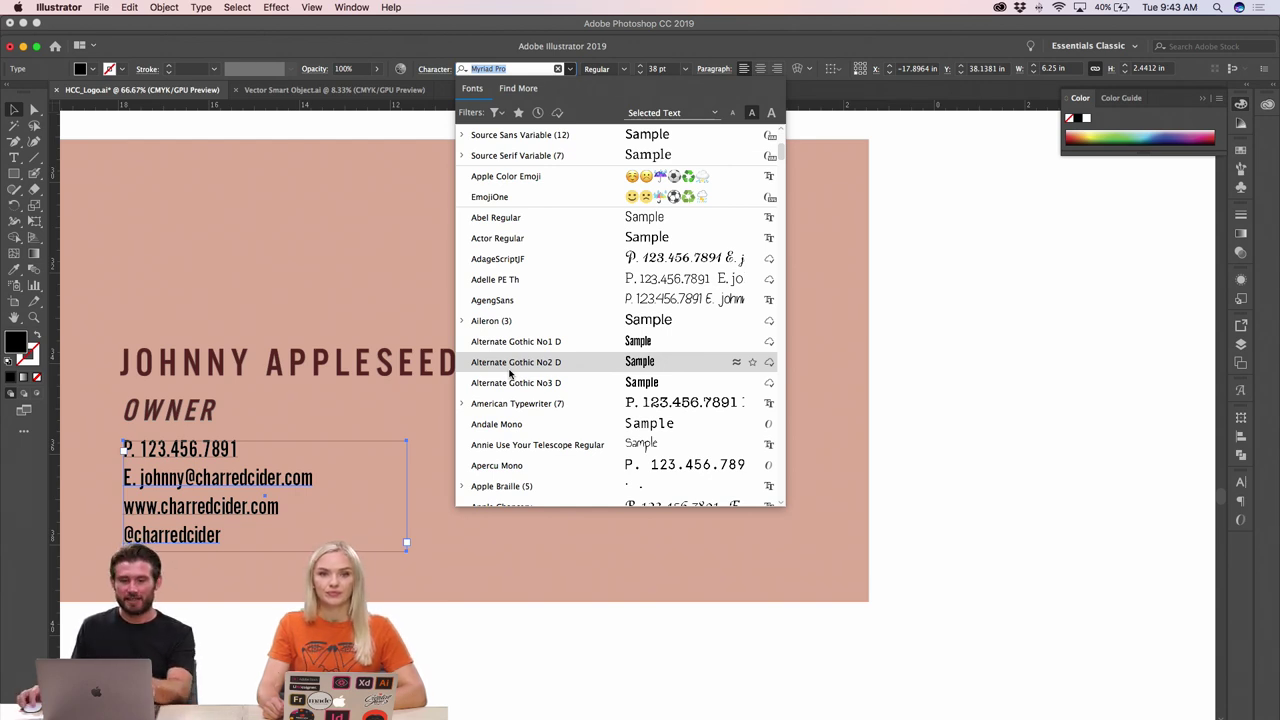
{"action": "scroll", "coordinate": [520, 430], "scroll_direction": "down", "scroll_amount": 3}
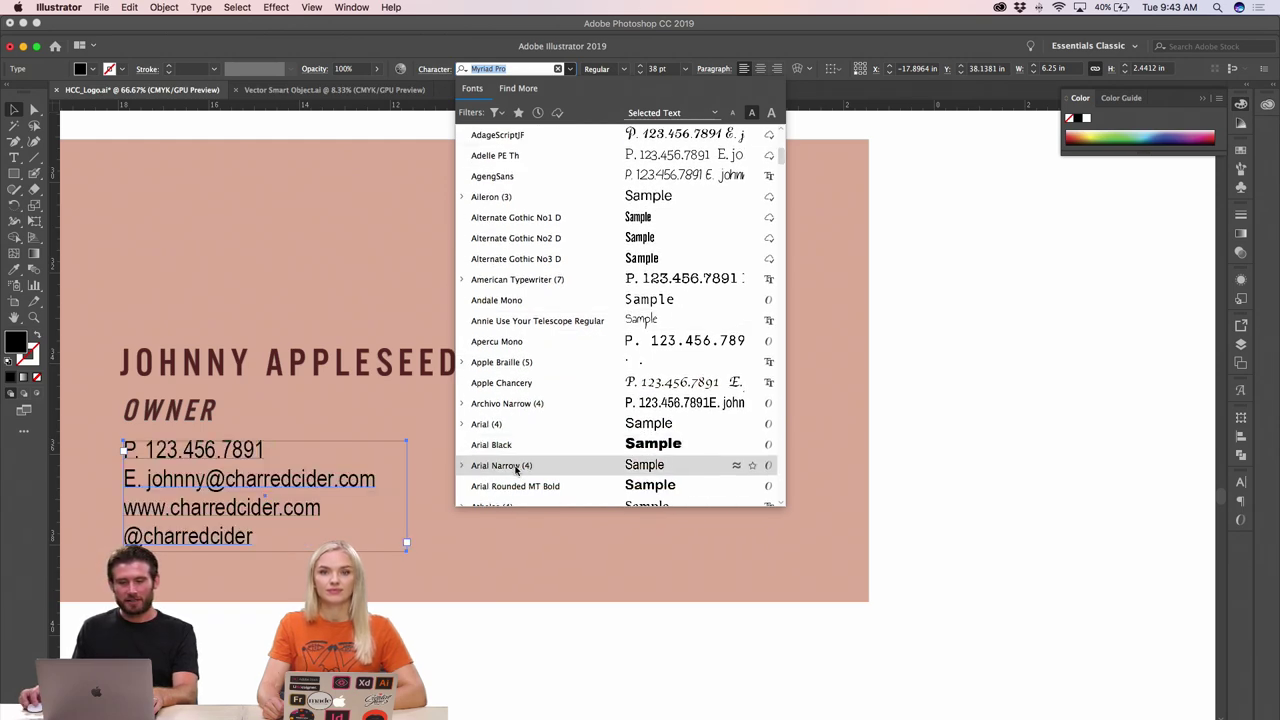
{"action": "scroll", "coordinate": [516, 466], "scroll_direction": "down", "scroll_amount": 3}
{"action": "scroll", "coordinate": [516, 470], "scroll_direction": "down", "scroll_amount": 4}
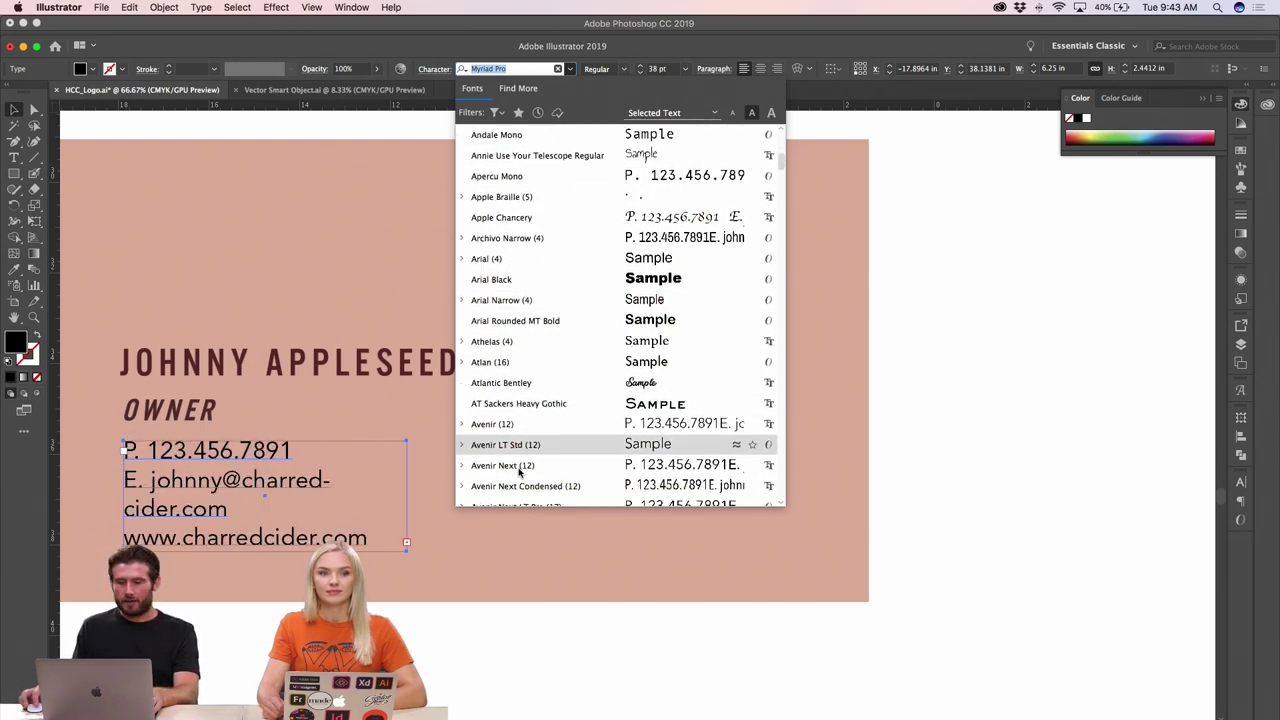
{"action": "scroll", "coordinate": [516, 474], "scroll_direction": "down", "scroll_amount": 3}
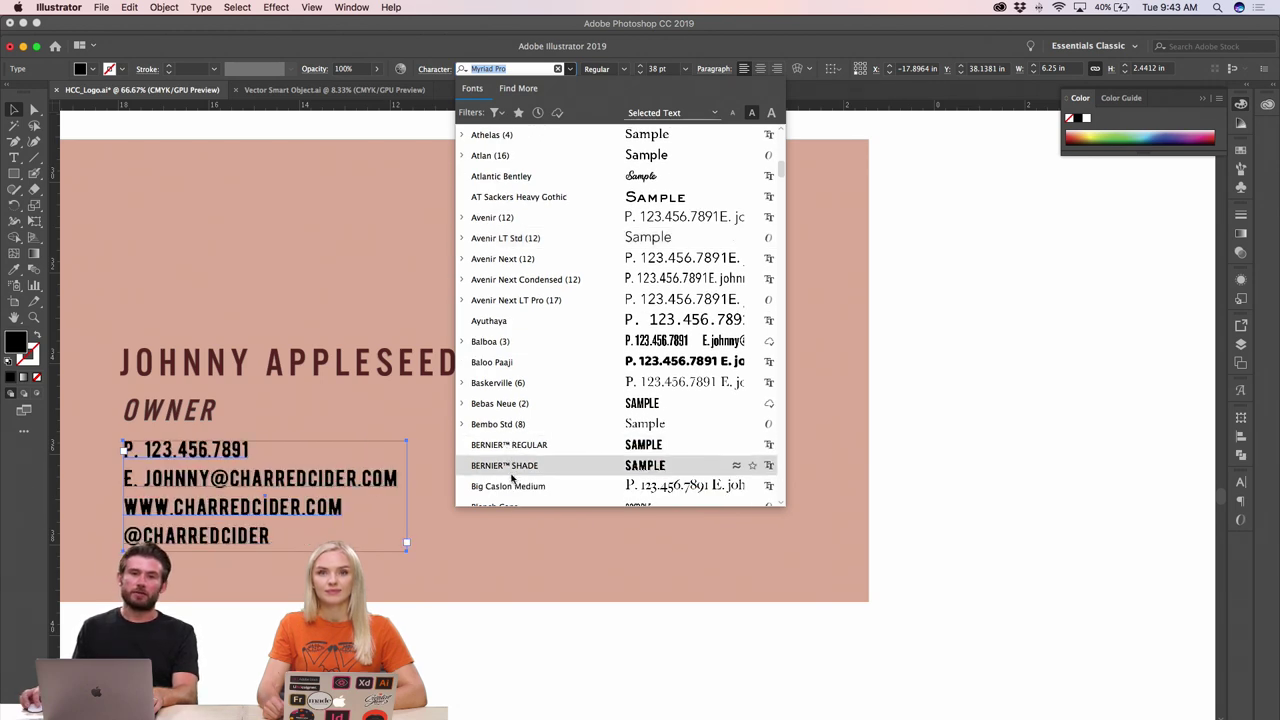
{"action": "scroll", "coordinate": [514, 470], "scroll_direction": "down", "scroll_amount": 3}
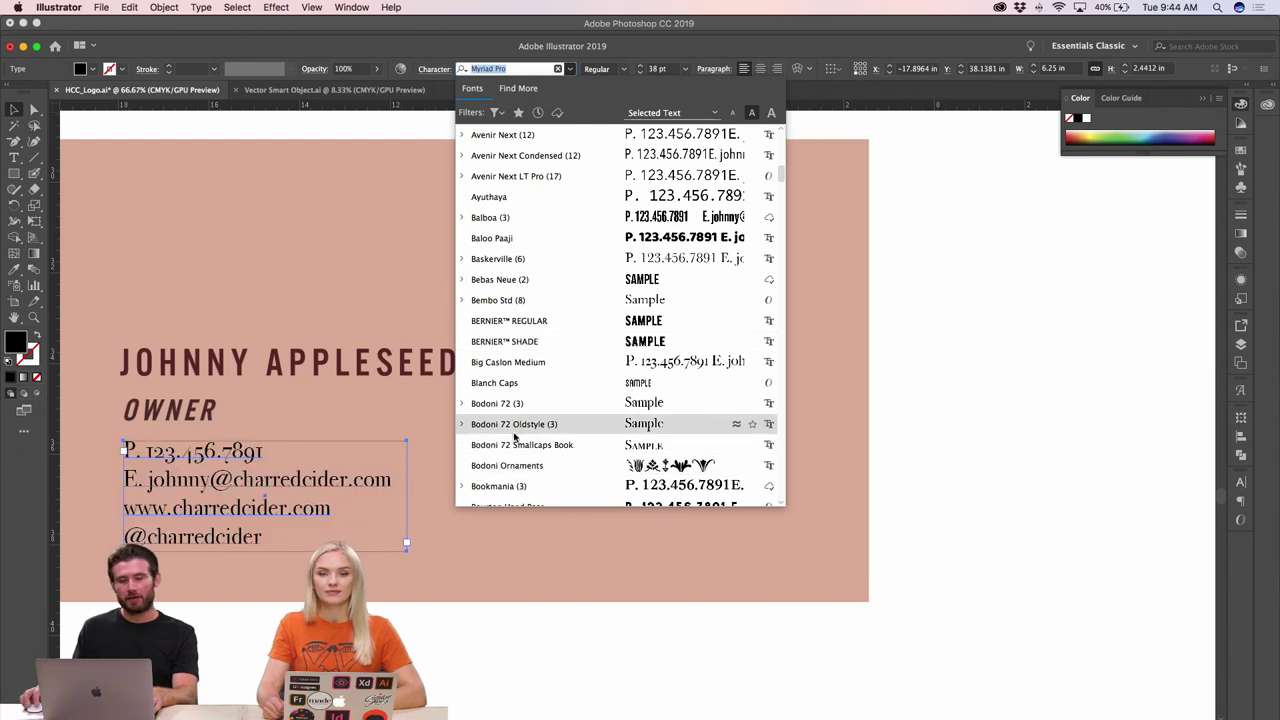
{"action": "scroll", "coordinate": [516, 440], "scroll_direction": "down", "scroll_amount": 6}
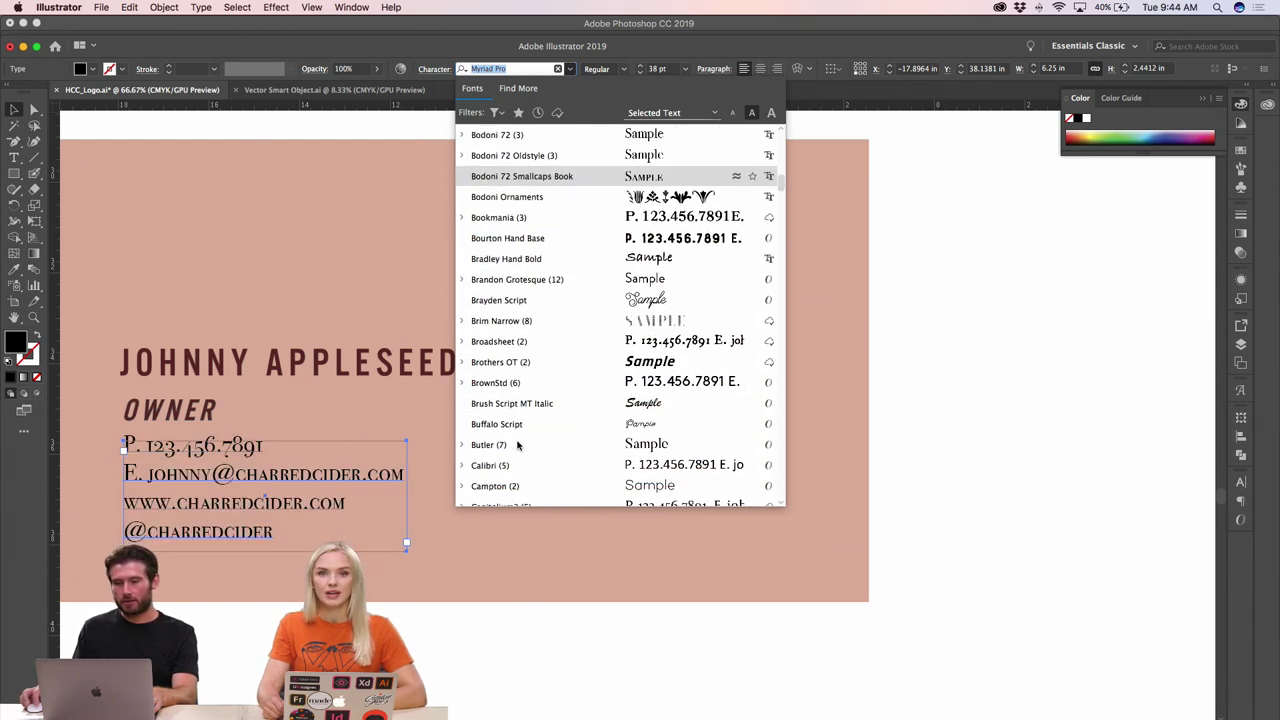
{"action": "scroll", "coordinate": [517, 445], "scroll_direction": "down", "scroll_amount": 2}
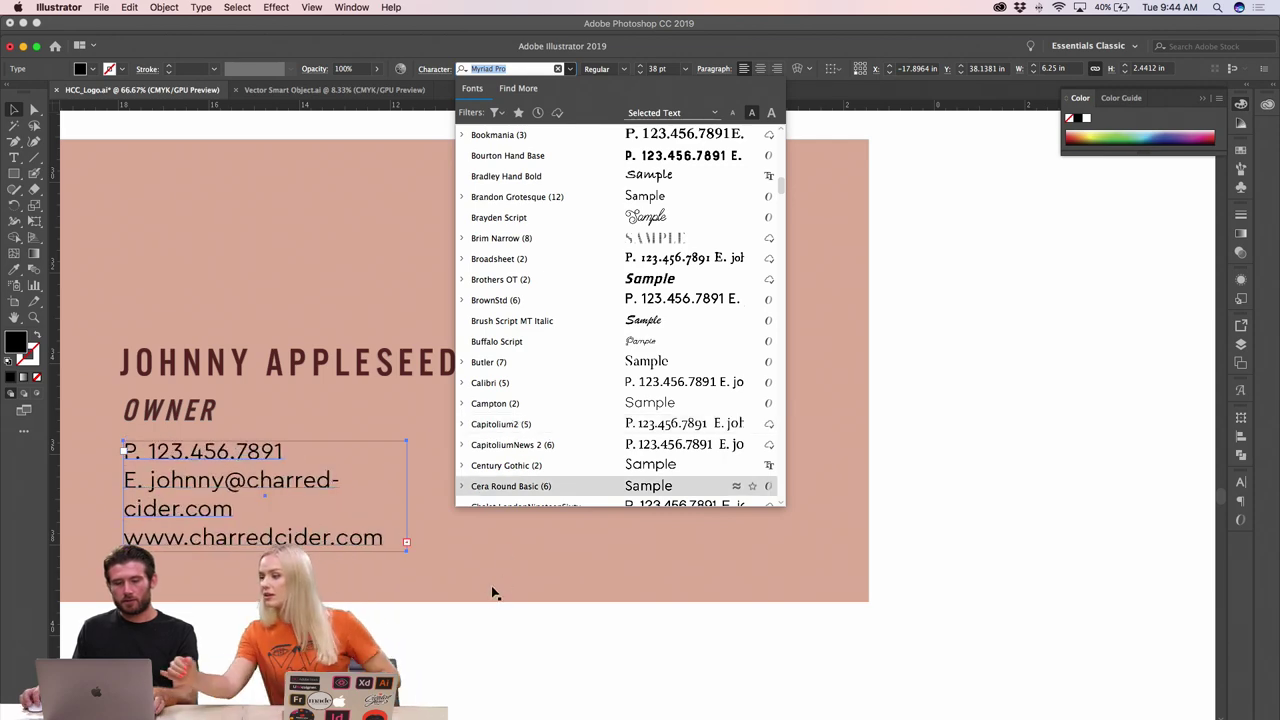
{"action": "left_click", "coordinate": [492, 113]}
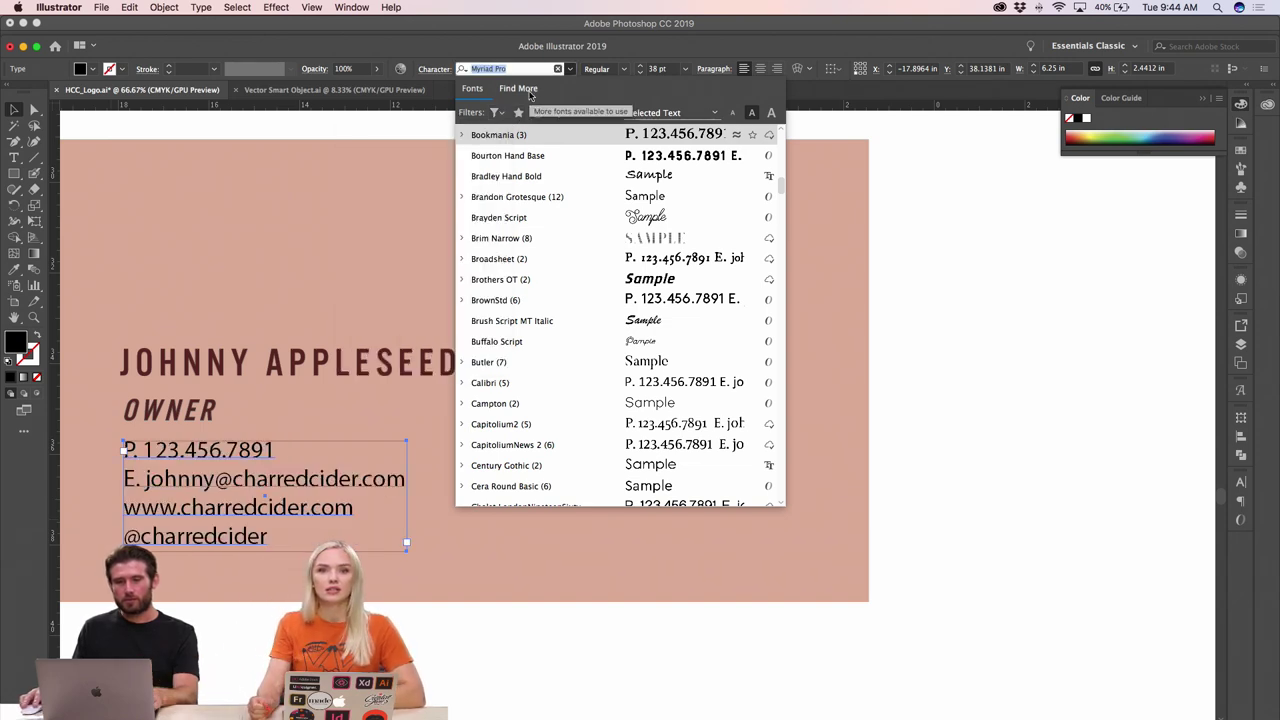
- Browse the Find More Adobe Fonts catalogue, then return to the installed fonts list
{"action": "left_click", "coordinate": [518, 88]}
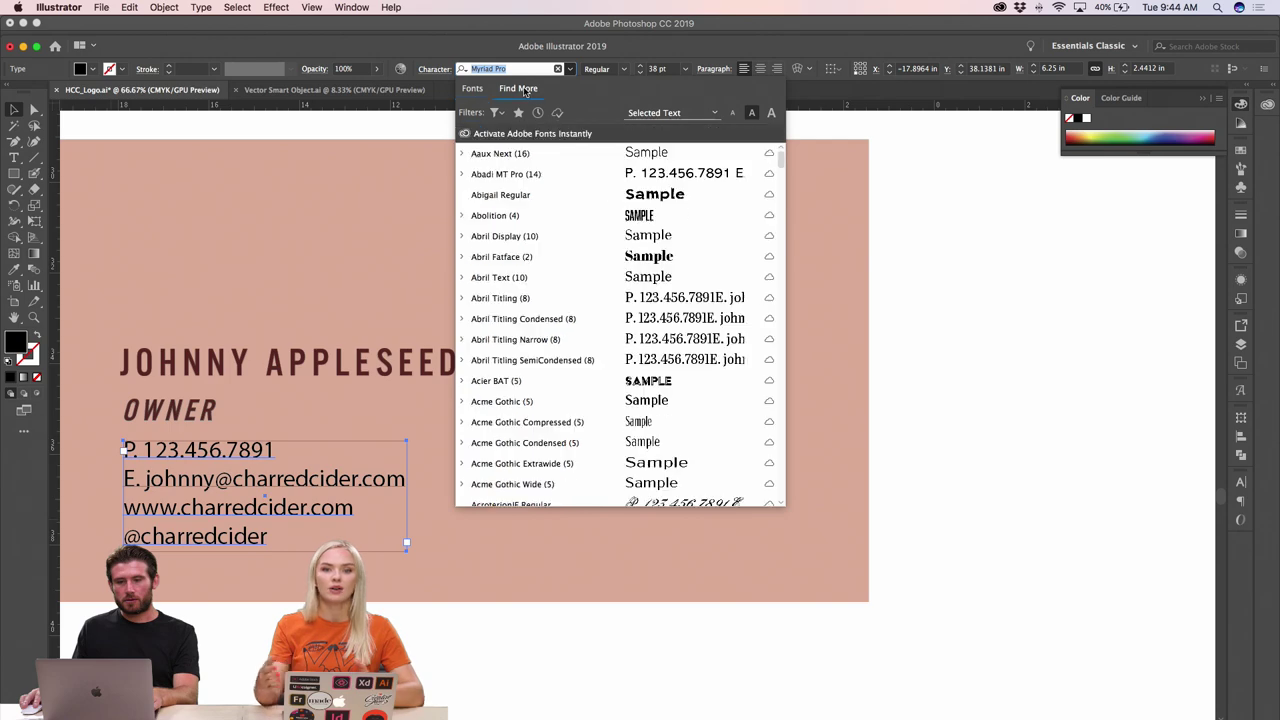
{"action": "scroll", "coordinate": [513, 380], "scroll_direction": "down", "scroll_amount": 6}
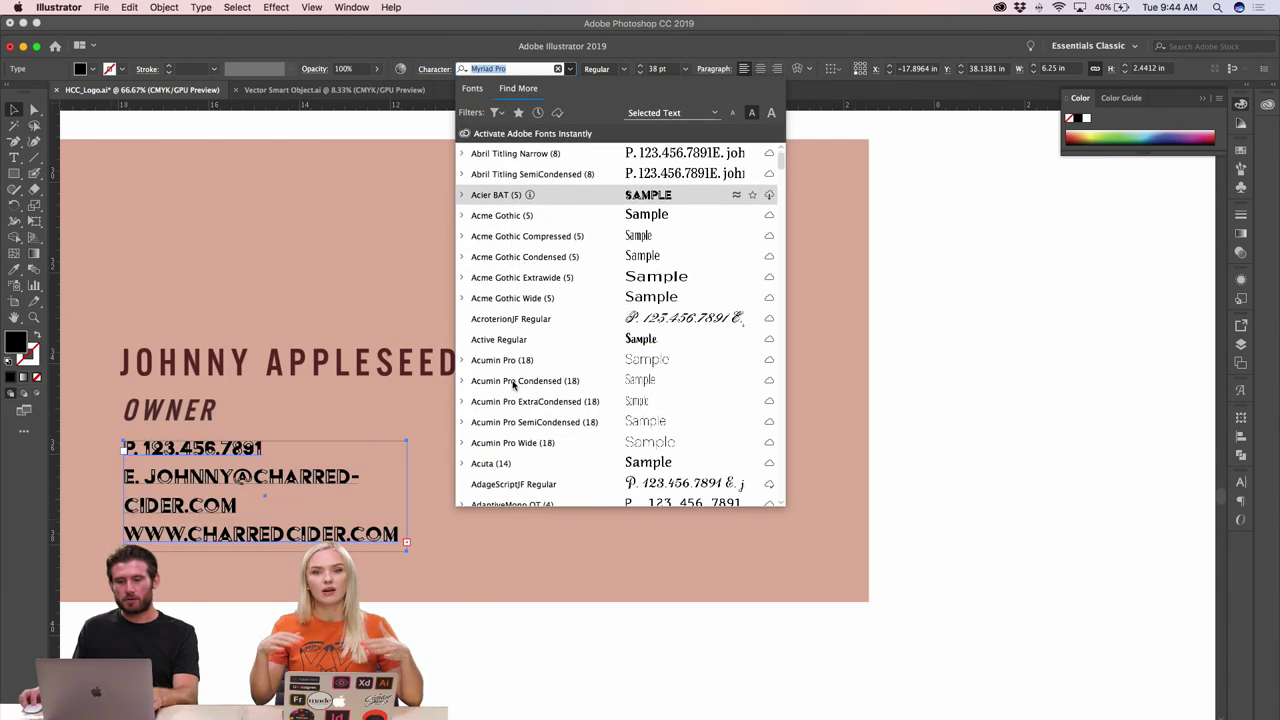
{"action": "scroll", "coordinate": [513, 383], "scroll_direction": "down", "scroll_amount": 3}
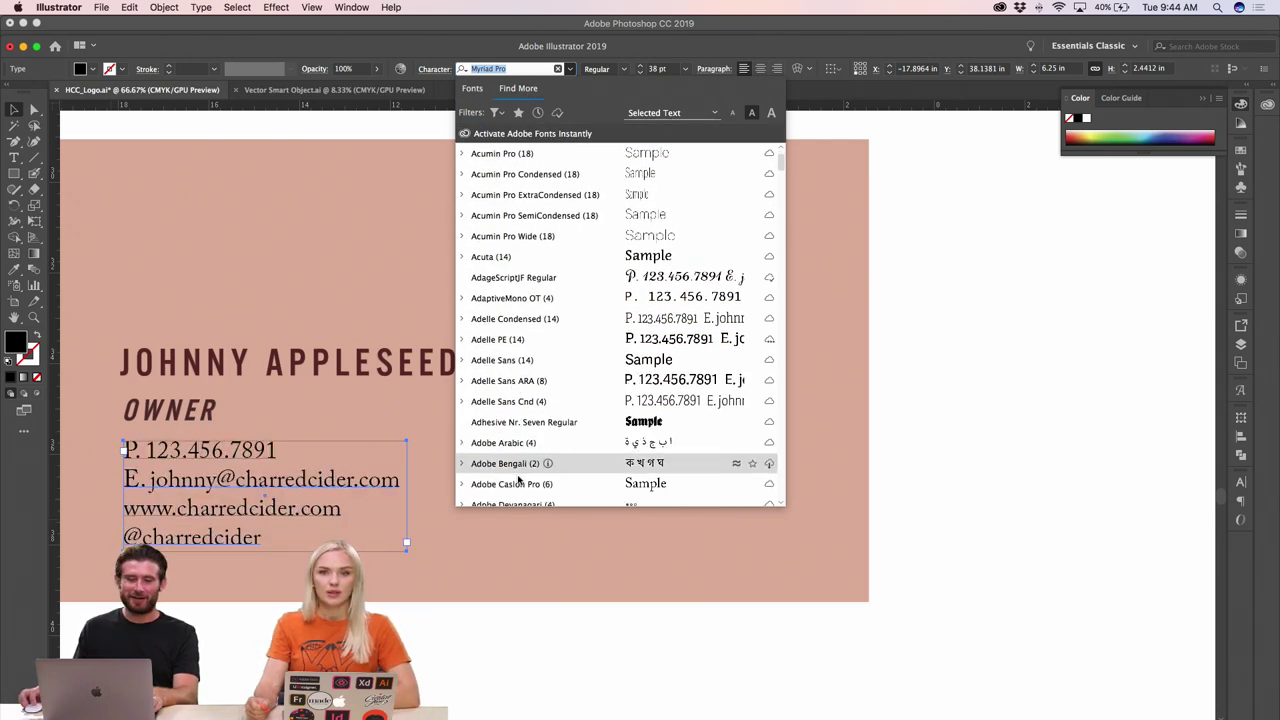
{"action": "scroll", "coordinate": [517, 459], "scroll_direction": "down", "scroll_amount": 5}
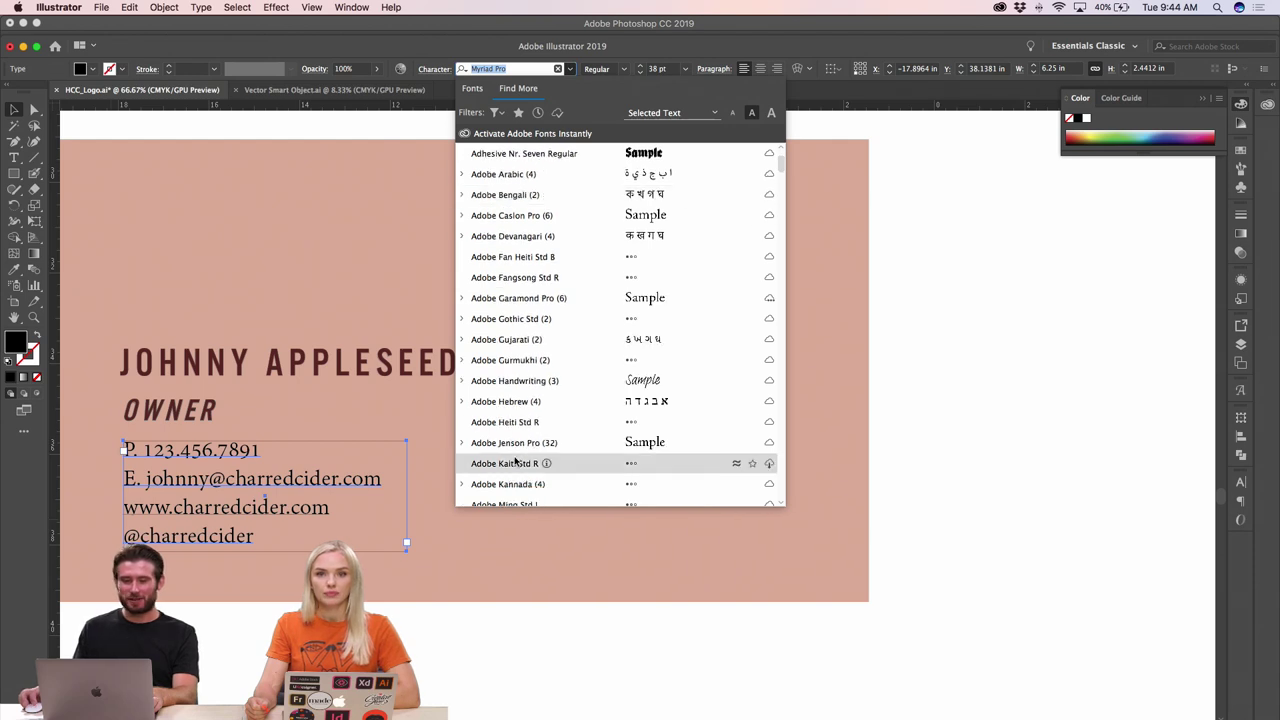
{"action": "scroll", "coordinate": [517, 459], "scroll_direction": "down", "scroll_amount": 3}
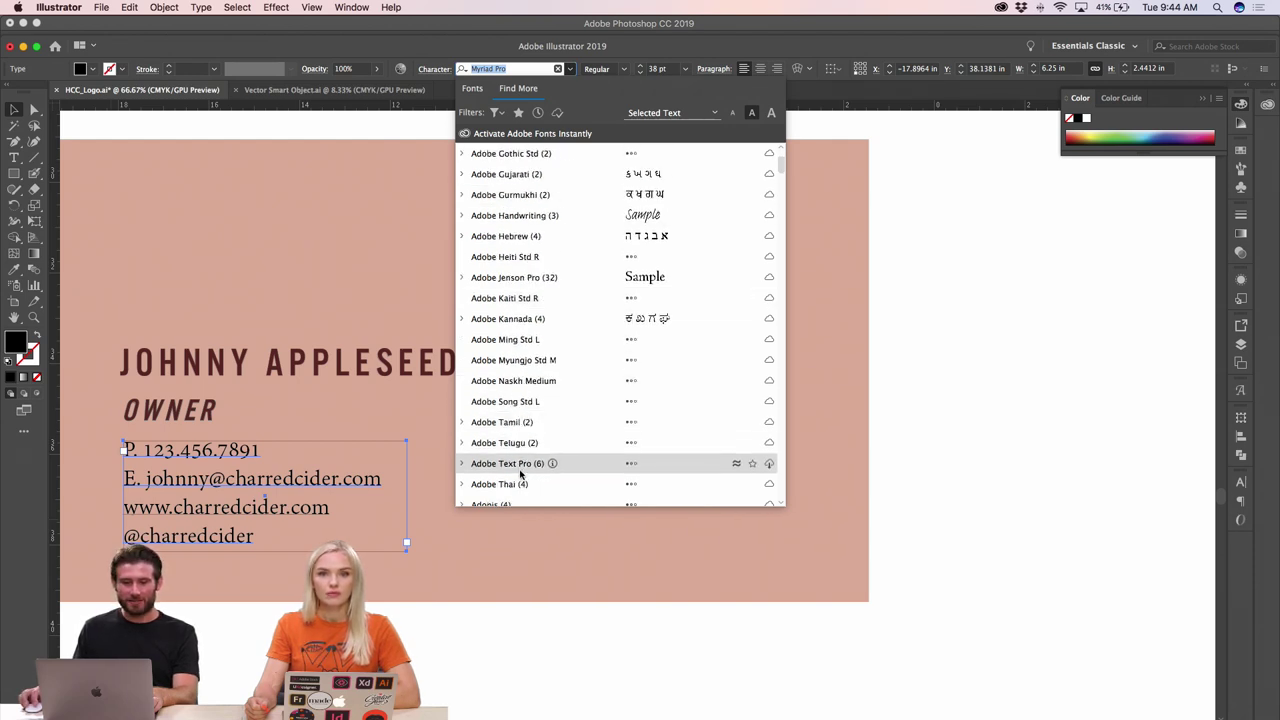
{"action": "scroll", "coordinate": [521, 484], "scroll_direction": "down", "scroll_amount": 3}
{"action": "scroll", "coordinate": [521, 484], "scroll_direction": "down", "scroll_amount": 3}
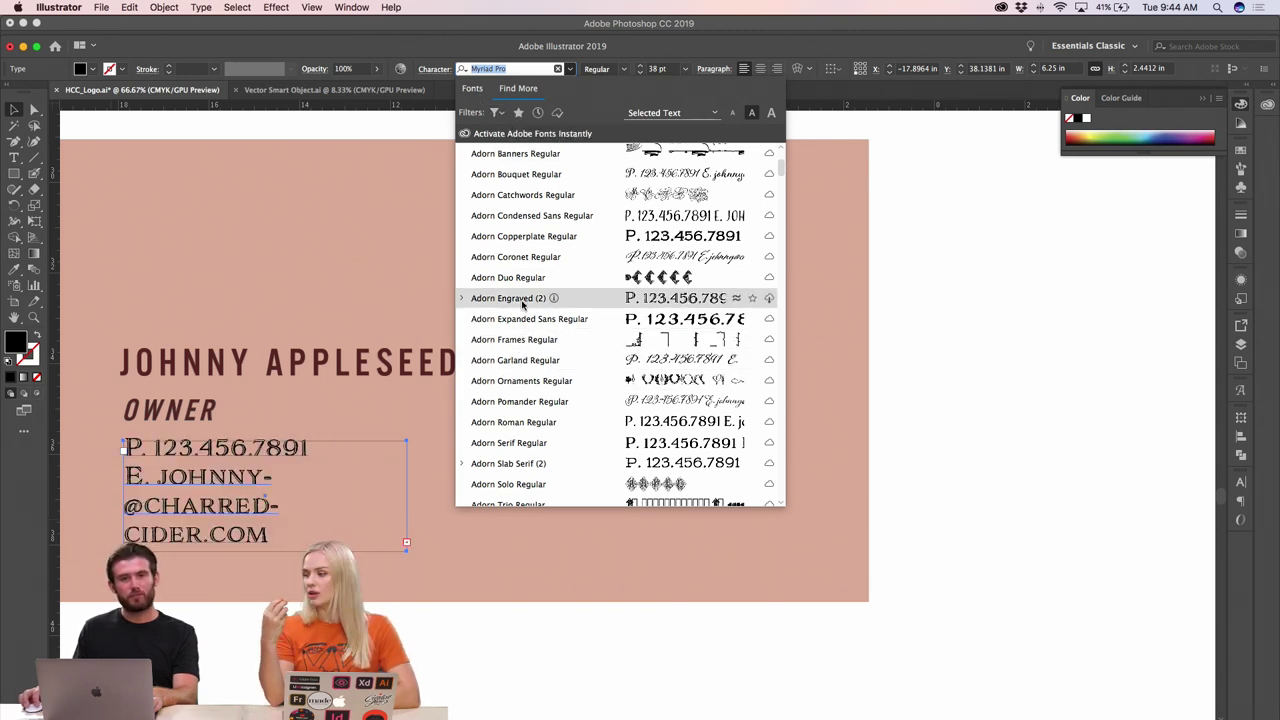
{"action": "scroll", "coordinate": [521, 304], "scroll_direction": "down", "scroll_amount": 5}
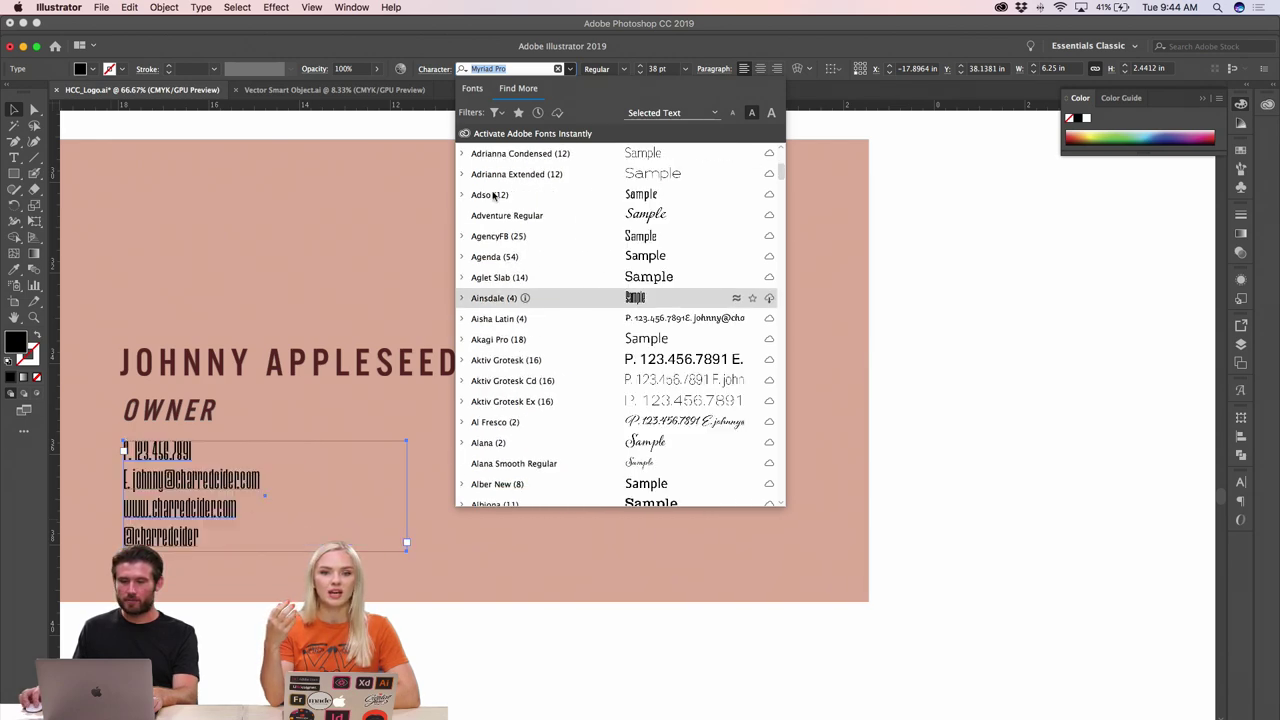
{"action": "left_click", "coordinate": [474, 89]}
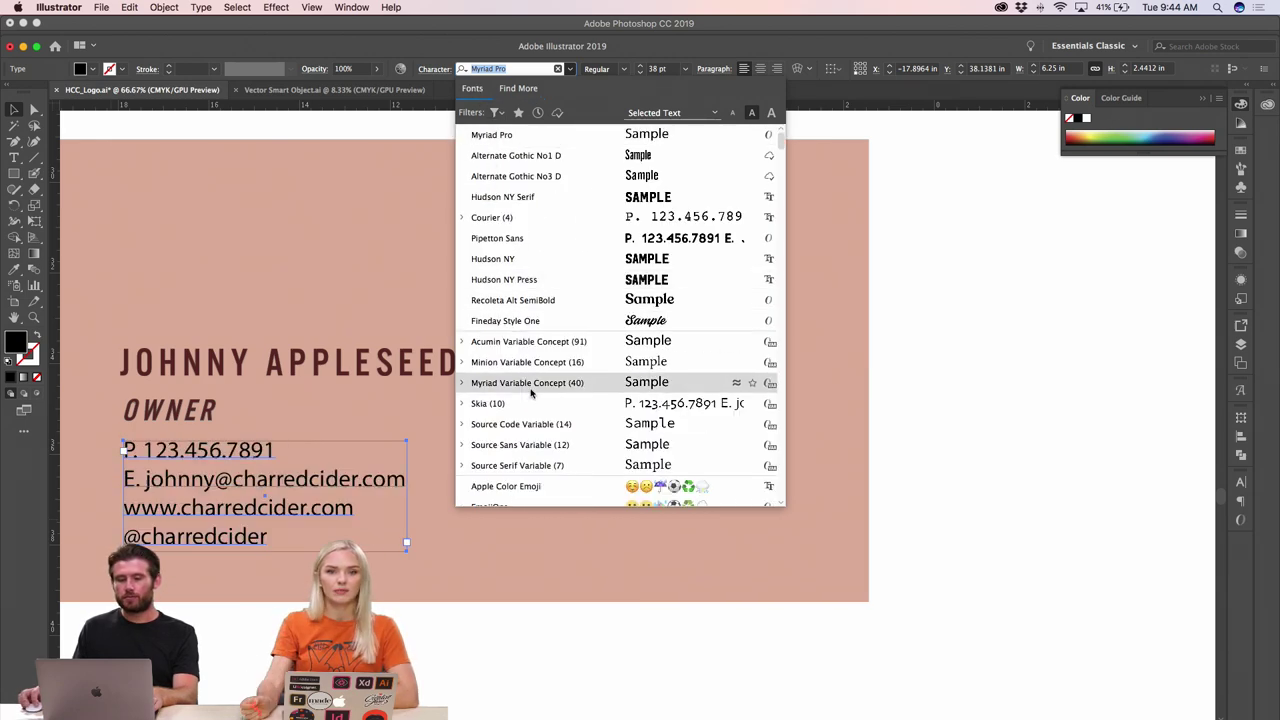
{"action": "scroll", "coordinate": [515, 426], "scroll_direction": "down", "scroll_amount": 6}
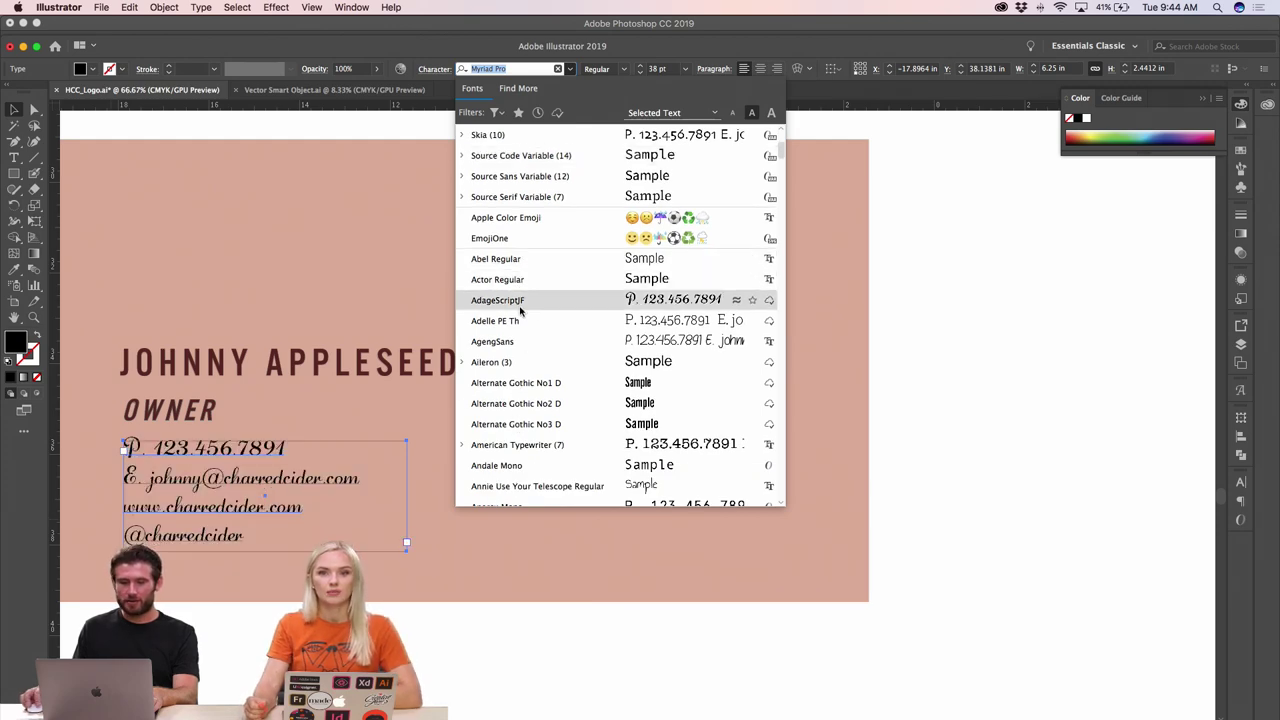
{"action": "scroll", "coordinate": [528, 383], "scroll_direction": "down", "scroll_amount": 5}
{"action": "scroll", "coordinate": [528, 383], "scroll_direction": "down", "scroll_amount": 4}
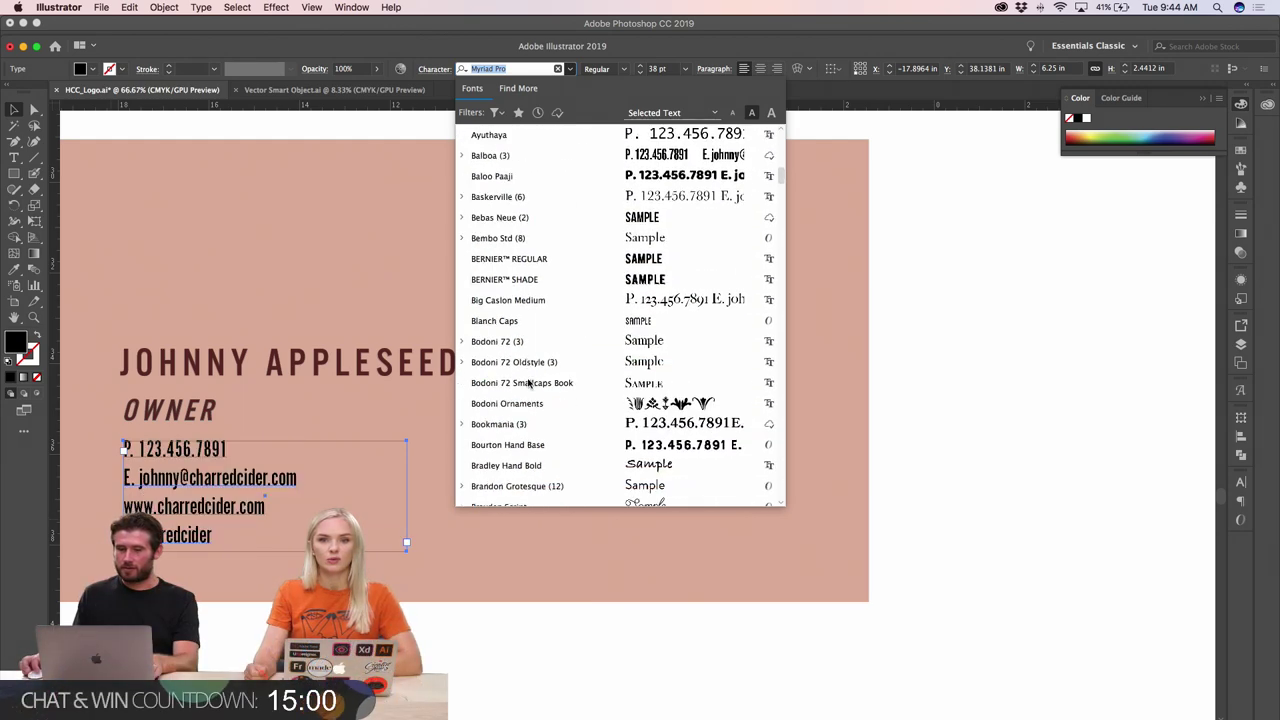
{"action": "scroll", "coordinate": [531, 380], "scroll_direction": "down", "scroll_amount": 4}
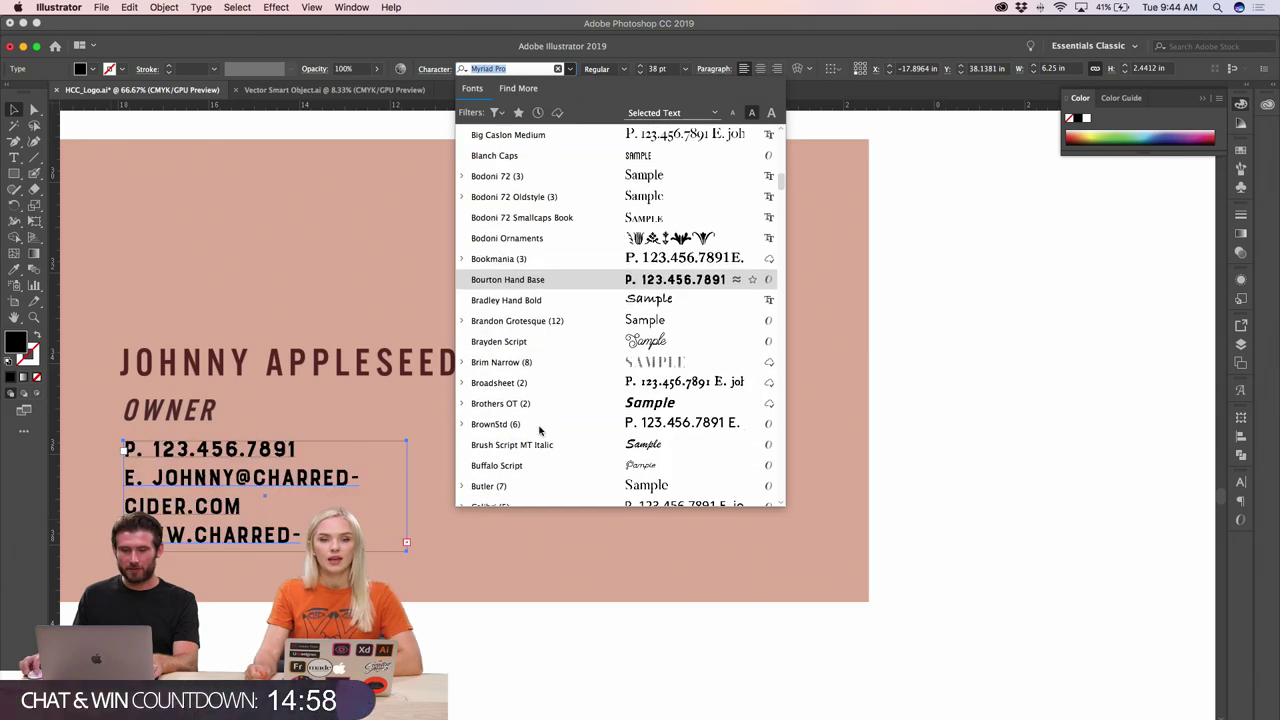
{"action": "scroll", "coordinate": [528, 360], "scroll_direction": "down", "scroll_amount": 2}
{"action": "scroll", "coordinate": [528, 416], "scroll_direction": "down", "scroll_amount": 3}
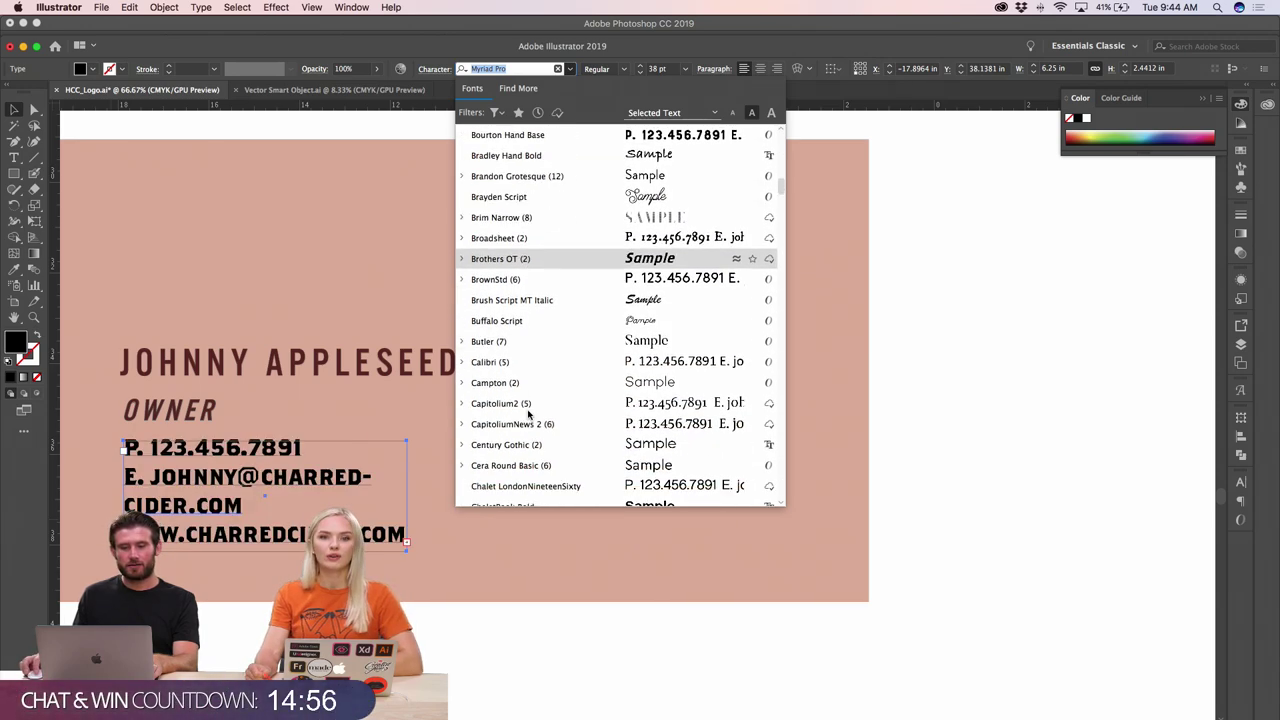
{"action": "scroll", "coordinate": [530, 425], "scroll_direction": "down", "scroll_amount": 4}
{"action": "scroll", "coordinate": [529, 427], "scroll_direction": "down", "scroll_amount": 5}
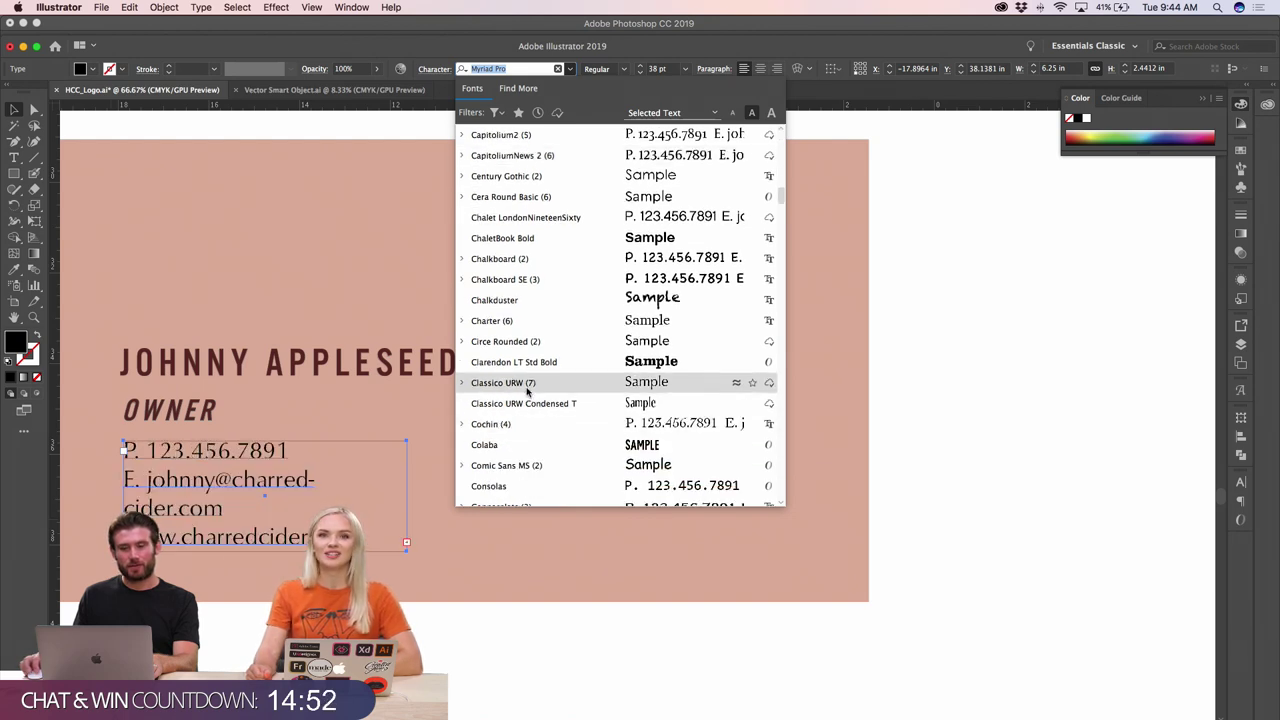
{"action": "scroll", "coordinate": [528, 420], "scroll_direction": "down", "scroll_amount": 8}
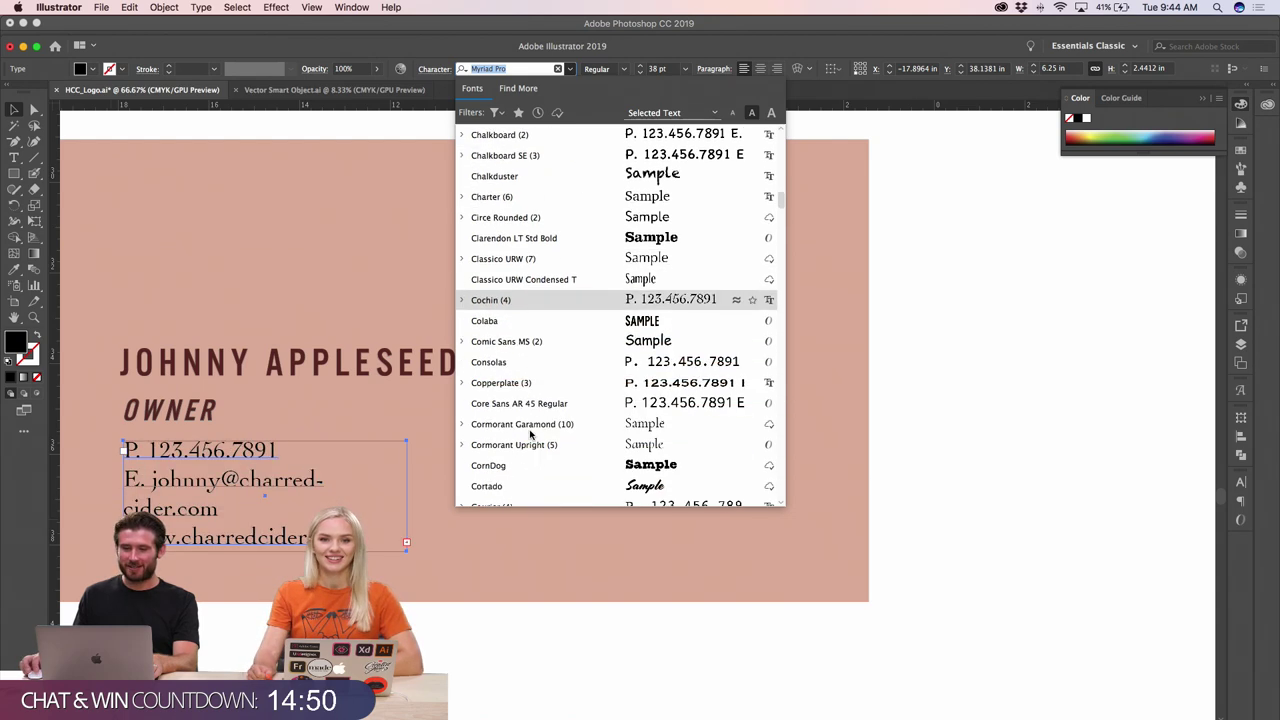
{"action": "scroll", "coordinate": [528, 430], "scroll_direction": "down", "scroll_amount": 10}
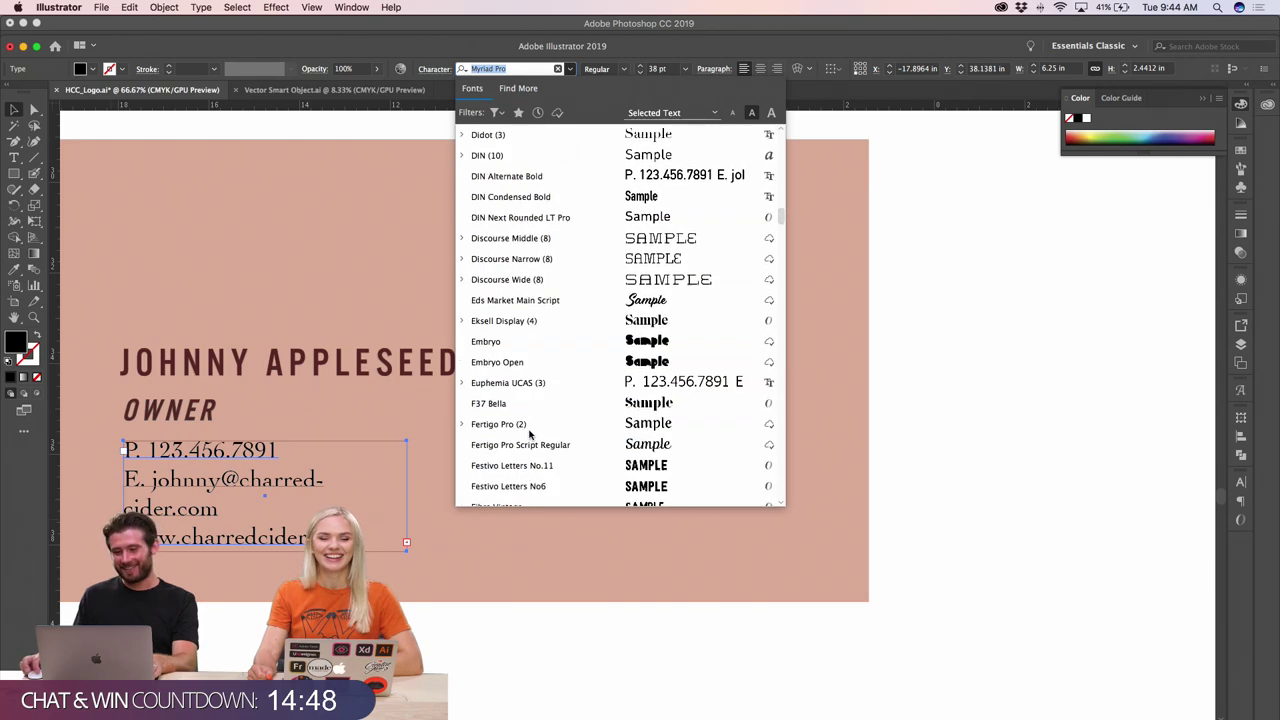
{"action": "scroll", "coordinate": [529, 445], "scroll_direction": "down", "scroll_amount": 2}
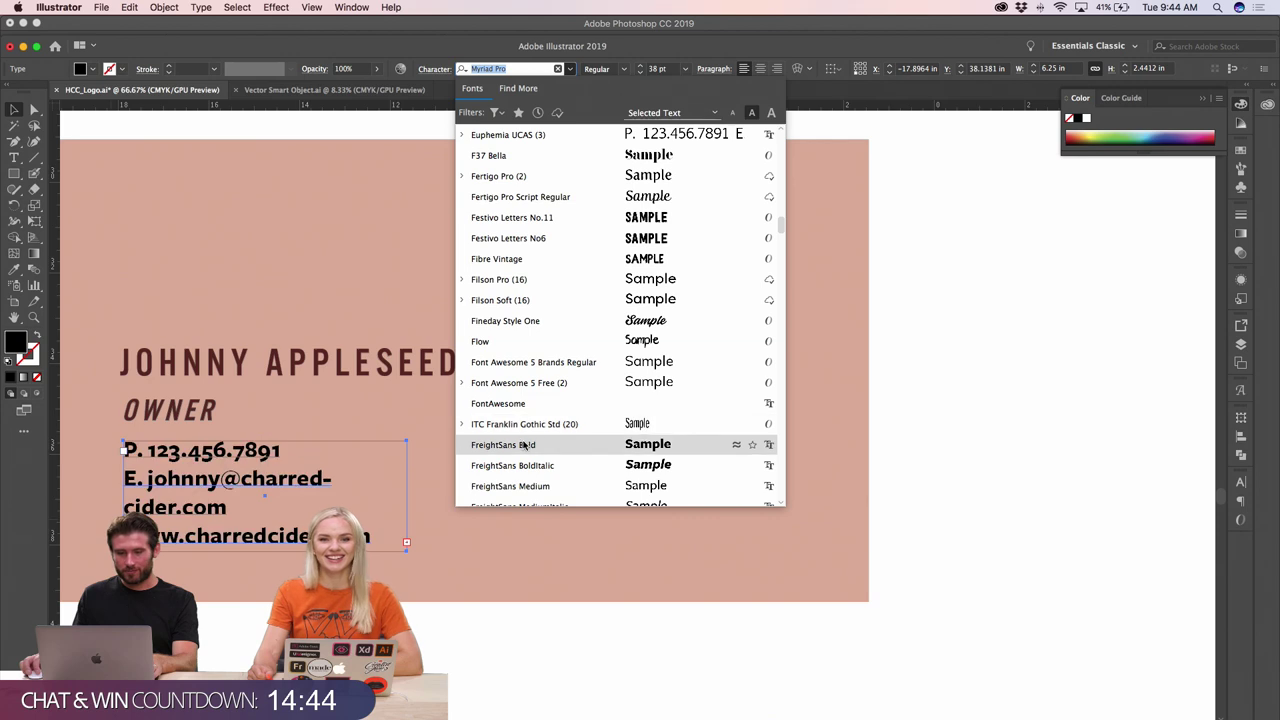
{"action": "scroll", "coordinate": [527, 446], "scroll_direction": "down", "scroll_amount": 5}
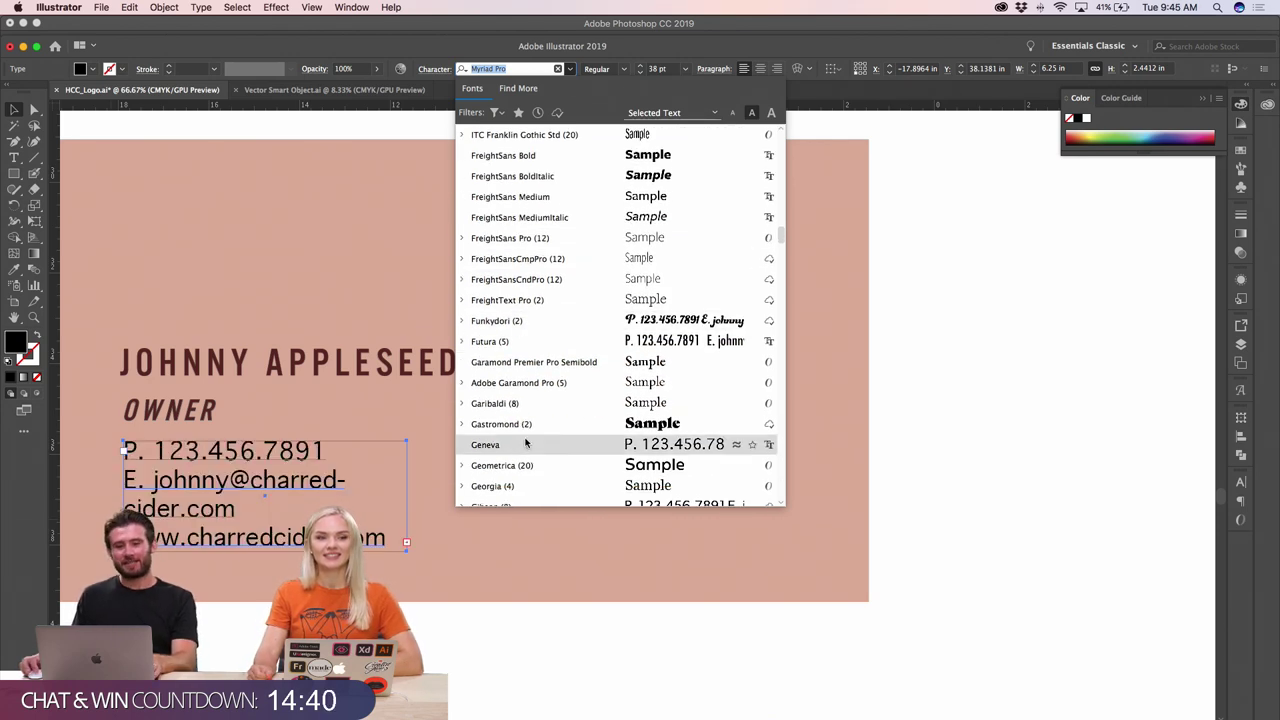
{"action": "scroll", "coordinate": [527, 444], "scroll_direction": "down", "scroll_amount": 5}
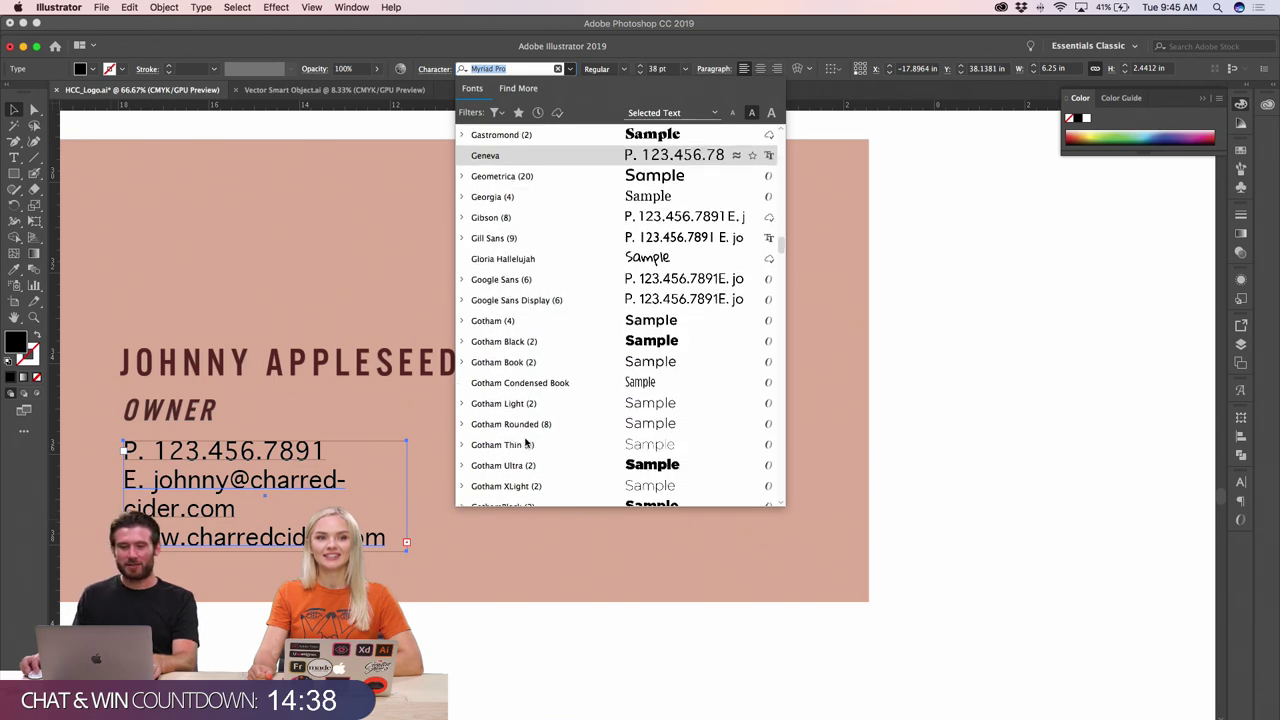
{"action": "scroll", "coordinate": [527, 444], "scroll_direction": "down", "scroll_amount": 5}
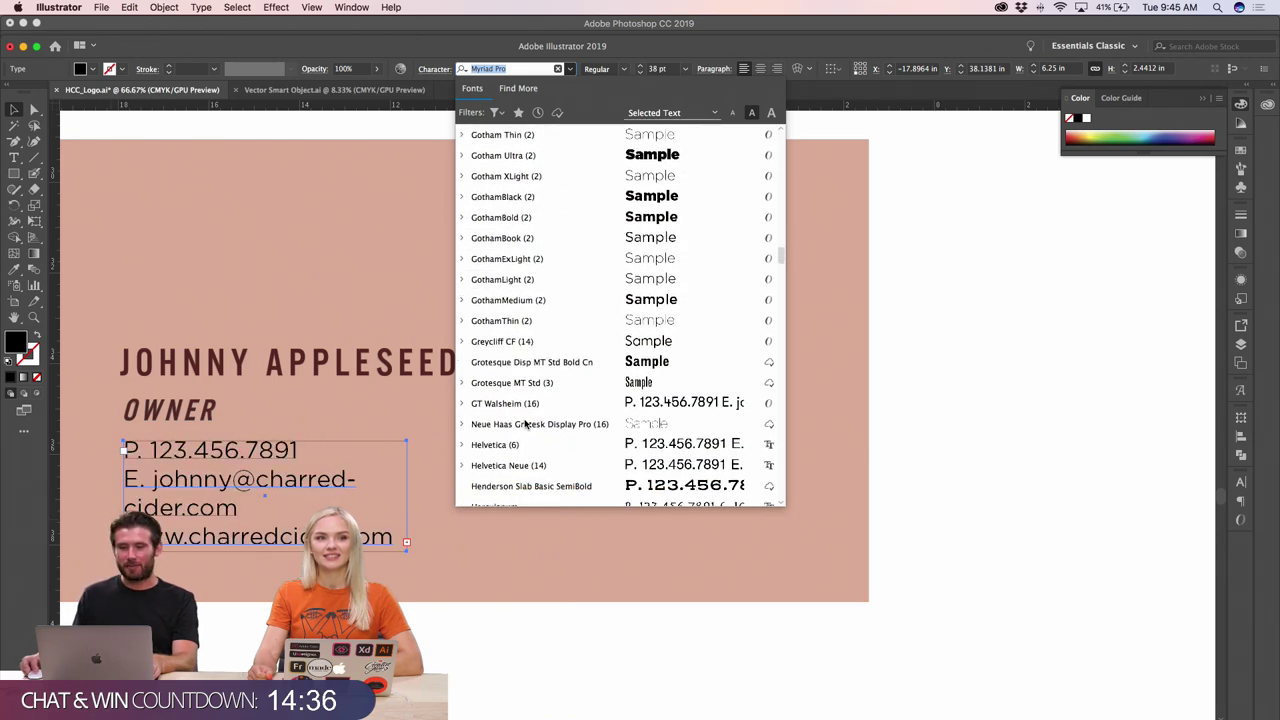
{"action": "scroll", "coordinate": [527, 424], "scroll_direction": "down", "scroll_amount": 2}
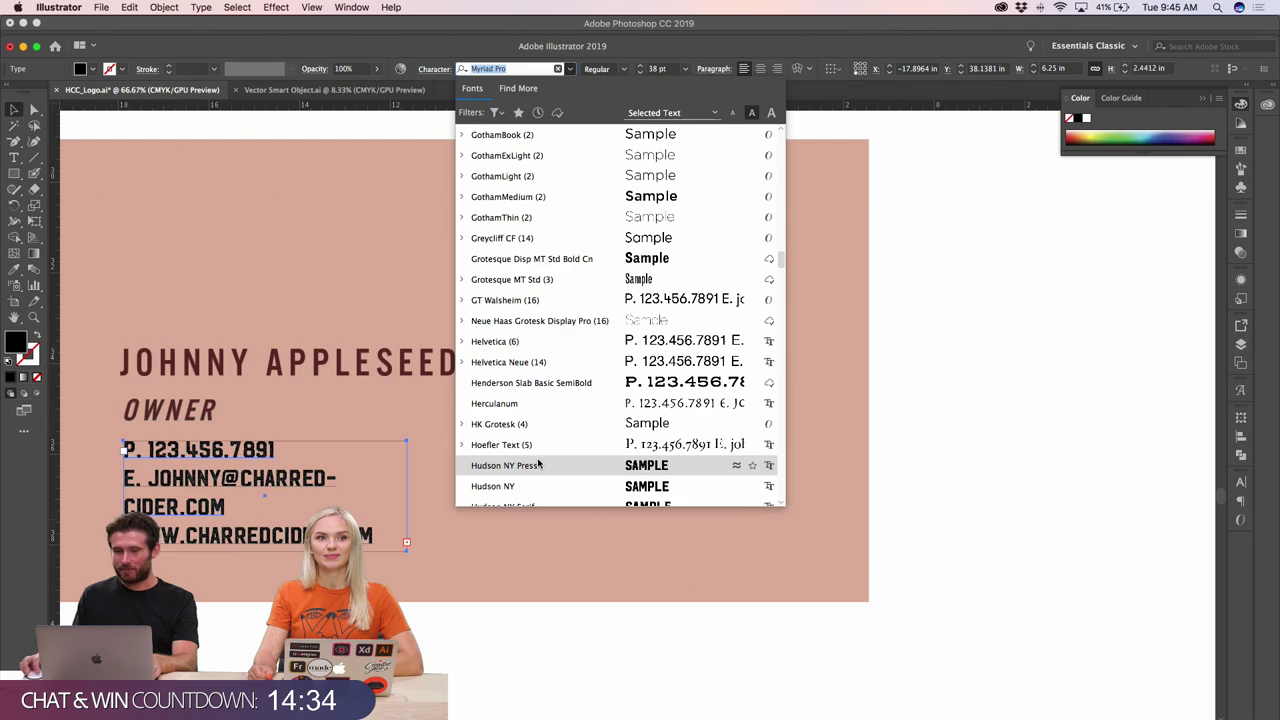
{"action": "scroll", "coordinate": [538, 464], "scroll_direction": "down", "scroll_amount": 1}
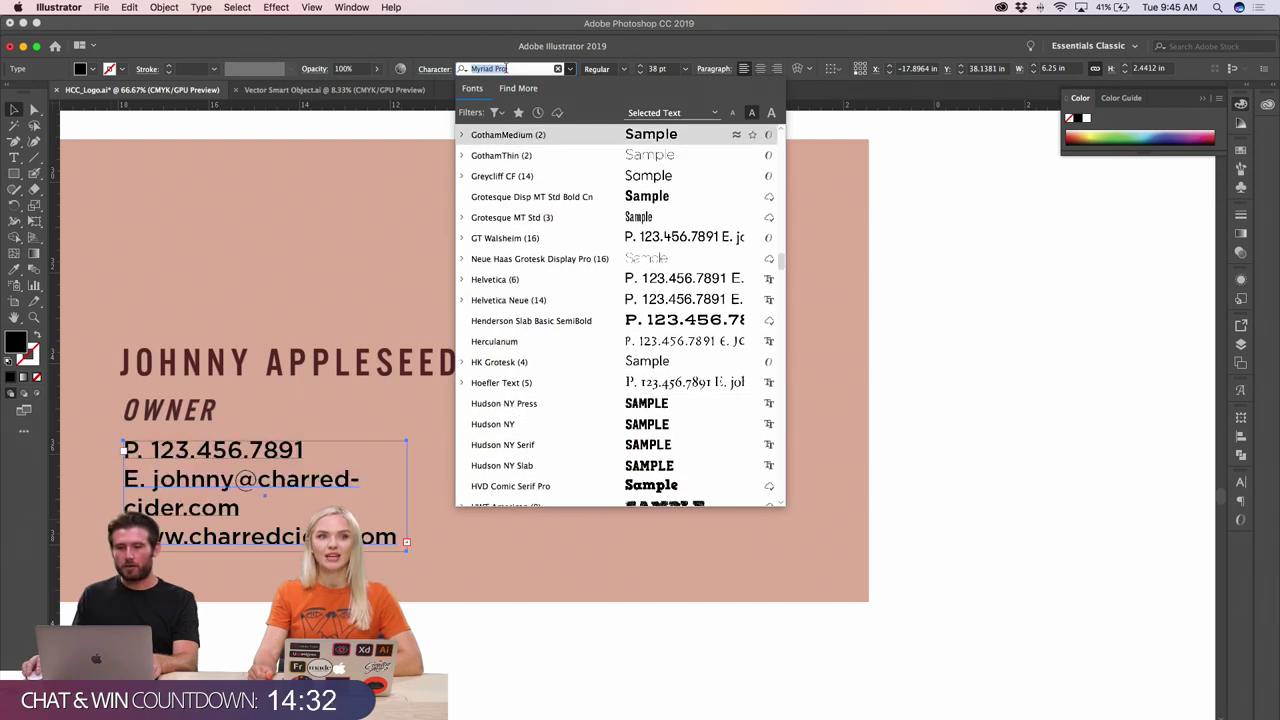
- Set the contact details in Crossten Book and shrink them to 32 pt
{"action": "type", "text": "cross"}
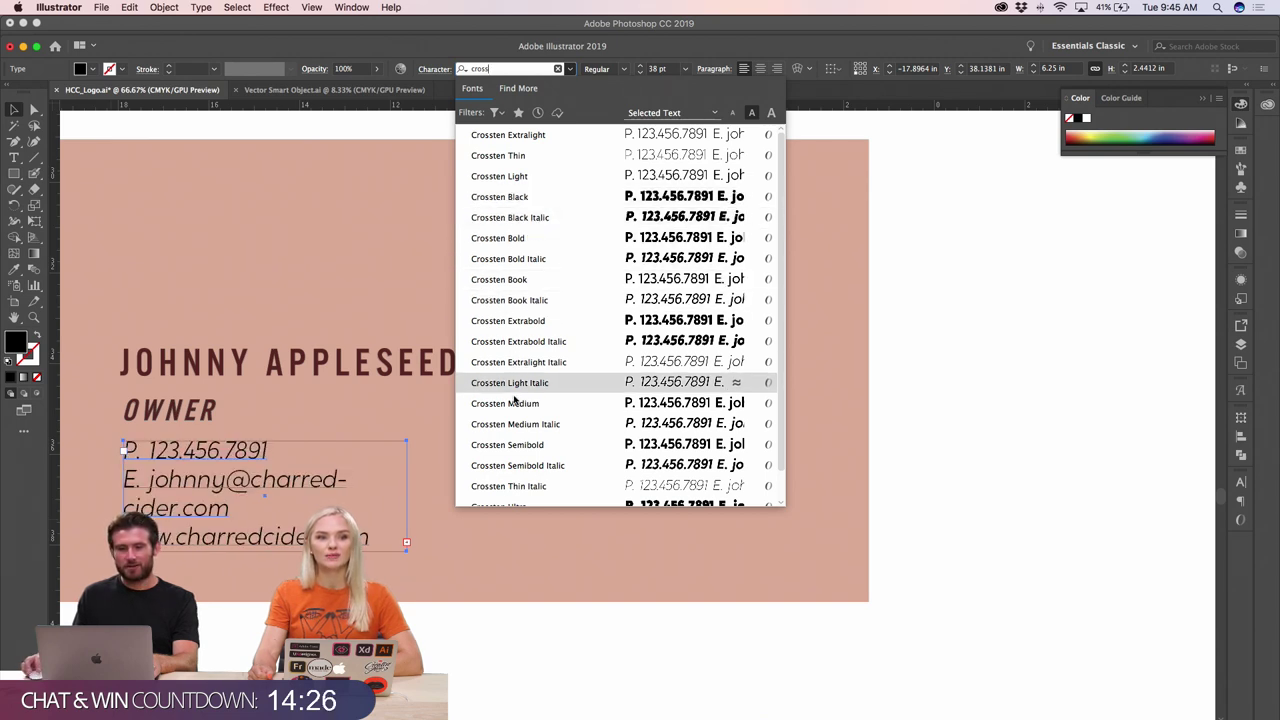
{"action": "scroll", "coordinate": [514, 444], "scroll_direction": "down", "scroll_amount": 1}
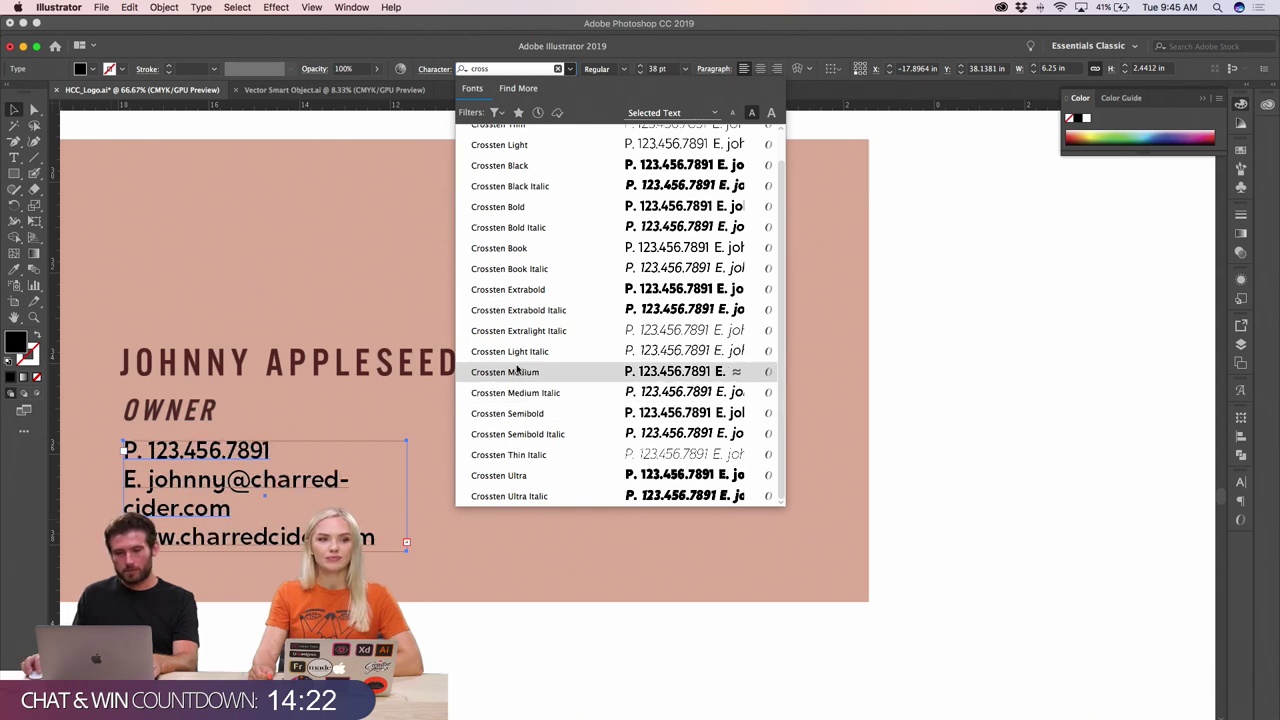
{"action": "left_click", "coordinate": [509, 248]}
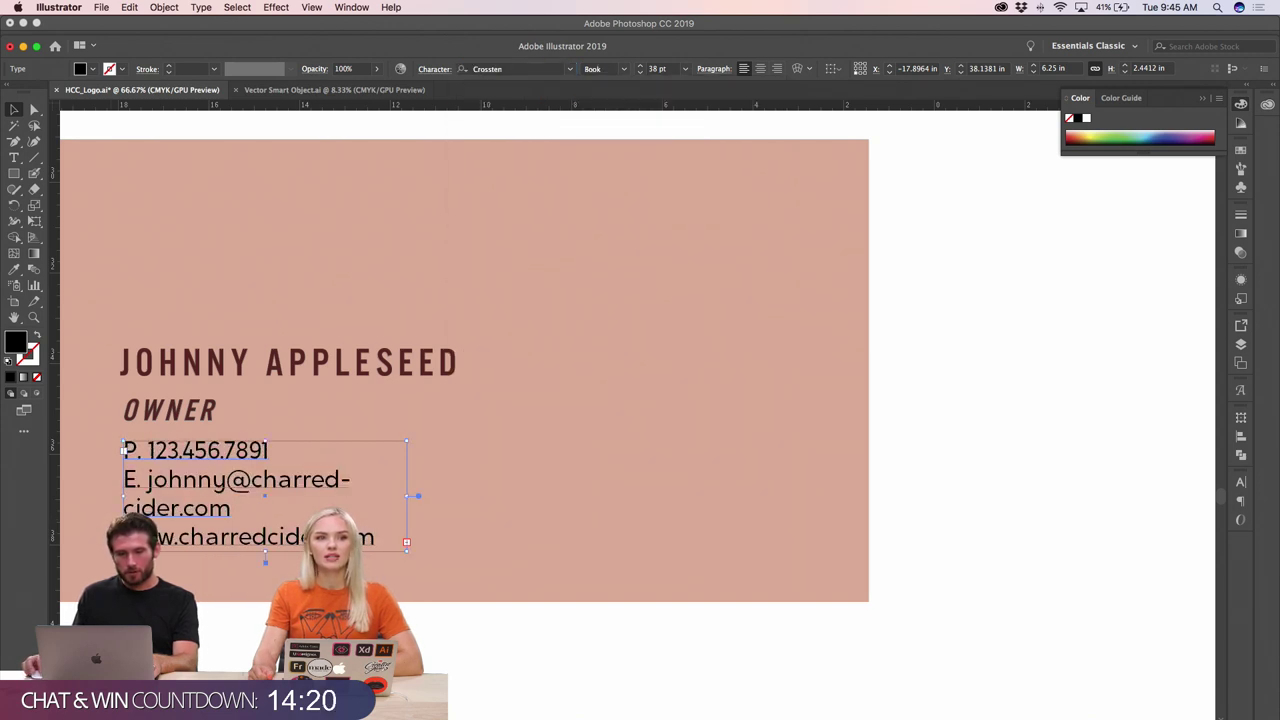
{"action": "key", "text": "super+shift+comma"}
{"action": "key", "text": "super+shift+comma"}
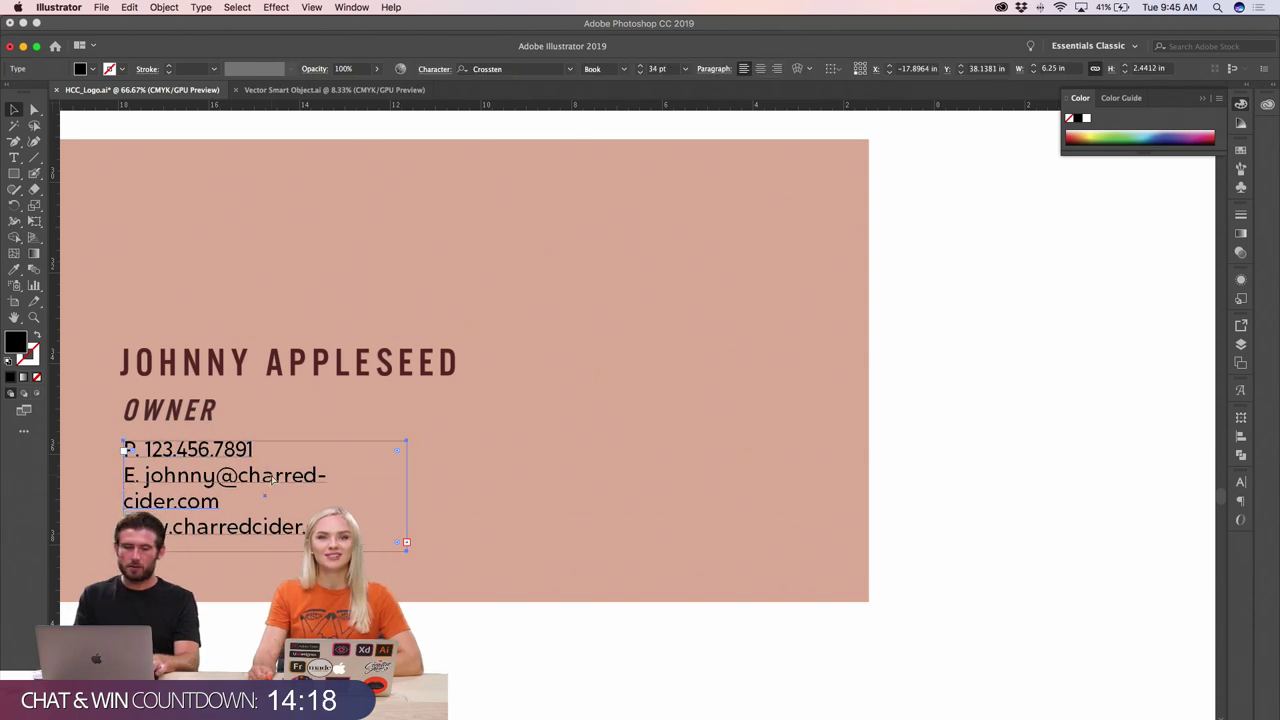
{"action": "key", "text": "super+shift+comma"}
- Check the card at actual size and increase the contact lines' leading
{"action": "left_click", "coordinate": [316, 473]}
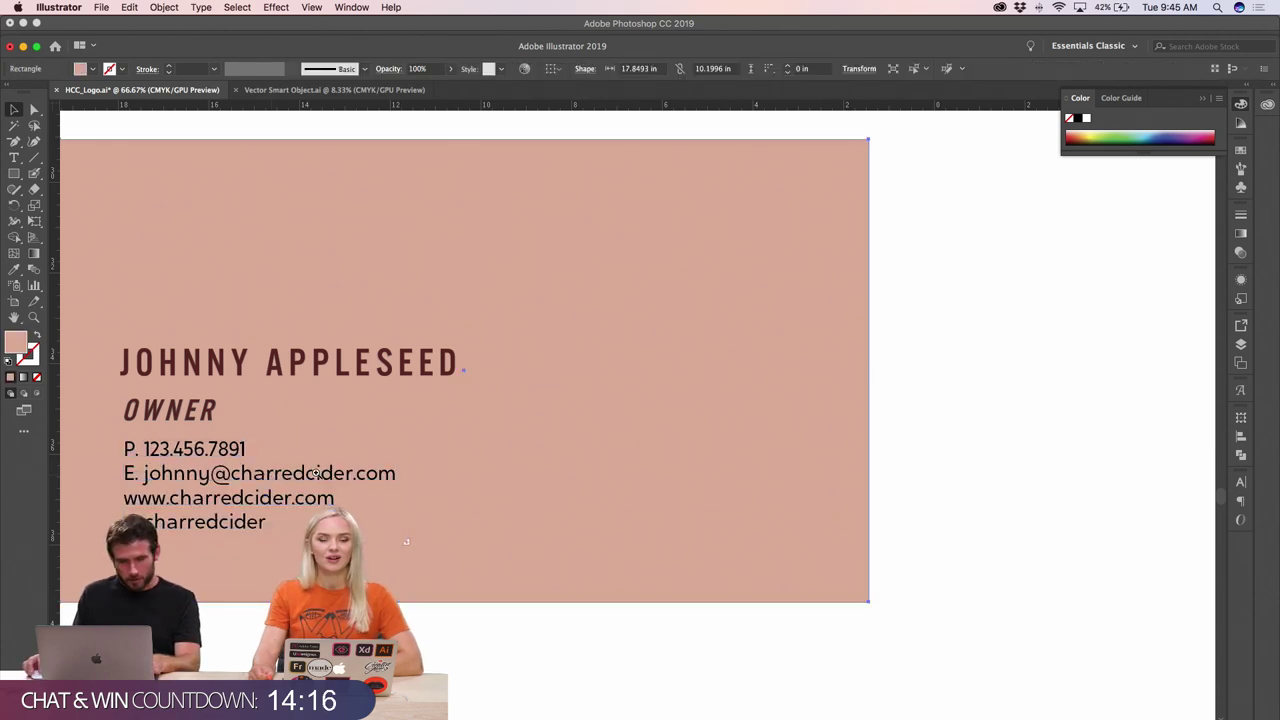
{"action": "key", "text": "super+1"}
{"action": "left_click", "coordinate": [519, 427]}
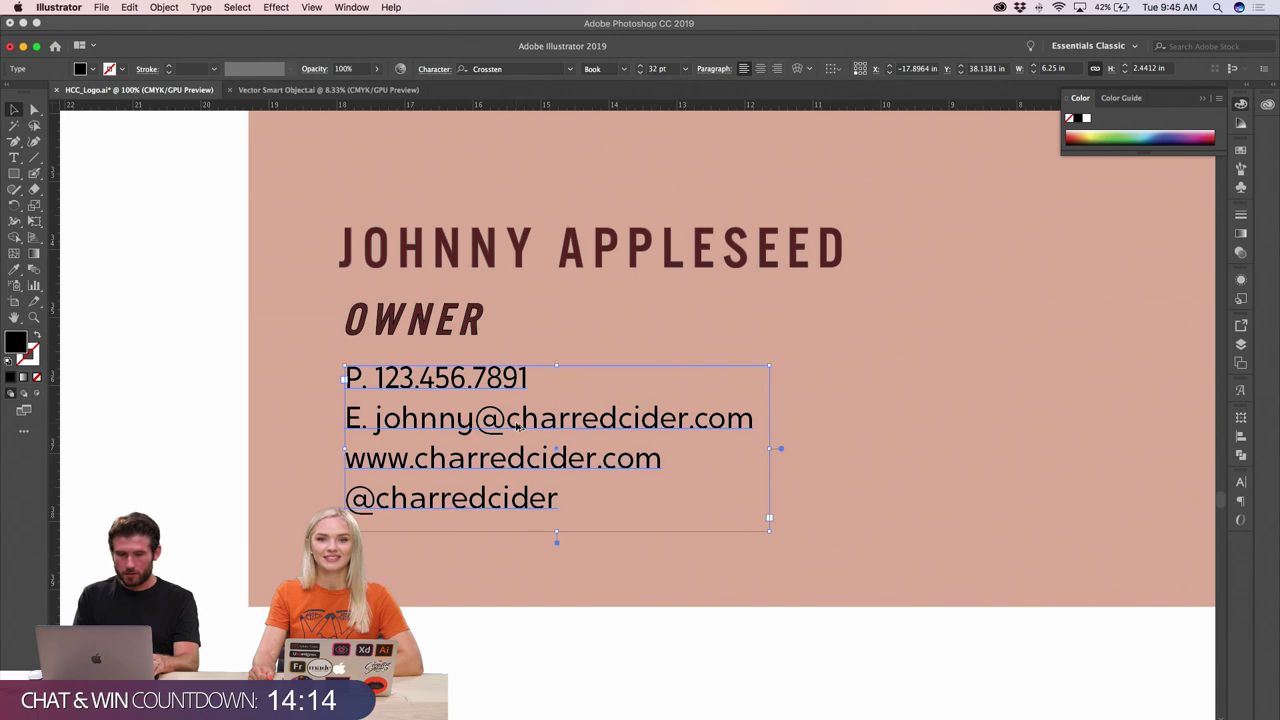
{"action": "key", "text": "alt+Down"}
- Review the contact spacing, then zoom out from the apple close-up to the full pink card
{"action": "left_click", "coordinate": [617, 623]}
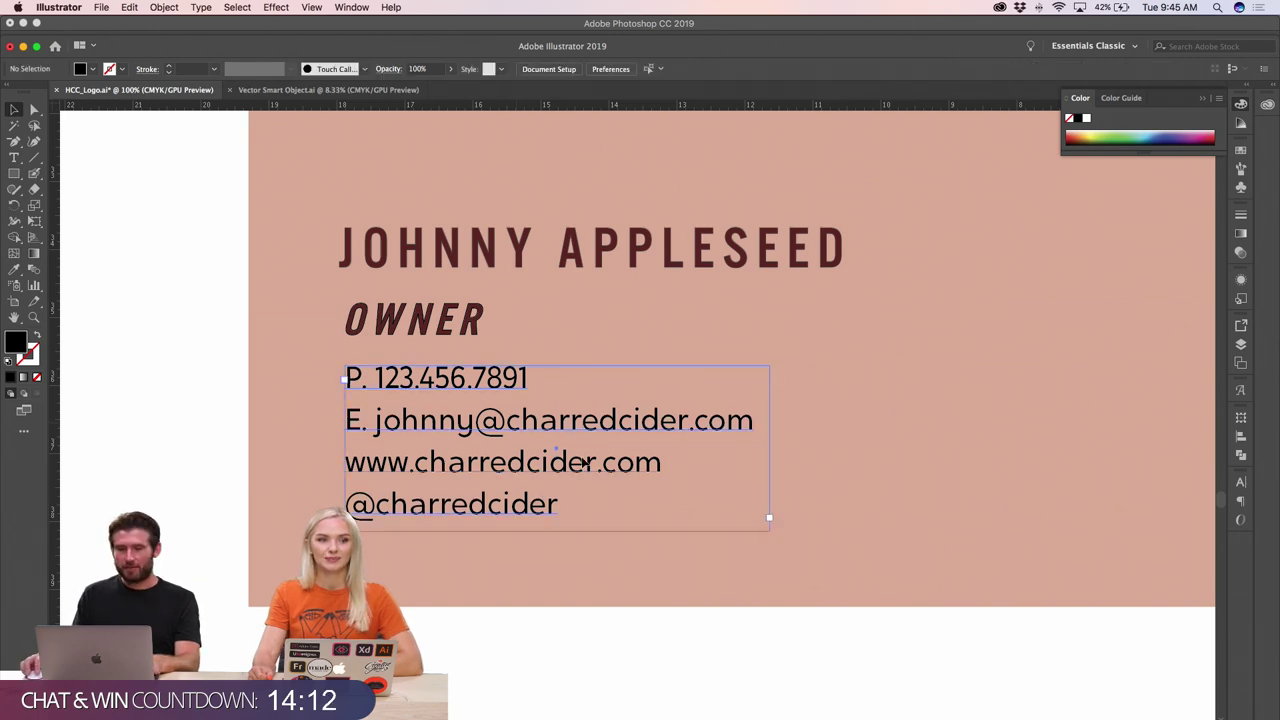
{"action": "left_click", "coordinate": [585, 462]}
{"action": "scroll", "coordinate": [490, 397], "scroll_direction": "up", "scroll_amount": 2}
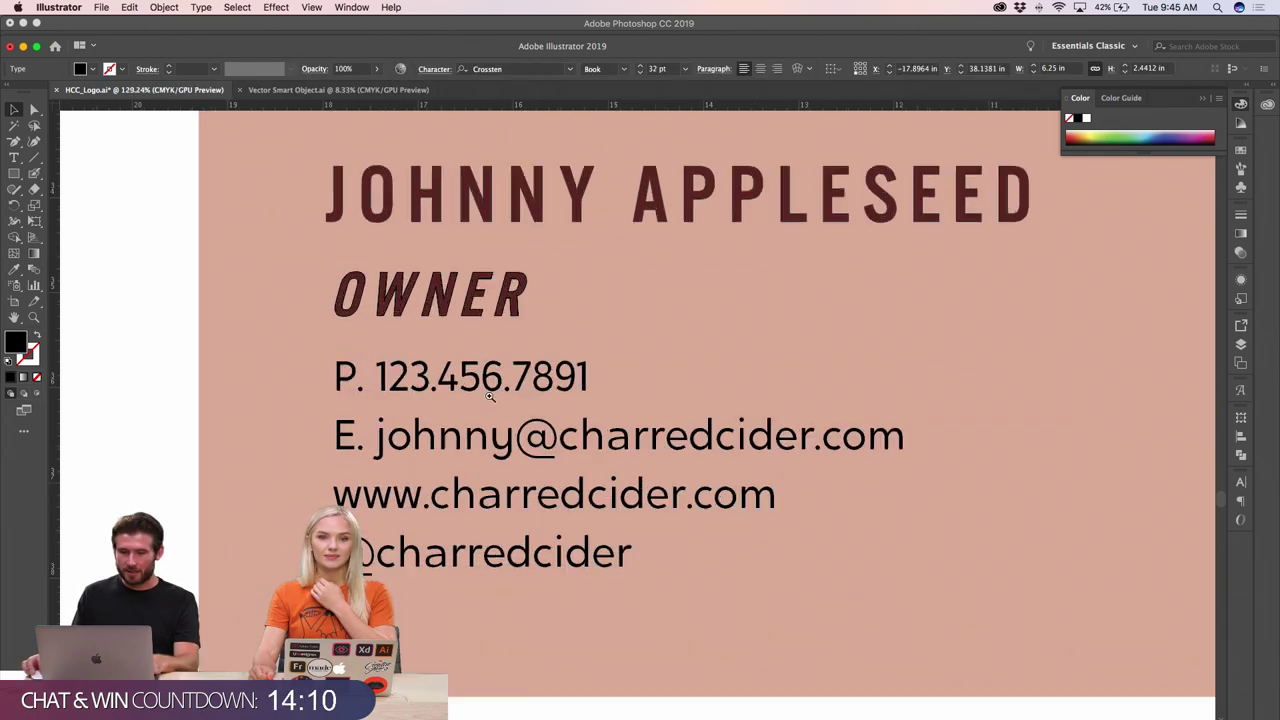
{"action": "scroll", "coordinate": [490, 397], "scroll_direction": "up", "scroll_amount": 10}
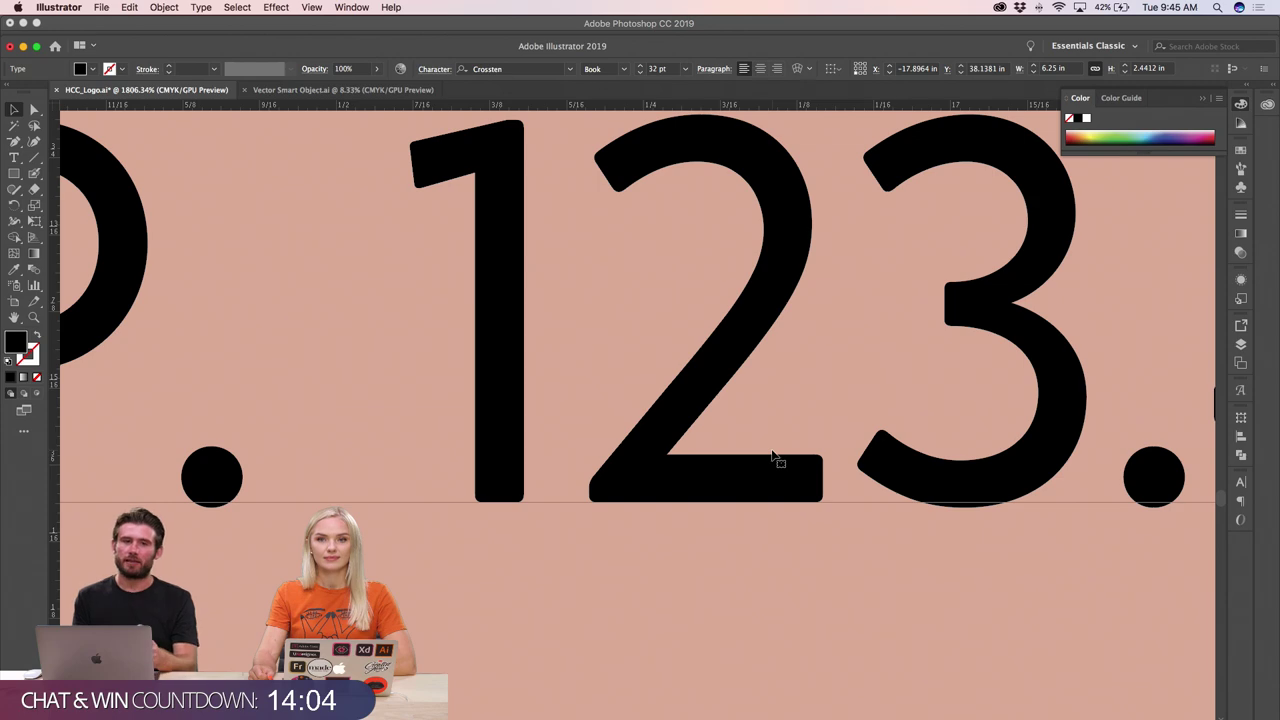
{"action": "scroll", "coordinate": [776, 458], "scroll_direction": "down", "scroll_amount": 10}
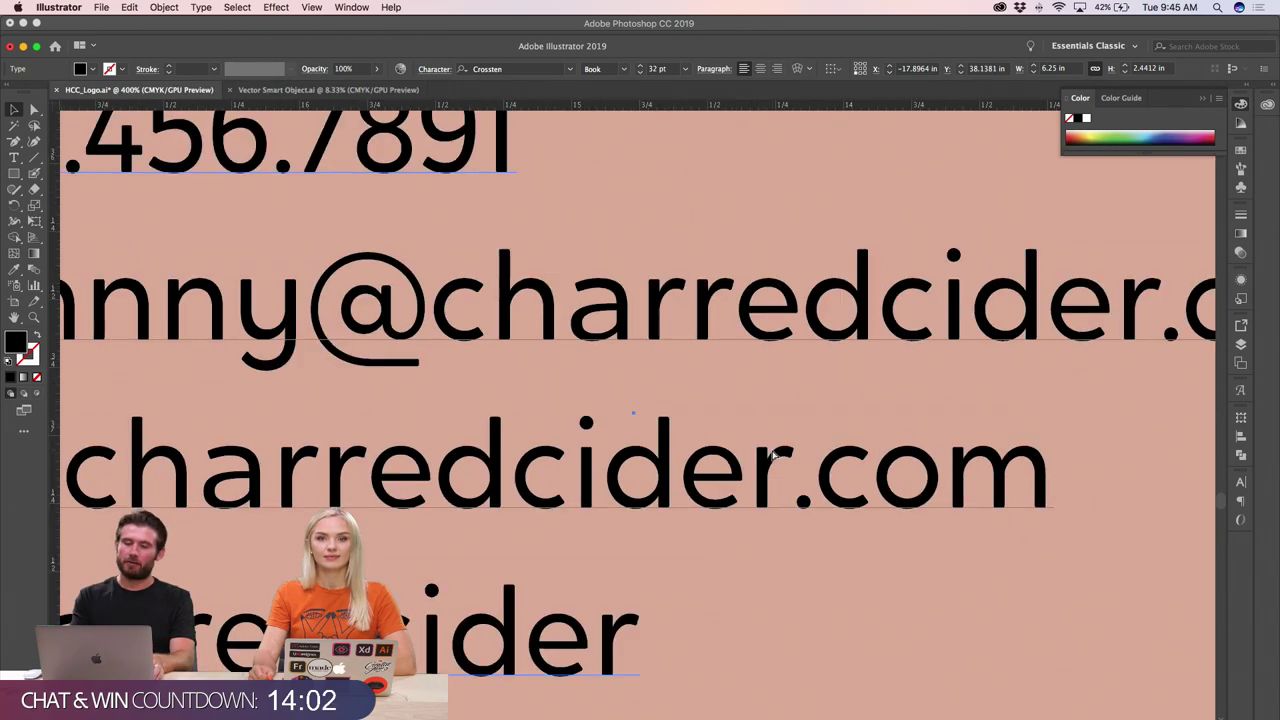
{"action": "scroll", "coordinate": [860, 400], "scroll_direction": "up", "scroll_amount": 10}
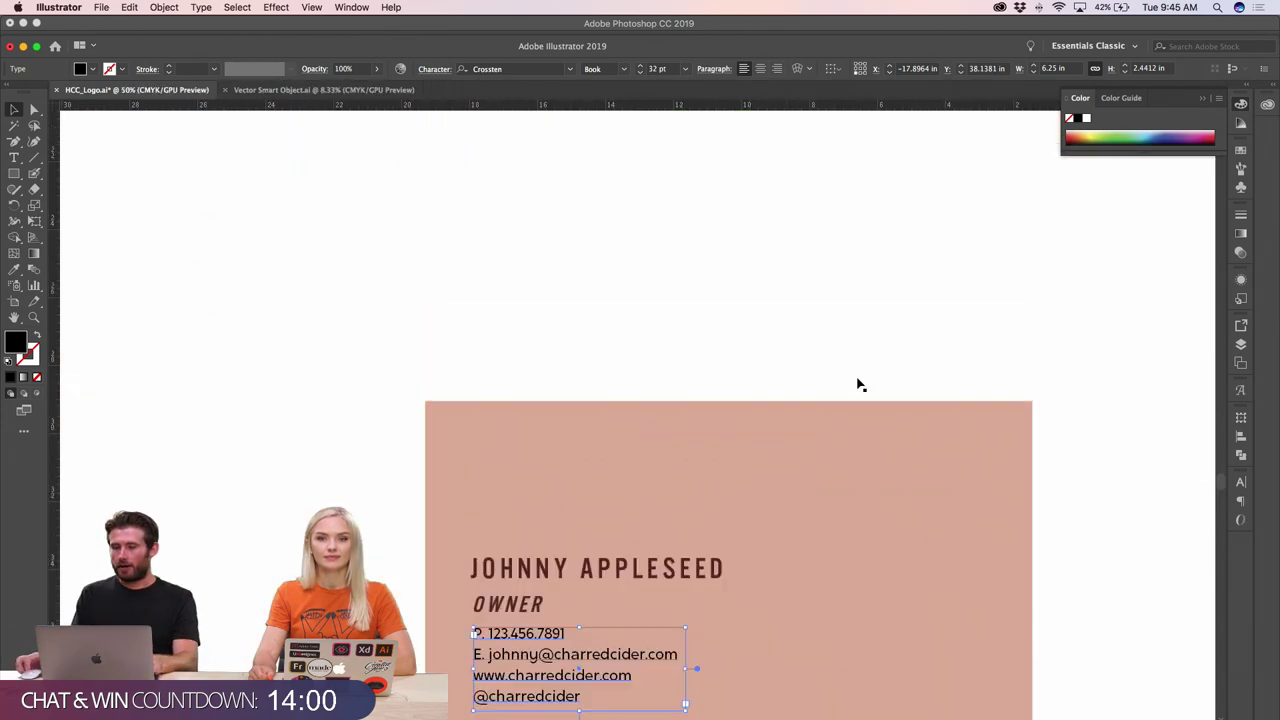
{"action": "scroll", "coordinate": [853, 394], "scroll_direction": "down", "scroll_amount": 3}
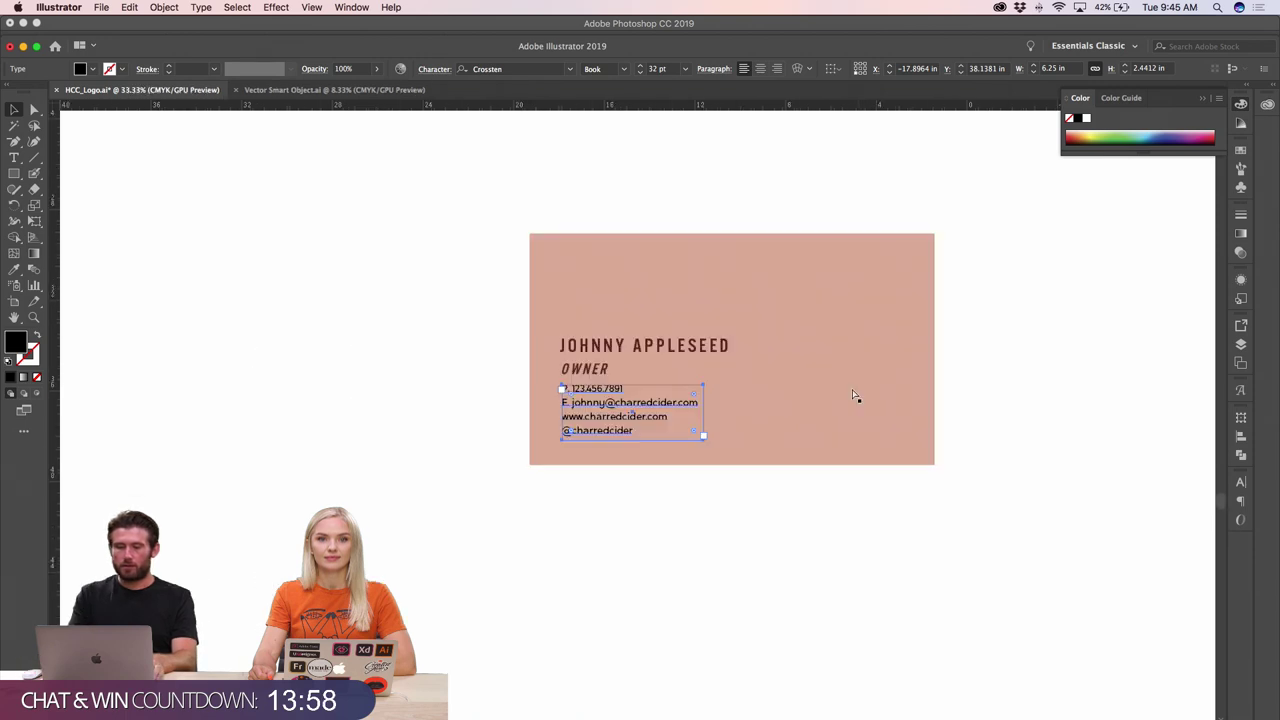
{"action": "scroll", "coordinate": [465, 306], "scroll_direction": "up", "scroll_amount": 2}
{"action": "scroll", "coordinate": [420, 349], "scroll_direction": "up", "scroll_amount": 10}
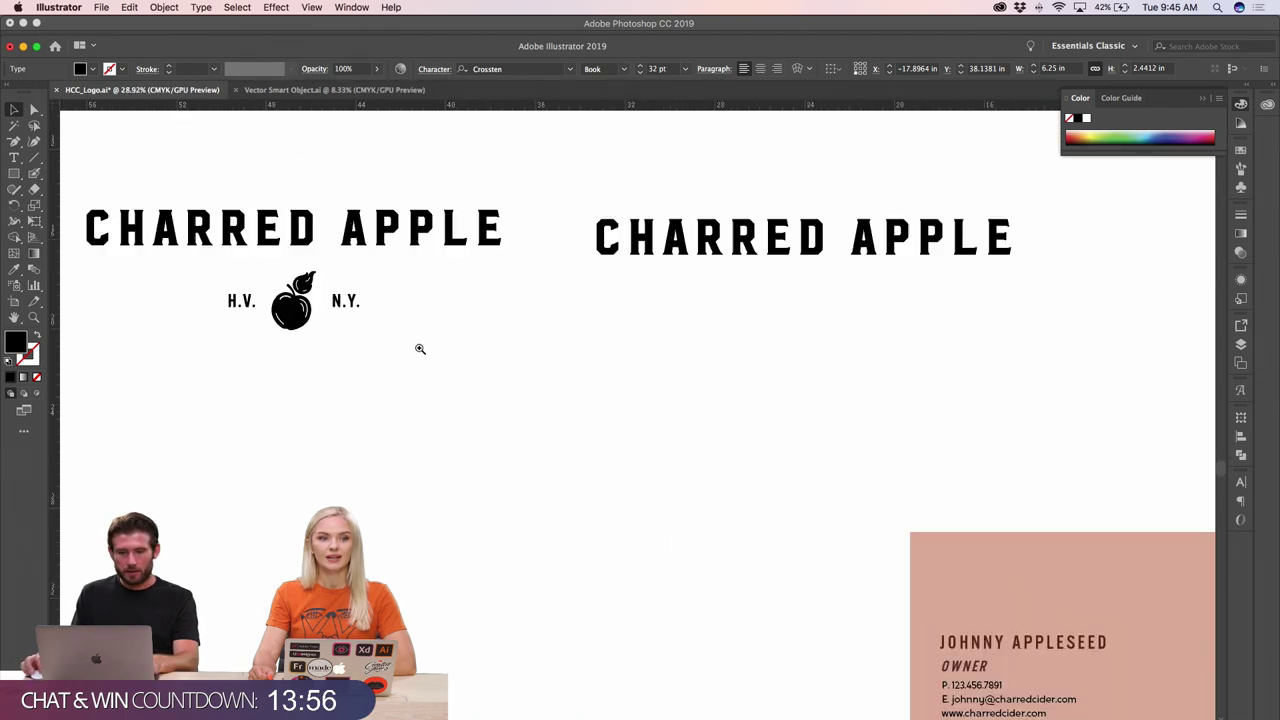
{"action": "scroll", "coordinate": [815, 300], "scroll_direction": "down", "scroll_amount": 3}
{"action": "scroll", "coordinate": [806, 209], "scroll_direction": "up", "scroll_amount": 6}
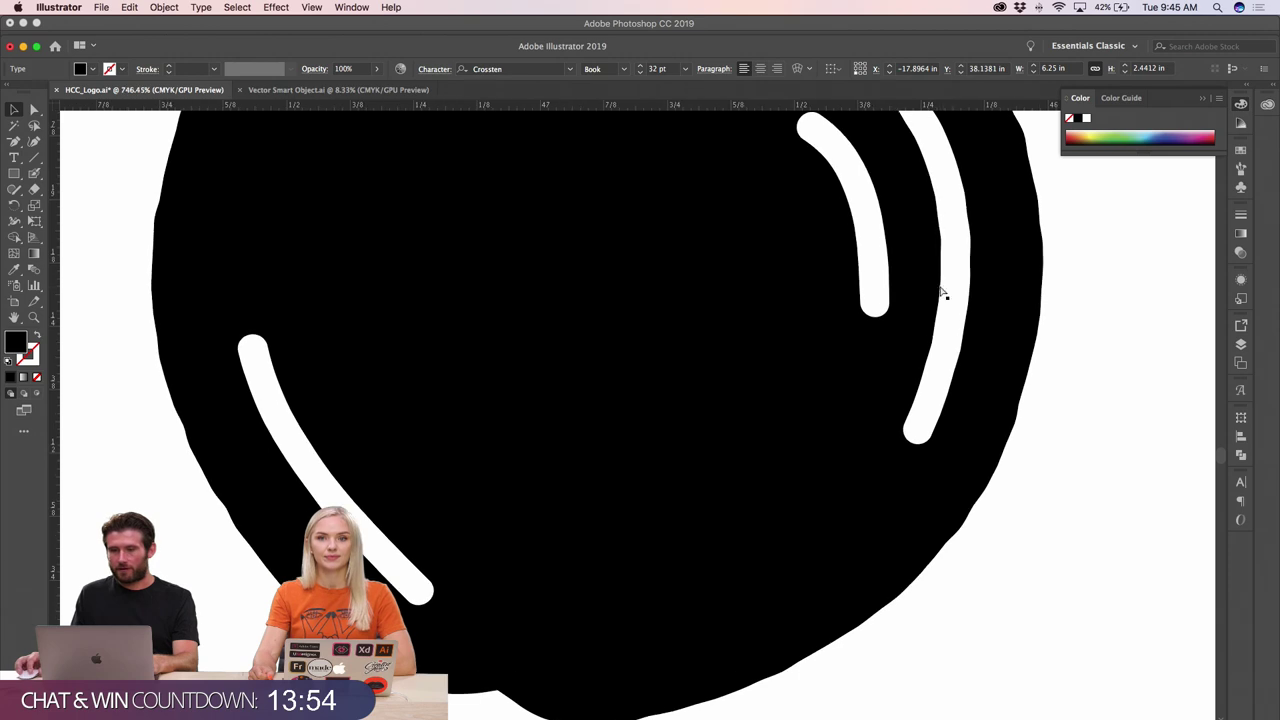
{"action": "scroll", "coordinate": [884, 298], "scroll_direction": "up", "scroll_amount": 4}
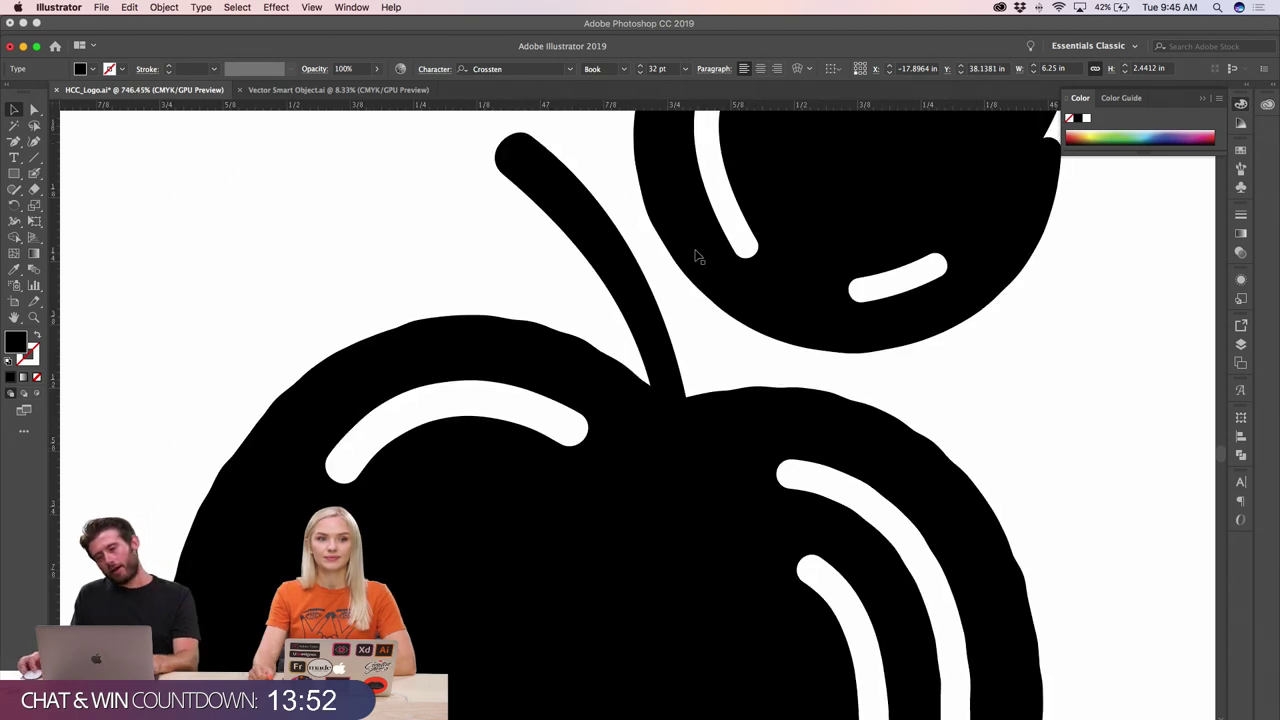
{"action": "scroll", "coordinate": [680, 257], "scroll_direction": "up", "scroll_amount": 3}
{"action": "scroll", "coordinate": [570, 305], "scroll_direction": "down", "scroll_amount": 4}
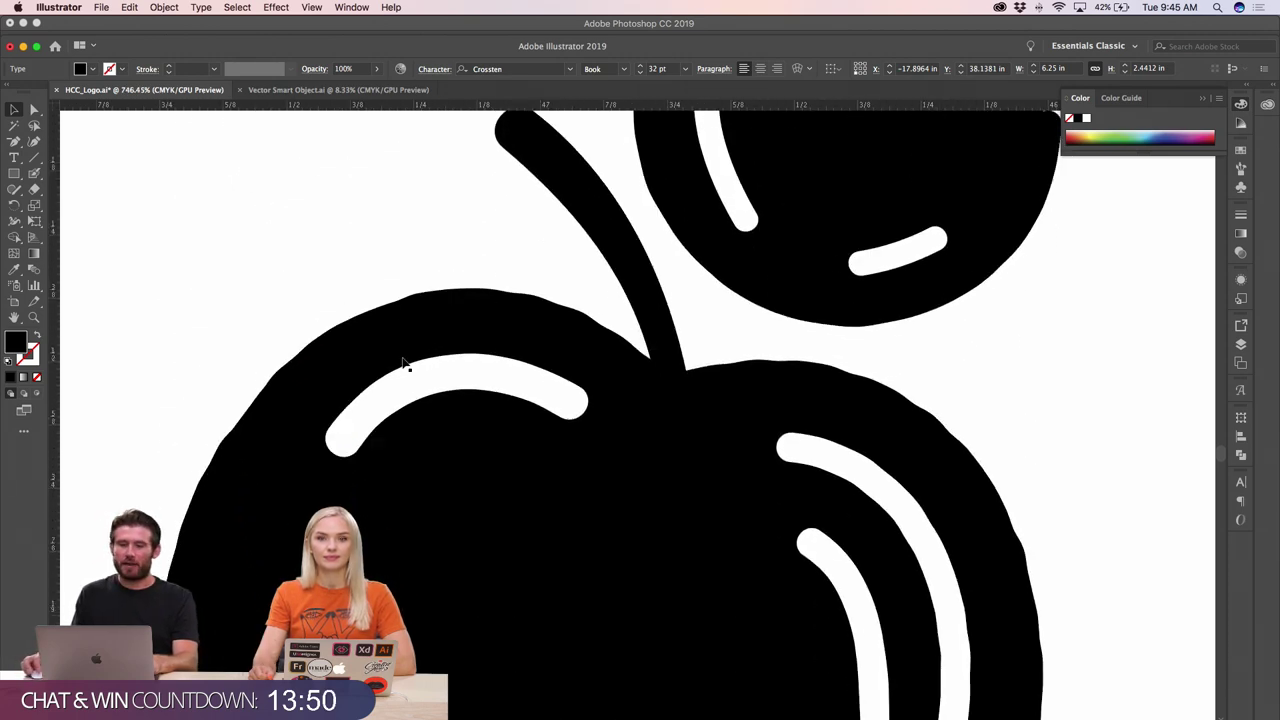
{"action": "key", "text": "super+1"}
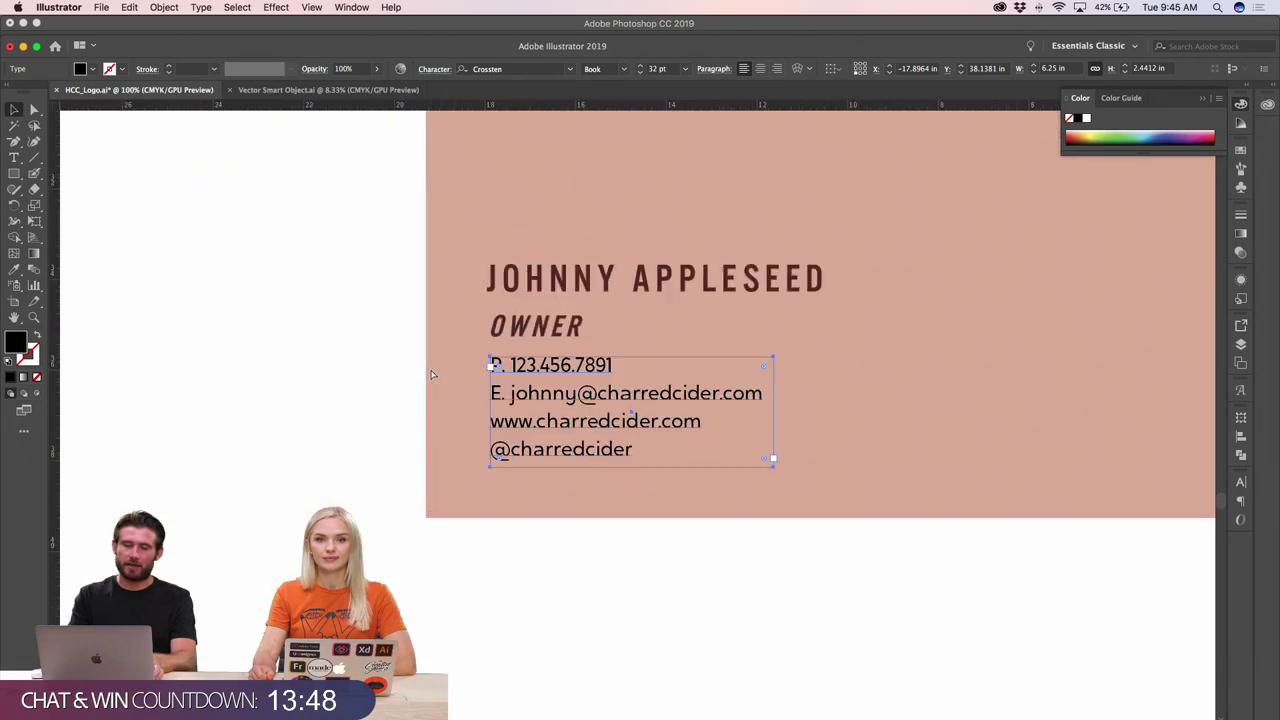
{"action": "key", "text": "super+minus"}
{"action": "key", "text": "super+minus"}
{"action": "key", "text": "super+minus"}
{"action": "key", "text": "super+minus"}
{"action": "key", "text": "super+minus"}
- Review CharredApple_Moodboards.pdf in Acrobat Pro DC, then return to Illustrator
{"action": "key", "text": "super+Tab"}
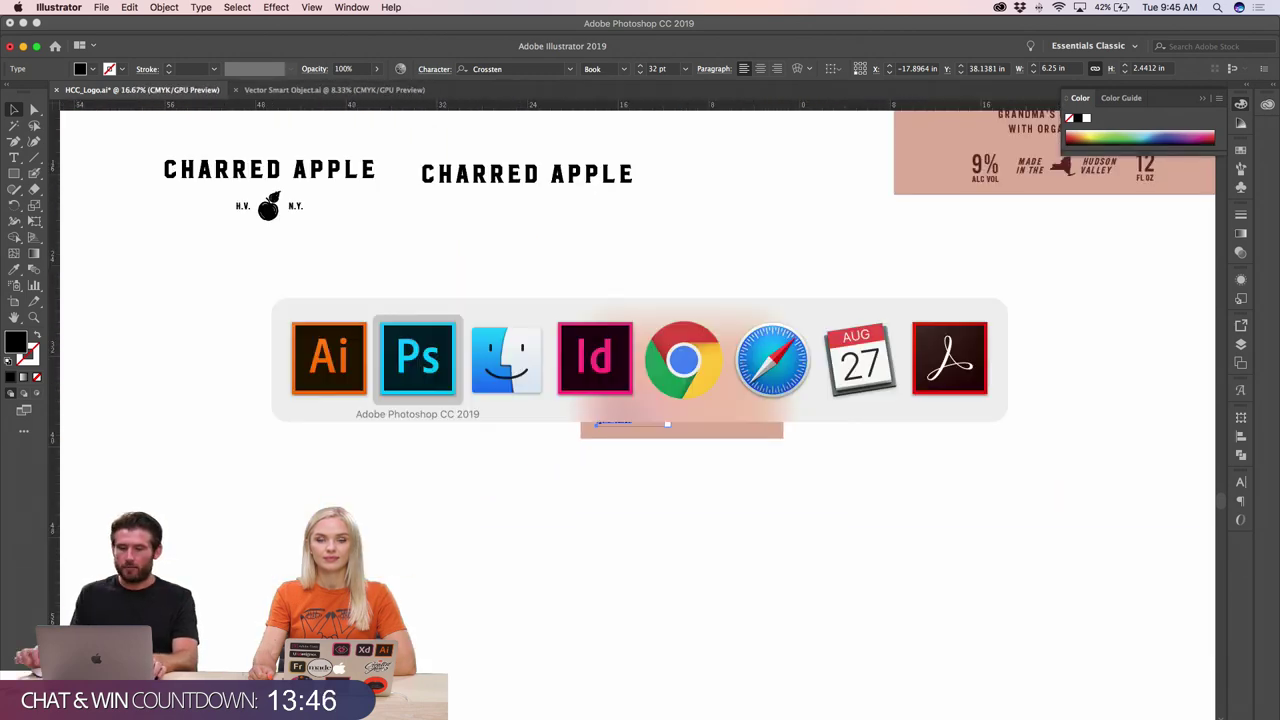
{"action": "key", "text": "super+shift+Tab"}
{"action": "key", "text": "super+shift+Tab"}
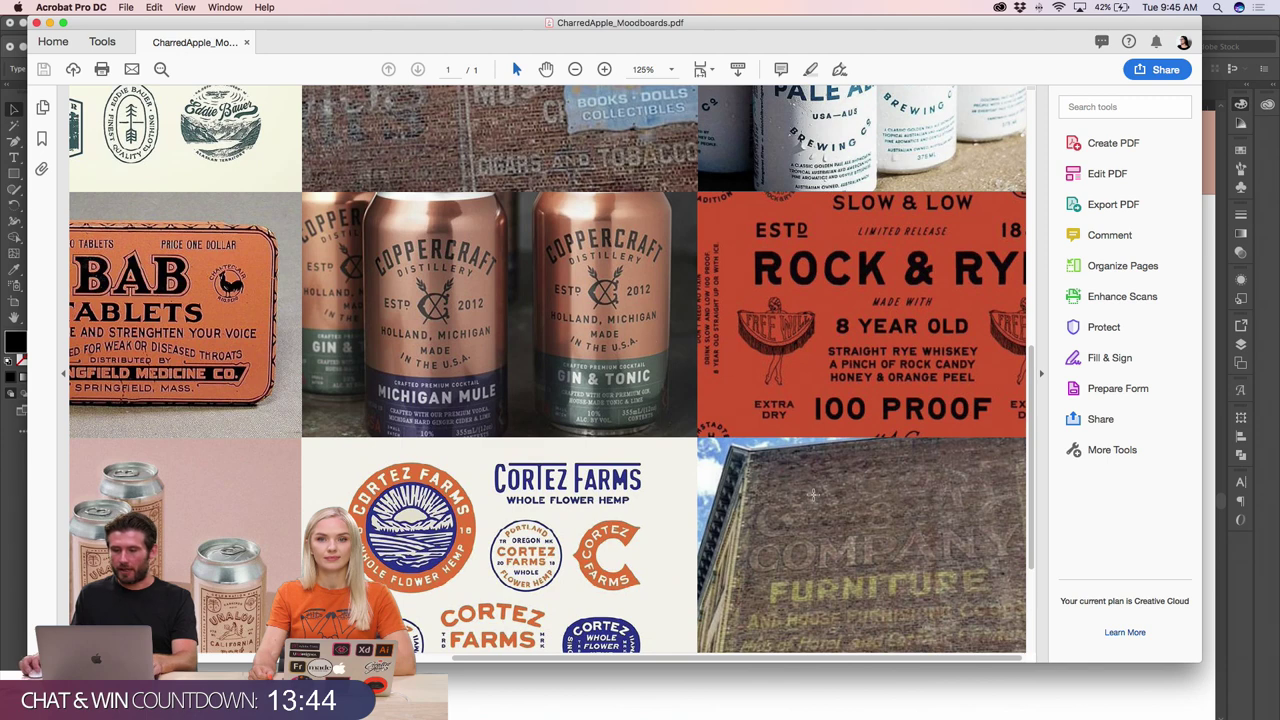
{"action": "scroll", "coordinate": [808, 491], "scroll_direction": "down", "scroll_amount": 1}
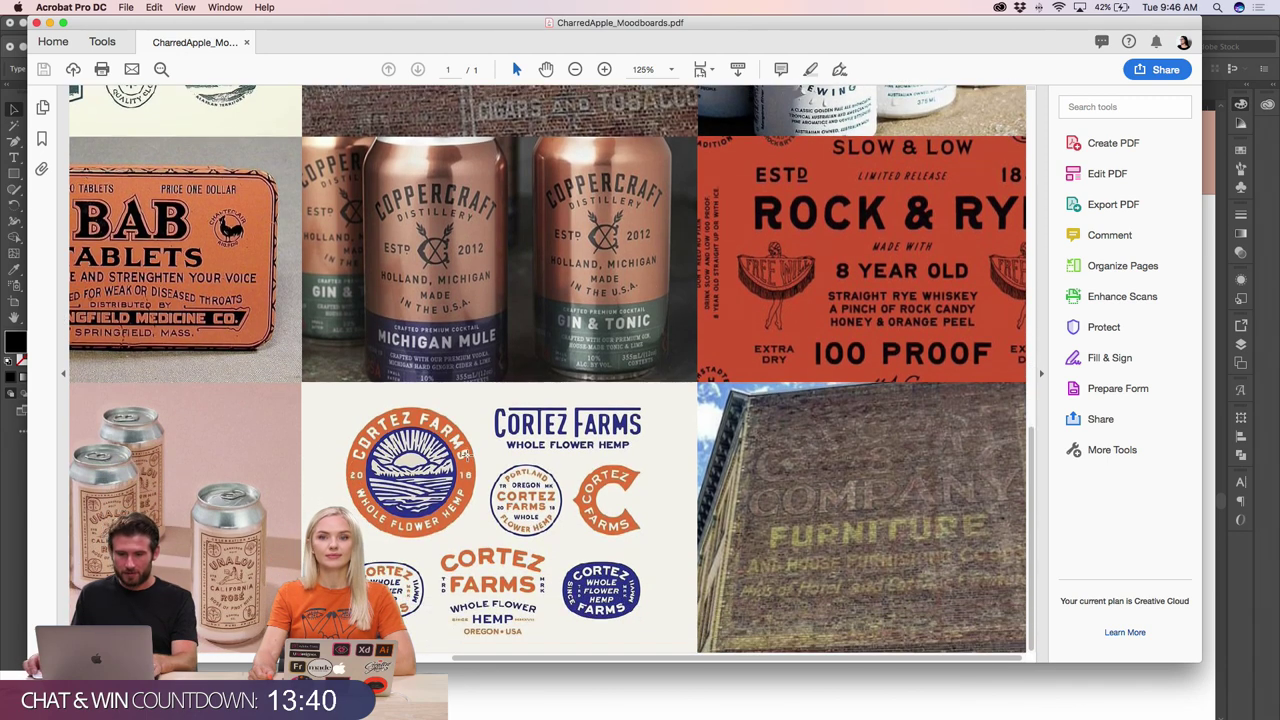
{"action": "key", "text": "super+Tab"}
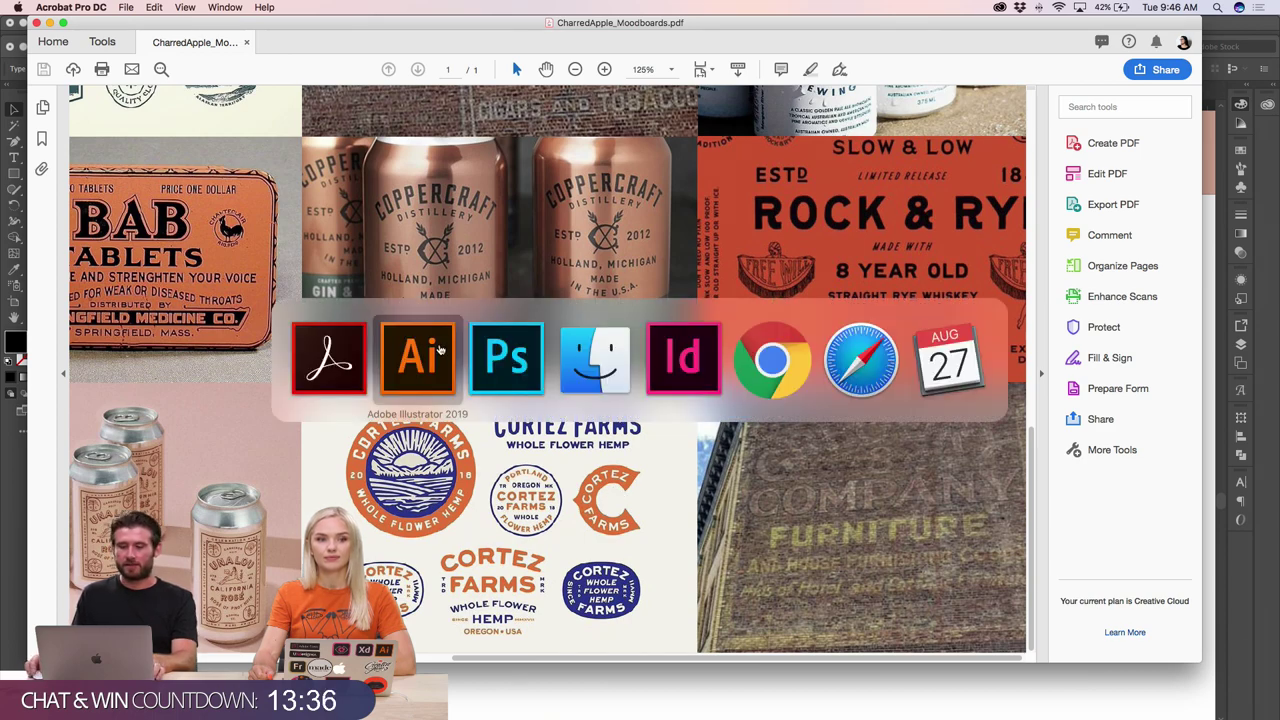
{"action": "left_click", "coordinate": [439, 348]}
{"action": "scroll", "coordinate": [455, 352], "scroll_direction": "up", "scroll_amount": 5}
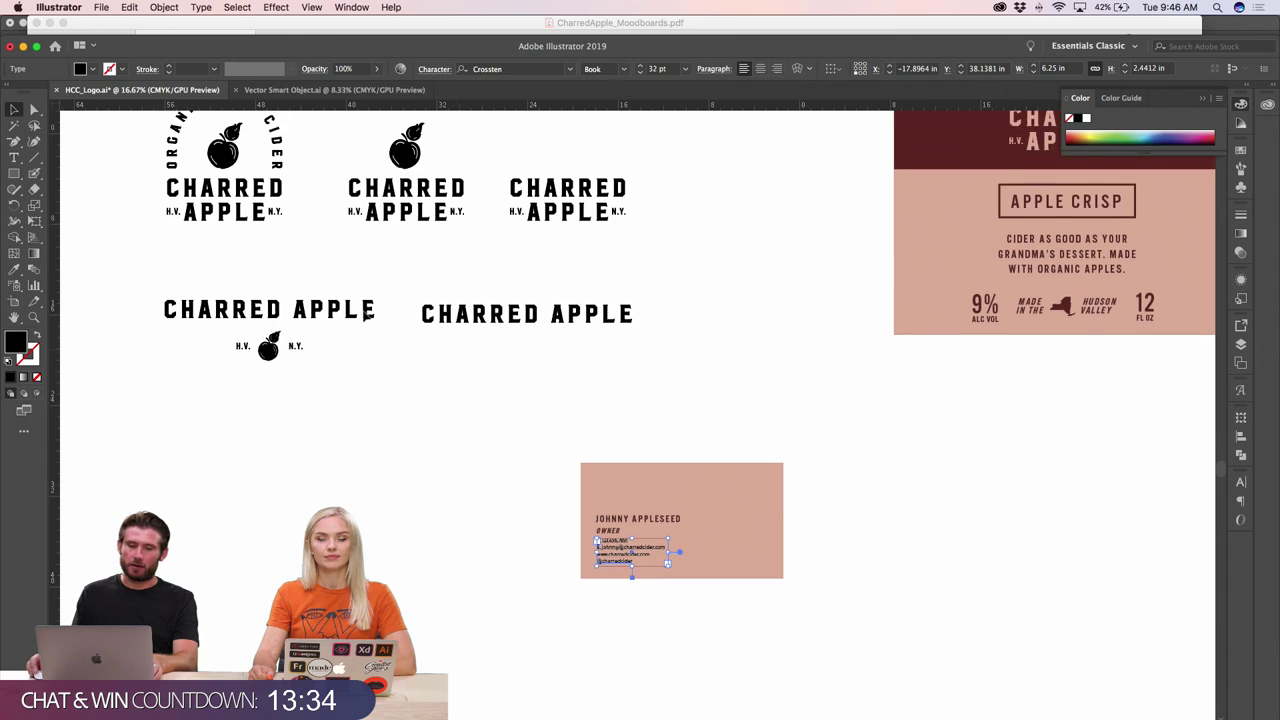
- Widen the contact lines' letter spacing and stretch their text frame to fit
{"action": "left_click", "coordinate": [586, 466]}
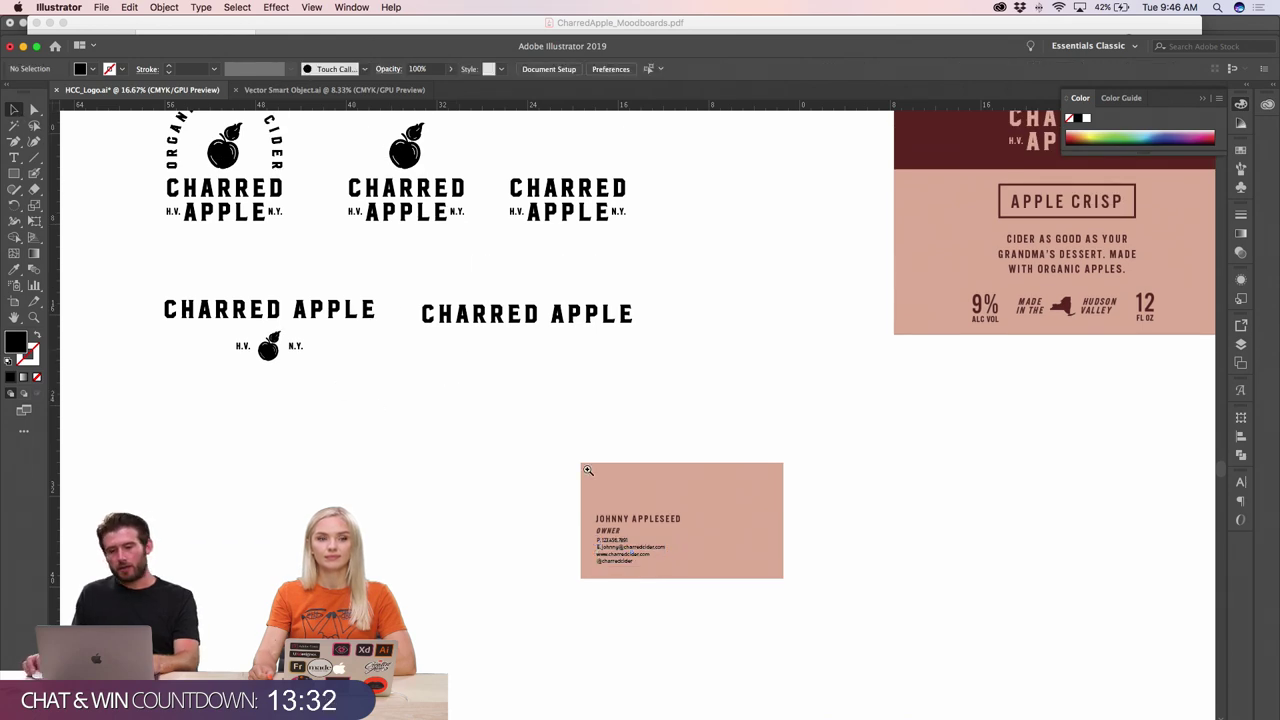
{"action": "left_click", "coordinate": [728, 531]}
{"action": "left_click", "coordinate": [737, 455]}
{"action": "left_click", "coordinate": [430, 345]}
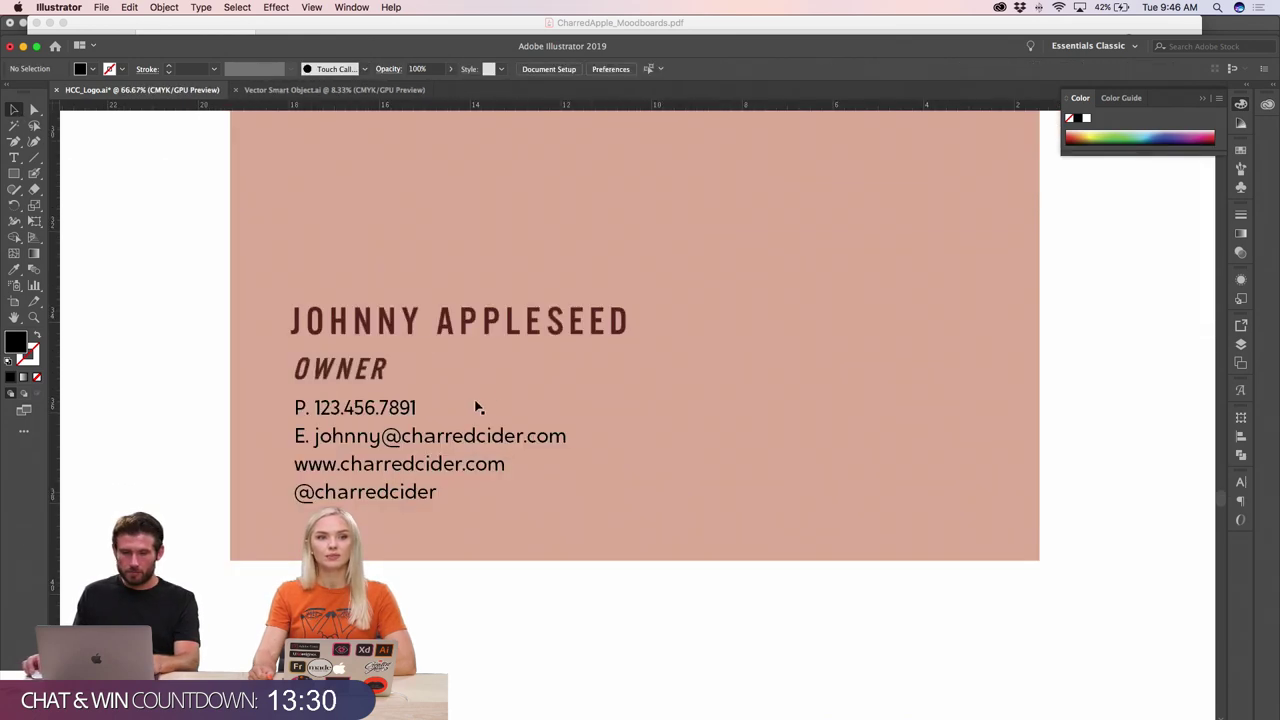
{"action": "left_click", "coordinate": [460, 437]}
{"action": "key", "text": "alt+Right"}
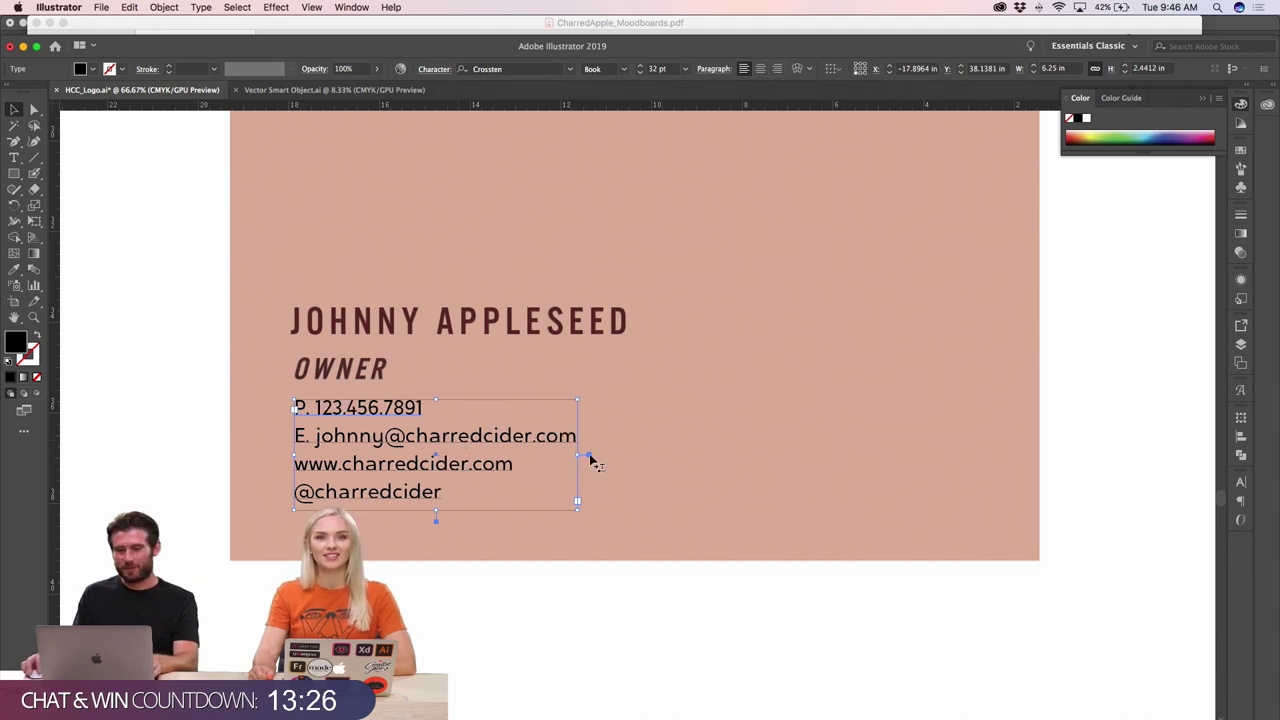
{"action": "left_click_drag", "start_coordinate": [578, 455], "coordinate": [593, 456]}
- Try lower positions for the name and OWNER, then step them back into place
{"action": "left_click", "coordinate": [355, 367]}
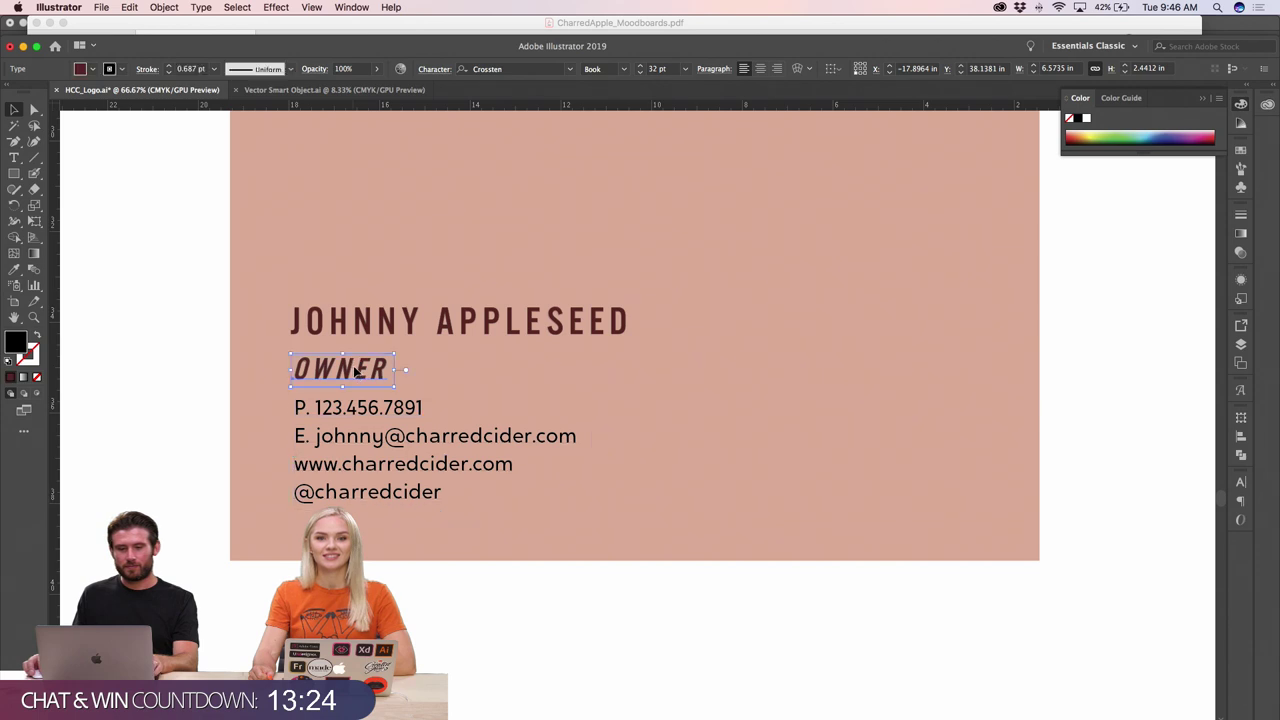
{"action": "left_click_drag", "start_coordinate": [387, 312], "coordinate": [402, 338]}
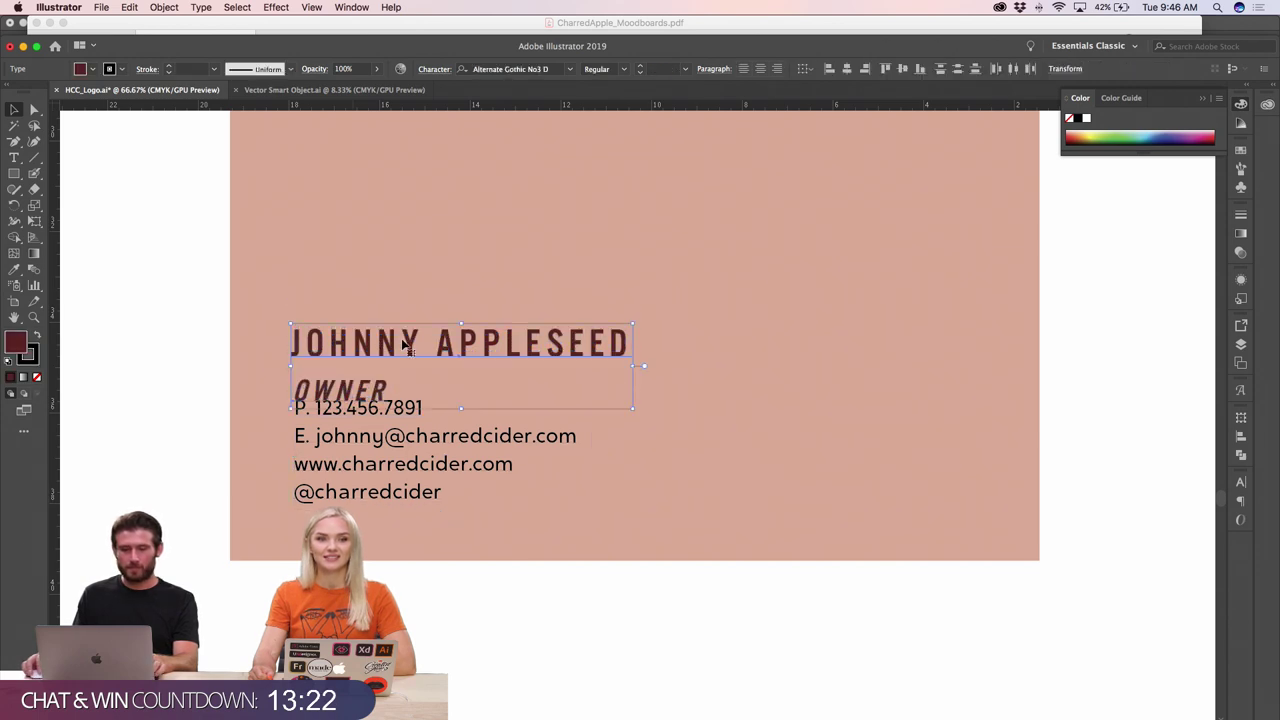
{"action": "key", "text": "Up"}
{"action": "key", "text": "Up"}
{"action": "key", "text": "Up"}
{"action": "key", "text": "Up"}
{"action": "key", "text": "Up"}
{"action": "key", "text": "Up"}
{"action": "key", "text": "Up"}
{"action": "key", "text": "Up"}
{"action": "key", "text": "Up"}
{"action": "key", "text": "Up"}
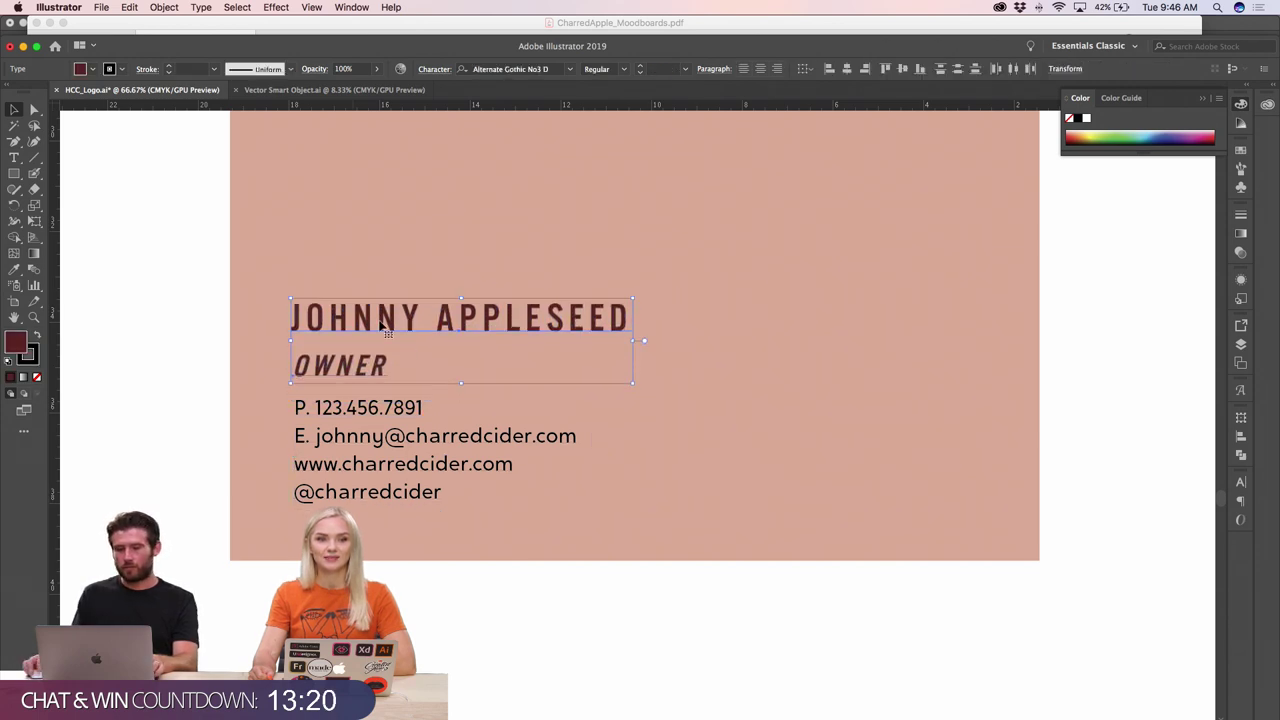
{"action": "left_click", "coordinate": [206, 314]}
{"action": "left_click_drag", "start_coordinate": [410, 328], "coordinate": [420, 355]}
{"action": "key", "text": "Up"}
{"action": "key", "text": "Up"}
{"action": "key", "text": "Up"}
{"action": "key", "text": "Up"}
{"action": "key", "text": "Up"}
{"action": "key", "text": "Up"}
{"action": "key", "text": "Up"}
{"action": "key", "text": "Up"}
{"action": "key", "text": "Up"}
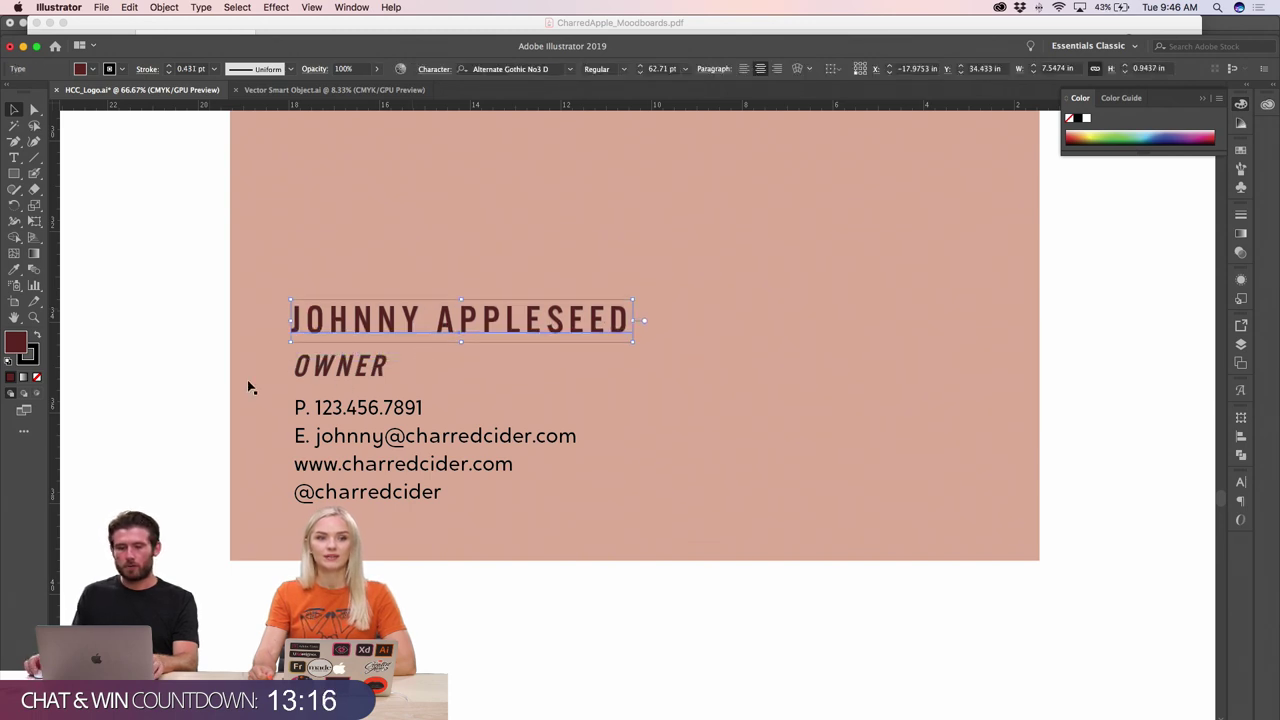
- Colour the contact text dark red by sampling it with the Eyedropper
{"action": "left_click", "coordinate": [380, 437]}
{"action": "key", "text": "super+minus"}
{"action": "key", "text": "super+minus"}
{"action": "key", "text": "super+minus"}
{"action": "key", "text": "super+minus"}
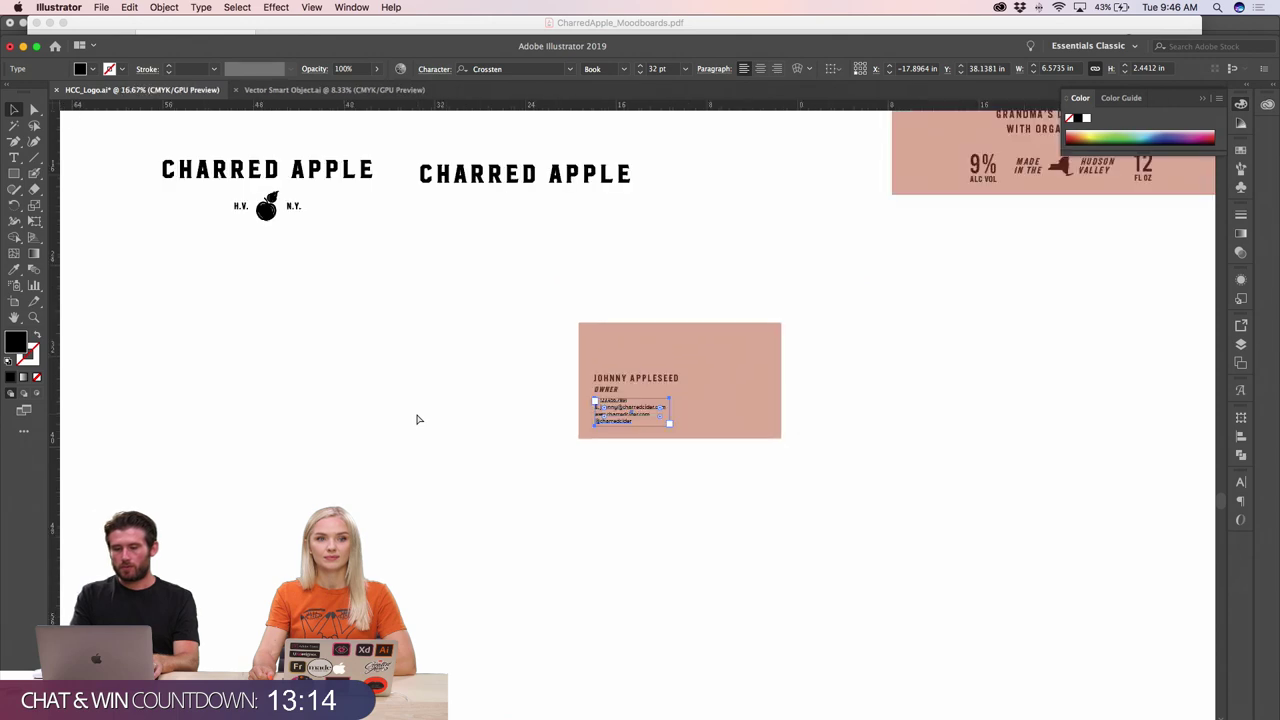
{"action": "key", "text": "super+minus"}
{"action": "key", "text": "i"}
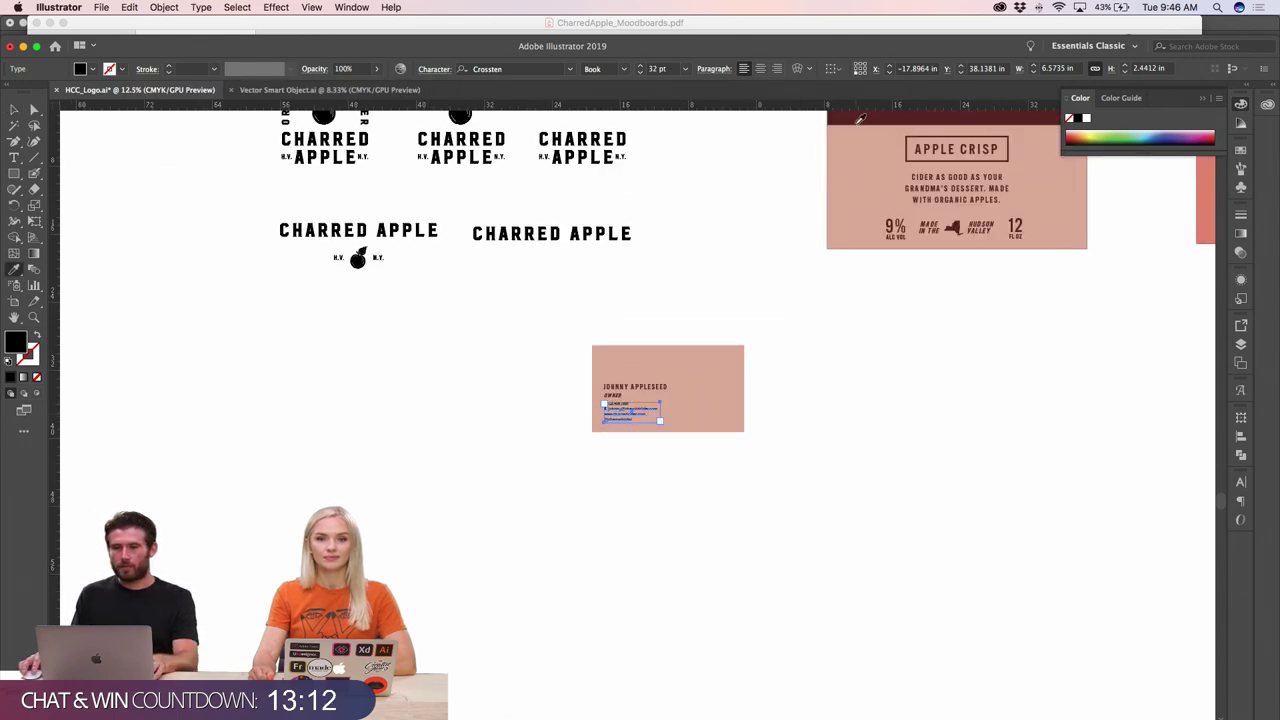
{"action": "left_click", "coordinate": [859, 119]}
{"action": "key", "text": "v"}
- Set the contact text's stroke to None
{"action": "left_click", "coordinate": [754, 369]}
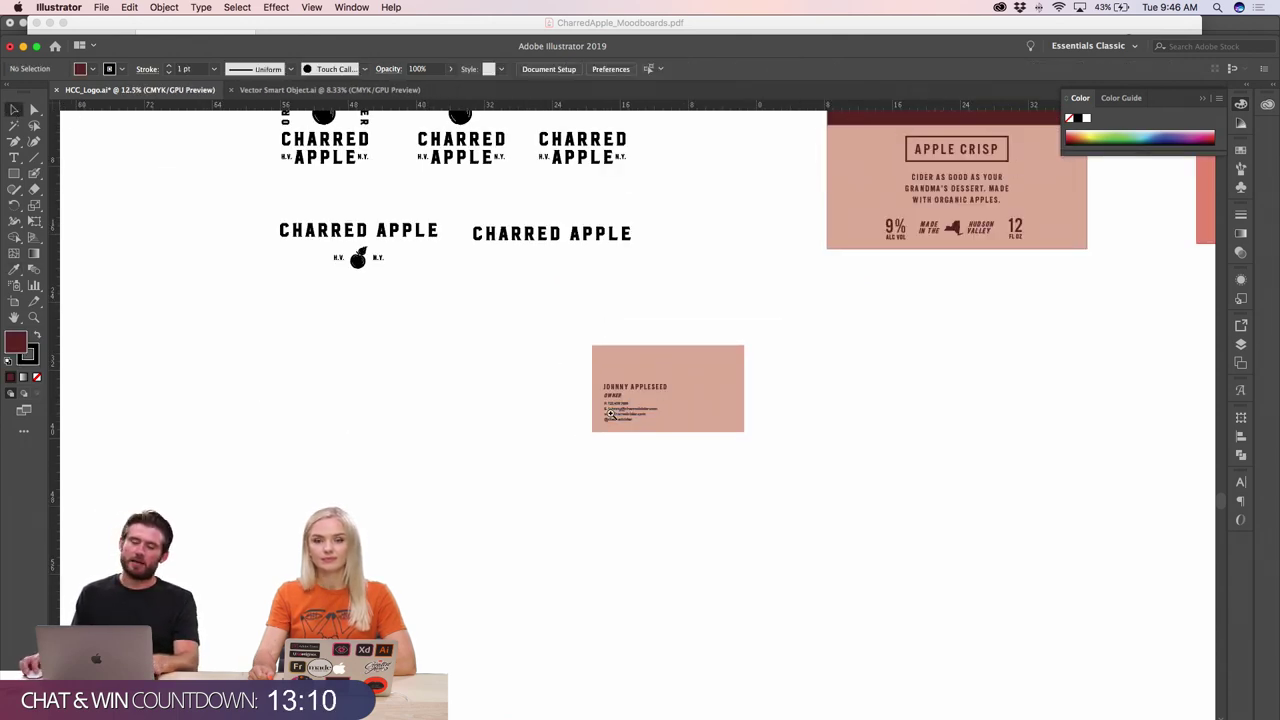
{"action": "key", "text": "super+plus"}
{"action": "scroll", "coordinate": [646, 360], "scroll_direction": "up", "scroll_amount": 1}
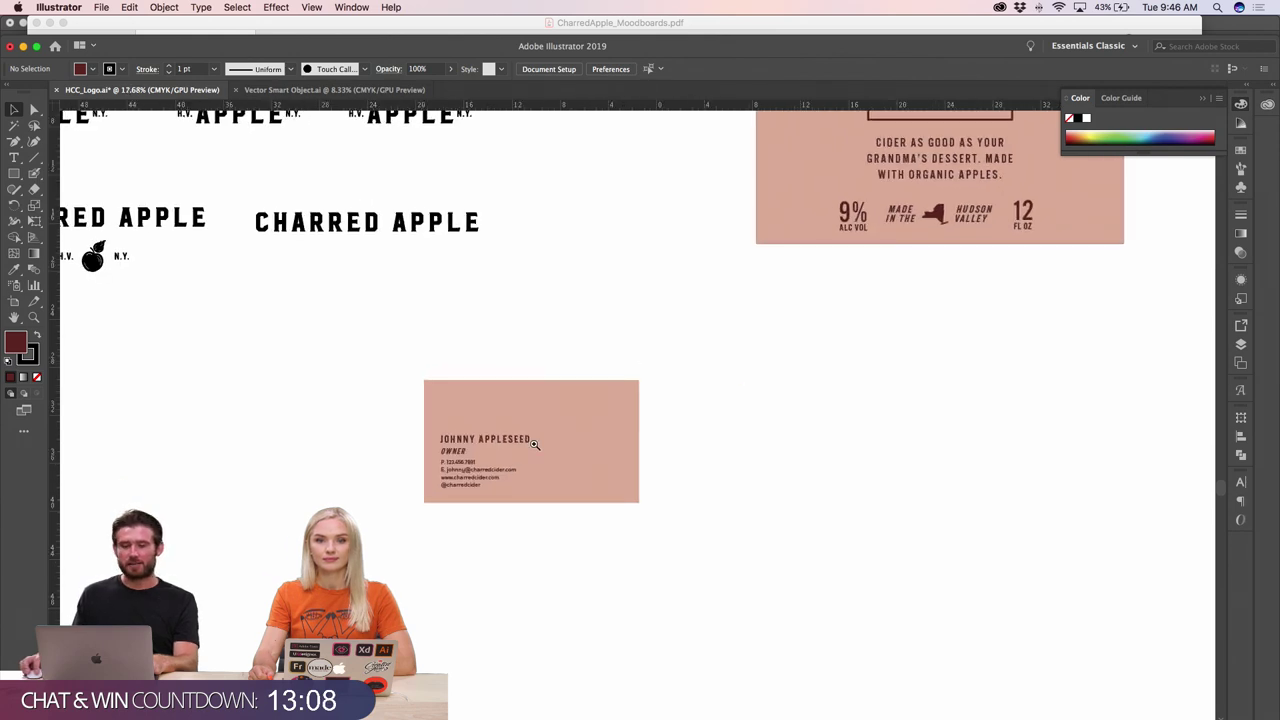
{"action": "scroll", "coordinate": [637, 437], "scroll_direction": "up", "scroll_amount": 3}
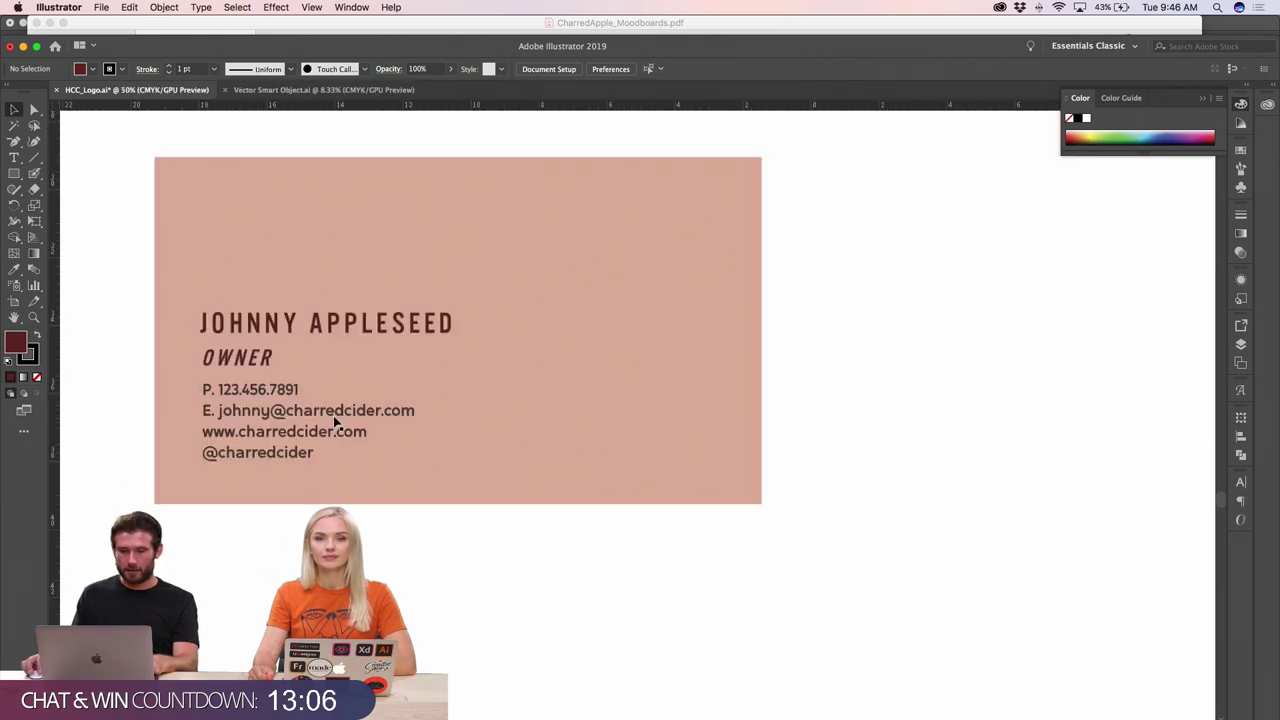
{"action": "left_click", "coordinate": [335, 422]}
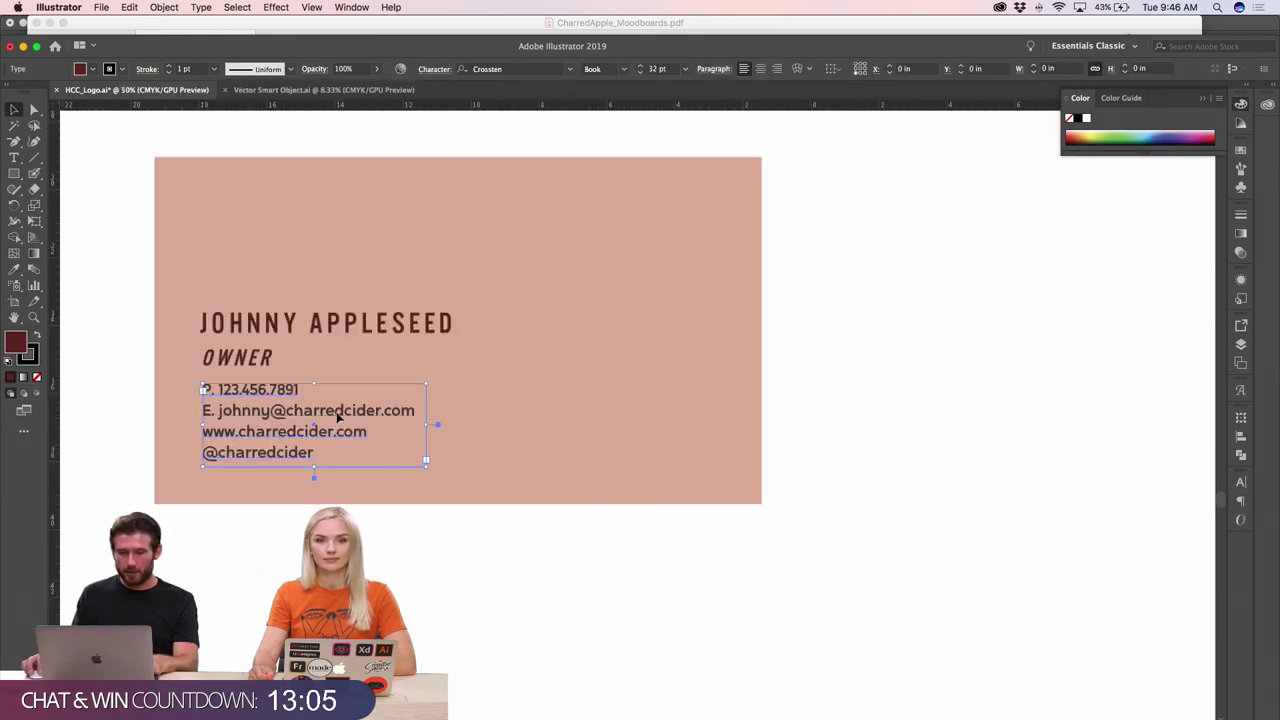
{"action": "left_click", "coordinate": [37, 378]}
- Review the finished card, checking the name text and pink background, and zoom out
{"action": "left_click", "coordinate": [97, 292]}
{"action": "key", "text": "super+minus"}
{"action": "key", "text": "super+minus"}
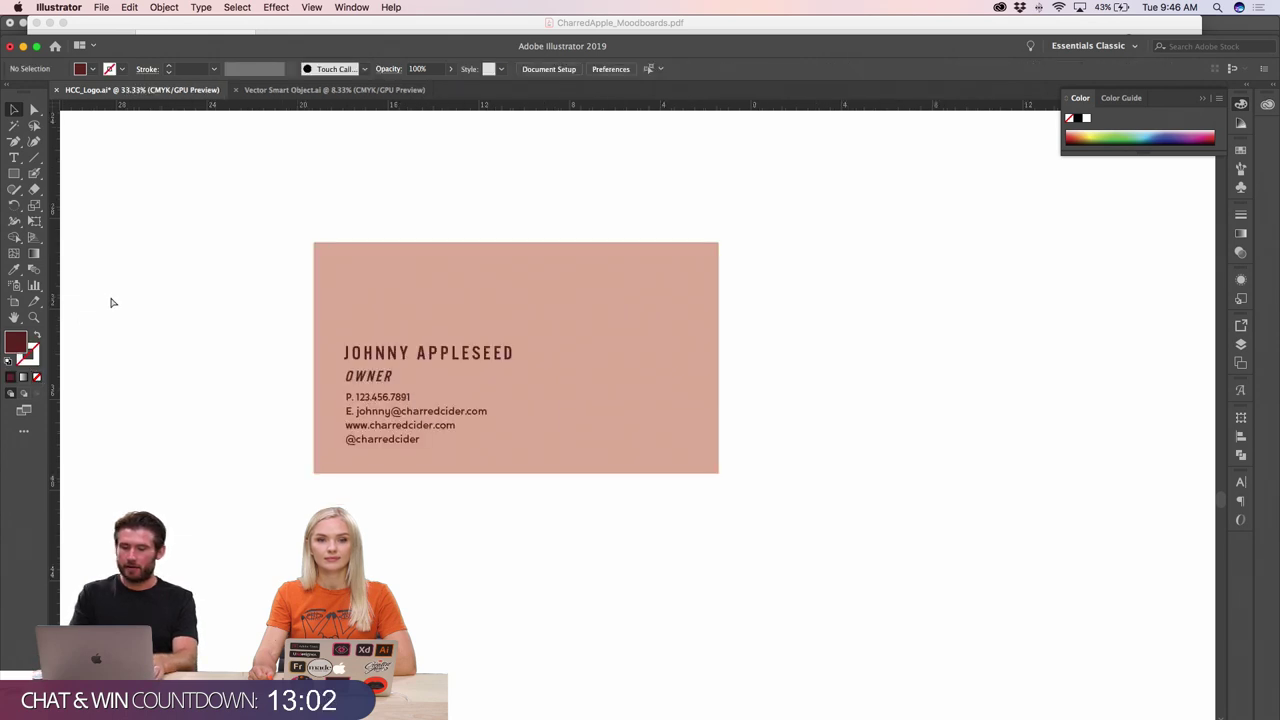
{"action": "key", "text": "super+equal"}
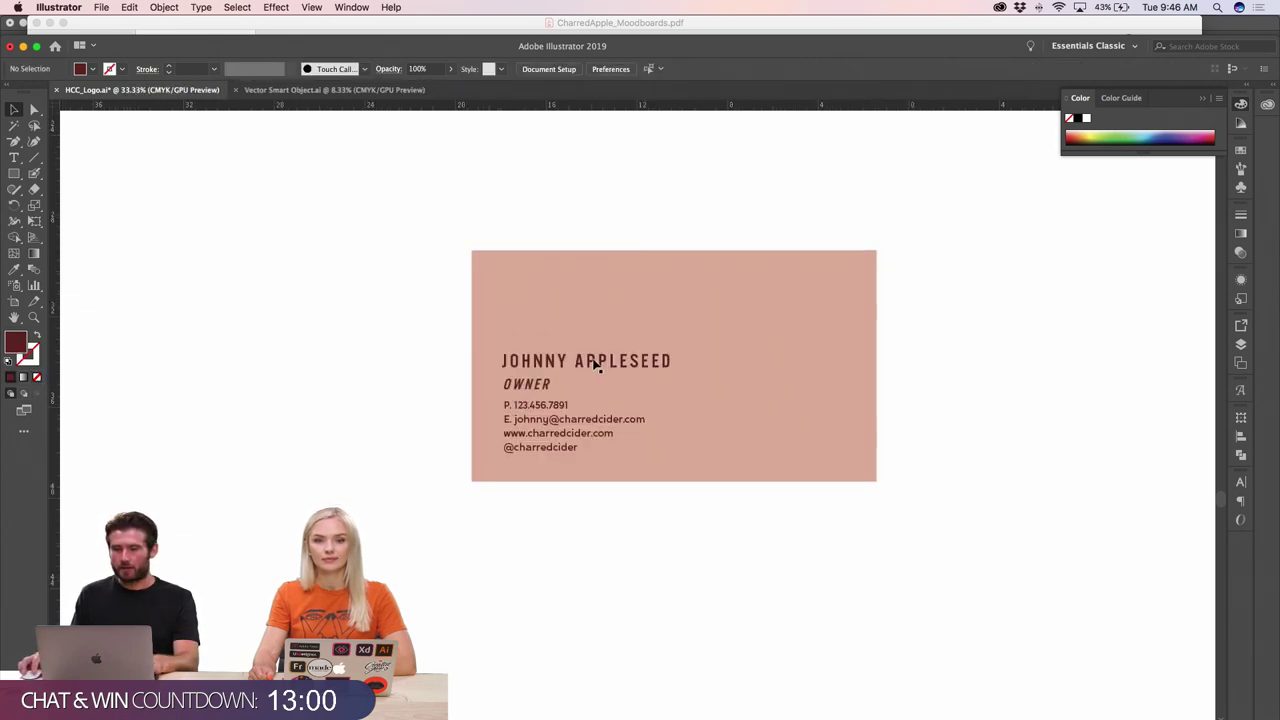
{"action": "left_click", "coordinate": [595, 366]}
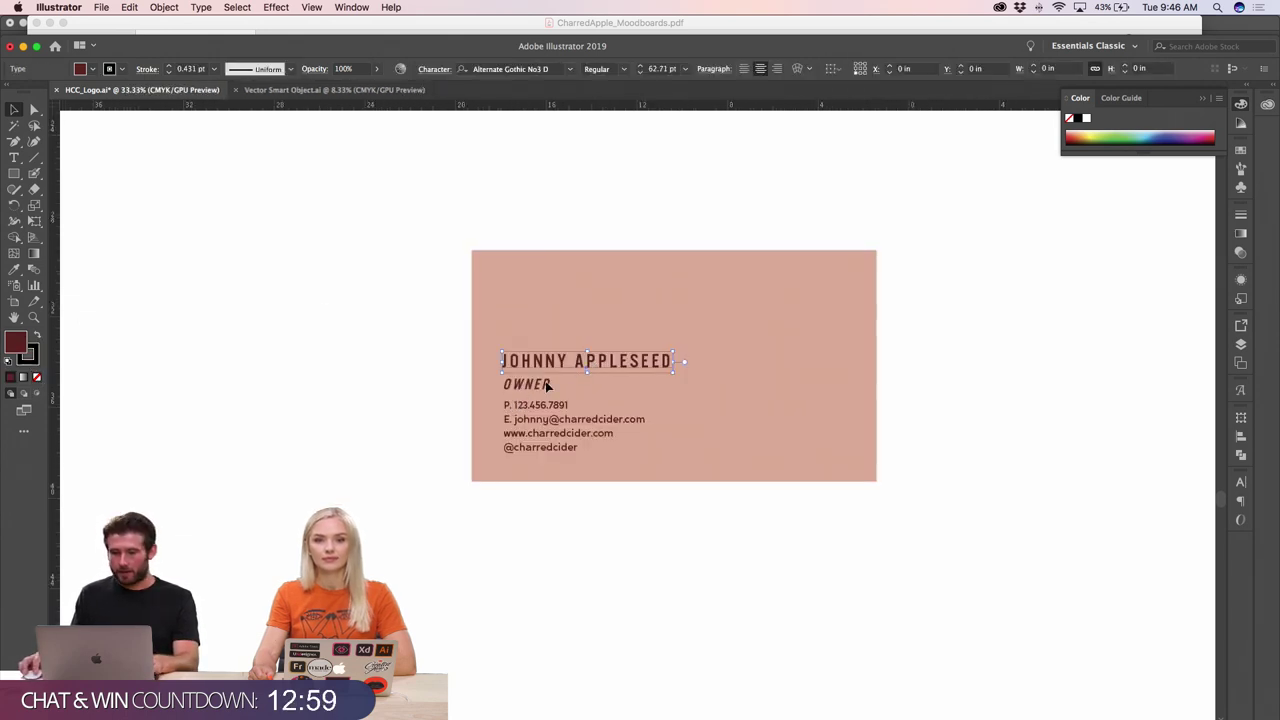
{"action": "left_click", "coordinate": [341, 395]}
{"action": "scroll", "coordinate": [341, 390], "scroll_direction": "right", "scroll_amount": 5}
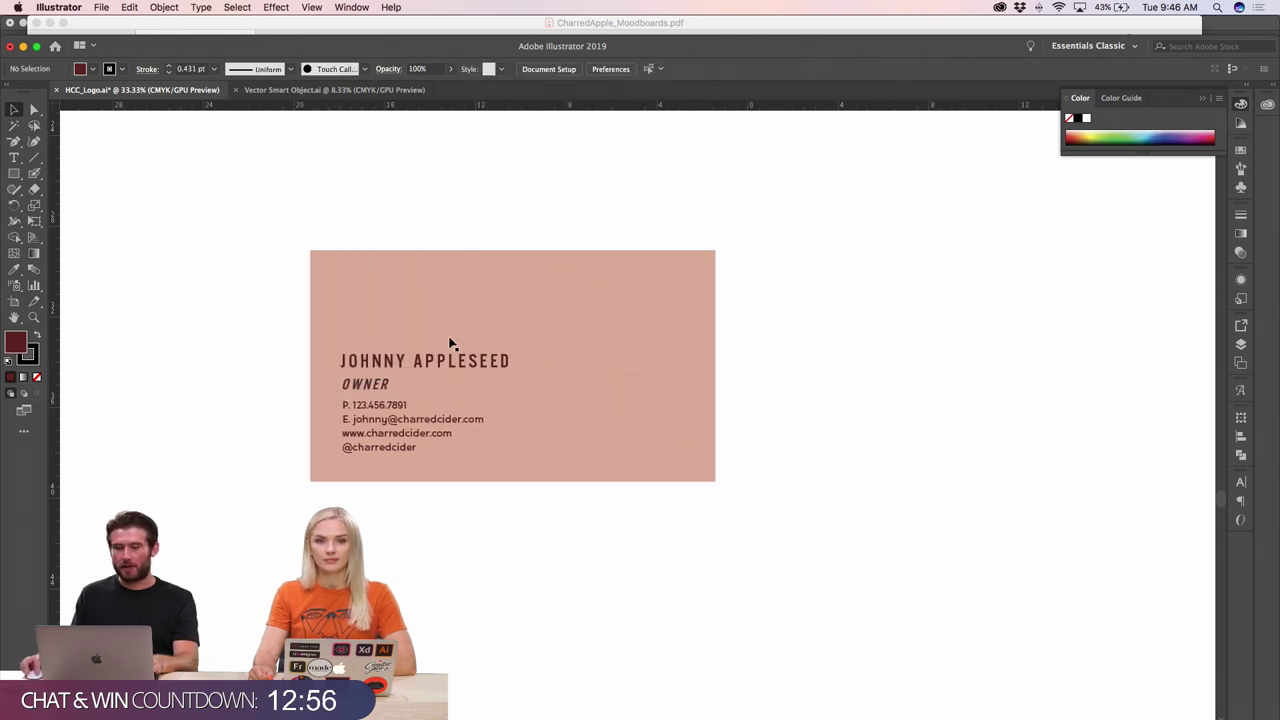
{"action": "left_click", "coordinate": [500, 305]}
{"action": "key", "text": "super+minus"}
{"action": "key", "text": "super+minus"}
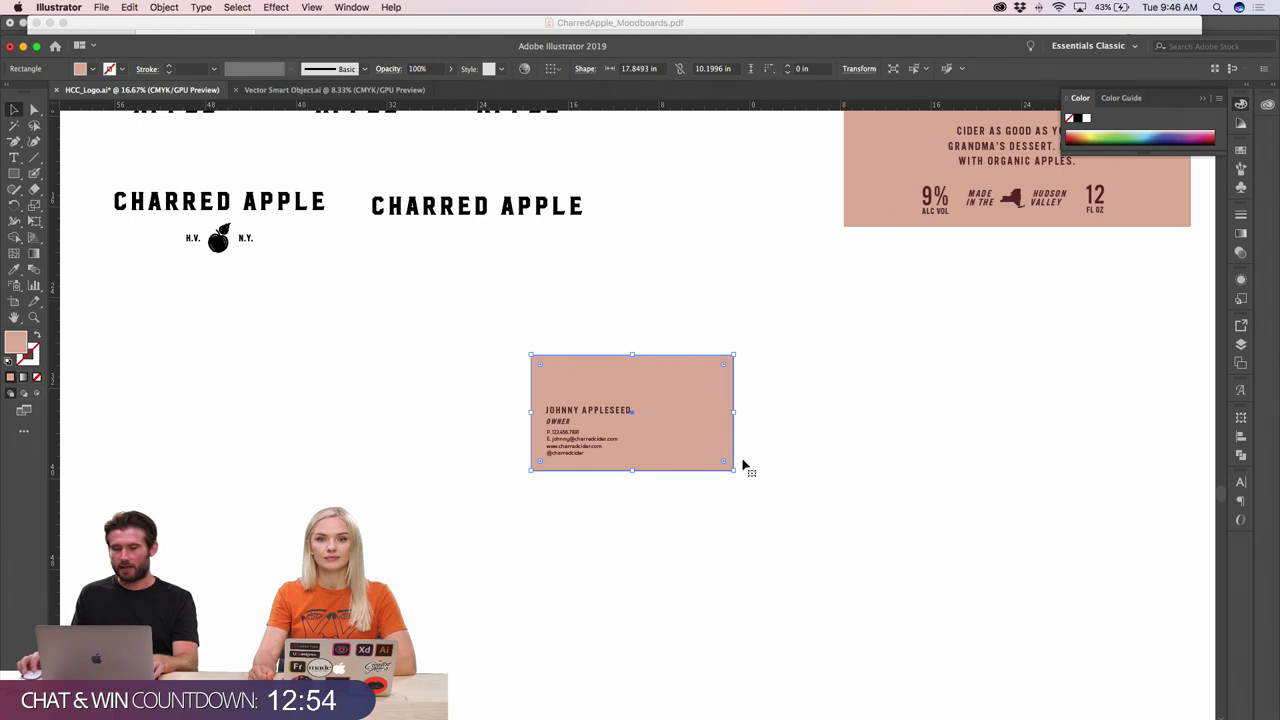
- Duplicate the pink business card to the right
{"action": "left_click", "coordinate": [744, 465]}
{"action": "left_click", "coordinate": [643, 437]}
{"action": "left_click_drag", "start_coordinate": [643, 437], "coordinate": [900, 440]}
{"action": "left_click", "coordinate": [792, 517]}
- Paste the apple logo onto the card and colour it dark red to match the text
{"action": "left_click", "coordinate": [227, 246]}
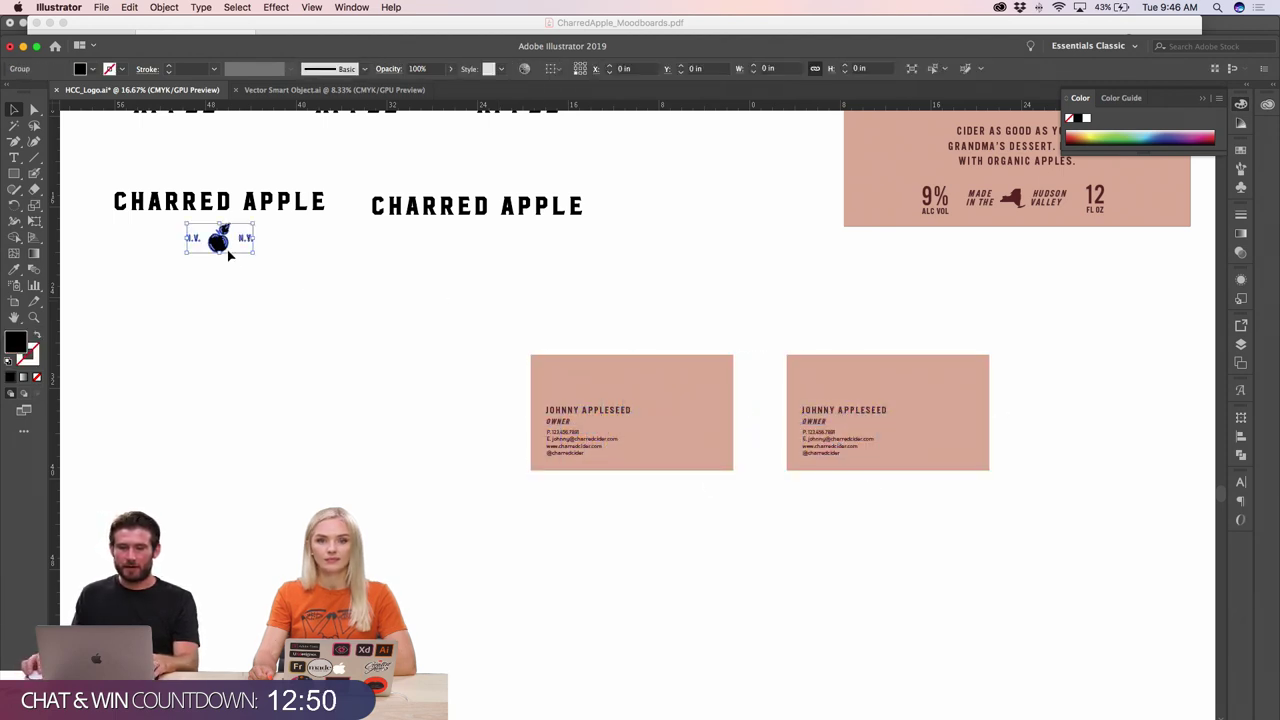
{"action": "left_click", "coordinate": [224, 258]}
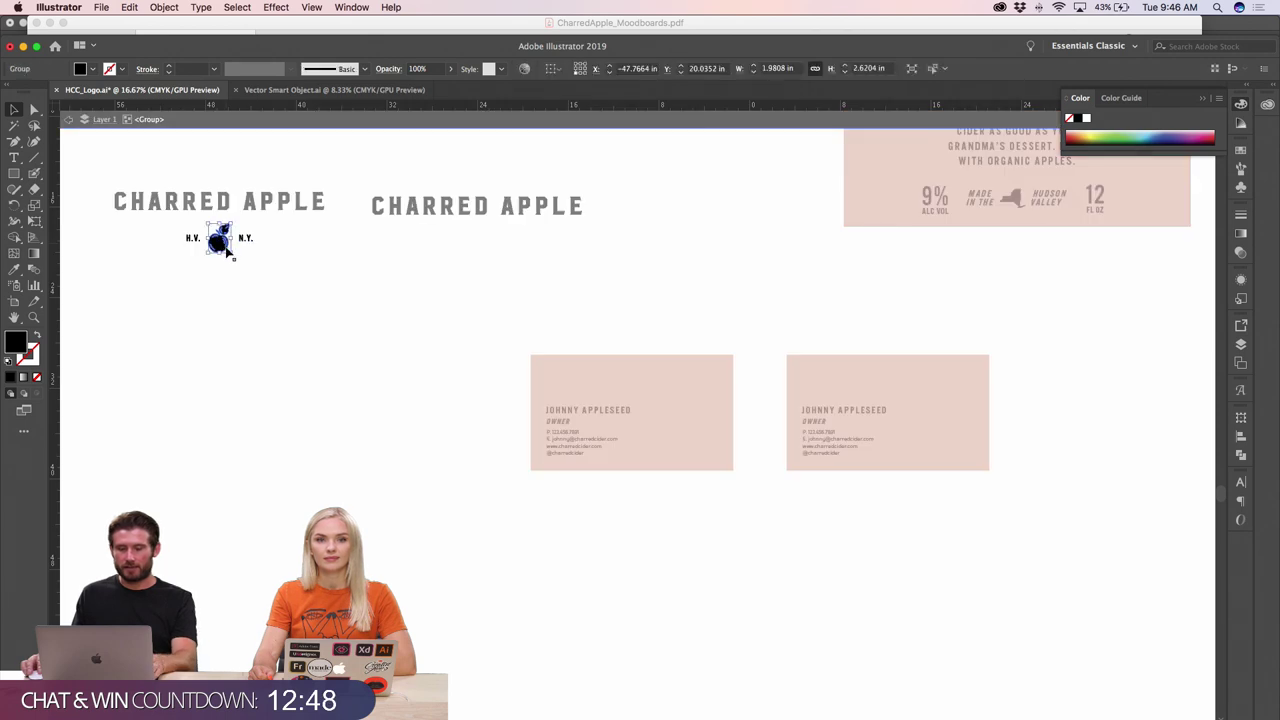
{"action": "left_click_drag", "start_coordinate": [740, 408], "coordinate": [667, 410]}
{"action": "key", "text": "super+v"}
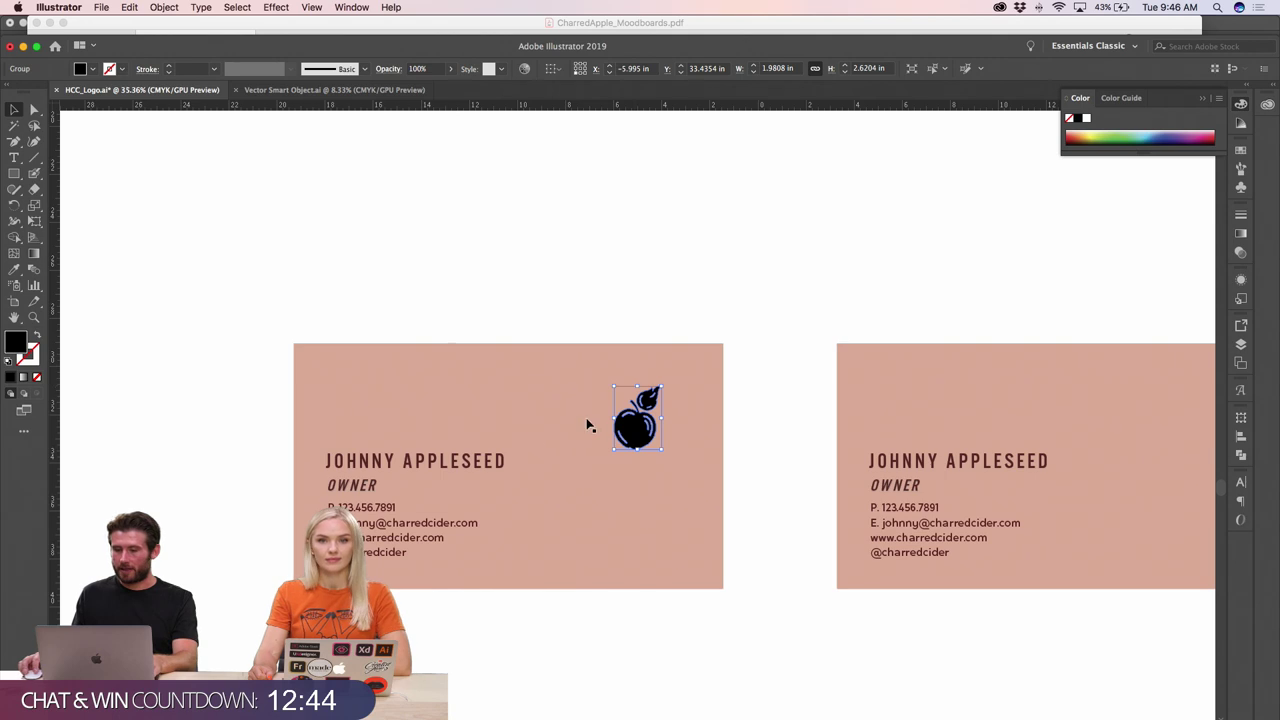
{"action": "key", "text": "super+minus"}
{"action": "key", "text": "super+minus"}
{"action": "key", "text": "super+minus"}
{"action": "key", "text": "super+minus"}
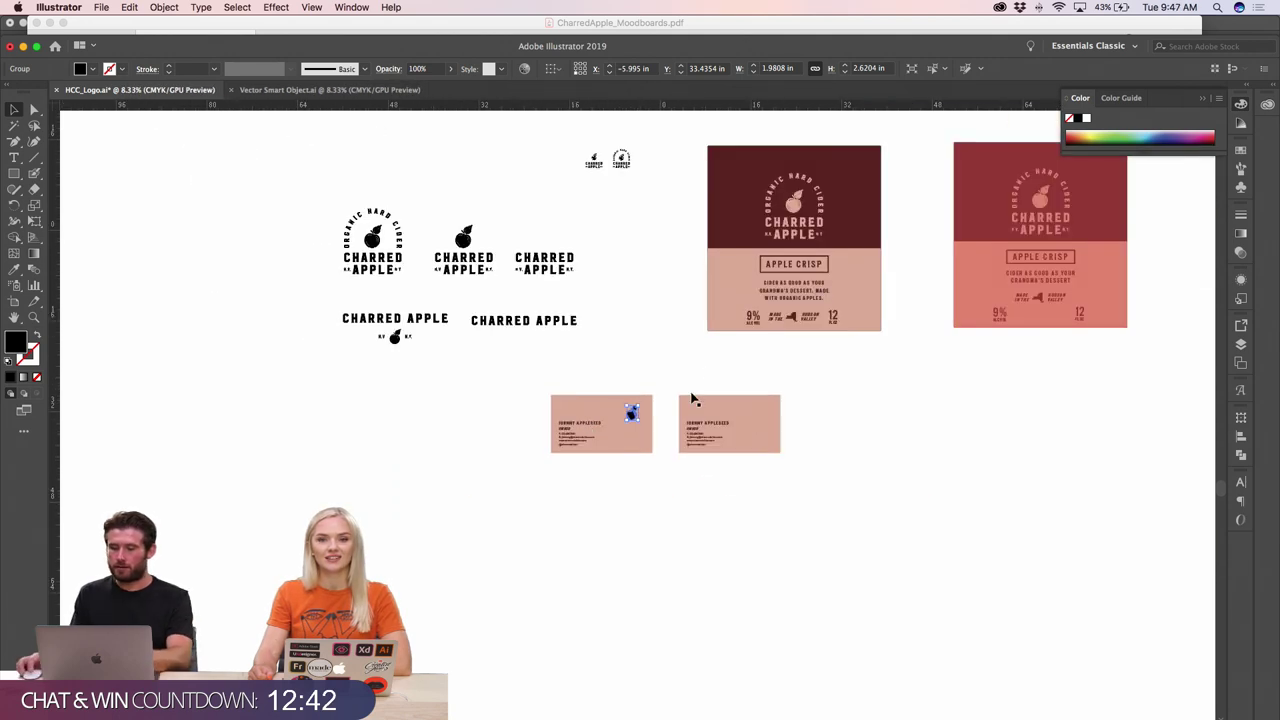
{"action": "key", "text": "i"}
{"action": "left_click", "coordinate": [740, 210]}
{"action": "left_click", "coordinate": [22, 108]}
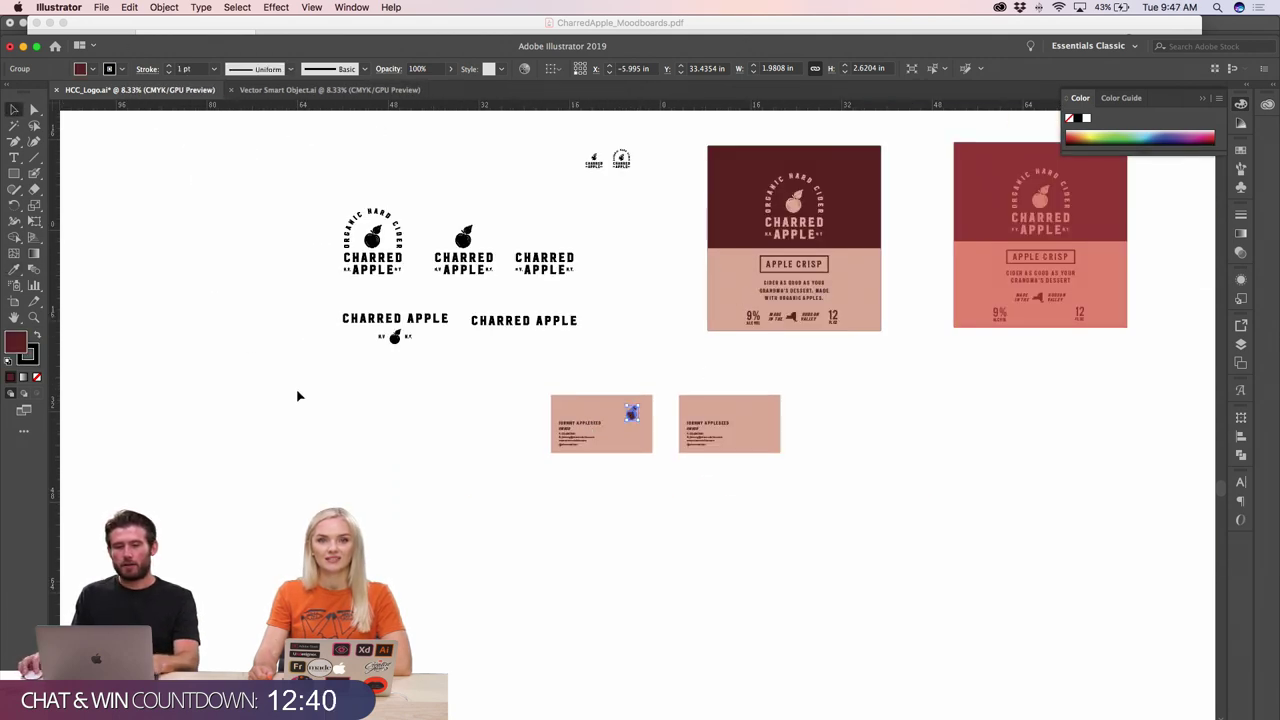
{"action": "left_click", "coordinate": [297, 394]}
{"action": "left_click_drag", "start_coordinate": [618, 420], "coordinate": [678, 417]}
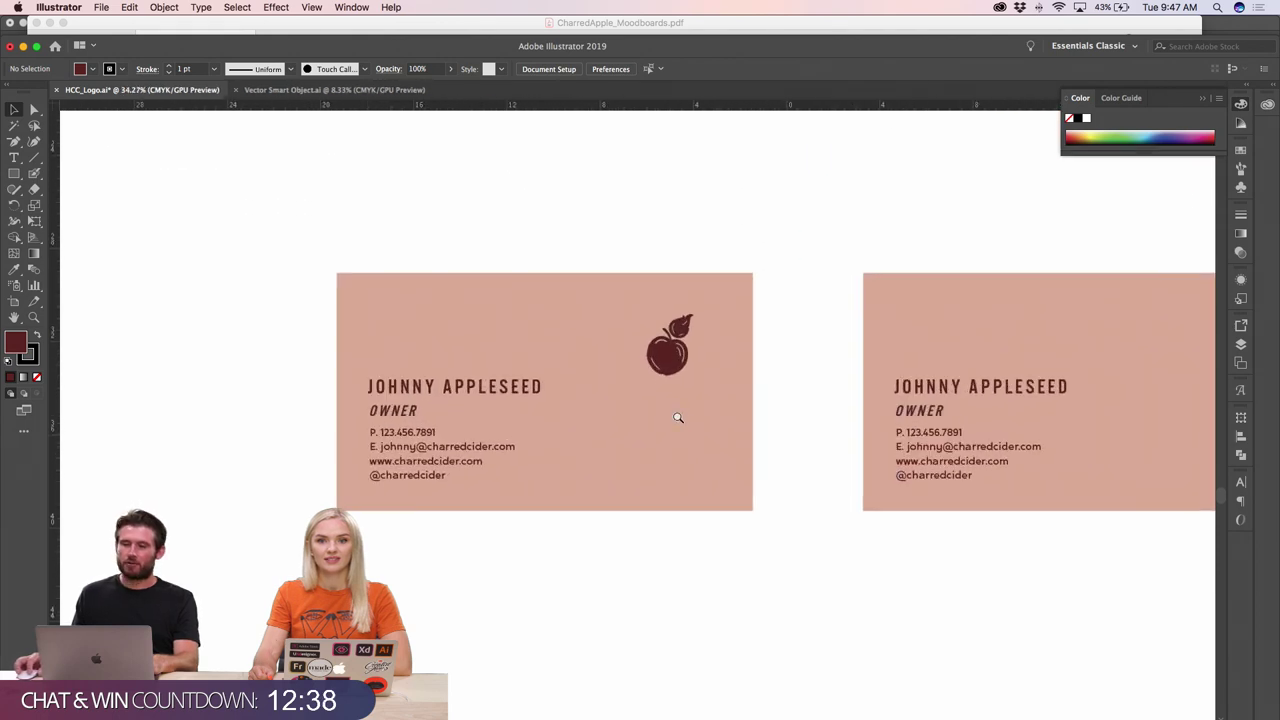
- Move the apple logo toward the card's top-right corner and set its stroke to none
{"action": "left_click_drag", "start_coordinate": [684, 370], "coordinate": [718, 342]}
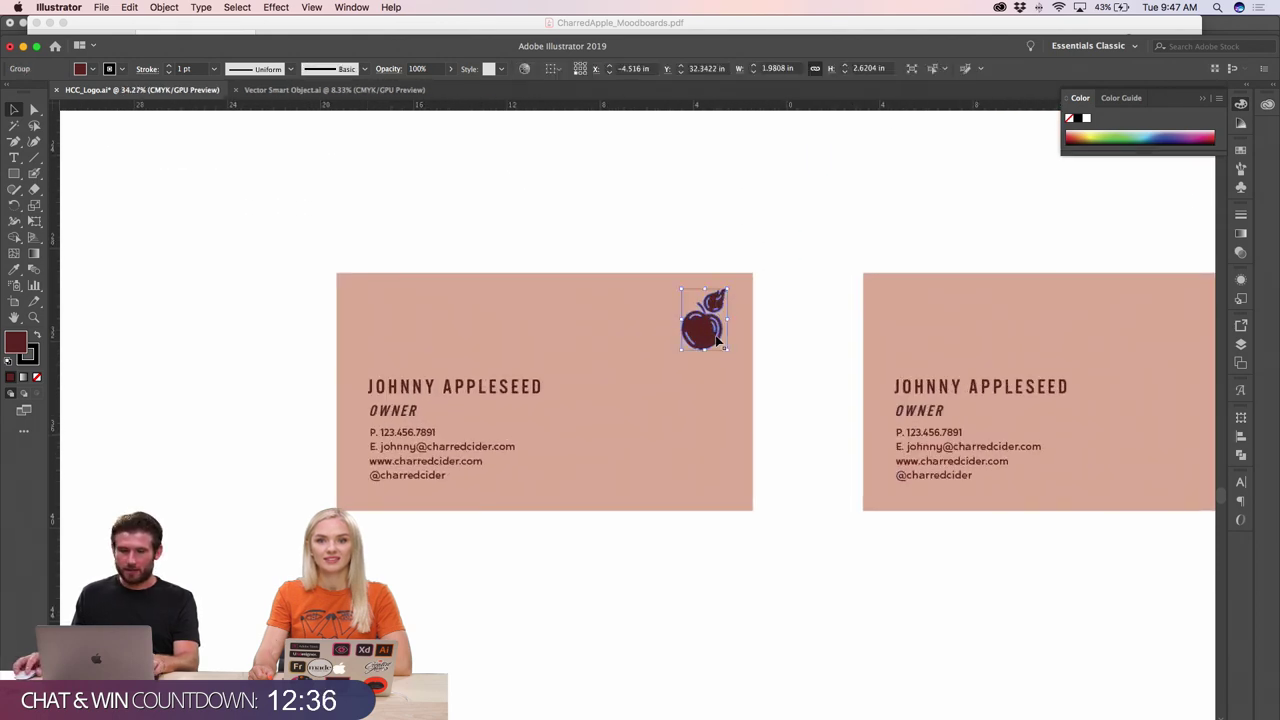
{"action": "left_click", "coordinate": [37, 377]}
{"action": "left_click", "coordinate": [535, 337]}
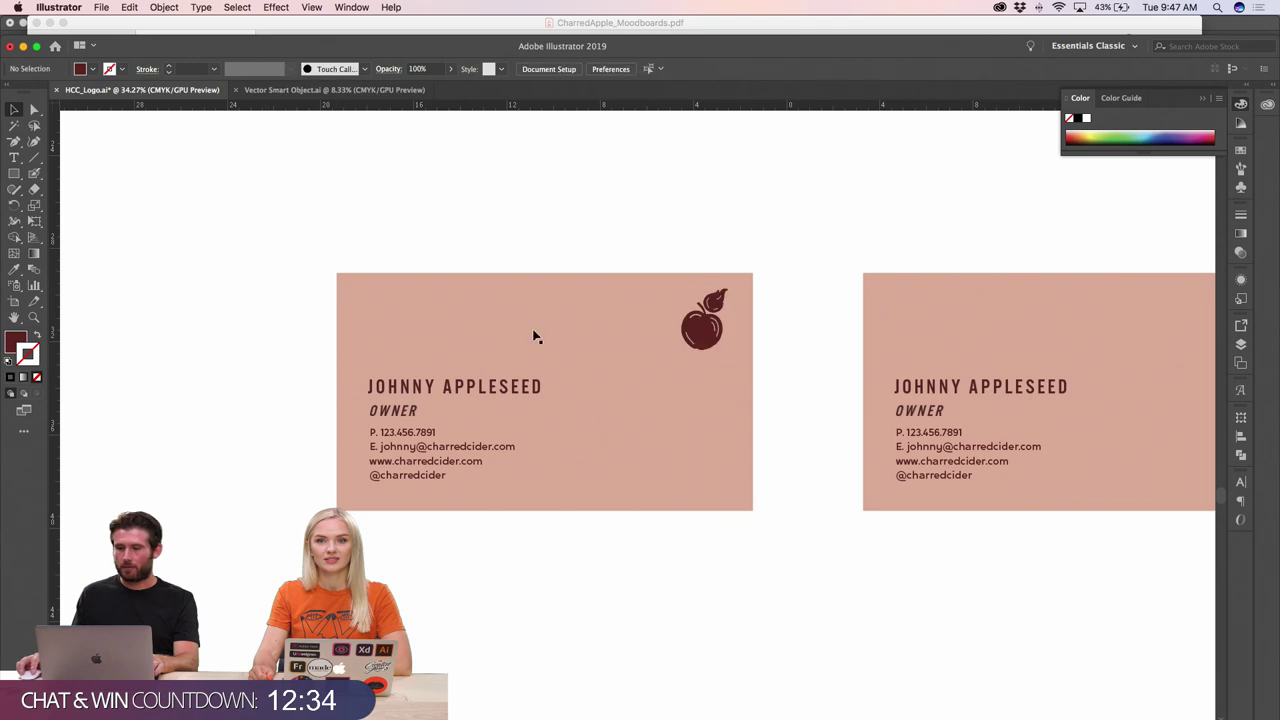
{"action": "left_click_drag", "start_coordinate": [705, 338], "coordinate": [691, 345]}
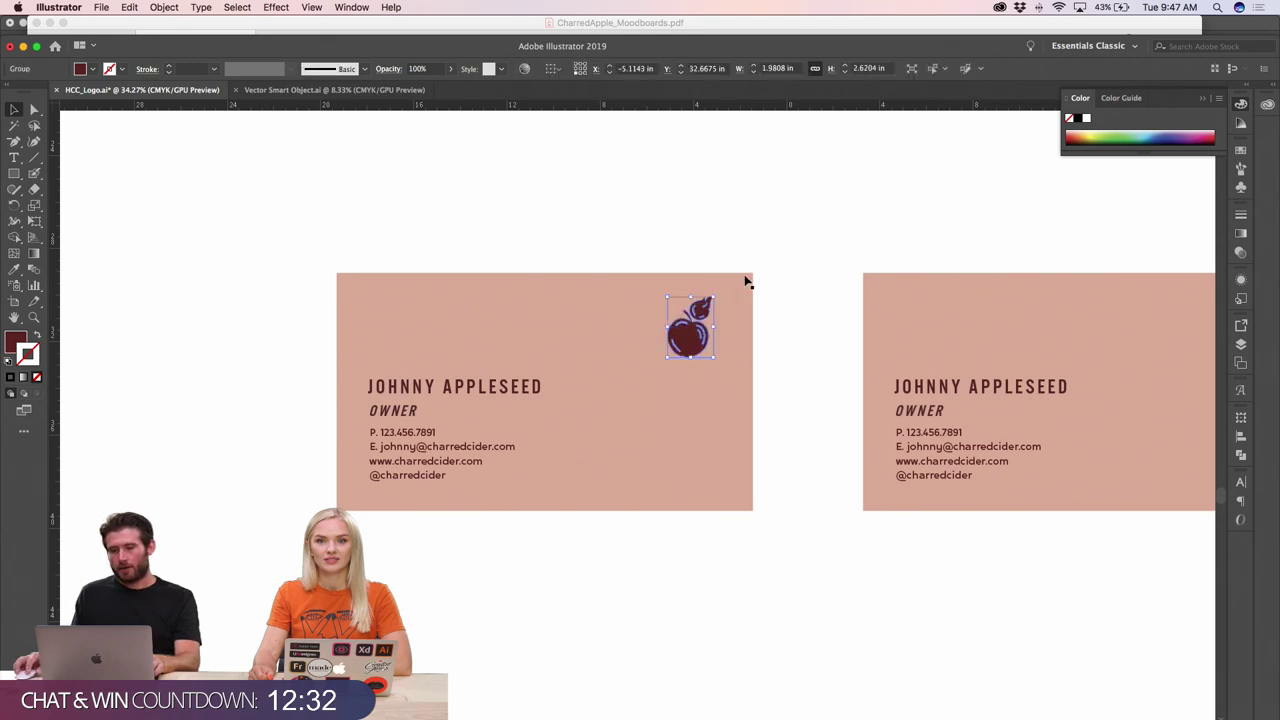
{"action": "left_click", "coordinate": [622, 260]}
{"action": "scroll", "coordinate": [563, 431], "scroll_direction": "right", "scroll_amount": 4}
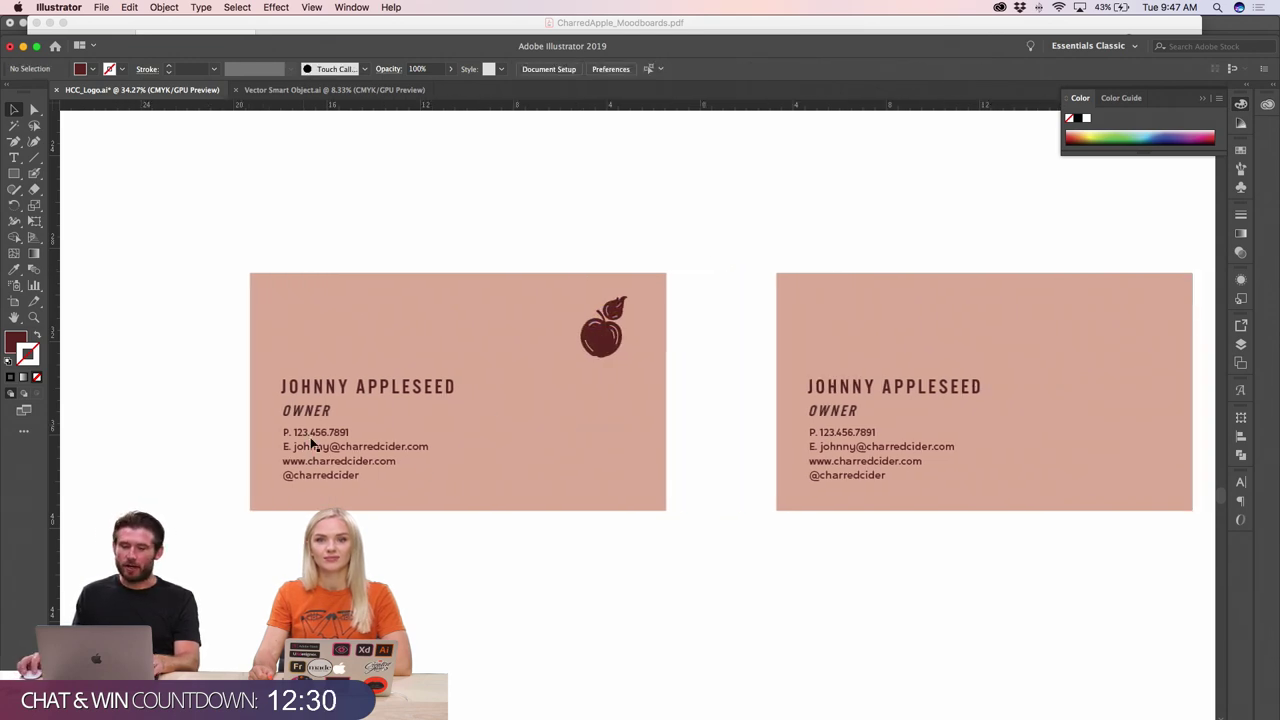
- Move the name, OWNER title and contact details down-left on the left card
{"action": "left_click", "coordinate": [310, 392]}
{"action": "left_click", "coordinate": [310, 416], "text": "shift"}
{"action": "left_click", "coordinate": [322, 440], "text": "shift"}
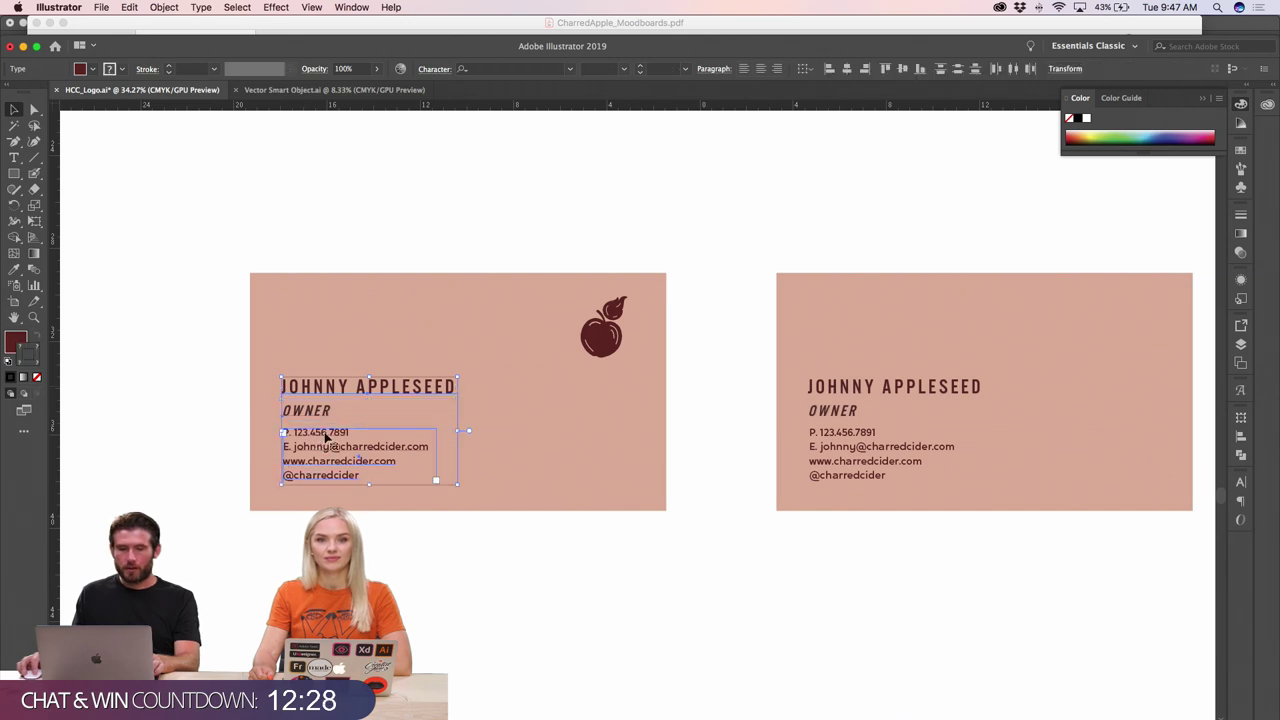
{"action": "left_click_drag", "start_coordinate": [325, 437], "coordinate": [286, 465]}
{"action": "key", "text": "Right"}
{"action": "key", "text": "Right"}
{"action": "key", "text": "Right"}
{"action": "key", "text": "Right"}
{"action": "key", "text": "Right"}
{"action": "key", "text": "Right"}
{"action": "key", "text": "Right"}
{"action": "key", "text": "Right"}
{"action": "key", "text": "Right"}
{"action": "key", "text": "Right"}
{"action": "key", "text": "Right"}
{"action": "key", "text": "Right"}
{"action": "key", "text": "Right"}
{"action": "key", "text": "Right"}
{"action": "key", "text": "Right"}
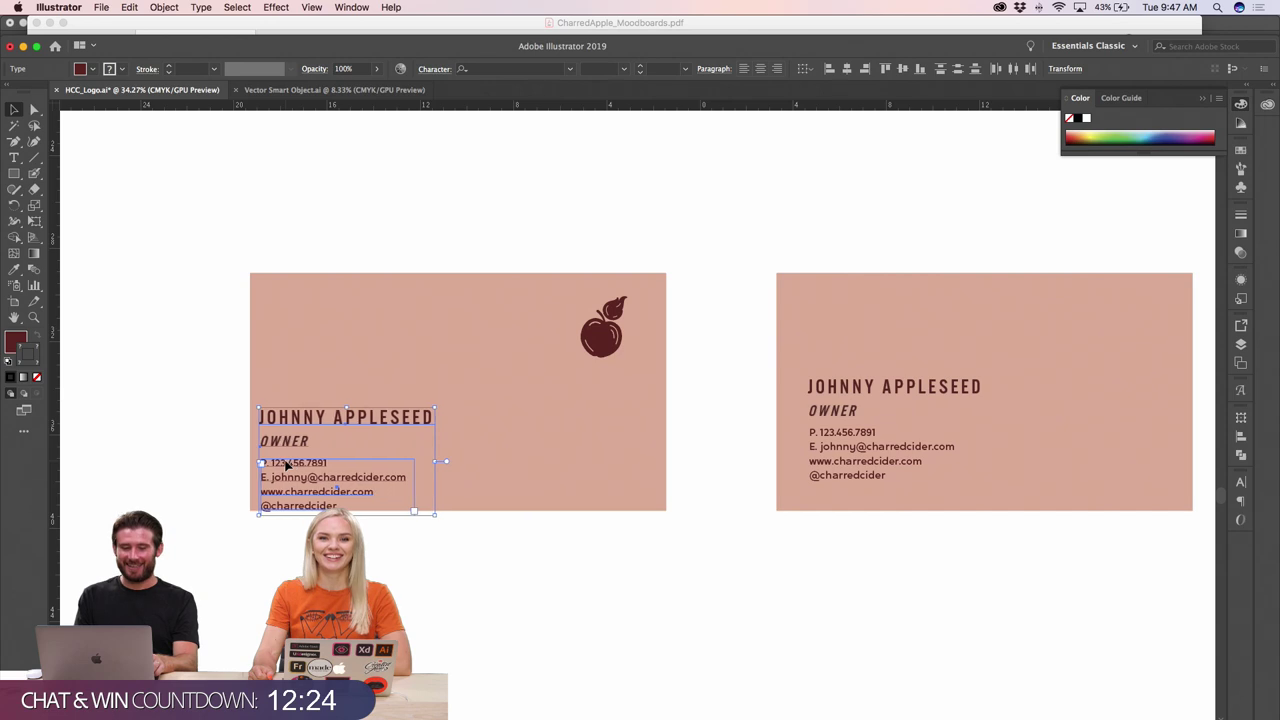
{"action": "key", "text": "Up"}
{"action": "key", "text": "Up"}
{"action": "key", "text": "Up"}
{"action": "key", "text": "Up"}
{"action": "key", "text": "Up"}
{"action": "key", "text": "Up"}
{"action": "key", "text": "Up"}
{"action": "key", "text": "Up"}
{"action": "key", "text": "Up"}
{"action": "key", "text": "Up"}
{"action": "key", "text": "Up"}
{"action": "key", "text": "Up"}
{"action": "key", "text": "Up"}
{"action": "key", "text": "Up"}
{"action": "key", "text": "Up"}
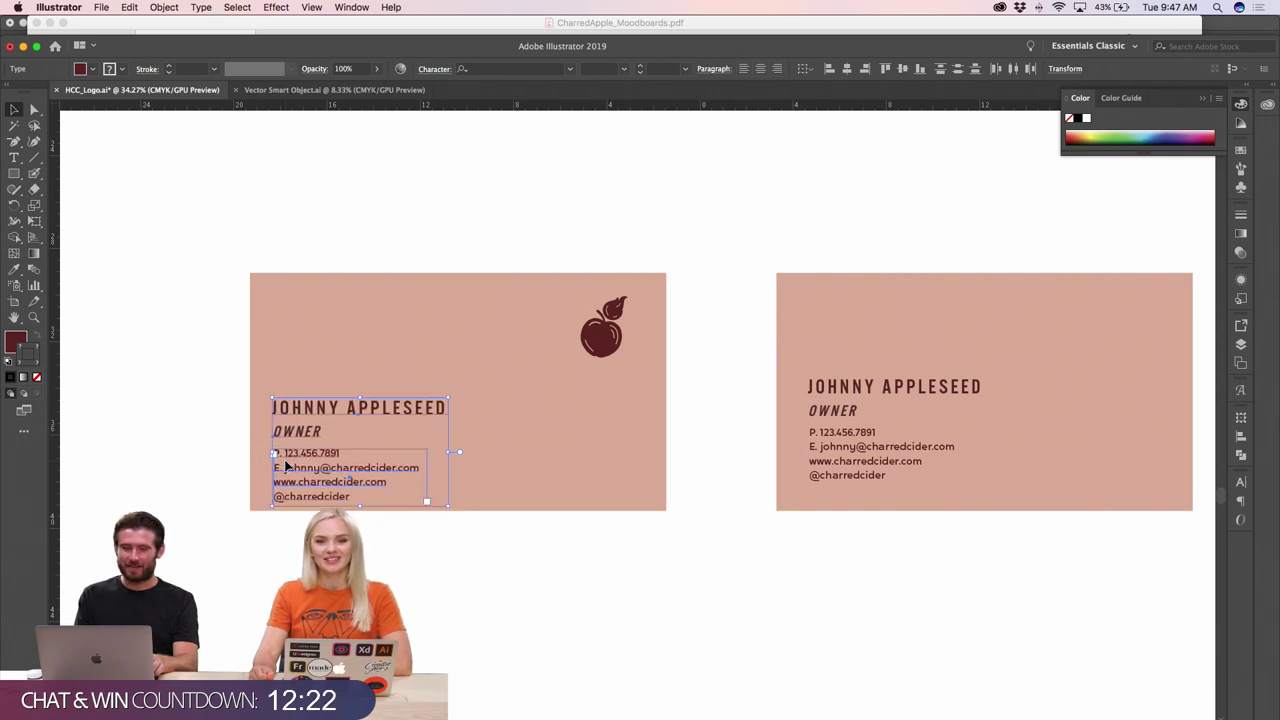
{"action": "left_click", "coordinate": [426, 226]}
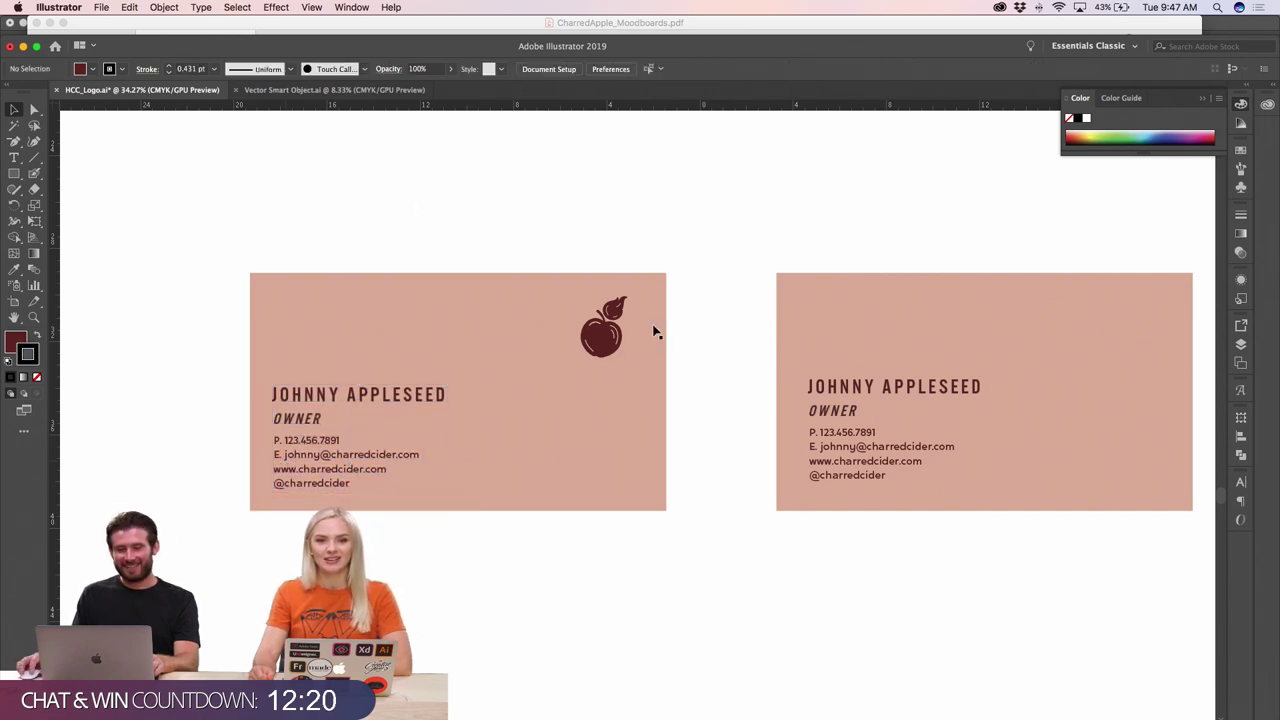
- Tuck the apple logo into the top-right corner, nudging it left and down
{"action": "left_click", "coordinate": [620, 342]}
{"action": "left_click_drag", "start_coordinate": [622, 342], "coordinate": [646, 328]}
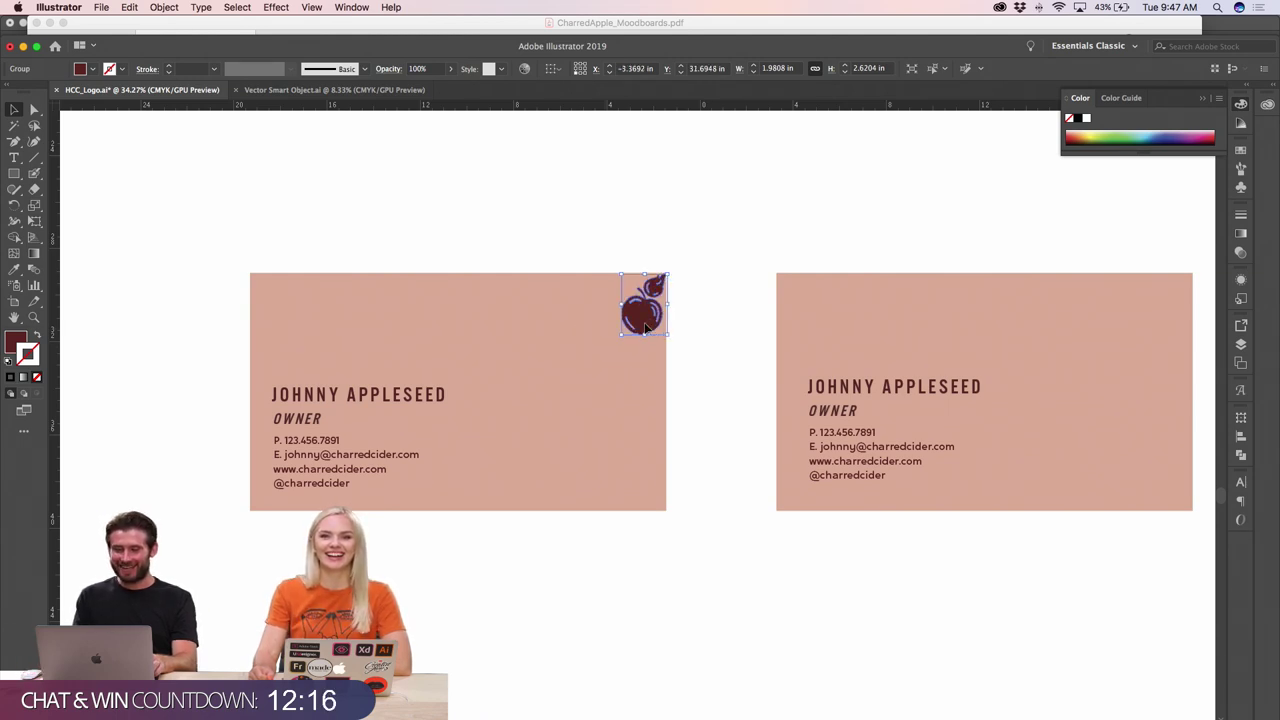
{"action": "key", "text": "shift+Left"}
{"action": "key", "text": "shift+Left"}
{"action": "key", "text": "shift+Left"}
{"action": "key", "text": "shift+Left"}
{"action": "key", "text": "shift+Left"}
{"action": "key", "text": "shift+Left"}
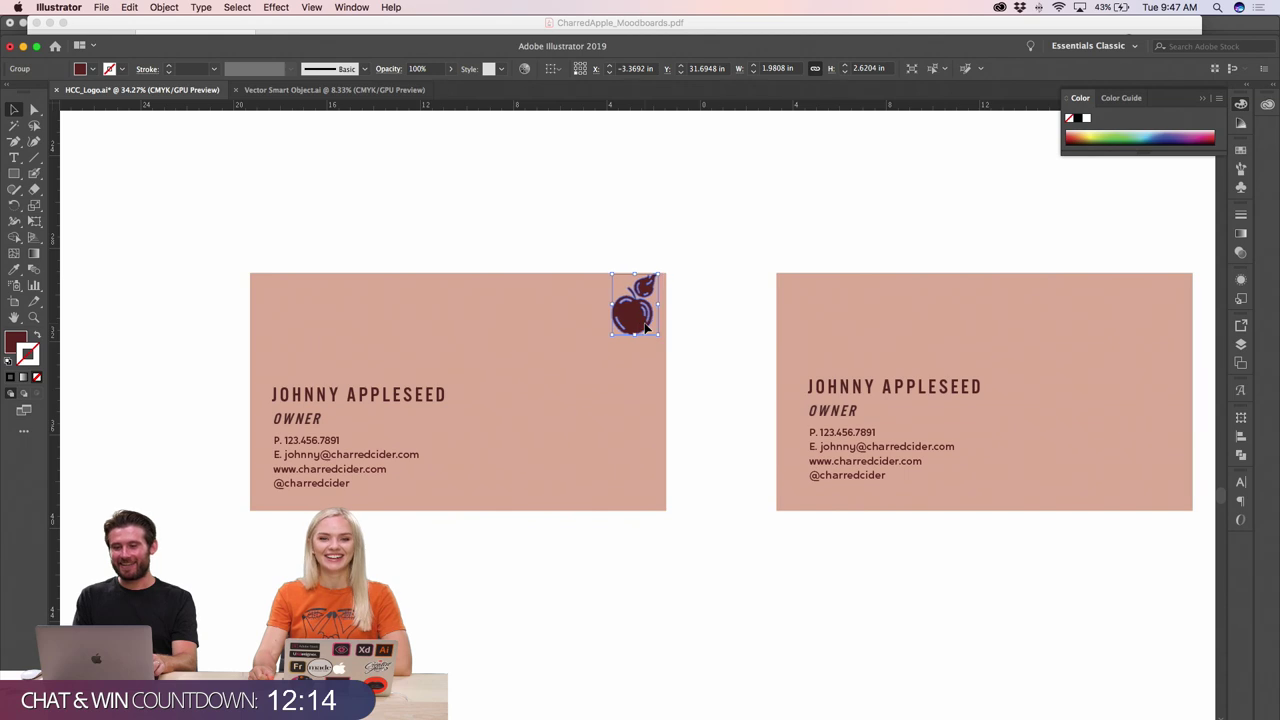
{"action": "key", "text": "shift+Down"}
{"action": "key", "text": "shift+Down"}
{"action": "key", "text": "shift+Down"}
{"action": "key", "text": "shift+Down"}
{"action": "key", "text": "shift+Down"}
{"action": "key", "text": "shift+Down"}
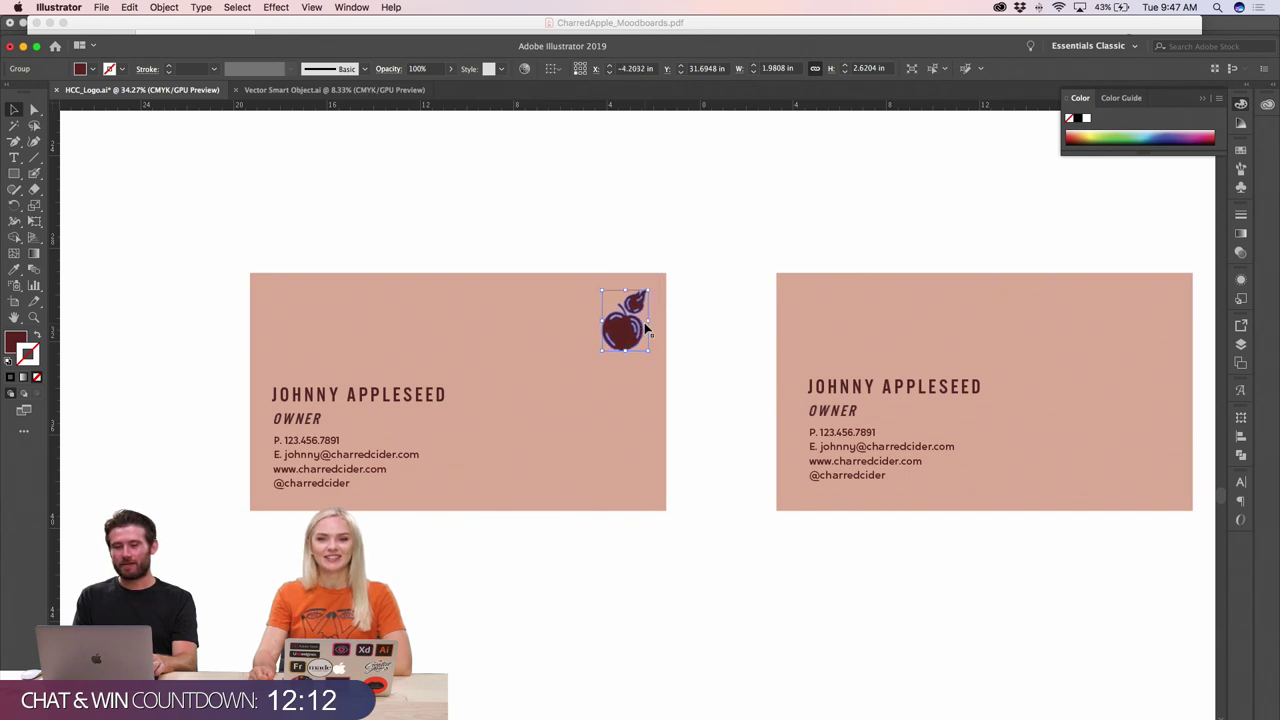
{"action": "left_click", "coordinate": [770, 375]}
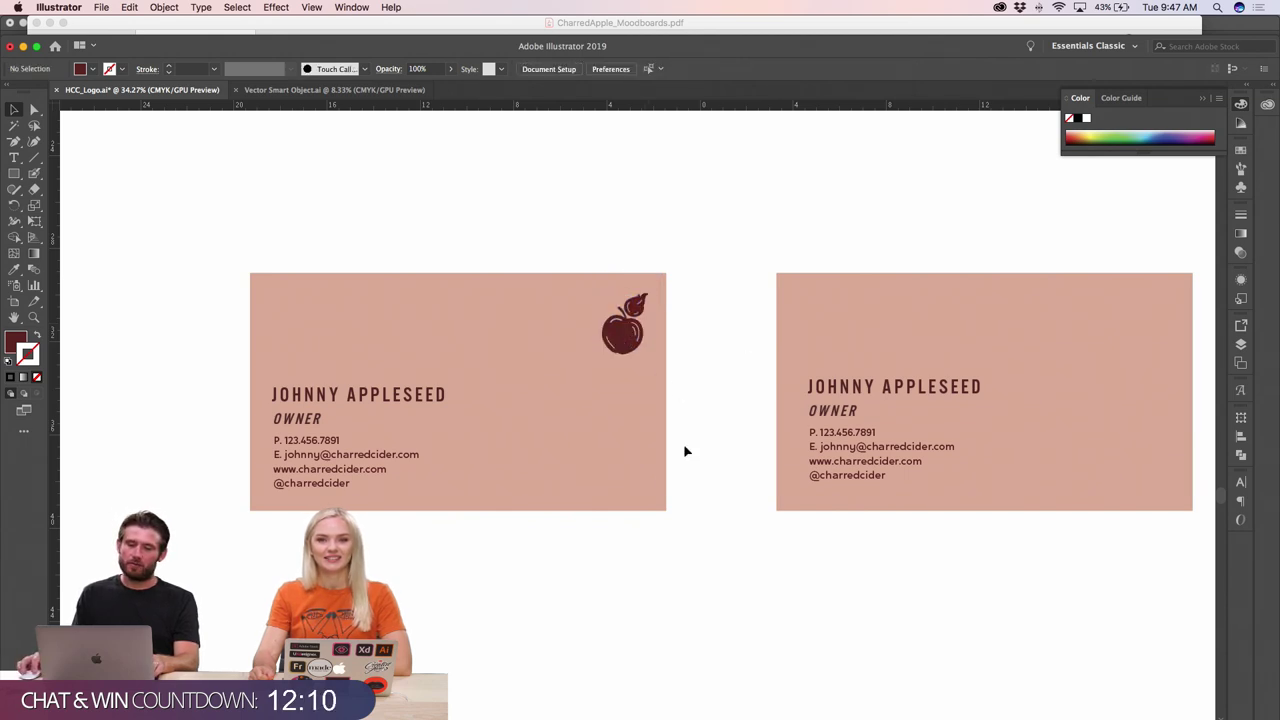
{"action": "scroll", "coordinate": [672, 466], "scroll_direction": "right", "scroll_amount": 5}
- Rotate the right card 90° so it stands vertical
{"action": "left_click", "coordinate": [708, 332]}
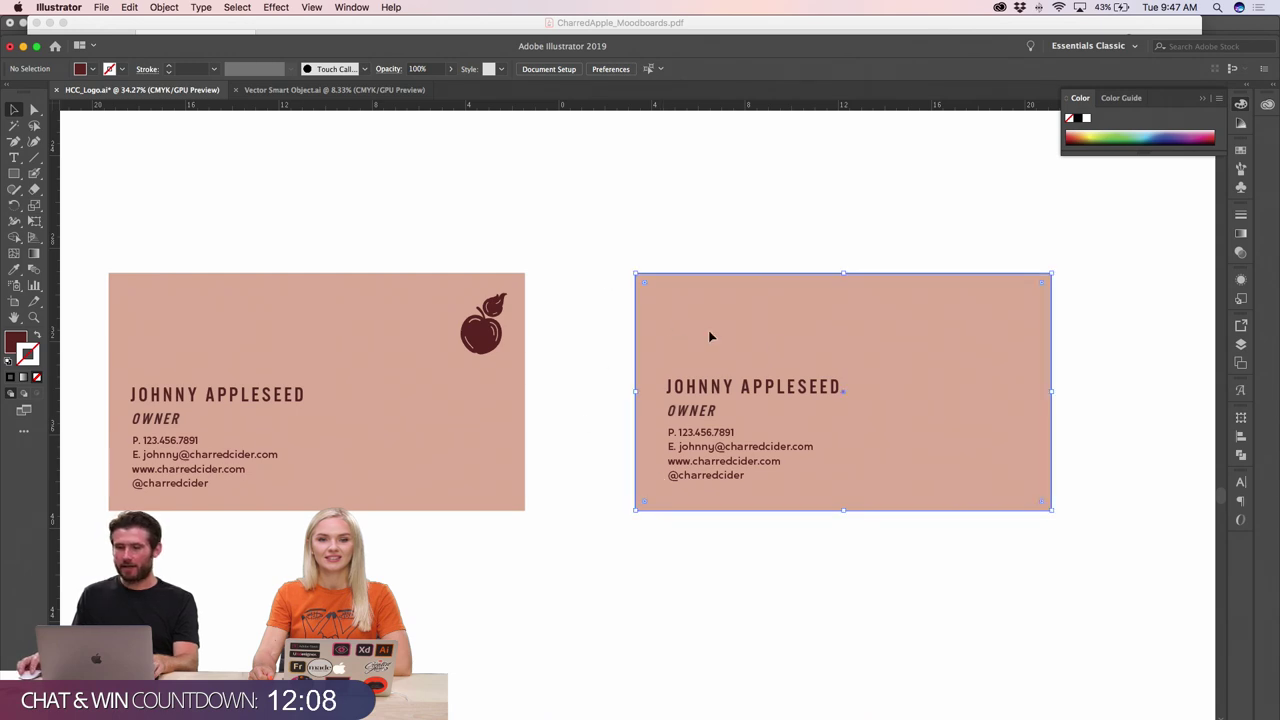
{"action": "left_click_drag", "start_coordinate": [1058, 271], "coordinate": [740, 250]}
{"action": "left_click_drag", "start_coordinate": [631, 265], "coordinate": [779, 501]}
{"action": "left_click_drag", "start_coordinate": [863, 411], "coordinate": [831, 380]}
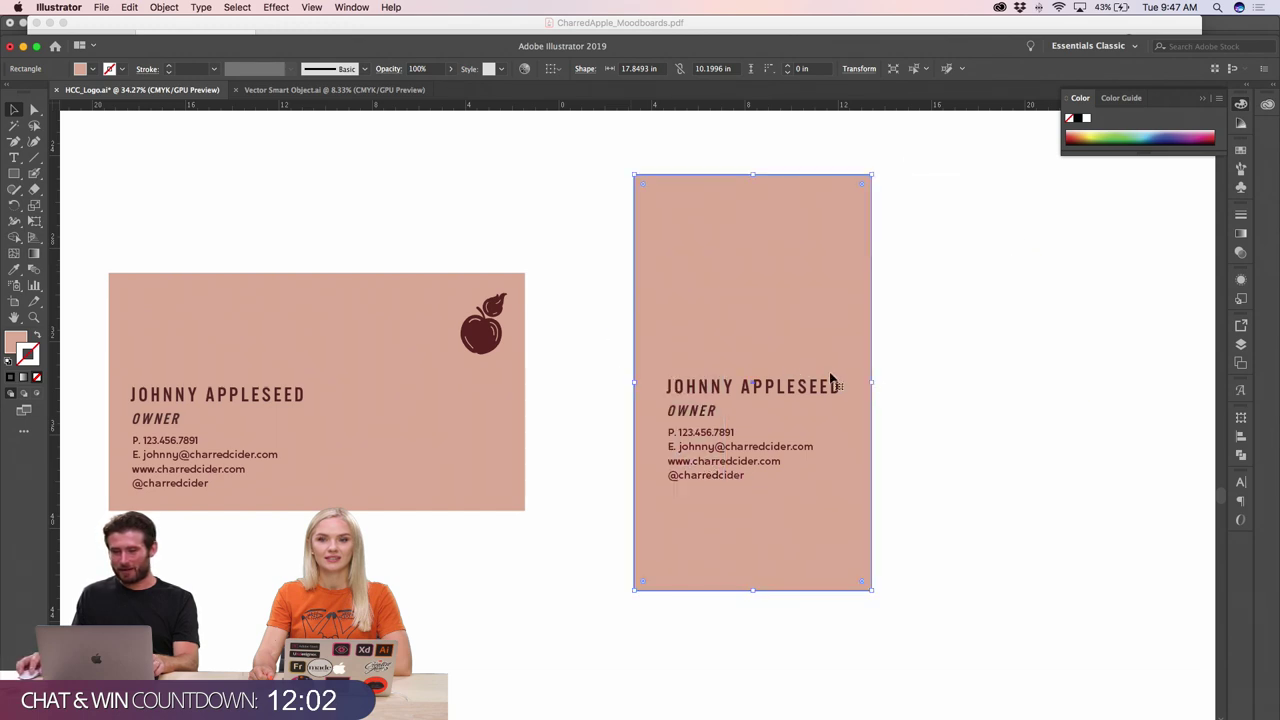
{"action": "key", "text": "super+shift+a"}
- Move the name, OWNER title and contact text to the bottom of the vertical card
{"action": "left_click", "coordinate": [804, 394]}
{"action": "left_click", "coordinate": [682, 415], "text": "shift"}
{"action": "left_click", "coordinate": [690, 445], "text": "shift"}
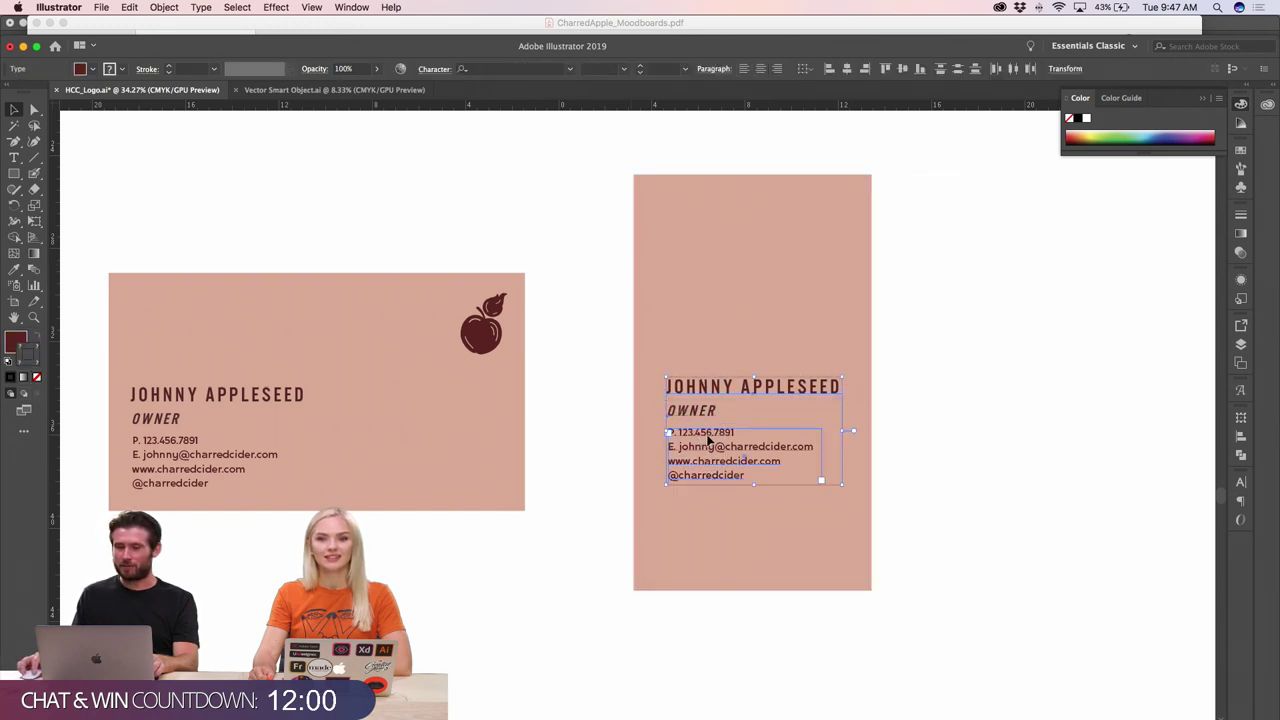
{"action": "left_click_drag", "start_coordinate": [706, 442], "coordinate": [669, 548]}
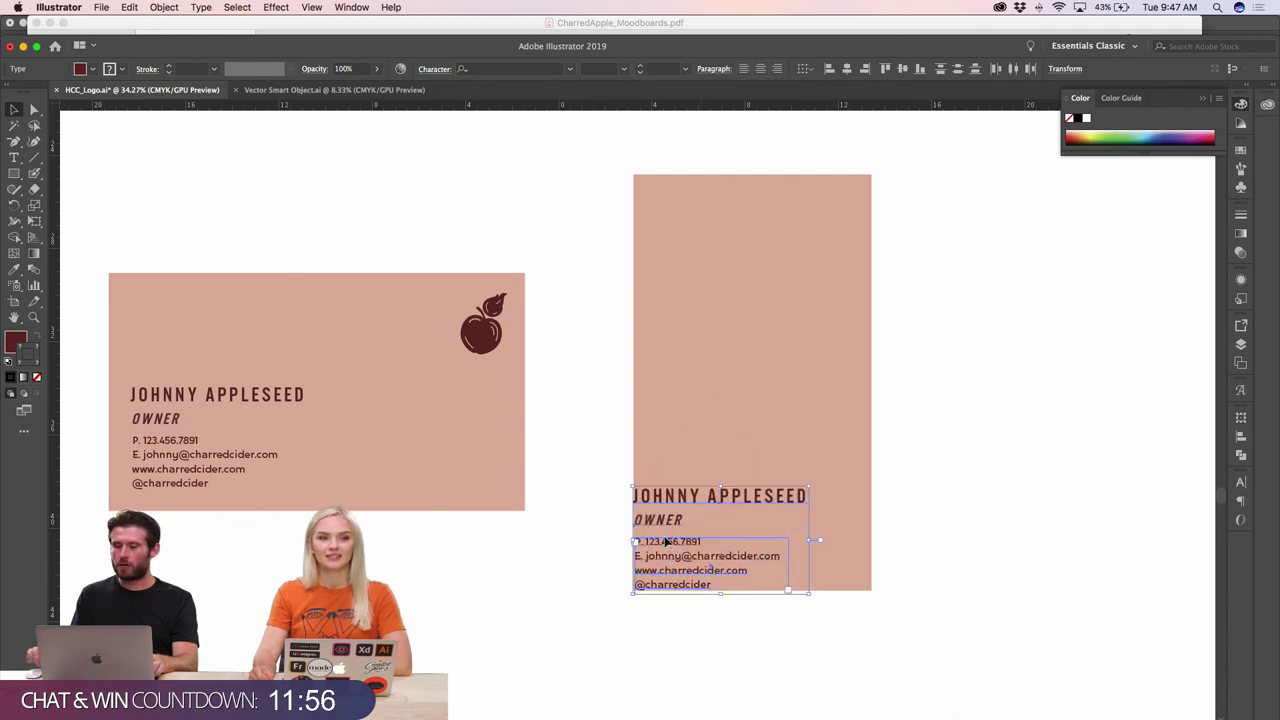
{"action": "key", "text": "shift+Up"}
{"action": "key", "text": "shift+Up"}
{"action": "key", "text": "shift+Up"}
{"action": "key", "text": "shift+Up"}
{"action": "key", "text": "shift+Up"}
{"action": "key", "text": "shift+Up"}
{"action": "key", "text": "shift+Up"}
{"action": "key", "text": "shift+Up"}
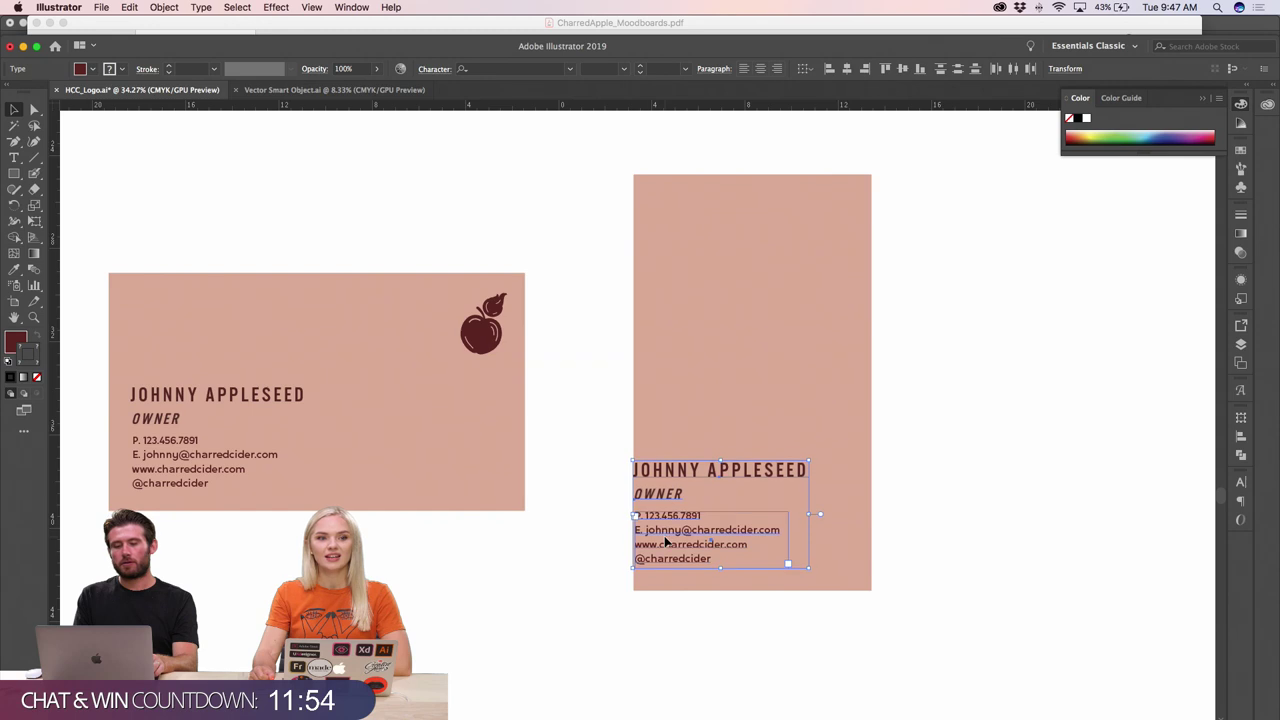
{"action": "key", "text": "shift+Right"}
{"action": "key", "text": "shift+Right"}
{"action": "key", "text": "shift+Right"}
{"action": "key", "text": "shift+Right"}
{"action": "key", "text": "shift+Right"}
{"action": "key", "text": "shift+Right"}
{"action": "key", "text": "shift+Right"}
{"action": "key", "text": "shift+Right"}
{"action": "key", "text": "shift+Right"}
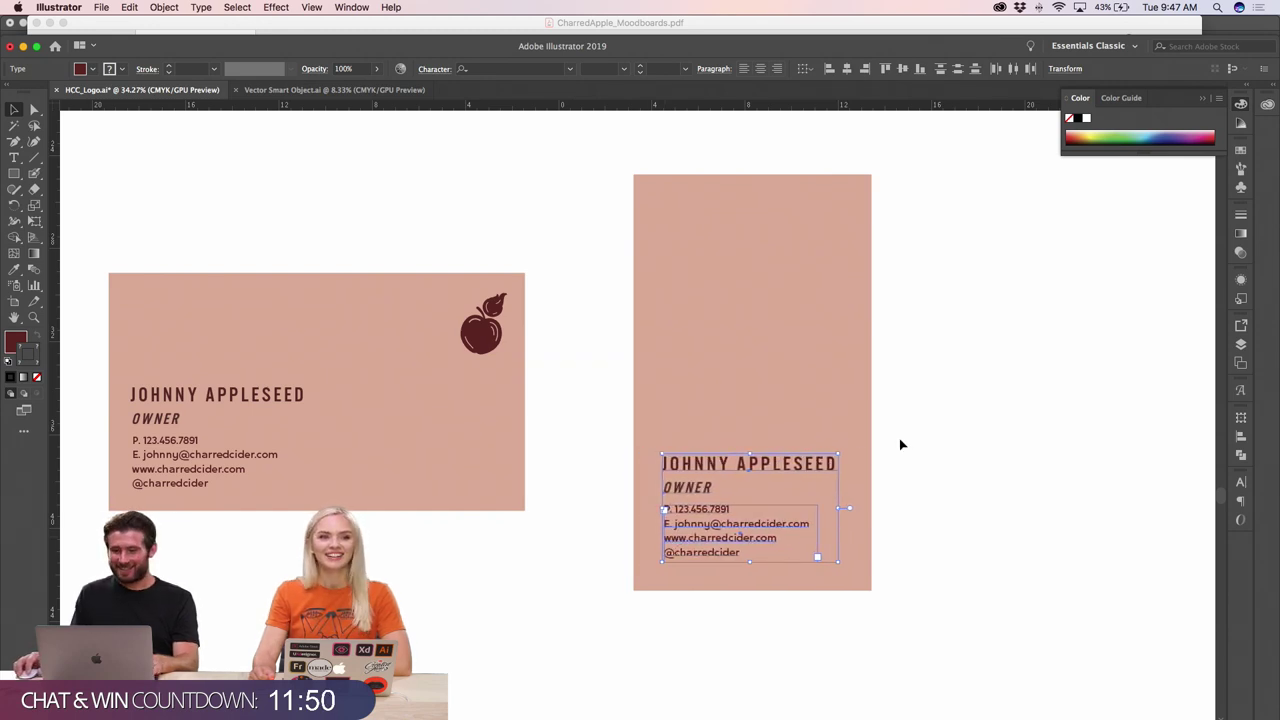
{"action": "left_click", "coordinate": [644, 364]}
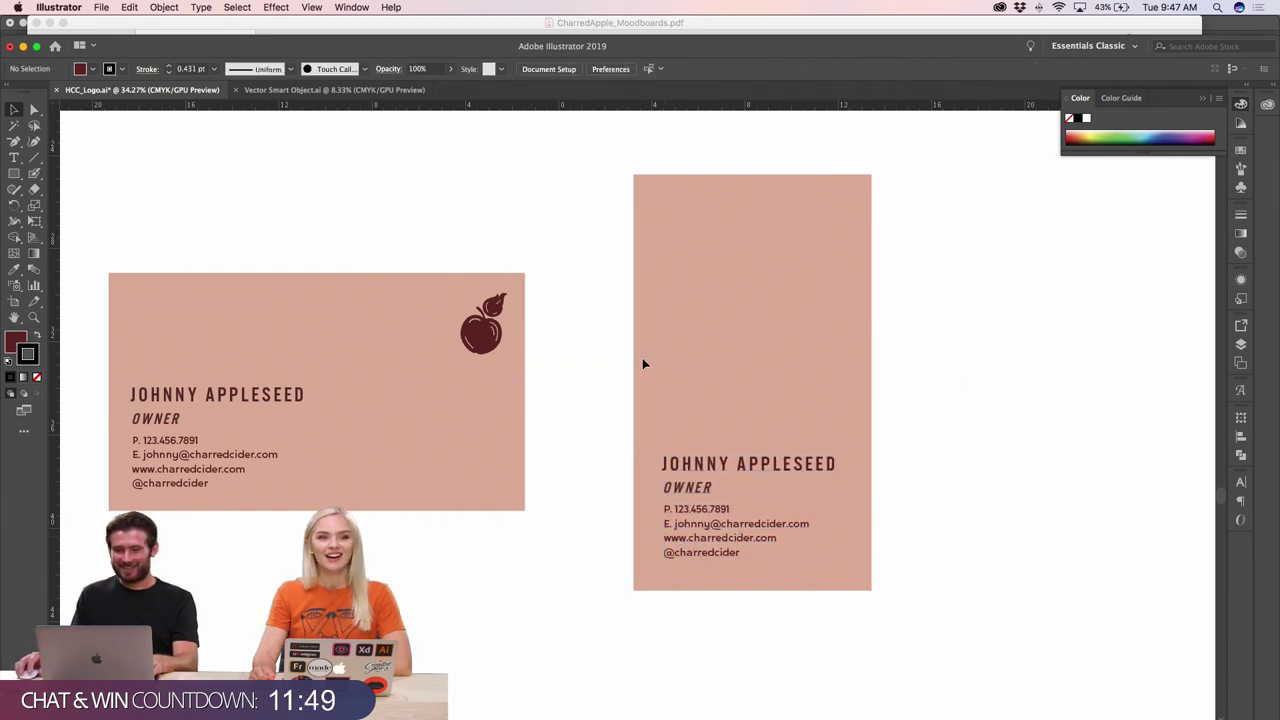
- Remove the stroke from the OWNER titles on both cards
{"action": "left_click", "coordinate": [699, 491]}
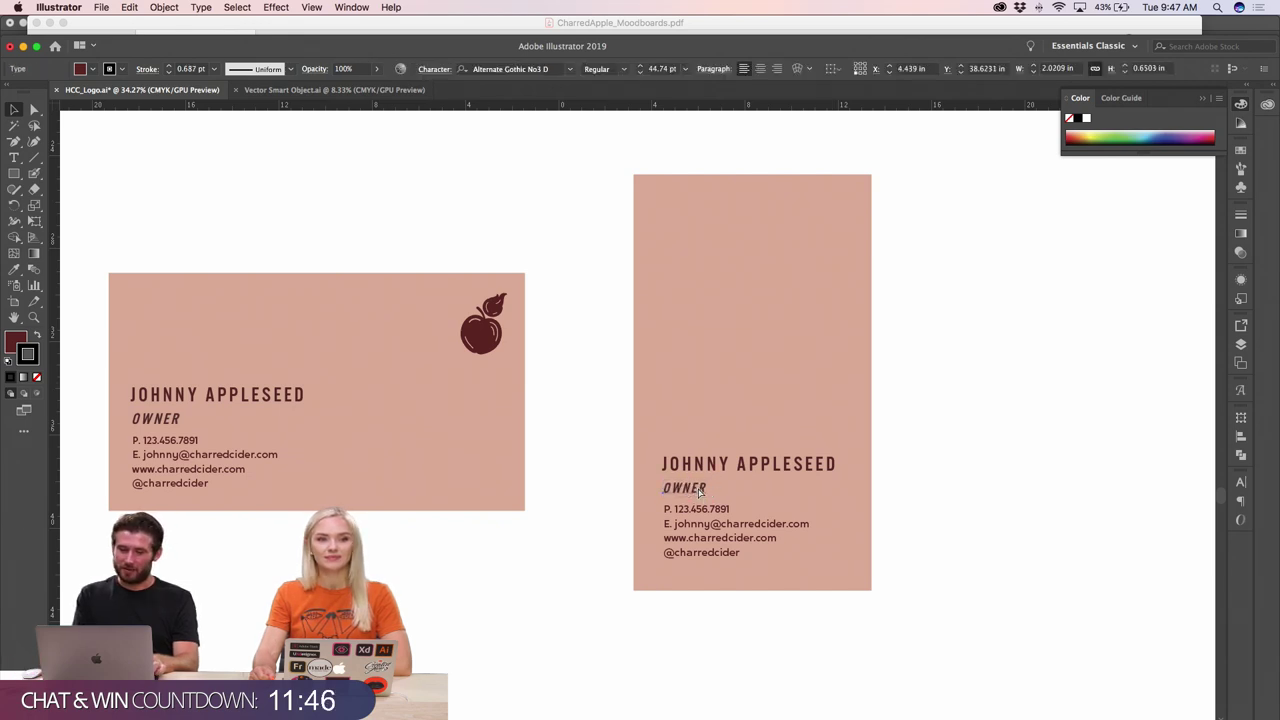
{"action": "left_click", "coordinate": [35, 378]}
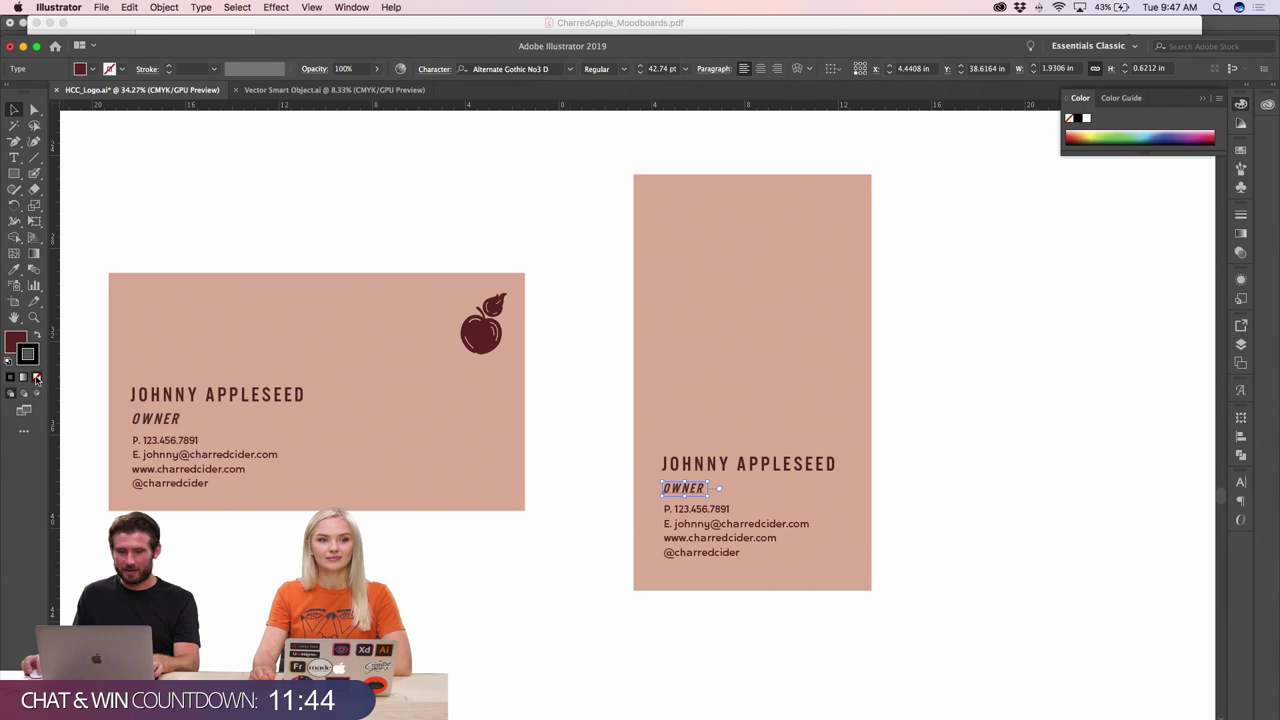
{"action": "left_click", "coordinate": [309, 243]}
{"action": "left_click", "coordinate": [175, 418]}
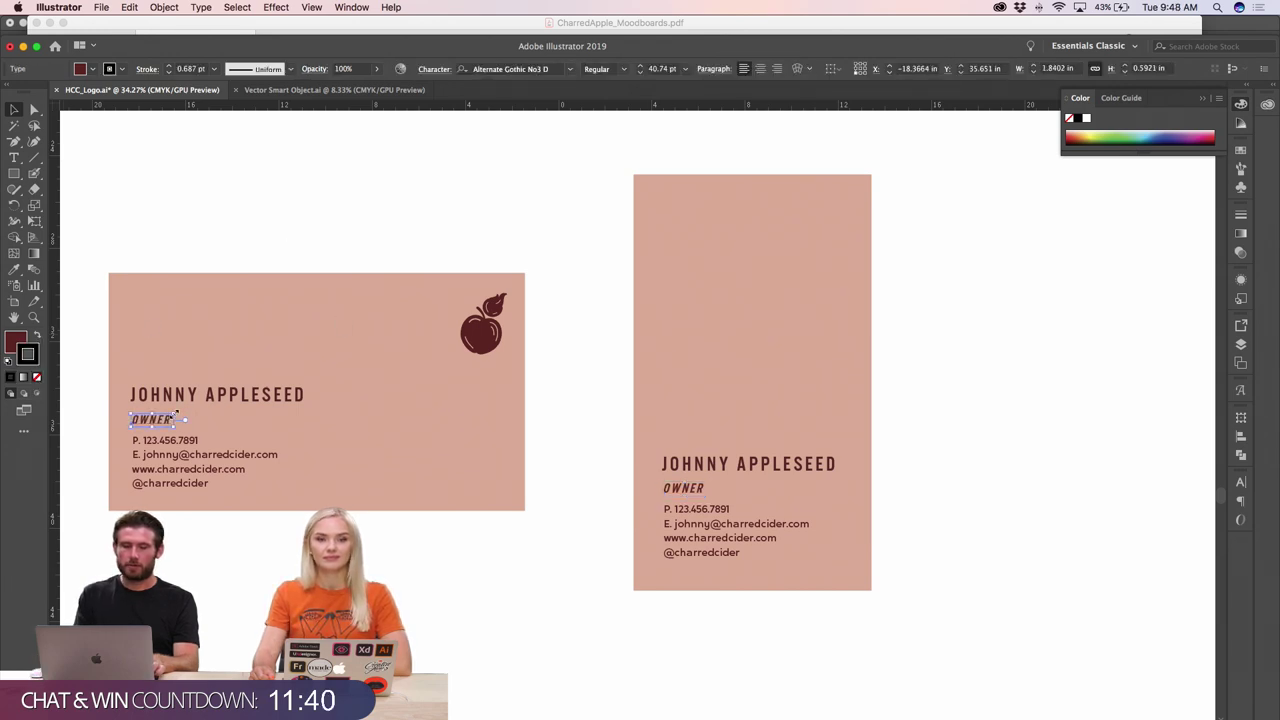
{"action": "left_click", "coordinate": [35, 378]}
{"action": "left_click", "coordinate": [266, 249]}
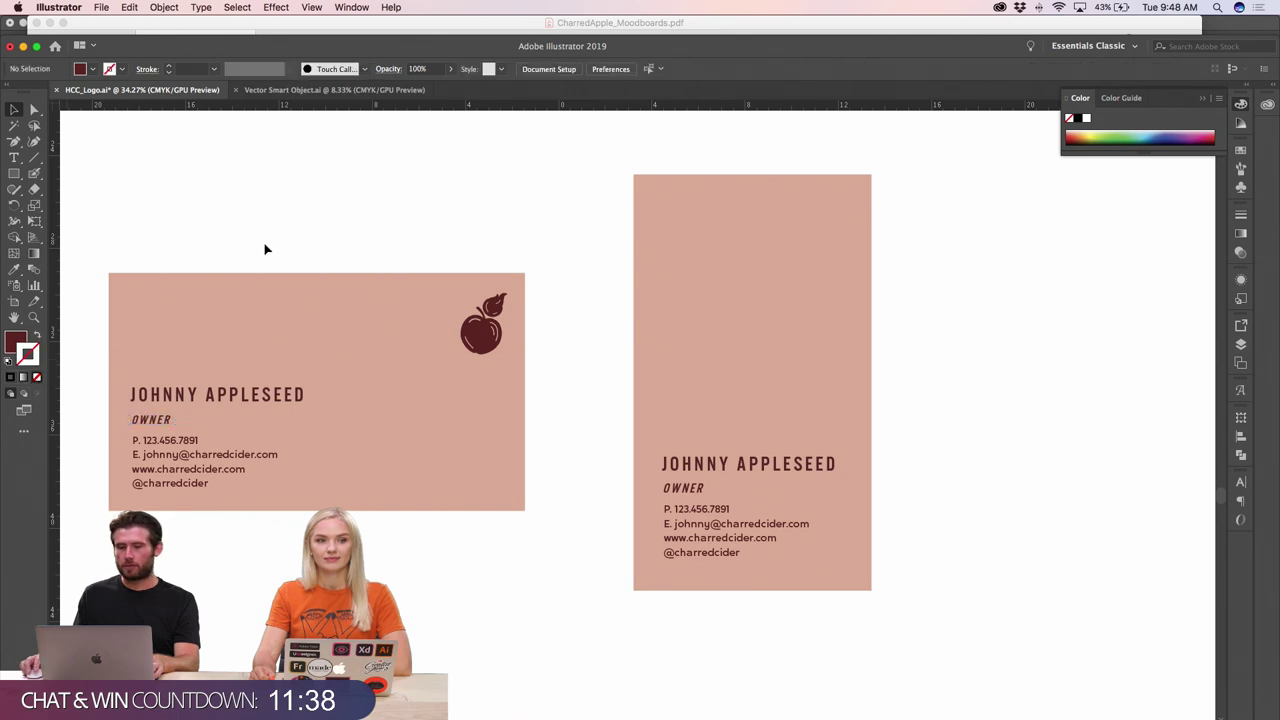
{"action": "left_click", "coordinate": [688, 489]}
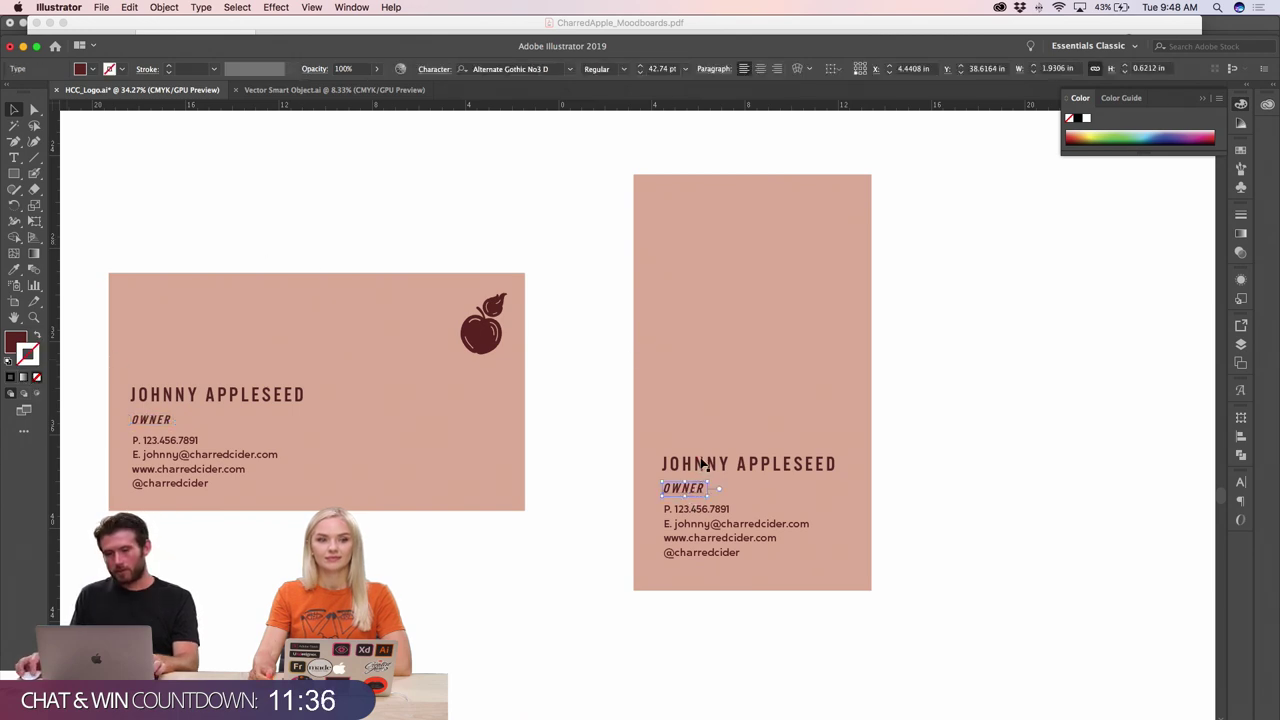
{"action": "key", "text": "slash"}
{"action": "left_click", "coordinate": [872, 451]}
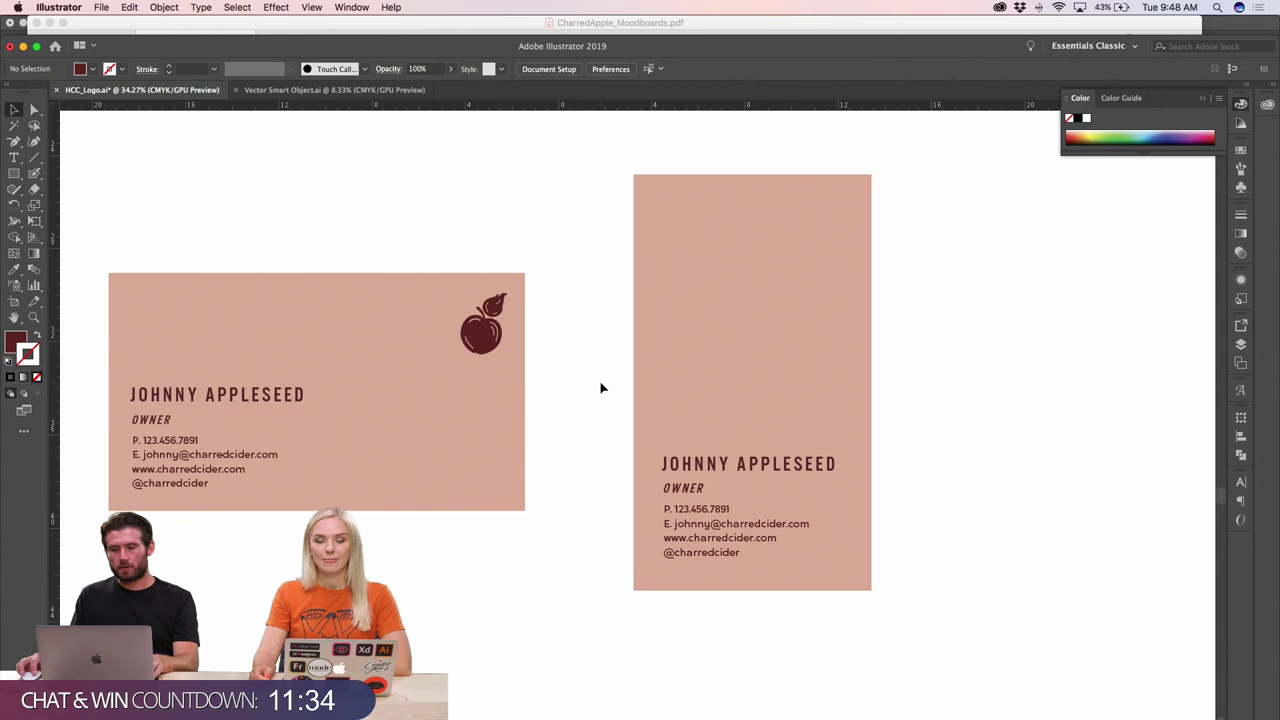
- Copy the label's Charred Apple logo onto empty canvas and colour it the label's dark burgundy
{"action": "key", "text": "super+minus"}
{"action": "key", "text": "super+minus"}
{"action": "key", "text": "super+minus"}
{"action": "key", "text": "super+minus"}
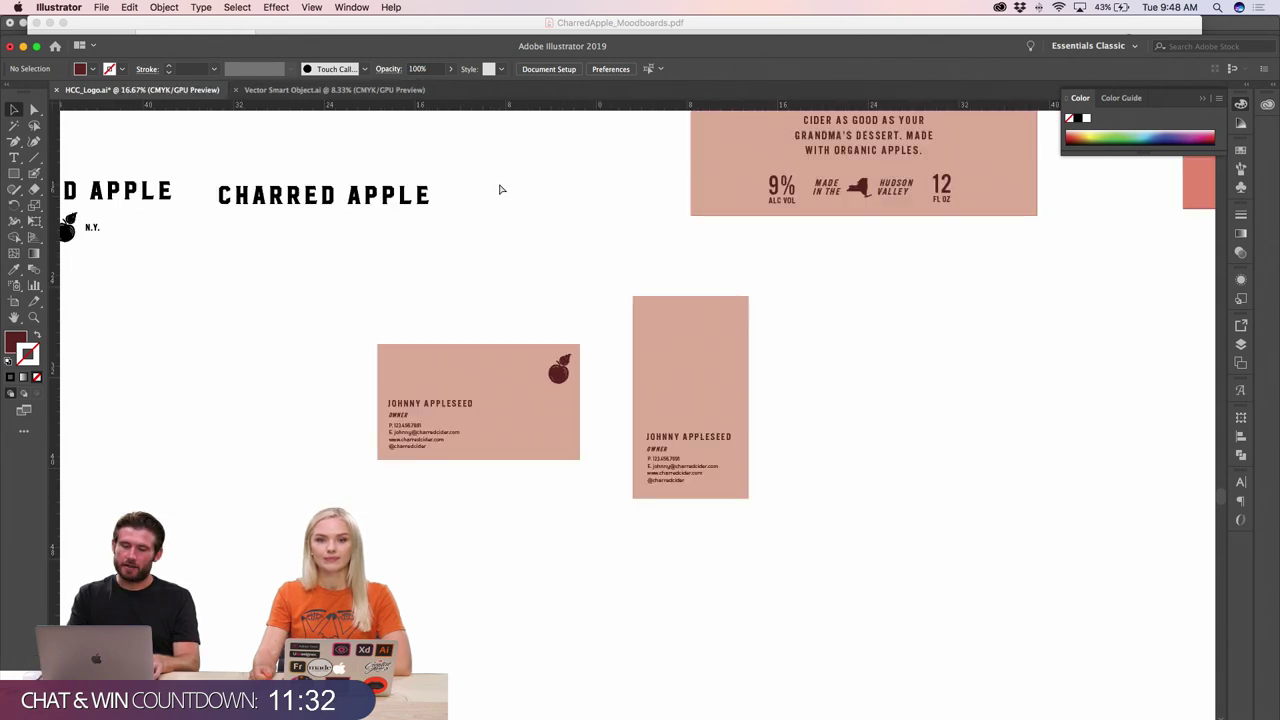
{"action": "scroll", "coordinate": [225, 204], "scroll_direction": "up", "scroll_amount": 2}
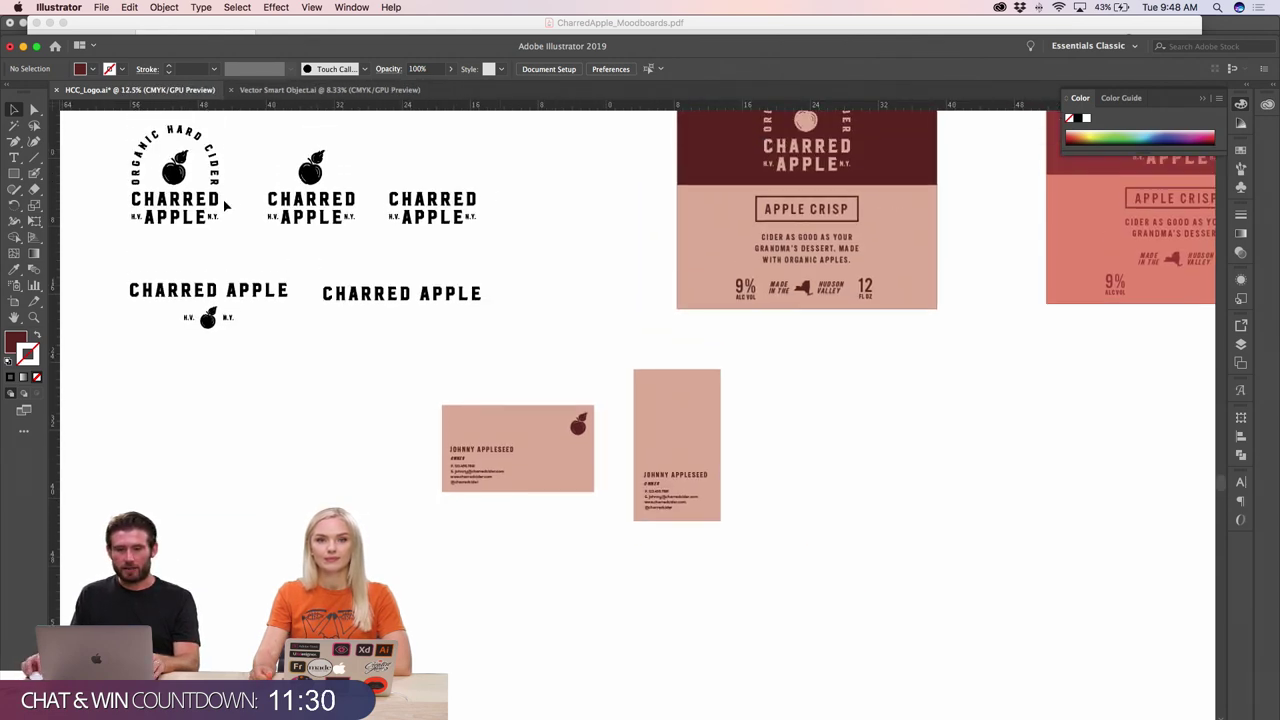
{"action": "left_click_drag", "start_coordinate": [166, 310], "coordinate": [570, 290]}
{"action": "left_click", "coordinate": [572, 289]}
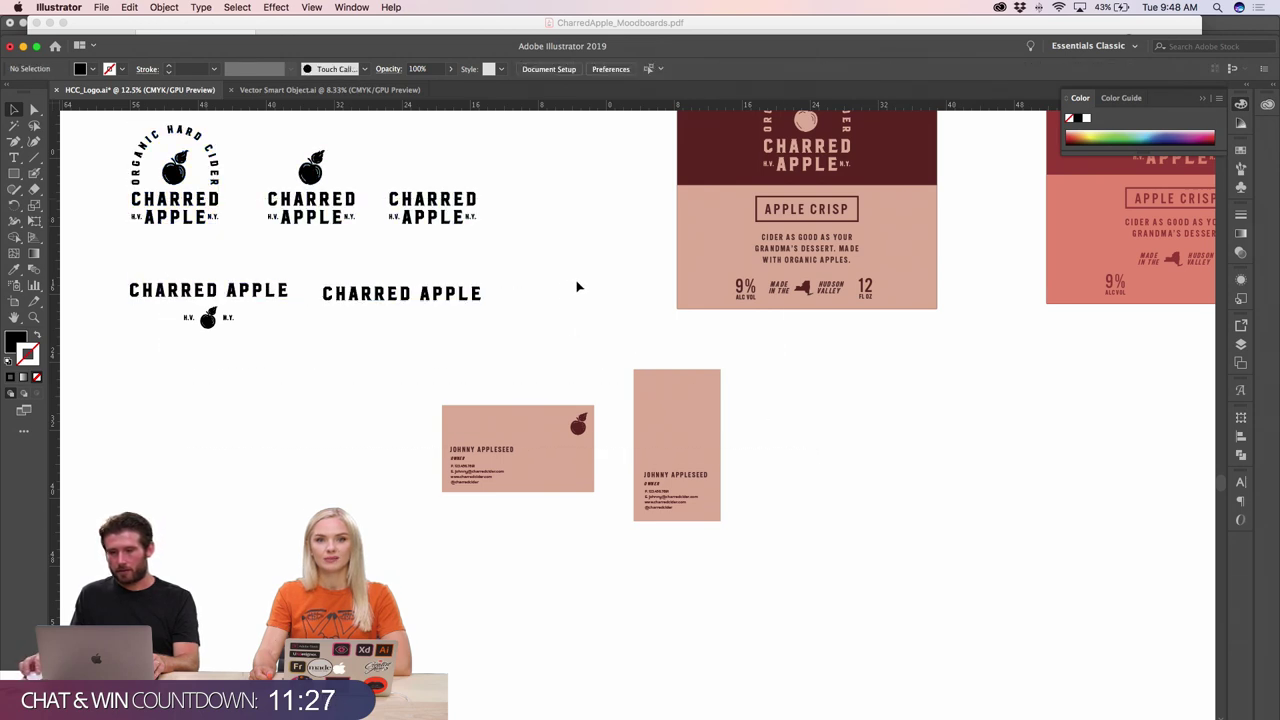
{"action": "left_click", "coordinate": [806, 170]}
{"action": "left_click_drag", "start_coordinate": [809, 243], "coordinate": [803, 452]}
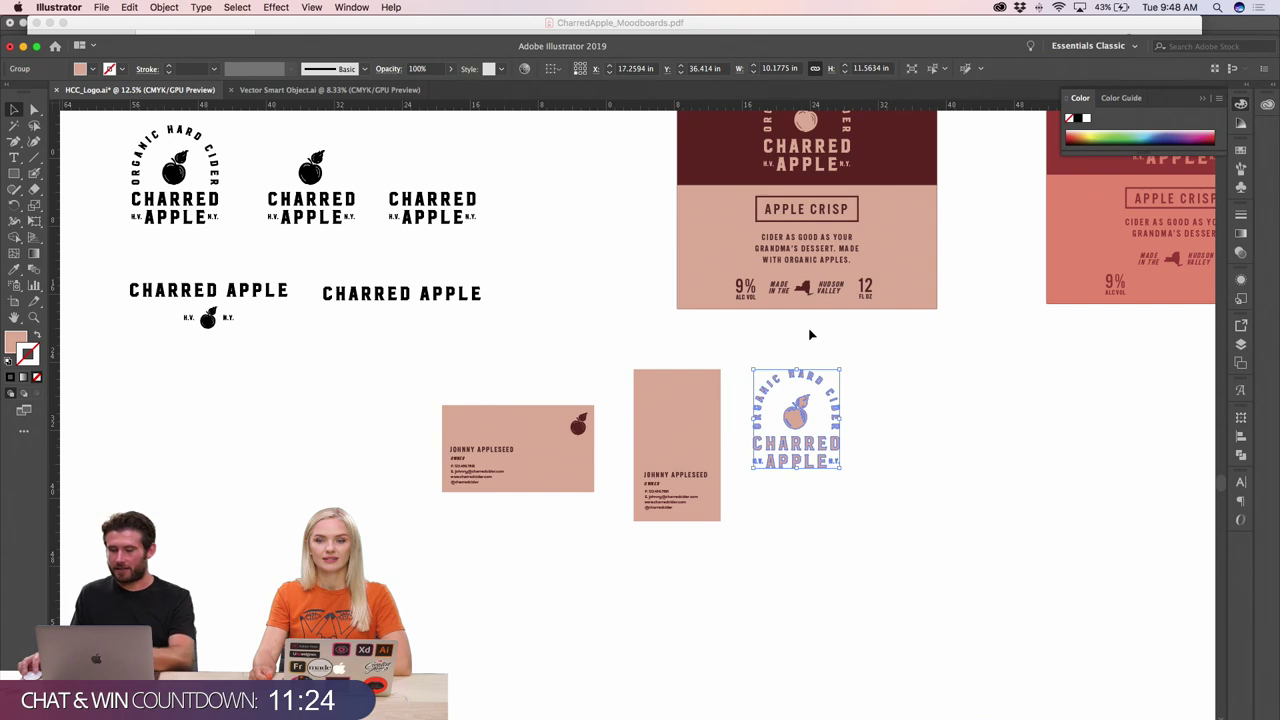
{"action": "key", "text": "i"}
{"action": "left_click", "coordinate": [806, 165]}
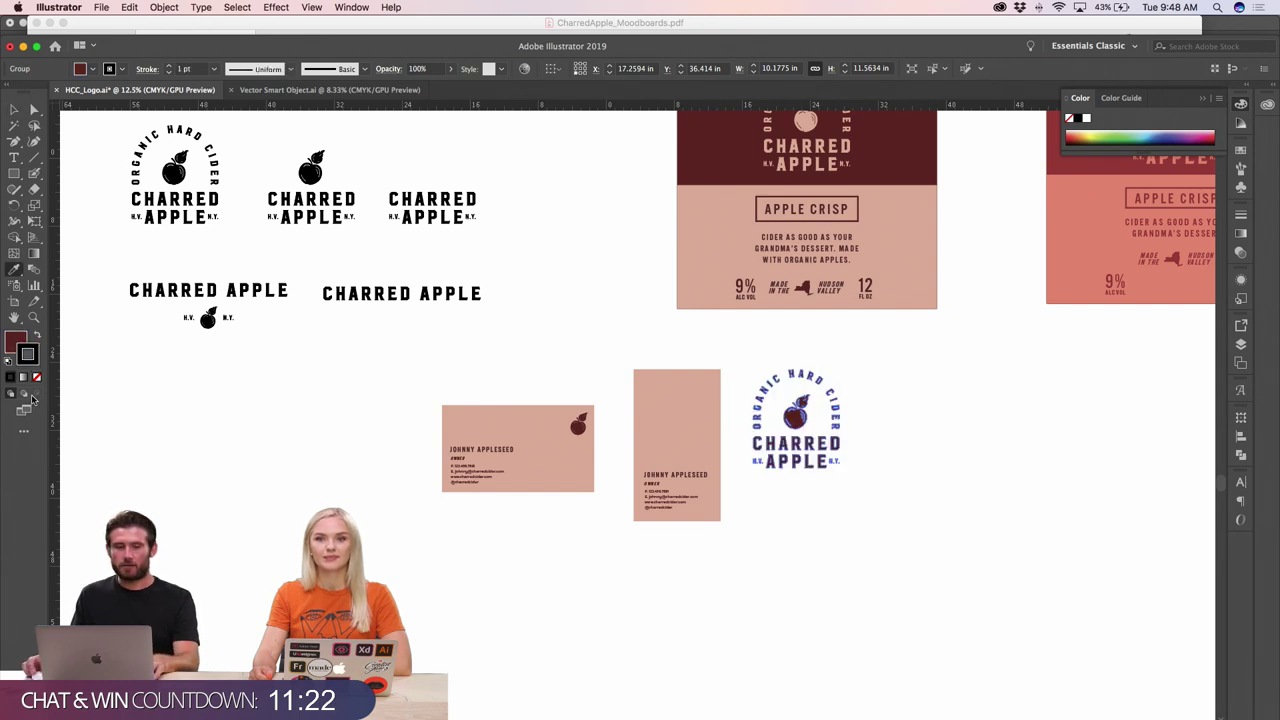
{"action": "key", "text": "v"}
- Set the cider label's pink rectangle stroke to none
{"action": "left_click", "coordinate": [680, 195]}
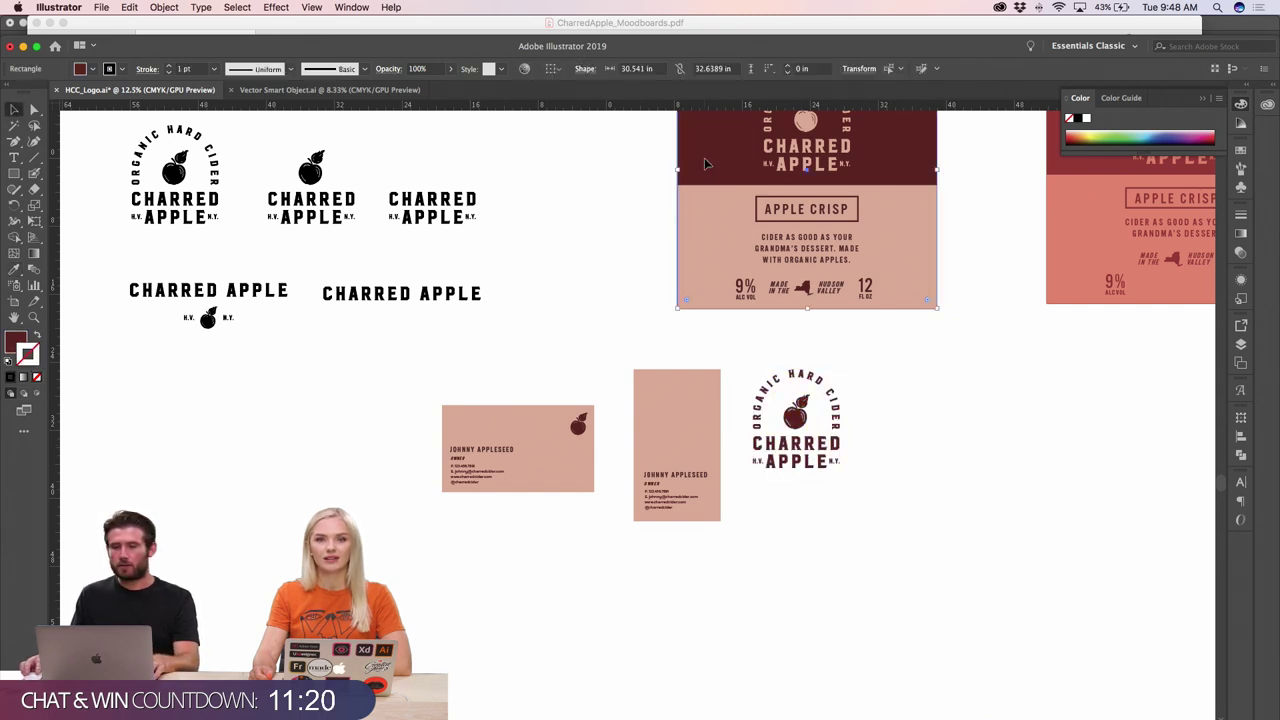
{"action": "left_click", "coordinate": [37, 377]}
{"action": "left_click", "coordinate": [420, 528]}
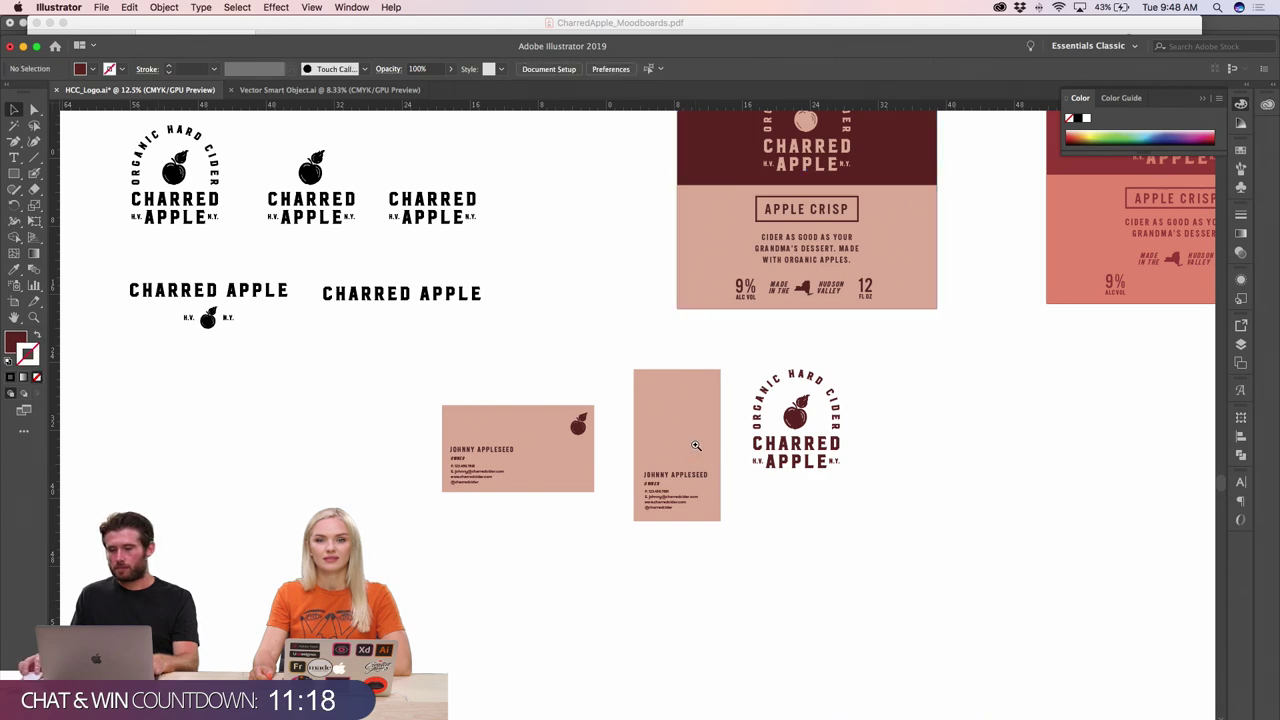
- Shrink the round Organic Hard Cider logo to about half size and place it on the vertical card
{"action": "left_click", "coordinate": [836, 400]}
{"action": "left_click", "coordinate": [836, 400]}
{"action": "left_click", "coordinate": [836, 400]}
{"action": "left_click", "coordinate": [783, 372]}
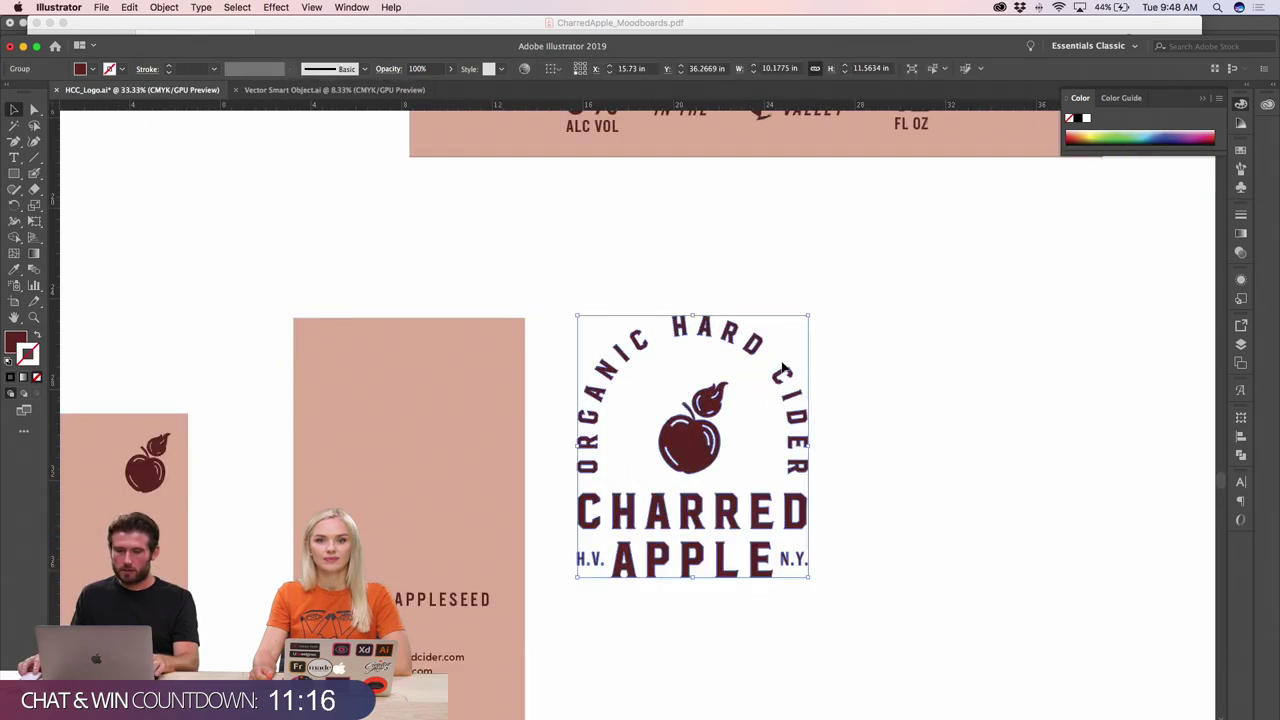
{"action": "left_click_drag", "start_coordinate": [810, 318], "coordinate": [753, 378]}
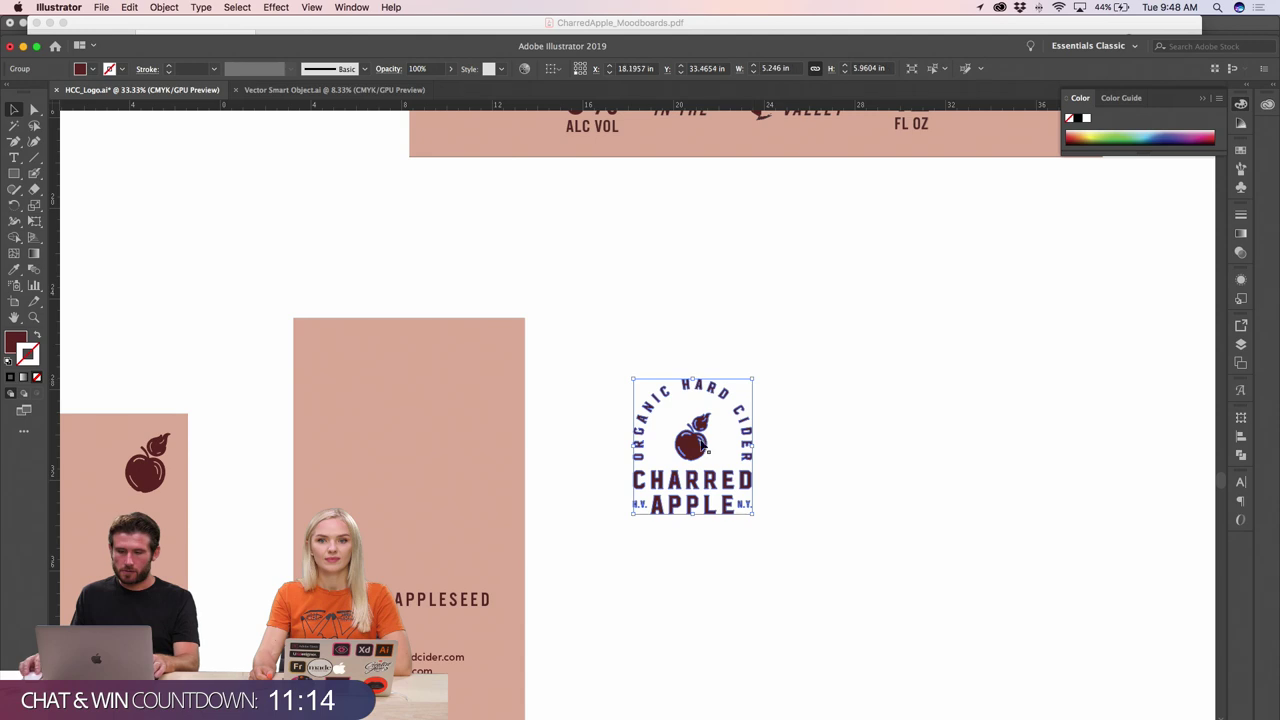
{"action": "left_click_drag", "start_coordinate": [693, 450], "coordinate": [409, 448]}
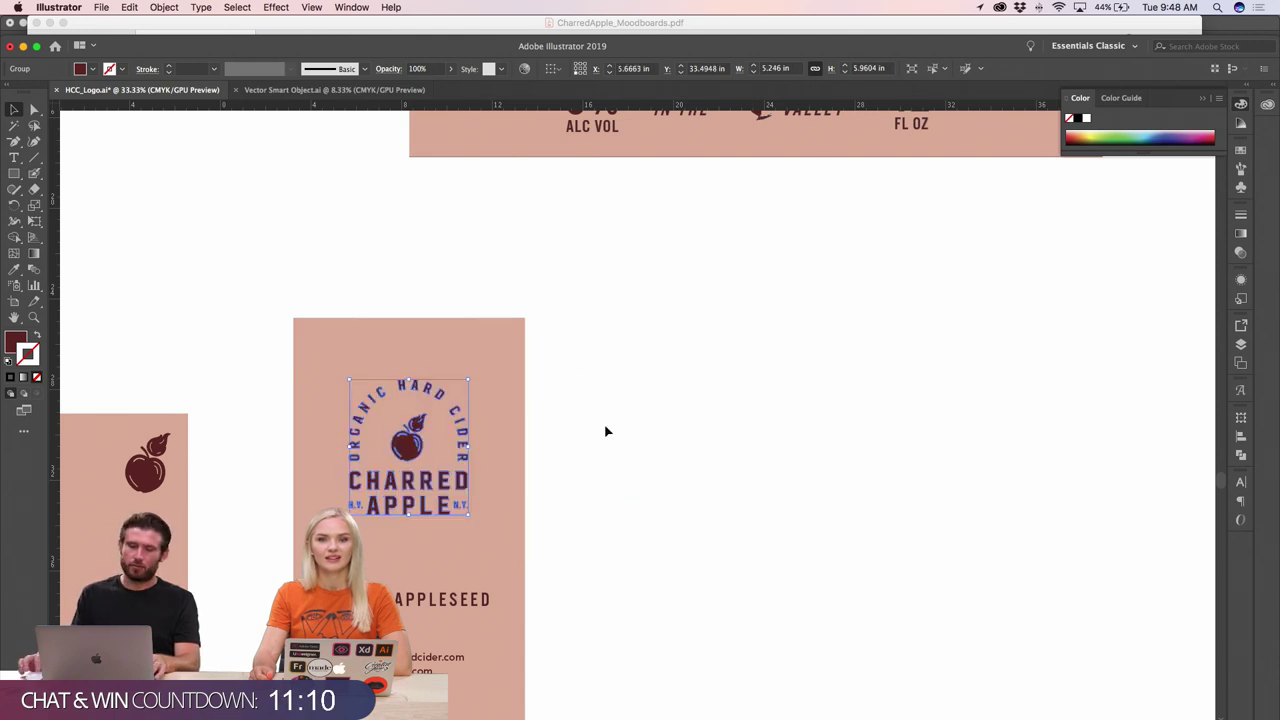
{"action": "left_click_drag", "start_coordinate": [472, 373], "coordinate": [482, 361]}
{"action": "left_click", "coordinate": [655, 462]}
- Centre-align the name, OWNER title and contact text on the vertical card
{"action": "key", "text": "super+minus"}
{"action": "key", "text": "super+minus"}
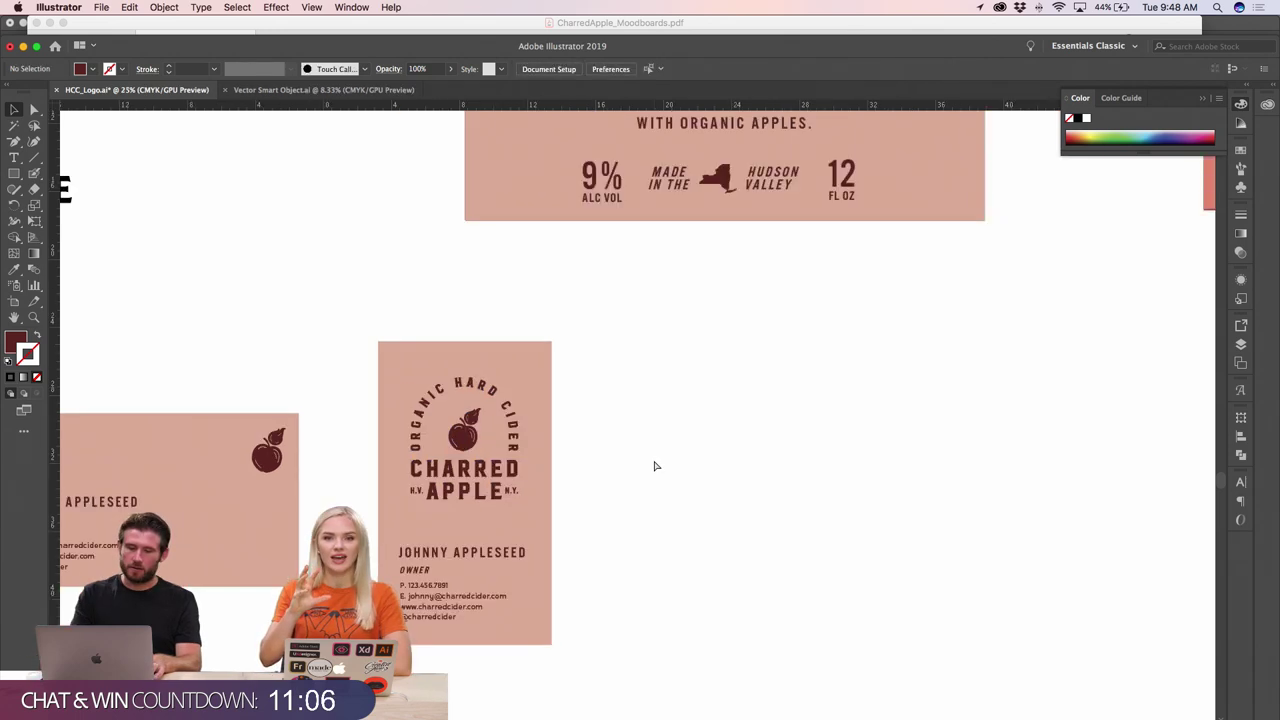
{"action": "key", "text": "super+plus"}
{"action": "key", "text": "super+plus"}
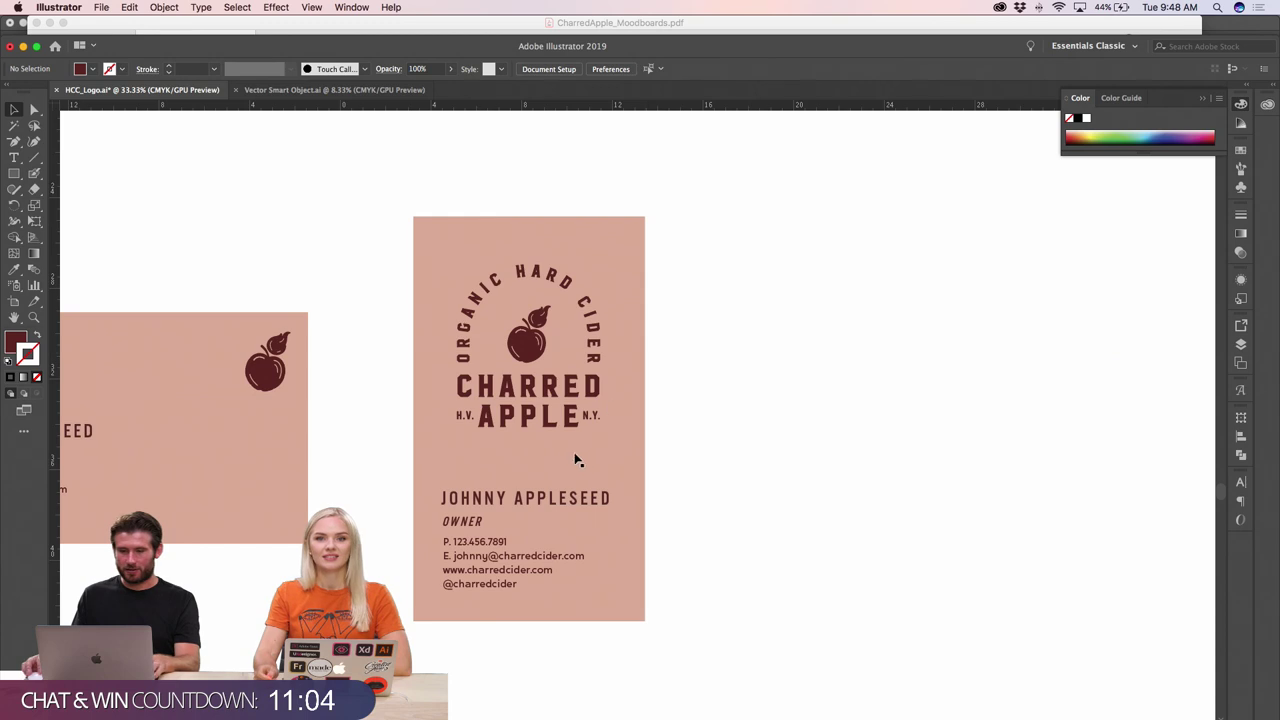
{"action": "left_click", "coordinate": [537, 502]}
{"action": "left_click", "coordinate": [448, 543], "text": "shift"}
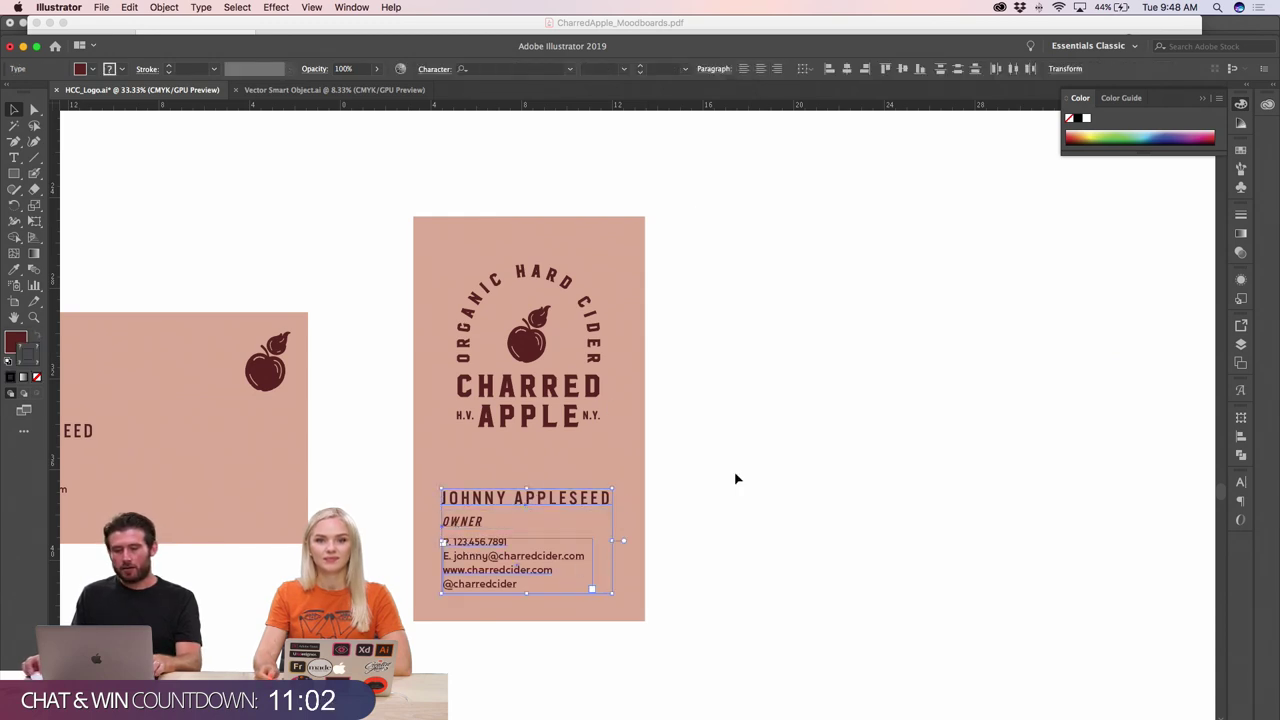
{"action": "left_click", "coordinate": [760, 68]}
{"action": "left_click", "coordinate": [766, 391]}
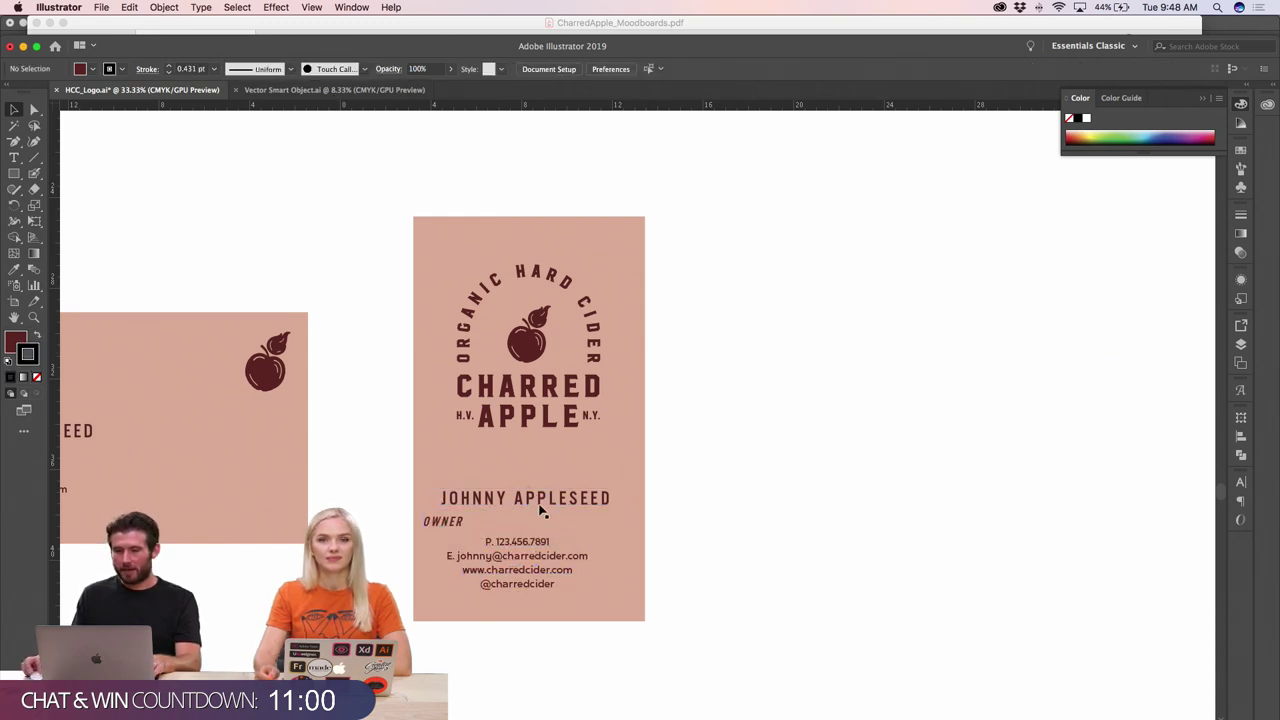
- Horizontally centre the logo and text on the card, then raise the name toward the logo
{"action": "left_click_drag", "start_coordinate": [392, 250], "coordinate": [625, 587]}
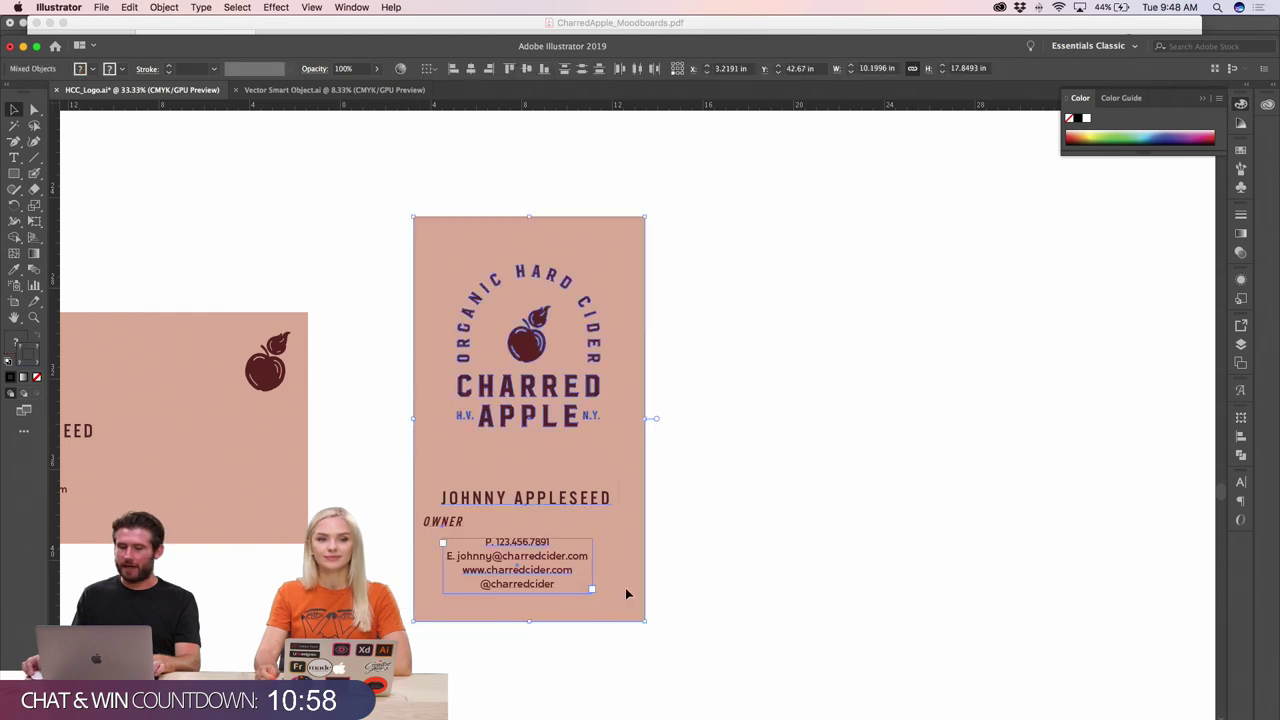
{"action": "left_click", "coordinate": [477, 69]}
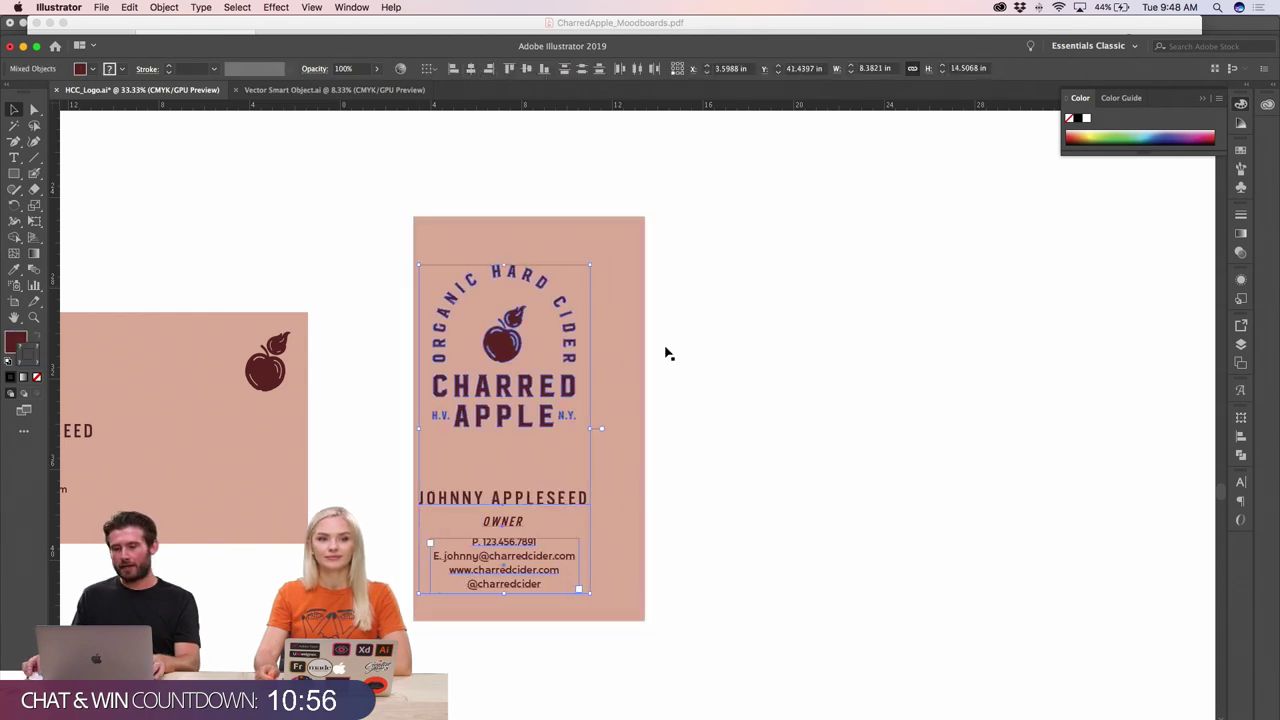
{"action": "left_click_drag", "start_coordinate": [503, 390], "coordinate": [532, 392]}
{"action": "left_click", "coordinate": [703, 451]}
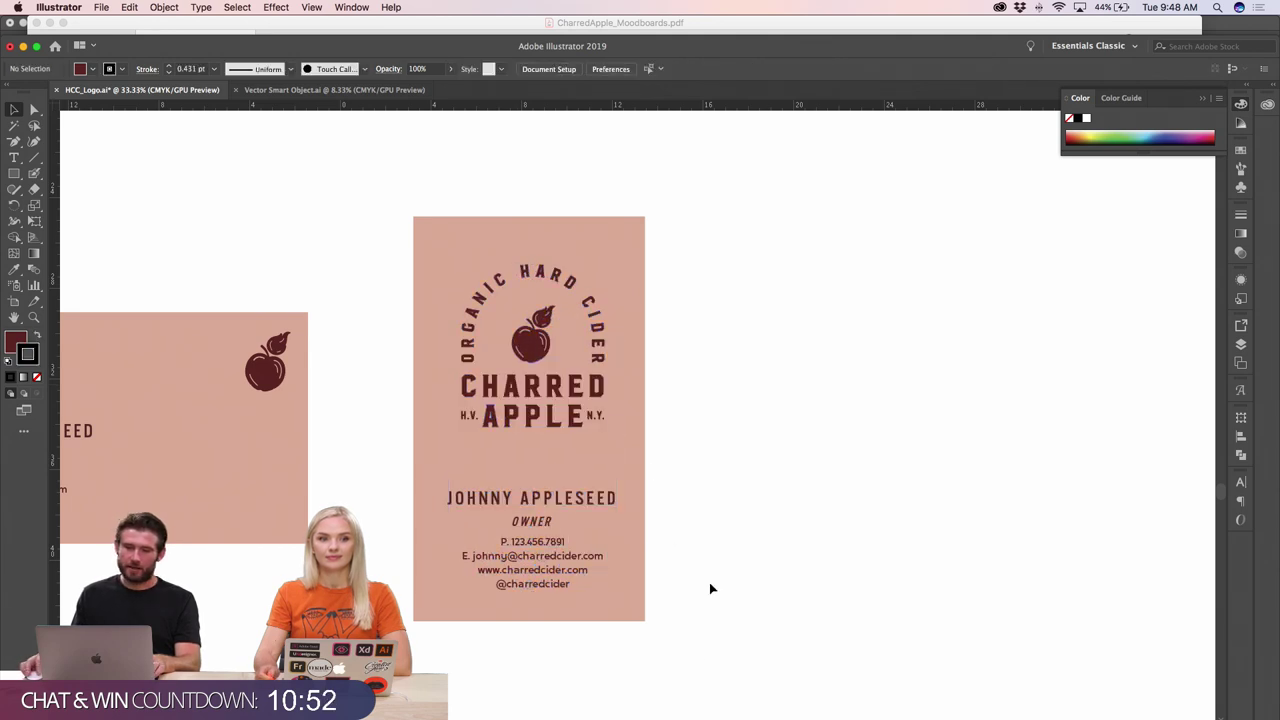
{"action": "left_click", "coordinate": [580, 464]}
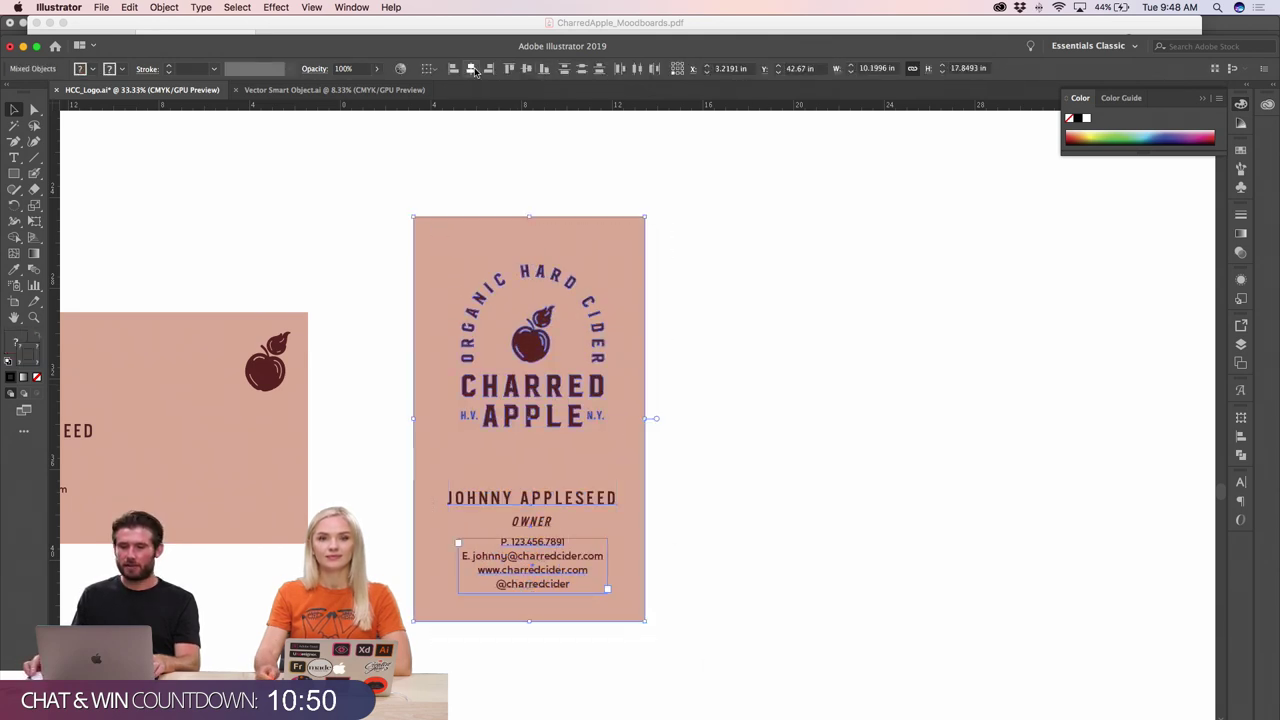
{"action": "left_click", "coordinate": [471, 69]}
{"action": "left_click", "coordinate": [688, 364]}
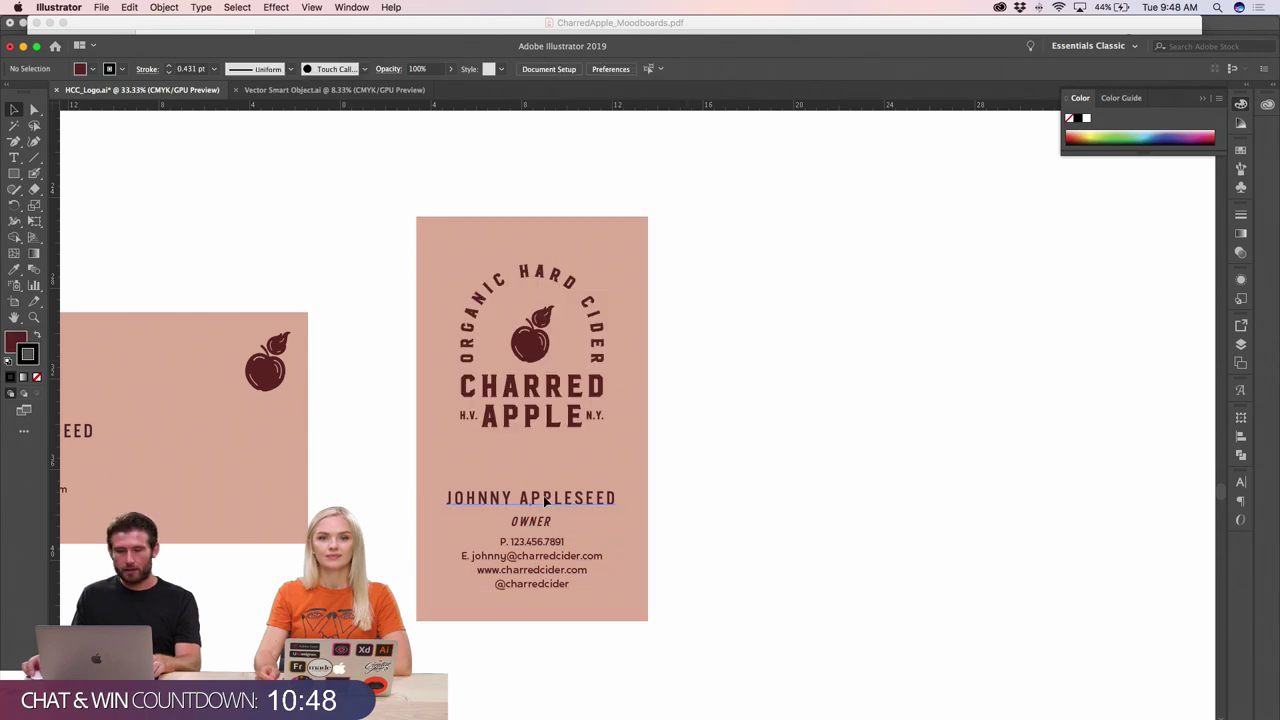
{"action": "left_click_drag", "start_coordinate": [545, 503], "coordinate": [545, 473]}
{"action": "left_click", "coordinate": [703, 491]}
- Break JOHNNY APPLESEED onto two lines and tighten the leading two steps
{"action": "left_click", "coordinate": [522, 474]}
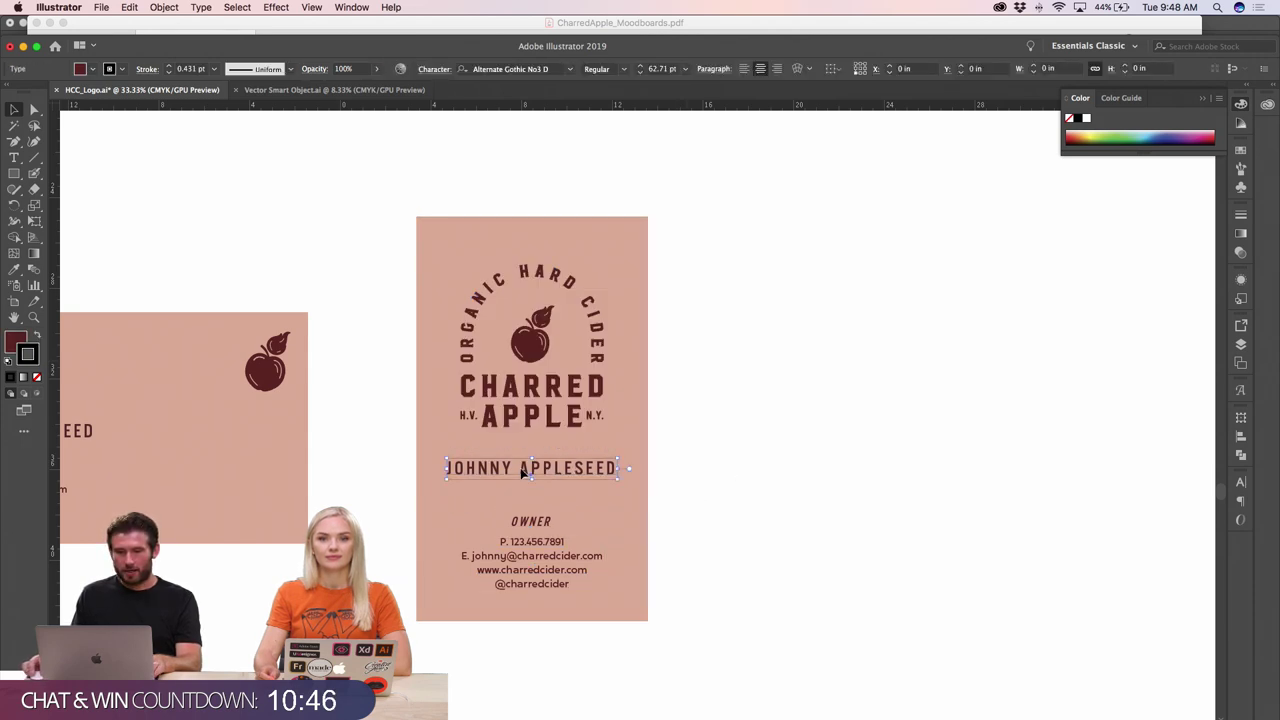
{"action": "double_click", "coordinate": [522, 474]}
{"action": "key", "text": "BackSpace"}
{"action": "key", "text": "Return"}
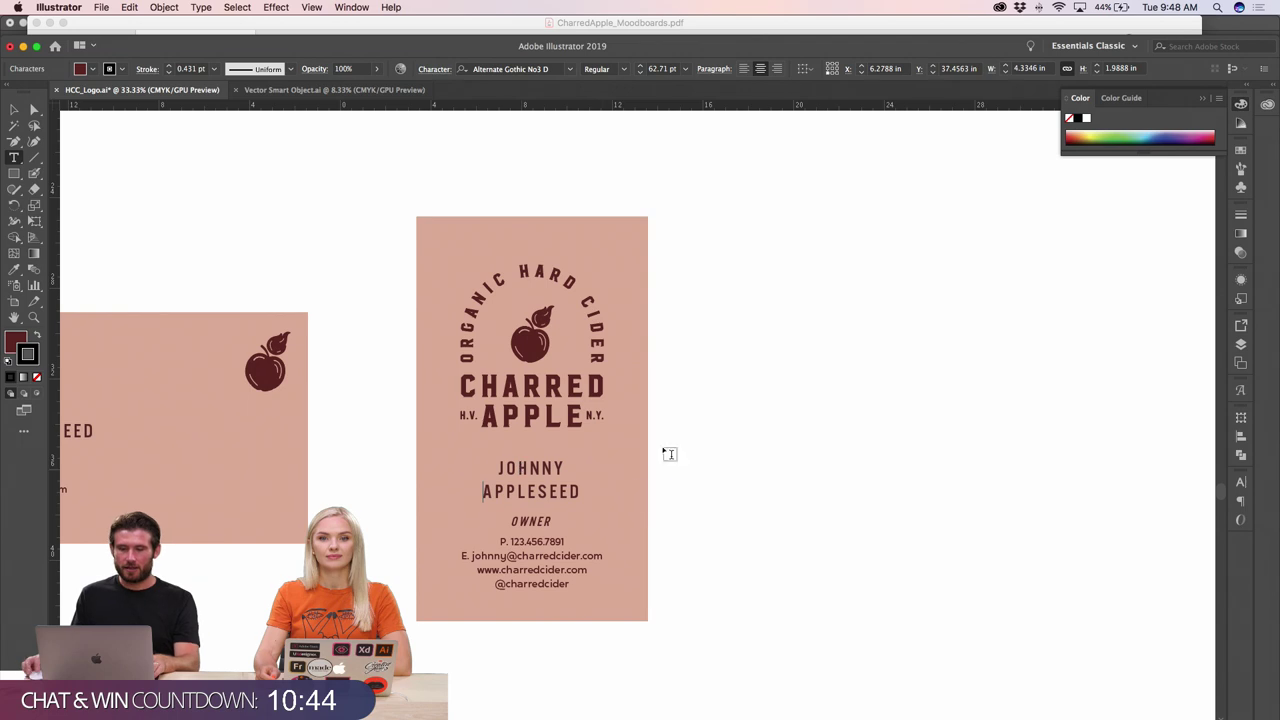
{"action": "left_click", "coordinate": [14, 109]}
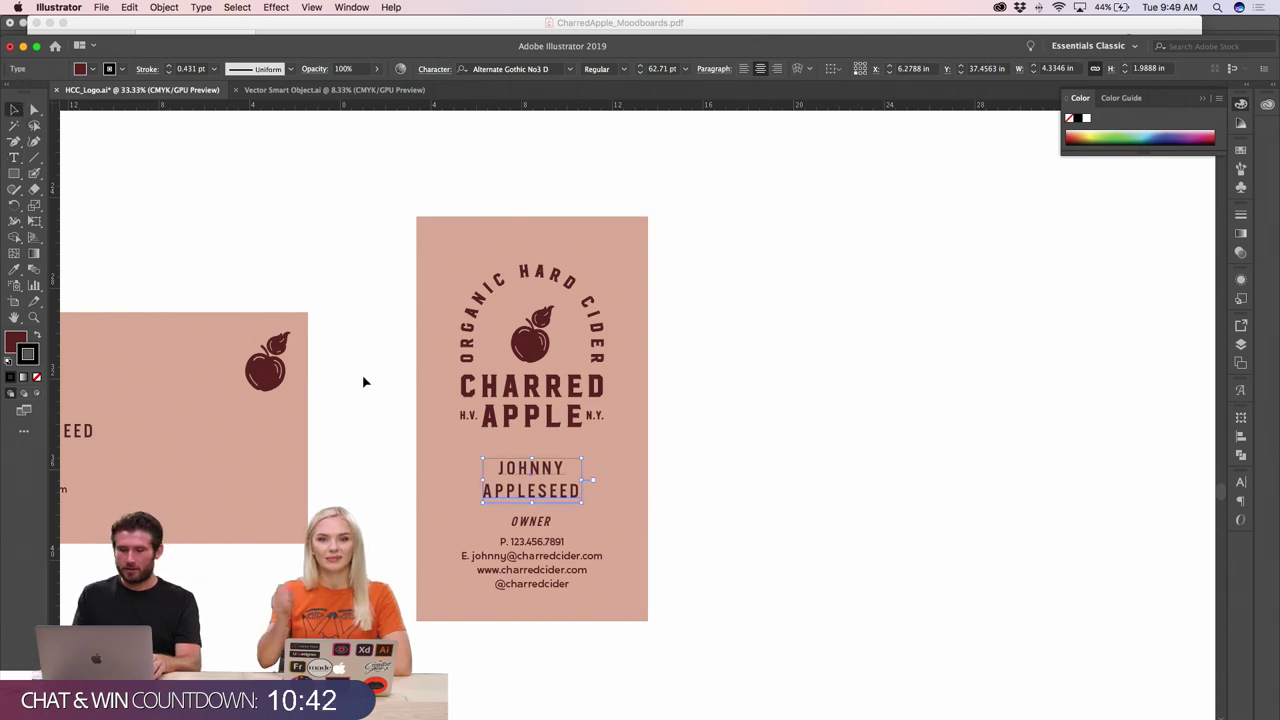
{"action": "key", "text": "alt+Up"}
{"action": "key", "text": "alt+Up"}
{"action": "key", "text": "alt+Up"}
{"action": "key", "text": "alt+Up"}
{"action": "key", "text": "alt+Up"}
{"action": "key", "text": "alt+Up"}
{"action": "key", "text": "alt+Up"}
{"action": "key", "text": "alt+Up"}
{"action": "key", "text": "alt+Up"}
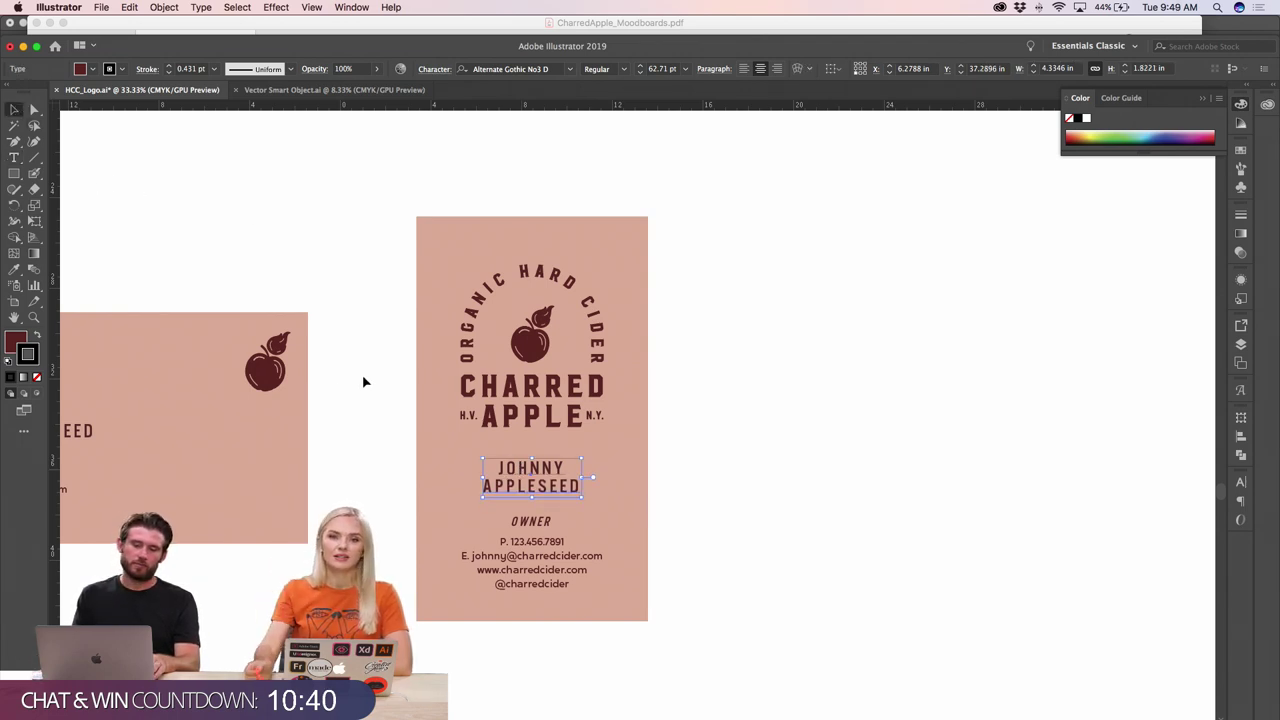
{"action": "key", "text": "alt+Up"}
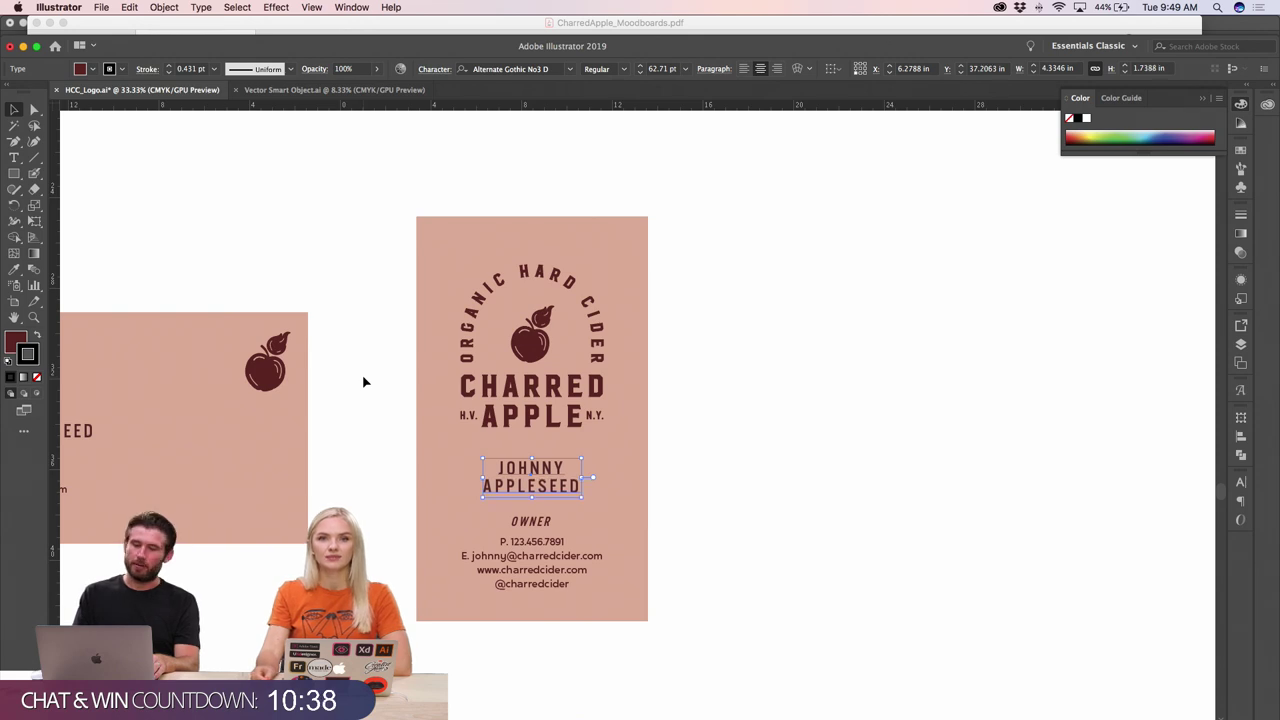
{"action": "key", "text": "ctrl+shift+a"}
- Remove the outline stroke from the stacked name text
{"action": "key", "text": "ctrl+equal"}
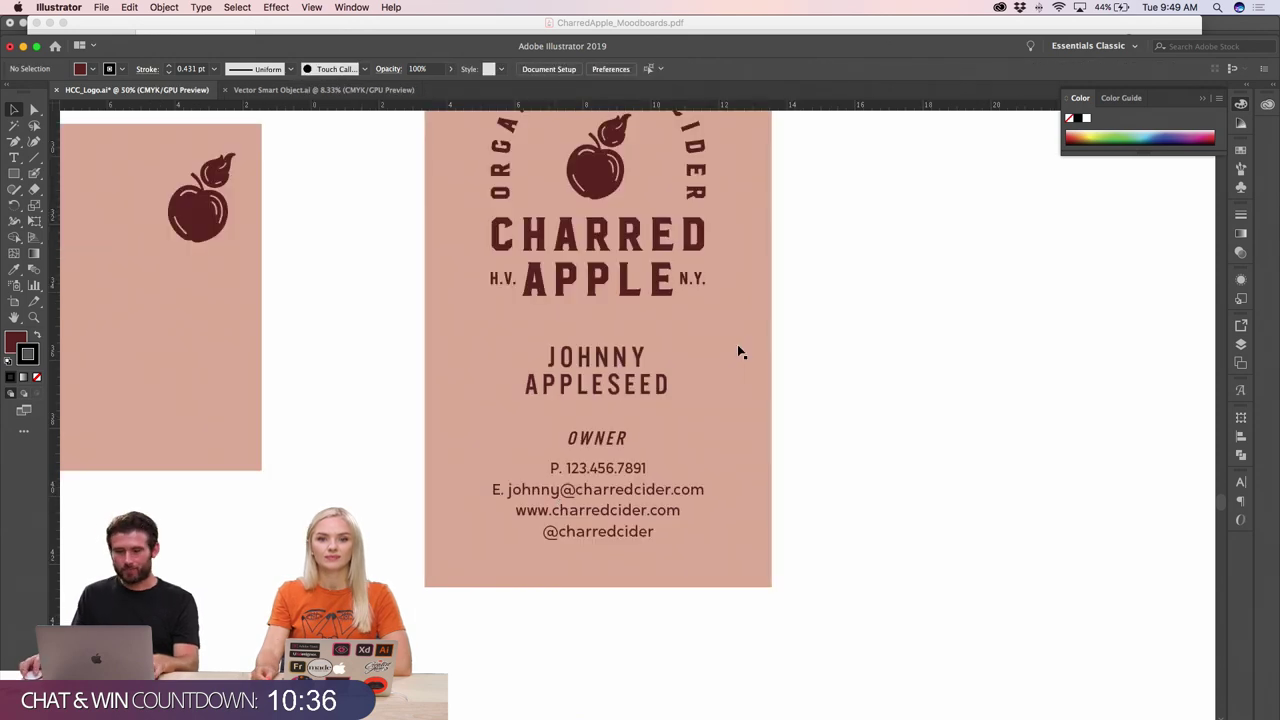
{"action": "scroll", "coordinate": [740, 352], "scroll_direction": "up", "scroll_amount": 2}
{"action": "left_click", "coordinate": [600, 490]}
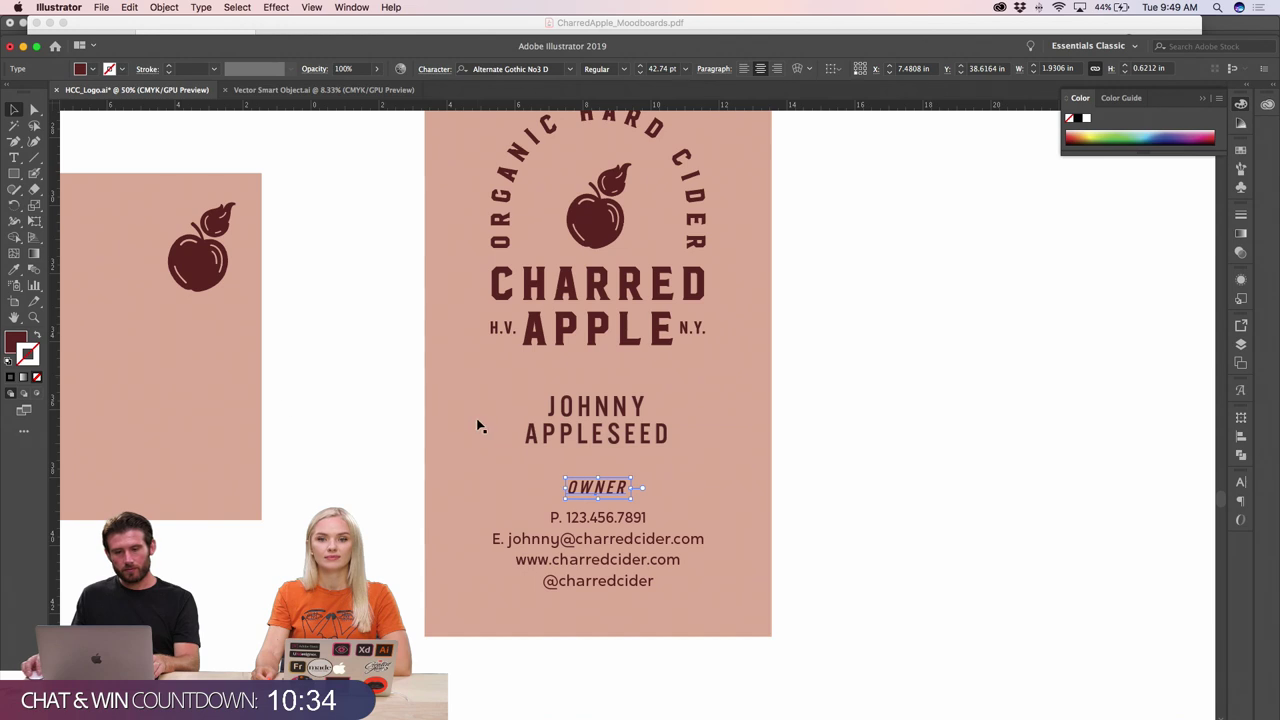
{"action": "left_click", "coordinate": [579, 430]}
{"action": "left_click", "coordinate": [36, 377]}
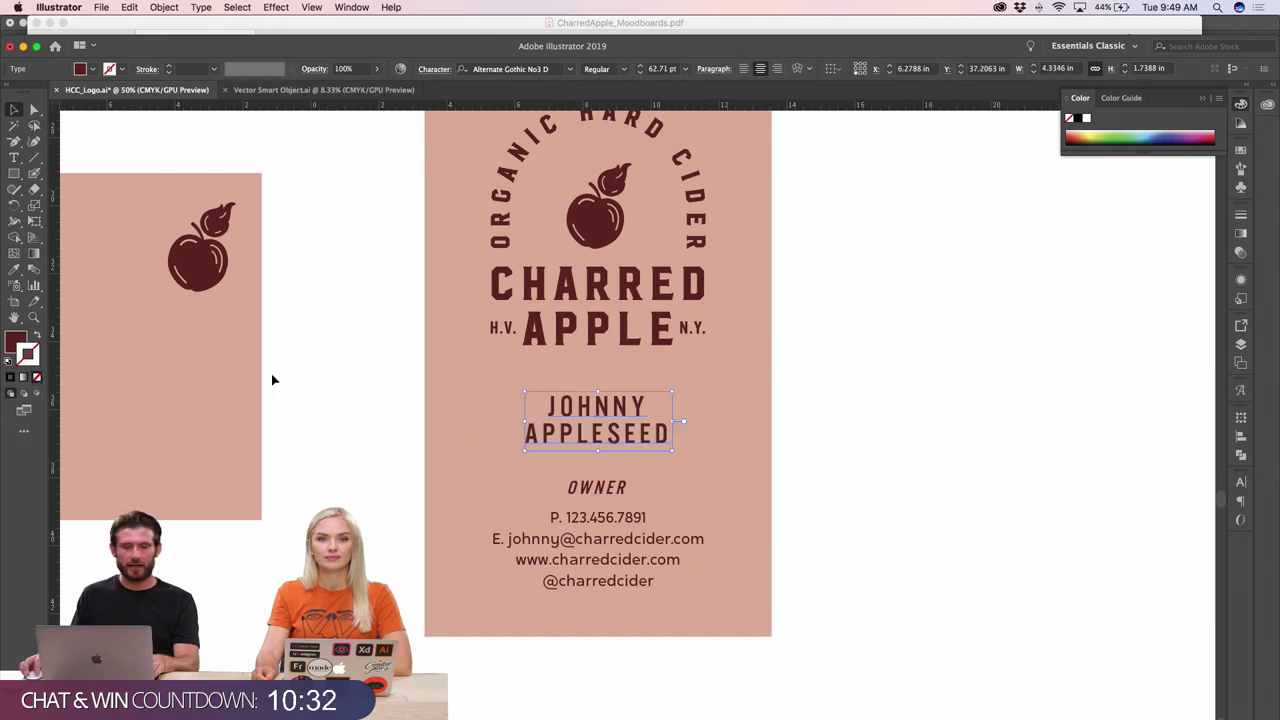
{"action": "key", "text": "ctrl+shift+a"}
{"action": "key", "text": "super+minus"}
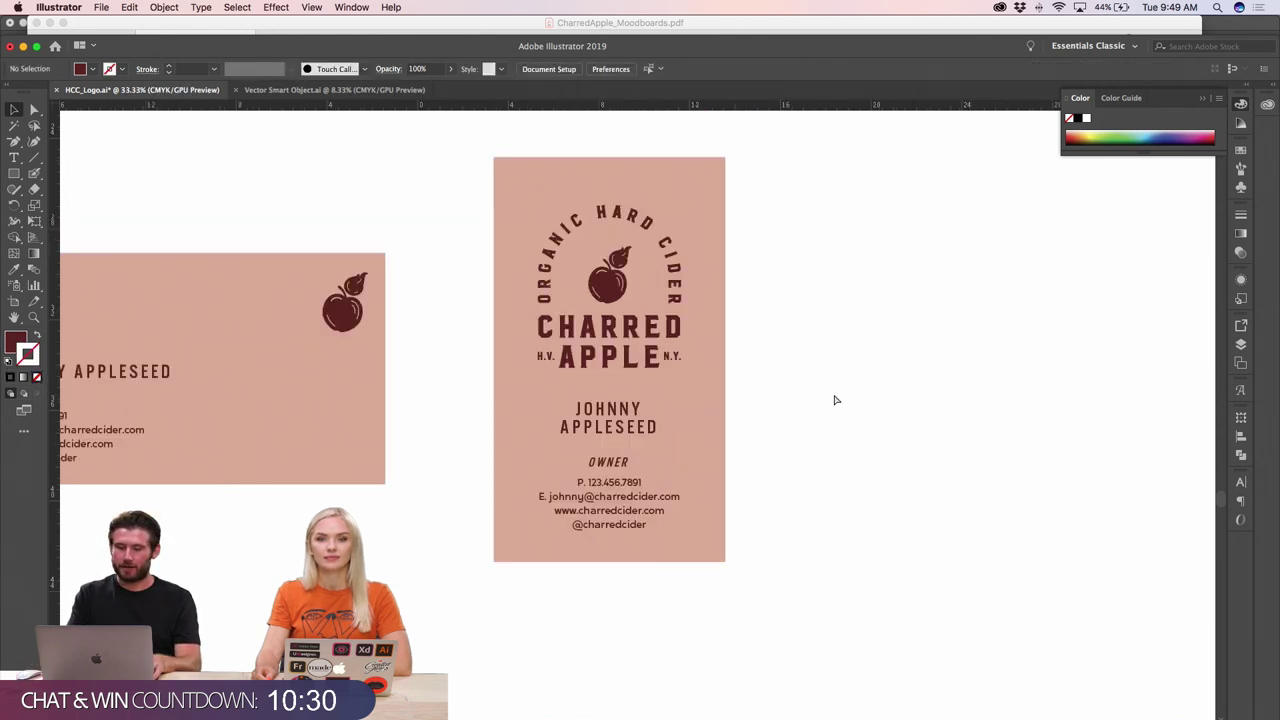
{"action": "key", "text": "super+plus"}
{"action": "key", "text": "super+plus"}
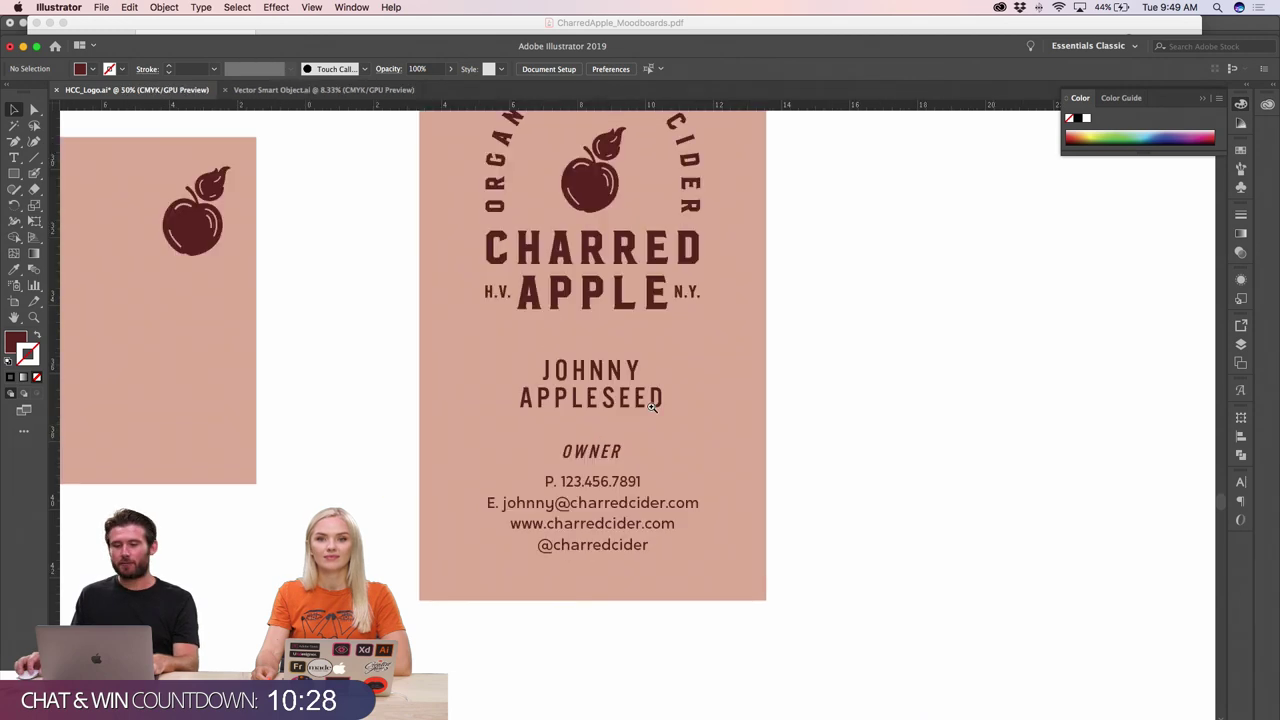
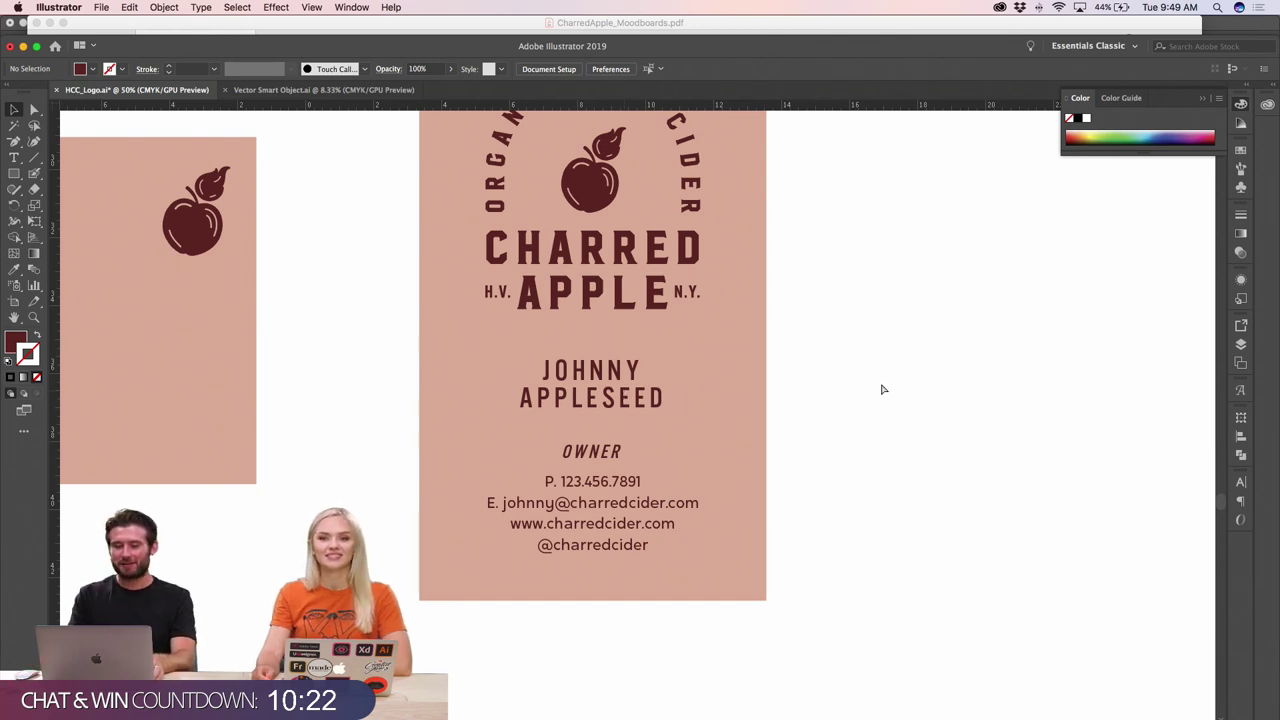
- Increase the line spacing of the contact details on the vertical card
{"action": "key", "text": "super+minus"}
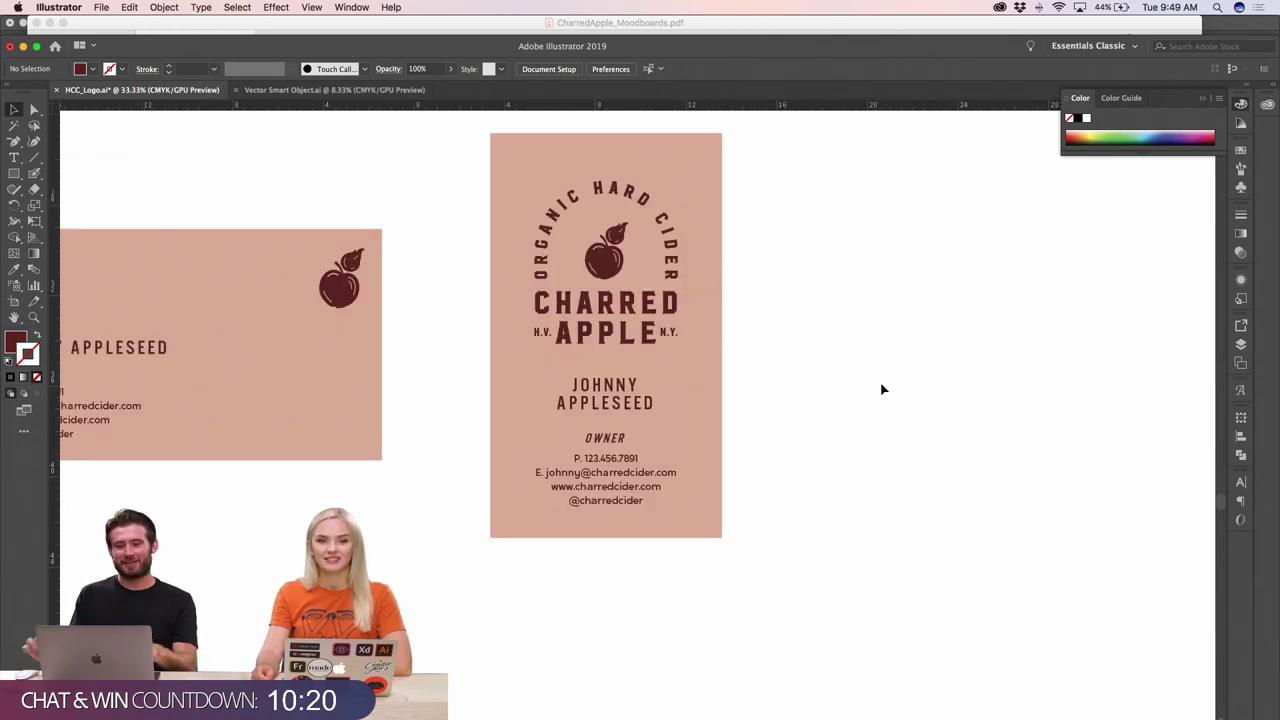
{"action": "left_click", "coordinate": [610, 436]}
{"action": "left_click", "coordinate": [794, 451]}
{"action": "left_click", "coordinate": [620, 459]}
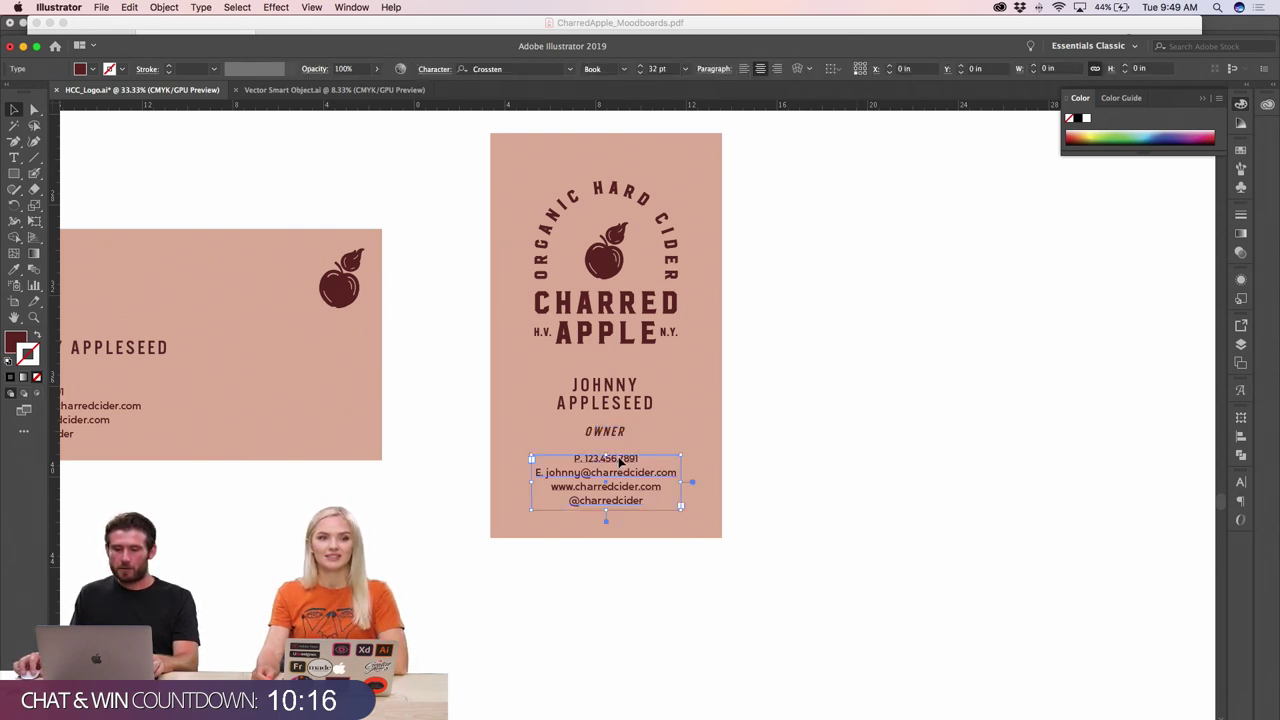
{"action": "key", "text": "alt+Down"}
{"action": "key", "text": "alt+Down"}
{"action": "key", "text": "alt+Down"}
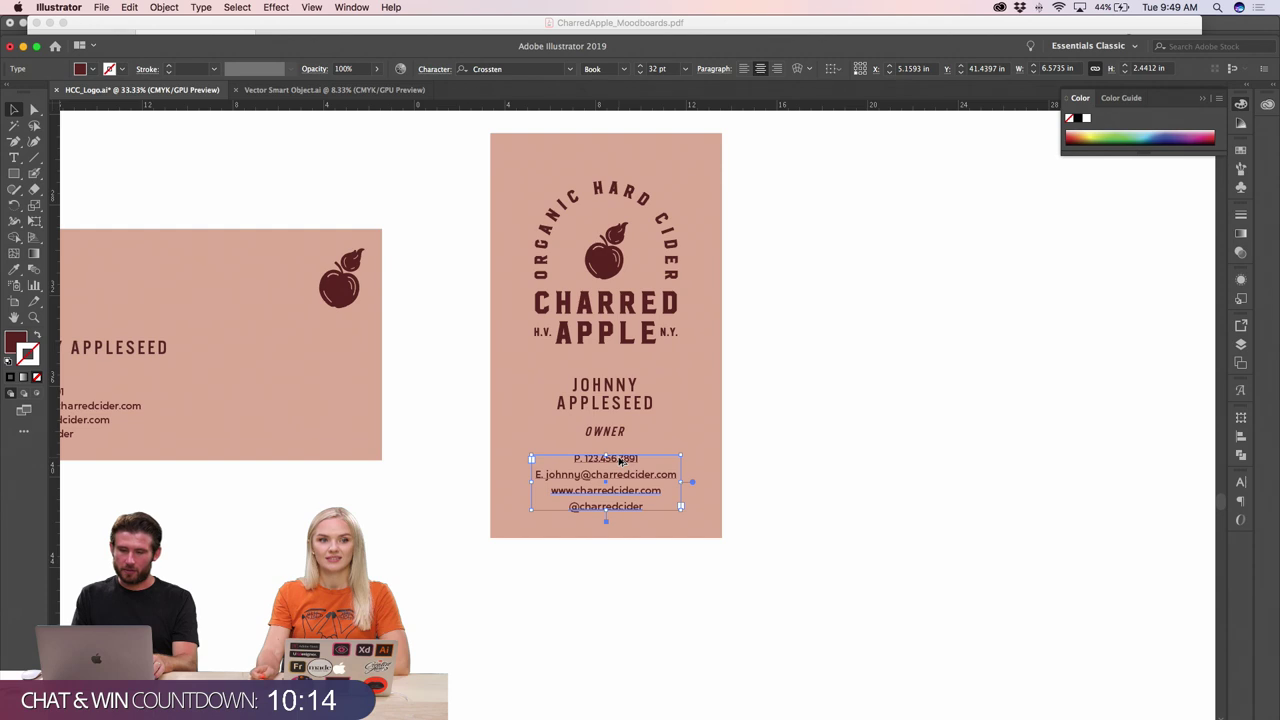
- Scale down the logo group at the top of the vertical card
{"action": "left_click", "coordinate": [683, 280]}
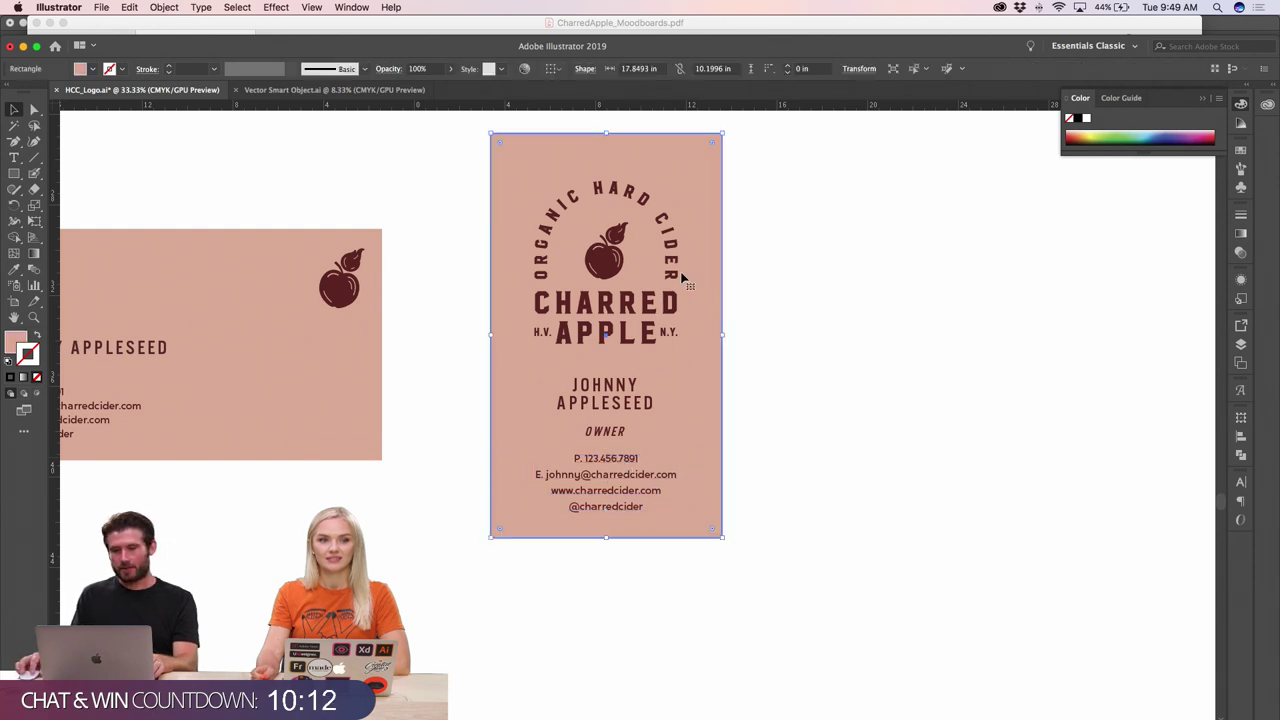
{"action": "left_click", "coordinate": [664, 210]}
{"action": "left_click_drag", "start_coordinate": [677, 181], "coordinate": [632, 186]}
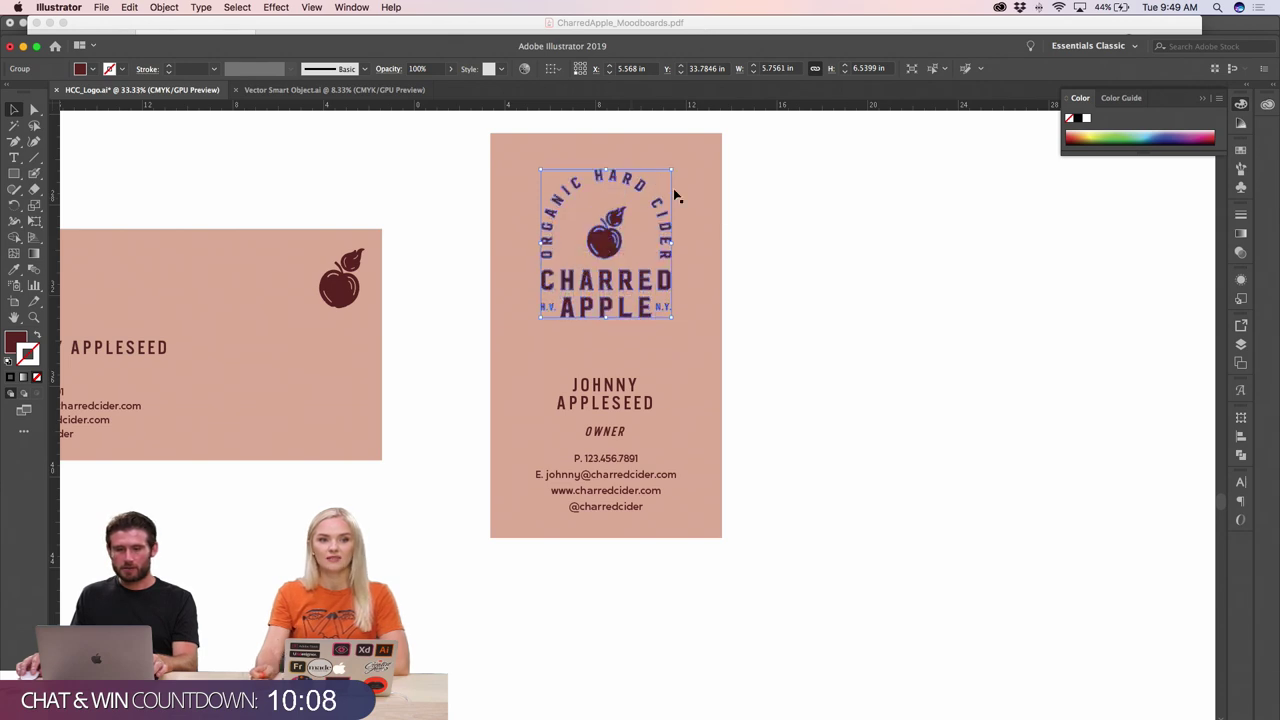
{"action": "key", "text": "super+shift+a"}
{"action": "scroll", "coordinate": [627, 415], "scroll_direction": "up", "scroll_amount": 3}
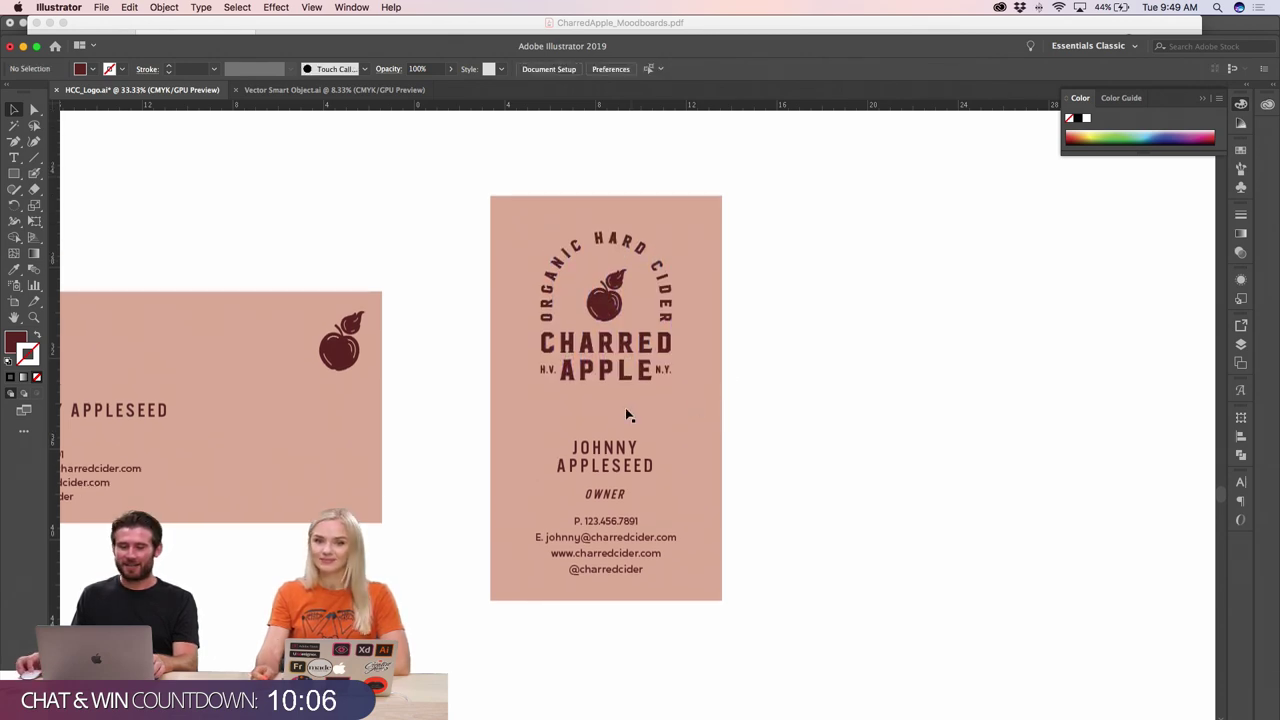
- Nudge the name, OWNER and contact details up, and spread the contact lines further apart
{"action": "left_click", "coordinate": [614, 456]}
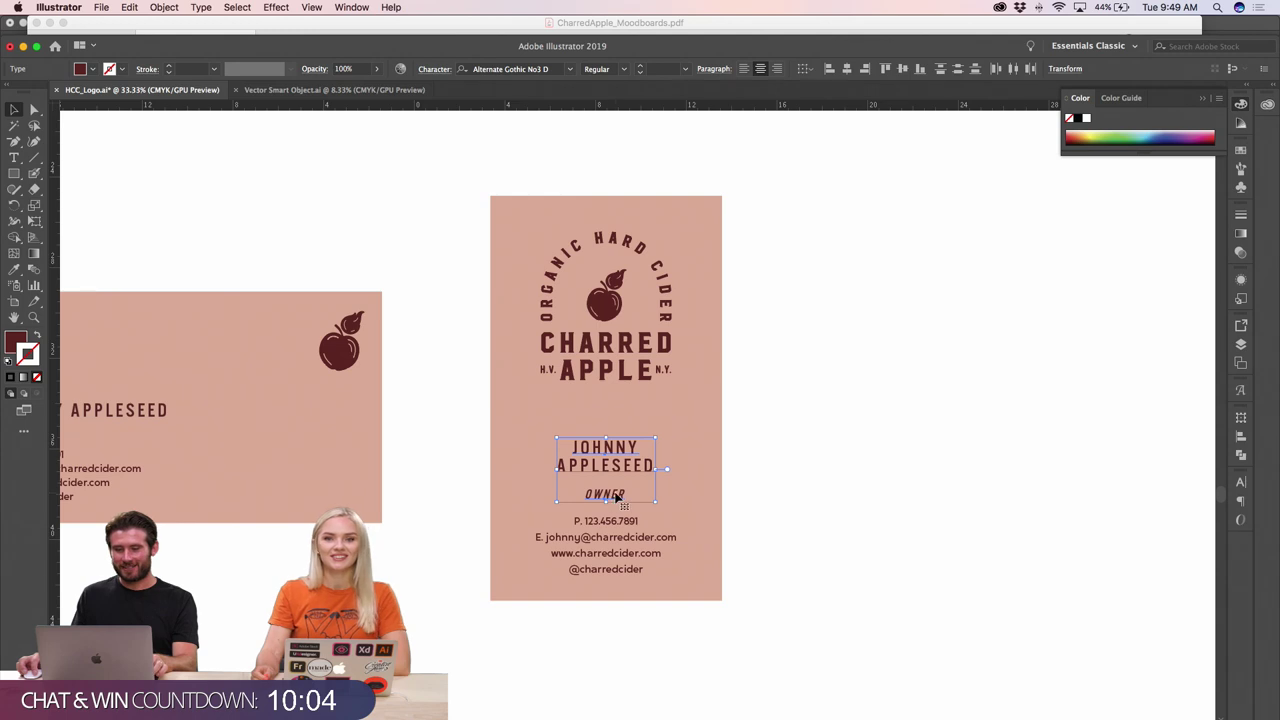
{"action": "left_click", "coordinate": [606, 497], "text": "shift"}
{"action": "key", "text": "Up"}
{"action": "key", "text": "Up"}
{"action": "left_click", "coordinate": [783, 482]}
{"action": "left_click", "coordinate": [618, 521]}
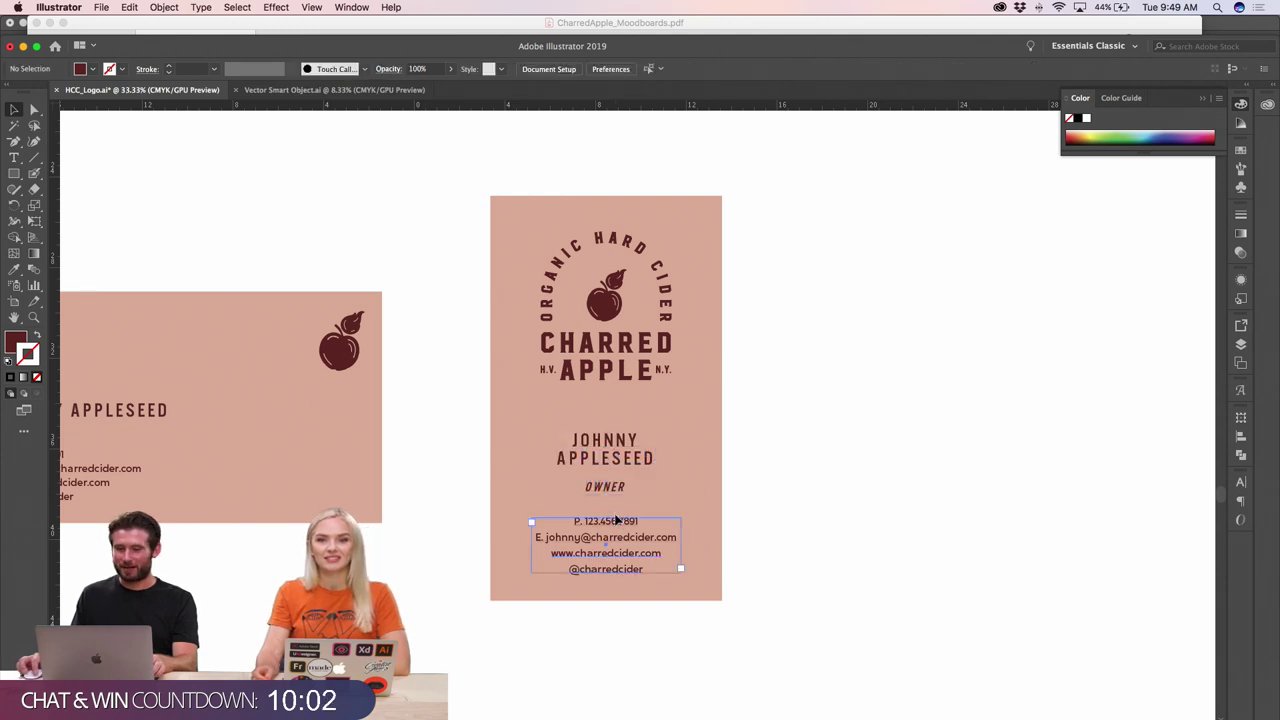
{"action": "key", "text": "Up"}
{"action": "key", "text": "Up"}
{"action": "left_click_drag", "start_coordinate": [606, 566], "coordinate": [606, 578]}
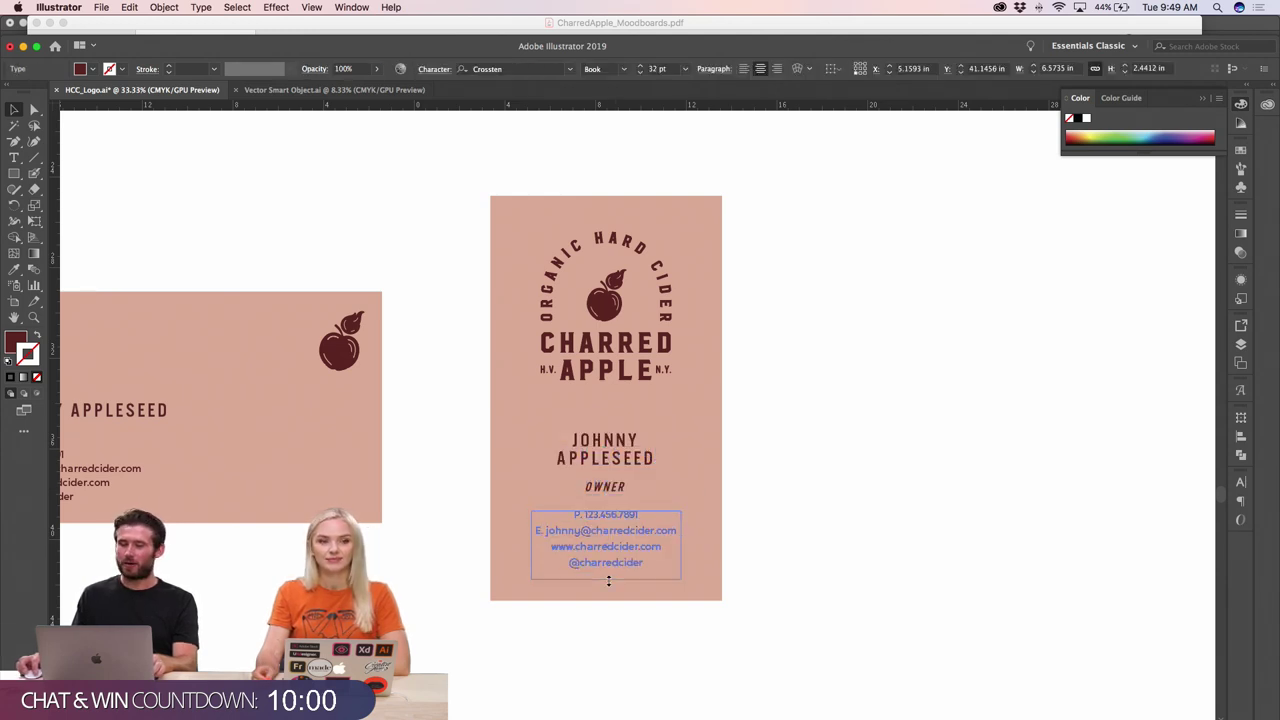
{"action": "key", "text": "alt+Down"}
{"action": "key", "text": "alt+Down"}
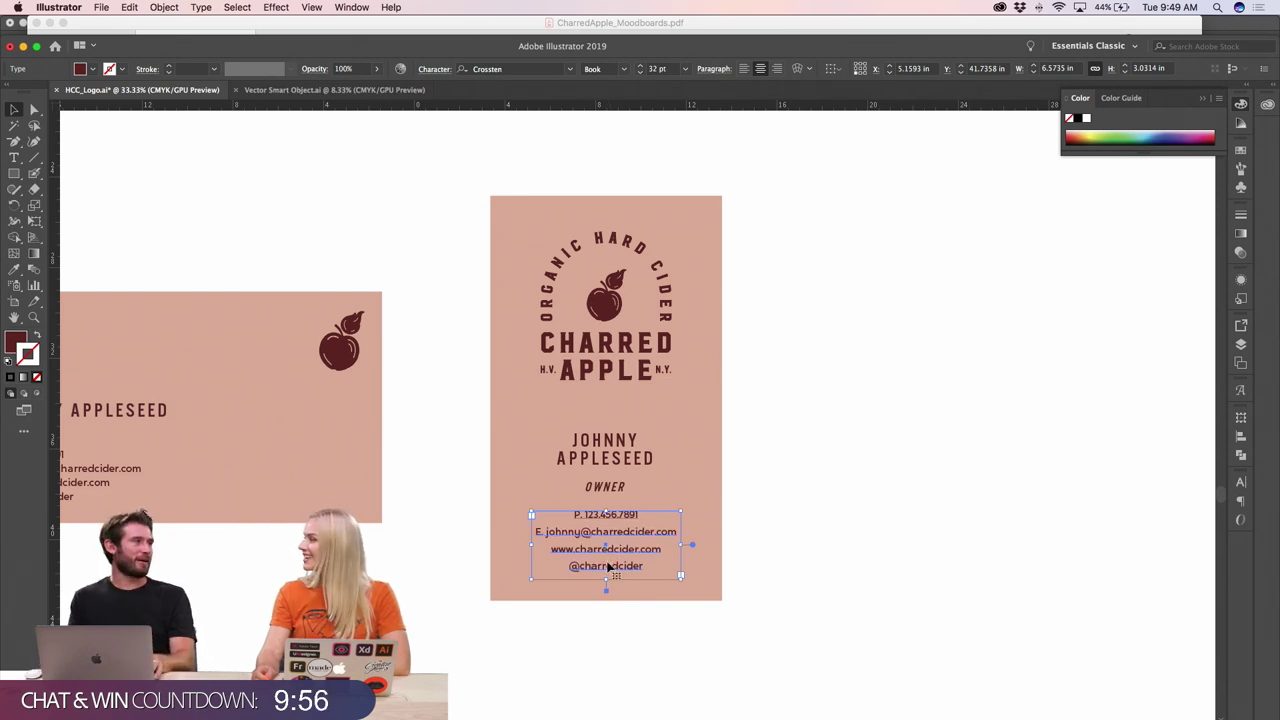
{"action": "left_click", "coordinate": [813, 492]}
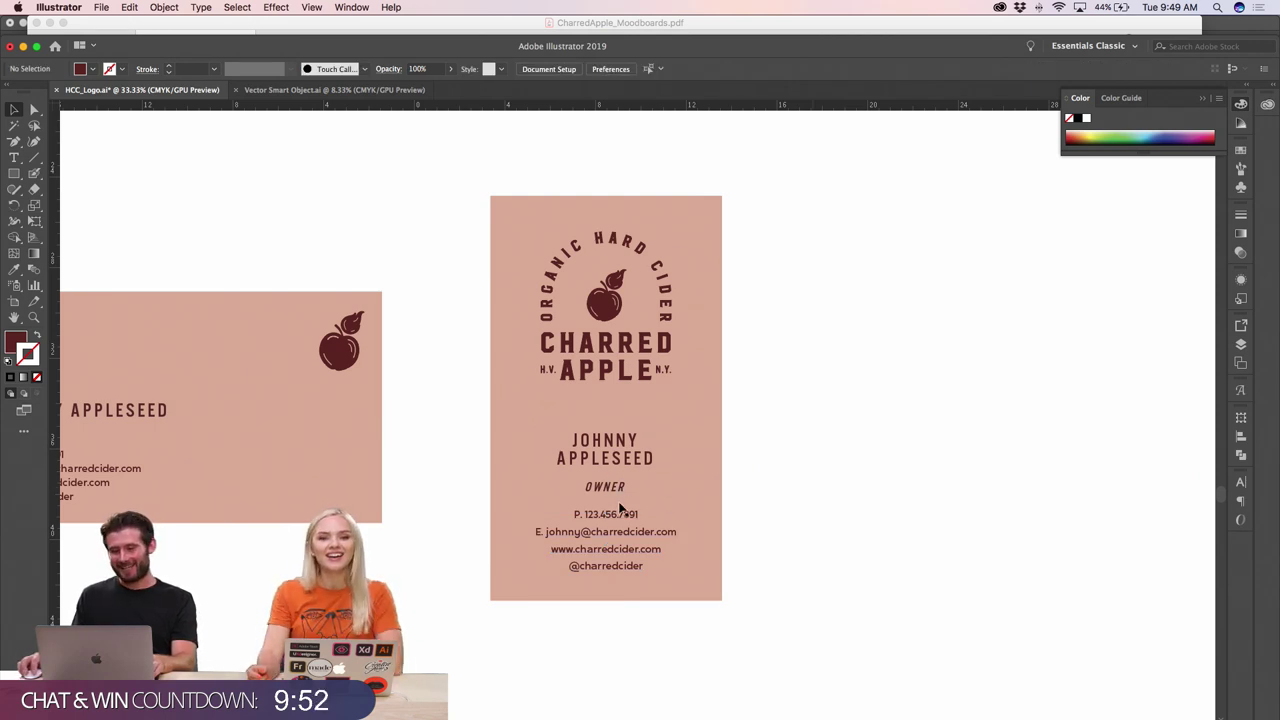
- Fine-tune positions, moving the contact details and the name with OWNER slightly higher
{"action": "triple_click", "coordinate": [604, 462]}
{"action": "left_click", "coordinate": [839, 464]}
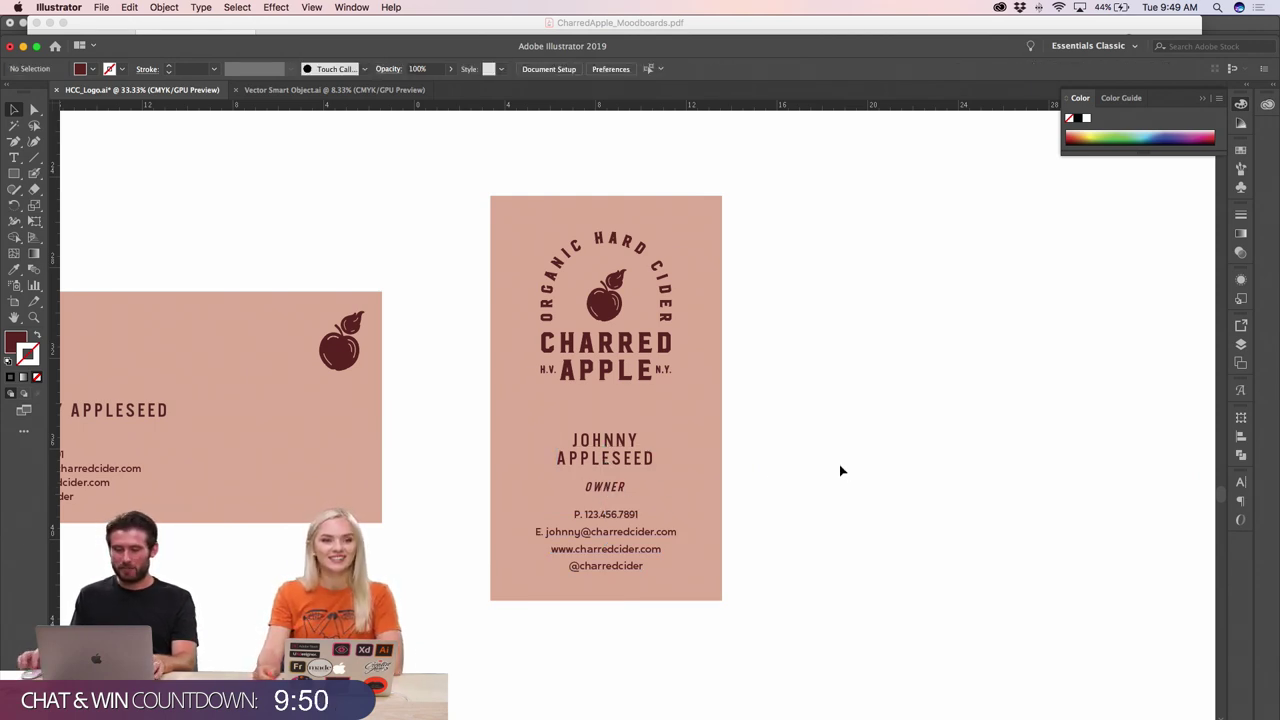
{"action": "key", "text": "super+minus"}
{"action": "left_click", "coordinate": [697, 421]}
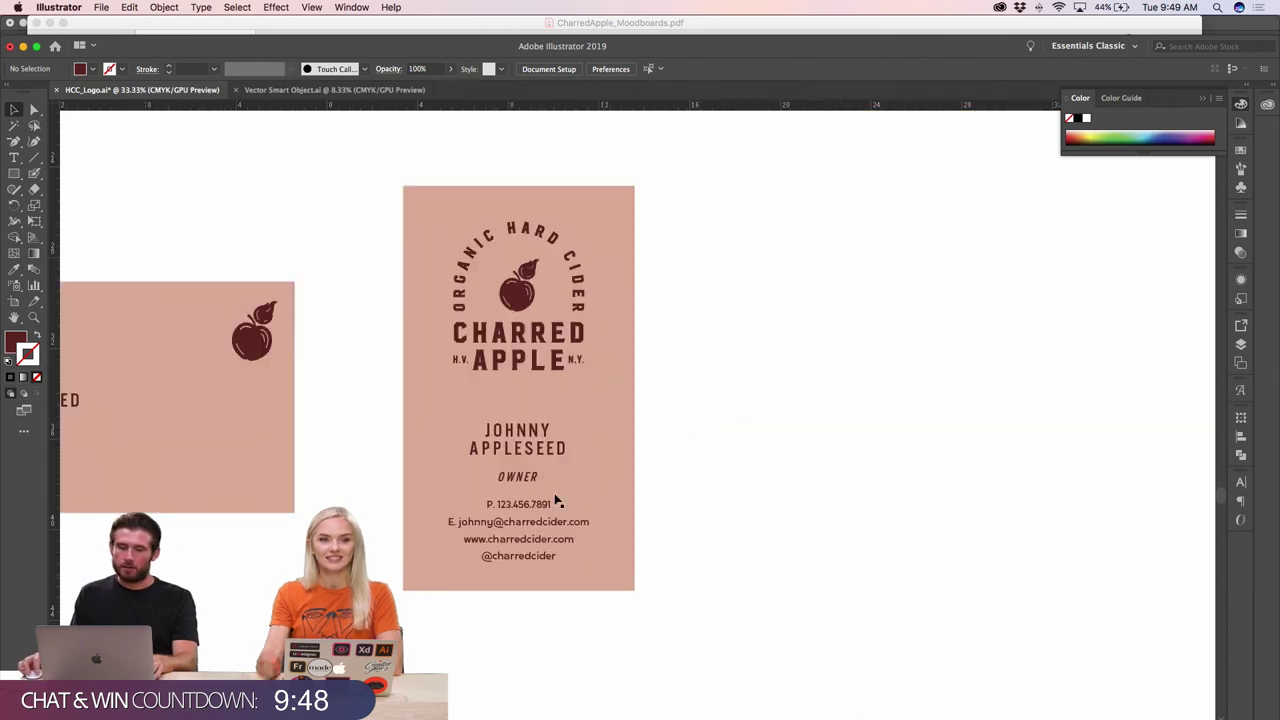
{"action": "left_click", "coordinate": [518, 455]}
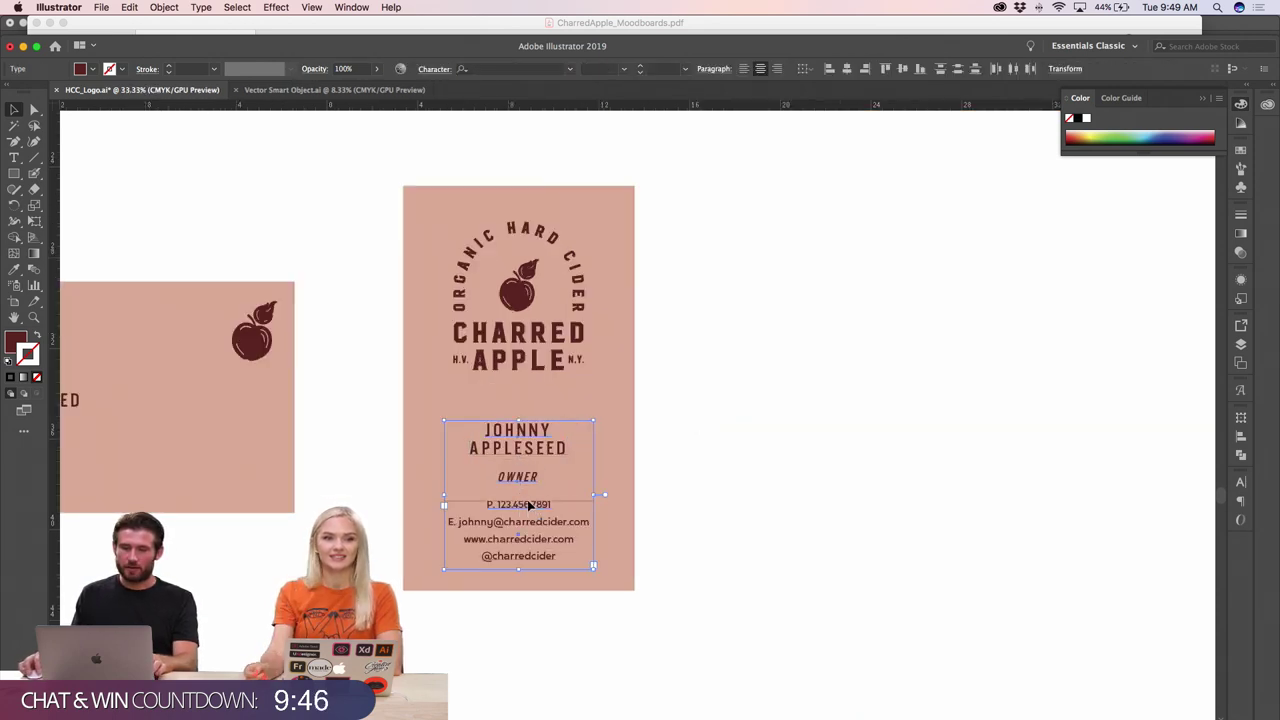
{"action": "left_click_drag", "start_coordinate": [531, 503], "coordinate": [531, 499]}
{"action": "left_click", "coordinate": [754, 508]}
{"action": "left_click_drag", "start_coordinate": [540, 447], "coordinate": [518, 469]}
{"action": "left_click", "coordinate": [690, 484]}
- Reduce OWNER's font size by 2 pt
{"action": "scroll", "coordinate": [677, 481], "scroll_direction": "up", "scroll_amount": 2}
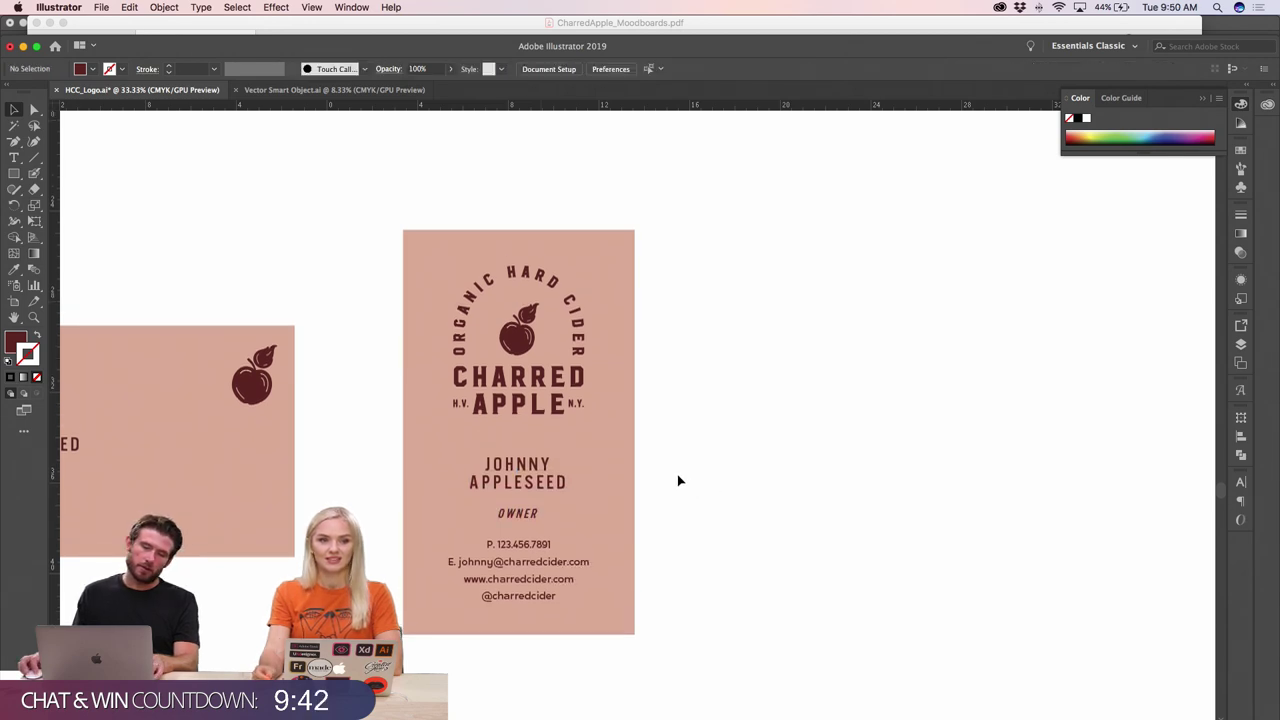
{"action": "left_click", "coordinate": [515, 513]}
{"action": "key", "text": "super+shift+comma"}
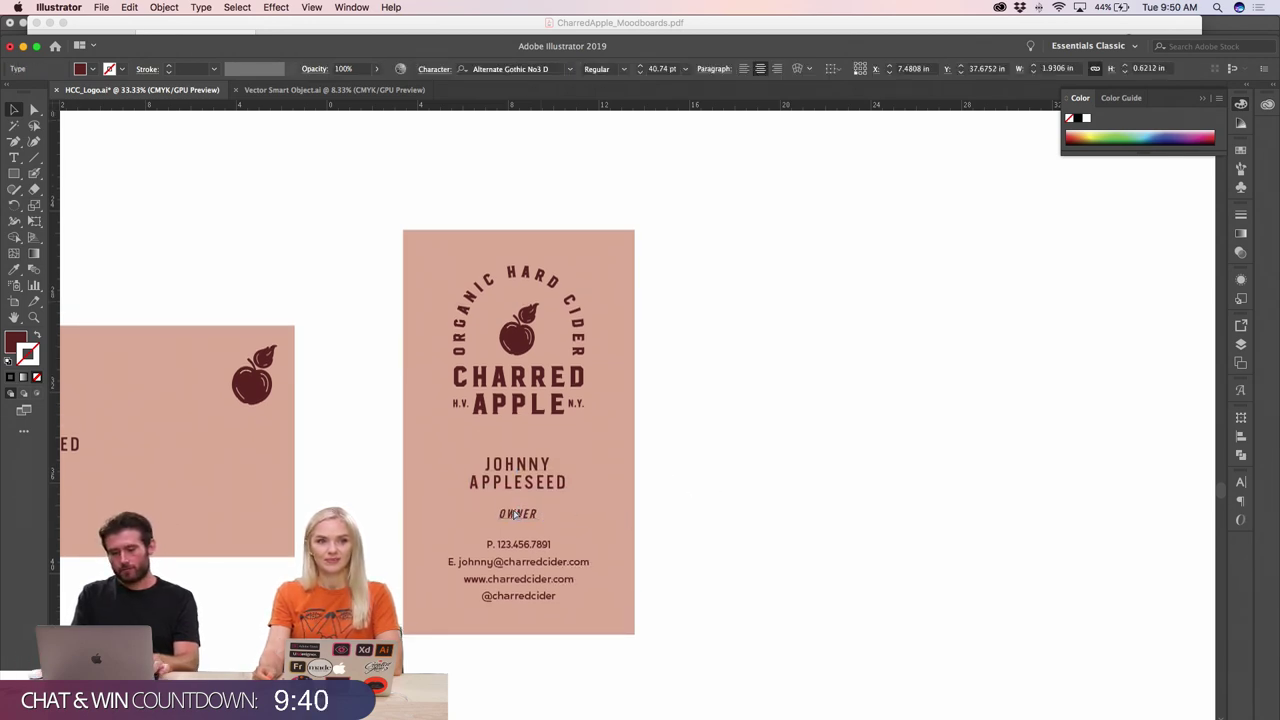
{"action": "left_click", "coordinate": [743, 443]}
{"action": "scroll", "coordinate": [745, 446], "scroll_direction": "up", "scroll_amount": 3}
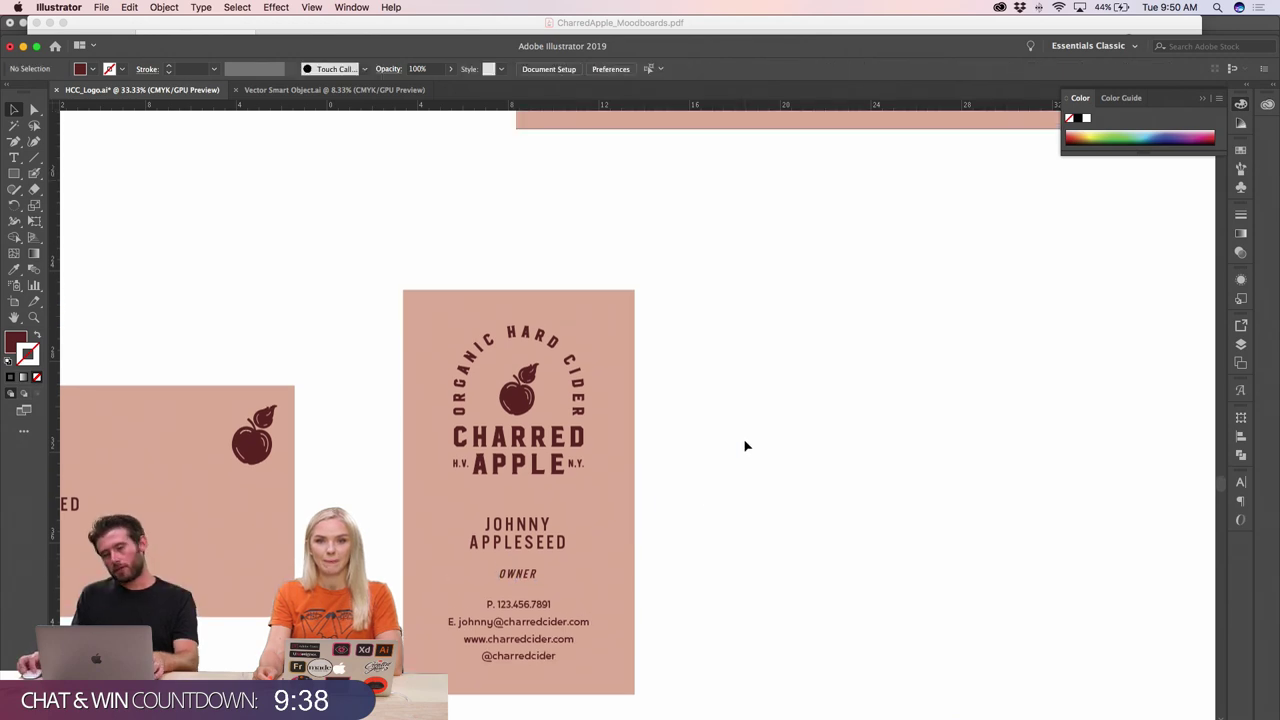
{"action": "key", "text": "super+minus"}
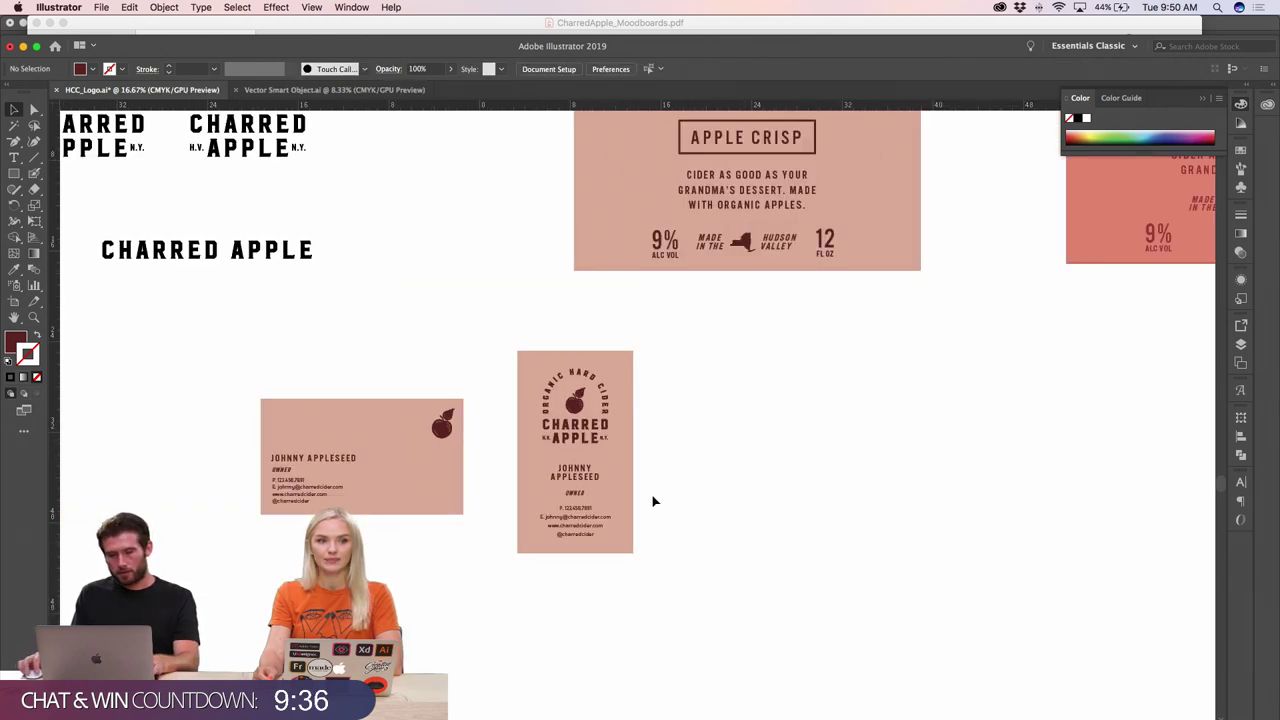
- Copy the card background beside the card and fill it with the label's dark maroon
{"action": "left_click_drag", "start_coordinate": [623, 462], "coordinate": [762, 463]}
{"action": "scroll", "coordinate": [798, 390], "scroll_direction": "up", "scroll_amount": 5}
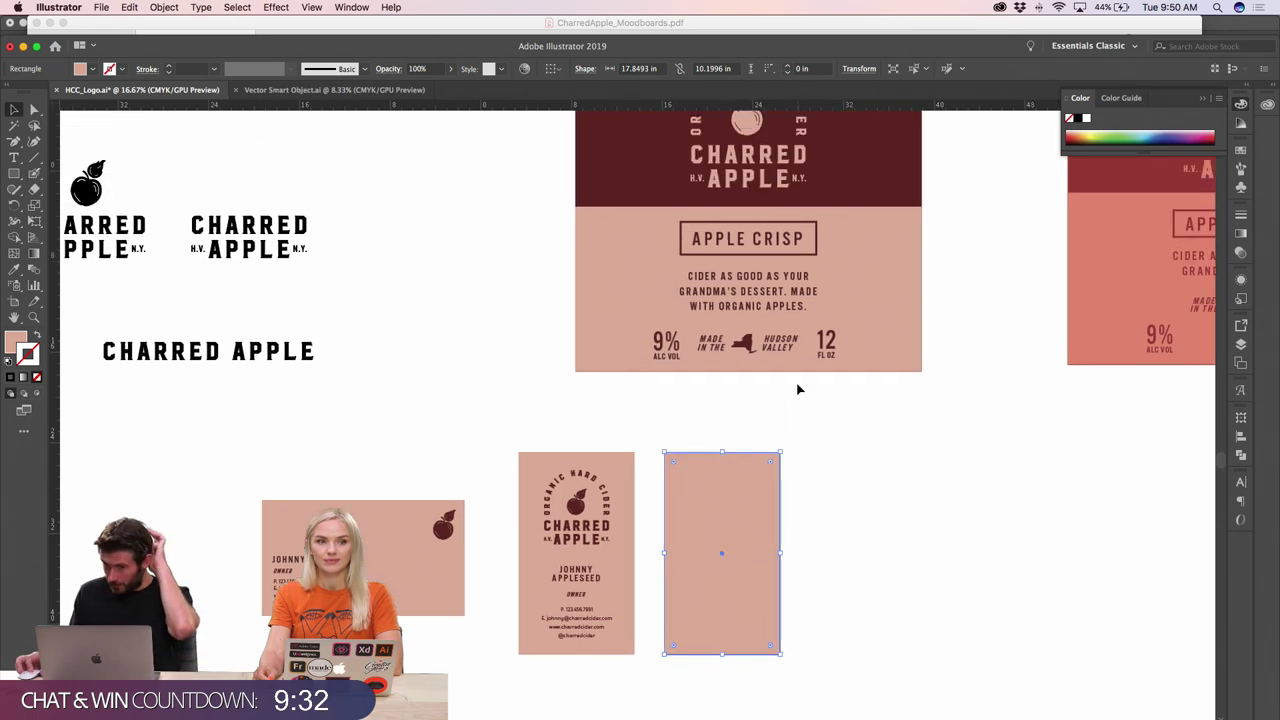
{"action": "key", "text": "i"}
{"action": "left_click", "coordinate": [640, 234]}
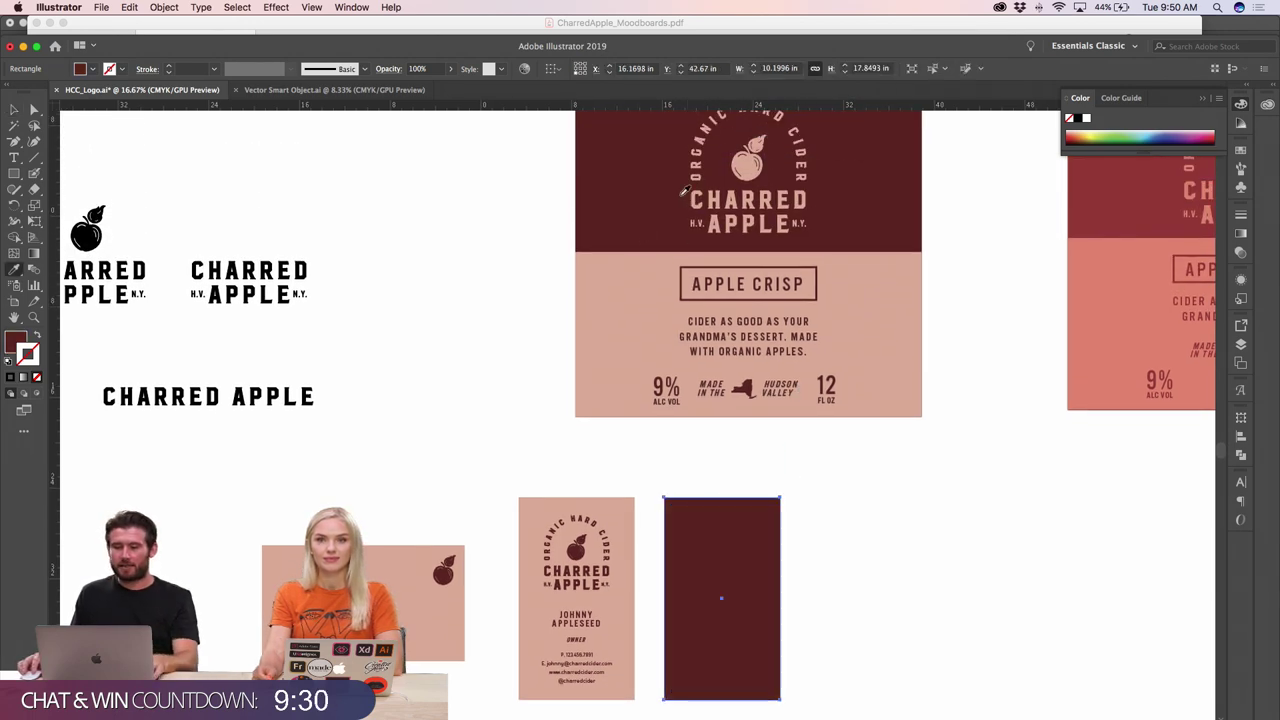
{"action": "left_click", "coordinate": [14, 108]}
{"action": "left_click", "coordinate": [264, 212]}
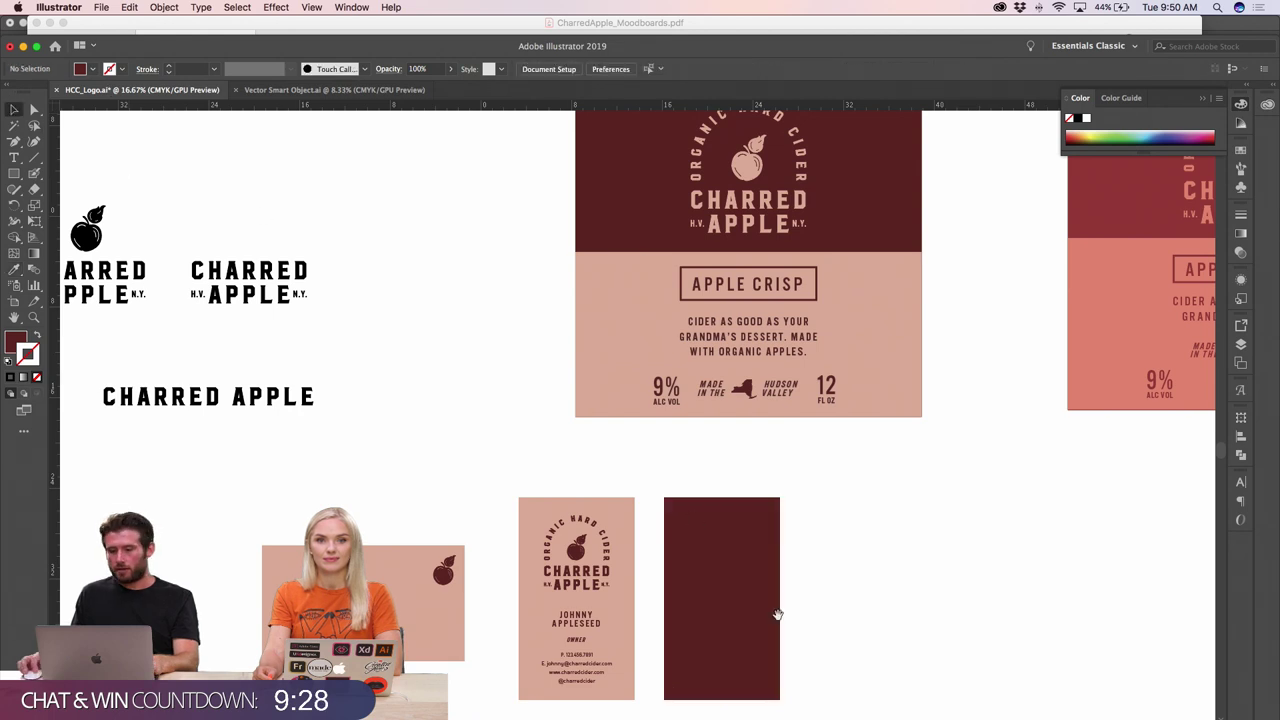
- Move the maroon rectangle next to the vertical card
{"action": "left_click", "coordinate": [777, 608], "text": "super"}
{"action": "left_click", "coordinate": [614, 437], "text": "super"}
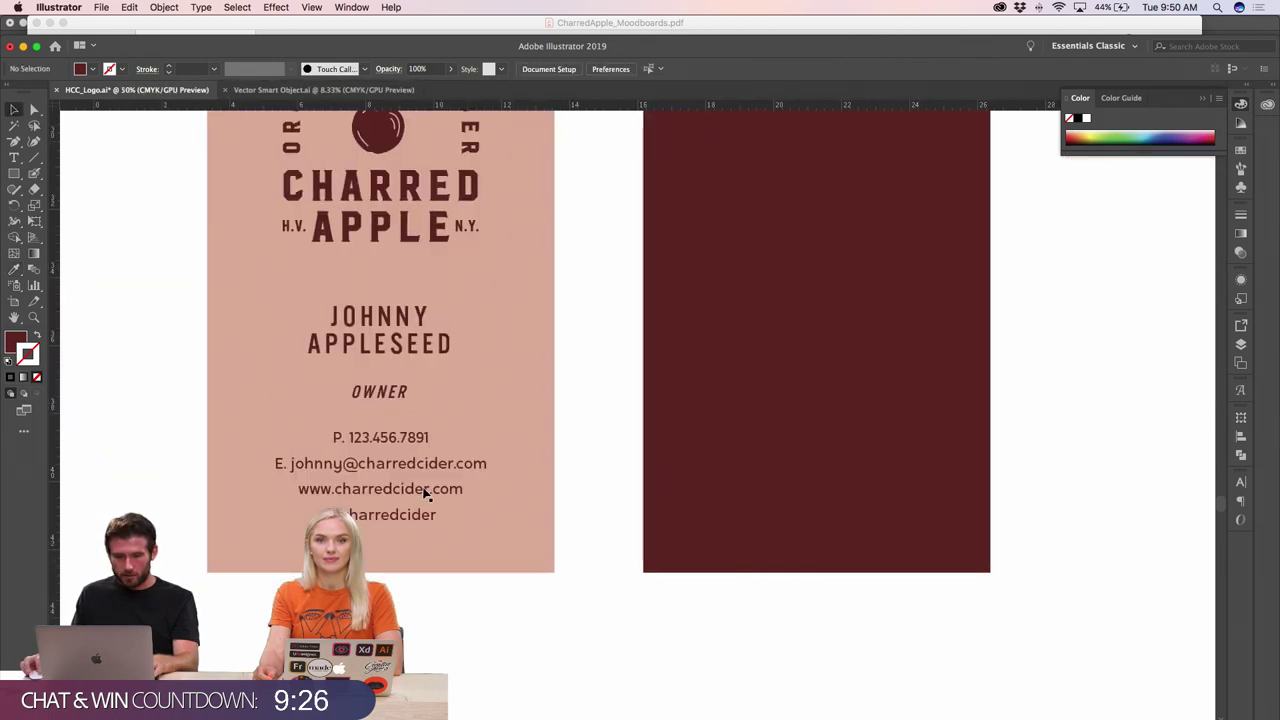
{"action": "scroll", "coordinate": [423, 491], "scroll_direction": "left", "scroll_amount": 4}
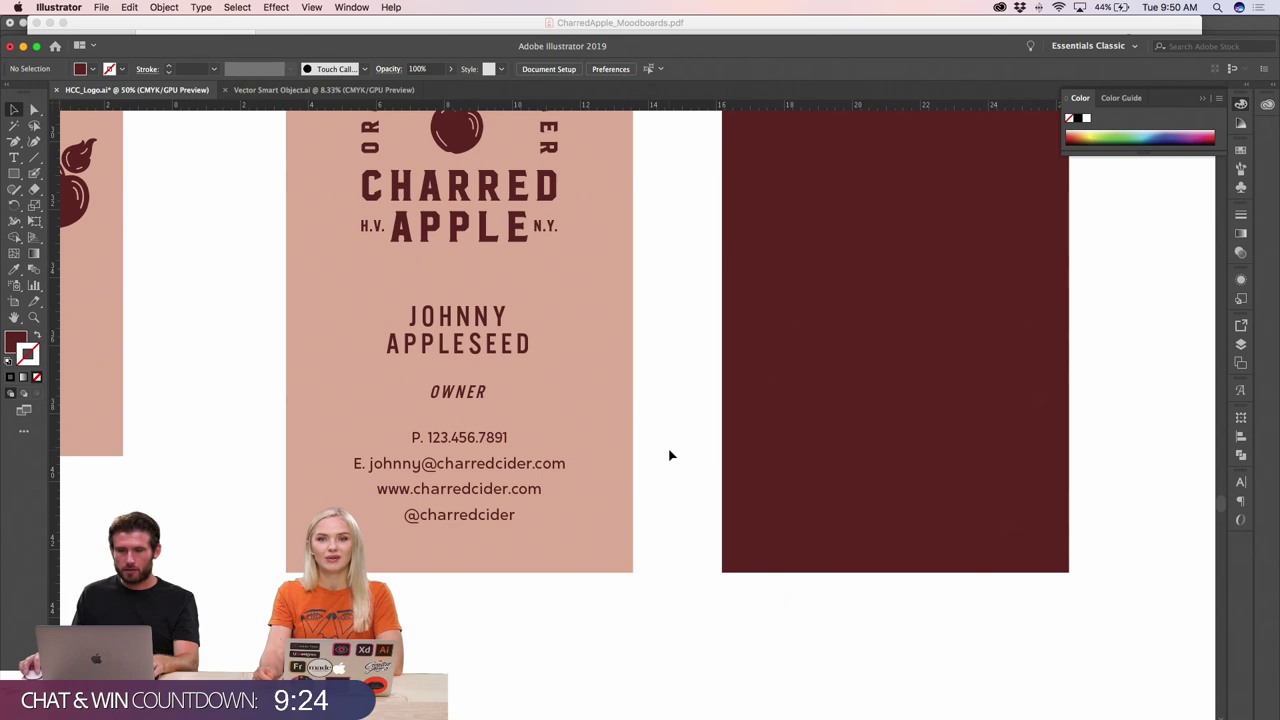
{"action": "key", "text": "super+minus"}
{"action": "key", "text": "super+minus"}
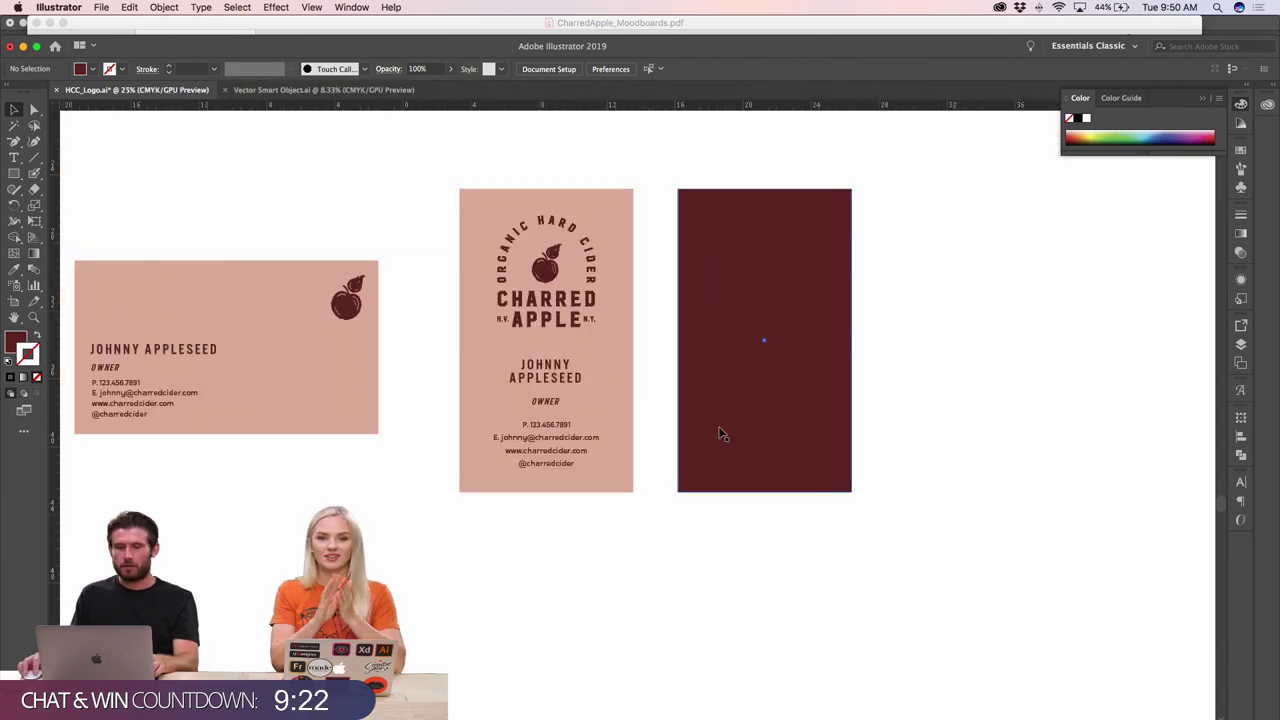
{"action": "left_click_drag", "start_coordinate": [718, 426], "coordinate": [693, 427]}
{"action": "left_click", "coordinate": [765, 525]}
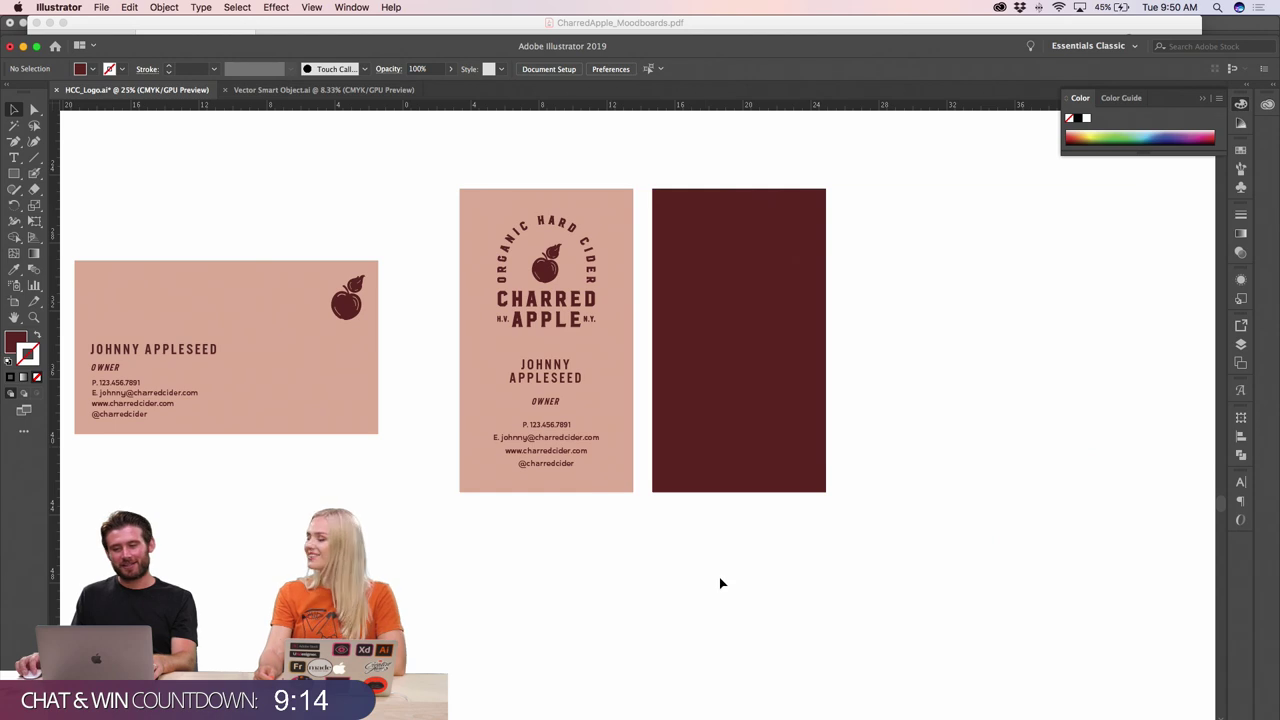
- Zoom from 12.5% to 50% on the vertical business card
{"action": "key", "text": "super+plus"}
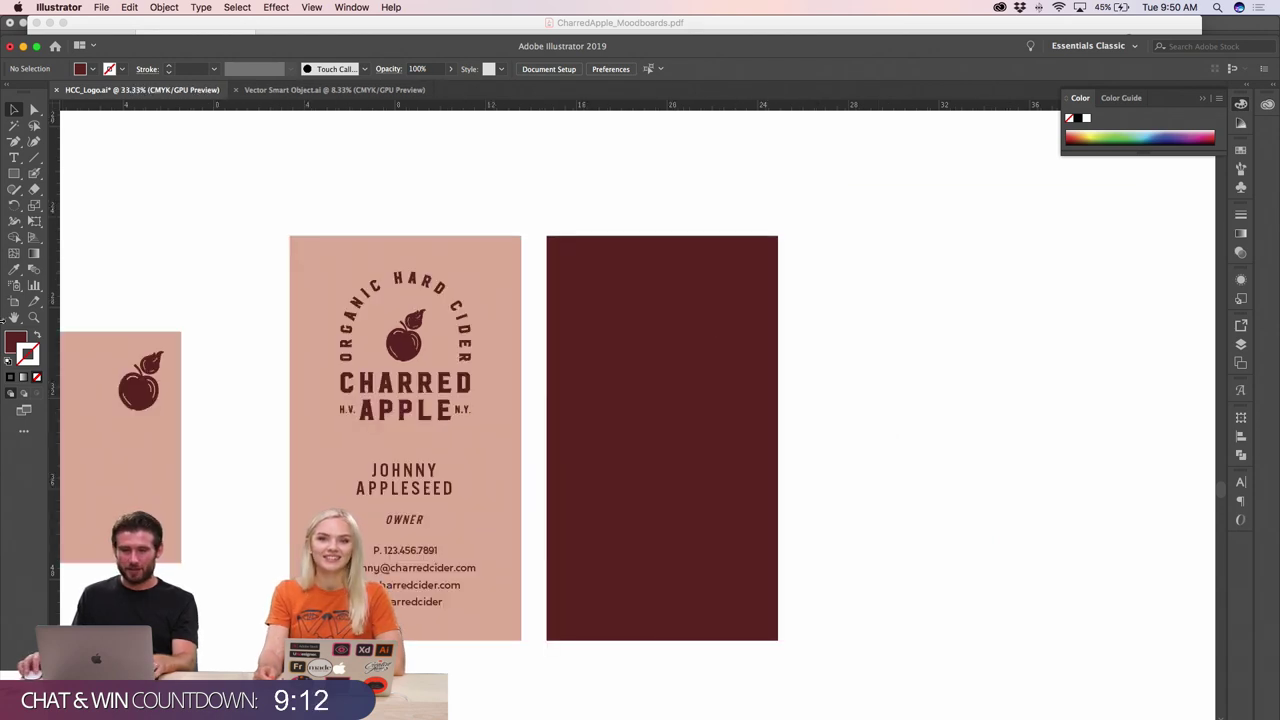
{"action": "left_click", "coordinate": [14, 173]}
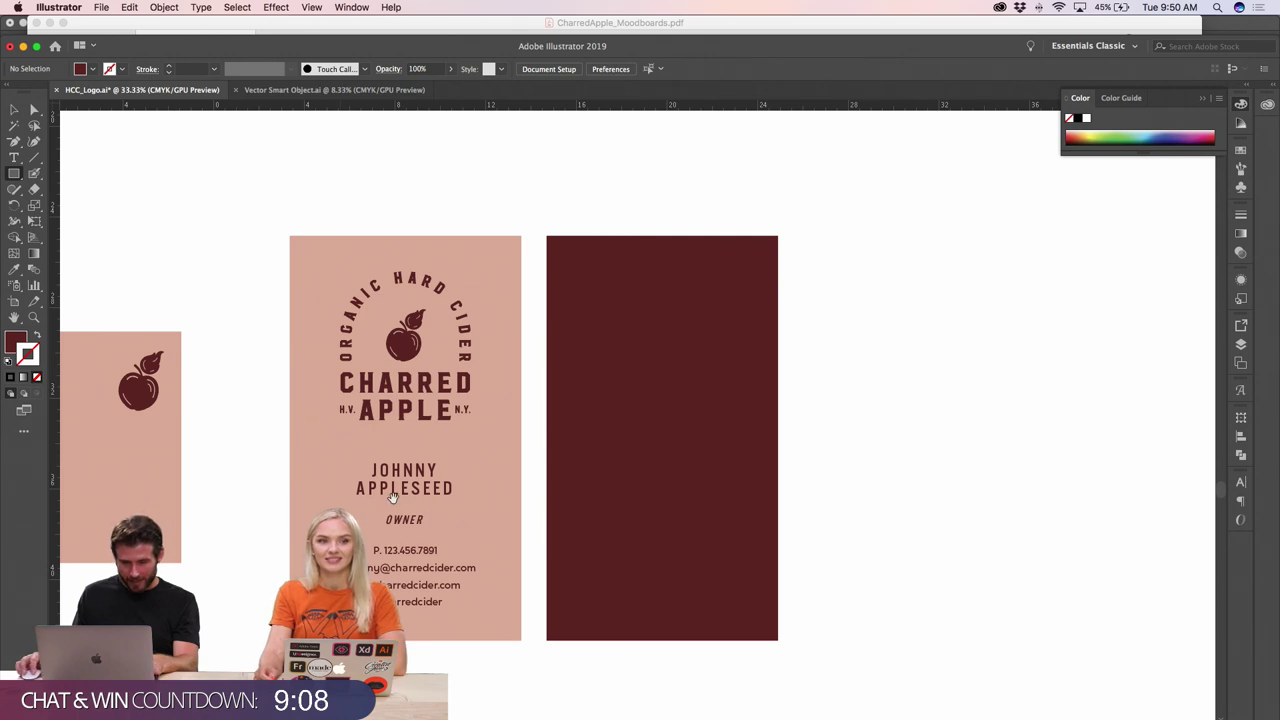
{"action": "key", "text": "super+plus"}
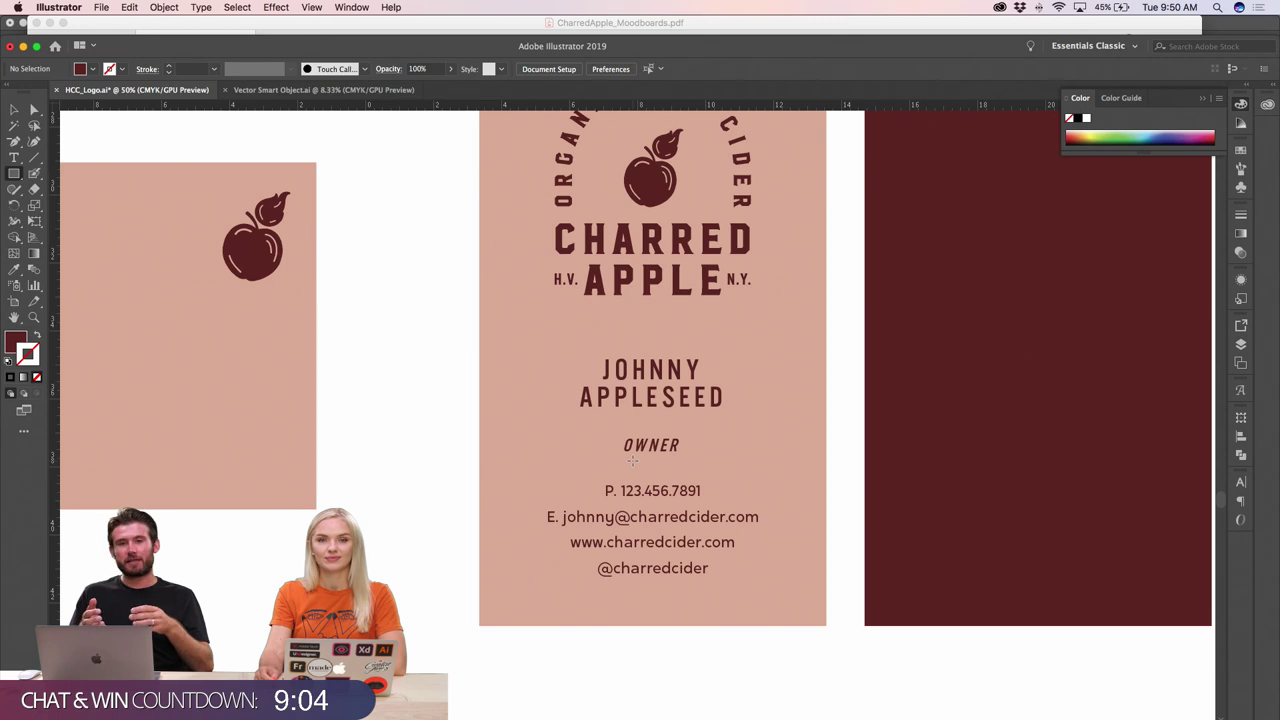
{"action": "key", "text": "super+minus"}
{"action": "key", "text": "super+minus"}
{"action": "key", "text": "super+minus"}
{"action": "key", "text": "super+minus"}
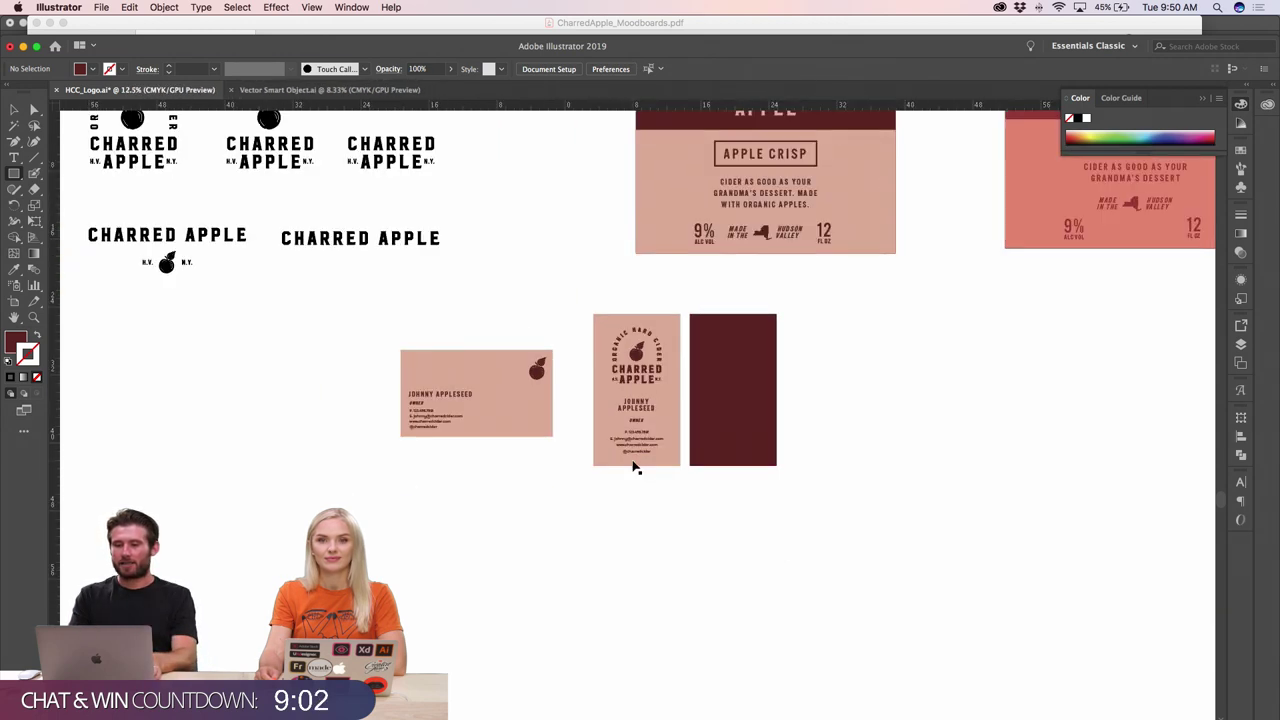
{"action": "key", "text": "super+plus"}
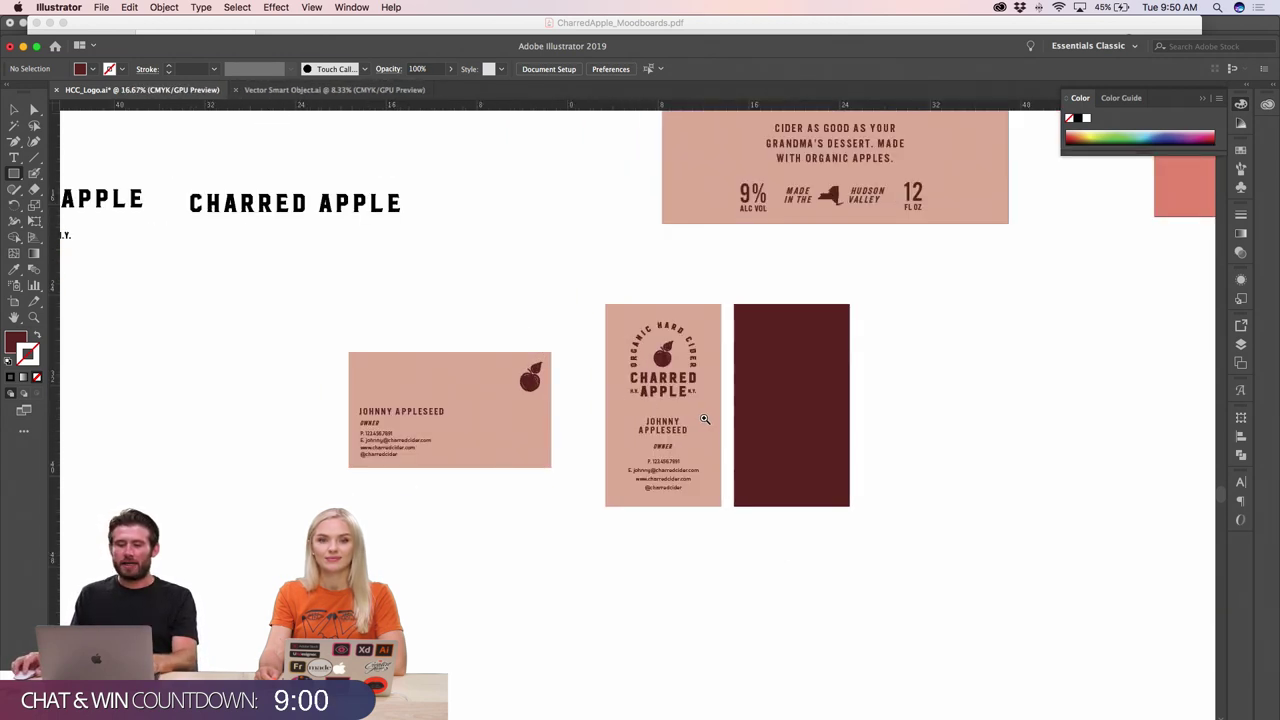
{"action": "key", "text": "super+plus"}
{"action": "key", "text": "super+plus"}
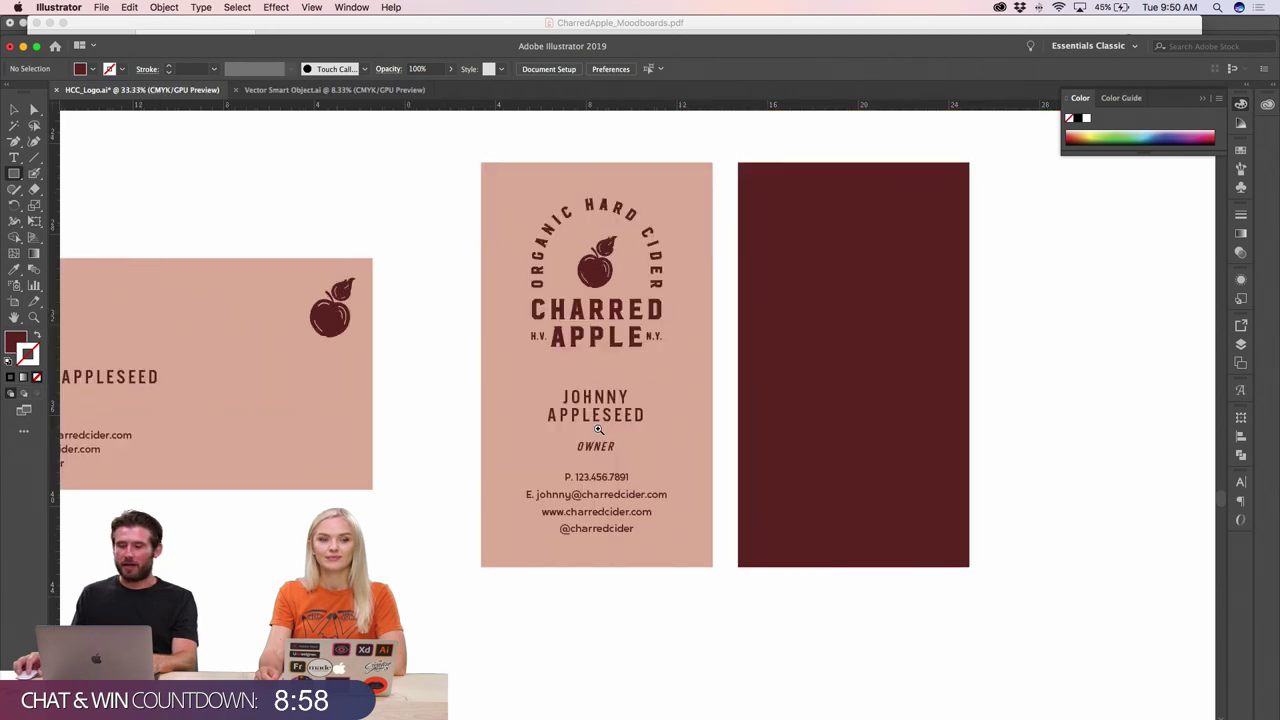
{"action": "key", "text": "super+plus"}
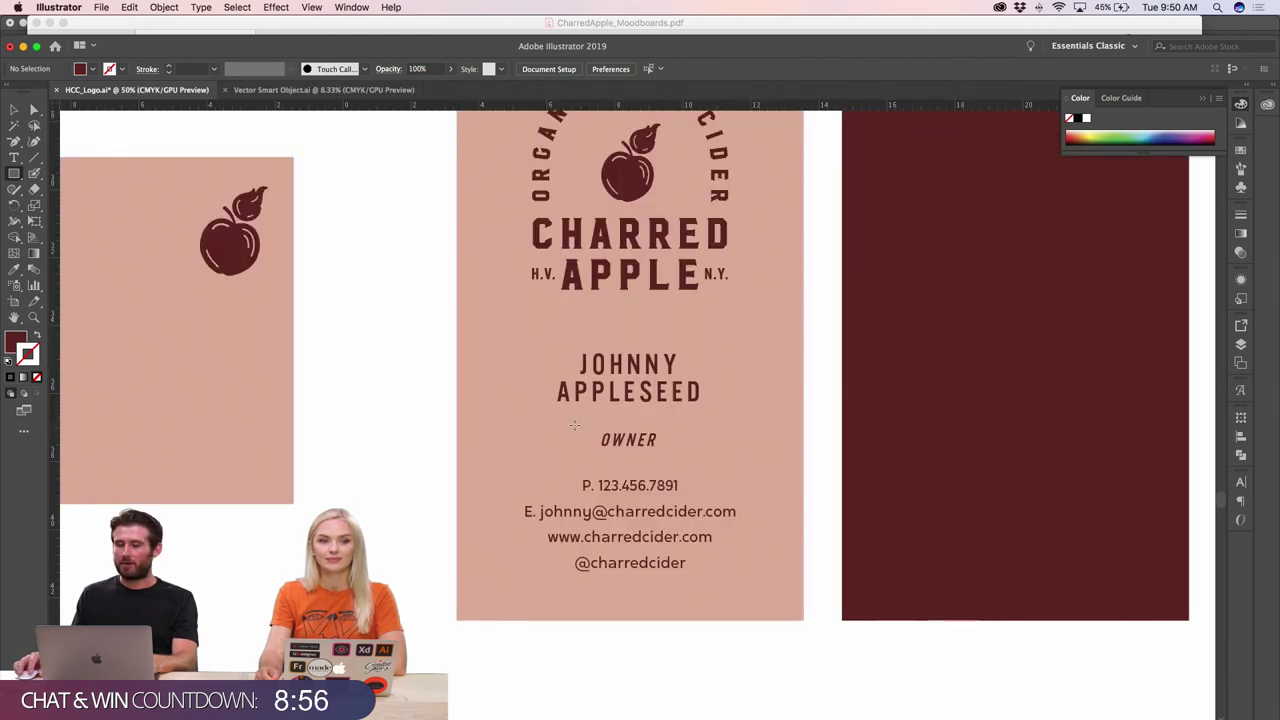
- Draw a rectangle around OWNER and thicken its stroke to 6 pt
{"action": "left_click_drag", "start_coordinate": [660, 428], "coordinate": [692, 457]}
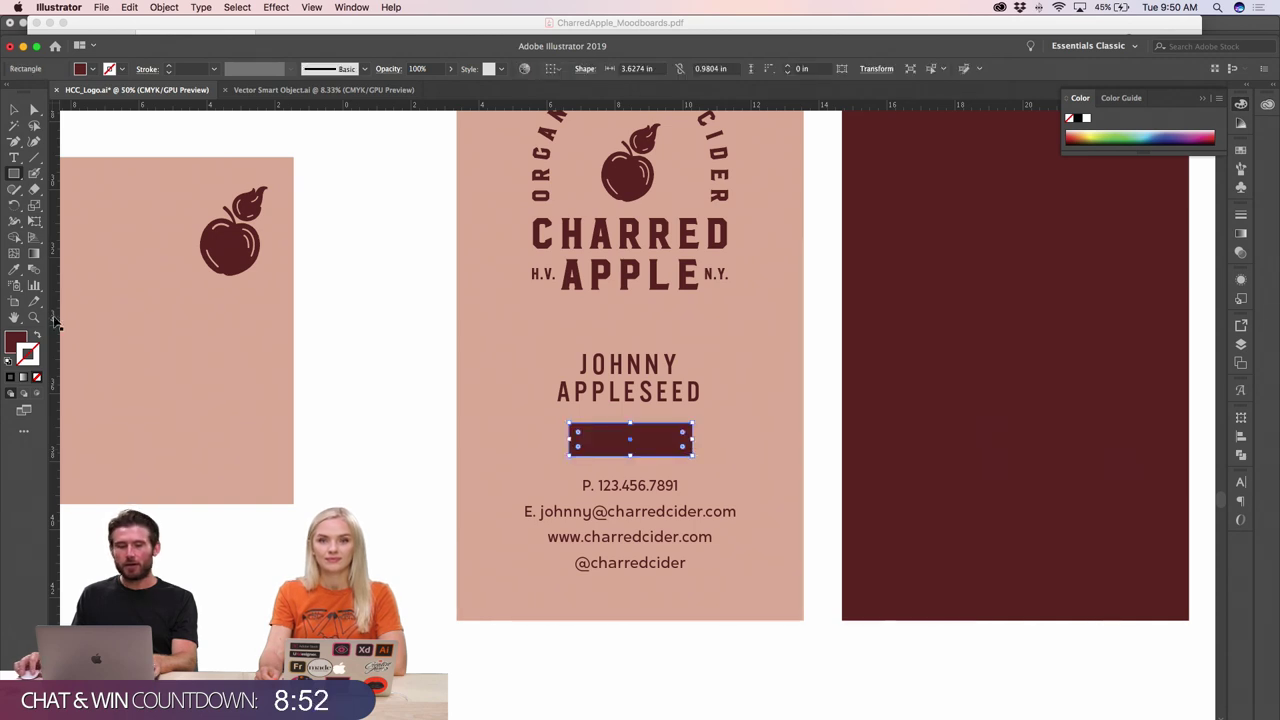
{"action": "left_click", "coordinate": [170, 65]}
{"action": "left_click", "coordinate": [170, 65]}
{"action": "left_click", "coordinate": [170, 65]}
{"action": "left_click", "coordinate": [170, 65]}
{"action": "left_click", "coordinate": [170, 65]}
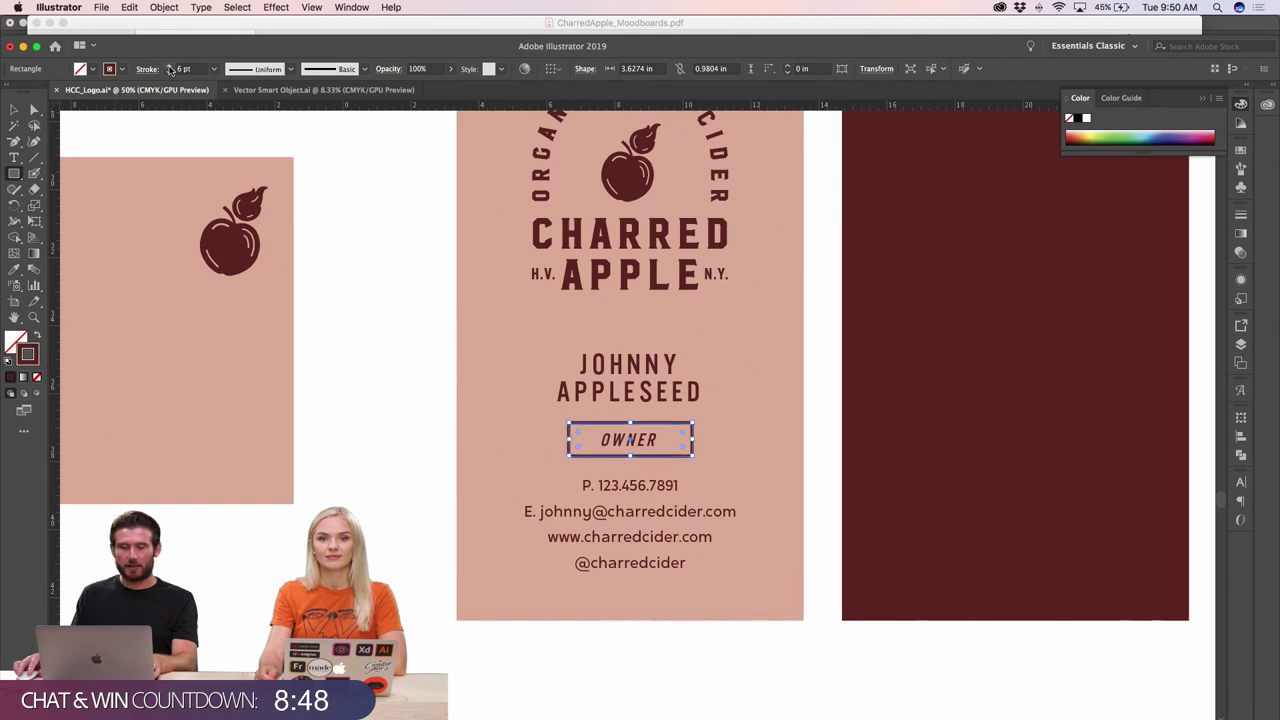
{"action": "key", "text": "v"}
{"action": "left_click", "coordinate": [155, 145]}
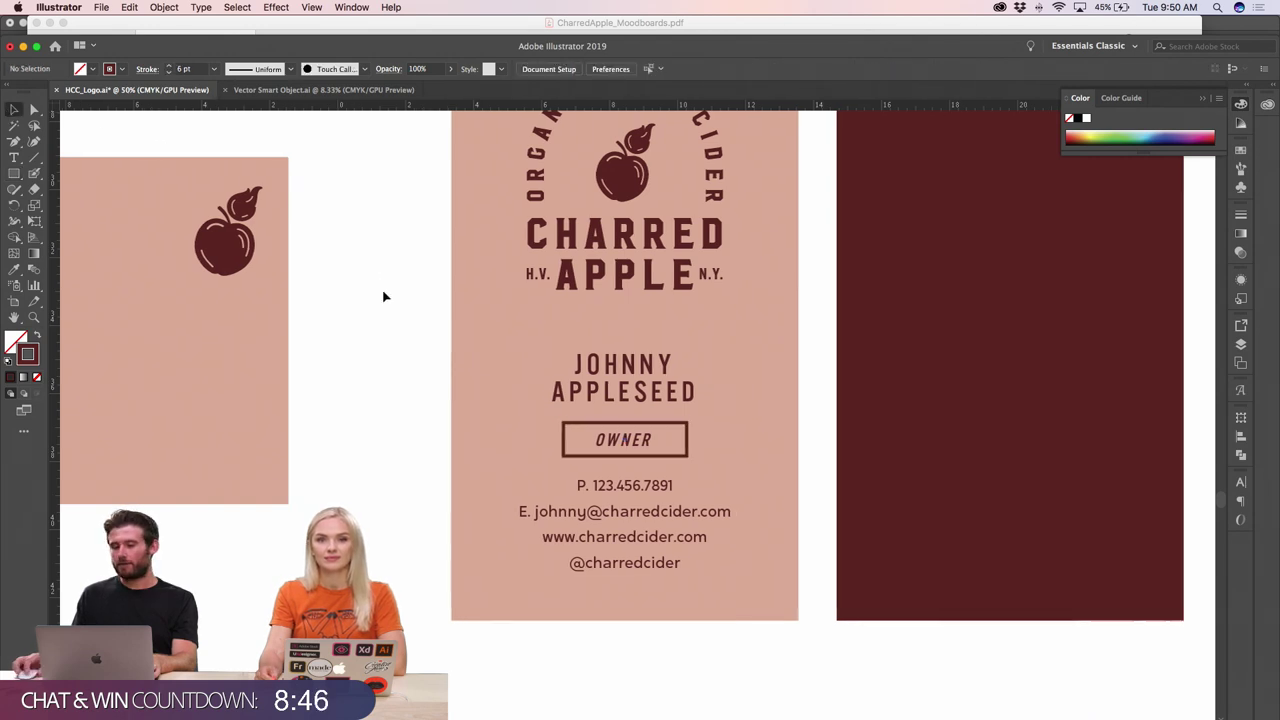
{"action": "scroll", "coordinate": [383, 294], "scroll_direction": "right", "scroll_amount": 2}
- Thin the OWNER box's stroke down to 4 pt
{"action": "left_click", "coordinate": [513, 430]}
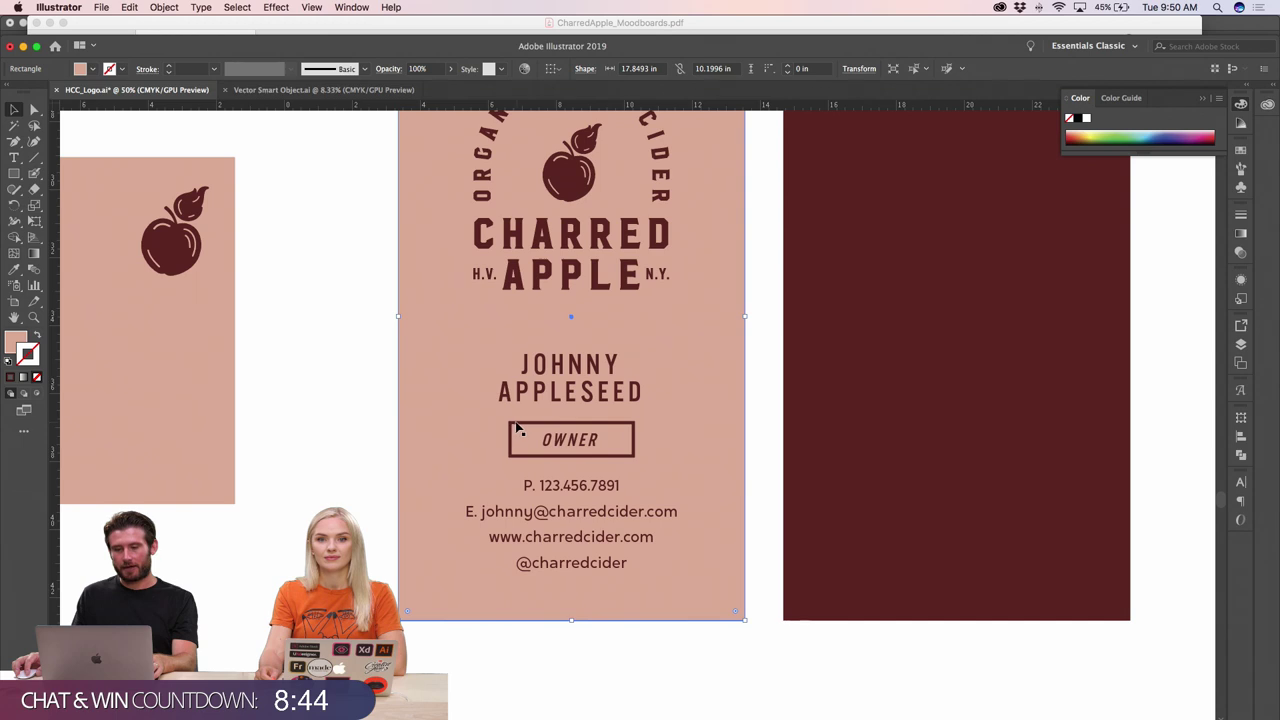
{"action": "left_click", "coordinate": [520, 428]}
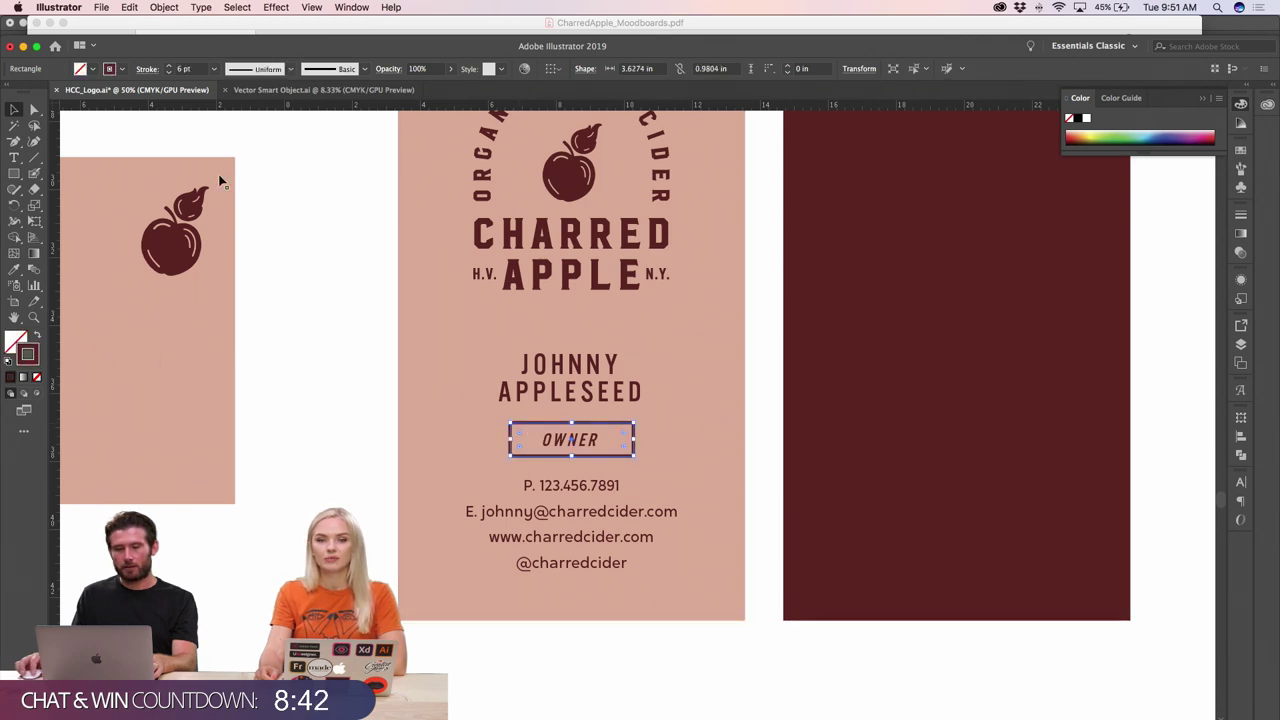
{"action": "left_click", "coordinate": [168, 72]}
{"action": "left_click", "coordinate": [168, 72]}
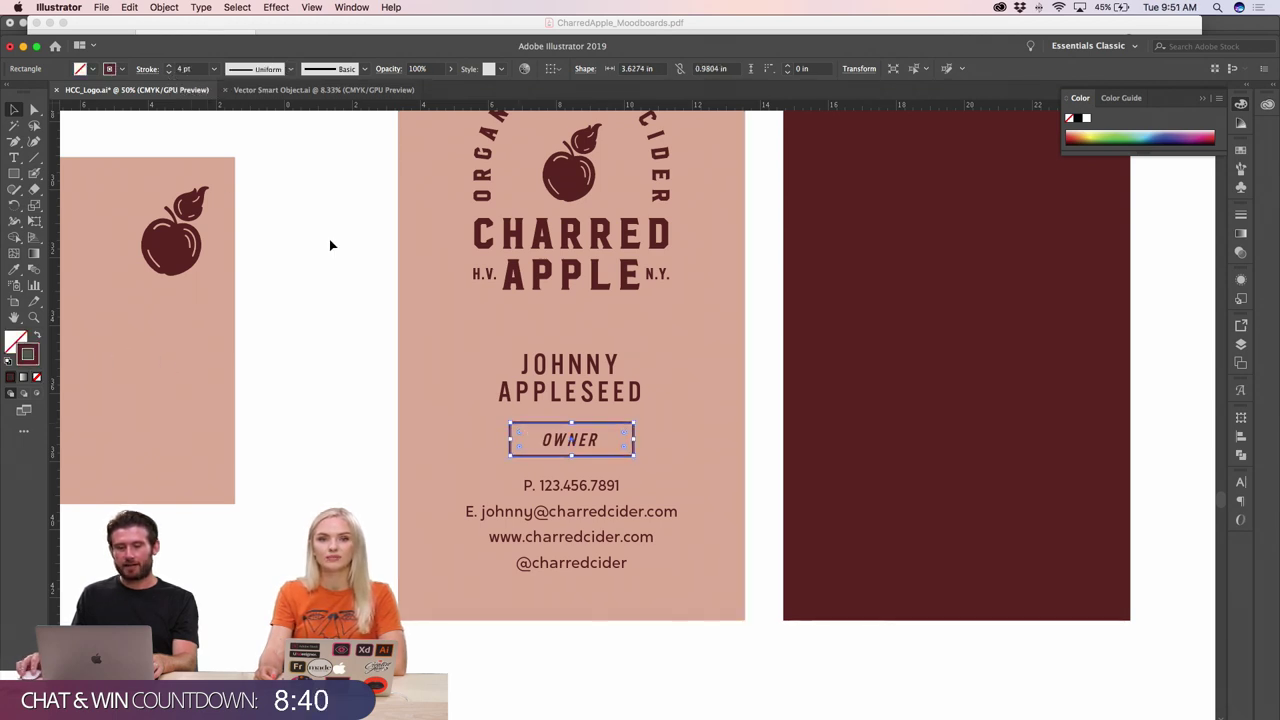
{"action": "left_click", "coordinate": [303, 445]}
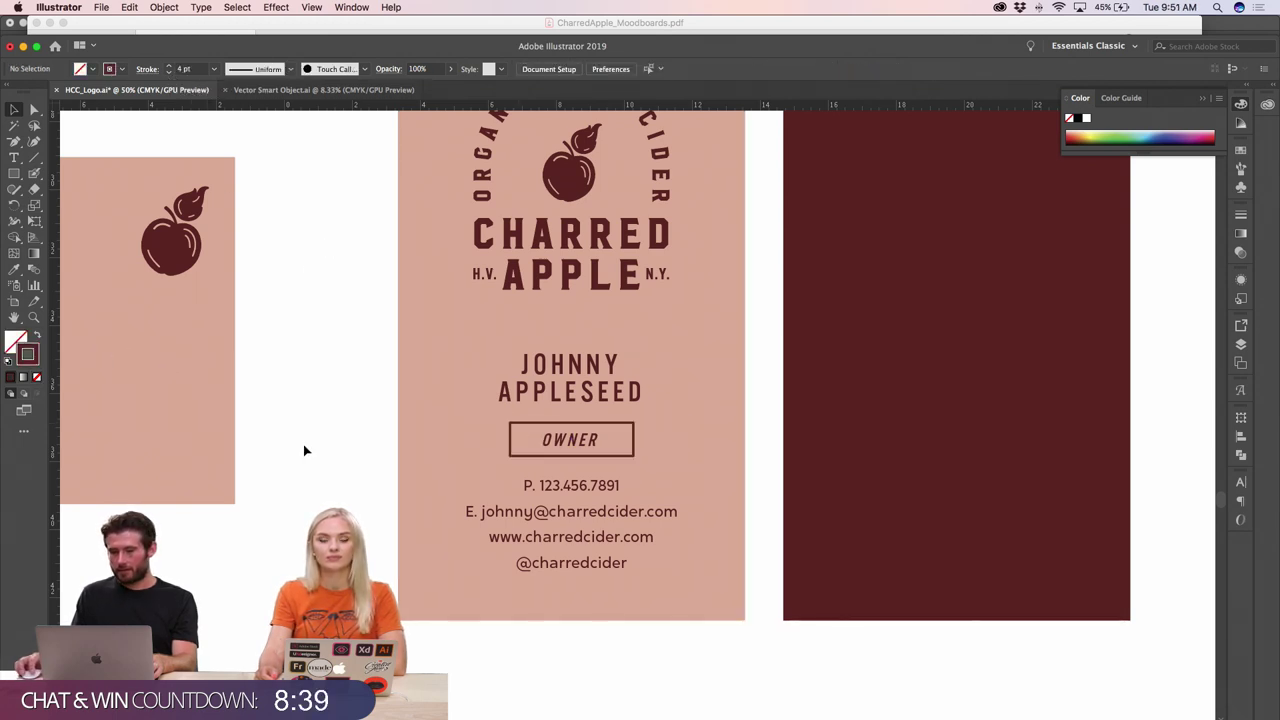
- Pull the box's left and right edges in to fit snugly around OWNER
{"action": "left_click", "coordinate": [583, 447]}
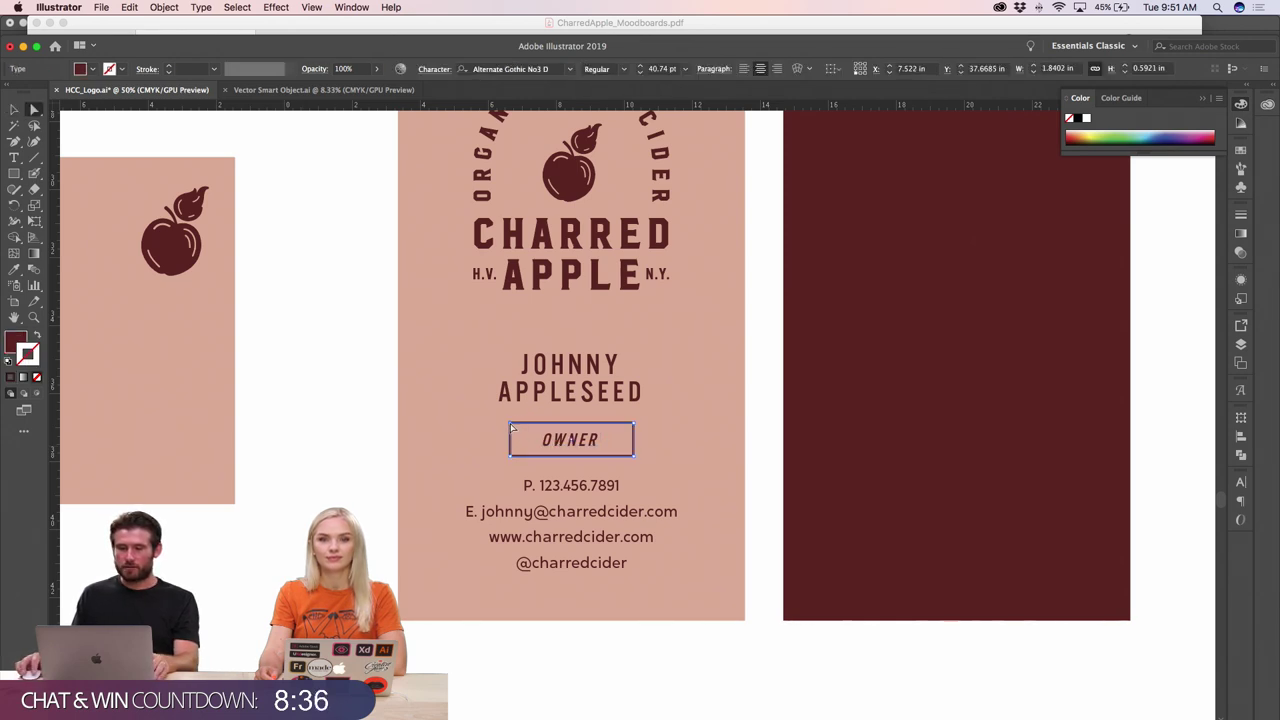
{"action": "left_click", "coordinate": [512, 428]}
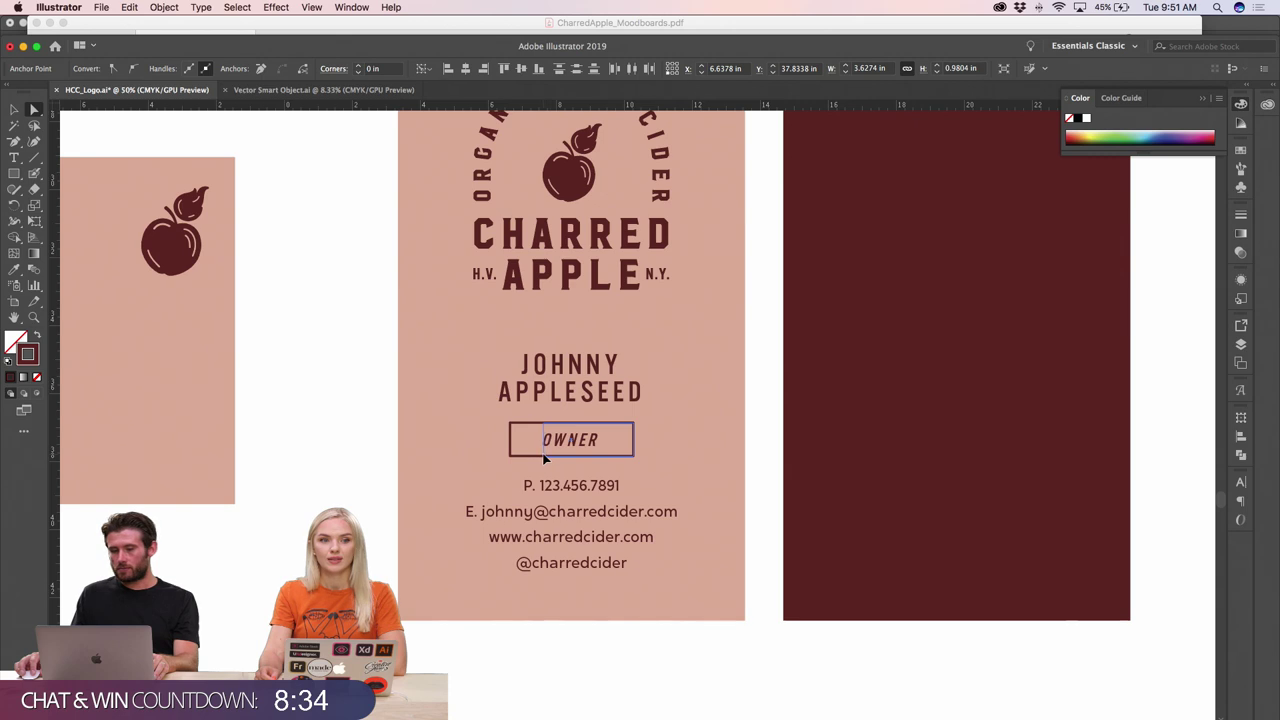
{"action": "left_click_drag", "start_coordinate": [544, 458], "coordinate": [541, 460]}
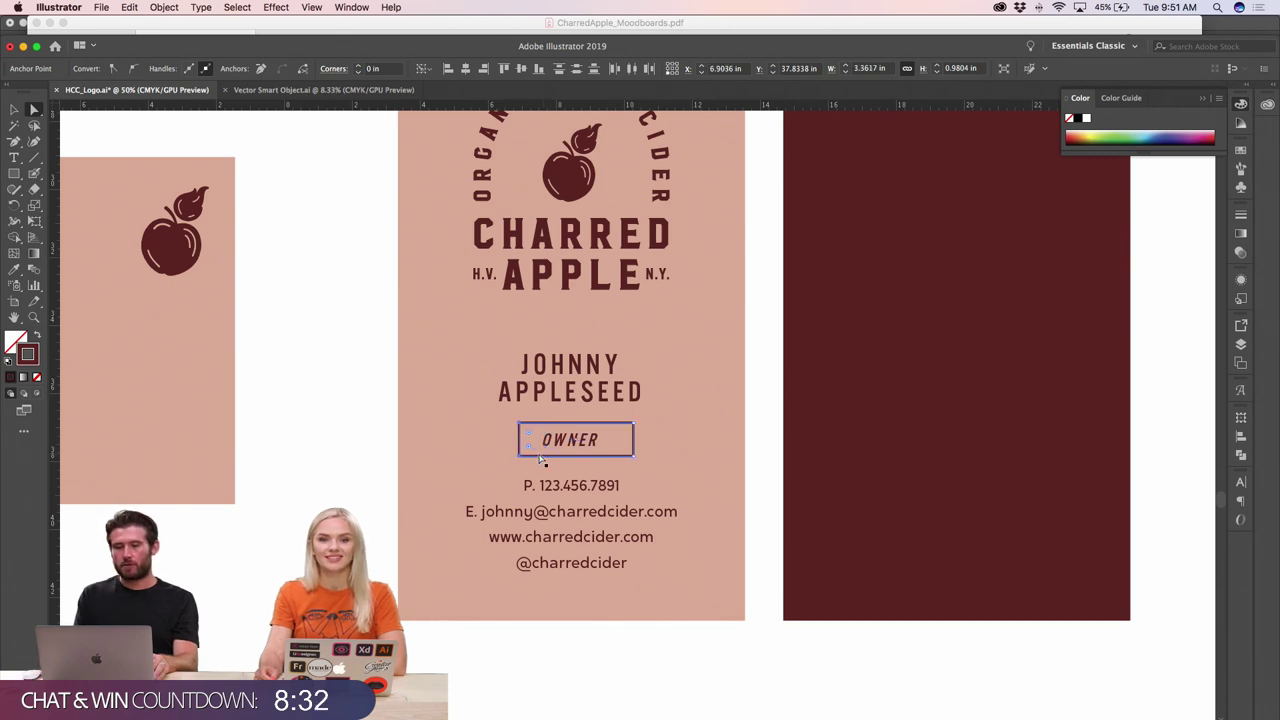
{"action": "left_click_drag", "start_coordinate": [638, 462], "coordinate": [630, 425]}
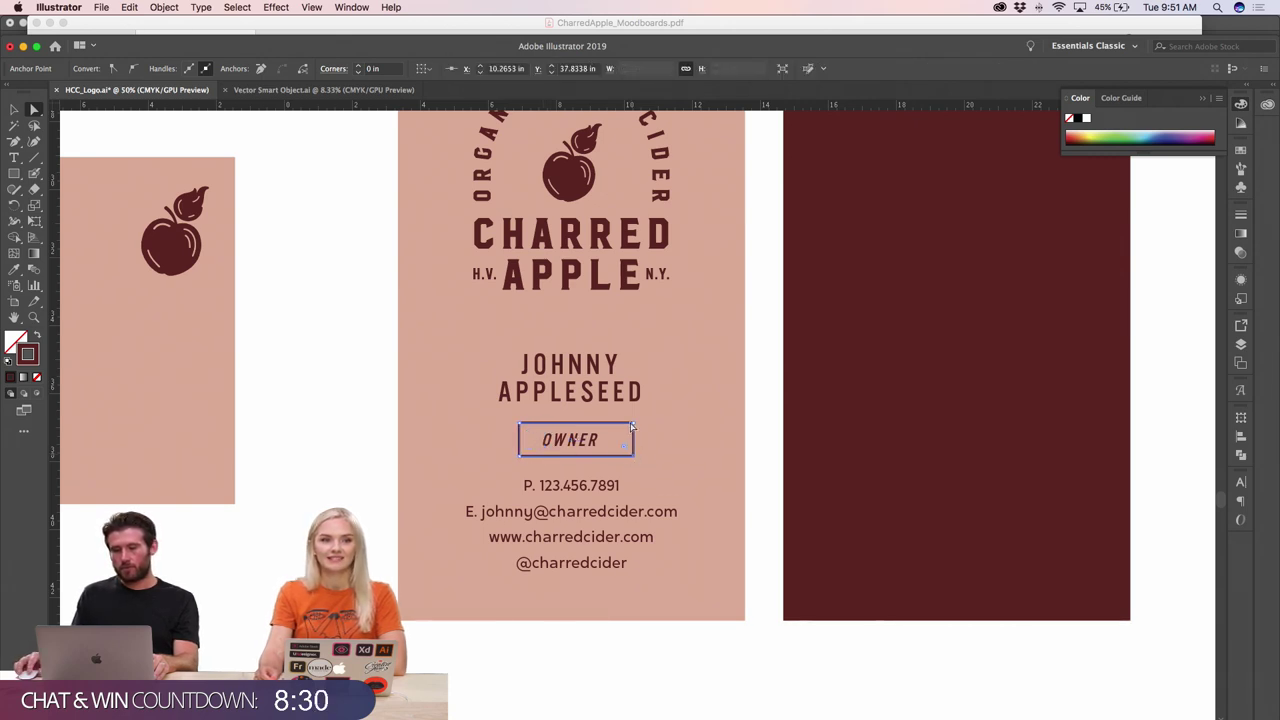
{"action": "left_click", "coordinate": [635, 425]}
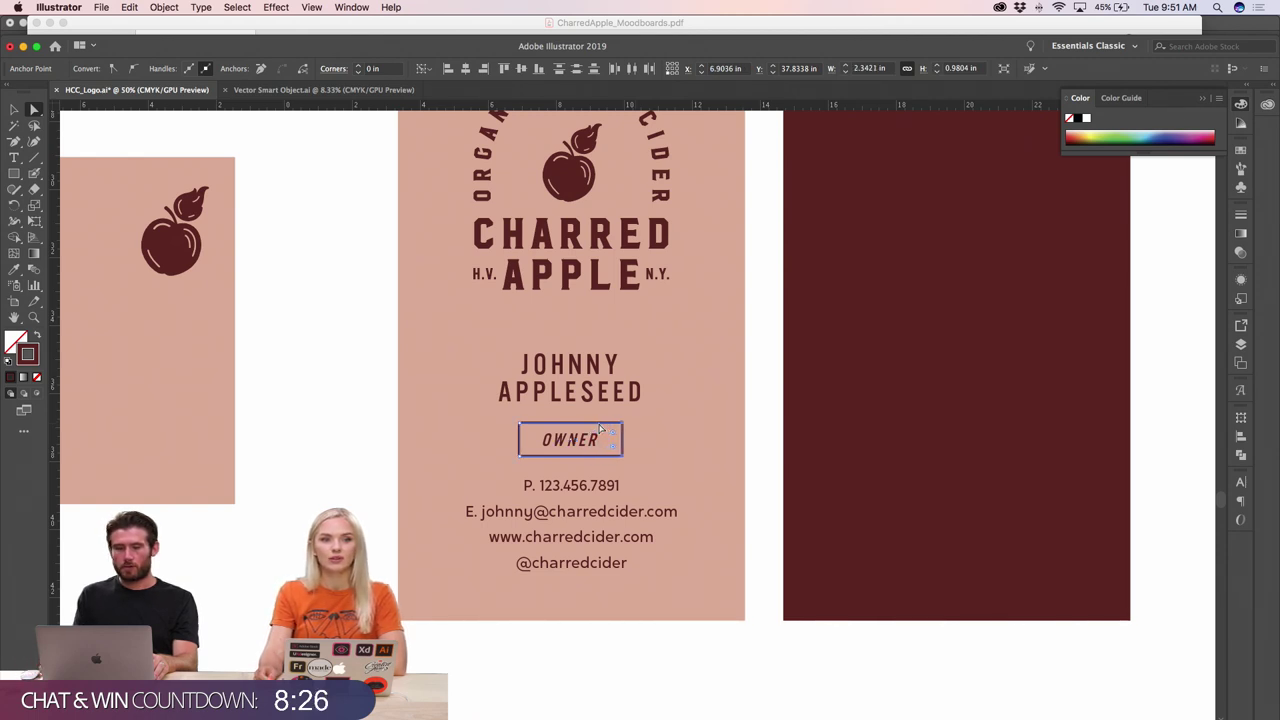
- Zoom out and back in to review the boxed OWNER on the cards
{"action": "key", "text": "super+minus"}
{"action": "key", "text": "super+minus"}
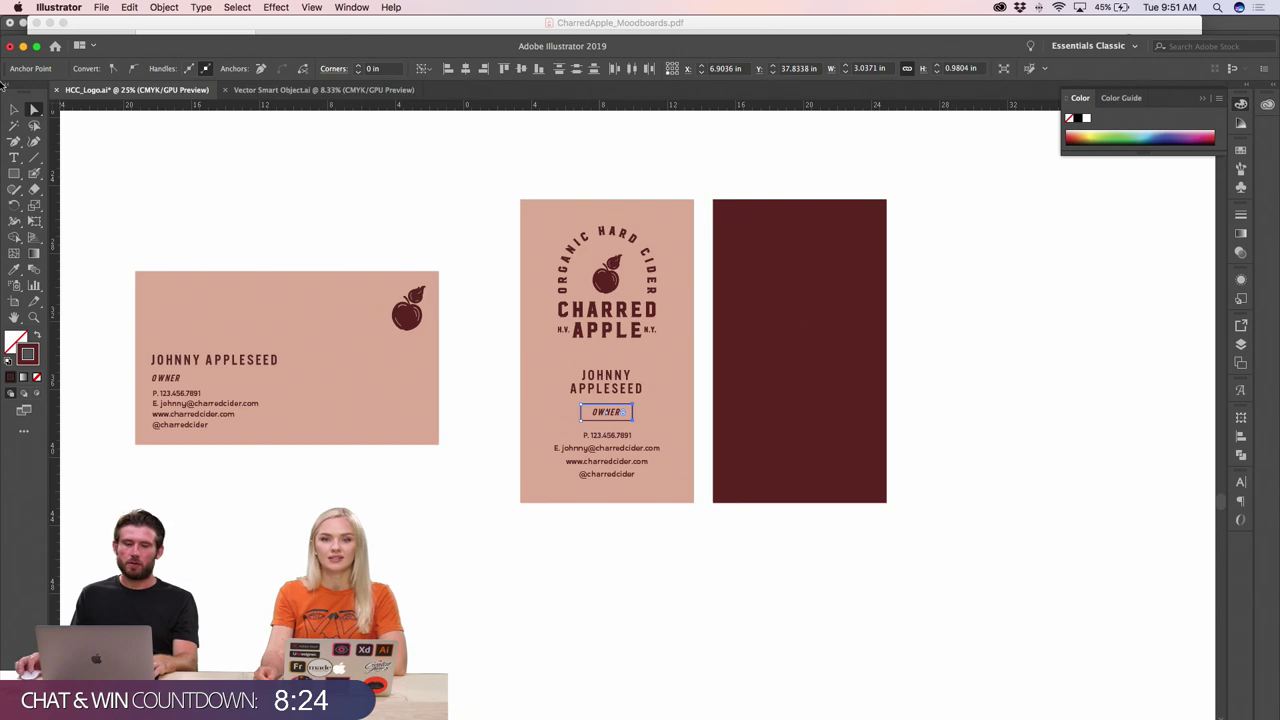
{"action": "left_click", "coordinate": [15, 109]}
{"action": "left_click", "coordinate": [151, 163]}
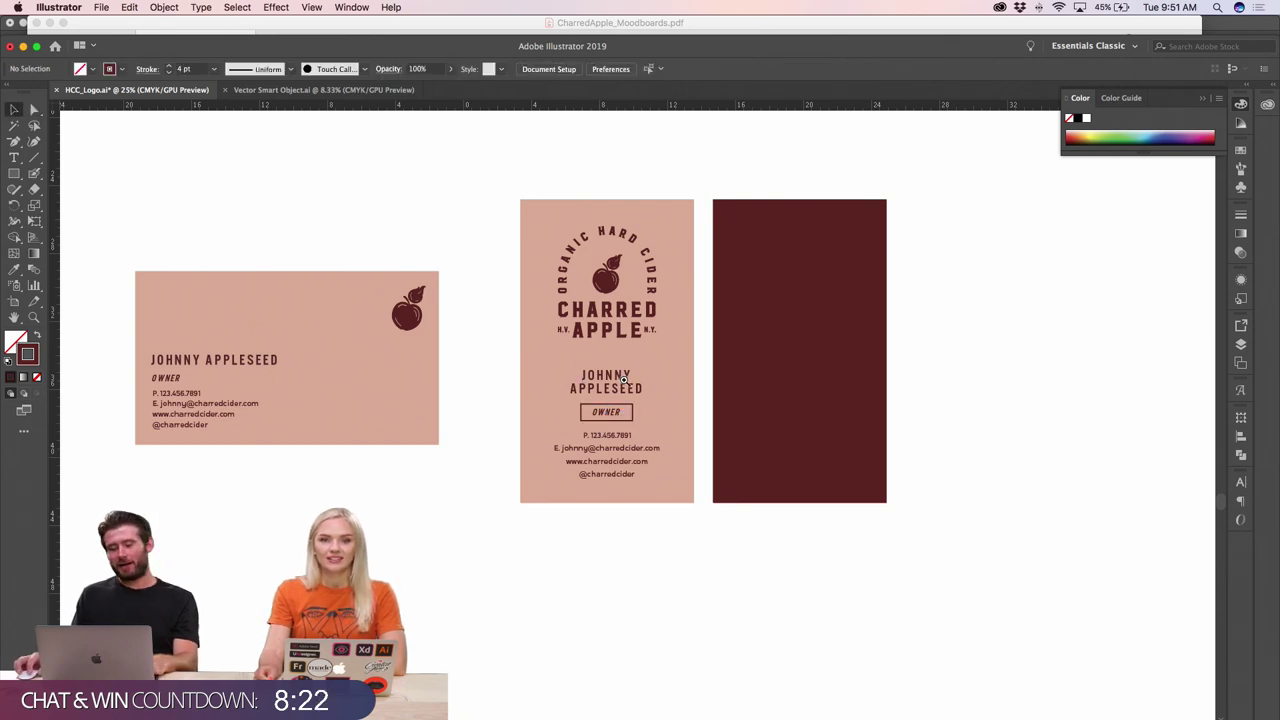
{"action": "key", "text": "super+plus"}
{"action": "left_click", "coordinate": [670, 420]}
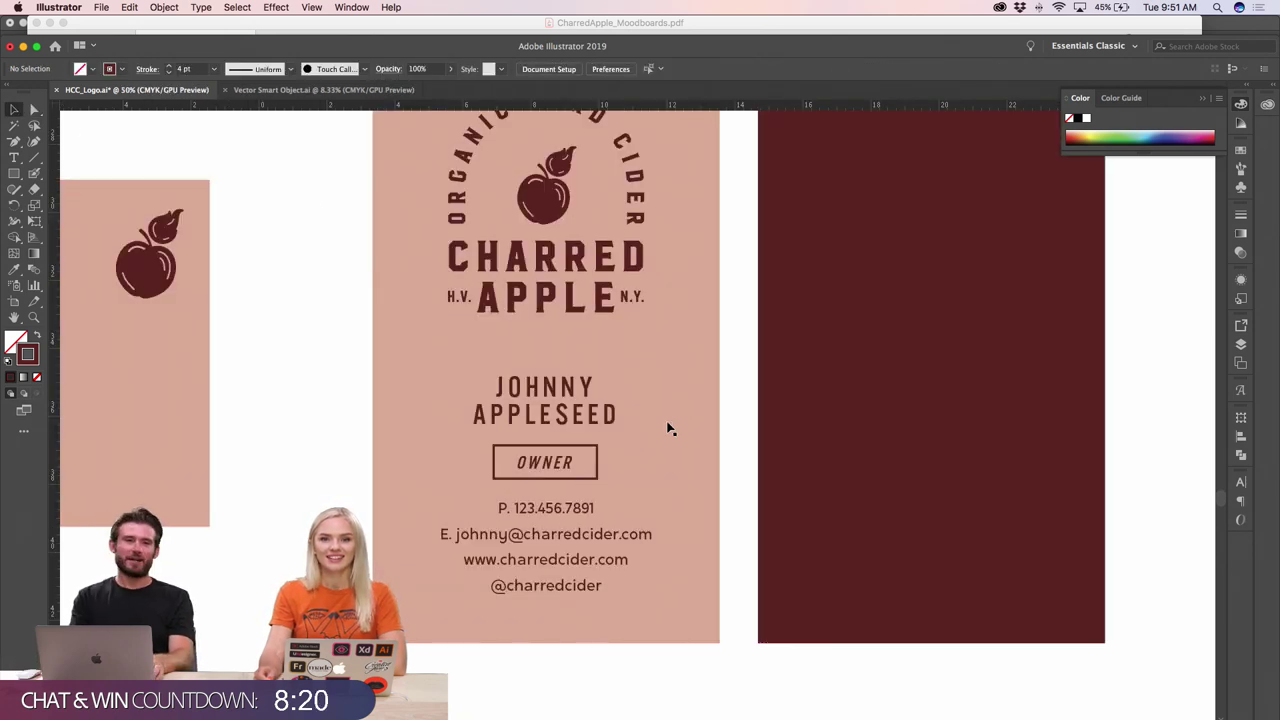
{"action": "key", "text": "super+minus"}
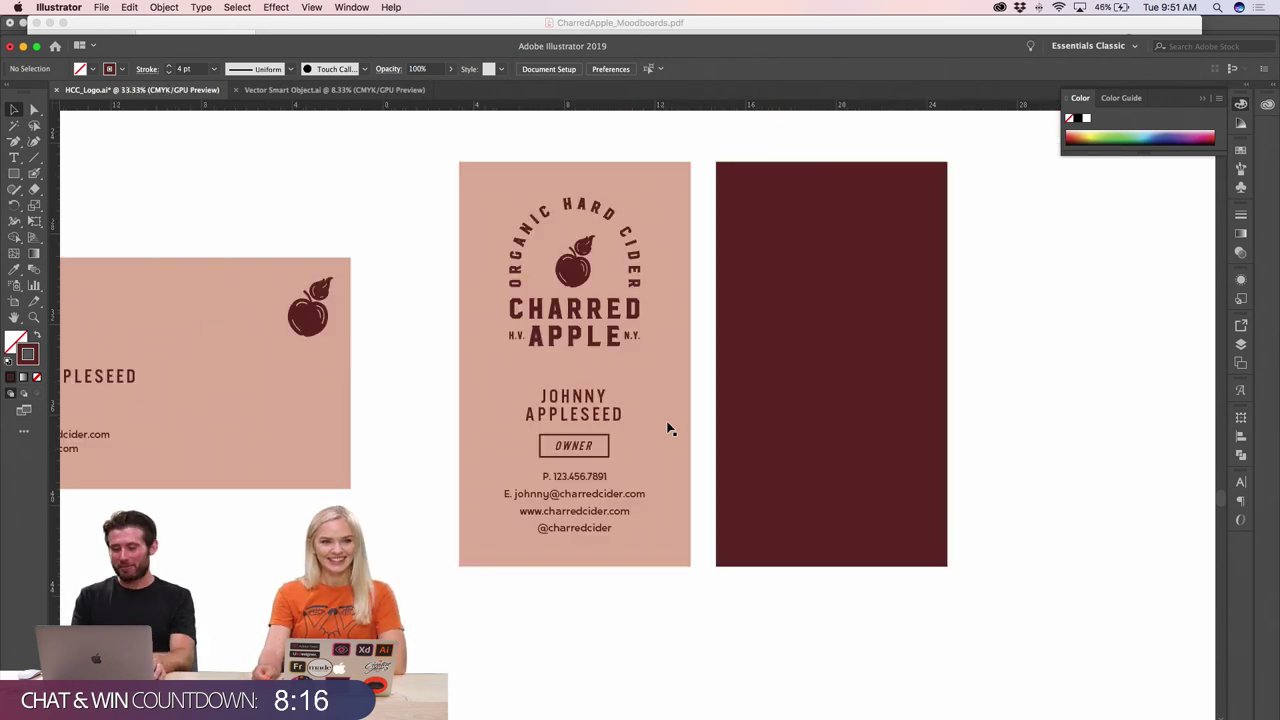
{"action": "key", "text": "super+minus"}
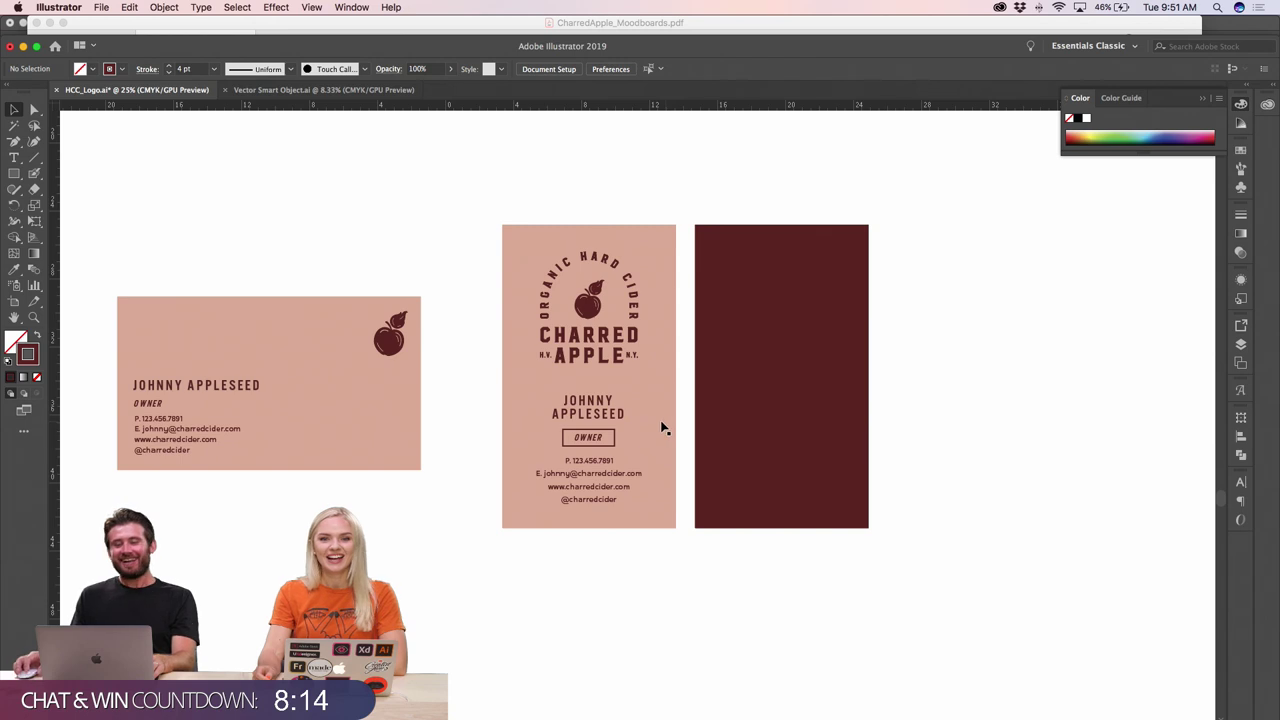
{"action": "key", "text": "super+equal"}
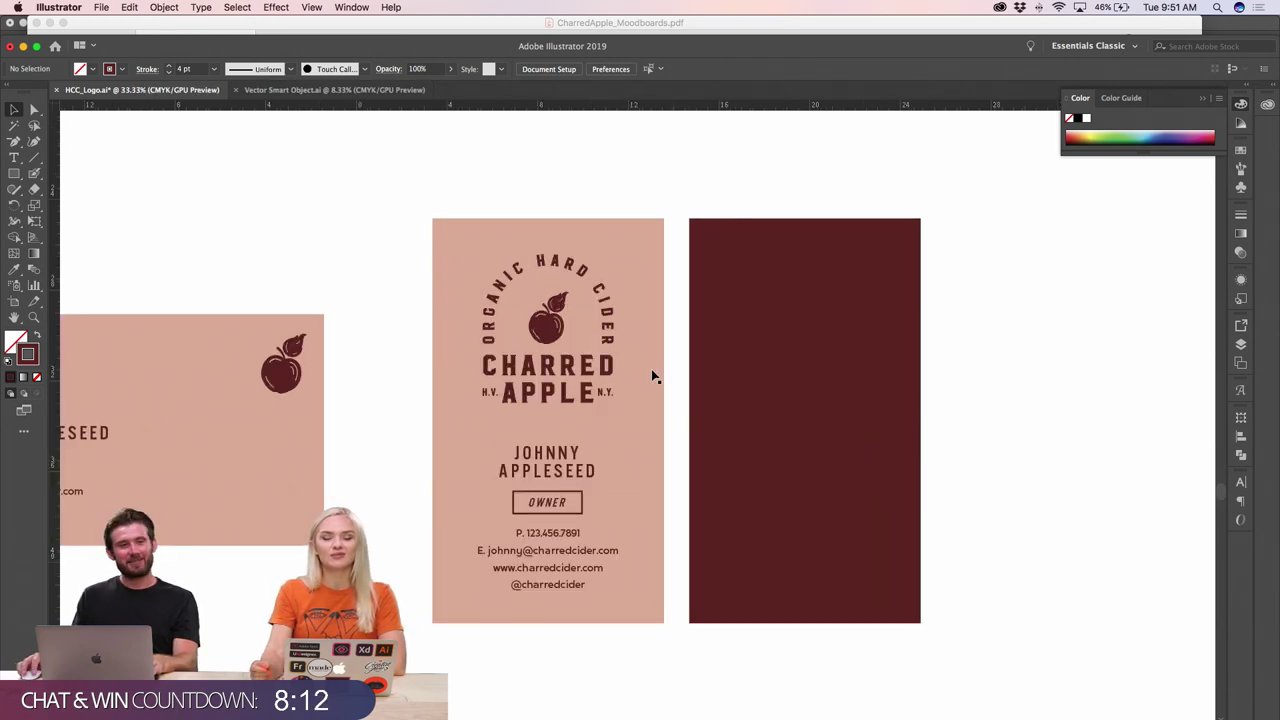
{"action": "scroll", "coordinate": [651, 375], "scroll_direction": "left", "scroll_amount": 5}
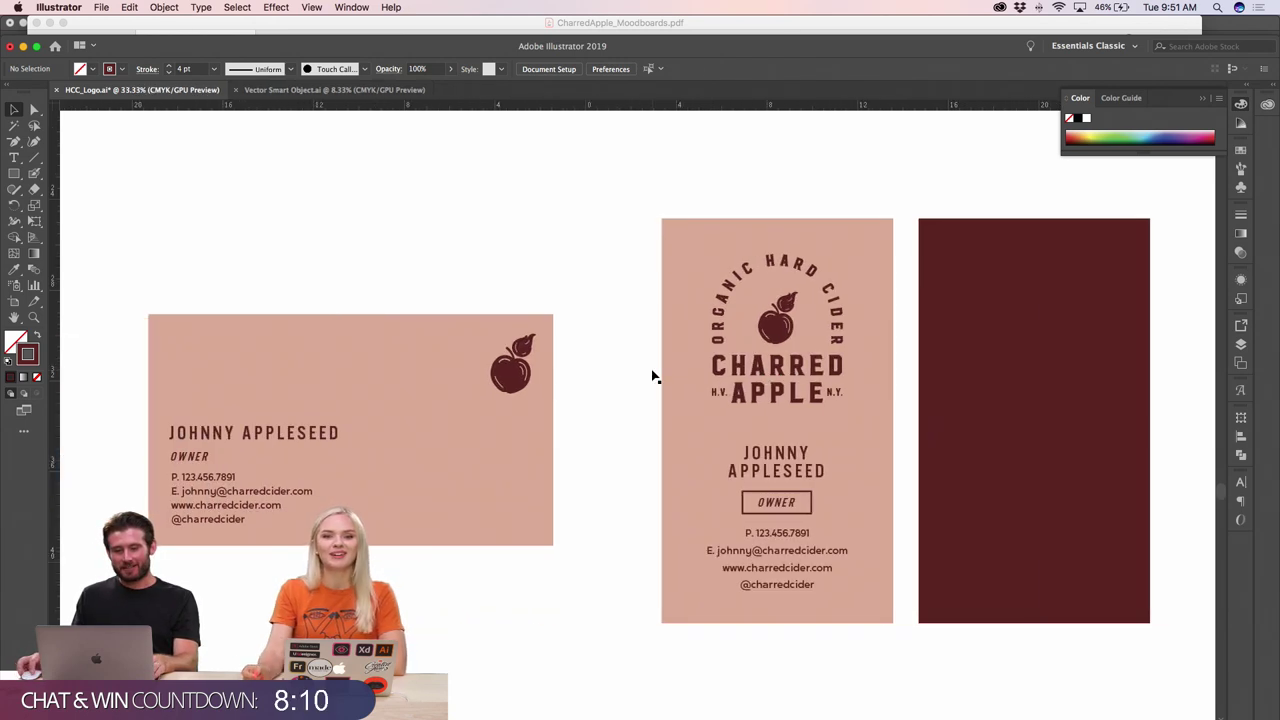
{"action": "key", "text": "super+minus"}
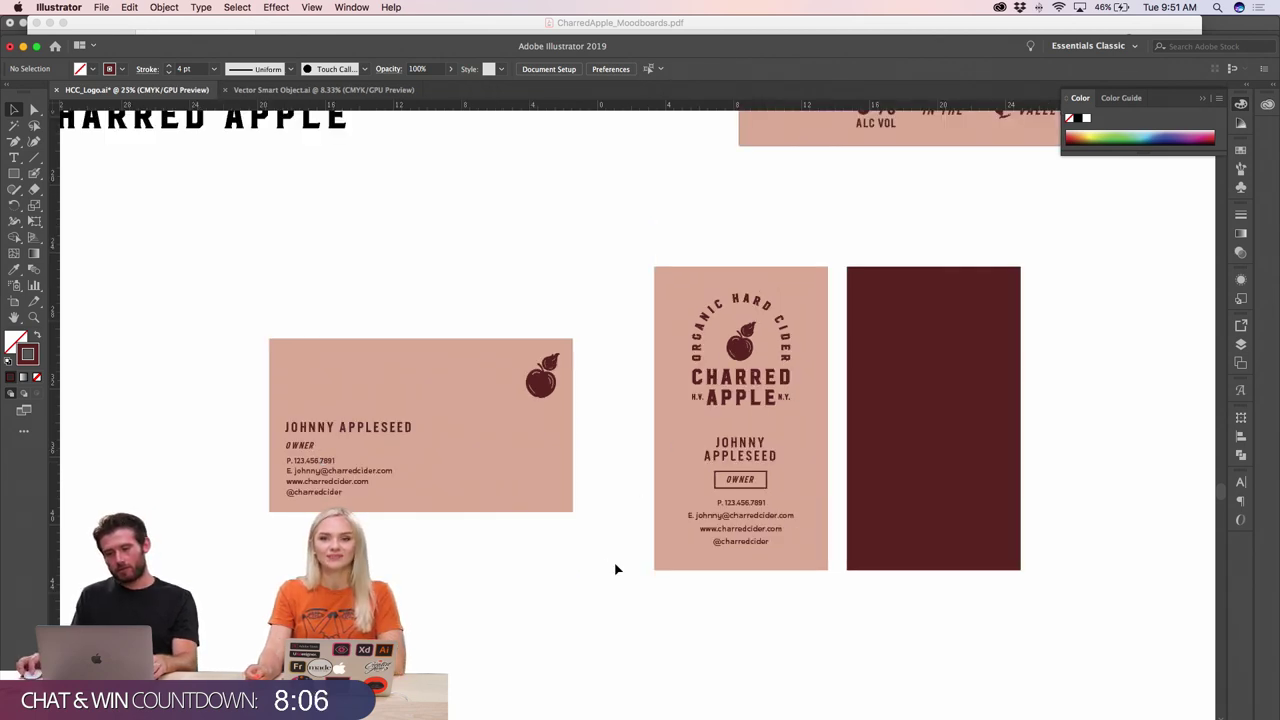
{"action": "scroll", "coordinate": [615, 569], "scroll_direction": "right", "scroll_amount": 6}
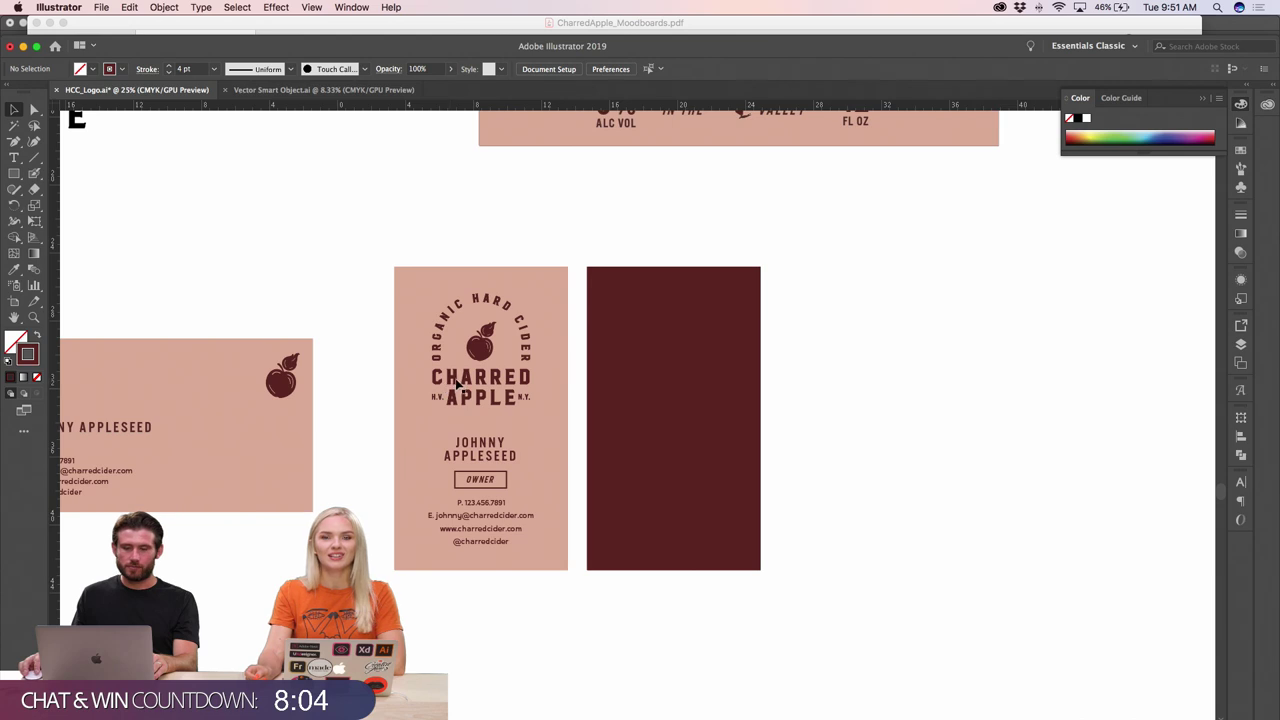
- Copy the Charred Apple logo onto the dark card and give it the light card's pink
{"action": "left_click", "coordinate": [490, 384]}
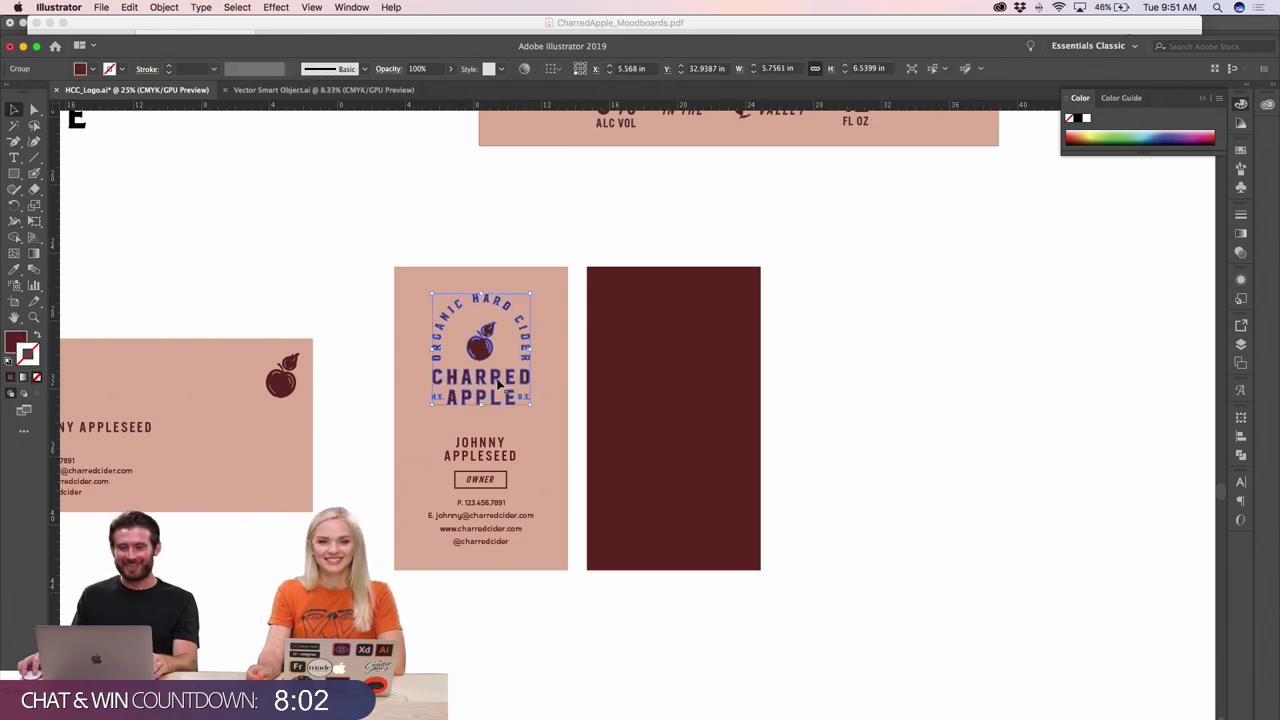
{"action": "left_click_drag", "start_coordinate": [498, 384], "coordinate": [677, 435]}
{"action": "key", "text": "i"}
{"action": "left_click", "coordinate": [540, 279]}
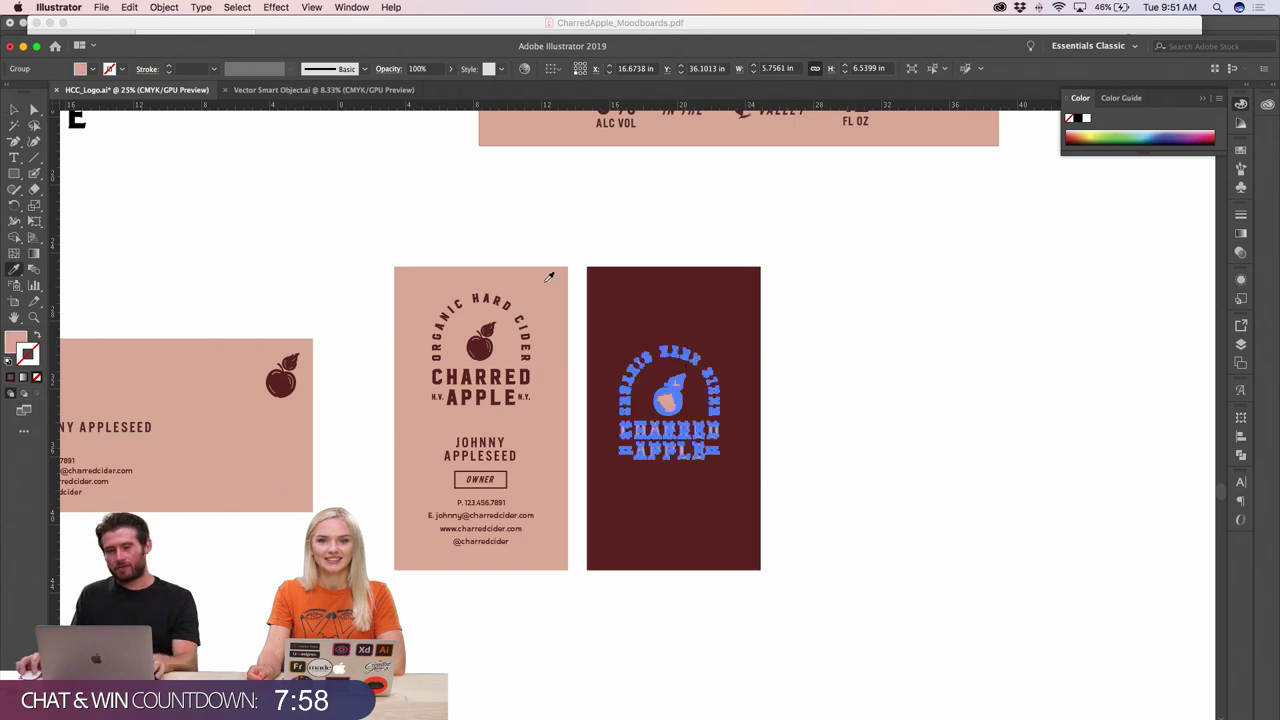
{"action": "key", "text": "super+shift+a"}
- Centre the logo horizontally and vertically on the dark card
{"action": "left_click", "coordinate": [15, 111]}
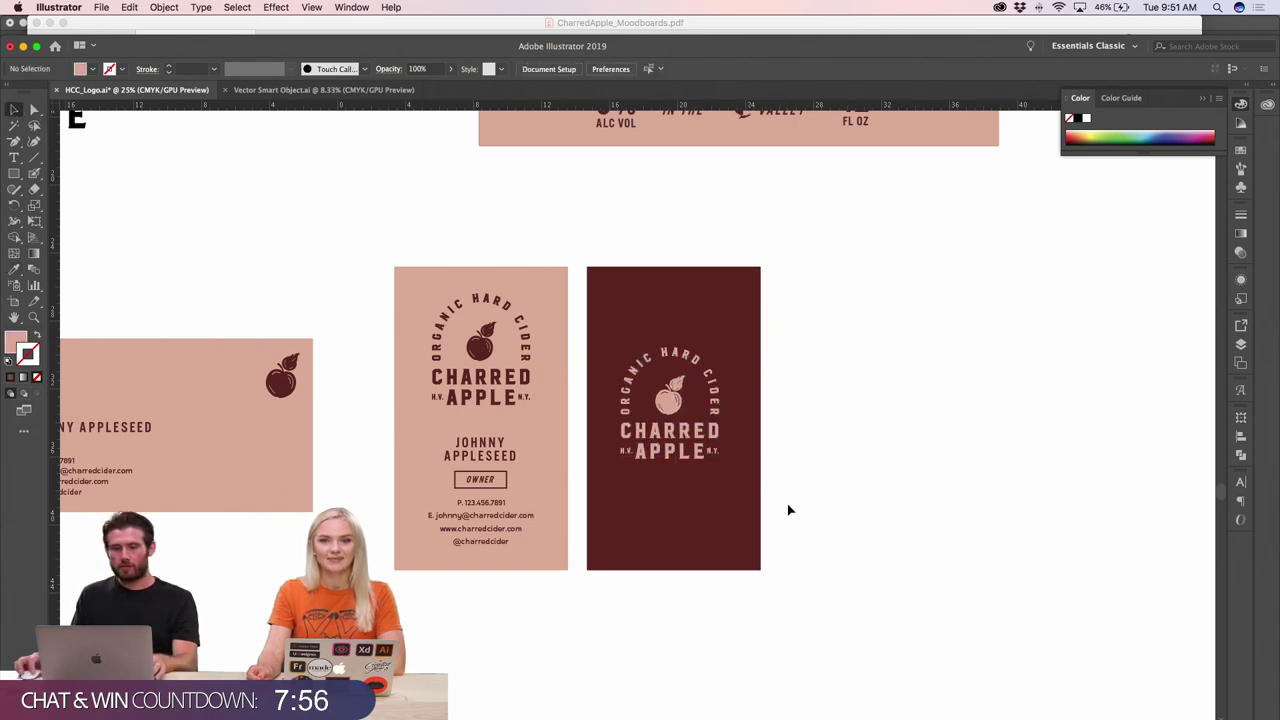
{"action": "left_click_drag", "start_coordinate": [786, 509], "coordinate": [686, 323]}
{"action": "left_click", "coordinate": [595, 68]}
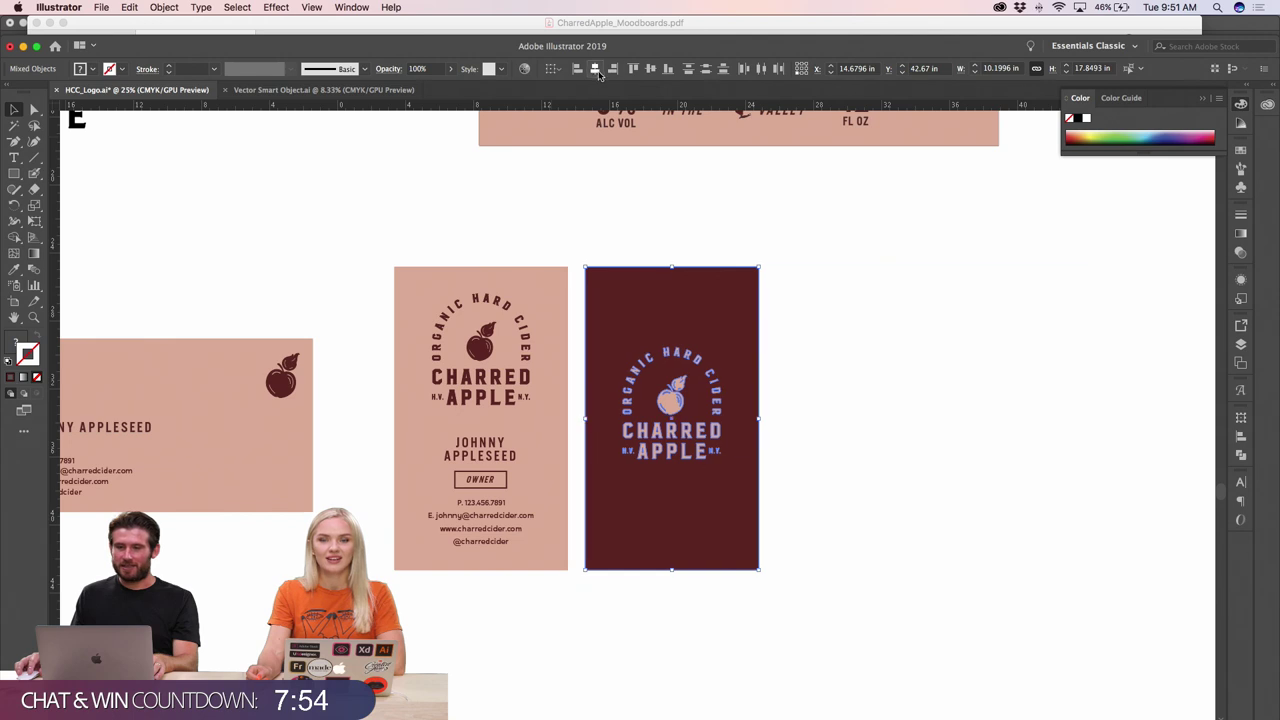
{"action": "left_click", "coordinate": [651, 68]}
{"action": "left_click", "coordinate": [814, 331]}
- Nudge the logo up, then re-centre it on the dark card
{"action": "left_click", "coordinate": [687, 370]}
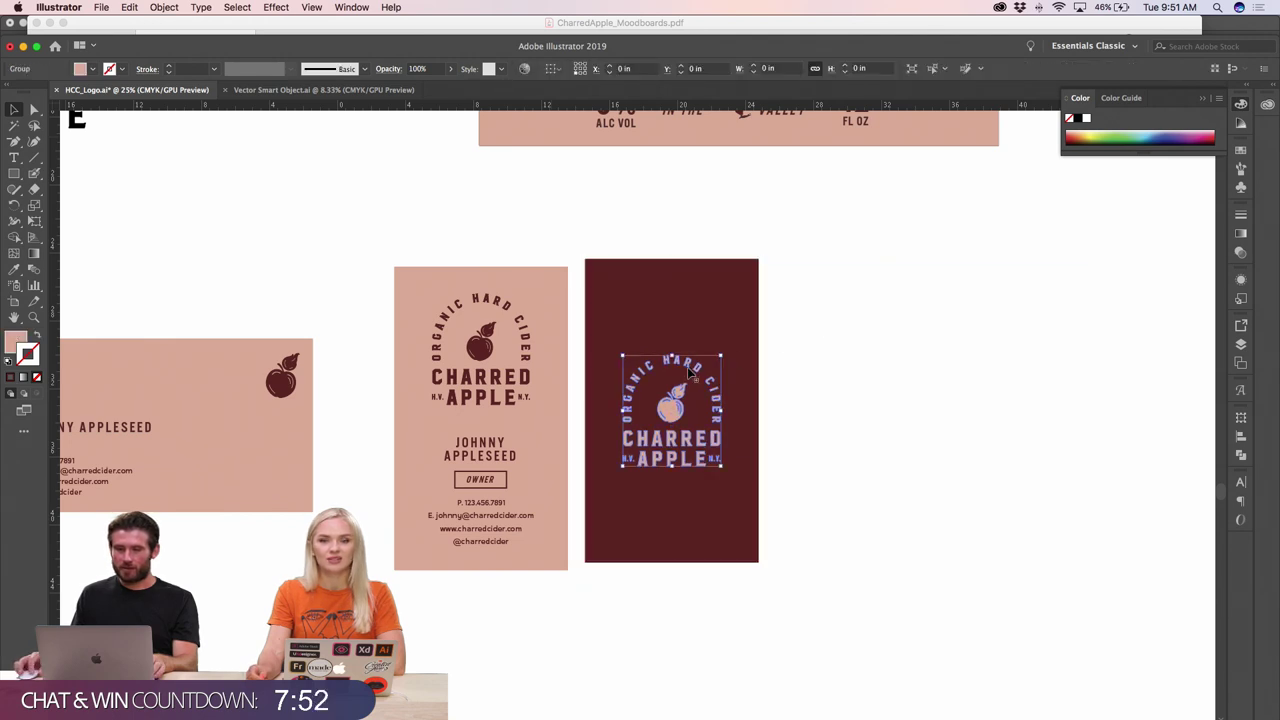
{"action": "key", "text": "Up"}
{"action": "key", "text": "Up"}
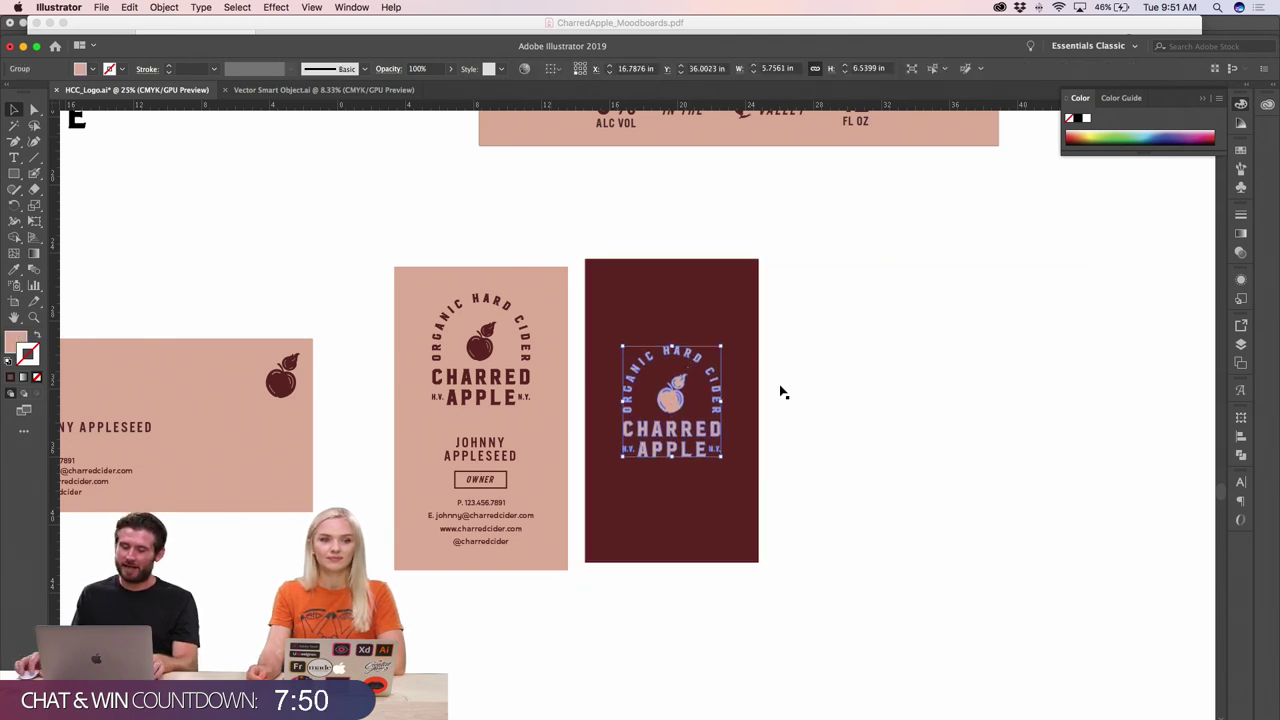
{"action": "left_click", "coordinate": [770, 450]}
{"action": "left_click_drag", "start_coordinate": [480, 131], "coordinate": [655, 438]}
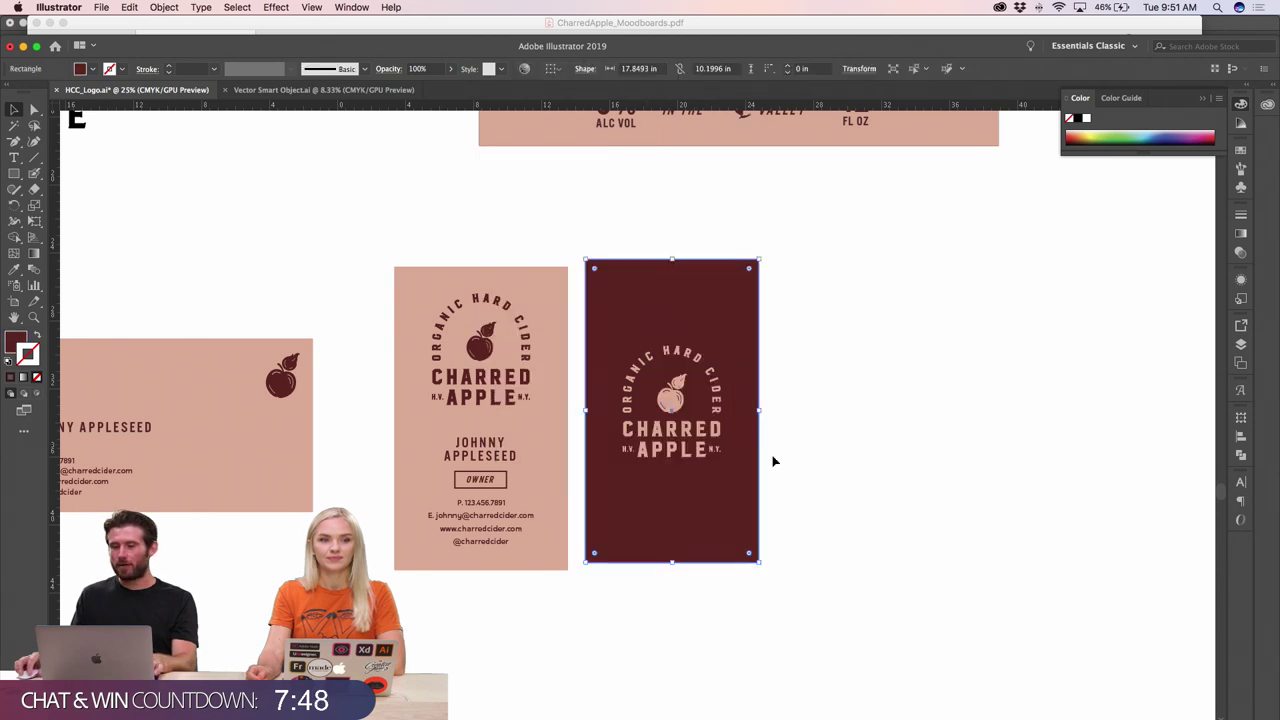
{"action": "left_click", "coordinate": [685, 370], "text": "shift"}
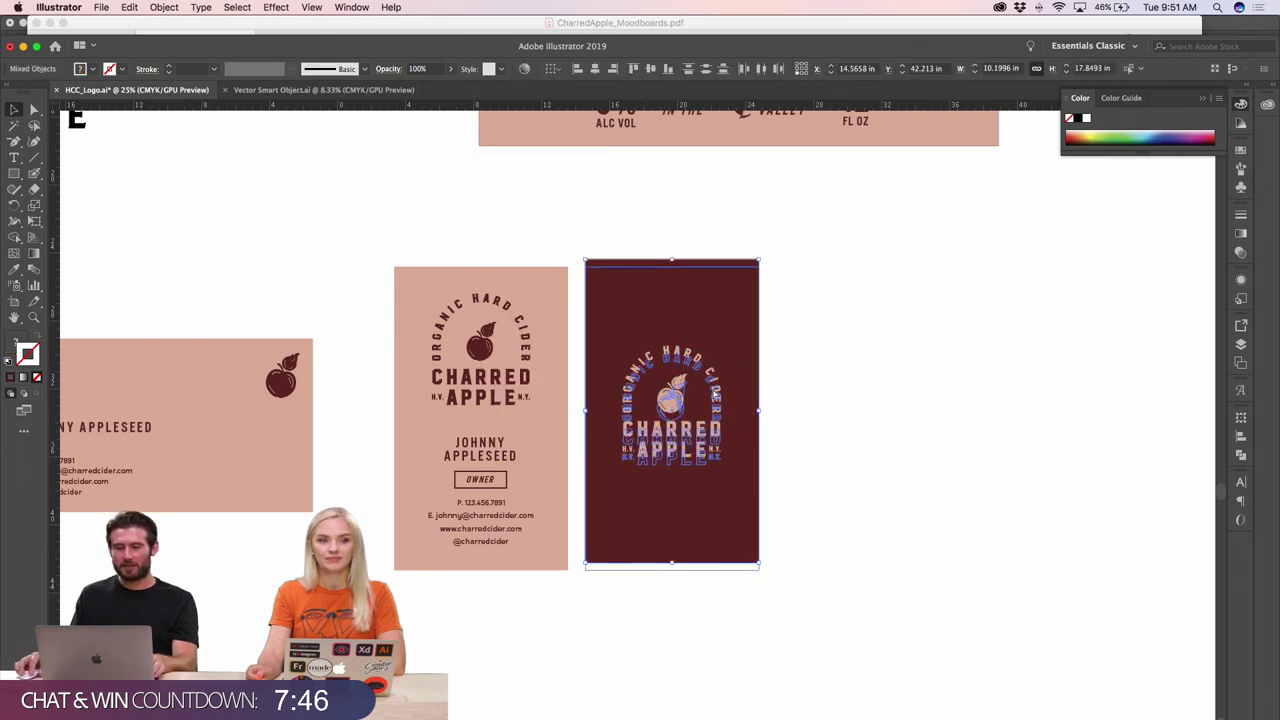
{"action": "left_click", "coordinate": [836, 390]}
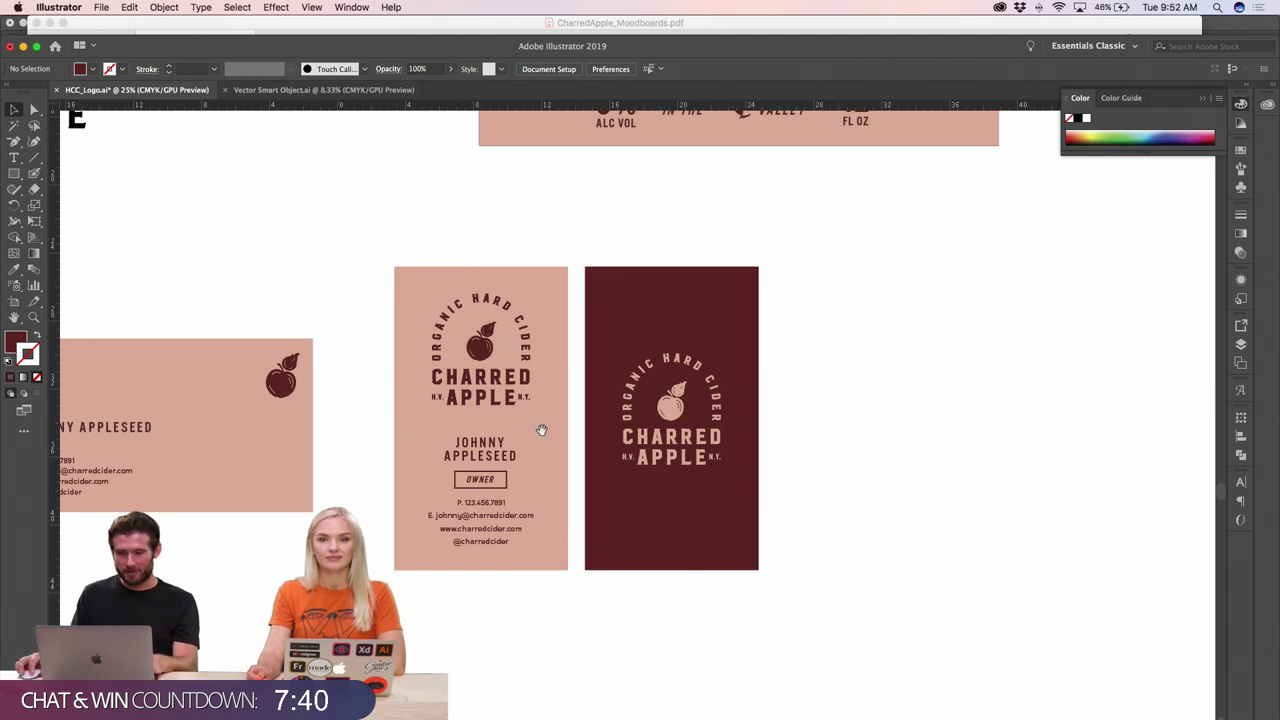
- Shrink the logo on the pink vertical card slightly
{"action": "key", "text": "super+equal"}
{"action": "left_click", "coordinate": [563, 343]}
{"action": "left_click", "coordinate": [607, 326]}
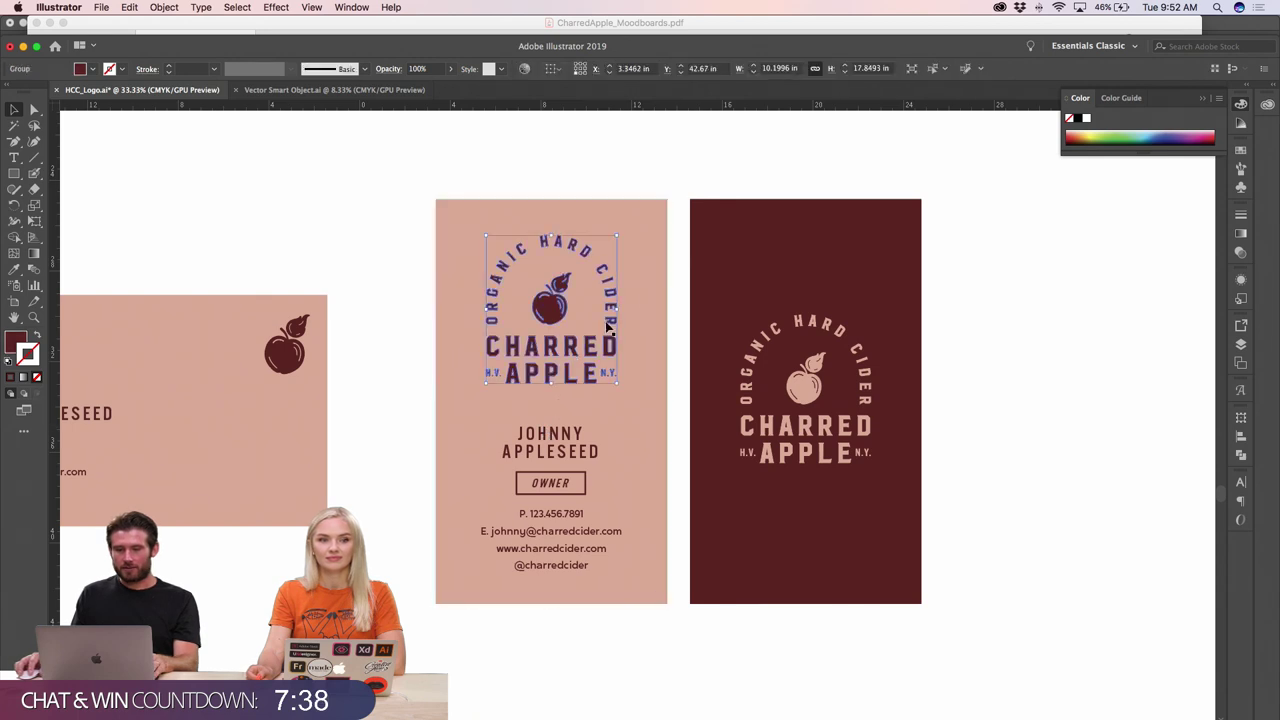
{"action": "left_click_drag", "start_coordinate": [619, 238], "coordinate": [613, 242]}
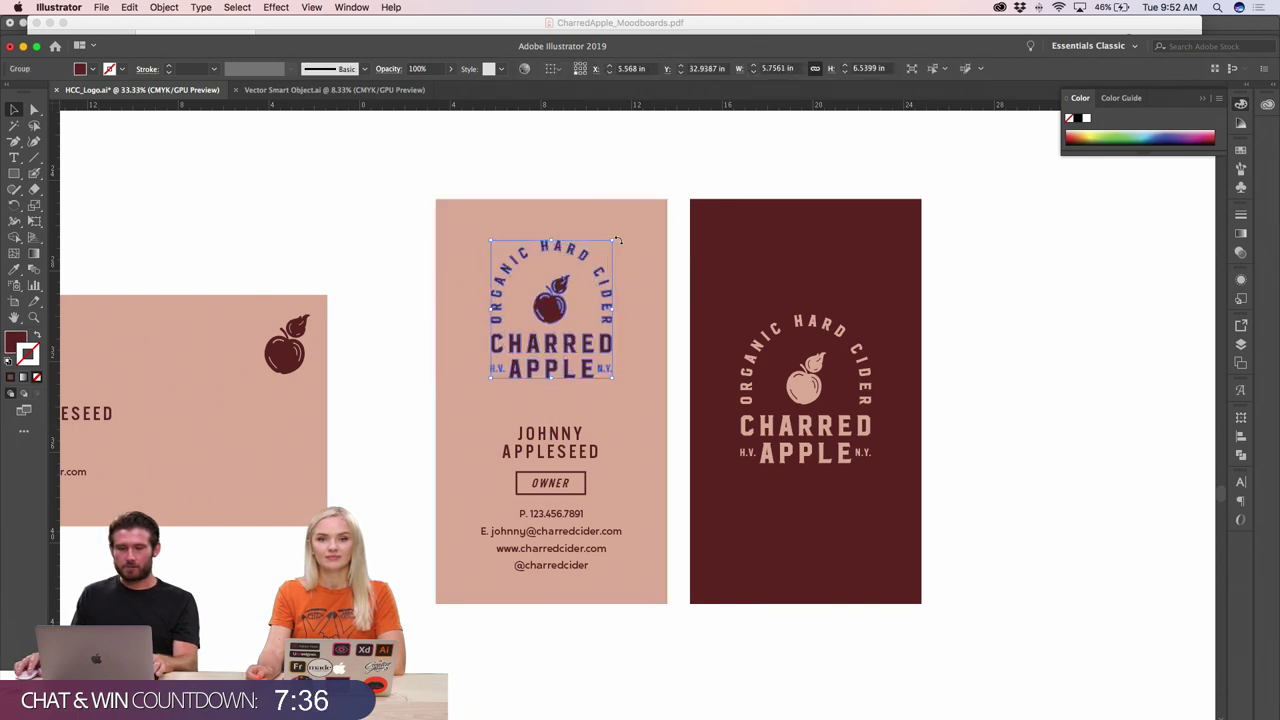
{"action": "left_click", "coordinate": [325, 230]}
- Move the owner's name on the pink card up a little
{"action": "left_click", "coordinate": [570, 452]}
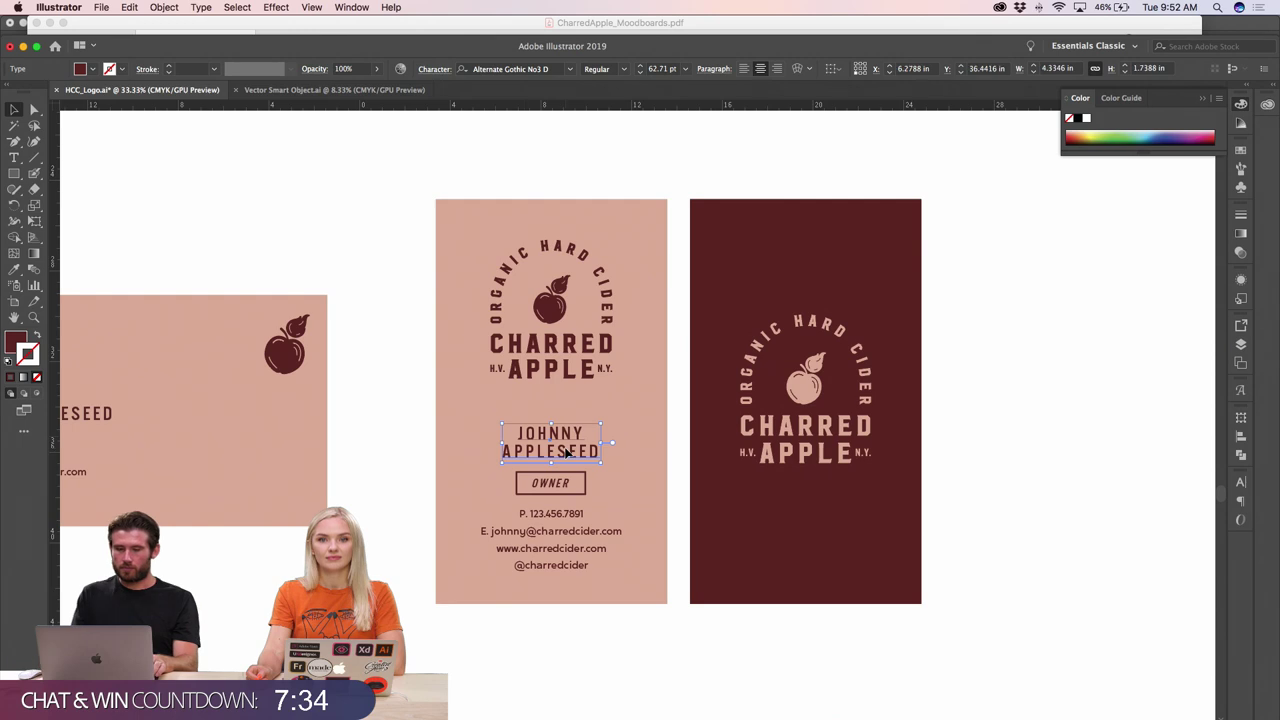
{"action": "left_click_drag", "start_coordinate": [575, 460], "coordinate": [566, 452]}
{"action": "key", "text": "super+shift+a"}
{"action": "key", "text": "super+minus"}
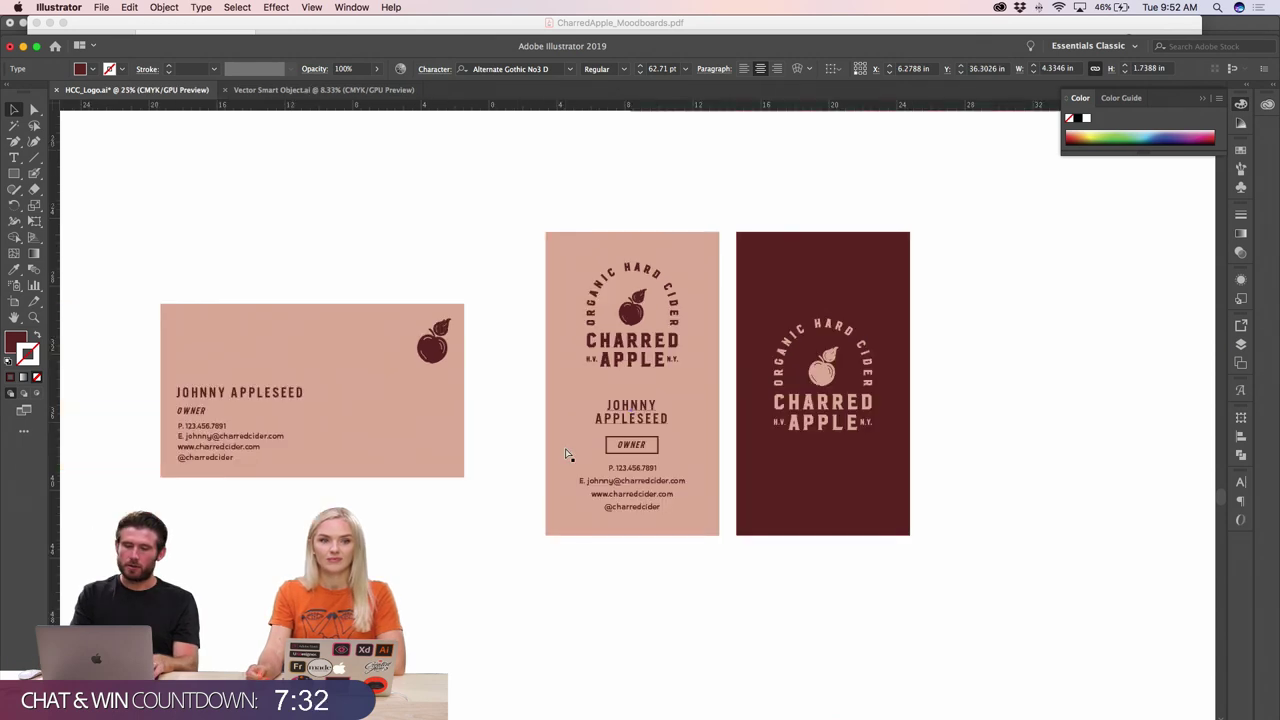
{"action": "key", "text": "super+minus"}
- Survey the surrounding artboards, then return to the name text on the pink card
{"action": "scroll", "coordinate": [620, 510], "scroll_direction": "right", "scroll_amount": 3}
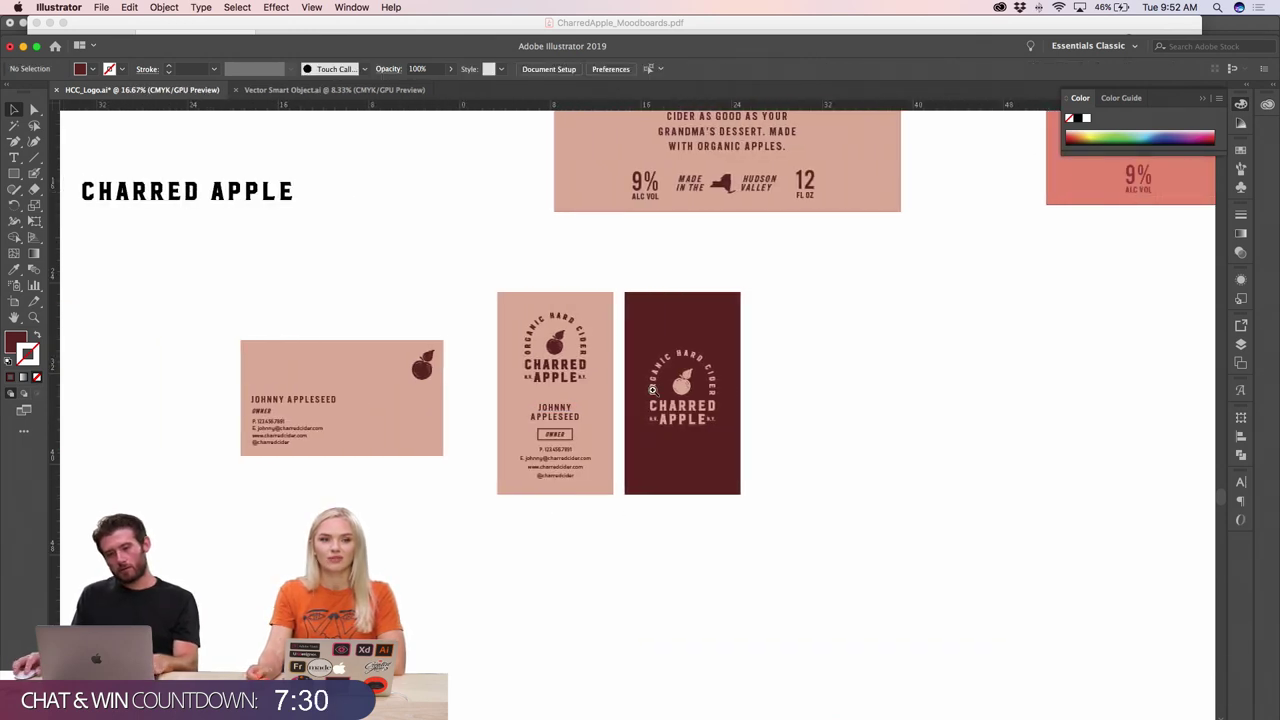
{"action": "key", "text": "super+equal"}
{"action": "scroll", "coordinate": [781, 417], "scroll_direction": "right", "scroll_amount": 2}
{"action": "scroll", "coordinate": [781, 417], "scroll_direction": "up", "scroll_amount": 3}
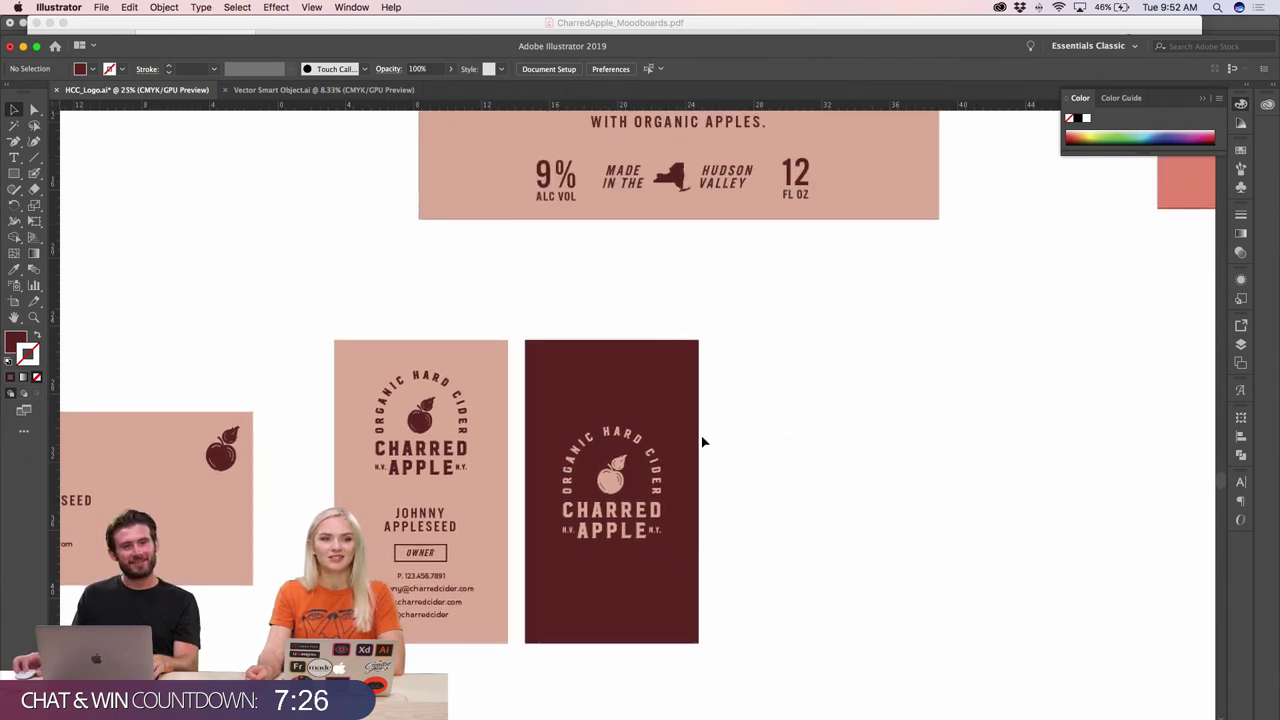
{"action": "scroll", "coordinate": [703, 442], "scroll_direction": "down", "scroll_amount": 1}
{"action": "scroll", "coordinate": [703, 442], "scroll_direction": "down", "scroll_amount": 2}
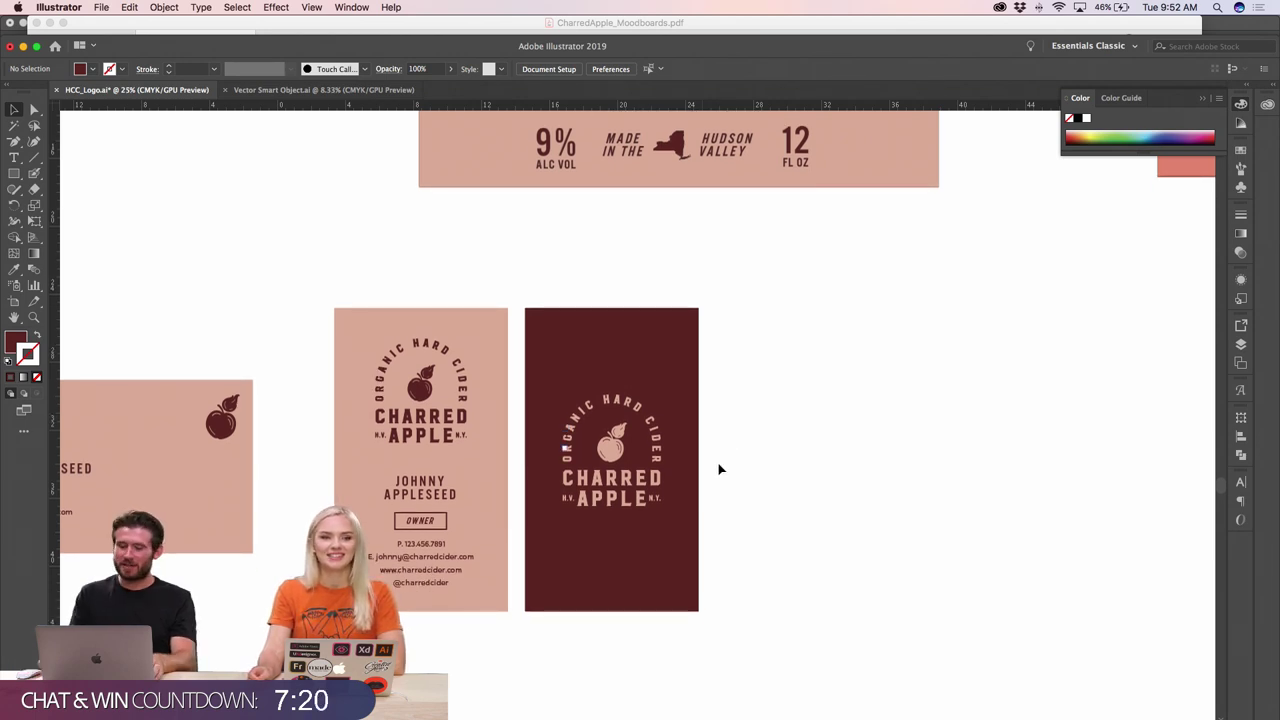
{"action": "key", "text": "super+minus"}
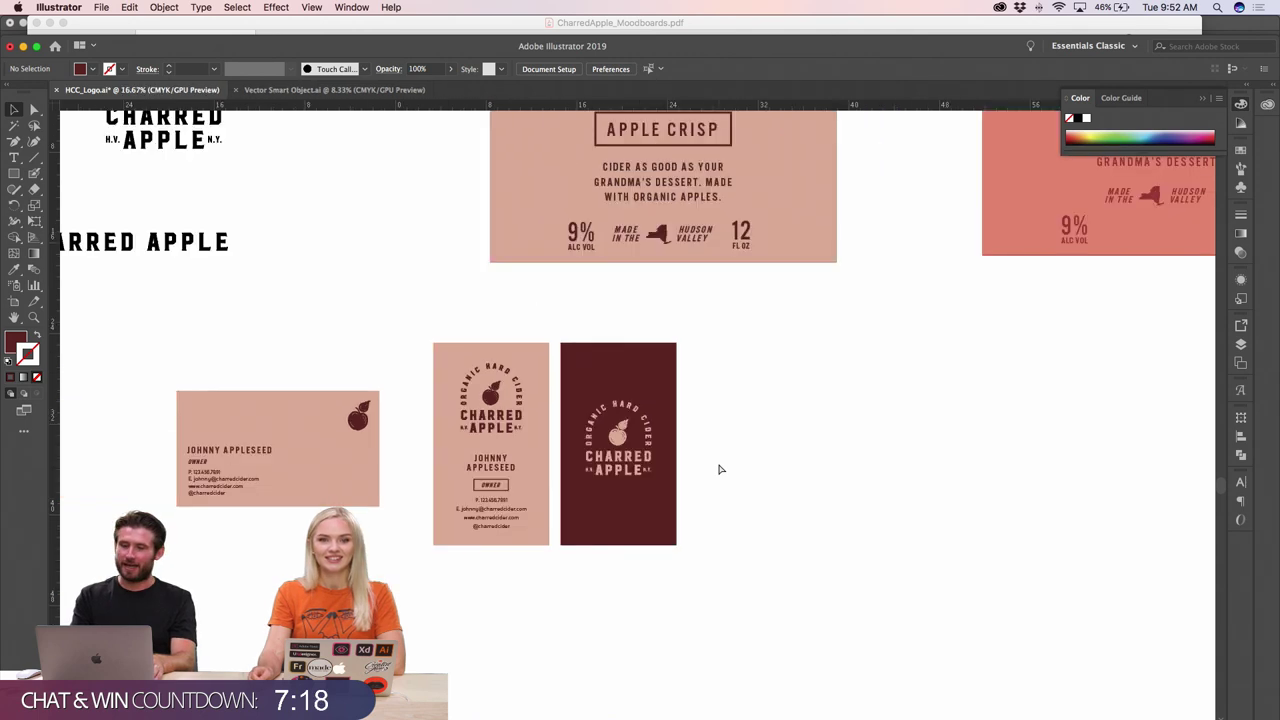
{"action": "left_click", "coordinate": [584, 485]}
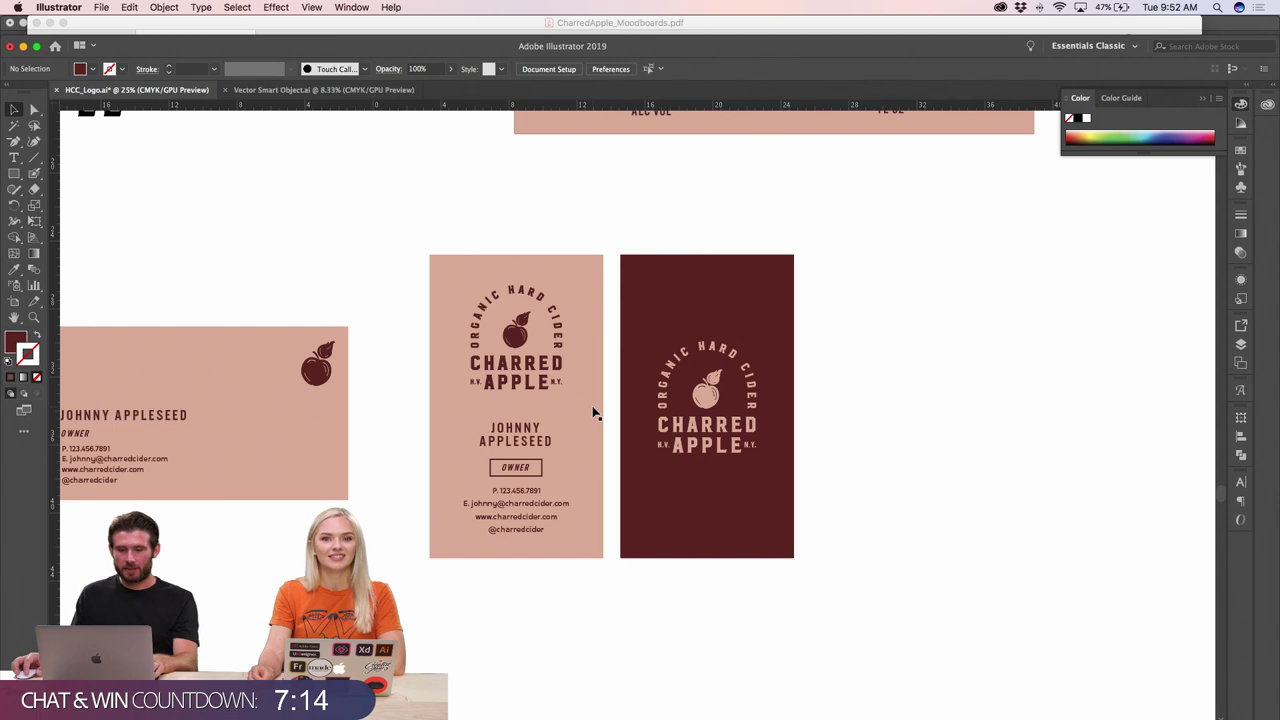
{"action": "left_click", "coordinate": [503, 445]}
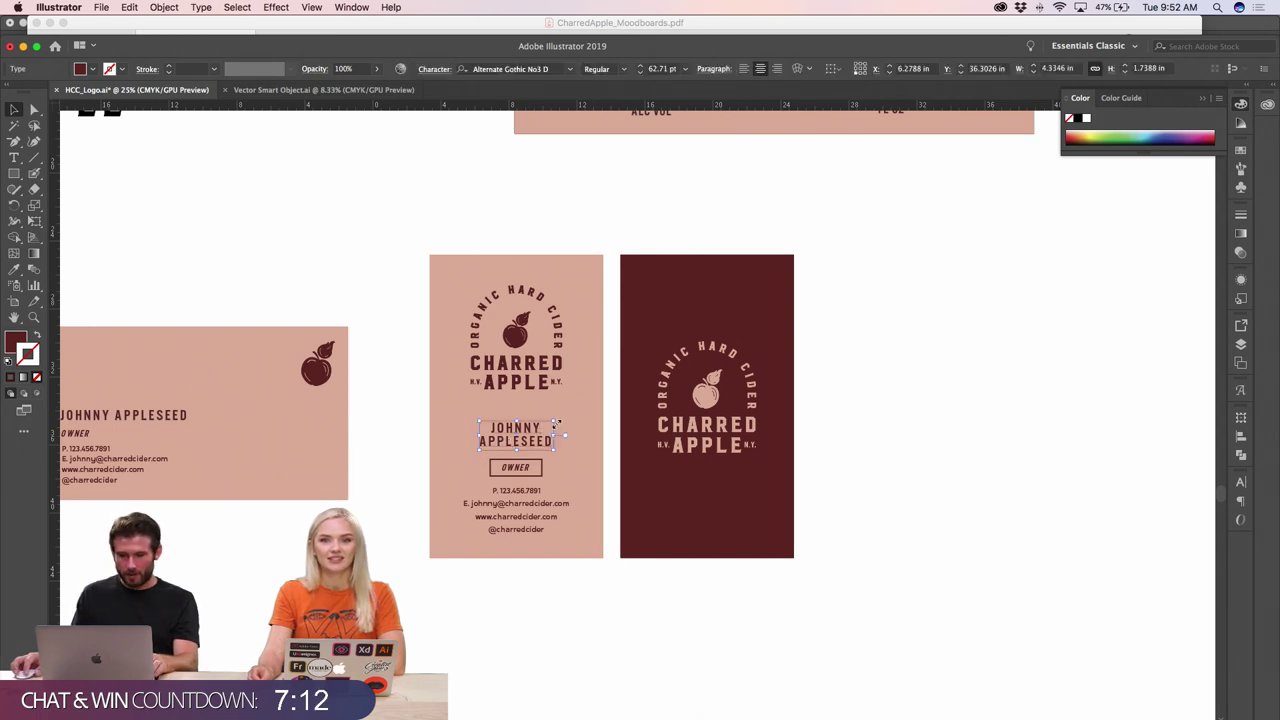
- Enlarge the owner's name on the pink card to about 70 pt
{"action": "left_click_drag", "start_coordinate": [555, 425], "coordinate": [558, 419]}
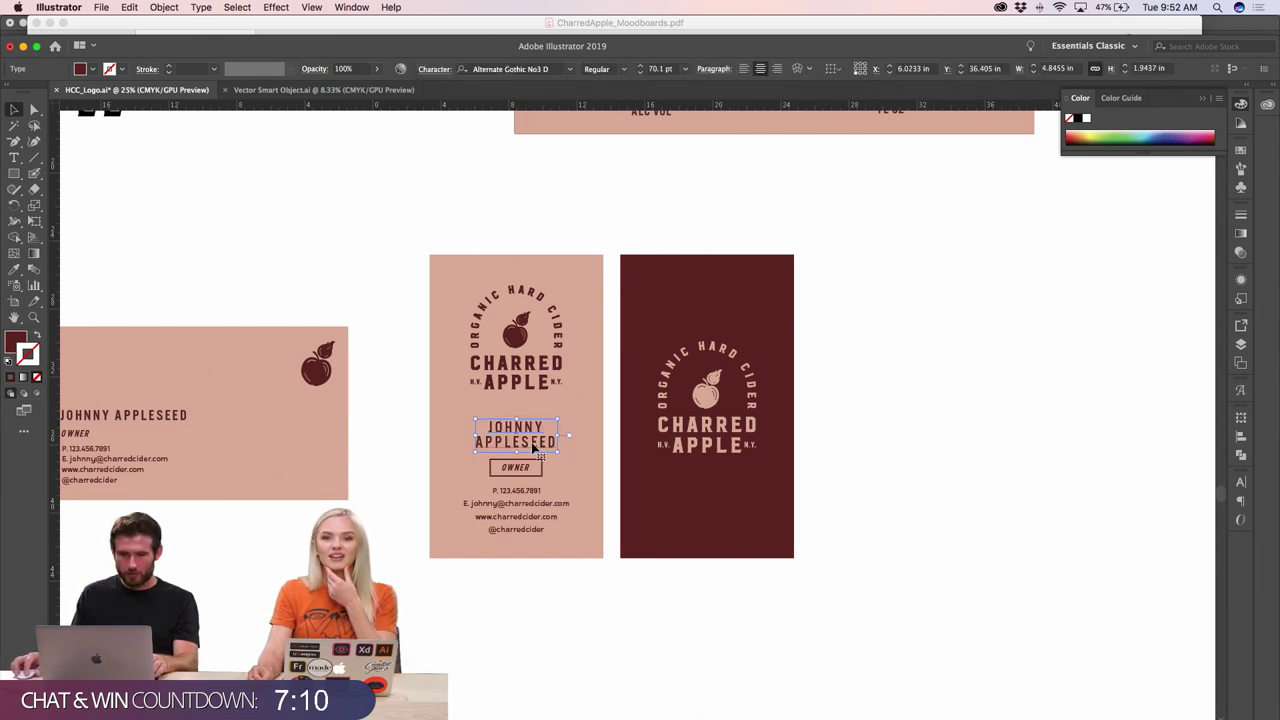
{"action": "left_click", "coordinate": [858, 438]}
{"action": "scroll", "coordinate": [587, 437], "scroll_direction": "up", "scroll_amount": 1}
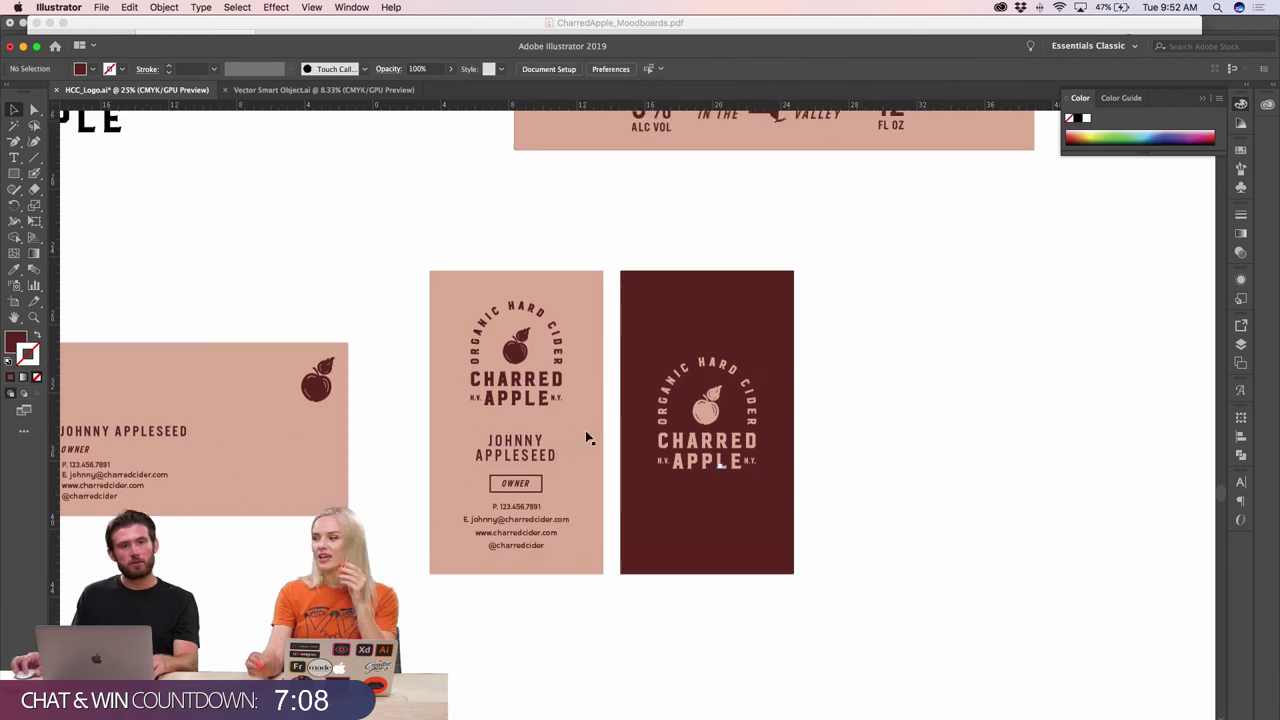
{"action": "scroll", "coordinate": [587, 436], "scroll_direction": "up", "scroll_amount": 2}
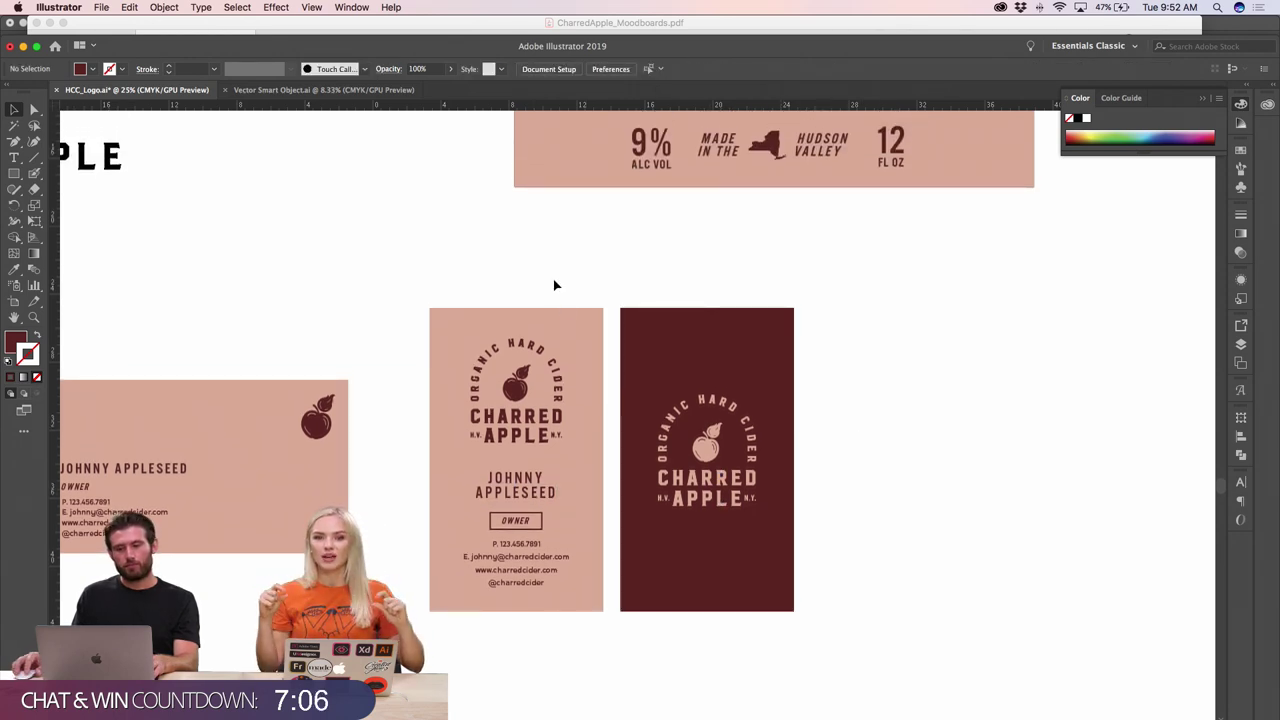
{"action": "key", "text": "super+minus"}
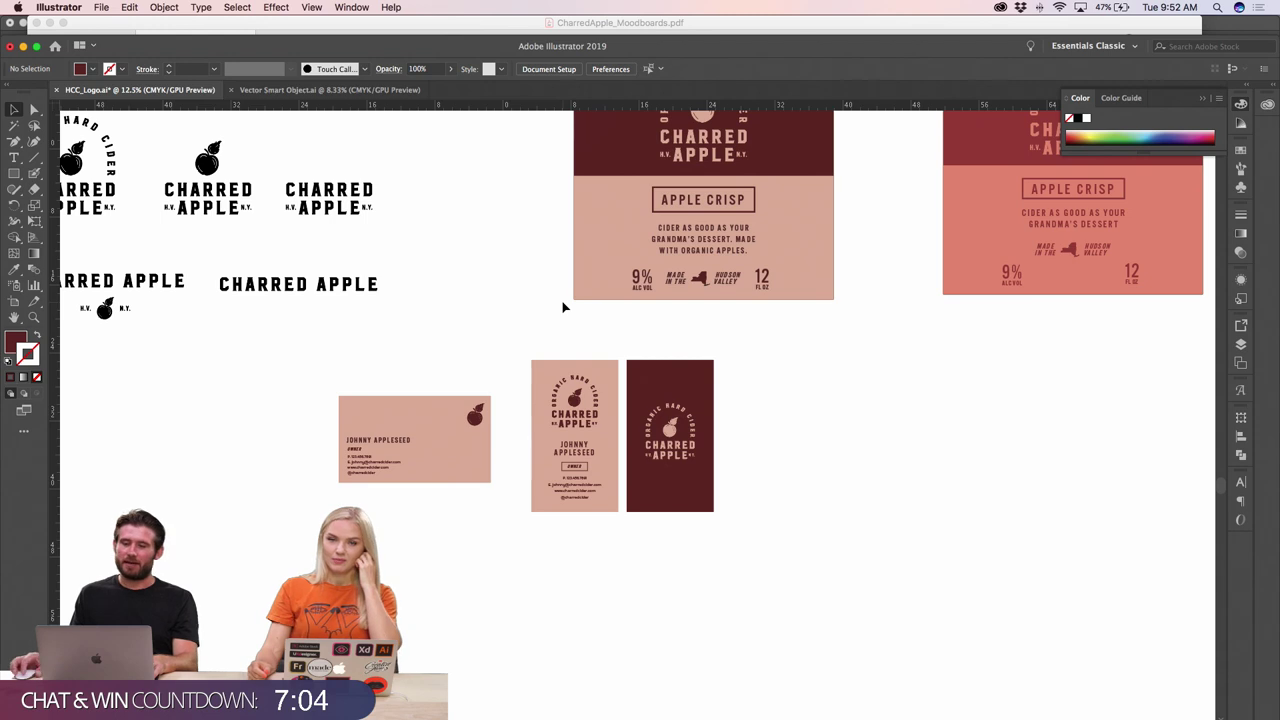
{"action": "scroll", "coordinate": [563, 307], "scroll_direction": "up", "scroll_amount": 2}
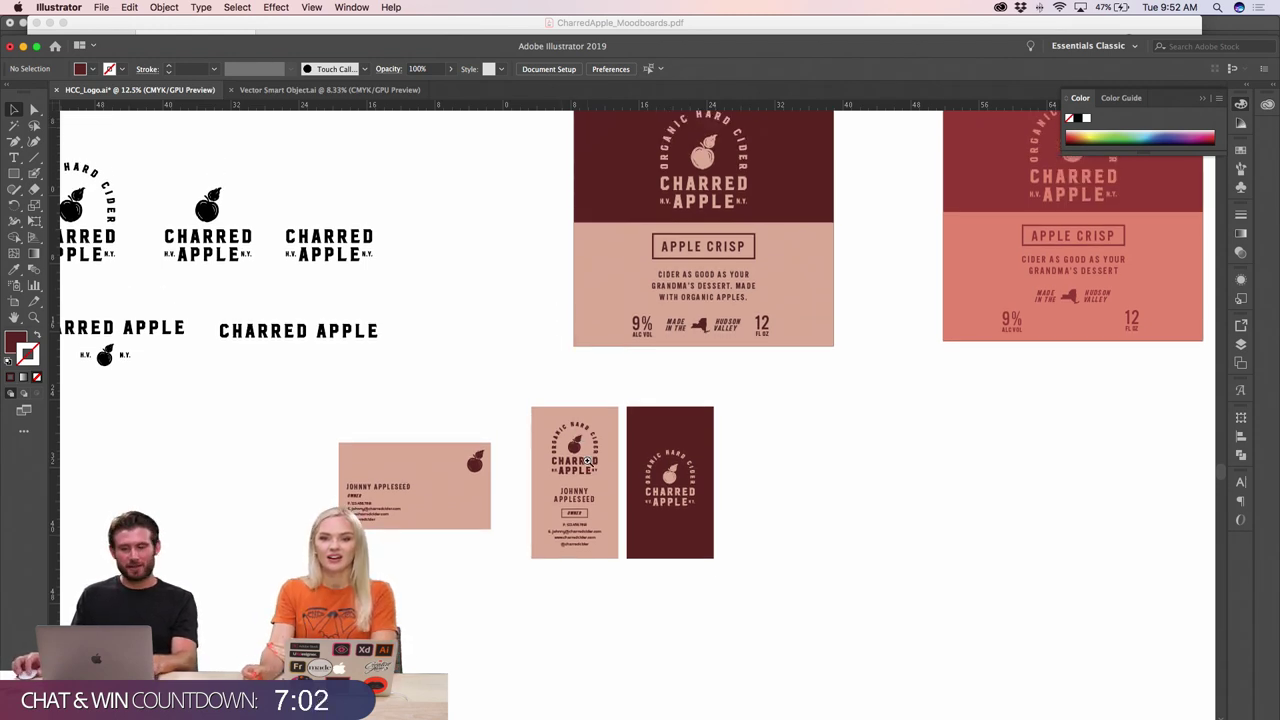
{"action": "key", "text": "super+plus"}
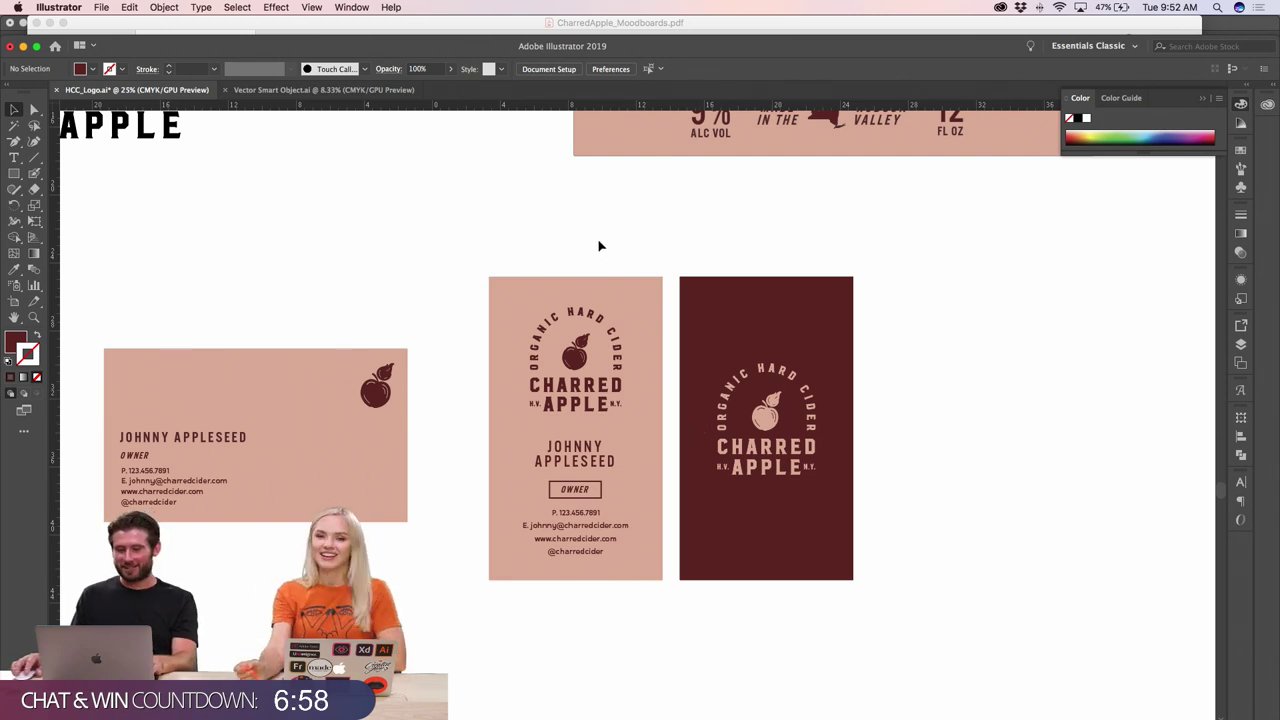
- Nudge the enlarged name text up slightly
{"action": "left_click", "coordinate": [594, 456]}
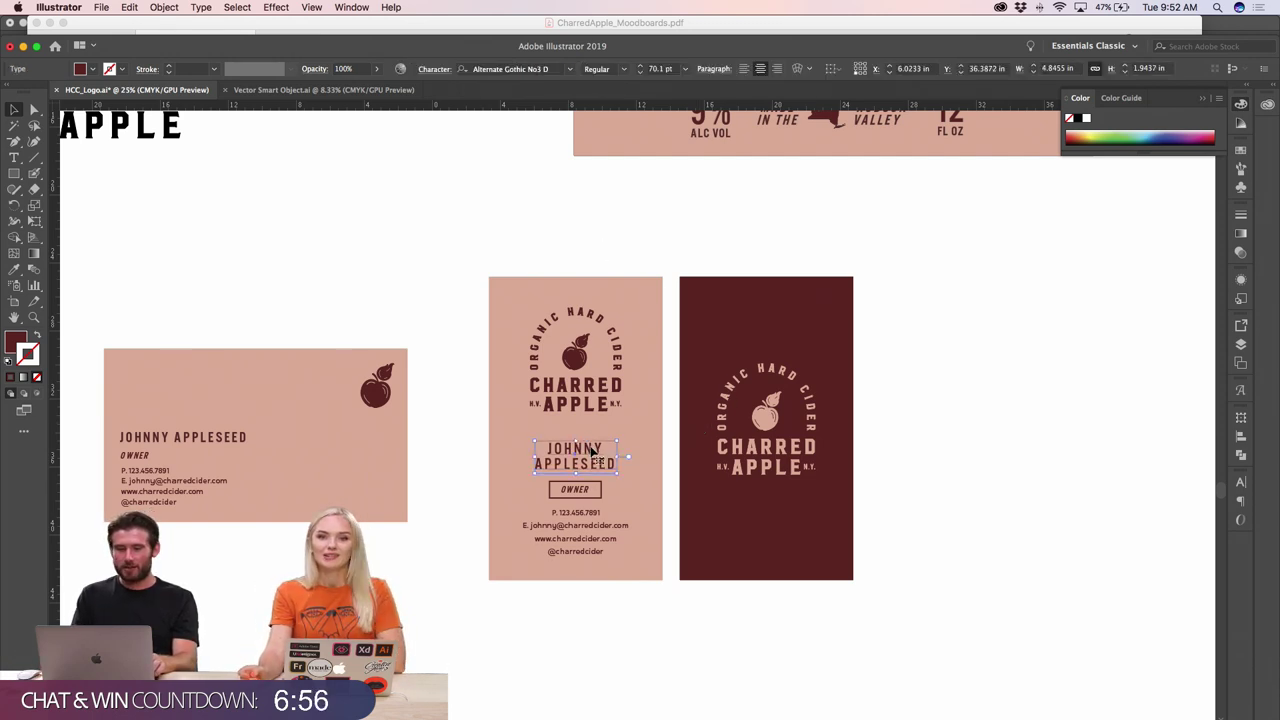
{"action": "left_click_drag", "start_coordinate": [594, 456], "coordinate": [594, 455]}
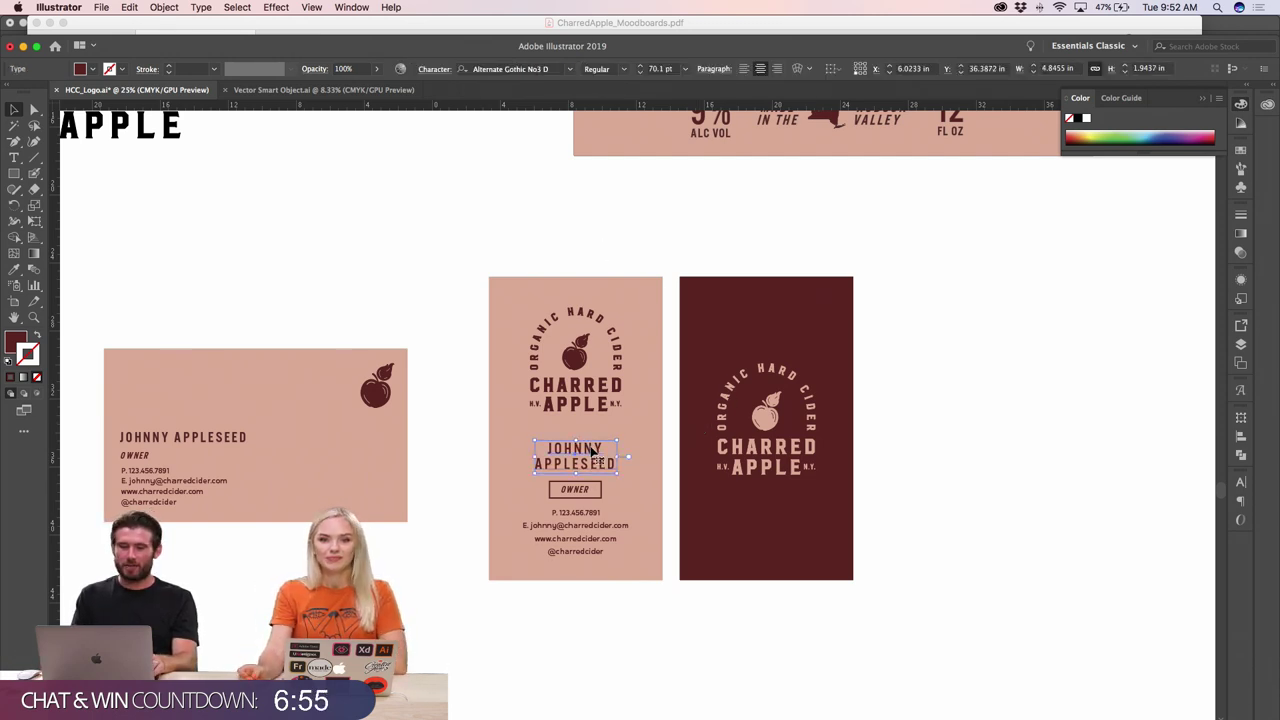
{"action": "left_click", "coordinate": [910, 466]}
{"action": "scroll", "coordinate": [567, 427], "scroll_direction": "right", "scroll_amount": 2}
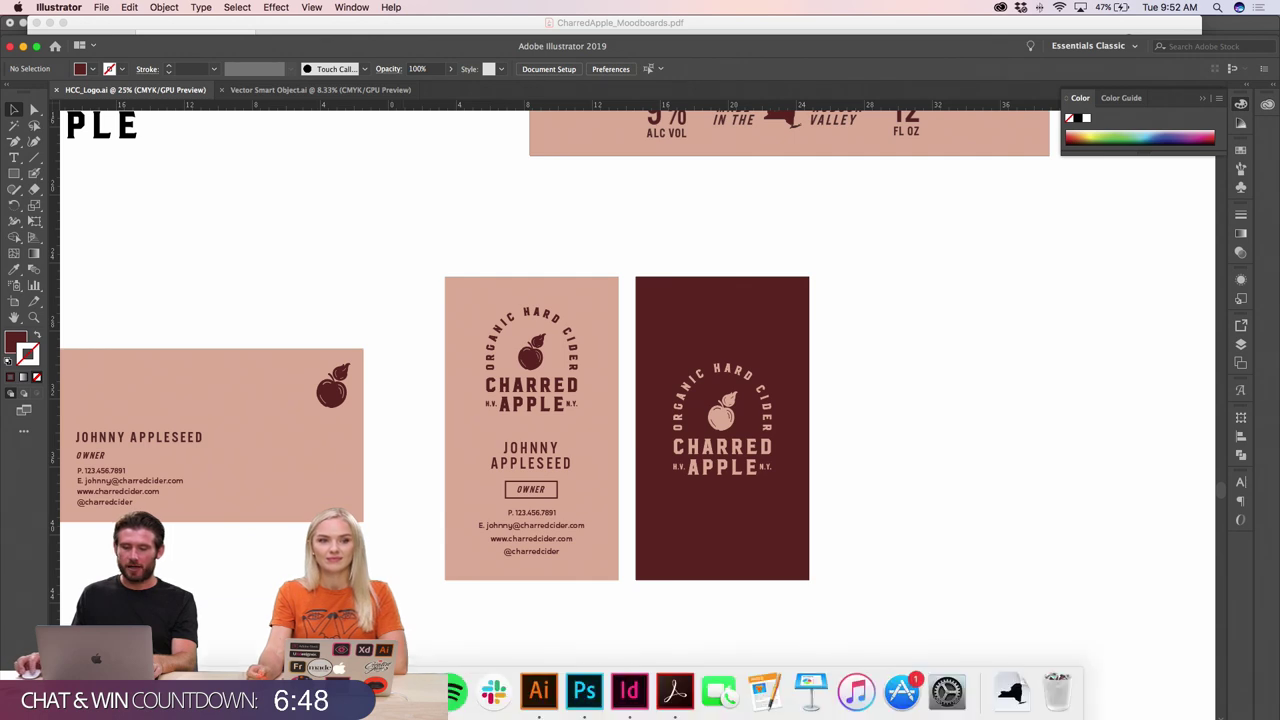
- Open the card smart object in Photoshop and copy the whole pink card design from Illustrator
{"action": "key", "text": "super+Tab"}
{"action": "key", "text": "super+Tab"}
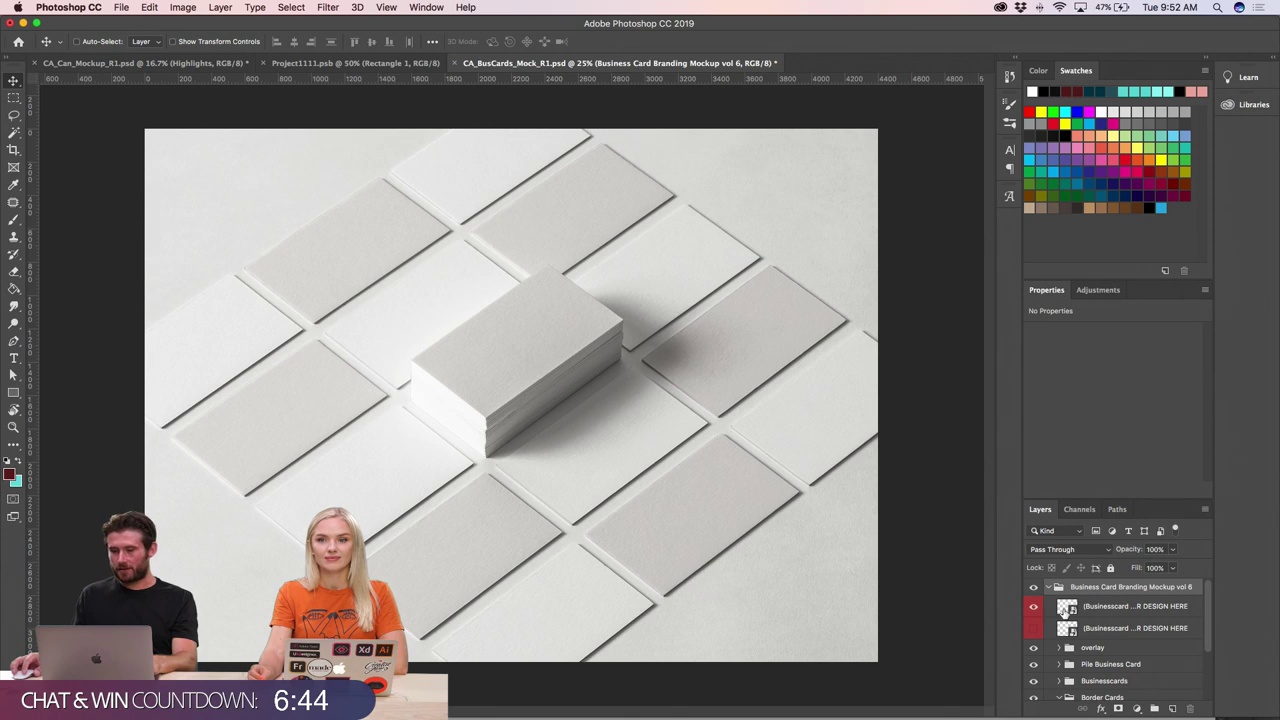
{"action": "double_click", "coordinate": [1066, 606]}
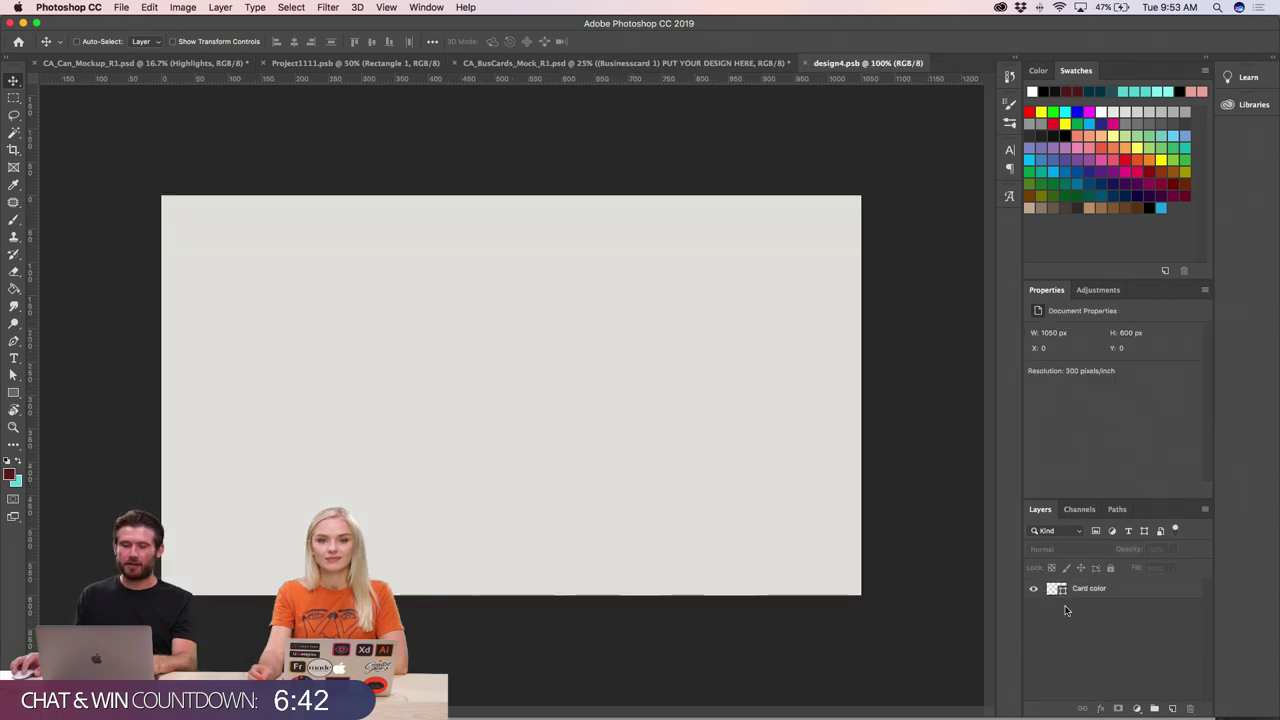
{"action": "key", "text": "super+Tab"}
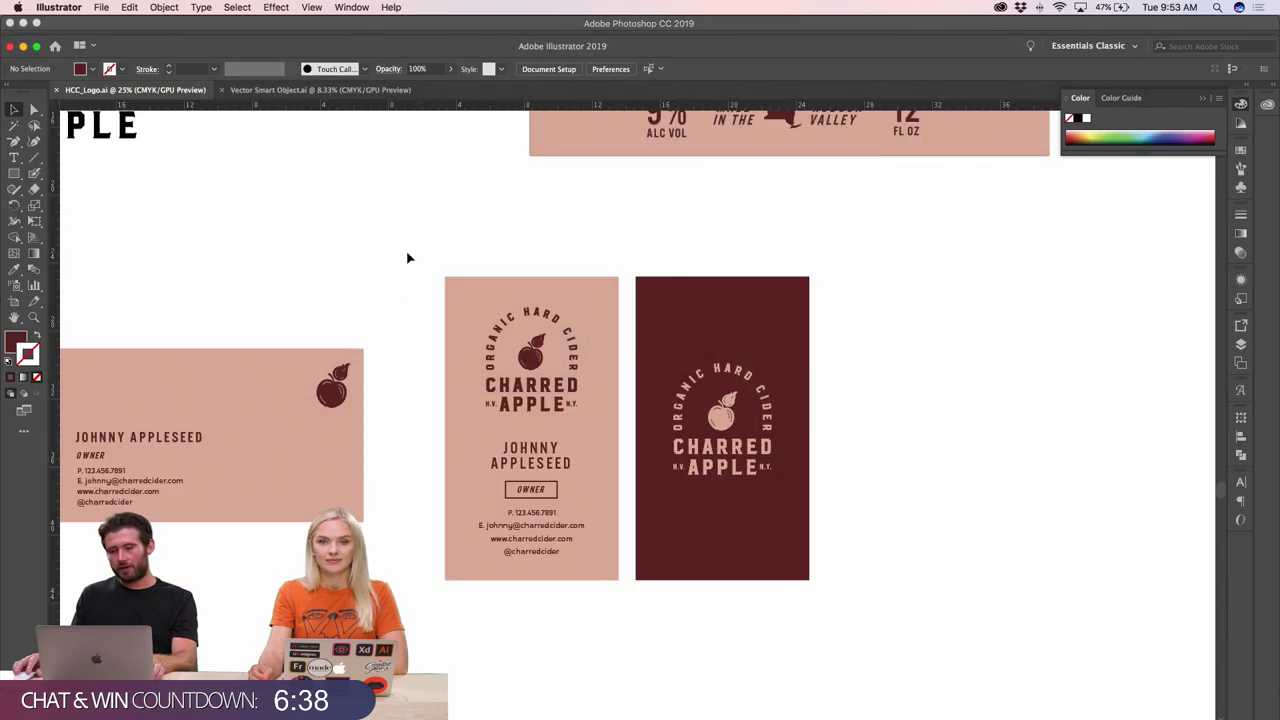
{"action": "left_click_drag", "start_coordinate": [406, 250], "coordinate": [605, 615]}
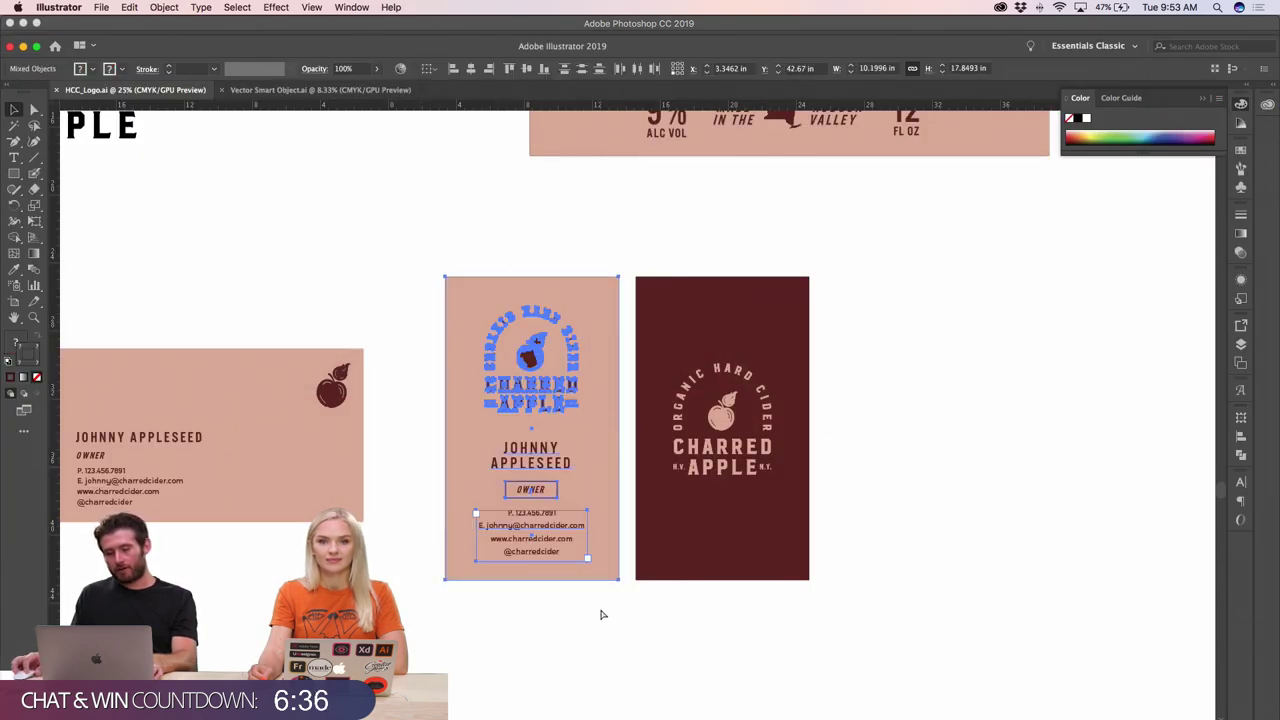
{"action": "key", "text": "super+Tab"}
- Paste the card design as a smart object, rotated 90 degrees and scaled to fill the card
{"action": "key", "text": "super+v"}
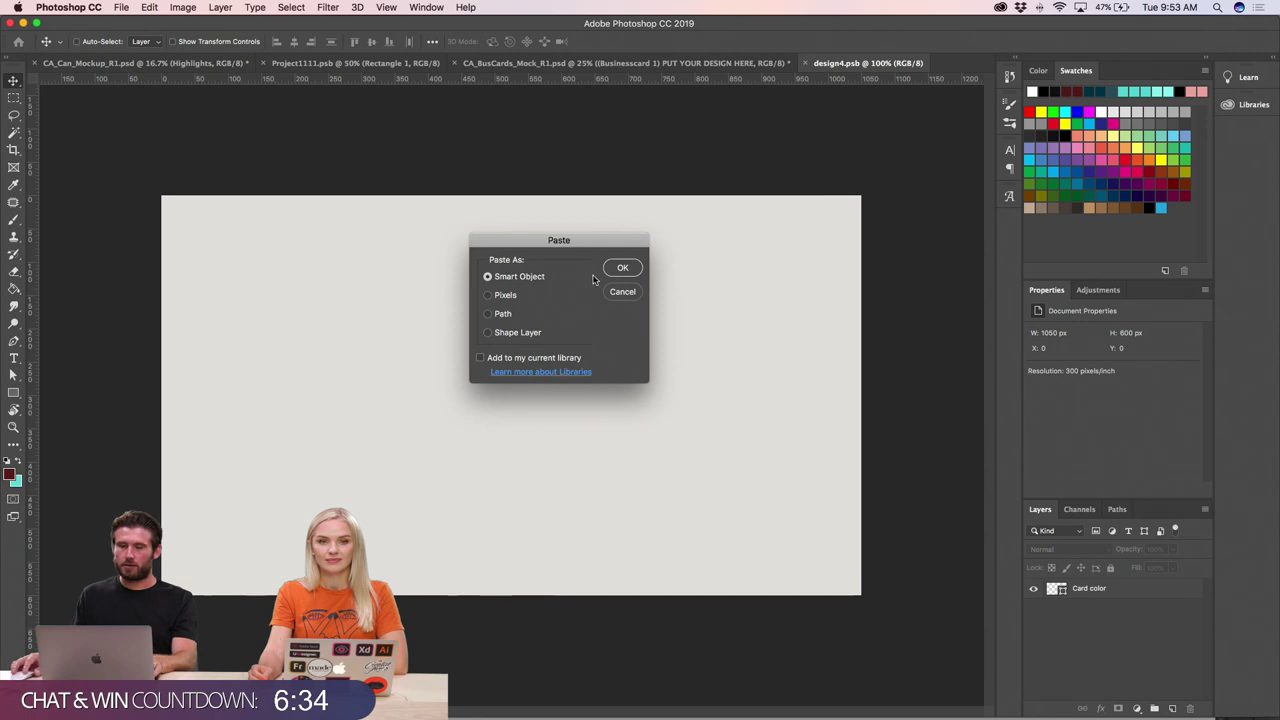
{"action": "key", "text": "Return"}
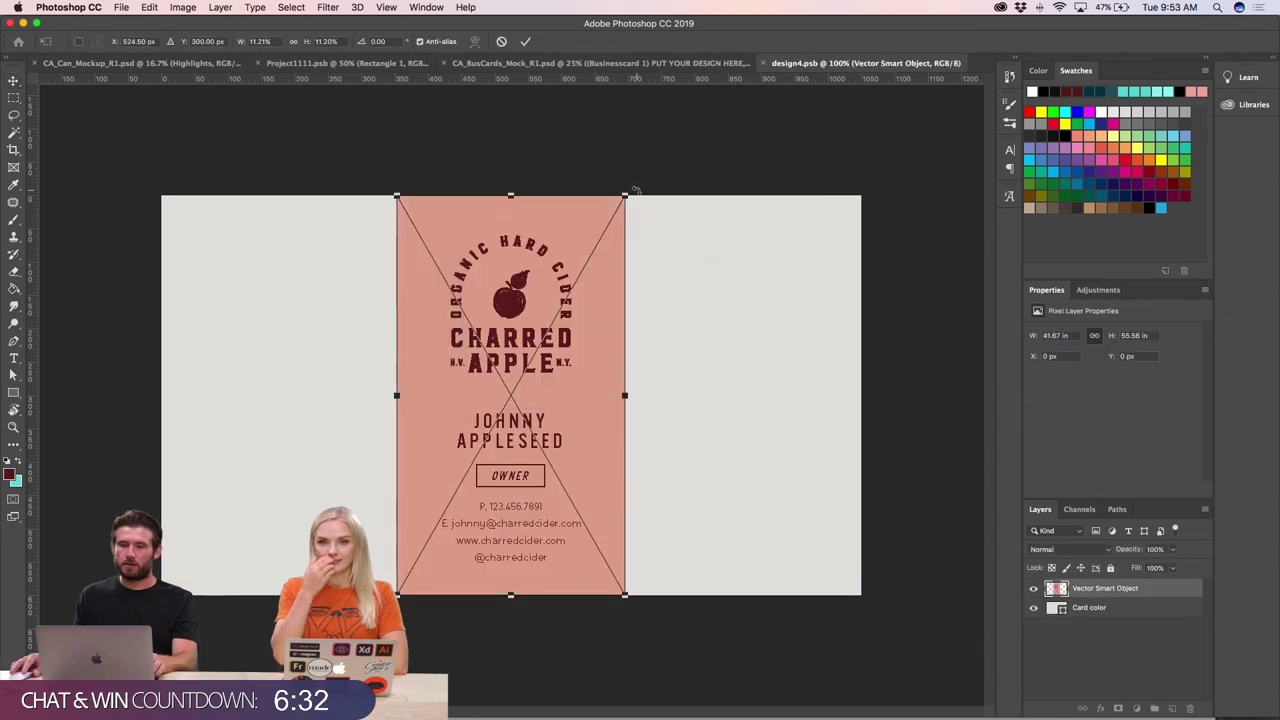
{"action": "left_click_drag", "start_coordinate": [620, 186], "coordinate": [685, 498]}
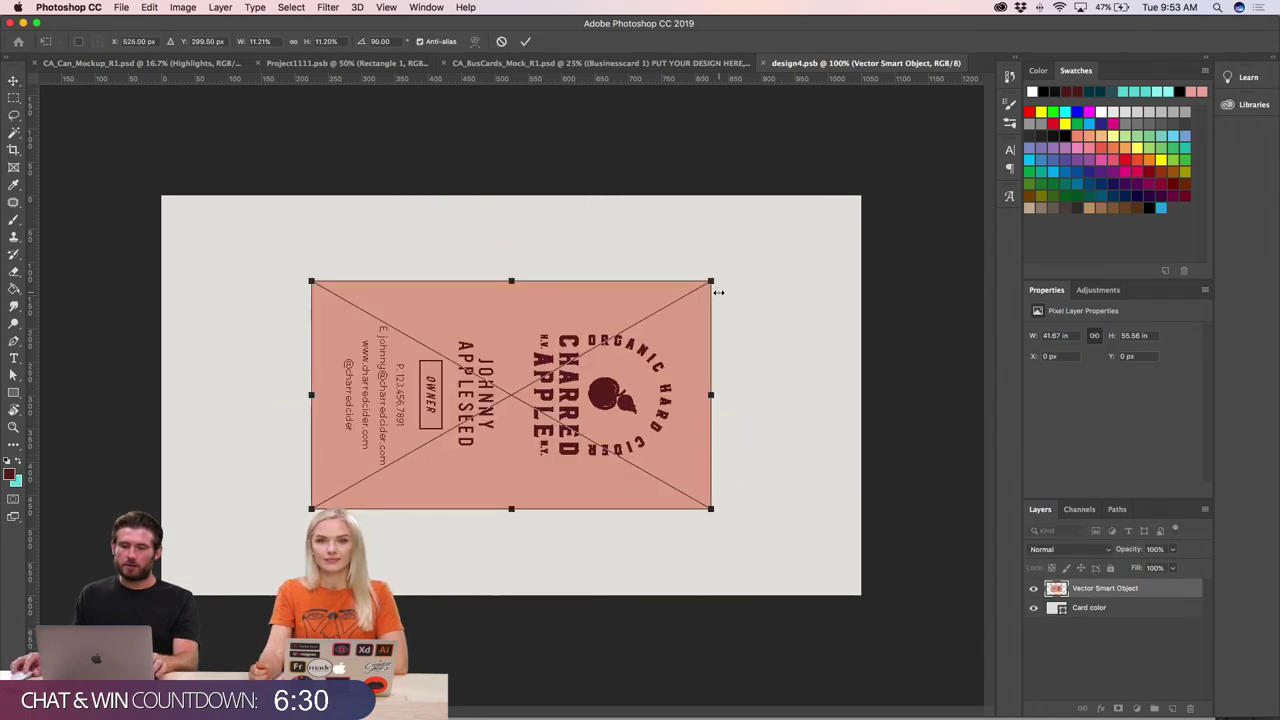
{"action": "left_click_drag", "start_coordinate": [712, 282], "coordinate": [861, 195]}
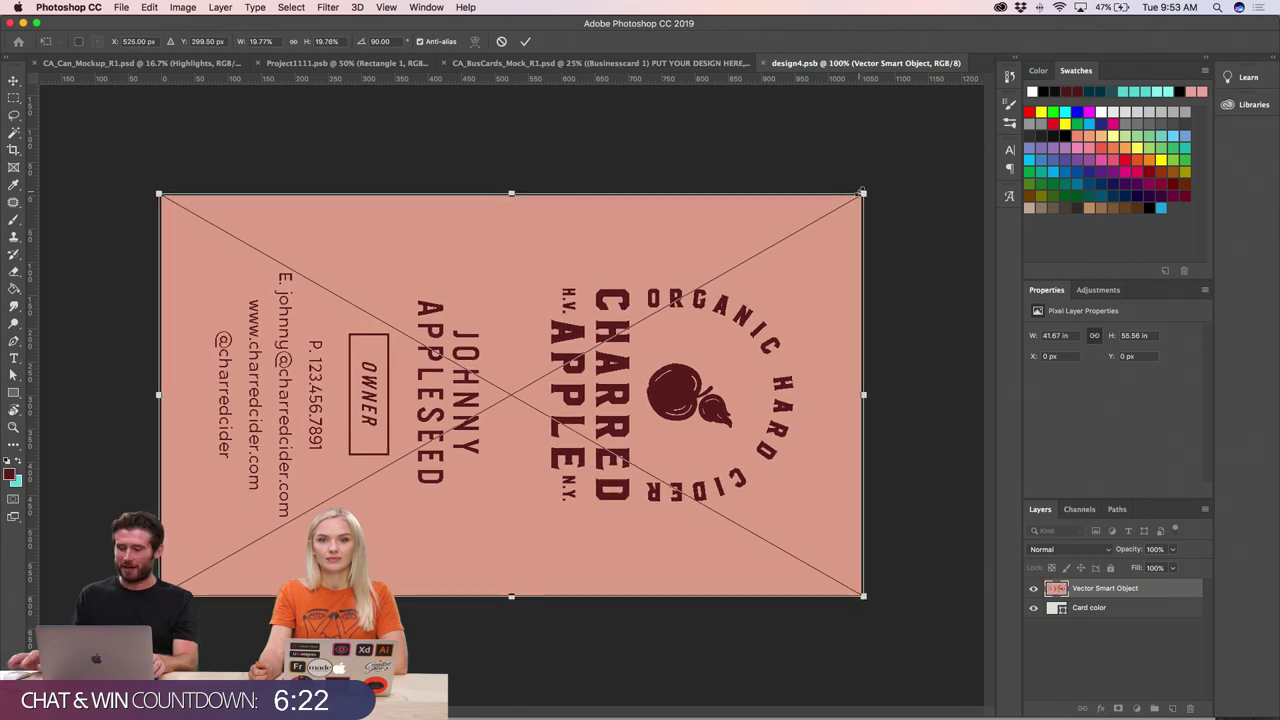
{"action": "key", "text": "Return"}
- Check the card artwork at 50% and 100%, then view CA_BusCards_Mock_R1.psd
{"action": "key", "text": "super+minus"}
{"action": "key", "text": "super+minus"}
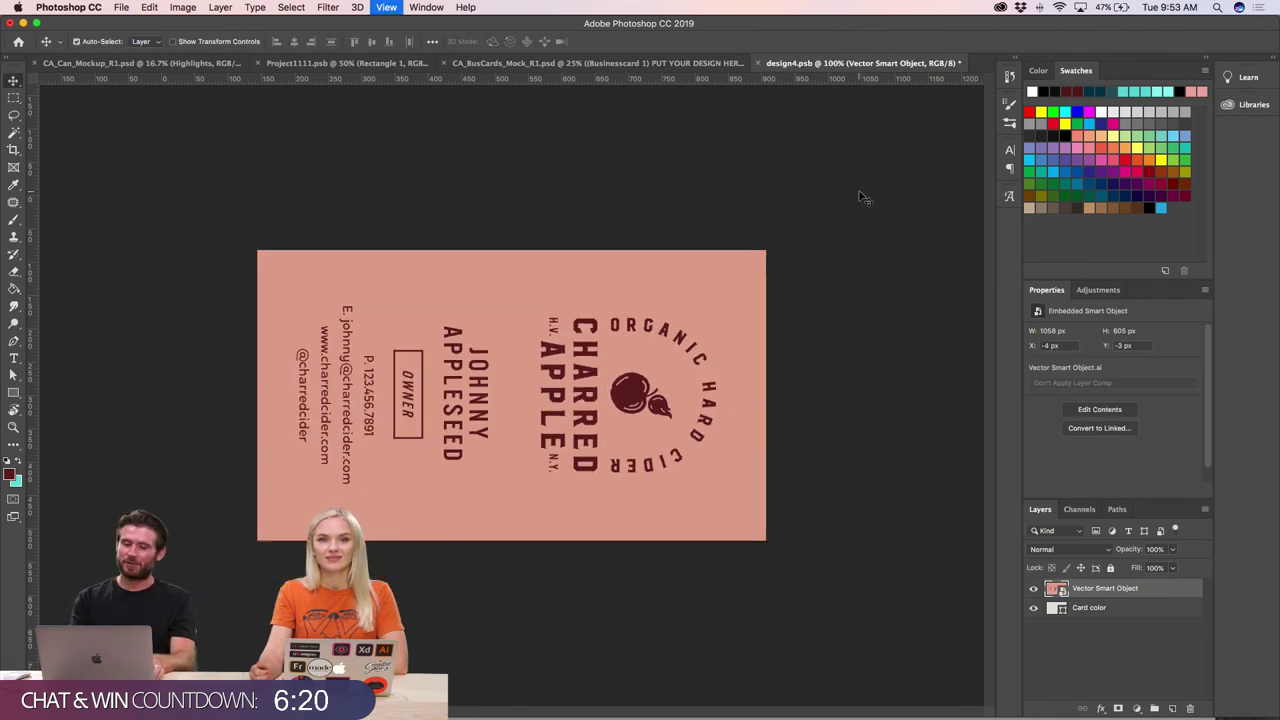
{"action": "key", "text": "super+plus"}
{"action": "key", "text": "super+plus"}
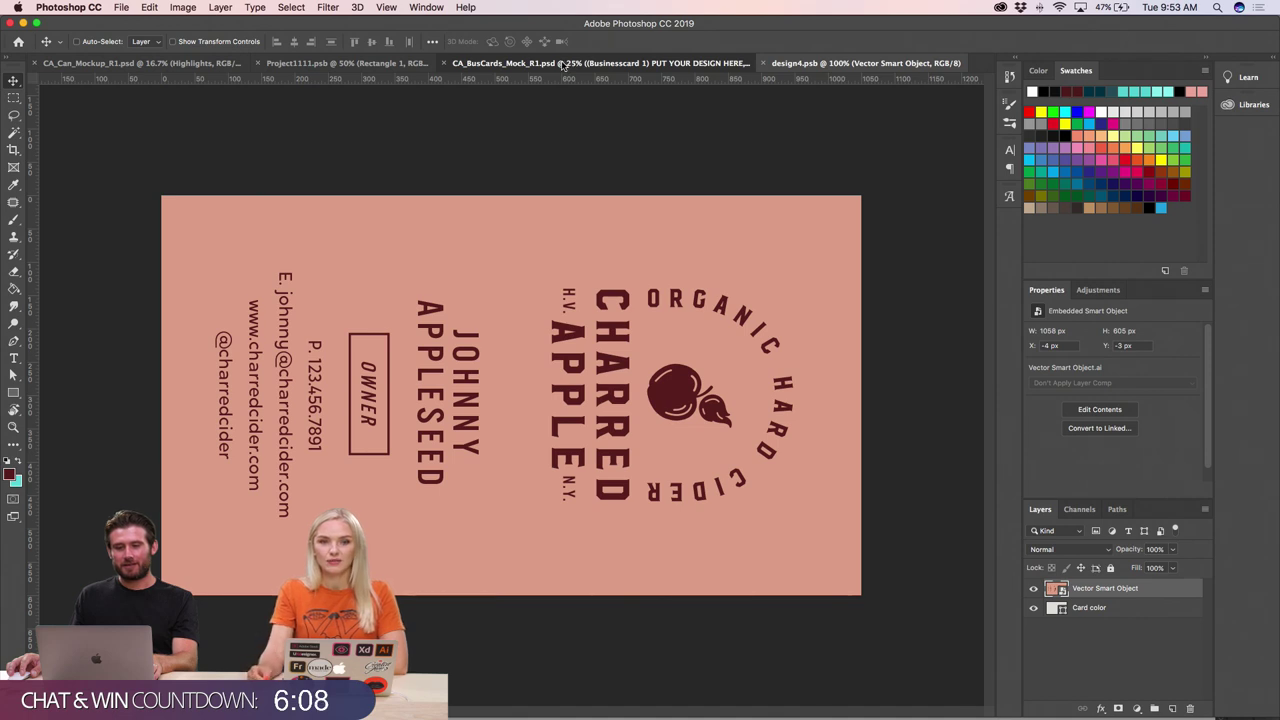
{"action": "left_click", "coordinate": [563, 65]}
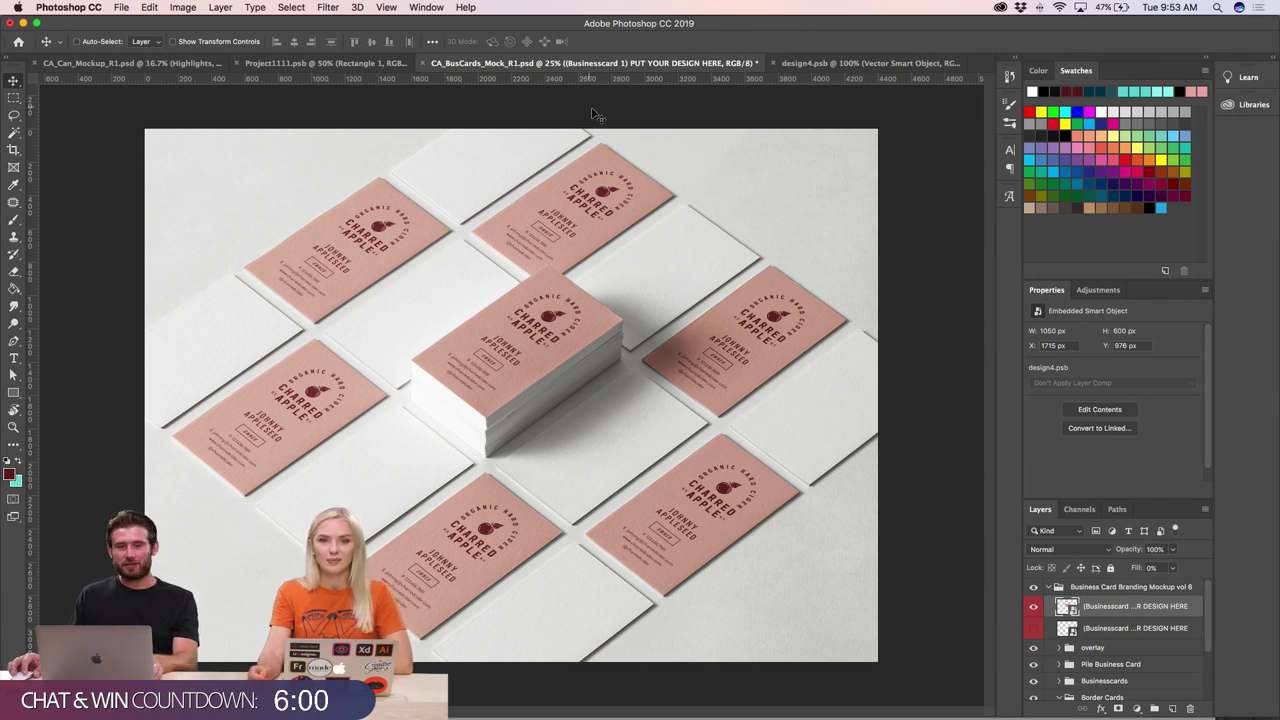
{"action": "key", "text": "super+minus"}
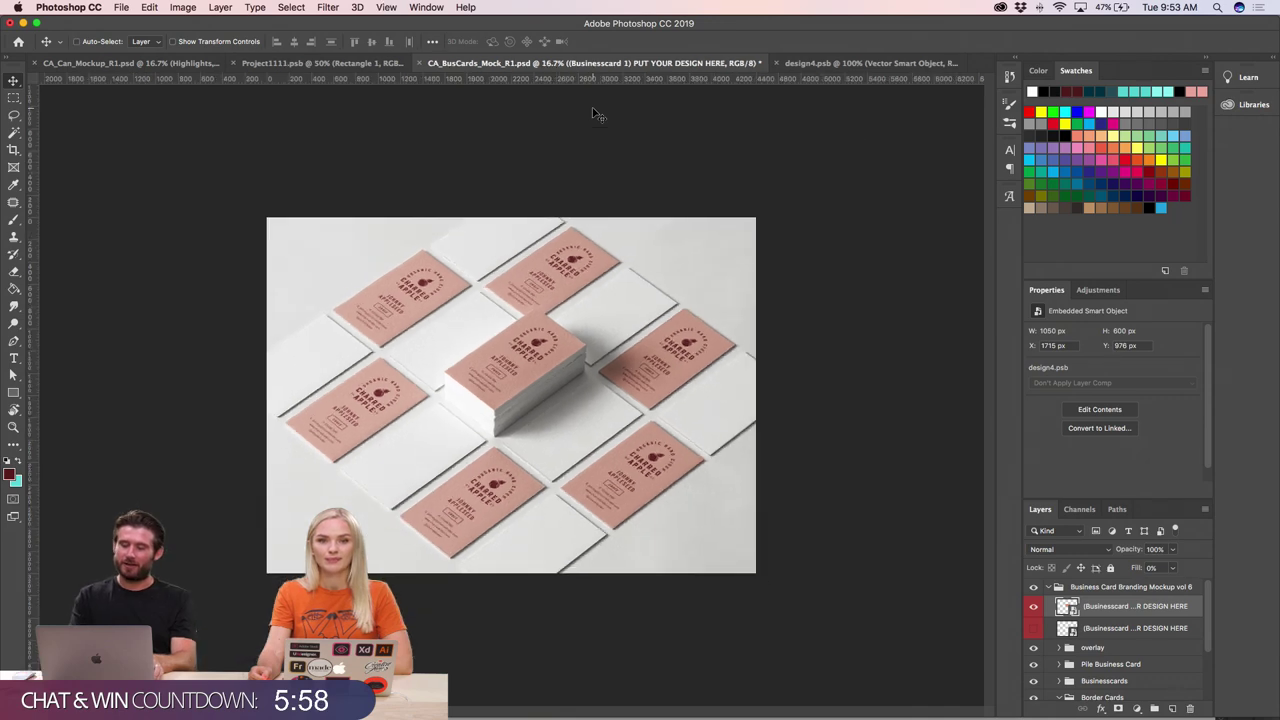
{"action": "key", "text": "super+equal"}
{"action": "key", "text": "super+equal"}
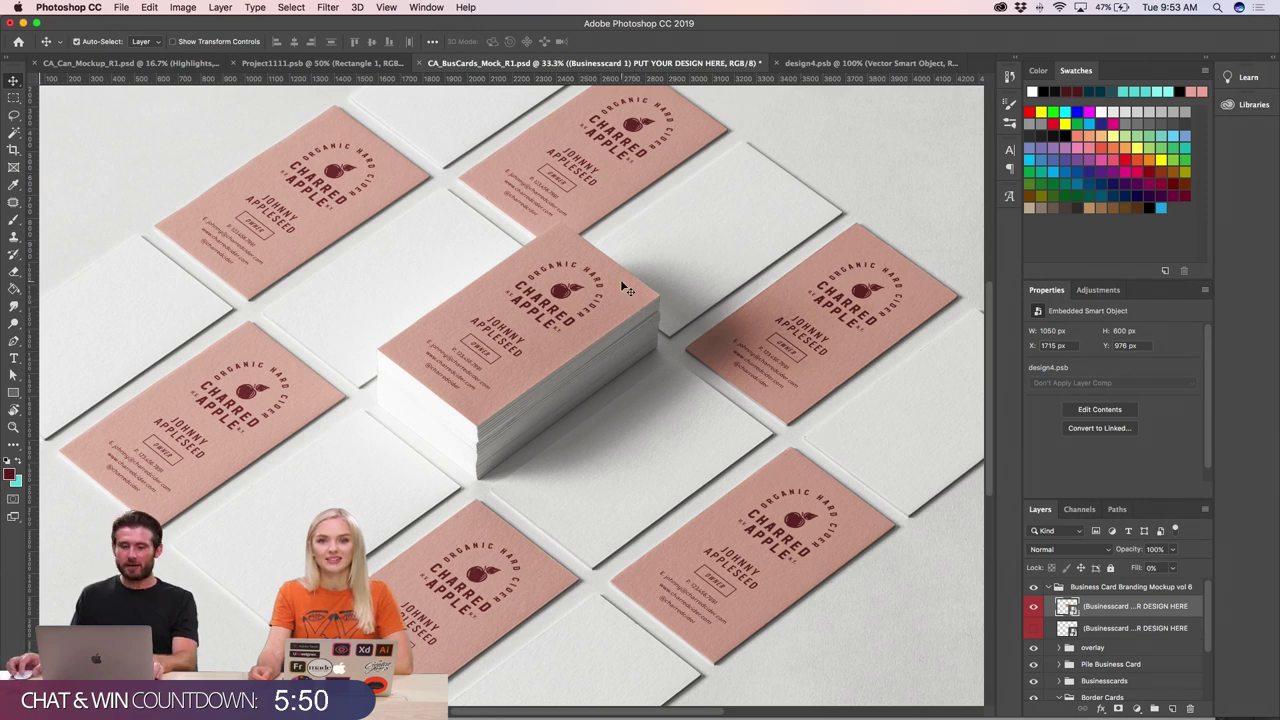
{"action": "key", "text": "super+Tab"}
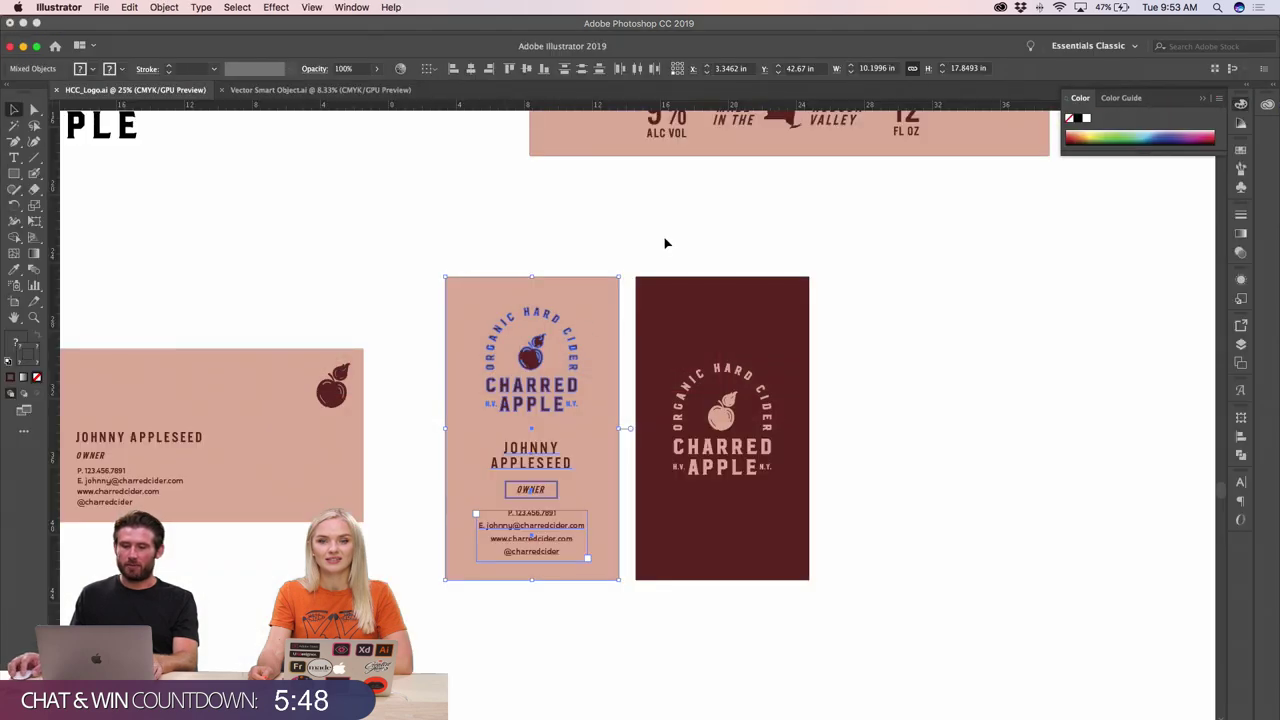
{"action": "left_click_drag", "start_coordinate": [666, 243], "coordinate": [828, 608]}
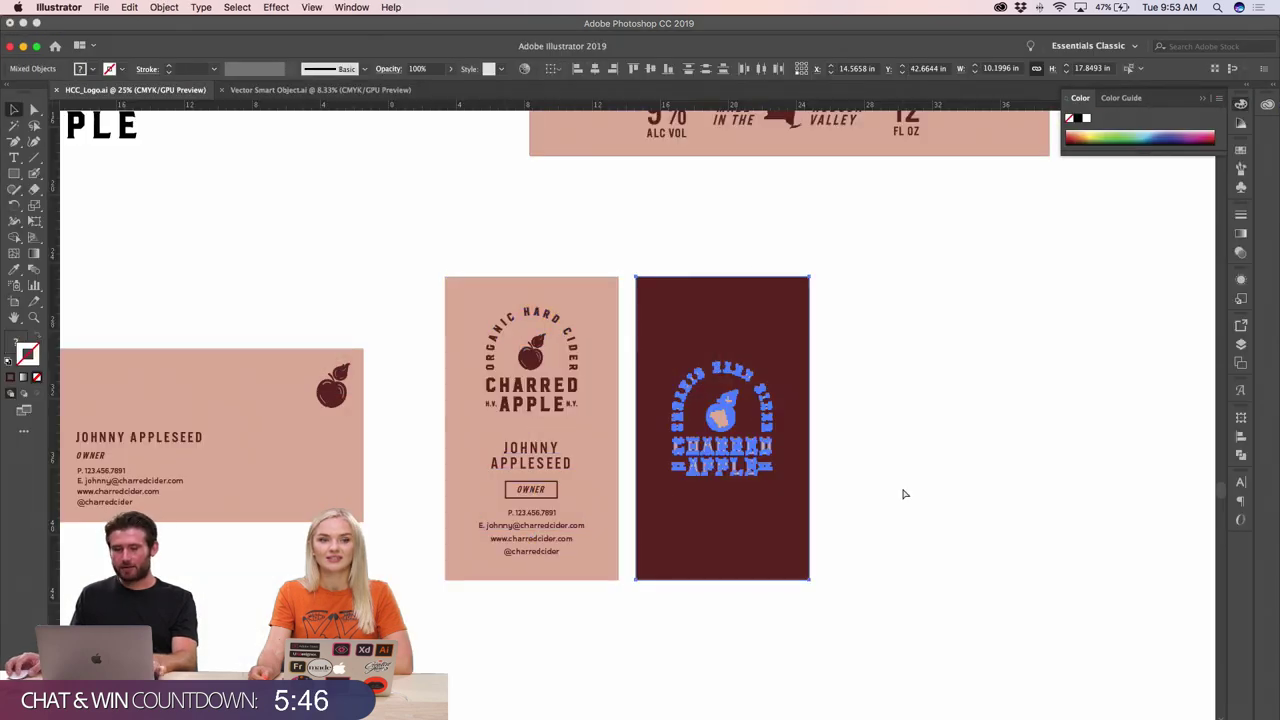
{"action": "key", "text": "super+Tab"}
{"action": "left_click", "coordinate": [800, 65]}
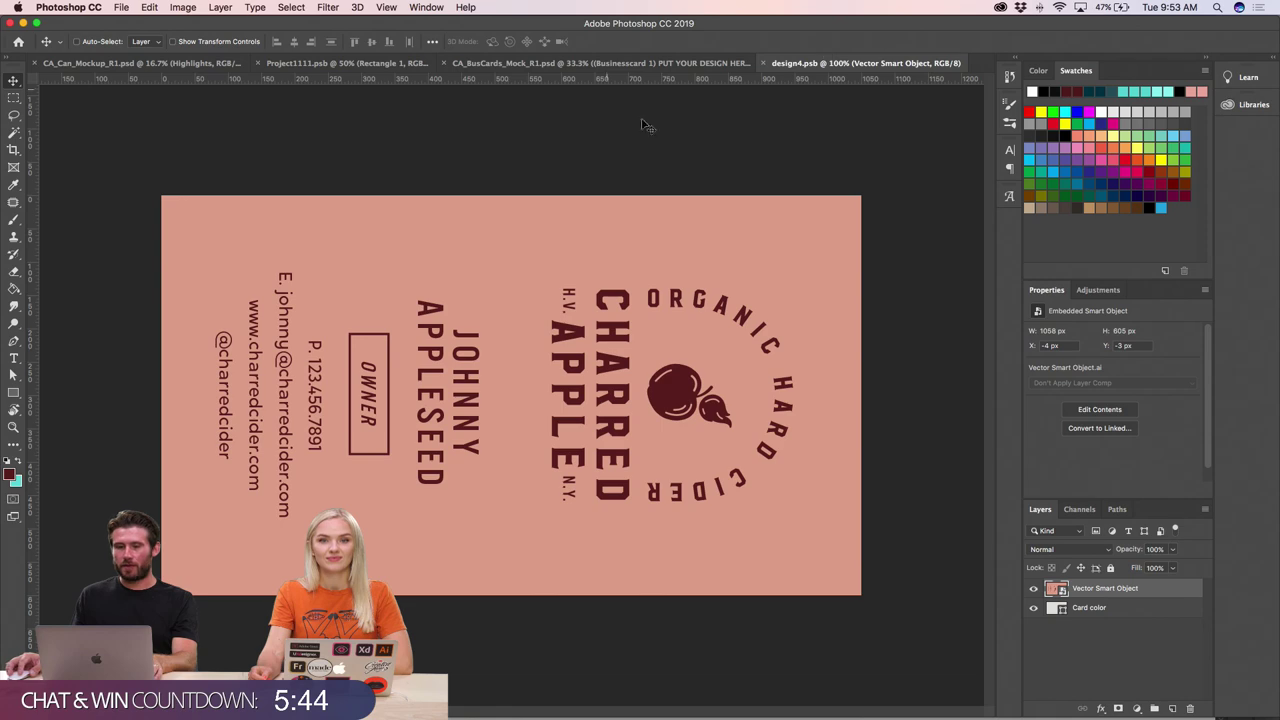
{"action": "left_click", "coordinate": [675, 63]}
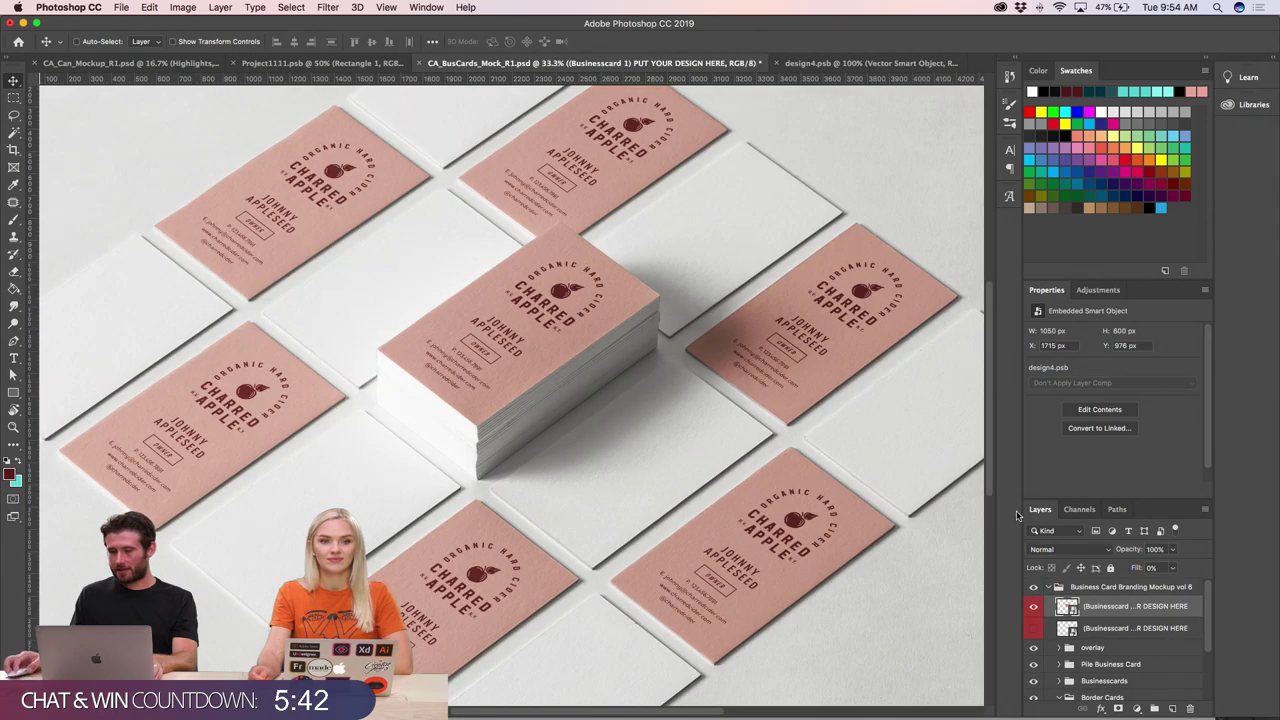
- Paste the maroon Charred Apple artwork into the second card design, rotated 90° and scaled to fill, and save it
{"action": "double_click", "coordinate": [1066, 628]}
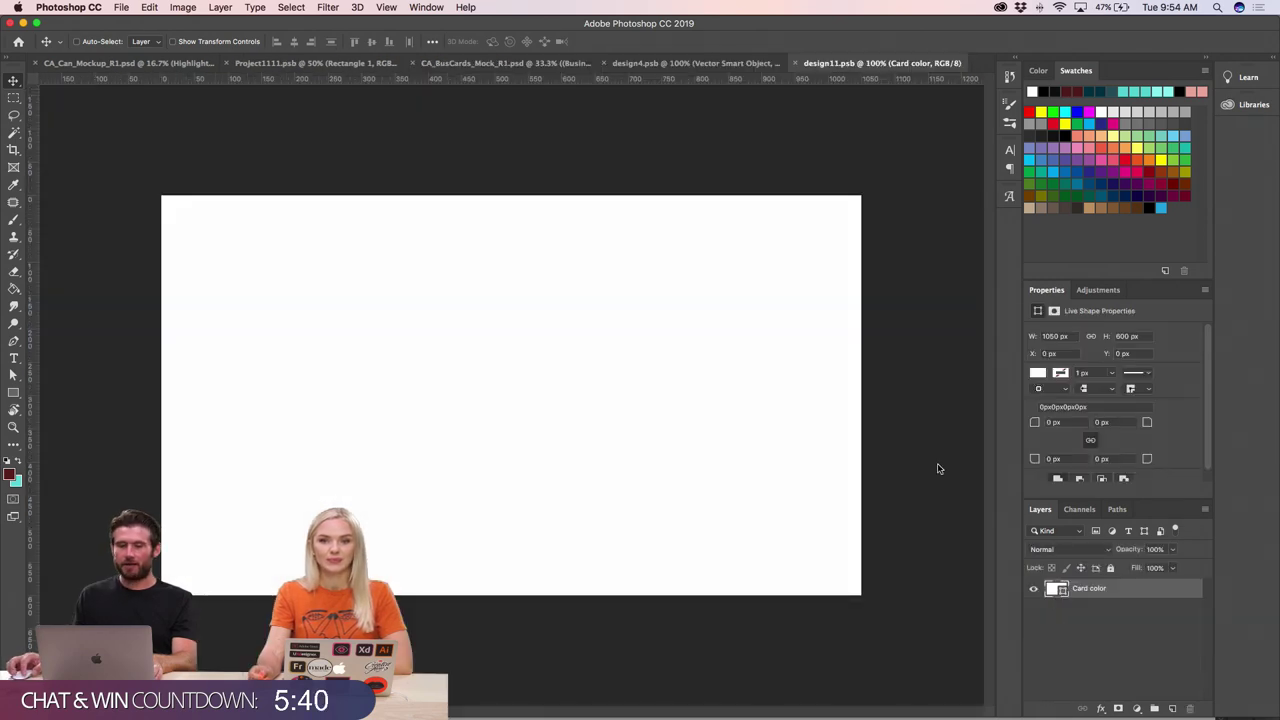
{"action": "key", "text": "super+v"}
{"action": "key", "text": "Return"}
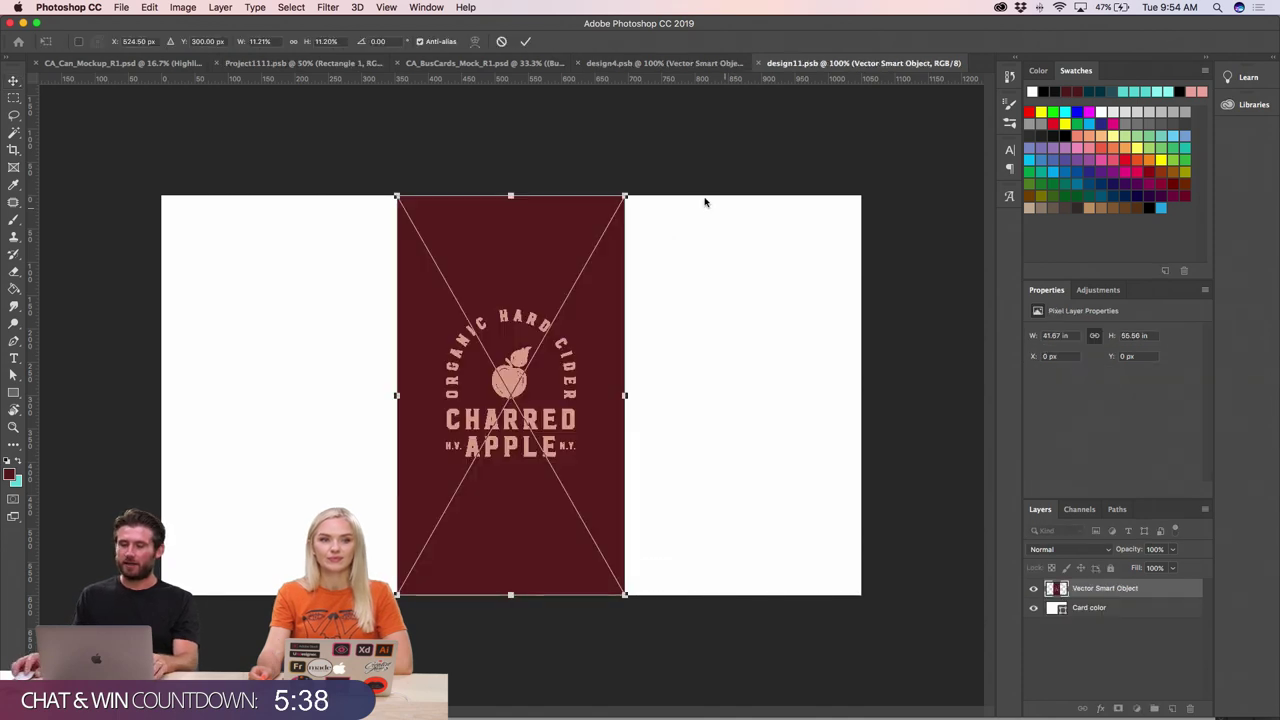
{"action": "left_click_drag", "start_coordinate": [635, 189], "coordinate": [726, 506]}
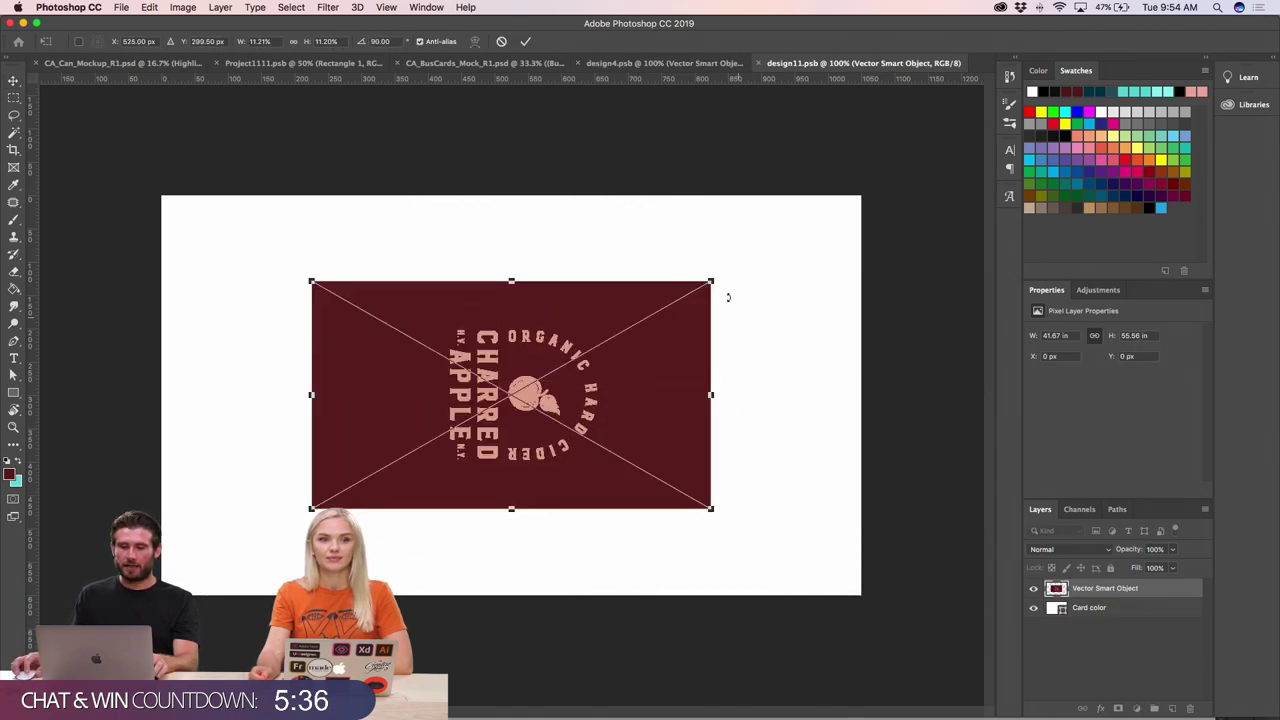
{"action": "left_click_drag", "start_coordinate": [711, 279], "coordinate": [864, 195]}
{"action": "key", "text": "Return"}
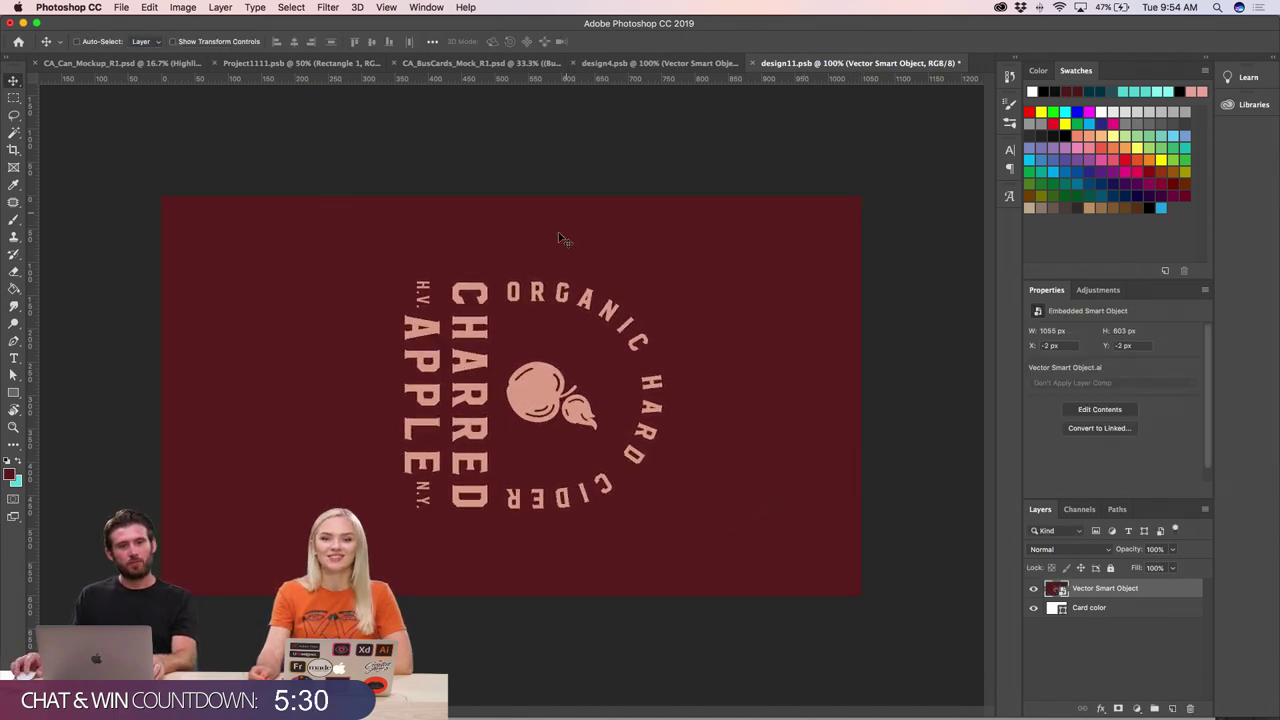
{"action": "key", "text": "super+s"}
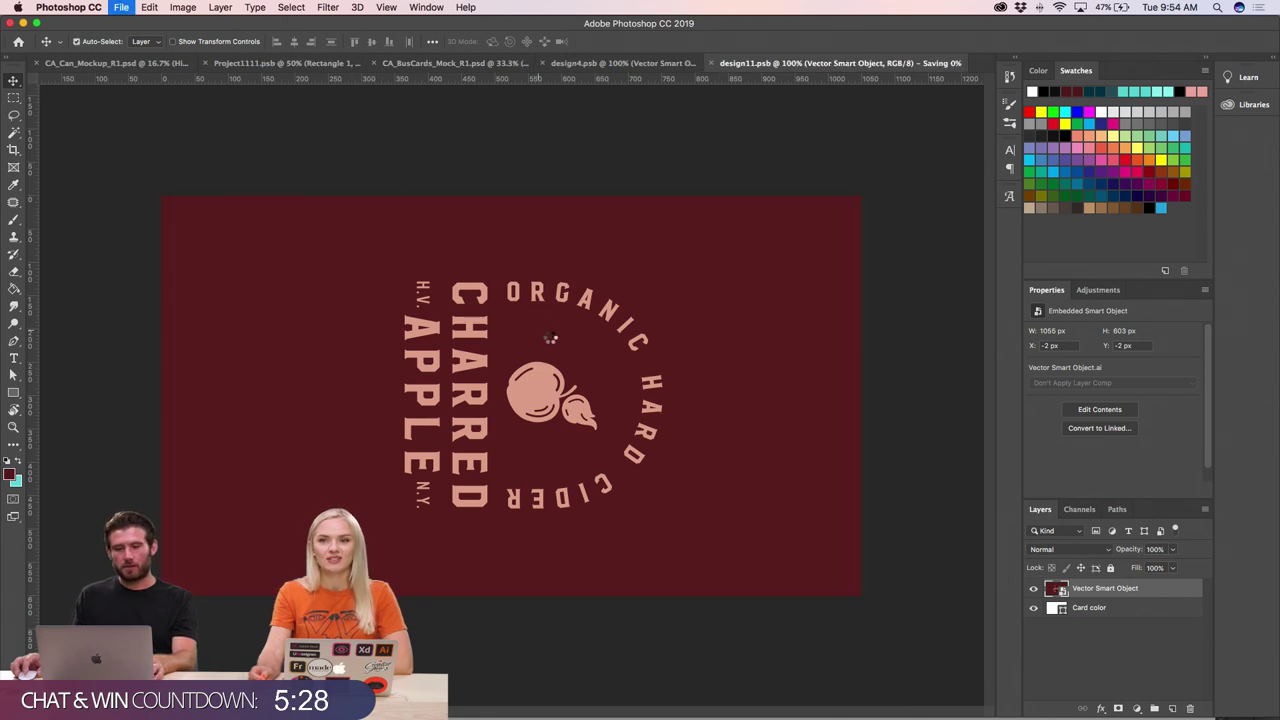
{"action": "left_click", "coordinate": [469, 64]}
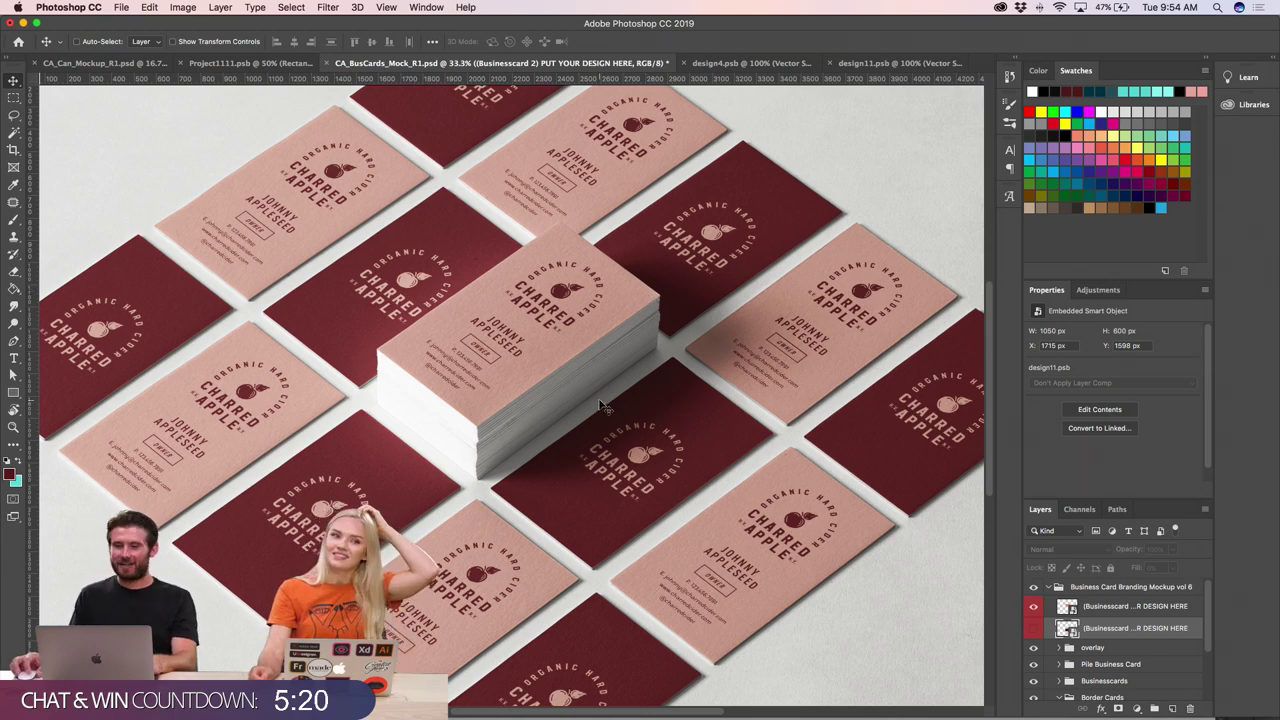
- Change the Borders COLOR fill of the card edges from grey to a gold shade
{"action": "key", "text": "super+minus"}
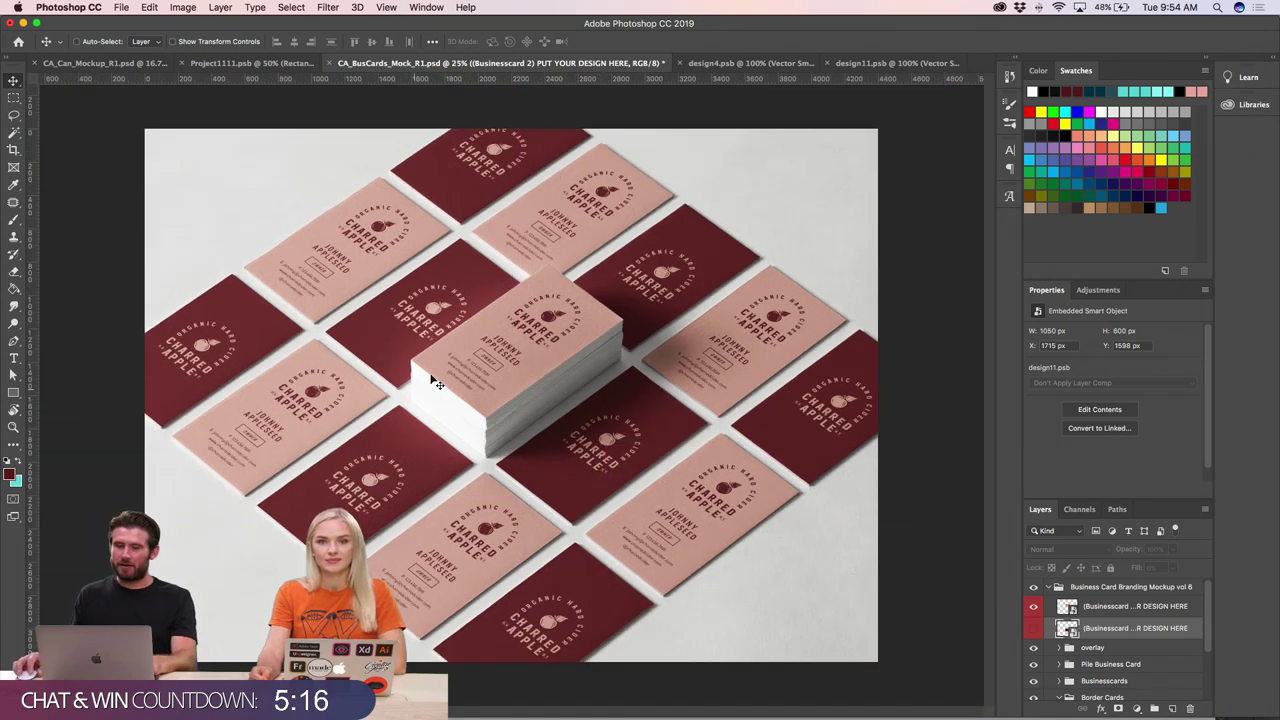
{"action": "scroll", "coordinate": [1071, 645], "scroll_direction": "down", "scroll_amount": 3}
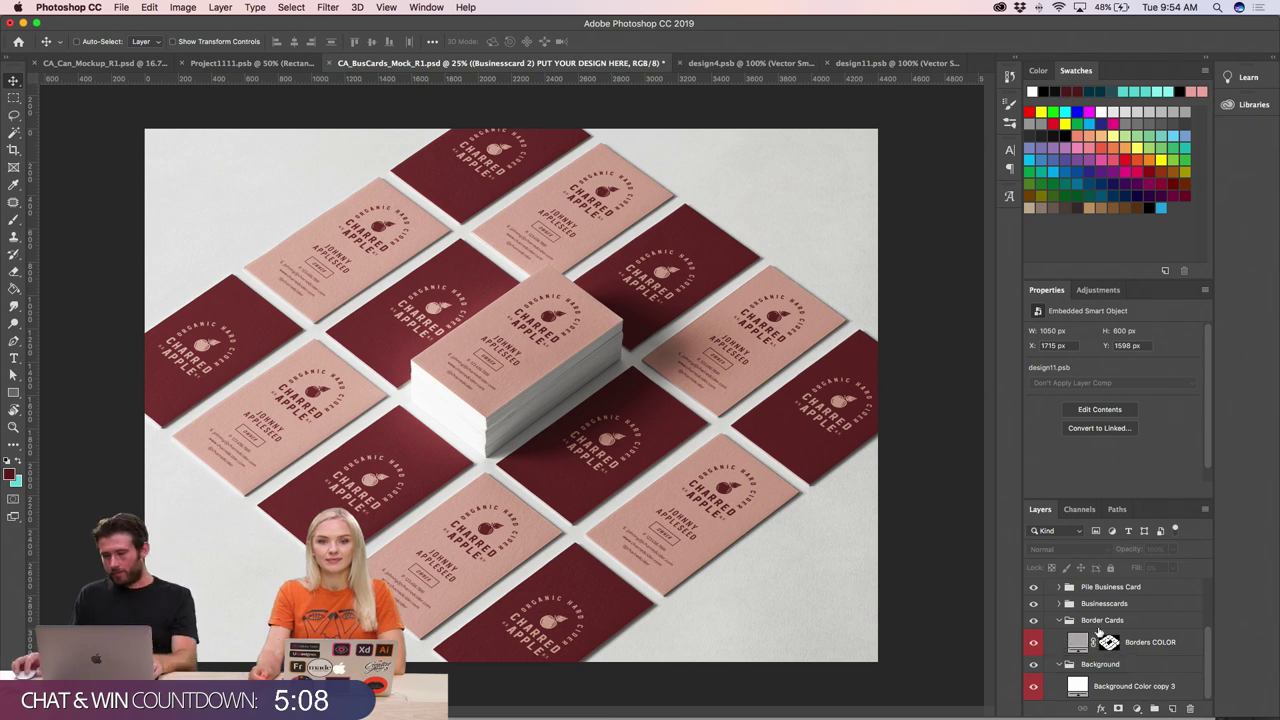
{"action": "double_click", "coordinate": [1077, 642]}
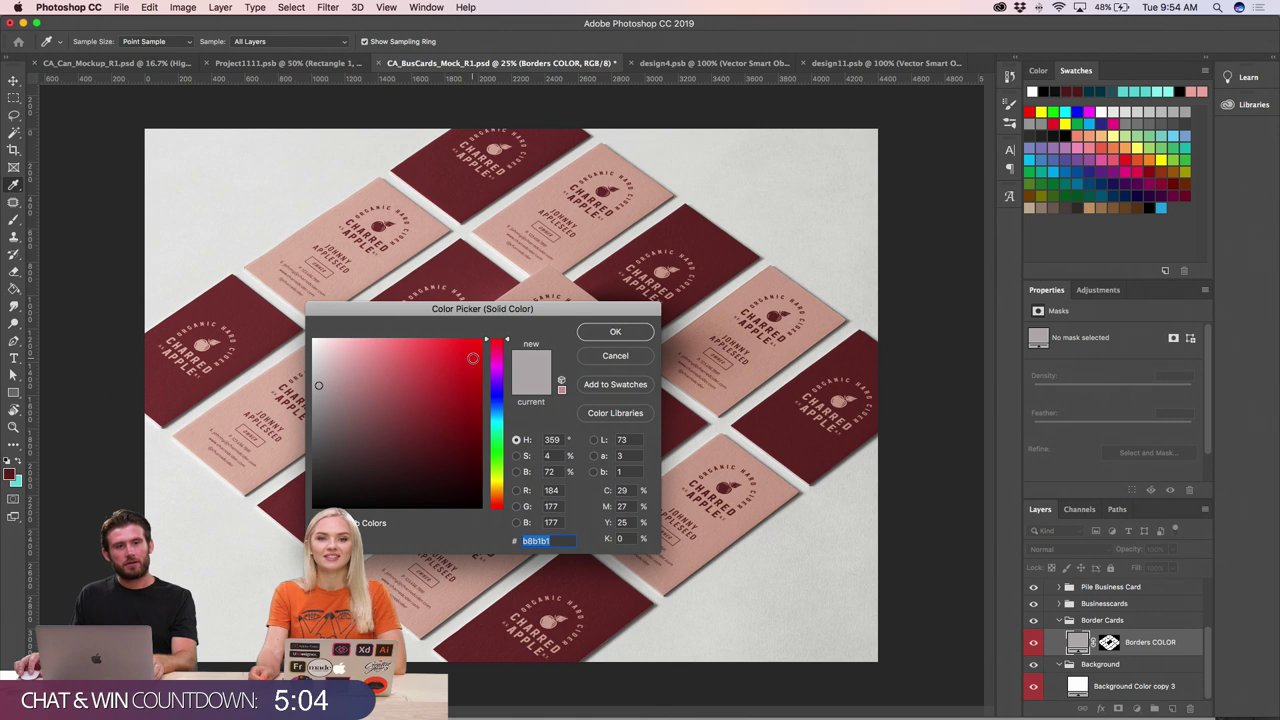
{"action": "left_click_drag", "start_coordinate": [557, 311], "coordinate": [582, 267]}
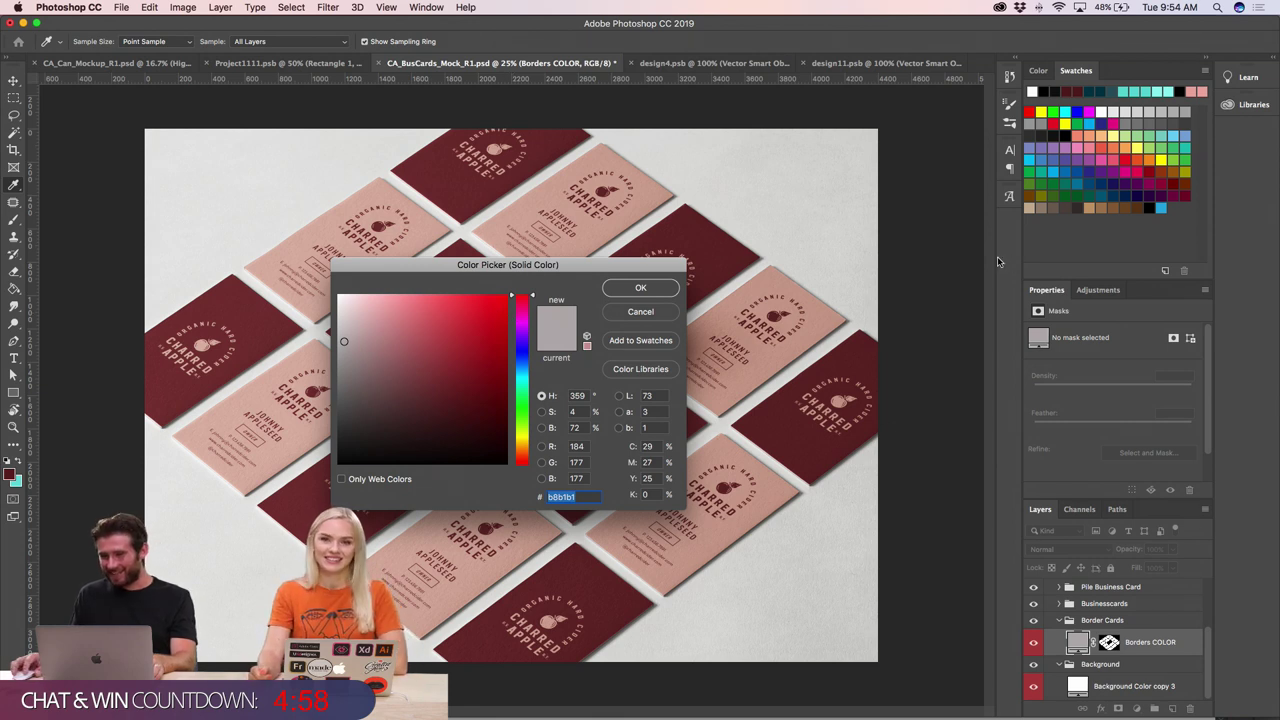
{"action": "left_click", "coordinate": [417, 349]}
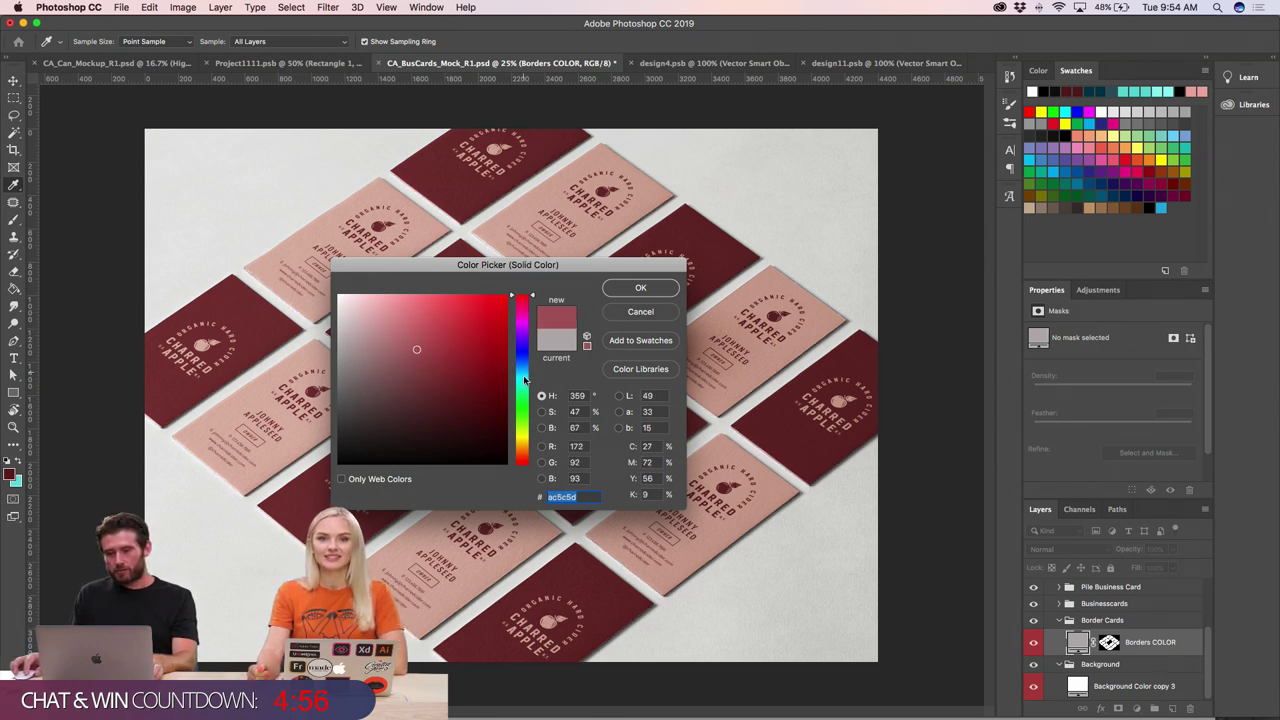
{"action": "left_click_drag", "start_coordinate": [524, 380], "coordinate": [521, 445]}
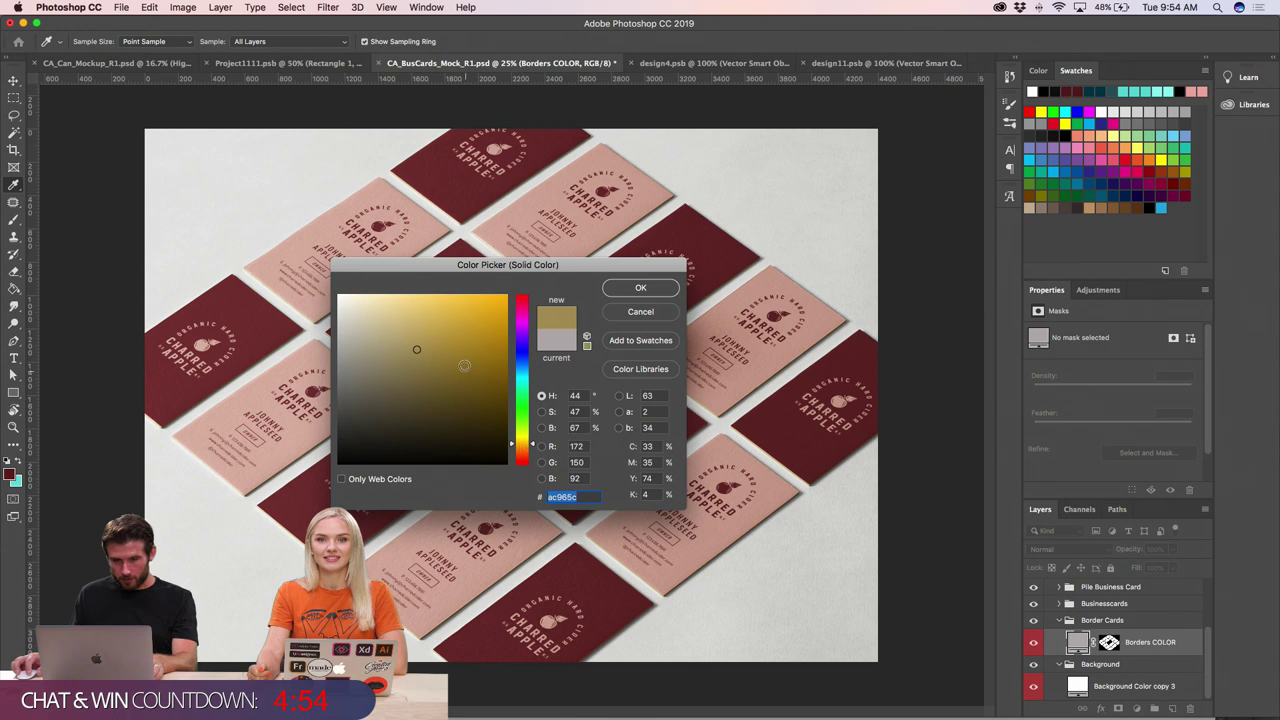
{"action": "left_click_drag", "start_coordinate": [464, 365], "coordinate": [469, 346]}
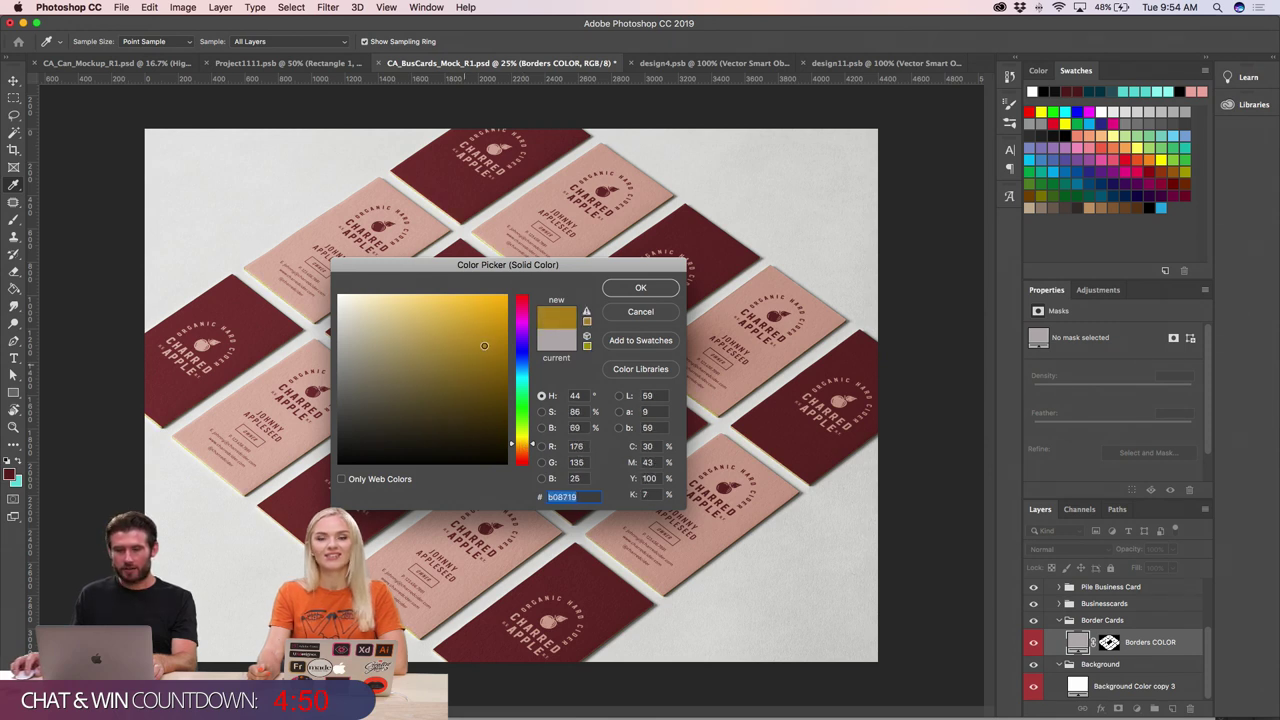
{"action": "left_click", "coordinate": [648, 288]}
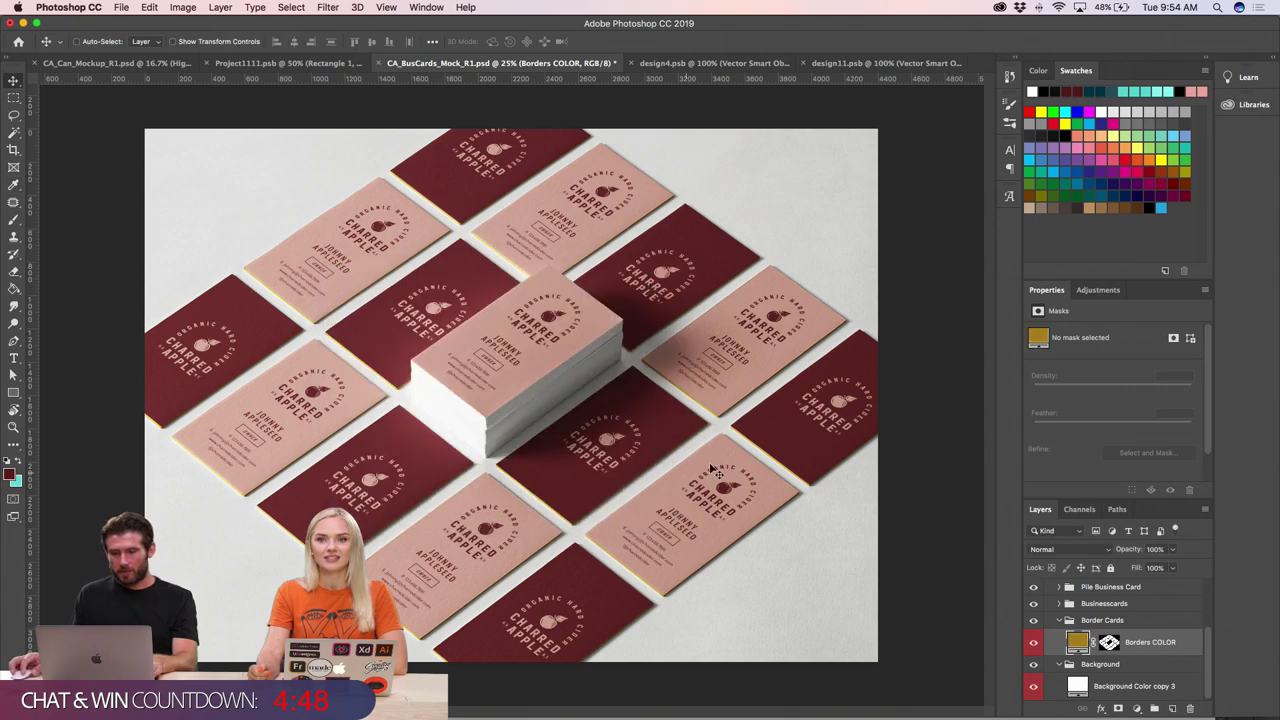
{"action": "left_click_drag", "start_coordinate": [712, 470], "coordinate": [710, 420]}
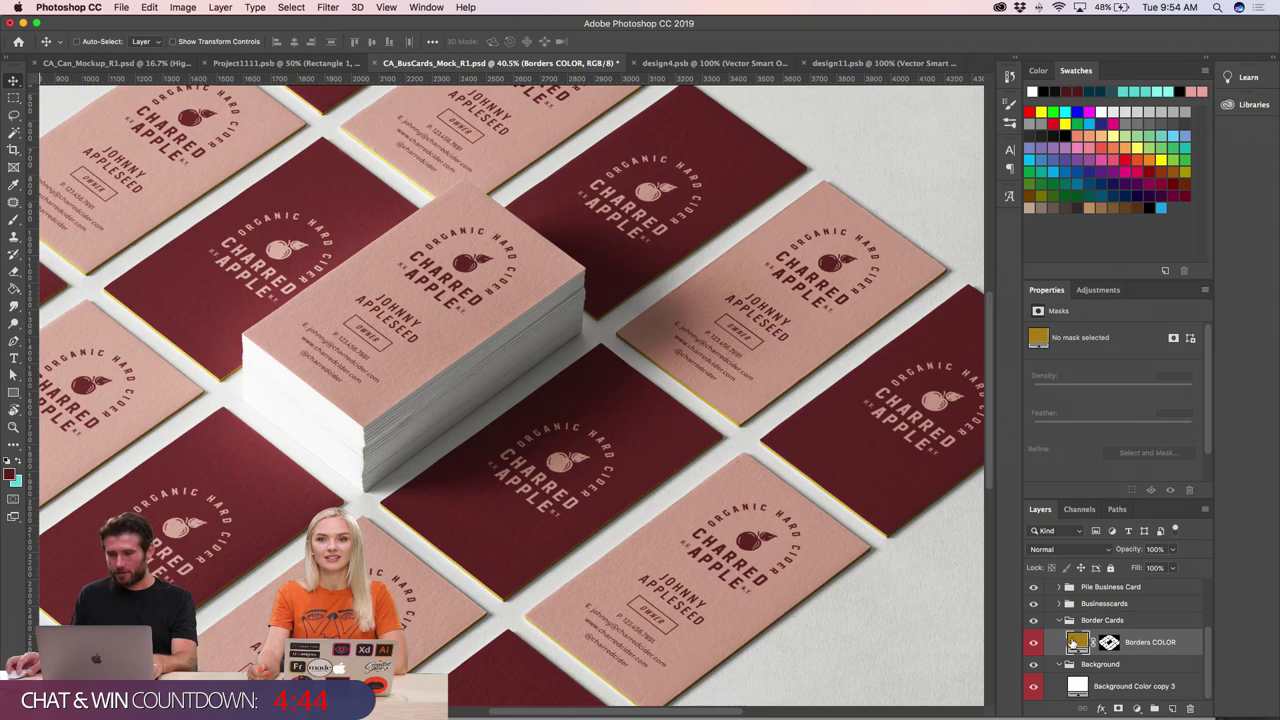
- Adjust the border gold to a darker ad8008 and collapse the Border Cards group
{"action": "double_click", "coordinate": [1075, 643]}
{"action": "left_click_drag", "start_coordinate": [486, 338], "coordinate": [489, 334]}
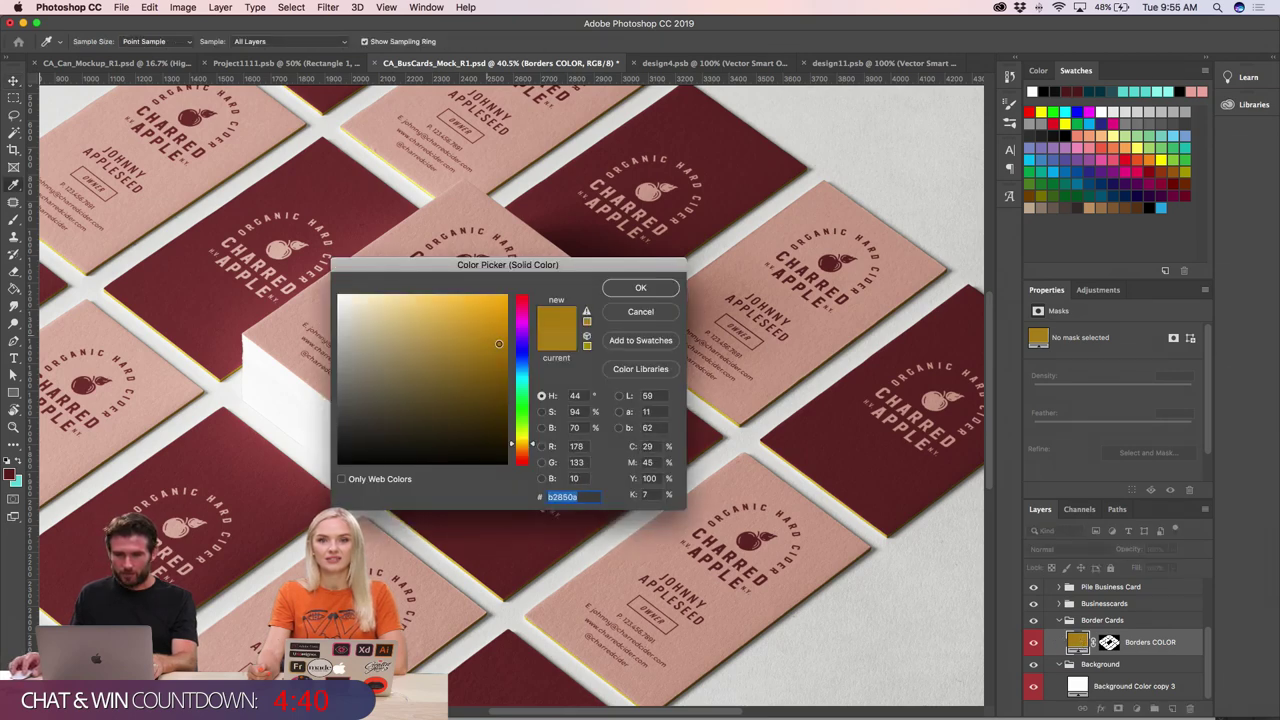
{"action": "left_click_drag", "start_coordinate": [499, 344], "coordinate": [501, 347]}
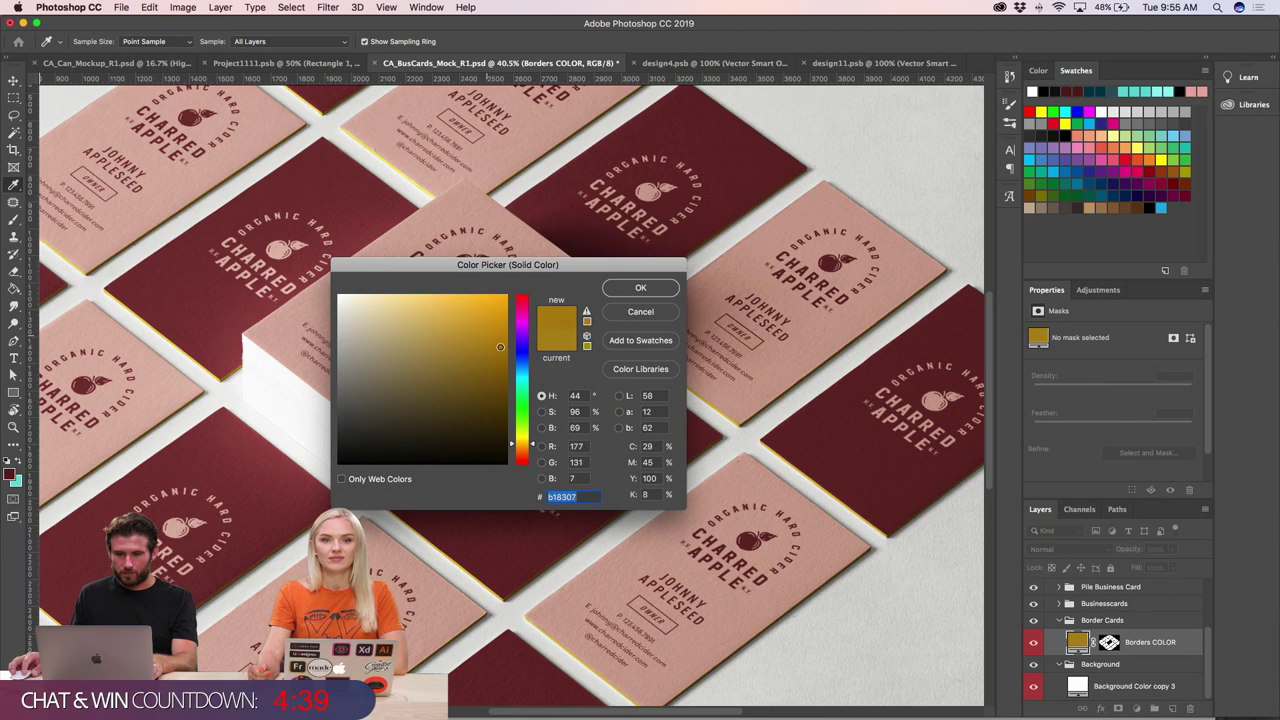
{"action": "left_click", "coordinate": [641, 288]}
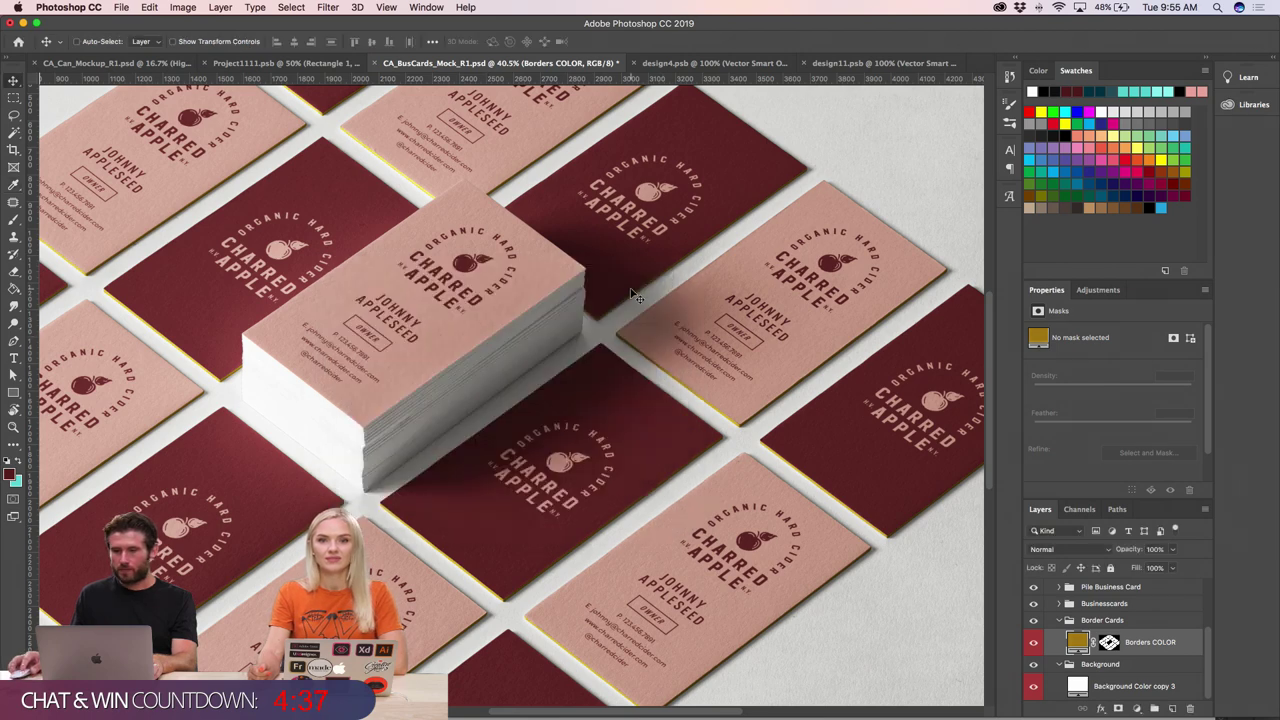
{"action": "double_click", "coordinate": [1078, 645]}
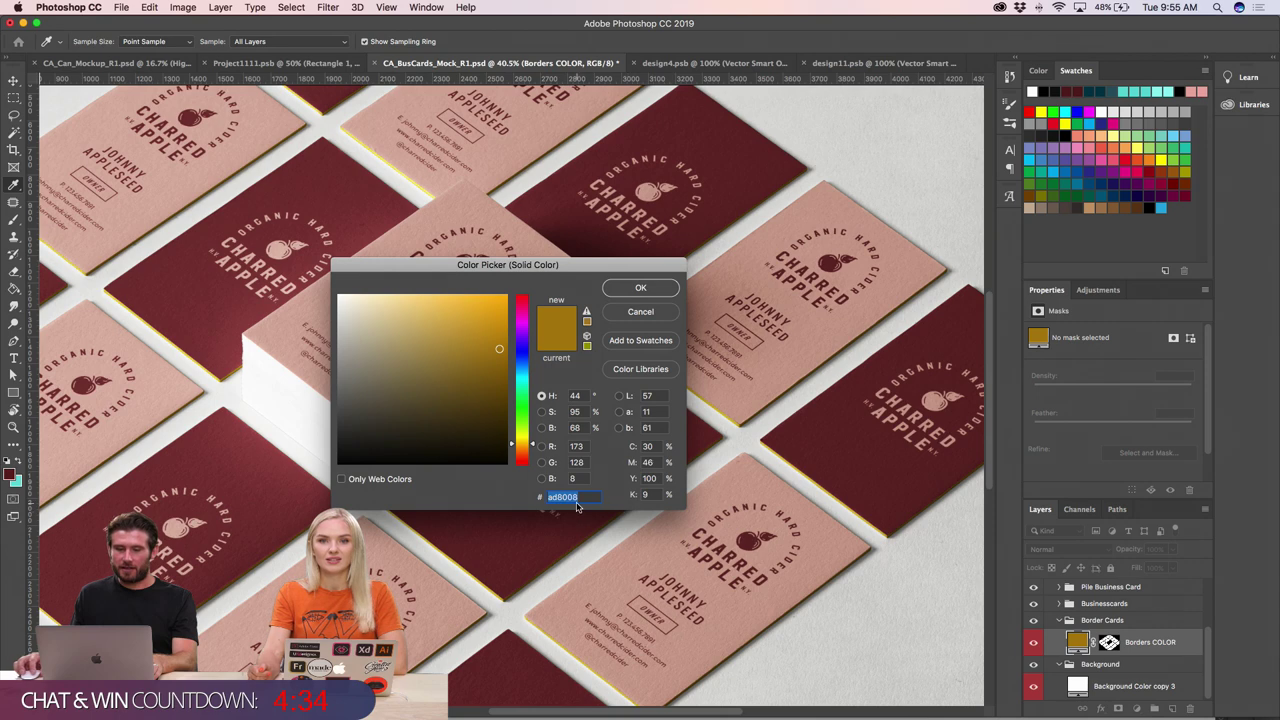
{"action": "left_click", "coordinate": [641, 288]}
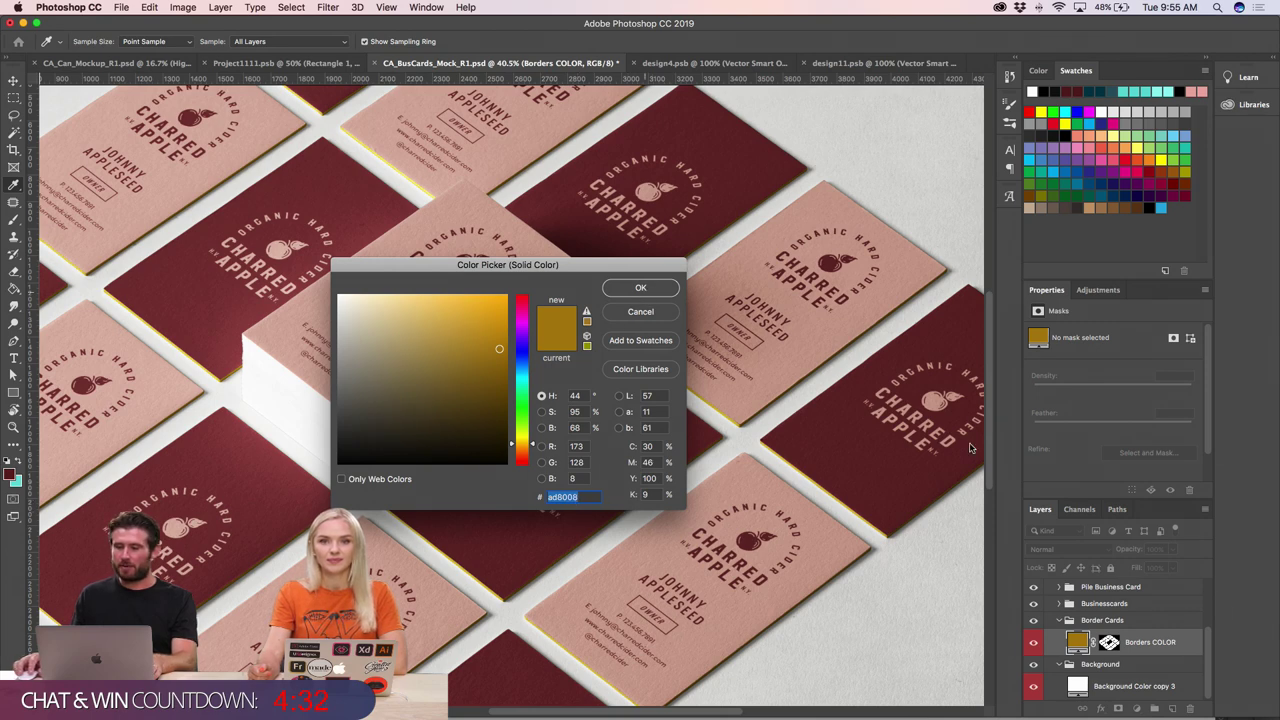
{"action": "left_click", "coordinate": [1059, 621]}
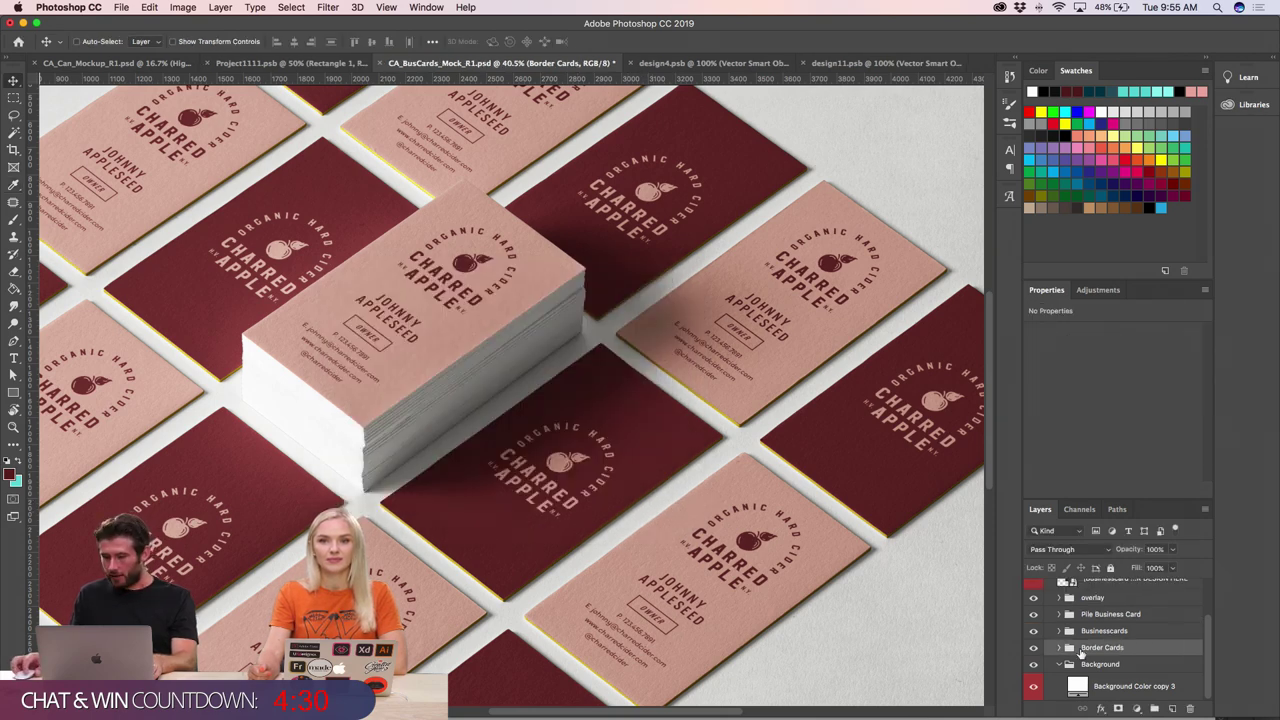
- Expand the Pile Business Card group and toggle the top card's design visibility off and on
{"action": "scroll", "coordinate": [1080, 652], "scroll_direction": "up", "scroll_amount": 2}
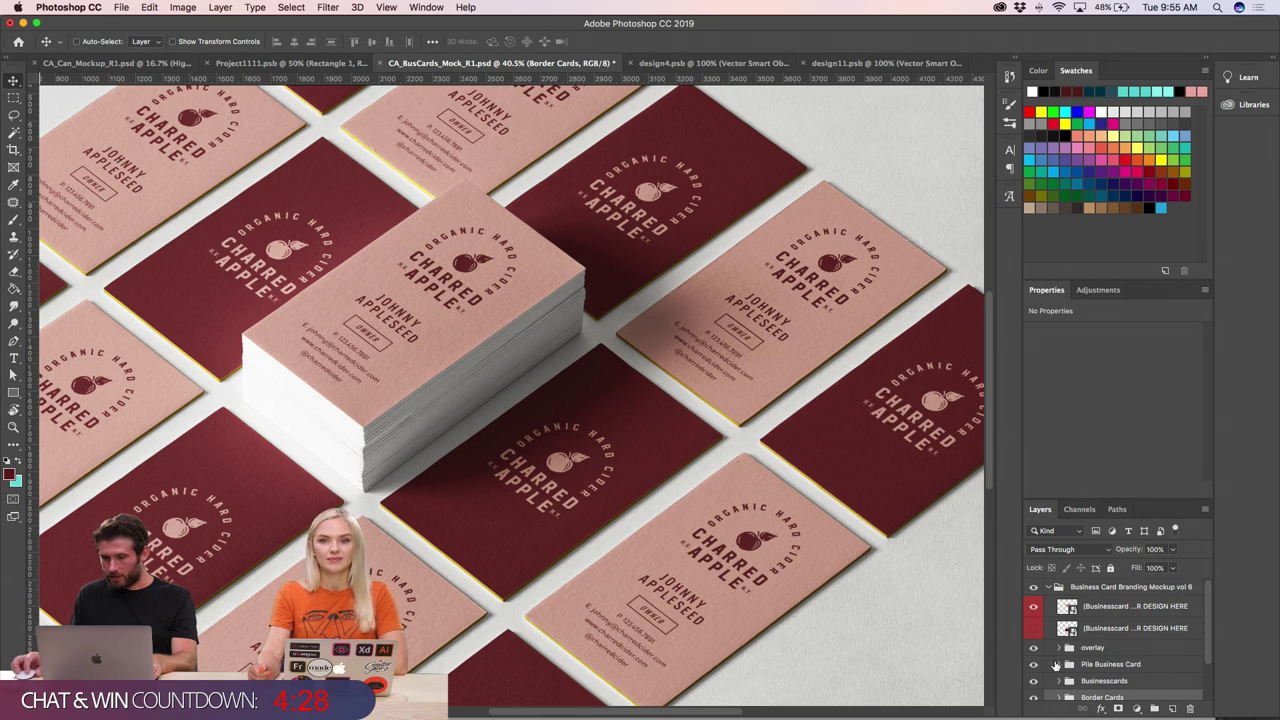
{"action": "left_click", "coordinate": [1059, 666]}
{"action": "left_click", "coordinate": [1060, 664]}
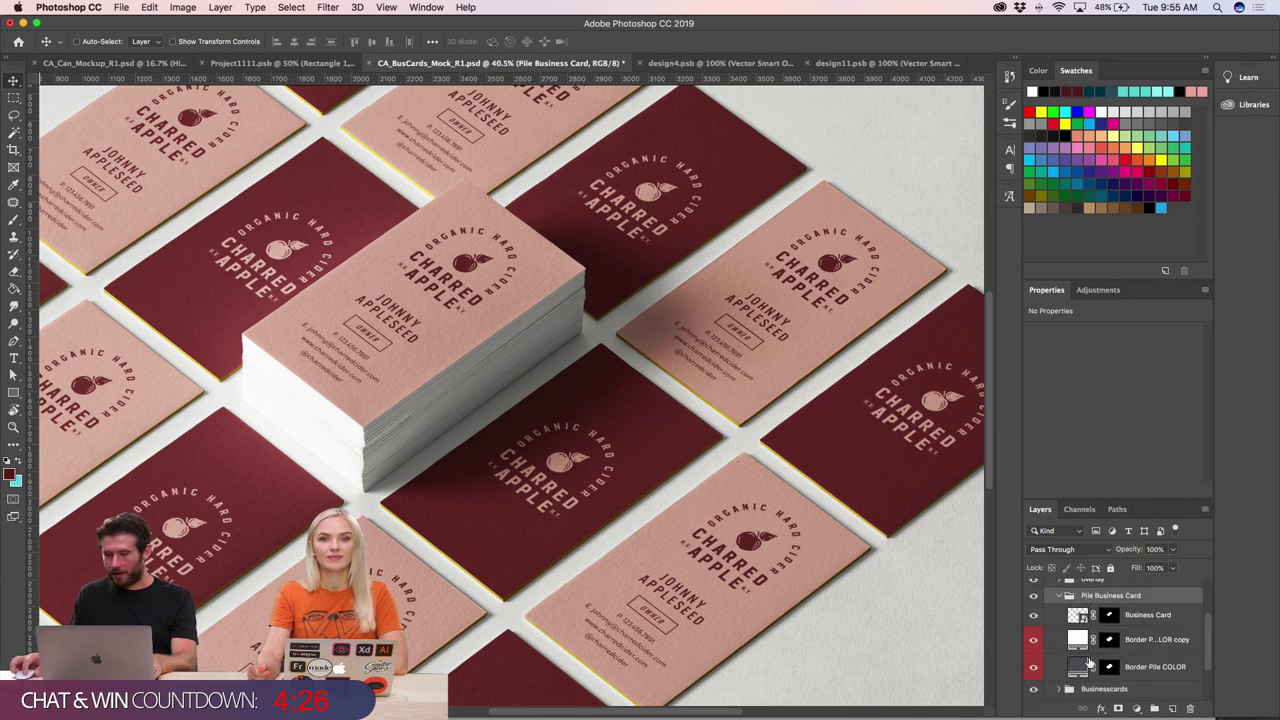
{"action": "left_click", "coordinate": [1033, 614]}
{"action": "left_click", "coordinate": [1033, 614]}
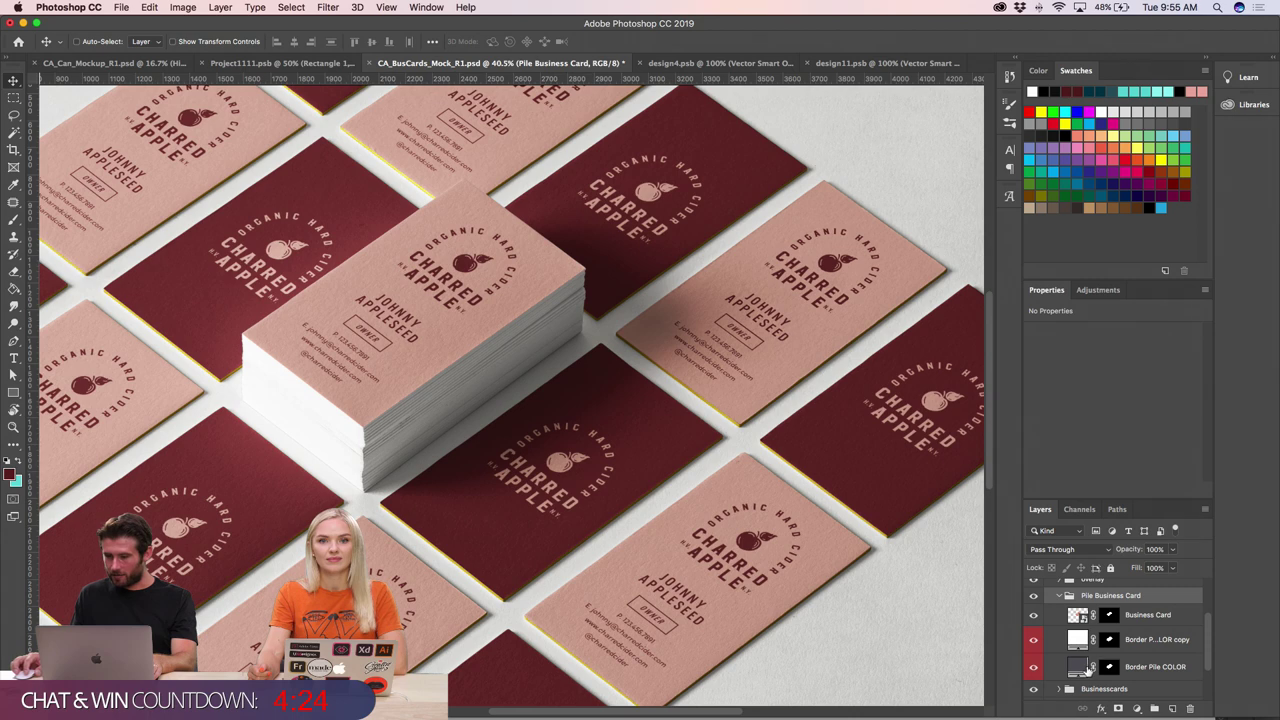
- Open the Border Pile COLOR fill colours, cancel one, and try a gold for the pile edges
{"action": "scroll", "coordinate": [1086, 670], "scroll_direction": "down", "scroll_amount": 1}
{"action": "left_click", "coordinate": [1078, 648]}
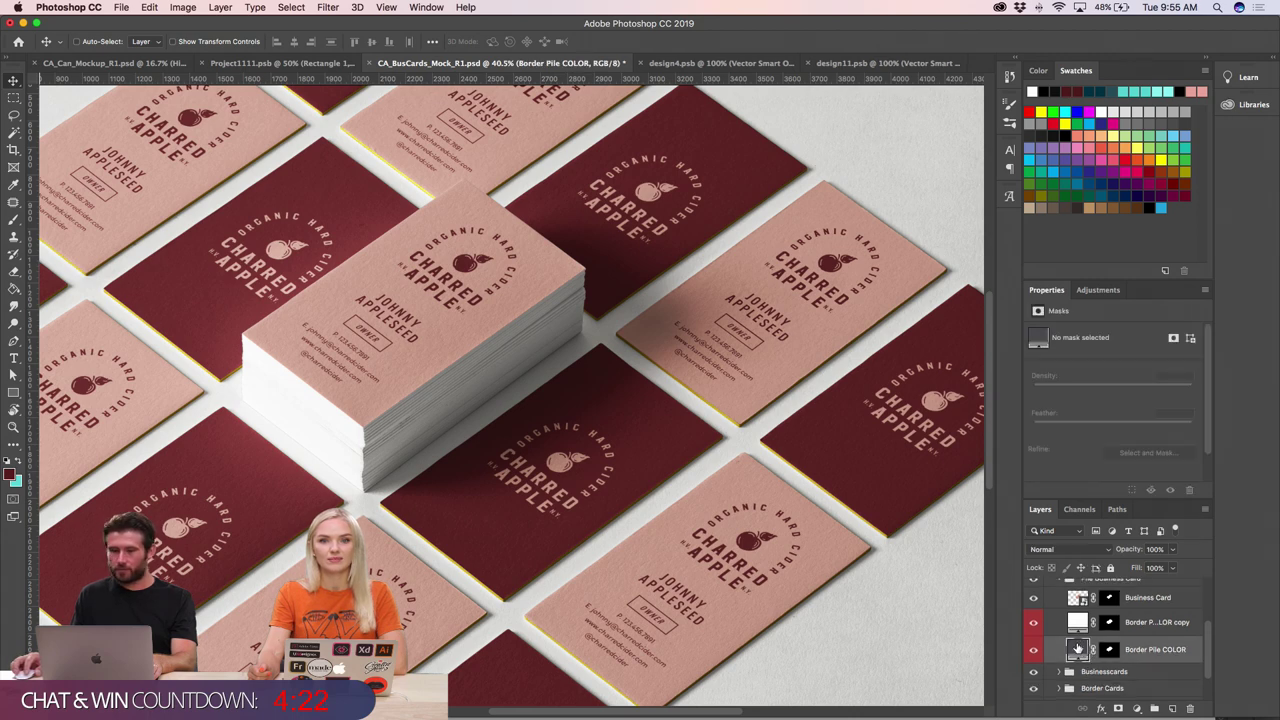
{"action": "double_click", "coordinate": [1078, 648]}
{"action": "left_click", "coordinate": [640, 311]}
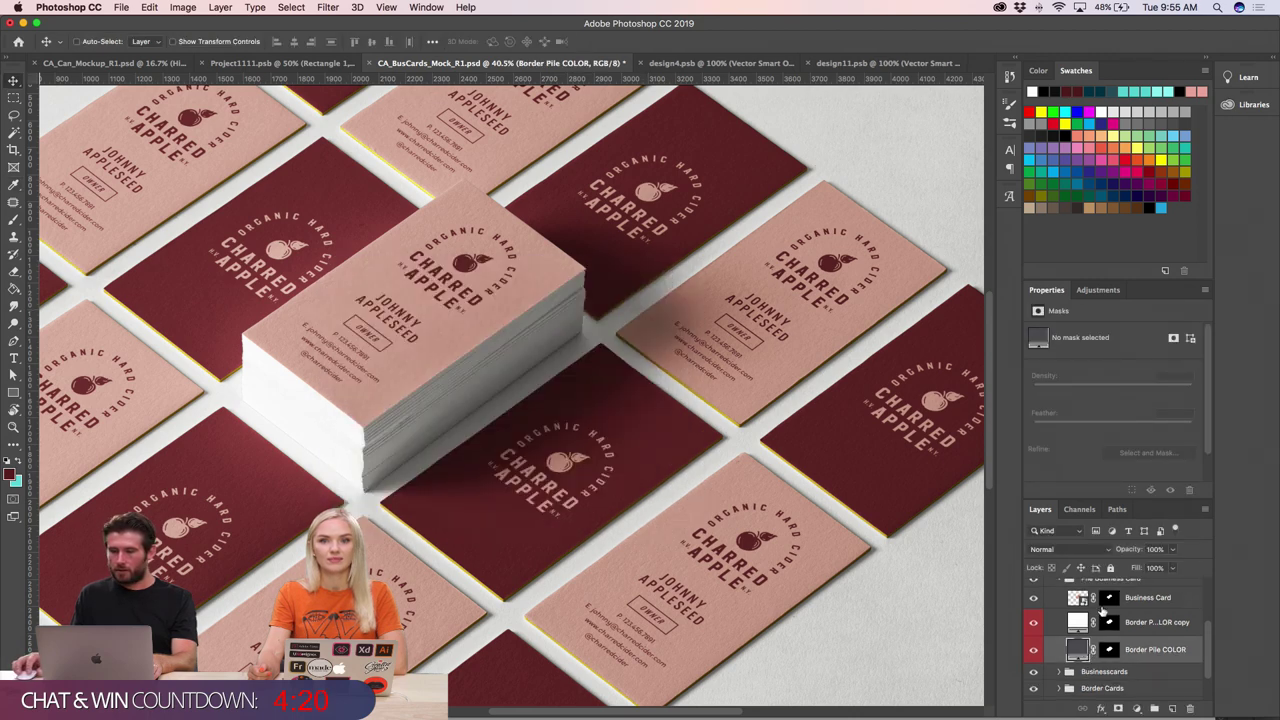
{"action": "double_click", "coordinate": [1078, 622]}
{"action": "left_click", "coordinate": [527, 477]}
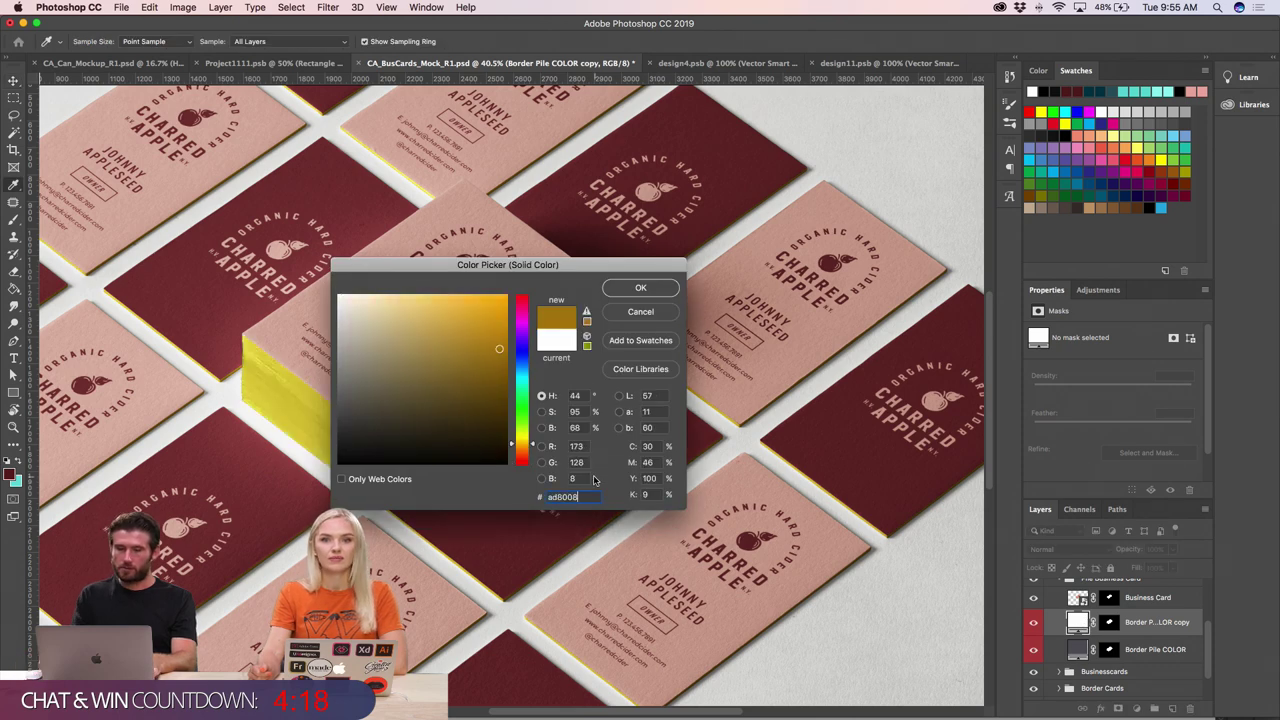
{"action": "key", "text": "Return"}
- Undo the gold pile-edge colour and cancel the Full Screen Mode prompt
{"action": "key", "text": "cmd+z"}
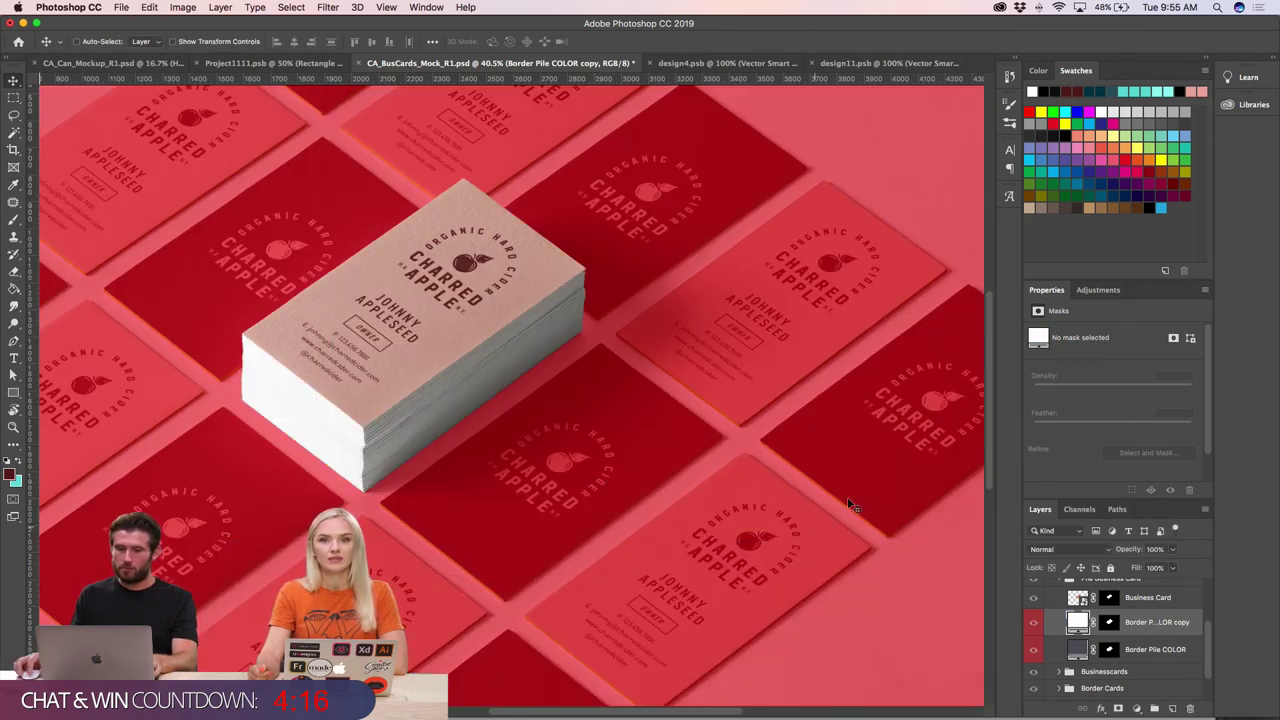
{"action": "left_click", "coordinate": [13, 500]}
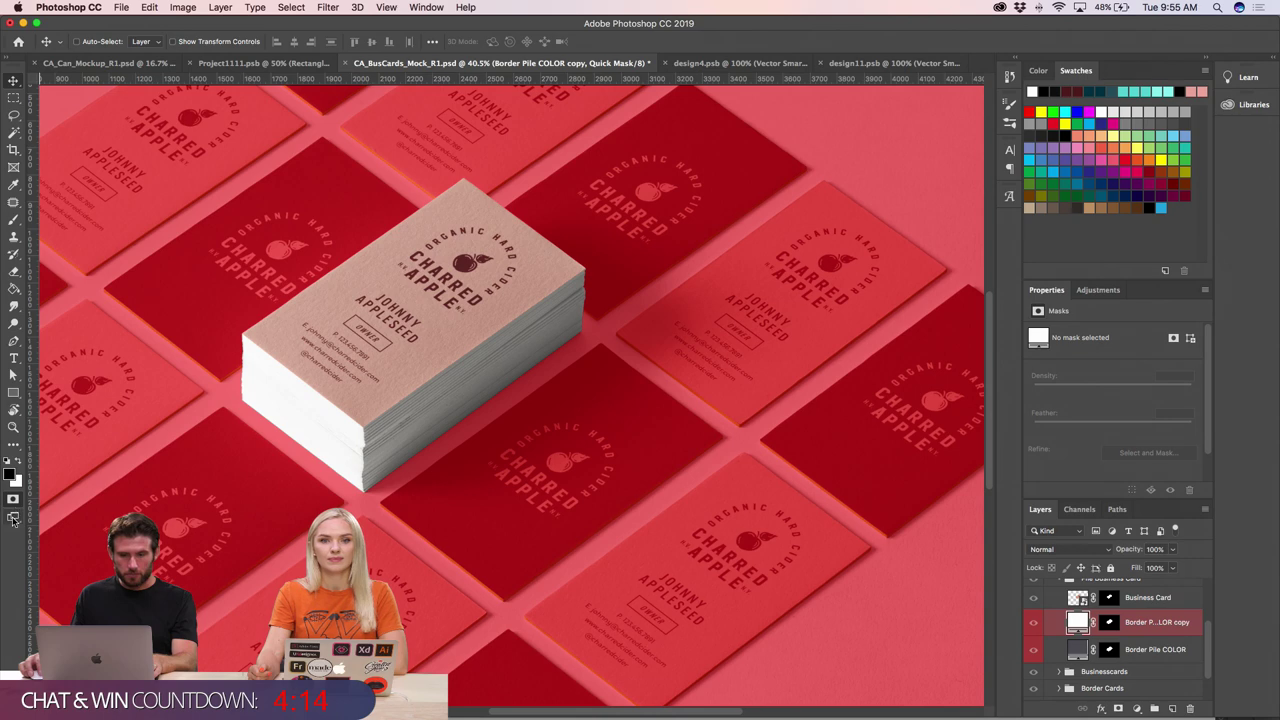
{"action": "left_click", "coordinate": [13, 517]}
{"action": "left_click", "coordinate": [14, 503]}
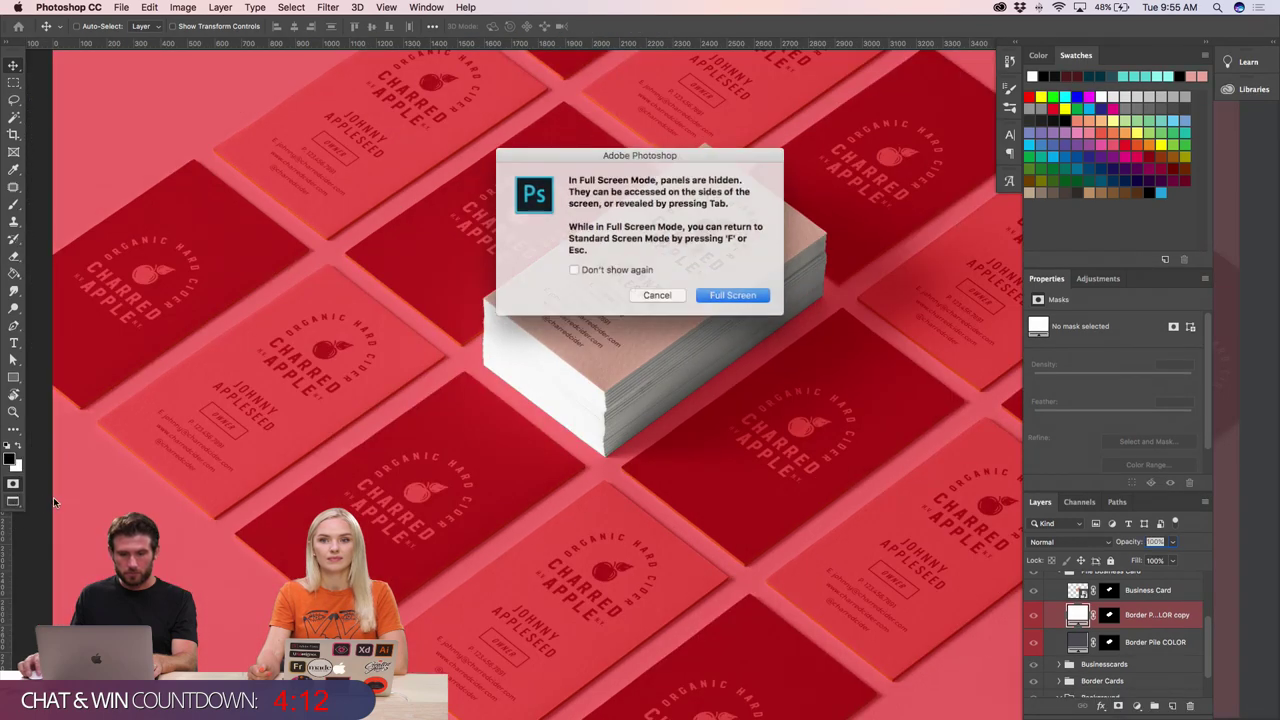
{"action": "left_click", "coordinate": [660, 294]}
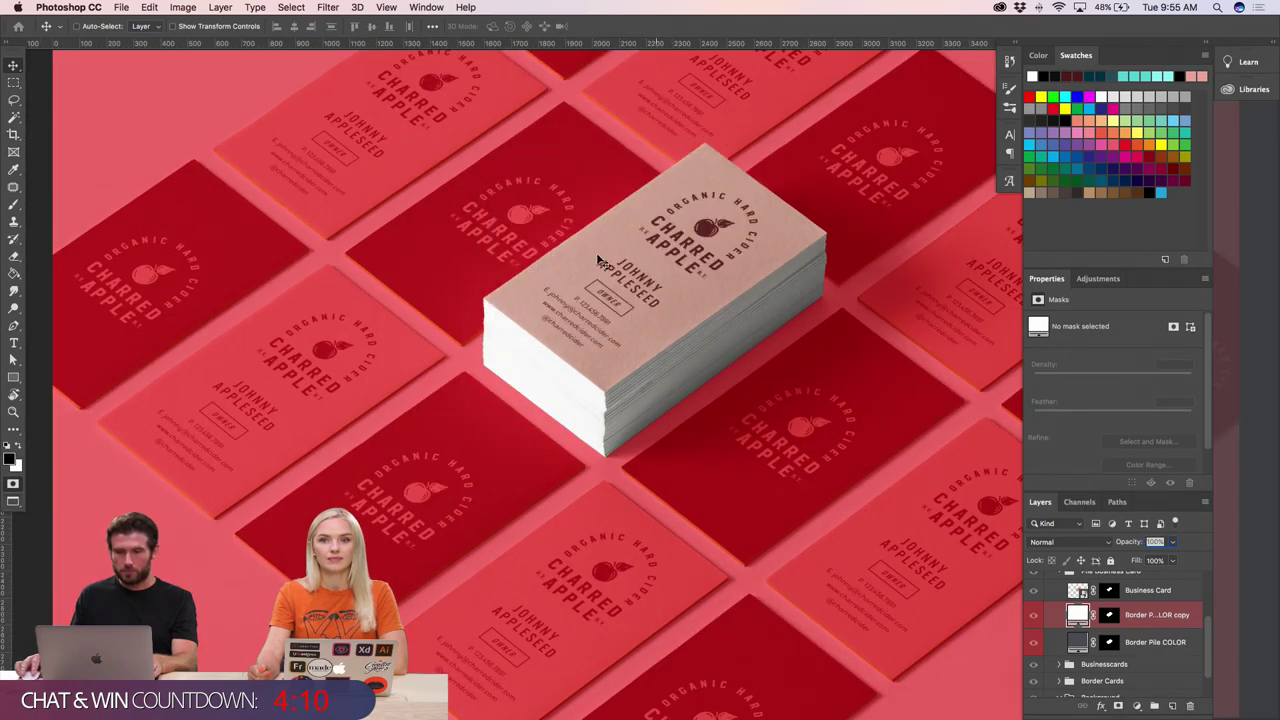
- Exit Quick Mask with Q and zoom out to fit the whole document
{"action": "left_click", "coordinate": [14, 484]}
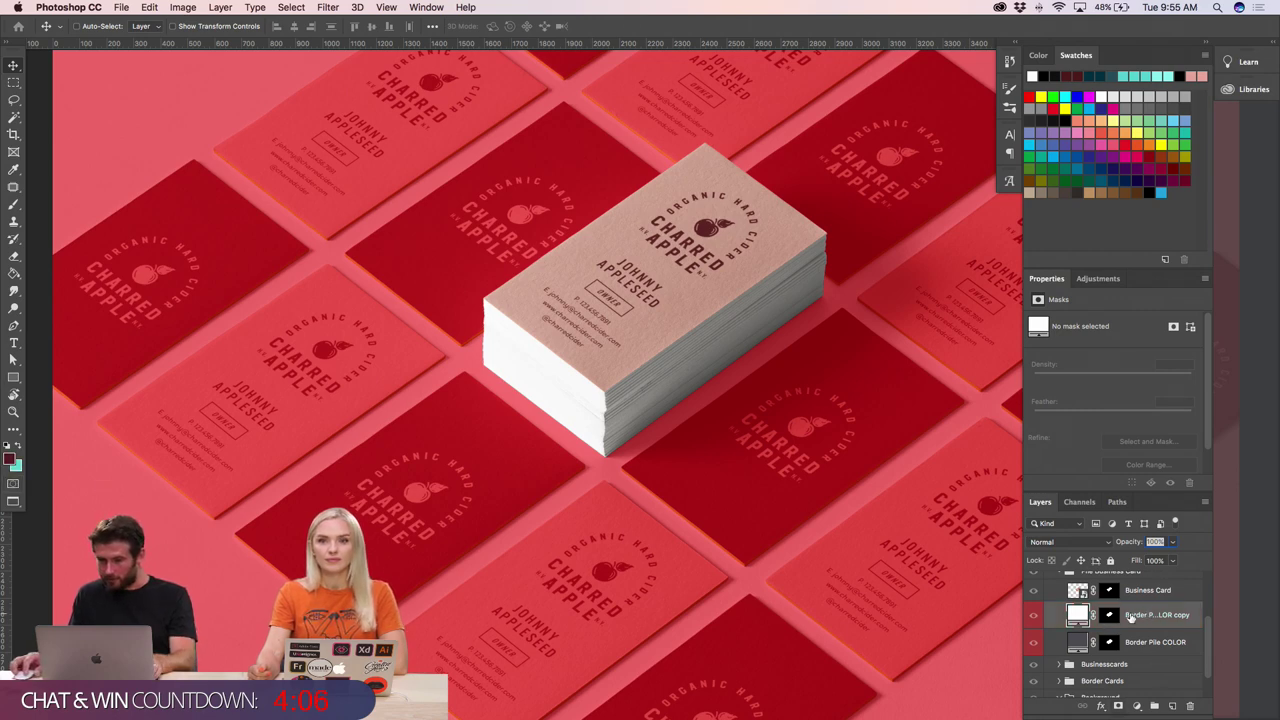
{"action": "key", "text": "q"}
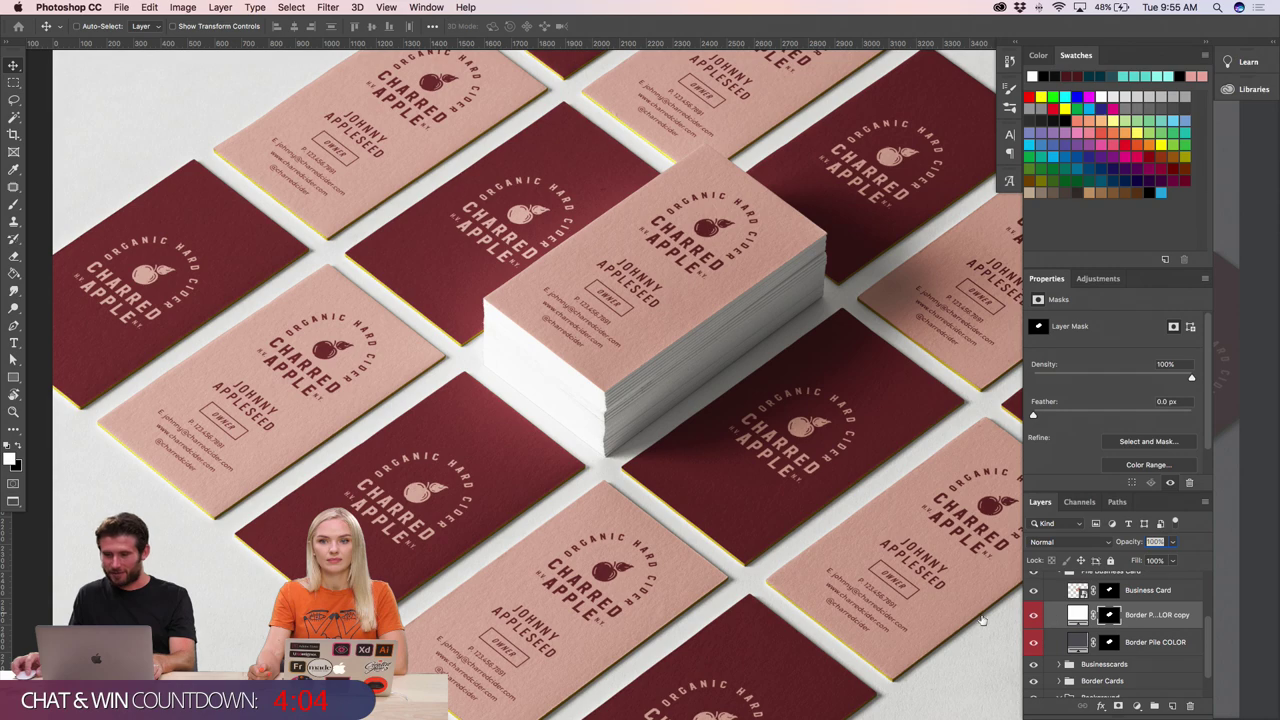
{"action": "key", "text": "super+minus"}
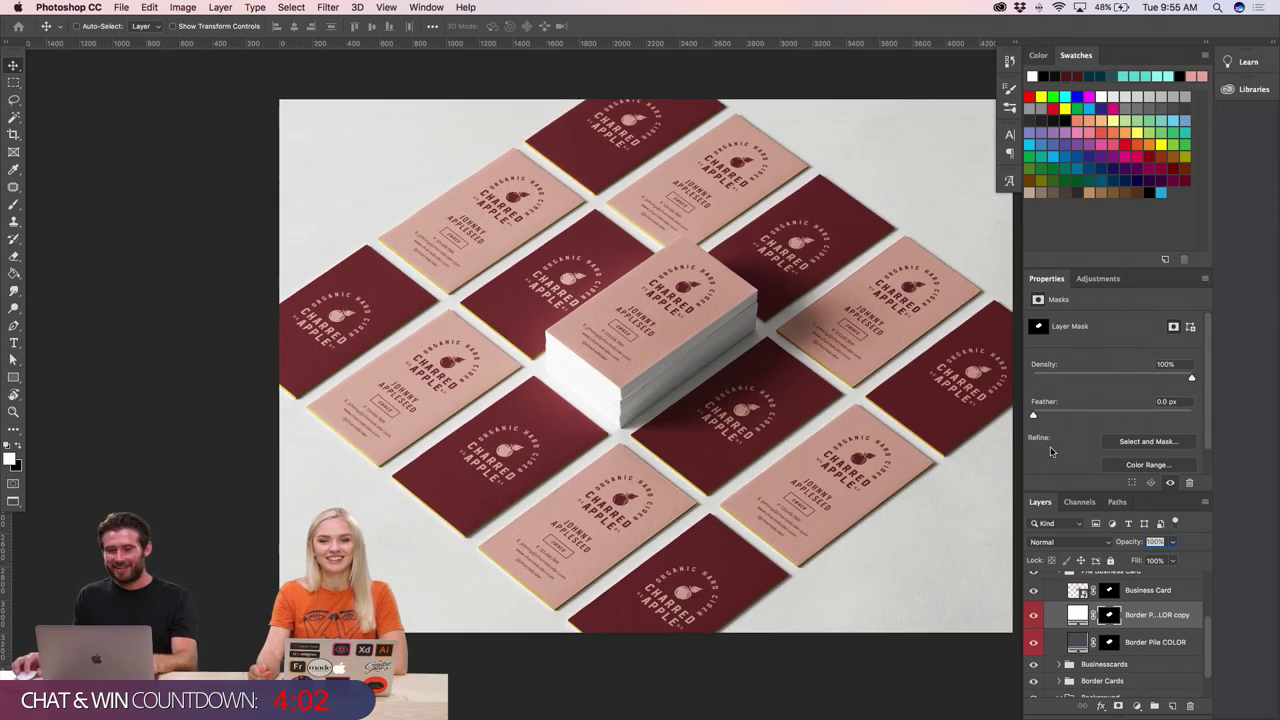
- Set the Border Pile COLOR copy fill to gold ad8008
{"action": "key", "text": "super+plus"}
{"action": "left_click", "coordinate": [1078, 614]}
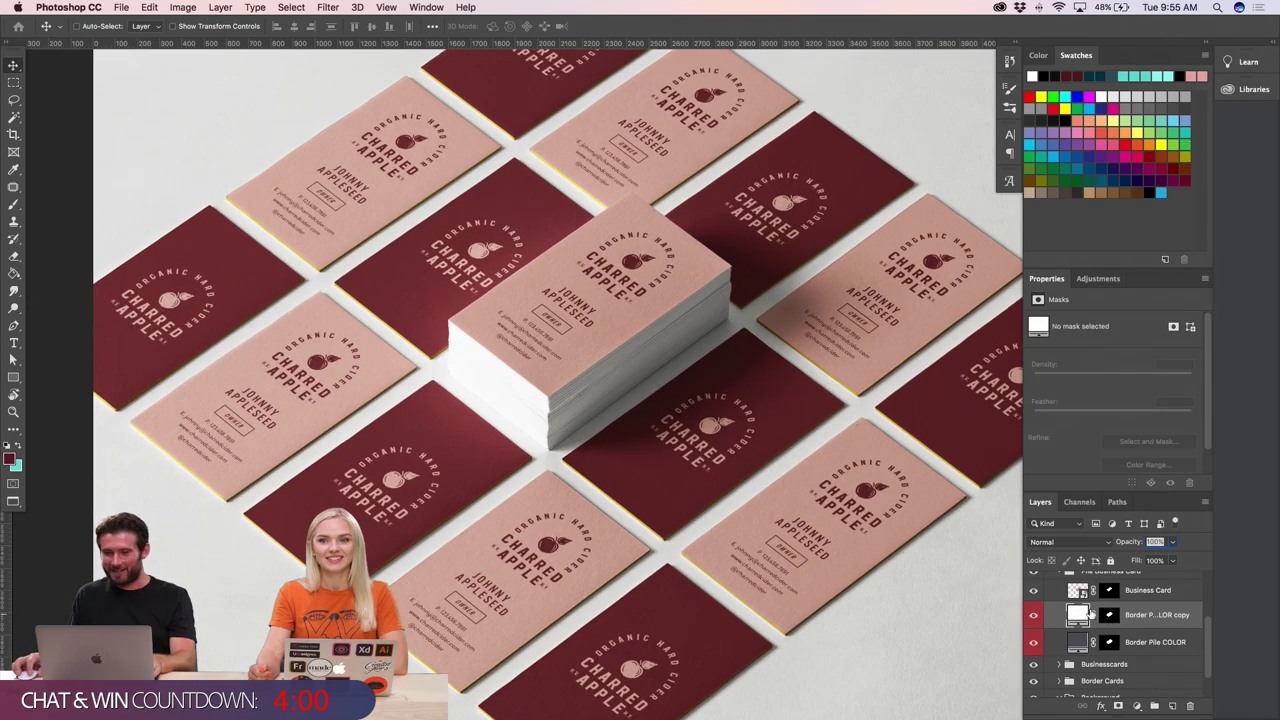
{"action": "double_click", "coordinate": [1078, 614]}
{"action": "type", "text": "ad8008"}
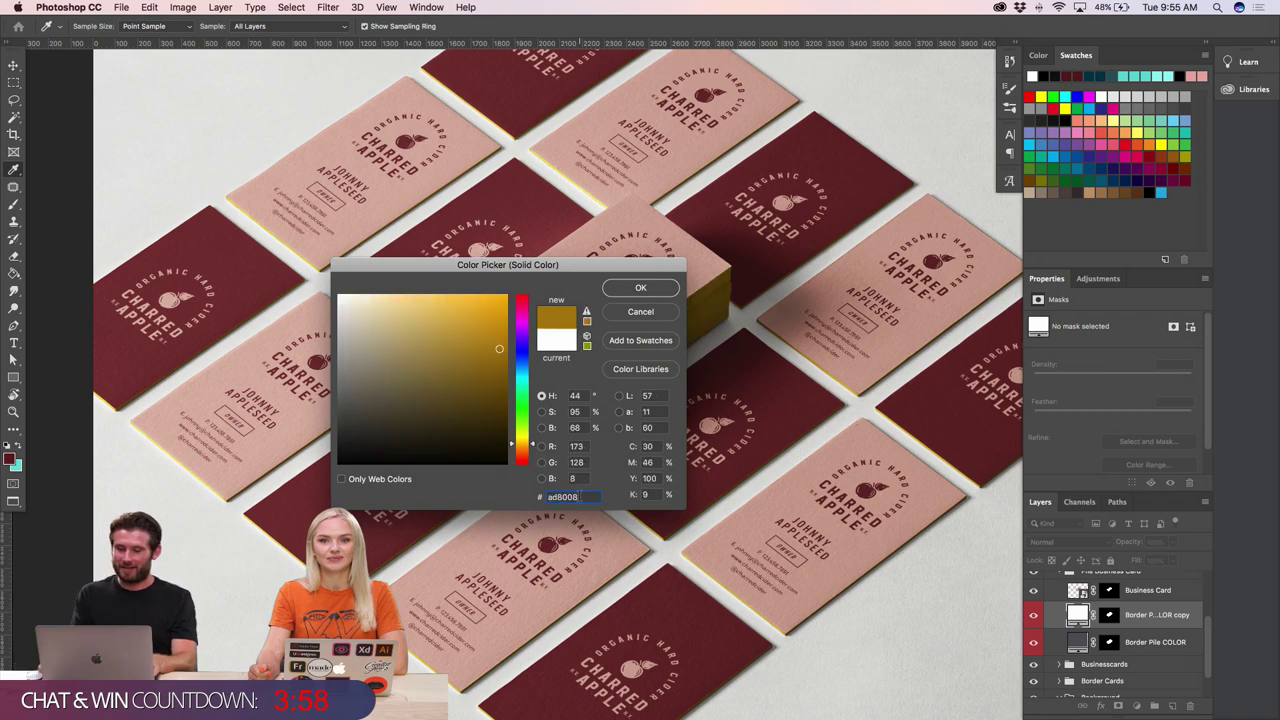
{"action": "key", "text": "Return"}
{"action": "scroll", "coordinate": [520, 380], "scroll_direction": "right", "scroll_amount": 2}
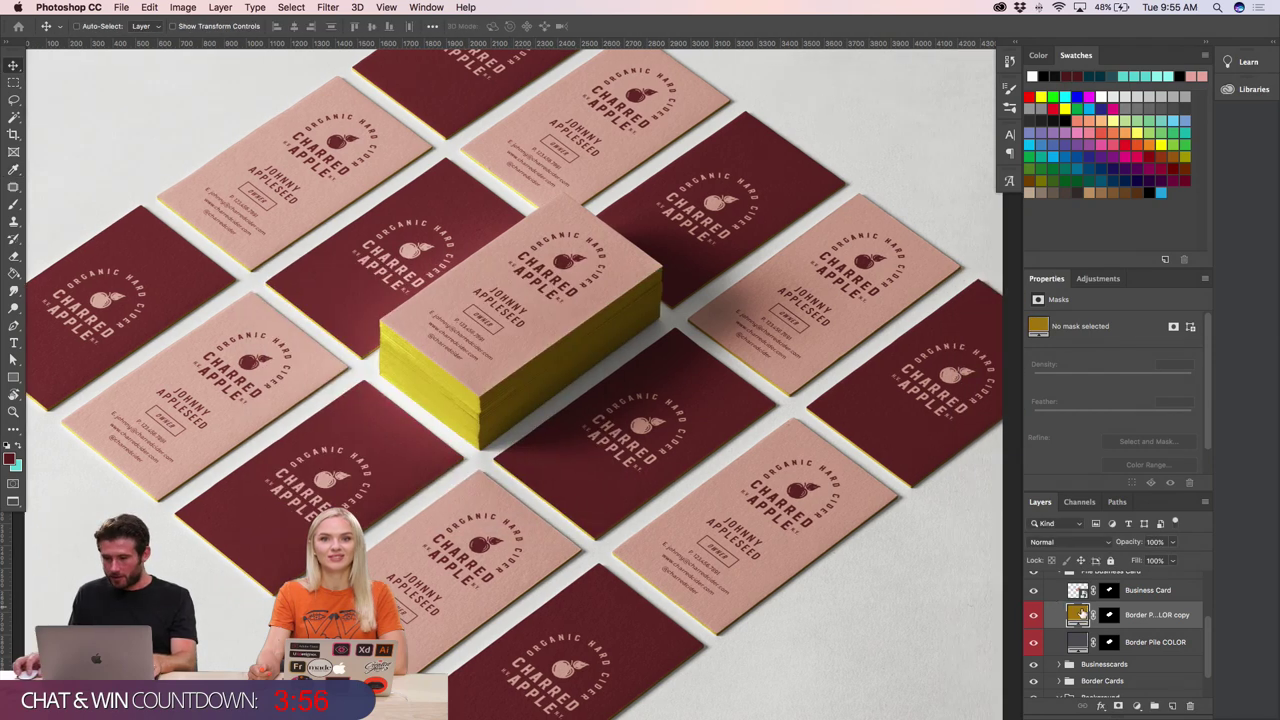
- Darken the pile edge colour from gold to a dark olive
{"action": "double_click", "coordinate": [1078, 614]}
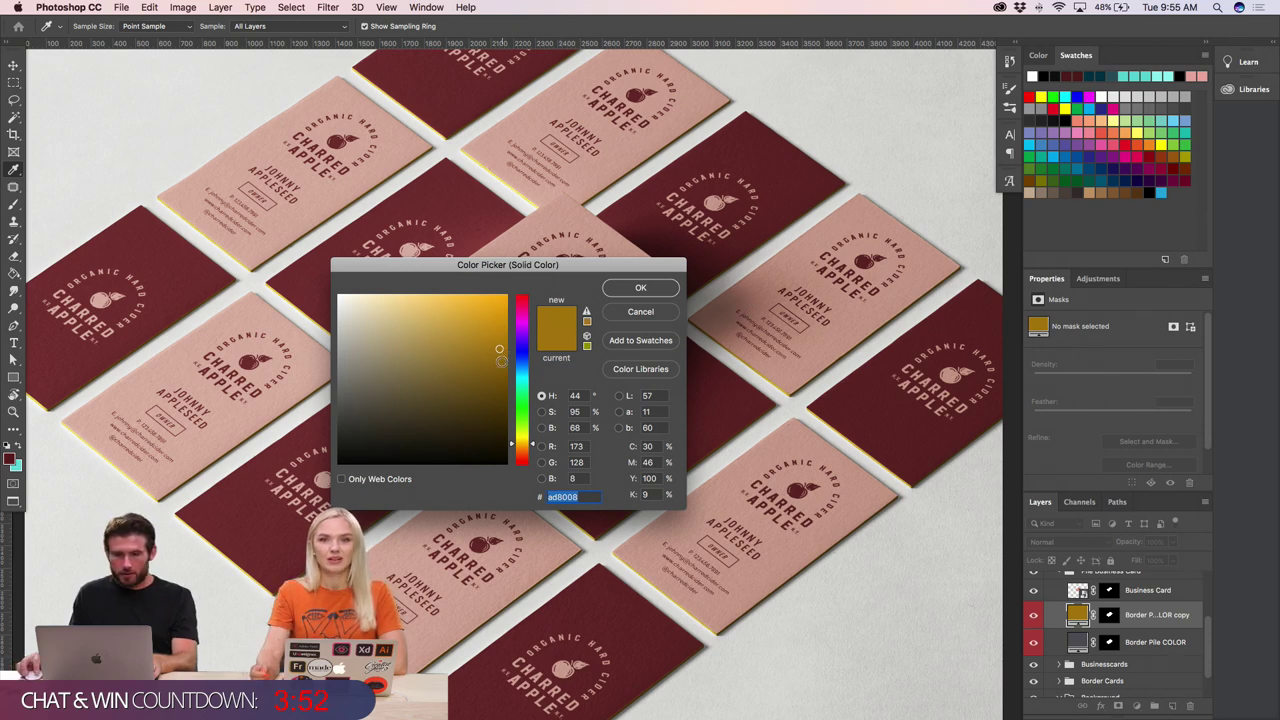
{"action": "left_click_drag", "start_coordinate": [501, 361], "coordinate": [500, 366]}
{"action": "left_click_drag", "start_coordinate": [549, 264], "coordinate": [869, 353]}
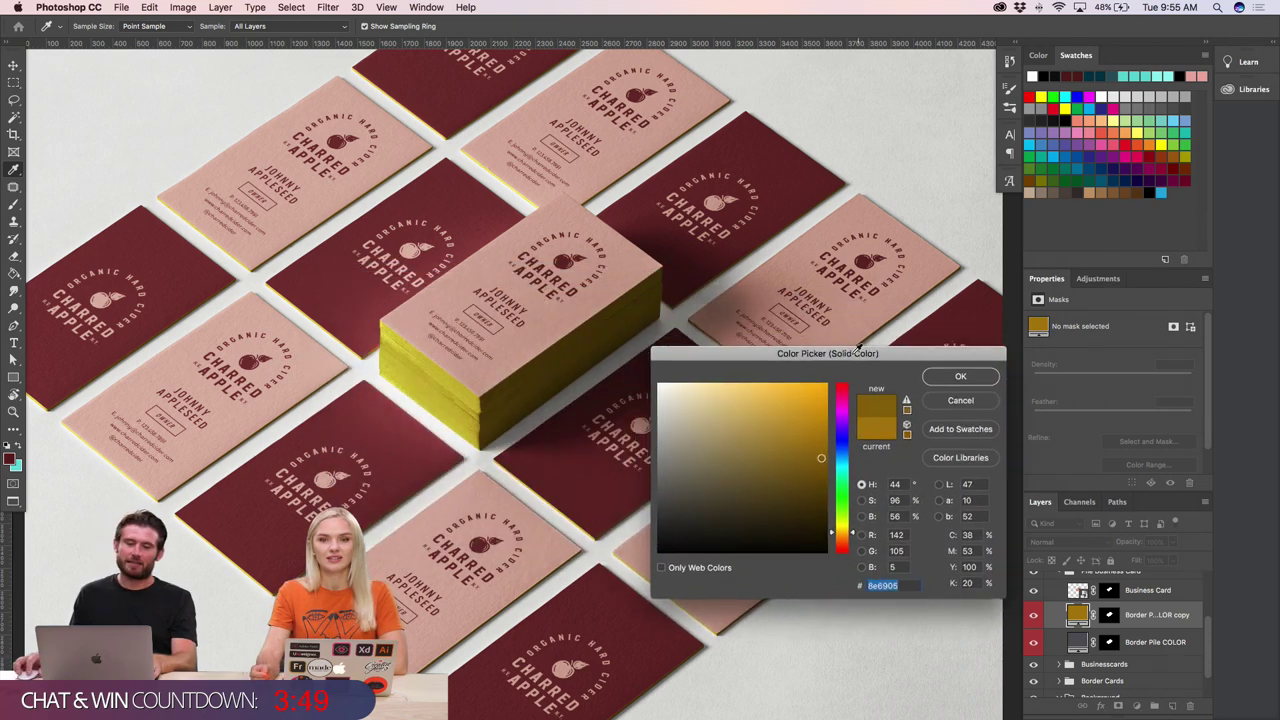
{"action": "left_click", "coordinate": [940, 378]}
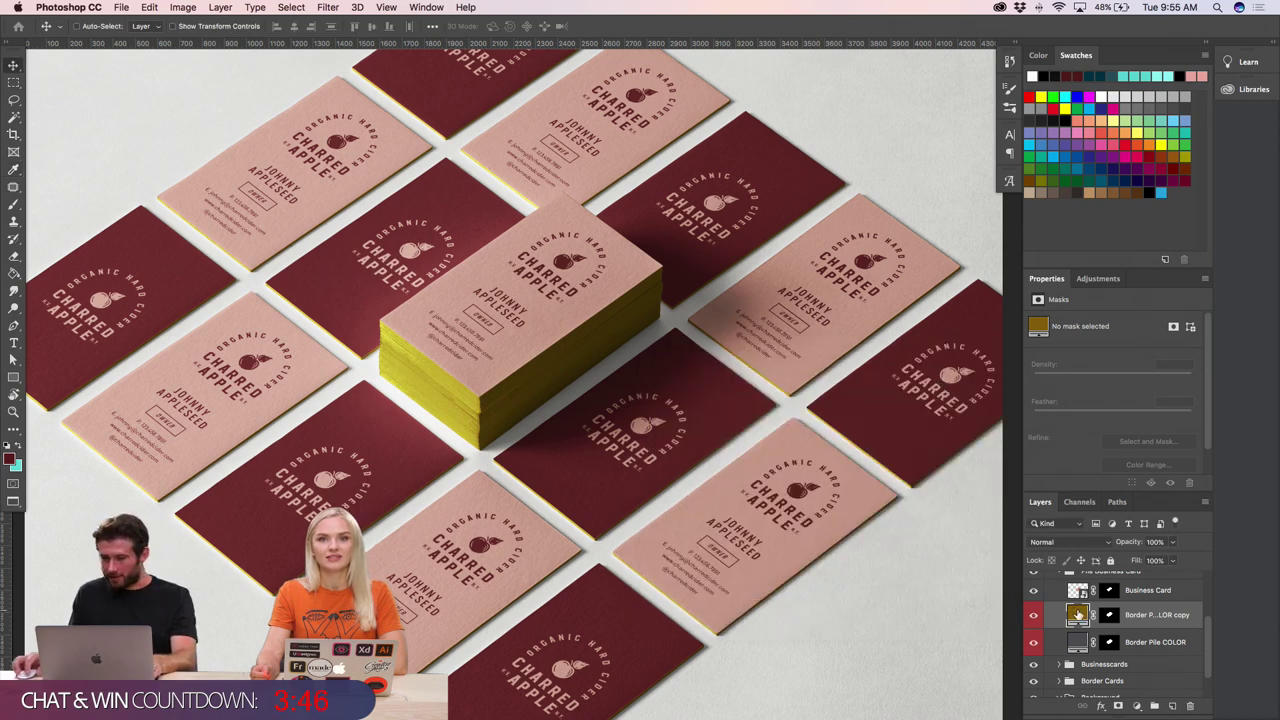
{"action": "double_click", "coordinate": [1078, 613]}
{"action": "left_click", "coordinate": [822, 491]}
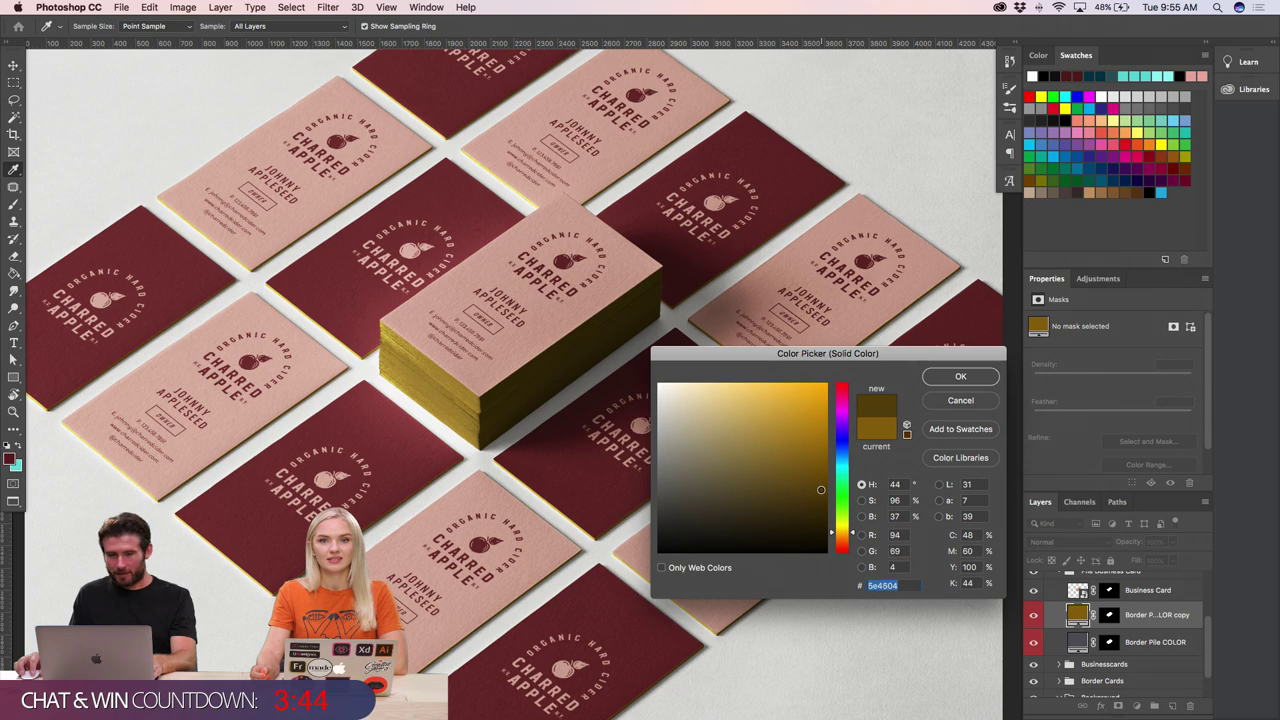
{"action": "left_click_drag", "start_coordinate": [820, 494], "coordinate": [826, 503]}
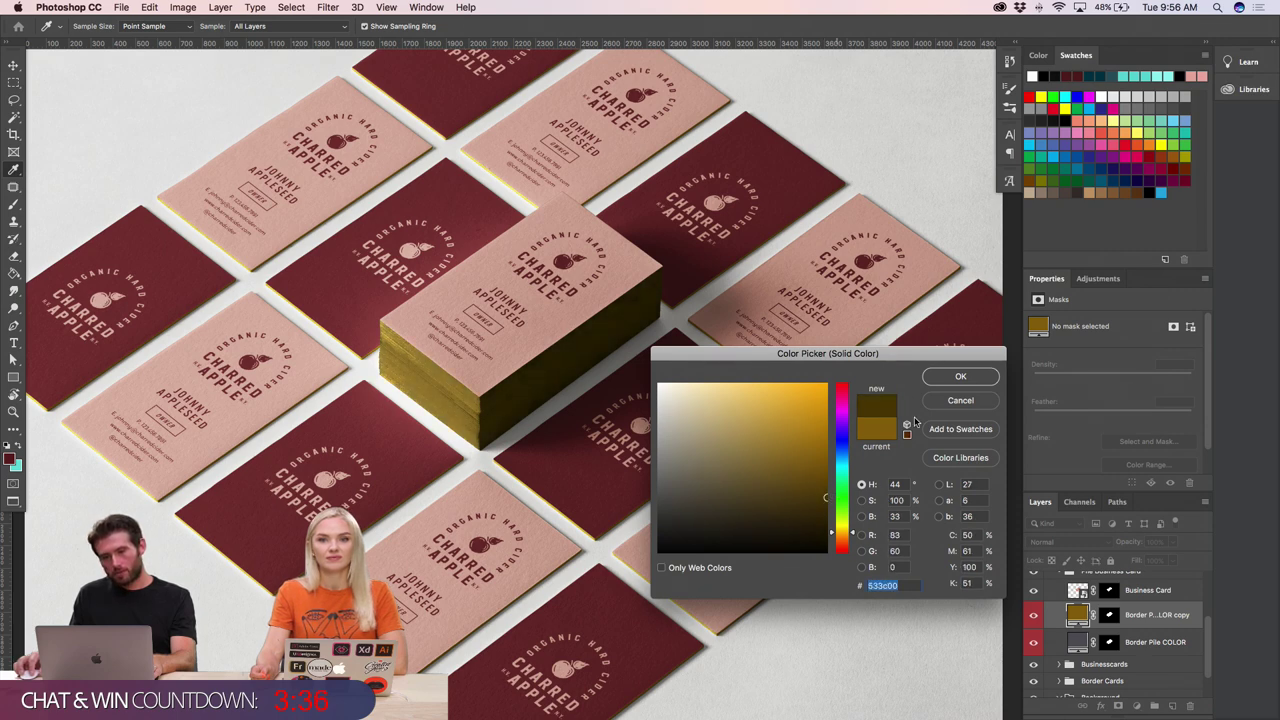
{"action": "left_click", "coordinate": [960, 376]}
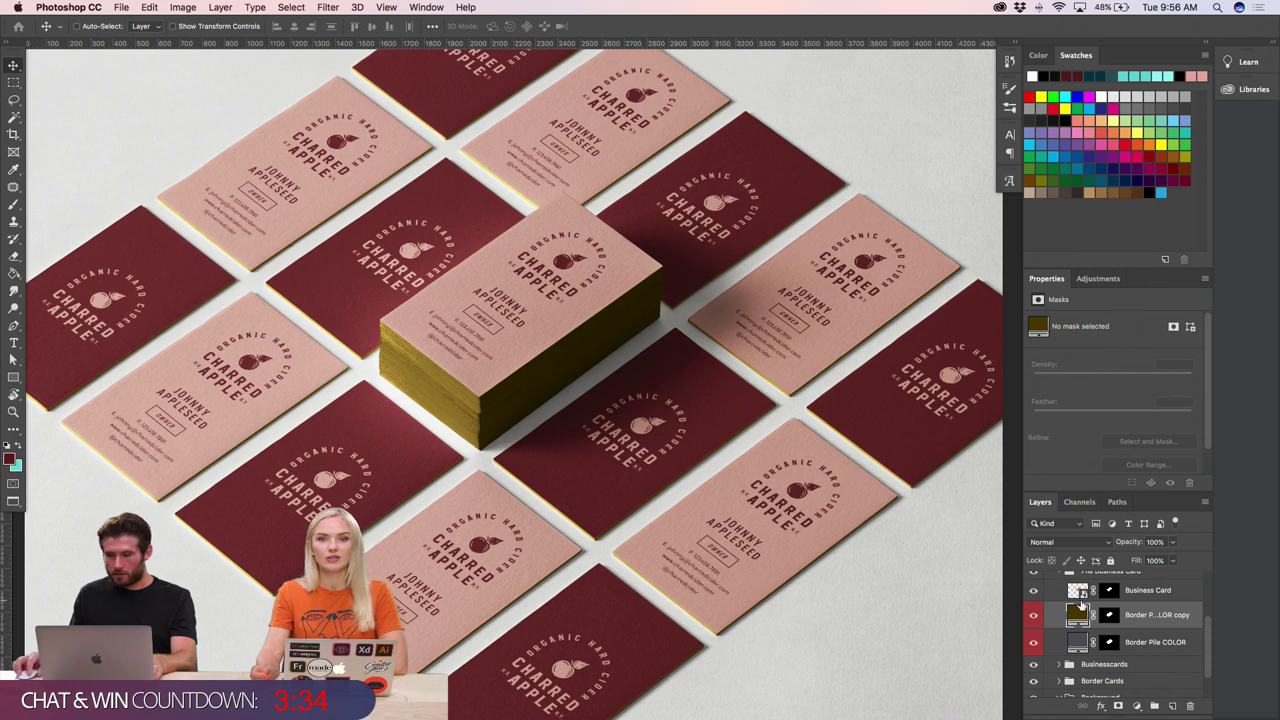
- Shift the pile edge hue to dark brown 532b00 and copy its hex value
{"action": "double_click", "coordinate": [1078, 612]}
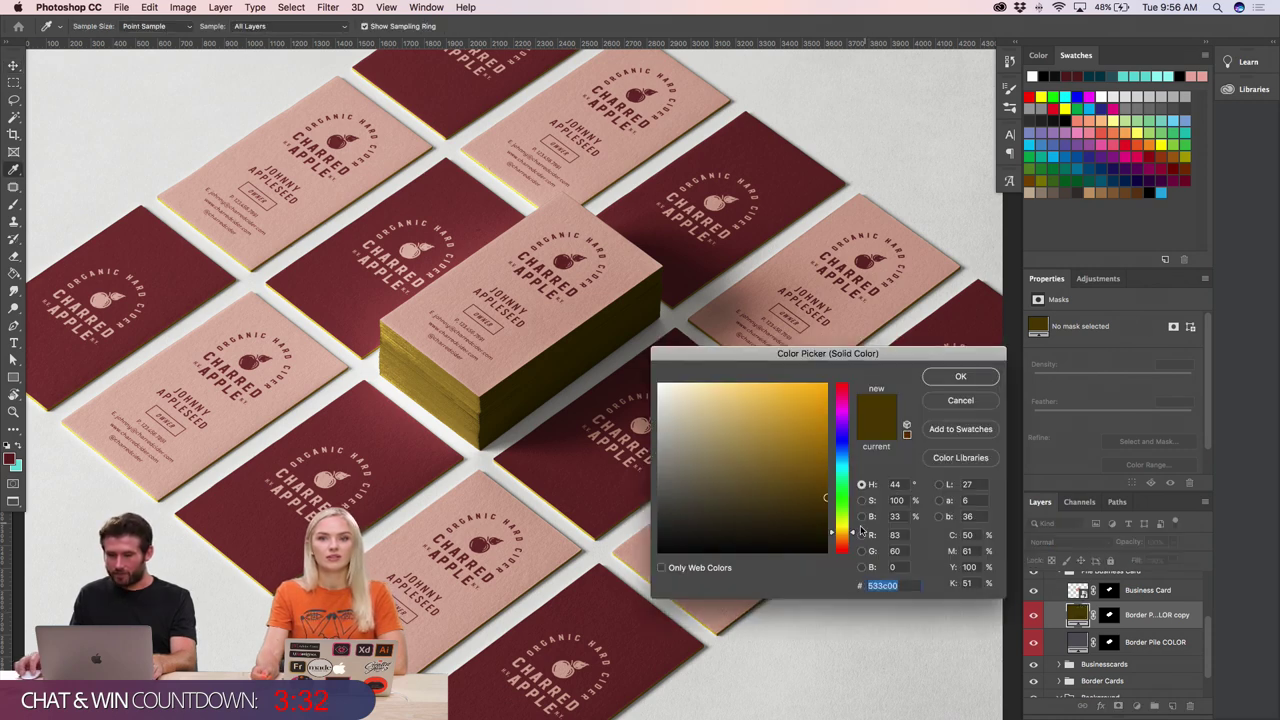
{"action": "left_click_drag", "start_coordinate": [853, 537], "coordinate": [852, 538]}
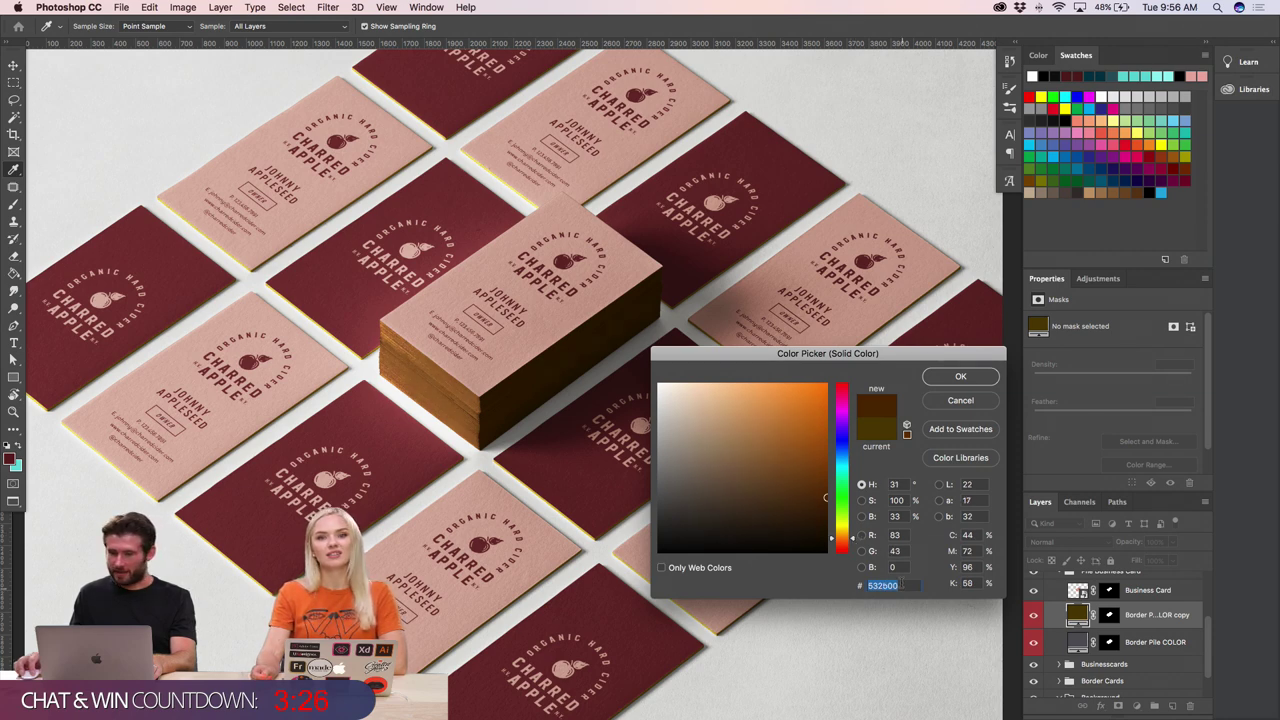
{"action": "key", "text": "super+c"}
{"action": "left_click", "coordinate": [960, 376]}
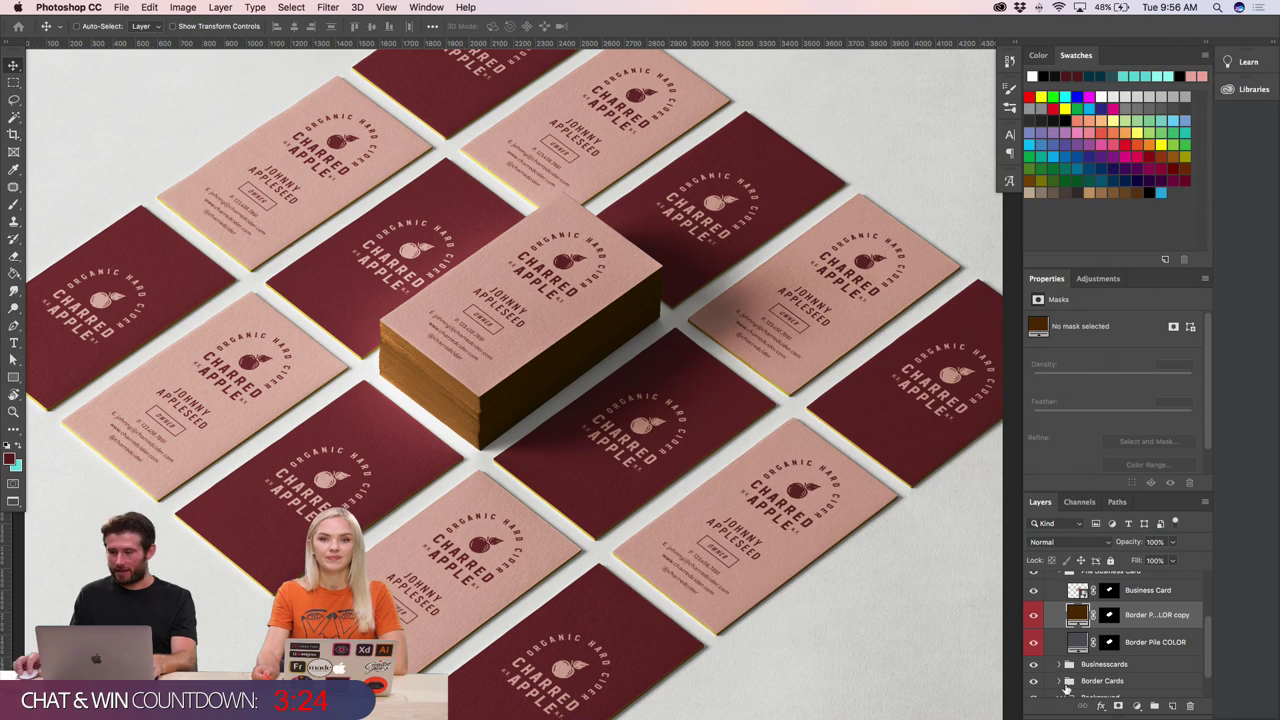
- Paste 532b00 into the Border Cards group's Borders COLOR fill, then zoom out to the whole mockup
{"action": "scroll", "coordinate": [1065, 640], "scroll_direction": "down", "scroll_amount": 2}
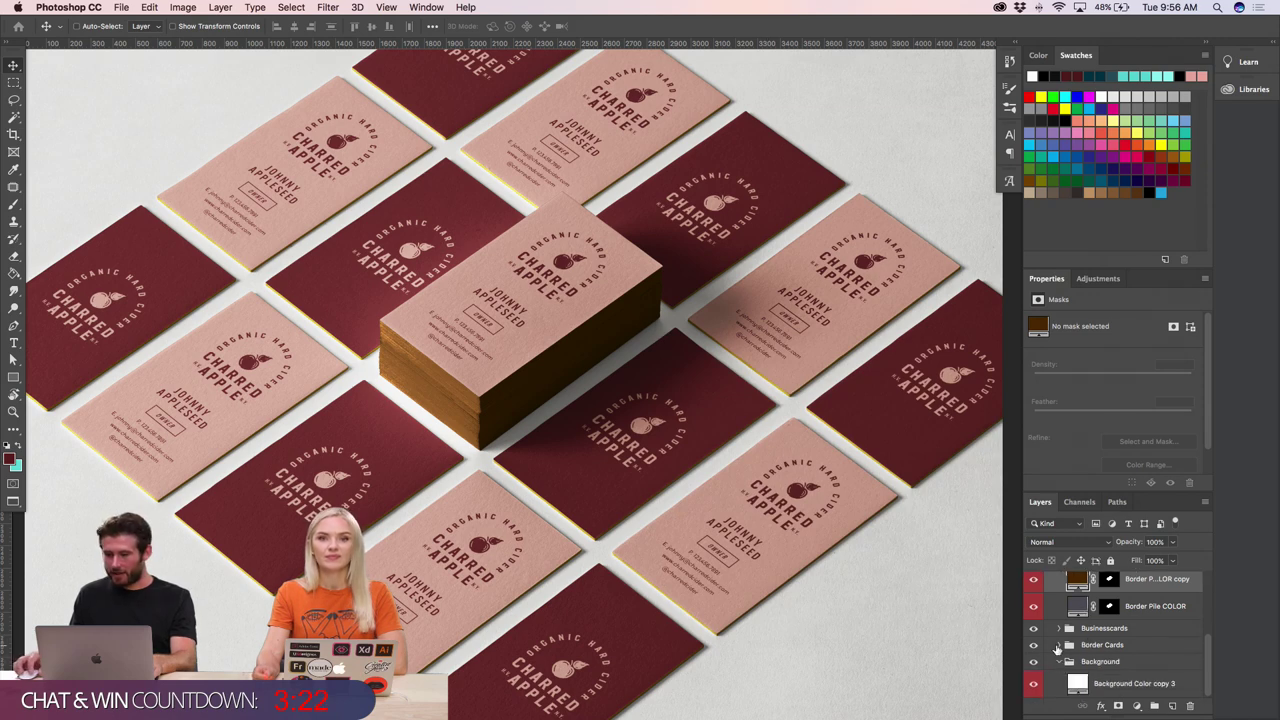
{"action": "left_click", "coordinate": [1058, 645]}
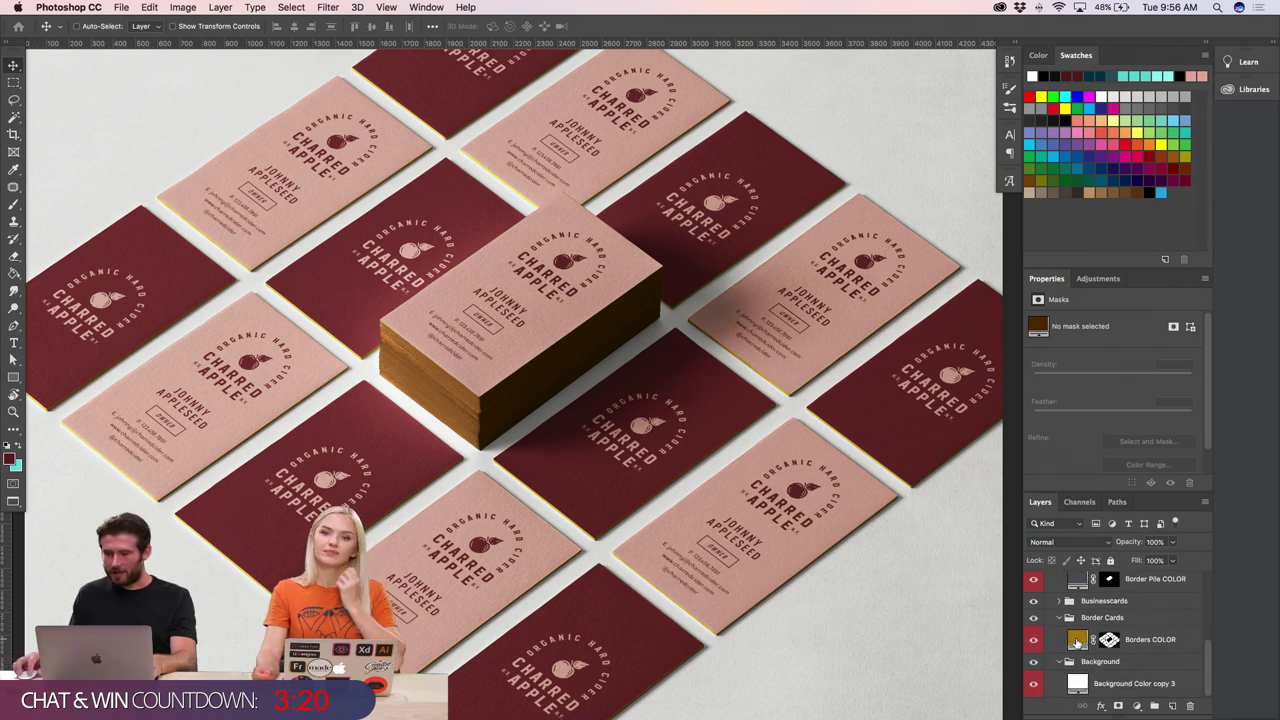
{"action": "double_click", "coordinate": [1077, 640]}
{"action": "key", "text": "super+v"}
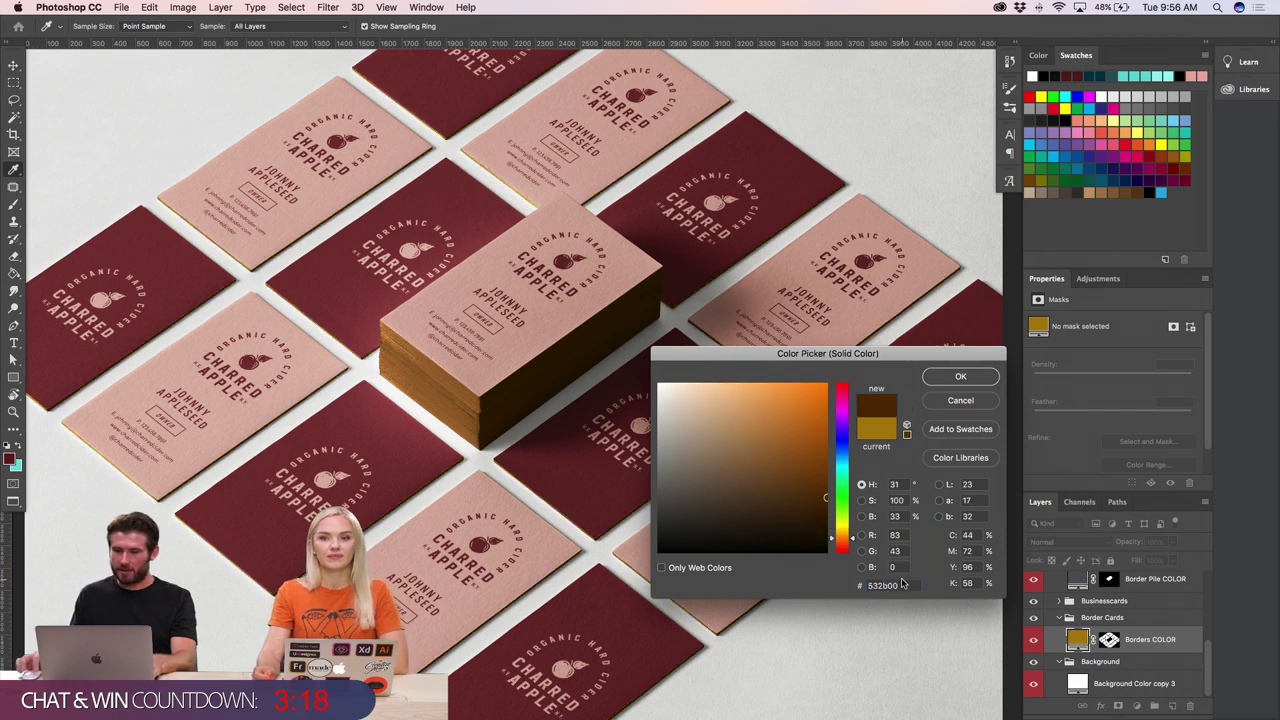
{"action": "key", "text": "Return"}
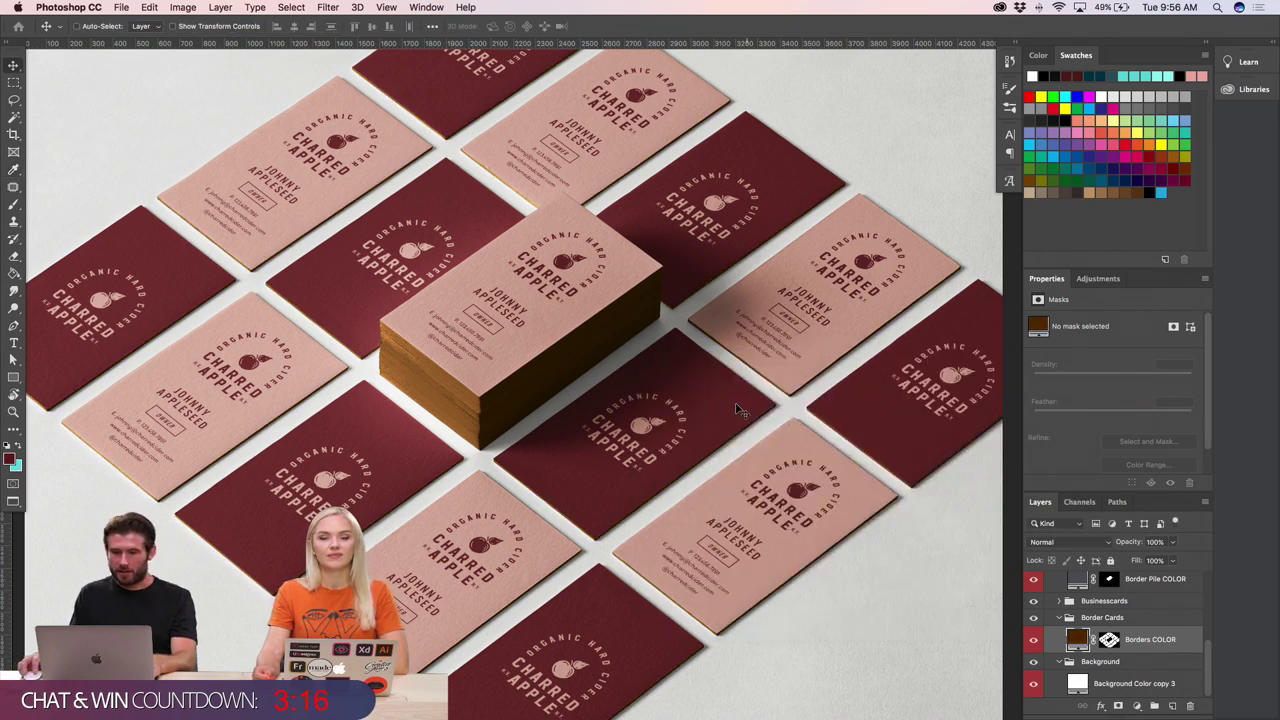
{"action": "scroll", "coordinate": [735, 410], "scroll_direction": "up", "scroll_amount": 1}
{"action": "key", "text": "super+minus"}
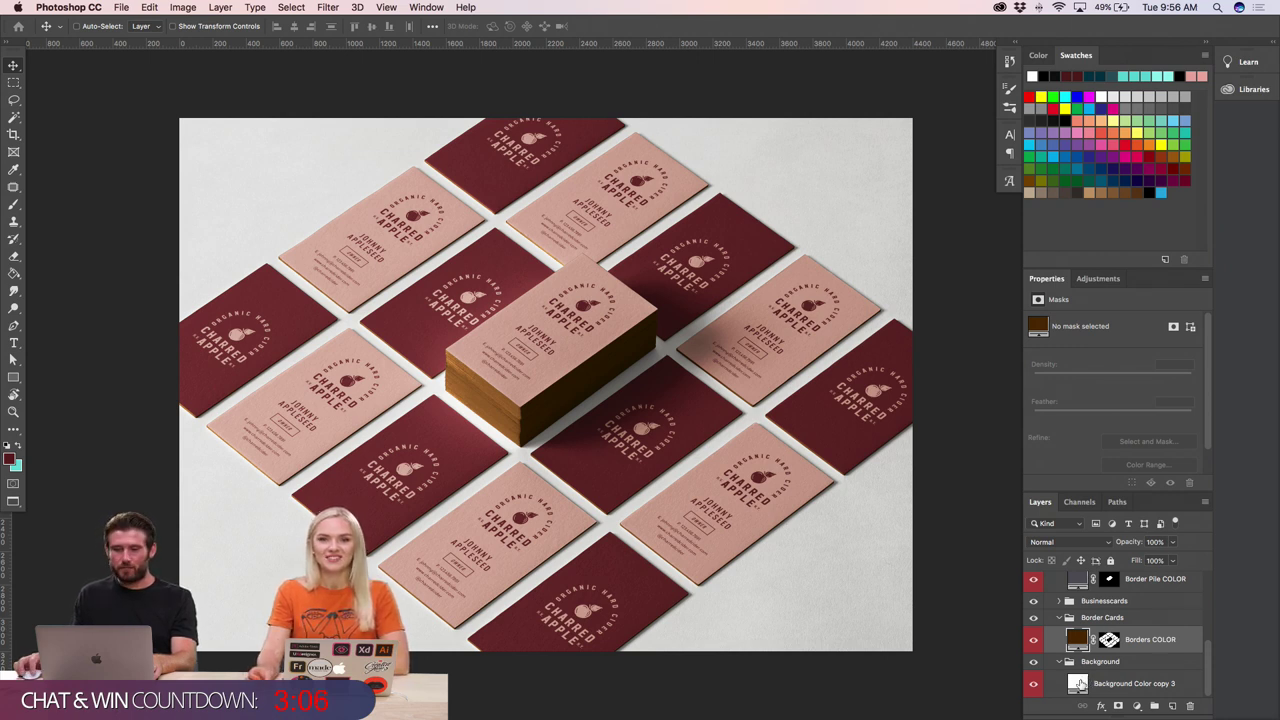
- Try maroon shades sampled from the cards, then set the background fill to dark brown 532b00
{"action": "double_click", "coordinate": [1079, 683]}
{"action": "key", "text": "super+v"}
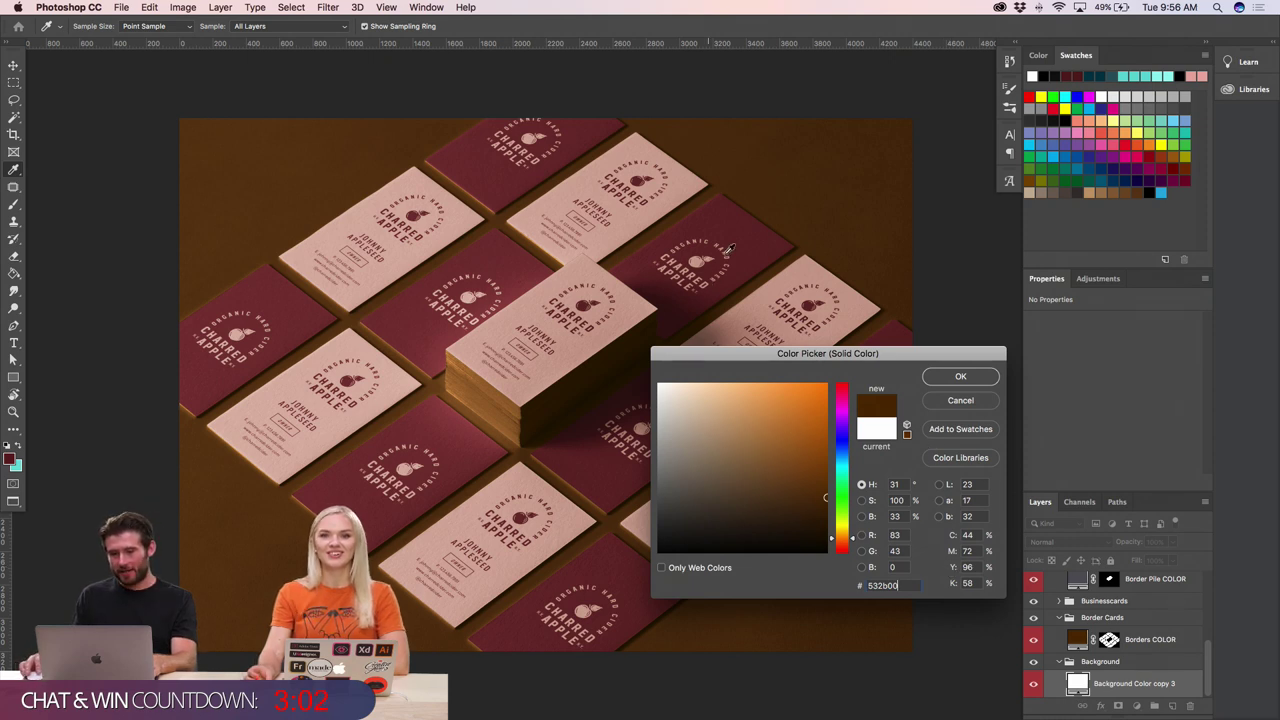
{"action": "left_click", "coordinate": [723, 218]}
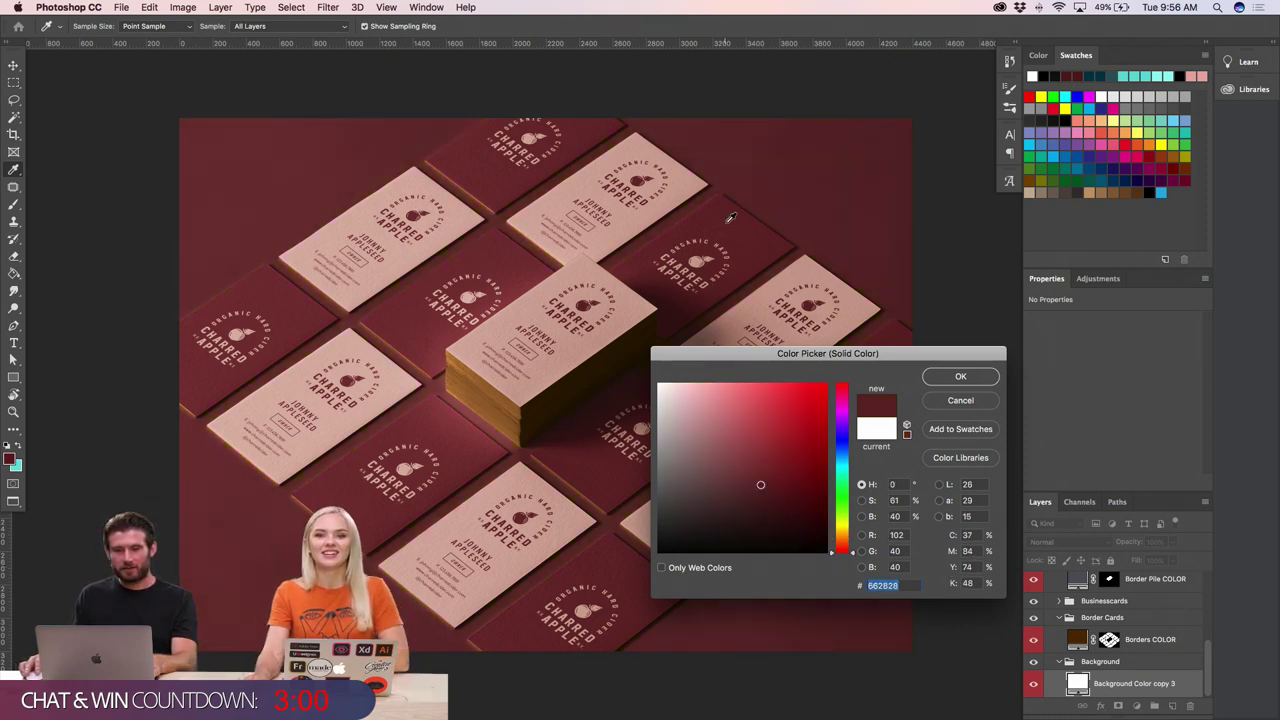
{"action": "left_click", "coordinate": [530, 293]}
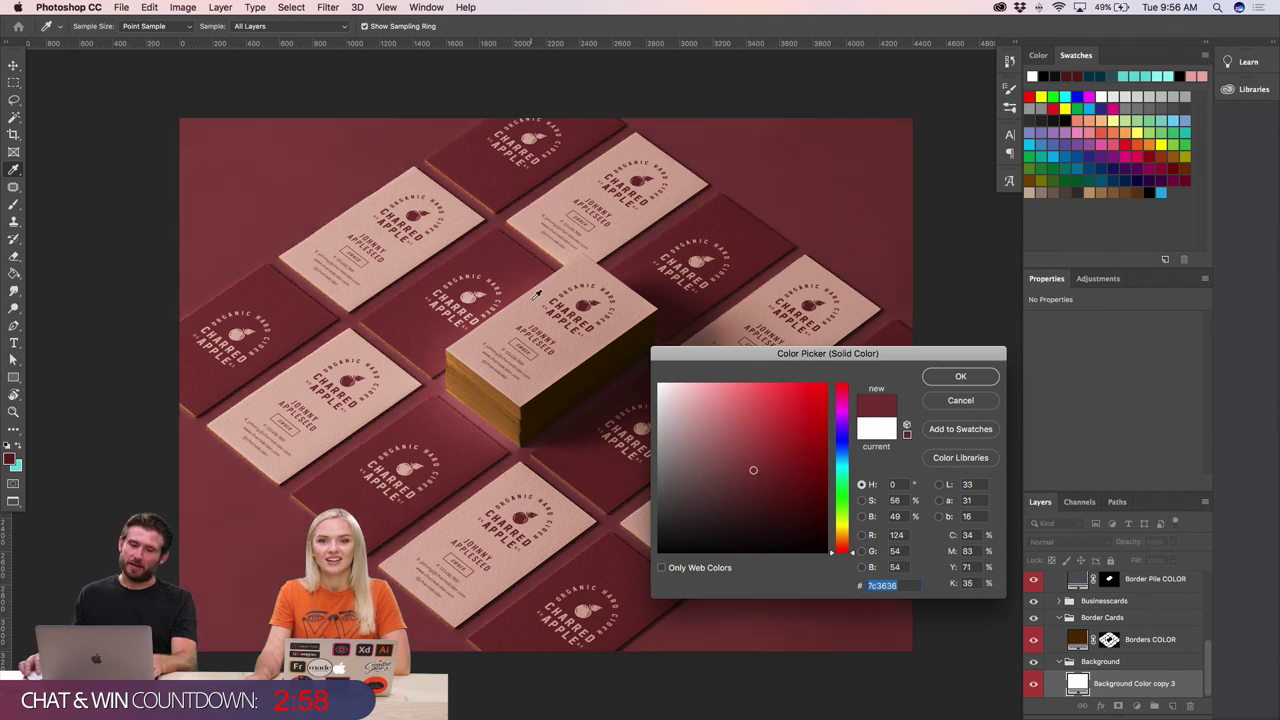
{"action": "left_click", "coordinate": [538, 293]}
{"action": "left_click", "coordinate": [723, 211]}
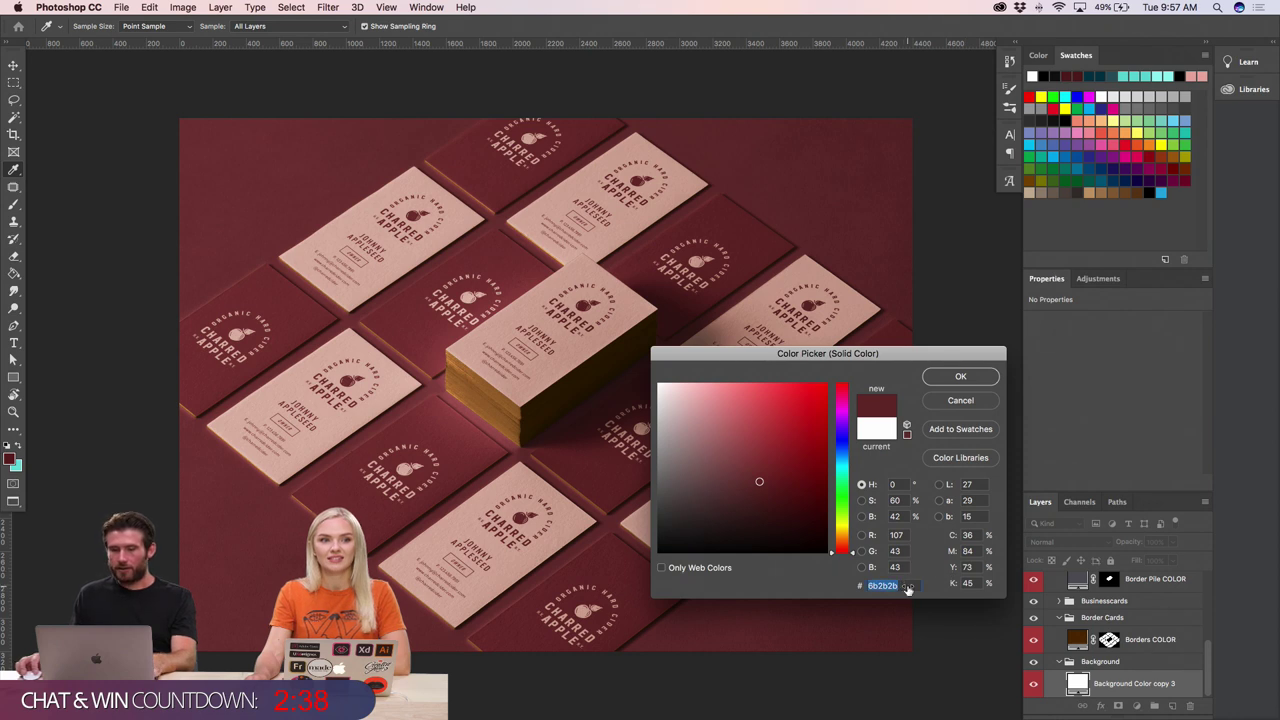
{"action": "key", "text": "super+v"}
{"action": "left_click", "coordinate": [960, 379]}
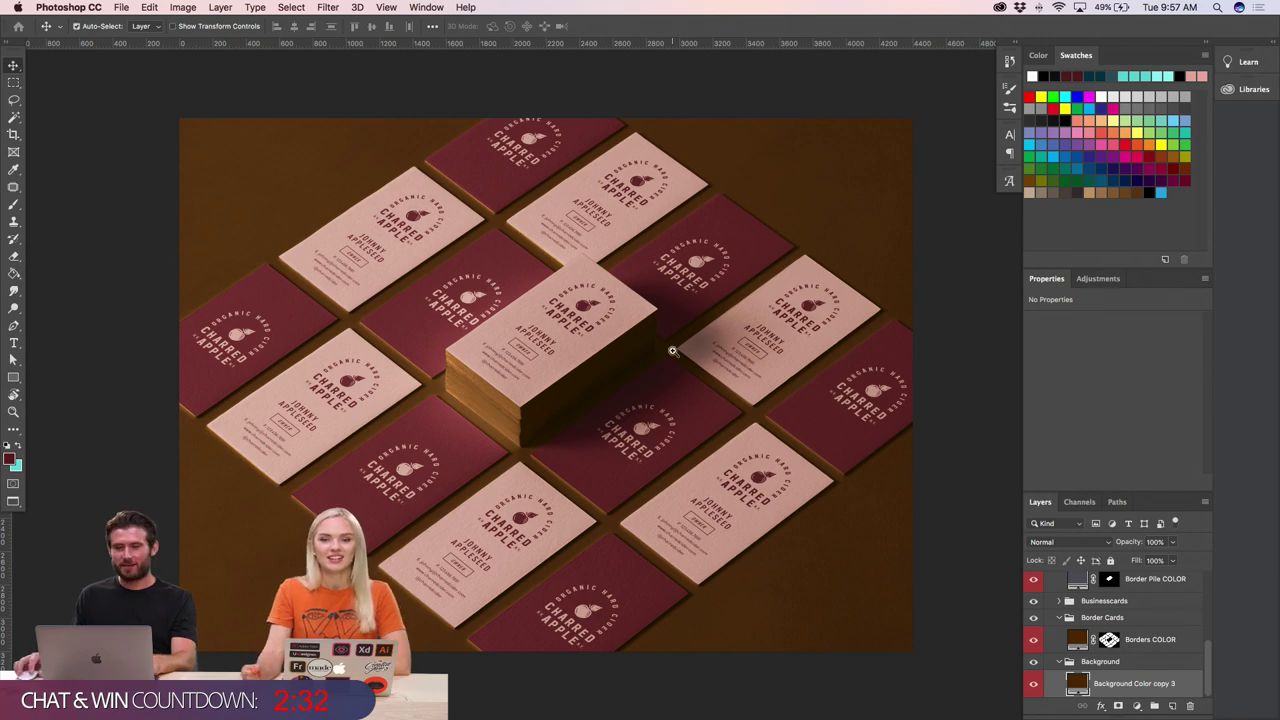
- Preview the dark brown mockup with the panels briefly hidden, scrolling around the canvas
{"action": "scroll", "coordinate": [672, 351], "scroll_direction": "up", "scroll_amount": 2}
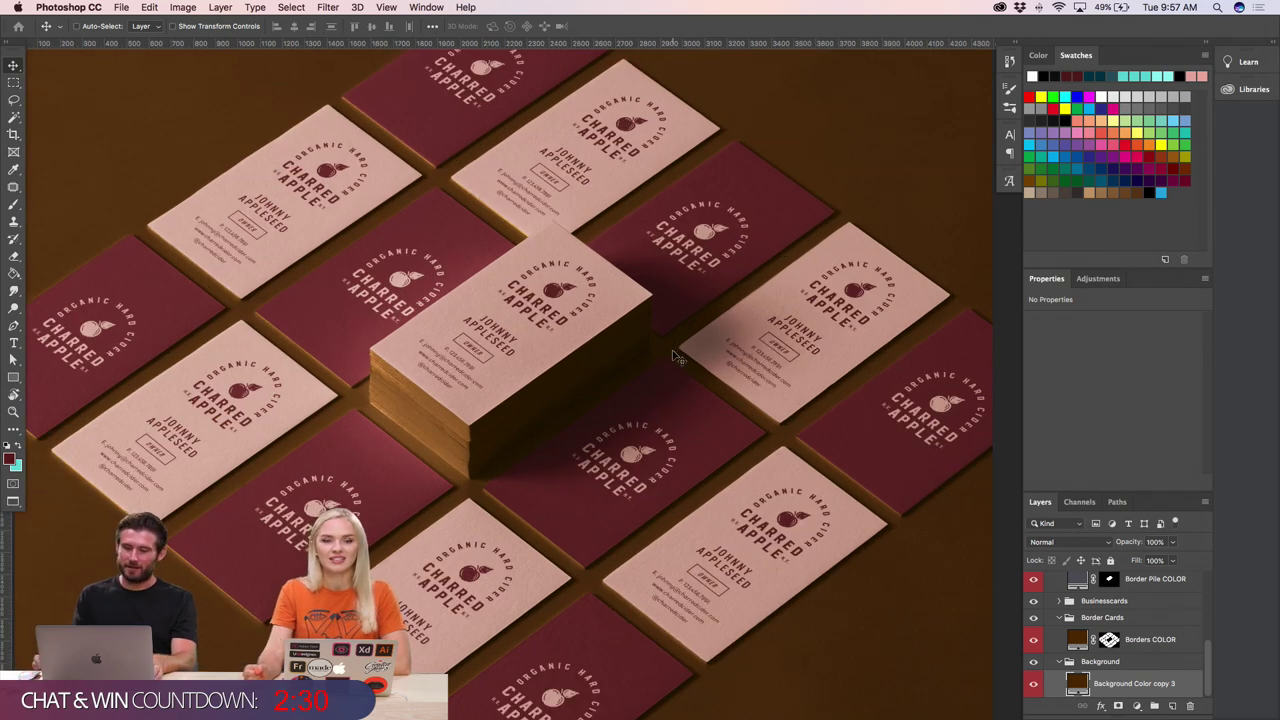
{"action": "scroll", "coordinate": [672, 355], "scroll_direction": "down", "scroll_amount": 2}
{"action": "key", "text": "Tab"}
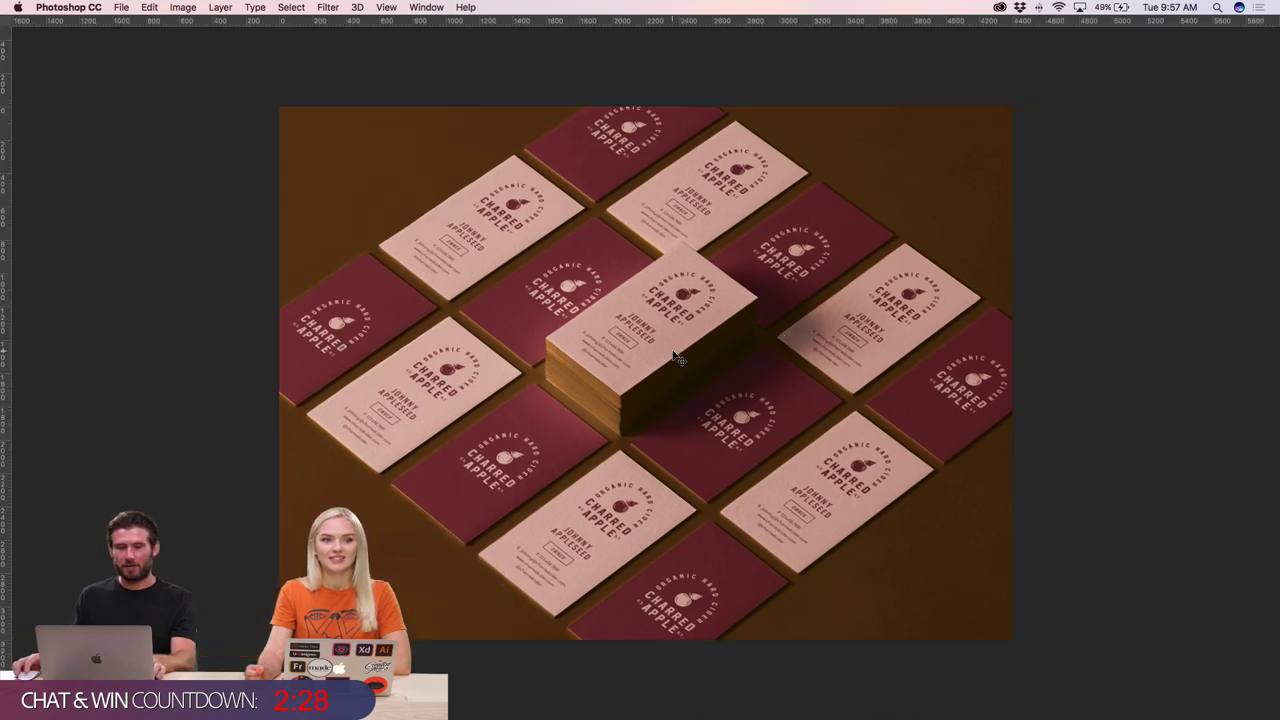
{"action": "key", "text": "Tab"}
{"action": "scroll", "coordinate": [427, 257], "scroll_direction": "right", "scroll_amount": 3}
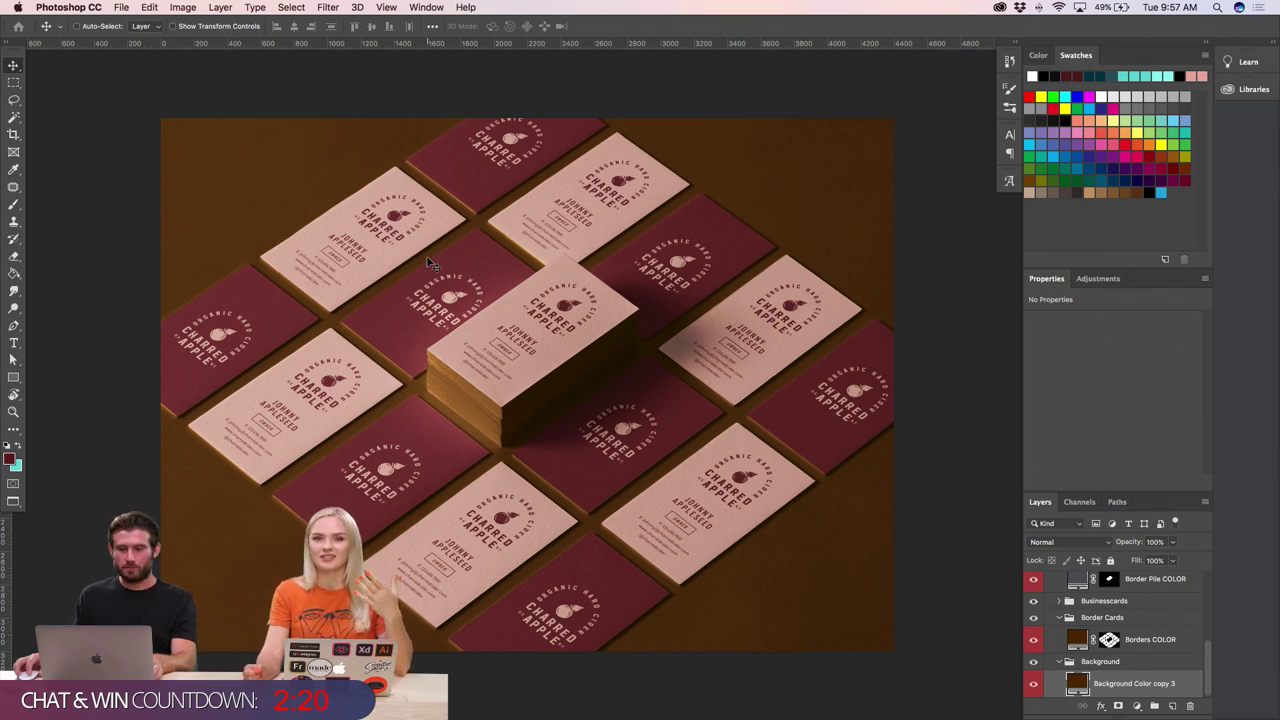
{"action": "scroll", "coordinate": [430, 262], "scroll_direction": "left", "scroll_amount": 1}
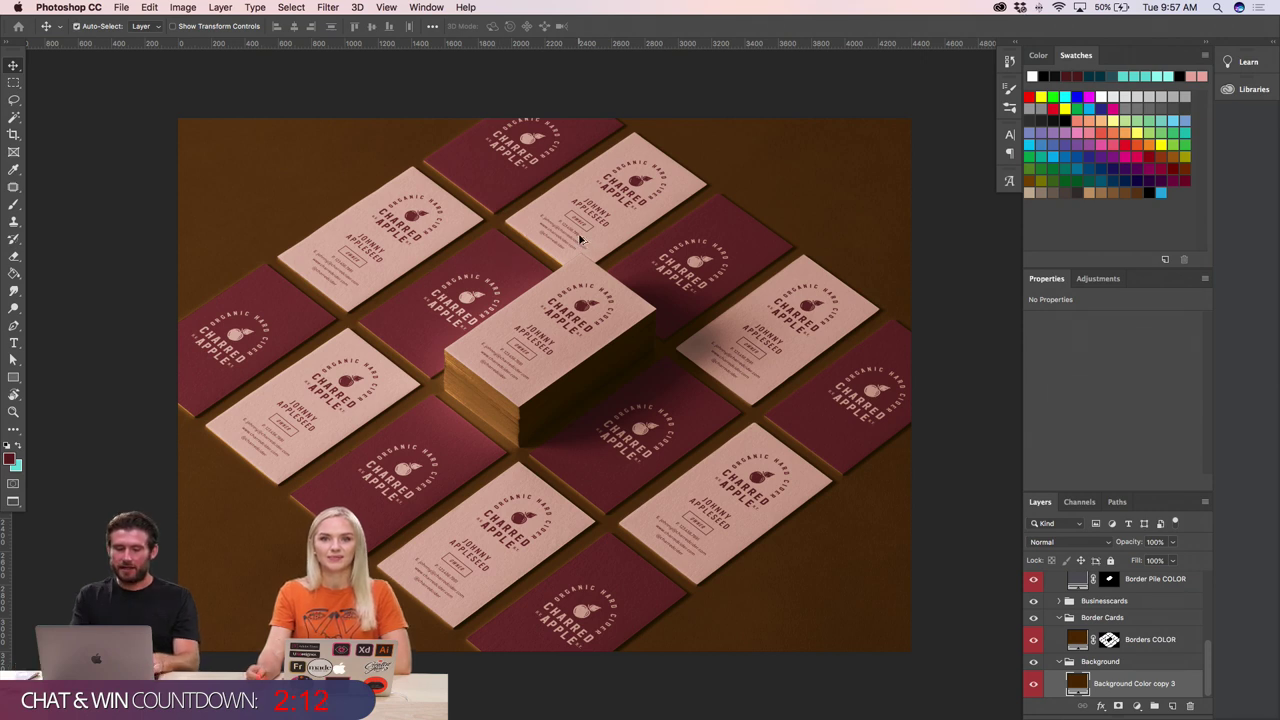
- In Save for Web, set the width to 2000 px, keep JPEG High, and proceed to saving
{"action": "key", "text": "super+alt+shift+s"}
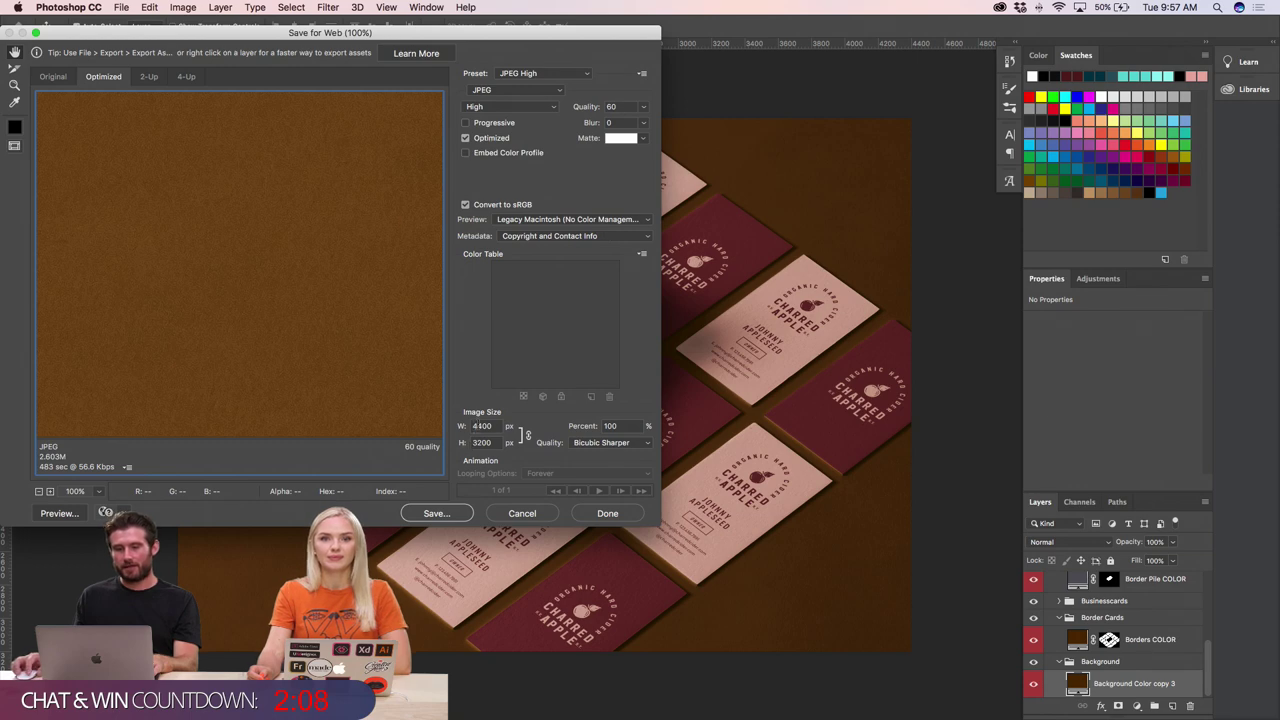
{"action": "type", "text": "2"}
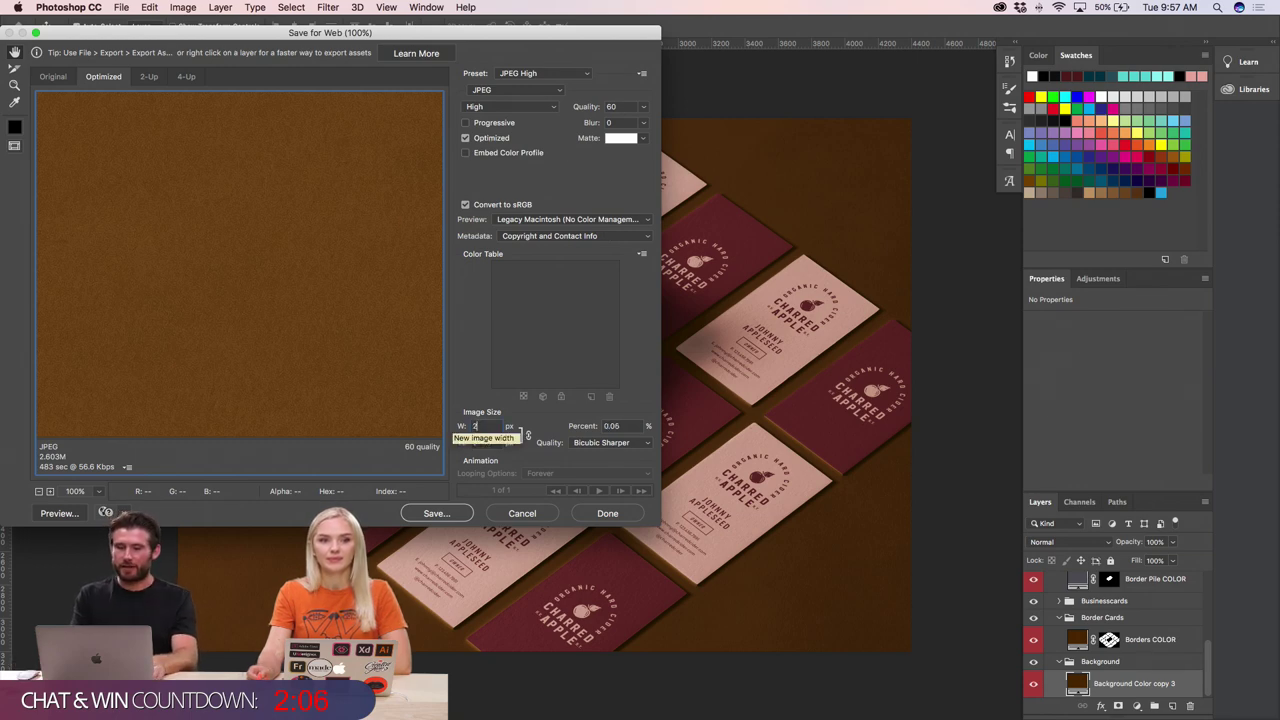
{"action": "type", "text": "000"}
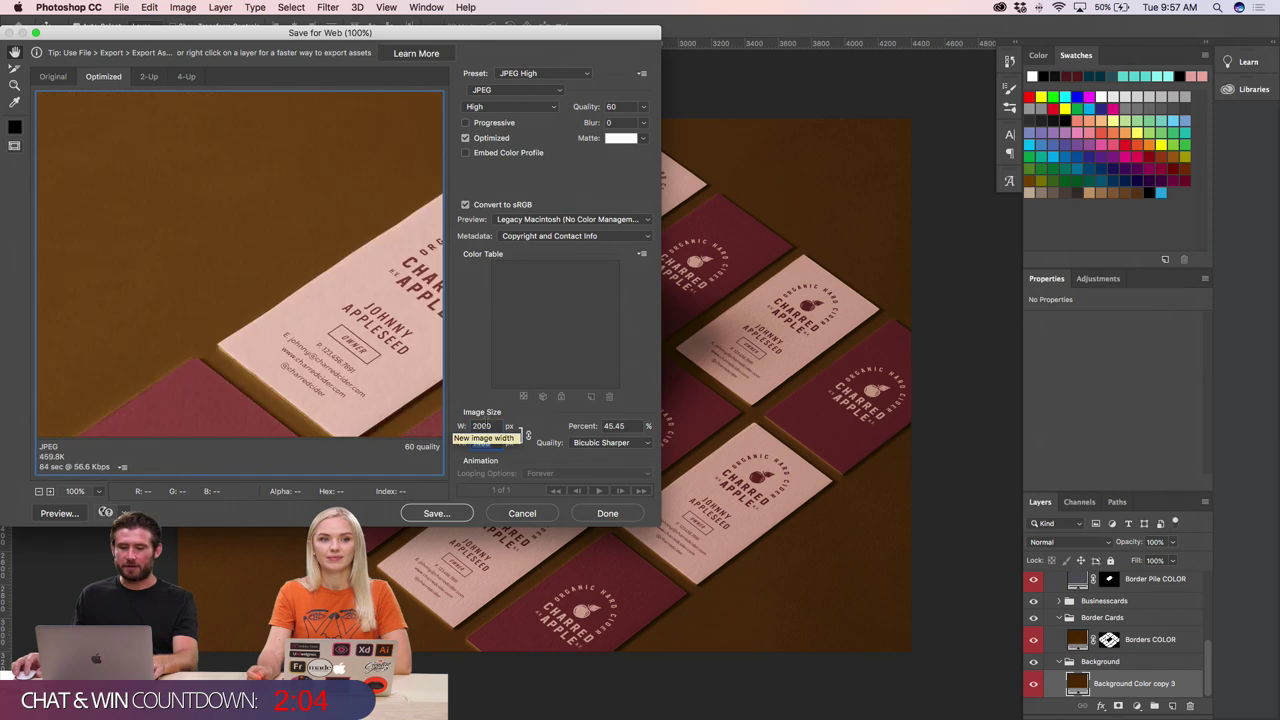
{"action": "key", "text": "Tab"}
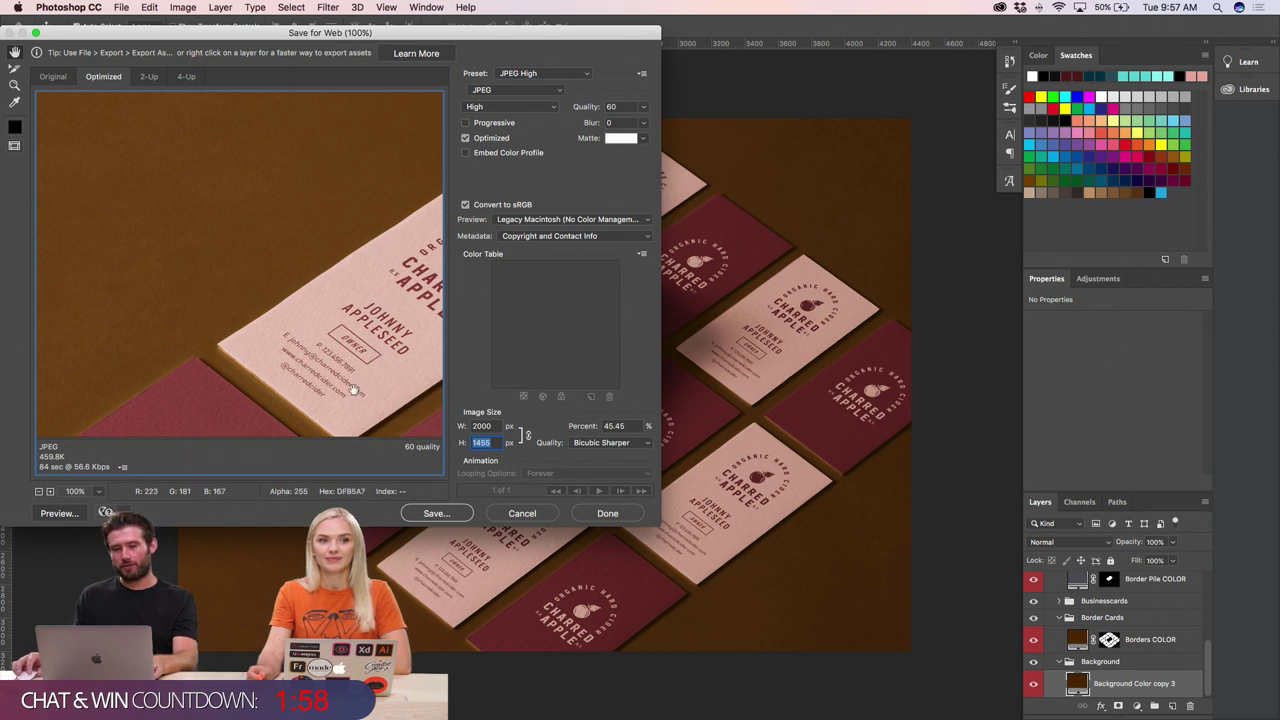
{"action": "left_click", "coordinate": [491, 96]}
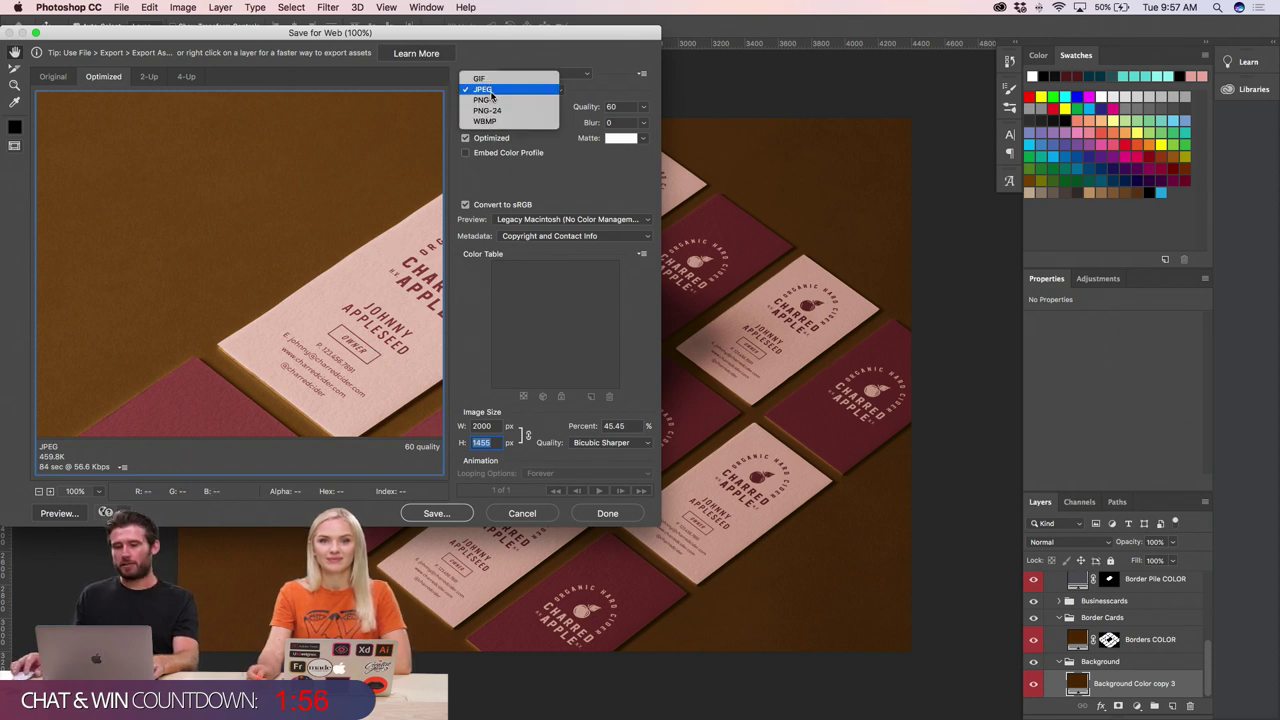
{"action": "left_click", "coordinate": [486, 92]}
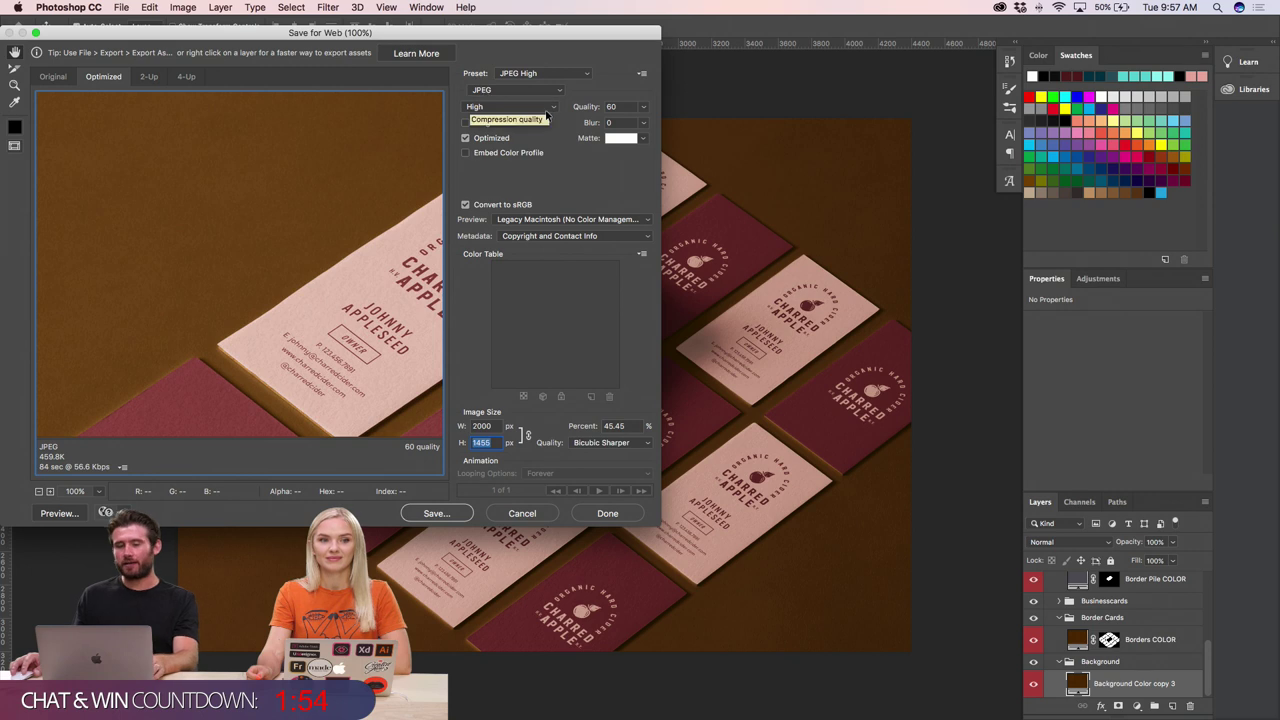
{"action": "left_click", "coordinate": [432, 514]}
- Save CA_BusCards_Mock_R1.jpg into the Working folder
{"action": "left_click", "coordinate": [392, 128]}
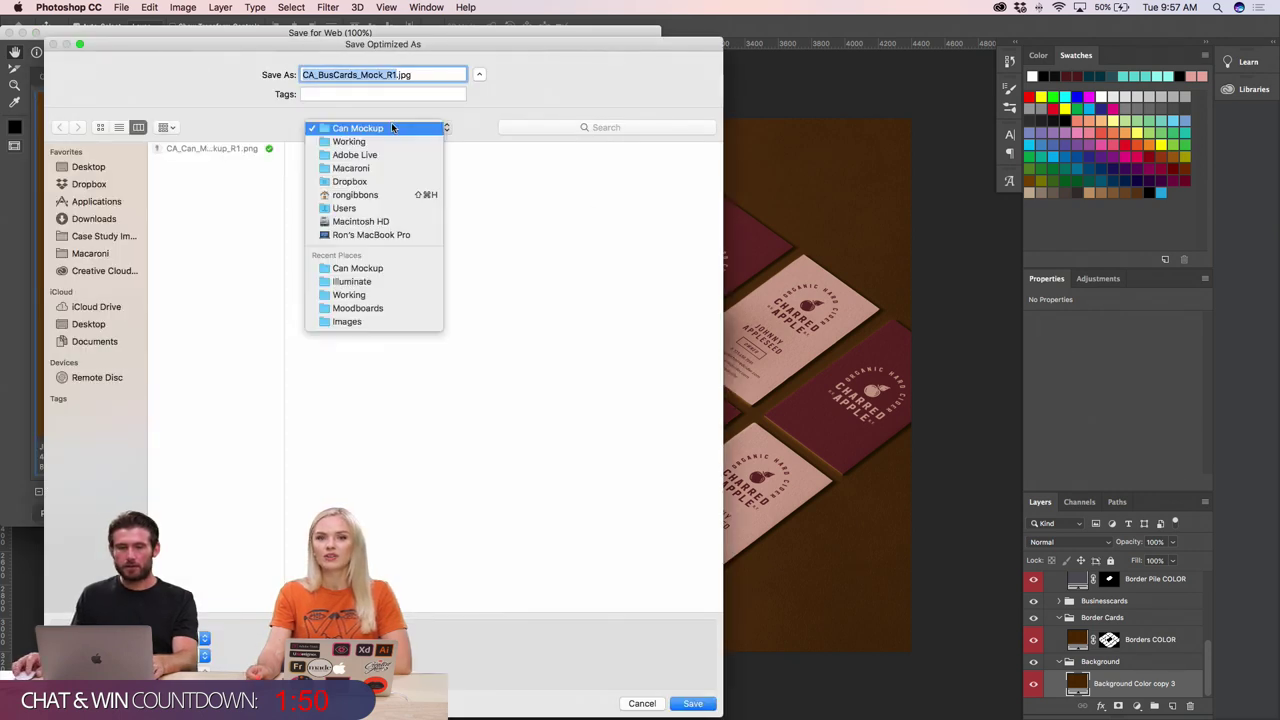
{"action": "left_click", "coordinate": [385, 142]}
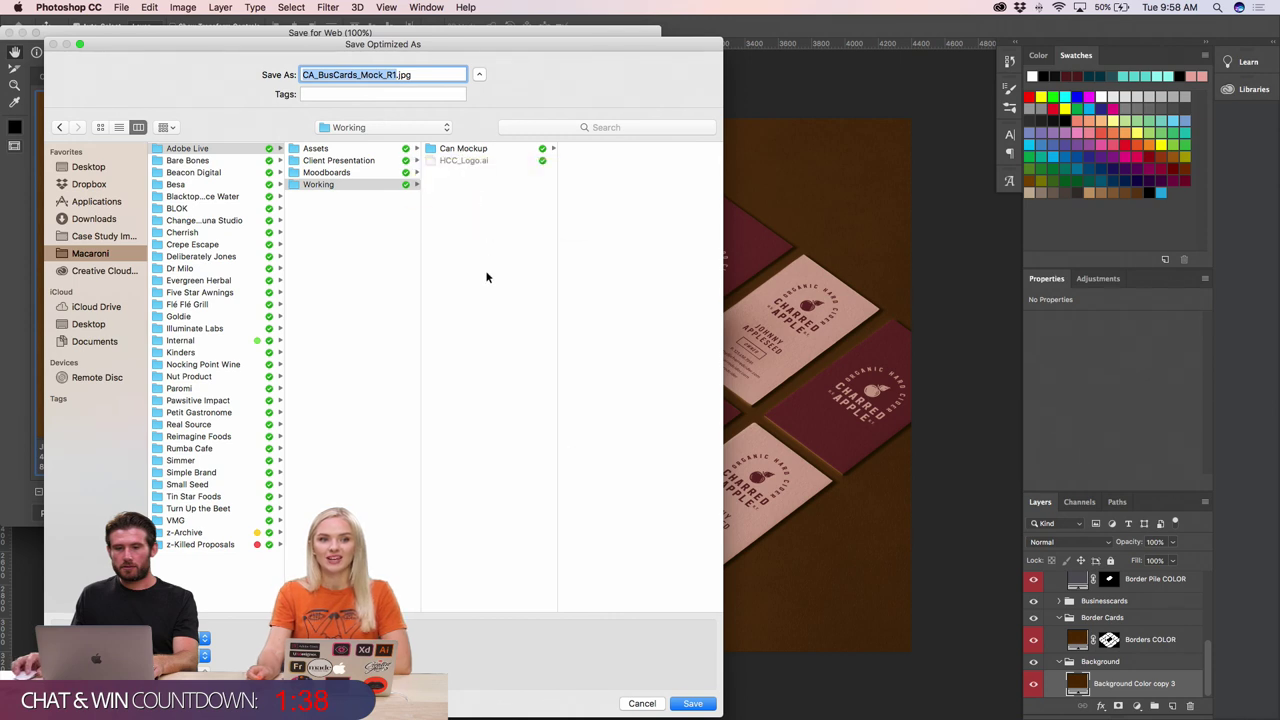
{"action": "left_click", "coordinate": [692, 704]}
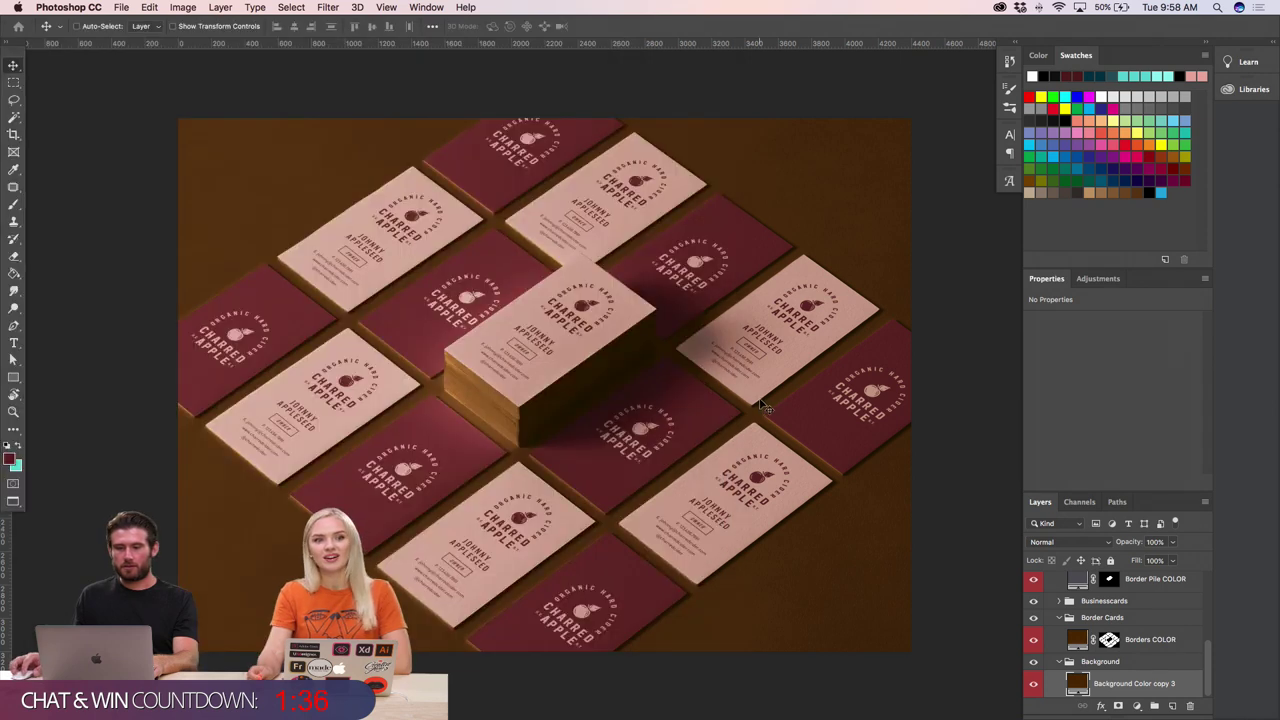
- Switch from Photoshop to InDesign using the Cmd+Tab app switcher
{"action": "scroll", "coordinate": [680, 330], "scroll_direction": "right", "scroll_amount": 2}
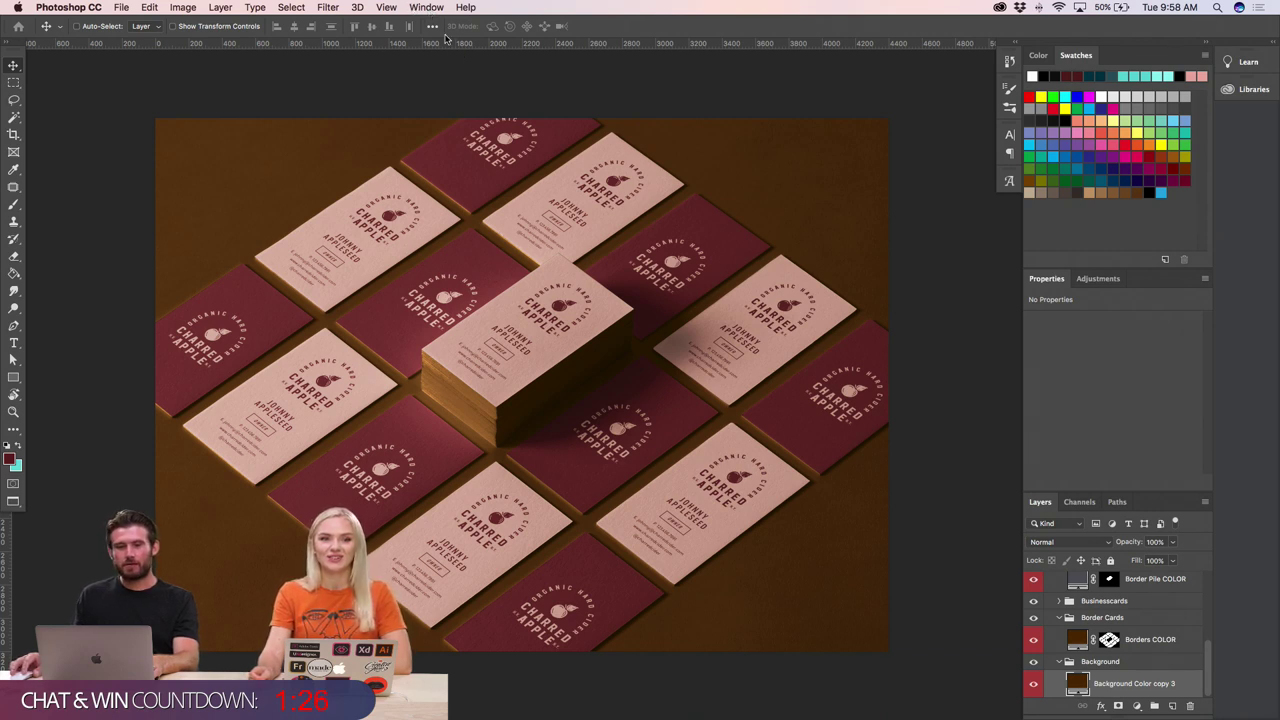
{"action": "key", "text": "super+Tab"}
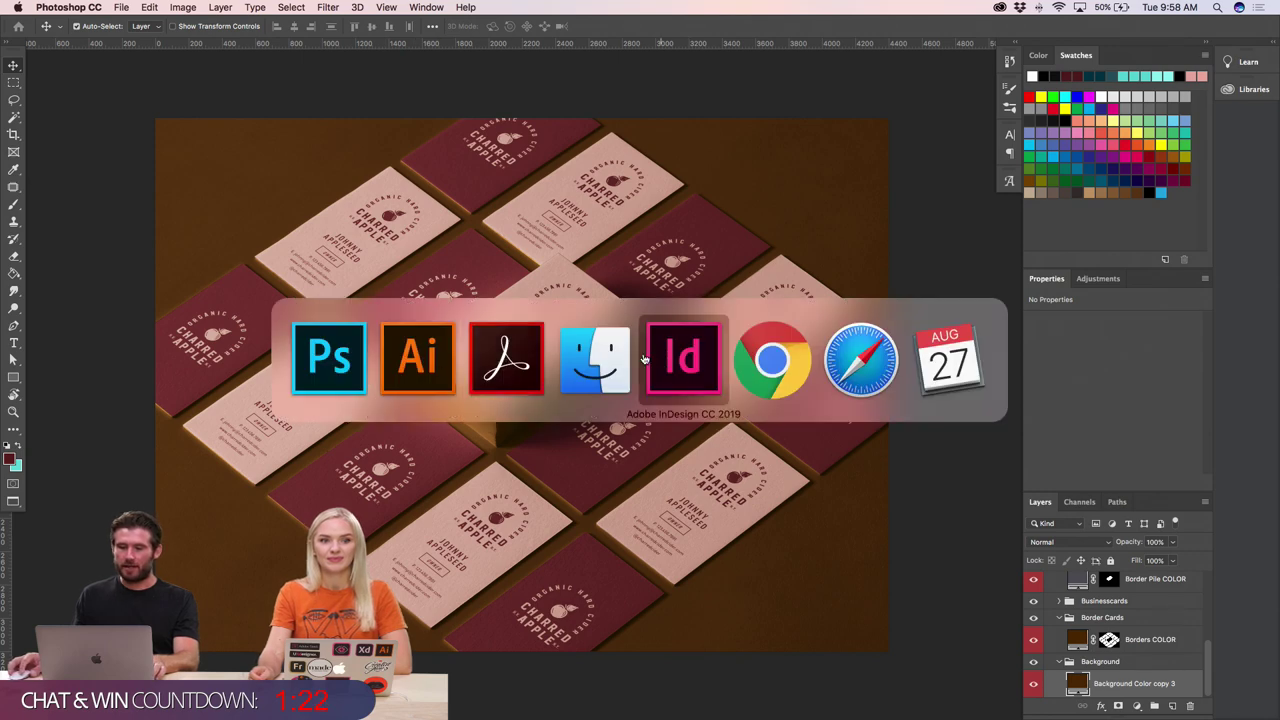
- In InDesign, zoom in on the blank third page, Option 1
{"action": "left_click", "coordinate": [680, 360]}
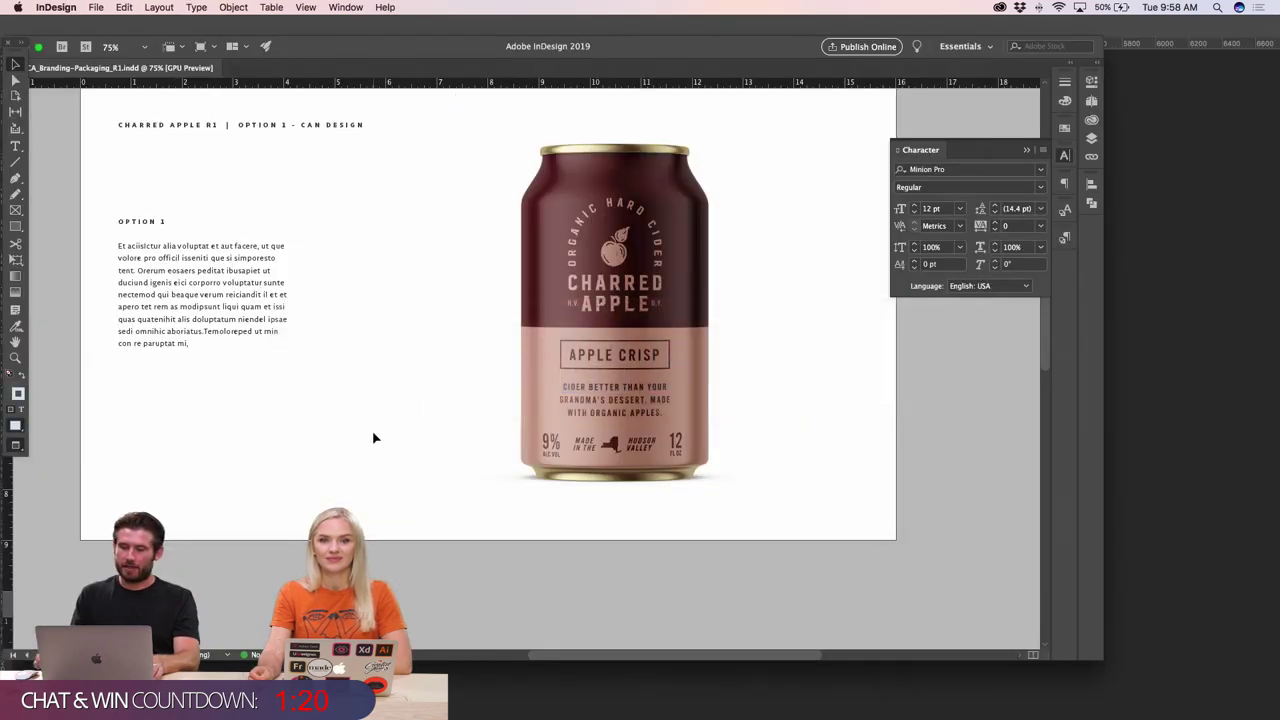
{"action": "key", "text": "super+minus"}
{"action": "key", "text": "super+minus"}
{"action": "left_click", "coordinate": [477, 551]}
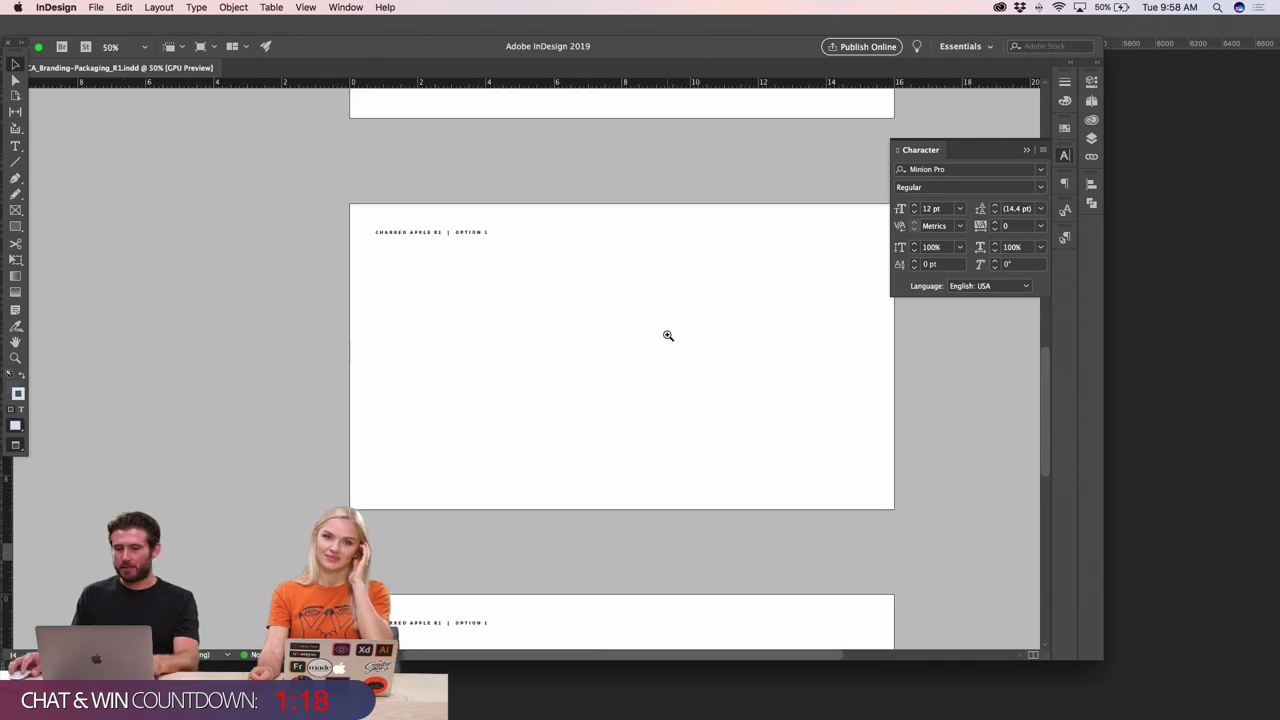
{"action": "scroll", "coordinate": [666, 336], "scroll_direction": "right", "scroll_amount": 2}
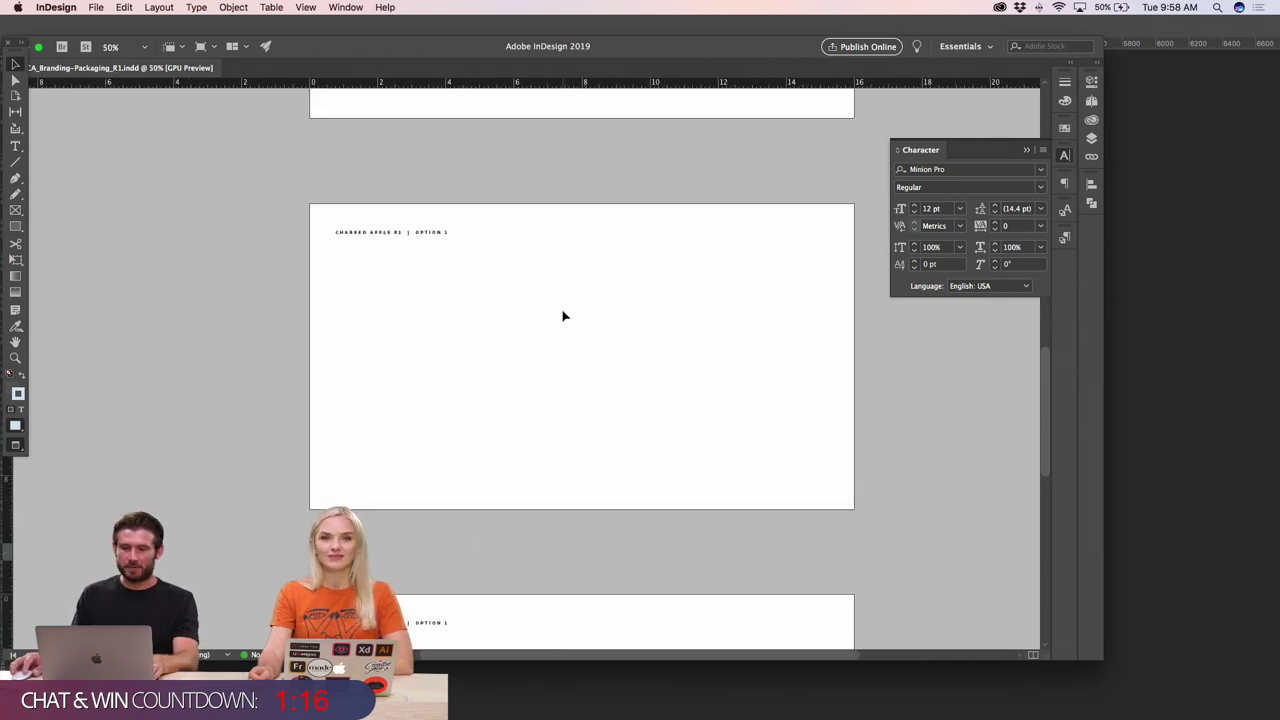
- Draw a rectangle frame over the right half of the page and bring Finder forward
{"action": "left_click", "coordinate": [16, 226]}
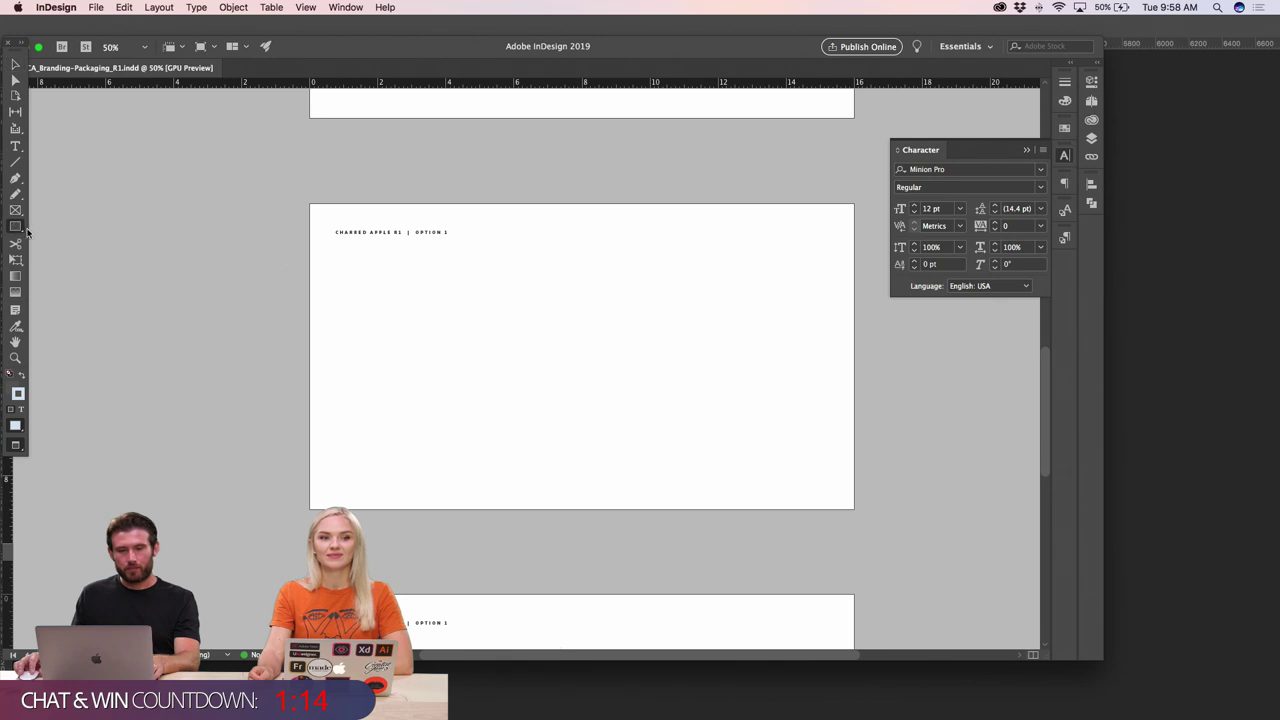
{"action": "left_click_drag", "start_coordinate": [573, 205], "coordinate": [853, 510]}
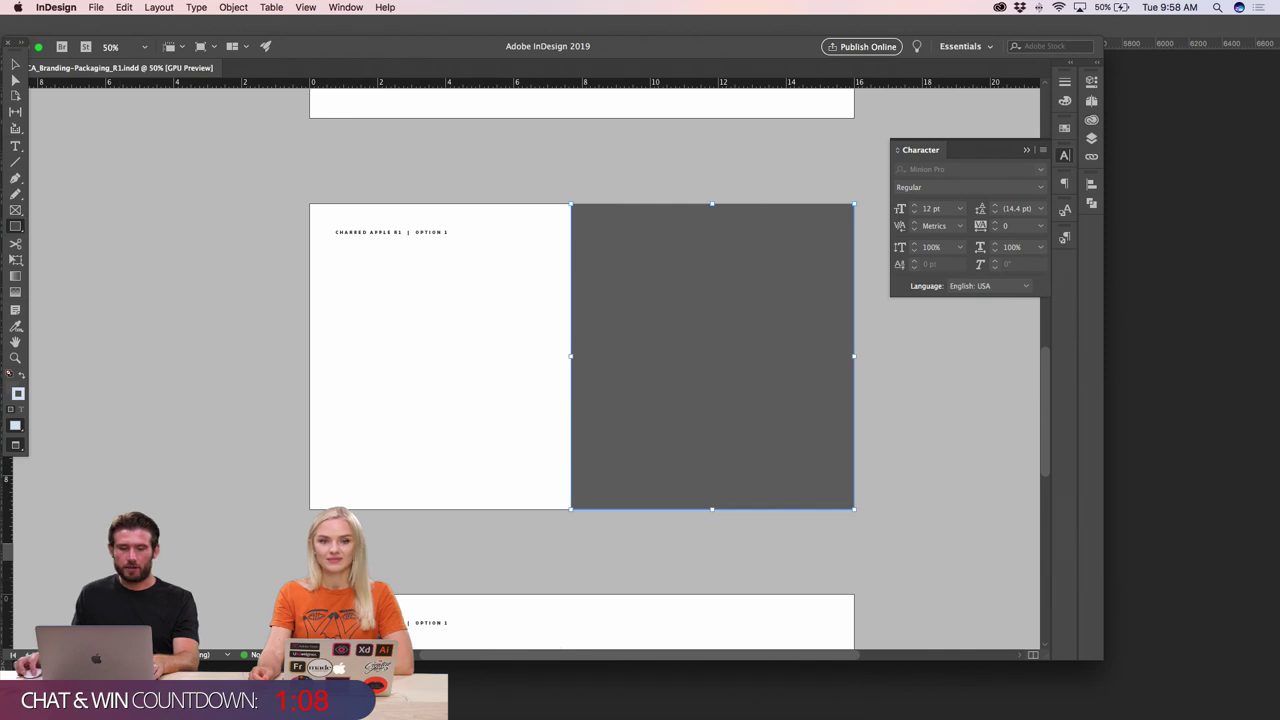
{"action": "left_click", "coordinate": [451, 694]}
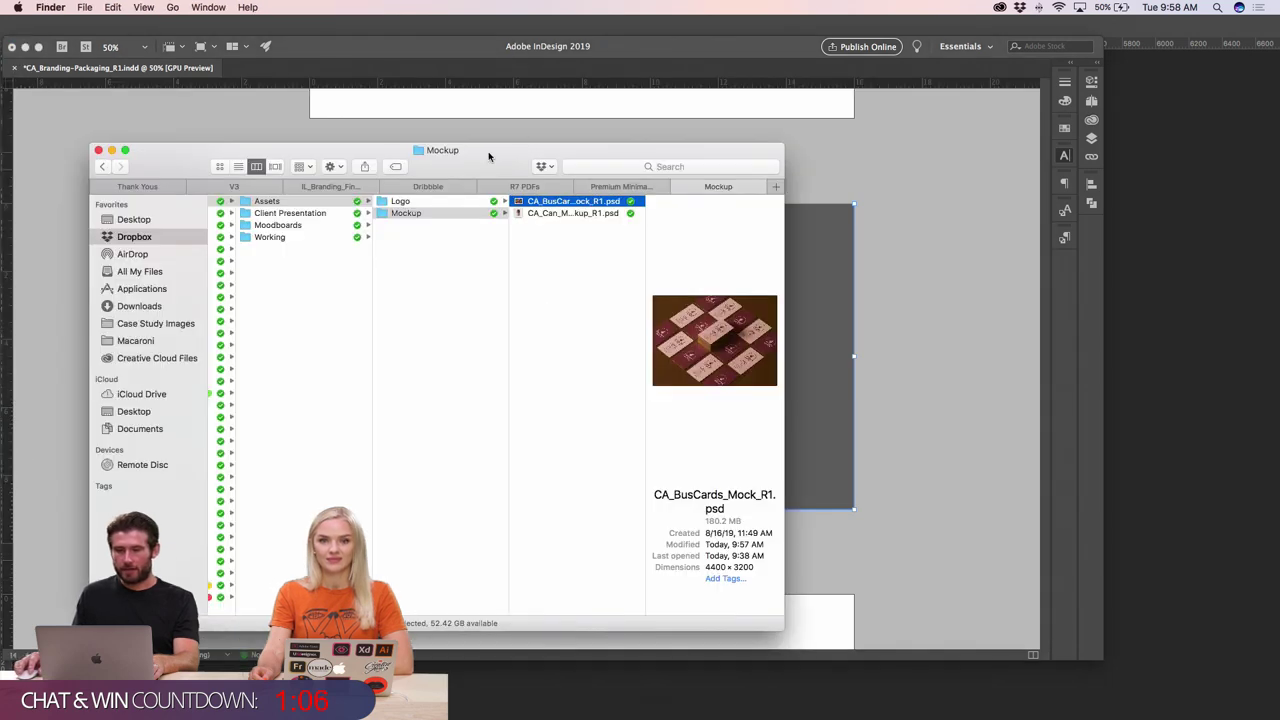
- Open Dropbox > Working in Finder and drag CA_BusCards_Mock_R1.jpg into the InDesign frame
{"action": "left_click_drag", "start_coordinate": [489, 156], "coordinate": [411, 166]}
{"action": "left_click", "coordinate": [471, 223]}
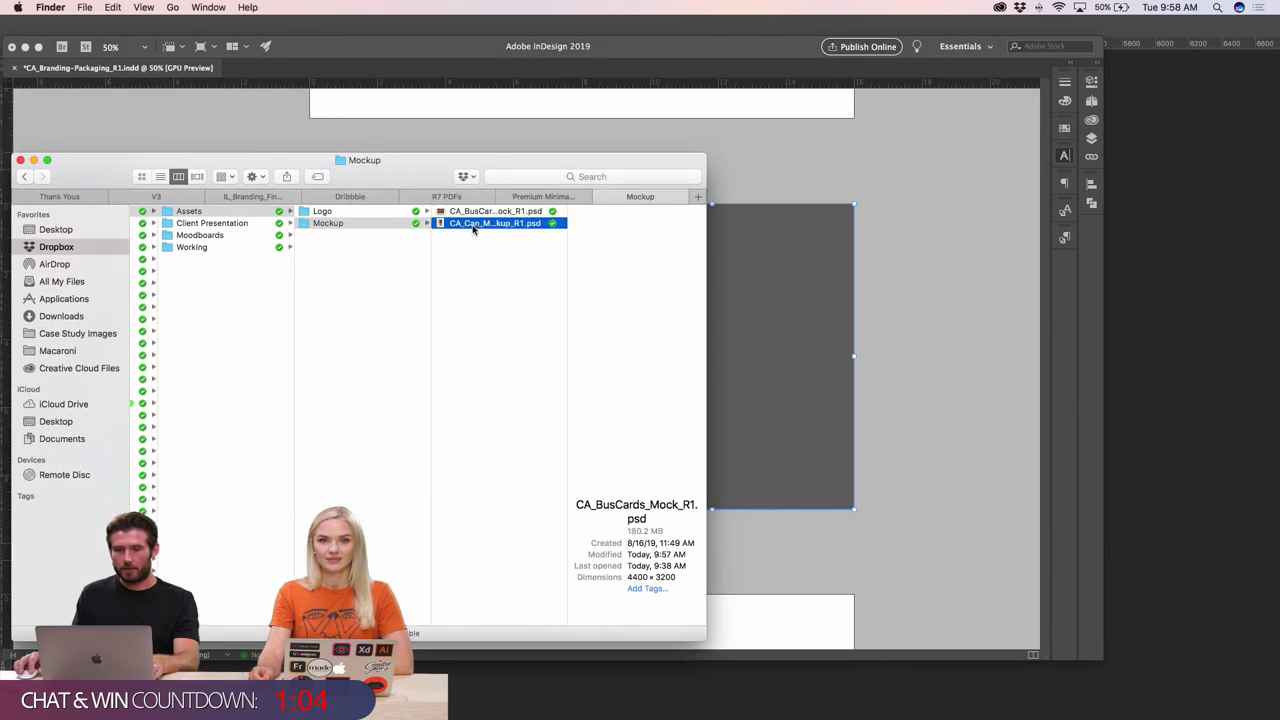
{"action": "left_click", "coordinate": [229, 247]}
{"action": "left_click", "coordinate": [360, 211]}
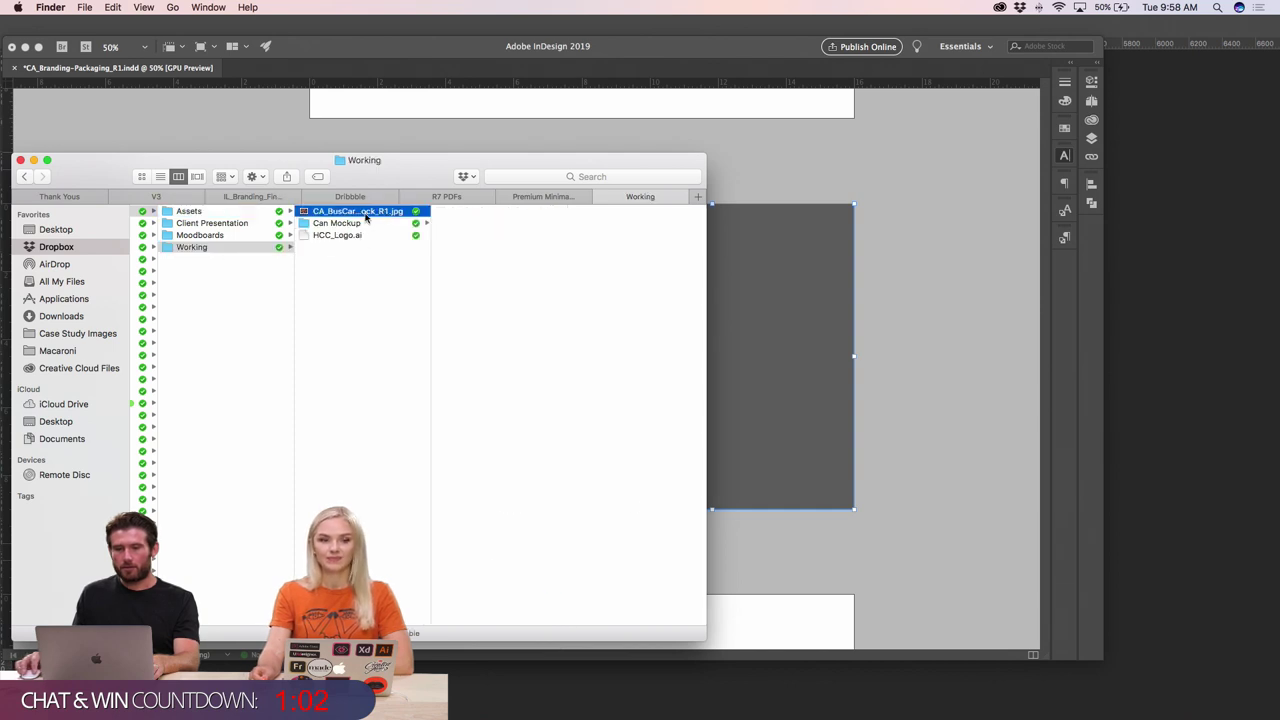
{"action": "left_click_drag", "start_coordinate": [360, 211], "coordinate": [821, 250]}
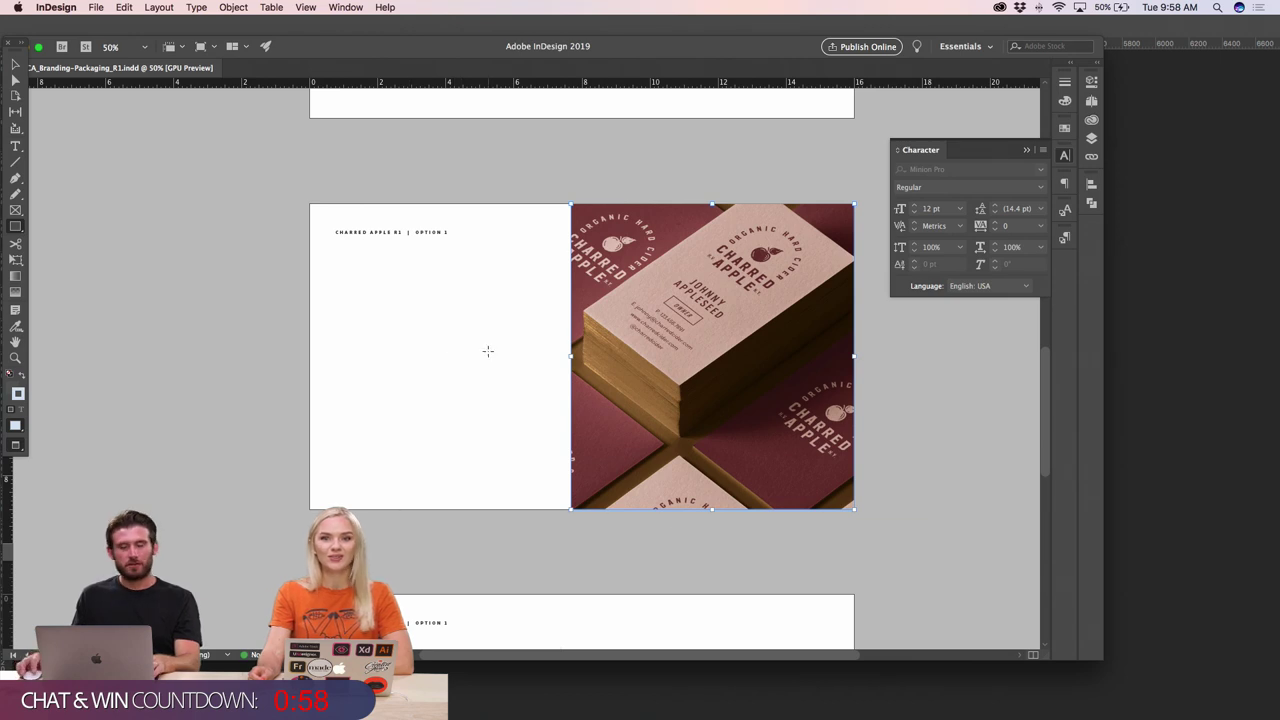
- Shrink the business-card photo inside its frame to show the whole scattered-card scene
{"action": "left_click_drag", "start_coordinate": [488, 356], "coordinate": [627, 349]}
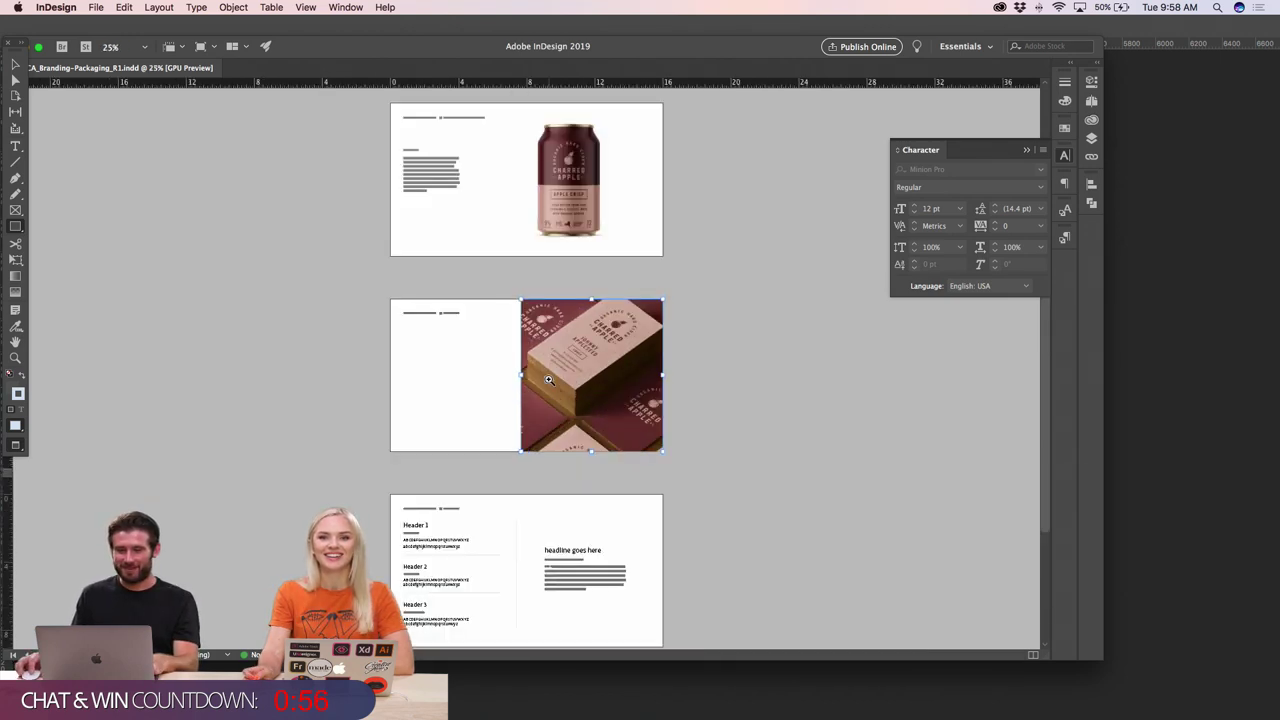
{"action": "left_click", "coordinate": [627, 349]}
{"action": "left_click", "coordinate": [700, 373]}
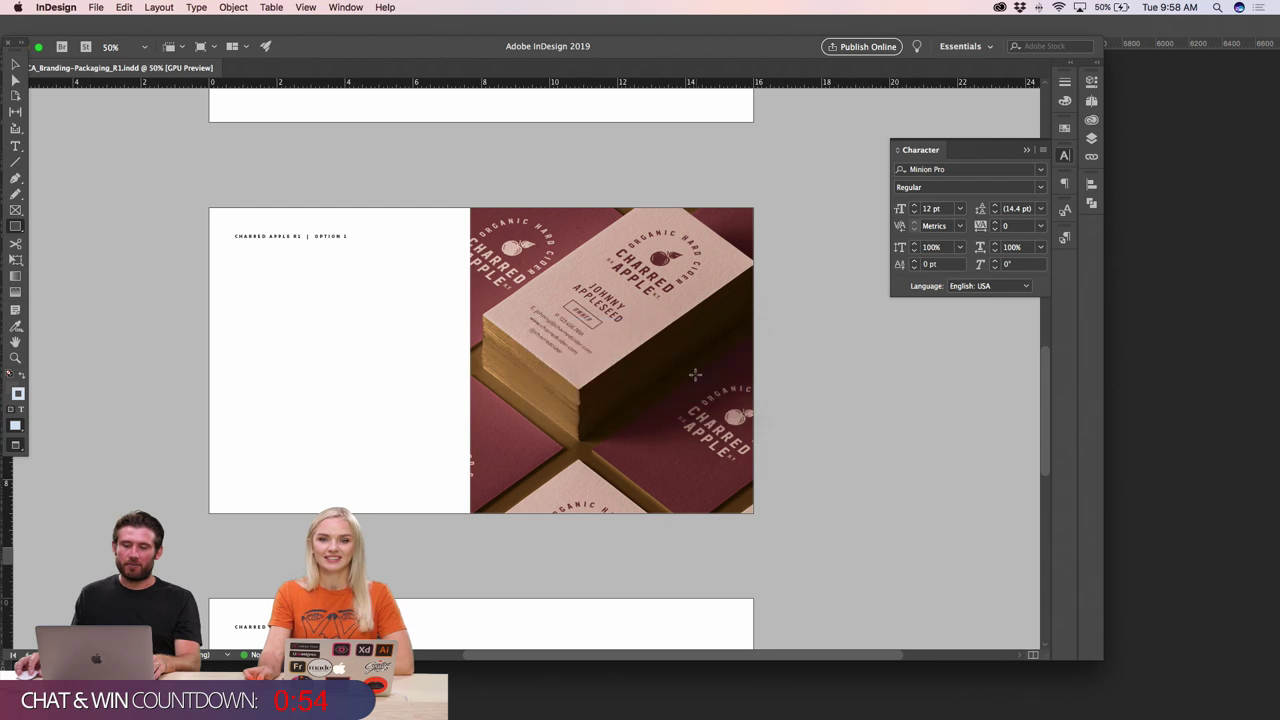
{"action": "left_click", "coordinate": [15, 64]}
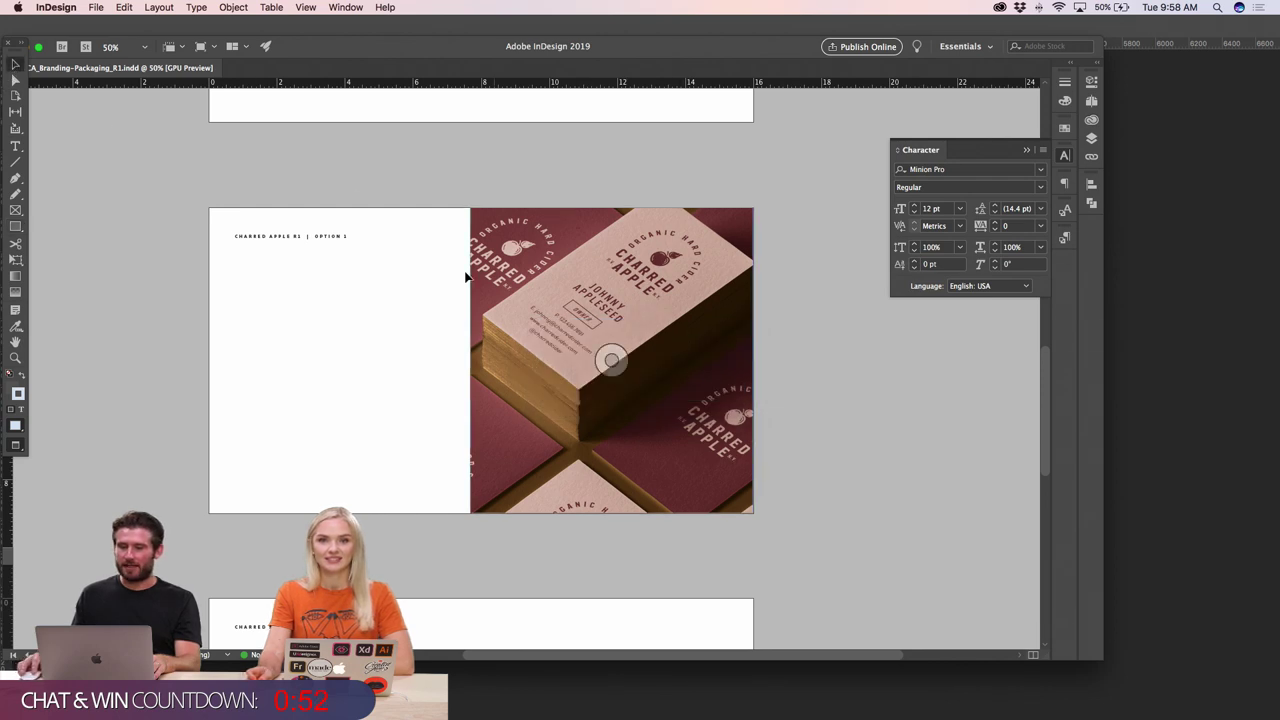
{"action": "left_click", "coordinate": [572, 311]}
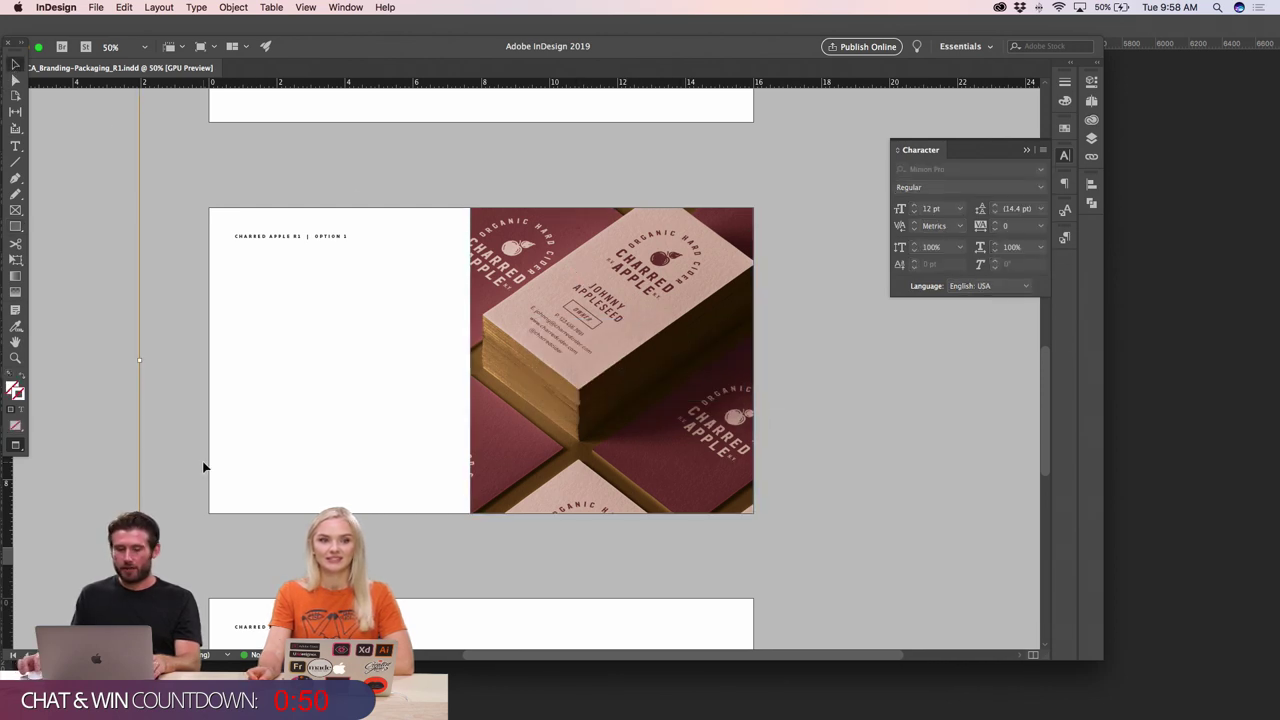
{"action": "key", "text": "super+minus"}
{"action": "key", "text": "super+minus"}
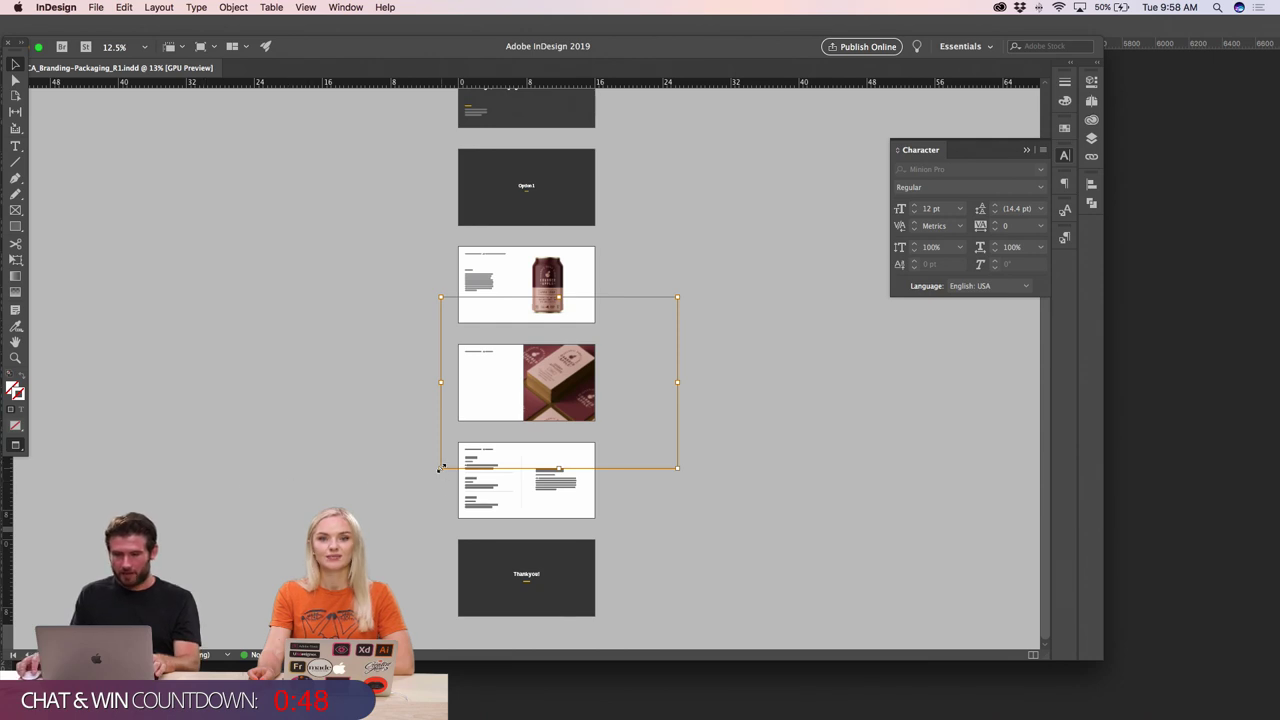
{"action": "left_click_drag", "start_coordinate": [442, 466], "coordinate": [502, 423]}
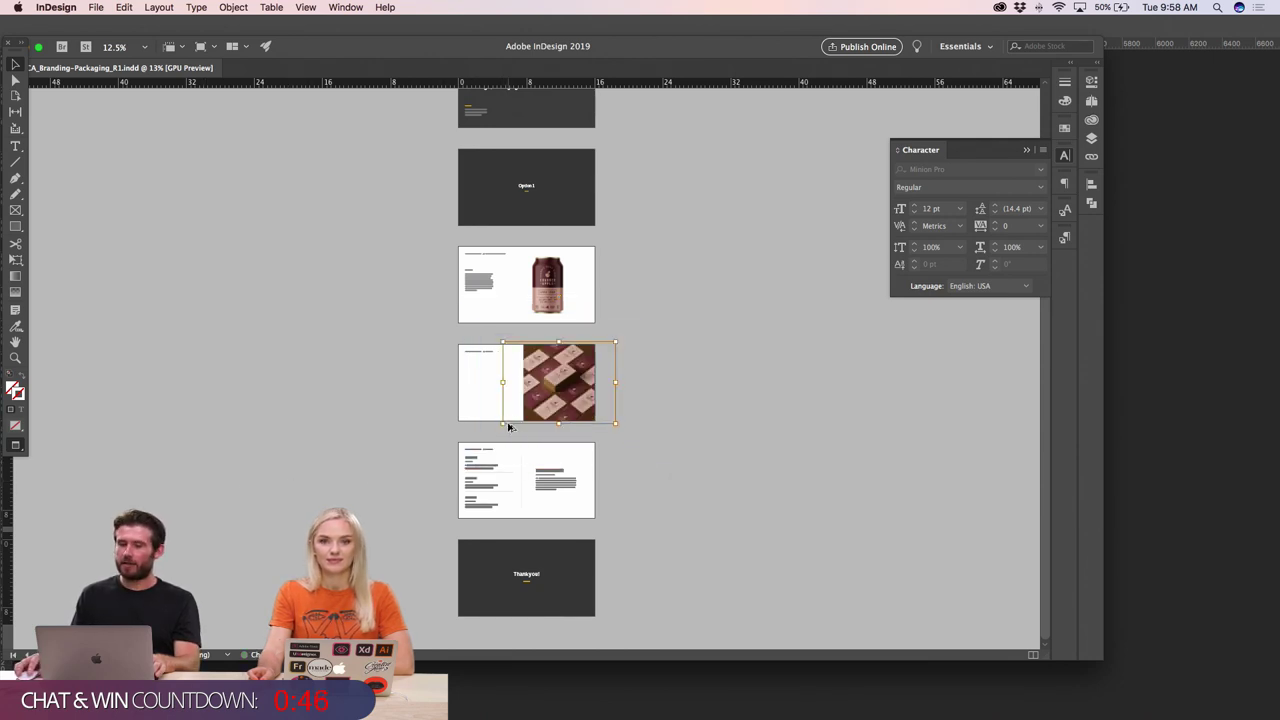
{"action": "key", "text": "super+equal"}
{"action": "key", "text": "super+equal"}
- Stretch the card image frame outward and enlarge the photo within it
{"action": "left_click", "coordinate": [243, 374]}
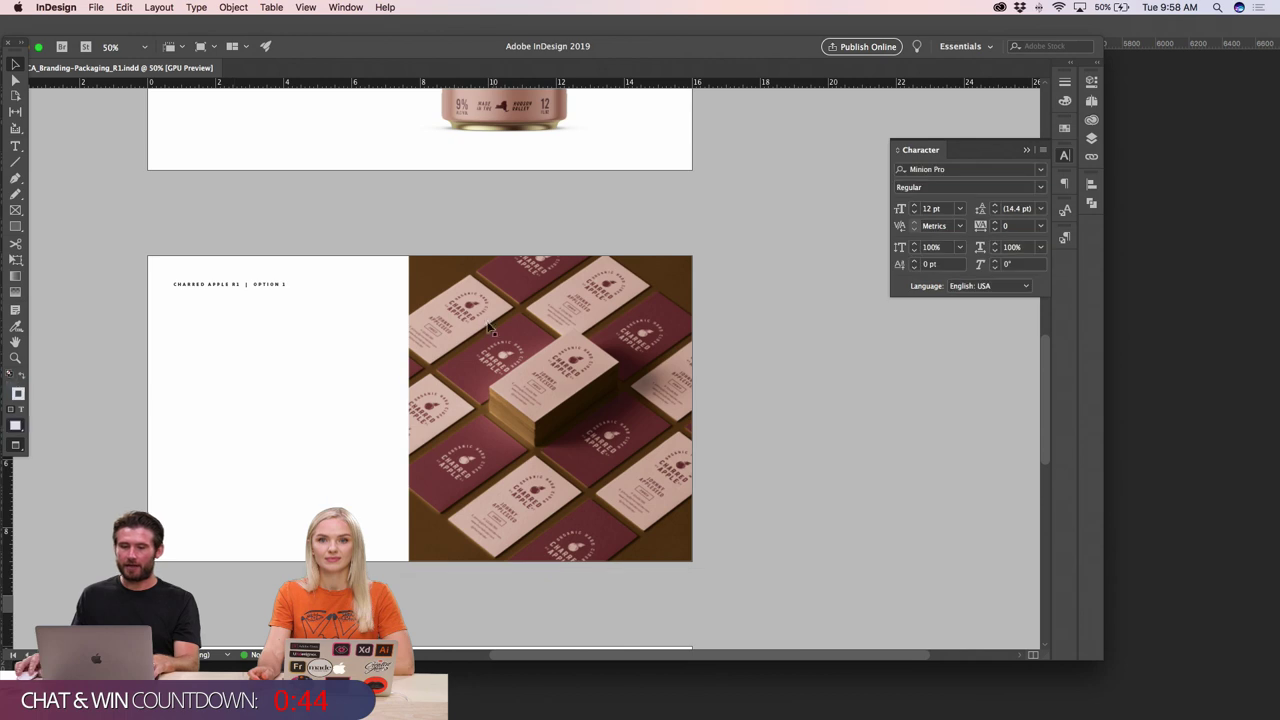
{"action": "left_click", "coordinate": [487, 322]}
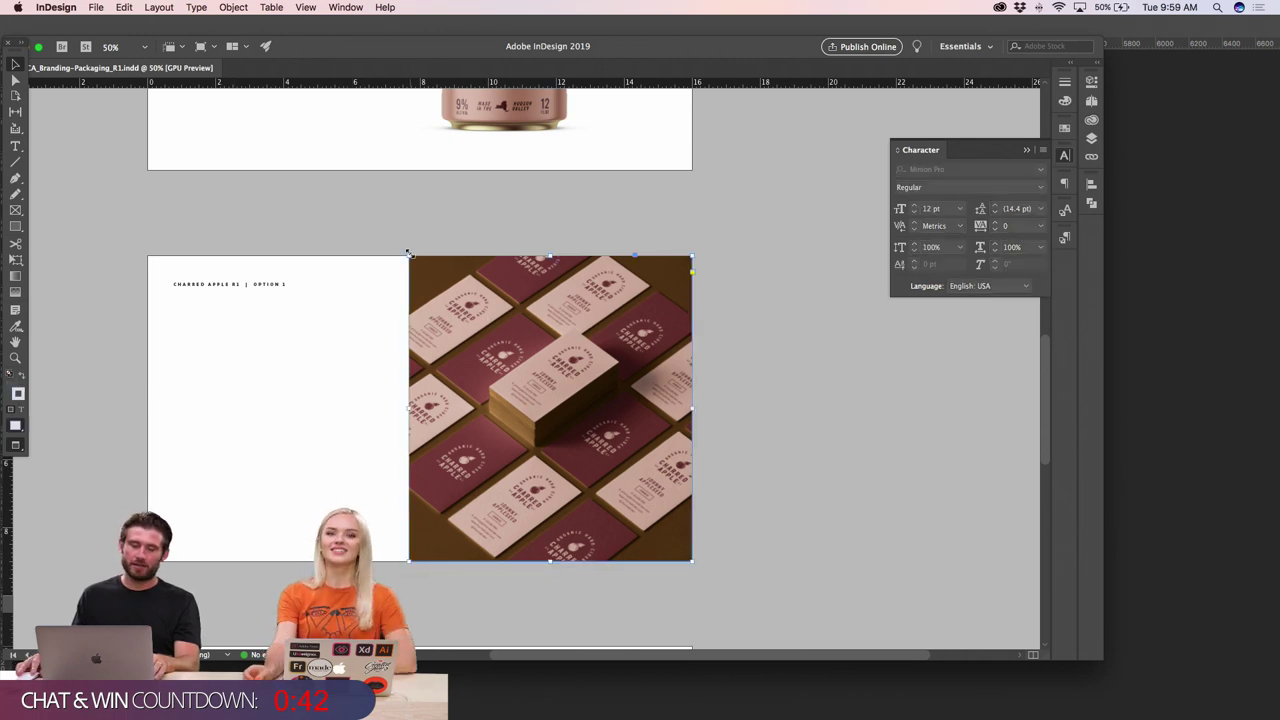
{"action": "left_click_drag", "start_coordinate": [408, 253], "coordinate": [389, 254]}
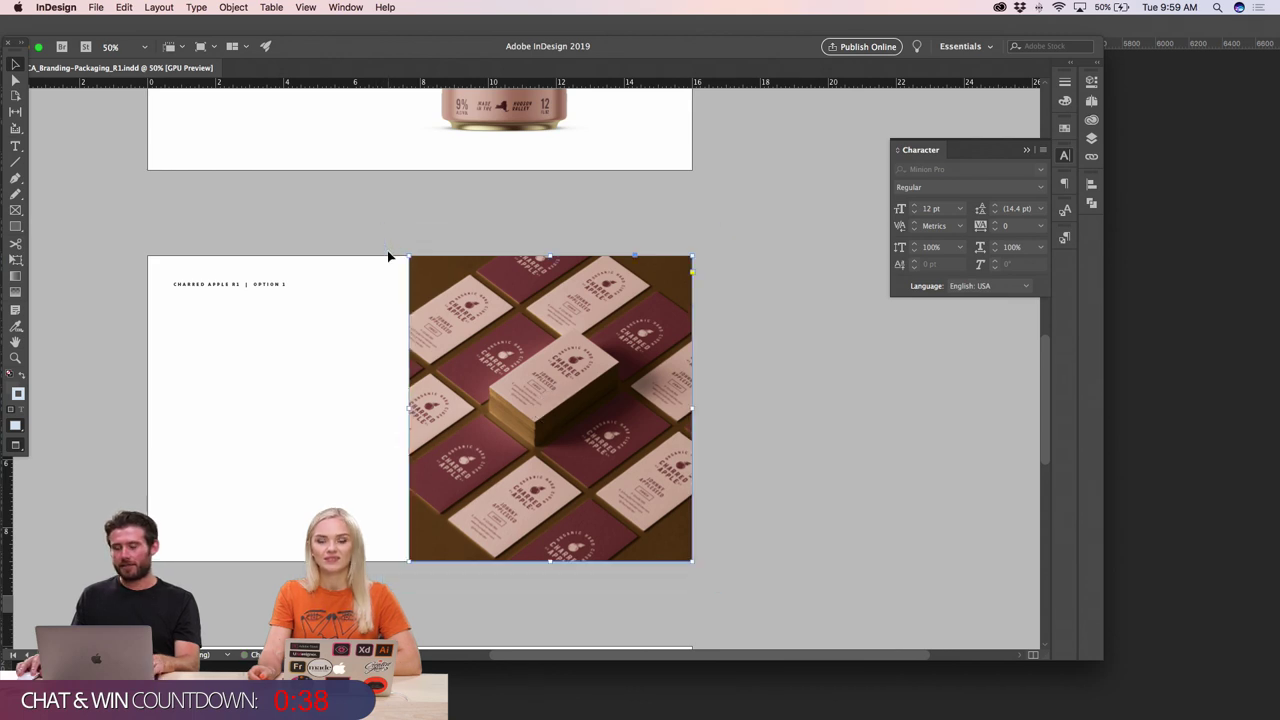
{"action": "left_click", "coordinate": [760, 290]}
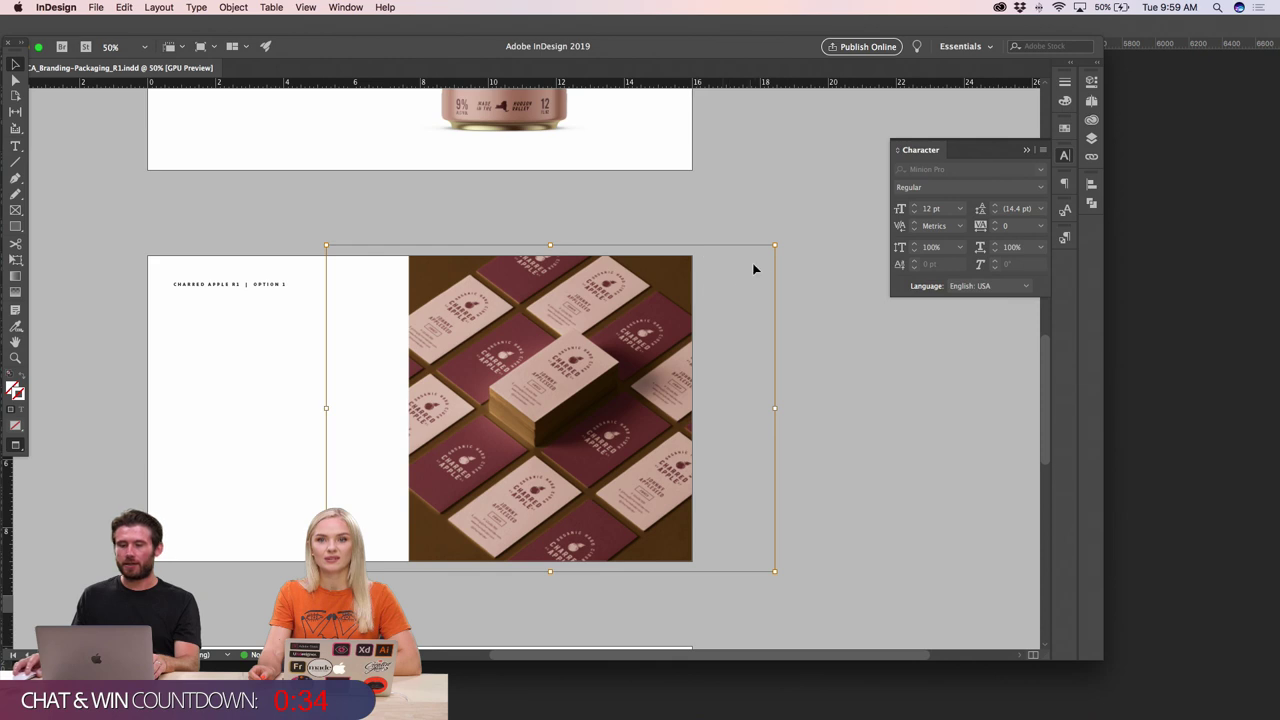
{"action": "left_click_drag", "start_coordinate": [776, 243], "coordinate": [793, 235]}
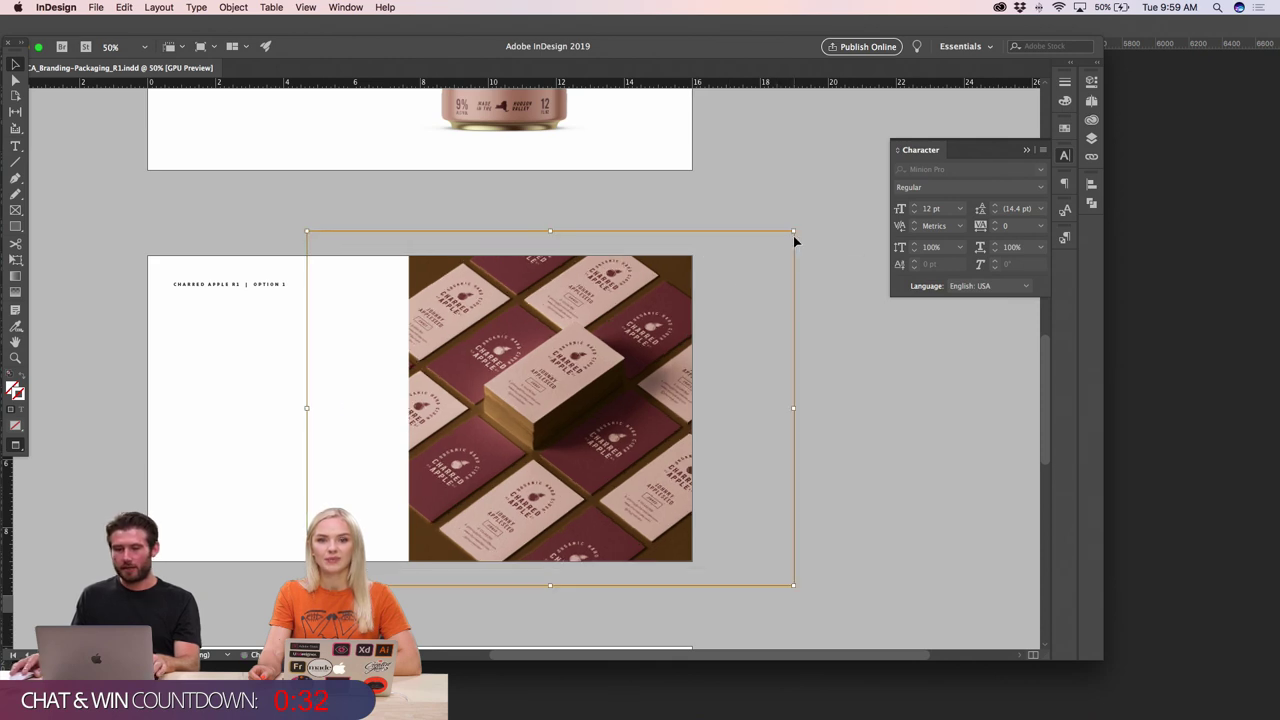
{"action": "left_click", "coordinate": [263, 407]}
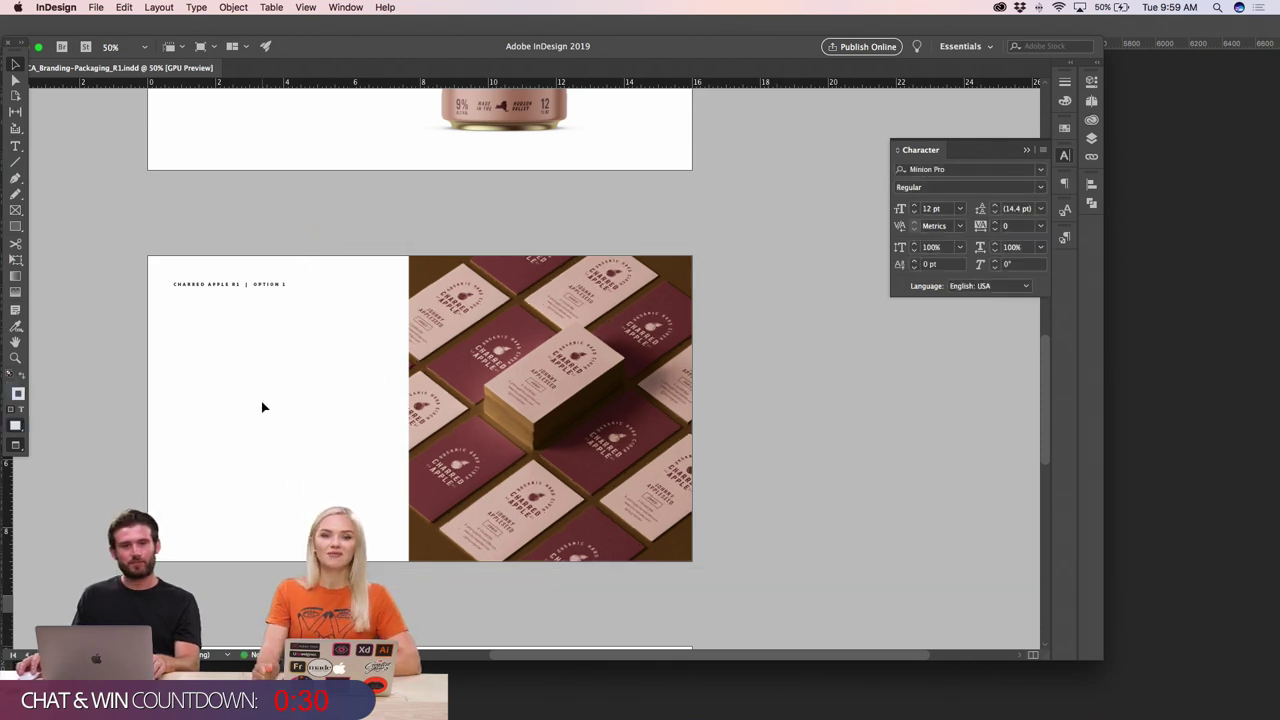
- Zoom and scroll around the Option 1 page to review the enlarged card photo
{"action": "key", "text": "super+minus"}
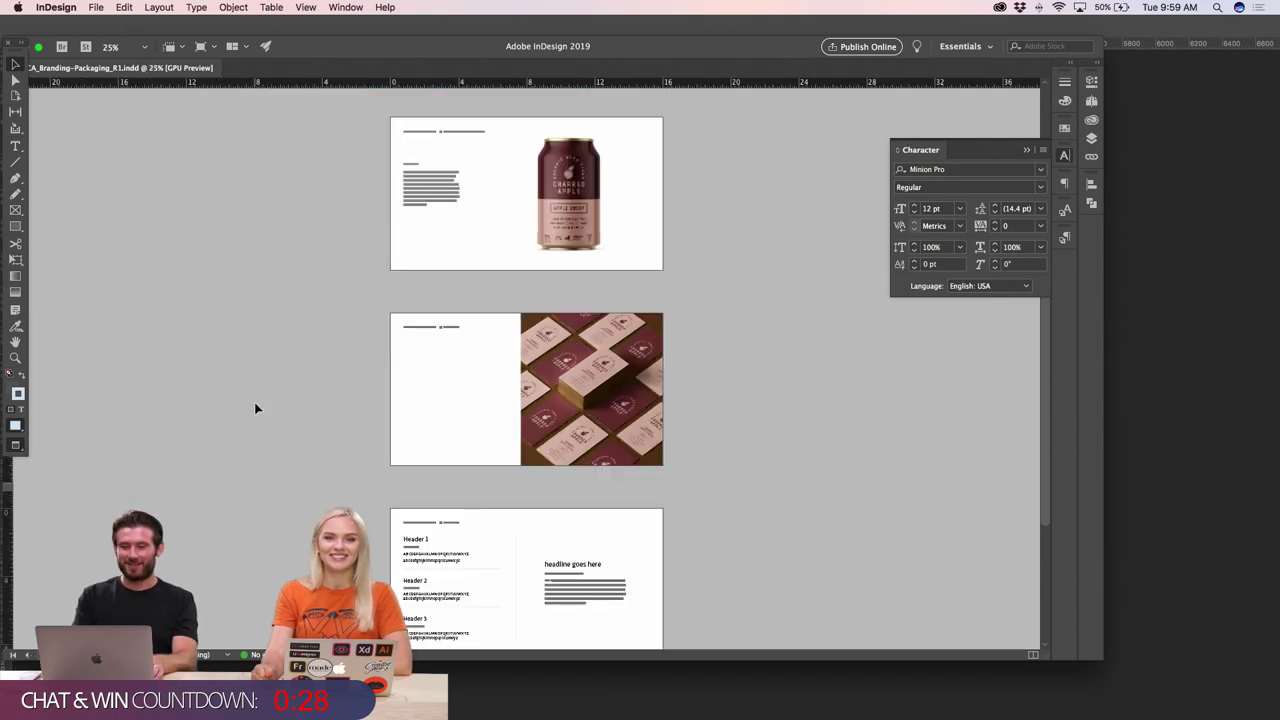
{"action": "left_click", "coordinate": [409, 391]}
{"action": "left_click", "coordinate": [726, 368]}
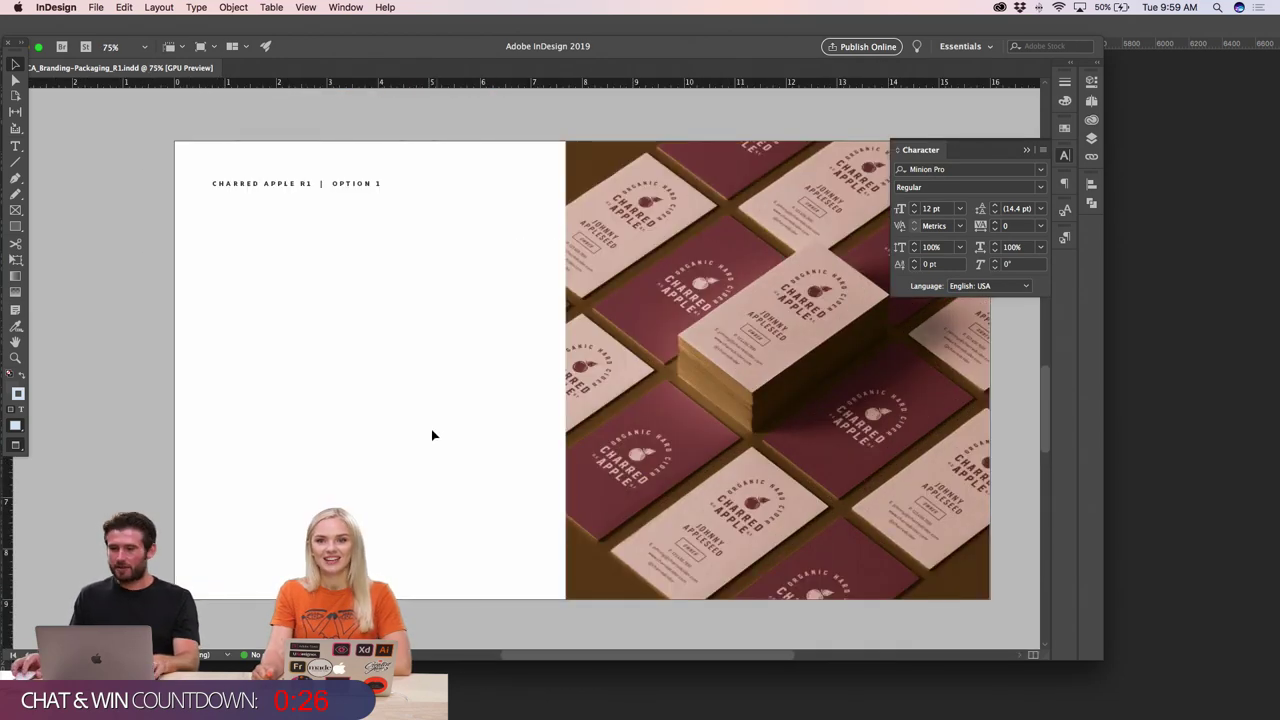
{"action": "scroll", "coordinate": [399, 440], "scroll_direction": "up", "scroll_amount": 10}
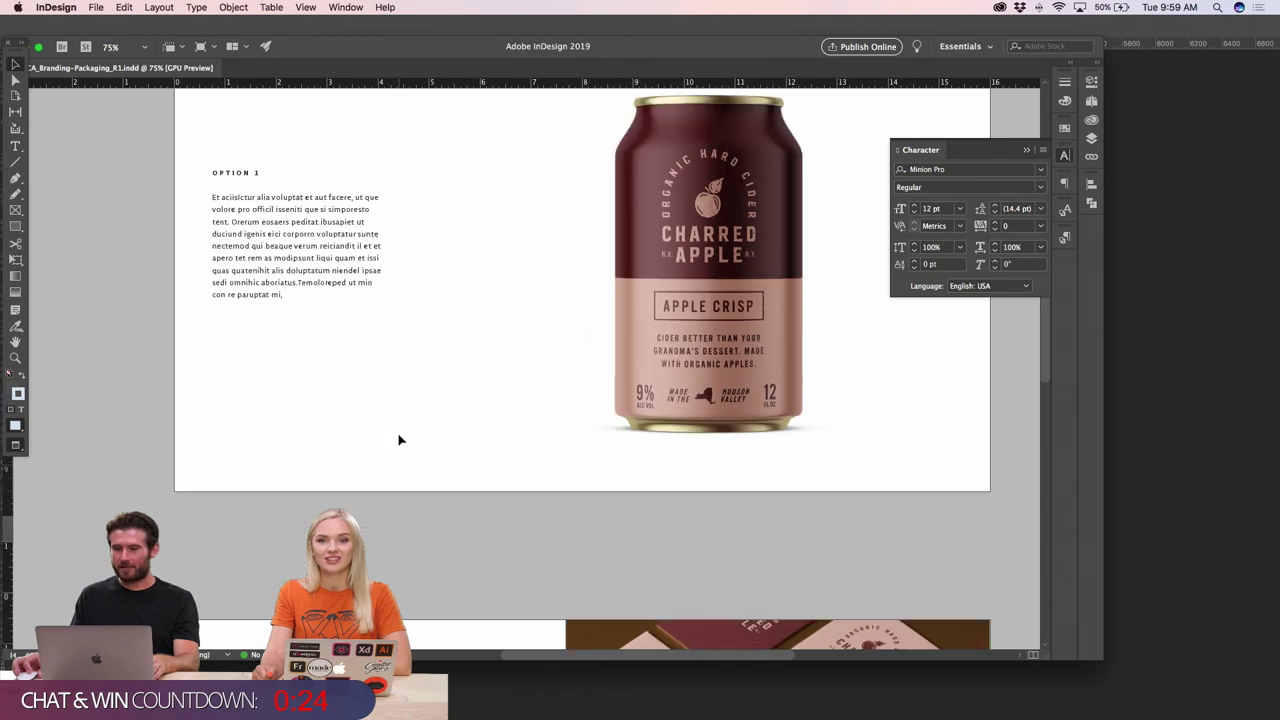
{"action": "scroll", "coordinate": [398, 440], "scroll_direction": "right", "scroll_amount": 2}
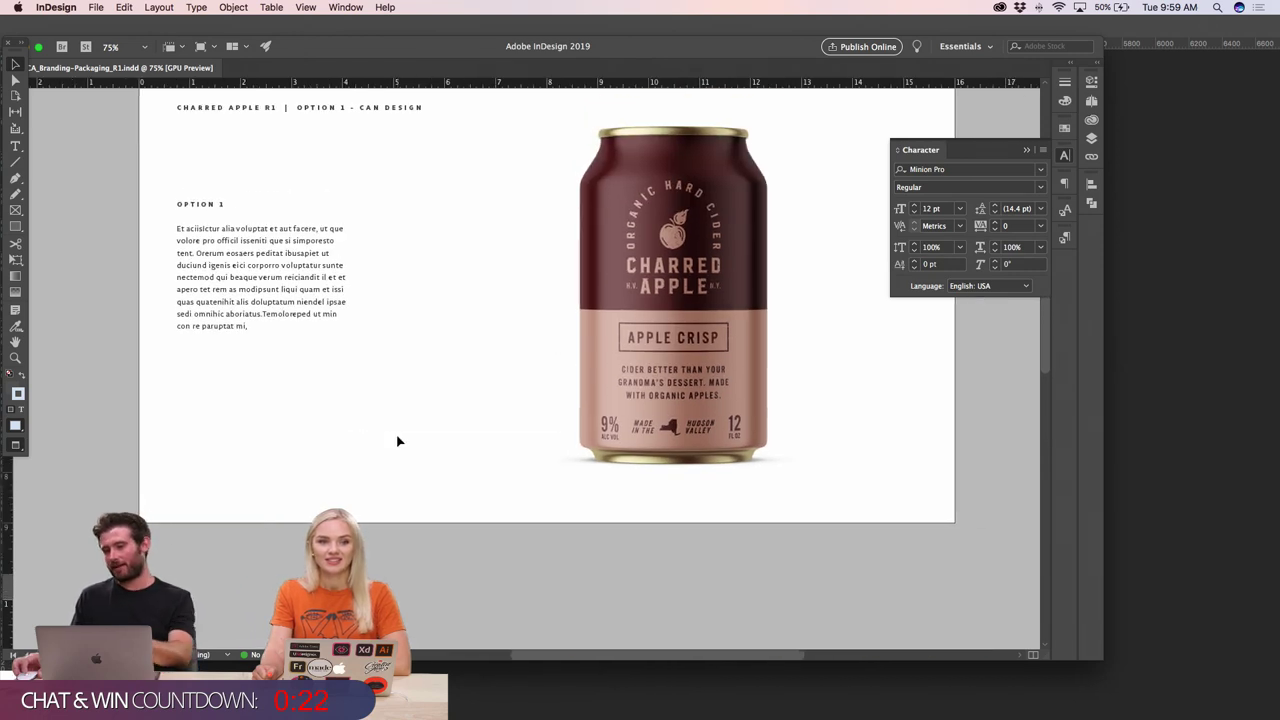
{"action": "scroll", "coordinate": [397, 441], "scroll_direction": "down", "scroll_amount": 10}
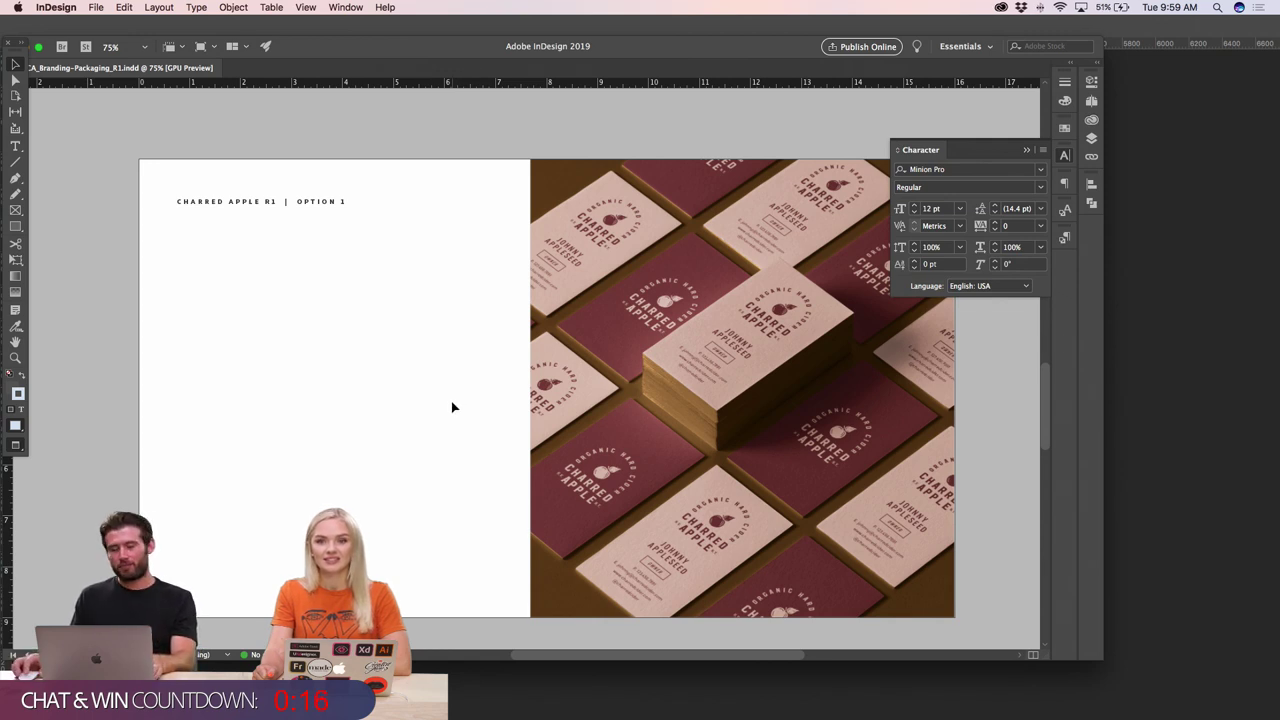
{"action": "scroll", "coordinate": [452, 406], "scroll_direction": "right", "scroll_amount": 2}
{"action": "key", "text": "super+minus"}
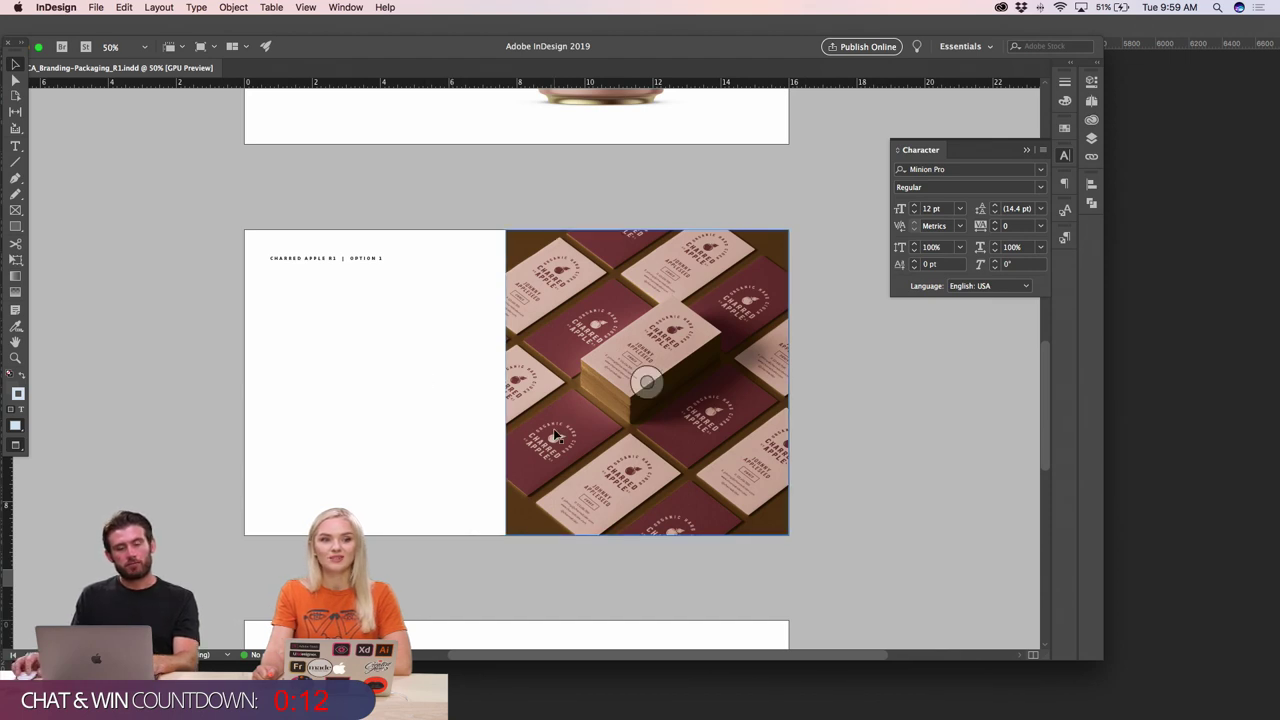
- Nudge the card photo slightly downward, then zoom to check the full page
{"action": "left_click", "coordinate": [743, 434]}
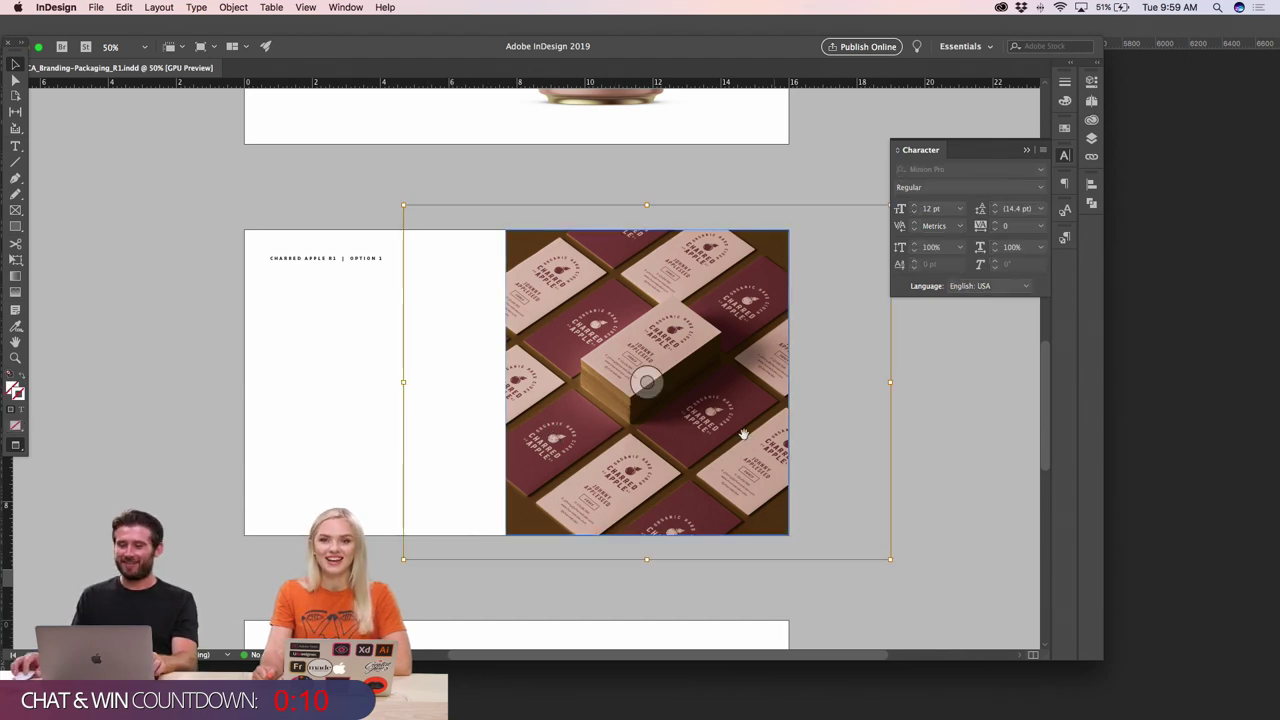
{"action": "left_click_drag", "start_coordinate": [743, 434], "coordinate": [740, 447]}
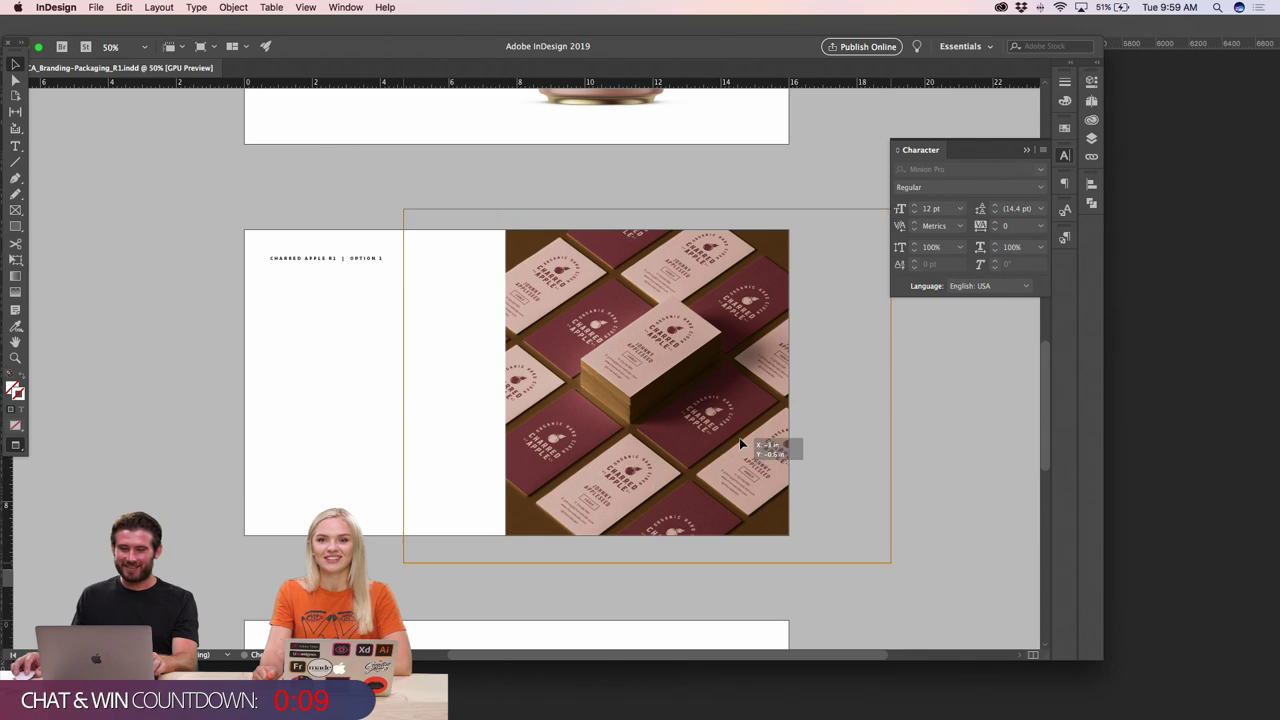
{"action": "left_click", "coordinate": [292, 418]}
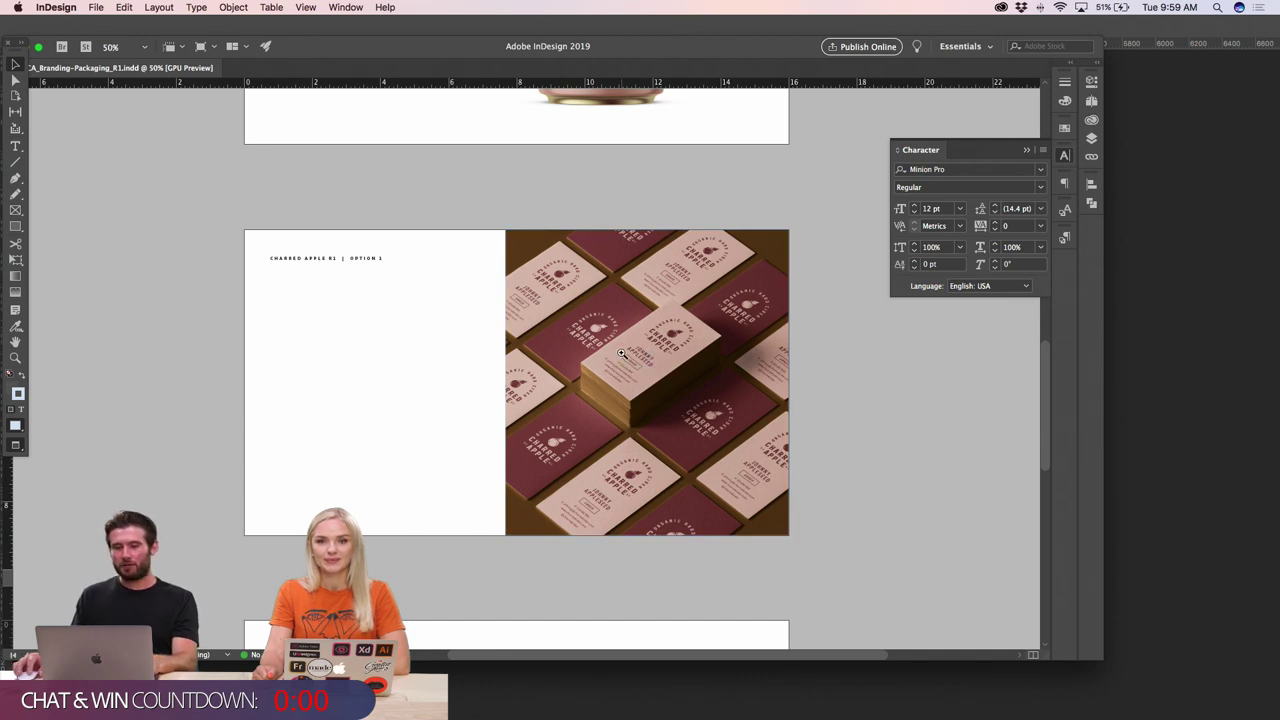
{"action": "key", "text": "super+equal"}
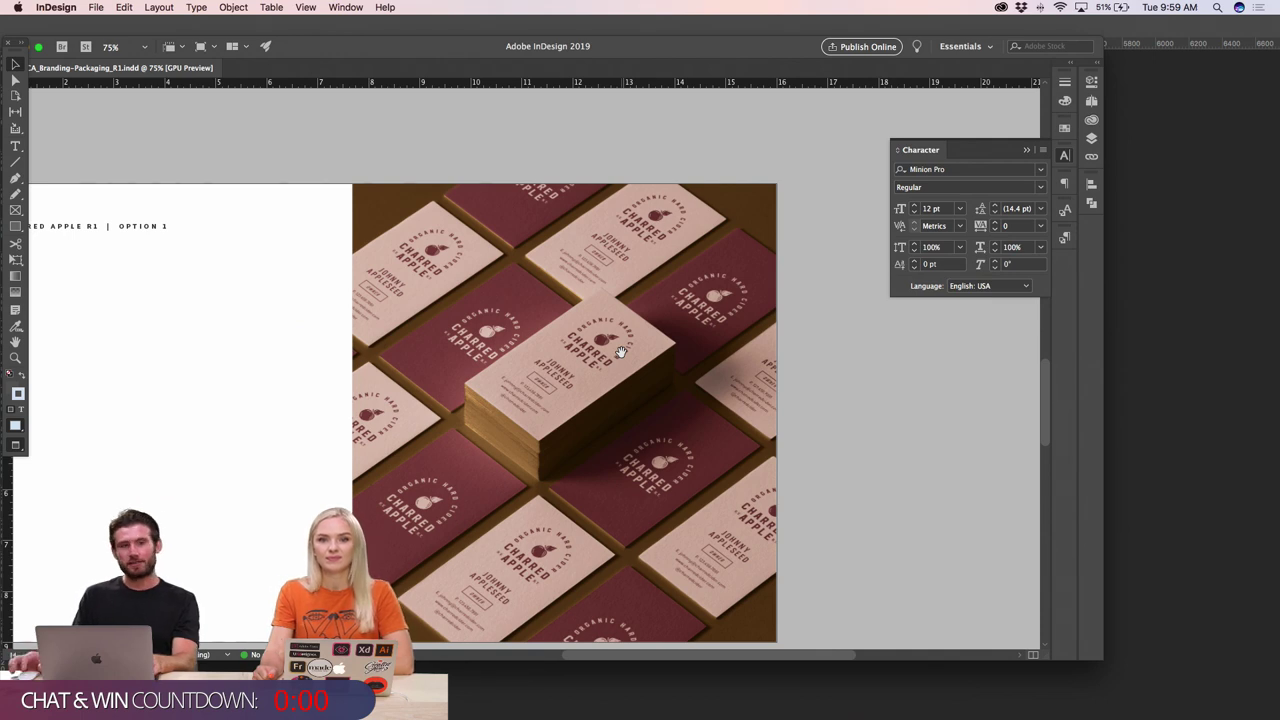
{"action": "scroll", "coordinate": [620, 362], "scroll_direction": "left", "scroll_amount": 3}
{"action": "key", "text": "super+minus"}
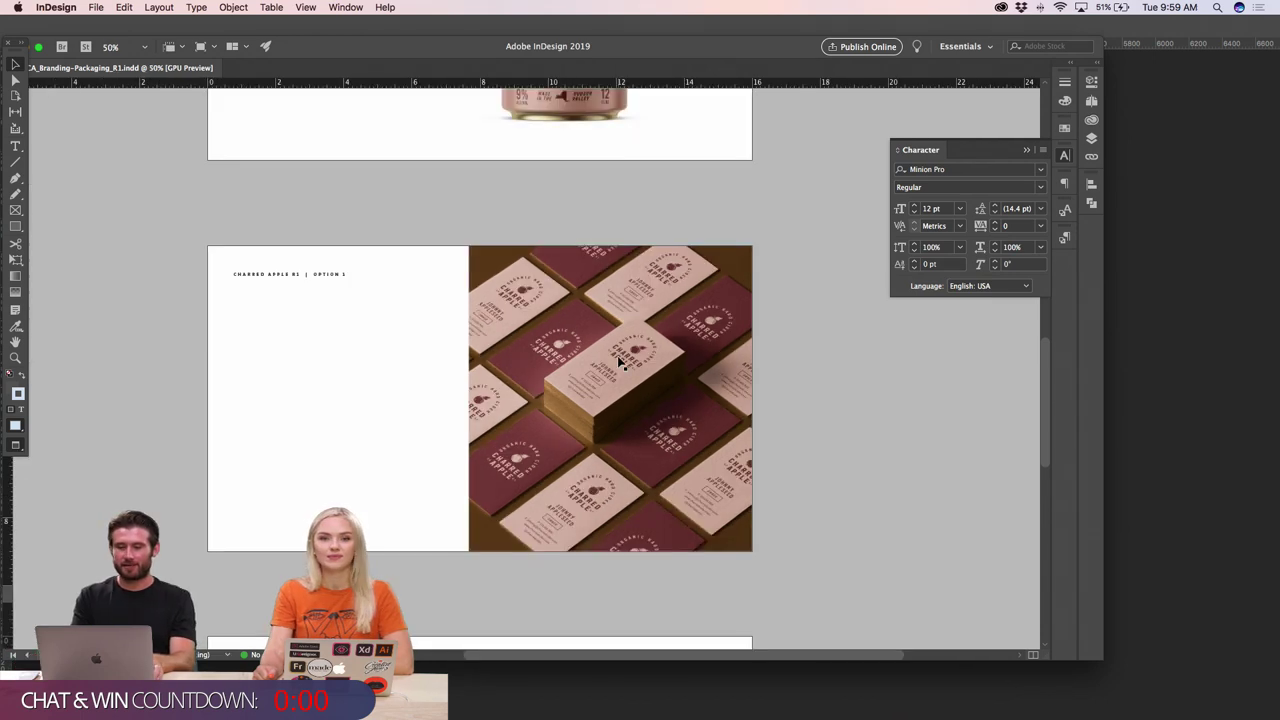
{"action": "scroll", "coordinate": [402, 374], "scroll_direction": "left", "scroll_amount": 1}
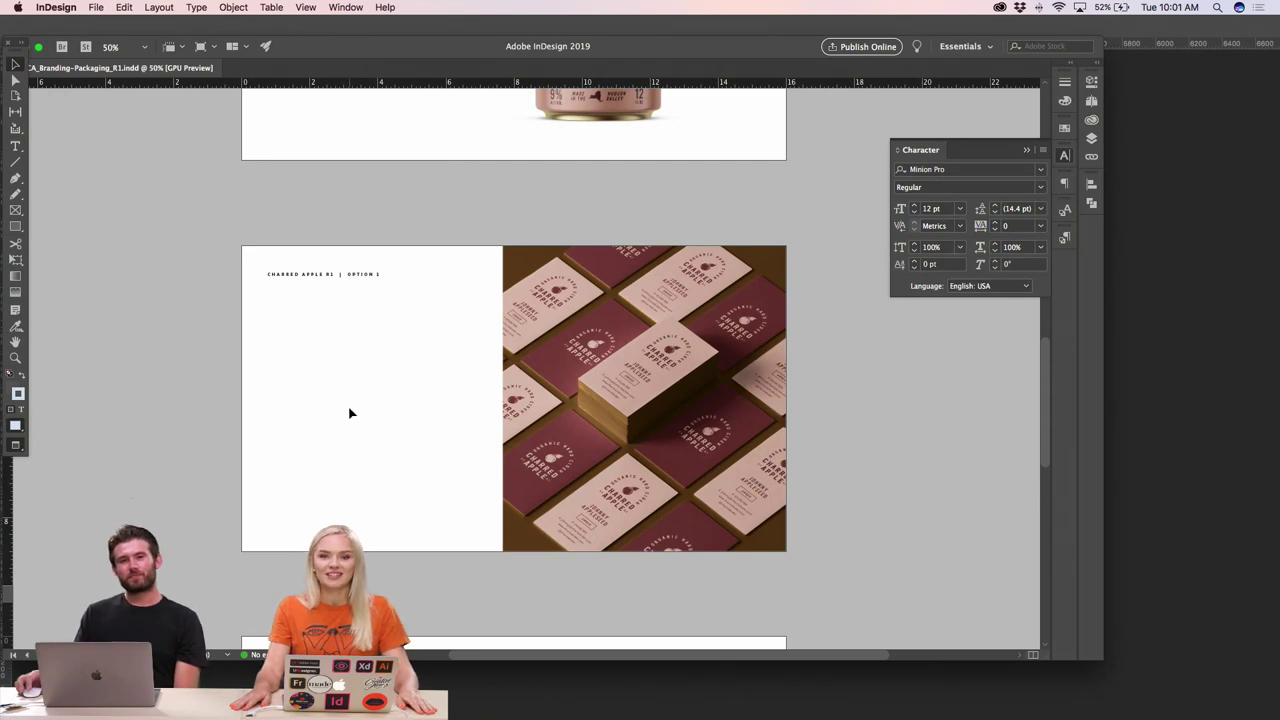
{"action": "scroll", "coordinate": [350, 413], "scroll_direction": "up", "scroll_amount": 2}
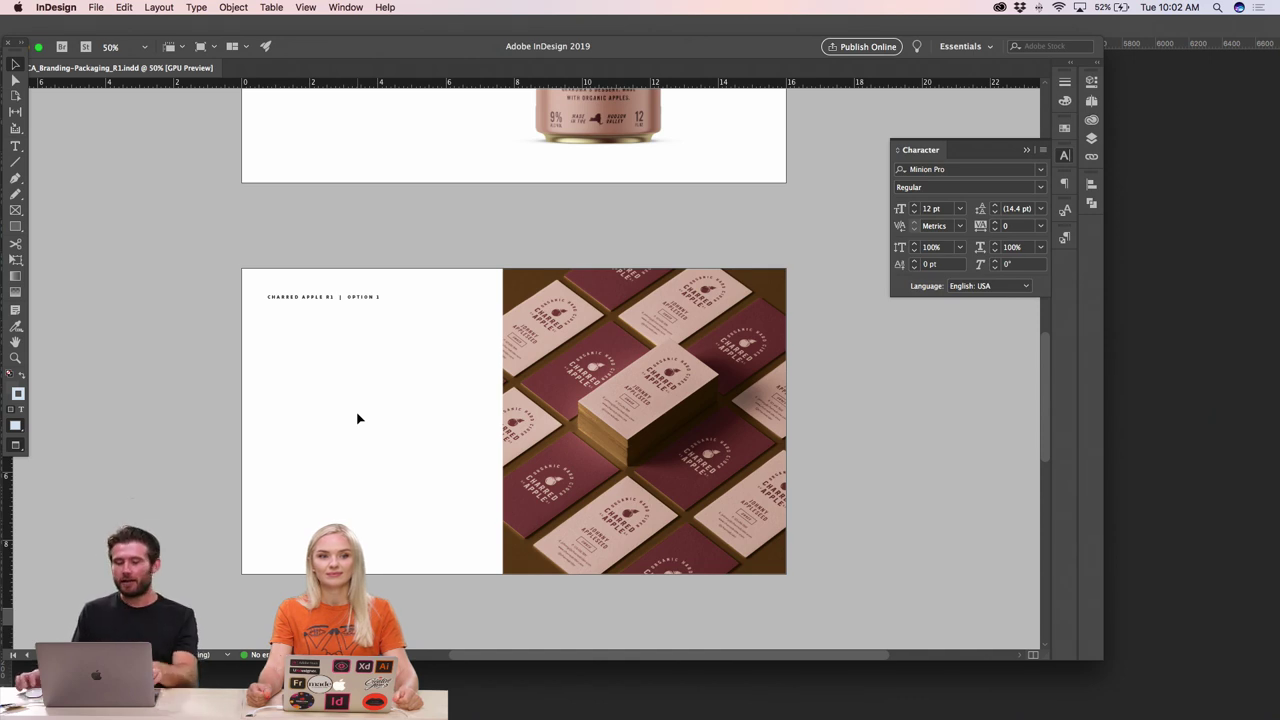
{"action": "key", "text": "super+Tab"}
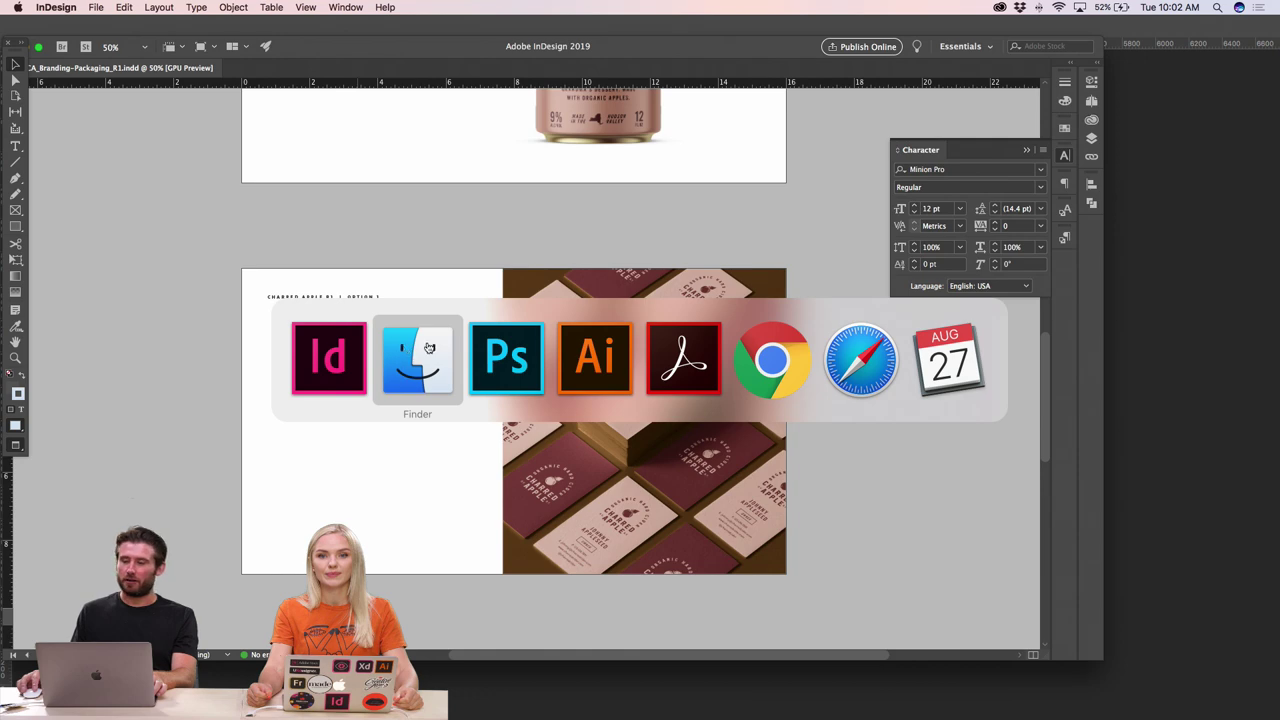
- Search Adobe Stock in Safari for 'box mockup' images
{"action": "left_click", "coordinate": [853, 340]}
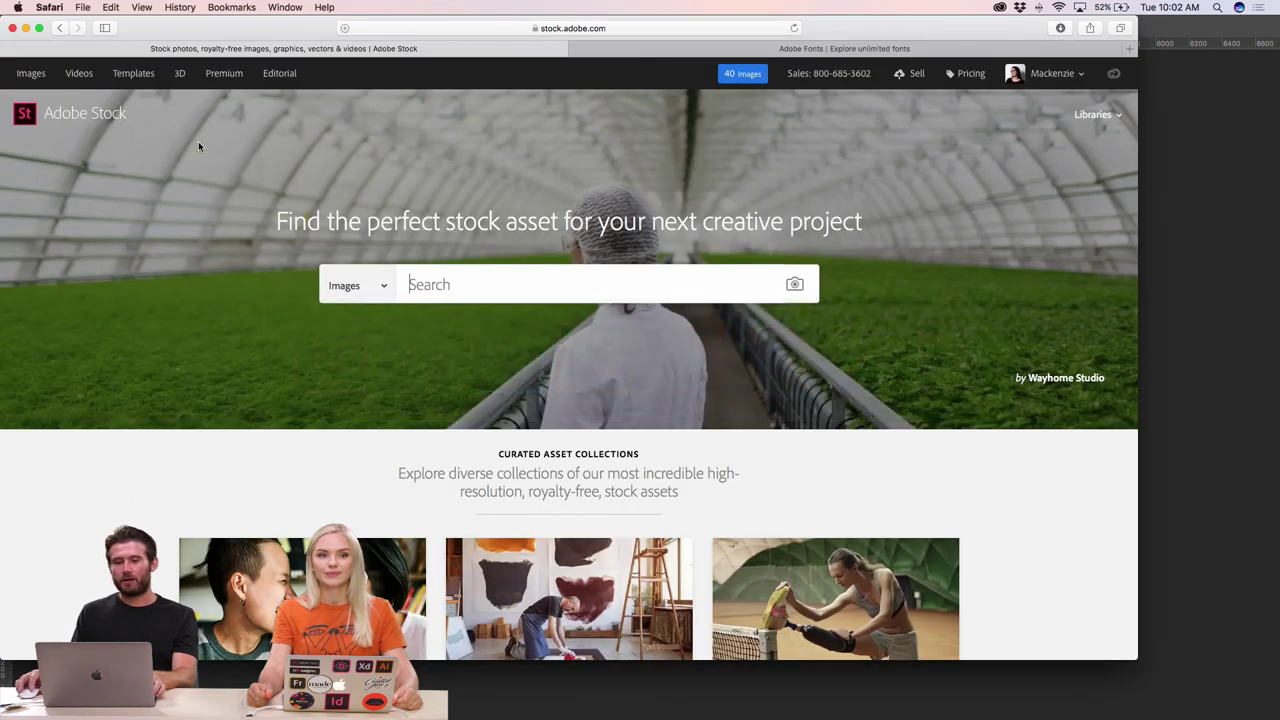
{"action": "left_click", "coordinate": [462, 276]}
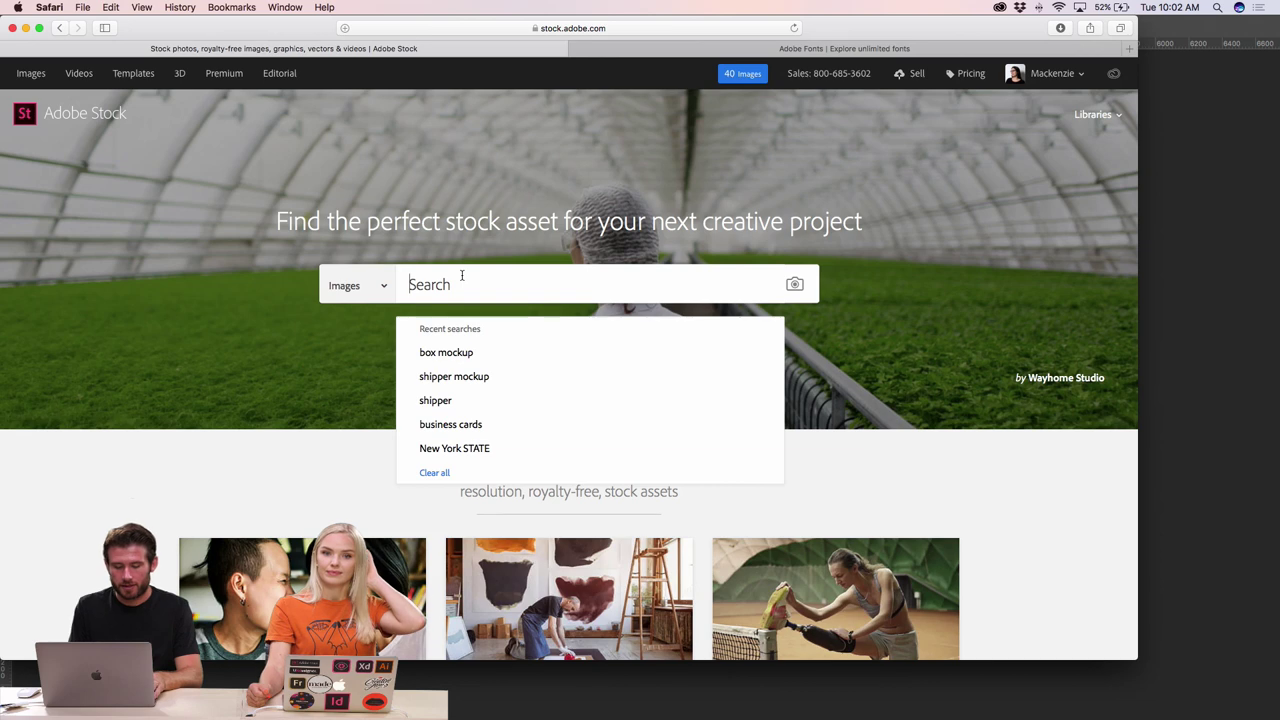
{"action": "type", "text": "box mockup"}
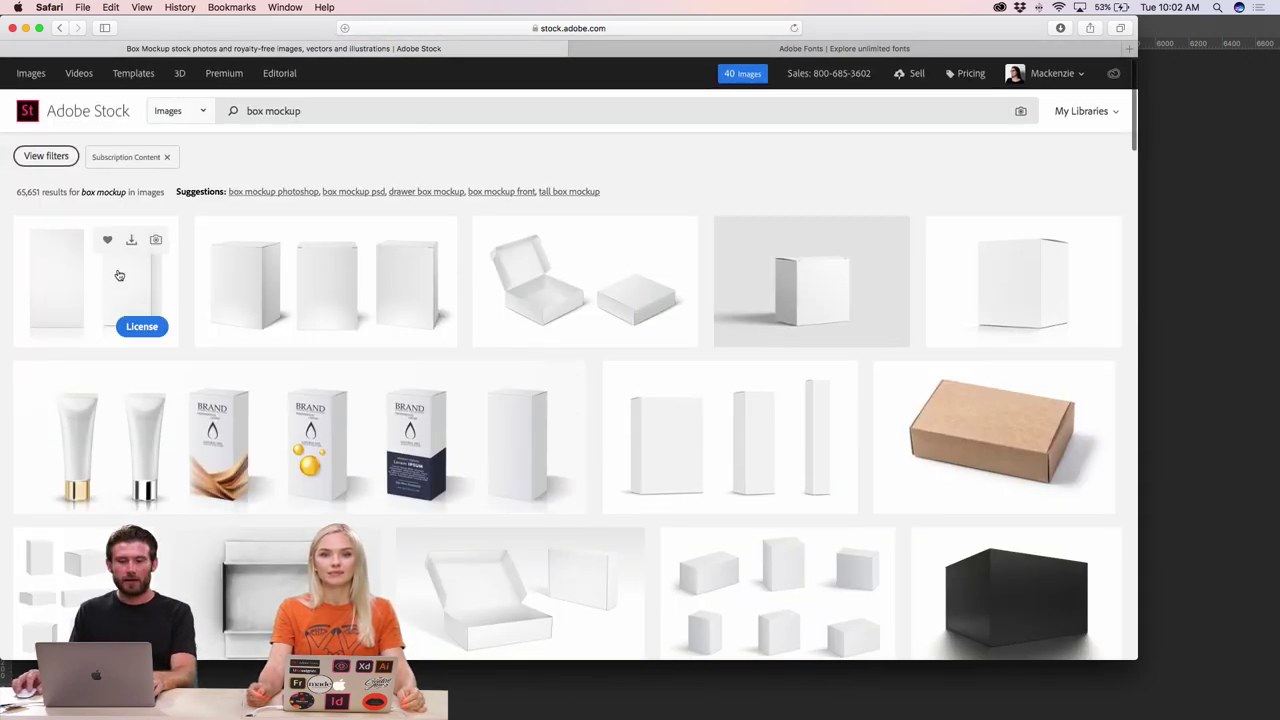
{"action": "scroll", "coordinate": [560, 326], "scroll_direction": "down", "scroll_amount": 3}
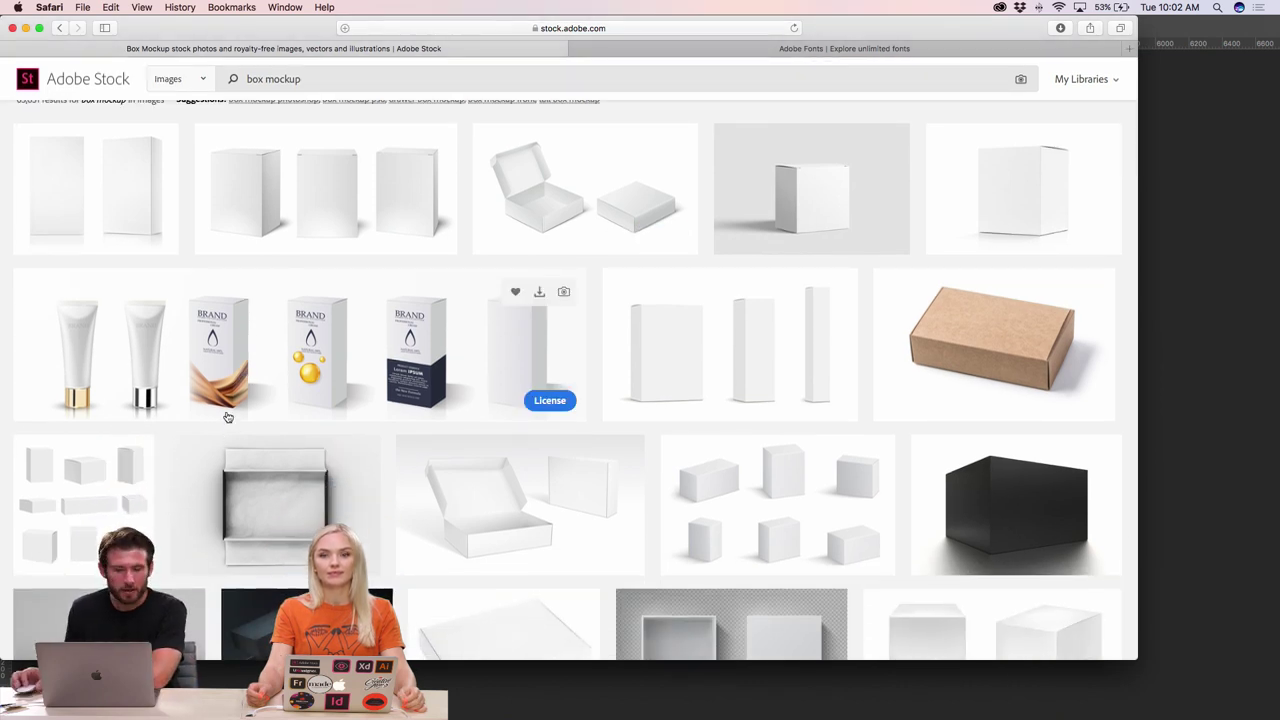
{"action": "scroll", "coordinate": [290, 377], "scroll_direction": "down", "scroll_amount": 10}
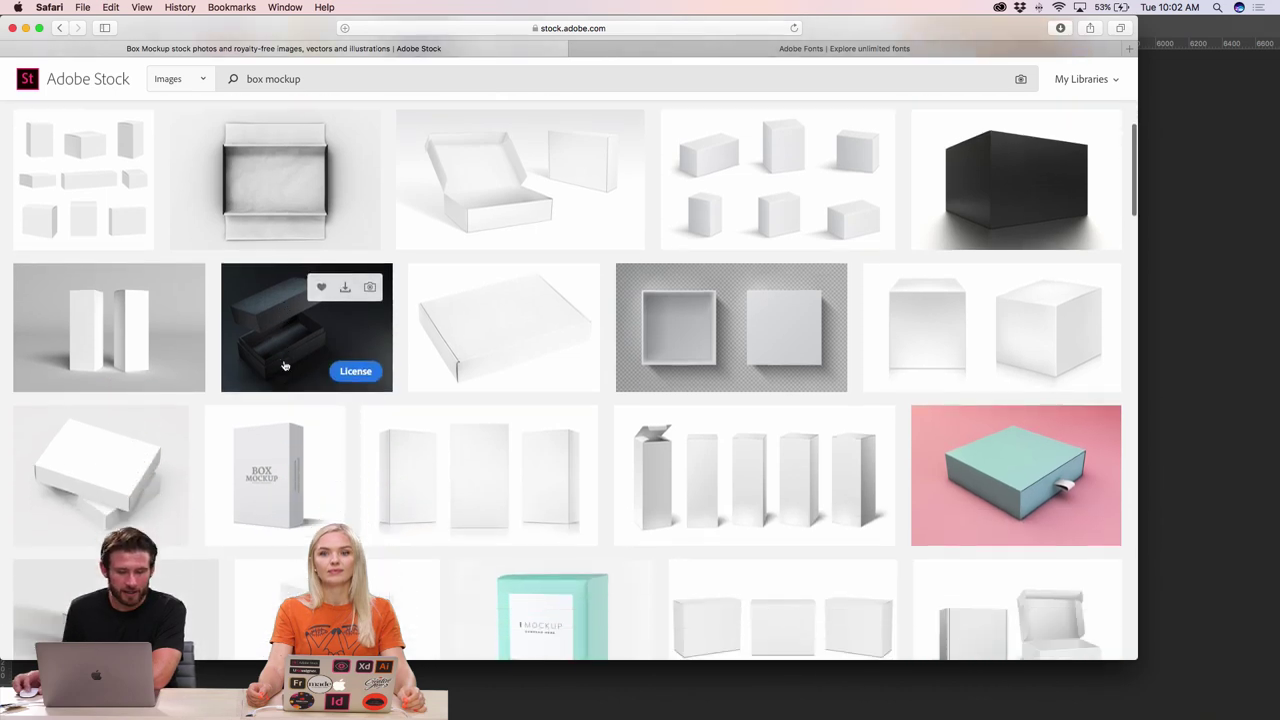
{"action": "scroll", "coordinate": [285, 366], "scroll_direction": "down", "scroll_amount": 4}
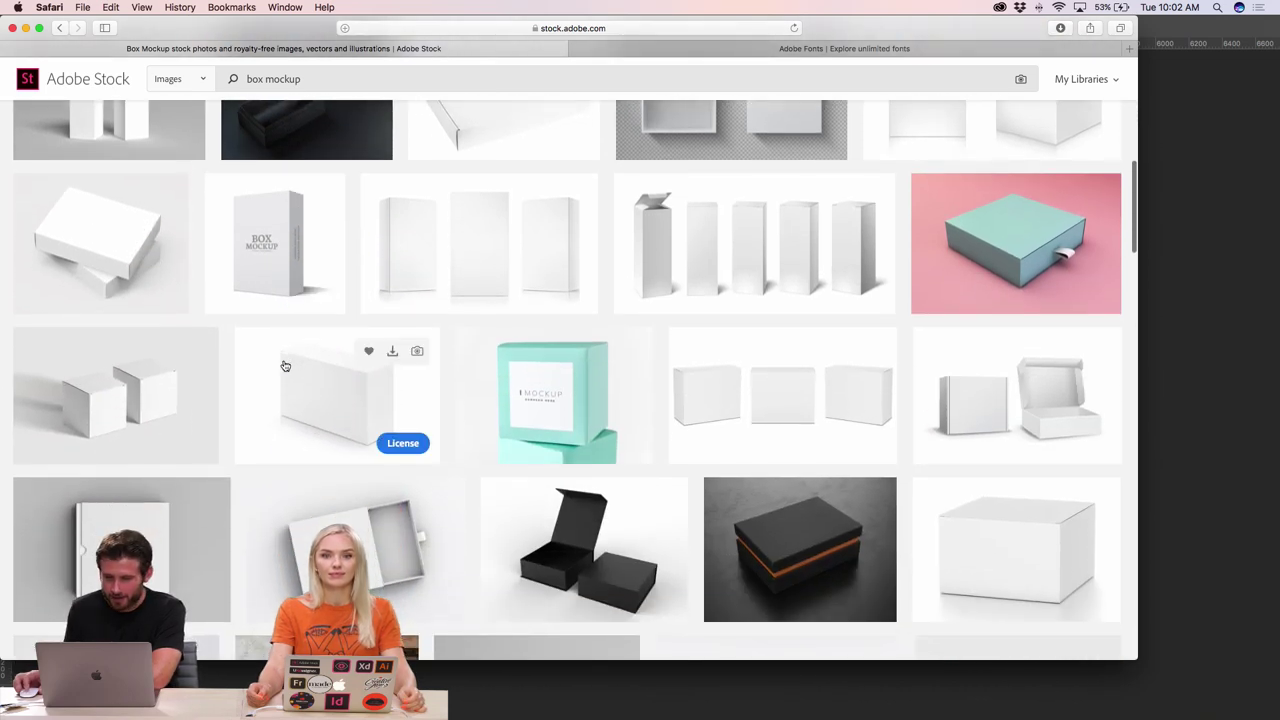
{"action": "scroll", "coordinate": [500, 360], "scroll_direction": "down", "scroll_amount": 5}
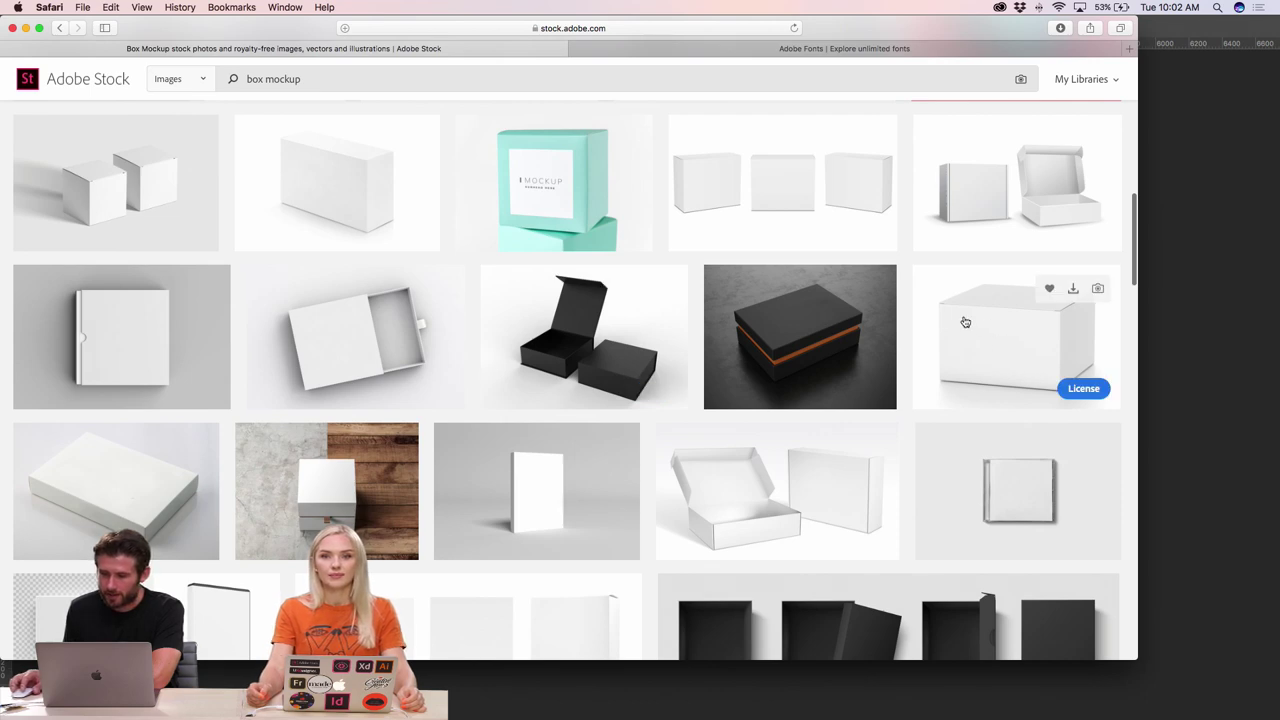
{"action": "scroll", "coordinate": [945, 356], "scroll_direction": "down", "scroll_amount": 8}
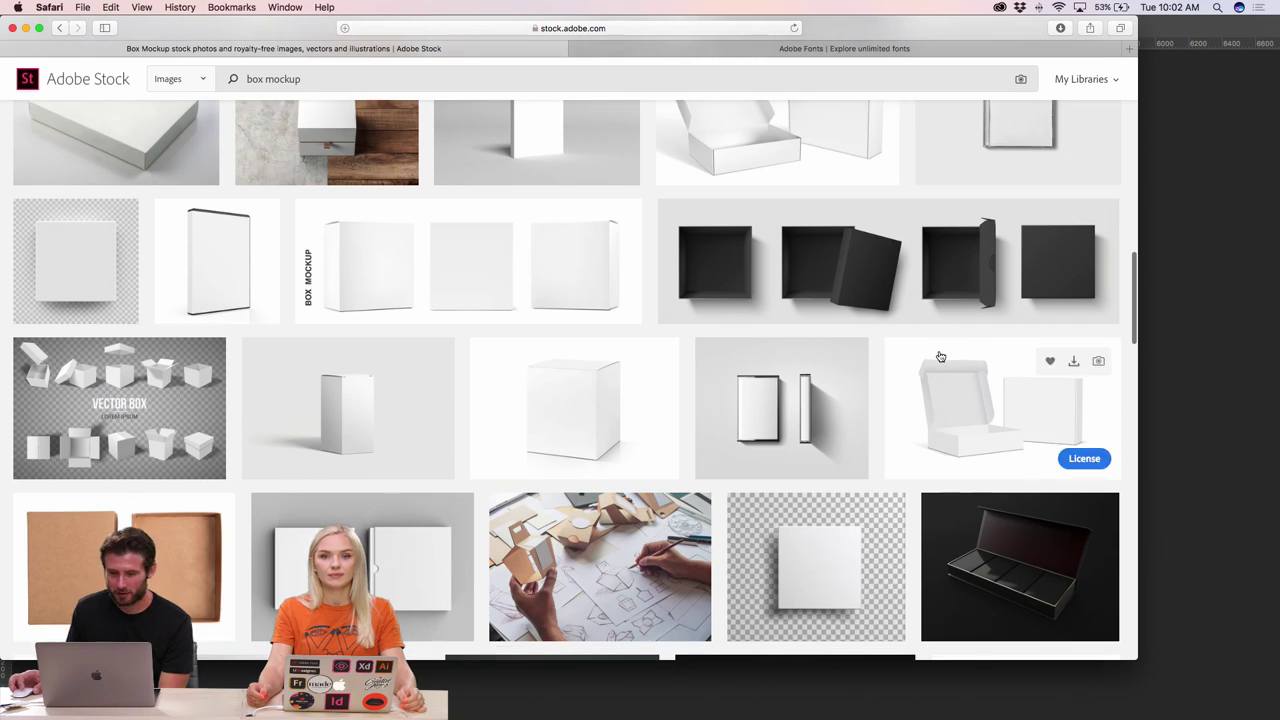
{"action": "scroll", "coordinate": [940, 356], "scroll_direction": "down", "scroll_amount": 3}
{"action": "scroll", "coordinate": [940, 356], "scroll_direction": "down", "scroll_amount": 4}
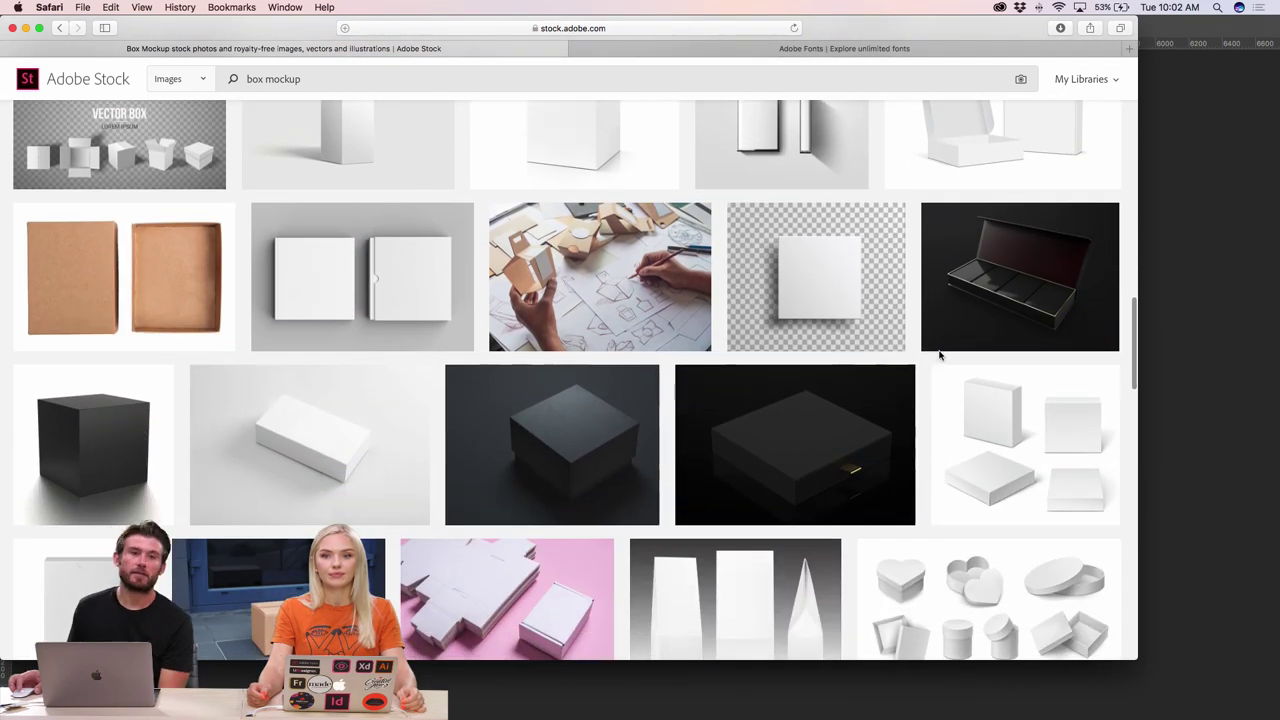
{"action": "scroll", "coordinate": [902, 335], "scroll_direction": "up", "scroll_amount": 15}
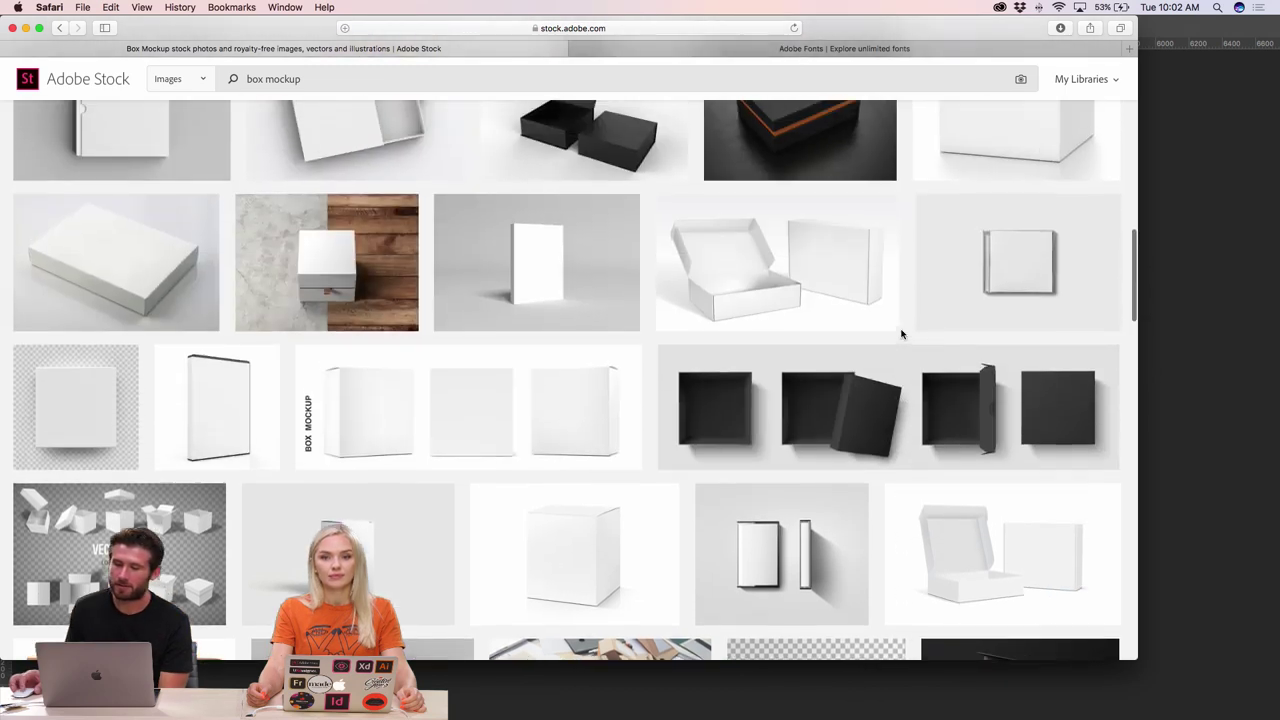
{"action": "scroll", "coordinate": [843, 323], "scroll_direction": "down", "scroll_amount": 11}
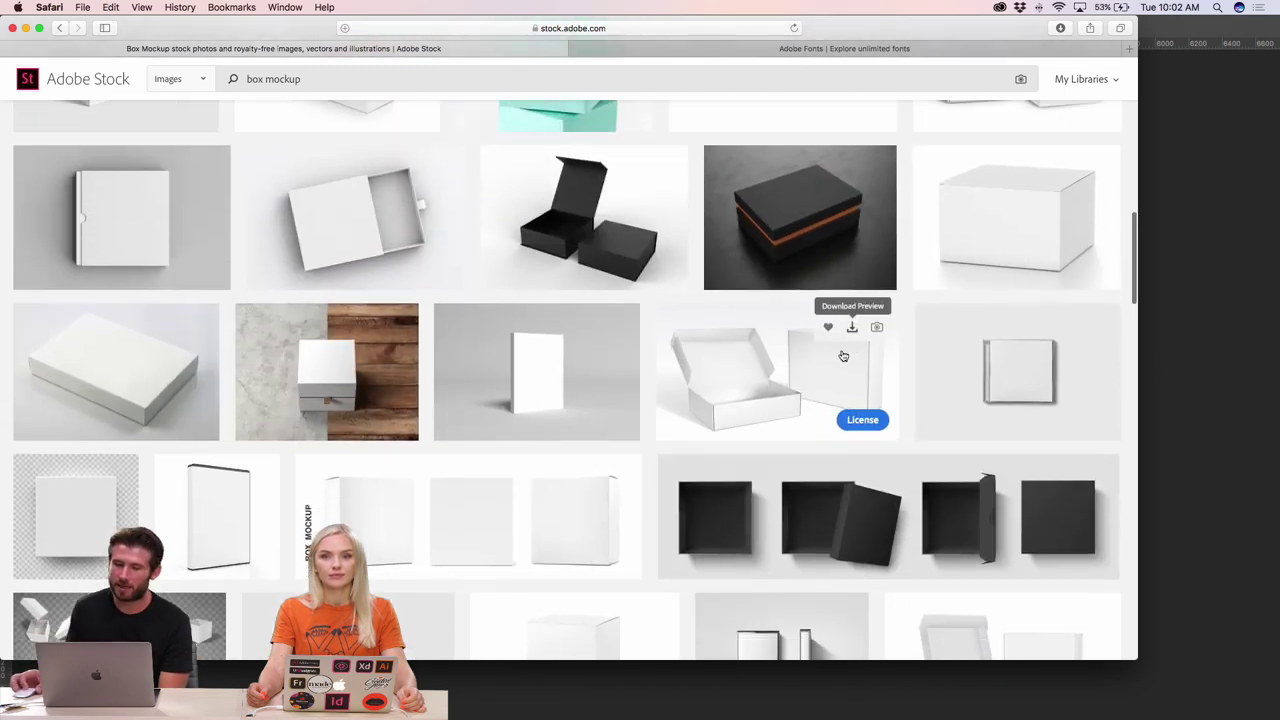
{"action": "scroll", "coordinate": [800, 380], "scroll_direction": "down", "scroll_amount": 1}
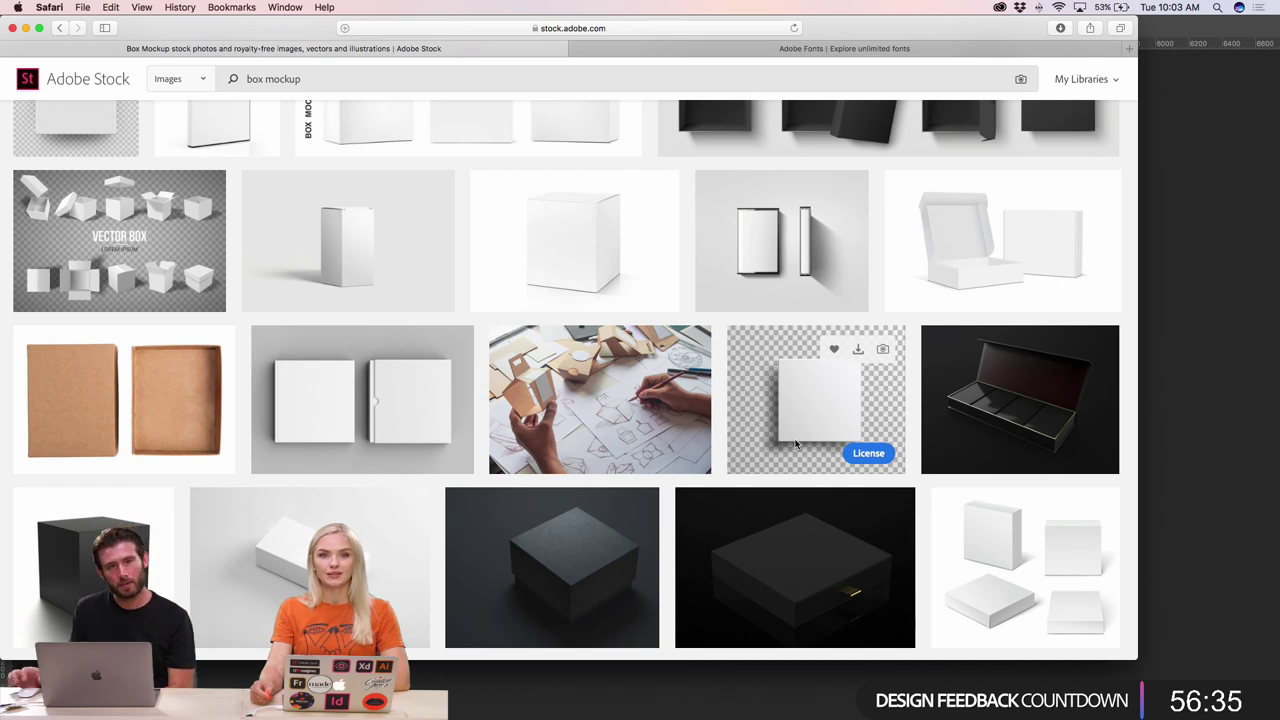
{"action": "scroll", "coordinate": [756, 434], "scroll_direction": "down", "scroll_amount": 15}
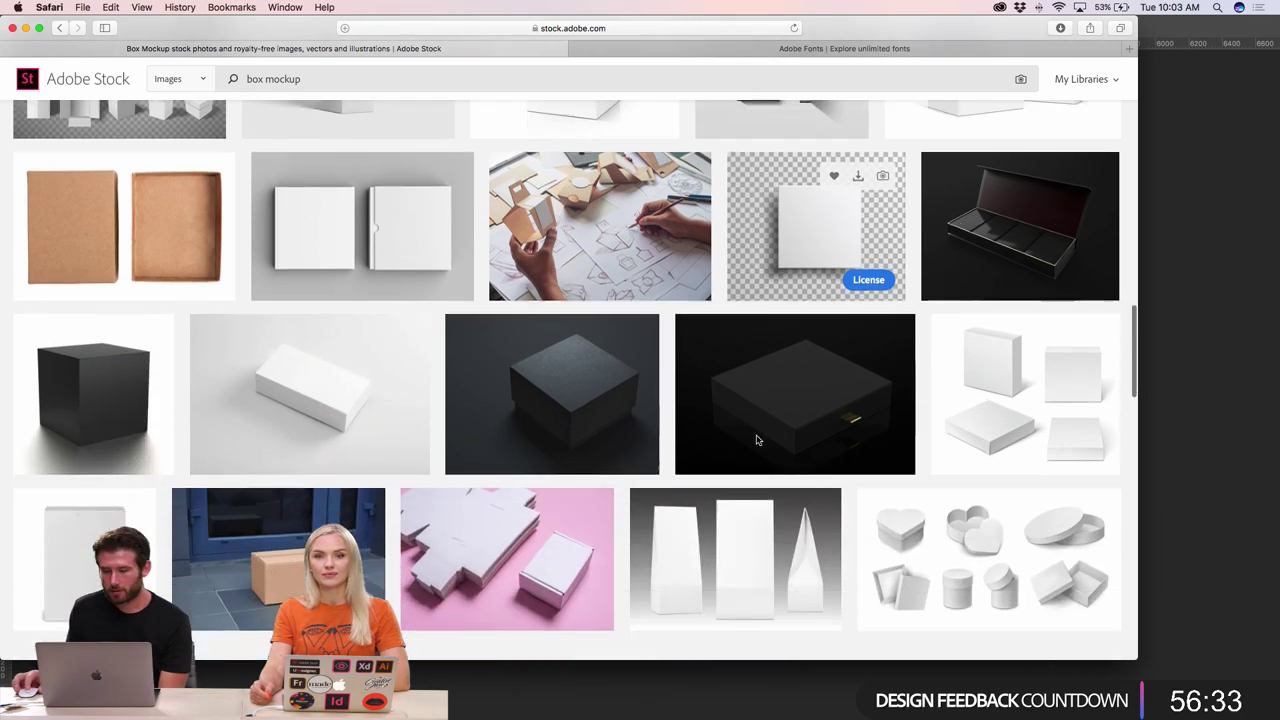
{"action": "scroll", "coordinate": [757, 440], "scroll_direction": "down", "scroll_amount": 4}
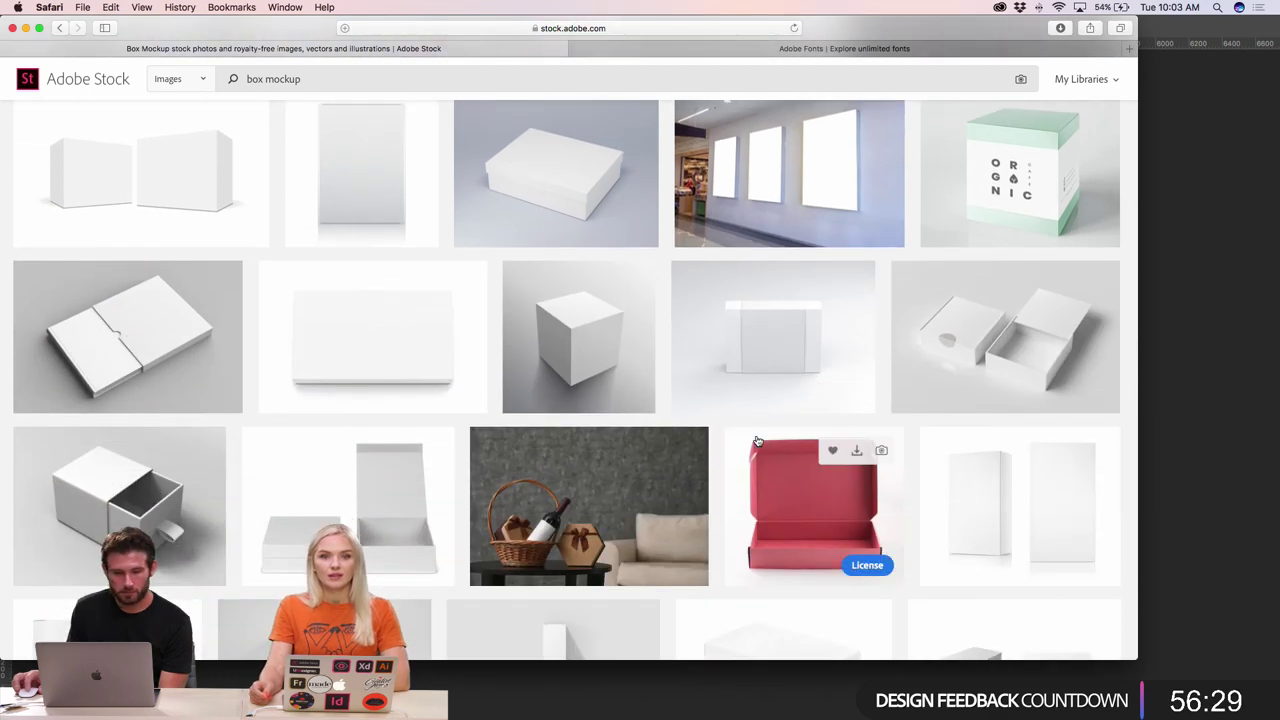
{"action": "scroll", "coordinate": [757, 440], "scroll_direction": "down", "scroll_amount": 10}
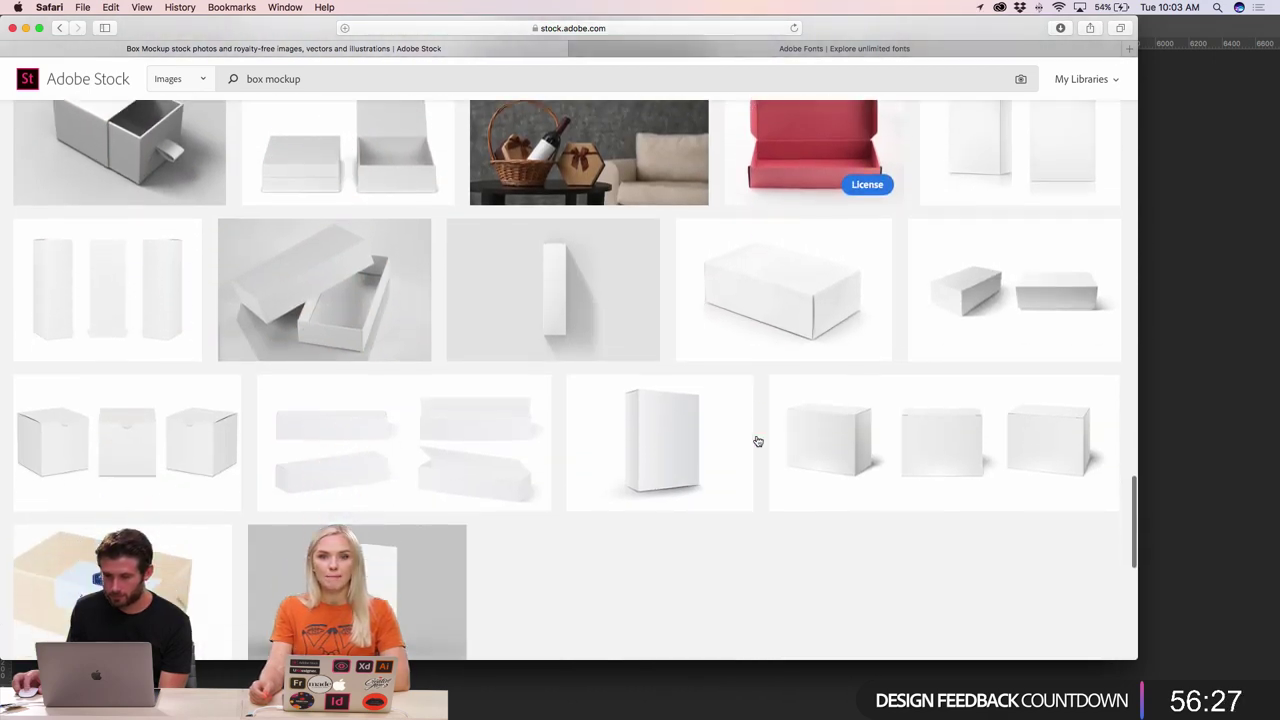
{"action": "scroll", "coordinate": [757, 440], "scroll_direction": "up", "scroll_amount": 15}
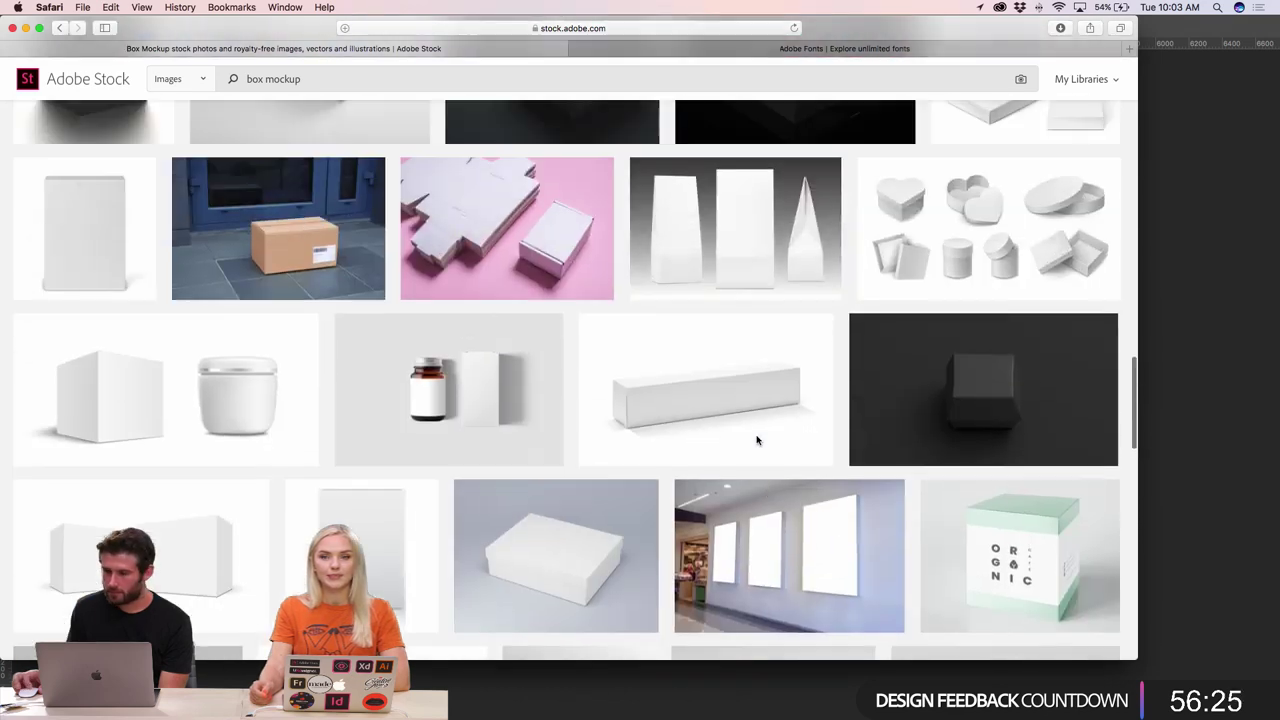
- License the white horizontal blank box image on Adobe Stock, then return to Photoshop
{"action": "scroll", "coordinate": [757, 440], "scroll_direction": "up", "scroll_amount": 12}
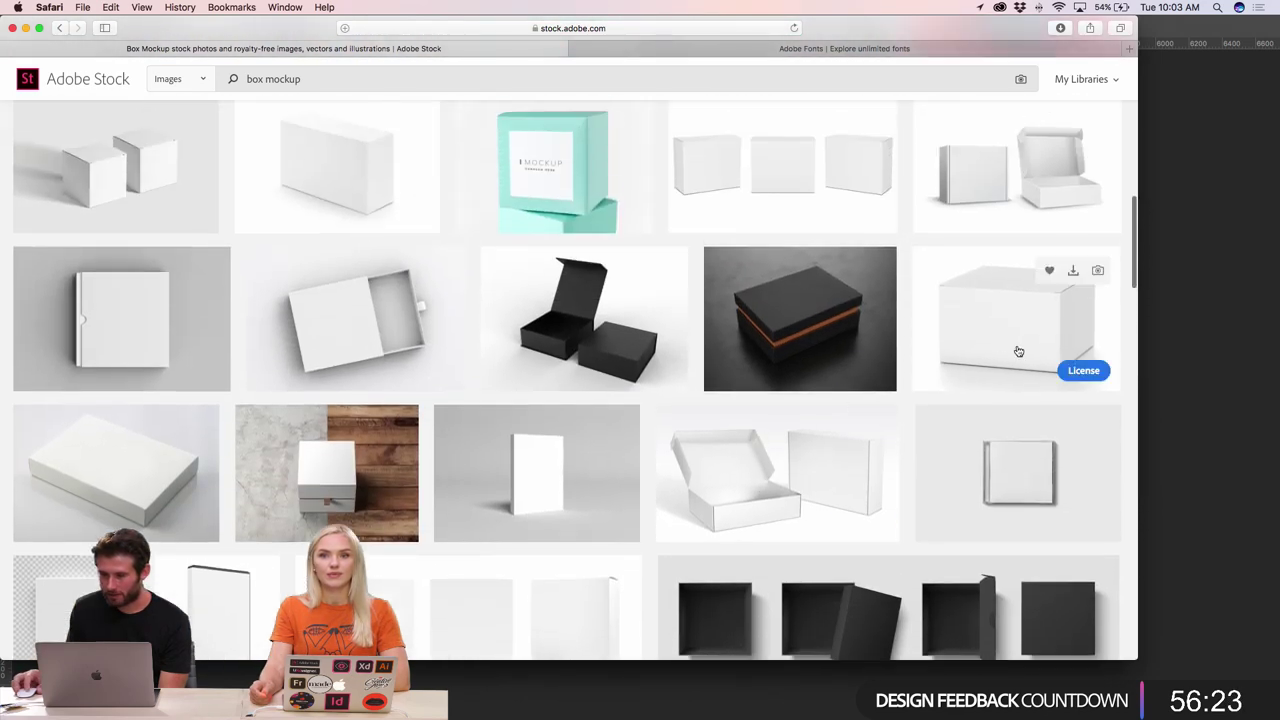
{"action": "left_click", "coordinate": [1020, 350]}
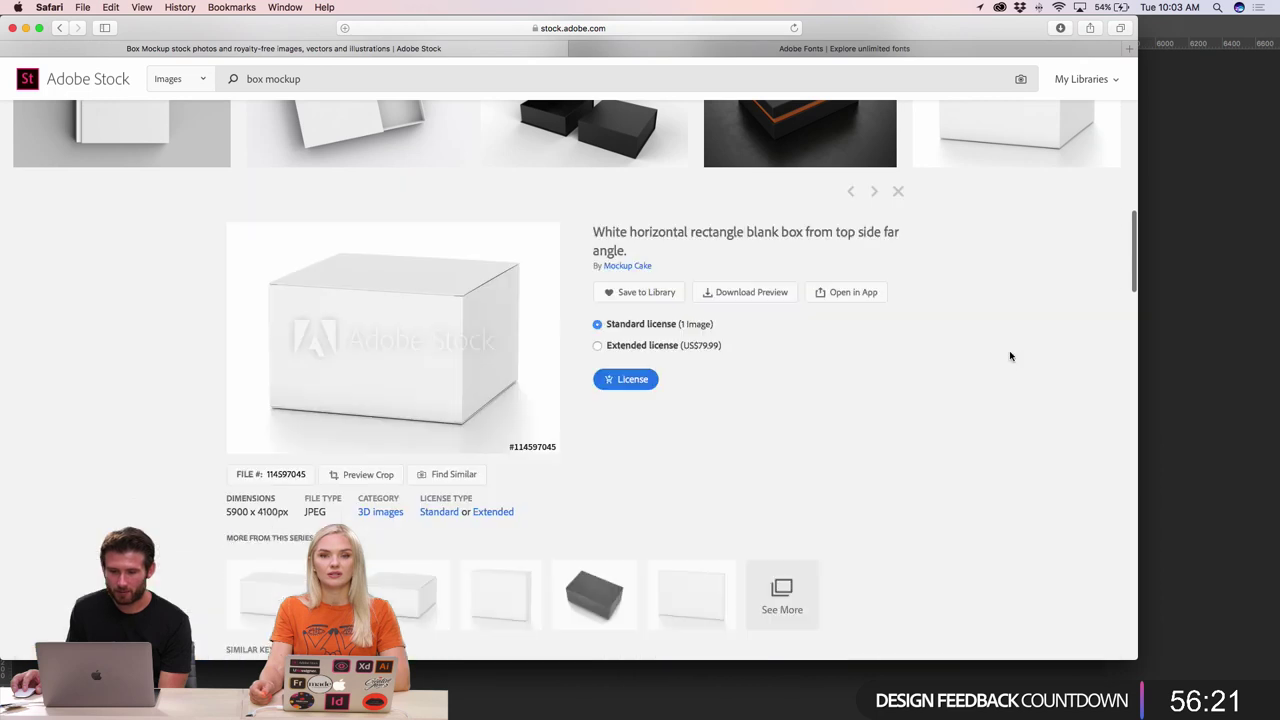
{"action": "scroll", "coordinate": [757, 451], "scroll_direction": "down", "scroll_amount": 3}
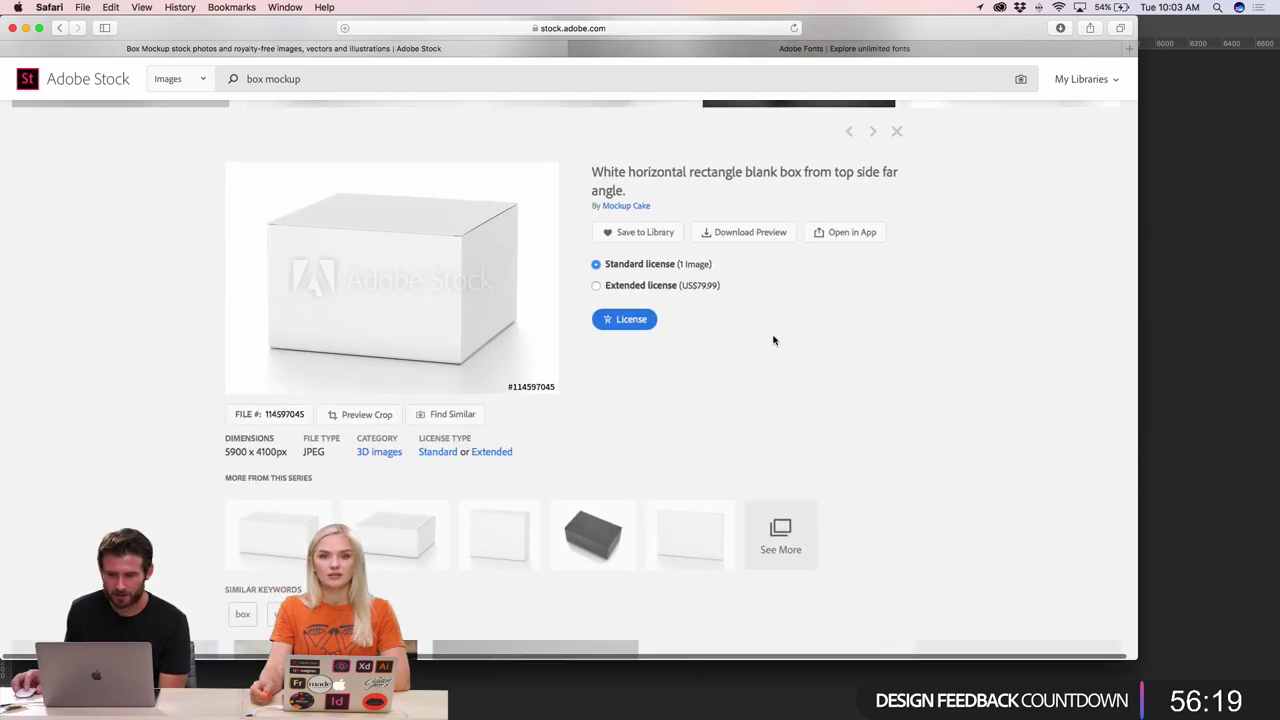
{"action": "left_click", "coordinate": [624, 321]}
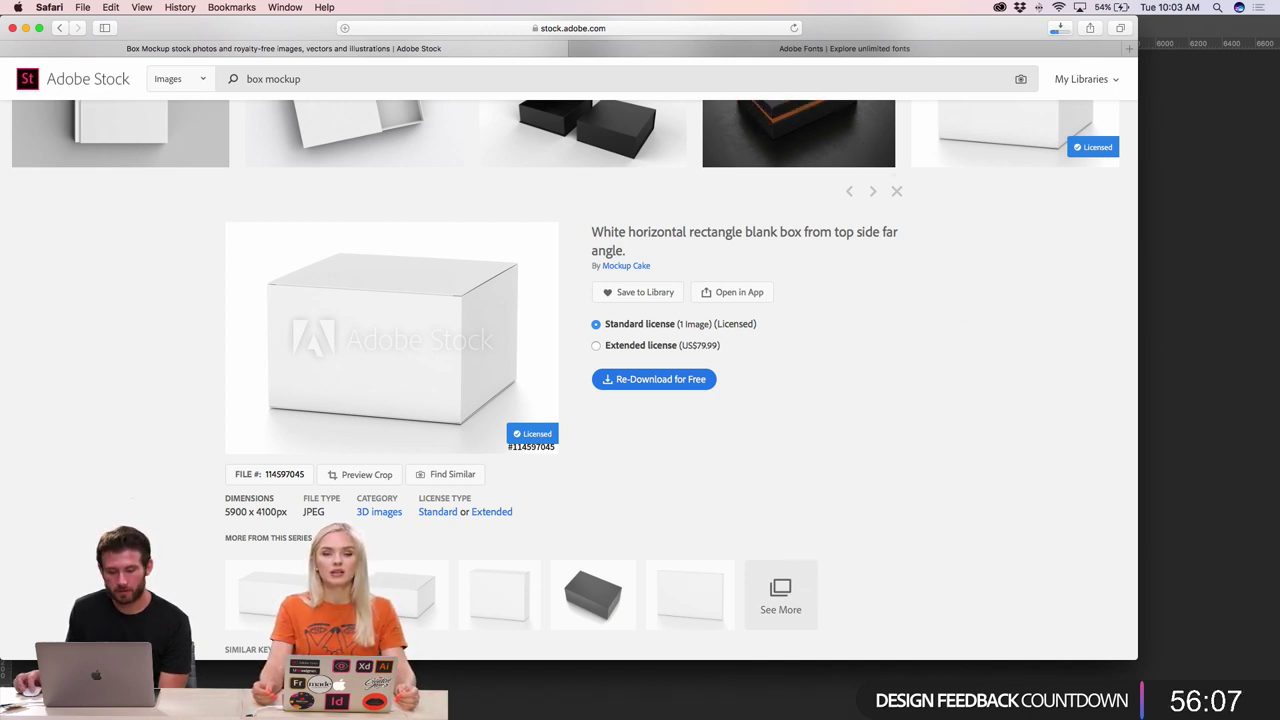
{"action": "mouse_move", "coordinate": [412, 712]}
{"action": "left_click", "coordinate": [575, 697]}
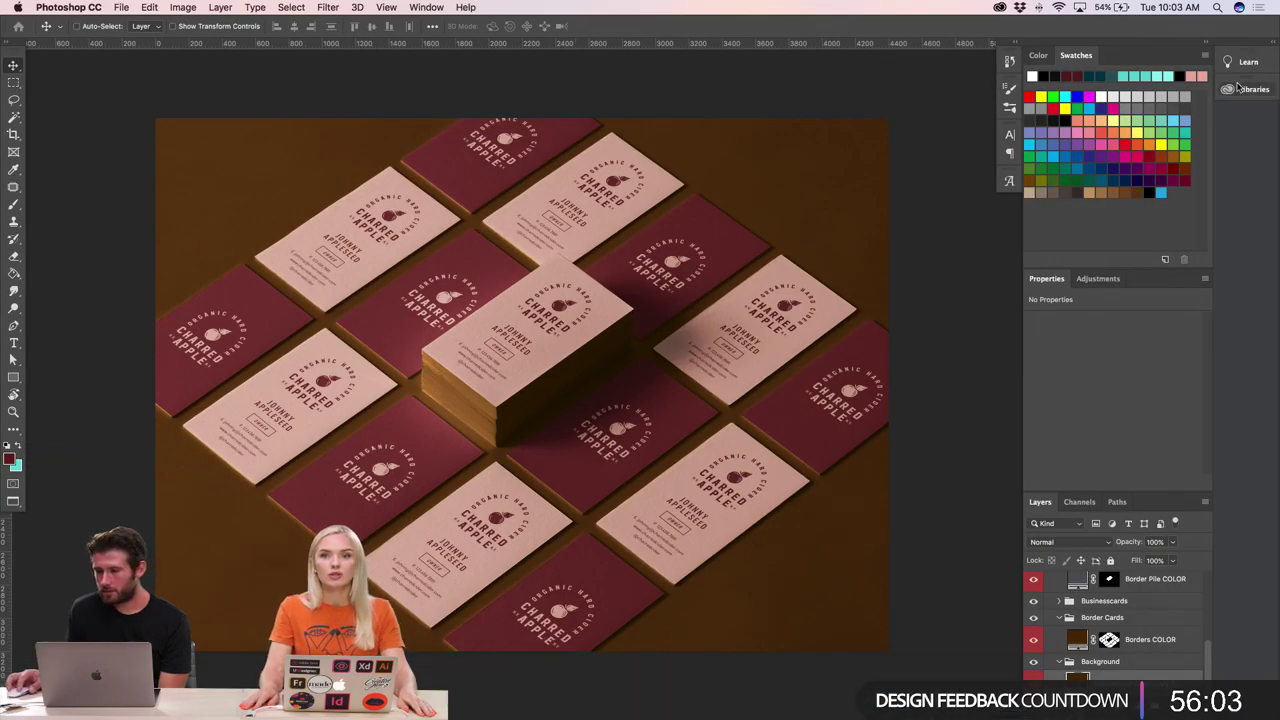
- Open the Libraries panel, dismiss the setup tip, and keep items grouped by type
{"action": "left_click", "coordinate": [1250, 89]}
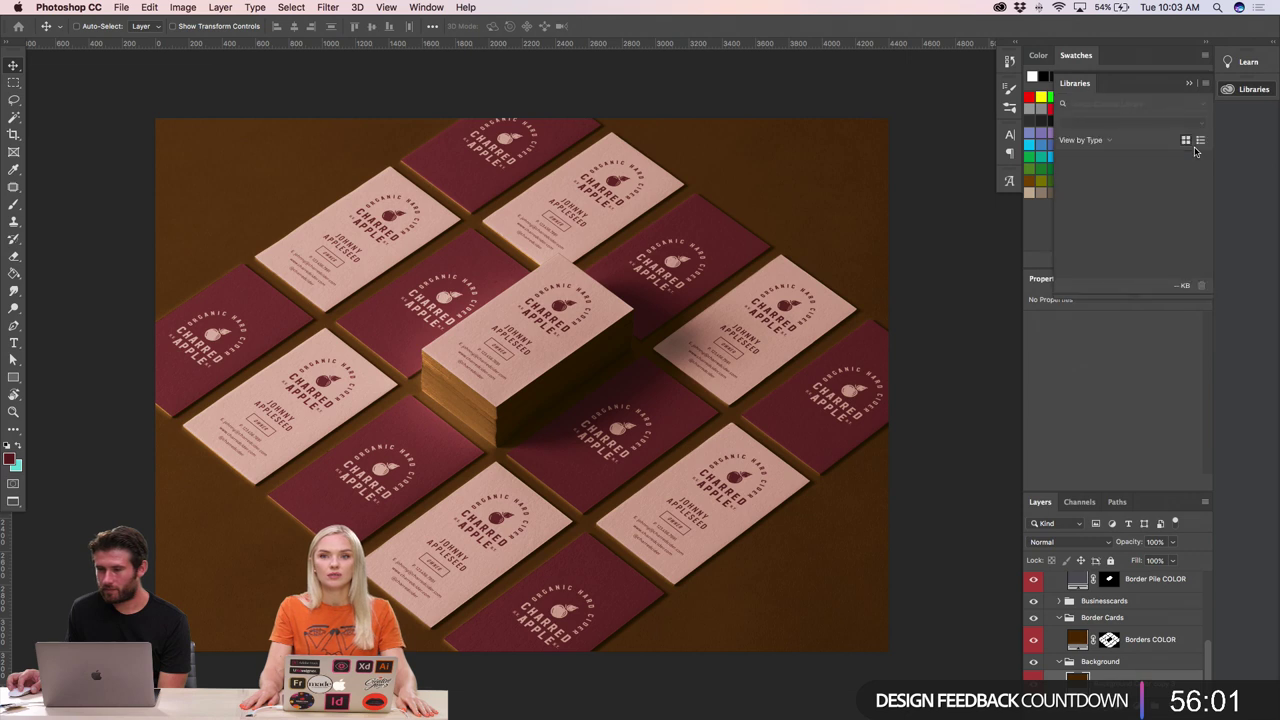
{"action": "key", "text": "super+Tab"}
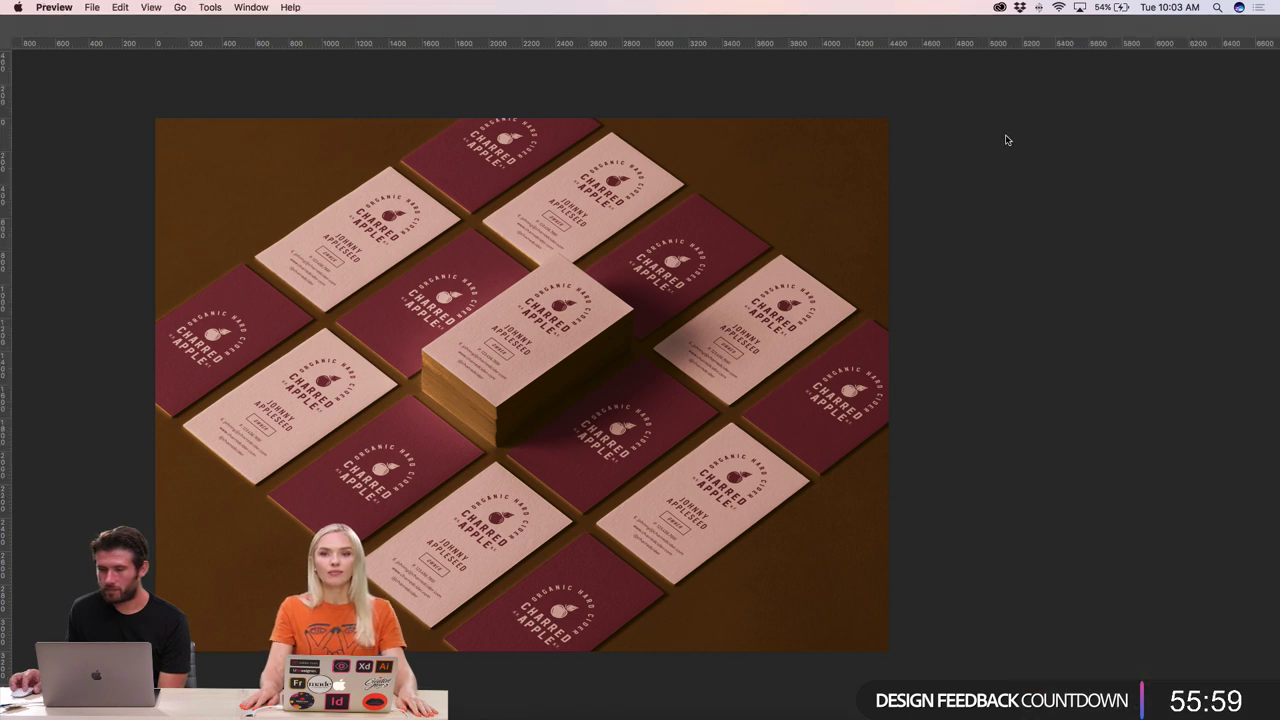
{"action": "left_click", "coordinate": [1005, 138]}
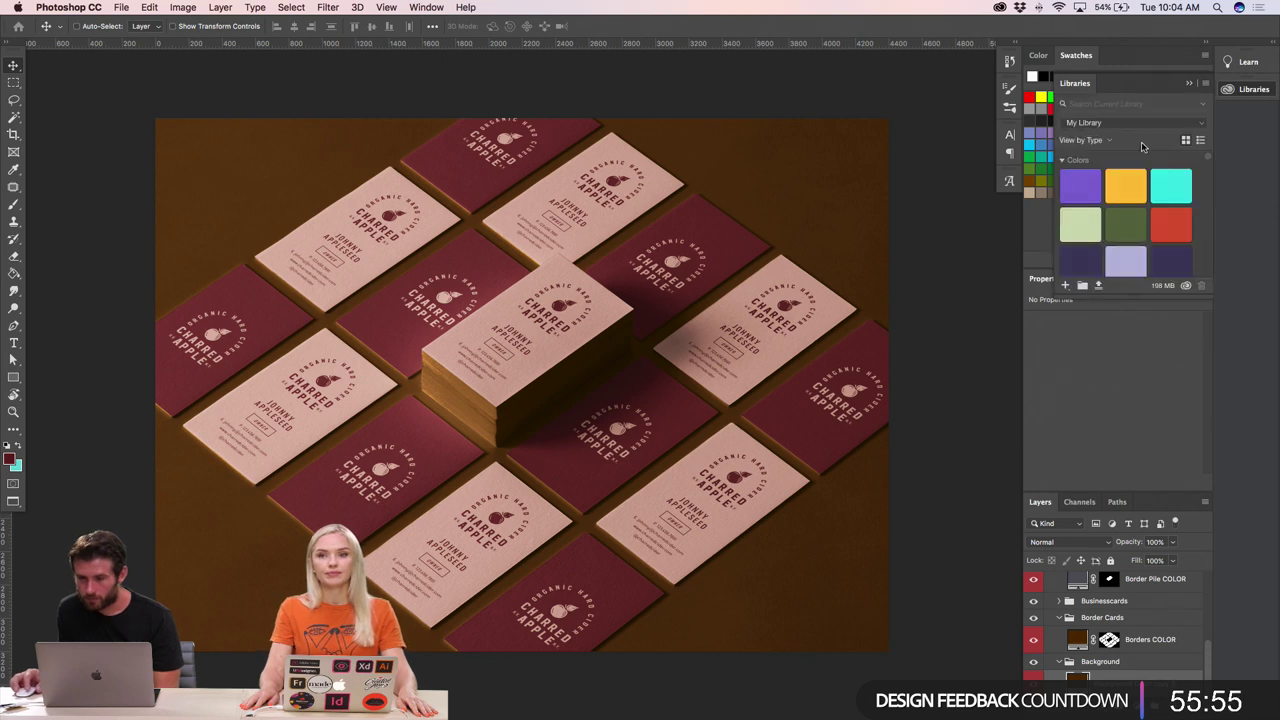
{"action": "left_click", "coordinate": [1126, 137]}
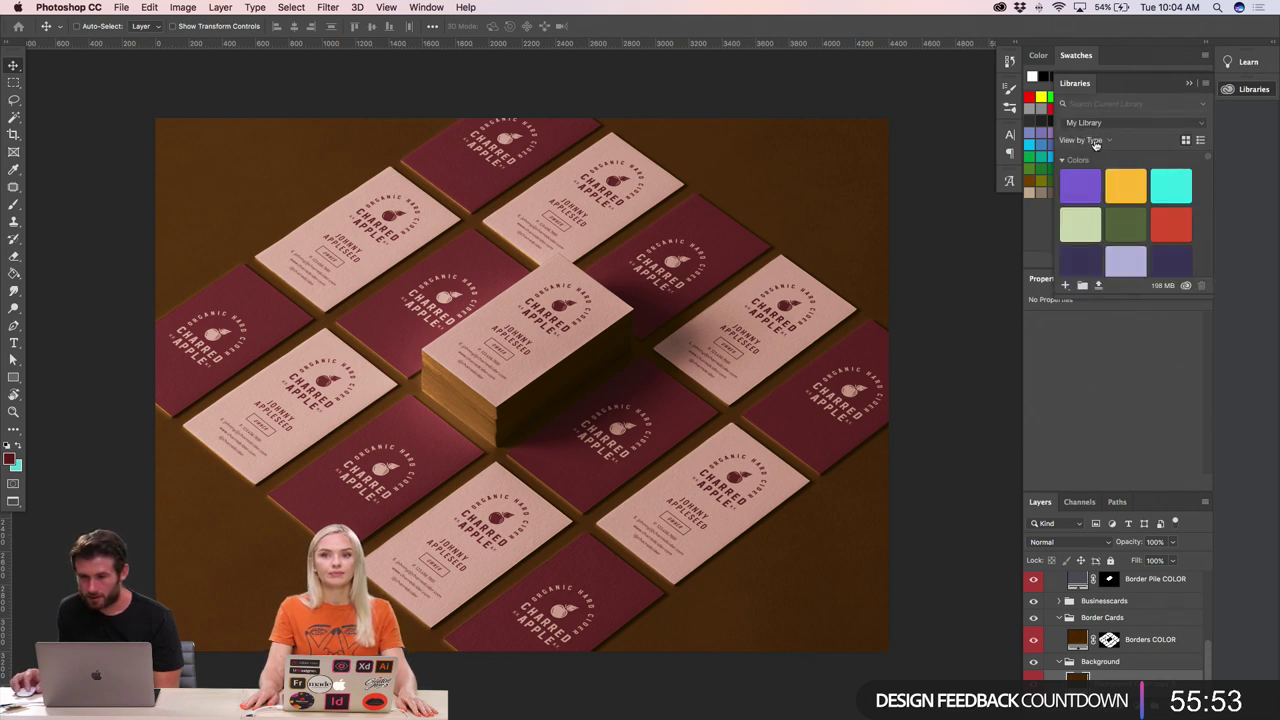
{"action": "left_click", "coordinate": [1096, 141]}
{"action": "left_click", "coordinate": [1136, 144]}
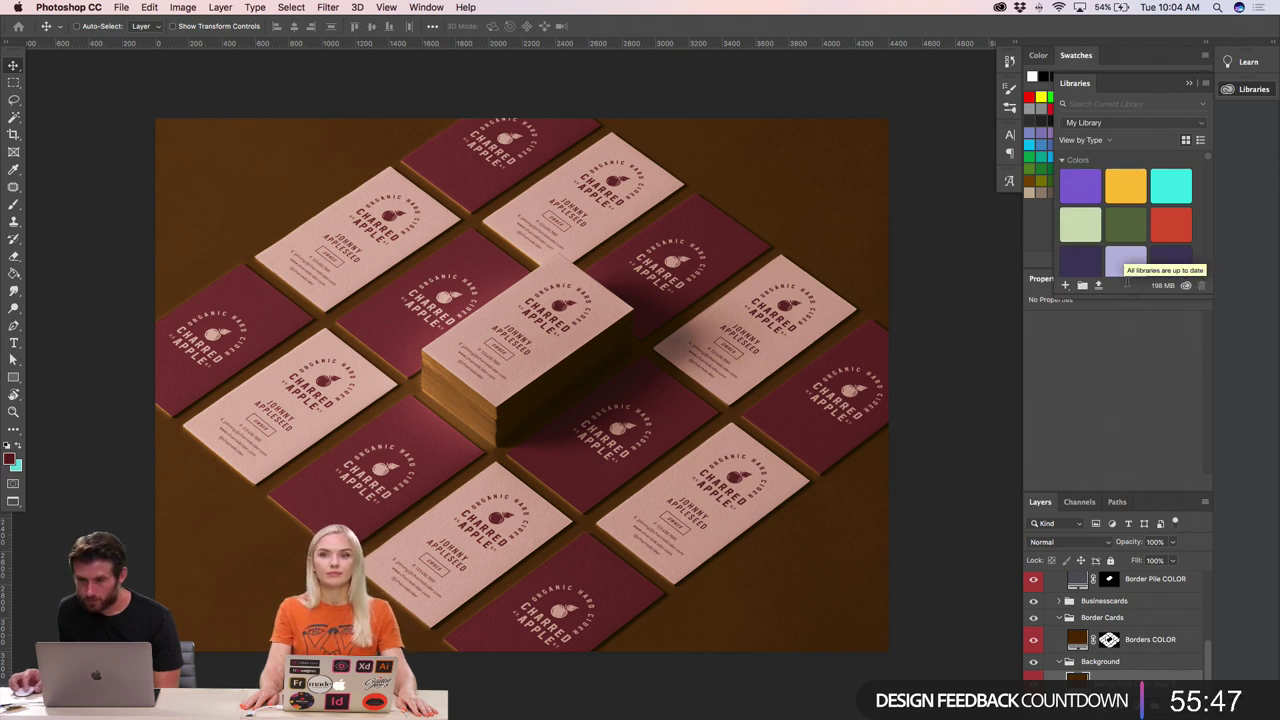
- Scroll through the library contents and display the list of available libraries
{"action": "scroll", "coordinate": [1146, 225], "scroll_direction": "down", "scroll_amount": 5}
{"action": "scroll", "coordinate": [1146, 225], "scroll_direction": "down", "scroll_amount": 8}
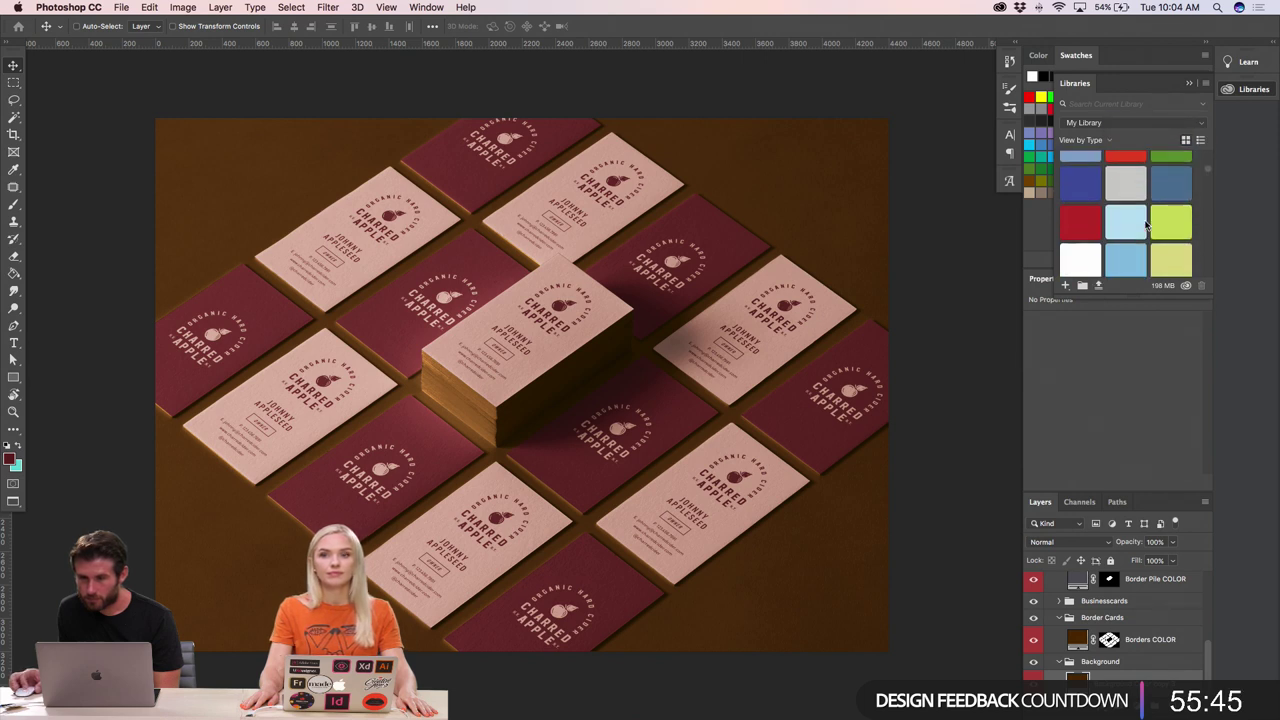
{"action": "scroll", "coordinate": [1146, 225], "scroll_direction": "down", "scroll_amount": 10}
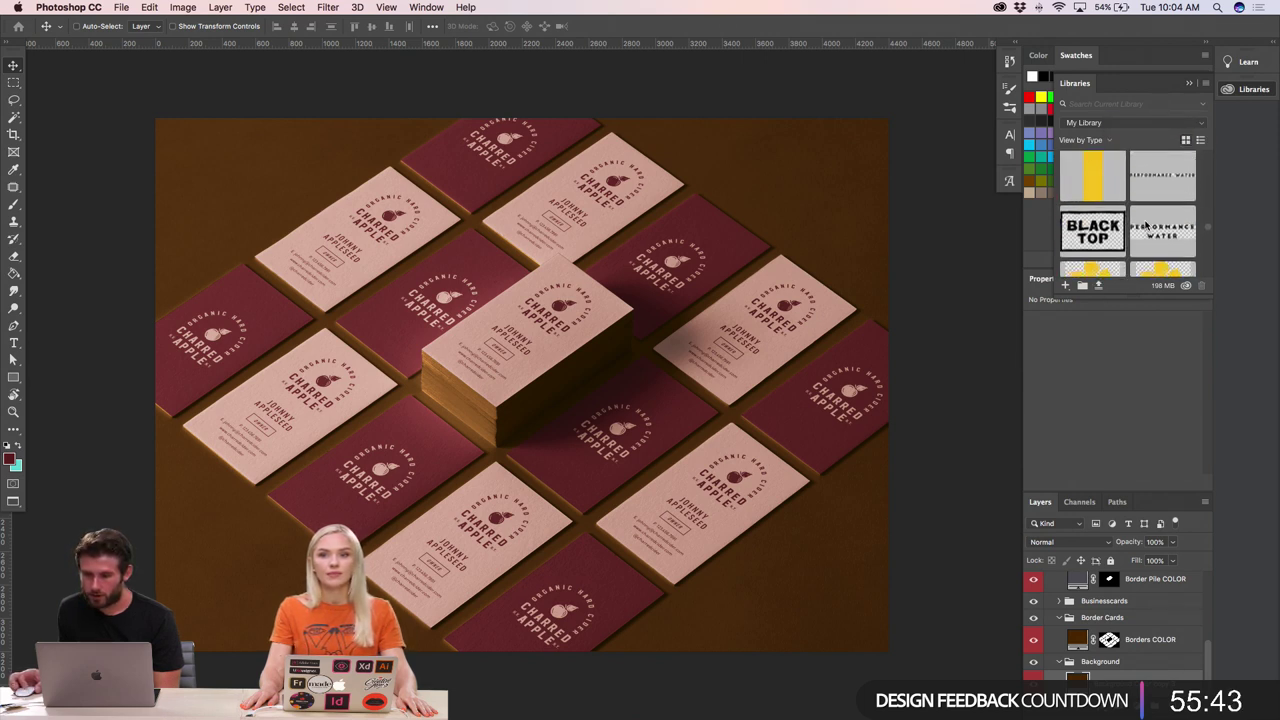
{"action": "scroll", "coordinate": [1146, 225], "scroll_direction": "down", "scroll_amount": 10}
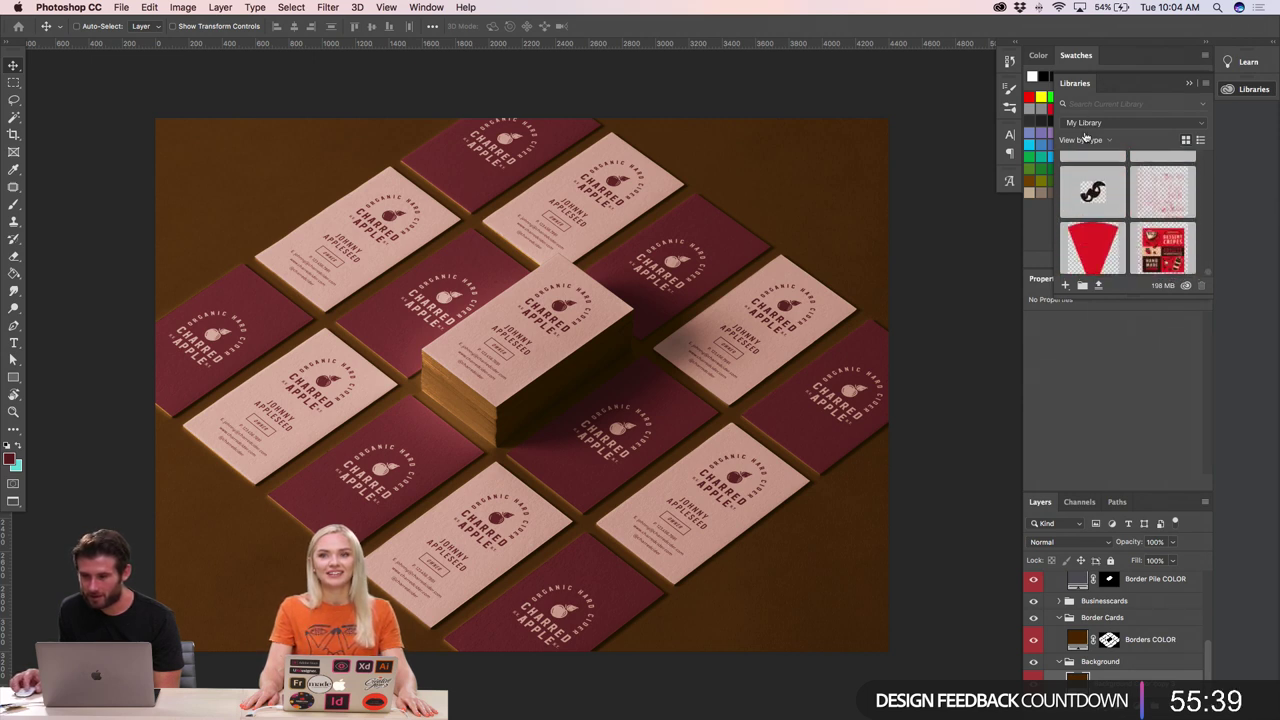
{"action": "left_click", "coordinate": [1084, 140]}
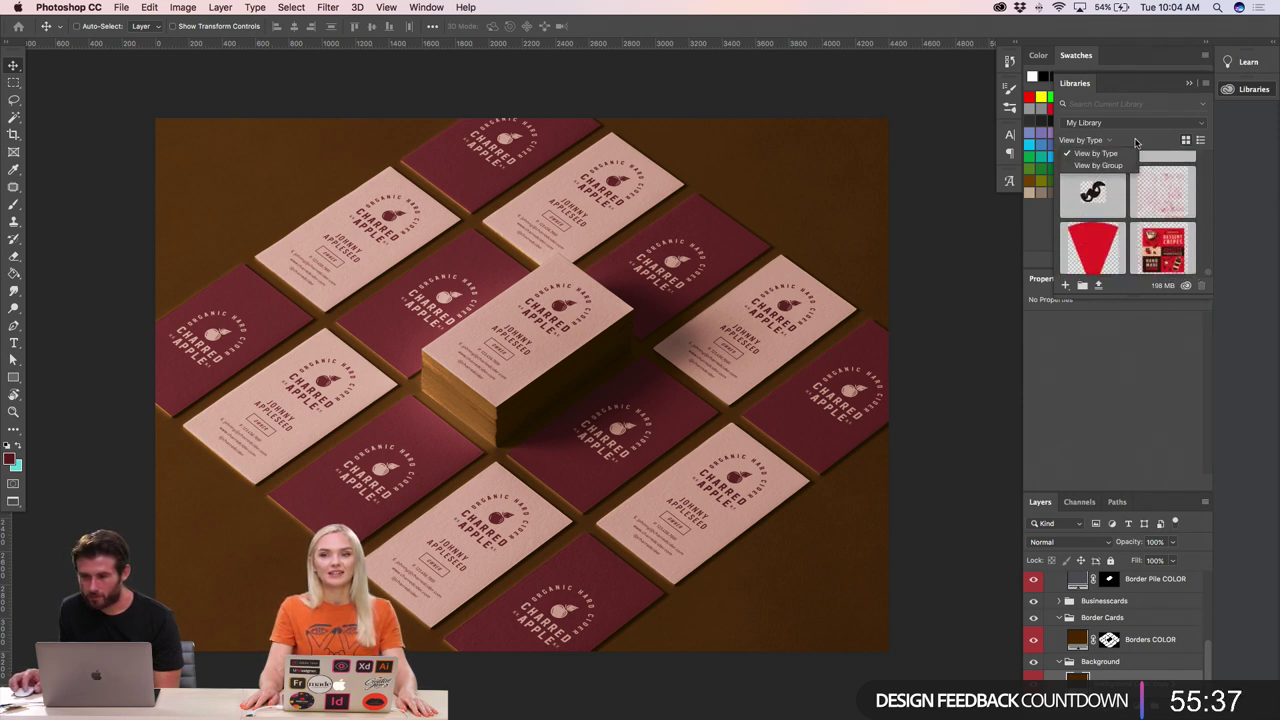
{"action": "left_click", "coordinate": [1153, 124]}
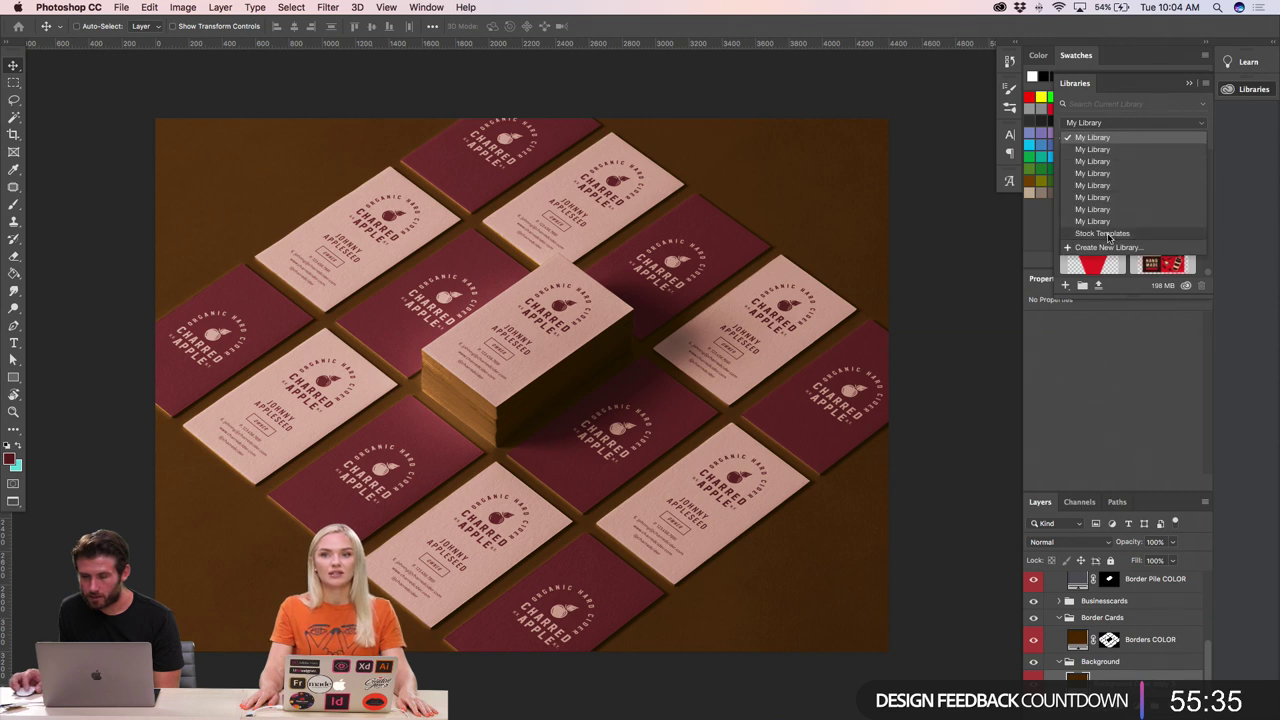
- Cancel the Color Swatch Name dialog twice and show the recent Downloads stack
{"action": "left_click", "coordinate": [1036, 236]}
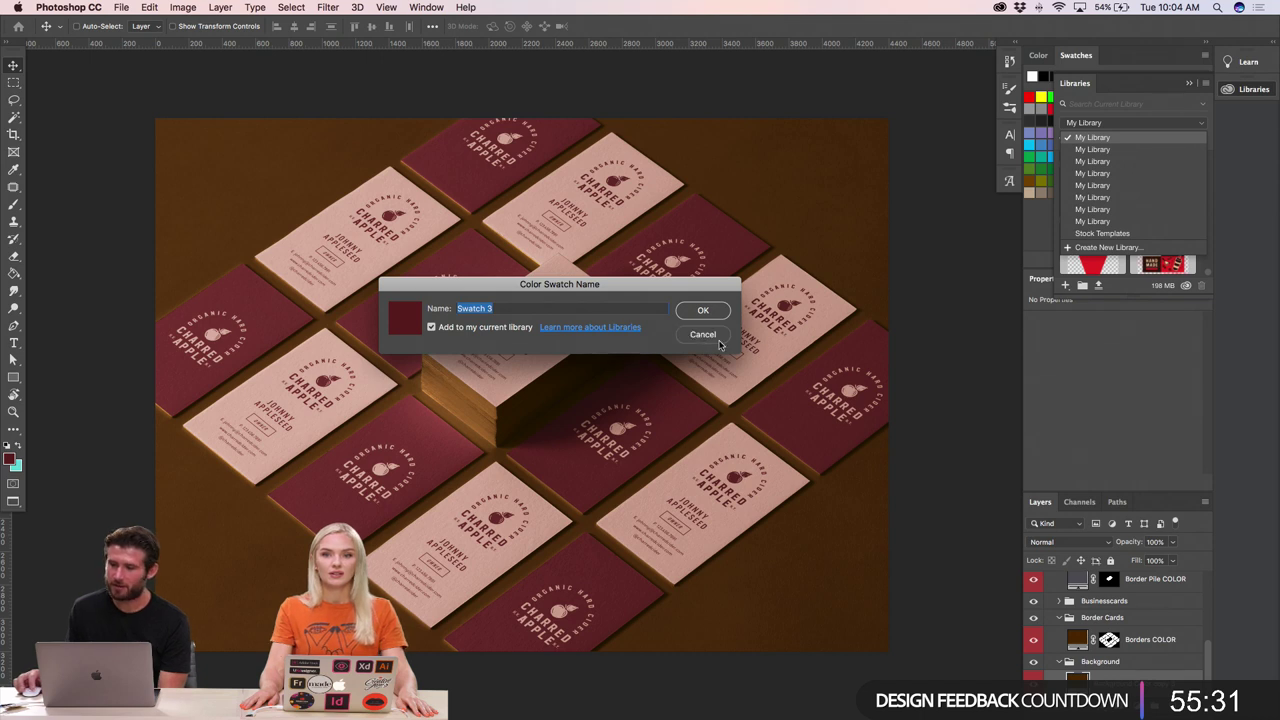
{"action": "left_click", "coordinate": [703, 309]}
{"action": "left_click", "coordinate": [1038, 232]}
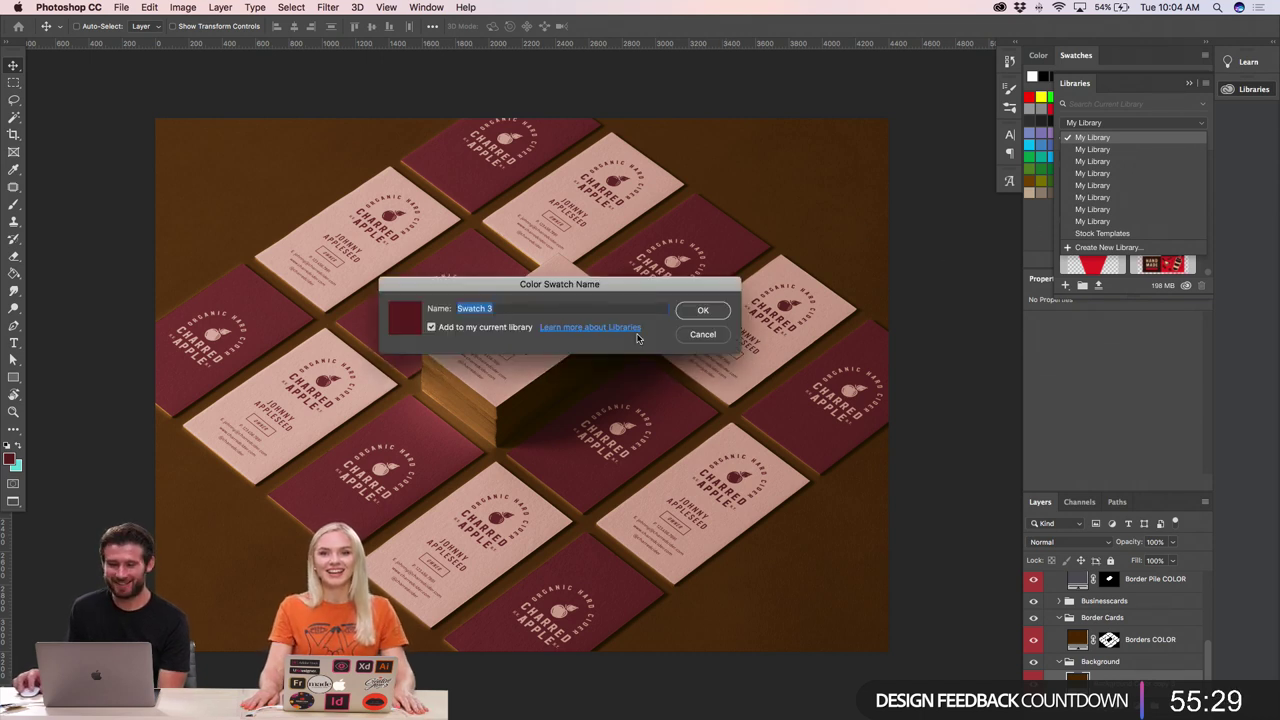
{"action": "left_click", "coordinate": [688, 337]}
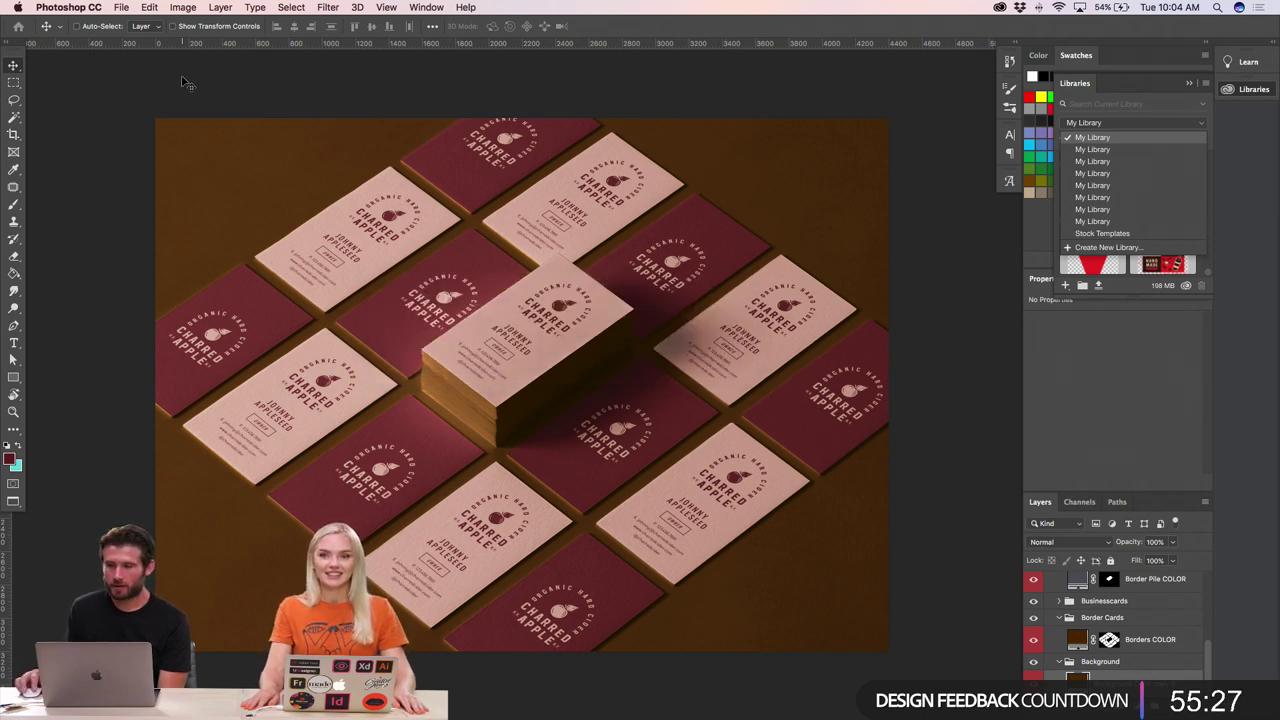
{"action": "mouse_move", "coordinate": [740, 718]}
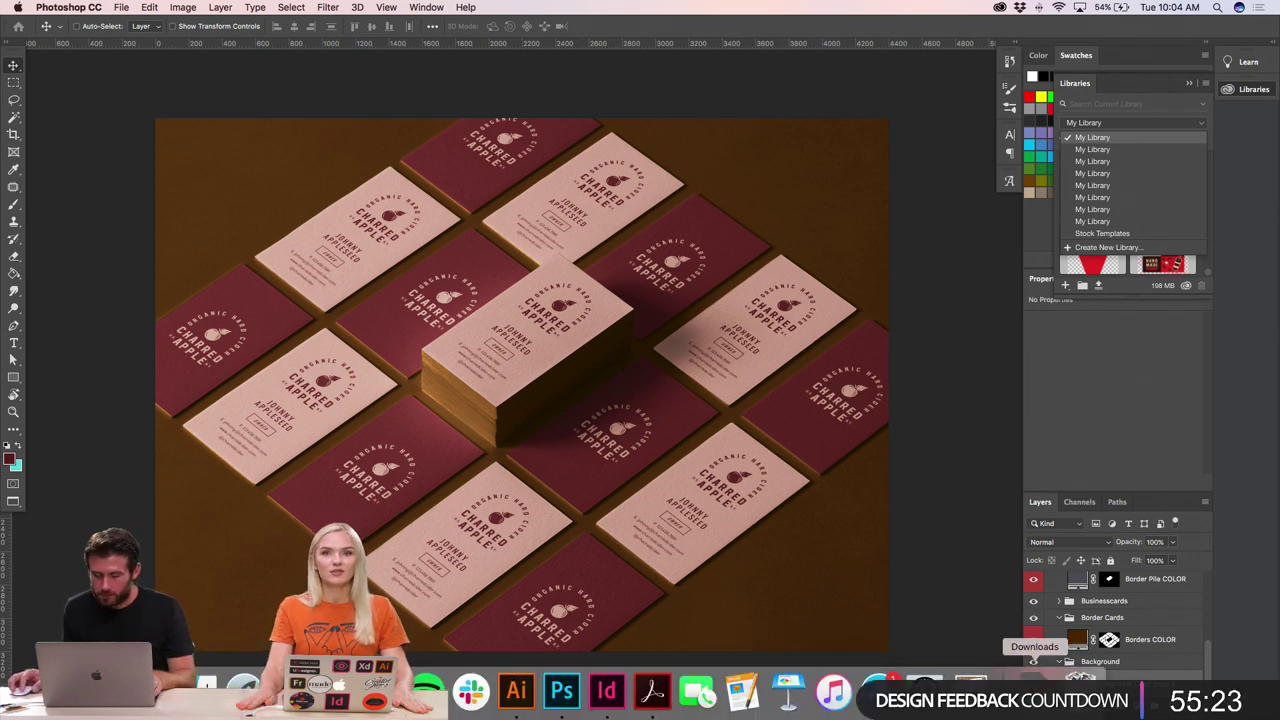
{"action": "left_click", "coordinate": [1034, 688]}
- Close the Downloads and library lists, then zoom out and centre the white box
{"action": "left_click", "coordinate": [510, 583]}
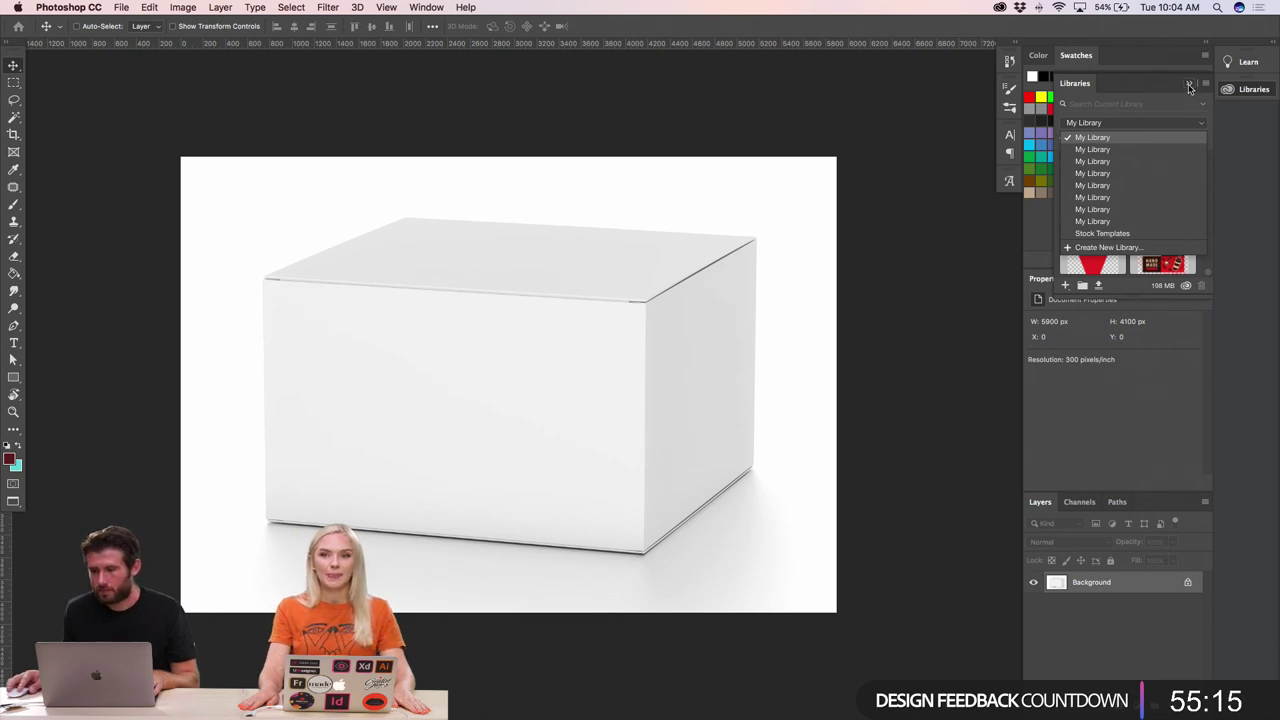
{"action": "left_click", "coordinate": [1189, 86]}
{"action": "key", "text": "super+minus"}
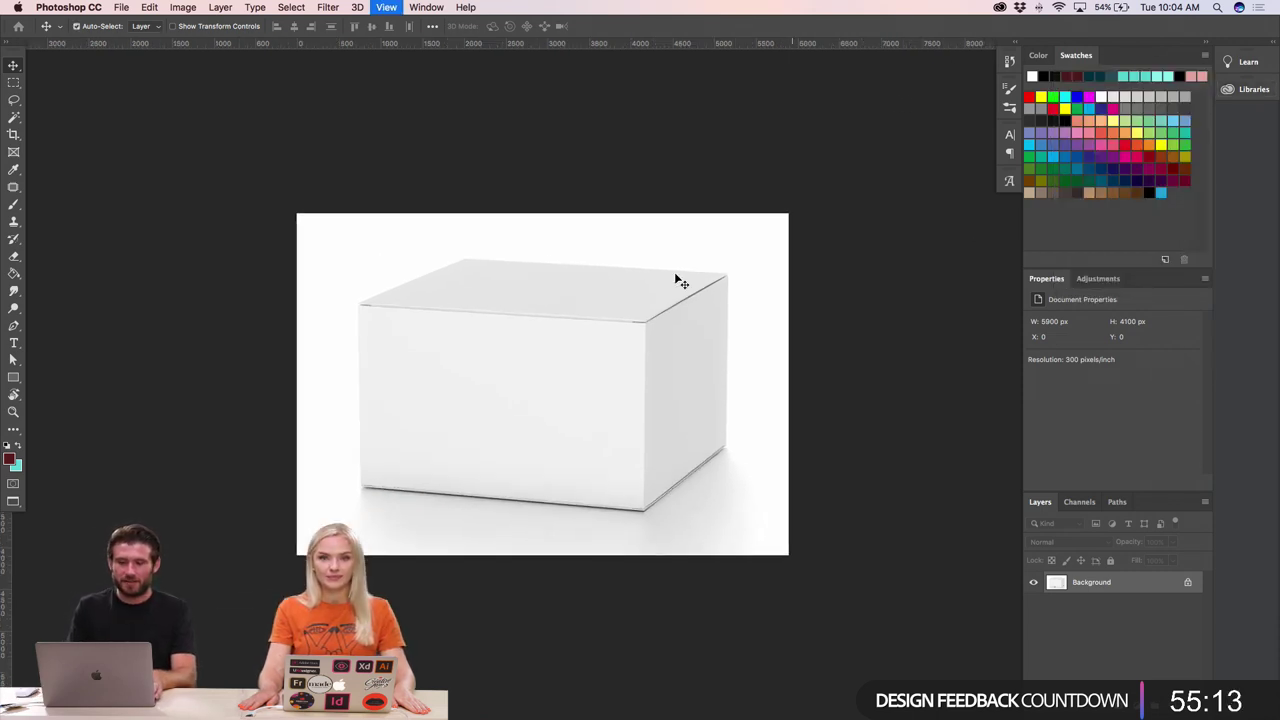
{"action": "scroll", "coordinate": [688, 371], "scroll_direction": "down", "scroll_amount": 2}
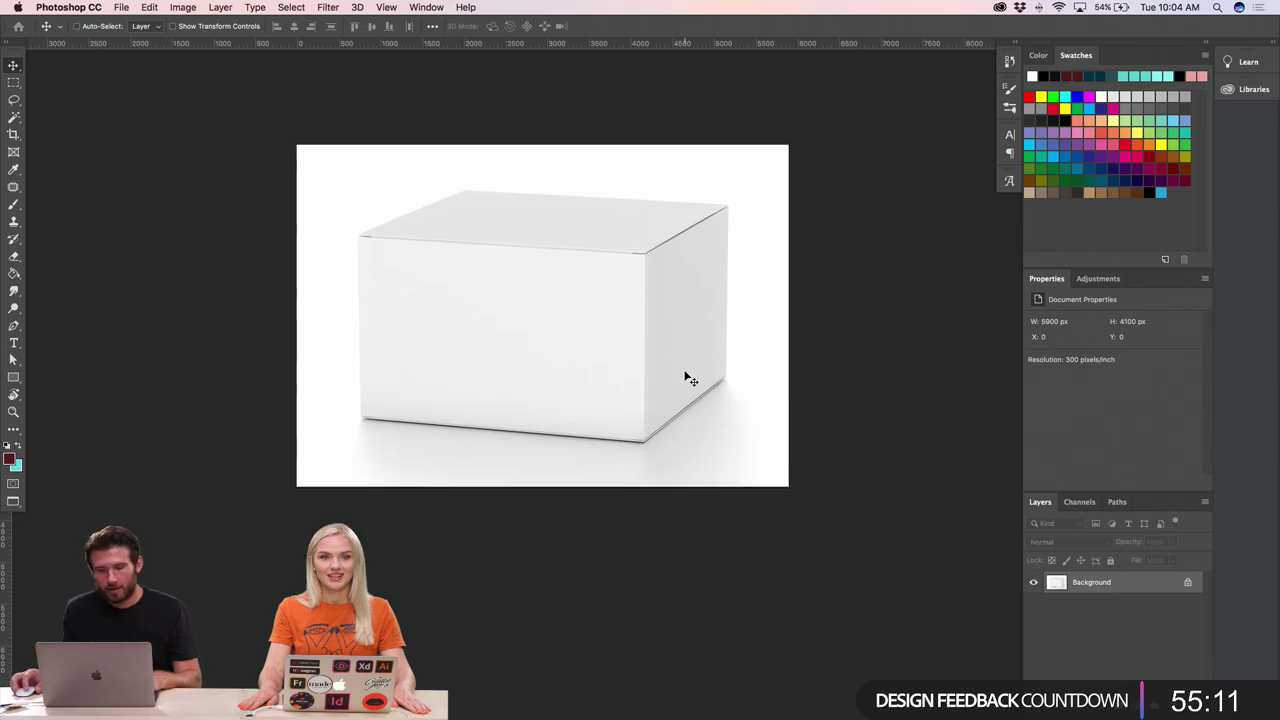
{"action": "scroll", "coordinate": [688, 378], "scroll_direction": "right", "scroll_amount": 1}
{"action": "scroll", "coordinate": [688, 378], "scroll_direction": "up", "scroll_amount": 1}
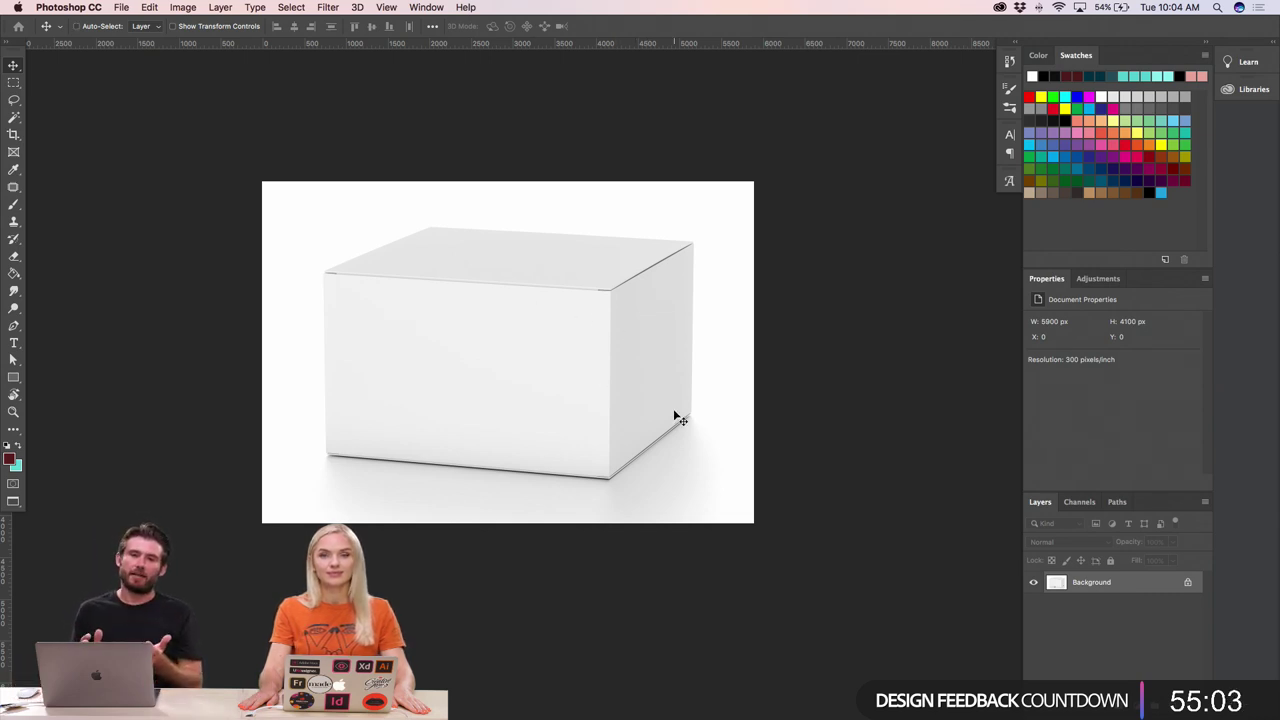
- Draw a rectangle over the box's front face, undoing an accidental move
{"action": "left_click", "coordinate": [13, 379]}
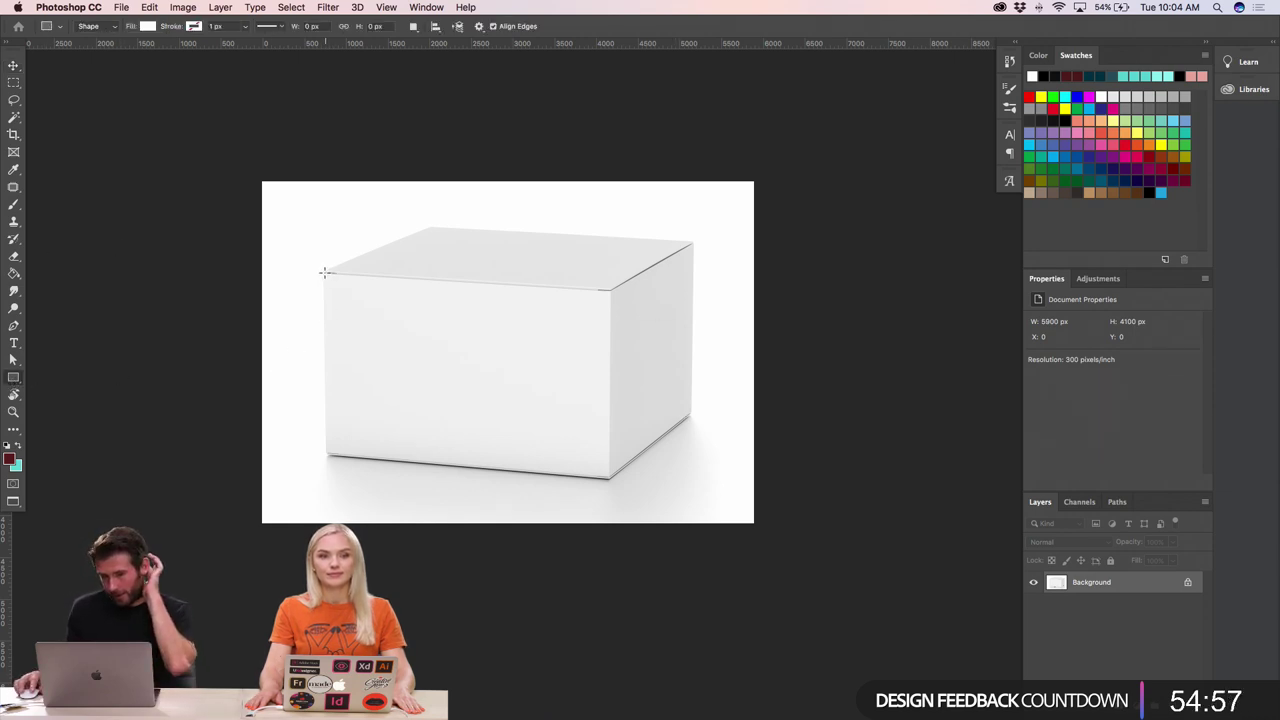
{"action": "left_click_drag", "start_coordinate": [324, 271], "coordinate": [612, 479]}
{"action": "key", "text": "v"}
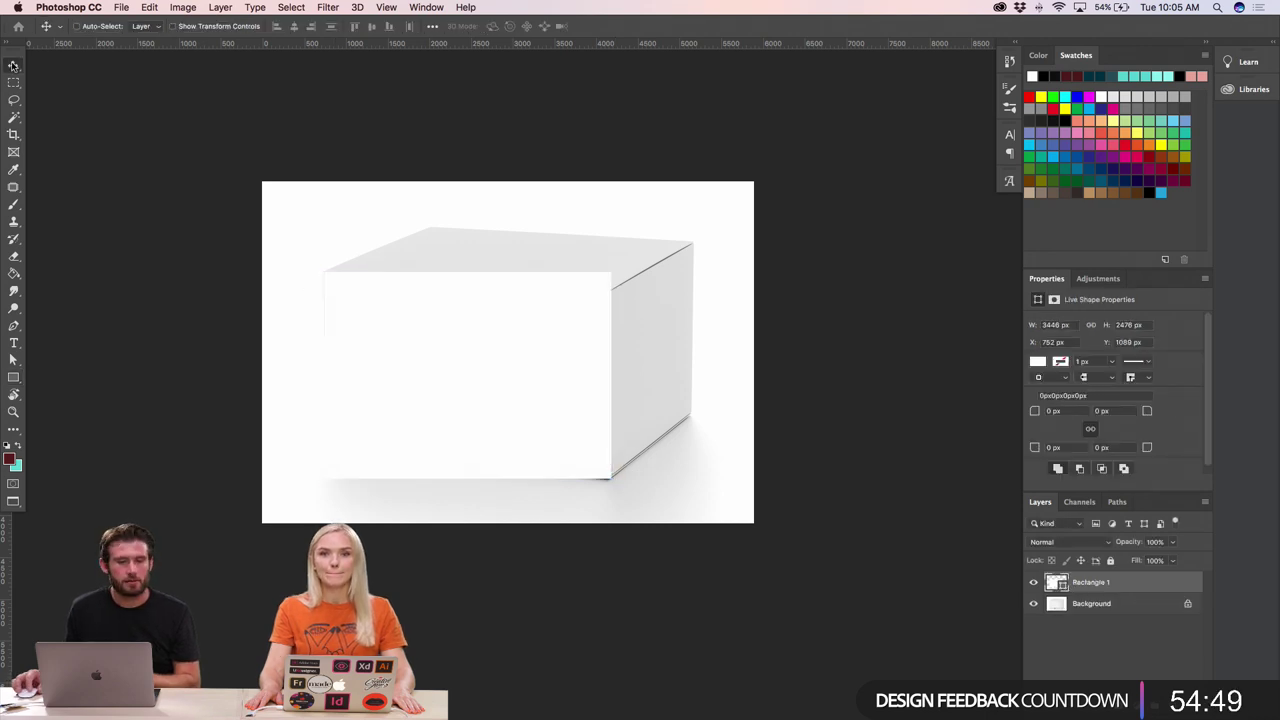
{"action": "left_click_drag", "start_coordinate": [480, 342], "coordinate": [485, 291]}
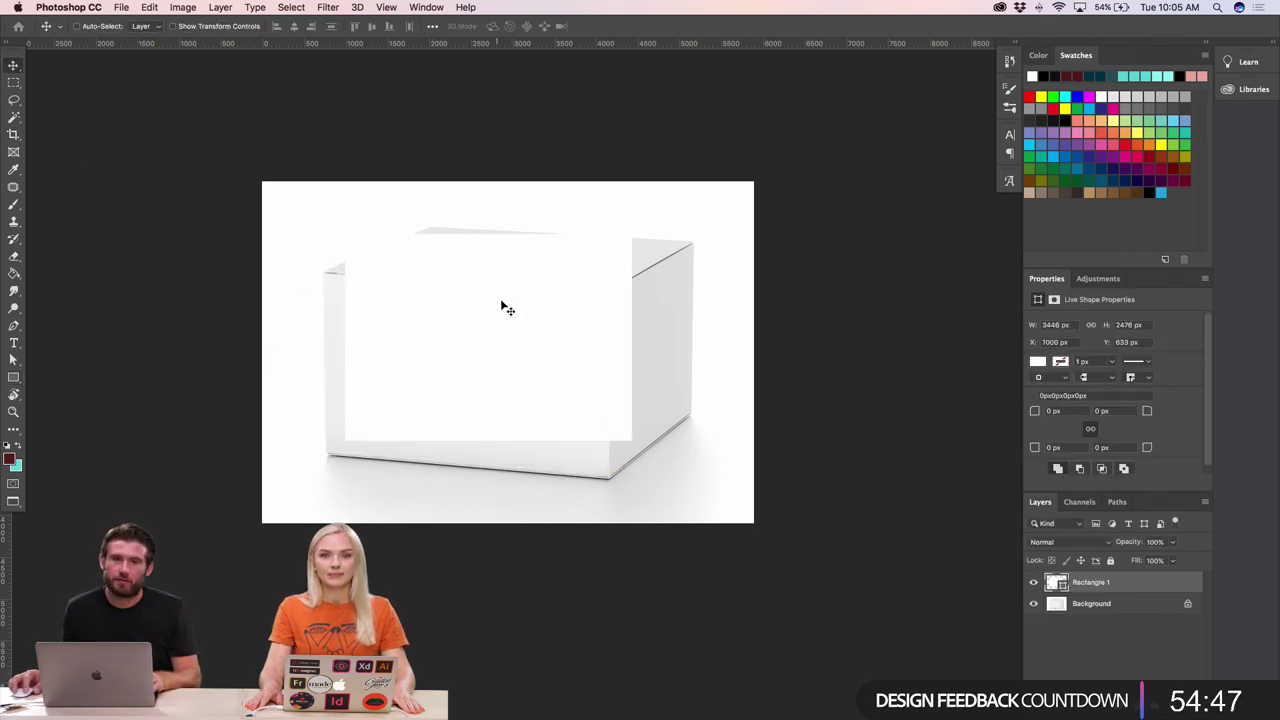
{"action": "key", "text": "super+z"}
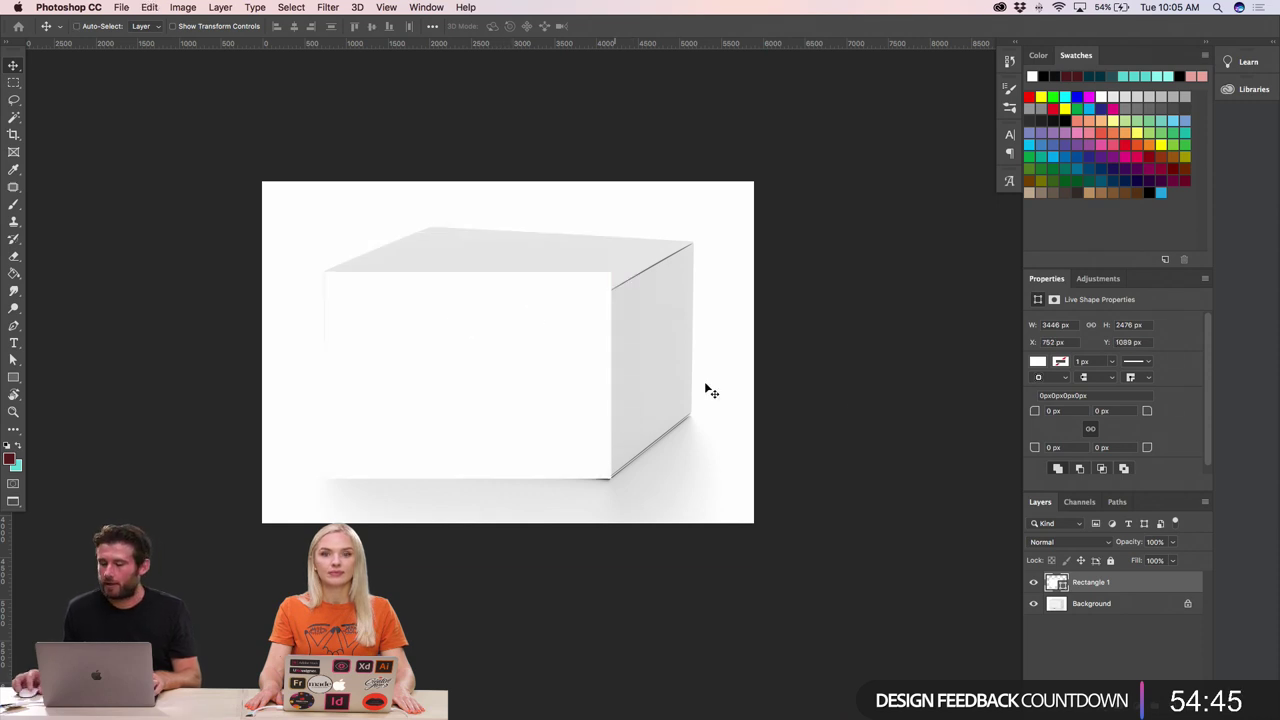
- Convert Rectangle 1 to a smart object and open its contents as Rectangle 1.psb
{"action": "right_click", "coordinate": [1099, 583]}
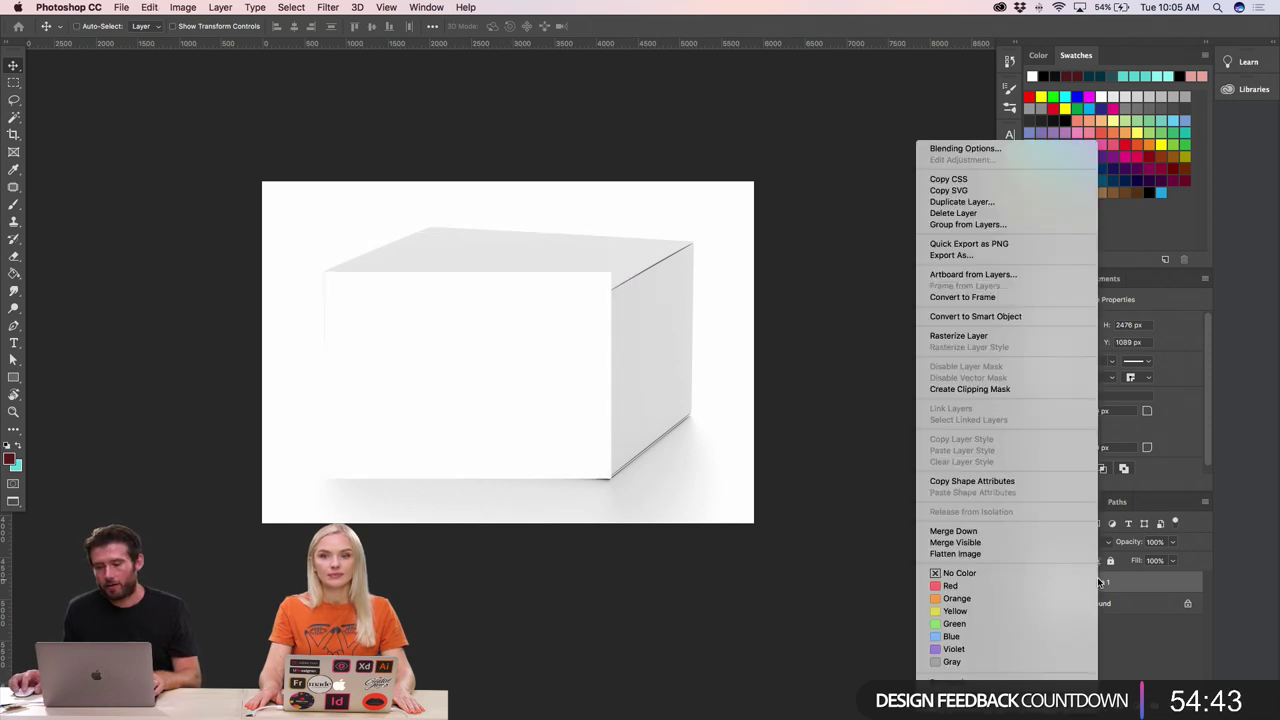
{"action": "left_click", "coordinate": [990, 318]}
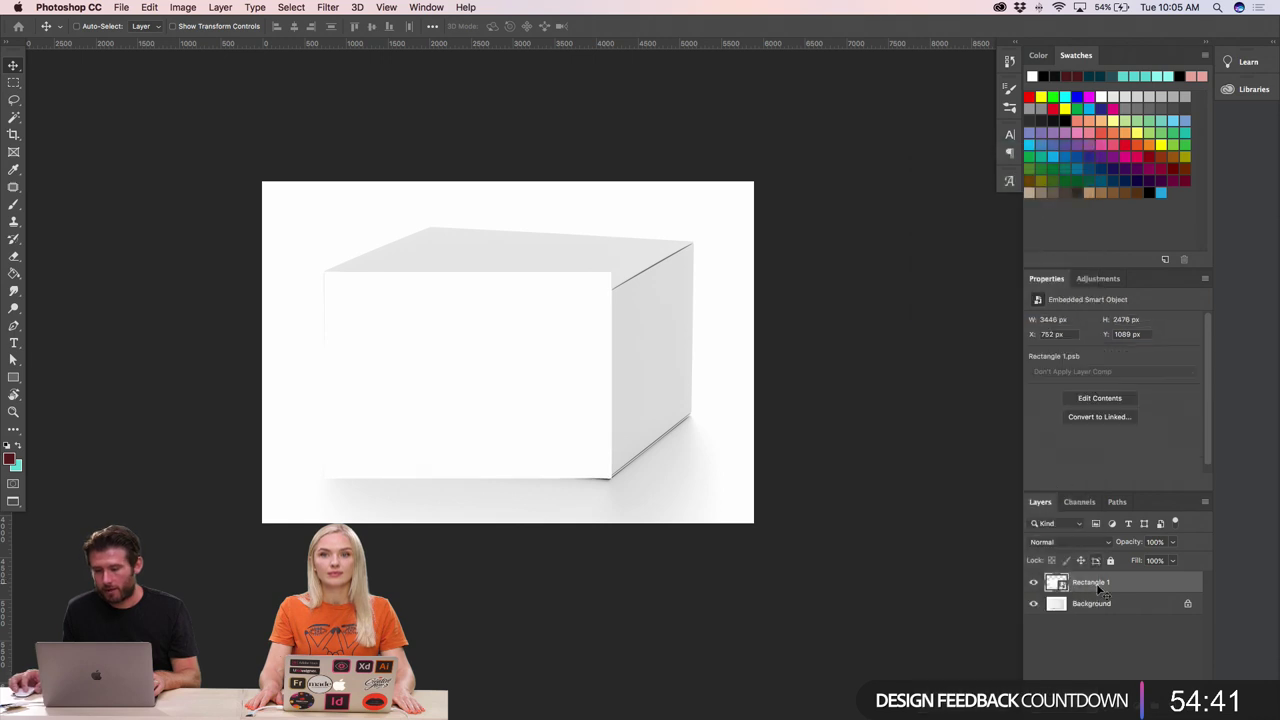
{"action": "double_click", "coordinate": [1058, 585]}
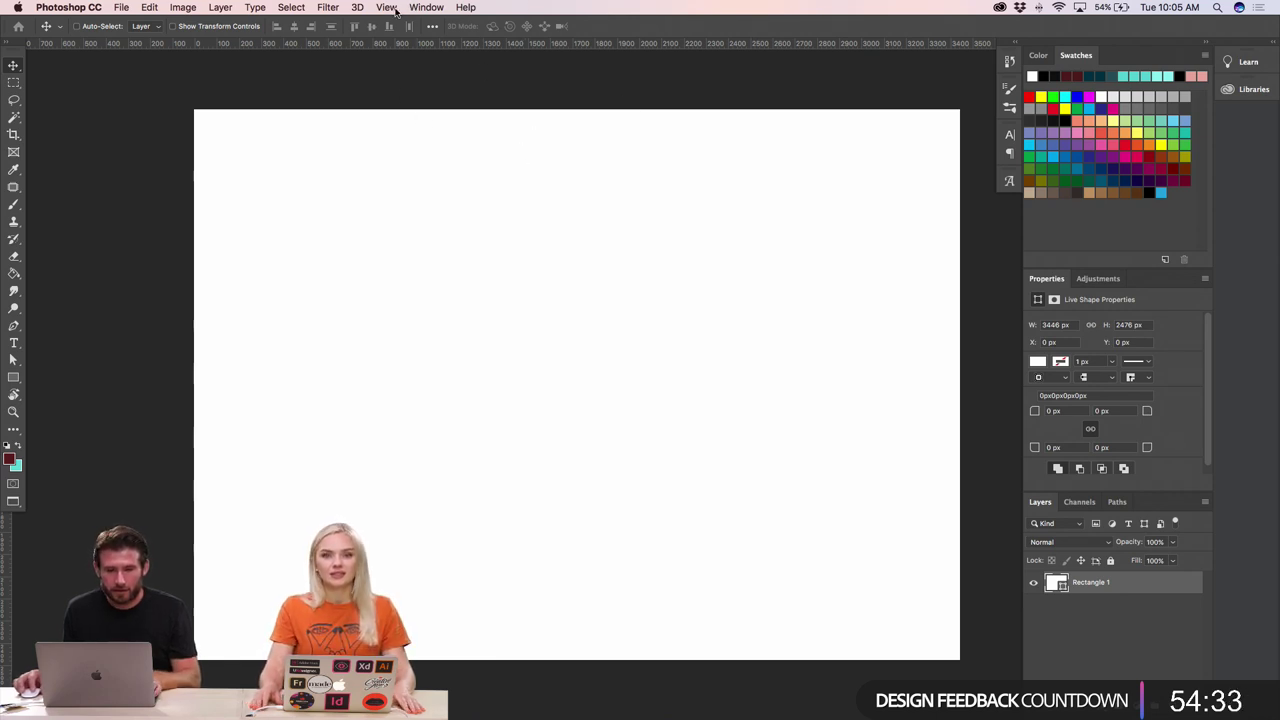
- Switch Photoshop to the Essentials workspace
{"action": "left_click", "coordinate": [425, 8]}
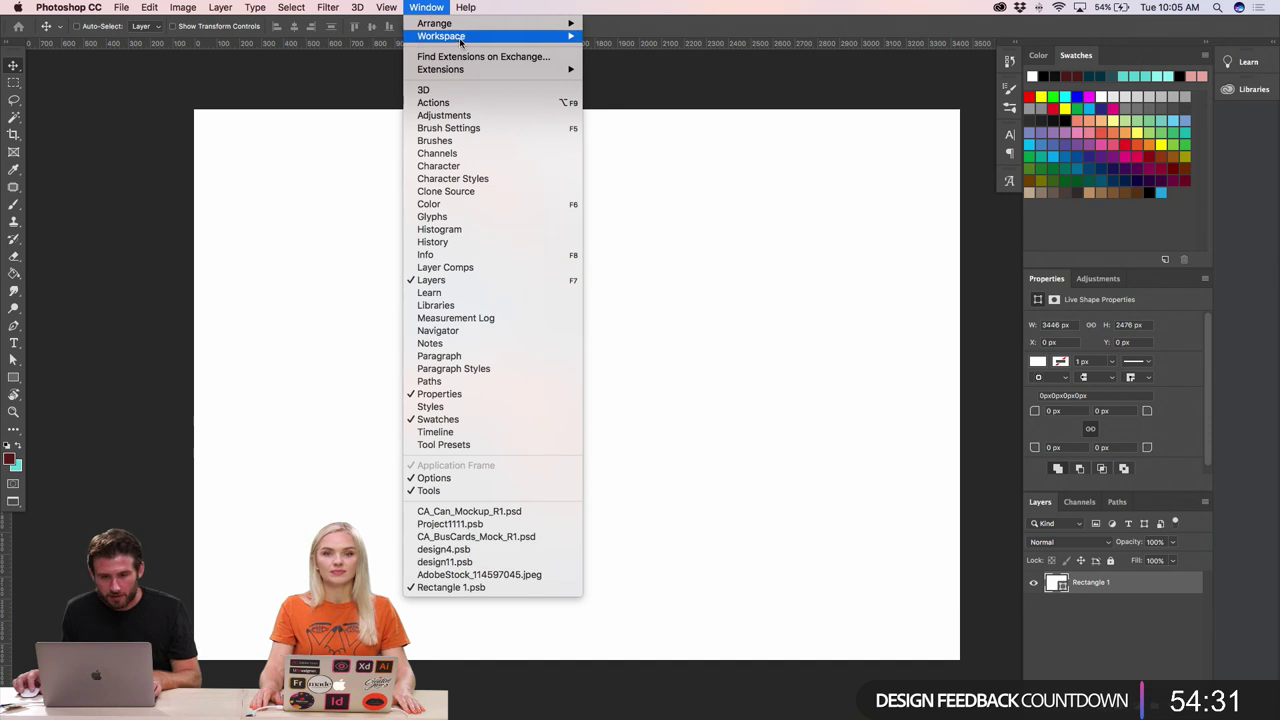
{"action": "mouse_move", "coordinate": [460, 37]}
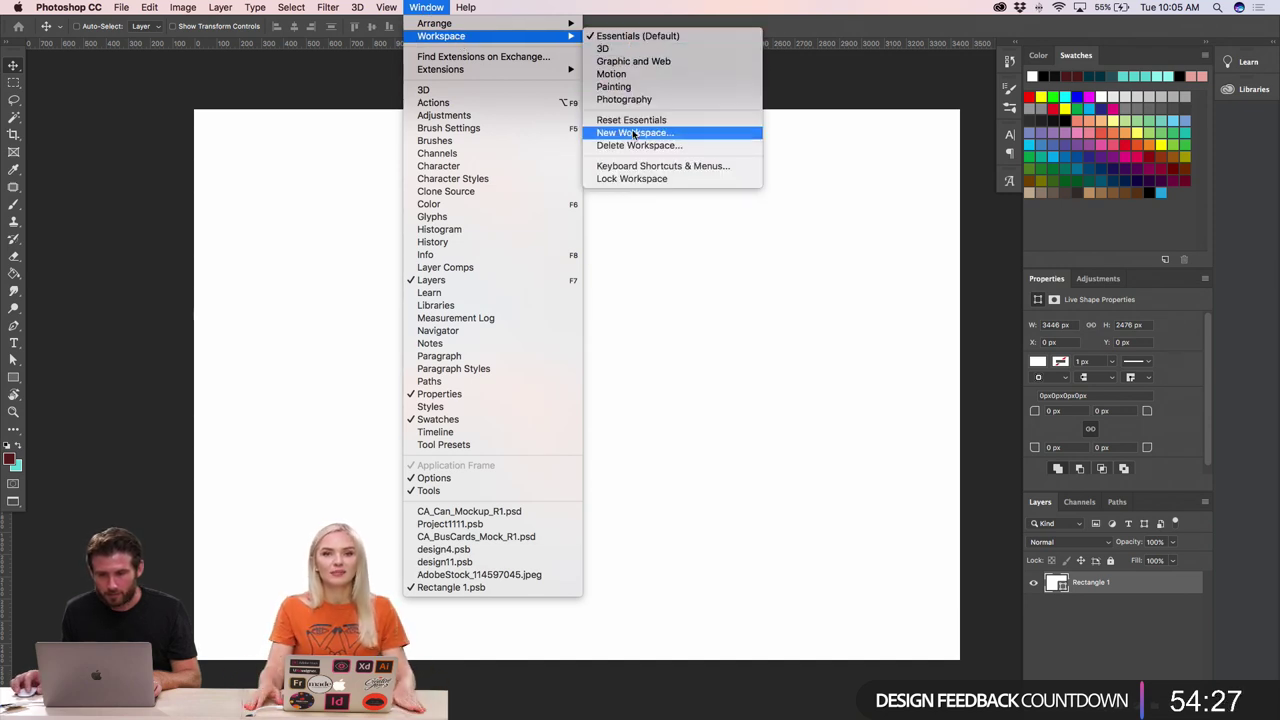
{"action": "left_click", "coordinate": [660, 36]}
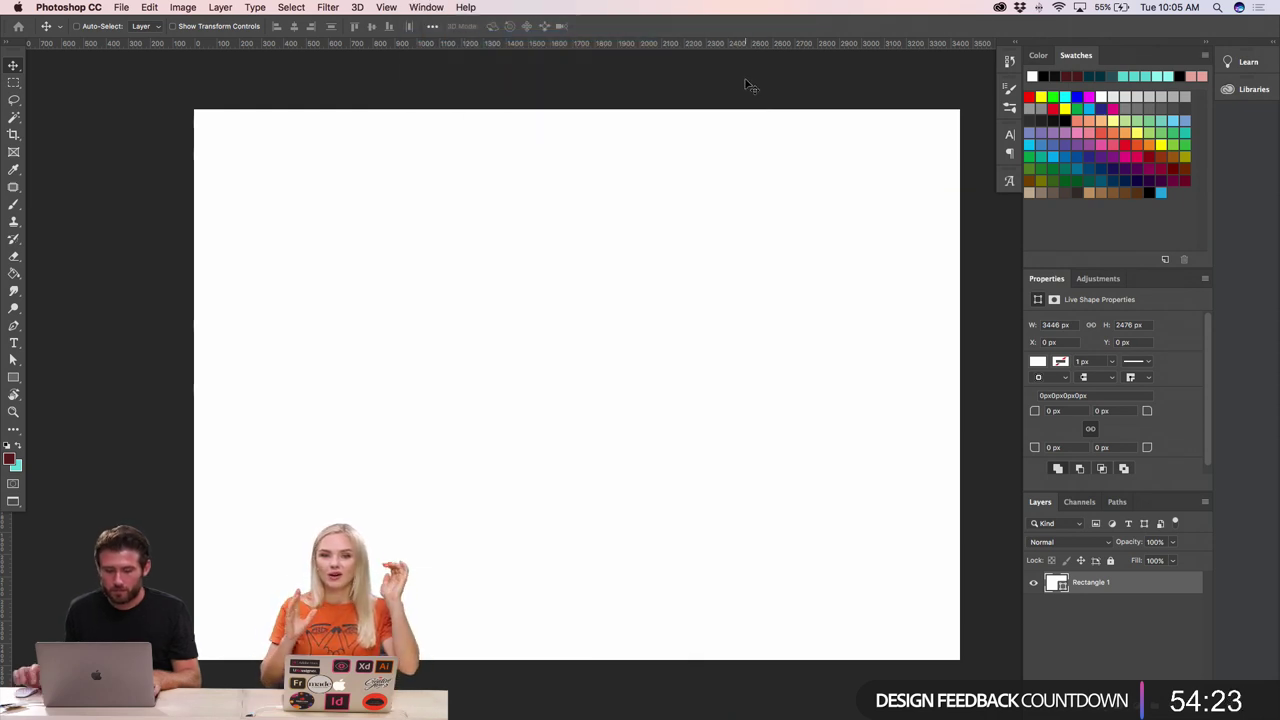
- Set the Rectangle 1 layer to 70% opacity and try panel-hiding and grouping shortcuts
{"action": "key", "text": "7"}
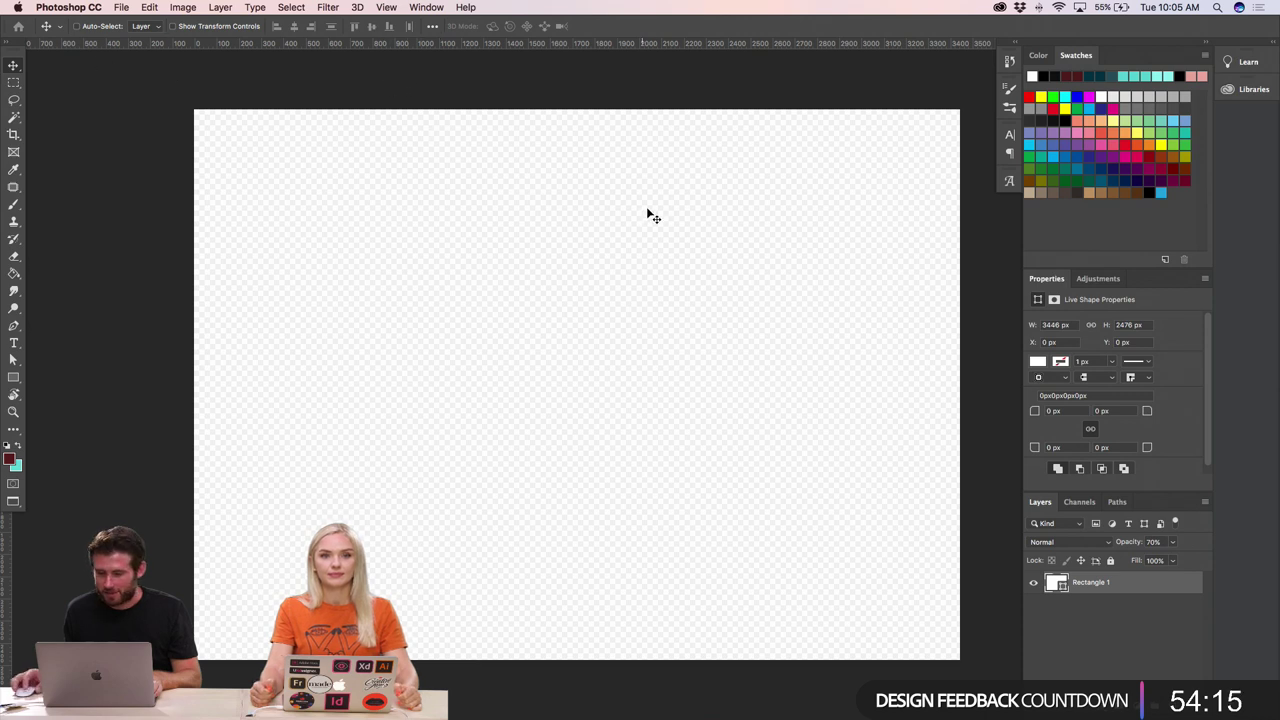
{"action": "key", "text": "Tab"}
{"action": "key", "text": "Tab"}
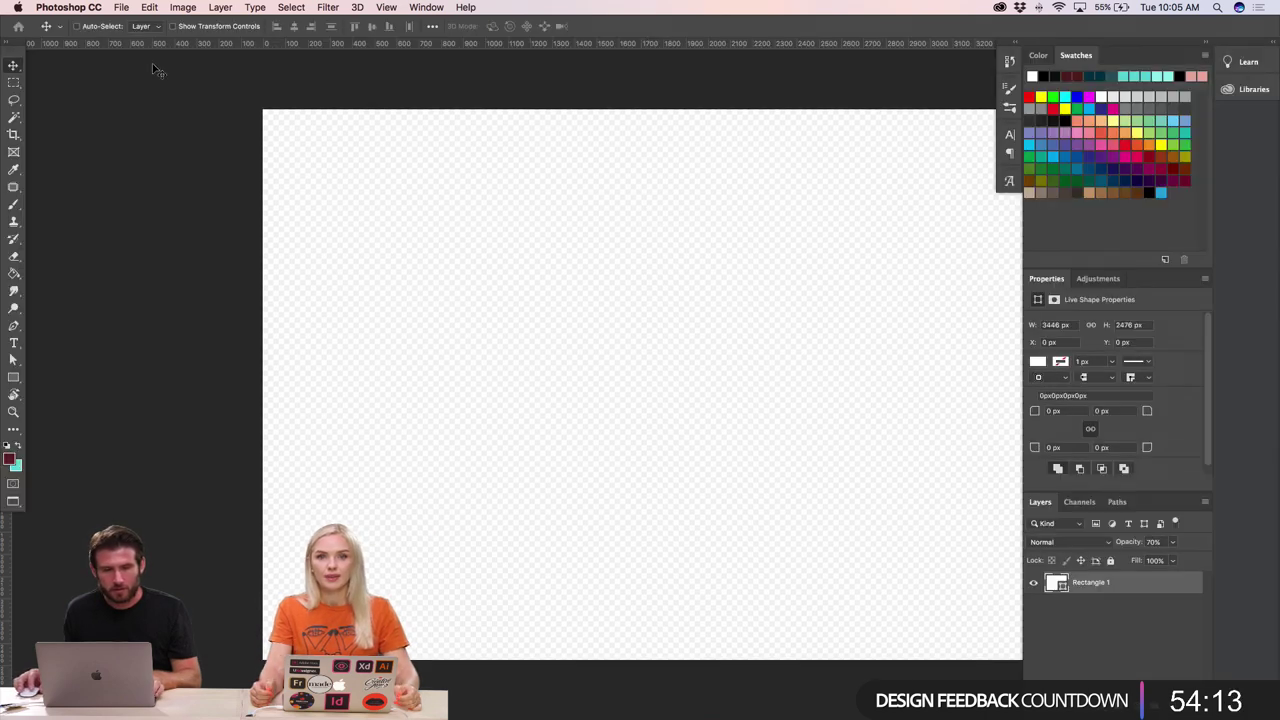
{"action": "scroll", "coordinate": [284, 155], "scroll_direction": "right", "scroll_amount": 5}
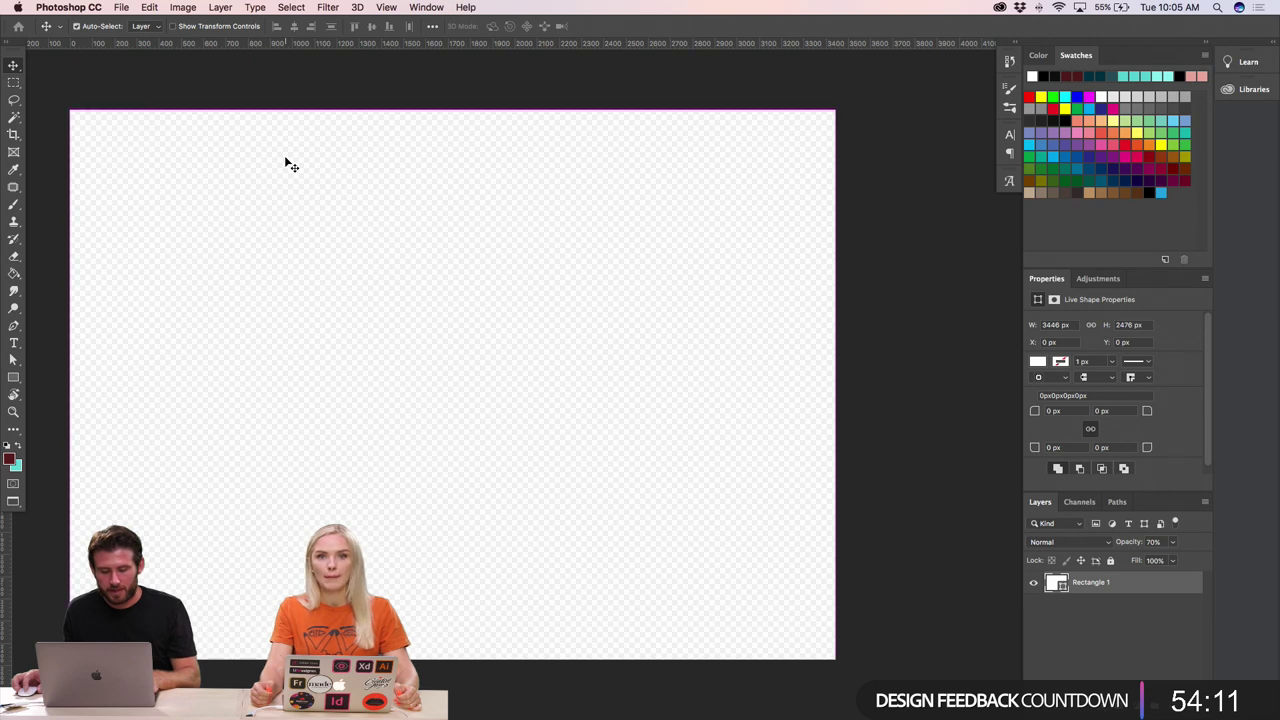
{"action": "key", "text": "super+g"}
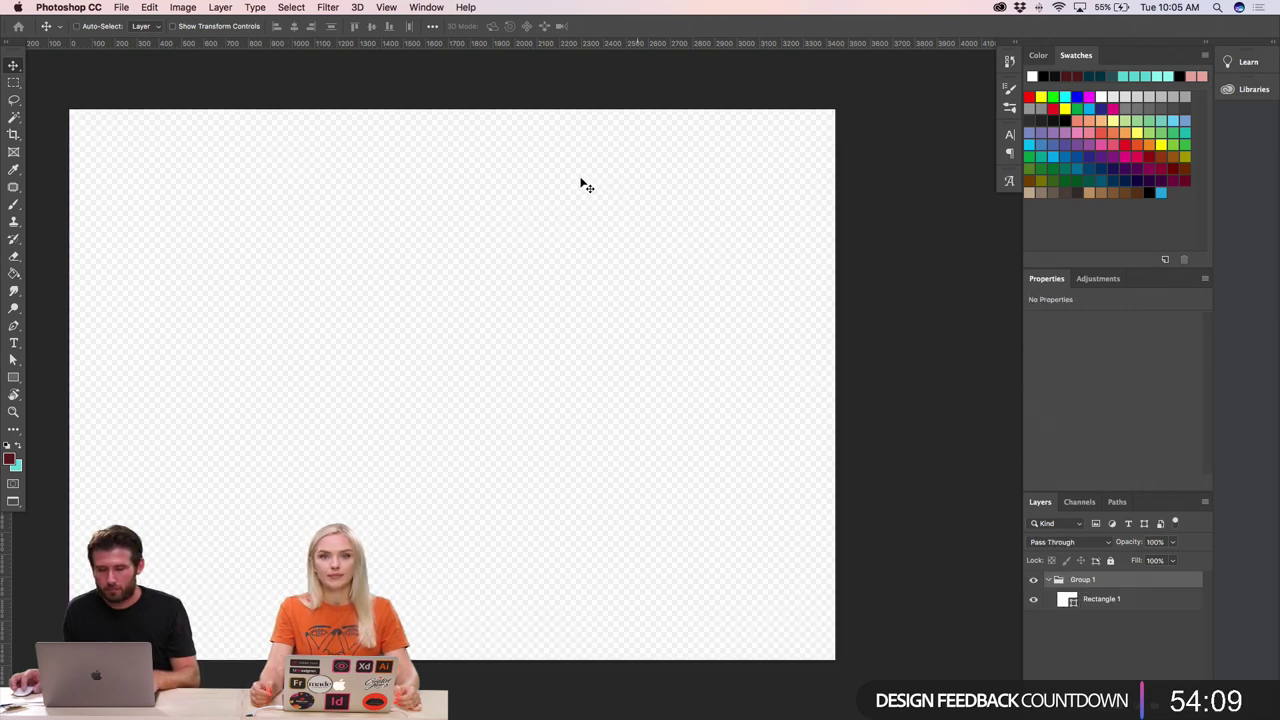
{"action": "key", "text": "super+shift+g"}
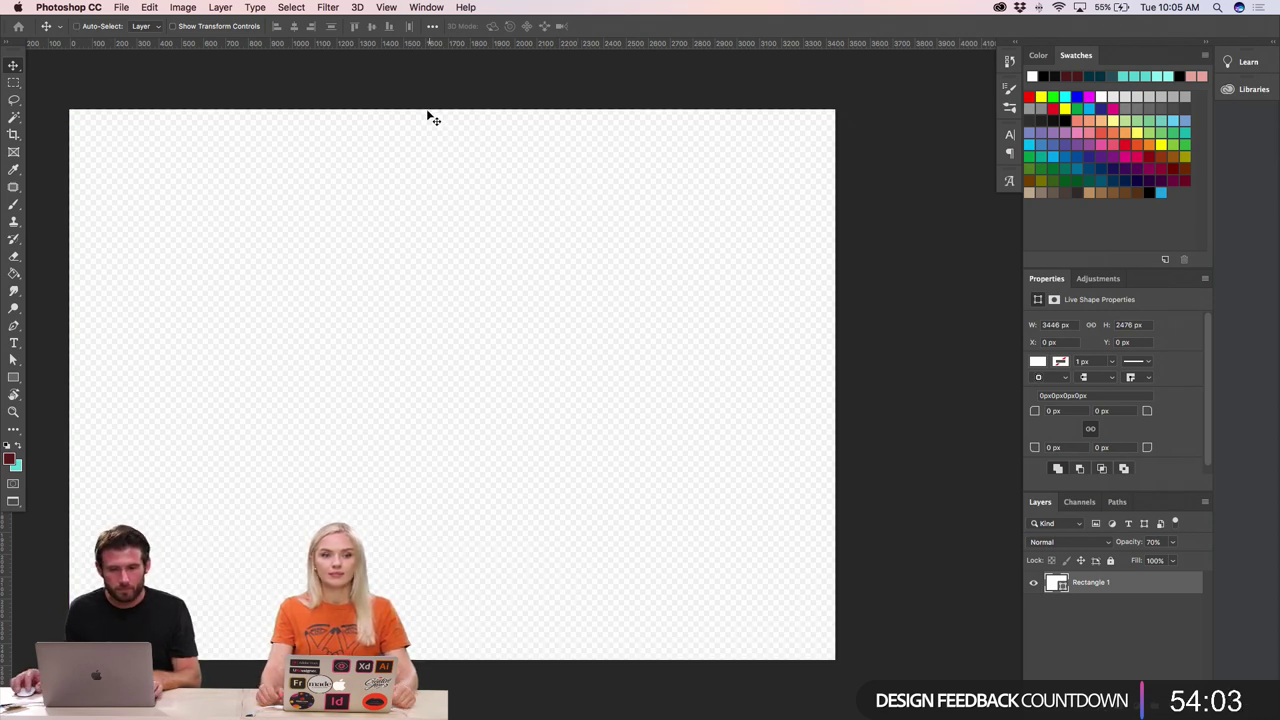
{"action": "left_click", "coordinate": [390, 8]}
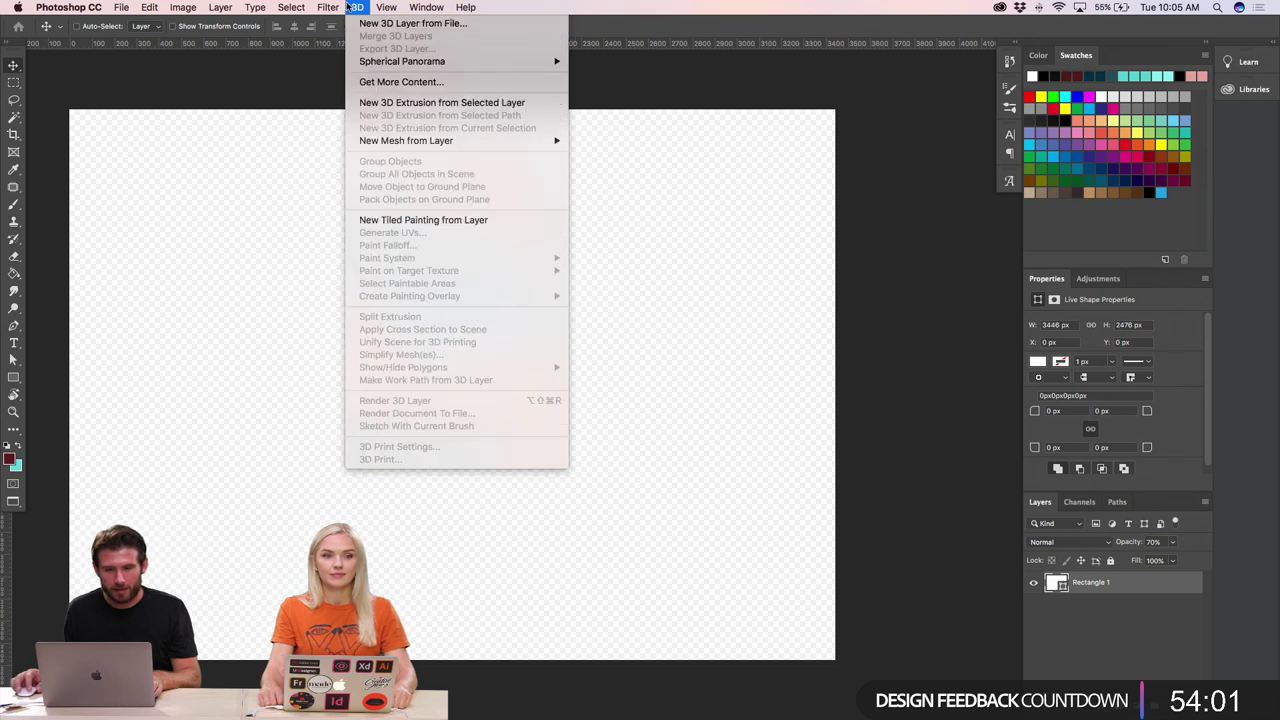
- Reset the workspace to Essentials and collapse the Color/Properties/Layers panel column to icons
{"action": "mouse_move", "coordinate": [426, 8]}
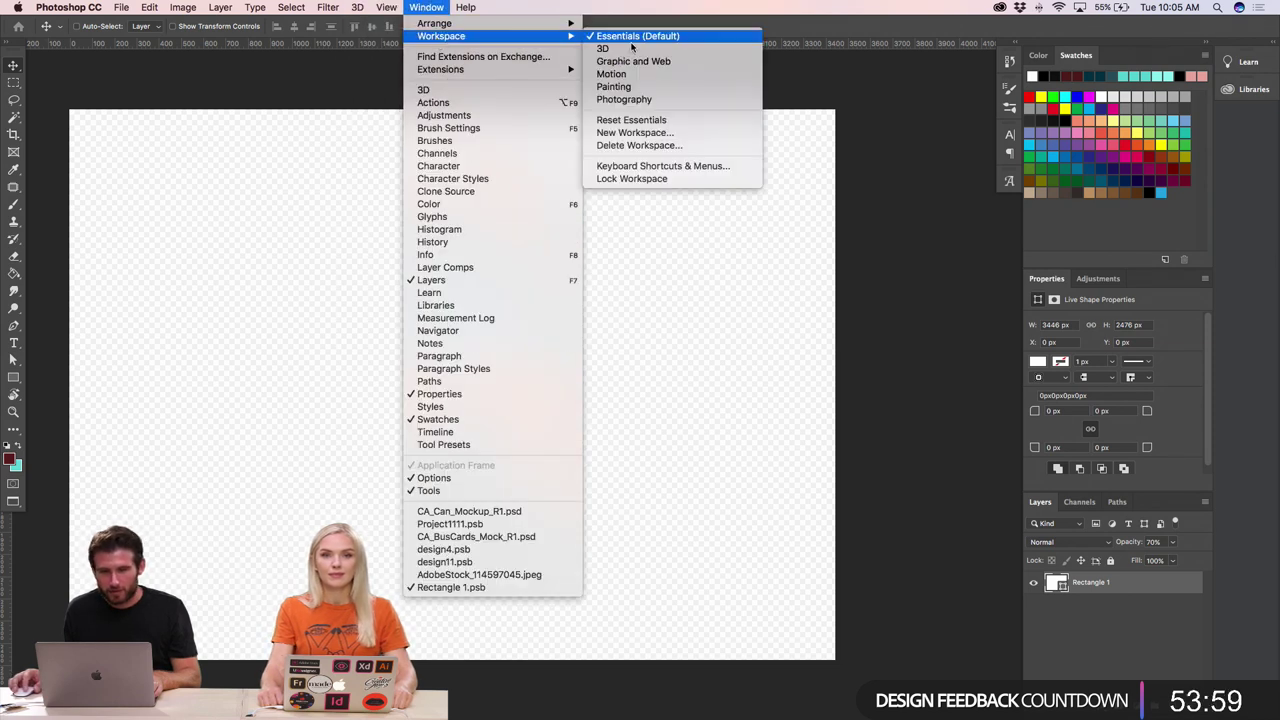
{"action": "left_click", "coordinate": [640, 120]}
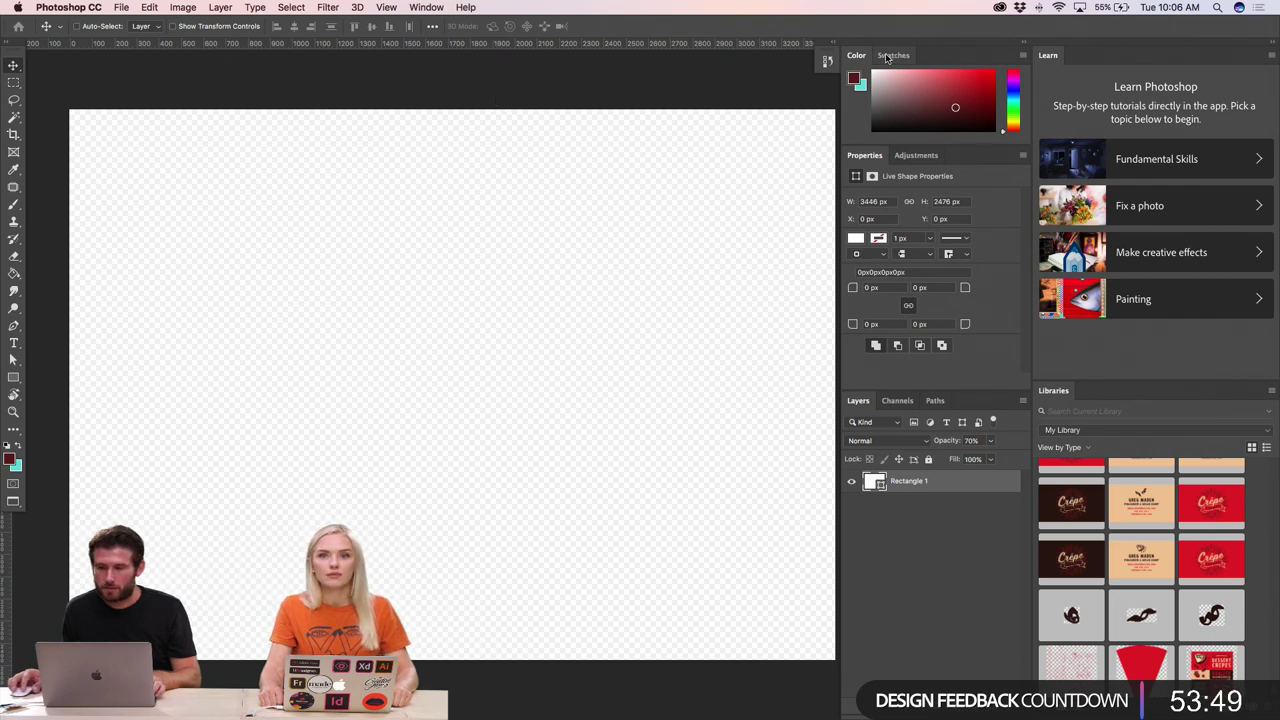
{"action": "left_click", "coordinate": [1021, 45]}
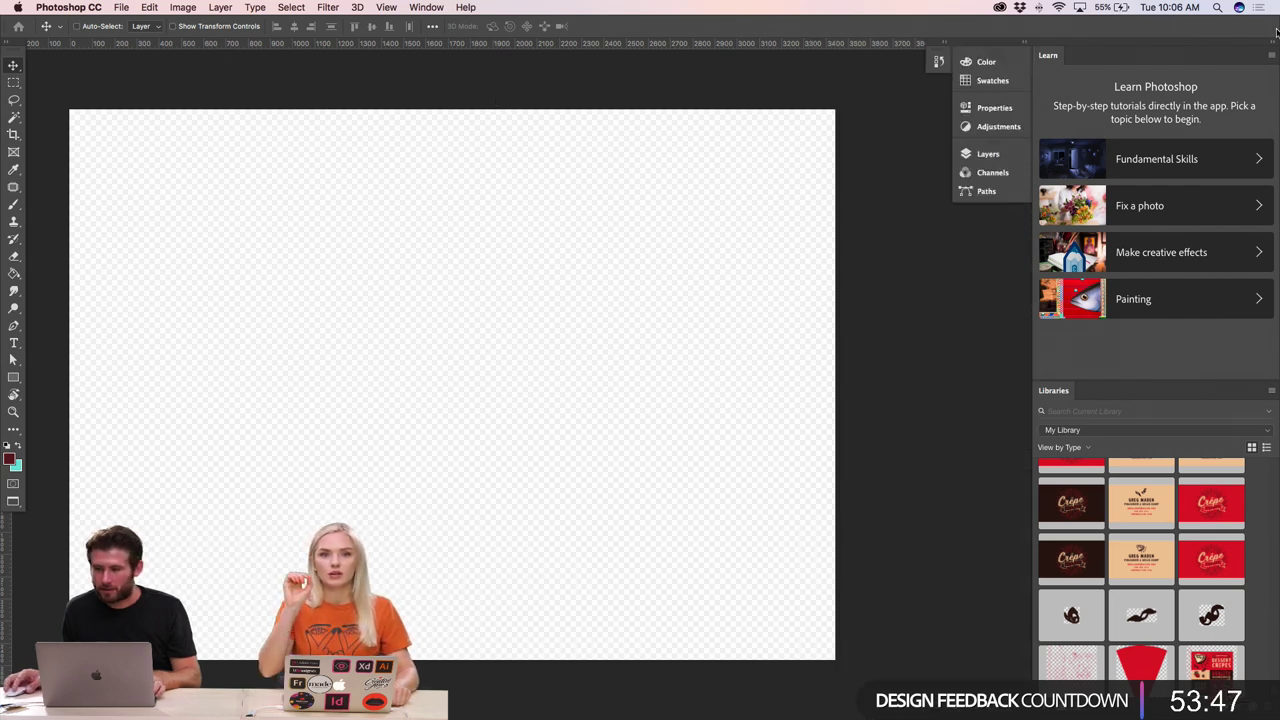
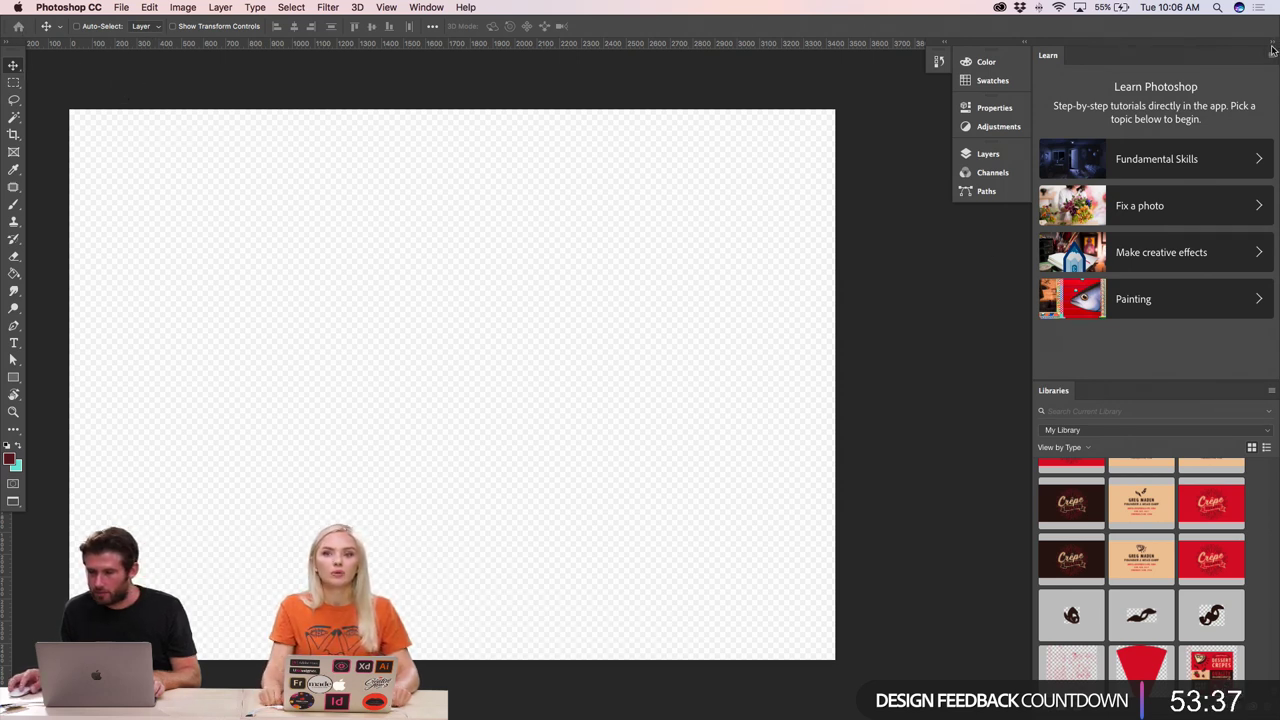
- Switch to Standard Screen Mode, zoom out, and collapse the Learn and Libraries panels to icons
{"action": "left_click", "coordinate": [380, 8]}
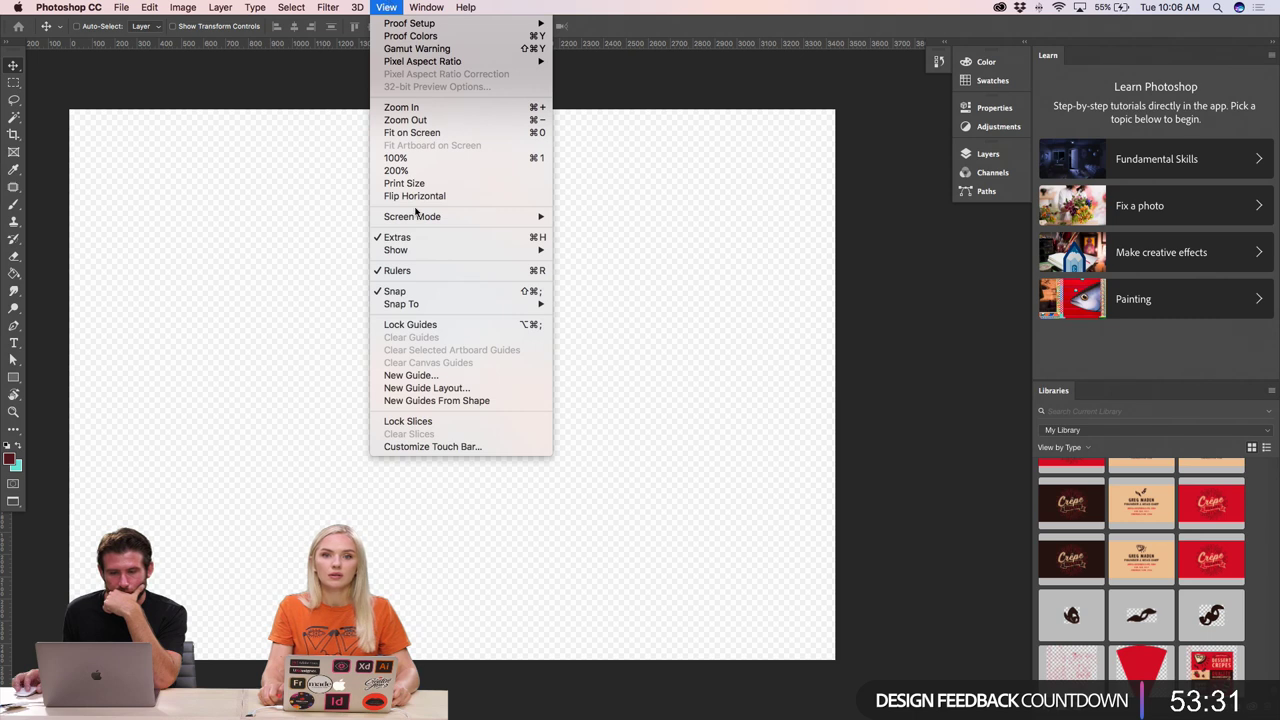
{"action": "mouse_move", "coordinate": [416, 225]}
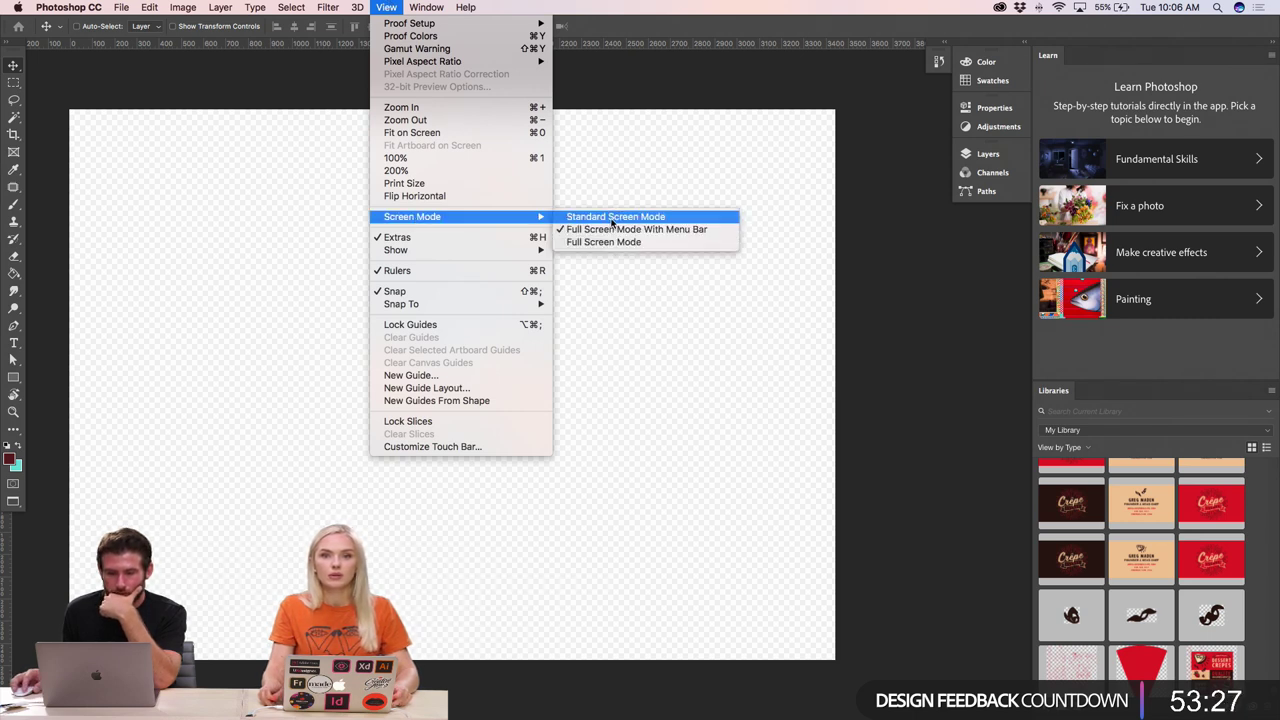
{"action": "left_click", "coordinate": [611, 217]}
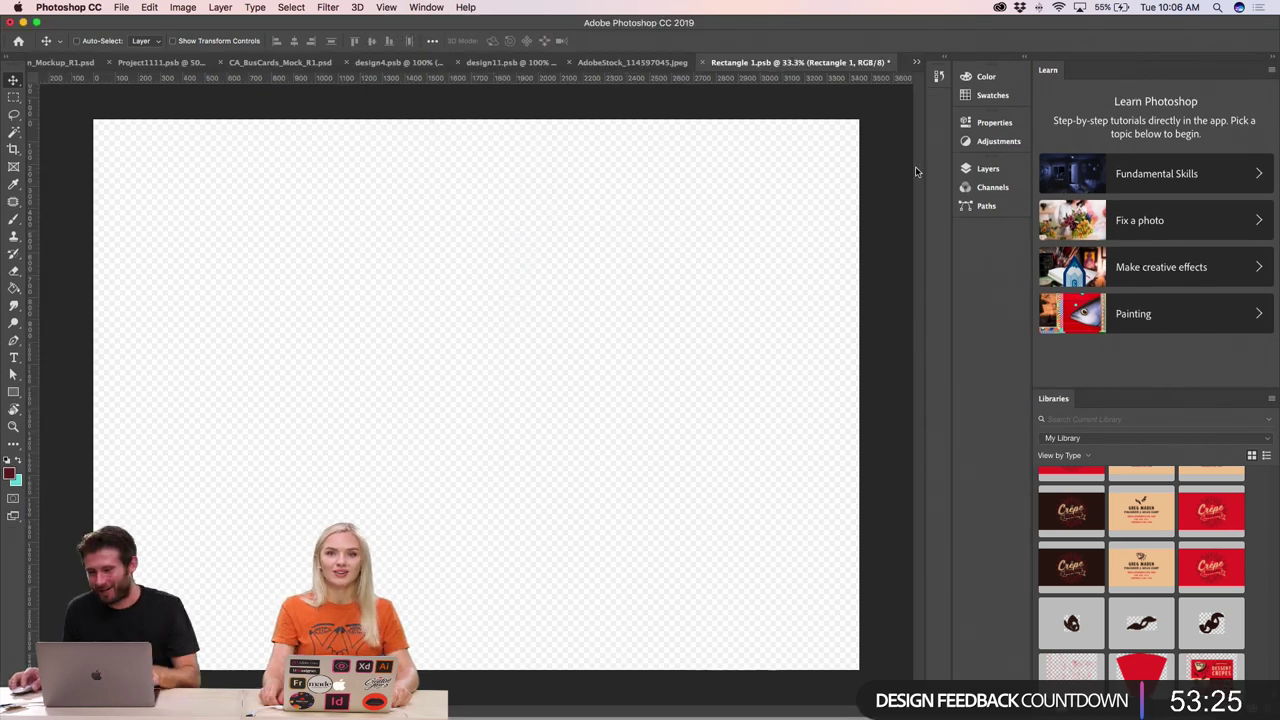
{"action": "key", "text": "super+minus"}
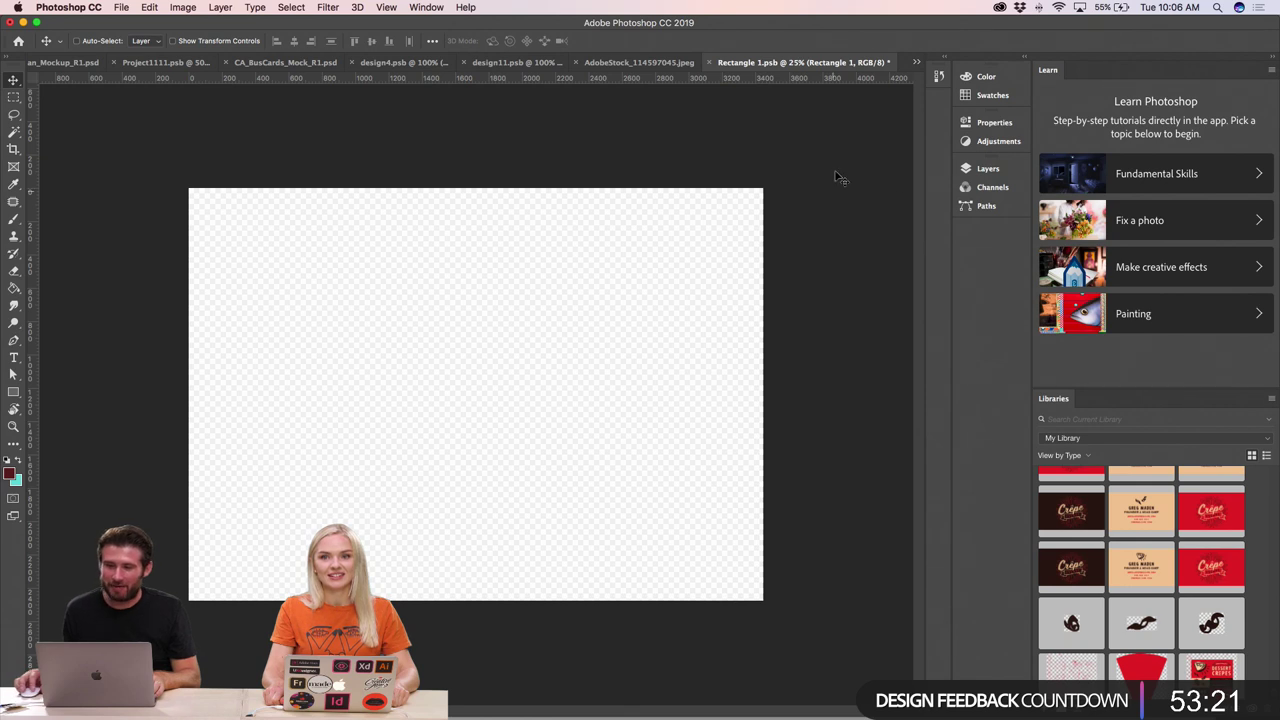
{"action": "left_click", "coordinate": [1270, 61]}
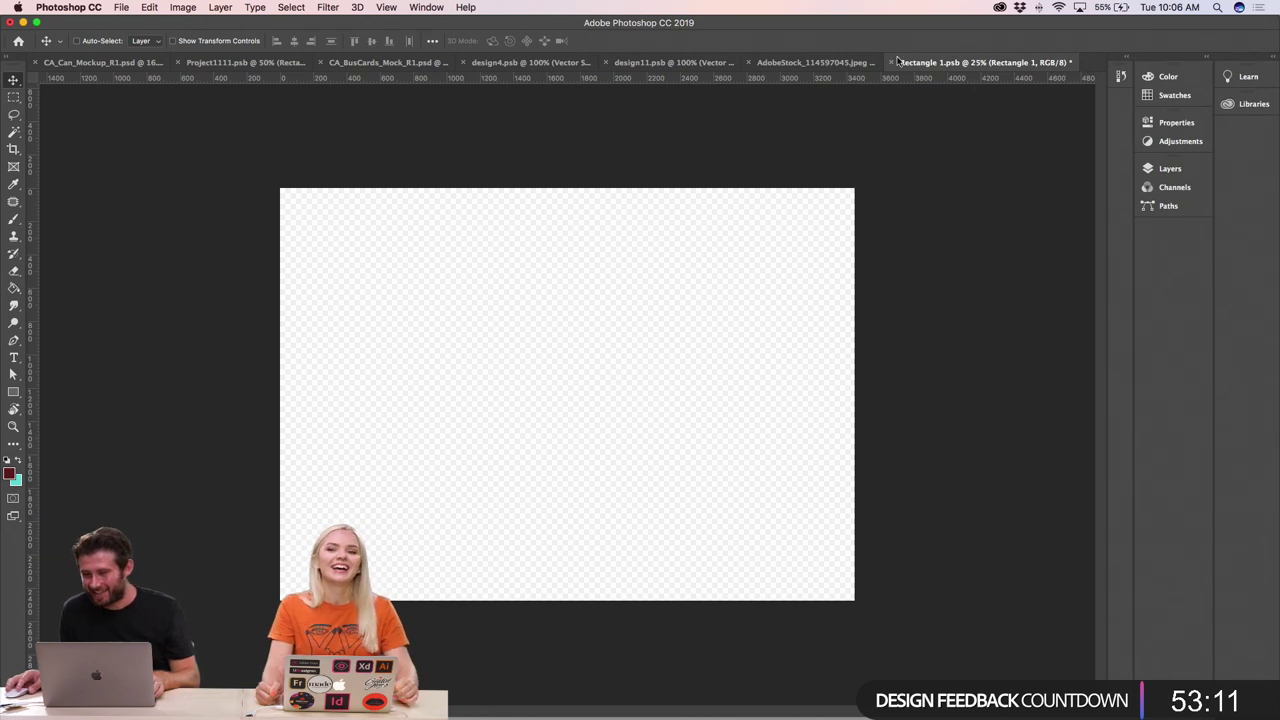
- Dock the Layers panel as a full column and set the layer opacity to 100%
{"action": "left_click", "coordinate": [1168, 168]}
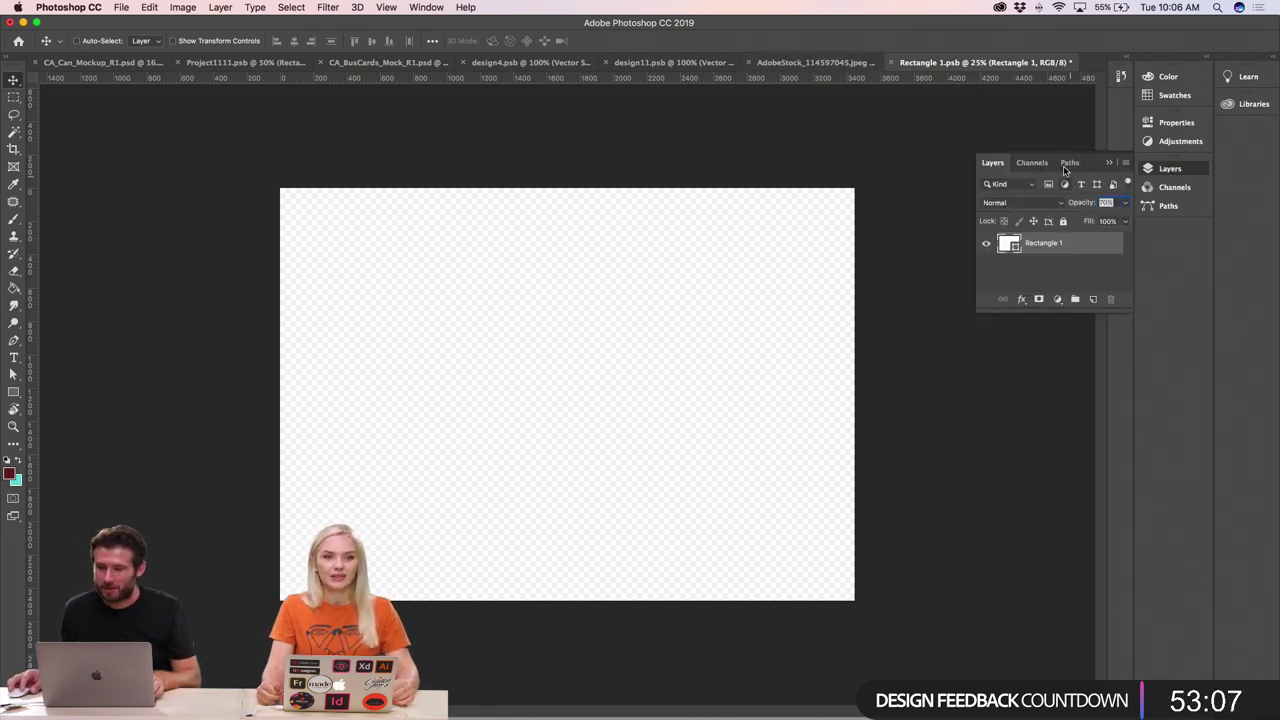
{"action": "left_click_drag", "start_coordinate": [1065, 170], "coordinate": [1172, 226]}
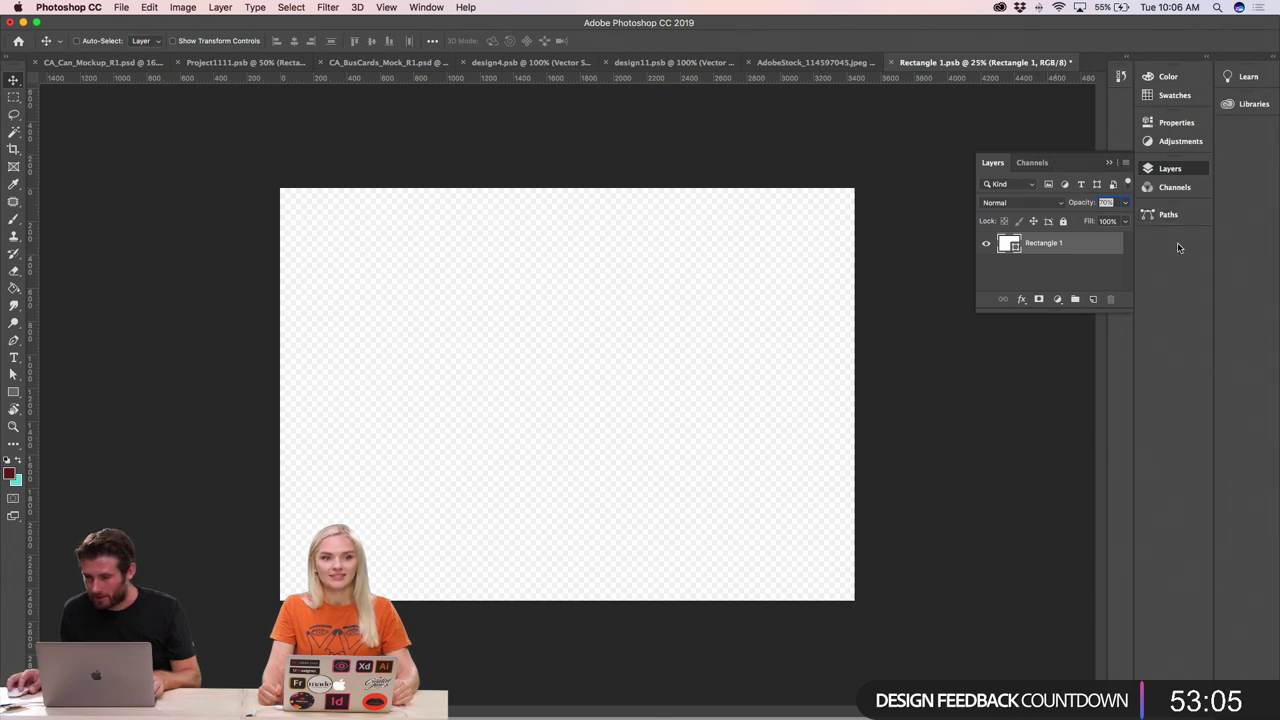
{"action": "left_click_drag", "start_coordinate": [1057, 162], "coordinate": [1127, 120]}
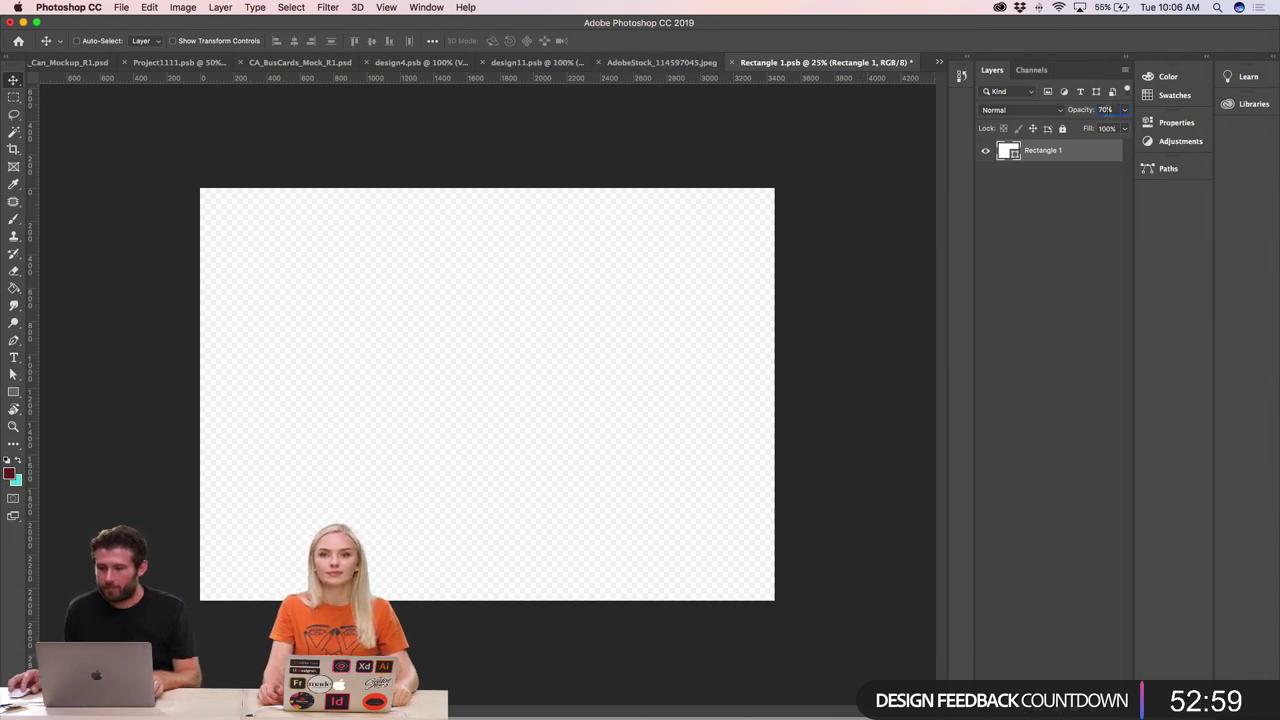
{"action": "left_click", "coordinate": [1105, 110]}
{"action": "type", "text": "100"}
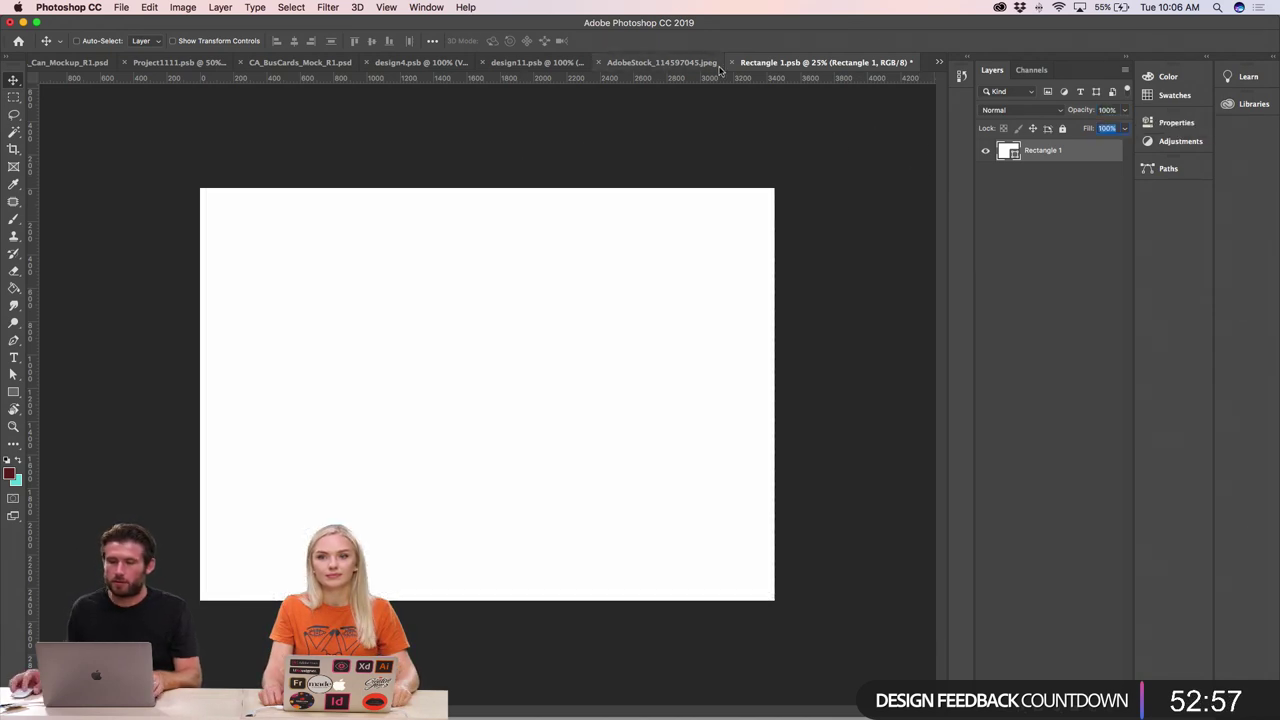
- Check the rectangle's placement on the zoomed-in AdobeStock box mockup
{"action": "left_click", "coordinate": [660, 62]}
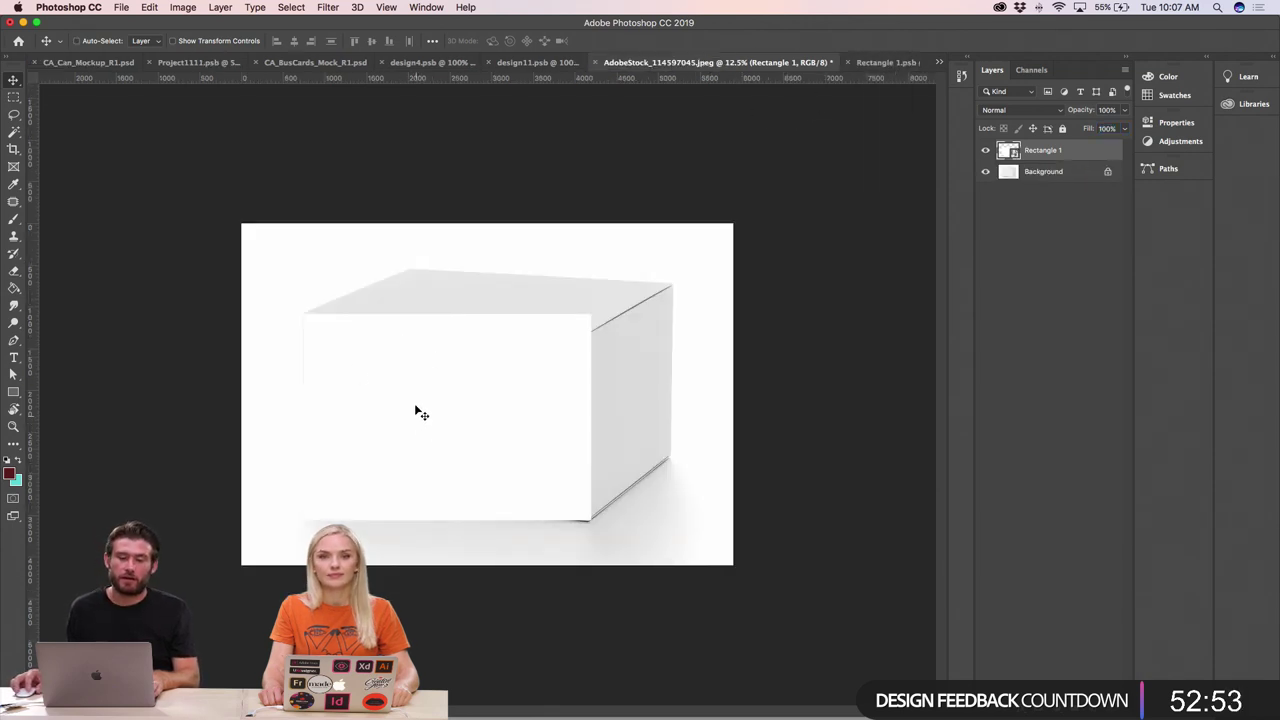
{"action": "left_click_drag", "start_coordinate": [408, 406], "coordinate": [418, 414]}
{"action": "key", "text": "super+equal"}
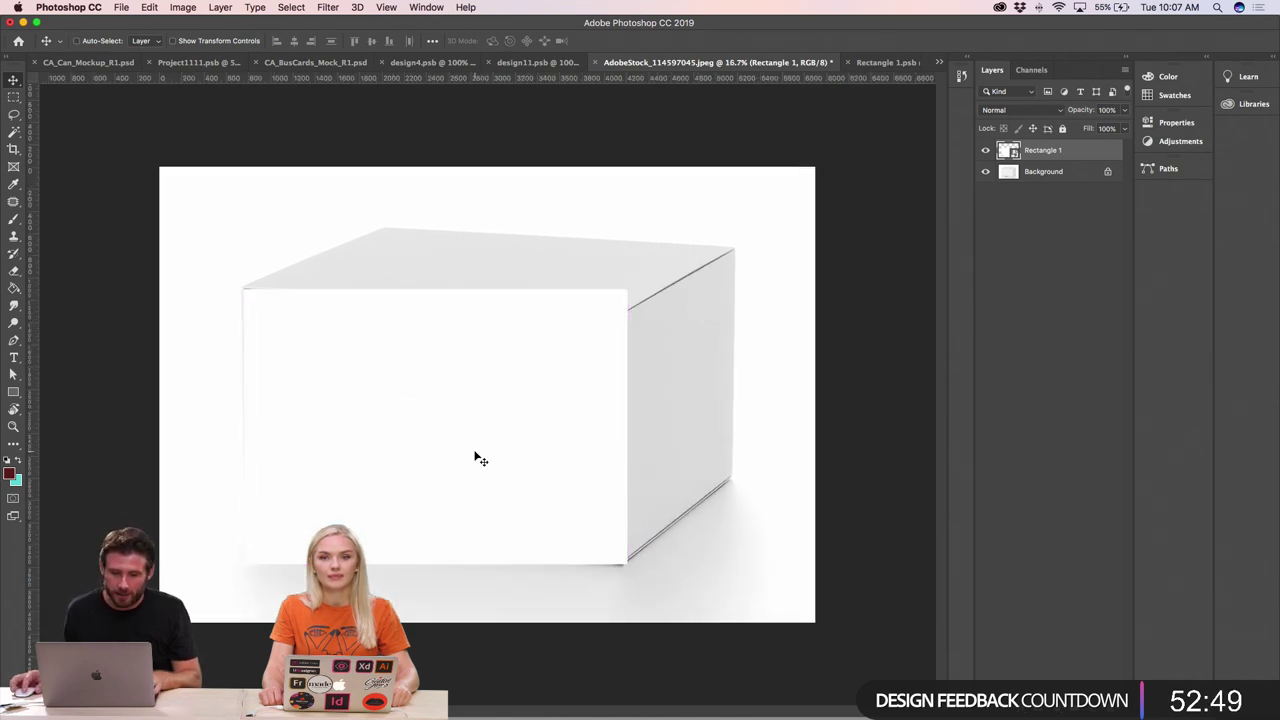
{"action": "left_click", "coordinate": [391, 414]}
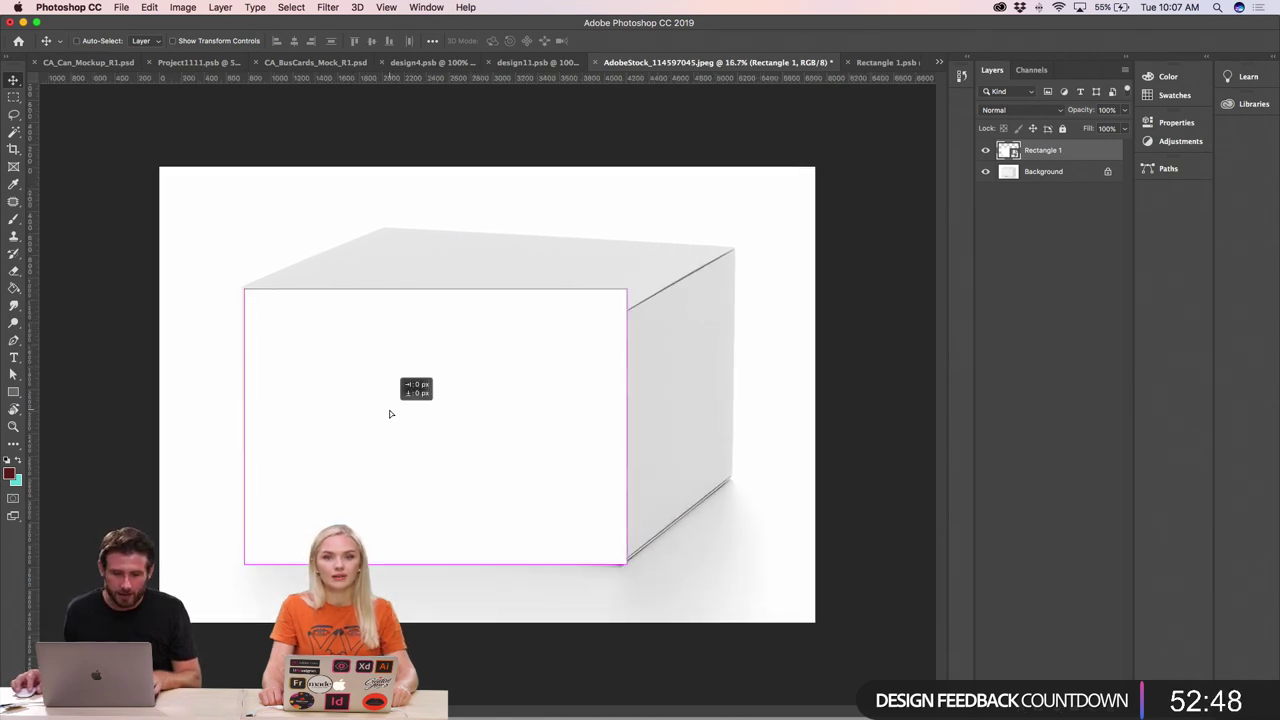
- Fill the Rectangle 1 smart object with dark maroon and save it
{"action": "left_click", "coordinate": [907, 62]}
{"action": "double_click", "coordinate": [1008, 150]}
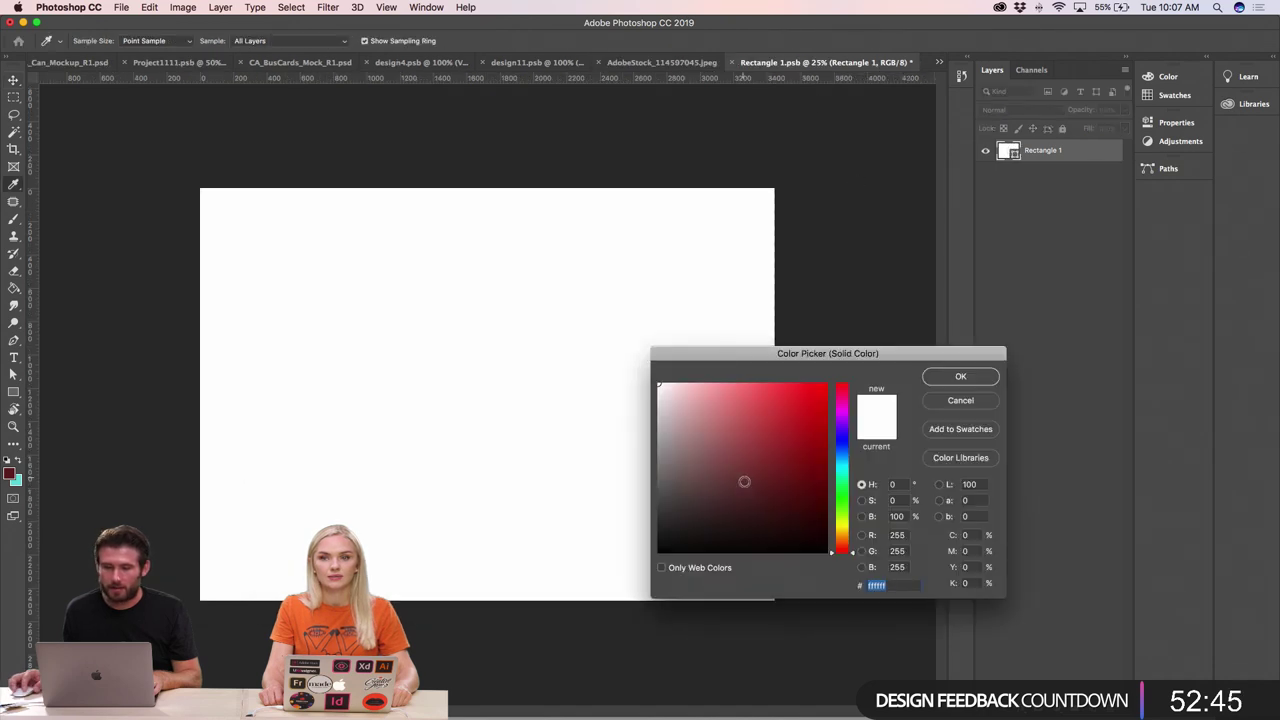
{"action": "left_click", "coordinate": [961, 377]}
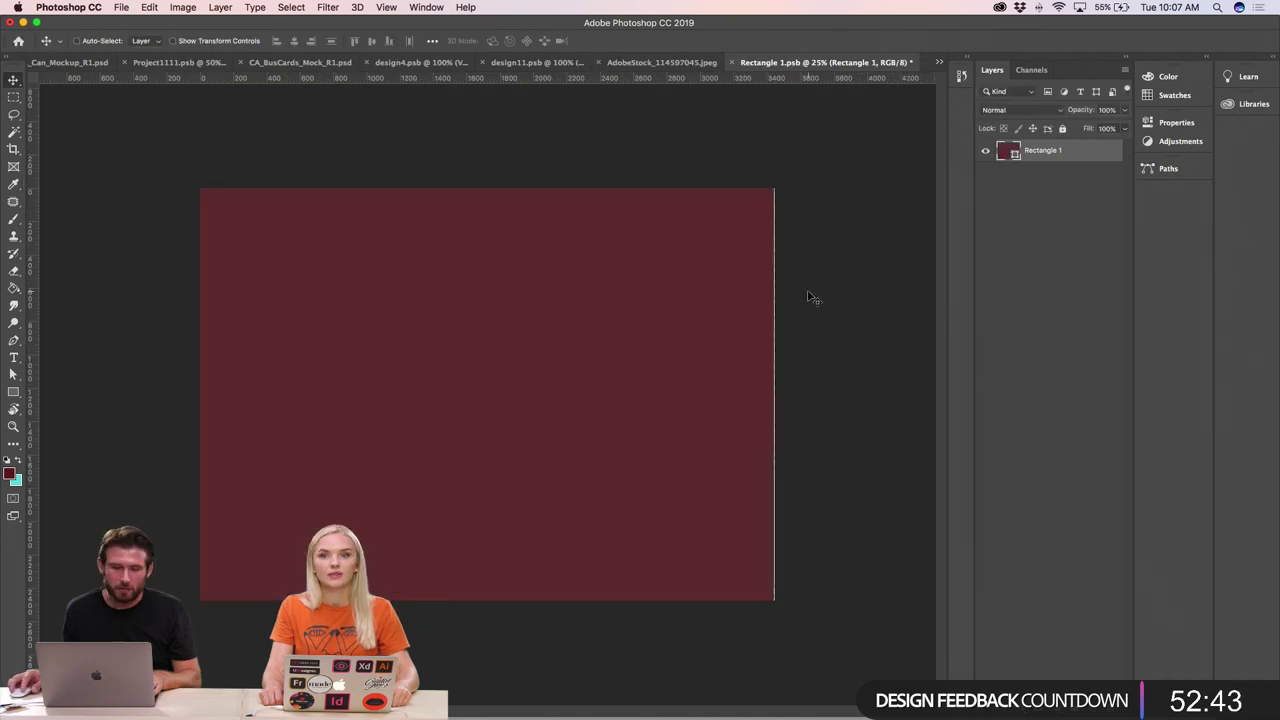
{"action": "key", "text": "ctrl+s"}
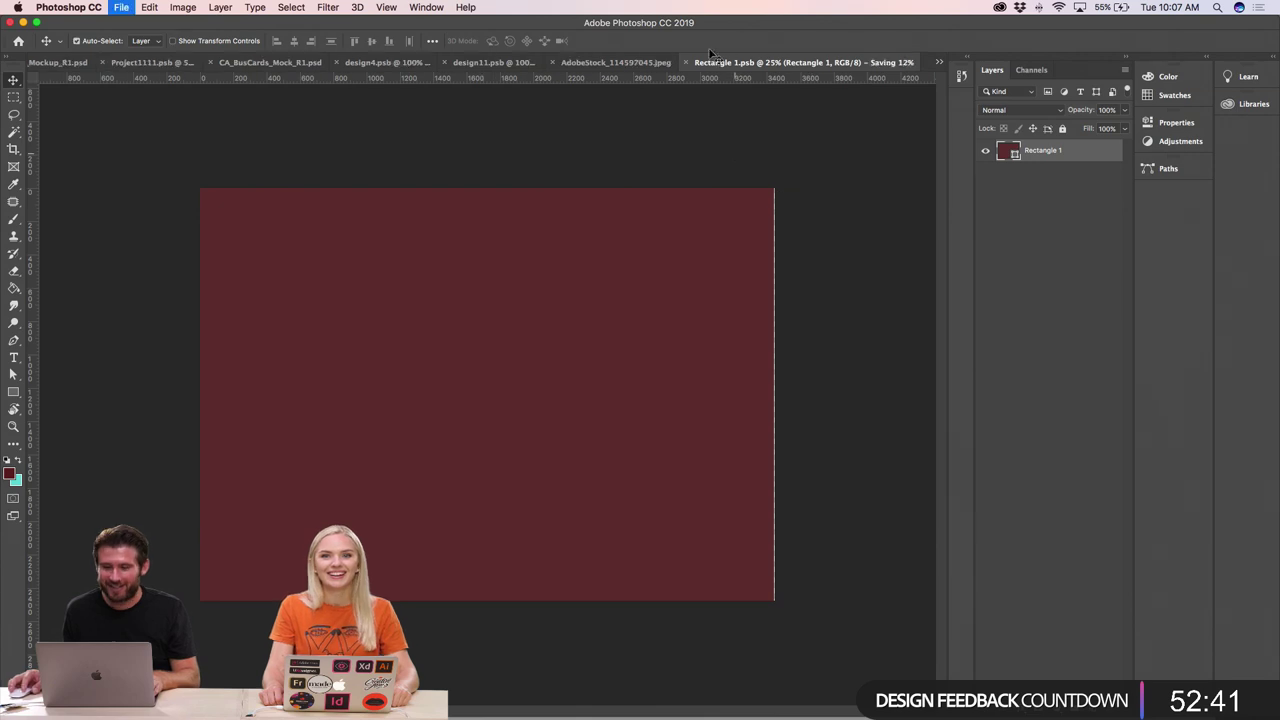
{"action": "left_click", "coordinate": [673, 63]}
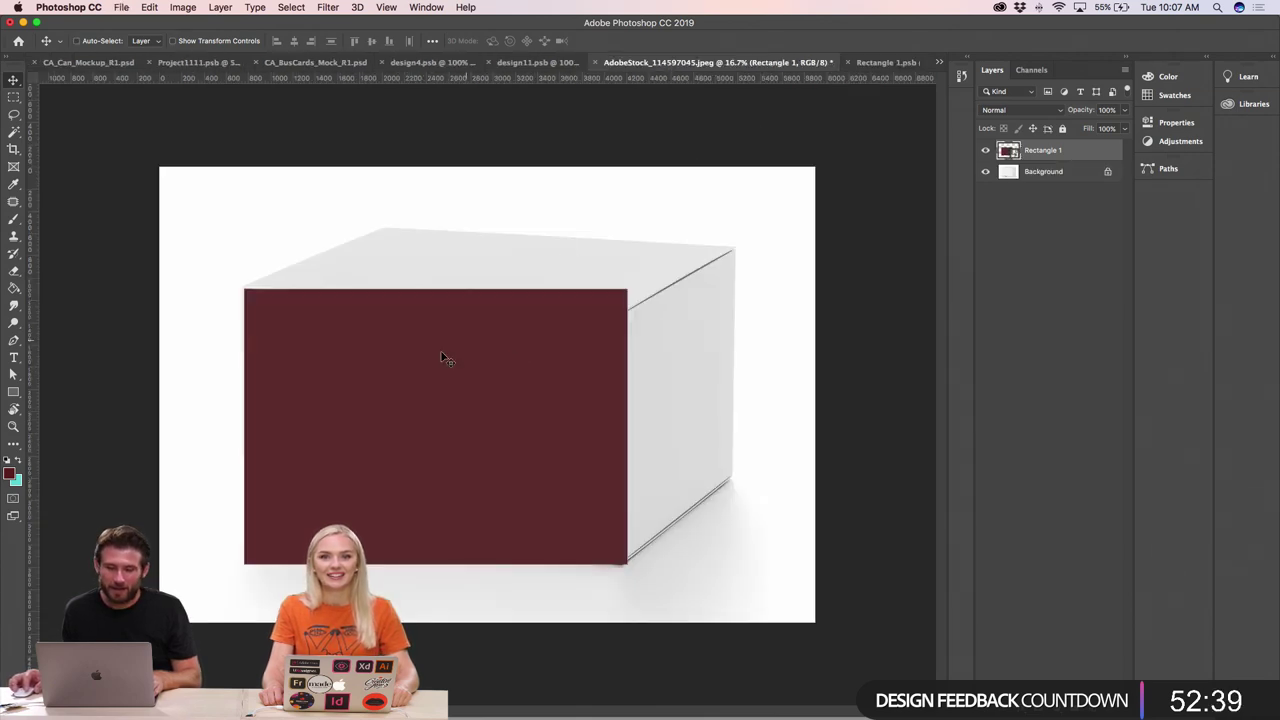
- Start a Distort transform and pin the top-left and bottom-left corners to the box front
{"action": "left_click", "coordinate": [149, 7]}
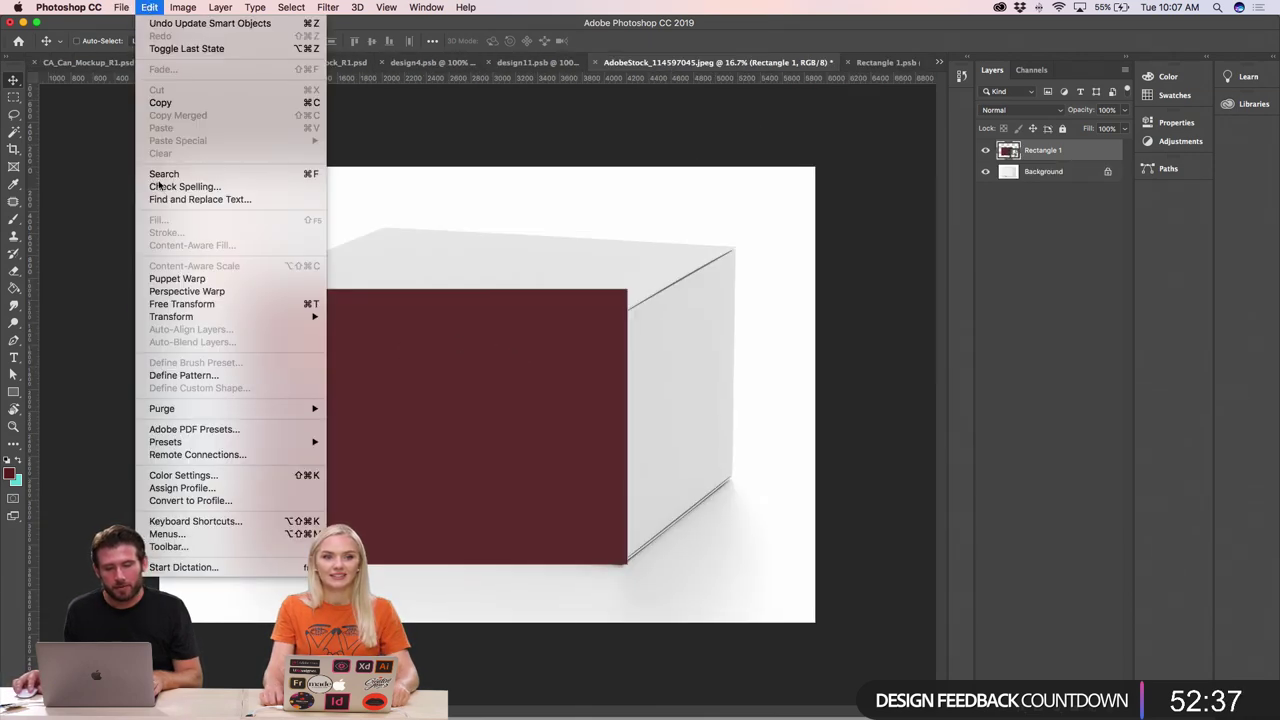
{"action": "mouse_move", "coordinate": [188, 317]}
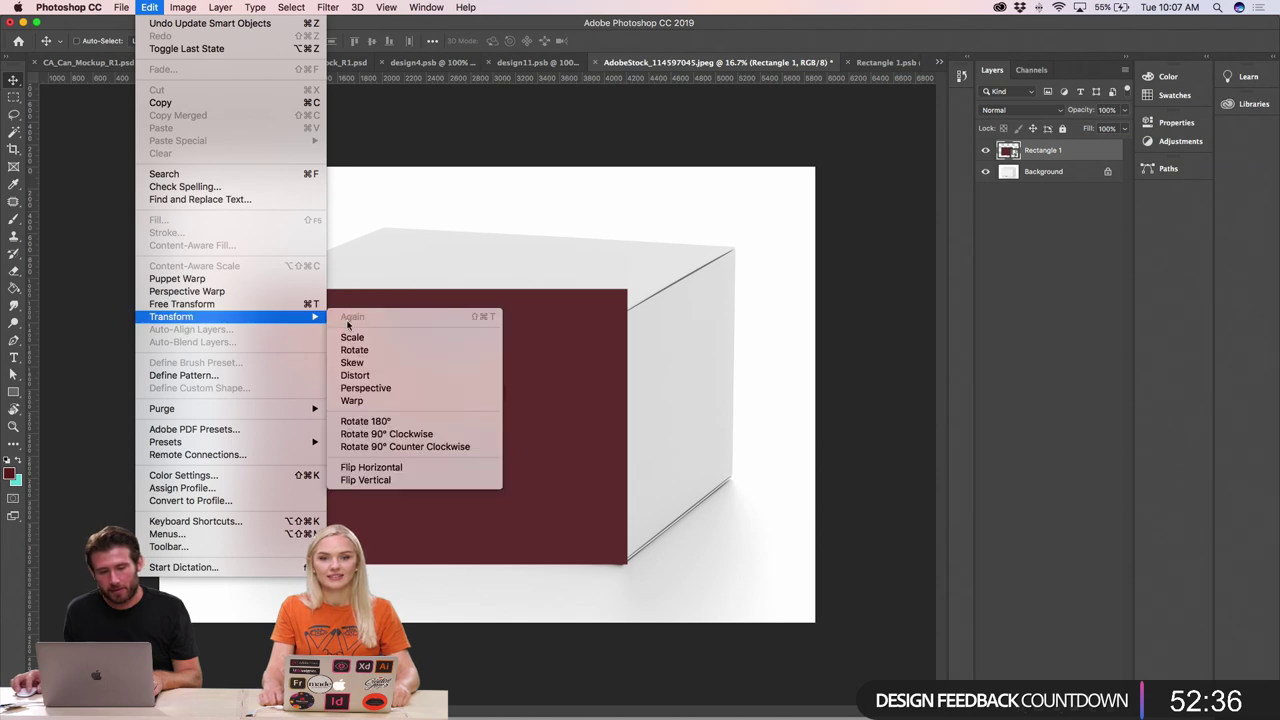
{"action": "left_click", "coordinate": [379, 375]}
{"action": "scroll", "coordinate": [229, 294], "scroll_direction": "up", "scroll_amount": 10}
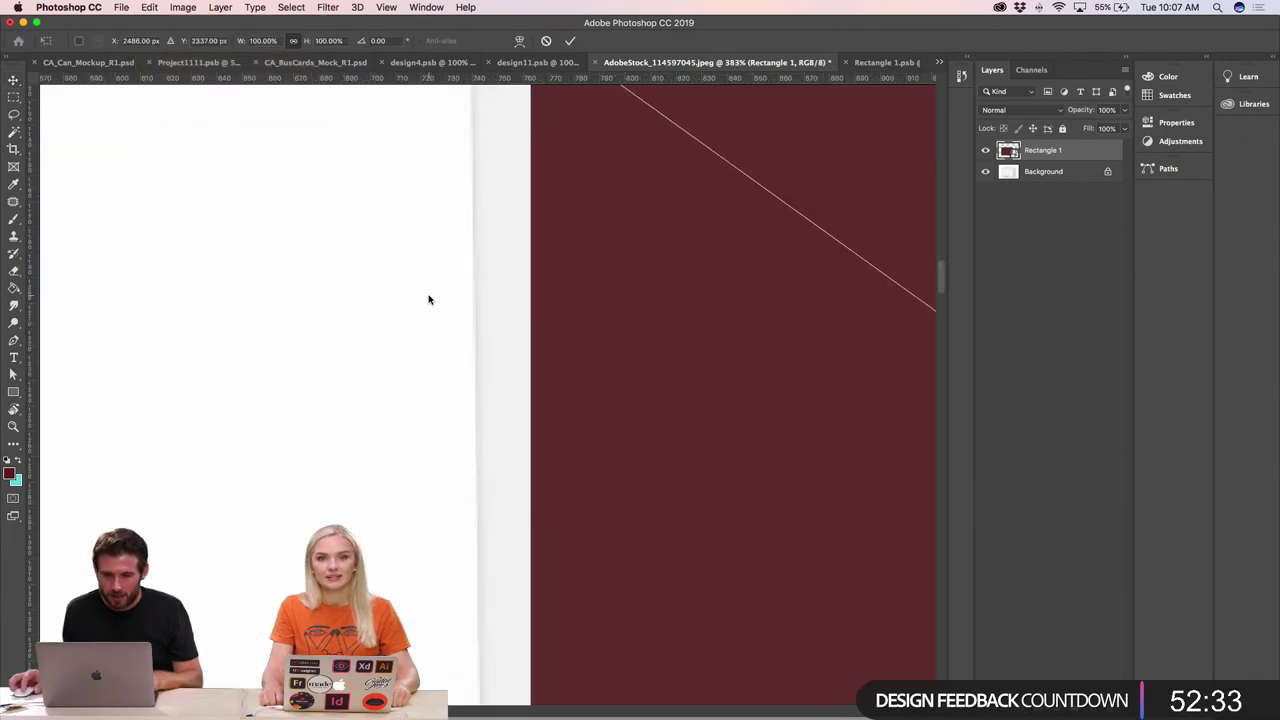
{"action": "scroll", "coordinate": [428, 299], "scroll_direction": "up", "scroll_amount": 5}
{"action": "left_click_drag", "start_coordinate": [531, 283], "coordinate": [472, 288]}
{"action": "key", "text": "super+minus"}
{"action": "key", "text": "super+minus"}
{"action": "key", "text": "super+minus"}
{"action": "key", "text": "super+minus"}
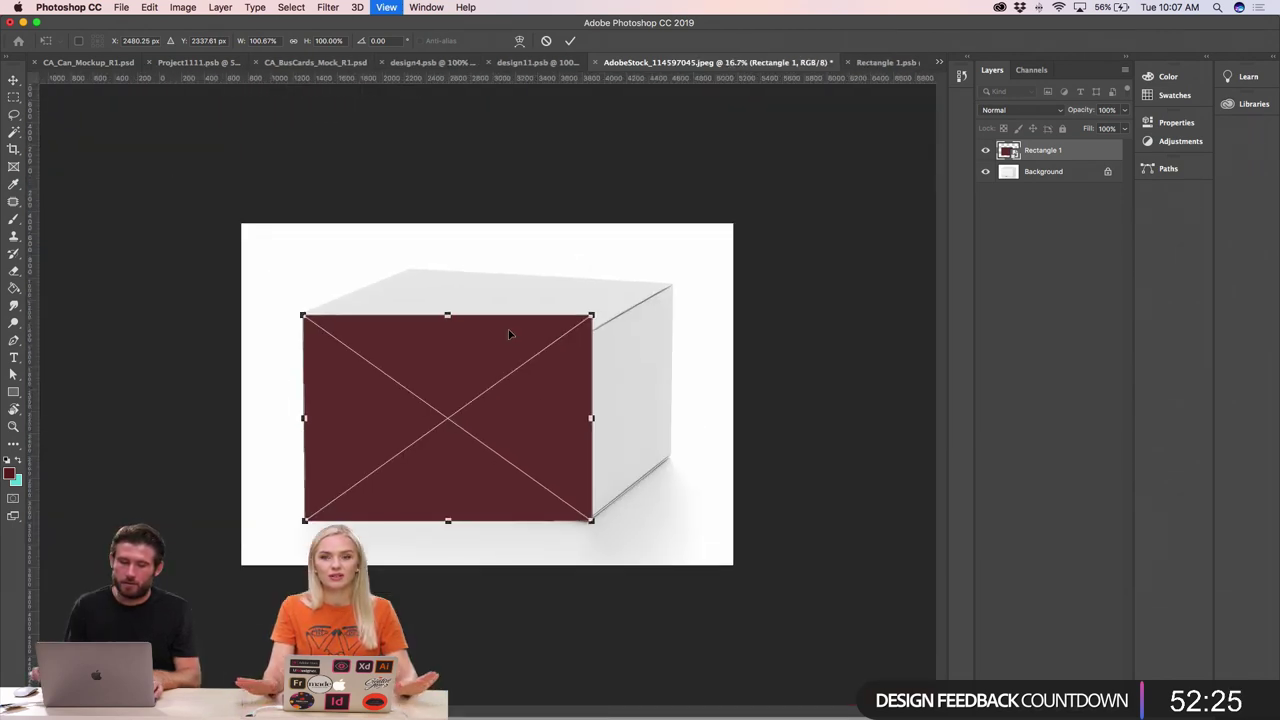
{"action": "scroll", "coordinate": [386, 520], "scroll_direction": "up", "scroll_amount": 3}
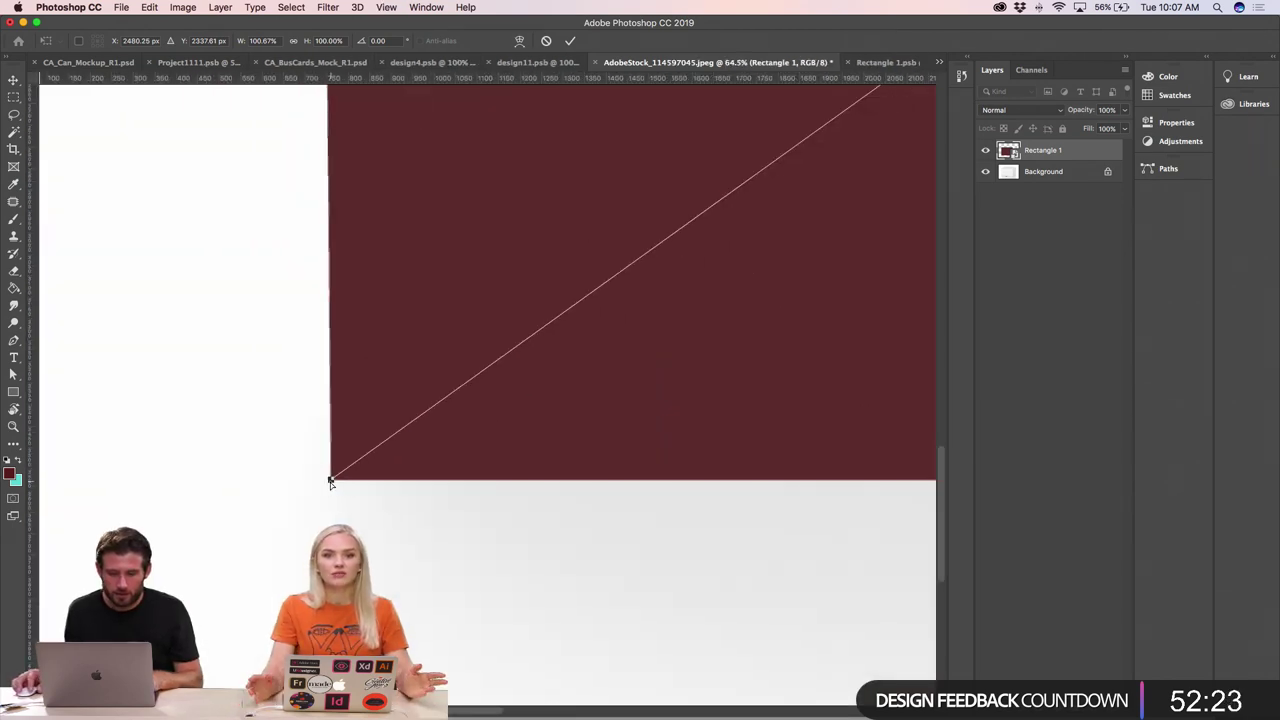
{"action": "left_click_drag", "start_coordinate": [331, 478], "coordinate": [335, 354]}
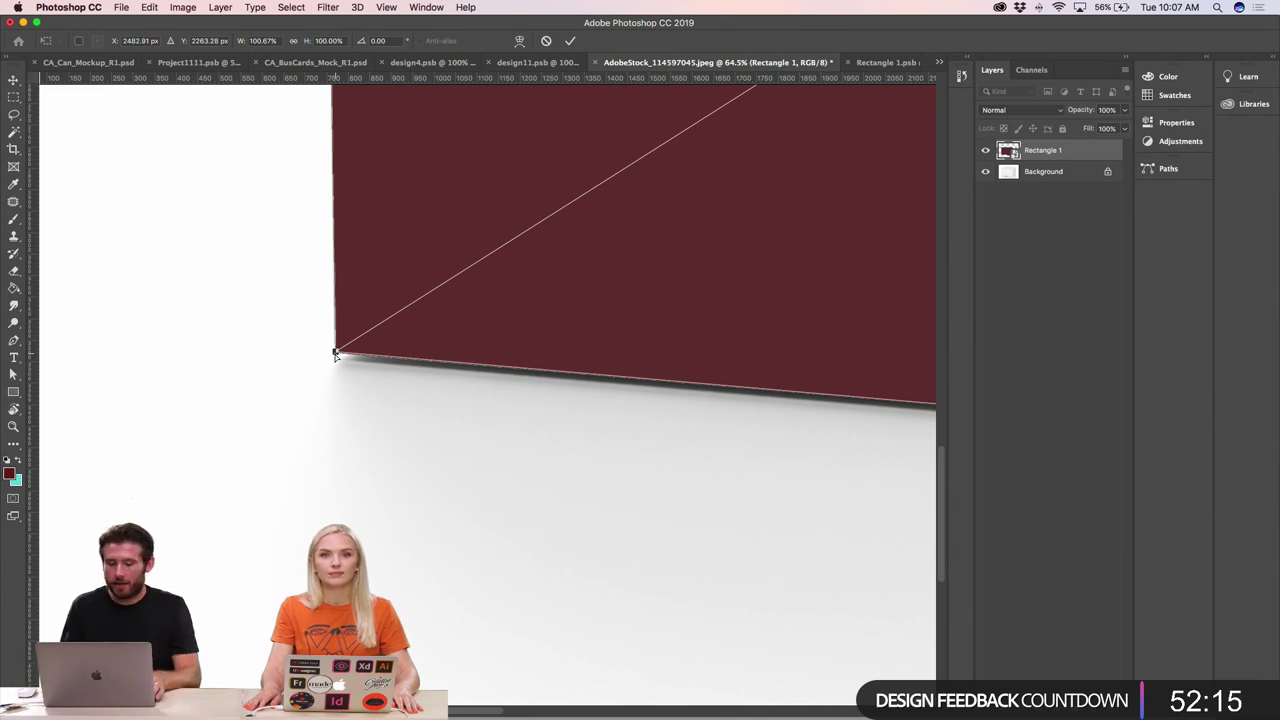
- Move the top-right and bottom-right corners onto the box edges and commit the distortion
{"action": "key", "text": "super+minus"}
{"action": "key", "text": "super+minus"}
{"action": "key", "text": "super+minus"}
{"action": "key", "text": "super+minus"}
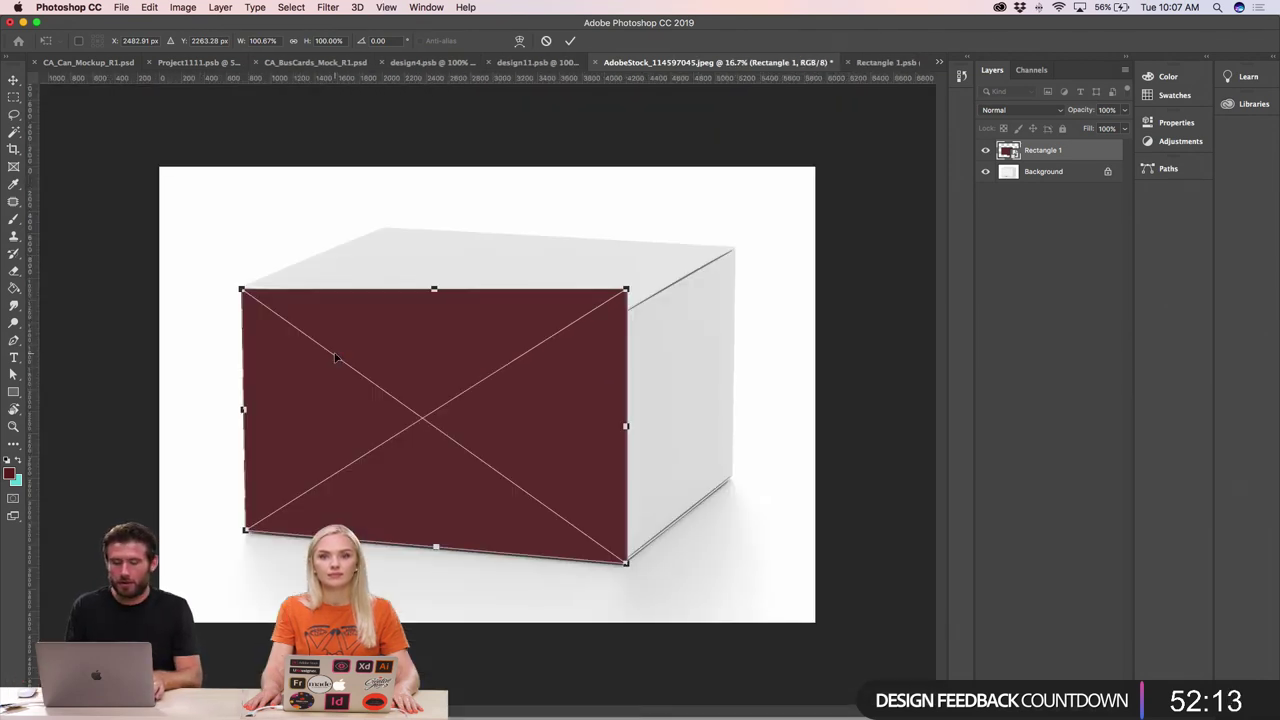
{"action": "key", "text": "super+plus"}
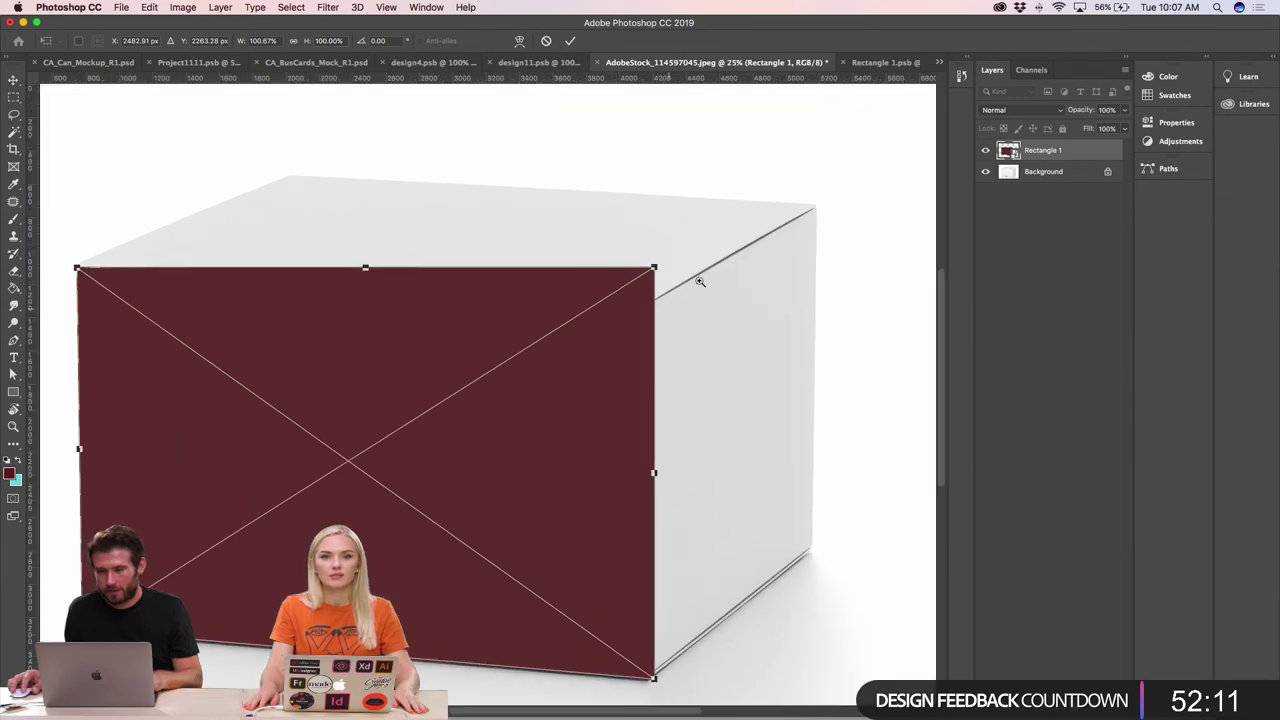
{"action": "left_click_drag", "start_coordinate": [651, 265], "coordinate": [647, 307]}
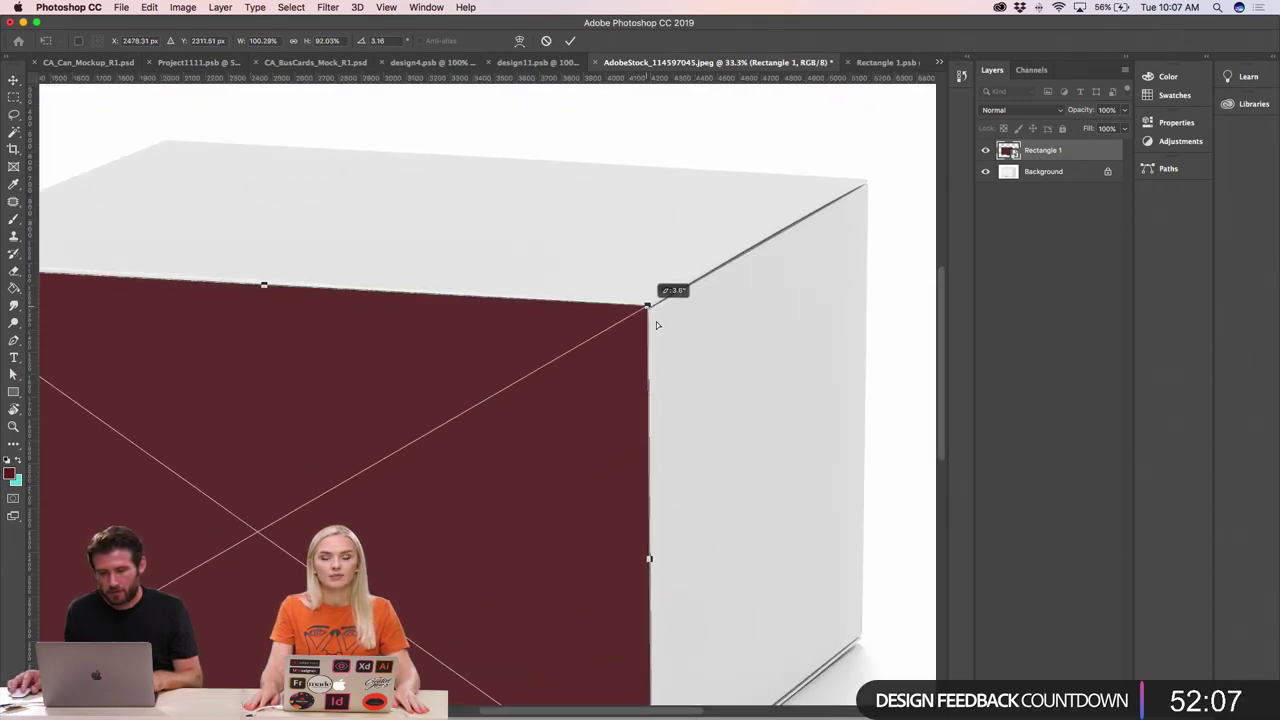
{"action": "scroll", "coordinate": [652, 340], "scroll_direction": "down", "scroll_amount": 5}
{"action": "left_click_drag", "start_coordinate": [651, 619], "coordinate": [639, 618]}
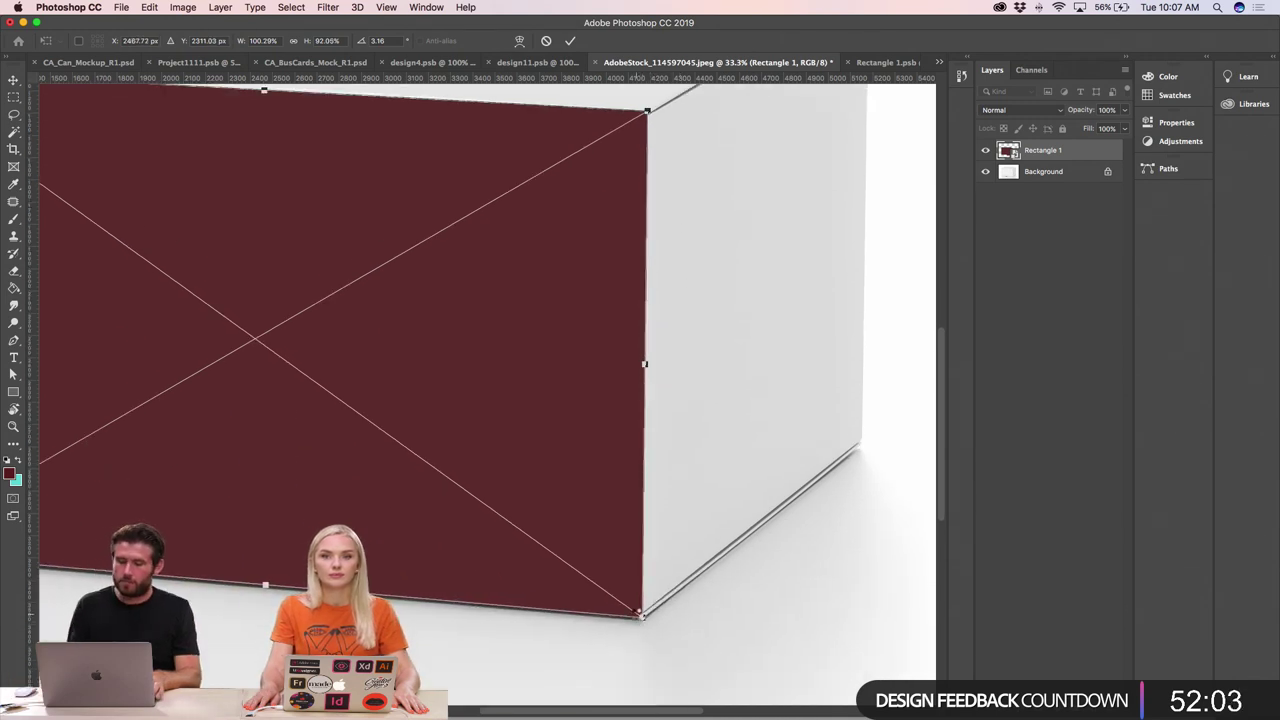
{"action": "key", "text": "Return"}
{"action": "key", "text": "super+minus"}
{"action": "key", "text": "super+minus"}
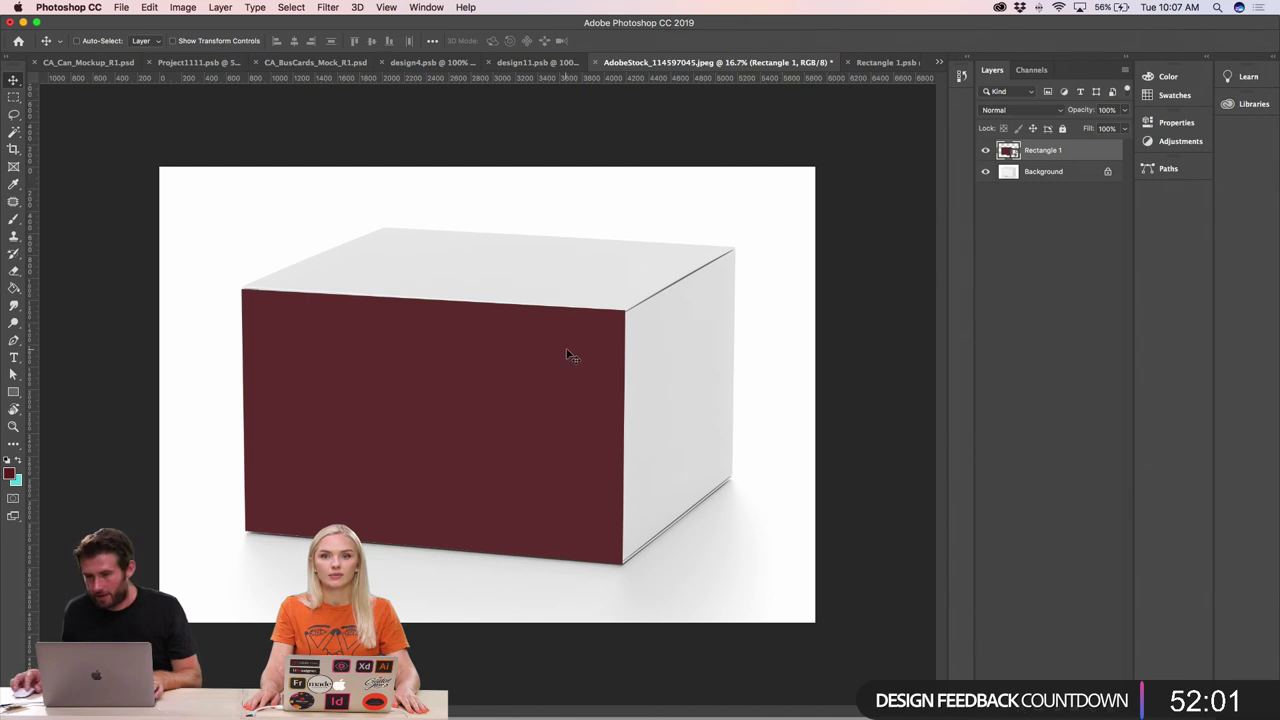
- Set the maroon rectangle's blend mode to Multiply
{"action": "left_click", "coordinate": [1060, 112]}
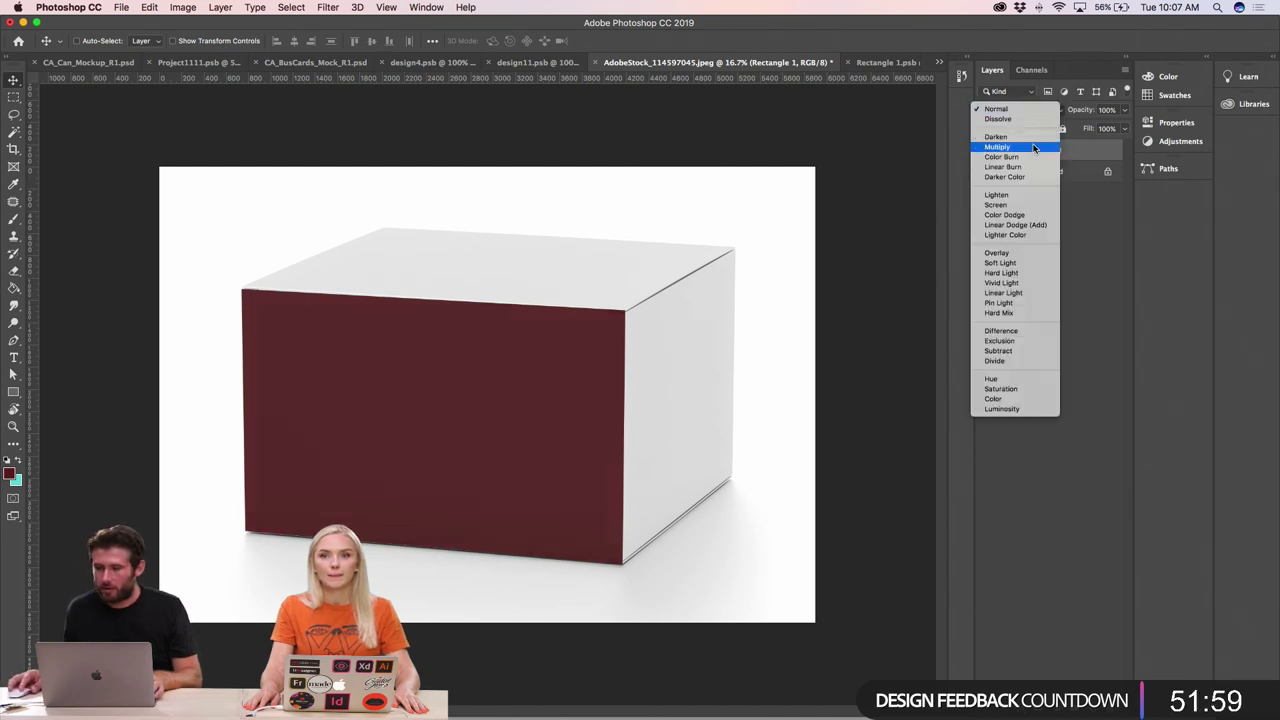
{"action": "left_click", "coordinate": [1033, 148]}
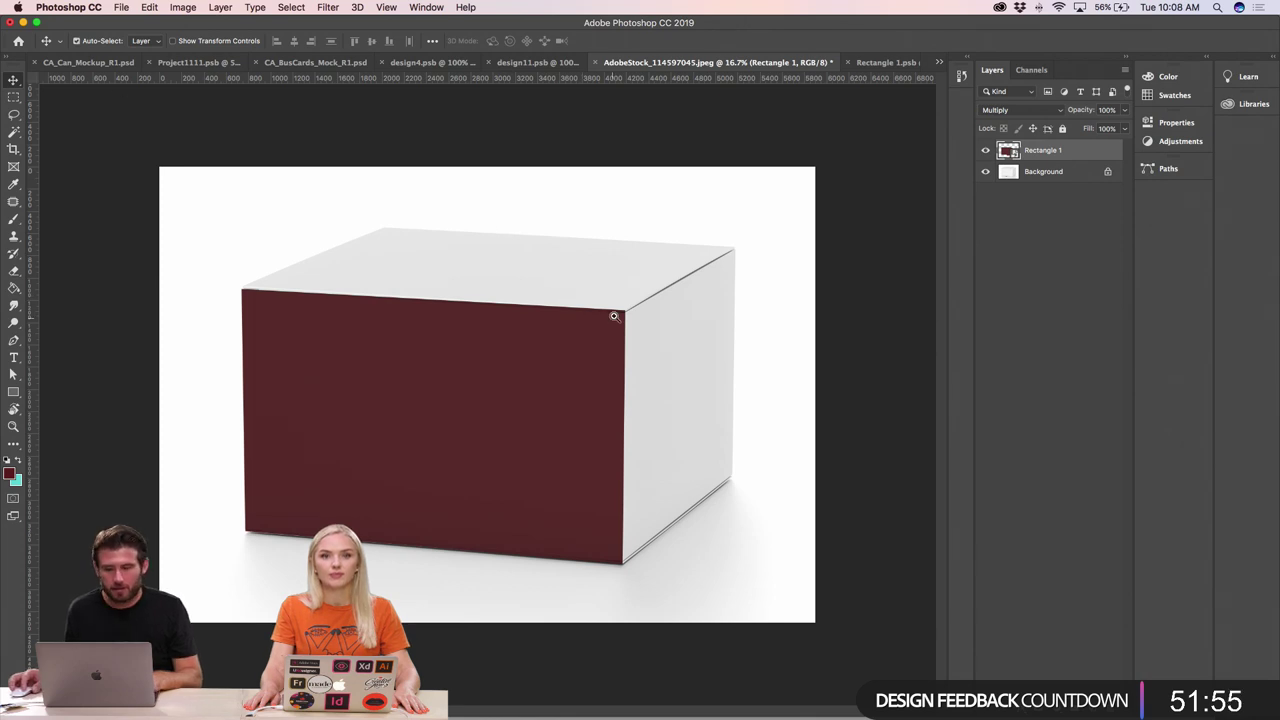
{"action": "left_click_drag", "start_coordinate": [634, 320], "coordinate": [780, 335]}
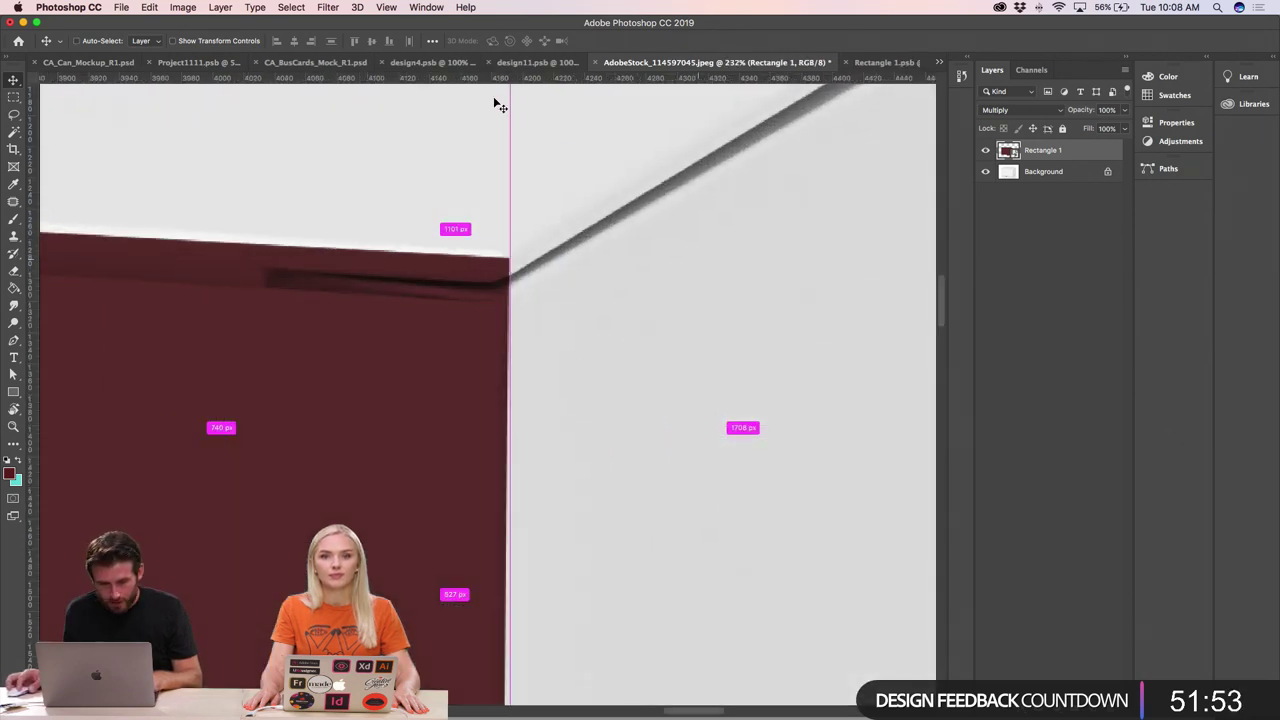
- Skew the rectangle's top-right corner down to follow the box's slanted top edge
{"action": "left_click", "coordinate": [121, 7]}
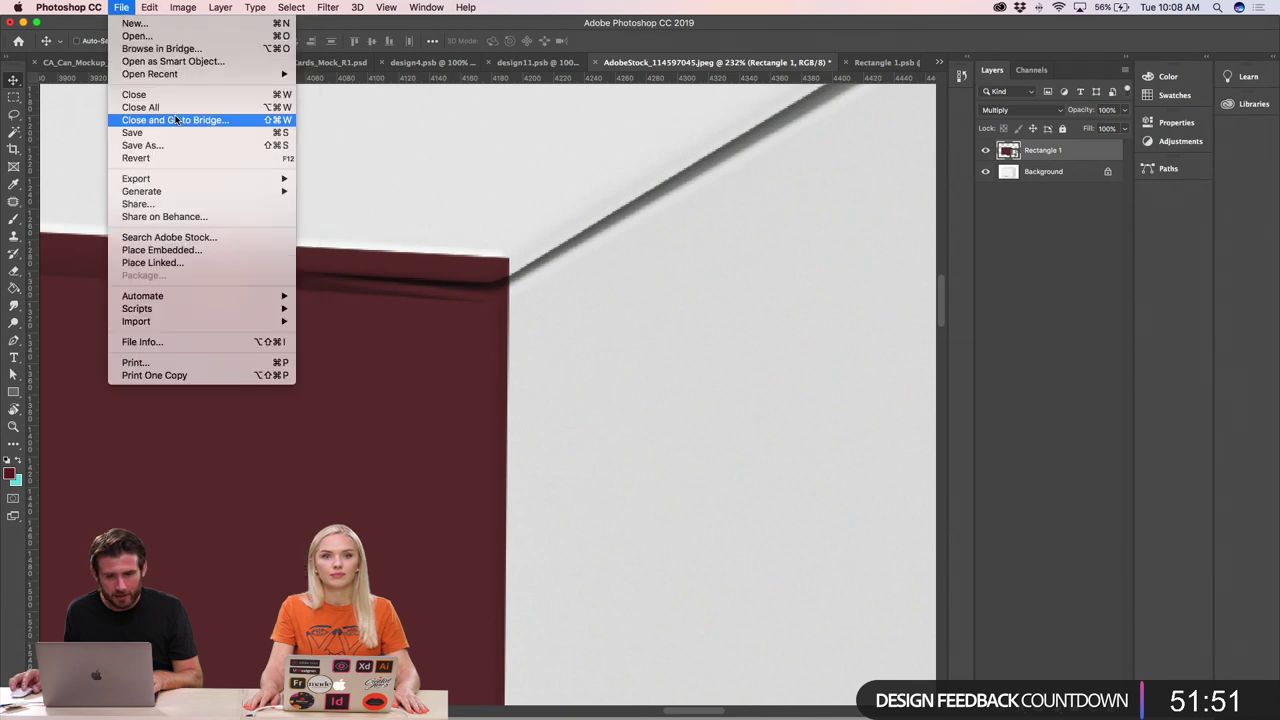
{"action": "mouse_move", "coordinate": [152, 7]}
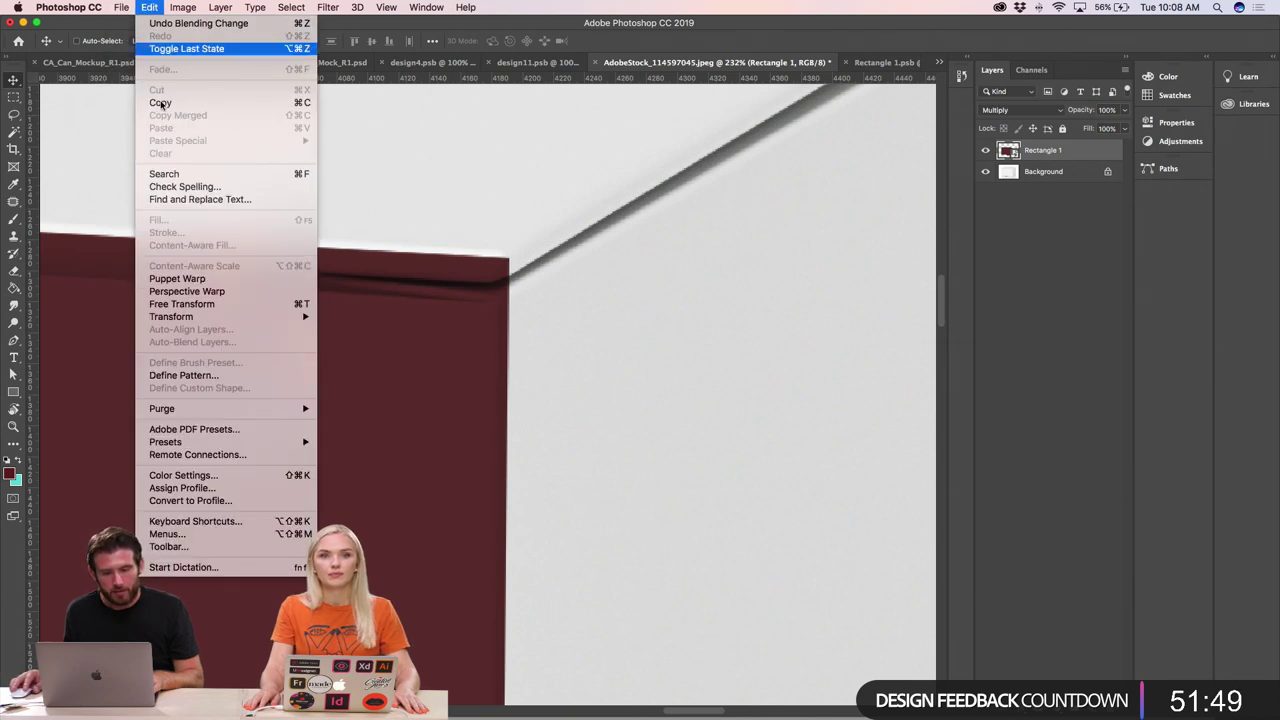
{"action": "mouse_move", "coordinate": [280, 316]}
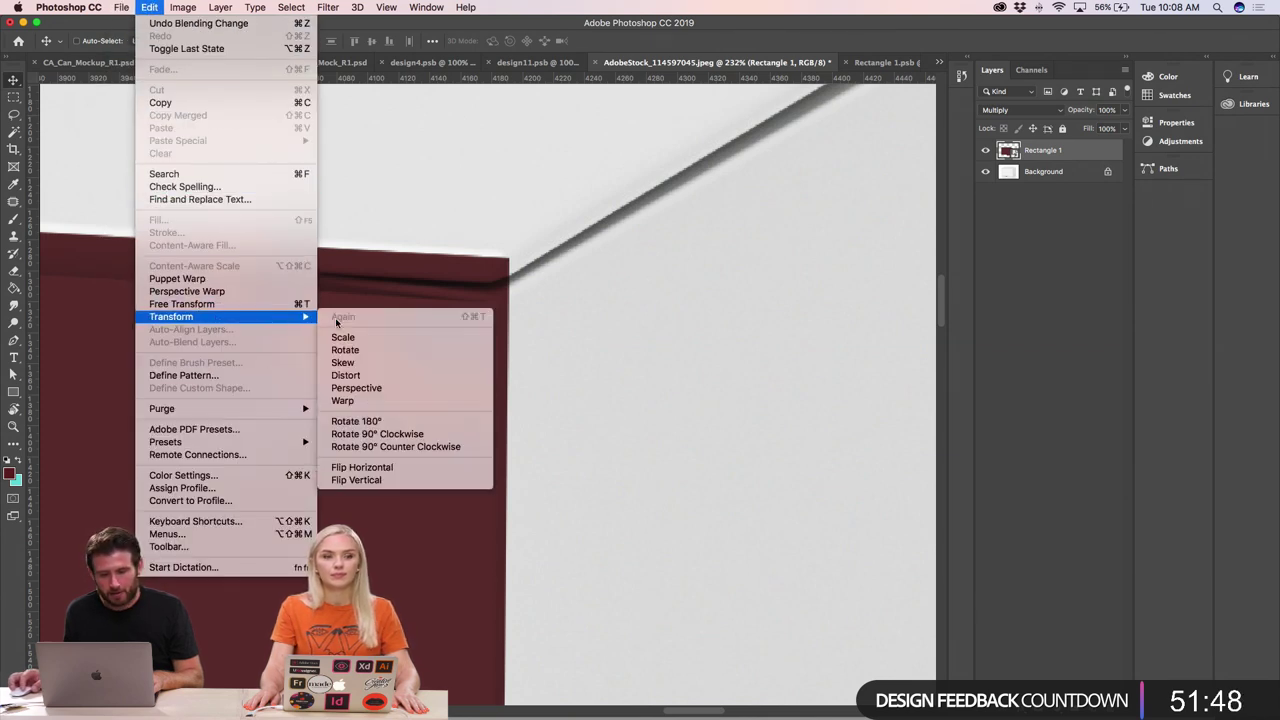
{"action": "left_click", "coordinate": [364, 368]}
{"action": "left_click_drag", "start_coordinate": [508, 264], "coordinate": [492, 289]}
{"action": "key", "text": "Return"}
{"action": "key", "text": "super+minus"}
{"action": "key", "text": "super+minus"}
{"action": "key", "text": "super+minus"}
{"action": "key", "text": "super+minus"}
{"action": "key", "text": "super+minus"}
{"action": "key", "text": "super+minus"}
{"action": "key", "text": "super+minus"}
{"action": "key", "text": "super+minus"}
{"action": "key", "text": "super+minus"}
{"action": "key", "text": "super+minus"}
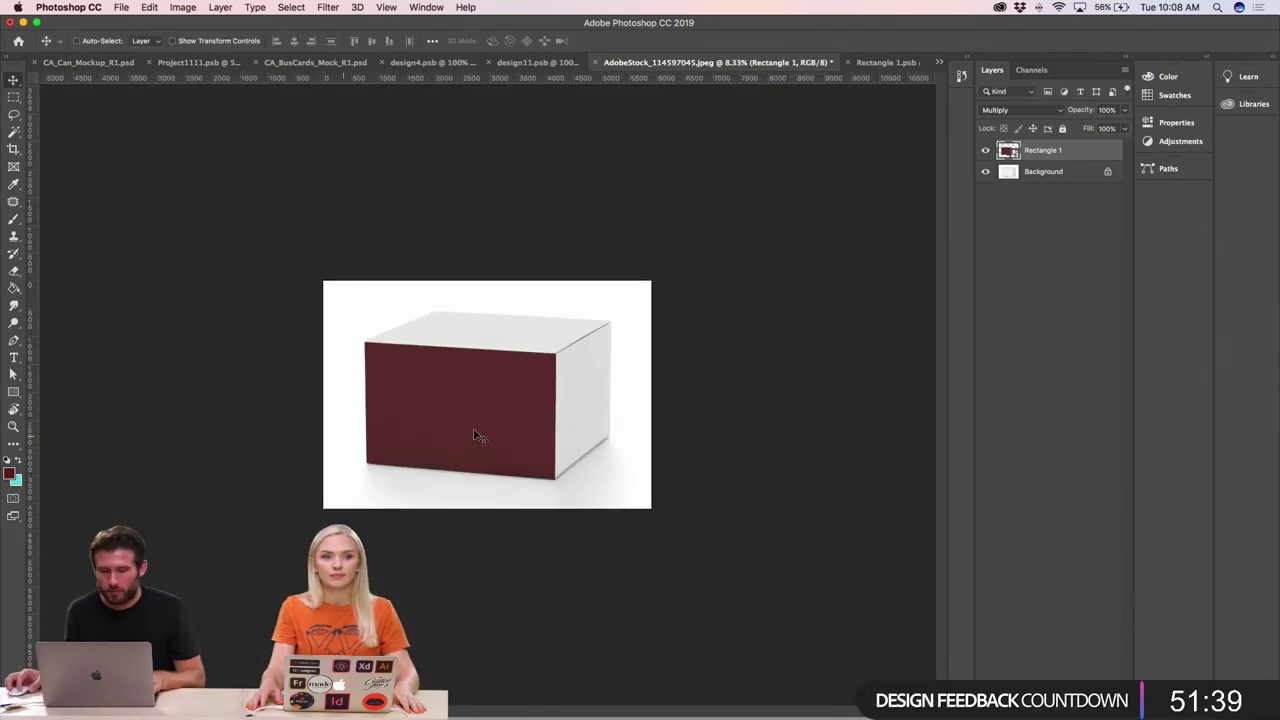
- In Rectangle 1.psb, test a width stretch, keep the original size, and enable Auto-Select
{"action": "left_click", "coordinate": [885, 62]}
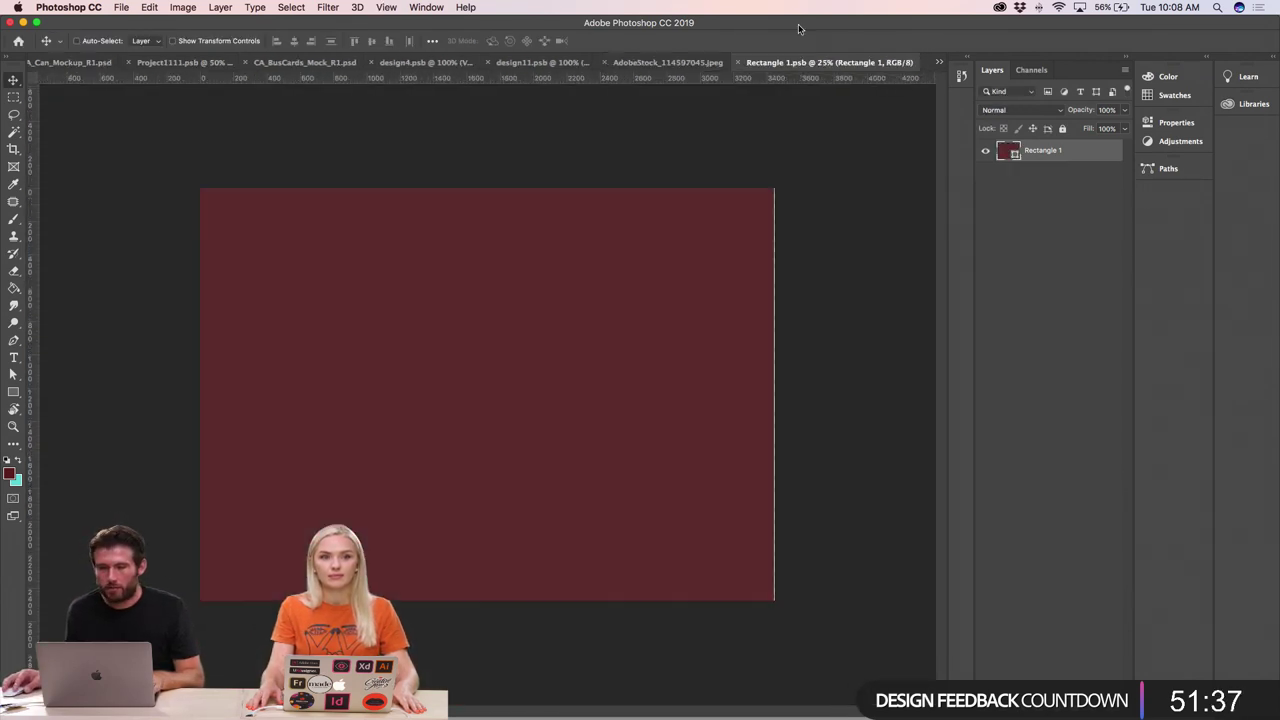
{"action": "key", "text": "super+t"}
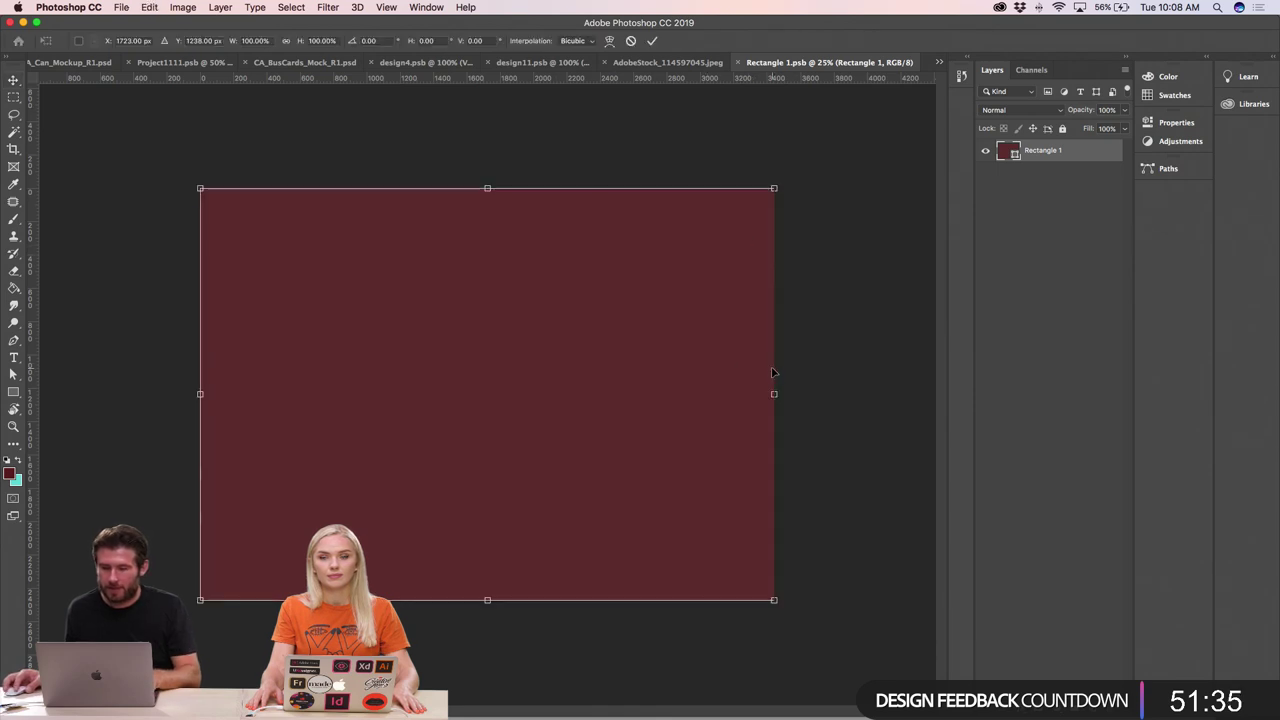
{"action": "left_click_drag", "start_coordinate": [774, 395], "coordinate": [775, 397]}
{"action": "key", "text": "Return"}
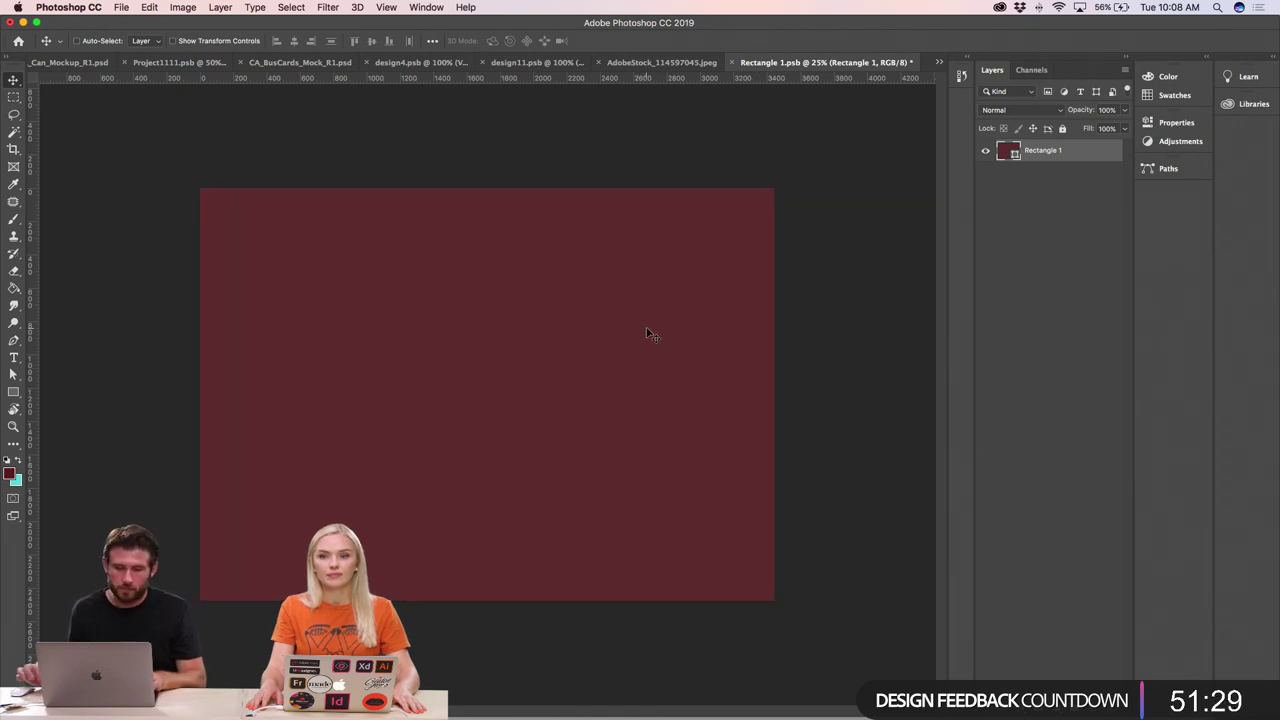
{"action": "key", "text": "super"}
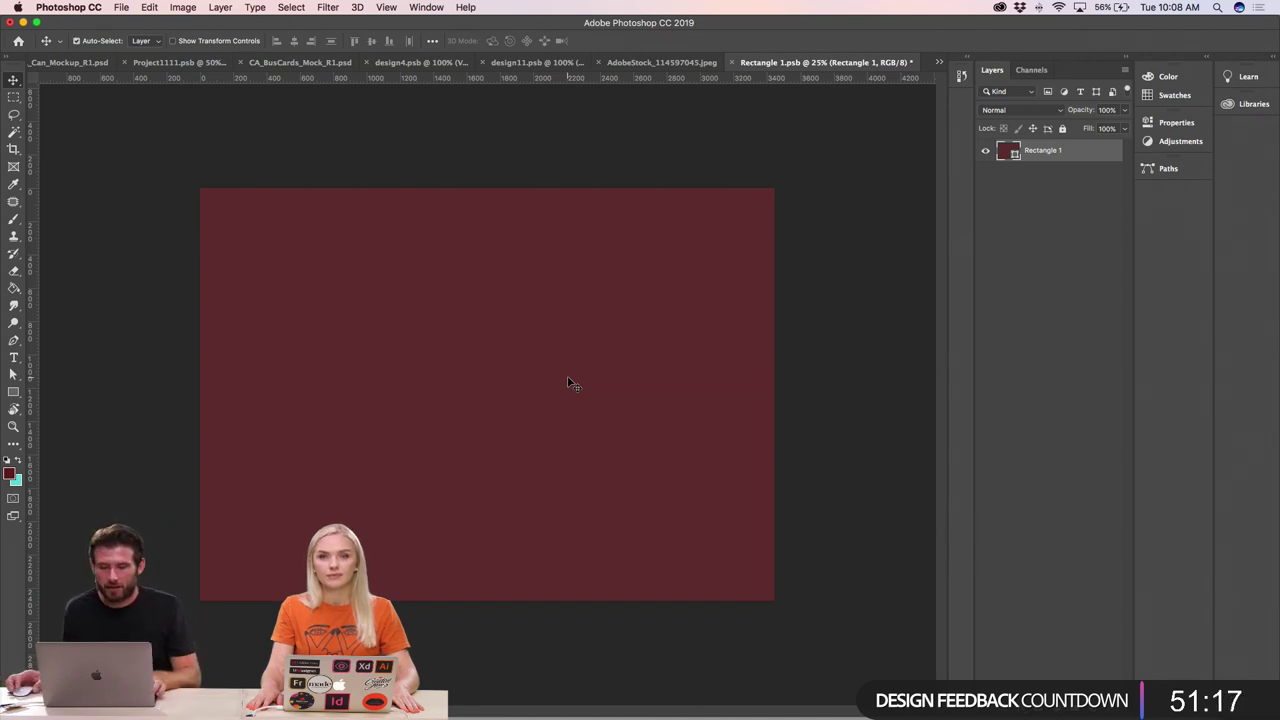
{"action": "key", "text": "super+Tab"}
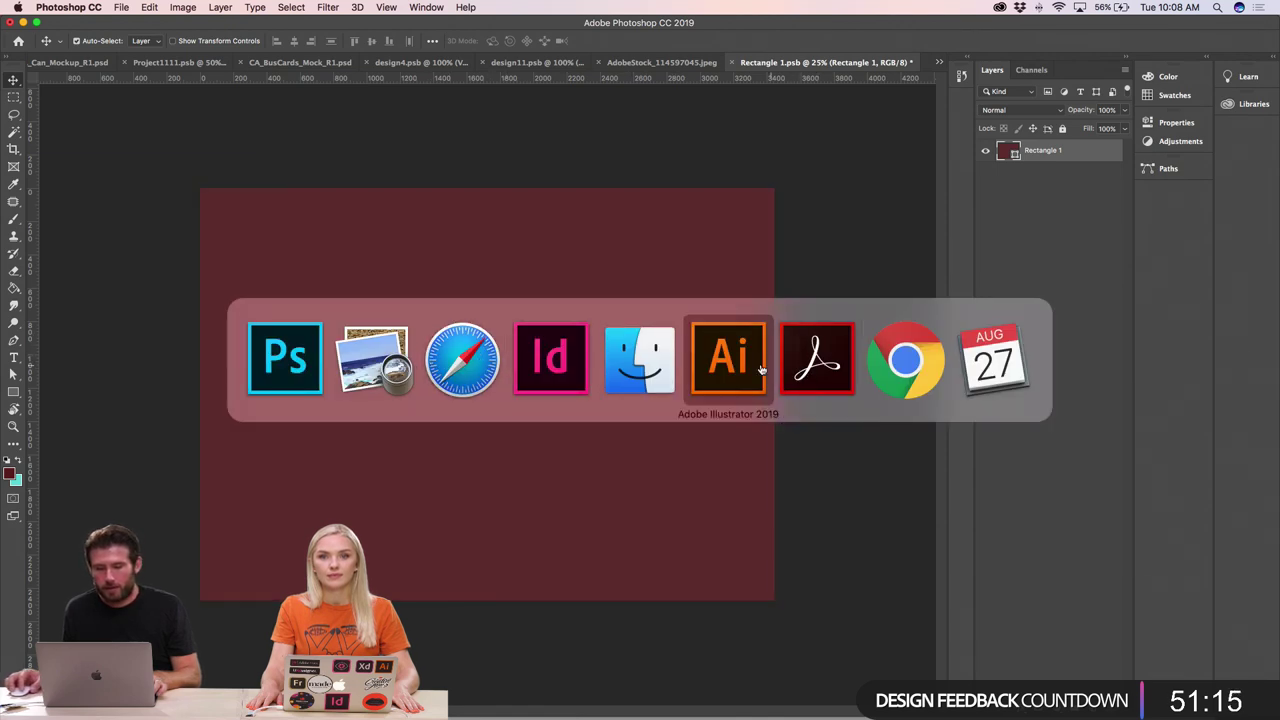
- In Illustrator, browse the labels and business card artwork, trying the card logo selection
{"action": "left_click", "coordinate": [762, 370]}
{"action": "left_click", "coordinate": [885, 260]}
{"action": "key", "text": "super+minus"}
{"action": "key", "text": "super+minus"}
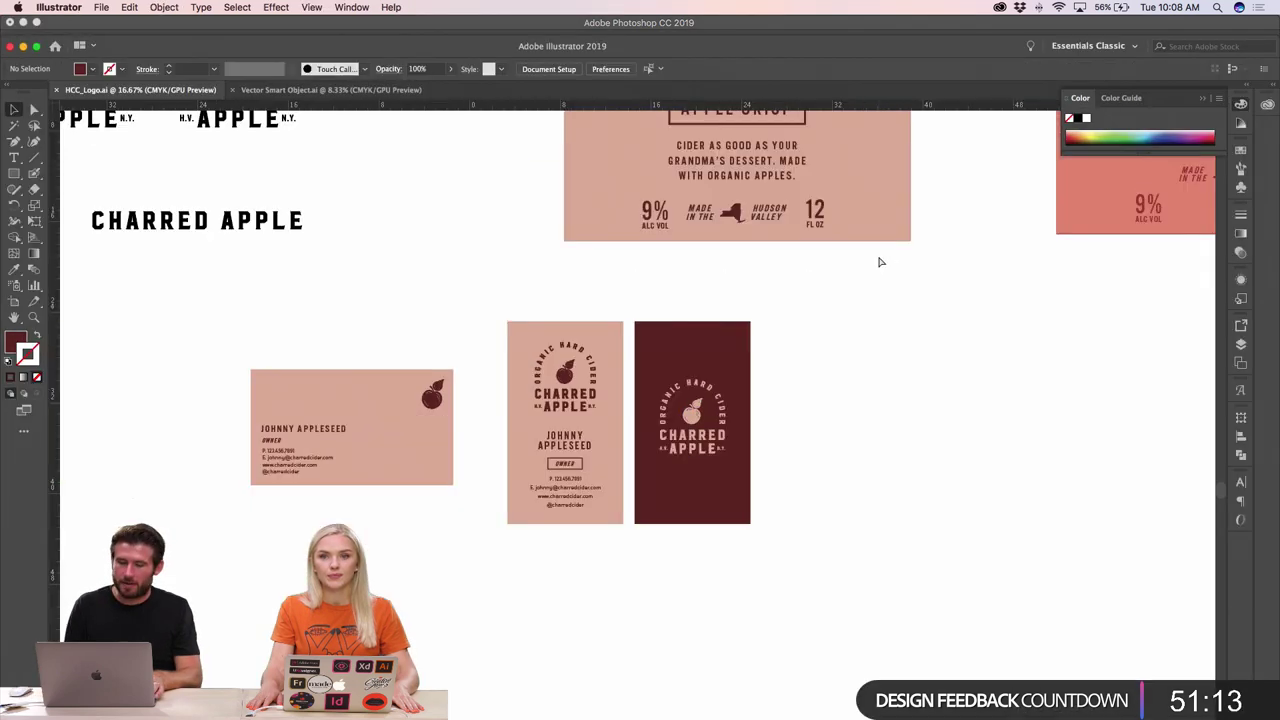
{"action": "key", "text": "super+plus"}
{"action": "key", "text": "super+plus"}
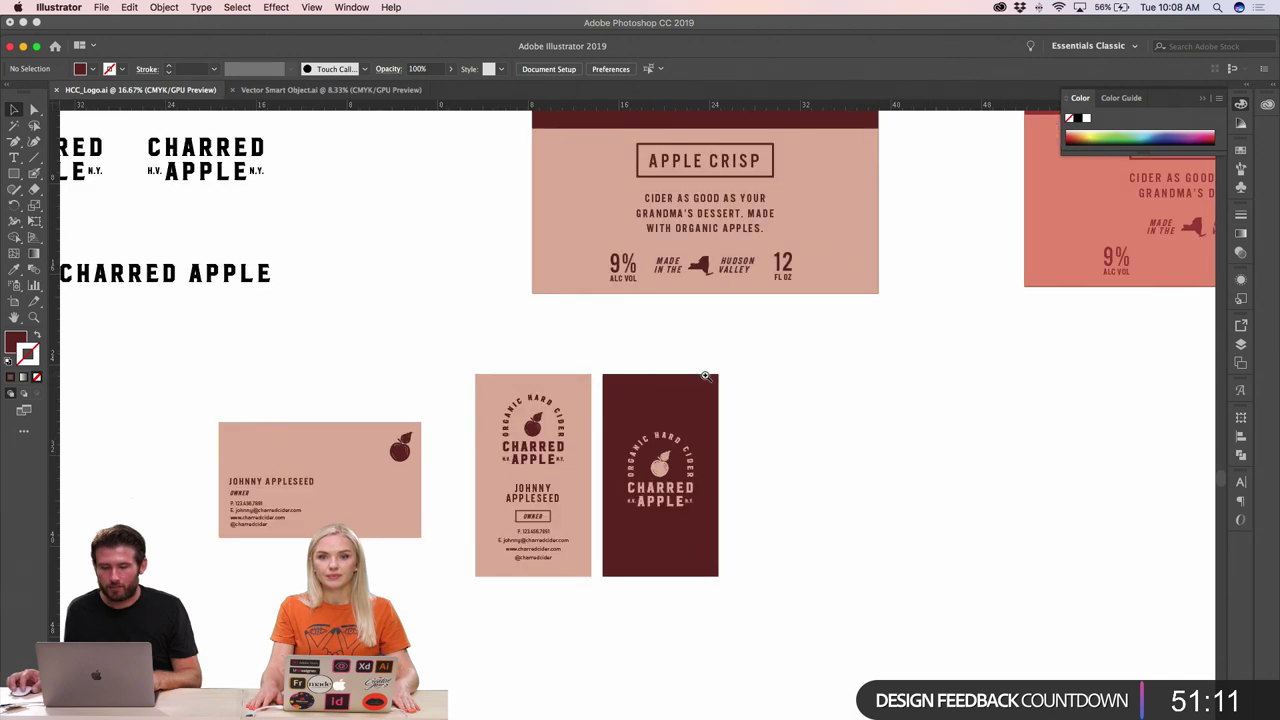
{"action": "scroll", "coordinate": [444, 528], "scroll_direction": "down", "scroll_amount": 2}
{"action": "left_click", "coordinate": [436, 455]}
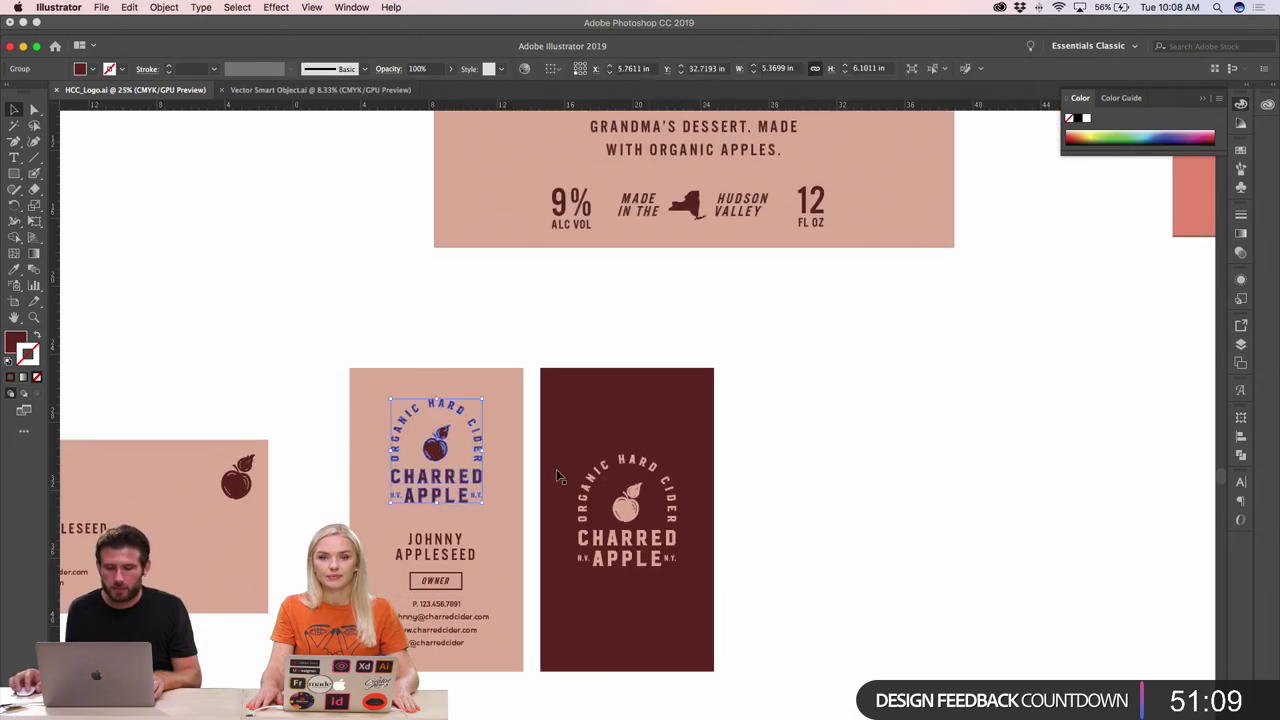
{"action": "left_click", "coordinate": [686, 330]}
{"action": "key", "text": "super+minus"}
{"action": "key", "text": "super+minus"}
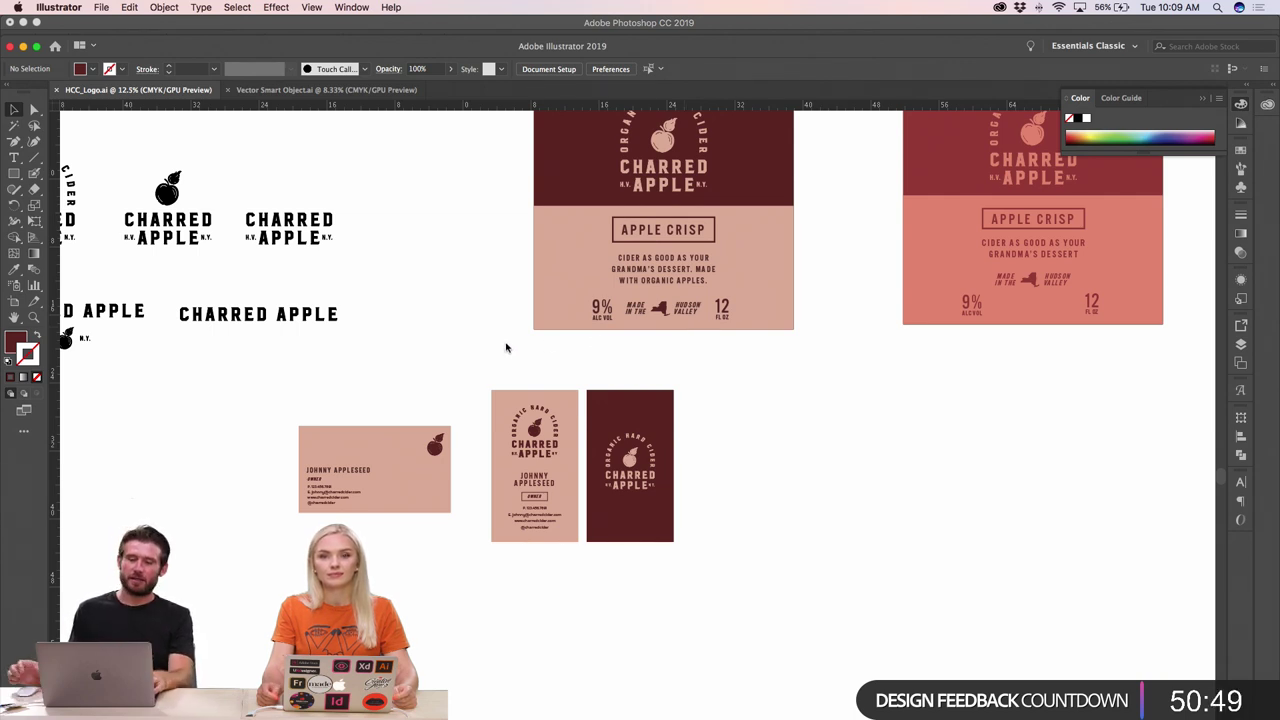
- Zoom to the logo variations and marquee-select the third Charred Apple wordmark
{"action": "scroll", "coordinate": [430, 350], "scroll_direction": "left", "scroll_amount": 5}
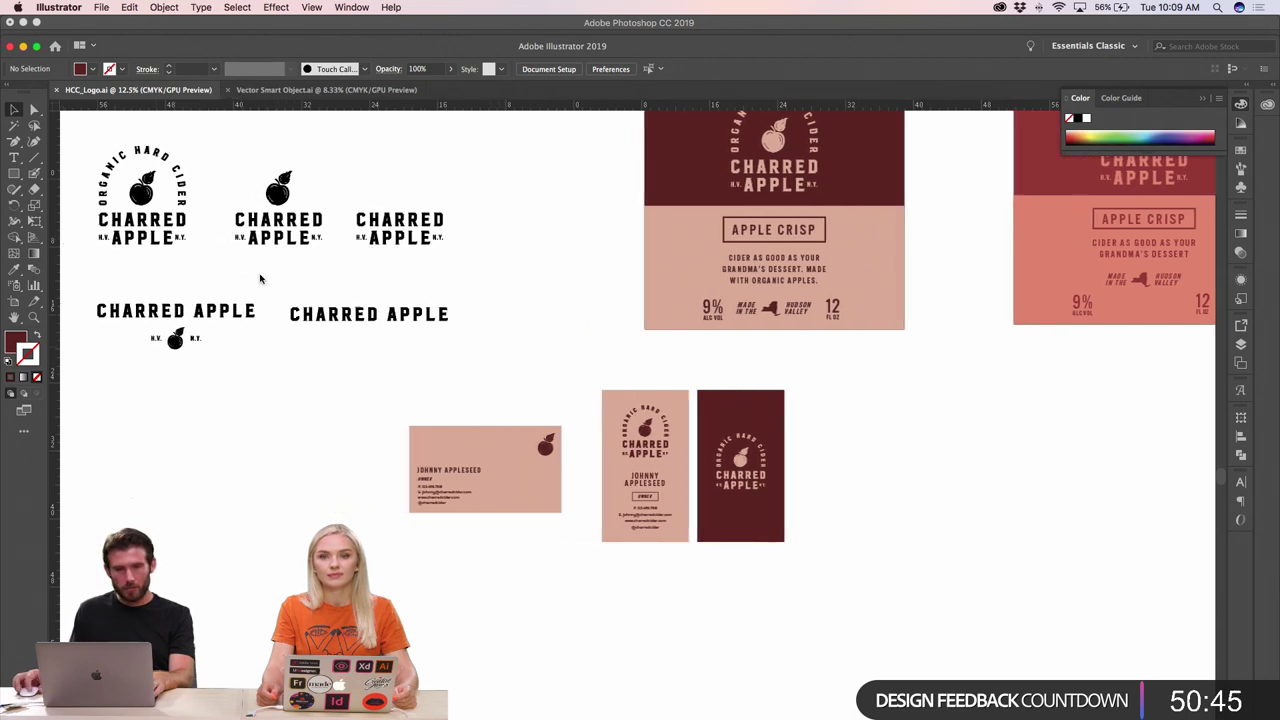
{"action": "scroll", "coordinate": [263, 278], "scroll_direction": "left", "scroll_amount": 8}
{"action": "left_click", "coordinate": [430, 238]}
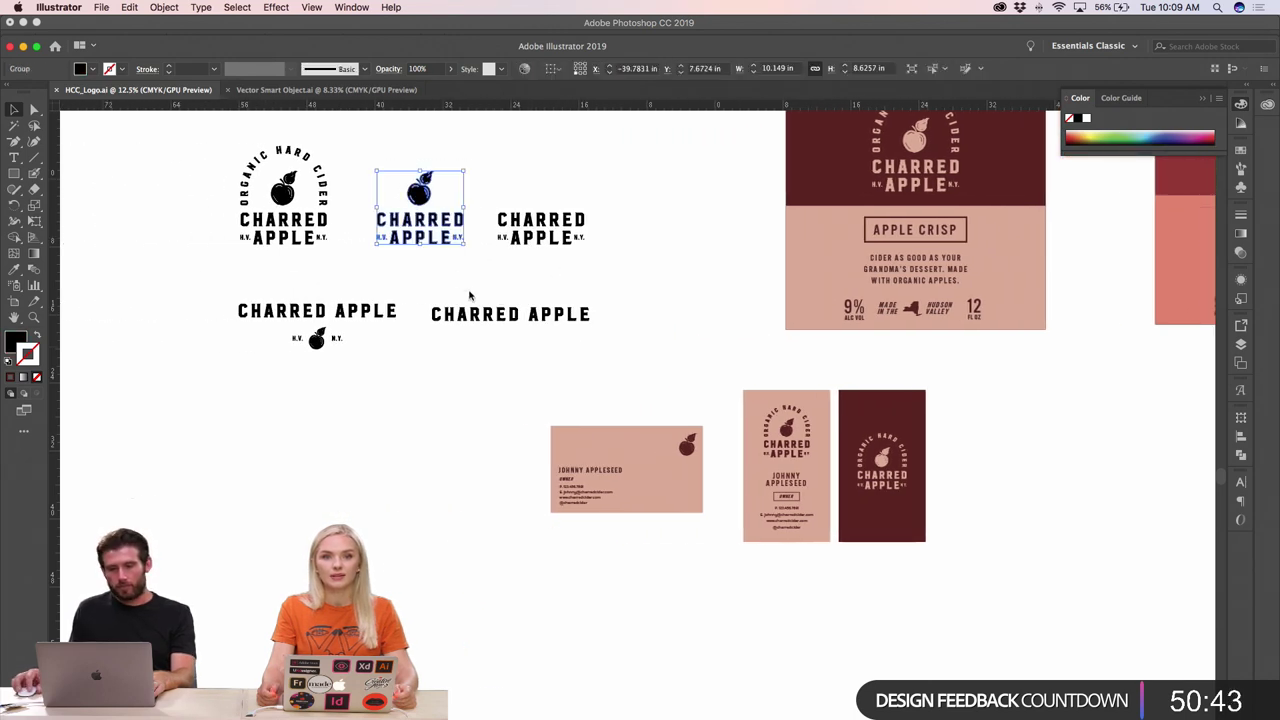
{"action": "left_click", "coordinate": [592, 271]}
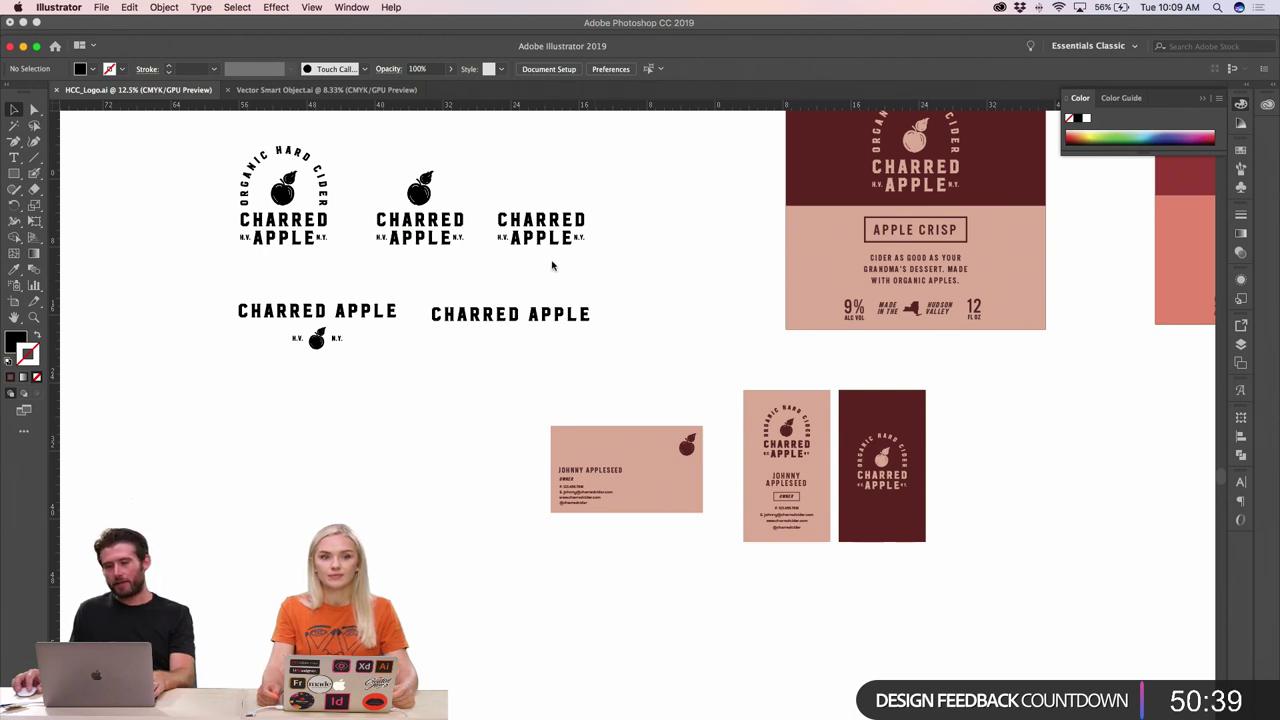
{"action": "left_click", "coordinate": [490, 234], "text": "super"}
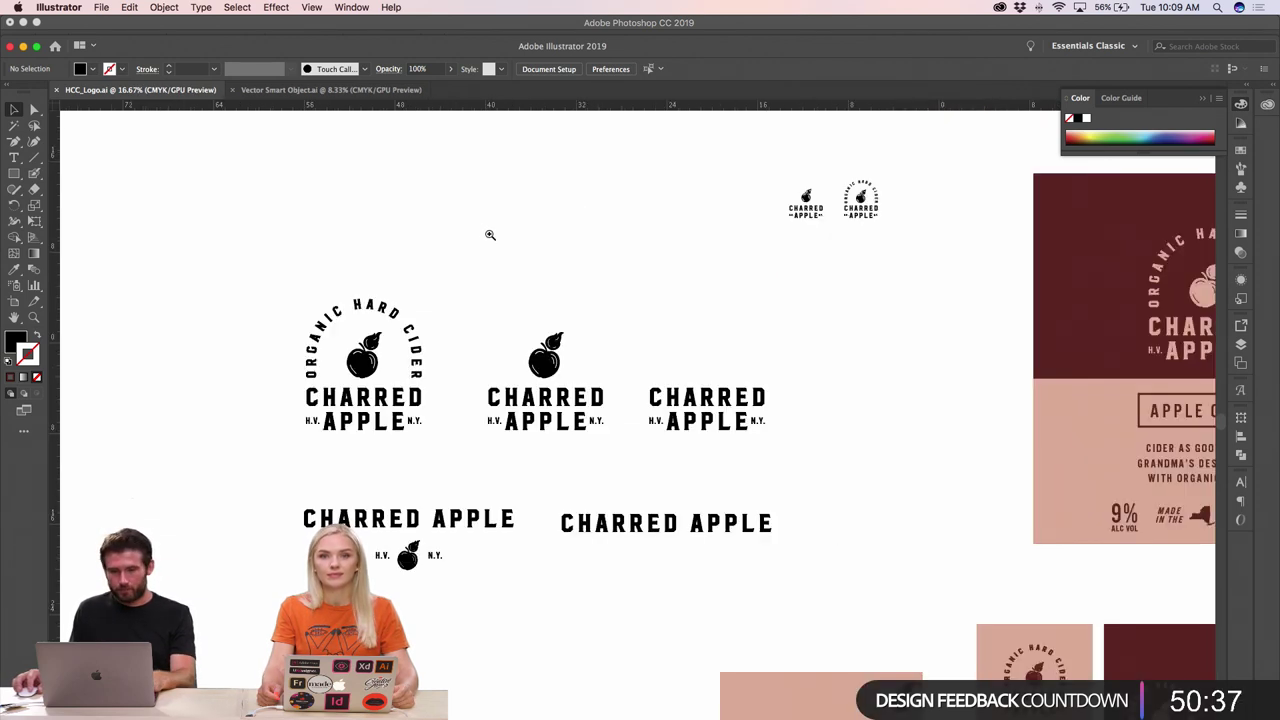
{"action": "left_click_drag", "start_coordinate": [625, 348], "coordinate": [779, 447]}
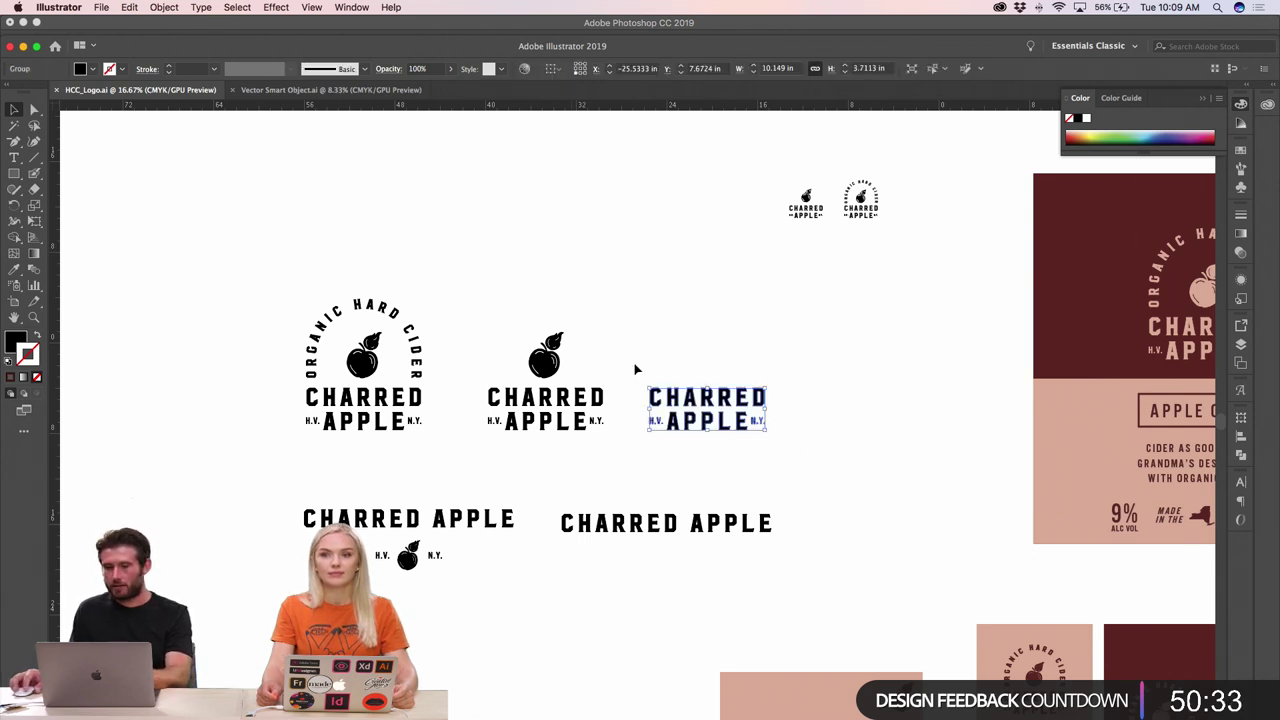
- Recolour the wordmark with the artboard's pink using the Eyedropper
{"action": "key", "text": "i"}
{"action": "left_click", "coordinate": [1040, 418]}
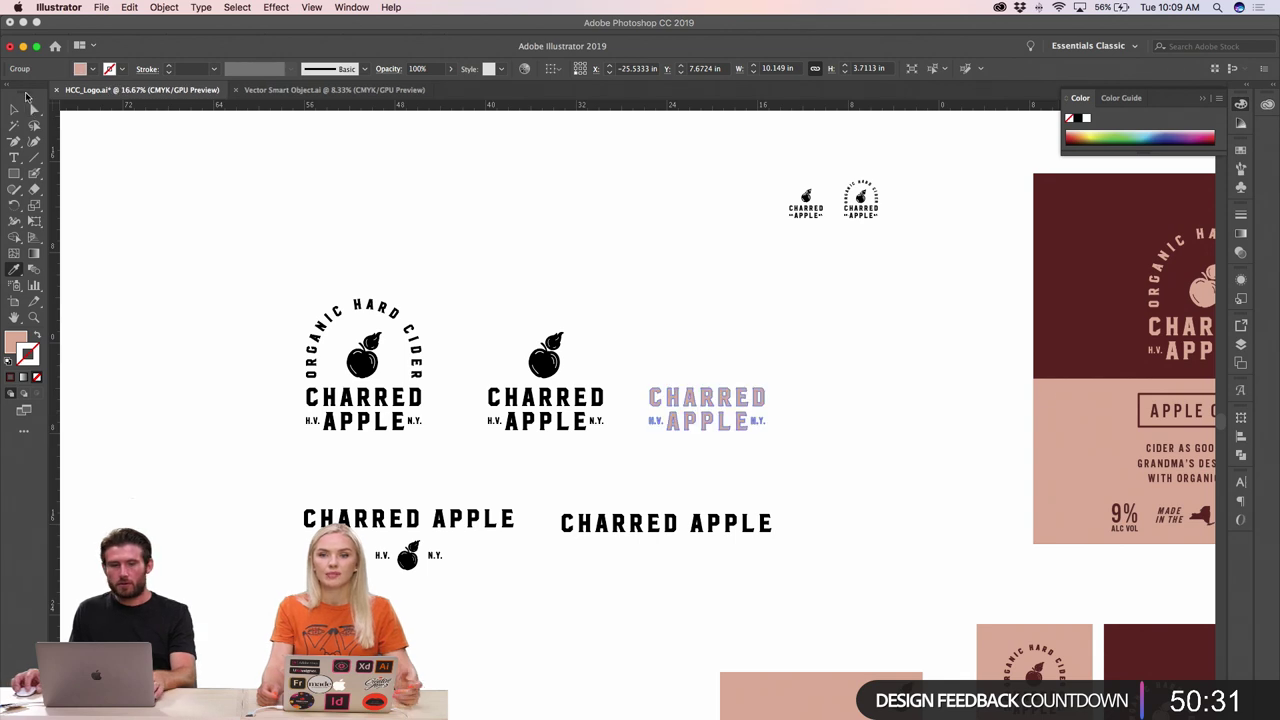
{"action": "key", "text": "v"}
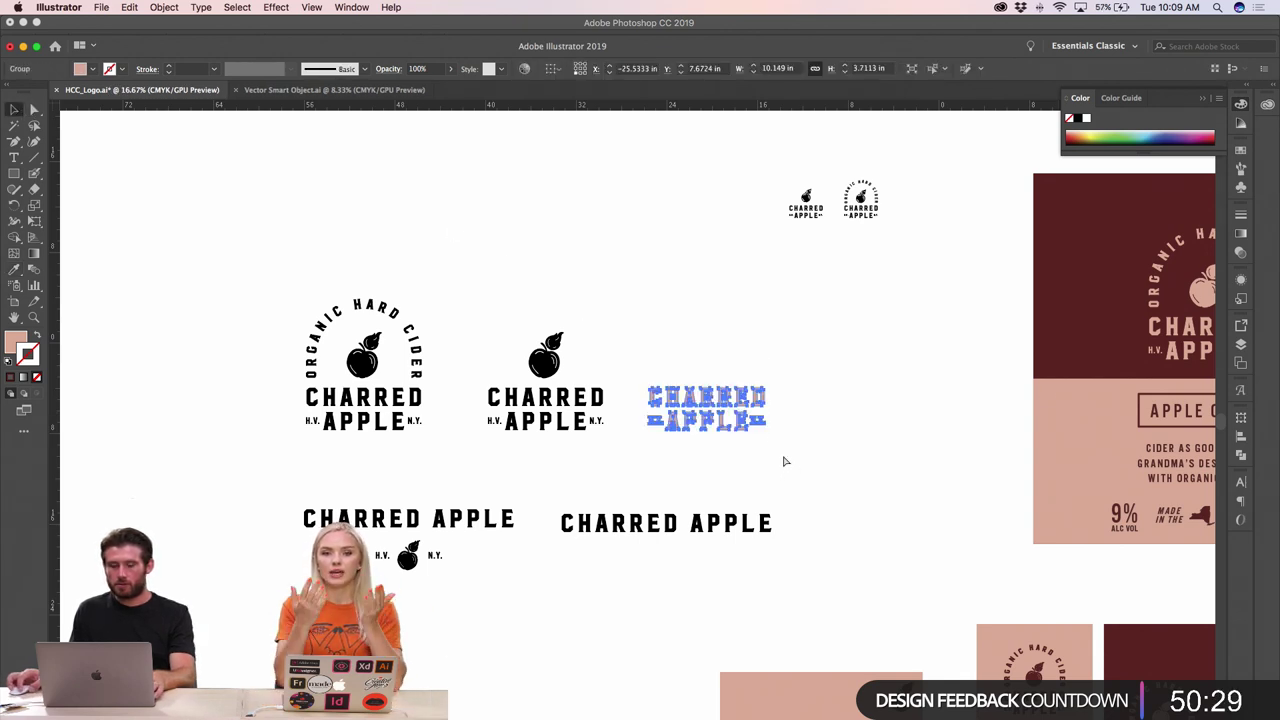
{"action": "left_click", "coordinate": [735, 454]}
{"action": "scroll", "coordinate": [735, 456], "scroll_direction": "right", "scroll_amount": 3}
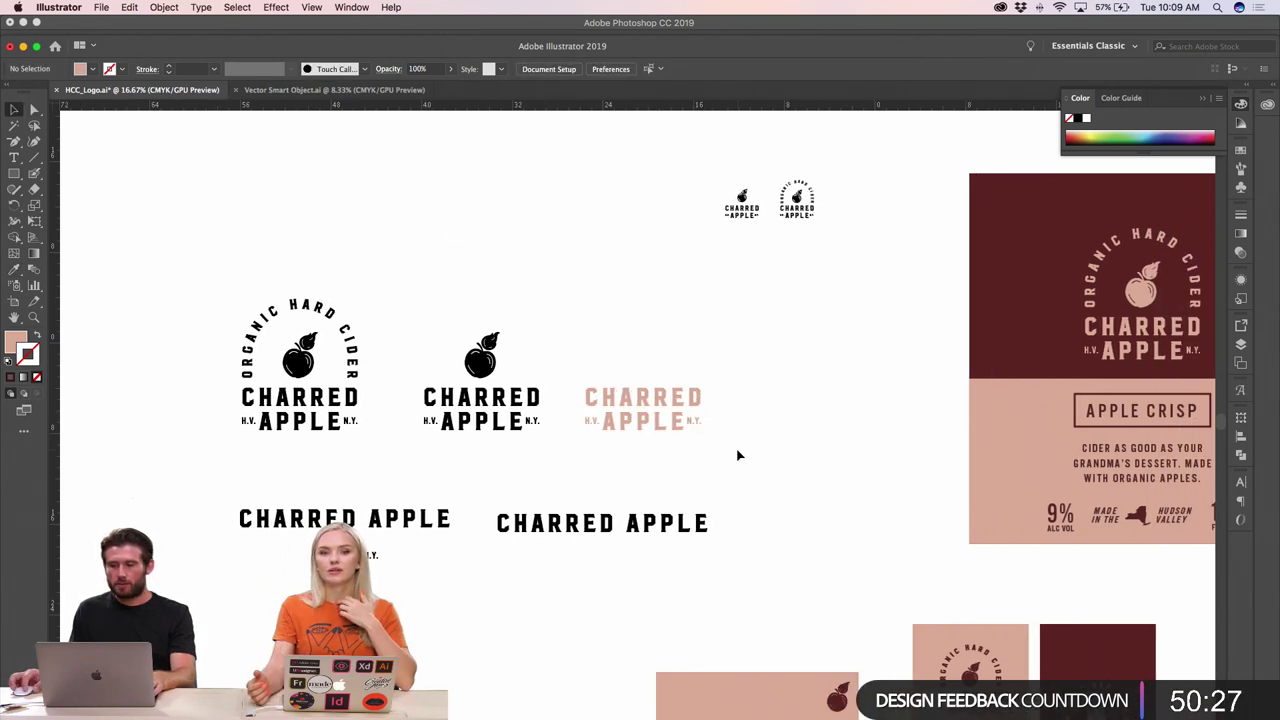
{"action": "key", "text": "super+Tab"}
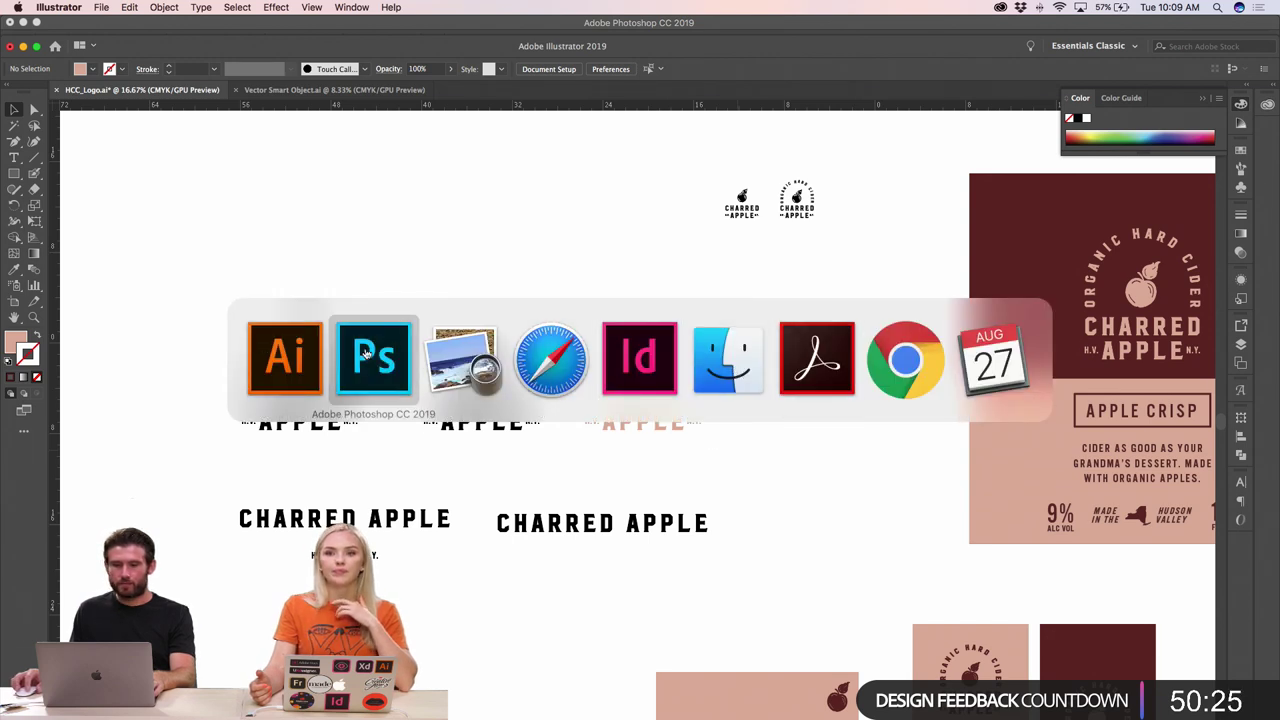
- Paste the pink wordmark as a Smart Object and scale it to about 62% on the rectangle
{"action": "left_click", "coordinate": [367, 356]}
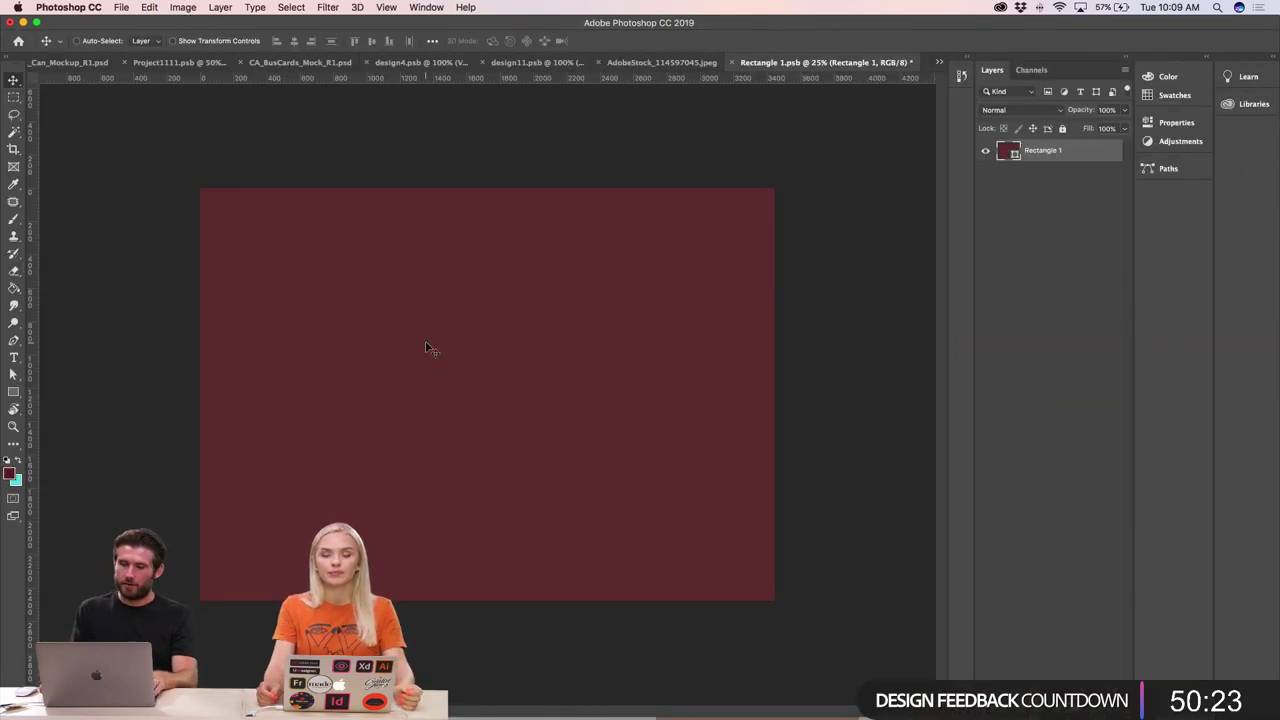
{"action": "key", "text": "super+v"}
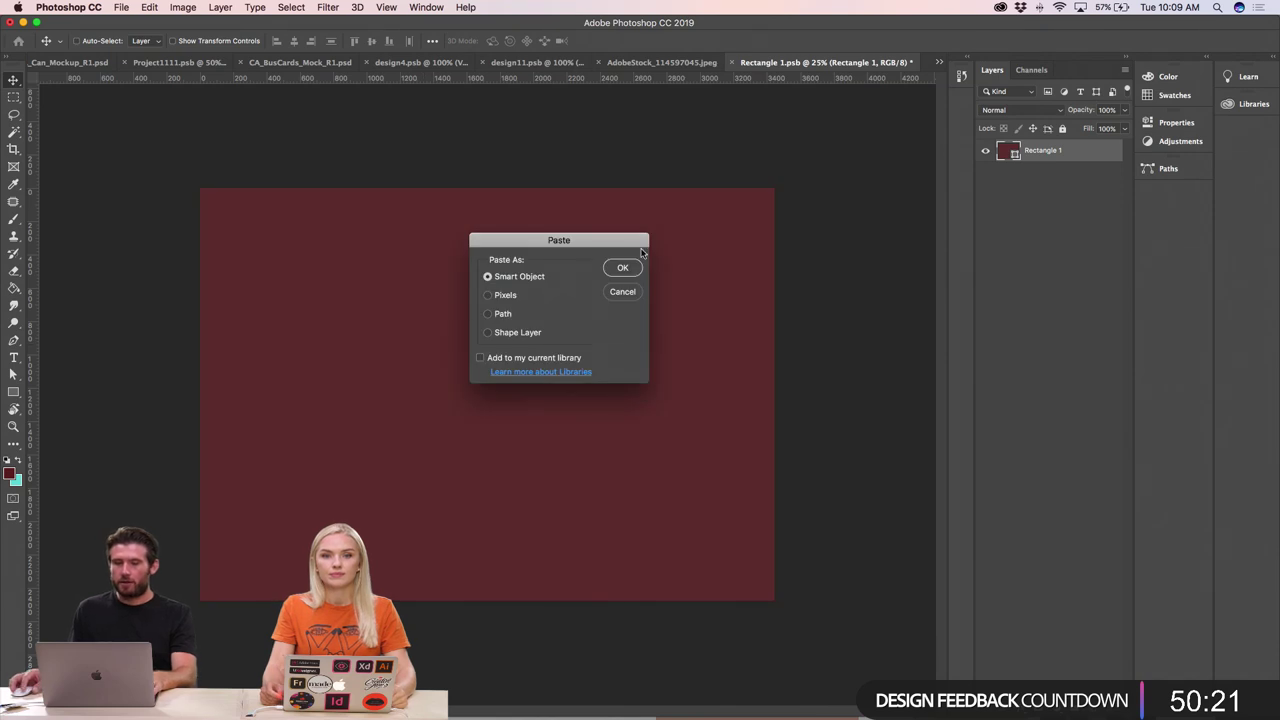
{"action": "left_click", "coordinate": [623, 268]}
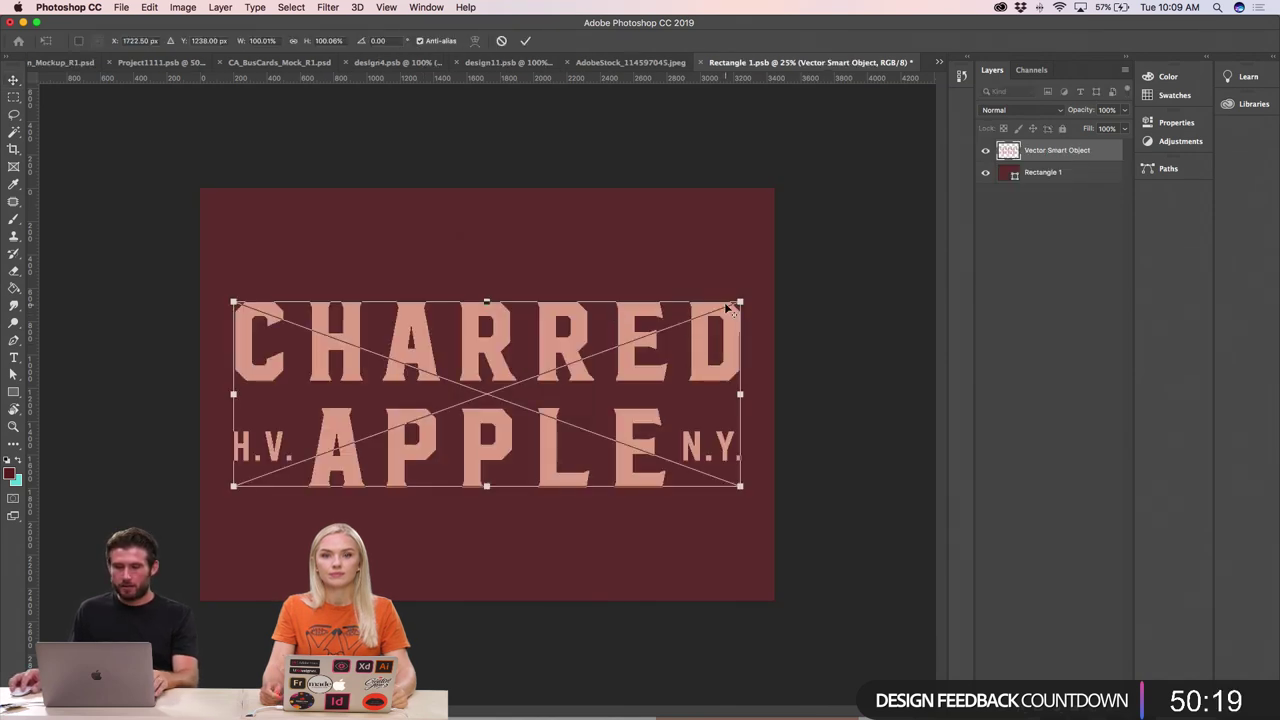
{"action": "left_click_drag", "start_coordinate": [739, 303], "coordinate": [691, 322]}
{"action": "left_click_drag", "start_coordinate": [648, 345], "coordinate": [650, 333]}
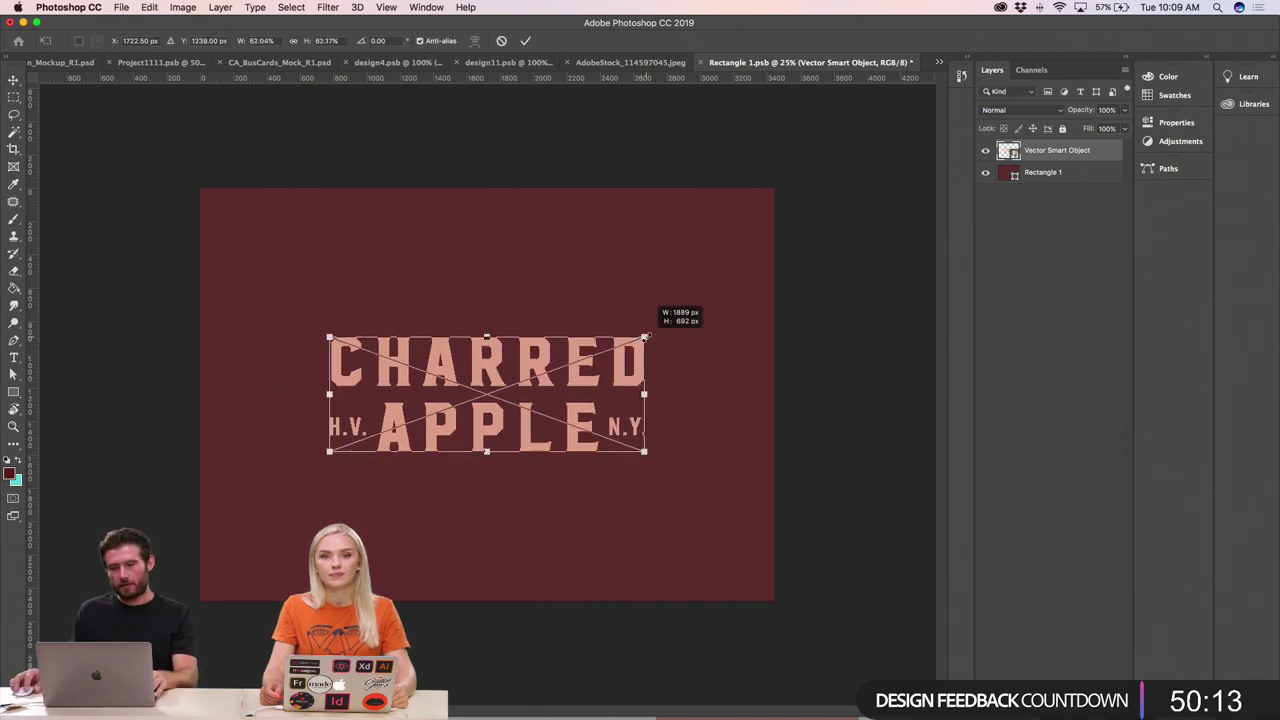
{"action": "key", "text": "Return"}
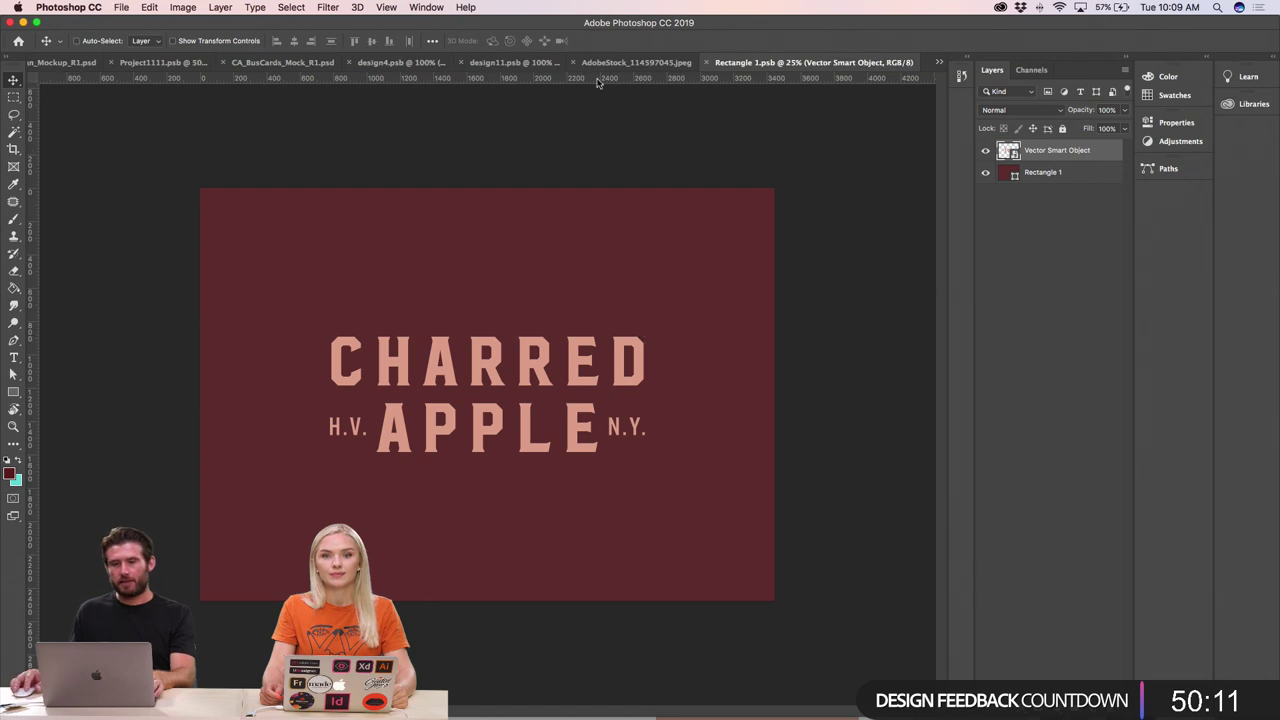
- Zoom in on the box mockup and rename the Rectangle 1 layer 'Front'
{"action": "left_click", "coordinate": [630, 64]}
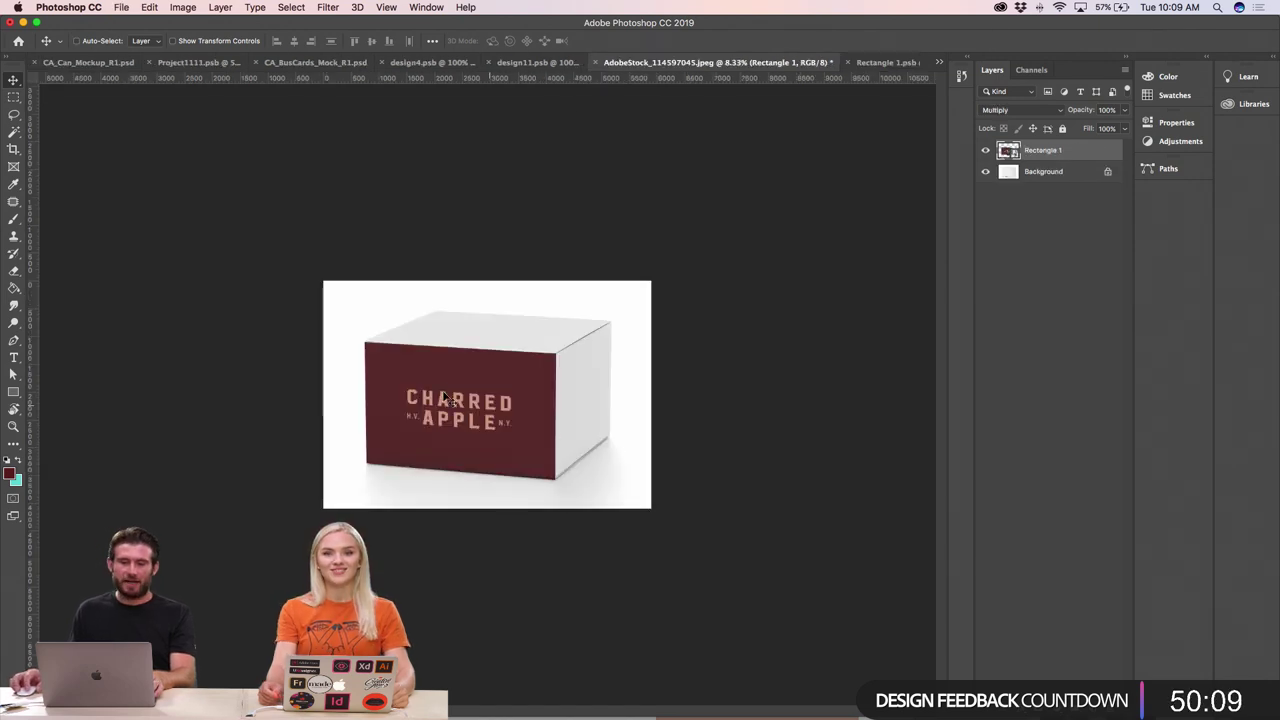
{"action": "key", "text": "super+plus"}
{"action": "key", "text": "super+plus"}
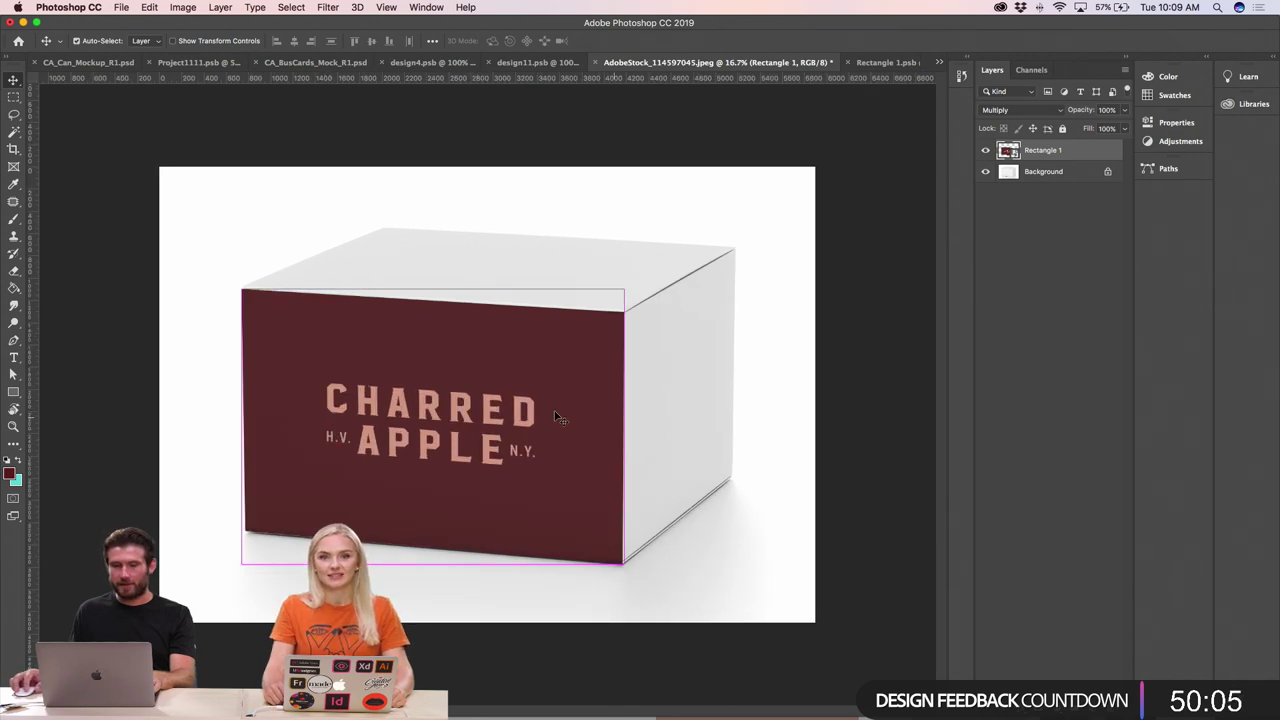
{"action": "key", "text": "super+minus"}
{"action": "key", "text": "super+minus"}
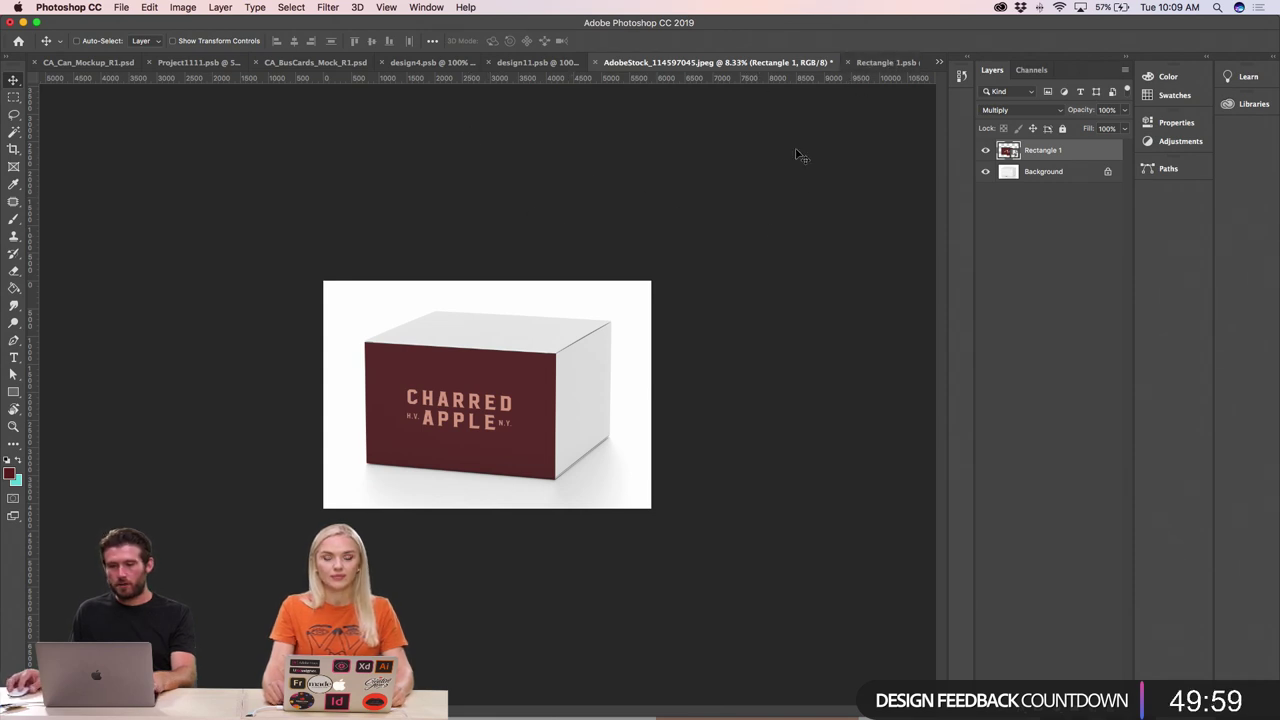
{"action": "key", "text": "super+plus"}
{"action": "key", "text": "super+plus"}
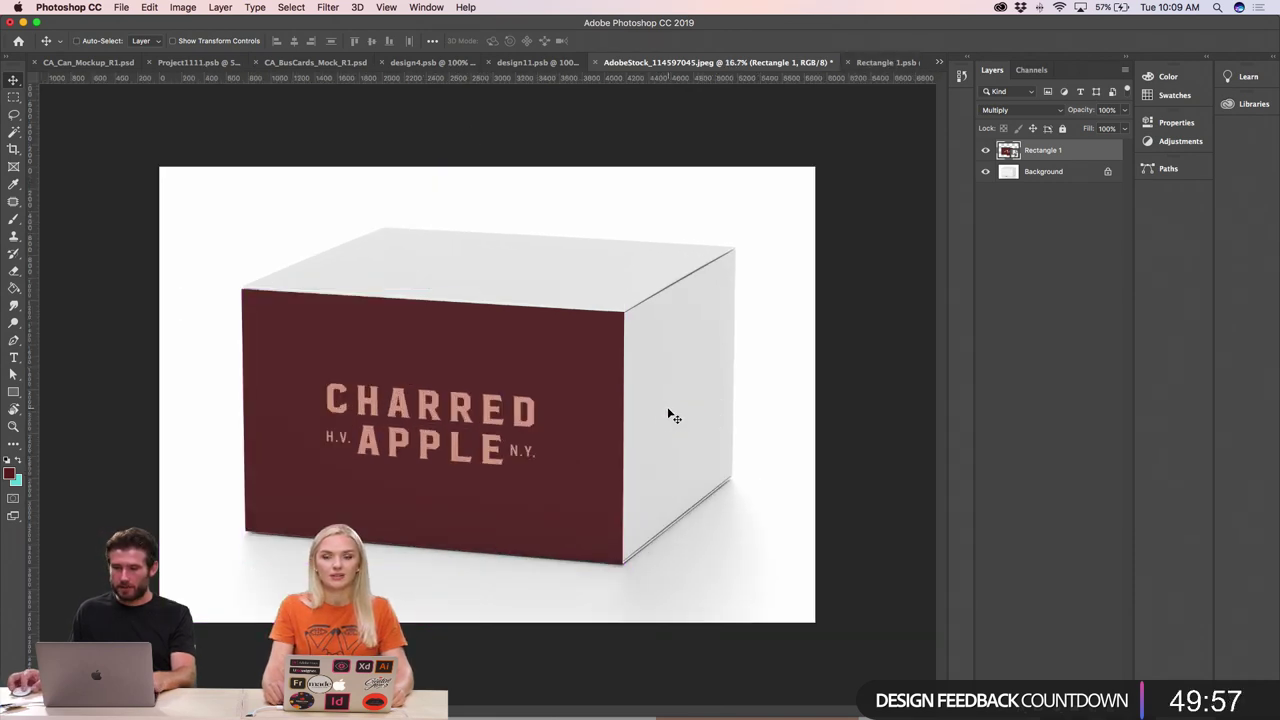
{"action": "key", "text": "super+plus"}
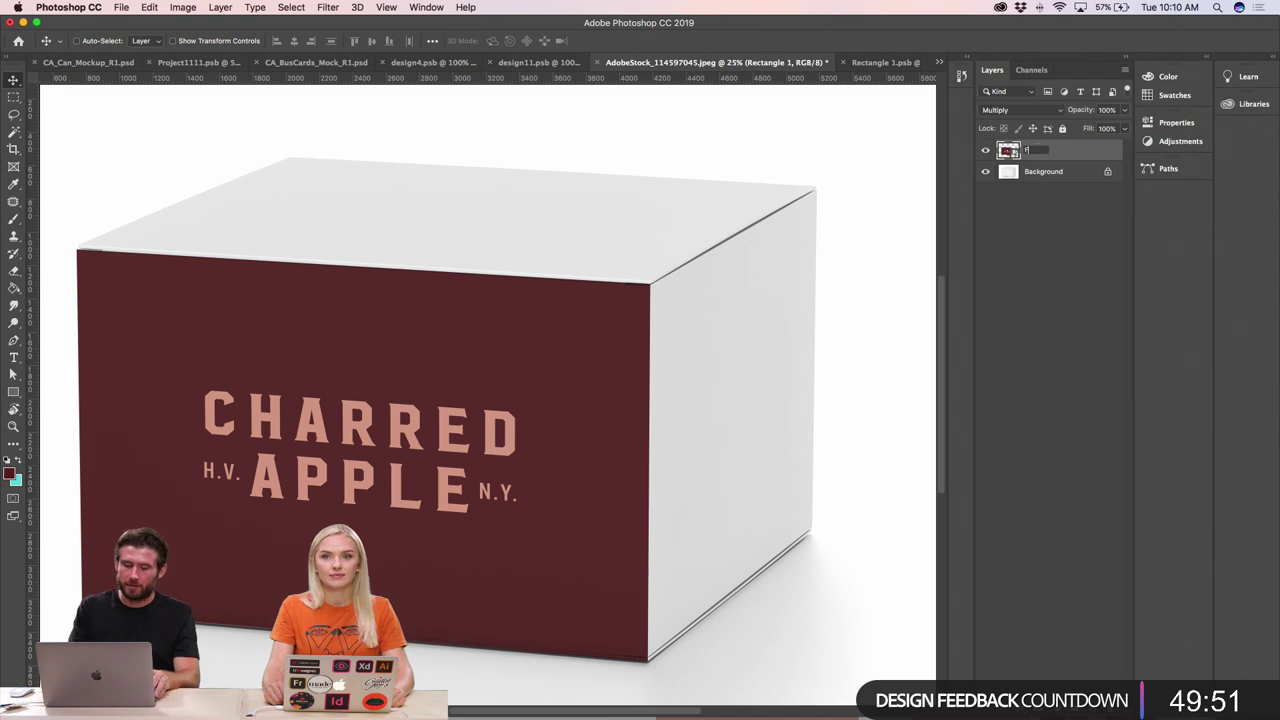
{"action": "type", "text": "ront"}
{"action": "key", "text": "Return"}
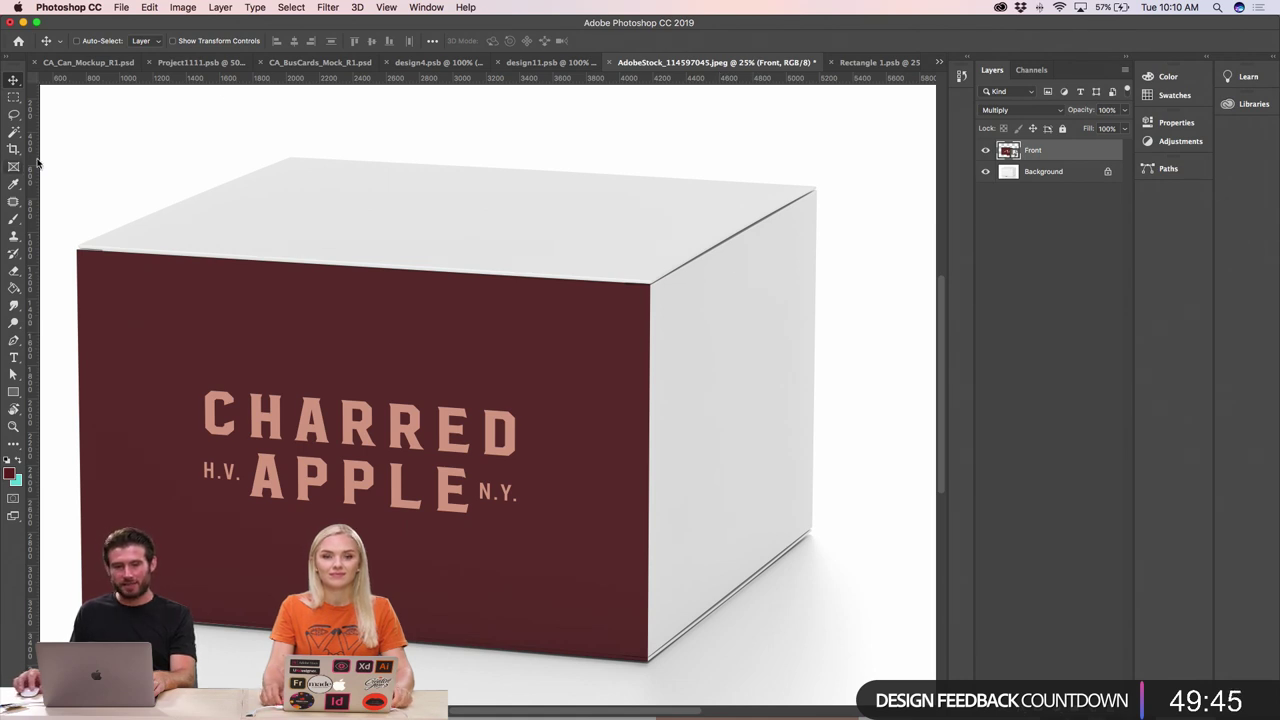
- Draw a white rectangle above Background covering the box's right face
{"action": "left_click", "coordinate": [1042, 172]}
{"action": "left_click", "coordinate": [13, 391]}
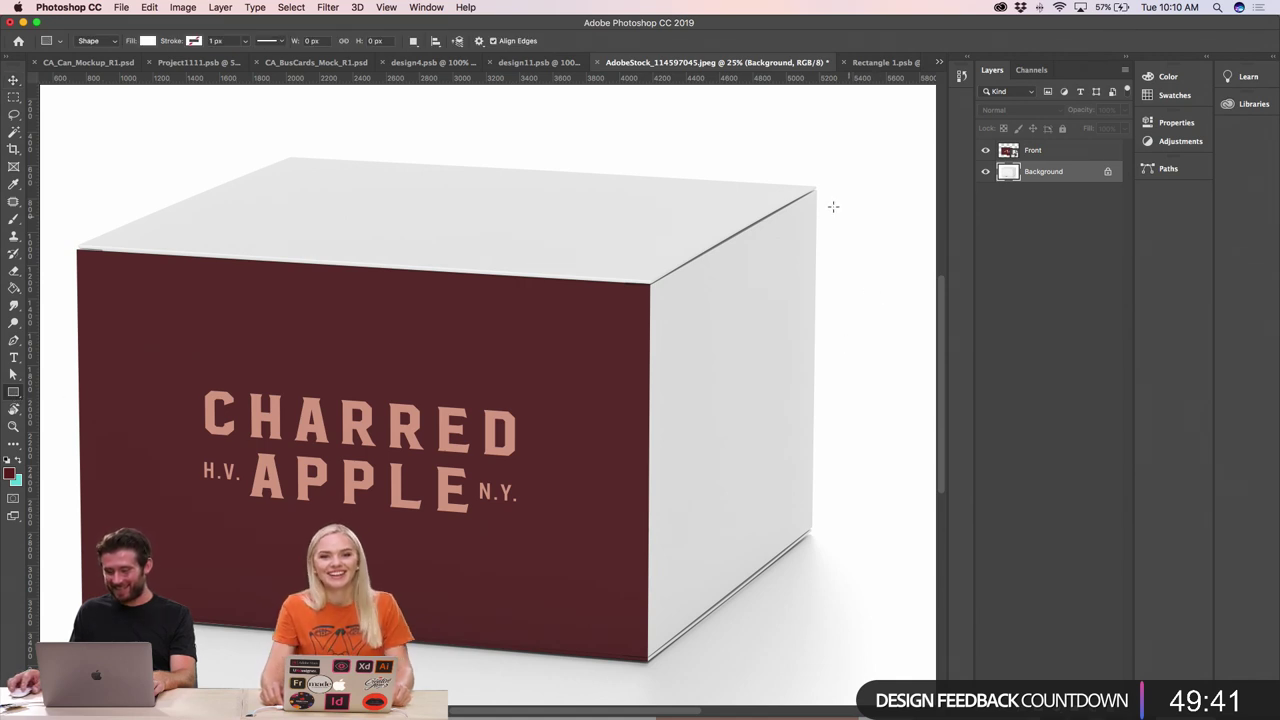
{"action": "left_click_drag", "start_coordinate": [823, 189], "coordinate": [400, 615]}
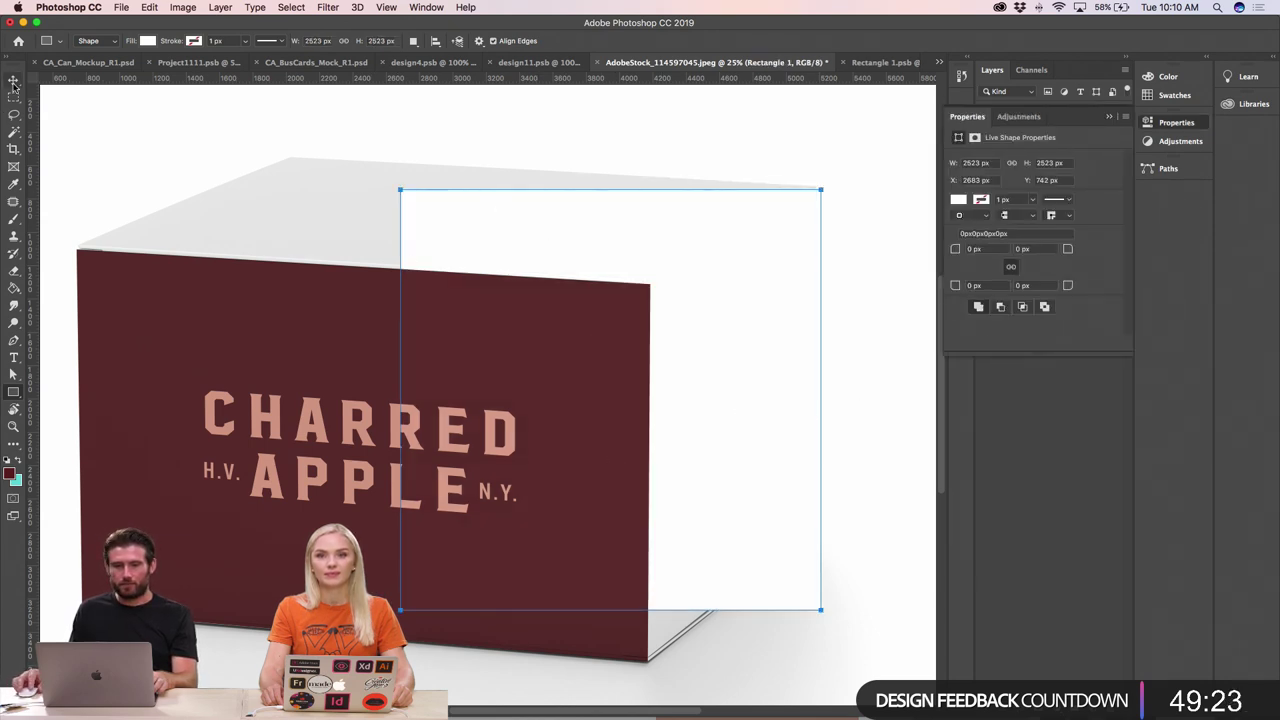
{"action": "left_click", "coordinate": [13, 82]}
- Rename the new rectangle layer 'Side'
{"action": "left_click", "coordinate": [1108, 116]}
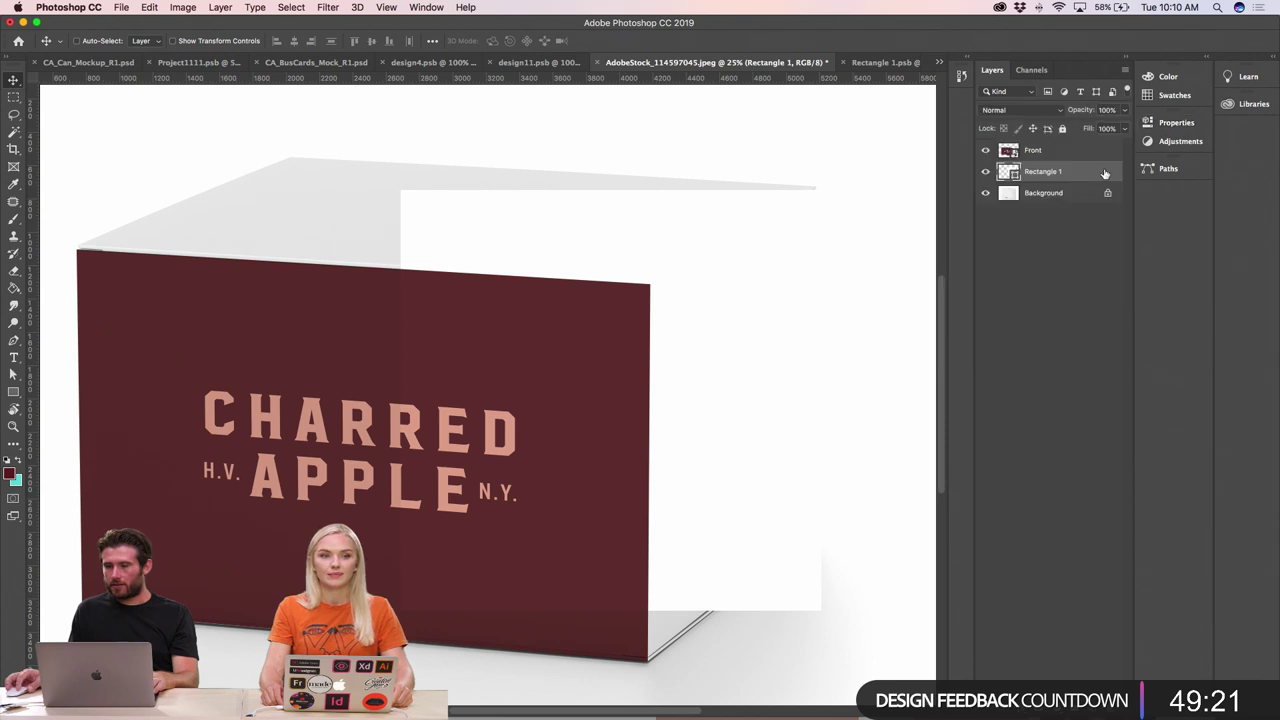
{"action": "double_click", "coordinate": [1040, 172]}
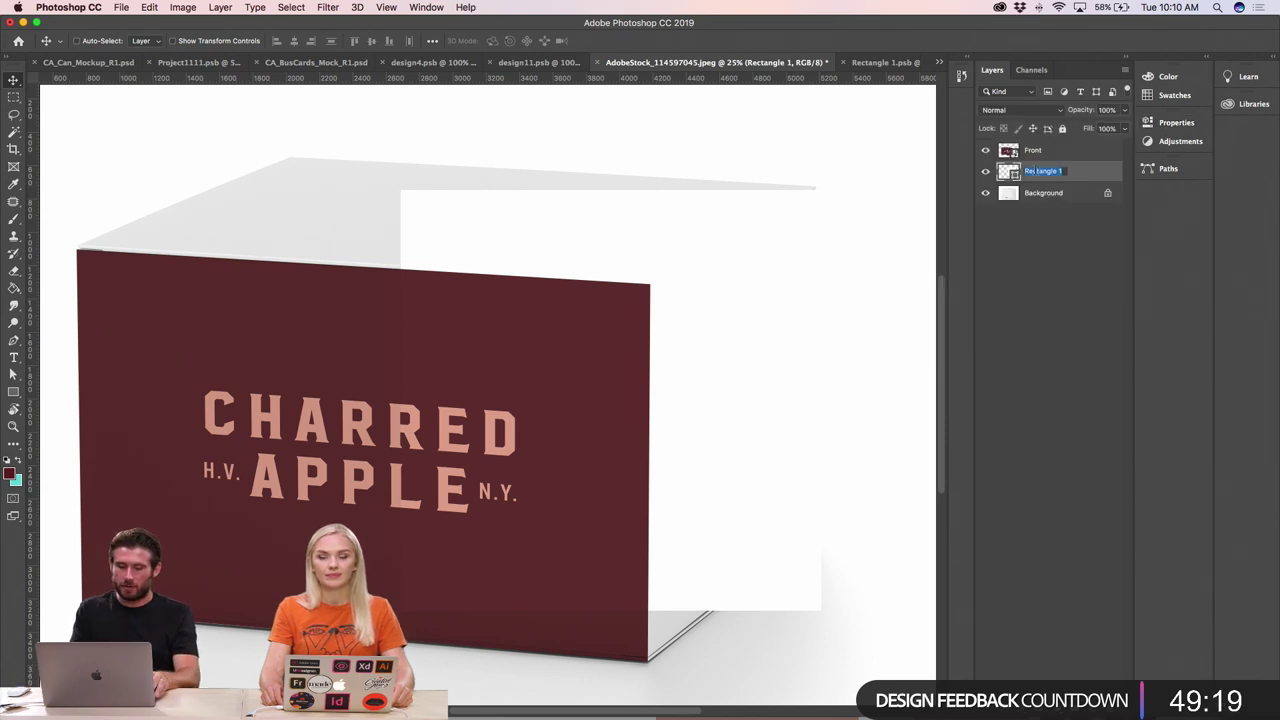
{"action": "type", "text": "Side"}
{"action": "key", "text": "Return"}
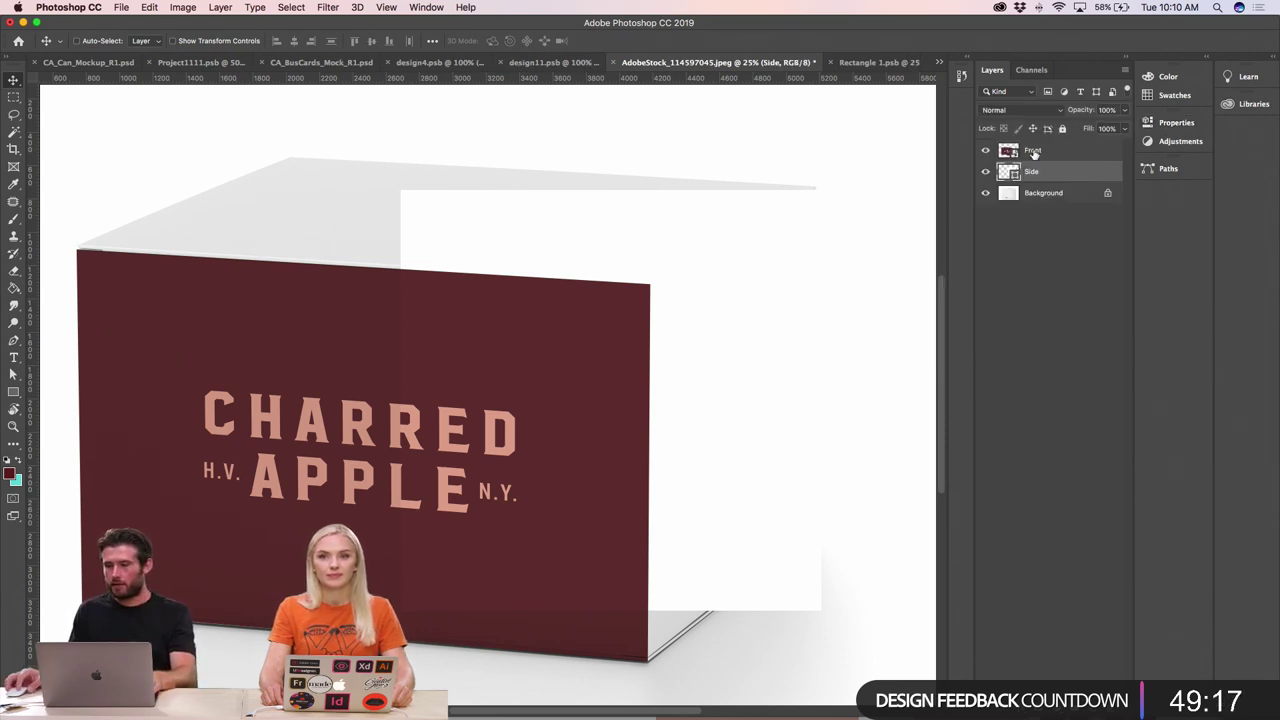
{"action": "right_click", "coordinate": [1038, 152]}
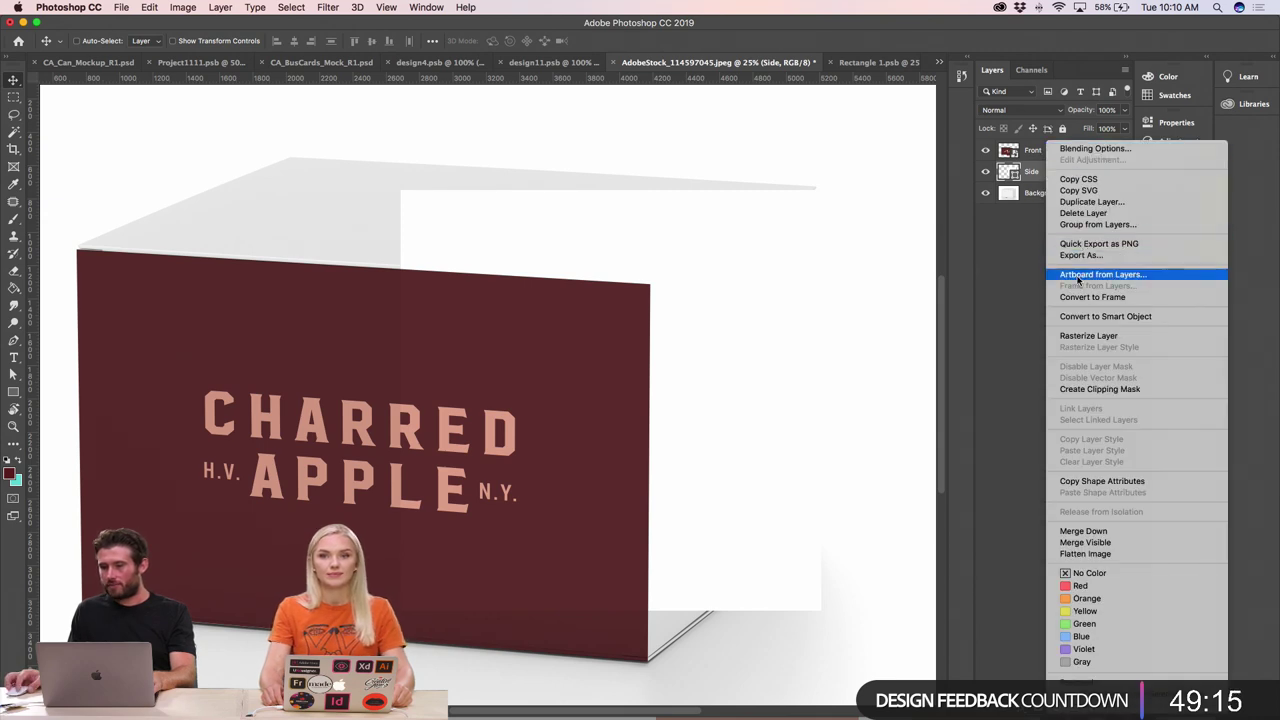
{"action": "left_click", "coordinate": [1044, 304]}
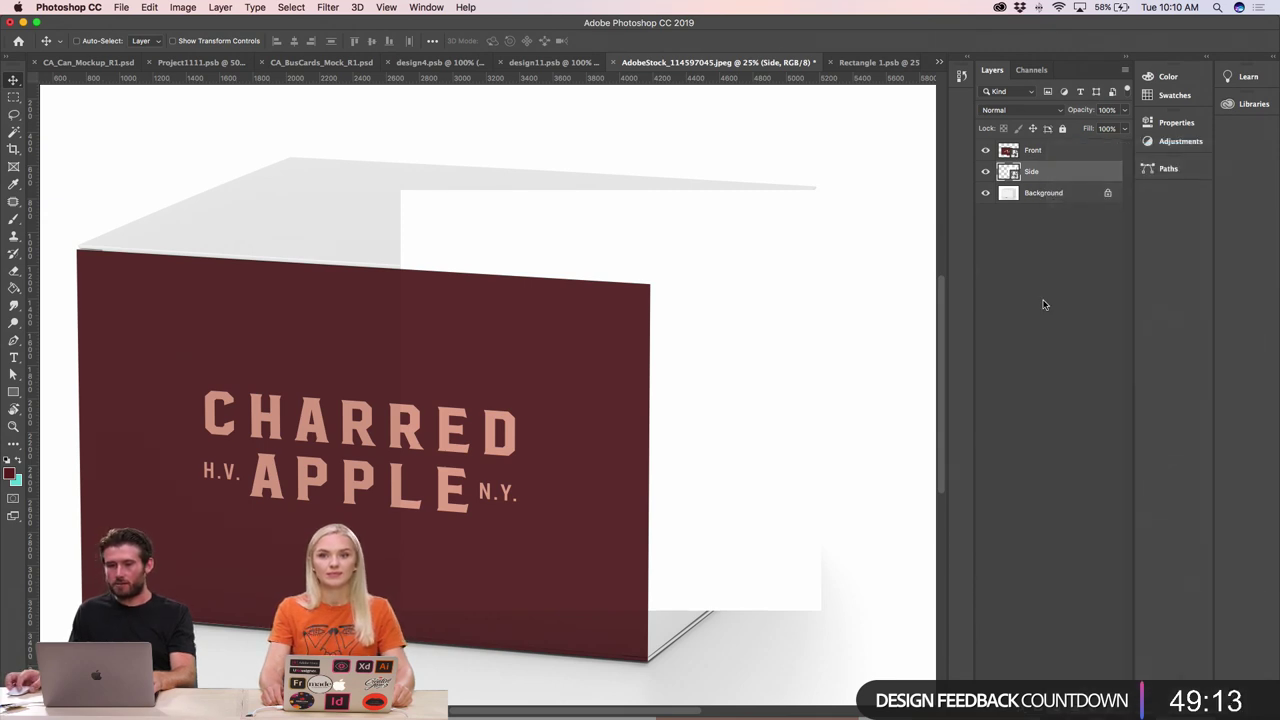
{"action": "left_click", "coordinate": [151, 7]}
{"action": "left_click", "coordinate": [650, 320]}
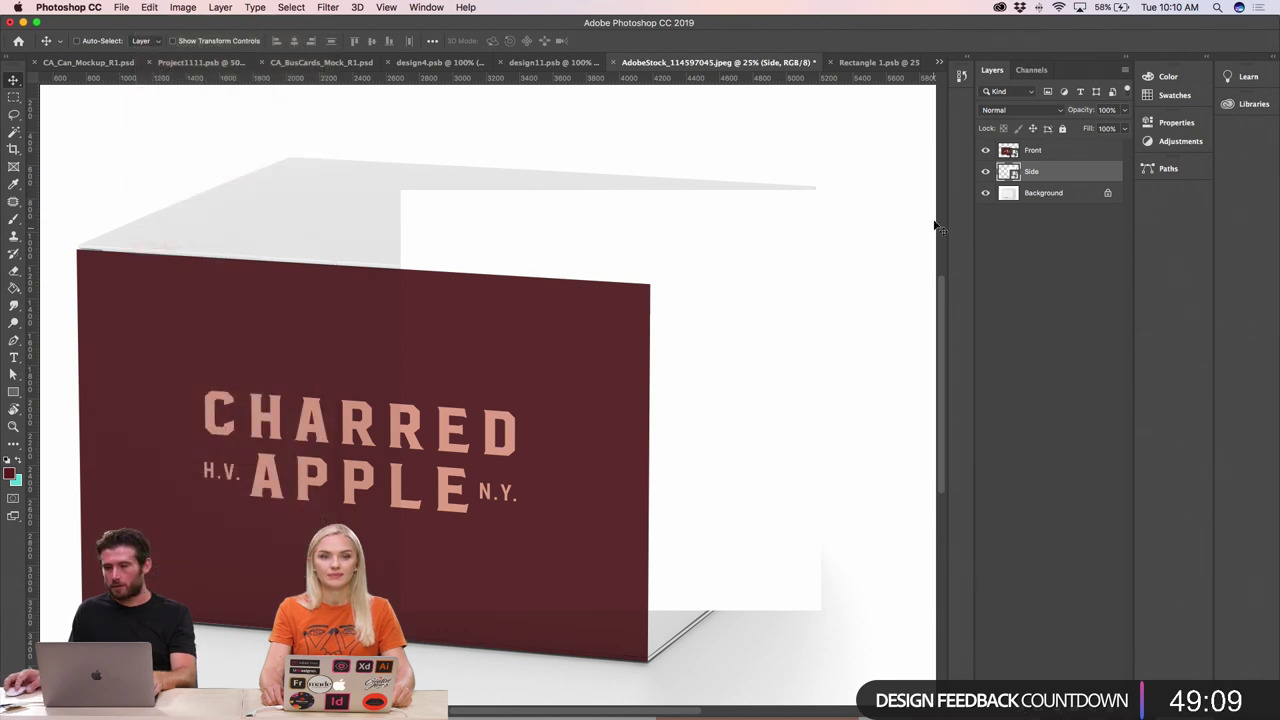
- Give the Side smart object a red fill, save and close it, then reopen Rectangle 1.psb
{"action": "double_click", "coordinate": [1009, 172]}
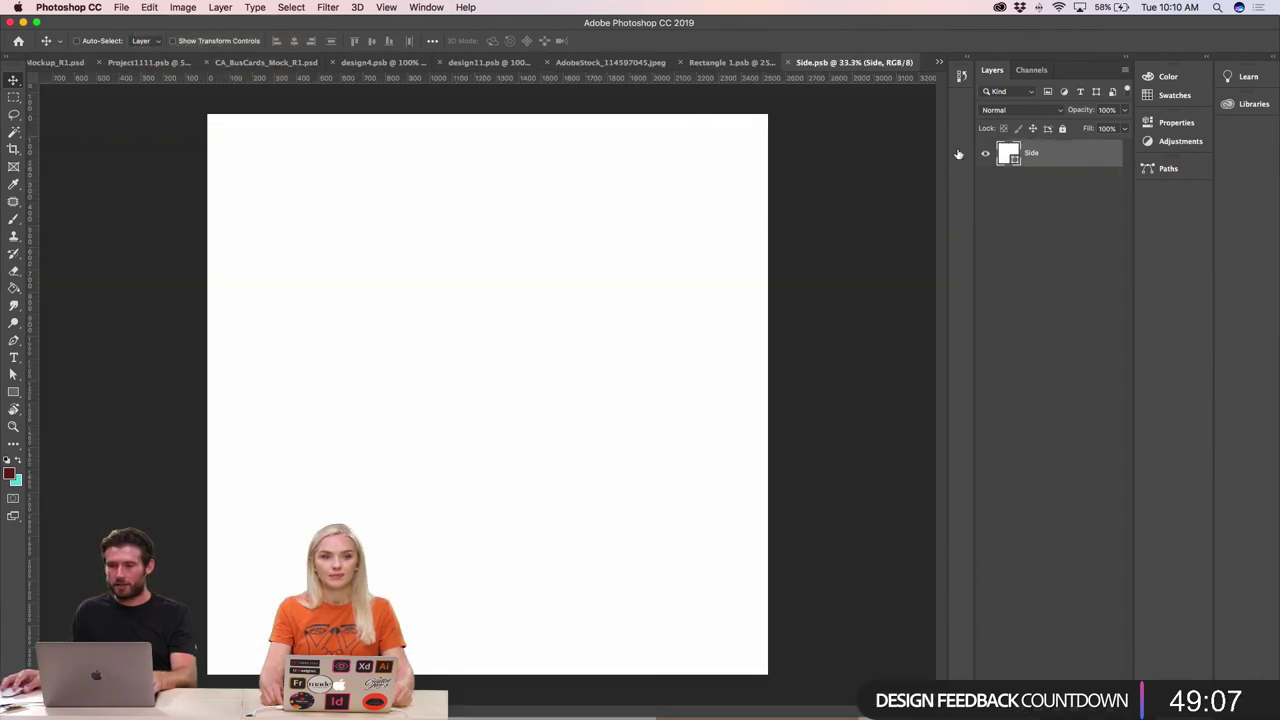
{"action": "double_click", "coordinate": [1013, 156]}
{"action": "left_click_drag", "start_coordinate": [773, 471], "coordinate": [765, 408]}
{"action": "left_click", "coordinate": [960, 377]}
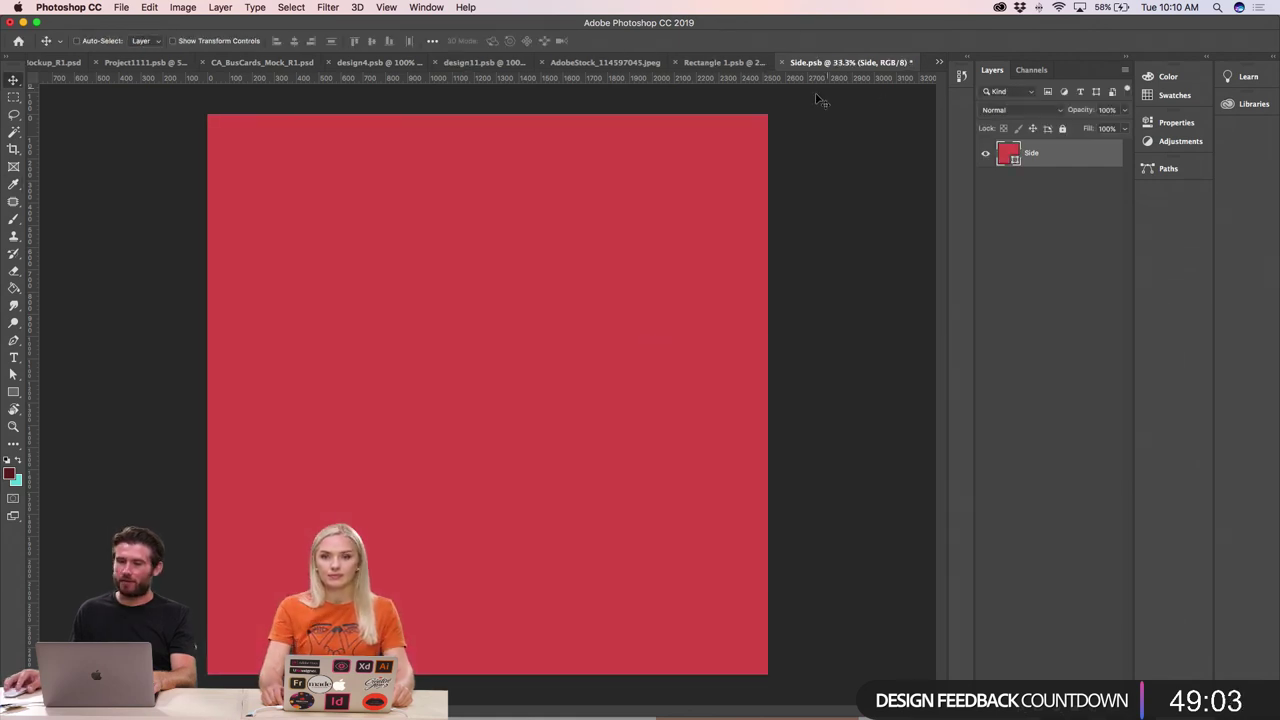
{"action": "key", "text": "super+s"}
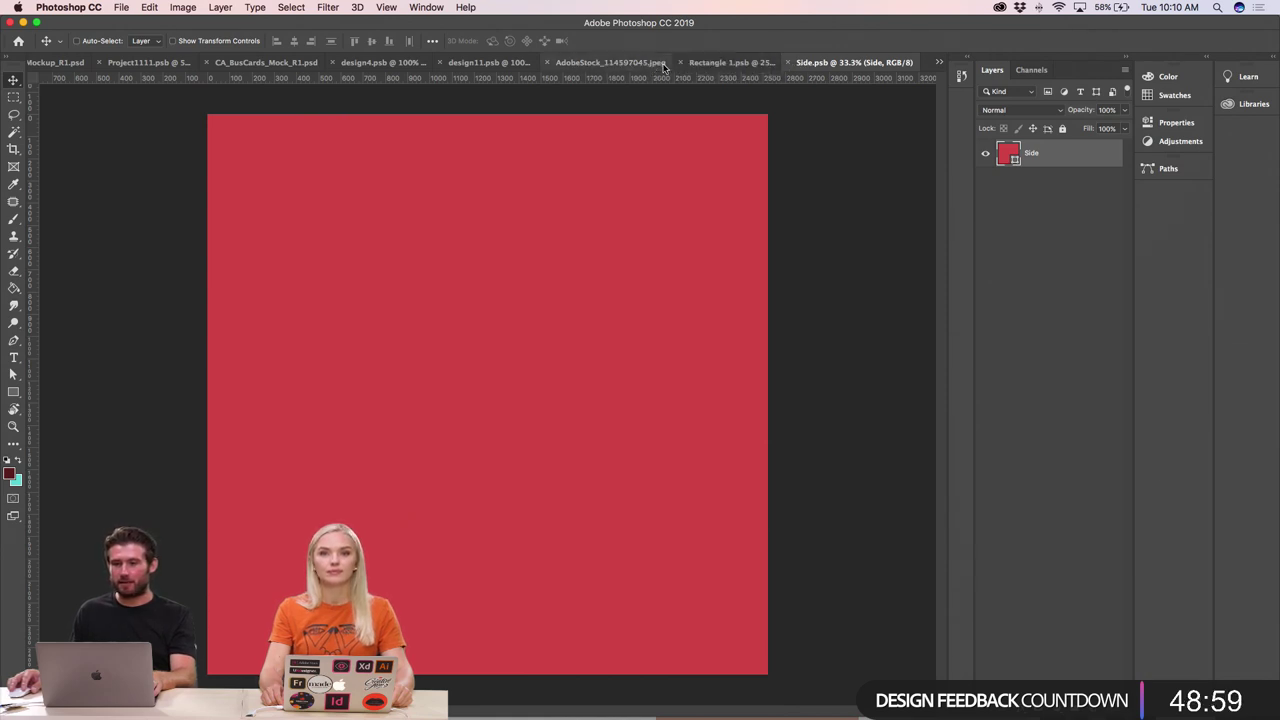
{"action": "key", "text": "super+w"}
{"action": "left_click", "coordinate": [658, 64]}
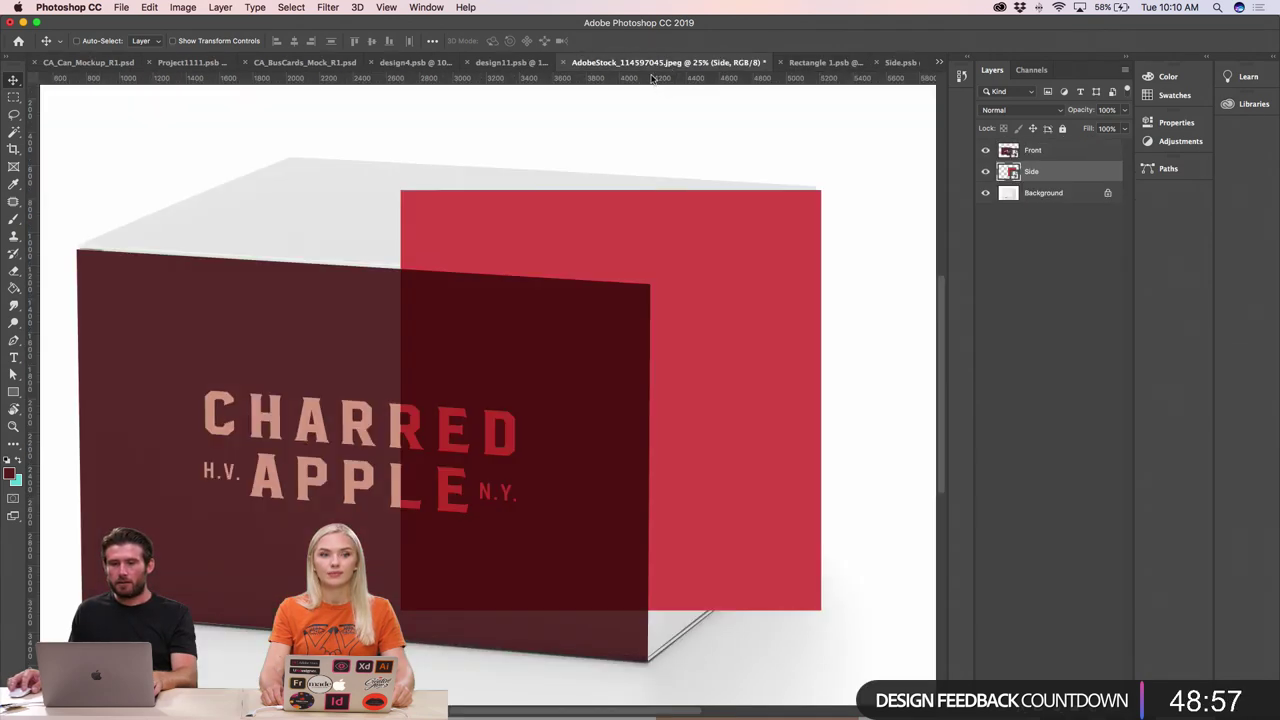
{"action": "left_click", "coordinate": [810, 63]}
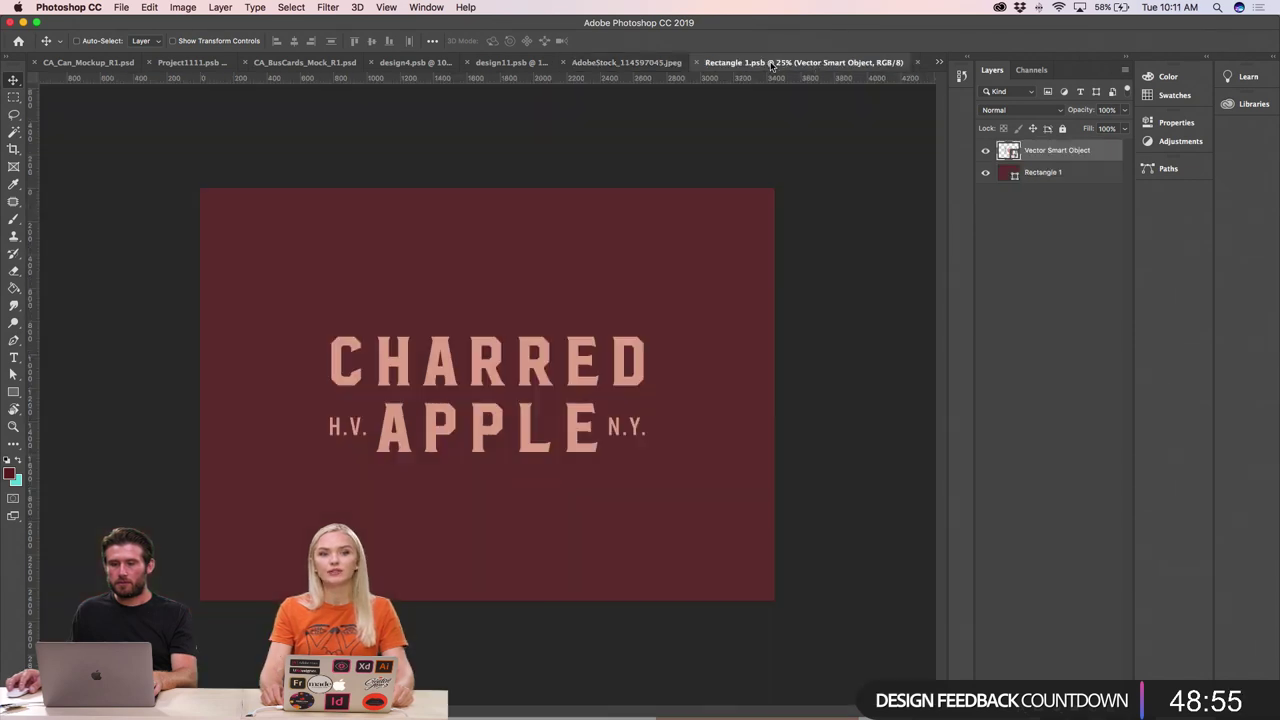
- Close the Rectangle 1.psb artwork and zoom out to view the whole box mockup
{"action": "left_click", "coordinate": [697, 63]}
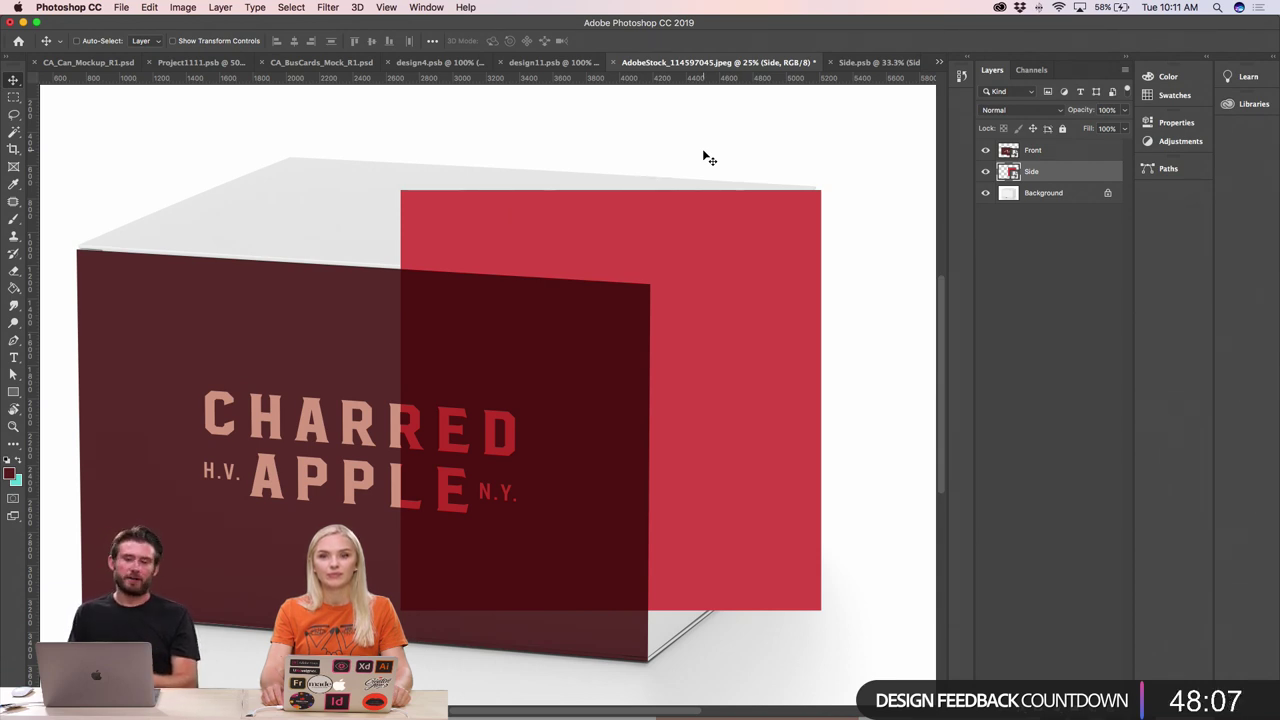
{"action": "key", "text": "super+minus"}
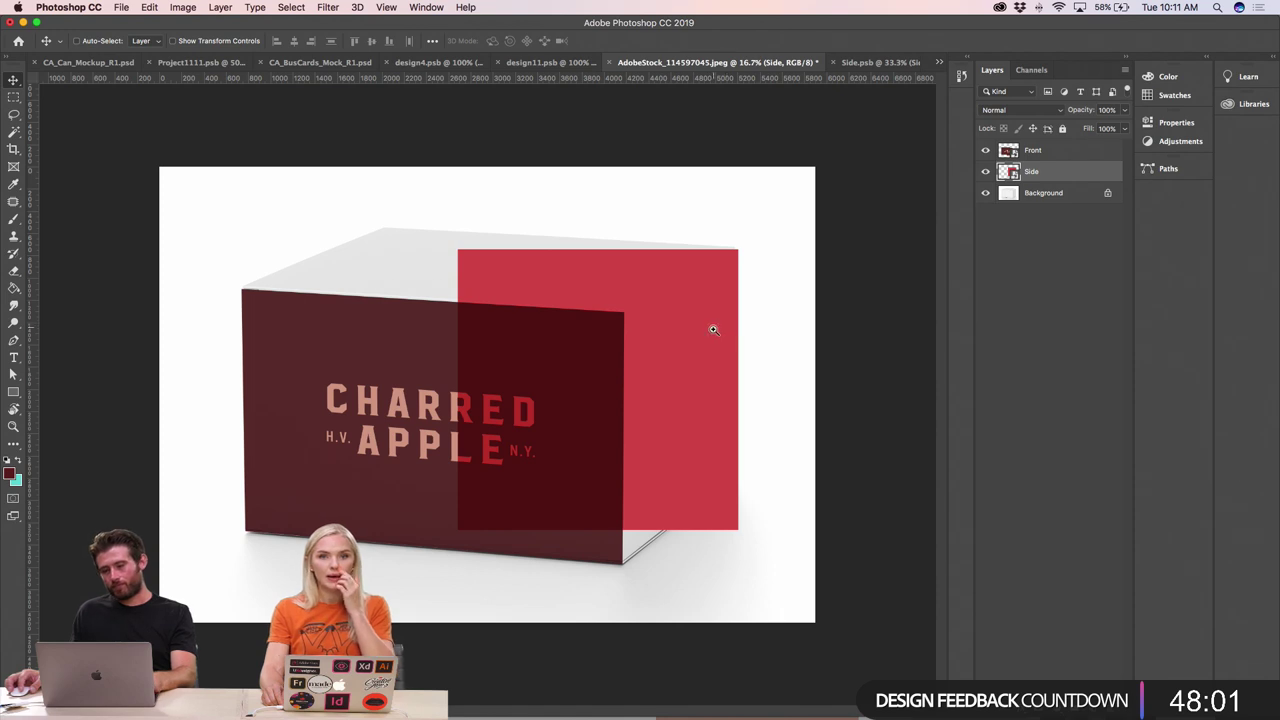
- Distort the red Side layer, fitting its bottom-right corner to the box's right face
{"action": "left_click", "coordinate": [149, 7]}
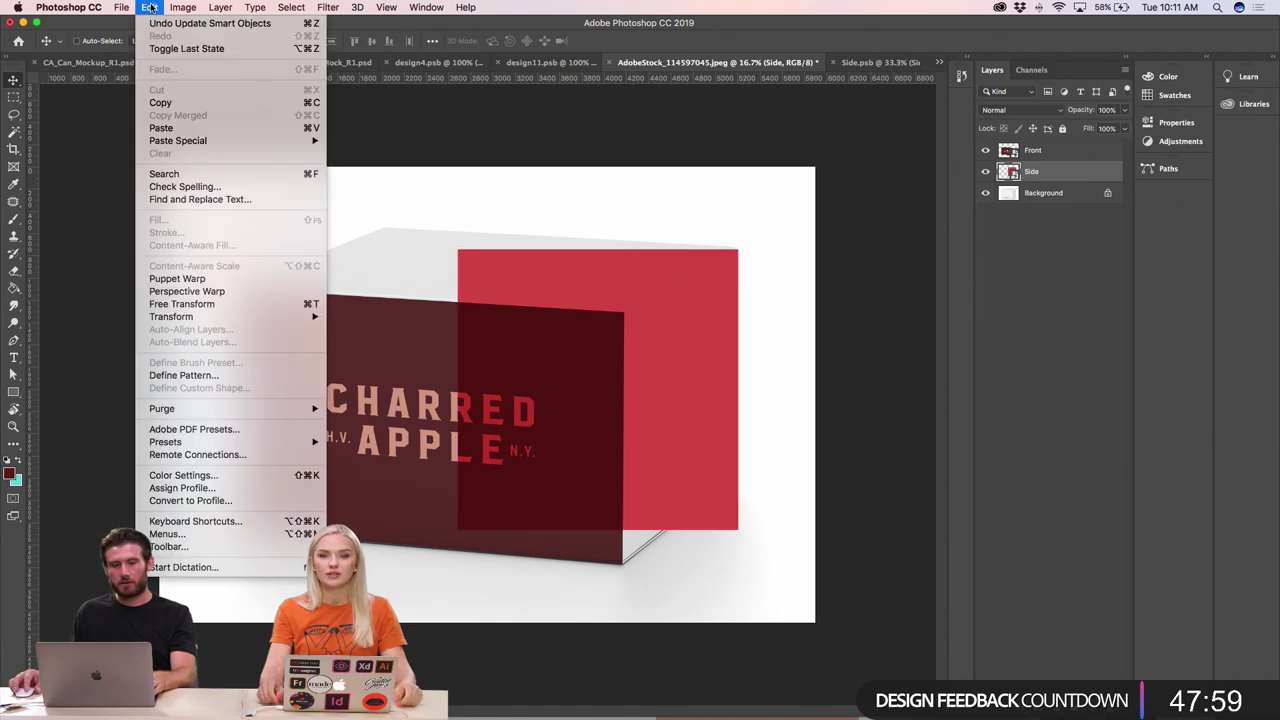
{"action": "mouse_move", "coordinate": [307, 316]}
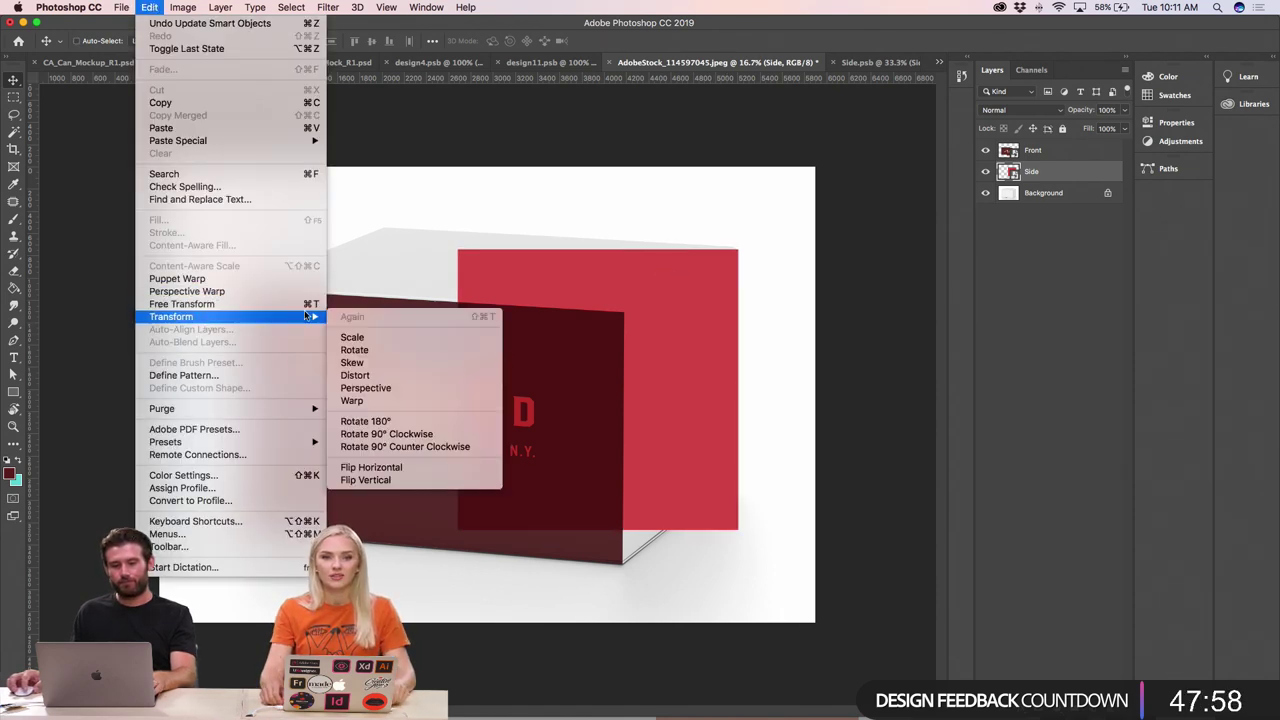
{"action": "left_click", "coordinate": [360, 375]}
{"action": "left_click_drag", "start_coordinate": [737, 528], "coordinate": [734, 464]}
{"action": "left_click", "coordinate": [739, 486]}
{"action": "left_click", "coordinate": [739, 486]}
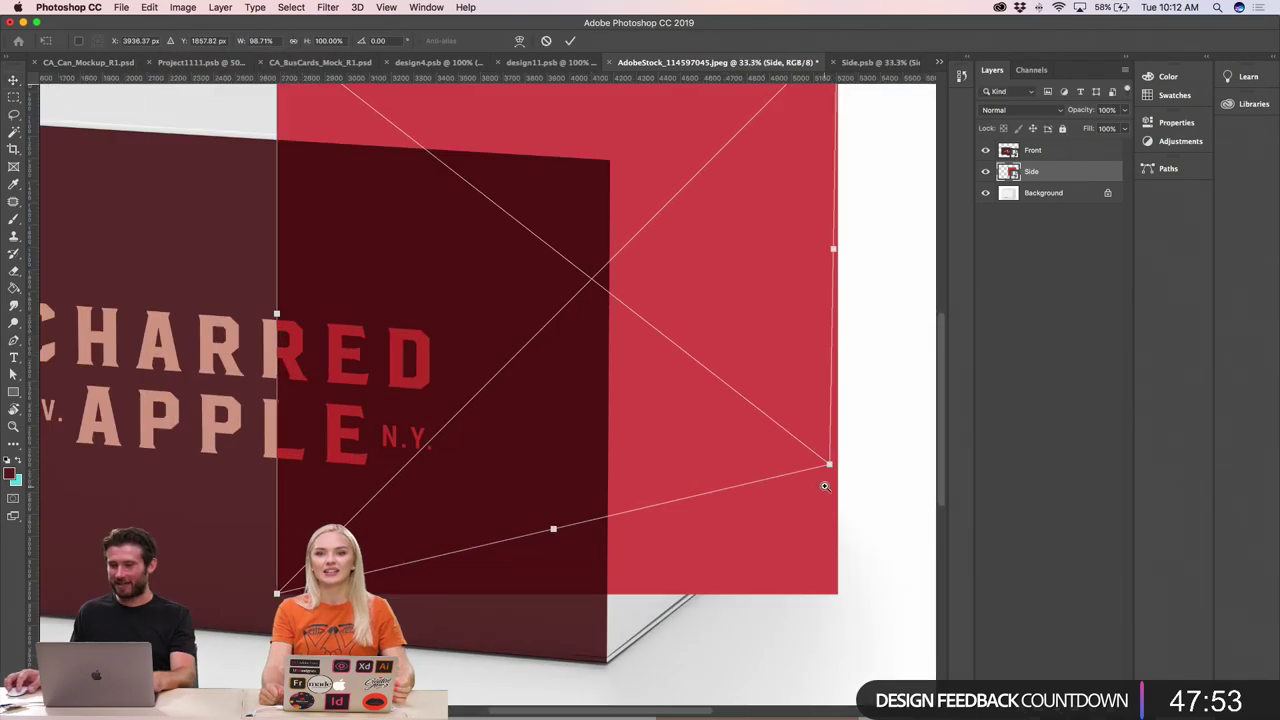
{"action": "left_click", "coordinate": [808, 478]}
{"action": "left_click", "coordinate": [808, 478]}
{"action": "left_click", "coordinate": [829, 474]}
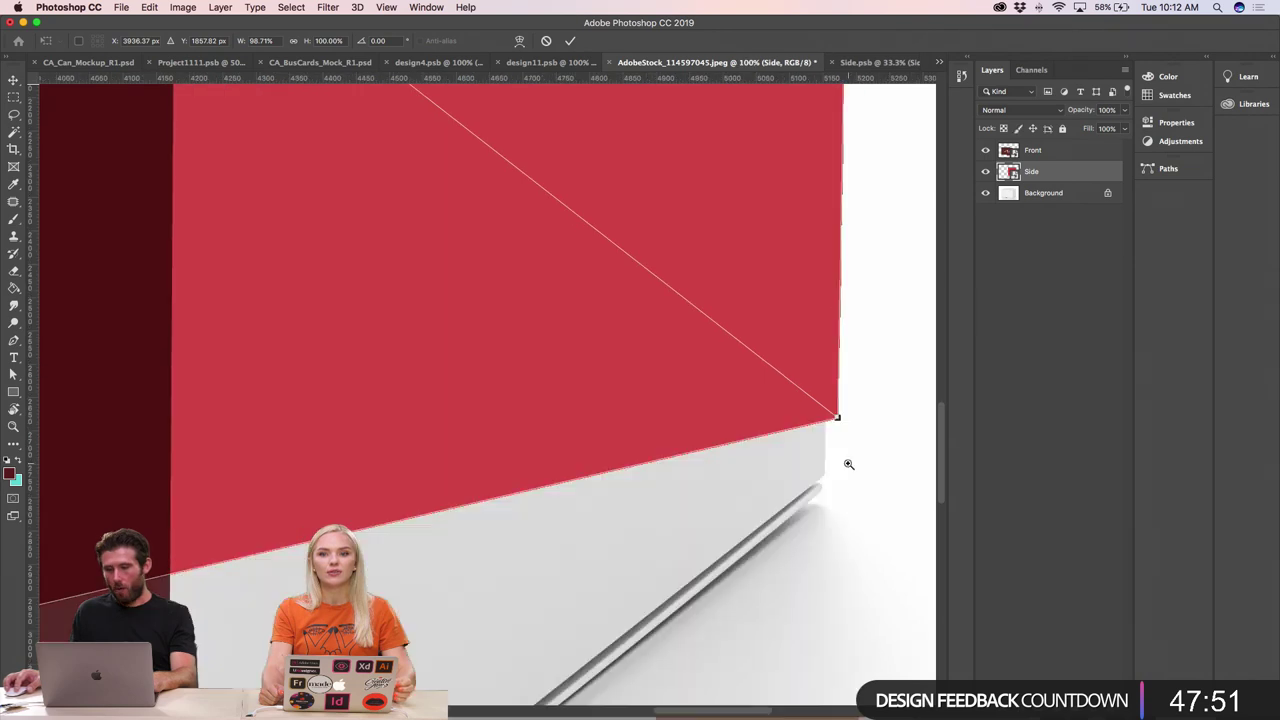
{"action": "left_click", "coordinate": [846, 420]}
{"action": "left_click_drag", "start_coordinate": [829, 373], "coordinate": [802, 514]}
{"action": "key", "text": "super+minus"}
{"action": "key", "text": "super+minus"}
{"action": "key", "text": "super+minus"}
{"action": "key", "text": "super+minus"}
{"action": "key", "text": "super+minus"}
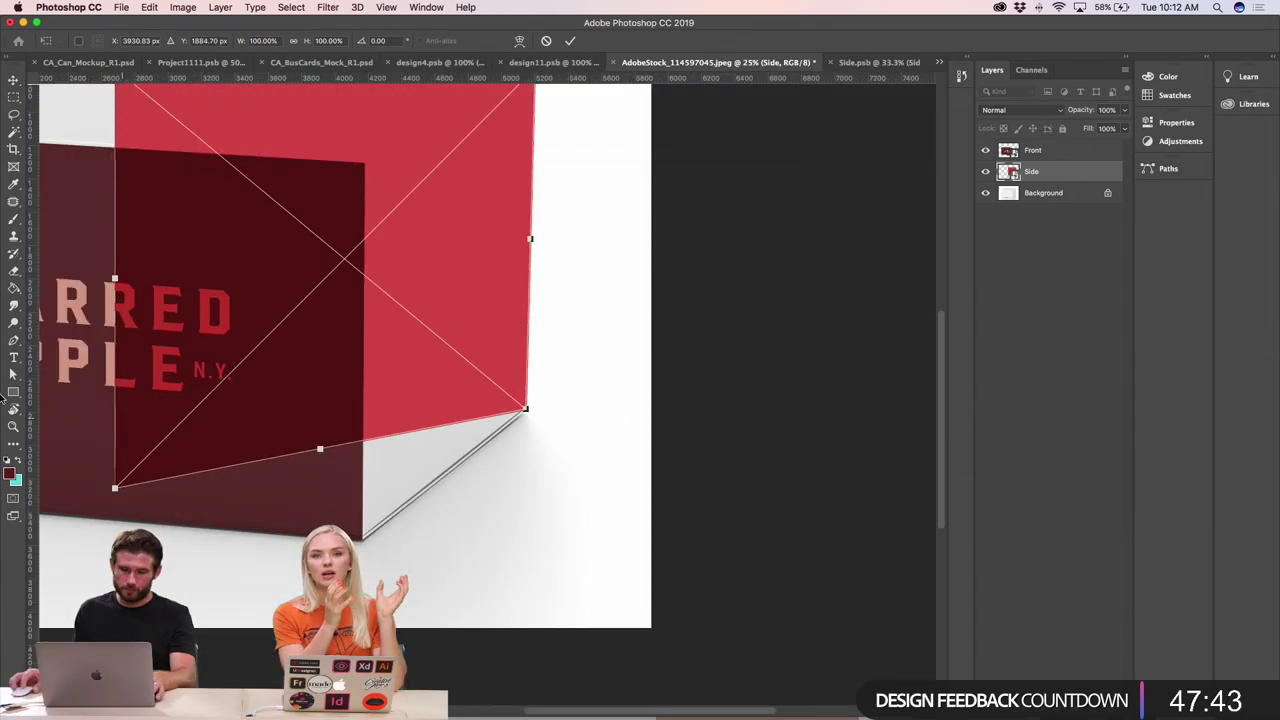
- Pin the Side layer's bottom-left corner to the front face's bottom corner
{"action": "left_click_drag", "start_coordinate": [115, 490], "coordinate": [457, 480]}
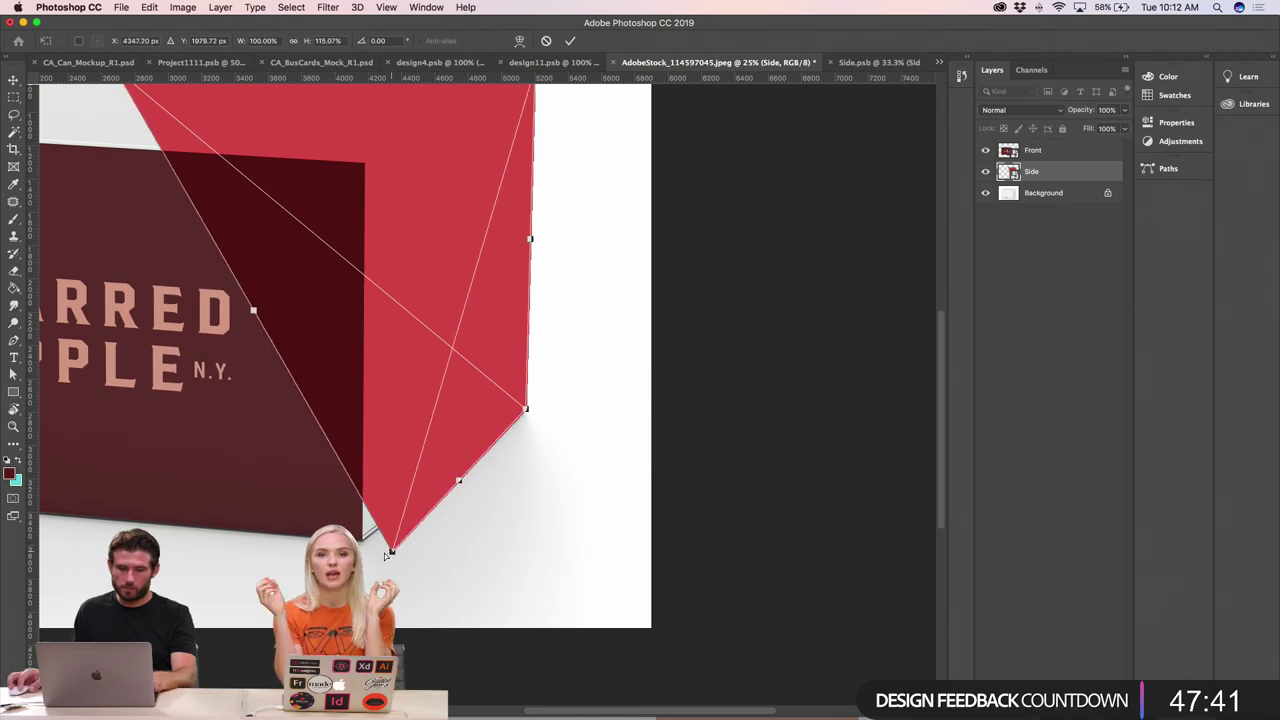
{"action": "left_click_drag", "start_coordinate": [420, 540], "coordinate": [513, 554]}
{"action": "key", "text": "super+minus"}
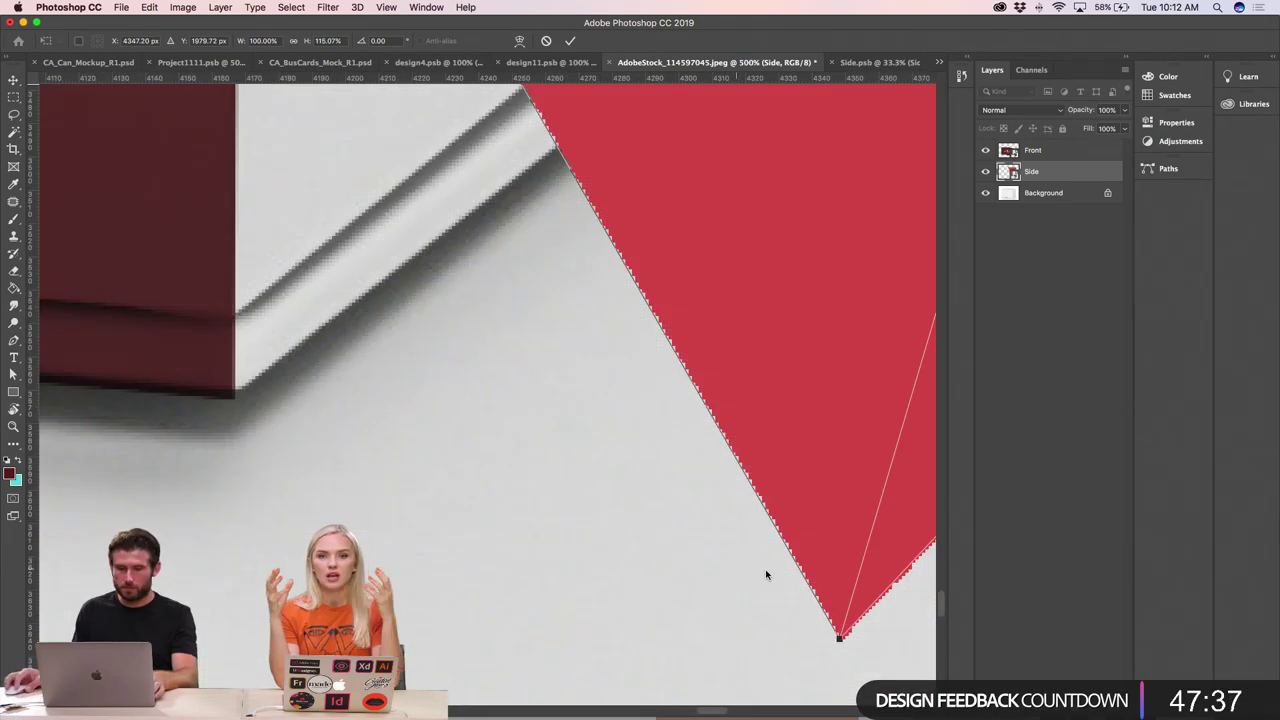
{"action": "left_click_drag", "start_coordinate": [841, 644], "coordinate": [238, 400]}
{"action": "key", "text": "super+minus"}
{"action": "key", "text": "super+minus"}
{"action": "key", "text": "super+minus"}
{"action": "key", "text": "super+minus"}
{"action": "key", "text": "super+minus"}
{"action": "key", "text": "super+minus"}
{"action": "key", "text": "super+minus"}
{"action": "key", "text": "super+minus"}
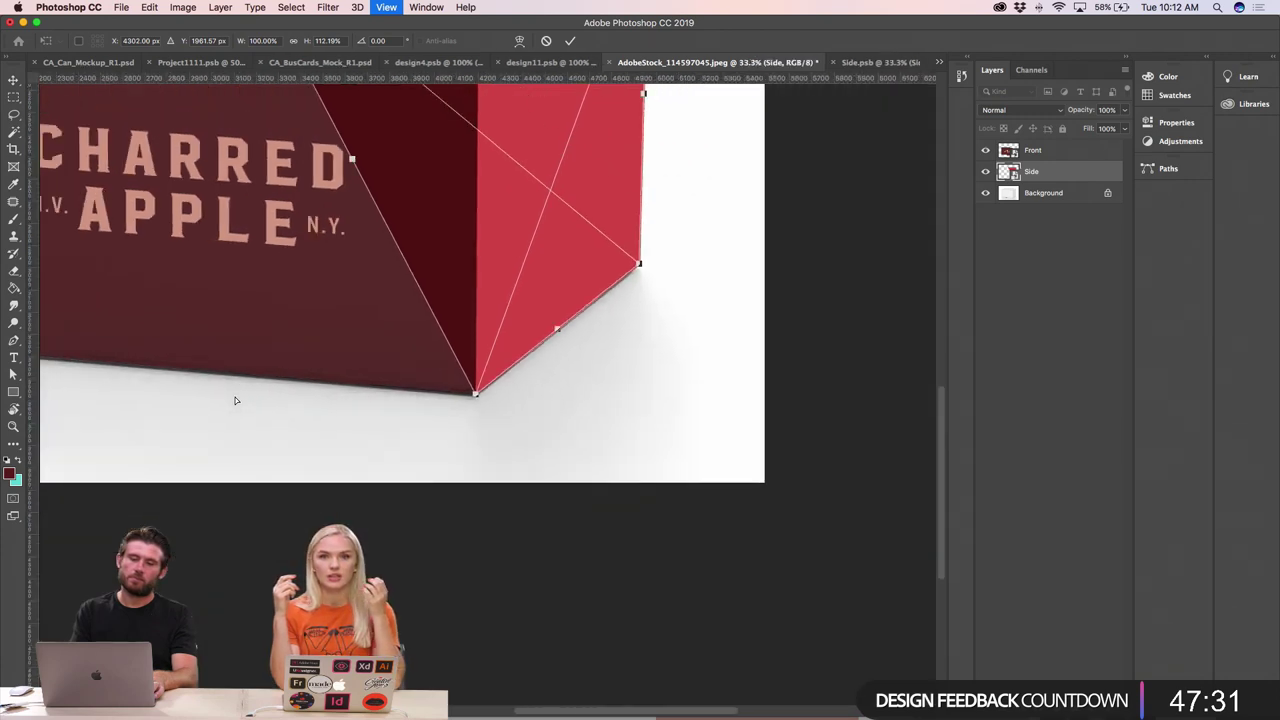
- Fit the Side layer's top corners onto the box's right face and commit the distortion
{"action": "left_click_drag", "start_coordinate": [640, 278], "coordinate": [751, 309]}
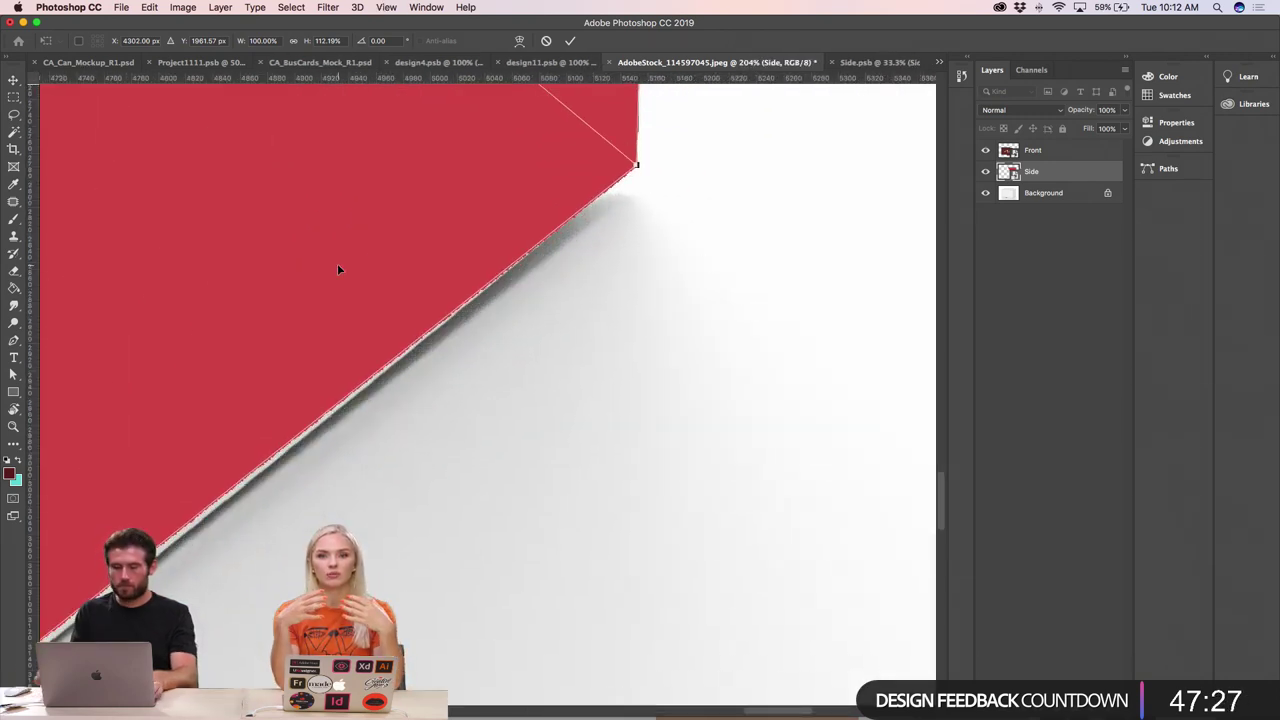
{"action": "key", "text": "super+minus"}
{"action": "key", "text": "super+minus"}
{"action": "key", "text": "super+minus"}
{"action": "key", "text": "super+minus"}
{"action": "key", "text": "super+minus"}
{"action": "key", "text": "super+minus"}
{"action": "key", "text": "super+minus"}
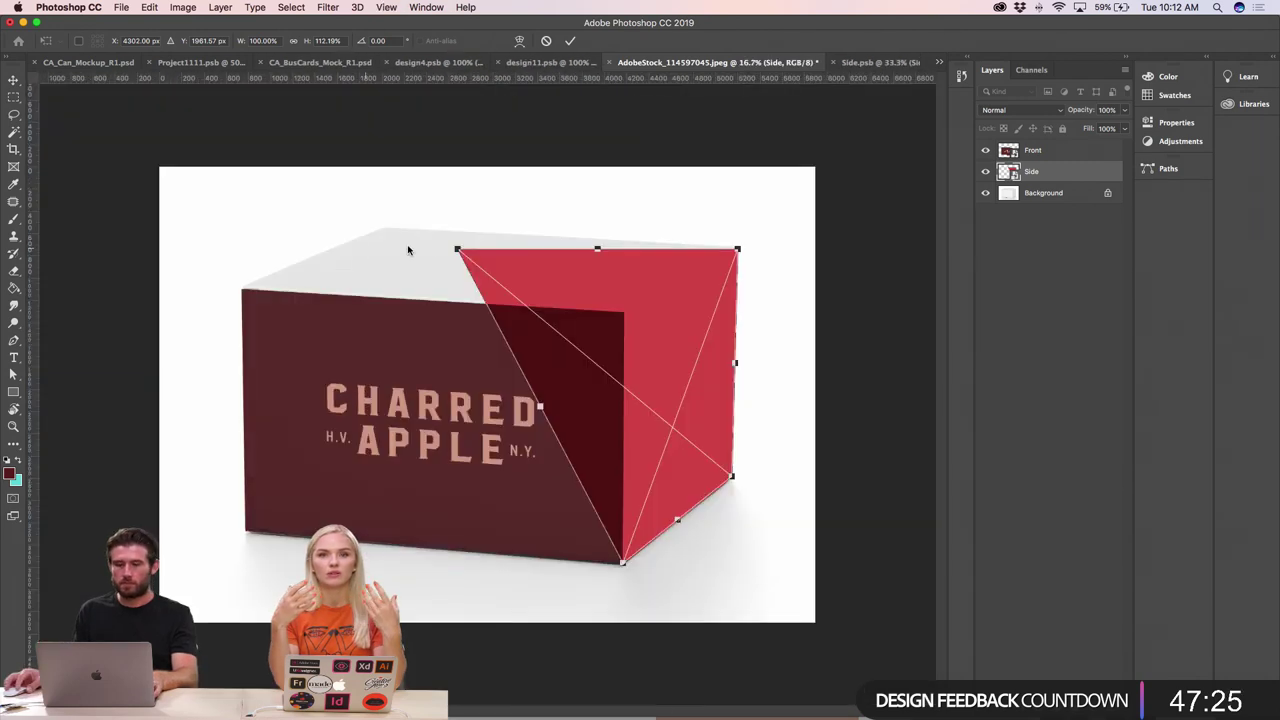
{"action": "left_click_drag", "start_coordinate": [456, 250], "coordinate": [710, 330]}
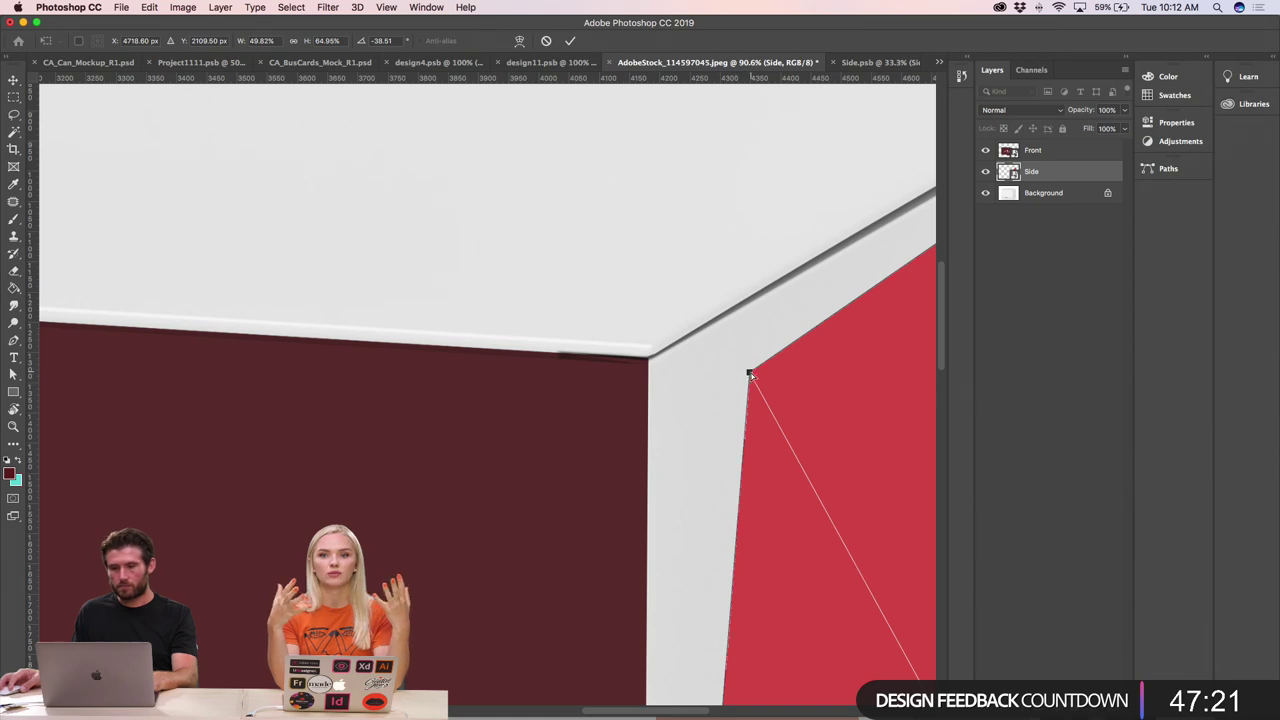
{"action": "left_click_drag", "start_coordinate": [750, 374], "coordinate": [650, 358]}
{"action": "scroll", "coordinate": [663, 359], "scroll_direction": "right", "scroll_amount": 10}
{"action": "scroll", "coordinate": [663, 359], "scroll_direction": "up", "scroll_amount": 5}
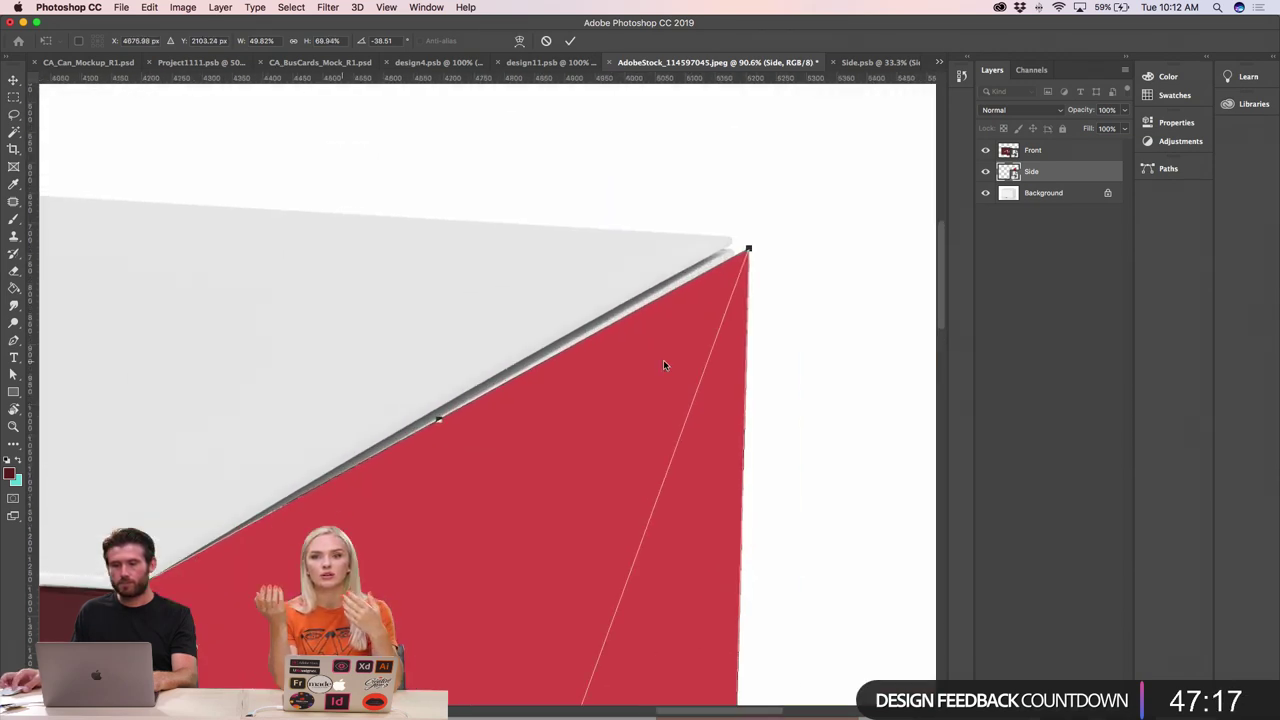
{"action": "scroll", "coordinate": [760, 277], "scroll_direction": "up", "scroll_amount": 5}
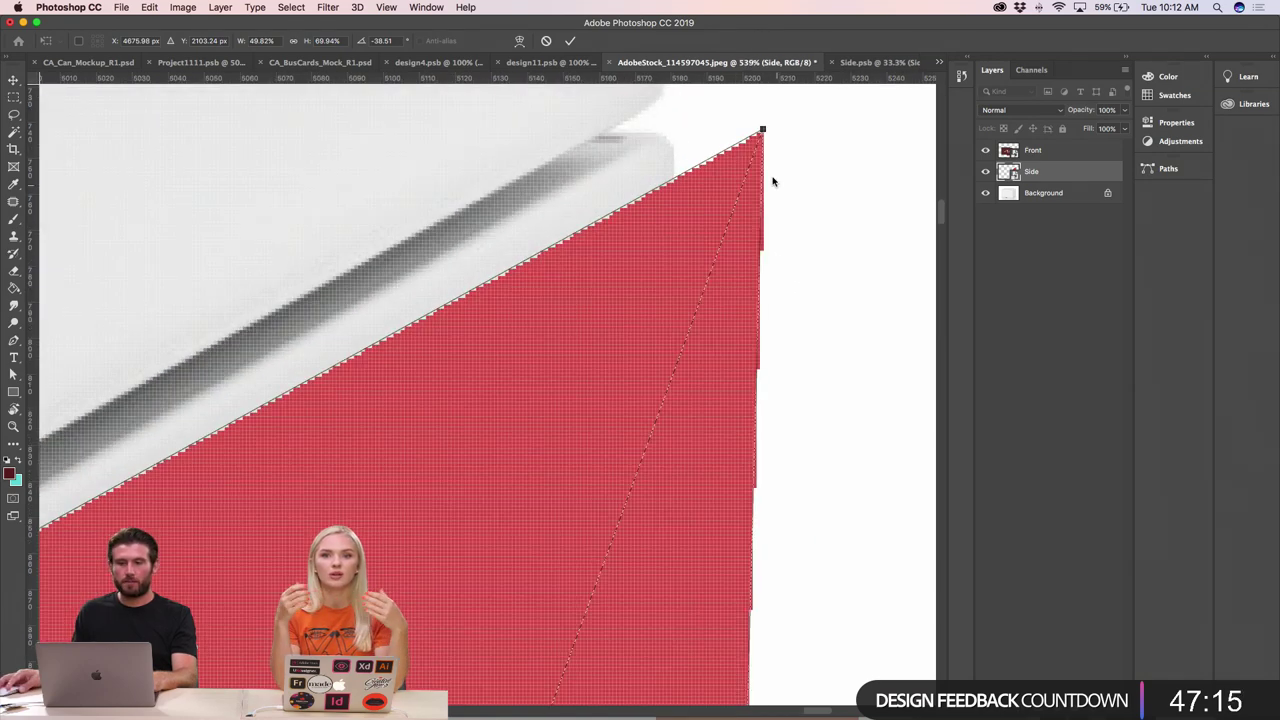
{"action": "left_click_drag", "start_coordinate": [763, 131], "coordinate": [674, 128]}
{"action": "key", "text": "super+minus"}
{"action": "key", "text": "super+minus"}
{"action": "key", "text": "super+minus"}
{"action": "key", "text": "super+minus"}
{"action": "key", "text": "super+minus"}
{"action": "key", "text": "super+minus"}
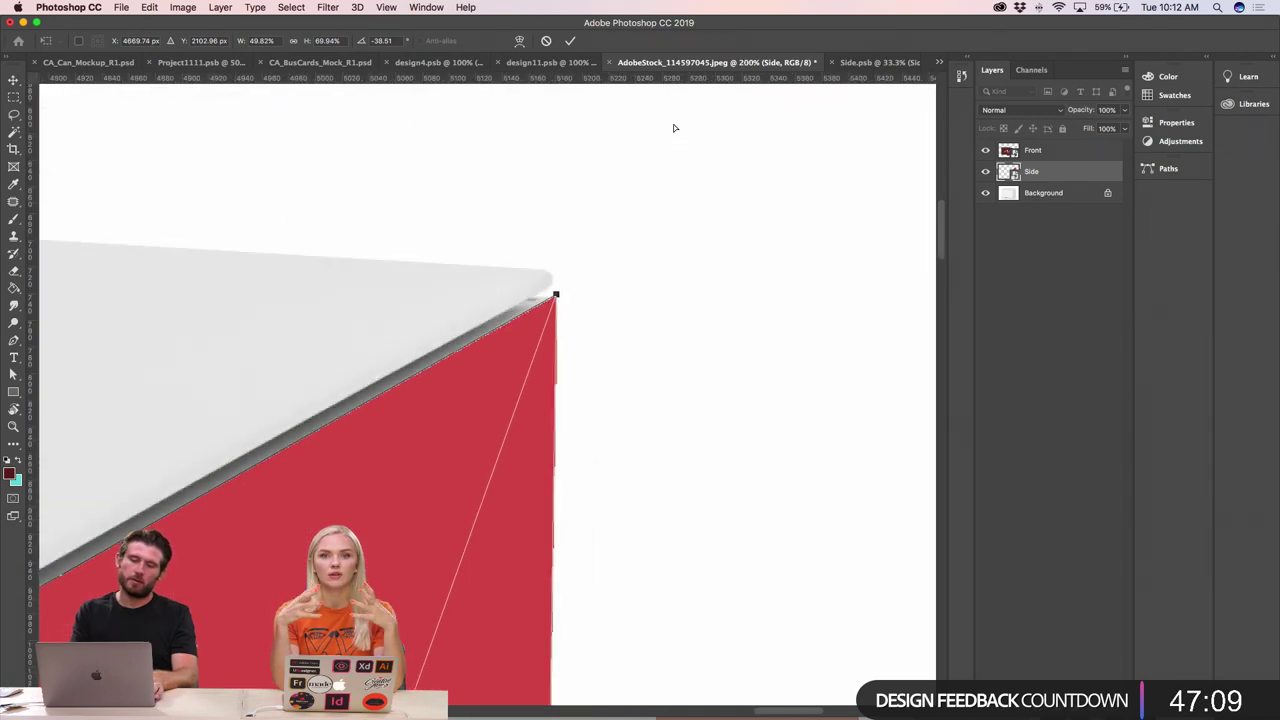
{"action": "key", "text": "super+minus"}
{"action": "key", "text": "super+minus"}
{"action": "key", "text": "super+minus"}
{"action": "key", "text": "Return"}
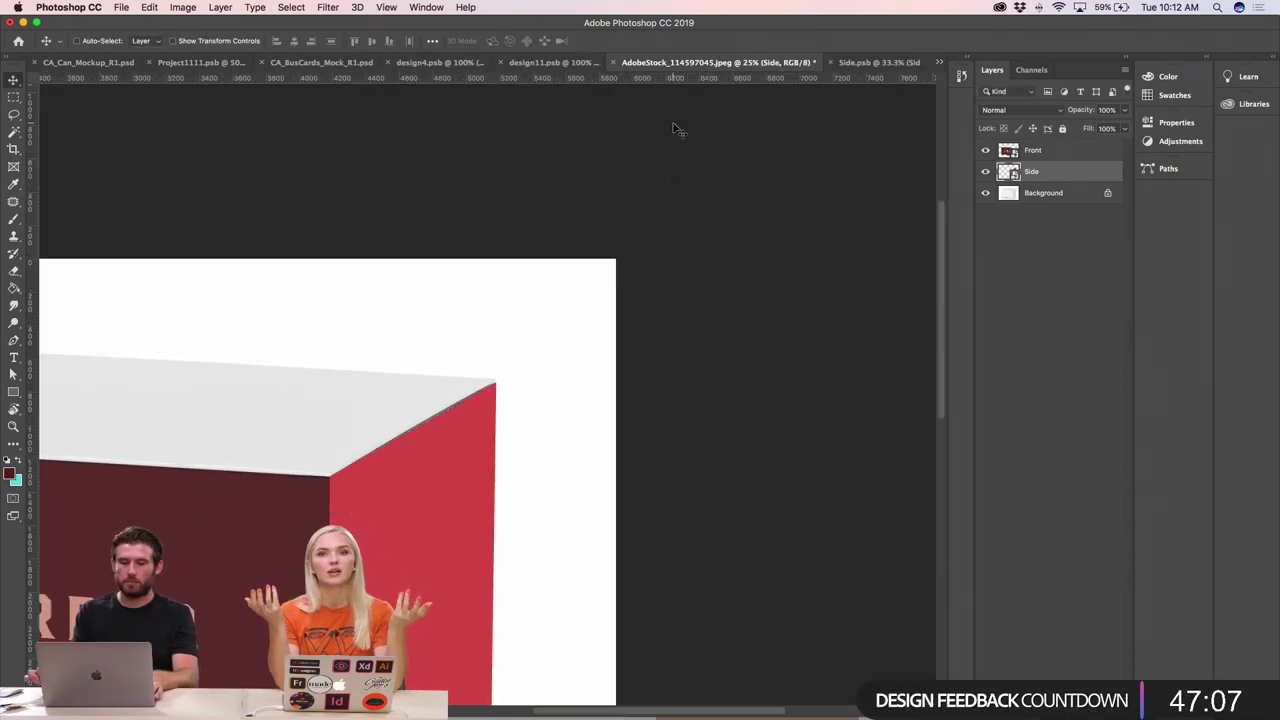
- Select the Background layer in the Layers panel
{"action": "scroll", "coordinate": [492, 485], "scroll_direction": "down", "scroll_amount": 5}
{"action": "scroll", "coordinate": [492, 485], "scroll_direction": "left", "scroll_amount": 5}
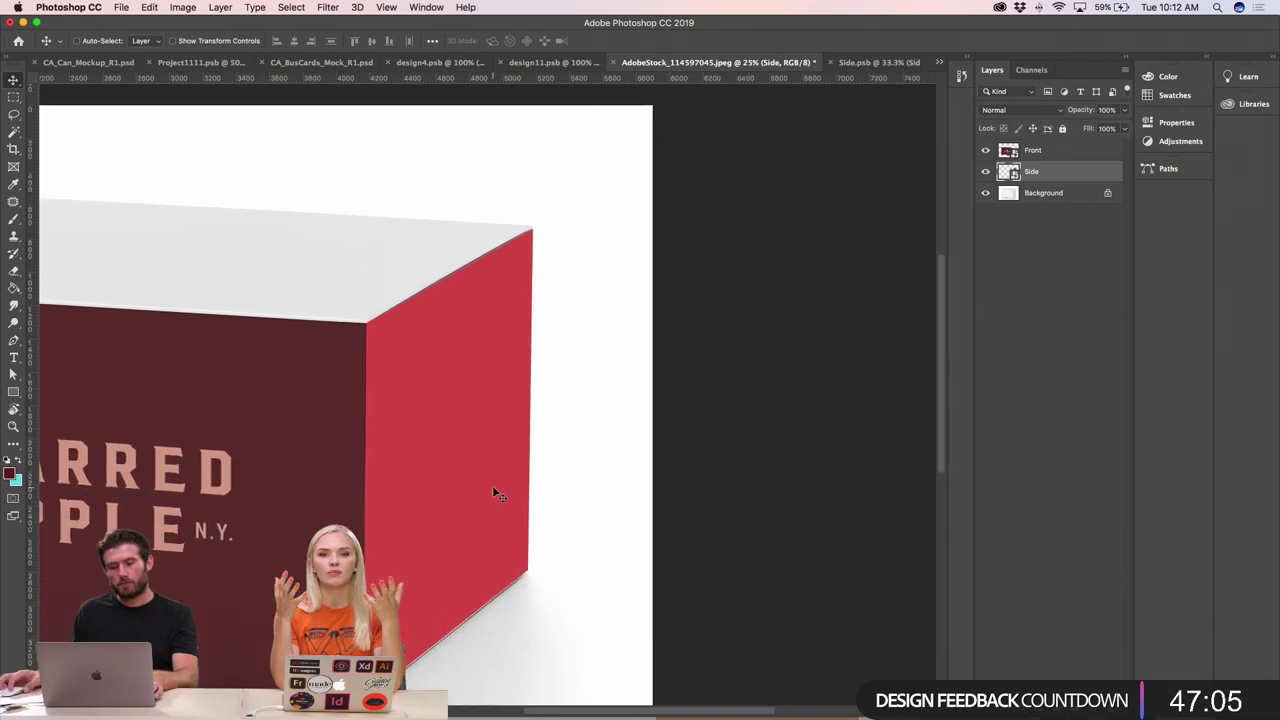
{"action": "scroll", "coordinate": [496, 492], "scroll_direction": "left", "scroll_amount": 3}
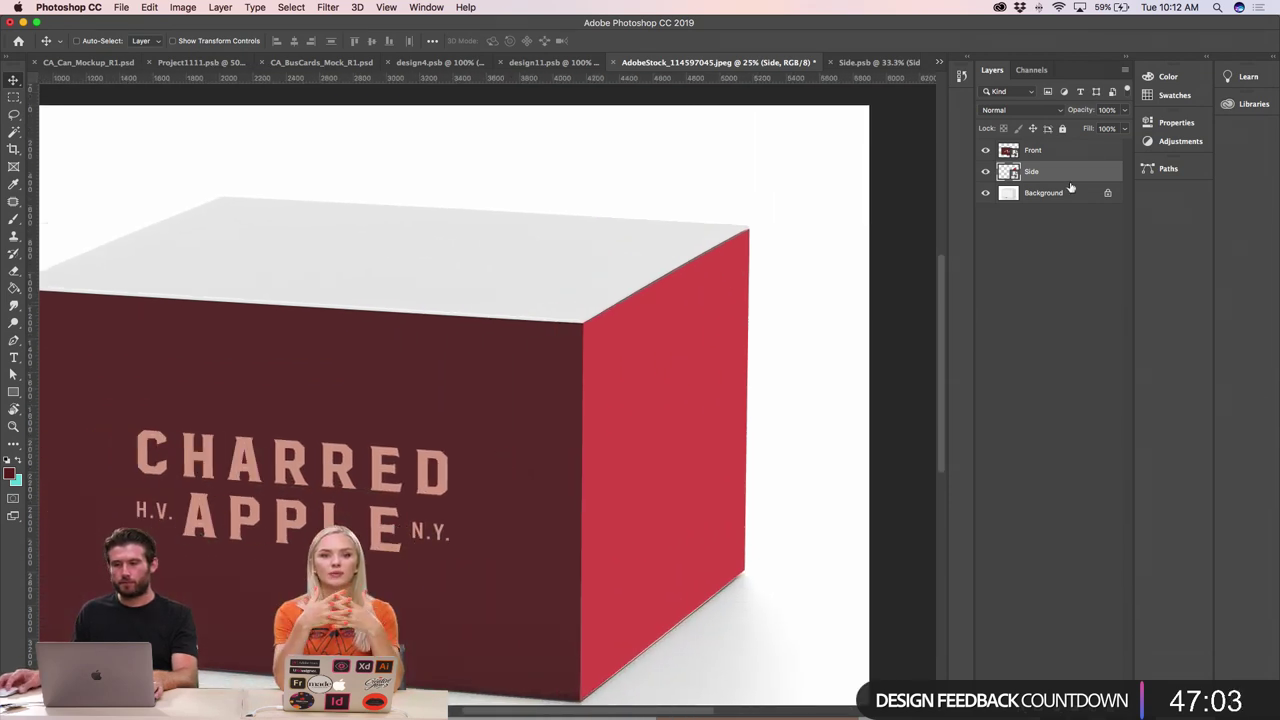
{"action": "left_click", "coordinate": [1059, 192]}
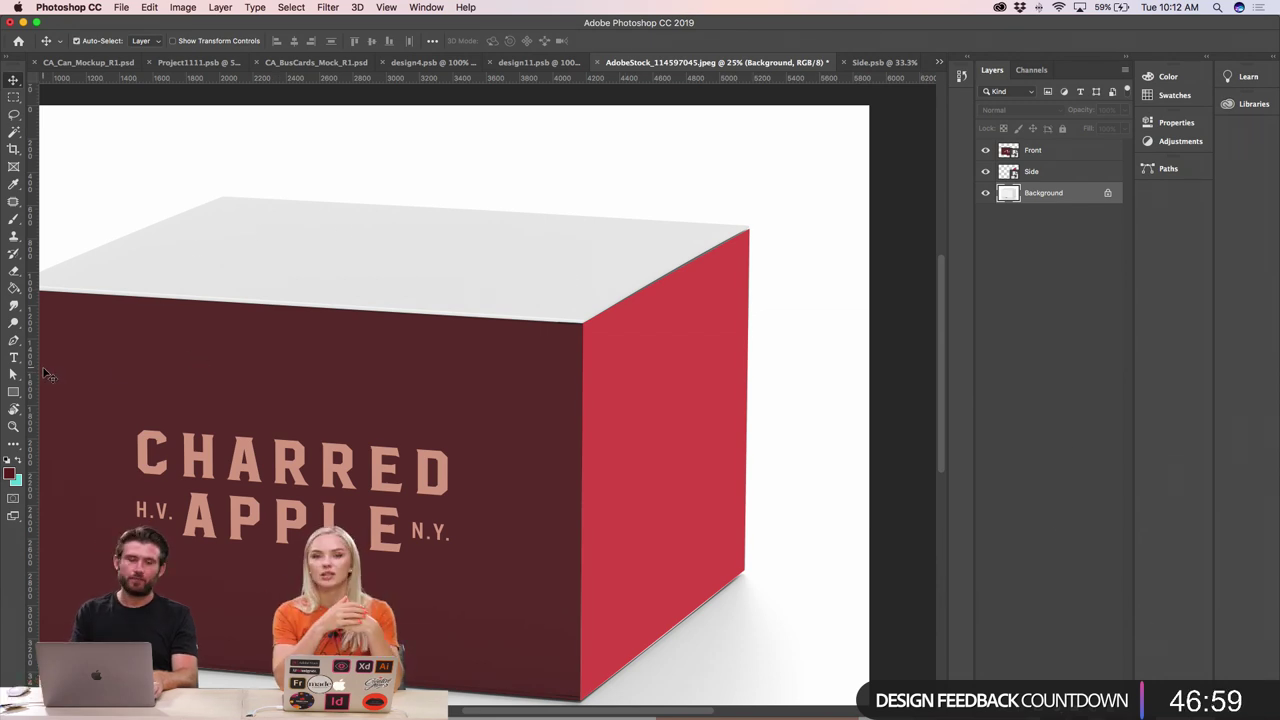
{"action": "key", "text": "super+minus"}
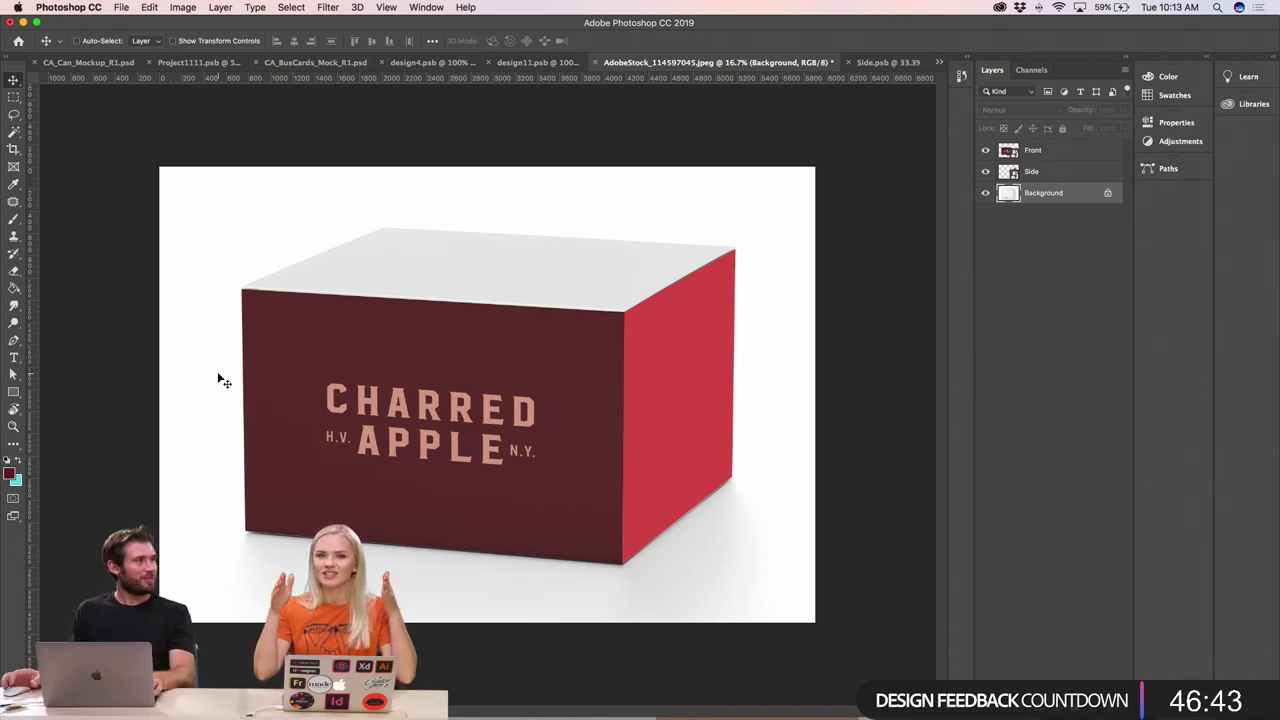
- Draw a white rectangle over the box top and move it to the top of the layer stack
{"action": "left_click", "coordinate": [14, 392]}
{"action": "left_click_drag", "start_coordinate": [272, 211], "coordinate": [709, 465]}
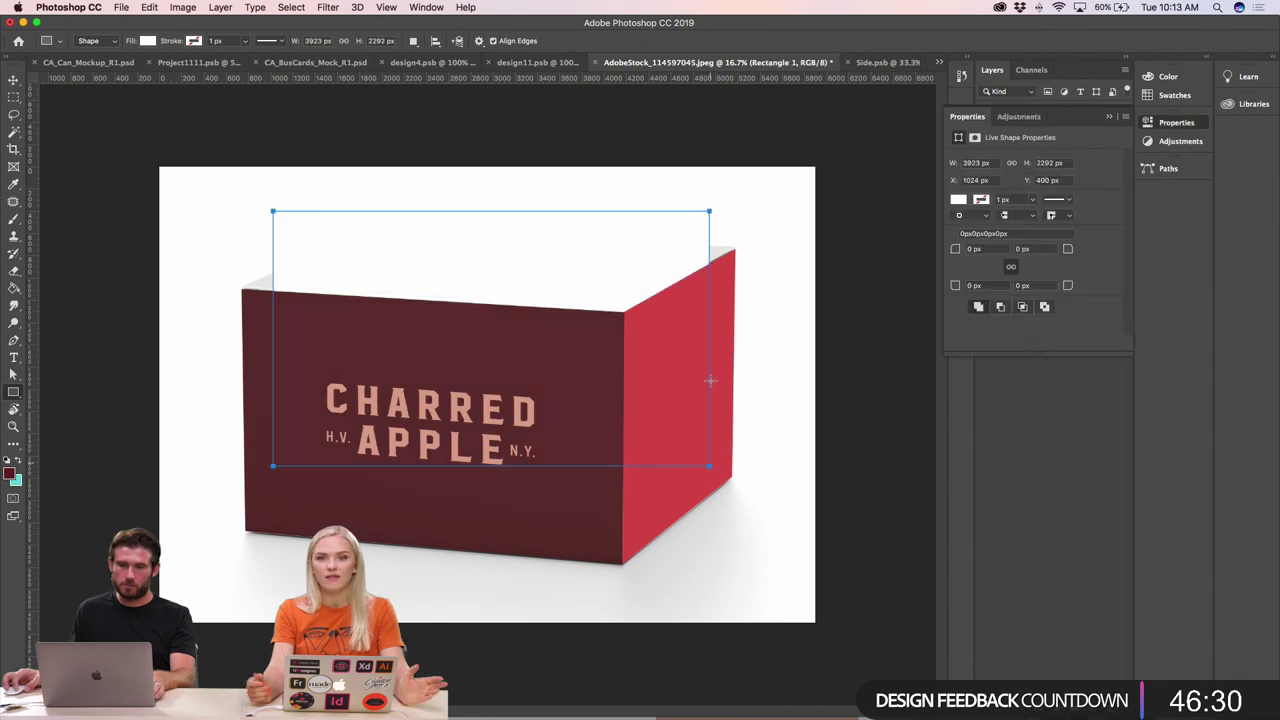
{"action": "left_click", "coordinate": [13, 80]}
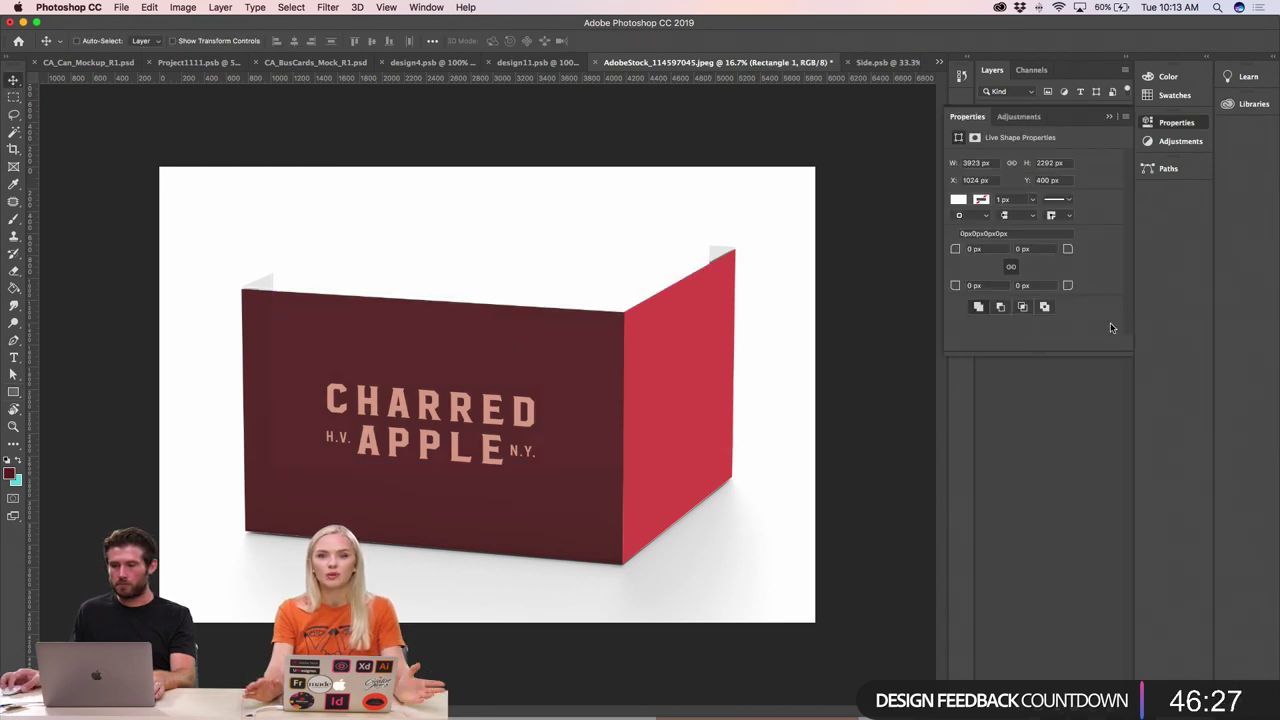
{"action": "left_click", "coordinate": [1109, 118]}
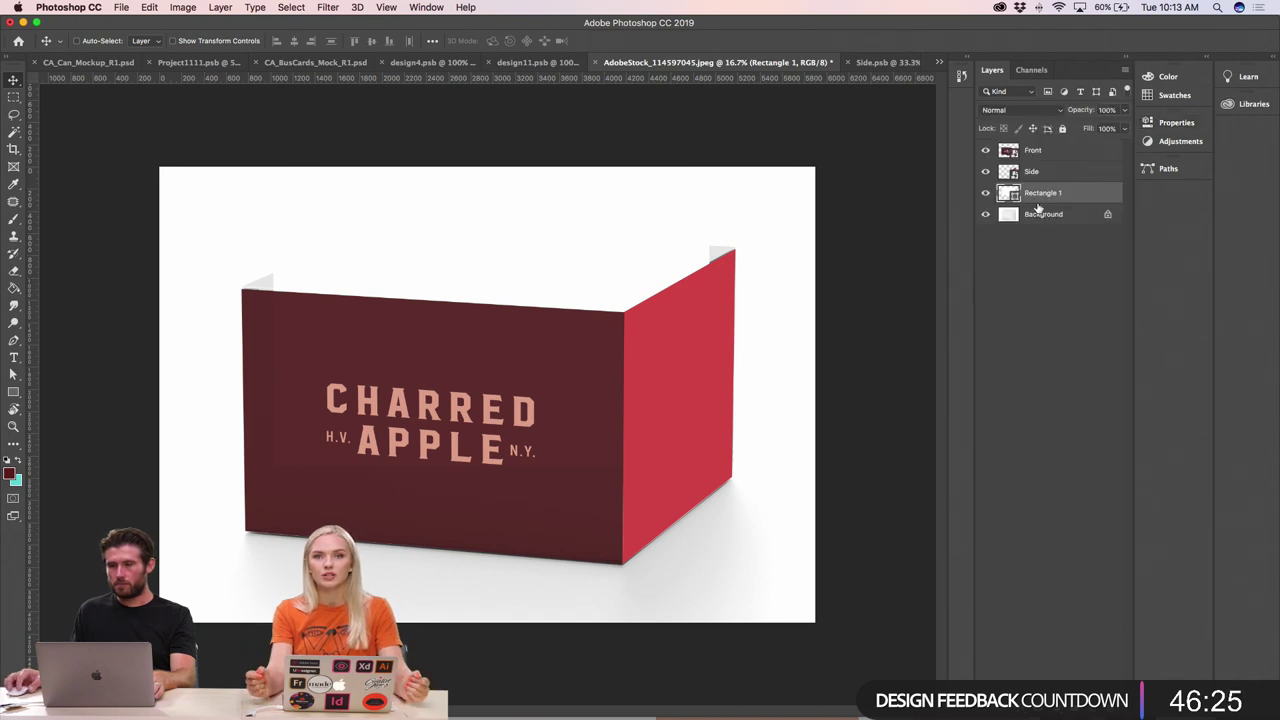
{"action": "left_click_drag", "start_coordinate": [1041, 194], "coordinate": [1052, 152]}
- Rename the layer Top, convert it to a smart object, nudge it up, and open its contents
{"action": "double_click", "coordinate": [1039, 151]}
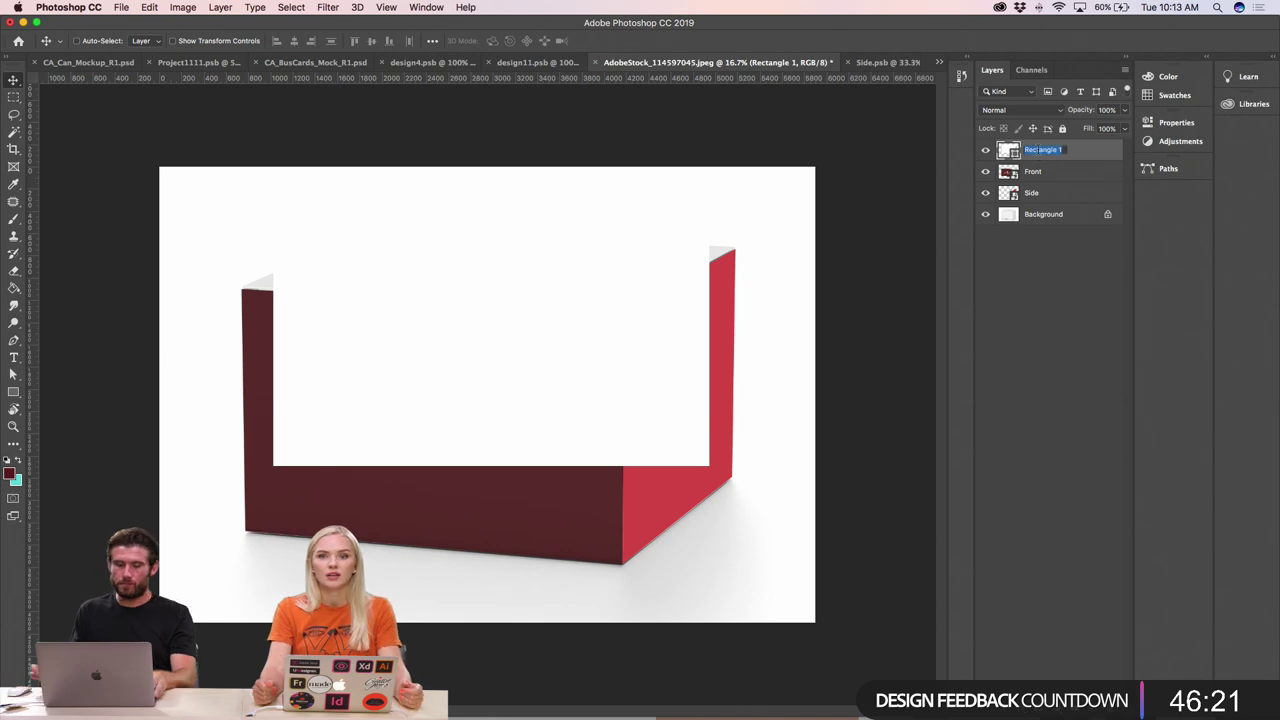
{"action": "type", "text": "Top"}
{"action": "key", "text": "Return"}
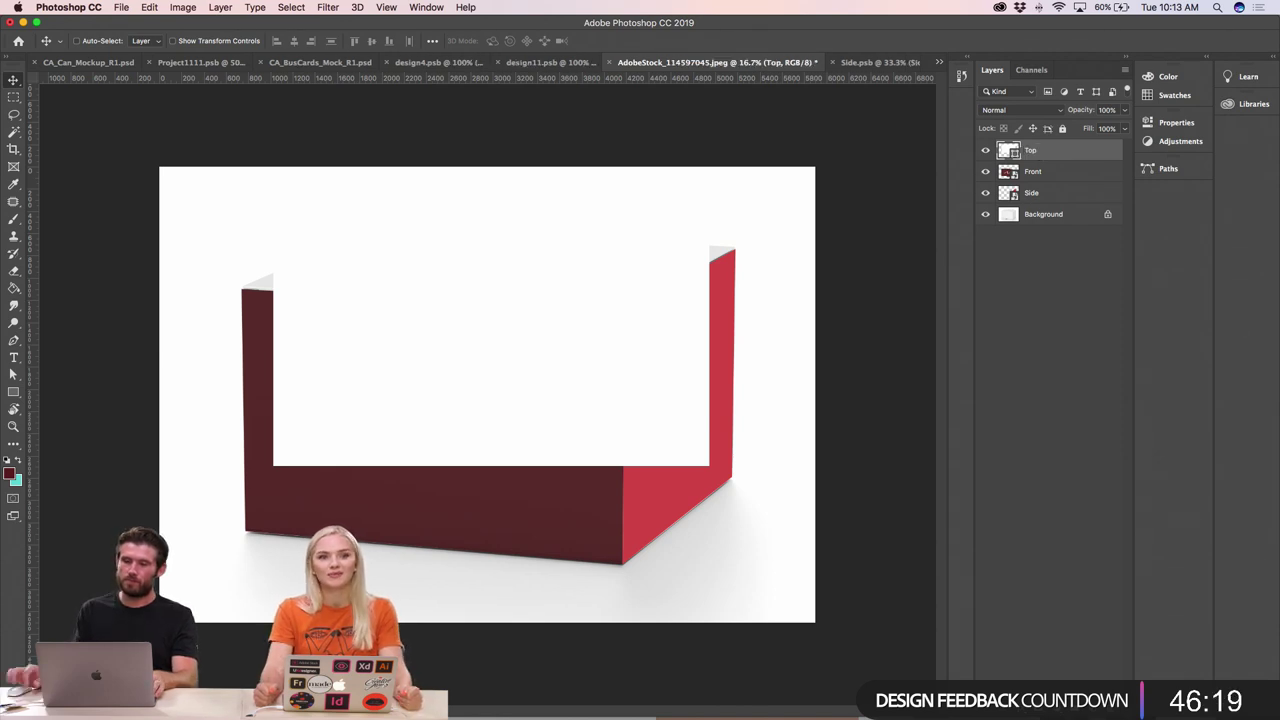
{"action": "right_click", "coordinate": [1030, 151]}
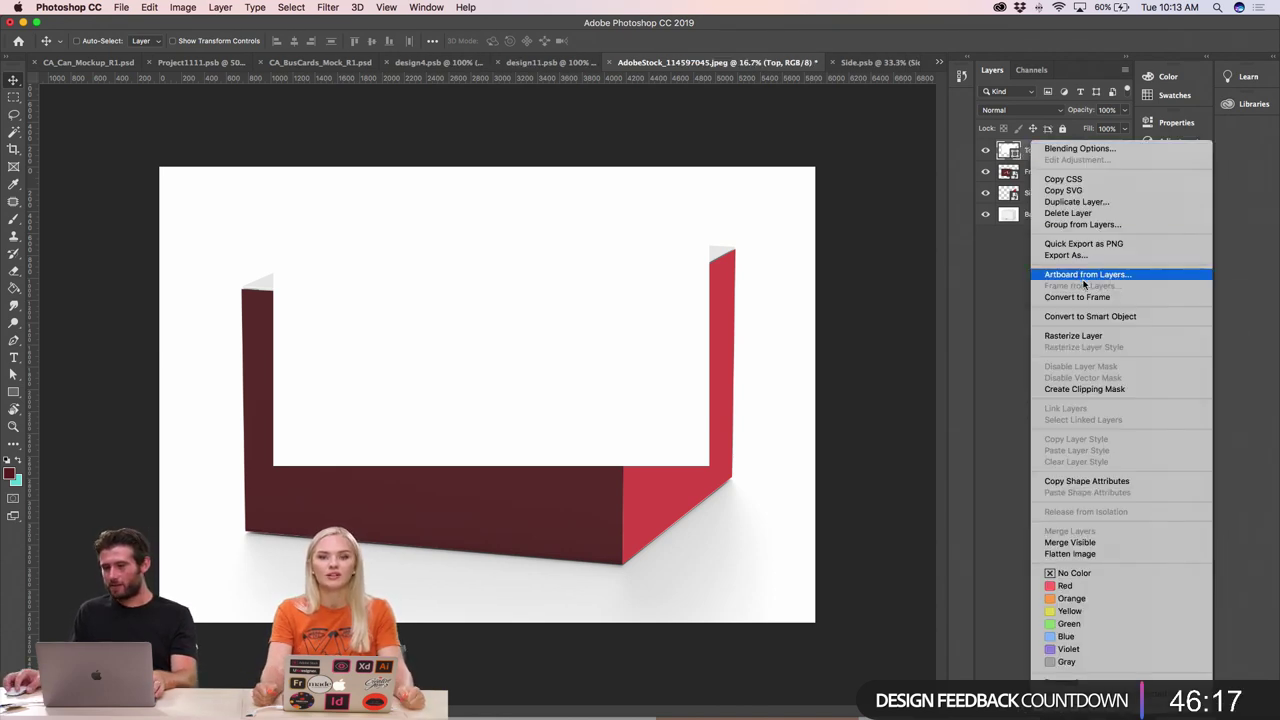
{"action": "left_click", "coordinate": [1084, 317]}
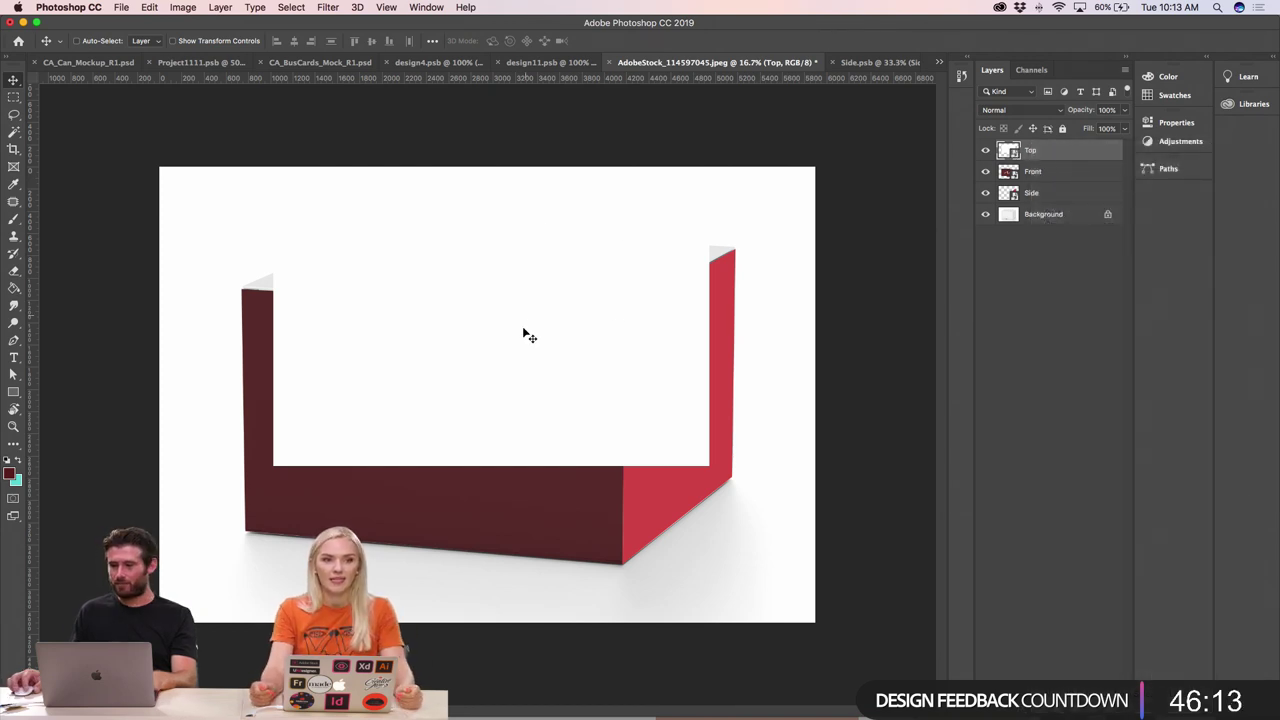
{"action": "left_click_drag", "start_coordinate": [523, 335], "coordinate": [523, 305]}
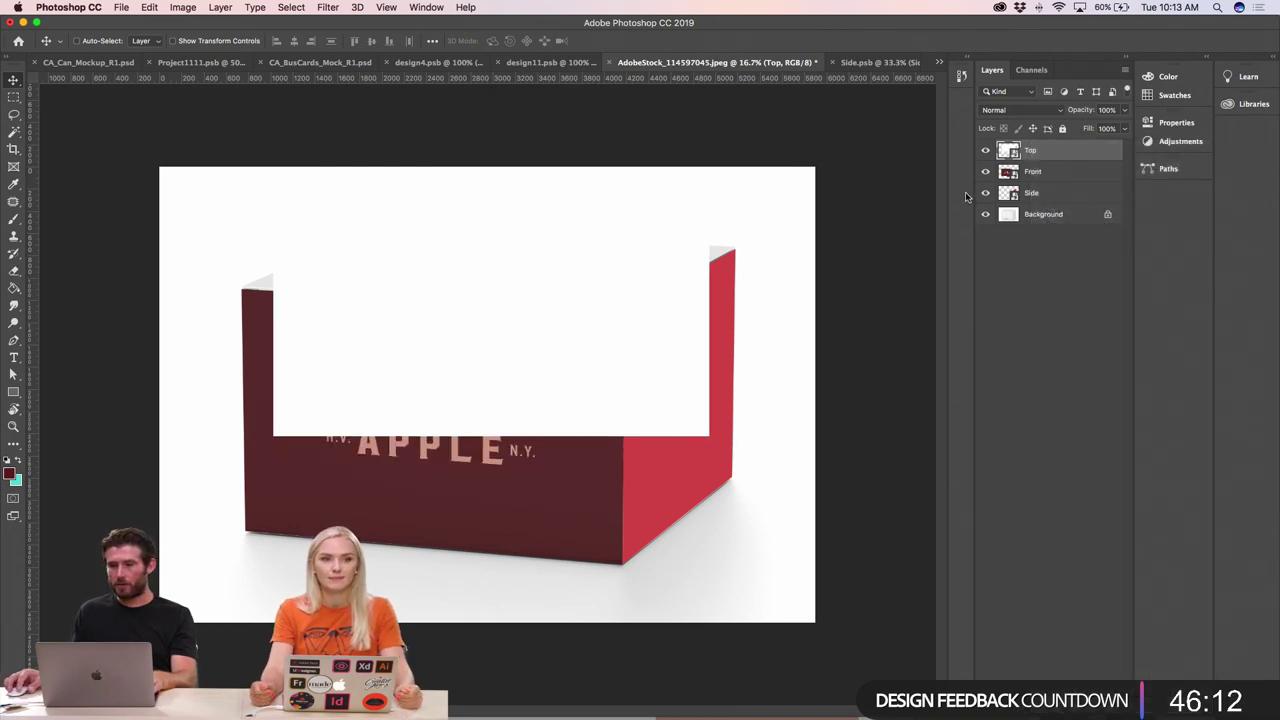
{"action": "double_click", "coordinate": [1008, 151]}
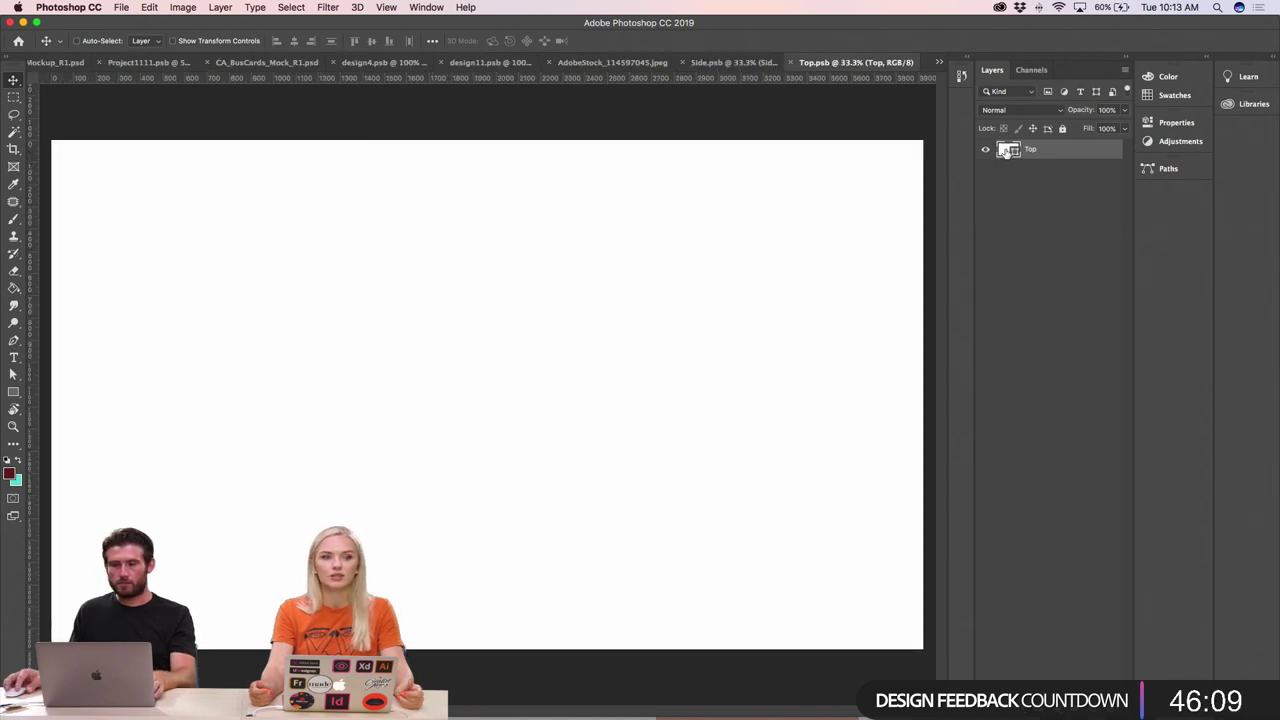
- Fill the Top smart object with pink dc9a9a, save it, and close it
{"action": "double_click", "coordinate": [1006, 151]}
{"action": "left_click", "coordinate": [709, 405]}
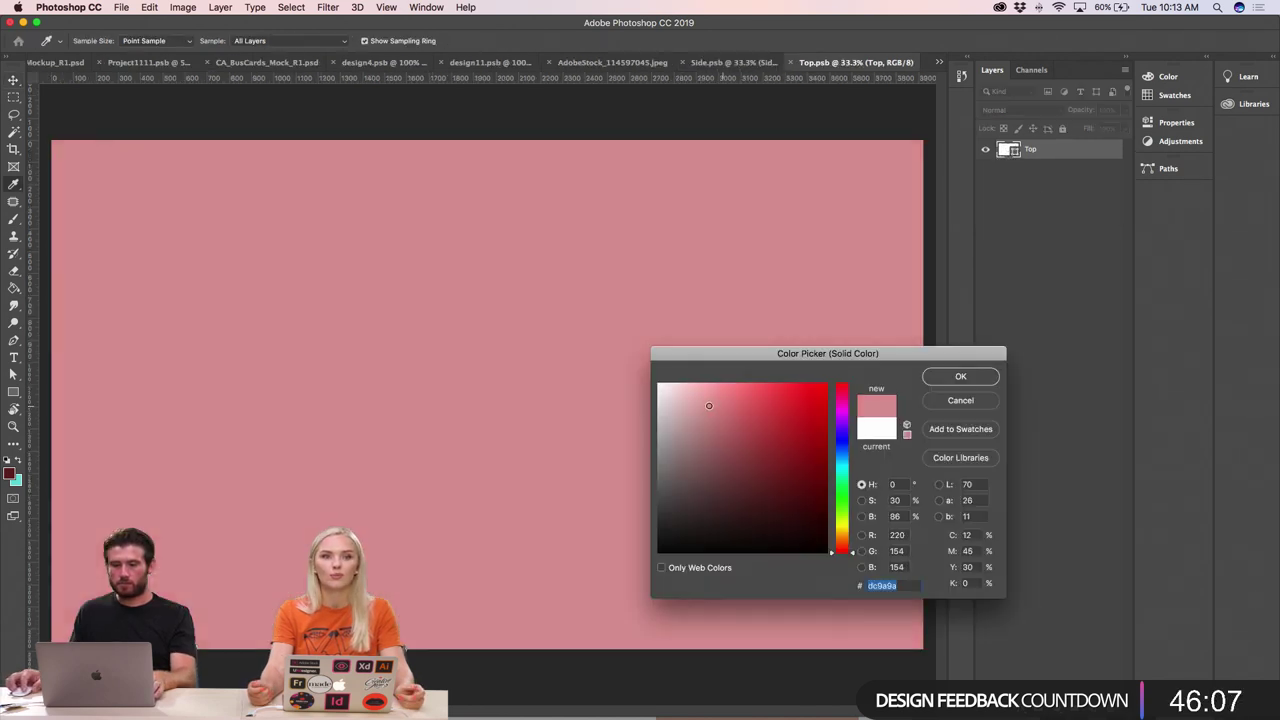
{"action": "left_click", "coordinate": [958, 377]}
{"action": "key", "text": "super+s"}
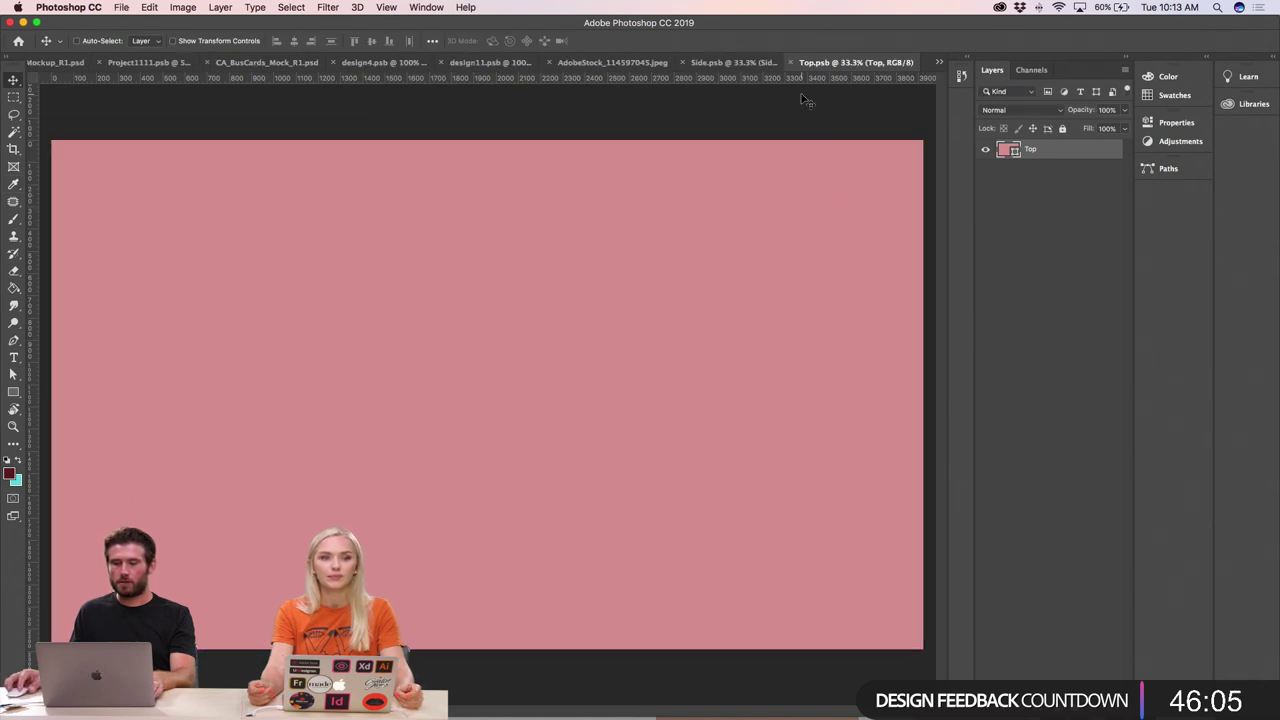
{"action": "key", "text": "super+w"}
- Close the Side document and move the pink top panel into place over the box
{"action": "left_click", "coordinate": [860, 62]}
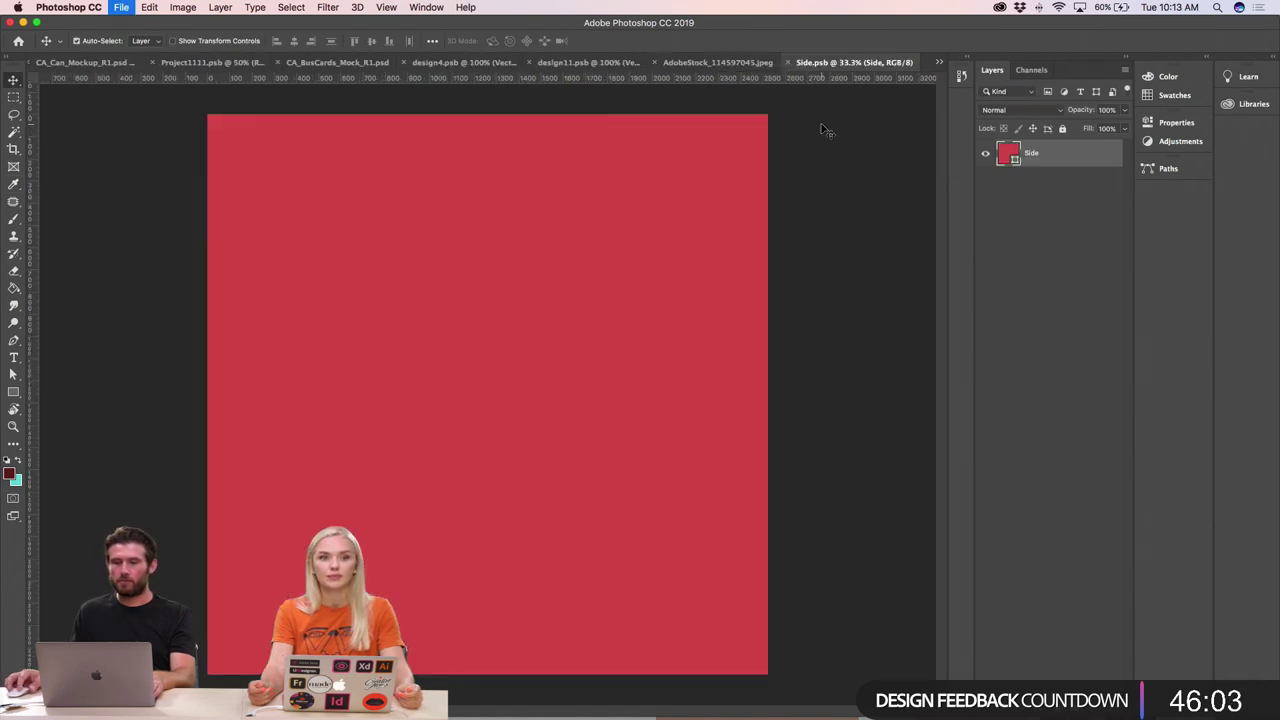
{"action": "key", "text": "super+w"}
{"action": "left_click_drag", "start_coordinate": [432, 240], "coordinate": [483, 244]}
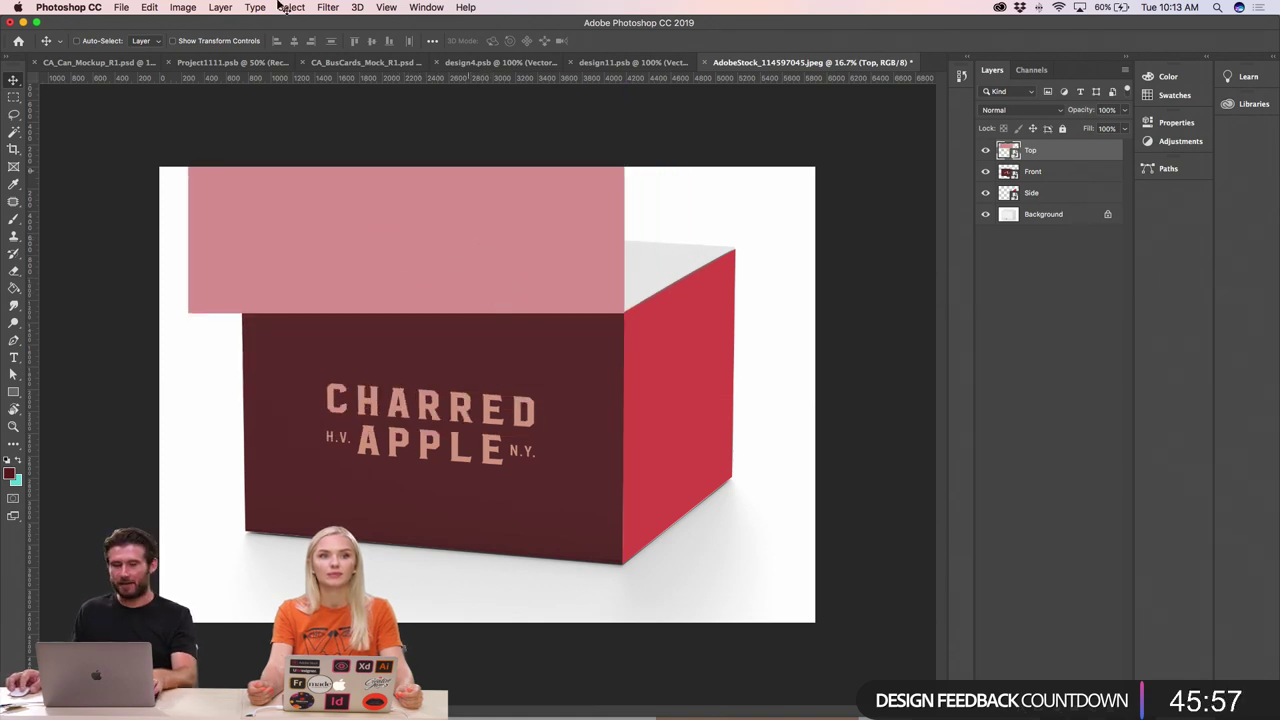
- Distort the pink Top layer, pulling its bottom-left and top-right corners onto the box edges
{"action": "left_click", "coordinate": [149, 7]}
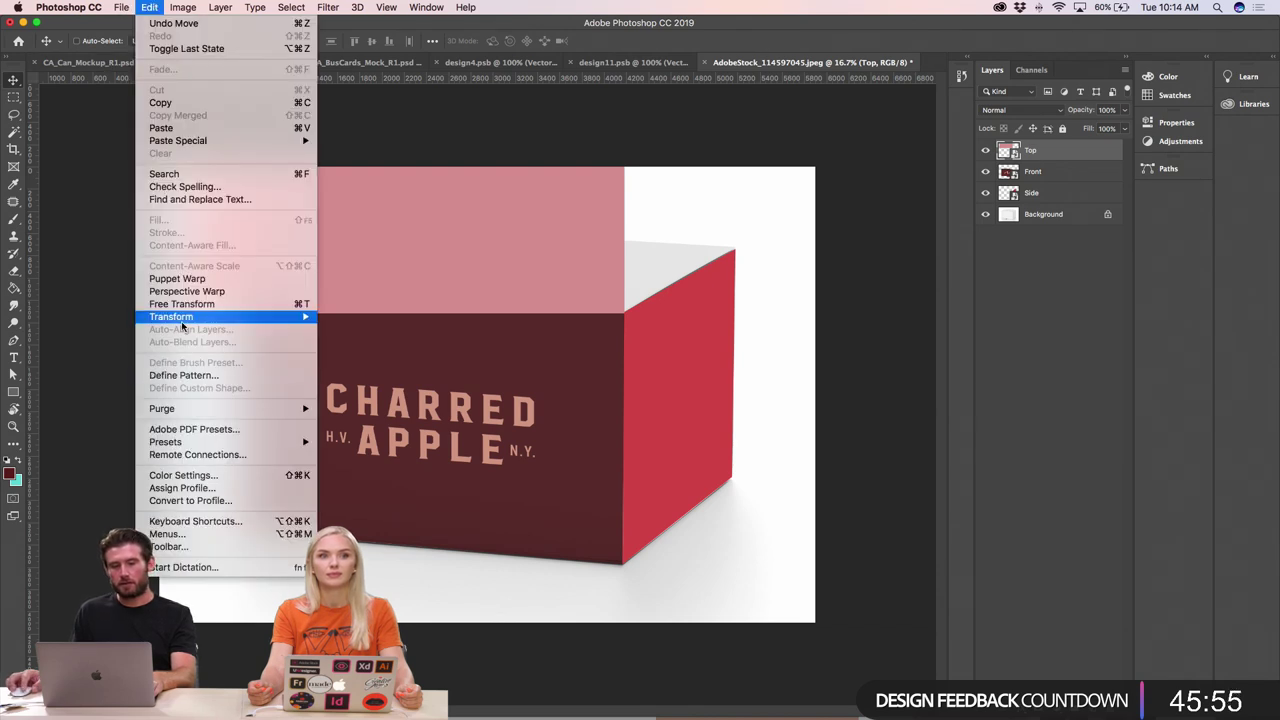
{"action": "mouse_move", "coordinate": [180, 316]}
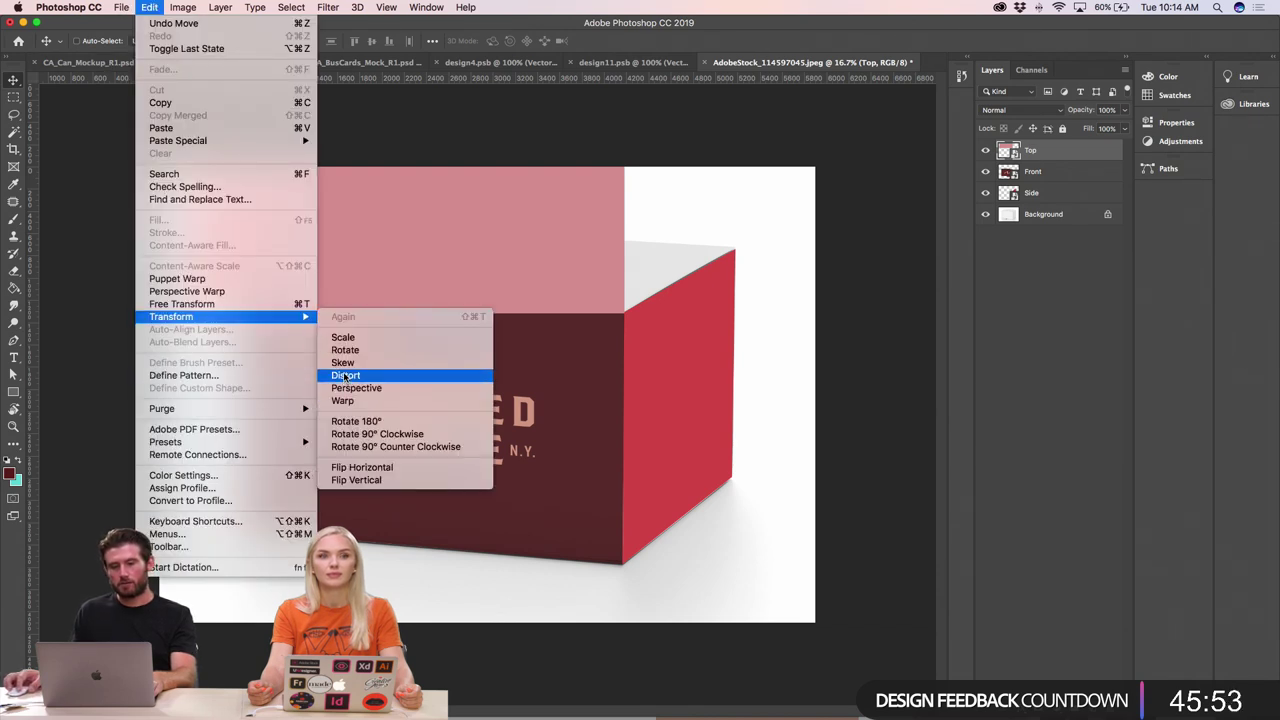
{"action": "left_click", "coordinate": [344, 377]}
{"action": "left_click_drag", "start_coordinate": [189, 309], "coordinate": [244, 290]}
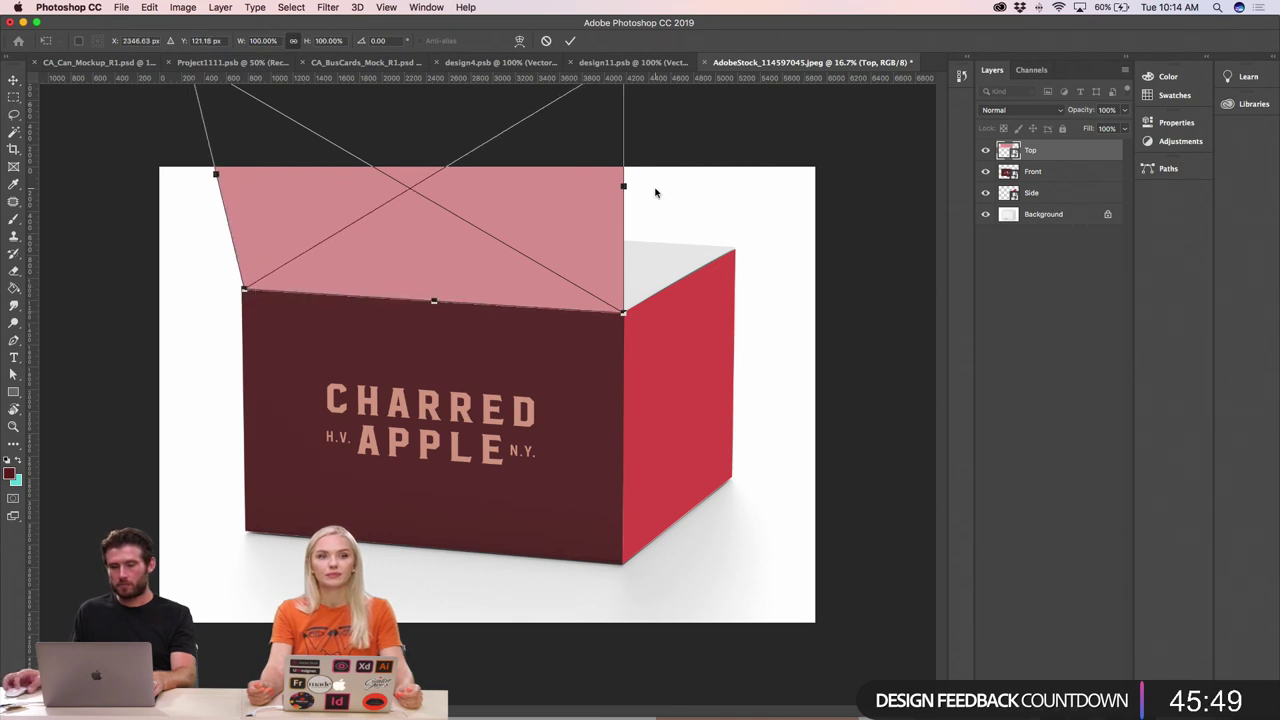
{"action": "key", "text": "super+minus"}
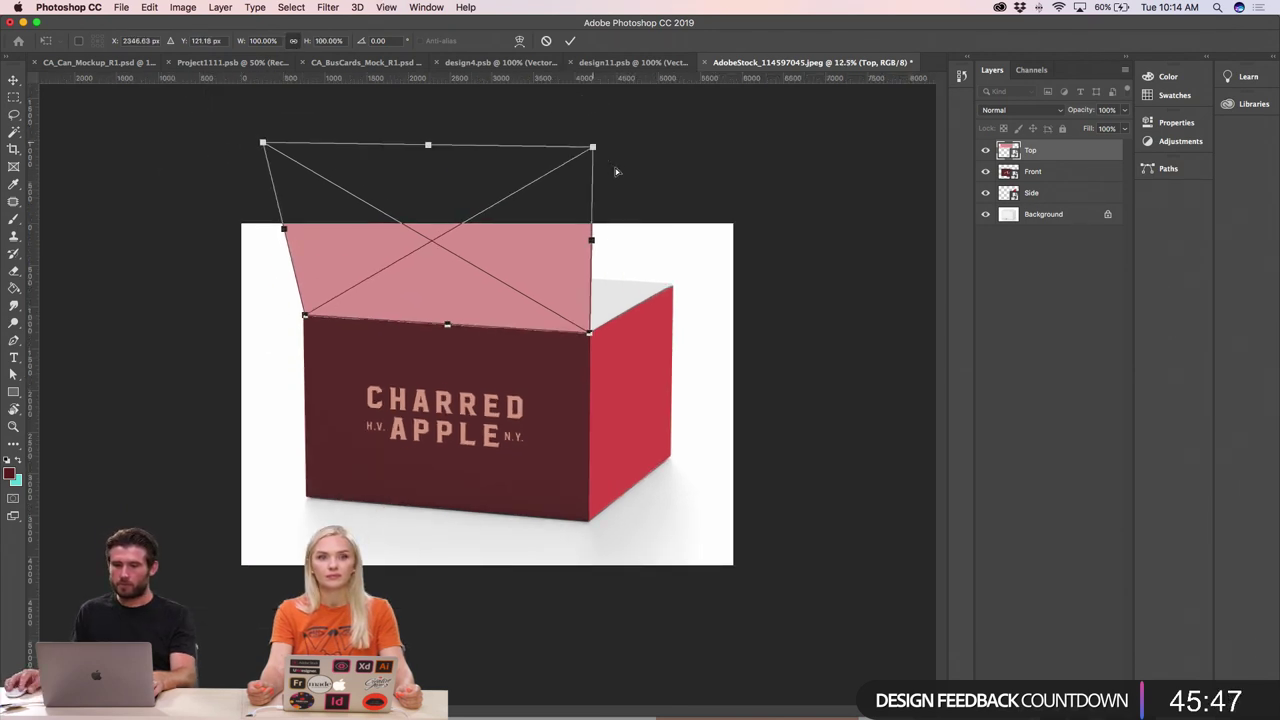
{"action": "left_click_drag", "start_coordinate": [595, 144], "coordinate": [676, 291]}
- Refine the pink top's right corner so it meets the box's right corner exactly
{"action": "key", "text": "super+plus"}
{"action": "key", "text": "super+plus"}
{"action": "key", "text": "super+plus"}
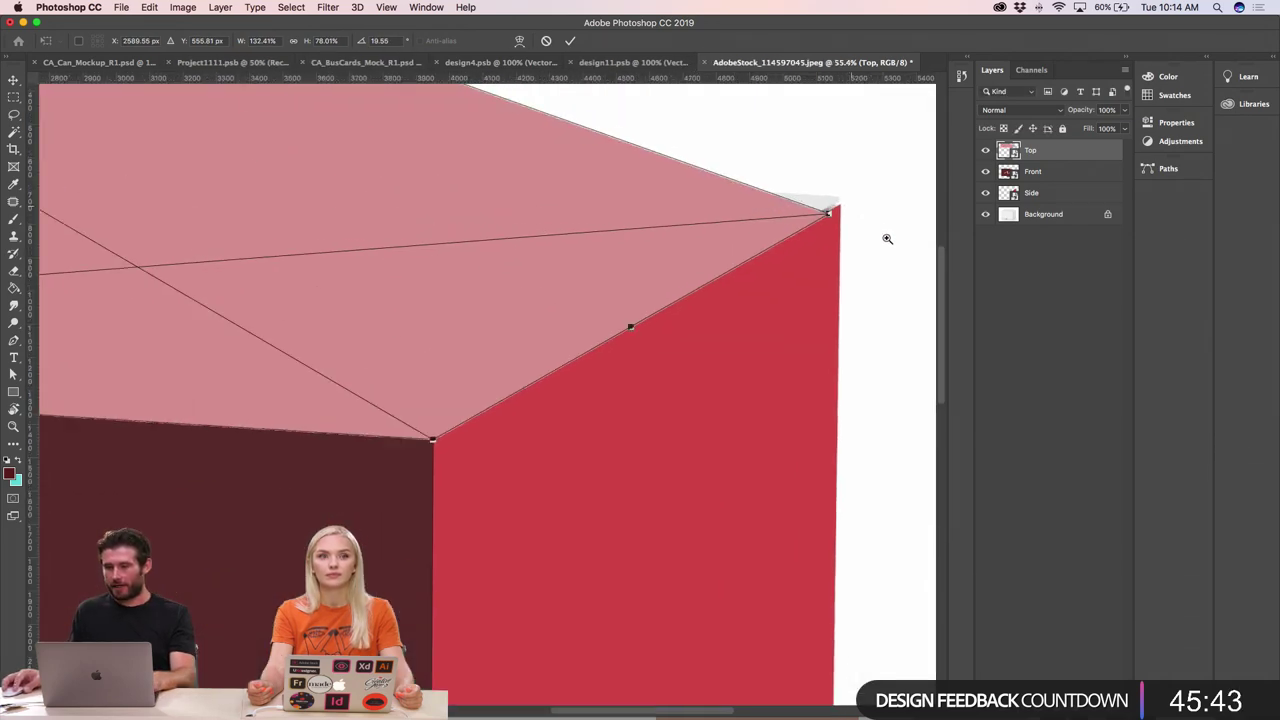
{"action": "scroll", "coordinate": [886, 237], "scroll_direction": "up", "scroll_amount": 10}
{"action": "left_click_drag", "start_coordinate": [508, 337], "coordinate": [636, 144]}
{"action": "key", "text": "super+minus"}
{"action": "key", "text": "super+minus"}
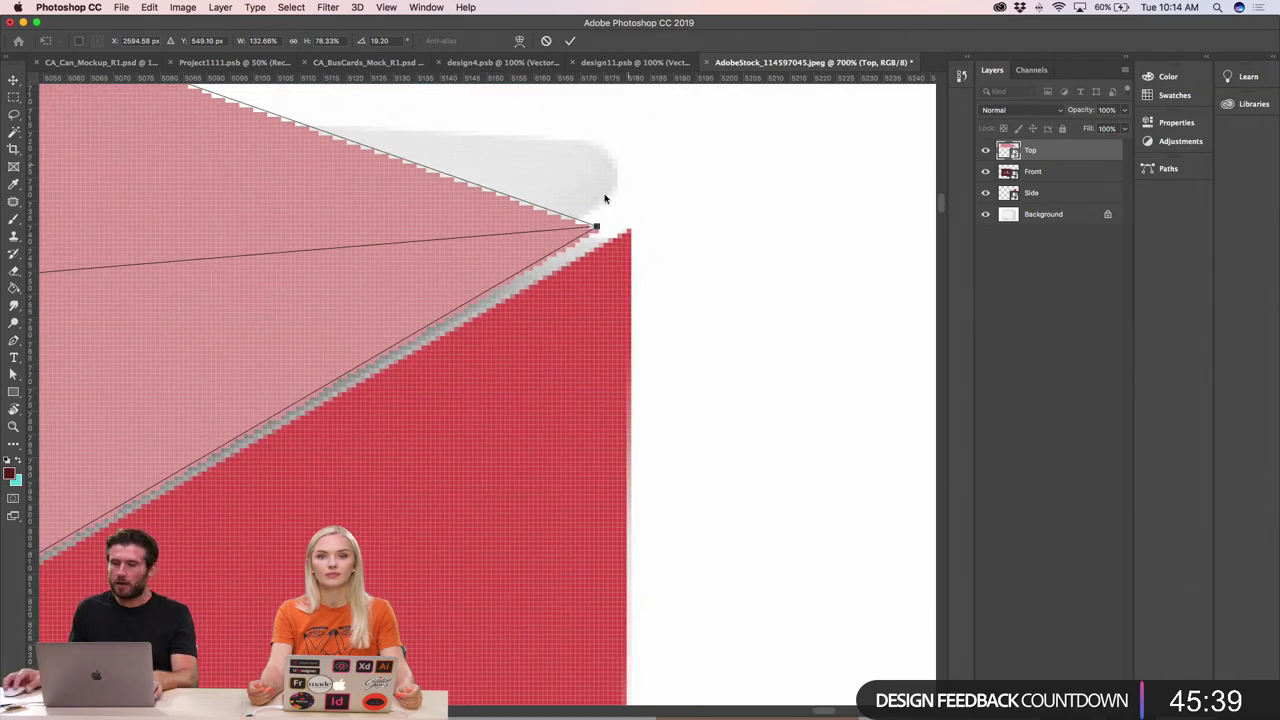
{"action": "left_click_drag", "start_coordinate": [594, 232], "coordinate": [650, 165]}
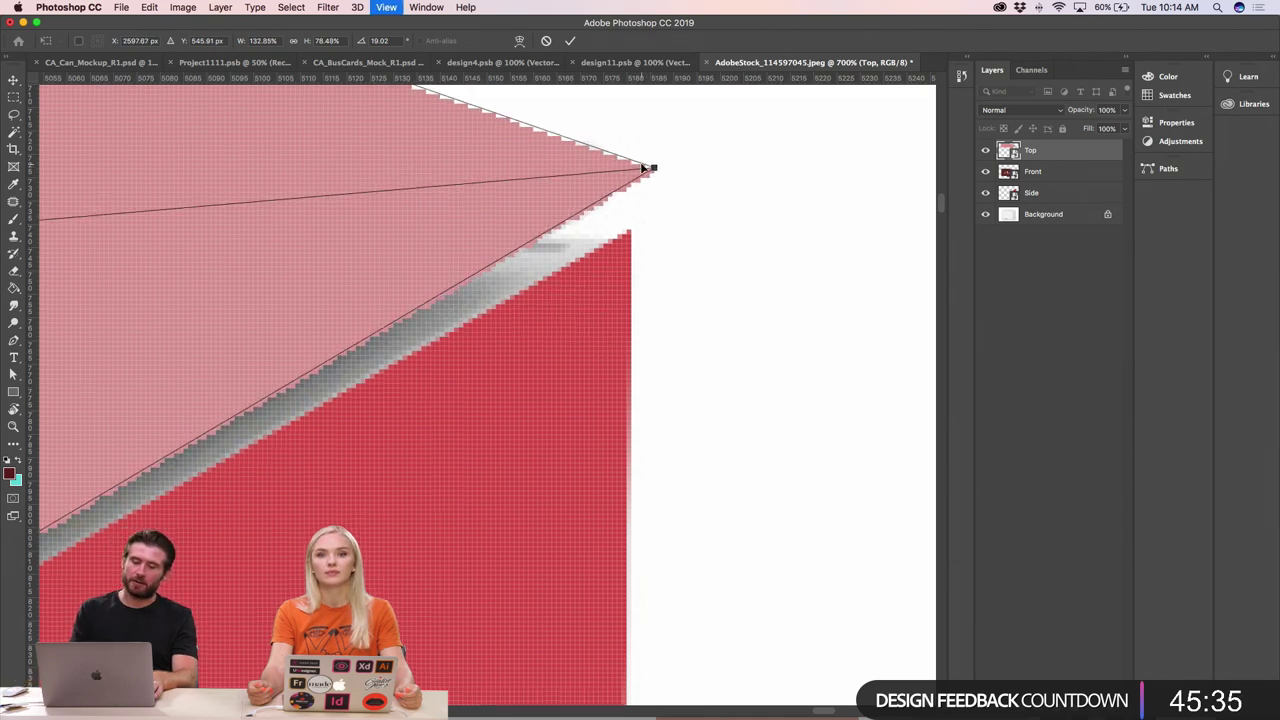
{"action": "key", "text": "super+minus"}
{"action": "key", "text": "super+minus"}
{"action": "key", "text": "super+minus"}
{"action": "key", "text": "super+minus"}
{"action": "key", "text": "super+minus"}
{"action": "key", "text": "super+minus"}
{"action": "key", "text": "super+minus"}
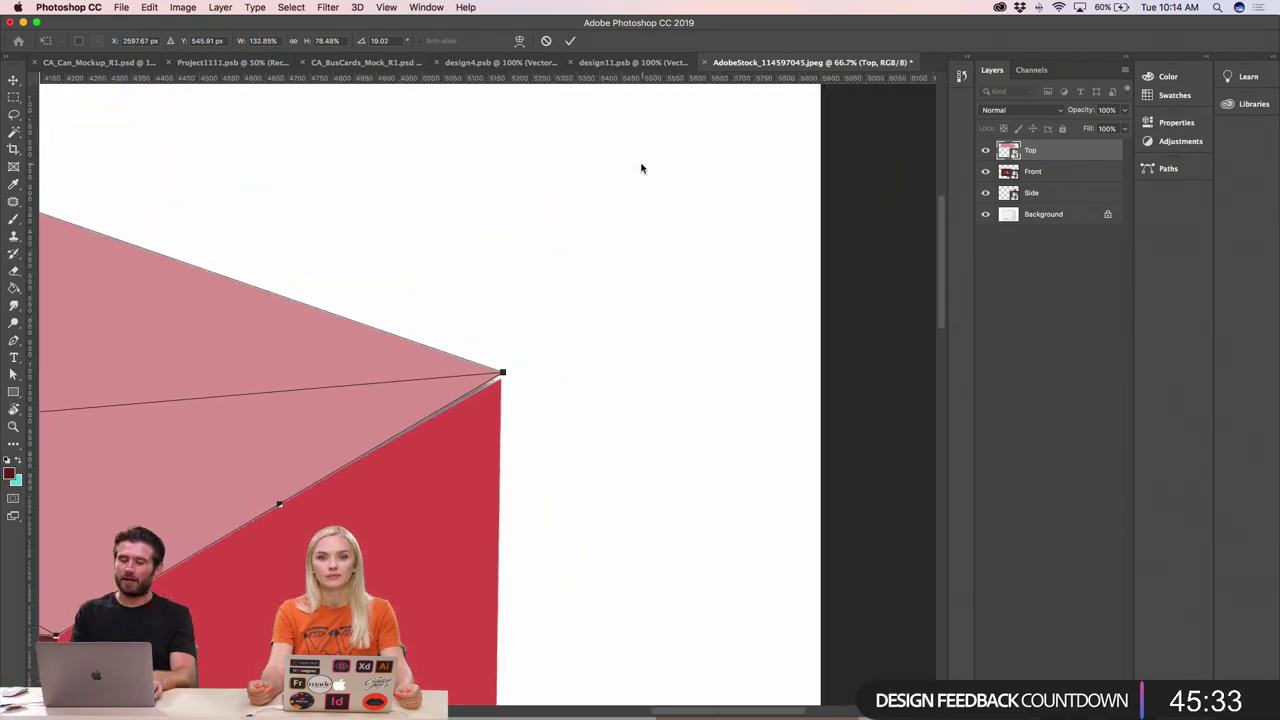
{"action": "key", "text": "super+minus"}
{"action": "key", "text": "super+minus"}
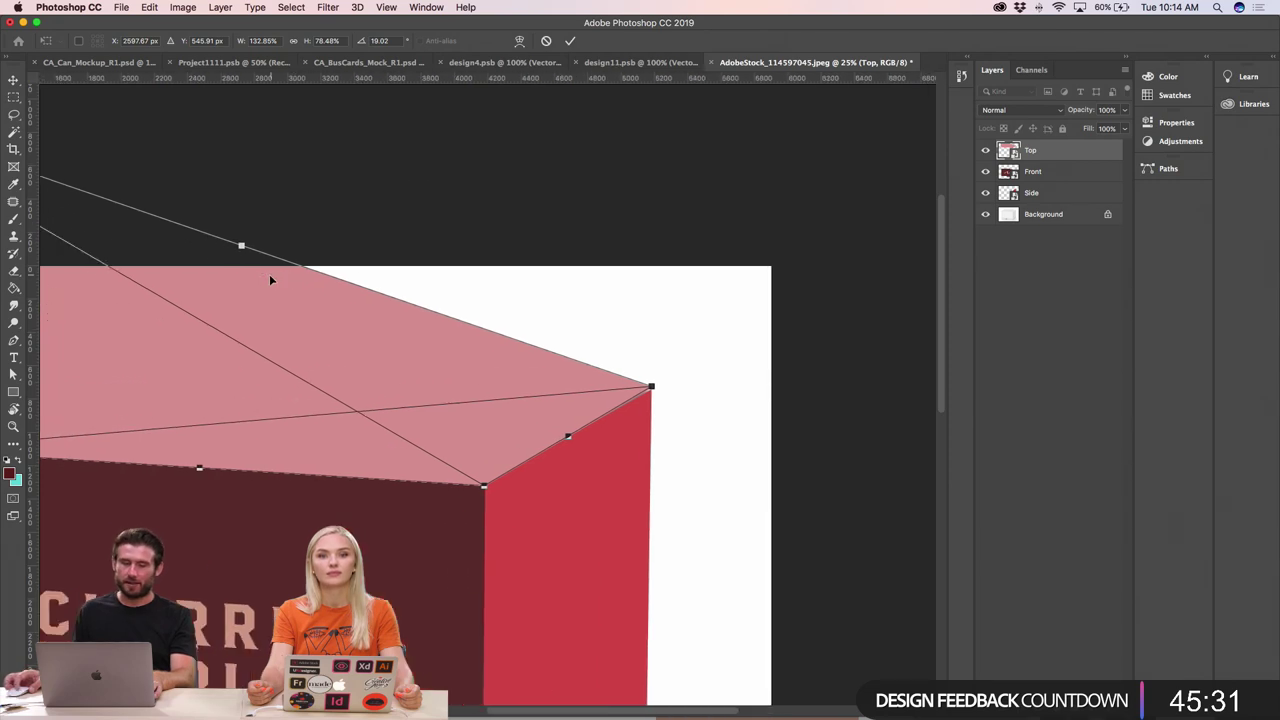
{"action": "scroll", "coordinate": [270, 285], "scroll_direction": "left", "scroll_amount": 5}
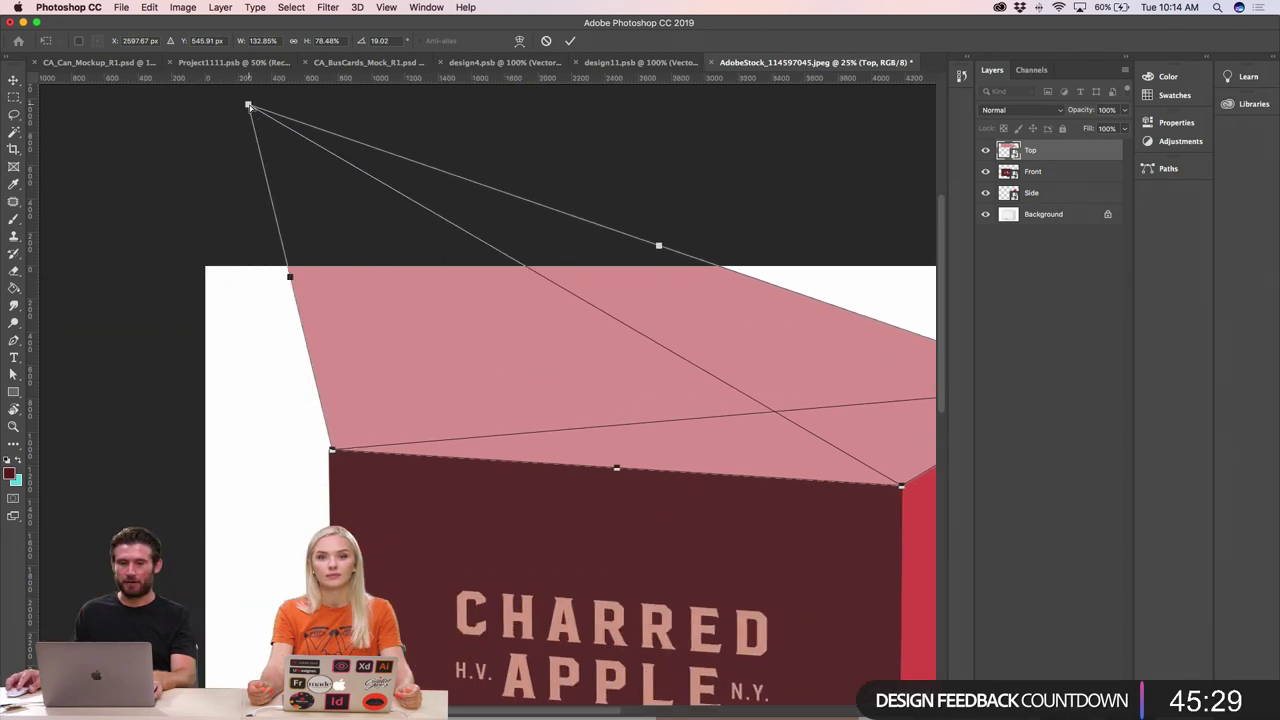
- Pull the pink top's back corner onto the box's top face
{"action": "left_click_drag", "start_coordinate": [251, 107], "coordinate": [652, 414]}
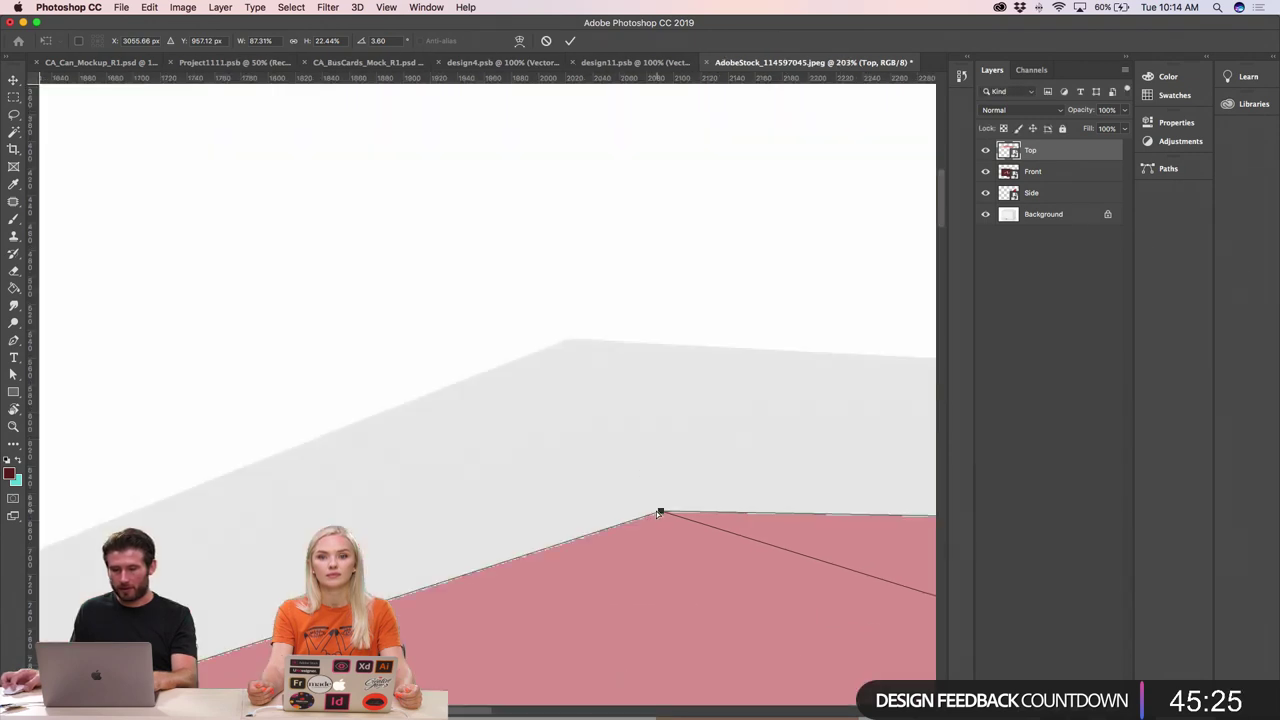
{"action": "left_click_drag", "start_coordinate": [659, 513], "coordinate": [713, 400]}
{"action": "left_click_drag", "start_coordinate": [680, 491], "coordinate": [677, 477]}
{"action": "key", "text": "super+minus"}
{"action": "key", "text": "super+minus"}
{"action": "key", "text": "super+minus"}
{"action": "key", "text": "super+minus"}
{"action": "key", "text": "super+minus"}
{"action": "key", "text": "super+minus"}
{"action": "key", "text": "super+minus"}
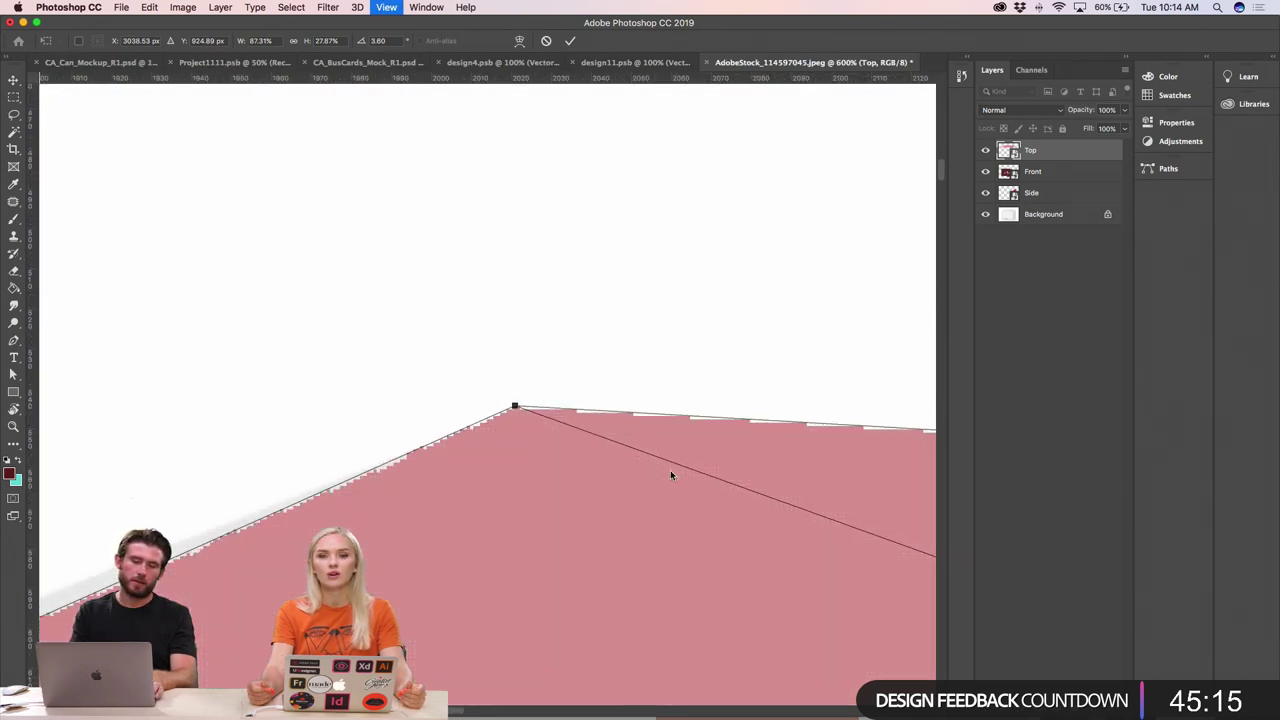
{"action": "key", "text": "super+minus"}
{"action": "key", "text": "super+minus"}
{"action": "key", "text": "super+minus"}
{"action": "key", "text": "super+minus"}
{"action": "key", "text": "super+minus"}
{"action": "key", "text": "super+minus"}
{"action": "key", "text": "super+minus"}
{"action": "key", "text": "super+minus"}
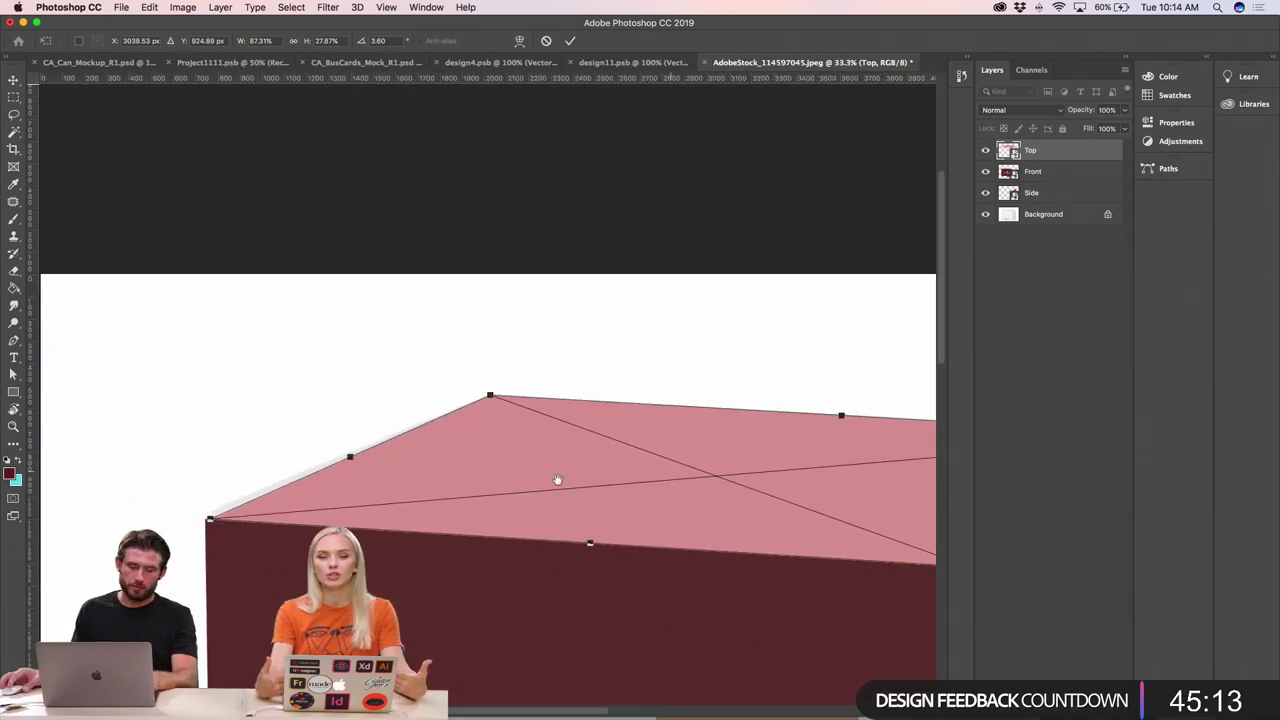
- Stretch the top face's left corner to the box edge and commit the distortion
{"action": "left_click", "coordinate": [218, 510], "text": "super"}
{"action": "left_click", "coordinate": [218, 510], "text": "super"}
{"action": "left_click", "coordinate": [218, 510], "text": "super"}
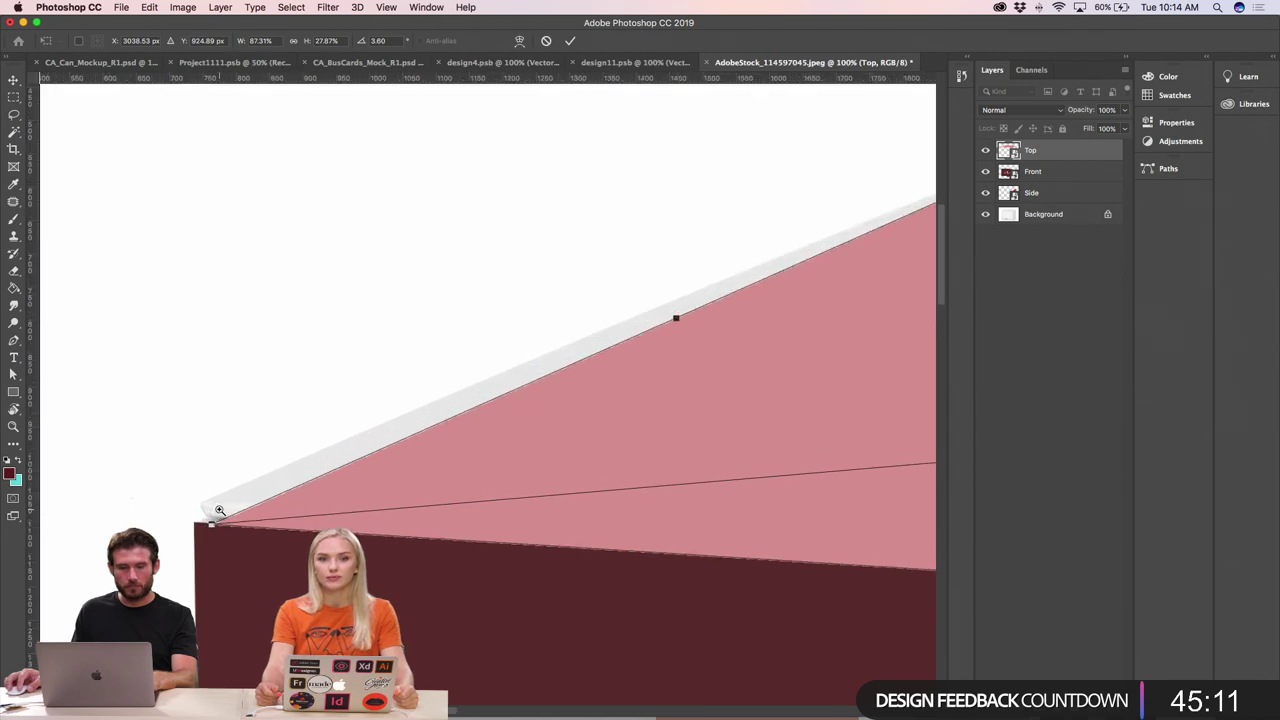
{"action": "left_click", "coordinate": [219, 510], "text": "super"}
{"action": "left_click", "coordinate": [219, 510], "text": "super"}
{"action": "left_click_drag", "start_coordinate": [199, 552], "coordinate": [54, 538]}
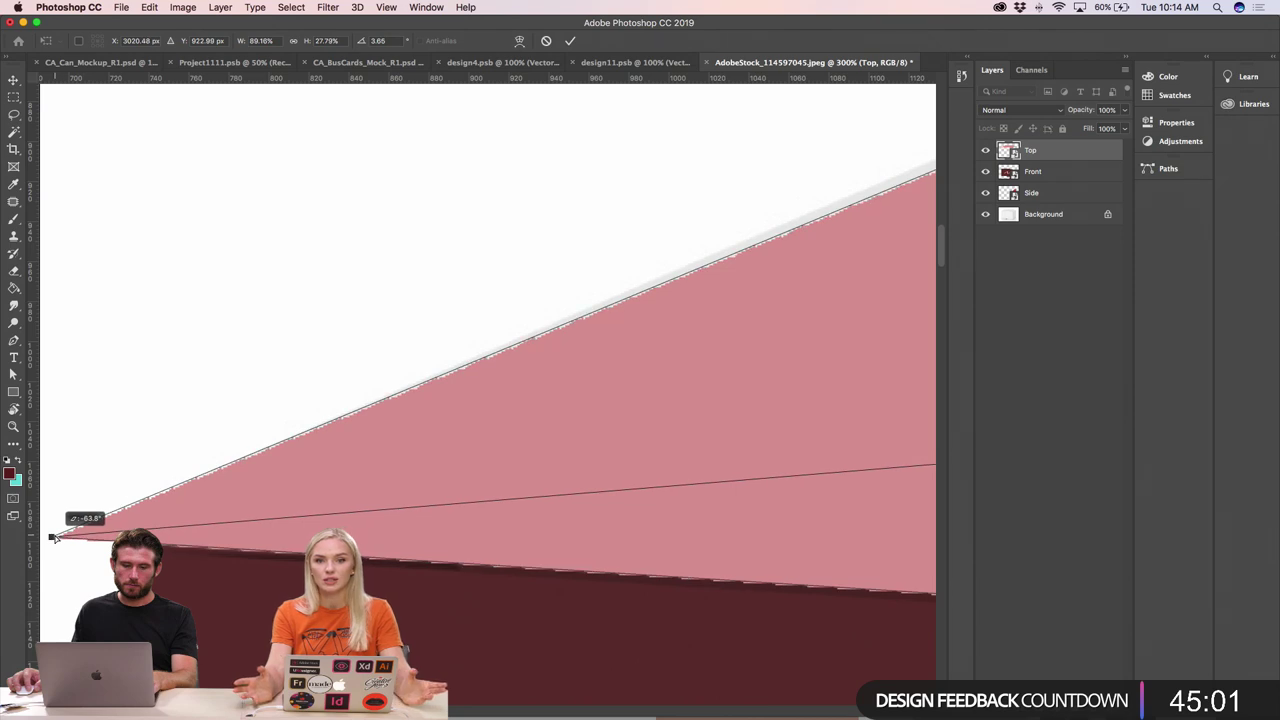
{"action": "key", "text": "Return"}
{"action": "key", "text": "super+minus"}
{"action": "key", "text": "super+minus"}
{"action": "key", "text": "super+minus"}
{"action": "key", "text": "super+minus"}
{"action": "key", "text": "super+minus"}
{"action": "key", "text": "super+minus"}
{"action": "key", "text": "super+minus"}
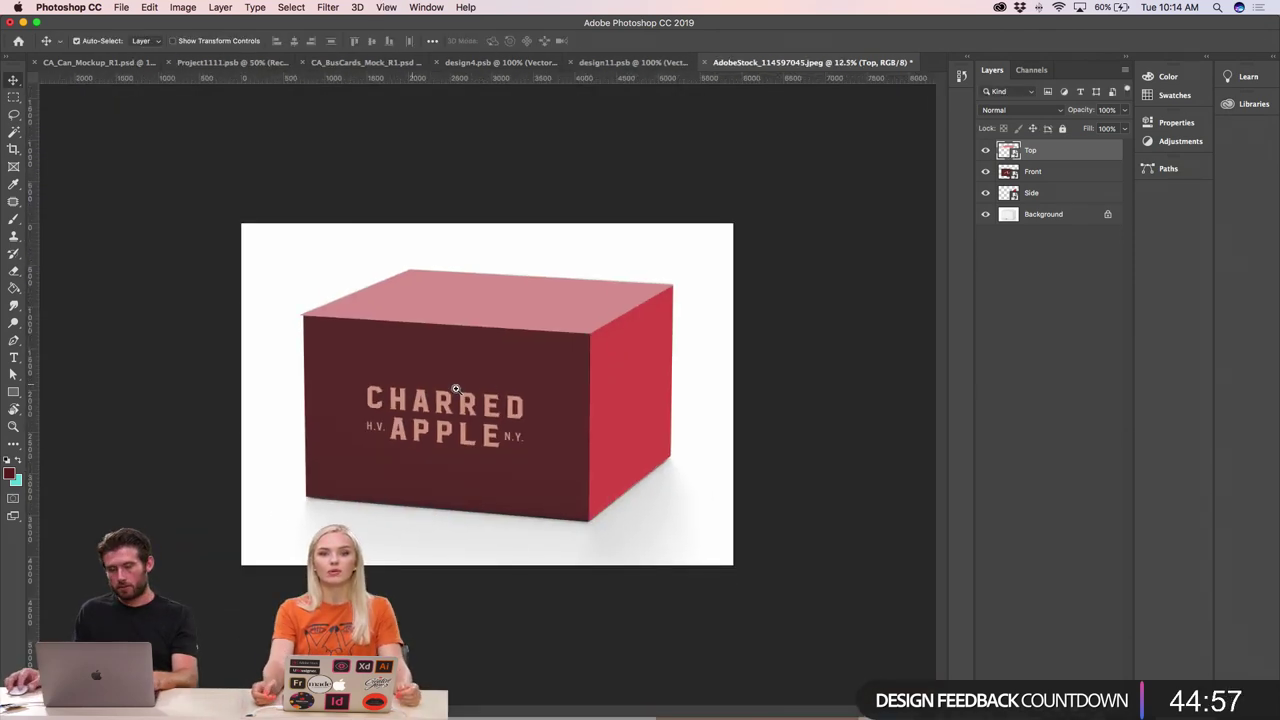
- Skew the pink top face so its right corner meets the box's top-right corner
{"action": "left_click_drag", "start_coordinate": [605, 358], "coordinate": [711, 376]}
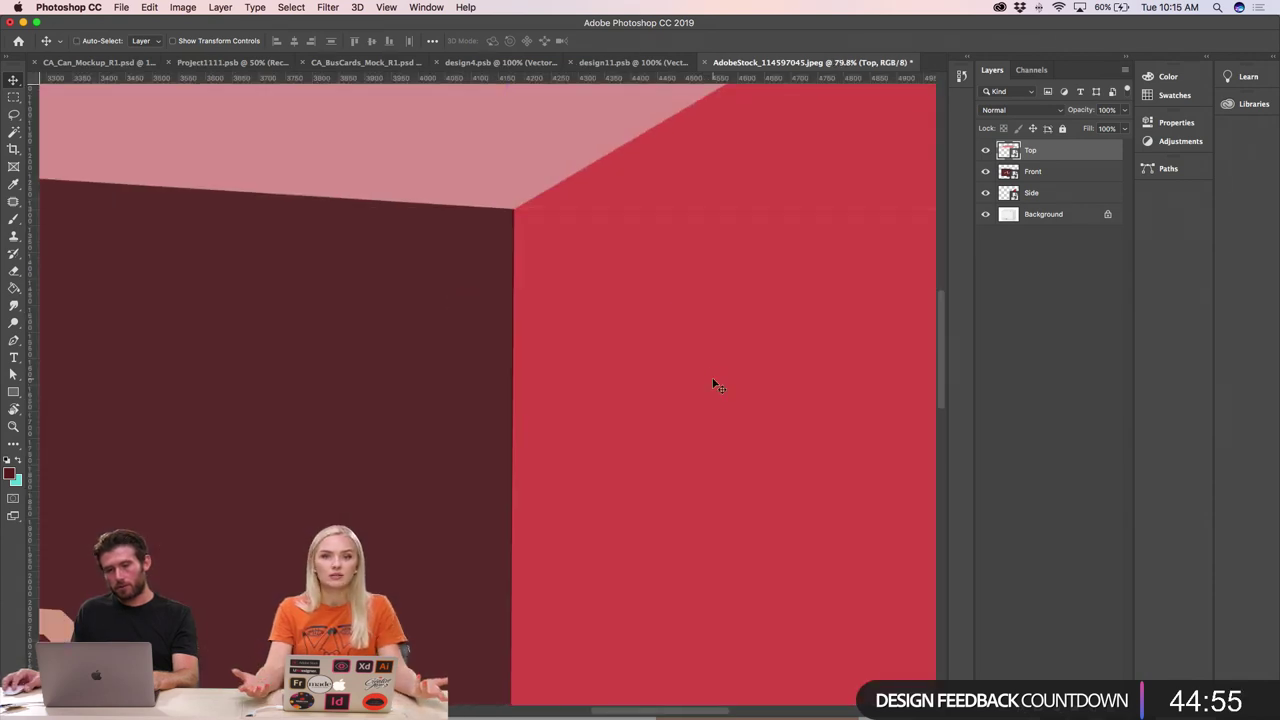
{"action": "key", "text": "super+minus"}
{"action": "key", "text": "super+minus"}
{"action": "key", "text": "super+minus"}
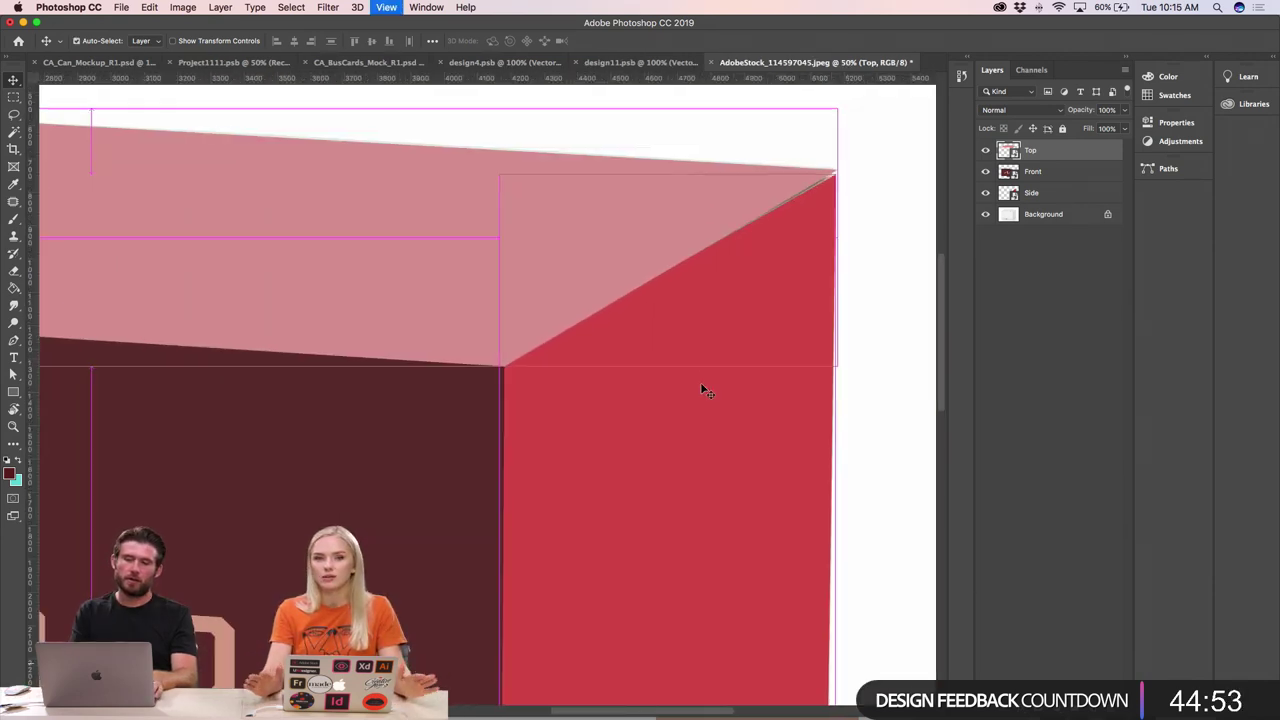
{"action": "left_click", "coordinate": [634, 240], "text": "super"}
{"action": "left_click", "coordinate": [771, 240], "text": "super"}
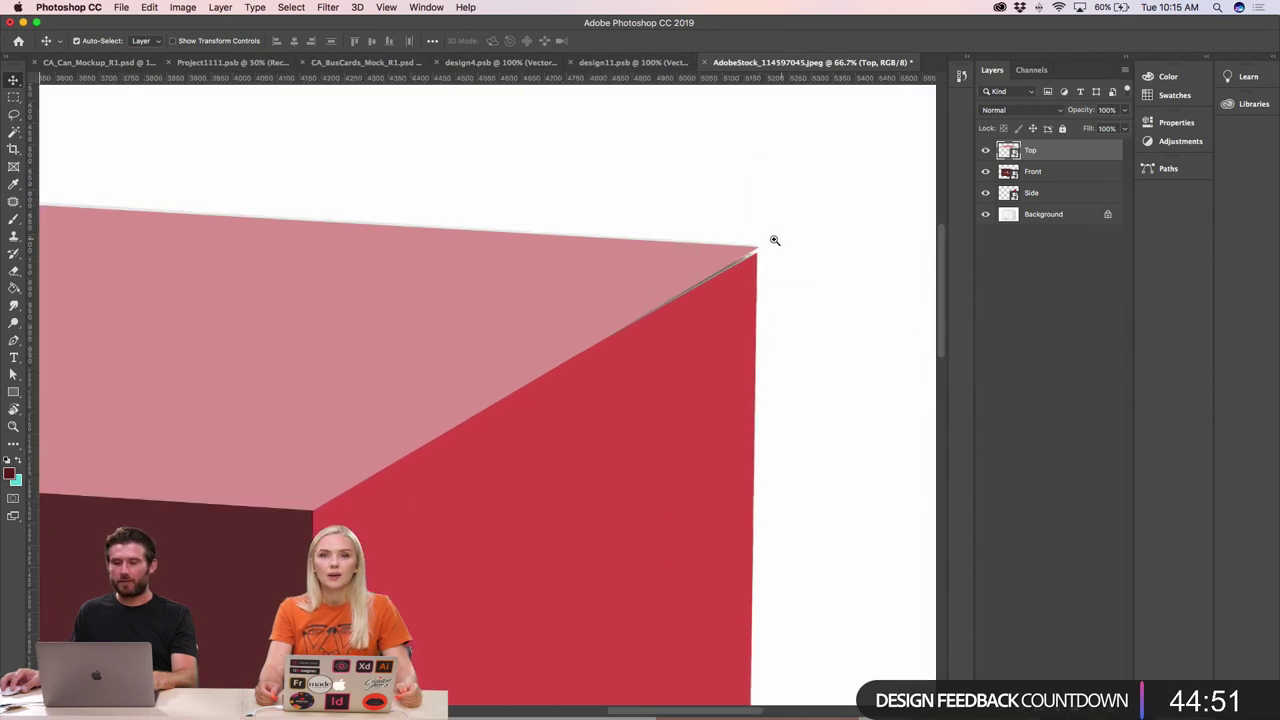
{"action": "left_click", "coordinate": [772, 242], "text": "super"}
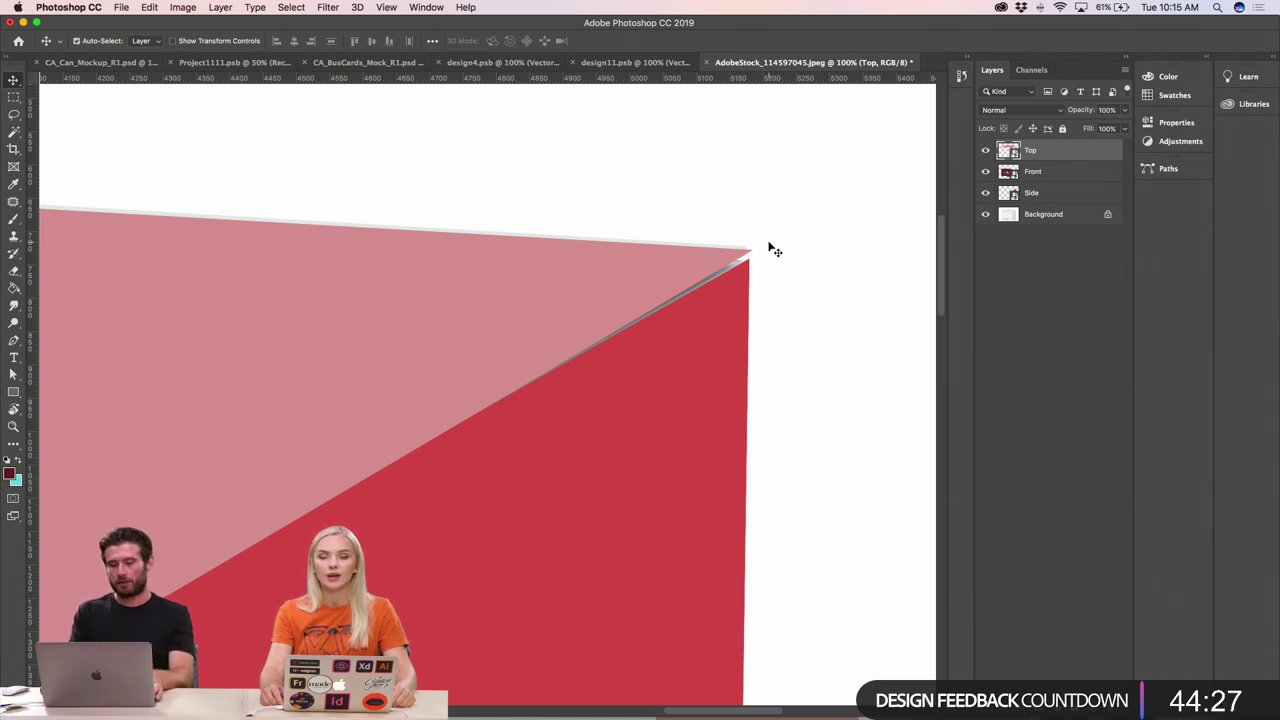
{"action": "key", "text": "super+minus"}
{"action": "key", "text": "super+minus"}
{"action": "key", "text": "super+minus"}
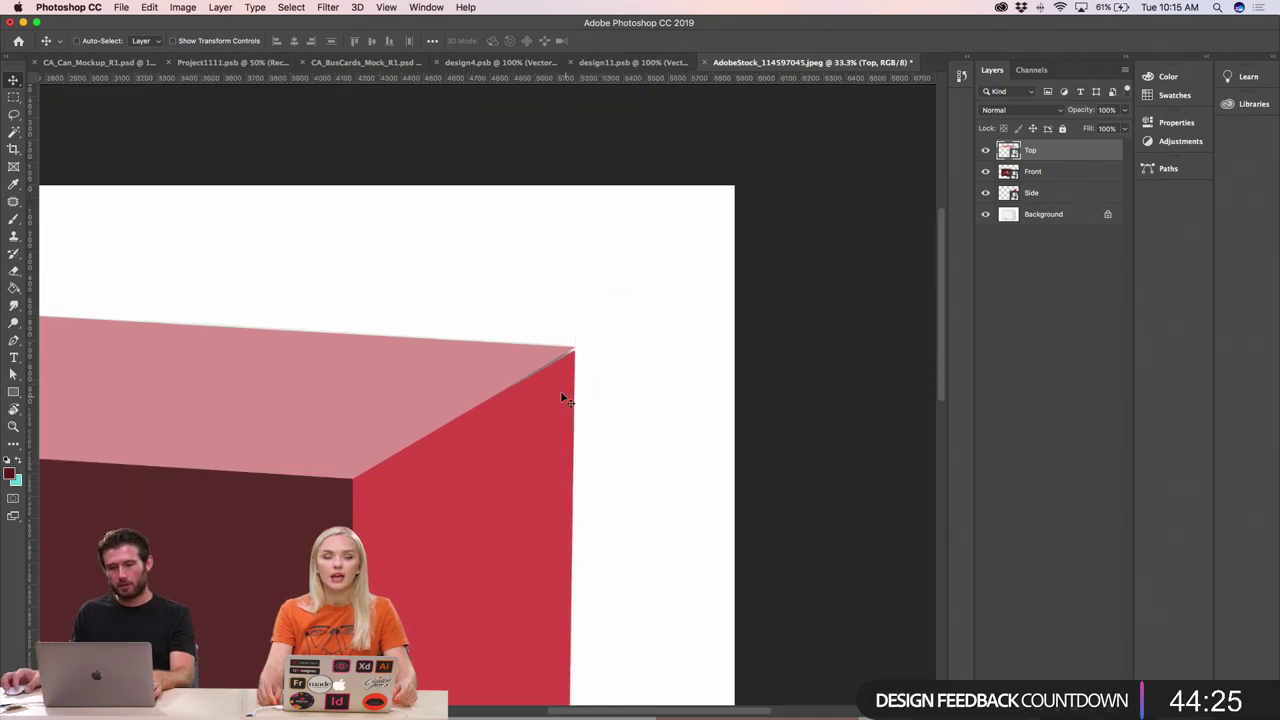
{"action": "left_click_drag", "start_coordinate": [577, 323], "coordinate": [600, 387]}
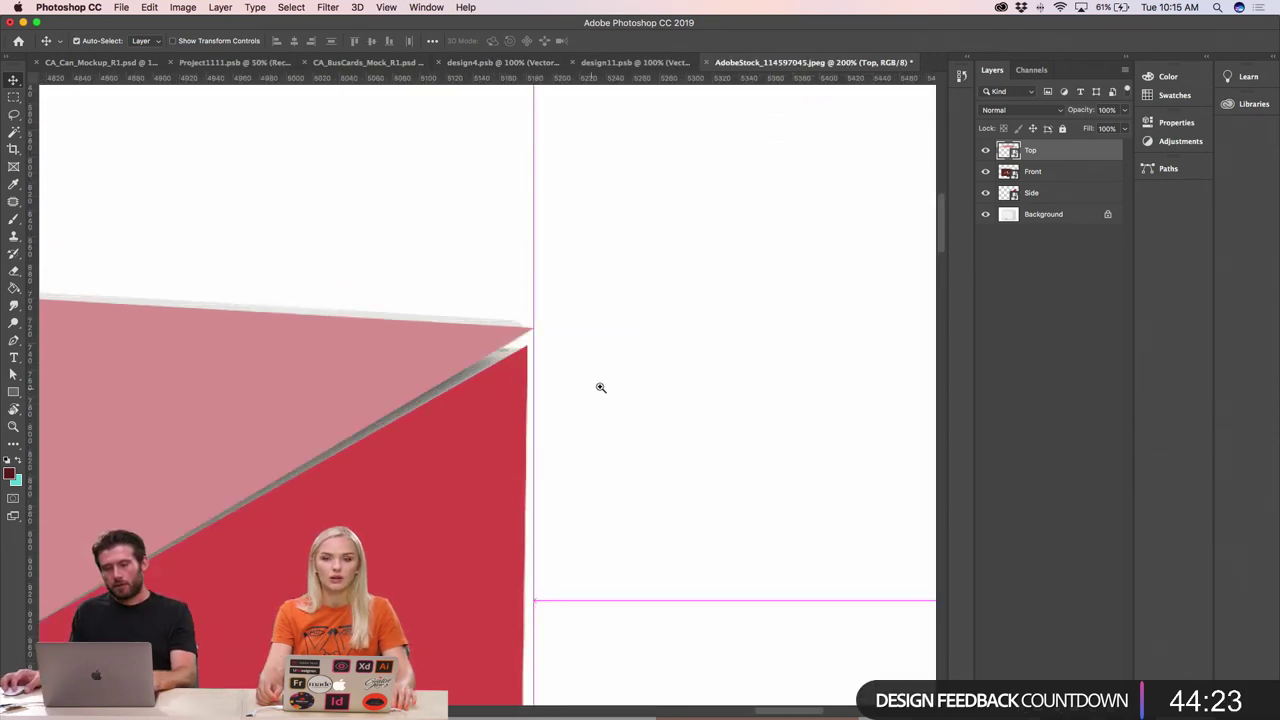
{"action": "left_click", "coordinate": [148, 7]}
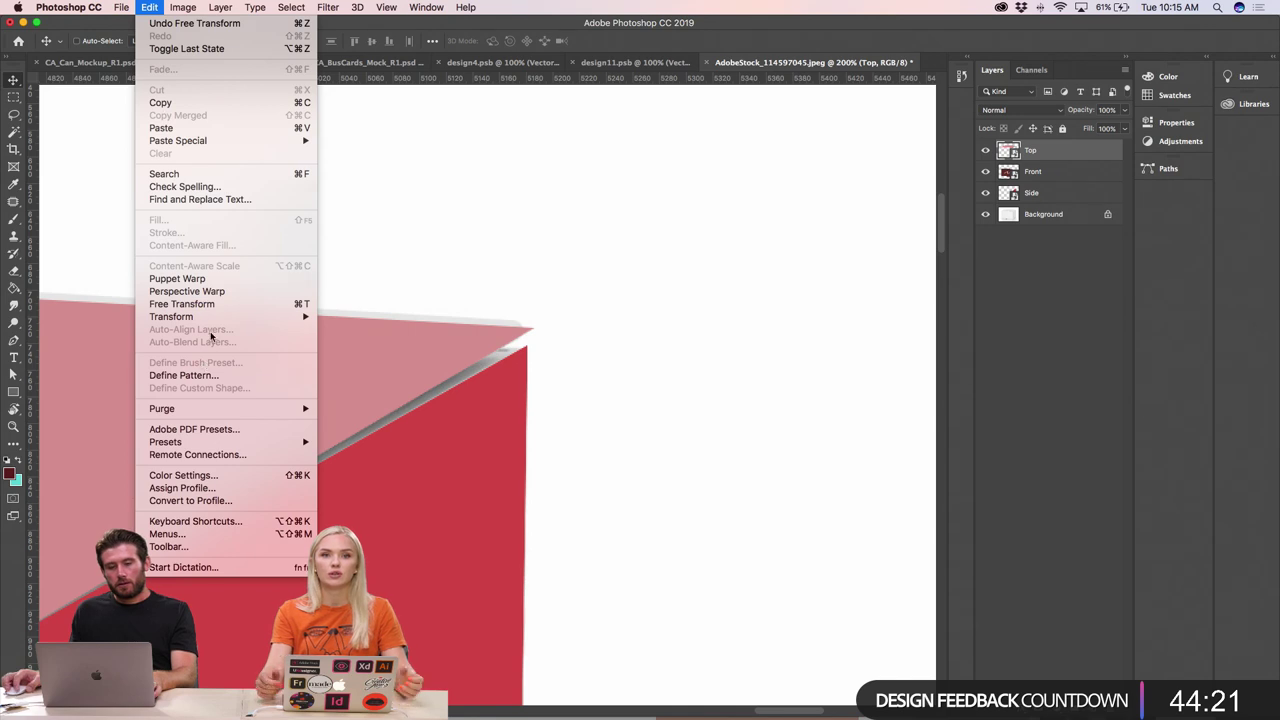
{"action": "mouse_move", "coordinate": [250, 316]}
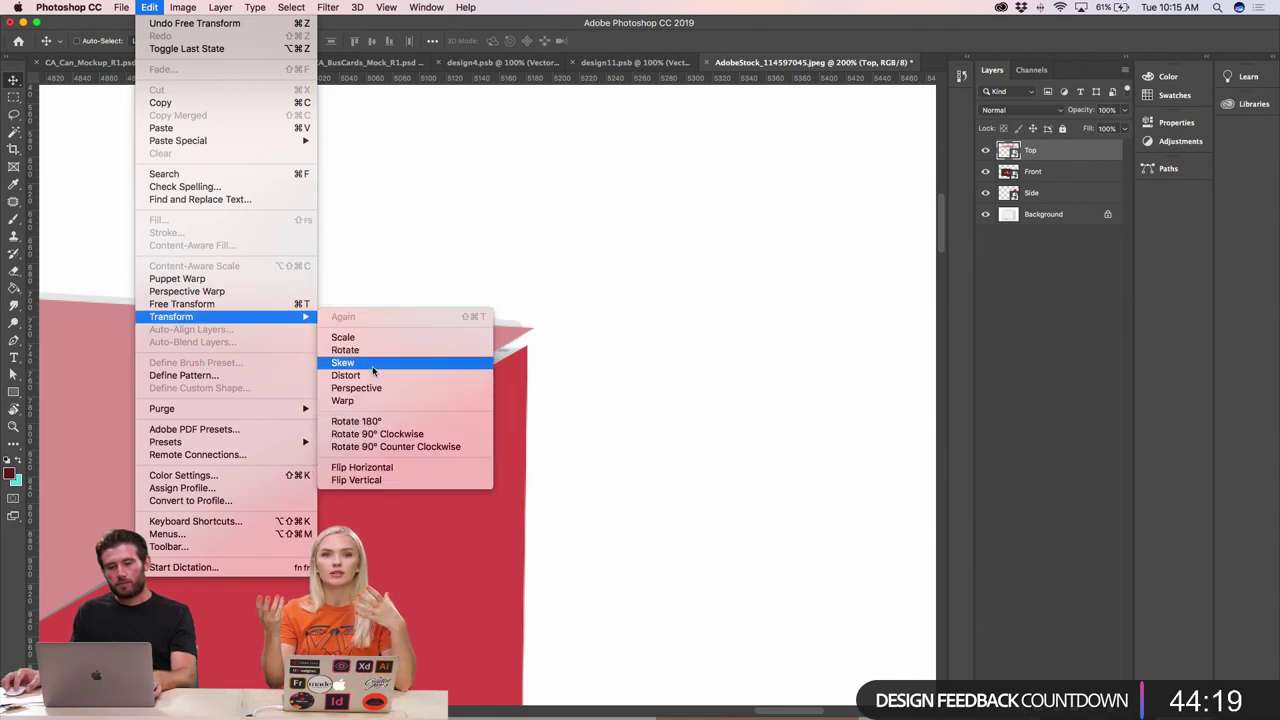
{"action": "left_click", "coordinate": [373, 371]}
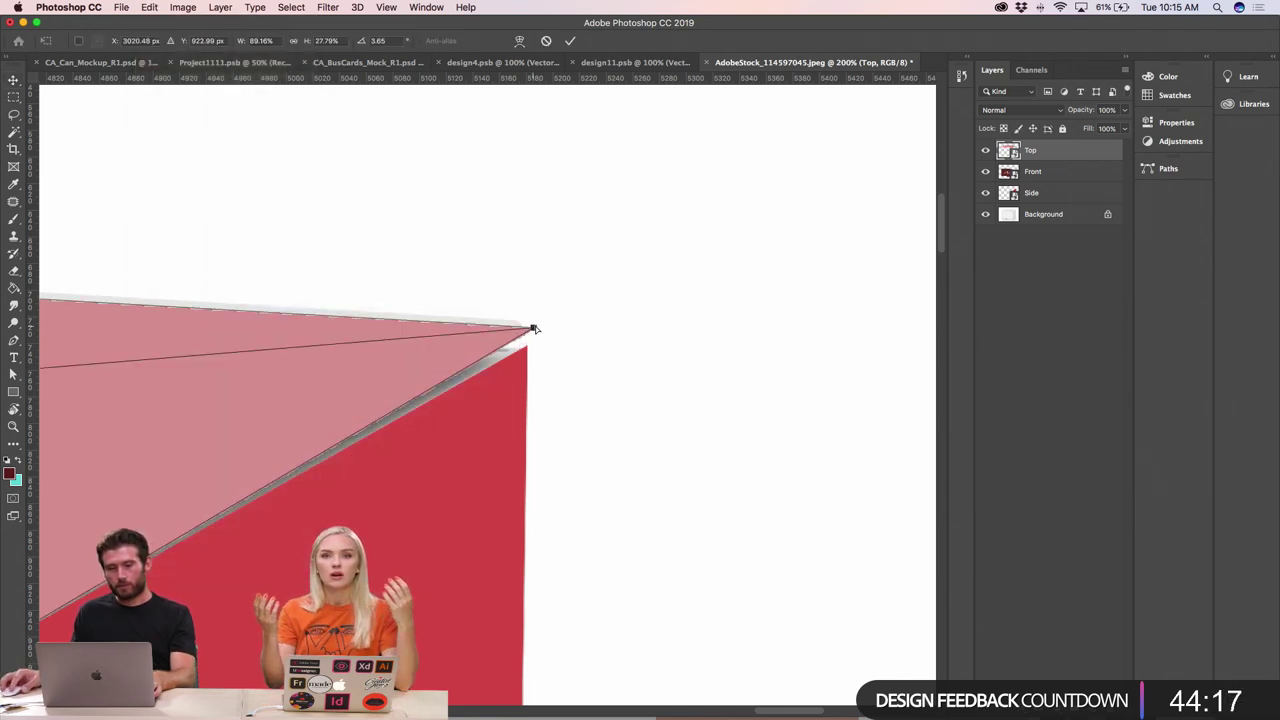
{"action": "left_click_drag", "start_coordinate": [534, 328], "coordinate": [563, 323]}
{"action": "key", "text": "Return"}
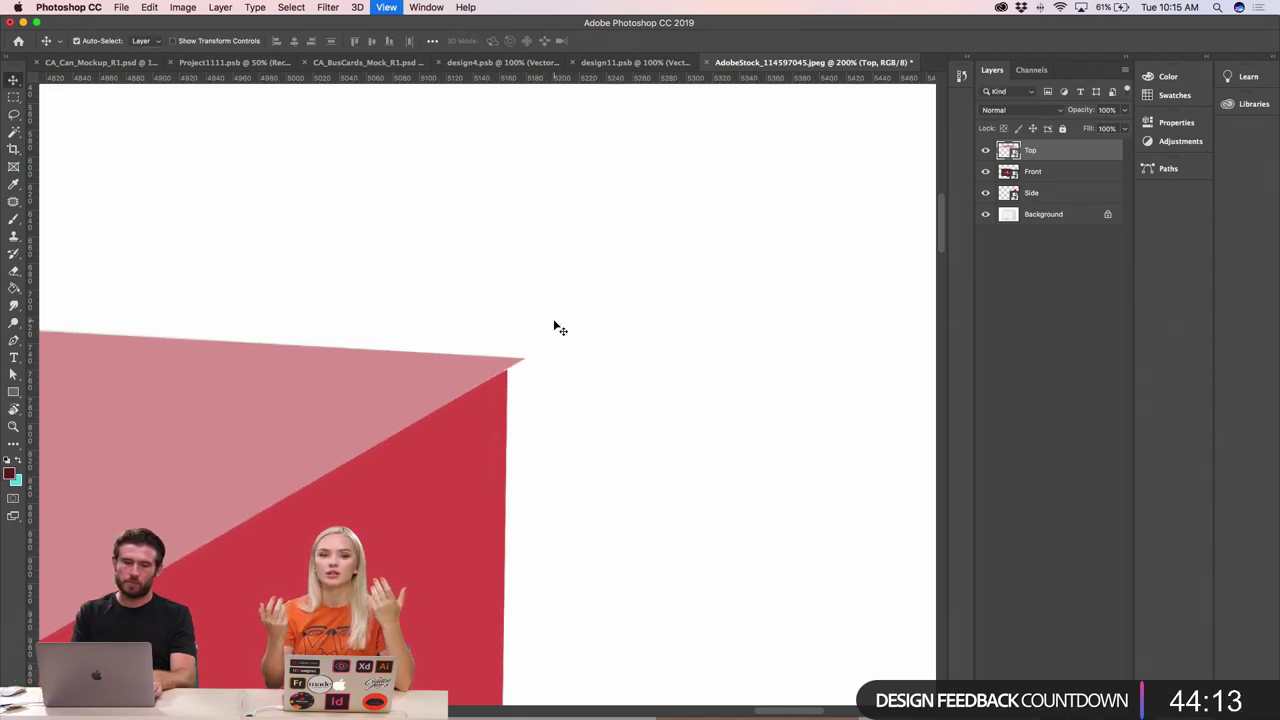
{"action": "key", "text": "super+minus"}
{"action": "key", "text": "super+minus"}
{"action": "key", "text": "super+minus"}
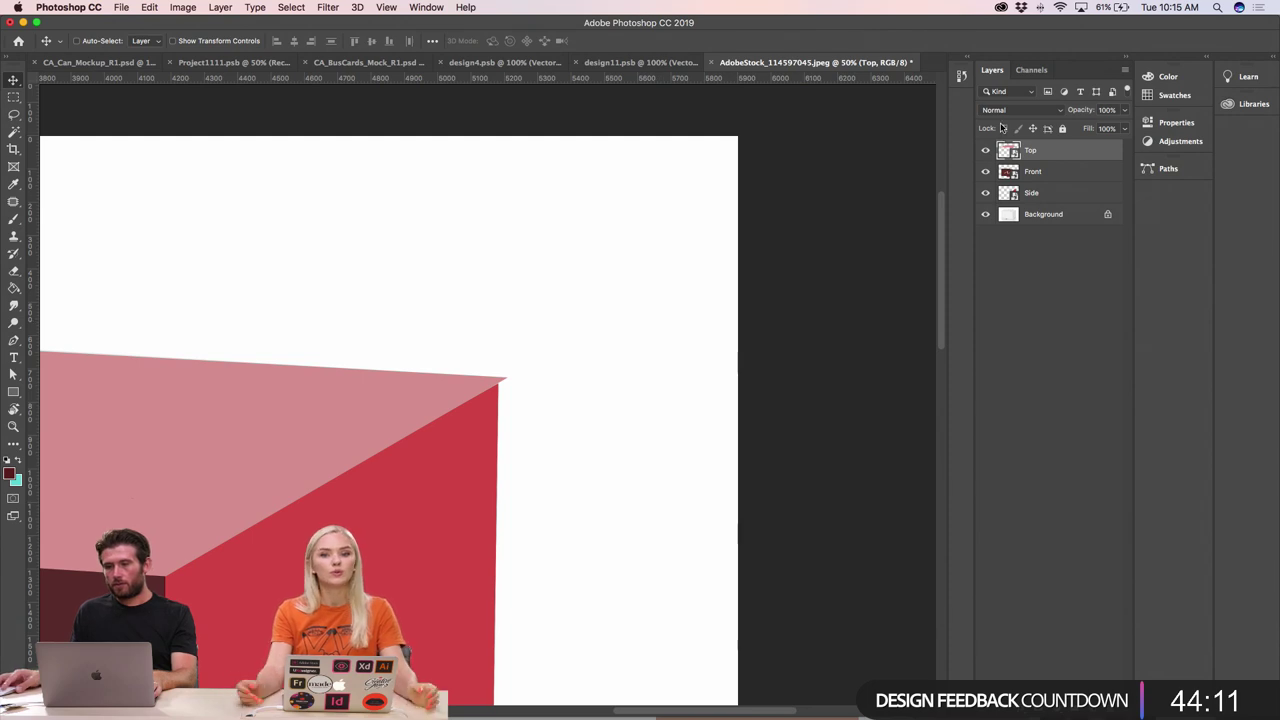
- Set the Top layer's blend mode to Multiply and nudge the top face into place
{"action": "left_click", "coordinate": [1015, 110]}
{"action": "left_click", "coordinate": [1015, 146]}
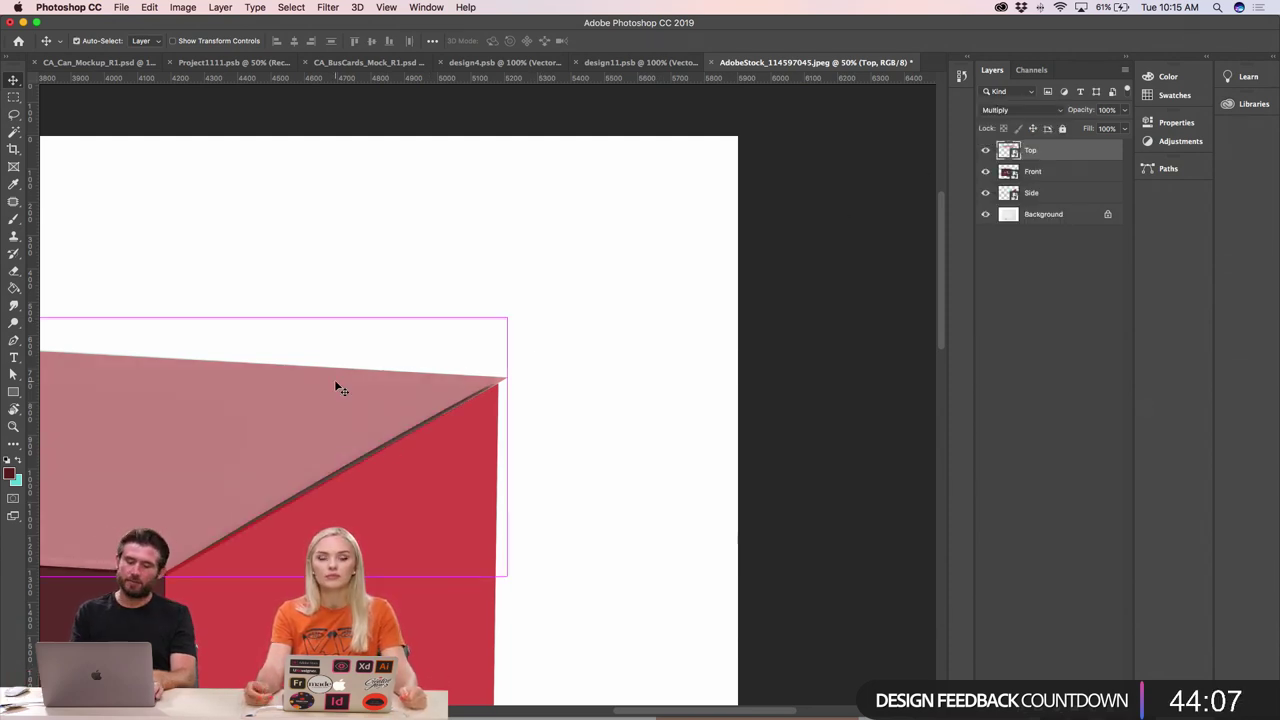
{"action": "key", "text": "super+minus"}
{"action": "key", "text": "super+minus"}
{"action": "key", "text": "super+minus"}
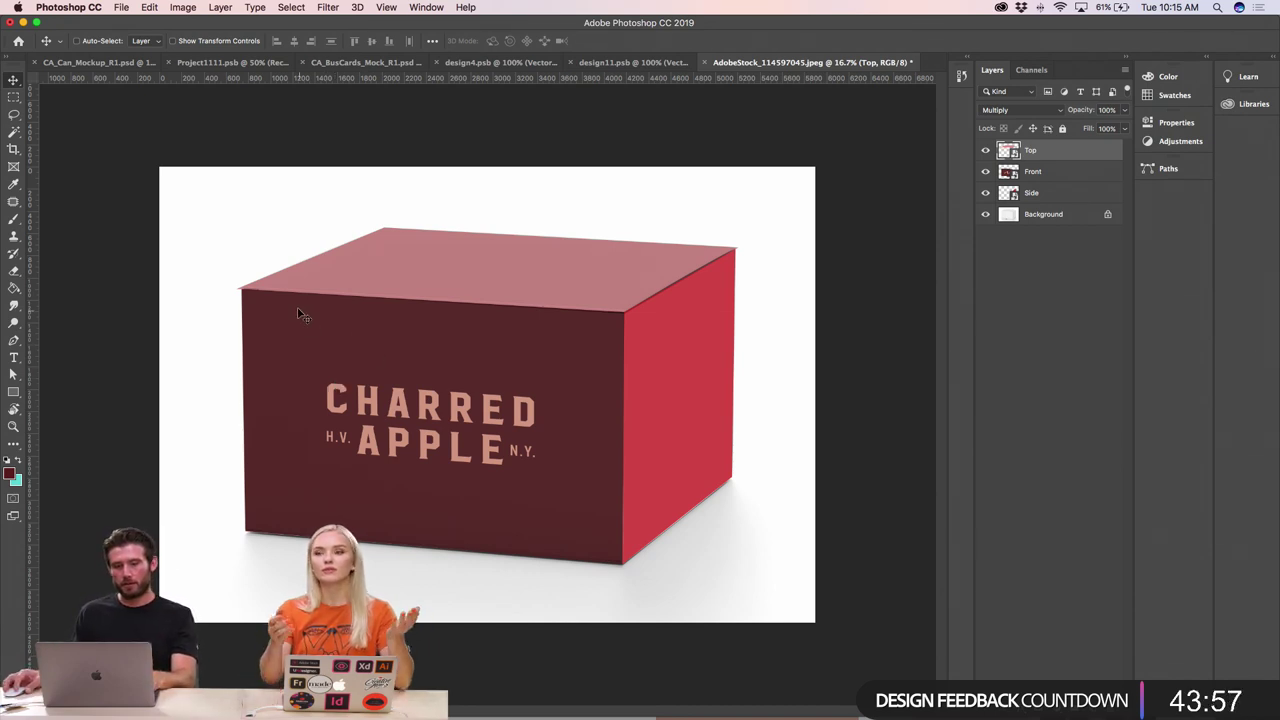
{"action": "key", "text": "super+equal"}
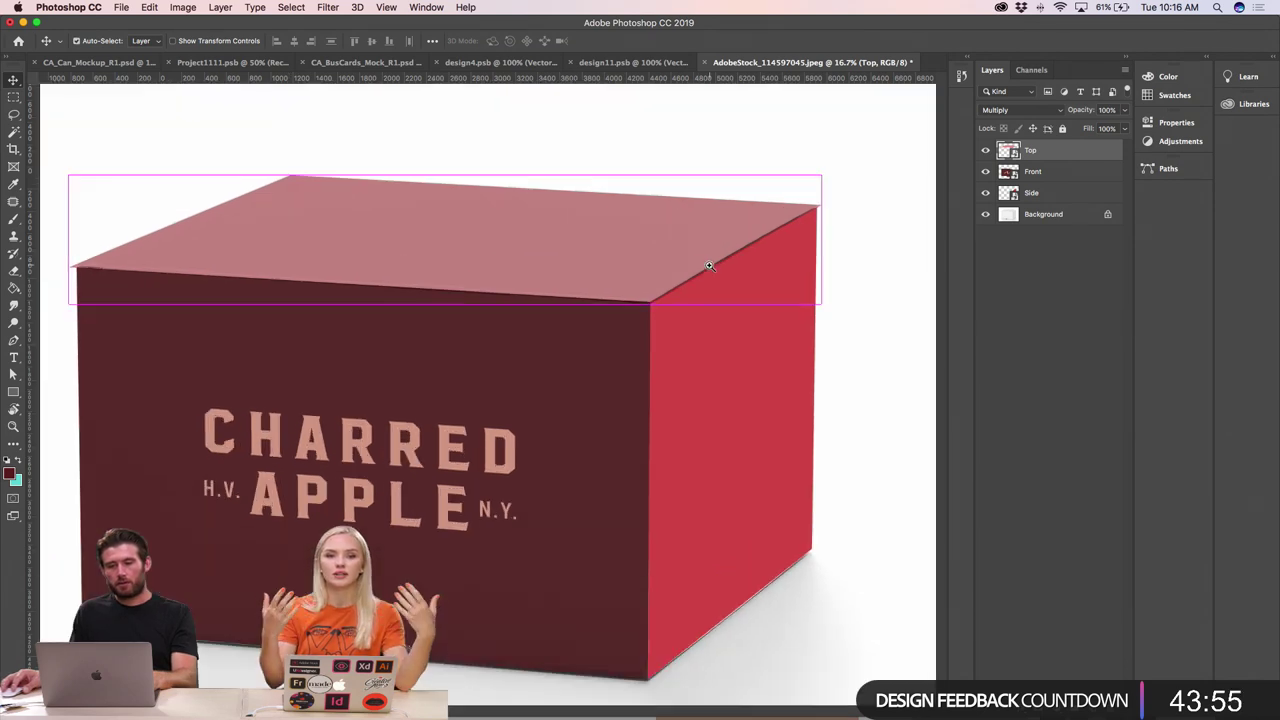
{"action": "scroll", "coordinate": [708, 265], "scroll_direction": "up", "scroll_amount": 3}
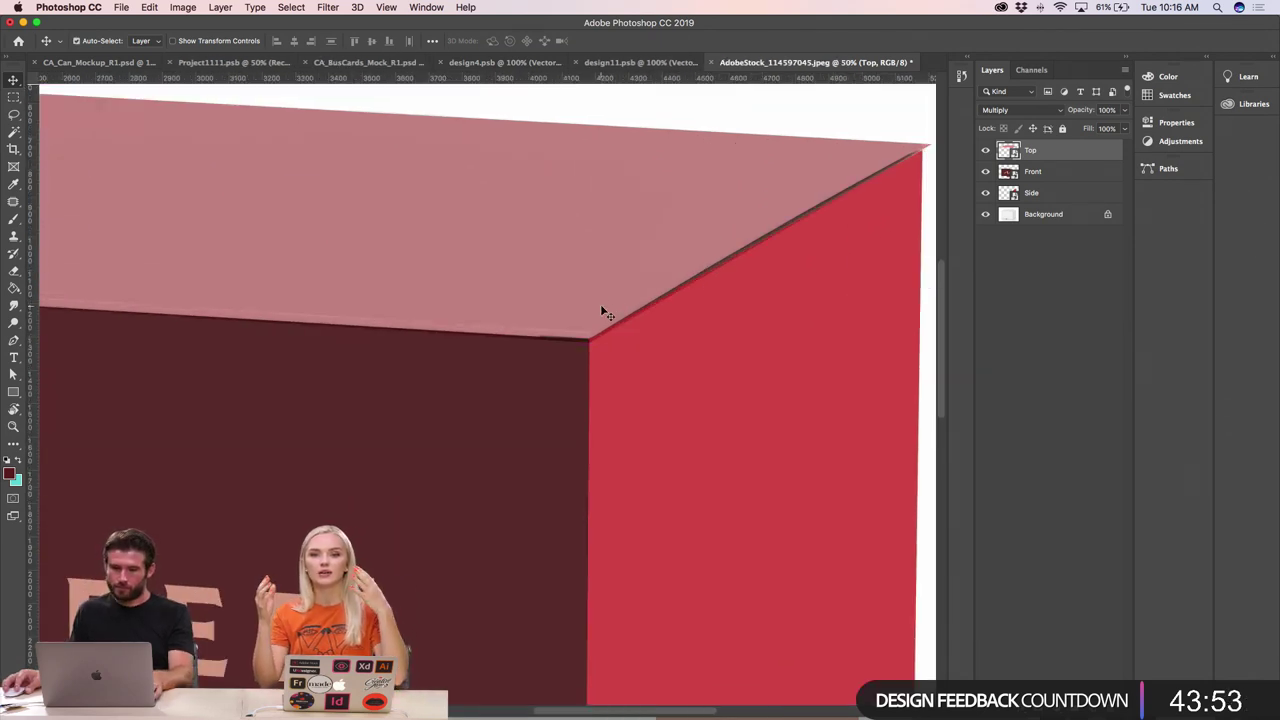
{"action": "left_click_drag", "start_coordinate": [601, 312], "coordinate": [603, 306]}
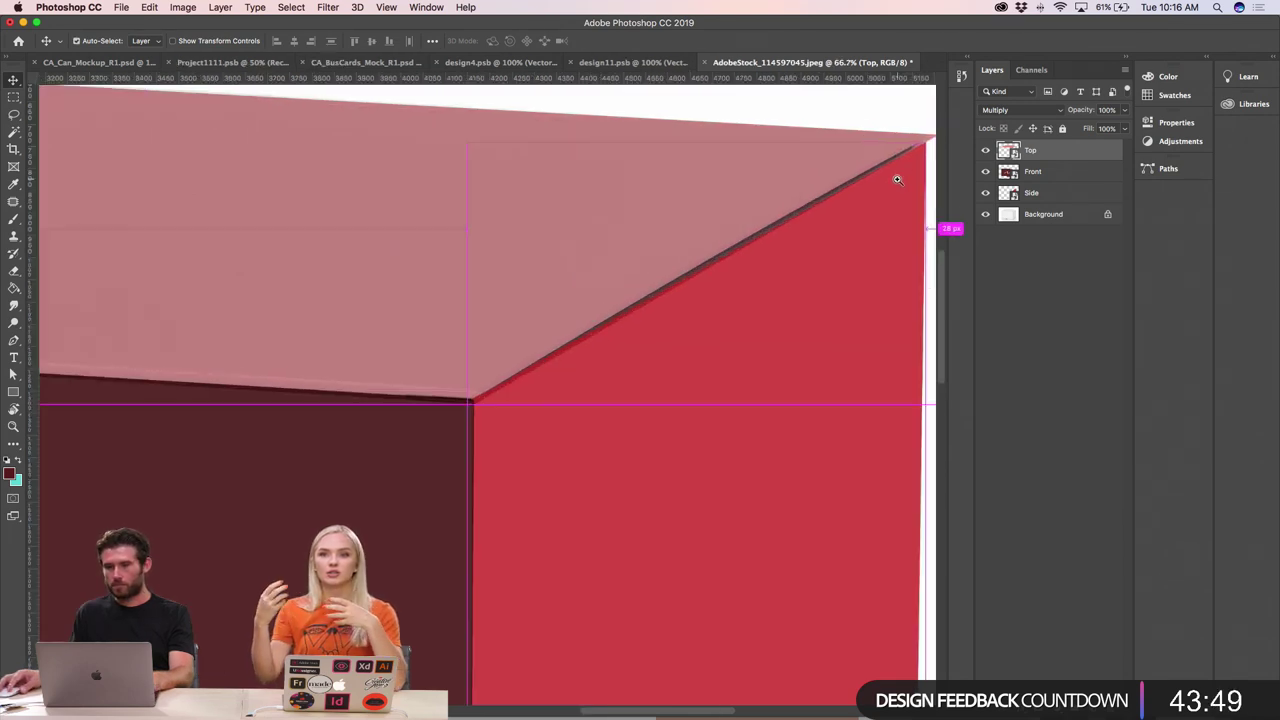
{"action": "scroll", "coordinate": [908, 186], "scroll_direction": "up", "scroll_amount": 4}
{"action": "scroll", "coordinate": [903, 182], "scroll_direction": "up", "scroll_amount": 3}
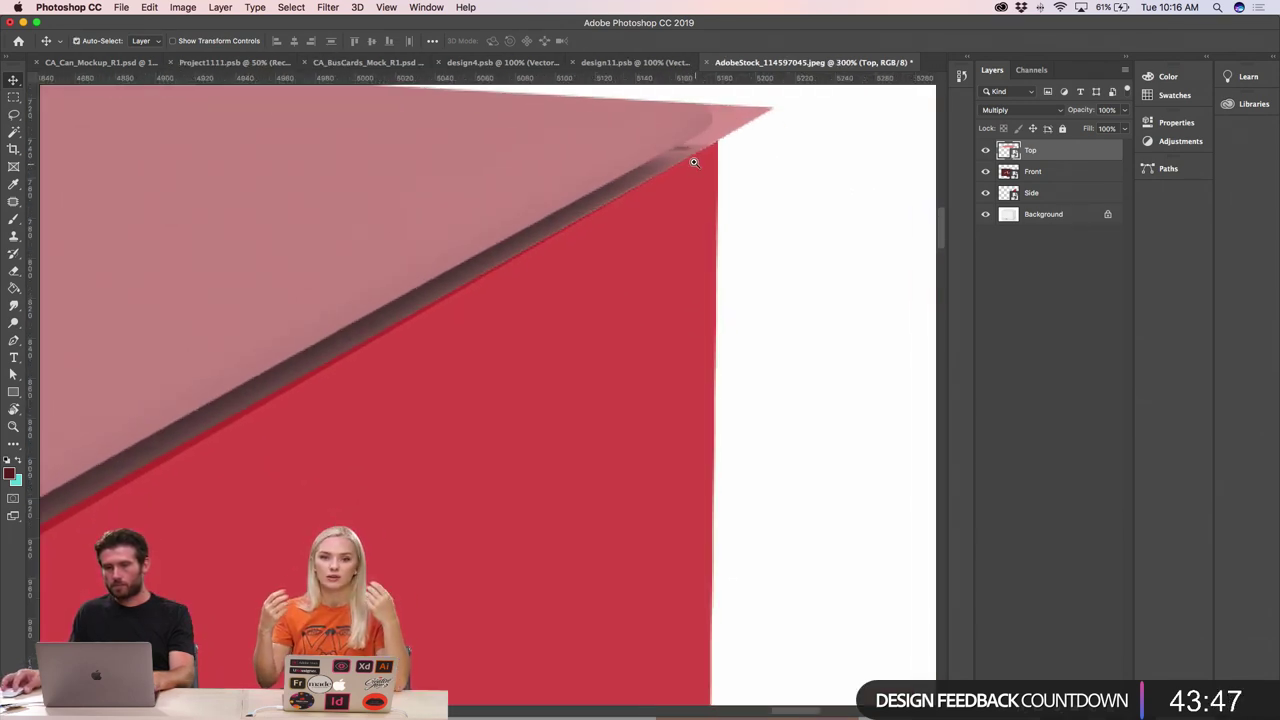
{"action": "scroll", "coordinate": [740, 222], "scroll_direction": "up", "scroll_amount": 3}
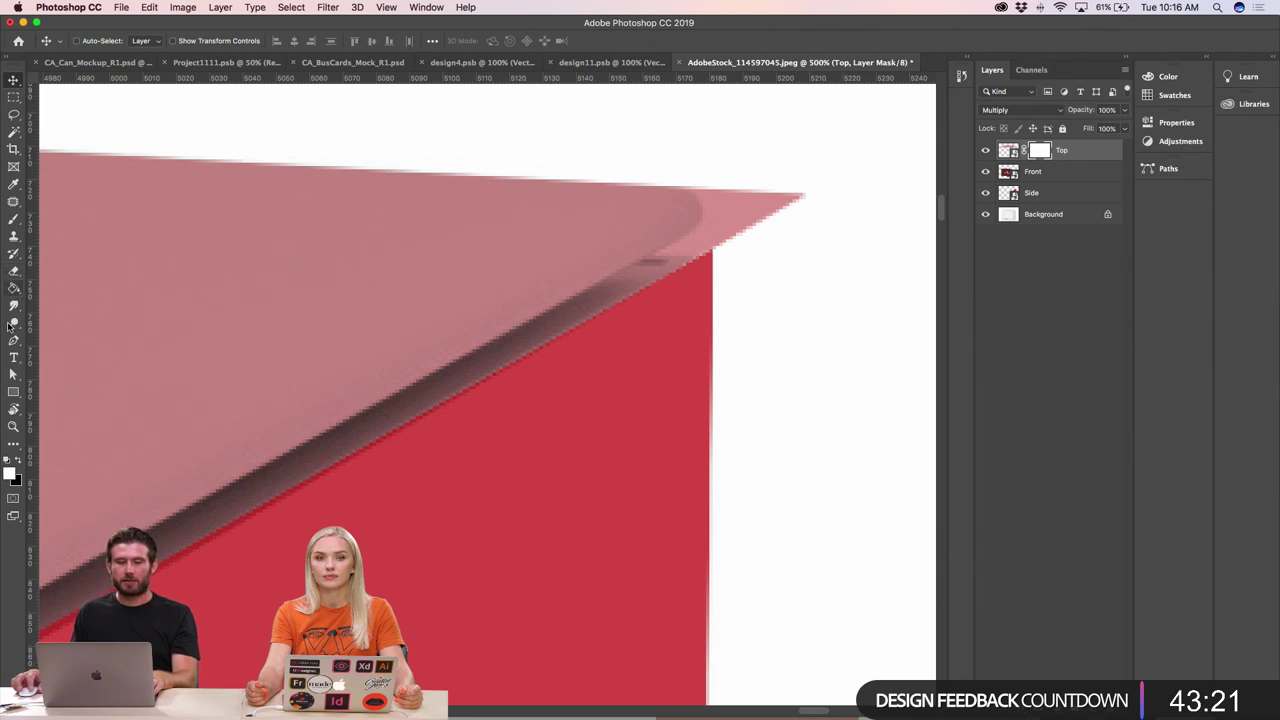
- Paint black with the Brush on the mask to hide the overhanging pink tip
{"action": "left_click", "coordinate": [14, 219]}
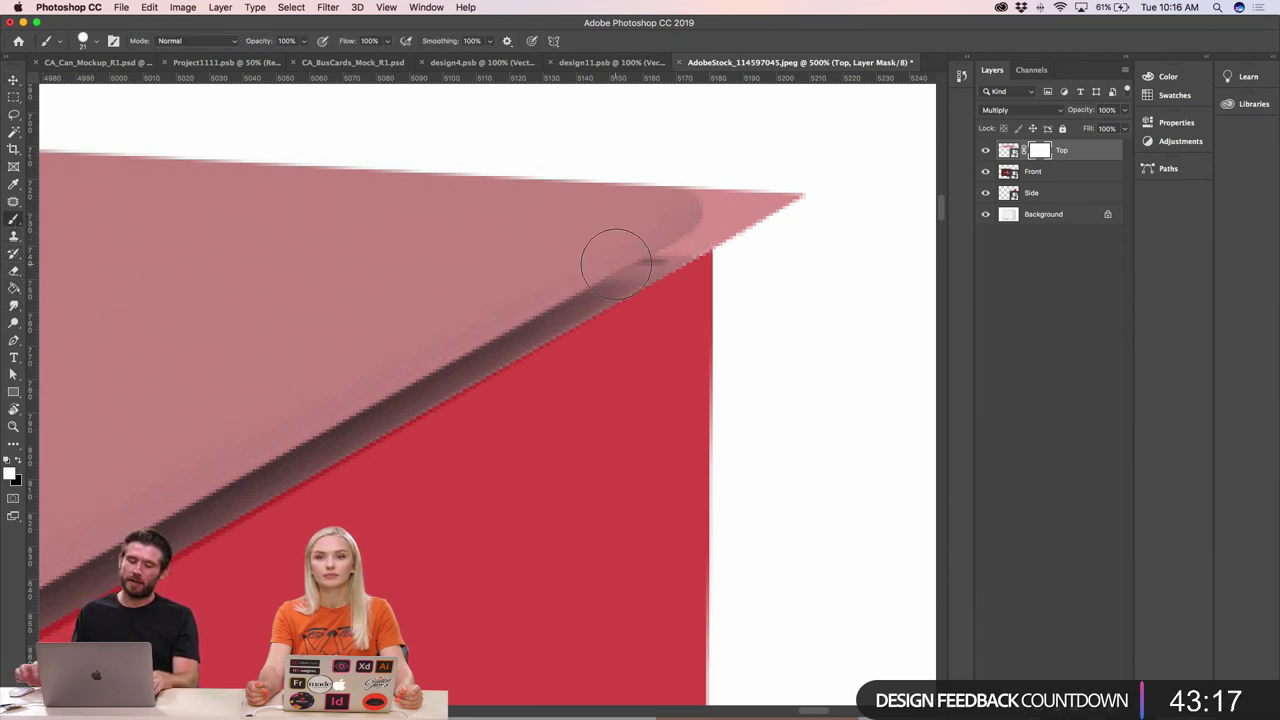
{"action": "key", "text": "super+minus"}
{"action": "key", "text": "super+minus"}
{"action": "key", "text": "super+minus"}
{"action": "key", "text": "super+minus"}
{"action": "key", "text": "super+minus"}
{"action": "key", "text": "super+minus"}
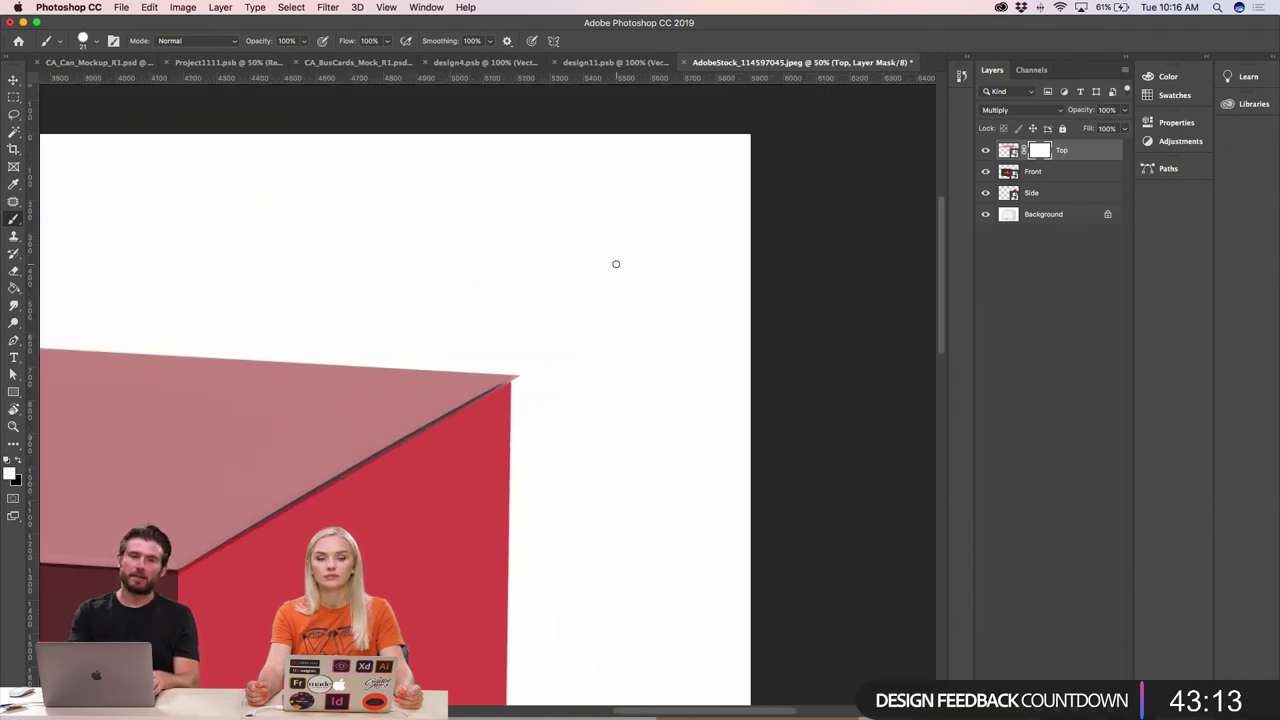
{"action": "left_click", "coordinate": [533, 374], "text": "super"}
{"action": "left_click", "coordinate": [545, 376], "text": "super"}
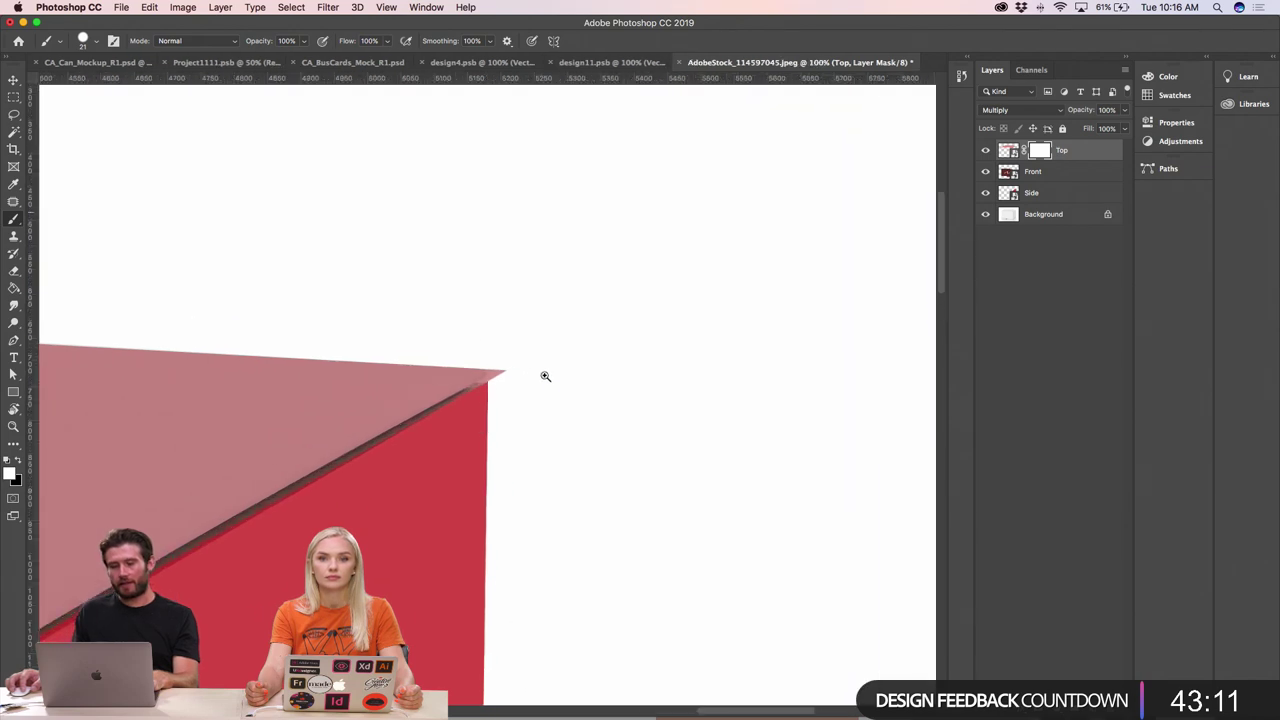
{"action": "left_click", "coordinate": [545, 376], "text": "super"}
{"action": "left_click", "coordinate": [426, 371], "text": "super"}
{"action": "left_click", "coordinate": [426, 371], "text": "super"}
{"action": "left_click", "coordinate": [354, 366], "text": "super"}
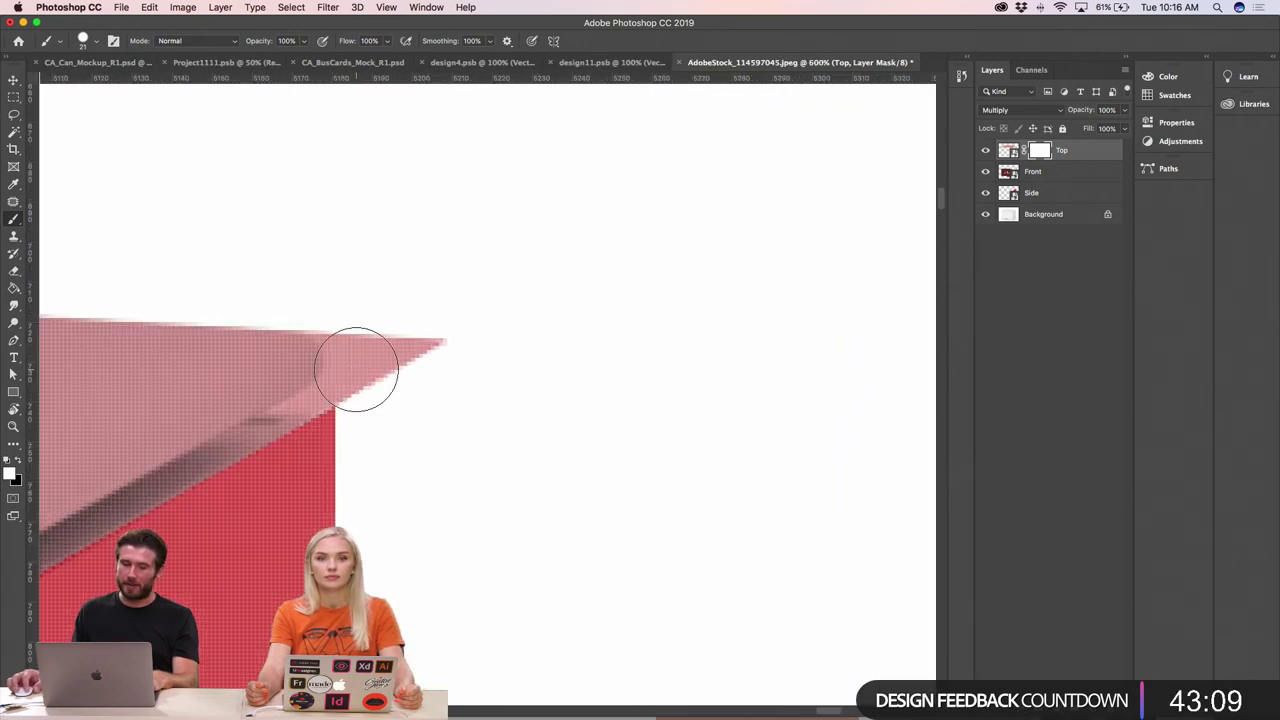
{"action": "key", "text": "x"}
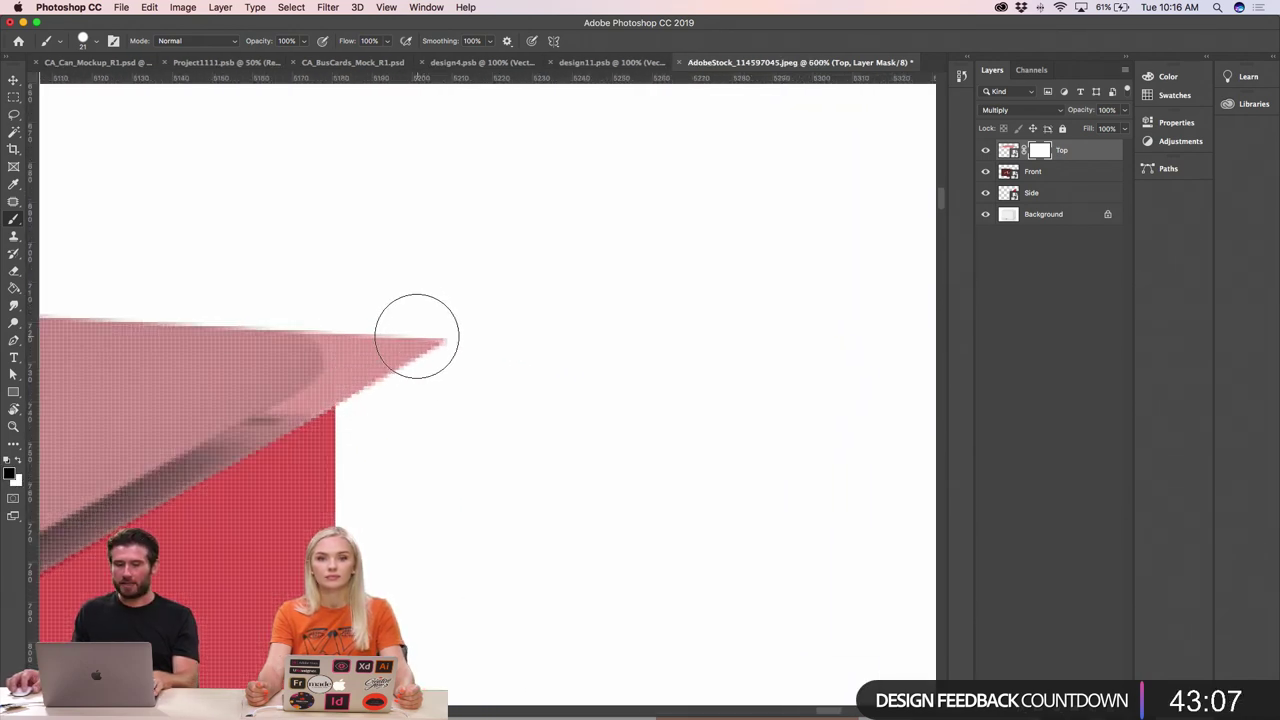
{"action": "mouse_move", "coordinate": [417, 336]}
{"action": "left_mouse_down"}
{"action": "mouse_move", "coordinate": [417, 366]}
{"action": "mouse_move", "coordinate": [398, 336]}
{"action": "mouse_move", "coordinate": [412, 336]}
{"action": "left_mouse_up"}
- Shrink the brush and hide more of the pink tip's overhang along its edge
{"action": "mouse_move", "coordinate": [337, 314]}
{"action": "left_mouse_down"}
{"action": "mouse_move", "coordinate": [363, 376]}
{"action": "mouse_move", "coordinate": [380, 346]}
{"action": "mouse_move", "coordinate": [384, 382]}
{"action": "left_mouse_up"}
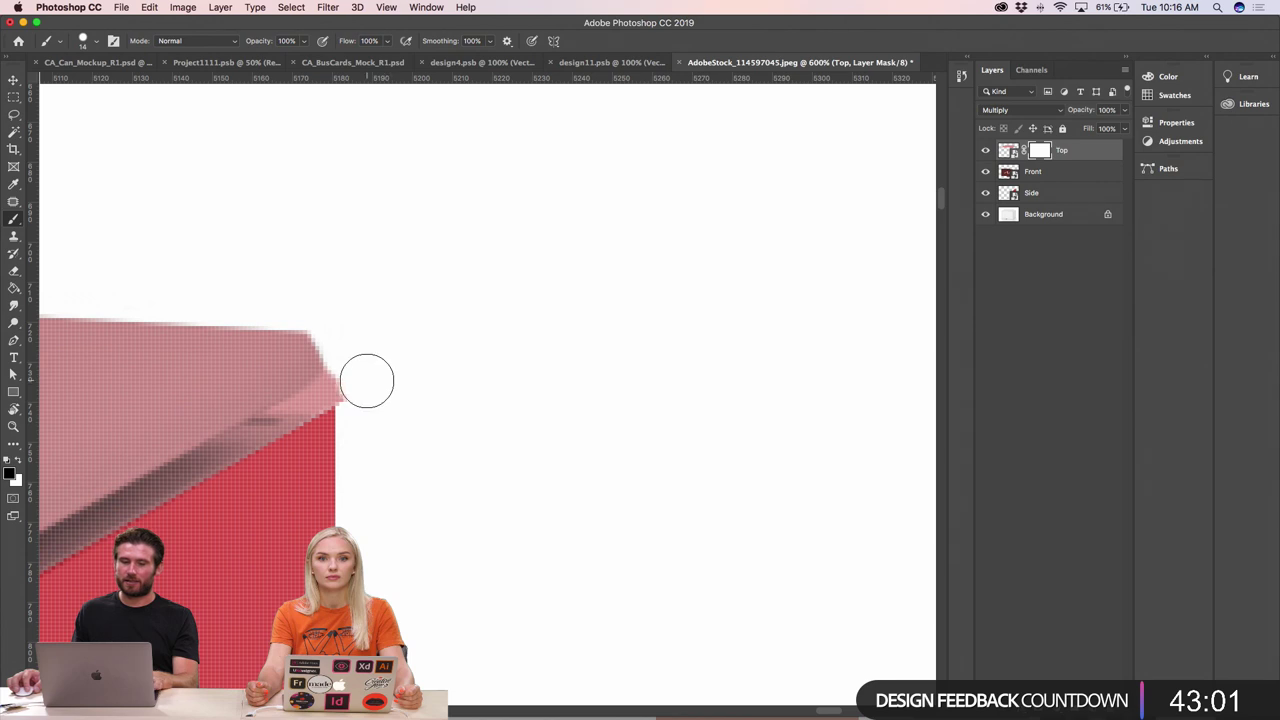
{"action": "scroll", "coordinate": [360, 381], "scroll_direction": "up", "scroll_amount": 4}
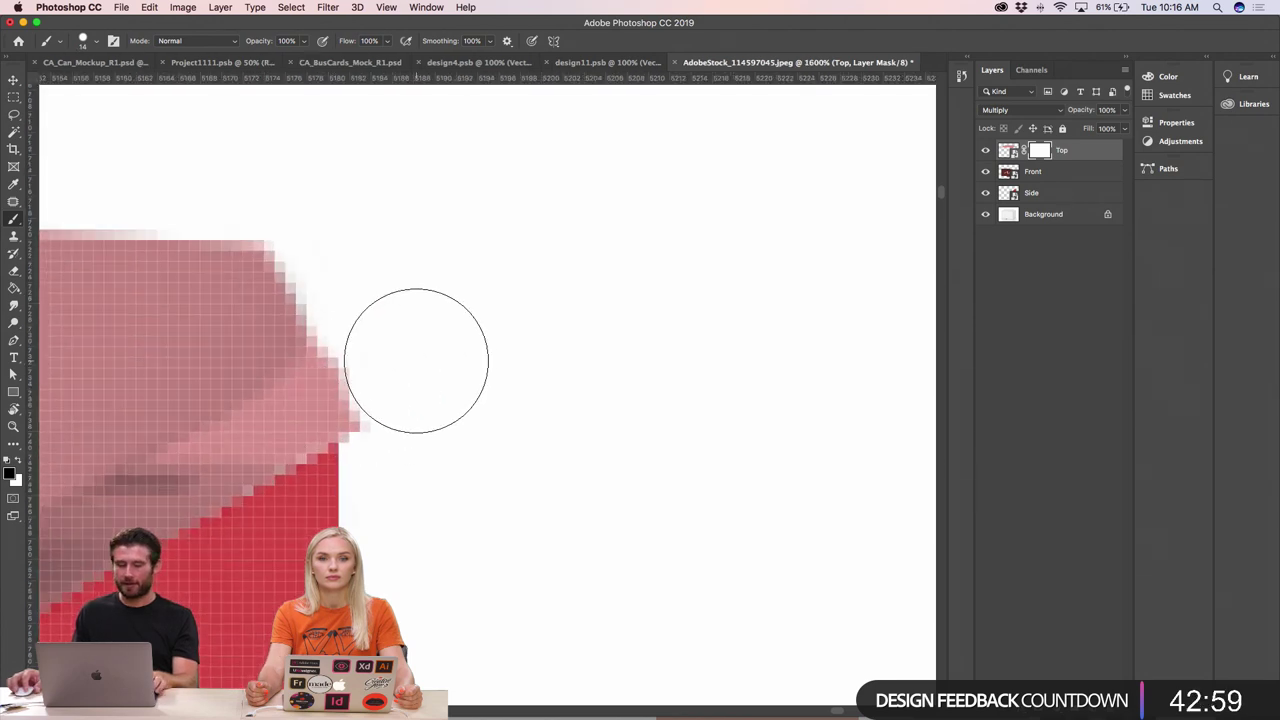
{"action": "left_click_drag", "start_coordinate": [416, 360], "coordinate": [366, 380]}
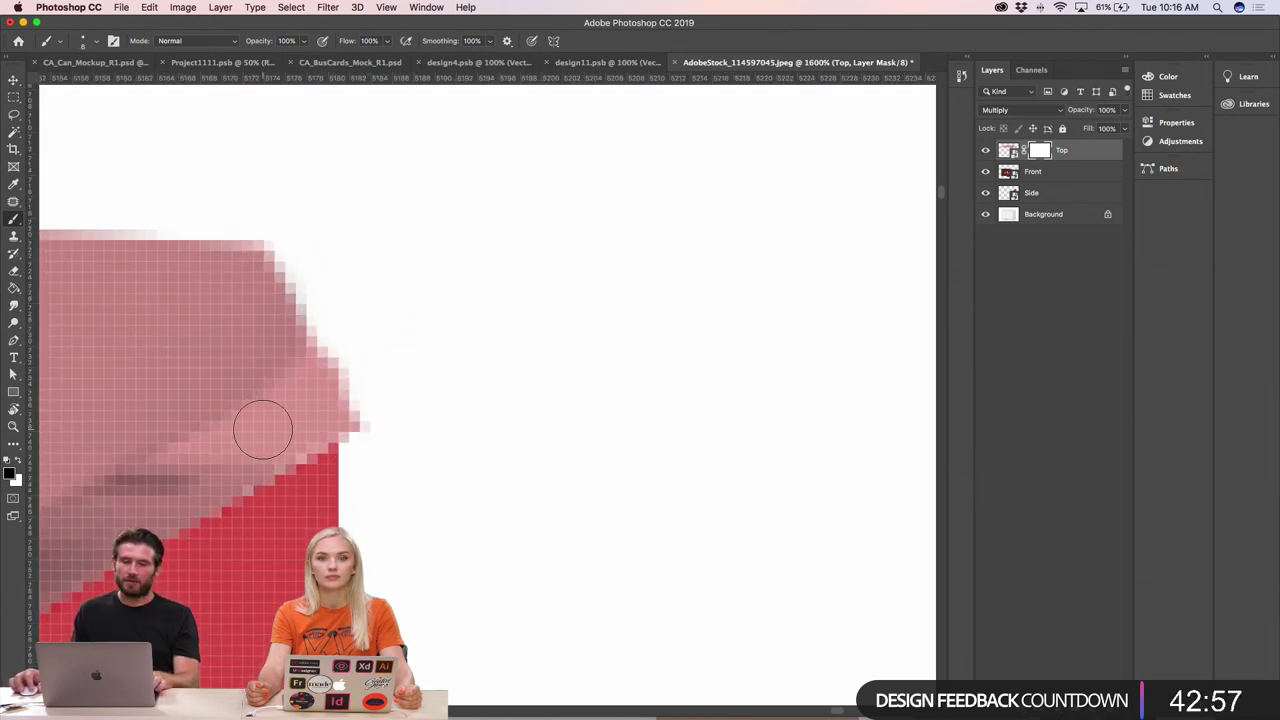
{"action": "mouse_move", "coordinate": [263, 429]}
{"action": "left_mouse_down"}
{"action": "mouse_move", "coordinate": [349, 395]}
{"action": "mouse_move", "coordinate": [391, 359]}
{"action": "mouse_move", "coordinate": [332, 381]}
{"action": "mouse_move", "coordinate": [381, 327]}
{"action": "mouse_move", "coordinate": [350, 337]}
{"action": "mouse_move", "coordinate": [346, 380]}
{"action": "mouse_move", "coordinate": [323, 399]}
{"action": "mouse_move", "coordinate": [433, 444]}
{"action": "mouse_move", "coordinate": [341, 416]}
{"action": "mouse_move", "coordinate": [170, 451]}
{"action": "mouse_move", "coordinate": [275, 448]}
{"action": "left_mouse_up"}
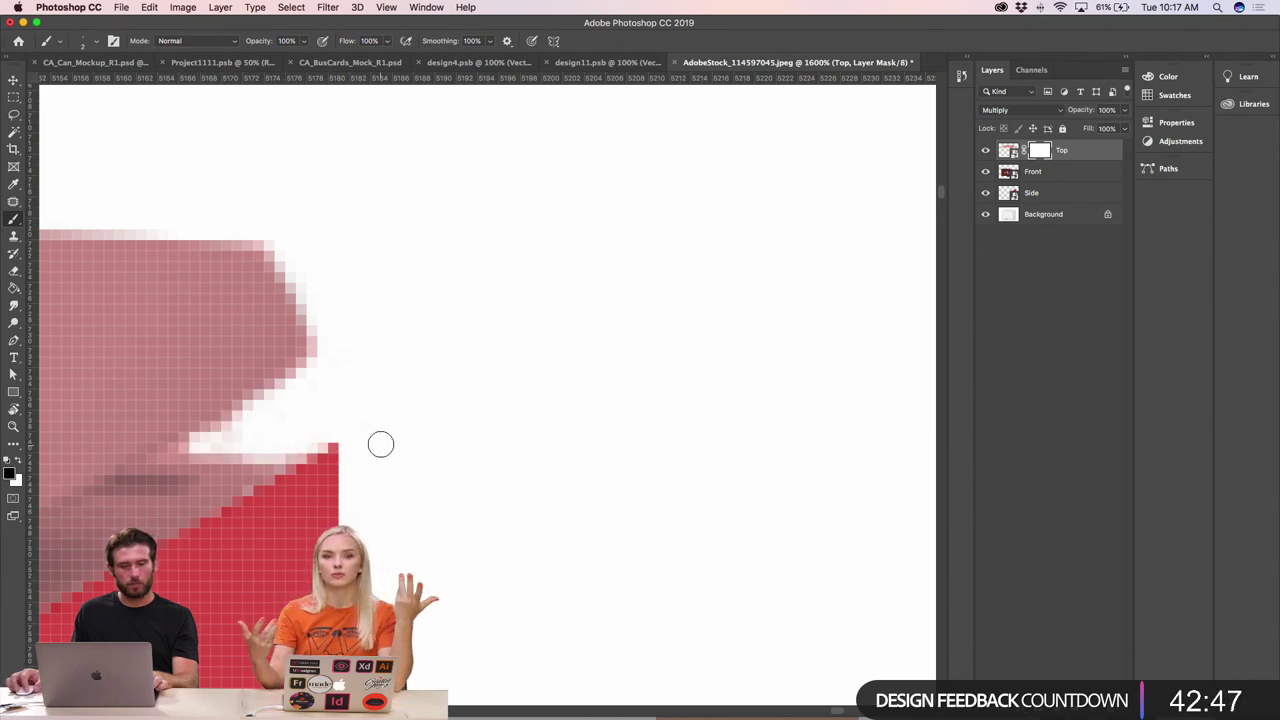
{"action": "left_click_drag", "start_coordinate": [240, 432], "coordinate": [176, 447]}
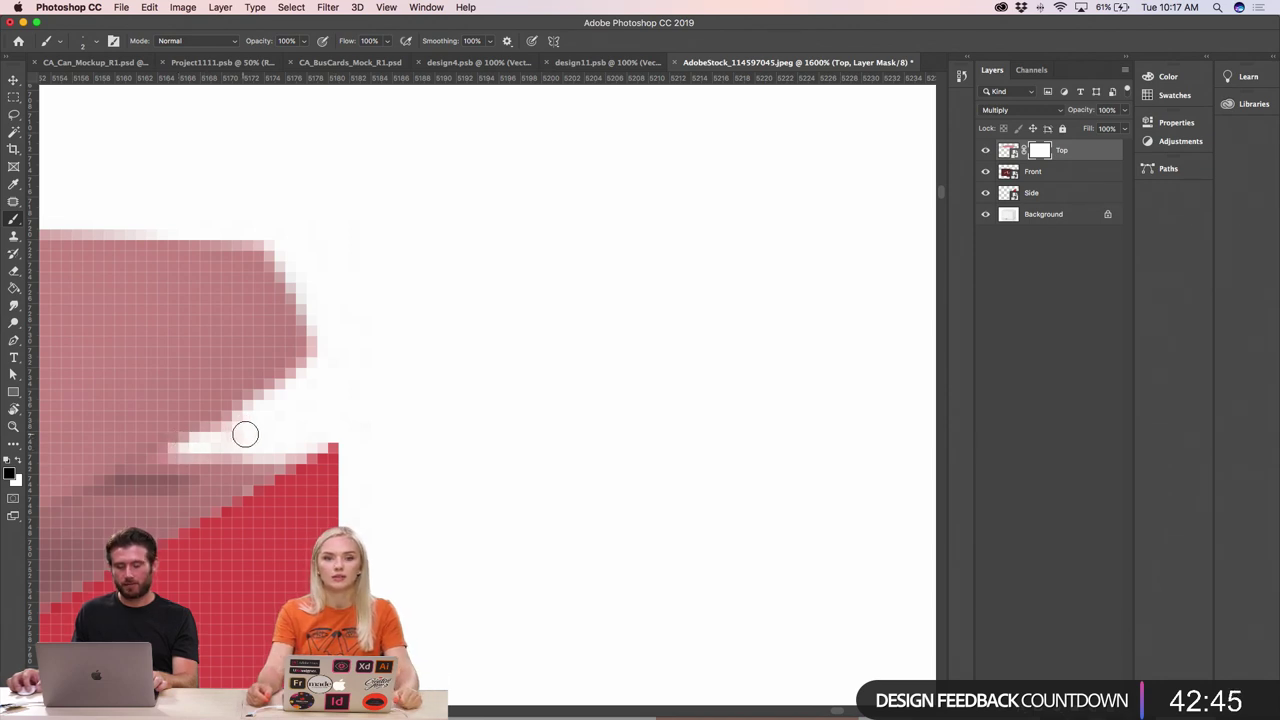
{"action": "key", "text": "super+minus"}
{"action": "key", "text": "super+minus"}
{"action": "key", "text": "super+minus"}
{"action": "key", "text": "super+minus"}
{"action": "key", "text": "super+minus"}
{"action": "key", "text": "super+minus"}
{"action": "key", "text": "super+minus"}
{"action": "key", "text": "super+minus"}
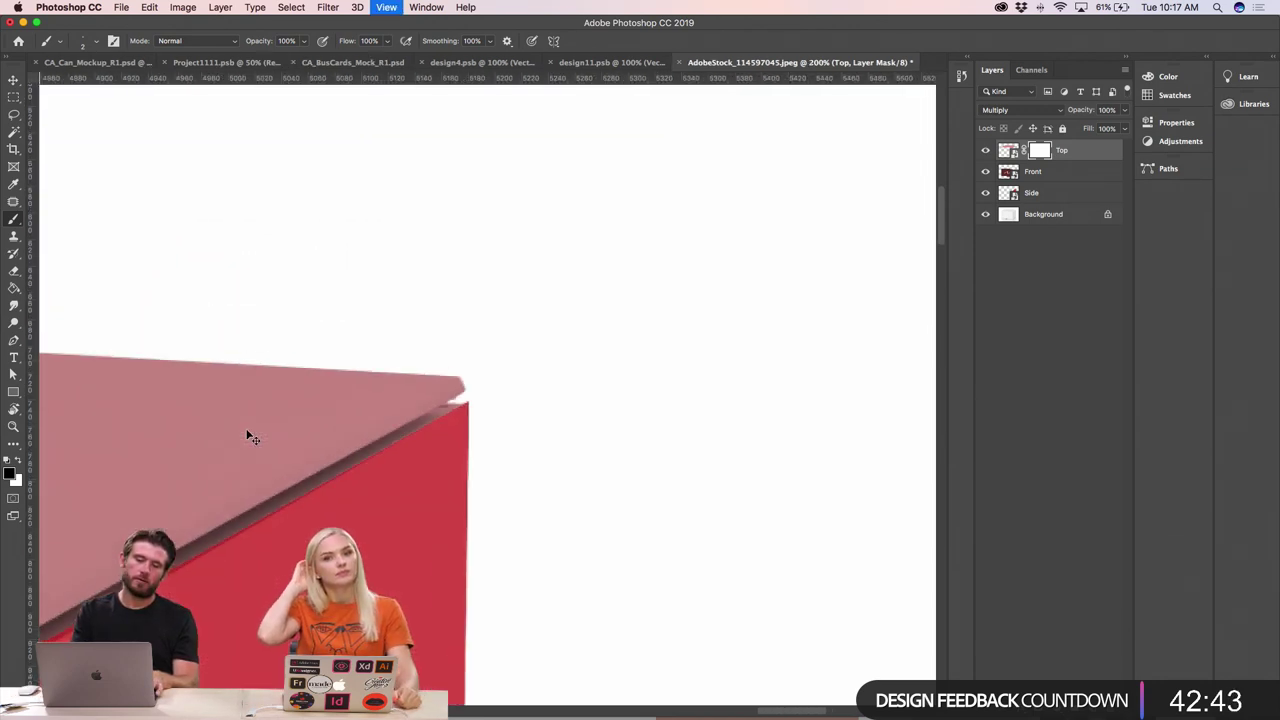
{"action": "key", "text": "super+minus"}
{"action": "key", "text": "super+minus"}
{"action": "key", "text": "super+minus"}
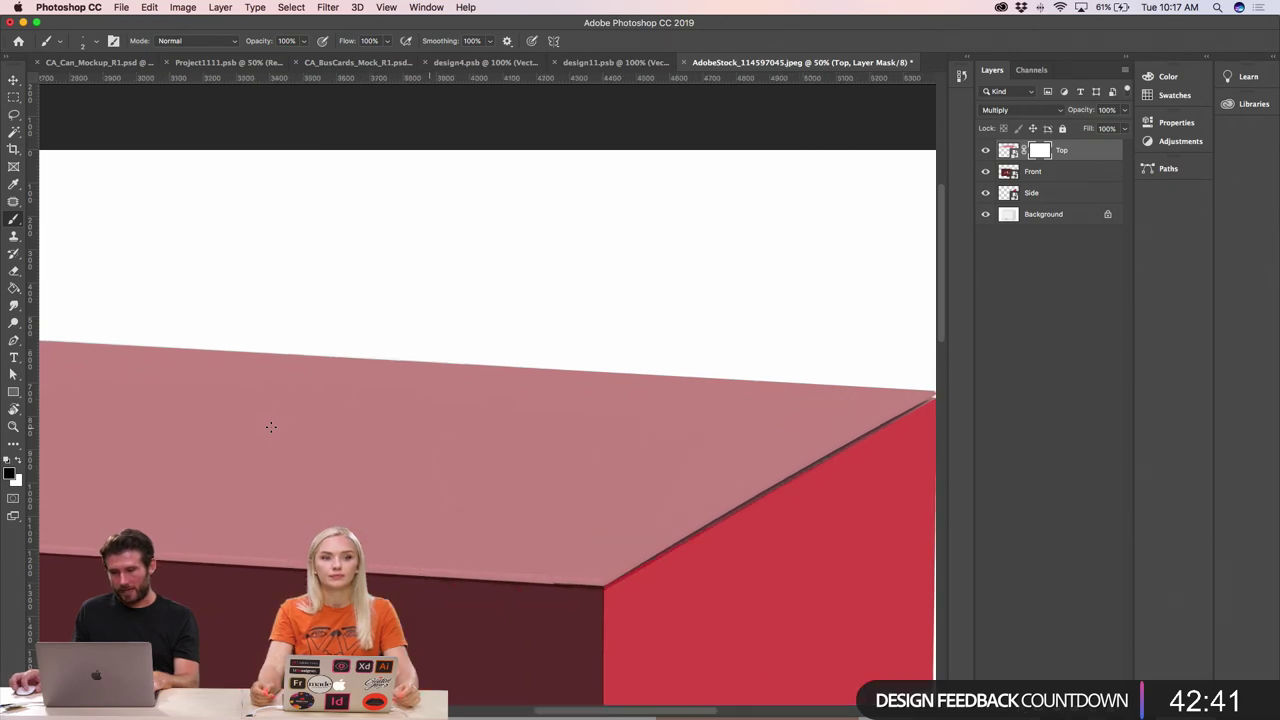
- Set the brush to about 19 px and mask away the pink blob at the top face's left corner
{"action": "scroll", "coordinate": [270, 427], "scroll_direction": "left", "scroll_amount": 10}
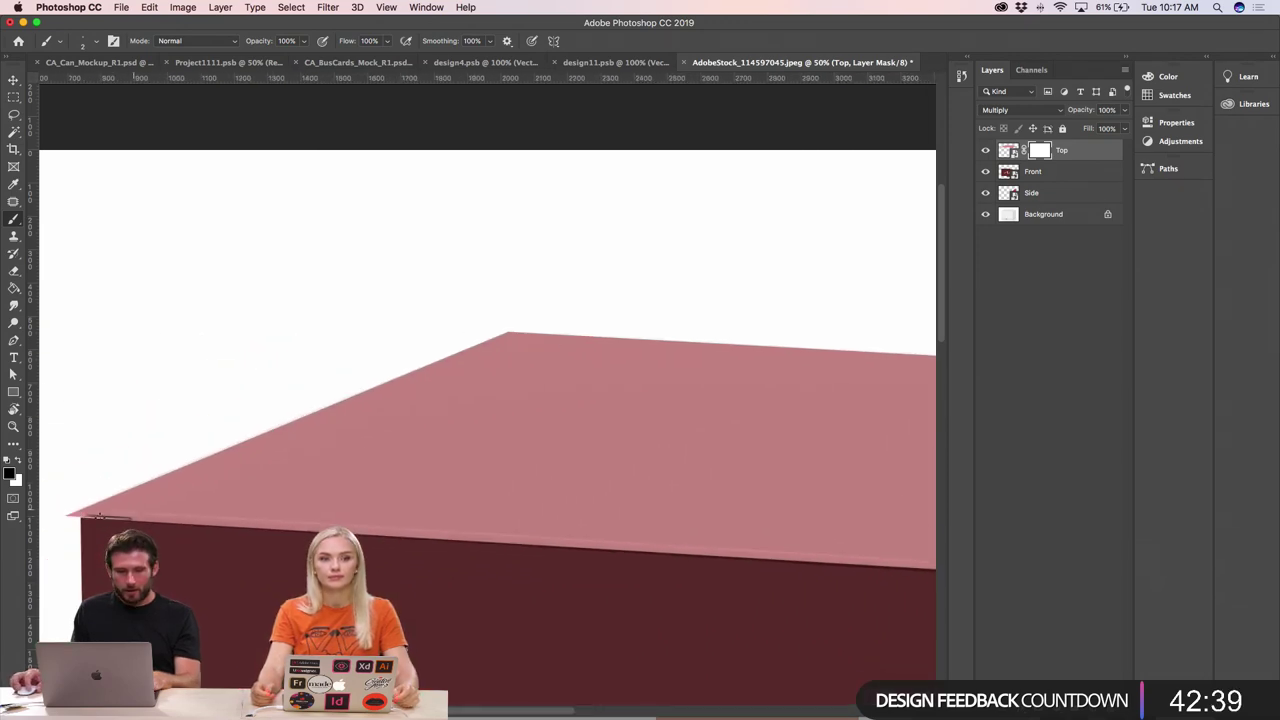
{"action": "mouse_move", "coordinate": [86, 527]}
{"action": "left_mouse_down"}
{"action": "mouse_move", "coordinate": [228, 518]}
{"action": "mouse_move", "coordinate": [269, 492]}
{"action": "mouse_move", "coordinate": [248, 492]}
{"action": "mouse_move", "coordinate": [263, 466]}
{"action": "left_mouse_up"}
{"action": "key", "text": "super+minus"}
{"action": "key", "text": "super+minus"}
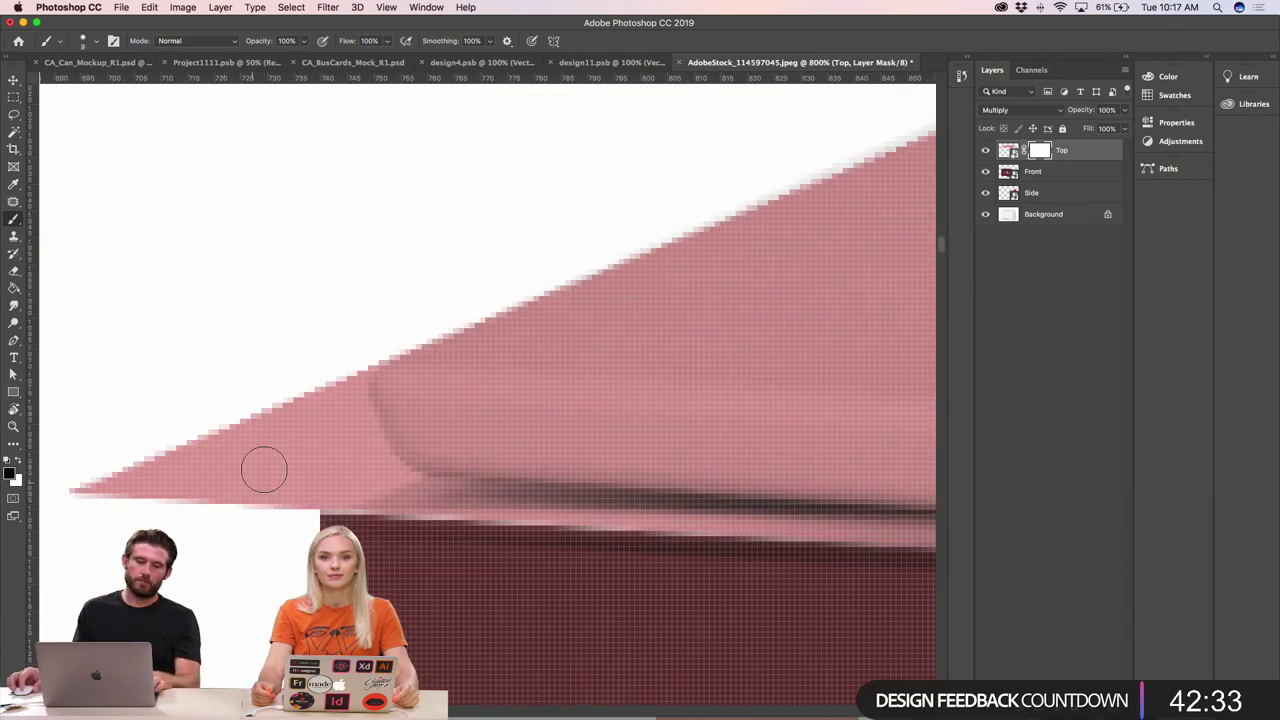
{"action": "mouse_move", "coordinate": [217, 375]}
{"action": "left_mouse_down"}
{"action": "mouse_move", "coordinate": [378, 355]}
{"action": "mouse_move", "coordinate": [186, 352]}
{"action": "mouse_move", "coordinate": [242, 347]}
{"action": "mouse_move", "coordinate": [237, 194]}
{"action": "mouse_move", "coordinate": [244, 505]}
{"action": "mouse_move", "coordinate": [220, 463]}
{"action": "mouse_move", "coordinate": [111, 470]}
{"action": "mouse_move", "coordinate": [177, 471]}
{"action": "mouse_move", "coordinate": [223, 414]}
{"action": "mouse_move", "coordinate": [263, 414]}
{"action": "mouse_move", "coordinate": [232, 430]}
{"action": "mouse_move", "coordinate": [266, 491]}
{"action": "mouse_move", "coordinate": [286, 494]}
{"action": "mouse_move", "coordinate": [333, 430]}
{"action": "mouse_move", "coordinate": [235, 435]}
{"action": "mouse_move", "coordinate": [320, 377]}
{"action": "mouse_move", "coordinate": [286, 431]}
{"action": "mouse_move", "coordinate": [325, 434]}
{"action": "mouse_move", "coordinate": [380, 466]}
{"action": "mouse_move", "coordinate": [322, 497]}
{"action": "mouse_move", "coordinate": [400, 480]}
{"action": "mouse_move", "coordinate": [334, 386]}
{"action": "mouse_move", "coordinate": [300, 234]}
{"action": "mouse_move", "coordinate": [318, 203]}
{"action": "mouse_move", "coordinate": [351, 220]}
{"action": "mouse_move", "coordinate": [286, 311]}
{"action": "mouse_move", "coordinate": [280, 417]}
{"action": "mouse_move", "coordinate": [303, 486]}
{"action": "mouse_move", "coordinate": [289, 380]}
{"action": "left_mouse_up"}
{"action": "scroll", "coordinate": [380, 466], "scroll_direction": "up", "scroll_amount": 2}
{"action": "left_click_drag", "start_coordinate": [360, 451], "coordinate": [387, 497]}
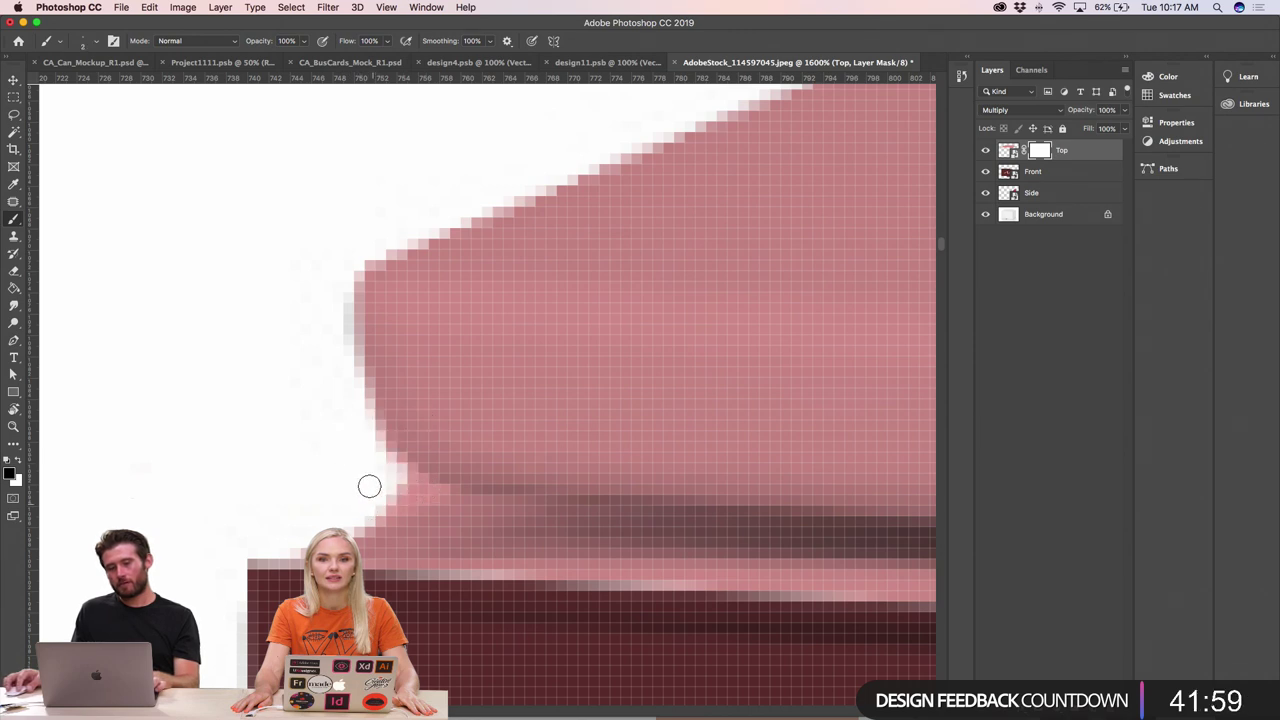
{"action": "left_click_drag", "start_coordinate": [366, 322], "coordinate": [366, 306]}
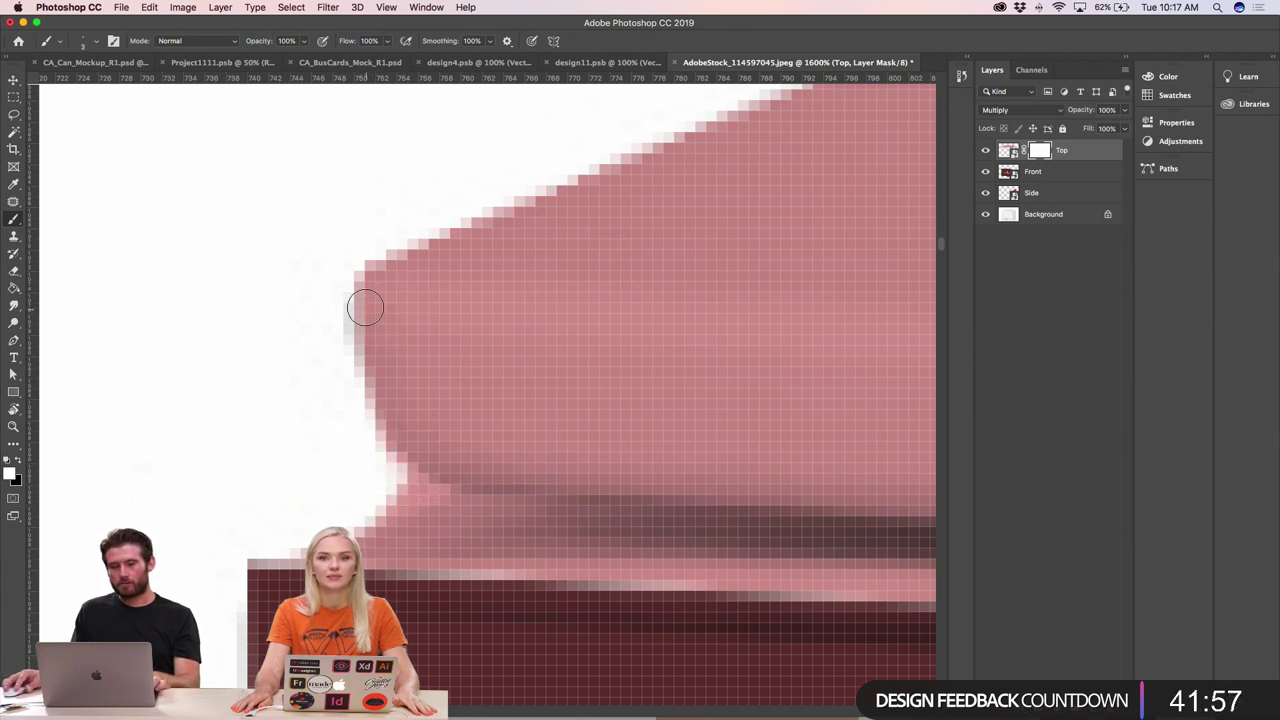
{"action": "scroll", "coordinate": [395, 383], "scroll_direction": "down", "scroll_amount": 10}
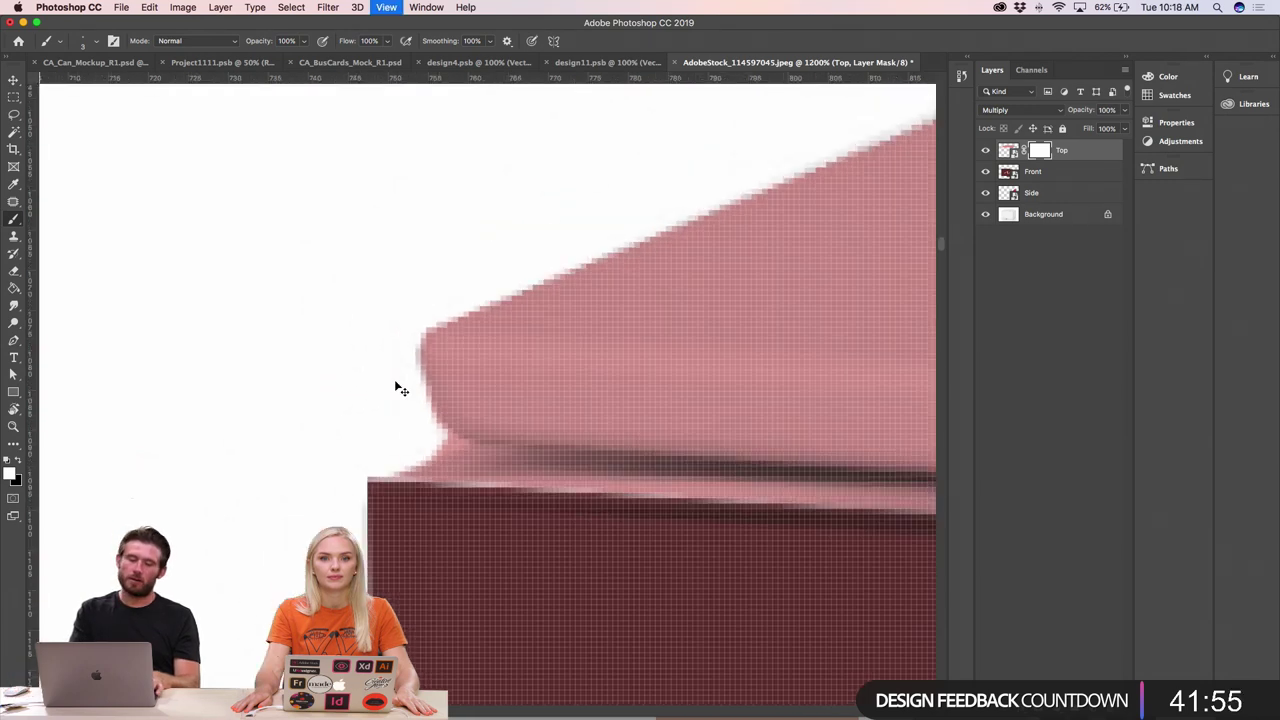
{"action": "scroll", "coordinate": [395, 385], "scroll_direction": "down", "scroll_amount": 4}
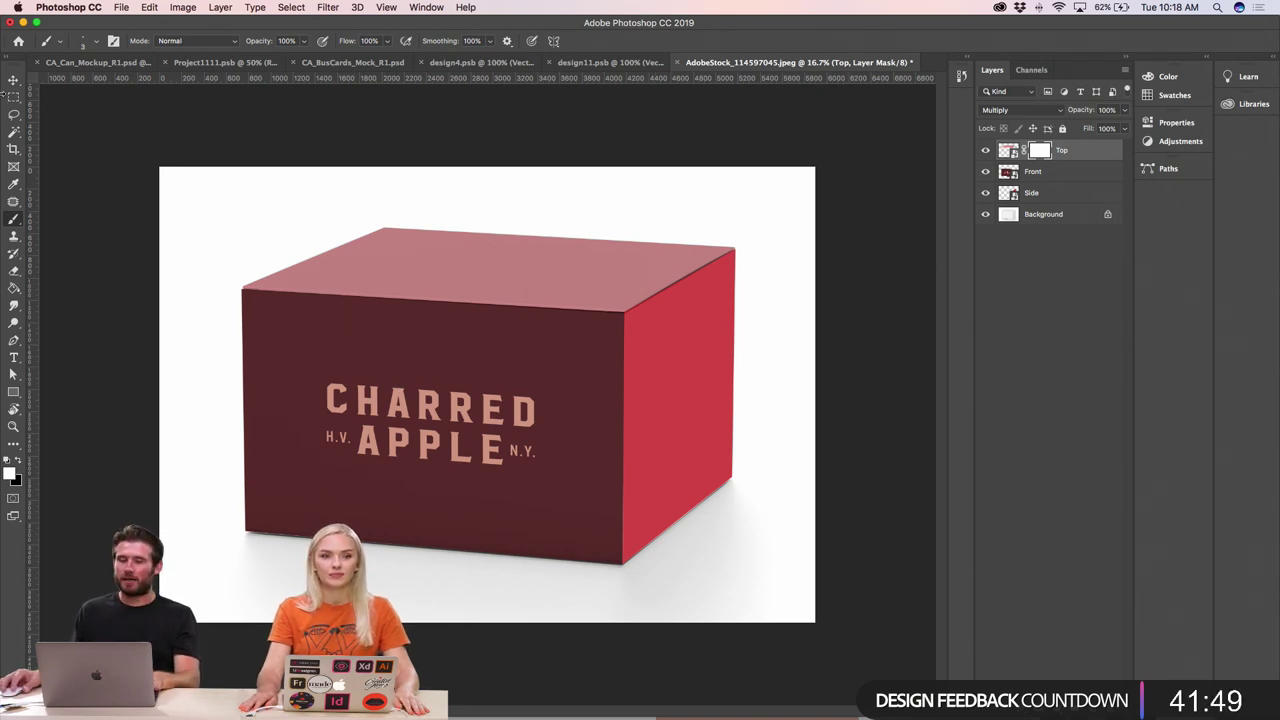
- Select the Side layer with the Move tool and open its smart object as Side.psb
{"action": "left_click", "coordinate": [10, 81]}
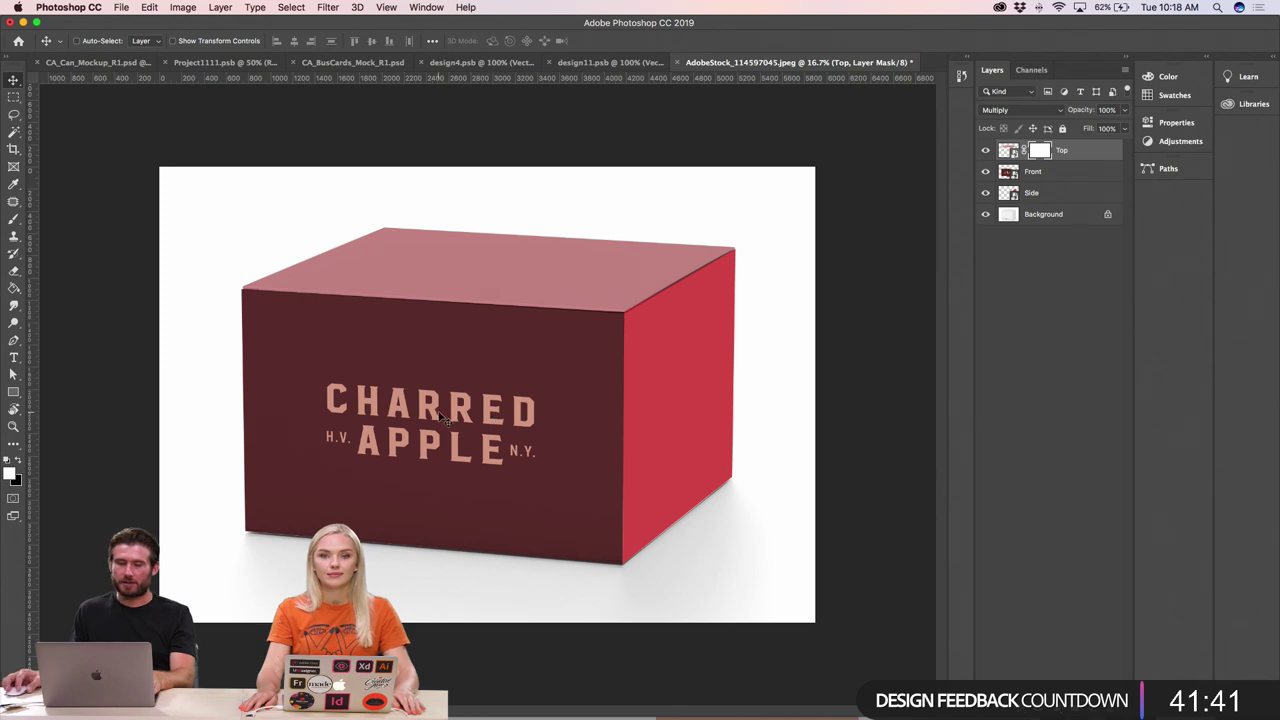
{"action": "left_click_drag", "start_coordinate": [496, 418], "coordinate": [478, 410]}
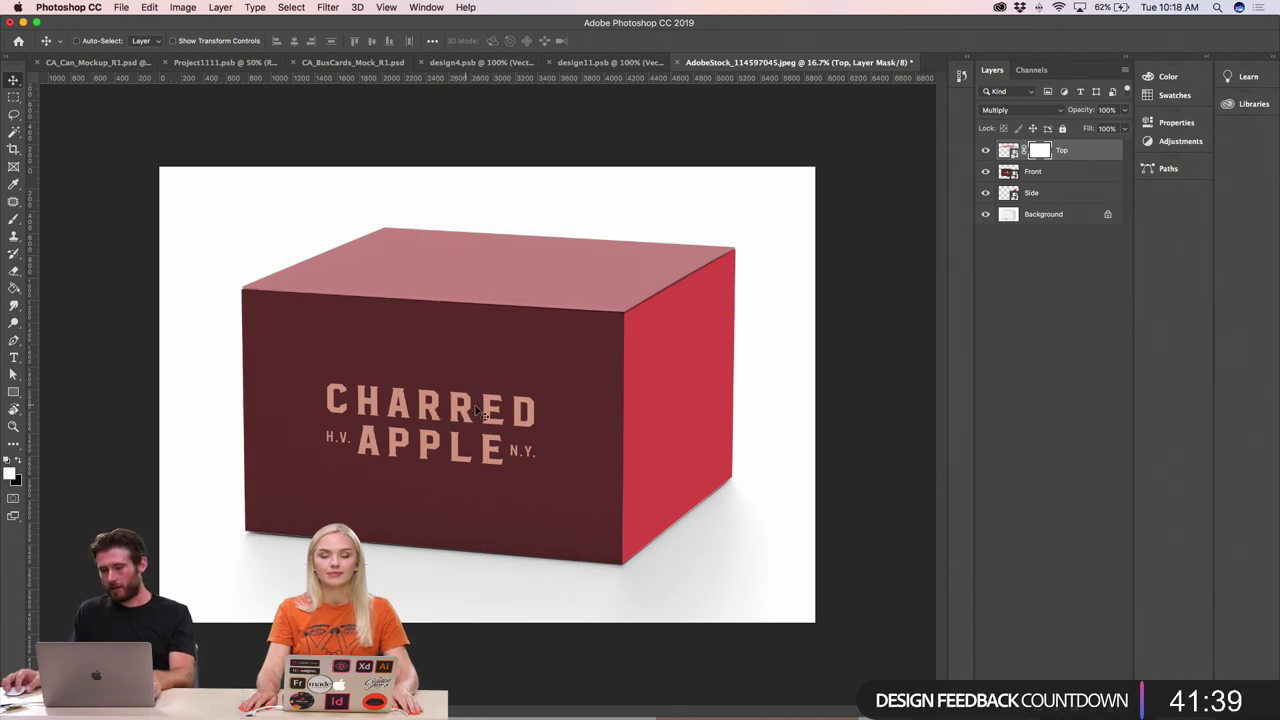
{"action": "left_click_drag", "start_coordinate": [622, 400], "coordinate": [666, 340]}
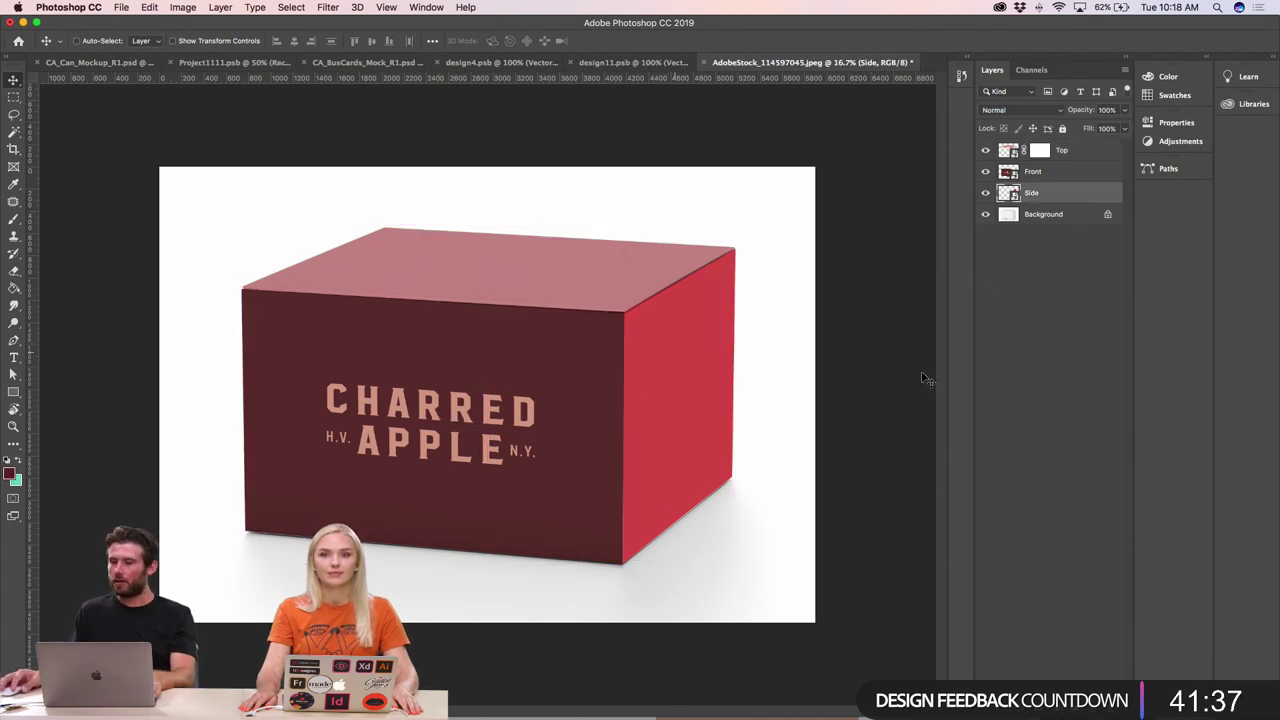
{"action": "double_click", "coordinate": [1009, 193]}
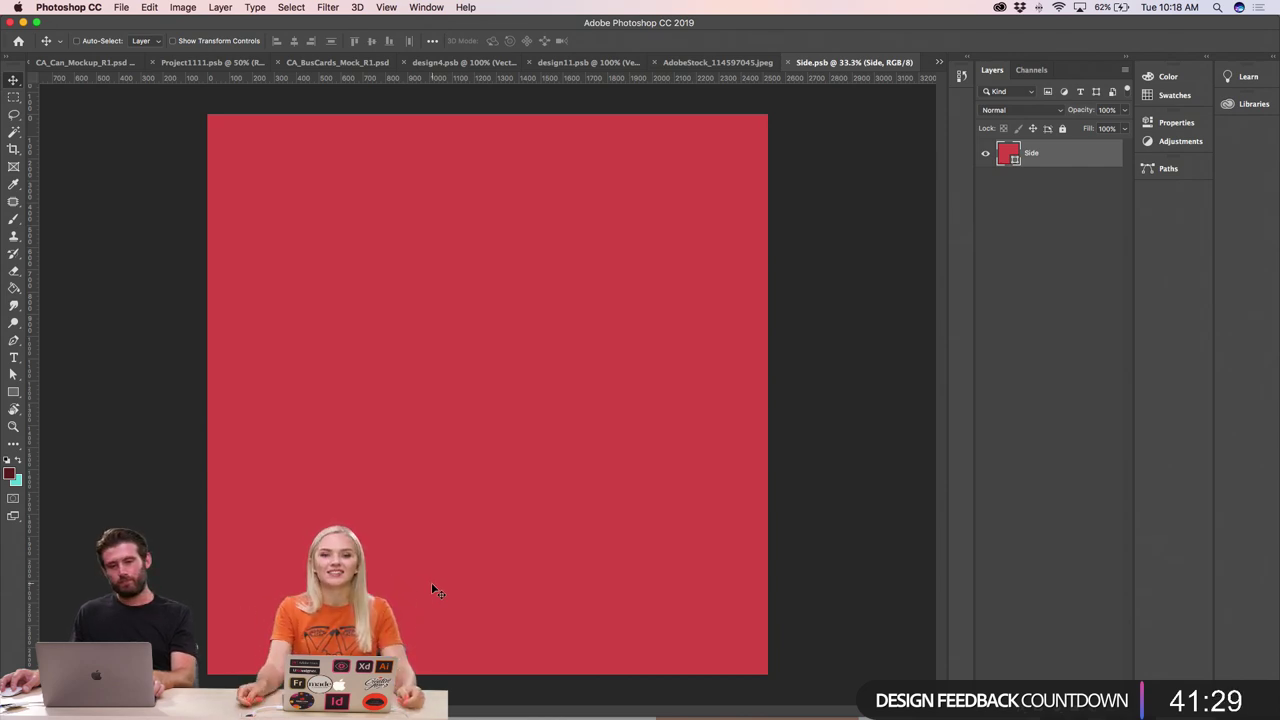
- Copy the Made in the Hudson Valley graphic from the Illustrator cider label and return to Photoshop
{"action": "key", "text": "super+Tab"}
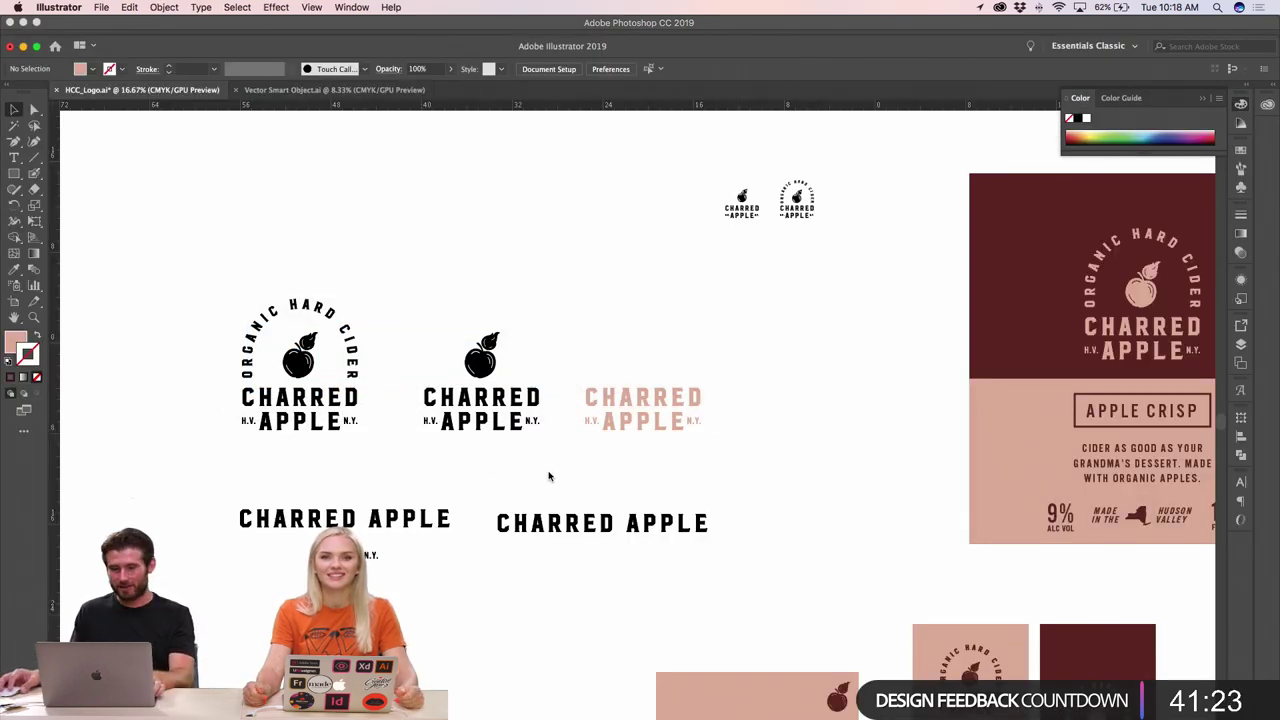
{"action": "scroll", "coordinate": [548, 476], "scroll_direction": "down", "scroll_amount": 5}
{"action": "scroll", "coordinate": [548, 476], "scroll_direction": "right", "scroll_amount": 4}
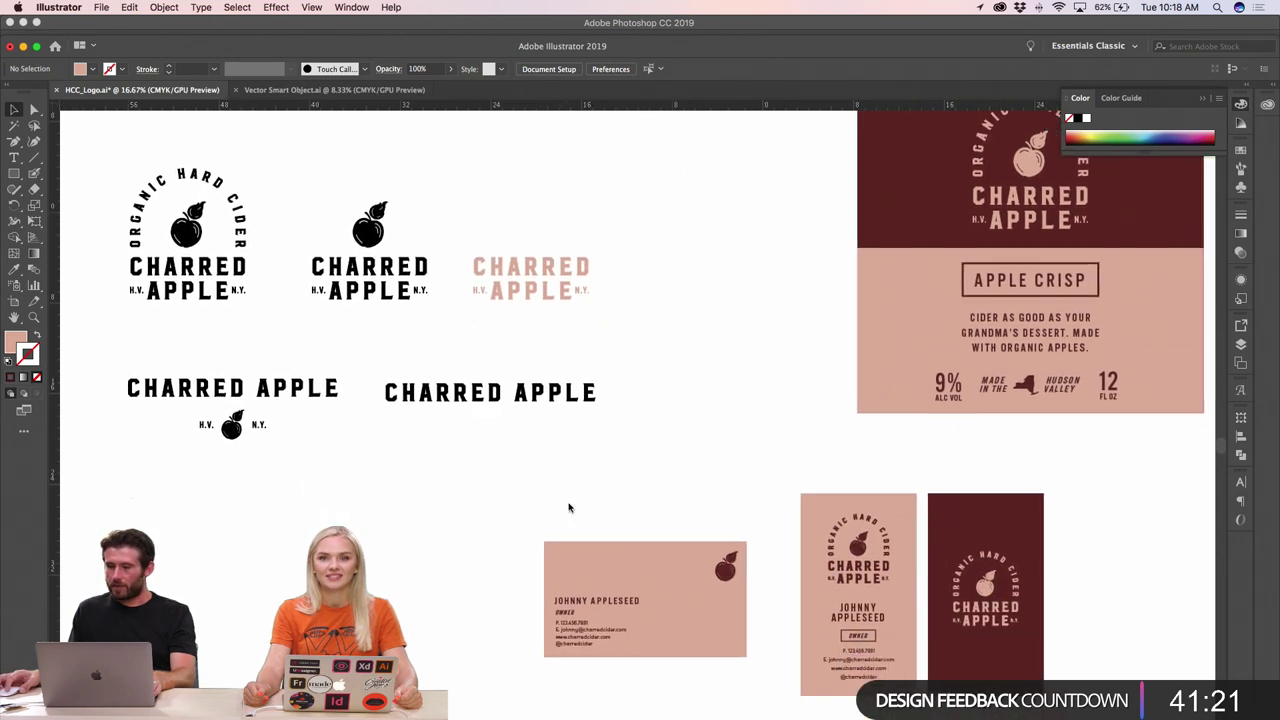
{"action": "scroll", "coordinate": [568, 508], "scroll_direction": "right", "scroll_amount": 5}
{"action": "scroll", "coordinate": [568, 508], "scroll_direction": "down", "scroll_amount": 2}
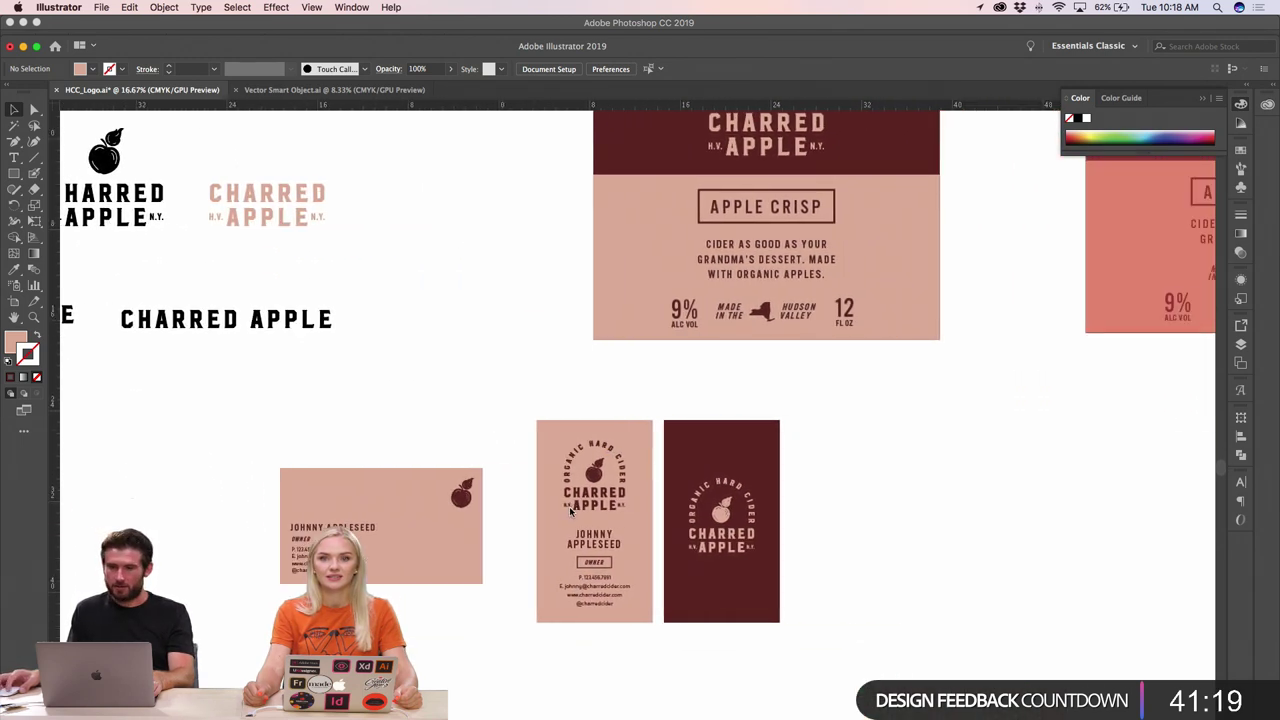
{"action": "scroll", "coordinate": [570, 510], "scroll_direction": "up", "scroll_amount": 5}
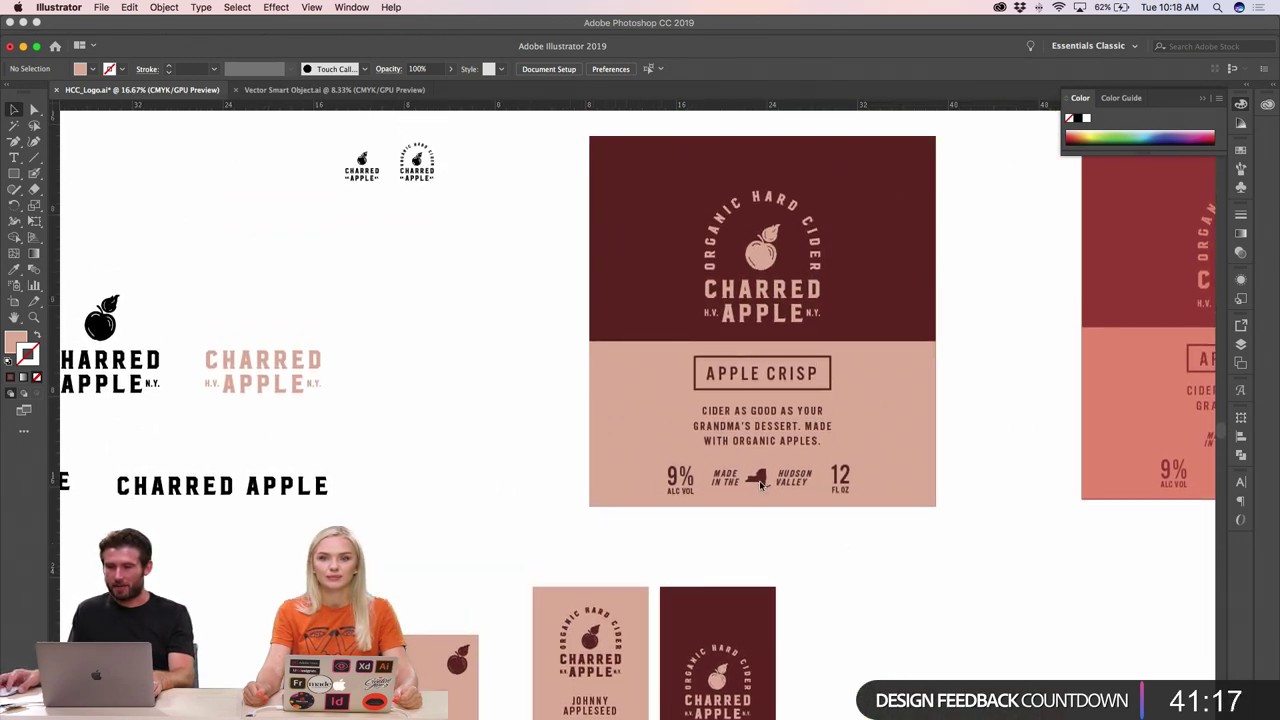
{"action": "left_click", "coordinate": [759, 480]}
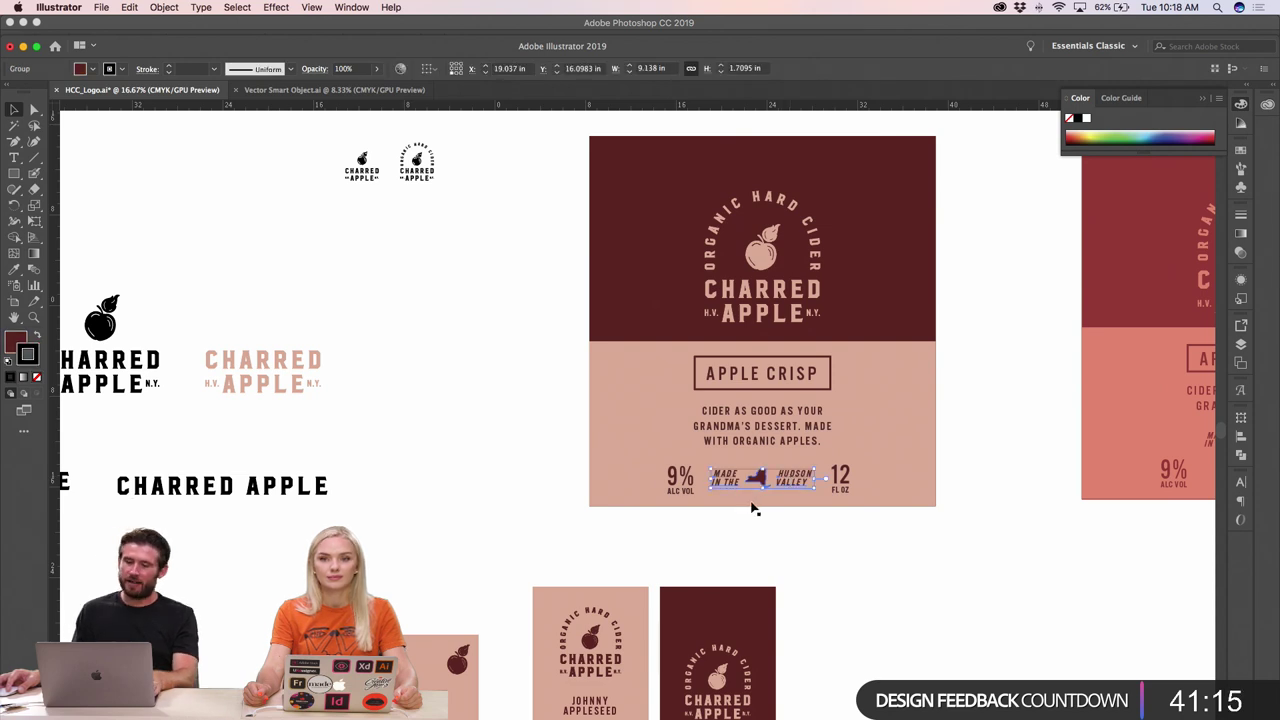
{"action": "key", "text": "super+Tab"}
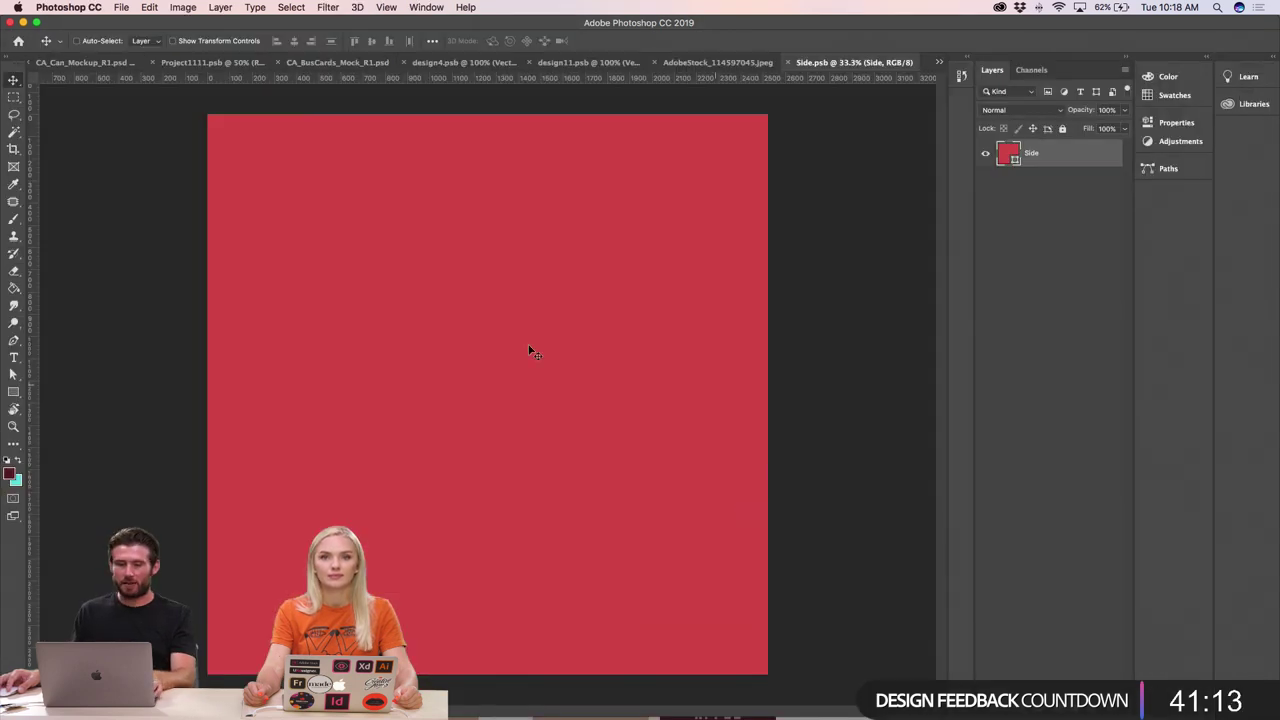
- Paste the Hudson Valley graphic as a vector smart object, scale it to about 49%, and centre it
{"action": "key", "text": "super+v"}
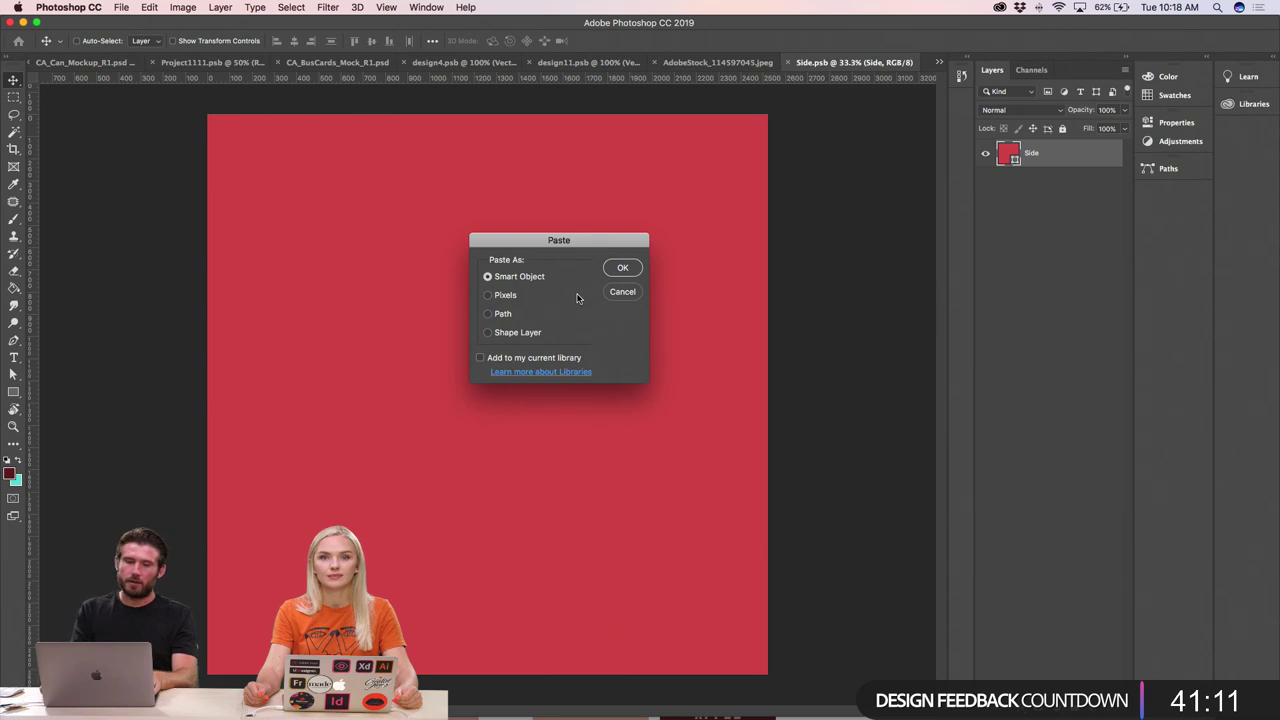
{"action": "key", "text": "Return"}
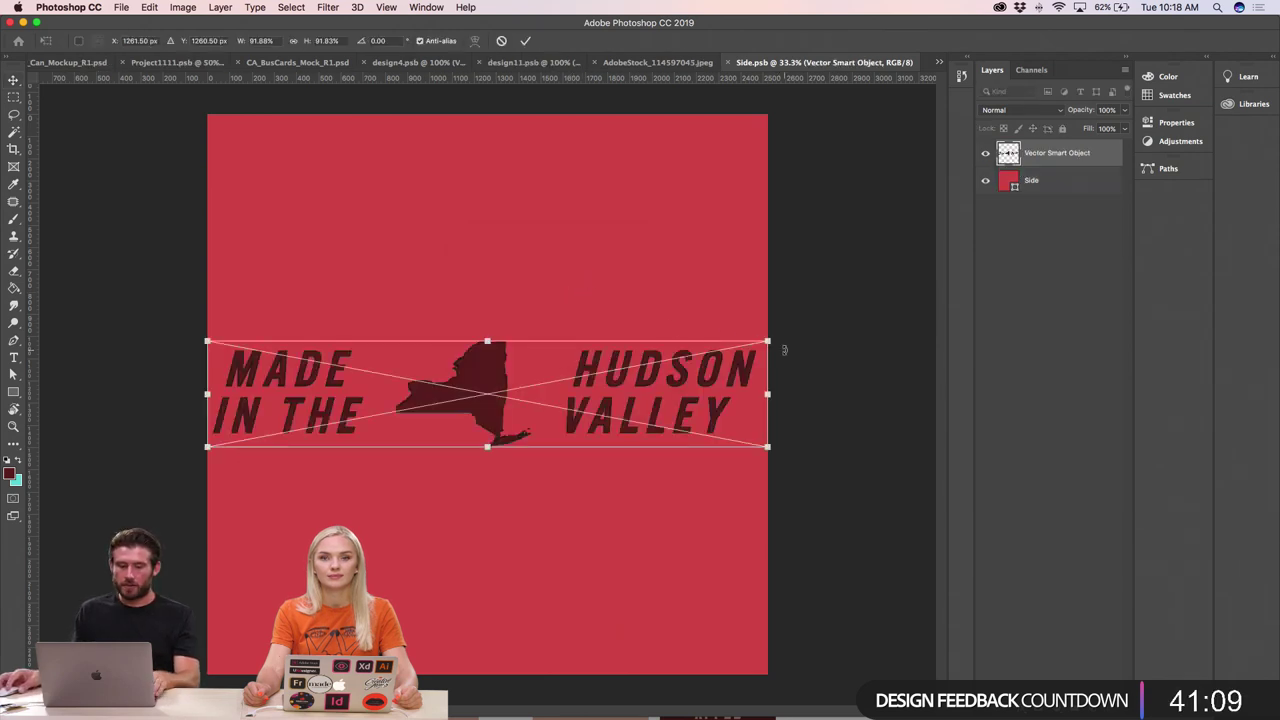
{"action": "left_click_drag", "start_coordinate": [768, 342], "coordinate": [638, 367]}
{"action": "key", "text": "Return"}
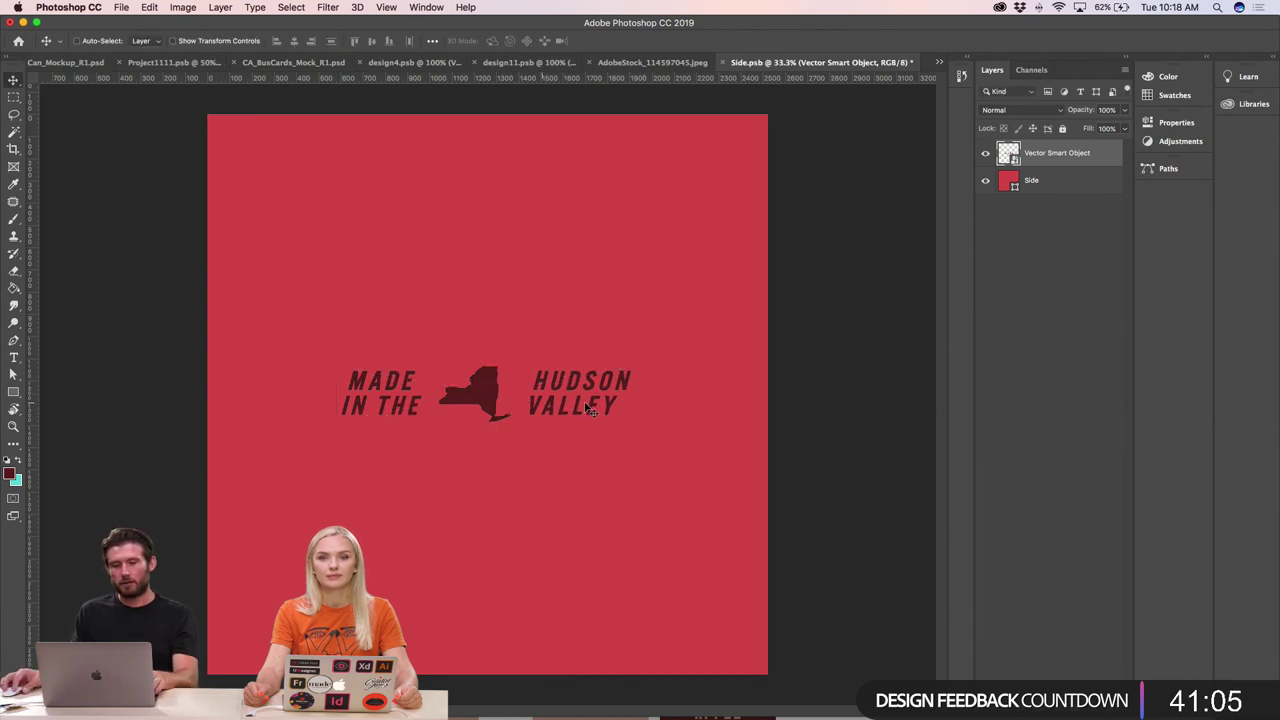
{"action": "left_click_drag", "start_coordinate": [590, 402], "coordinate": [599, 403]}
{"action": "left_click", "coordinate": [660, 388], "text": "super"}
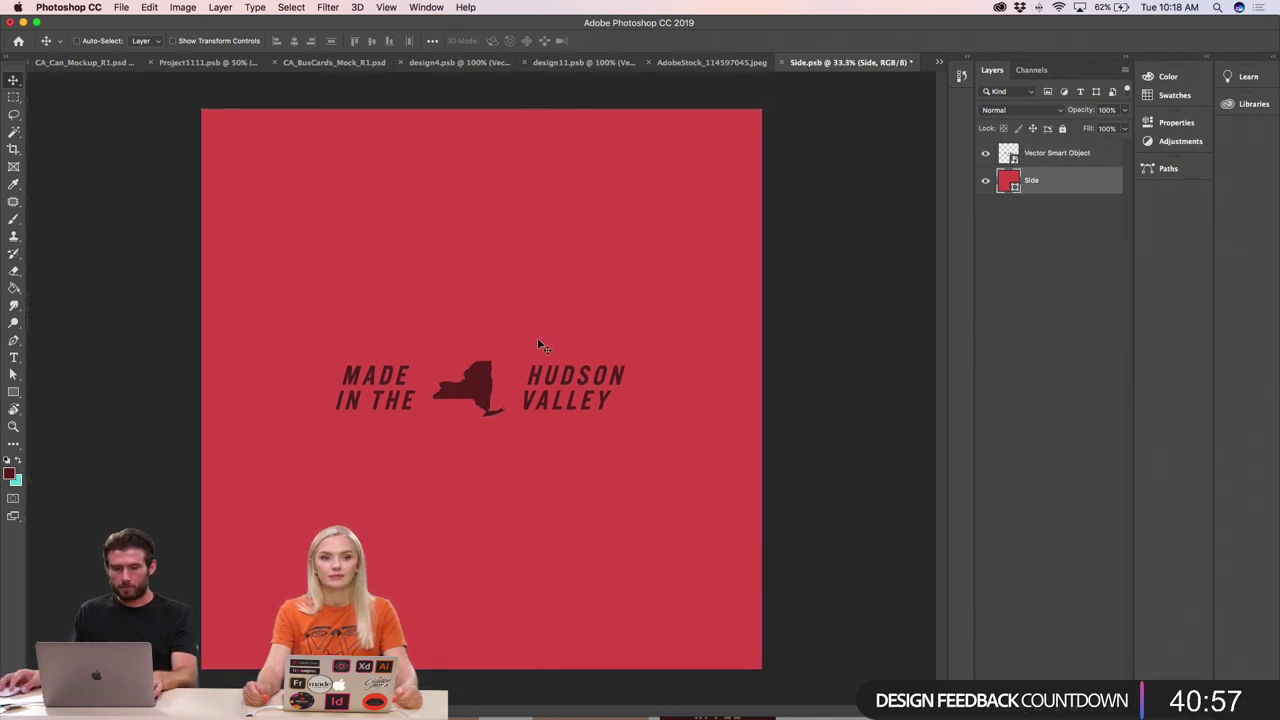
{"action": "key", "text": "super+Tab"}
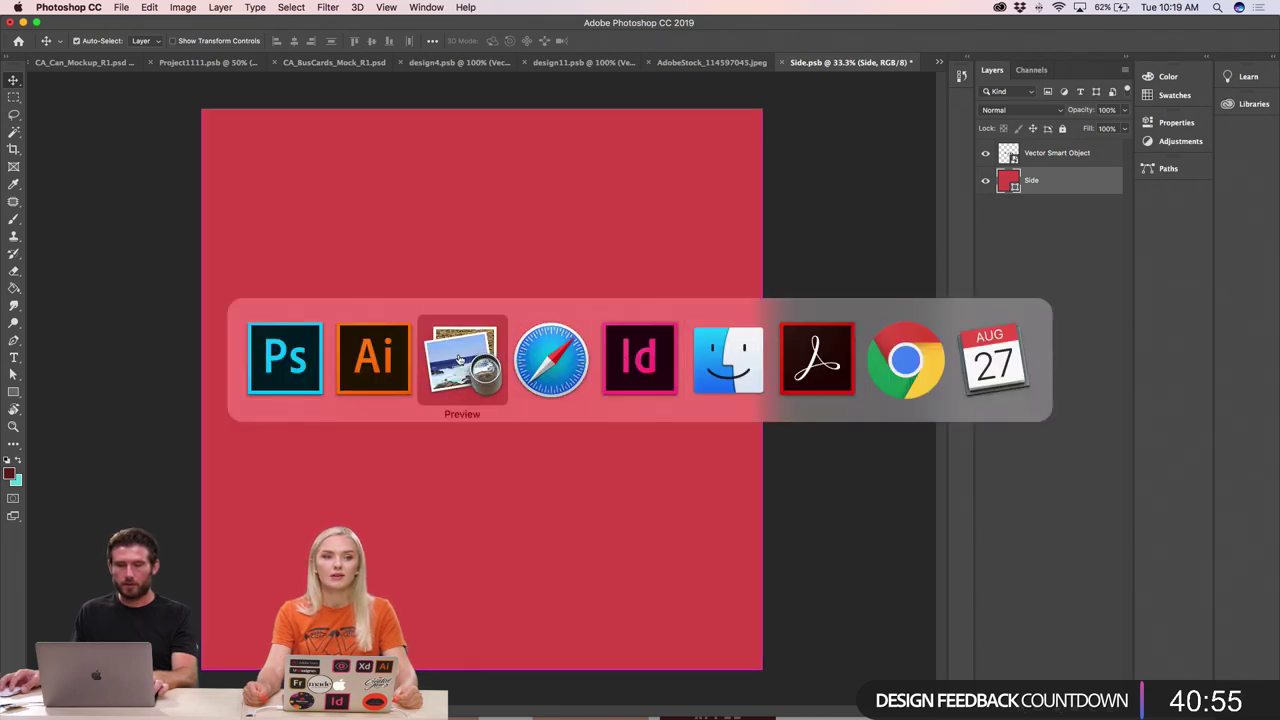
- In Illustrator, read the label rectangle's dark red fill value 632020, then return to Photoshop
{"action": "left_click", "coordinate": [374, 358]}
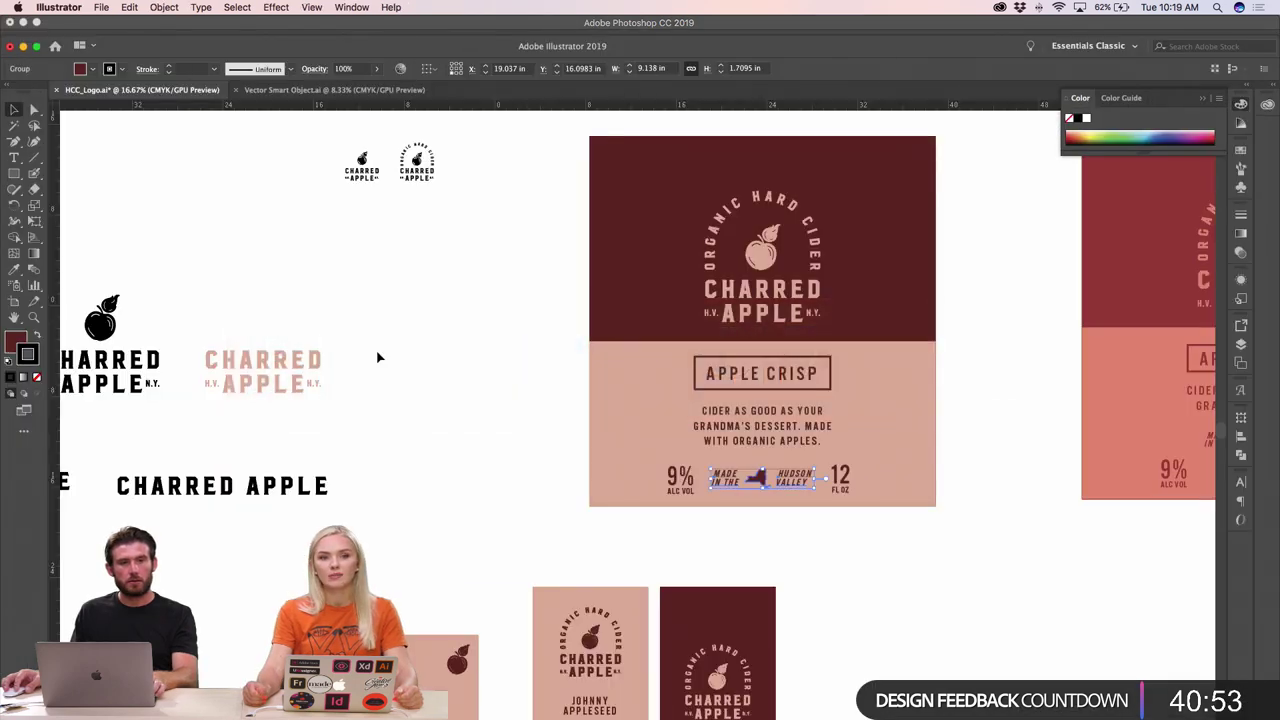
{"action": "left_click", "coordinate": [467, 285]}
{"action": "left_click", "coordinate": [623, 262]}
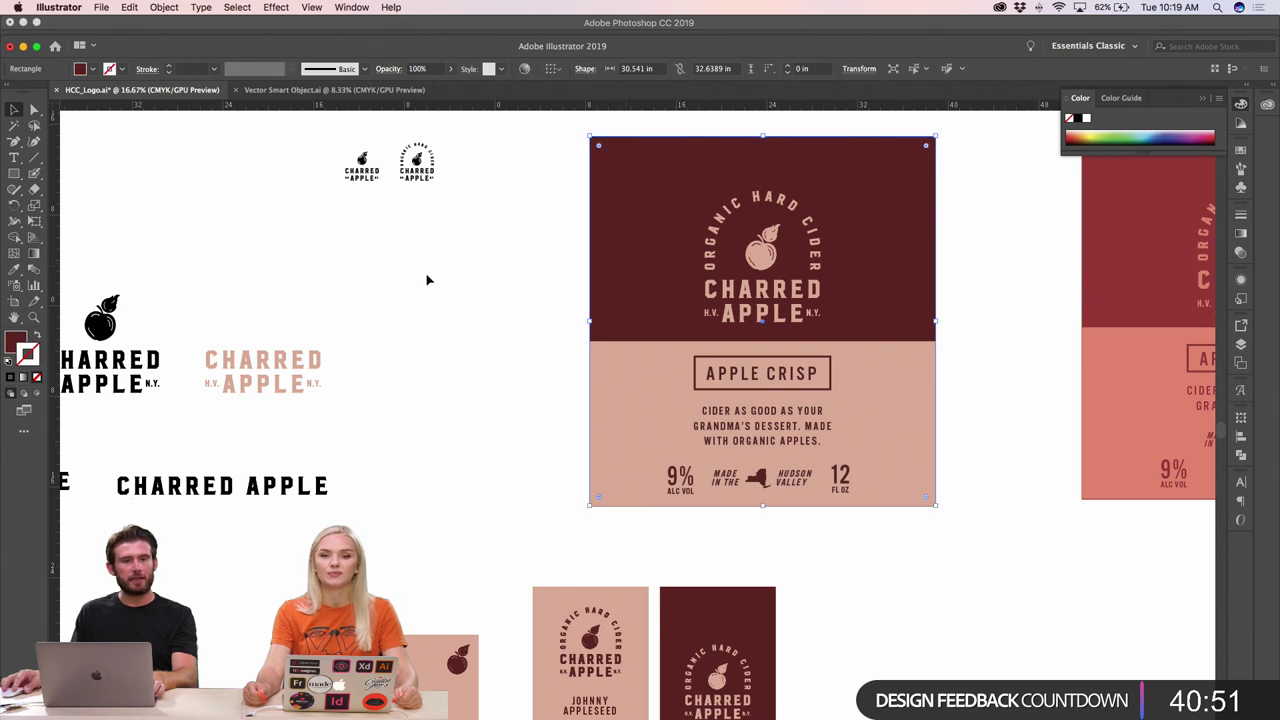
{"action": "double_click", "coordinate": [16, 340]}
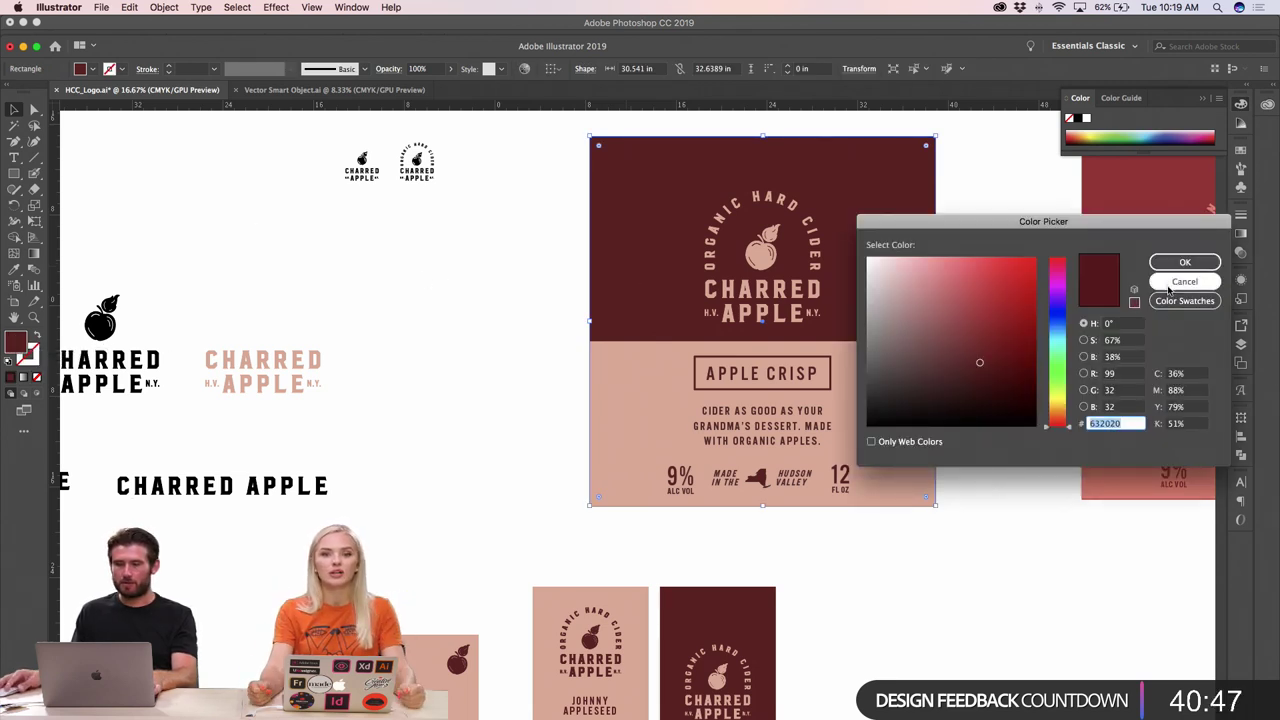
{"action": "left_click", "coordinate": [1184, 262]}
{"action": "key", "text": "super+Tab"}
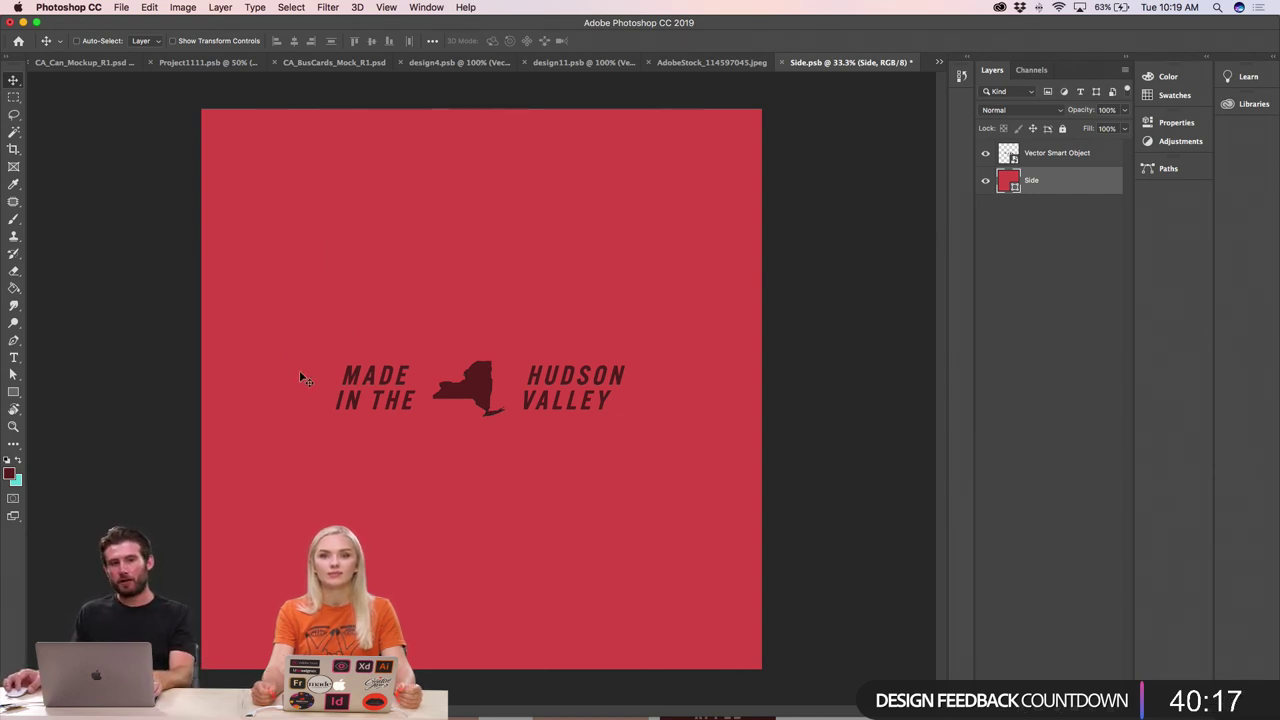
- Change the Side fill layer's colour to dark maroon 54141f
{"action": "key", "text": "super+minus"}
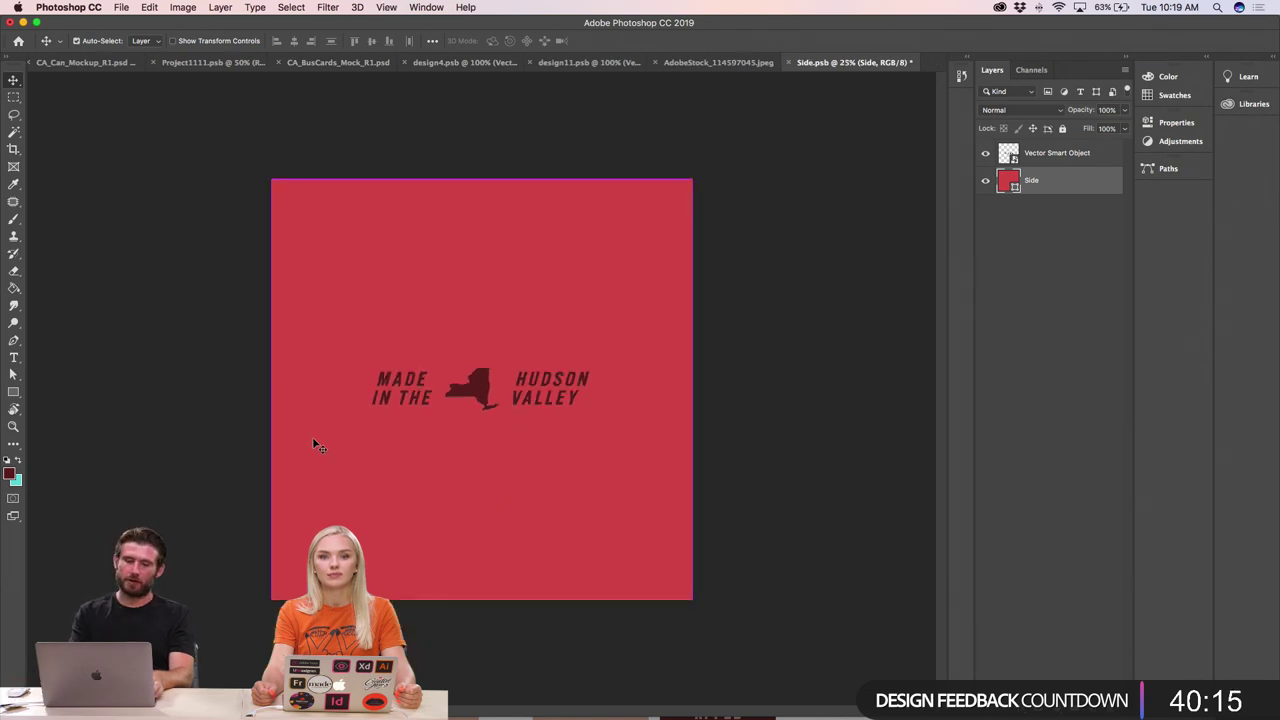
{"action": "key", "text": "super+plus"}
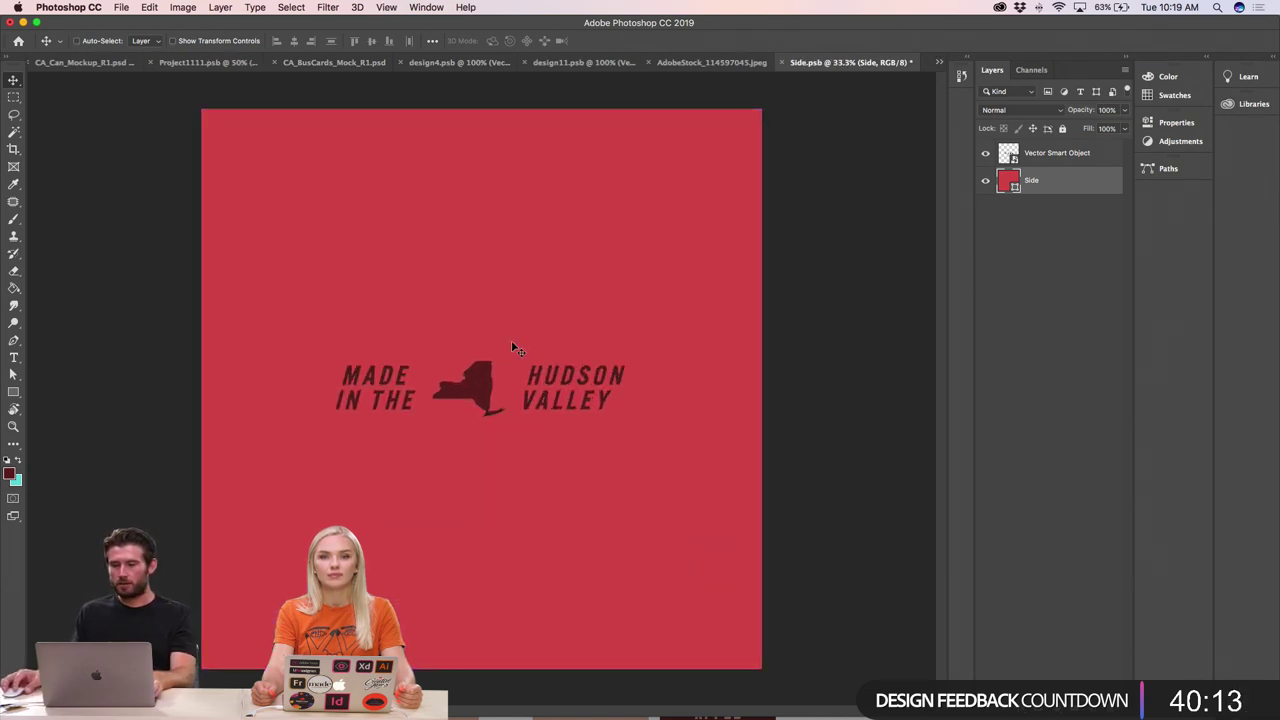
{"action": "double_click", "coordinate": [1008, 182]}
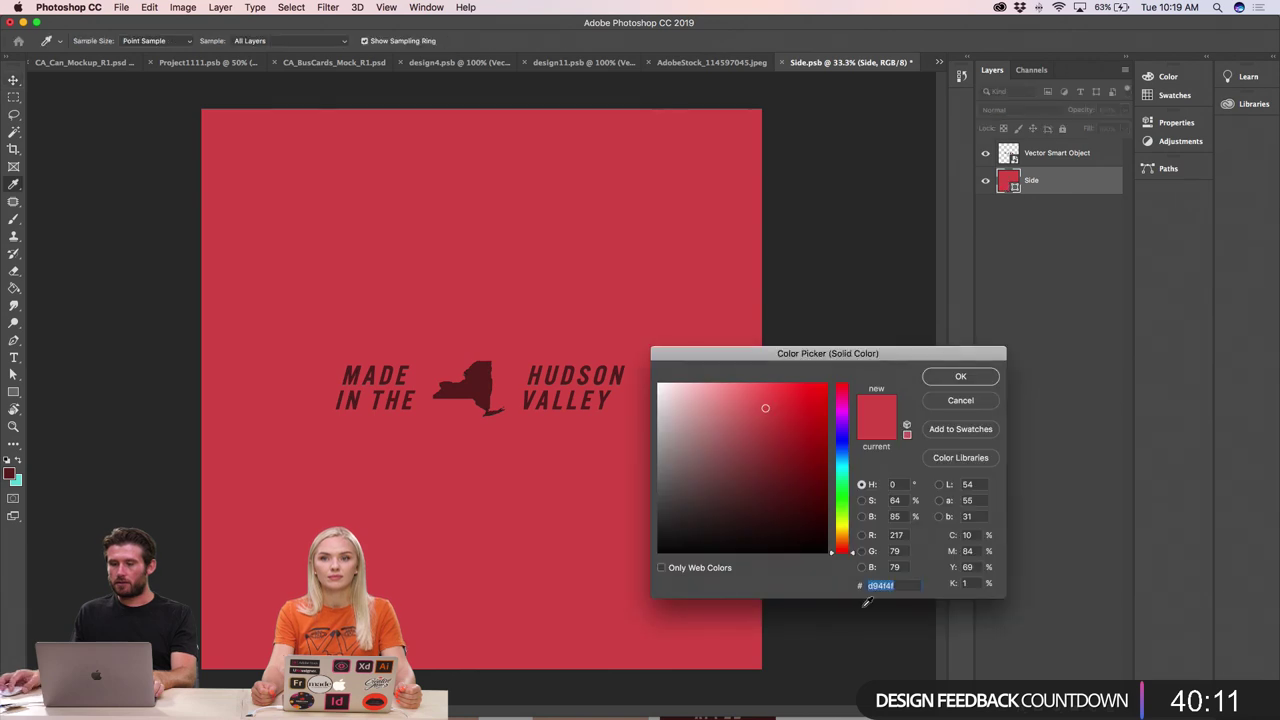
{"action": "type", "text": "54141f"}
{"action": "key", "text": "Return"}
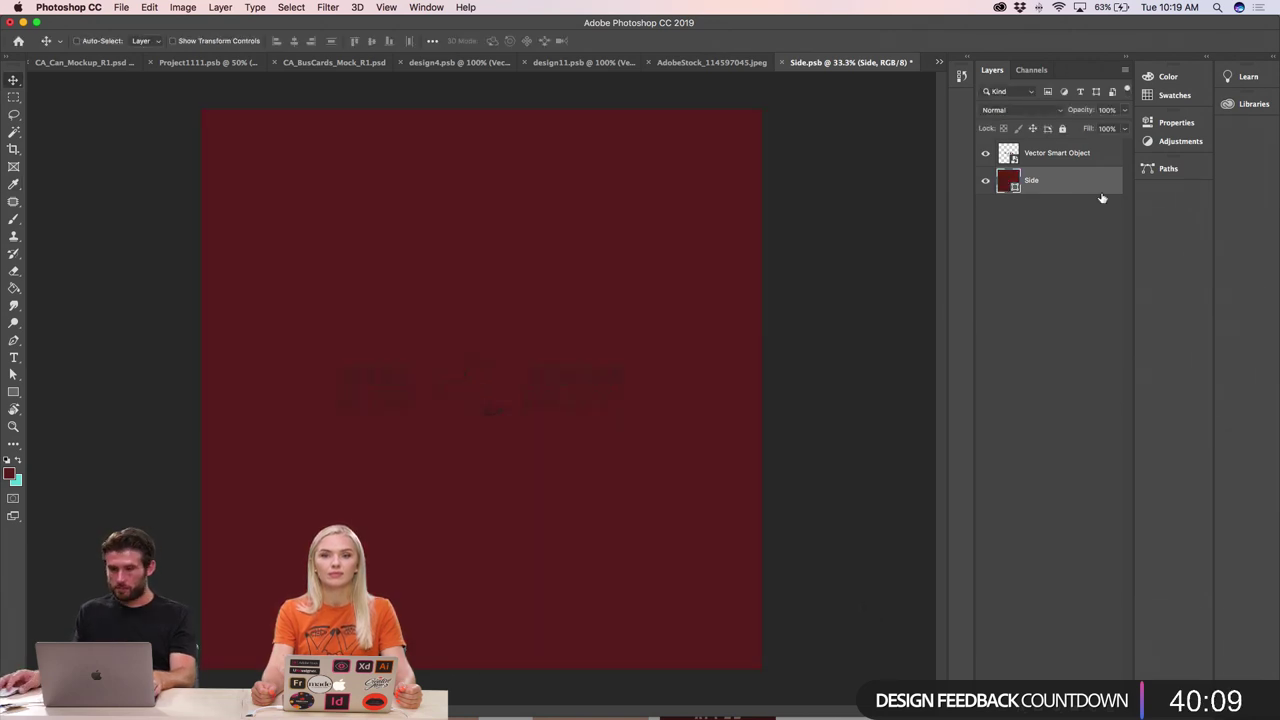
{"action": "left_click", "coordinate": [1039, 160]}
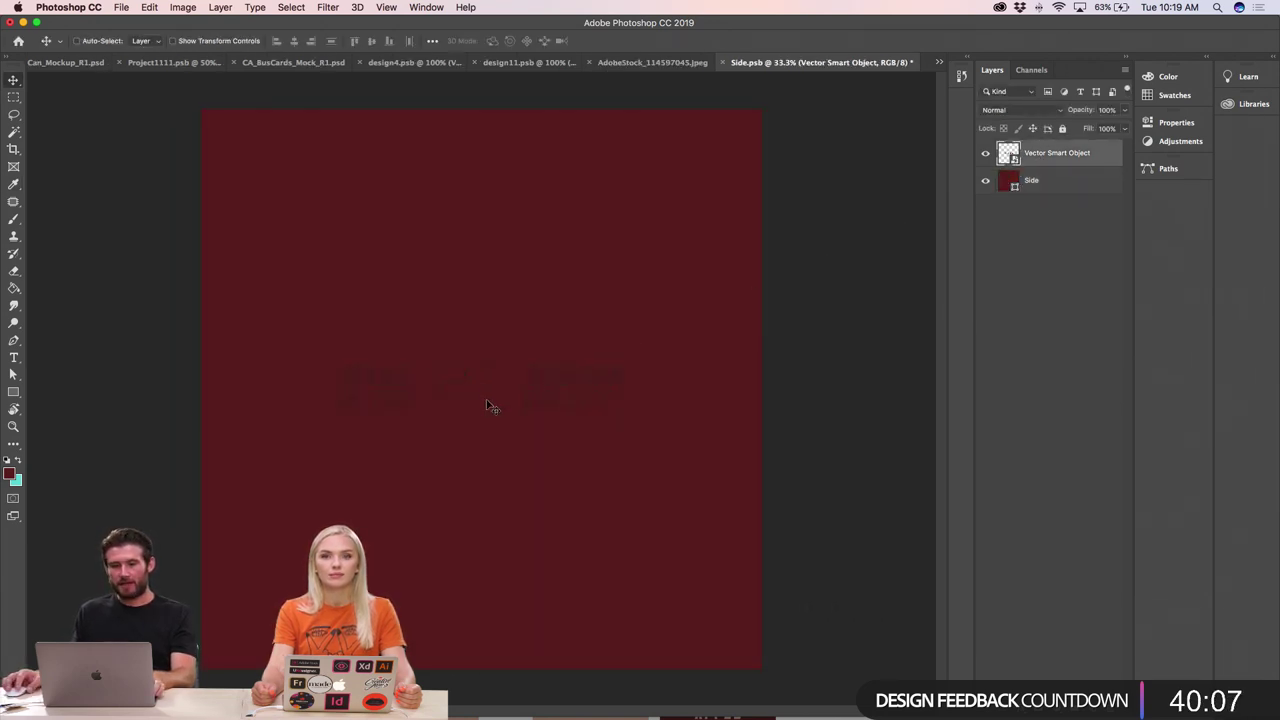
- In Illustrator, check the pink lower label rectangle's fill value, then return to Photoshop
{"action": "key", "text": "super+Tab"}
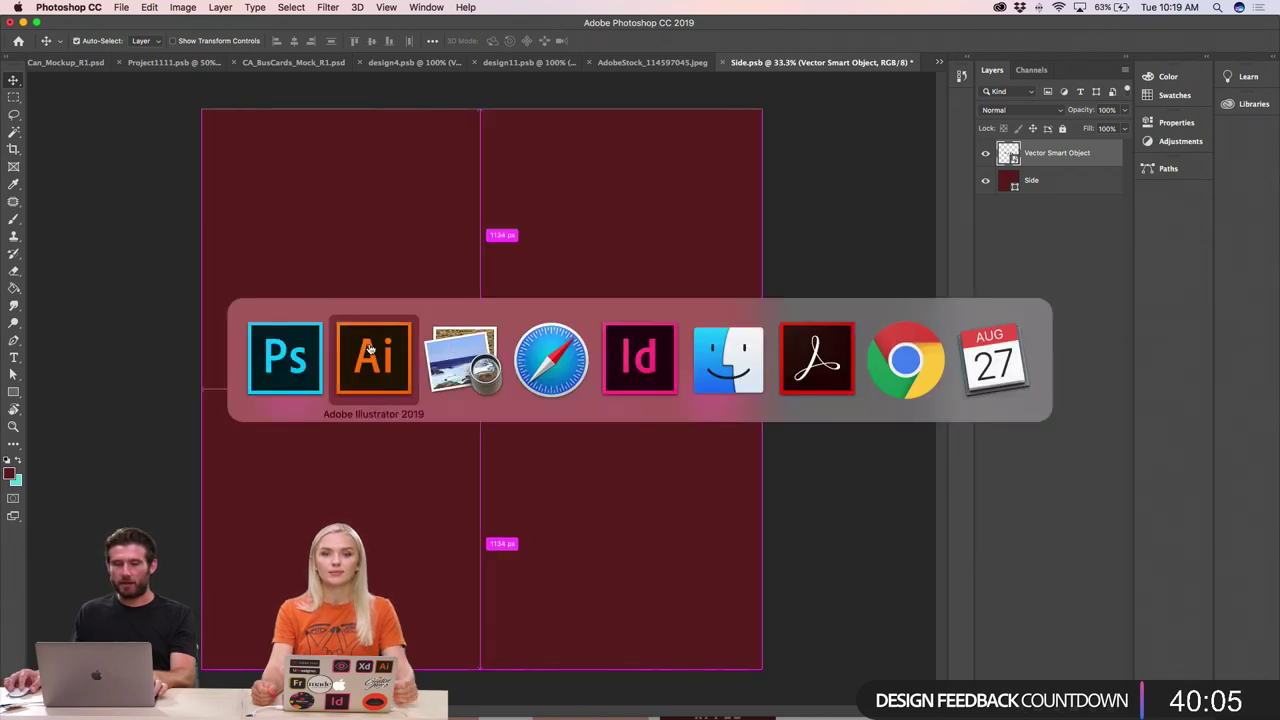
{"action": "left_click", "coordinate": [369, 352]}
{"action": "left_click", "coordinate": [610, 385]}
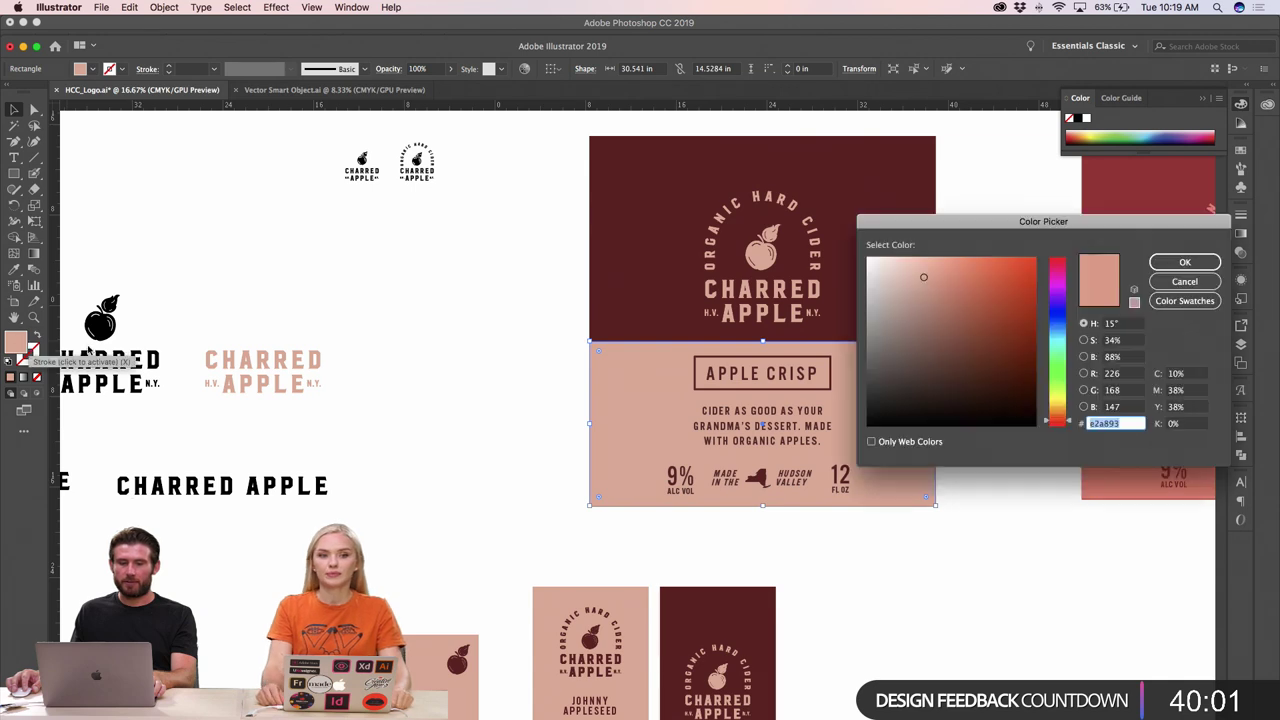
{"action": "double_click", "coordinate": [16, 342]}
{"action": "left_click", "coordinate": [1184, 262]}
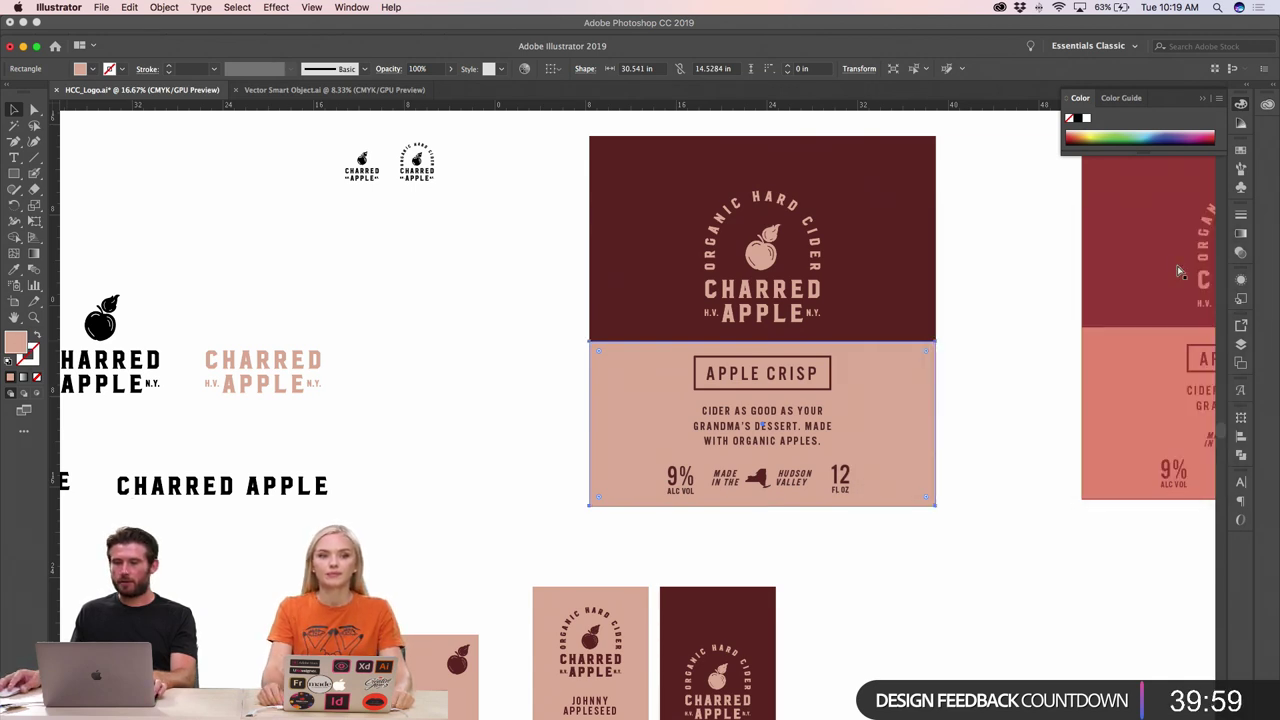
{"action": "key", "text": "super+Tab"}
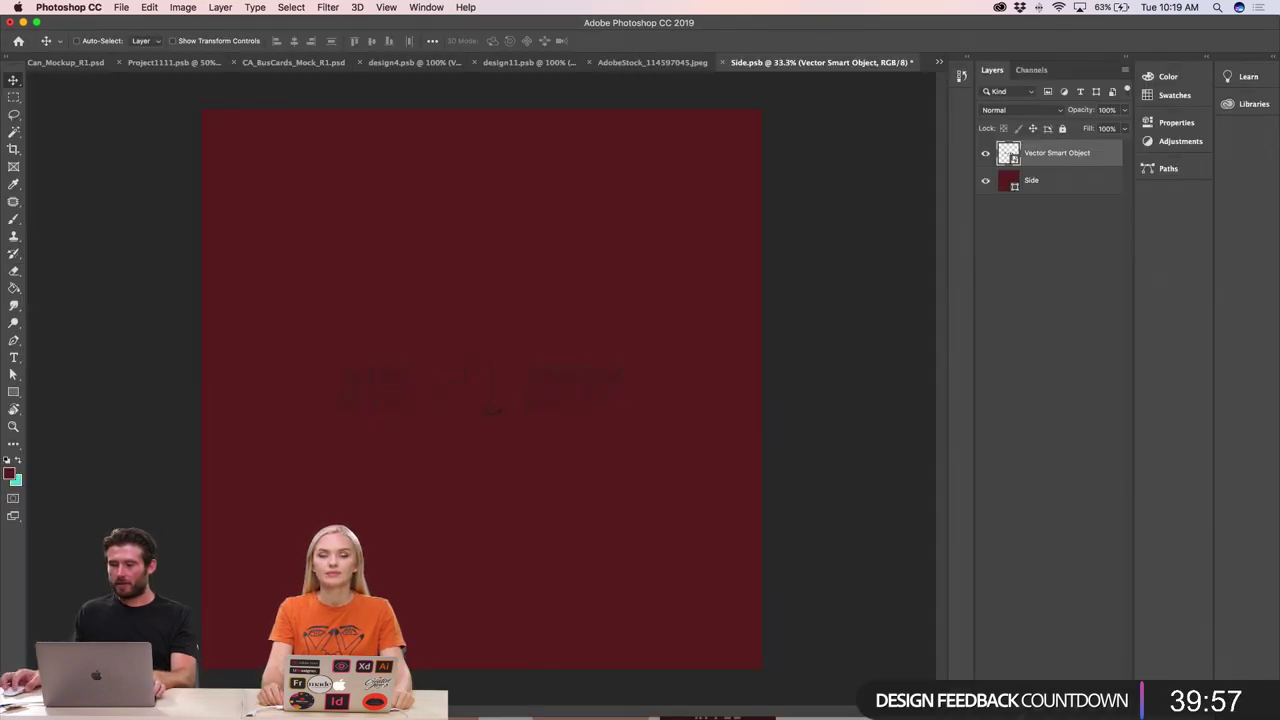
- Add a salmon-pink e2a893 Color Overlay to the Hudson Valley logo
{"action": "left_click", "coordinate": [1020, 700]}
{"action": "left_click", "coordinate": [1045, 631]}
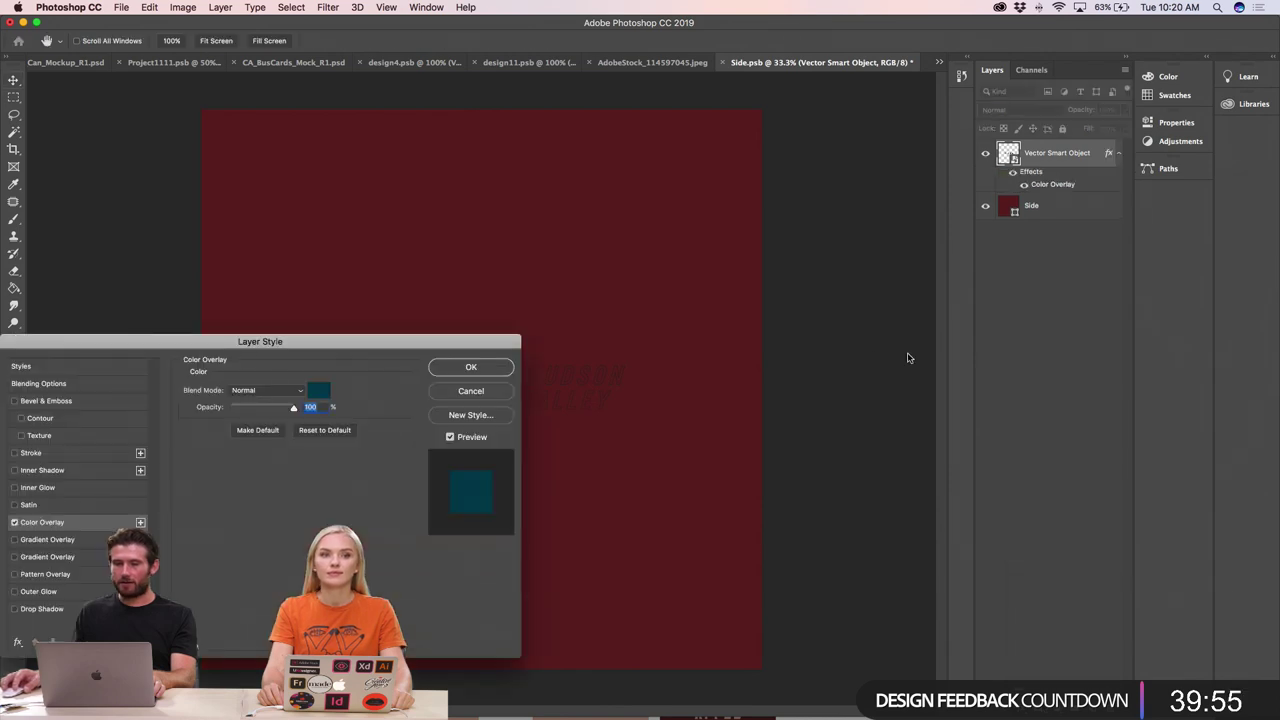
{"action": "left_click", "coordinate": [320, 390]}
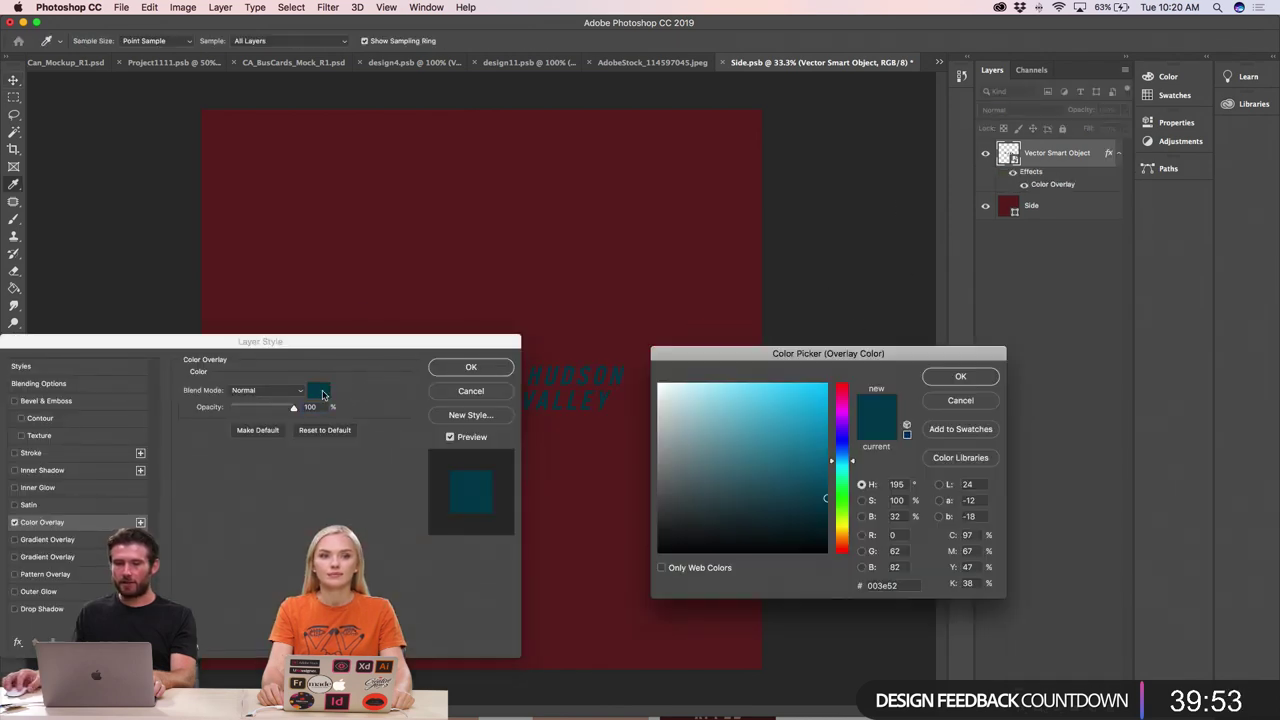
{"action": "key", "text": "Return"}
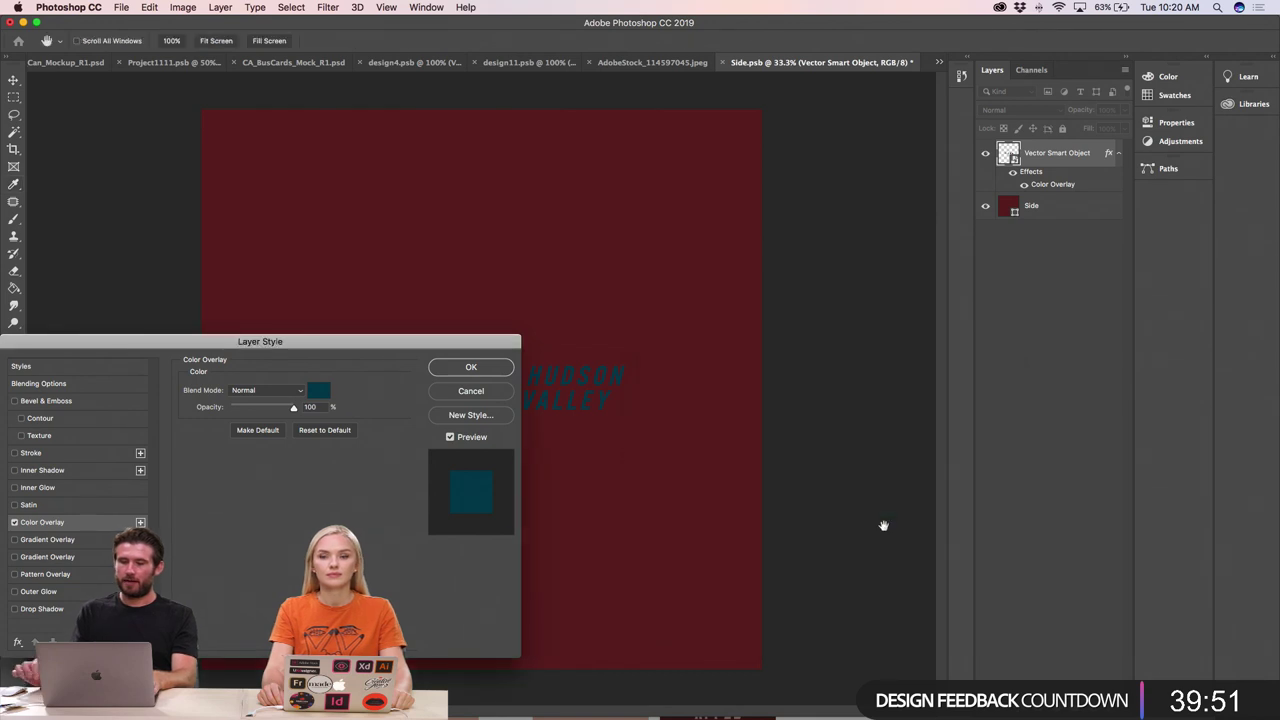
{"action": "left_click", "coordinate": [320, 390]}
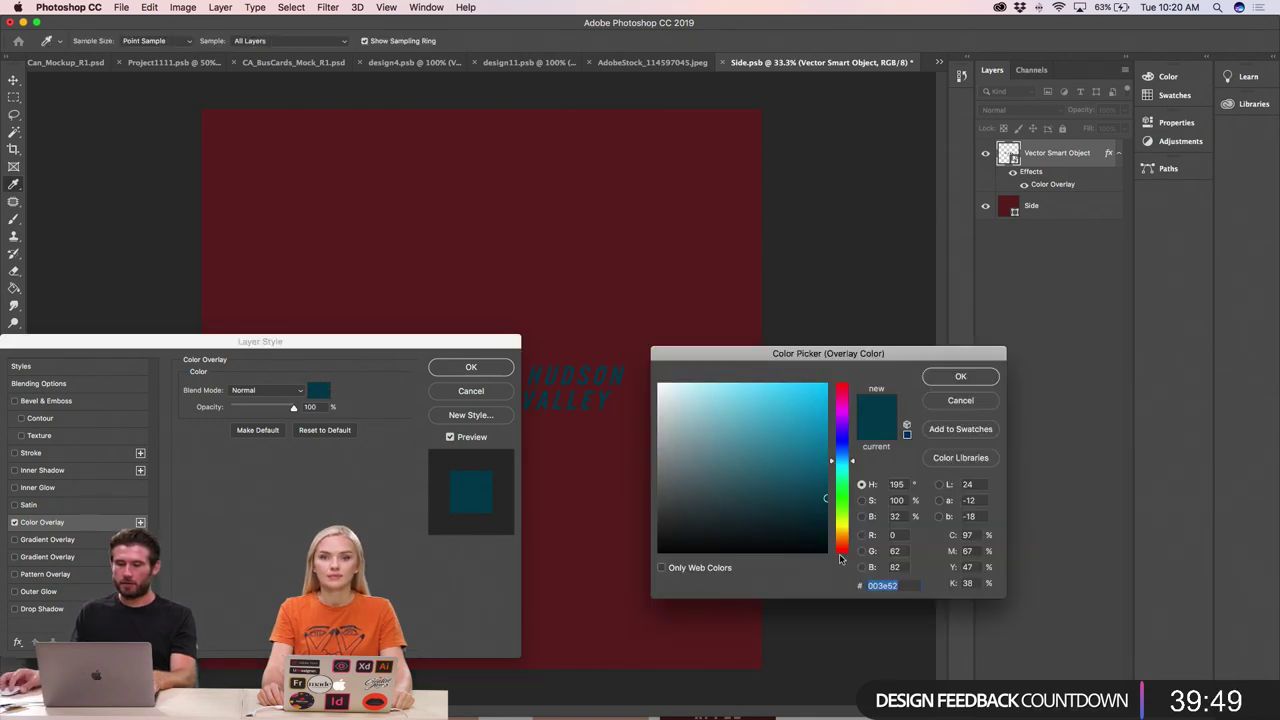
{"action": "key", "text": "super+v"}
{"action": "left_click", "coordinate": [945, 380]}
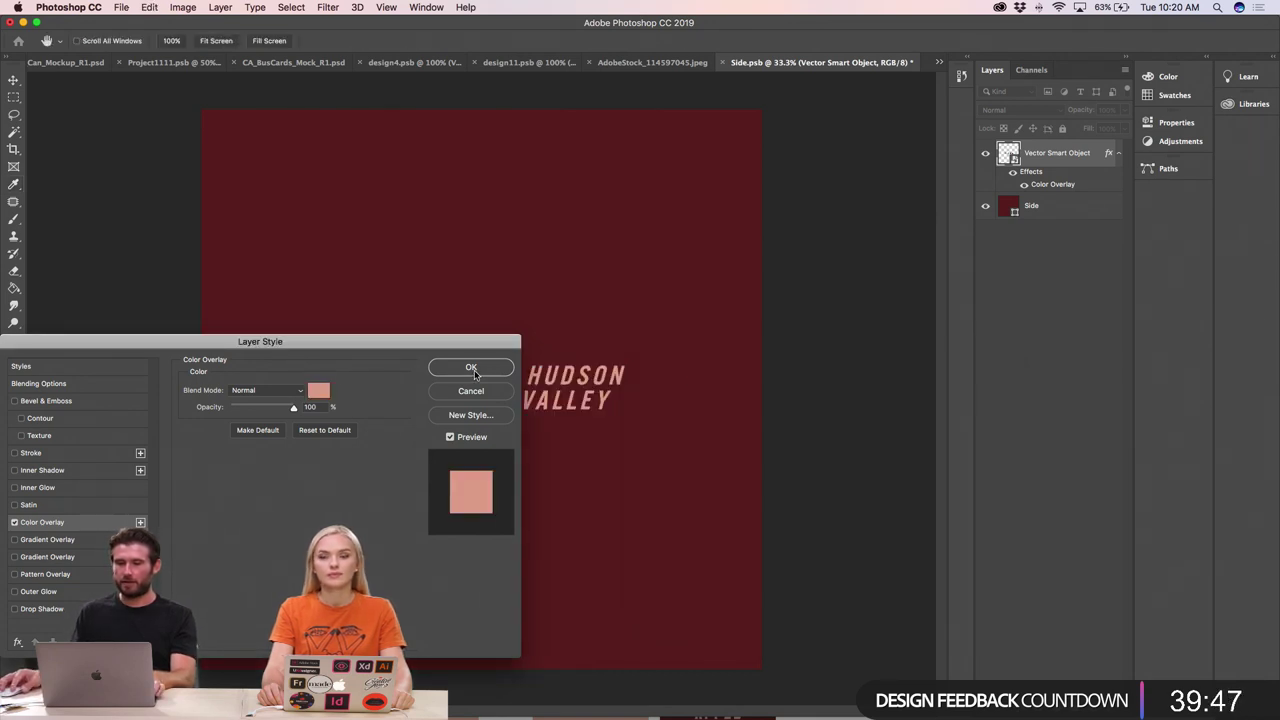
{"action": "left_click", "coordinate": [472, 368]}
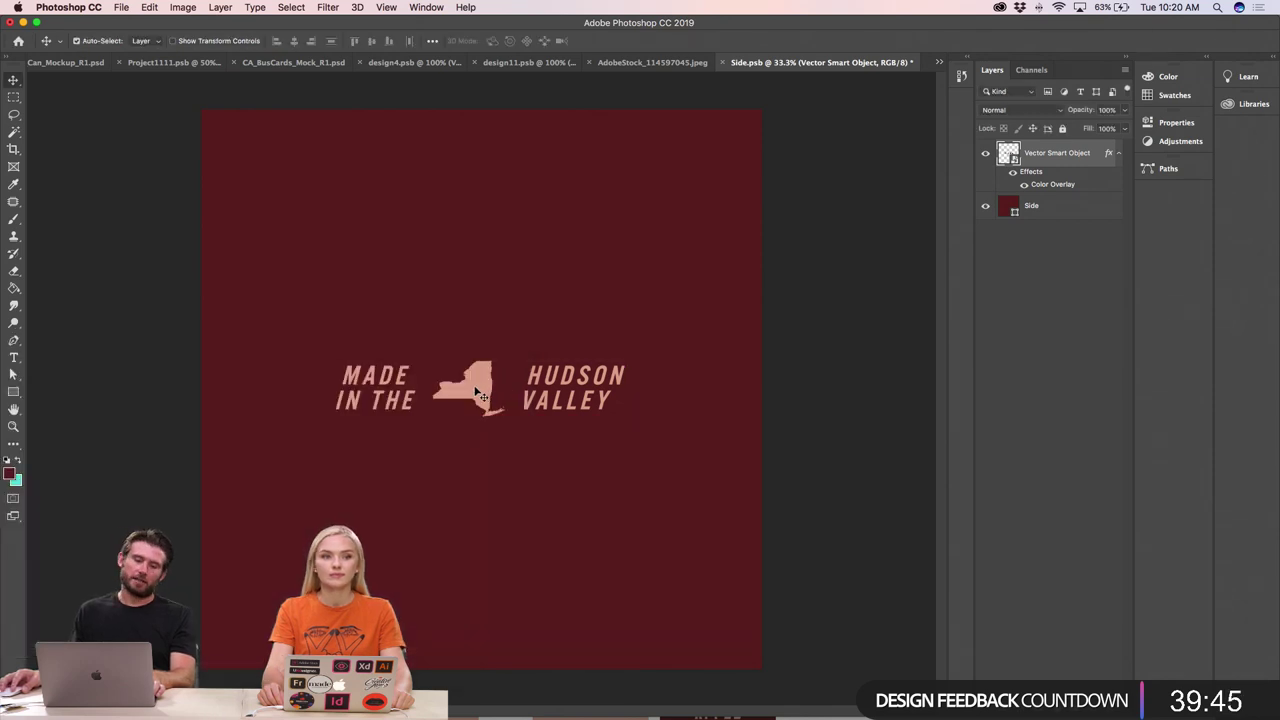
- Try a white overlay colour on the logo, then undo back to salmon pink
{"action": "double_click", "coordinate": [1054, 185]}
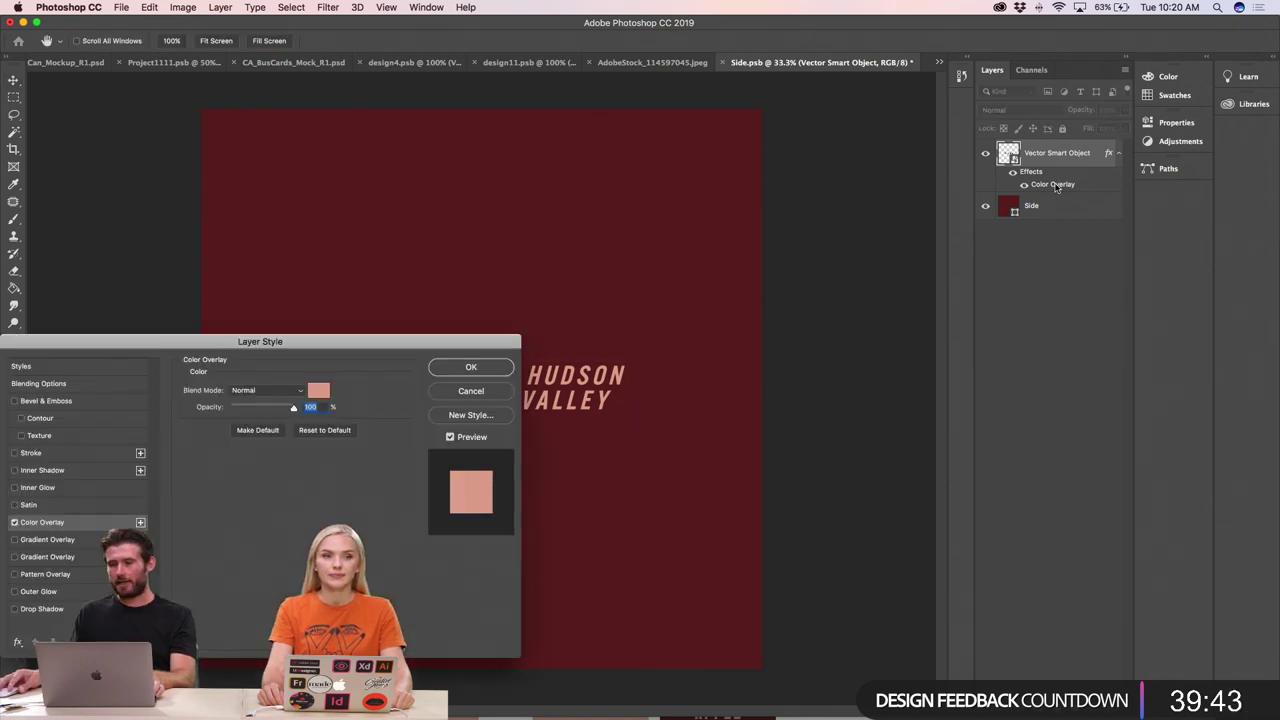
{"action": "left_click", "coordinate": [320, 396]}
{"action": "left_click_drag", "start_coordinate": [717, 429], "coordinate": [657, 383]}
{"action": "left_click", "coordinate": [986, 376]}
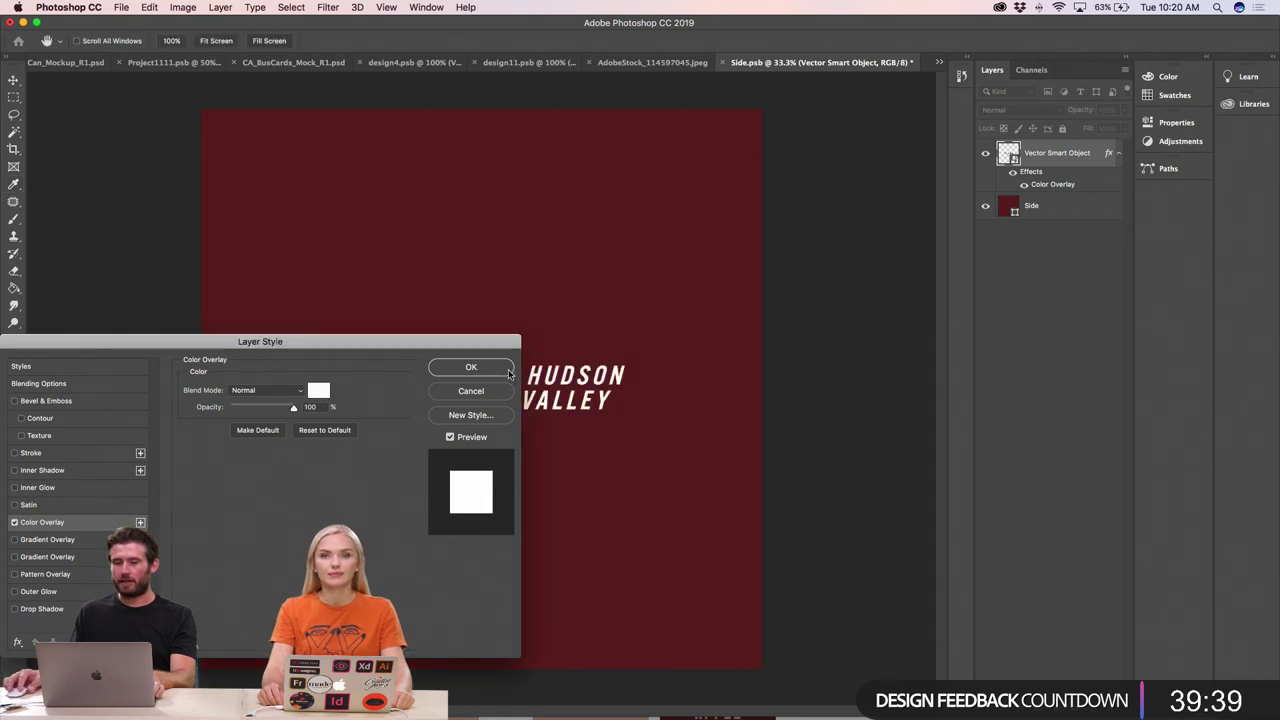
{"action": "left_click", "coordinate": [471, 367]}
{"action": "key", "text": "super+z"}
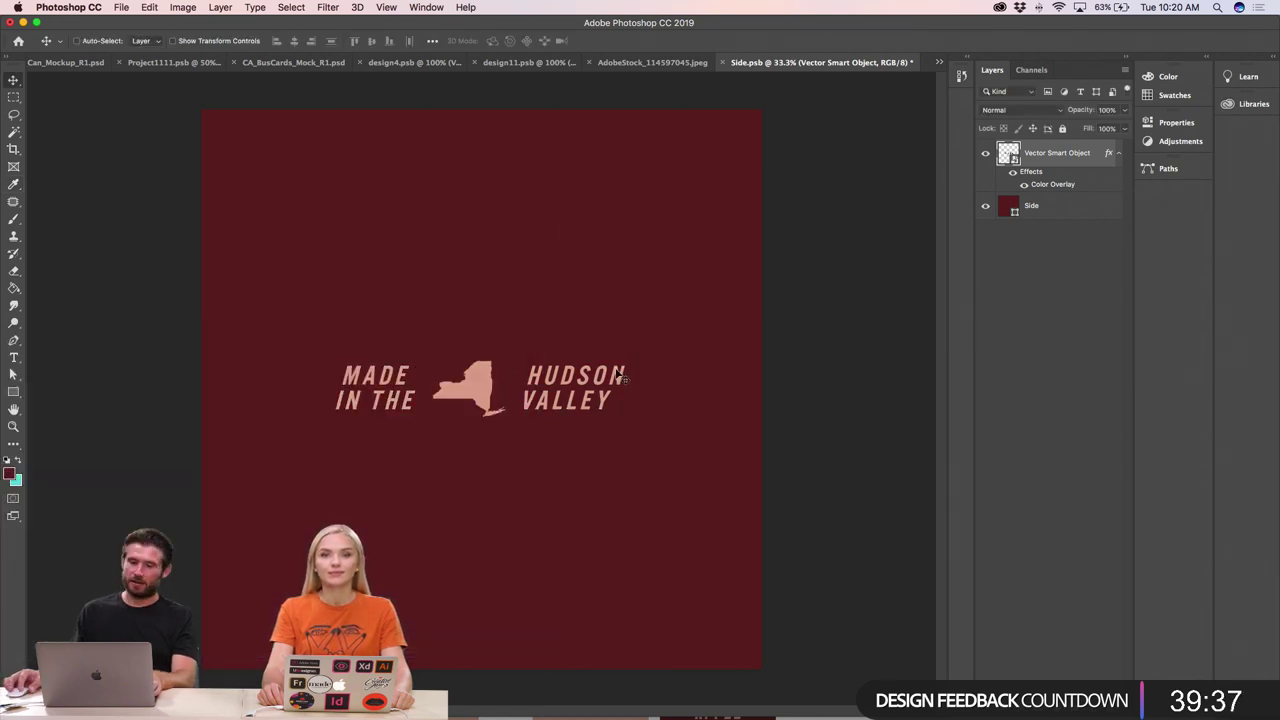
- Enlarge the pink Hudson Valley logo slightly, check its centred position, and save Side.psb
{"action": "key", "text": "super+t"}
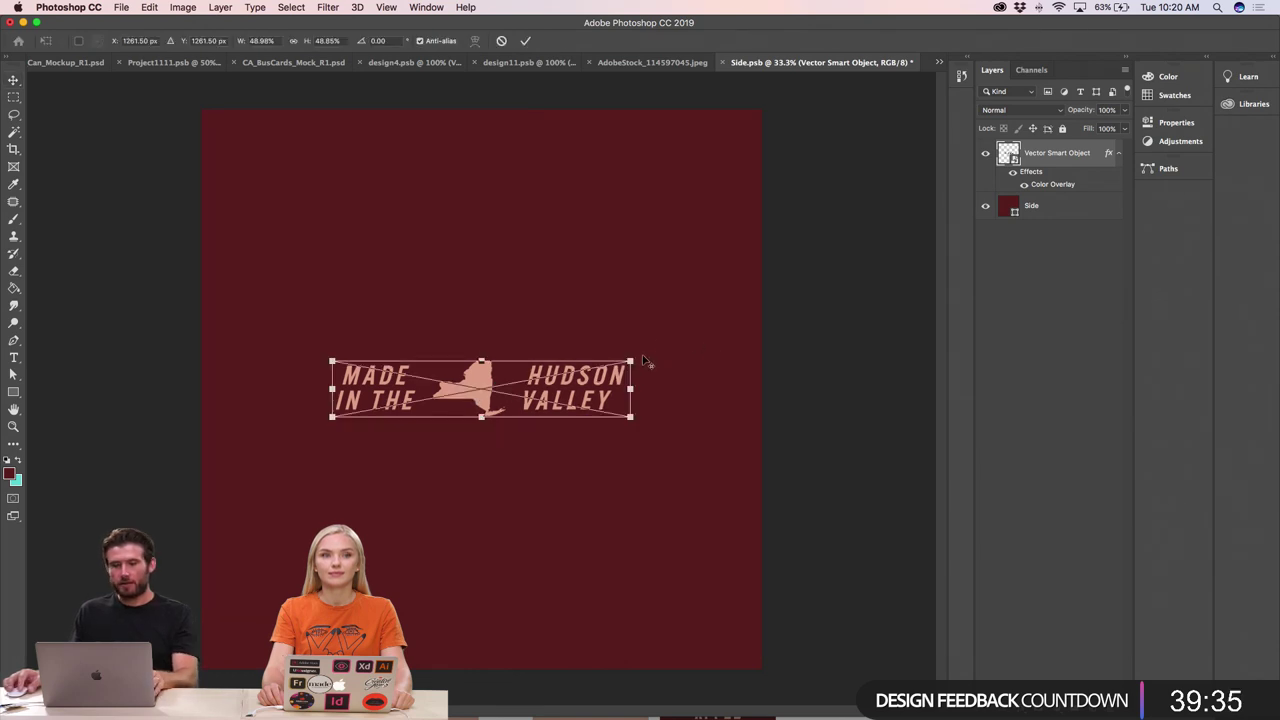
{"action": "left_click_drag", "start_coordinate": [630, 360], "coordinate": [660, 352]}
{"action": "key", "text": "Return"}
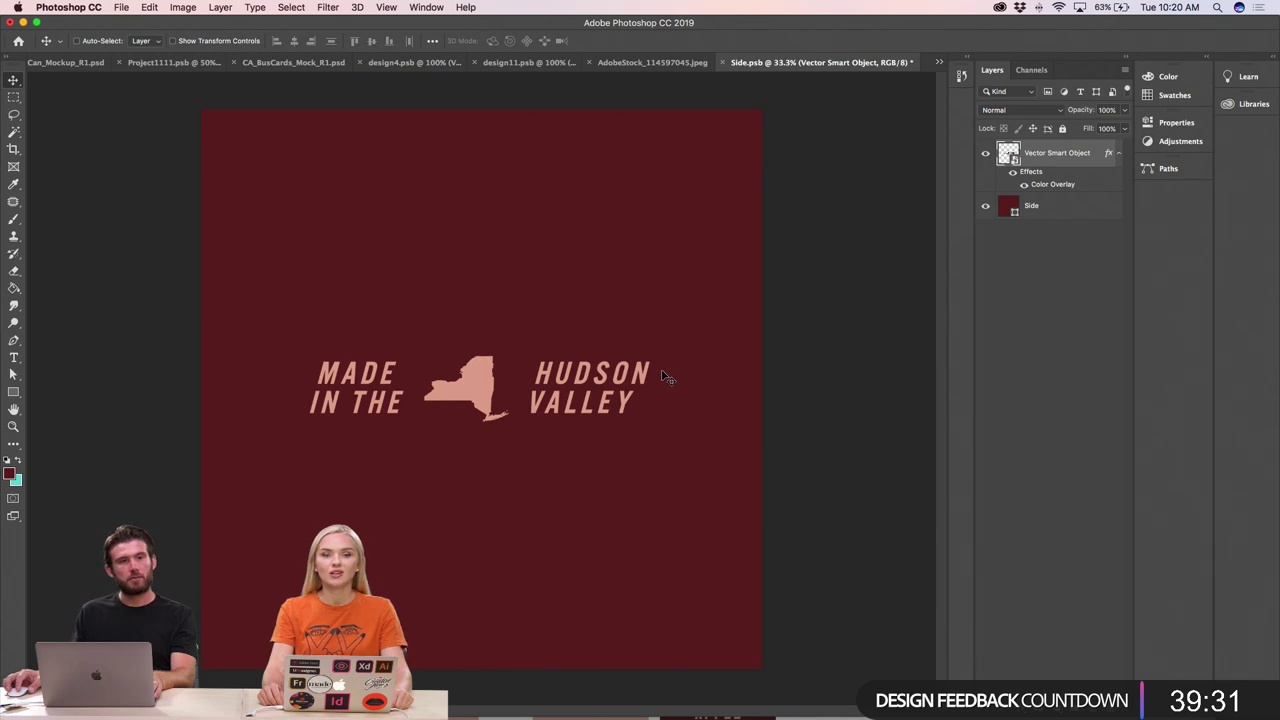
{"action": "left_click", "coordinate": [663, 377]}
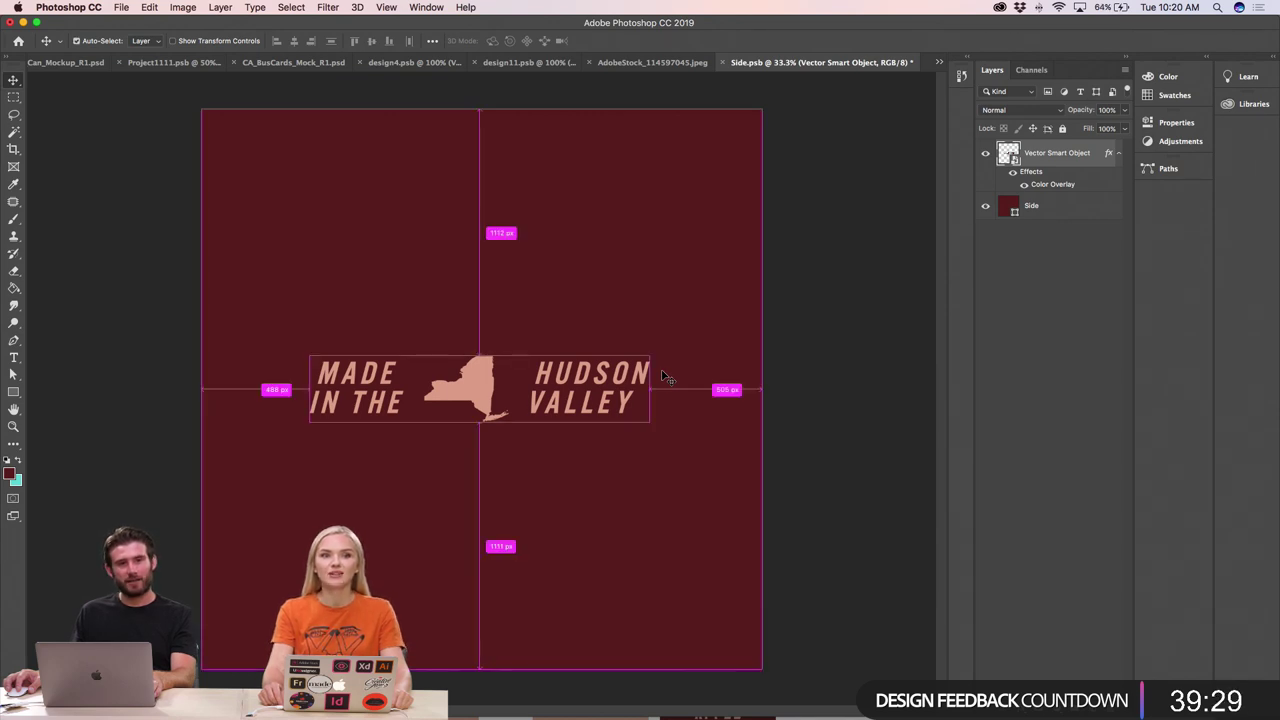
{"action": "left_click", "coordinate": [663, 377]}
{"action": "key", "text": "super+s"}
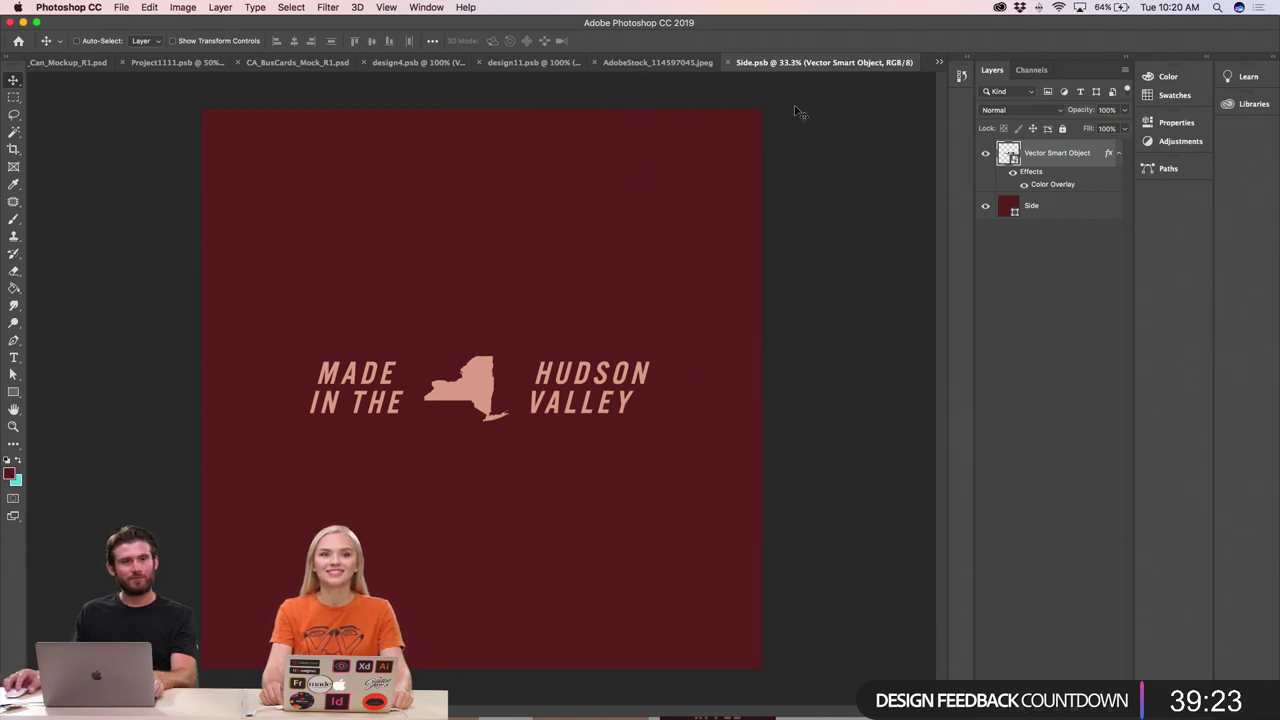
{"action": "left_click", "coordinate": [646, 63]}
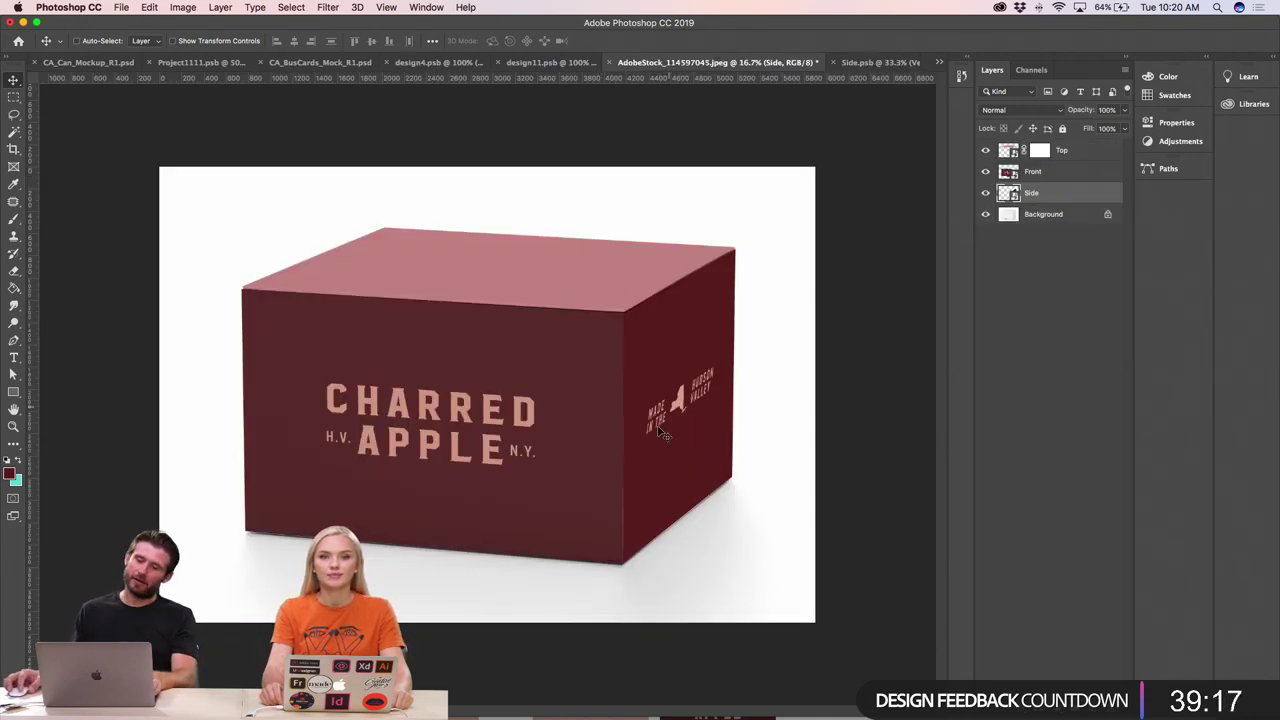
{"action": "key", "text": "super+minus"}
{"action": "key", "text": "super+minus"}
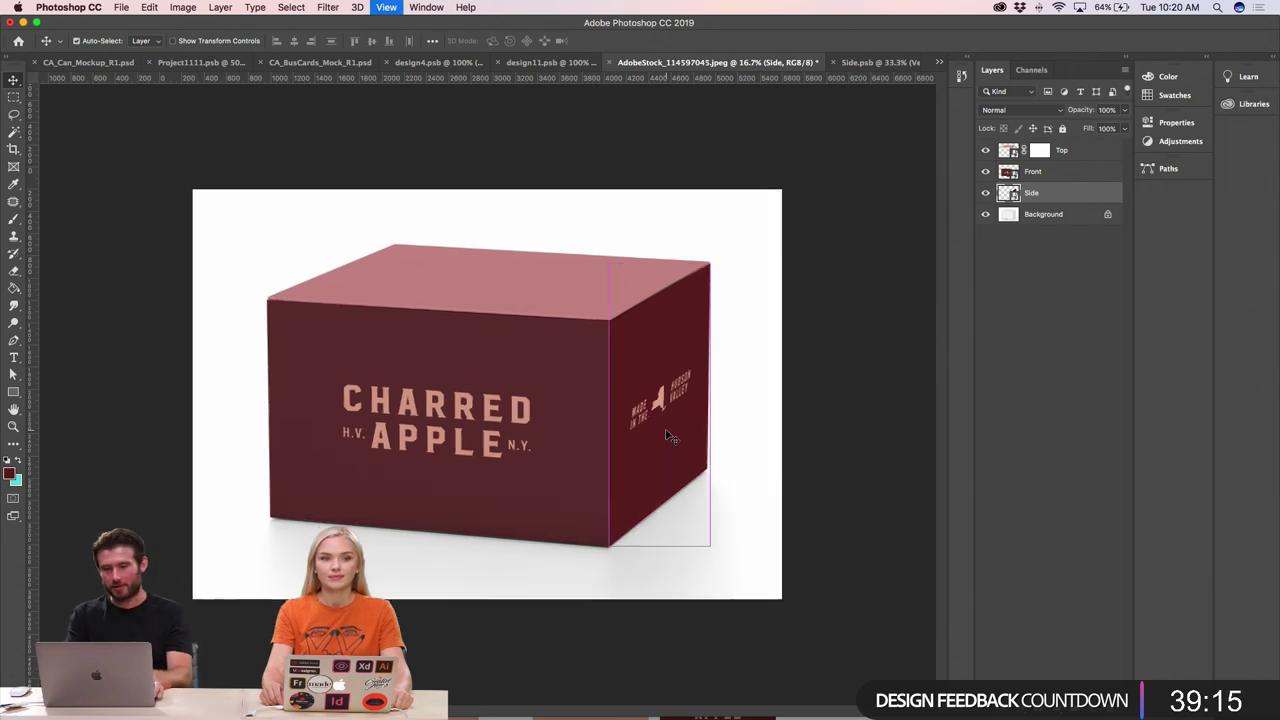
{"action": "key", "text": "super+plus"}
{"action": "key", "text": "super+plus"}
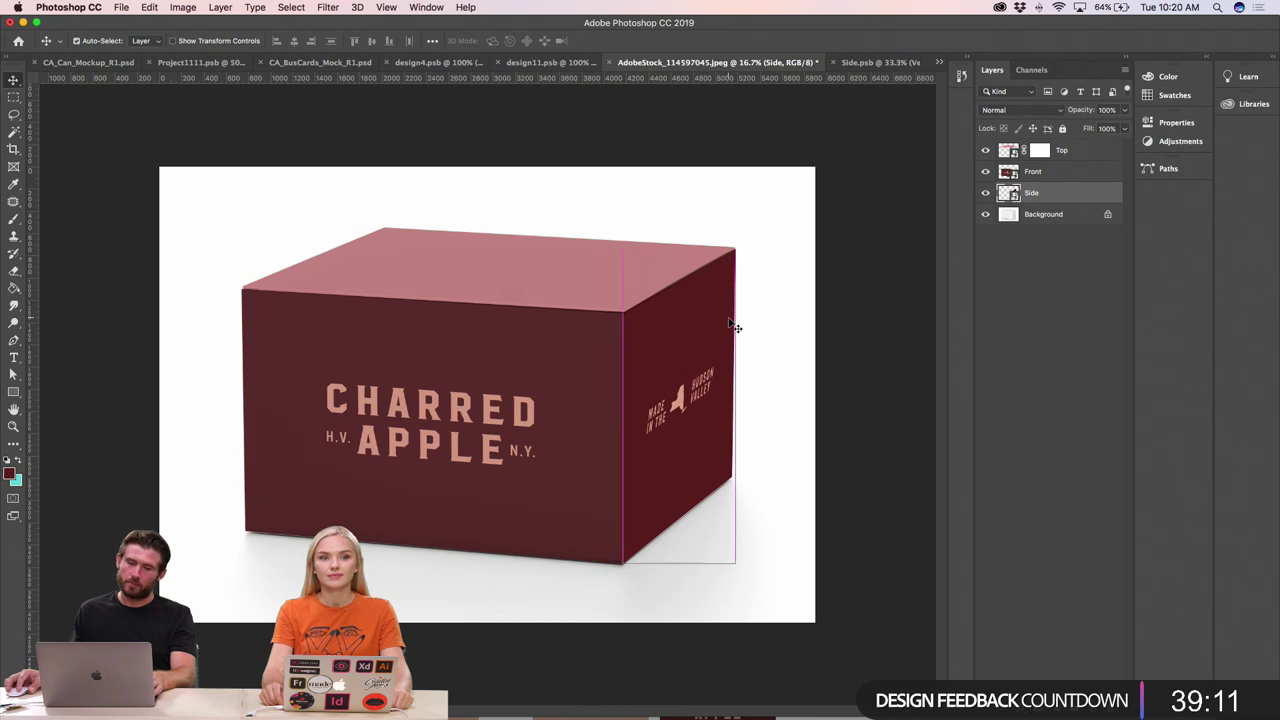
{"action": "key", "text": "super+Tab"}
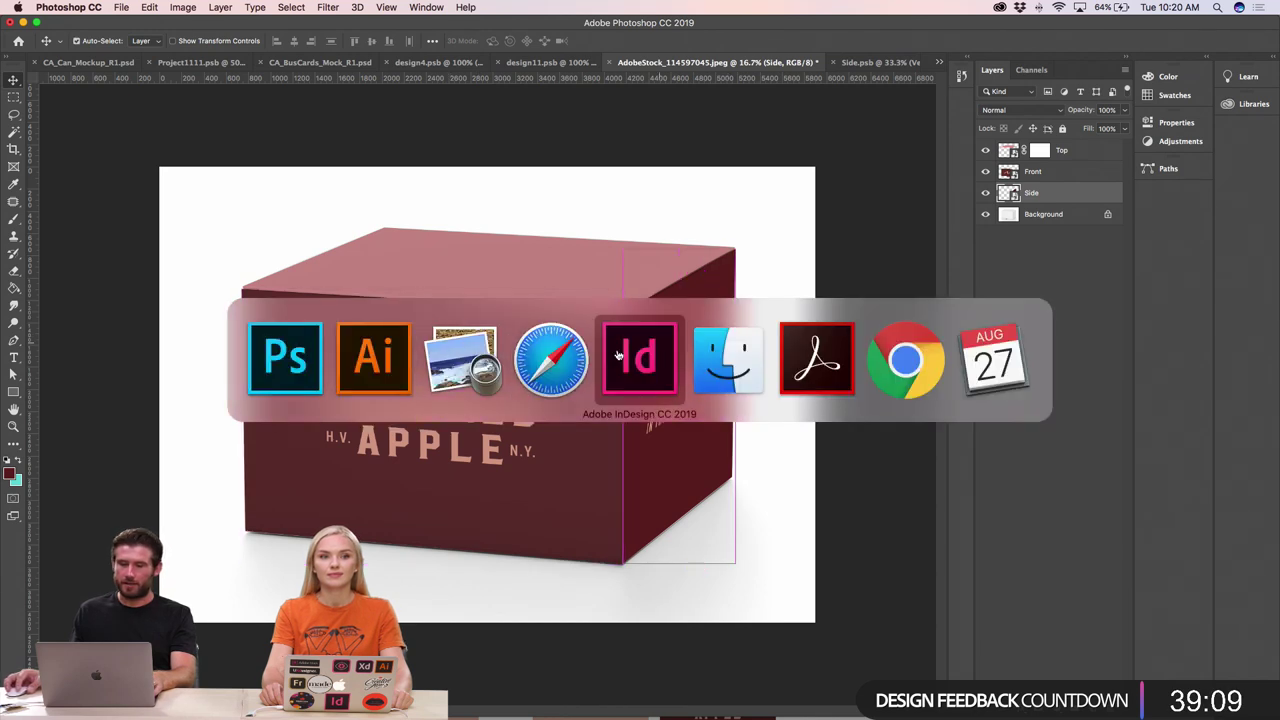
{"action": "left_click", "coordinate": [285, 358]}
{"action": "left_click", "coordinate": [875, 63]}
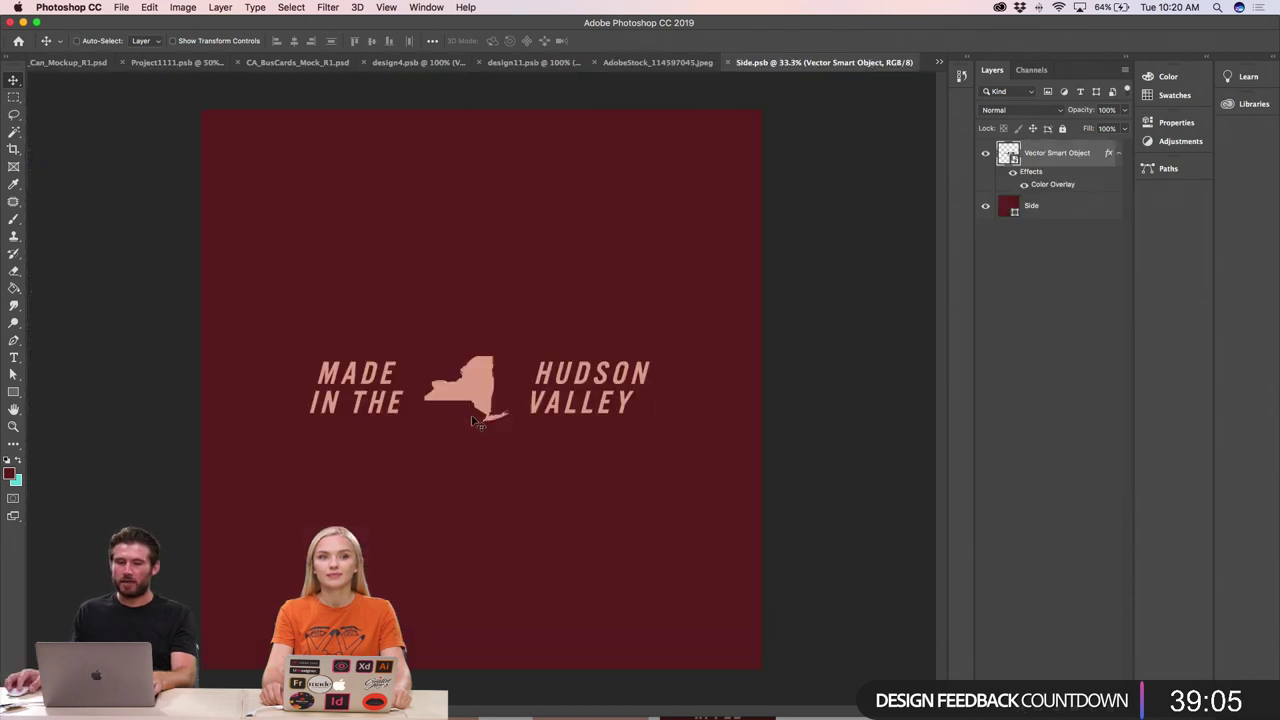
- Move the Hudson Valley logo higher and place a new text layer below it
{"action": "left_click_drag", "start_coordinate": [480, 381], "coordinate": [486, 365]}
{"action": "left_click", "coordinate": [14, 358]}
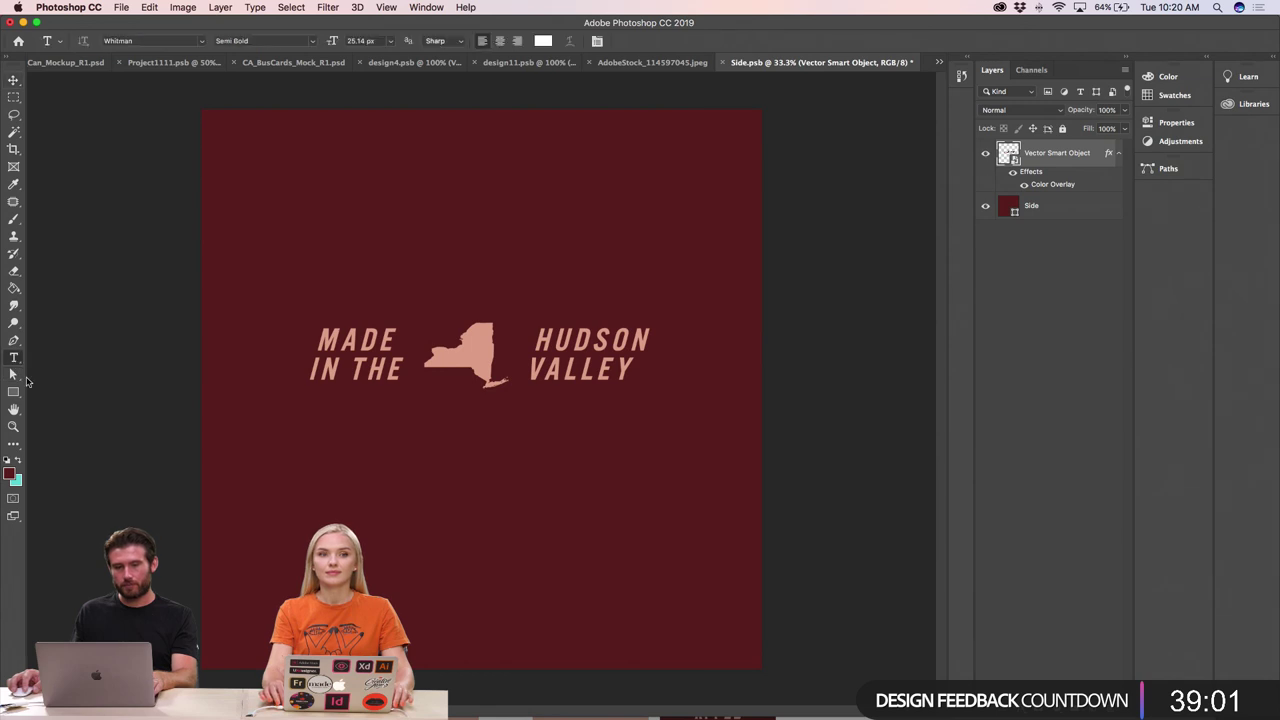
{"action": "left_click", "coordinate": [379, 549]}
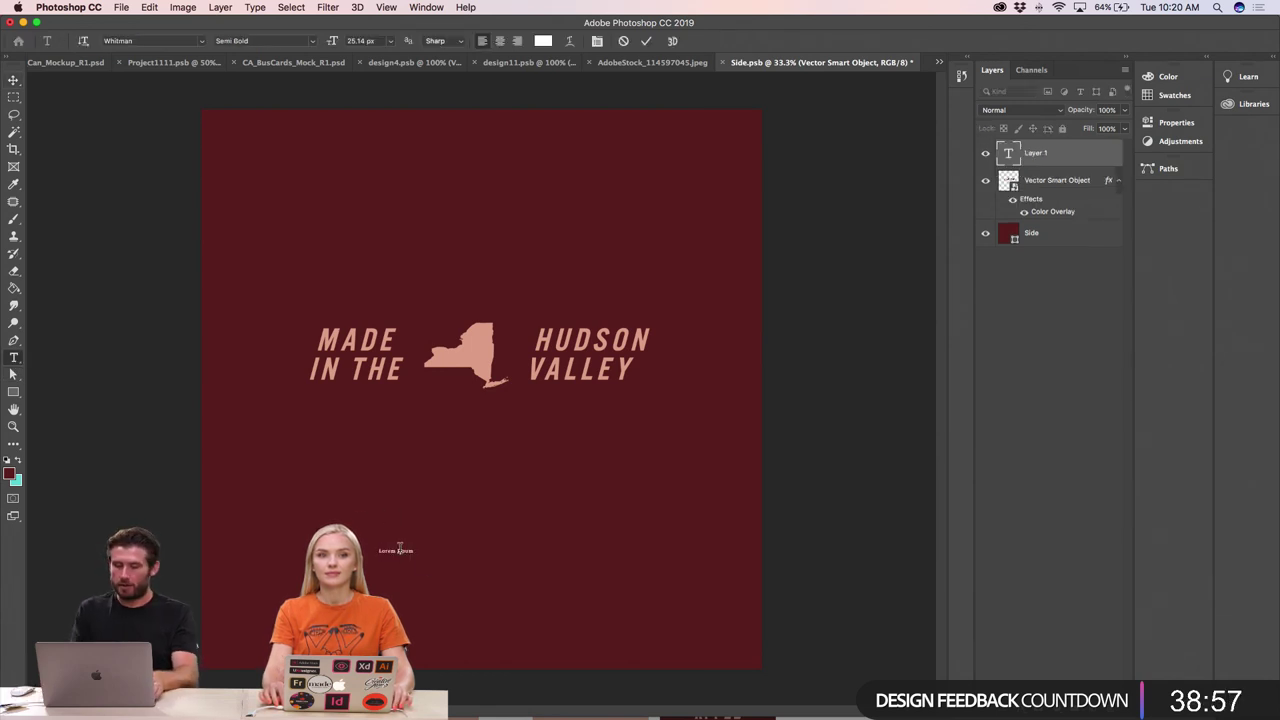
{"action": "key", "text": "Escape"}
{"action": "key", "text": "r"}
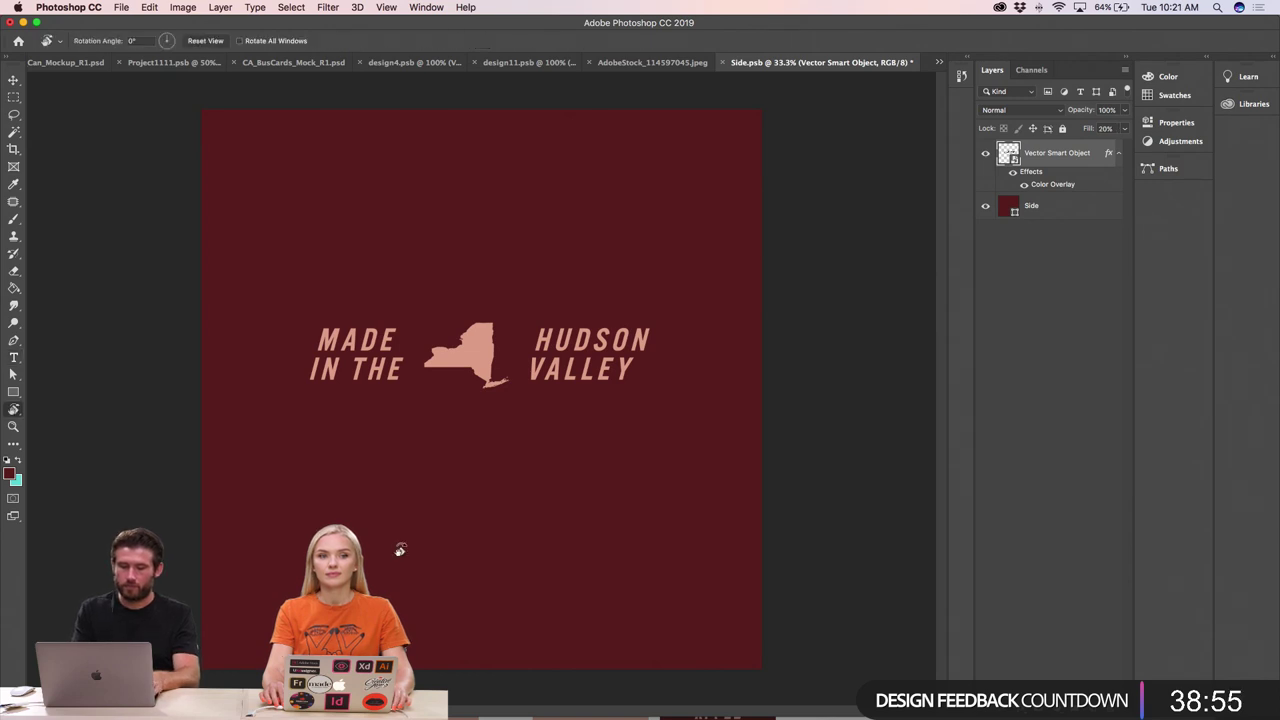
{"action": "key", "text": "t"}
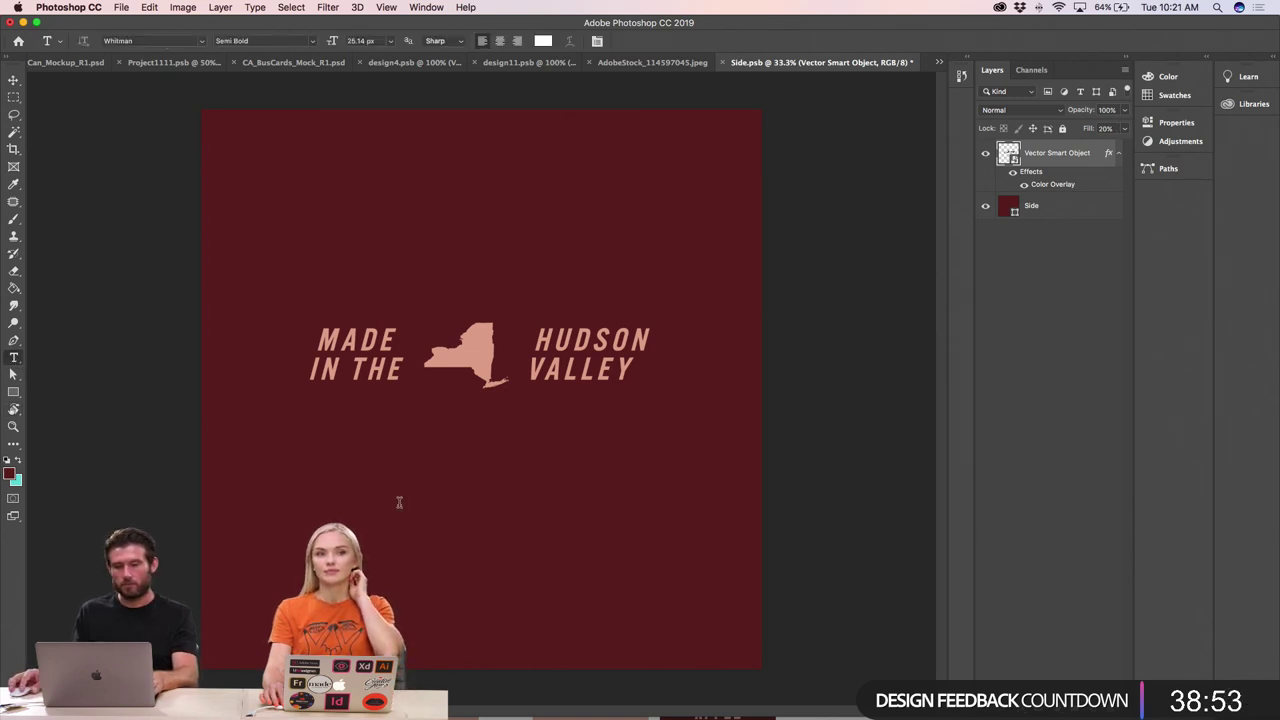
{"action": "left_click", "coordinate": [390, 500]}
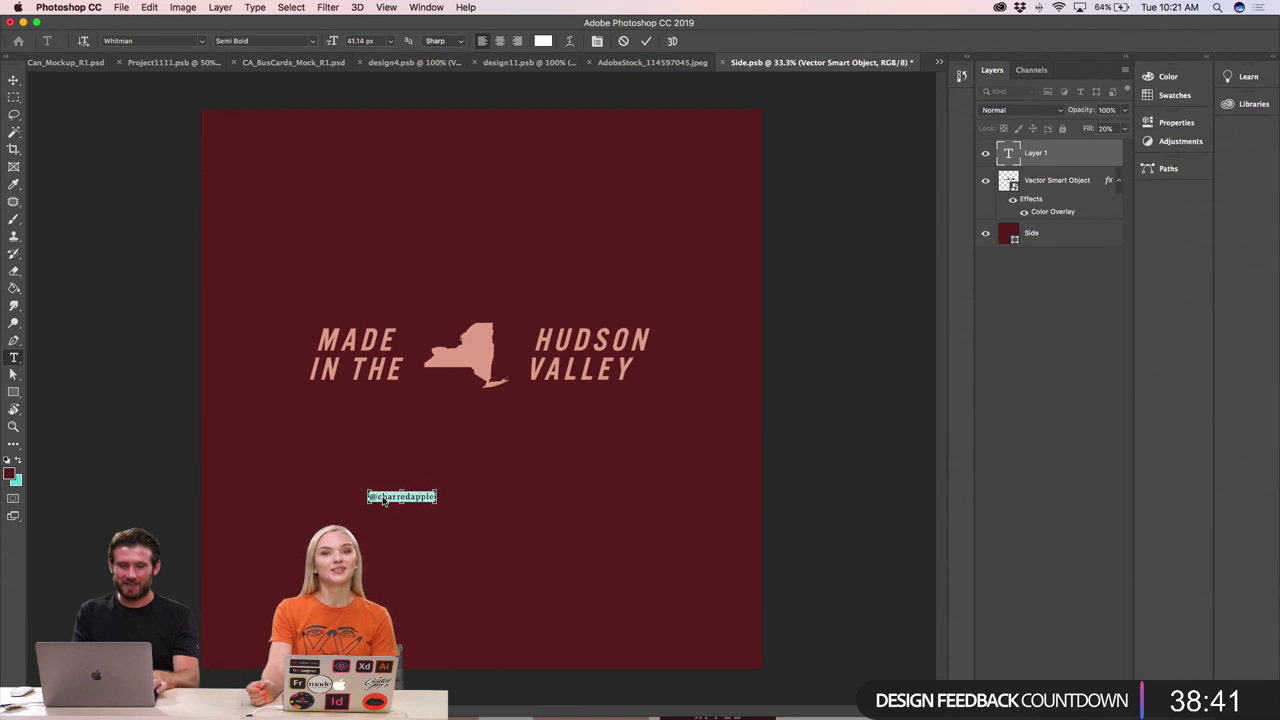
{"action": "key", "text": "super+shift+period"}
{"action": "key", "text": "super+shift+period"}
{"action": "key", "text": "super+shift+period"}
{"action": "key", "text": "super+shift+period"}
{"action": "key", "text": "super+shift+period"}
{"action": "key", "text": "super+shift+period"}
{"action": "key", "text": "super+shift+period"}
{"action": "key", "text": "super+shift+period"}
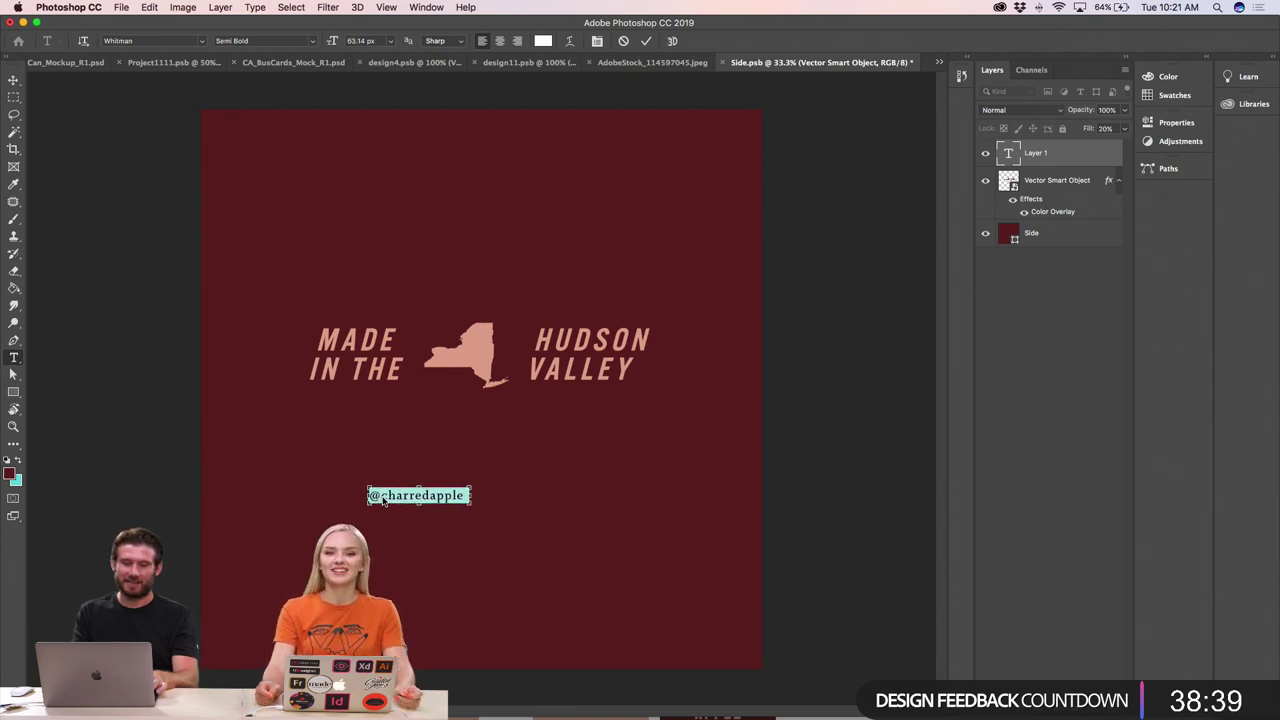
{"action": "key", "text": "super+shift+period"}
{"action": "key", "text": "super+shift+period"}
{"action": "key", "text": "super+shift+period"}
{"action": "key", "text": "super+shift+period"}
{"action": "key", "text": "super+shift+period"}
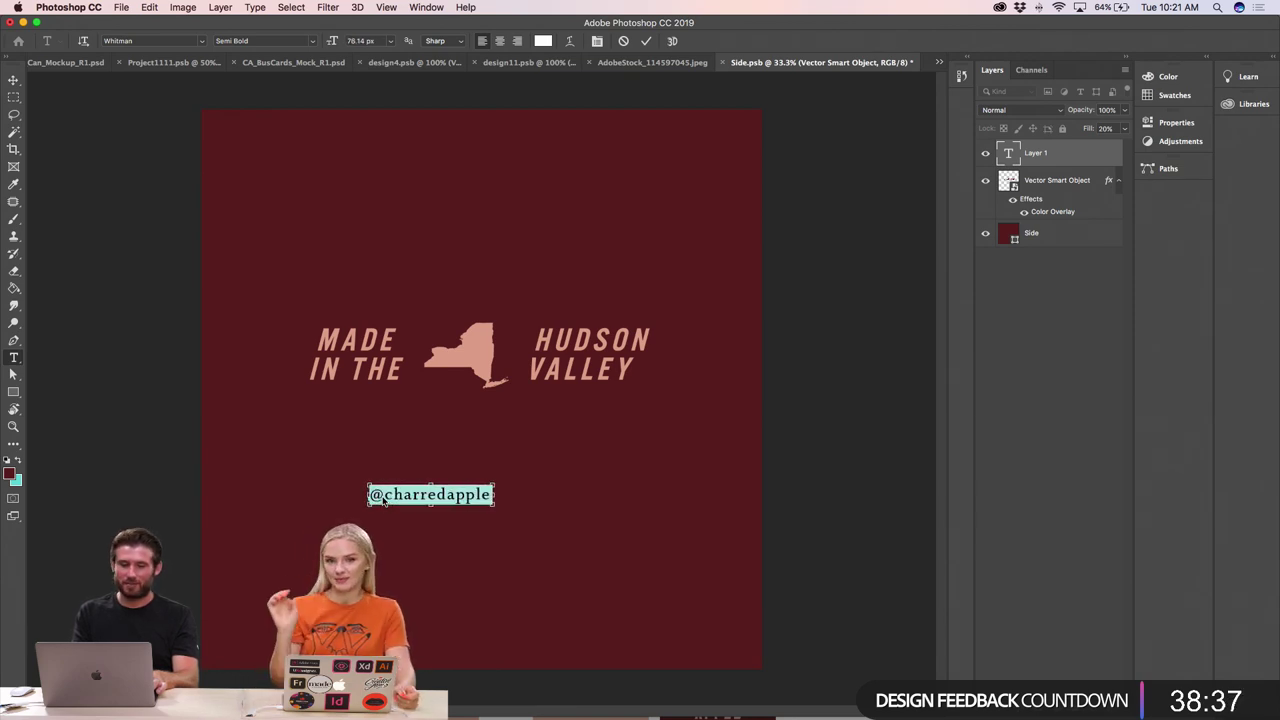
{"action": "key", "text": "super+shift+period"}
{"action": "key", "text": "super+shift+period"}
{"action": "key", "text": "super+shift+period"}
{"action": "key", "text": "super+shift+period"}
{"action": "key", "text": "super+shift+period"}
{"action": "key", "text": "super+shift+period"}
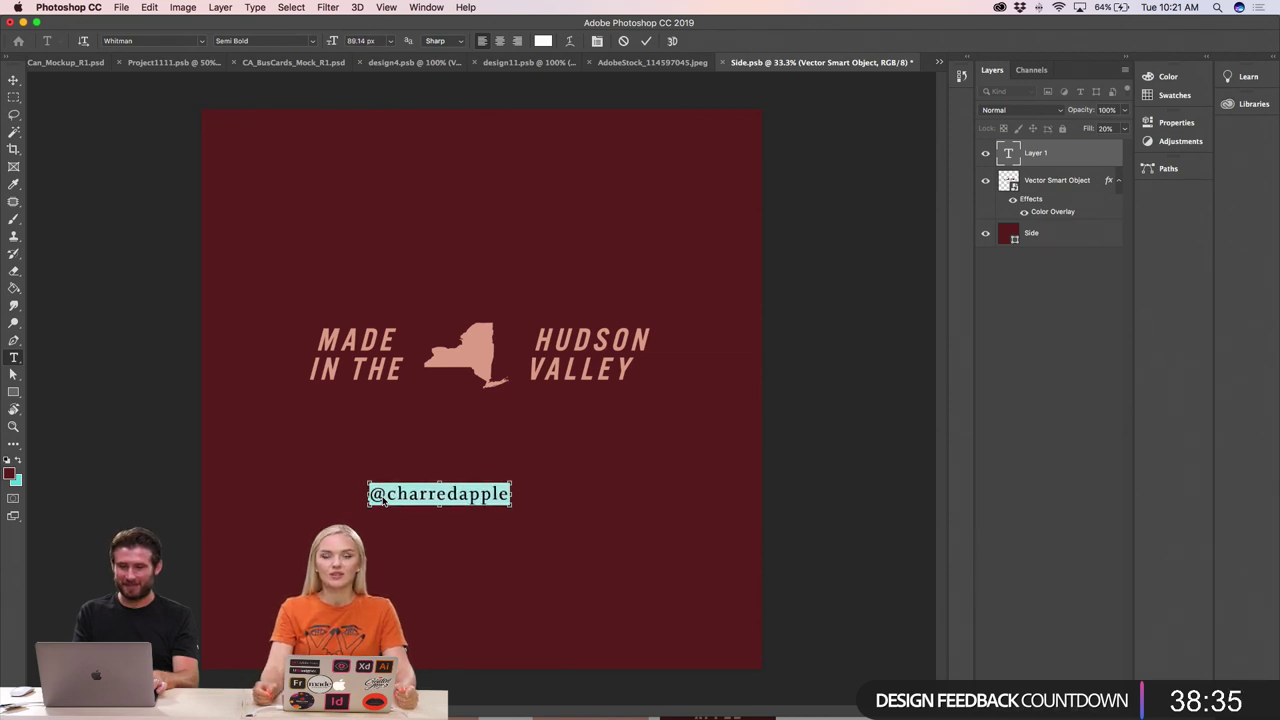
{"action": "key", "text": "super+shift+period"}
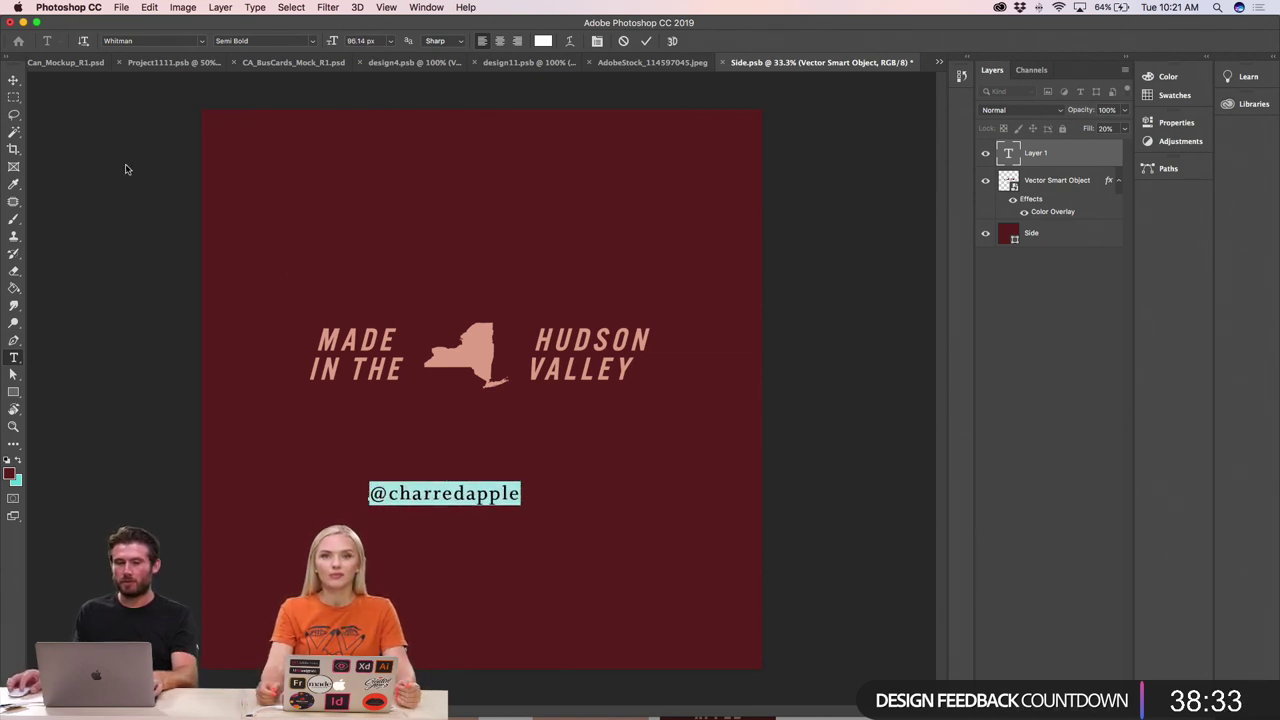
- Set the handle's font to Alternate Gothic No3 D
{"action": "left_click", "coordinate": [142, 41]}
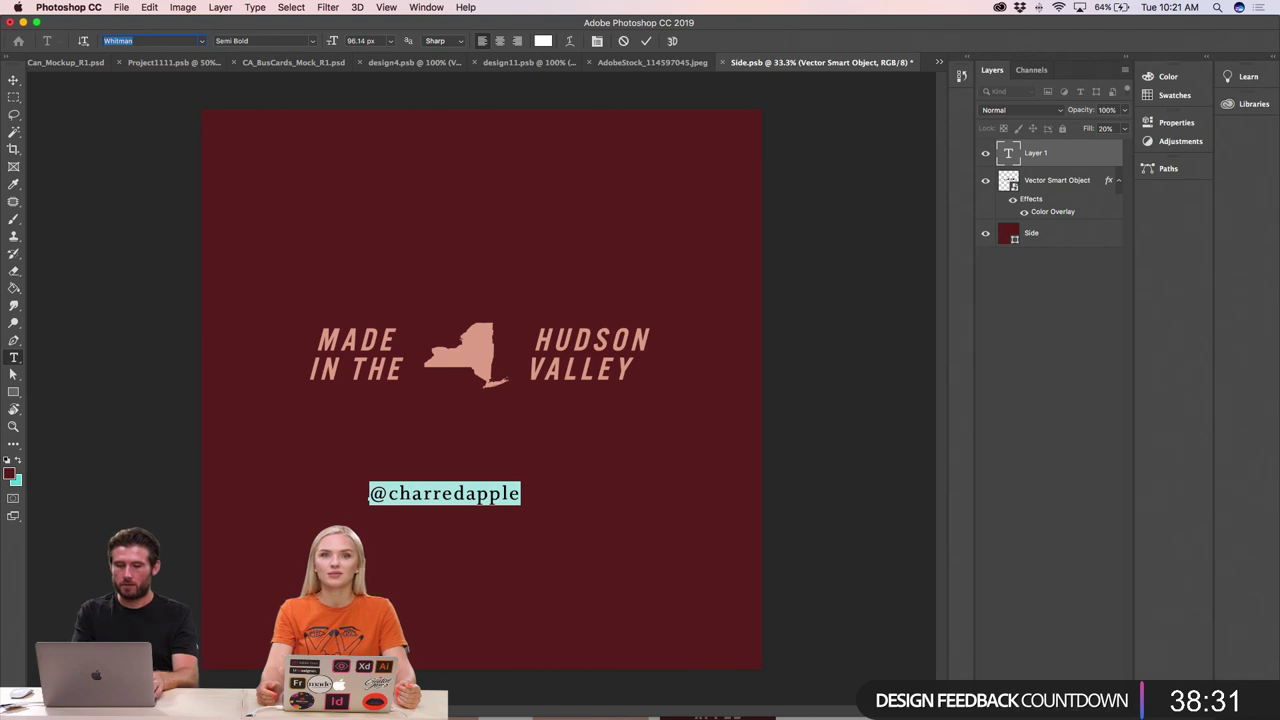
{"action": "type", "text": "a"}
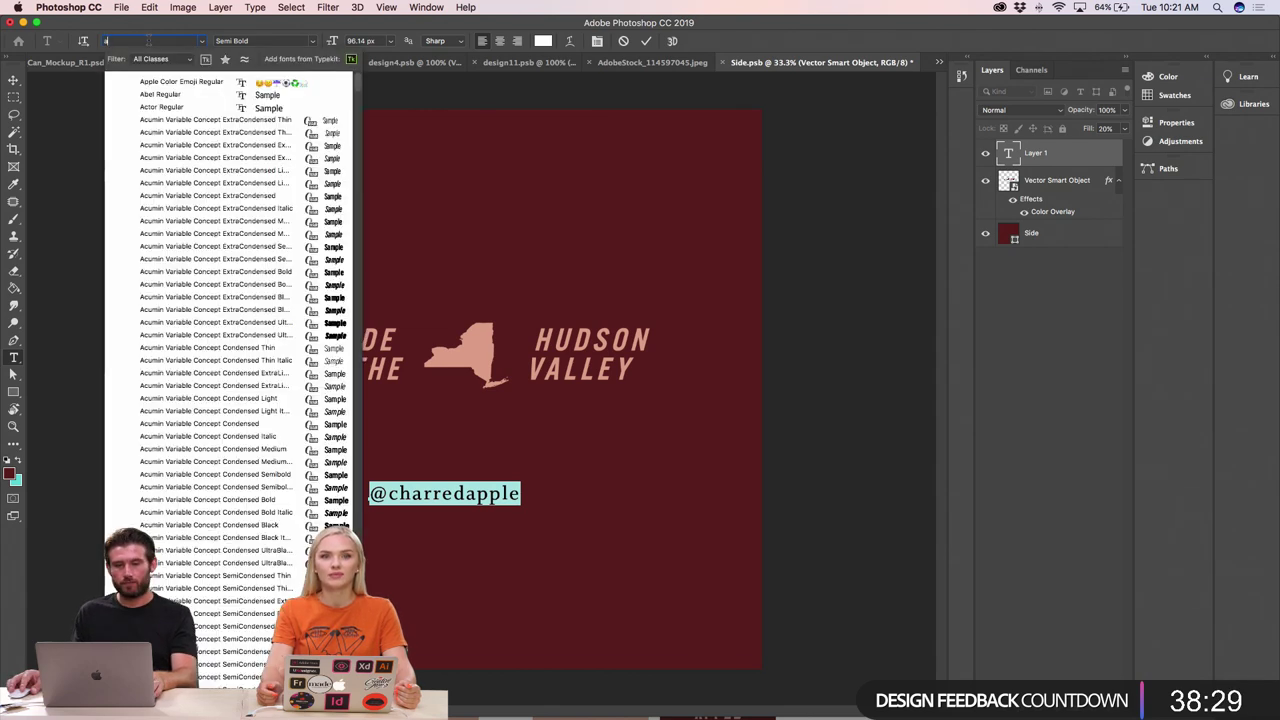
{"action": "type", "text": "lter"}
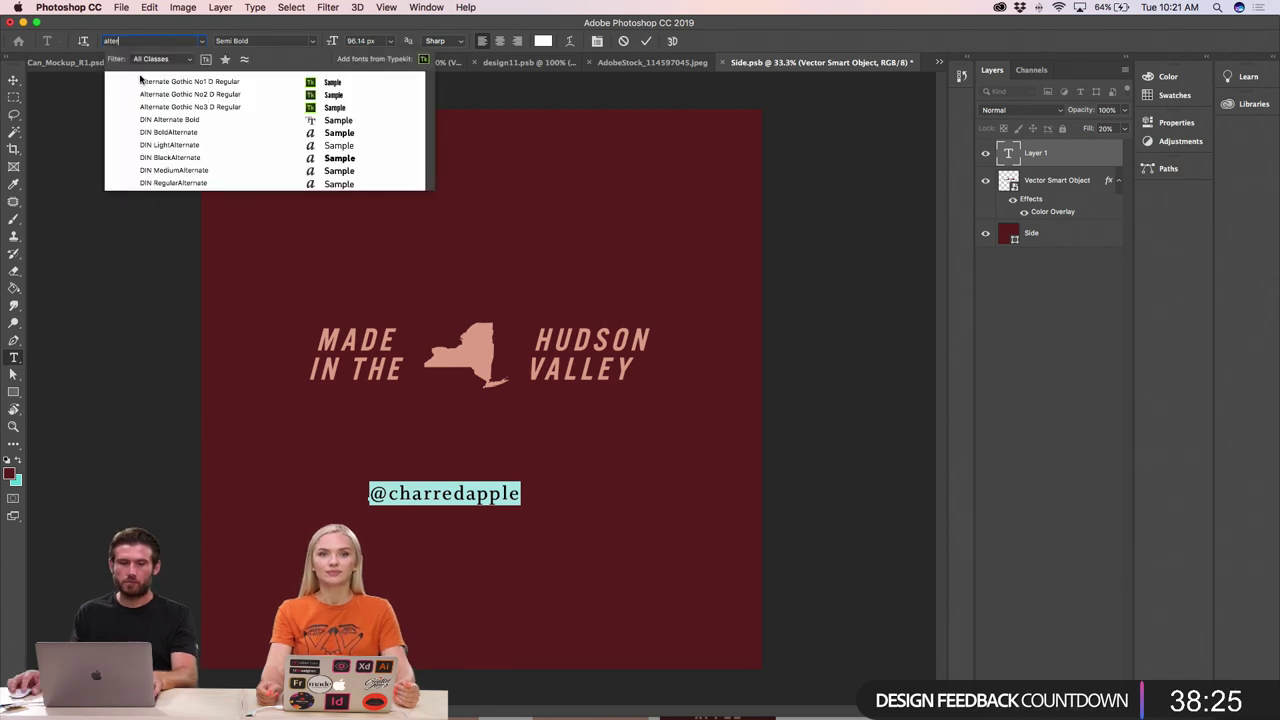
{"action": "left_click", "coordinate": [179, 110]}
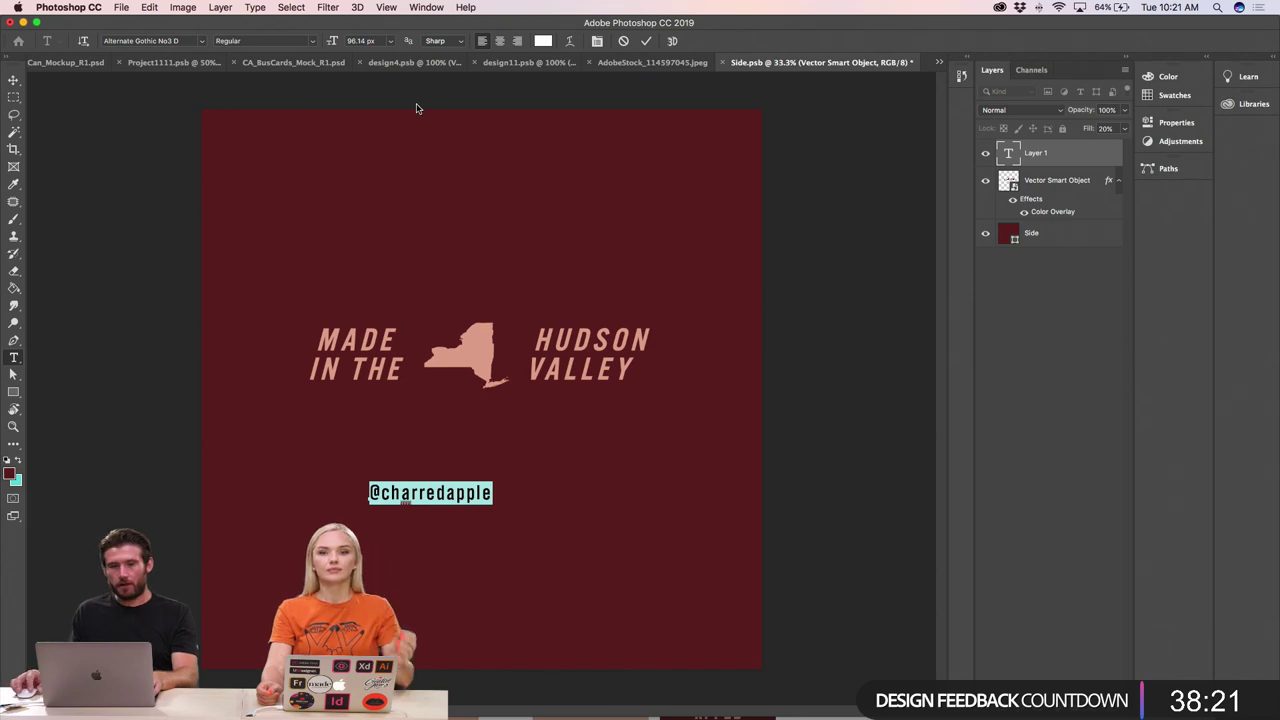
{"action": "left_click", "coordinate": [257, 8]}
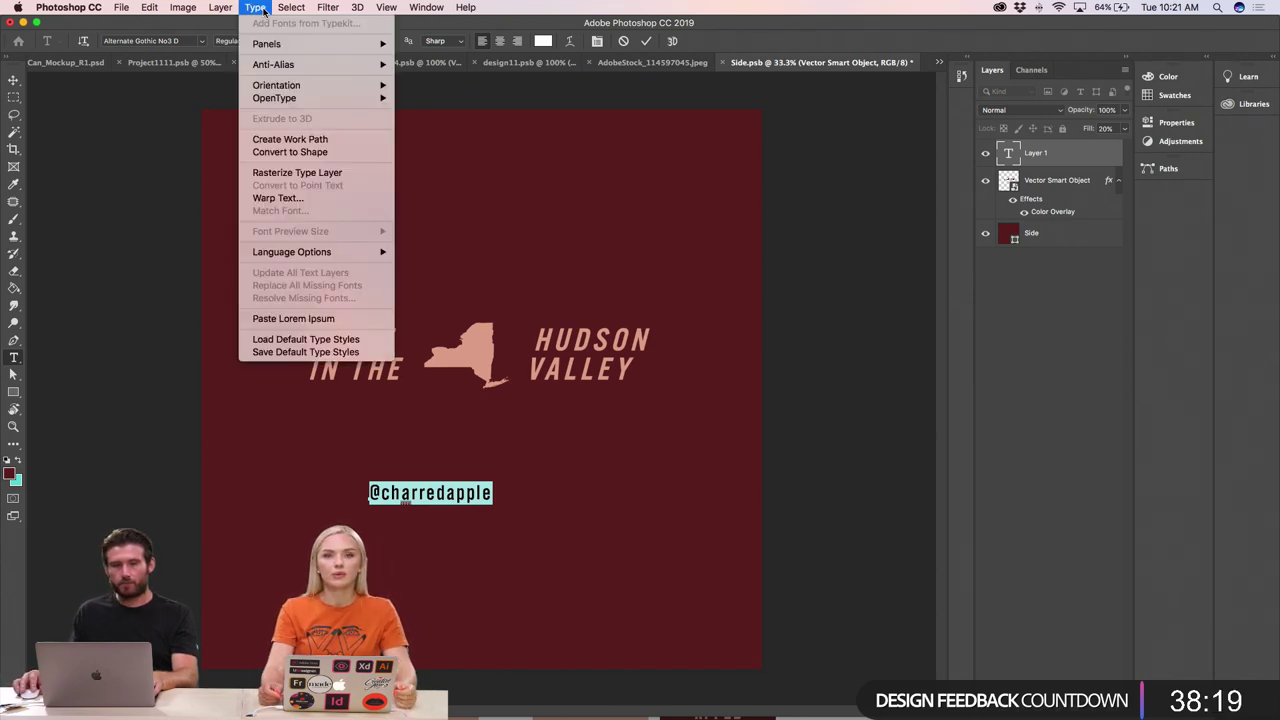
{"action": "left_click", "coordinate": [415, 503]}
{"action": "left_click", "coordinate": [418, 494]}
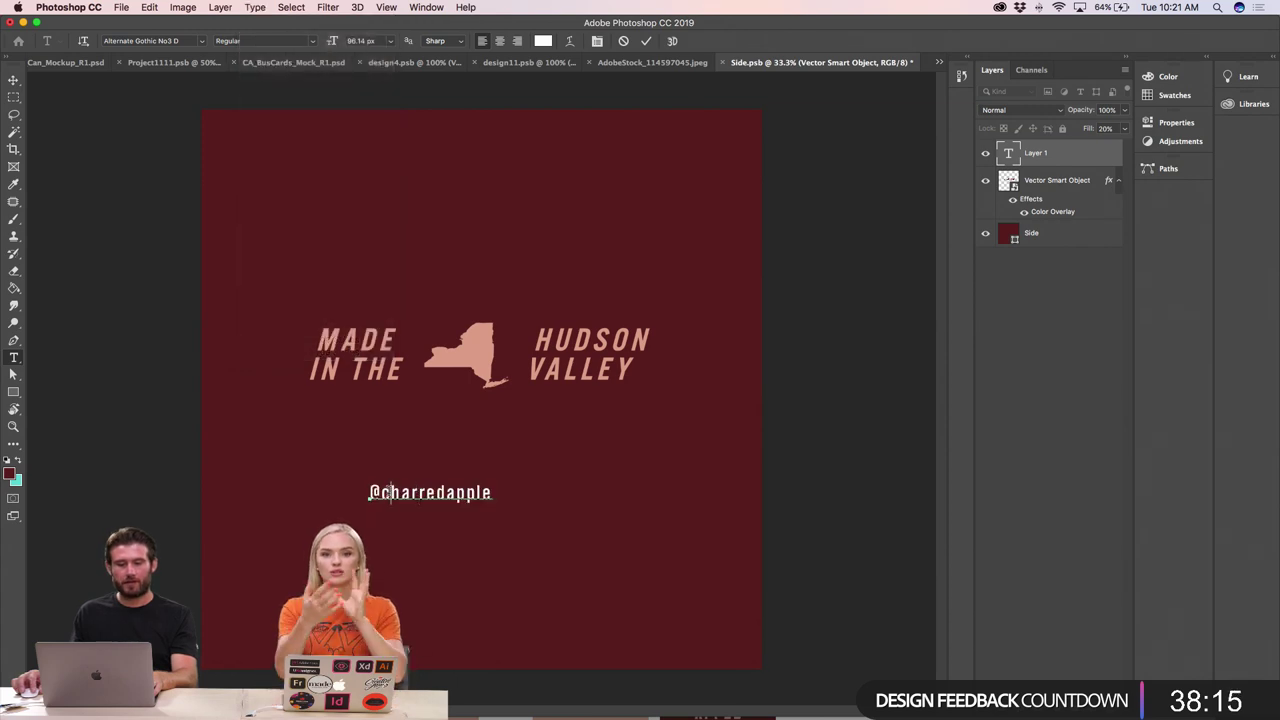
{"action": "left_click_drag", "start_coordinate": [391, 493], "coordinate": [523, 495]}
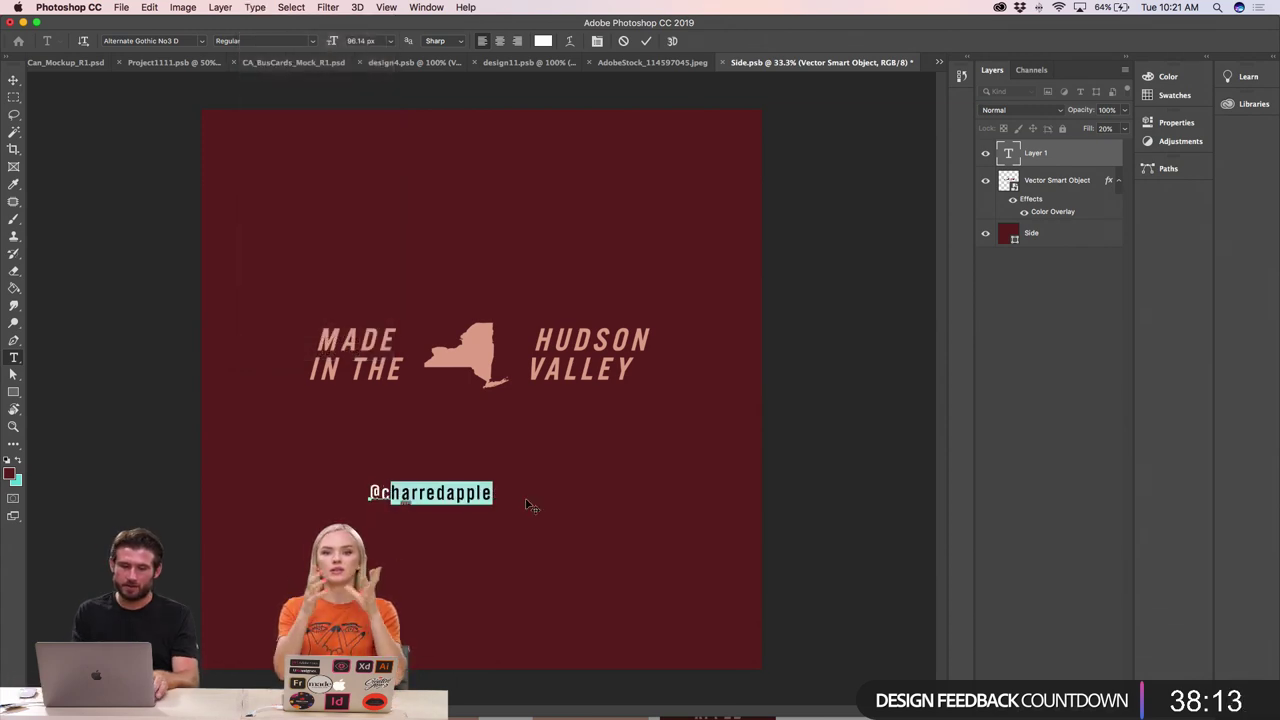
{"action": "key", "text": "BackSpace"}
{"action": "type", "text": "a"}
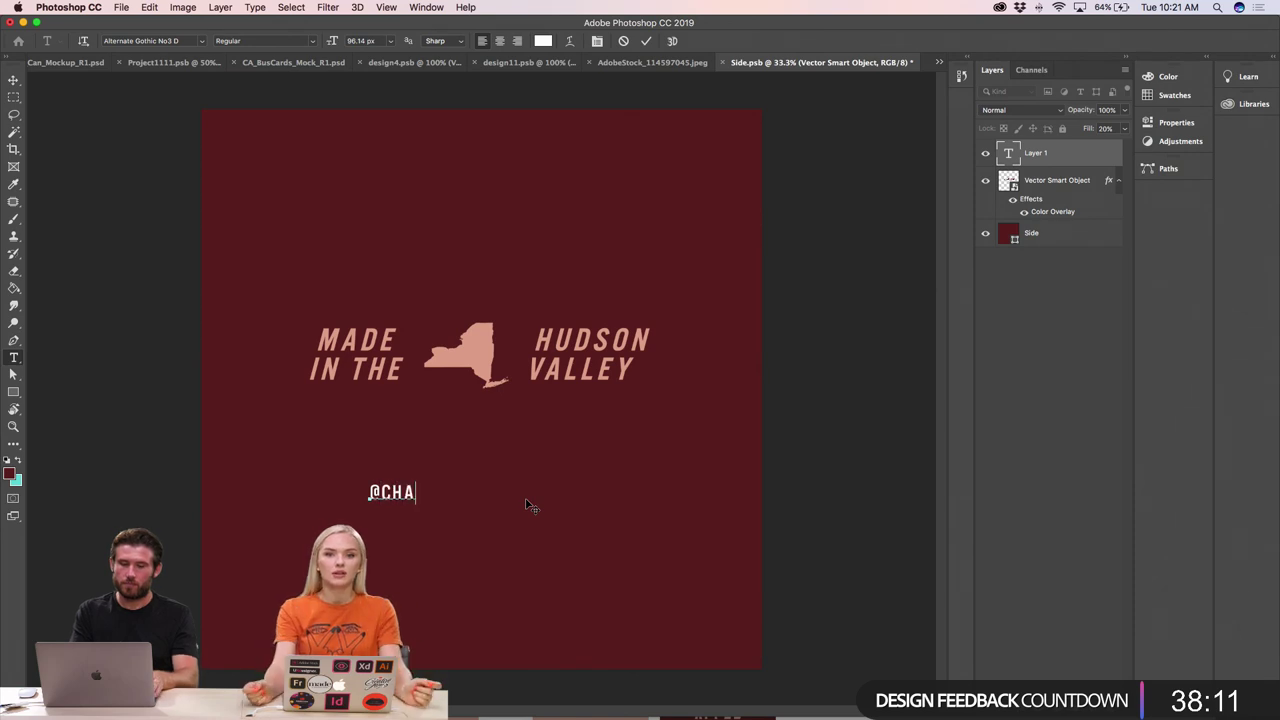
{"action": "type", "text": "r edapp"}
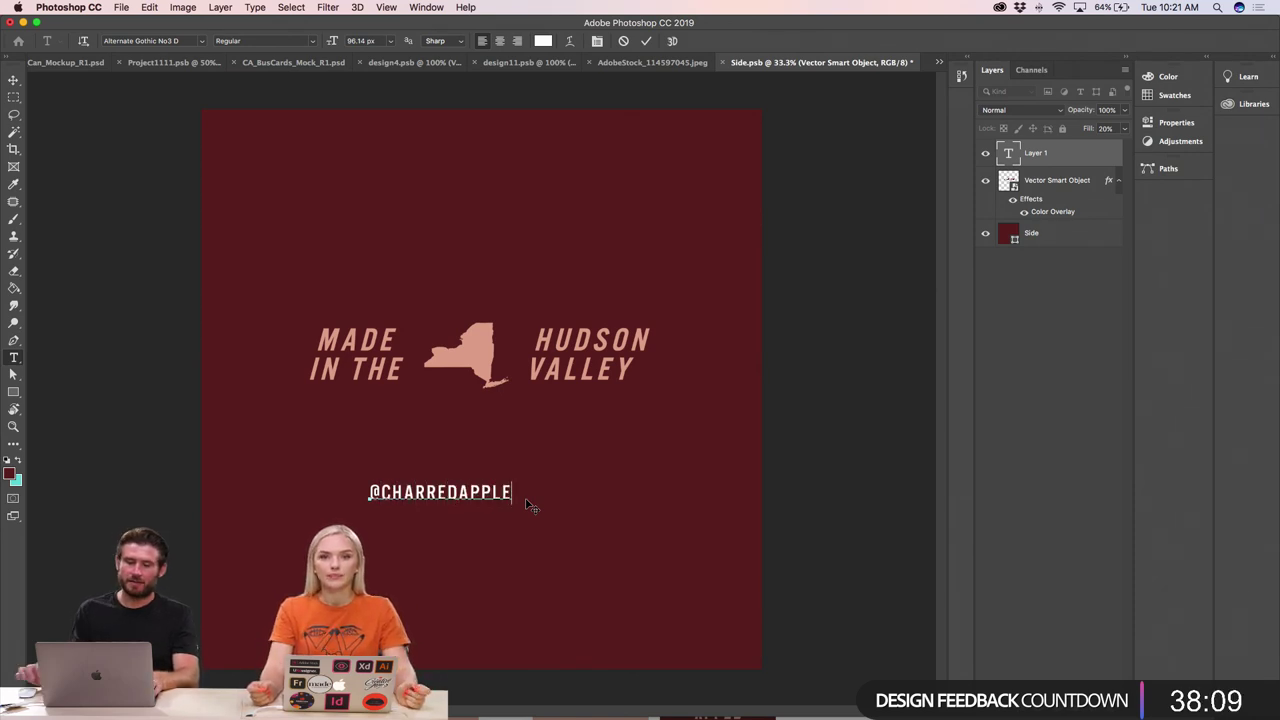
- Widen the handle's letter spacing and move it down near the panel's bottom edge
{"action": "double_click", "coordinate": [460, 492]}
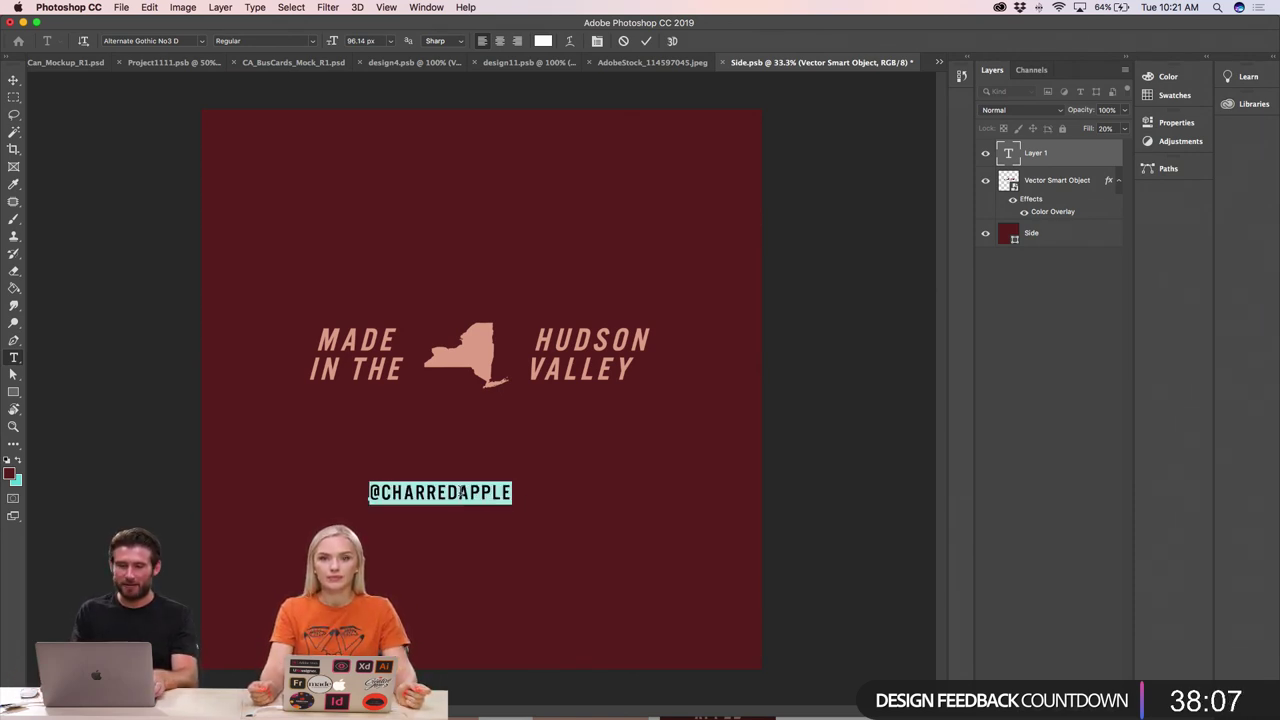
{"action": "key", "text": "alt+Right"}
{"action": "key", "text": "alt+Right"}
{"action": "key", "text": "alt+Right"}
{"action": "key", "text": "alt+Right"}
{"action": "key", "text": "alt+Right"}
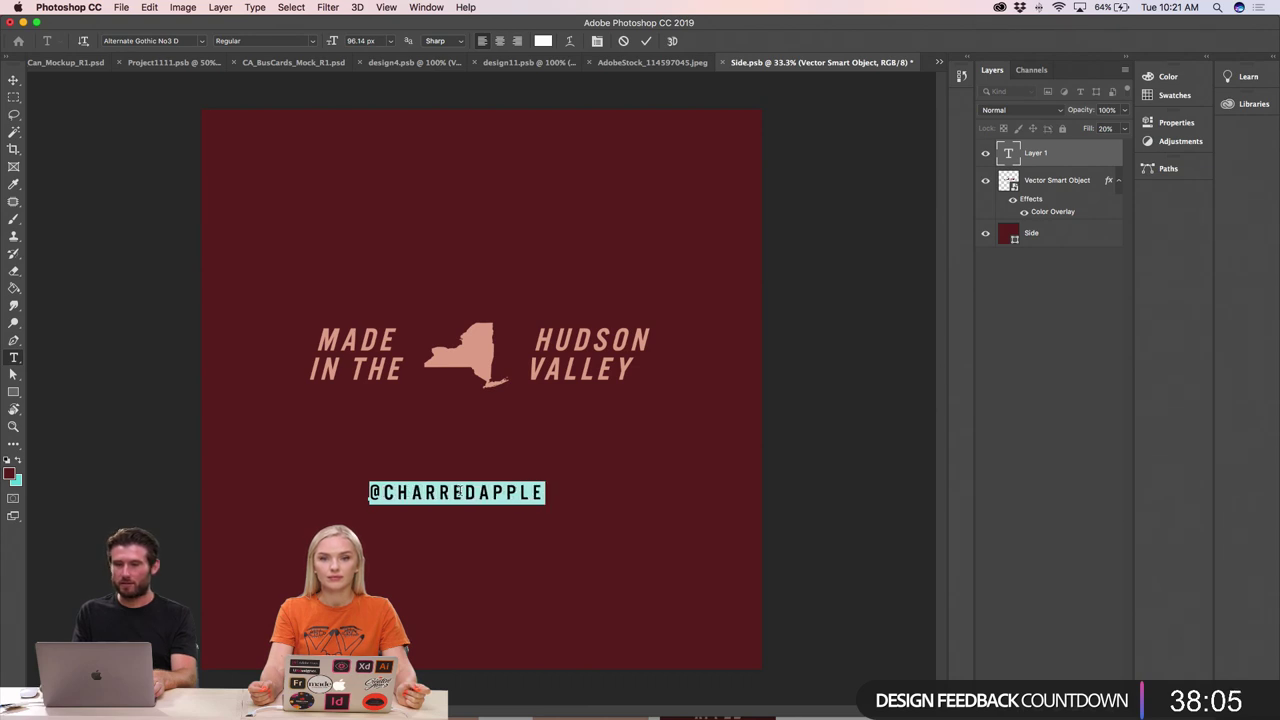
{"action": "key", "text": "alt+Right"}
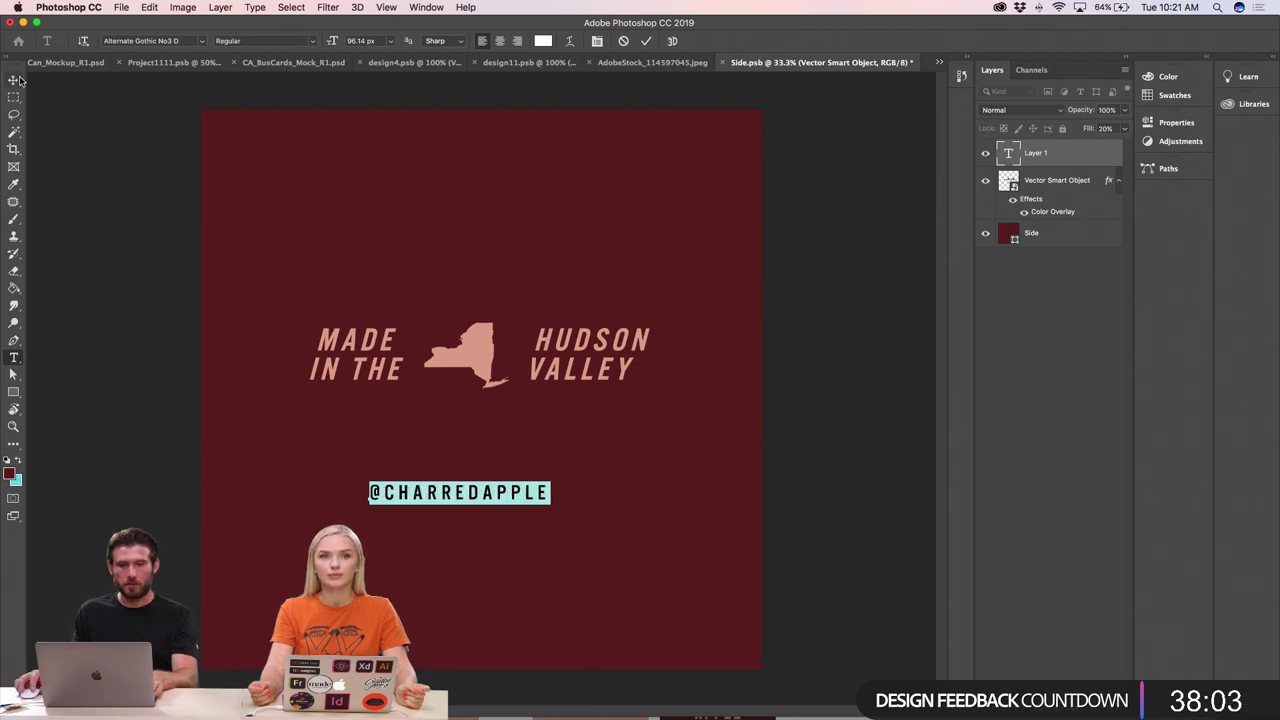
{"action": "left_click", "coordinate": [18, 80]}
{"action": "left_click_drag", "start_coordinate": [475, 507], "coordinate": [486, 605]}
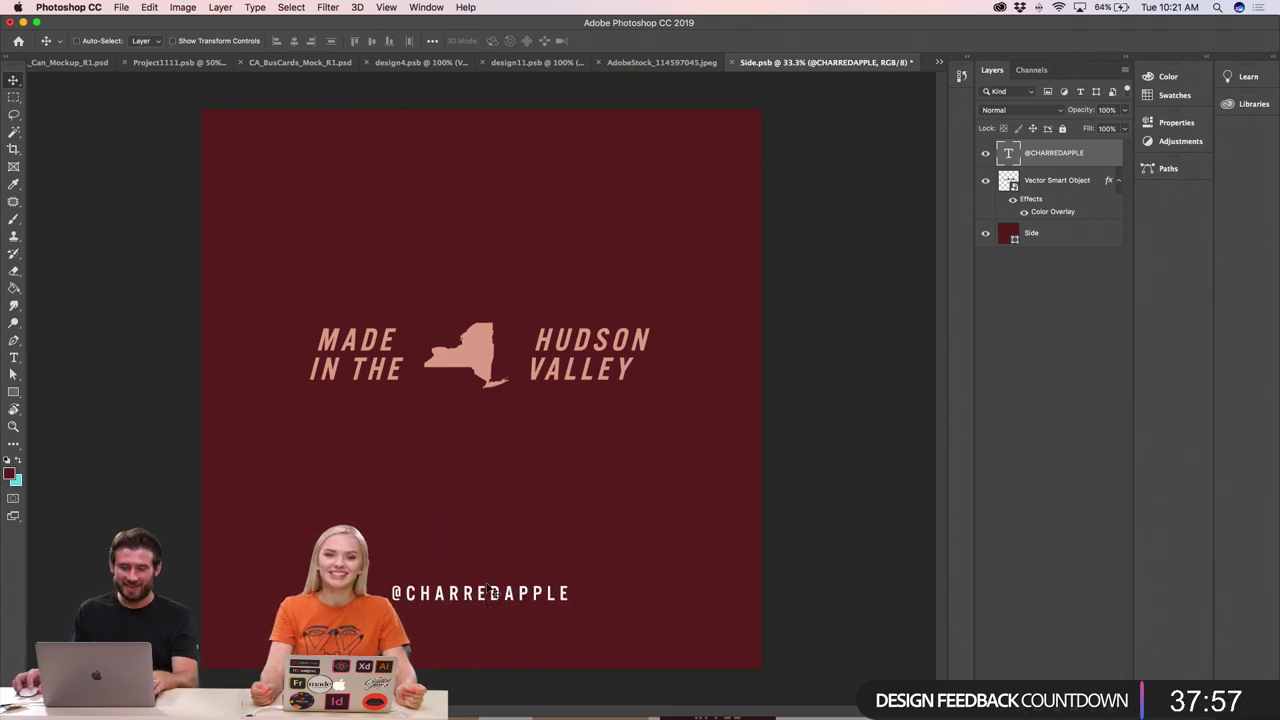
{"action": "key", "text": "super"}
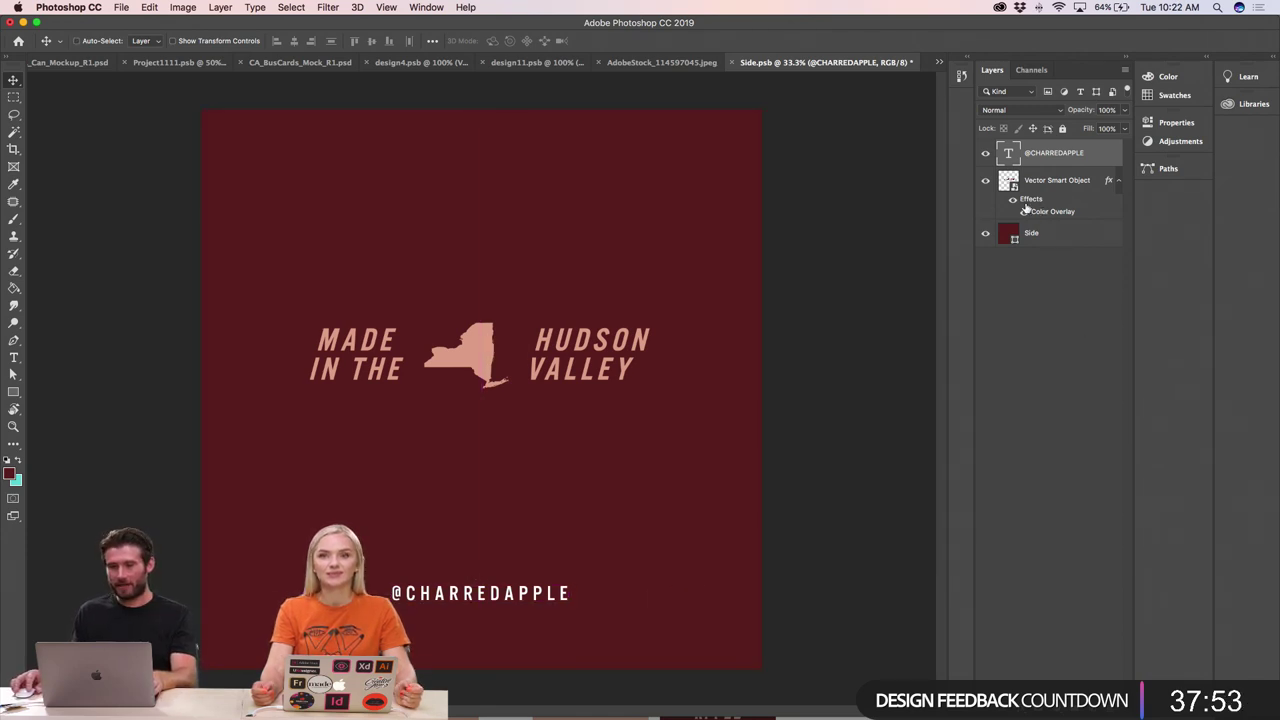
{"action": "left_click", "coordinate": [479, 348], "text": "super"}
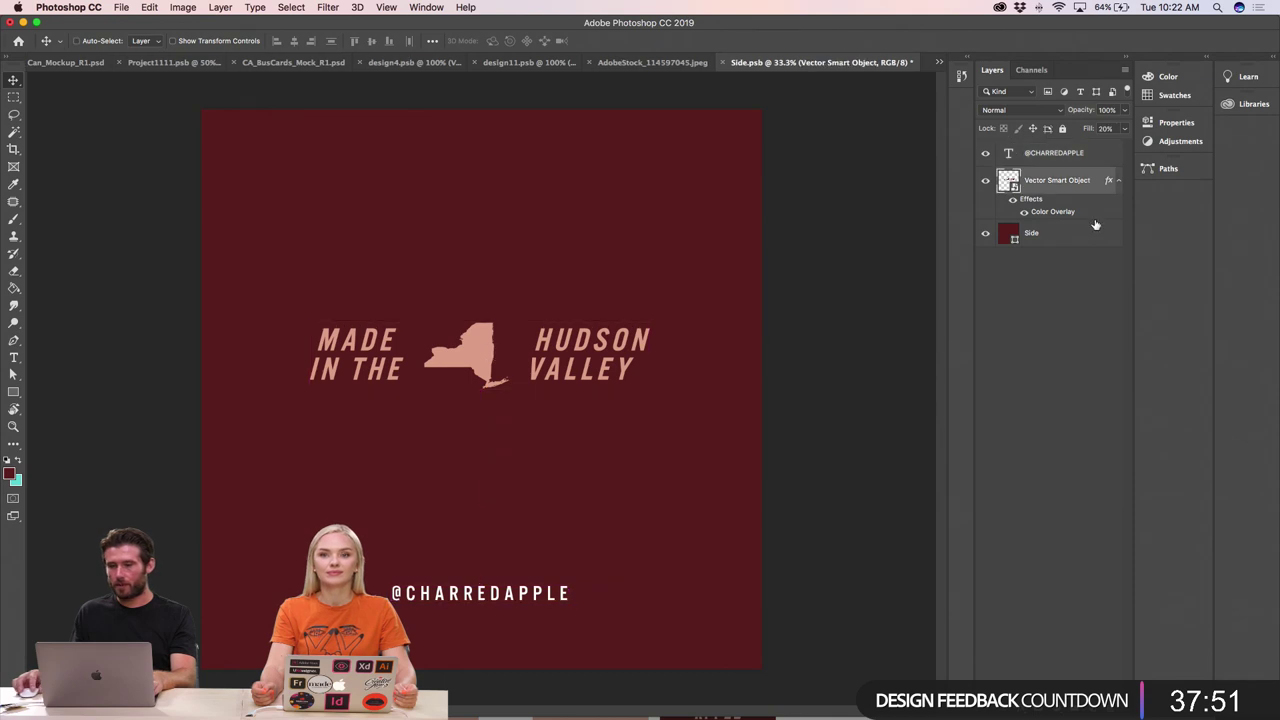
{"action": "double_click", "coordinate": [1053, 211]}
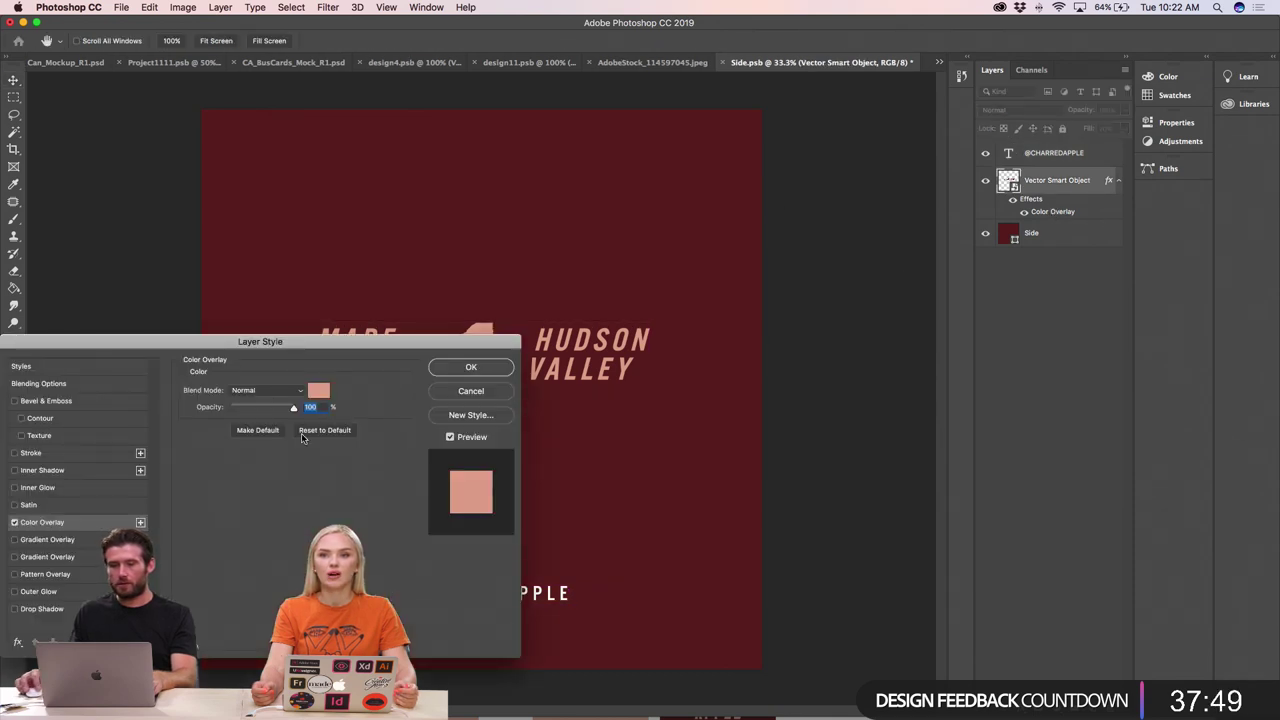
{"action": "left_click", "coordinate": [318, 390]}
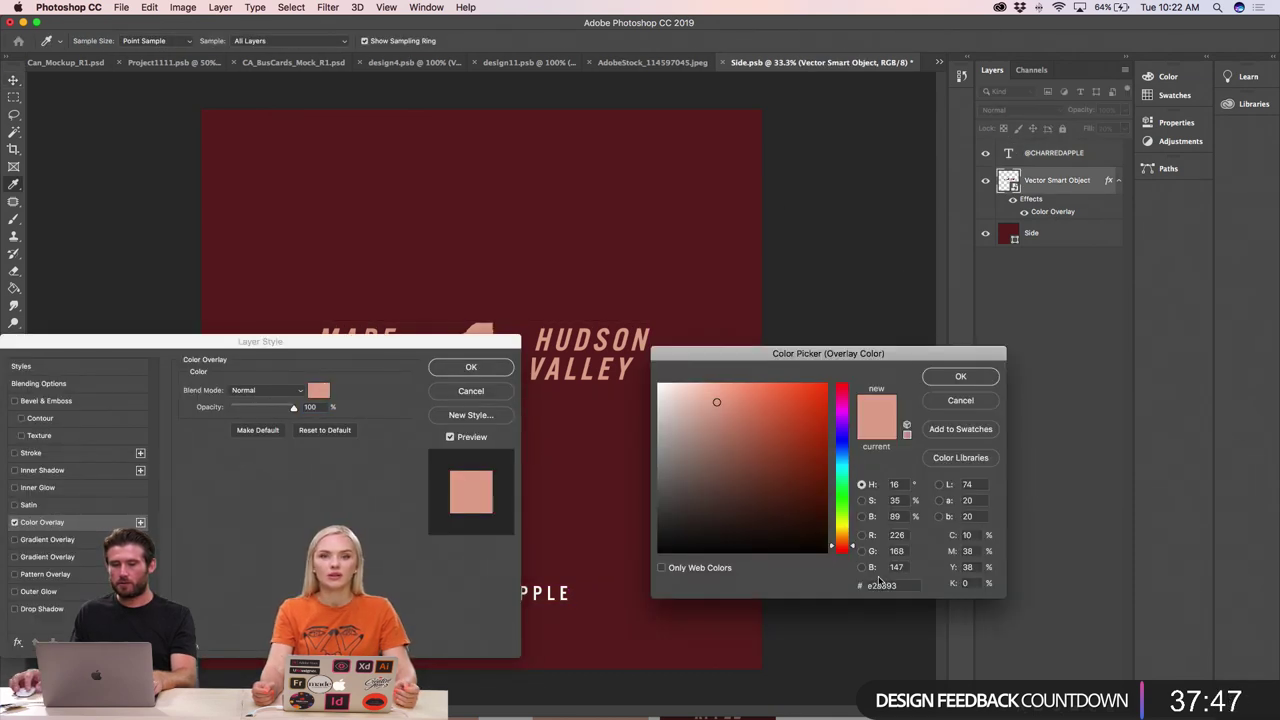
{"action": "key", "text": "Return"}
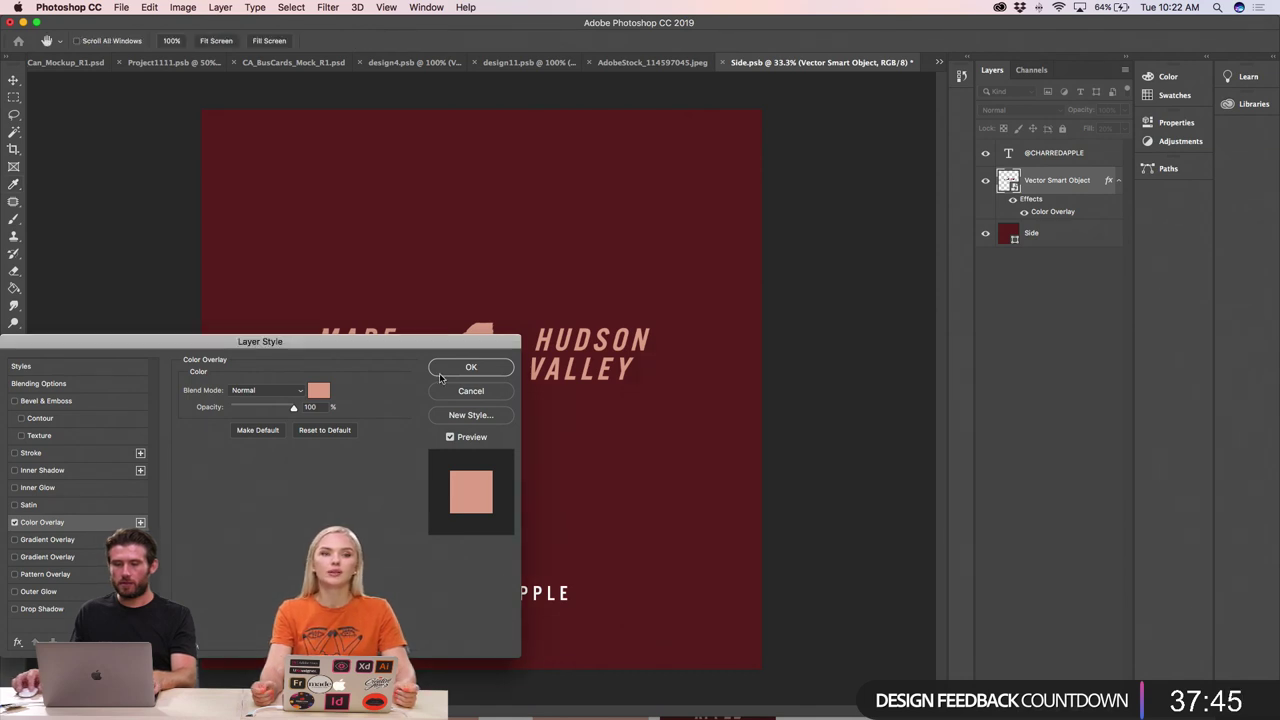
{"action": "key", "text": "Return"}
{"action": "left_click", "coordinate": [460, 595]}
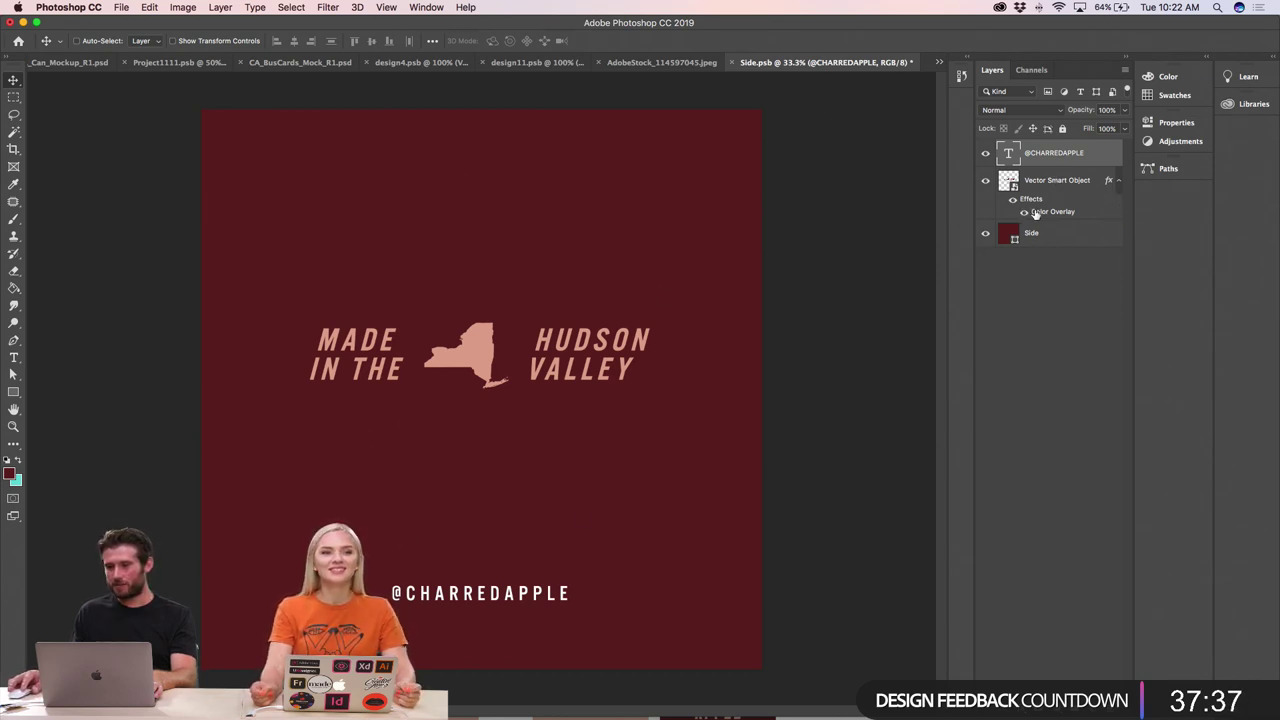
{"action": "left_click_drag", "start_coordinate": [1052, 211], "coordinate": [1052, 155]}
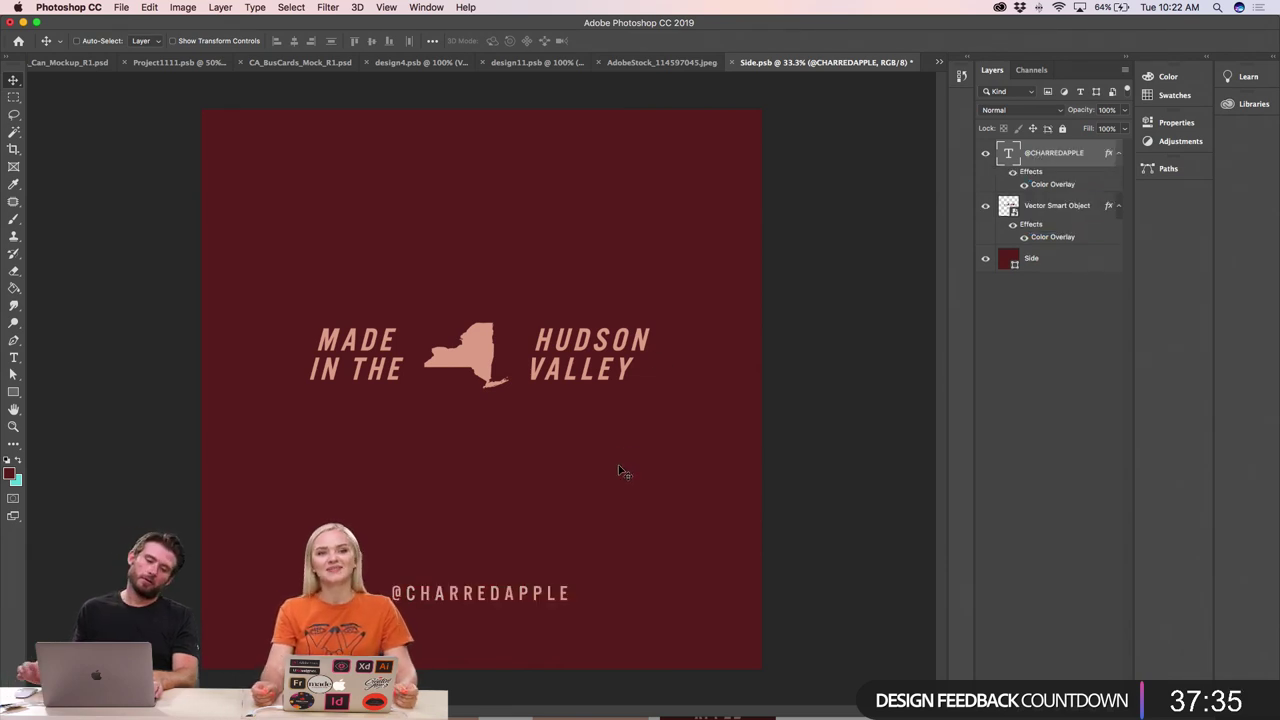
{"action": "key", "text": "super+minus"}
{"action": "double_click", "coordinate": [545, 543]}
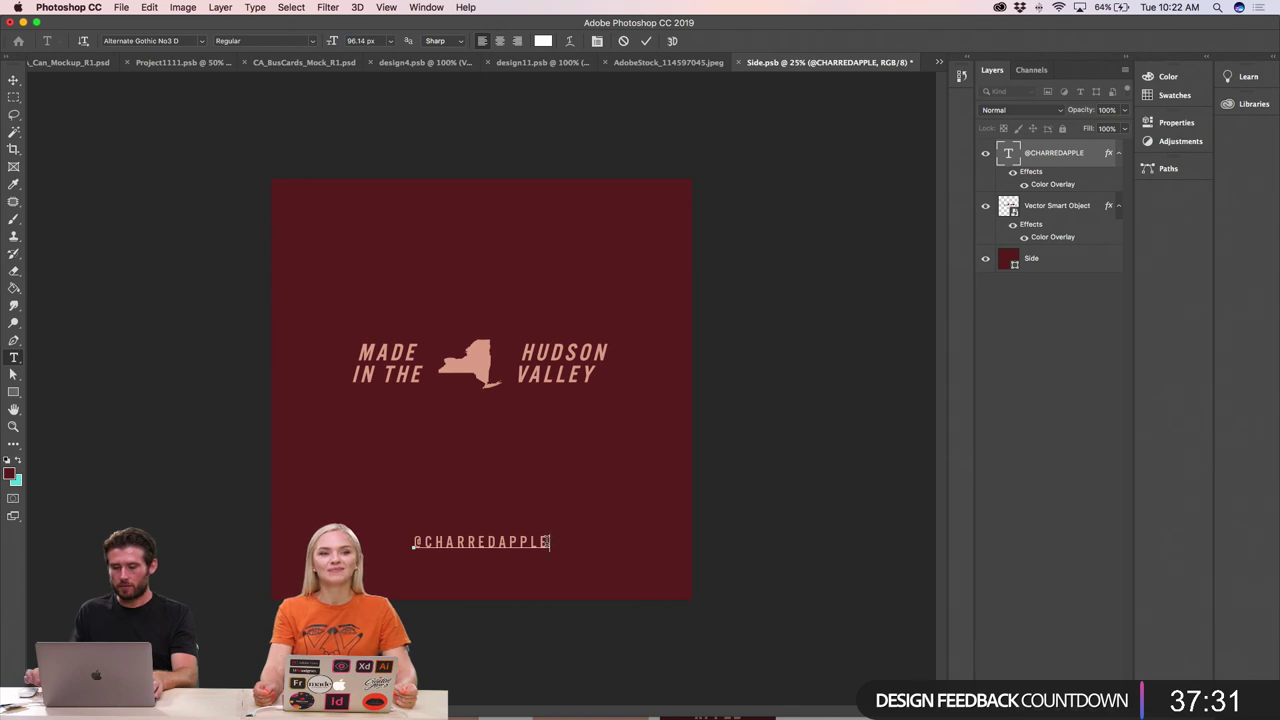
{"action": "key", "text": "Return"}
{"action": "type", "text": "WWW.C"}
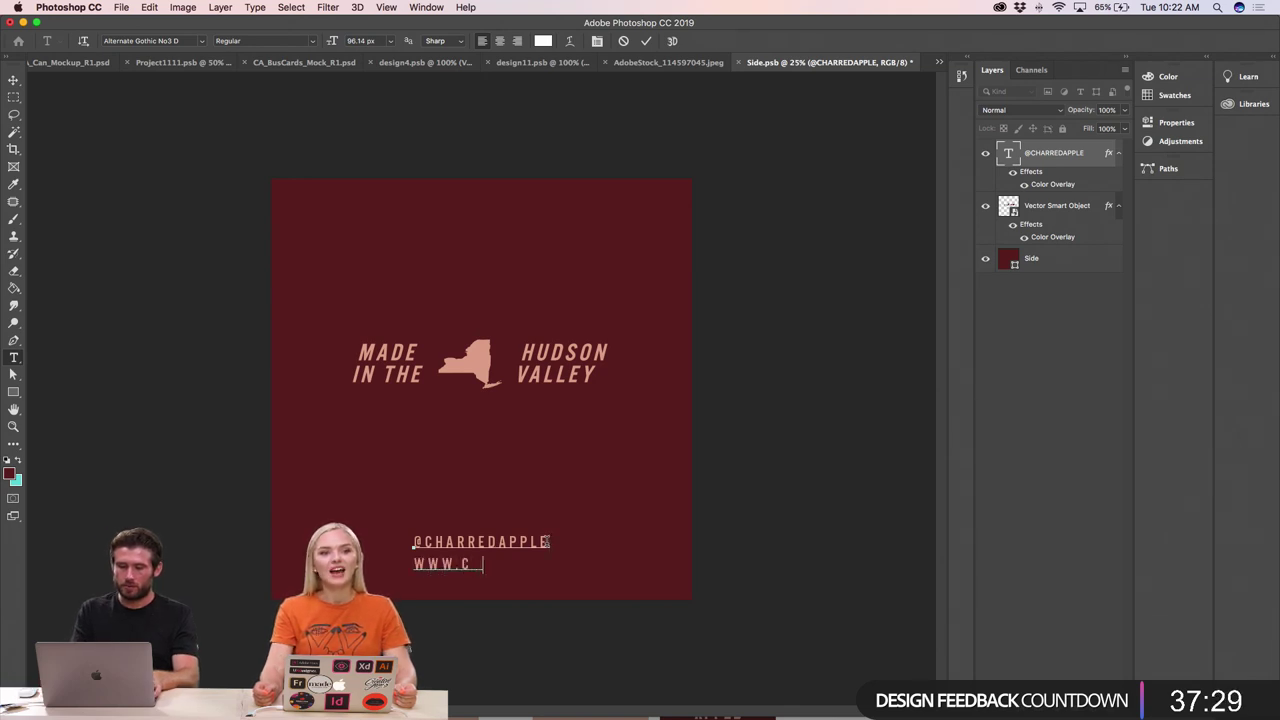
{"action": "type", "text": "HARREDAPPLE.COM"}
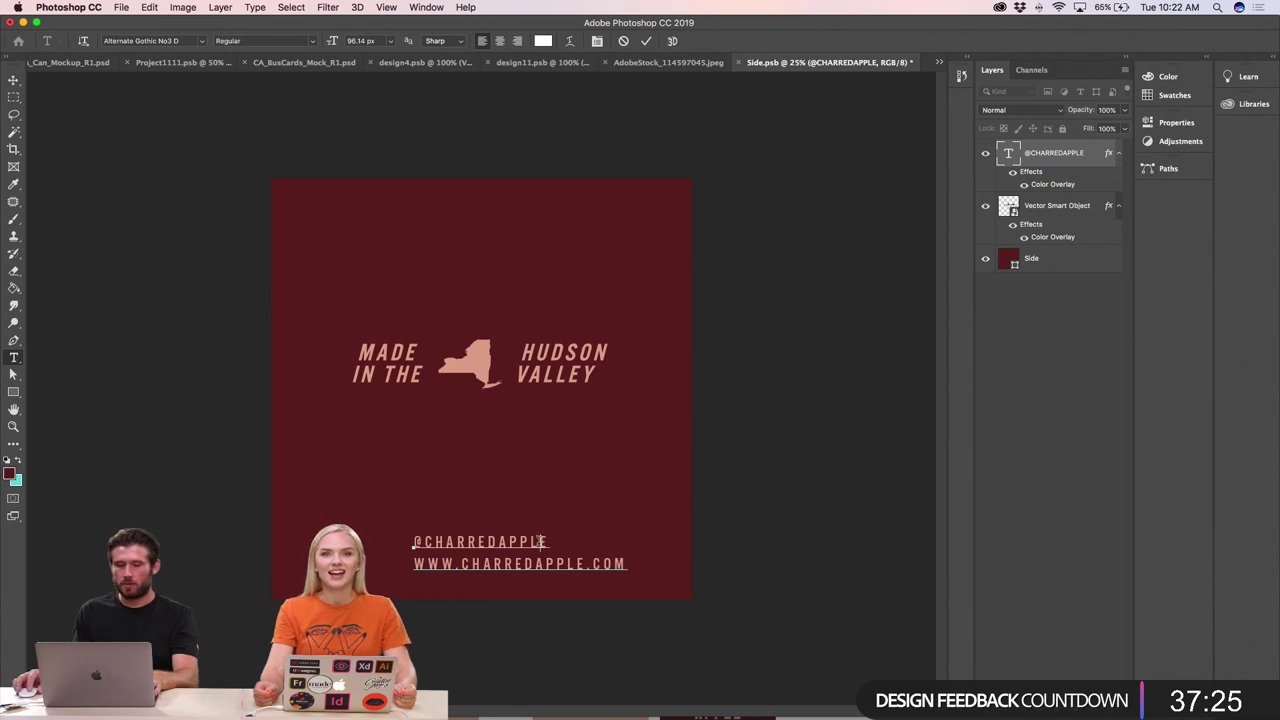
{"action": "key", "text": "super+a"}
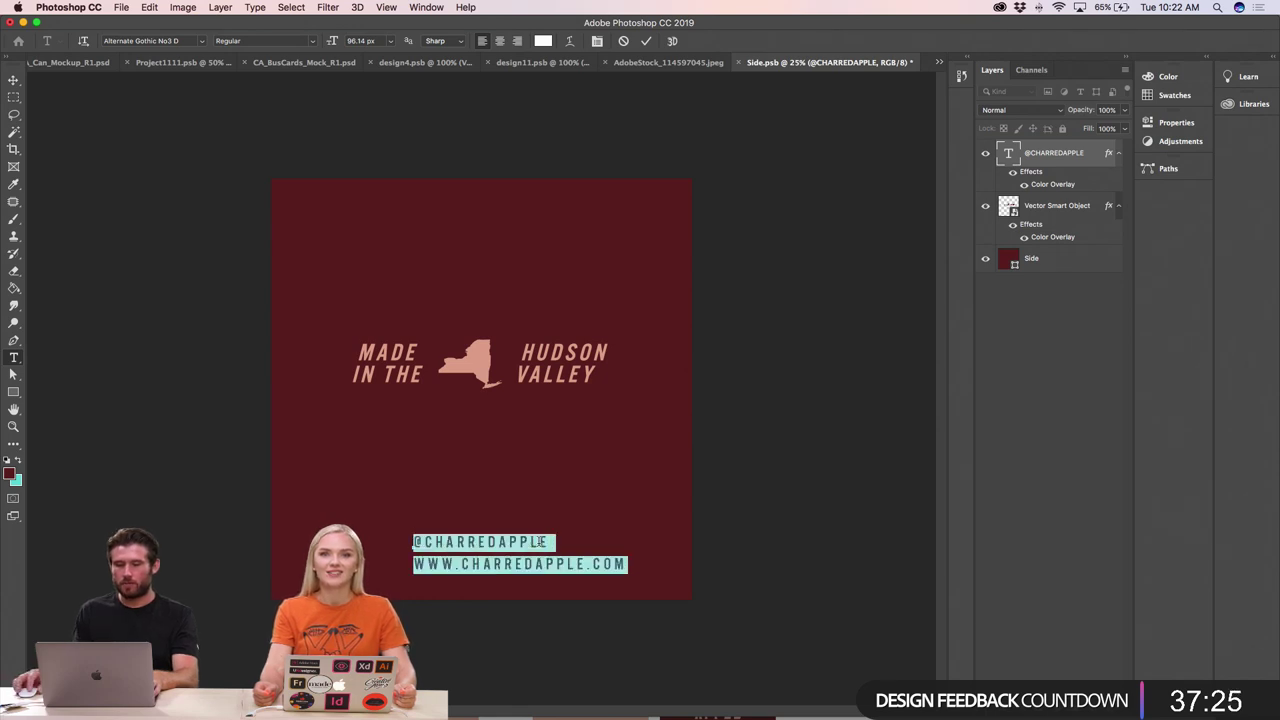
{"action": "left_click", "coordinate": [499, 41]}
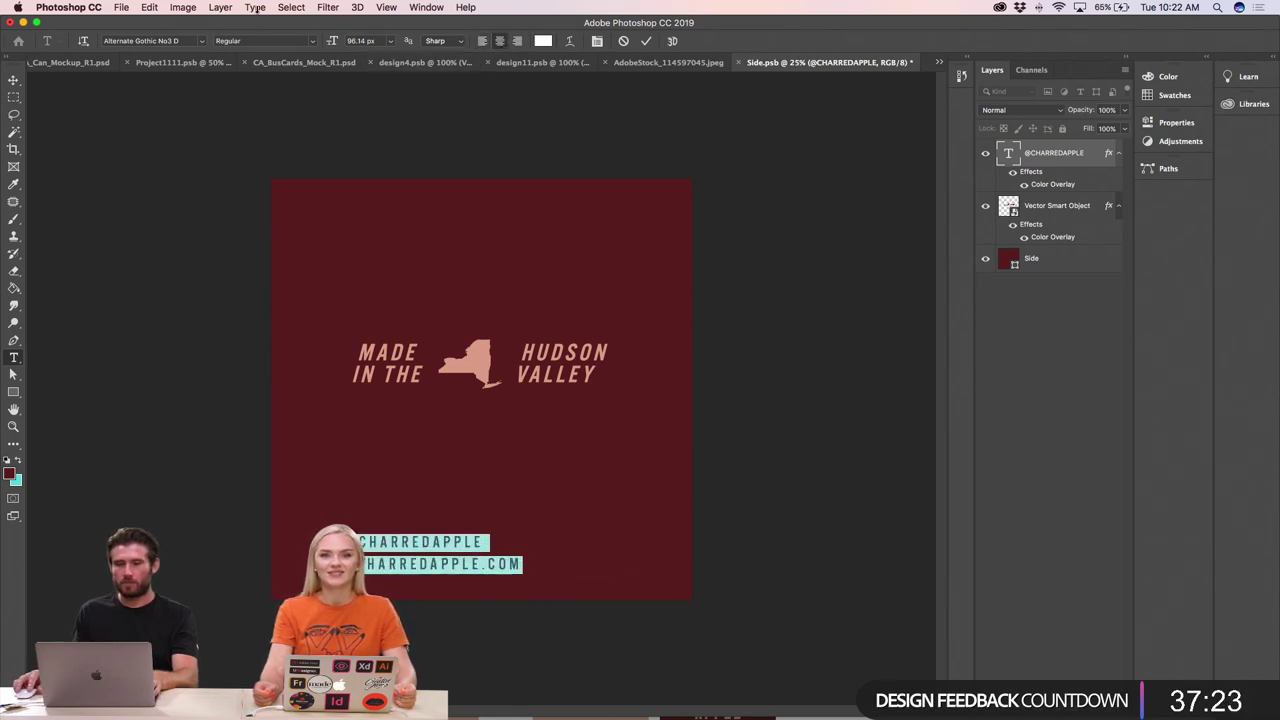
{"action": "left_click", "coordinate": [14, 79]}
{"action": "left_click_drag", "start_coordinate": [457, 546], "coordinate": [523, 530]}
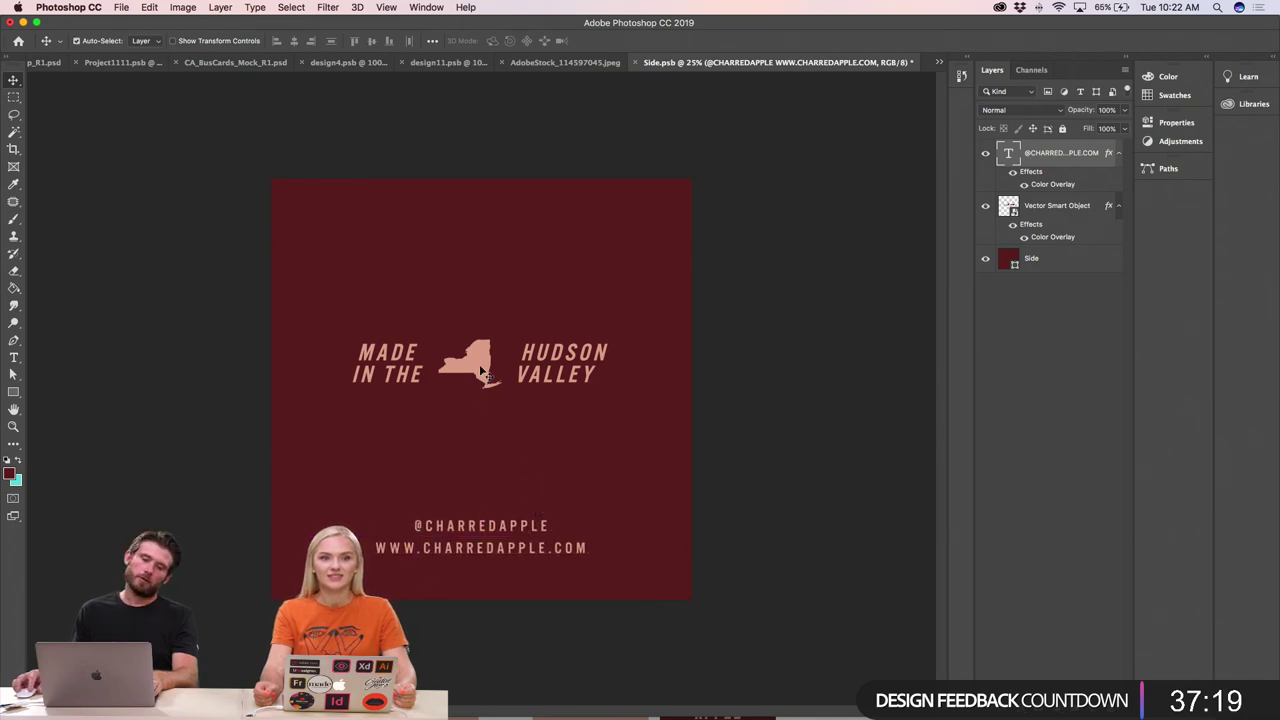
- Nudge the Hudson Valley logo down slightly, save, and view the box mockup
{"action": "left_click", "coordinate": [480, 365]}
{"action": "left_click_drag", "start_coordinate": [483, 369], "coordinate": [483, 376]}
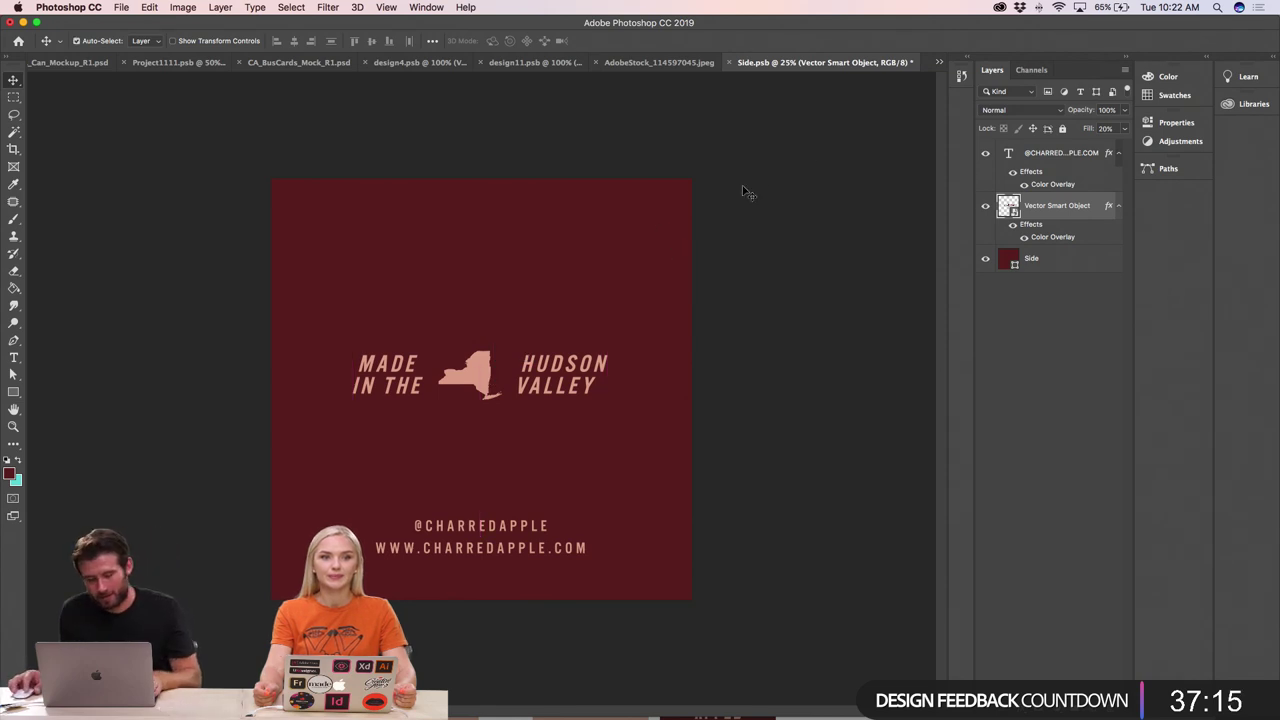
{"action": "key", "text": "cmd+s"}
{"action": "left_click", "coordinate": [655, 63]}
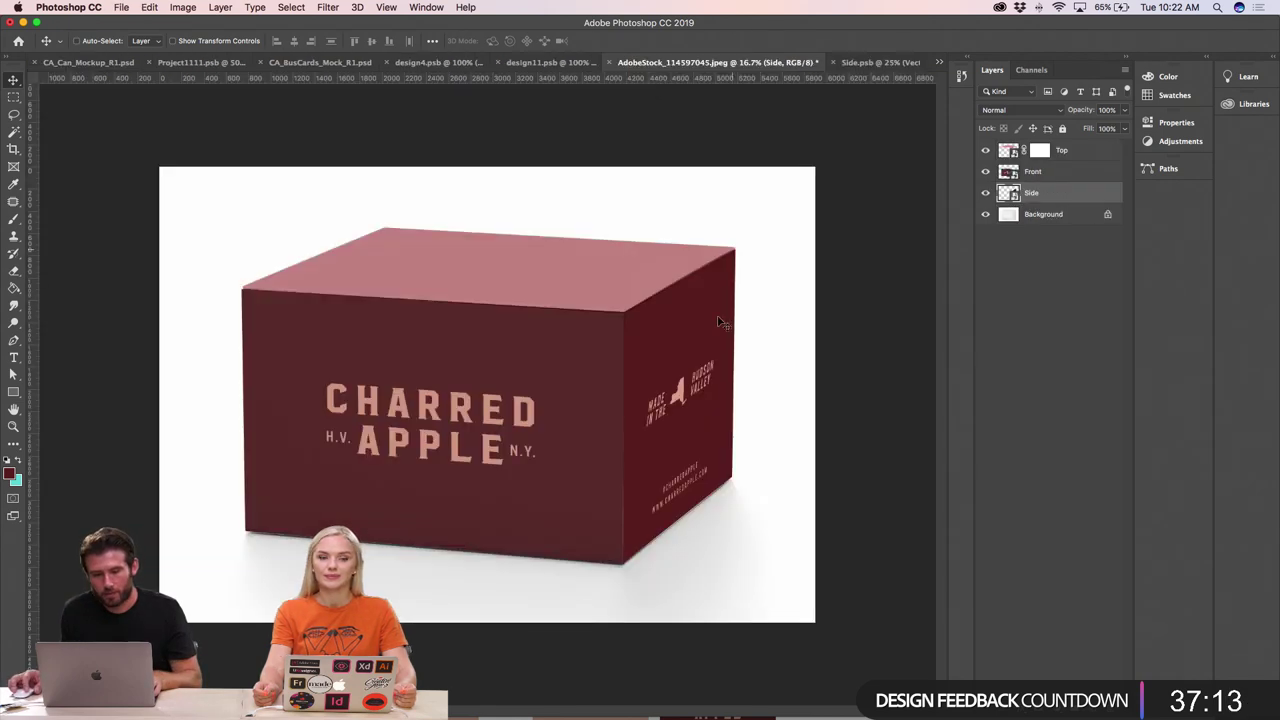
- Open the box's Front face artwork and select the wordmark smart object layer
{"action": "key", "text": "cmd"}
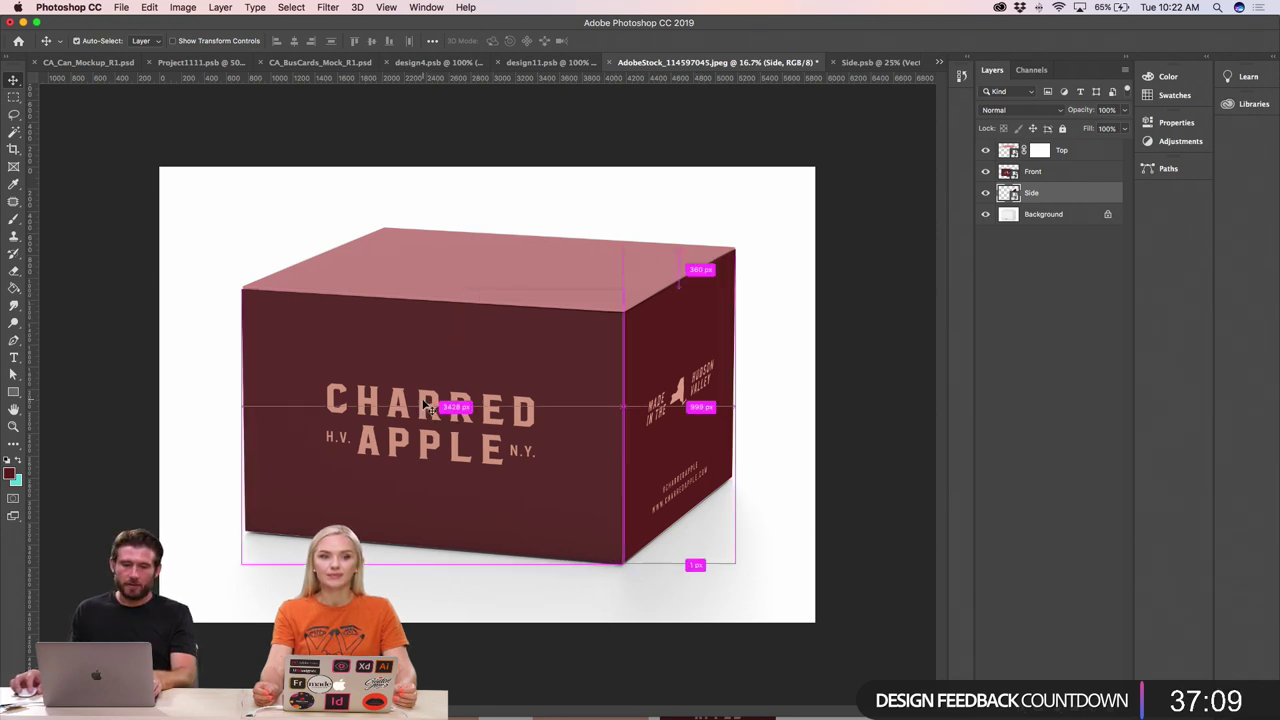
{"action": "left_click", "coordinate": [428, 405]}
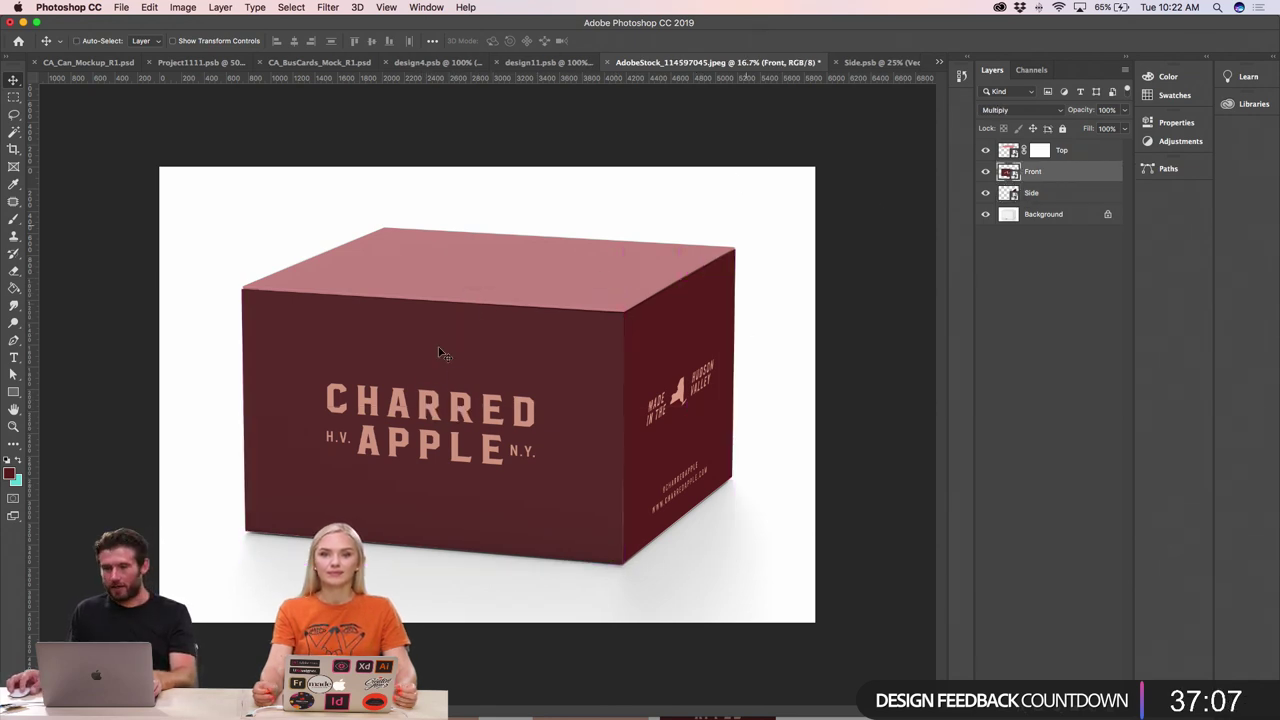
{"action": "double_click", "coordinate": [1008, 173]}
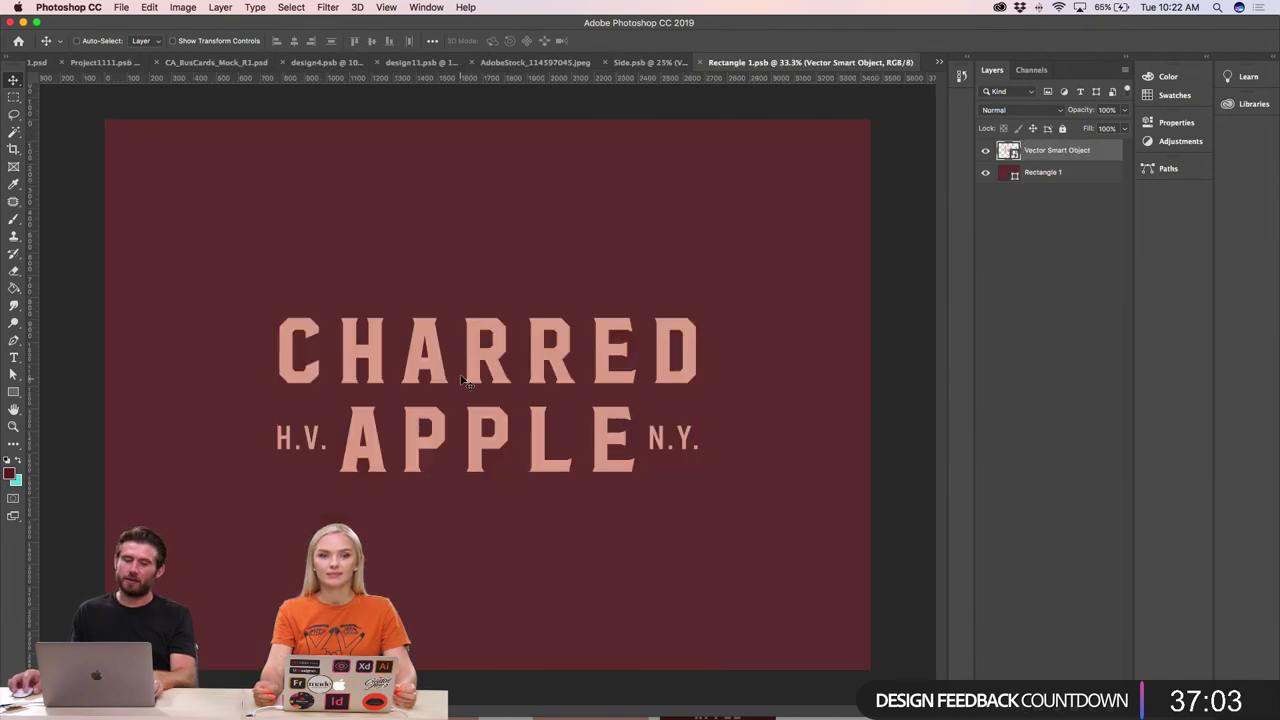
{"action": "left_click", "coordinate": [628, 263]}
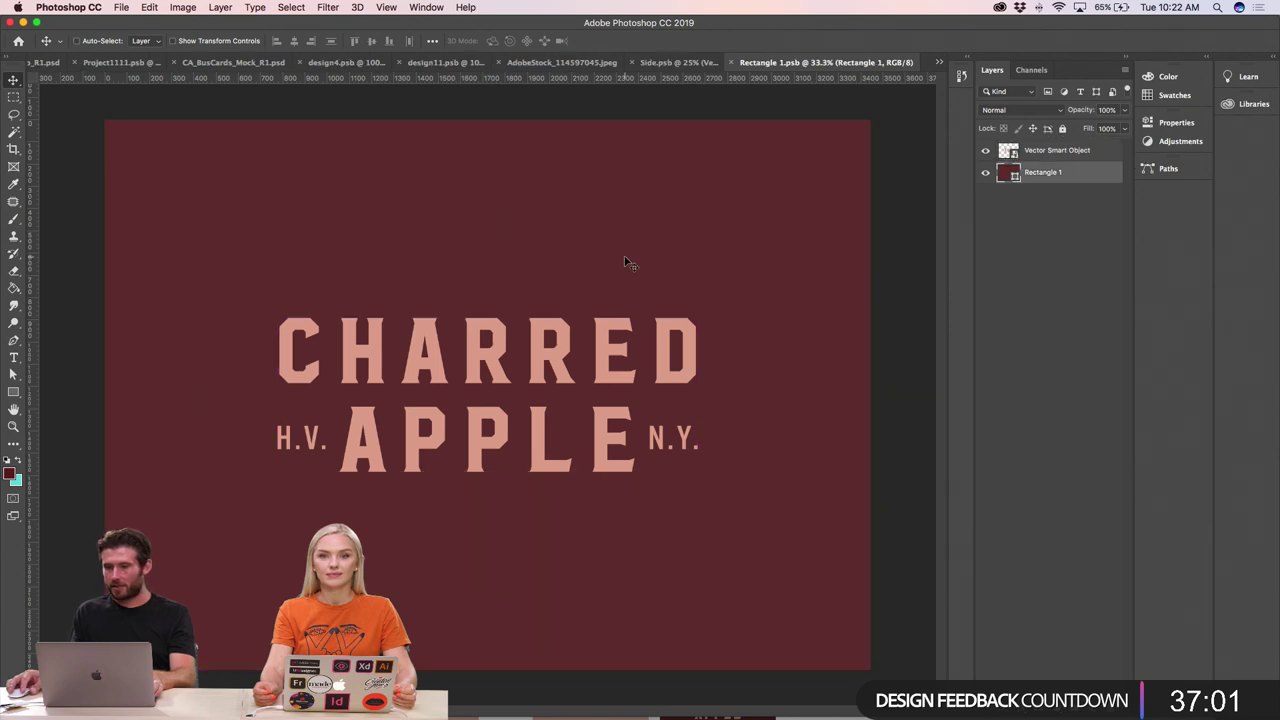
{"action": "left_click", "coordinate": [479, 360]}
- Copy the Organic Hard Cider badge logo group from Illustrator
{"action": "key", "text": "super+Tab"}
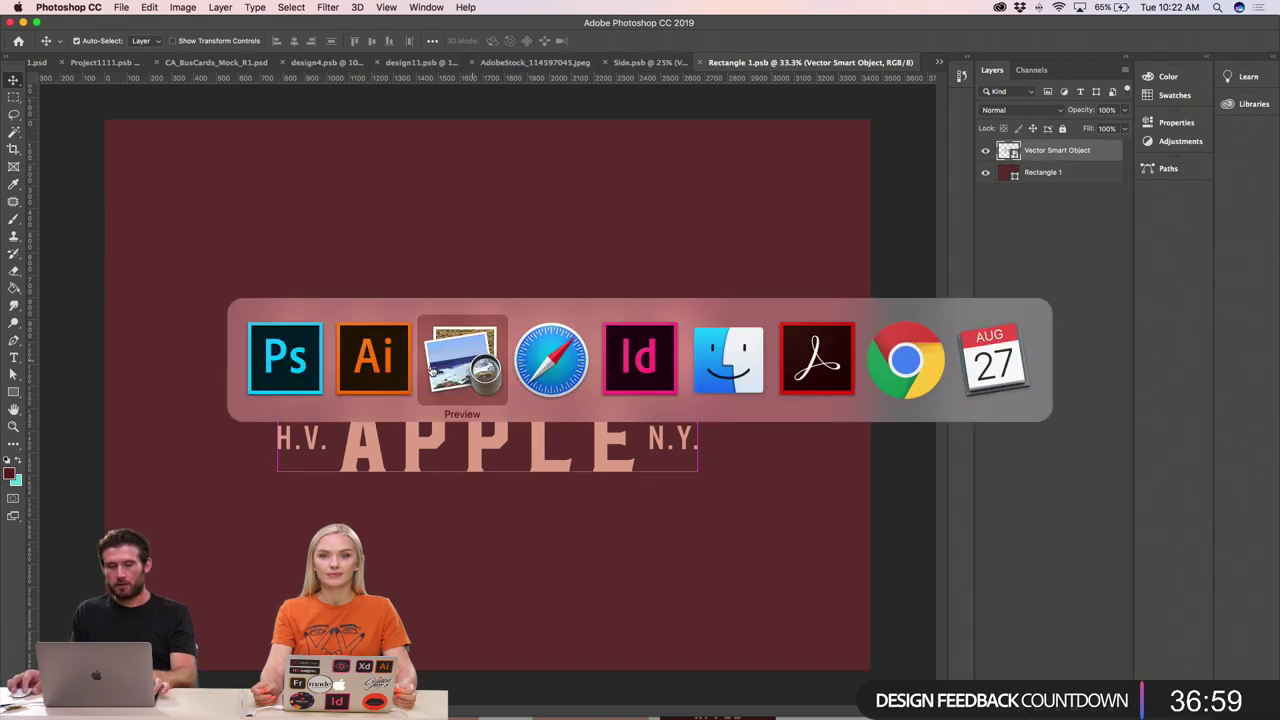
{"action": "key", "text": "super+shift+Tab"}
{"action": "left_click", "coordinate": [728, 296]}
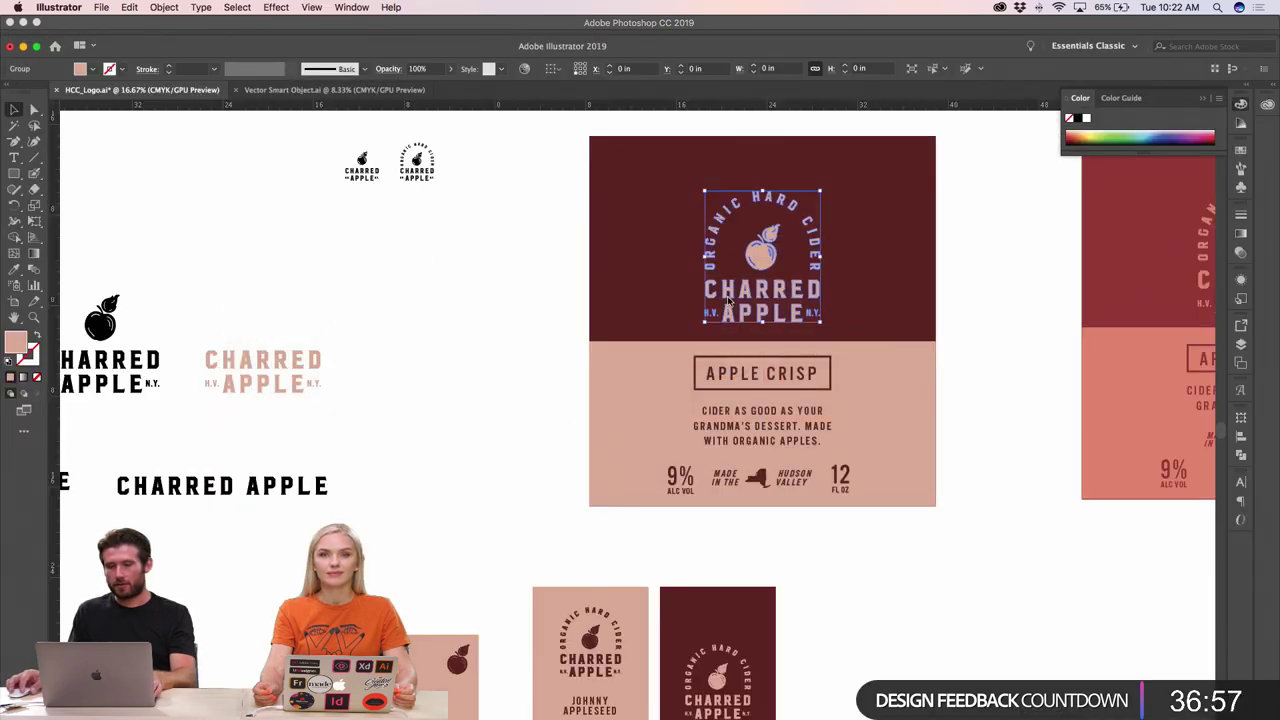
{"action": "key", "text": "super+Tab"}
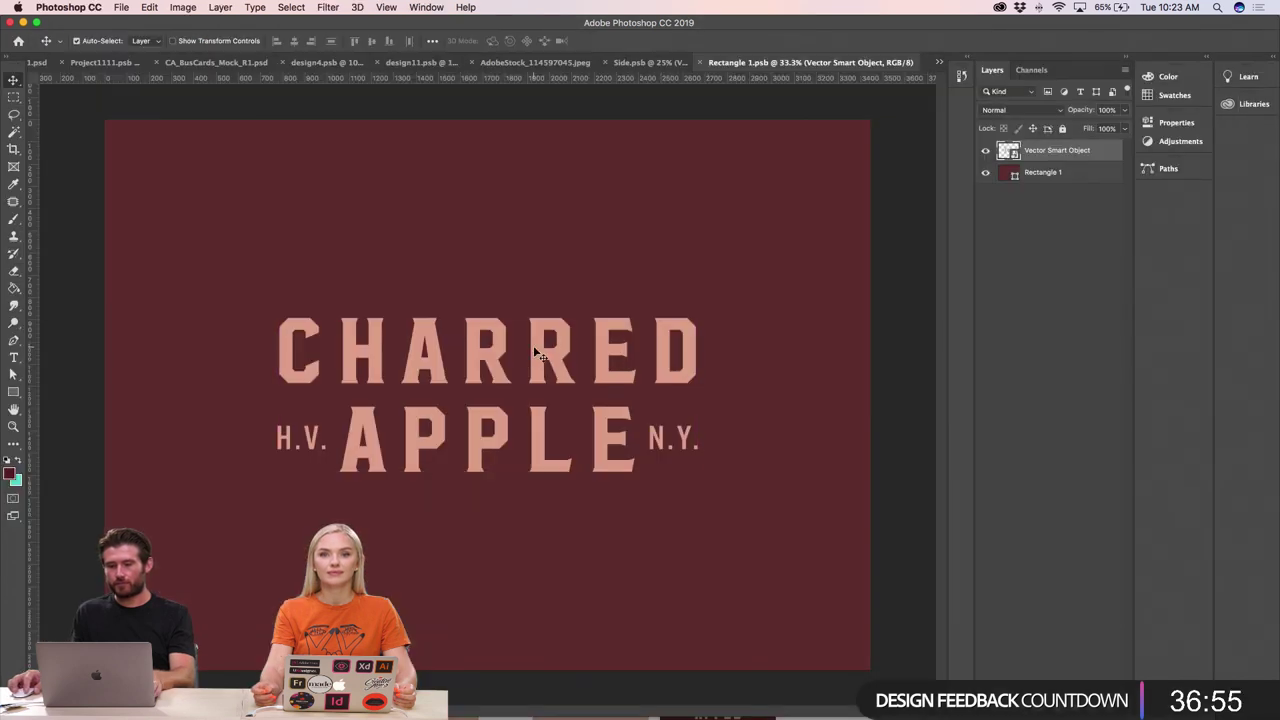
- Replace the wordmark with the badge as a scaled-down smart object and save Rectangle 1.psb
{"action": "key", "text": "BackSpace"}
{"action": "key", "text": "super+v"}
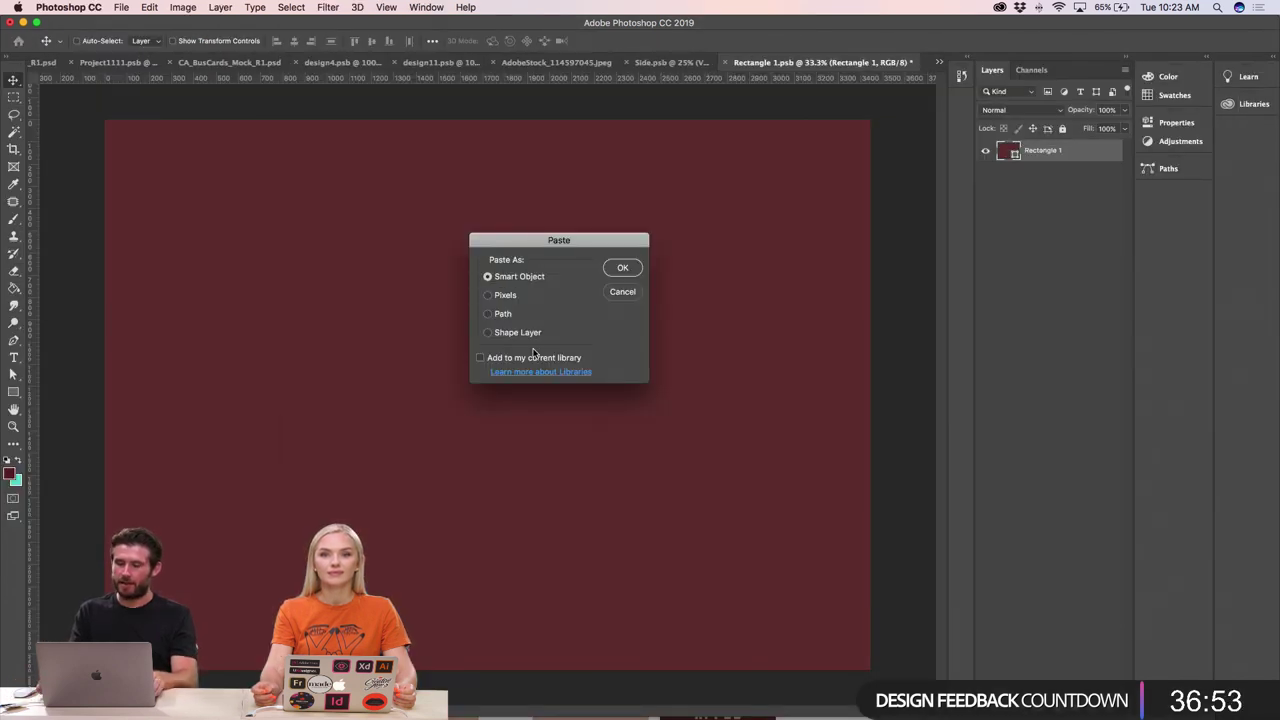
{"action": "key", "text": "Return"}
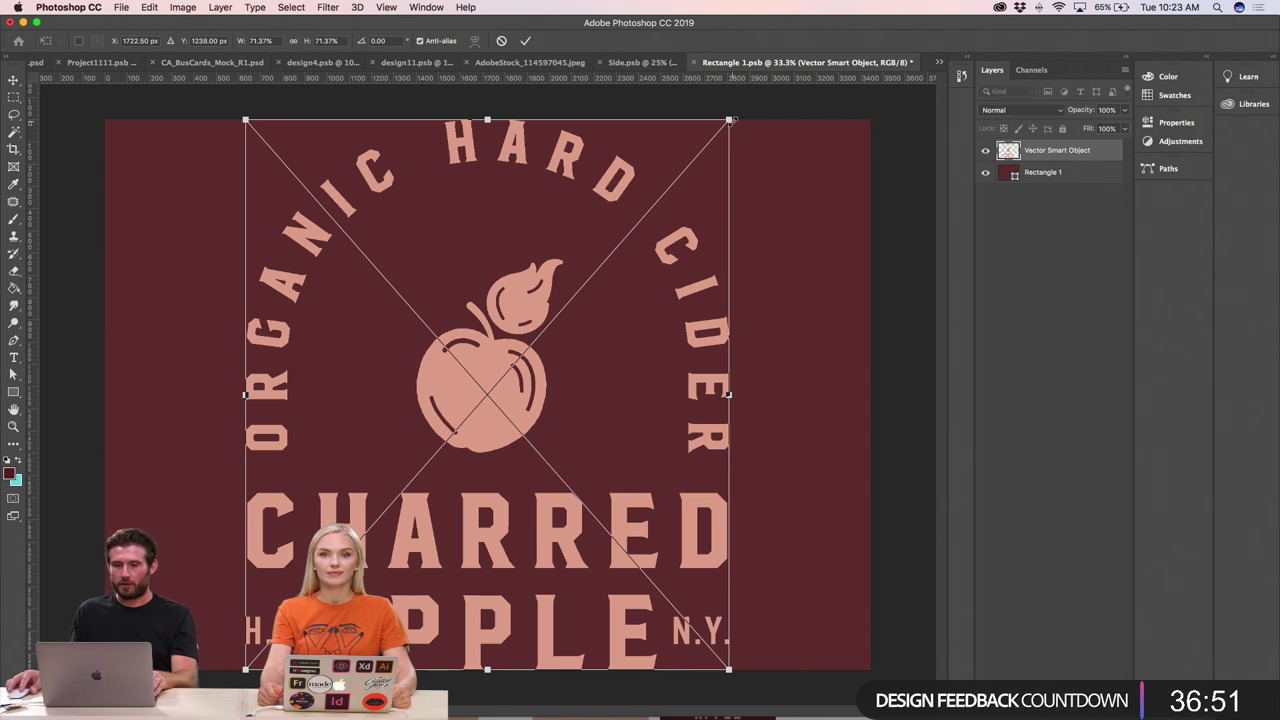
{"action": "left_click_drag", "start_coordinate": [733, 124], "coordinate": [646, 215]}
{"action": "key", "text": "Return"}
{"action": "key", "text": "super+s"}
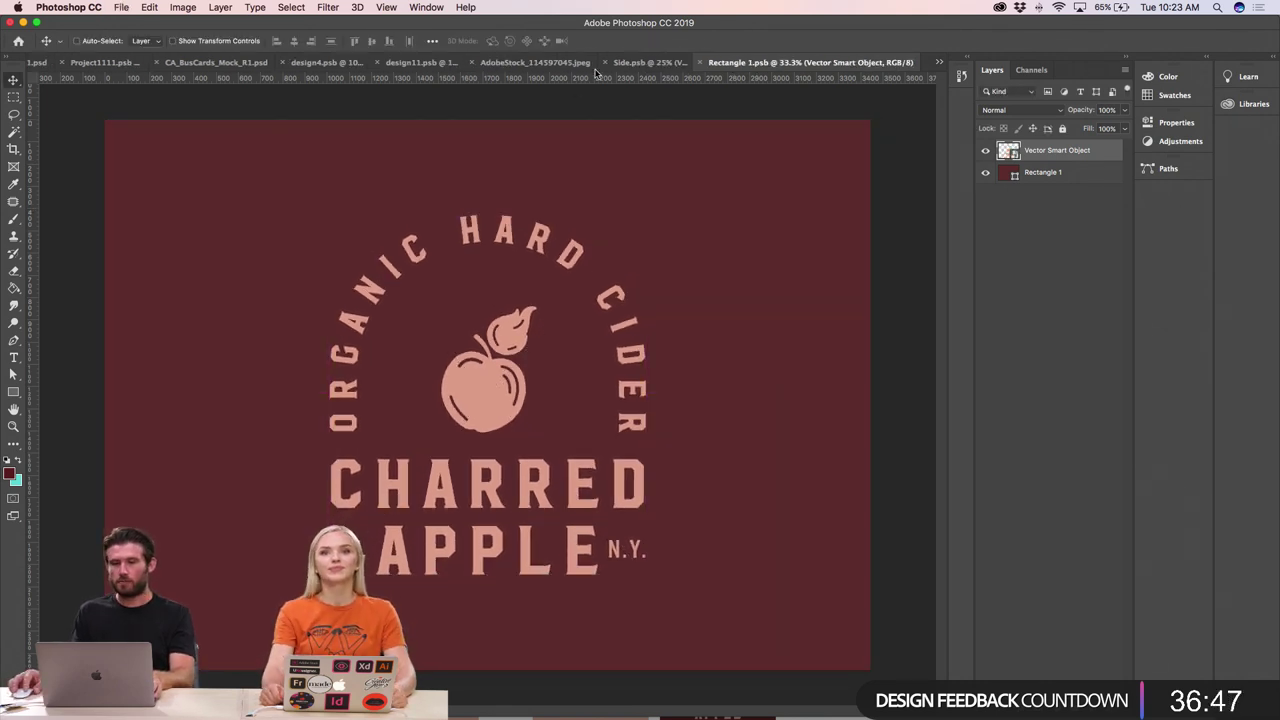
{"action": "left_click", "coordinate": [631, 64]}
{"action": "left_click", "coordinate": [600, 62]}
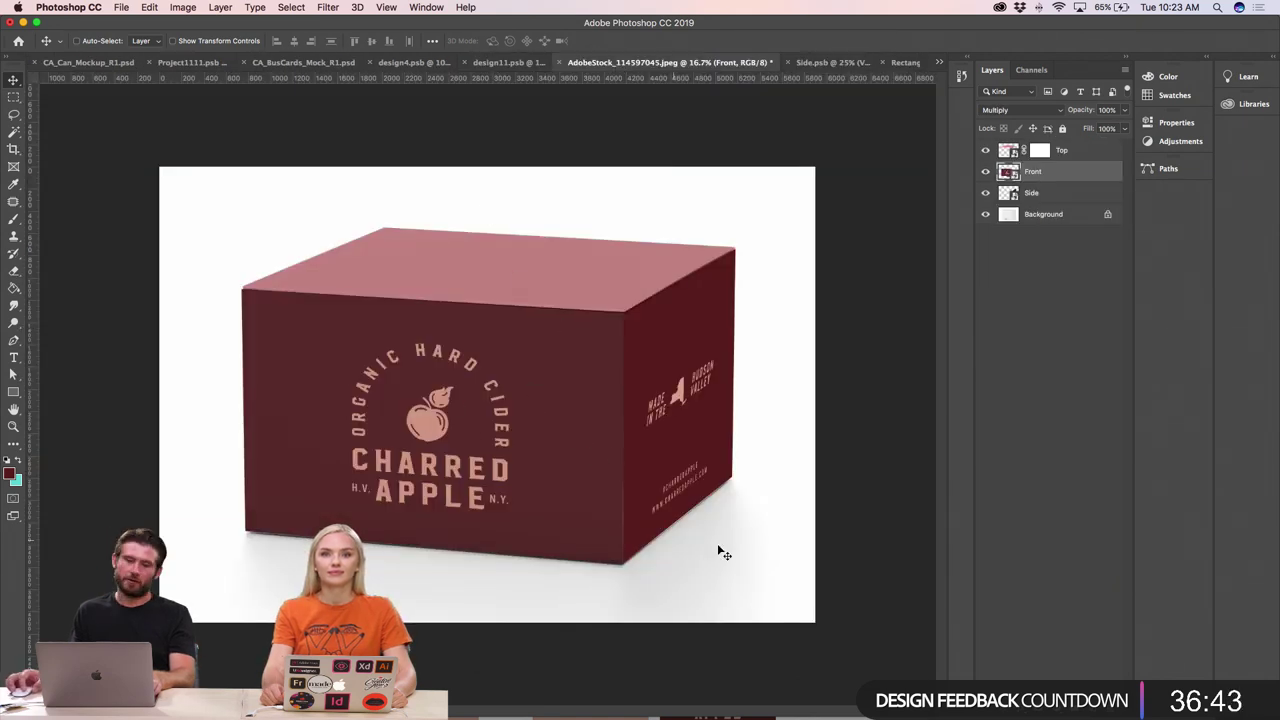
- Open the Top smart object and read the peach label colour from Illustrator
{"action": "double_click", "coordinate": [551, 260]}
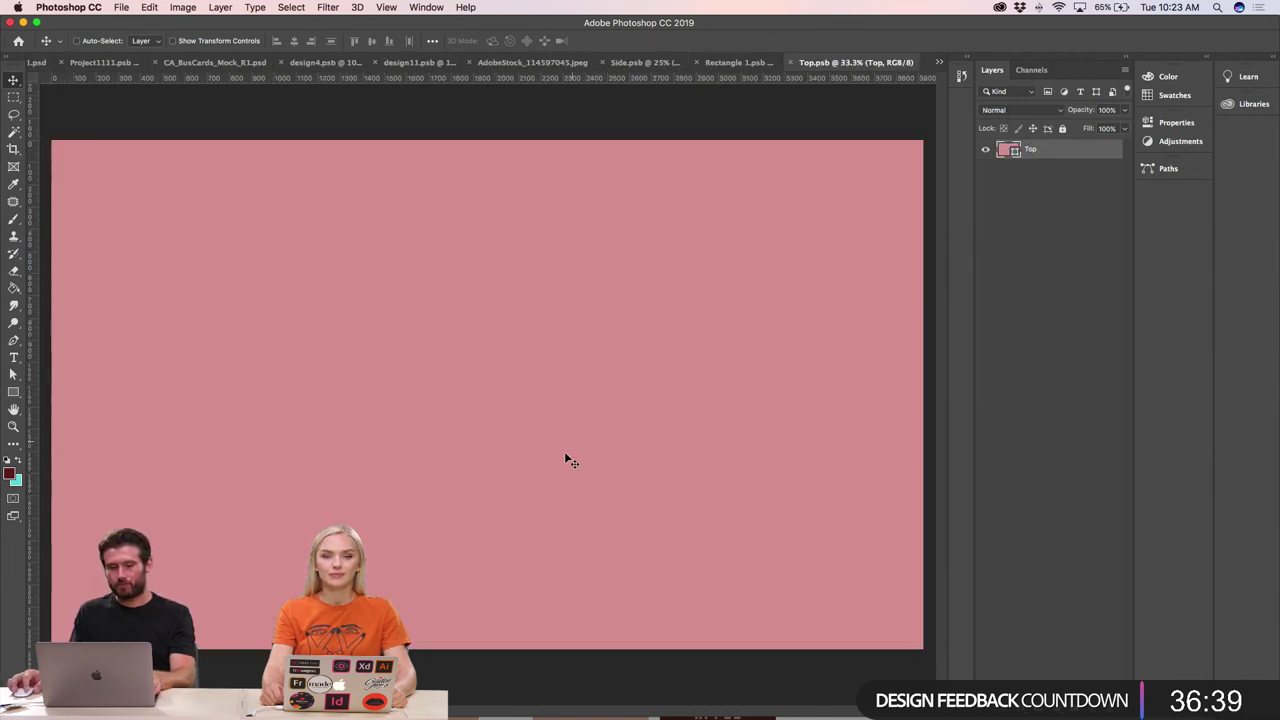
{"action": "key", "text": "super+Tab"}
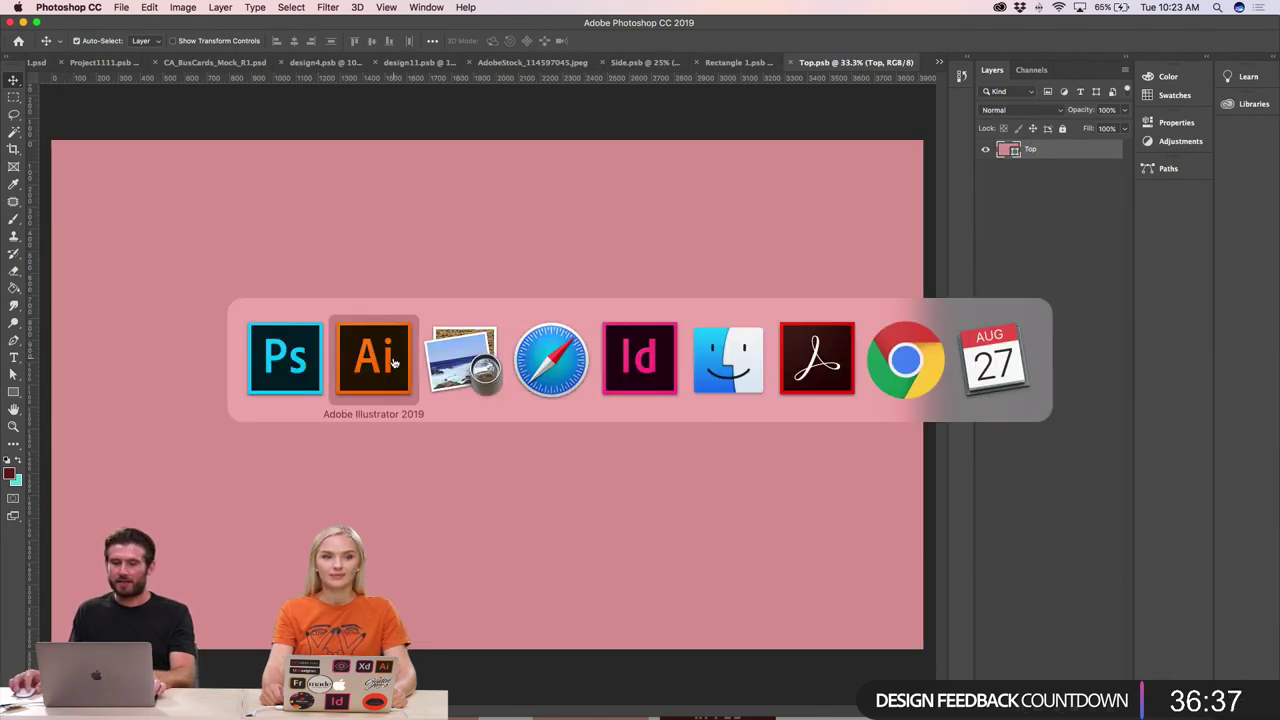
{"action": "left_click", "coordinate": [388, 363]}
{"action": "left_click", "coordinate": [631, 383]}
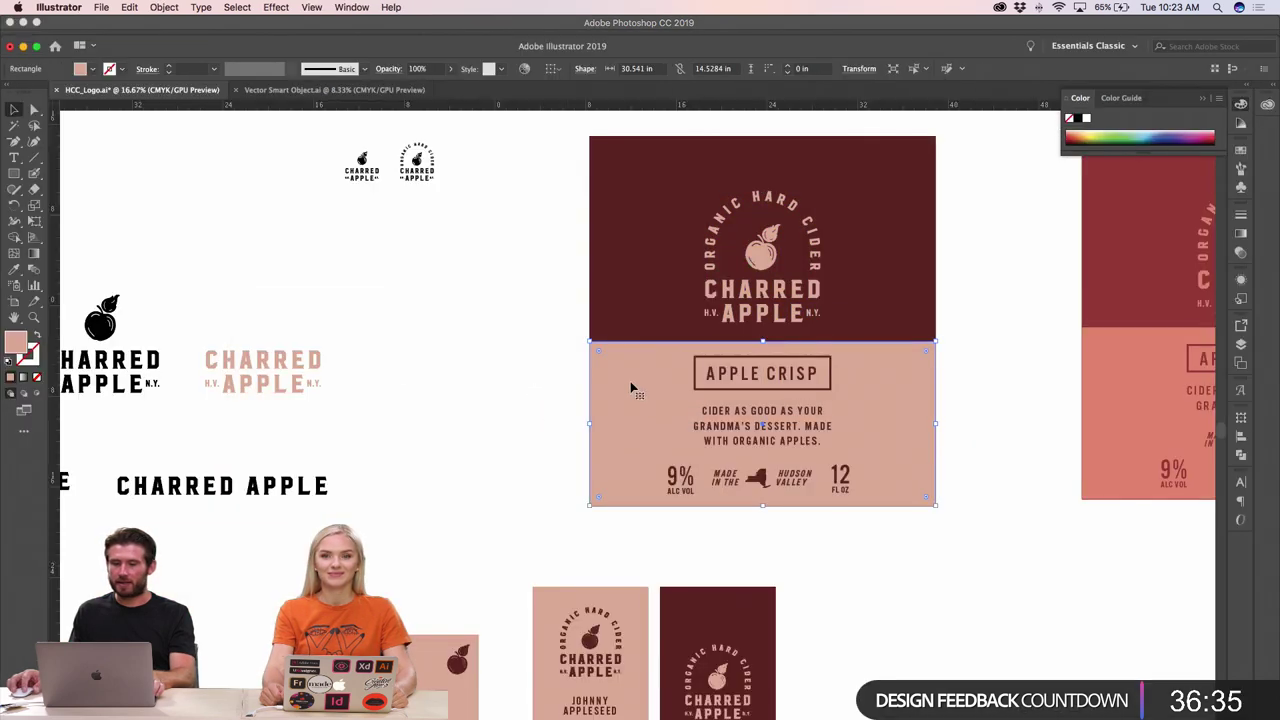
{"action": "double_click", "coordinate": [16, 342]}
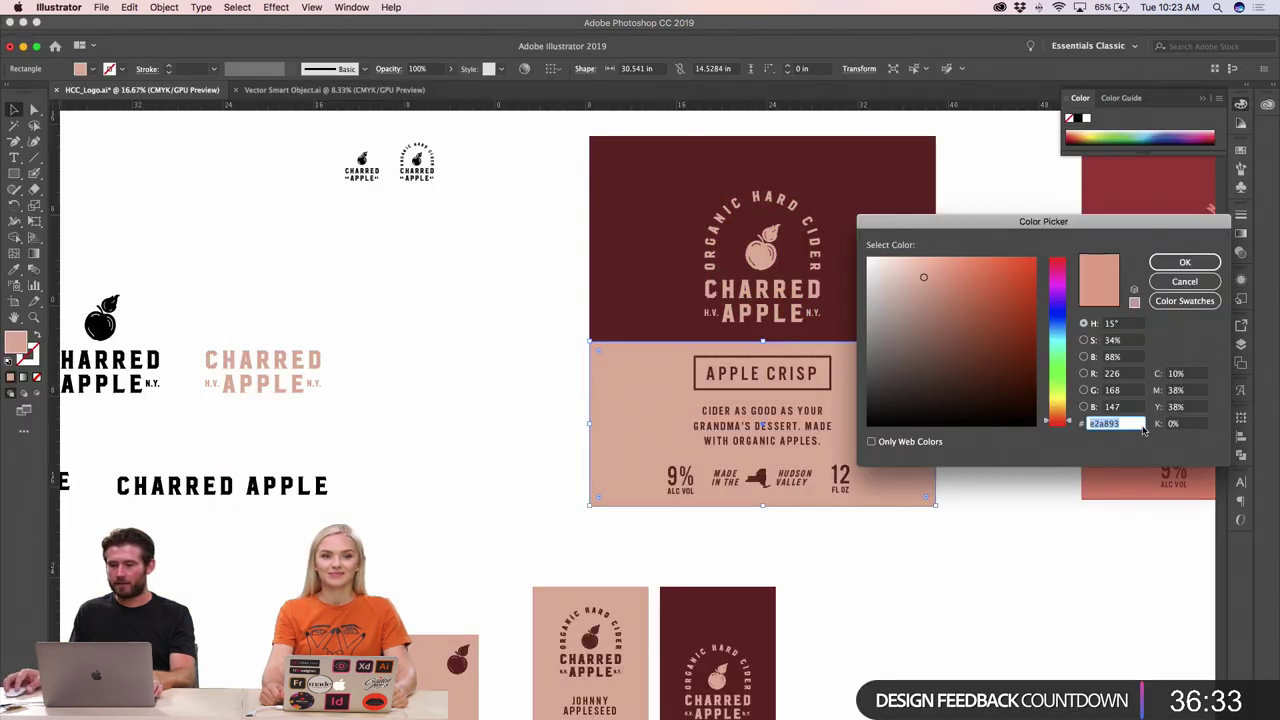
{"action": "left_click", "coordinate": [1168, 264]}
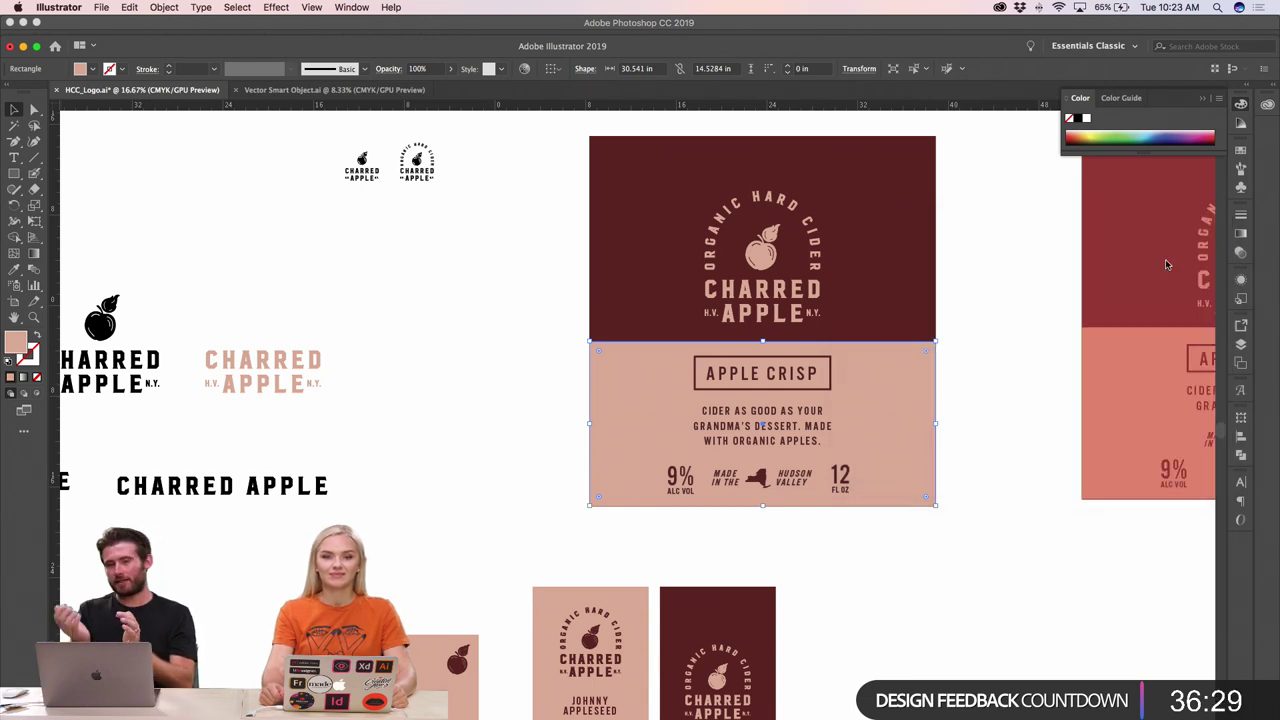
- Fill the Top panel's colour layer with peach #e2a893
{"action": "key", "text": "super+Tab"}
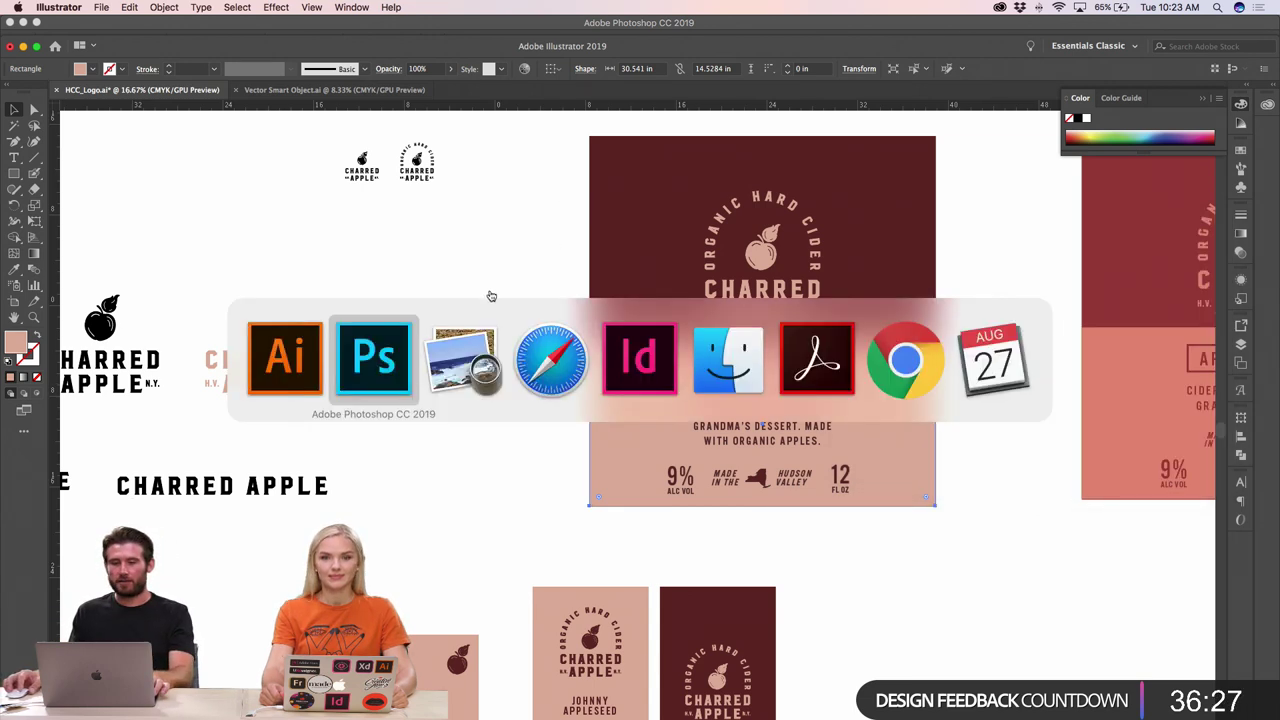
{"action": "left_click", "coordinate": [397, 356]}
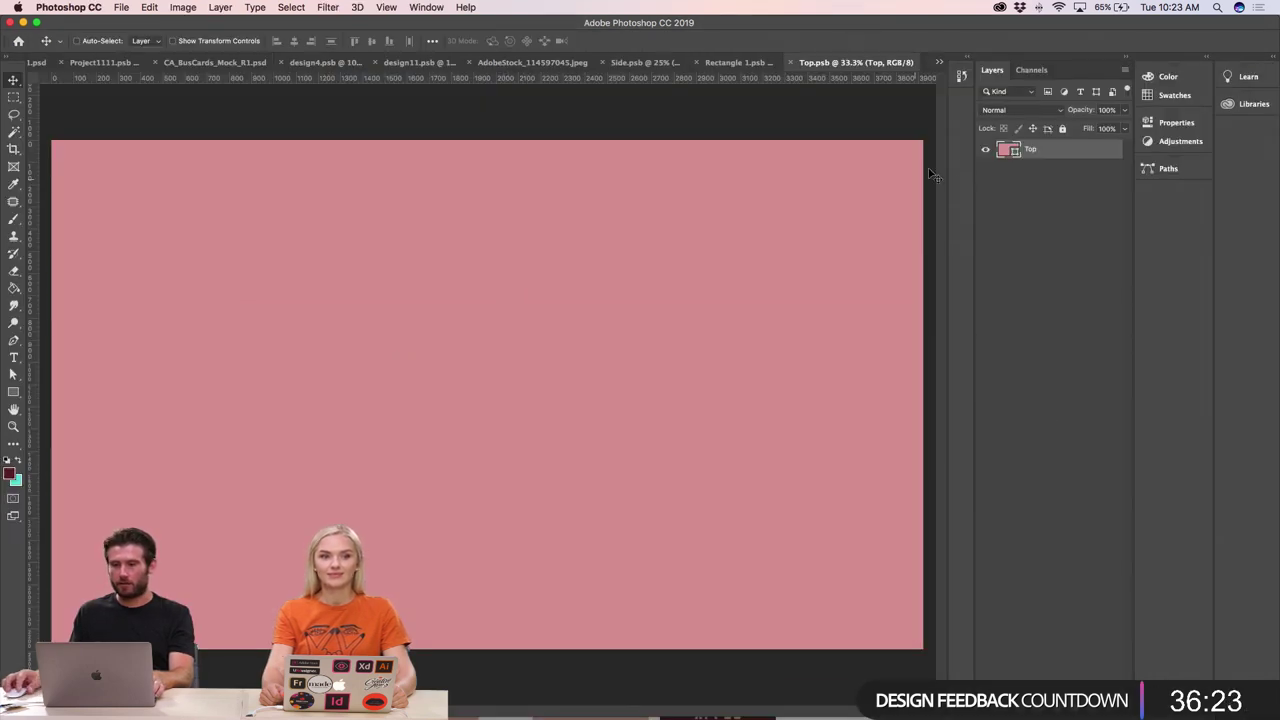
{"action": "double_click", "coordinate": [1010, 150]}
{"action": "key", "text": "ctrl+v"}
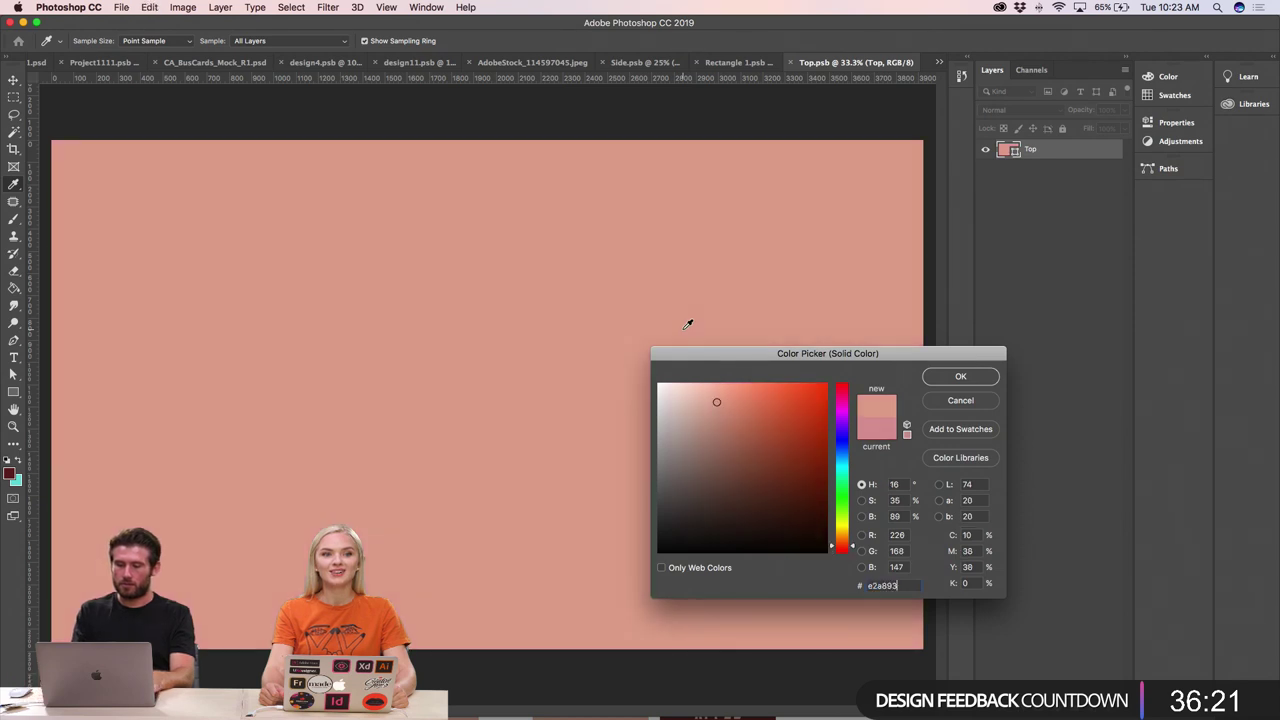
{"action": "key", "text": "Return"}
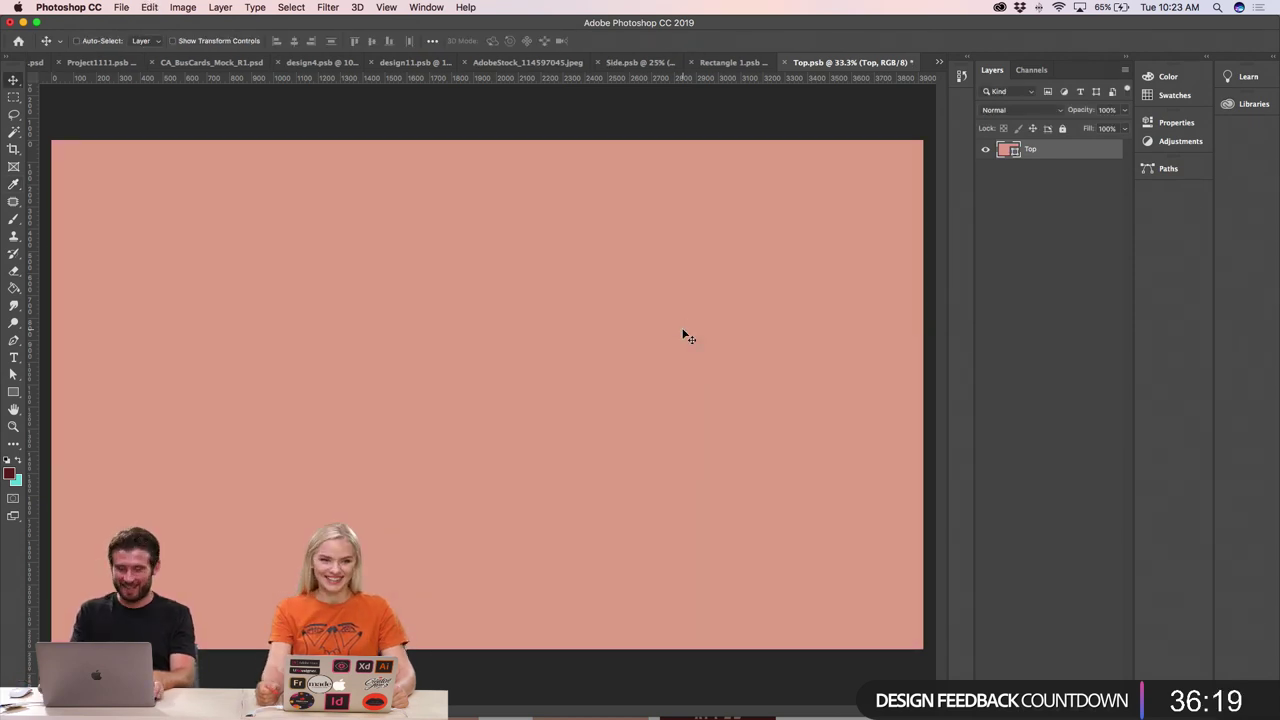
- In Illustrator, recolour the CHARRED APPLE wordmark to the label's dark red and copy it
{"action": "key", "text": "super+minus"}
{"action": "key", "text": "super+Tab"}
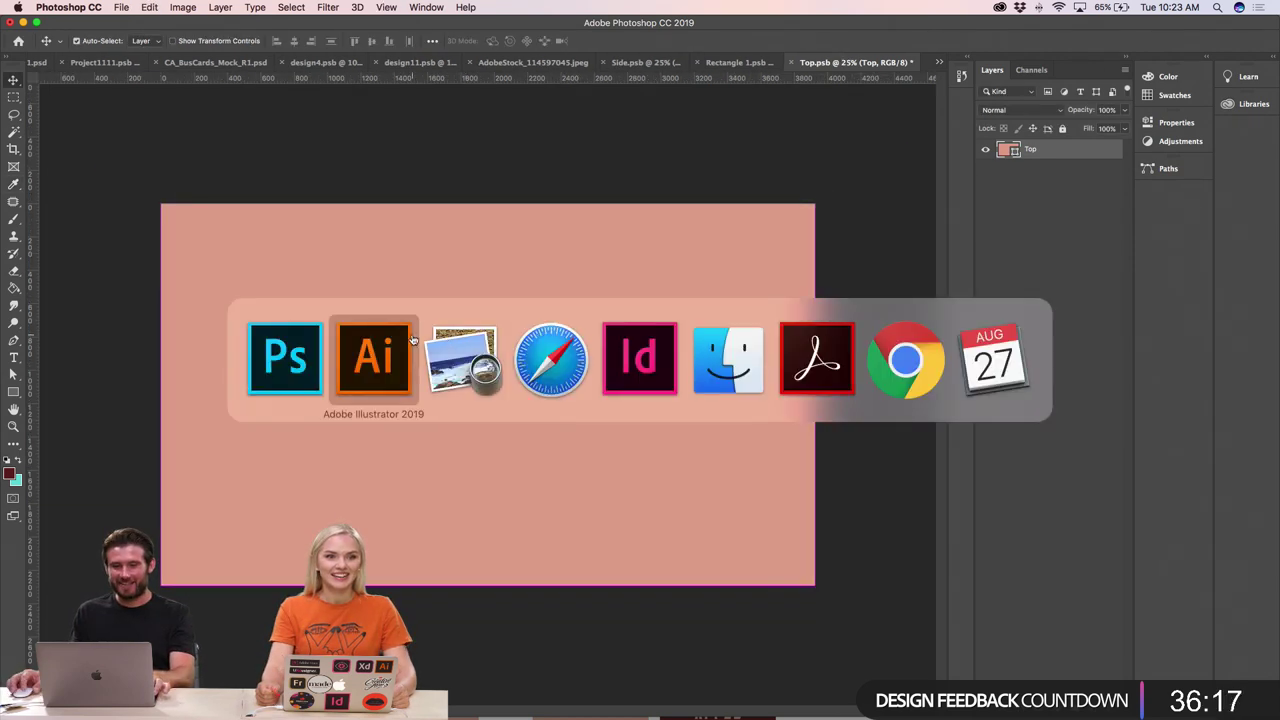
{"action": "left_click_drag", "start_coordinate": [180, 336], "coordinate": [371, 434]}
{"action": "key", "text": "i"}
{"action": "left_click", "coordinate": [597, 273]}
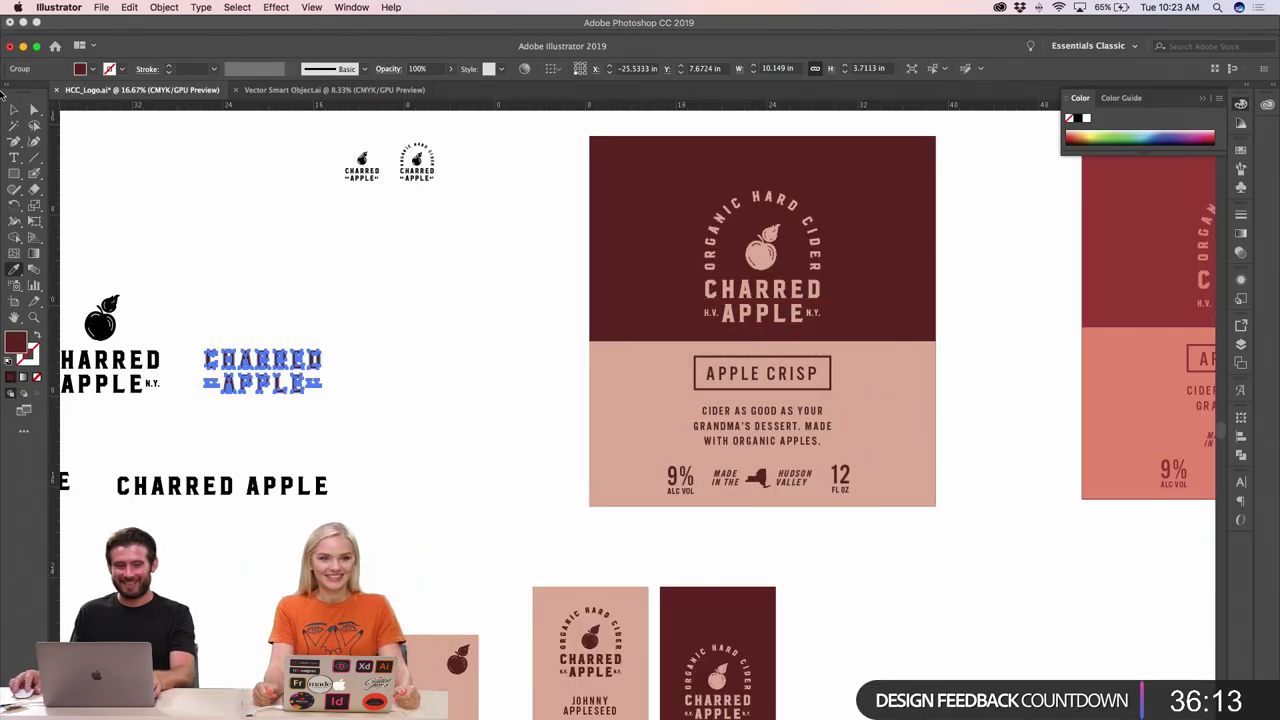
{"action": "left_click", "coordinate": [14, 108]}
{"action": "left_click", "coordinate": [223, 209]}
{"action": "left_click", "coordinate": [291, 389]}
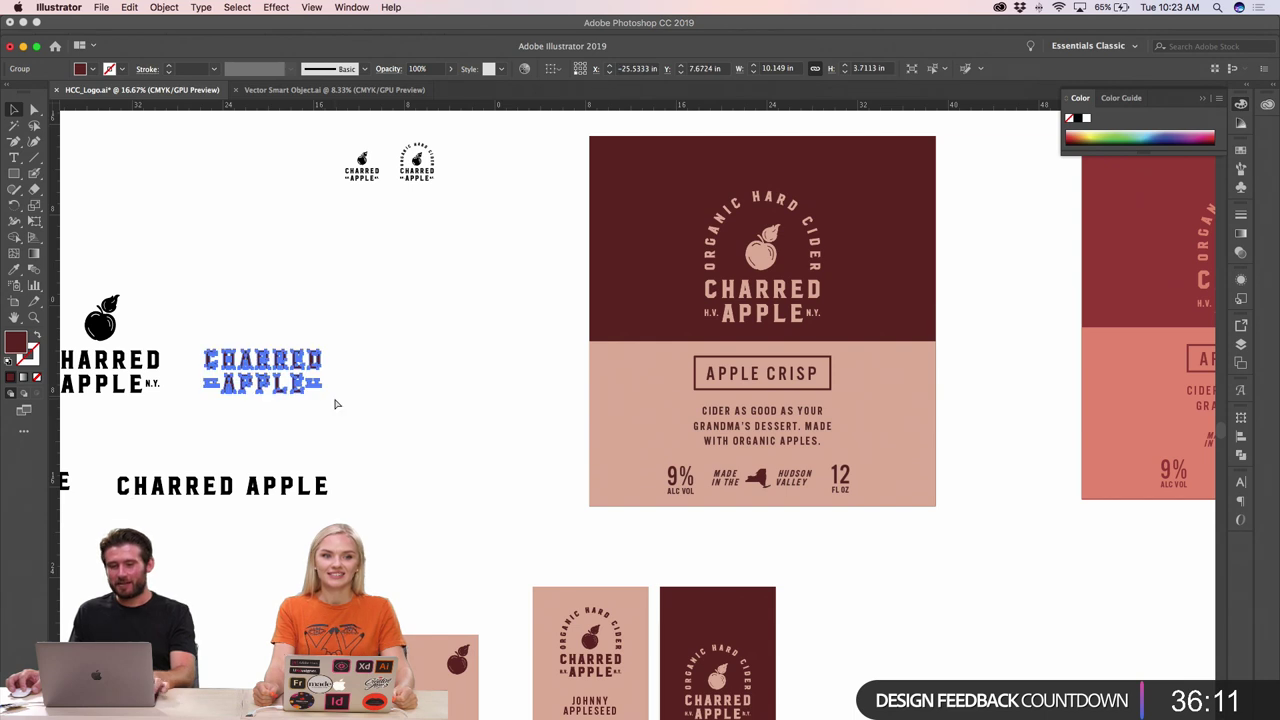
{"action": "key", "text": "super+c"}
- Paste the maroon wordmark onto the top panel as a Smart Object, scaled down to fit
{"action": "key", "text": "super+Tab"}
{"action": "key", "text": "super+v"}
{"action": "key", "text": "Return"}
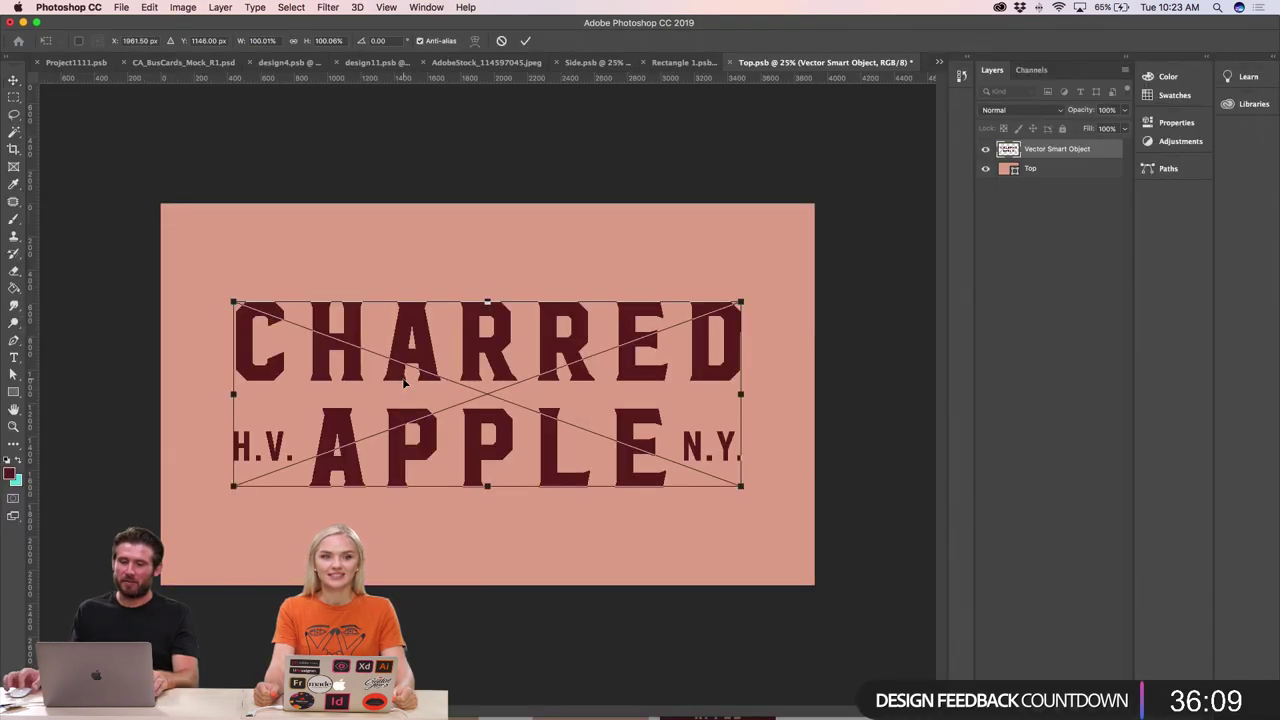
{"action": "left_click_drag", "start_coordinate": [739, 302], "coordinate": [680, 325]}
{"action": "key", "text": "Return"}
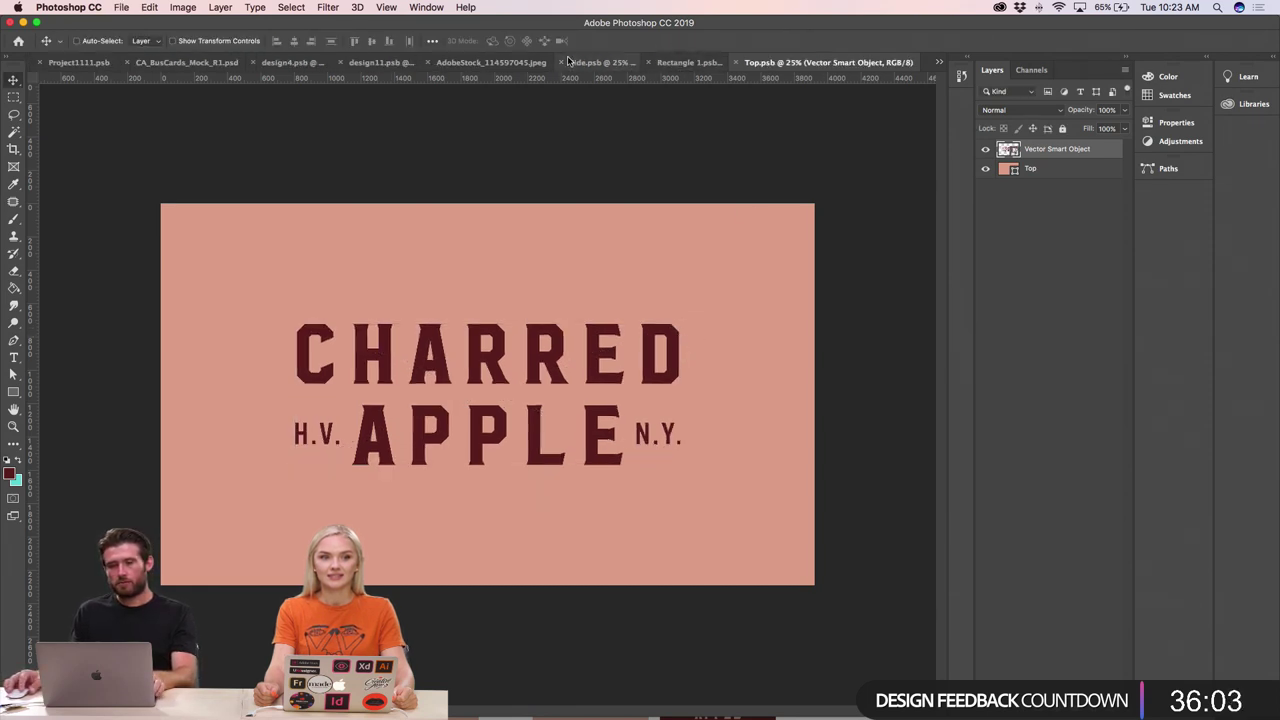
{"action": "left_click", "coordinate": [527, 62]}
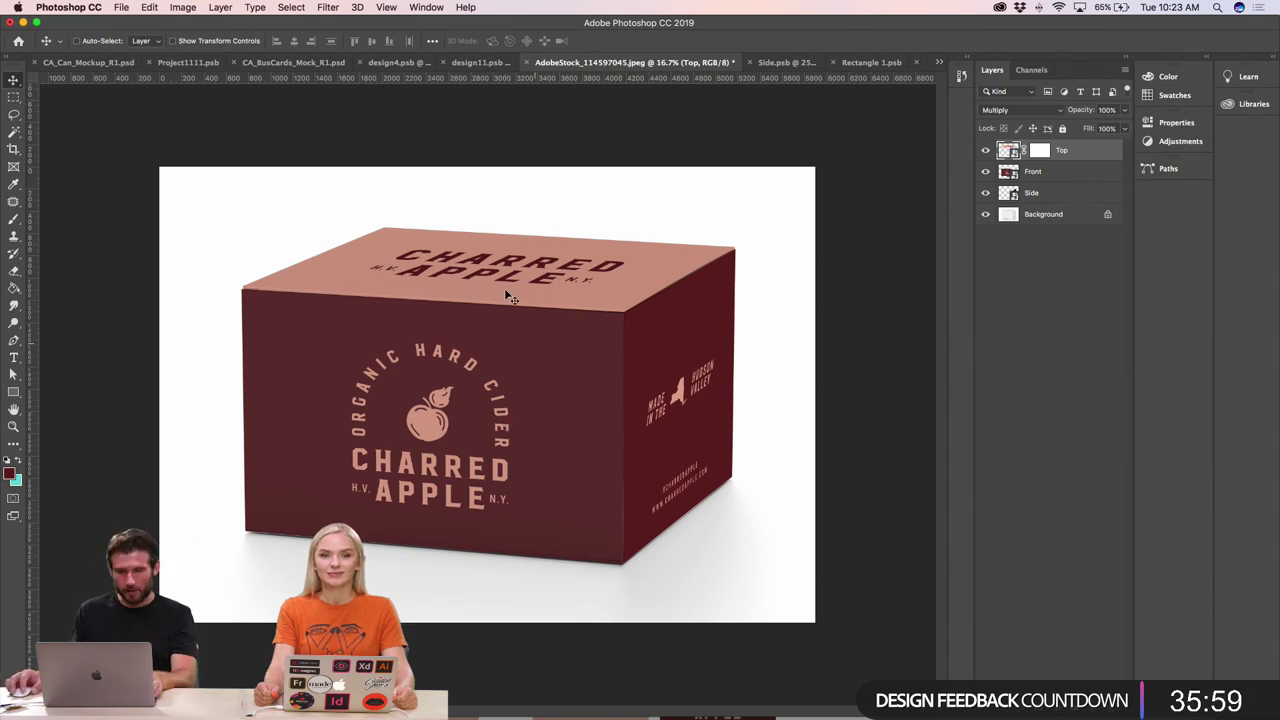
- Zoom out and back in to review the box with its peach, wordmarked top
{"action": "key", "text": "super"}
{"action": "key", "text": "super+minus"}
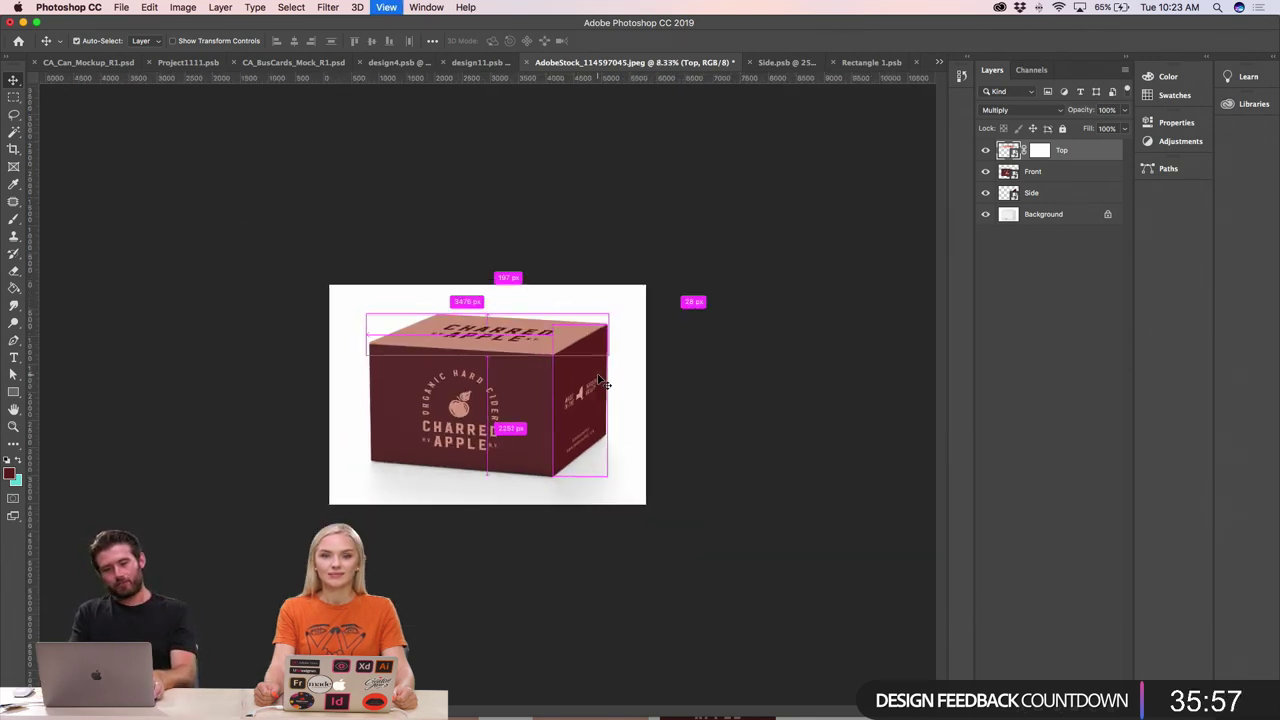
{"action": "key", "text": "super+plus"}
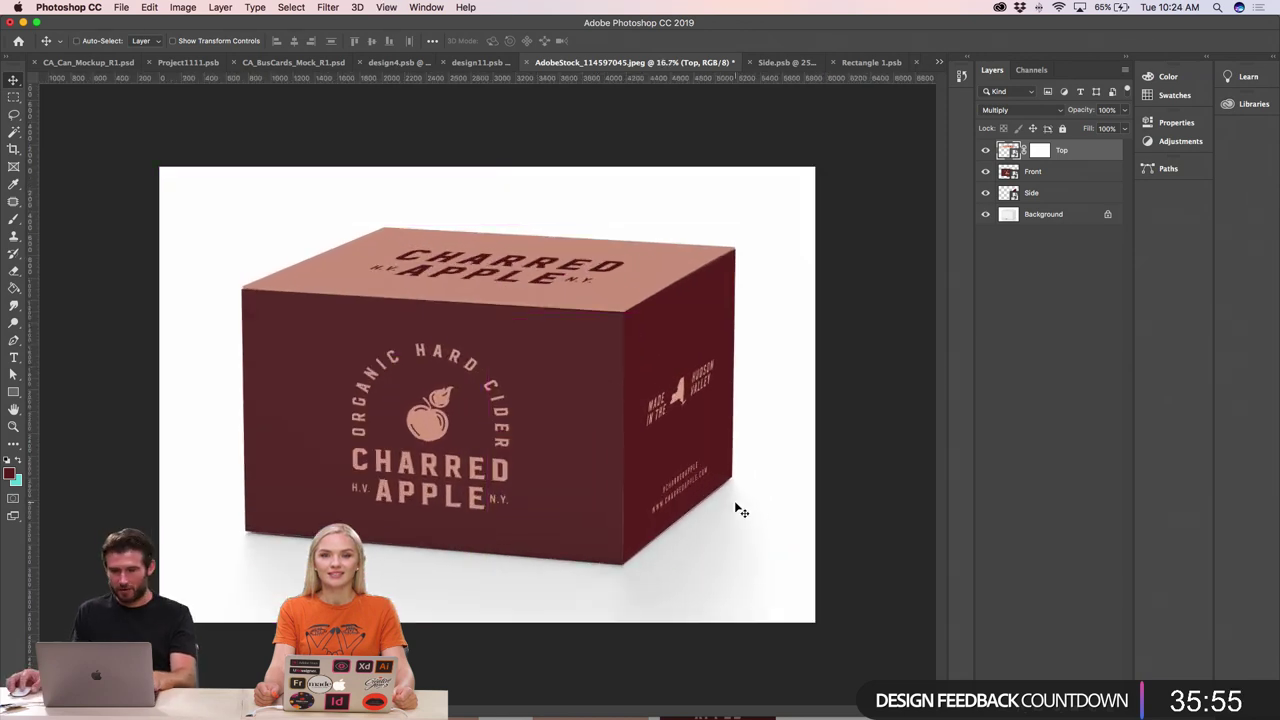
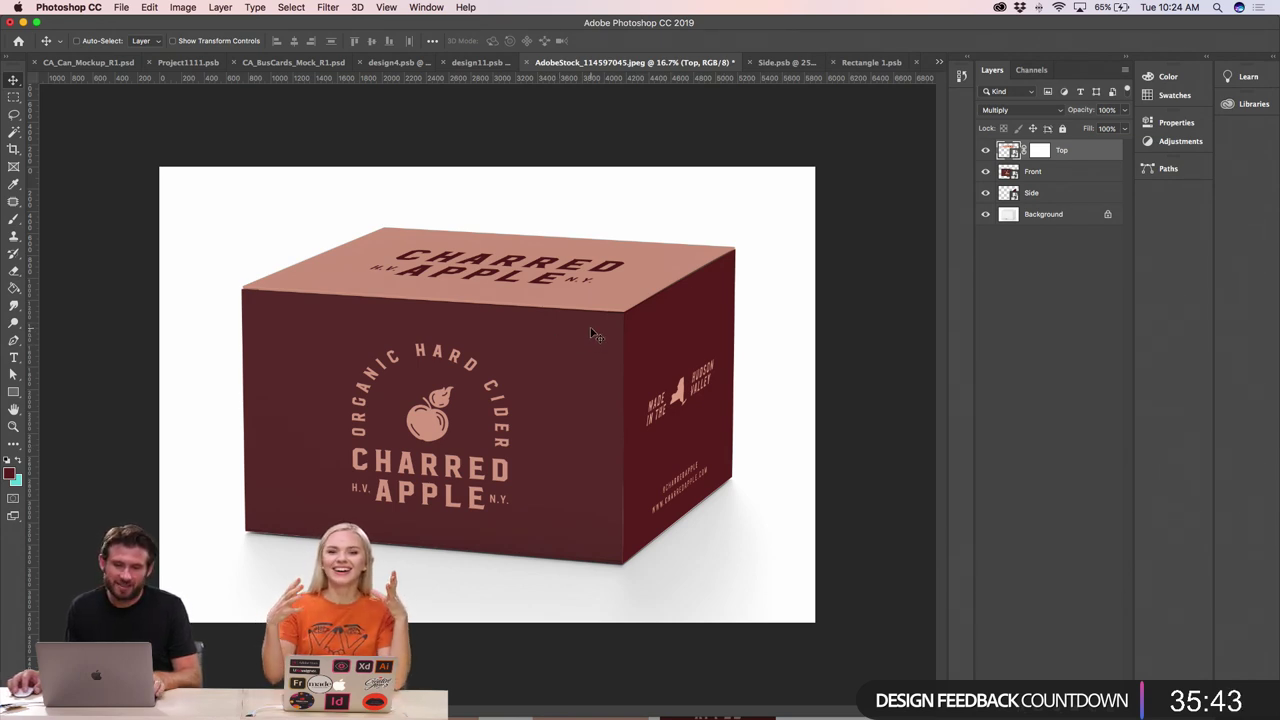
- Zoom in on the box mockup and open the Front layer's smart object, Rectangle 1.psb
{"action": "key", "text": "super+minus"}
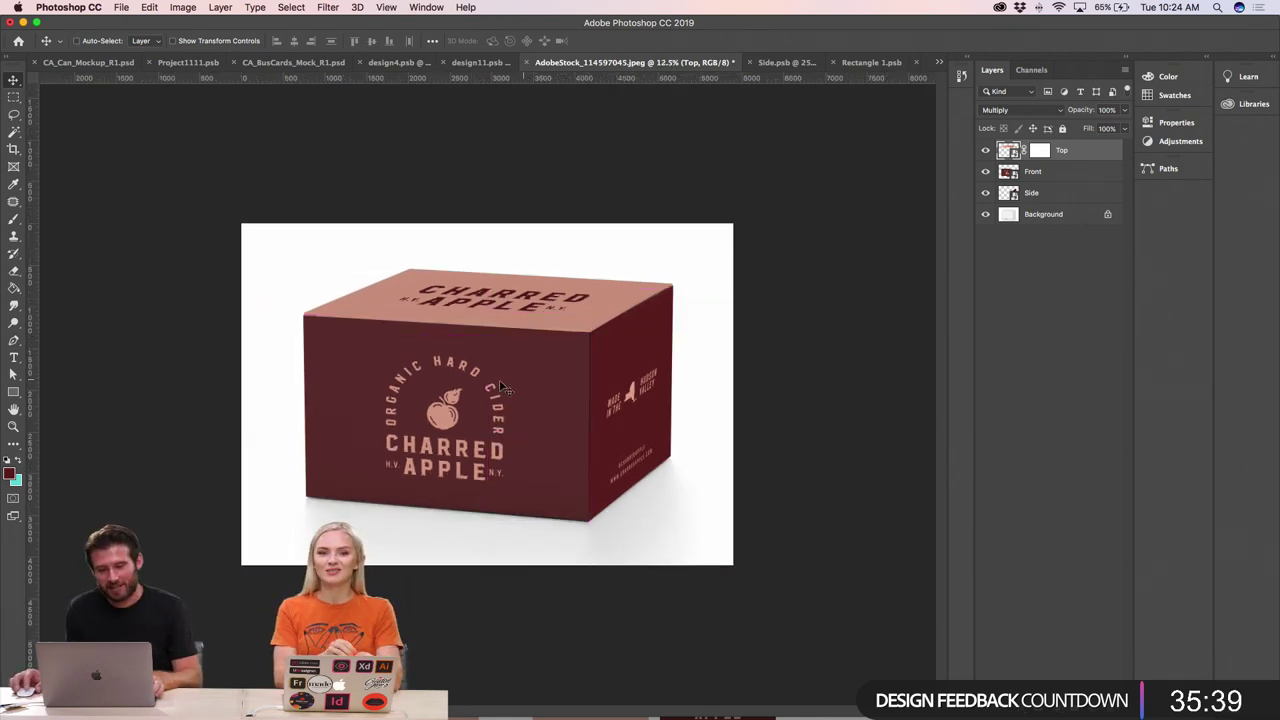
{"action": "key", "text": "super+plus"}
{"action": "key", "text": "super+plus"}
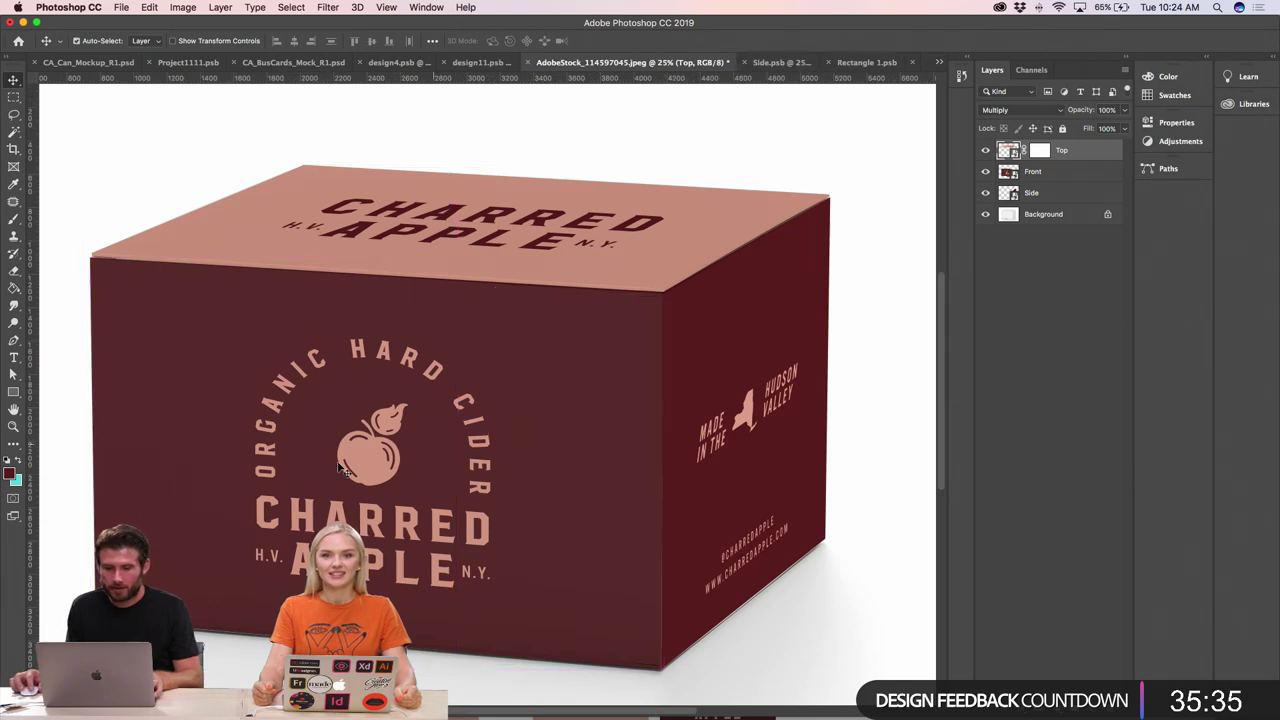
{"action": "left_click", "coordinate": [877, 332], "text": "super"}
{"action": "double_click", "coordinate": [1005, 172]}
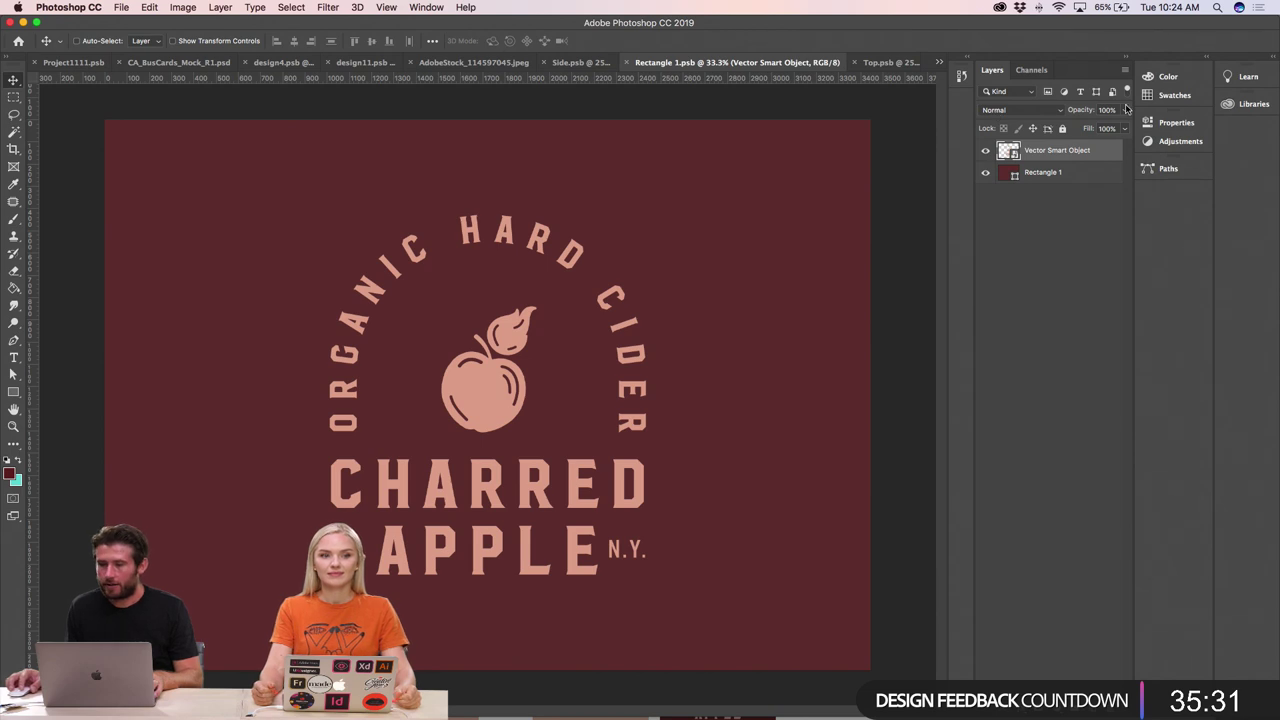
- Load the 2500 px speckle brush preset with 10% spacing onto the Brush tool
{"action": "left_click", "coordinate": [426, 7]}
{"action": "left_click", "coordinate": [450, 141]}
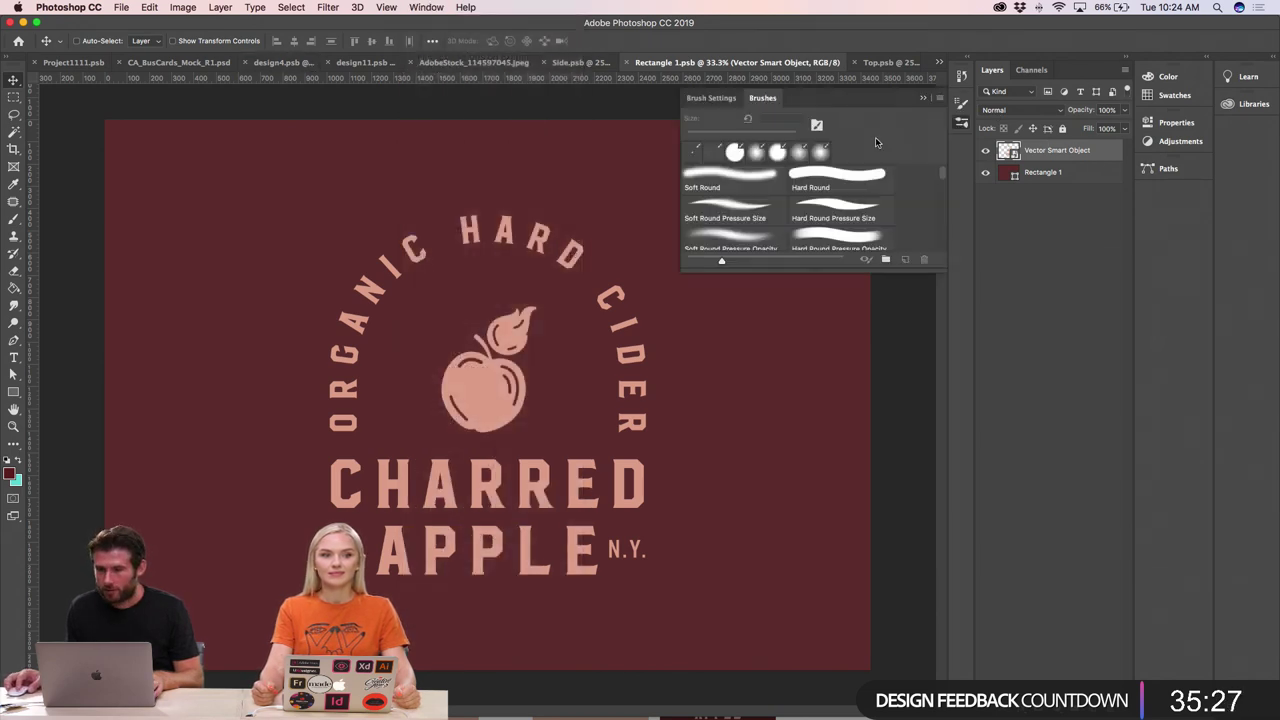
{"action": "left_click", "coordinate": [711, 98]}
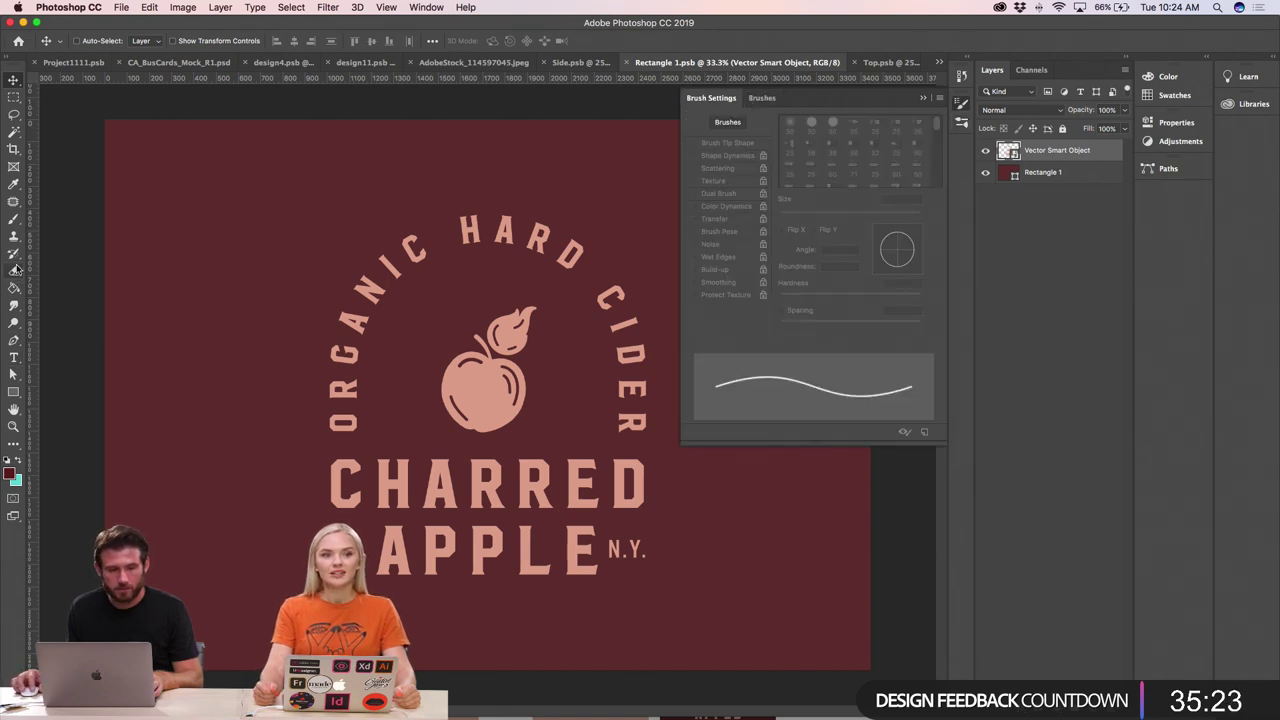
{"action": "left_click", "coordinate": [14, 220]}
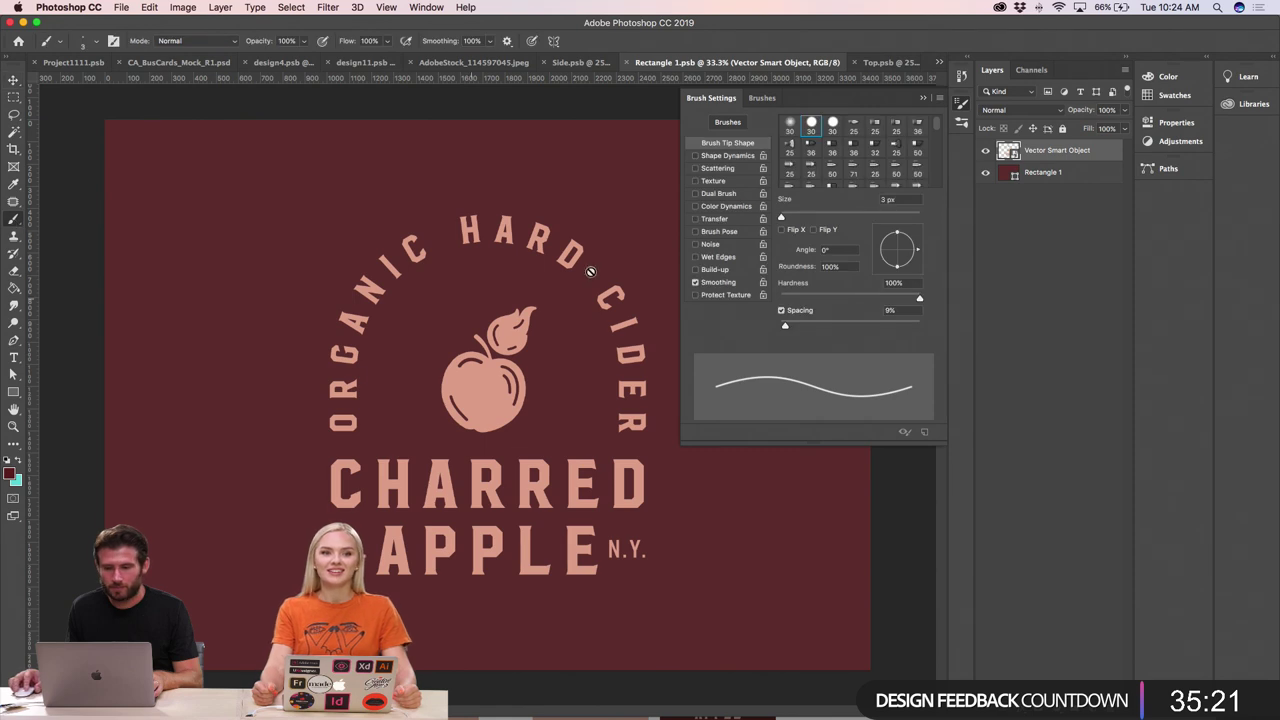
{"action": "scroll", "coordinate": [874, 165], "scroll_direction": "down", "scroll_amount": 4}
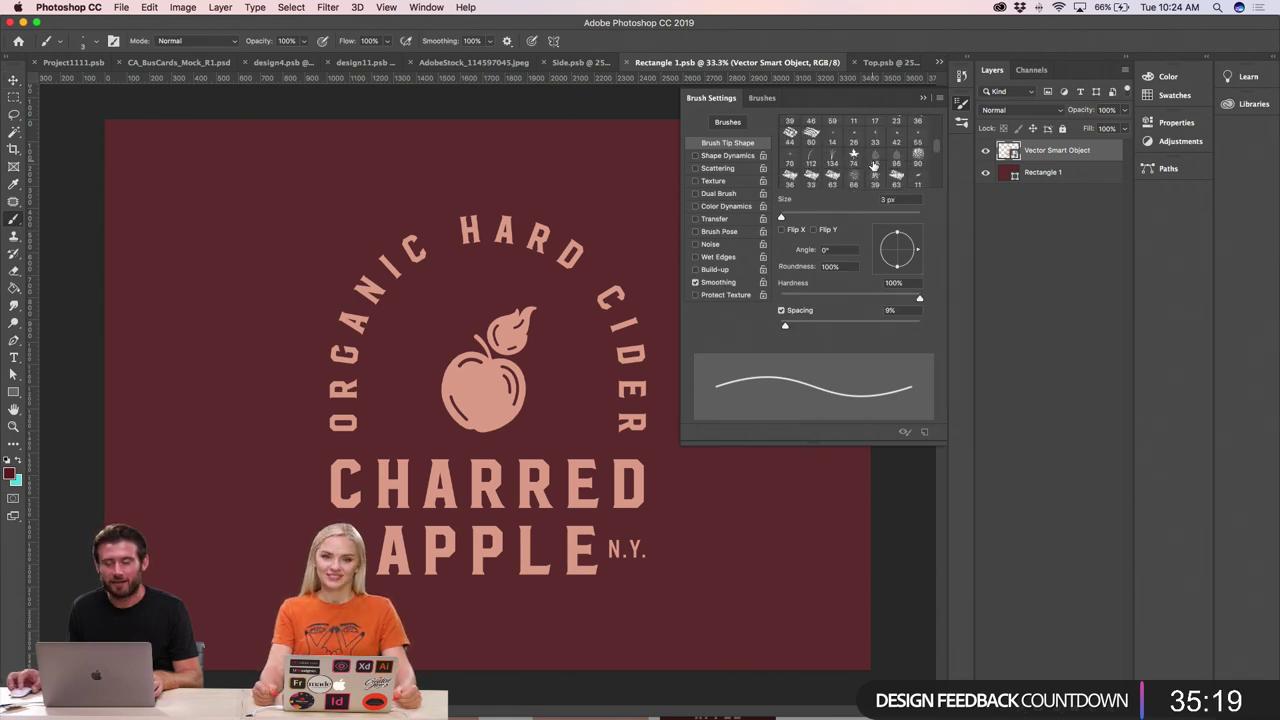
{"action": "scroll", "coordinate": [874, 165], "scroll_direction": "down", "scroll_amount": 3}
{"action": "left_click", "coordinate": [853, 163]}
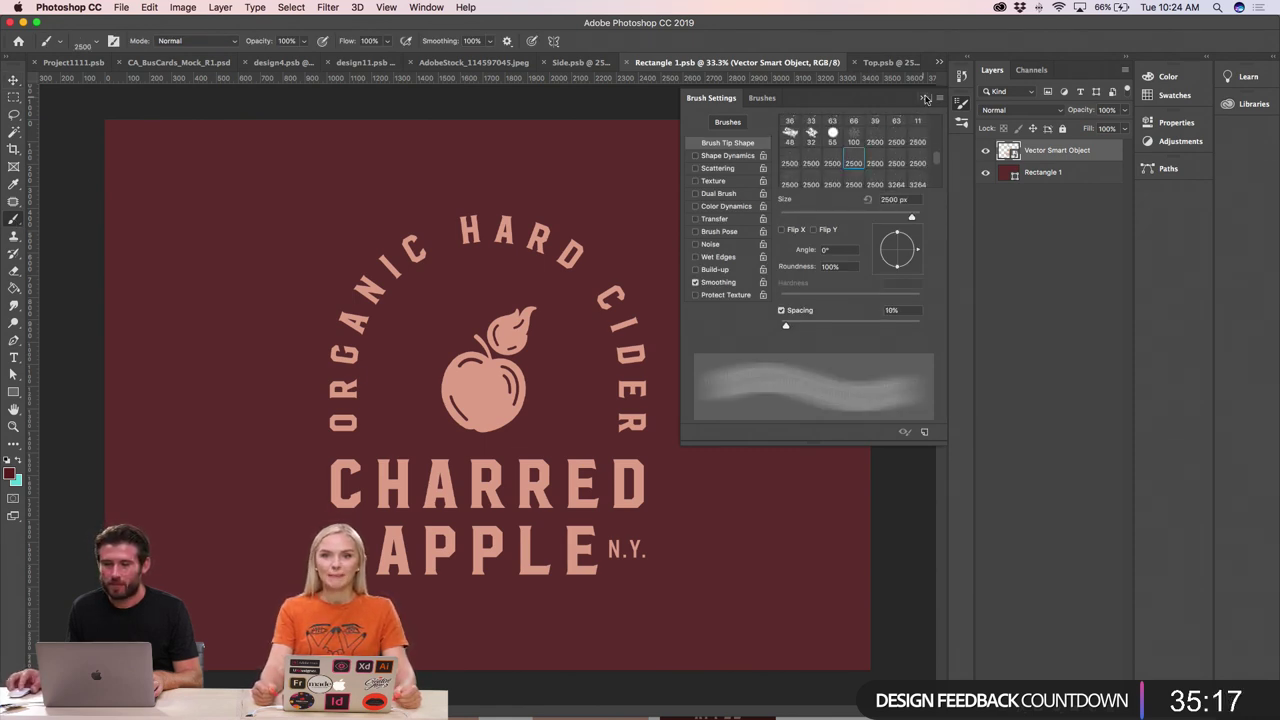
{"action": "left_click", "coordinate": [924, 97]}
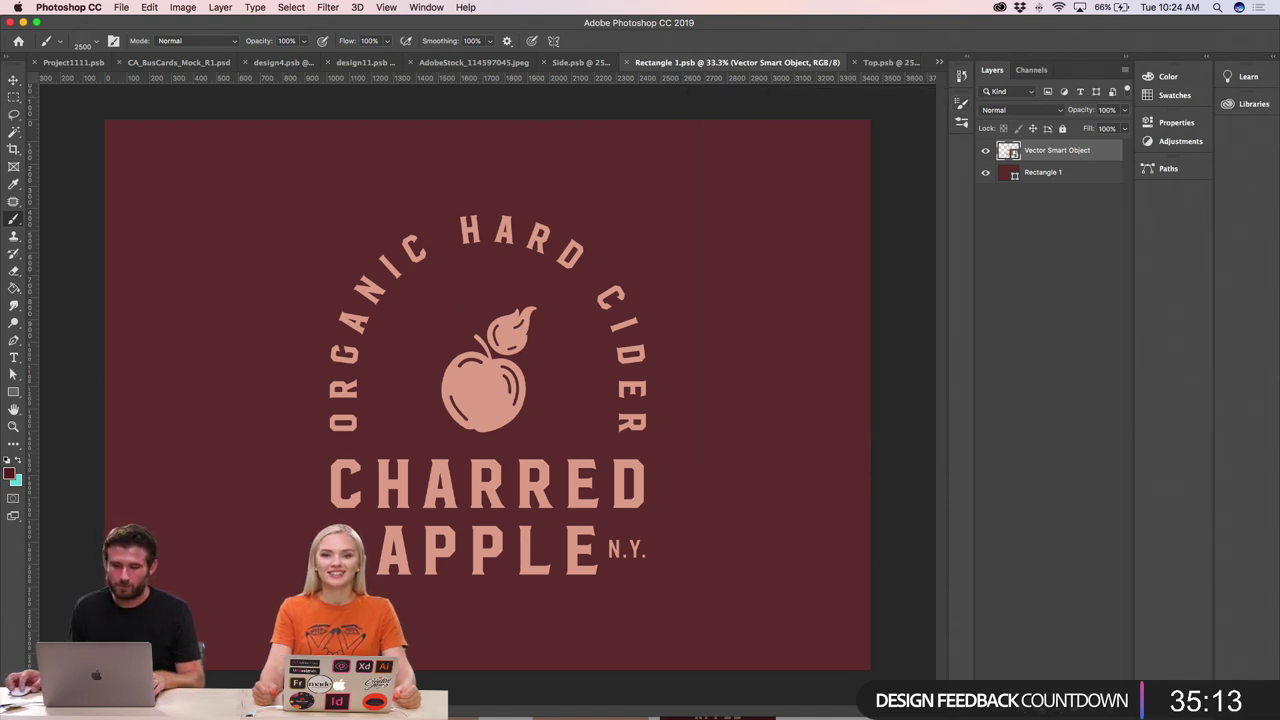
- Mask the Vector Smart Object logo, stamp black speckles into it, save, and go to Top.psb
{"action": "left_click", "coordinate": [488, 390]}
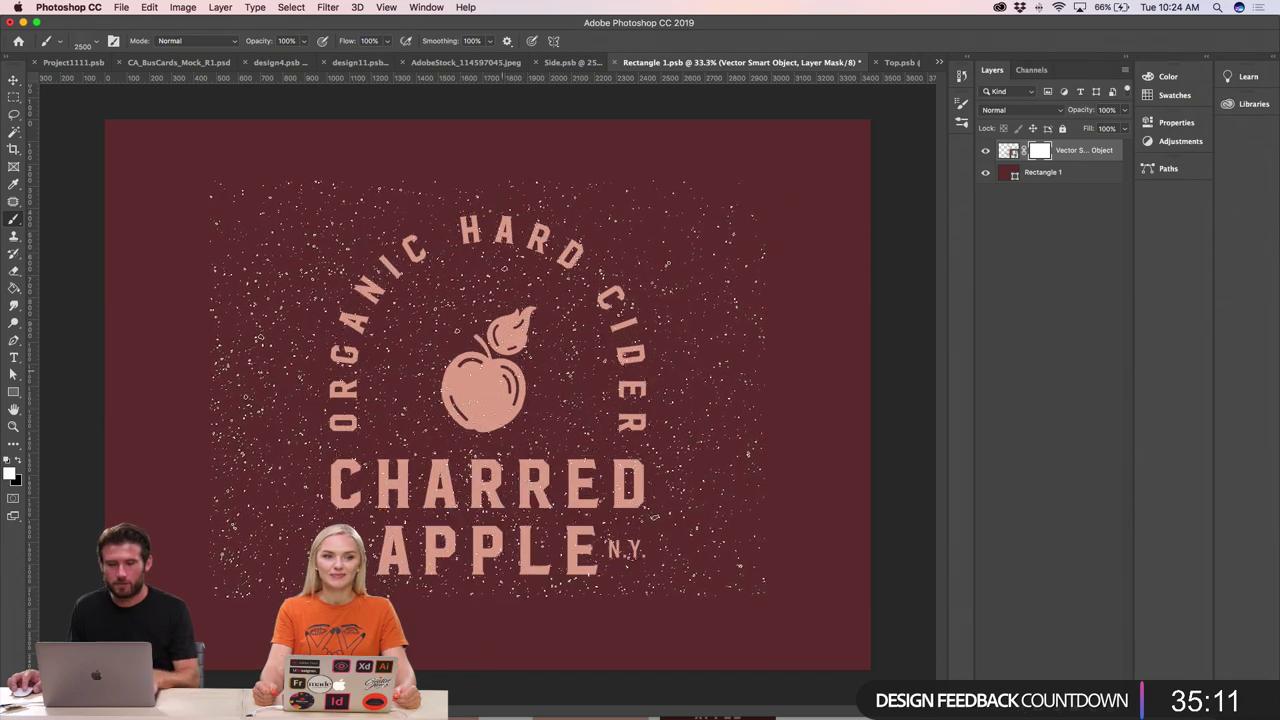
{"action": "left_click", "coordinate": [488, 390]}
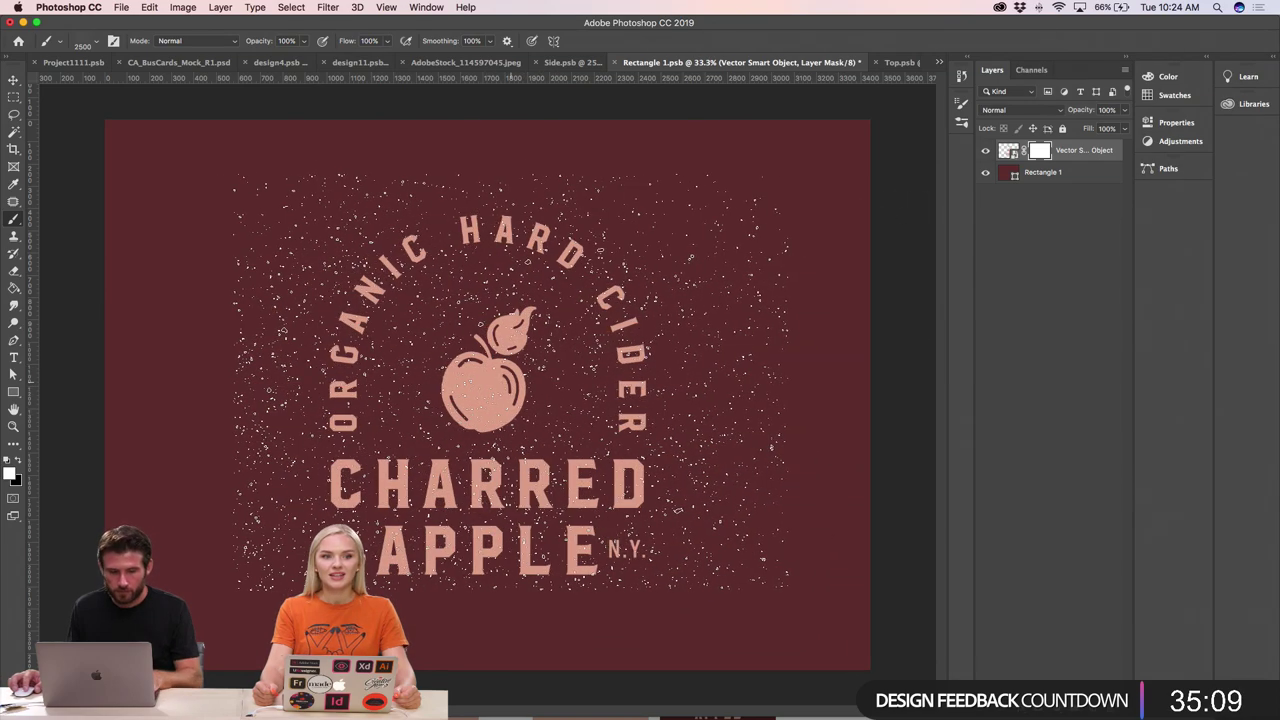
{"action": "key", "text": "x"}
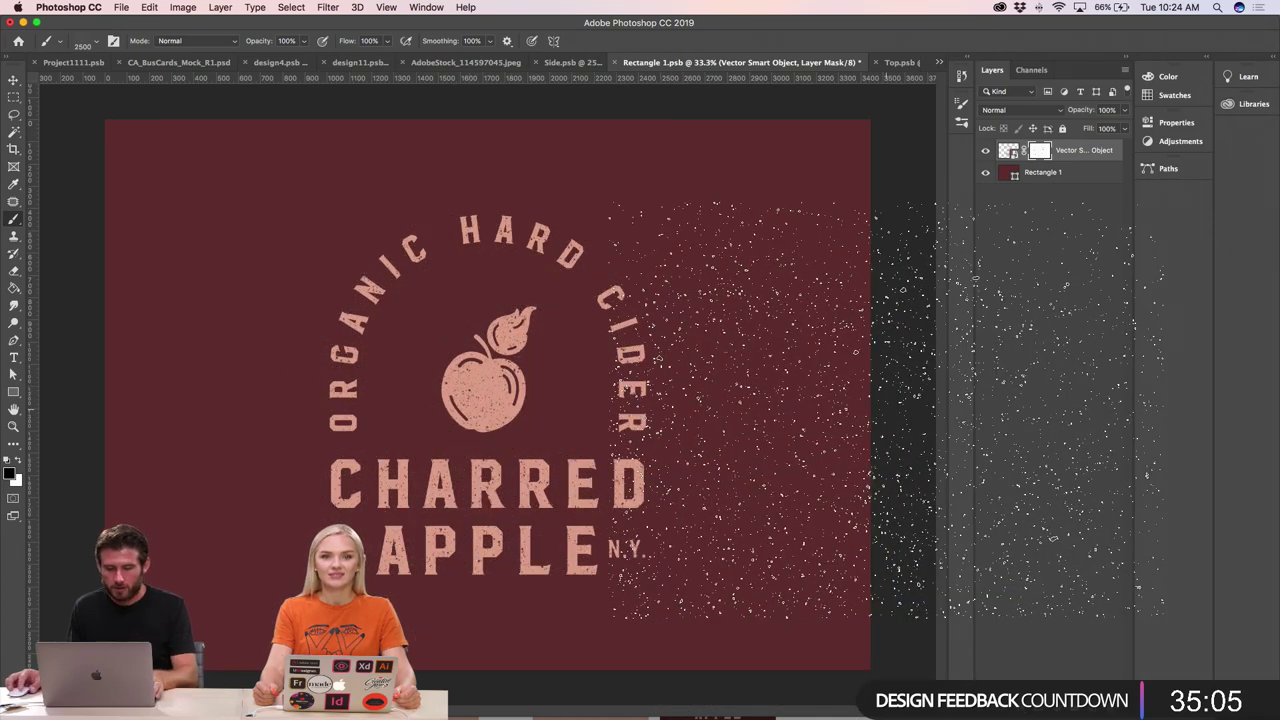
{"action": "key", "text": "super+s"}
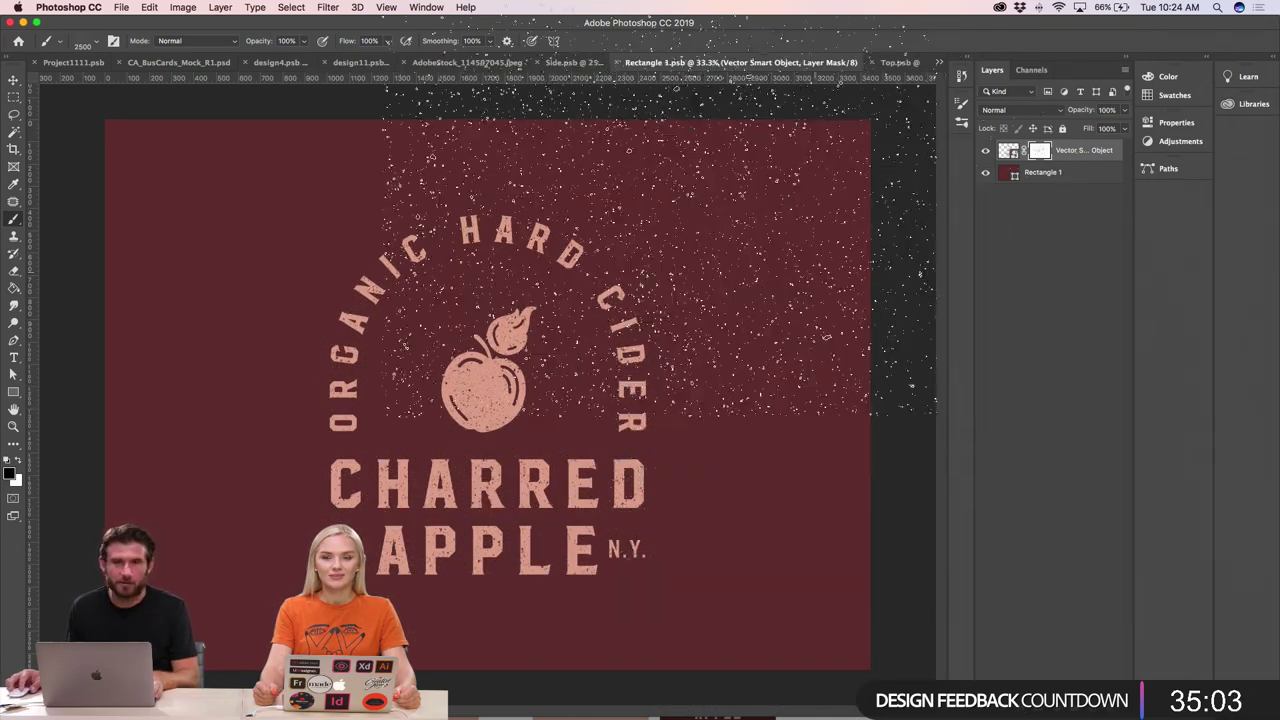
{"action": "left_click", "coordinate": [893, 62]}
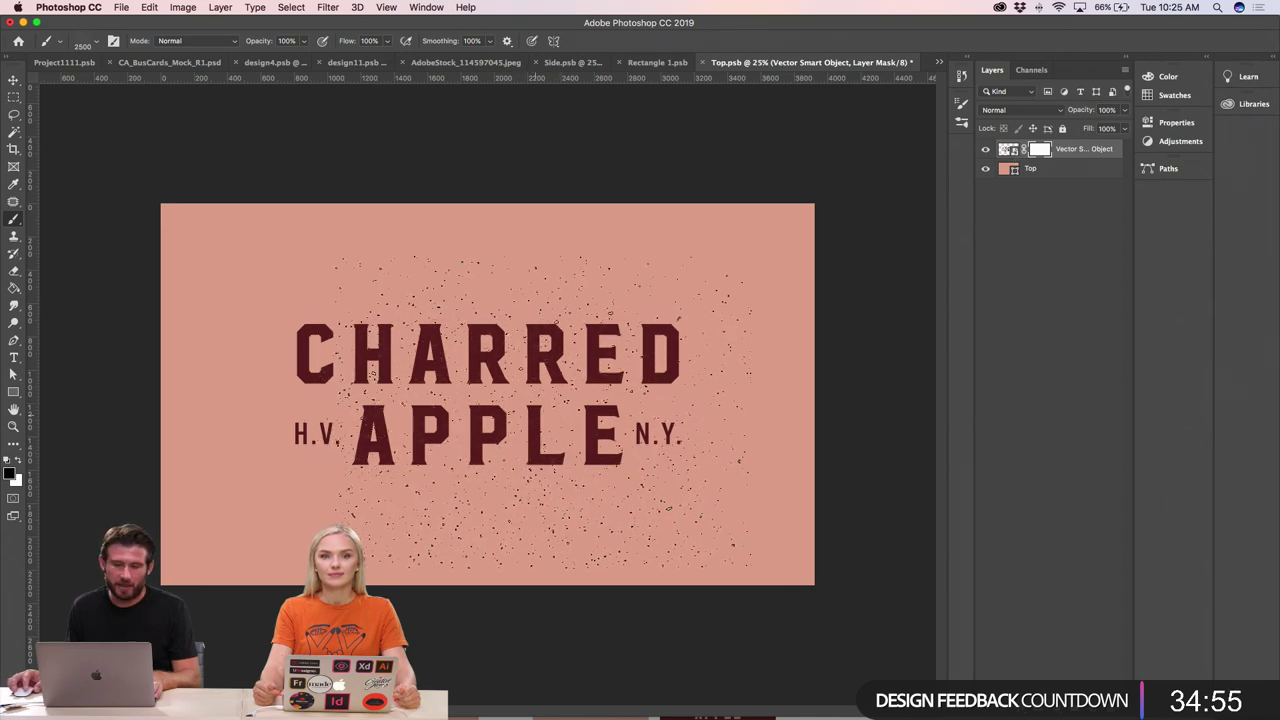
- Stamp speckle distressing across the top panel's Charred Apple lettering
{"action": "left_click_drag", "start_coordinate": [470, 400], "coordinate": [598, 400]}
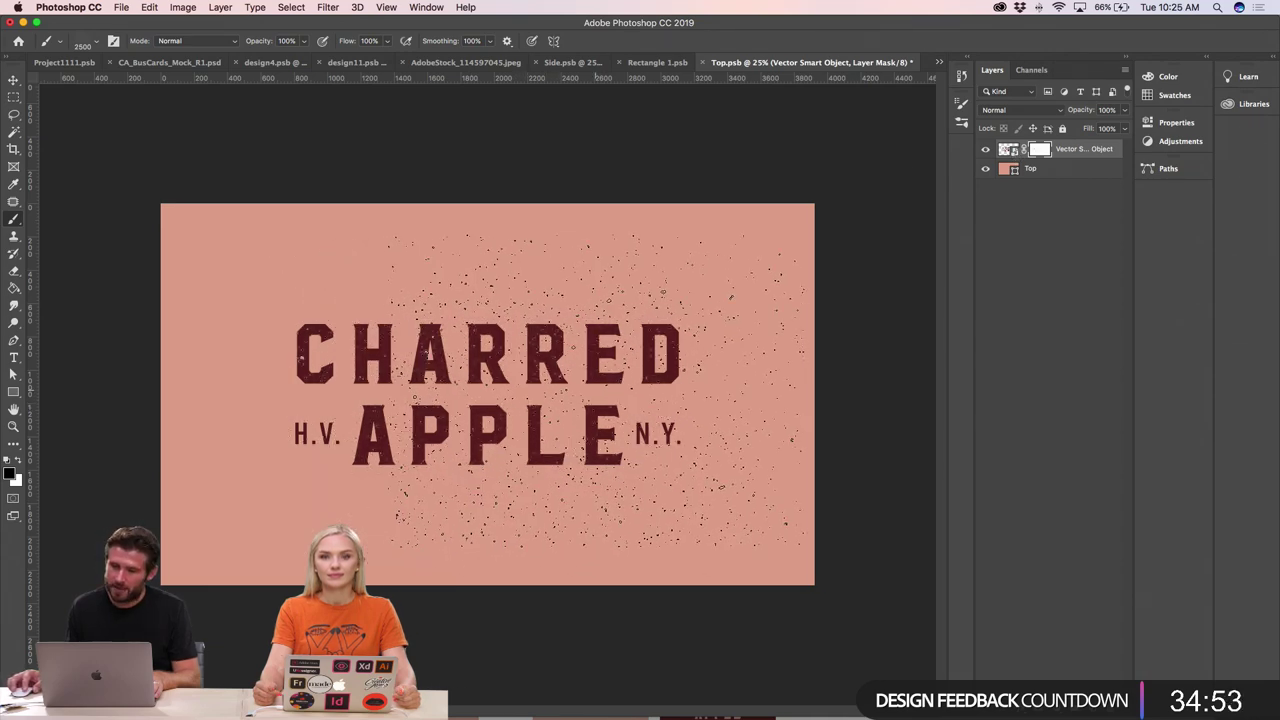
{"action": "mouse_move", "coordinate": [830, 450]}
{"action": "left_mouse_down"}
{"action": "mouse_move", "coordinate": [600, 480]}
{"action": "mouse_move", "coordinate": [450, 470]}
{"action": "mouse_move", "coordinate": [400, 450]}
{"action": "mouse_move", "coordinate": [820, 450]}
{"action": "left_mouse_up"}
{"action": "left_click_drag", "start_coordinate": [735, 400], "coordinate": [703, 400]}
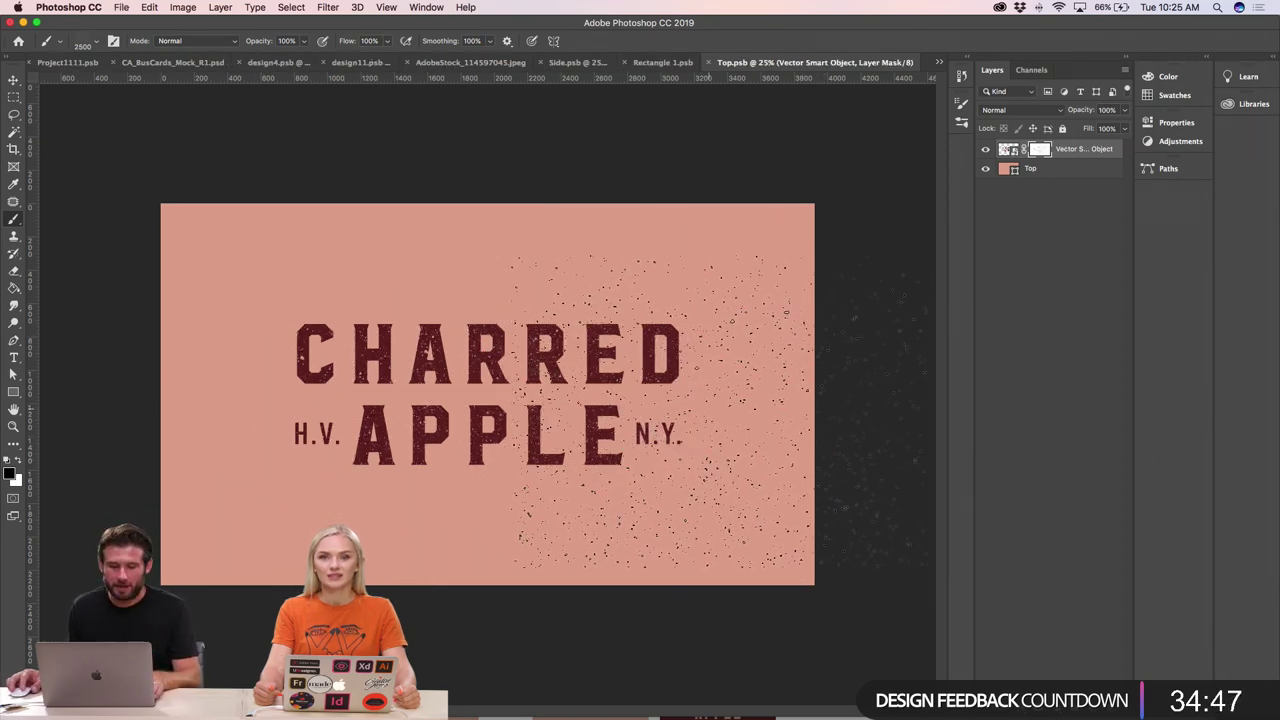
- Close Top.psb and Rectangle 1.psb and switch to the Side.psb artwork
{"action": "key", "text": "ctrl+shift+Tab"}
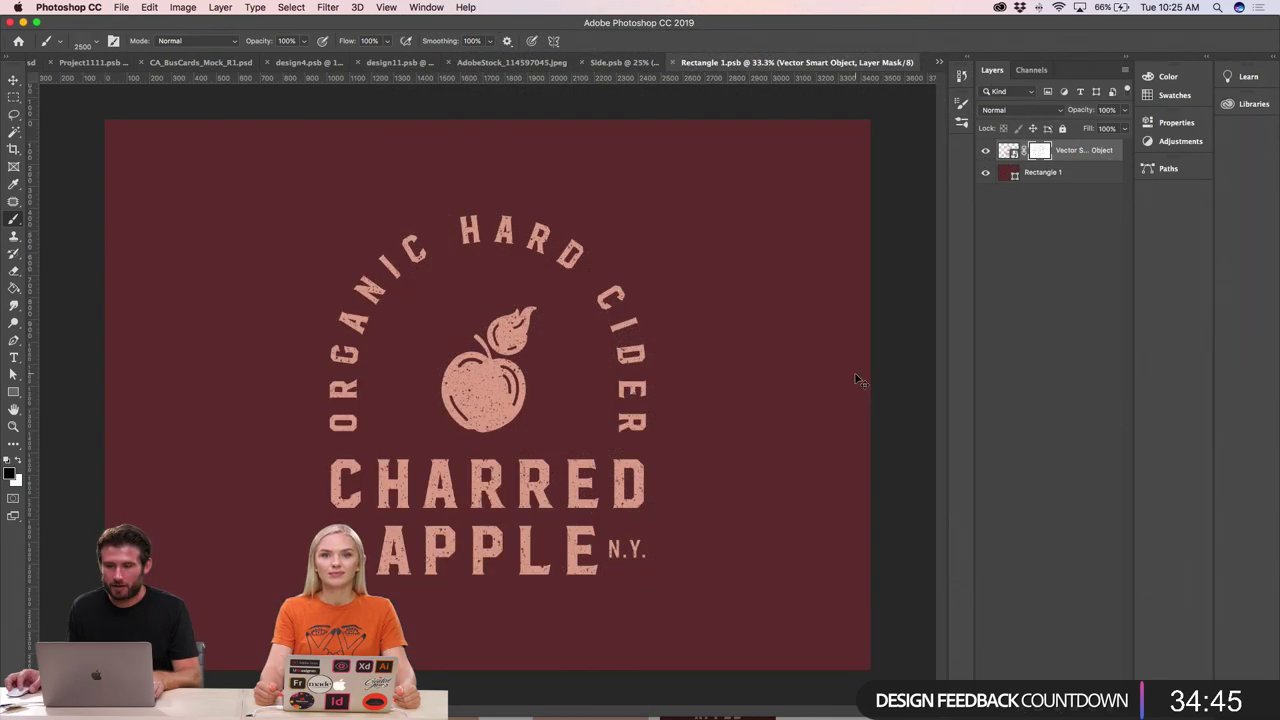
{"action": "key", "text": "ctrl+shift+Tab"}
{"action": "key", "text": "ctrl+shift+Tab"}
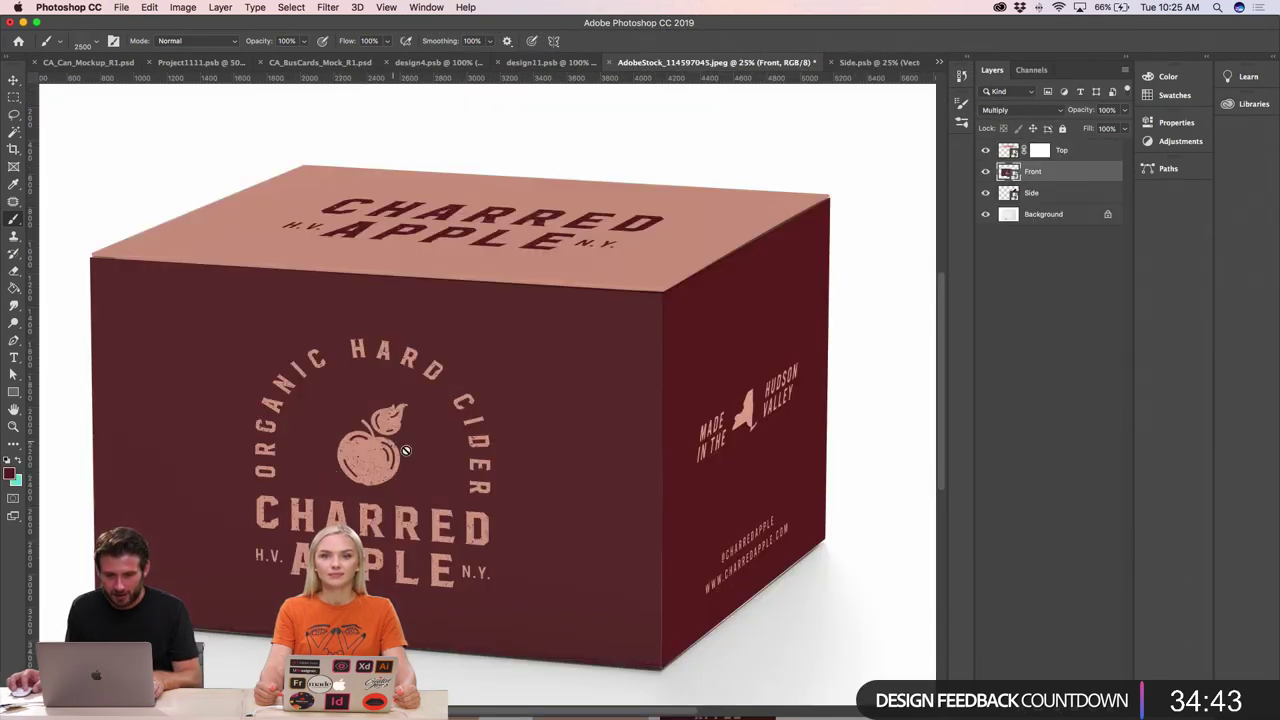
{"action": "left_click", "coordinate": [878, 62]}
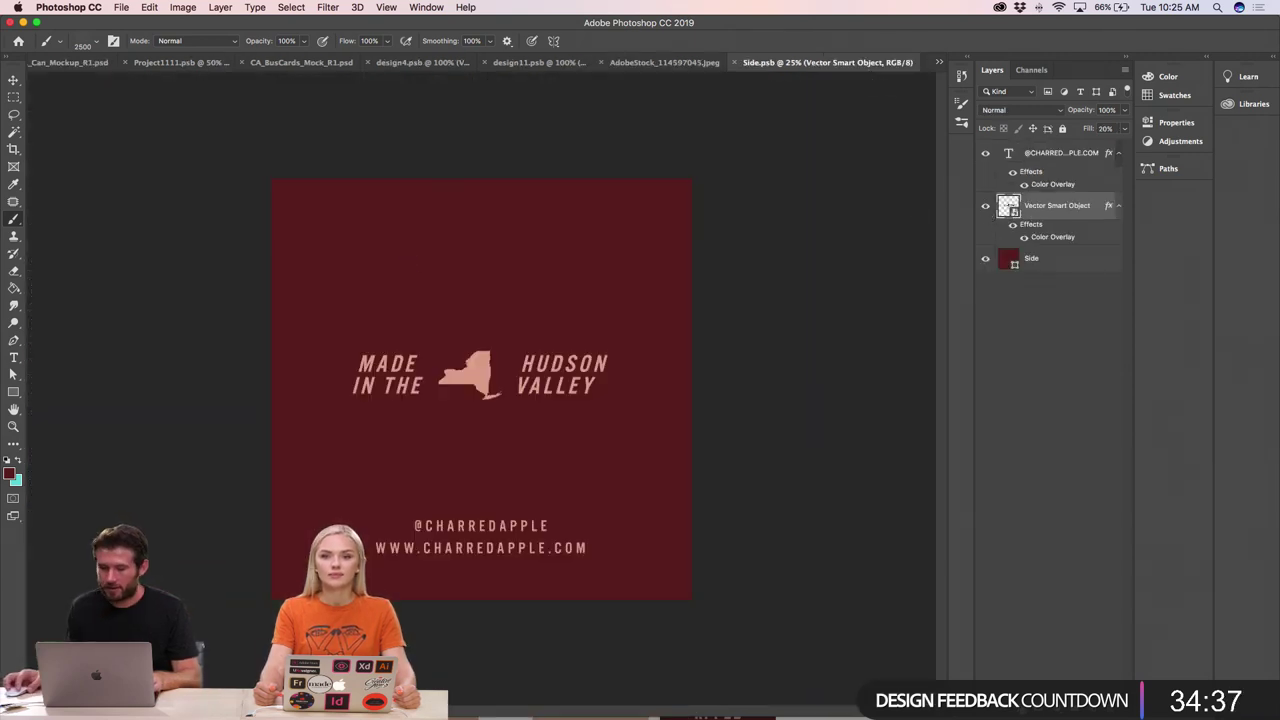
- Add a mask to the side panel's map graphic and stamp speckle distressing on it
{"action": "left_click", "coordinate": [1056, 612]}
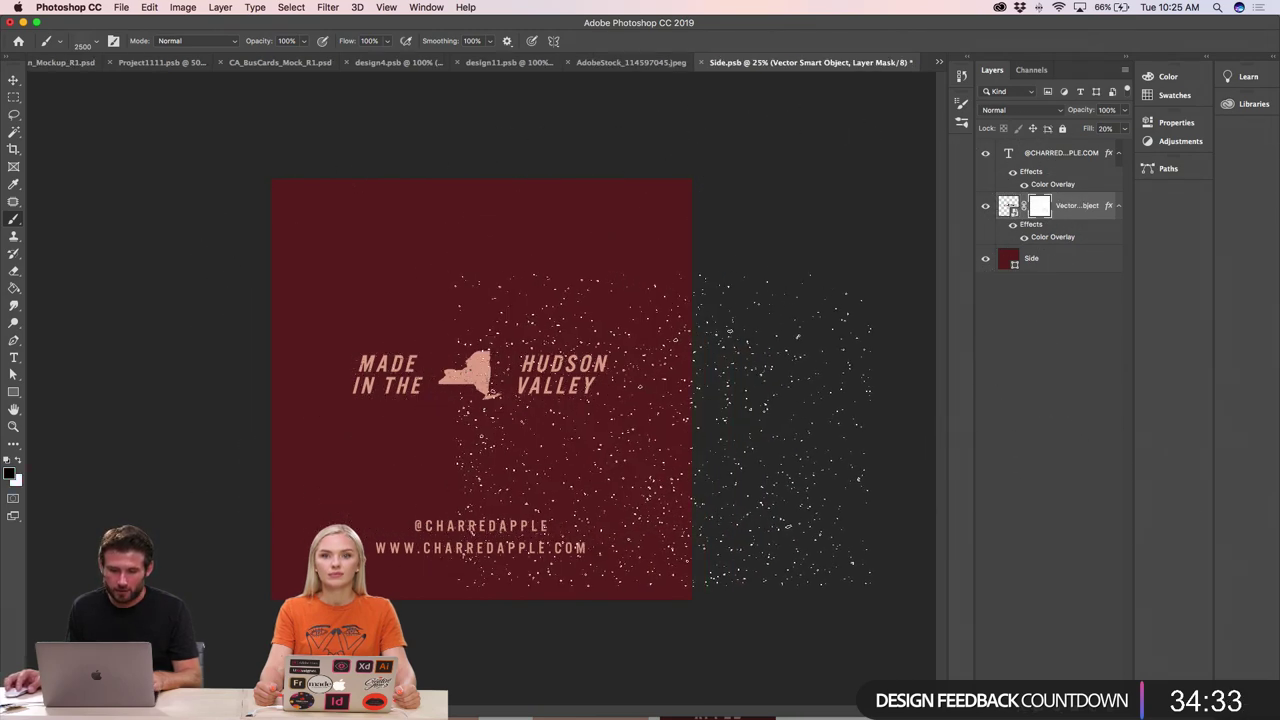
{"action": "scroll", "coordinate": [481, 400], "scroll_direction": "up", "scroll_amount": 3}
{"action": "scroll", "coordinate": [481, 400], "scroll_direction": "up", "scroll_amount": 2}
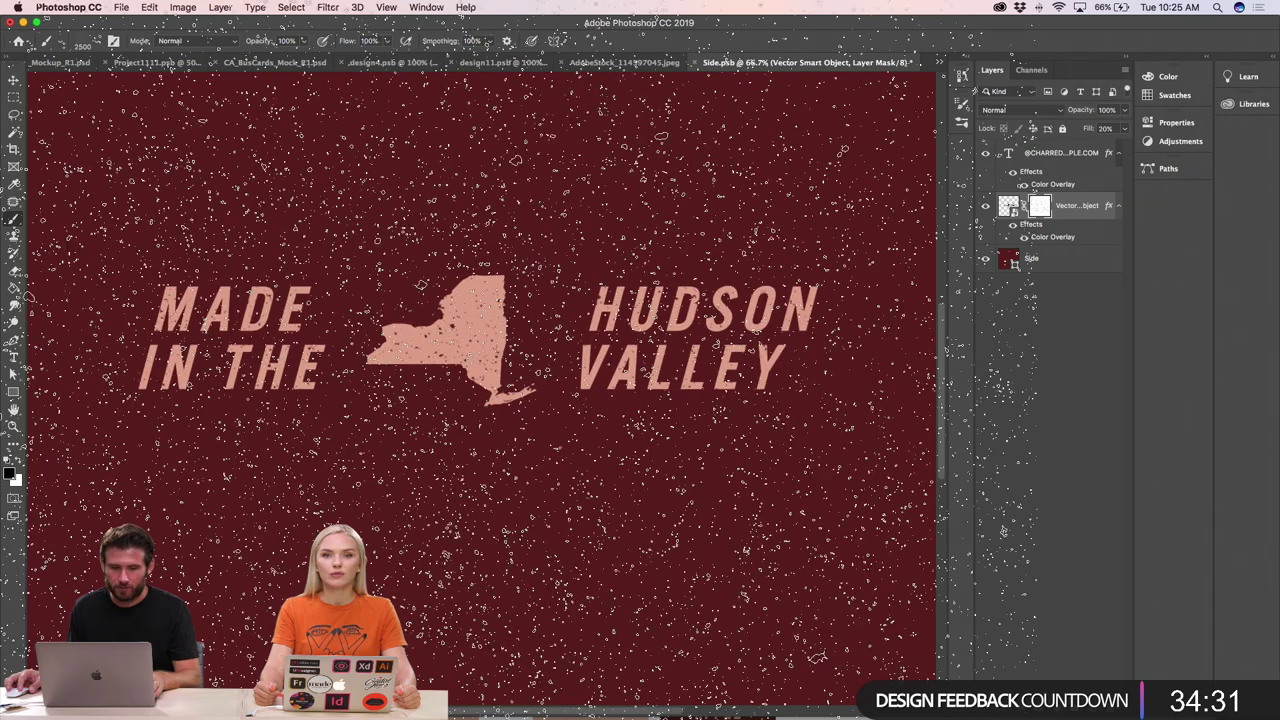
{"action": "scroll", "coordinate": [481, 405], "scroll_direction": "down", "scroll_amount": 2}
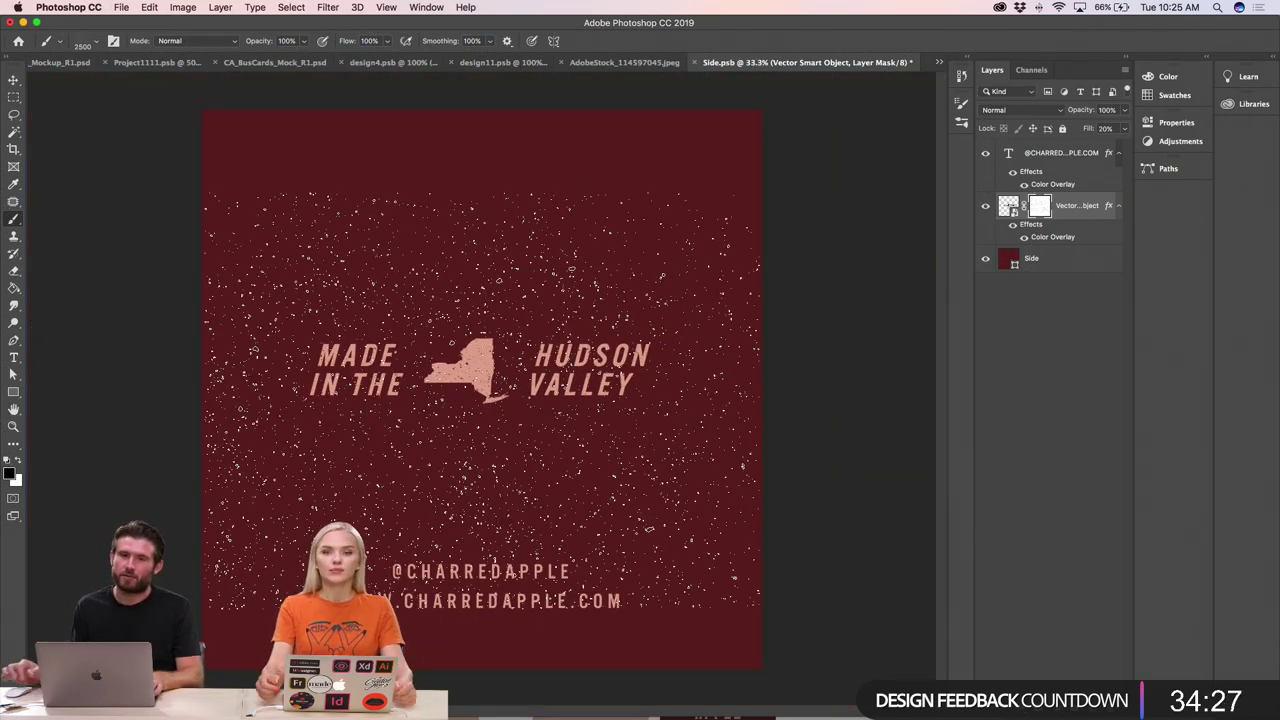
{"action": "left_click_drag", "start_coordinate": [481, 400], "coordinate": [538, 336]}
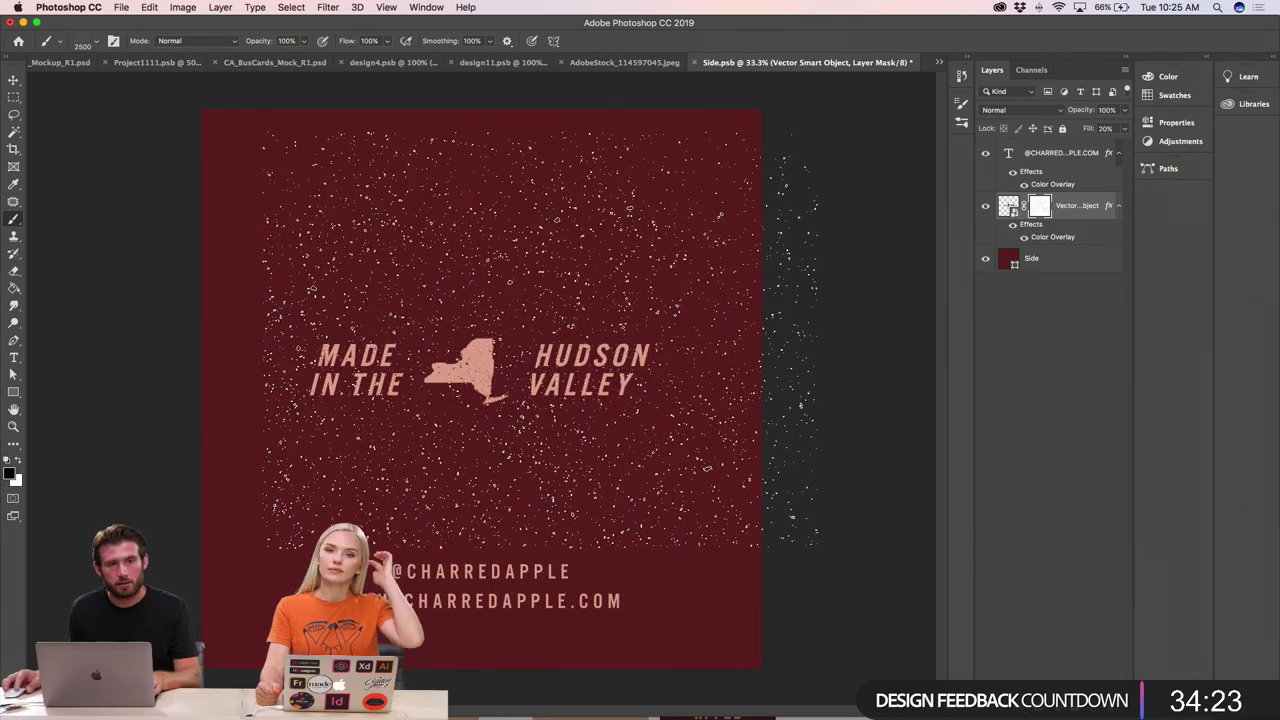
{"action": "key", "text": "super+minus"}
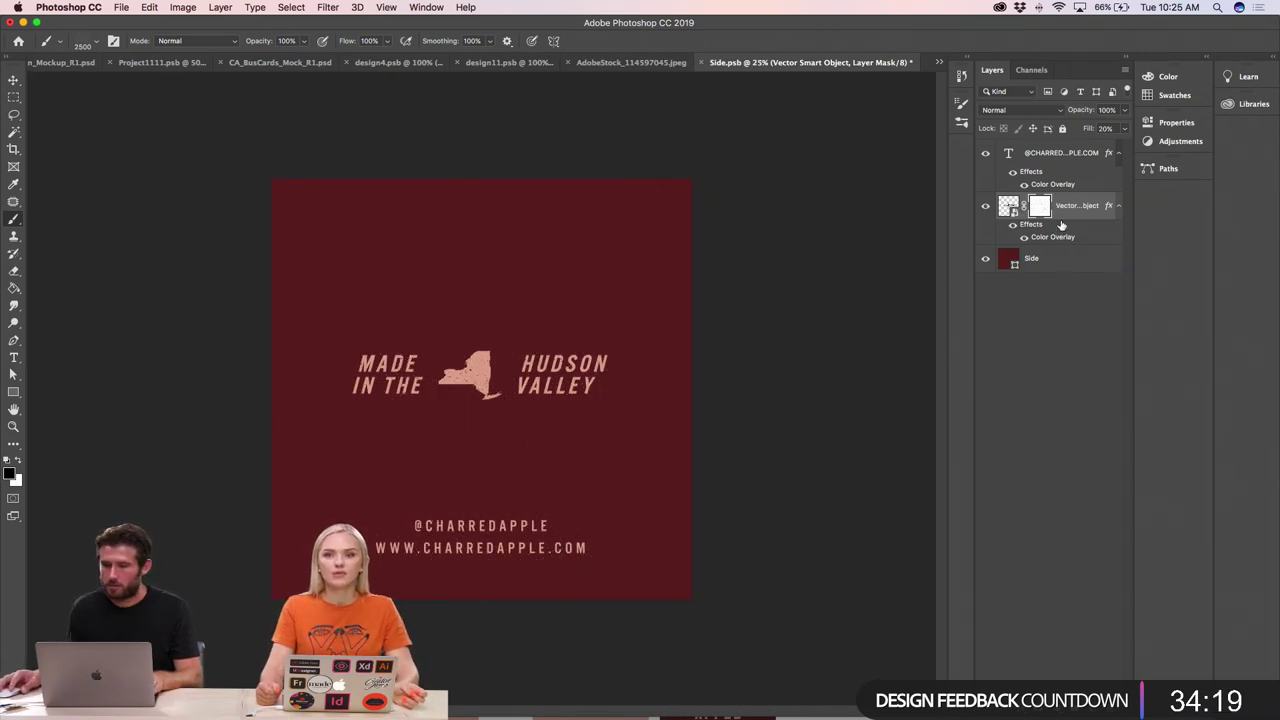
- Add a layer mask to the website text layer, then re-target the map graphic's mask
{"action": "left_click", "coordinate": [1040, 155]}
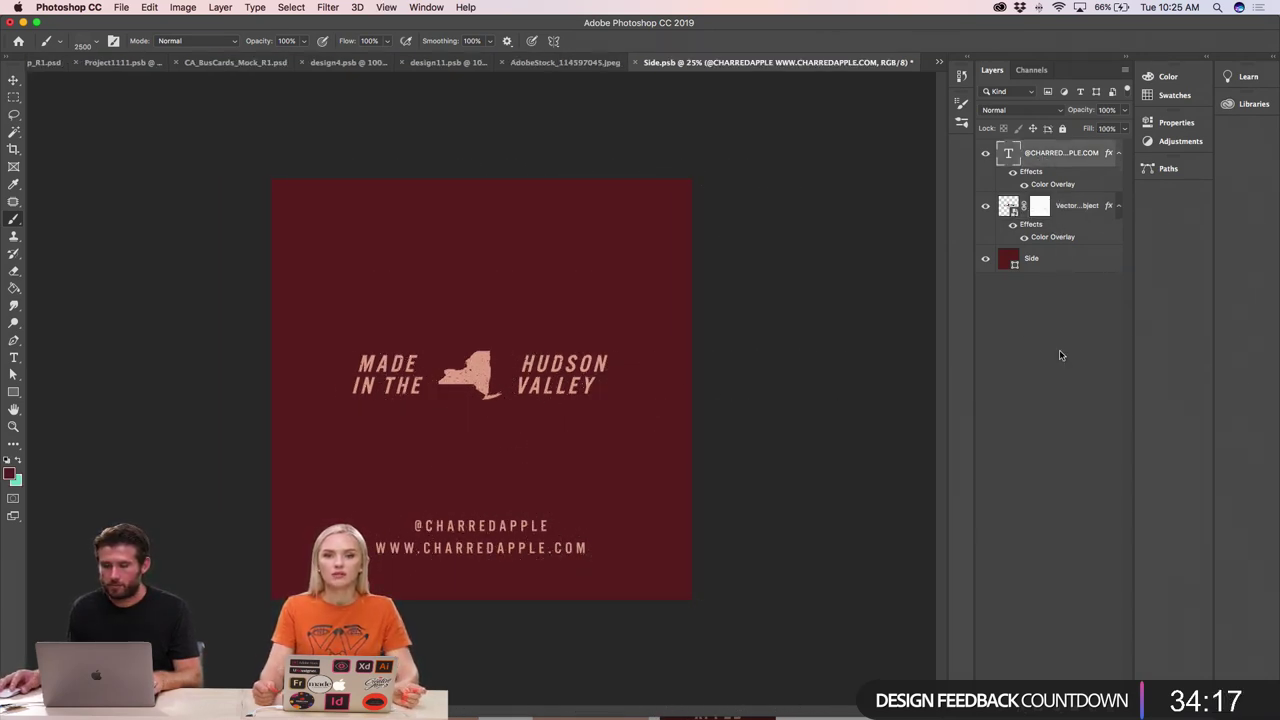
{"action": "left_click", "coordinate": [1035, 703]}
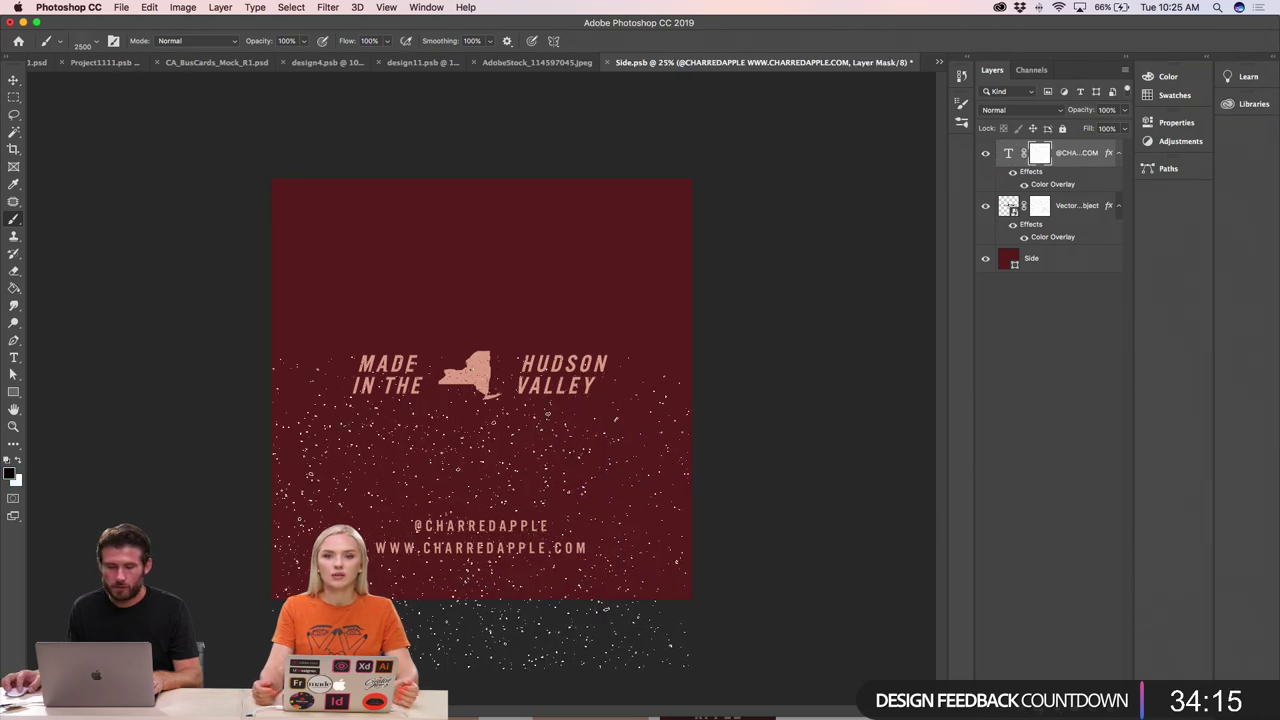
{"action": "scroll", "coordinate": [541, 524], "scroll_direction": "up", "scroll_amount": 3}
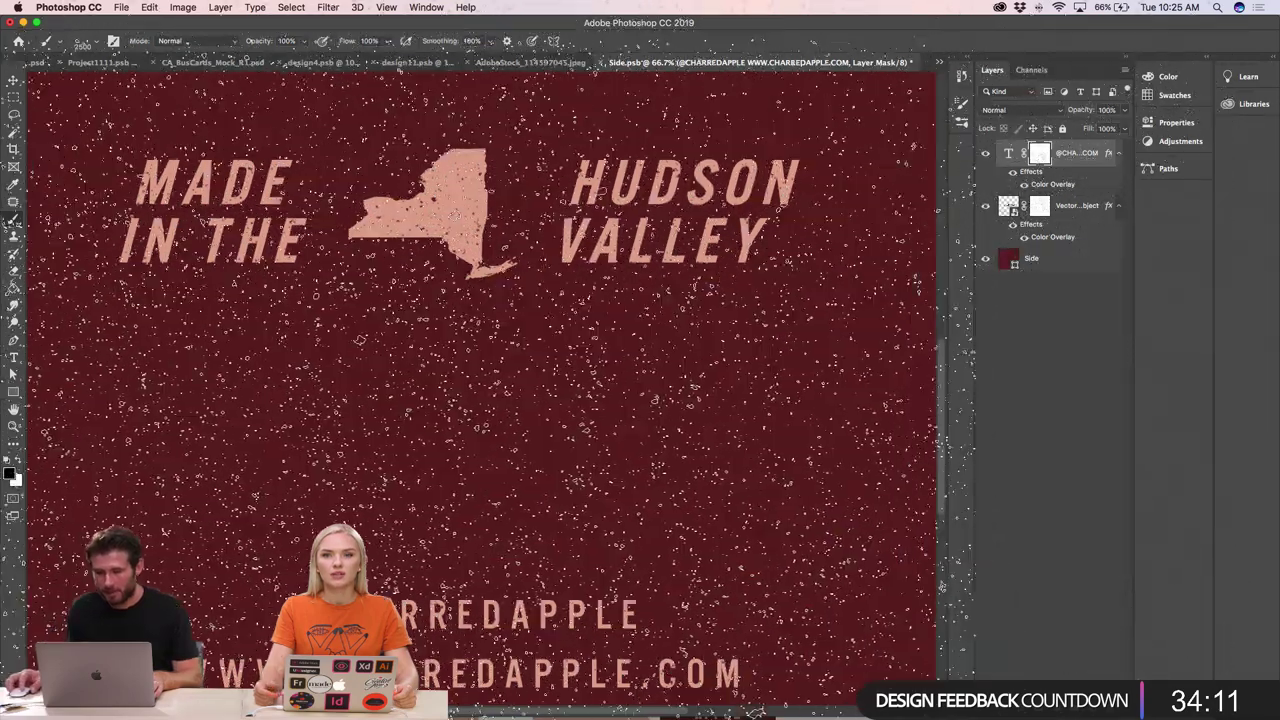
{"action": "scroll", "coordinate": [480, 400], "scroll_direction": "down", "scroll_amount": 2}
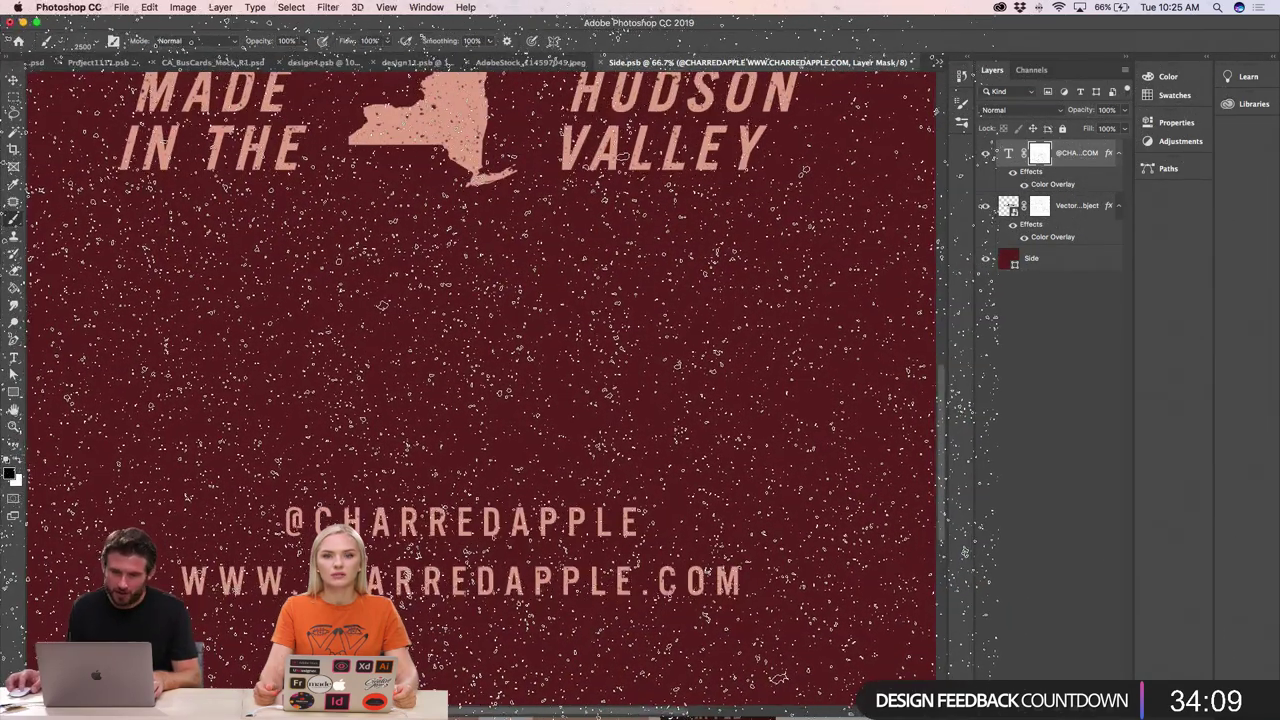
{"action": "key", "text": "super+h"}
{"action": "key", "text": "super+minus"}
{"action": "key", "text": "super+minus"}
{"action": "key", "text": "super+minus"}
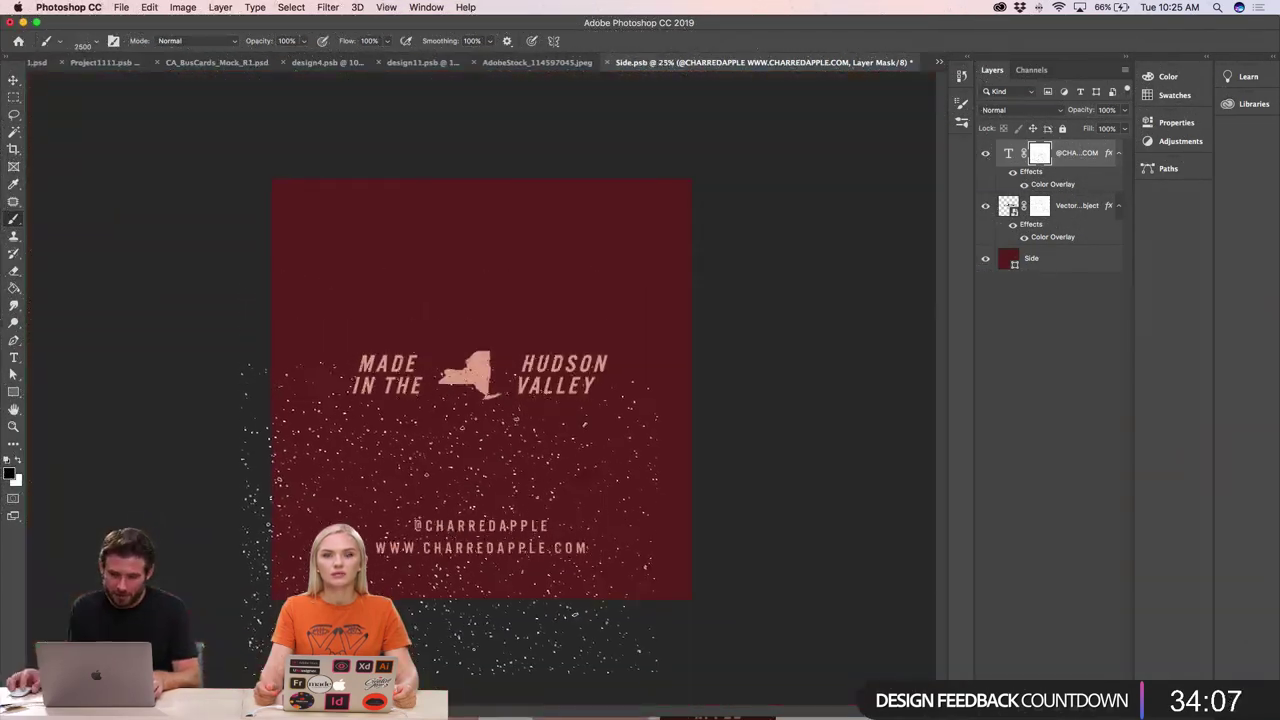
{"action": "left_click", "coordinate": [1055, 208]}
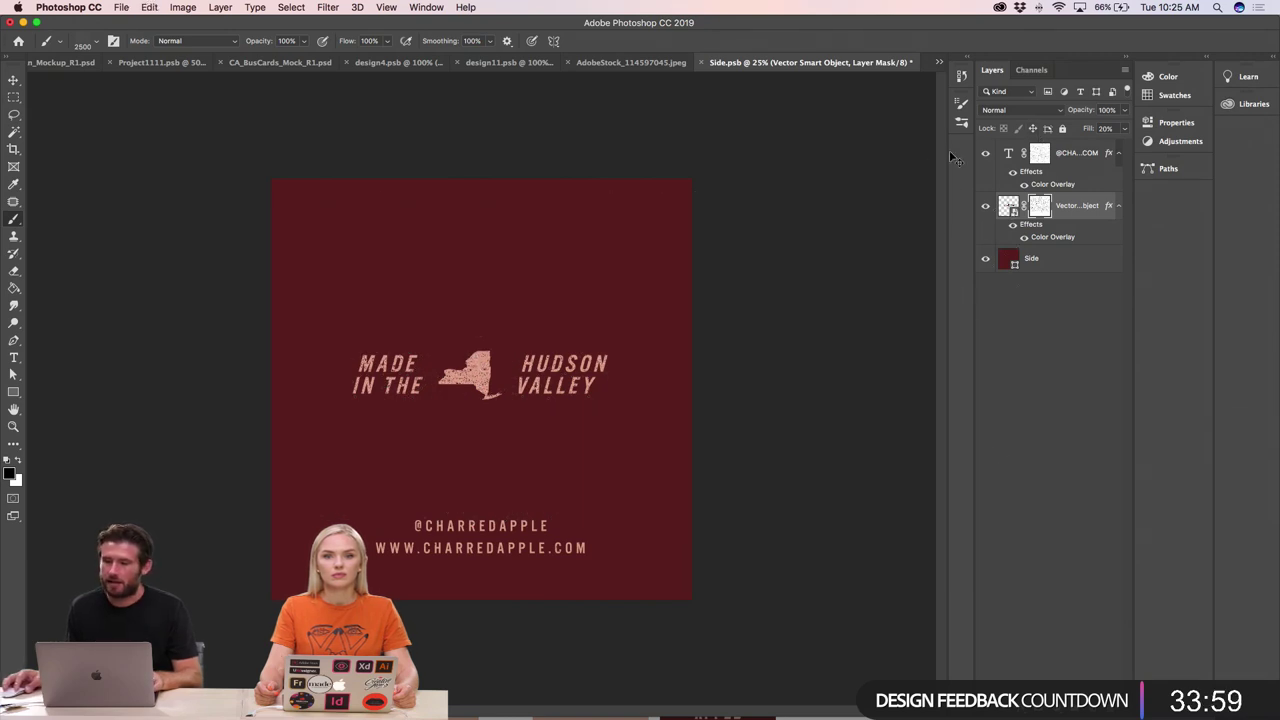
- Browse the brush presets, then take the Move tool back to the AdobeStock mockup
{"action": "left_click", "coordinate": [963, 105]}
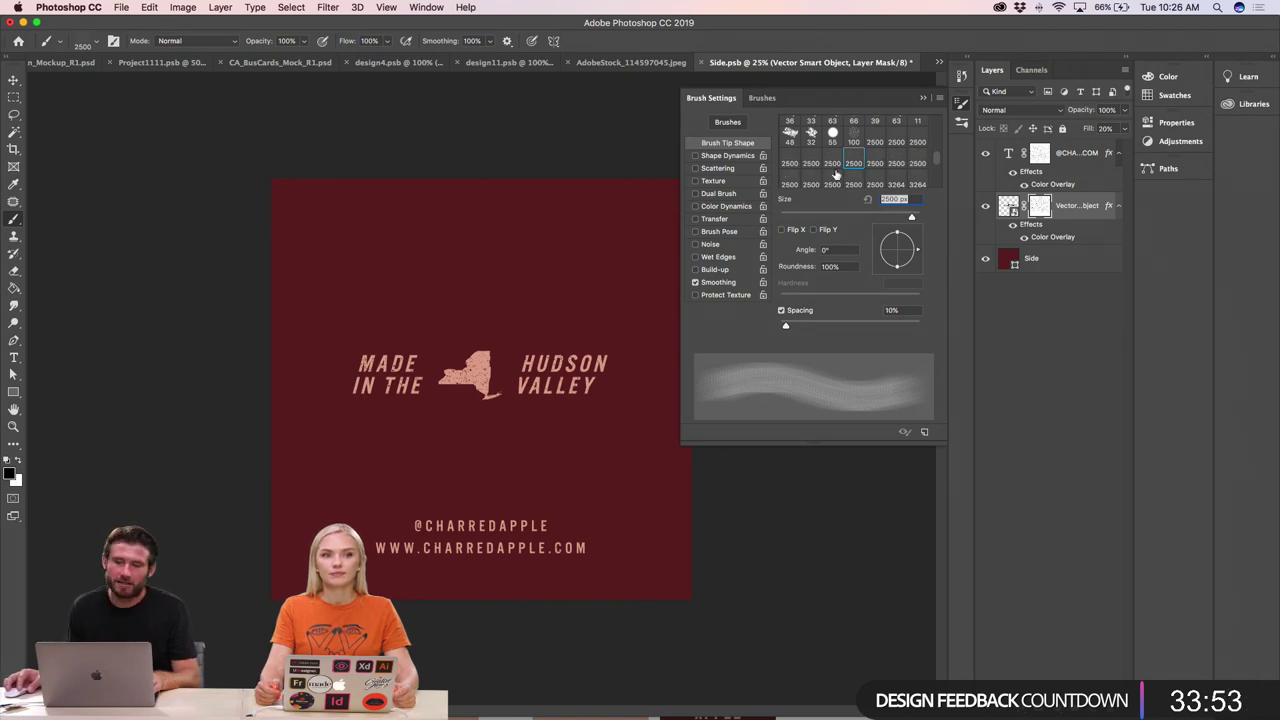
{"action": "scroll", "coordinate": [836, 175], "scroll_direction": "down", "scroll_amount": 1}
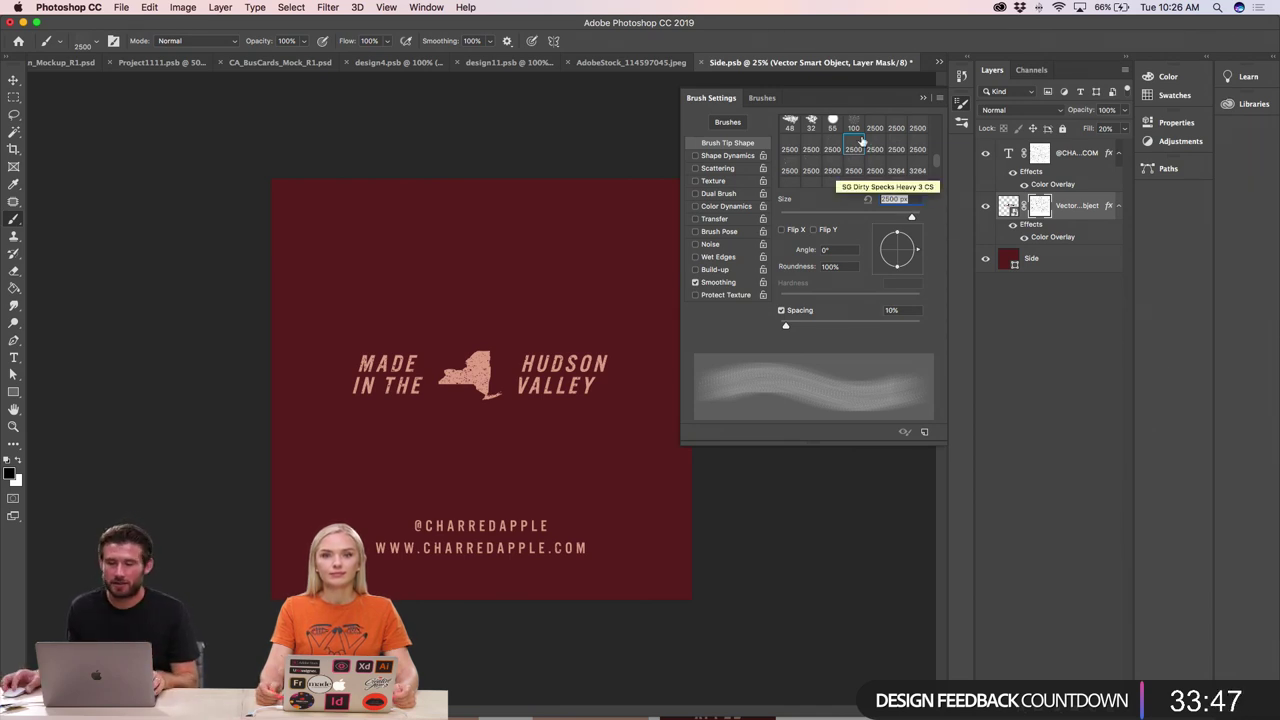
{"action": "left_click", "coordinate": [925, 100]}
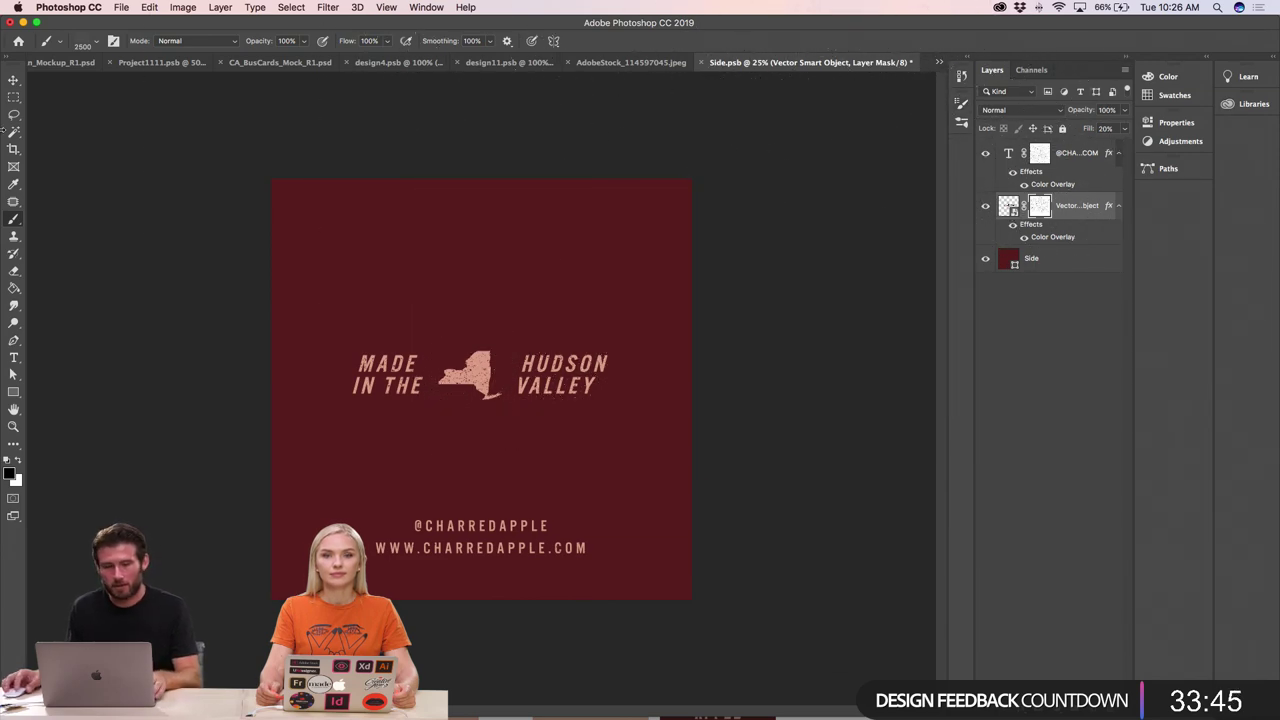
{"action": "left_click", "coordinate": [13, 80]}
{"action": "left_click", "coordinate": [600, 66]}
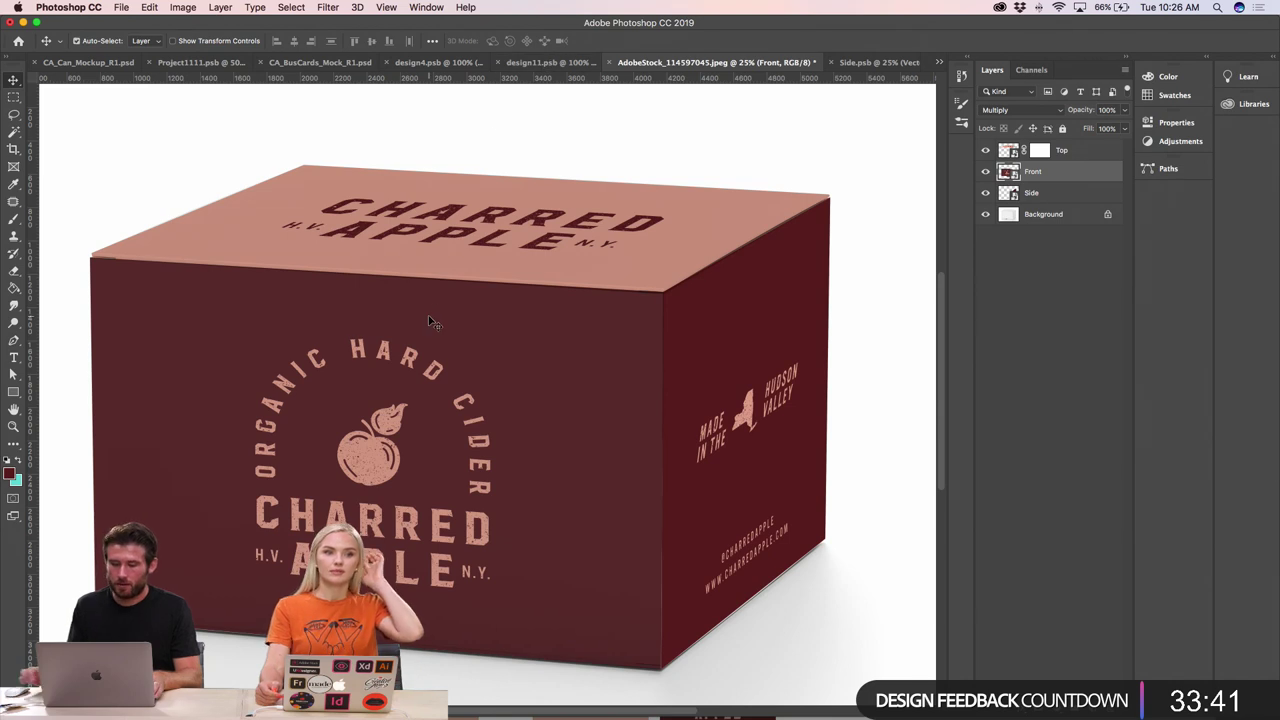
- Zoom to the box mockup, trial-load the face layers as a selection, then deselect
{"action": "key", "text": "super+minus"}
{"action": "key", "text": "super+minus"}
{"action": "key", "text": "super+minus"}
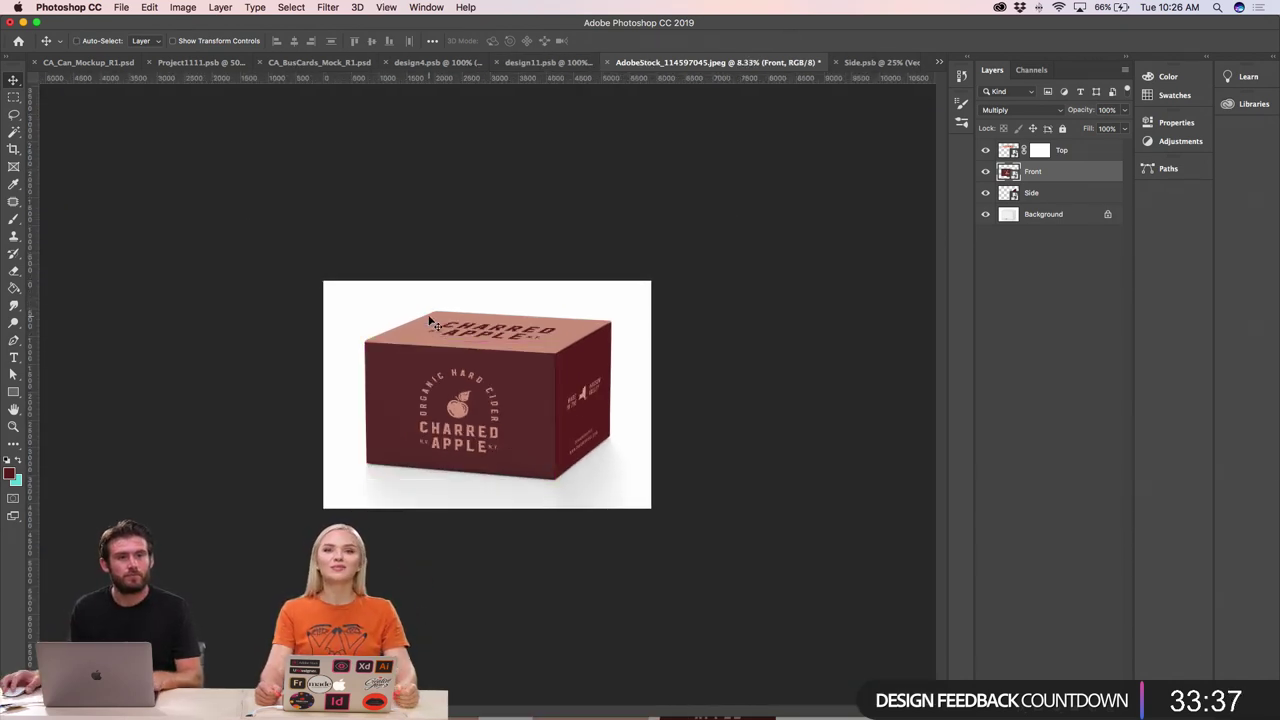
{"action": "key", "text": "super"}
{"action": "left_click", "coordinate": [491, 367]}
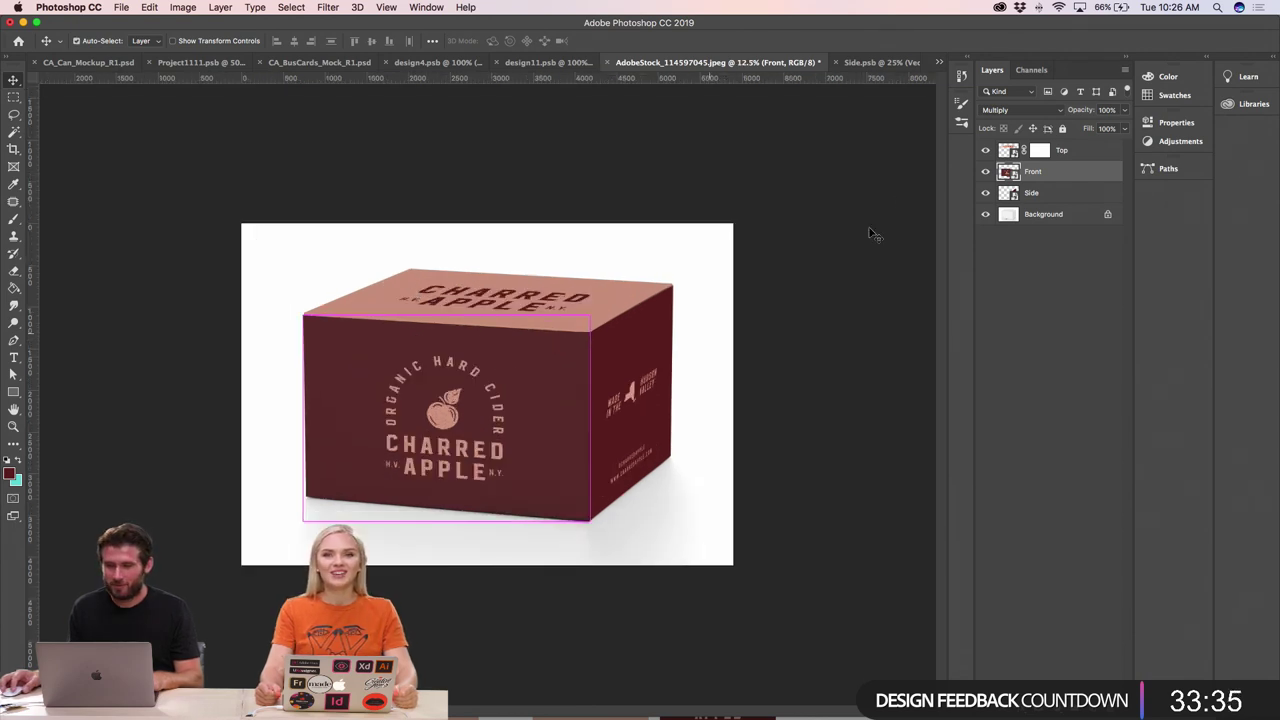
{"action": "left_click", "coordinate": [1012, 193], "text": "super"}
{"action": "left_click", "coordinate": [1008, 172], "text": "shift+super"}
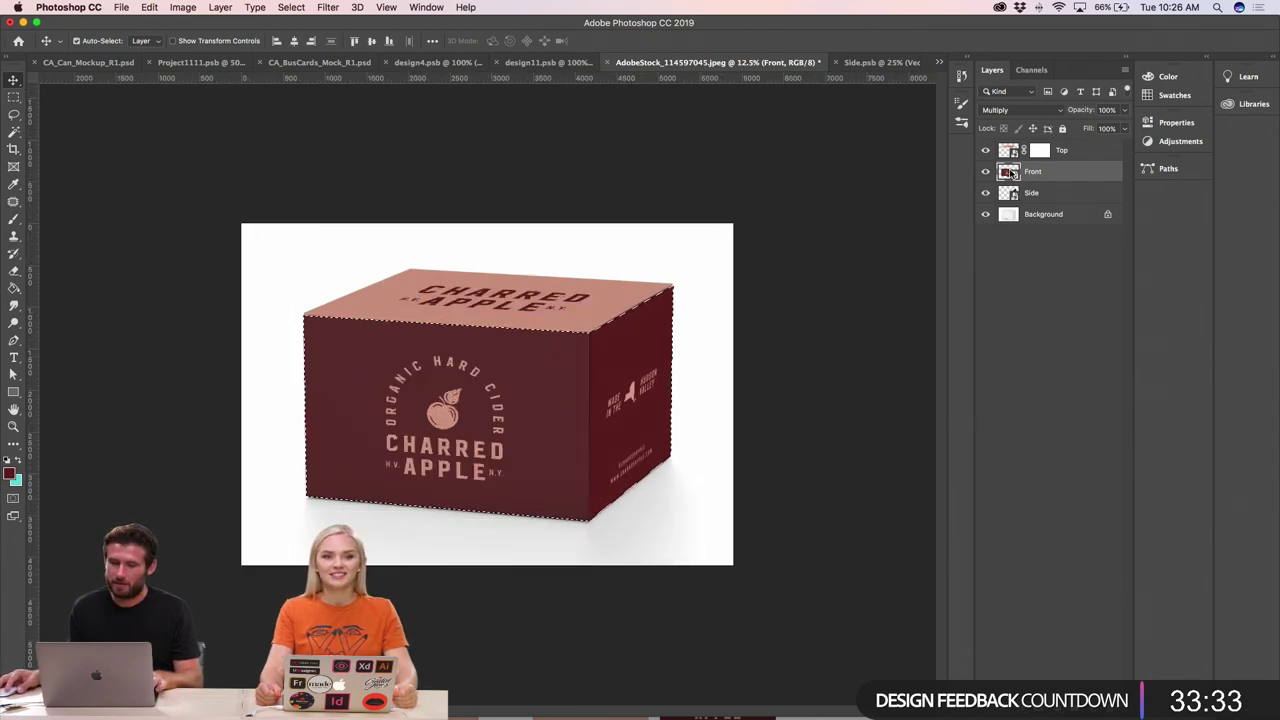
{"action": "left_click", "coordinate": [1004, 154], "text": "shift+super"}
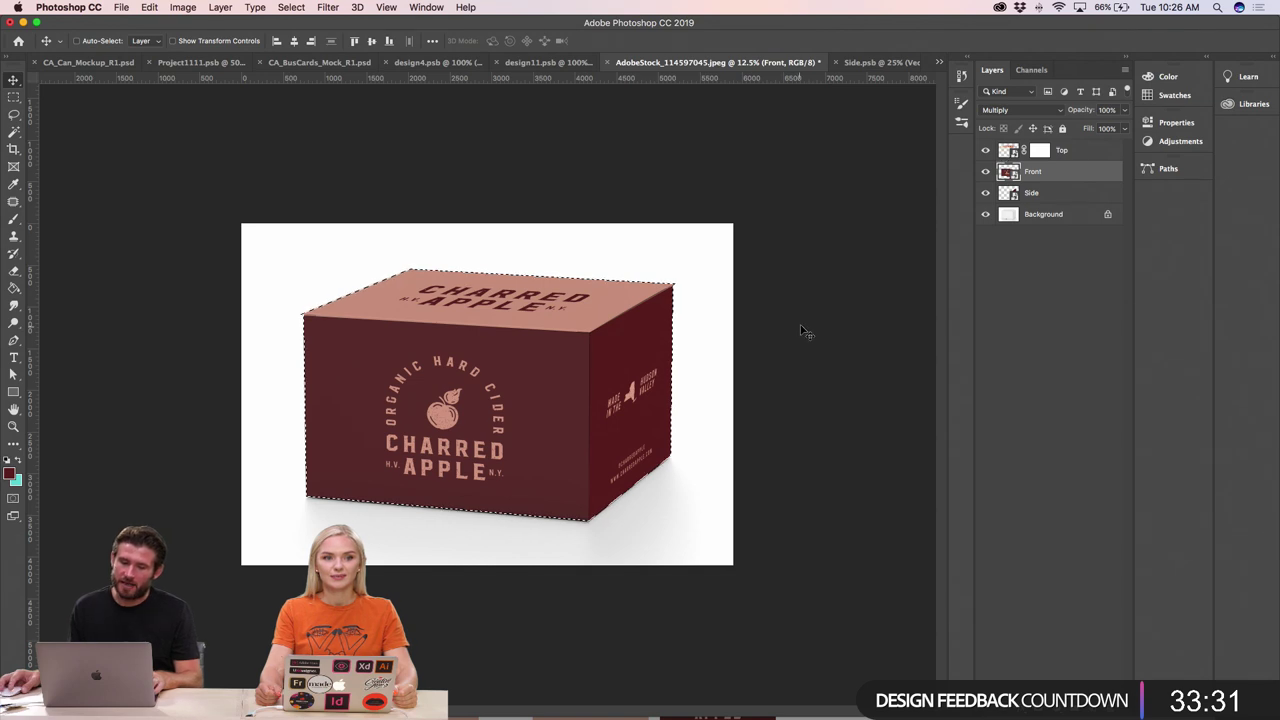
{"action": "key", "text": "super+equal"}
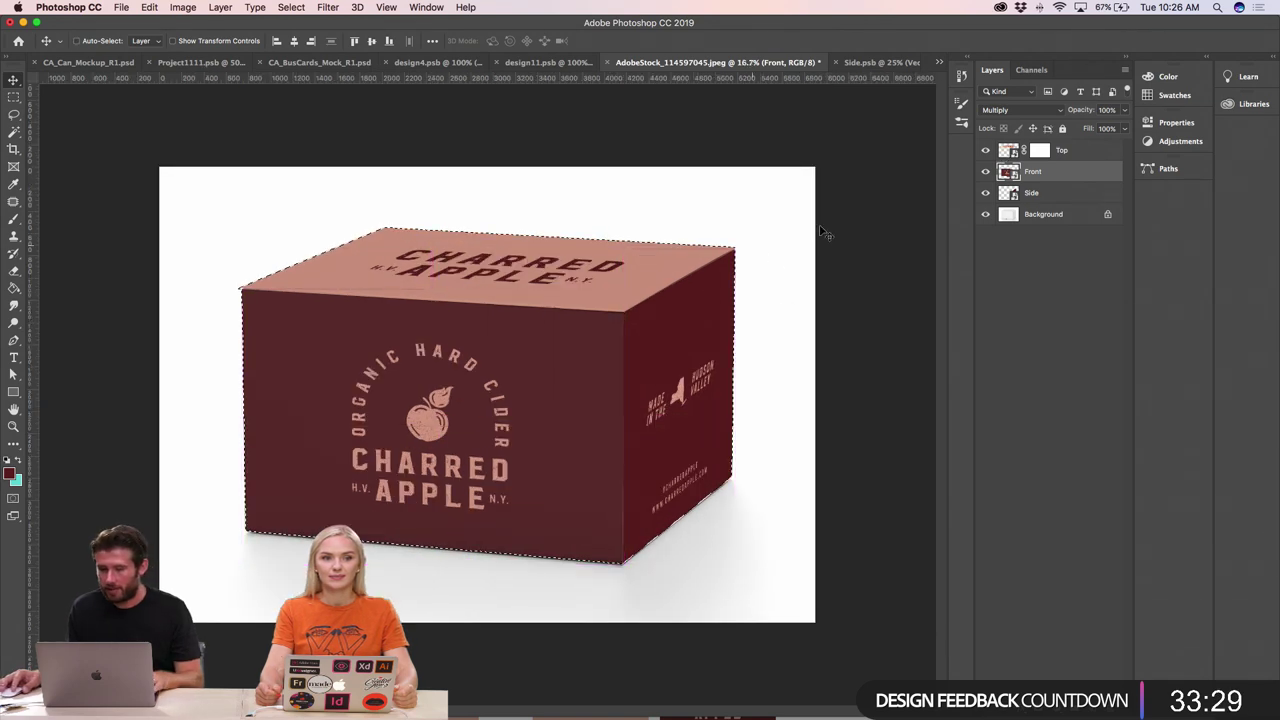
{"action": "left_click", "coordinate": [1034, 194]}
{"action": "key", "text": "super+d"}
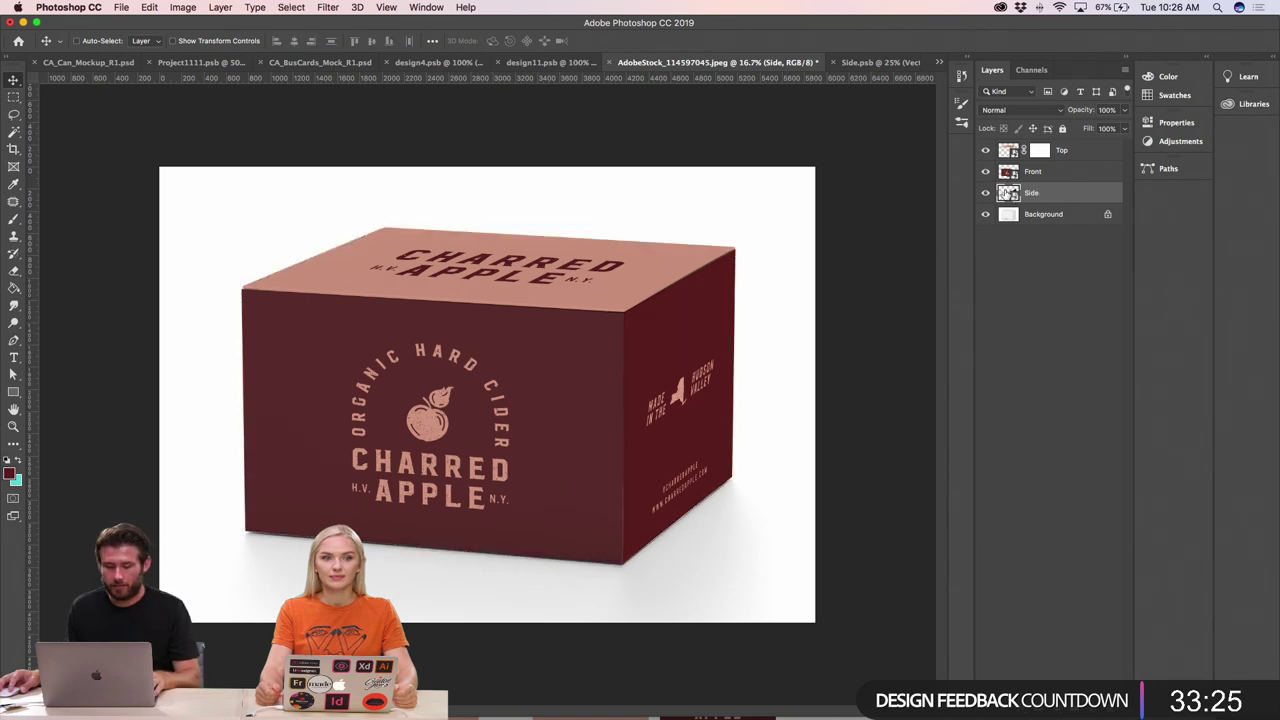
- Select the Side, Front and Top faces together, invert the selection, and target Background
{"action": "left_click", "coordinate": [1006, 194], "text": "super"}
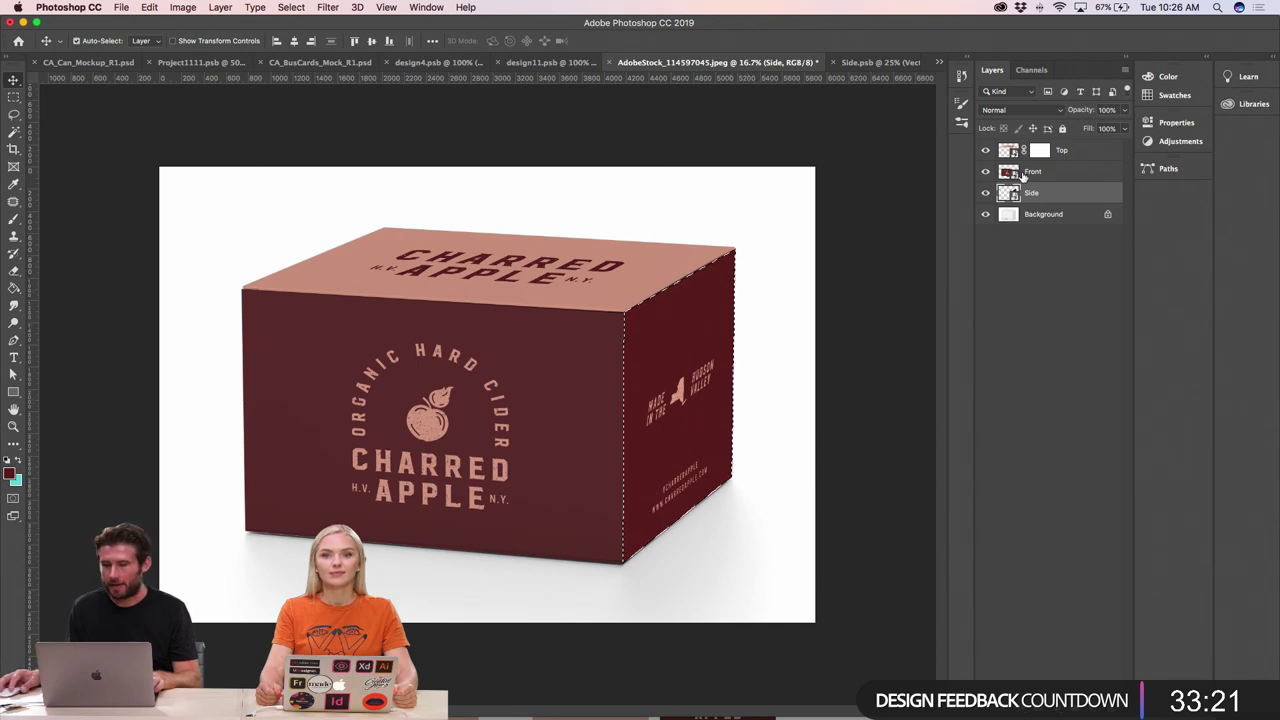
{"action": "left_click", "coordinate": [1008, 171], "text": "shift+super"}
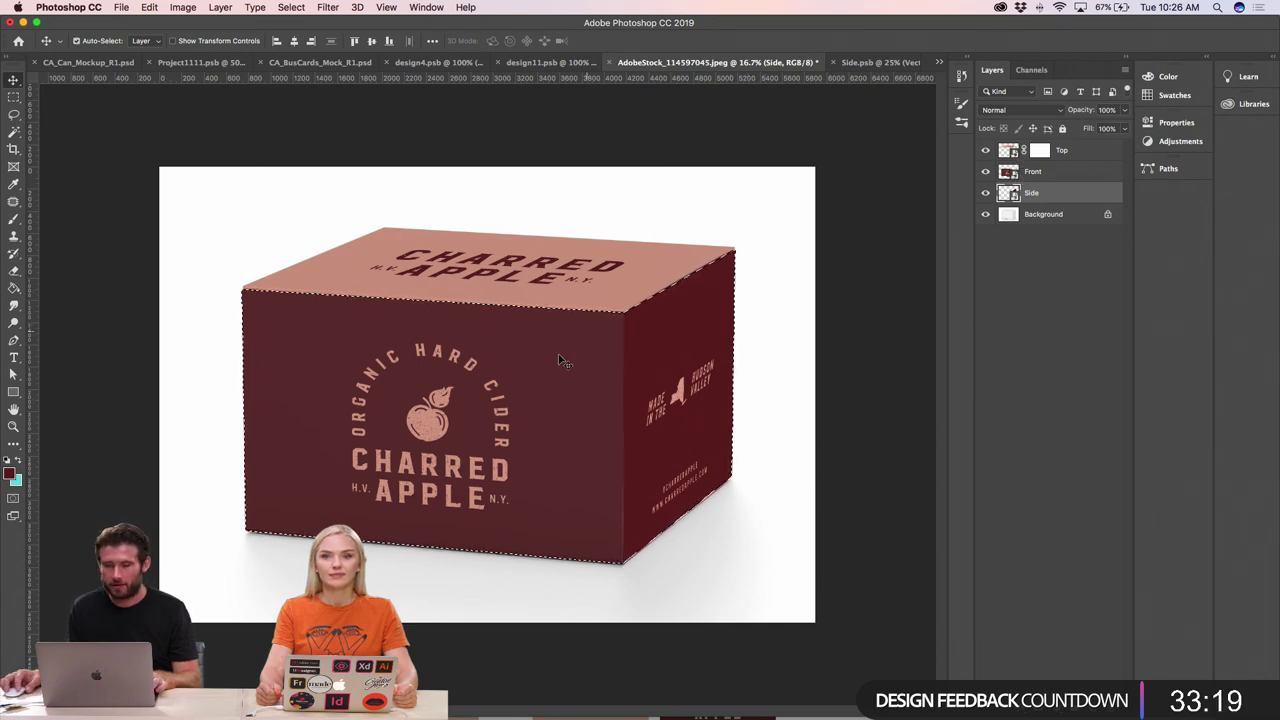
{"action": "left_click", "coordinate": [1007, 150], "text": "shift+super"}
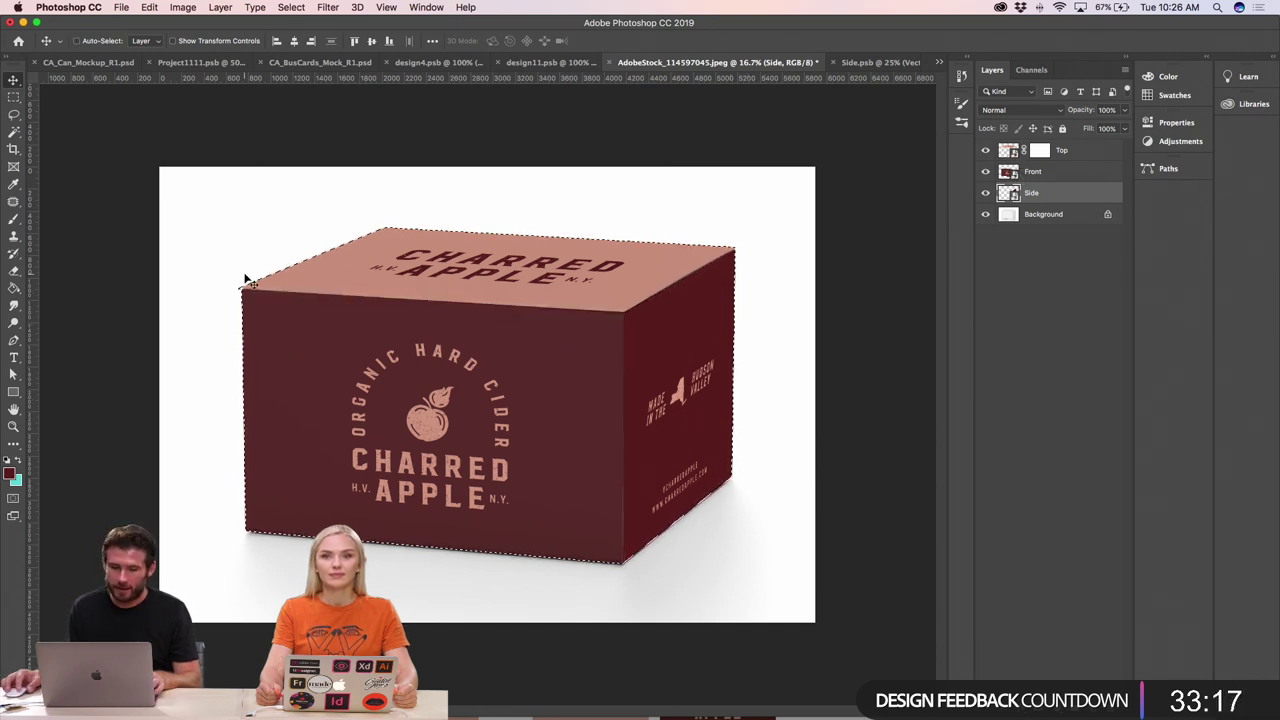
{"action": "key", "text": "super+plus"}
{"action": "key", "text": "super+plus"}
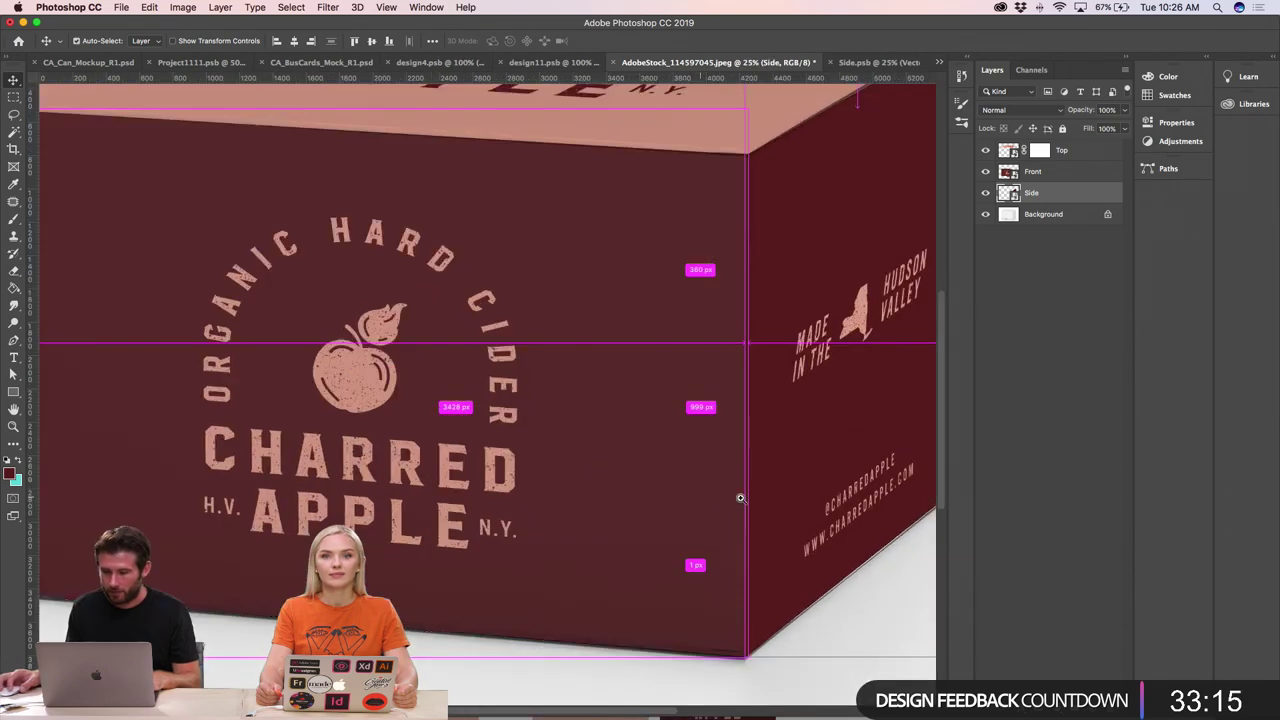
{"action": "scroll", "coordinate": [800, 510], "scroll_direction": "right", "scroll_amount": 5}
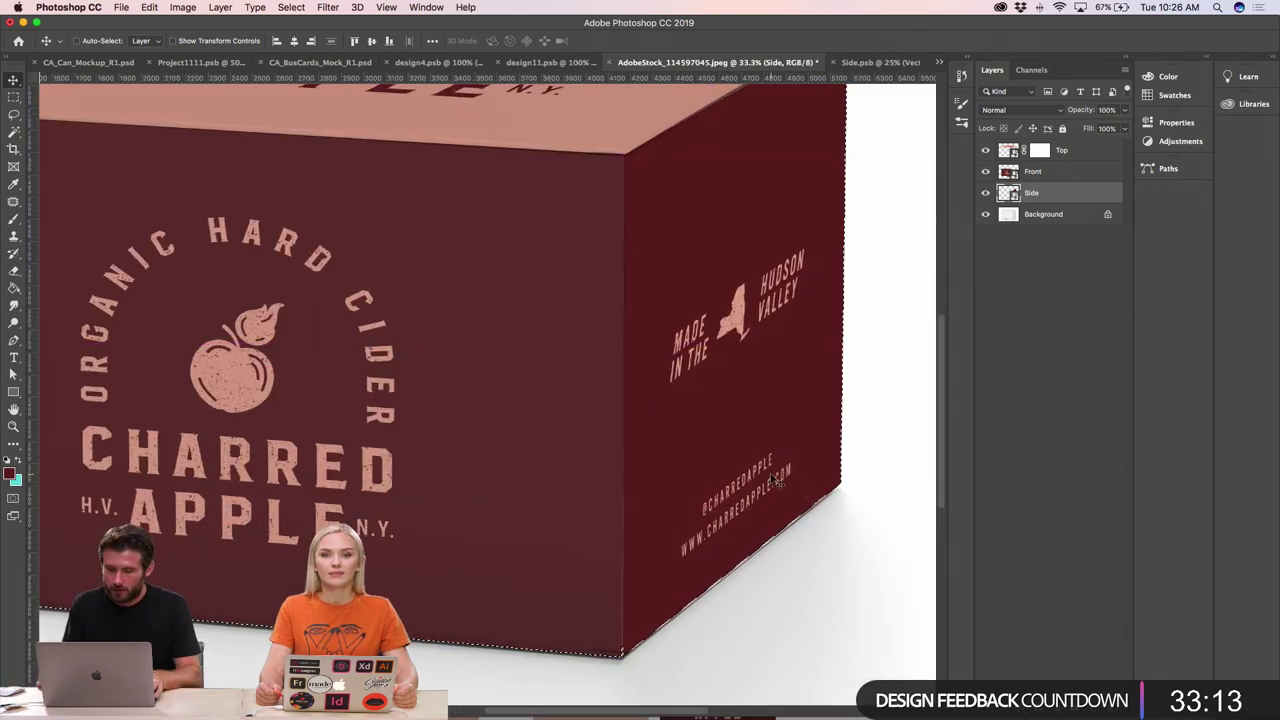
{"action": "key", "text": "super+minus"}
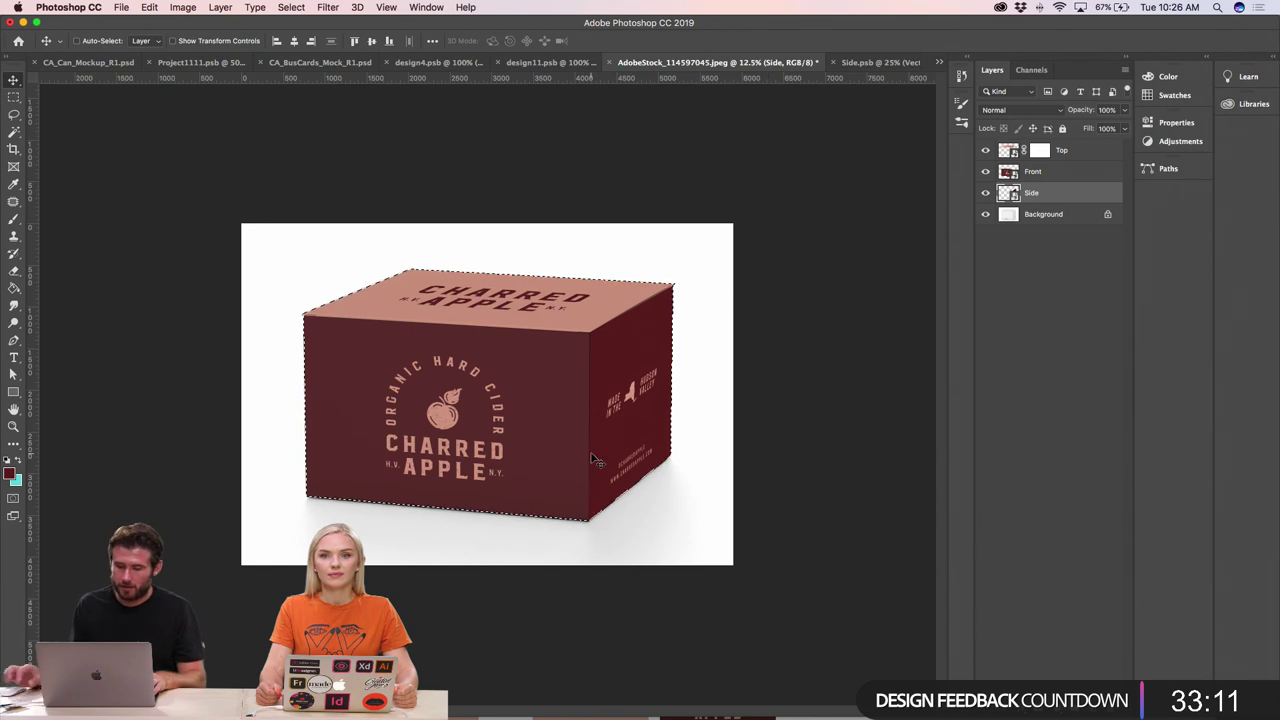
{"action": "key", "text": "super+minus"}
{"action": "key", "text": "shift+super+i"}
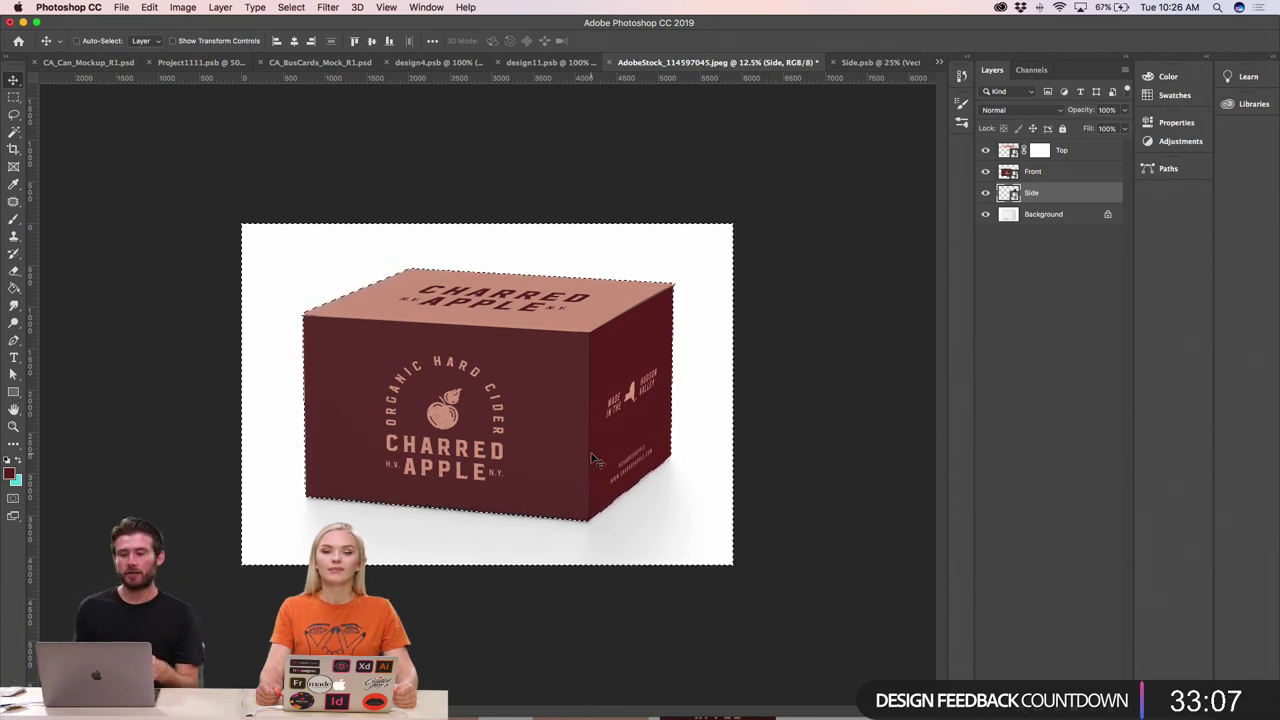
{"action": "left_click", "coordinate": [1048, 216]}
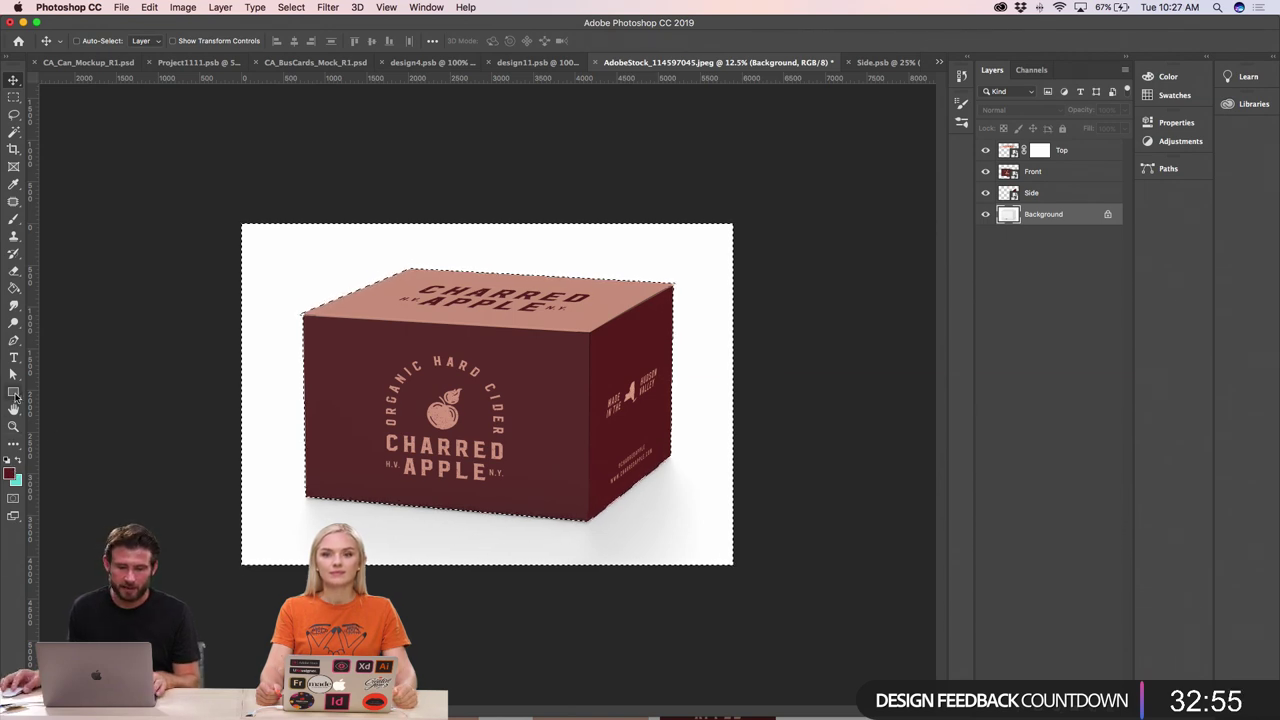
- Try a canvas-covering rectangle, undo it, and clear the selection
{"action": "left_click", "coordinate": [13, 392]}
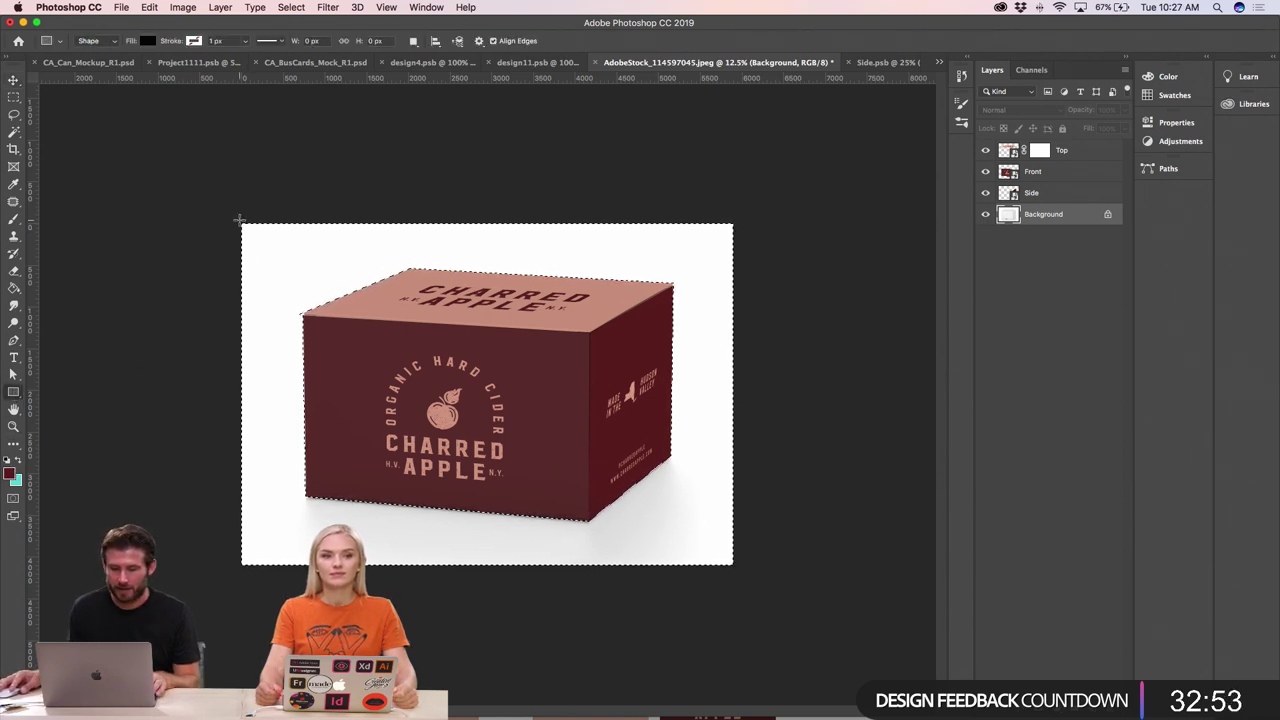
{"action": "left_click_drag", "start_coordinate": [239, 218], "coordinate": [738, 569]}
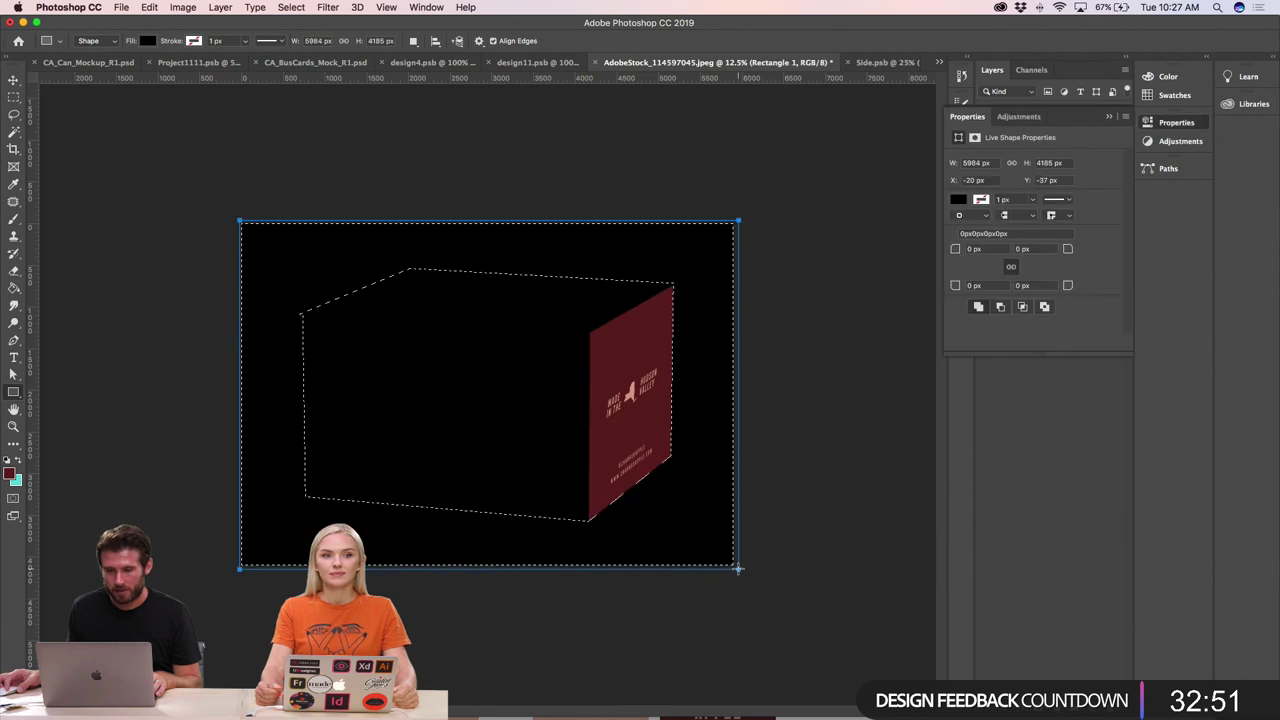
{"action": "key", "text": "super+z"}
{"action": "left_click", "coordinate": [13, 80]}
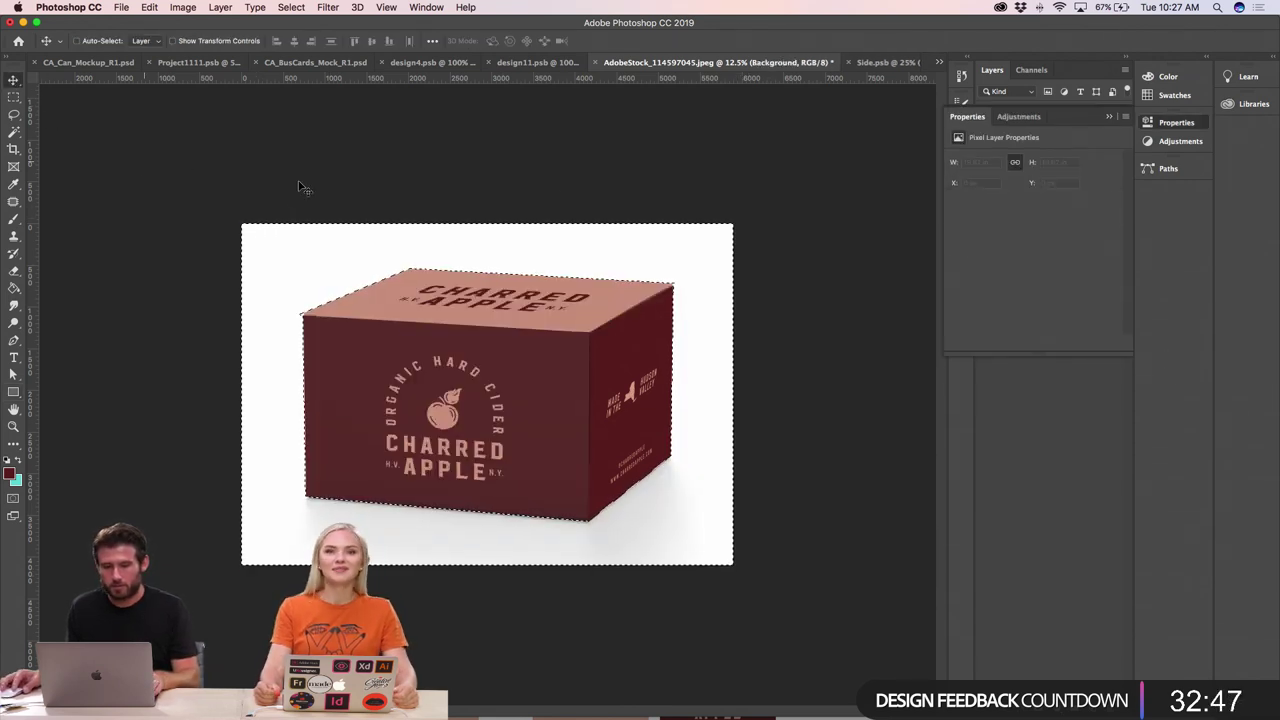
{"action": "key", "text": "super+d"}
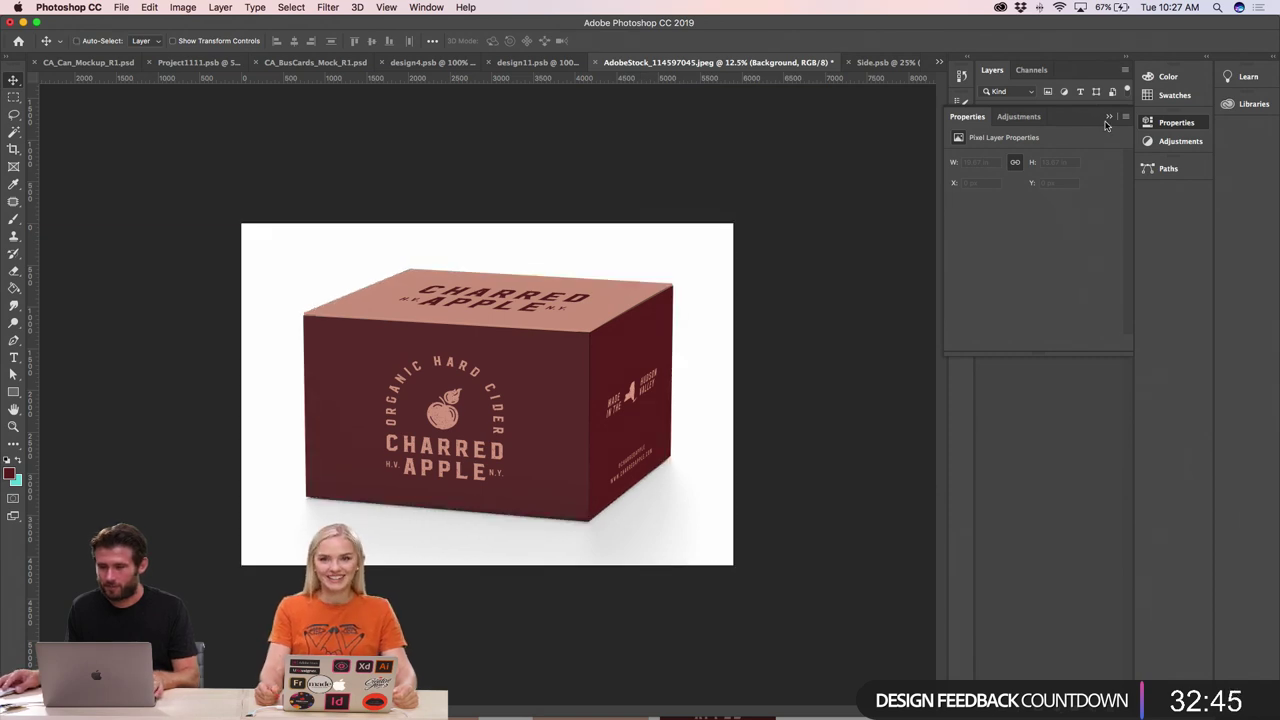
- Draw a black rectangle covering the whole canvas, keeping its fill colour unchanged
{"action": "left_click", "coordinate": [1108, 118]}
{"action": "key", "text": "u"}
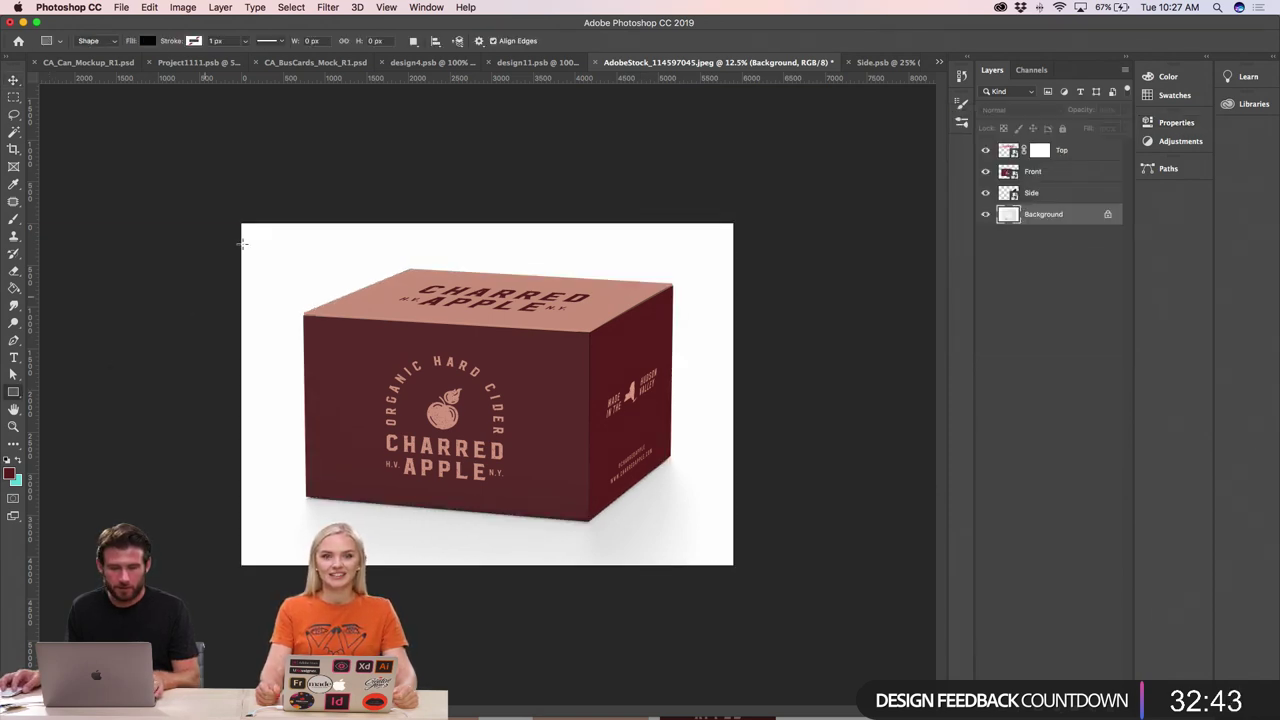
{"action": "left_click_drag", "start_coordinate": [234, 221], "coordinate": [735, 567]}
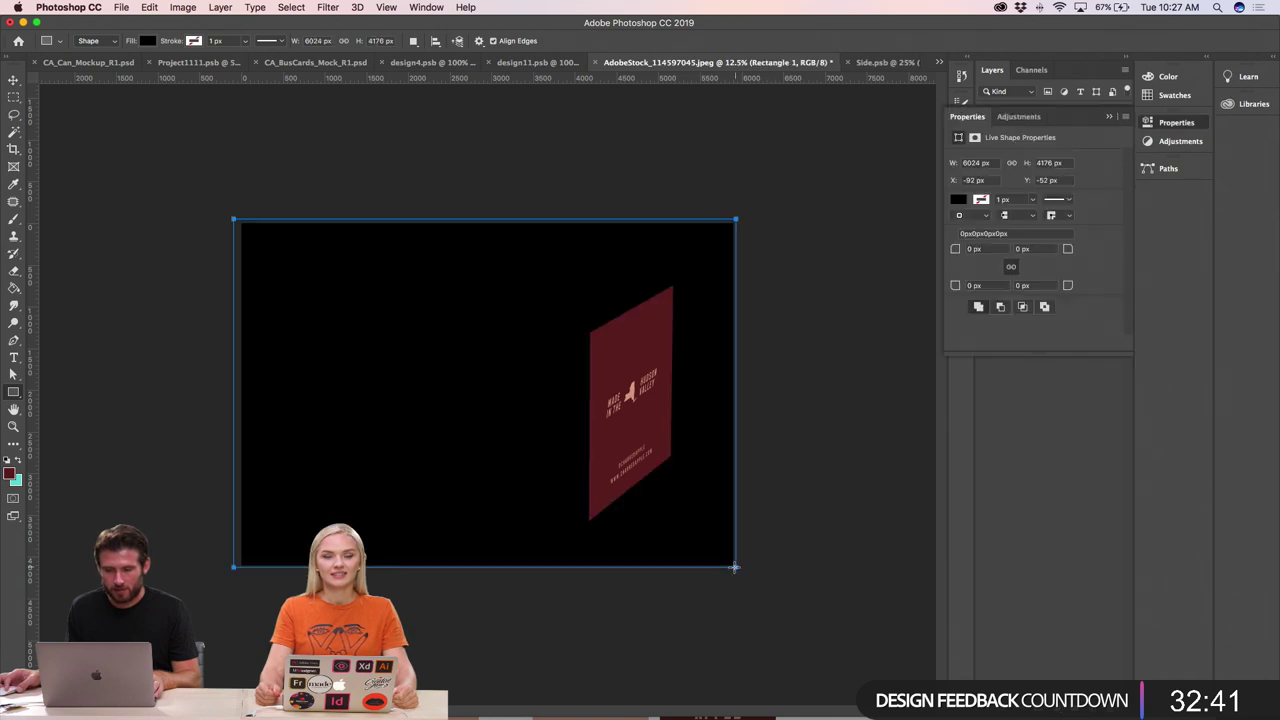
{"action": "left_click", "coordinate": [1112, 118]}
{"action": "double_click", "coordinate": [1010, 214]}
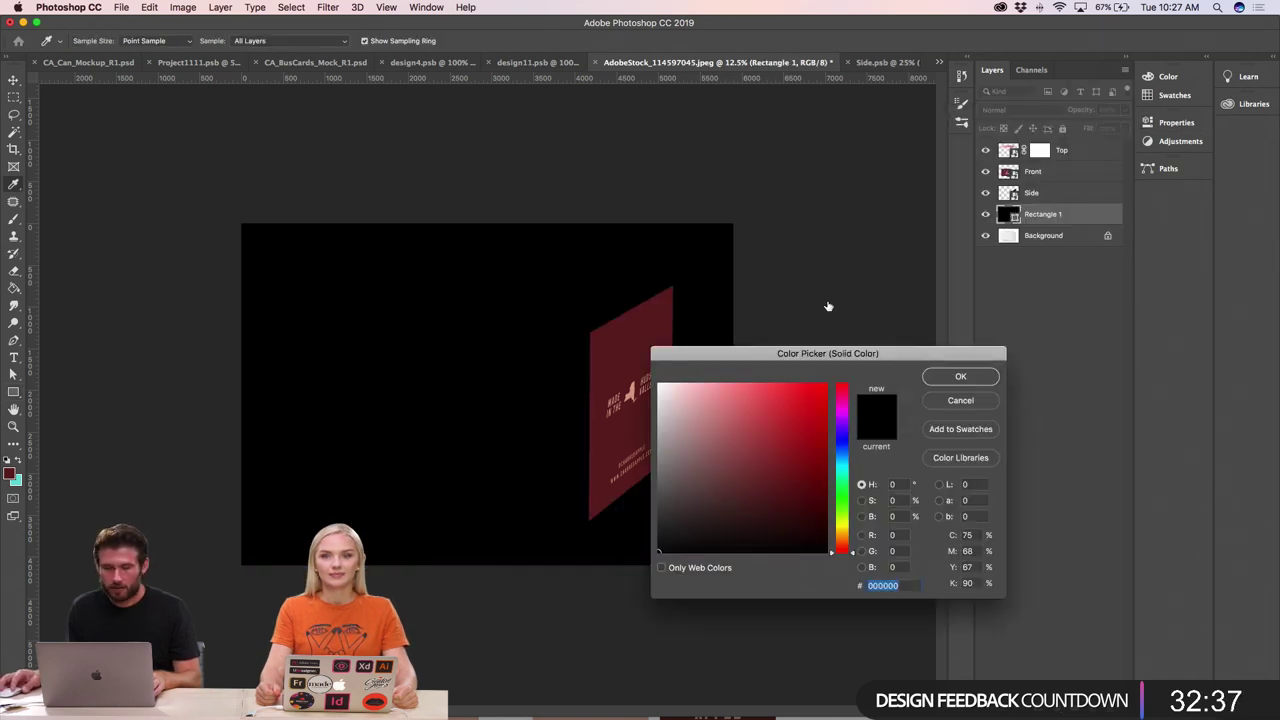
{"action": "left_click", "coordinate": [943, 402]}
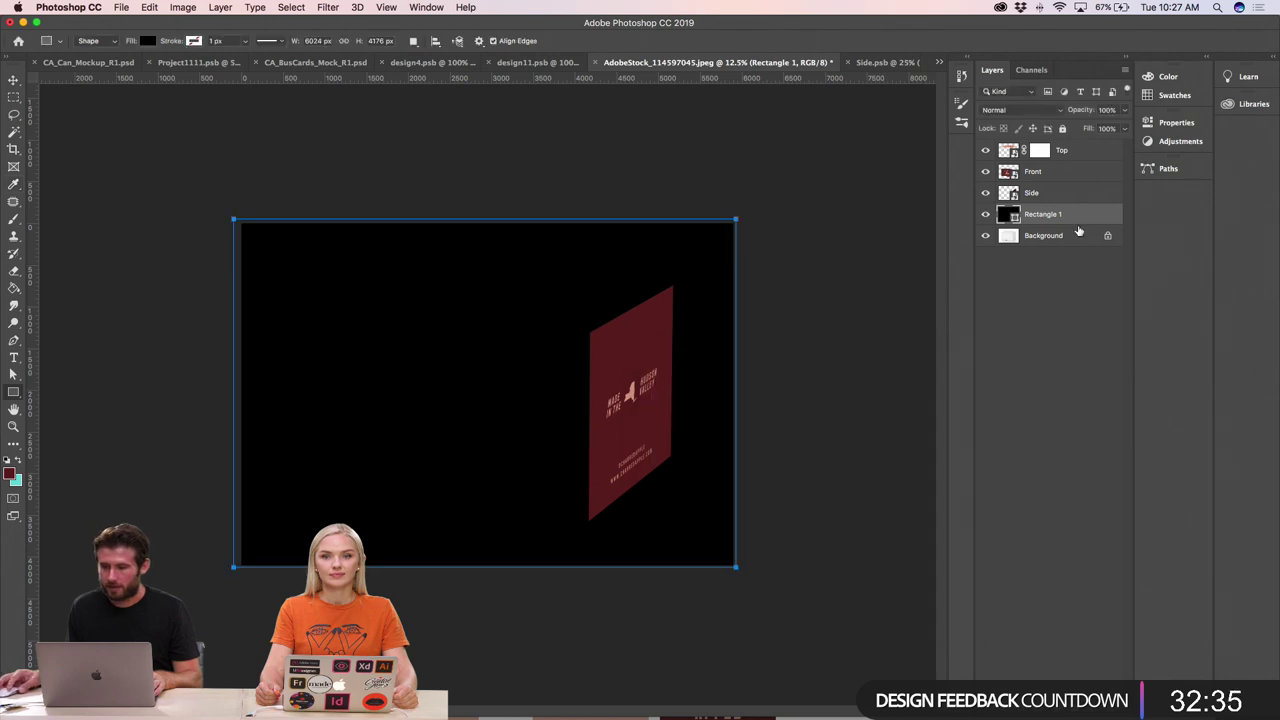
- Load the Side, Front and Top faces as a selection and mask Rectangle 1 with it
{"action": "left_click", "coordinate": [1034, 193]}
{"action": "left_click", "coordinate": [1011, 195], "text": "super"}
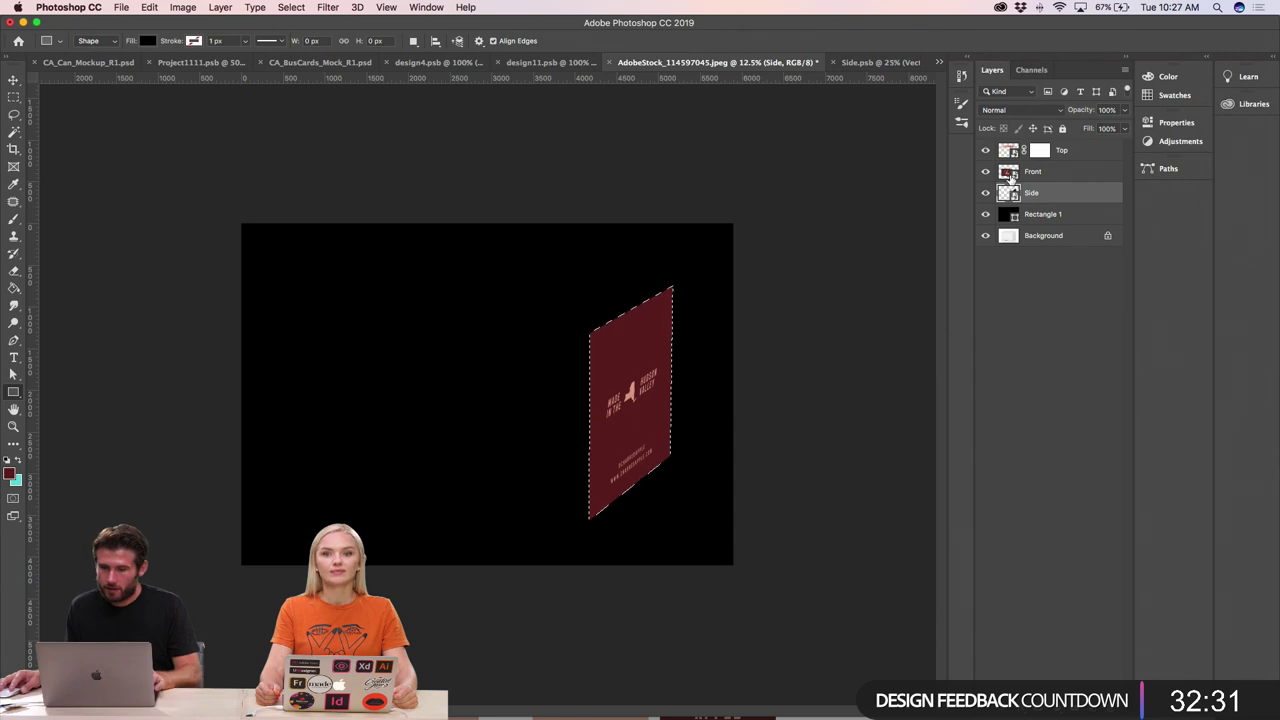
{"action": "left_click", "coordinate": [1011, 153], "text": "shift+super"}
{"action": "left_click", "coordinate": [1011, 153], "text": "shift+super"}
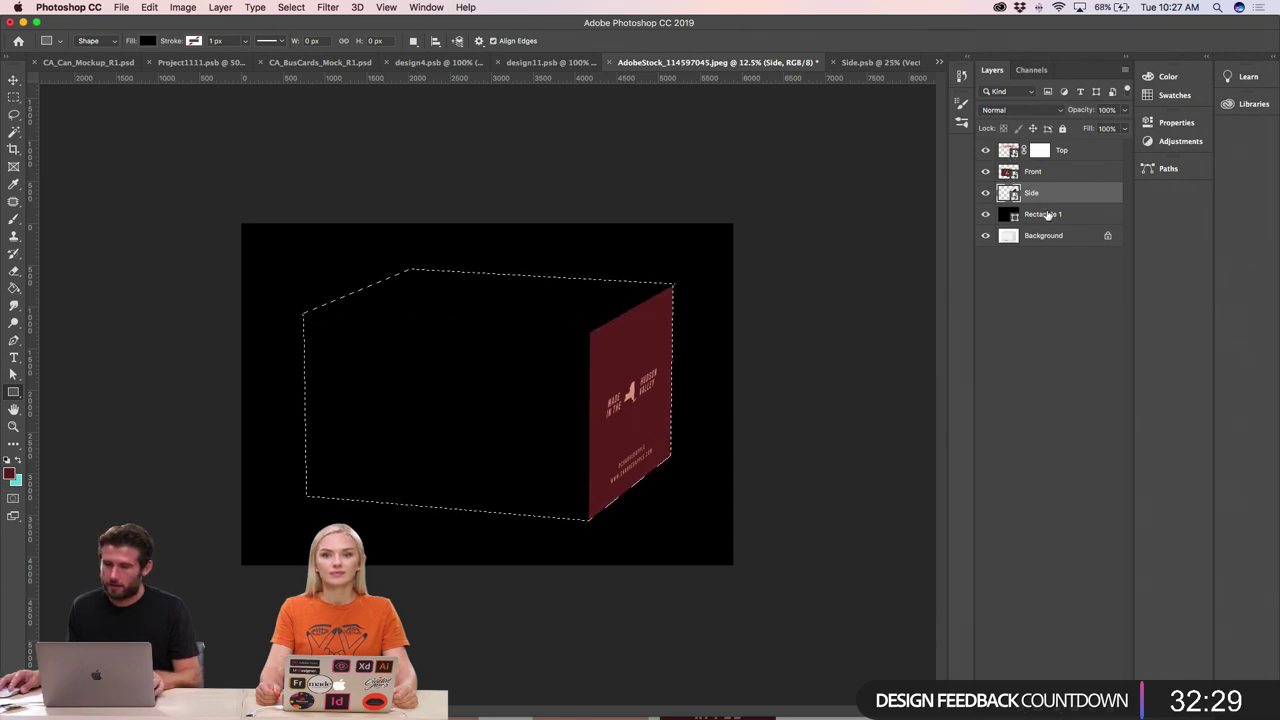
{"action": "left_click", "coordinate": [1045, 214]}
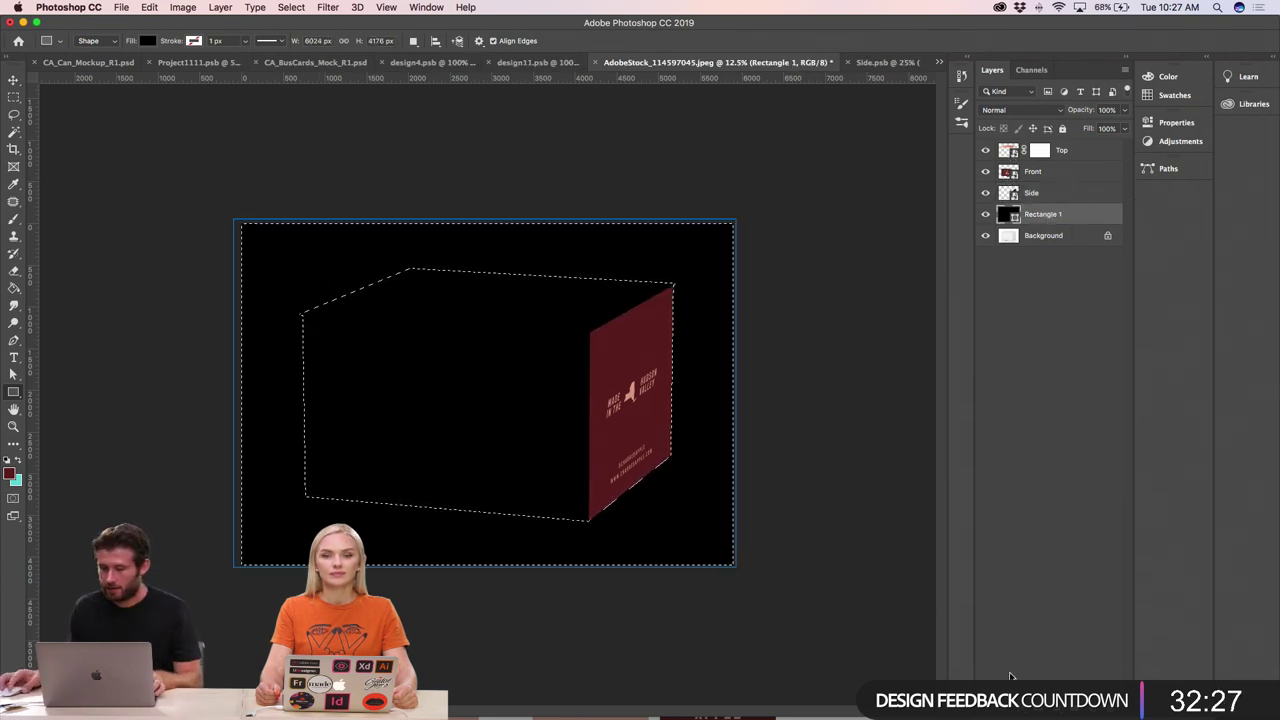
{"action": "left_click", "coordinate": [1050, 668], "text": "alt"}
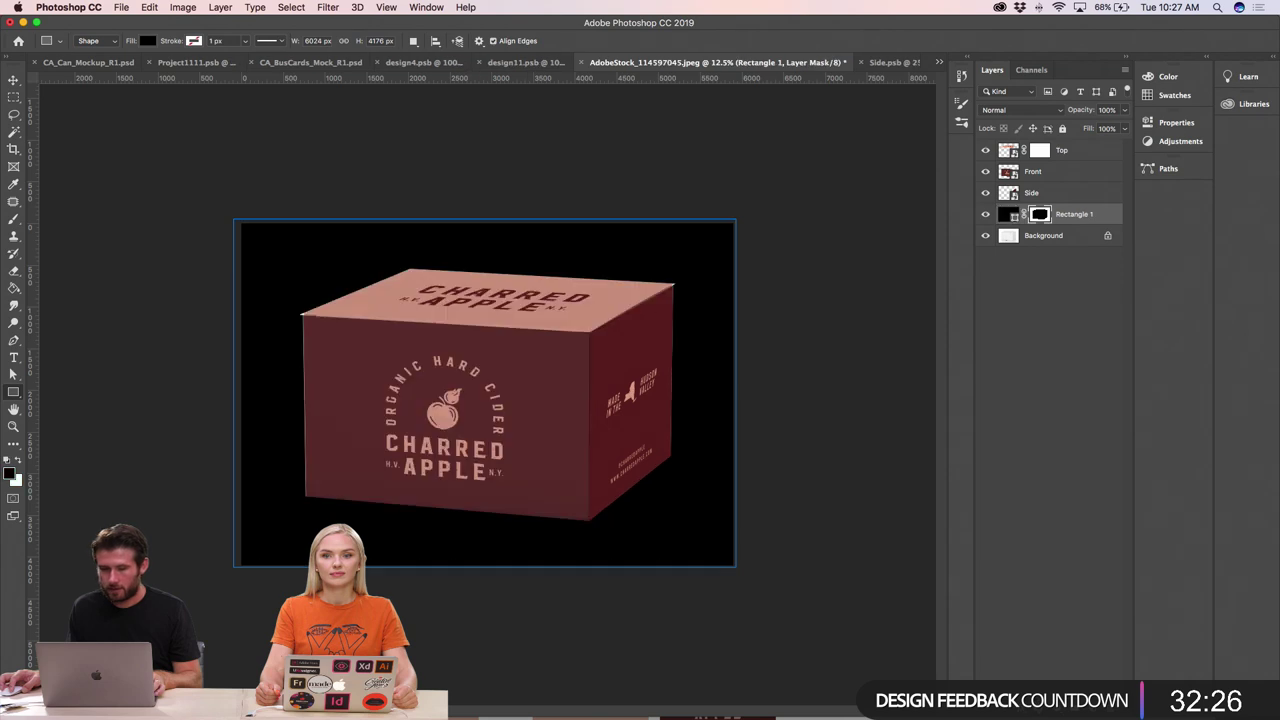
- Zoom into the box's top-left corner and size the Brush tool
{"action": "left_click", "coordinate": [14, 80]}
{"action": "key", "text": "super+equal"}
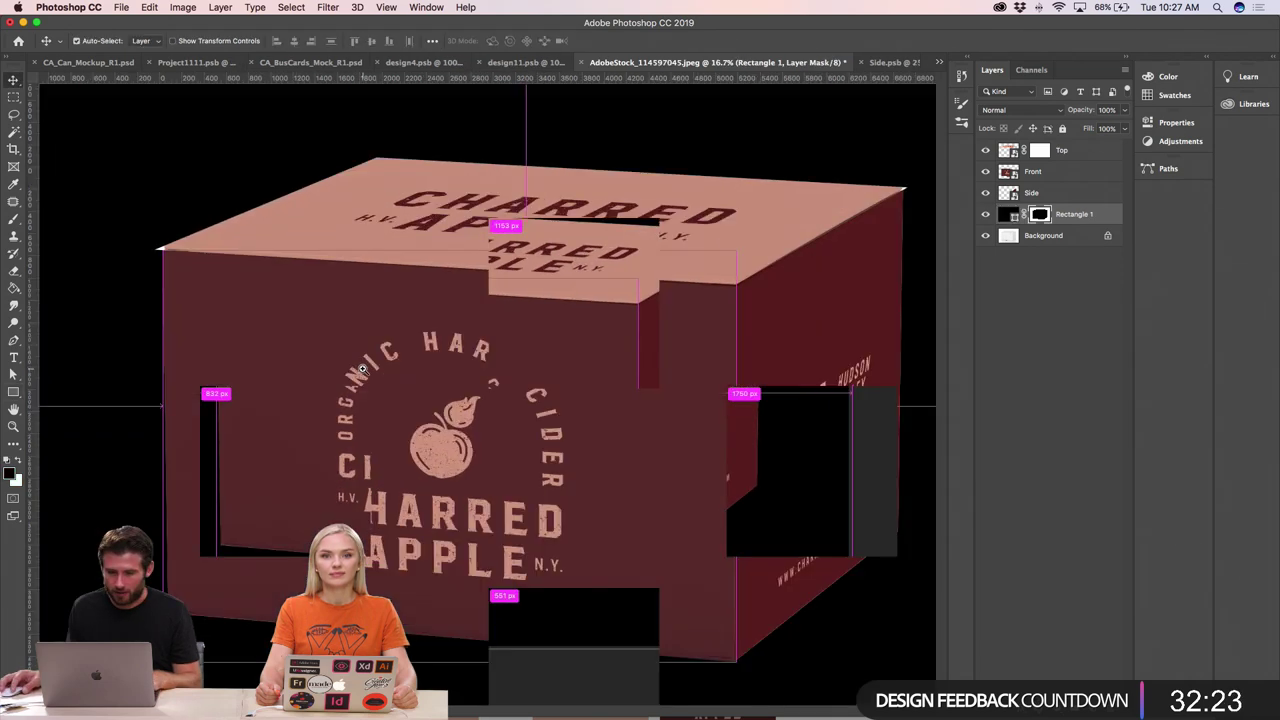
{"action": "left_click", "coordinate": [173, 247]}
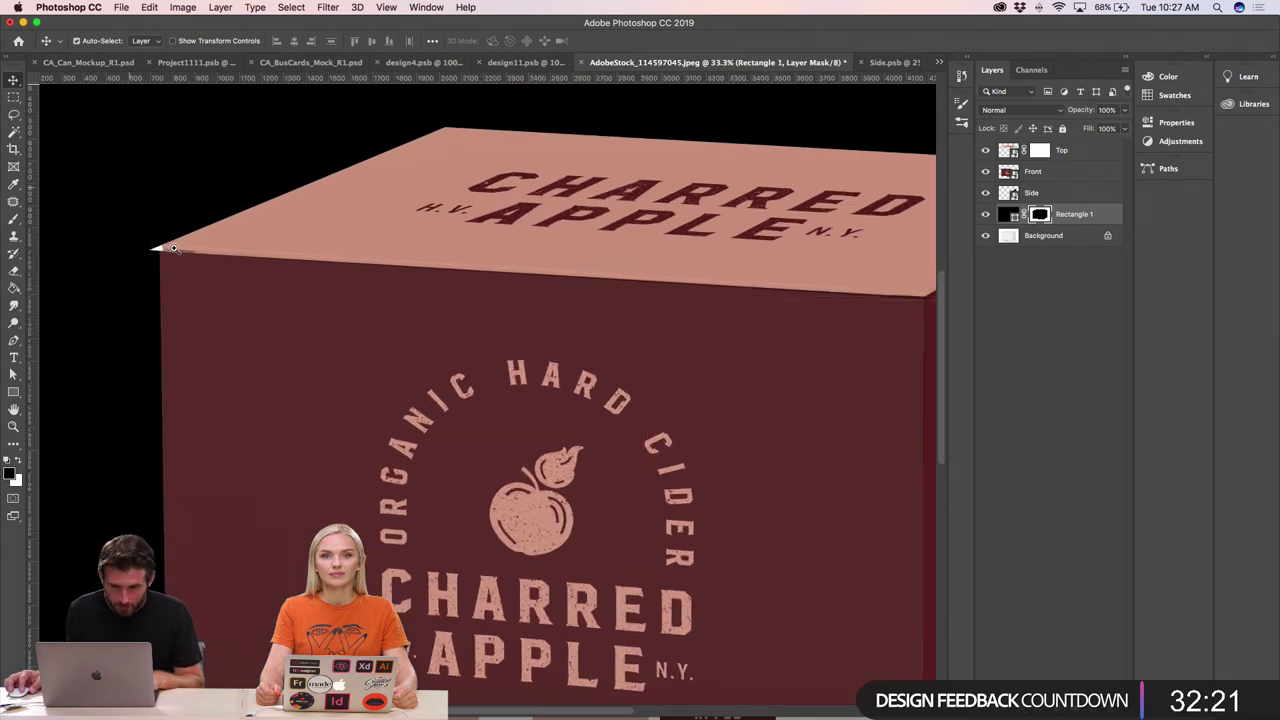
{"action": "left_click", "coordinate": [148, 238]}
{"action": "left_click", "coordinate": [148, 238]}
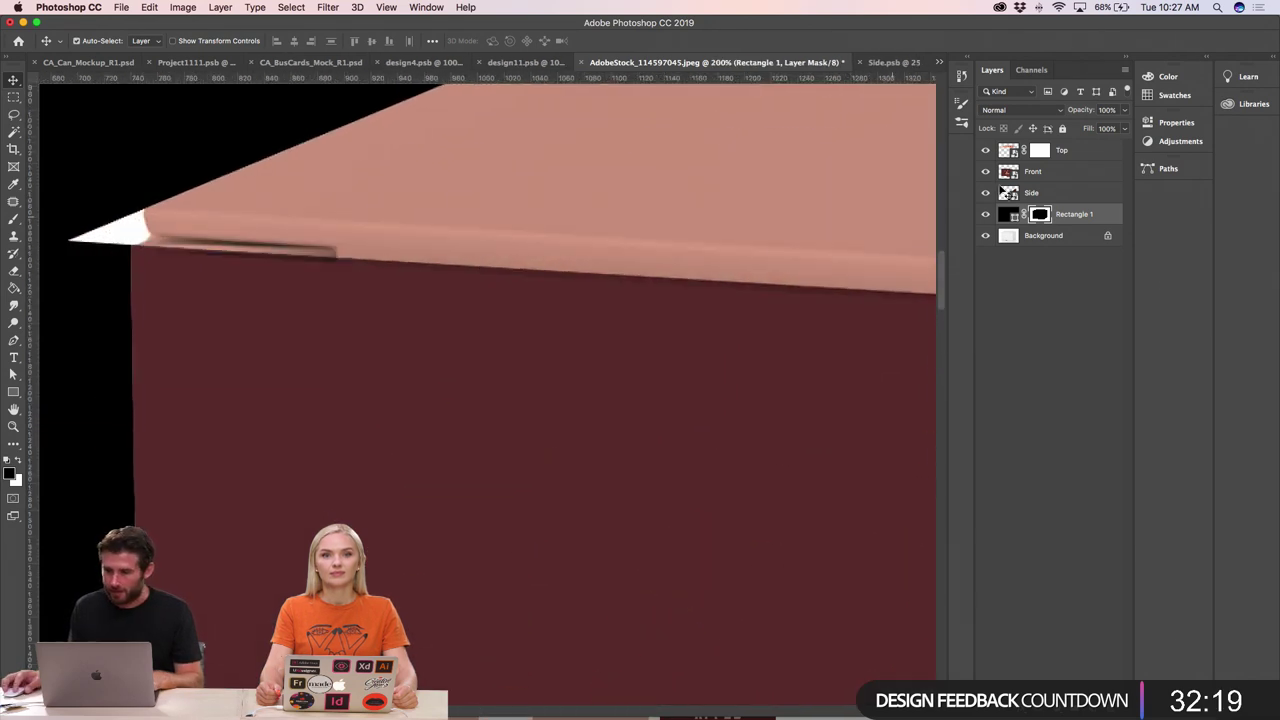
{"action": "left_click", "coordinate": [101, 227]}
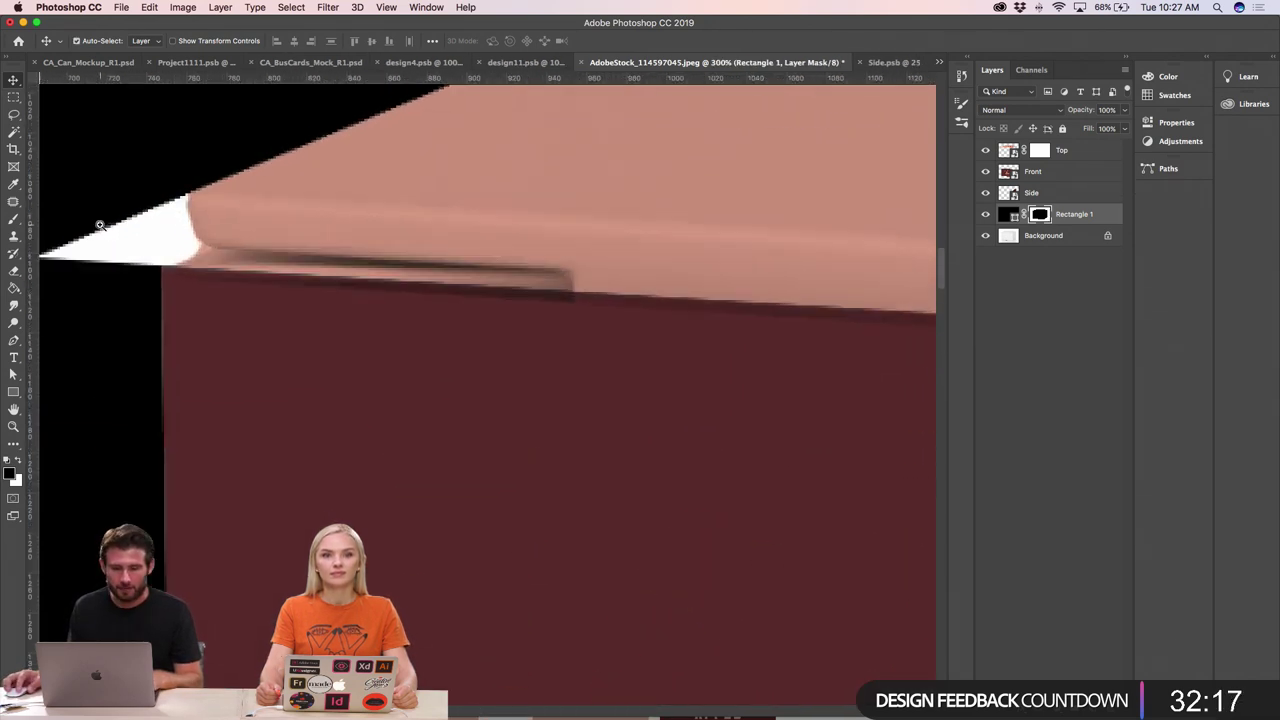
{"action": "key", "text": "b"}
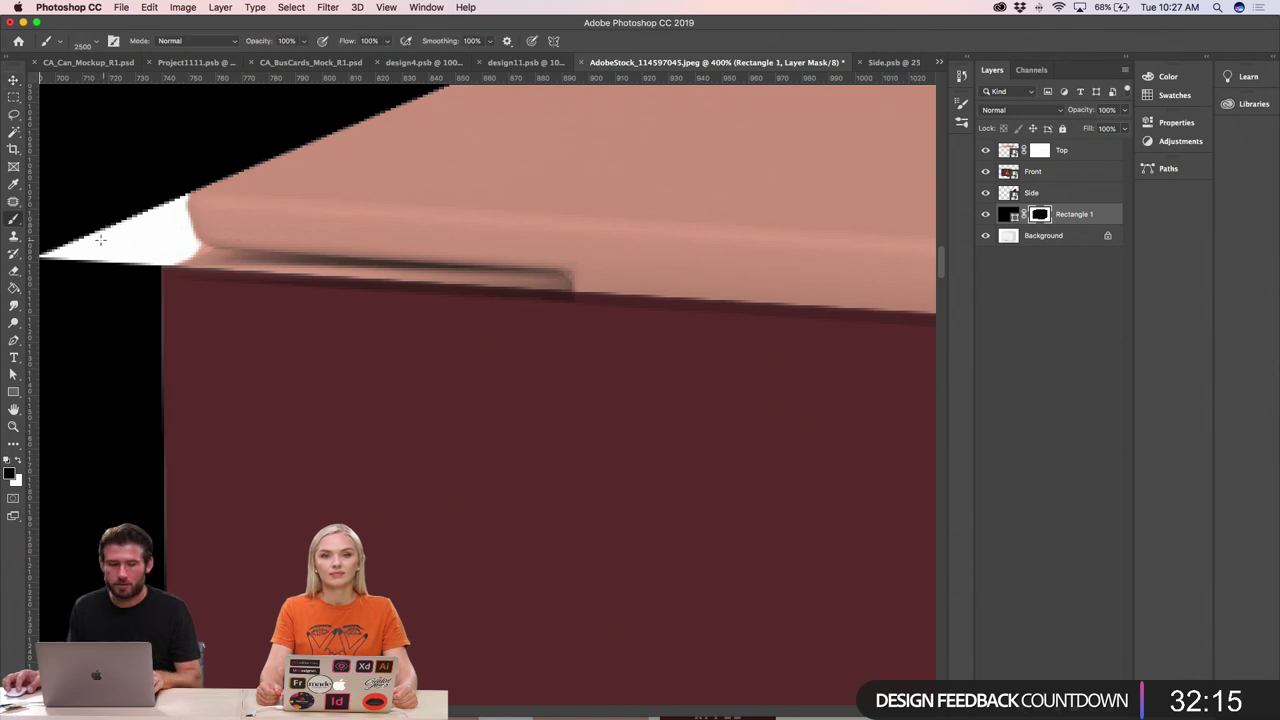
{"action": "left_click_drag", "start_coordinate": [110, 236], "coordinate": [281, 251]}
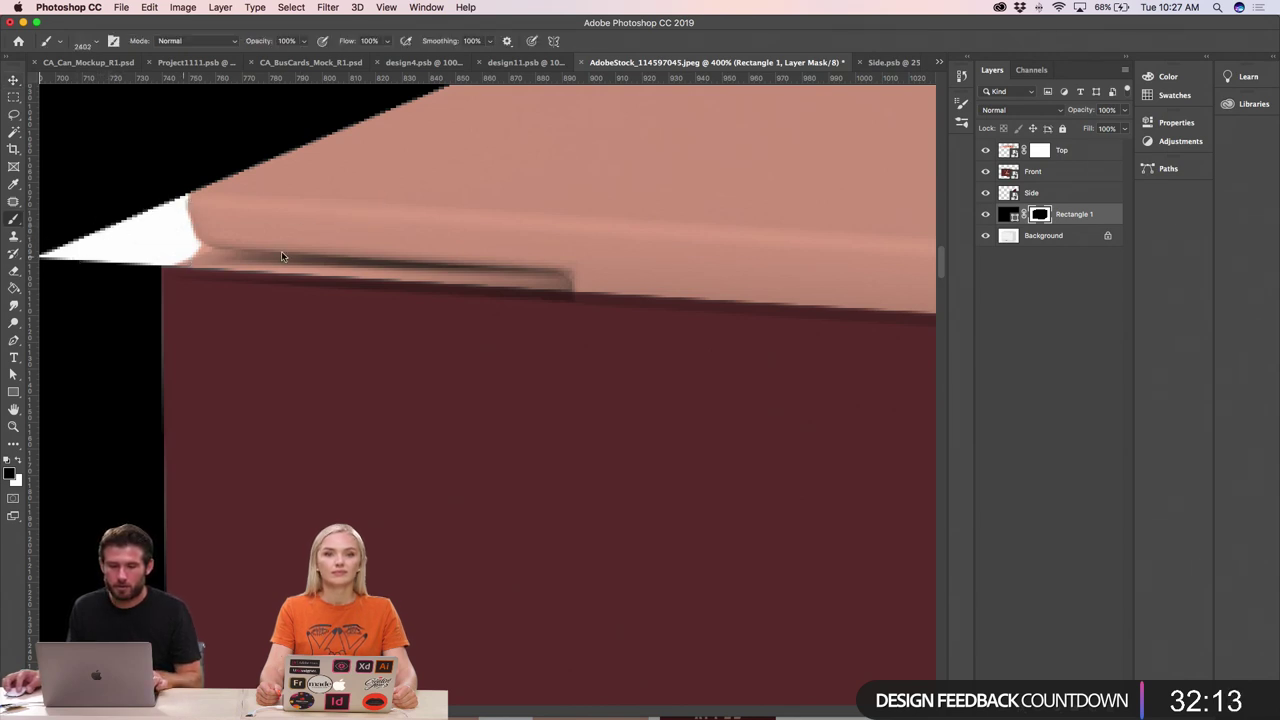
{"action": "key", "text": "super+minus"}
{"action": "key", "text": "super+minus"}
{"action": "key", "text": "super+minus"}
{"action": "key", "text": "super+minus"}
{"action": "key", "text": "super+minus"}
{"action": "key", "text": "super+minus"}
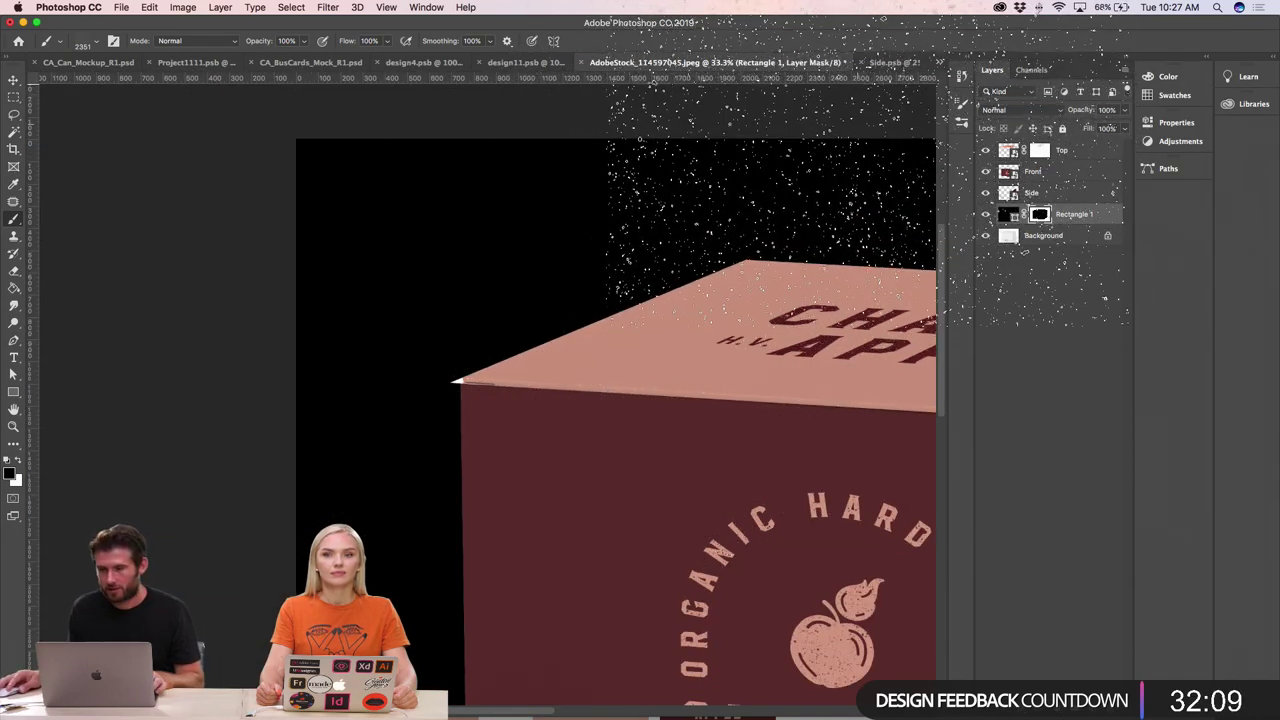
- Choose a 30 px hard round brush preset
{"action": "left_click", "coordinate": [960, 105]}
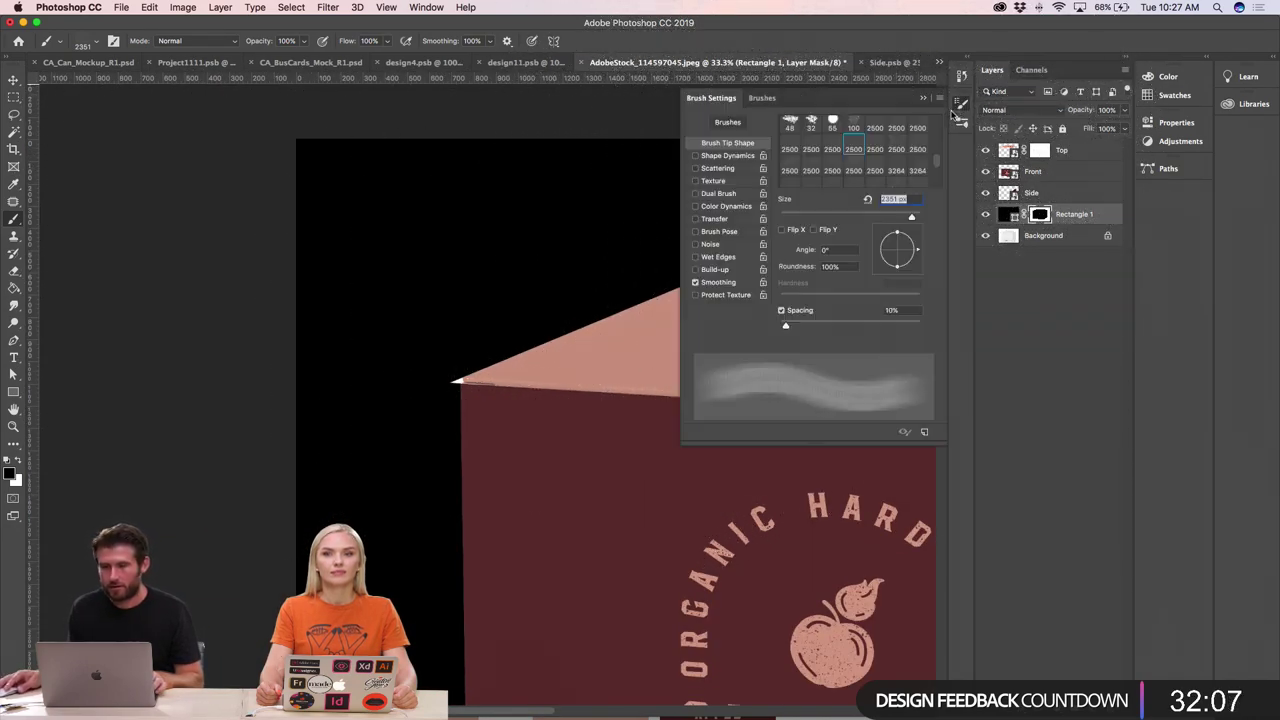
{"action": "scroll", "coordinate": [843, 150], "scroll_direction": "up", "scroll_amount": 5}
{"action": "left_click", "coordinate": [833, 124]}
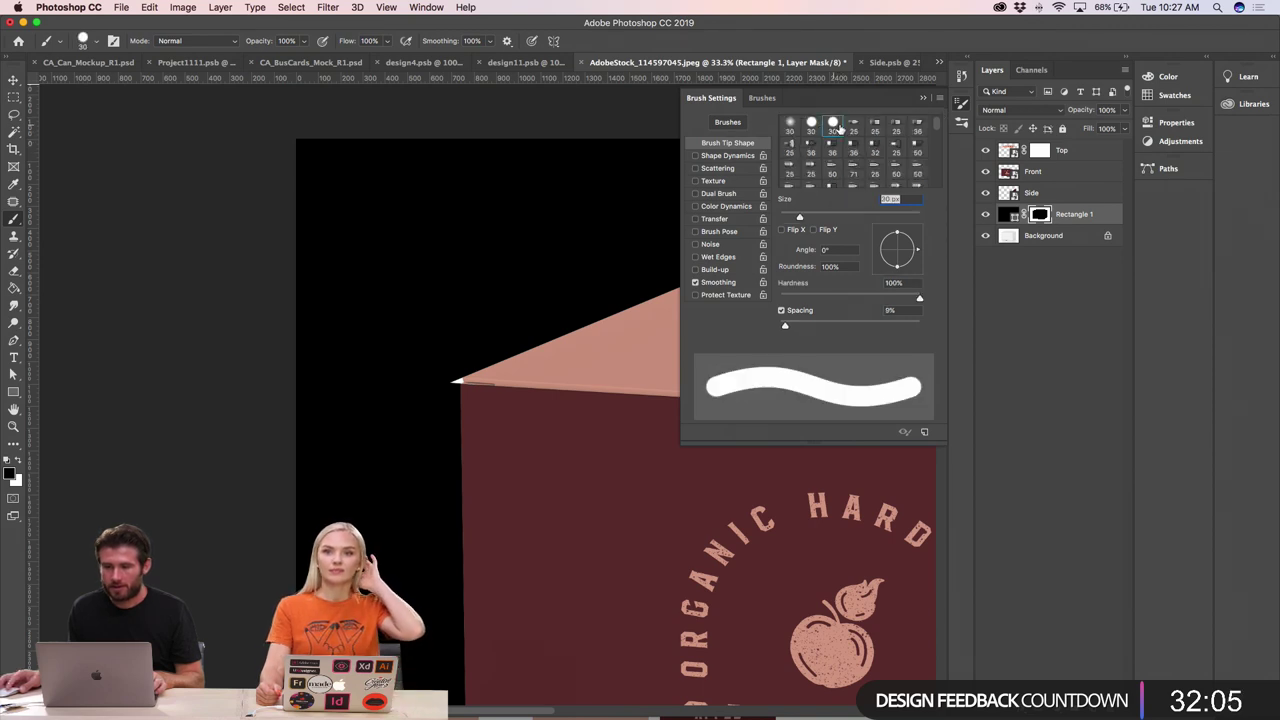
{"action": "left_click", "coordinate": [925, 97]}
{"action": "key", "text": "super+space"}
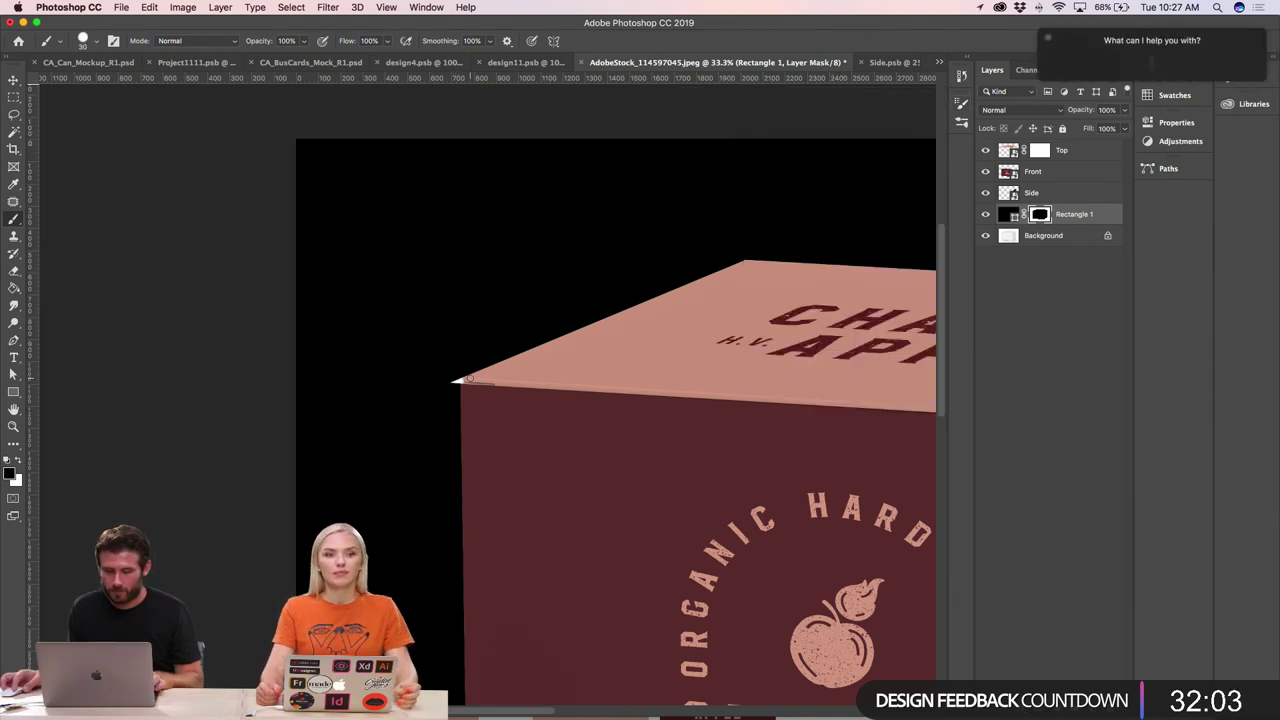
{"action": "left_click", "coordinate": [1048, 39]}
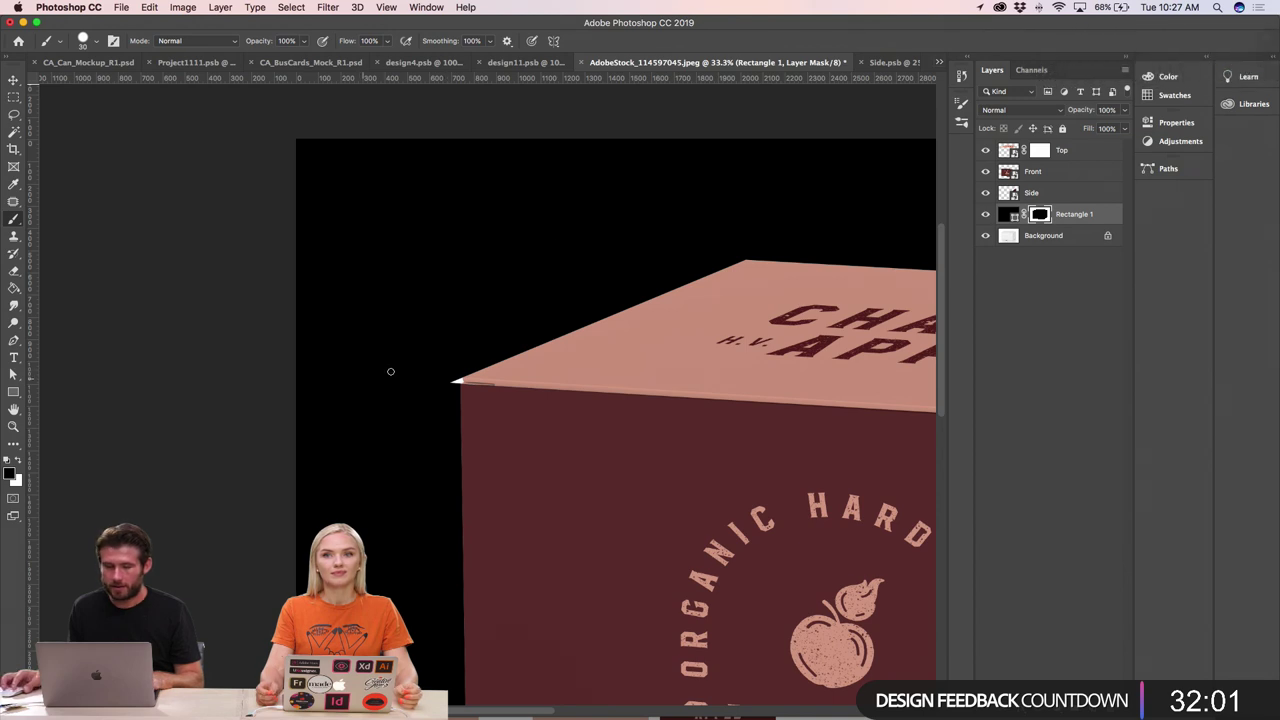
- Paint black on Rectangle 1's mask to remove the white tip at the top-left corner
{"action": "scroll", "coordinate": [457, 377], "scroll_direction": "up", "scroll_amount": 10}
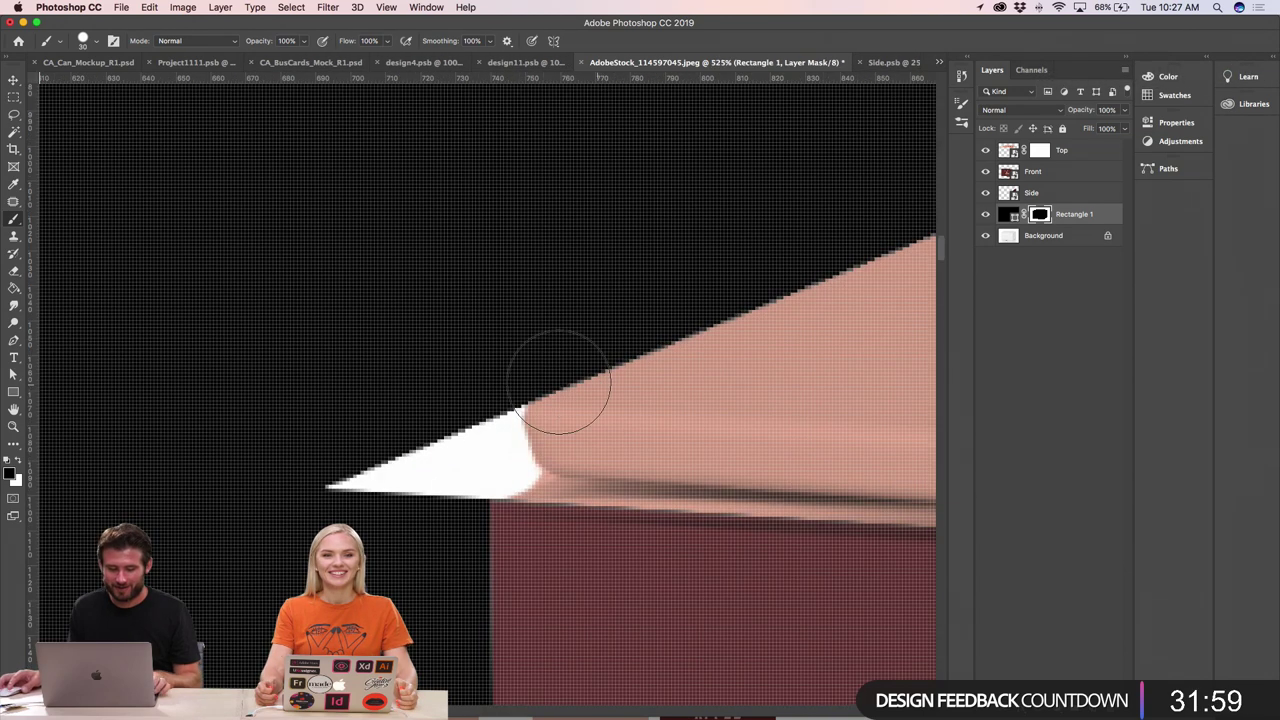
{"action": "mouse_move", "coordinate": [436, 427]}
{"action": "left_mouse_down"}
{"action": "mouse_move", "coordinate": [415, 469]}
{"action": "mouse_move", "coordinate": [430, 453]}
{"action": "mouse_move", "coordinate": [442, 473]}
{"action": "mouse_move", "coordinate": [495, 466]}
{"action": "mouse_move", "coordinate": [499, 398]}
{"action": "mouse_move", "coordinate": [502, 431]}
{"action": "mouse_move", "coordinate": [501, 405]}
{"action": "mouse_move", "coordinate": [420, 463]}
{"action": "mouse_move", "coordinate": [443, 461]}
{"action": "mouse_move", "coordinate": [444, 486]}
{"action": "mouse_move", "coordinate": [472, 470]}
{"action": "left_mouse_up"}
{"action": "left_click", "coordinate": [346, 462]}
{"action": "key", "text": "super+z"}
{"action": "mouse_move", "coordinate": [476, 462]}
{"action": "left_mouse_down"}
{"action": "mouse_move", "coordinate": [521, 469]}
{"action": "mouse_move", "coordinate": [510, 421]}
{"action": "mouse_move", "coordinate": [534, 380]}
{"action": "mouse_move", "coordinate": [513, 454]}
{"action": "mouse_move", "coordinate": [523, 467]}
{"action": "mouse_move", "coordinate": [450, 513]}
{"action": "left_mouse_up"}
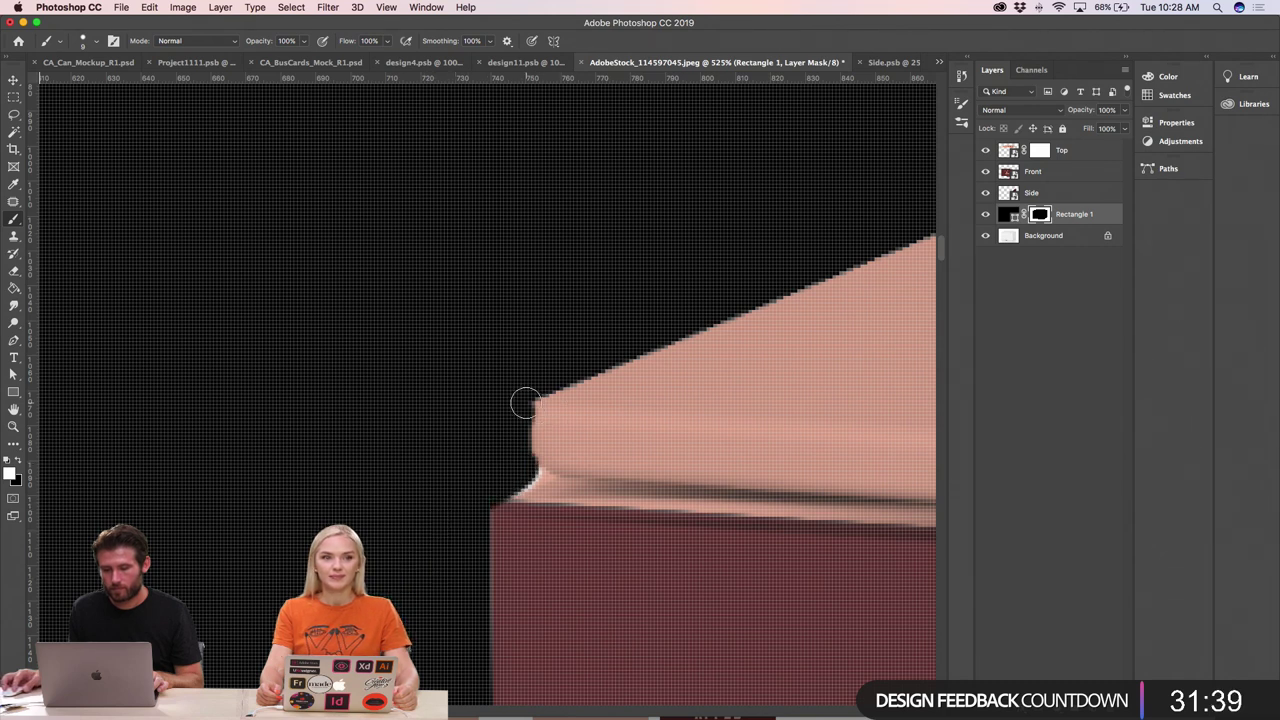
{"action": "key", "text": "super+minus"}
{"action": "key", "text": "super+minus"}
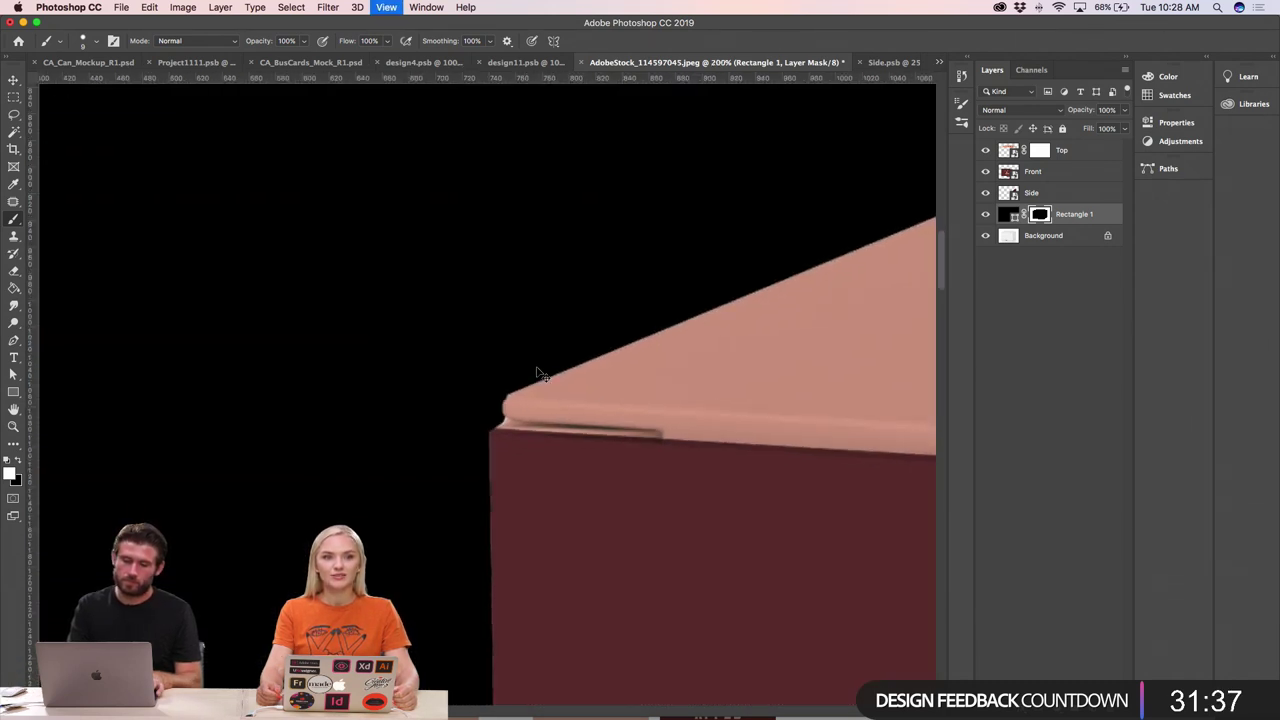
{"action": "key", "text": "super+minus"}
{"action": "key", "text": "super+minus"}
{"action": "key", "text": "super+minus"}
{"action": "key", "text": "super+minus"}
{"action": "key", "text": "super+minus"}
{"action": "key", "text": "super+minus"}
{"action": "key", "text": "super+minus"}
{"action": "key", "text": "super+minus"}
{"action": "key", "text": "super+minus"}
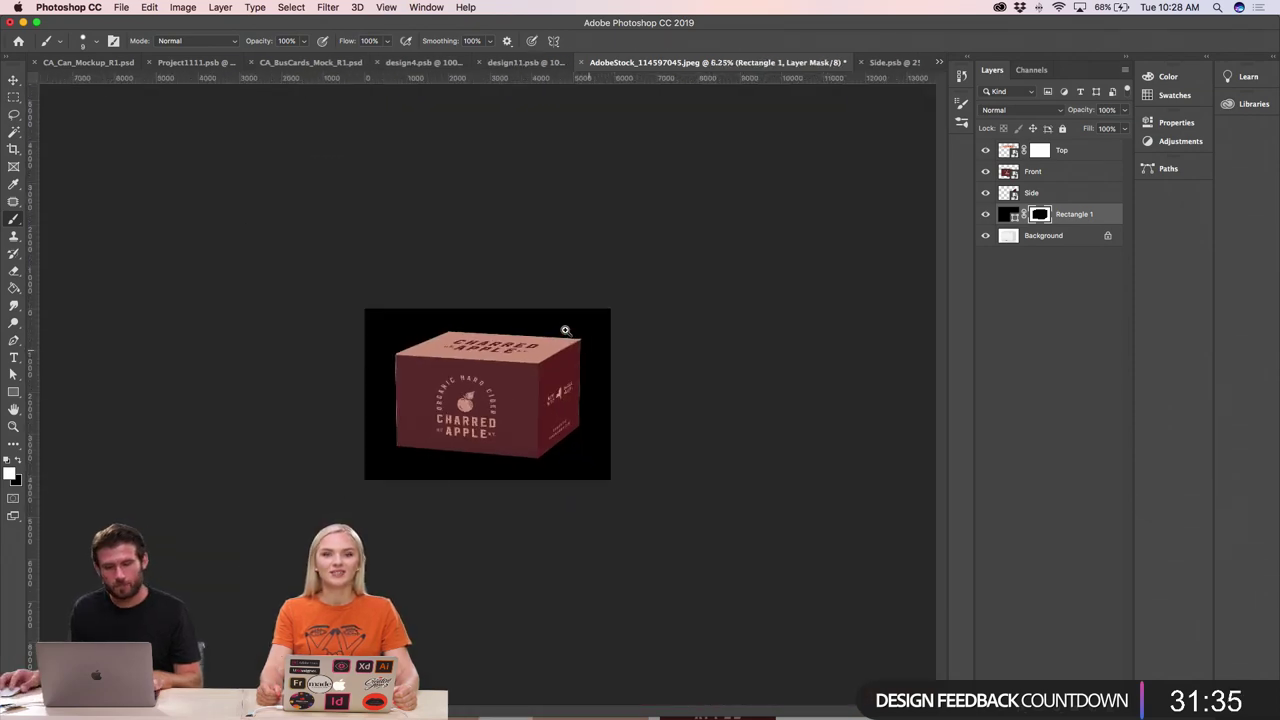
- Mask out the white fringe at the box's top-right corner with a resized brush
{"action": "left_click_drag", "start_coordinate": [628, 363], "coordinate": [748, 417]}
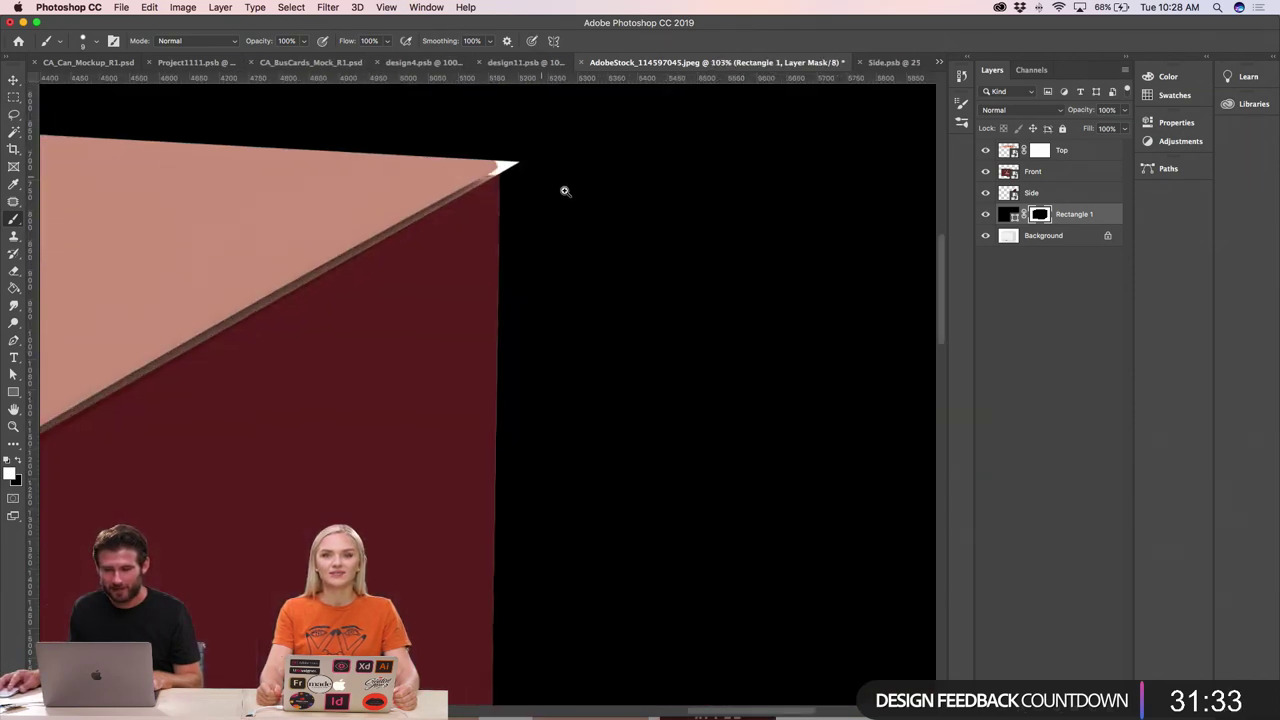
{"action": "left_click_drag", "start_coordinate": [565, 191], "coordinate": [634, 223]}
{"action": "mouse_move", "coordinate": [385, 157]}
{"action": "left_mouse_down"}
{"action": "mouse_move", "coordinate": [429, 177]}
{"action": "mouse_move", "coordinate": [420, 211]}
{"action": "mouse_move", "coordinate": [343, 134]}
{"action": "mouse_move", "coordinate": [332, 139]}
{"action": "mouse_move", "coordinate": [366, 191]}
{"action": "mouse_move", "coordinate": [356, 184]}
{"action": "mouse_move", "coordinate": [305, 216]}
{"action": "mouse_move", "coordinate": [358, 210]}
{"action": "mouse_move", "coordinate": [363, 191]}
{"action": "mouse_move", "coordinate": [330, 208]}
{"action": "mouse_move", "coordinate": [392, 187]}
{"action": "left_mouse_up"}
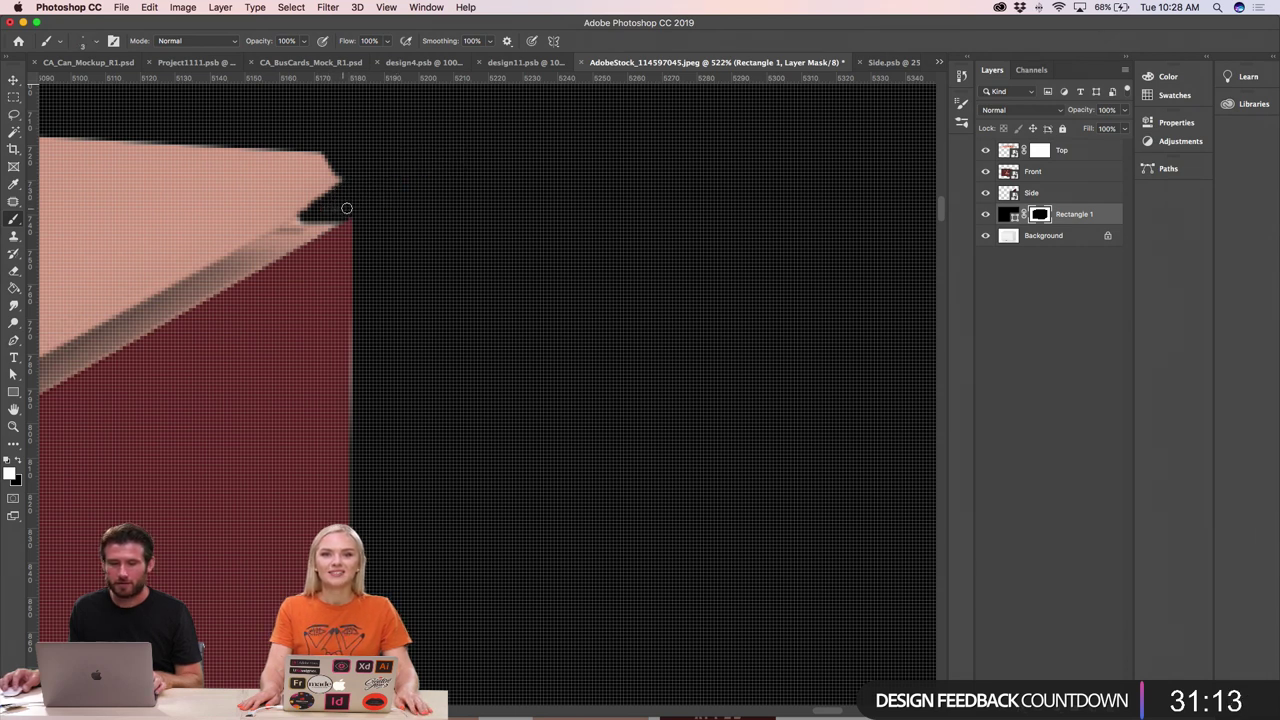
{"action": "key", "text": "super+minus"}
{"action": "key", "text": "super+minus"}
{"action": "key", "text": "super+minus"}
{"action": "key", "text": "super+minus"}
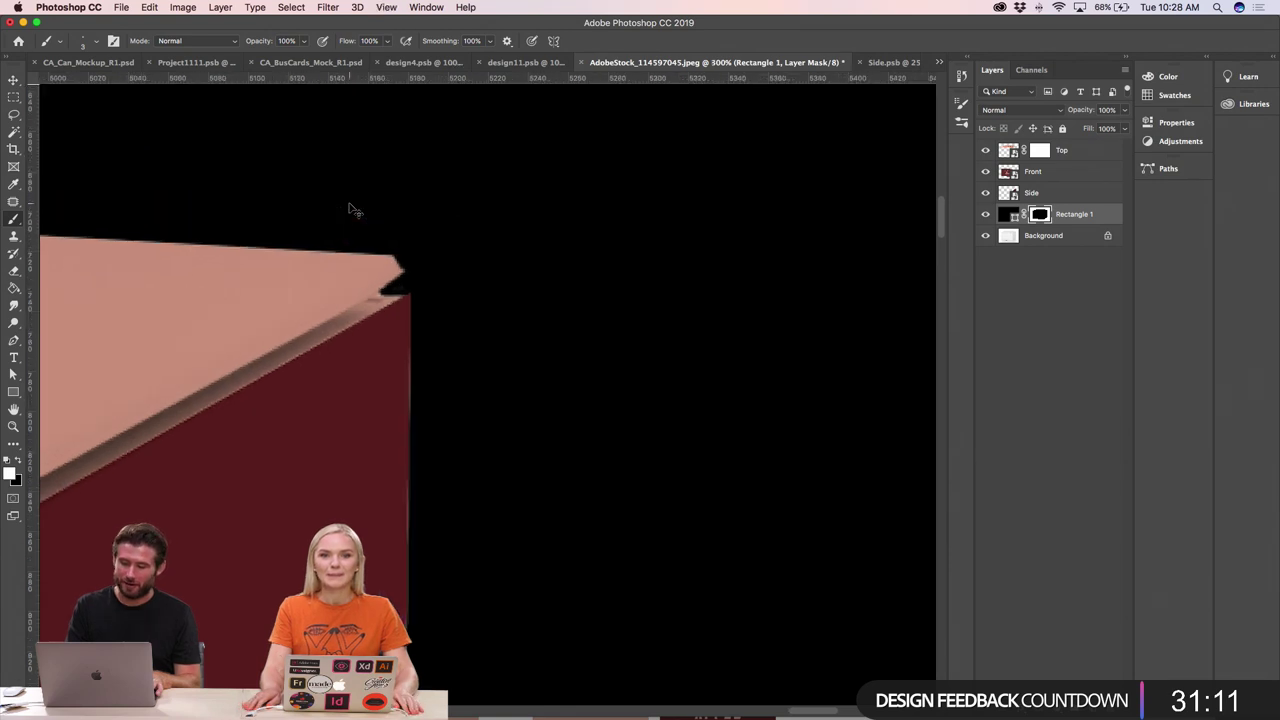
{"action": "key", "text": "super+minus"}
{"action": "key", "text": "super+minus"}
{"action": "key", "text": "super+minus"}
{"action": "key", "text": "super+minus"}
{"action": "key", "text": "super+minus"}
{"action": "key", "text": "super+minus"}
{"action": "key", "text": "super+minus"}
{"action": "key", "text": "super+minus"}
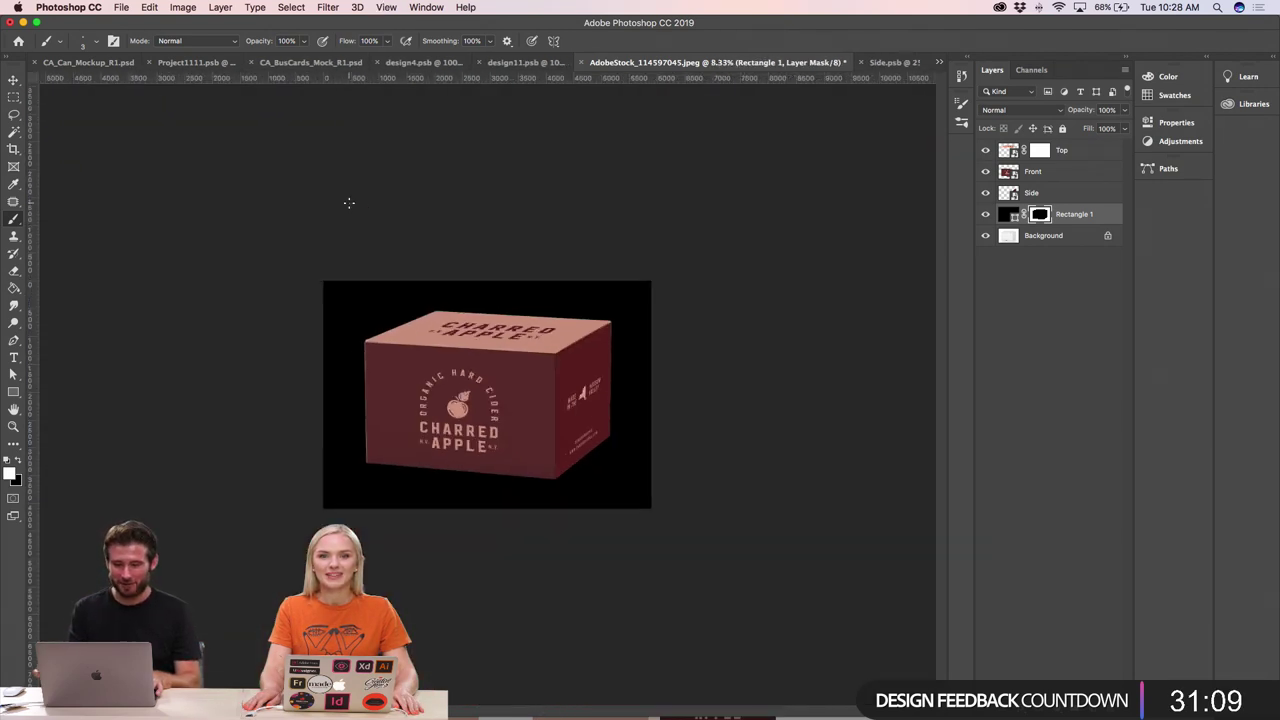
- Recolour the backdrop rectangle to maroon #632020 sampled from the box, then add Layer 1
{"action": "key", "text": "super+plus"}
{"action": "key", "text": "super+plus"}
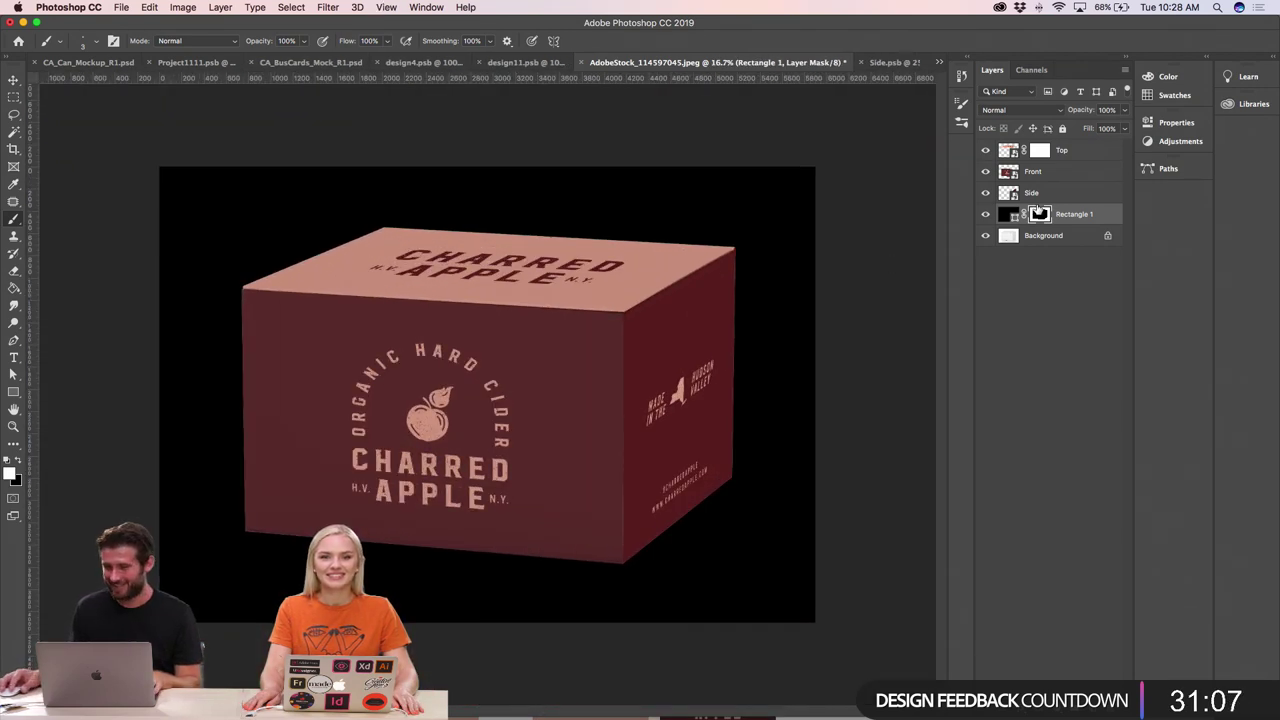
{"action": "double_click", "coordinate": [1010, 214]}
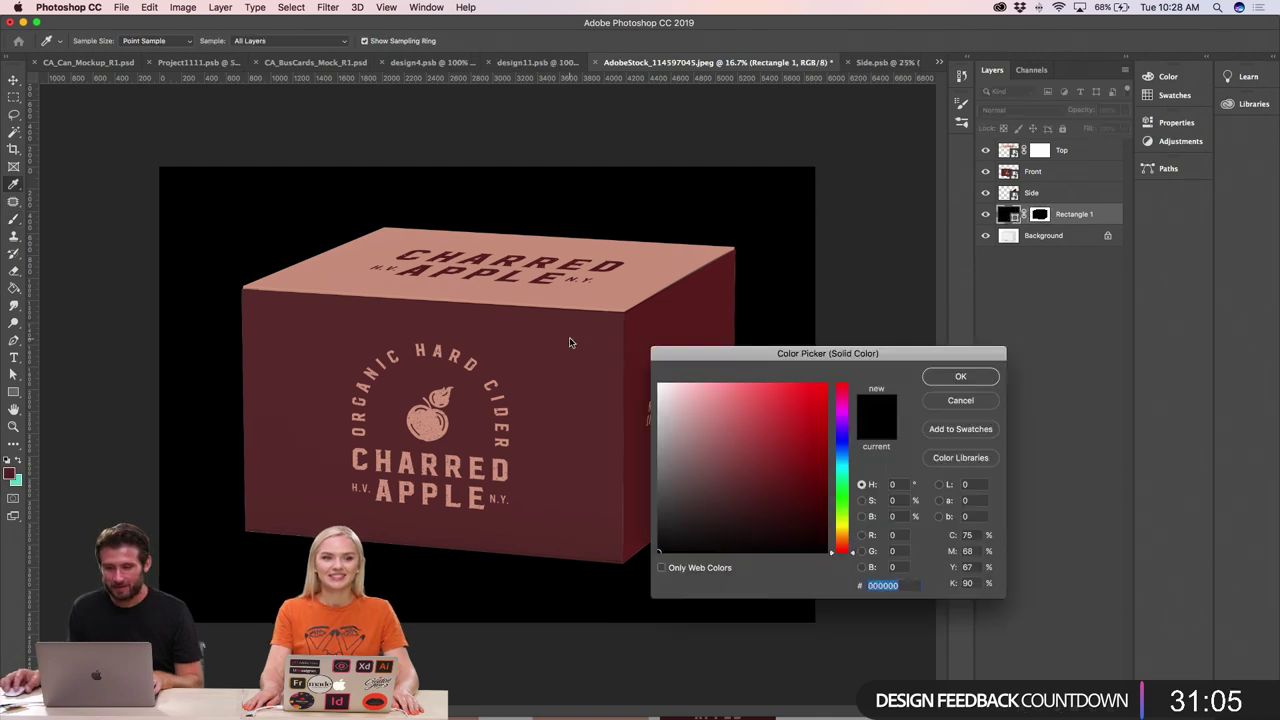
{"action": "left_click", "coordinate": [570, 343]}
{"action": "left_click", "coordinate": [688, 317]}
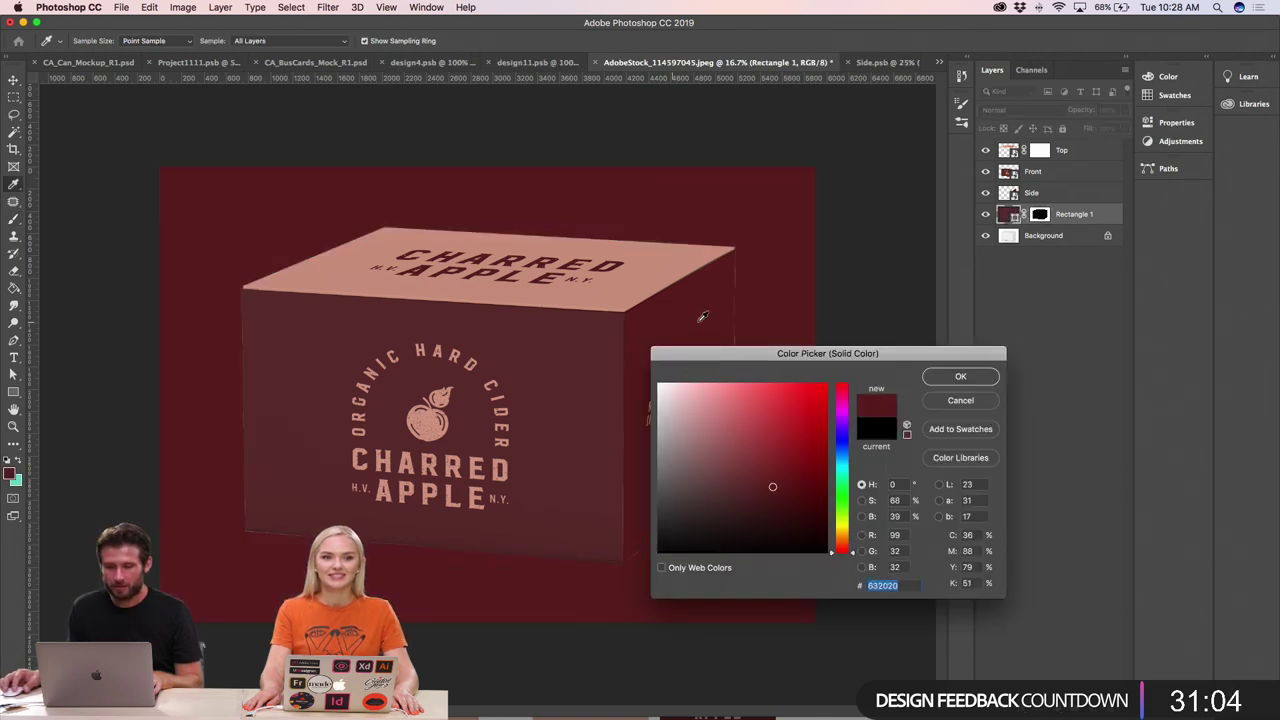
{"action": "left_click", "coordinate": [944, 380]}
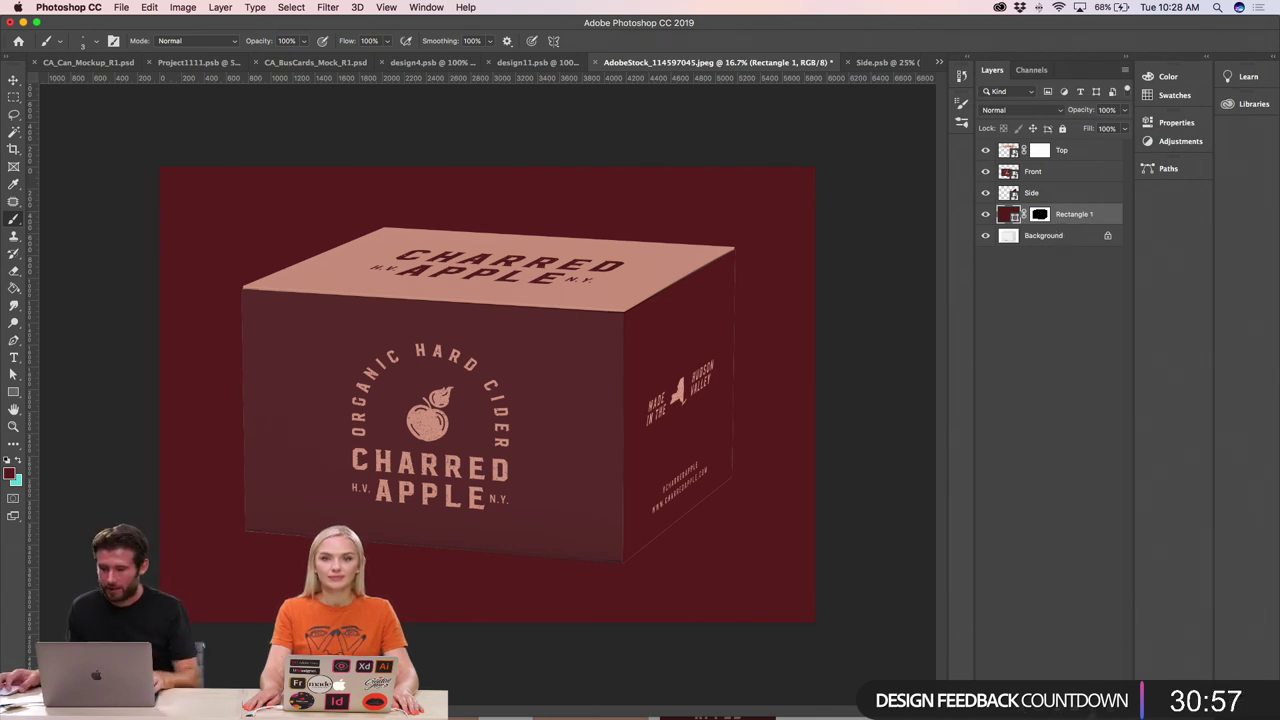
{"action": "key", "text": "super+alt+shift+n"}
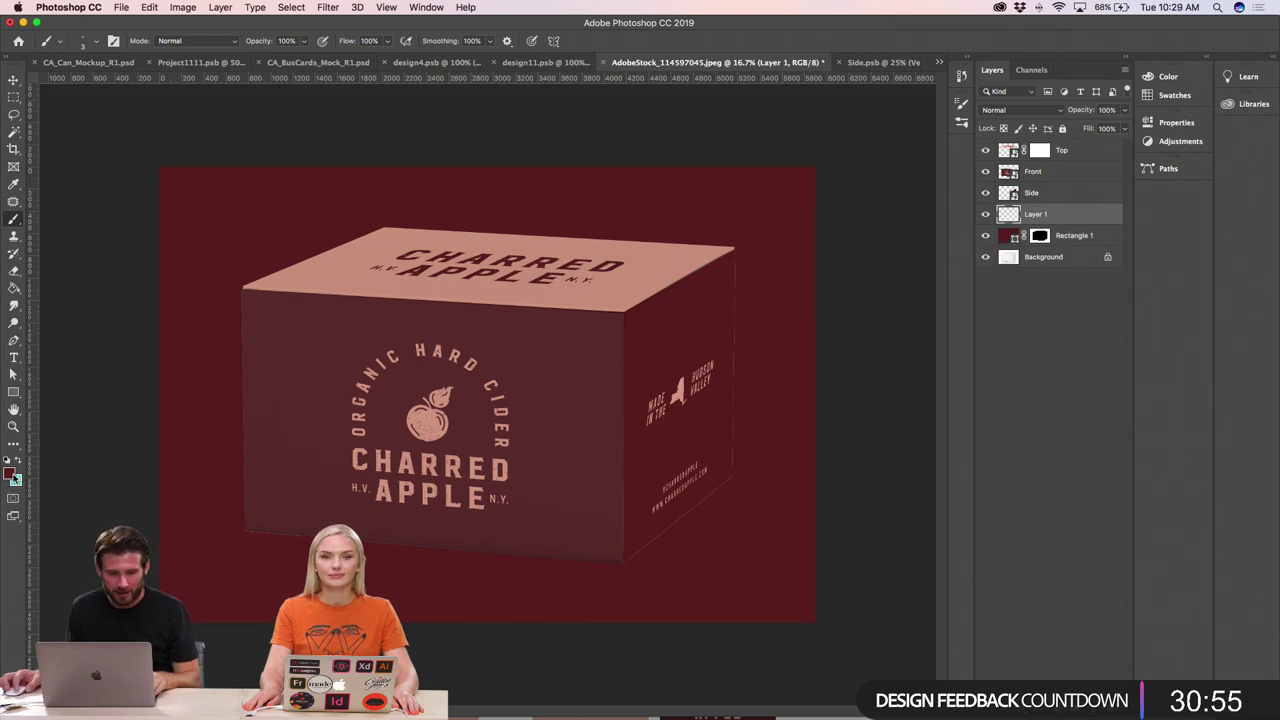
{"action": "left_click", "coordinate": [12, 476]}
{"action": "left_click", "coordinate": [815, 505]}
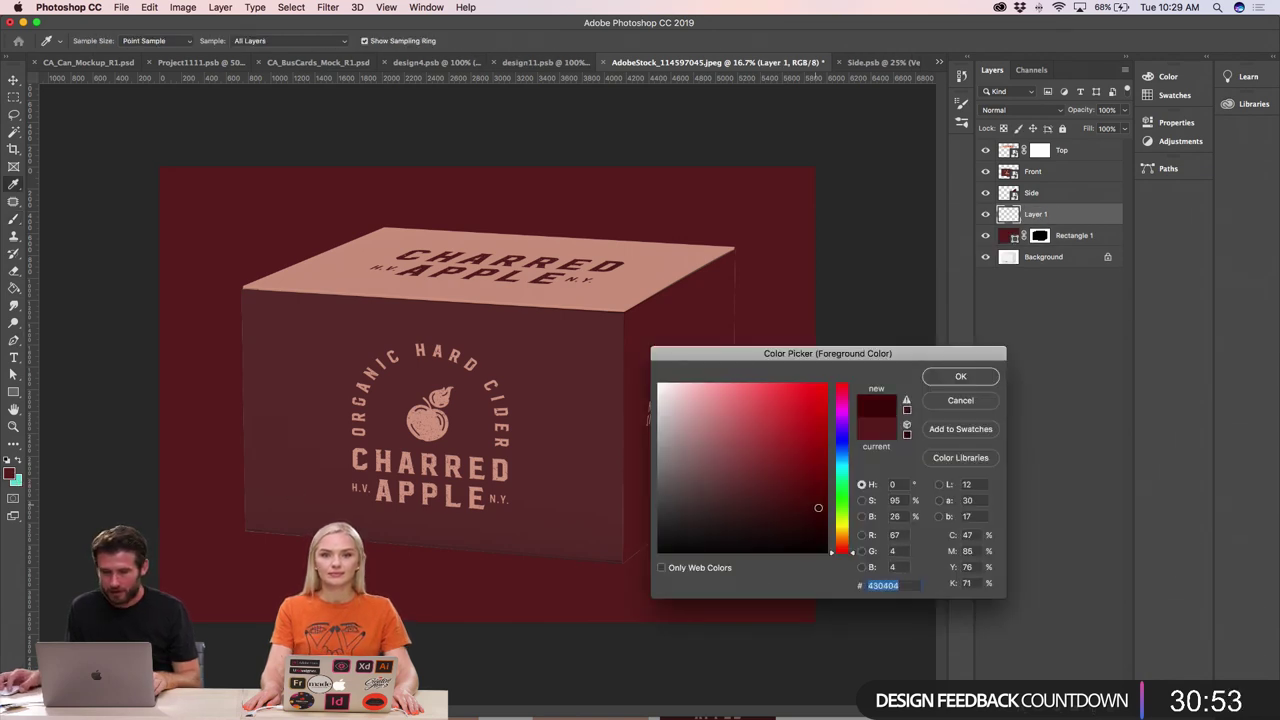
{"action": "left_click_drag", "start_coordinate": [818, 508], "coordinate": [818, 501]}
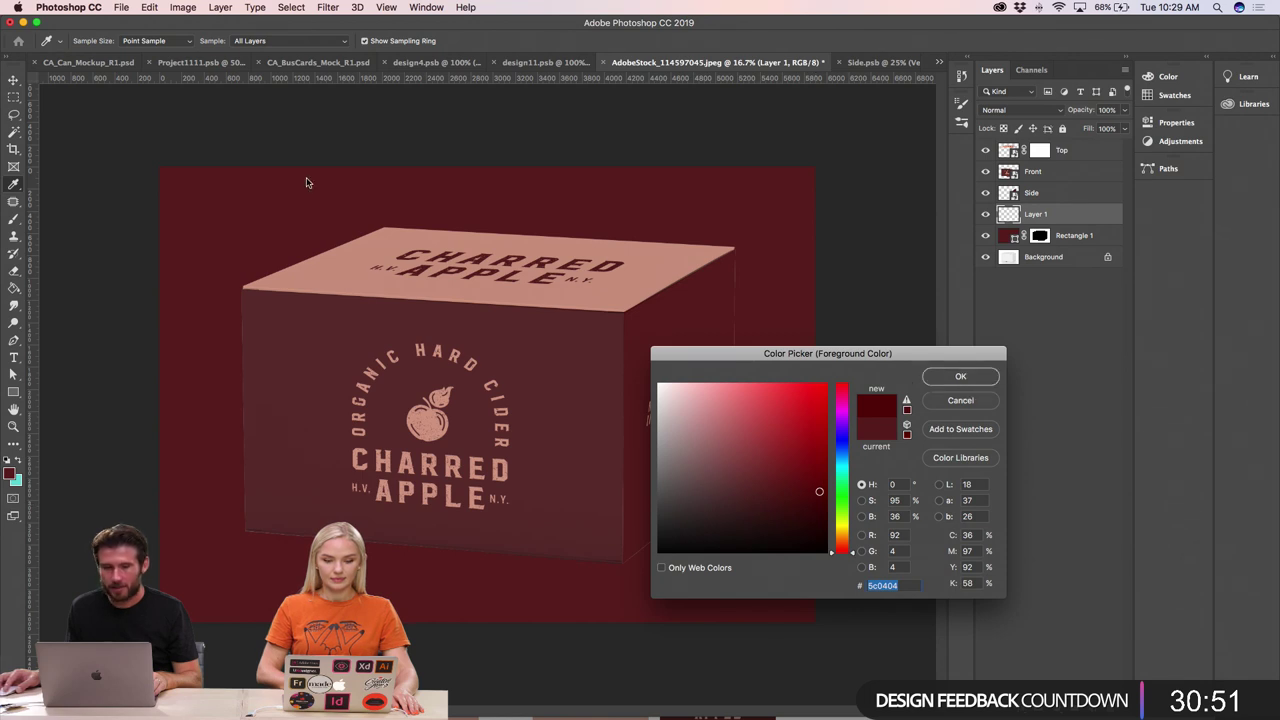
{"action": "key", "text": "Return"}
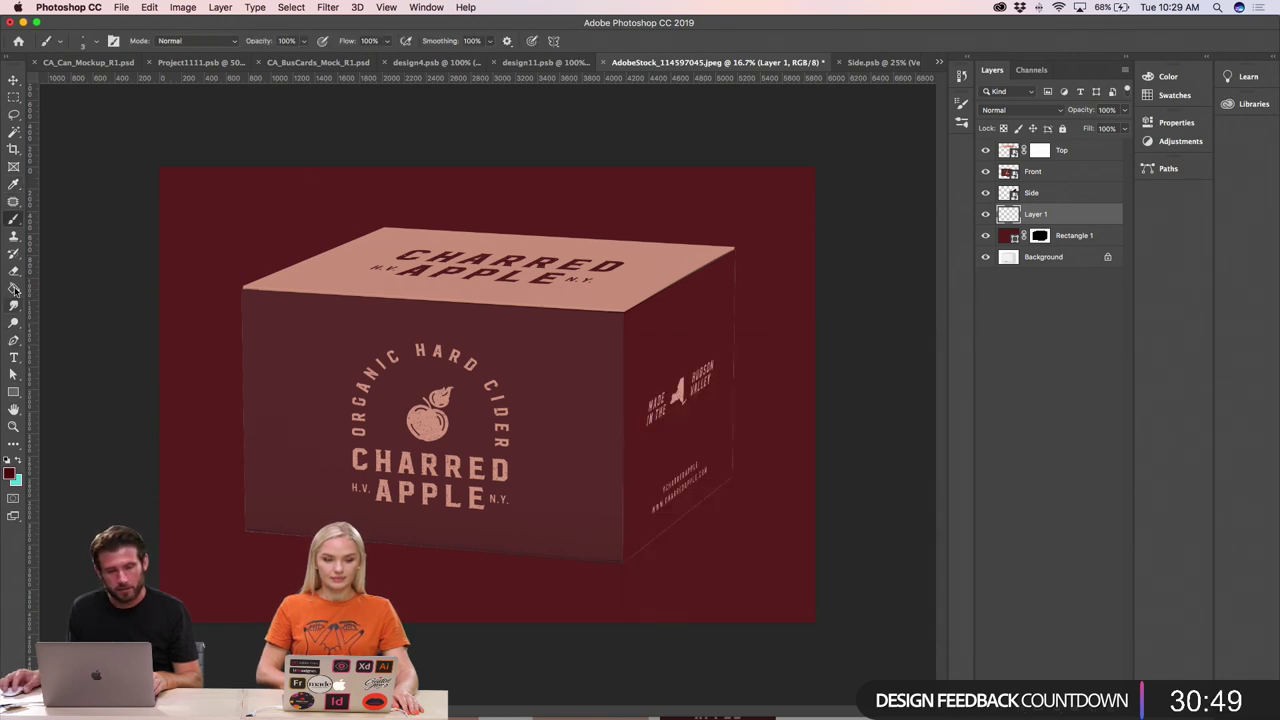
{"action": "mouse_move", "coordinate": [14, 290]}
{"action": "left_mouse_down"}
{"action": "mouse_move", "coordinate": [50, 298]}
{"action": "mouse_move", "coordinate": [55, 287]}
{"action": "left_mouse_up"}
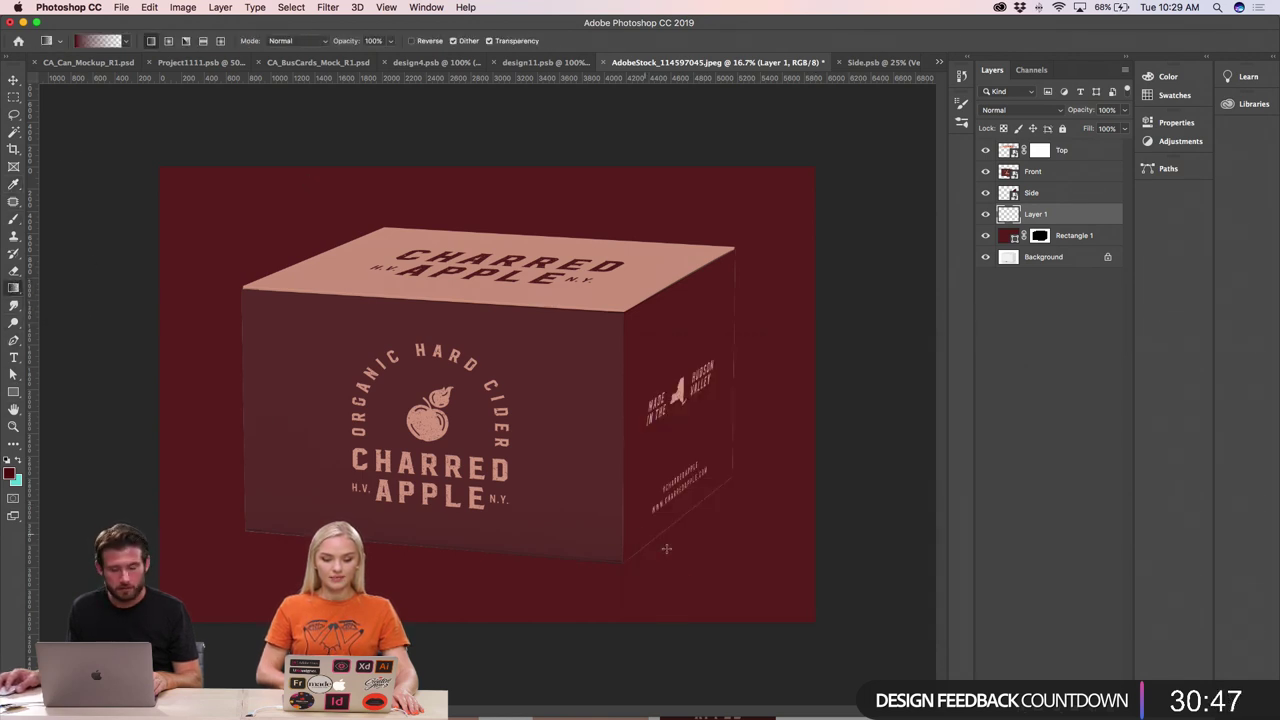
{"action": "left_click_drag", "start_coordinate": [801, 621], "coordinate": [403, 244]}
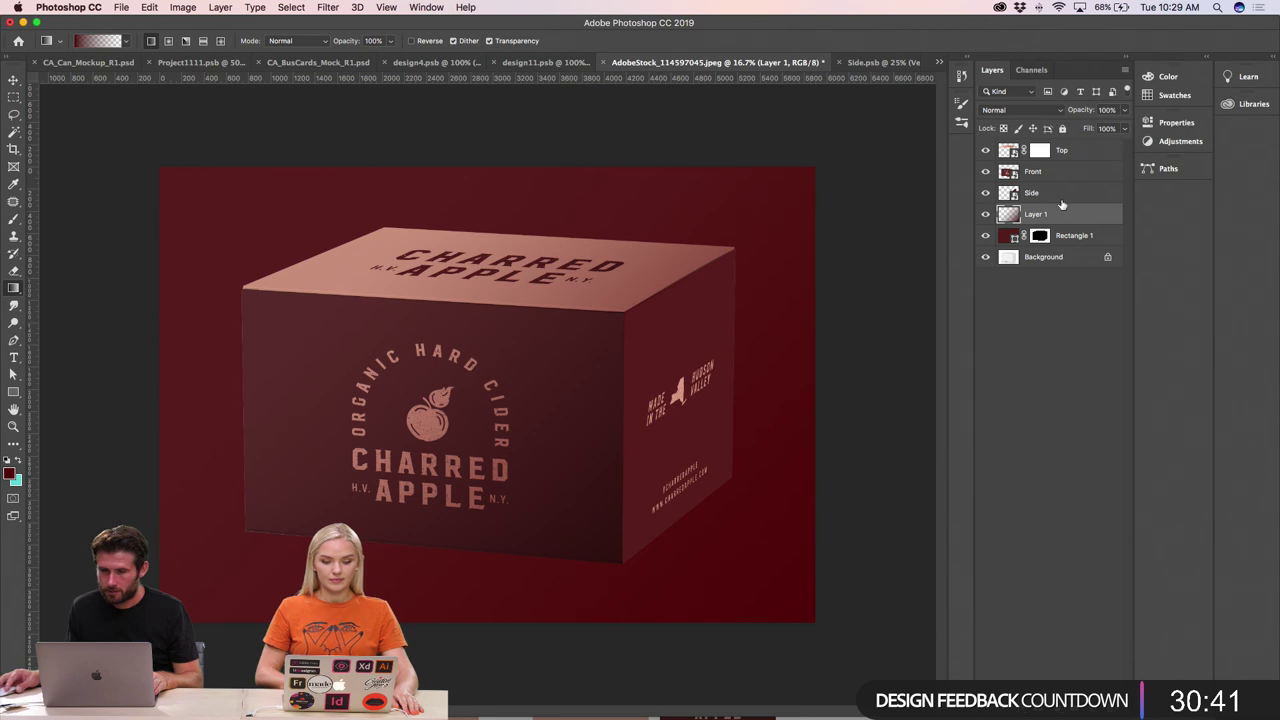
{"action": "left_click", "coordinate": [1061, 196]}
{"action": "left_click", "coordinate": [19, 79]}
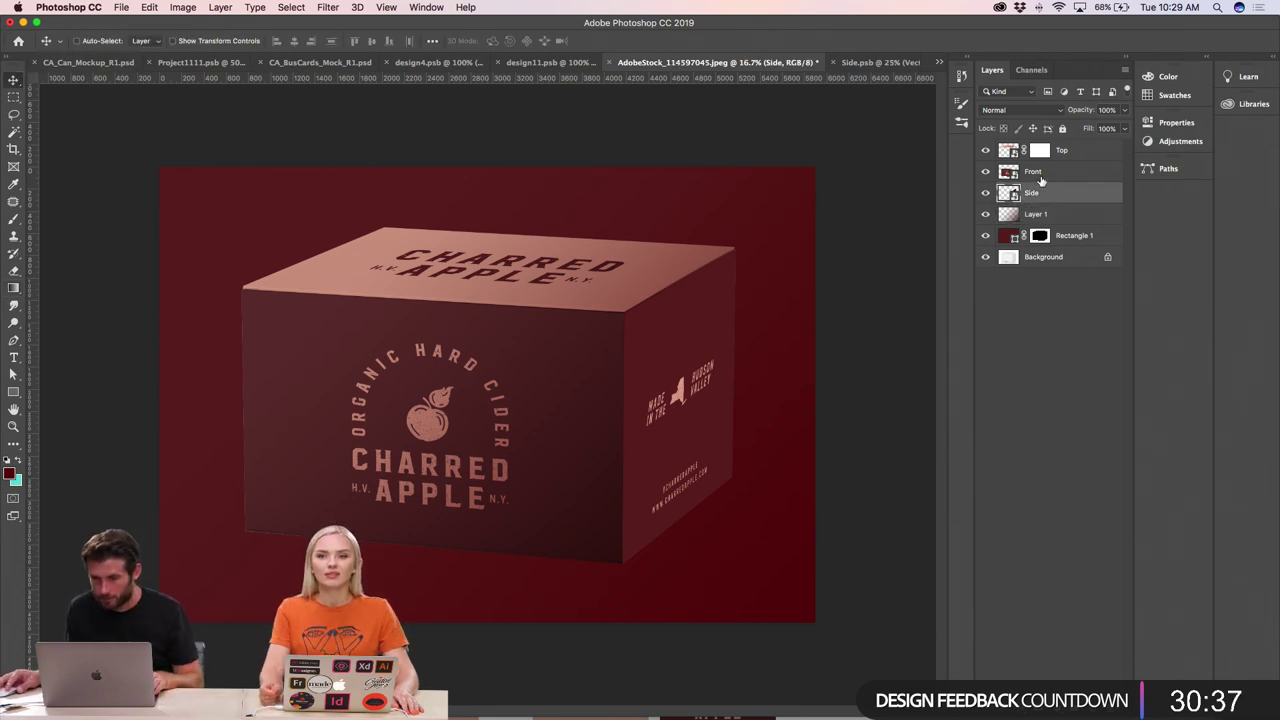
{"action": "left_click", "coordinate": [1060, 214]}
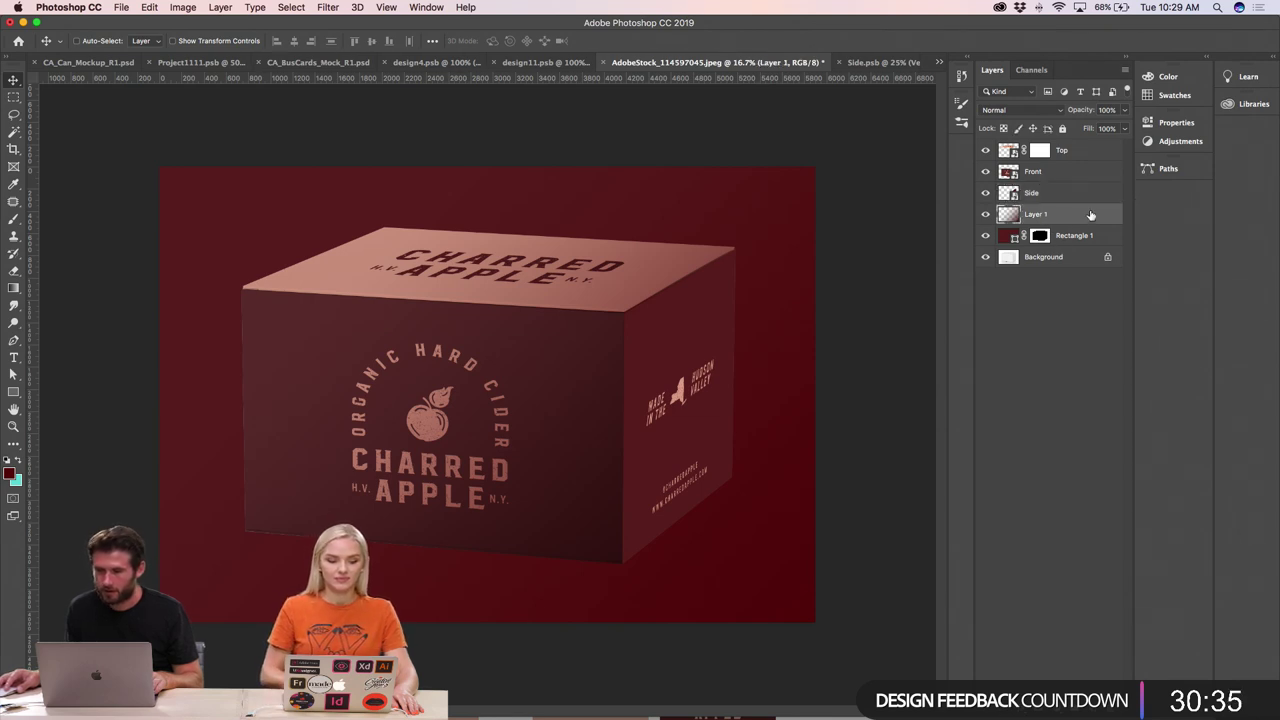
- Copy Rectangle 1's box-outline mask onto Layer 1, redoing the copy after an undo
{"action": "left_click", "coordinate": [1068, 237]}
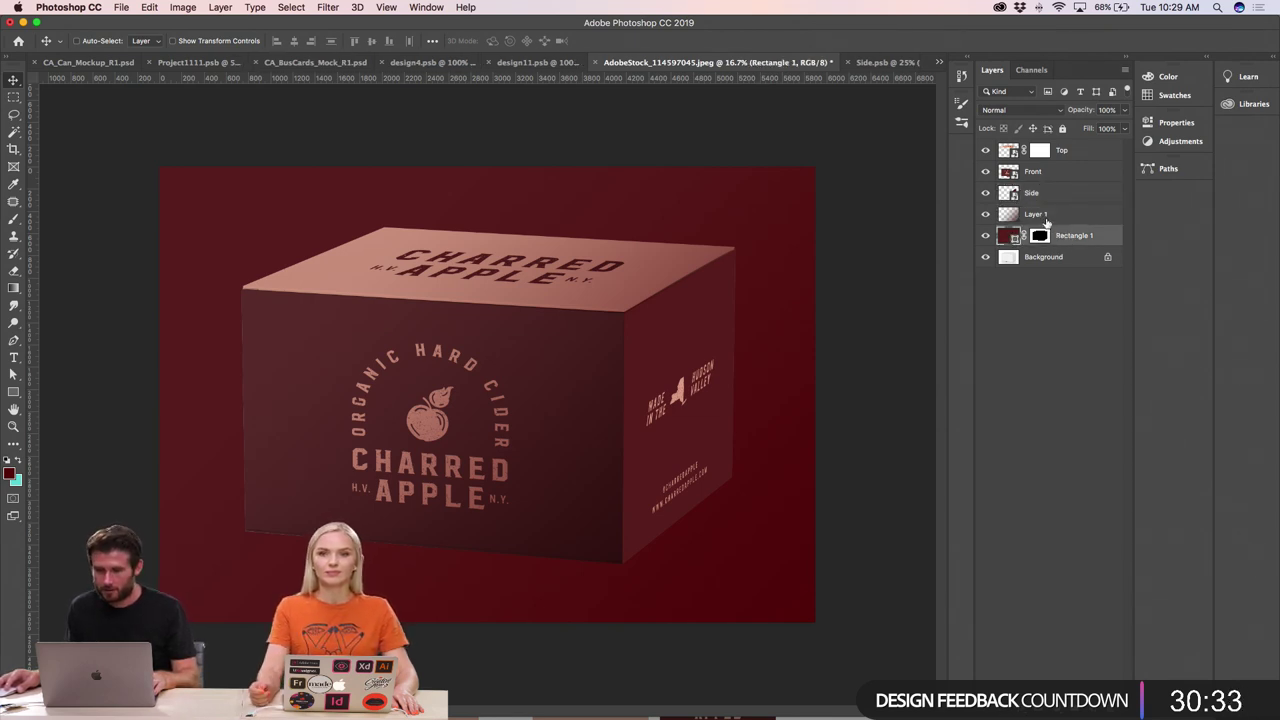
{"action": "left_click_drag", "start_coordinate": [1039, 235], "coordinate": [1042, 216]}
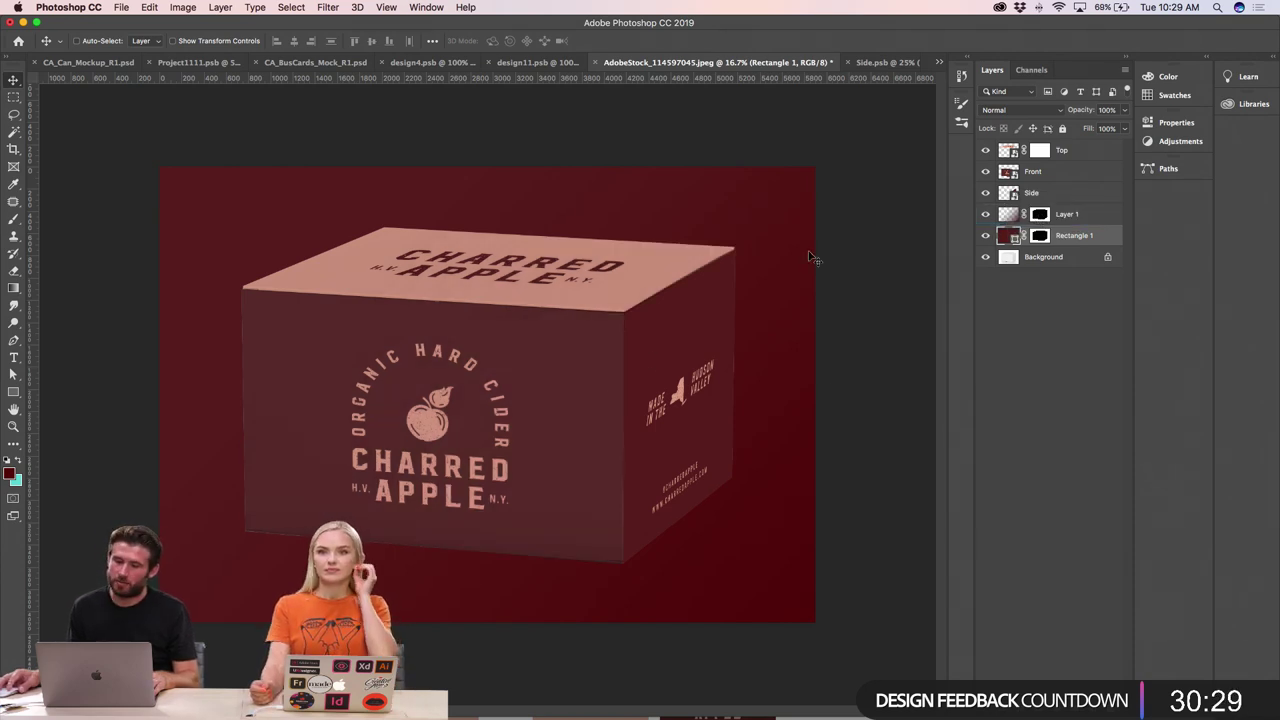
{"action": "key", "text": "super+z"}
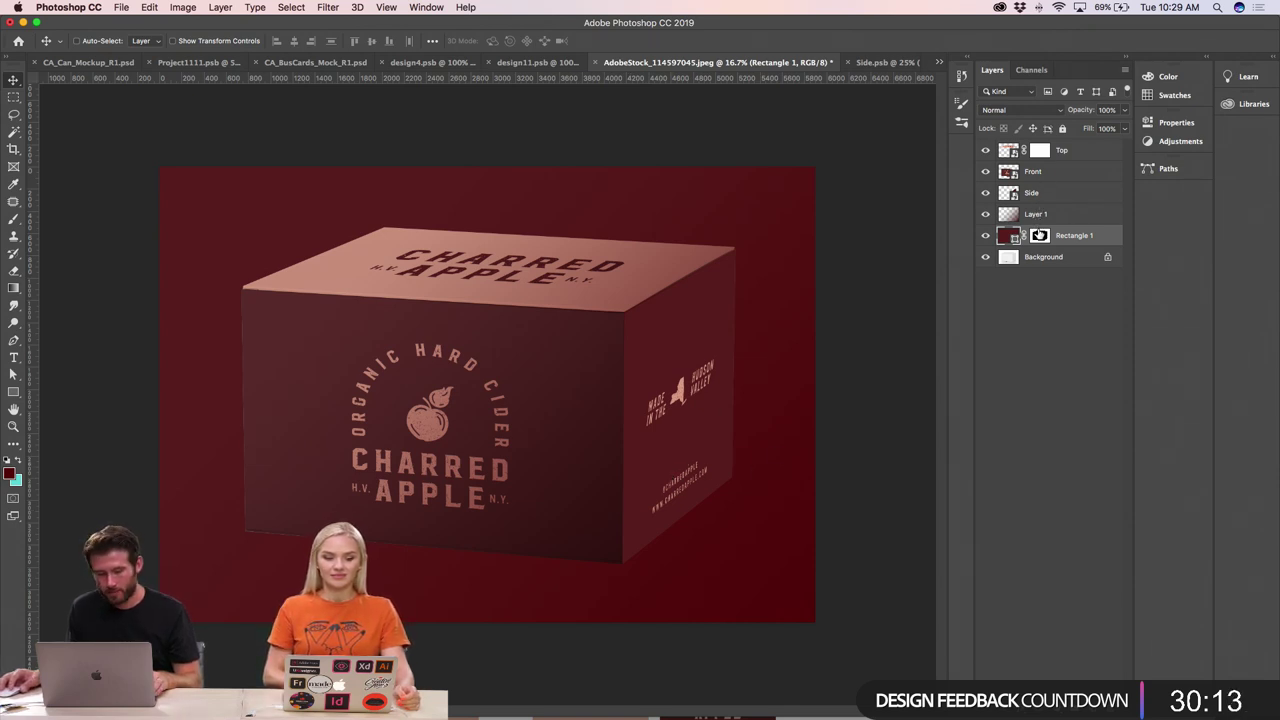
{"action": "left_click_drag", "start_coordinate": [1039, 235], "coordinate": [1037, 214]}
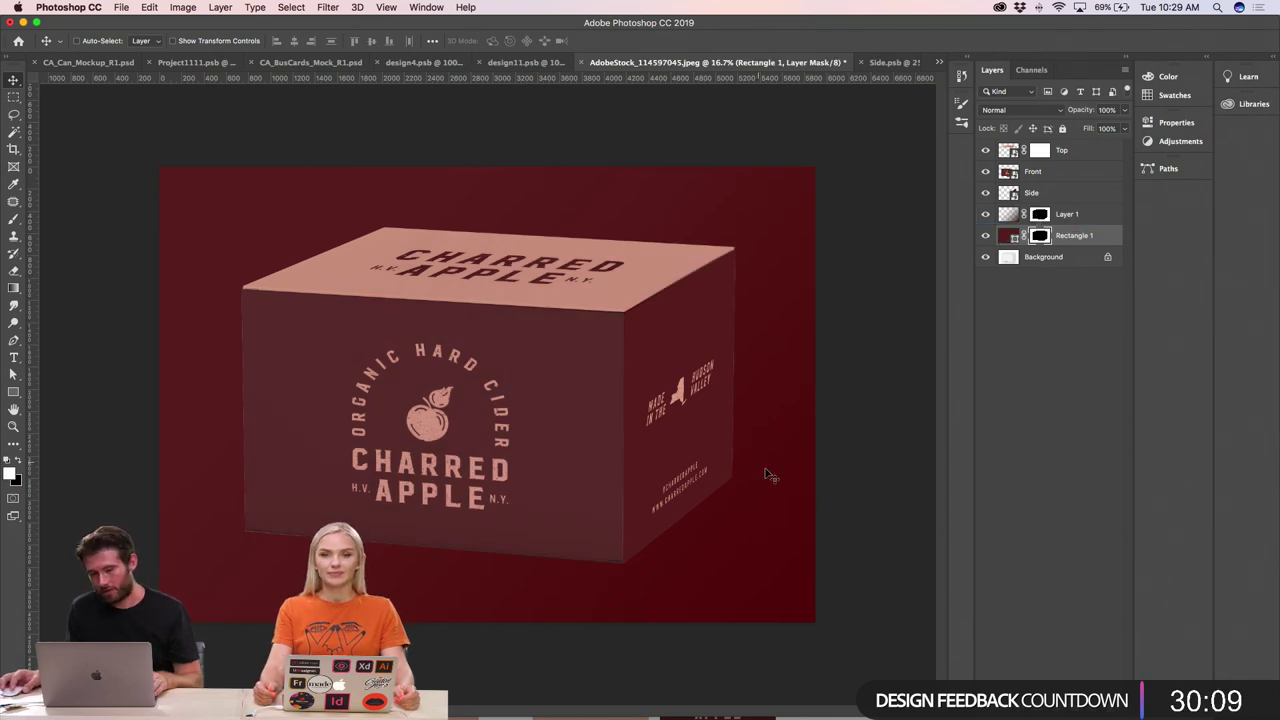
- Load the box's front face as a selection from the Front layer thumbnail
{"action": "left_click", "coordinate": [1037, 174]}
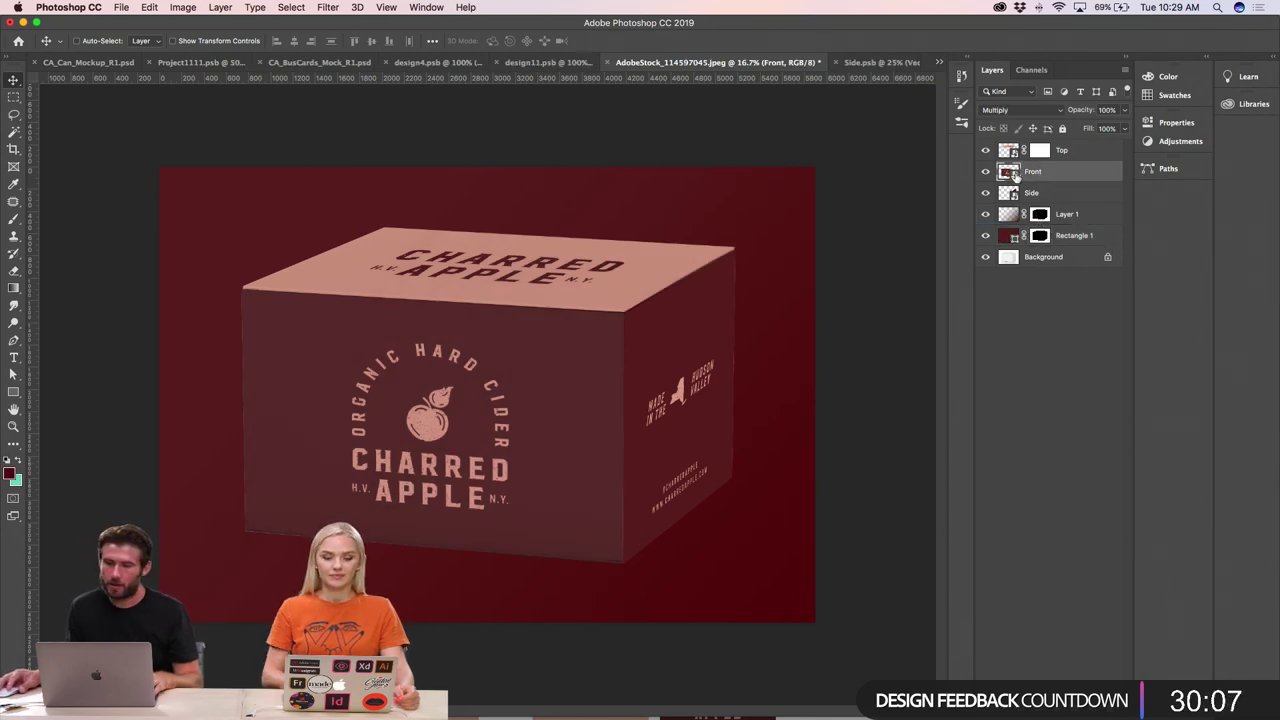
{"action": "left_click", "coordinate": [1008, 172], "text": "super"}
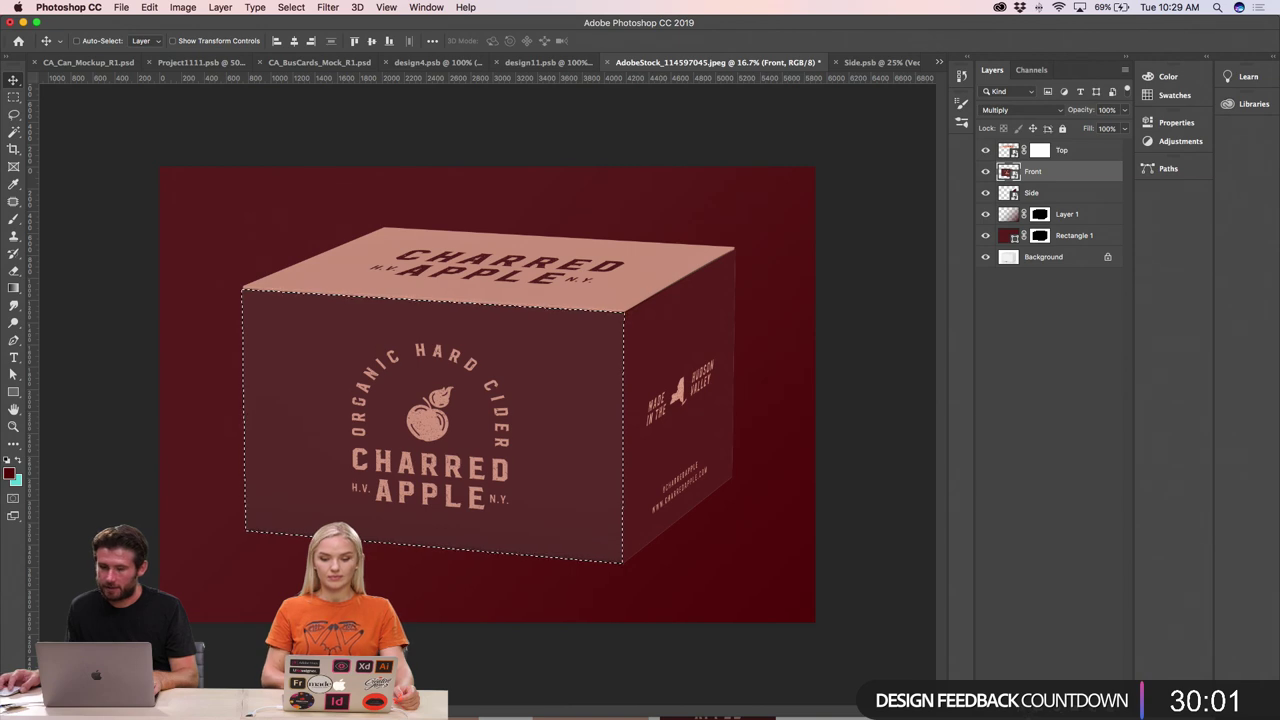
{"action": "left_click", "coordinate": [1077, 153]}
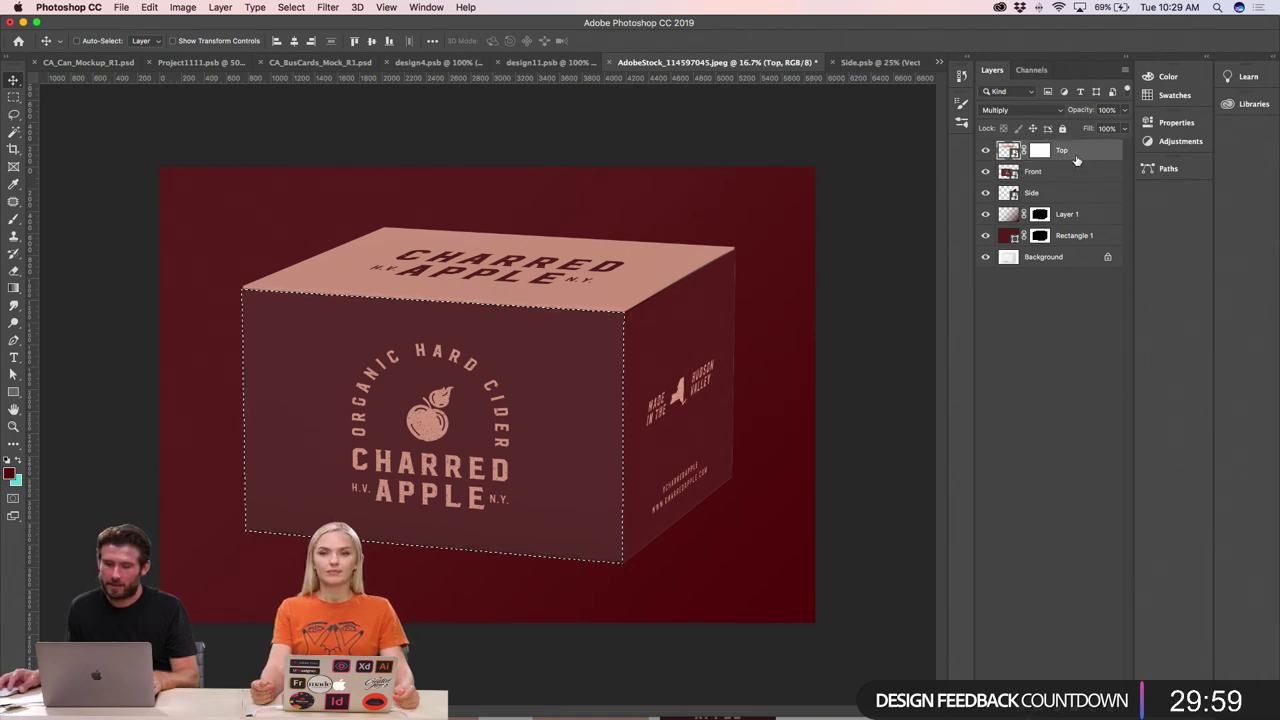
{"action": "key", "text": "super+d"}
{"action": "left_click", "coordinate": [1053, 175]}
{"action": "left_click", "coordinate": [1007, 177], "text": "super"}
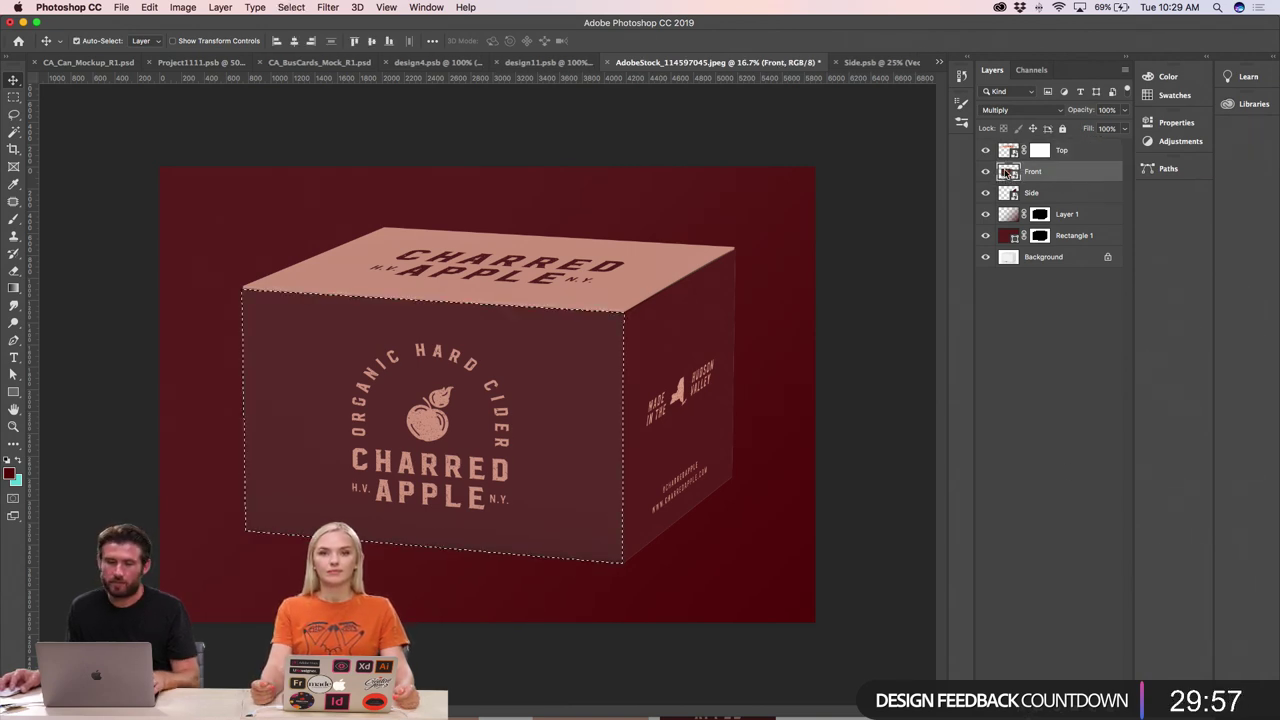
- On a new Layer 2 above Front, drag a darker red gradient up the front face
{"action": "key", "text": "super+shift+alt+n"}
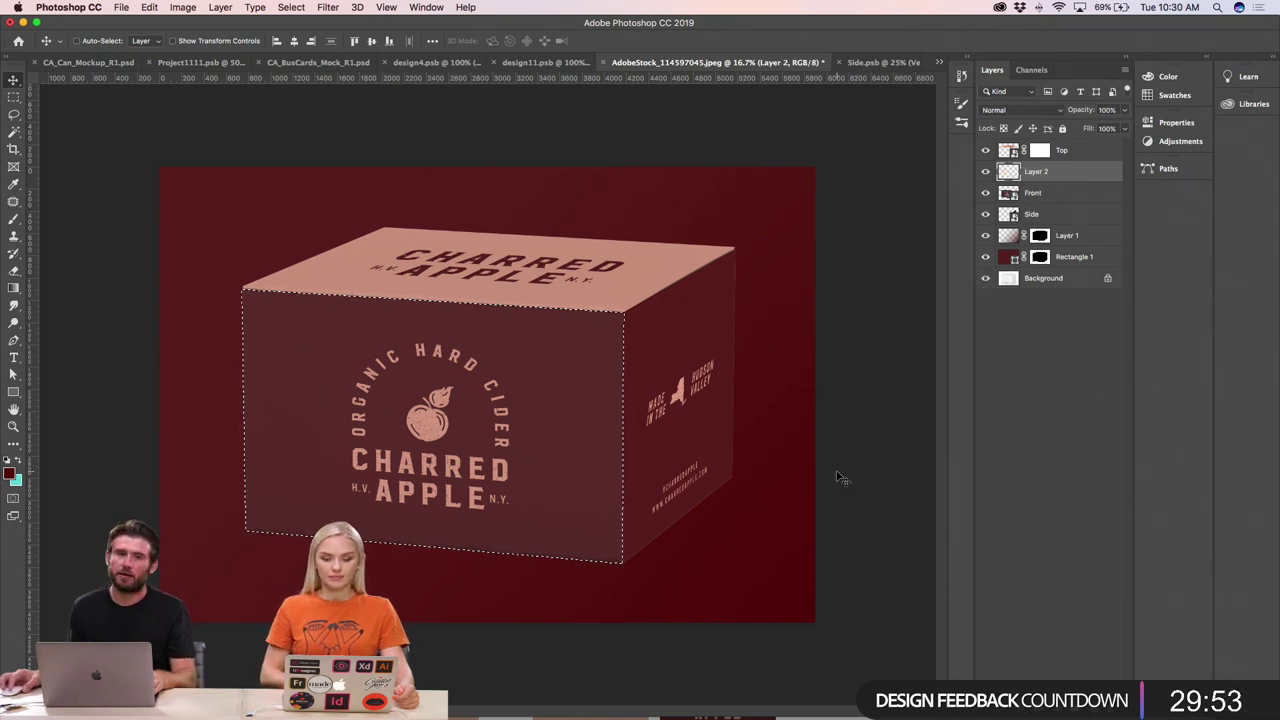
{"action": "left_click", "coordinate": [12, 289]}
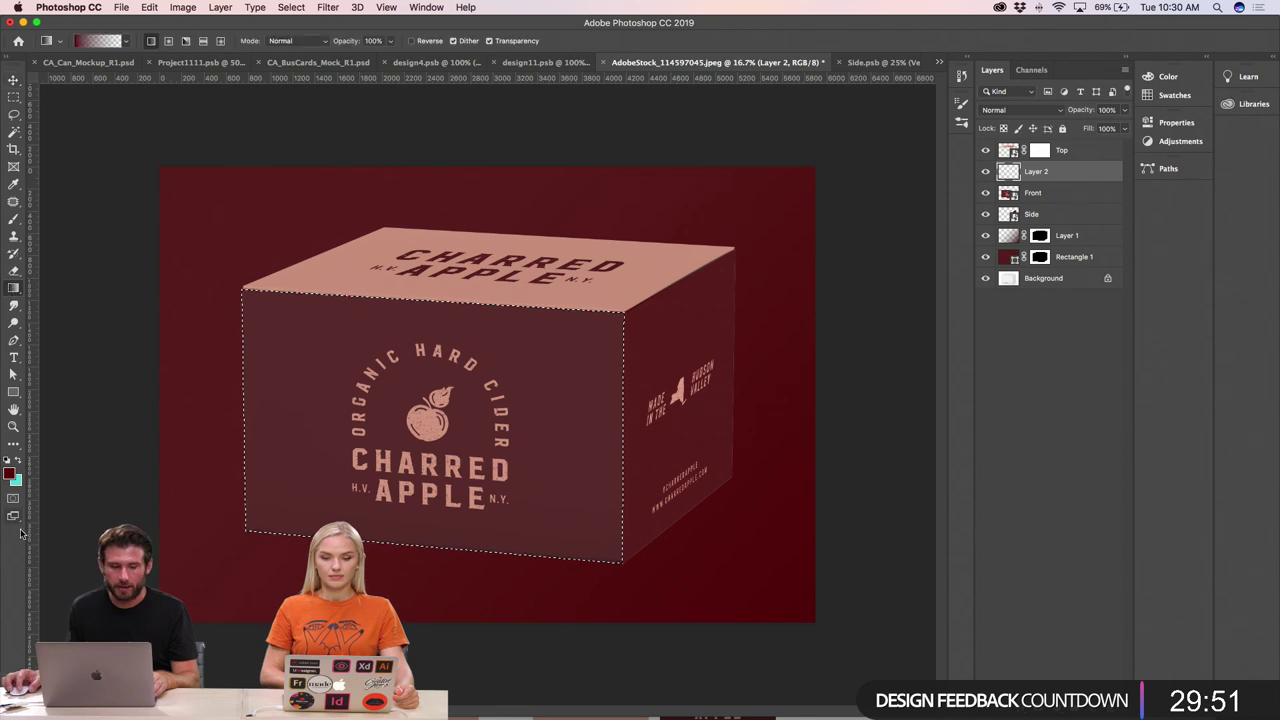
{"action": "left_click", "coordinate": [9, 473]}
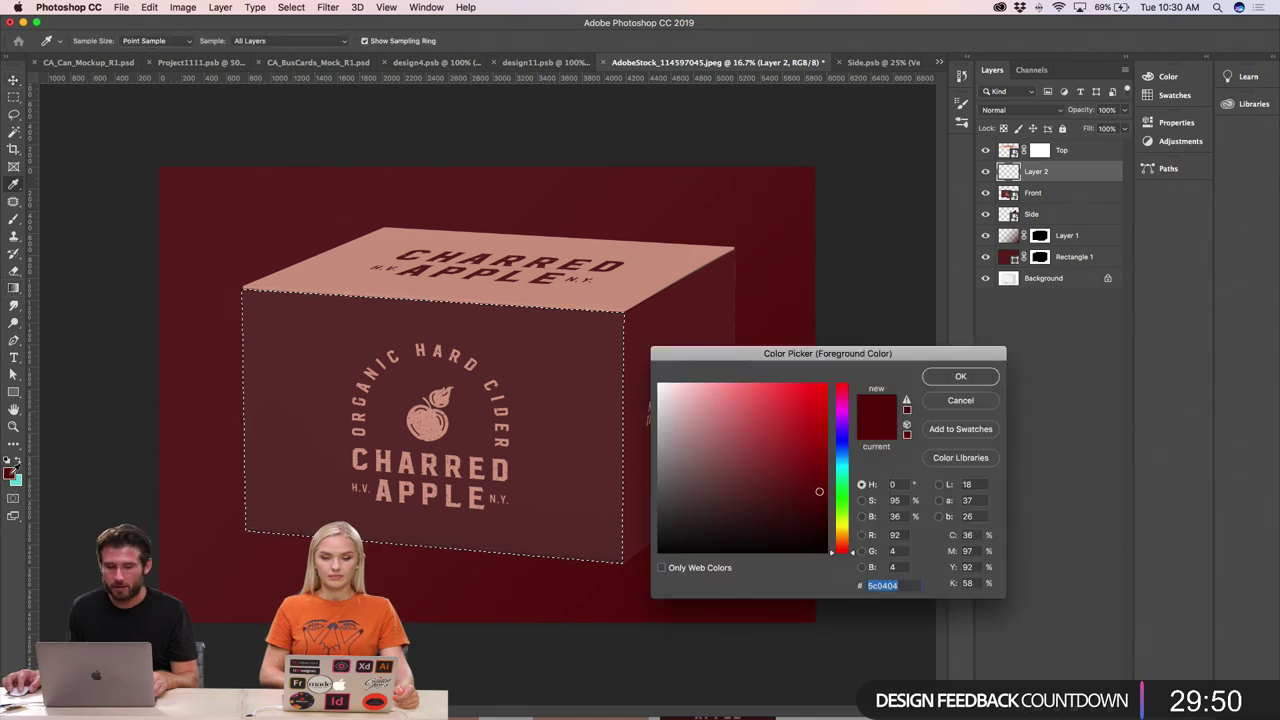
{"action": "left_click", "coordinate": [818, 507]}
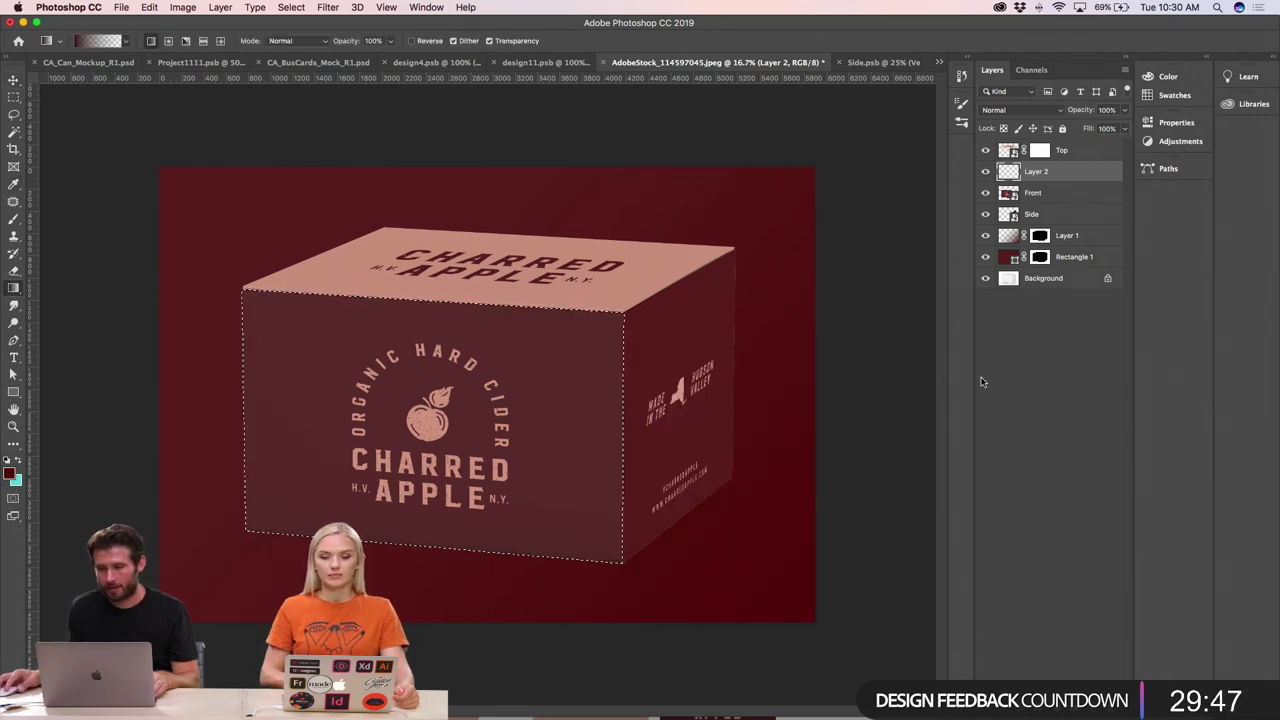
{"action": "left_click", "coordinate": [946, 380]}
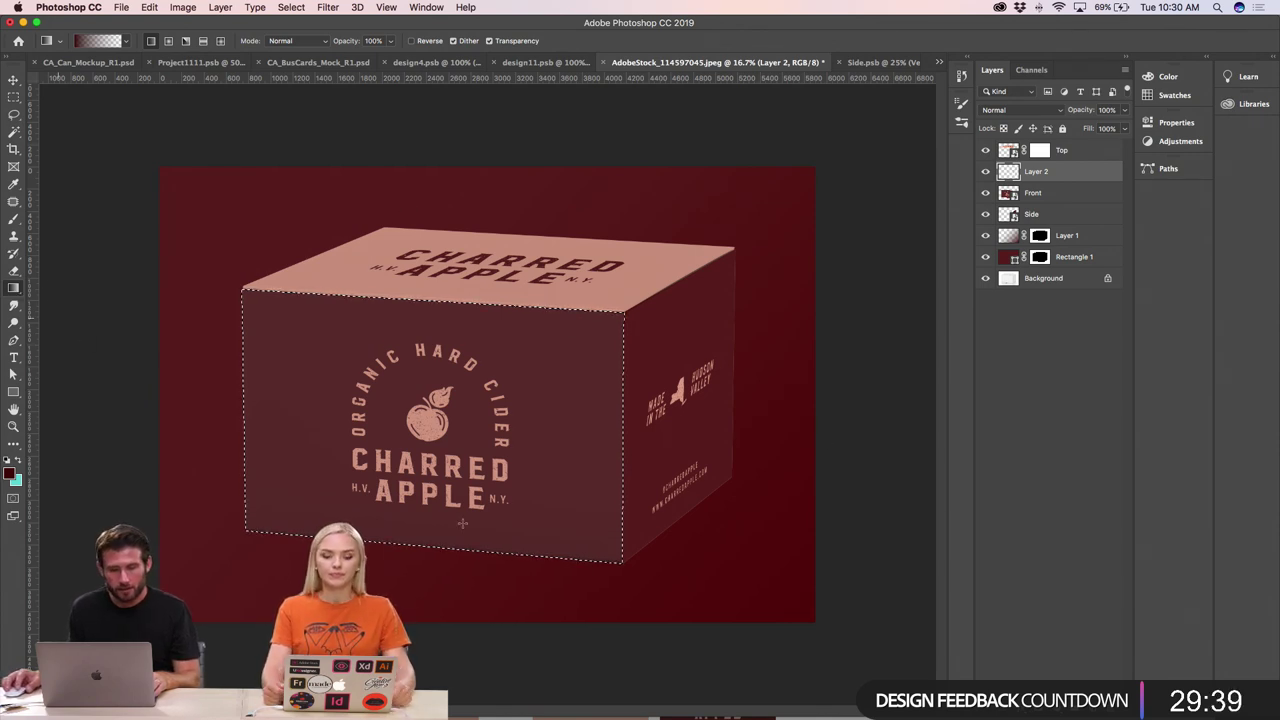
{"action": "left_click_drag", "start_coordinate": [609, 569], "coordinate": [346, 366]}
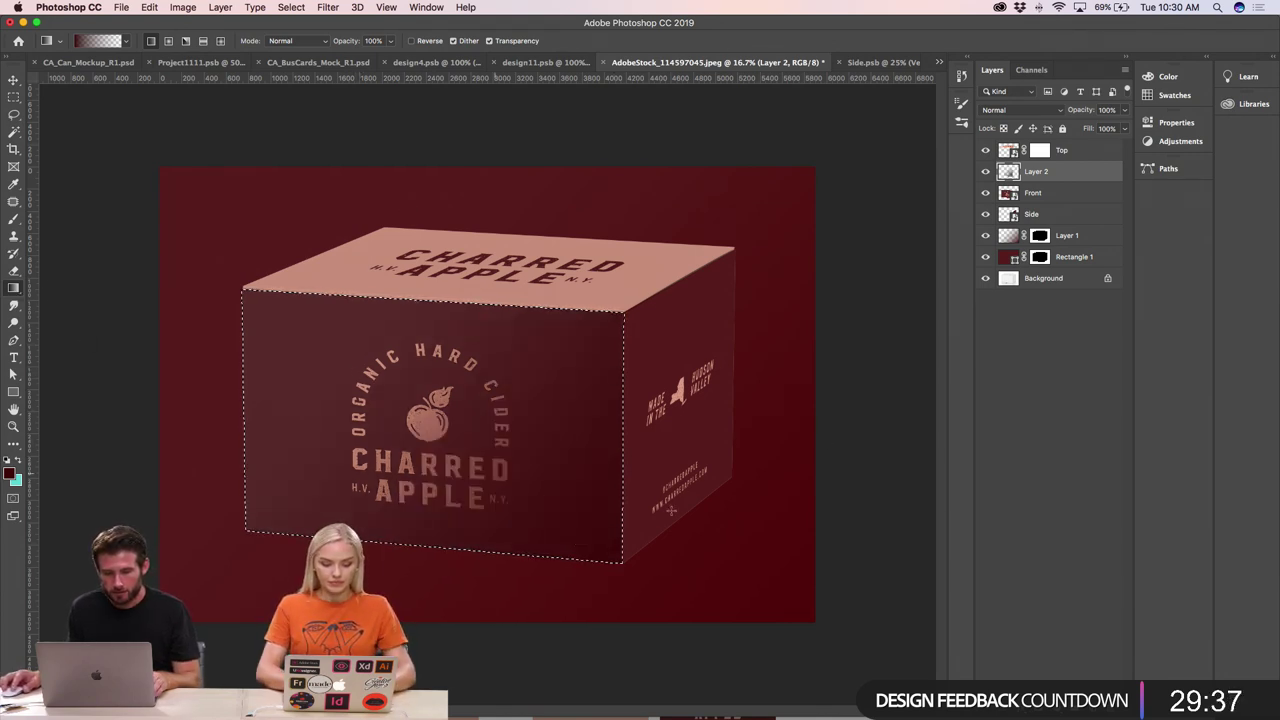
{"action": "key", "text": "v"}
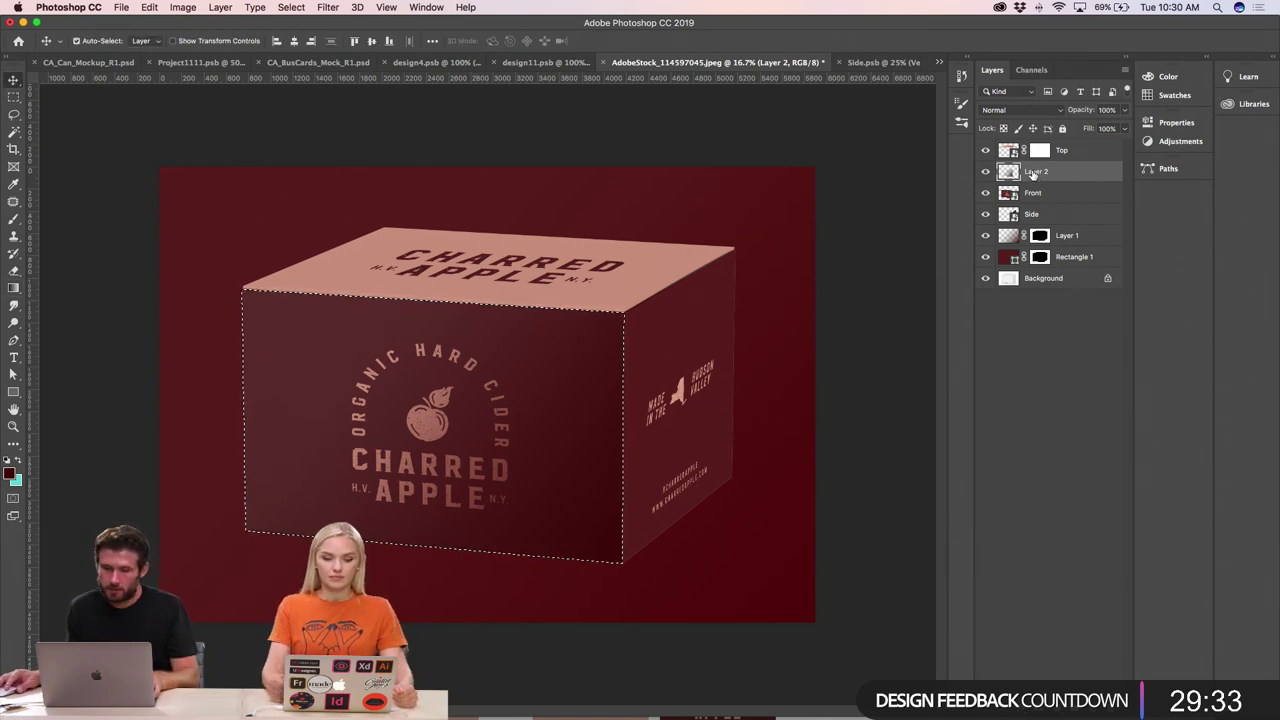
- Deselect, then lower Layer 2's opacity to soften the front-face shading
{"action": "key", "text": "super+d"}
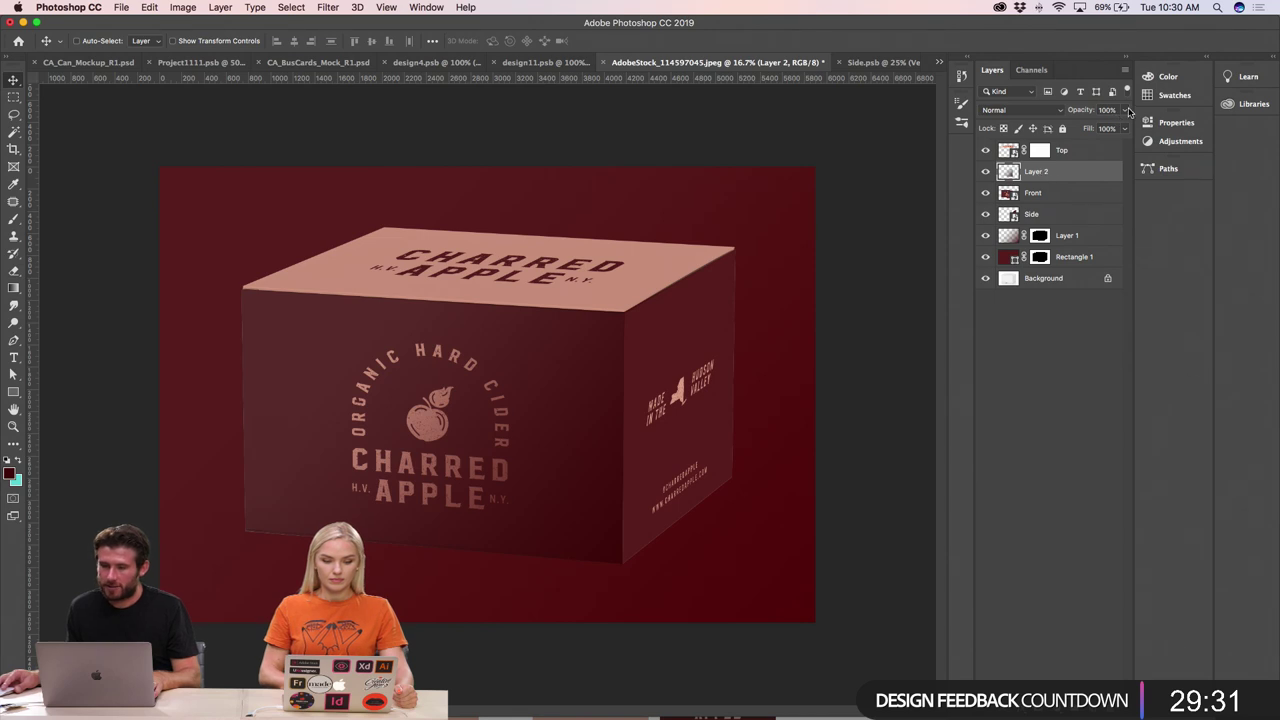
{"action": "left_click", "coordinate": [1127, 110]}
{"action": "left_click_drag", "start_coordinate": [1101, 127], "coordinate": [1101, 129]}
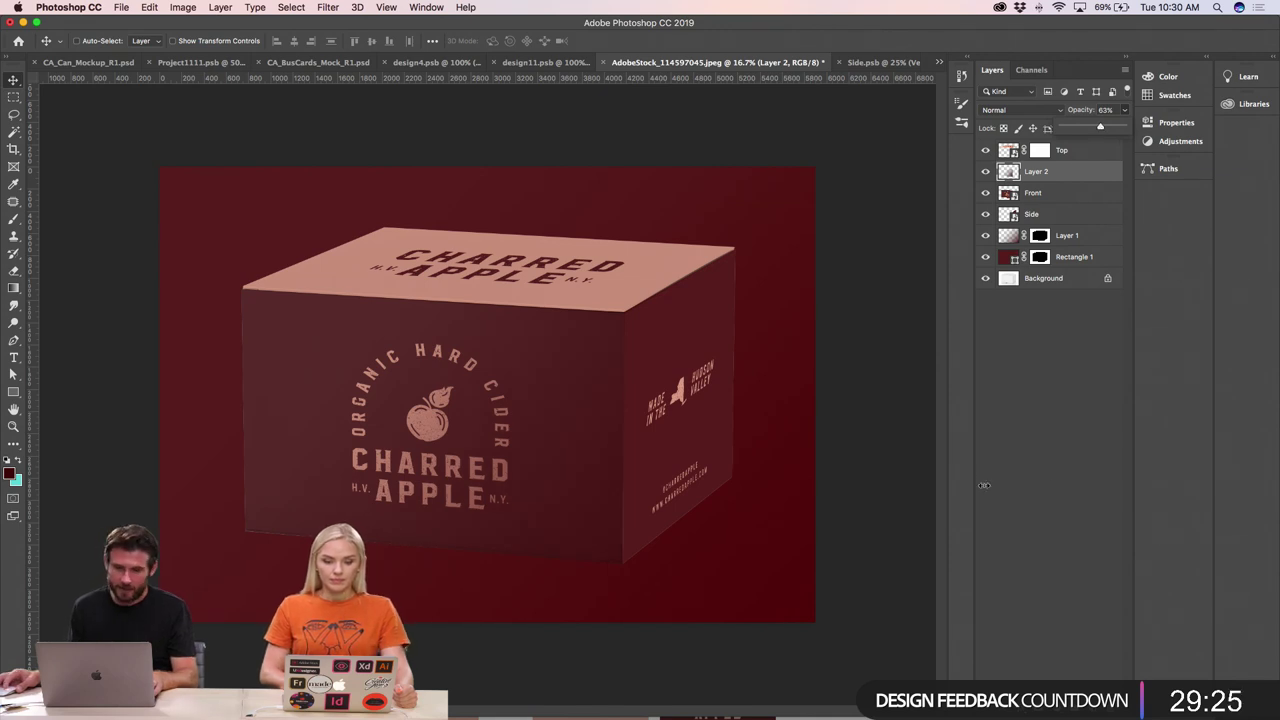
- Make the Side layer active and load the box's side face as a selection
{"action": "left_click", "coordinate": [1075, 278]}
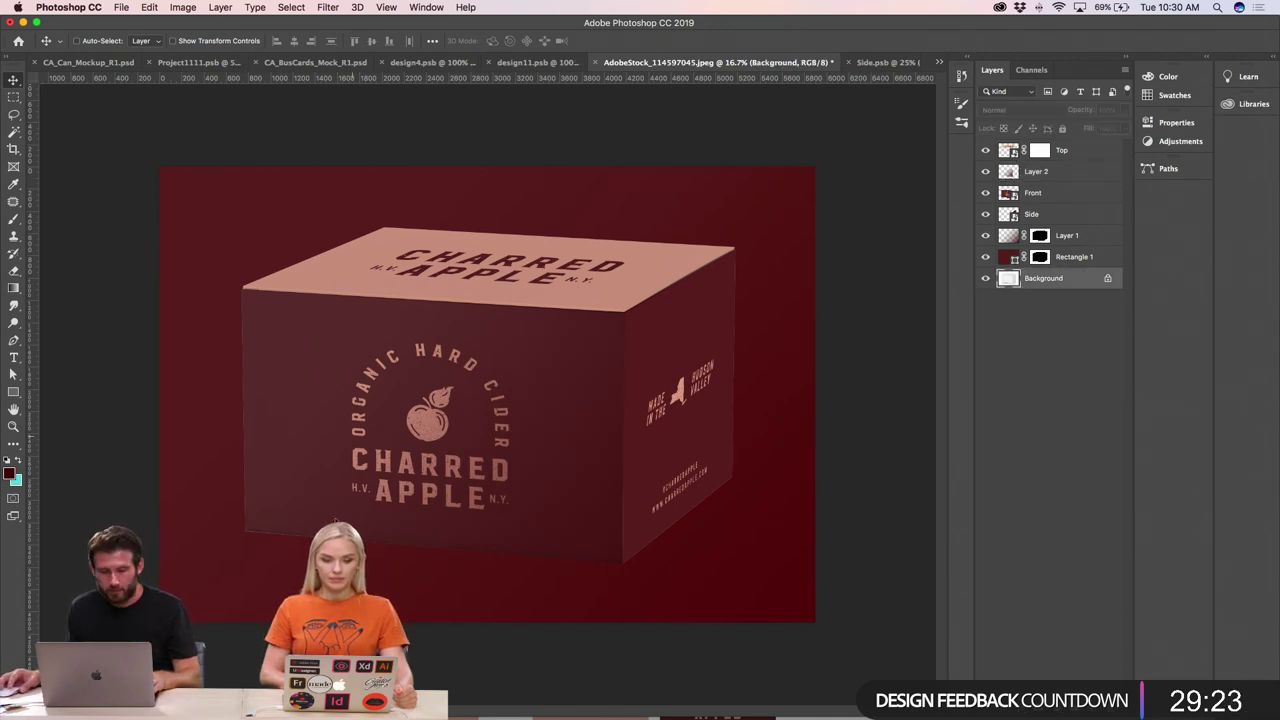
{"action": "key", "text": "super+minus"}
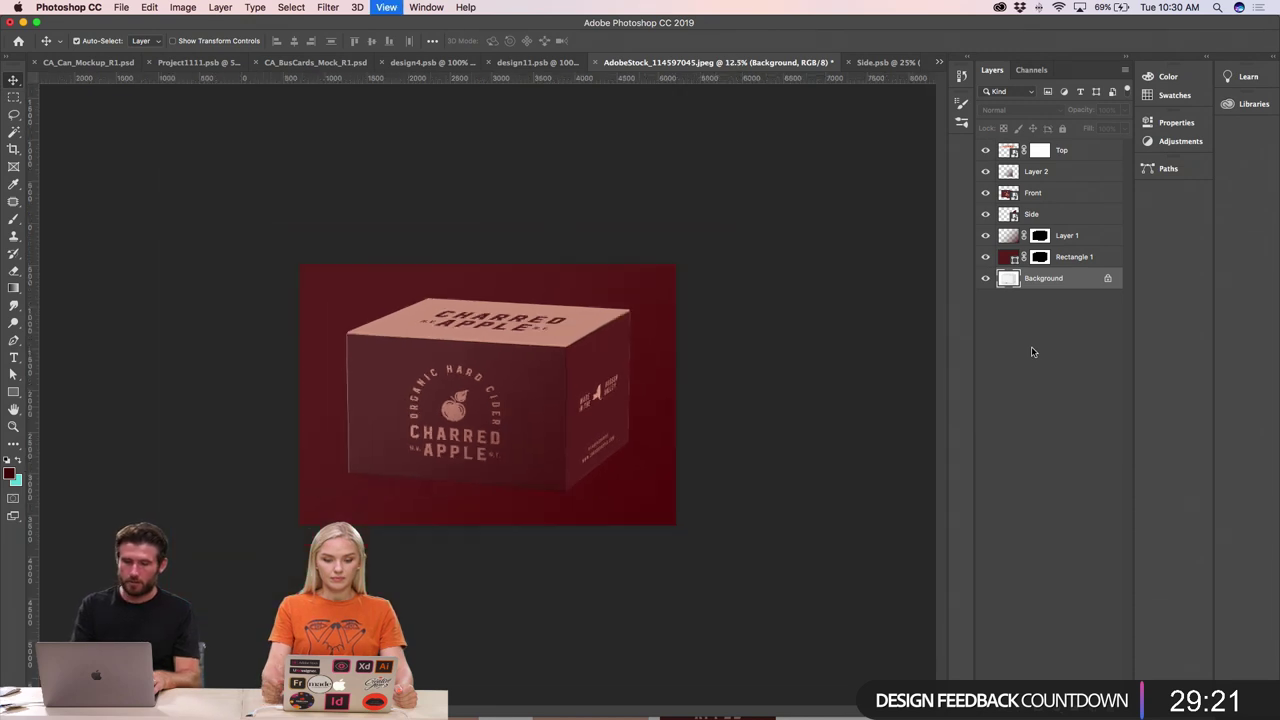
{"action": "left_click_drag", "start_coordinate": [474, 432], "coordinate": [472, 430]}
{"action": "key", "text": "super+plus"}
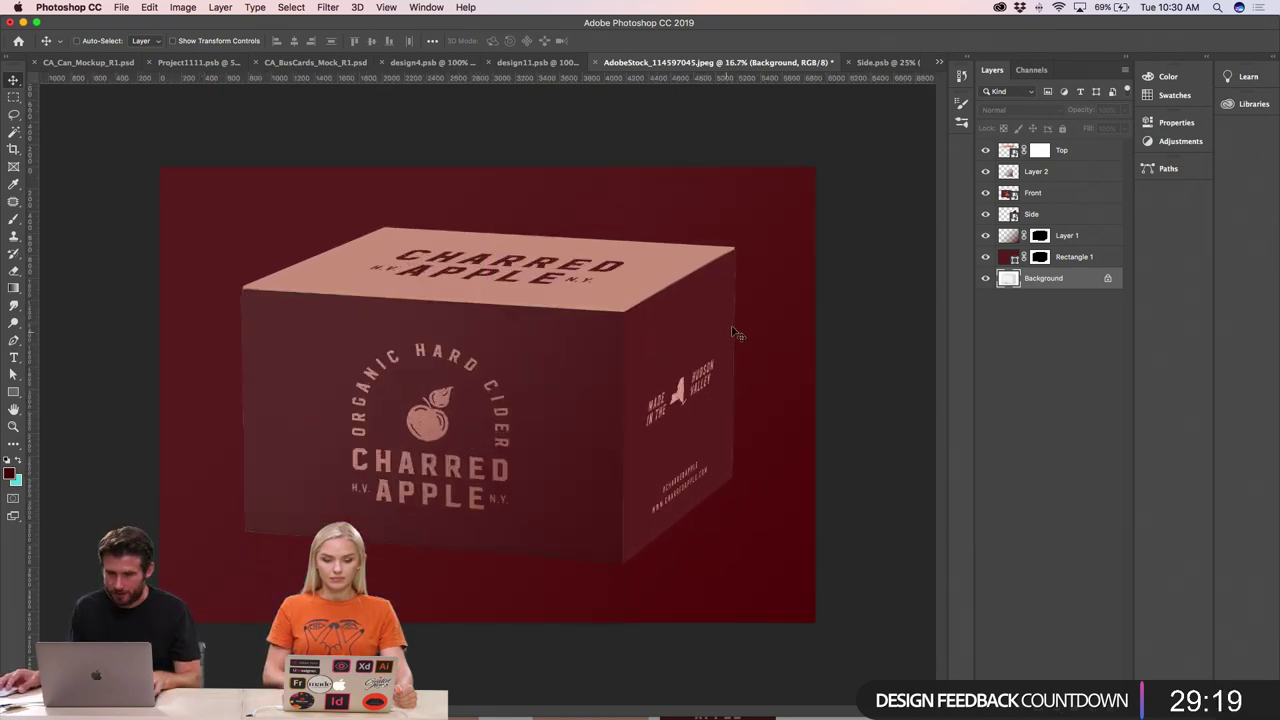
{"action": "left_click", "coordinate": [700, 325]}
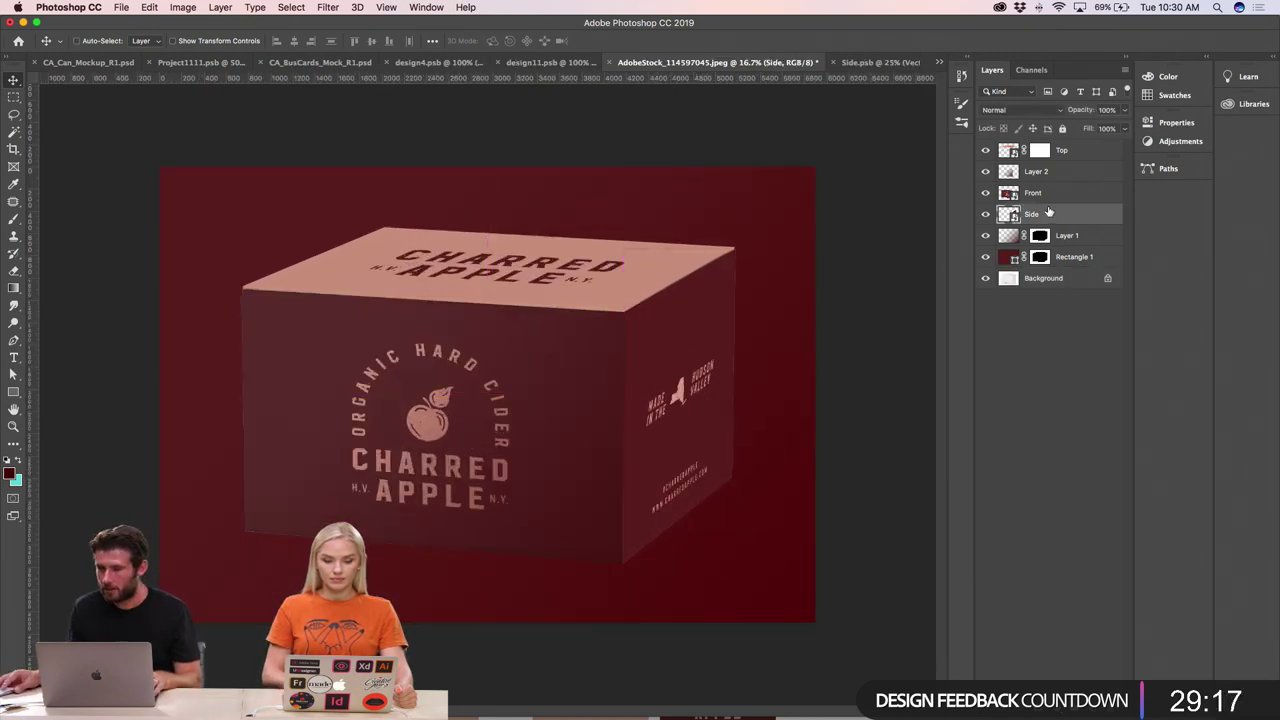
{"action": "left_click", "coordinate": [1008, 214], "text": "super"}
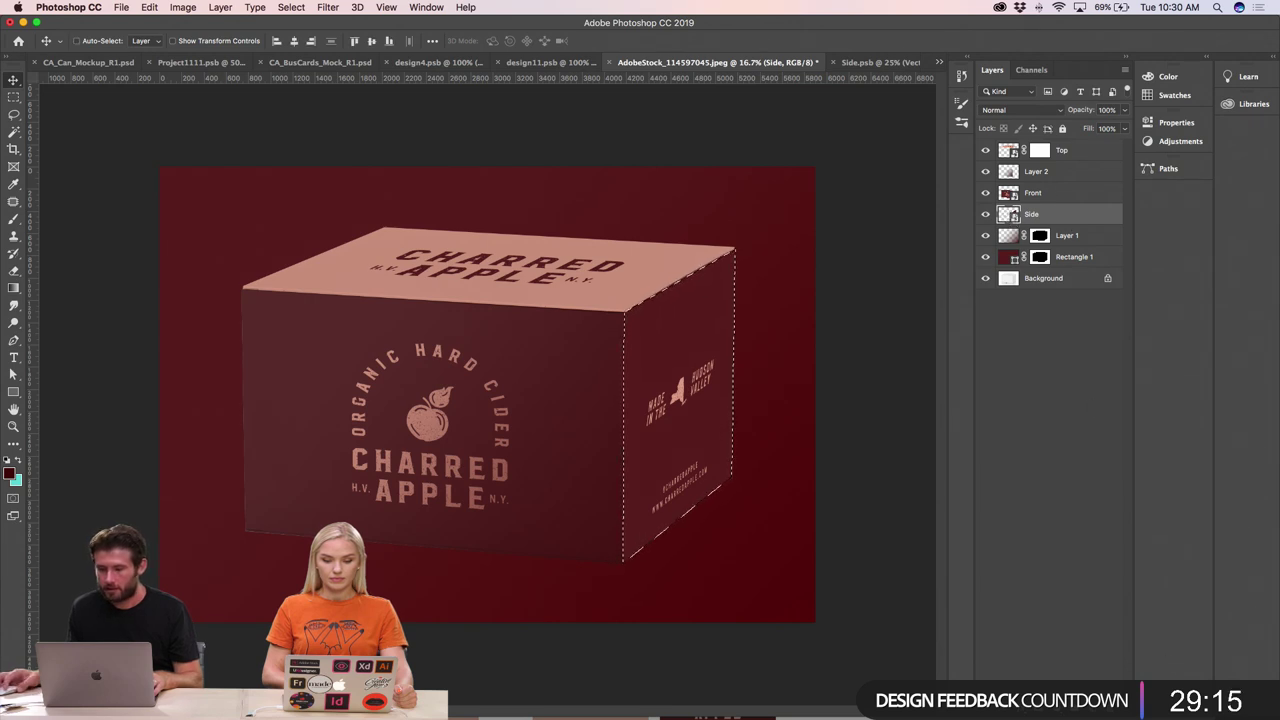
- On a new Layer 3 above Side, shade the lower side face with a gradient, then deselect
{"action": "key", "text": "super+shift+alt+n"}
{"action": "key", "text": "g"}
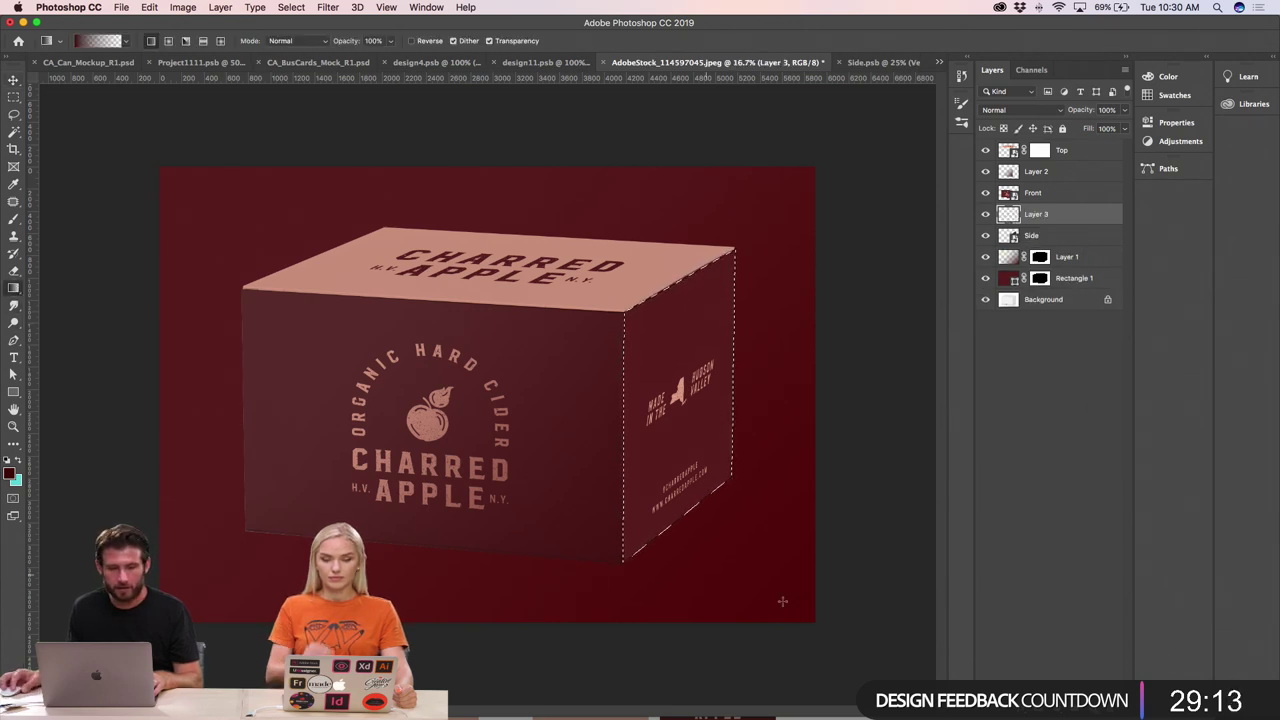
{"action": "left_click_drag", "start_coordinate": [628, 558], "coordinate": [692, 396]}
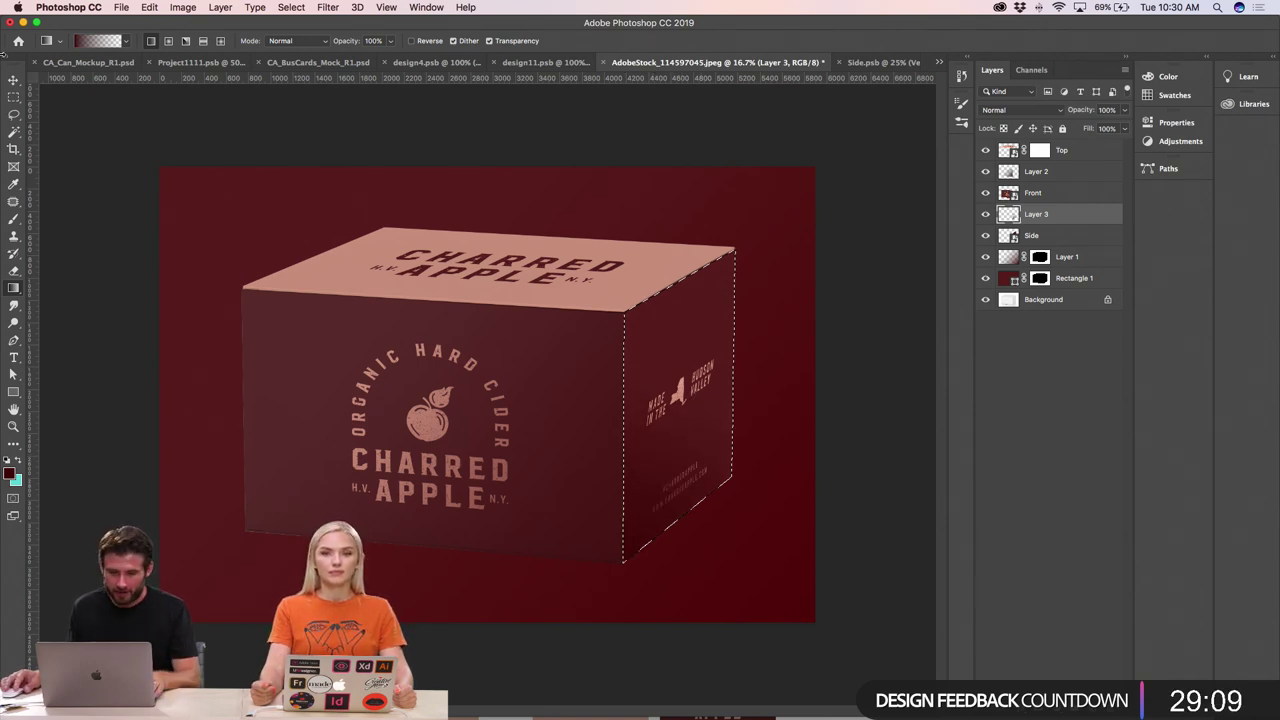
{"action": "key", "text": "v"}
{"action": "key", "text": "super+d"}
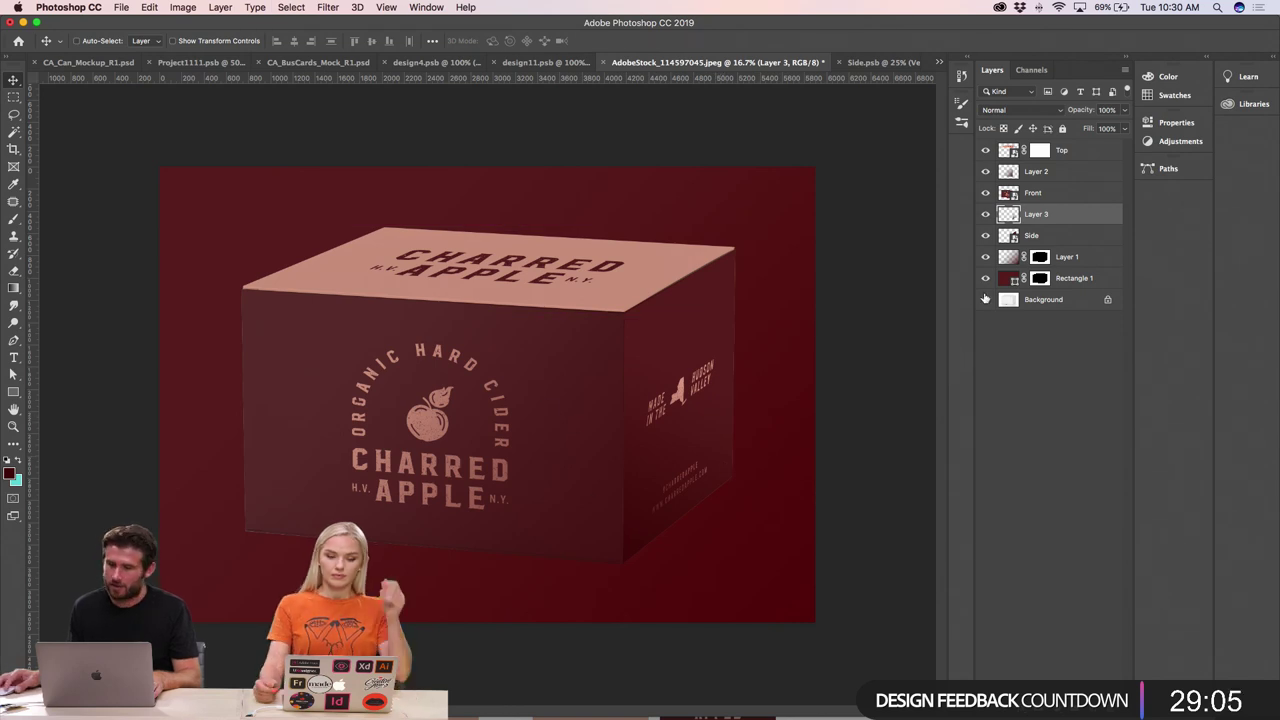
- Set Rectangle 1's fill colour by sampling the pink from the box's top face
{"action": "double_click", "coordinate": [1008, 278]}
{"action": "left_click", "coordinate": [350, 259]}
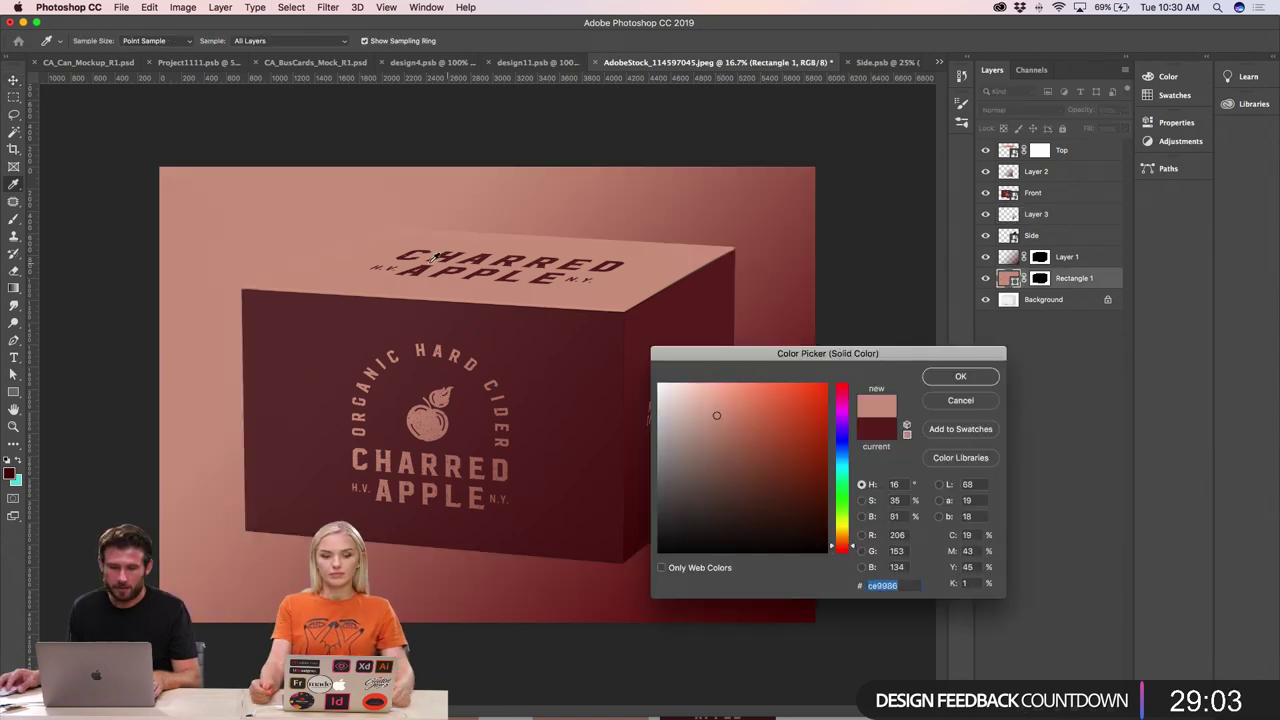
{"action": "left_click", "coordinate": [958, 378]}
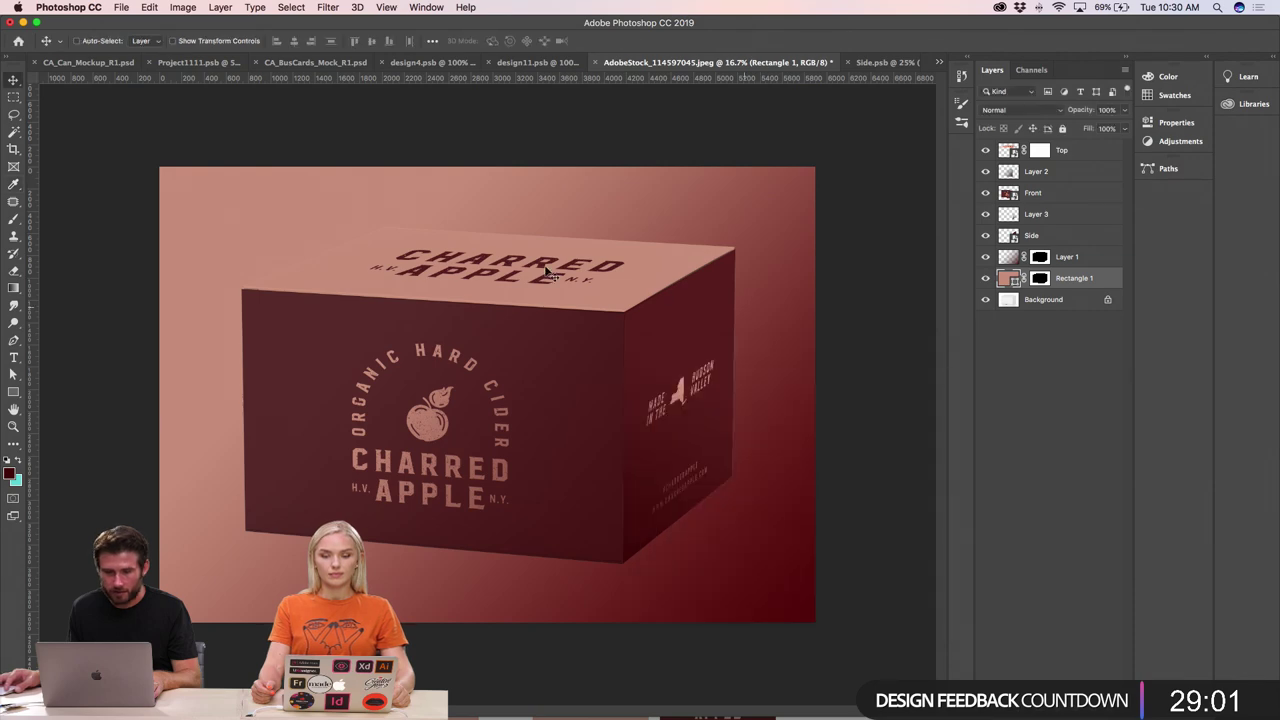
{"action": "key", "text": "ctrl+plus"}
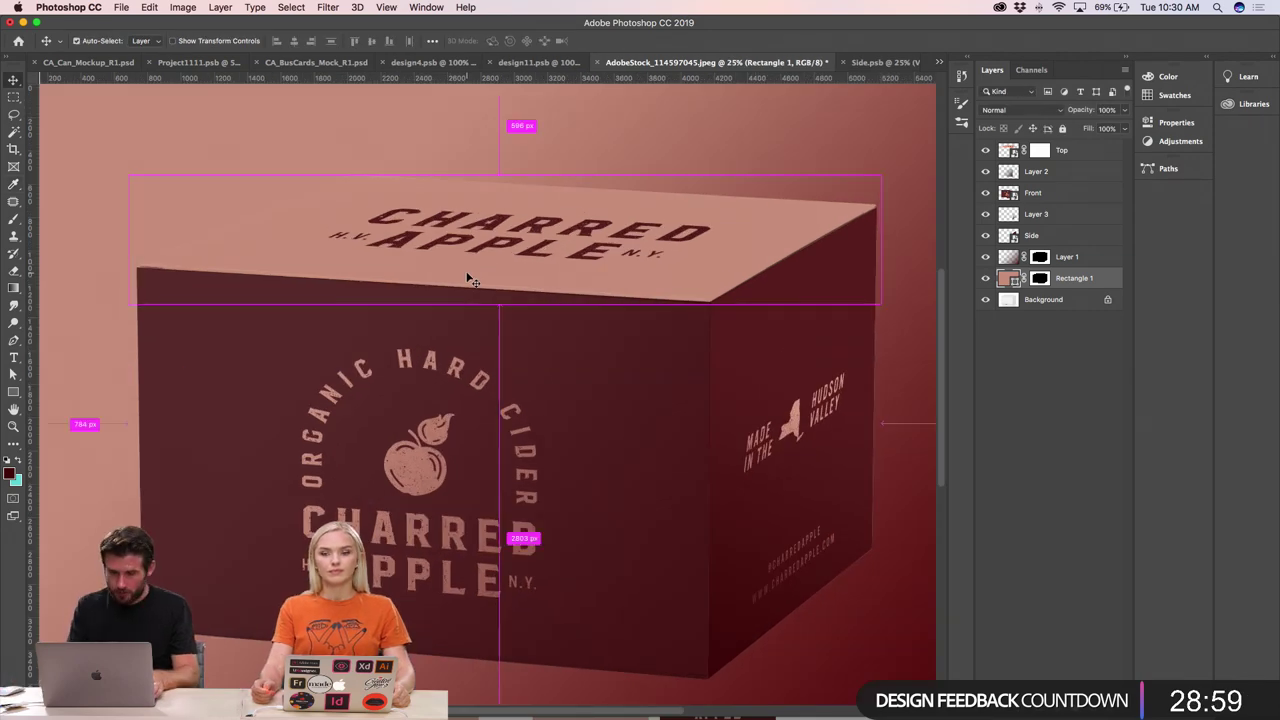
{"action": "key", "text": "ctrl+minus"}
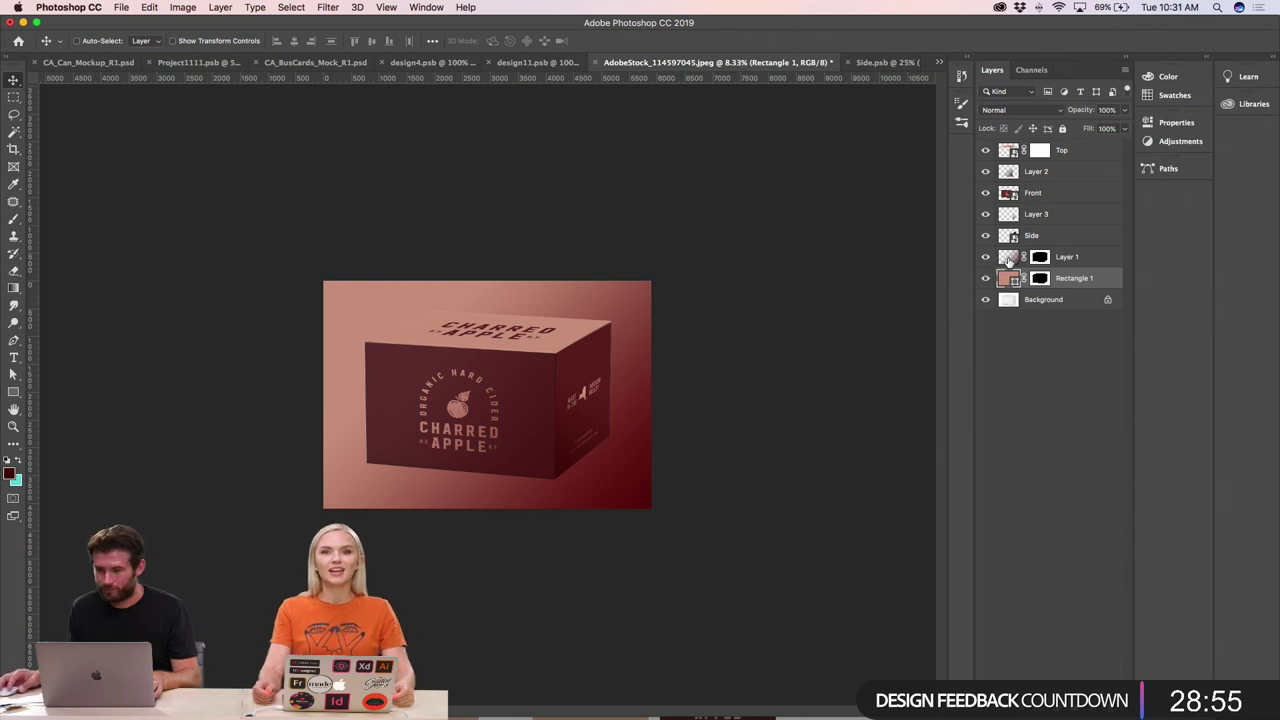
- Fill the backdrop rectangle with solid dark red and begin Save As
{"action": "key", "text": "alt+BackSpace"}
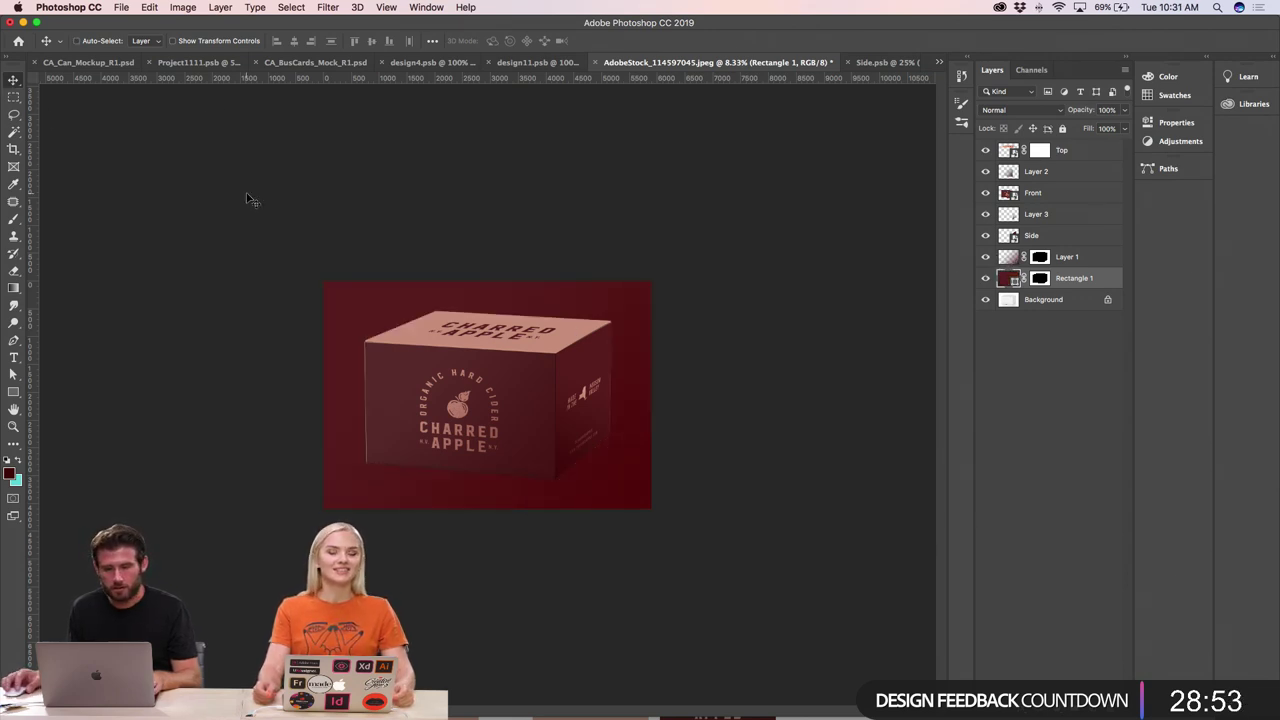
{"action": "key", "text": "super+equal"}
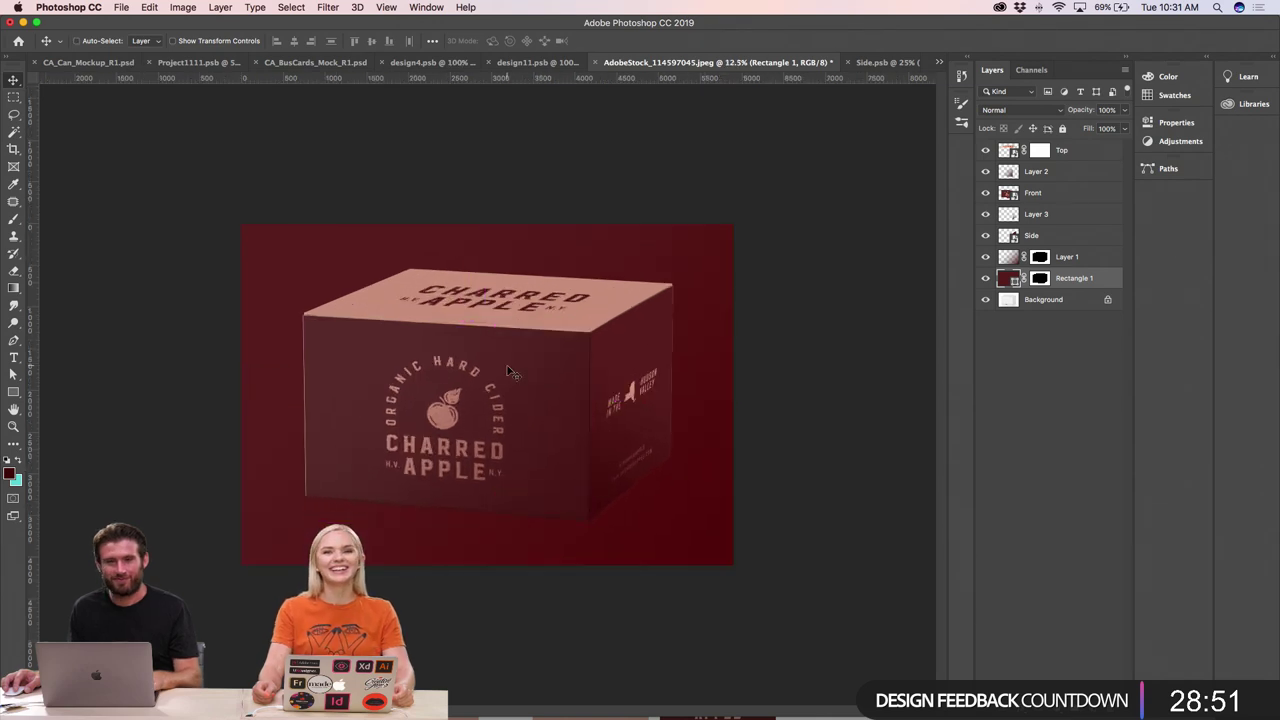
{"action": "key", "text": "super+minus"}
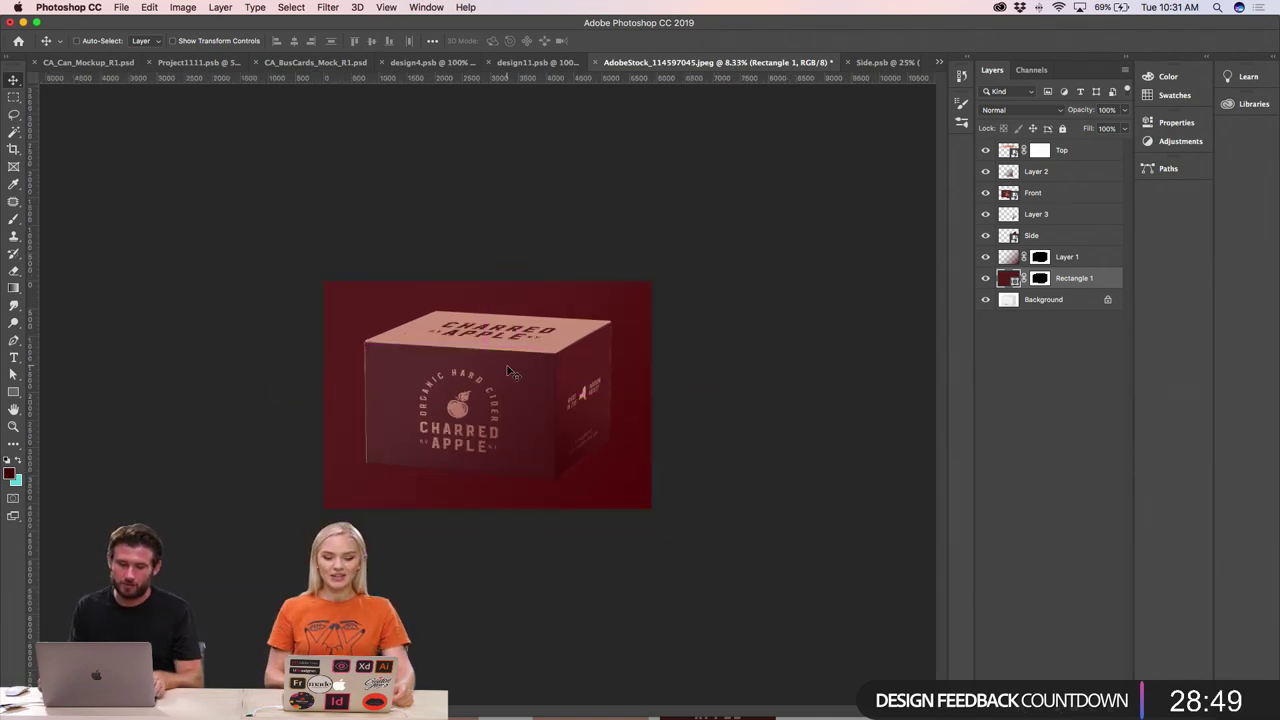
{"action": "key", "text": "shift+super+s"}
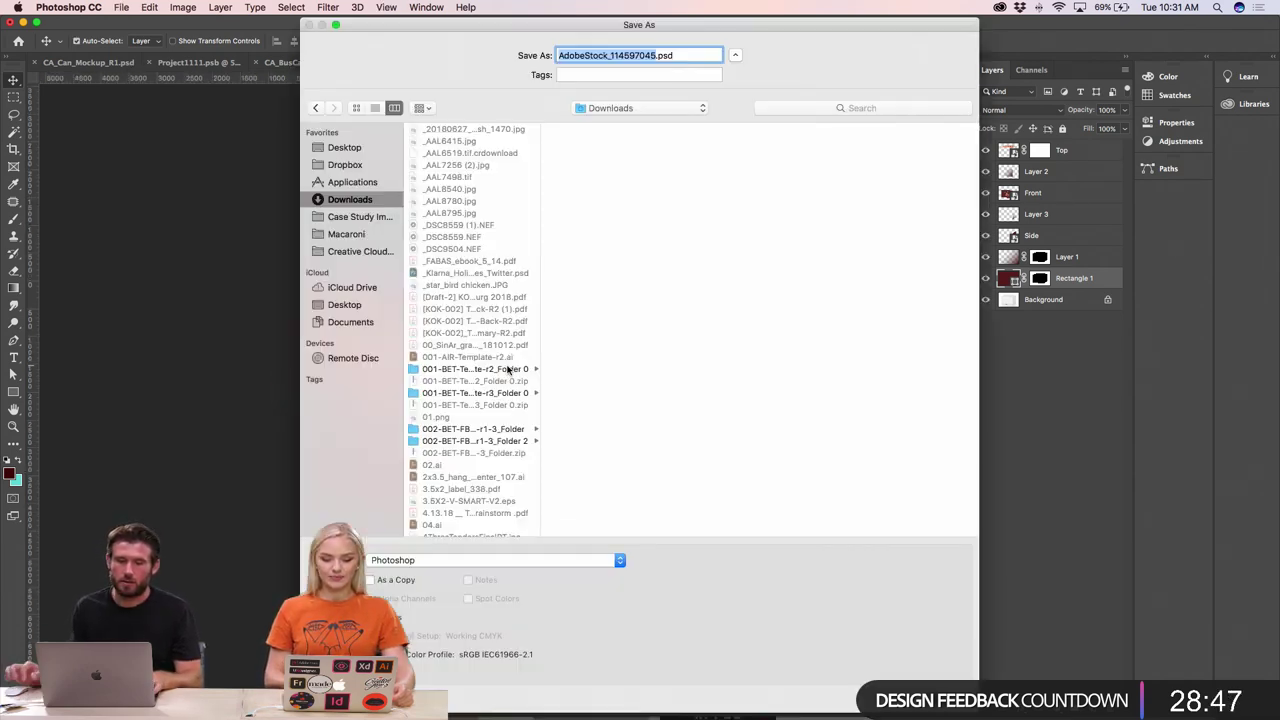
- Save the mockup as Box_Mockup.psd in Dropbox > Macaroni > Adobe Live > Working
{"action": "left_click", "coordinate": [333, 166]}
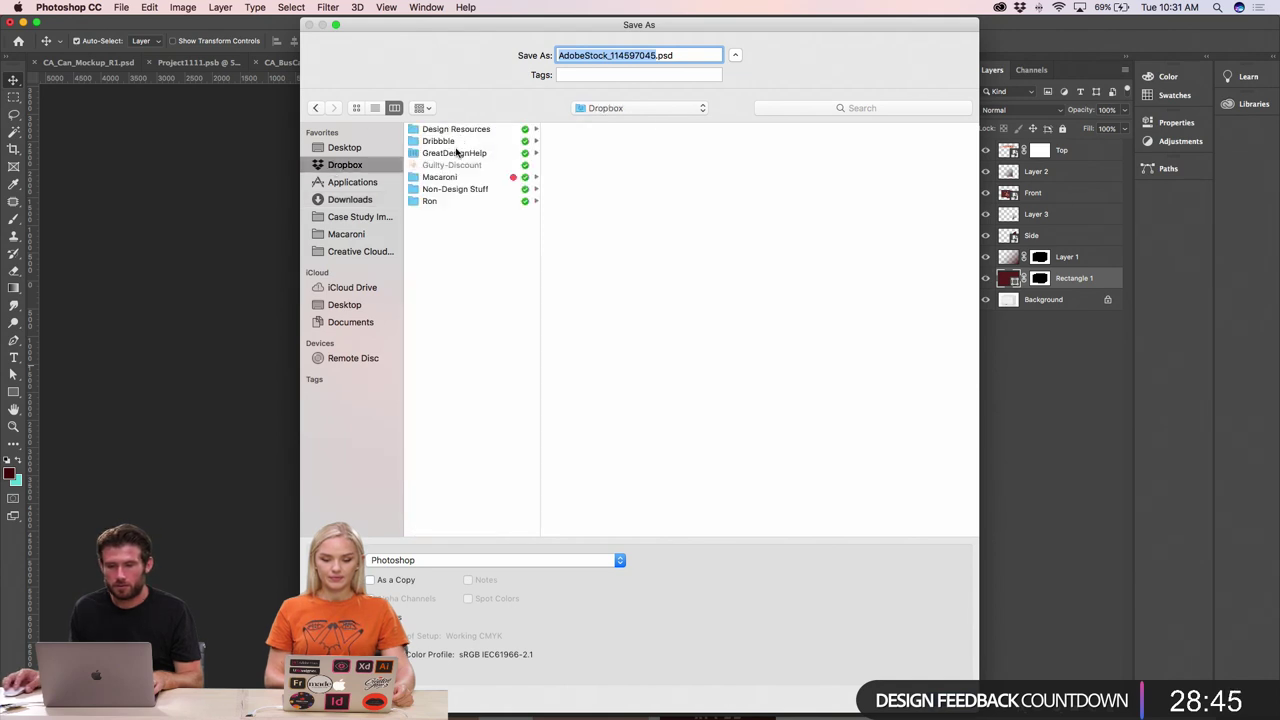
{"action": "left_click", "coordinate": [449, 177]}
{"action": "left_click", "coordinate": [578, 129]}
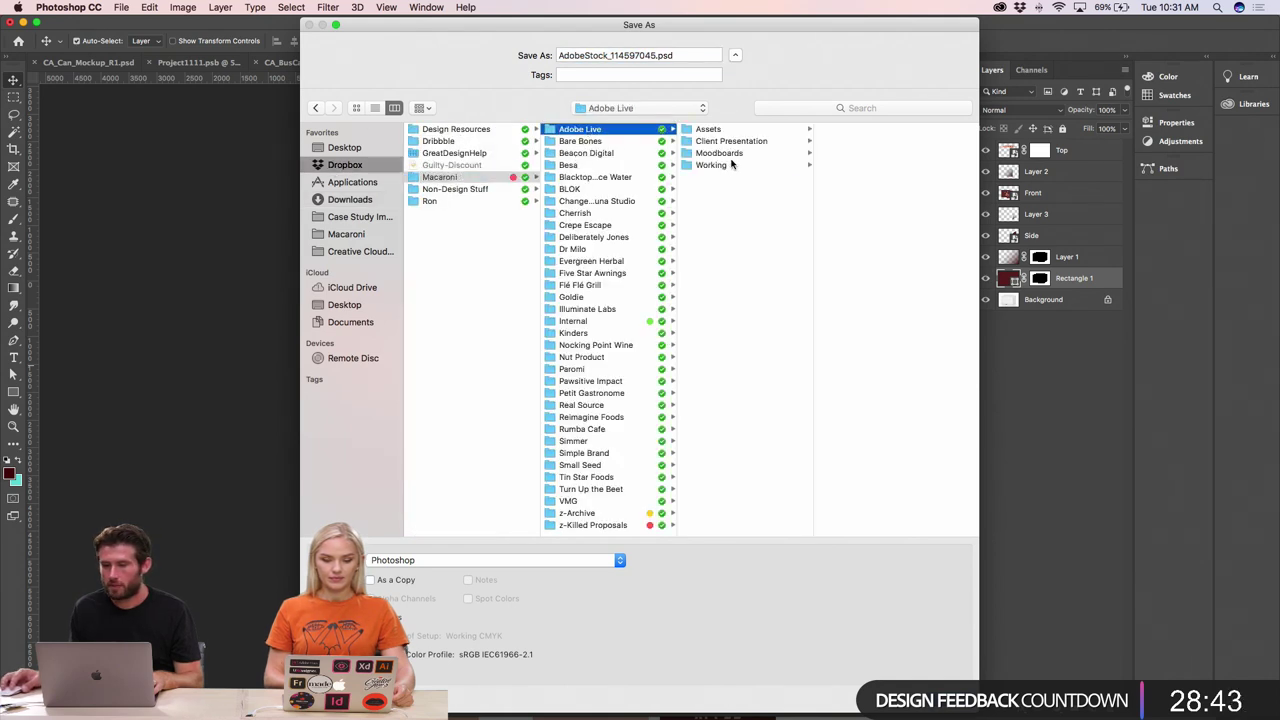
{"action": "left_click", "coordinate": [712, 165]}
{"action": "left_click", "coordinate": [629, 55]}
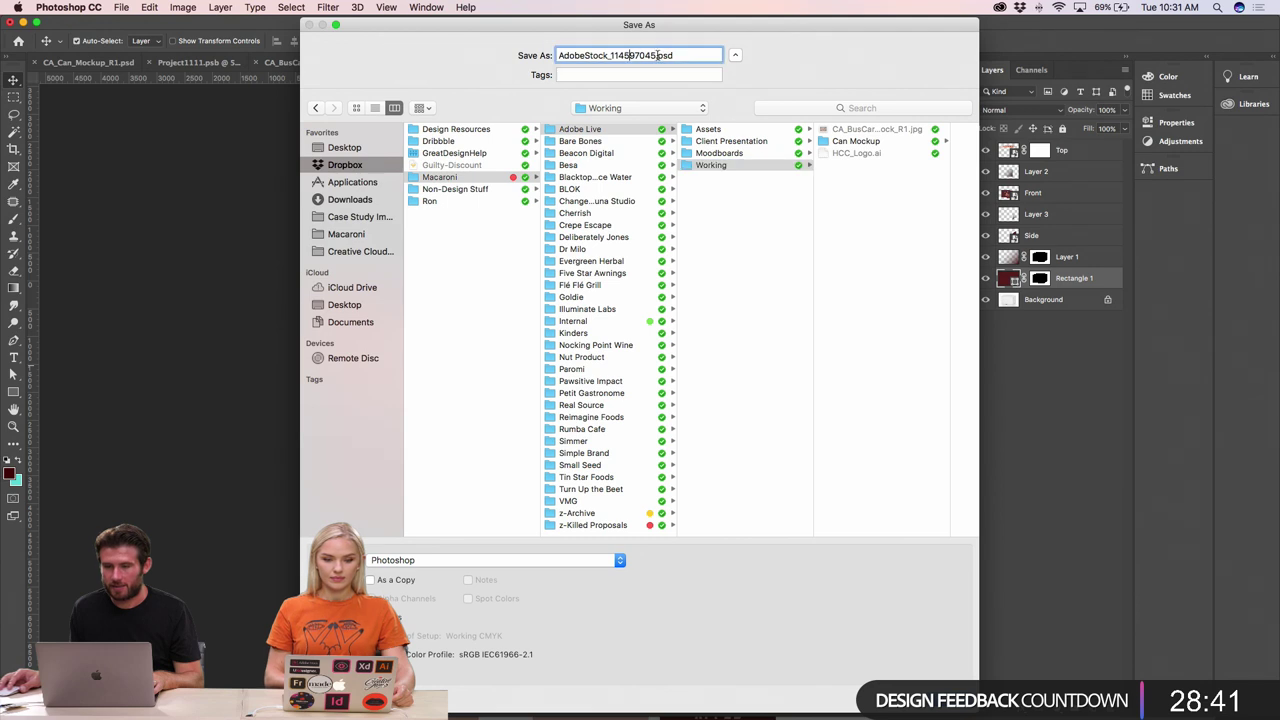
{"action": "triple_click", "coordinate": [657, 56]}
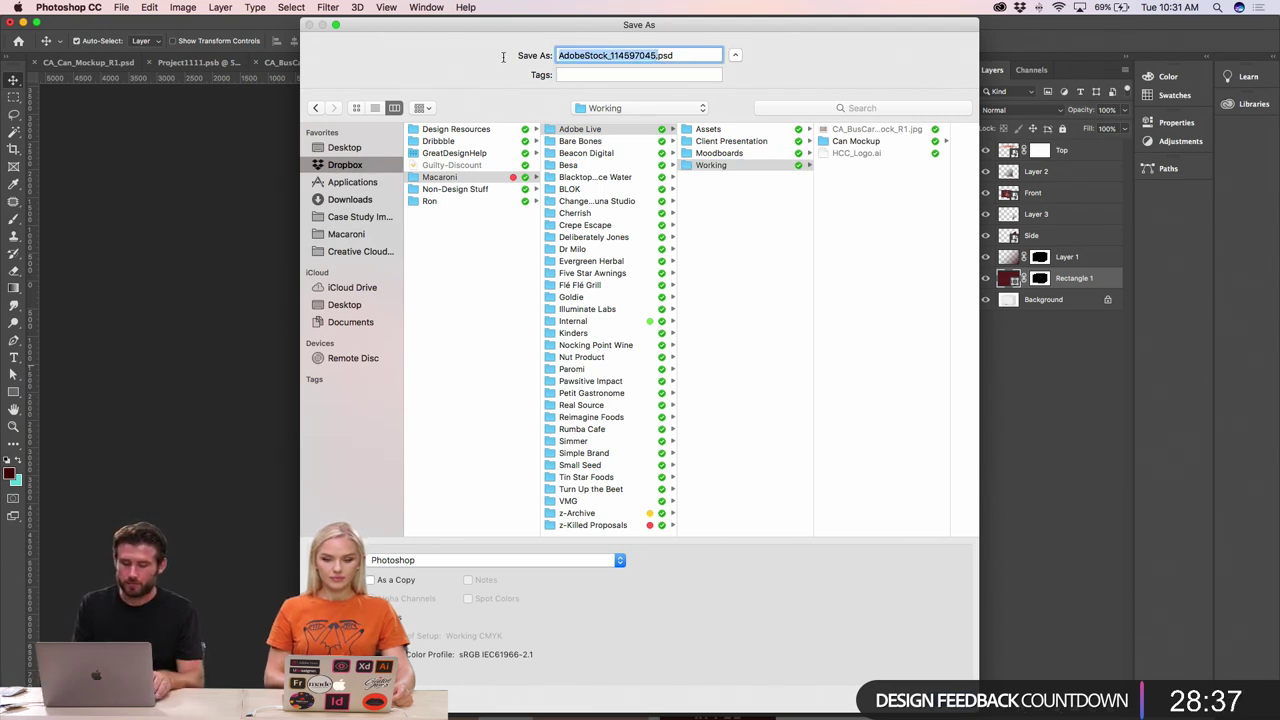
{"action": "type", "text": "Bo"}
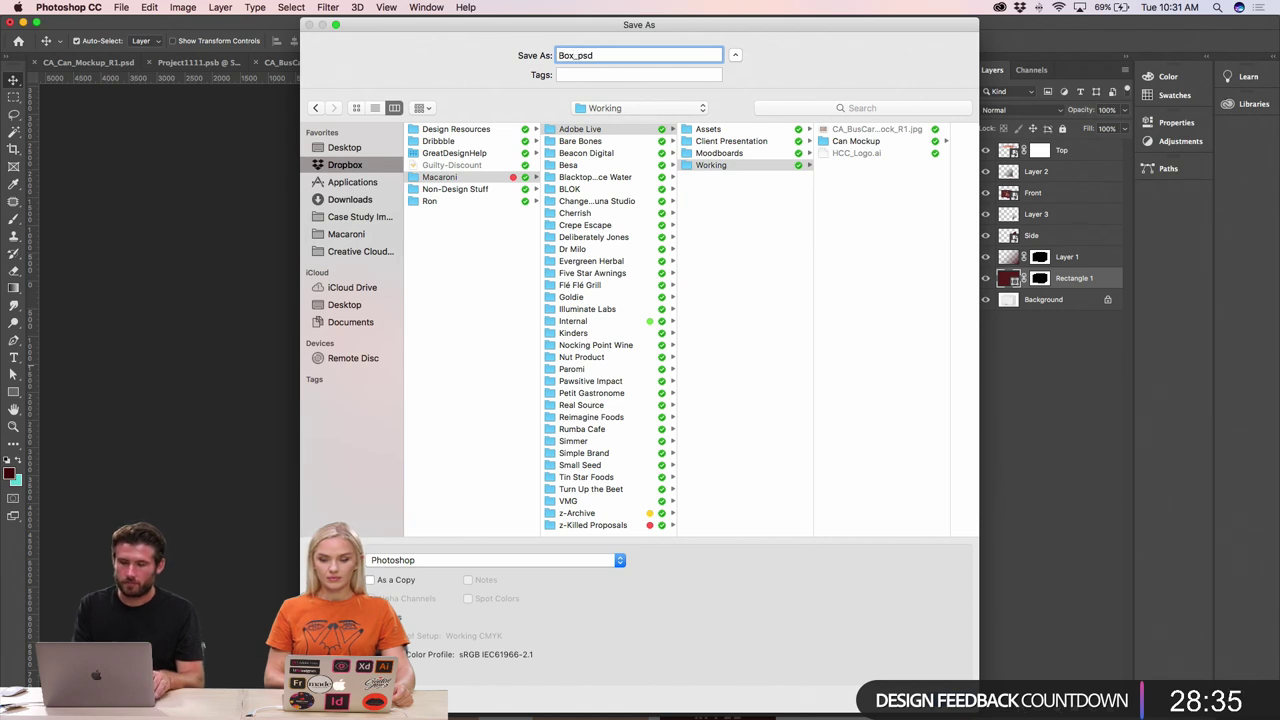
{"action": "type", "text": "x_Mocku"}
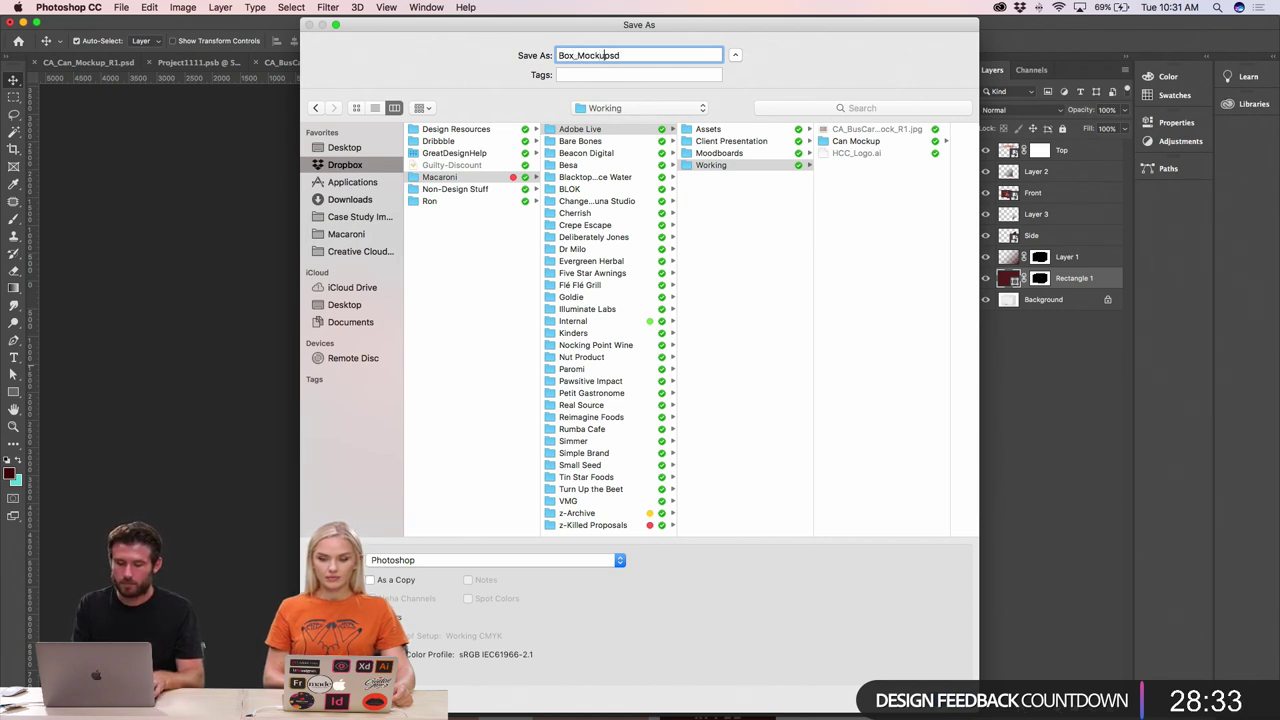
{"action": "type", "text": "p"}
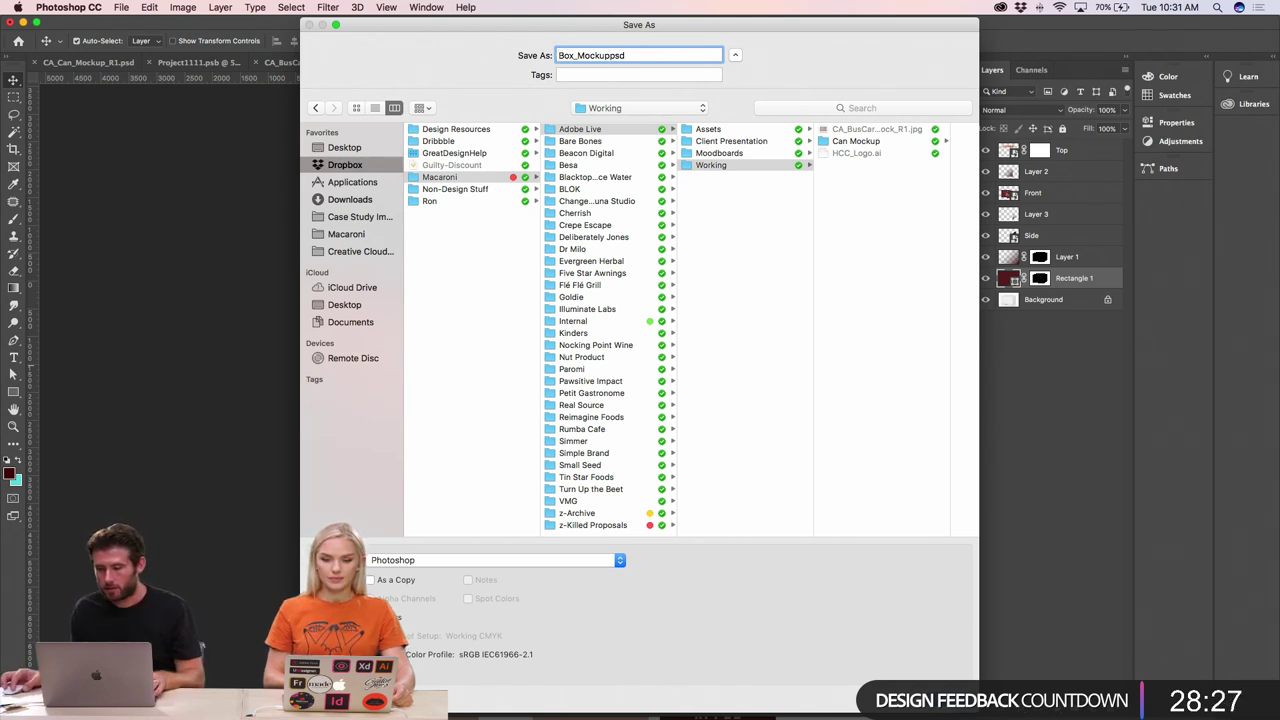
{"action": "key", "text": "Return"}
{"action": "left_click", "coordinate": [721, 278]}
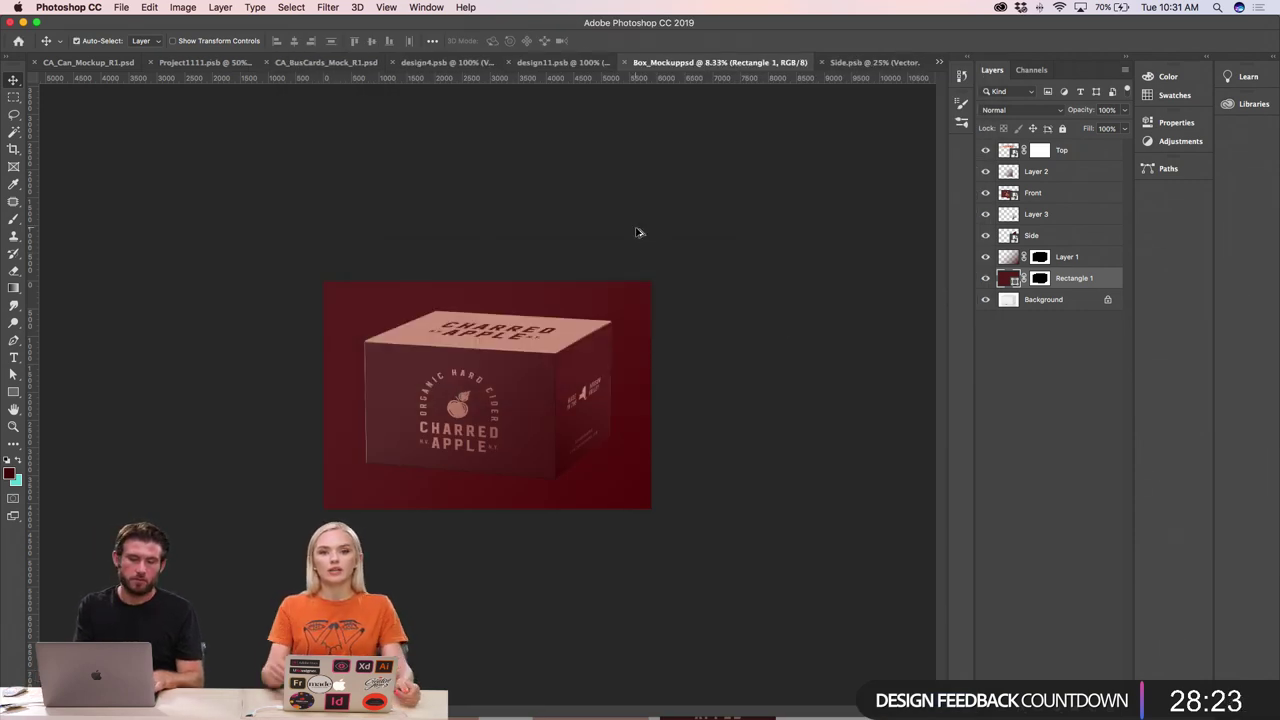
{"action": "key", "text": "super+o"}
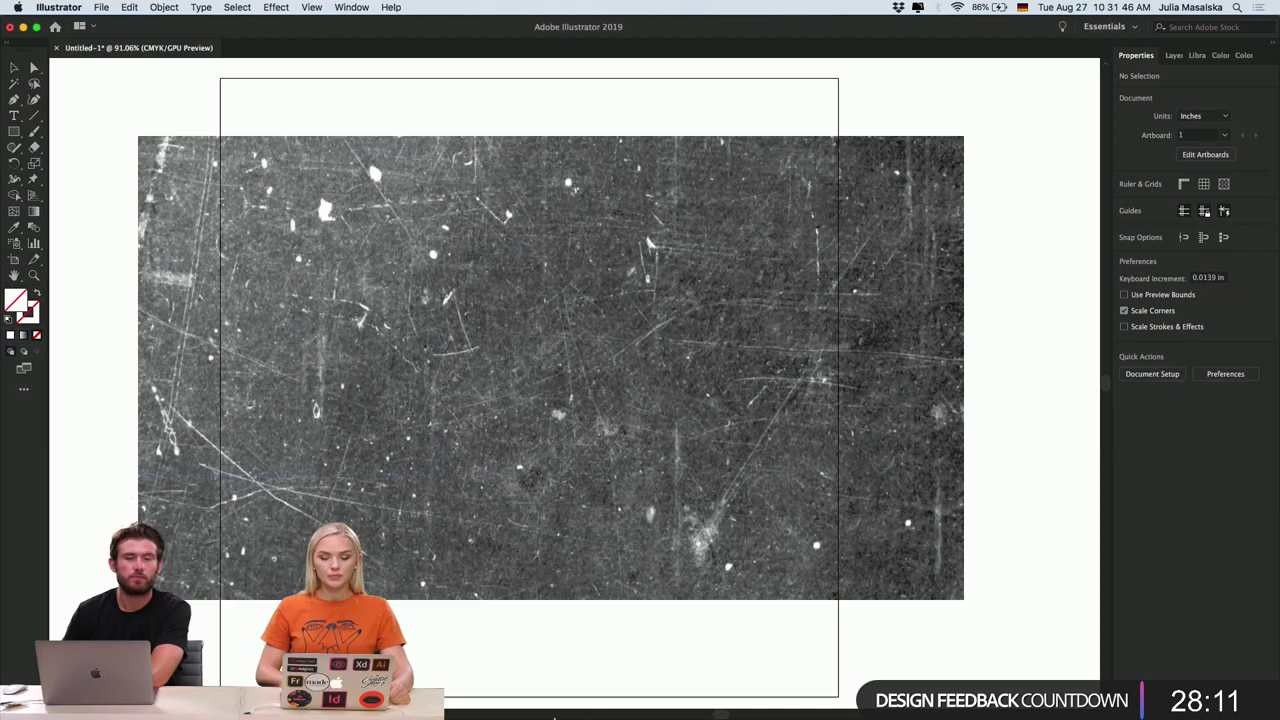
{"action": "left_click", "coordinate": [563, 703]}
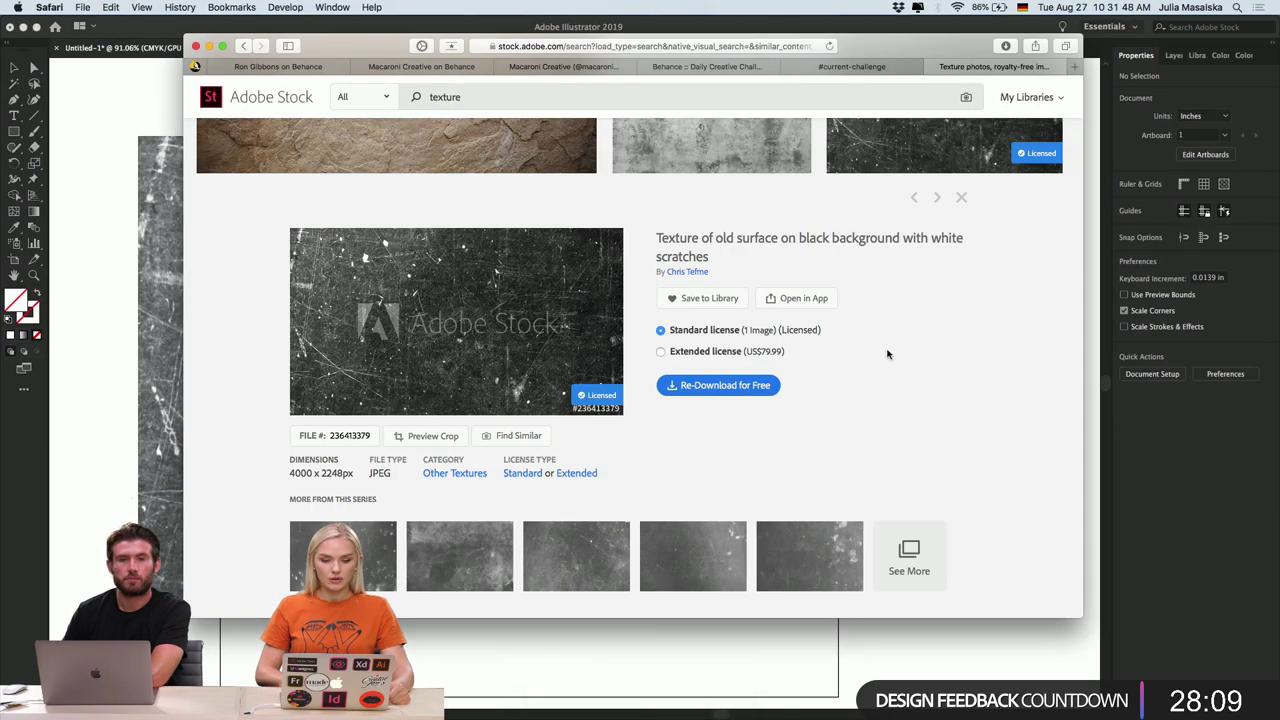
{"action": "scroll", "coordinate": [887, 353], "scroll_direction": "down", "scroll_amount": 5}
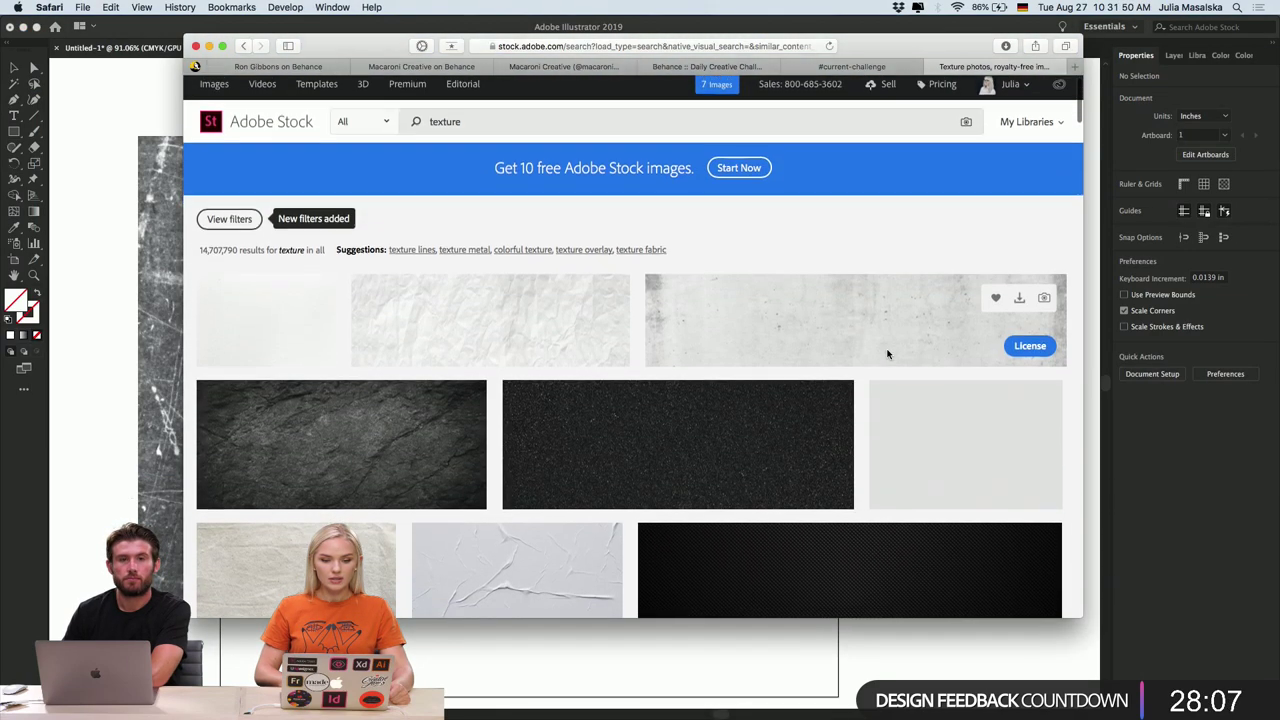
{"action": "scroll", "coordinate": [887, 353], "scroll_direction": "down", "scroll_amount": 8}
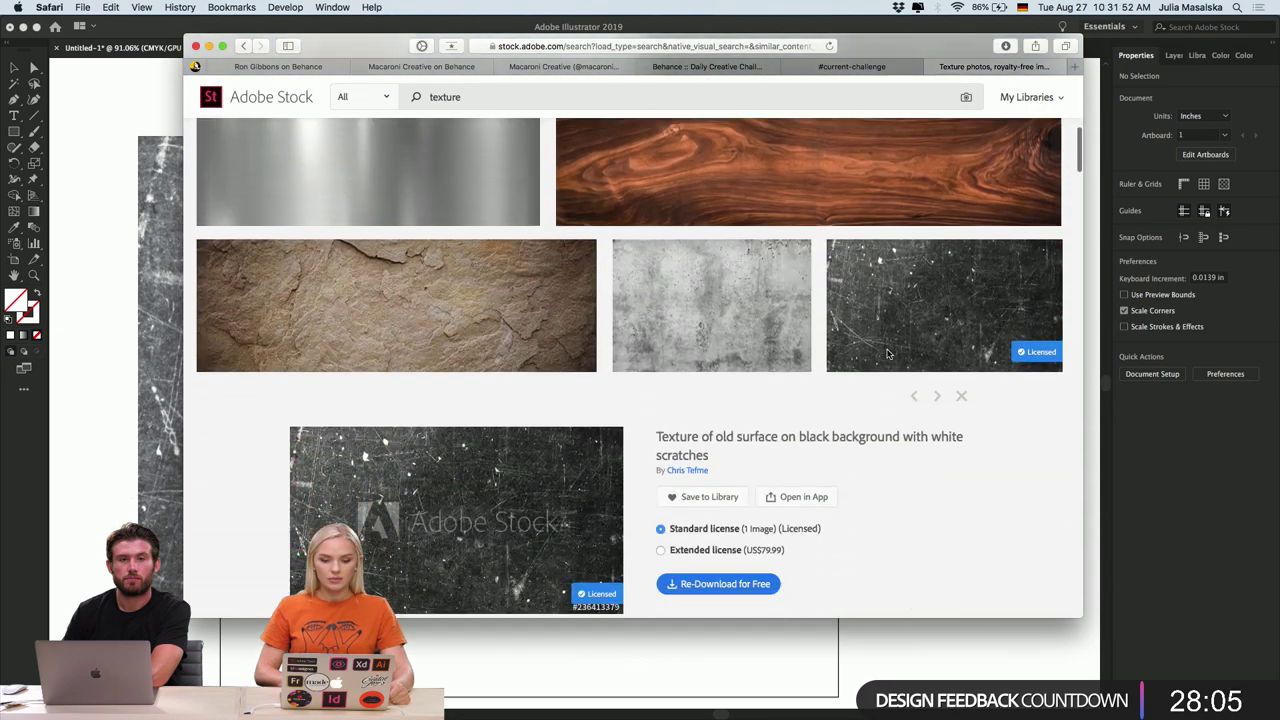
{"action": "scroll", "coordinate": [887, 353], "scroll_direction": "down", "scroll_amount": 4}
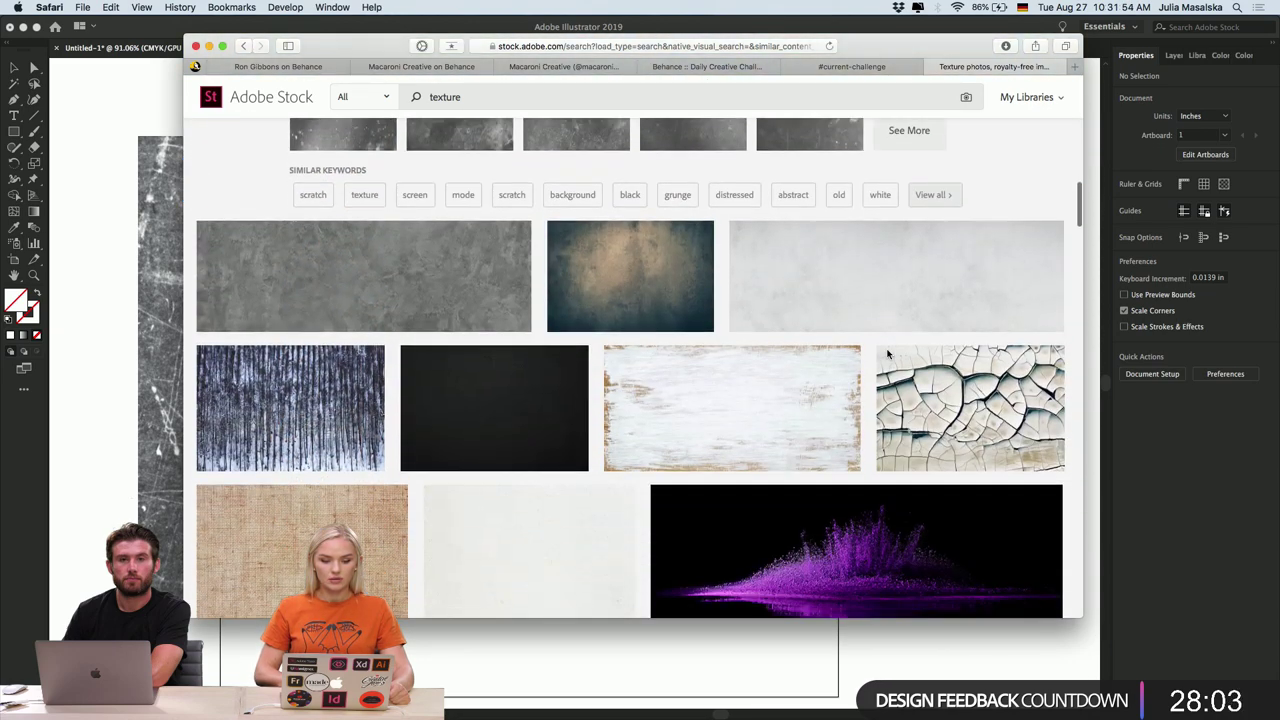
{"action": "left_click", "coordinate": [90, 543]}
{"action": "left_click", "coordinate": [426, 511]}
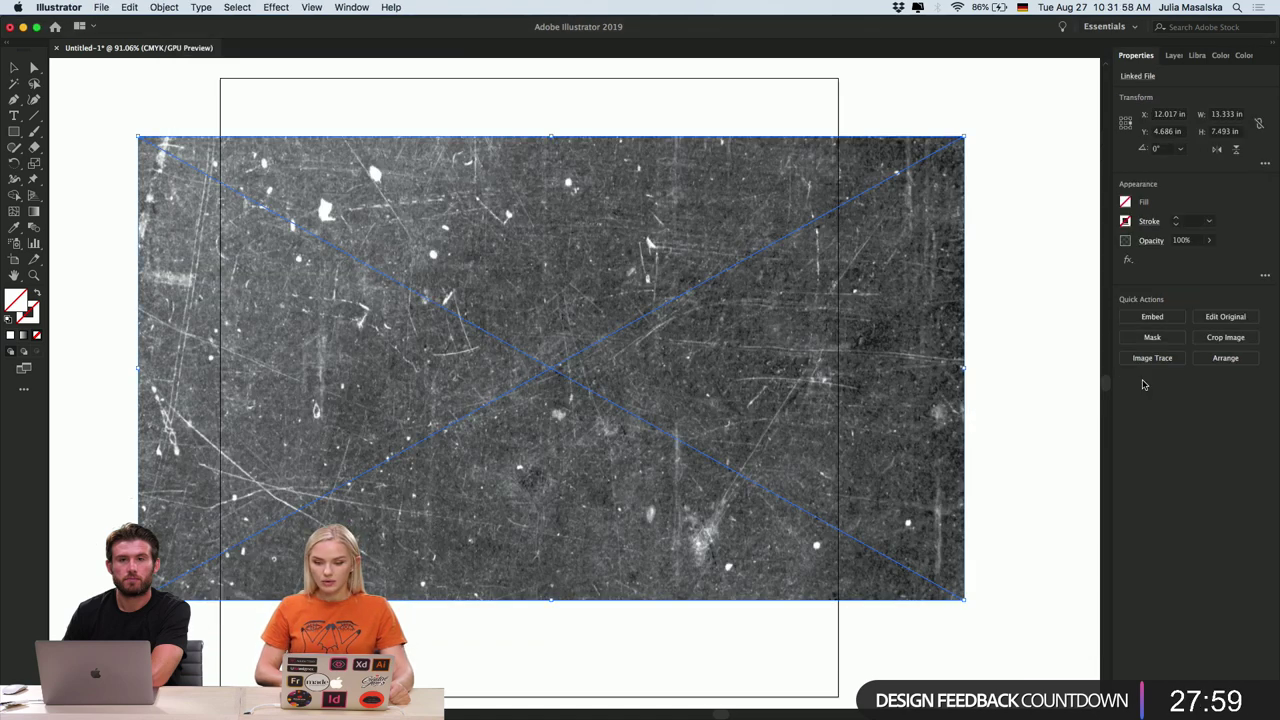
- Image-trace the grunge texture with the Default preset and expand it into paths
{"action": "left_click", "coordinate": [1152, 358]}
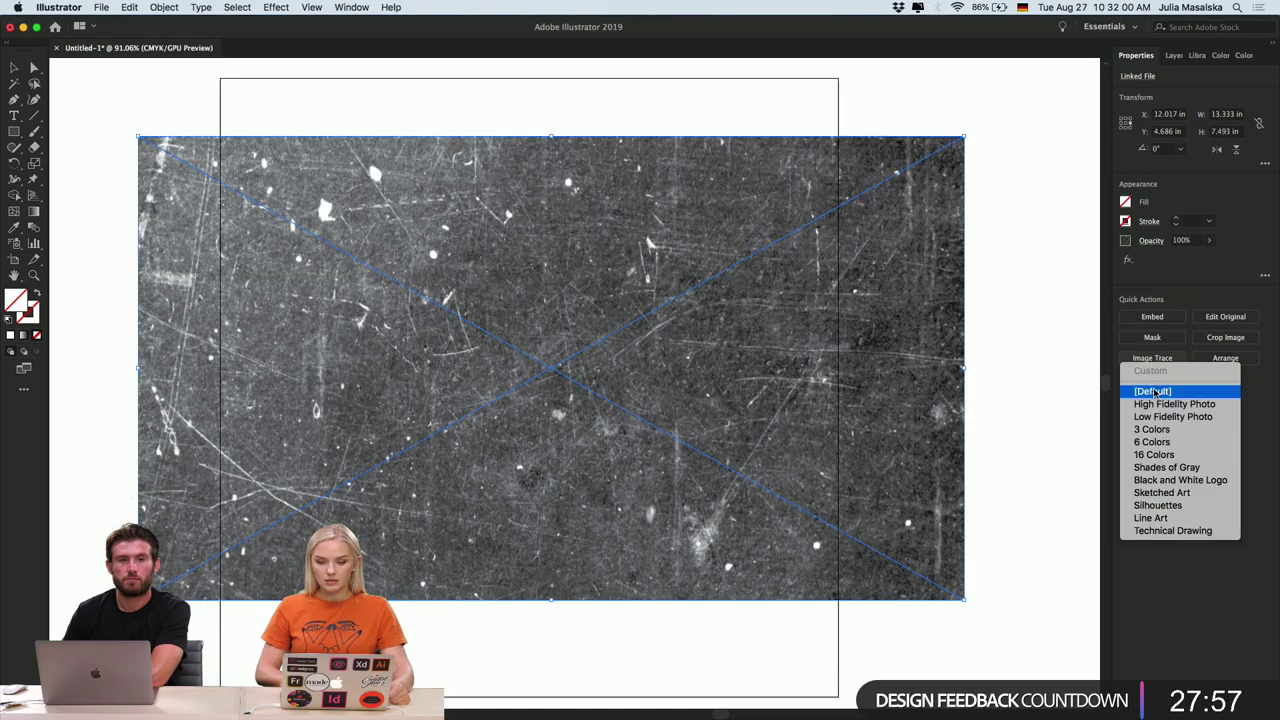
{"action": "left_click", "coordinate": [1153, 391]}
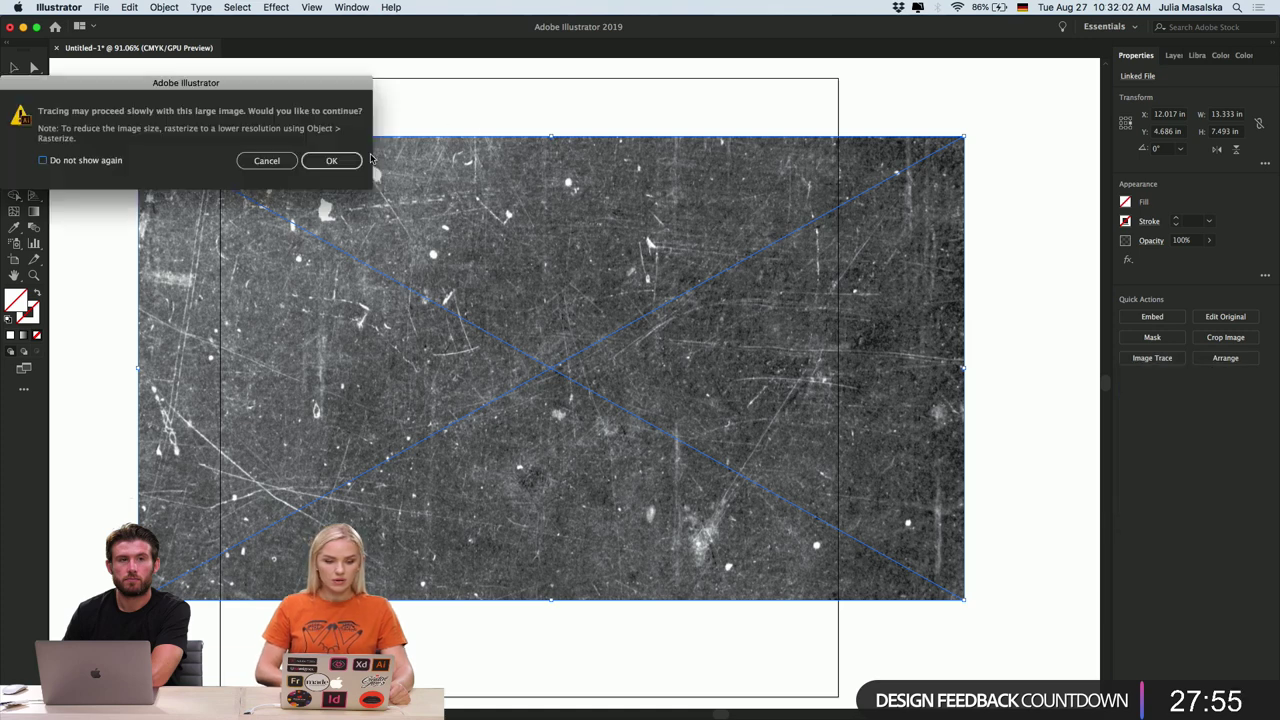
{"action": "left_click", "coordinate": [332, 161]}
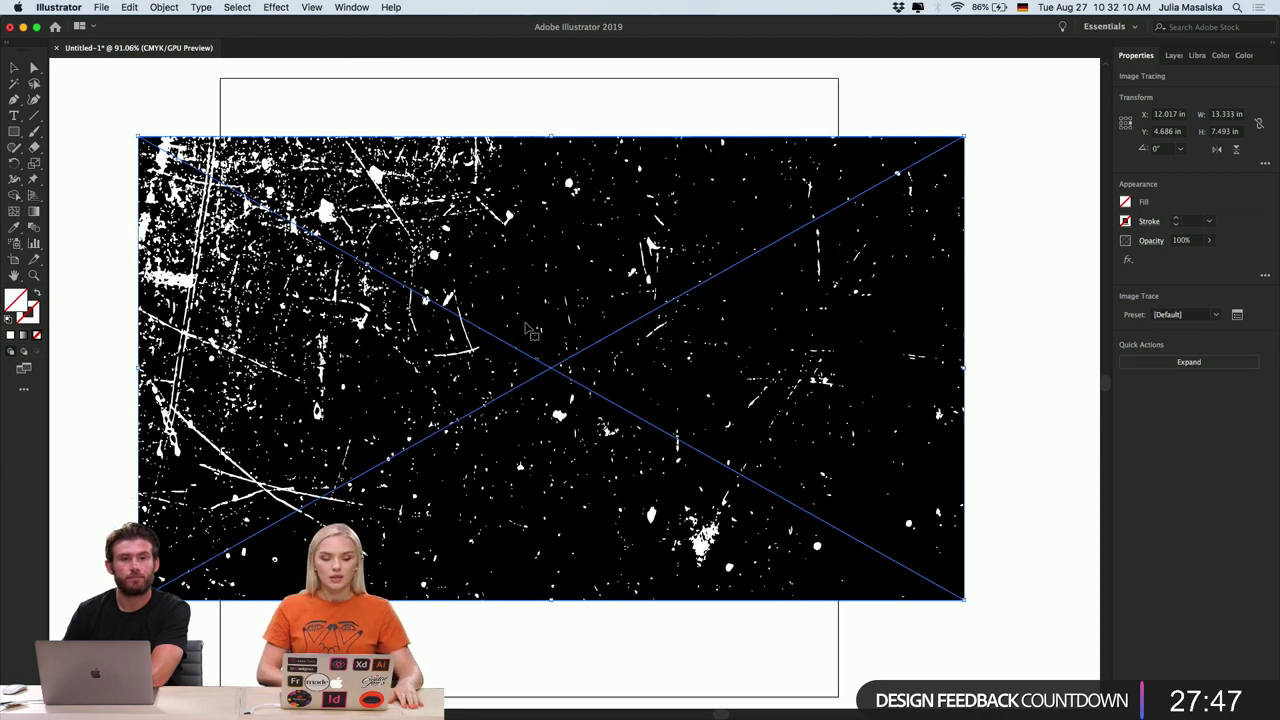
{"action": "left_click", "coordinate": [1185, 368]}
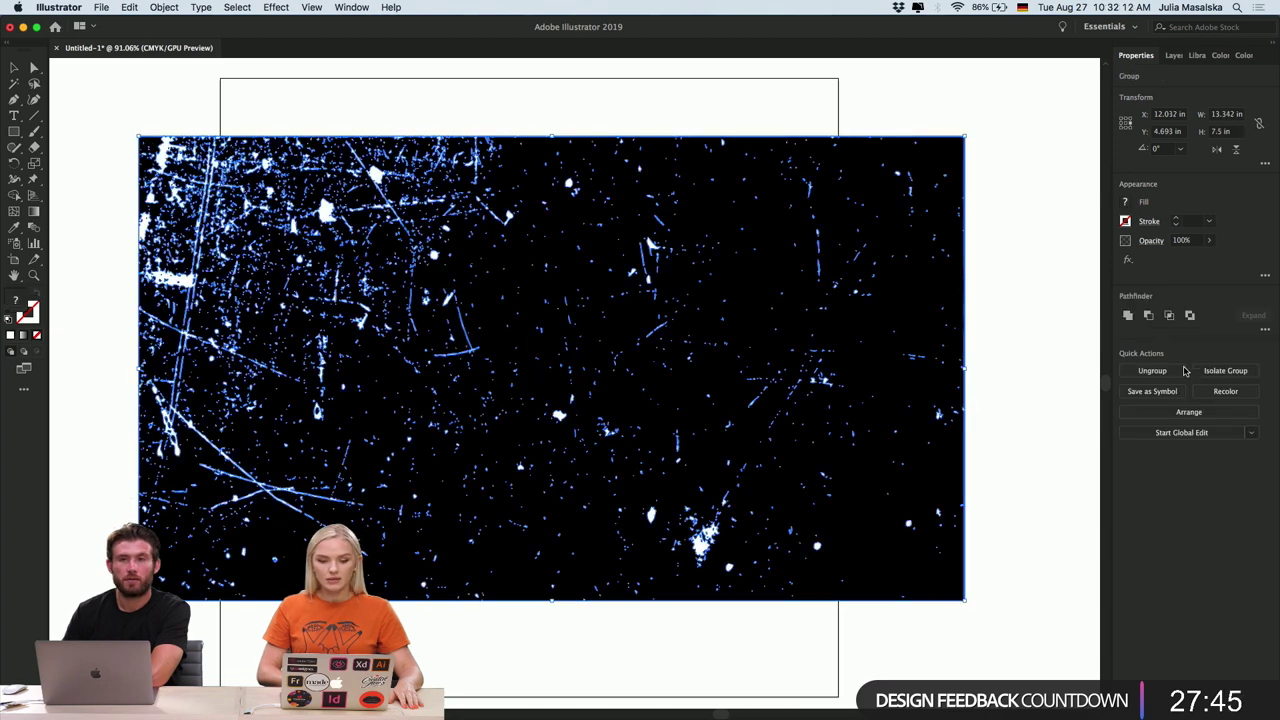
- Lower the traced texture's opacity and deselect it
{"action": "scroll", "coordinate": [428, 287], "scroll_direction": "up", "scroll_amount": 3}
{"action": "scroll", "coordinate": [428, 287], "scroll_direction": "up", "scroll_amount": 5}
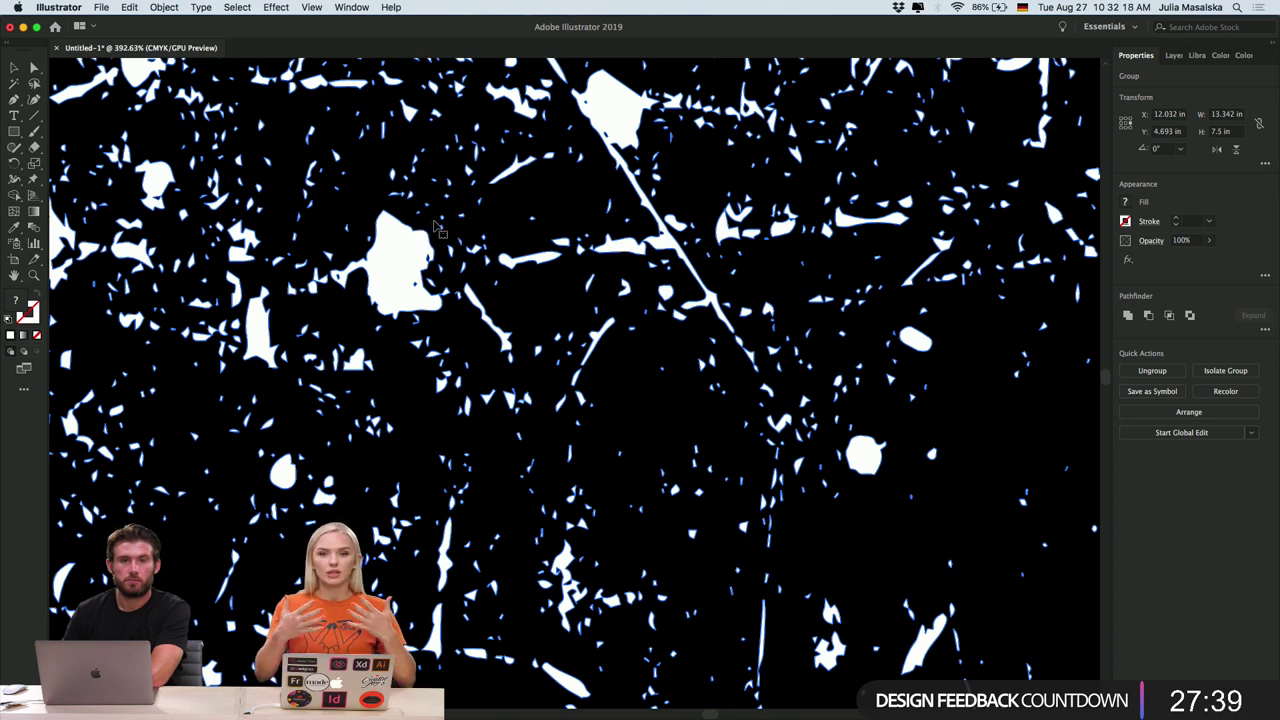
{"action": "left_click", "coordinate": [1209, 240]}
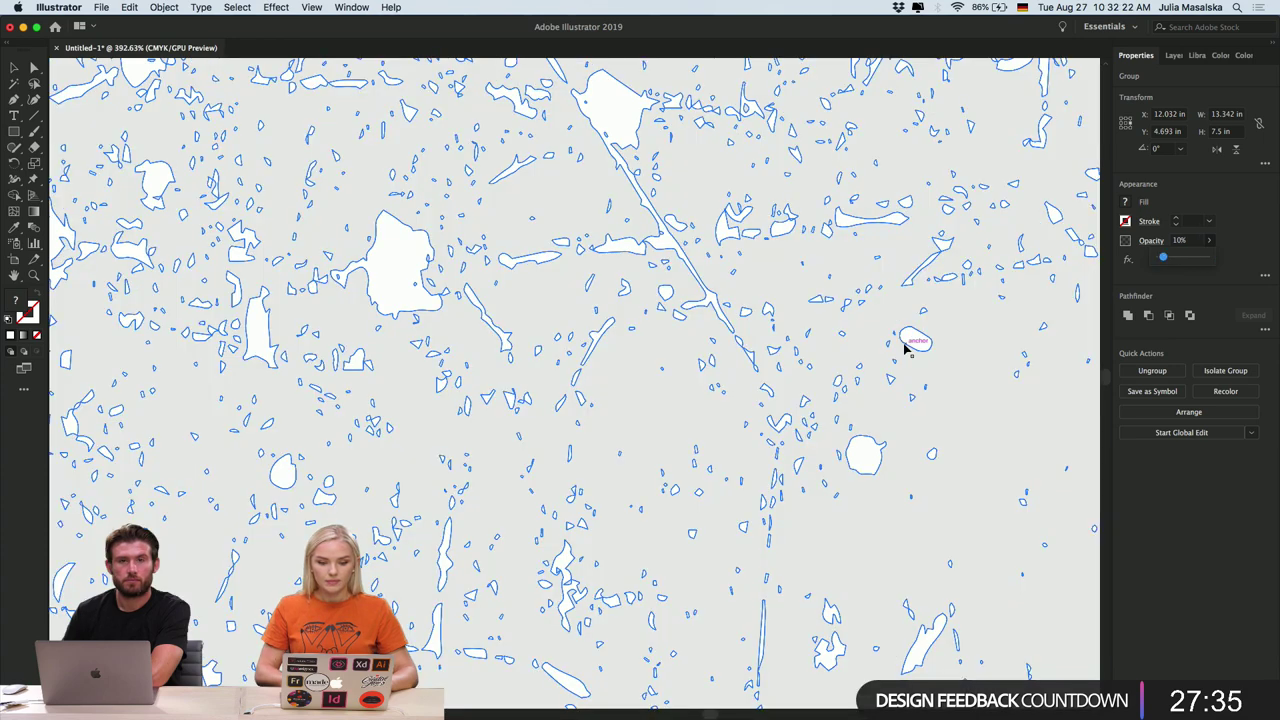
{"action": "scroll", "coordinate": [903, 346], "scroll_direction": "down", "scroll_amount": 5}
{"action": "scroll", "coordinate": [900, 300], "scroll_direction": "right", "scroll_amount": 3}
{"action": "left_click", "coordinate": [883, 207]}
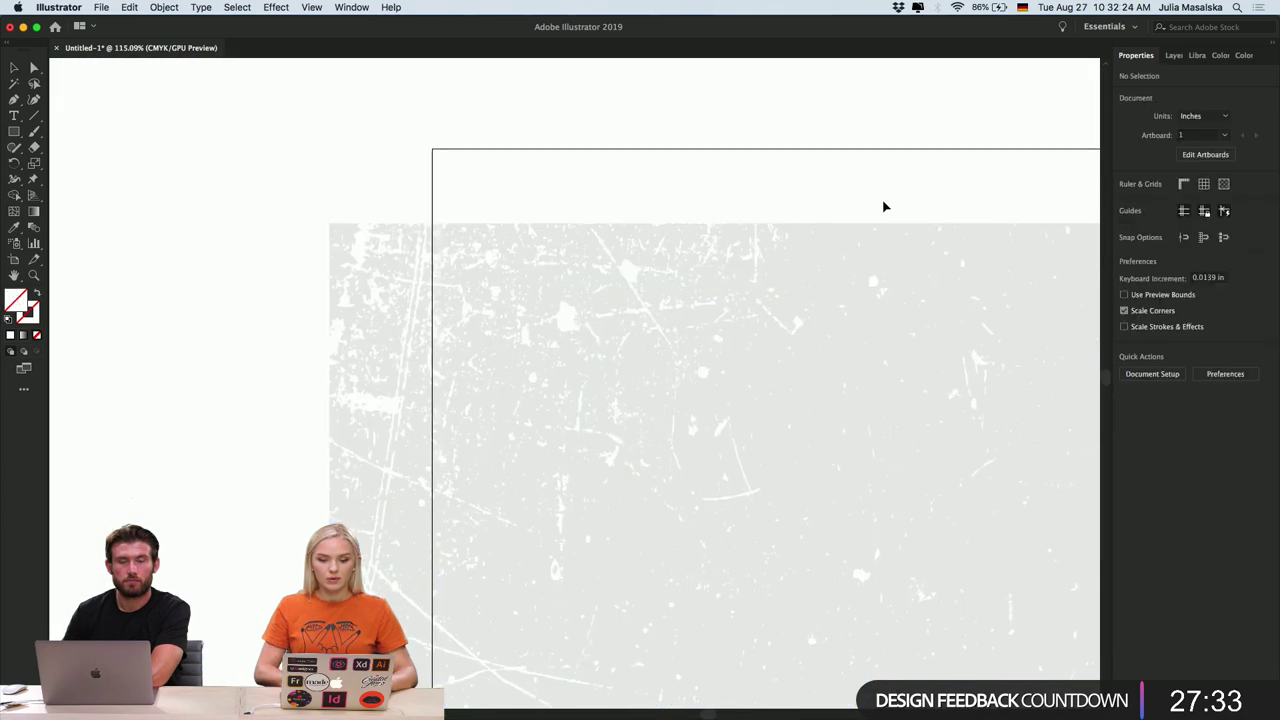
- Pan around the artboard and select the traced grunge artwork group
{"action": "scroll", "coordinate": [883, 207], "scroll_direction": "right", "scroll_amount": 3}
{"action": "scroll", "coordinate": [810, 128], "scroll_direction": "down", "scroll_amount": 3}
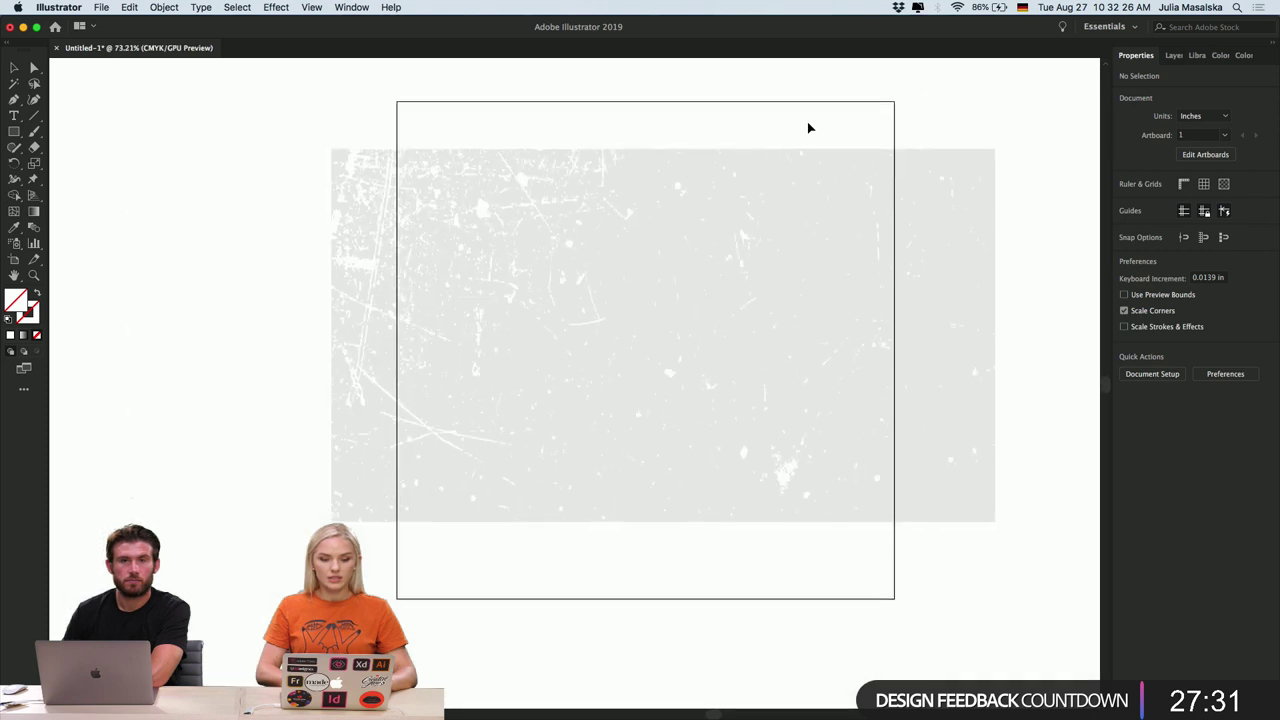
{"action": "scroll", "coordinate": [893, 212], "scroll_direction": "right", "scroll_amount": 1}
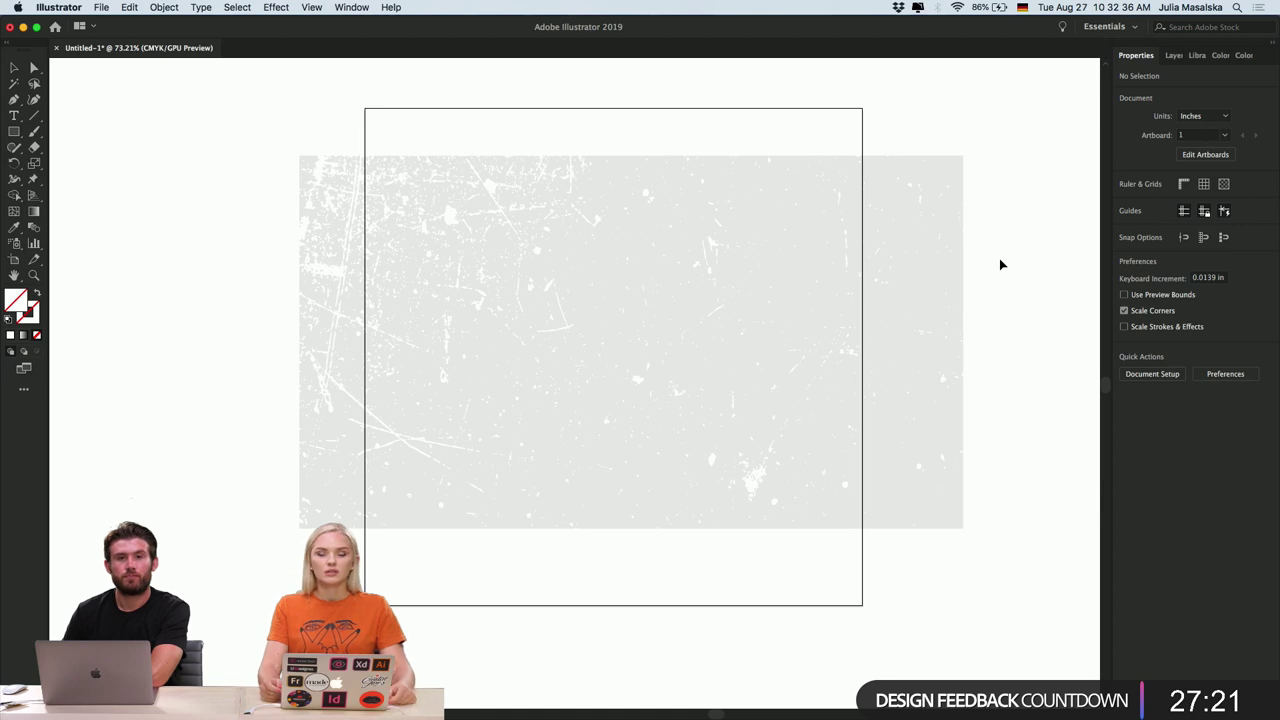
{"action": "scroll", "coordinate": [1000, 264], "scroll_direction": "up", "scroll_amount": 4}
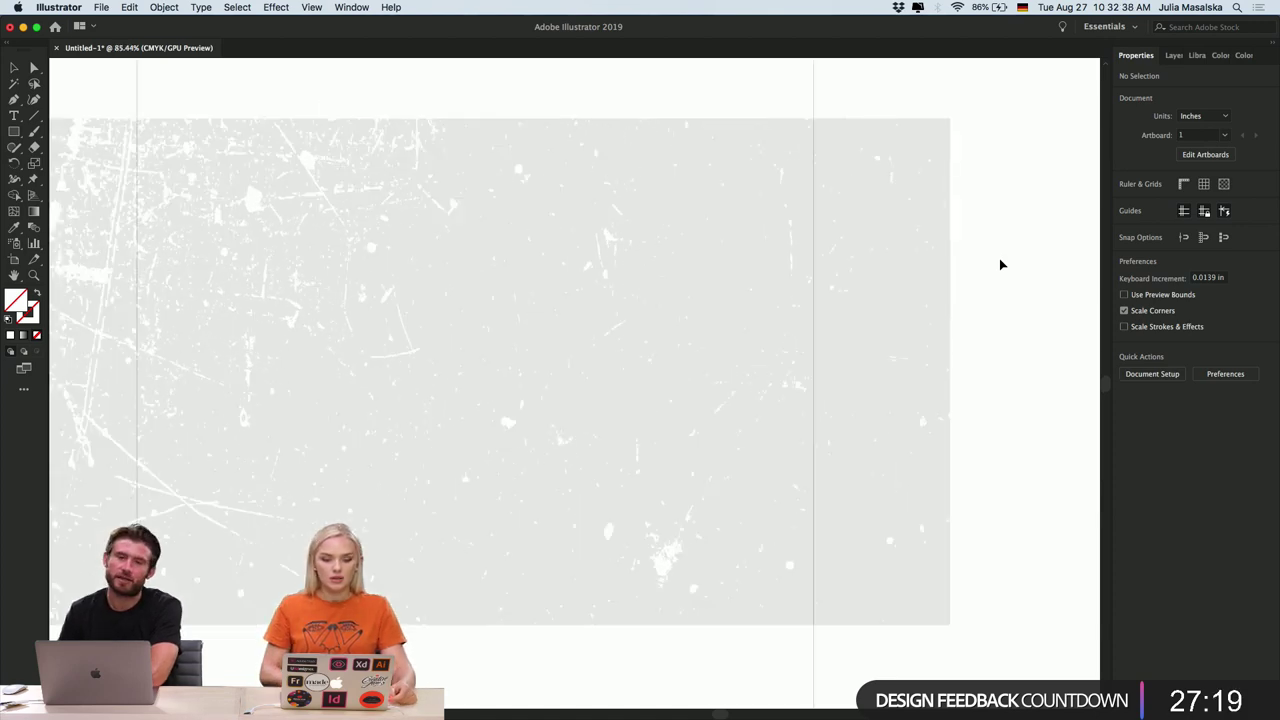
{"action": "scroll", "coordinate": [614, 80], "scroll_direction": "left", "scroll_amount": 2}
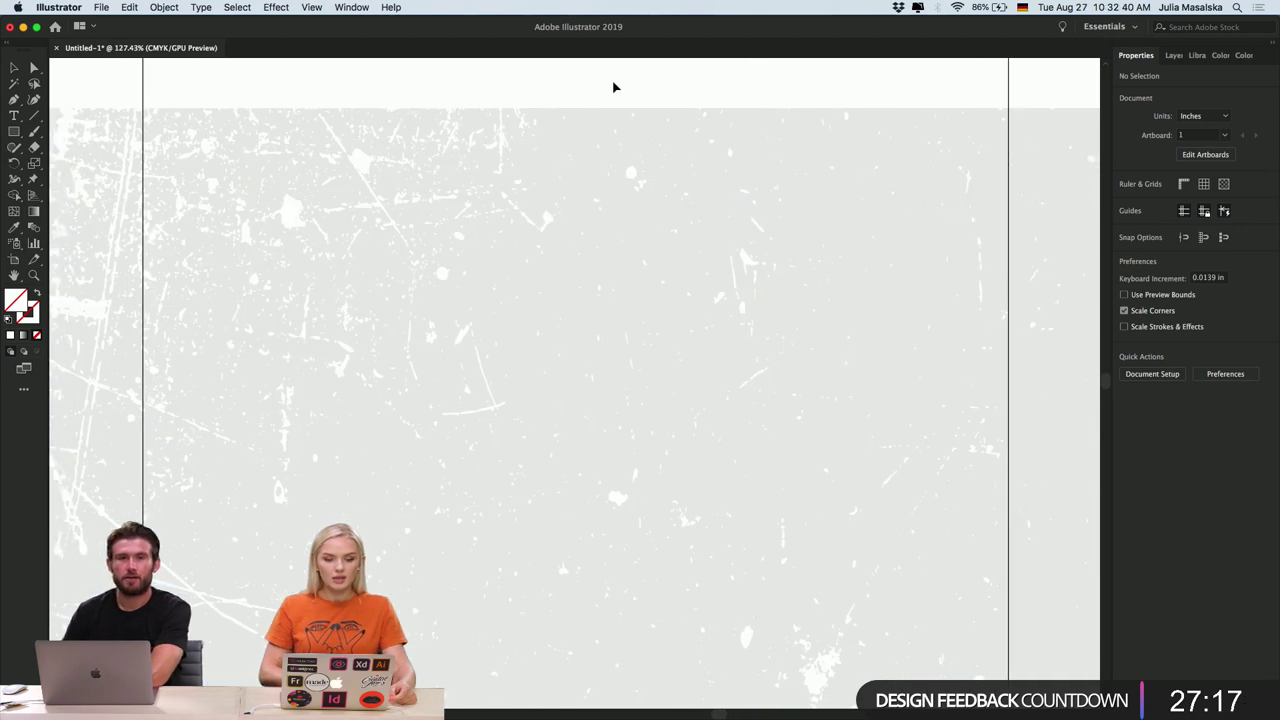
{"action": "scroll", "coordinate": [614, 80], "scroll_direction": "up", "scroll_amount": 2}
{"action": "scroll", "coordinate": [614, 87], "scroll_direction": "down", "scroll_amount": 2}
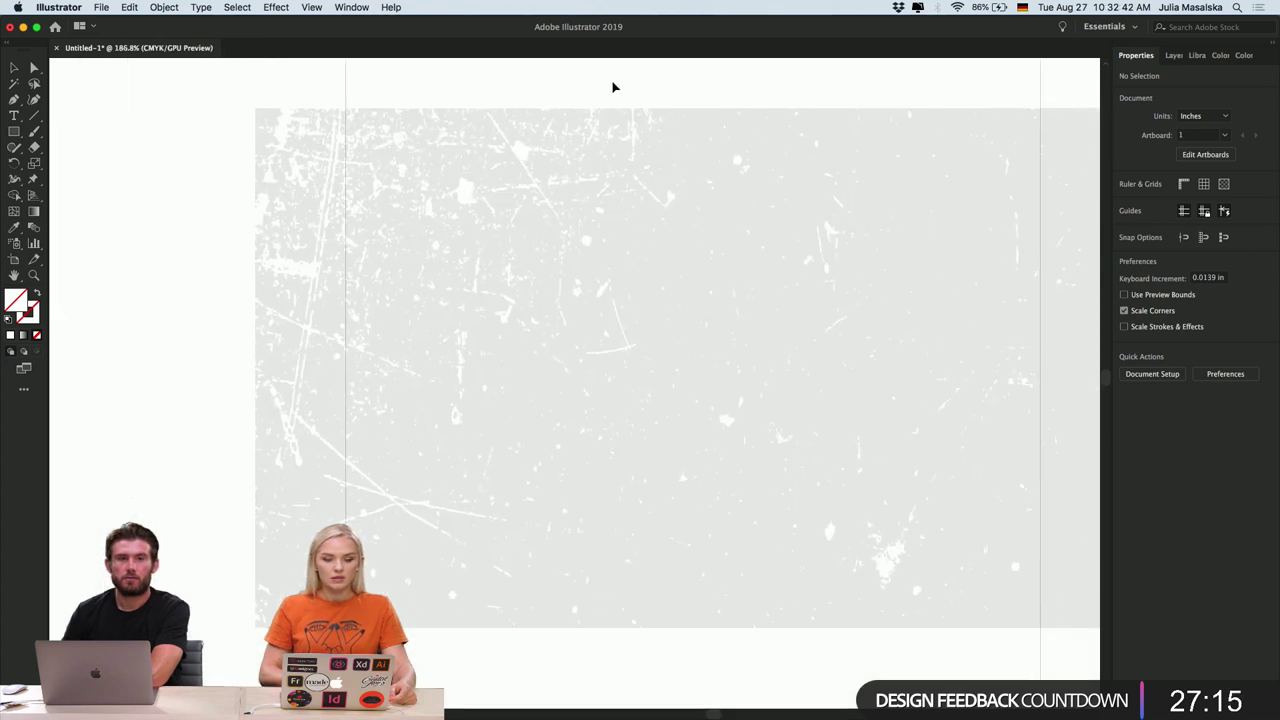
{"action": "scroll", "coordinate": [614, 87], "scroll_direction": "right", "scroll_amount": 3}
{"action": "scroll", "coordinate": [614, 87], "scroll_direction": "right", "scroll_amount": 2}
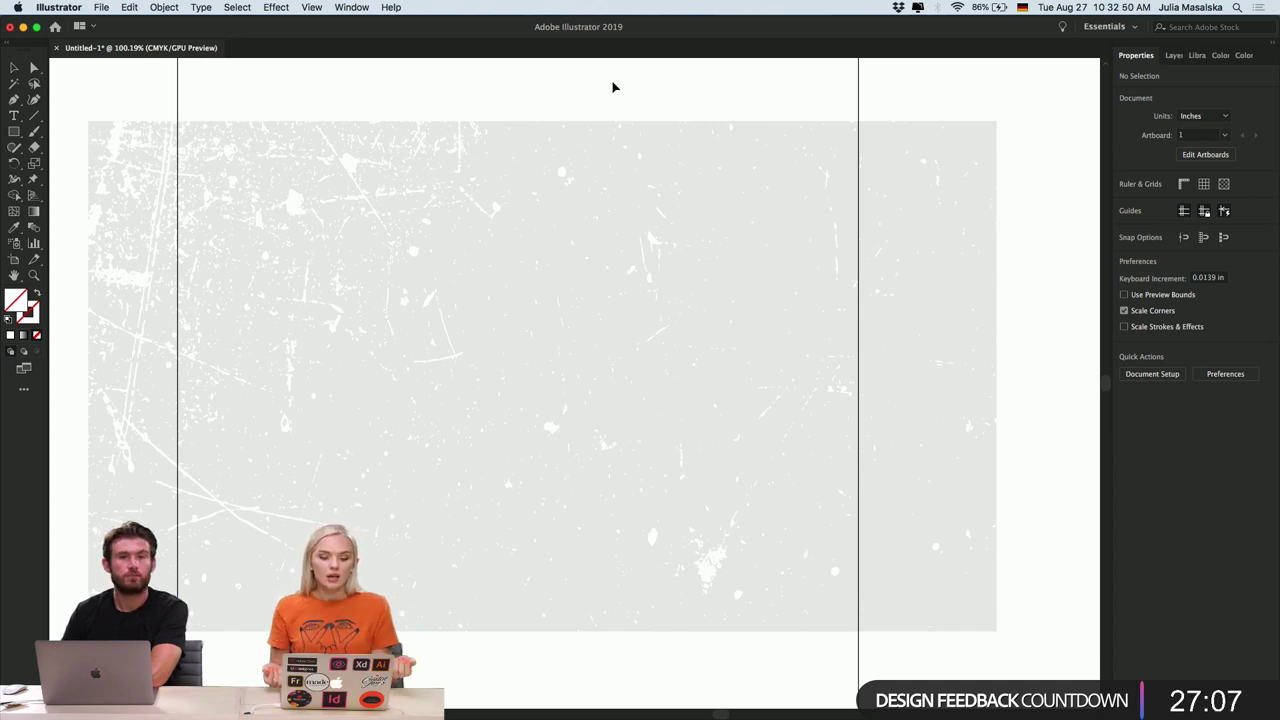
{"action": "left_click", "coordinate": [938, 444]}
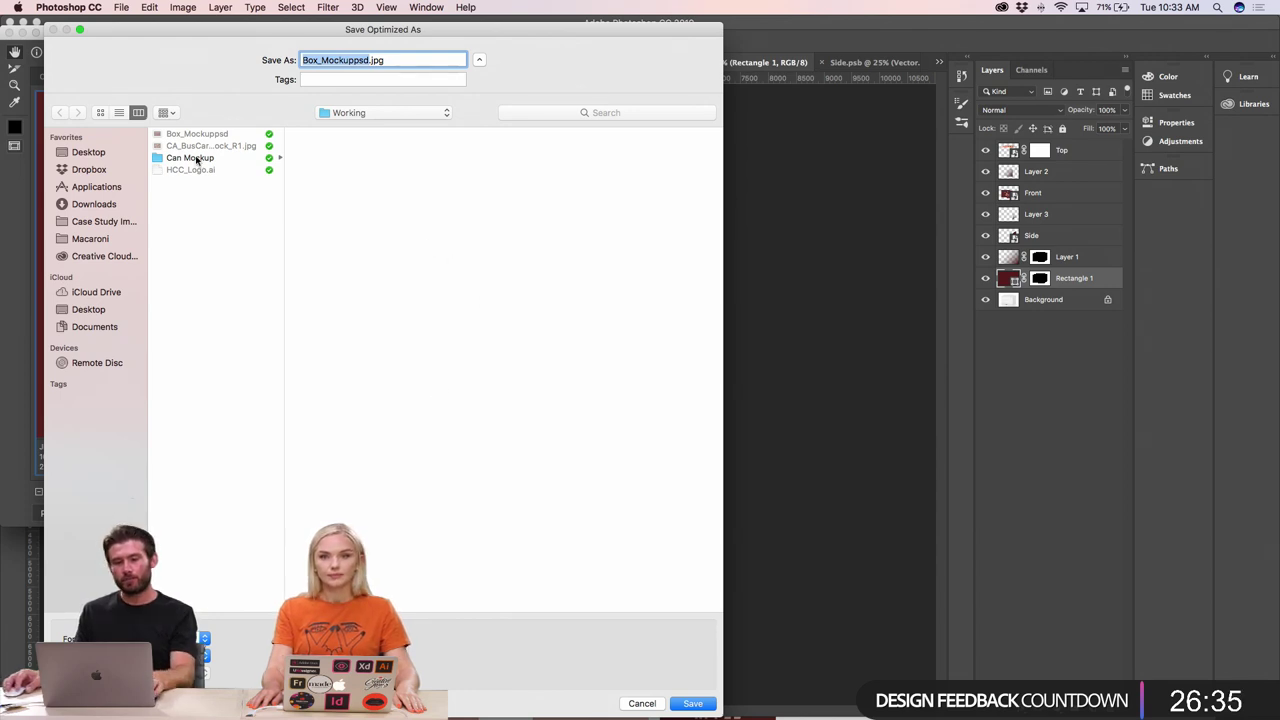
- Rename the export to Box_Mockup.jpg, save it, and switch to InDesign
{"action": "left_click", "coordinate": [207, 162]}
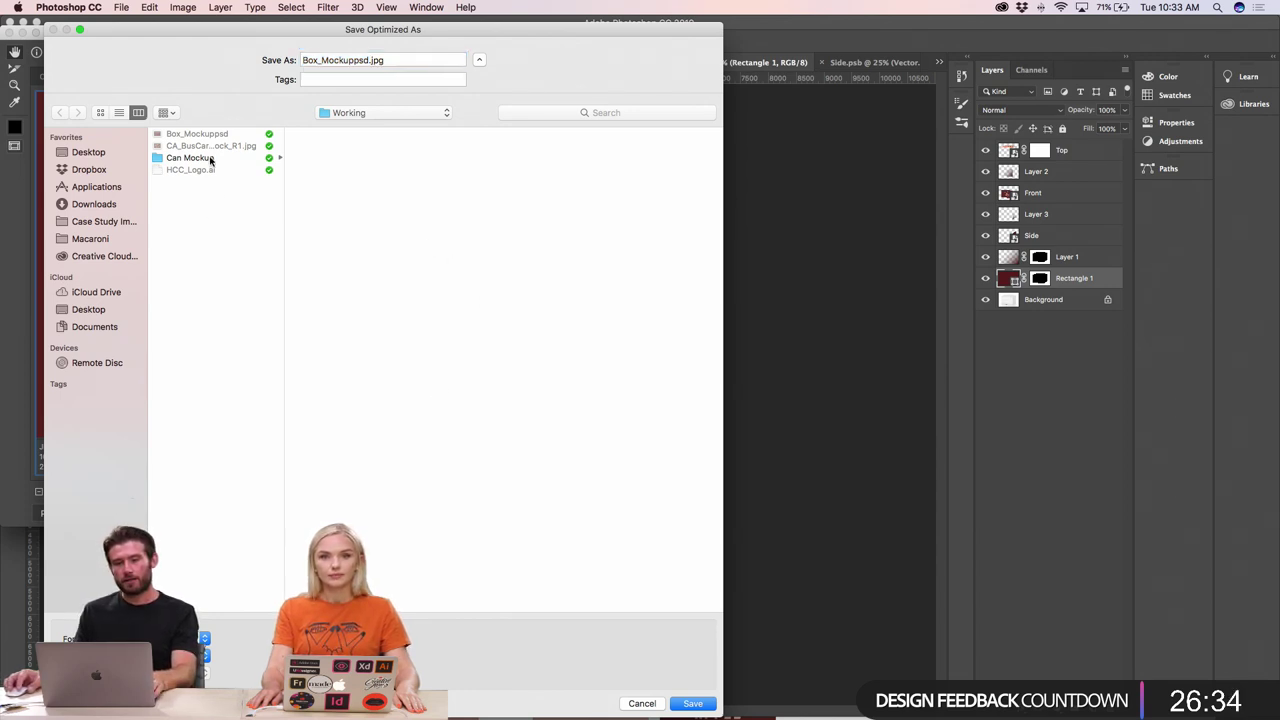
{"action": "left_click", "coordinate": [357, 62]}
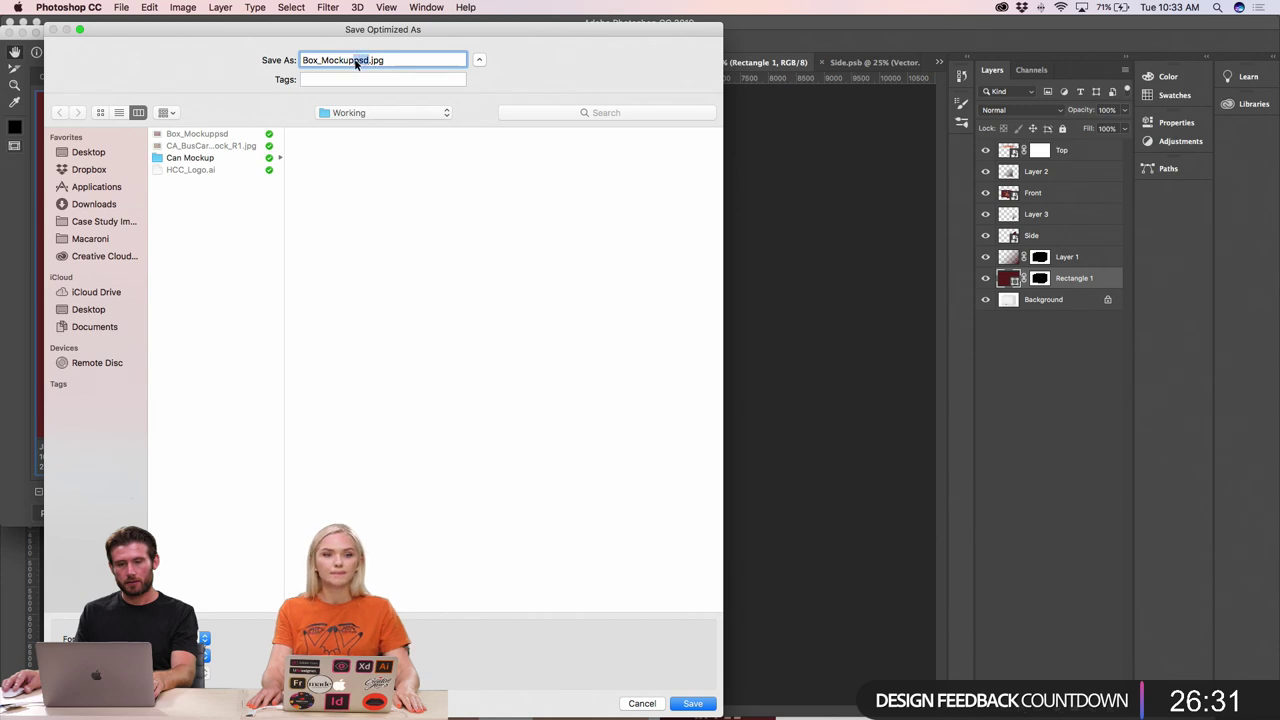
{"action": "key", "text": "BackSpace"}
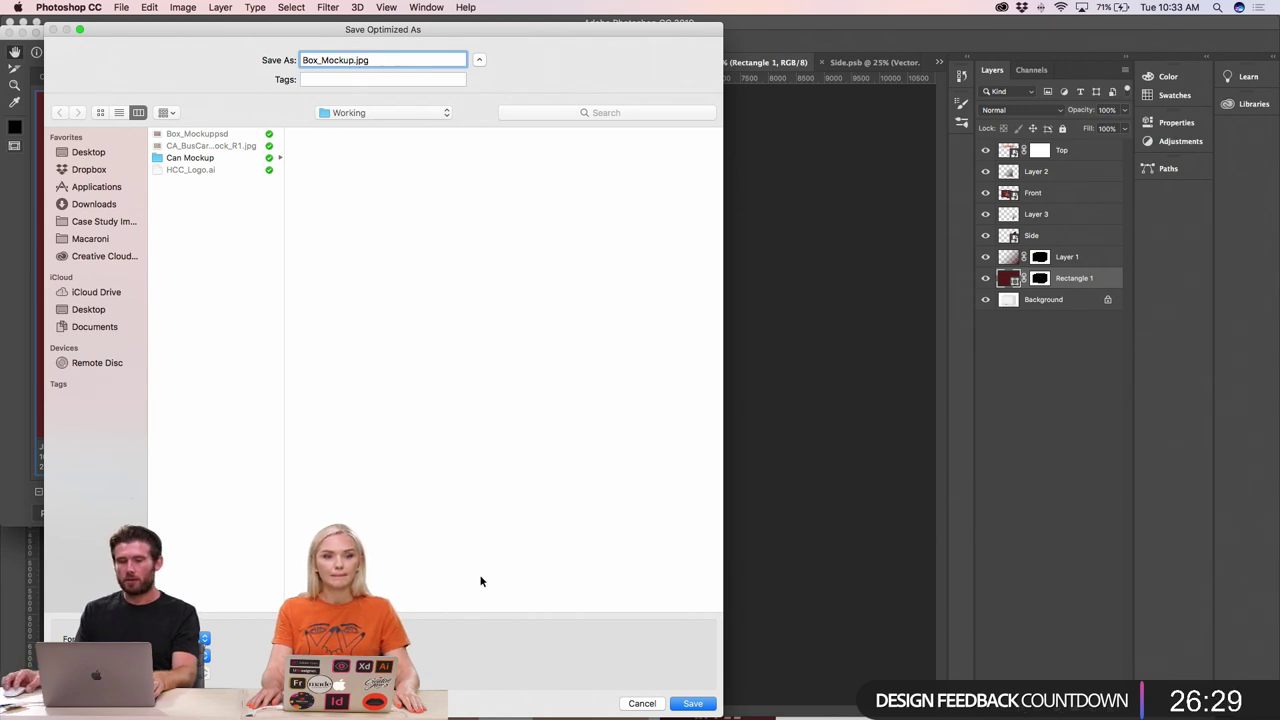
{"action": "left_click", "coordinate": [701, 703]}
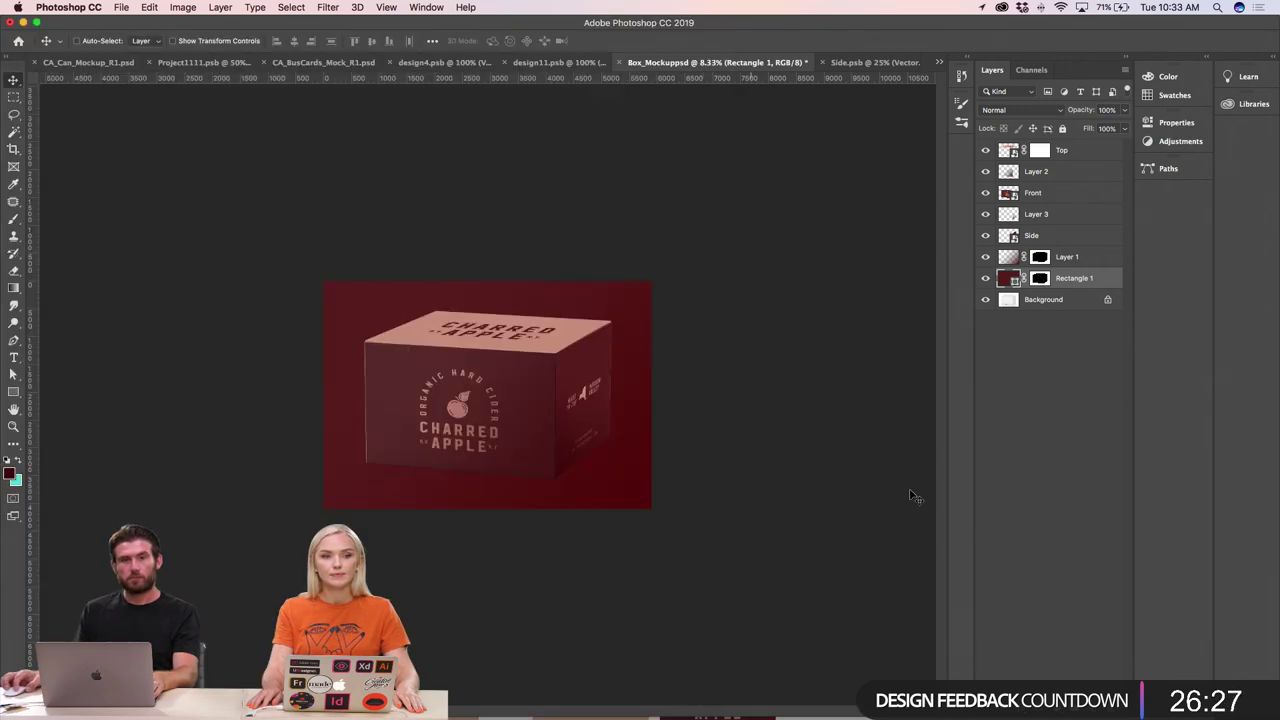
{"action": "key", "text": "super+Tab"}
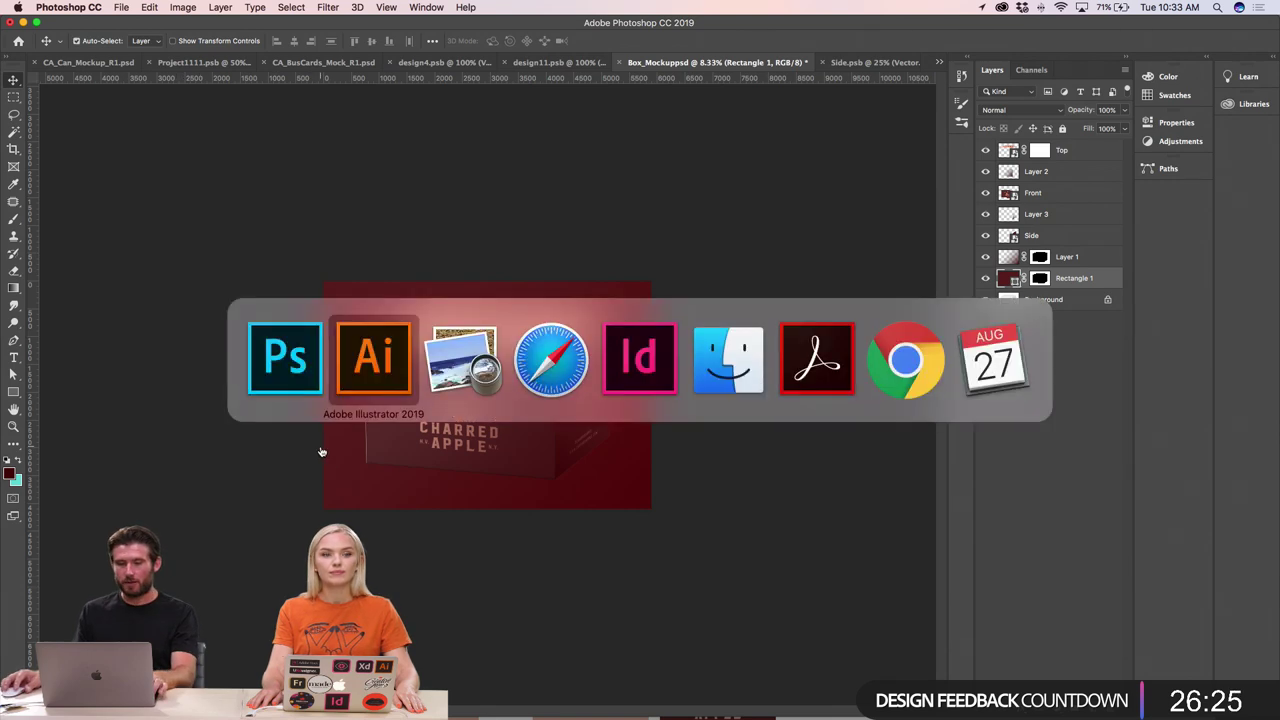
{"action": "left_click", "coordinate": [656, 345]}
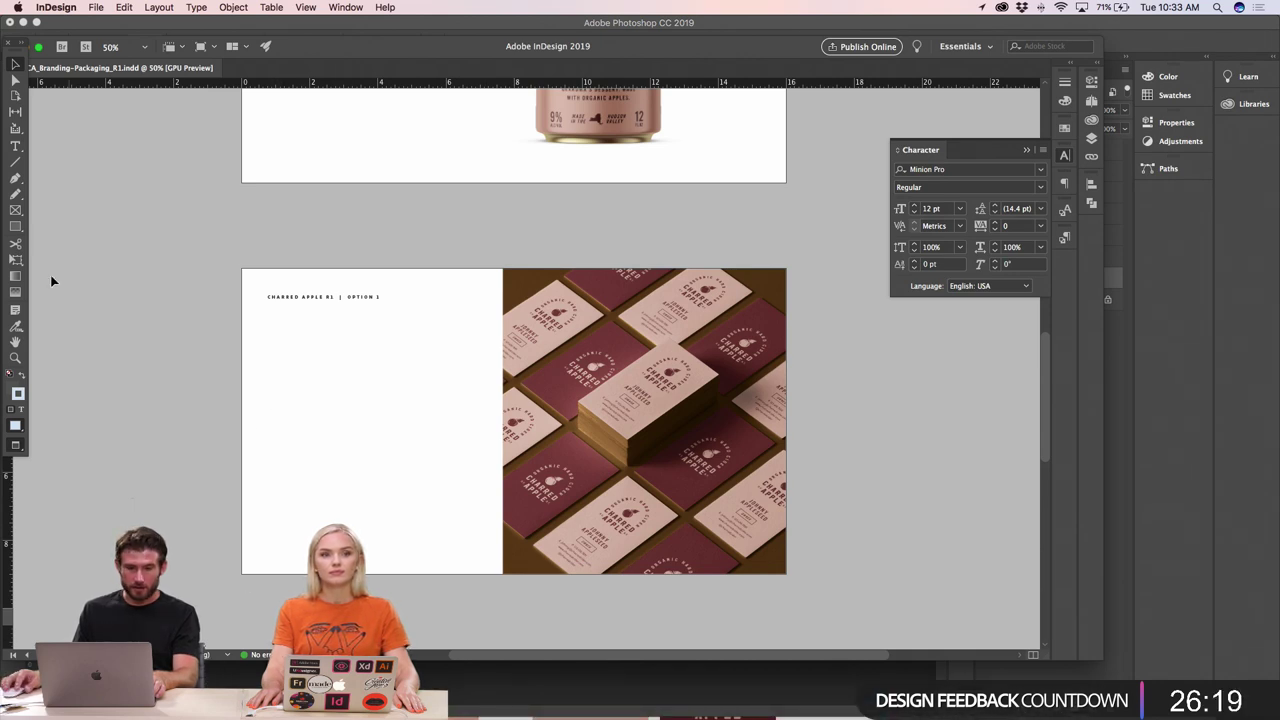
- Draw a rectangle frame and move it to the page's lower-left half
{"action": "left_click", "coordinate": [14, 228]}
{"action": "left_click_drag", "start_coordinate": [242, 268], "coordinate": [503, 421]}
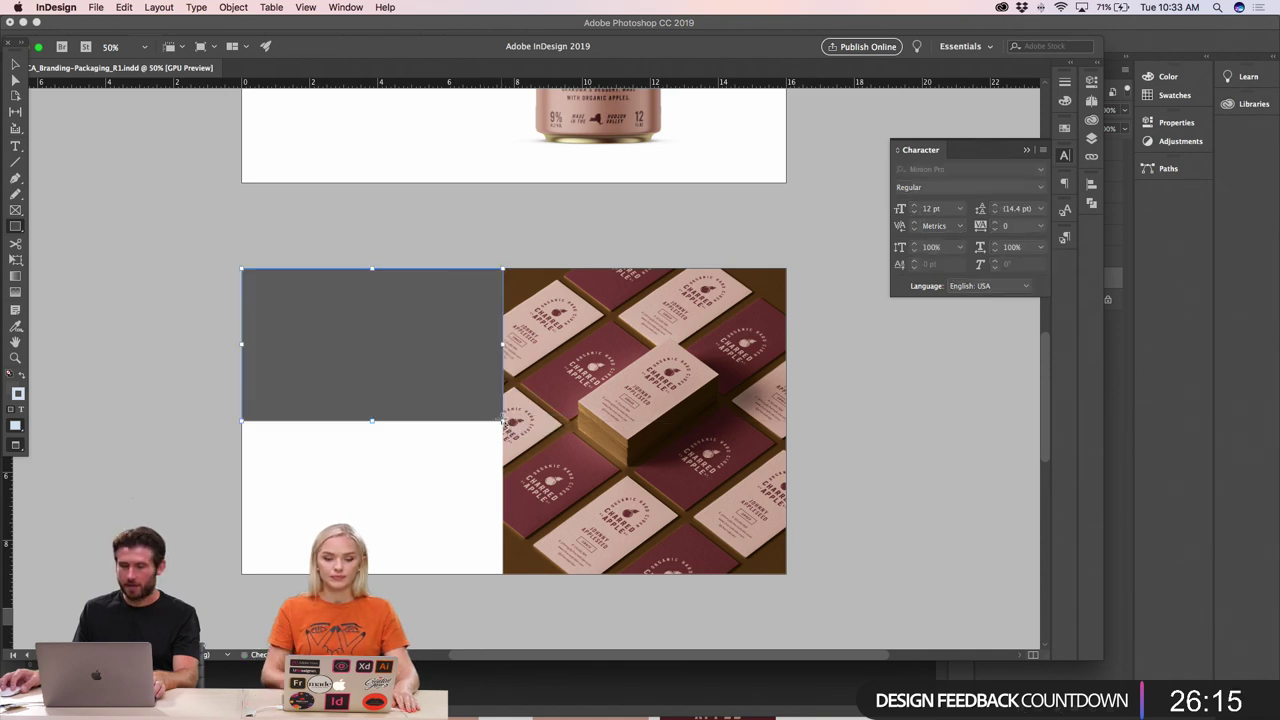
{"action": "left_click", "coordinate": [15, 63]}
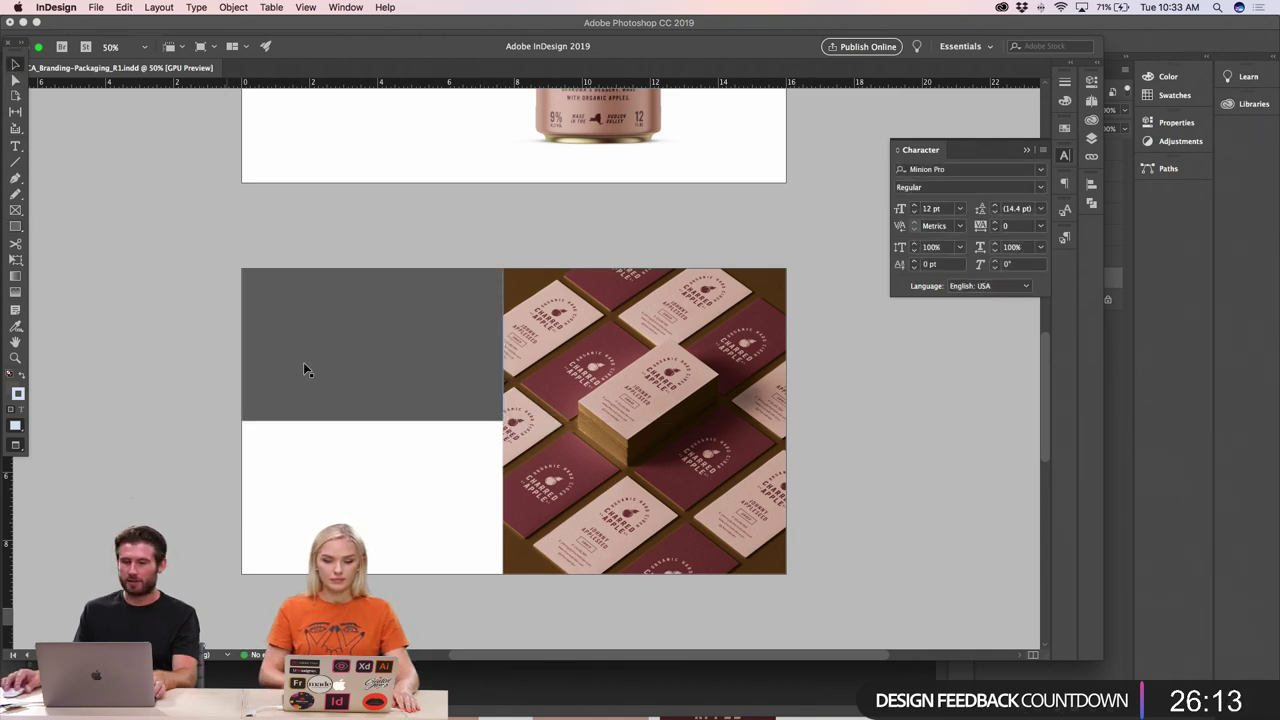
{"action": "left_click", "coordinate": [303, 362]}
{"action": "left_click_drag", "start_coordinate": [372, 421], "coordinate": [374, 423]}
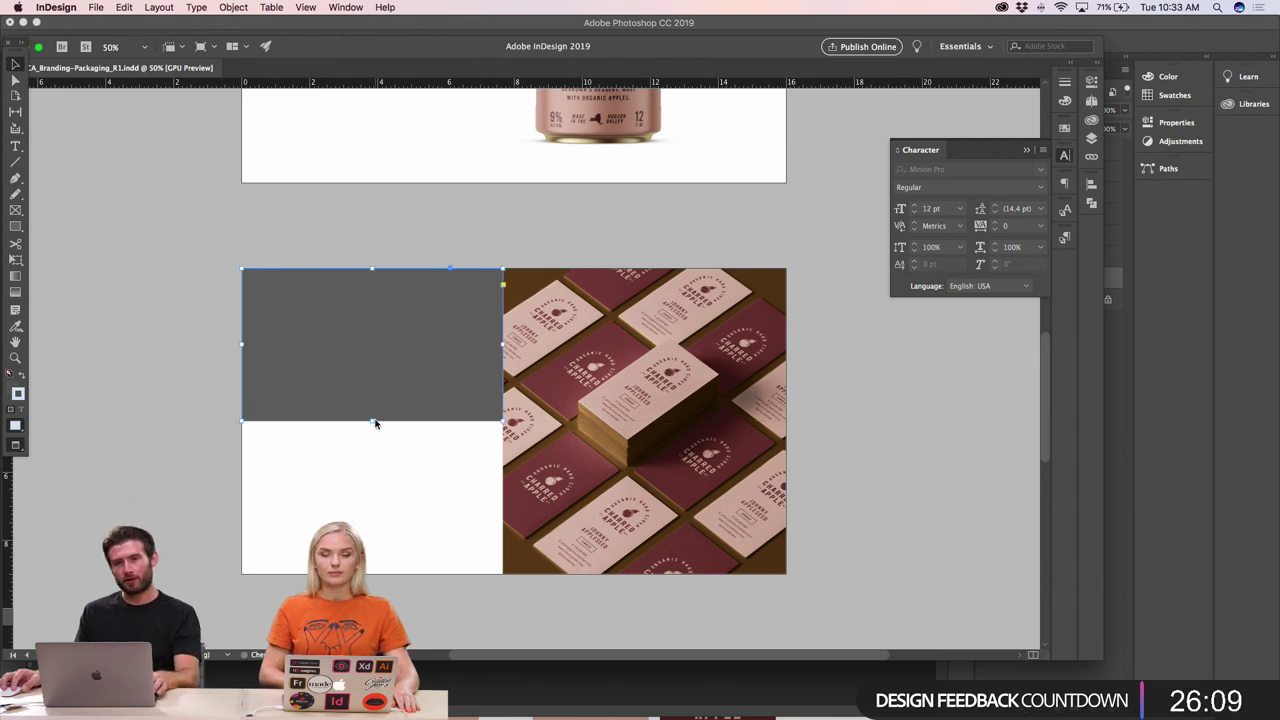
{"action": "left_click", "coordinate": [372, 490]}
{"action": "left_click", "coordinate": [396, 380]}
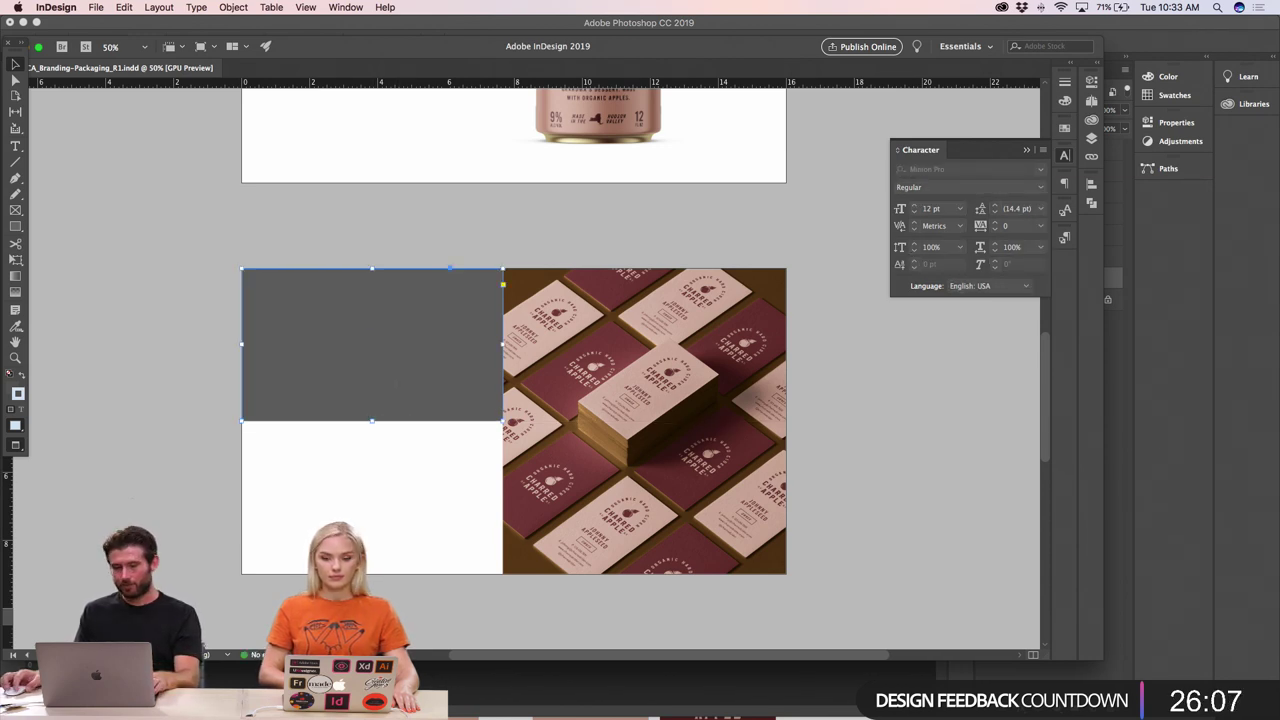
{"action": "left_click_drag", "start_coordinate": [452, 366], "coordinate": [443, 520]}
{"action": "key", "text": "super+shift+a"}
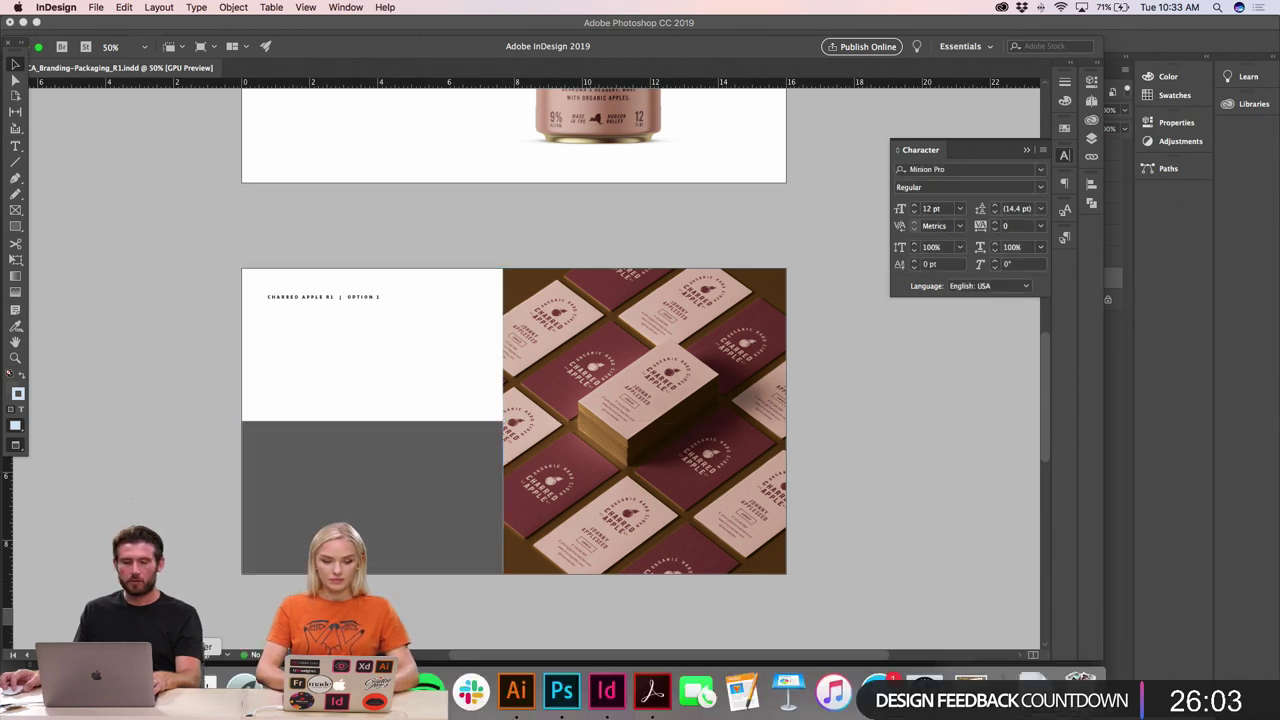
- Drag Box_Mockup.jpg from the Working folder into the frame and scale it to fit
{"action": "left_click", "coordinate": [466, 690]}
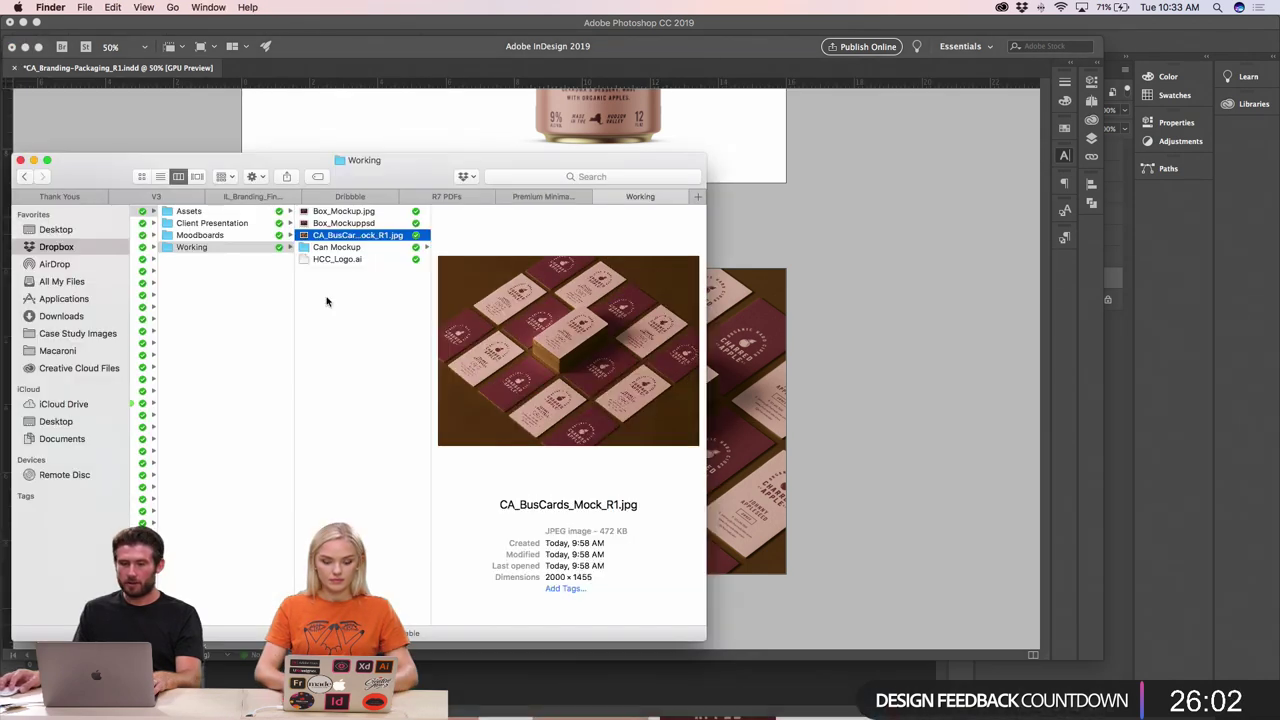
{"action": "left_click", "coordinate": [337, 213]}
{"action": "left_click_drag", "start_coordinate": [337, 182], "coordinate": [280, 470]}
{"action": "left_click", "coordinate": [355, 474]}
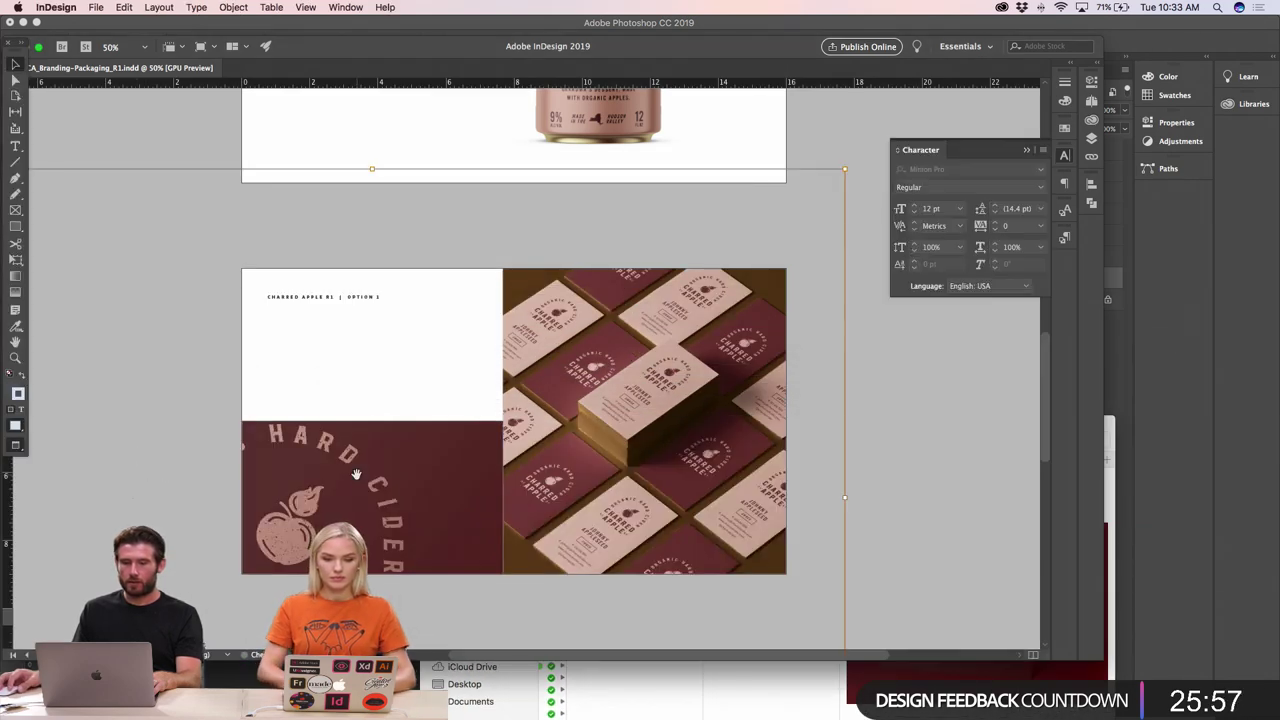
{"action": "left_click", "coordinate": [757, 253]}
{"action": "left_click_drag", "start_coordinate": [843, 172], "coordinate": [522, 391]}
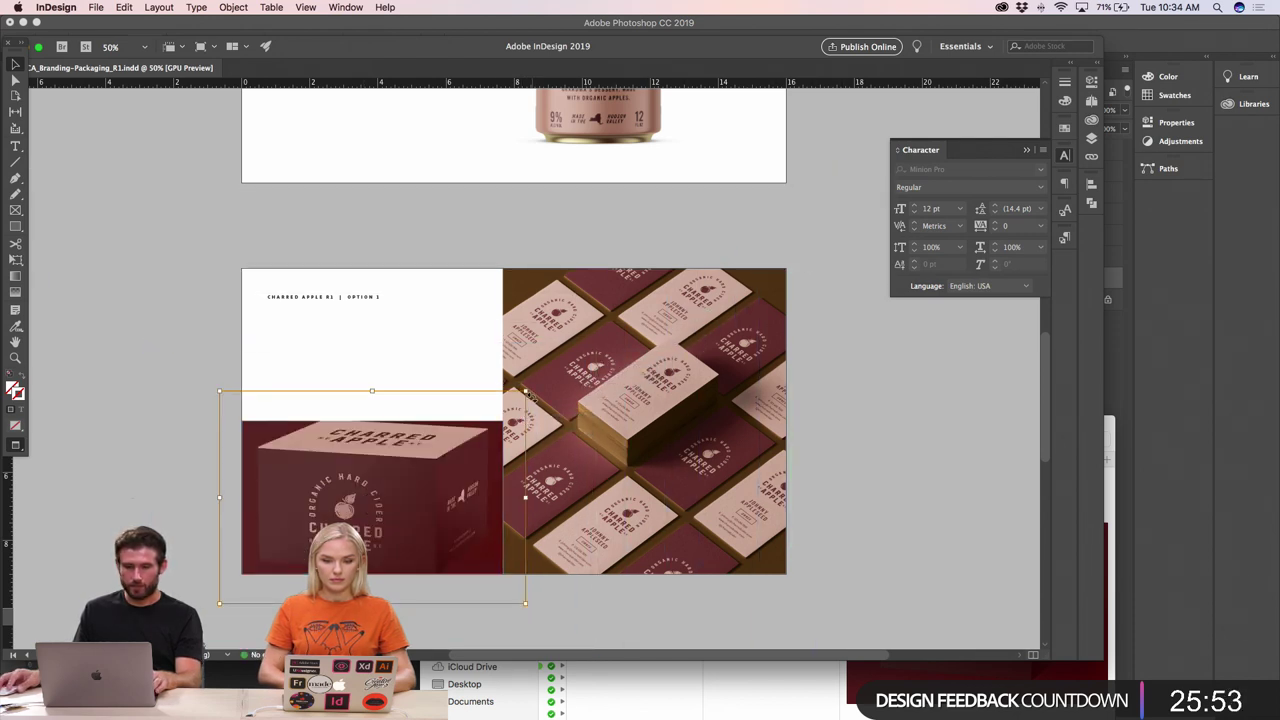
{"action": "left_click_drag", "start_coordinate": [524, 391], "coordinate": [485, 426]}
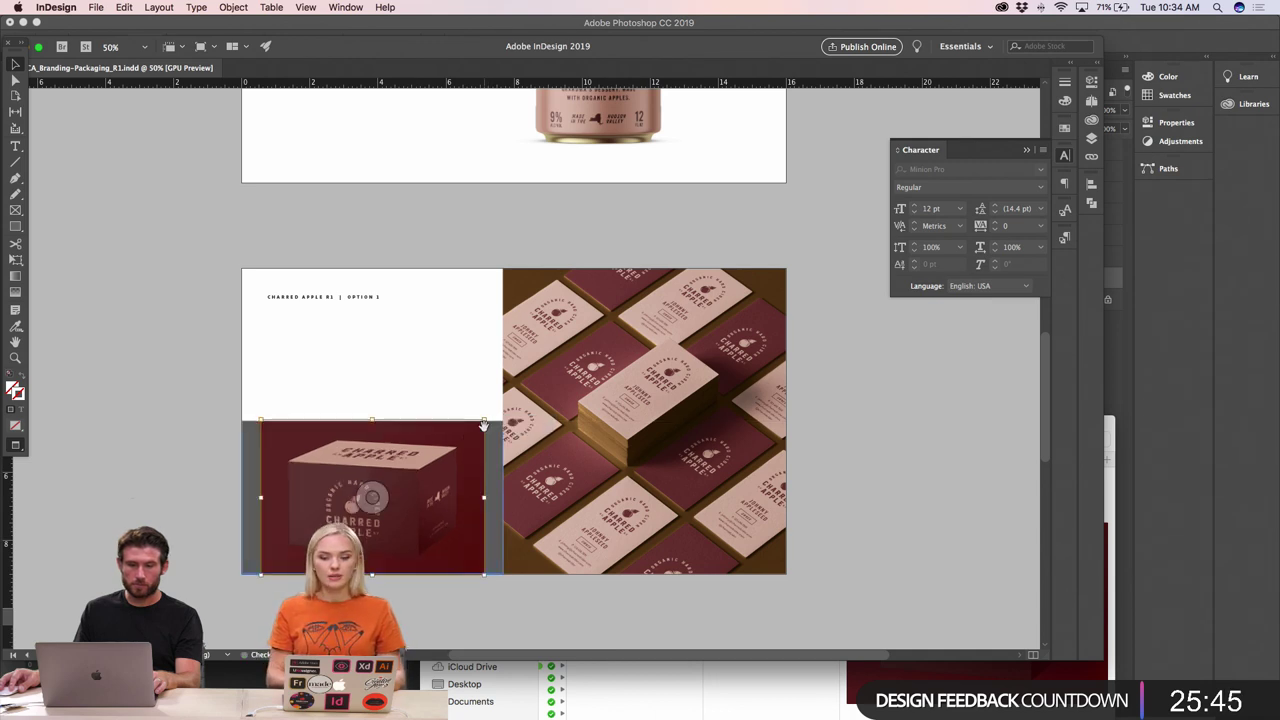
- Zoom the spread to 100% and select the mockup's outer frame
{"action": "key", "text": "super+equal"}
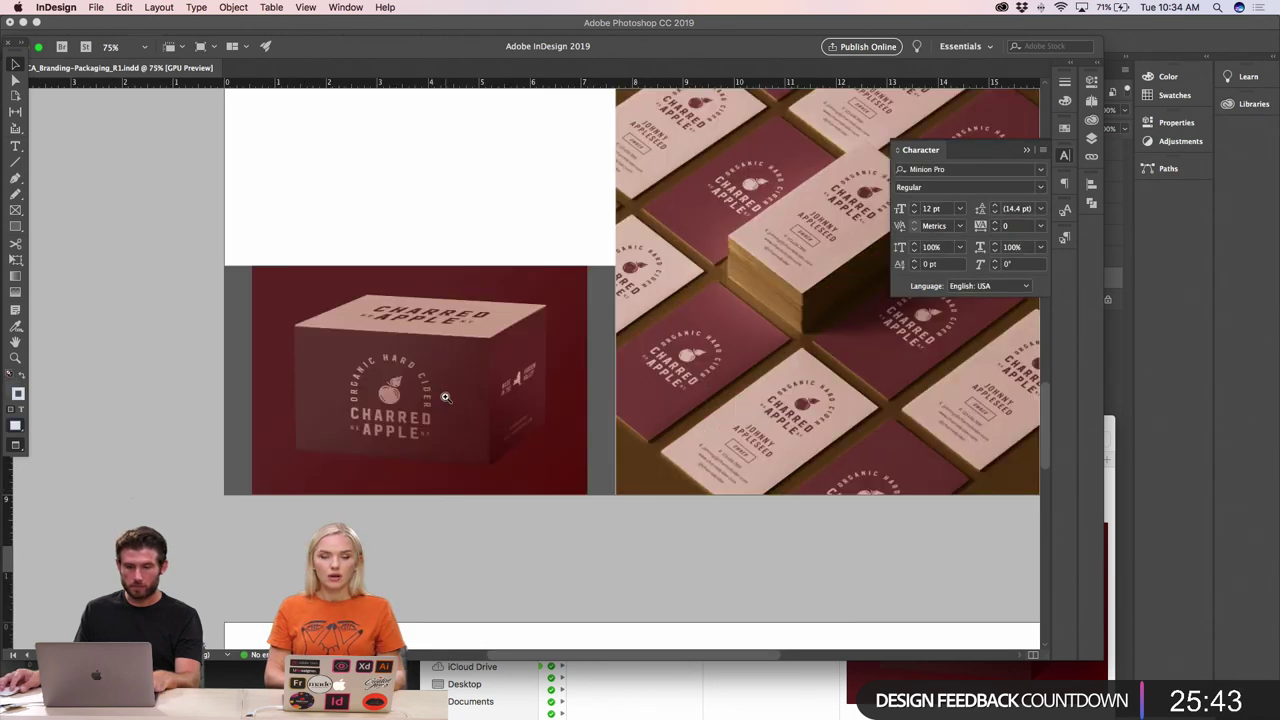
{"action": "key", "text": "super+equal"}
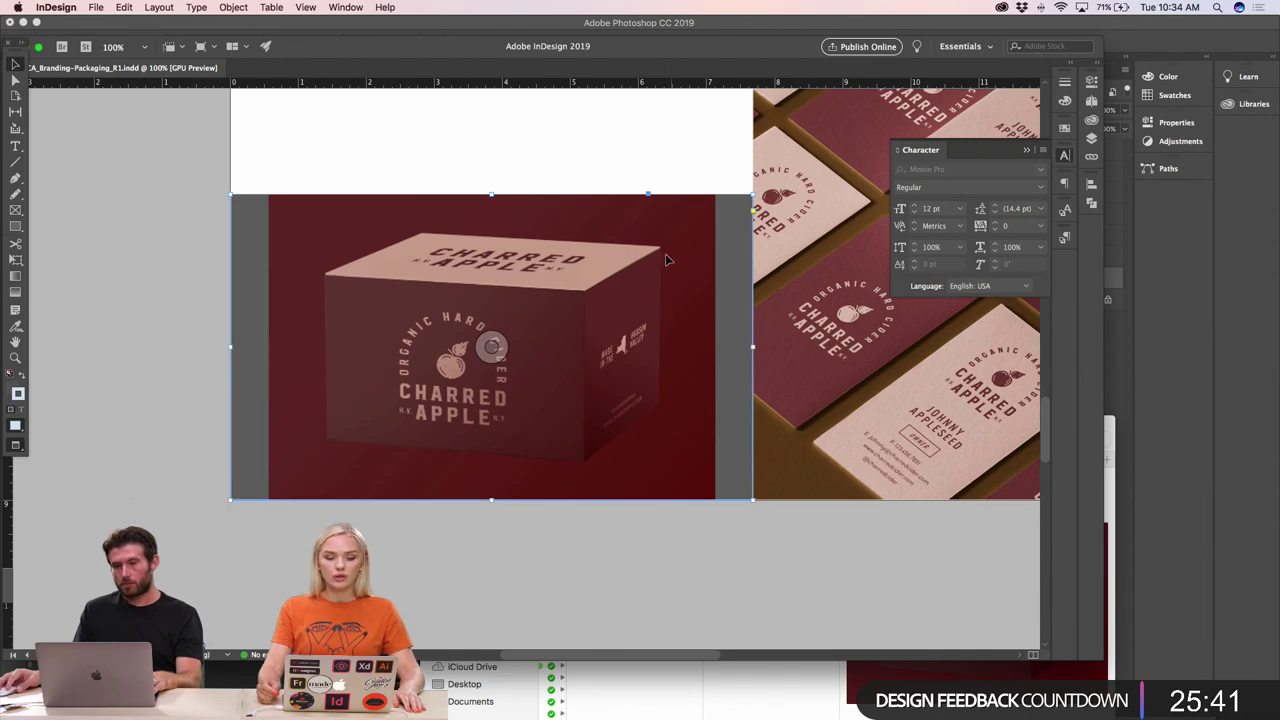
{"action": "left_click", "coordinate": [248, 232]}
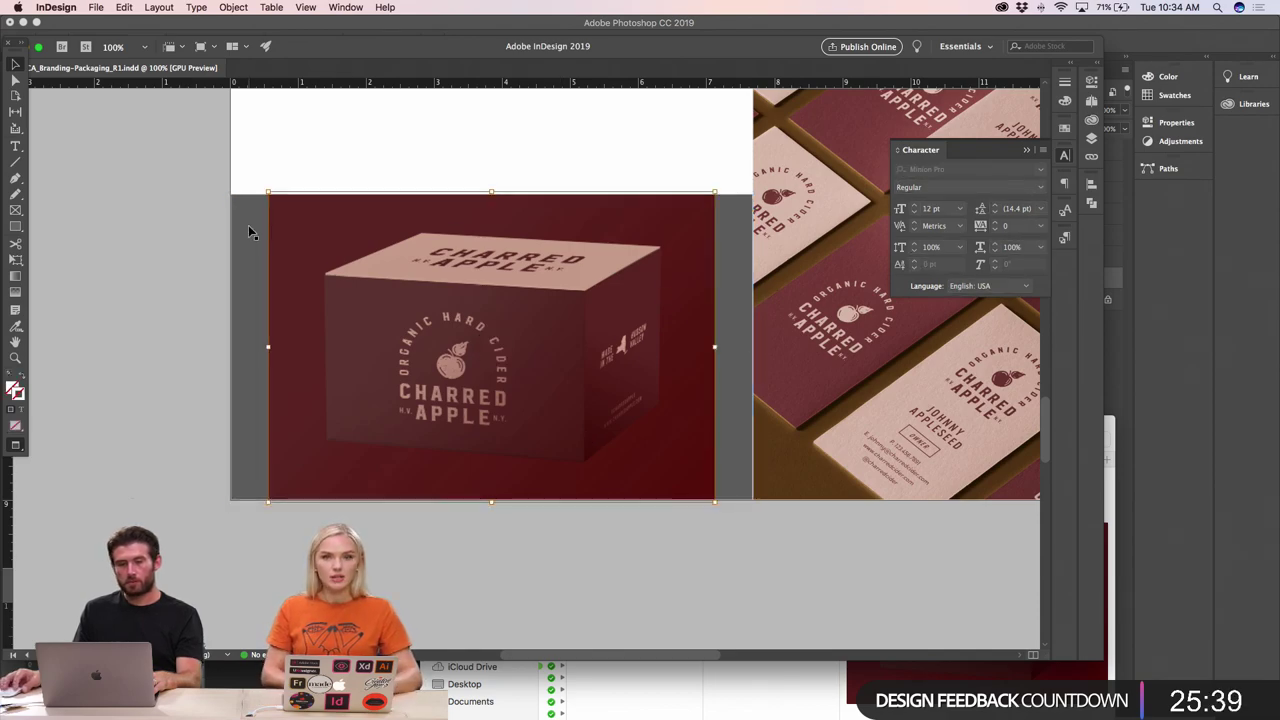
{"action": "left_click", "coordinate": [248, 228]}
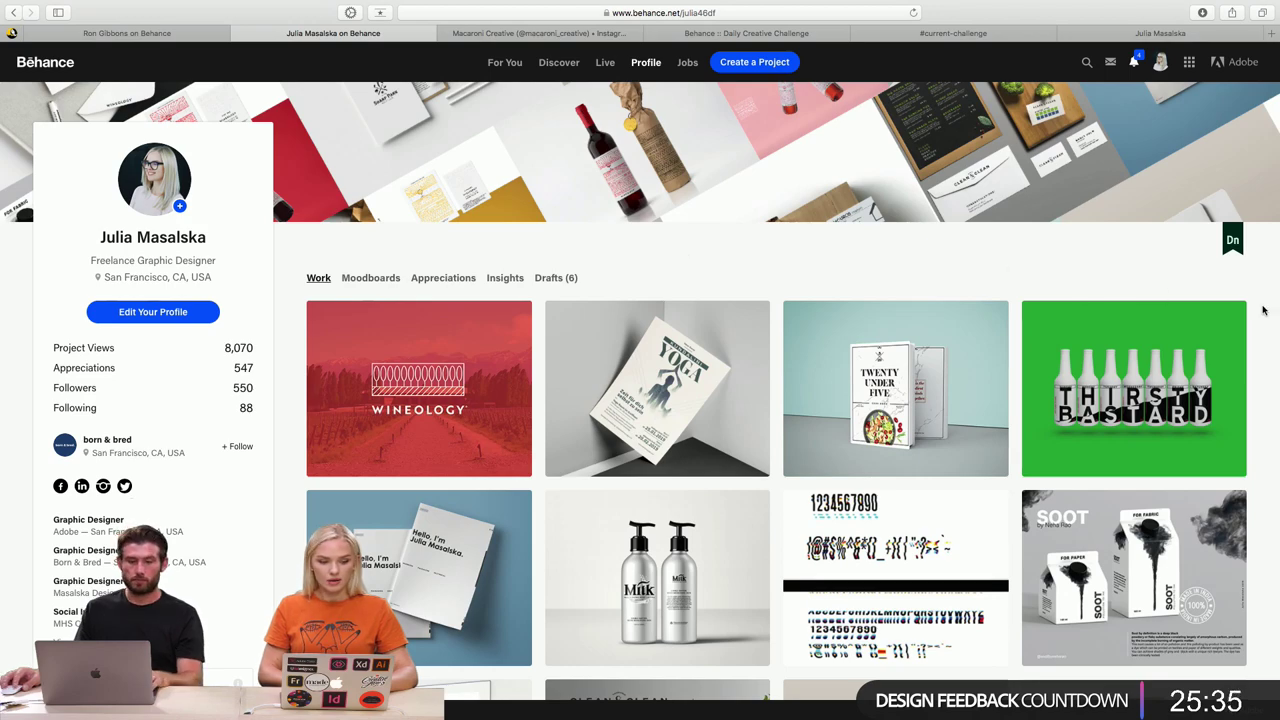
{"action": "scroll", "coordinate": [1263, 310], "scroll_direction": "down", "scroll_amount": 5}
{"action": "scroll", "coordinate": [1263, 310], "scroll_direction": "up", "scroll_amount": 5}
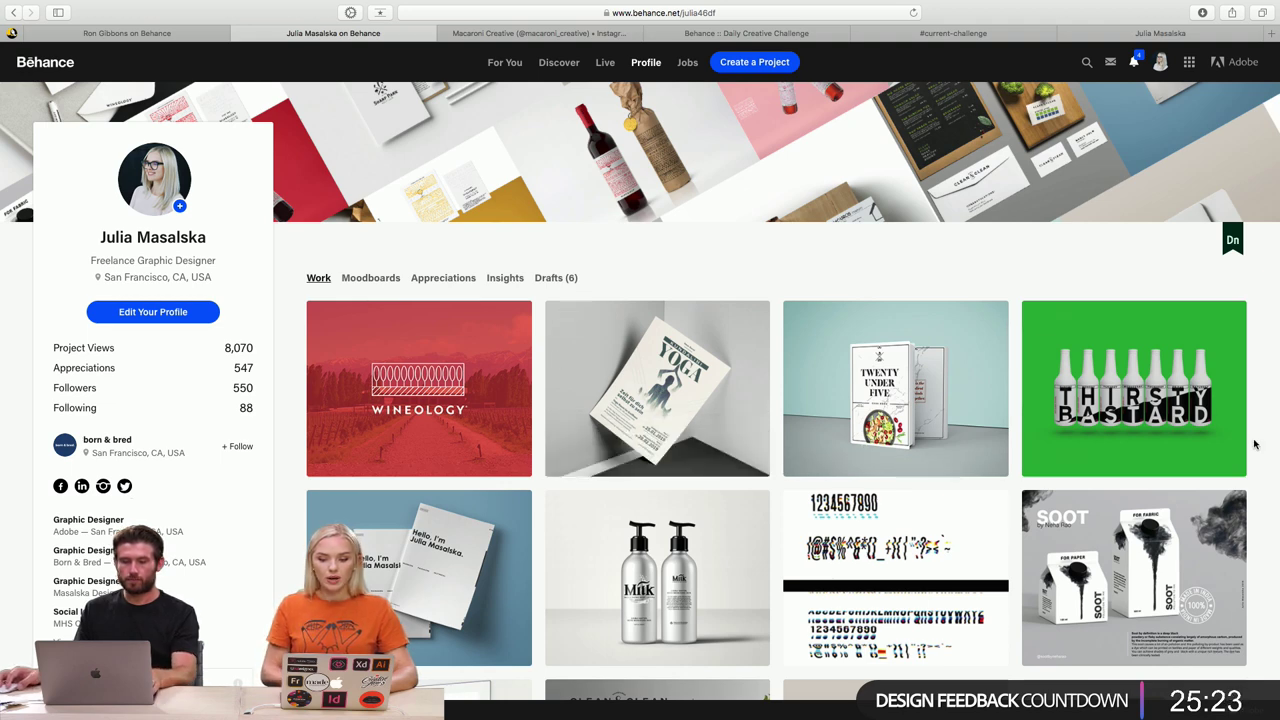
{"action": "scroll", "coordinate": [1254, 444], "scroll_direction": "down", "scroll_amount": 3}
{"action": "scroll", "coordinate": [1254, 444], "scroll_direction": "down", "scroll_amount": 8}
{"action": "scroll", "coordinate": [1254, 444], "scroll_direction": "up", "scroll_amount": 11}
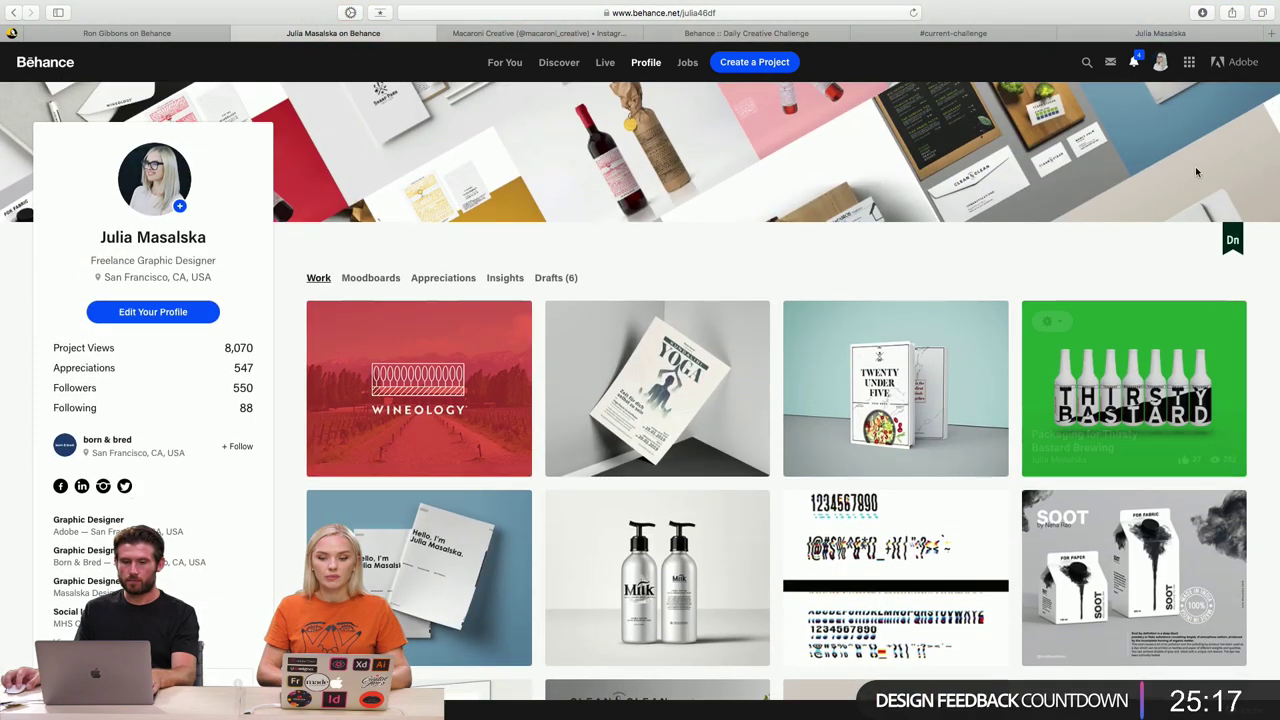
- Switch to the portfolio site tab and scroll through its projects
{"action": "left_click", "coordinate": [1180, 34]}
{"action": "scroll", "coordinate": [1223, 275], "scroll_direction": "down", "scroll_amount": 2}
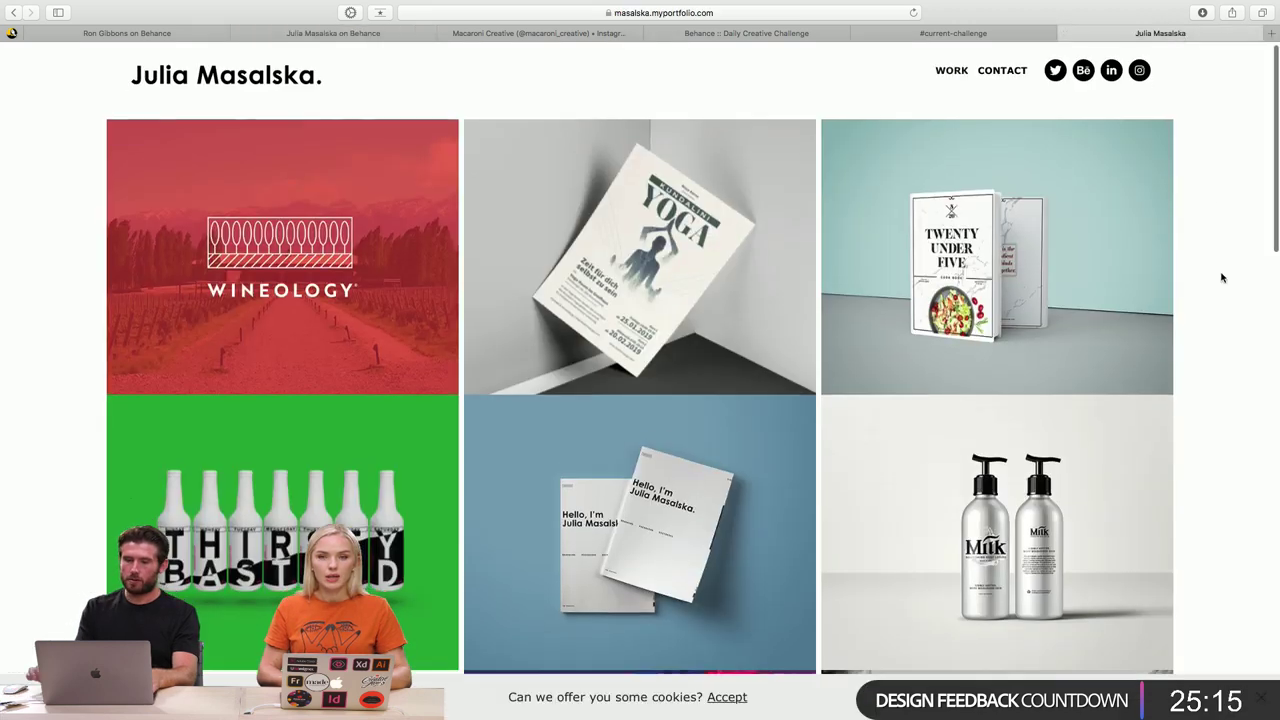
{"action": "scroll", "coordinate": [1223, 277], "scroll_direction": "up", "scroll_amount": 2}
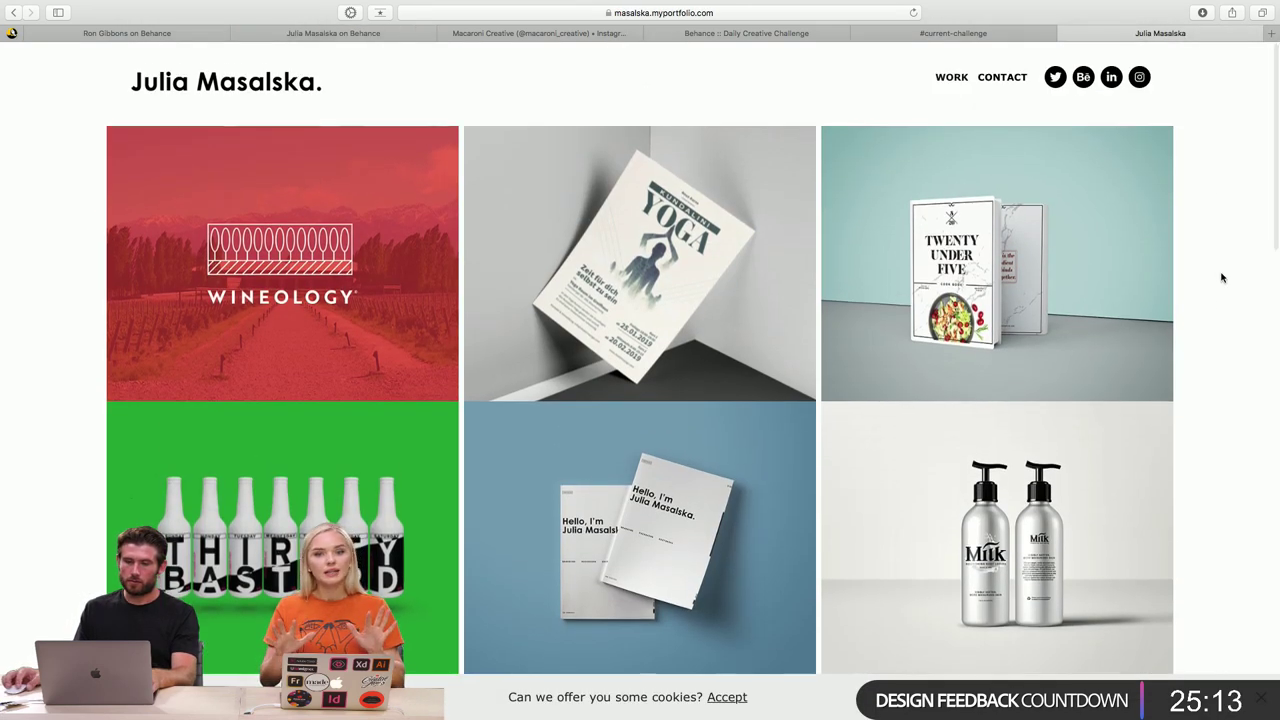
{"action": "scroll", "coordinate": [1221, 277], "scroll_direction": "down", "scroll_amount": 5}
{"action": "scroll", "coordinate": [1221, 277], "scroll_direction": "up", "scroll_amount": 5}
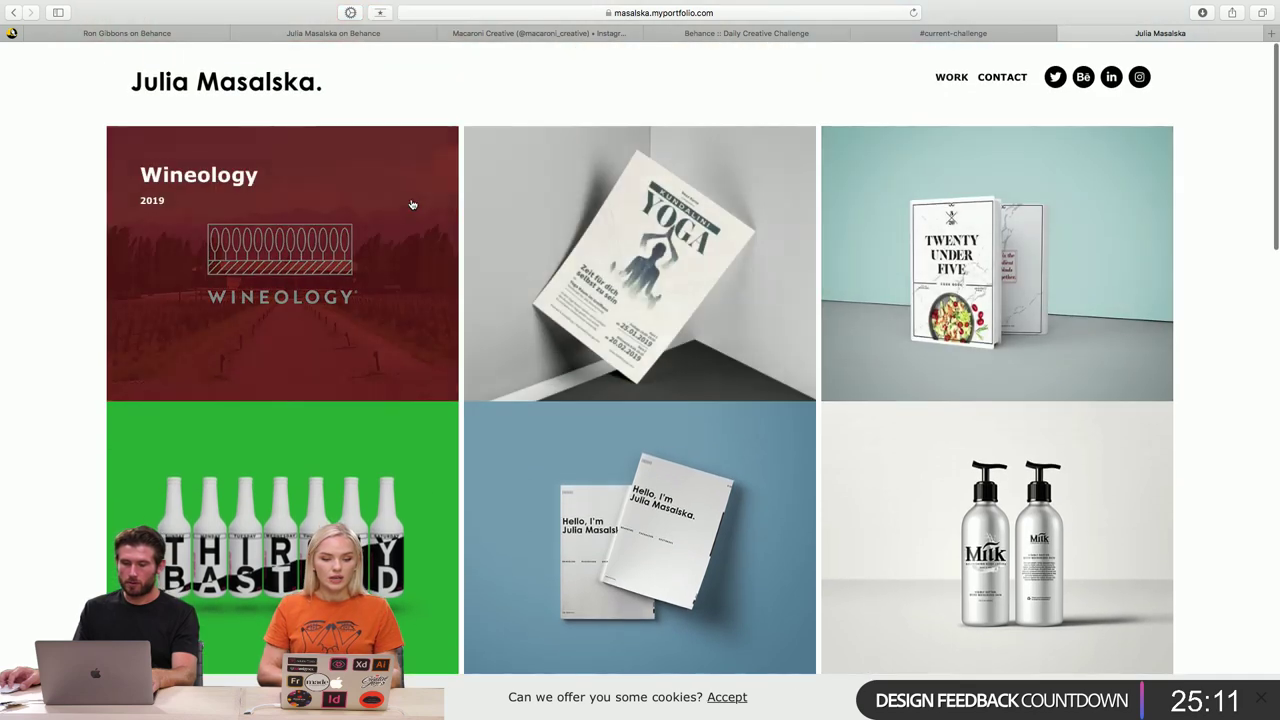
- Browse the Wineology project page and open the designer's Instagram profile
{"action": "left_click", "coordinate": [411, 206]}
{"action": "scroll", "coordinate": [1209, 225], "scroll_direction": "down", "scroll_amount": 12}
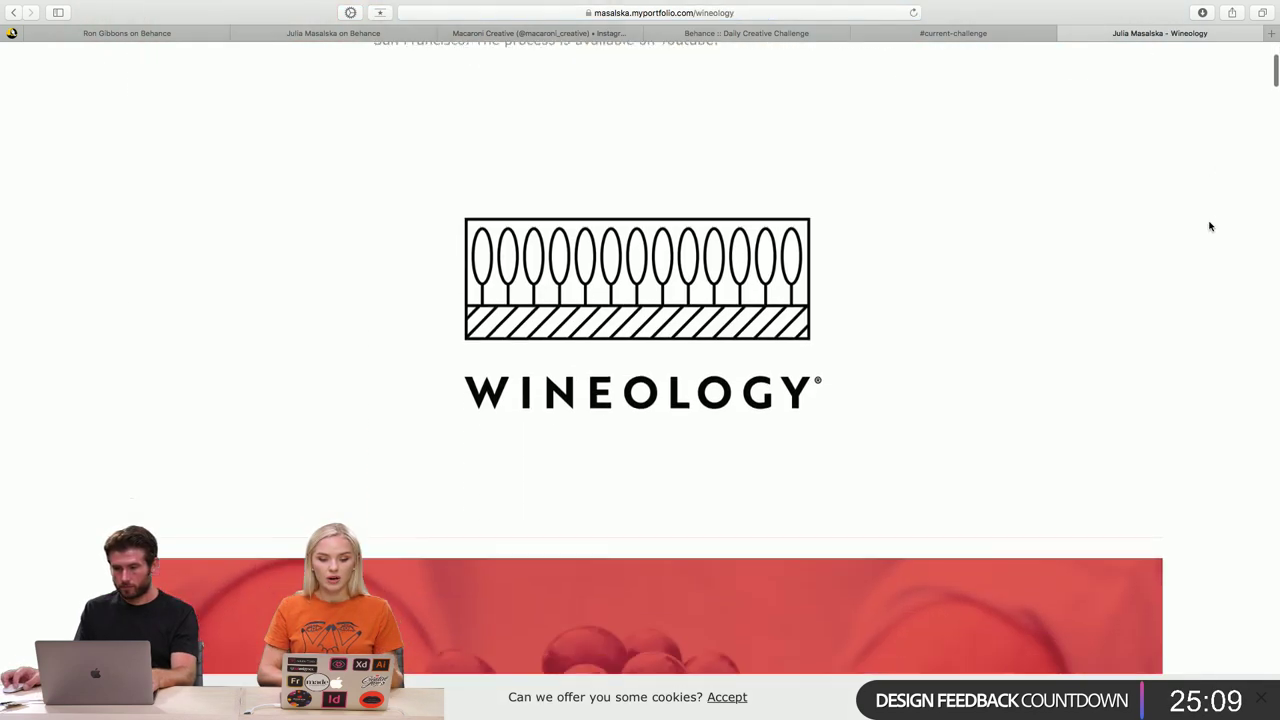
{"action": "scroll", "coordinate": [1209, 226], "scroll_direction": "down", "scroll_amount": 5}
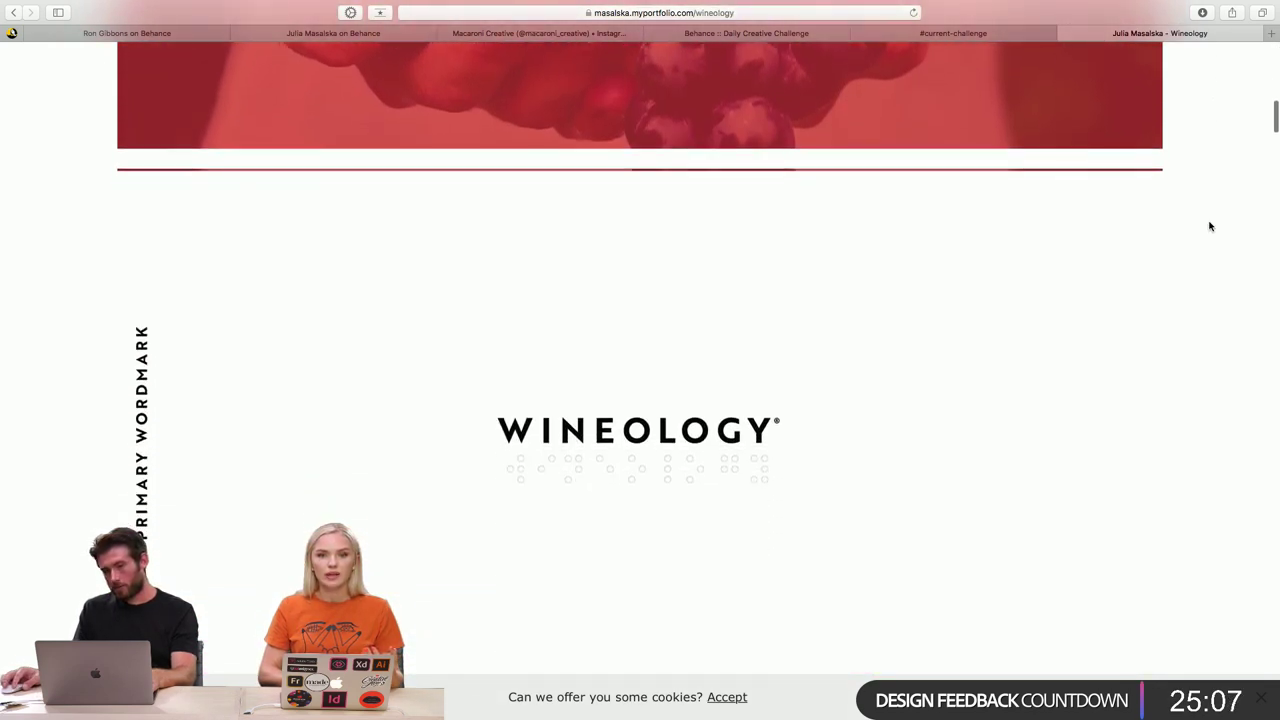
{"action": "scroll", "coordinate": [1209, 226], "scroll_direction": "up", "scroll_amount": 10}
{"action": "scroll", "coordinate": [1209, 226], "scroll_direction": "up", "scroll_amount": 4}
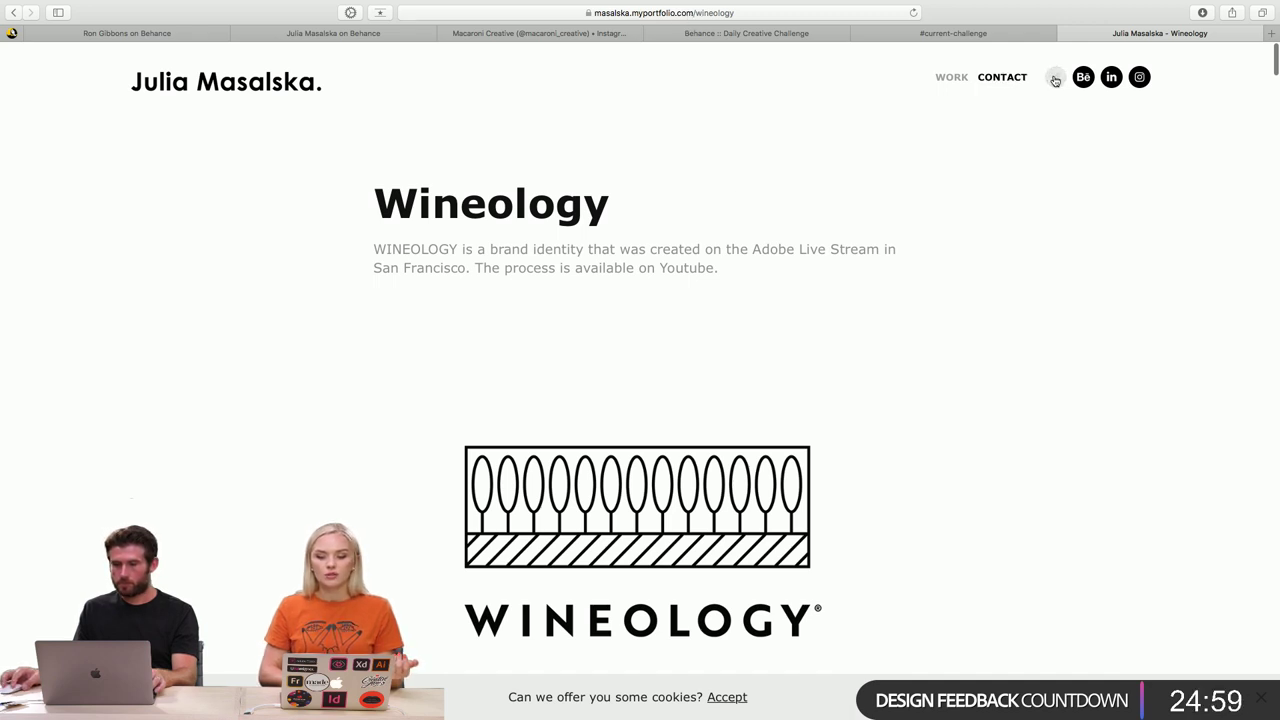
{"action": "left_click", "coordinate": [1137, 79]}
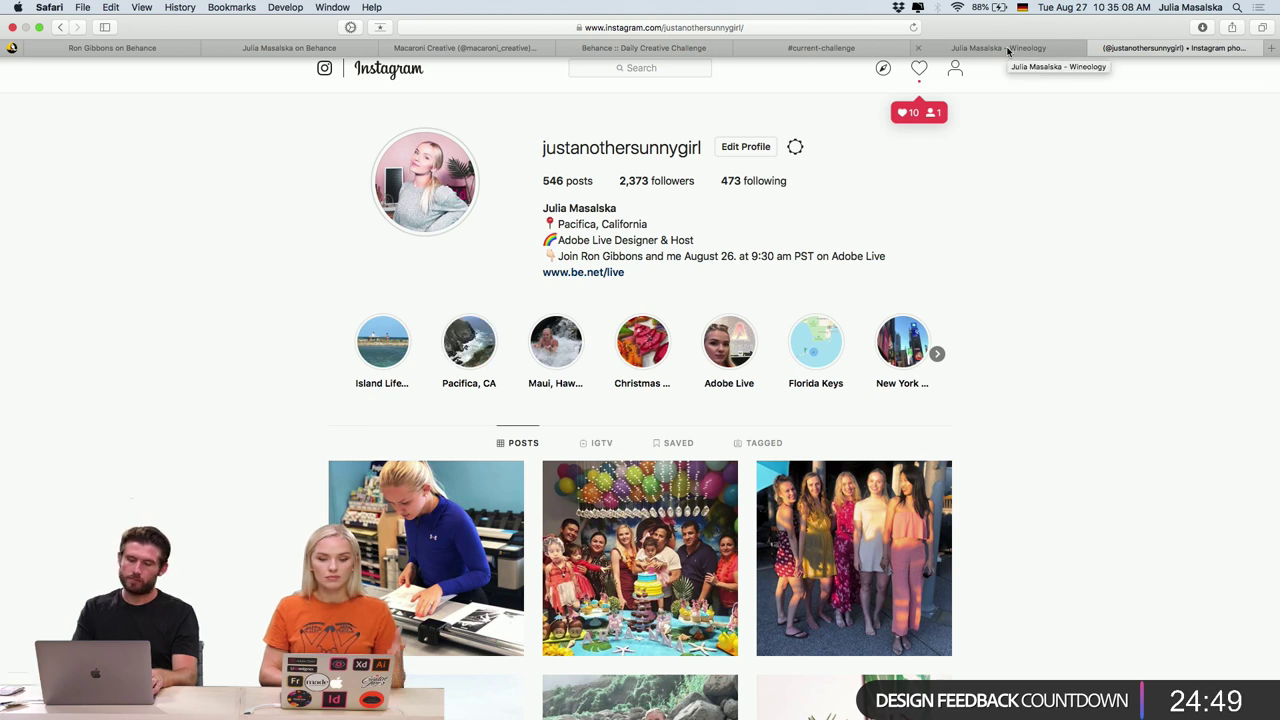
- Switch Safari tabs to reach the design studio's Instagram profile
{"action": "left_click", "coordinate": [1008, 51]}
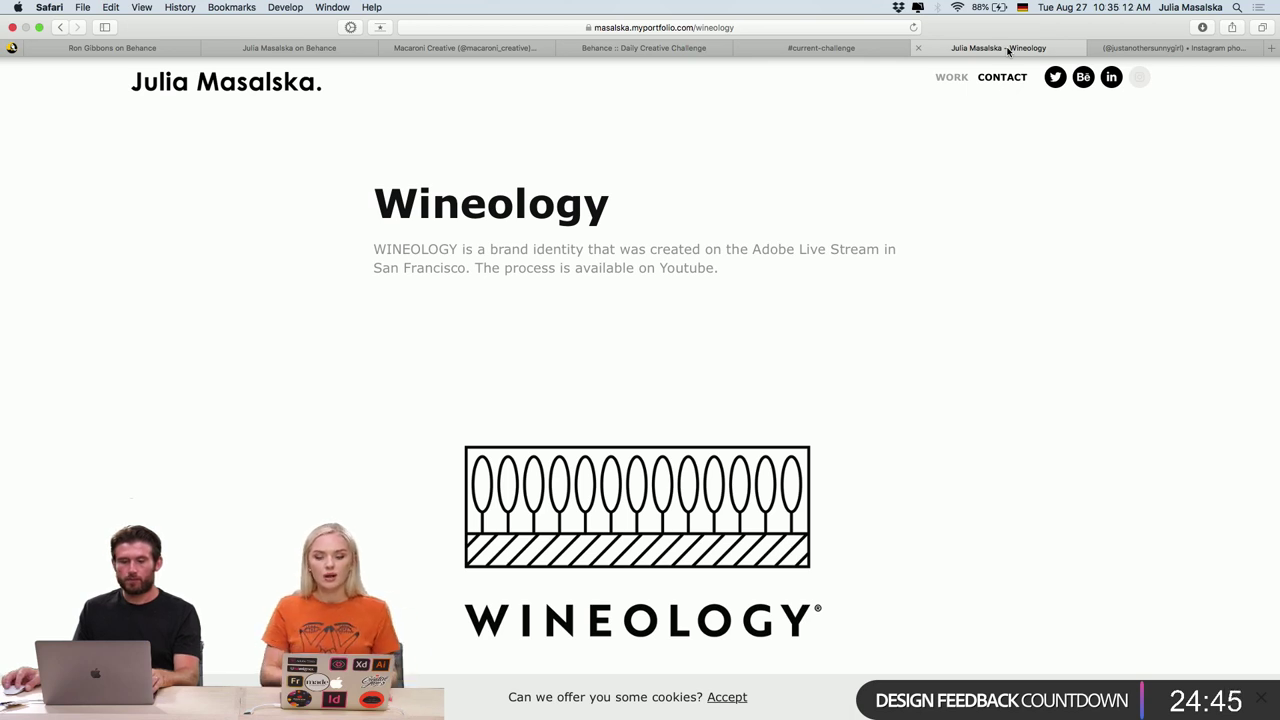
{"action": "left_click", "coordinate": [1138, 48]}
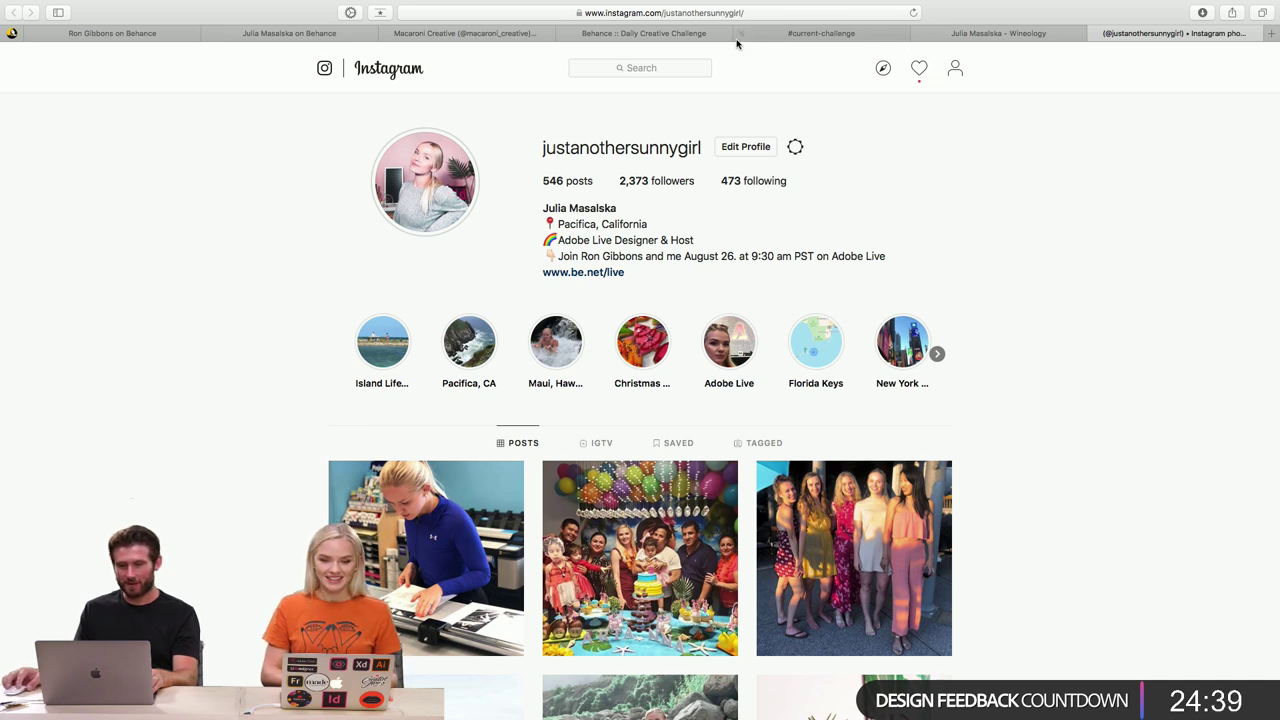
{"action": "left_click", "coordinate": [467, 35]}
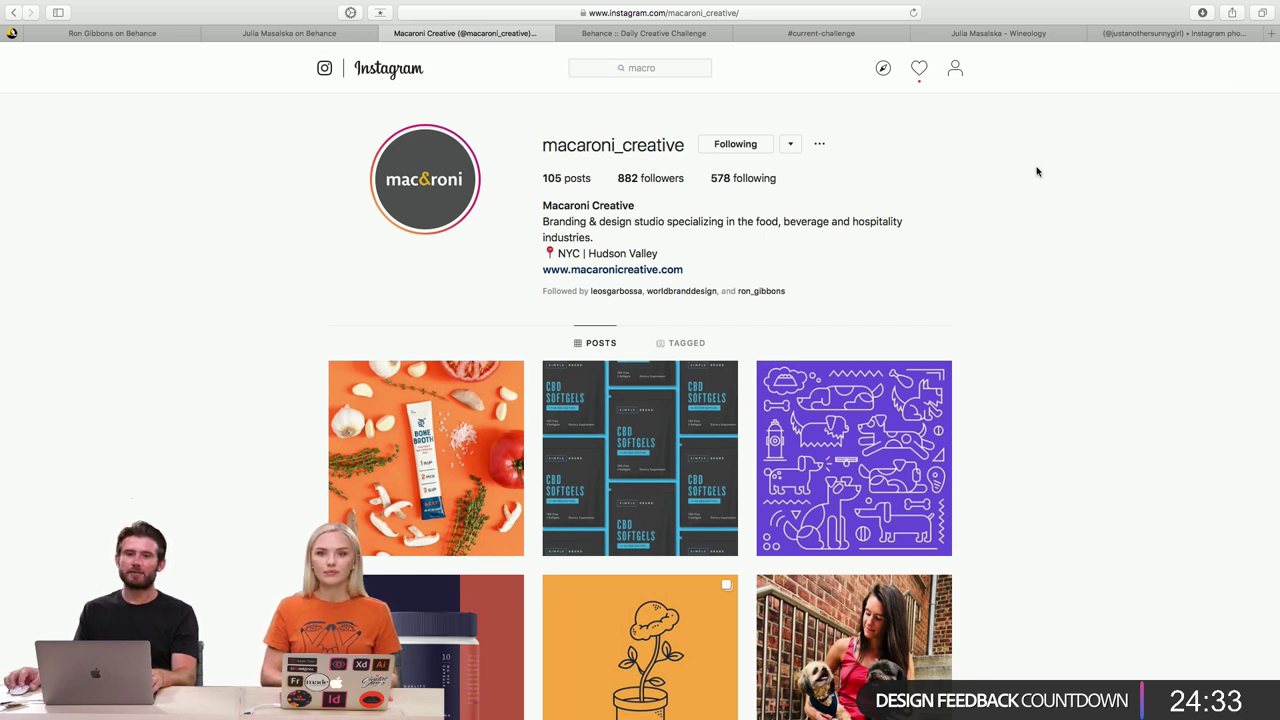
- Scroll the grid, opening and closing the two bone broth posts
{"action": "scroll", "coordinate": [1037, 172], "scroll_direction": "down", "scroll_amount": 3}
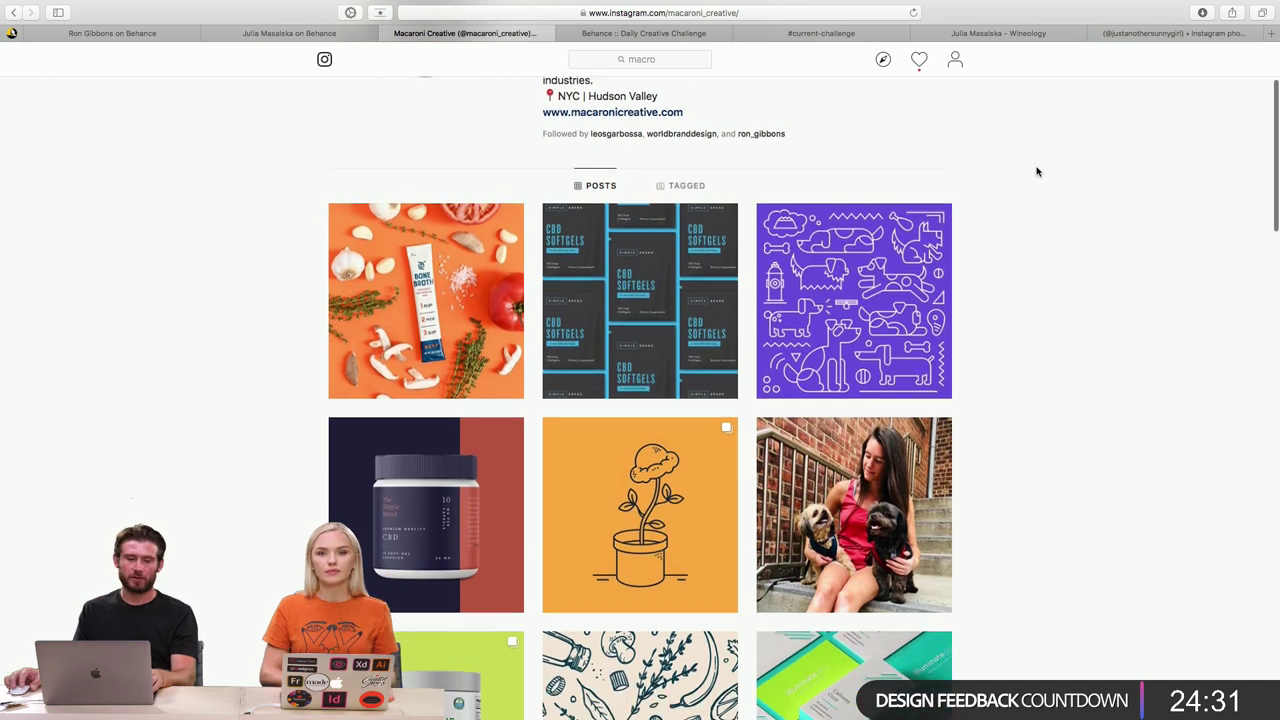
{"action": "scroll", "coordinate": [1037, 172], "scroll_direction": "down", "scroll_amount": 1}
{"action": "left_click", "coordinate": [500, 235]}
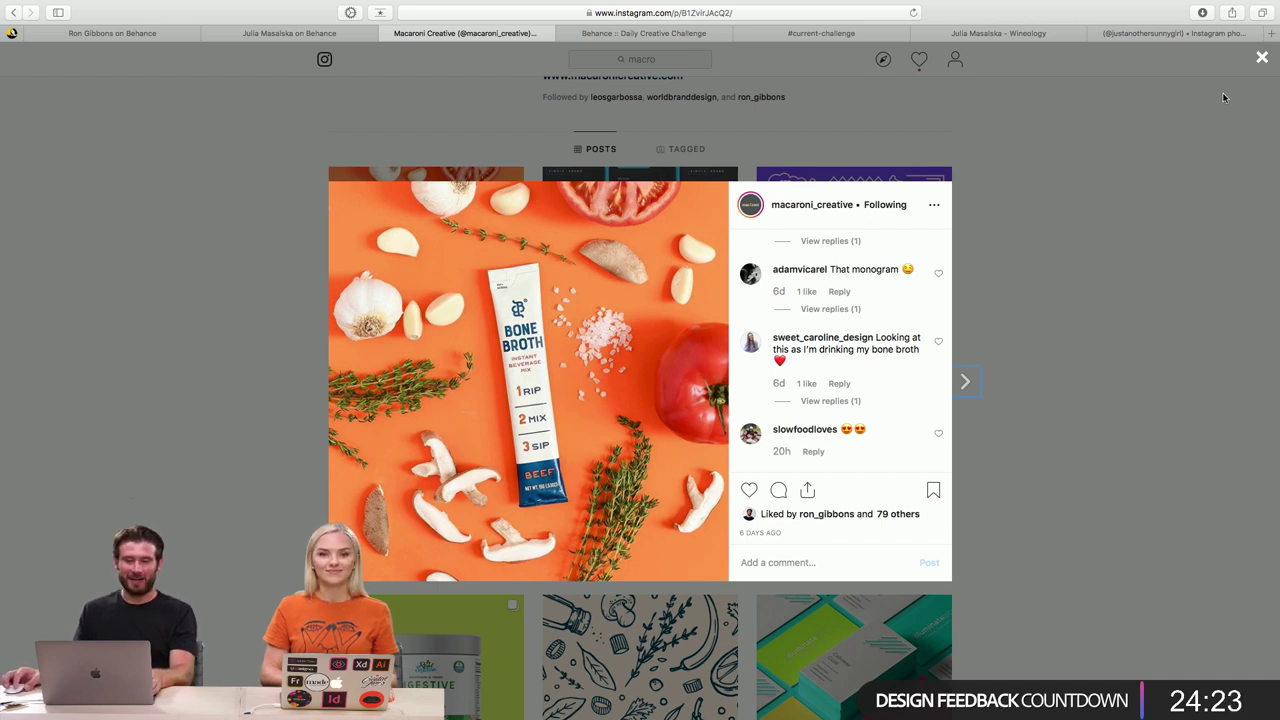
{"action": "left_click", "coordinate": [1261, 58]}
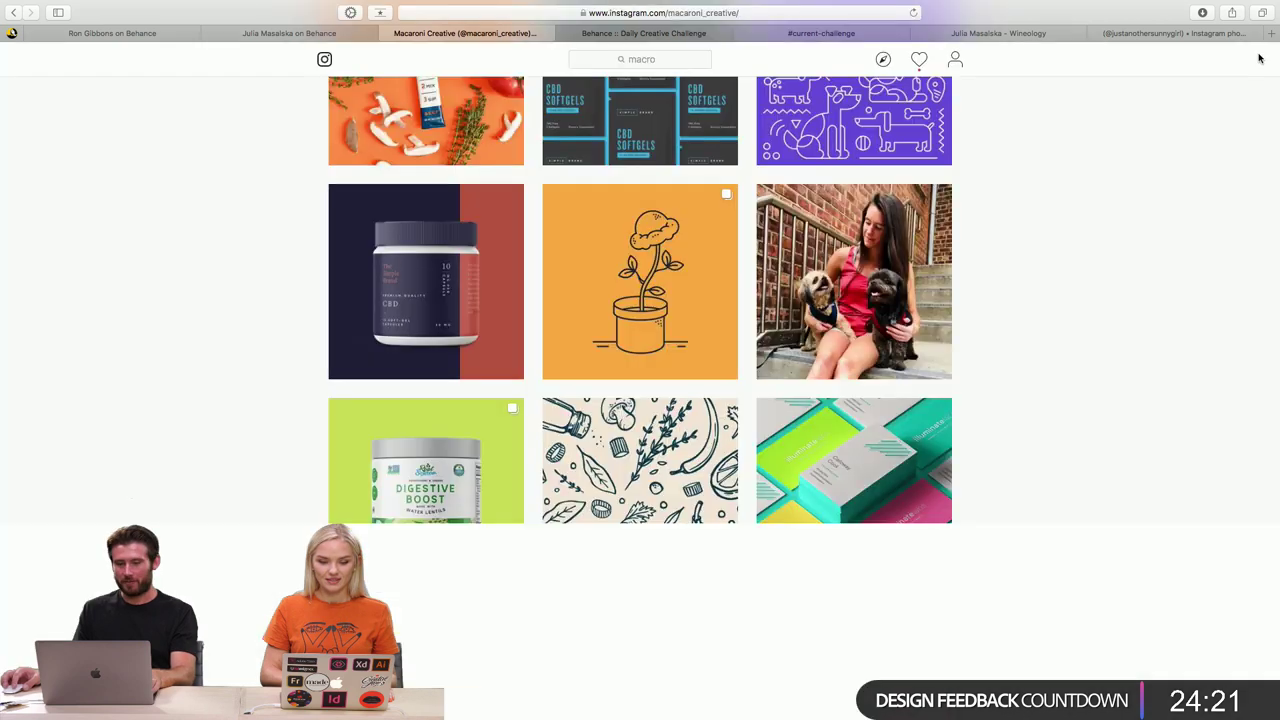
{"action": "scroll", "coordinate": [1133, 323], "scroll_direction": "down", "scroll_amount": 3}
{"action": "scroll", "coordinate": [1133, 323], "scroll_direction": "down", "scroll_amount": 4}
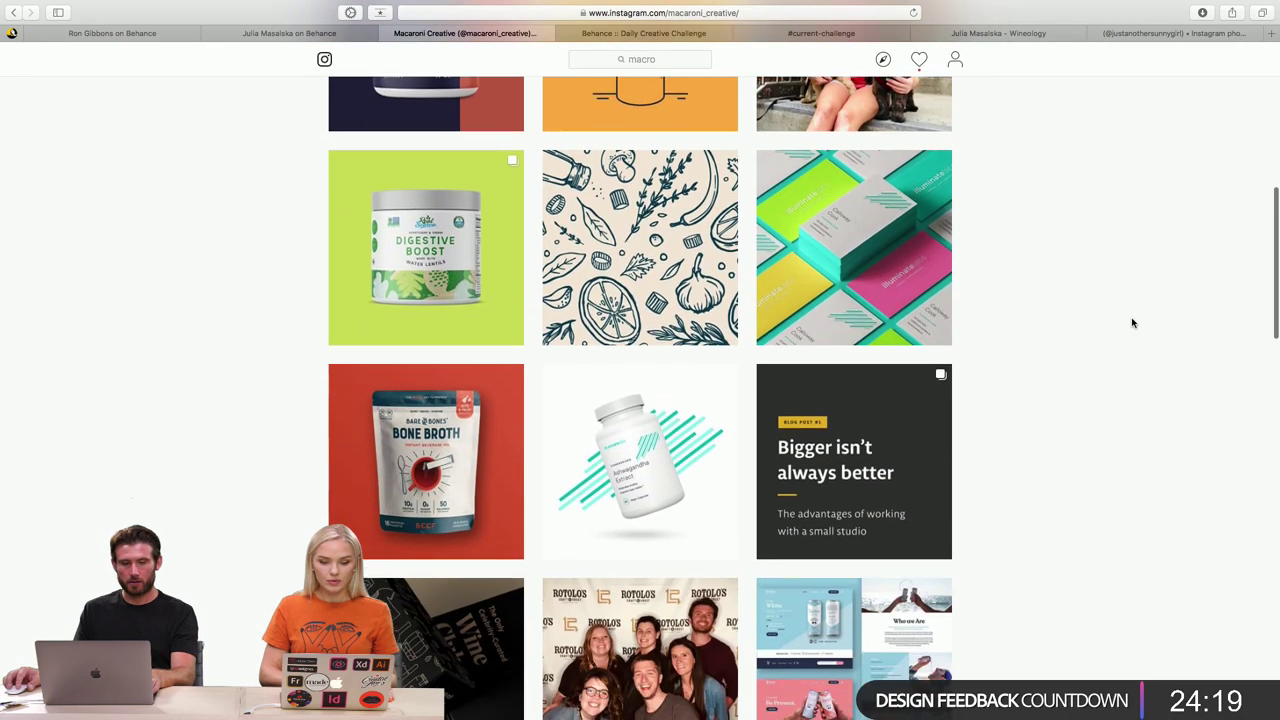
{"action": "left_click", "coordinate": [439, 415]}
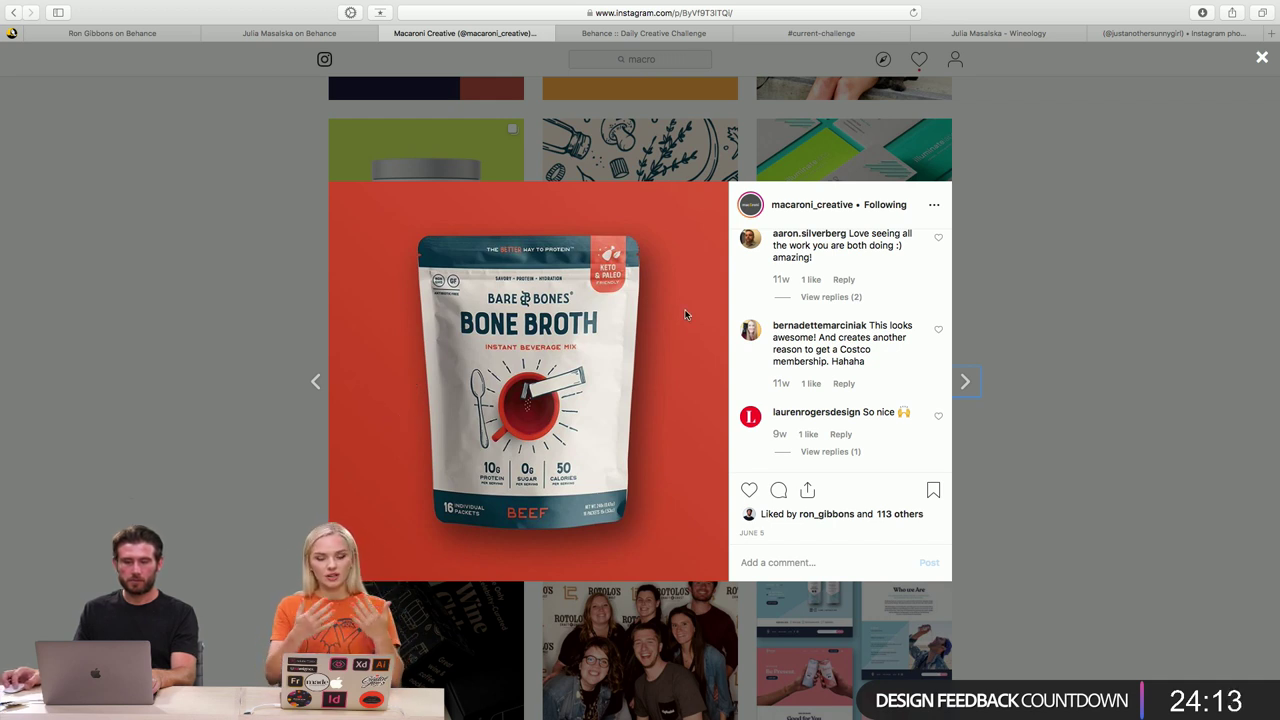
{"action": "left_click", "coordinate": [1261, 59]}
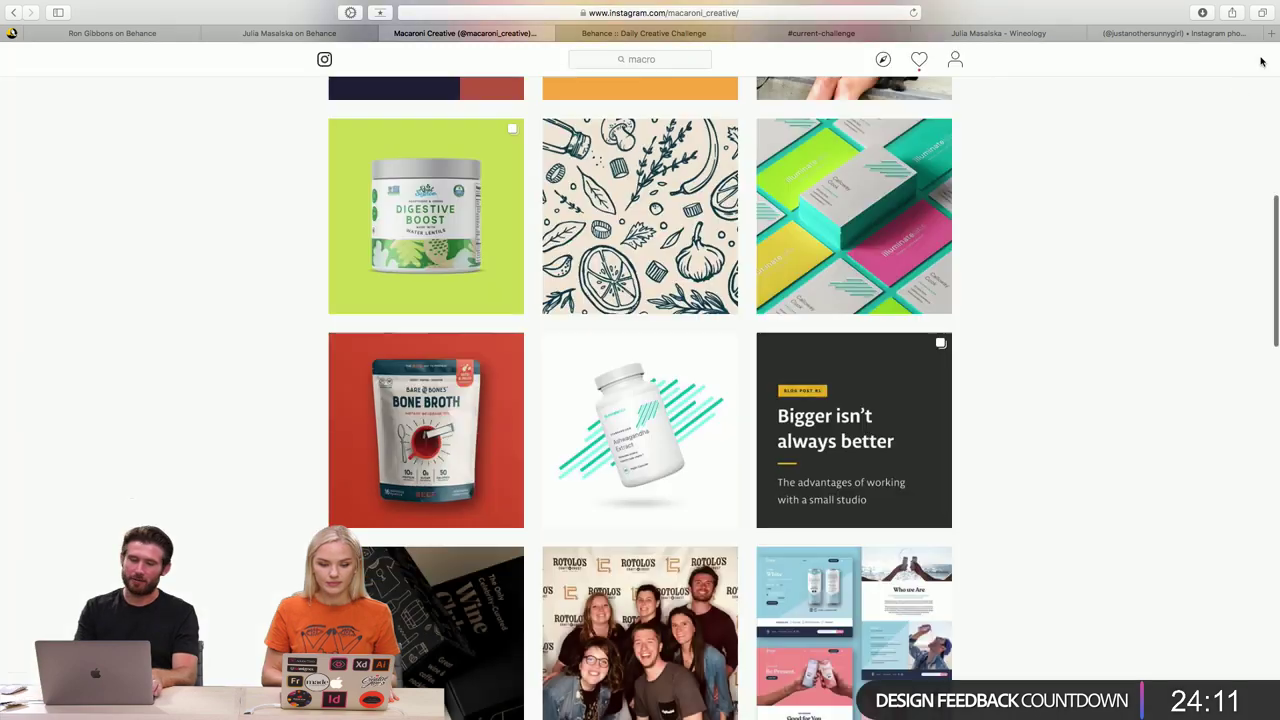
- Scroll further down and open the red BBQ sauce bottles post
{"action": "scroll", "coordinate": [1131, 277], "scroll_direction": "down", "scroll_amount": 5}
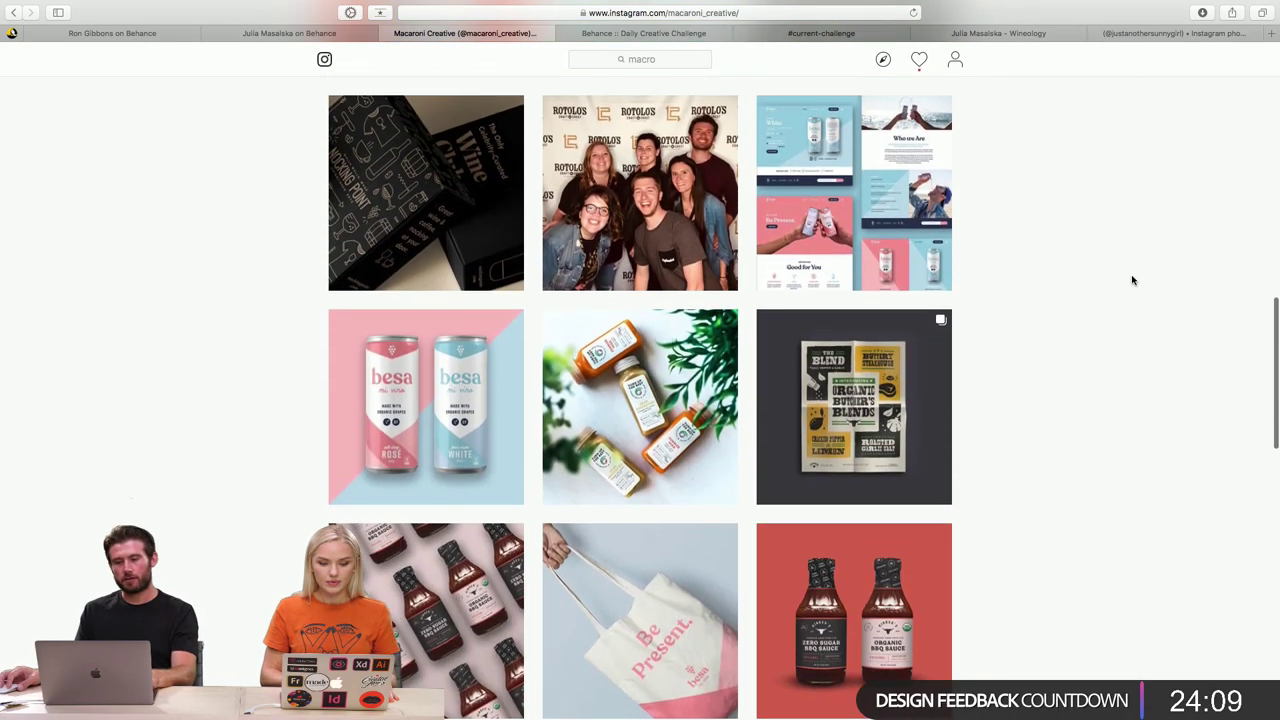
{"action": "scroll", "coordinate": [1131, 280], "scroll_direction": "up", "scroll_amount": 10}
{"action": "scroll", "coordinate": [1057, 236], "scroll_direction": "down", "scroll_amount": 12}
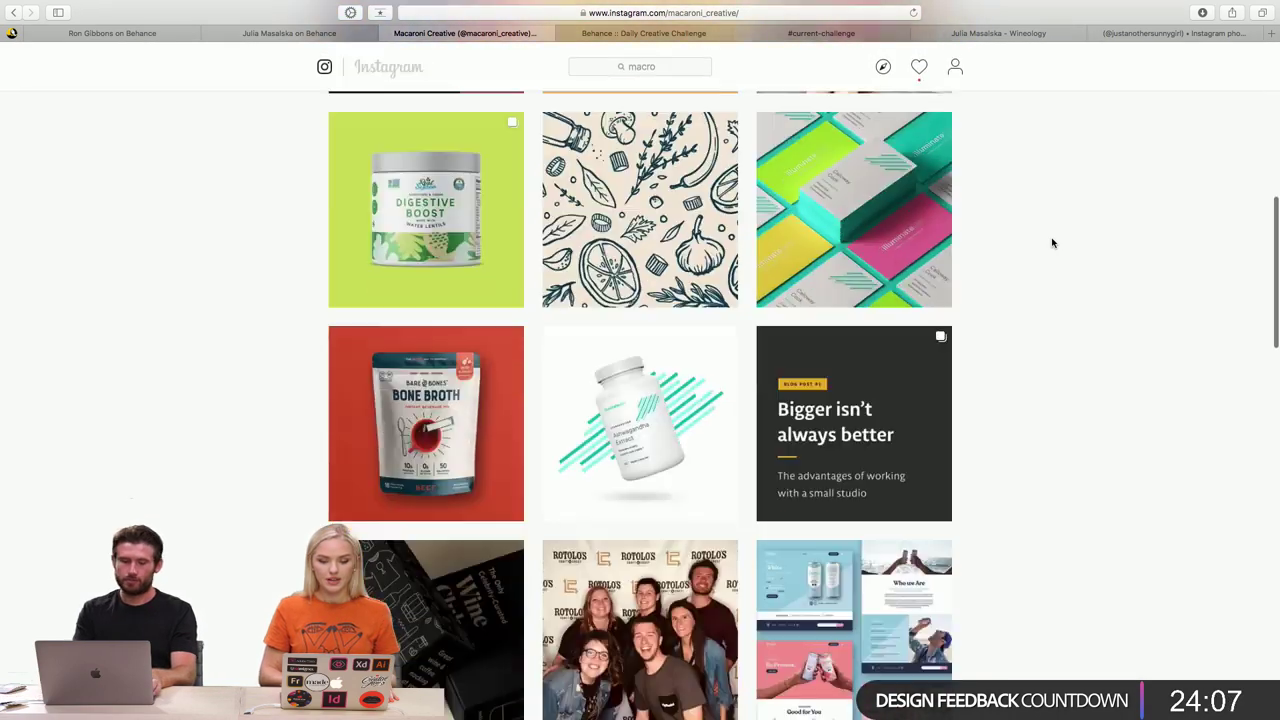
{"action": "scroll", "coordinate": [1052, 242], "scroll_direction": "down", "scroll_amount": 3}
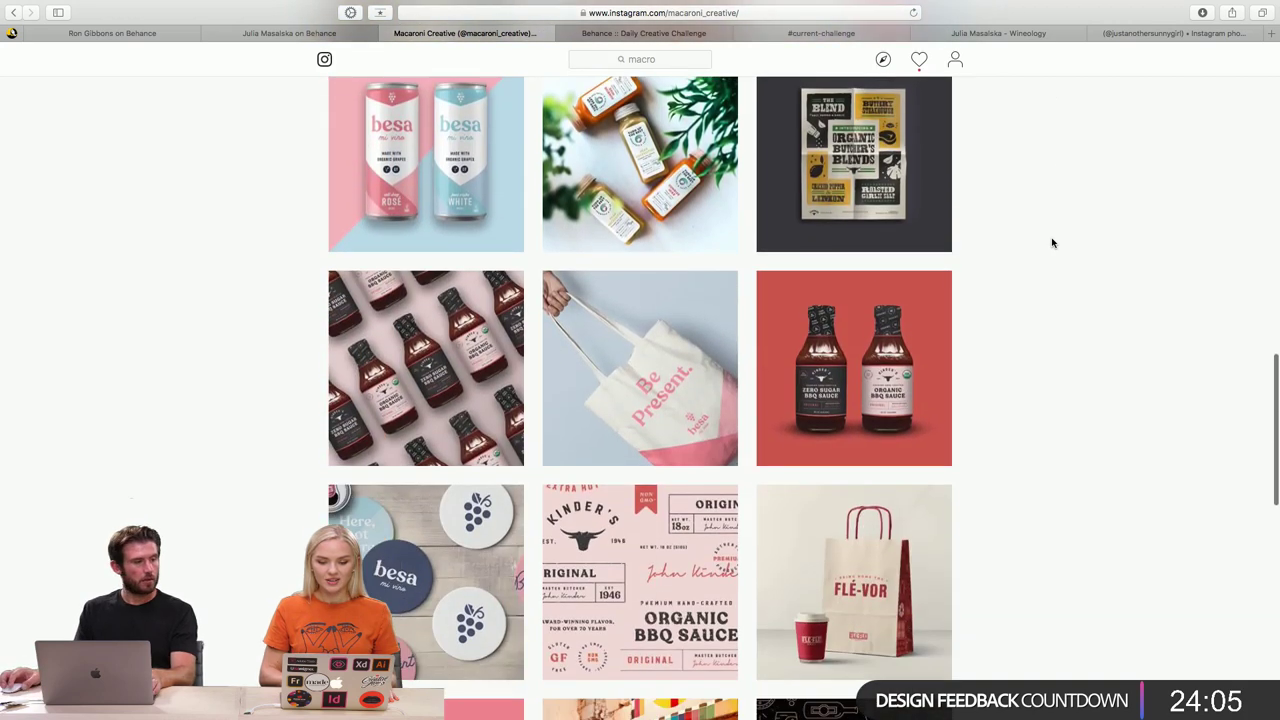
{"action": "left_click", "coordinate": [933, 375]}
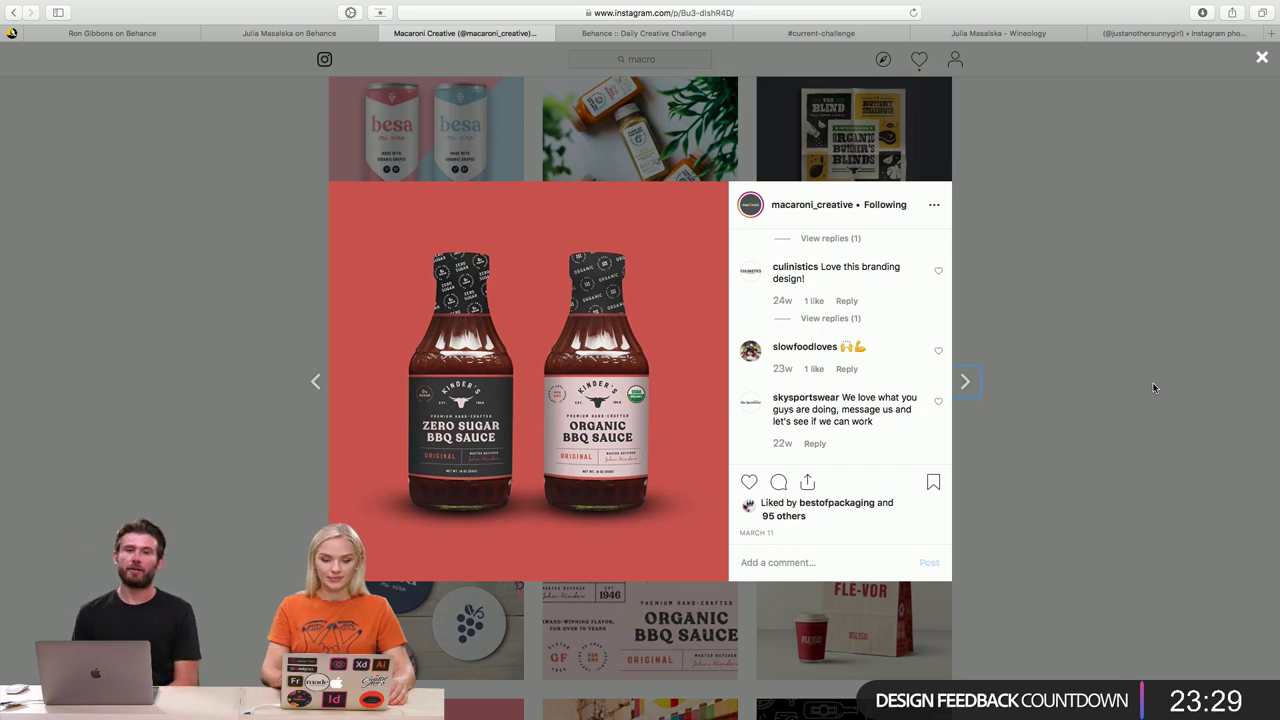
{"action": "scroll", "coordinate": [563, 405], "scroll_direction": "up", "scroll_amount": 5}
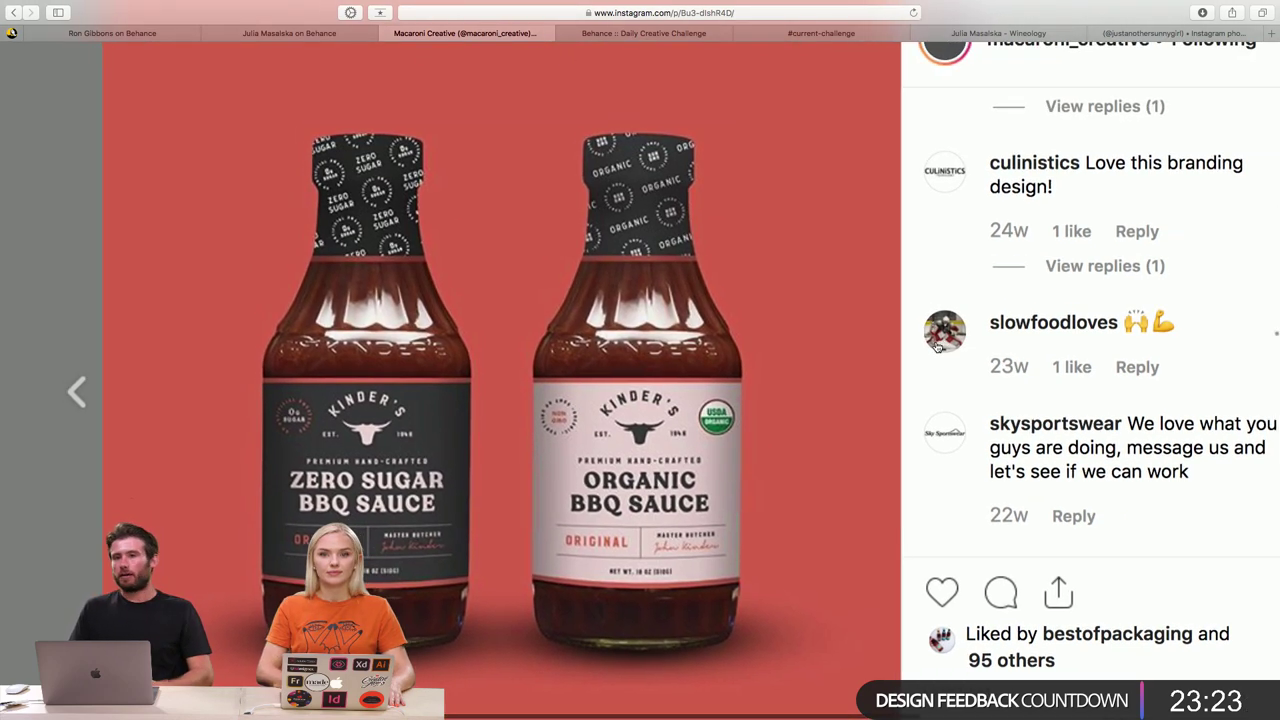
{"action": "scroll", "coordinate": [937, 346], "scroll_direction": "left", "scroll_amount": 5}
{"action": "scroll", "coordinate": [937, 346], "scroll_direction": "down", "scroll_amount": 2}
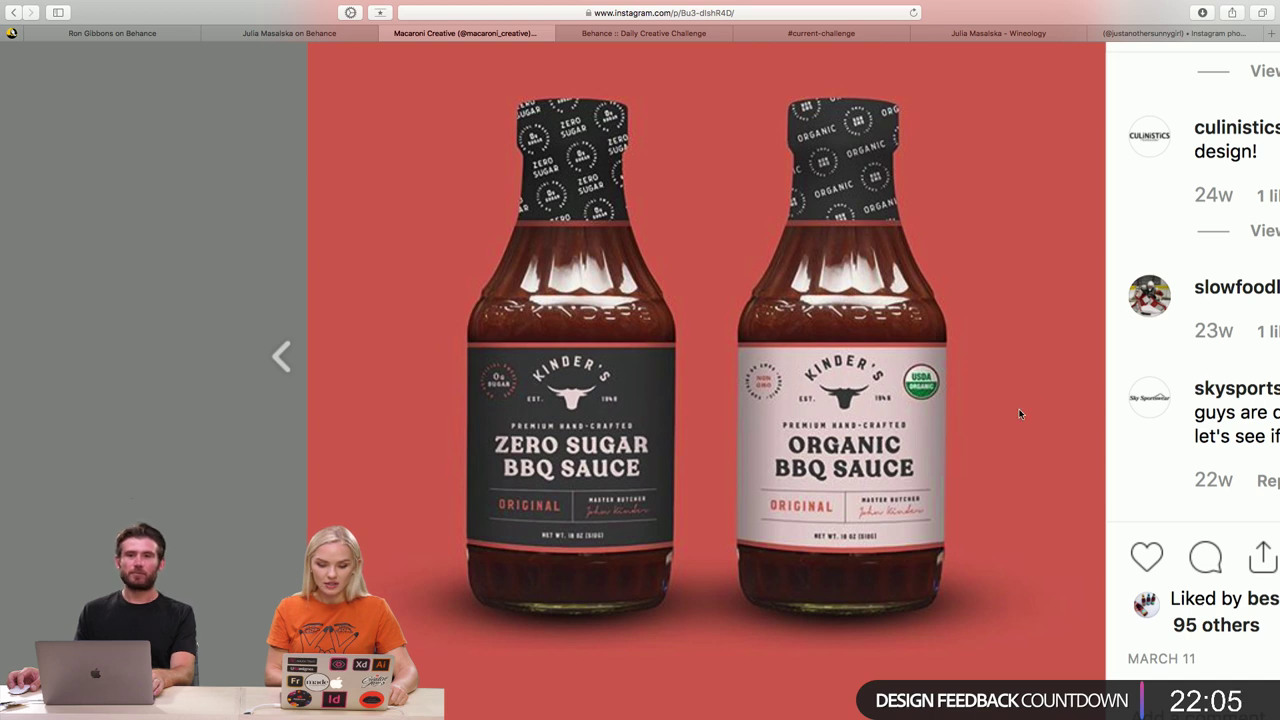
{"action": "scroll", "coordinate": [1058, 413], "scroll_direction": "right", "scroll_amount": 2}
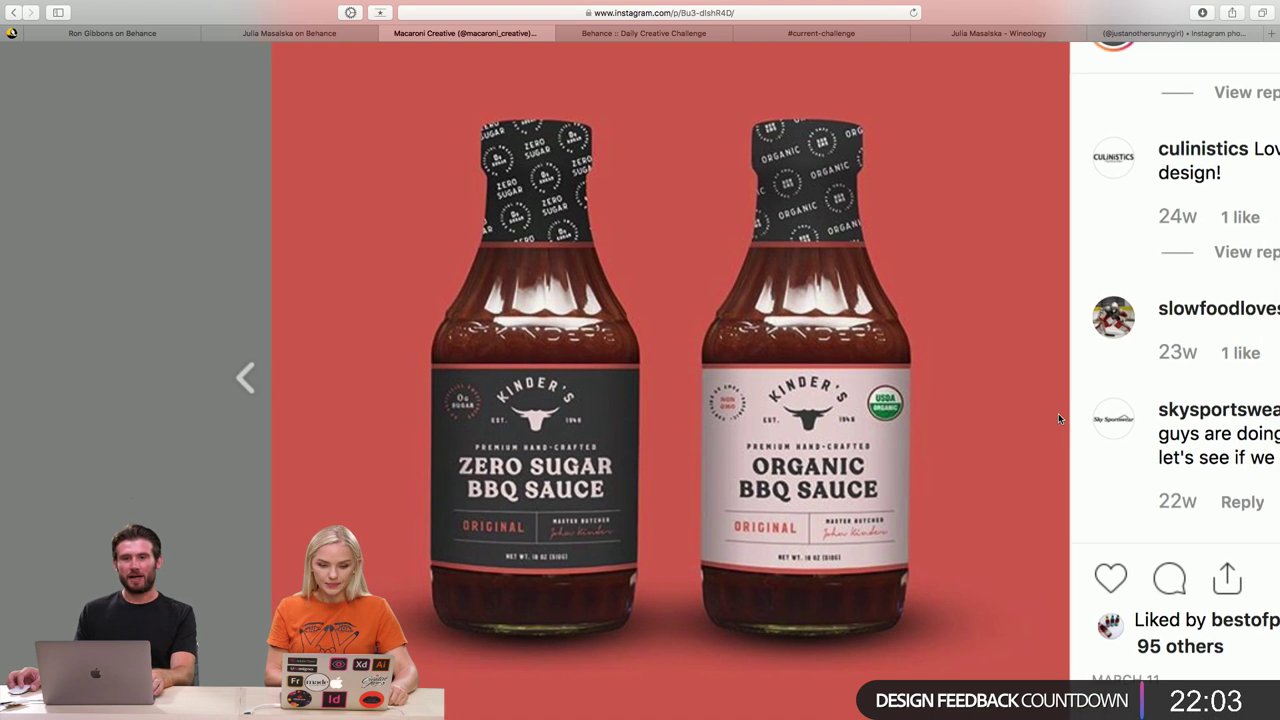
{"action": "scroll", "coordinate": [1058, 413], "scroll_direction": "right", "scroll_amount": 1}
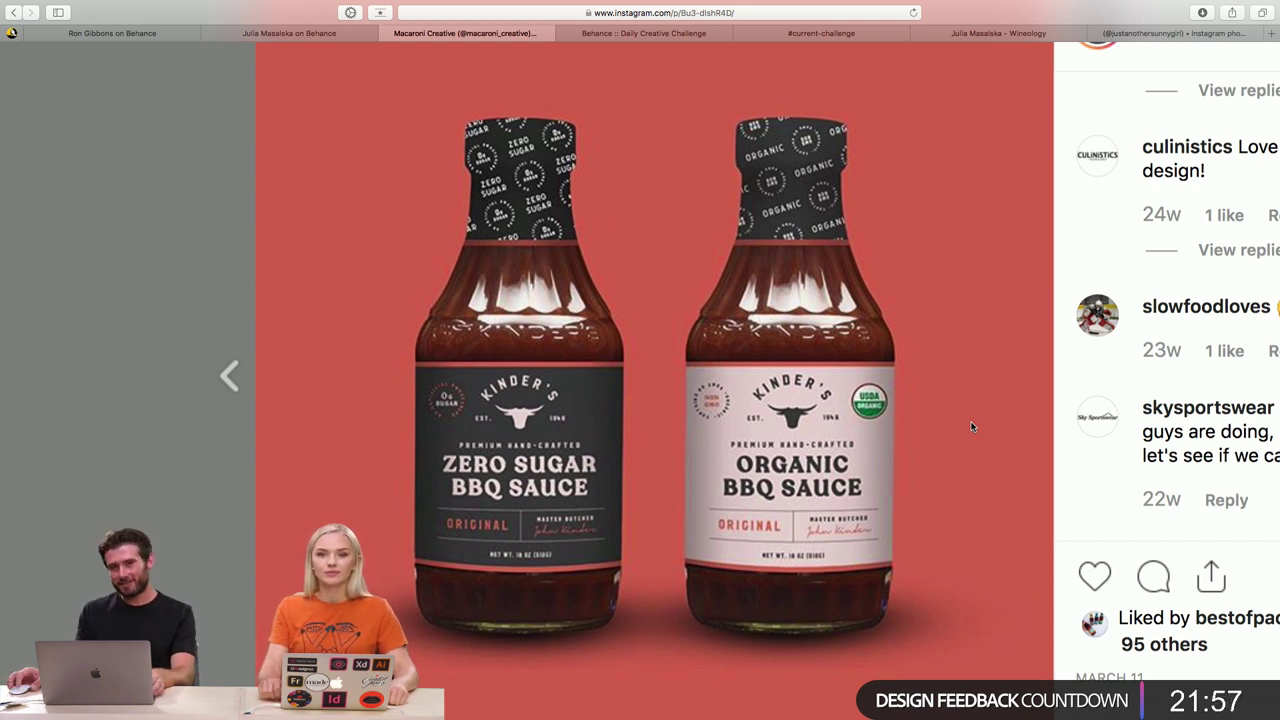
{"action": "scroll", "coordinate": [960, 428], "scroll_direction": "down", "scroll_amount": 3}
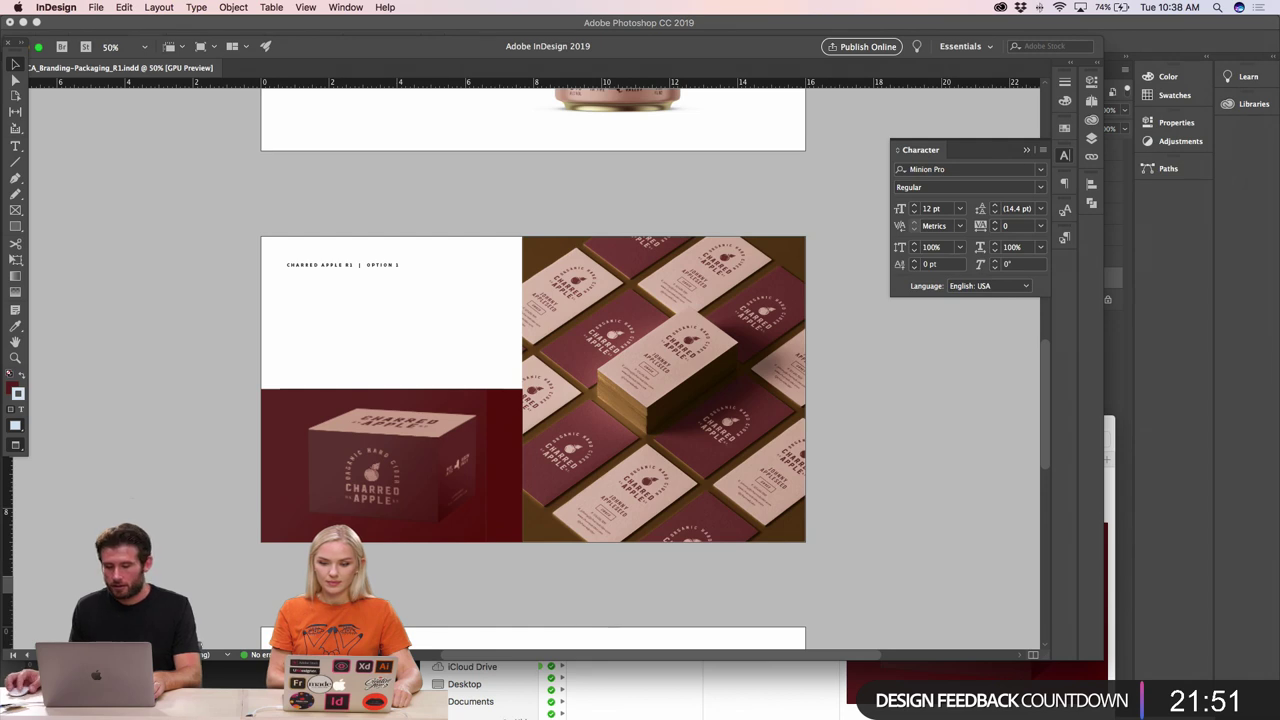
- Scroll through the InDesign layout pages, then bring Photoshop back to the front
{"action": "scroll", "coordinate": [660, 383], "scroll_direction": "up", "scroll_amount": 3}
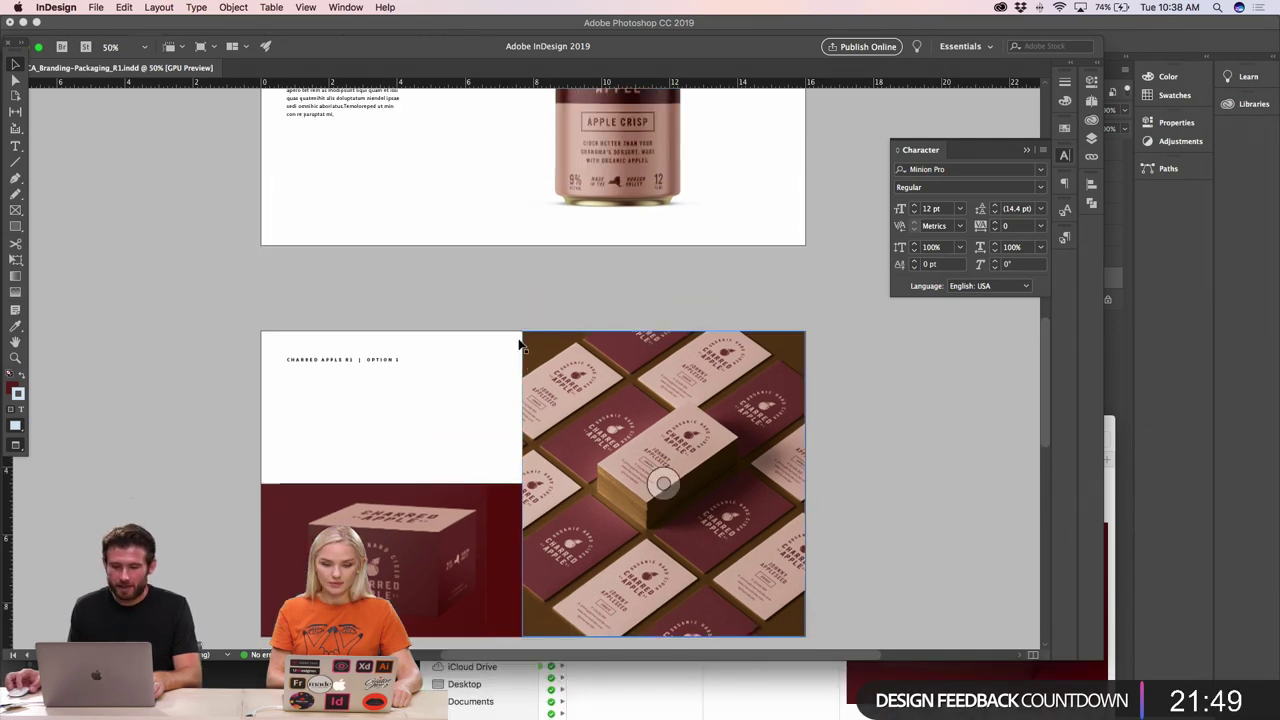
{"action": "scroll", "coordinate": [413, 408], "scroll_direction": "up", "scroll_amount": 10}
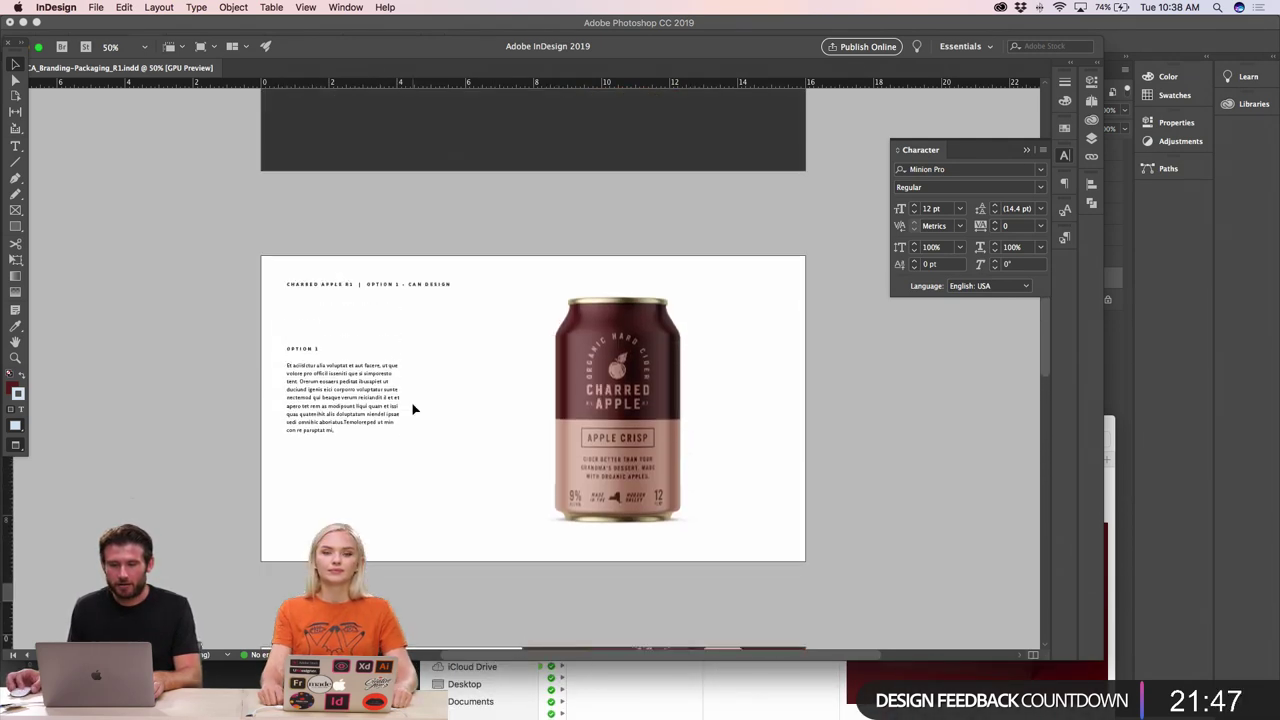
{"action": "scroll", "coordinate": [413, 408], "scroll_direction": "down", "scroll_amount": 15}
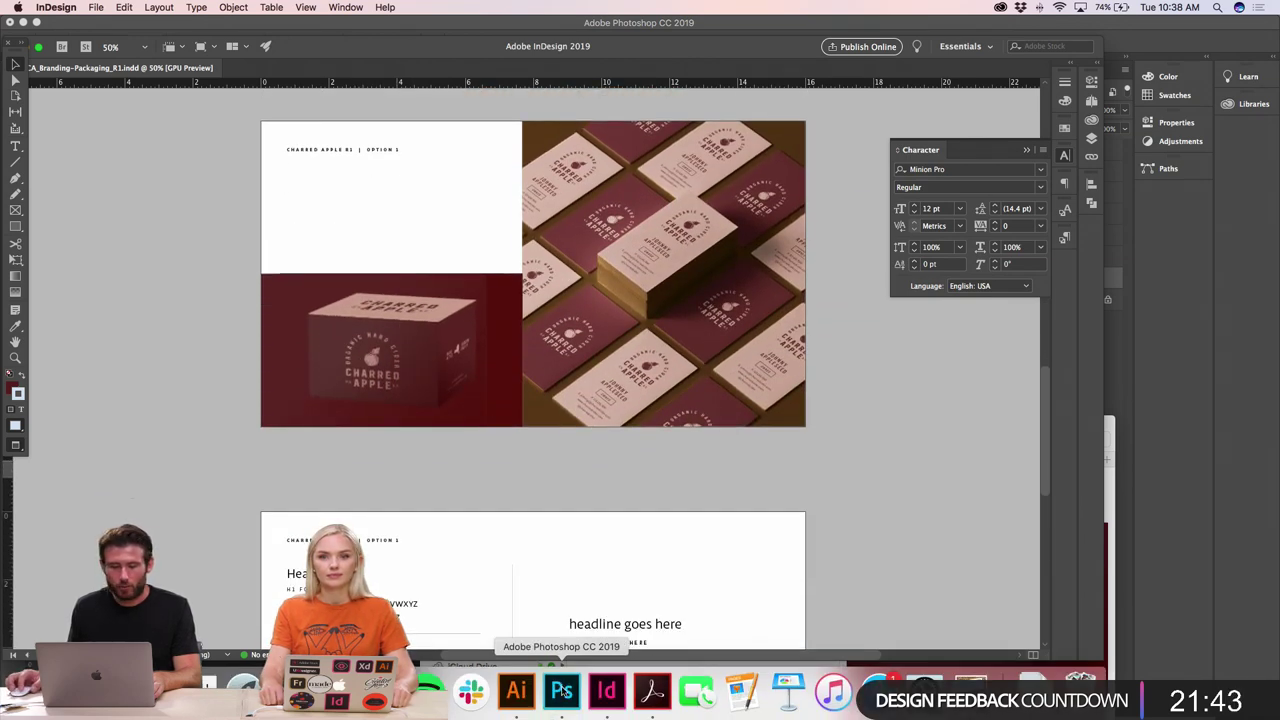
{"action": "left_click", "coordinate": [561, 690]}
- Close Side.psb, design11.psb, design4.psb and Project1111.psb, leaving Box_Mockup active
{"action": "left_click", "coordinate": [812, 62]}
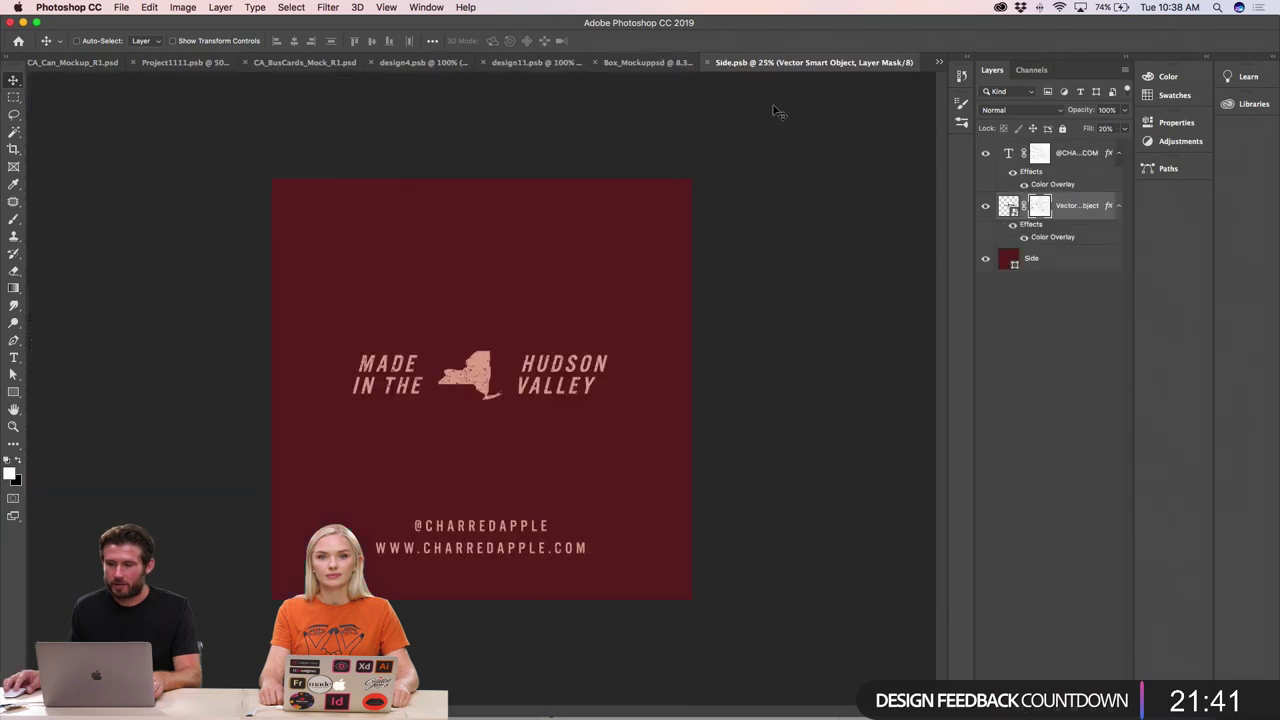
{"action": "key", "text": "cmd+w"}
{"action": "key", "text": "ctrl+shift+Tab"}
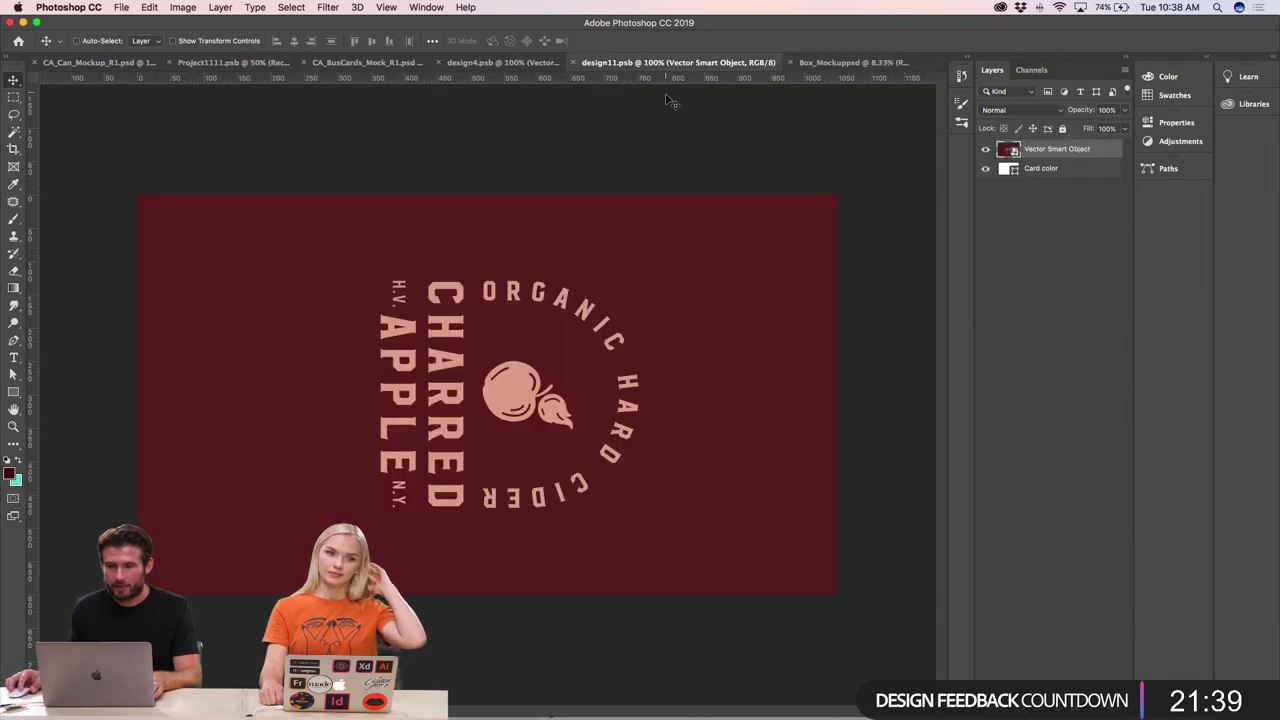
{"action": "key", "text": "super+w"}
{"action": "key", "text": "ctrl+shift+Tab"}
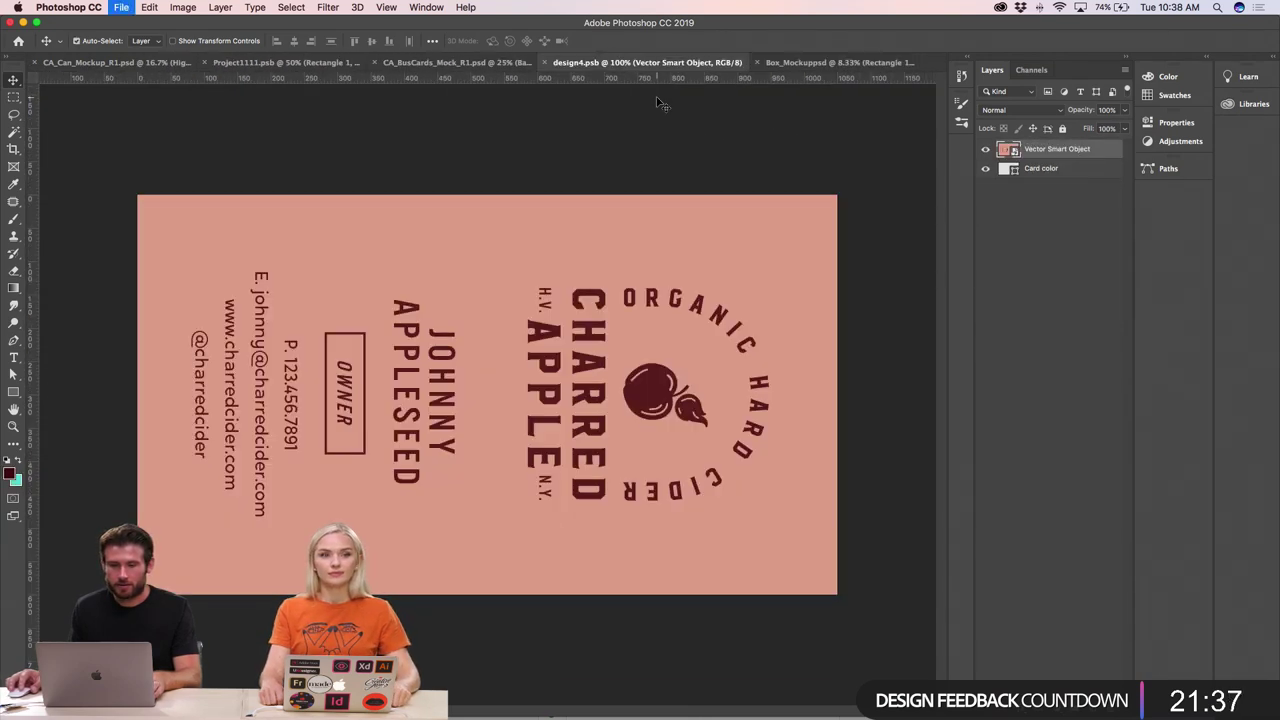
{"action": "key", "text": "super+w"}
{"action": "key", "text": "ctrl+shift+Tab"}
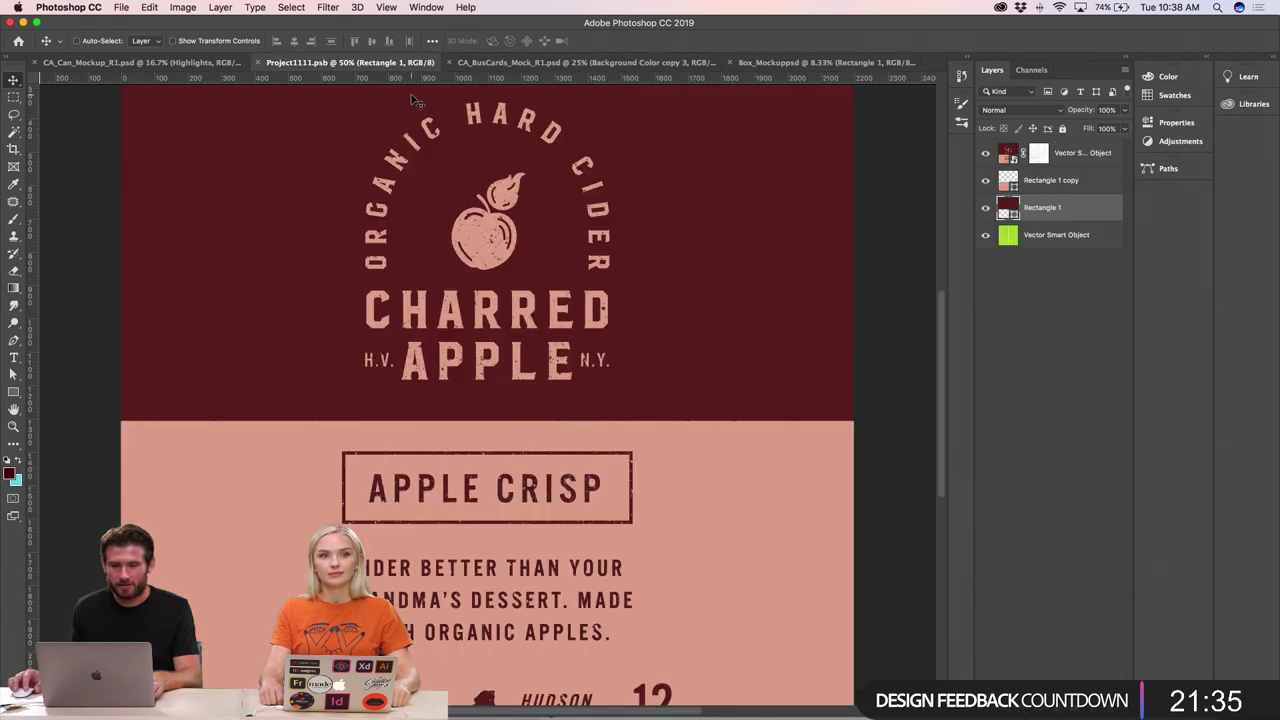
{"action": "key", "text": "super+w"}
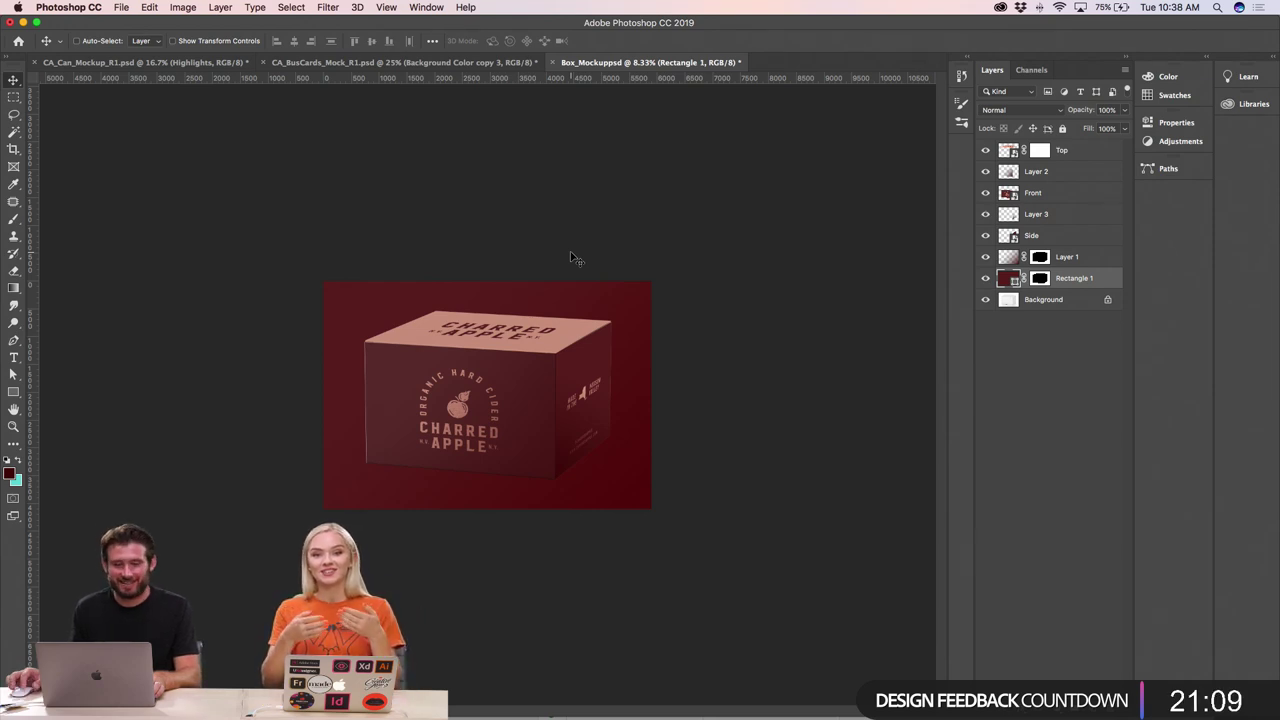
- Cancel a first new-document attempt and sketch a rectangle on the InDesign page
{"action": "key", "text": "super+n"}
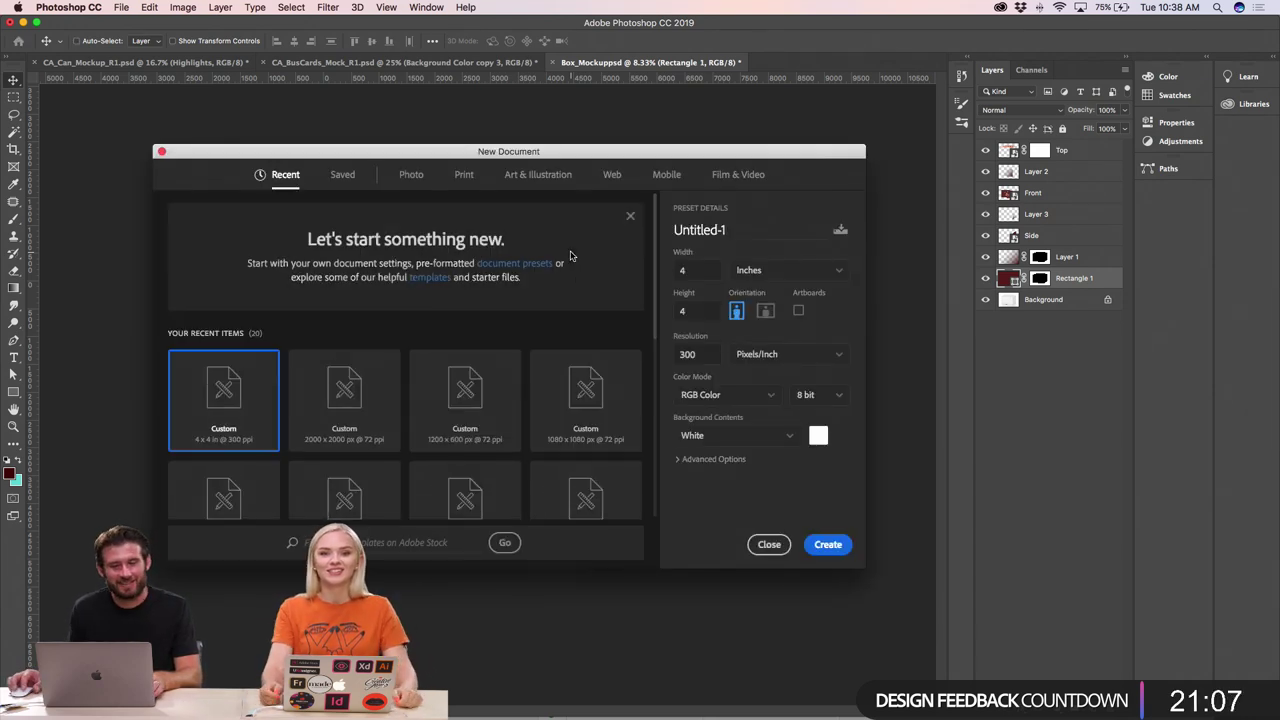
{"action": "left_click", "coordinate": [768, 546]}
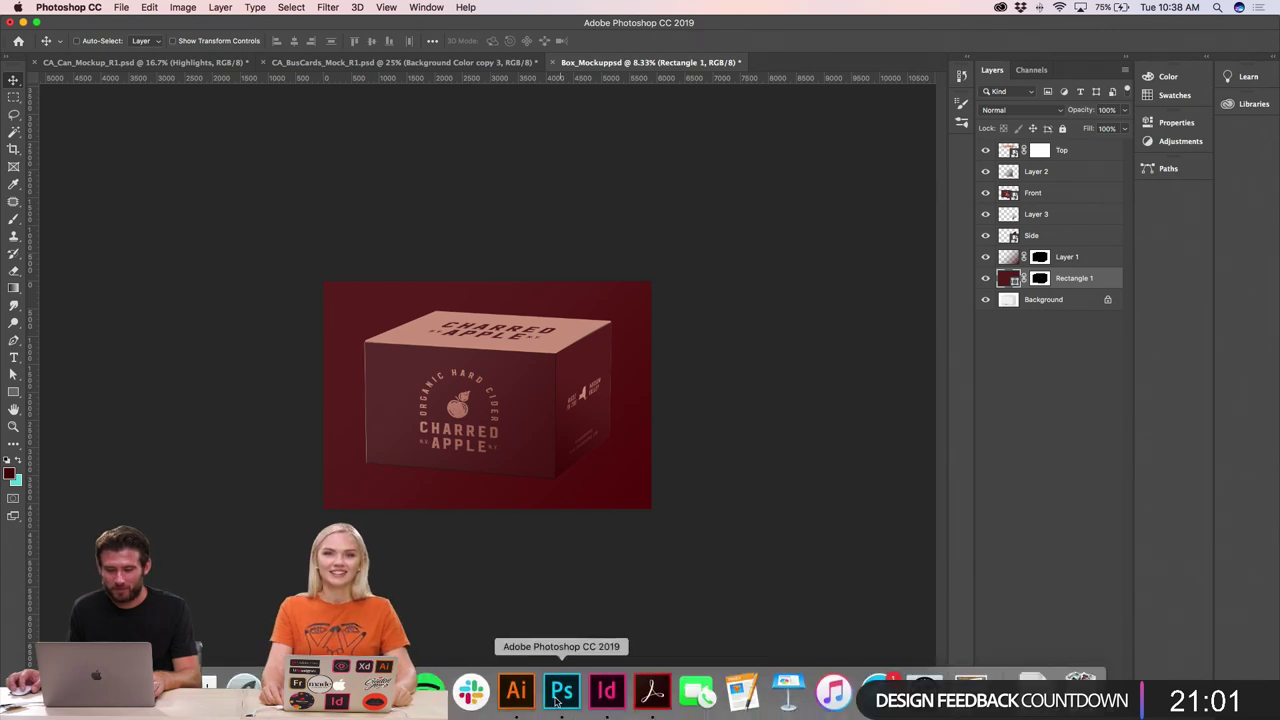
{"action": "left_click", "coordinate": [608, 690]}
{"action": "left_click", "coordinate": [15, 226]}
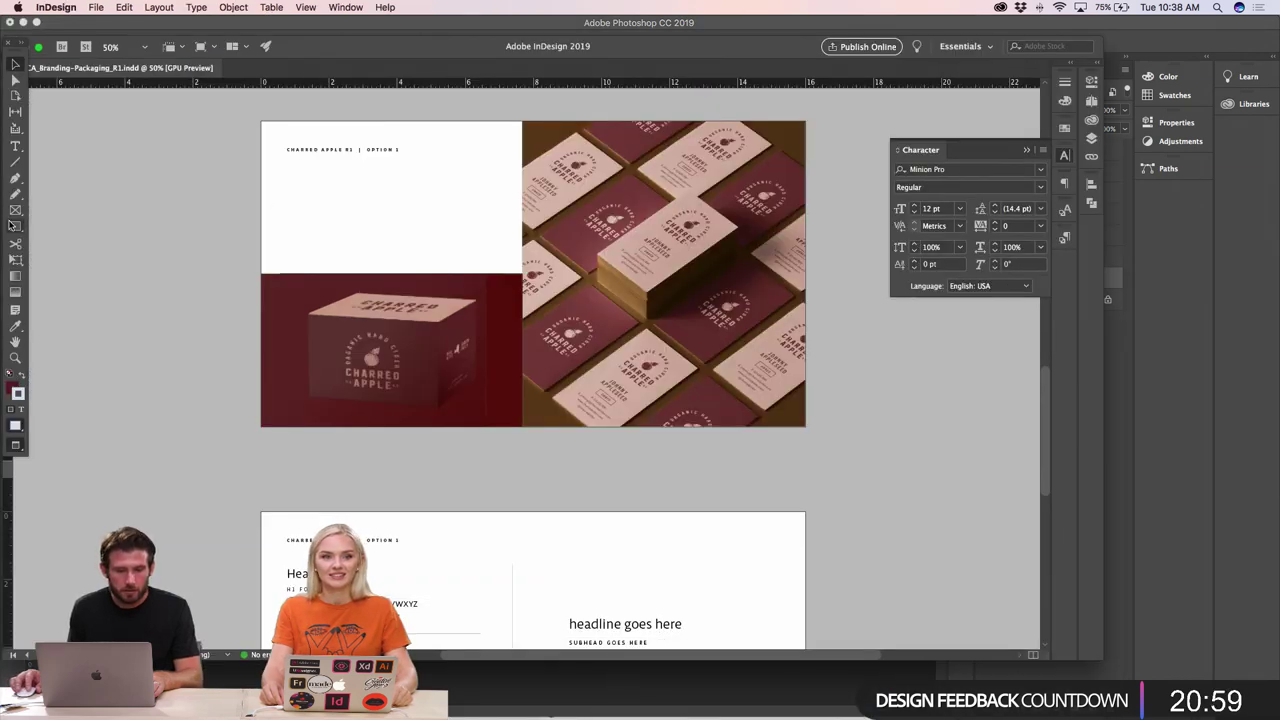
{"action": "left_click_drag", "start_coordinate": [262, 121], "coordinate": [519, 273]}
{"action": "key", "text": "super+Tab"}
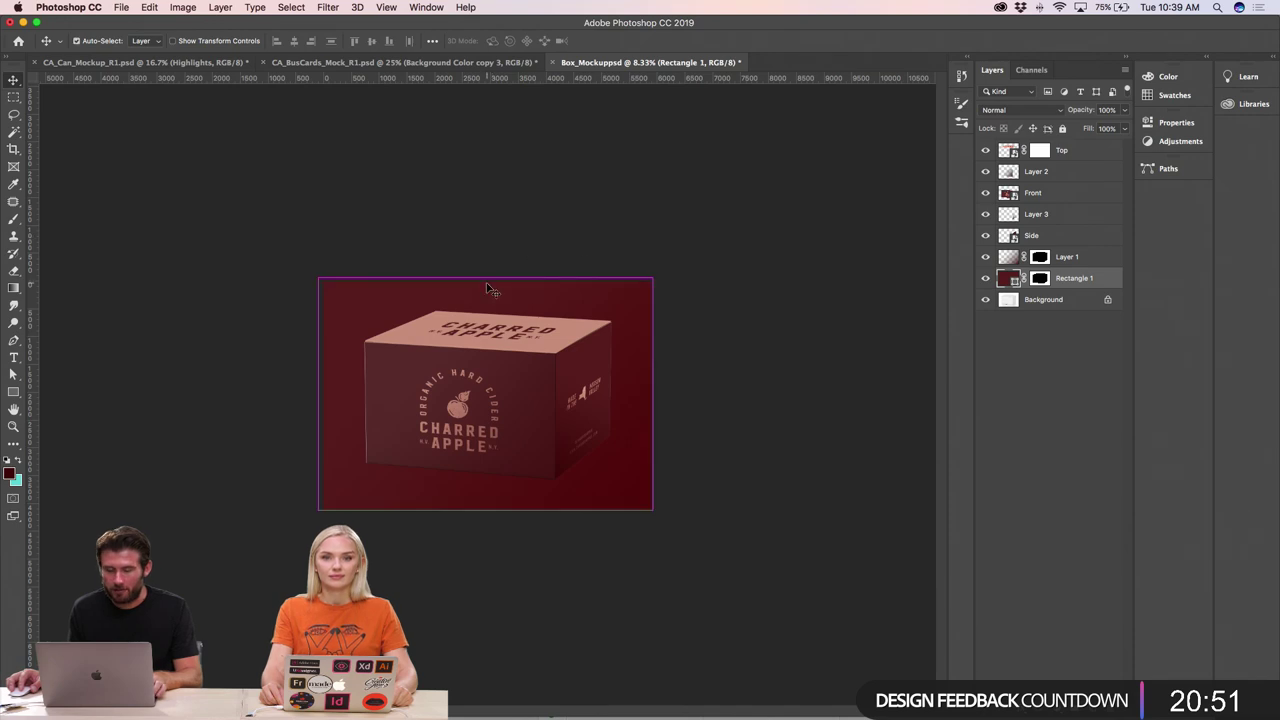
{"action": "key", "text": "super+Tab"}
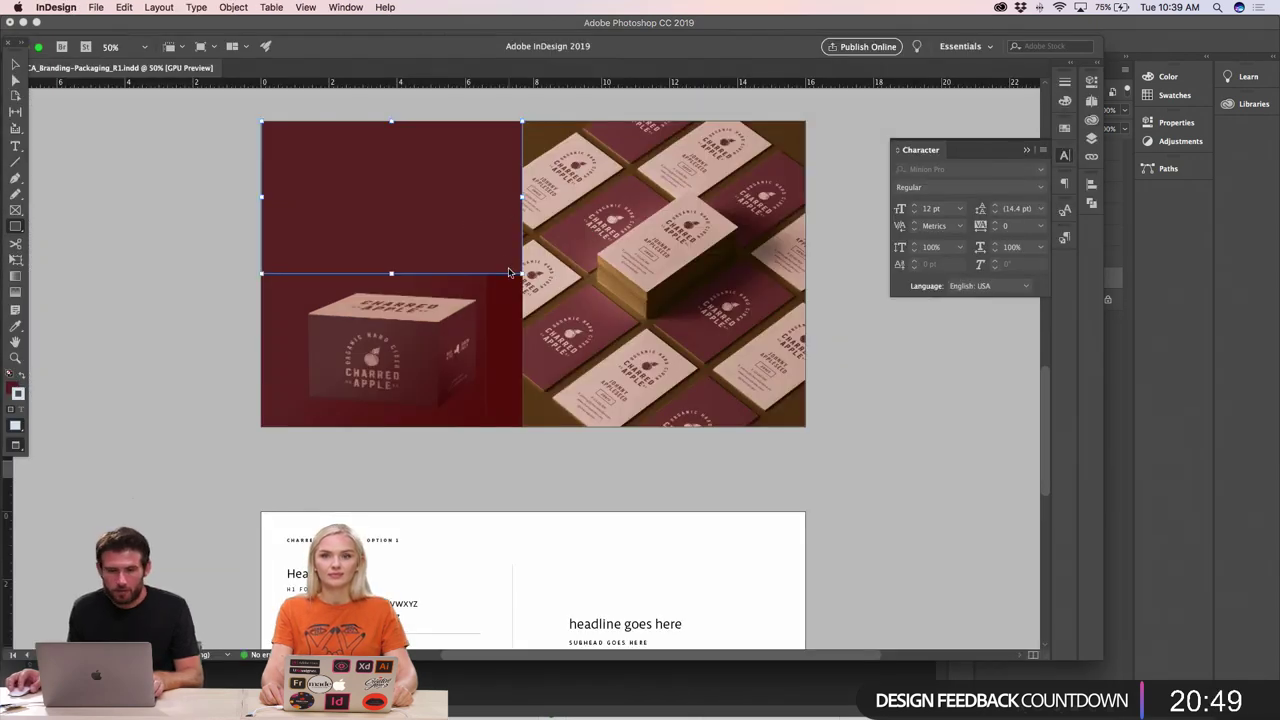
{"action": "key", "text": "super+Tab"}
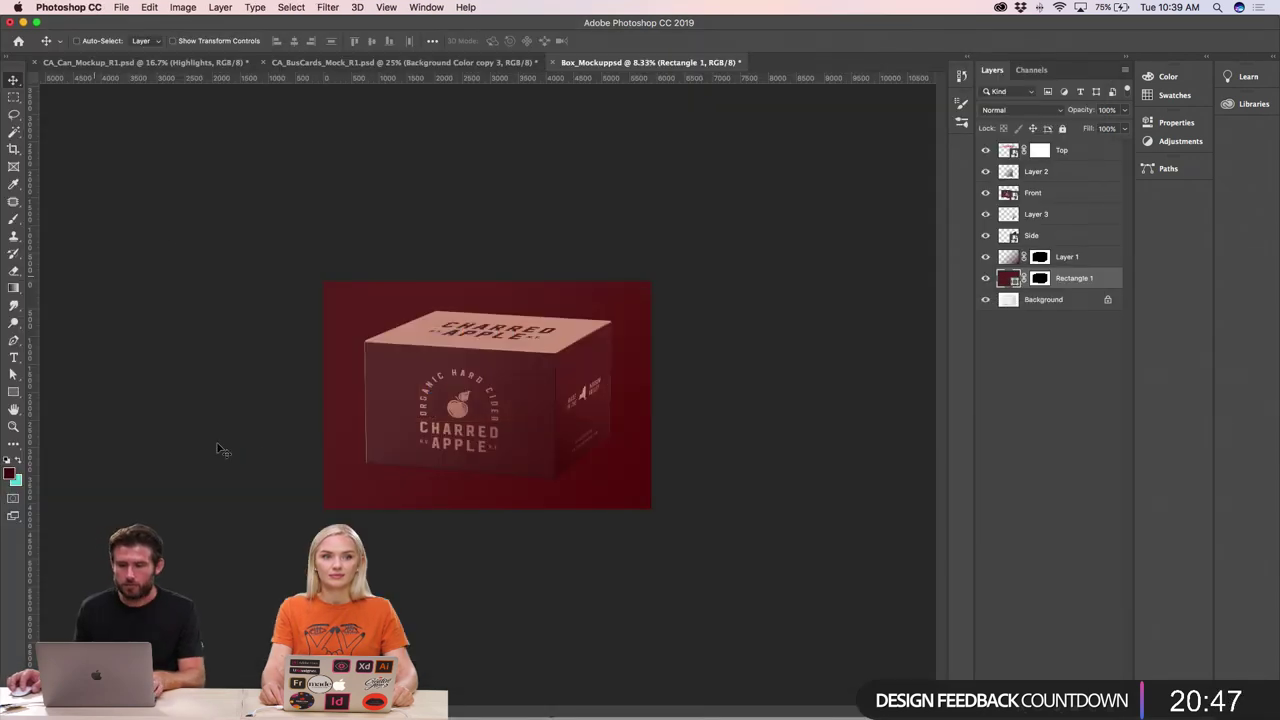
- Create a new white 7.5 × 5 inch document at 300 ppi
{"action": "key", "text": "super+n"}
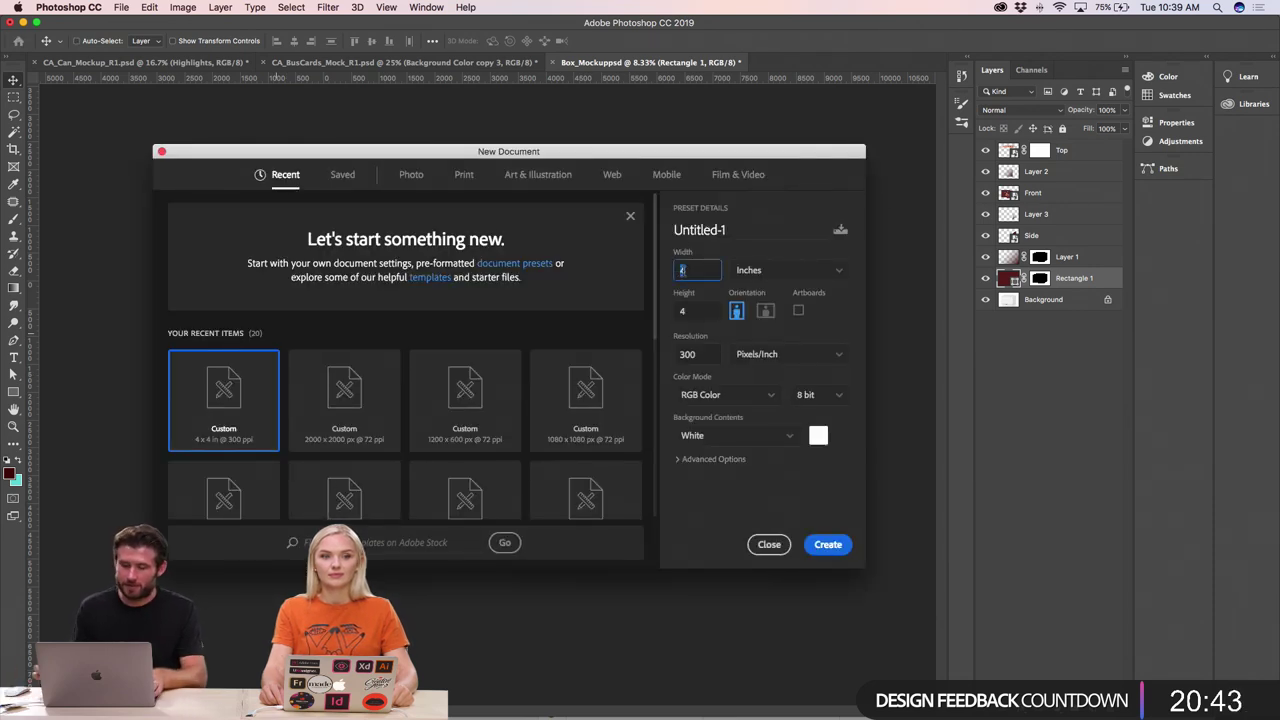
{"action": "type", "text": "7.5"}
{"action": "key", "text": "Tab"}
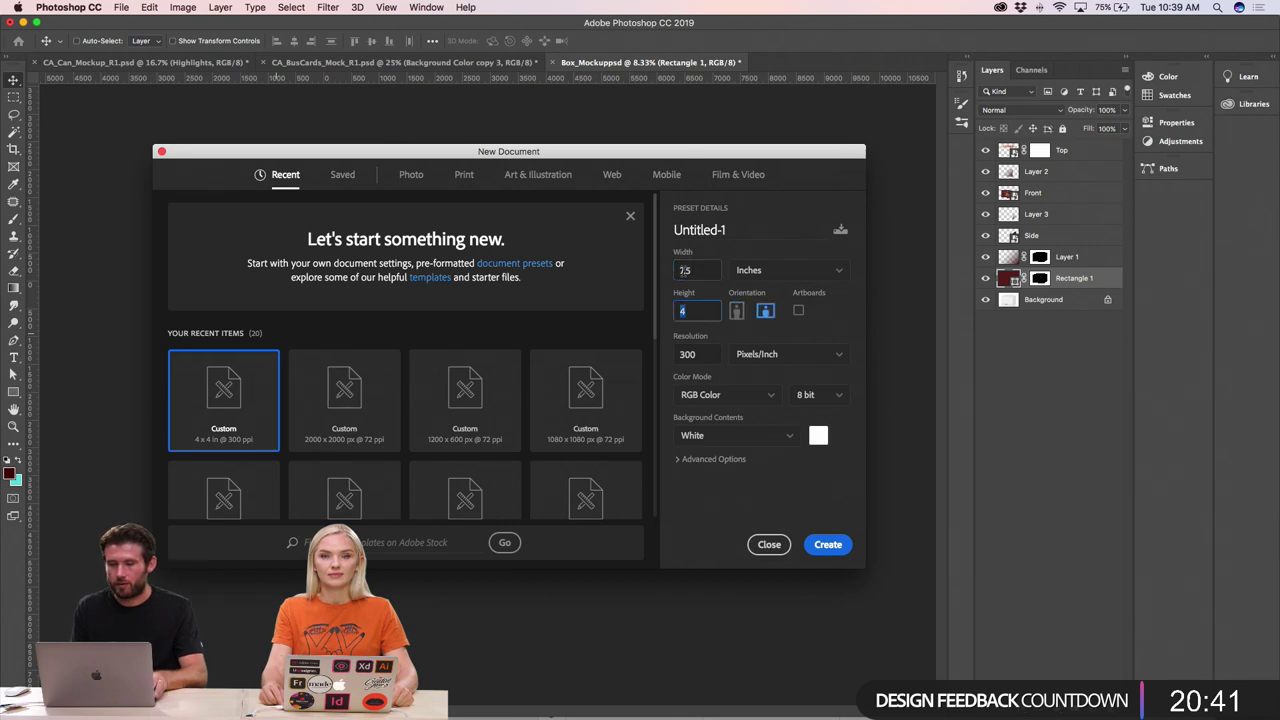
{"action": "type", "text": "5"}
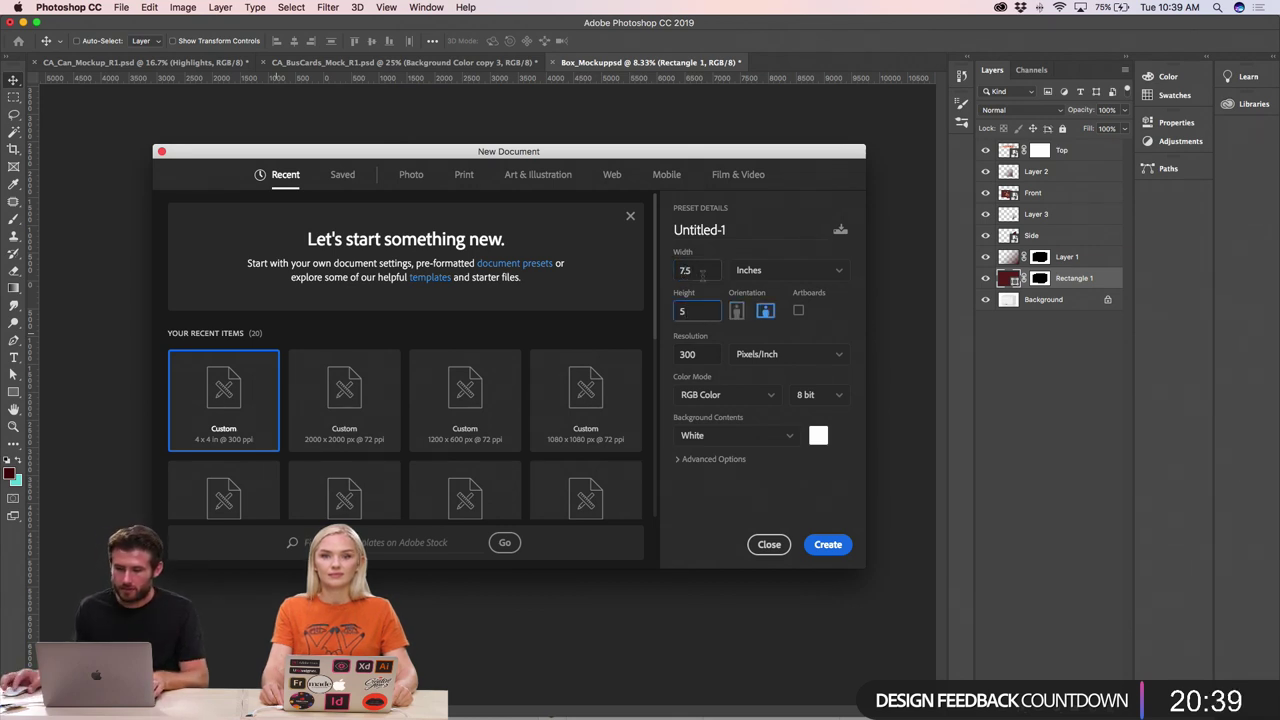
{"action": "double_click", "coordinate": [684, 355]}
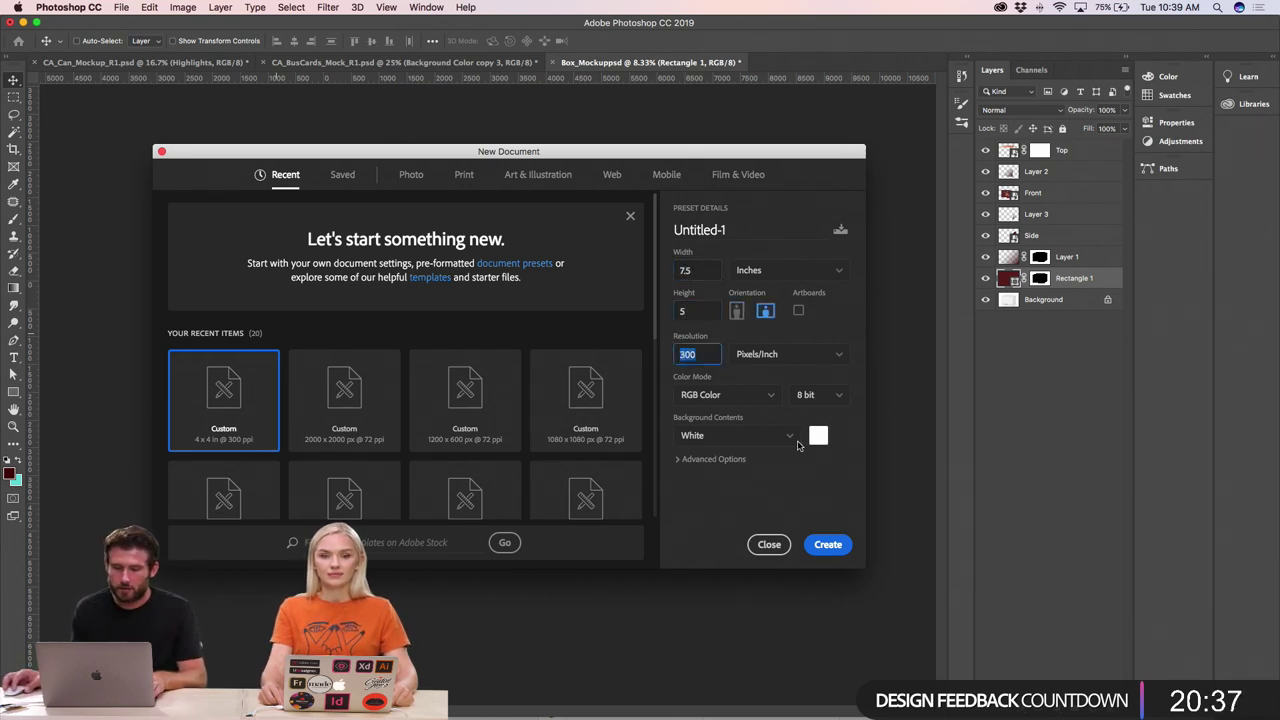
{"action": "left_click", "coordinate": [822, 545]}
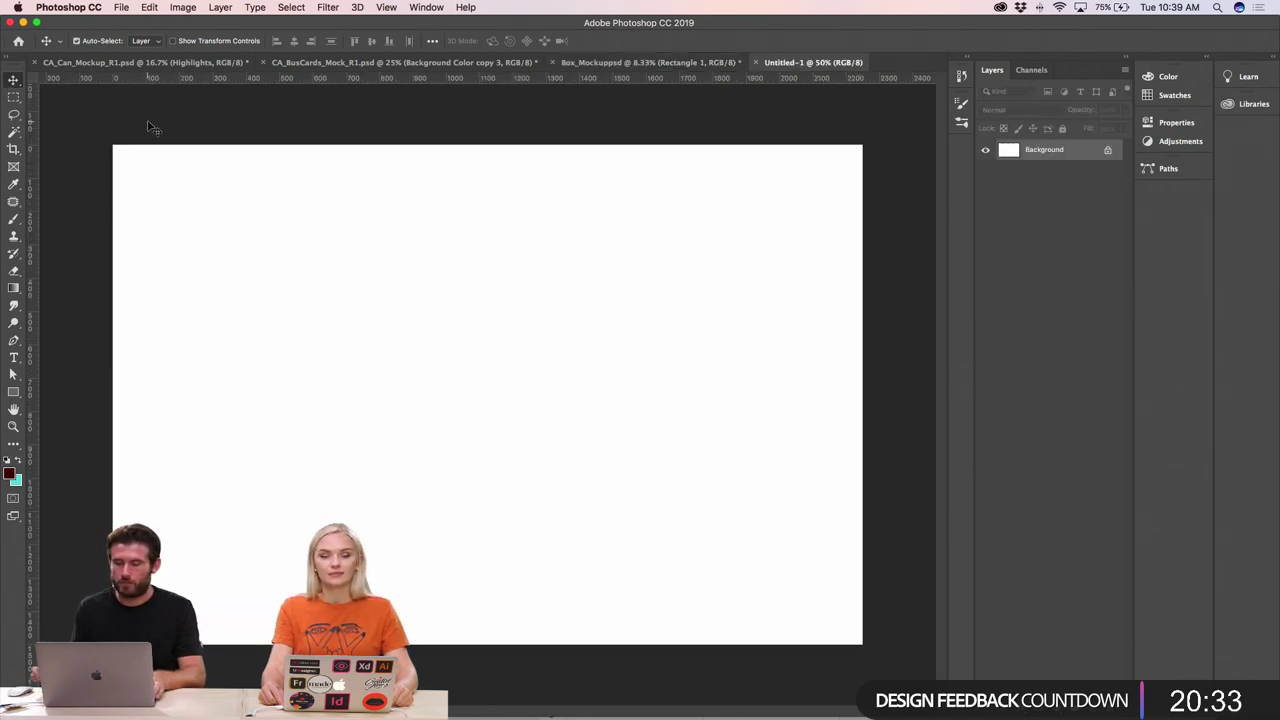
- Draw a dark maroon rectangle of about 1652 × 1064 px on the canvas at 33.3% view
{"action": "key", "text": "super+minus"}
{"action": "key", "text": "super+minus"}
{"action": "key", "text": "super+equal"}
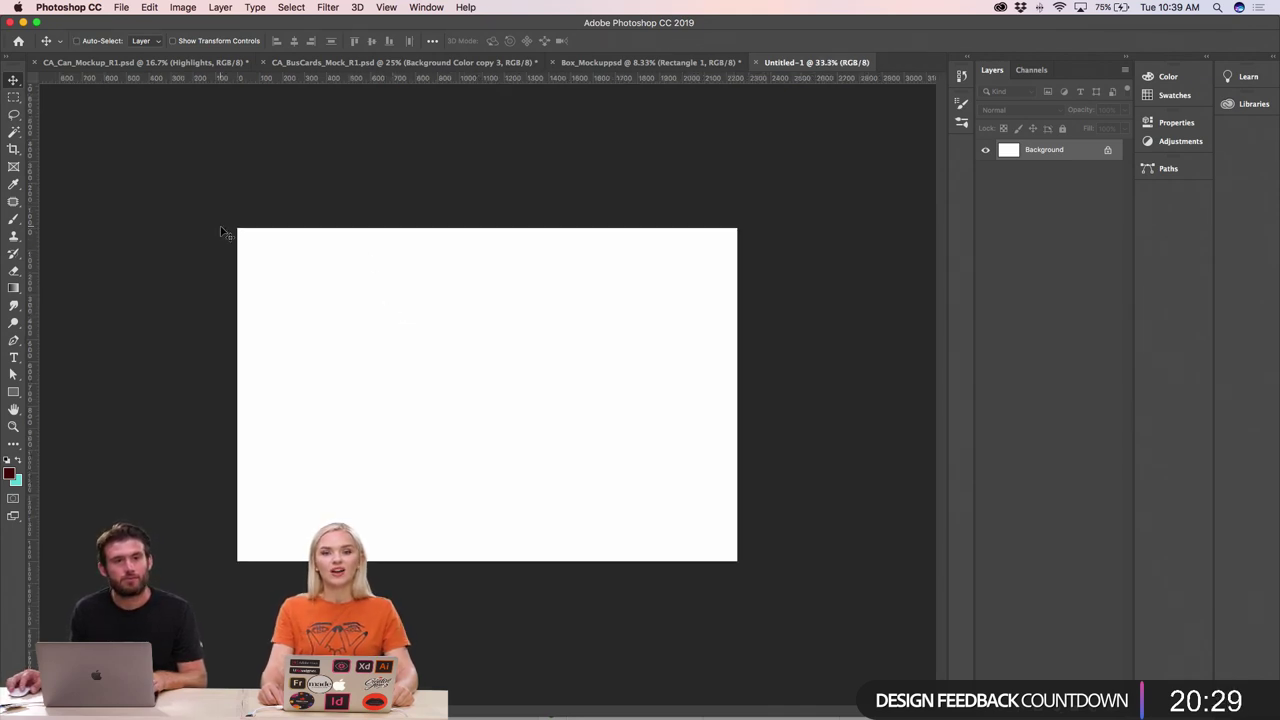
{"action": "left_click", "coordinate": [13, 391]}
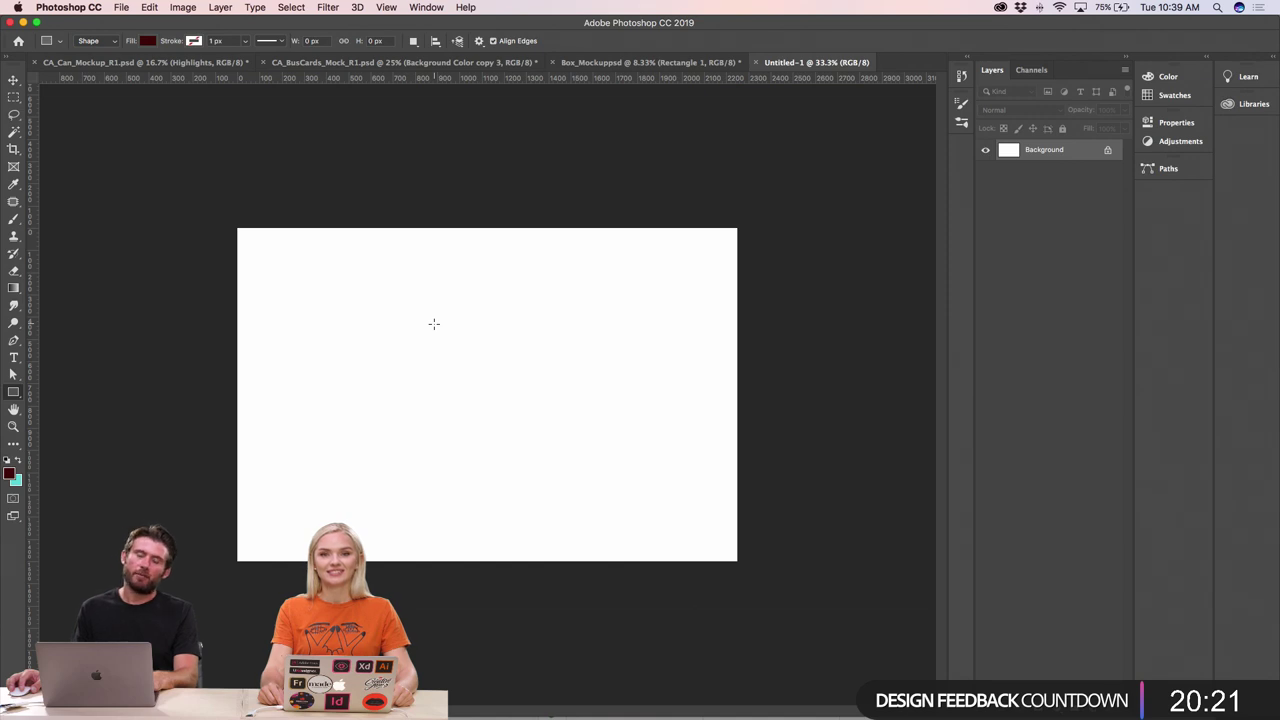
{"action": "key", "text": "super+space"}
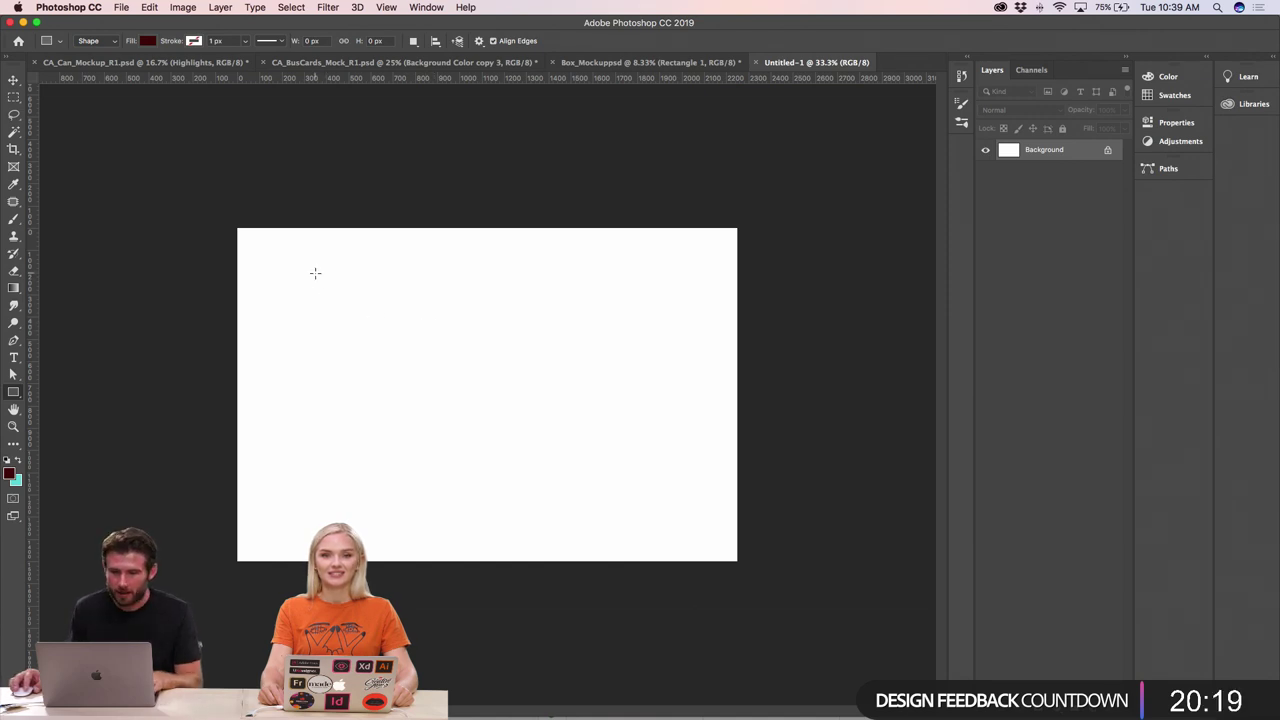
{"action": "left_click_drag", "start_coordinate": [309, 271], "coordinate": [613, 457]}
{"action": "left_click_drag", "start_coordinate": [665, 495], "coordinate": [676, 508]}
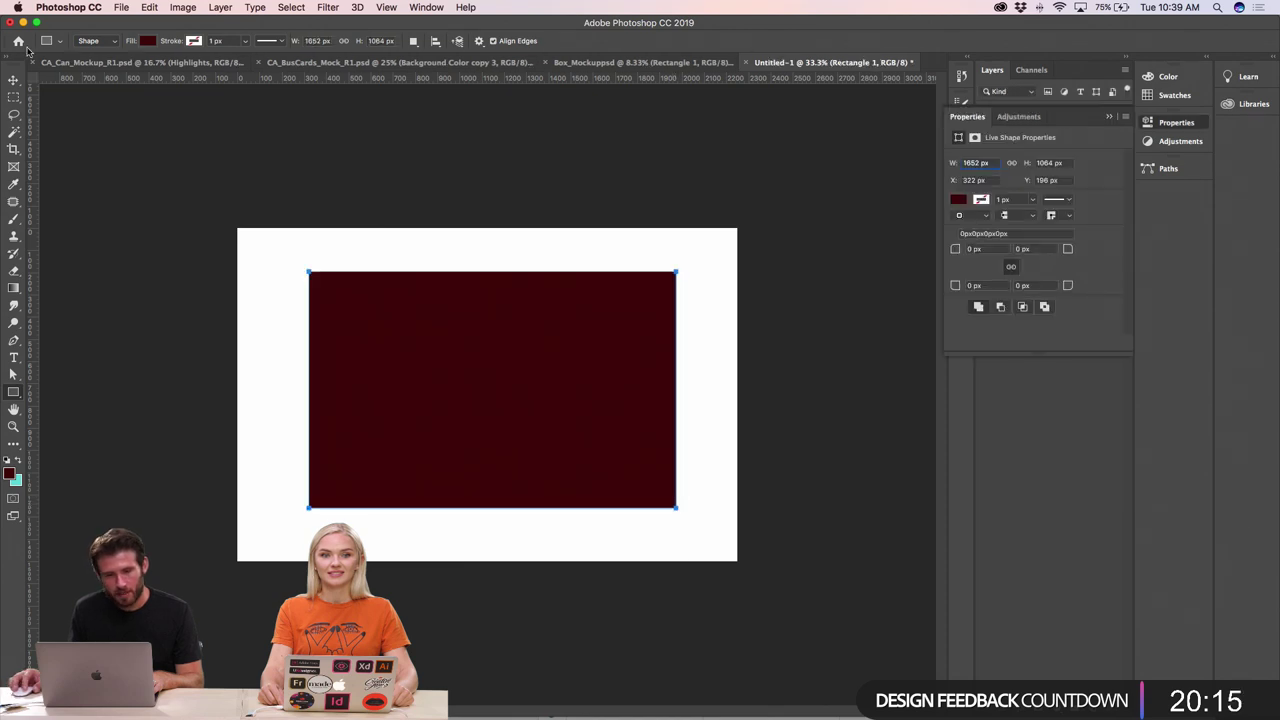
- Nudge the rectangle with the Move tool to centre it on the canvas
{"action": "left_click", "coordinate": [14, 80]}
{"action": "key", "text": "super+equal"}
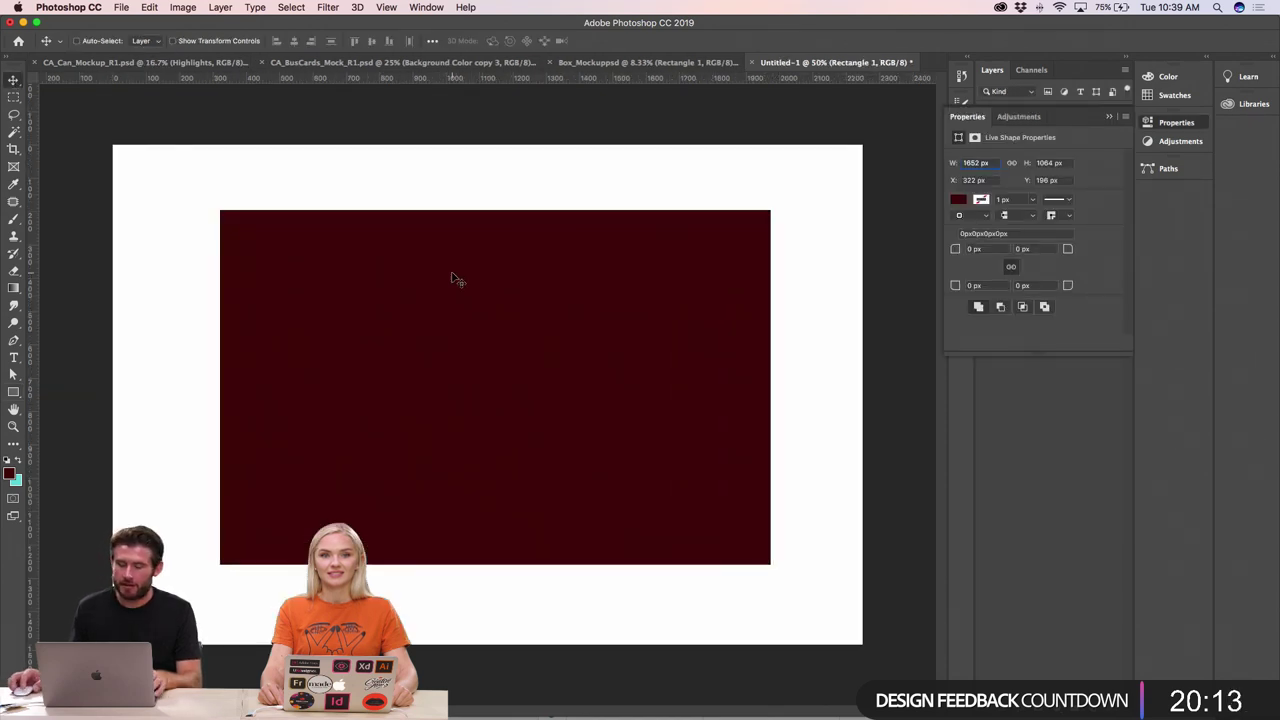
{"action": "key", "text": "super+minus"}
{"action": "left_click_drag", "start_coordinate": [578, 379], "coordinate": [577, 384]}
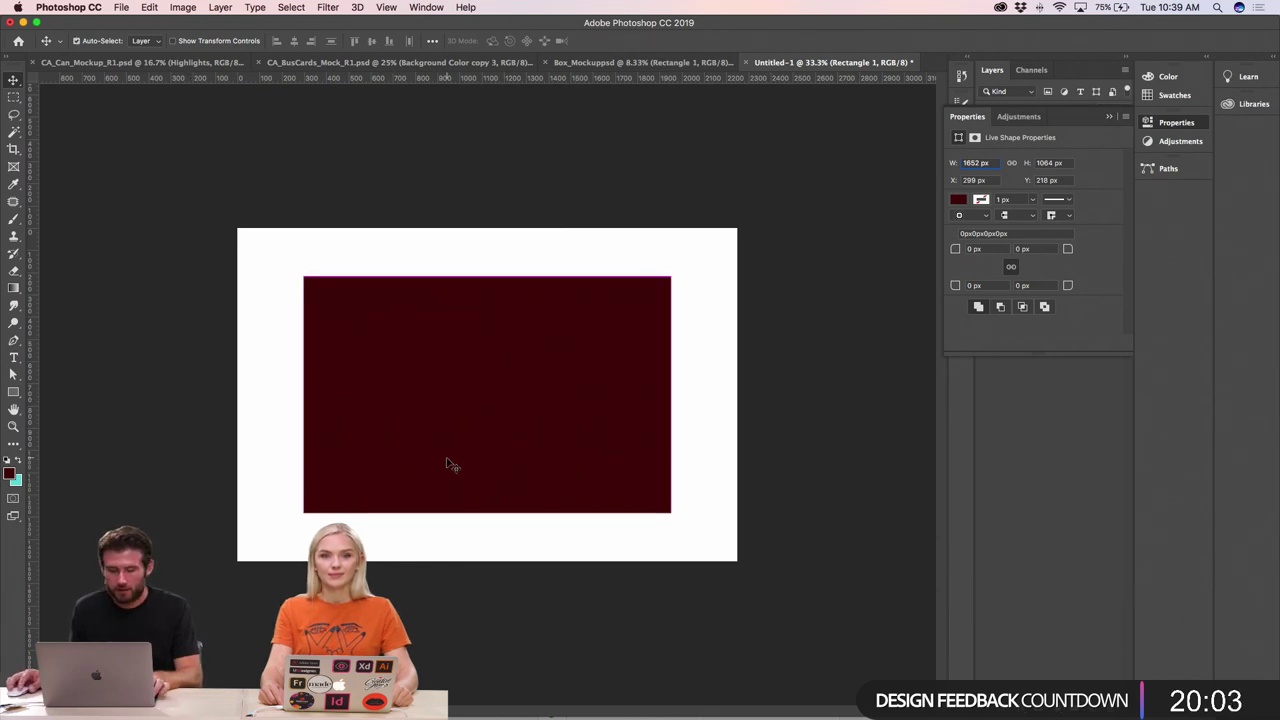
- Check the can label's pink fill hex value in Illustrator's Color Picker
{"action": "key", "text": "super+Tab"}
{"action": "key", "text": "super+Tab"}
{"action": "key", "text": "super+Tab"}
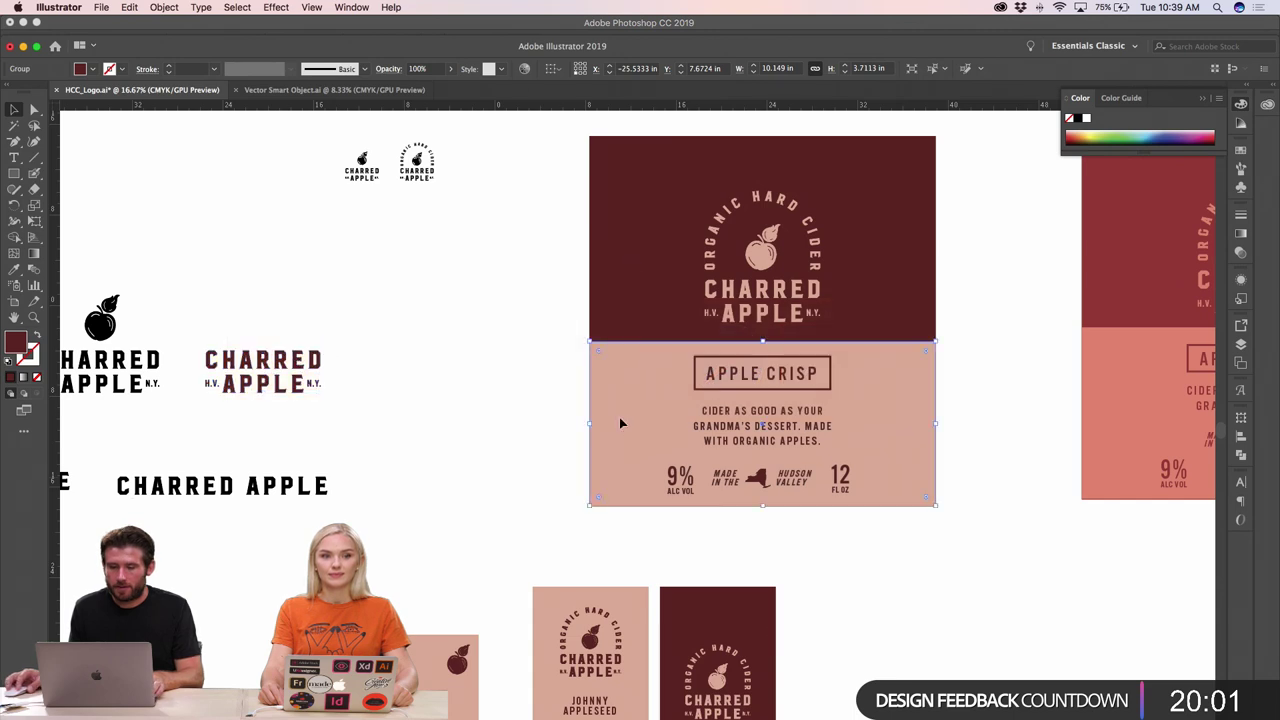
{"action": "double_click", "coordinate": [18, 343]}
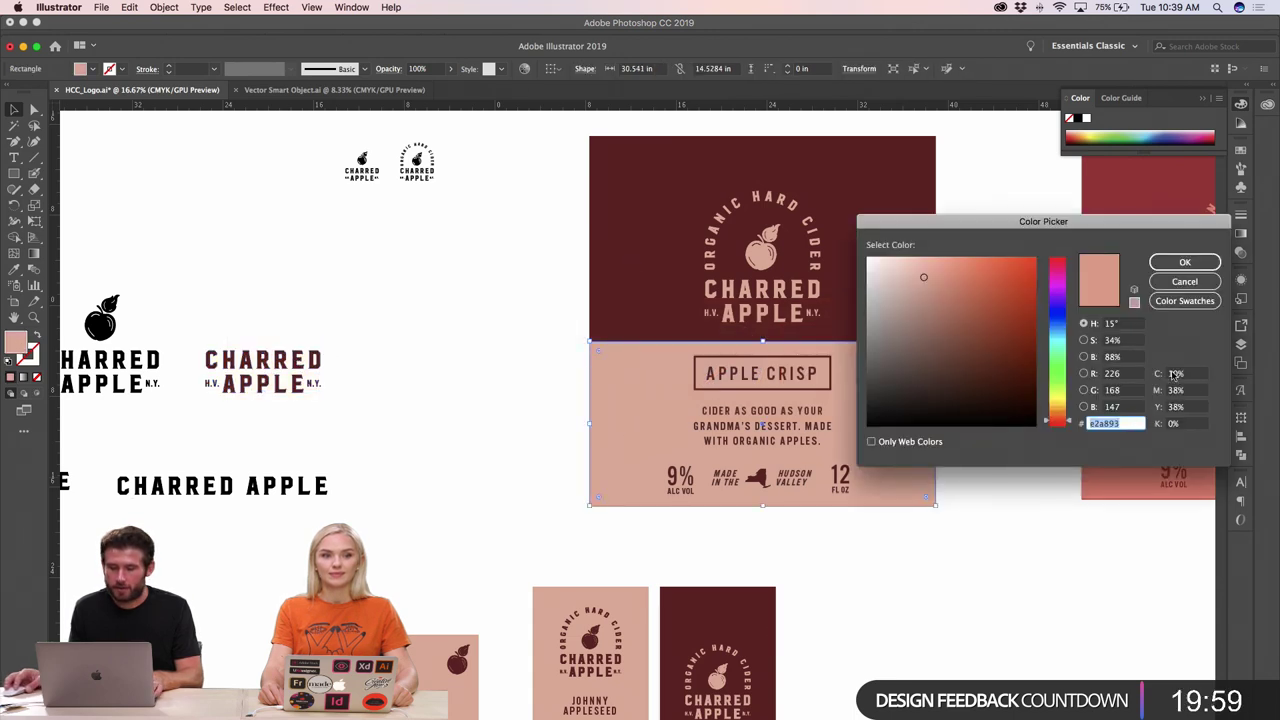
{"action": "left_click", "coordinate": [1185, 260]}
{"action": "key", "text": "super+Tab"}
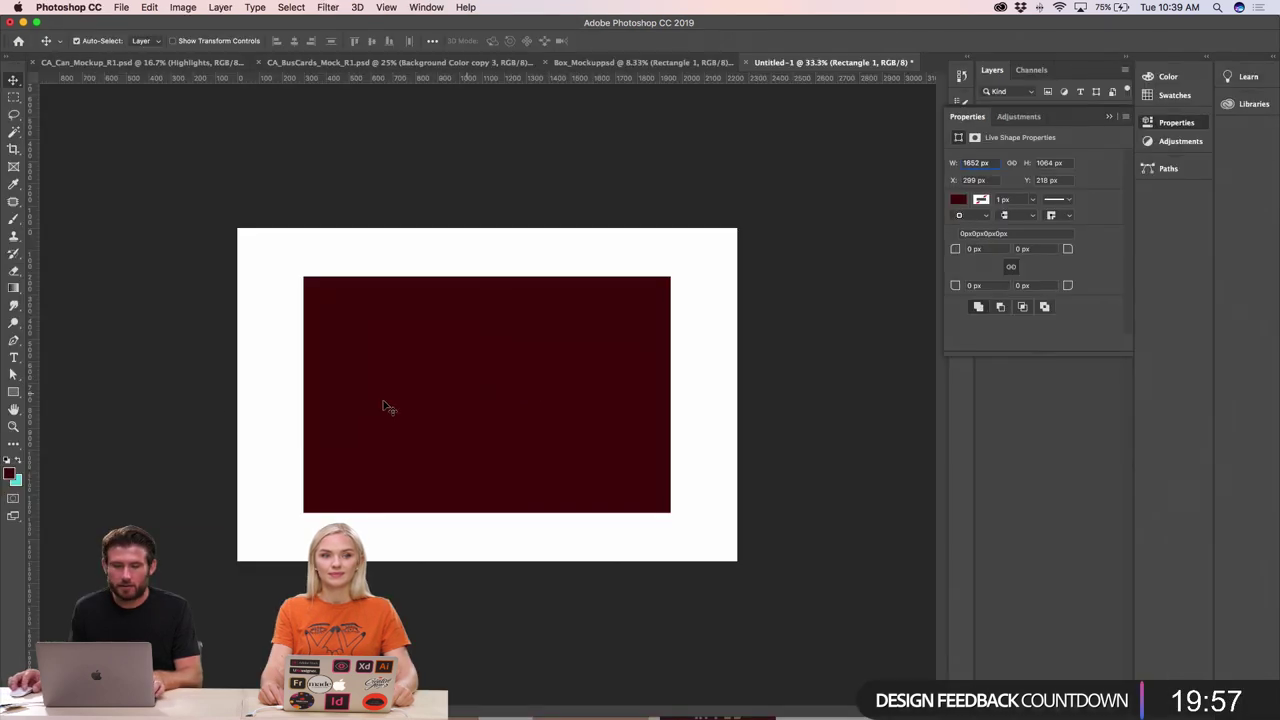
- Change the rectangle's fill to the pasted salmon pink hex and zoom to 50%
{"action": "left_click", "coordinate": [958, 200]}
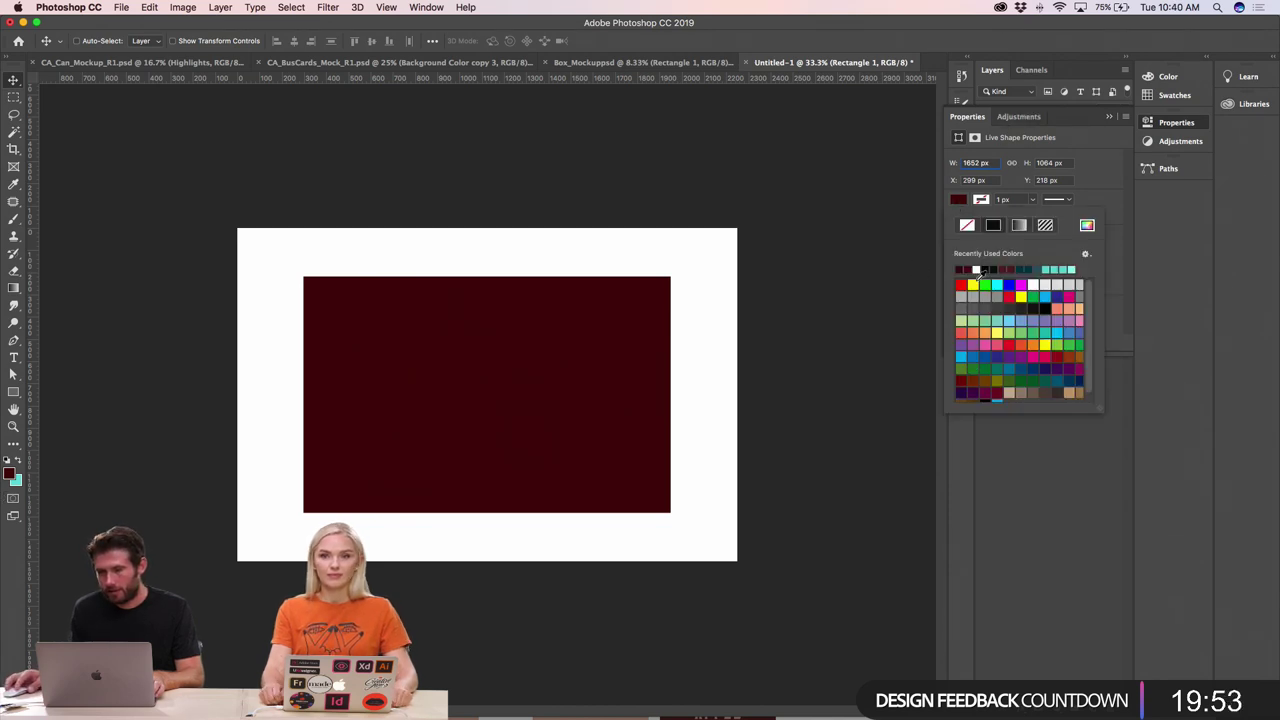
{"action": "left_click", "coordinate": [1087, 225]}
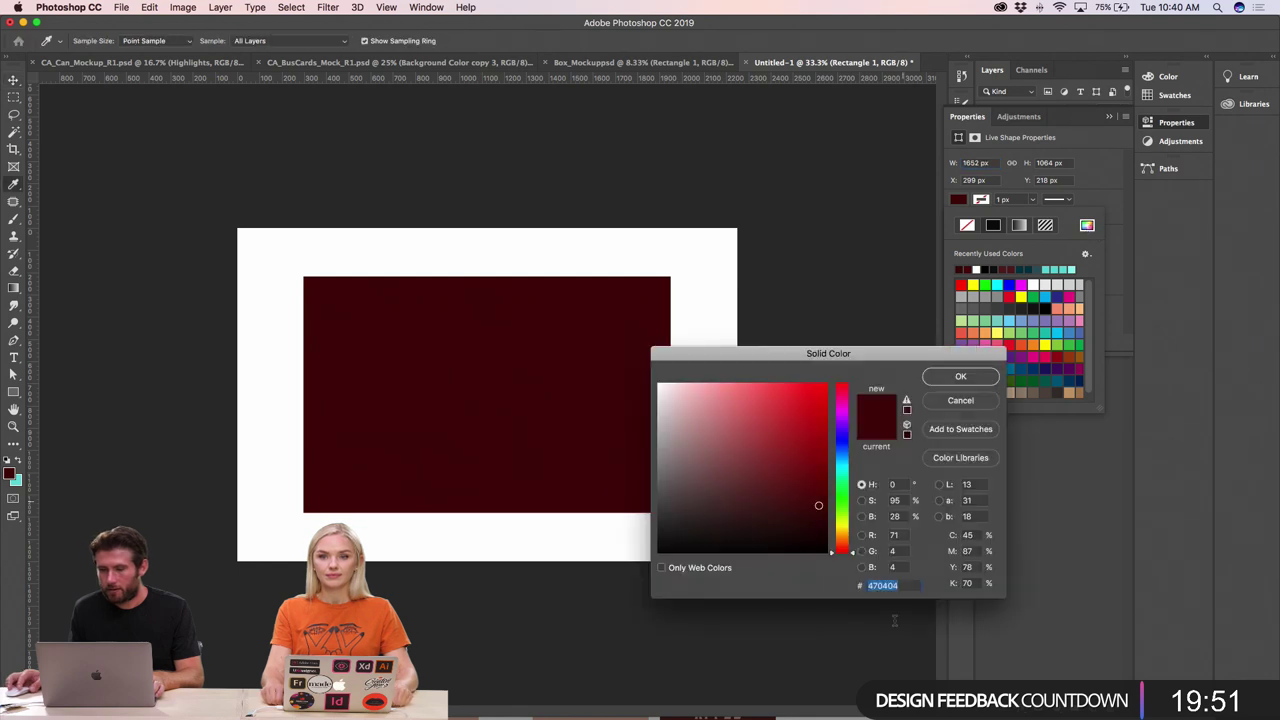
{"action": "key", "text": "super+v"}
{"action": "key", "text": "Return"}
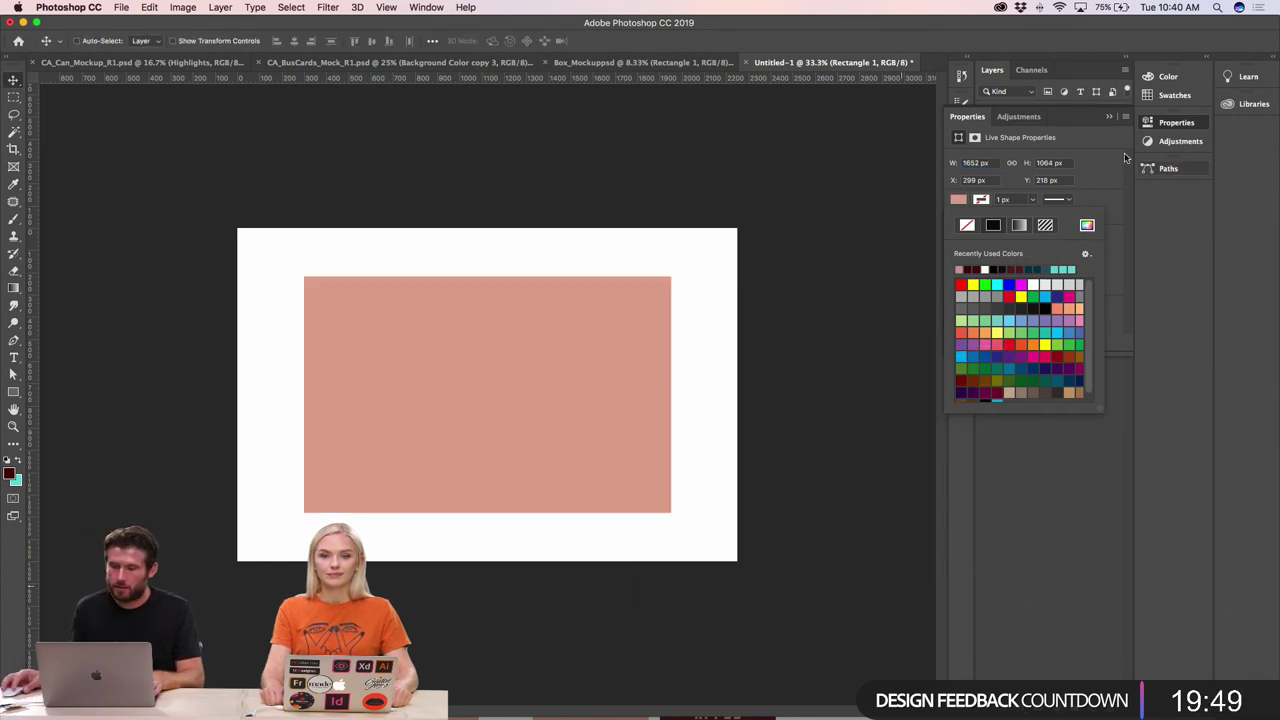
{"action": "left_click", "coordinate": [1109, 118]}
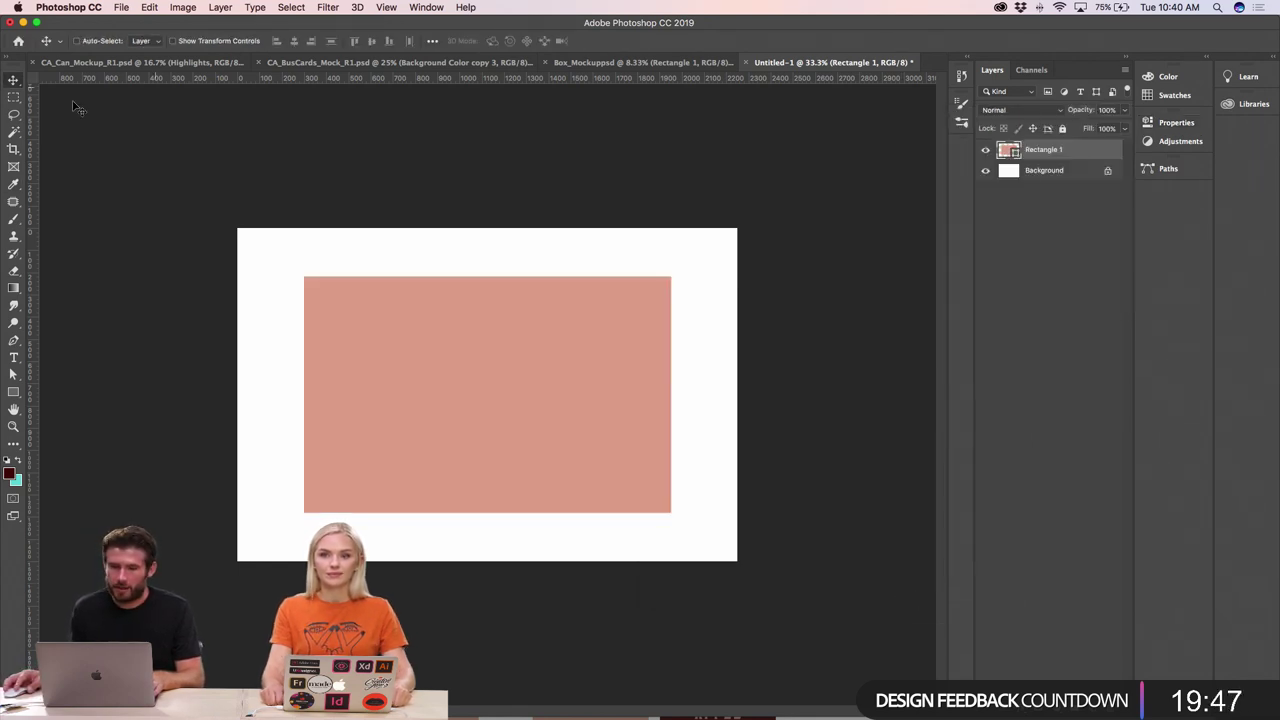
{"action": "key", "text": "super+plus"}
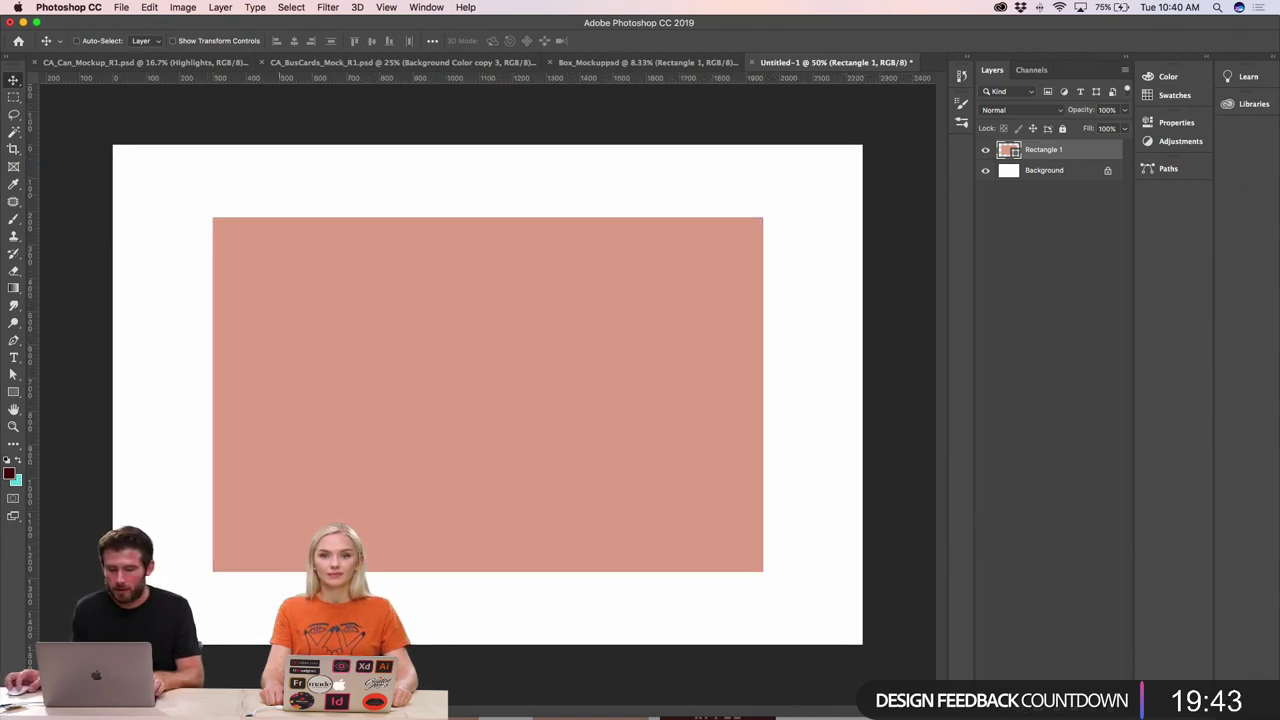
- Place CA_Can_Mockup_R1.png from the Can Mockup folder, scale it down, and move it right
{"action": "left_click", "coordinate": [203, 688]}
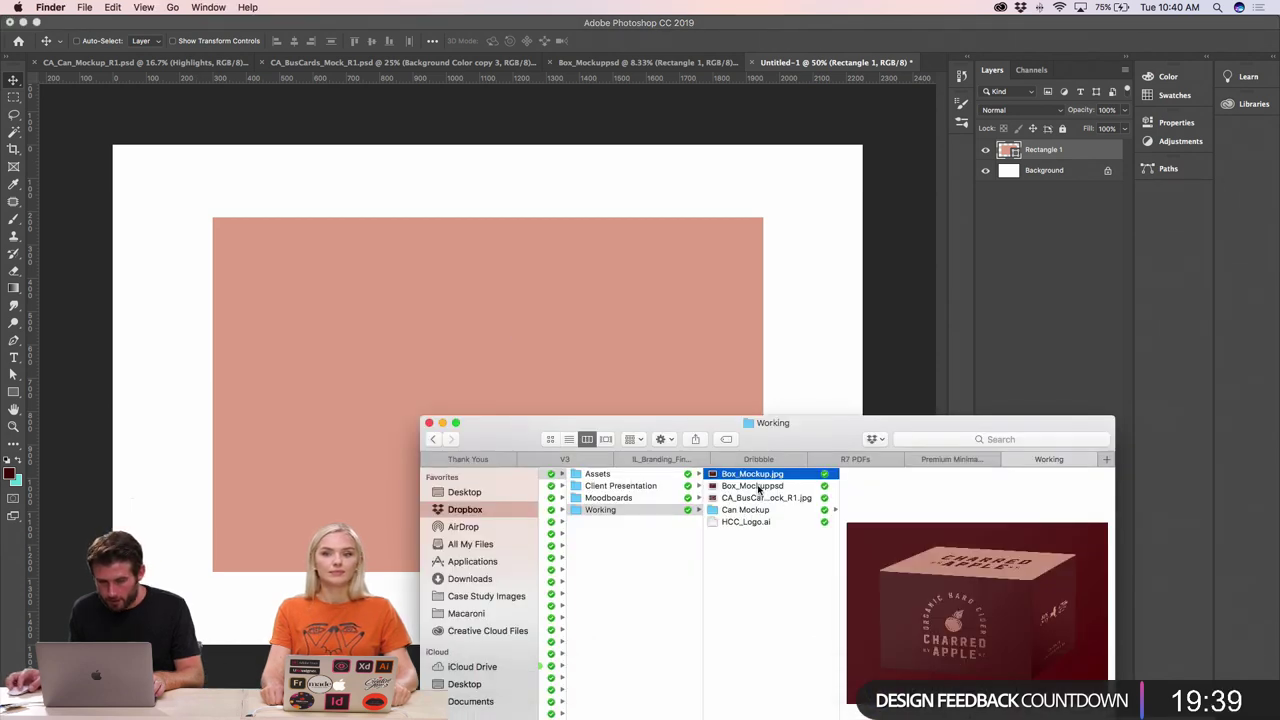
{"action": "left_click", "coordinate": [758, 486]}
{"action": "left_click", "coordinate": [748, 510]}
{"action": "left_click", "coordinate": [910, 474]}
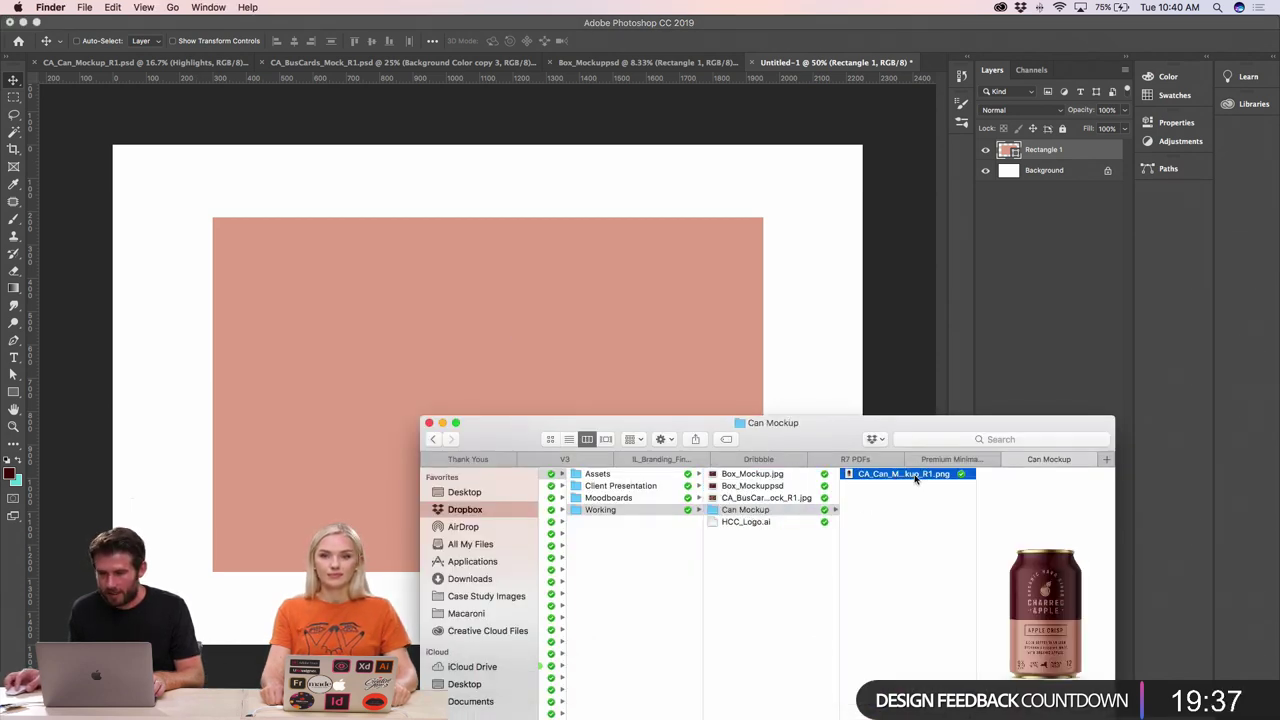
{"action": "left_click_drag", "start_coordinate": [914, 477], "coordinate": [657, 275]}
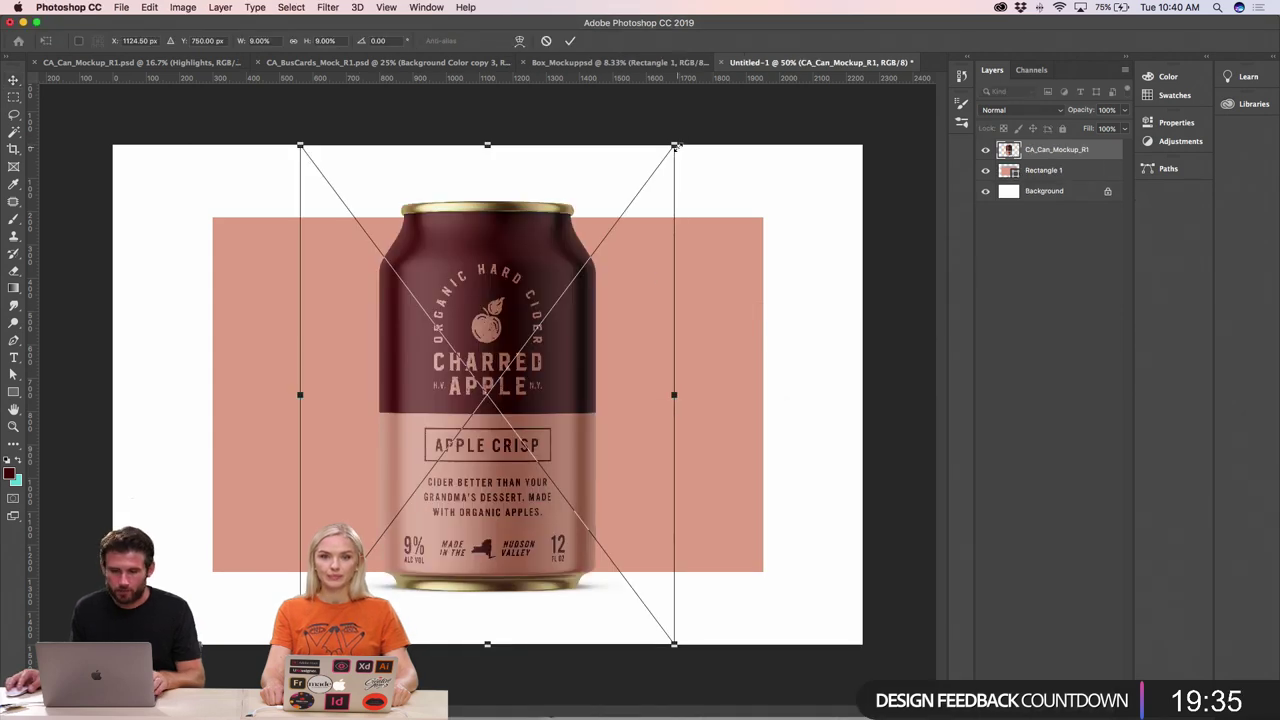
{"action": "left_click_drag", "start_coordinate": [676, 146], "coordinate": [600, 249]}
{"action": "key", "text": "Return"}
{"action": "left_click_drag", "start_coordinate": [538, 384], "coordinate": [650, 393]}
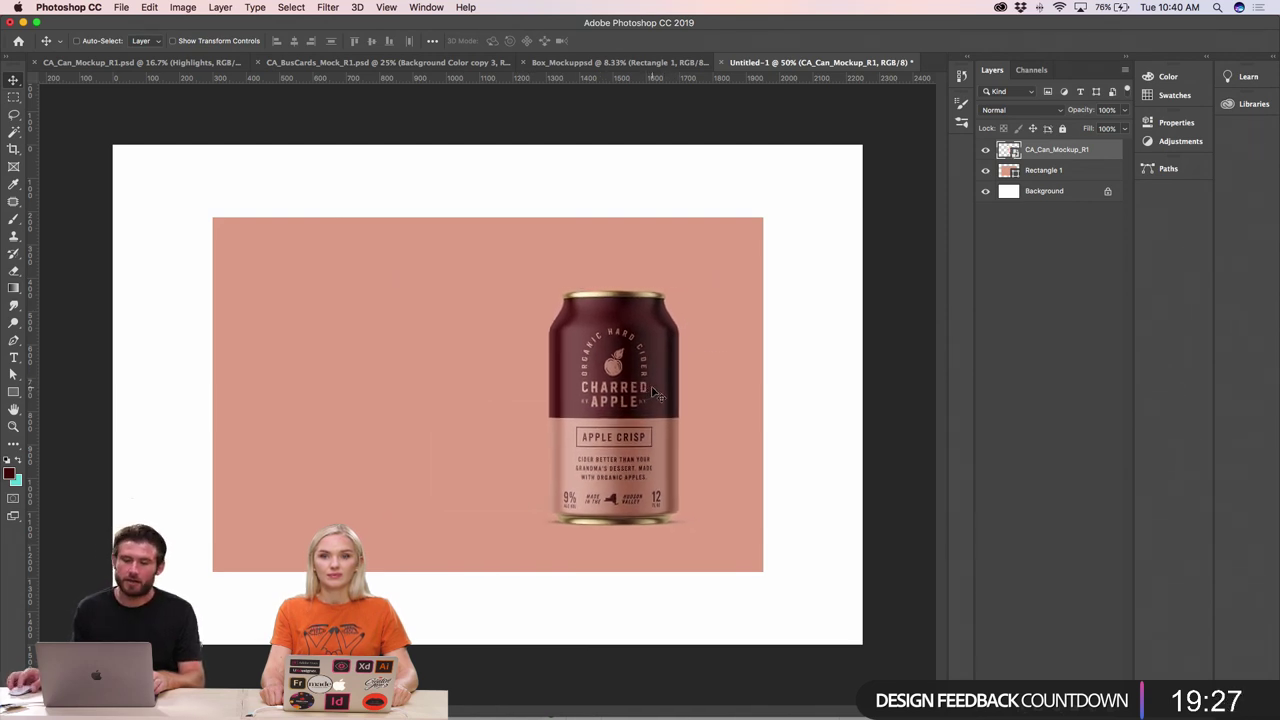
- Shrink the can slightly more with Free Transform, viewing at 50%
{"action": "key", "text": "super+minus"}
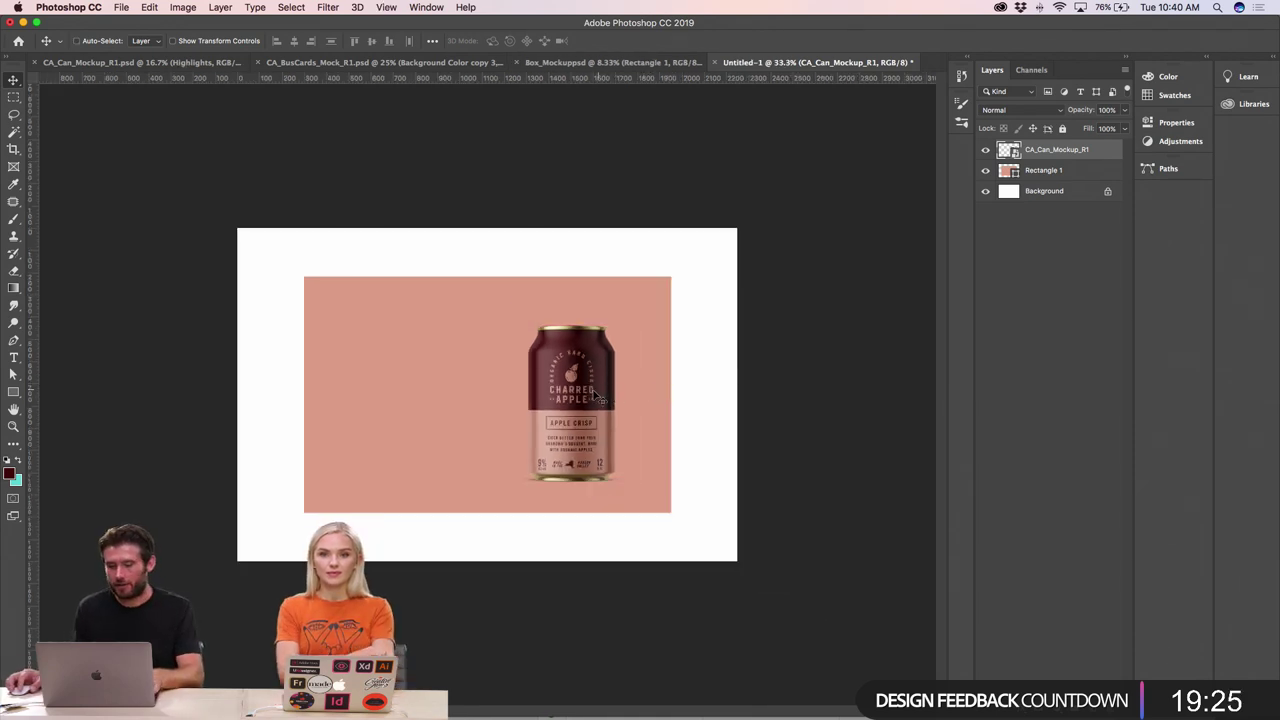
{"action": "key", "text": "super+t"}
{"action": "left_click_drag", "start_coordinate": [648, 300], "coordinate": [646, 310]}
{"action": "key", "text": "Return"}
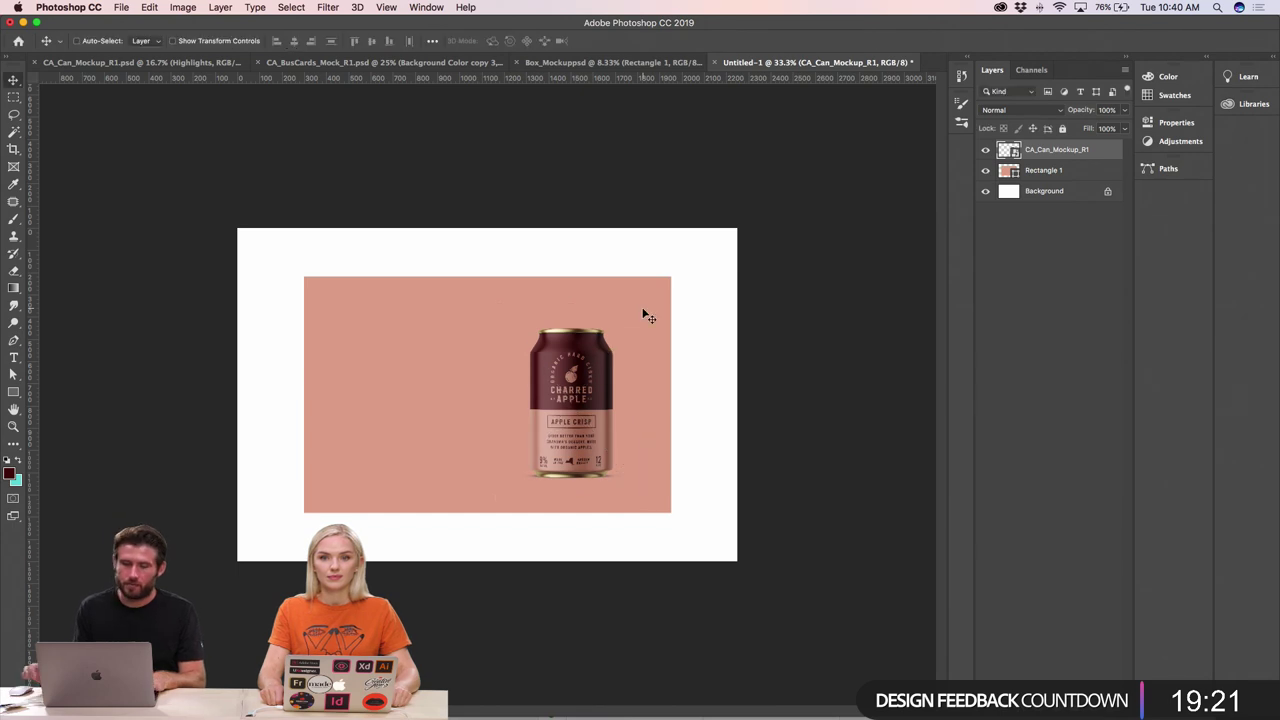
{"action": "key", "text": "super+plus"}
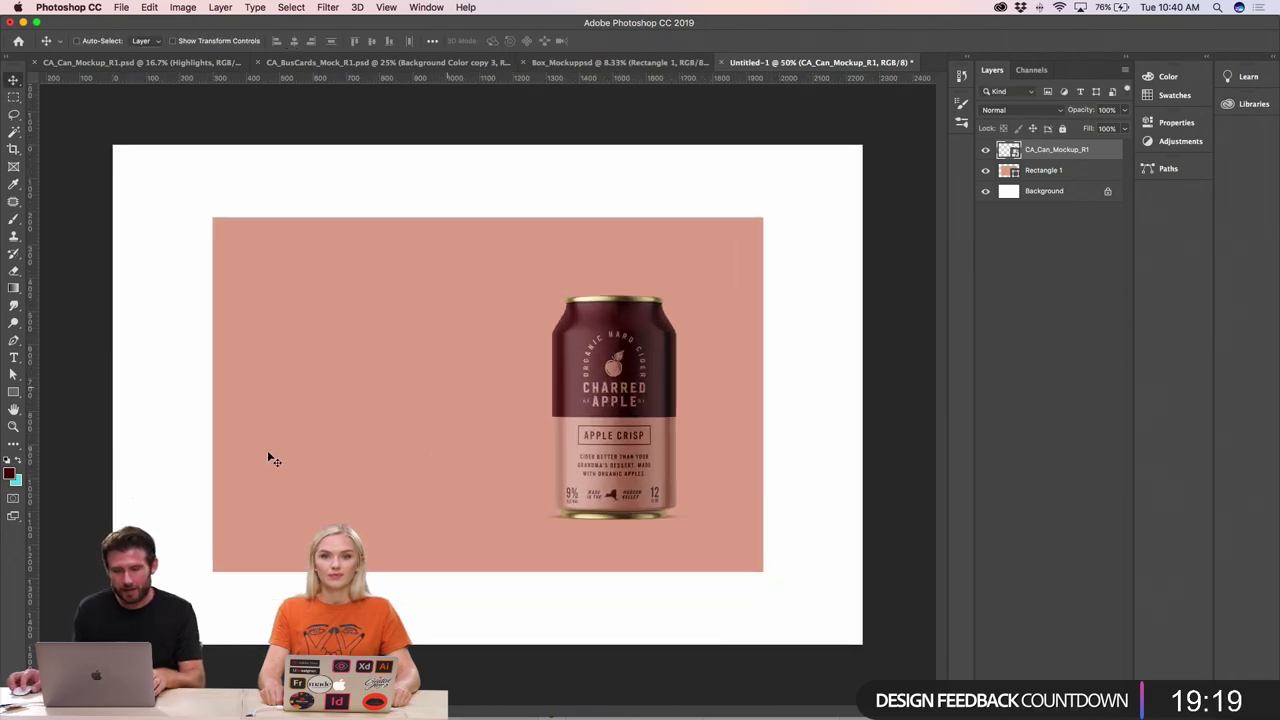
{"action": "left_click", "coordinate": [13, 357]}
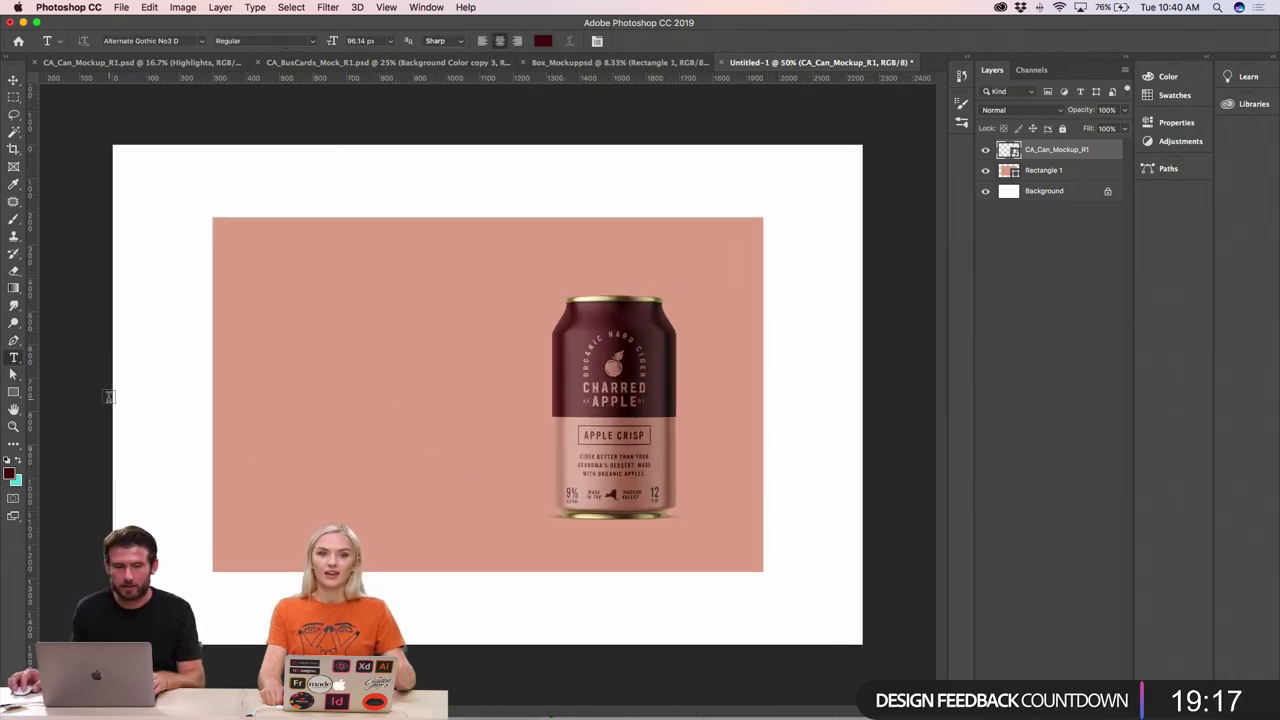
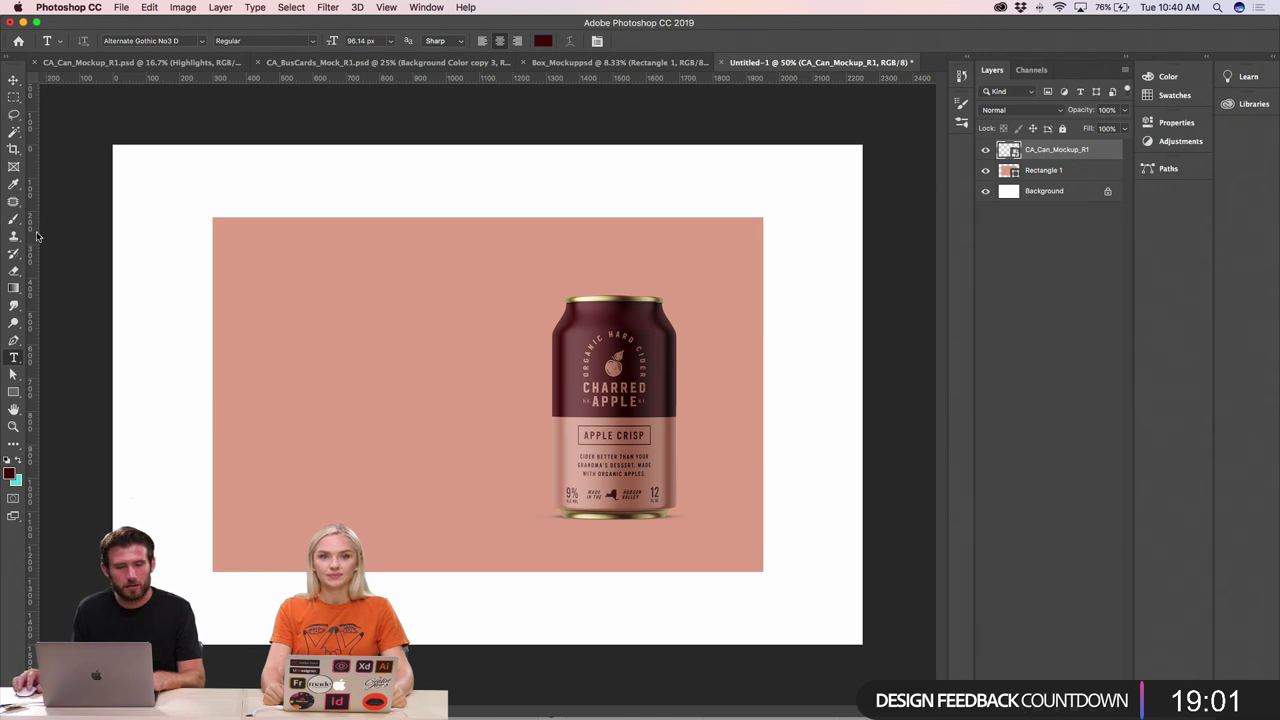
- Draw a text box left of the can and type APPLE CRISP over the placeholder text
{"action": "left_click_drag", "start_coordinate": [258, 320], "coordinate": [468, 487]}
{"action": "left_click", "coordinate": [305, 347]}
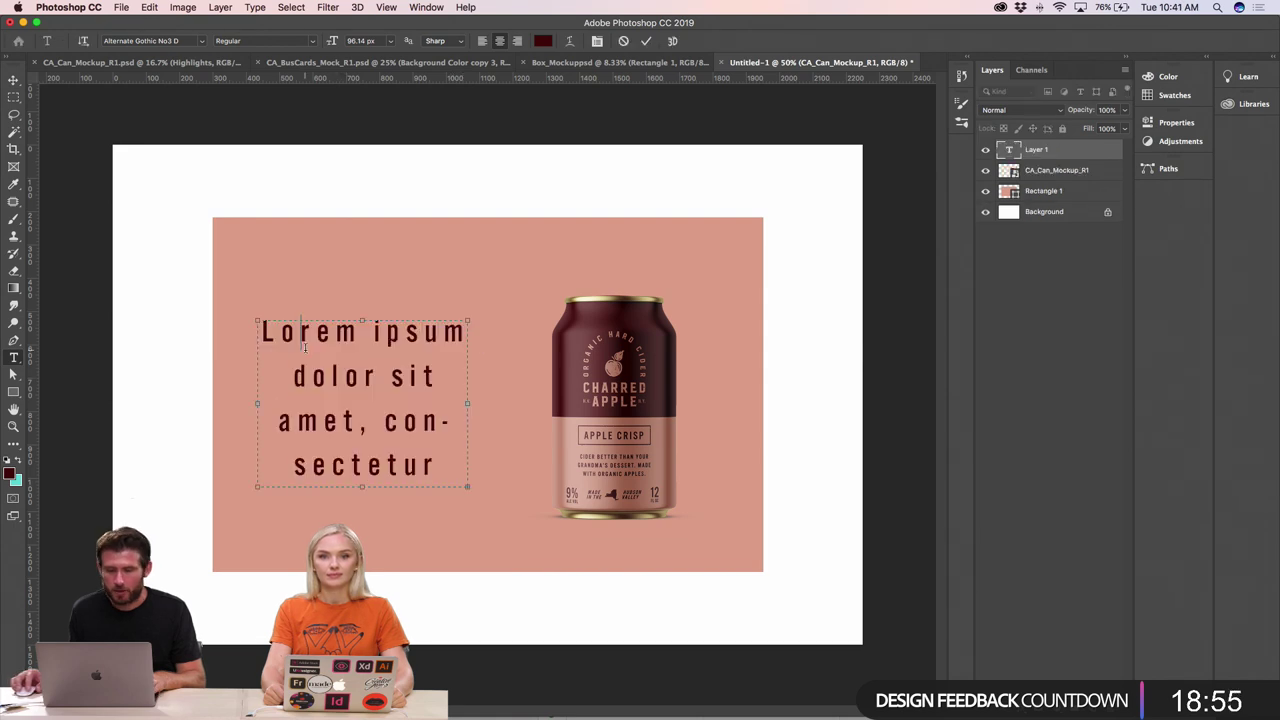
{"action": "left_click_drag", "start_coordinate": [271, 331], "coordinate": [438, 459]}
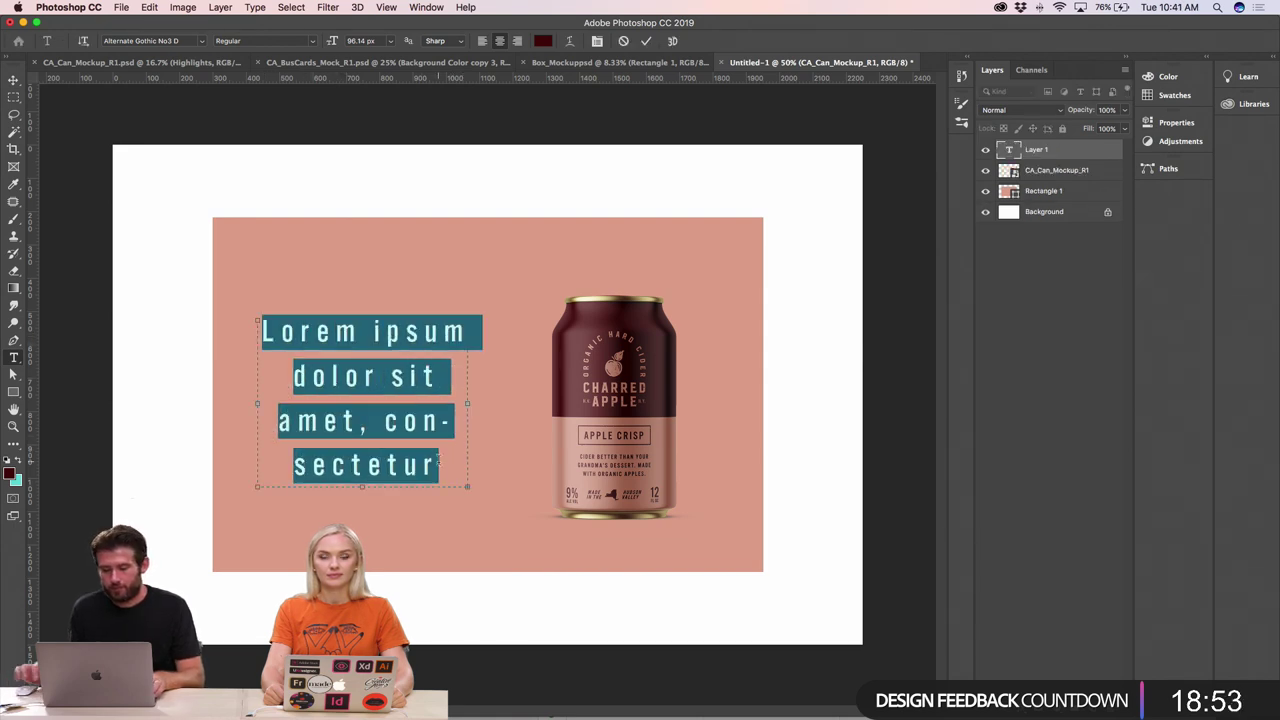
{"action": "key", "text": "BackSpace"}
{"action": "key", "text": "super+Tab"}
{"action": "key", "text": "super+Tab"}
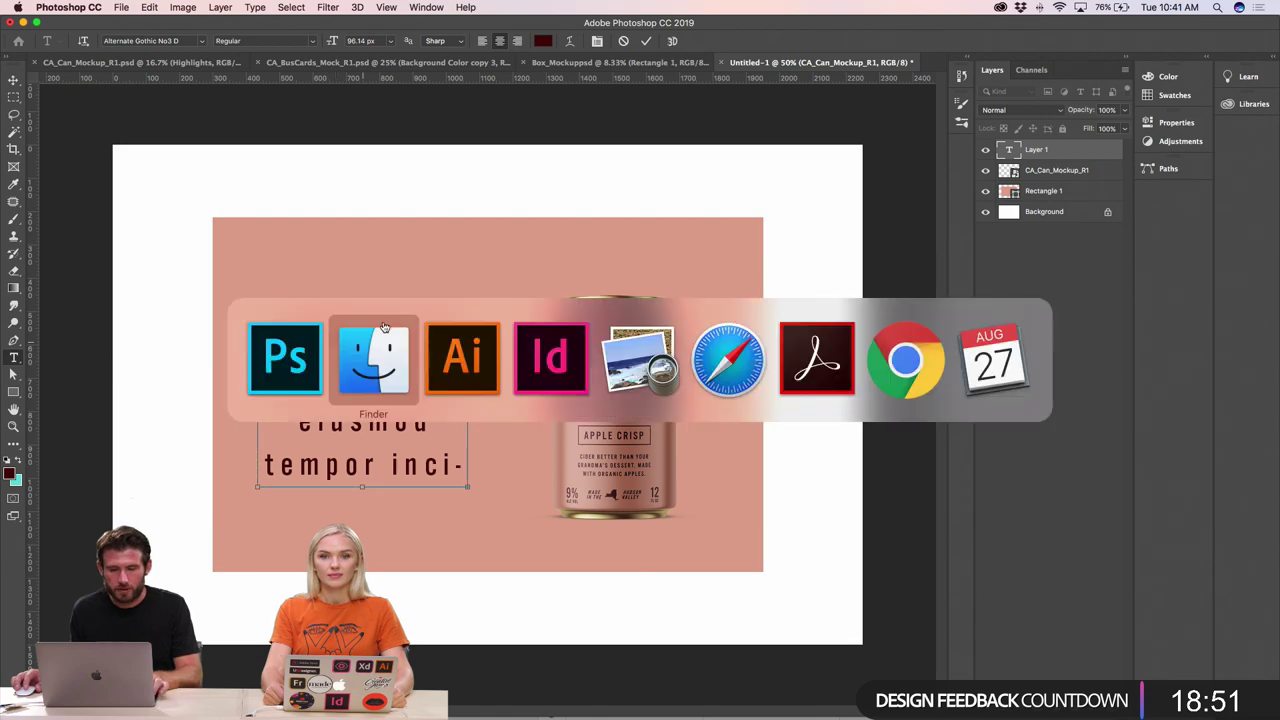
{"action": "key", "text": "super+Tab"}
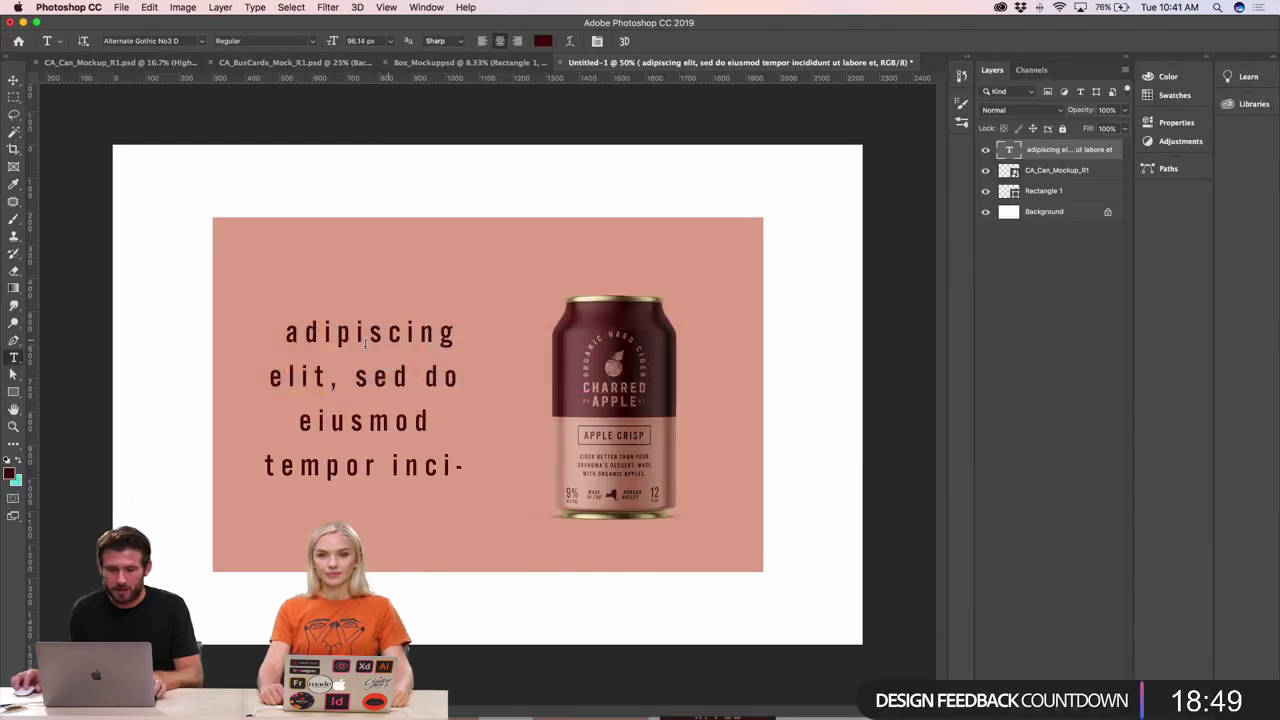
{"action": "left_click_drag", "start_coordinate": [288, 330], "coordinate": [466, 466]}
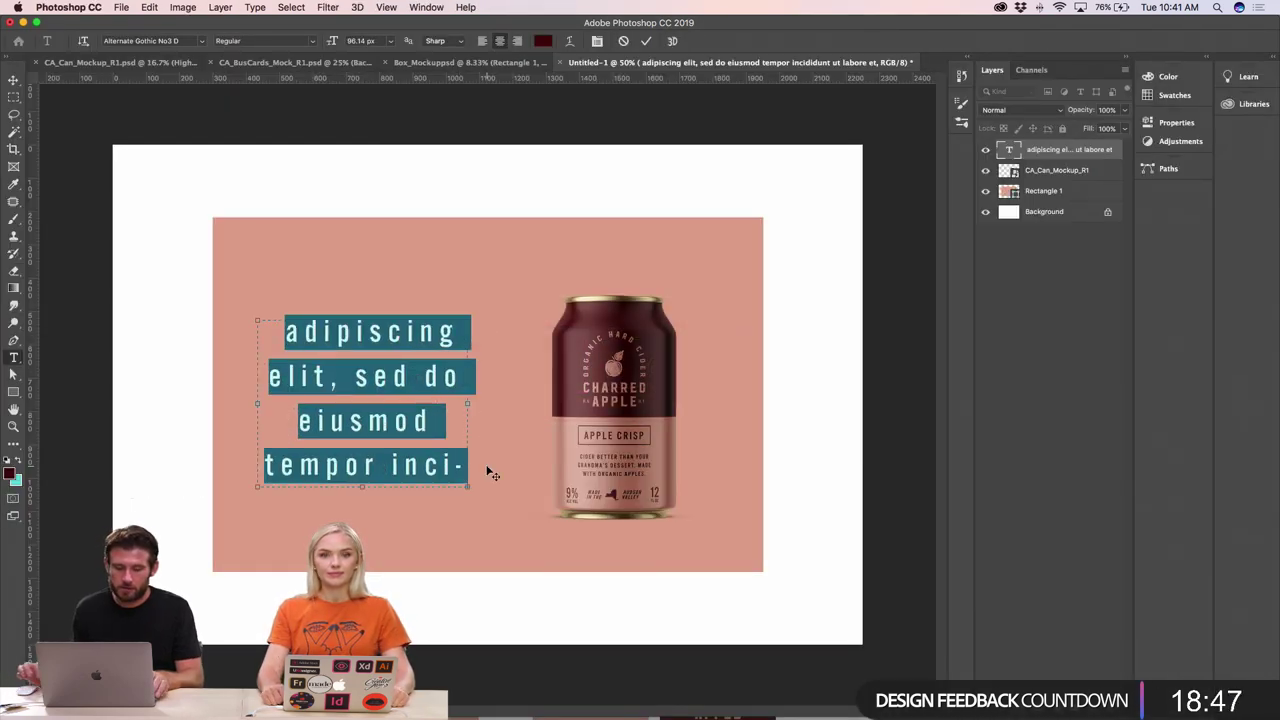
{"action": "type", "text": "APPLE CRISPdidunt ut labore et dolore"}
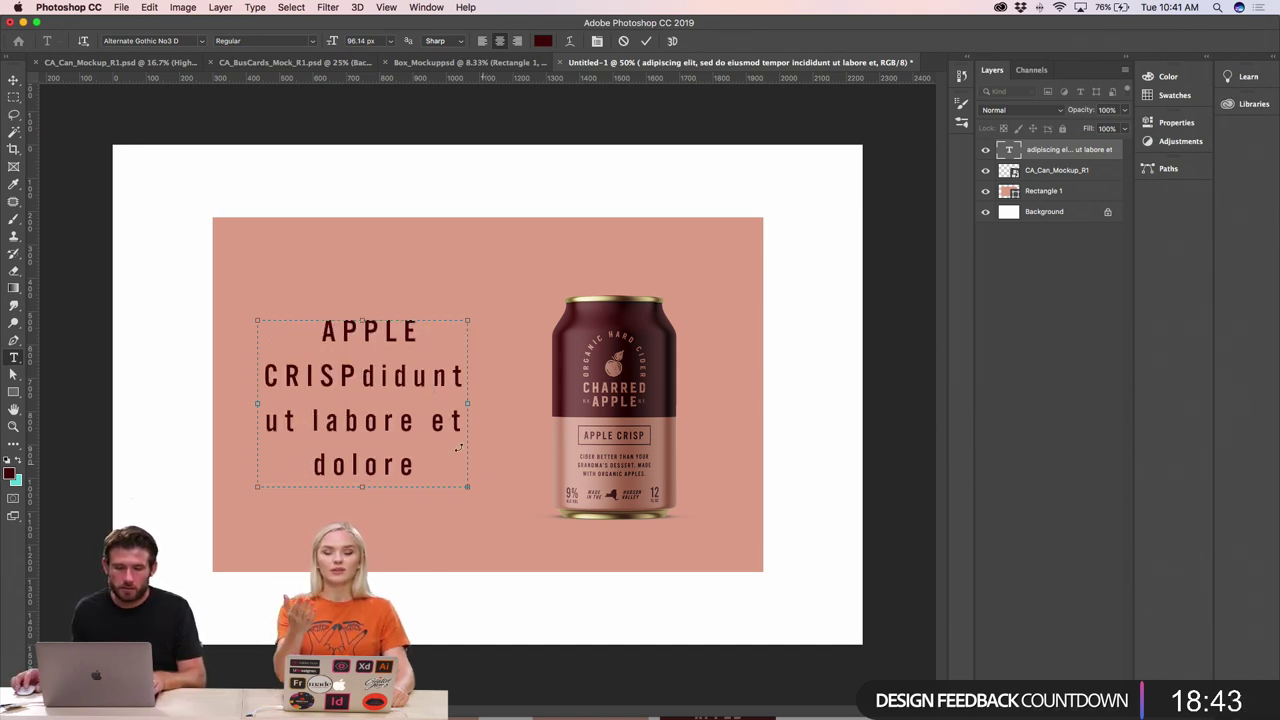
- Delete all the leftover placeholder text after CRISP, lengthening the box to reveal it
{"action": "key", "text": "shift+super+Down"}
{"action": "key", "text": "BackSpace"}
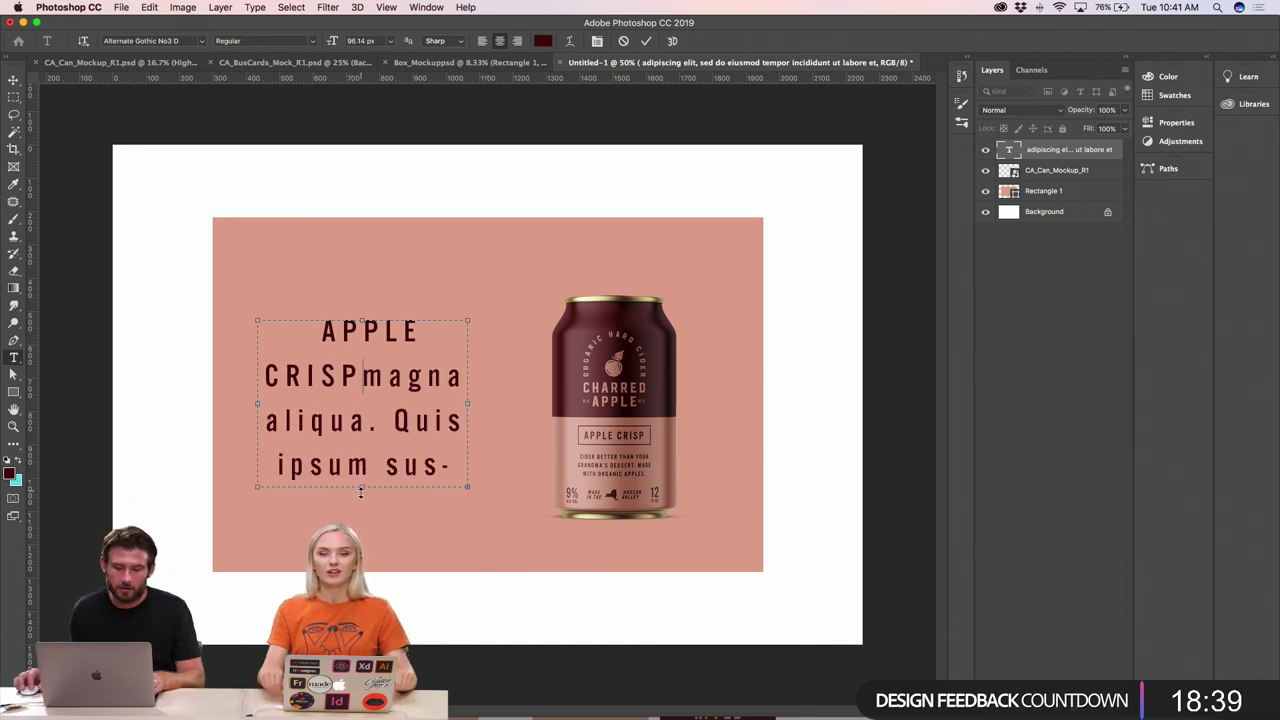
{"action": "left_click_drag", "start_coordinate": [361, 490], "coordinate": [361, 566]}
{"action": "left_click_drag", "start_coordinate": [362, 376], "coordinate": [447, 563]}
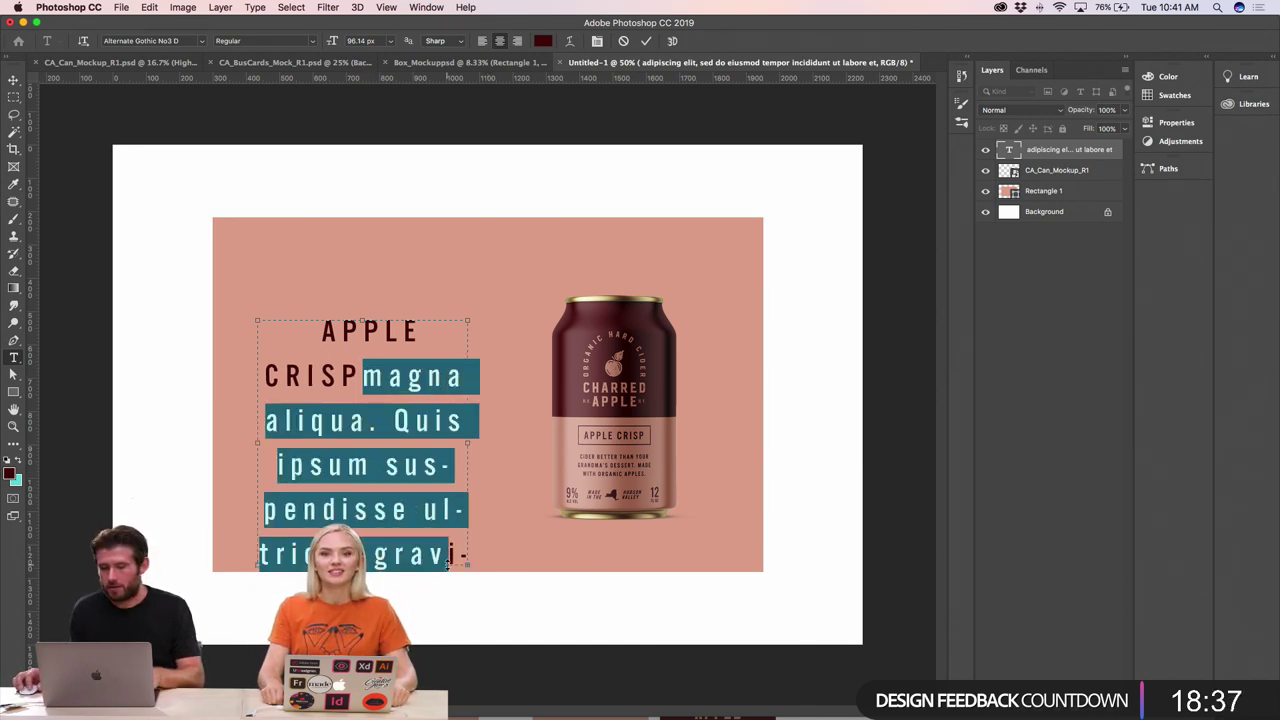
{"action": "key", "text": "BackSpace"}
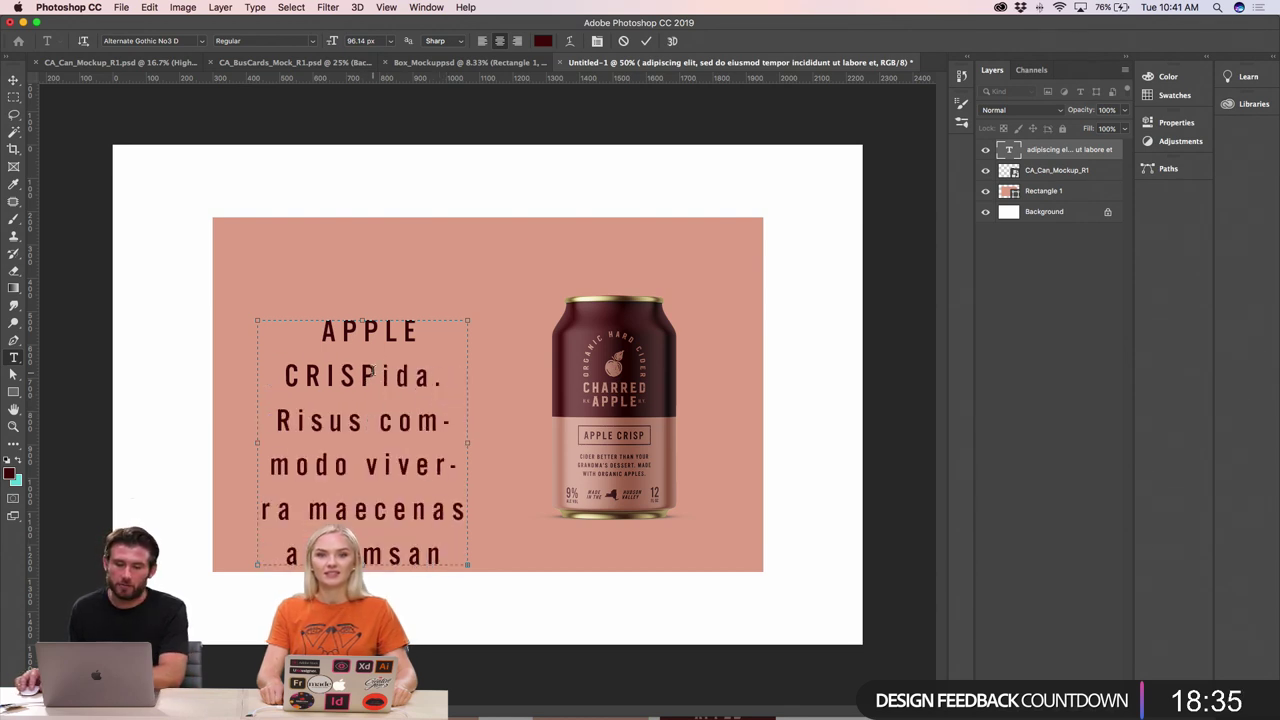
{"action": "left_click_drag", "start_coordinate": [372, 376], "coordinate": [480, 562]}
{"action": "key", "text": "BackSpace"}
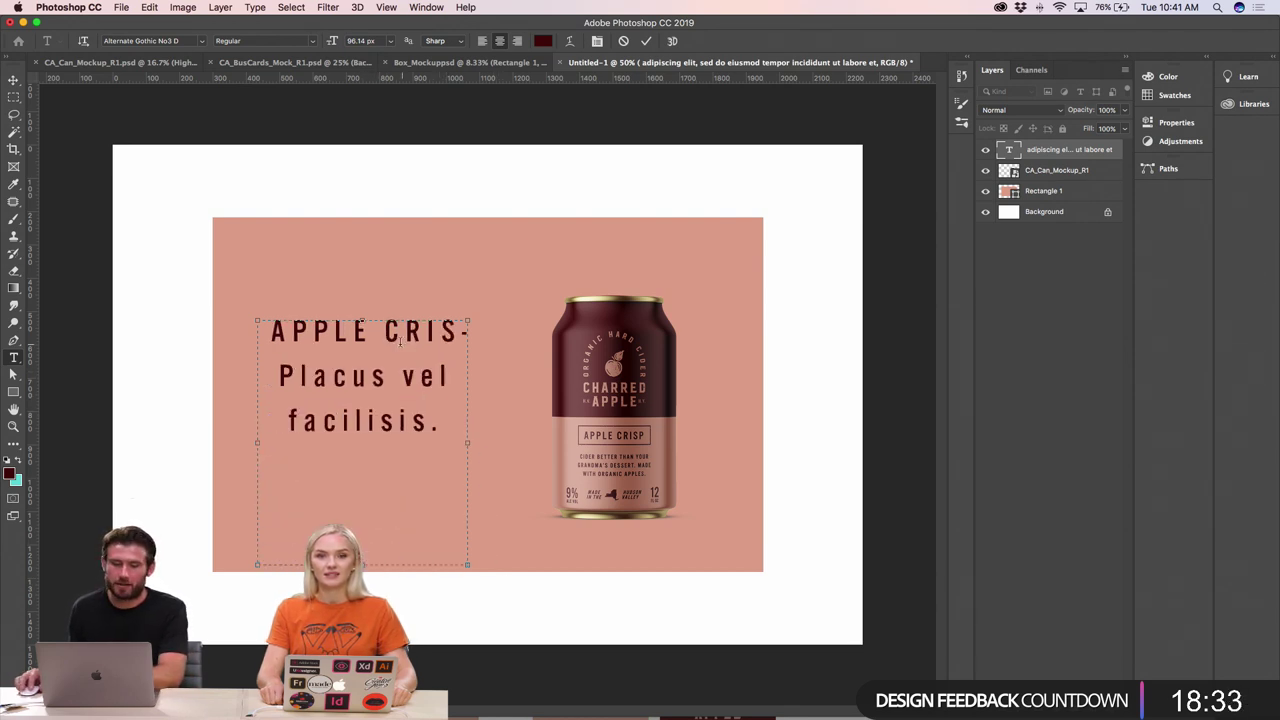
{"action": "left_click_drag", "start_coordinate": [302, 372], "coordinate": [447, 408]}
{"action": "key", "text": "BackSpace"}
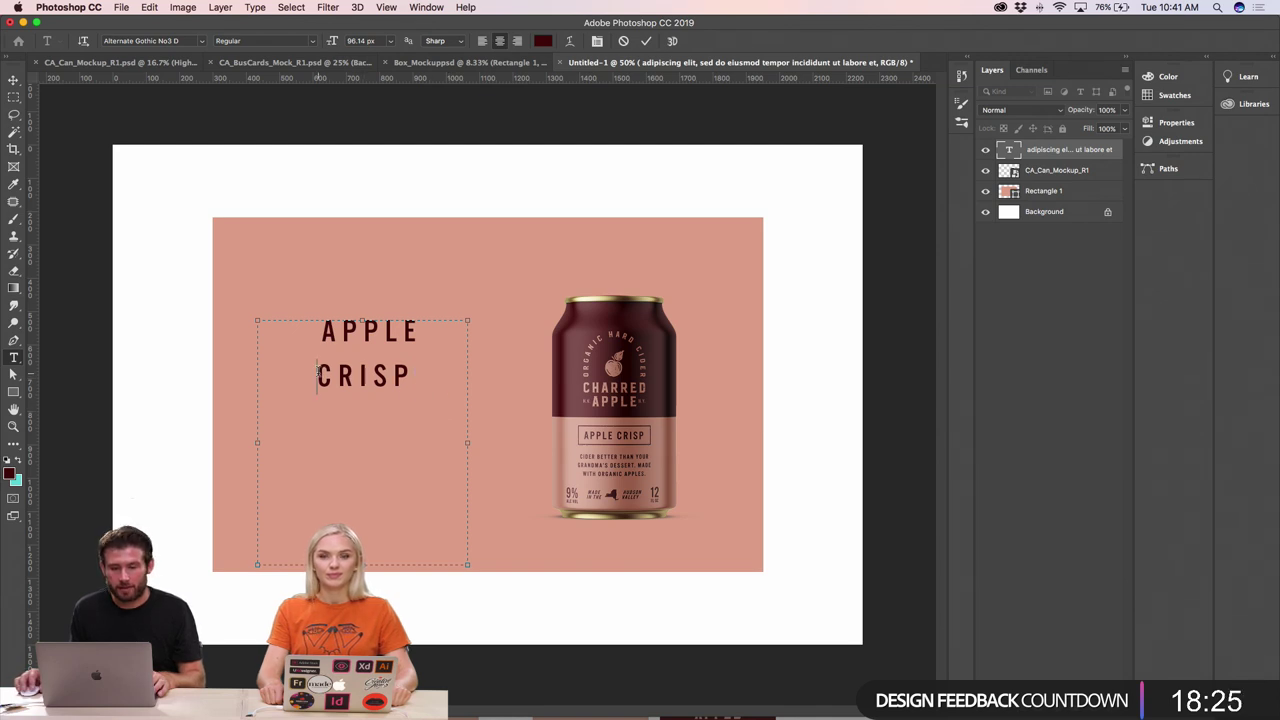
- Widen and shorten the text box so APPLE CRISP fits on one line
{"action": "key", "text": "BackSpace"}
{"action": "key", "text": "Return"}
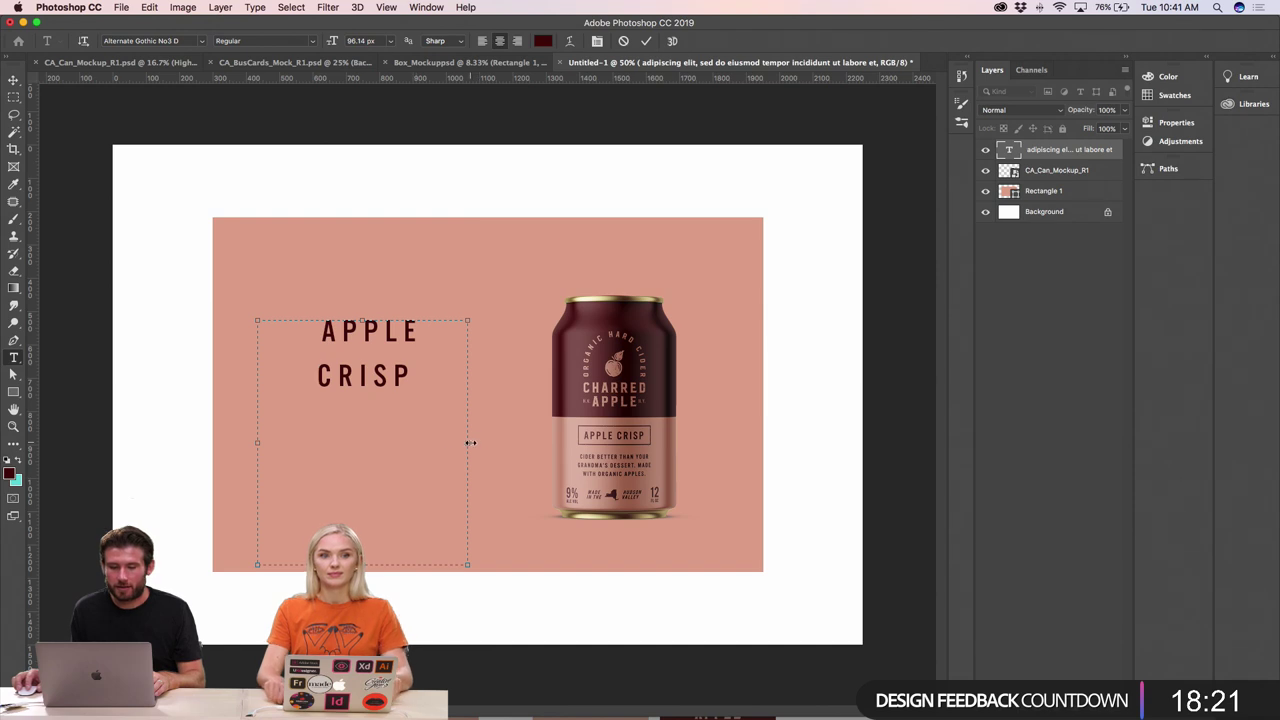
{"action": "left_click_drag", "start_coordinate": [470, 442], "coordinate": [506, 443]}
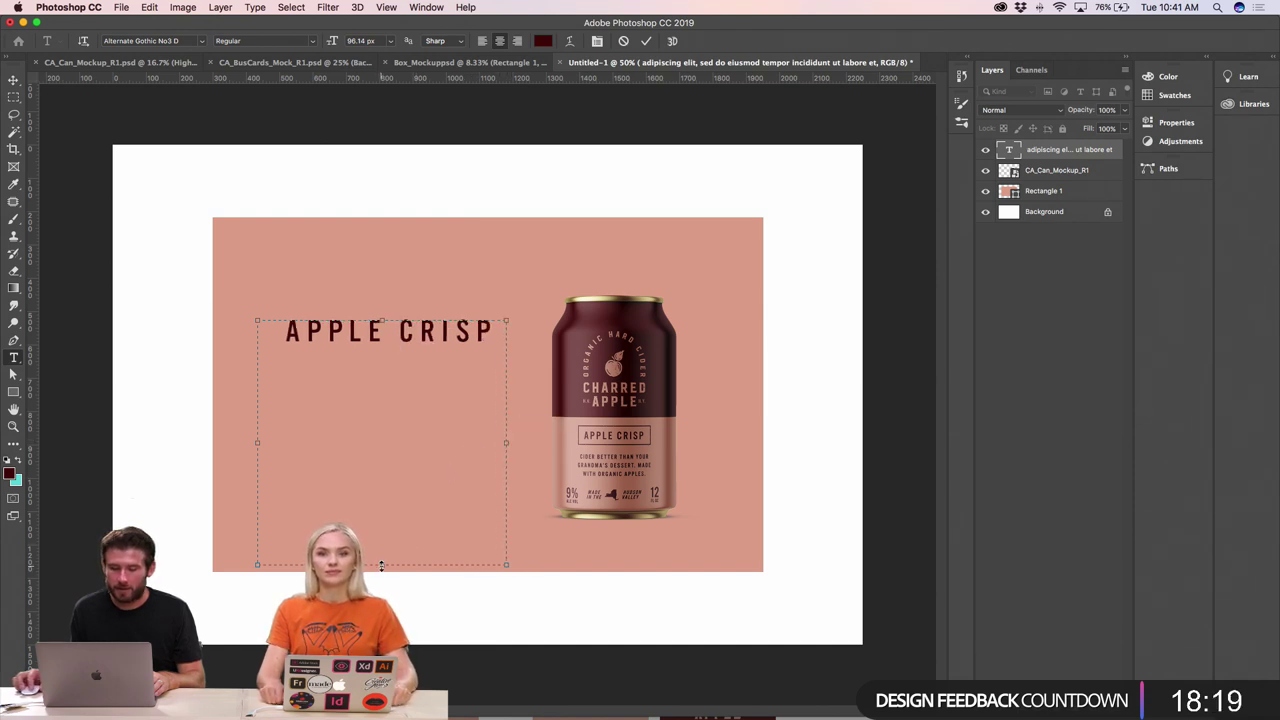
{"action": "left_click_drag", "start_coordinate": [381, 566], "coordinate": [386, 468]}
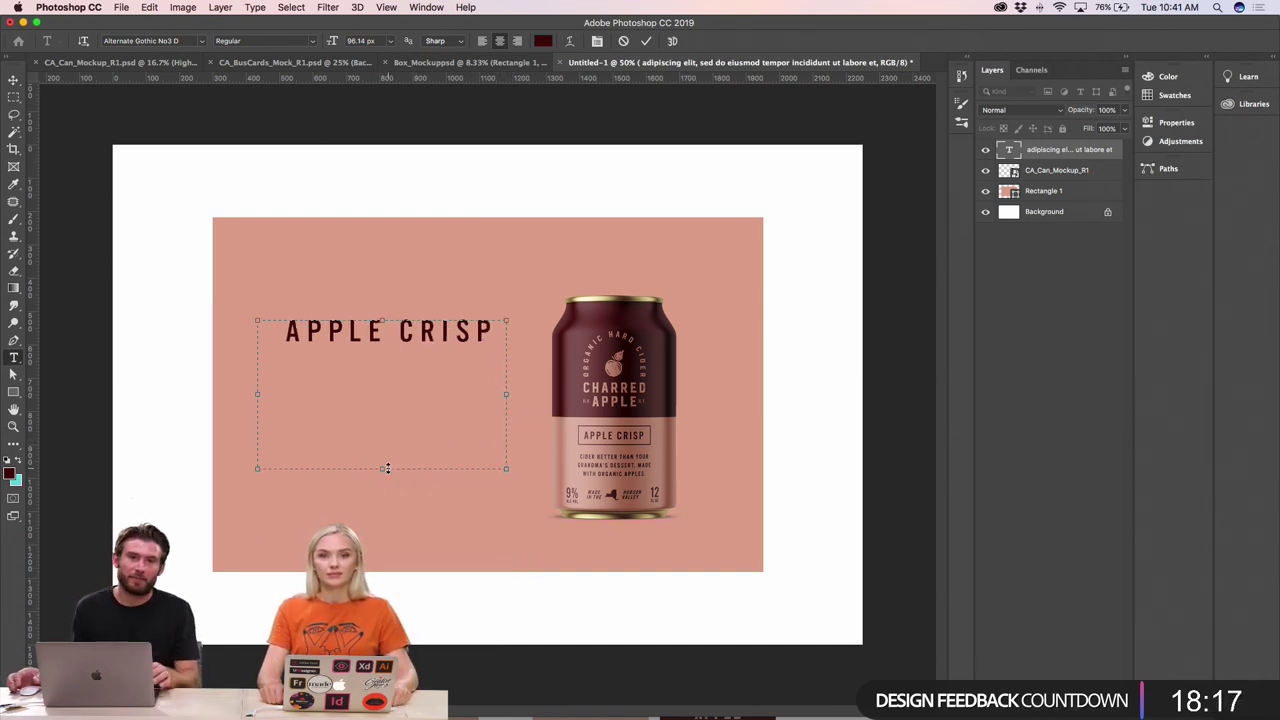
- Left-align APPLE CRISP using the Paragraph panel and delete its leading space
{"action": "triple_click", "coordinate": [343, 331]}
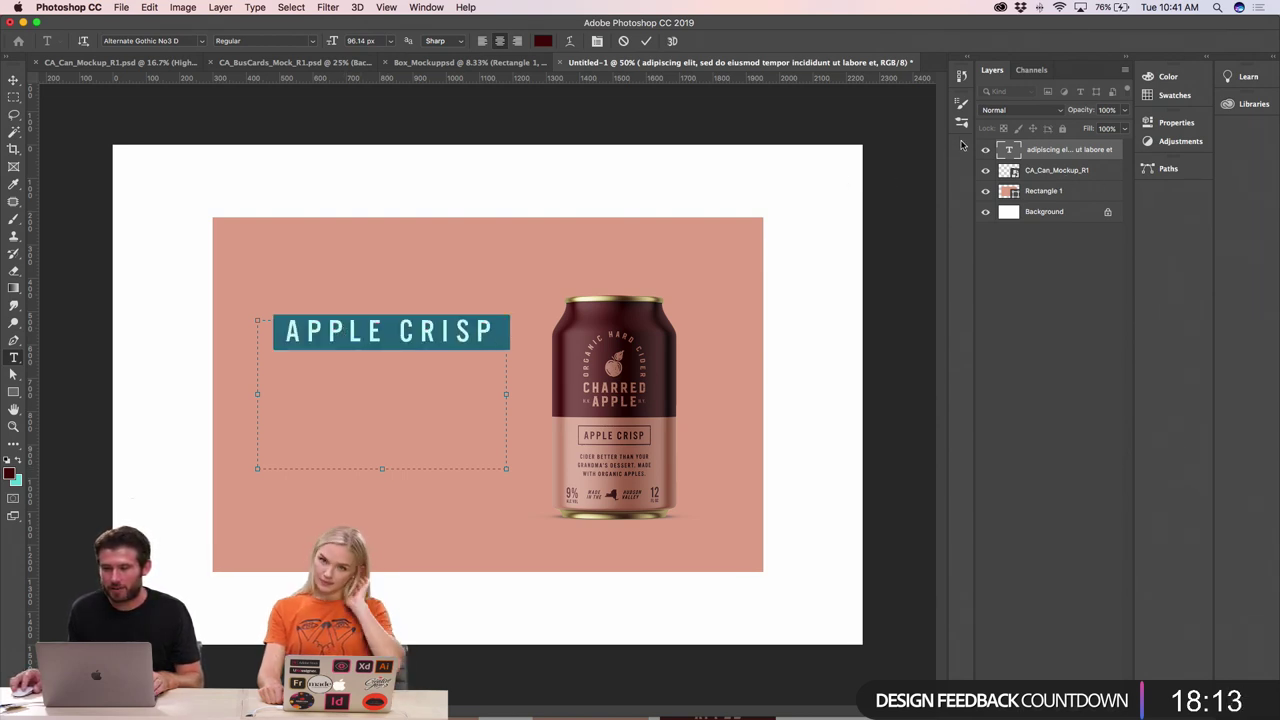
{"action": "left_click", "coordinate": [426, 8]}
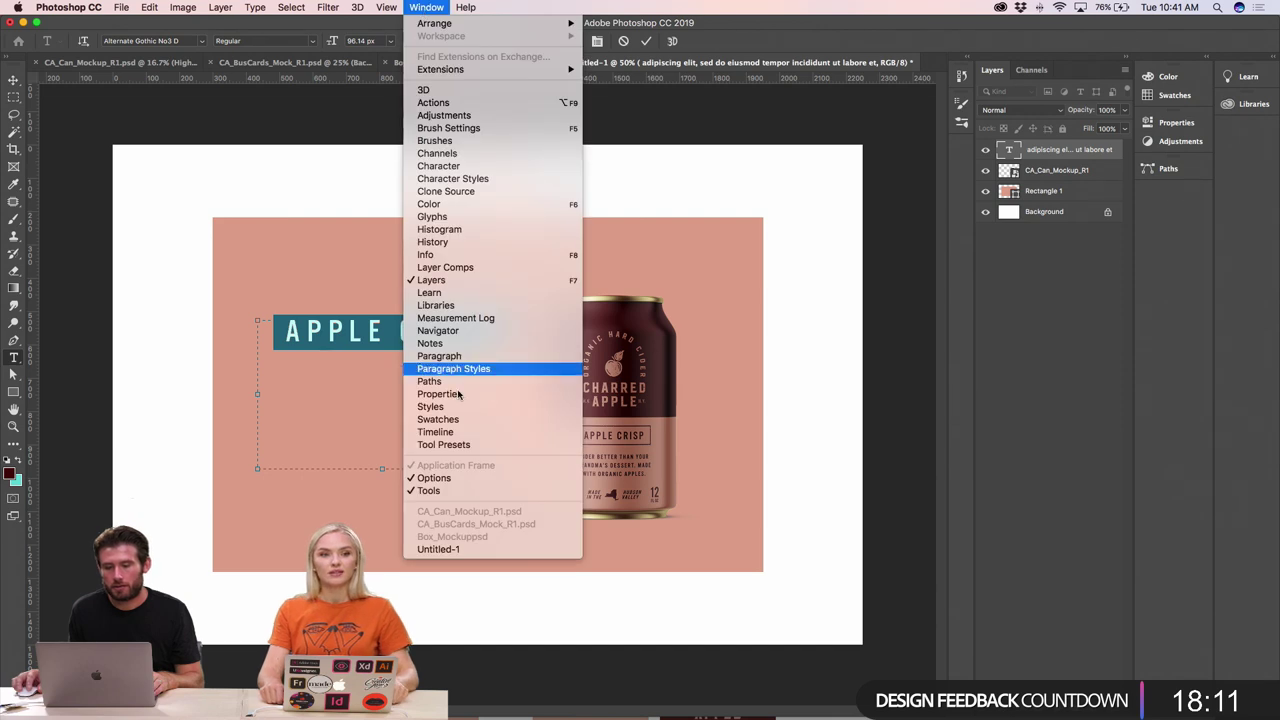
{"action": "left_click", "coordinate": [440, 356]}
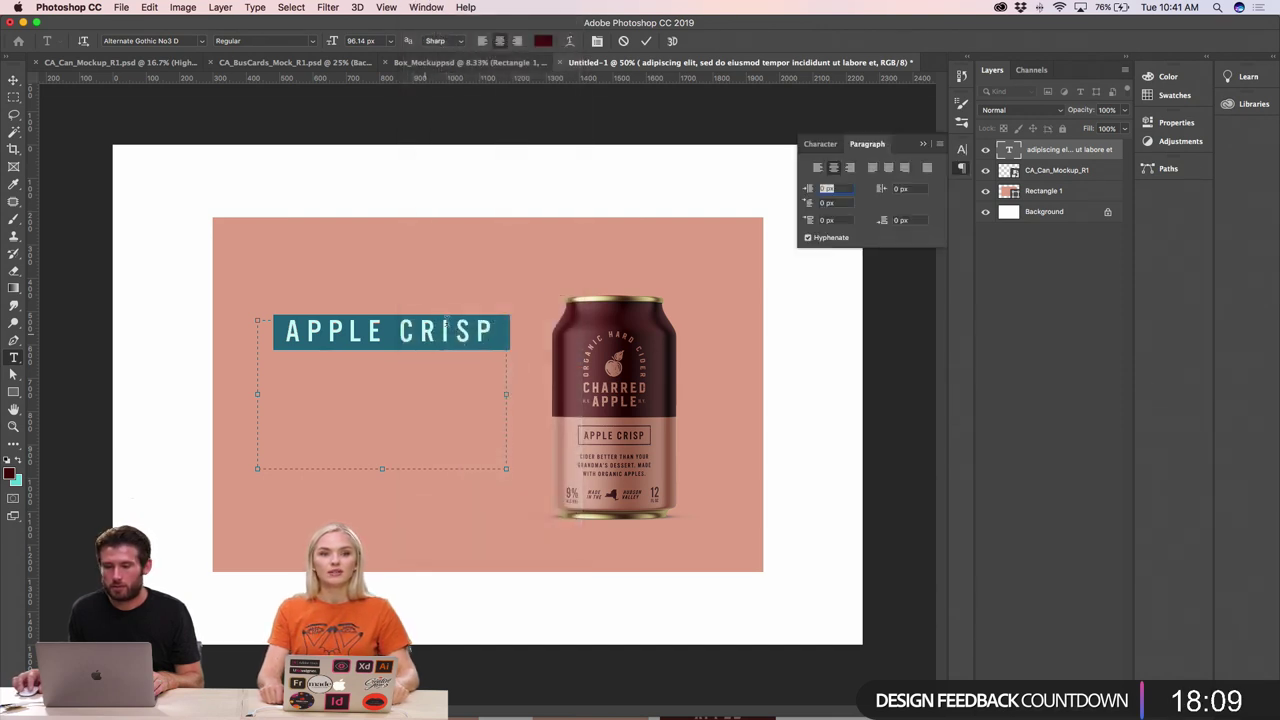
{"action": "left_click", "coordinate": [816, 168]}
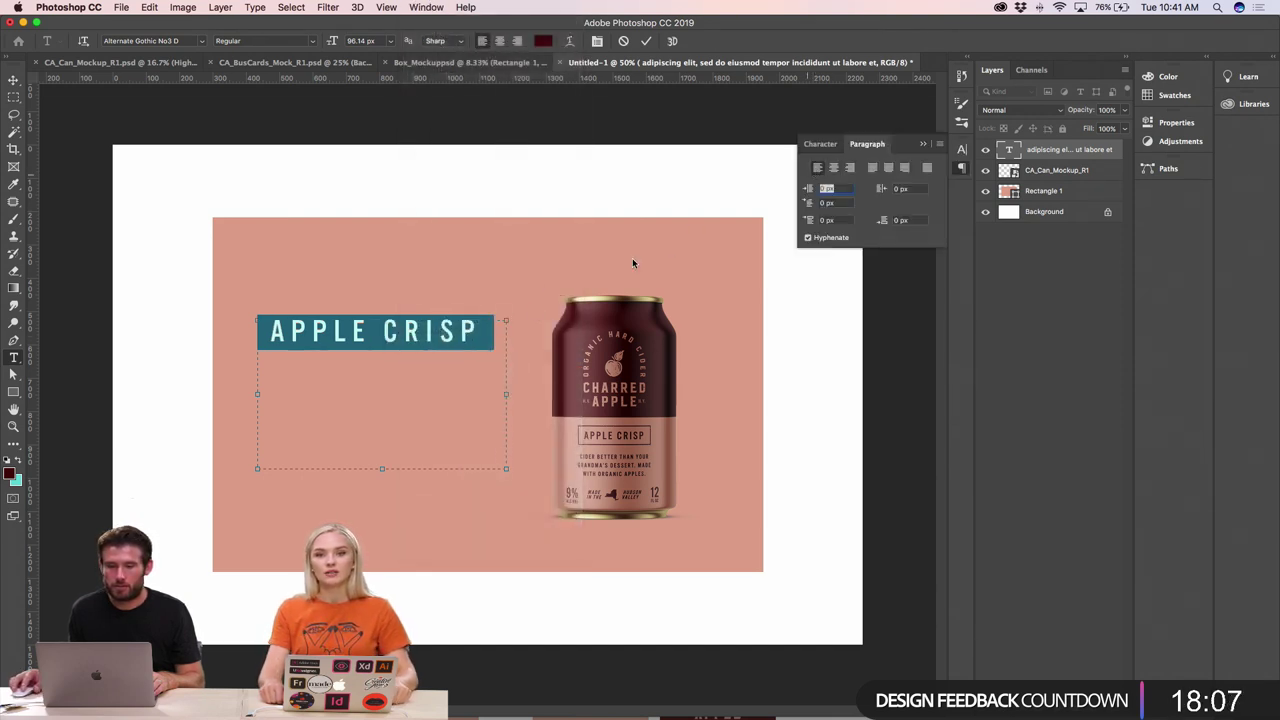
{"action": "left_click", "coordinate": [428, 334]}
{"action": "double_click", "coordinate": [374, 328]}
{"action": "left_click", "coordinate": [374, 328]}
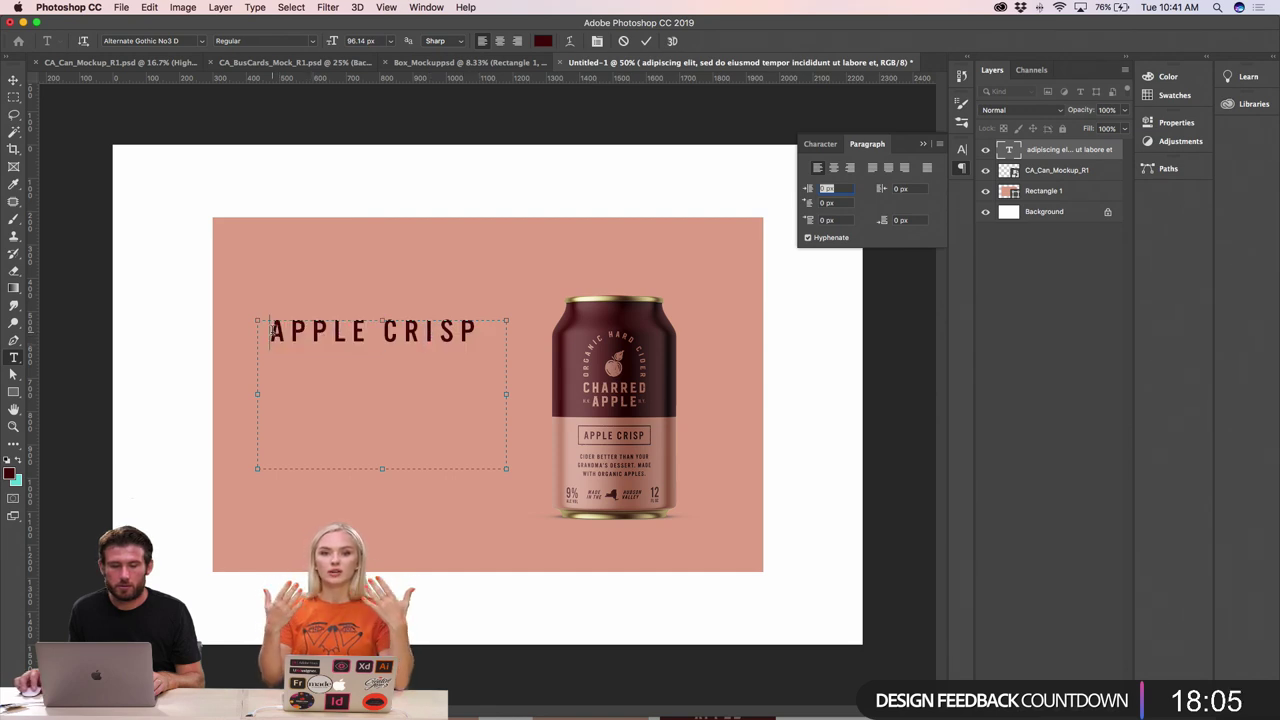
{"action": "left_click_drag", "start_coordinate": [384, 331], "coordinate": [260, 330]}
{"action": "triple_click", "coordinate": [262, 330]}
{"action": "left_click", "coordinate": [271, 328]}
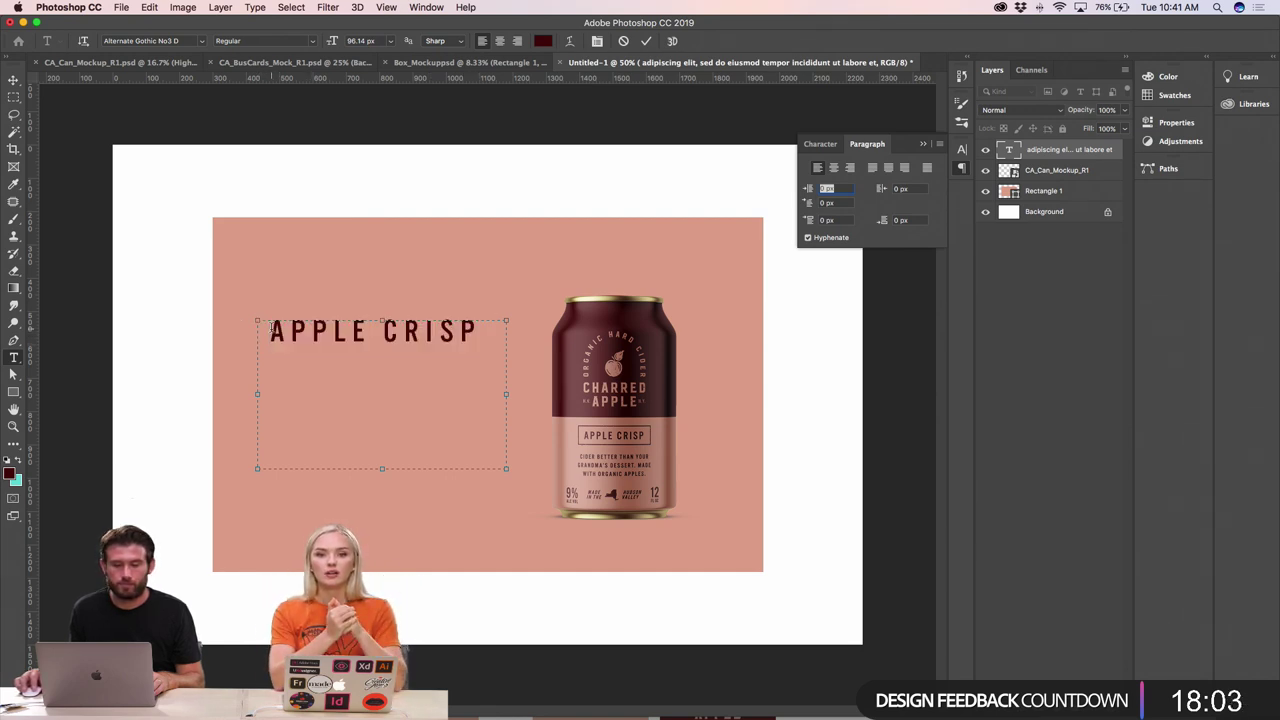
{"action": "key", "text": "BackSpace"}
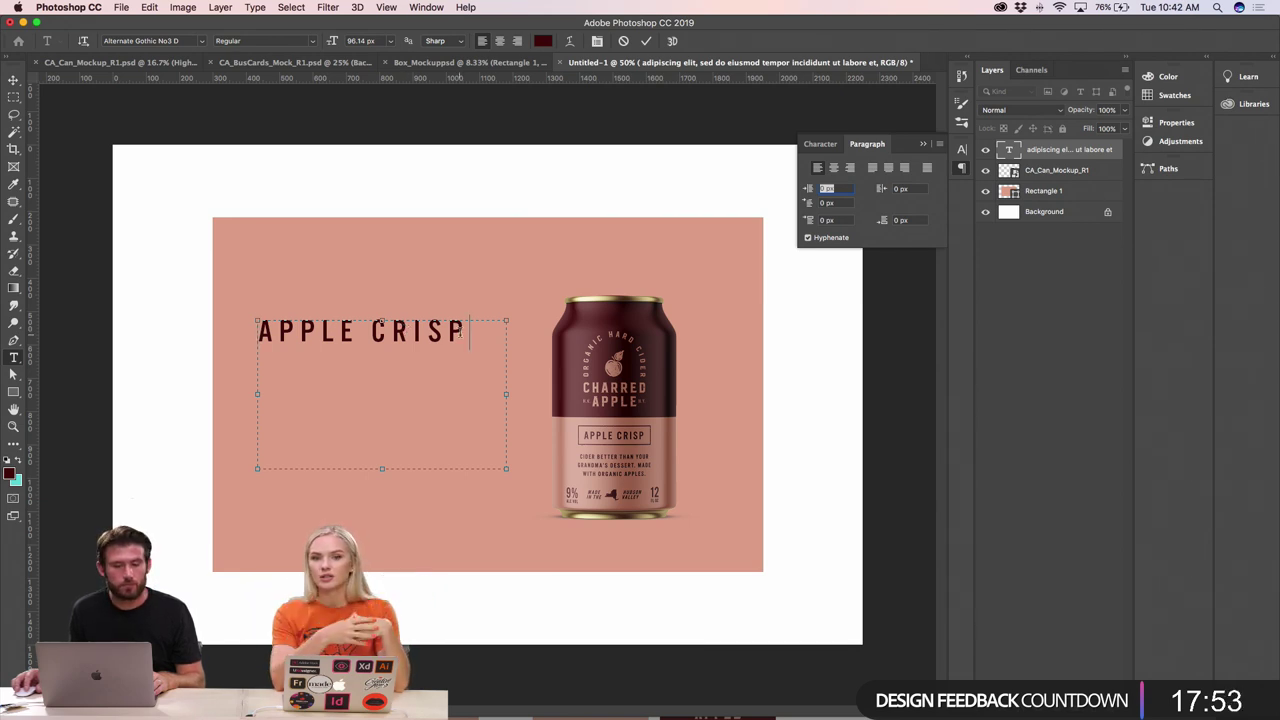
- Shrink the APPLE CRISP headline from 93.14 px to 73.14 px
{"action": "left_click_drag", "start_coordinate": [463, 332], "coordinate": [212, 332]}
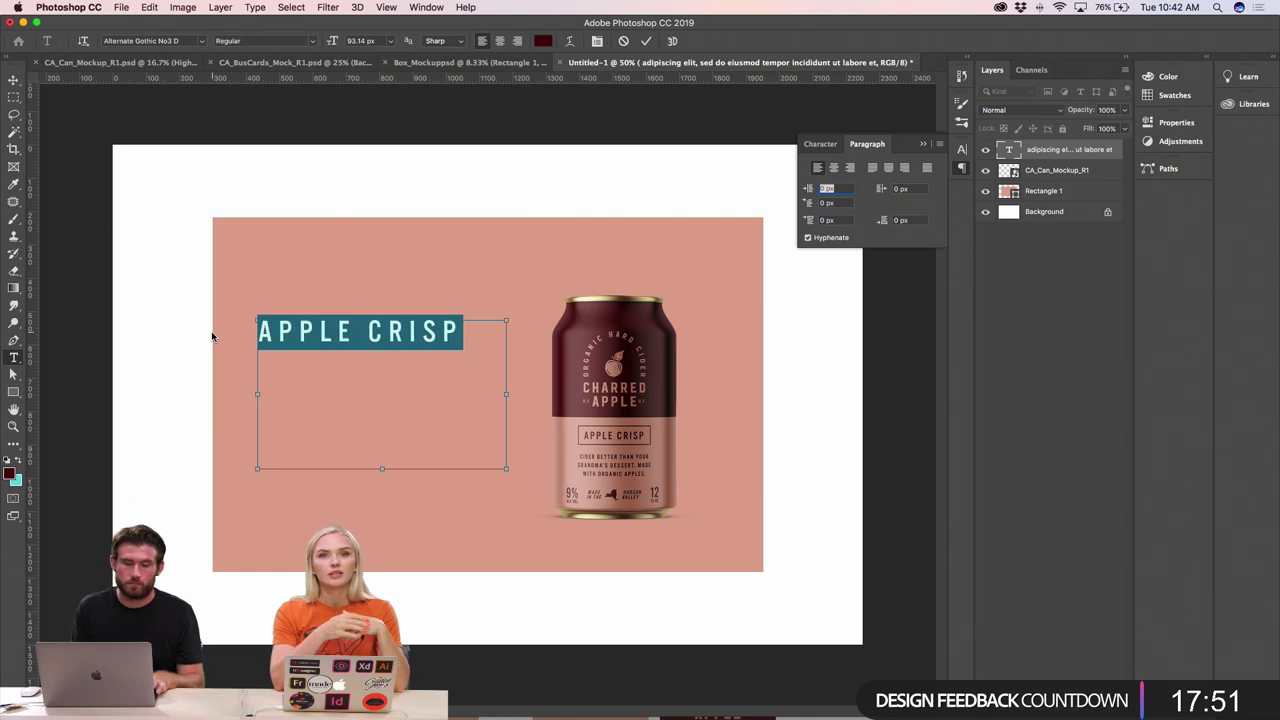
{"action": "key", "text": "super+shift+comma"}
{"action": "key", "text": "super+shift+comma"}
{"action": "key", "text": "super+shift+comma"}
{"action": "key", "text": "super+shift+comma"}
{"action": "key", "text": "super+shift+comma"}
{"action": "key", "text": "super+shift+comma"}
{"action": "key", "text": "super+shift+comma"}
{"action": "key", "text": "super+shift+comma"}
{"action": "key", "text": "super+shift+comma"}
{"action": "key", "text": "super+shift+comma"}
{"action": "key", "text": "super+shift+comma"}
{"action": "key", "text": "super+shift+comma"}
{"action": "key", "text": "super+shift+comma"}
{"action": "key", "text": "super+shift+comma"}
{"action": "key", "text": "super+shift+comma"}
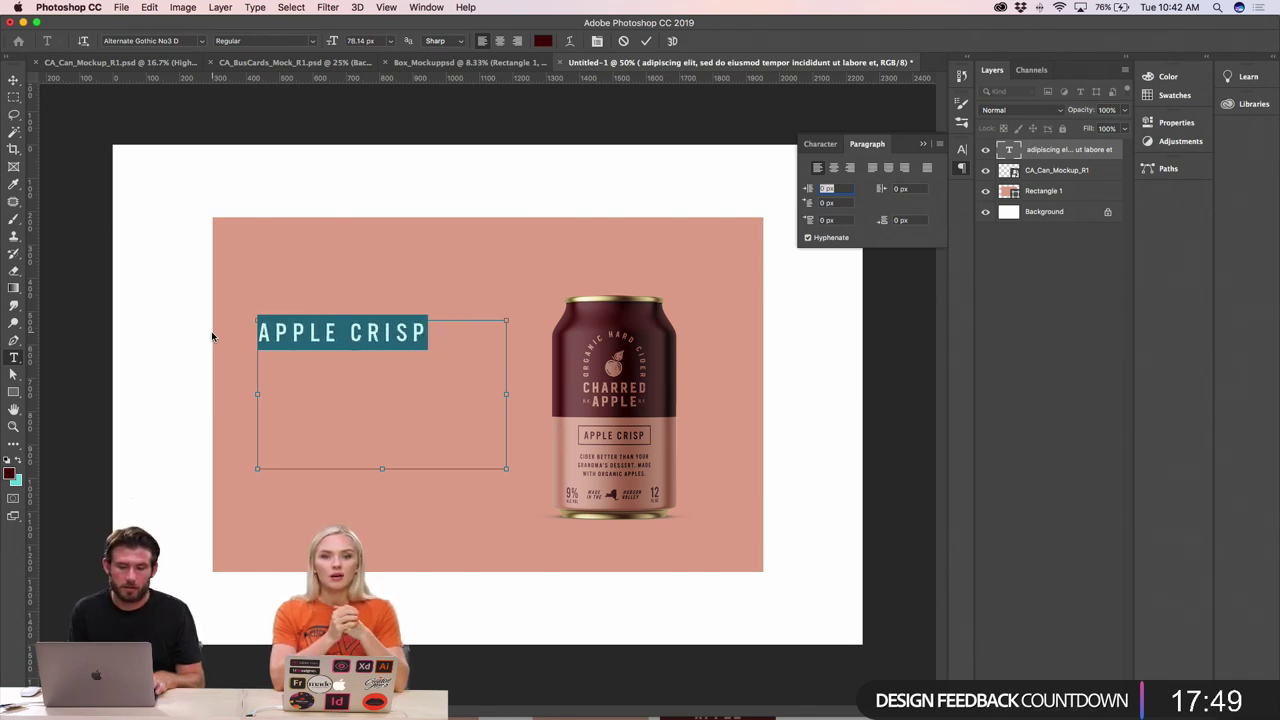
{"action": "key", "text": "super+shift+comma"}
{"action": "key", "text": "super+shift+comma"}
{"action": "key", "text": "super+shift+comma"}
{"action": "key", "text": "super+shift+comma"}
{"action": "key", "text": "super+shift+comma"}
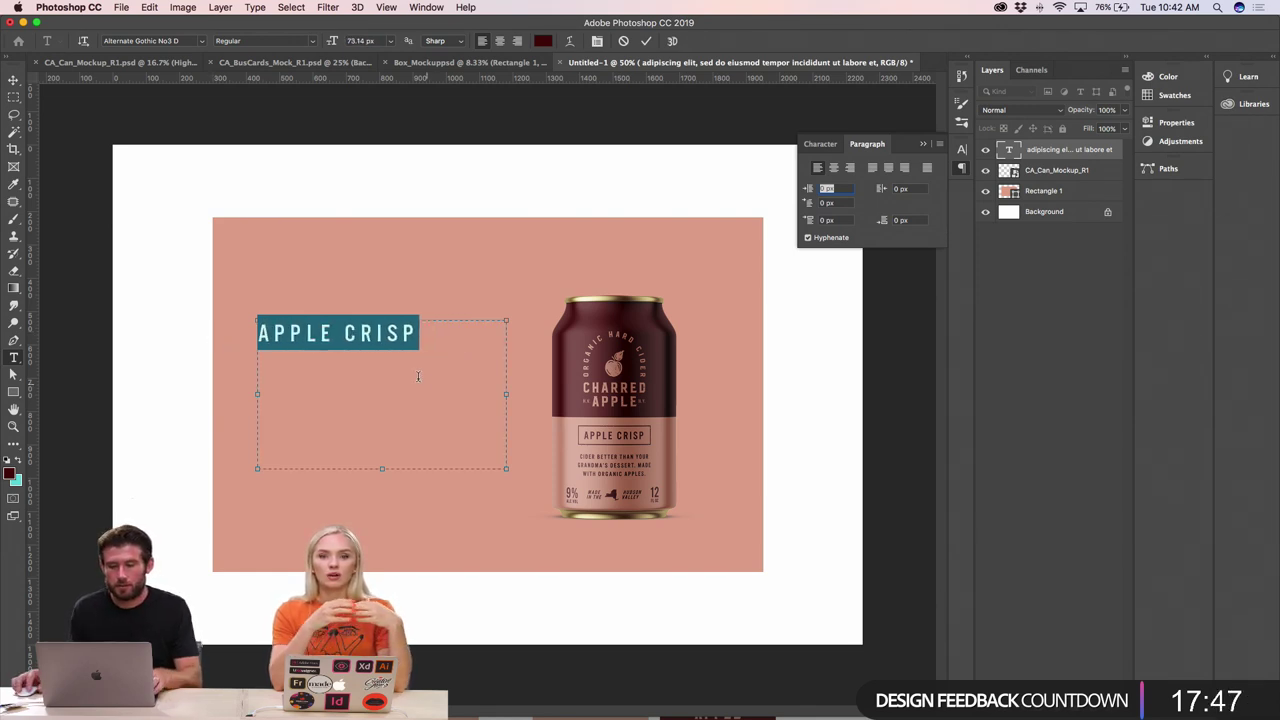
{"action": "left_click", "coordinate": [363, 336]}
- Copy the three lines of body text from the Illustrator can label and return to Photoshop
{"action": "key", "text": "super+Tab"}
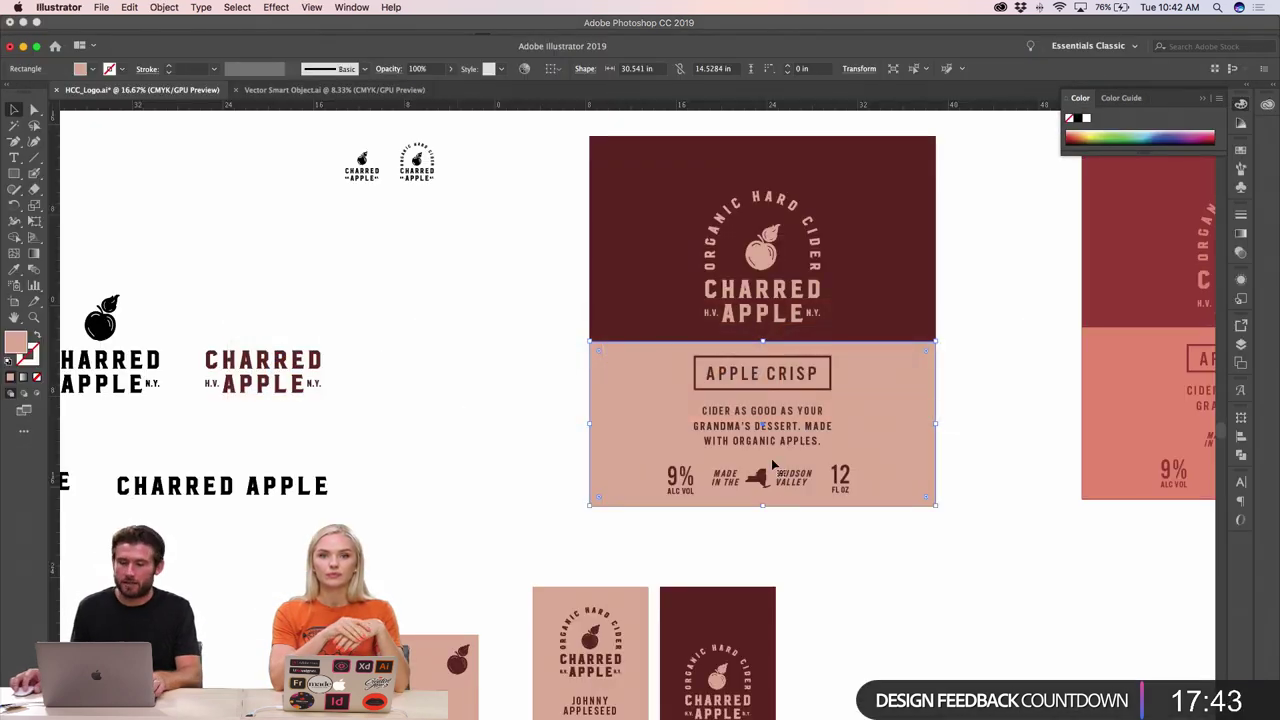
{"action": "double_click", "coordinate": [760, 425]}
{"action": "left_click_drag", "start_coordinate": [702, 410], "coordinate": [834, 427]}
{"action": "key", "text": "super+c"}
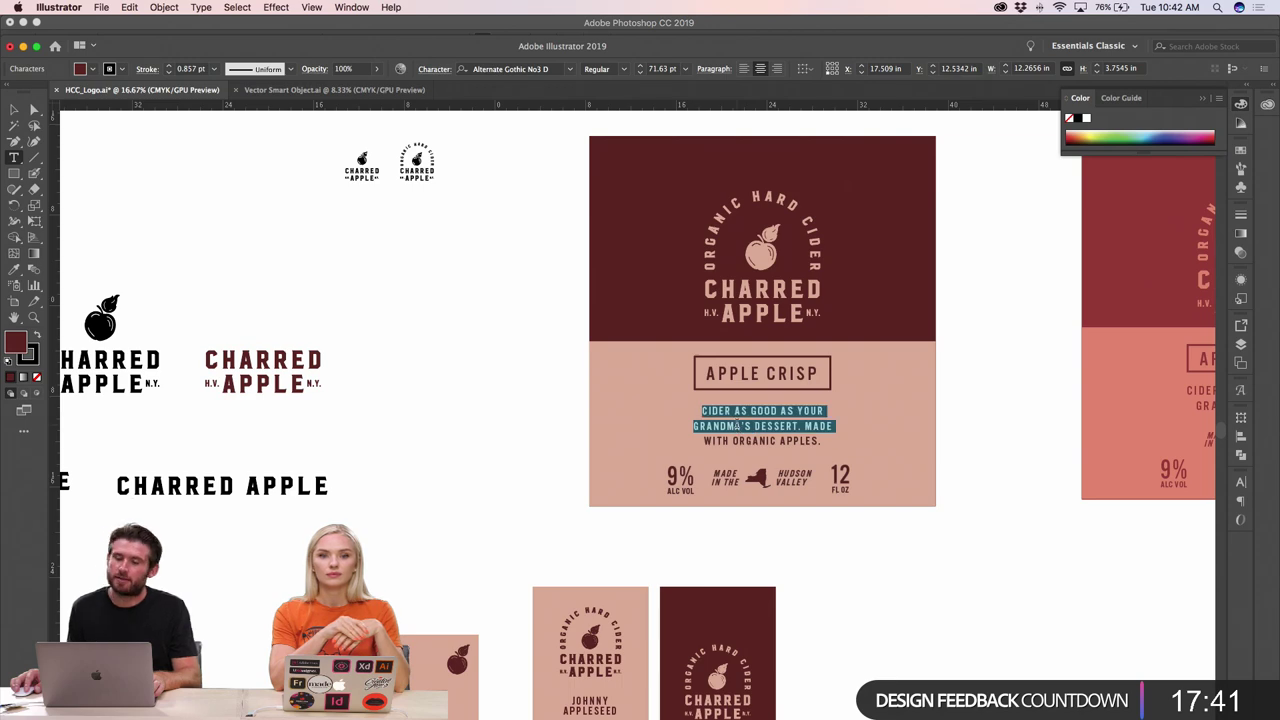
{"action": "left_click", "coordinate": [737, 425]}
{"action": "left_click_drag", "start_coordinate": [703, 411], "coordinate": [866, 456]}
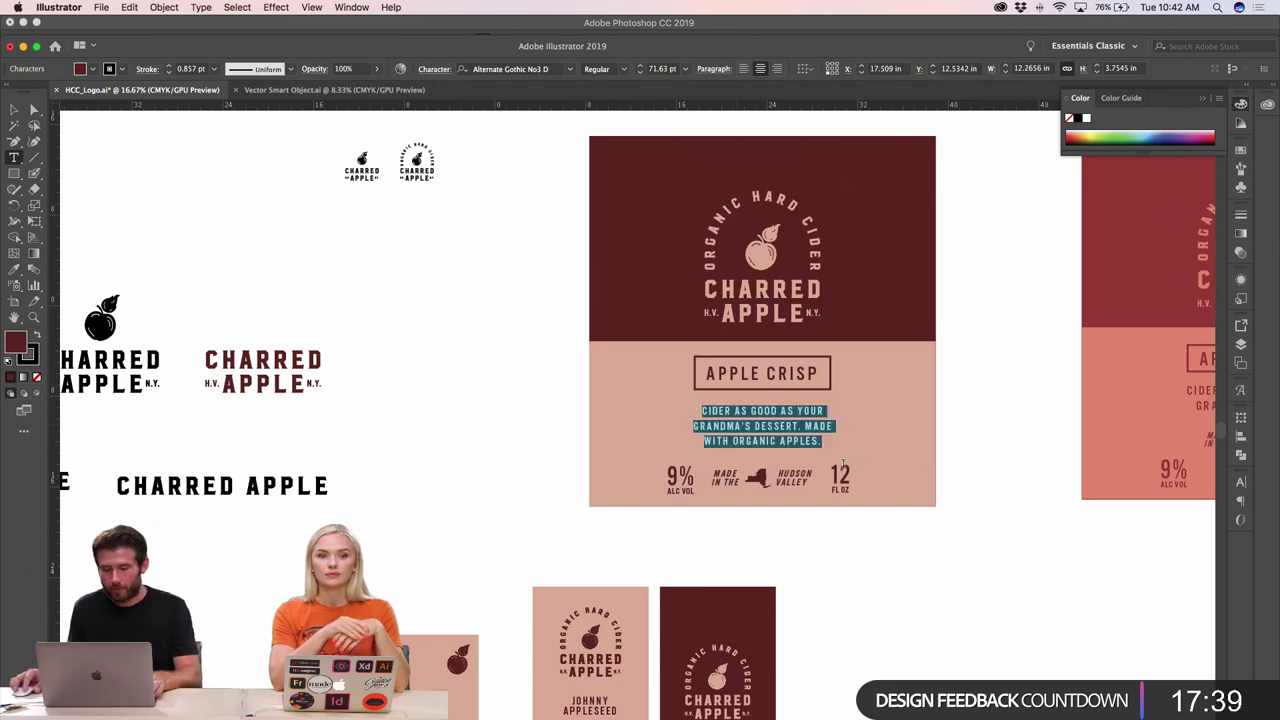
{"action": "key", "text": "super+Tab"}
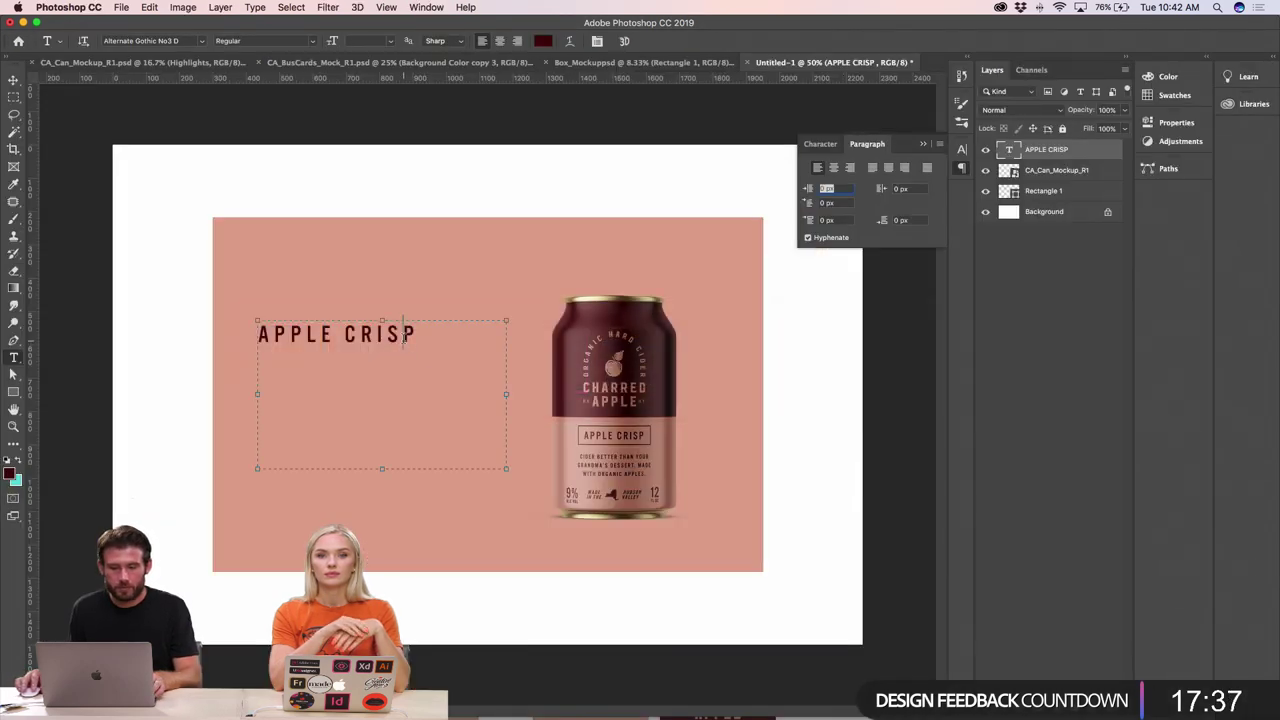
- Paste the cider description on a new line under APPLE CRISP and left-align it
{"action": "left_click", "coordinate": [418, 337]}
{"action": "key", "text": "Return"}
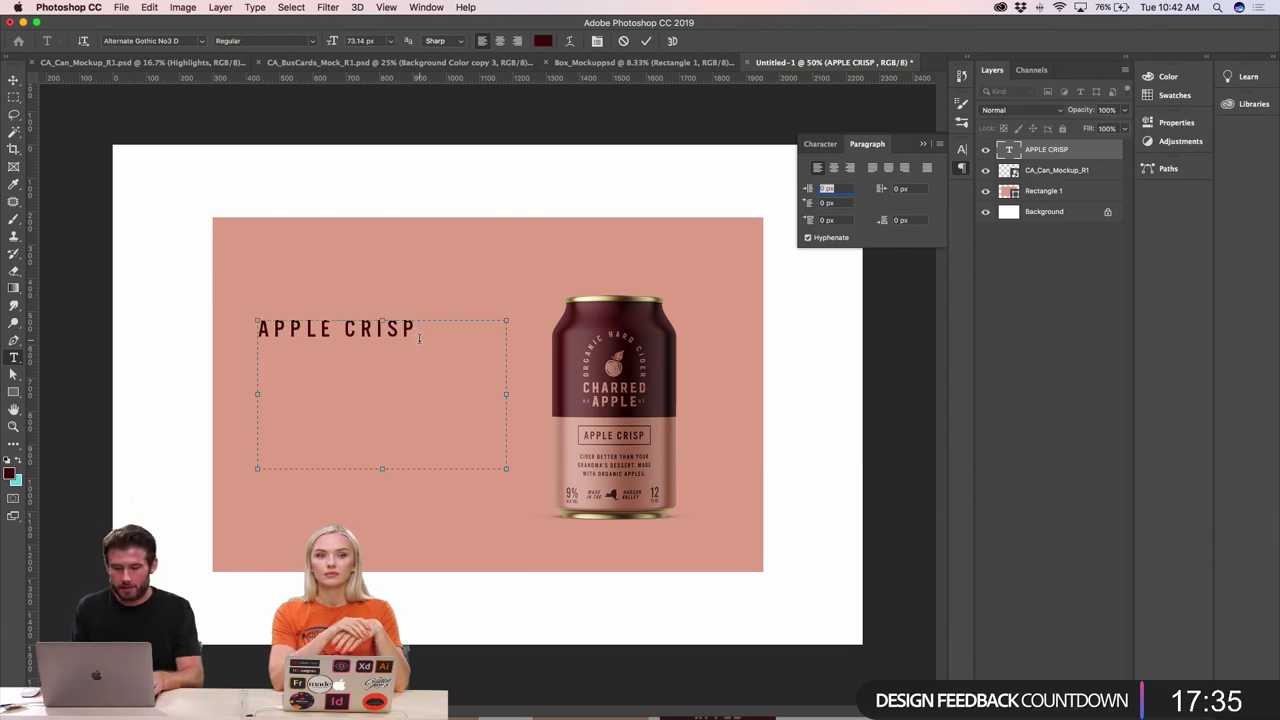
{"action": "key", "text": "super+v"}
{"action": "left_click_drag", "start_coordinate": [285, 357], "coordinate": [418, 556]}
{"action": "left_click", "coordinate": [411, 501]}
{"action": "left_click_drag", "start_coordinate": [502, 503], "coordinate": [189, 360]}
{"action": "left_click", "coordinate": [482, 41]}
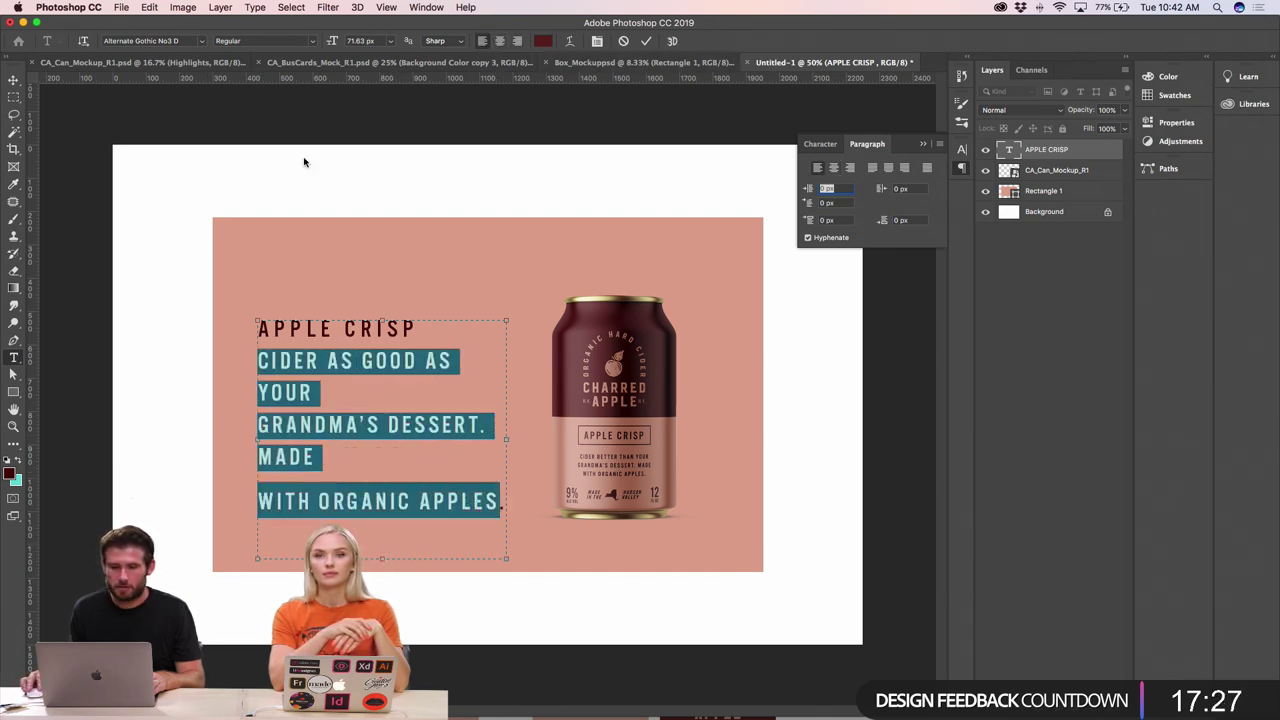
{"action": "left_click", "coordinate": [300, 391]}
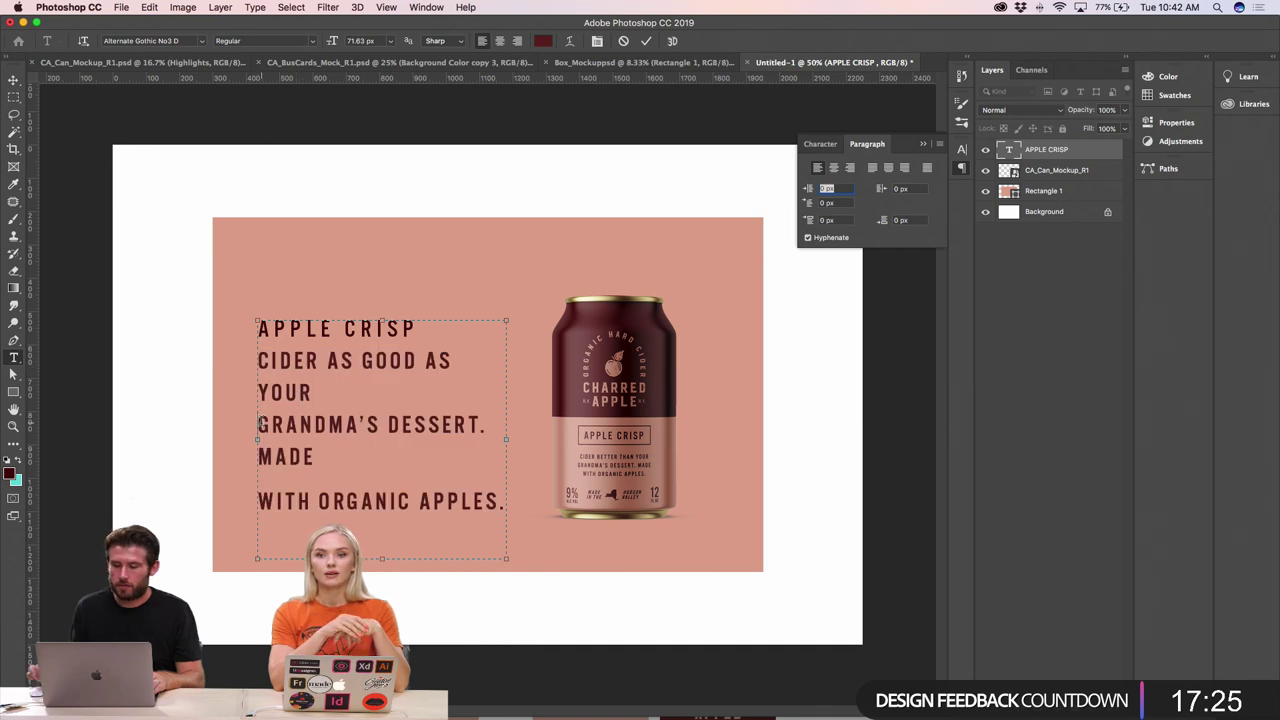
- Reflow the description so YOUR GRANDMA'S shares a line and ORGANIC APPLES. sits on its own
{"action": "key", "text": "BackSpace"}
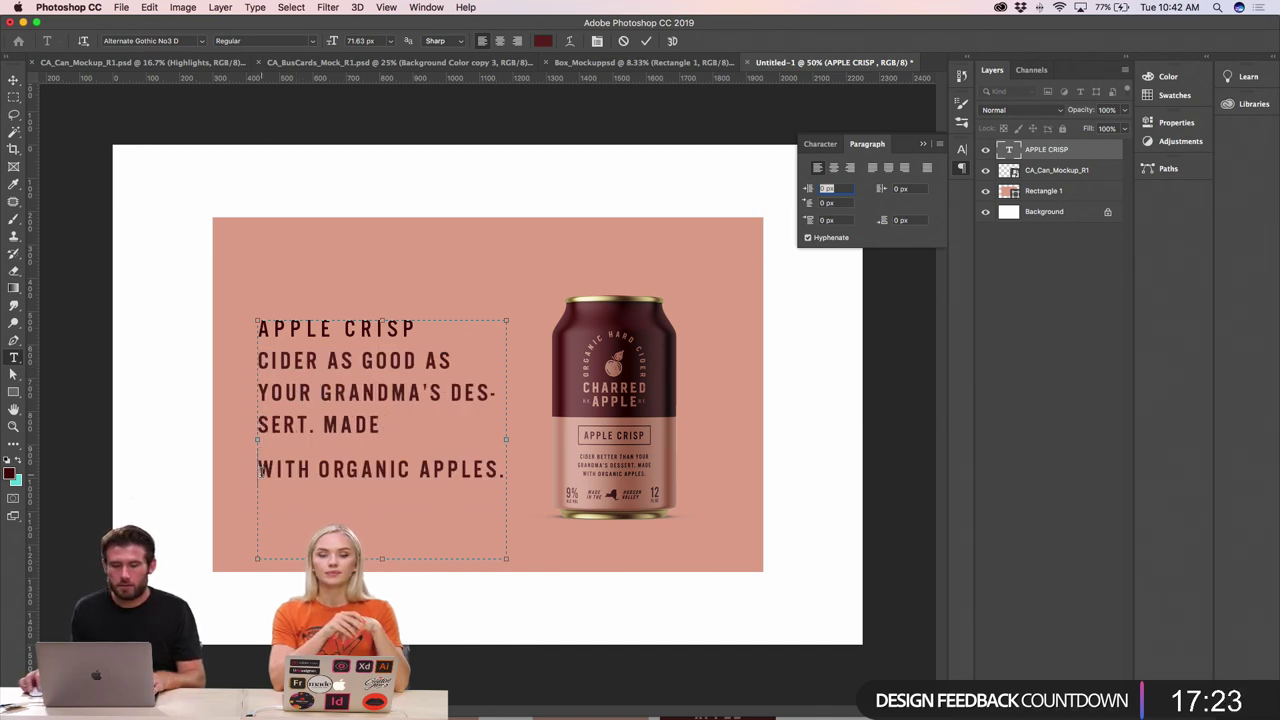
{"action": "key", "text": "BackSpace"}
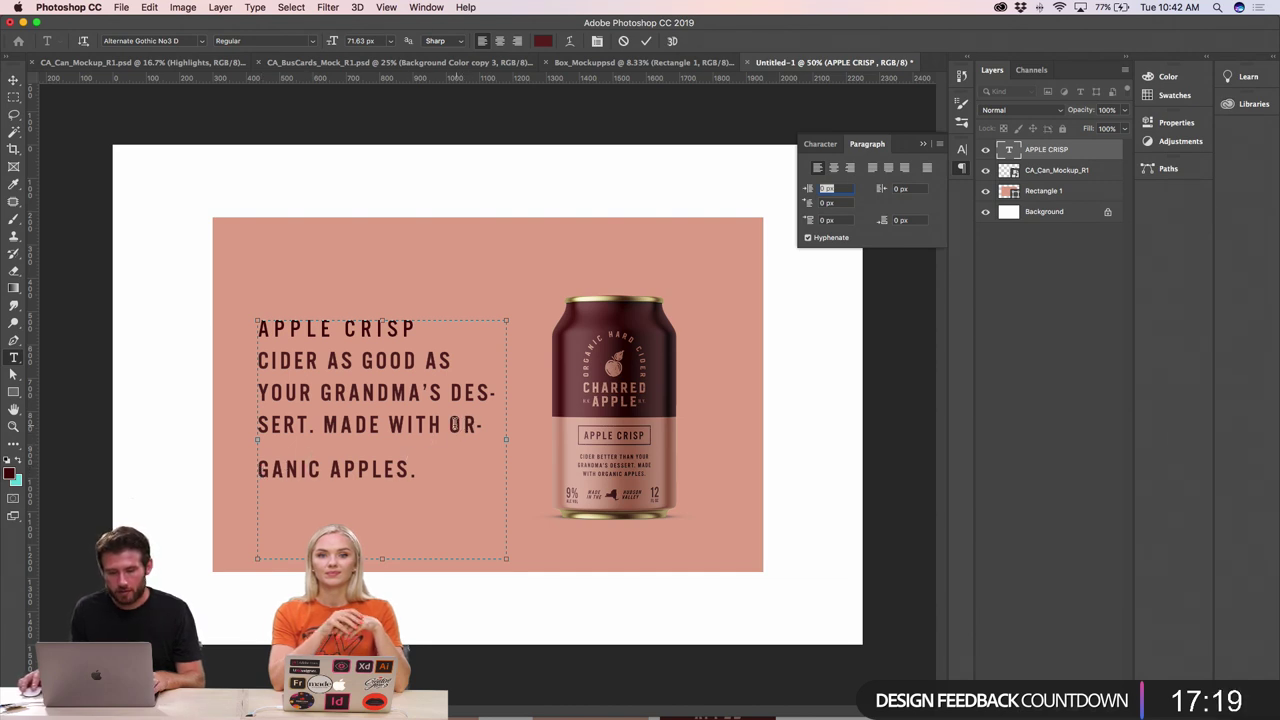
{"action": "left_click", "coordinate": [449, 424]}
{"action": "key", "text": "Return"}
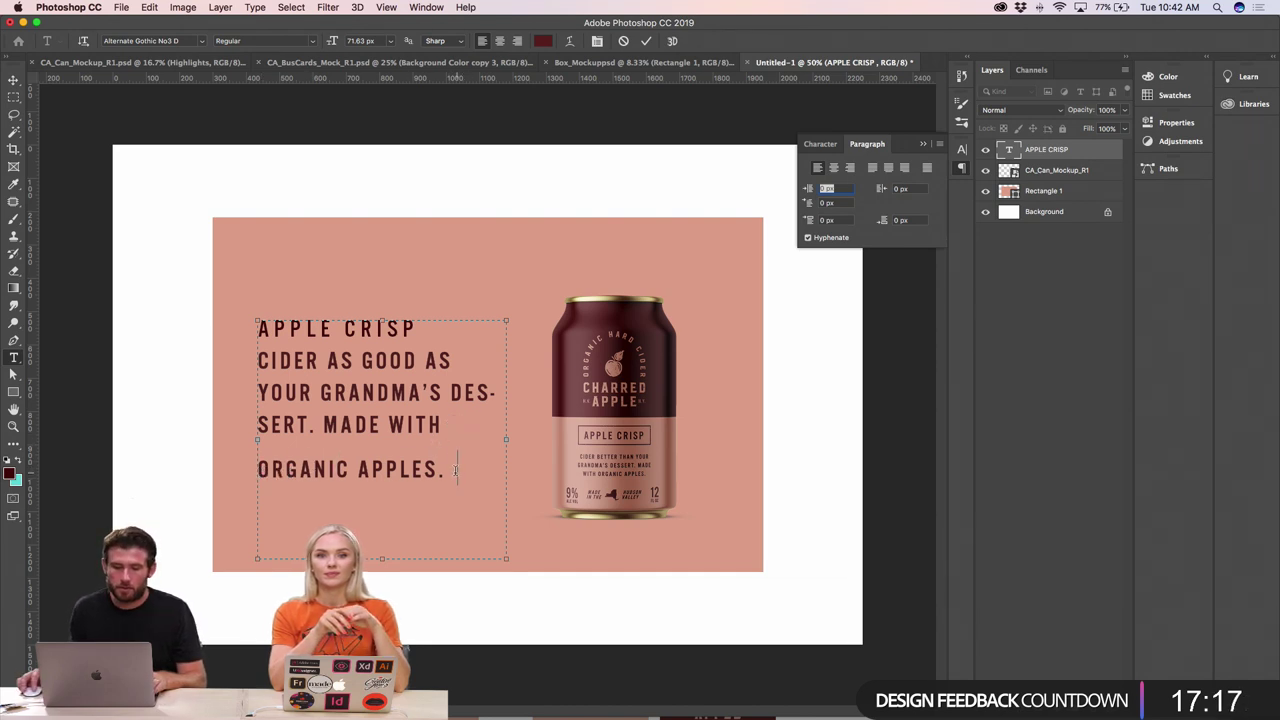
- Shrink the body copy's font size and tighten its line spacing
{"action": "left_click_drag", "start_coordinate": [455, 470], "coordinate": [209, 363]}
{"action": "key", "text": "alt+Left"}
{"action": "key", "text": "alt+Left"}
{"action": "key", "text": "alt+Left"}
{"action": "key", "text": "alt+Left"}
{"action": "key", "text": "alt+Left"}
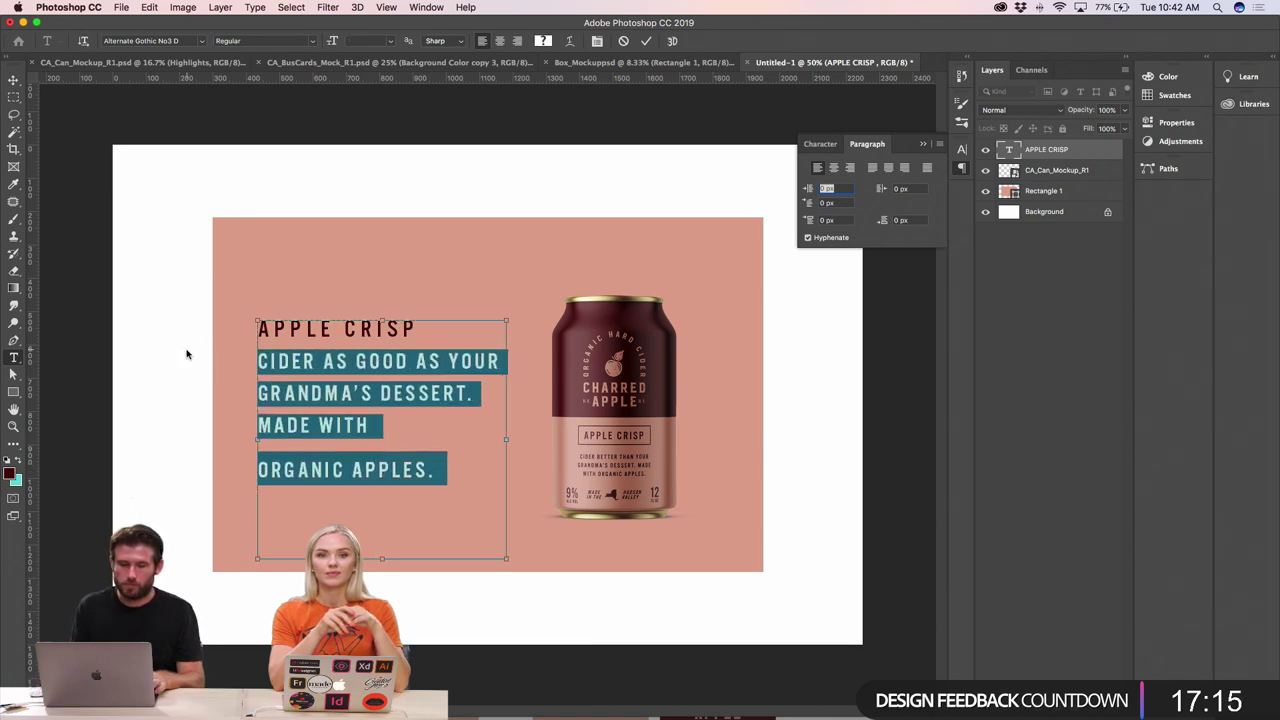
{"action": "key", "text": "alt+Left"}
{"action": "key", "text": "alt+Left"}
{"action": "key", "text": "alt+Left"}
{"action": "key", "text": "alt+Left"}
{"action": "key", "text": "alt+Left"}
{"action": "key", "text": "alt+Left"}
{"action": "key", "text": "alt+Left"}
{"action": "key", "text": "alt+Left"}
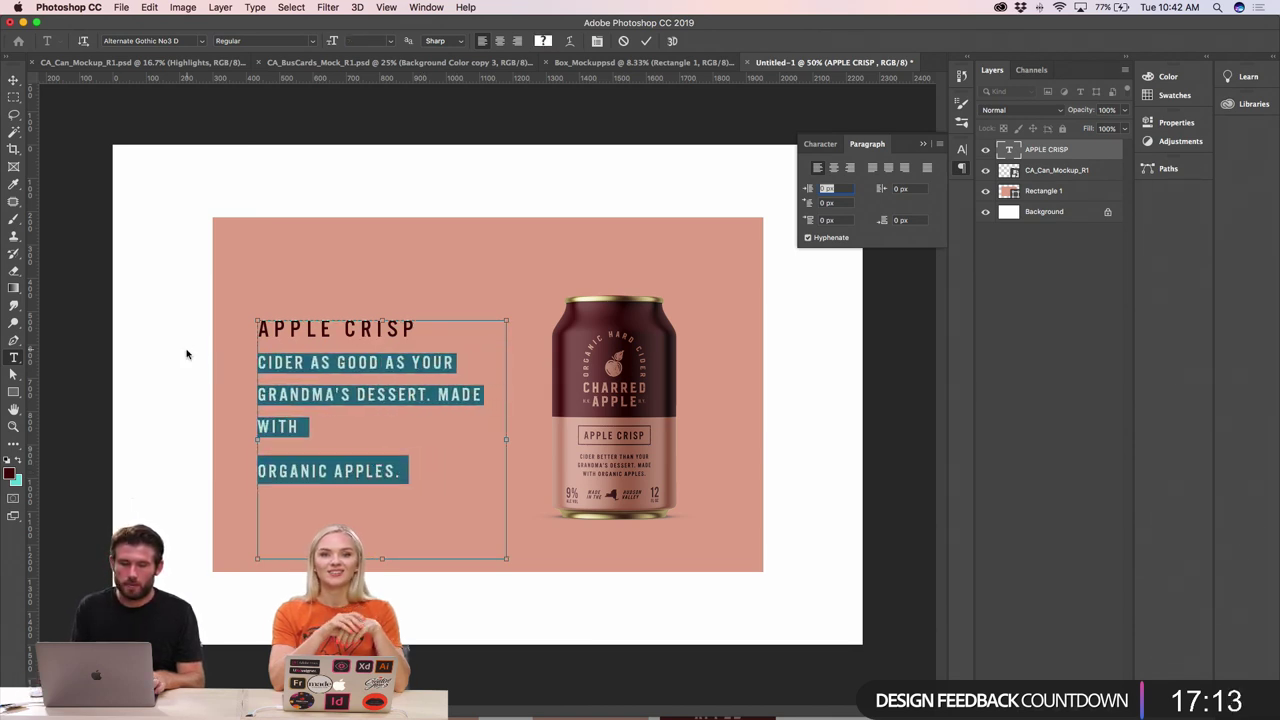
{"action": "key", "text": "alt+Left"}
{"action": "key", "text": "alt+Left"}
{"action": "key", "text": "alt+Left"}
{"action": "key", "text": "alt+Left"}
{"action": "key", "text": "alt+Left"}
{"action": "key", "text": "alt+Left"}
{"action": "key", "text": "alt+Left"}
{"action": "key", "text": "alt+Left"}
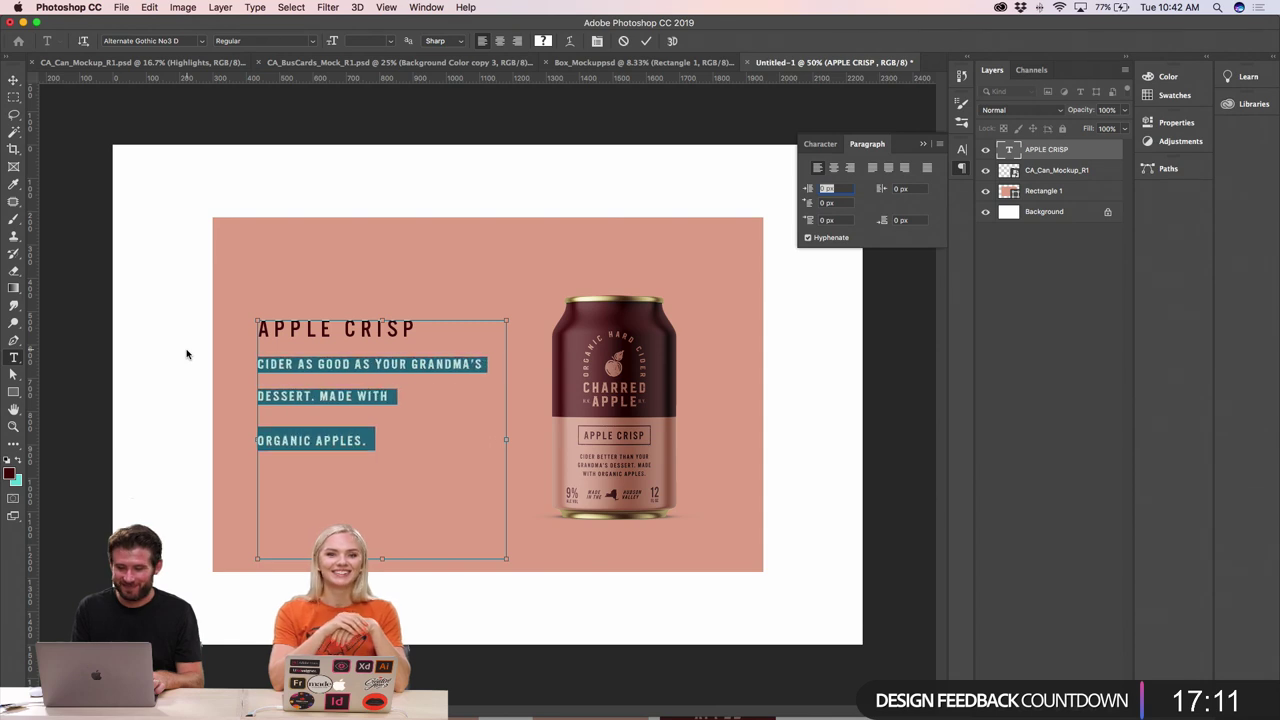
{"action": "key", "text": "alt+Left"}
{"action": "key", "text": "alt+Left"}
{"action": "key", "text": "alt+Left"}
{"action": "key", "text": "alt+Left"}
{"action": "key", "text": "alt+Left"}
{"action": "key", "text": "alt+Left"}
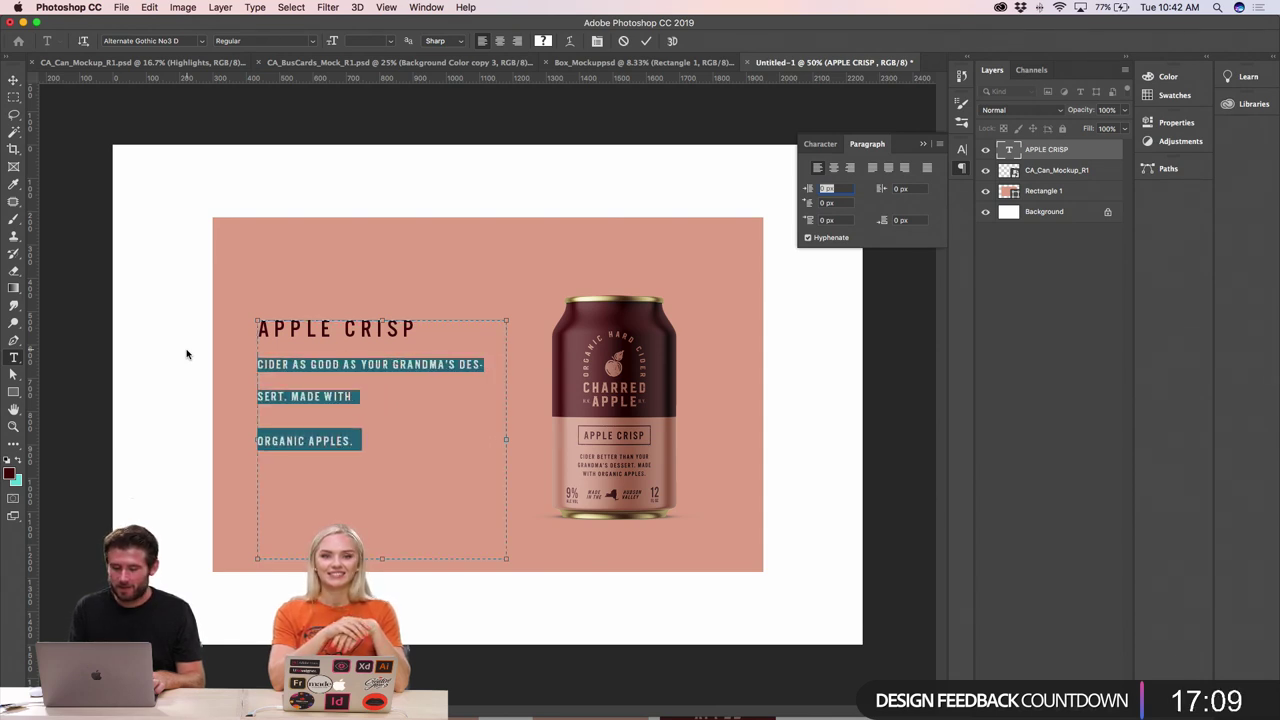
{"action": "key", "text": "alt+Up"}
{"action": "key", "text": "alt+Up"}
{"action": "key", "text": "alt+Up"}
{"action": "key", "text": "alt+Up"}
{"action": "key", "text": "alt+Up"}
{"action": "key", "text": "alt+Up"}
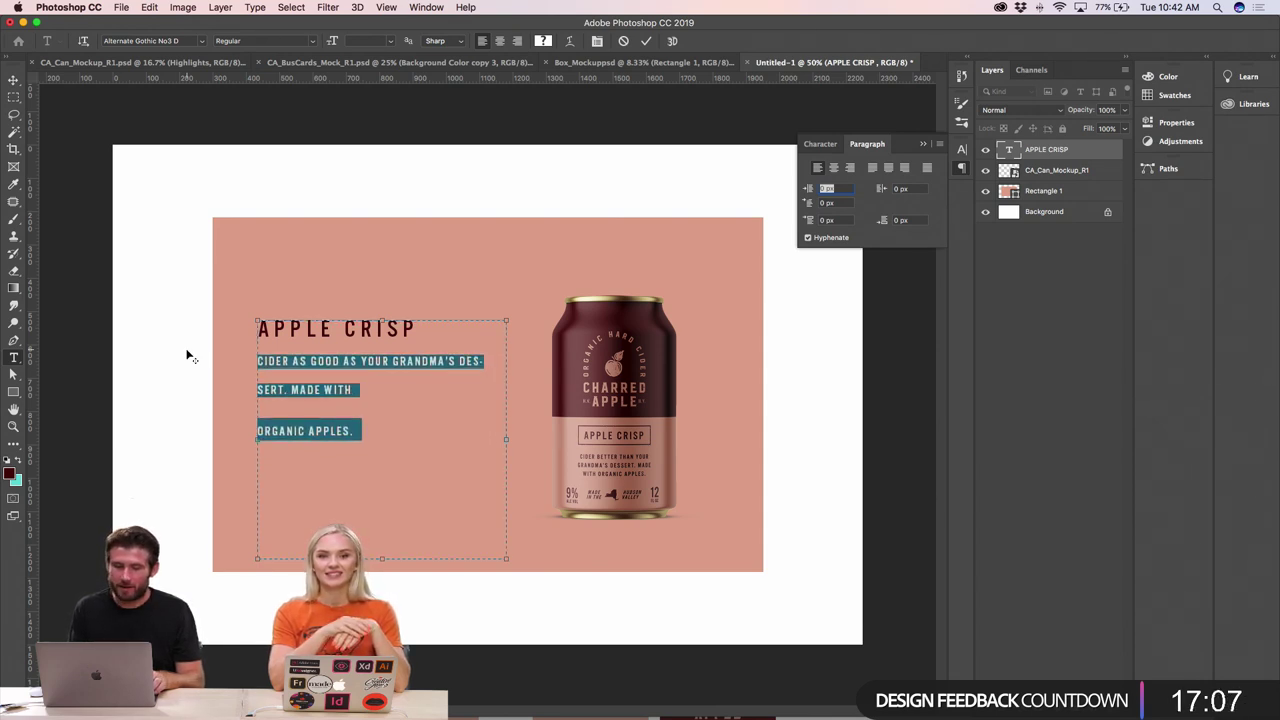
{"action": "key", "text": "alt+Up"}
{"action": "key", "text": "alt+Up"}
{"action": "key", "text": "alt+Up"}
{"action": "key", "text": "alt+Up"}
{"action": "key", "text": "alt+Up"}
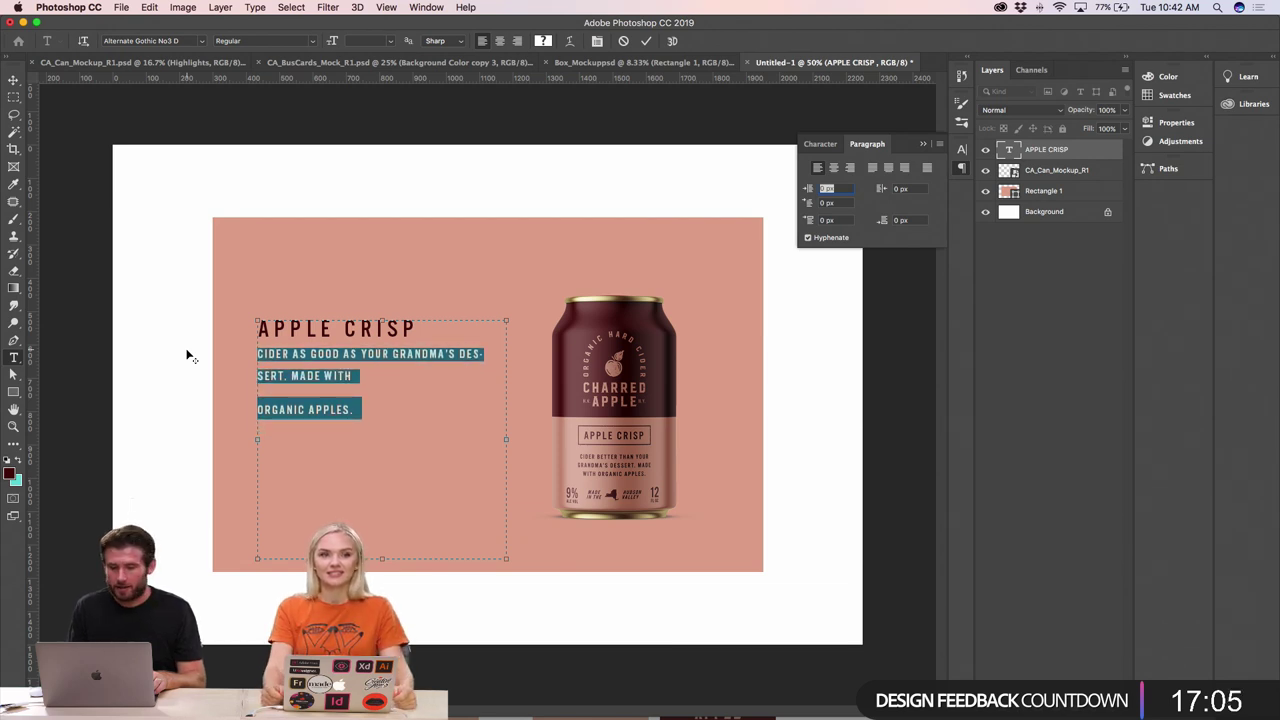
{"action": "key", "text": "alt+Up"}
{"action": "key", "text": "alt+Up"}
{"action": "key", "text": "alt+Up"}
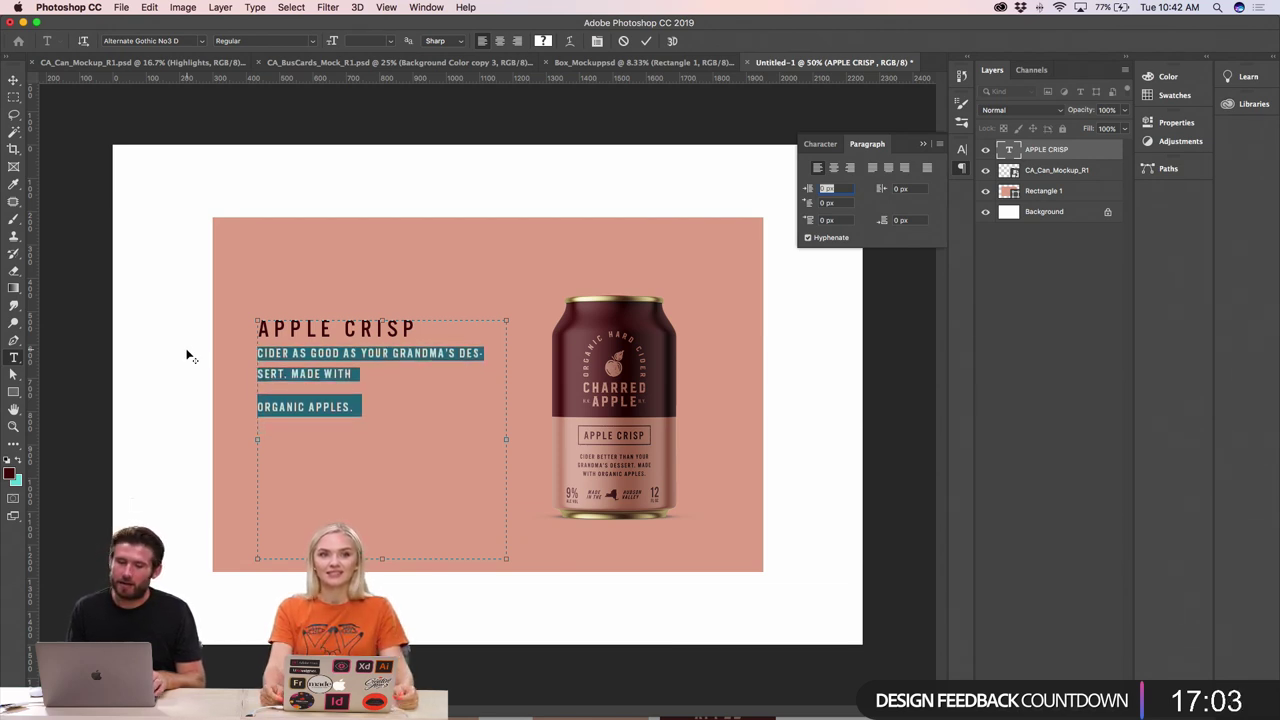
- Join ORGANIC APPLES. onto the line above and give the body copy 80 px leading
{"action": "left_click", "coordinate": [343, 352]}
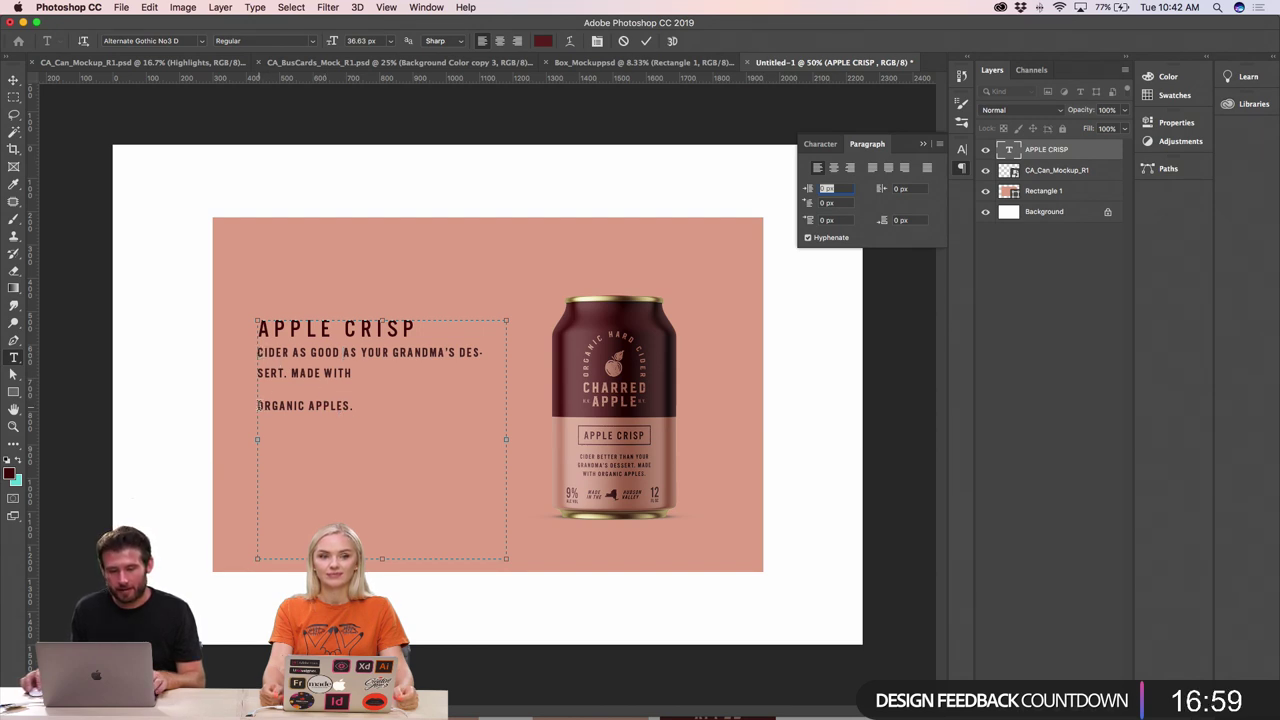
{"action": "key", "text": "BackSpace"}
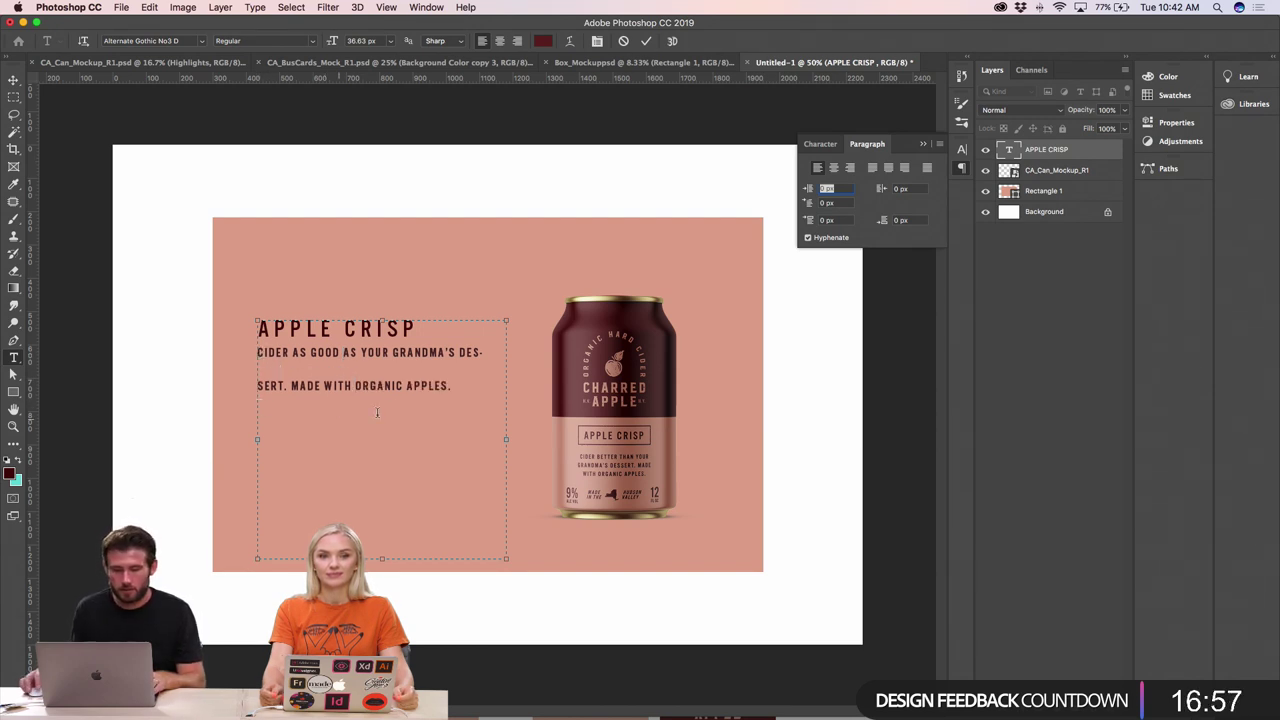
{"action": "left_click_drag", "start_coordinate": [458, 388], "coordinate": [234, 358]}
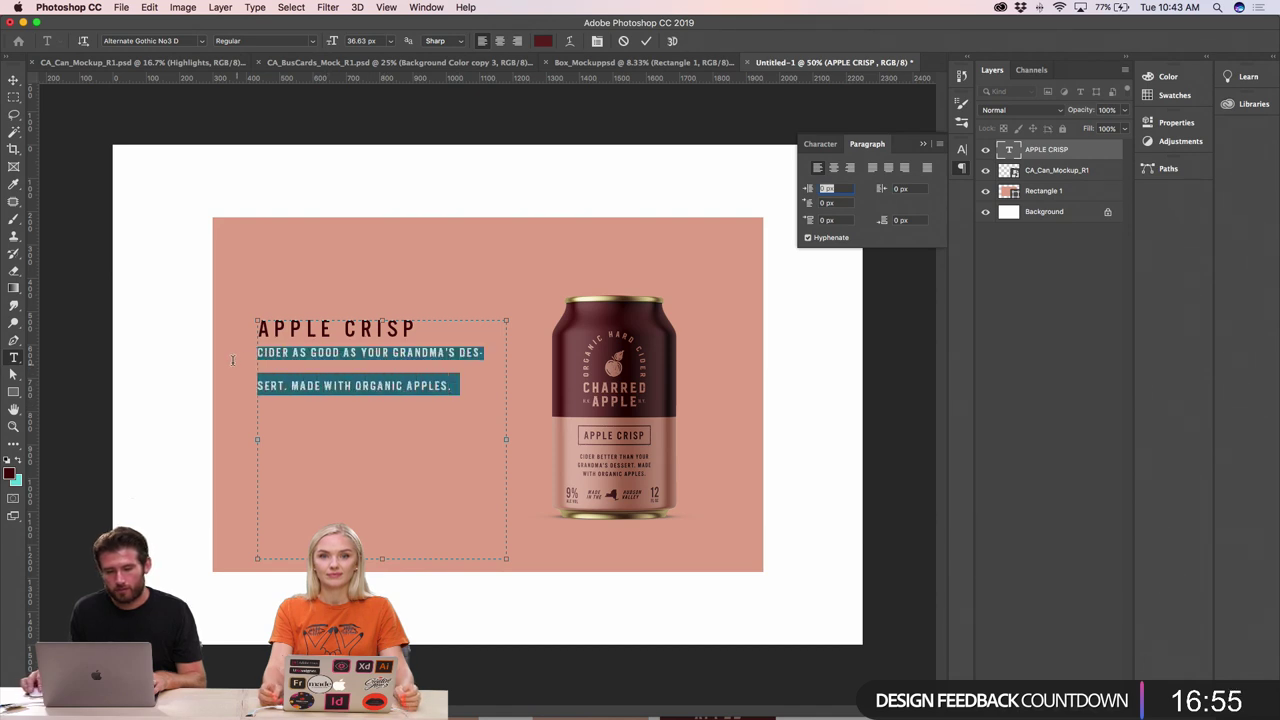
{"action": "left_click", "coordinate": [836, 148]}
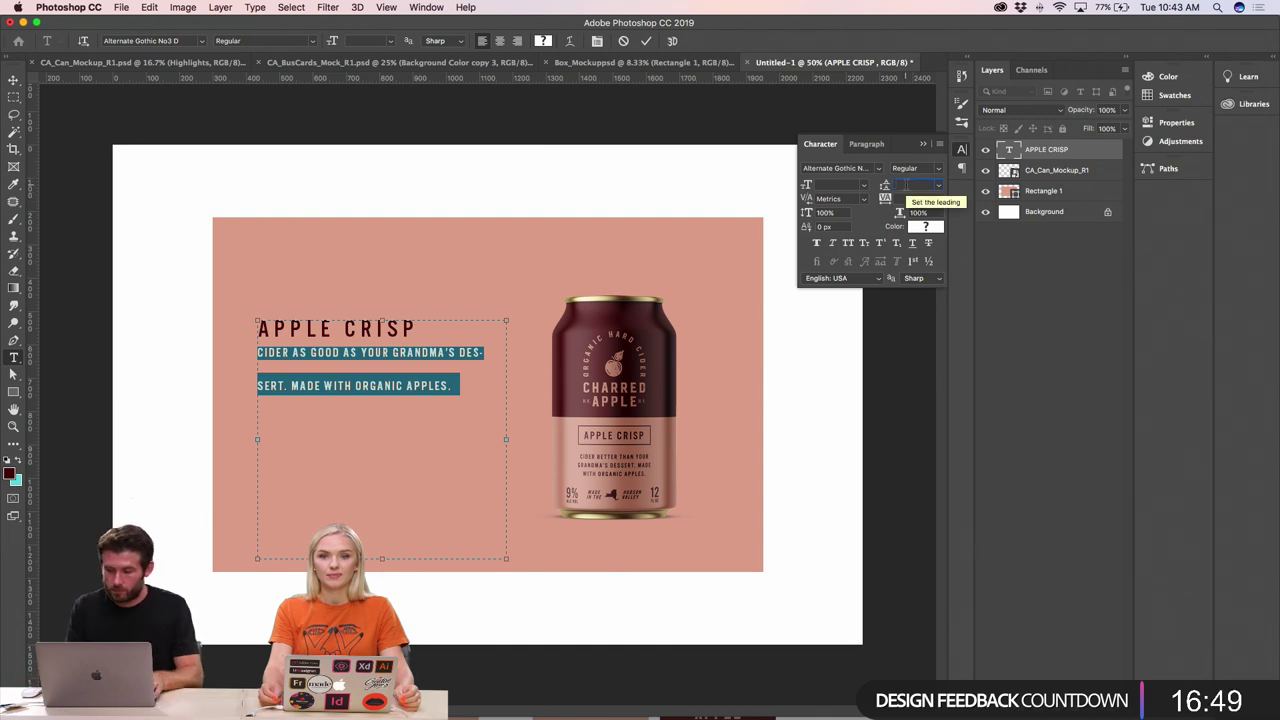
{"action": "type", "text": "0"}
{"action": "key", "text": "Return"}
{"action": "left_click", "coordinate": [355, 385]}
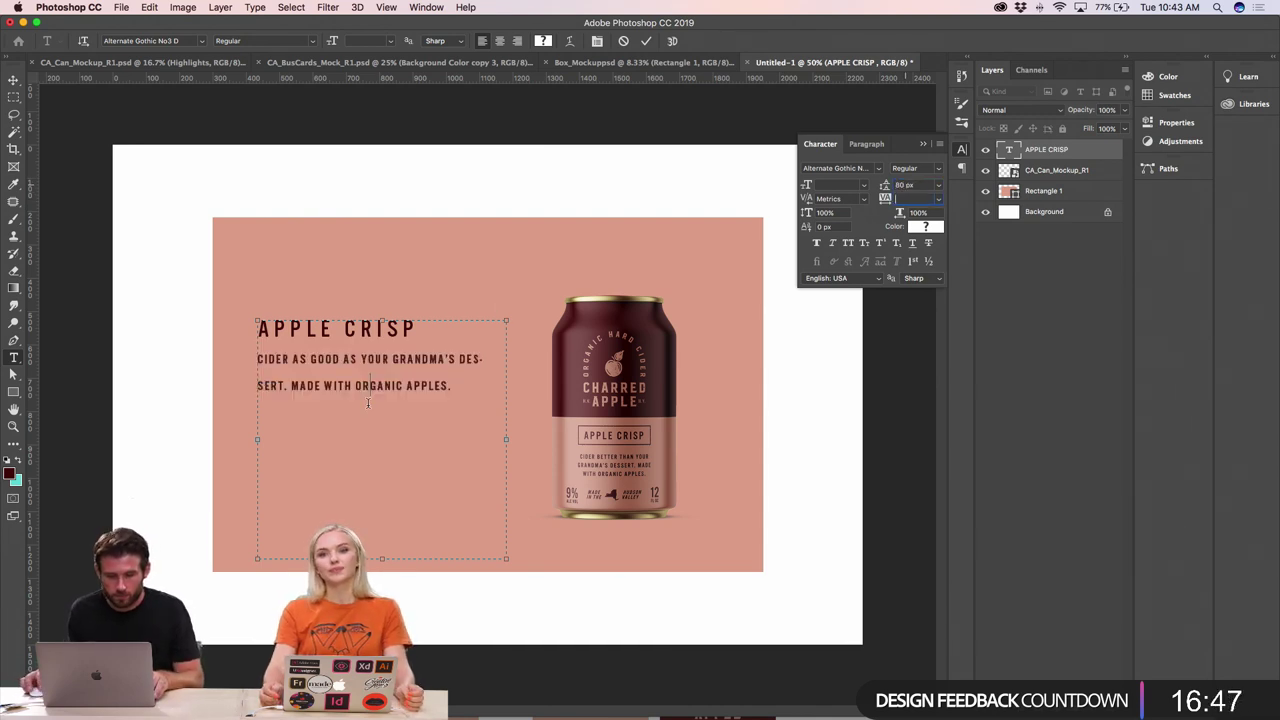
{"action": "double_click", "coordinate": [355, 385]}
{"action": "key", "text": "super+a"}
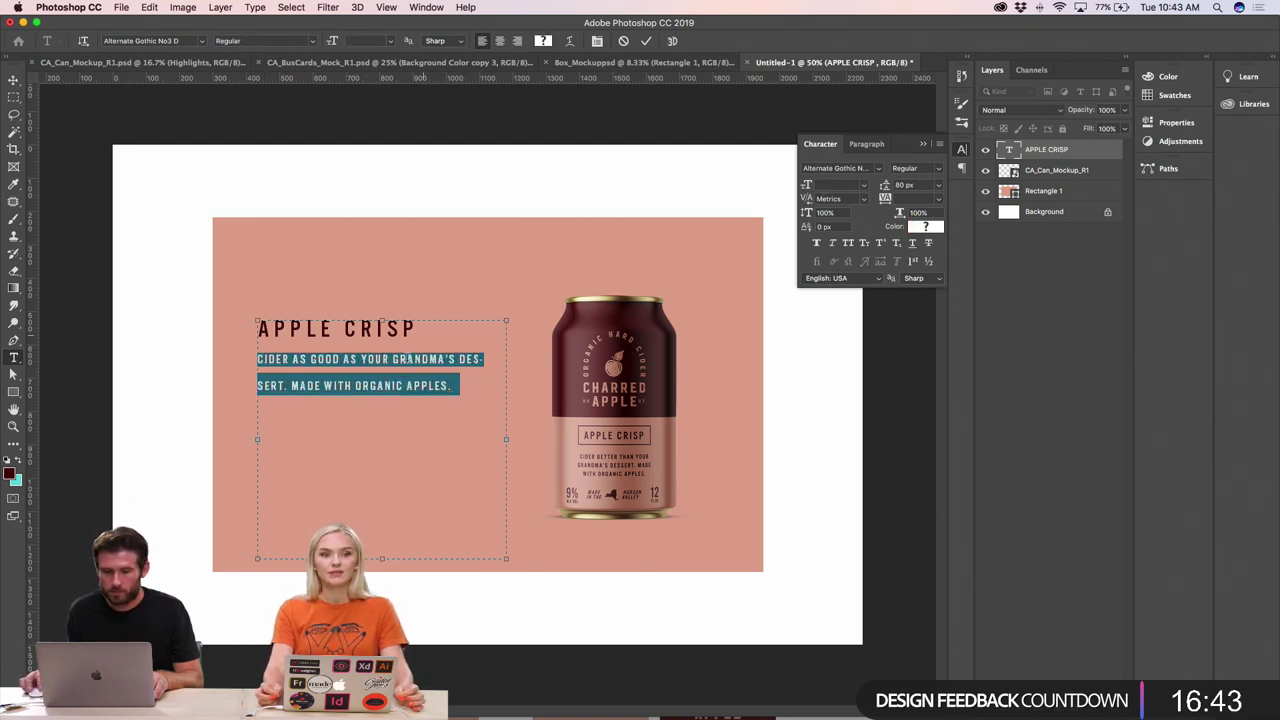
{"action": "left_click", "coordinate": [408, 358]}
- Set the two-line body copy to 36 px with 40 px leading
{"action": "left_click_drag", "start_coordinate": [450, 385], "coordinate": [428, 332]}
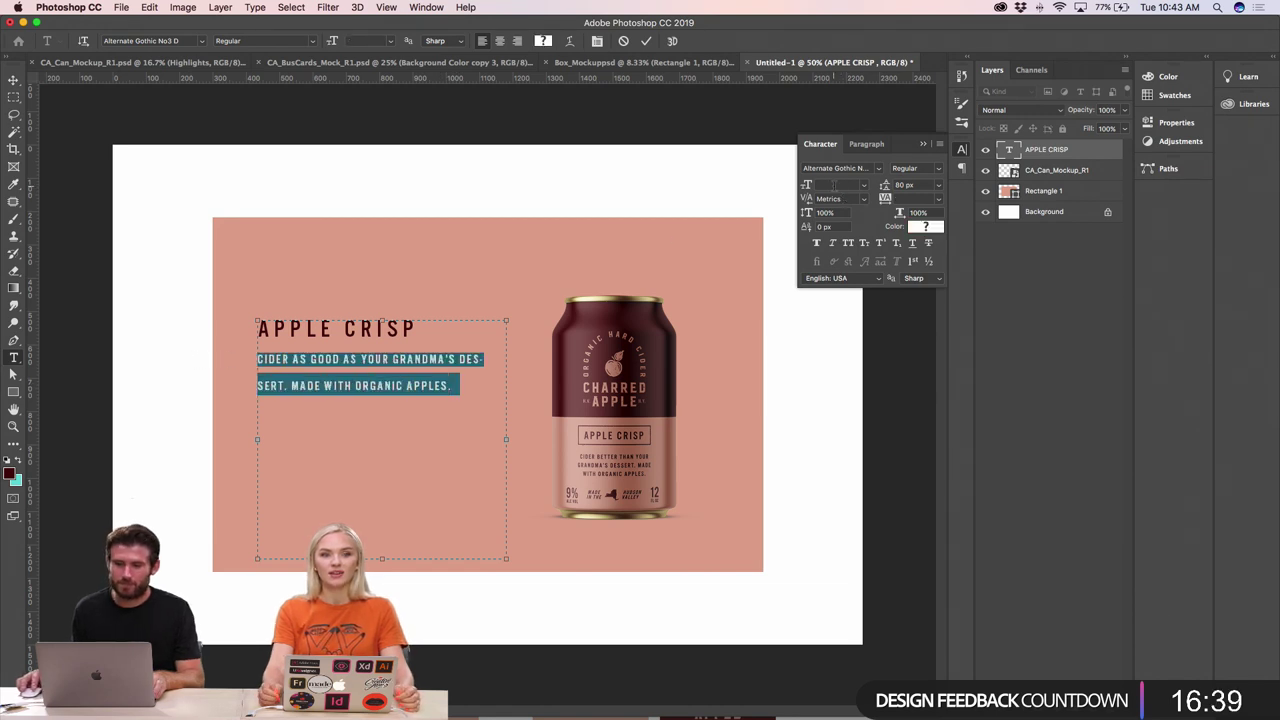
{"action": "type", "text": "3"}
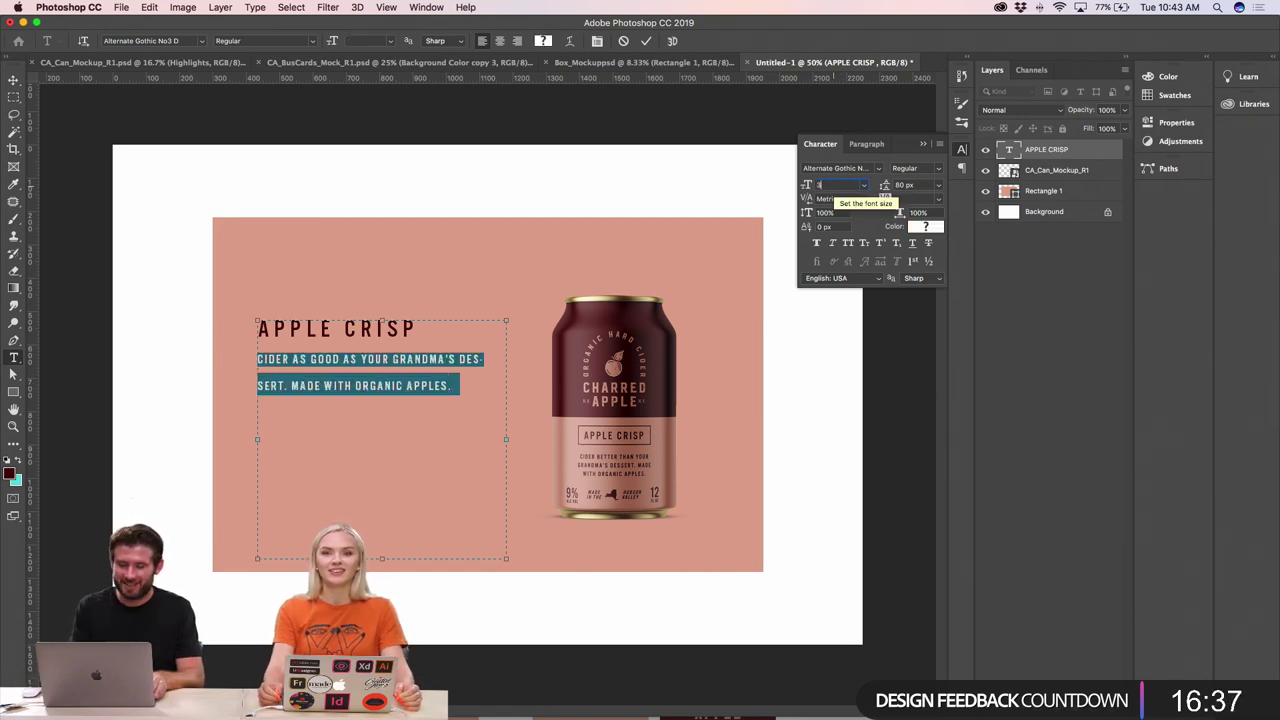
{"action": "type", "text": "6"}
{"action": "key", "text": "Tab"}
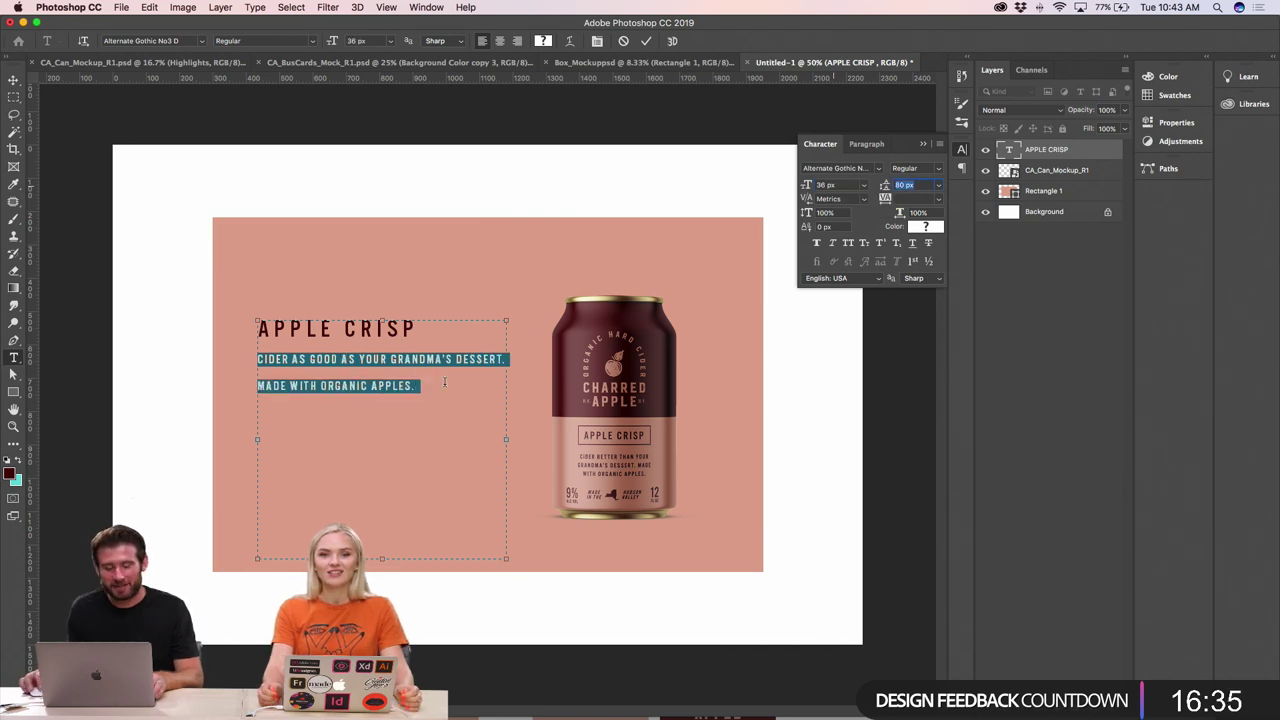
{"action": "left_click", "coordinate": [445, 381]}
{"action": "double_click", "coordinate": [412, 358]}
{"action": "left_click", "coordinate": [413, 379]}
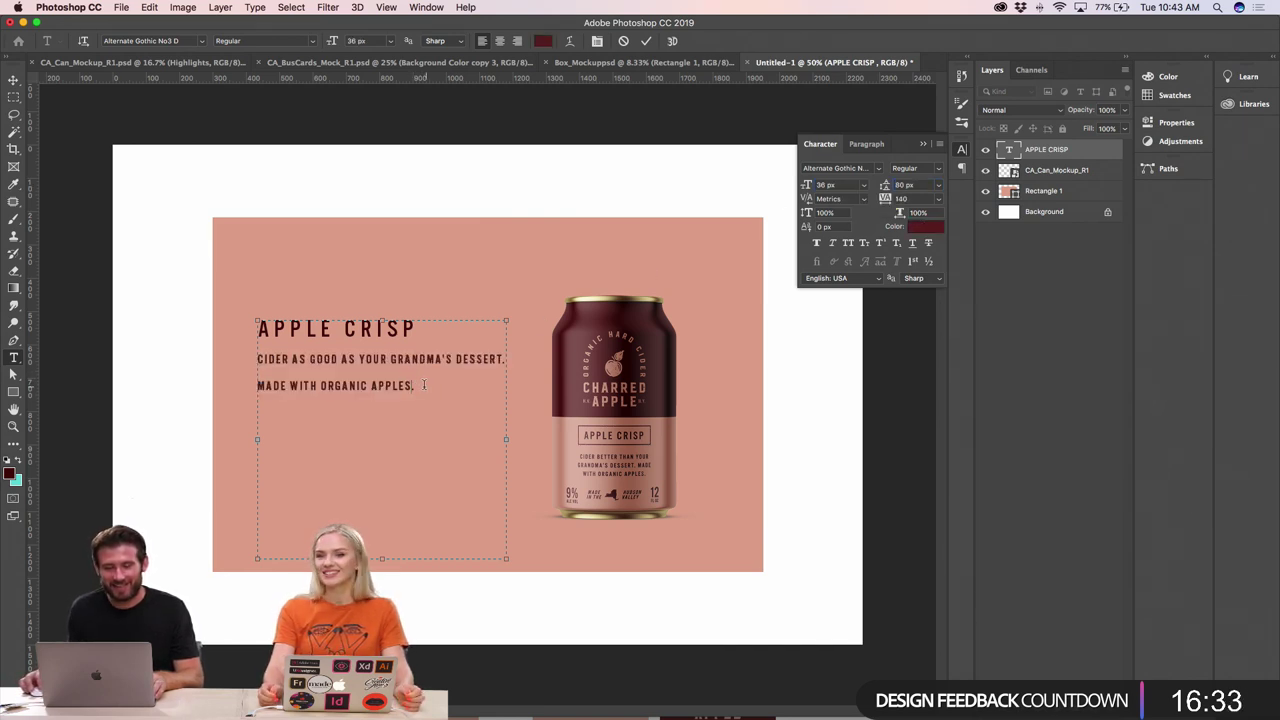
{"action": "left_click_drag", "start_coordinate": [424, 384], "coordinate": [256, 358]}
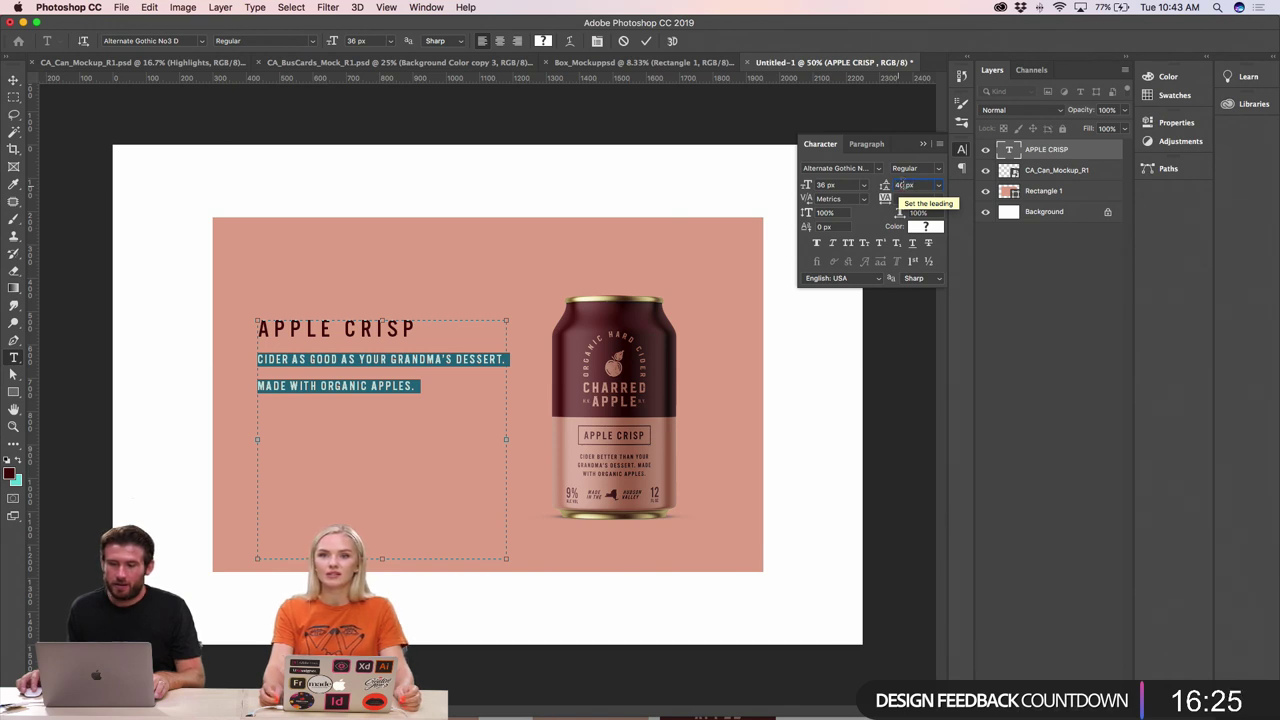
{"action": "key", "text": "BackSpace"}
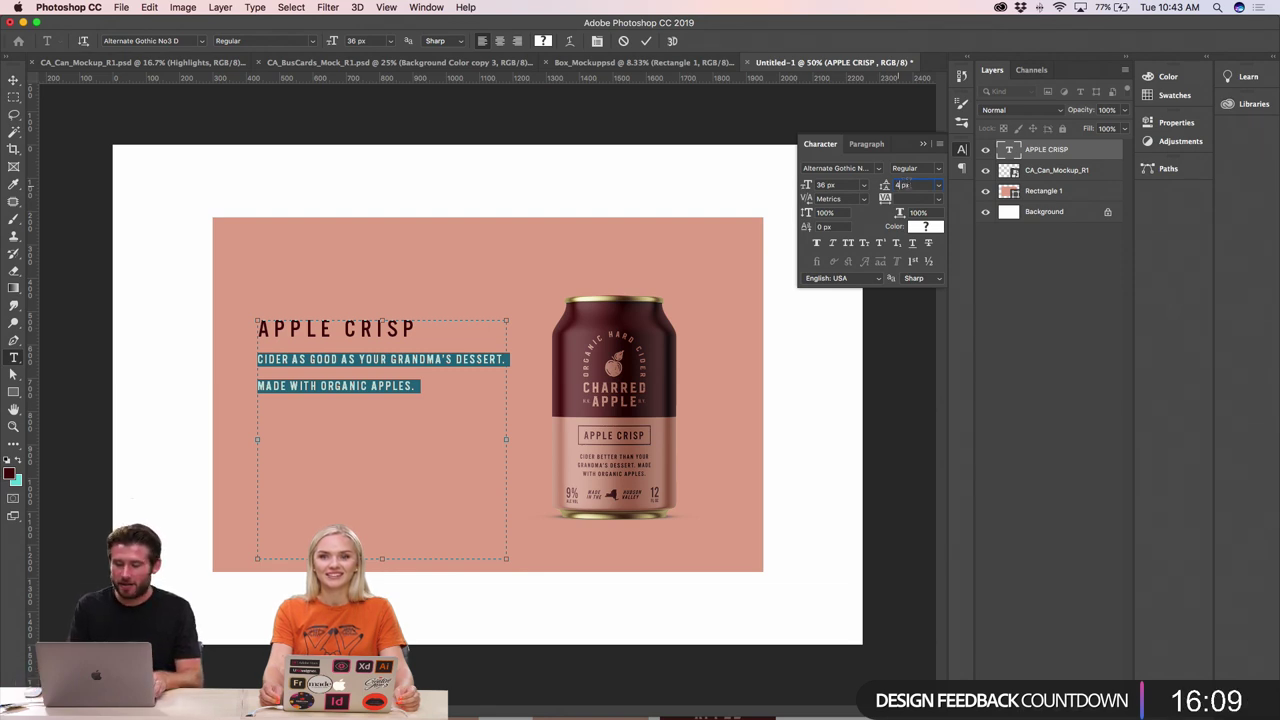
{"action": "type", "text": "0"}
{"action": "key", "text": "Return"}
{"action": "left_click", "coordinate": [255, 352]}
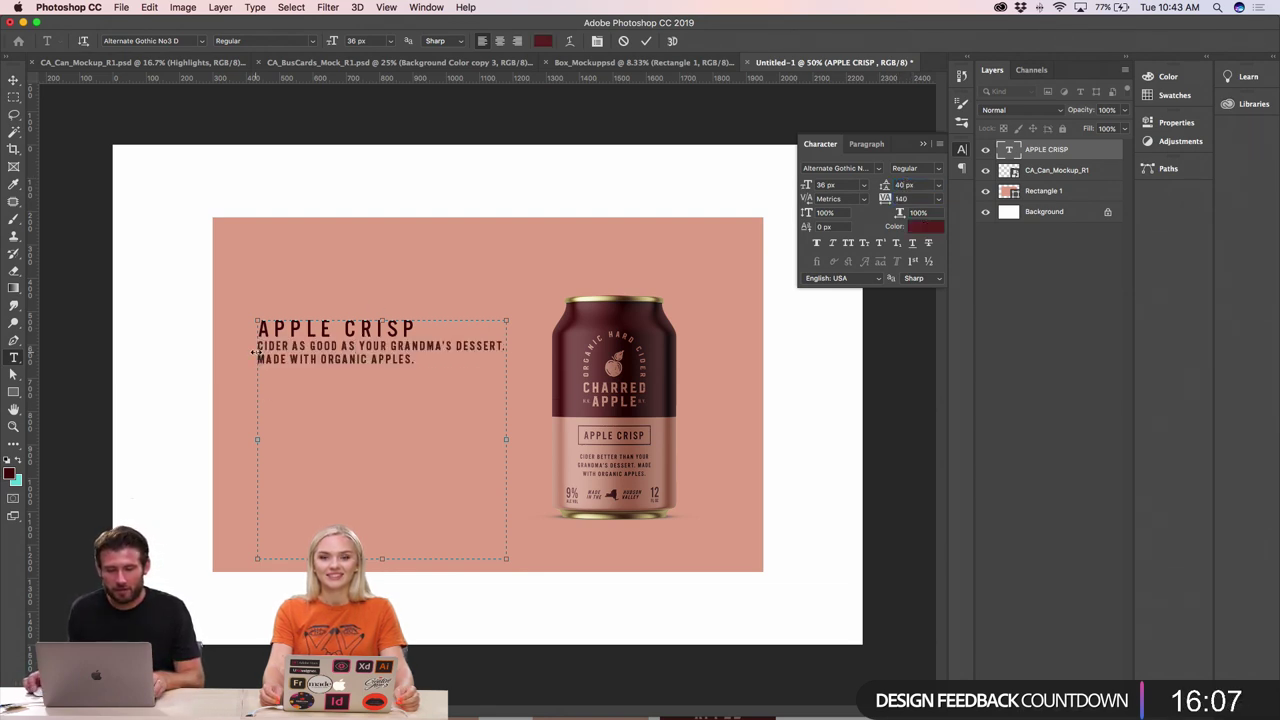
- Remove the line break after DESSERT. and open the body copy leading to 51 px
{"action": "key", "text": "Return"}
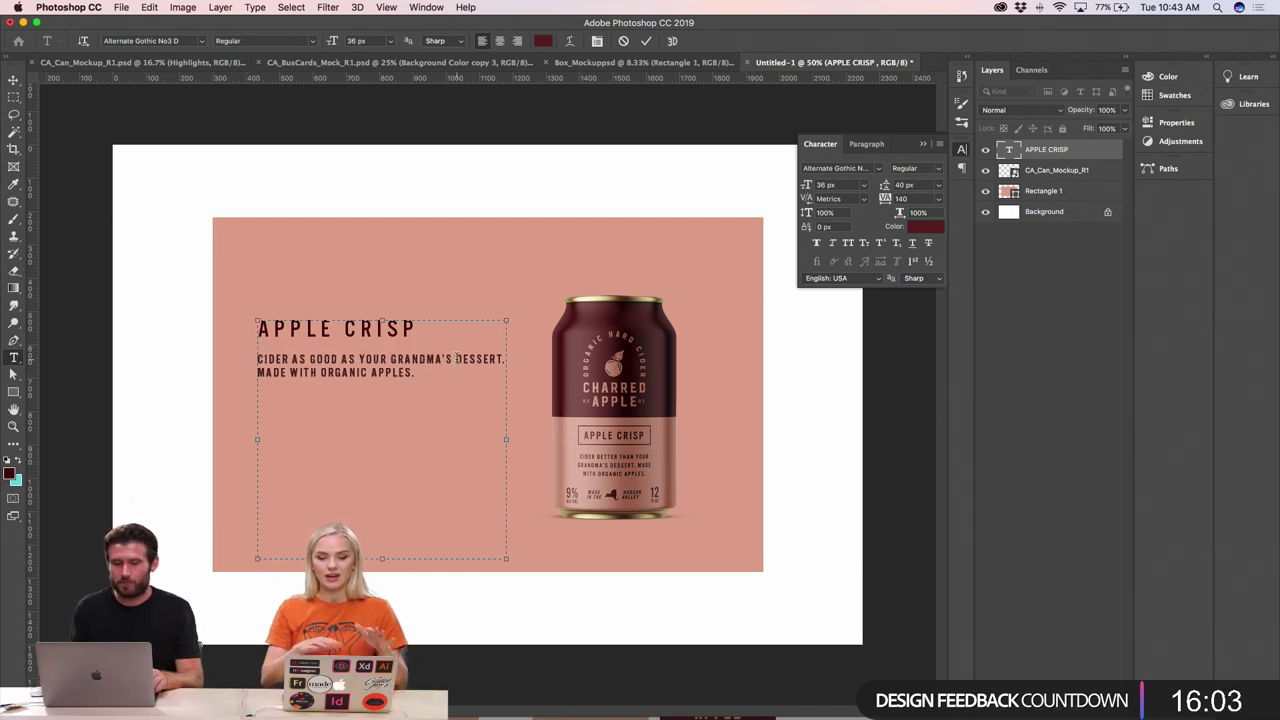
{"action": "key", "text": "BackSpace"}
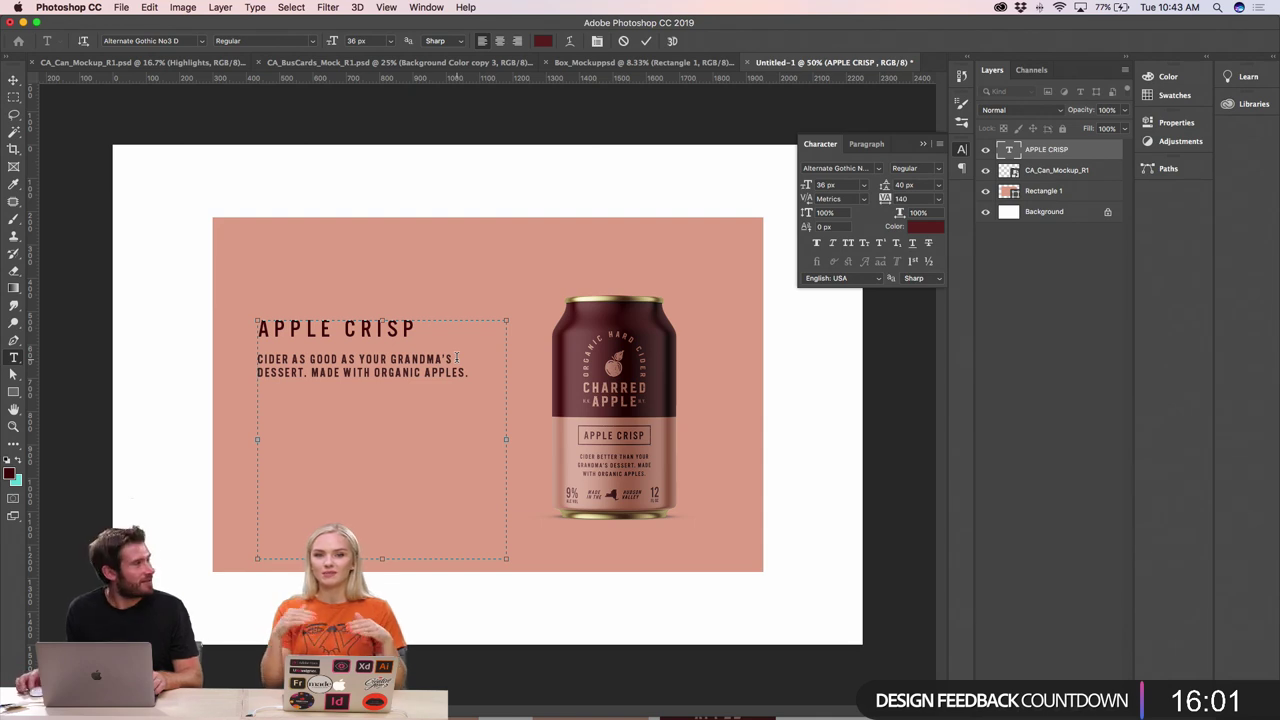
{"action": "left_click_drag", "start_coordinate": [475, 373], "coordinate": [236, 363]}
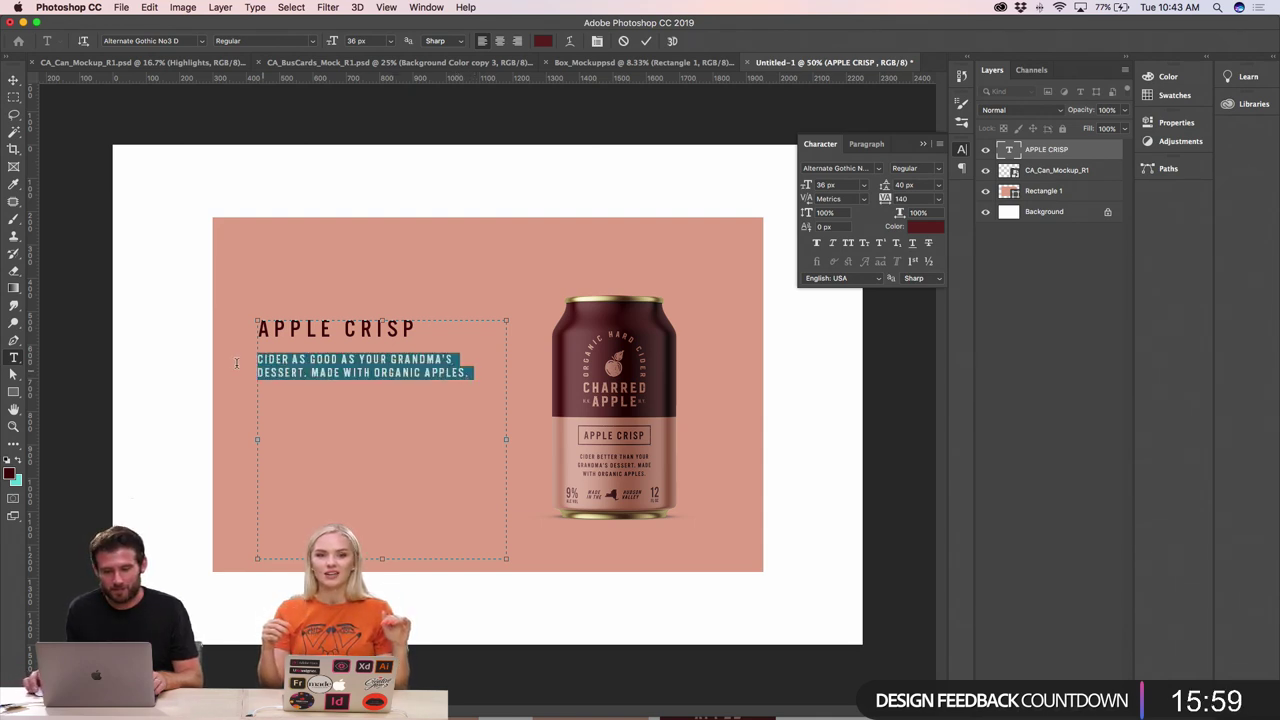
{"action": "key", "text": "alt+Down"}
{"action": "key", "text": "alt+Down"}
{"action": "key", "text": "alt+Down"}
{"action": "key", "text": "alt+Down"}
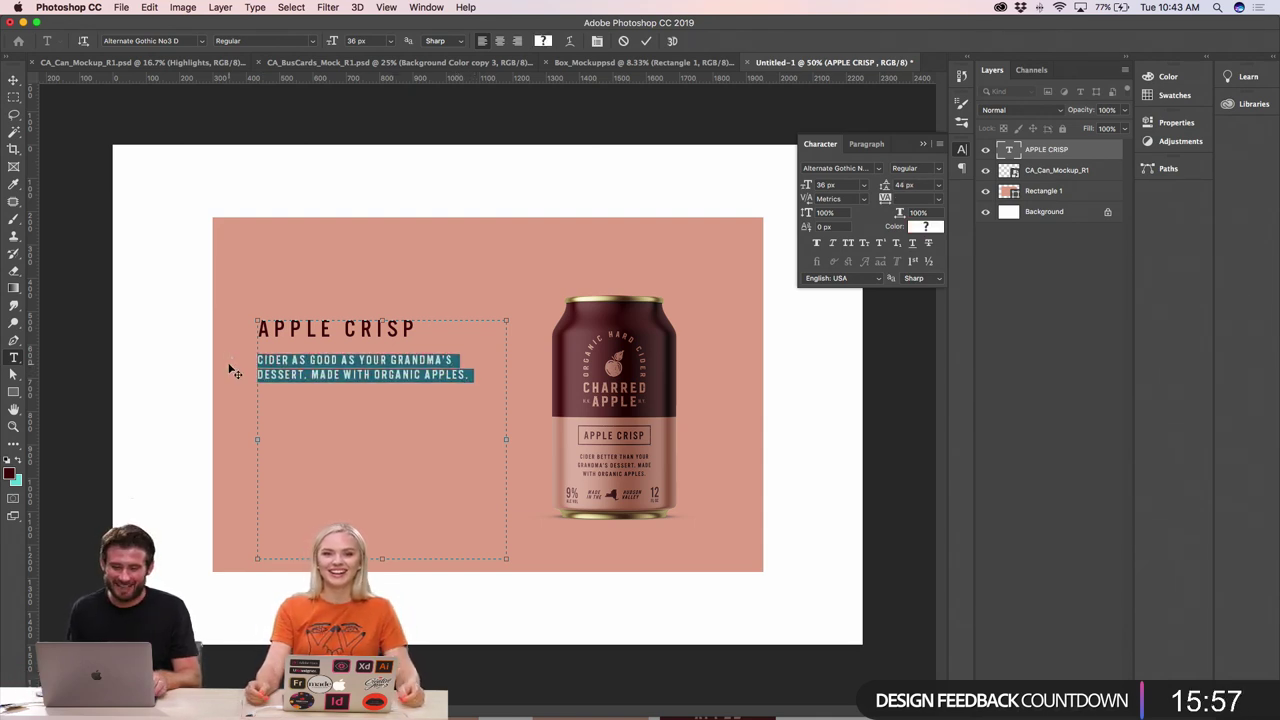
{"action": "key", "text": "alt+Down"}
{"action": "left_click", "coordinate": [291, 362]}
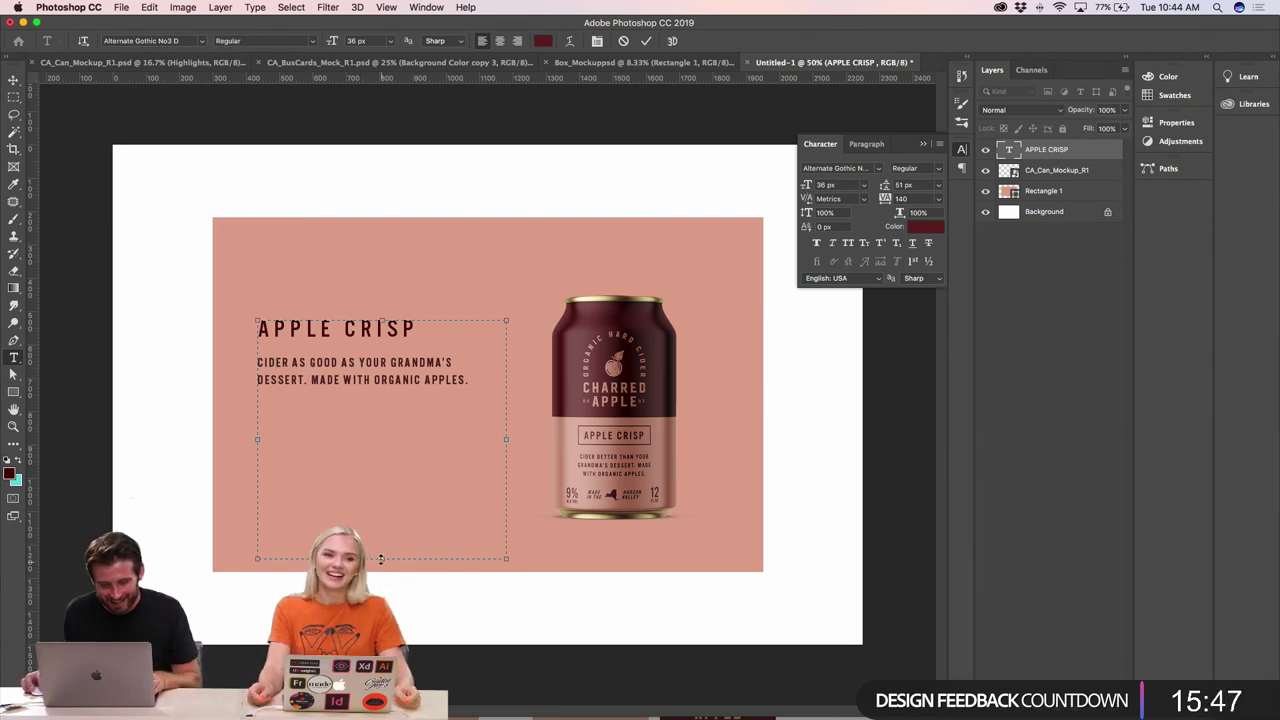
- Shorten the text box to fit the copy and commit the text edits
{"action": "left_click_drag", "start_coordinate": [380, 558], "coordinate": [382, 394]}
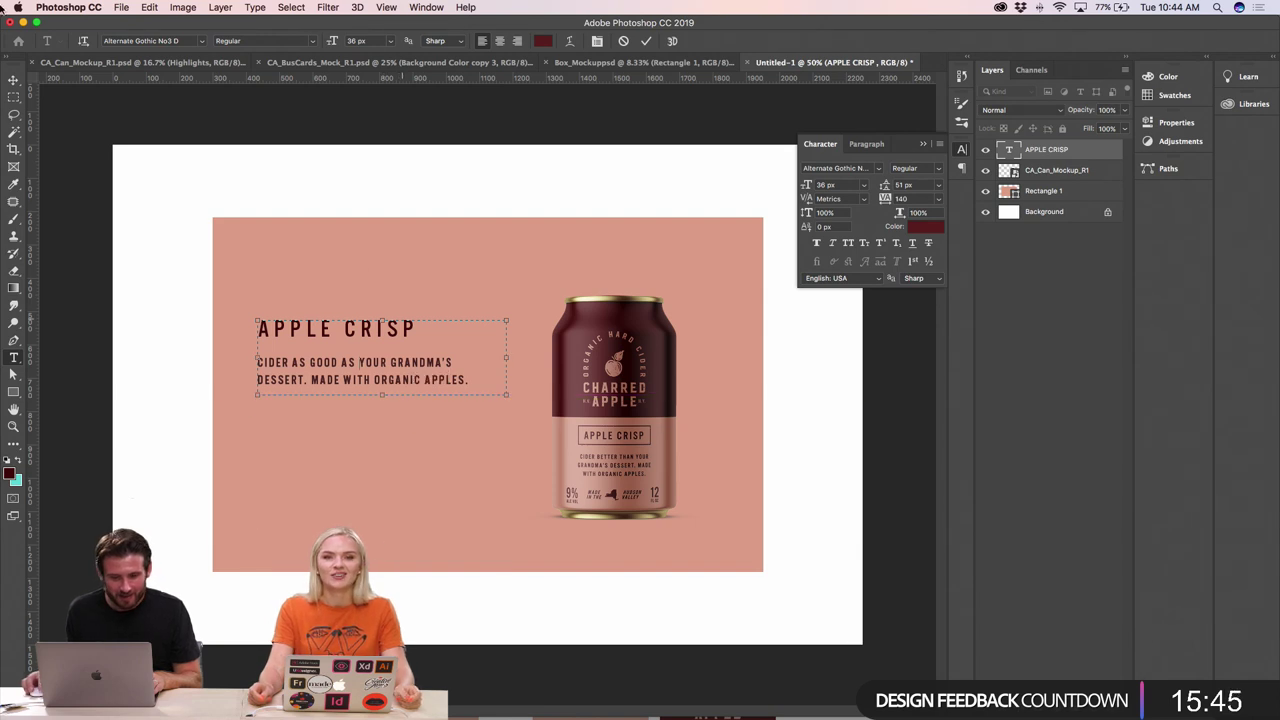
{"action": "left_click", "coordinate": [13, 79]}
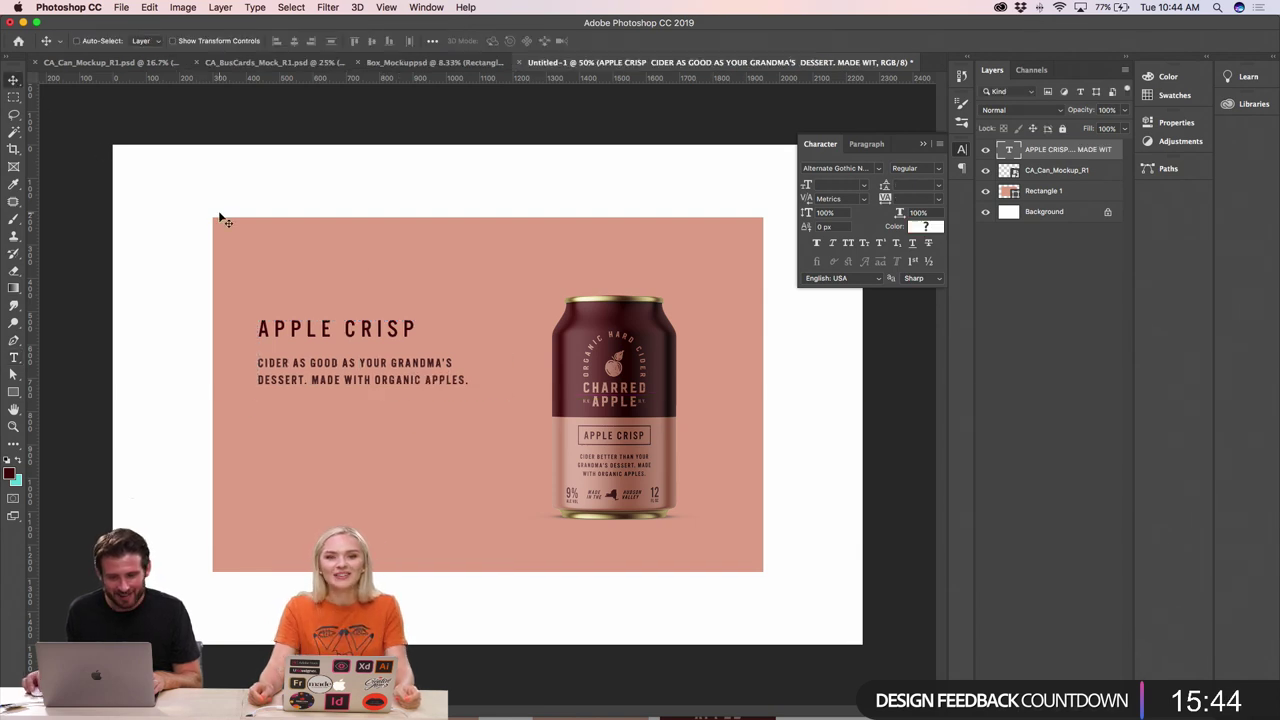
{"action": "double_click", "coordinate": [378, 338]}
{"action": "key", "text": "Escape"}
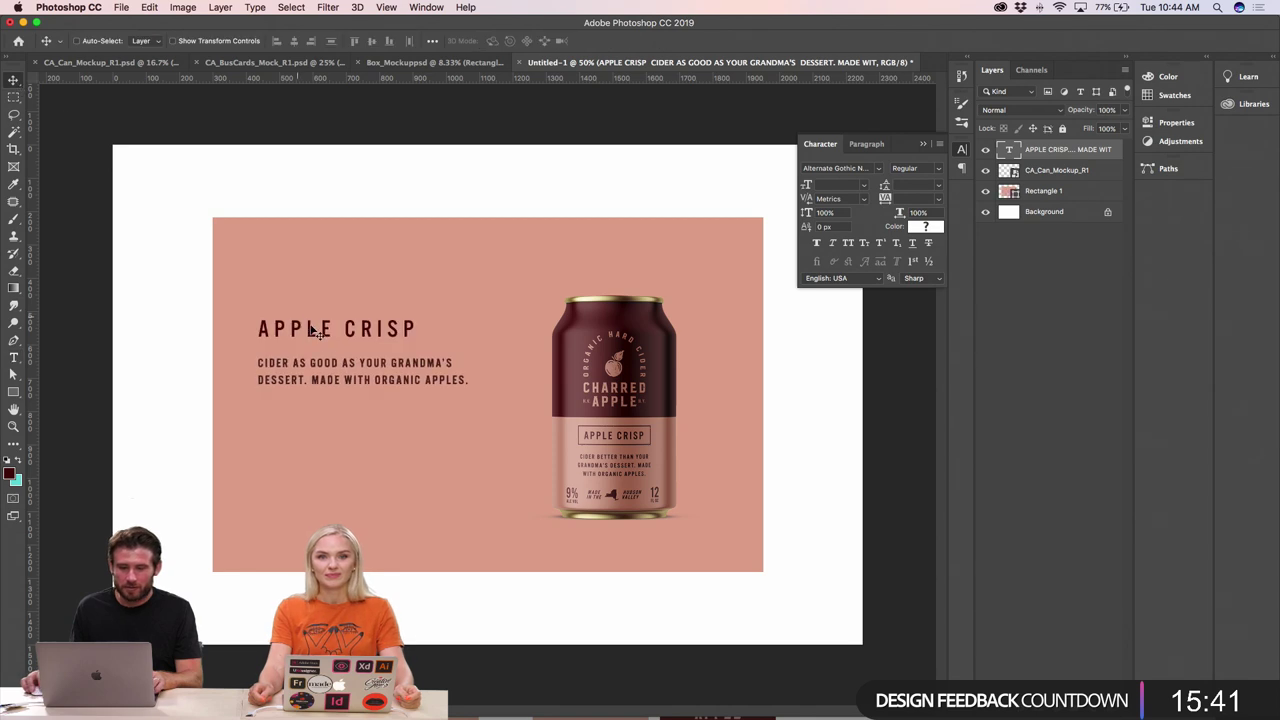
{"action": "double_click", "coordinate": [310, 340]}
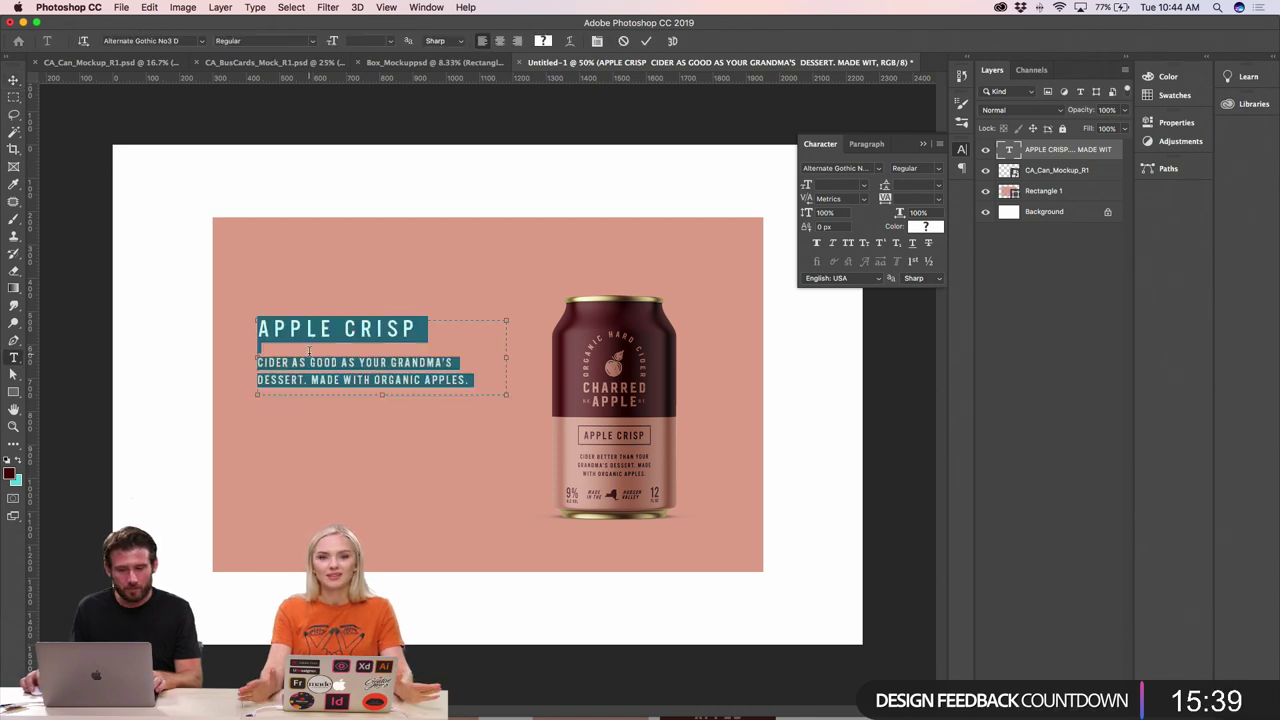
{"action": "left_click", "coordinate": [13, 79]}
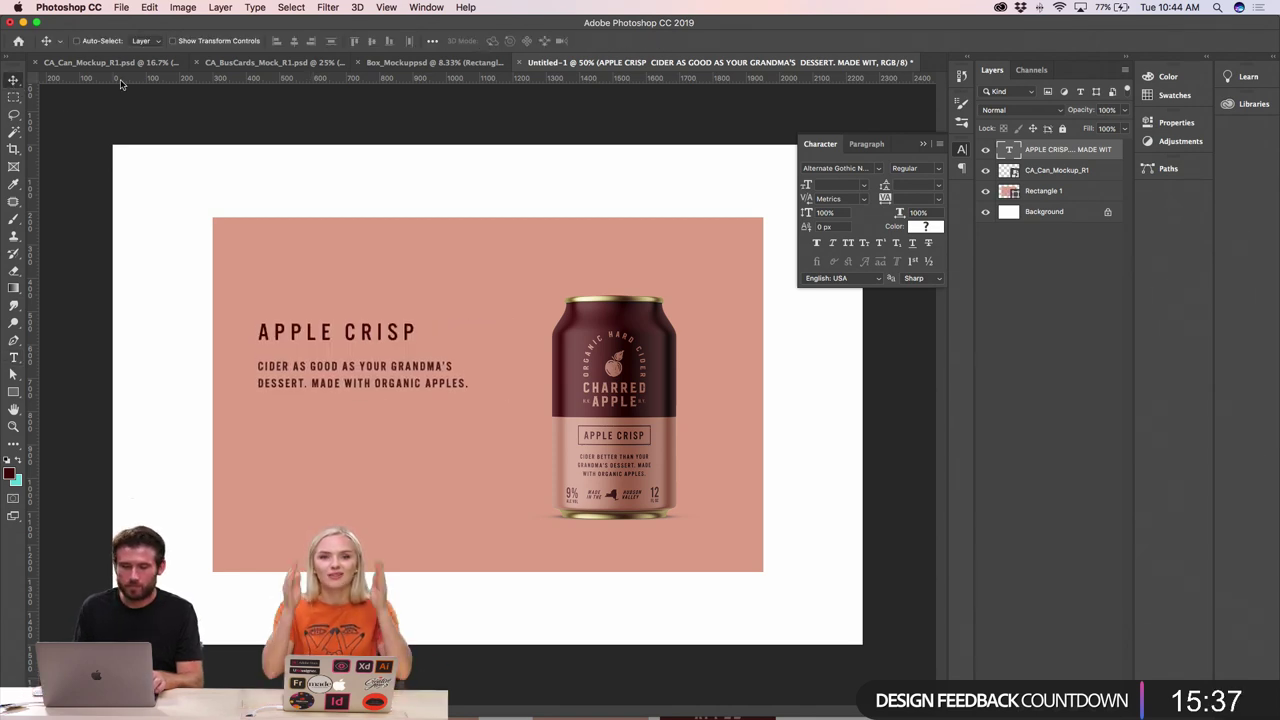
- Nudge the headline block down and tighten the letter spacing of APPLE CRISP
{"action": "key", "text": "shift+Down"}
{"action": "key", "text": "shift+Down"}
{"action": "key", "text": "shift+Down"}
{"action": "key", "text": "shift+Down"}
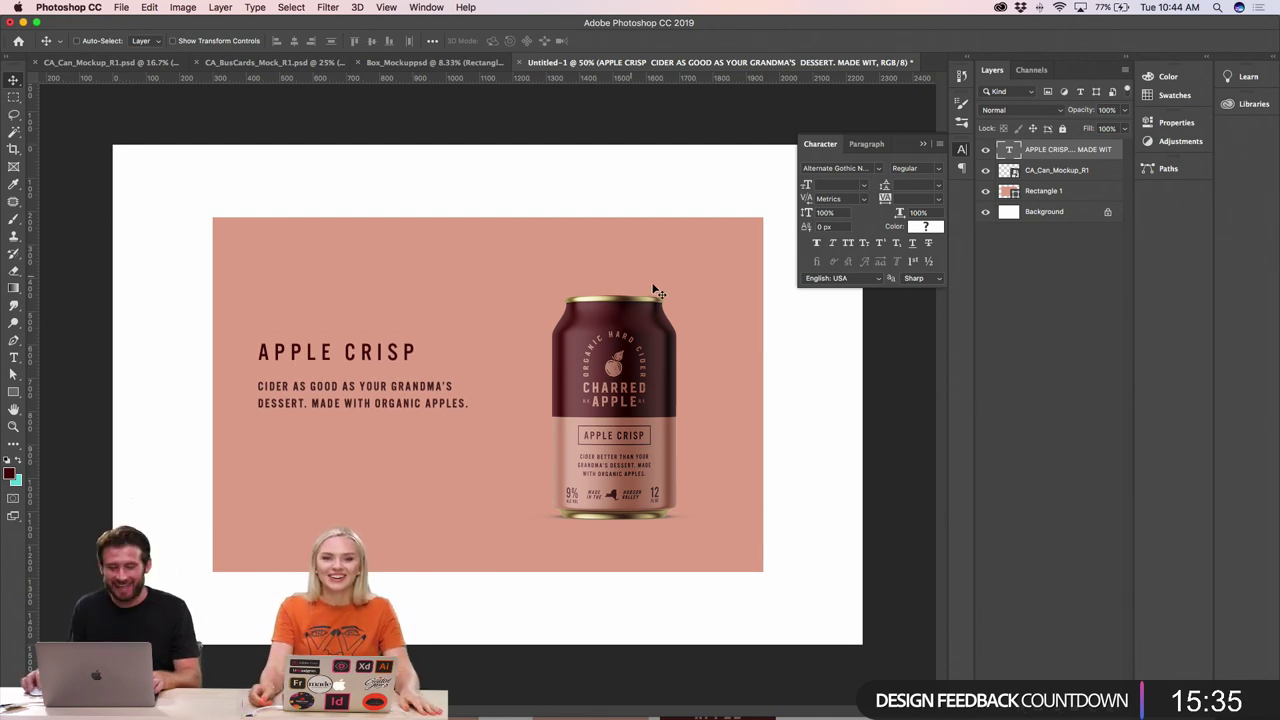
{"action": "key", "text": "t"}
{"action": "left_click_drag", "start_coordinate": [418, 352], "coordinate": [214, 342]}
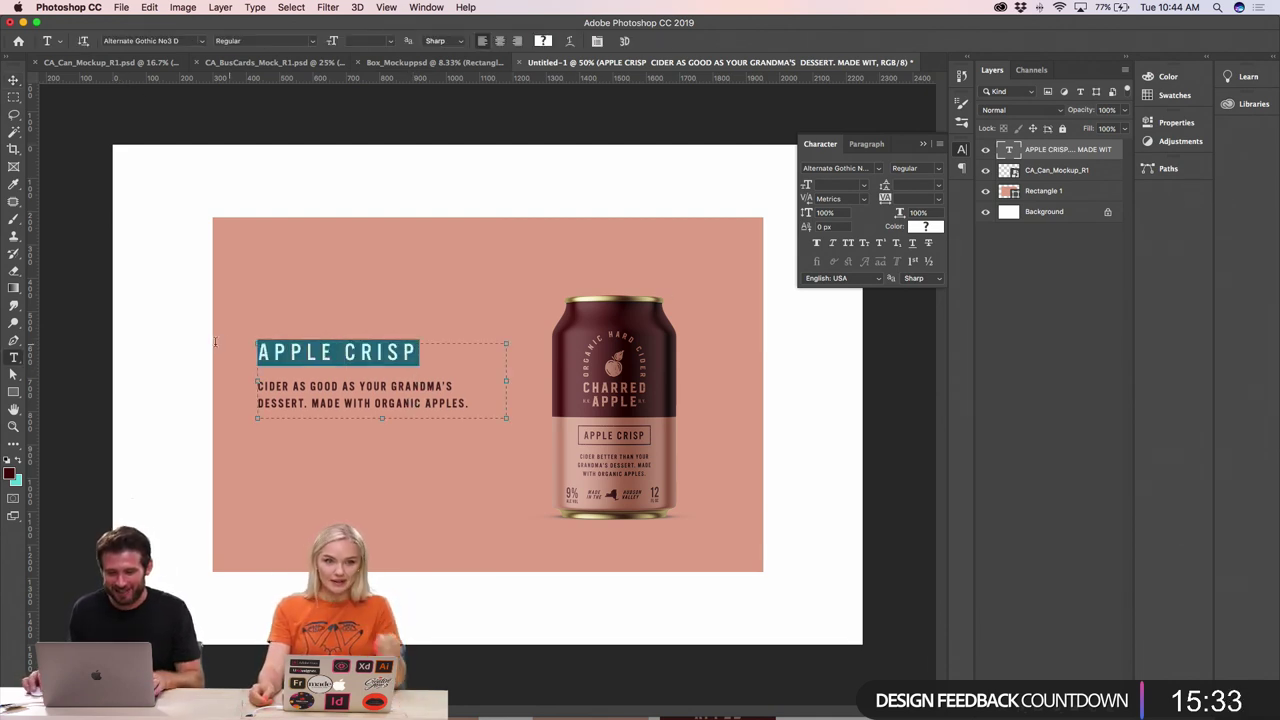
{"action": "key", "text": "alt+Left"}
{"action": "key", "text": "alt+Left"}
{"action": "key", "text": "alt+Left"}
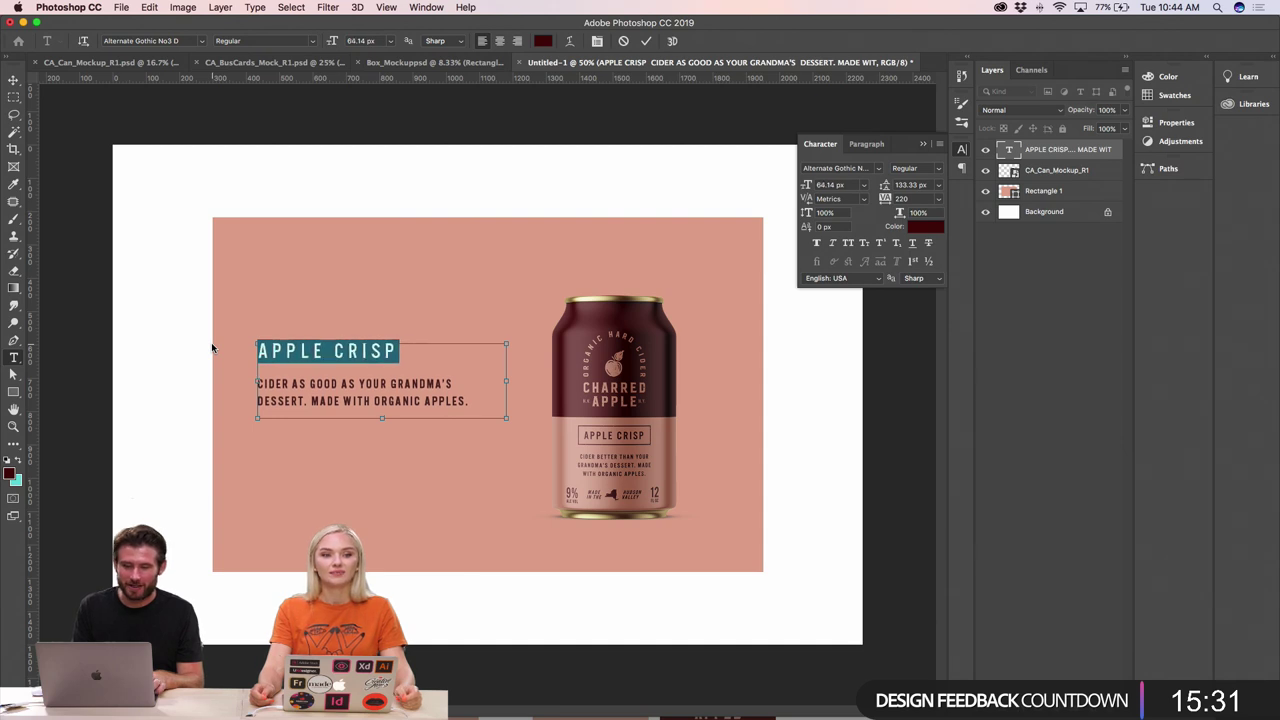
{"action": "left_click", "coordinate": [13, 79]}
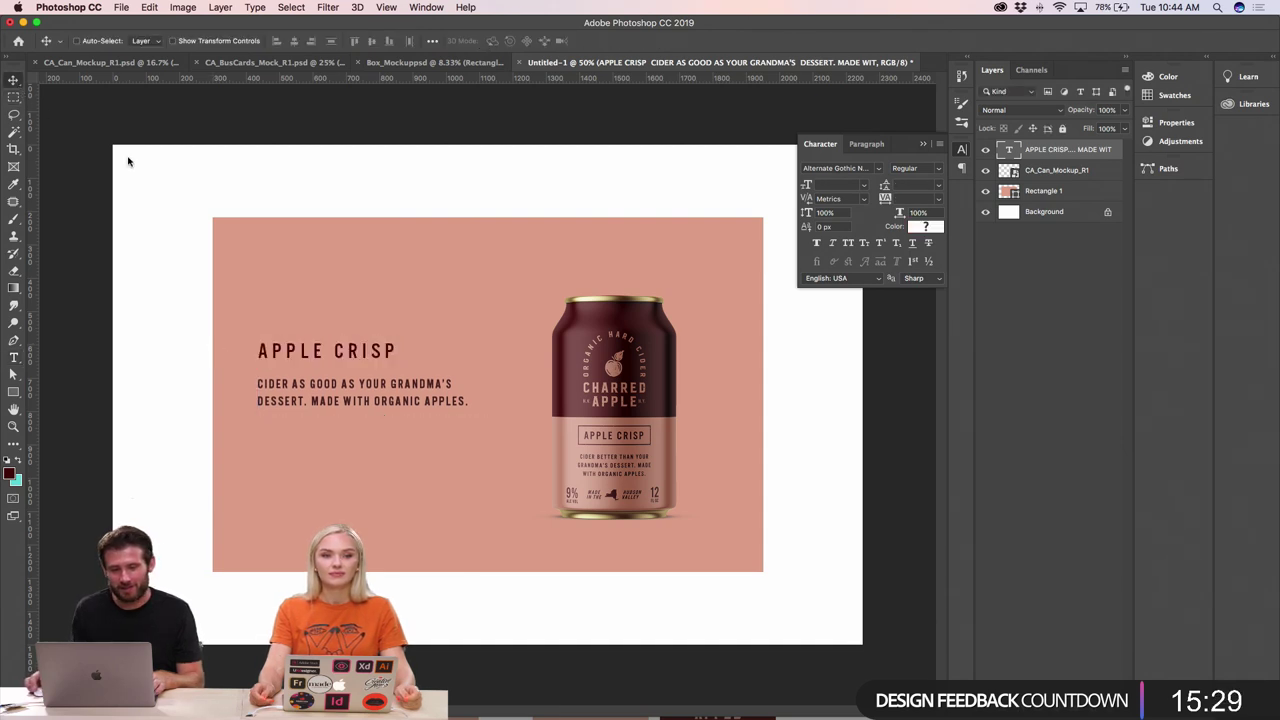
{"action": "left_click", "coordinate": [13, 357]}
- Add a text layer below the description and replace Lorem Ipsum with $30.00
{"action": "left_click", "coordinate": [276, 465]}
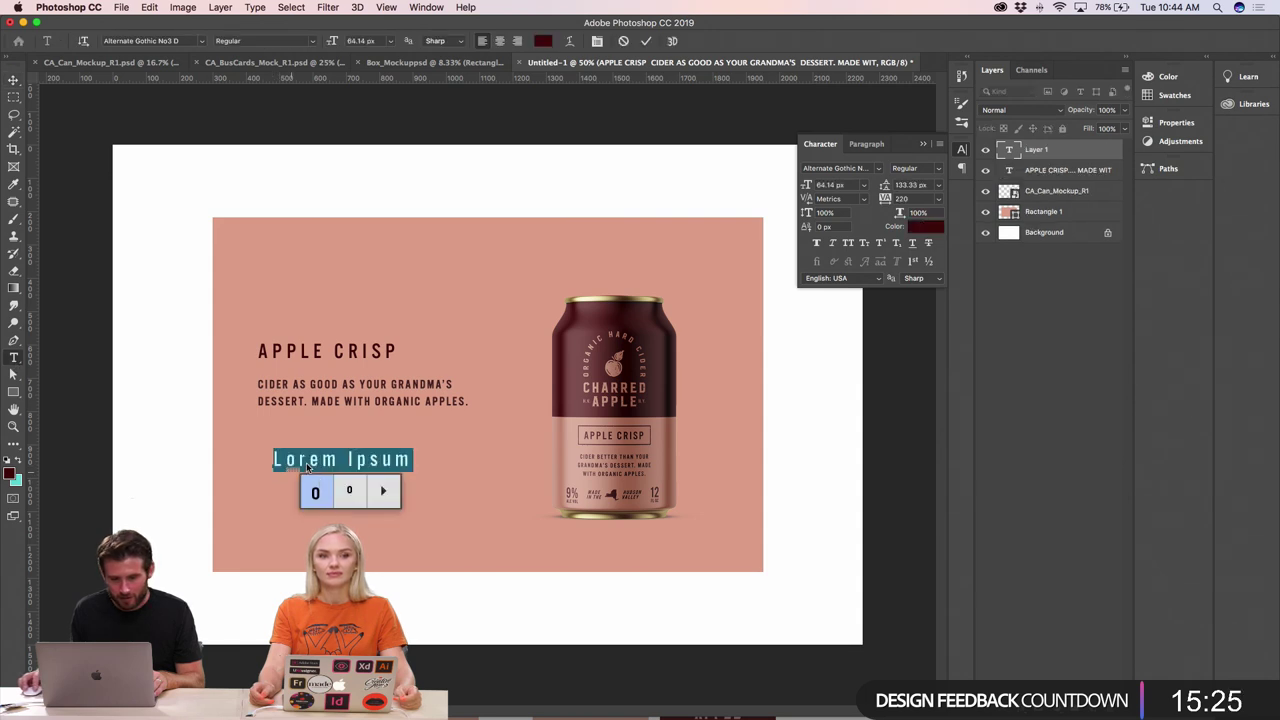
{"action": "left_click", "coordinate": [307, 465]}
{"action": "double_click", "coordinate": [310, 460]}
{"action": "triple_click", "coordinate": [311, 458]}
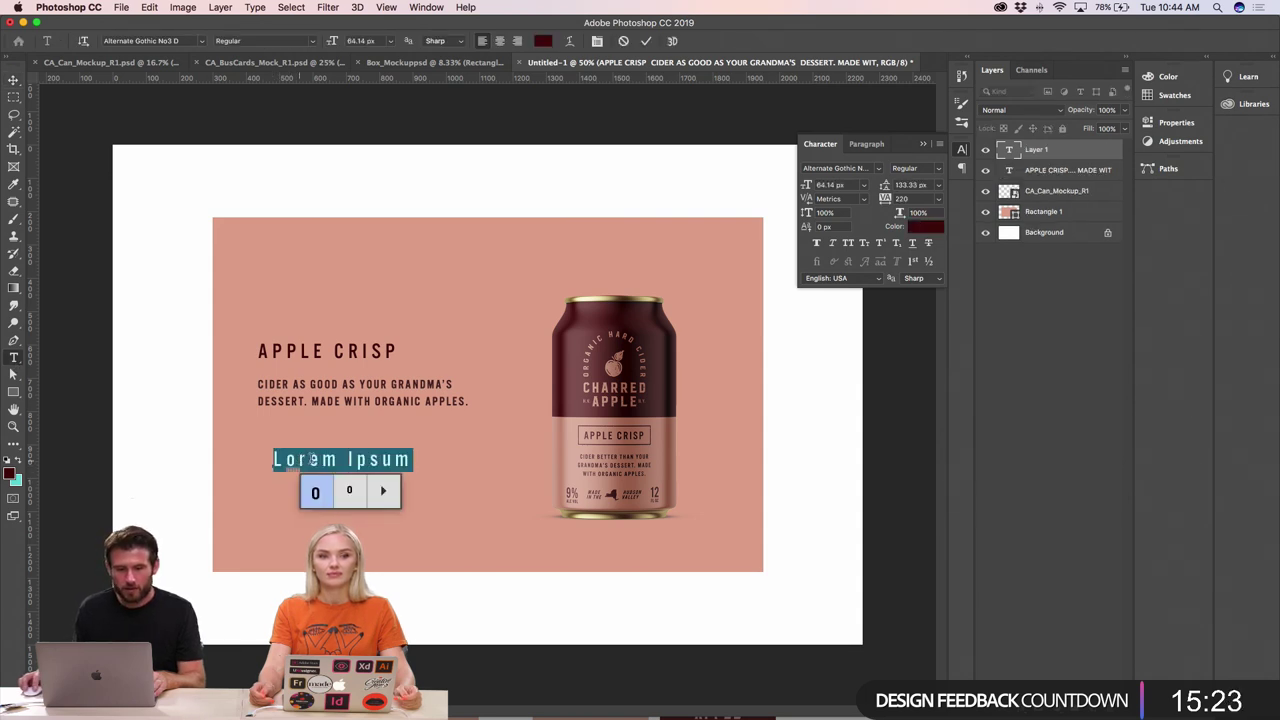
{"action": "triple_click", "coordinate": [311, 458]}
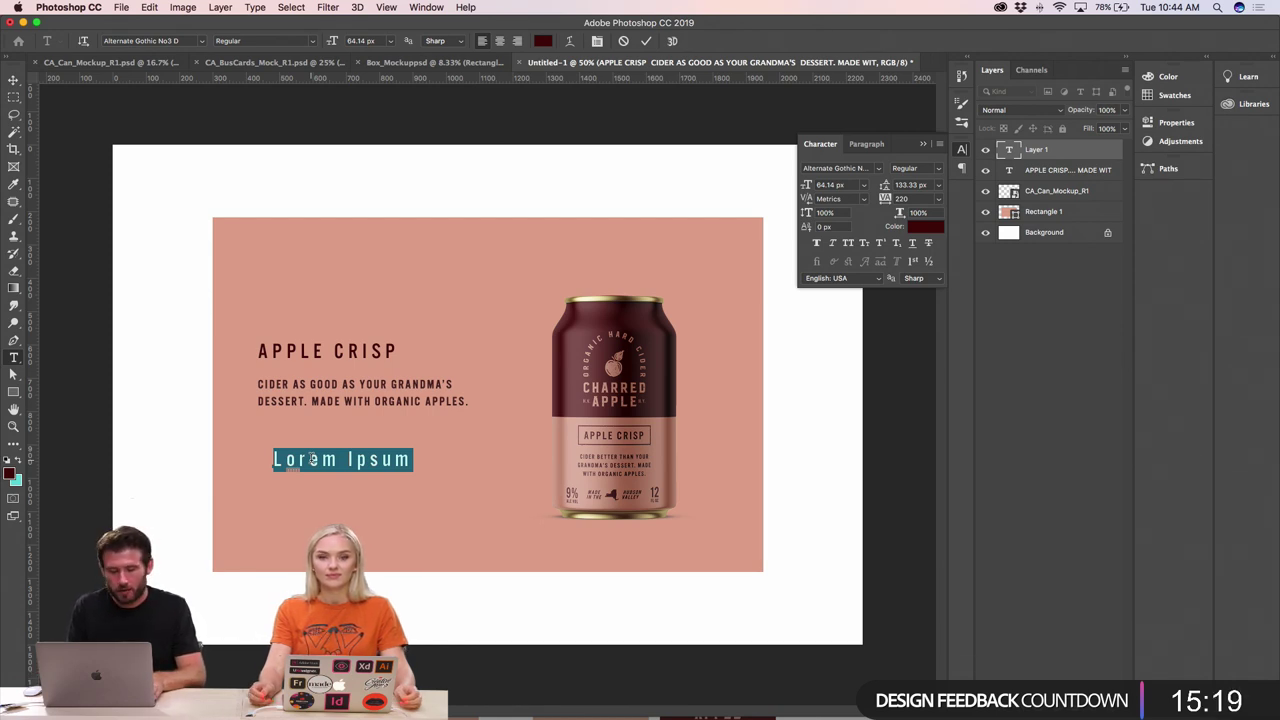
{"action": "type", "text": "$"}
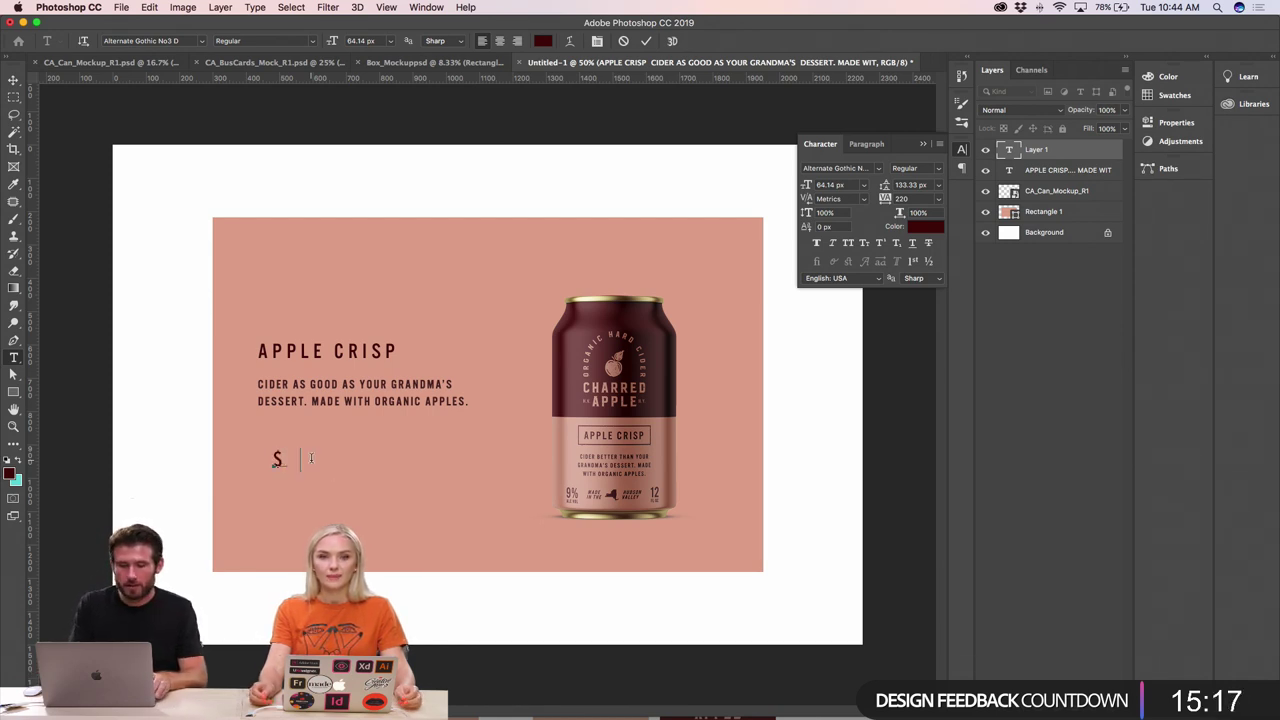
{"action": "key", "text": "BackSpace"}
{"action": "type", "text": "5.00"}
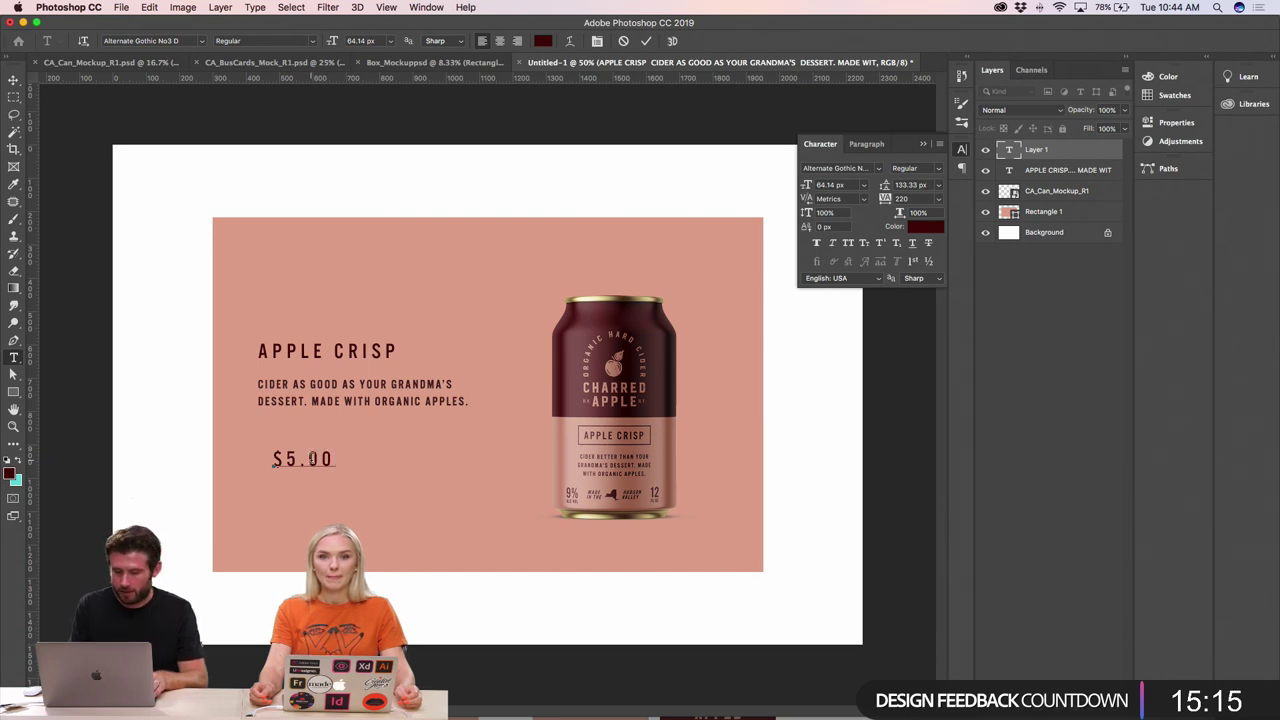
{"action": "key", "text": "BackSpace"}
{"action": "key", "text": "BackSpace"}
{"action": "key", "text": "BackSpace"}
{"action": "key", "text": "BackSpace"}
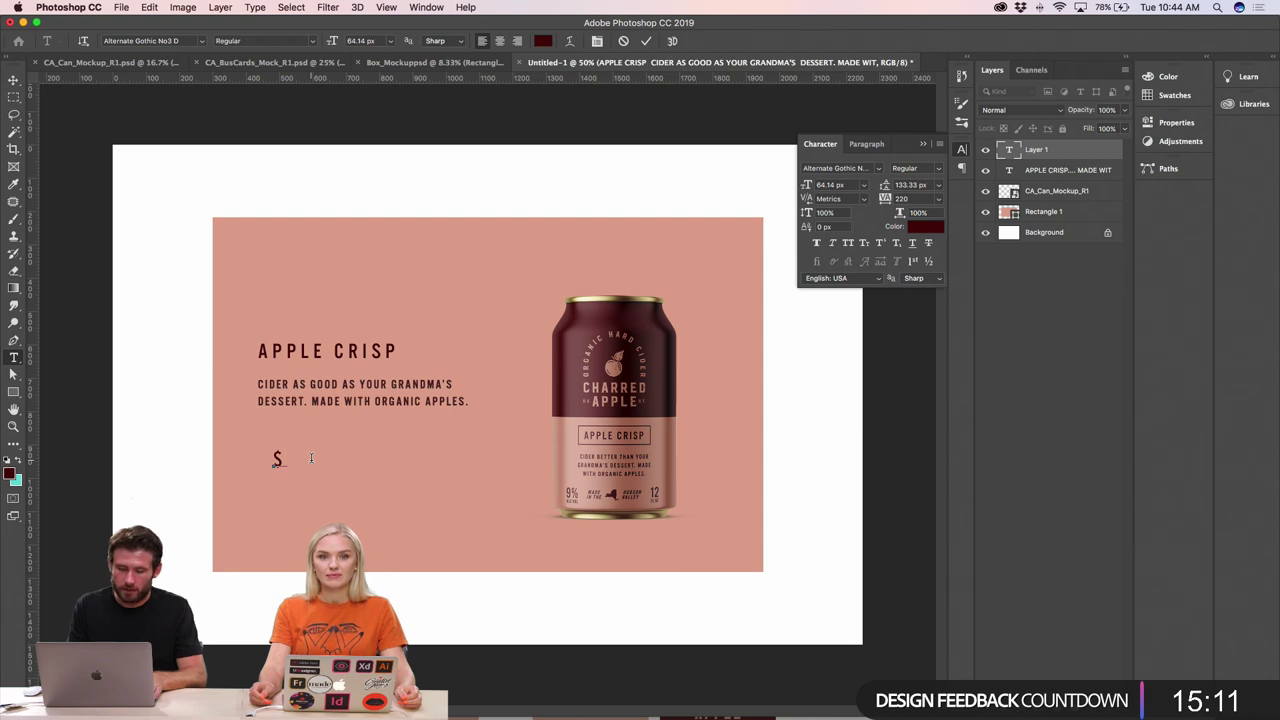
{"action": "type", "text": "30.00"}
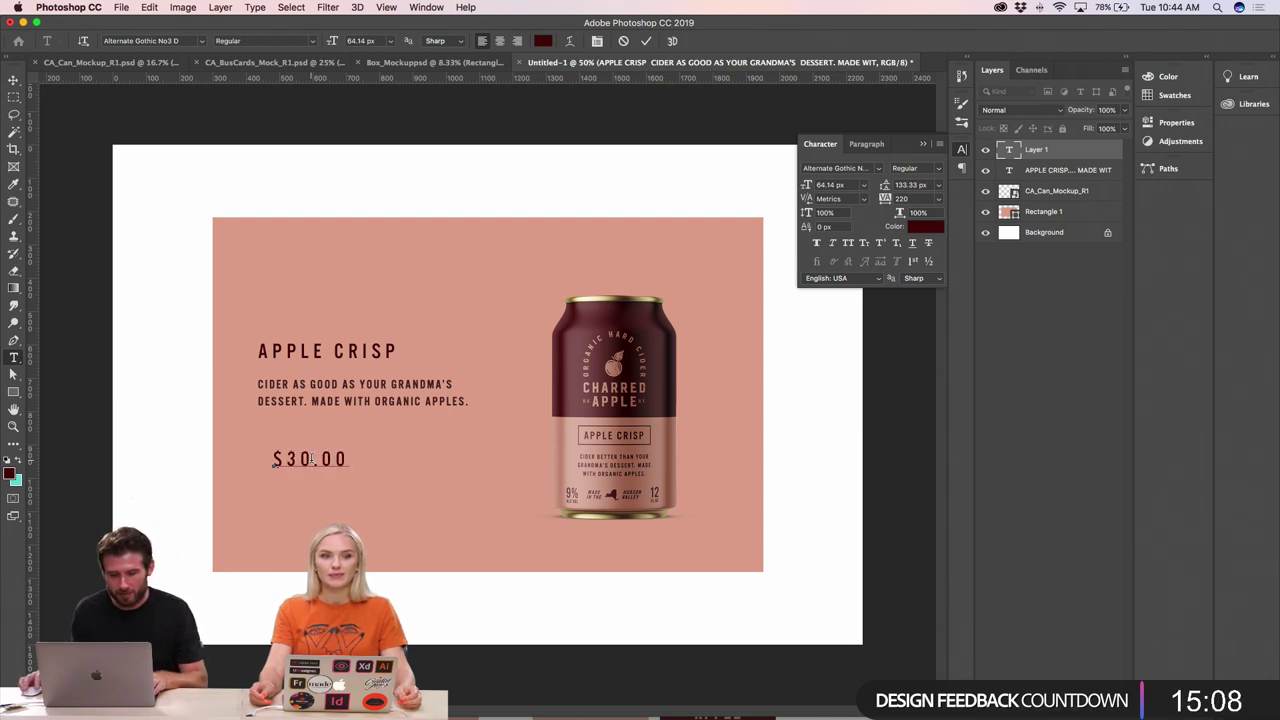
- Reduce $30.00 to 47.14 px and position it under the description, aligned with the headline
{"action": "key", "text": "super+a"}
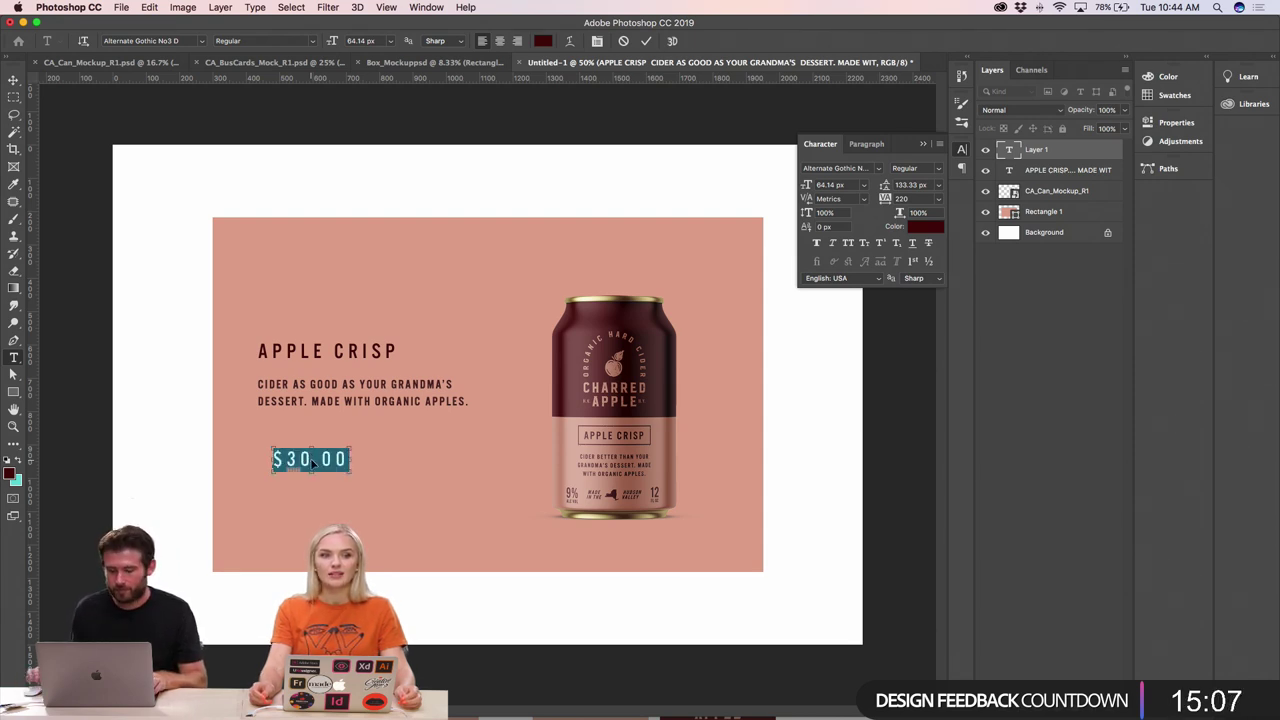
{"action": "key", "text": "super+shift+comma"}
{"action": "key", "text": "super+shift+comma"}
{"action": "key", "text": "super+shift+comma"}
{"action": "key", "text": "super+shift+comma"}
{"action": "key", "text": "super+shift+comma"}
{"action": "key", "text": "super+shift+comma"}
{"action": "key", "text": "super+shift+comma"}
{"action": "key", "text": "super+shift+comma"}
{"action": "key", "text": "super+shift+comma"}
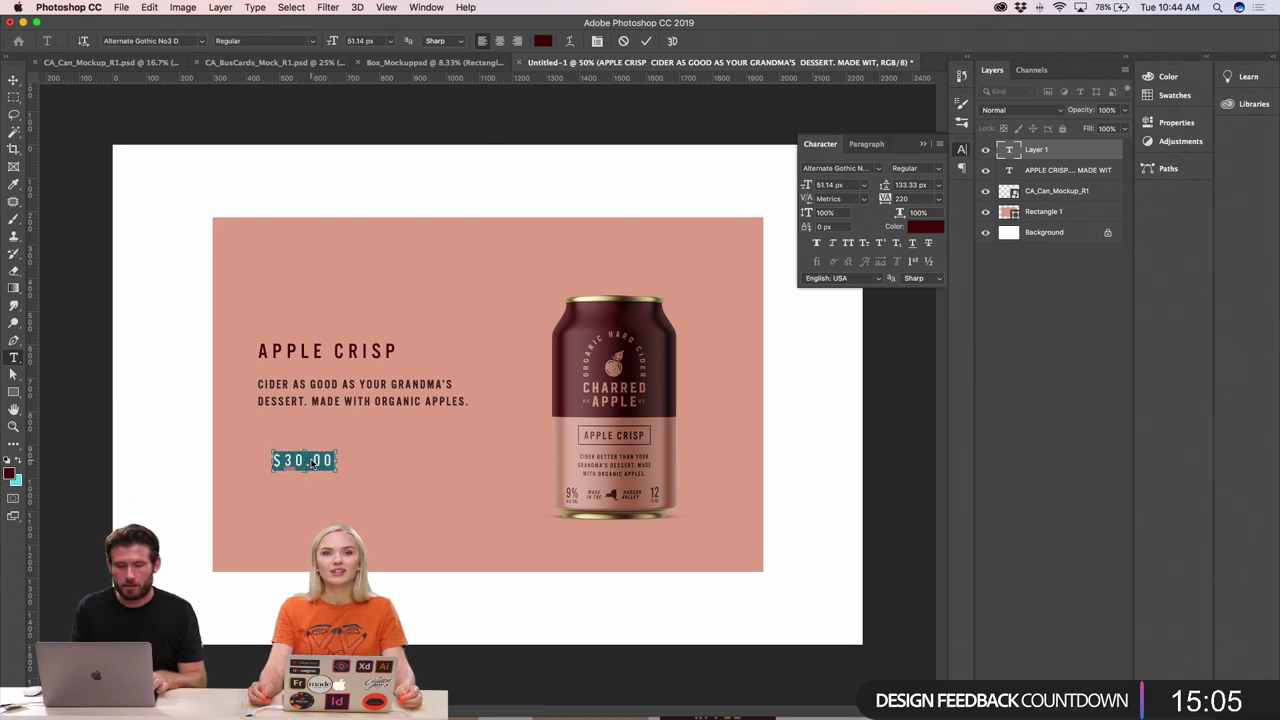
{"action": "left_click", "coordinate": [14, 80]}
{"action": "left_click_drag", "start_coordinate": [308, 461], "coordinate": [290, 434]}
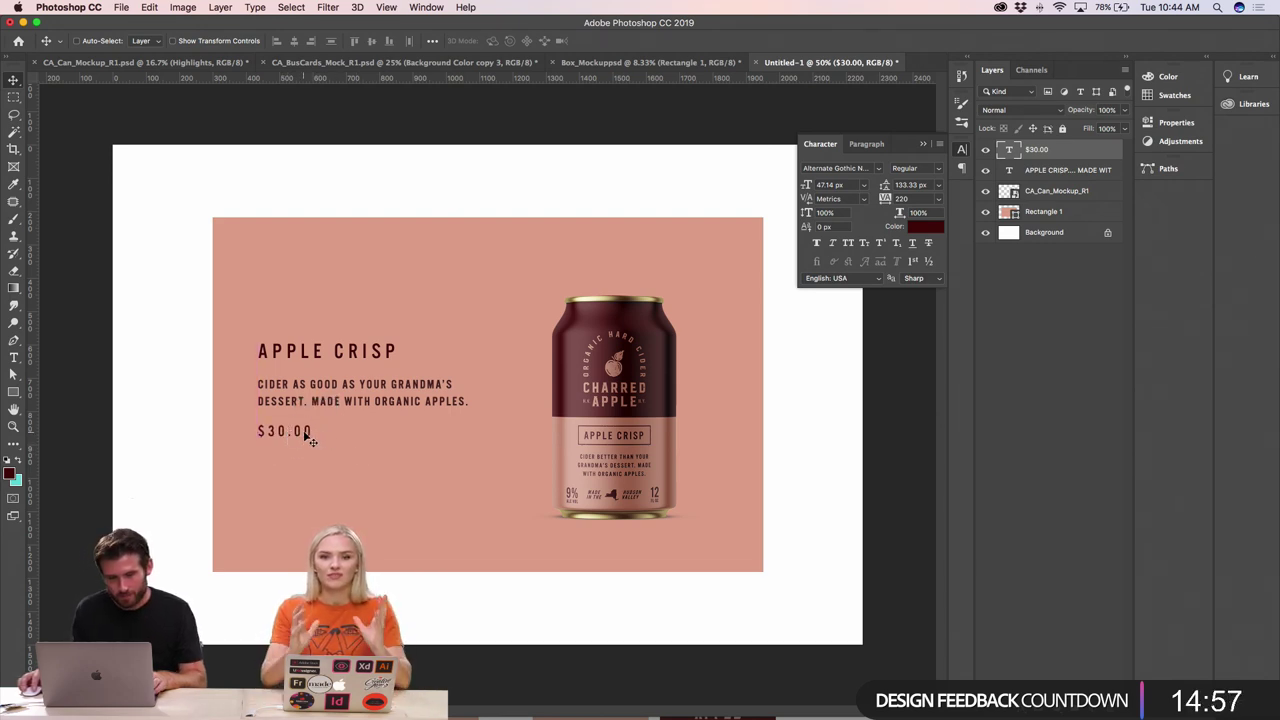
{"action": "left_click_drag", "start_coordinate": [304, 447], "coordinate": [307, 437]}
{"action": "left_click", "coordinate": [326, 405], "text": "super"}
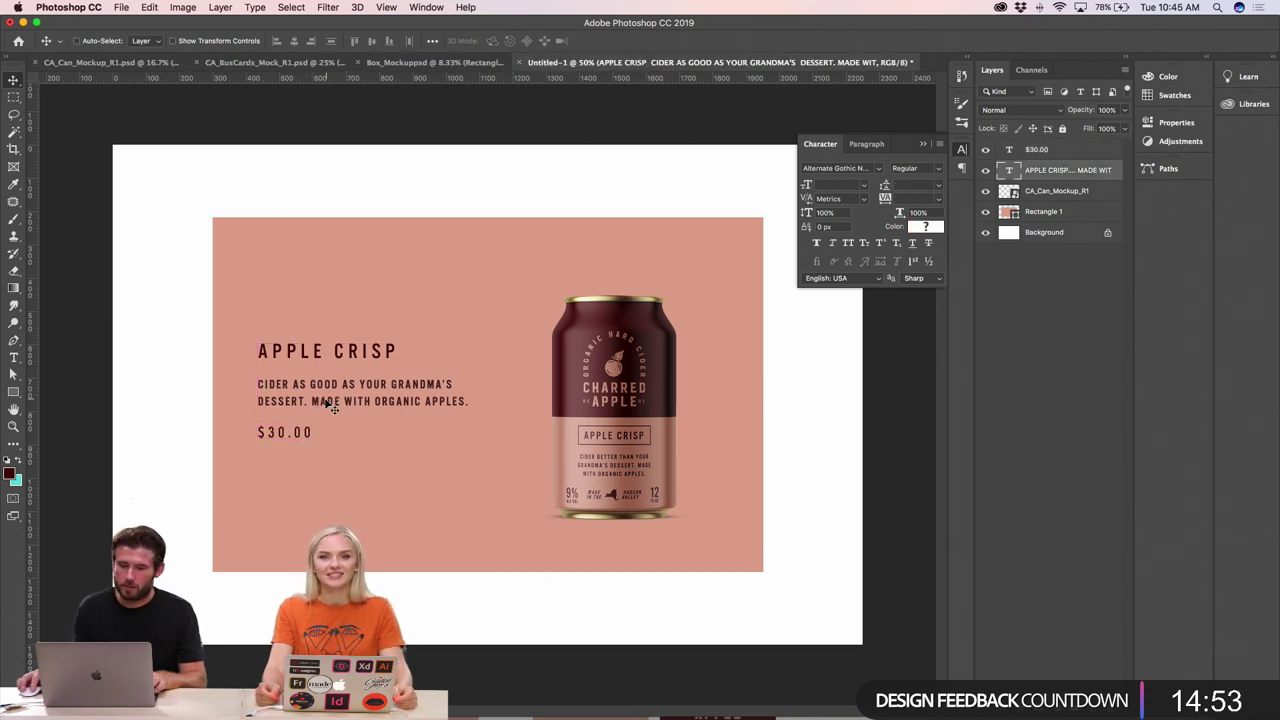
{"action": "key", "text": "shift+Up"}
{"action": "key", "text": "shift+Up"}
{"action": "key", "text": "shift+Up"}
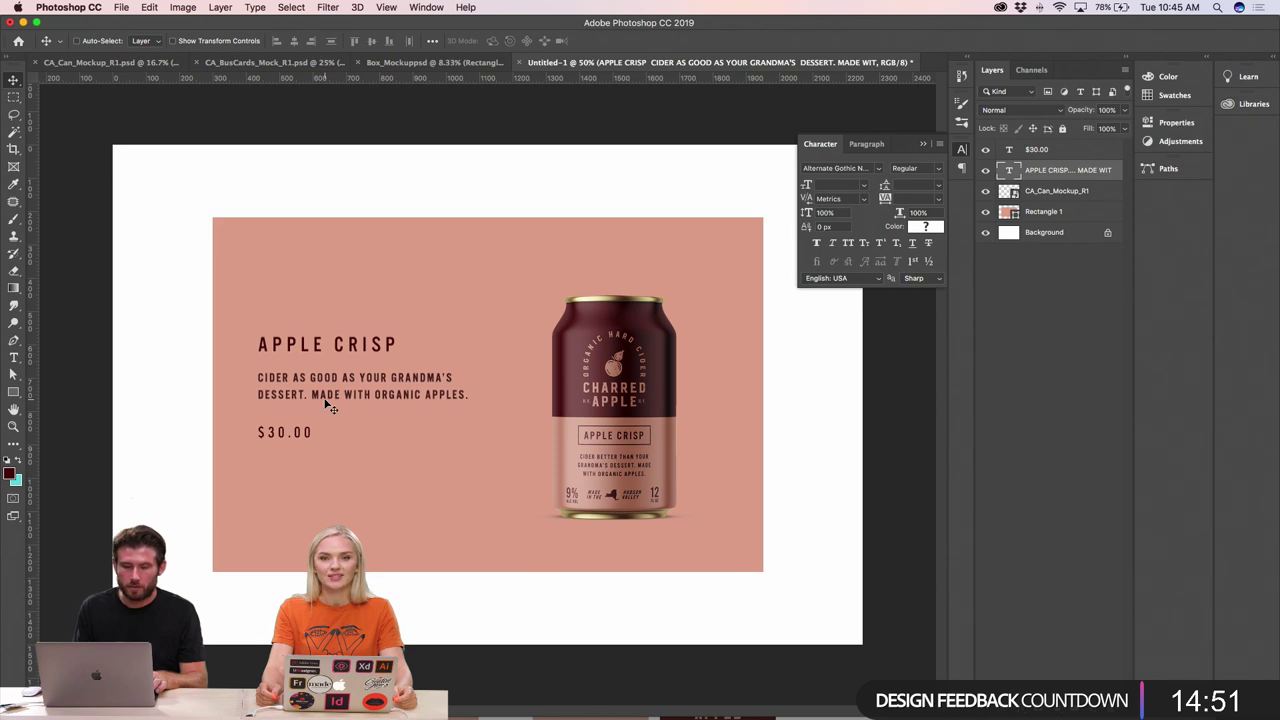
{"action": "left_click", "coordinate": [310, 436], "text": "super"}
{"action": "key", "text": "shift+Up"}
{"action": "key", "text": "shift+Up"}
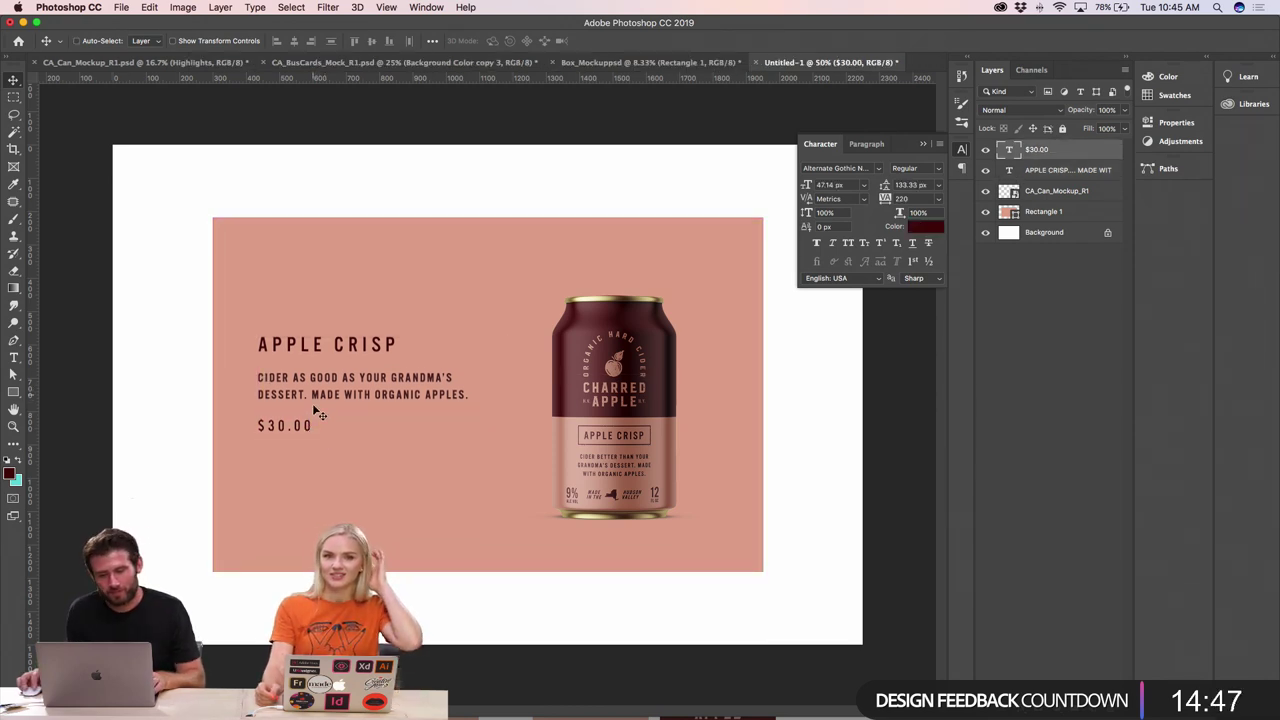
{"action": "key", "text": "shift+Up"}
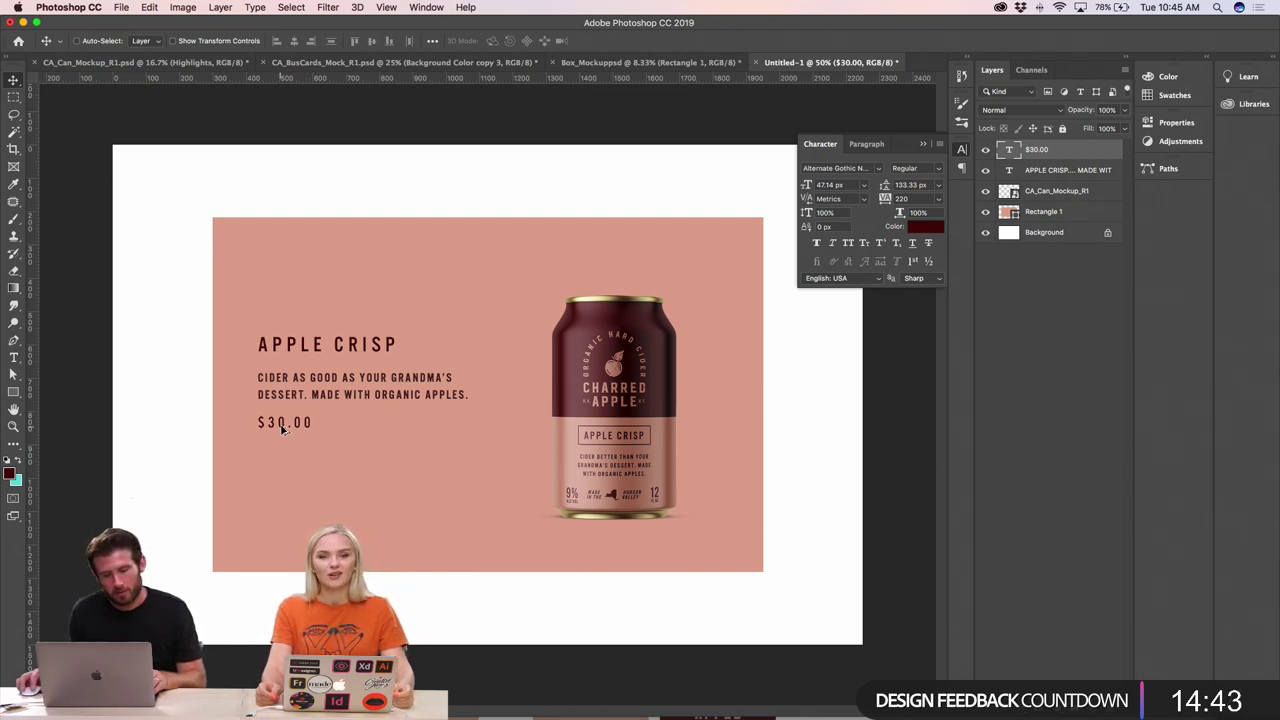
- Duplicate the price text below itself and change it to a resized ADD TO CART label
{"action": "left_click_drag", "start_coordinate": [281, 449], "coordinate": [283, 485]}
{"action": "double_click", "coordinate": [275, 458]}
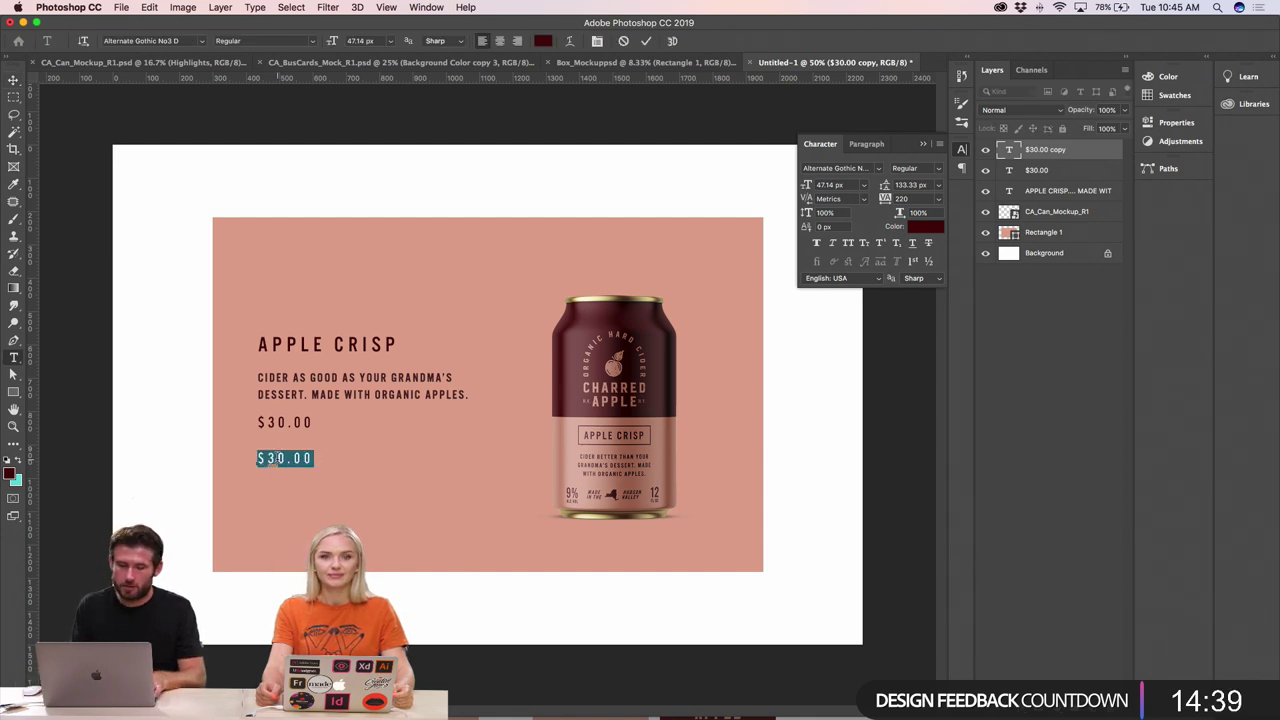
{"action": "type", "text": "ADD TO CAR"}
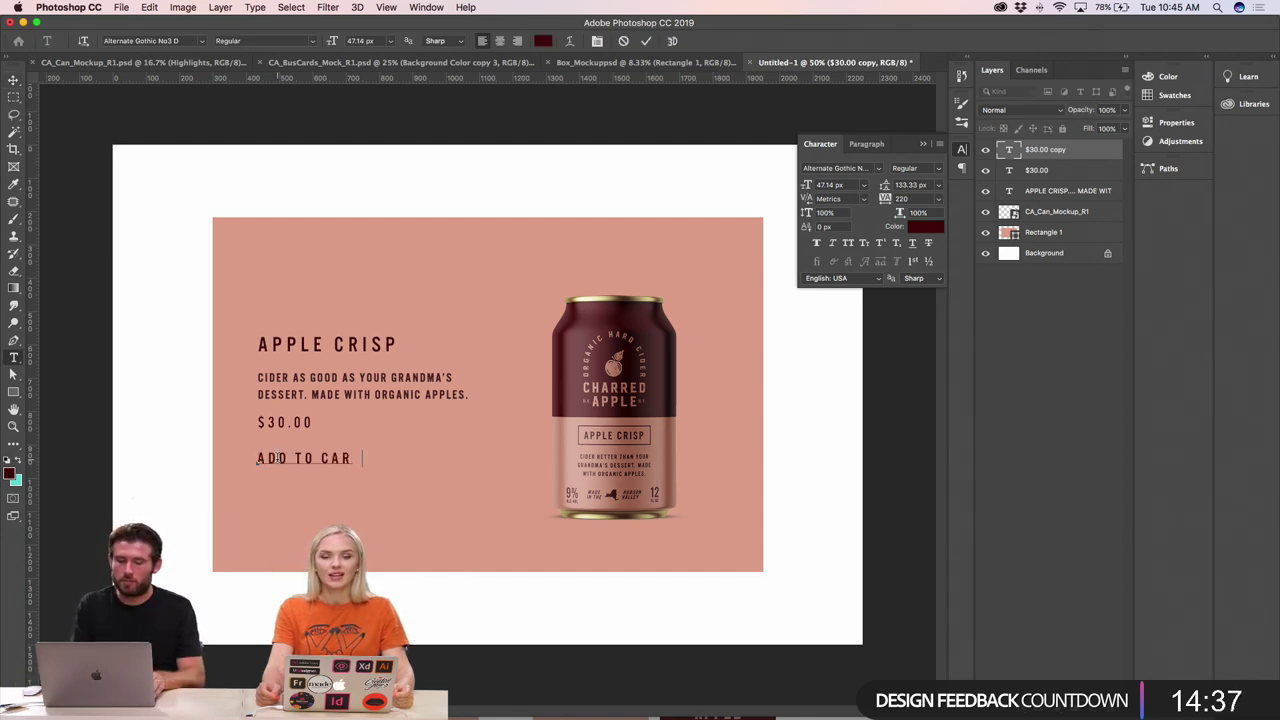
{"action": "type", "text": "T"}
{"action": "key", "text": "super+a"}
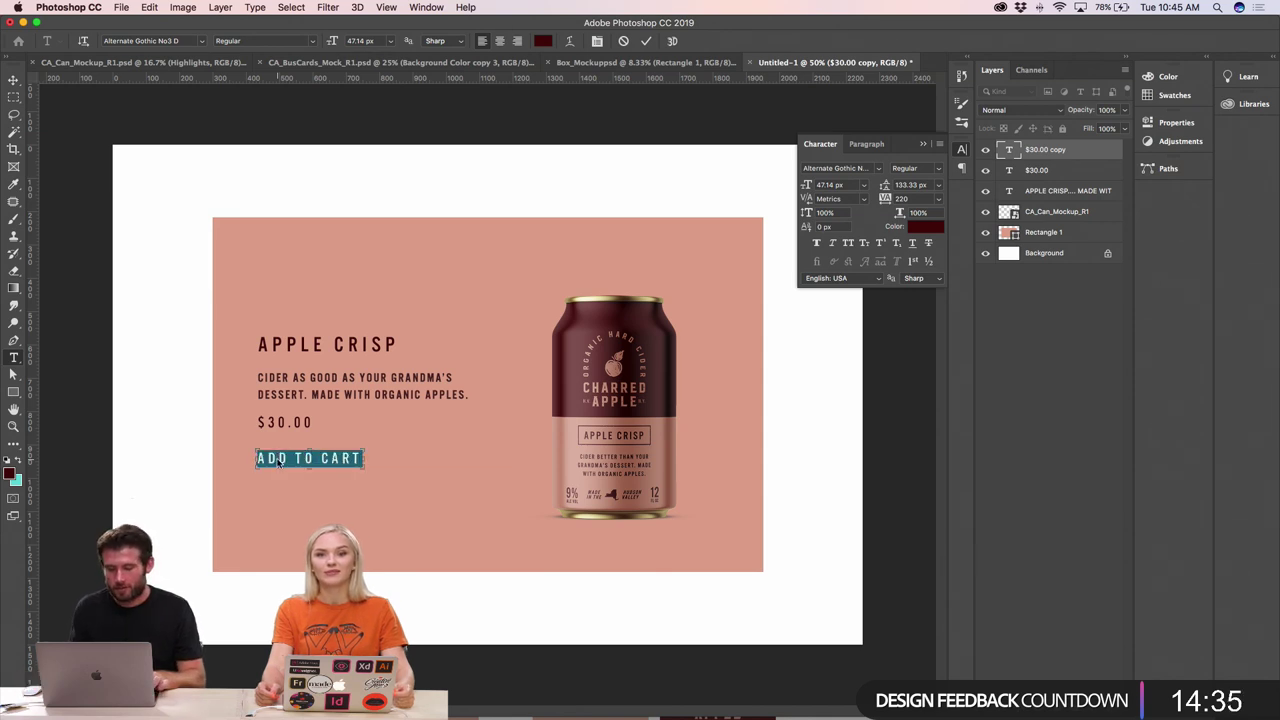
{"action": "key", "text": "super+shift+comma"}
{"action": "key", "text": "super+shift+comma"}
{"action": "key", "text": "super+shift+comma"}
{"action": "key", "text": "super+shift+comma"}
{"action": "key", "text": "super+shift+comma"}
{"action": "key", "text": "super+shift+comma"}
{"action": "key", "text": "super+shift+comma"}
{"action": "key", "text": "super+shift+comma"}
{"action": "key", "text": "super+shift+comma"}
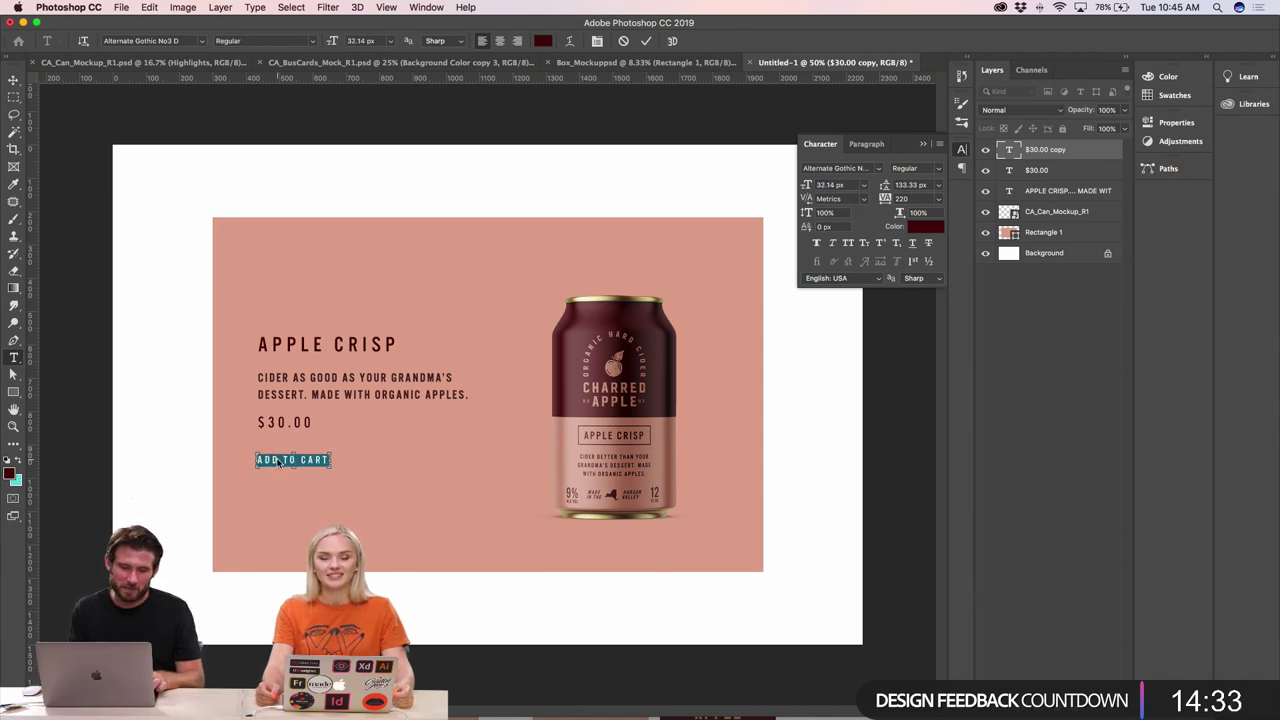
{"action": "key", "text": "super+shift+period"}
{"action": "key", "text": "super+shift+period"}
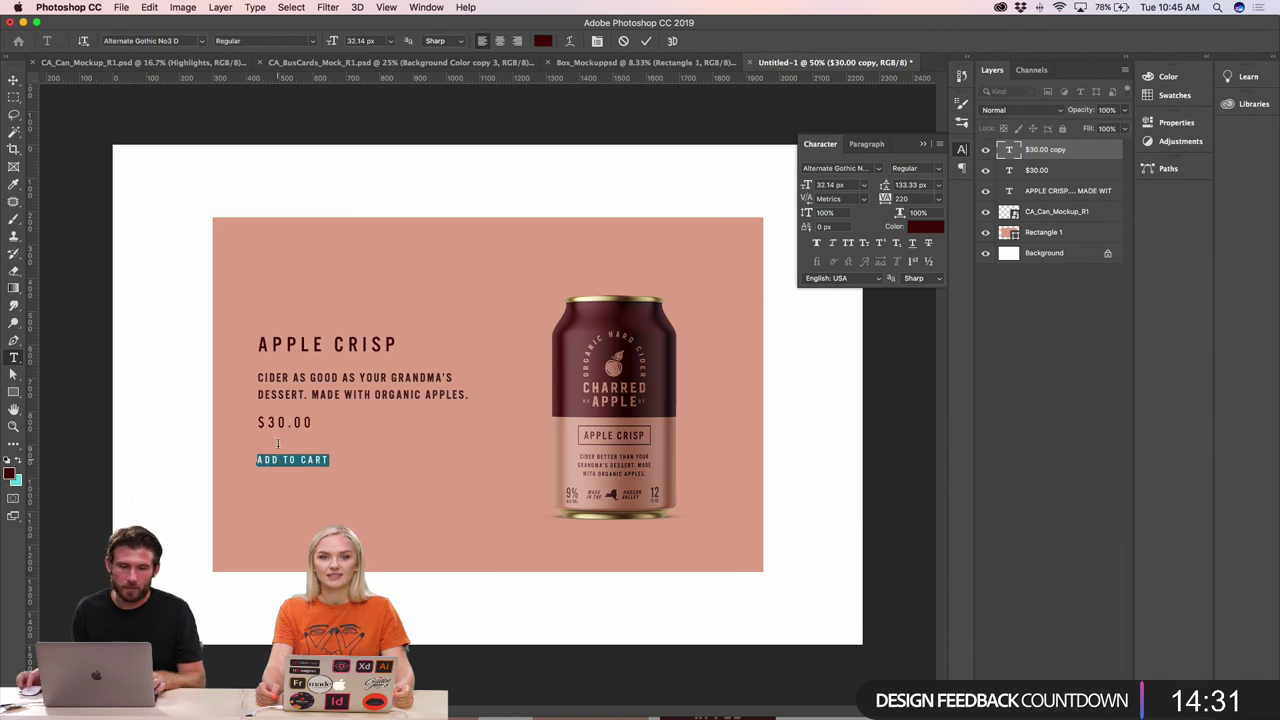
{"action": "key", "text": "super+Return"}
- Draw a button rectangle over the label with a pinkish-red 3 px outline and no fill
{"action": "key", "text": "v"}
{"action": "key", "text": "u"}
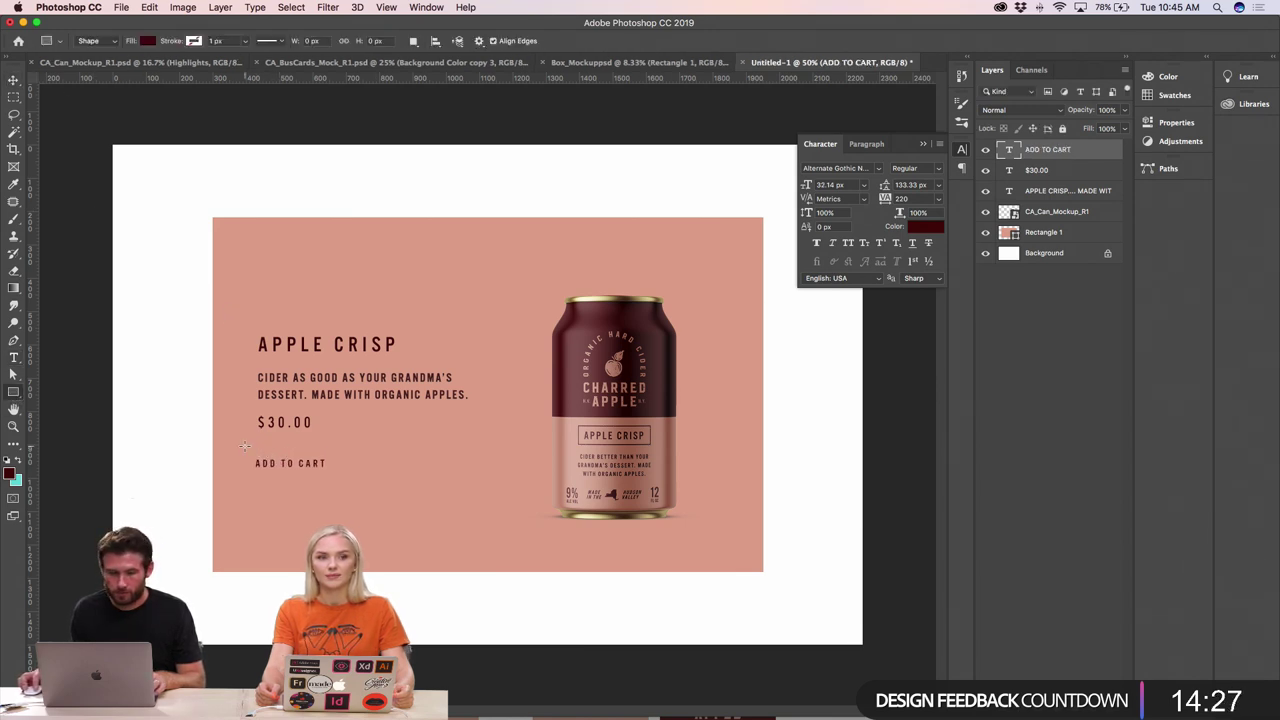
{"action": "left_click_drag", "start_coordinate": [258, 449], "coordinate": [354, 476]}
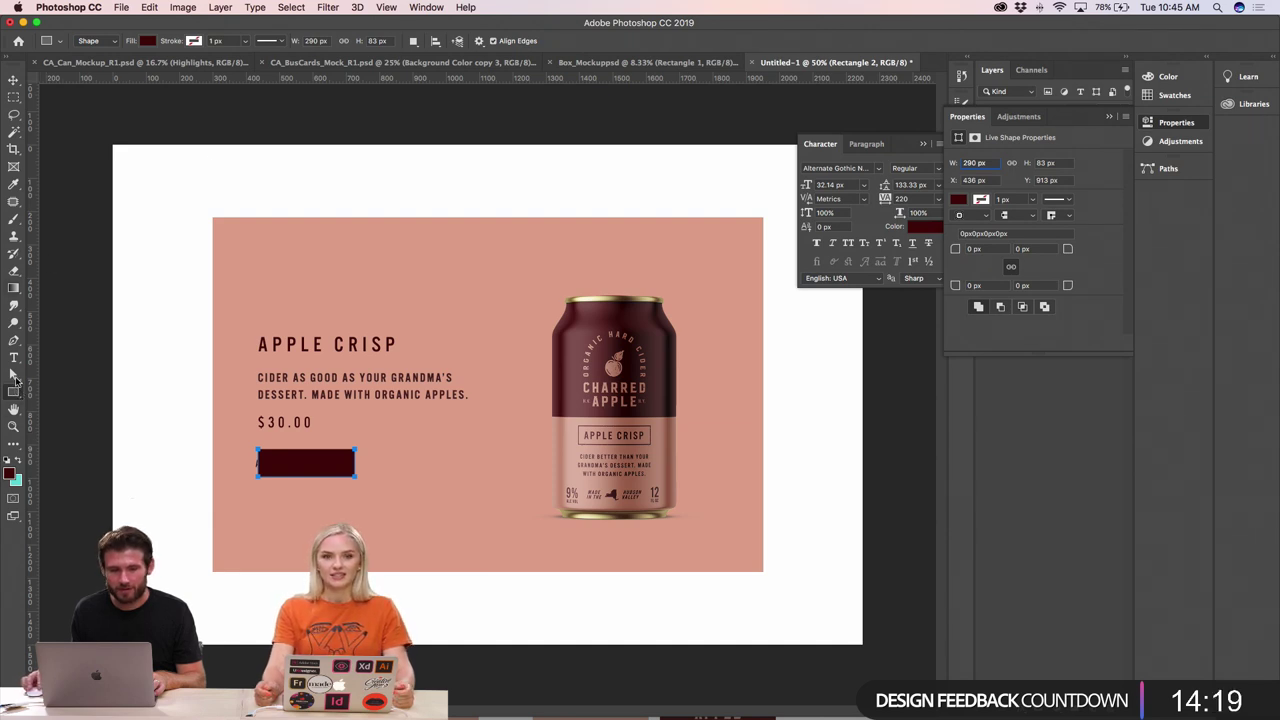
{"action": "left_click", "coordinate": [15, 379]}
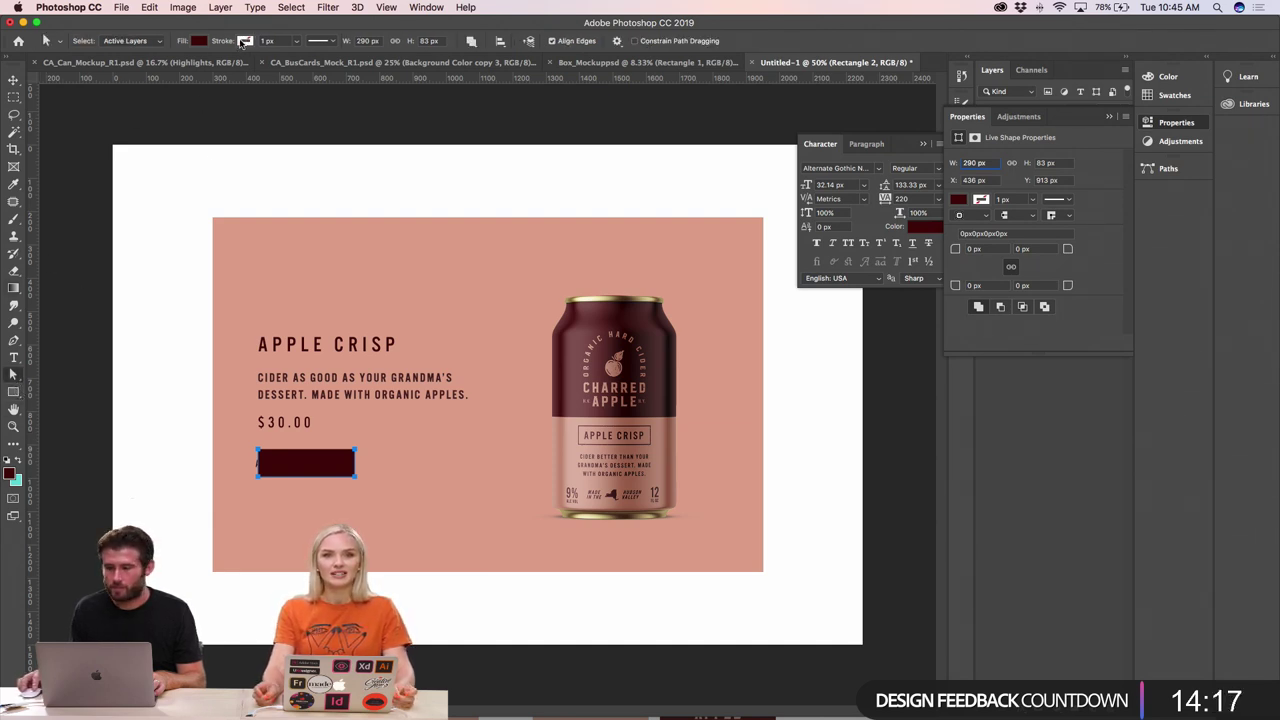
{"action": "left_click", "coordinate": [243, 42]}
{"action": "left_click", "coordinate": [193, 110]}
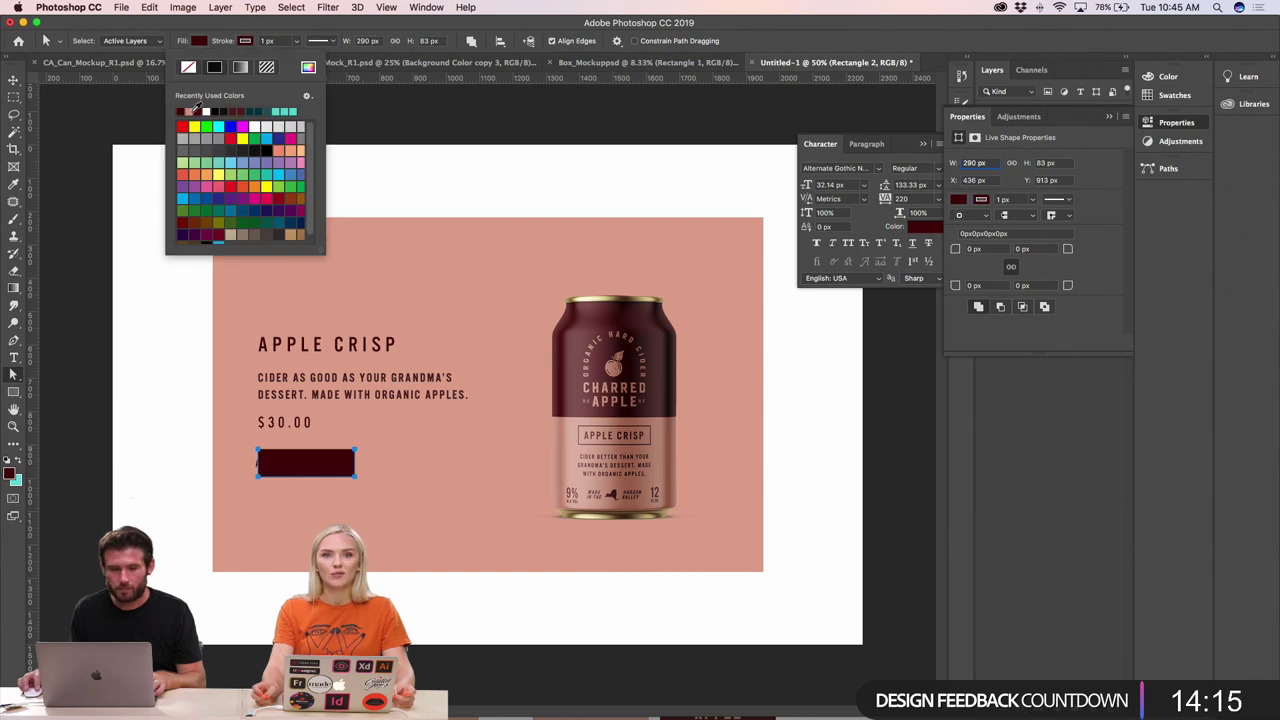
{"action": "left_click", "coordinate": [206, 40]}
{"action": "left_click", "coordinate": [141, 67]}
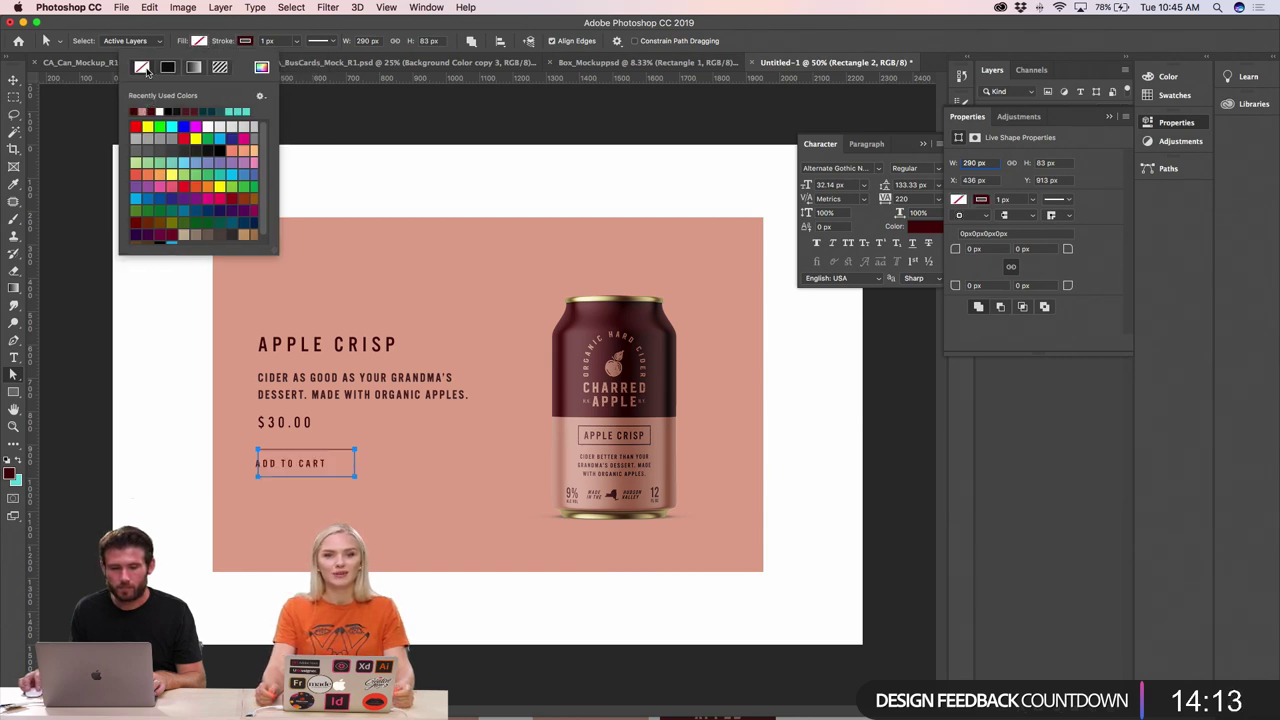
{"action": "left_click", "coordinate": [267, 41]}
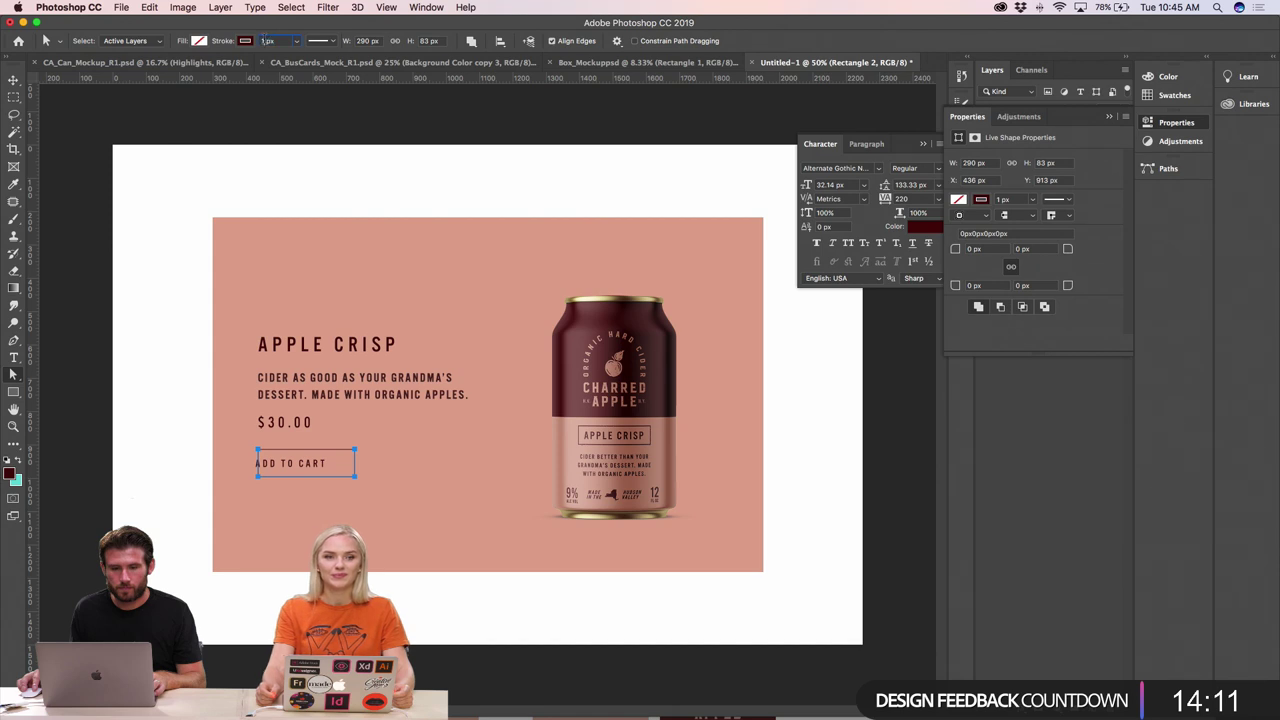
{"action": "type", "text": "3"}
{"action": "key", "text": "Tab"}
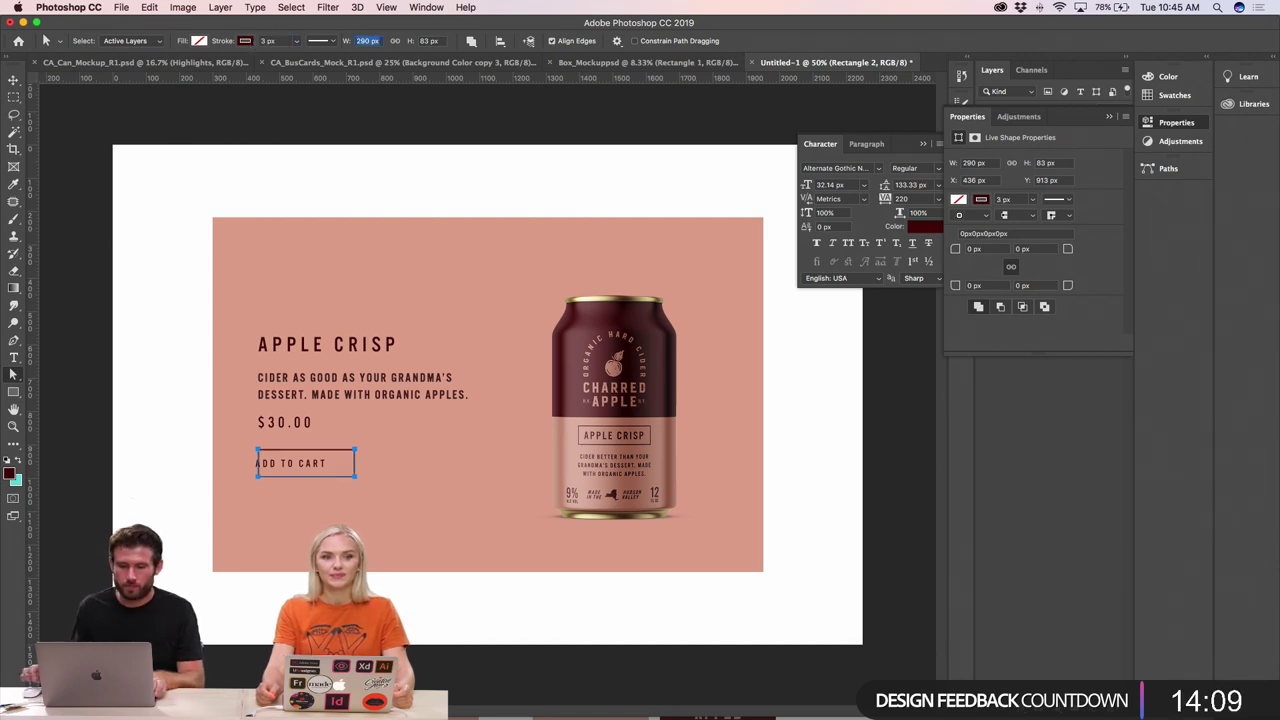
- Centre ADD TO CART inside the button and move the can mockup slightly right
{"action": "left_click", "coordinate": [16, 81]}
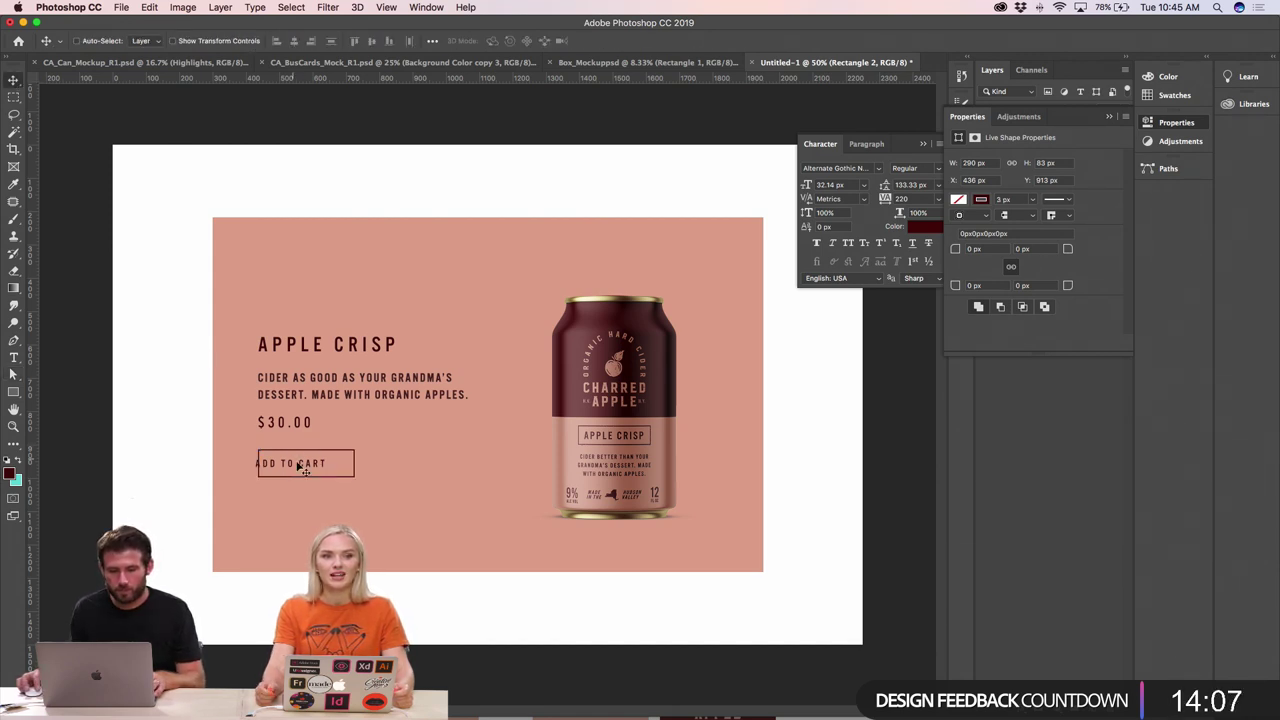
{"action": "left_click_drag", "start_coordinate": [300, 467], "coordinate": [323, 452]}
{"action": "left_click", "coordinate": [336, 455]}
{"action": "key", "text": "super+minus"}
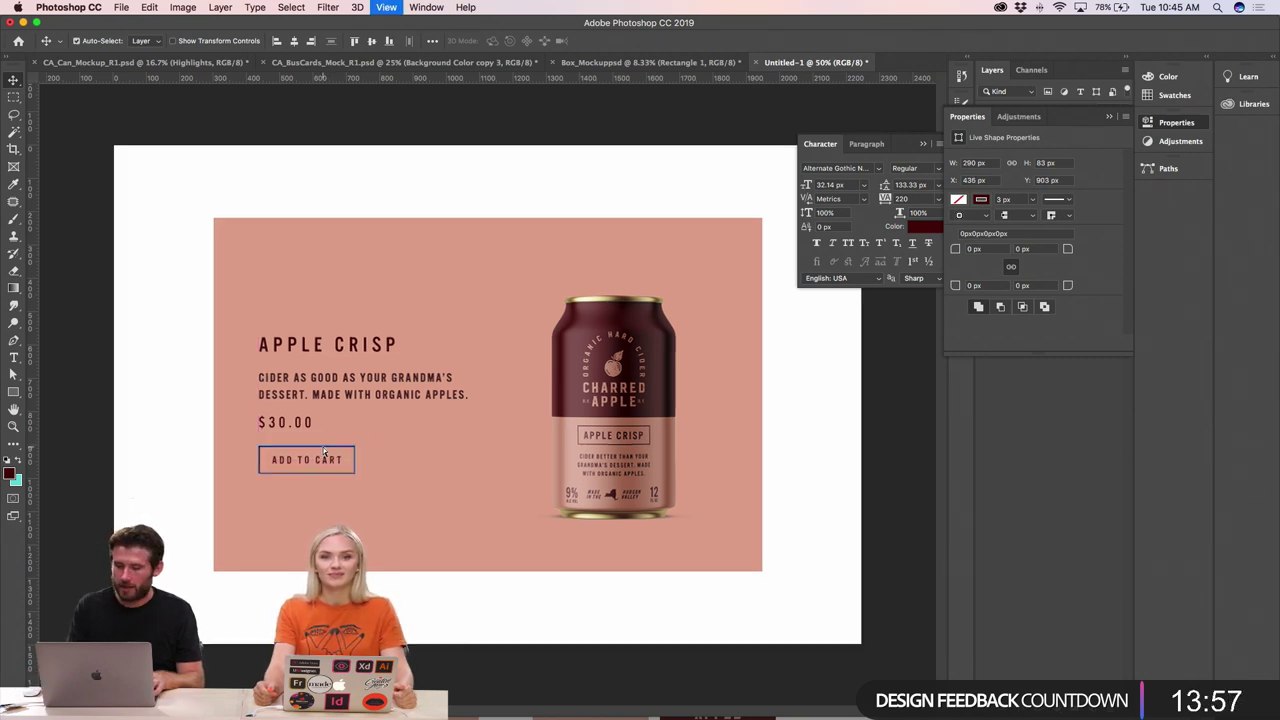
{"action": "key", "text": "Up"}
{"action": "key", "text": "Up"}
{"action": "key", "text": "Up"}
{"action": "key", "text": "Up"}
{"action": "key", "text": "Up"}
{"action": "key", "text": "Up"}
{"action": "key", "text": "Up"}
{"action": "key", "text": "Up"}
{"action": "key", "text": "Up"}
{"action": "key", "text": "Up"}
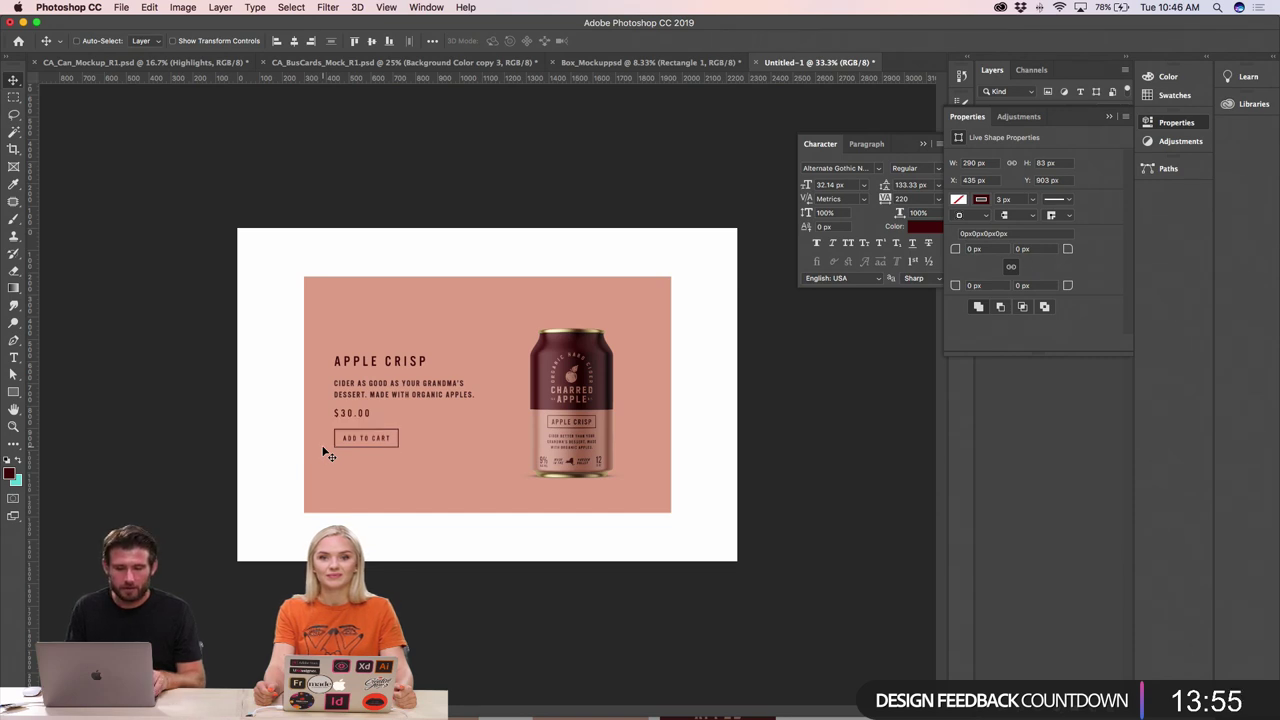
{"action": "key", "text": "Down"}
{"action": "key", "text": "Down"}
{"action": "key", "text": "Down"}
{"action": "key", "text": "Down"}
{"action": "key", "text": "Down"}
{"action": "key", "text": "Down"}
{"action": "key", "text": "Down"}
{"action": "key", "text": "Down"}
{"action": "key", "text": "Down"}
{"action": "key", "text": "Down"}
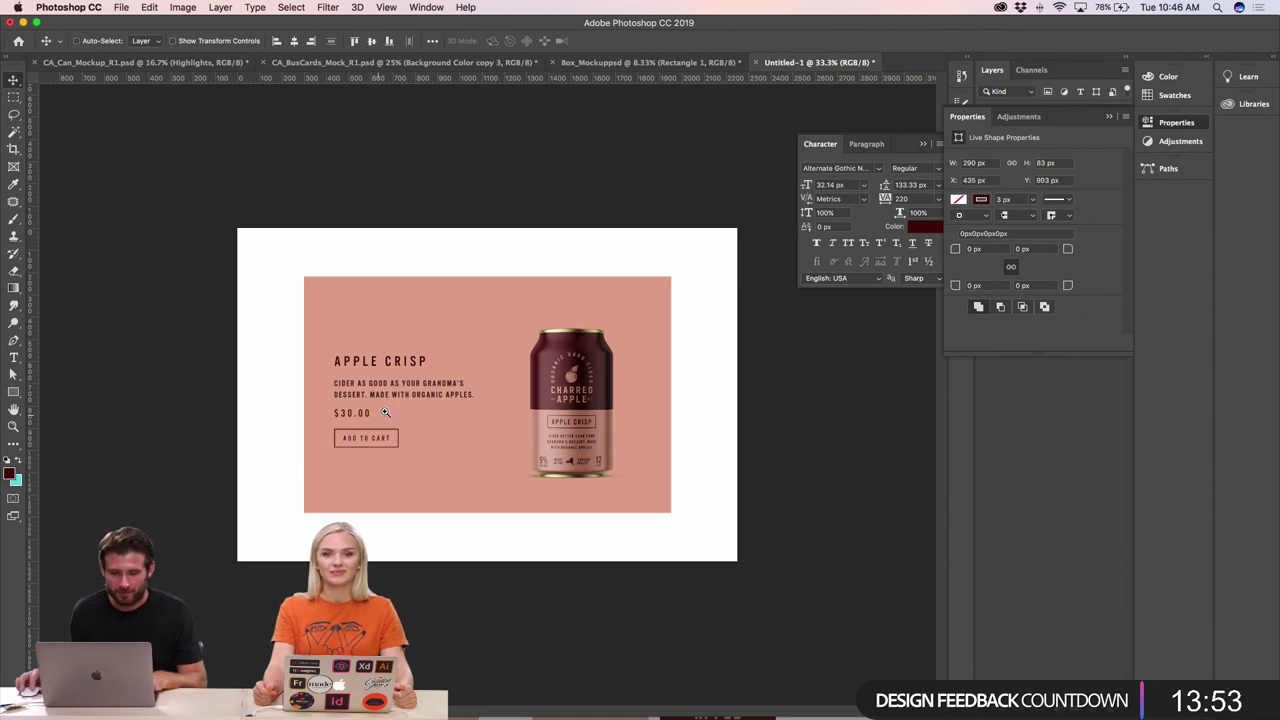
{"action": "key", "text": "super+plus"}
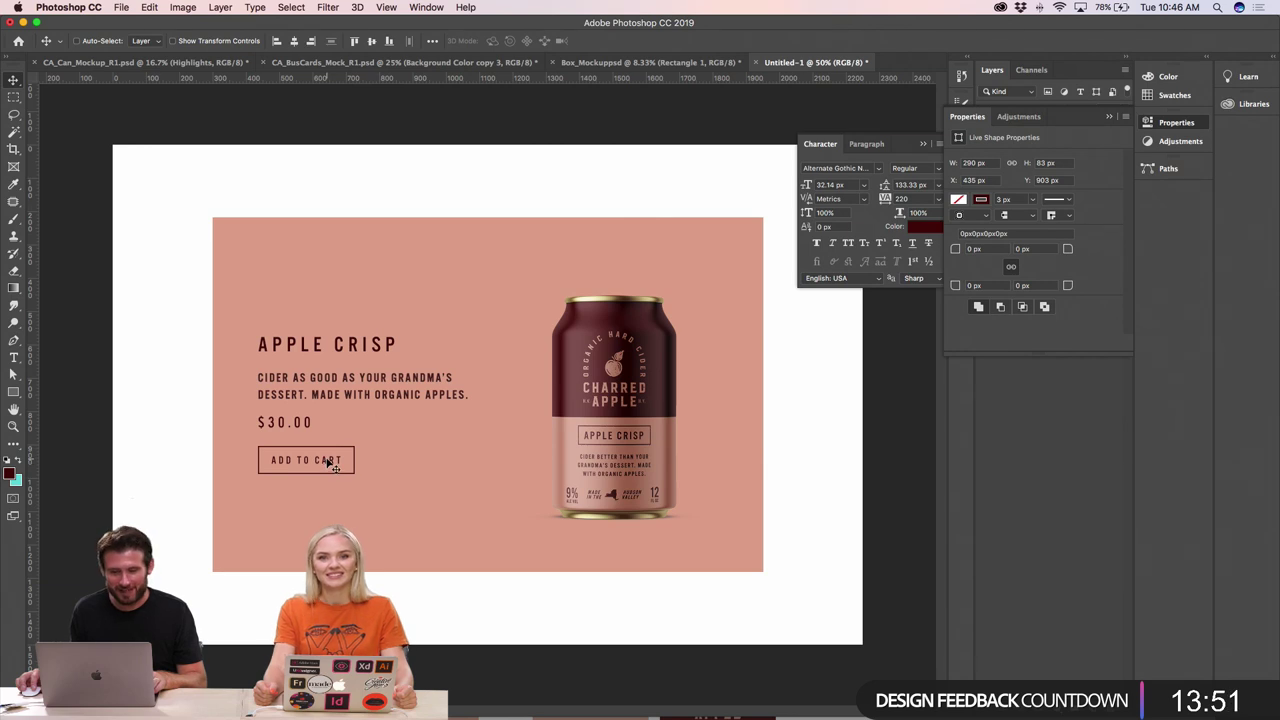
{"action": "left_click", "coordinate": [330, 458]}
{"action": "key", "text": "super+minus"}
{"action": "key", "text": "super+plus"}
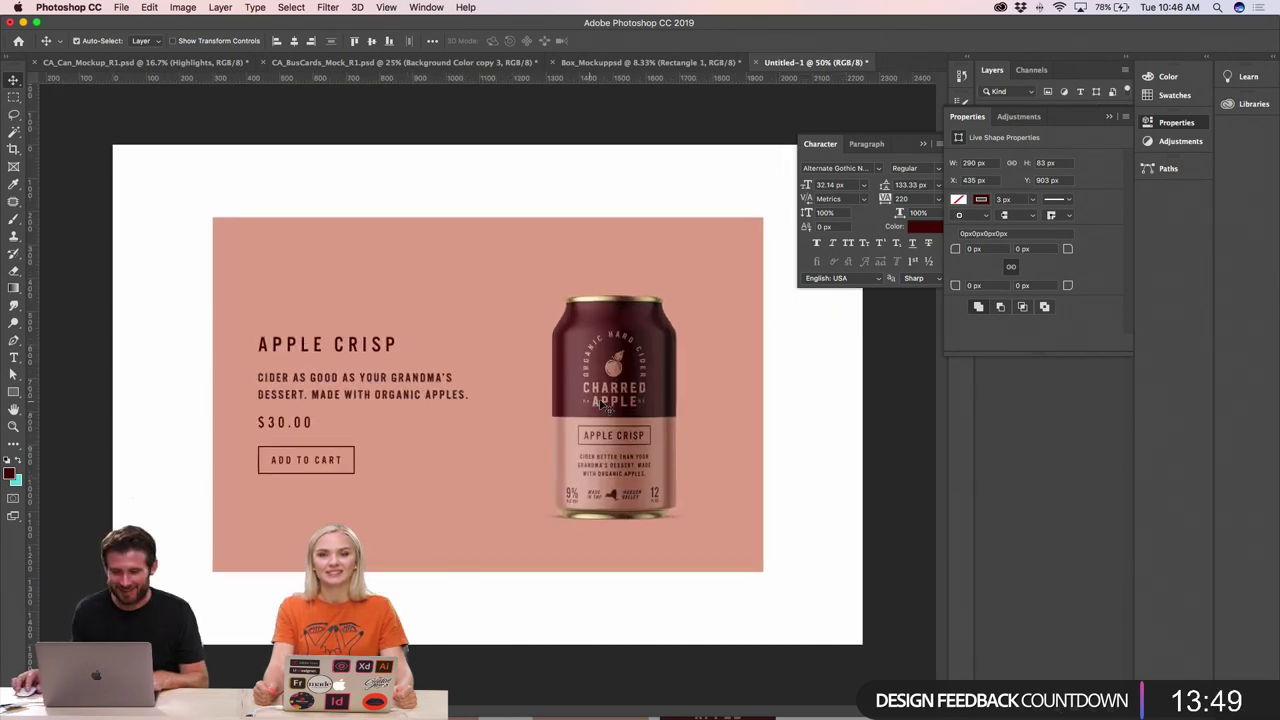
{"action": "left_click", "coordinate": [630, 405]}
{"action": "left_click_drag", "start_coordinate": [627, 403], "coordinate": [648, 407]}
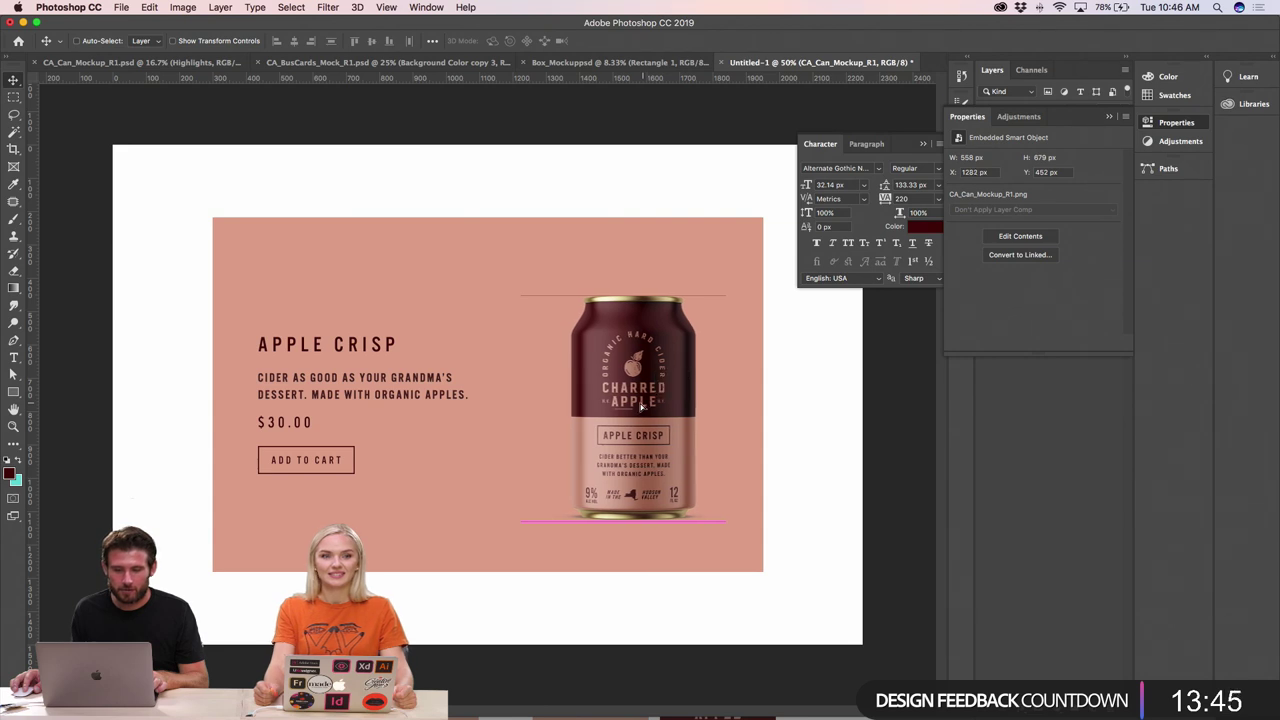
- Add the pack count after $30.00 and correct it to read (24 PACK)
{"action": "key", "text": "t"}
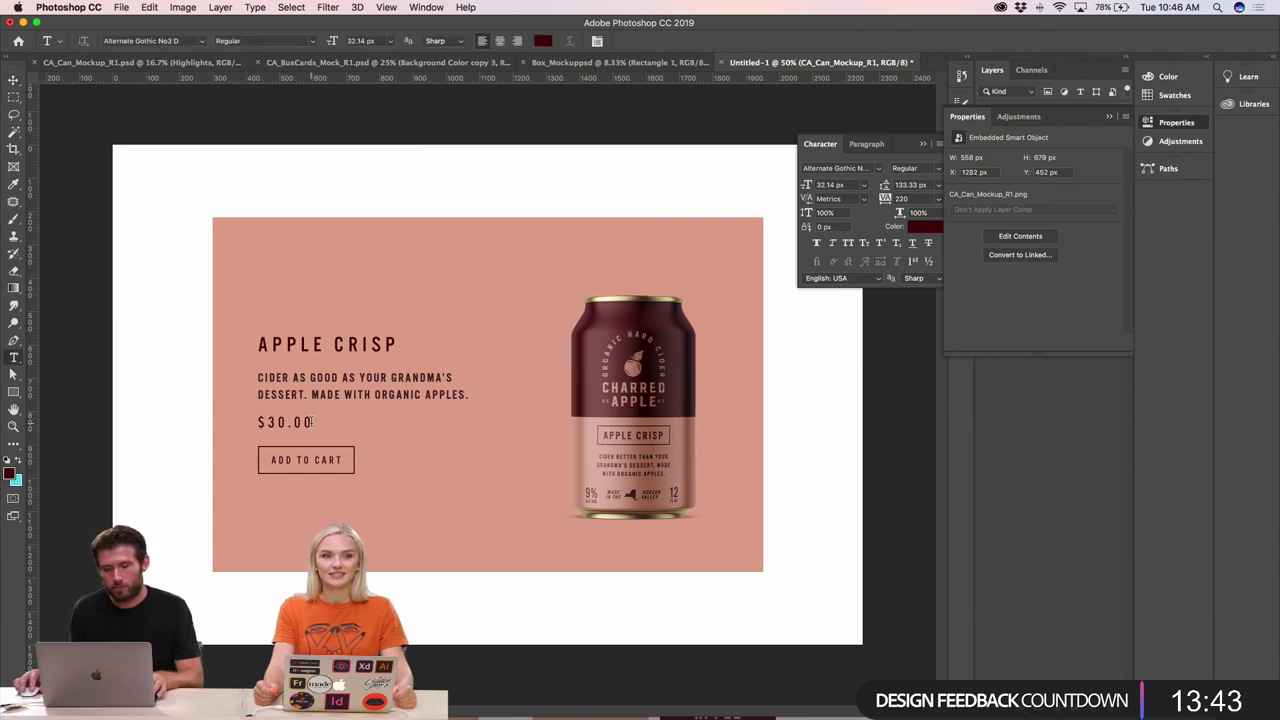
{"action": "left_click", "coordinate": [312, 422]}
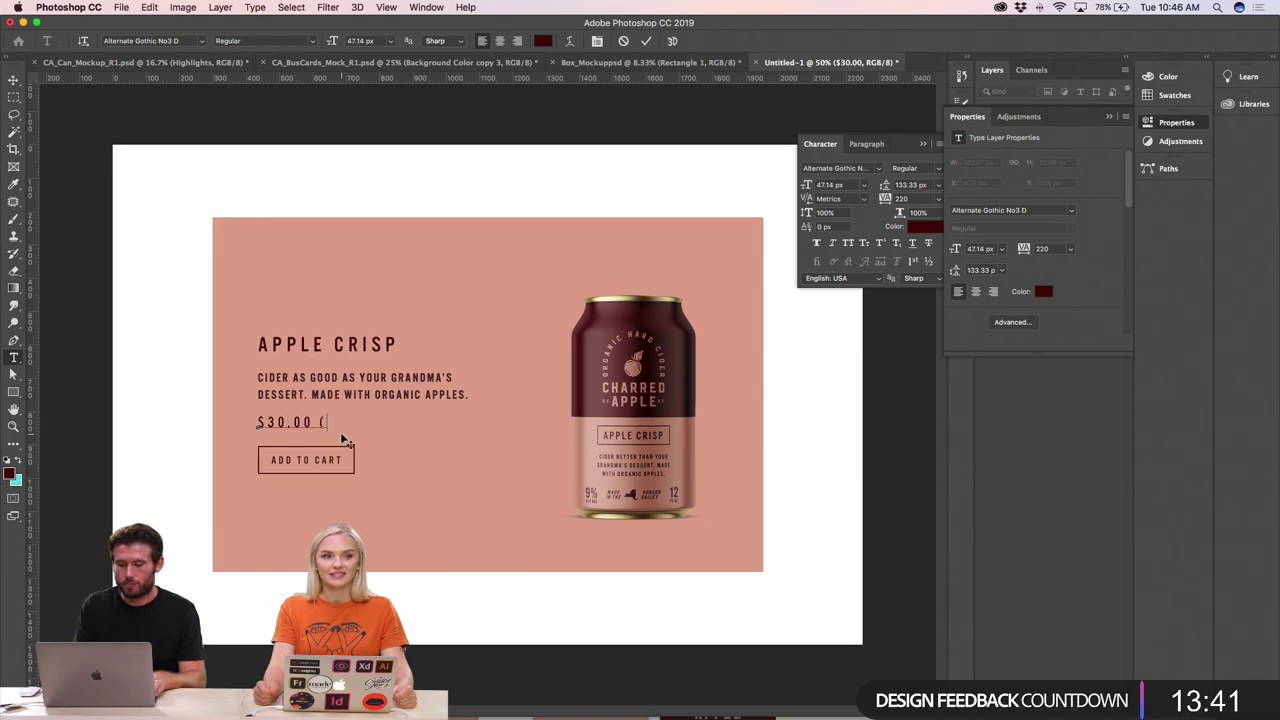
{"action": "type", "text": "(12PA"}
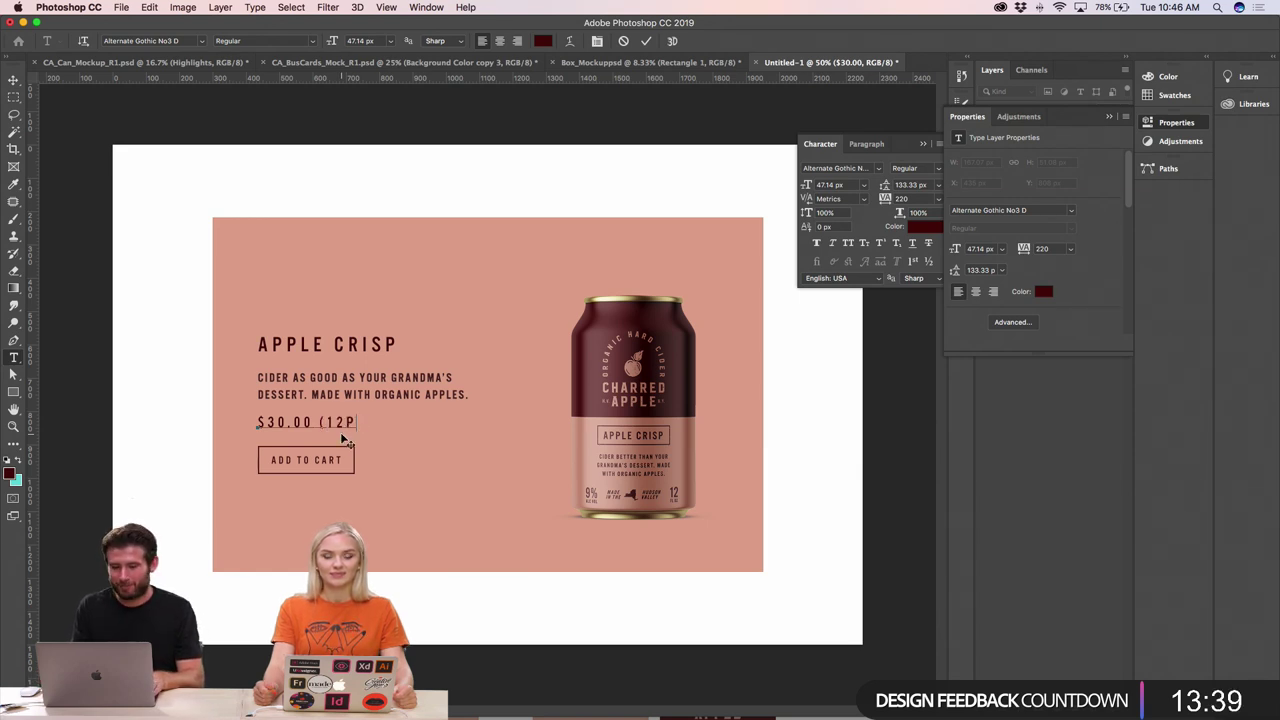
{"action": "key", "text": "BackSpace"}
{"action": "type", "text": "K"}
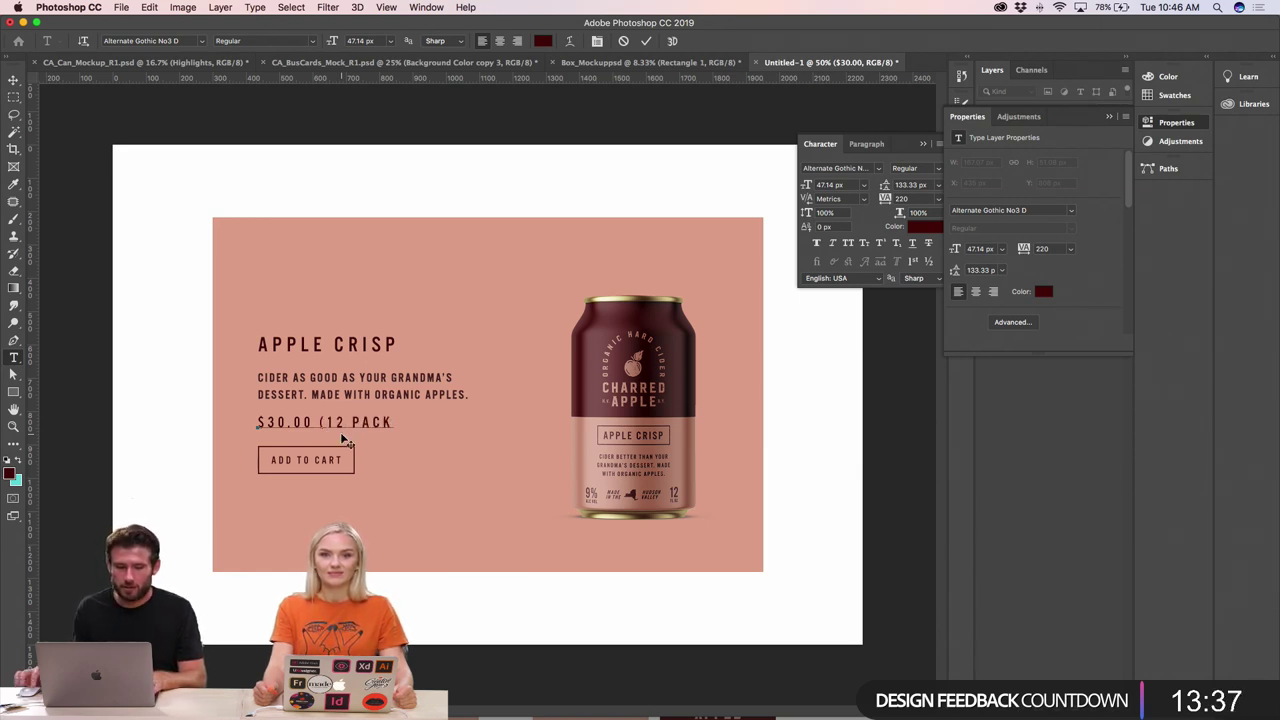
{"action": "left_click_drag", "start_coordinate": [340, 421], "coordinate": [328, 421]}
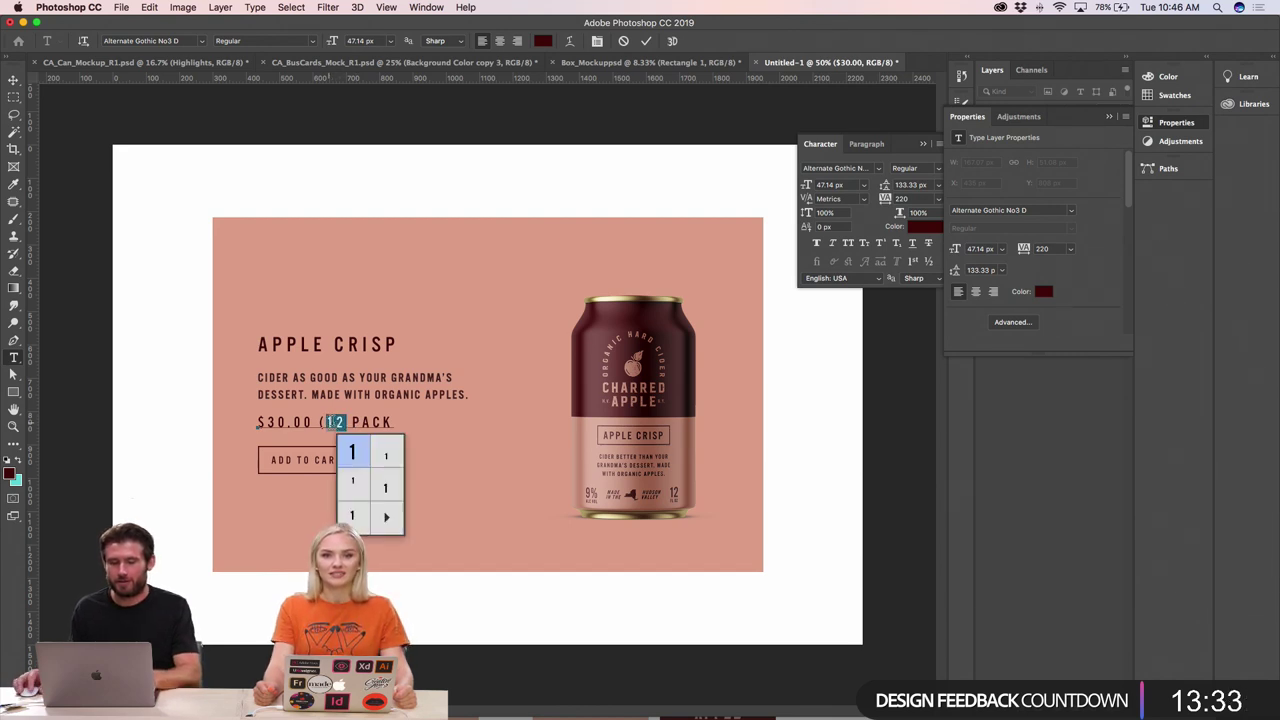
{"action": "left_click", "coordinate": [337, 421]}
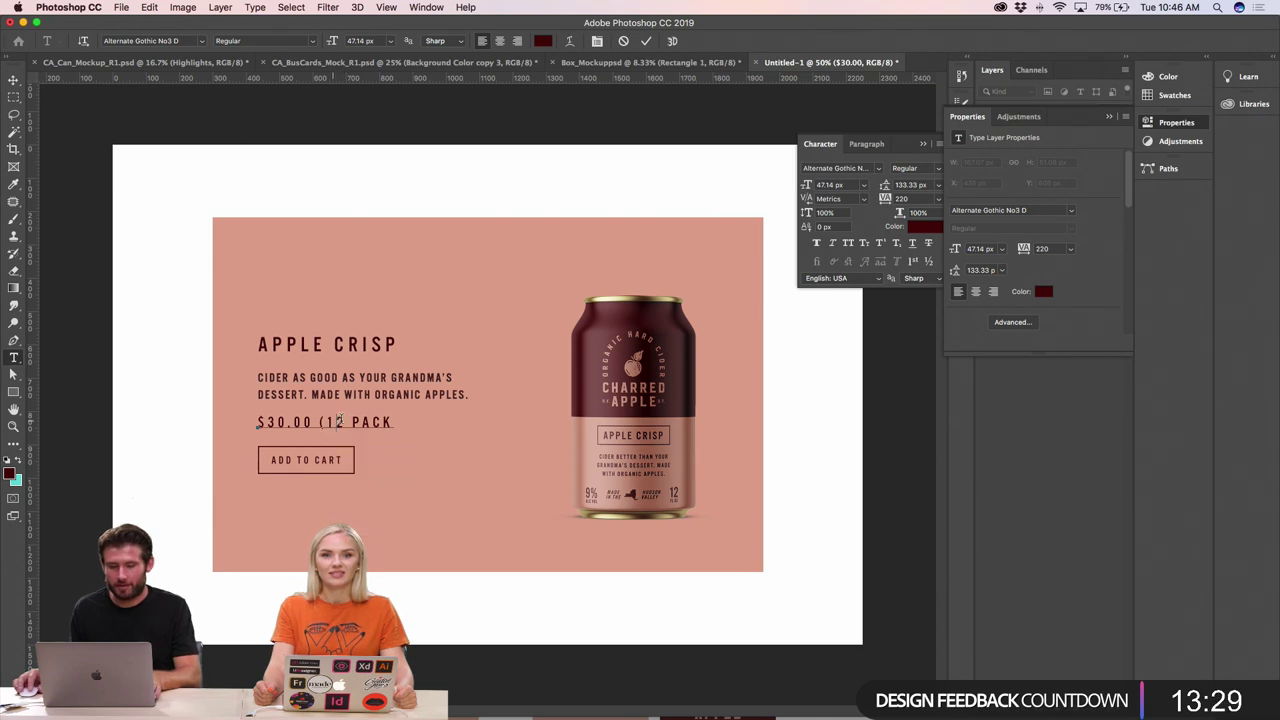
{"action": "key", "text": "BackSpace"}
{"action": "key", "text": "BackSpace"}
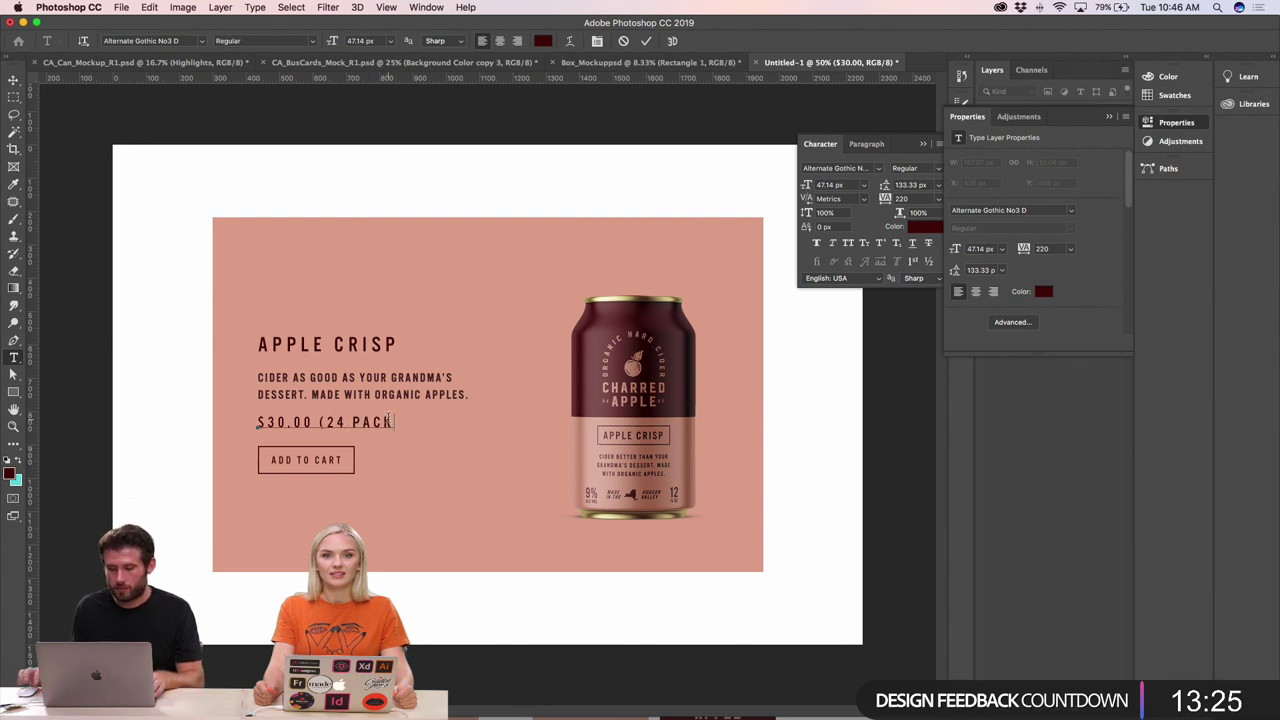
- Shrink the (24 PACK) text to about 28 px and commit the price edit
{"action": "left_click_drag", "start_coordinate": [403, 422], "coordinate": [324, 422]}
{"action": "key", "text": "super+shift+comma"}
{"action": "key", "text": "super+shift+comma"}
{"action": "key", "text": "super+shift+comma"}
{"action": "key", "text": "super+shift+comma"}
{"action": "key", "text": "super+shift+comma"}
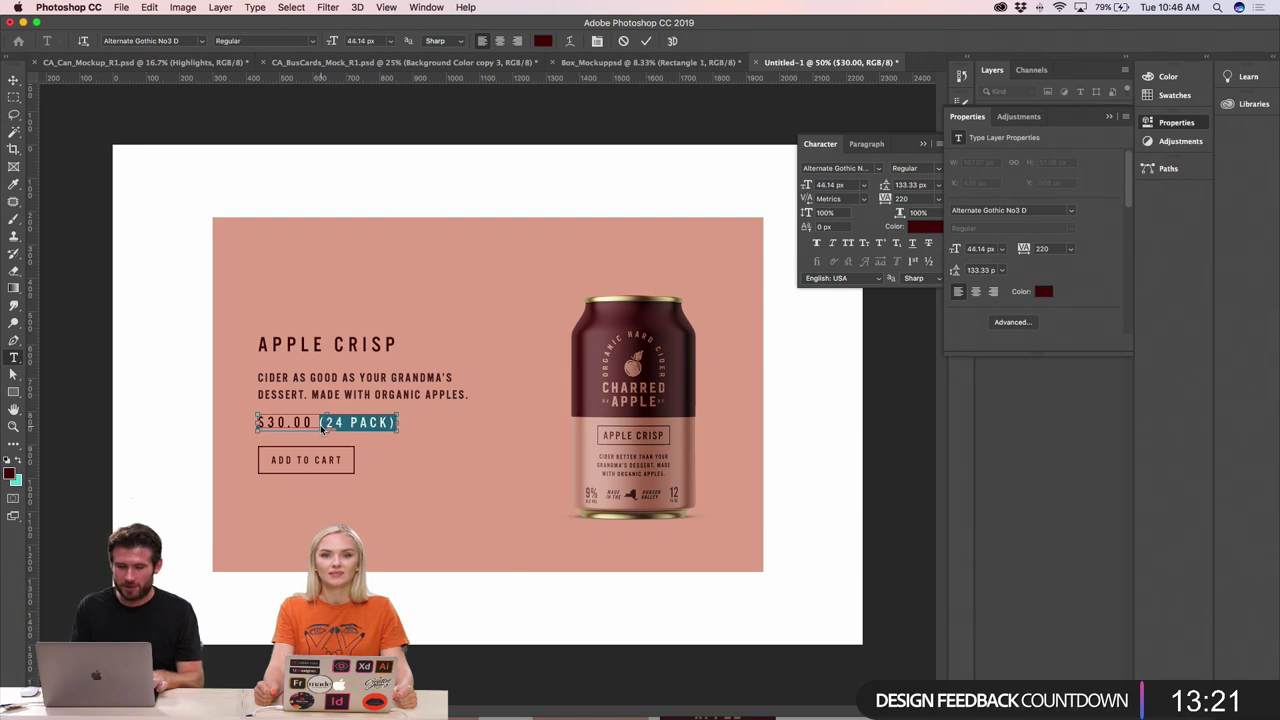
{"action": "key", "text": "super+shift+comma"}
{"action": "key", "text": "super+shift+comma"}
{"action": "key", "text": "super+shift+comma"}
{"action": "key", "text": "super+shift+comma"}
{"action": "key", "text": "super+shift+comma"}
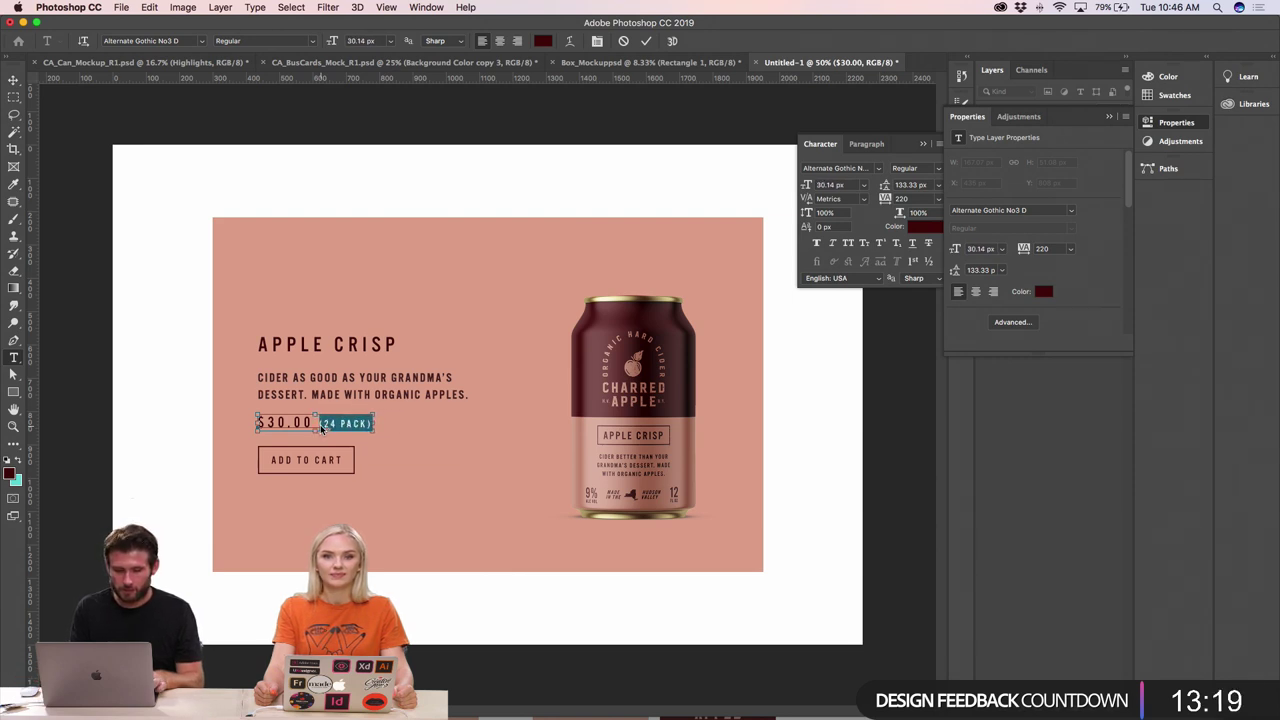
{"action": "left_click", "coordinate": [13, 80]}
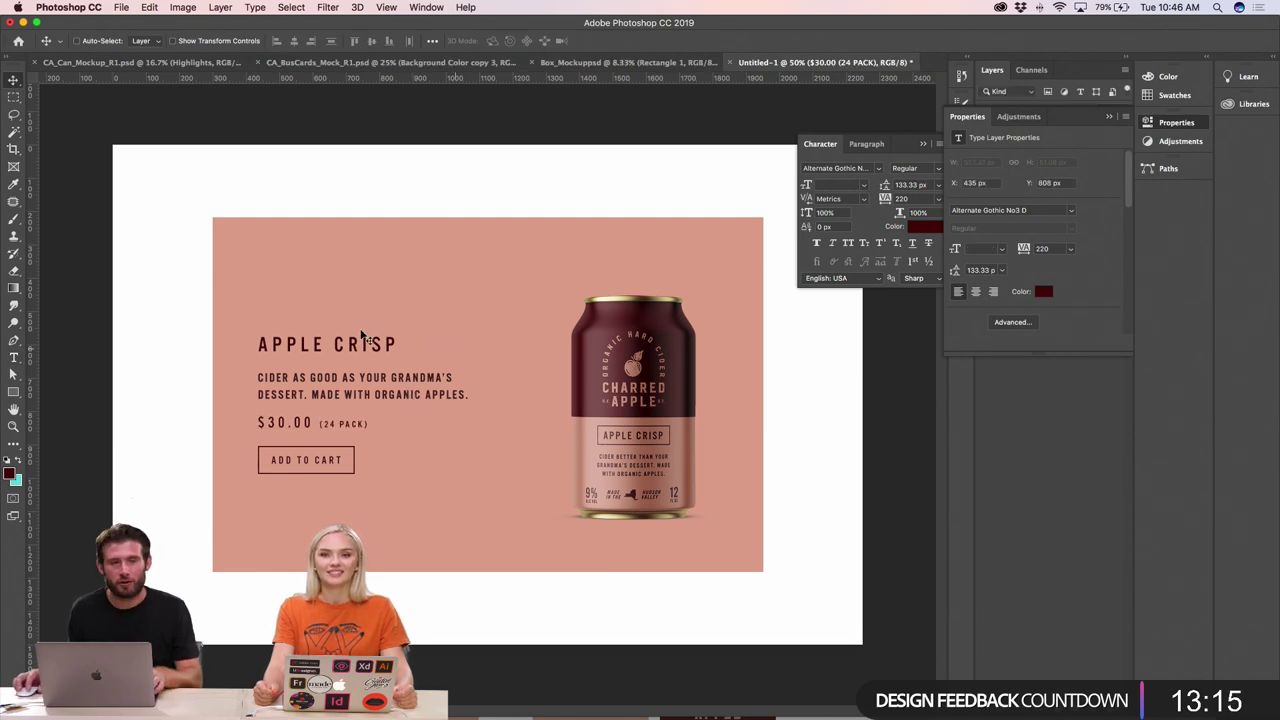
- Nudge the can mockup left to X 1259 px, then switch to Illustrator
{"action": "left_click_drag", "start_coordinate": [661, 362], "coordinate": [653, 365]}
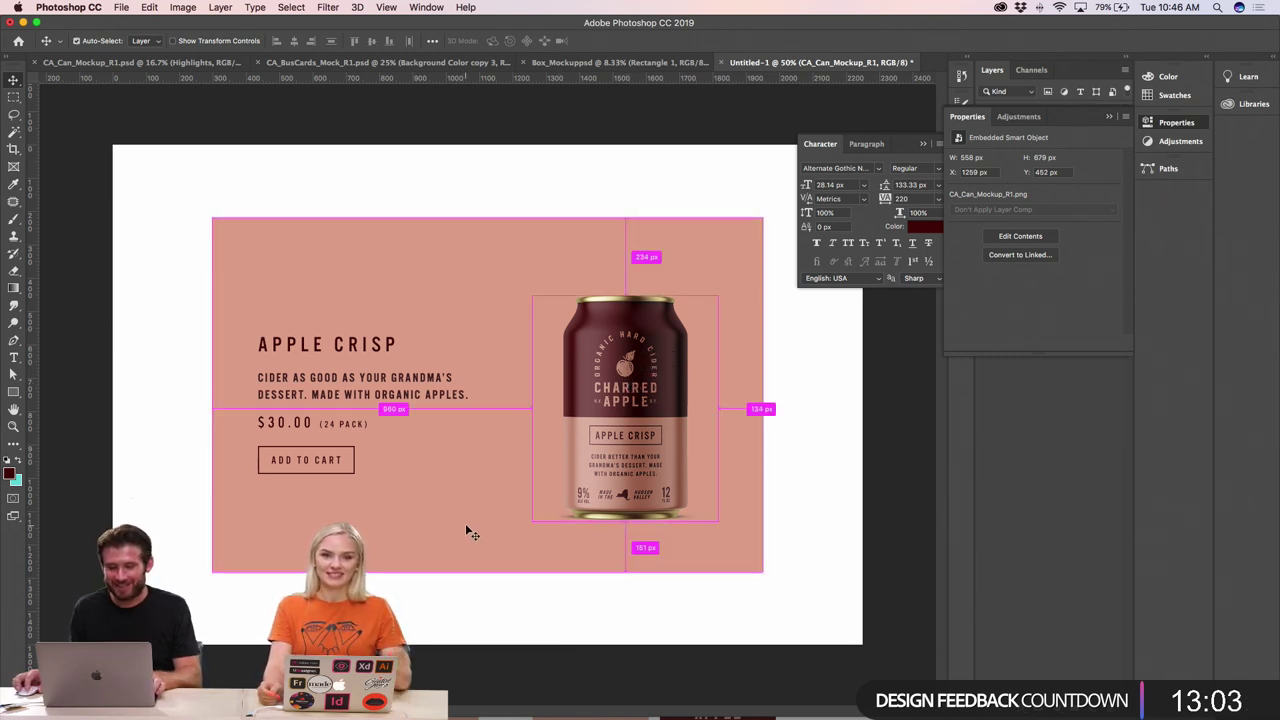
{"action": "key", "text": "super+Tab"}
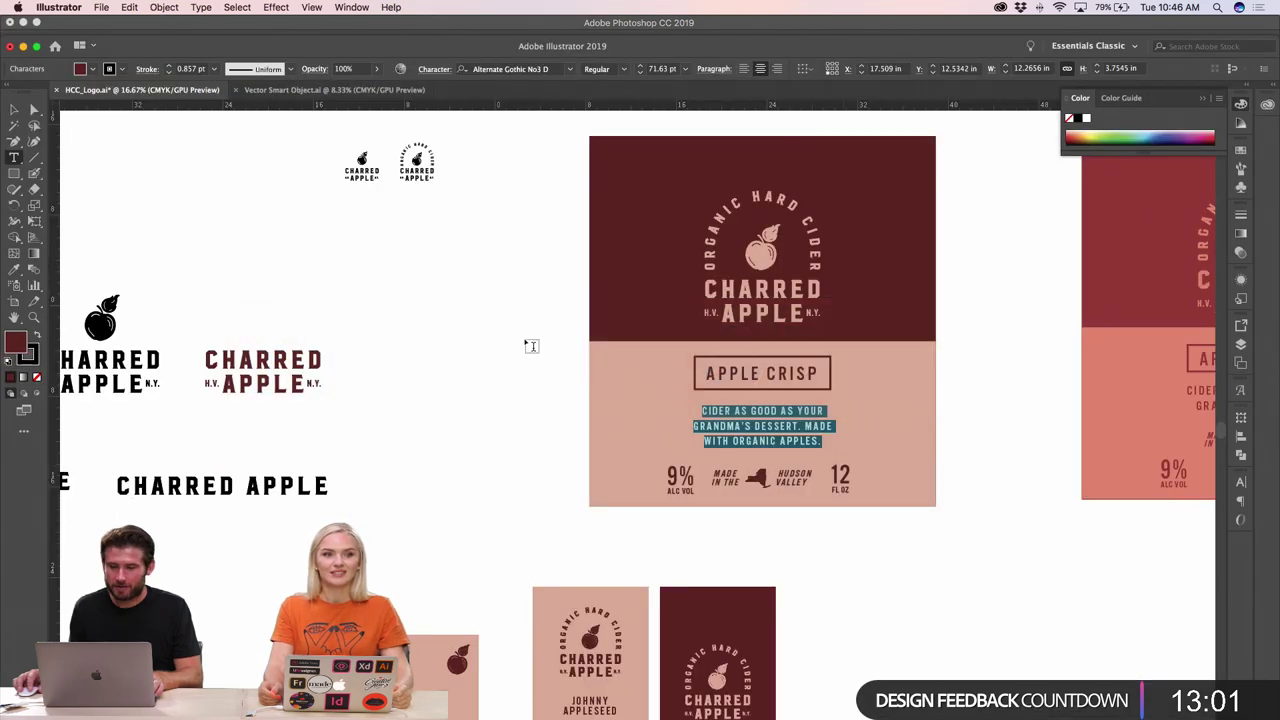
- Select and copy the maroon CHARRED APPLE logo group in Illustrator
{"action": "scroll", "coordinate": [410, 400], "scroll_direction": "left", "scroll_amount": 3}
{"action": "left_click", "coordinate": [420, 441]}
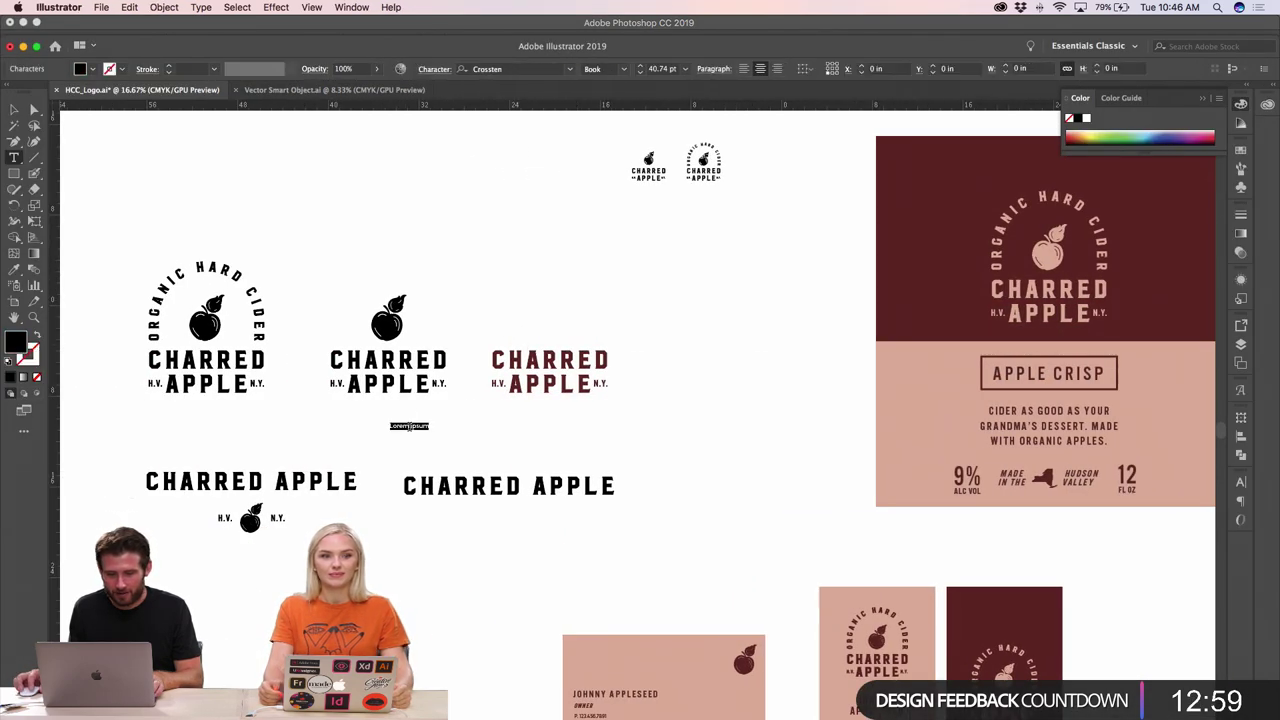
{"action": "key", "text": "Escape"}
{"action": "left_click", "coordinate": [337, 186]}
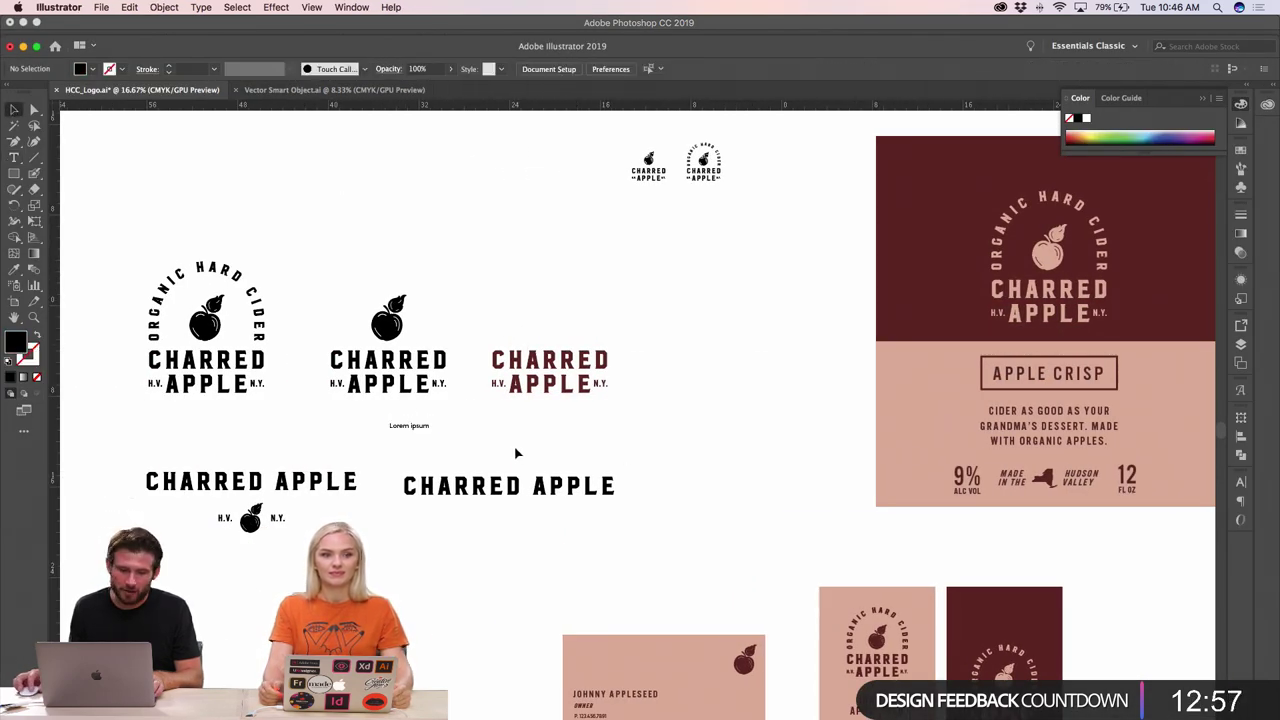
{"action": "left_click_drag", "start_coordinate": [495, 350], "coordinate": [628, 424]}
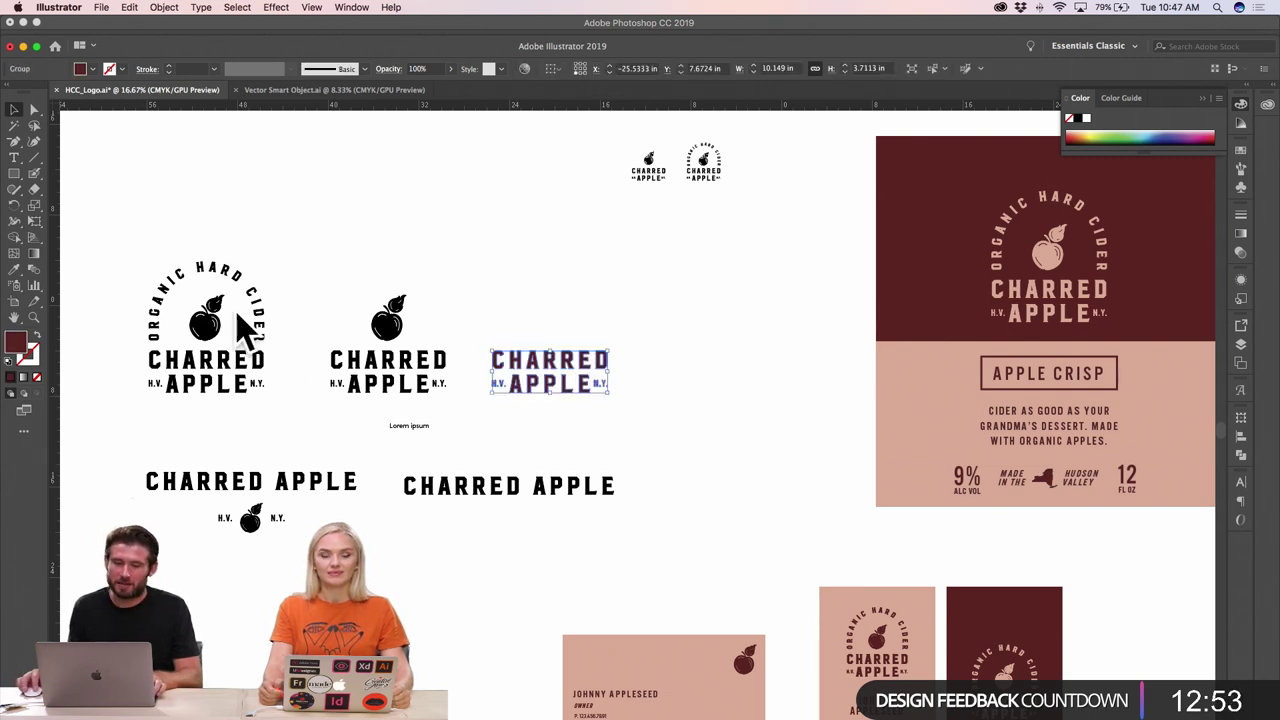
{"action": "key", "text": "super+shift+o"}
- Paste the CHARRED APPLE logo into the Photoshop banner as a Smart Object and scale it down
{"action": "key", "text": "super+Tab"}
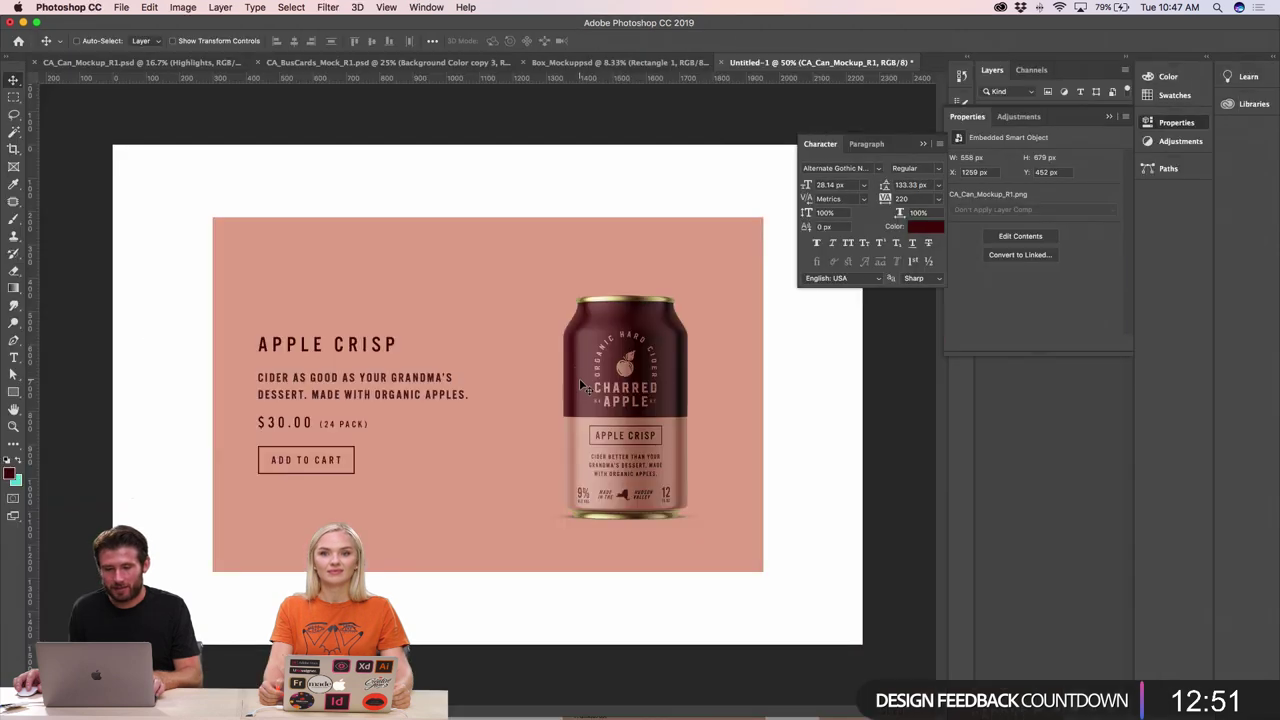
{"action": "left_click", "coordinate": [343, 247]}
{"action": "key", "text": "super+v"}
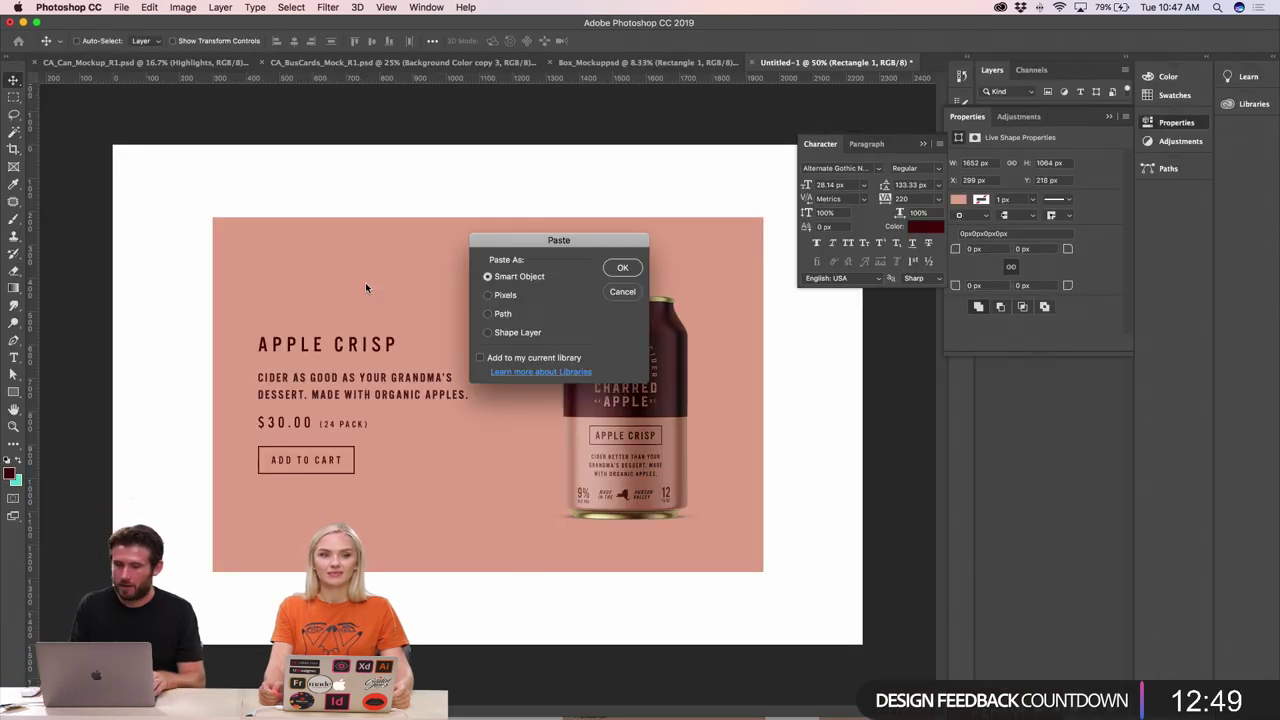
{"action": "key", "text": "Return"}
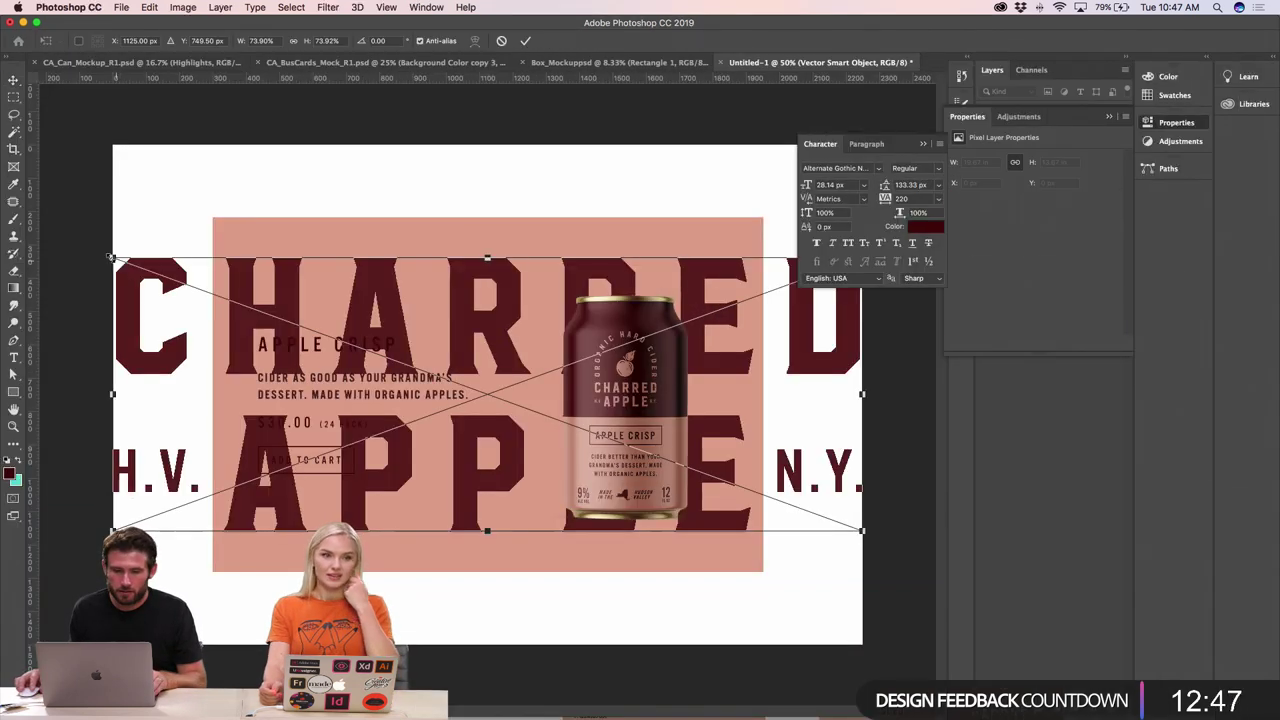
{"action": "left_click_drag", "start_coordinate": [112, 257], "coordinate": [340, 260]}
{"action": "key", "text": "Return"}
{"action": "key", "text": "ctrl+t"}
{"action": "key", "text": "Return"}
- Select the text block and can together and move them slightly lower
{"action": "left_click", "coordinate": [598, 352]}
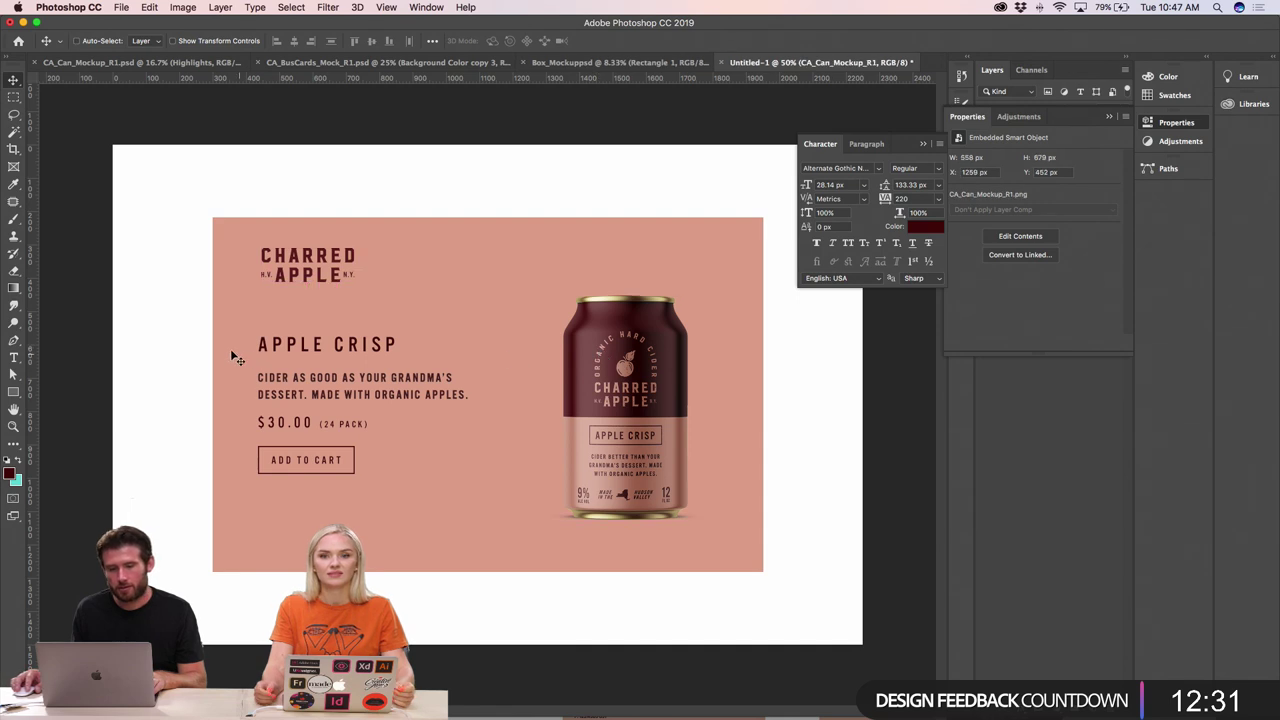
{"action": "left_click_drag", "start_coordinate": [153, 330], "coordinate": [724, 553]}
{"action": "left_click_drag", "start_coordinate": [655, 365], "coordinate": [654, 384]}
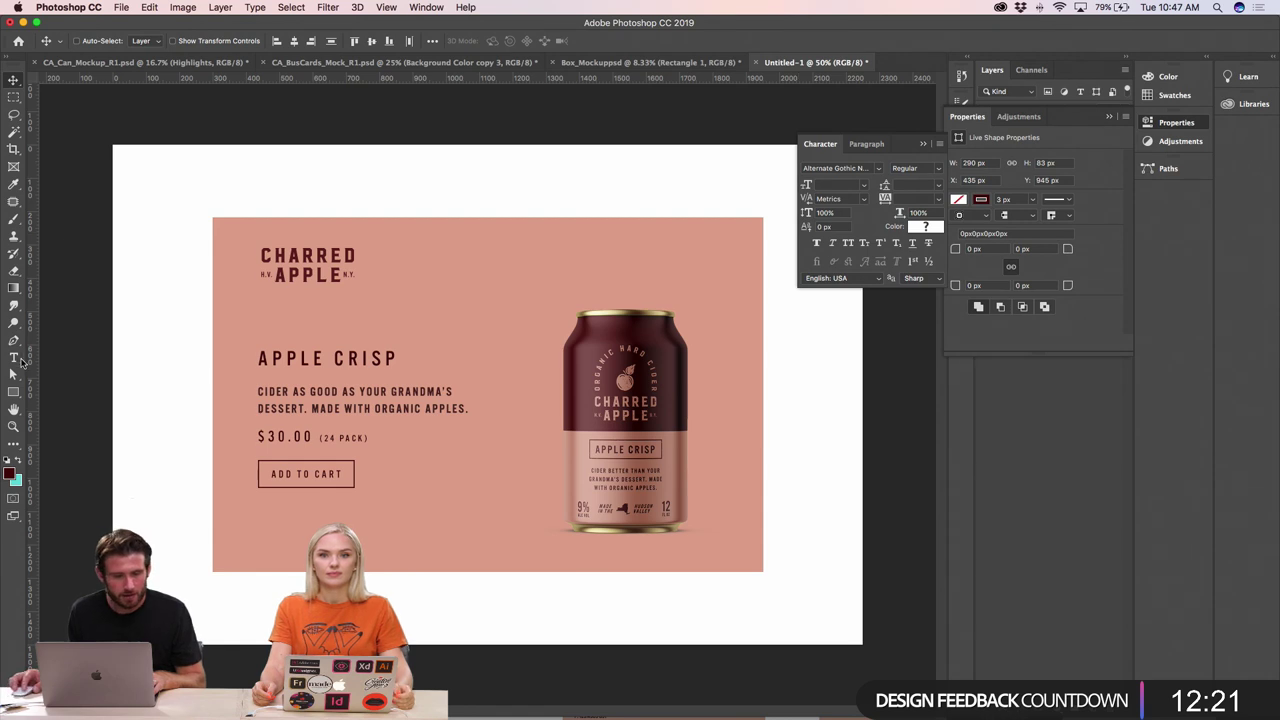
- Draw an 83 × 8 px maroon bar at the banner's top right, above the Vector Smart Object layer
{"action": "left_click", "coordinate": [571, 289]}
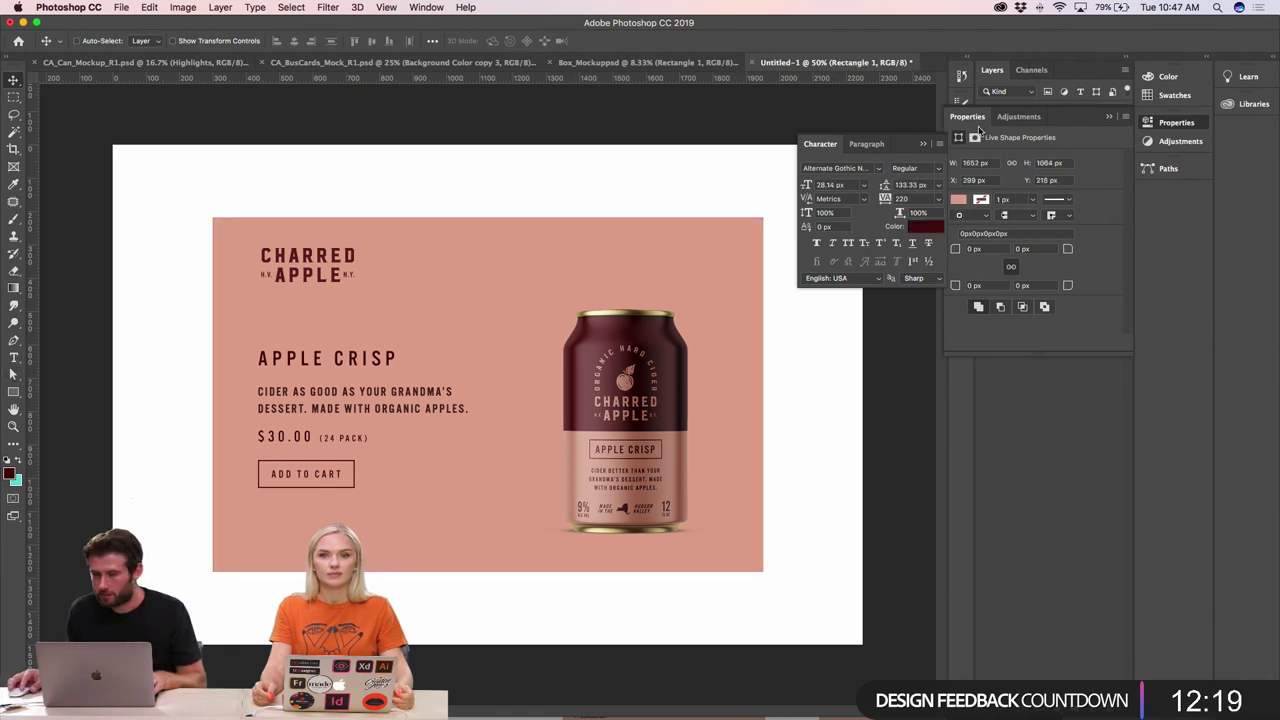
{"action": "left_click", "coordinate": [1108, 116]}
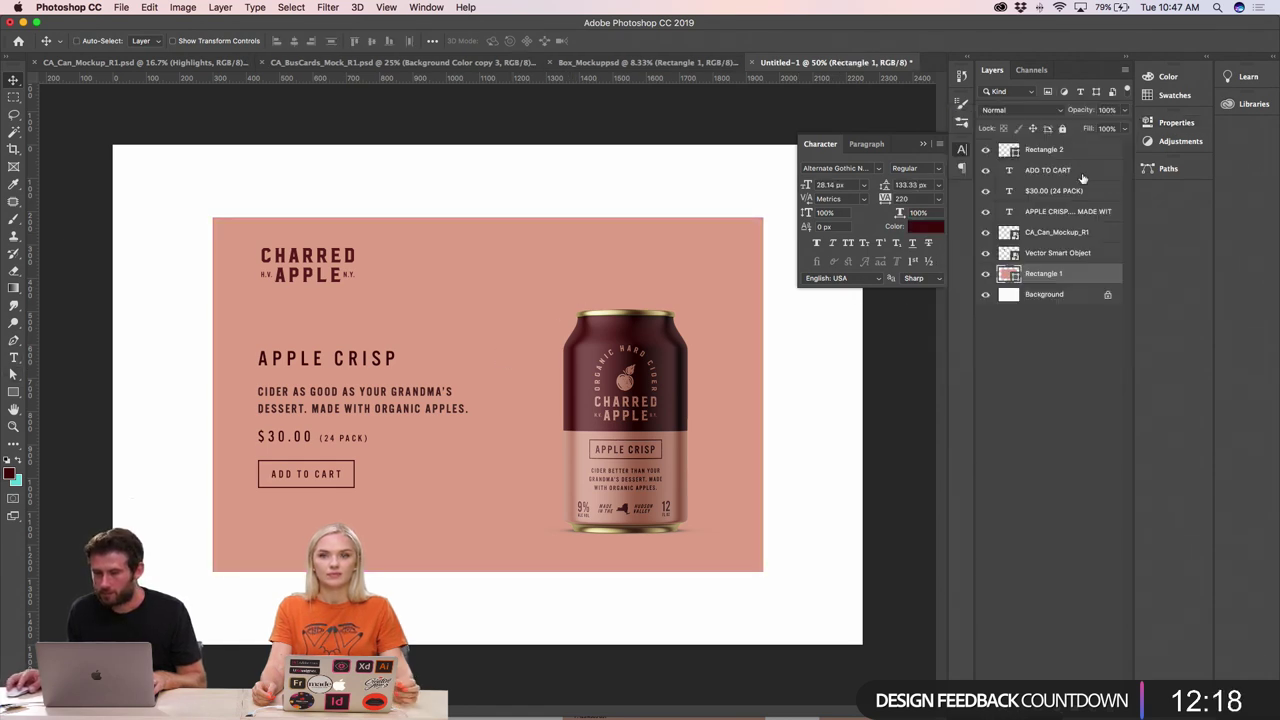
{"action": "left_click", "coordinate": [1043, 295]}
{"action": "left_click", "coordinate": [1045, 255]}
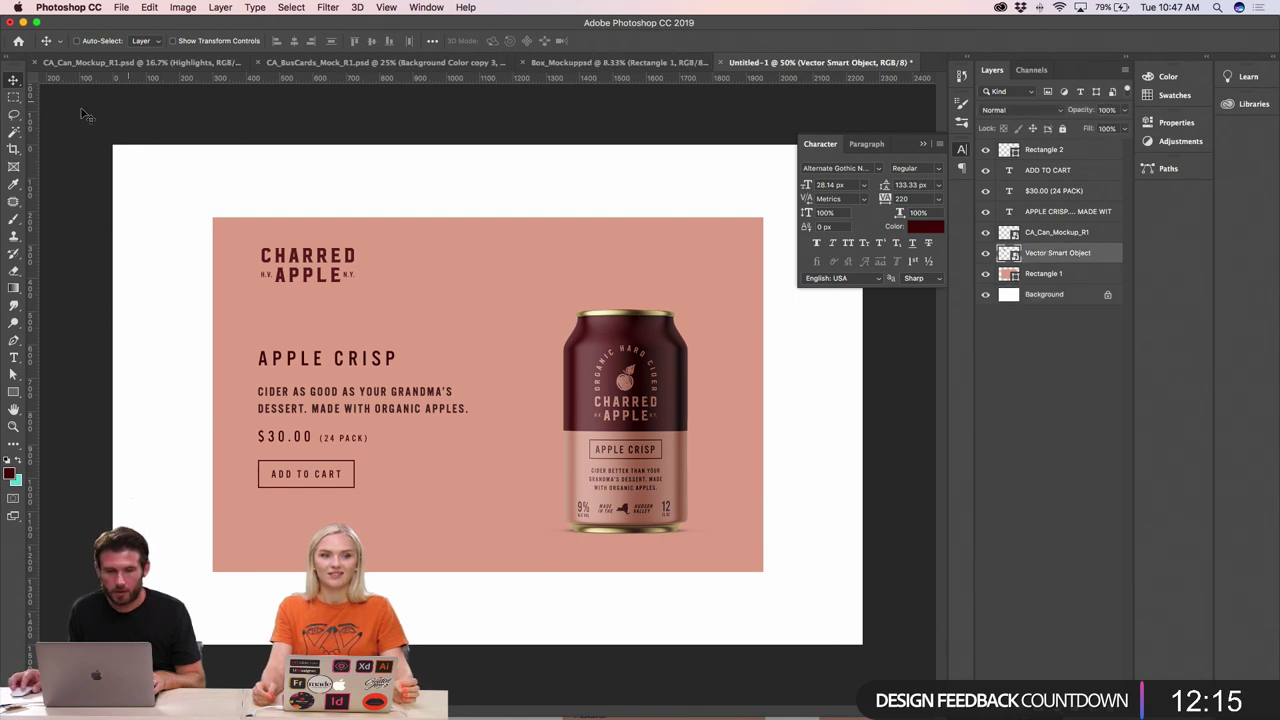
{"action": "left_click", "coordinate": [14, 392]}
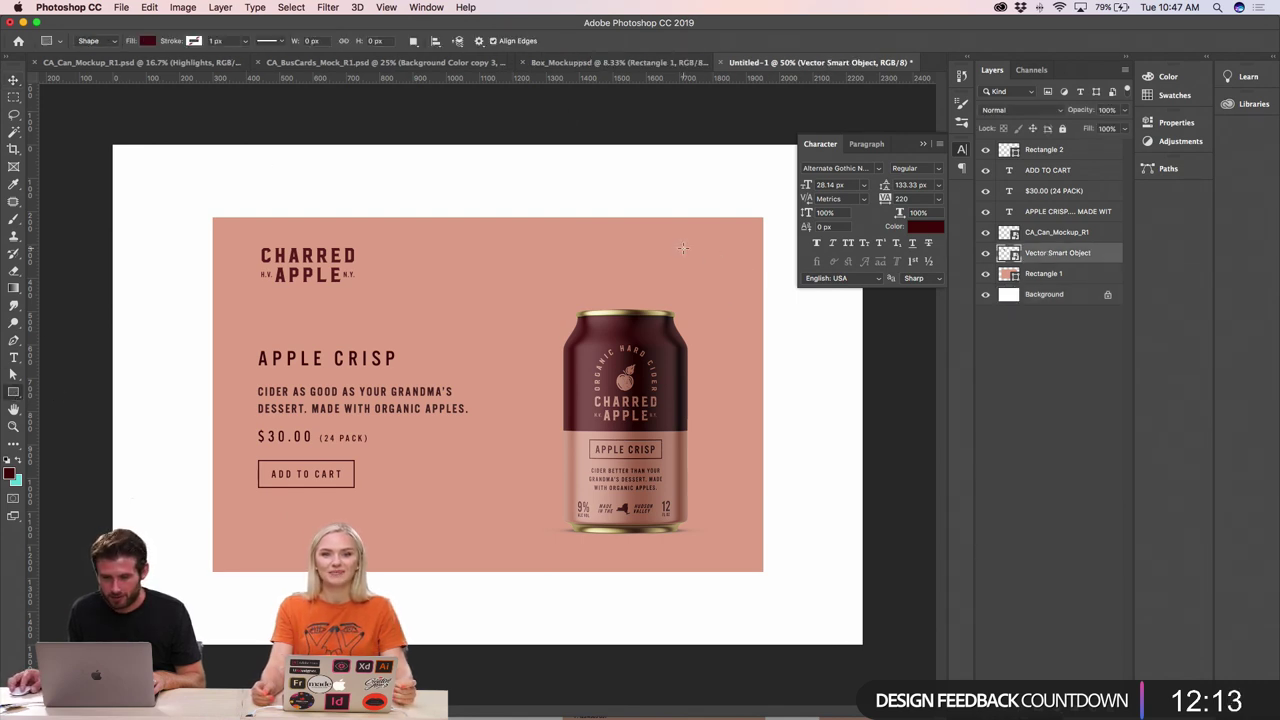
{"action": "left_click_drag", "start_coordinate": [669, 242], "coordinate": [692, 260]}
{"action": "key", "text": "v"}
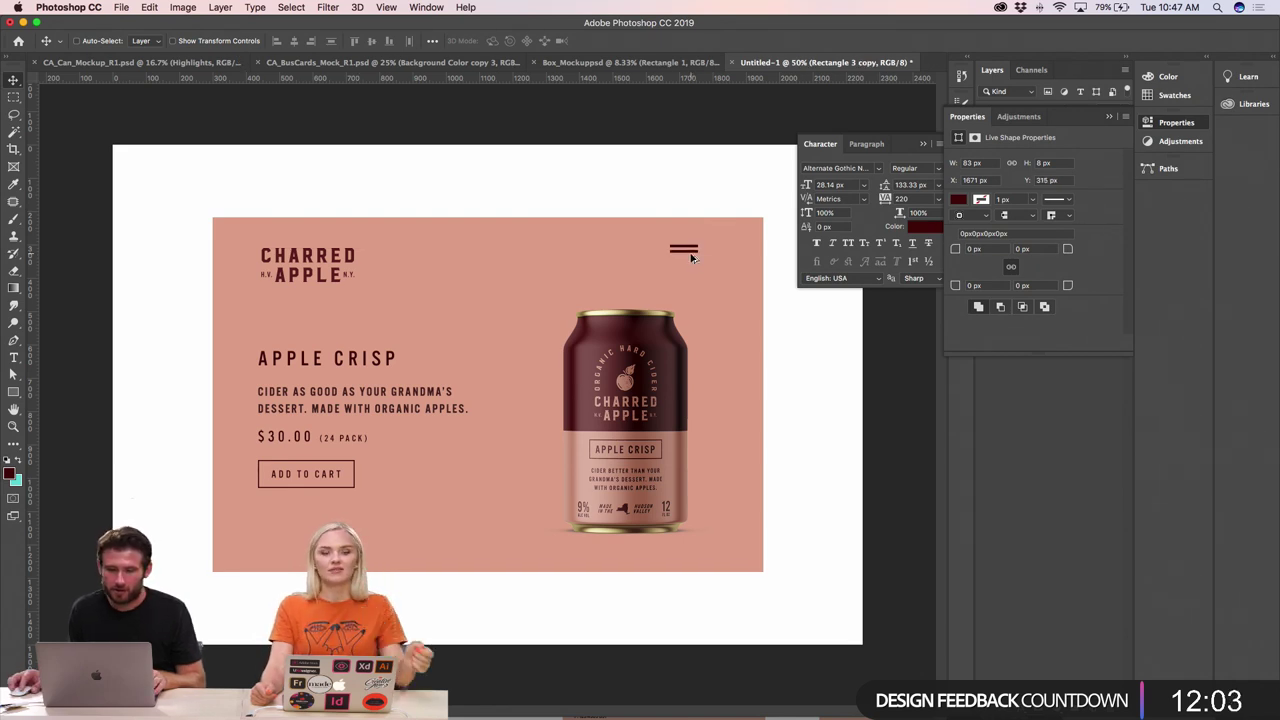
- Duplicate the bar 15 px lower and scale the bars to 70 × 29 px
{"action": "left_click_drag", "start_coordinate": [691, 262], "coordinate": [694, 260]}
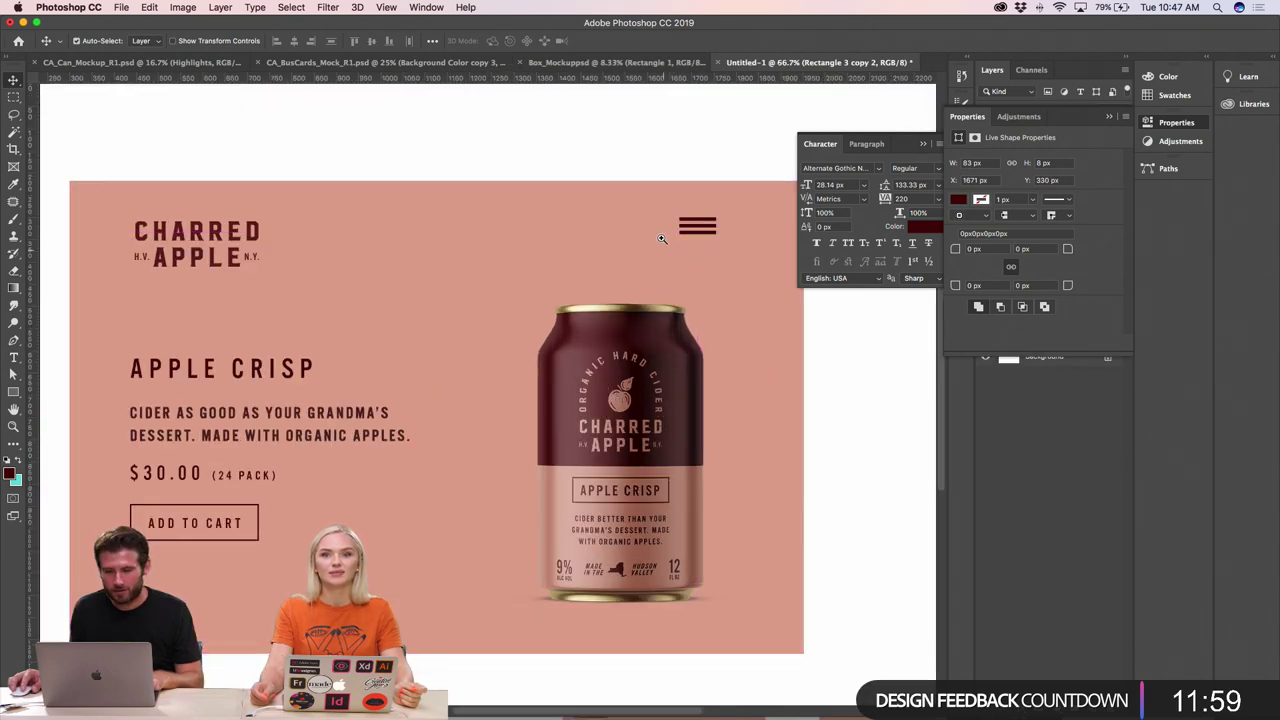
{"action": "left_click", "coordinate": [660, 240]}
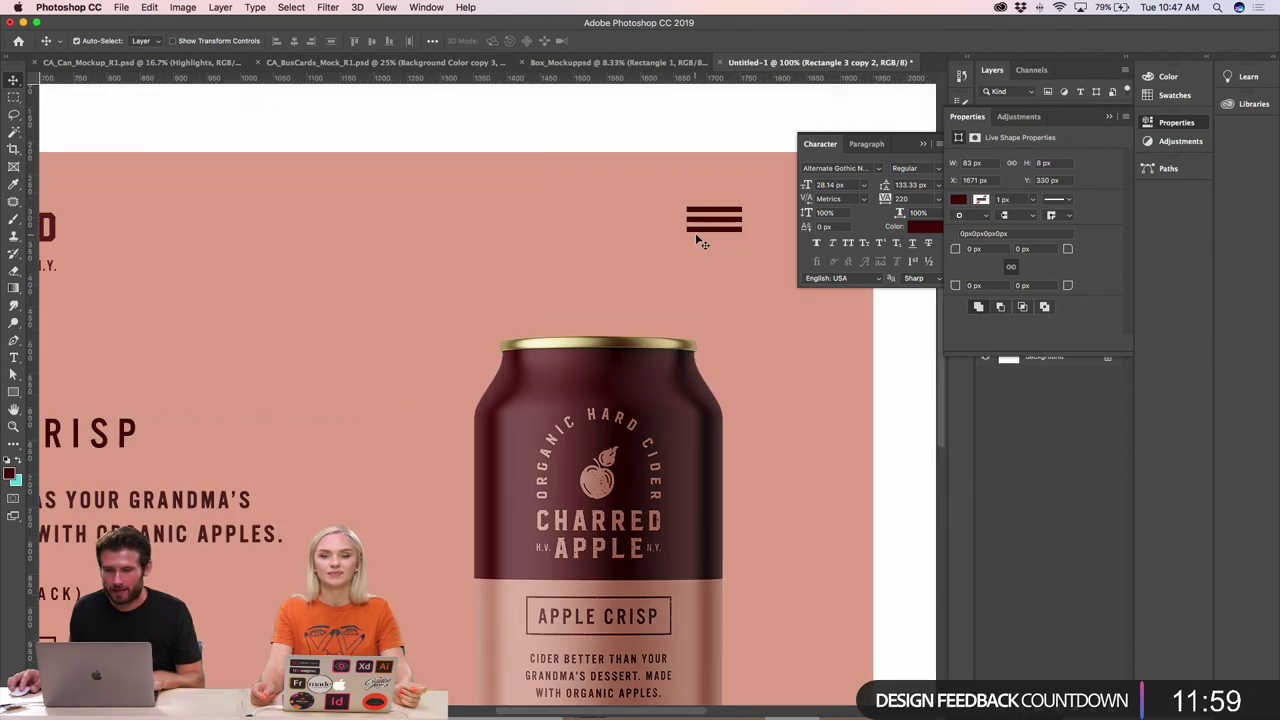
{"action": "left_click", "coordinate": [731, 228]}
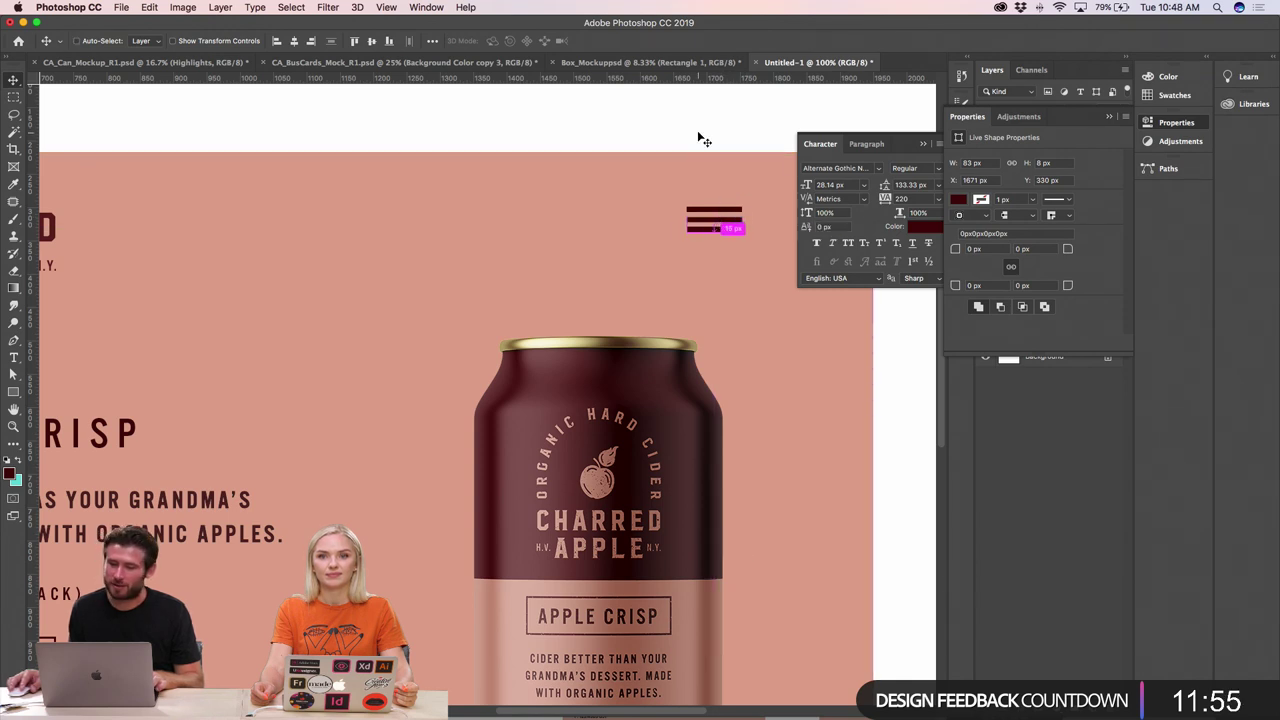
{"action": "left_click", "coordinate": [719, 177]}
{"action": "left_click", "coordinate": [714, 213]}
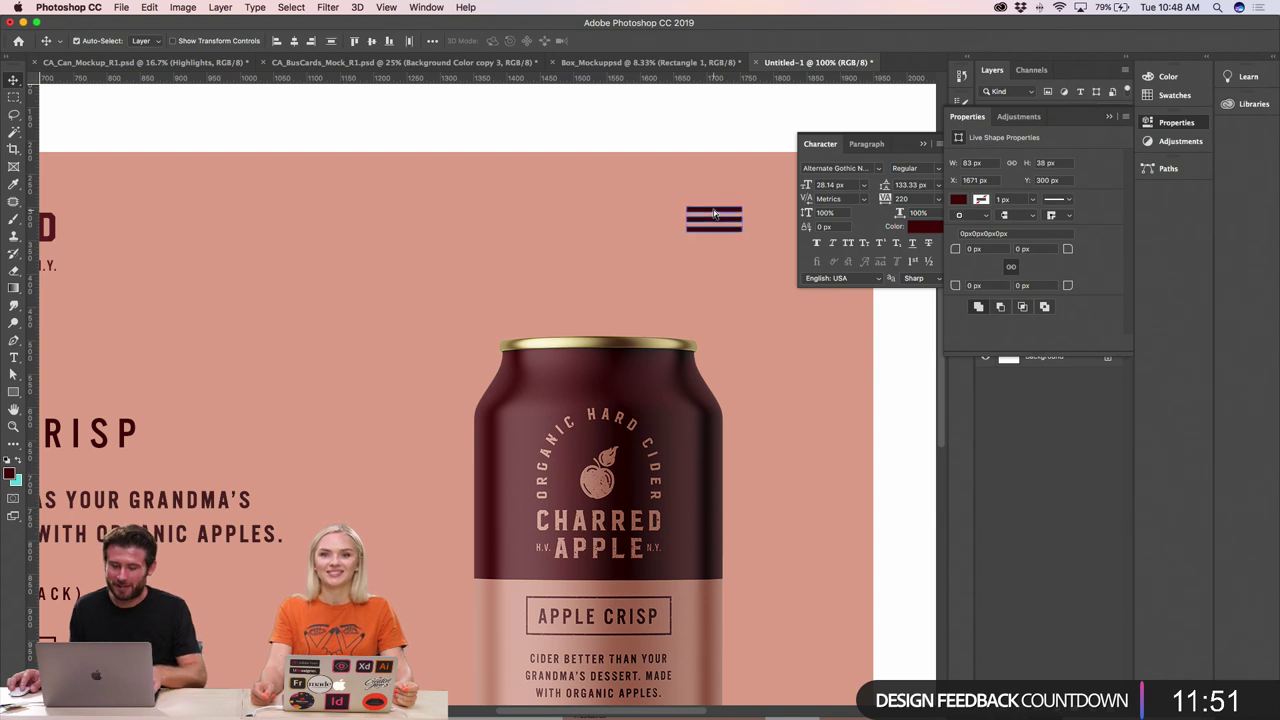
{"action": "key", "text": "super+t"}
{"action": "left_click_drag", "start_coordinate": [697, 213], "coordinate": [698, 214]}
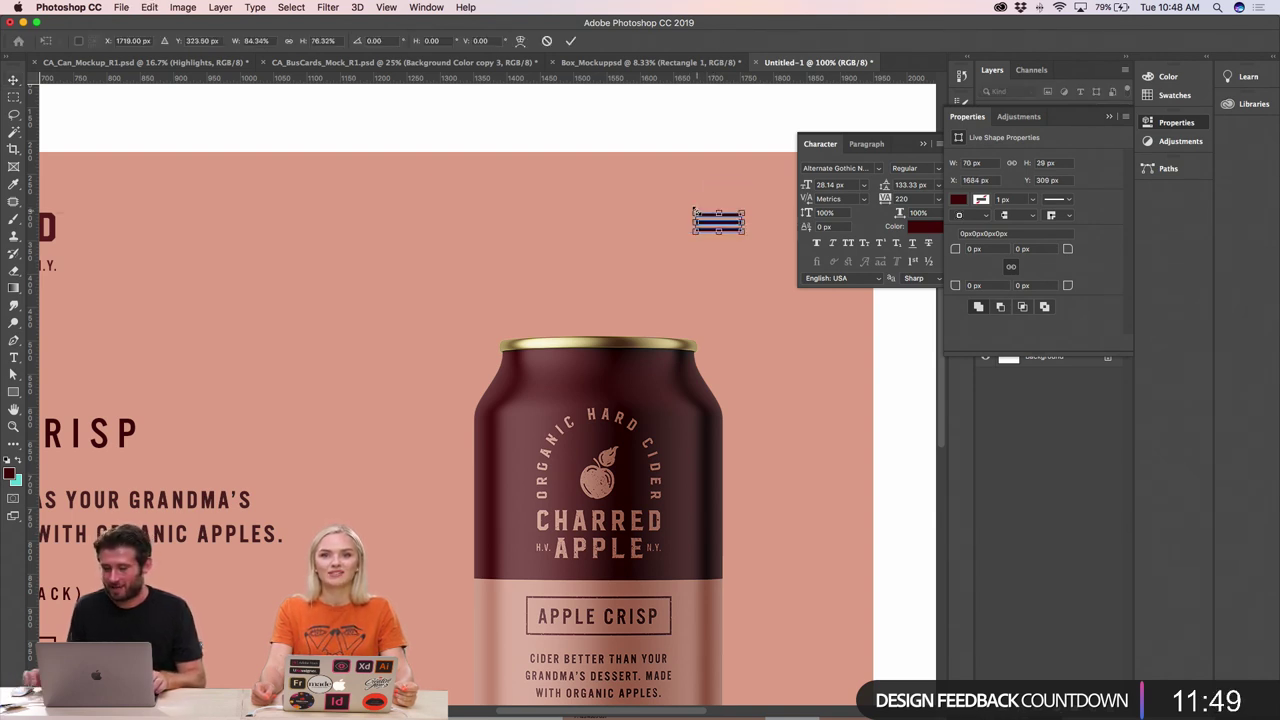
{"action": "key", "text": "Return"}
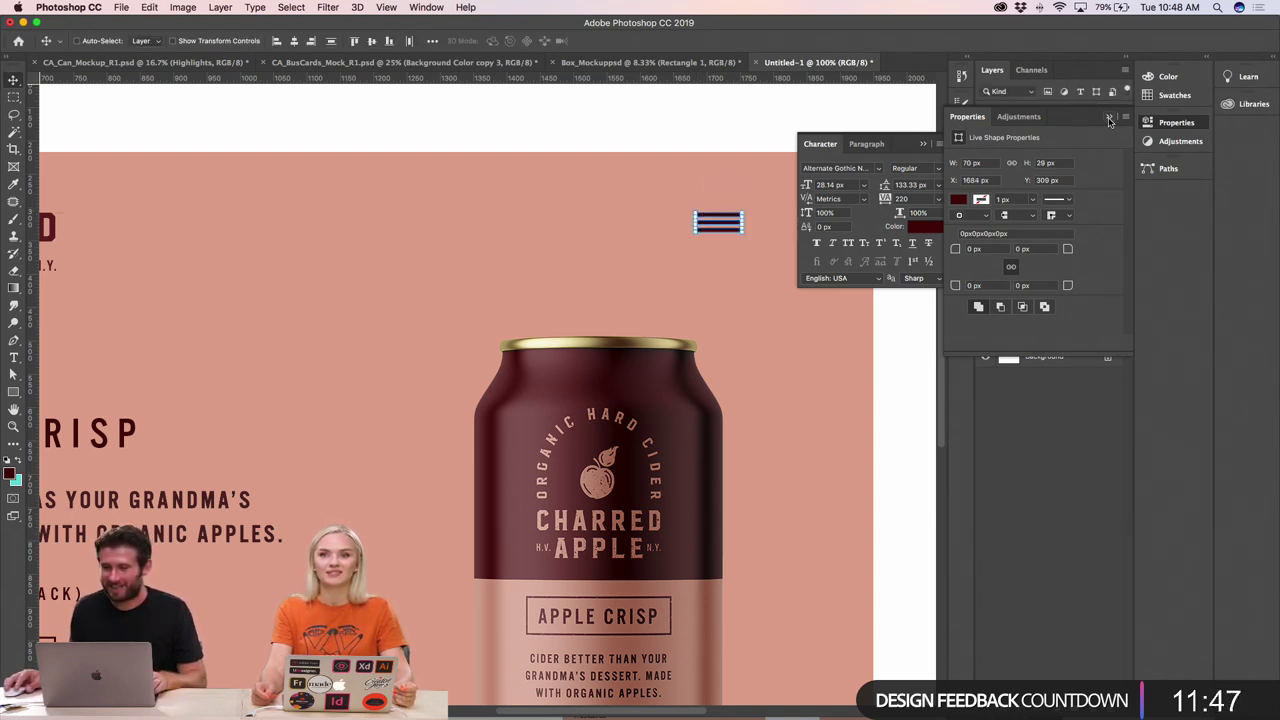
- Group the bars as HAMBURGER and position the group at the banner's top right
{"action": "left_click", "coordinate": [1108, 118]}
{"action": "key", "text": "super+g"}
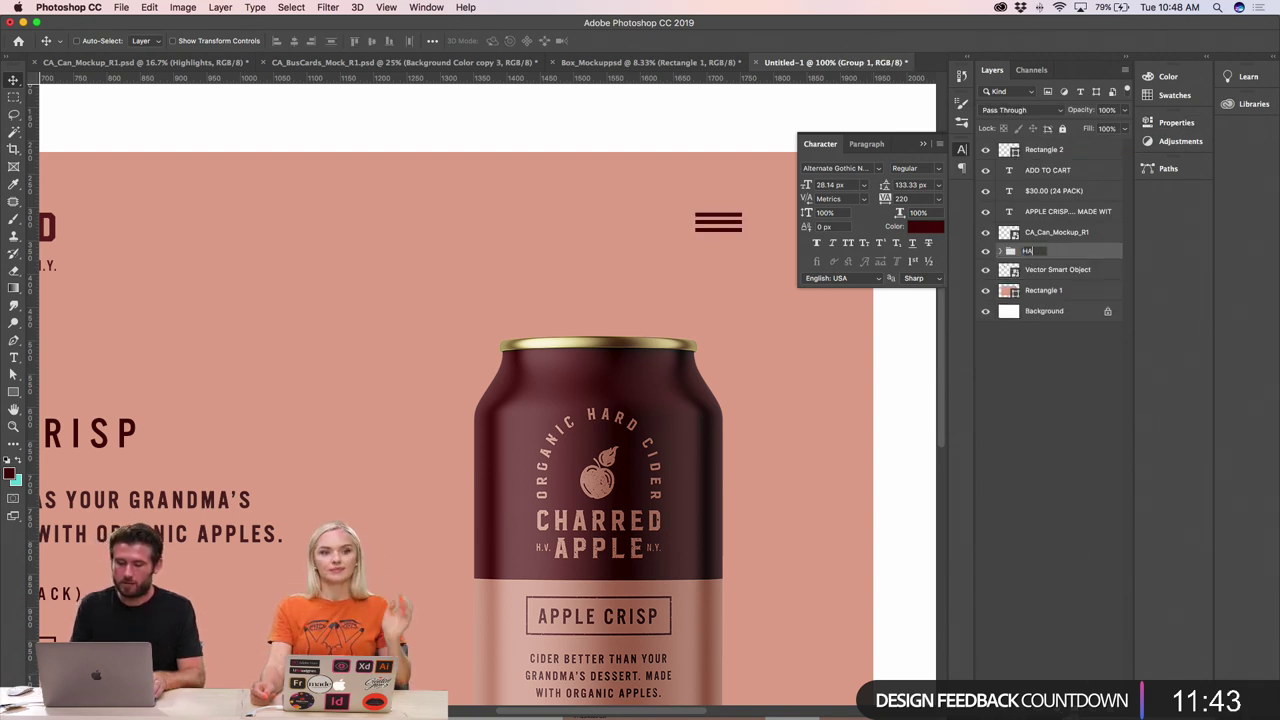
{"action": "key", "text": "Return"}
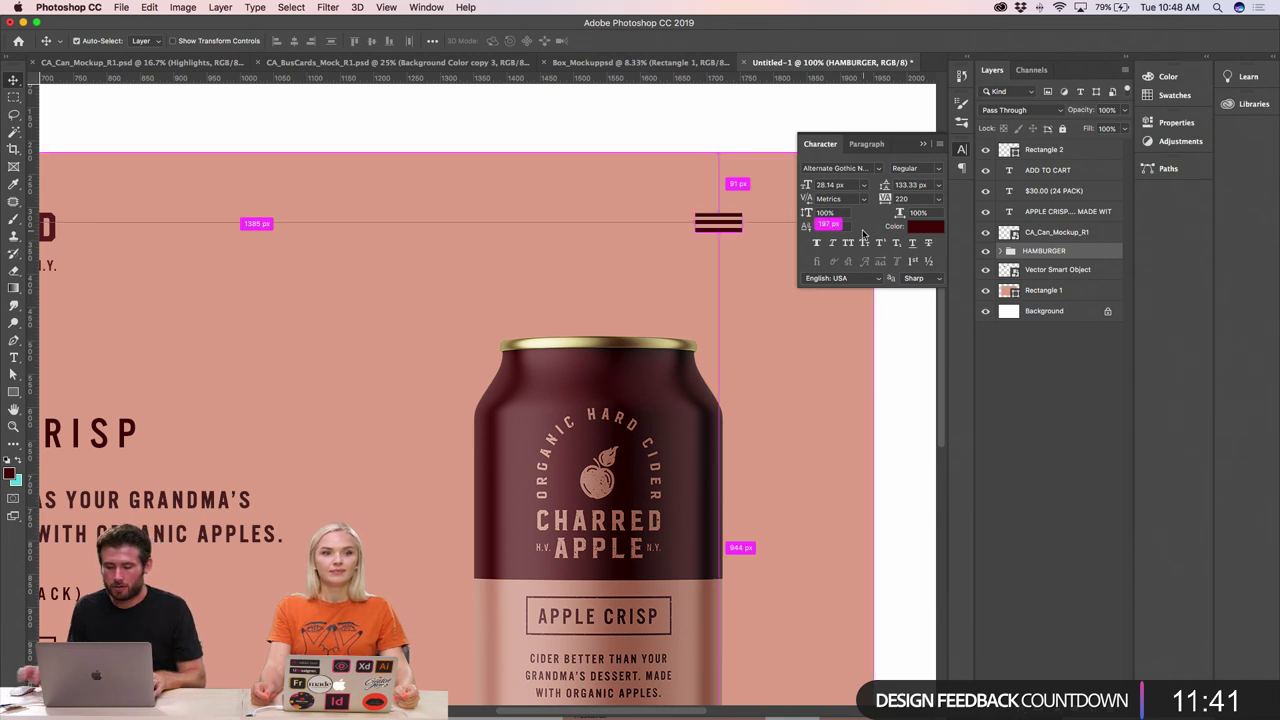
{"action": "key", "text": "super+minus"}
{"action": "key", "text": "super+minus"}
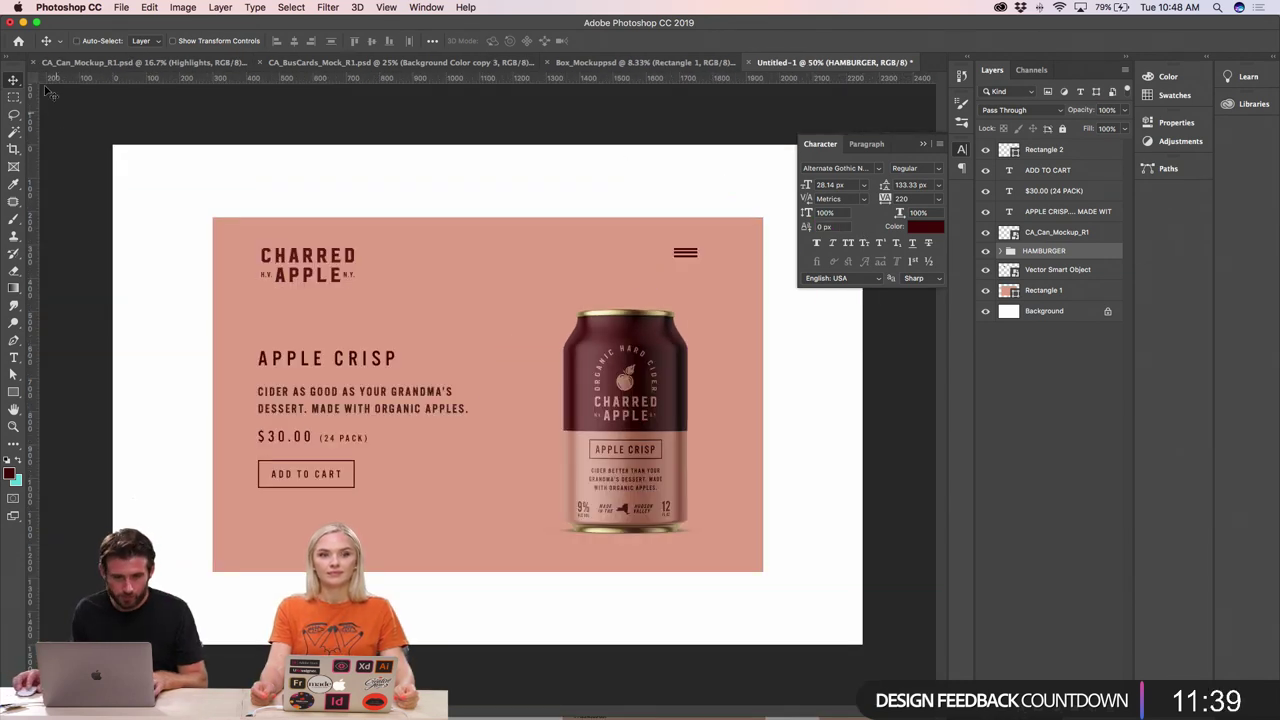
{"action": "left_click_drag", "start_coordinate": [688, 273], "coordinate": [710, 264]}
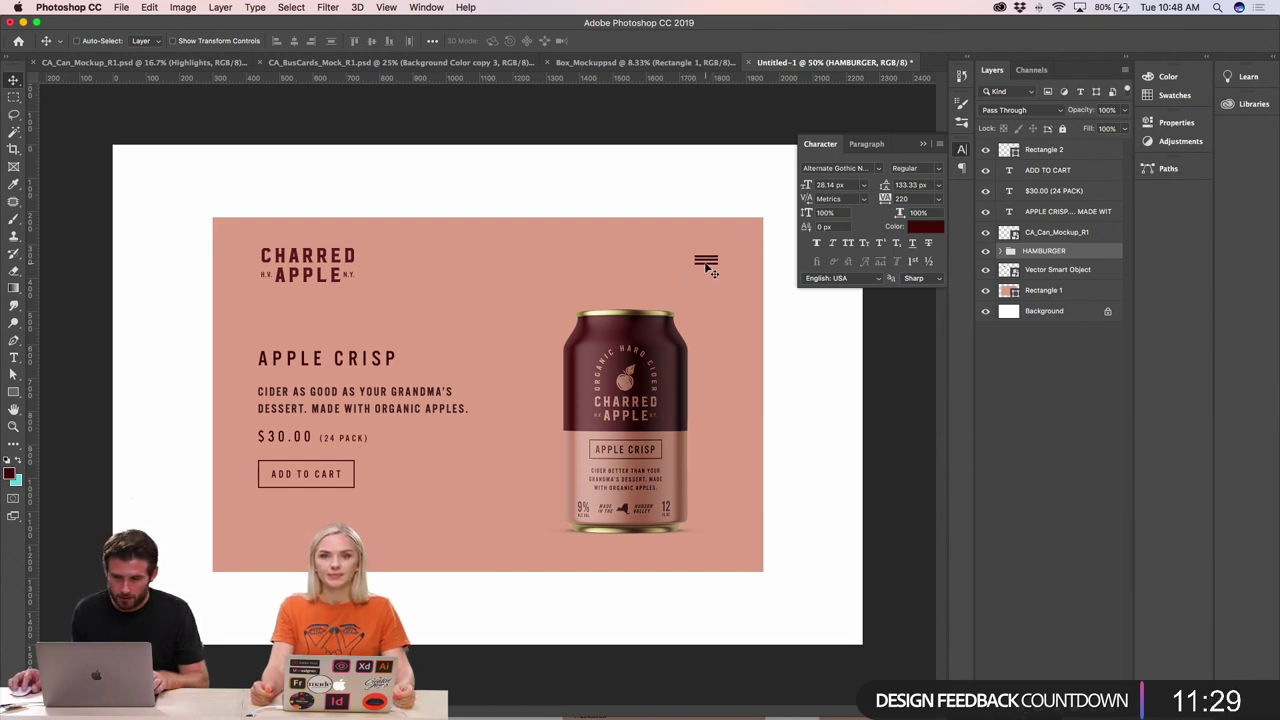
- Adjust the top bar and distribute the three bars evenly by vertical centres
{"action": "key", "text": "super+equal"}
{"action": "key", "text": "super+equal"}
{"action": "left_click", "coordinate": [748, 237], "text": "super"}
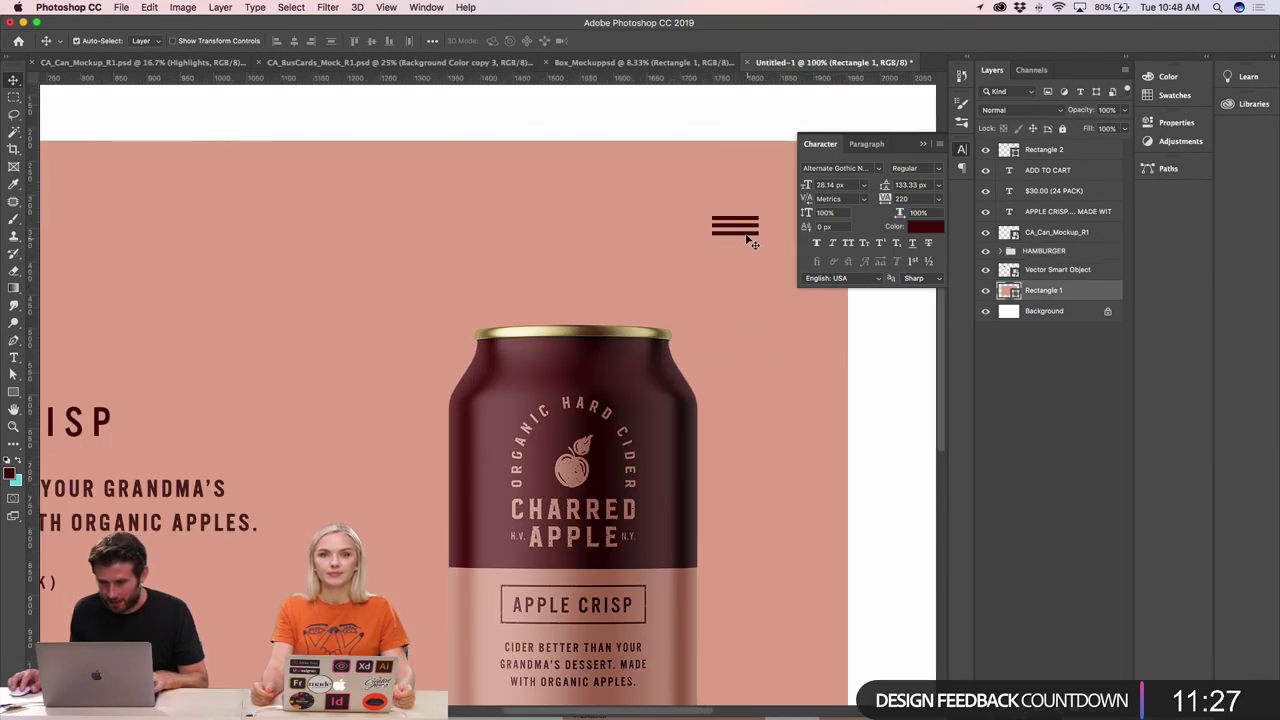
{"action": "left_click", "coordinate": [742, 224]}
{"action": "key", "text": "shift+Up"}
{"action": "key", "text": "shift+Up"}
{"action": "key", "text": "shift+Up"}
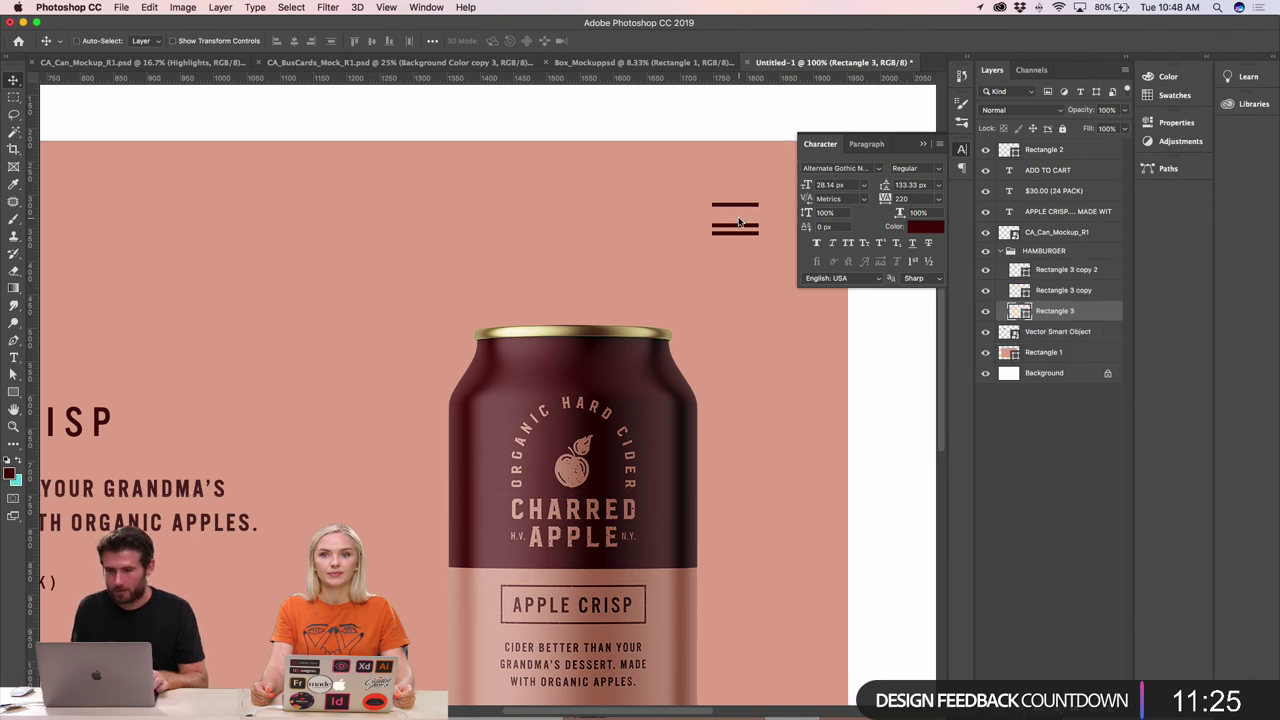
{"action": "key", "text": "shift+Down"}
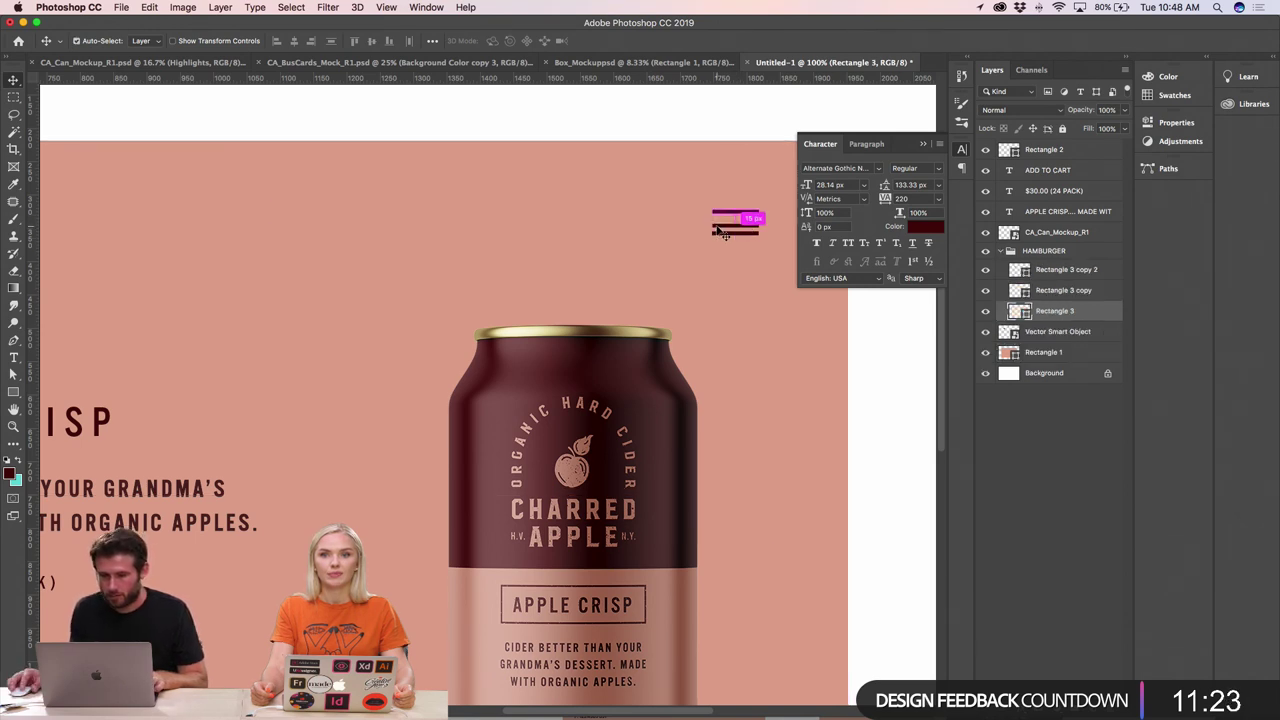
{"action": "left_click", "coordinate": [724, 232], "text": "shift"}
{"action": "left_click", "coordinate": [724, 222], "text": "shift"}
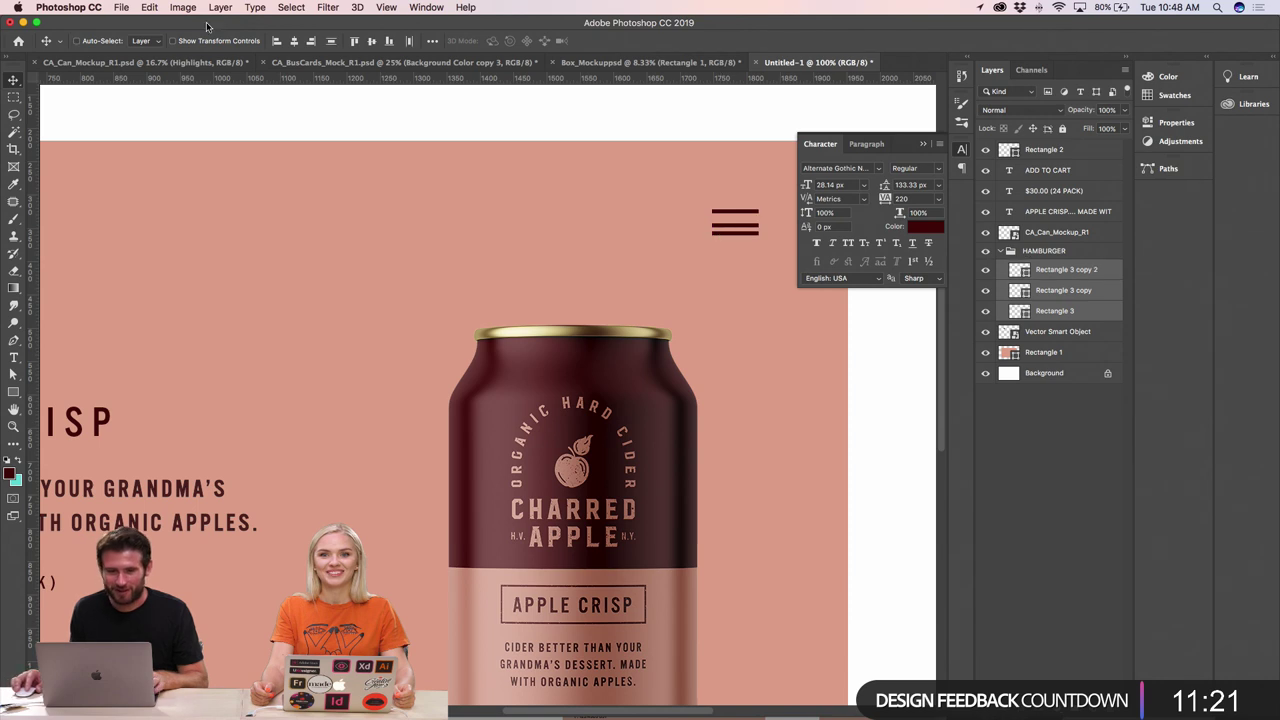
{"action": "left_click", "coordinate": [332, 43]}
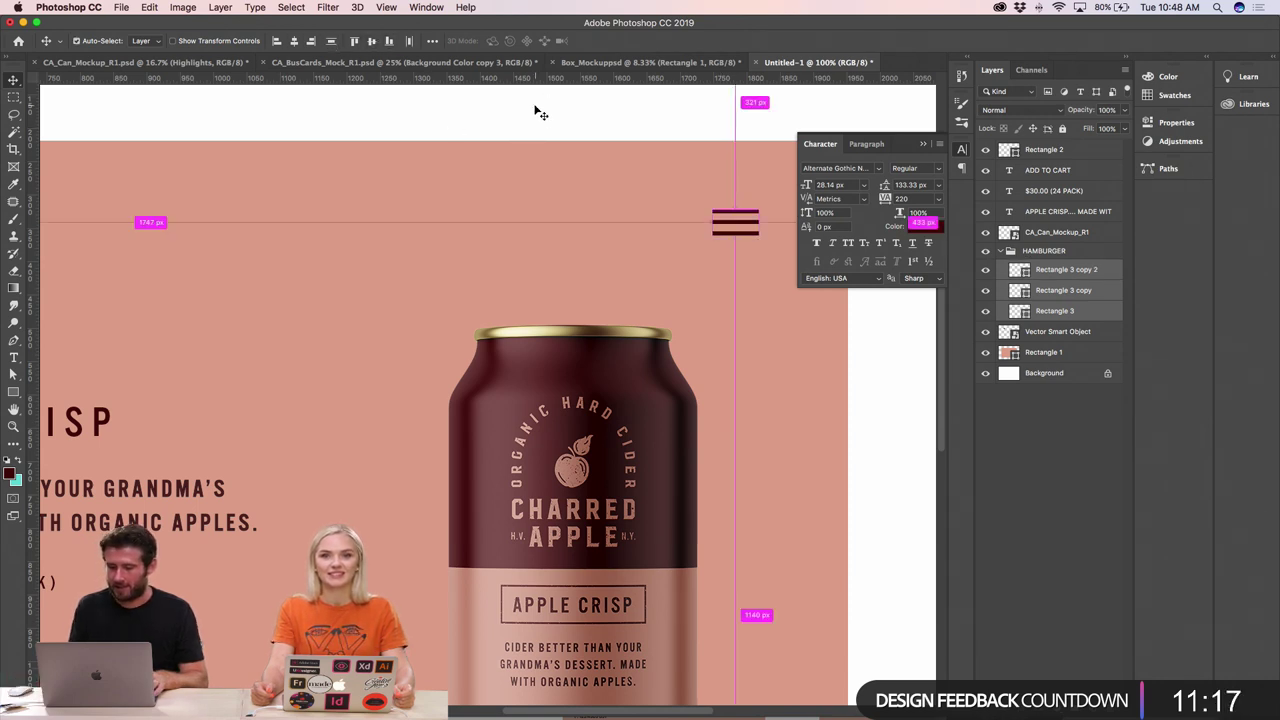
{"action": "key", "text": "super+minus"}
{"action": "key", "text": "super+minus"}
{"action": "key", "text": "super+minus"}
{"action": "key", "text": "super+plus"}
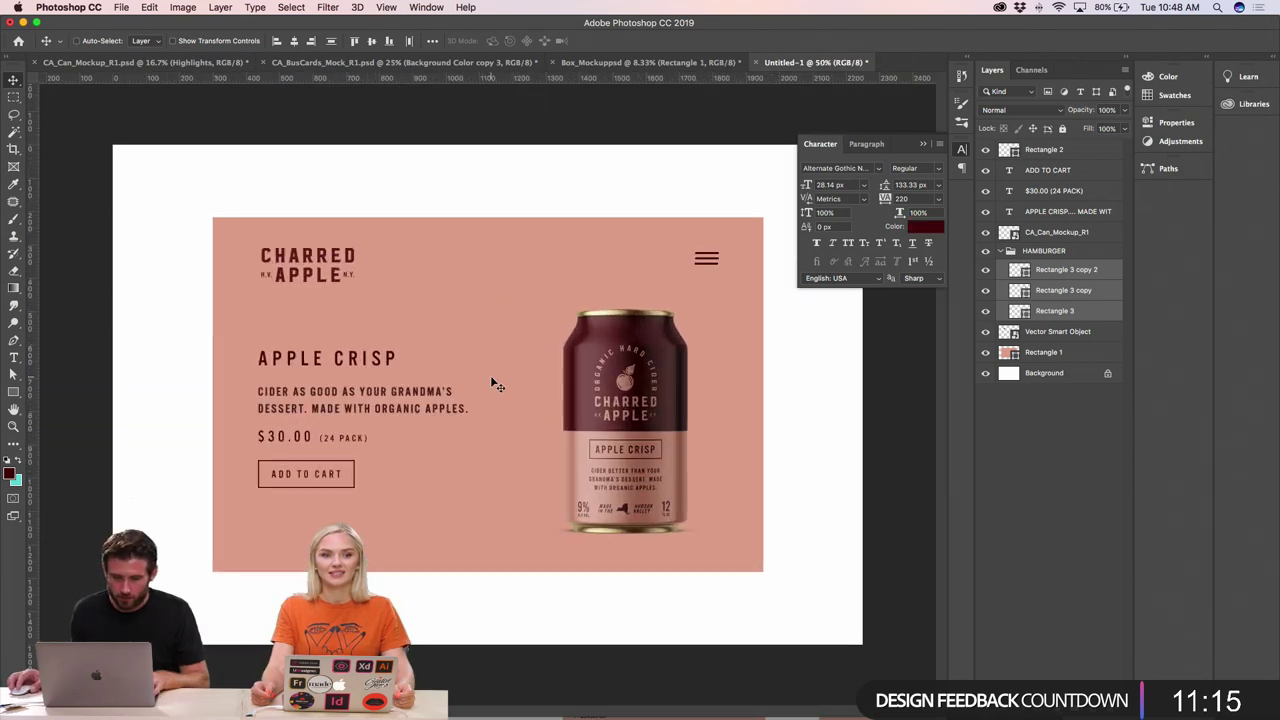
- Duplicate the pink background rectangle and shorten the copy to end at the price line
{"action": "left_click", "coordinate": [737, 386], "text": "super"}
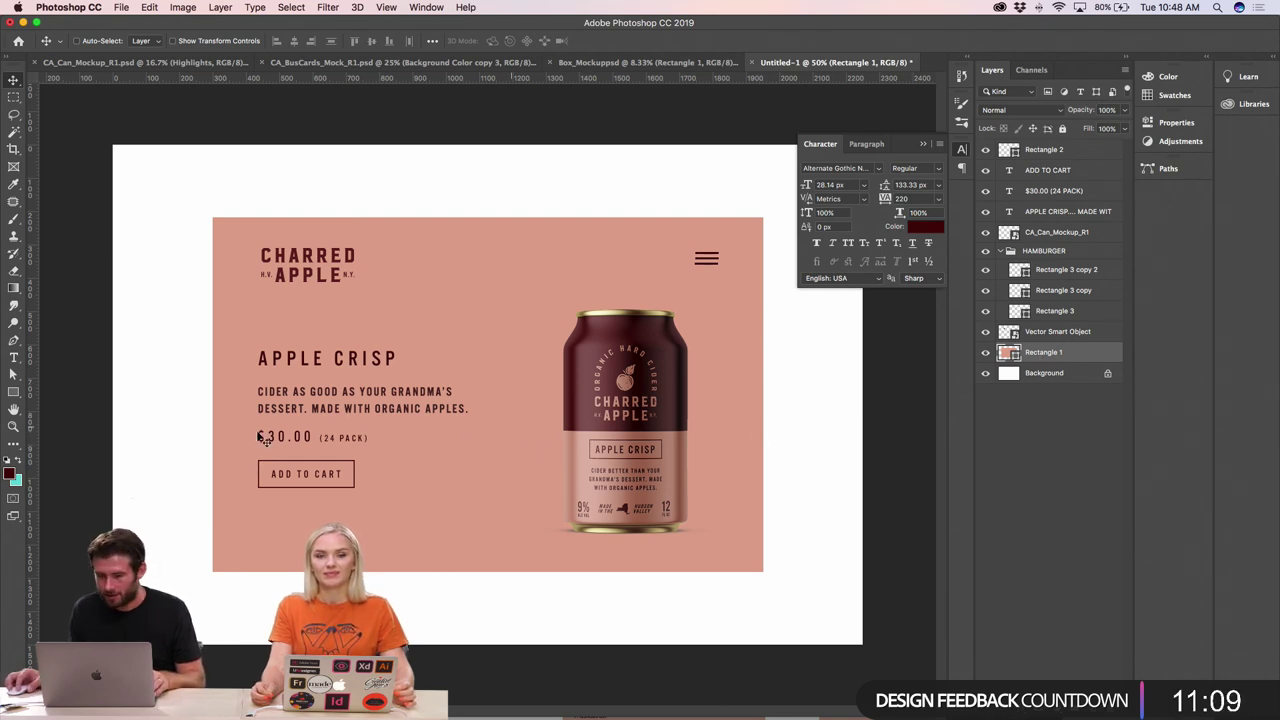
{"action": "key", "text": "super+j"}
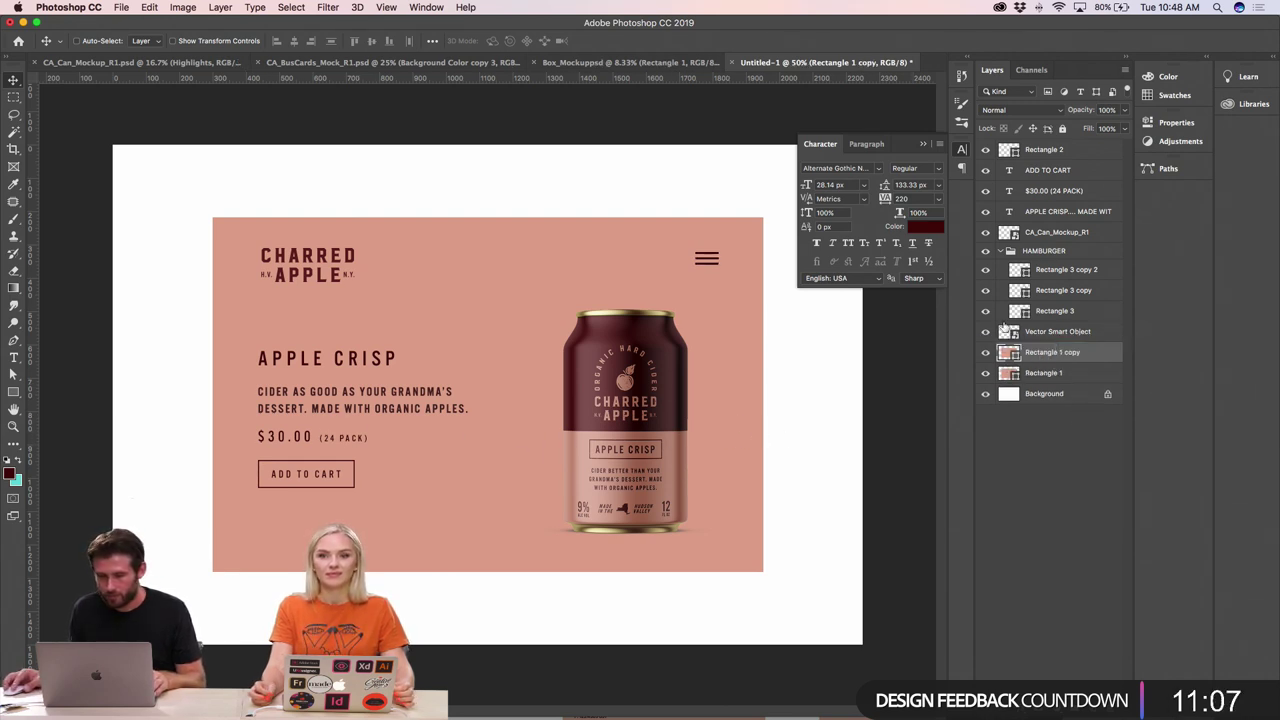
{"action": "key", "text": "super+t"}
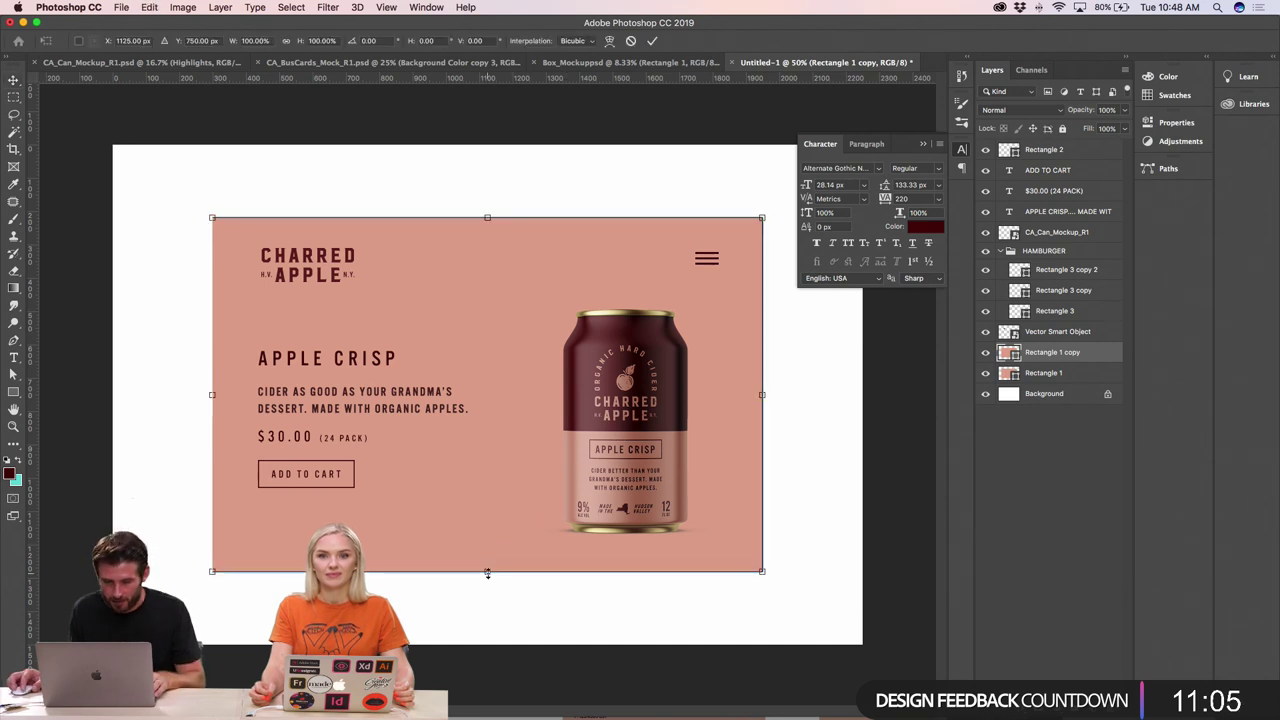
{"action": "left_click_drag", "start_coordinate": [487, 571], "coordinate": [492, 434]}
{"action": "key", "text": "Return"}
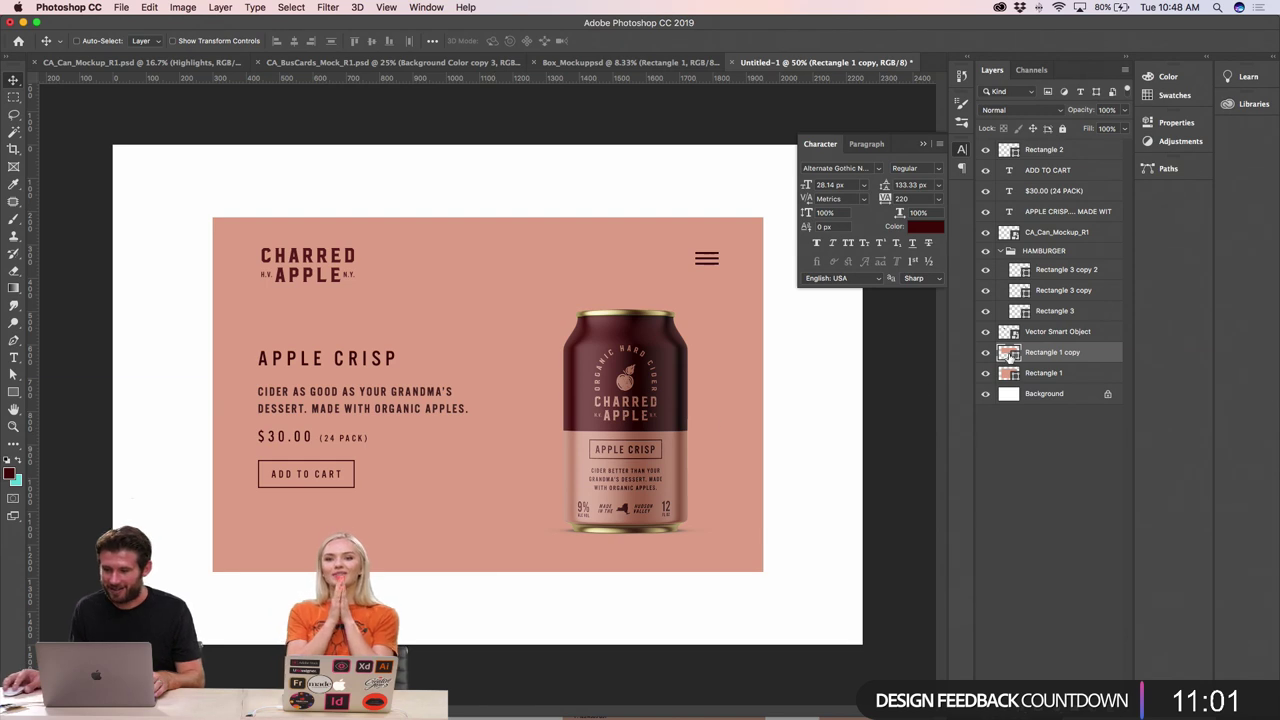
- Fill the background copy with dark maroon #470404
{"action": "double_click", "coordinate": [1013, 353]}
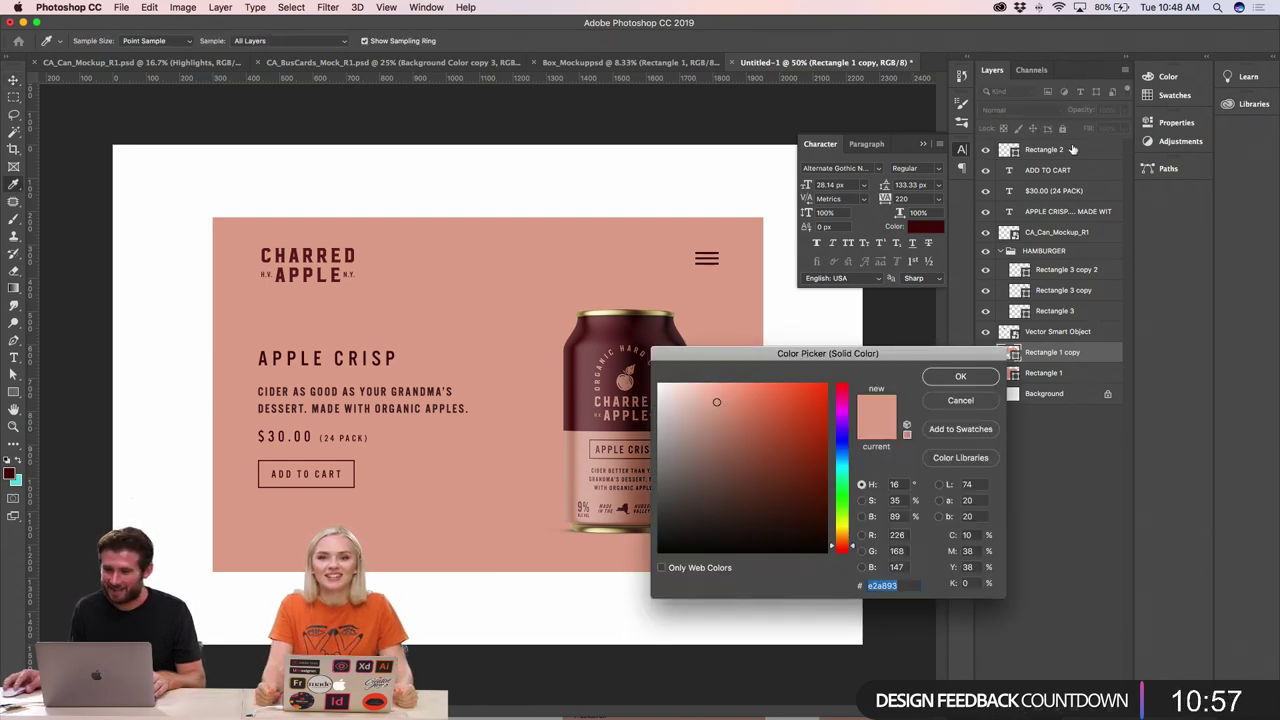
{"action": "left_click", "coordinate": [1168, 96]}
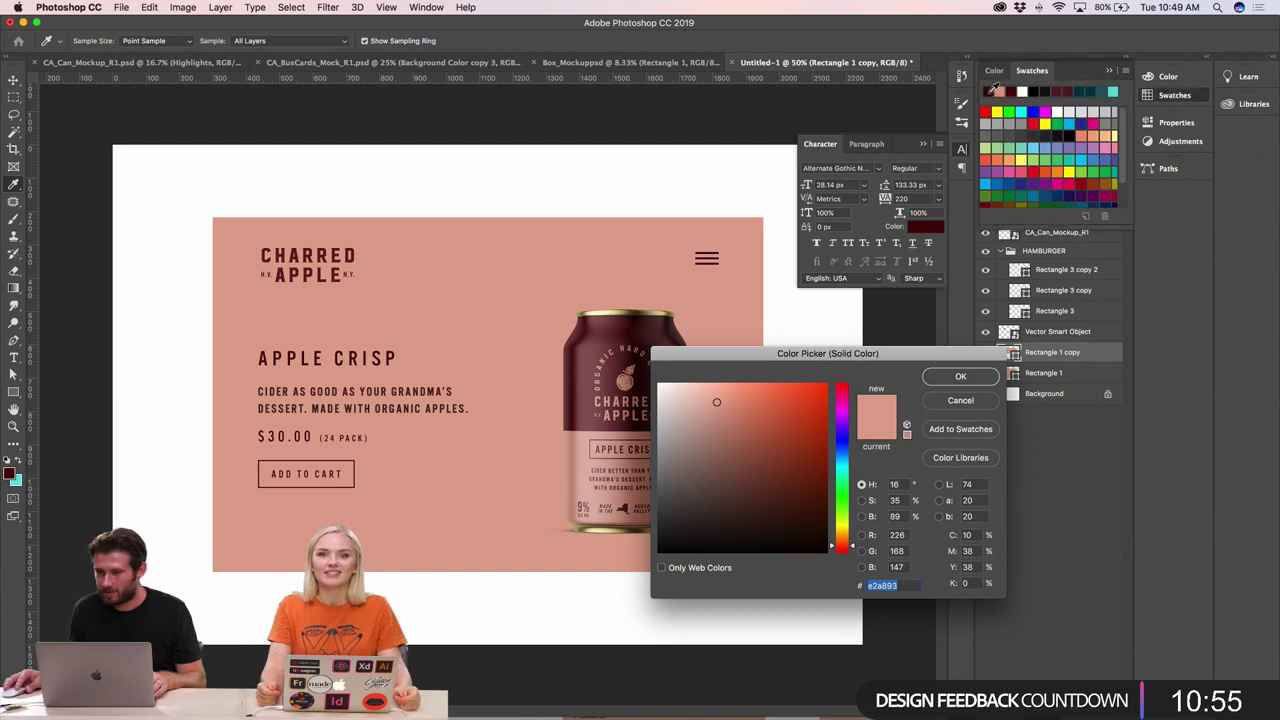
{"action": "left_click", "coordinate": [300, 256]}
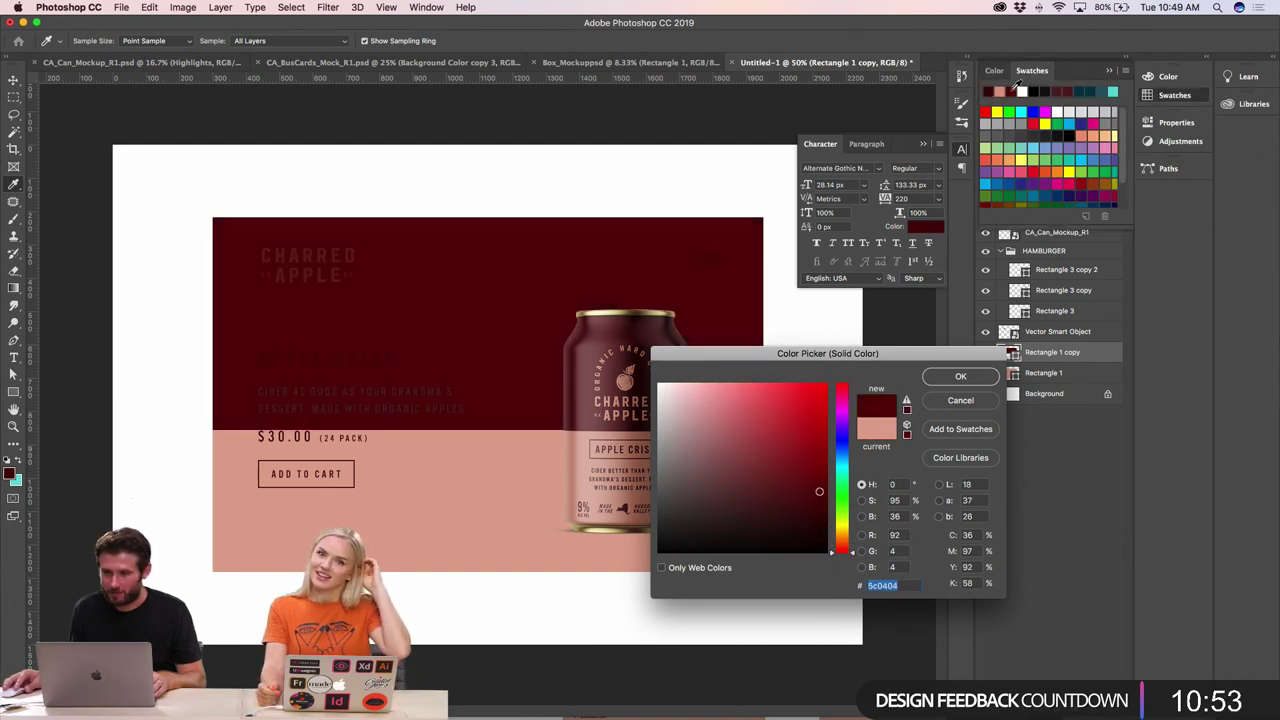
{"action": "left_click", "coordinate": [992, 91]}
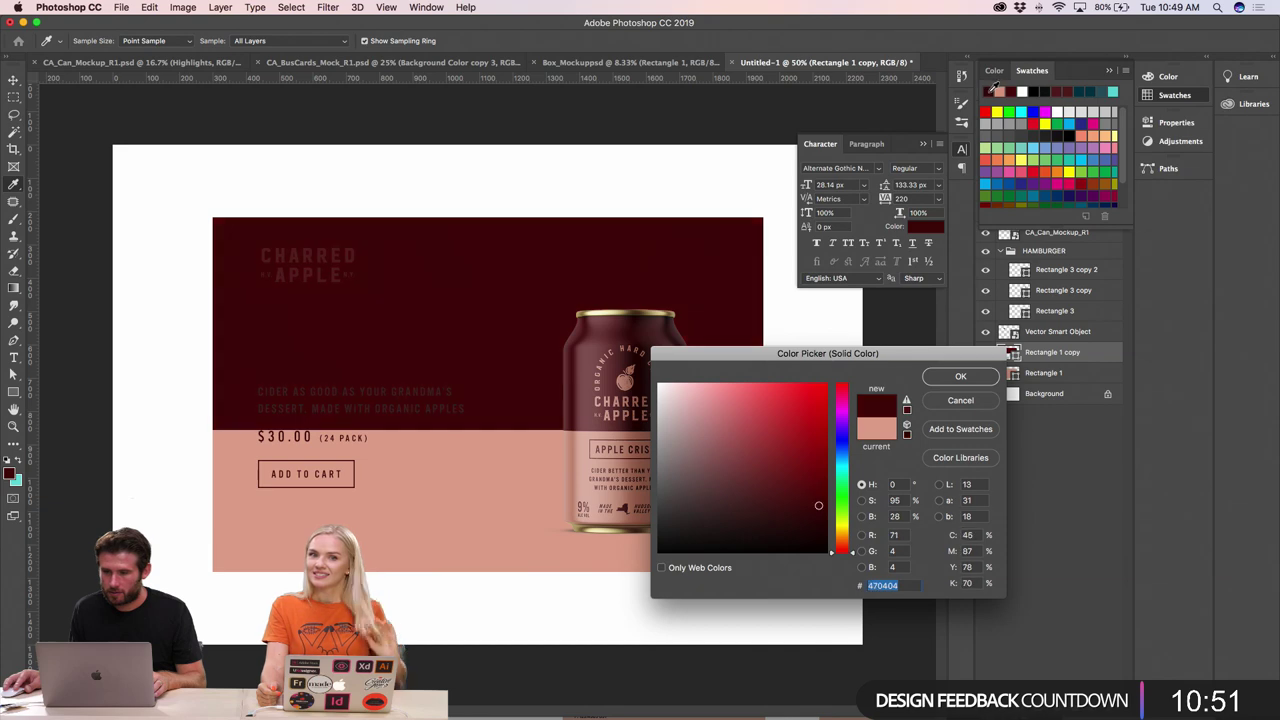
{"action": "left_click", "coordinate": [958, 377]}
- Check the label background's maroon colour in Illustrator, then return to Photoshop
{"action": "key", "text": "super+Tab"}
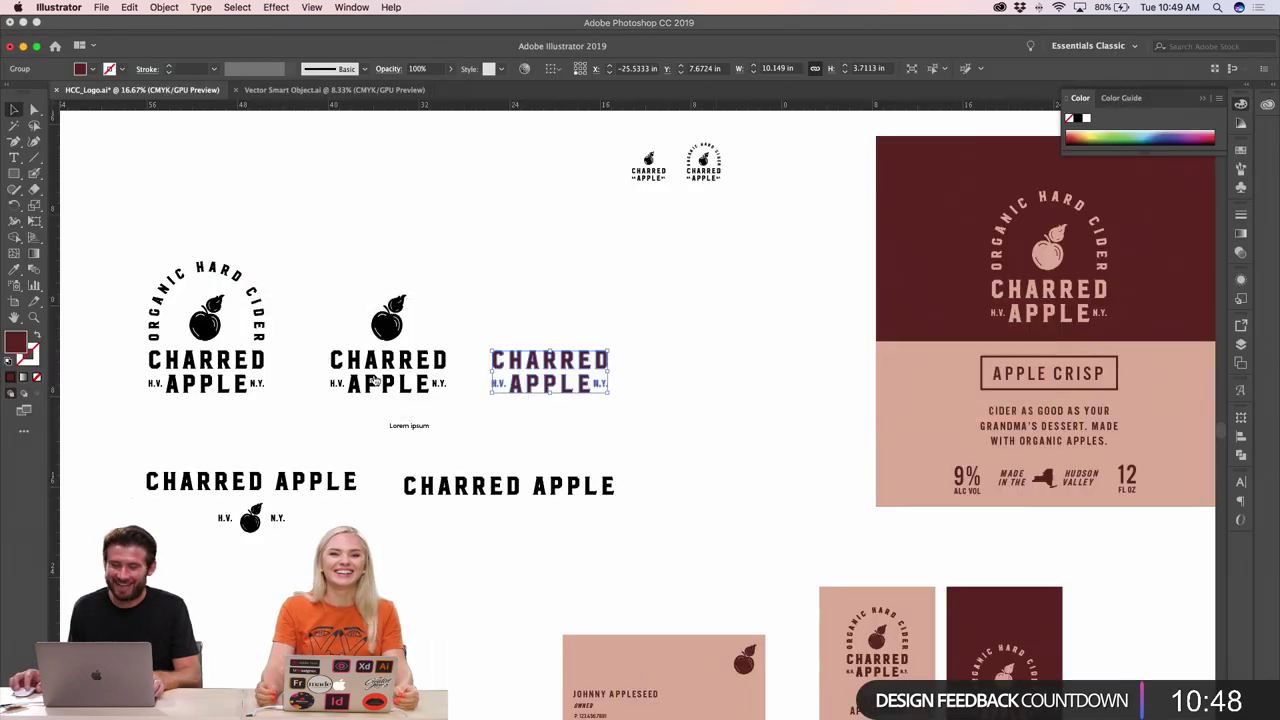
{"action": "left_click", "coordinate": [977, 219]}
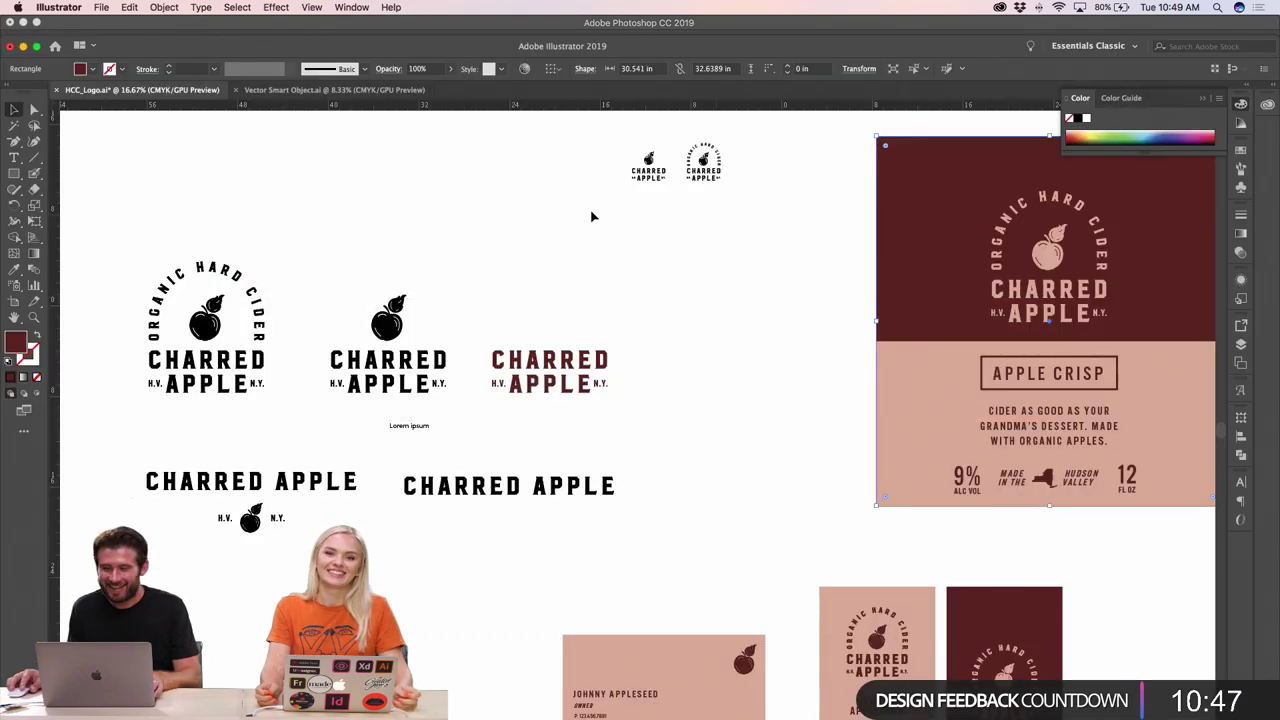
{"action": "double_click", "coordinate": [14, 338]}
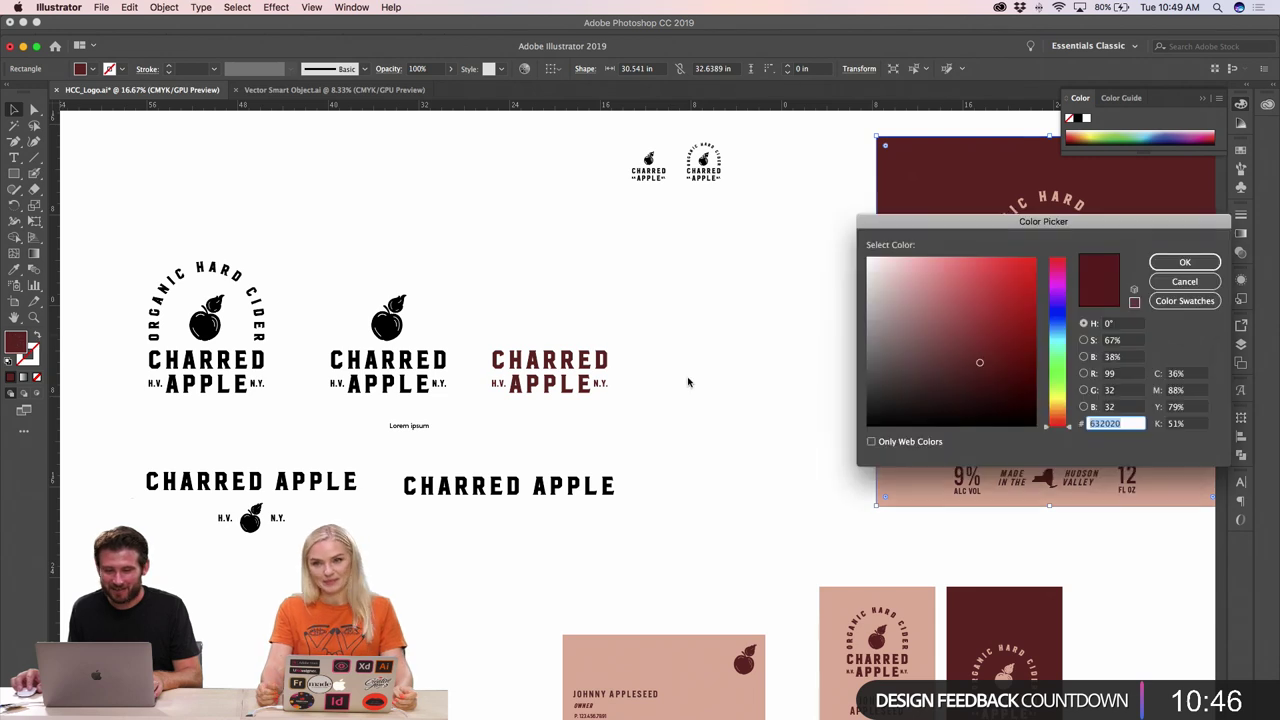
{"action": "left_click", "coordinate": [1184, 262]}
{"action": "key", "text": "super+Tab"}
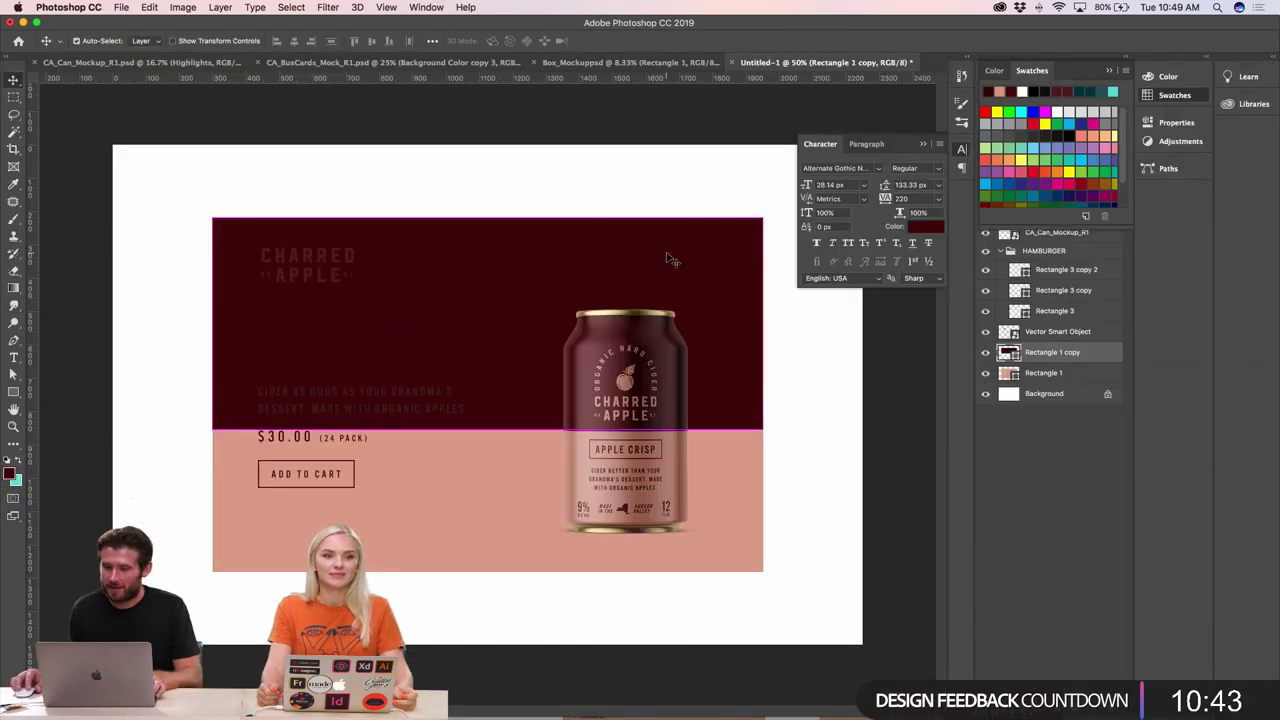
- Change the top band's fill colour to deep maroon 632020
{"action": "double_click", "coordinate": [1009, 352]}
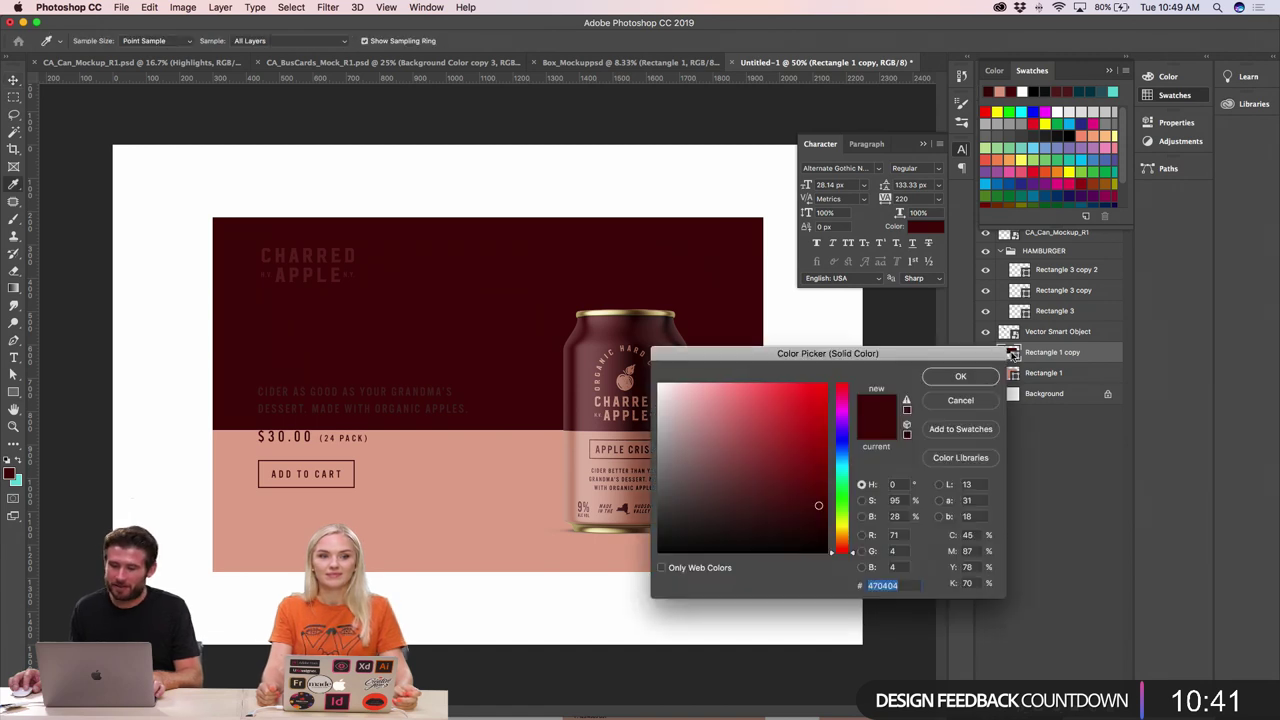
{"action": "type", "text": "632020"}
{"action": "key", "text": "Return"}
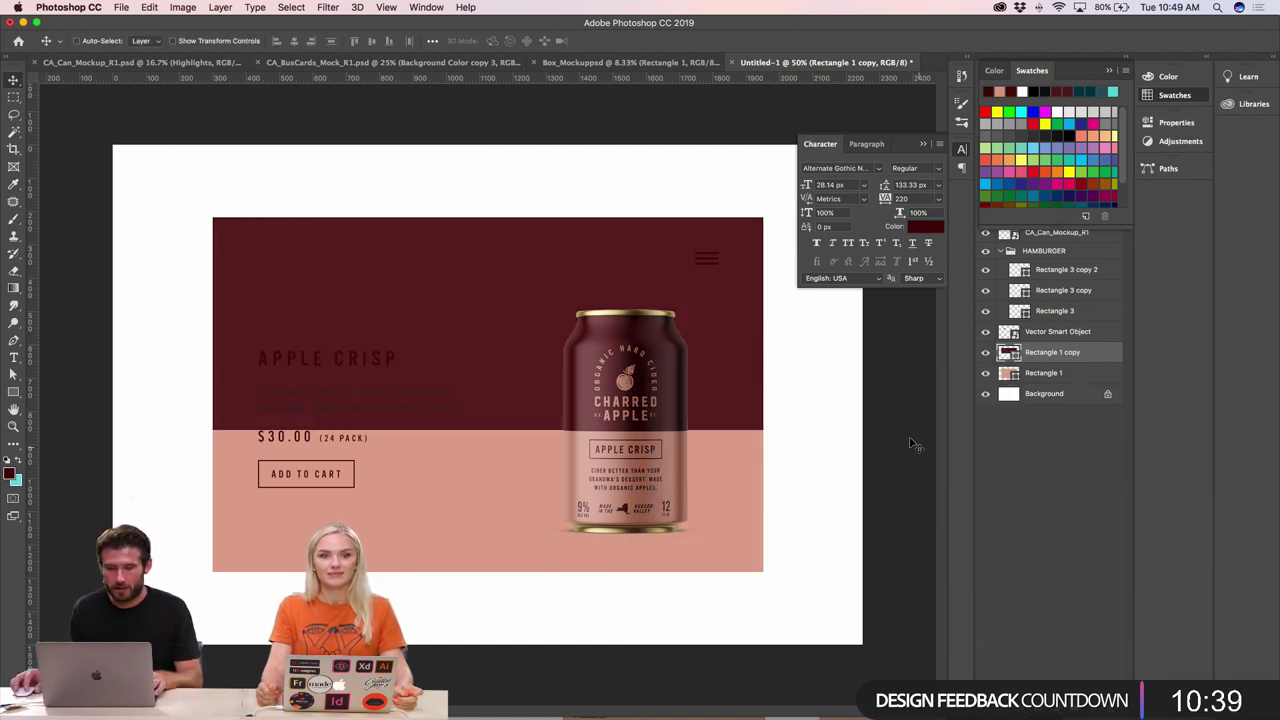
{"action": "scroll", "coordinate": [400, 432], "scroll_direction": "up", "scroll_amount": 1}
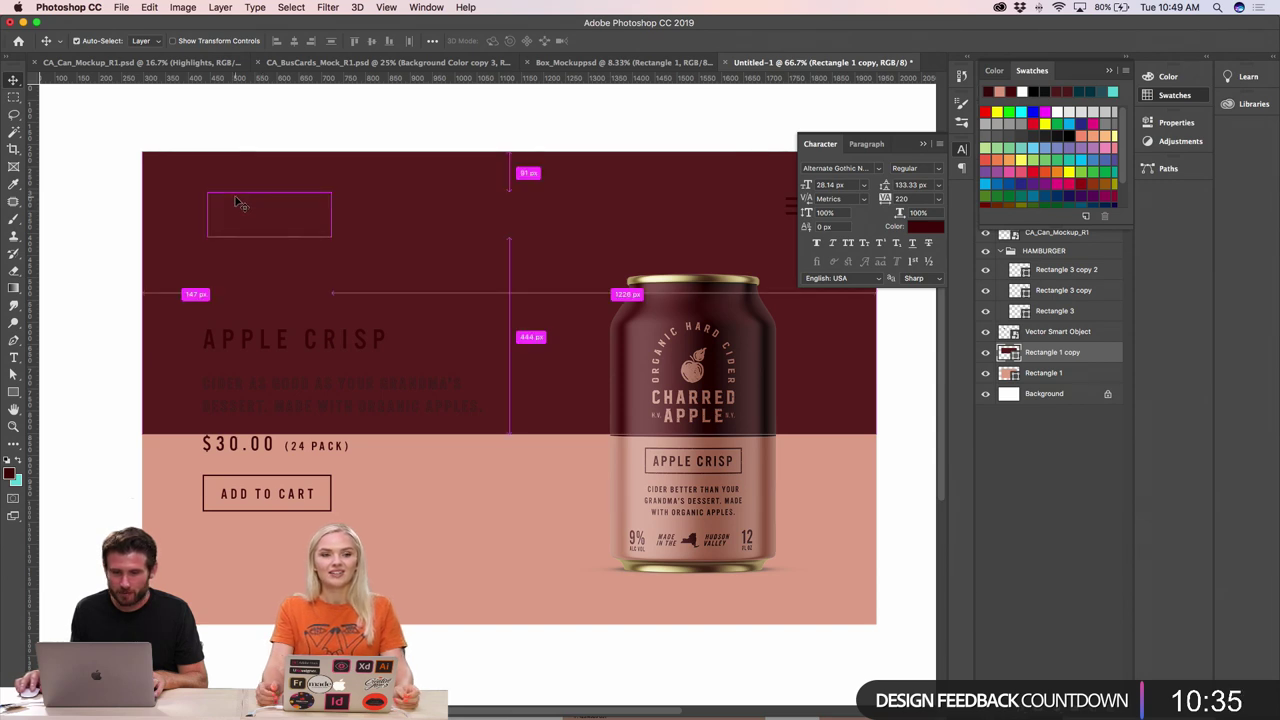
- Give the CHARRED APPLE logo a light pink #e2a893 Color Overlay
{"action": "left_click", "coordinate": [245, 210]}
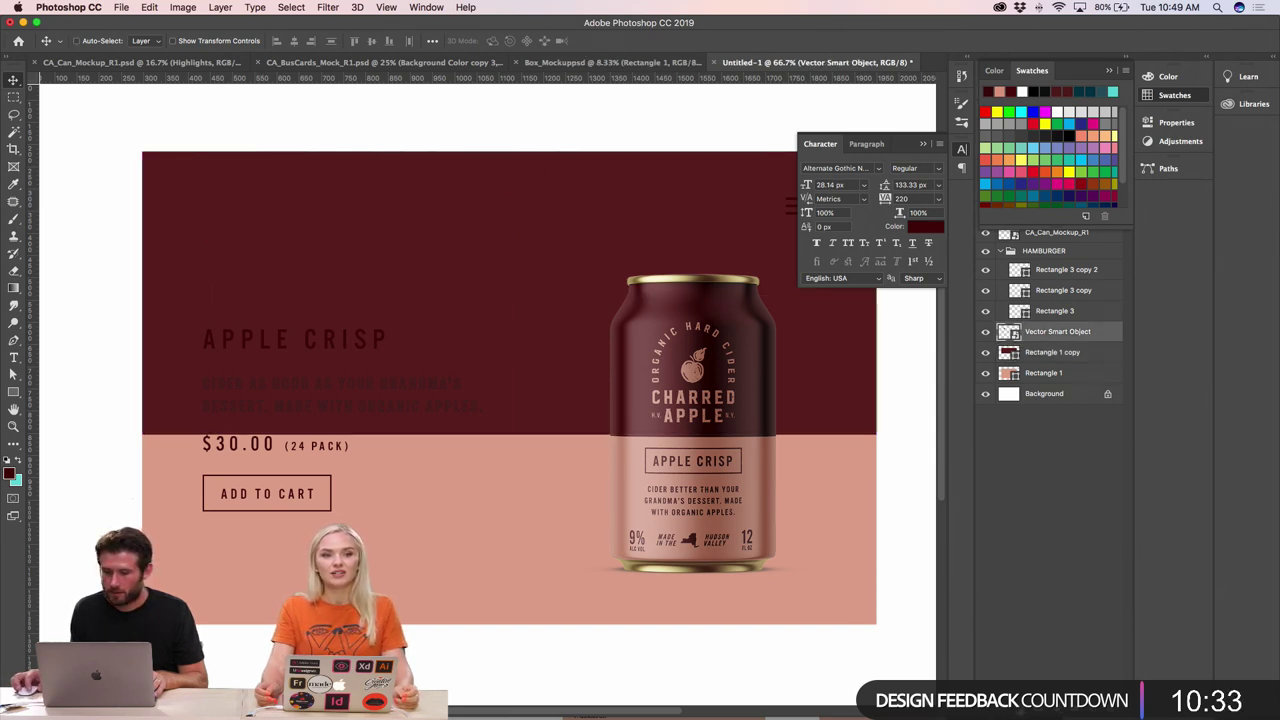
{"action": "left_click", "coordinate": [1015, 705]}
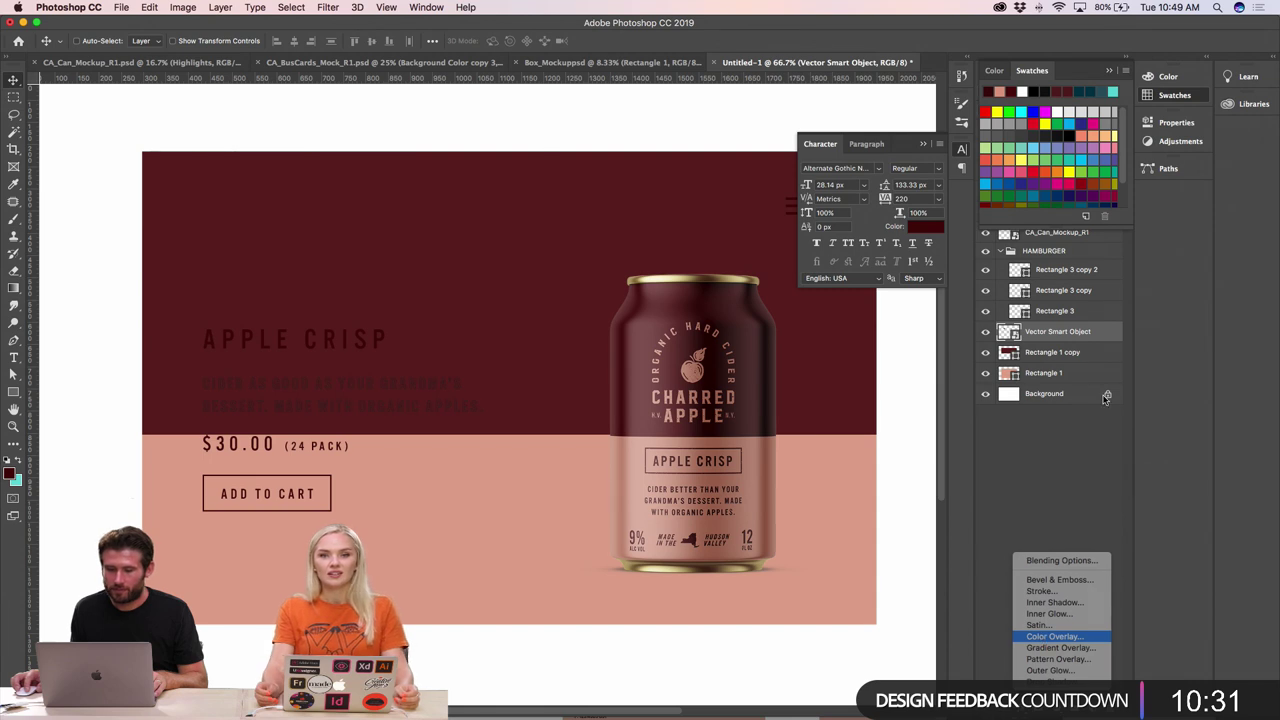
{"action": "left_click", "coordinate": [1055, 636]}
{"action": "left_click", "coordinate": [318, 390]}
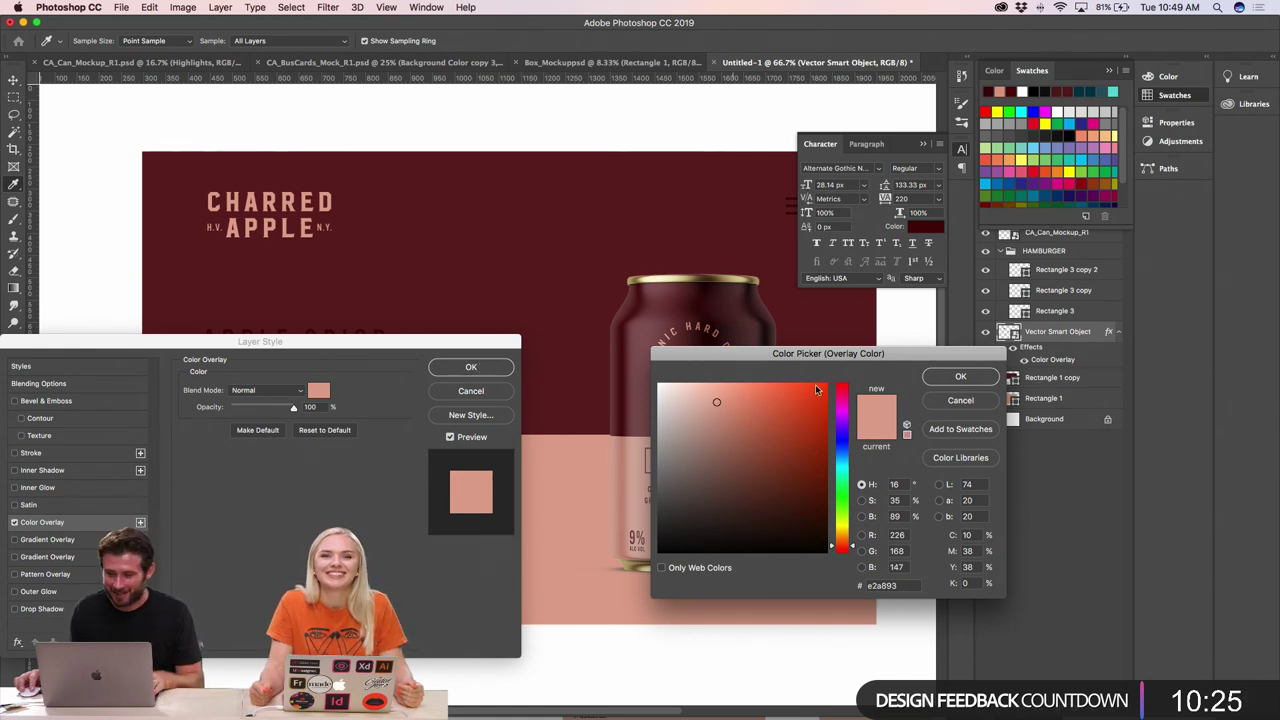
{"action": "left_click", "coordinate": [960, 376]}
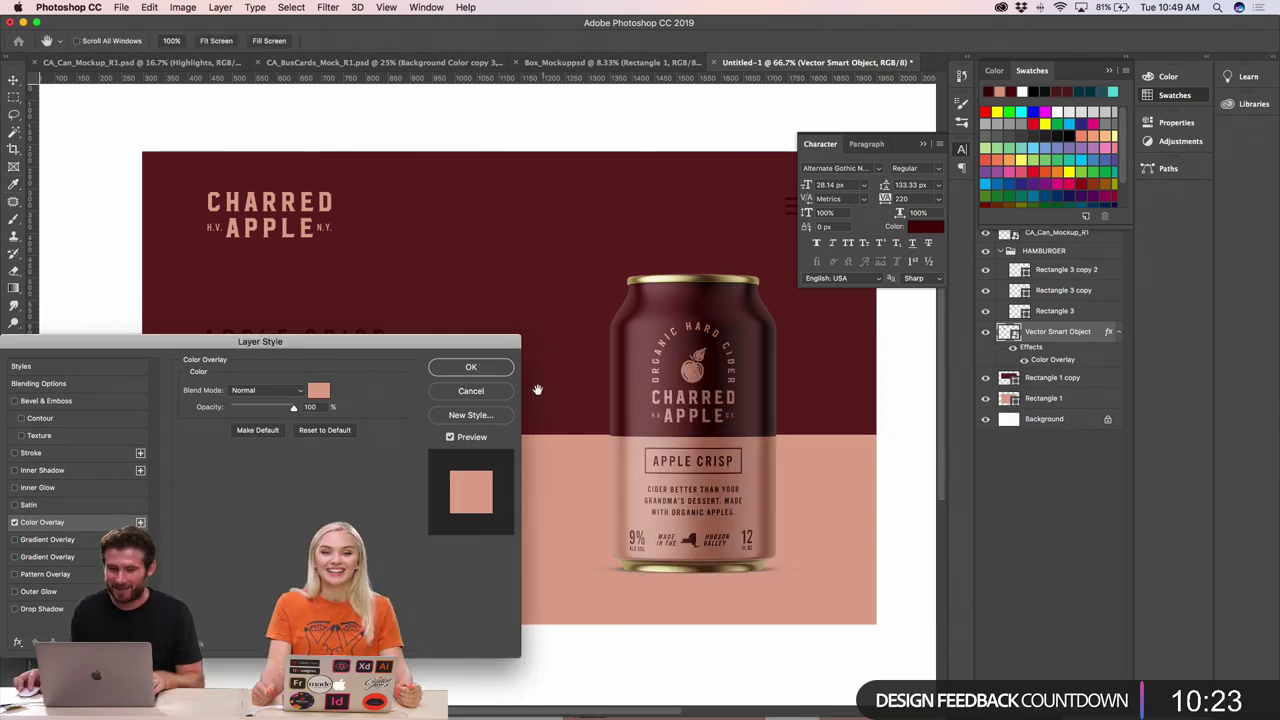
{"action": "left_click", "coordinate": [471, 367]}
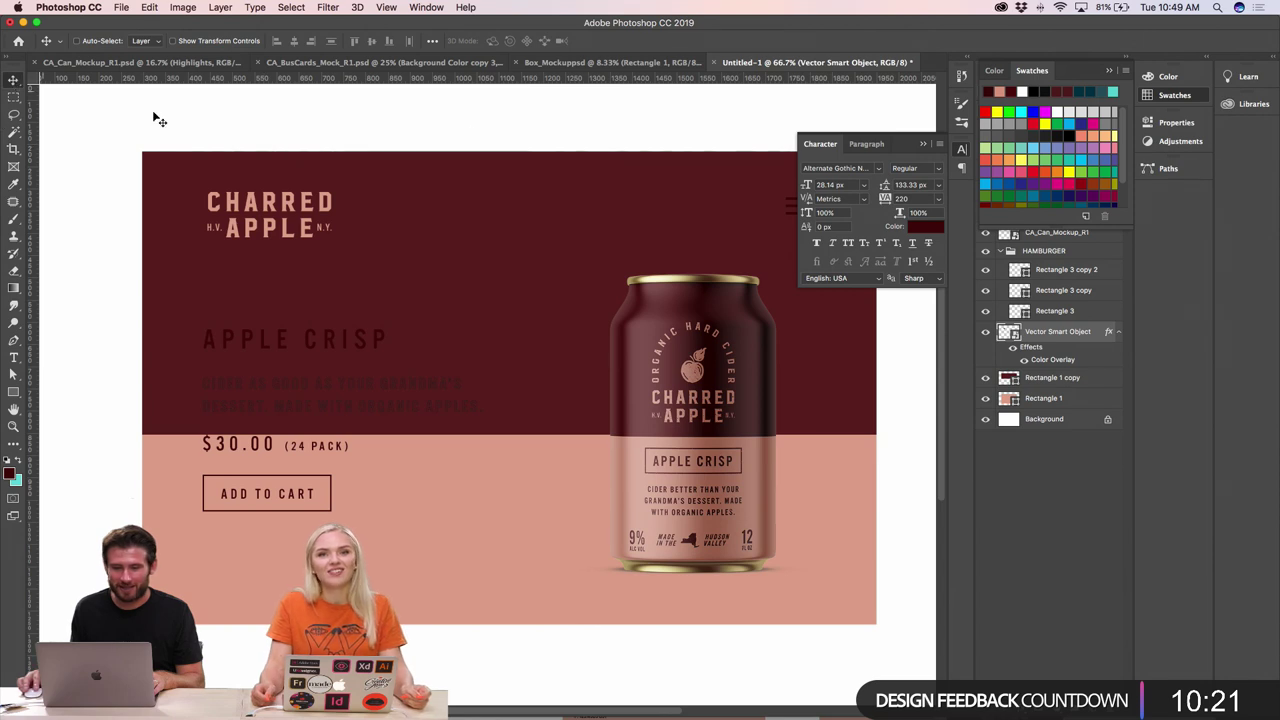
{"action": "scroll", "coordinate": [645, 263], "scroll_direction": "right", "scroll_amount": 3}
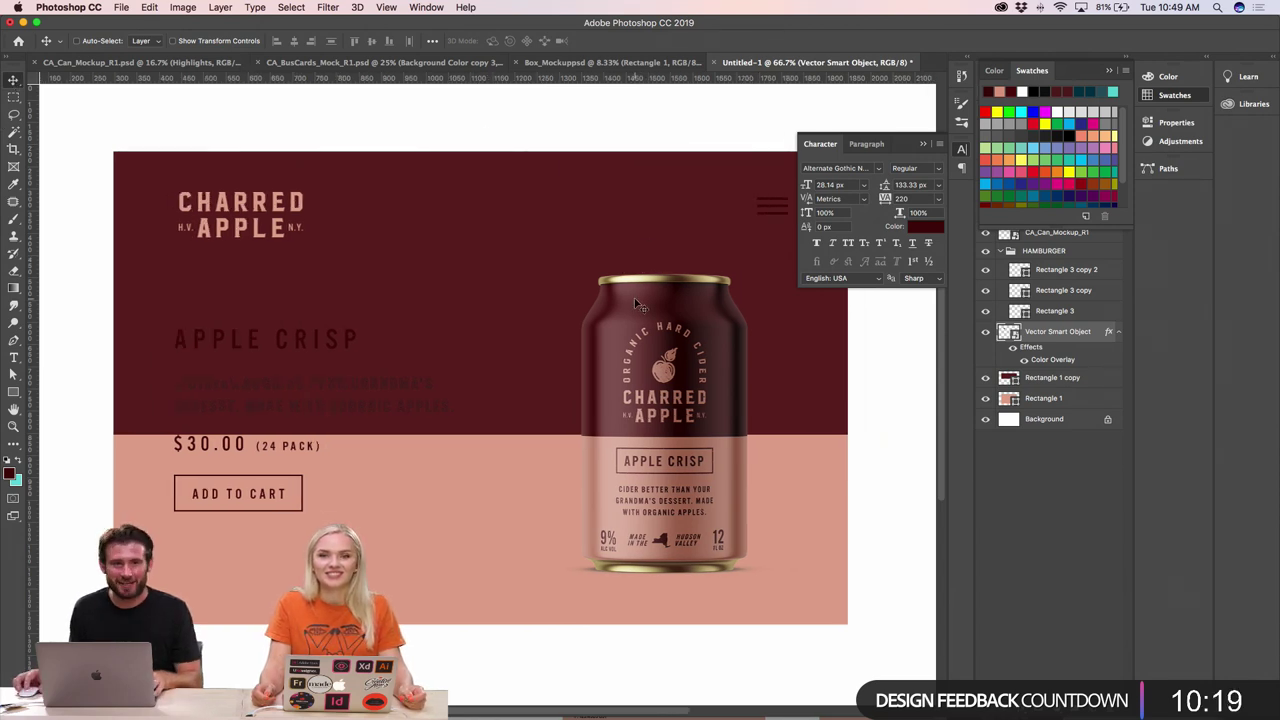
{"action": "scroll", "coordinate": [650, 255], "scroll_direction": "right", "scroll_amount": 4}
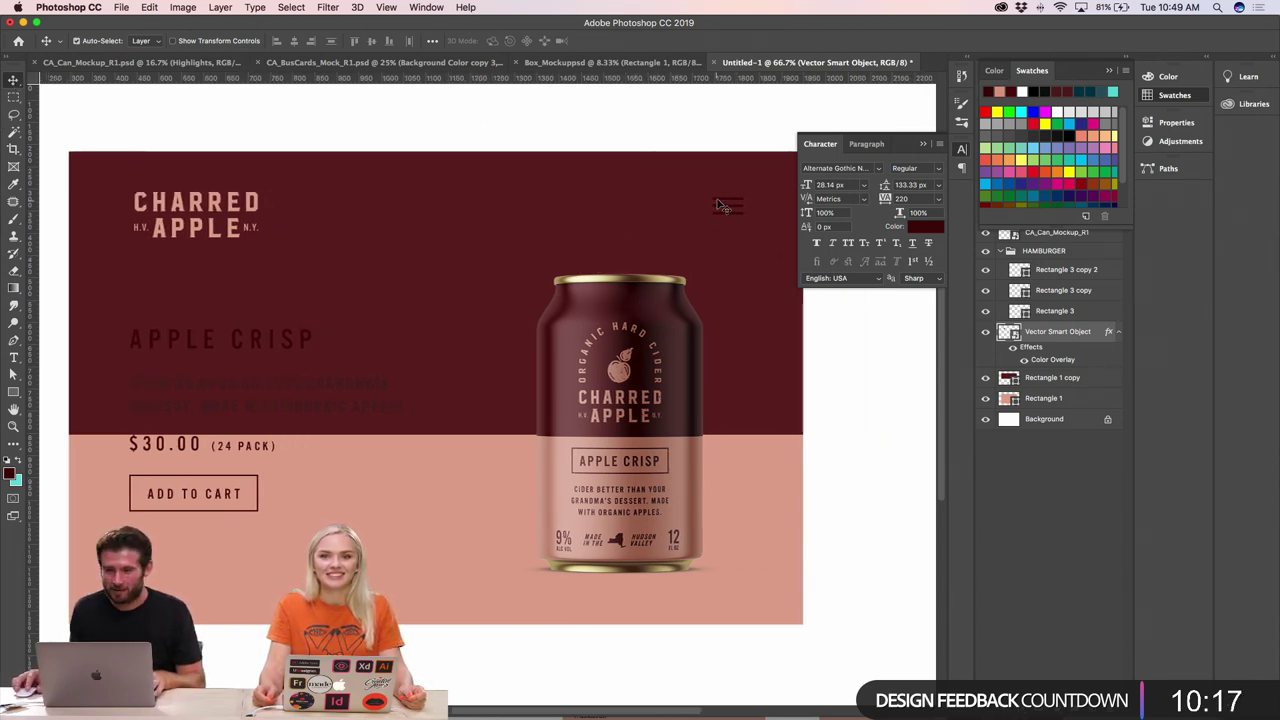
- Apply a pink Color Overlay to the HAMBURGER group
{"action": "left_click", "coordinate": [1023, 311]}
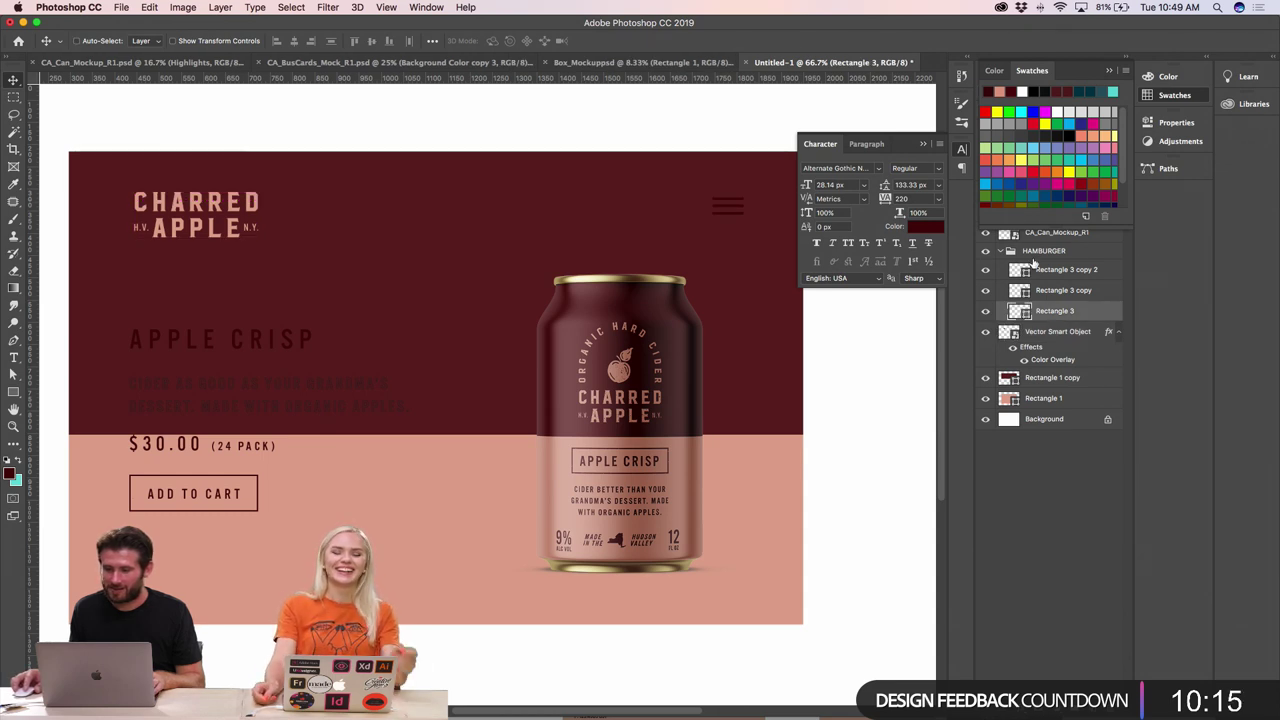
{"action": "left_click", "coordinate": [1040, 251]}
{"action": "left_click", "coordinate": [1010, 251]}
{"action": "left_click", "coordinate": [1025, 704]}
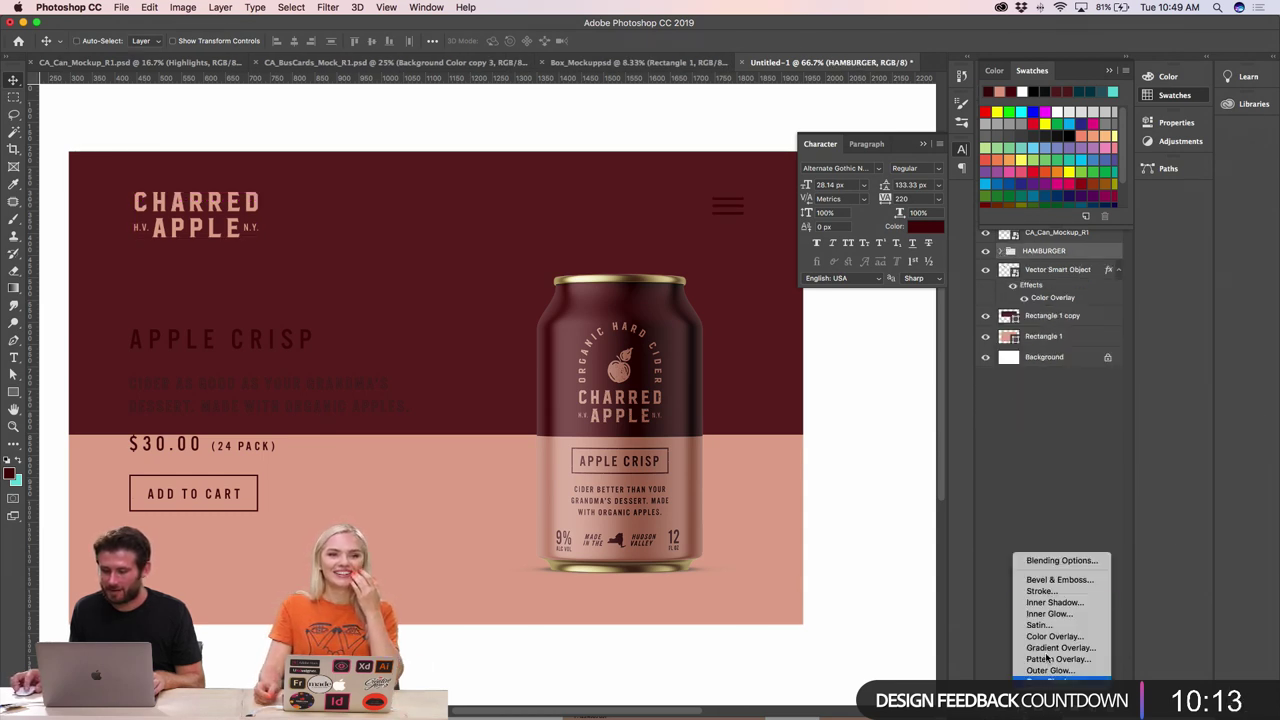
{"action": "left_click", "coordinate": [1058, 636]}
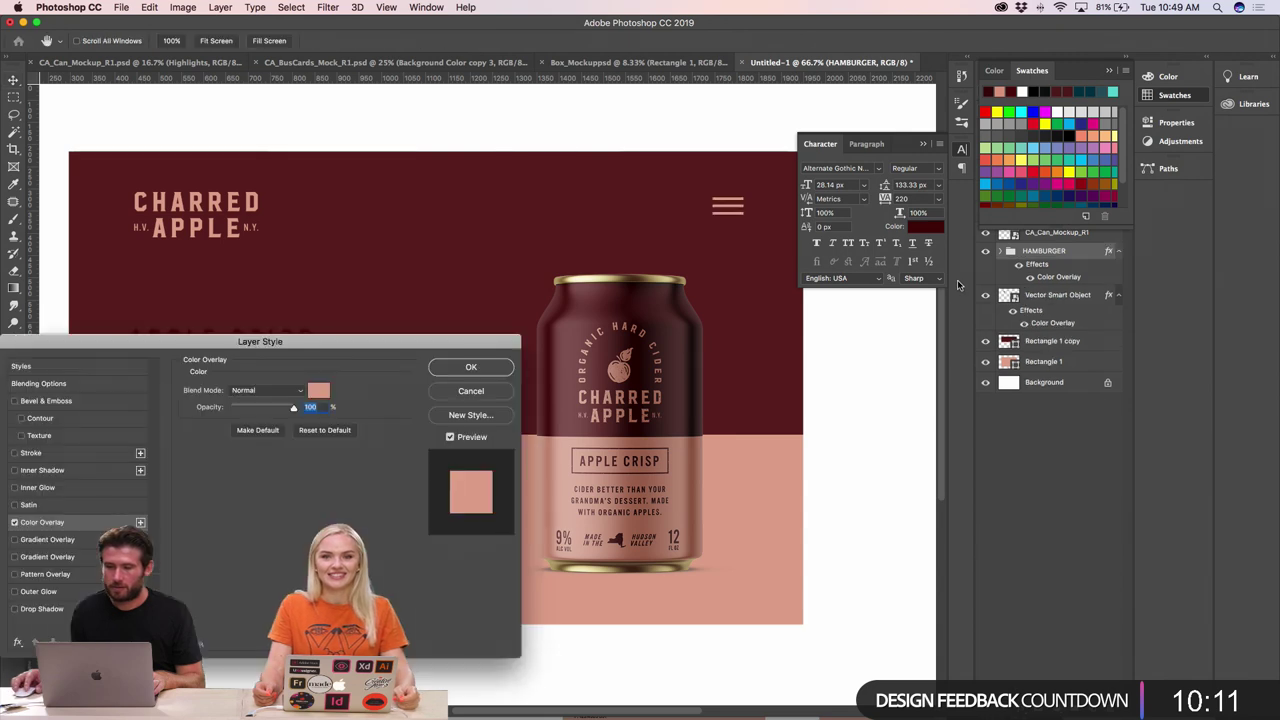
{"action": "left_click", "coordinate": [471, 368]}
- Move the price and ADD TO CART button down about 20 px and APPLE CRISP up about 10 px
{"action": "scroll", "coordinate": [447, 500], "scroll_direction": "left", "scroll_amount": 5}
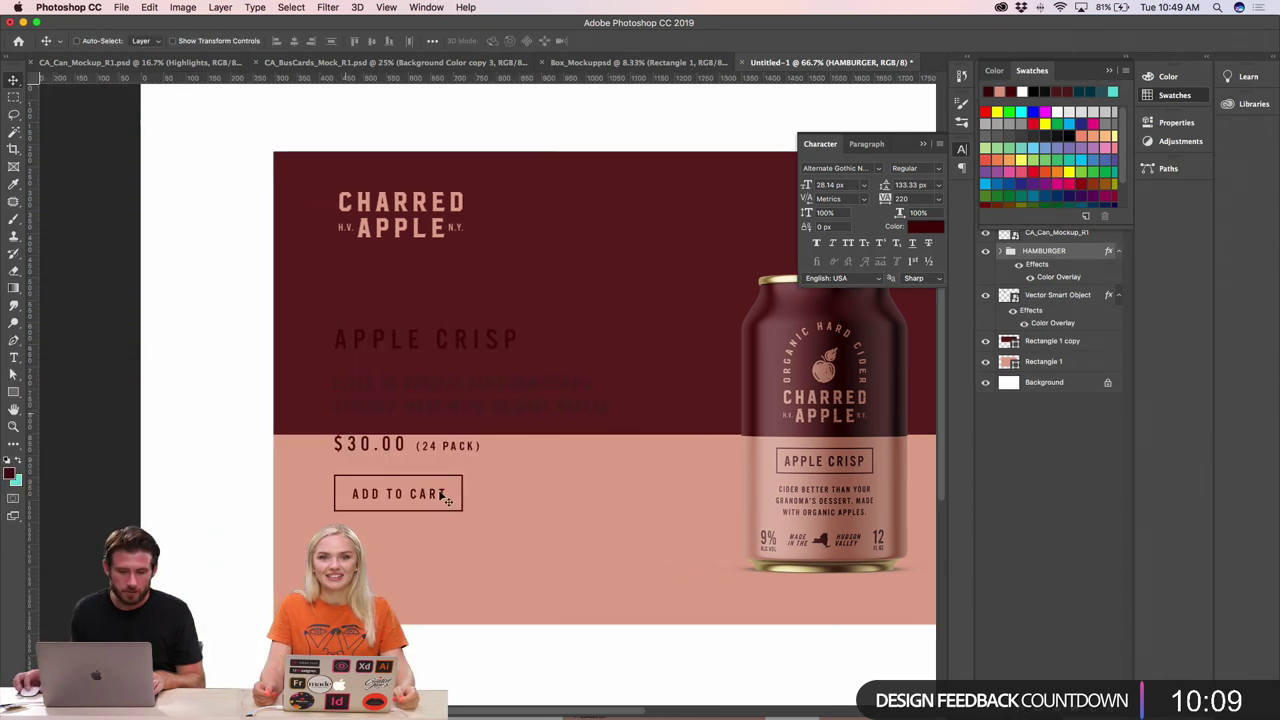
{"action": "left_click", "coordinate": [378, 453], "text": "super"}
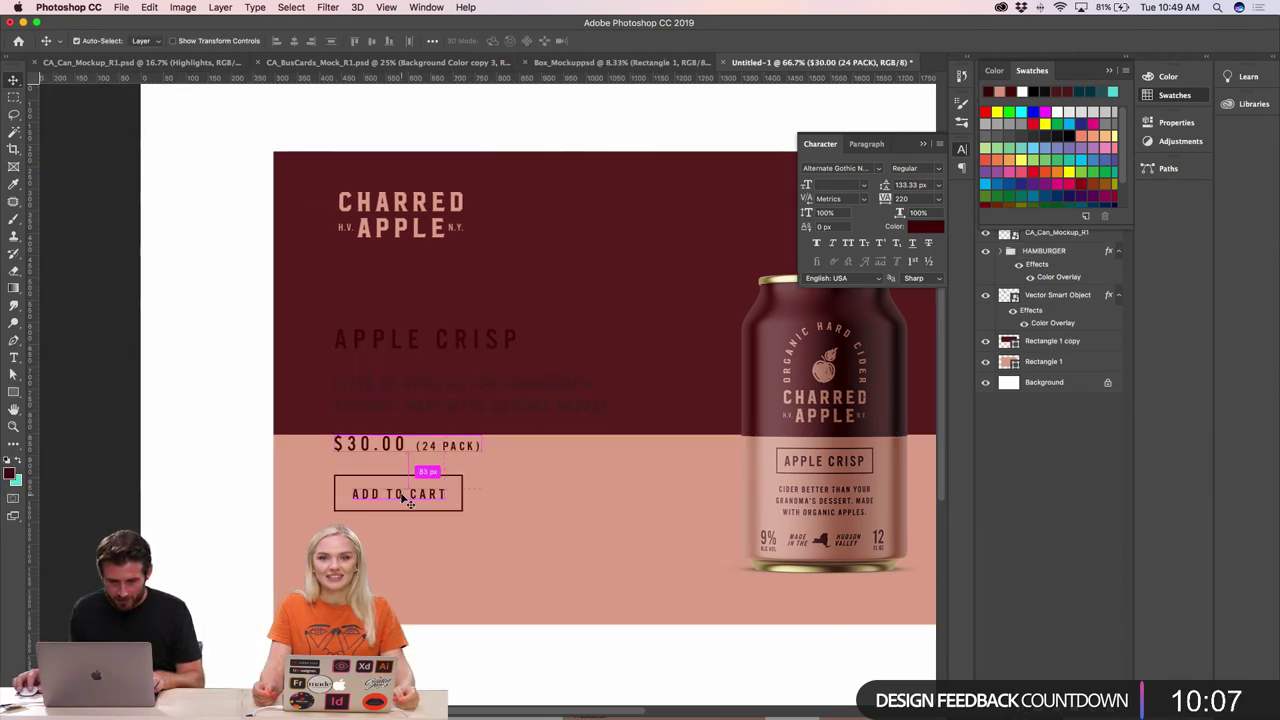
{"action": "left_click", "coordinate": [408, 482], "text": "super"}
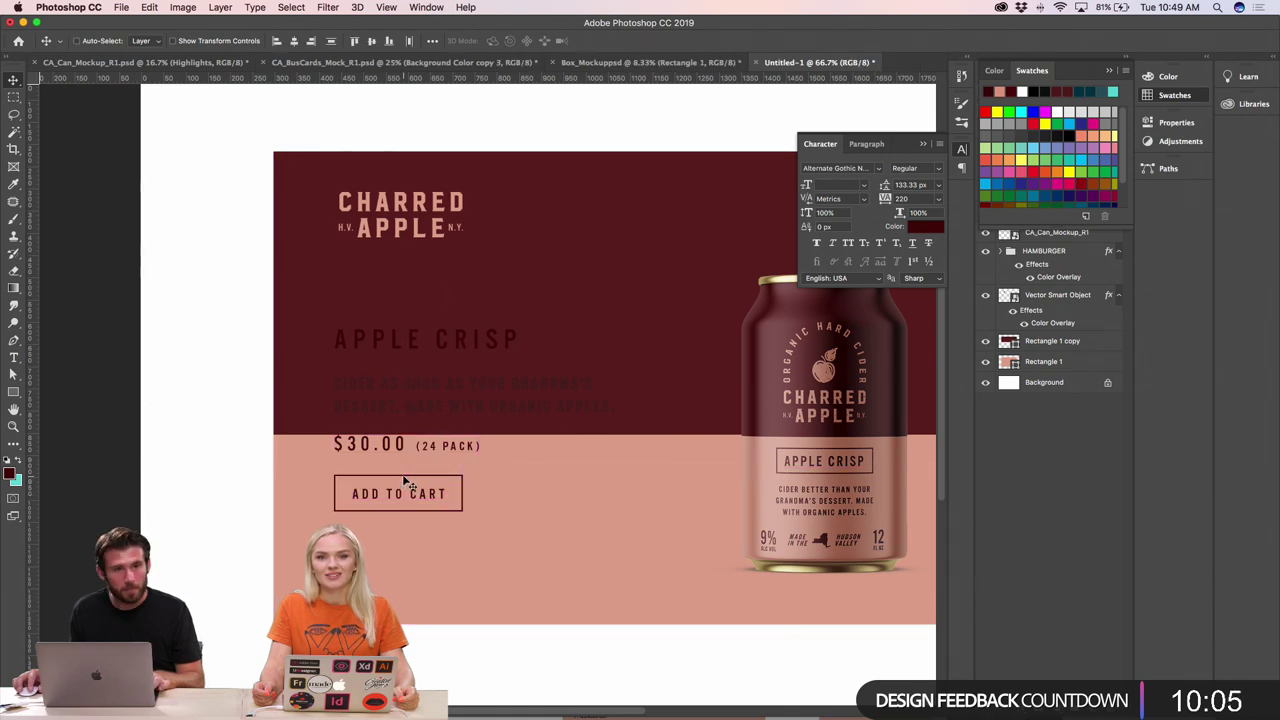
{"action": "left_click_drag", "start_coordinate": [408, 484], "coordinate": [411, 489]}
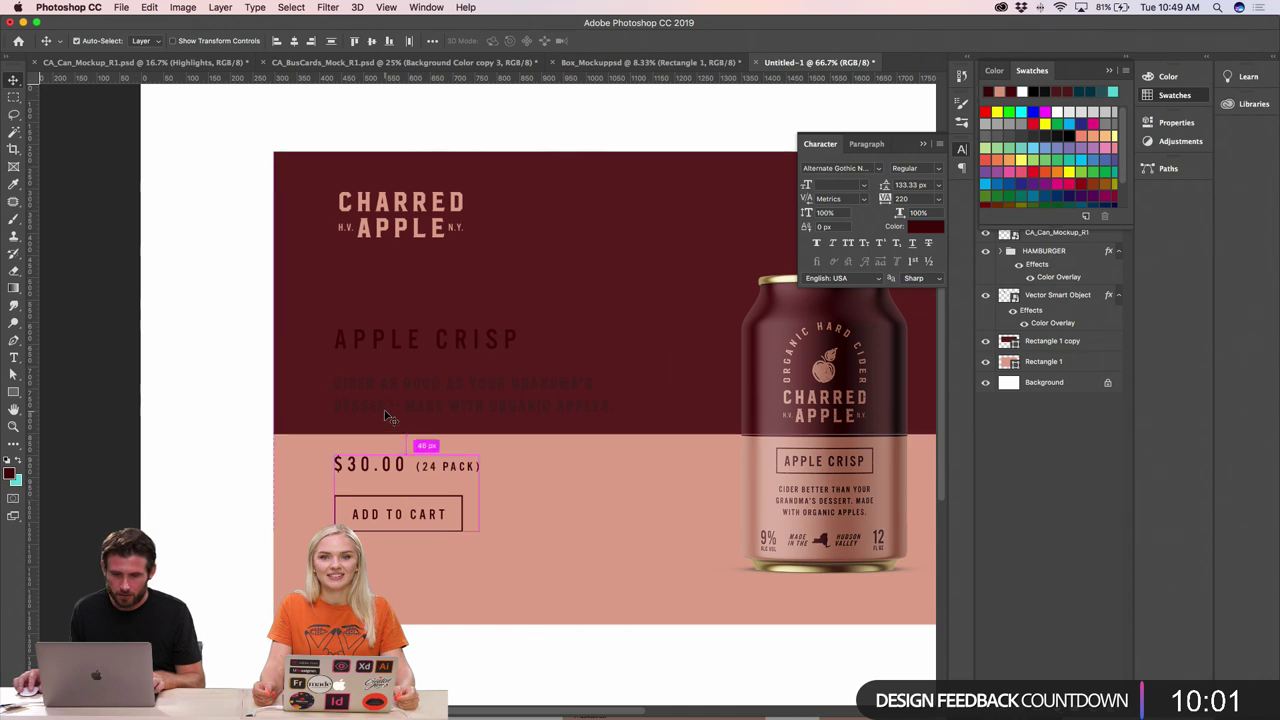
{"action": "left_click_drag", "start_coordinate": [388, 414], "coordinate": [388, 393]}
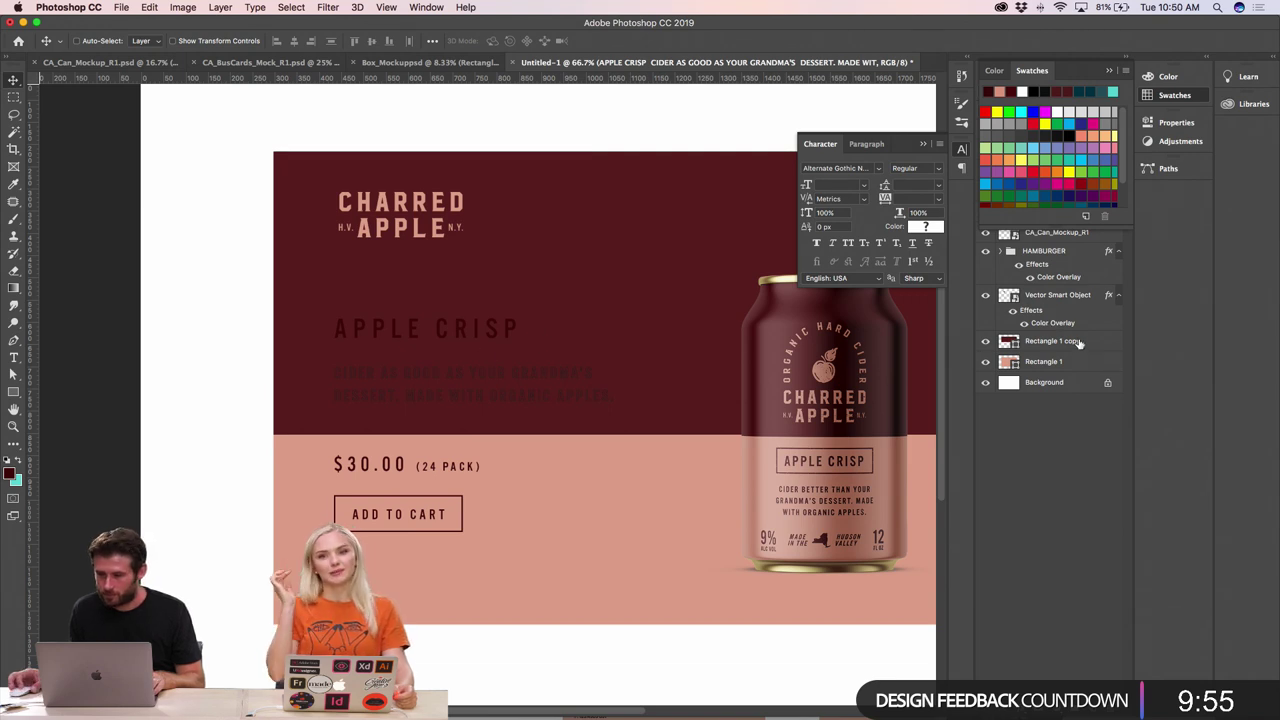
- Copy HAMBURGER's Color Overlay onto the APPLE CRISP text layer so the text turns pink
{"action": "left_click", "coordinate": [1045, 362]}
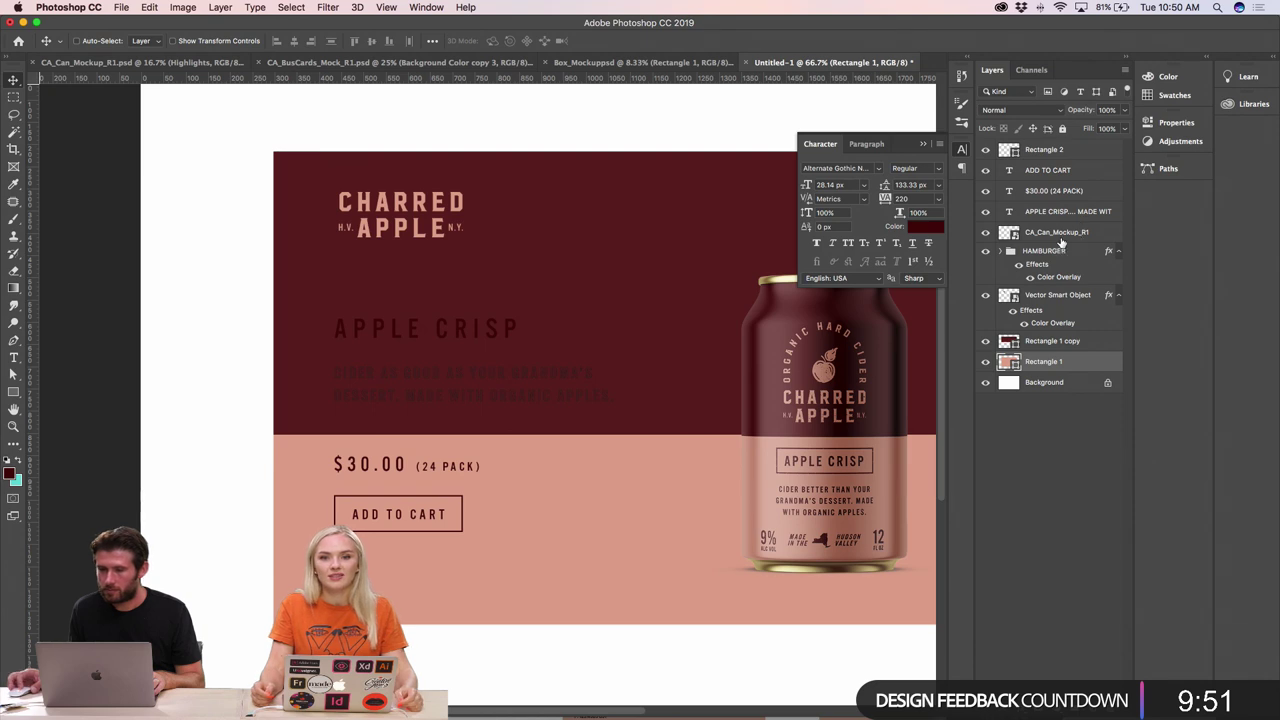
{"action": "scroll", "coordinate": [550, 350], "scroll_direction": "up", "scroll_amount": 5}
{"action": "scroll", "coordinate": [550, 350], "scroll_direction": "right", "scroll_amount": 3}
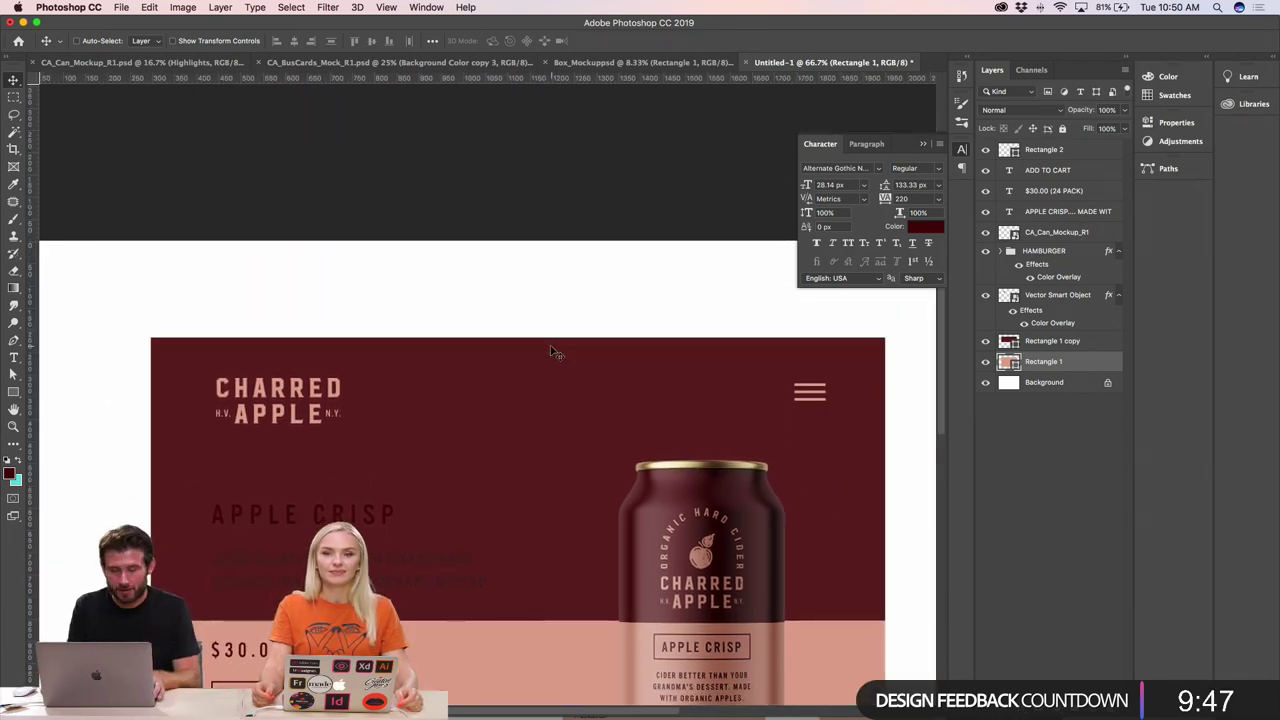
{"action": "key", "text": "super+minus"}
{"action": "key", "text": "super+plus"}
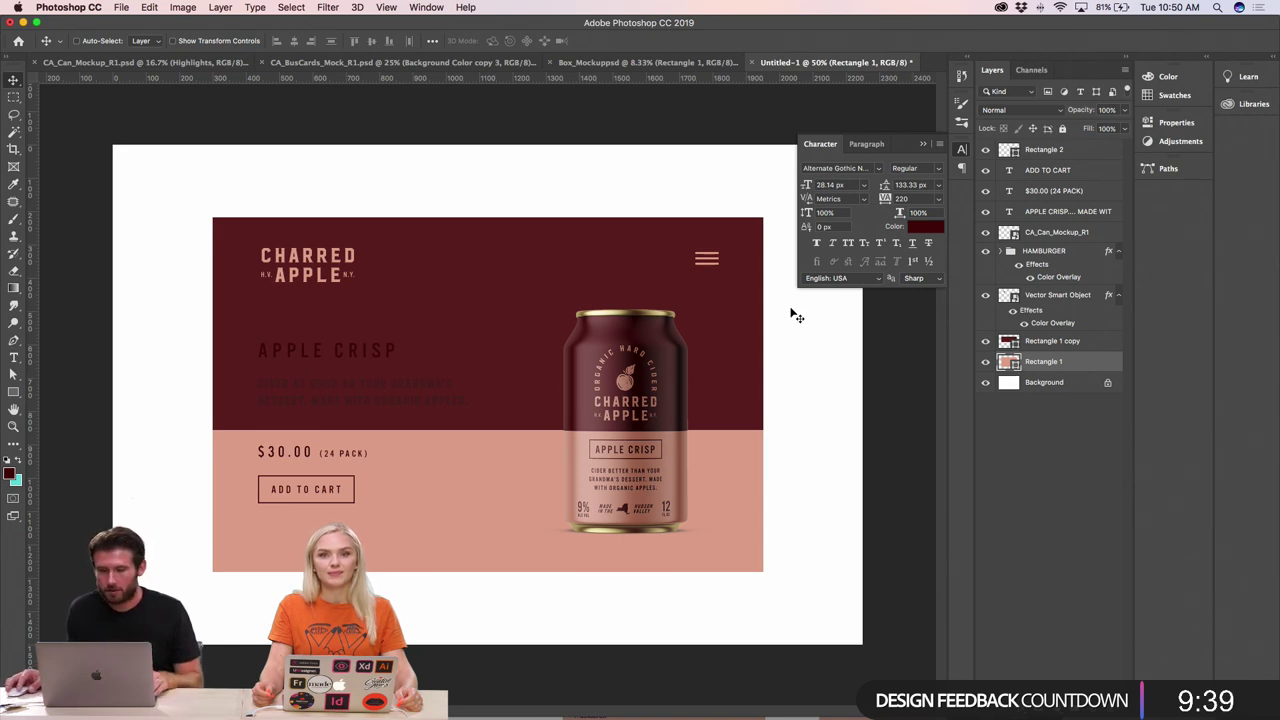
{"action": "left_click", "coordinate": [340, 380], "text": "super"}
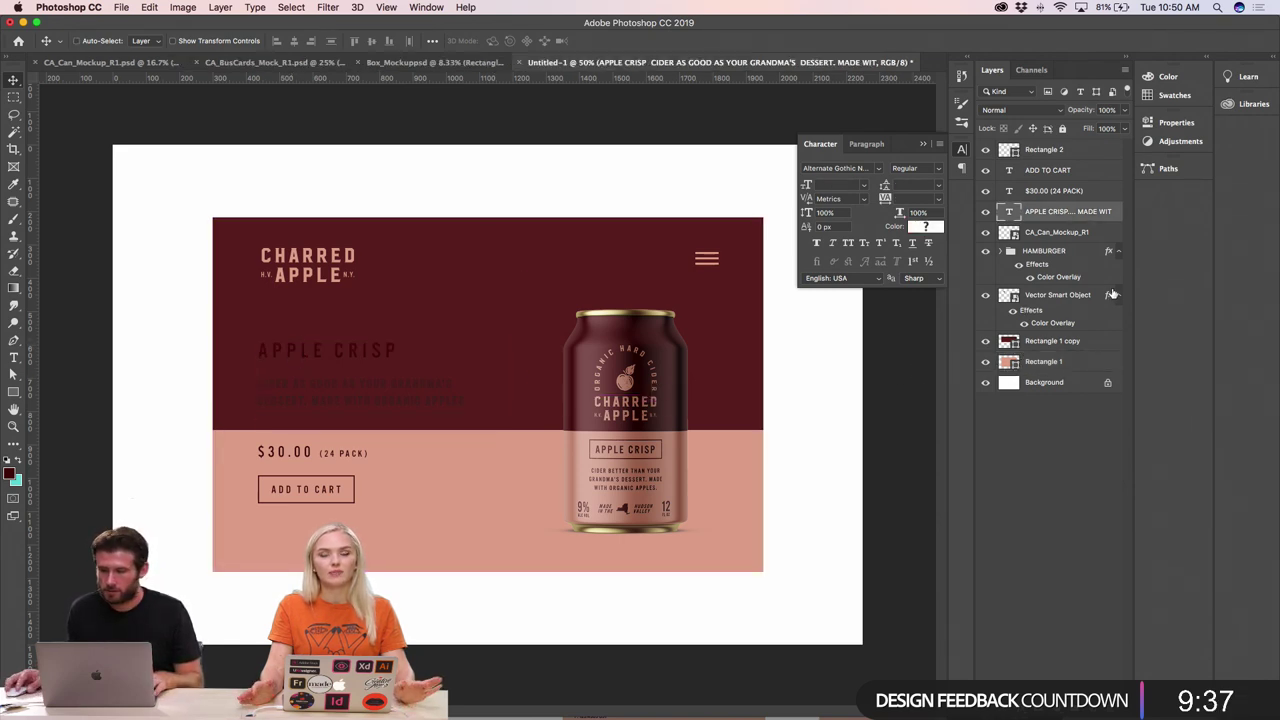
{"action": "left_click_drag", "start_coordinate": [1058, 277], "coordinate": [1050, 213]}
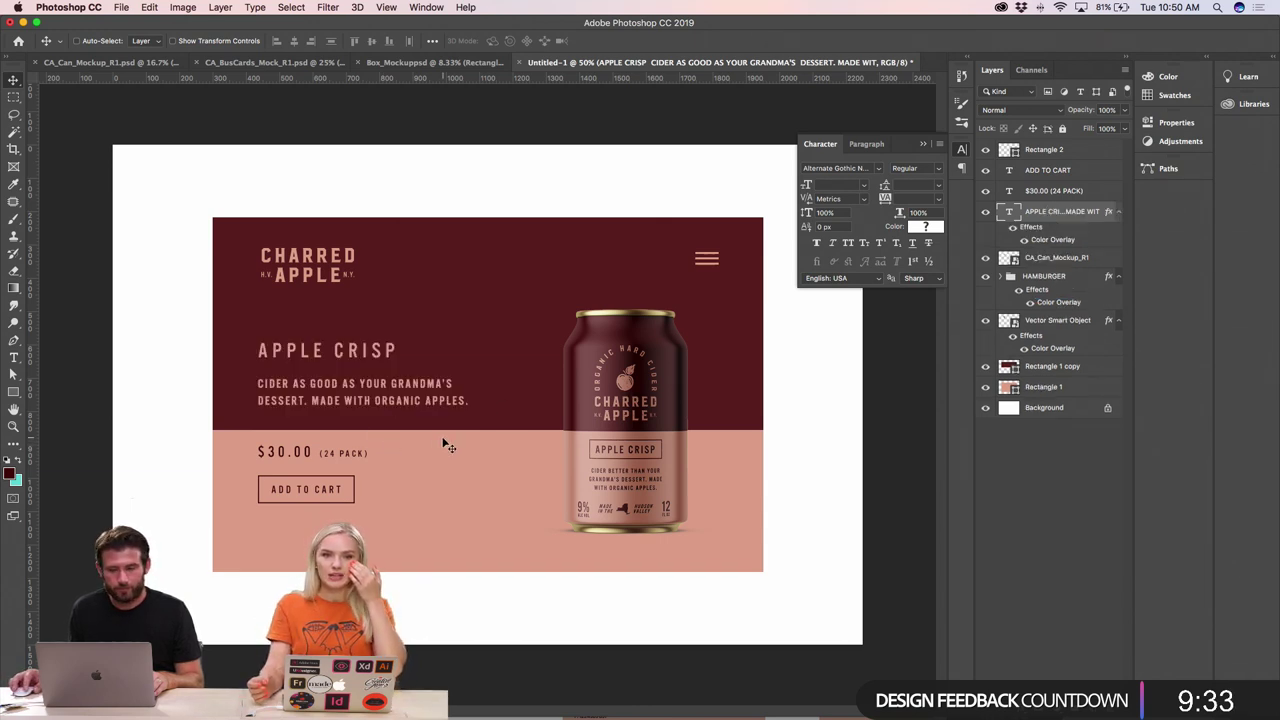
{"action": "left_click", "coordinate": [648, 378], "text": "super"}
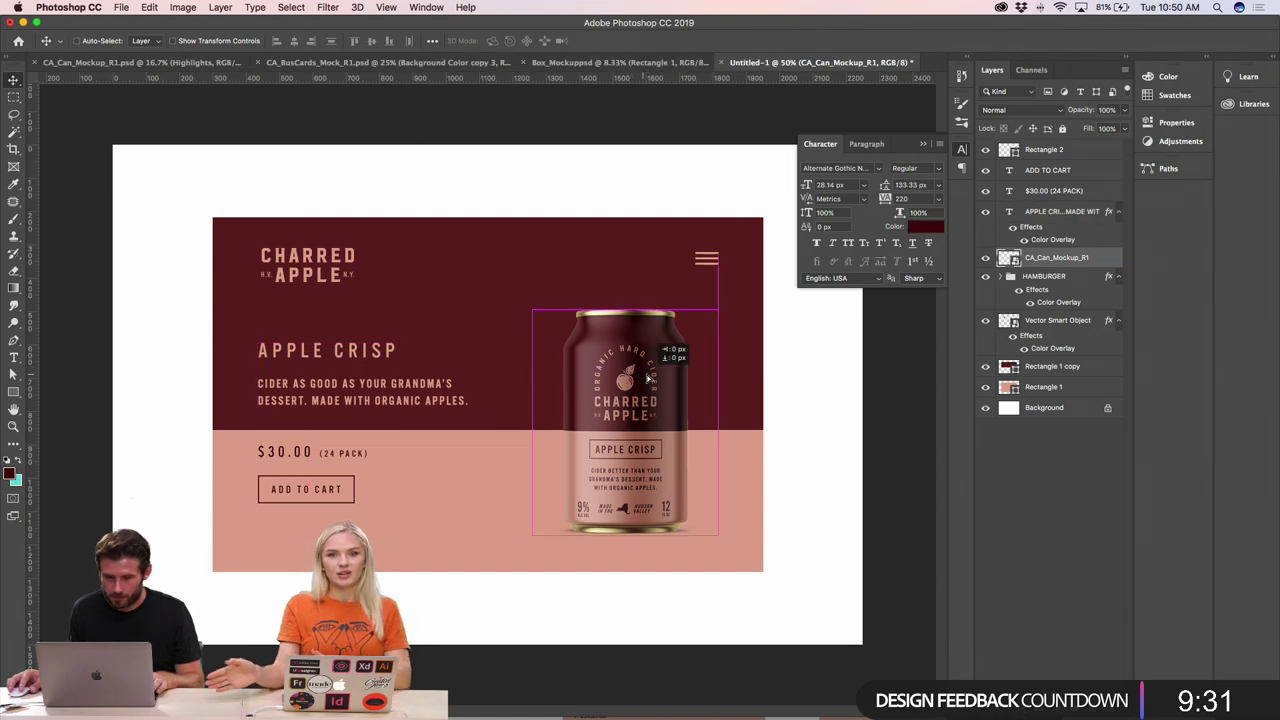
{"action": "left_click_drag", "start_coordinate": [648, 378], "coordinate": [636, 377]}
{"action": "left_click", "coordinate": [250, 350], "text": "super"}
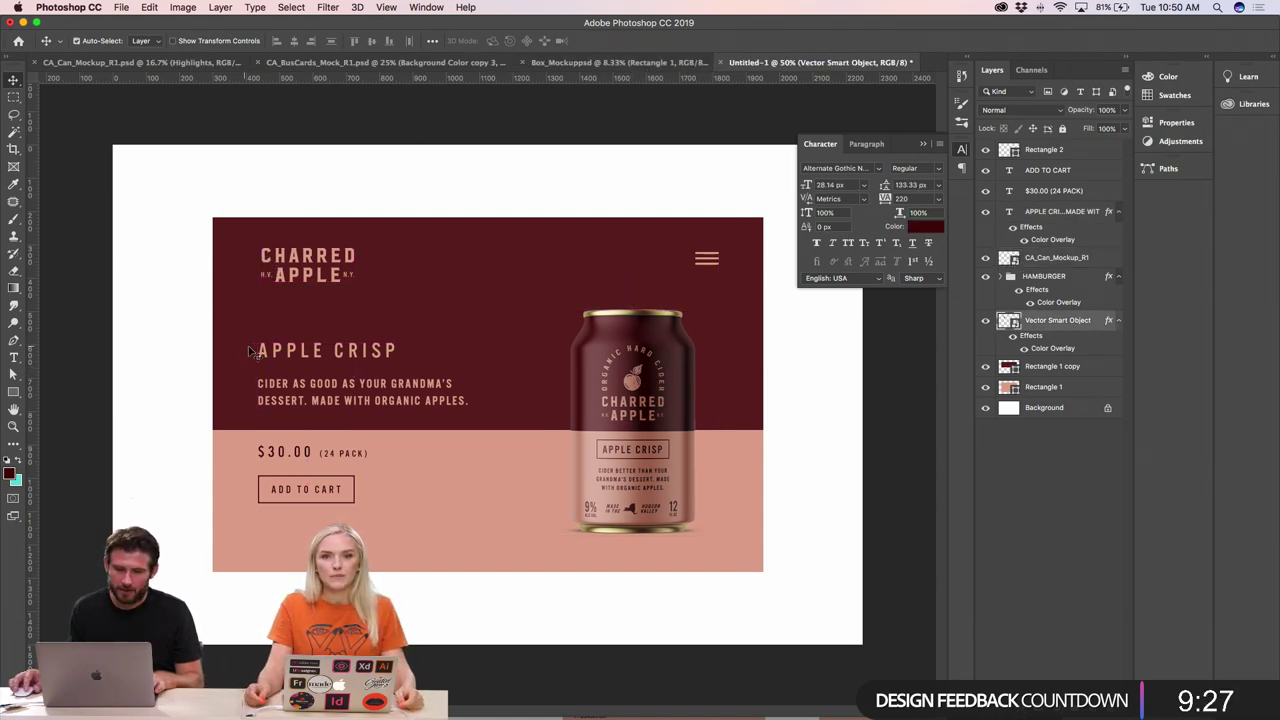
{"action": "left_click", "coordinate": [268, 383], "text": "shift+super"}
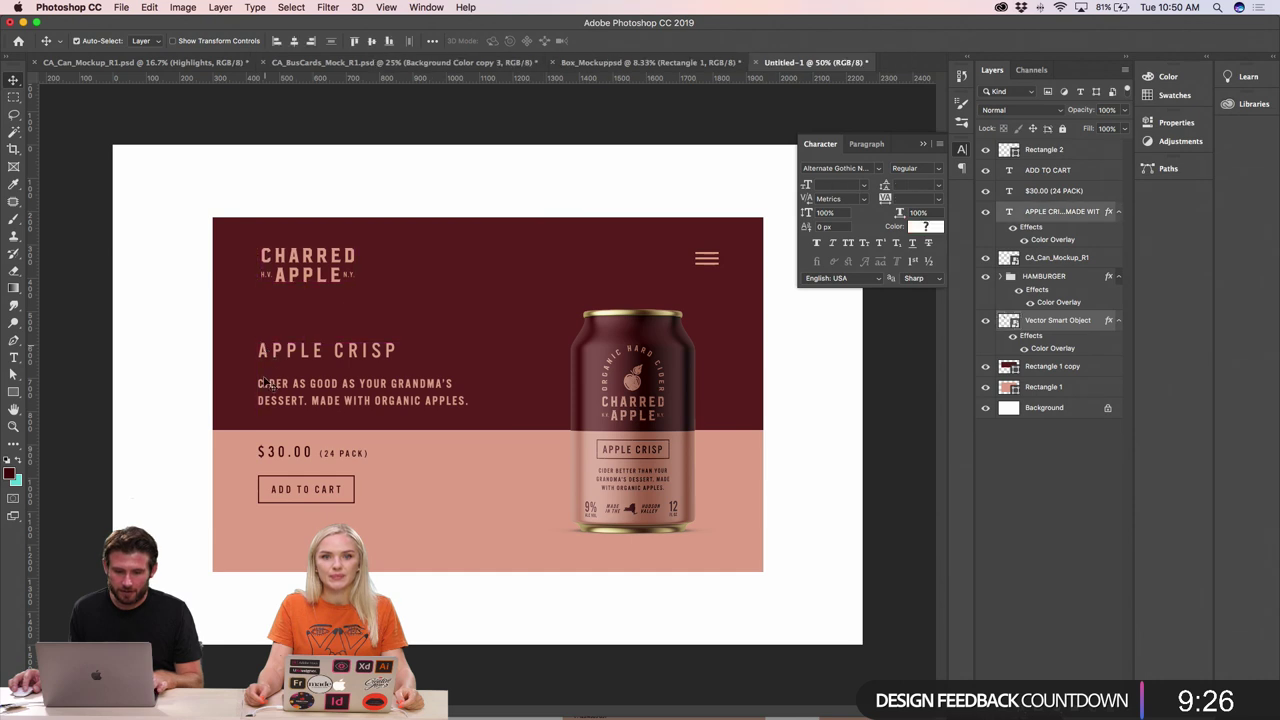
{"action": "left_click", "coordinate": [276, 452], "text": "shift+super"}
{"action": "left_click", "coordinate": [273, 482], "text": "shift+super"}
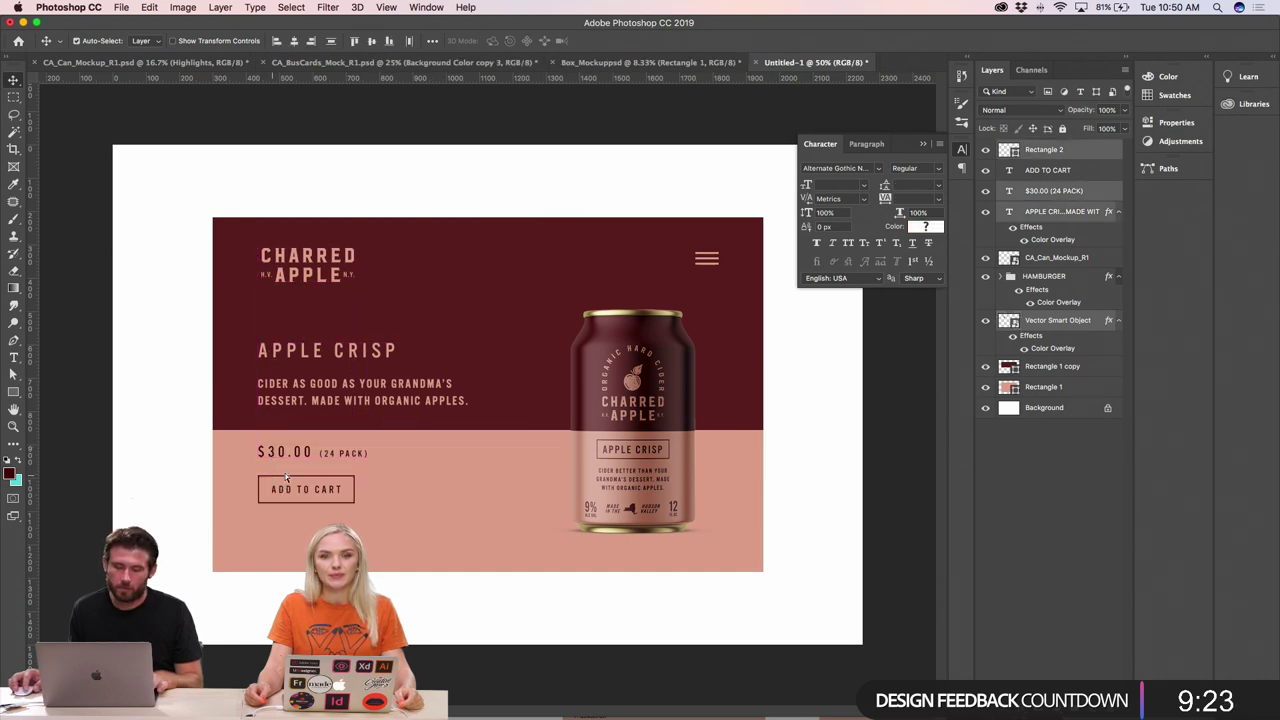
{"action": "left_click", "coordinate": [277, 42]}
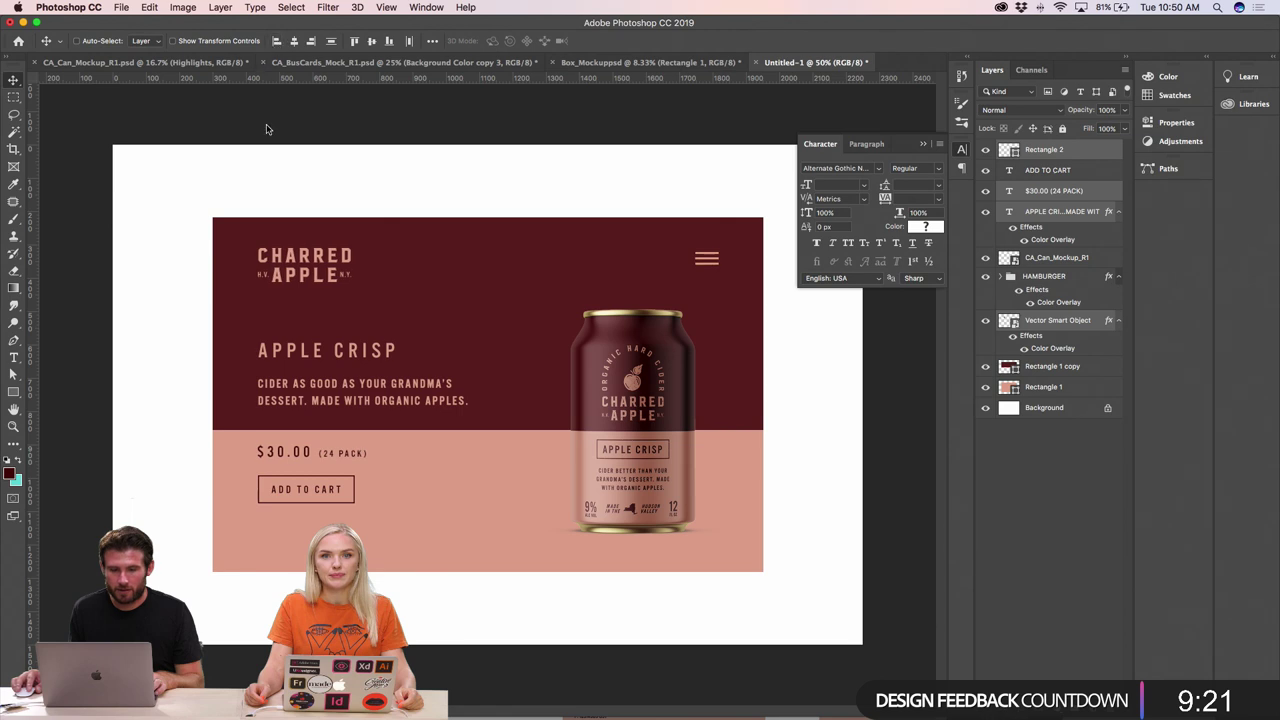
{"action": "left_click", "coordinate": [405, 185]}
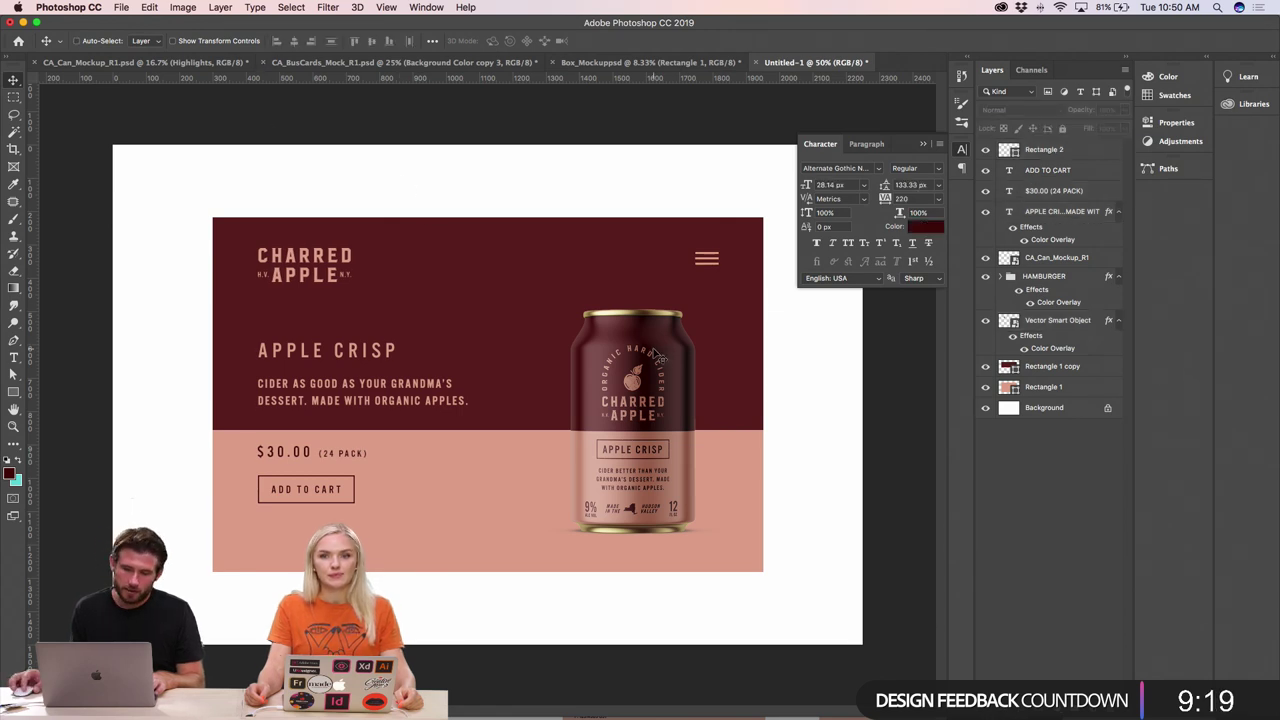
{"action": "key", "text": "super+minus"}
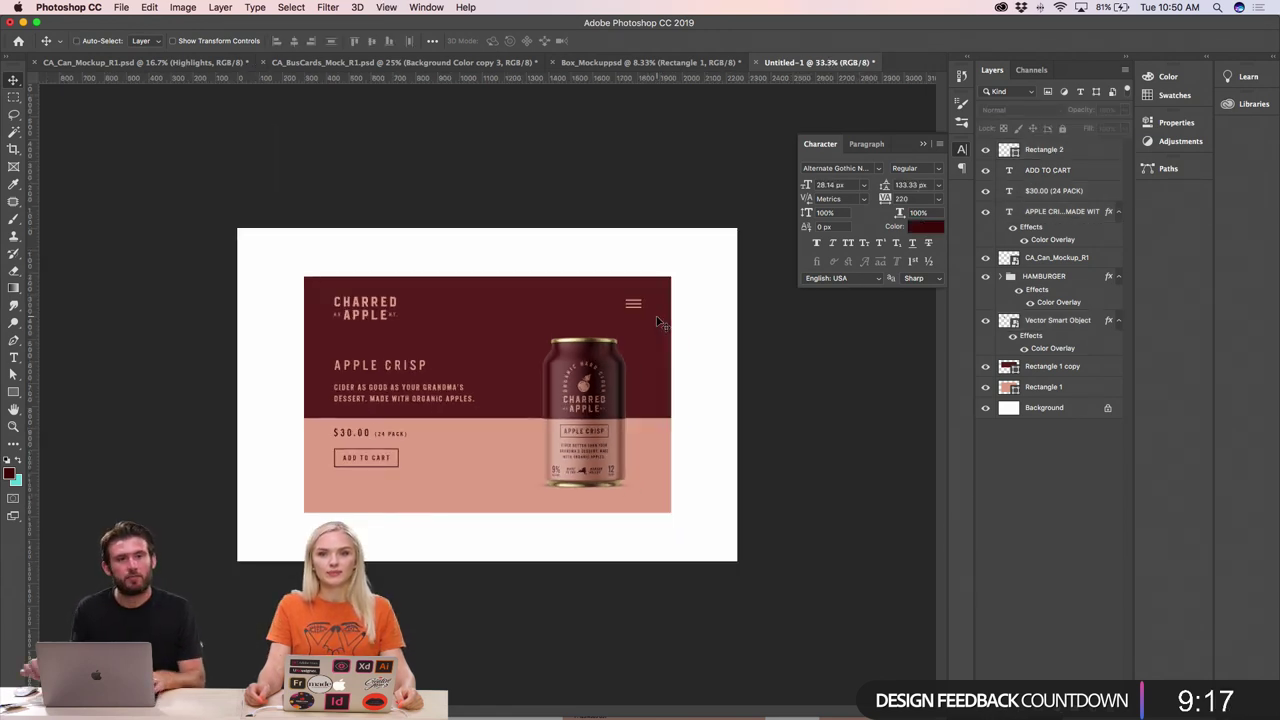
{"action": "key", "text": "super+plus"}
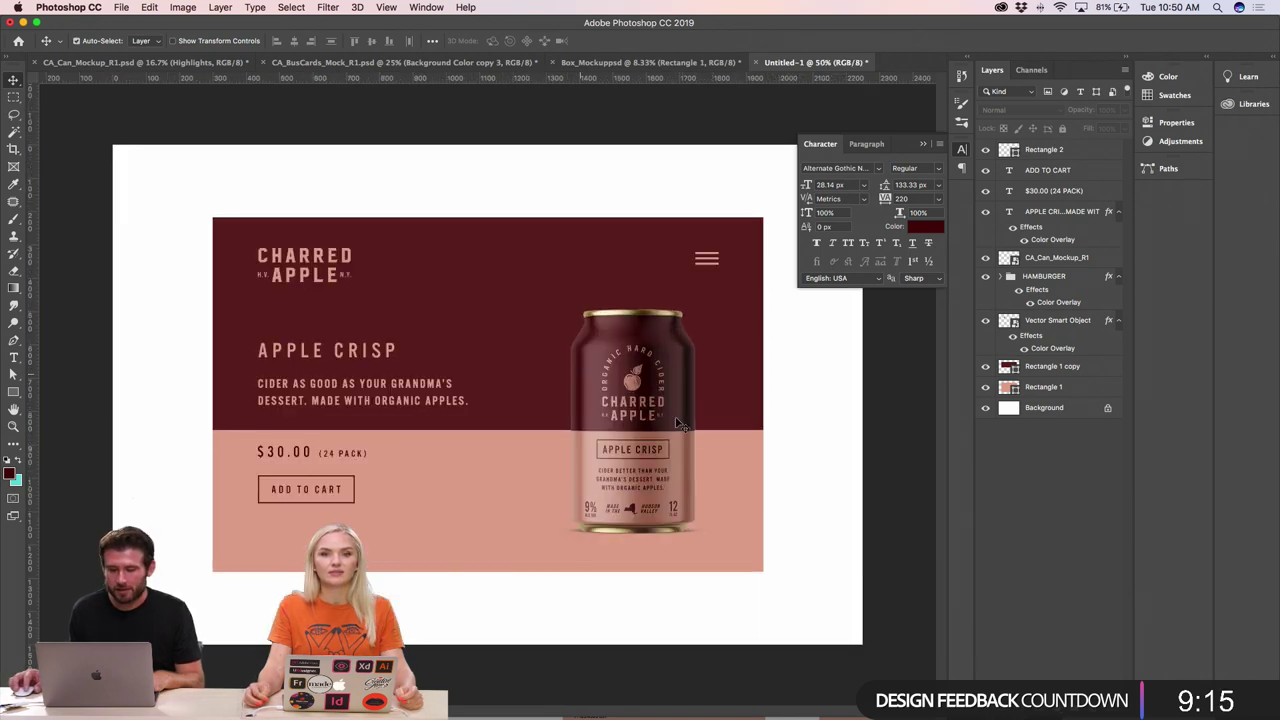
{"action": "left_click", "coordinate": [738, 505]}
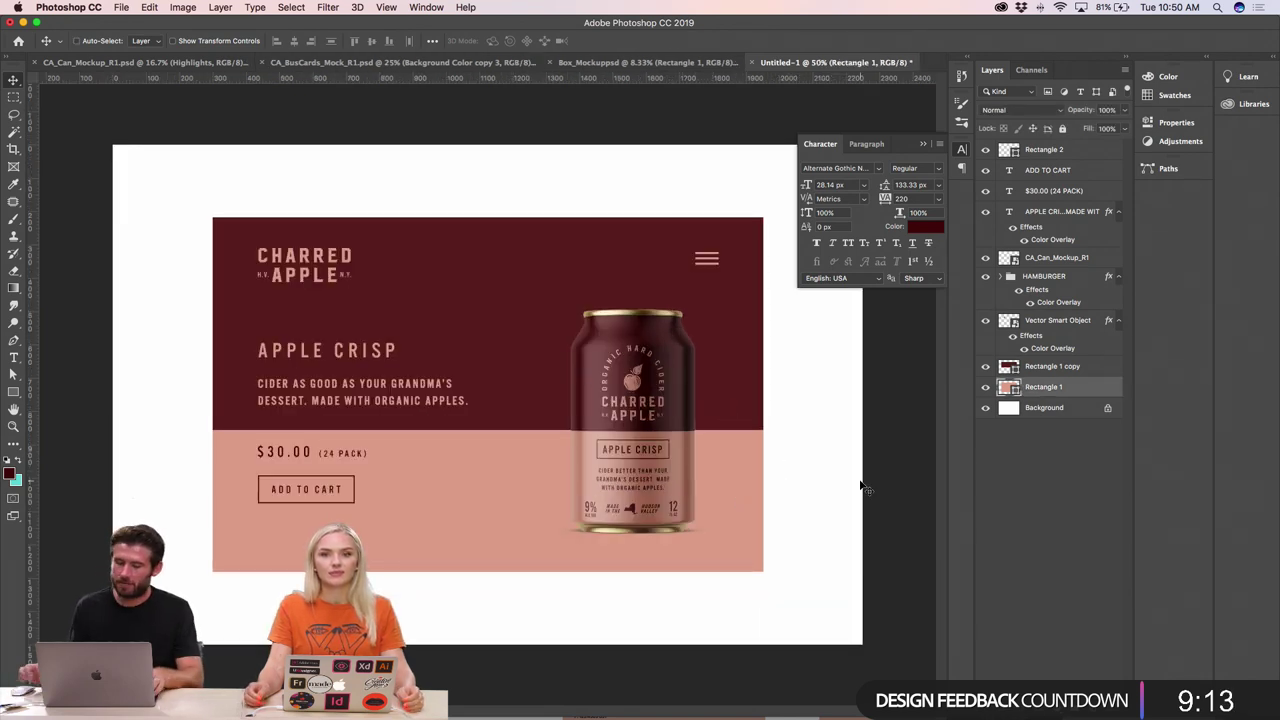
{"action": "key", "text": "super+minus"}
{"action": "key", "text": "super+minus"}
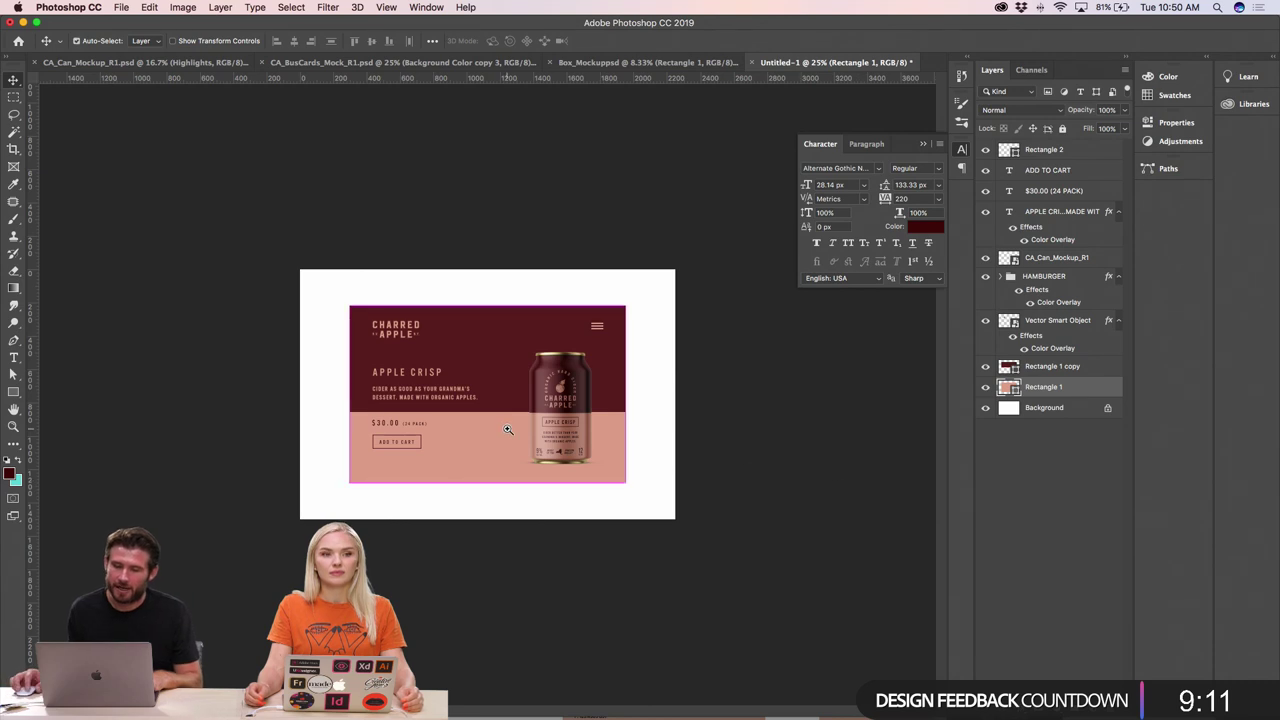
{"action": "key", "text": "super+plus"}
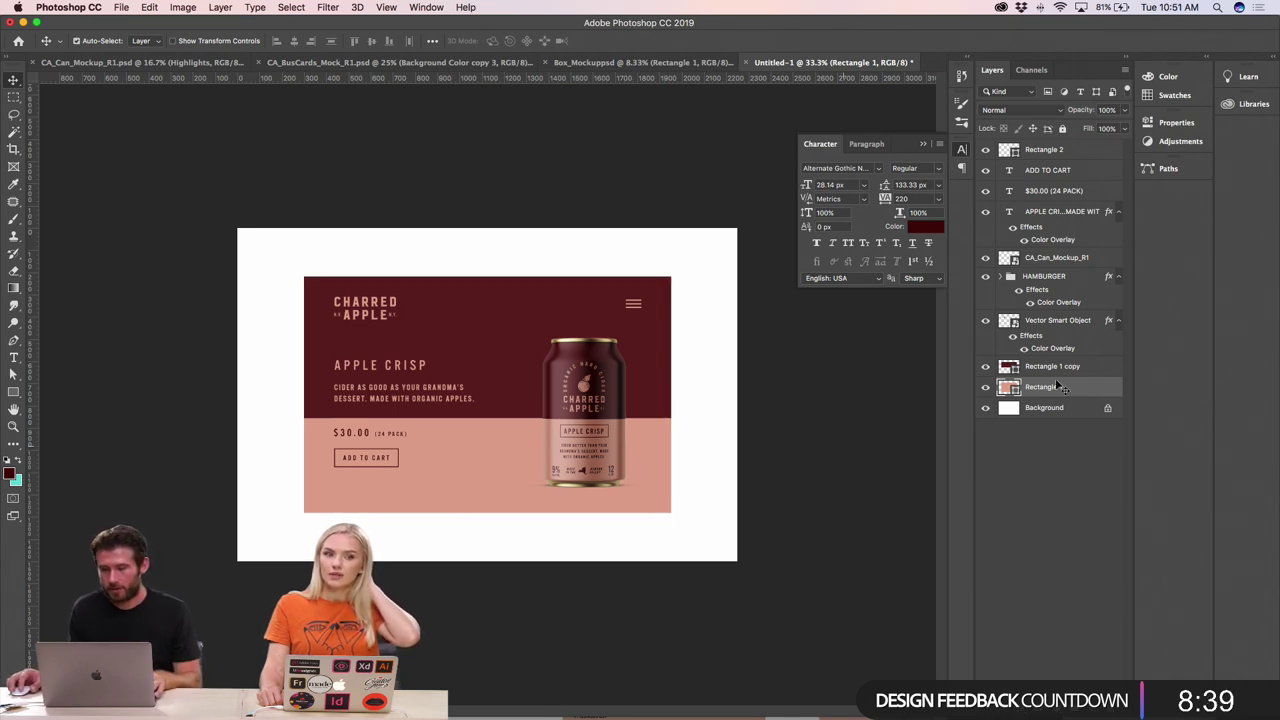
- Add a #231f20 drop shadow to the banner card (25% opacity, 79 px distance, 146 px size)
{"action": "left_click", "coordinate": [1030, 705]}
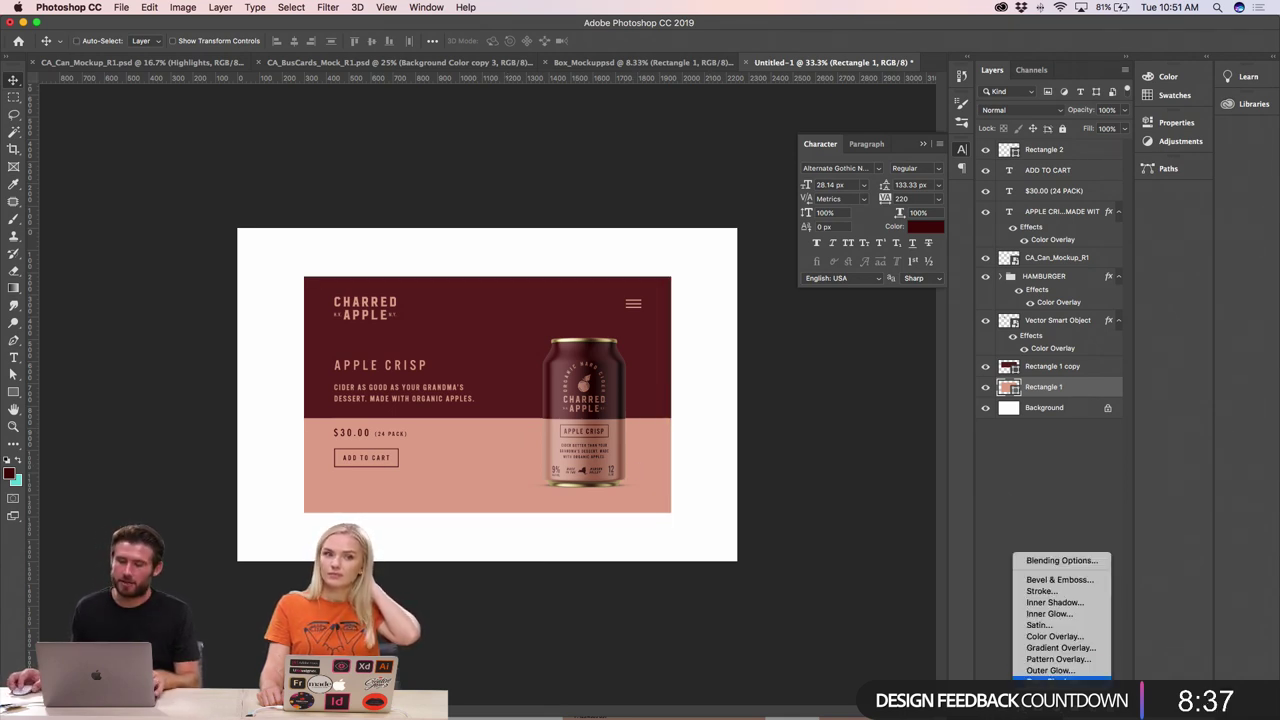
{"action": "left_click", "coordinate": [1040, 681]}
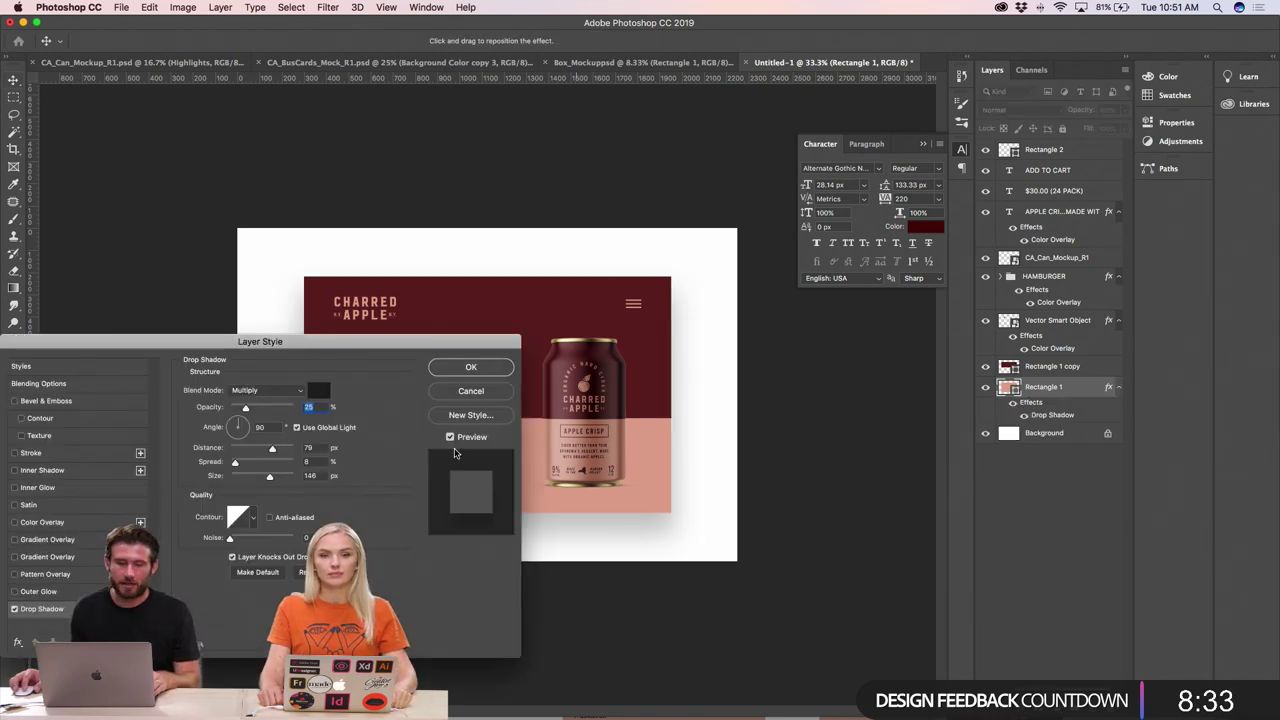
{"action": "left_click", "coordinate": [320, 390]}
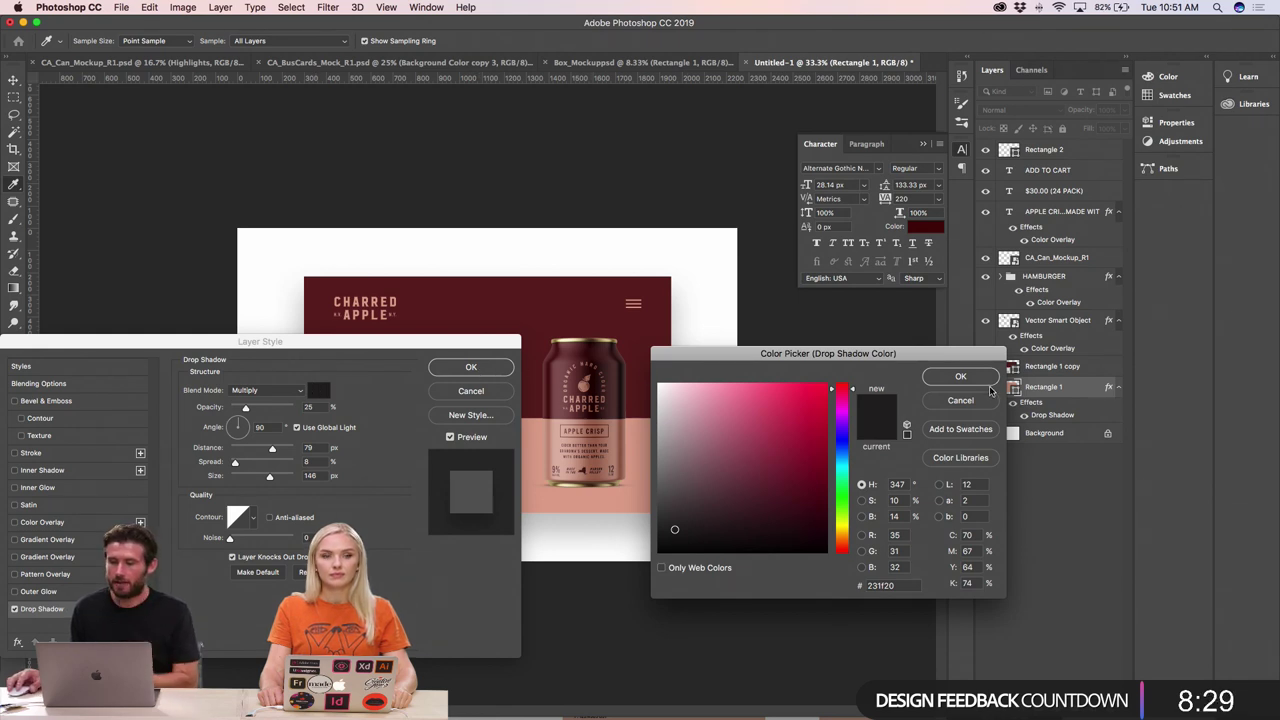
{"action": "left_click", "coordinate": [960, 376]}
{"action": "left_click", "coordinate": [471, 367]}
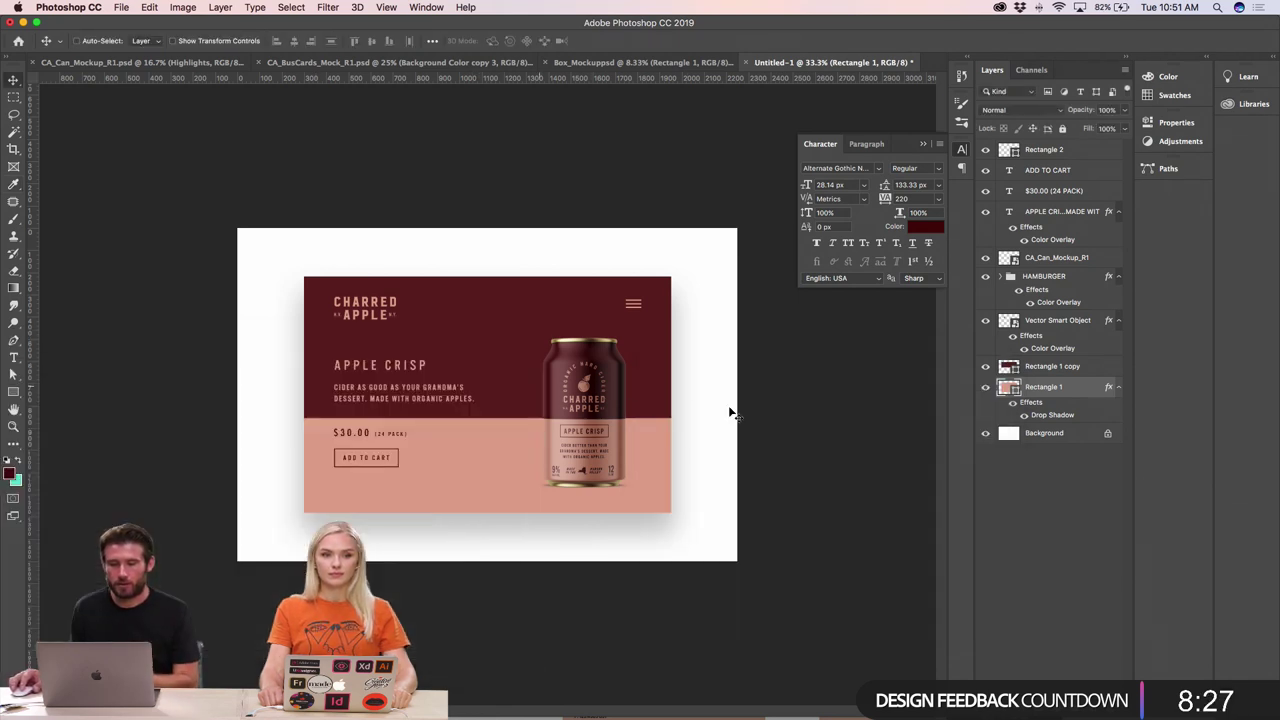
{"action": "key", "text": "super+minus"}
{"action": "key", "text": "super+minus"}
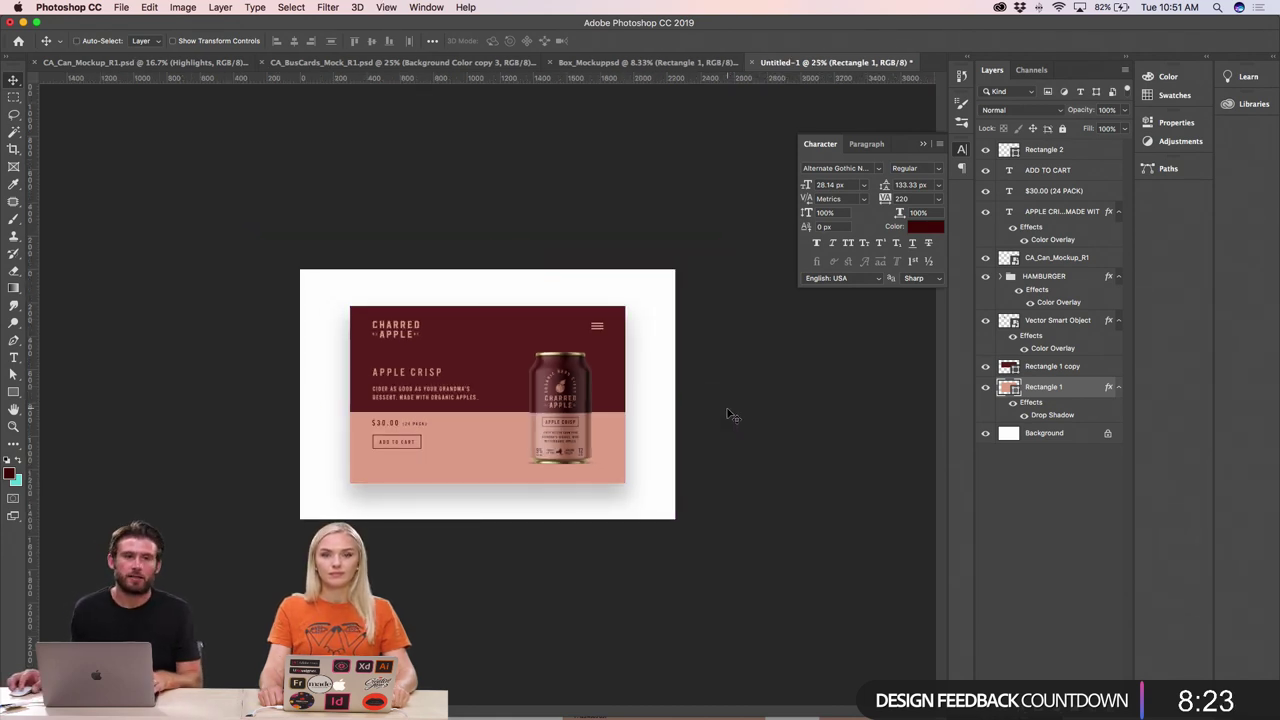
- Draw a full-canvas rectangle above Background, filled with the card's sampled peach (#e2a893)
{"action": "left_click", "coordinate": [1070, 431]}
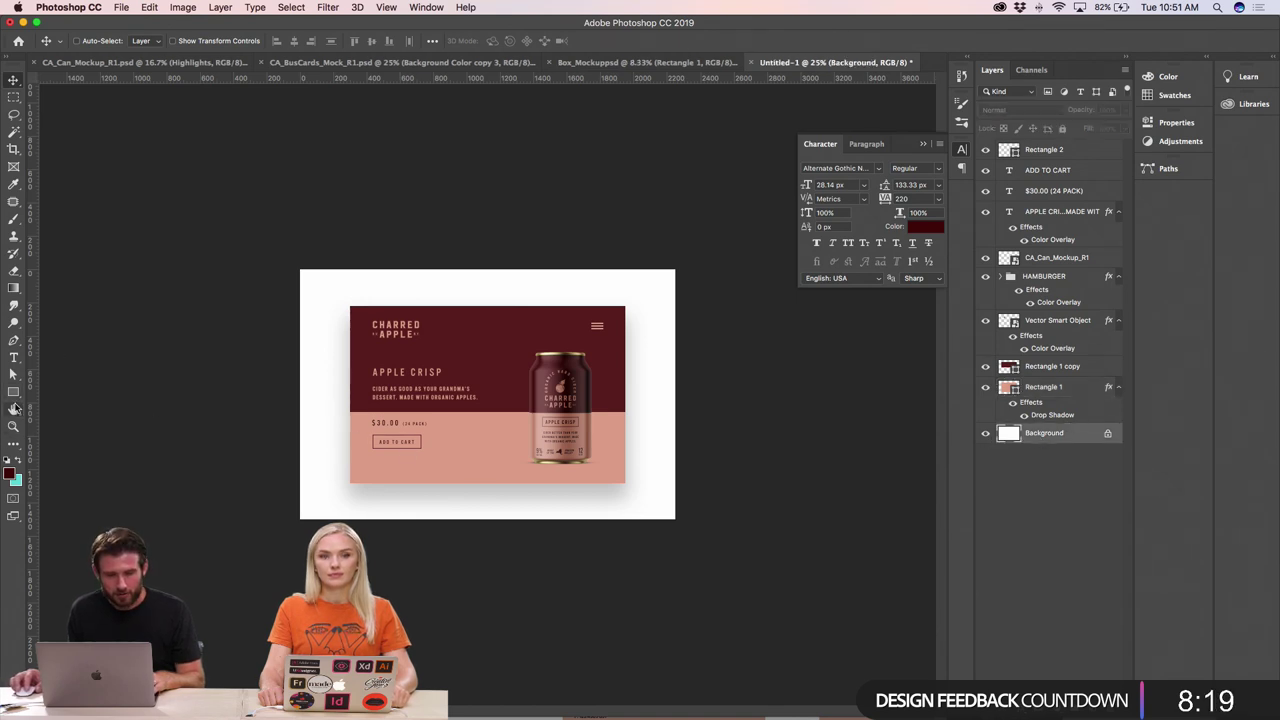
{"action": "left_click", "coordinate": [13, 392]}
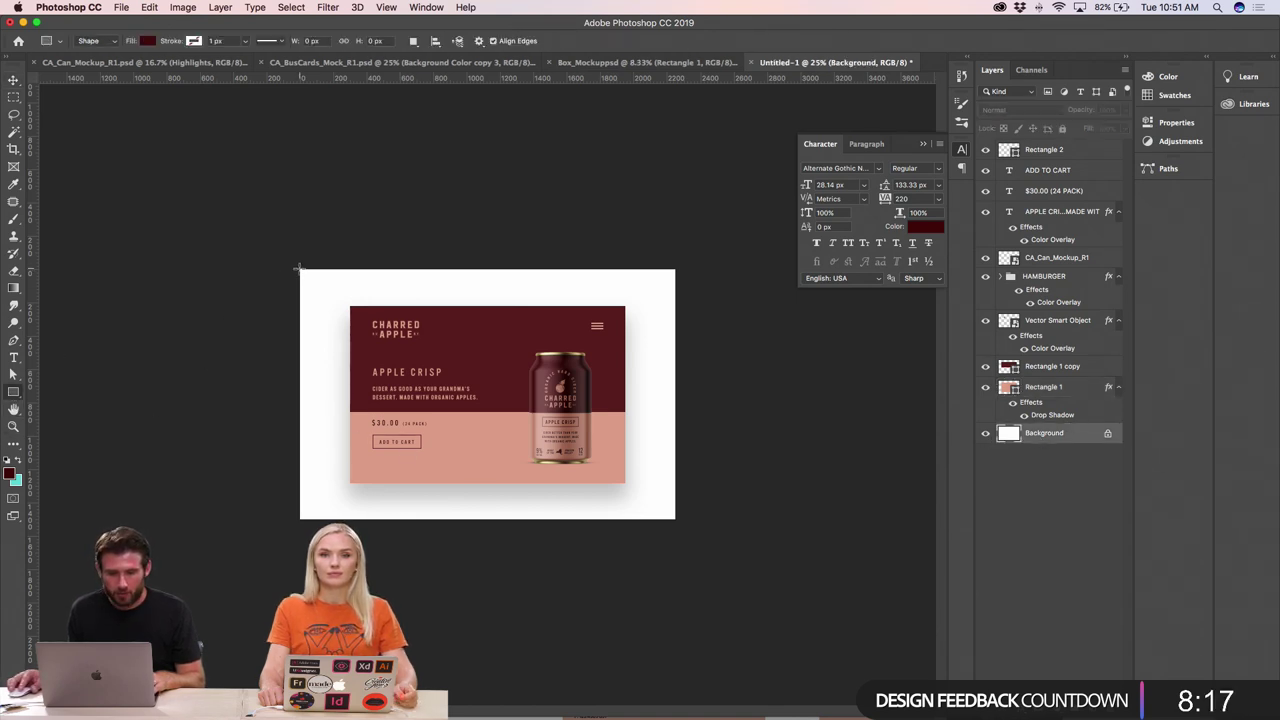
{"action": "left_click_drag", "start_coordinate": [298, 268], "coordinate": [676, 521]}
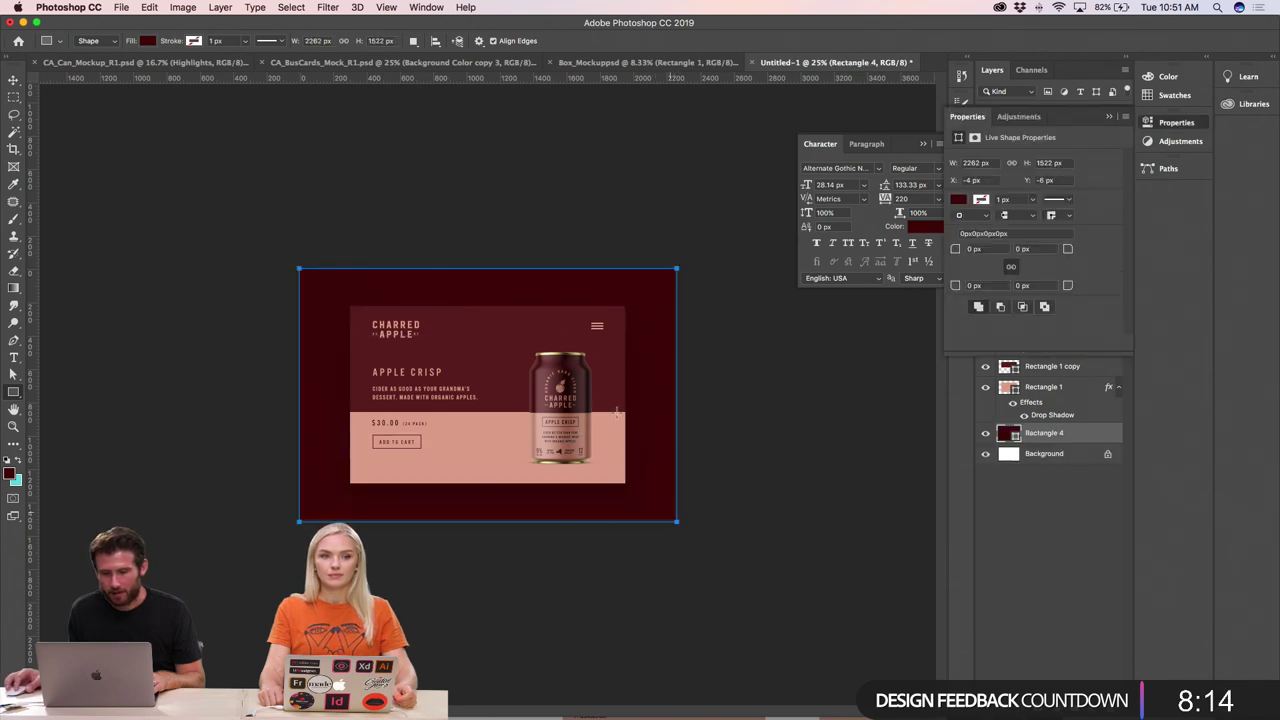
{"action": "double_click", "coordinate": [1008, 435]}
{"action": "left_click", "coordinate": [494, 444]}
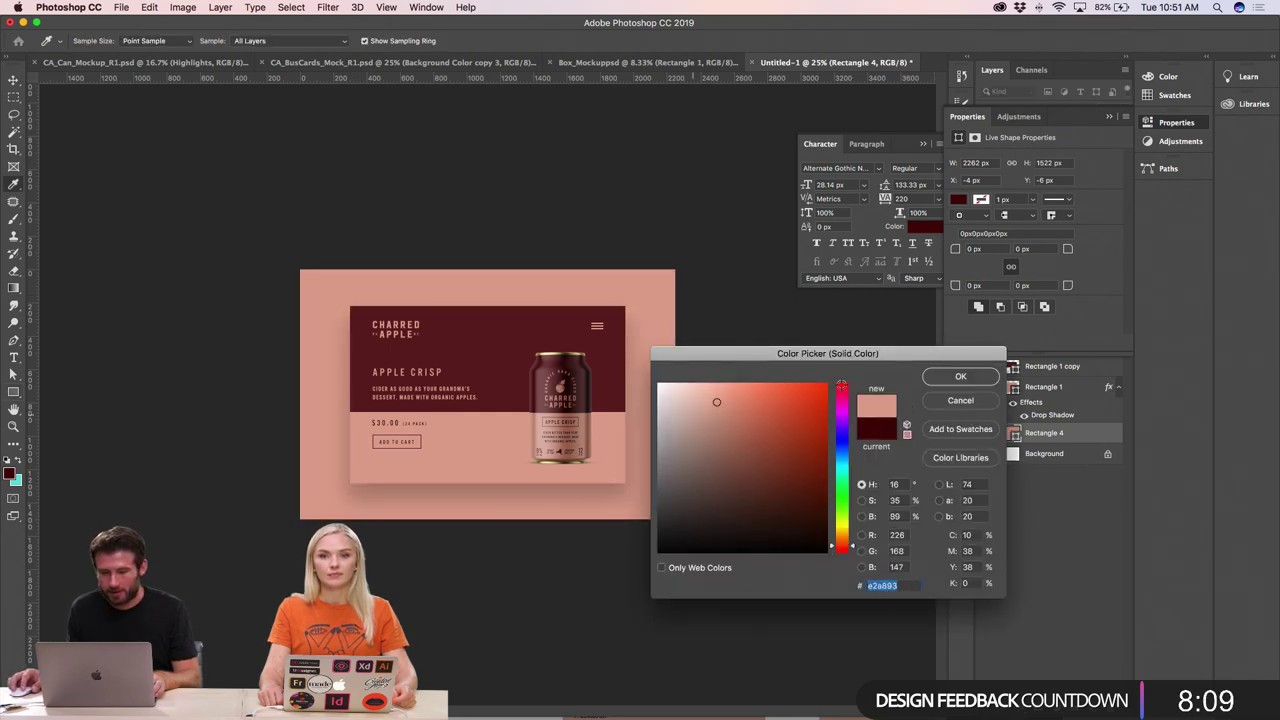
{"action": "left_click", "coordinate": [974, 378]}
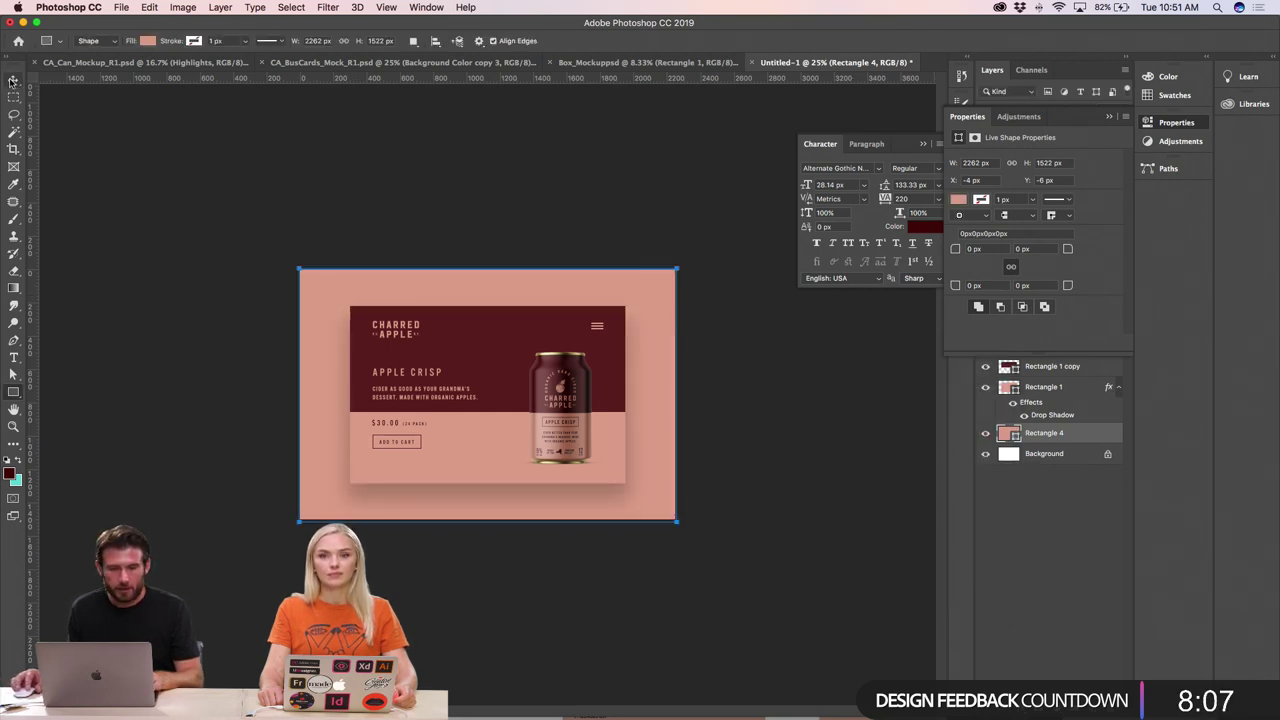
- Return to the Move tool and select the Rectangle 1 card layer
{"action": "left_click", "coordinate": [13, 80]}
{"action": "key", "text": "super+plus"}
{"action": "left_click", "coordinate": [491, 474]}
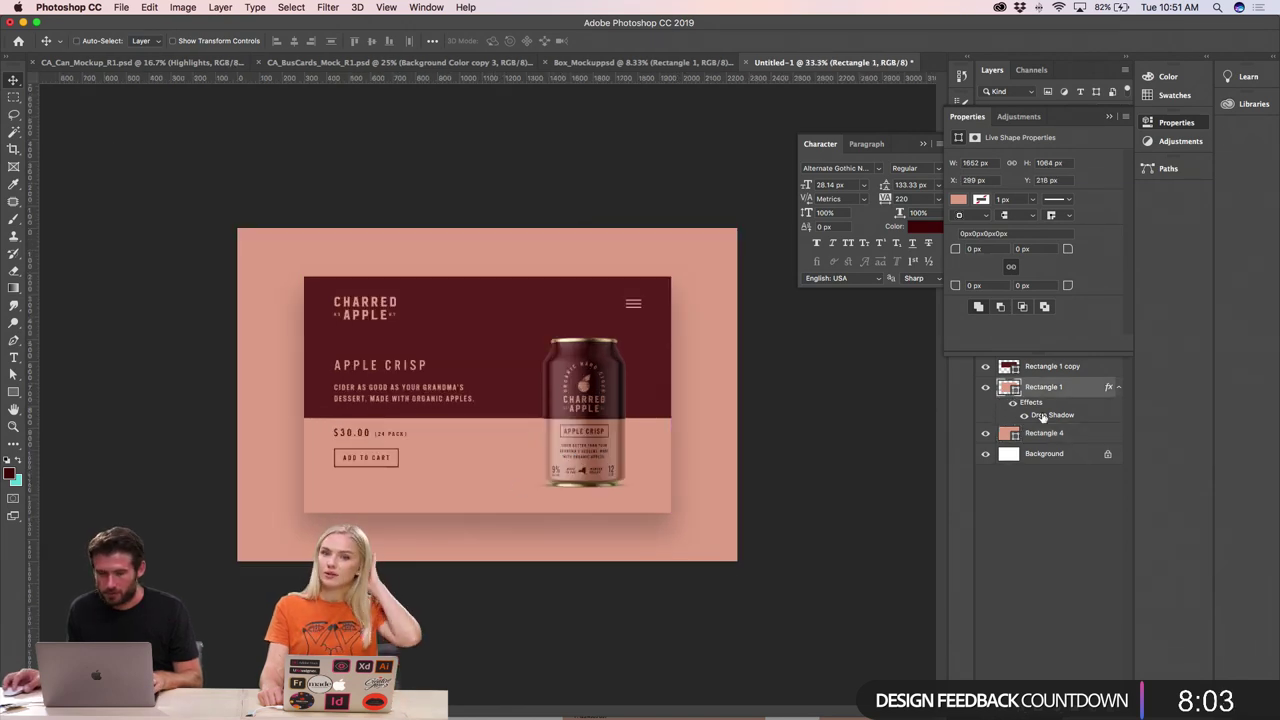
- Raise the card's drop shadow opacity to about 36%
{"action": "double_click", "coordinate": [1043, 416]}
{"action": "left_click_drag", "start_coordinate": [316, 336], "coordinate": [92, 199]}
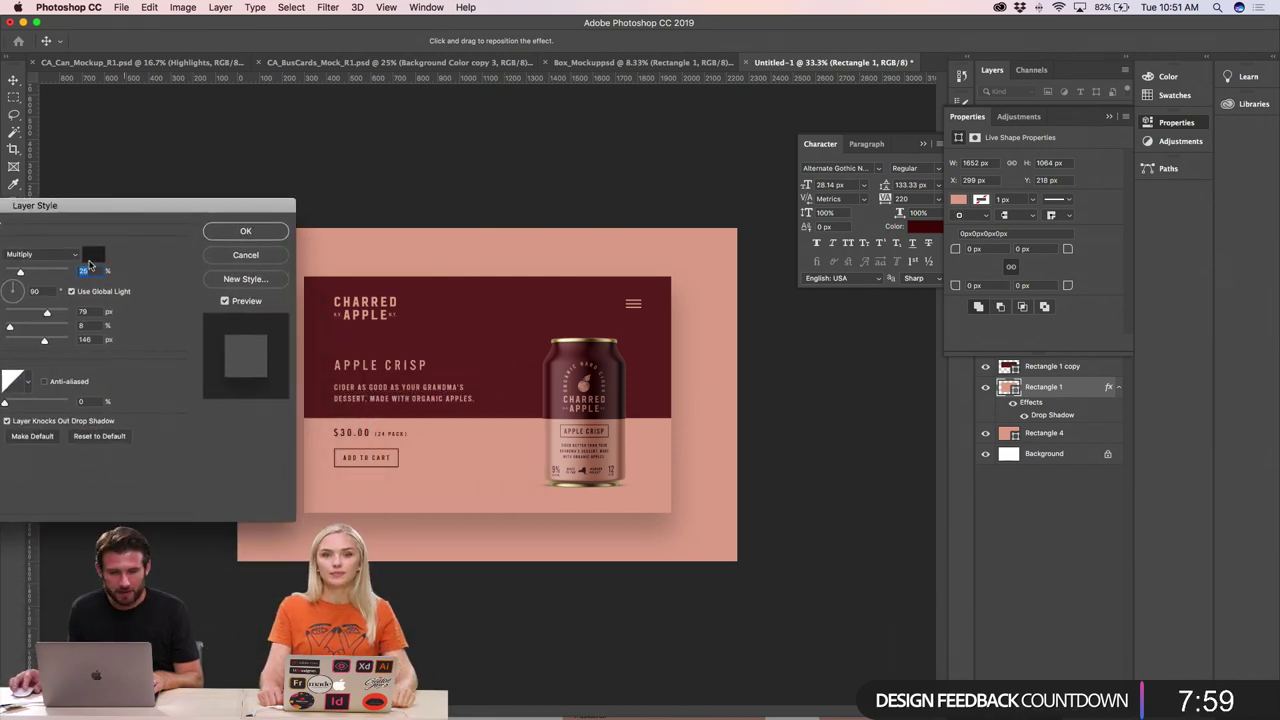
{"action": "left_click_drag", "start_coordinate": [25, 273], "coordinate": [28, 274]}
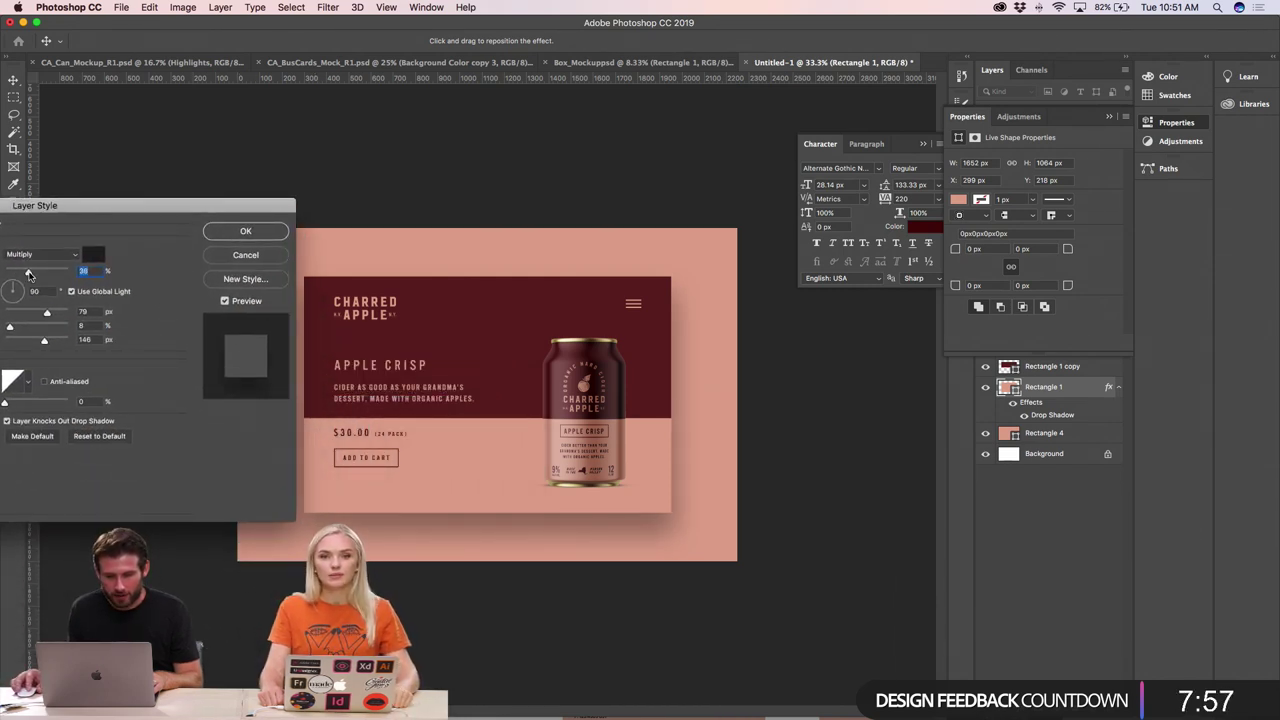
{"action": "left_click", "coordinate": [232, 231]}
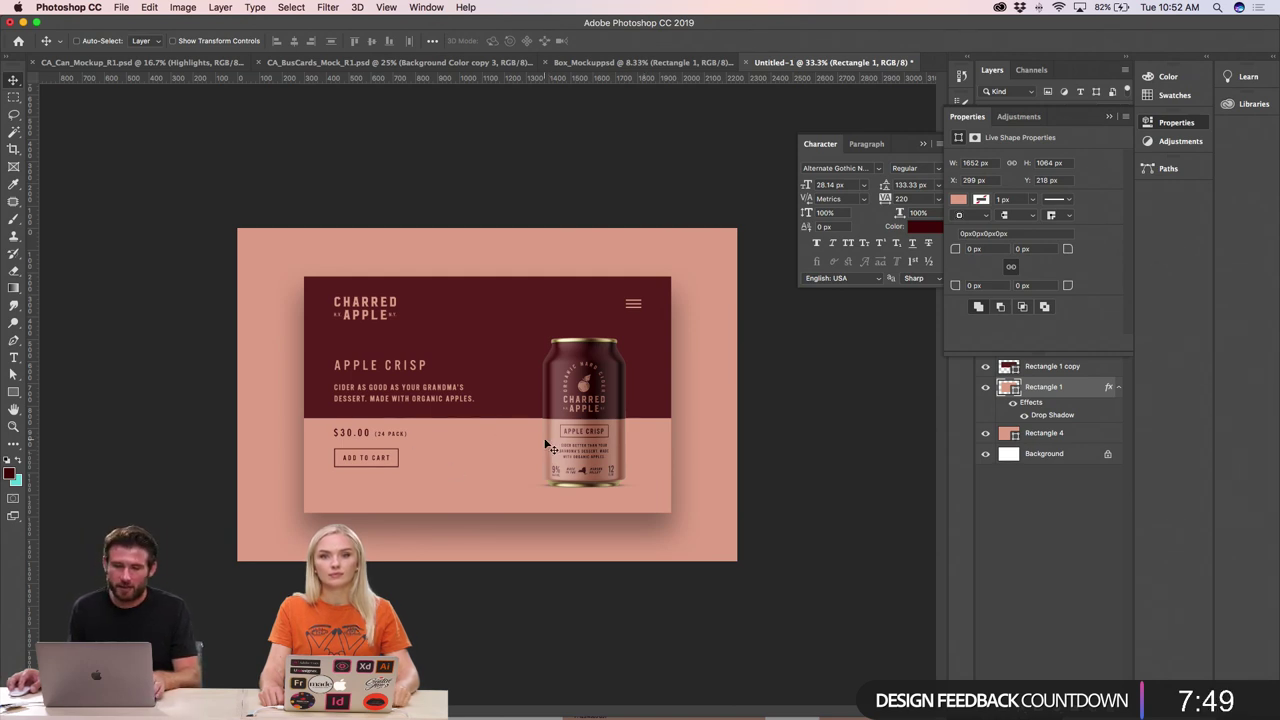
- Save the mockup as CA_Web_Mock.psd with Maximize Compatibility
{"action": "key", "text": "super+s"}
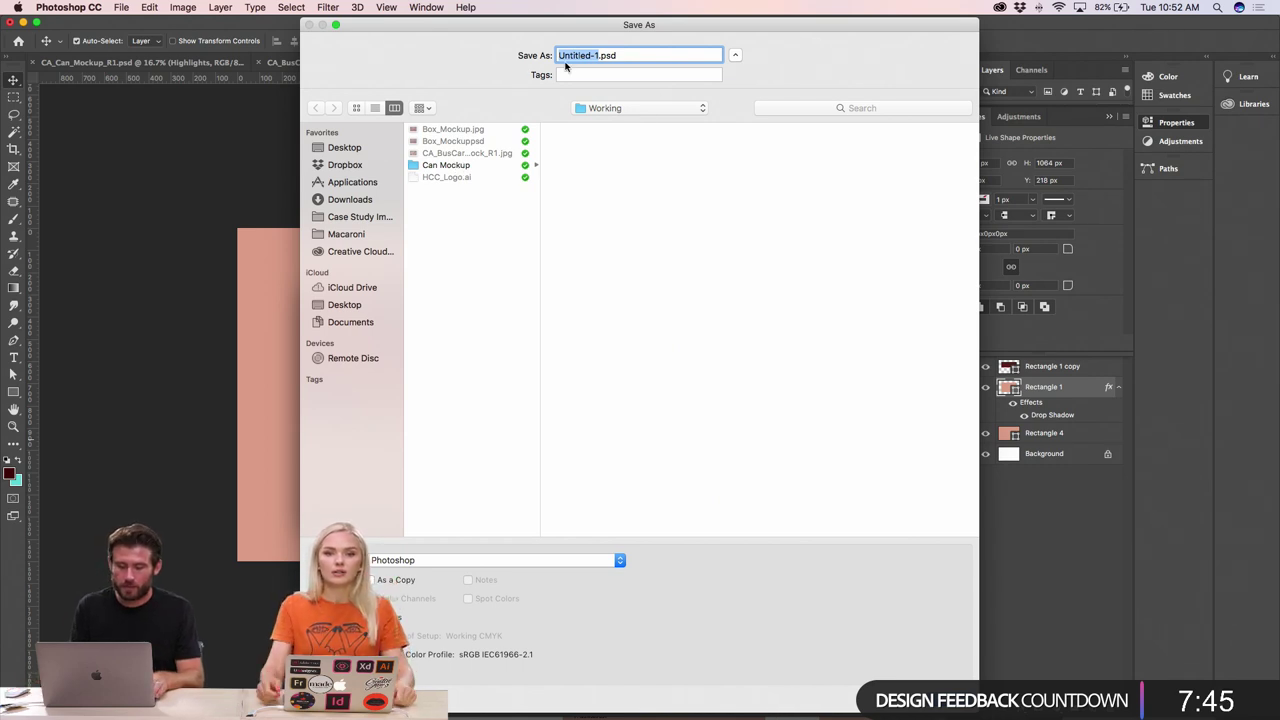
{"action": "type", "text": "C"}
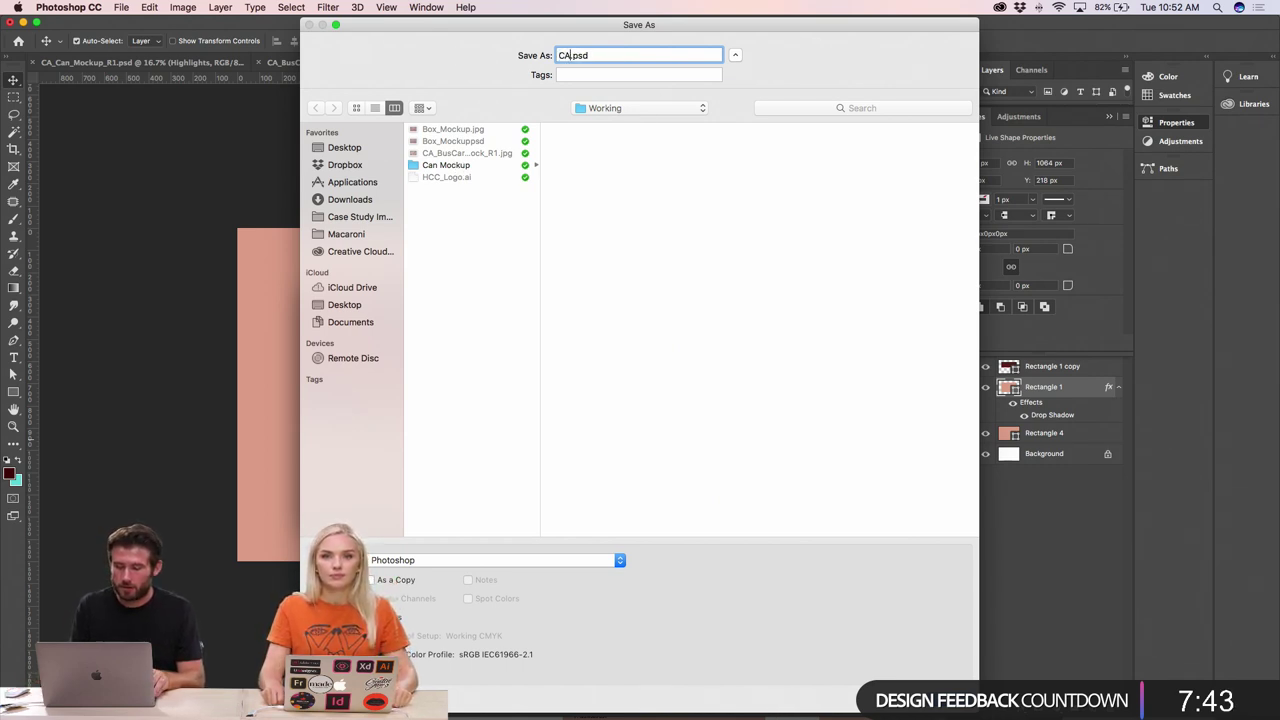
{"action": "type", "text": "A_We"}
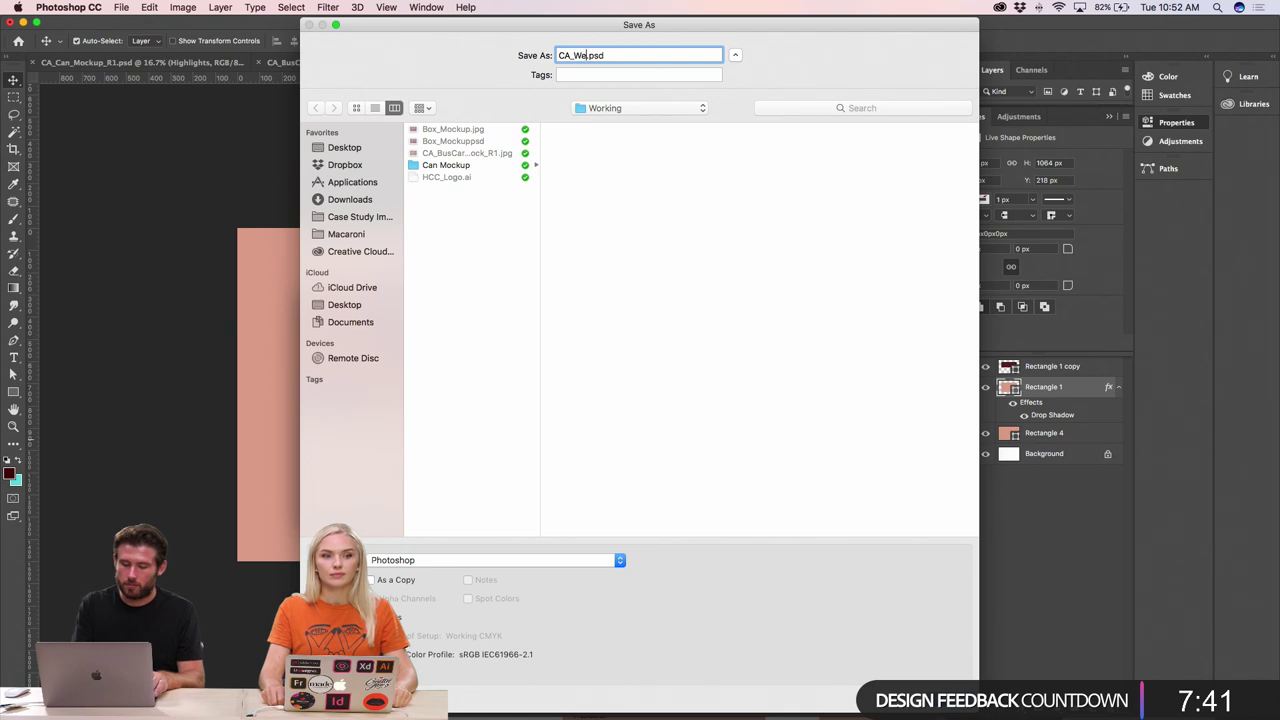
{"action": "type", "text": "b_M"}
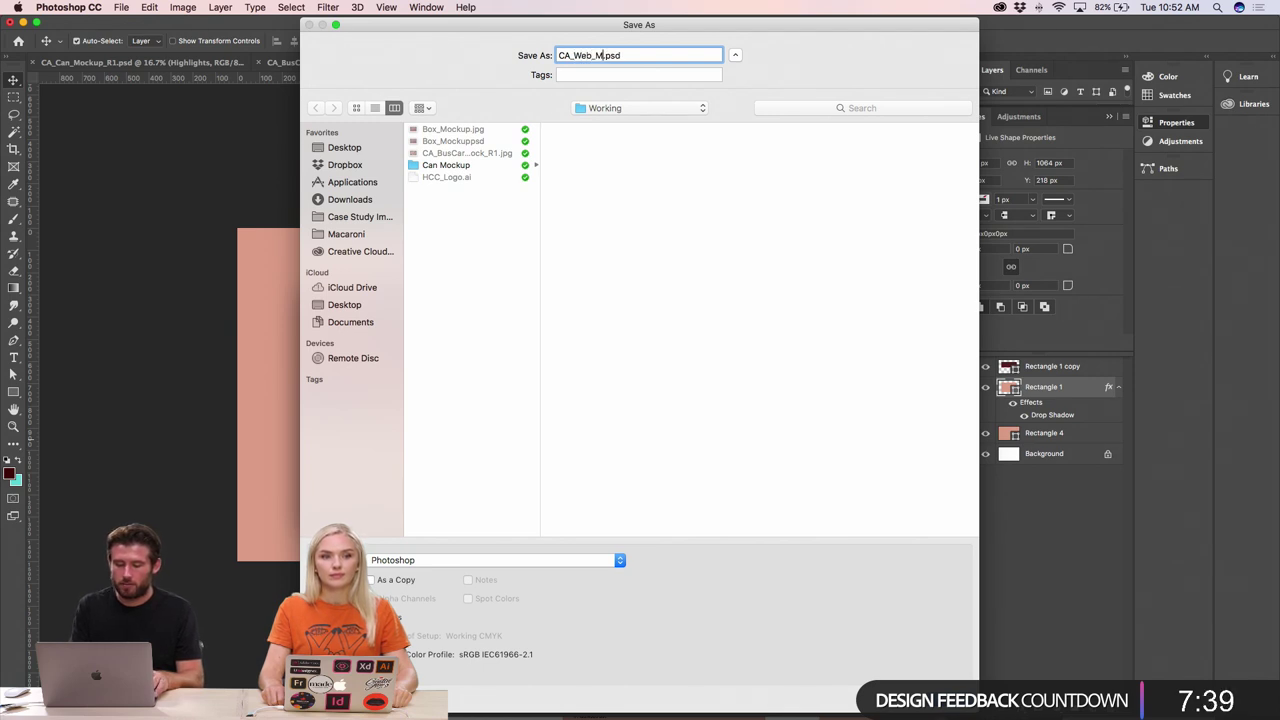
{"action": "type", "text": "ock"}
{"action": "key", "text": "Return"}
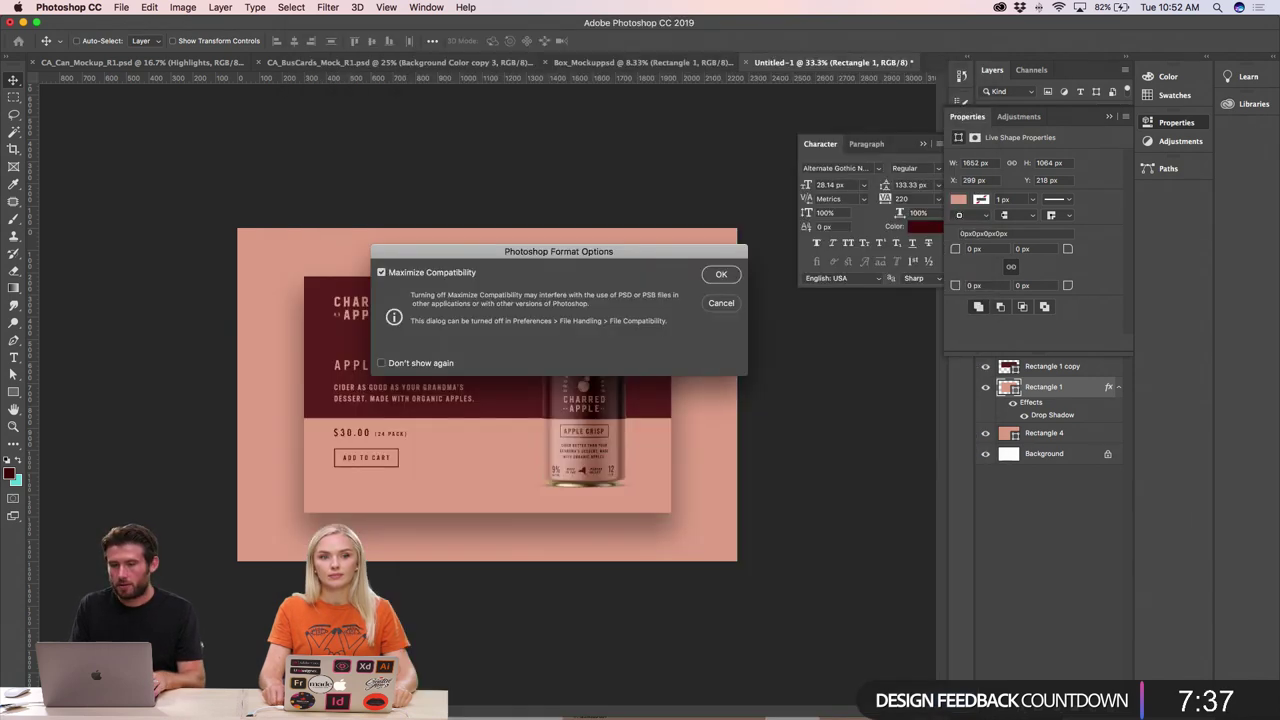
{"action": "key", "text": "Return"}
- Export the mockup for web as CA_Web_Mock.jpg
{"action": "key", "text": "super+alt+shift+s"}
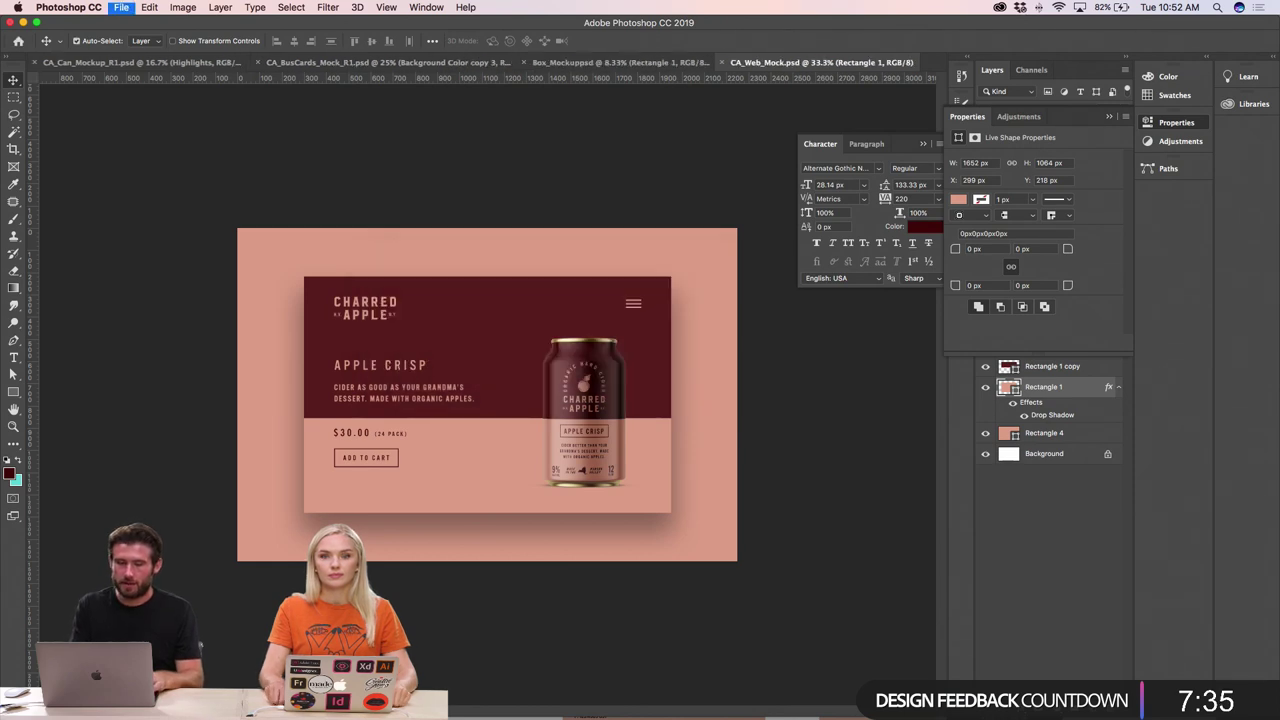
{"action": "left_click", "coordinate": [455, 508]}
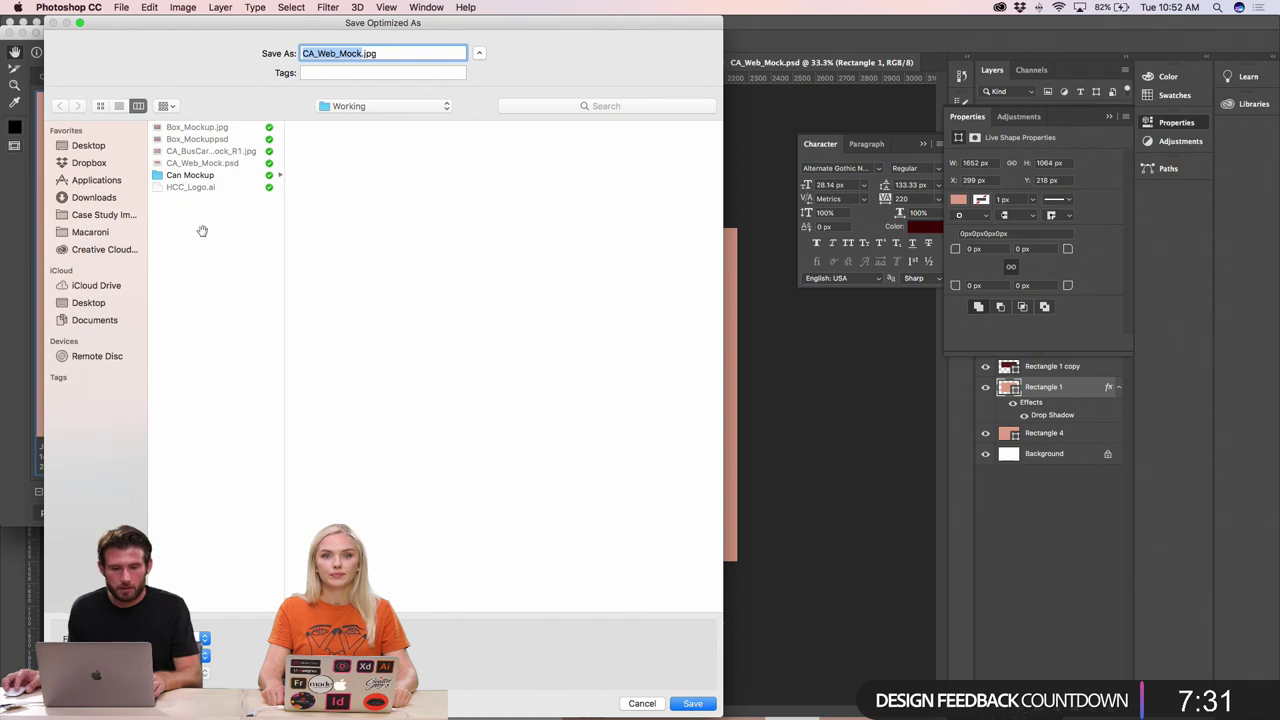
{"action": "left_click", "coordinate": [710, 704]}
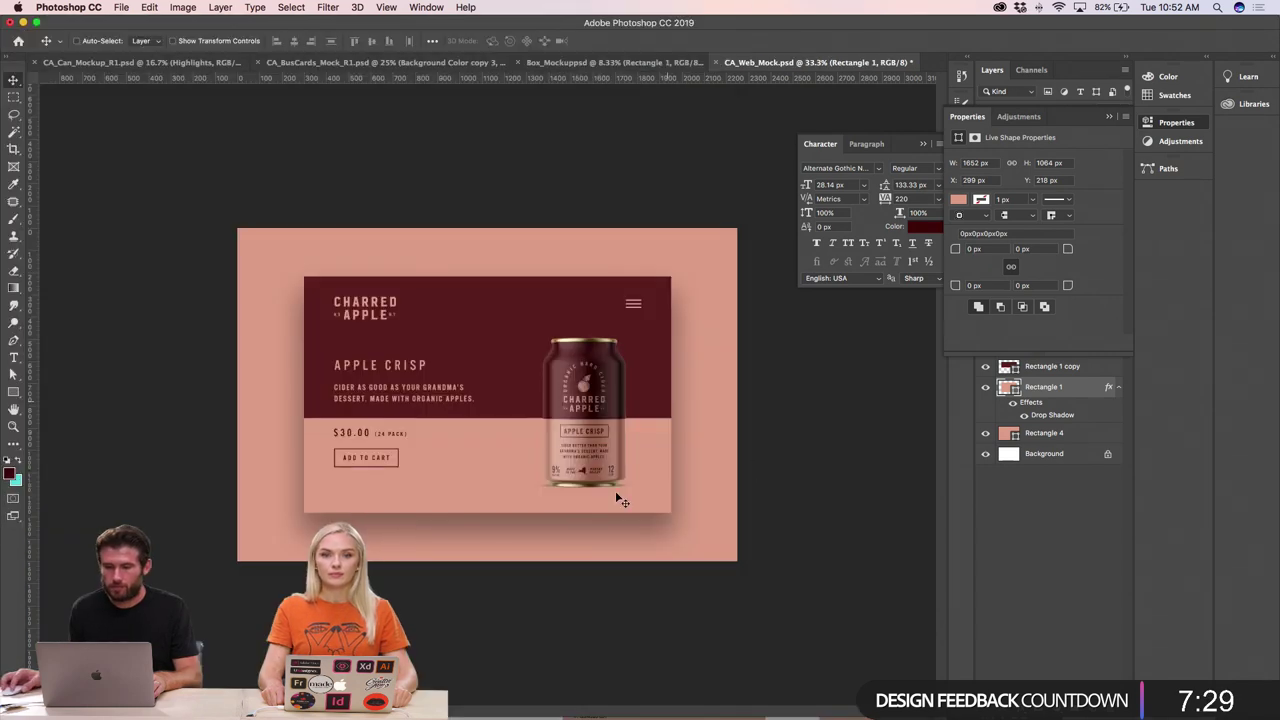
- In InDesign, place CA_Web_Mock.jpg from the Working folder into the top-left frame
{"action": "key", "text": "super+Tab"}
{"action": "key", "text": "super+Tab"}
{"action": "key", "text": "super+Tab"}
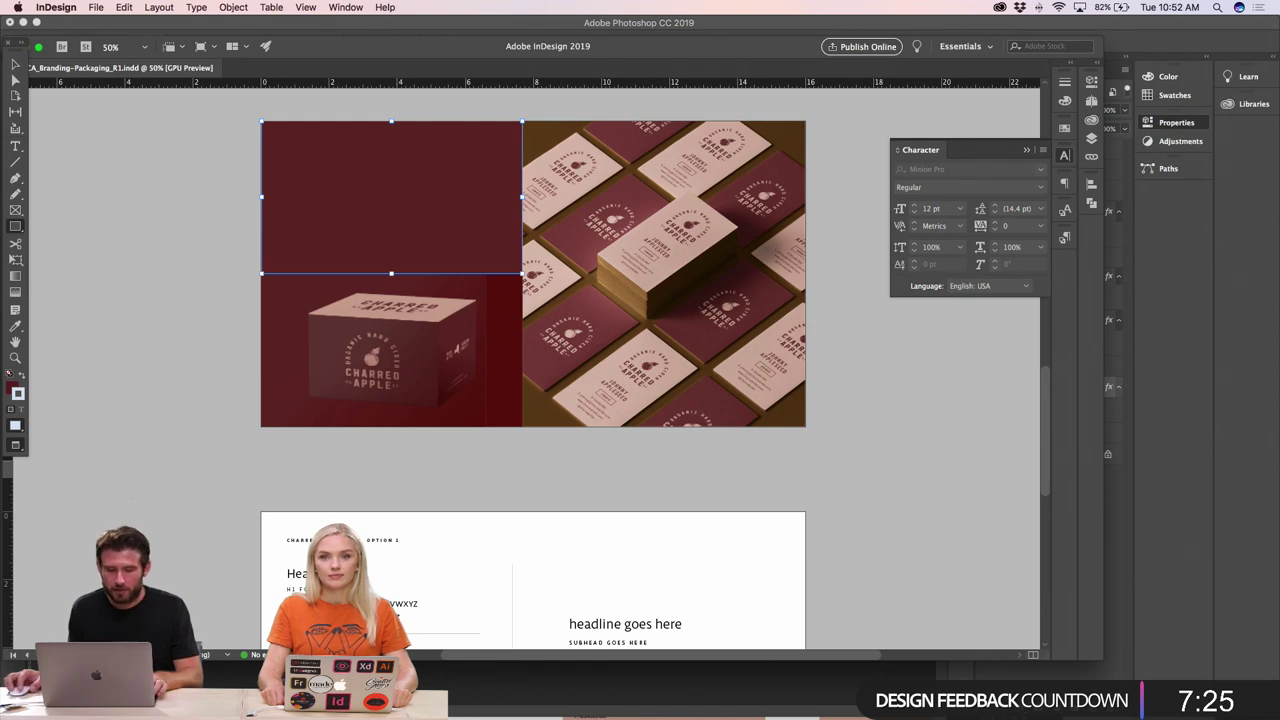
{"action": "left_click", "coordinate": [466, 696]}
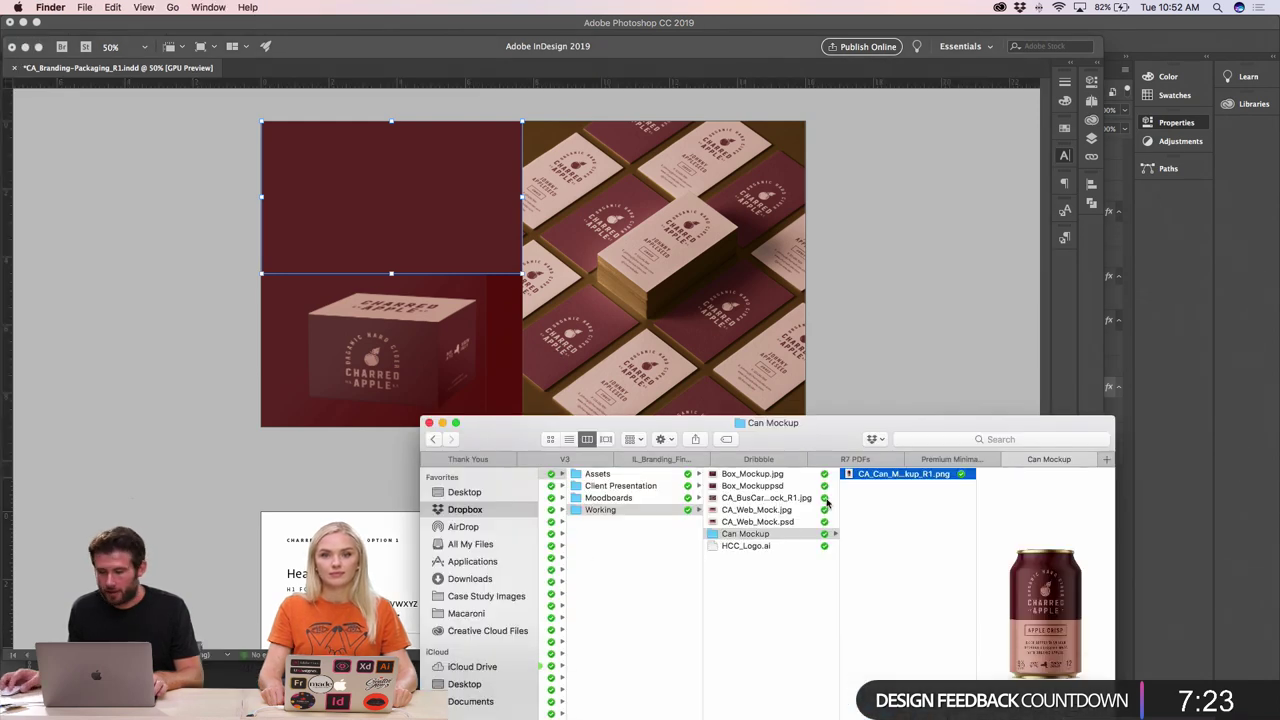
{"action": "left_click", "coordinate": [760, 521]}
{"action": "left_click", "coordinate": [762, 509]}
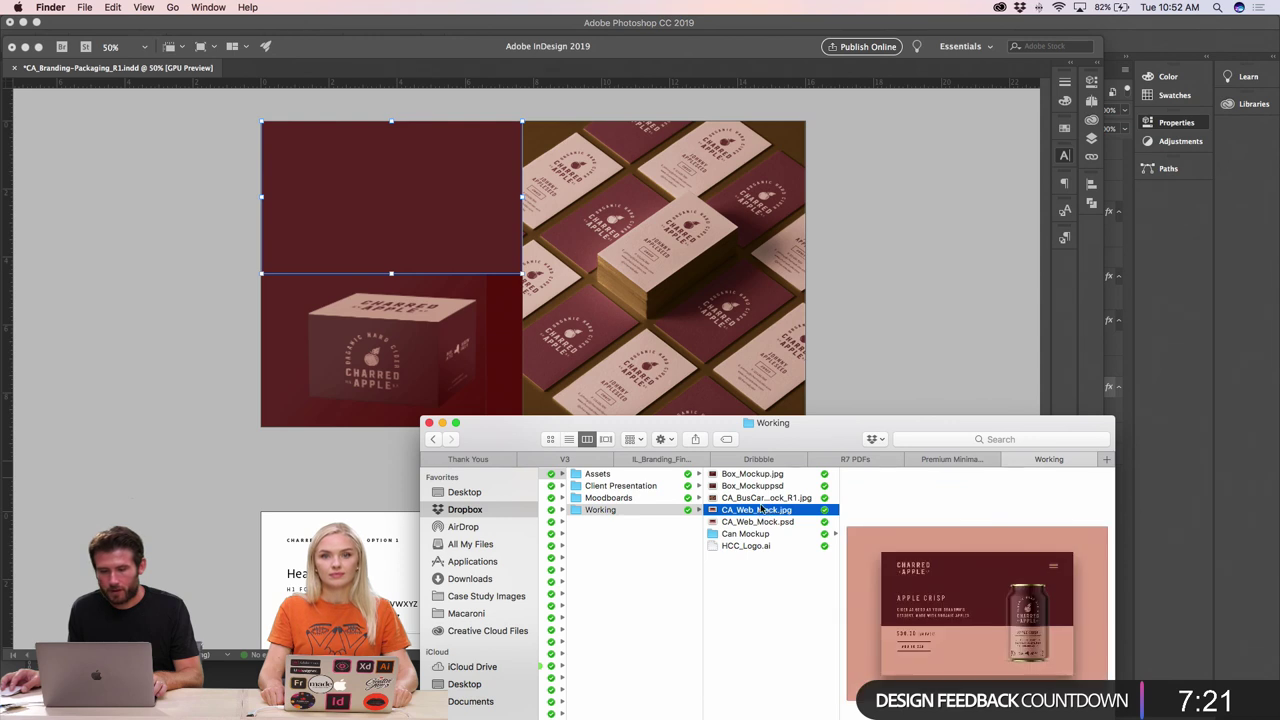
{"action": "left_click_drag", "start_coordinate": [762, 509], "coordinate": [400, 235]}
{"action": "left_click", "coordinate": [400, 235]}
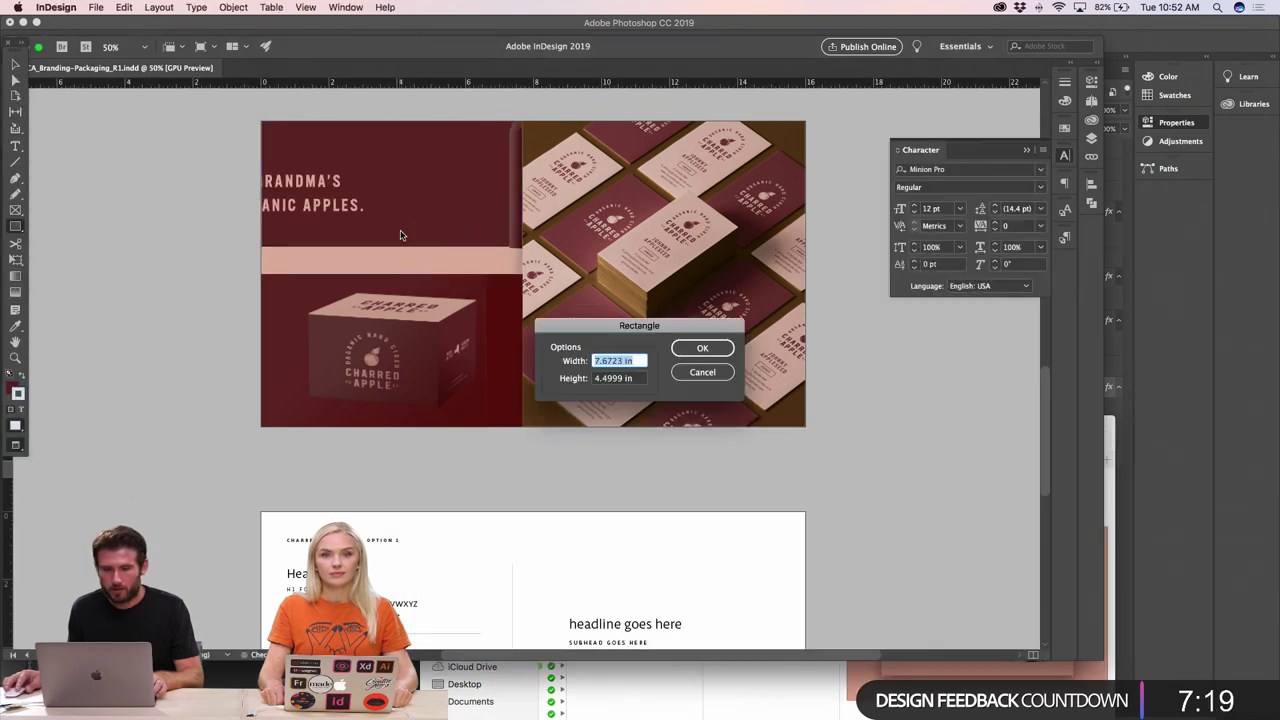
{"action": "key", "text": "Return"}
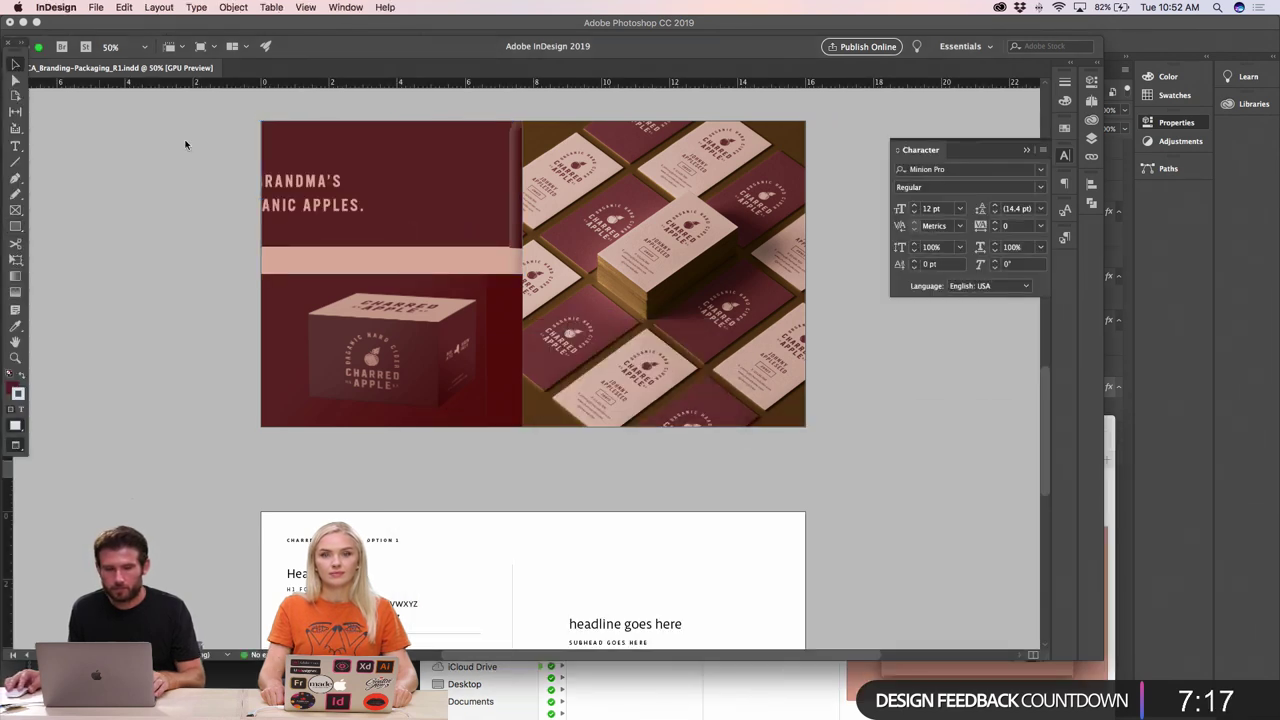
{"action": "mouse_move", "coordinate": [15, 80]}
{"action": "left_mouse_down"}
{"action": "mouse_move", "coordinate": [560, 534]}
{"action": "mouse_move", "coordinate": [800, 534]}
{"action": "mouse_move", "coordinate": [924, 551]}
{"action": "mouse_move", "coordinate": [549, 363]}
{"action": "mouse_move", "coordinate": [480, 309]}
{"action": "mouse_move", "coordinate": [482, 288]}
{"action": "left_mouse_up"}
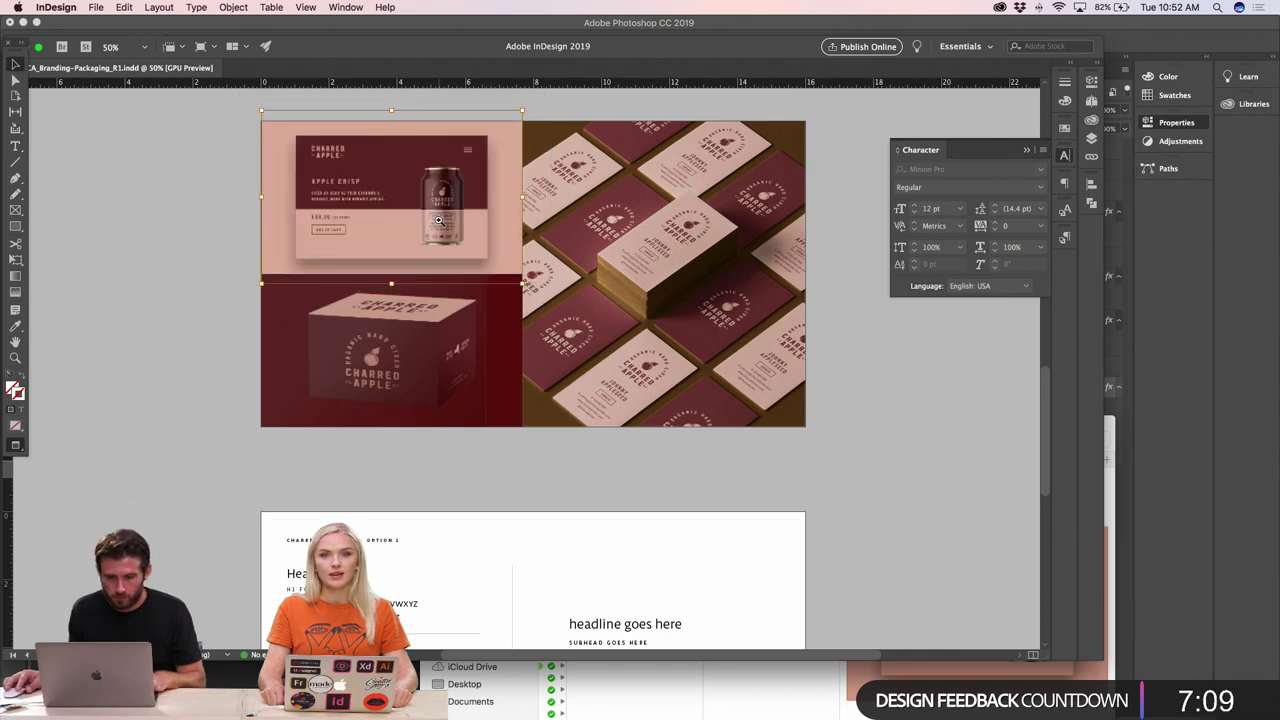
- Shrink the banner frame to the layout's top-left quarter and set its fill to None
{"action": "scroll", "coordinate": [443, 222], "scroll_direction": "up", "scroll_amount": 5}
{"action": "key", "text": "super+equal"}
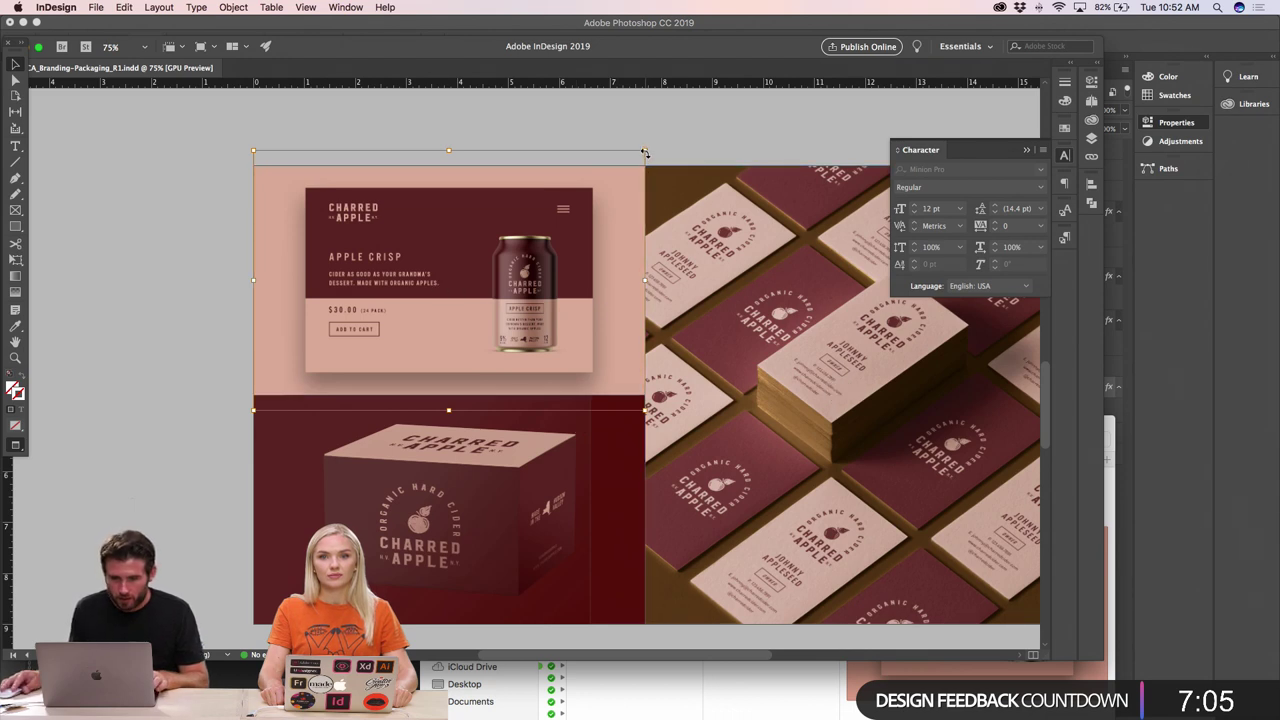
{"action": "left_click_drag", "start_coordinate": [645, 152], "coordinate": [626, 166]}
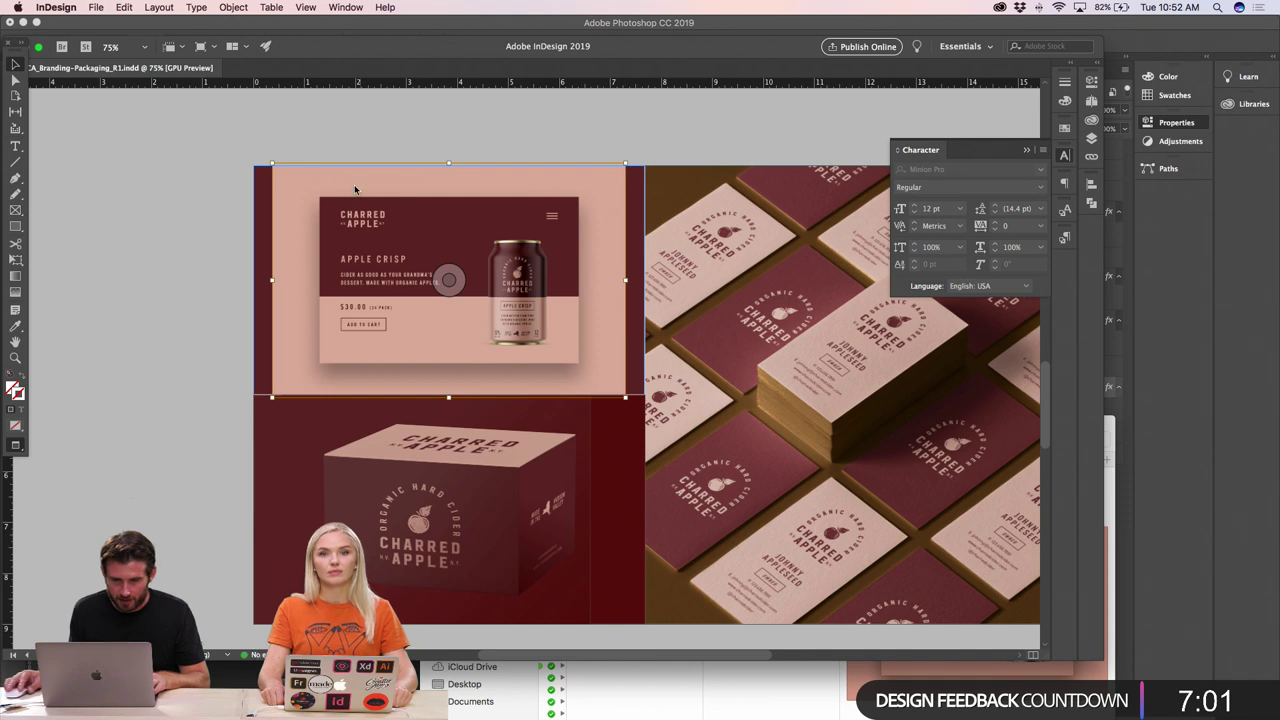
{"action": "left_click", "coordinate": [264, 234]}
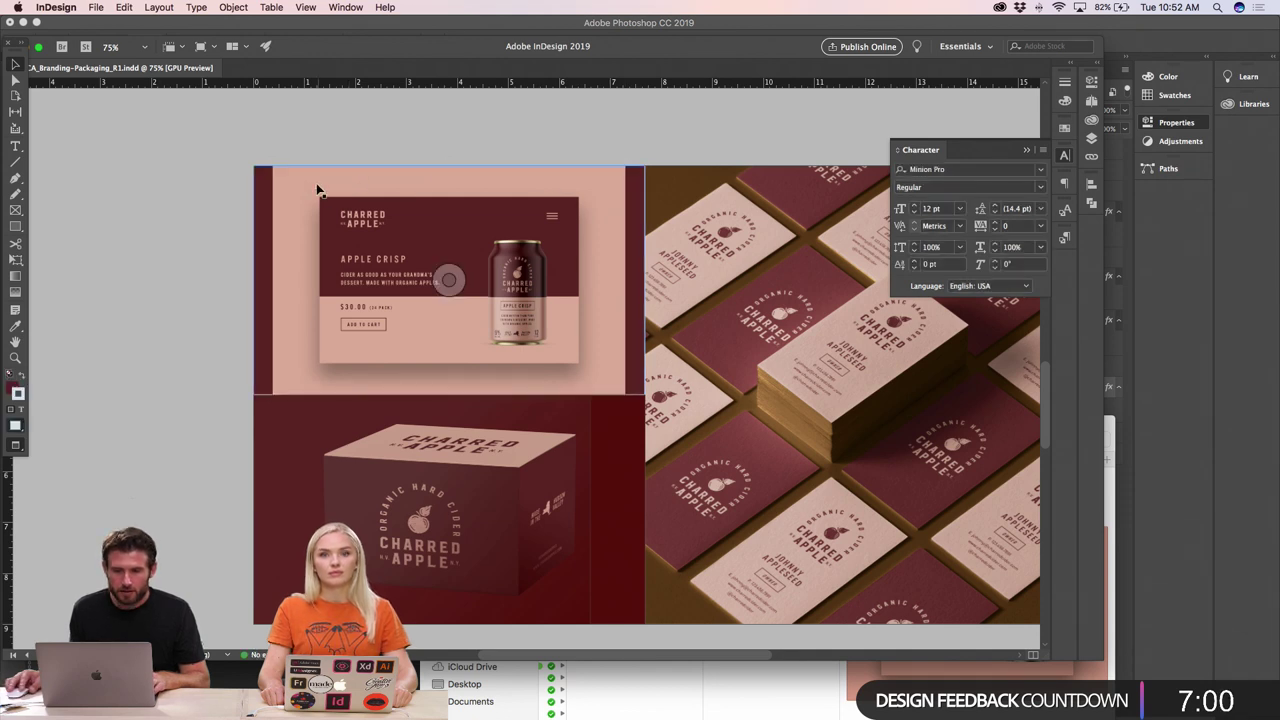
{"action": "left_click", "coordinate": [261, 227]}
{"action": "left_click", "coordinate": [258, 207]}
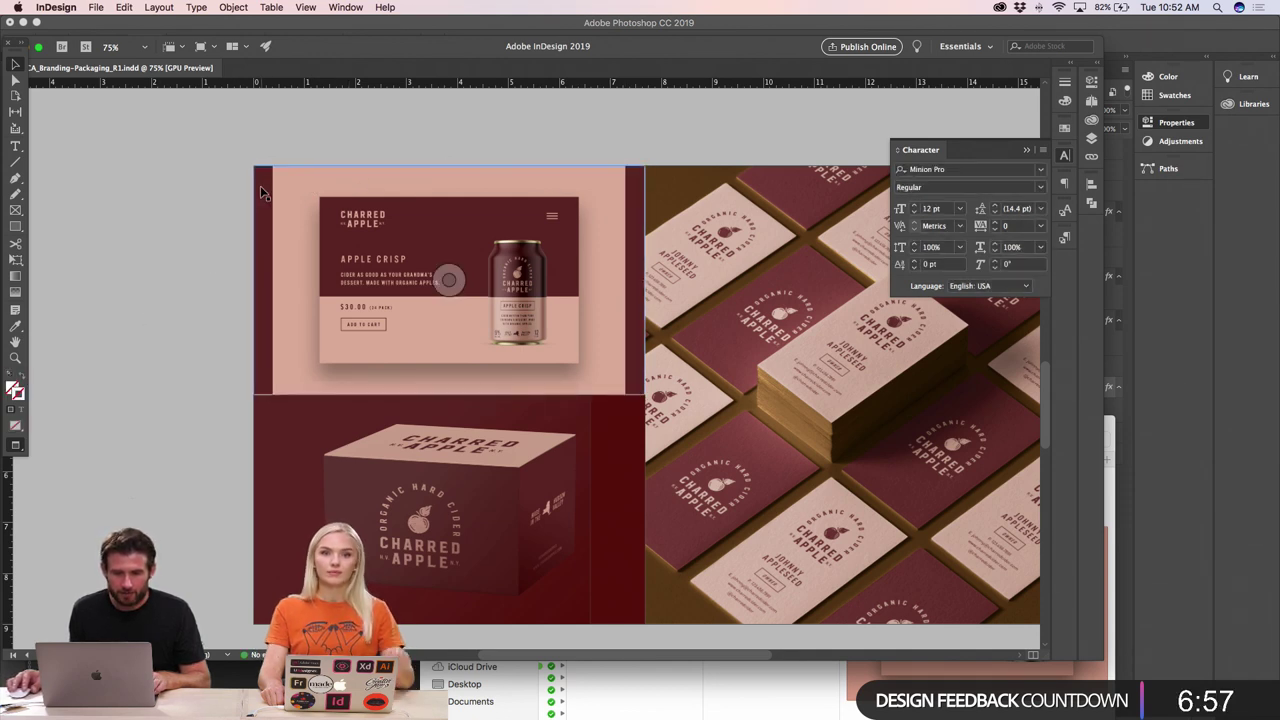
{"action": "left_click_drag", "start_coordinate": [14, 432], "coordinate": [45, 466]}
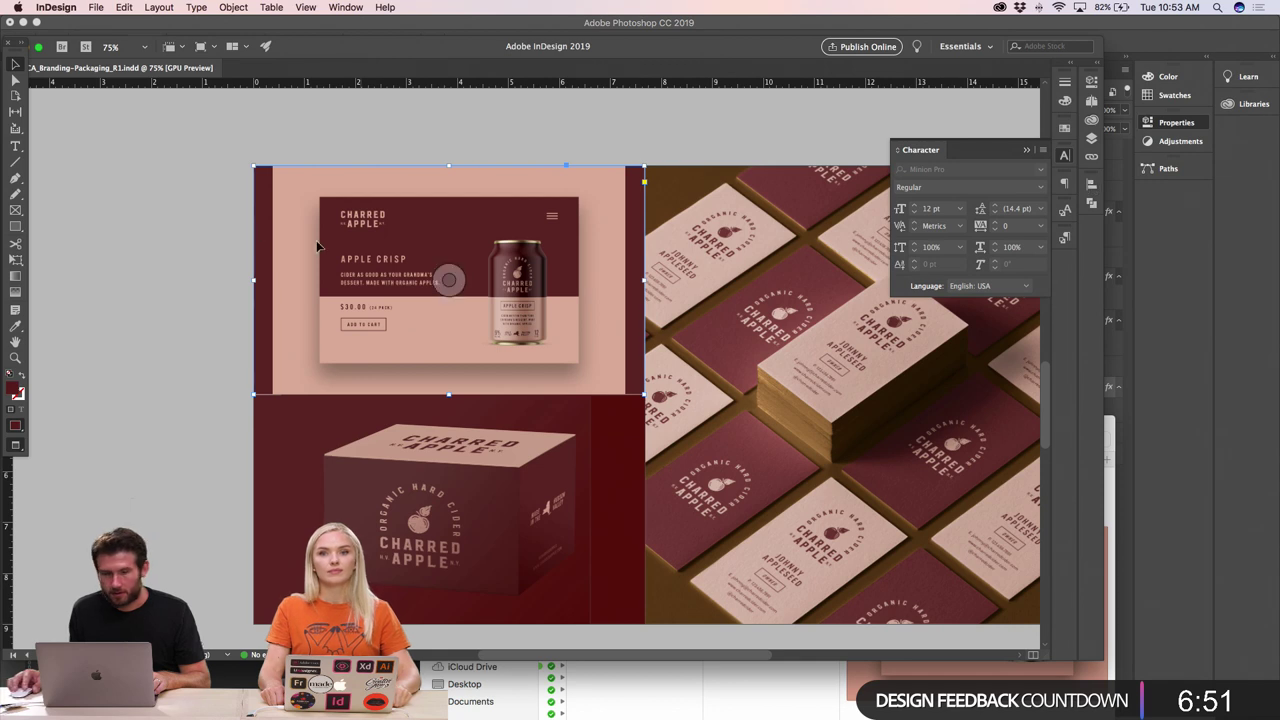
- Sample the pink from the banner background with the Eyedropper as the fill colour
{"action": "double_click", "coordinate": [16, 391]}
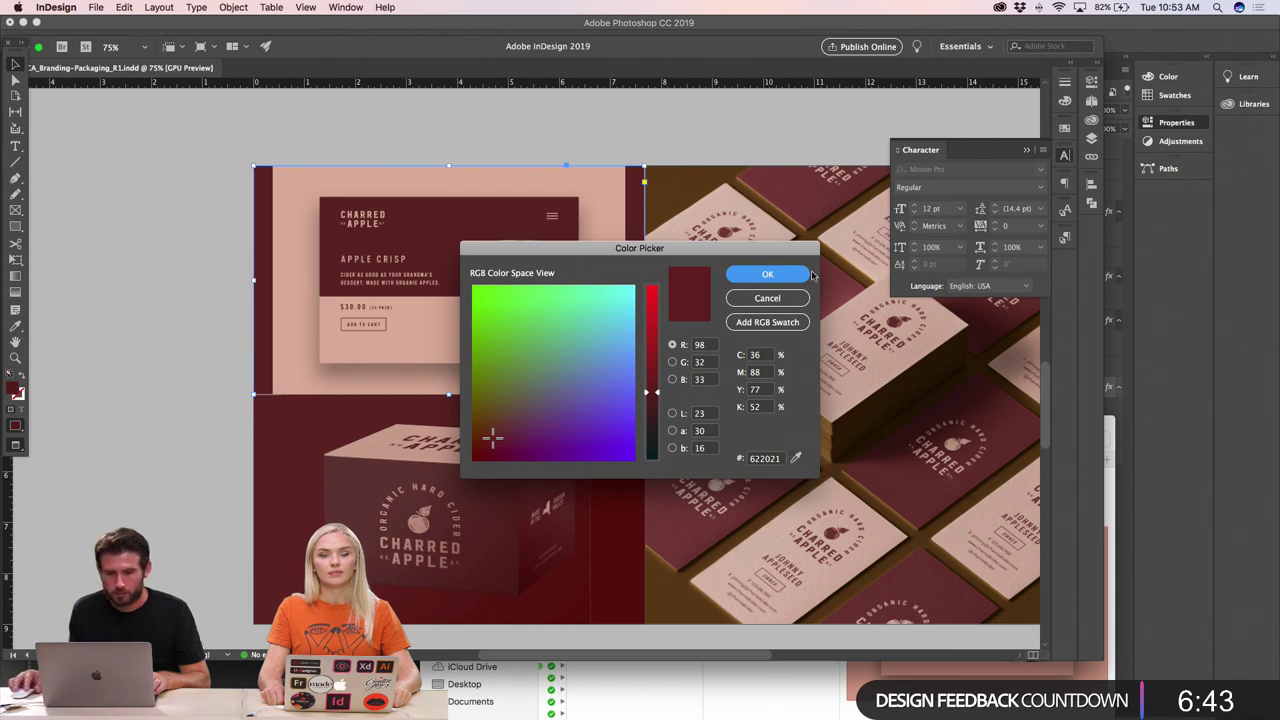
{"action": "left_click", "coordinate": [767, 298]}
{"action": "key", "text": "i"}
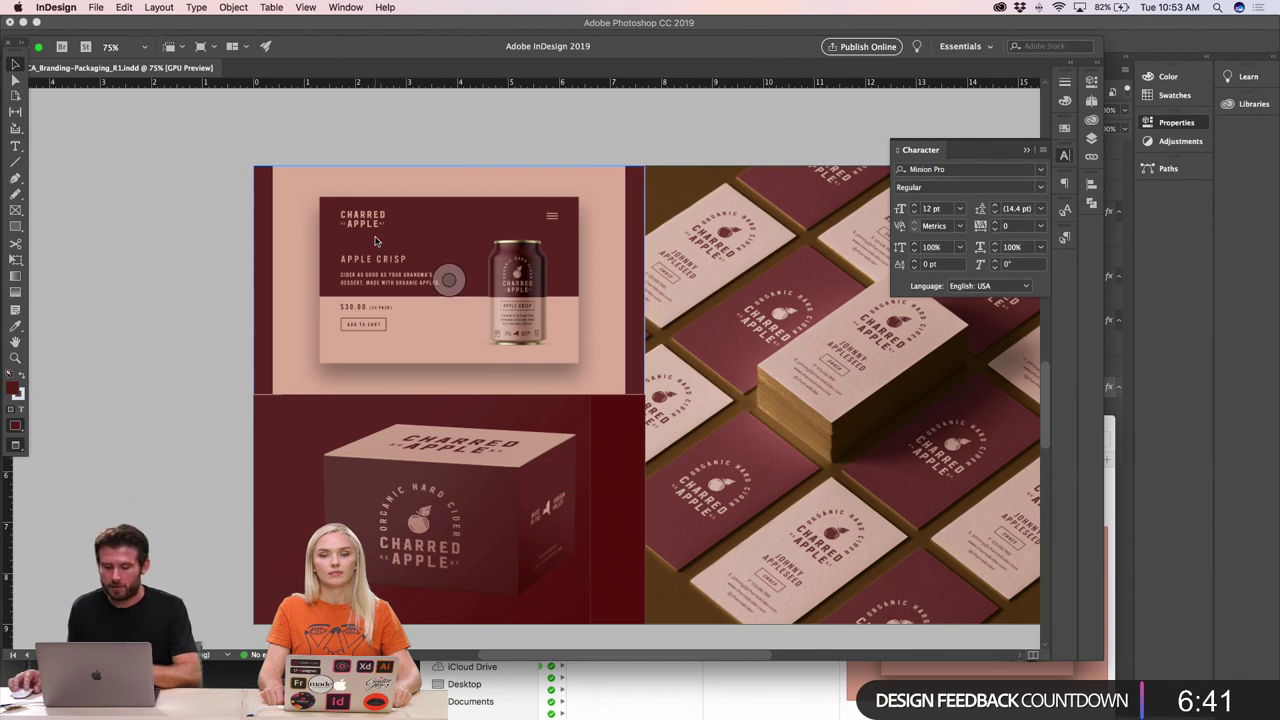
{"action": "left_click", "coordinate": [311, 200]}
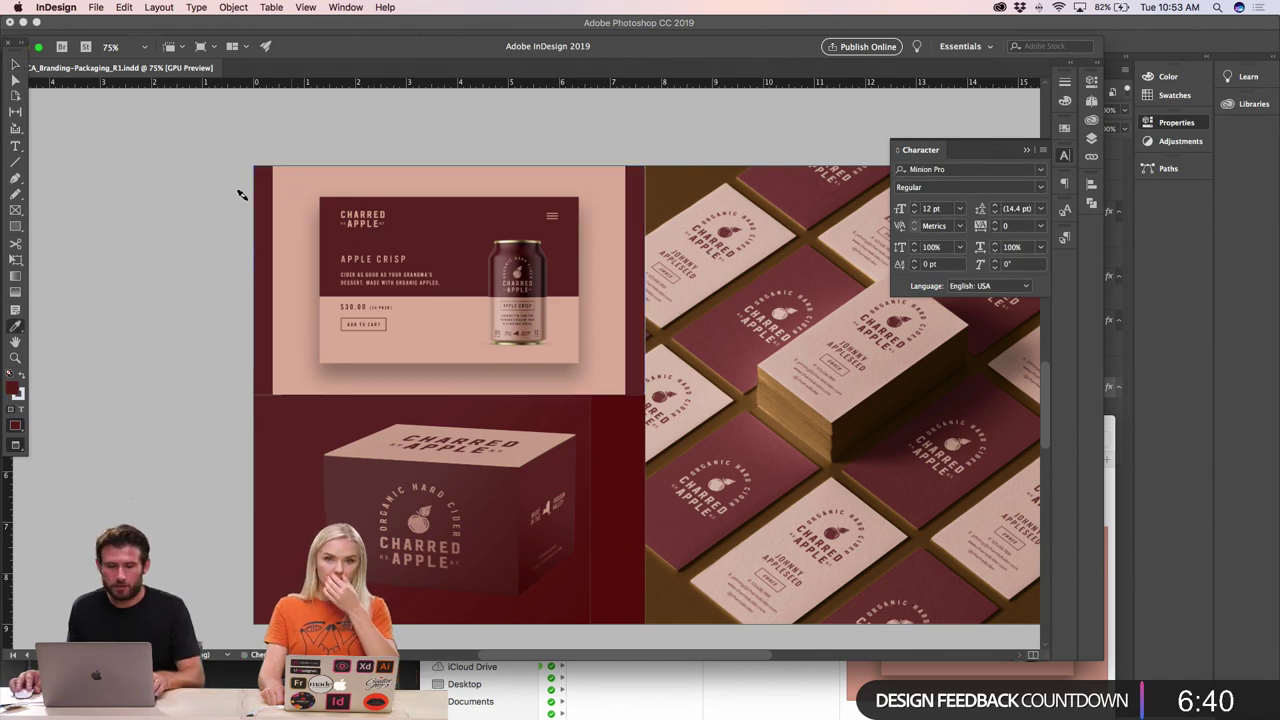
{"action": "double_click", "coordinate": [13, 388]}
{"action": "left_click", "coordinate": [765, 458]}
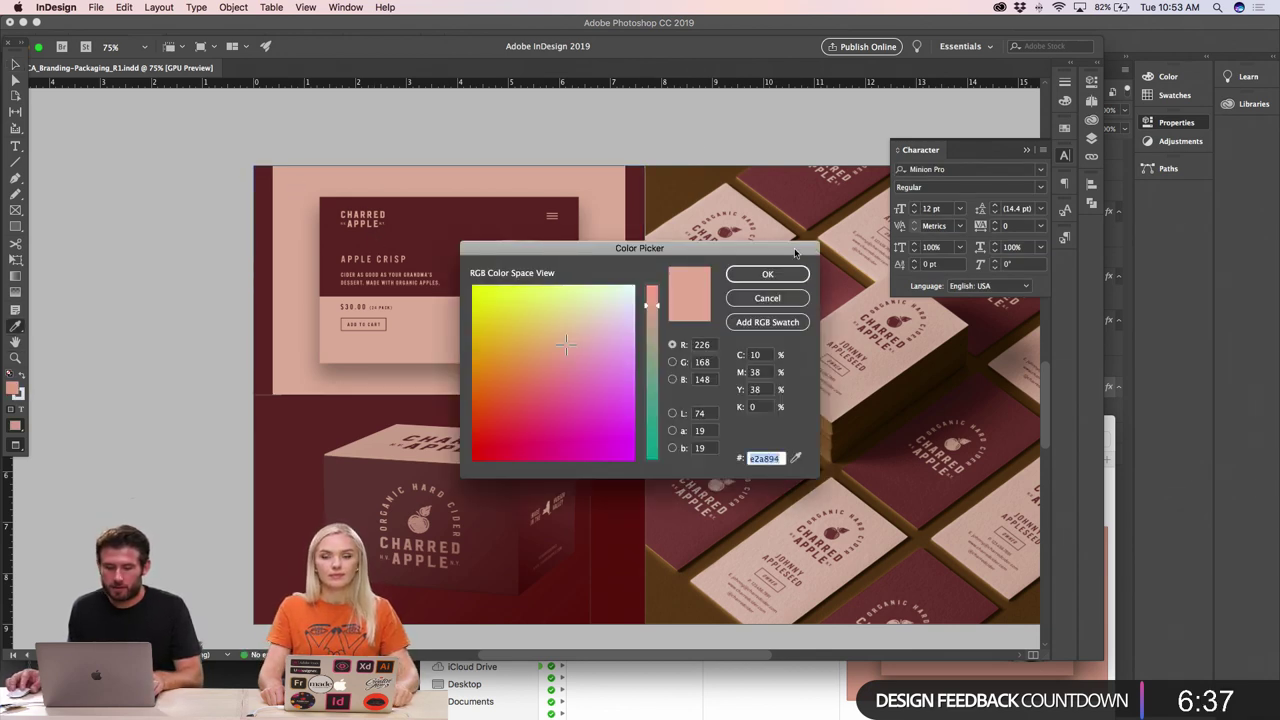
{"action": "left_click", "coordinate": [767, 274]}
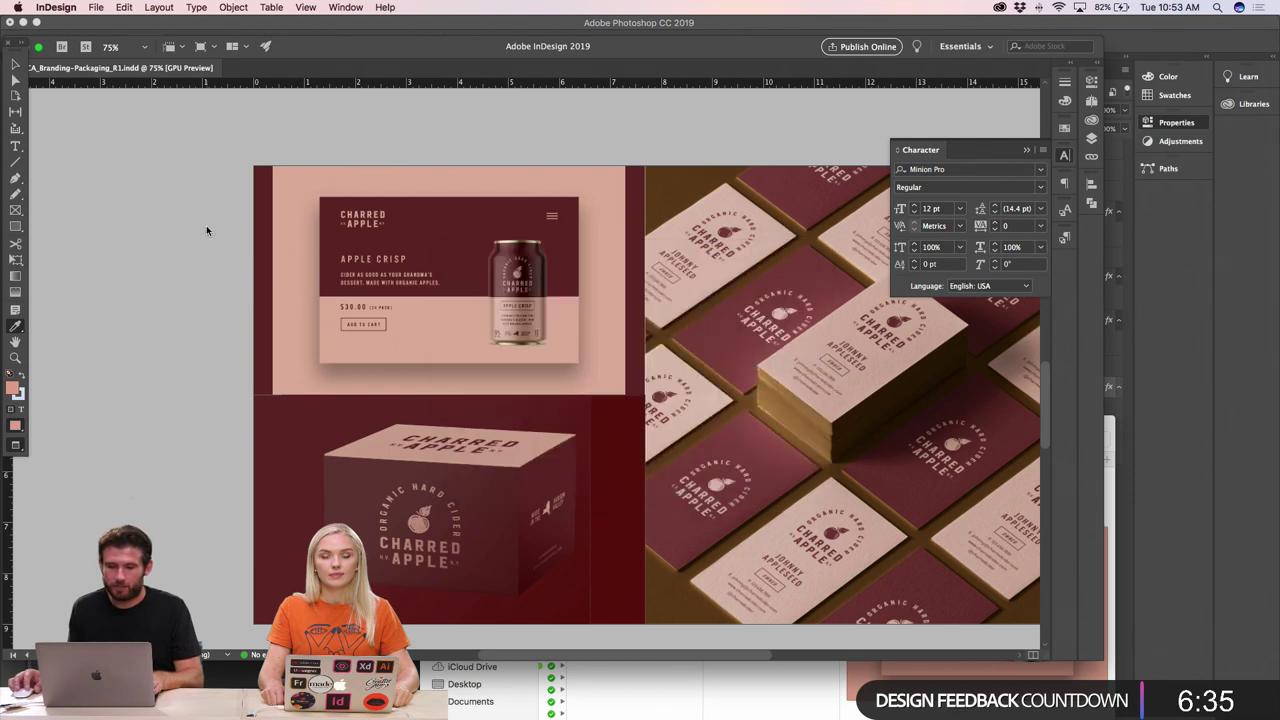
- Set the top banner frame's fill to hex e8b4a4
{"action": "key", "text": "v"}
{"action": "left_click", "coordinate": [273, 220]}
{"action": "left_click", "coordinate": [258, 210]}
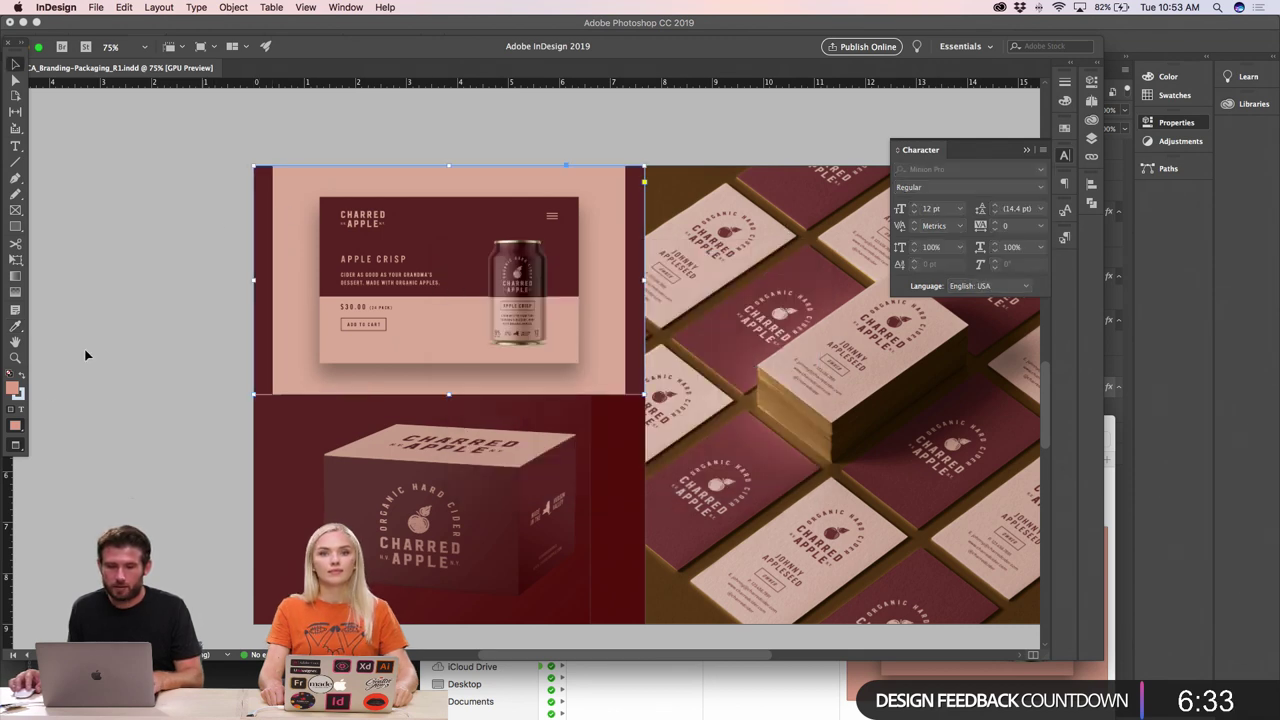
{"action": "double_click", "coordinate": [14, 388]}
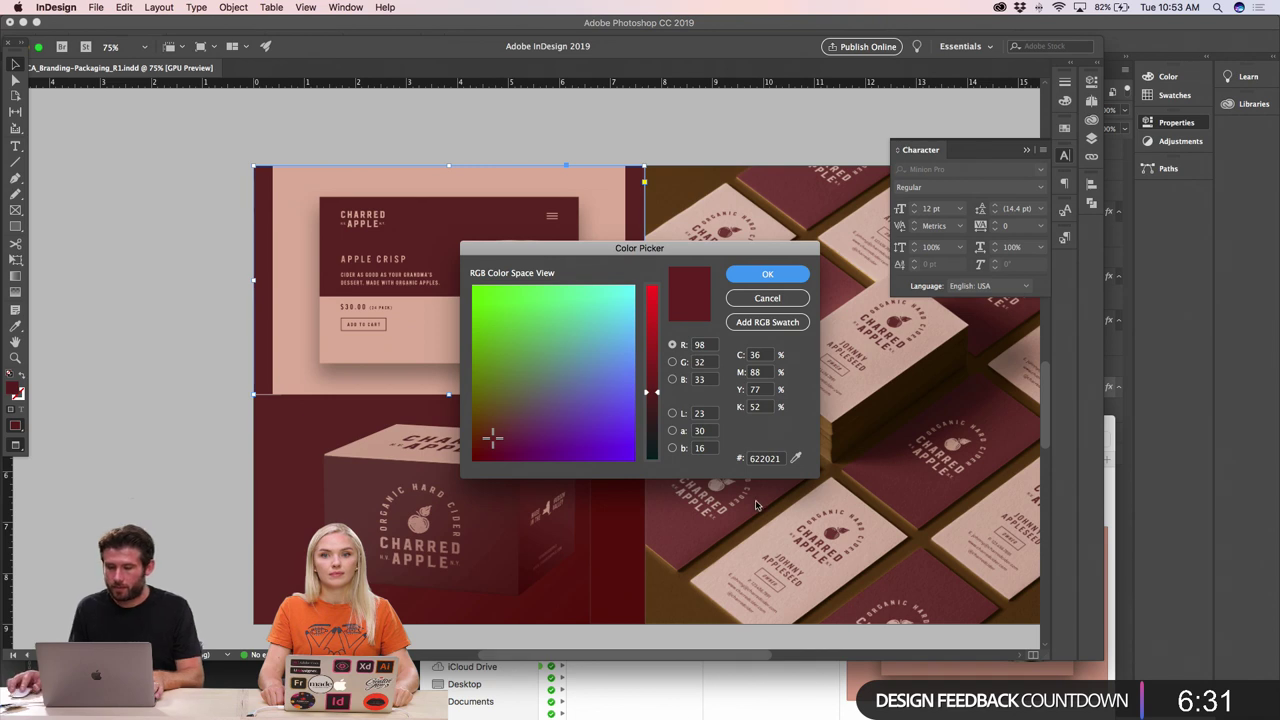
{"action": "left_click", "coordinate": [757, 460]}
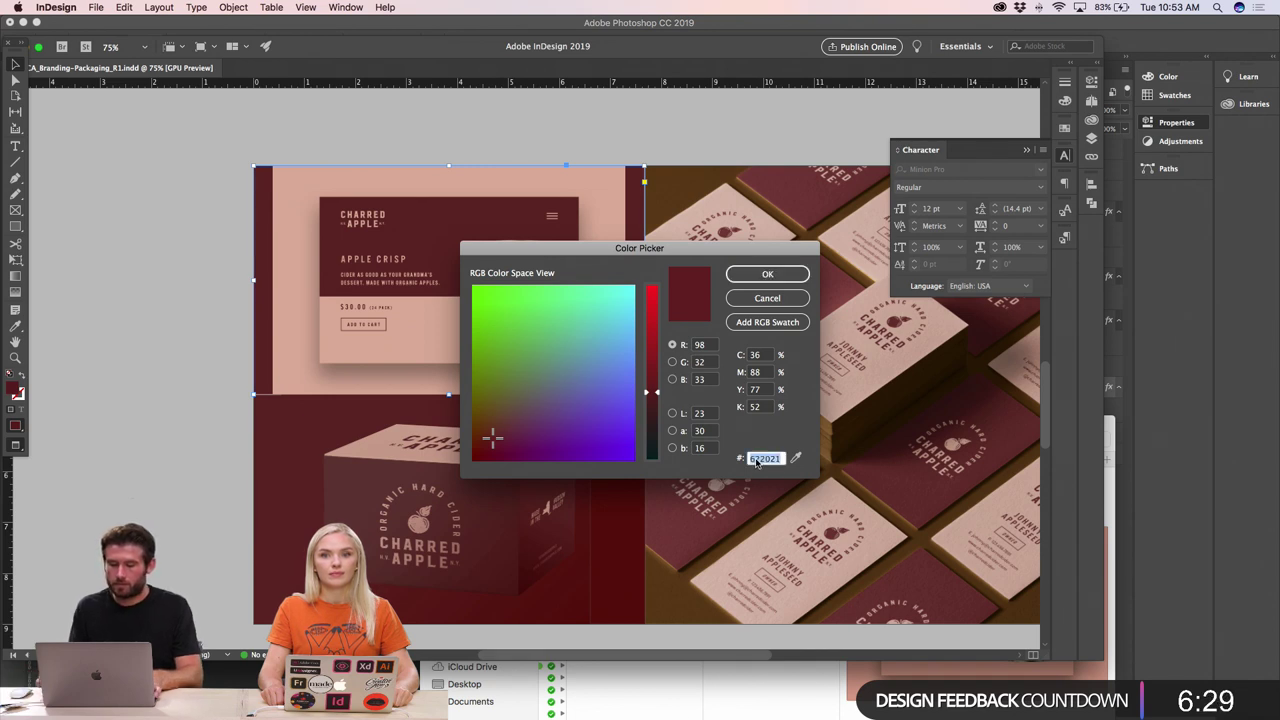
{"action": "type", "text": "e8b4a4"}
{"action": "key", "text": "Return"}
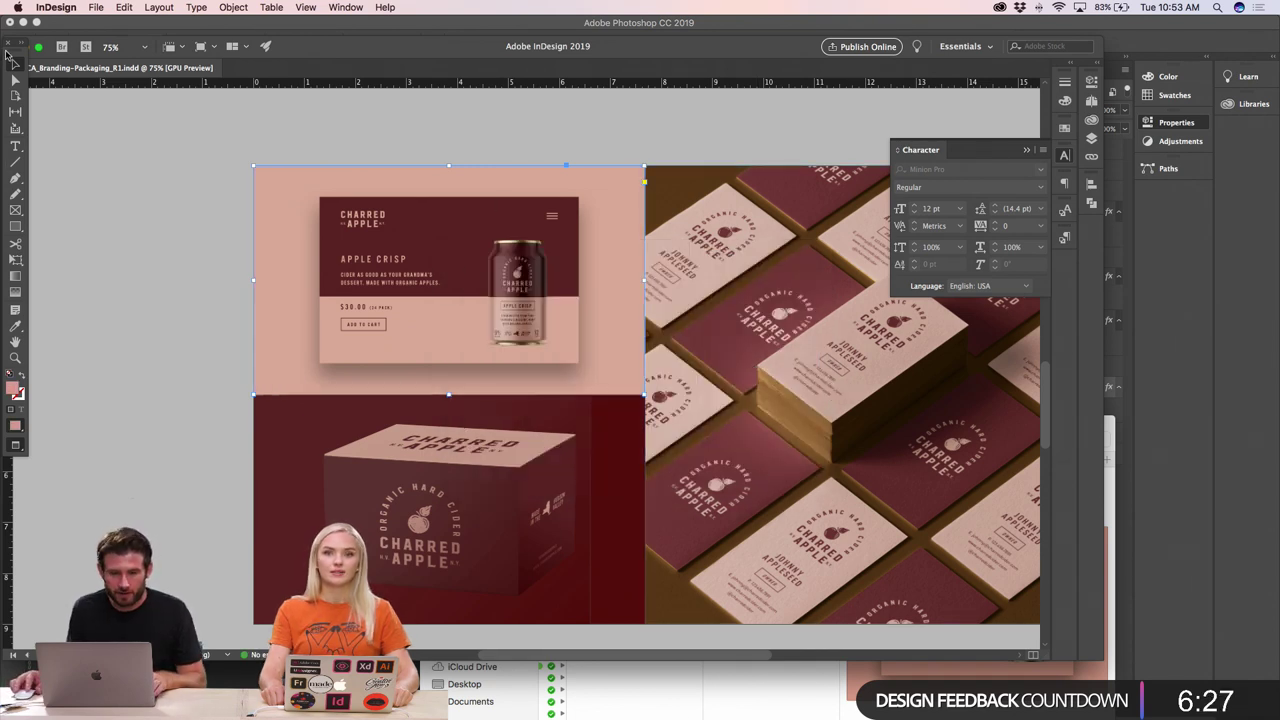
- Zoom out and review the layout's pages, including the cider can page
{"action": "left_click", "coordinate": [141, 177]}
{"action": "key", "text": "super+minus"}
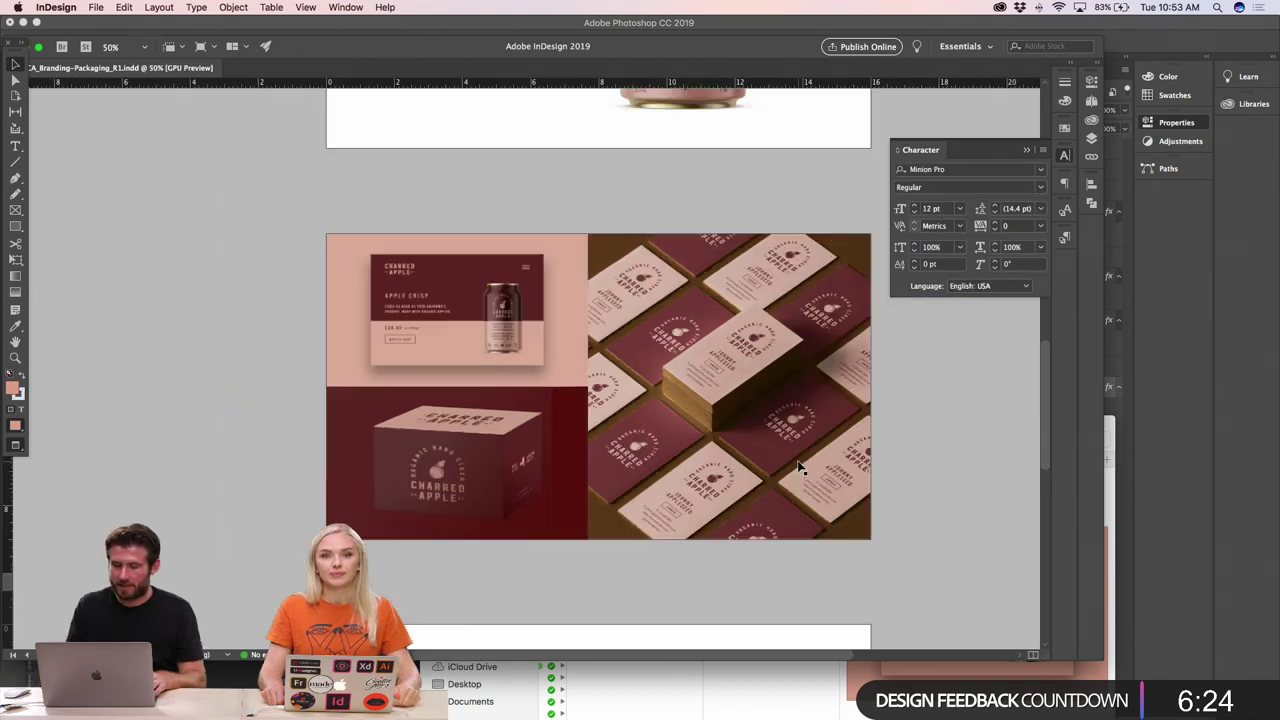
{"action": "key", "text": "super+minus"}
{"action": "left_click", "coordinate": [700, 347]}
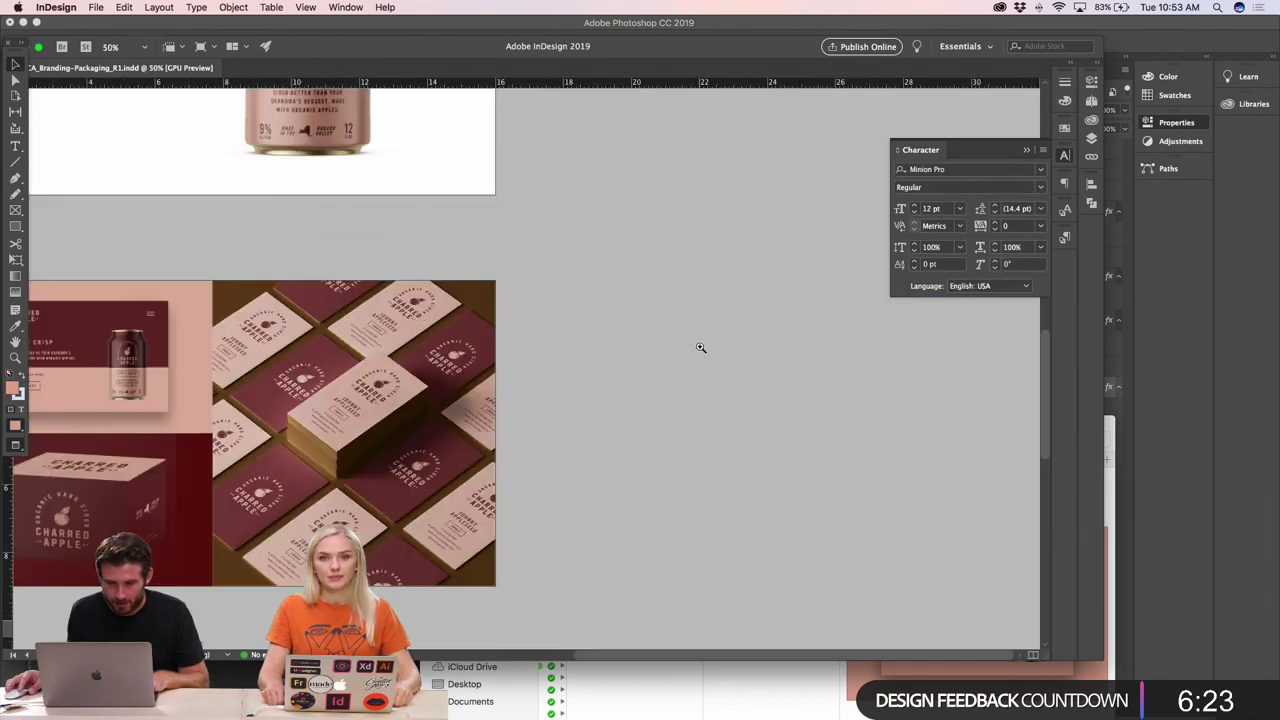
{"action": "key", "text": "super+minus"}
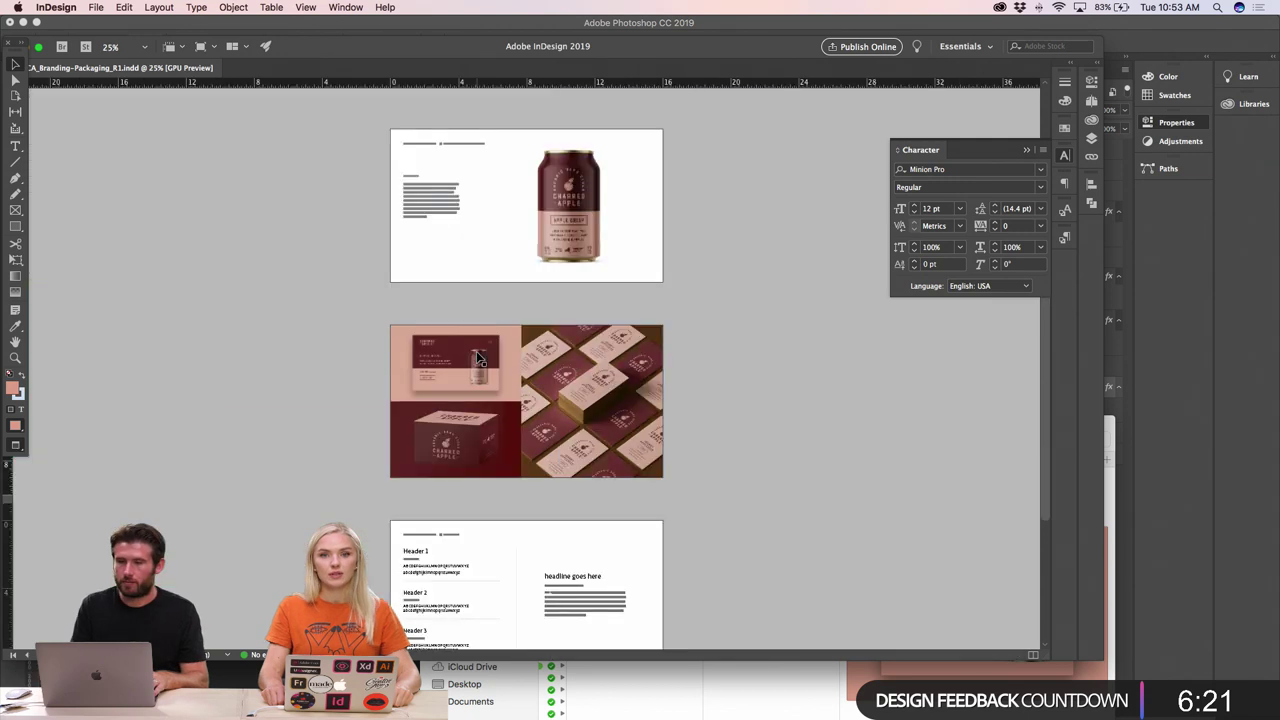
{"action": "scroll", "coordinate": [697, 377], "scroll_direction": "up", "scroll_amount": 5}
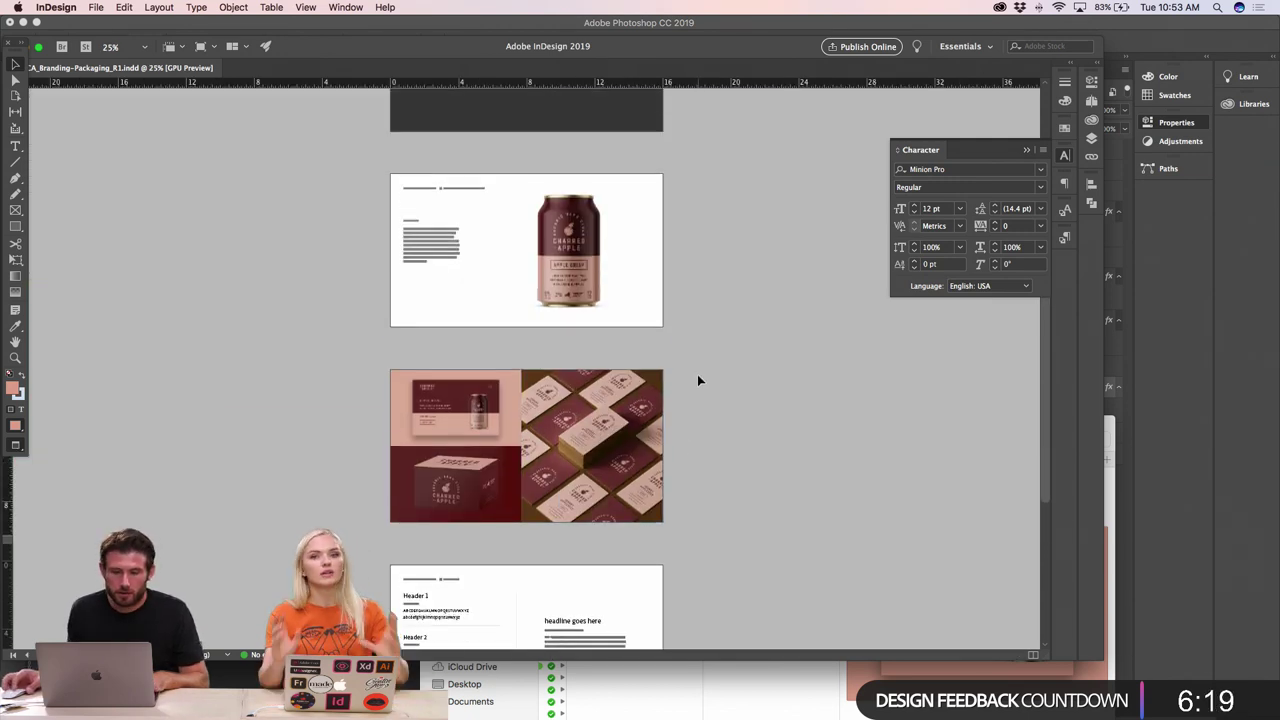
{"action": "scroll", "coordinate": [697, 374], "scroll_direction": "up", "scroll_amount": 3}
{"action": "scroll", "coordinate": [697, 374], "scroll_direction": "down", "scroll_amount": 2}
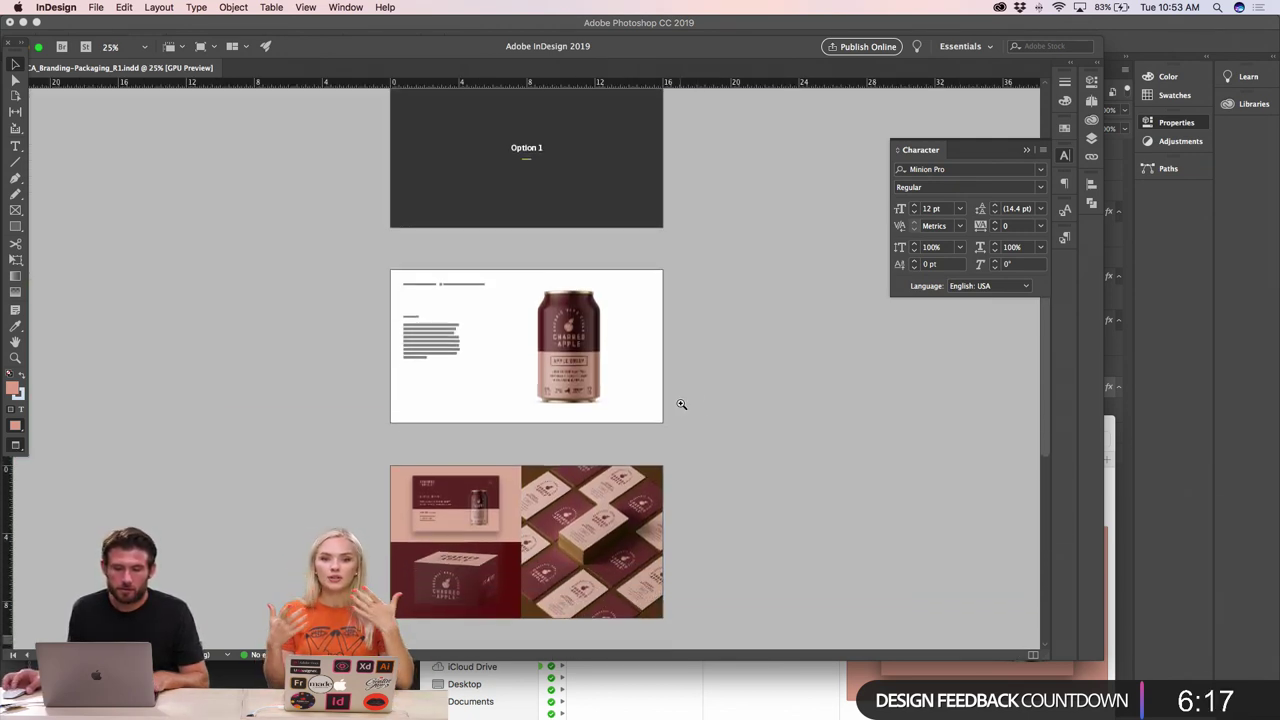
{"action": "key", "text": "super+equal"}
{"action": "scroll", "coordinate": [679, 406], "scroll_direction": "left", "scroll_amount": 5}
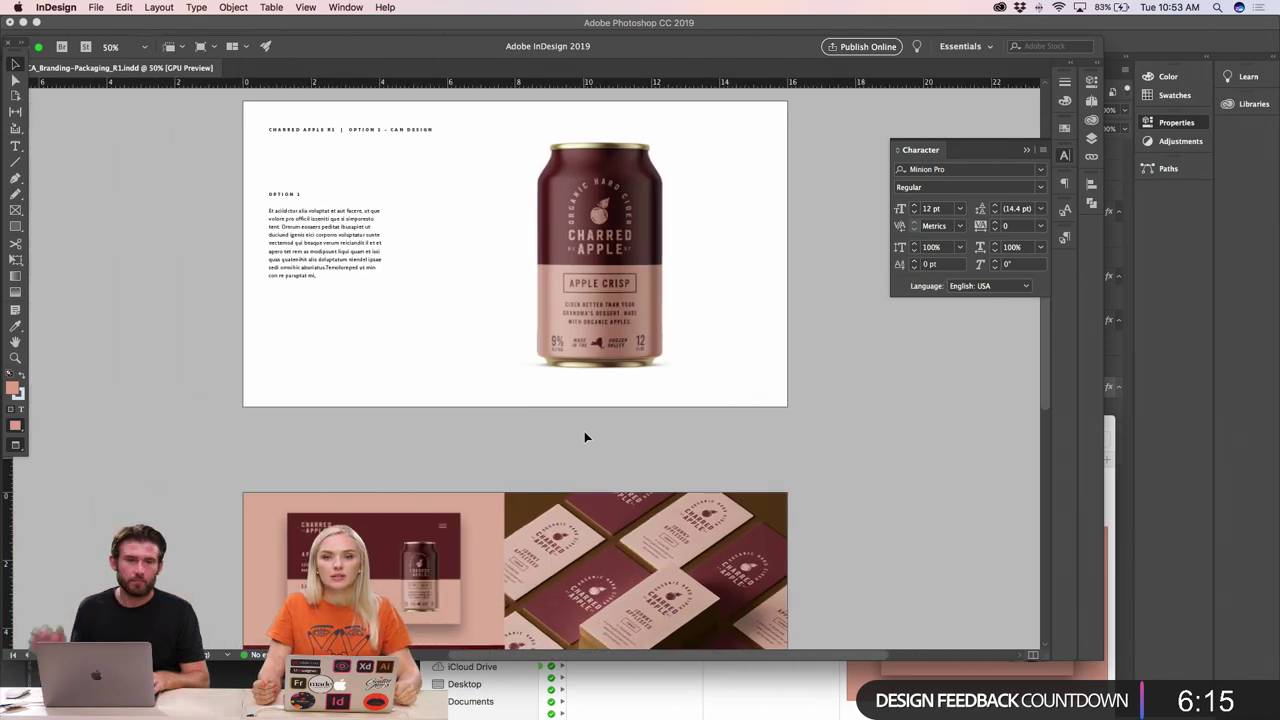
{"action": "key", "text": "super+minus"}
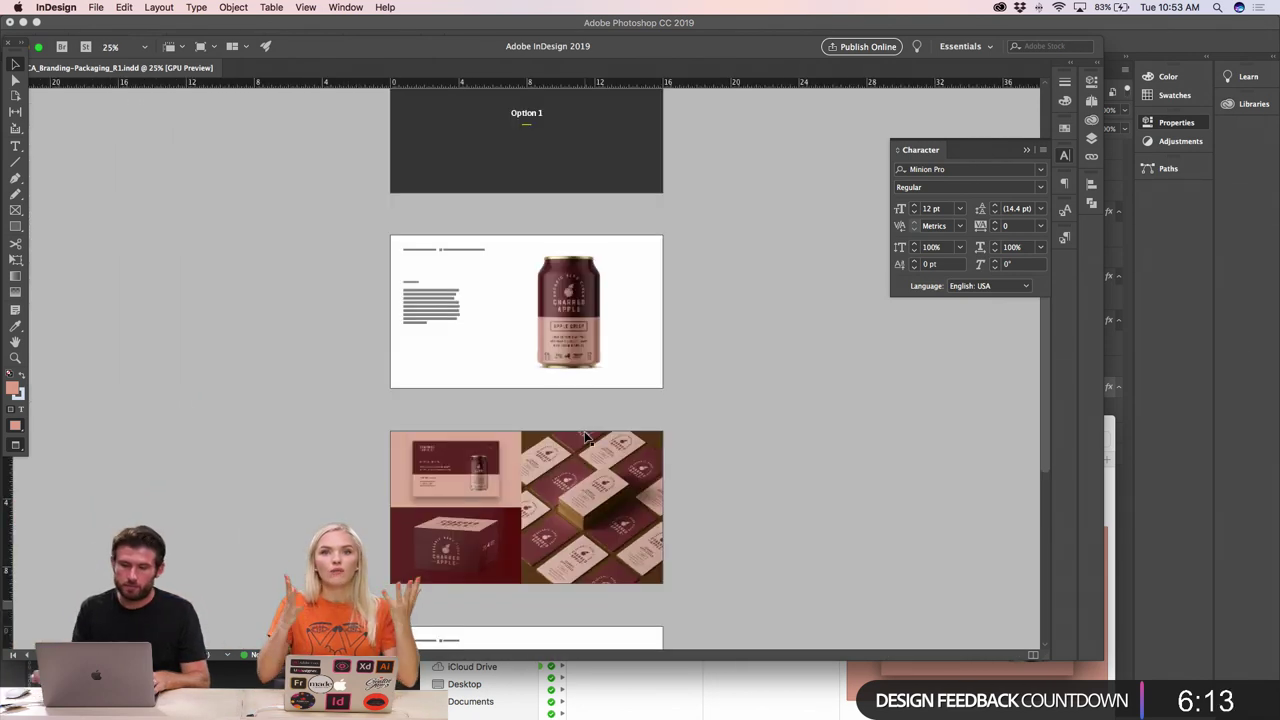
{"action": "scroll", "coordinate": [680, 434], "scroll_direction": "down", "scroll_amount": 3}
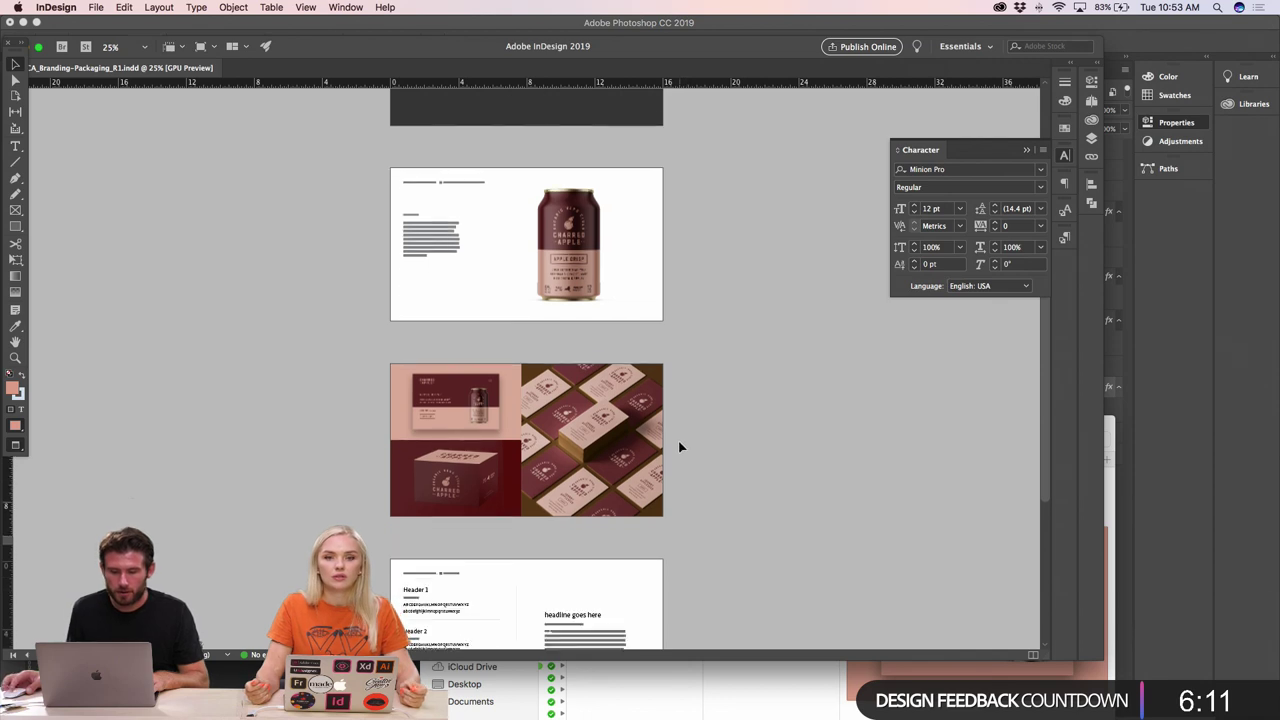
{"action": "key", "text": "super+equal"}
{"action": "key", "text": "super+equal"}
{"action": "key", "text": "super+equal"}
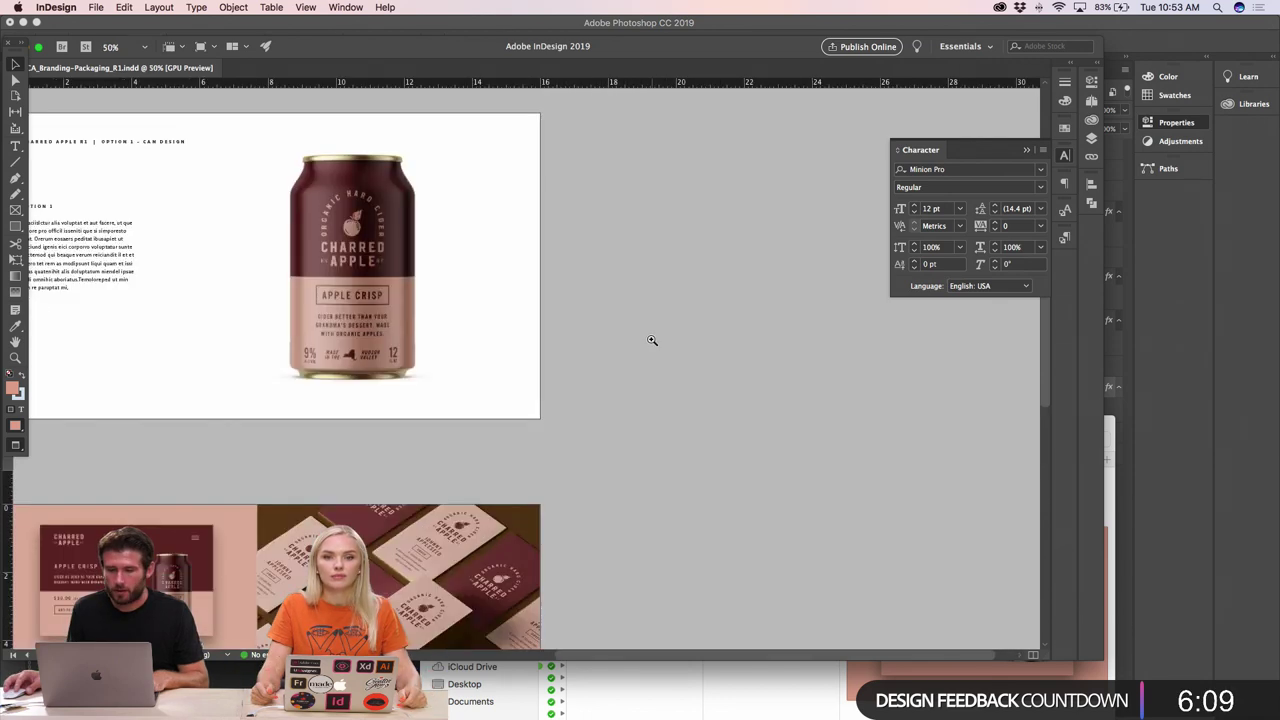
{"action": "key", "text": "super+minus"}
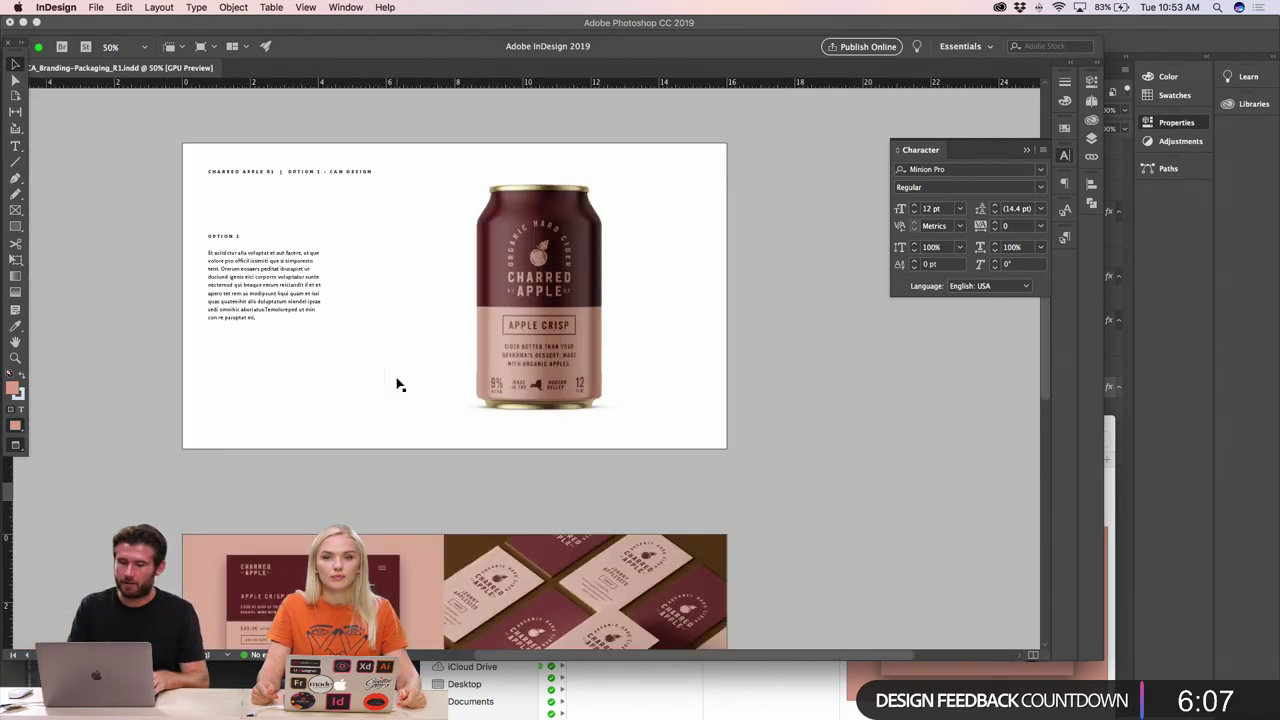
- Nudge the Charred Apple can image slightly, then bring the type-specimen page into view
{"action": "left_click_drag", "start_coordinate": [547, 386], "coordinate": [546, 387]}
{"action": "left_click", "coordinate": [460, 451]}
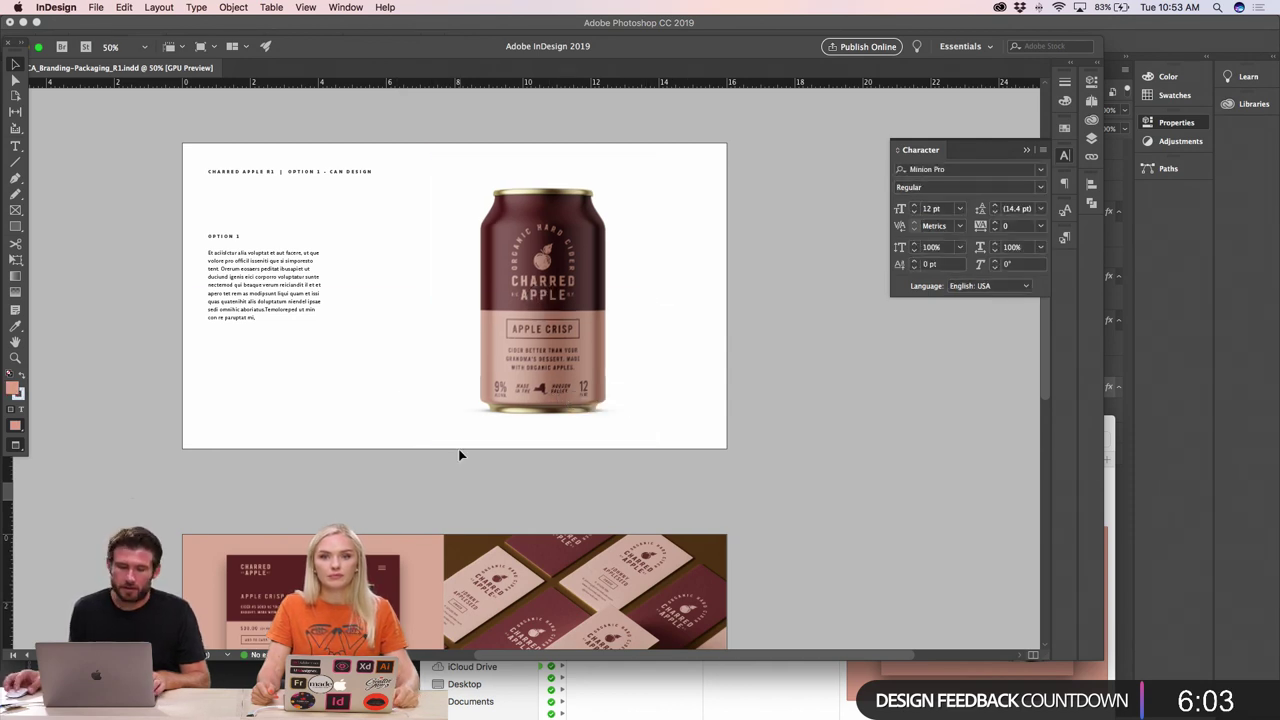
{"action": "scroll", "coordinate": [458, 457], "scroll_direction": "down", "scroll_amount": 5}
{"action": "scroll", "coordinate": [460, 457], "scroll_direction": "down", "scroll_amount": 5}
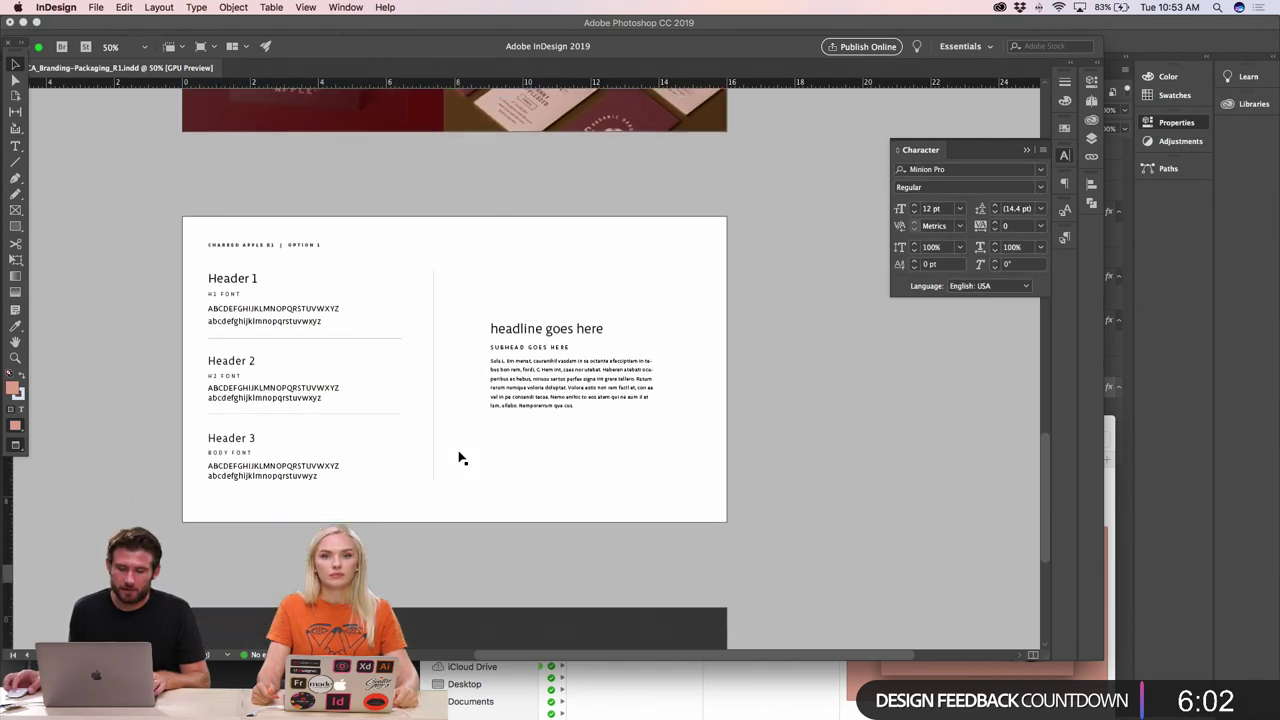
{"action": "left_click", "coordinate": [477, 343]}
- Replace the Header 1 text with 'ALTERNATE GOTHIC'
{"action": "double_click", "coordinate": [146, 262]}
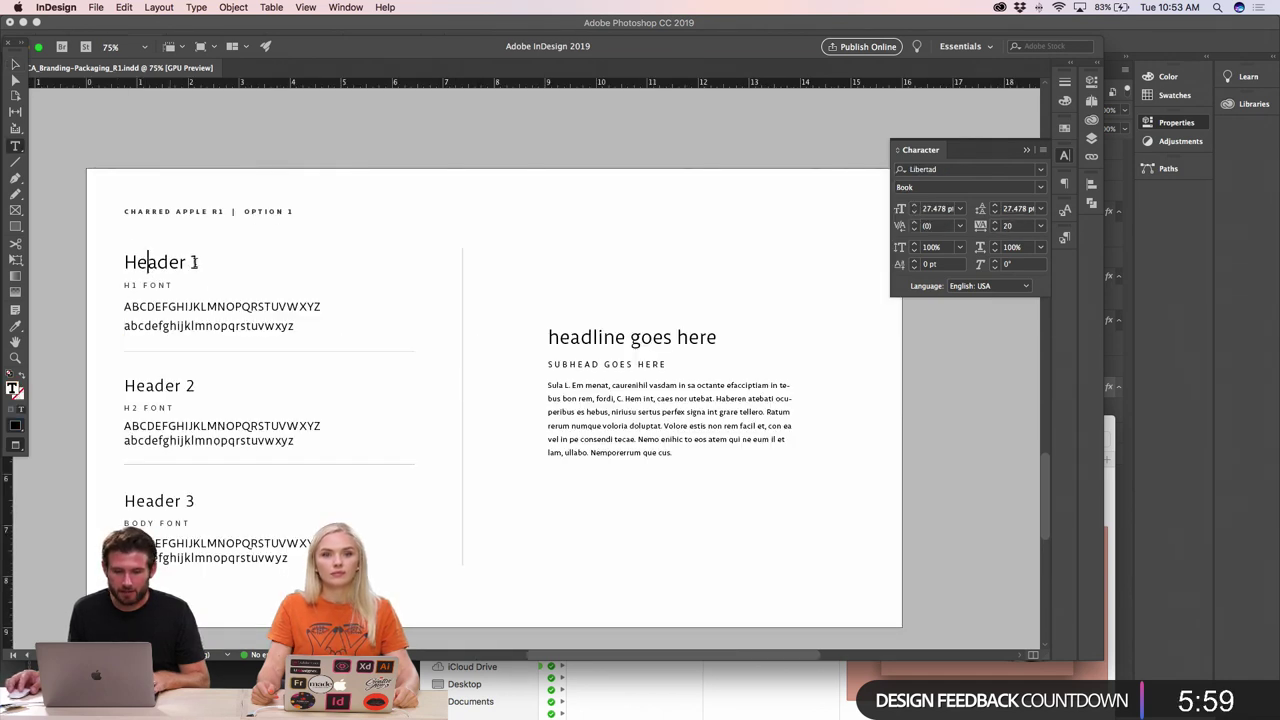
{"action": "left_click_drag", "start_coordinate": [199, 261], "coordinate": [106, 262]}
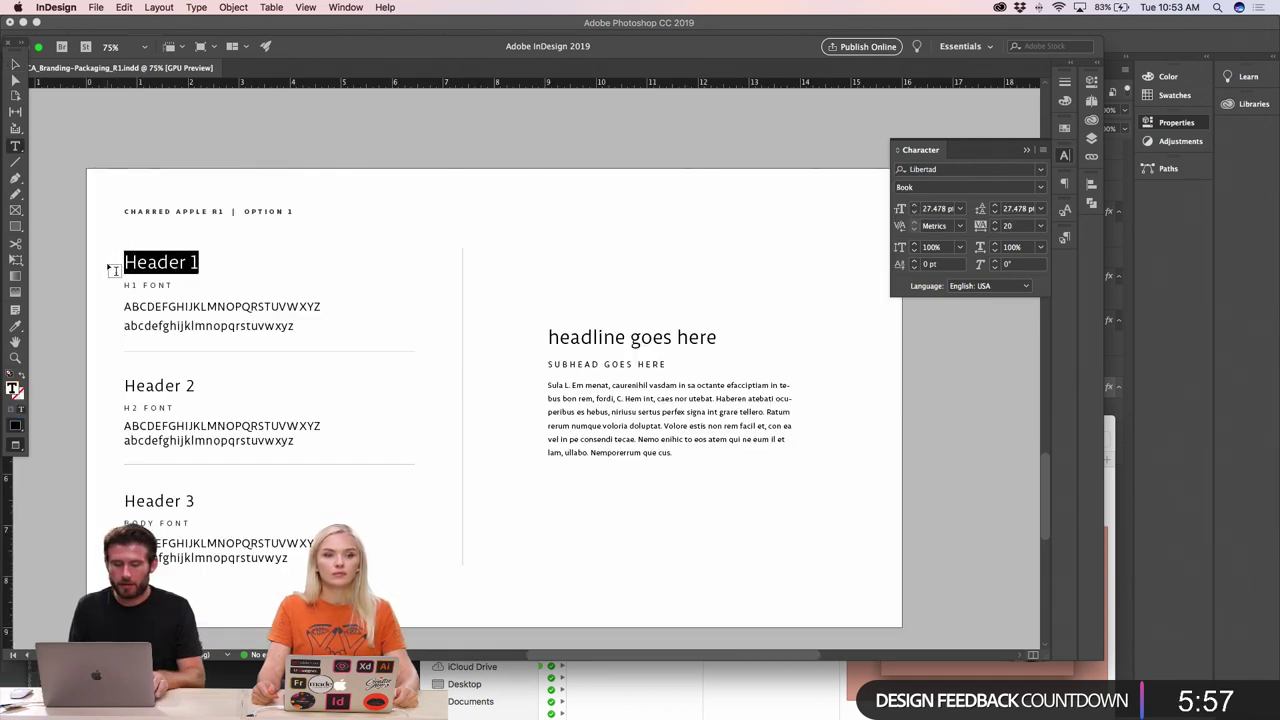
{"action": "type", "text": "ALTERNATE "}
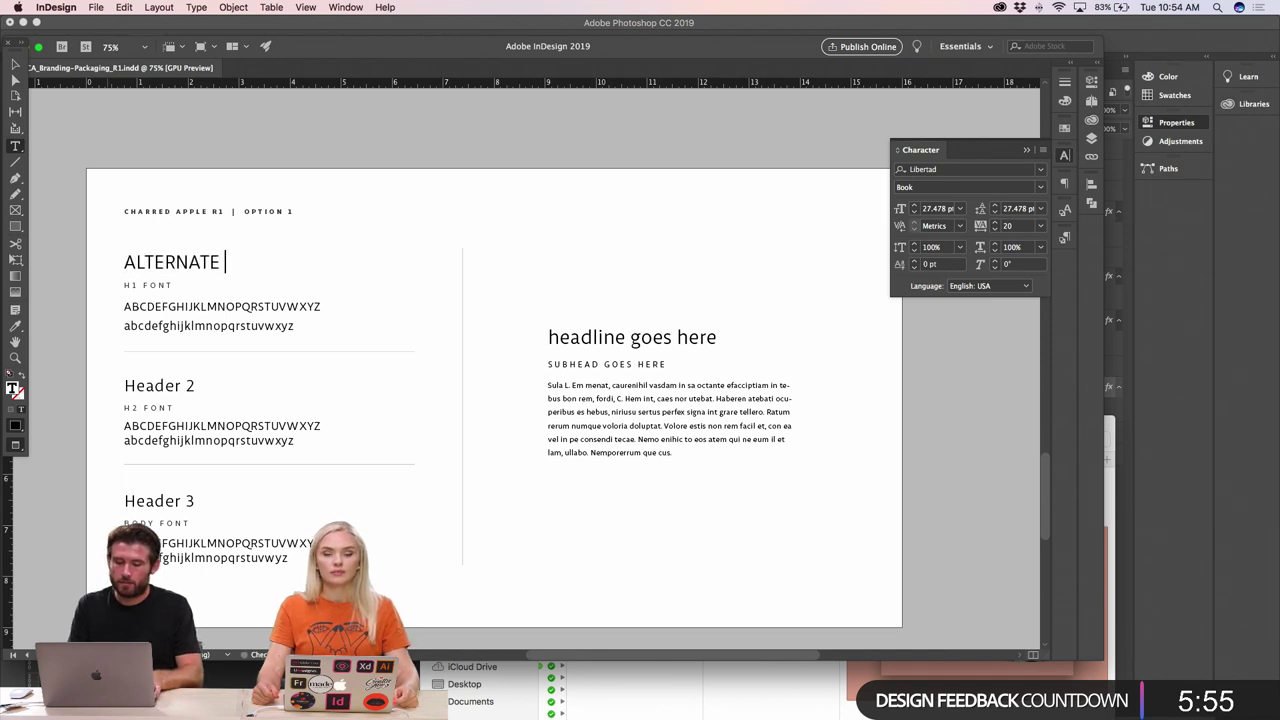
{"action": "type", "text": "GOTHIC"}
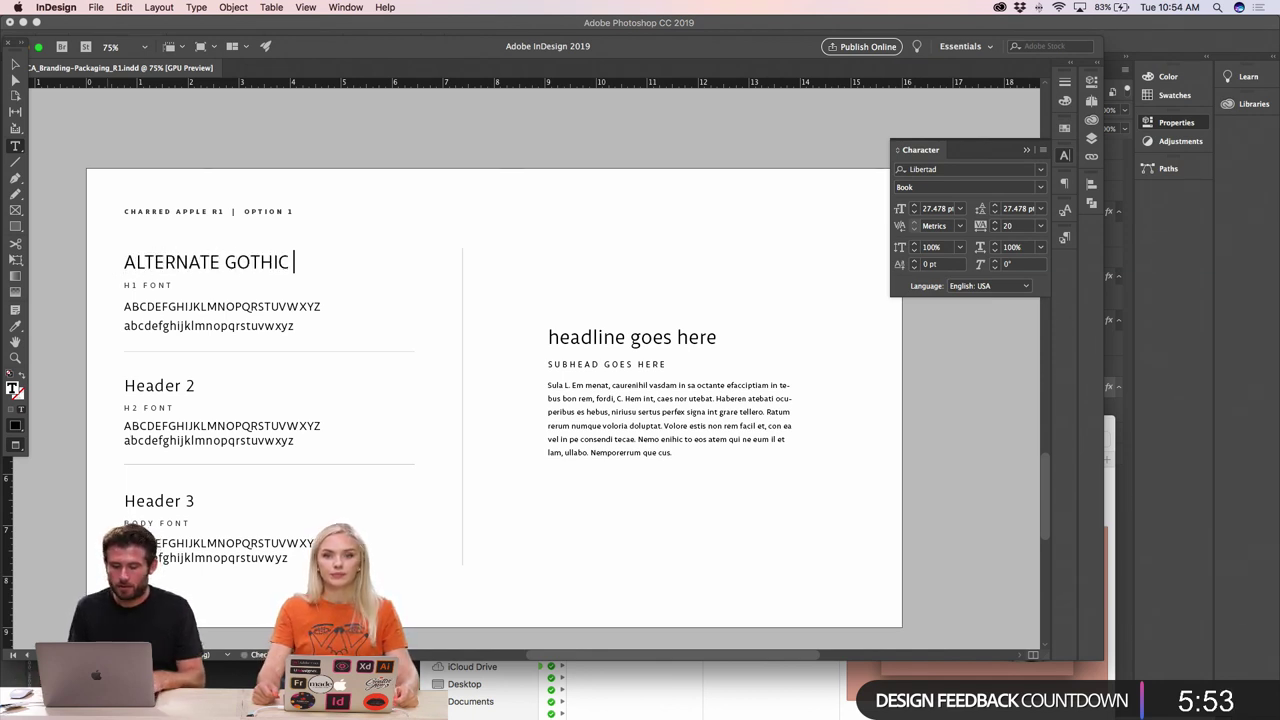
- Set the alphabet lines in Alternate Gothic No3 D and widen their tracking to 130
{"action": "left_click_drag", "start_coordinate": [119, 271], "coordinate": [408, 348]}
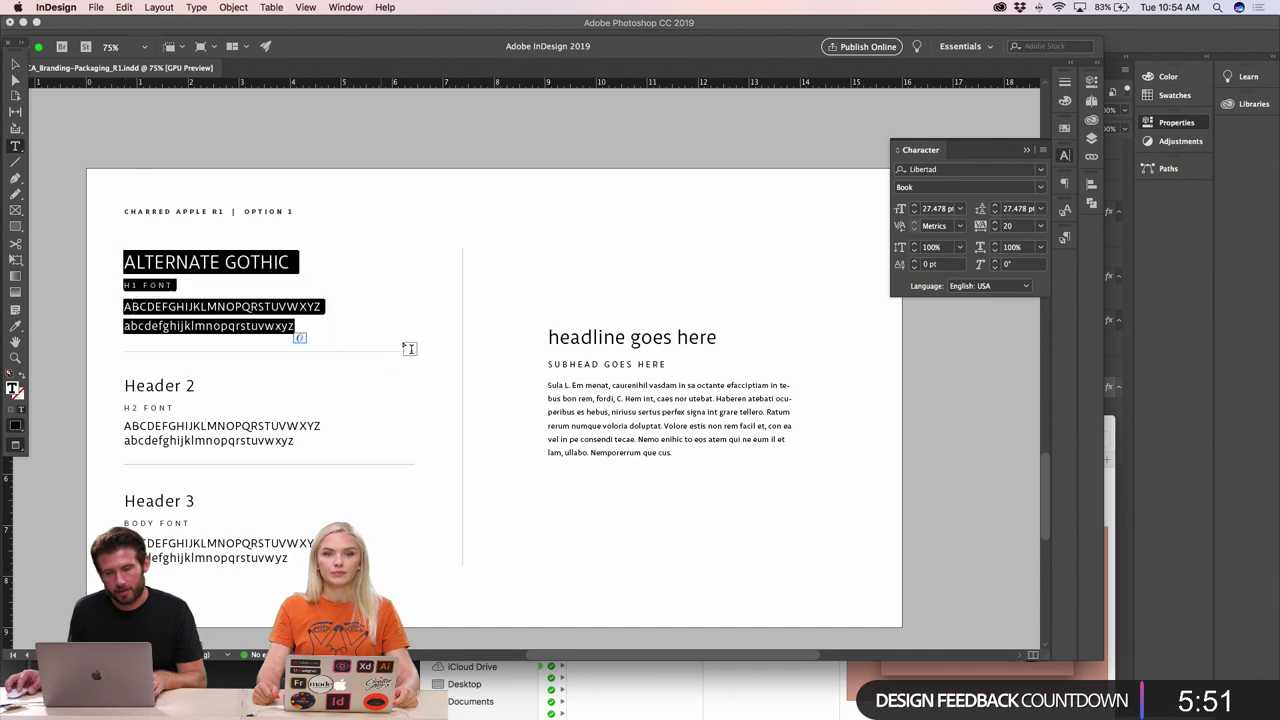
{"action": "left_click", "coordinate": [935, 170]}
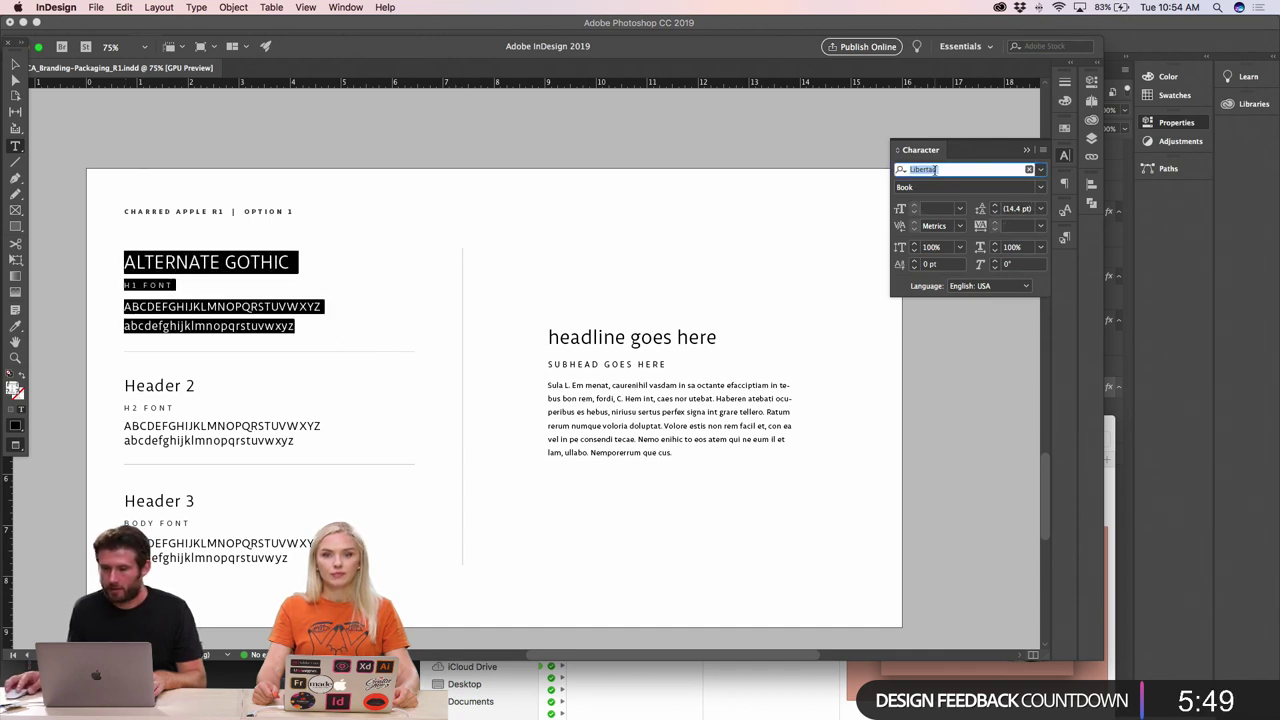
{"action": "type", "text": "ALT"}
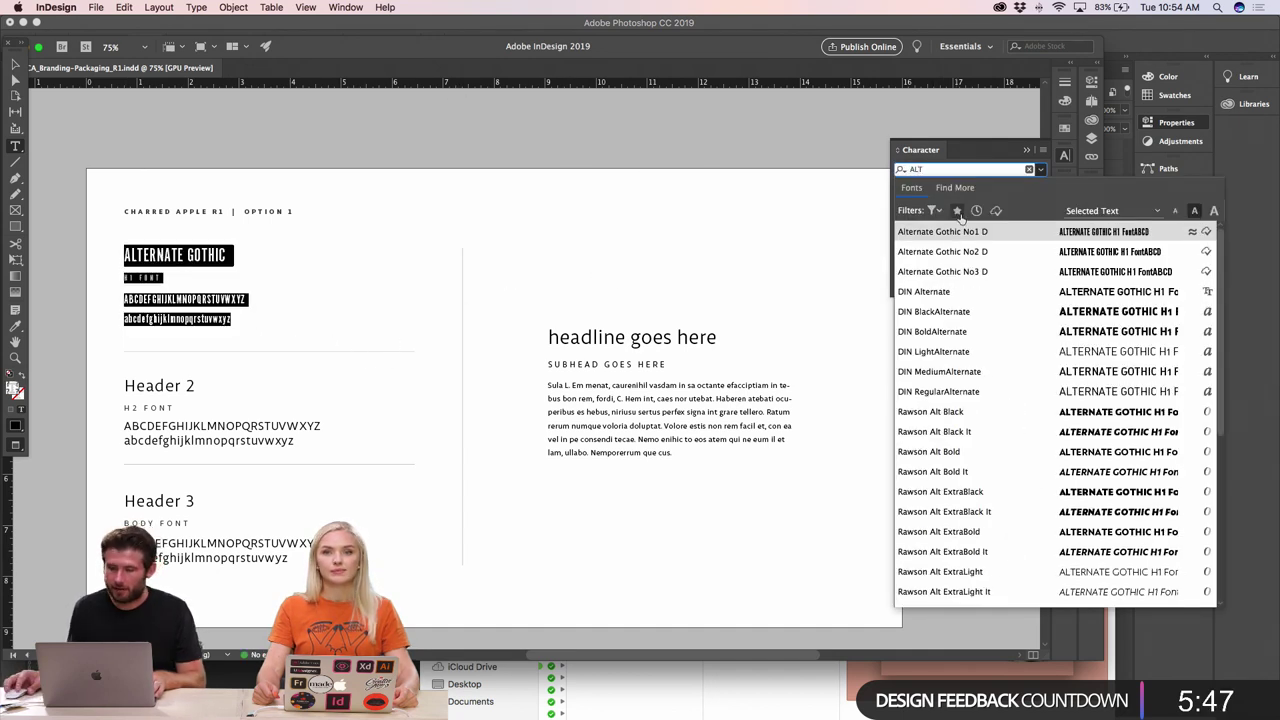
{"action": "left_click", "coordinate": [957, 273]}
{"action": "left_click", "coordinate": [256, 320]}
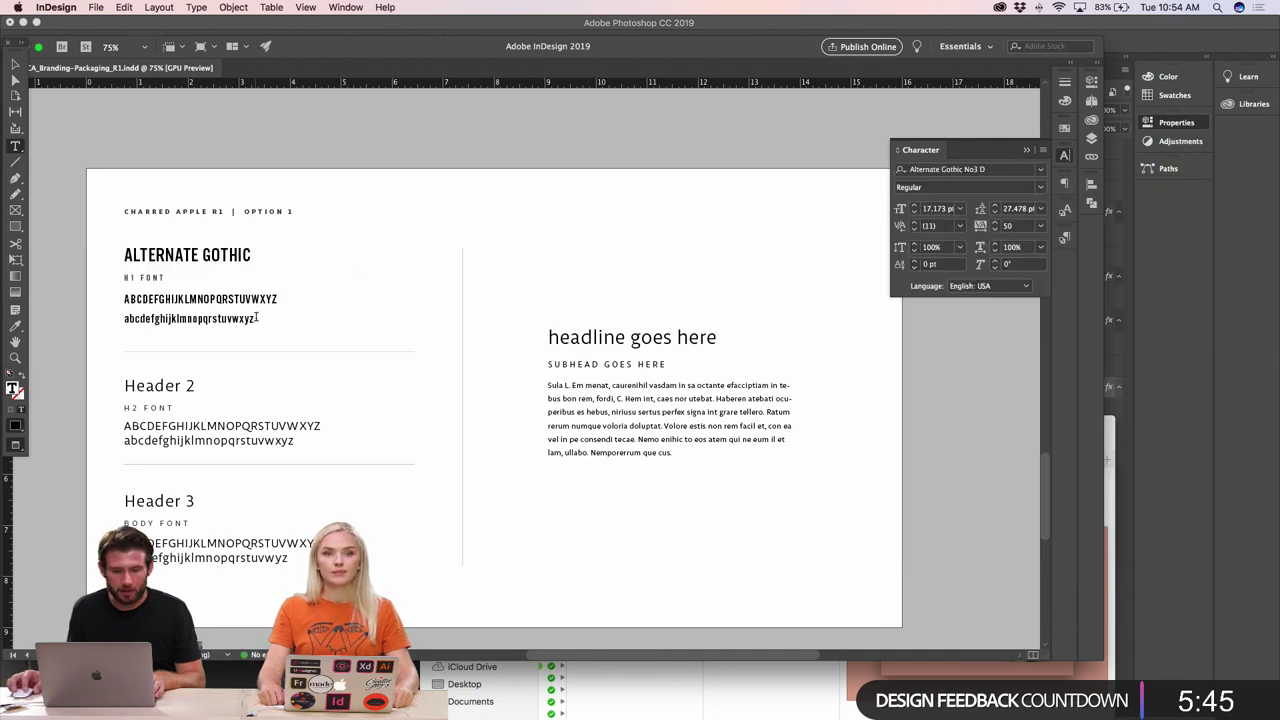
{"action": "left_click_drag", "start_coordinate": [256, 320], "coordinate": [112, 300]}
{"action": "key", "text": "alt+Right"}
{"action": "key", "text": "alt+Right"}
{"action": "key", "text": "alt+Right"}
{"action": "key", "text": "alt+Right"}
{"action": "key", "text": "alt+Right"}
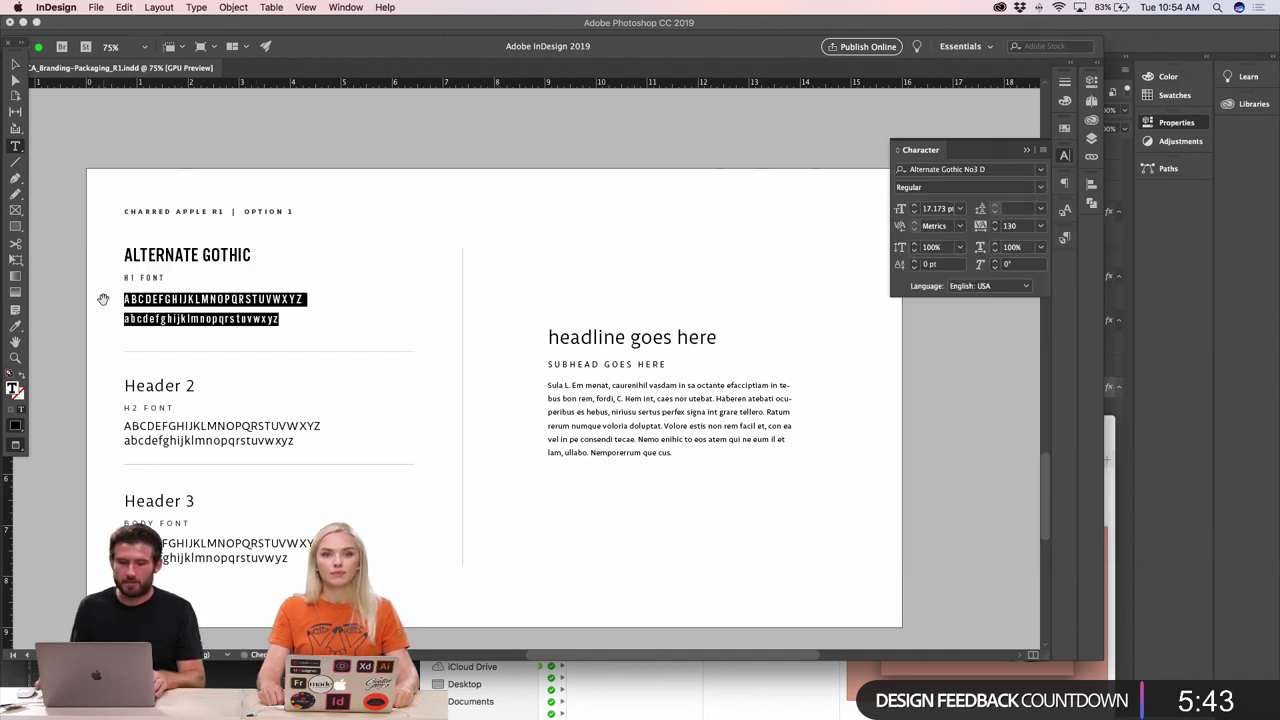
- Widen the ALTERNATE GOTHIC heading's tracking to 180
{"action": "triple_click", "coordinate": [232, 259]}
{"action": "key", "text": "alt+Right"}
{"action": "key", "text": "alt+Right"}
{"action": "key", "text": "alt+Right"}
{"action": "key", "text": "alt+Right"}
{"action": "key", "text": "alt+Right"}
{"action": "key", "text": "alt+Right"}
{"action": "key", "text": "alt+Right"}
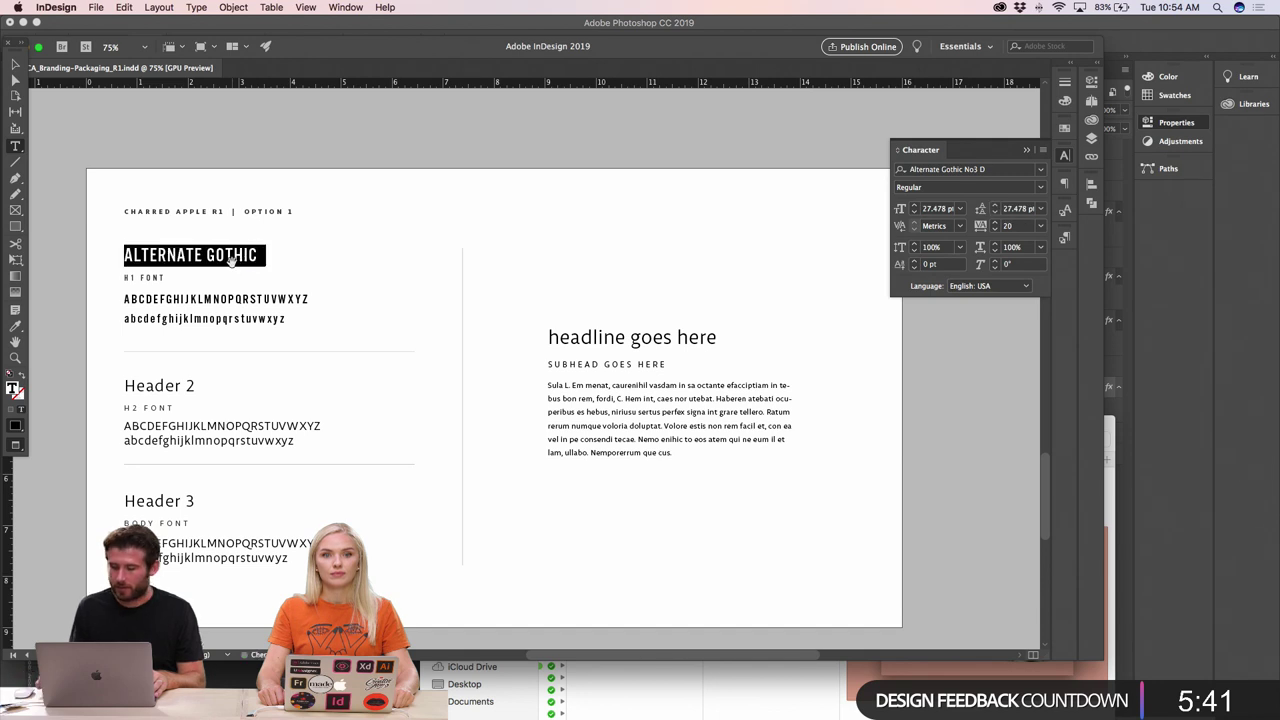
{"action": "key", "text": "alt+Right"}
{"action": "key", "text": "alt+Right"}
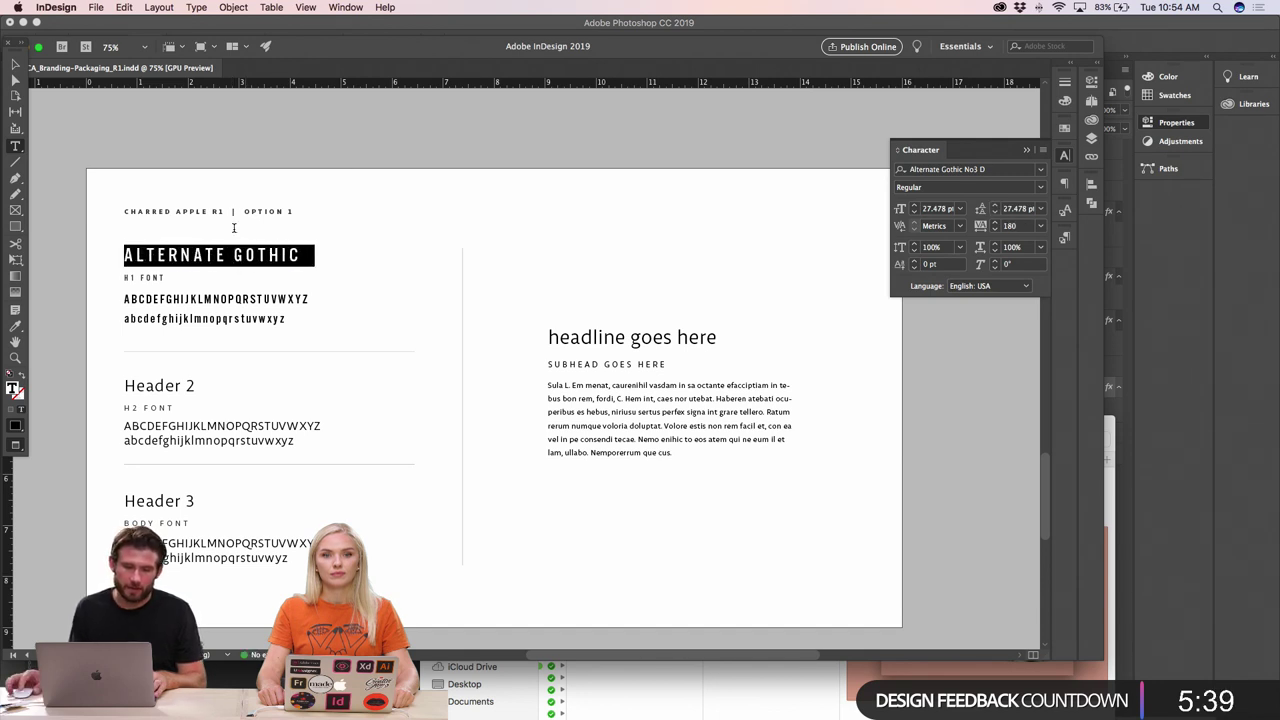
- Fit the heading's text frame snugly around its text
{"action": "key", "text": "Escape"}
{"action": "left_click", "coordinate": [234, 357]}
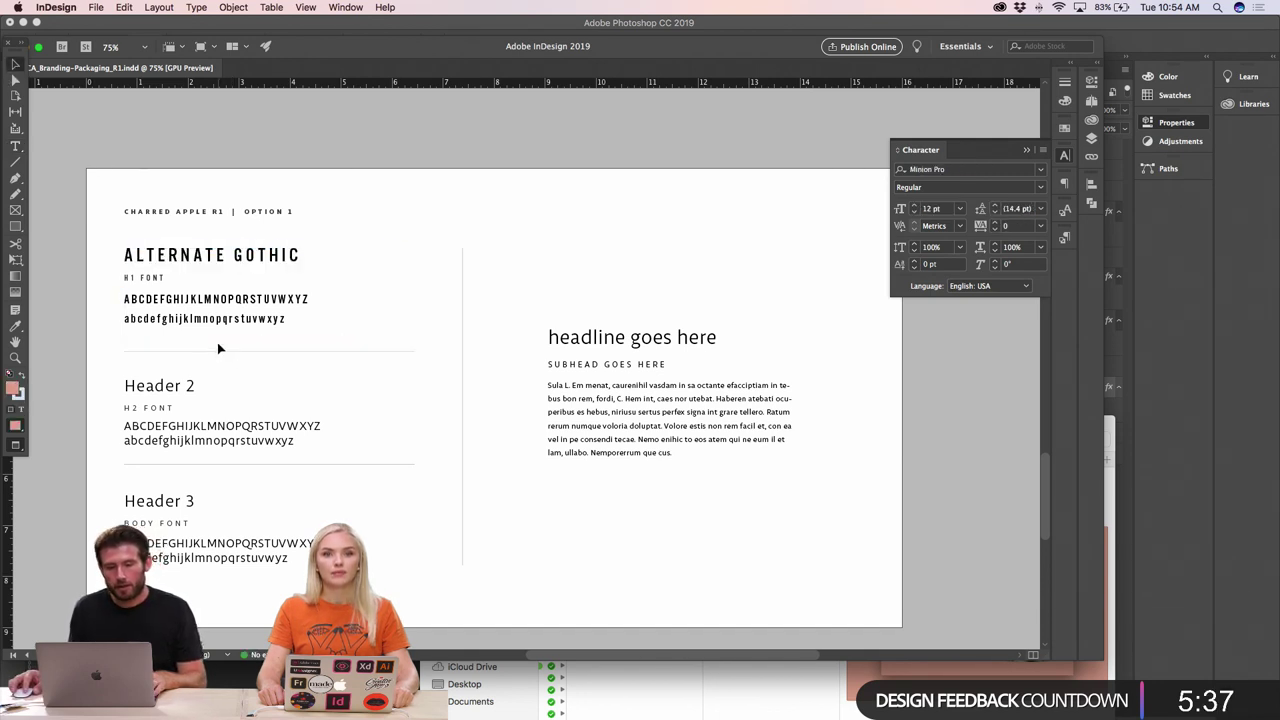
{"action": "left_click", "coordinate": [231, 338]}
{"action": "double_click", "coordinate": [257, 337]}
{"action": "left_click", "coordinate": [287, 338]}
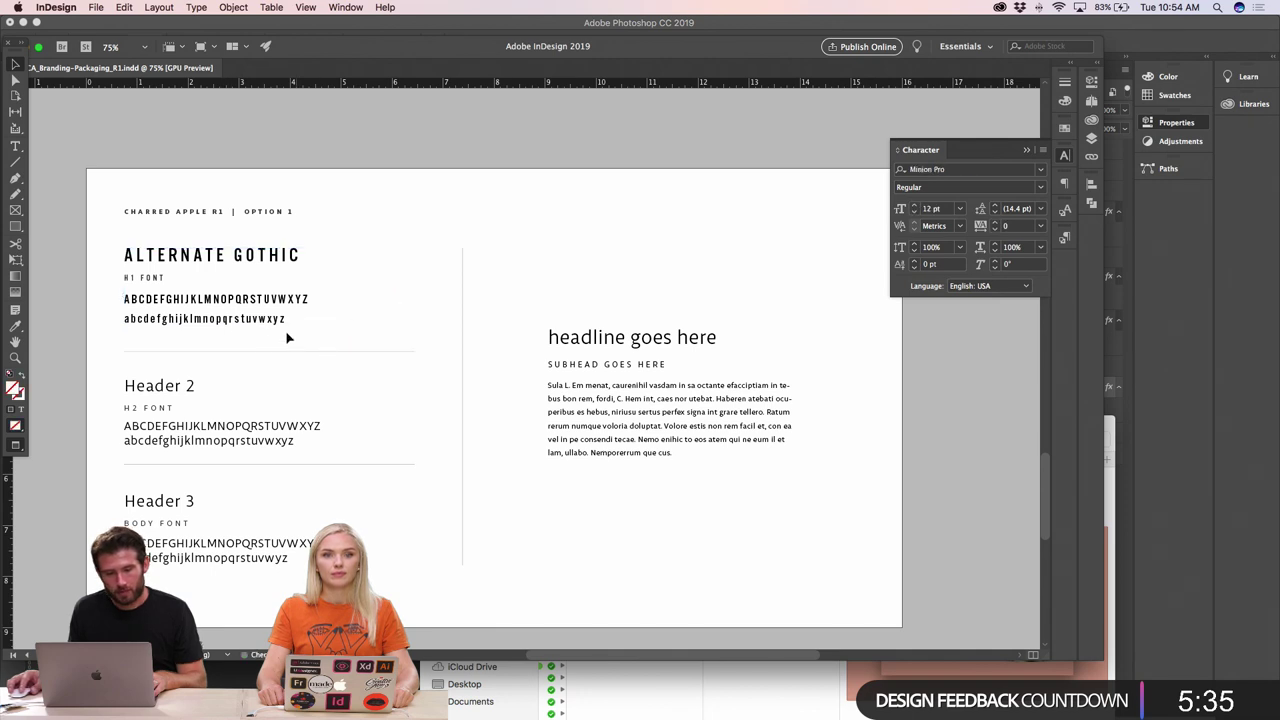
{"action": "left_click", "coordinate": [263, 326]}
{"action": "left_click_drag", "start_coordinate": [263, 326], "coordinate": [266, 334]}
{"action": "left_click", "coordinate": [469, 217]}
{"action": "scroll", "coordinate": [283, 579], "scroll_direction": "down", "scroll_amount": 1}
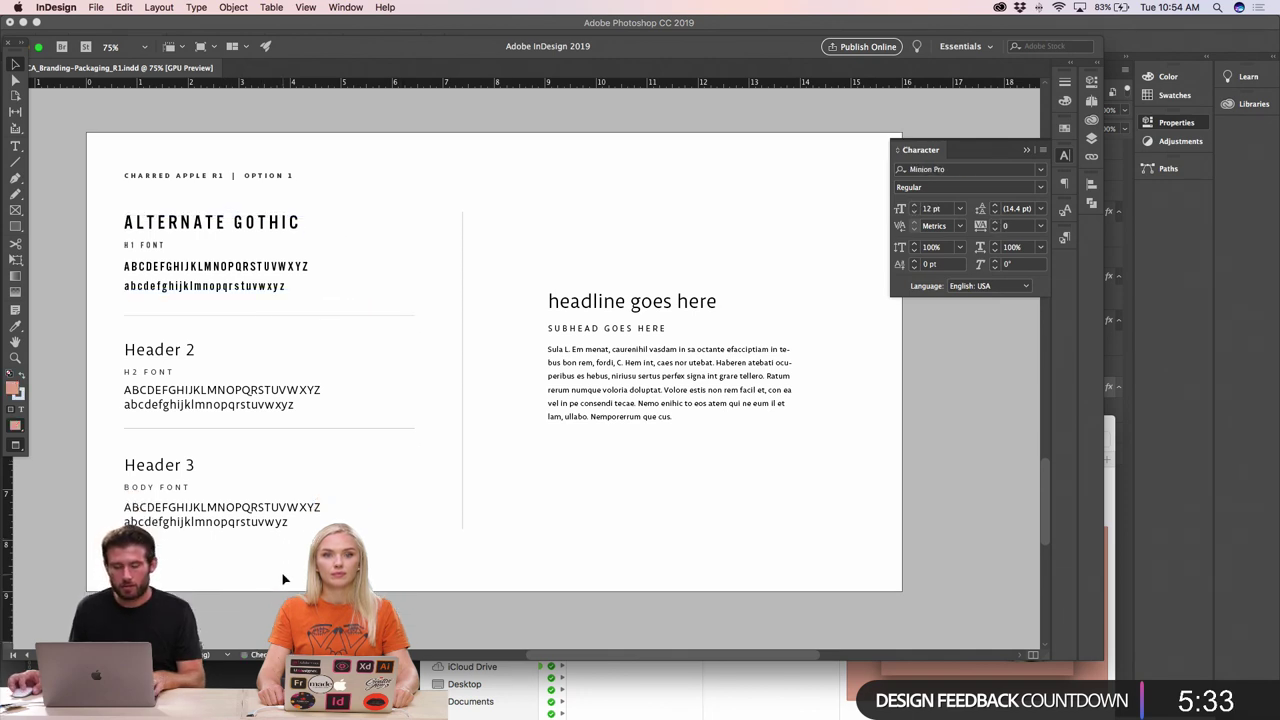
{"action": "scroll", "coordinate": [283, 579], "scroll_direction": "down", "scroll_amount": 1}
- Replace the Header 3 heading text with 'crossten Book'
{"action": "left_click", "coordinate": [183, 432]}
{"action": "double_click", "coordinate": [196, 427]}
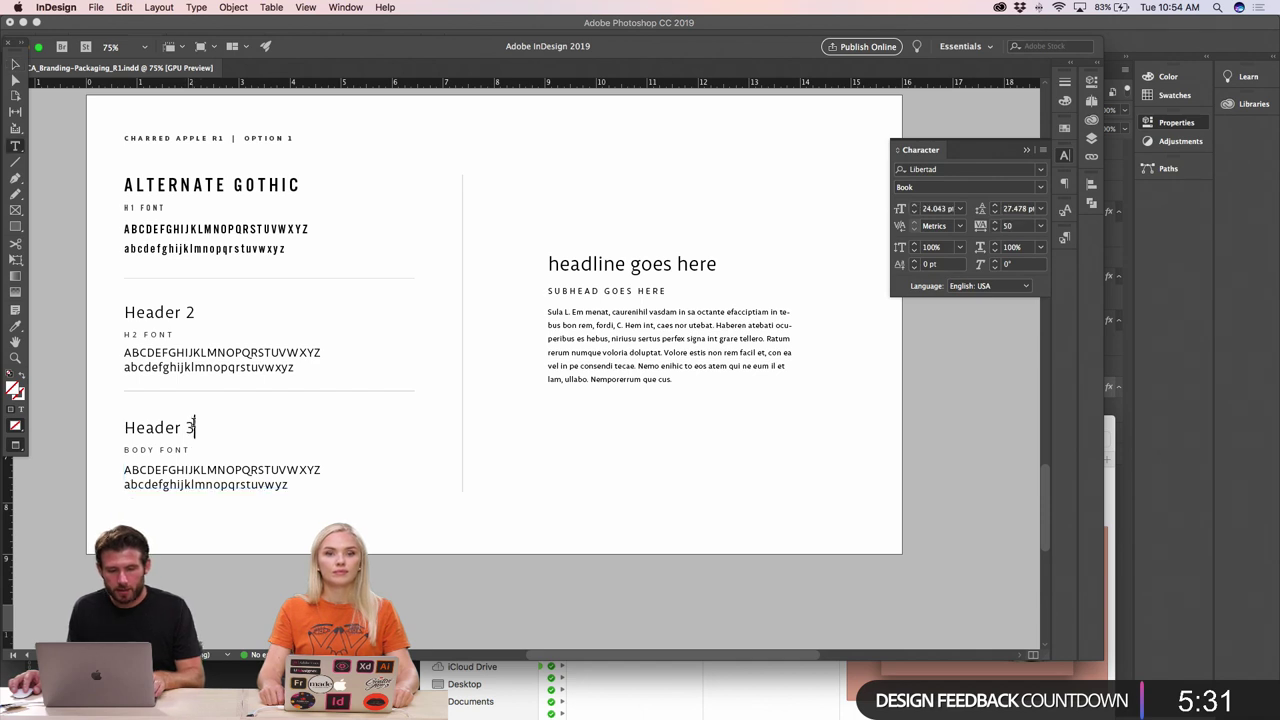
{"action": "left_click_drag", "start_coordinate": [196, 427], "coordinate": [109, 429]}
{"action": "type", "text": "c"}
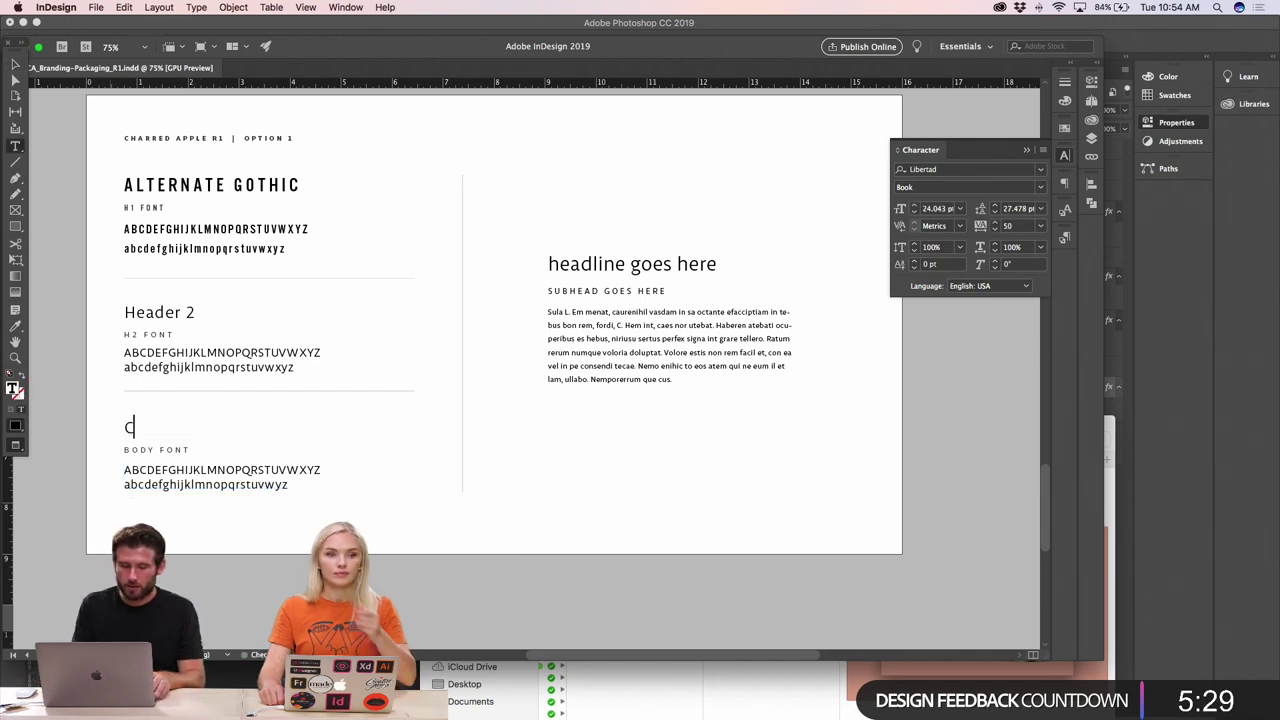
{"action": "type", "text": "rossten Boo"}
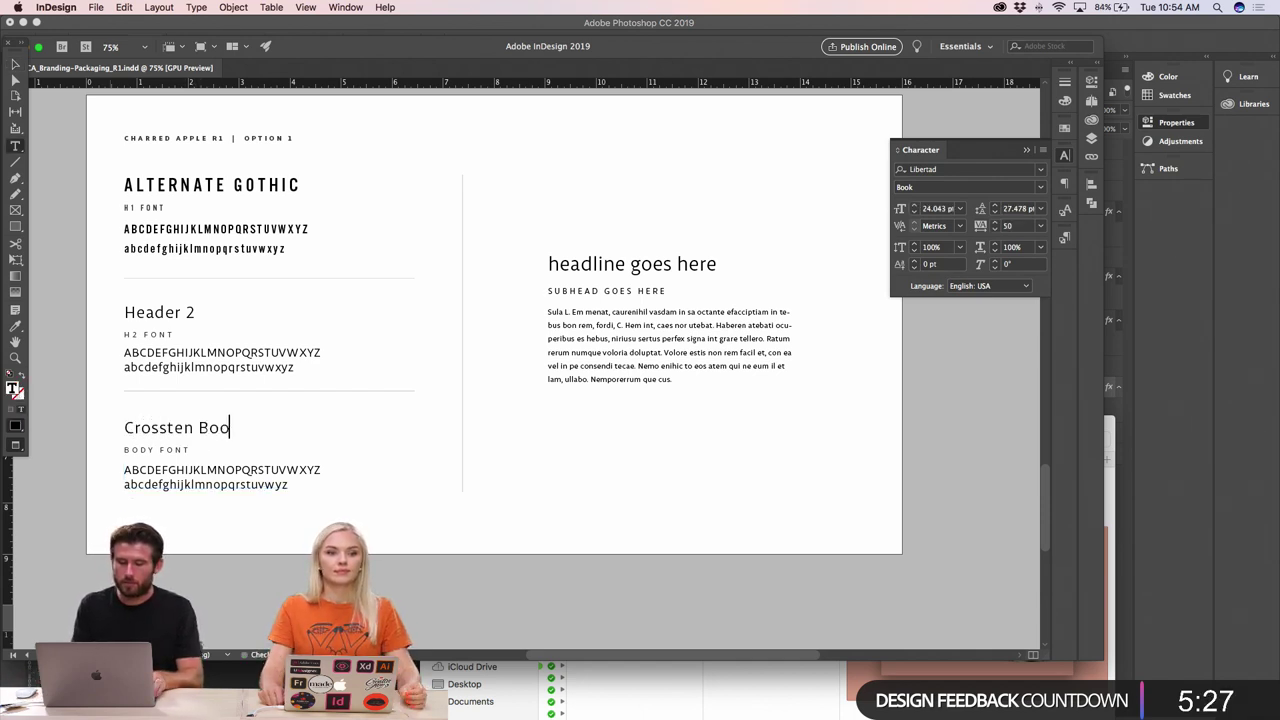
{"action": "type", "text": "k"}
- Set all text in the third block to the Crossten Book font
{"action": "left_click_drag", "start_coordinate": [124, 428], "coordinate": [175, 428]}
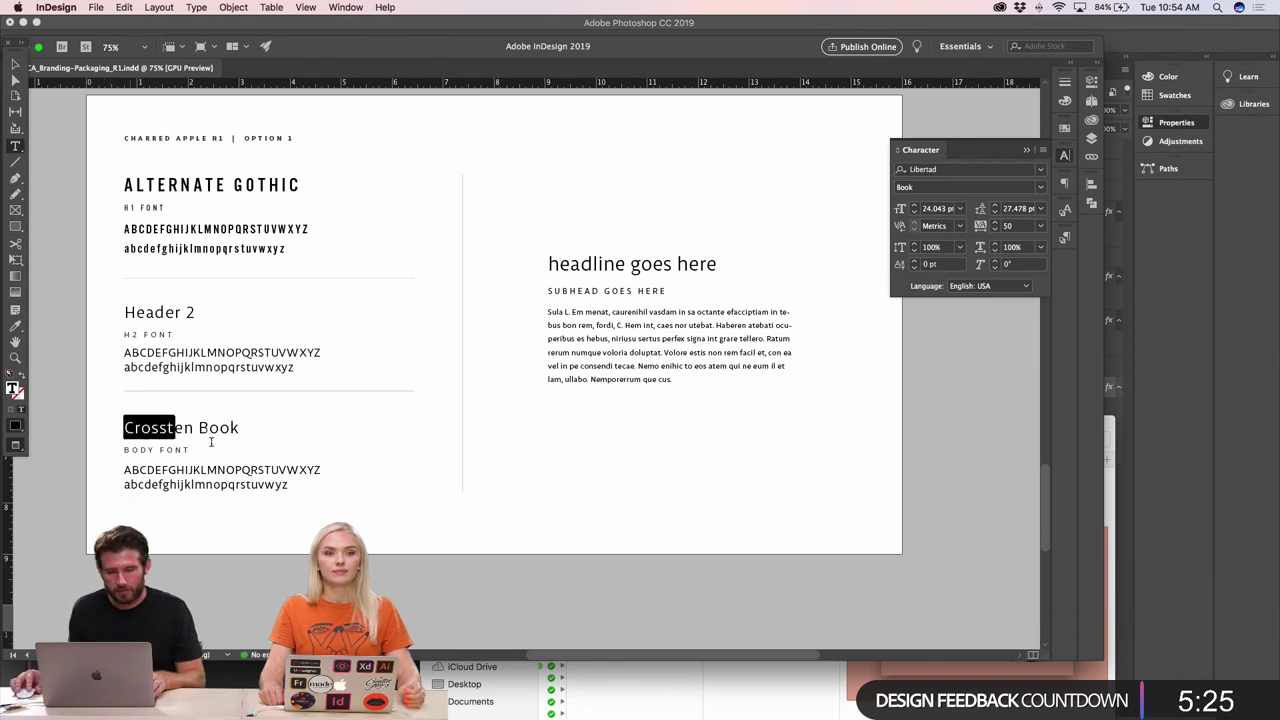
{"action": "key", "text": "super+a"}
{"action": "left_click", "coordinate": [942, 170]}
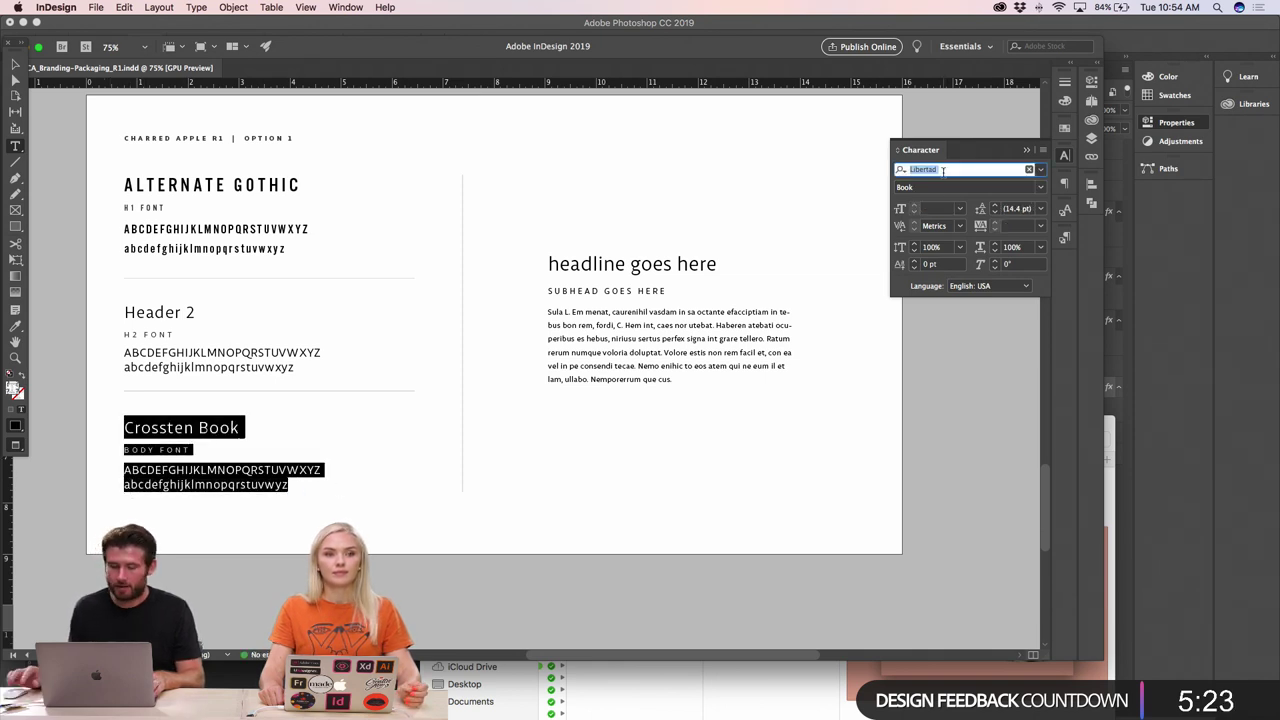
{"action": "type", "text": "cross"}
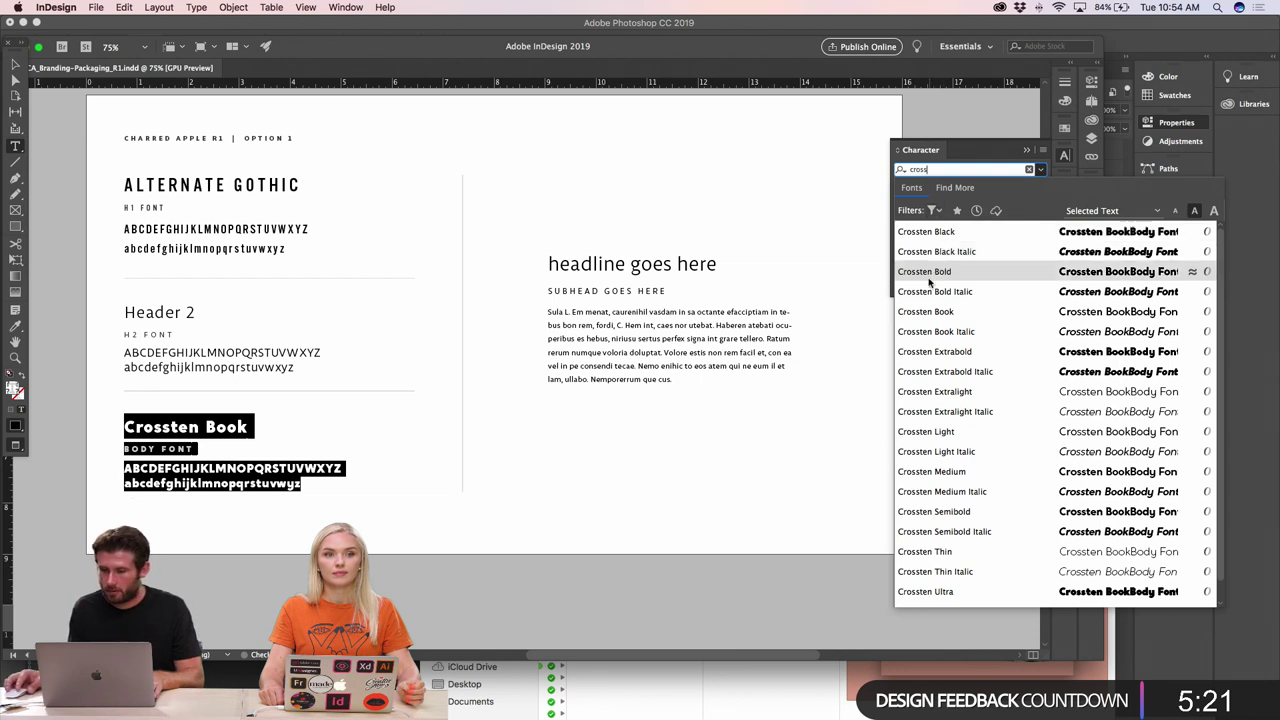
{"action": "left_click", "coordinate": [926, 311]}
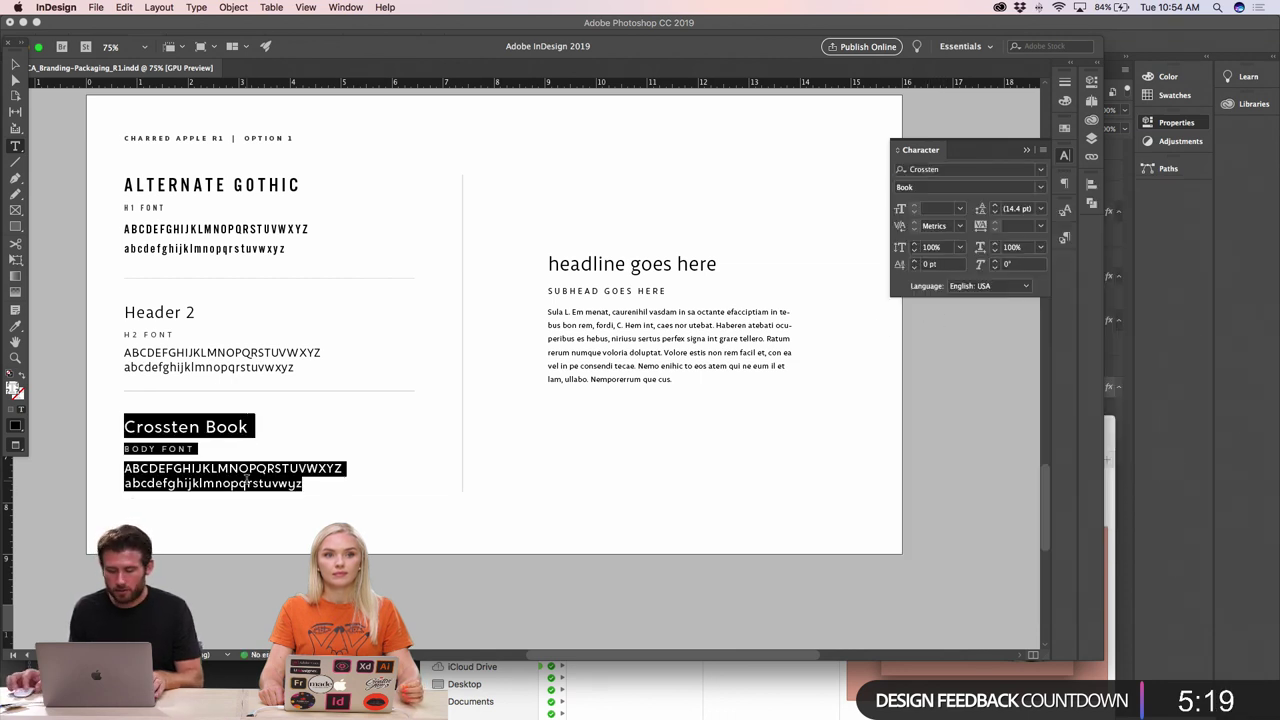
{"action": "left_click", "coordinate": [72, 228]}
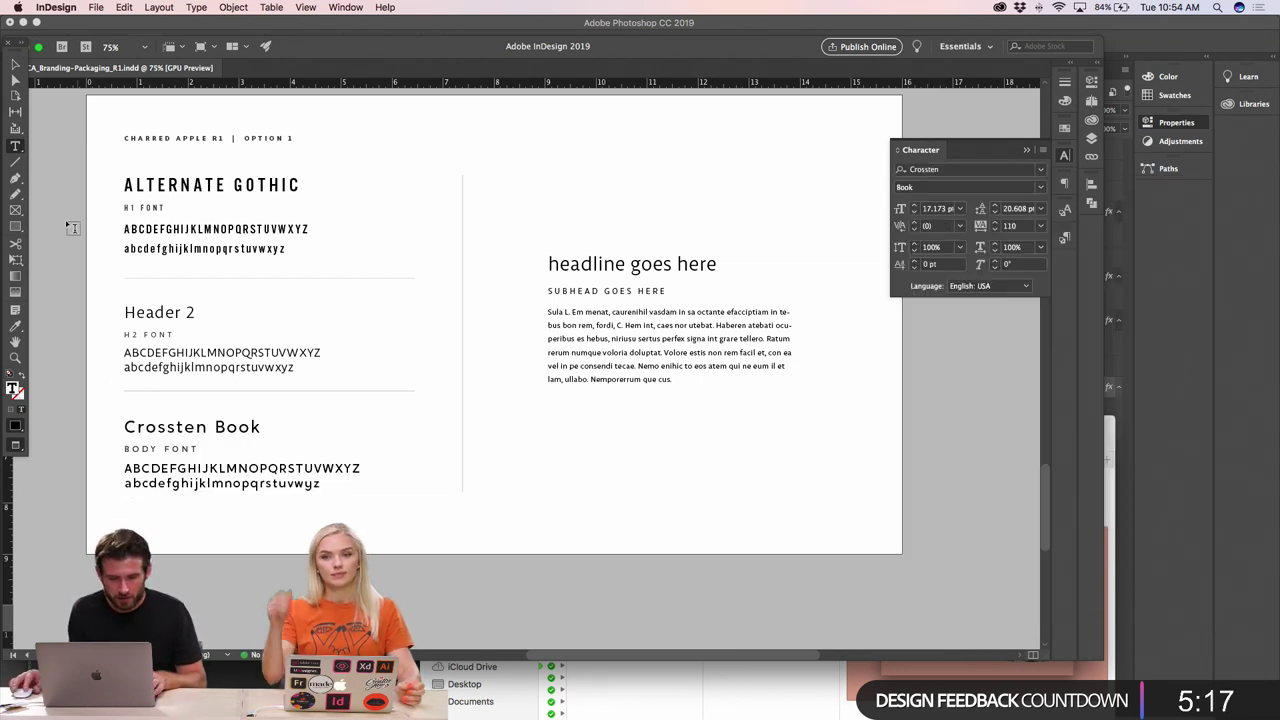
- Tighten the Crossten Book heading's tracking to 30
{"action": "left_click", "coordinate": [231, 426]}
{"action": "double_click", "coordinate": [231, 426]}
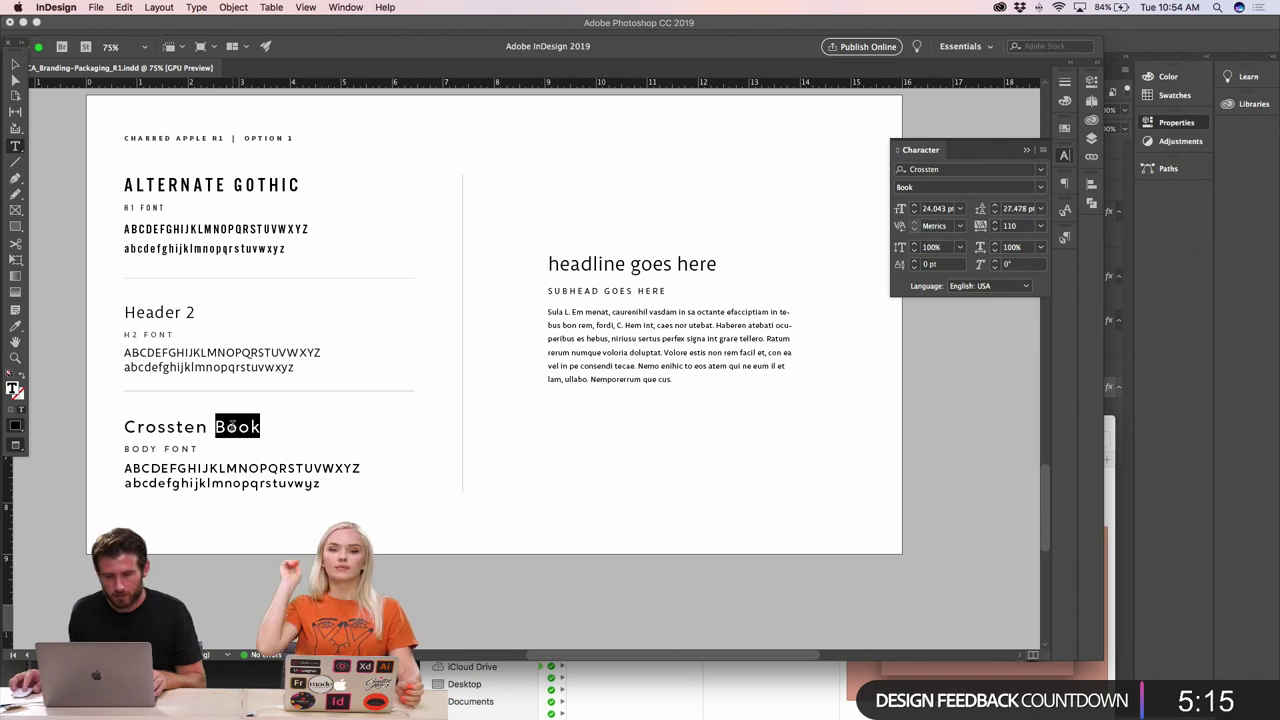
{"action": "triple_click", "coordinate": [231, 426]}
{"action": "key", "text": "alt+Left"}
{"action": "key", "text": "alt+Left"}
{"action": "key", "text": "alt+Left"}
{"action": "key", "text": "alt+Left"}
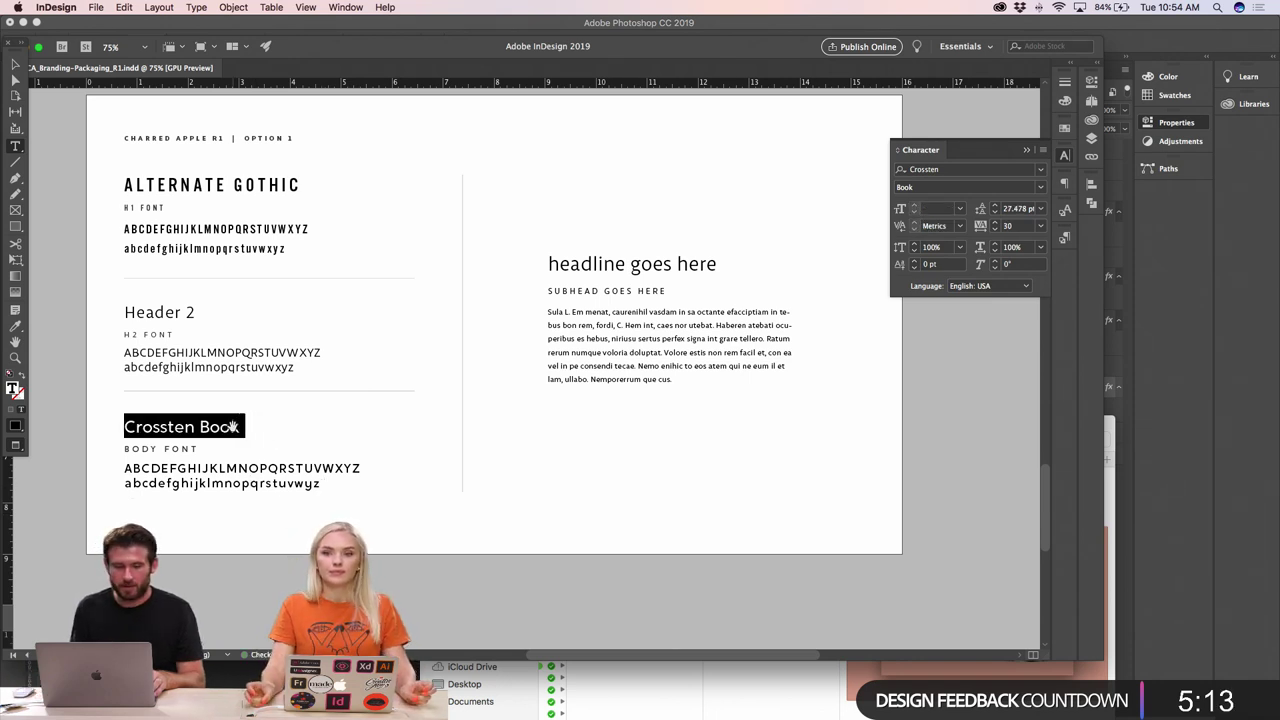
{"action": "left_click", "coordinate": [238, 426]}
{"action": "left_click", "coordinate": [16, 66]}
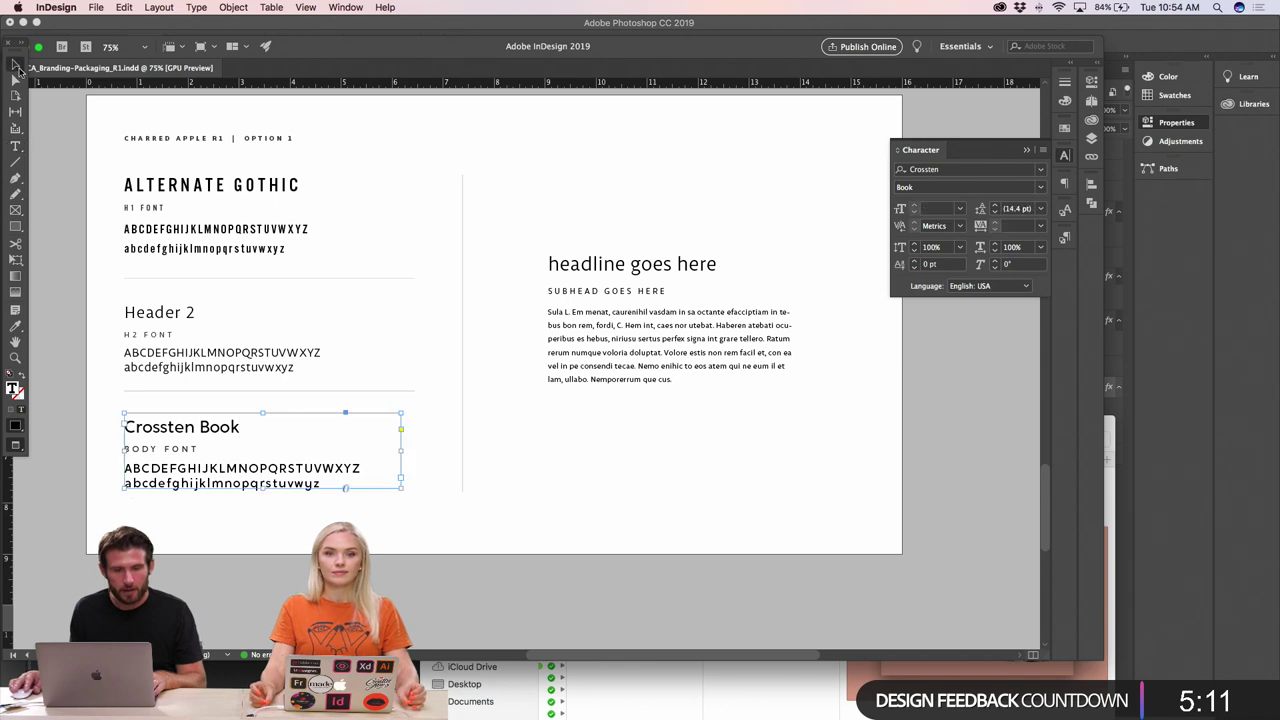
{"action": "left_click", "coordinate": [150, 313]}
- Set all four lines of the Header 2 block in Alternate Gothic No3 D
{"action": "double_click", "coordinate": [156, 313]}
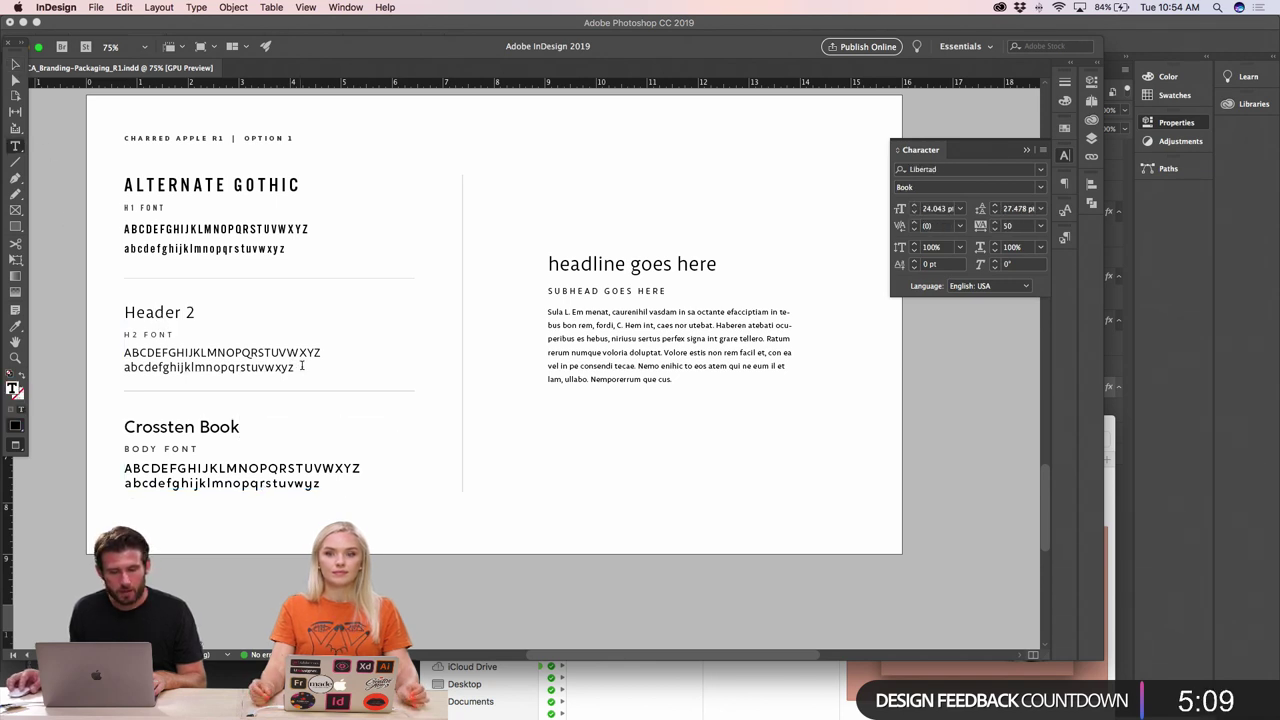
{"action": "left_click_drag", "start_coordinate": [301, 366], "coordinate": [120, 318]}
{"action": "left_click", "coordinate": [922, 170]}
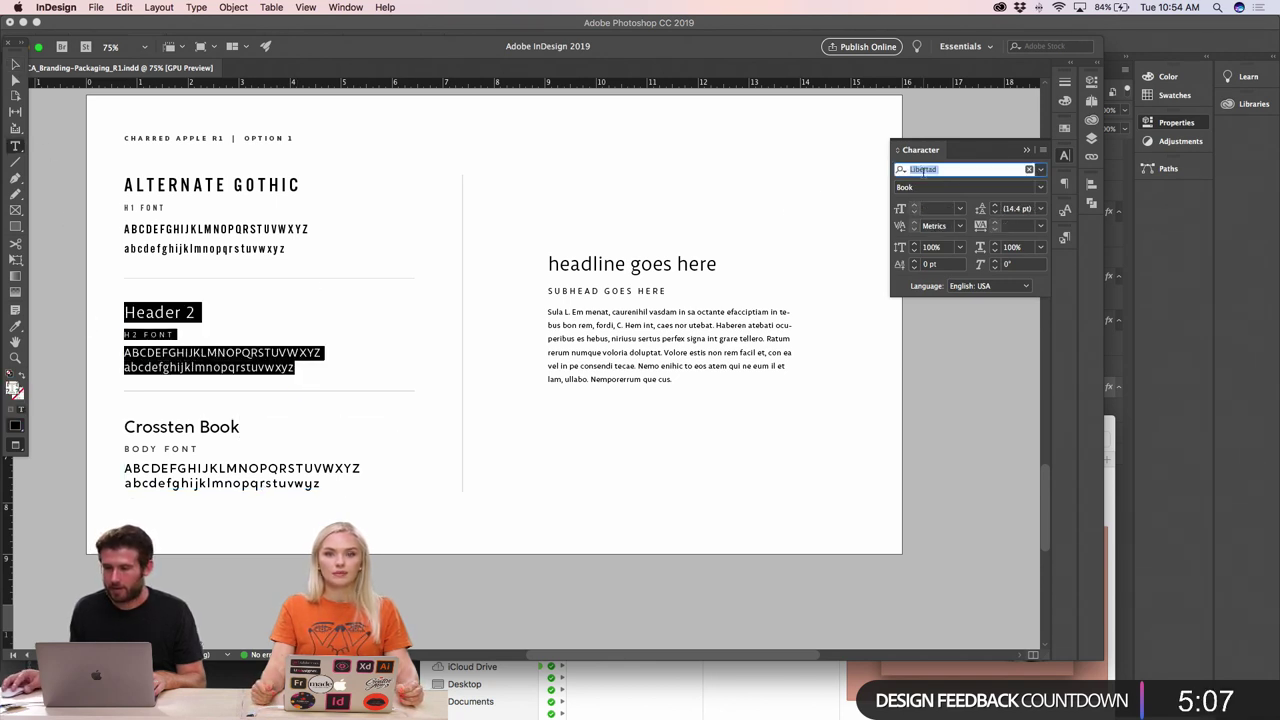
{"action": "type", "text": "alt"}
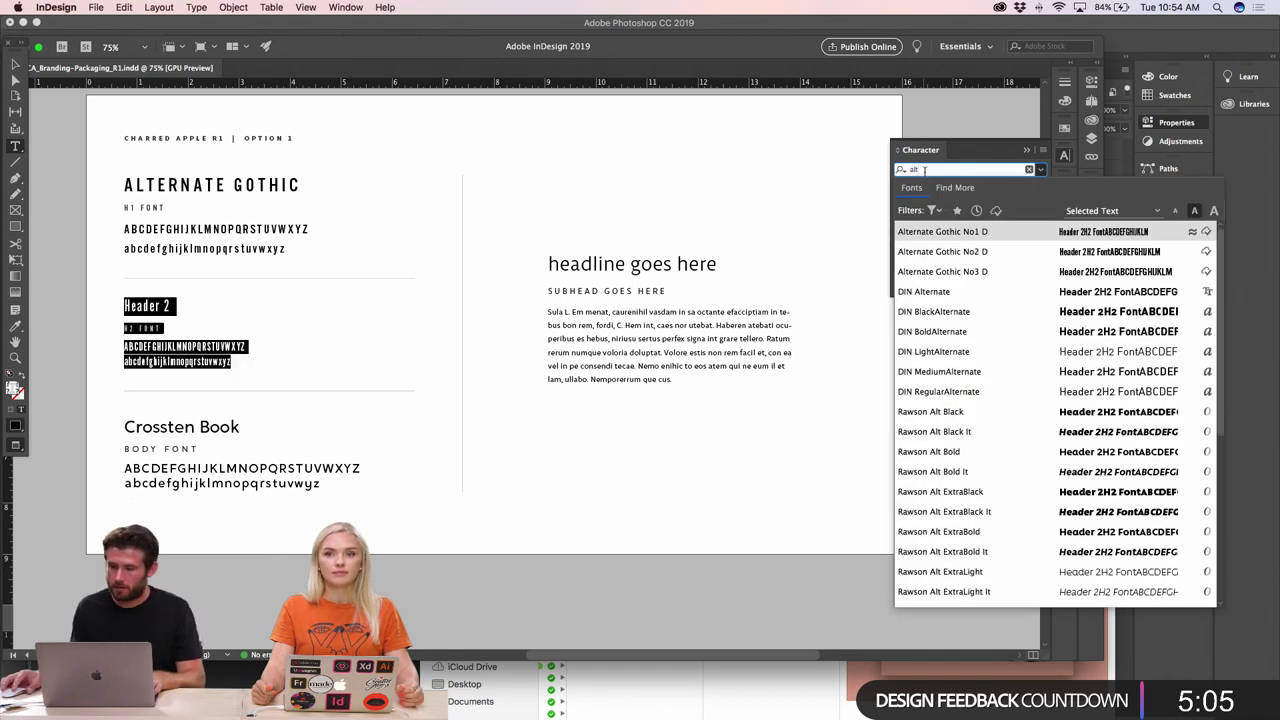
{"action": "key", "text": "Down"}
{"action": "key", "text": "Down"}
{"action": "key", "text": "Return"}
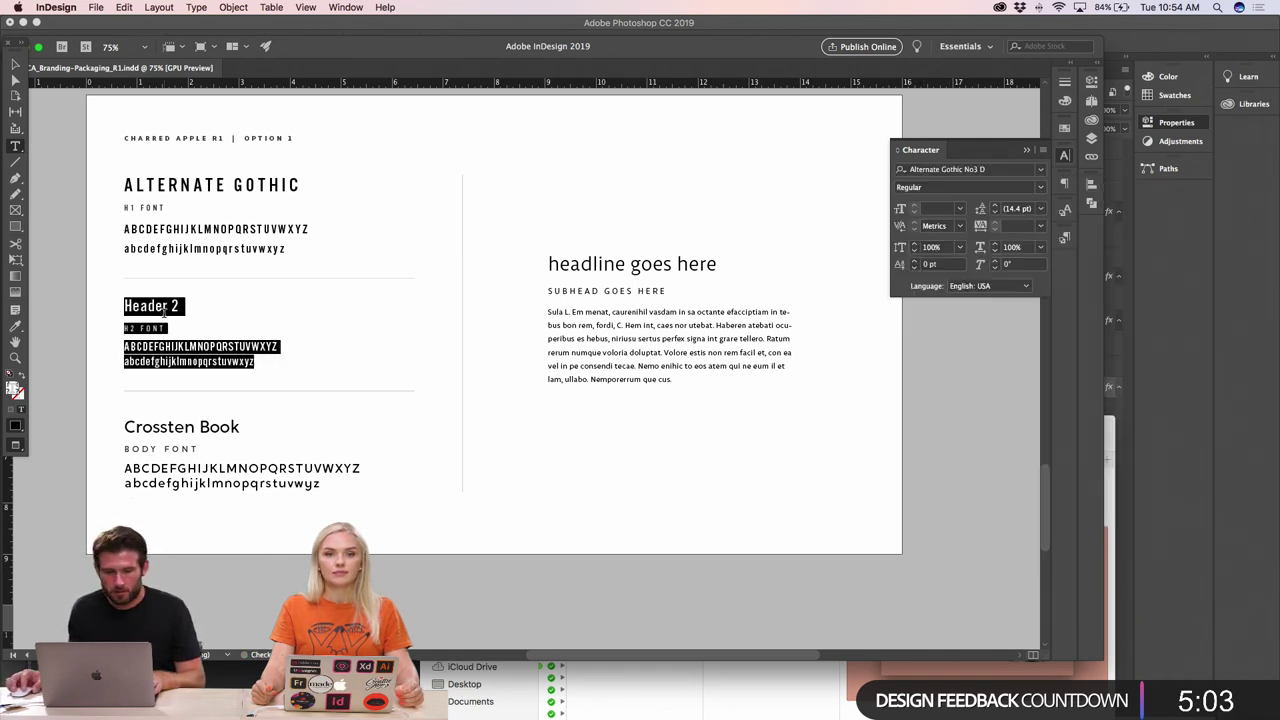
- Start retyping the Header 2 heading as ALTERNATE GOTHIC
{"action": "left_click", "coordinate": [192, 303]}
{"action": "left_click_drag", "start_coordinate": [181, 303], "coordinate": [123, 304]}
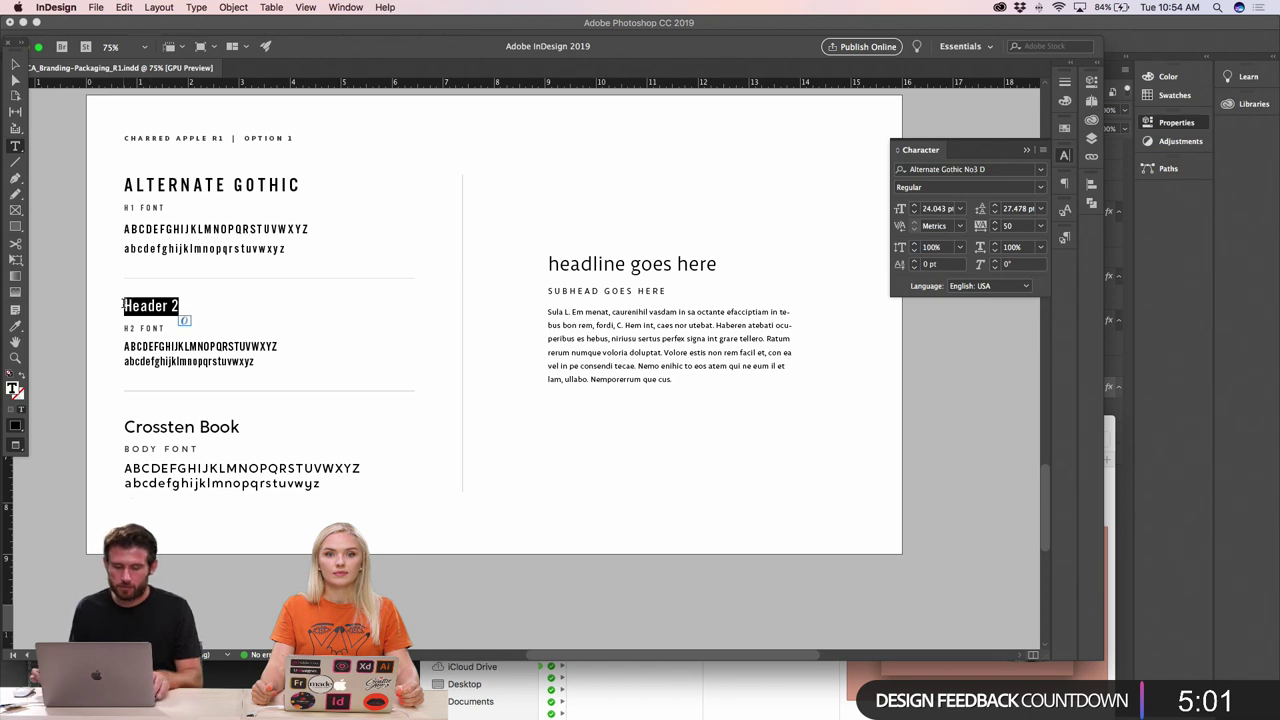
{"action": "type", "text": "ALTERNATE GOTHIC"}
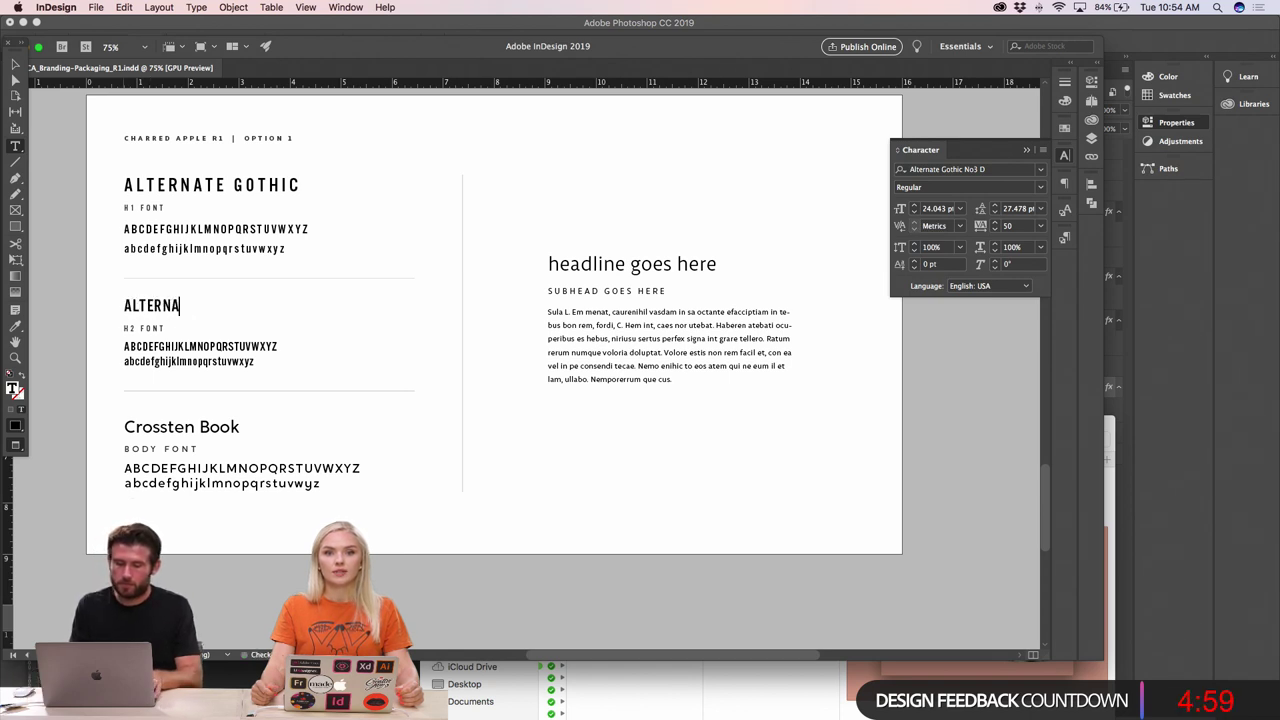
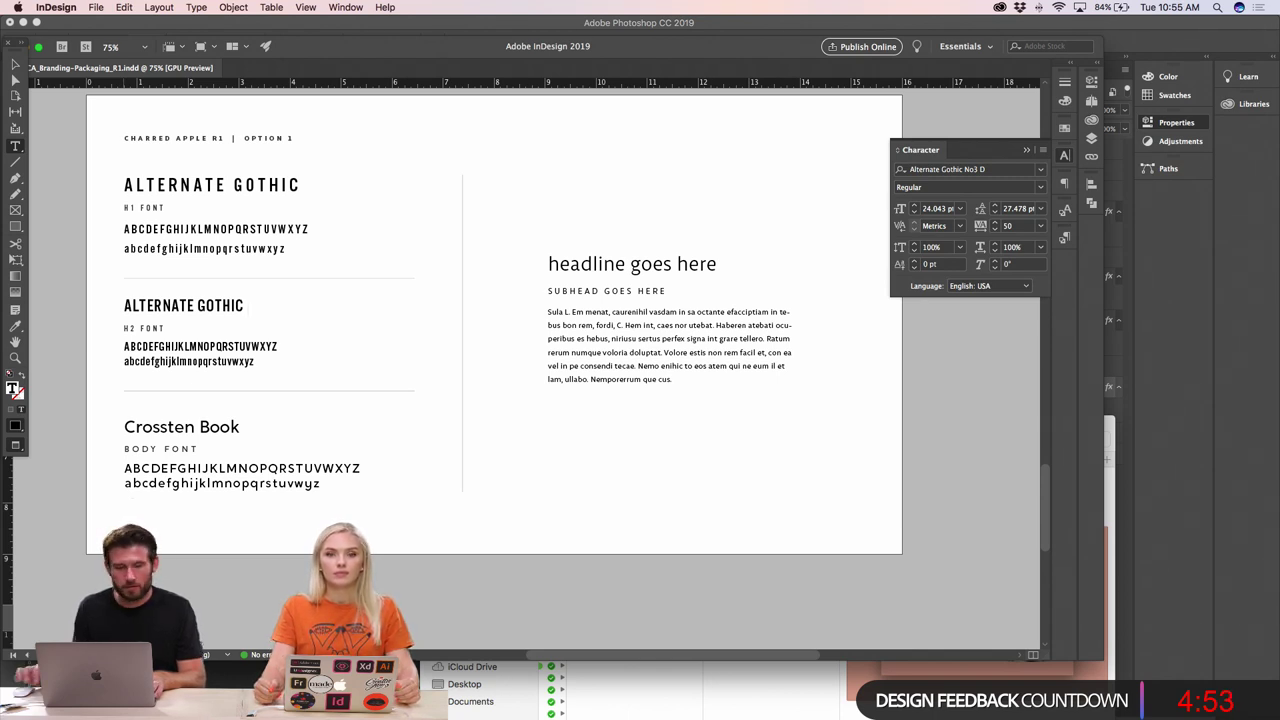
- Widen the letter spacing of the H2 specimen text block
{"action": "left_click_drag", "start_coordinate": [265, 360], "coordinate": [86, 313]}
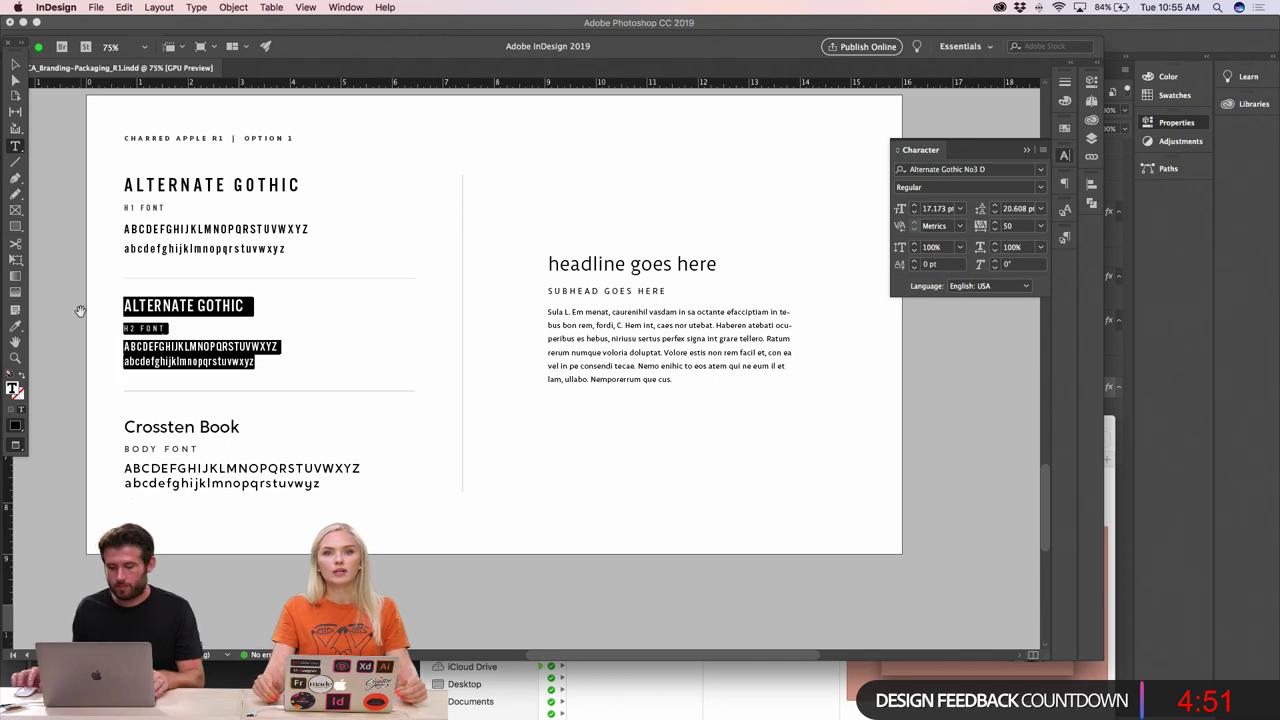
{"action": "key", "text": "alt+Right"}
{"action": "key", "text": "alt+Right"}
{"action": "key", "text": "alt+Right"}
{"action": "key", "text": "alt+Right"}
{"action": "key", "text": "alt+Right"}
{"action": "key", "text": "alt+Right"}
{"action": "key", "text": "alt+Right"}
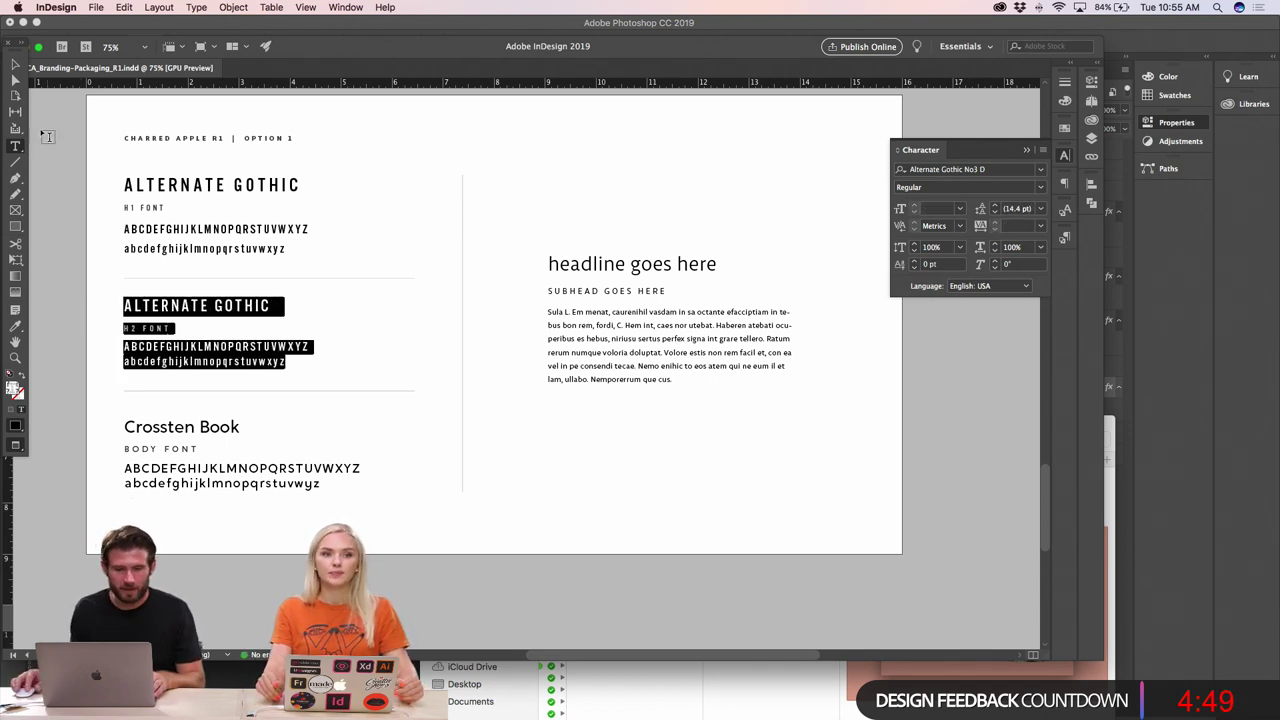
{"action": "key", "text": "Escape"}
- Set the headline to Alternate Gothic No3 D, uppercase, with increased tracking
{"action": "double_click", "coordinate": [638, 266]}
{"action": "left_click_drag", "start_coordinate": [548, 264], "coordinate": [787, 261]}
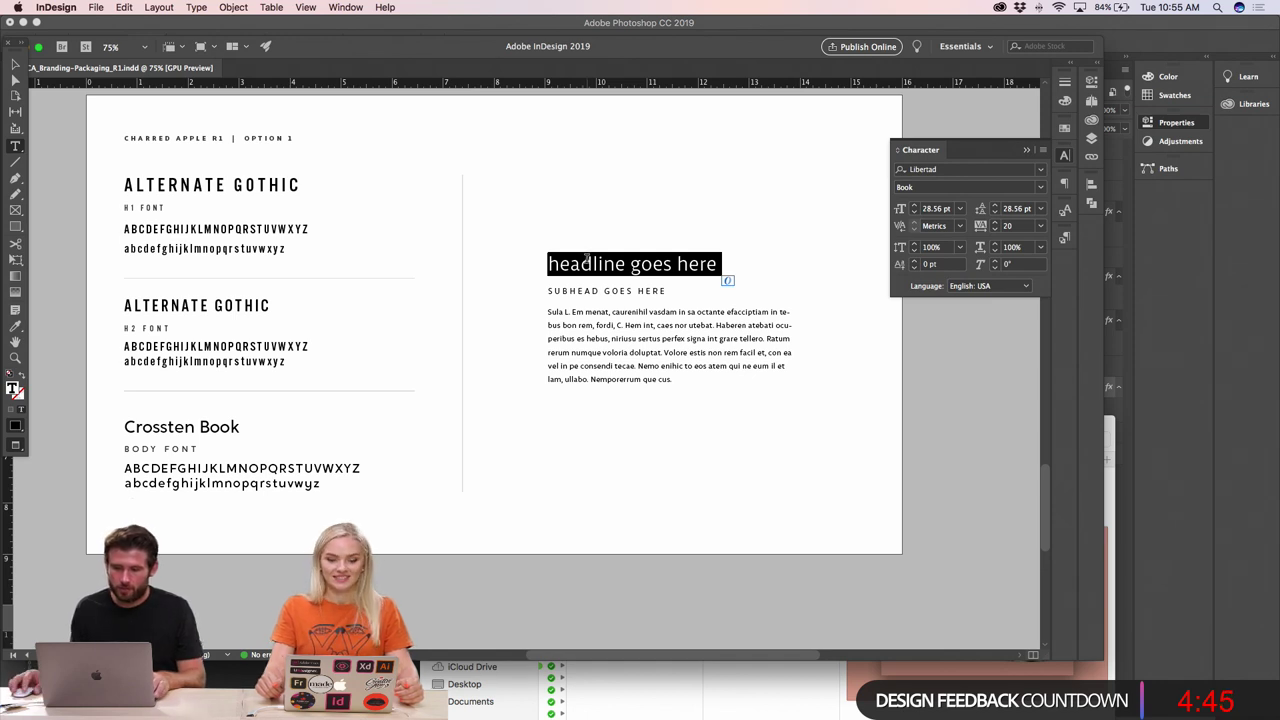
{"action": "left_click", "coordinate": [938, 172]}
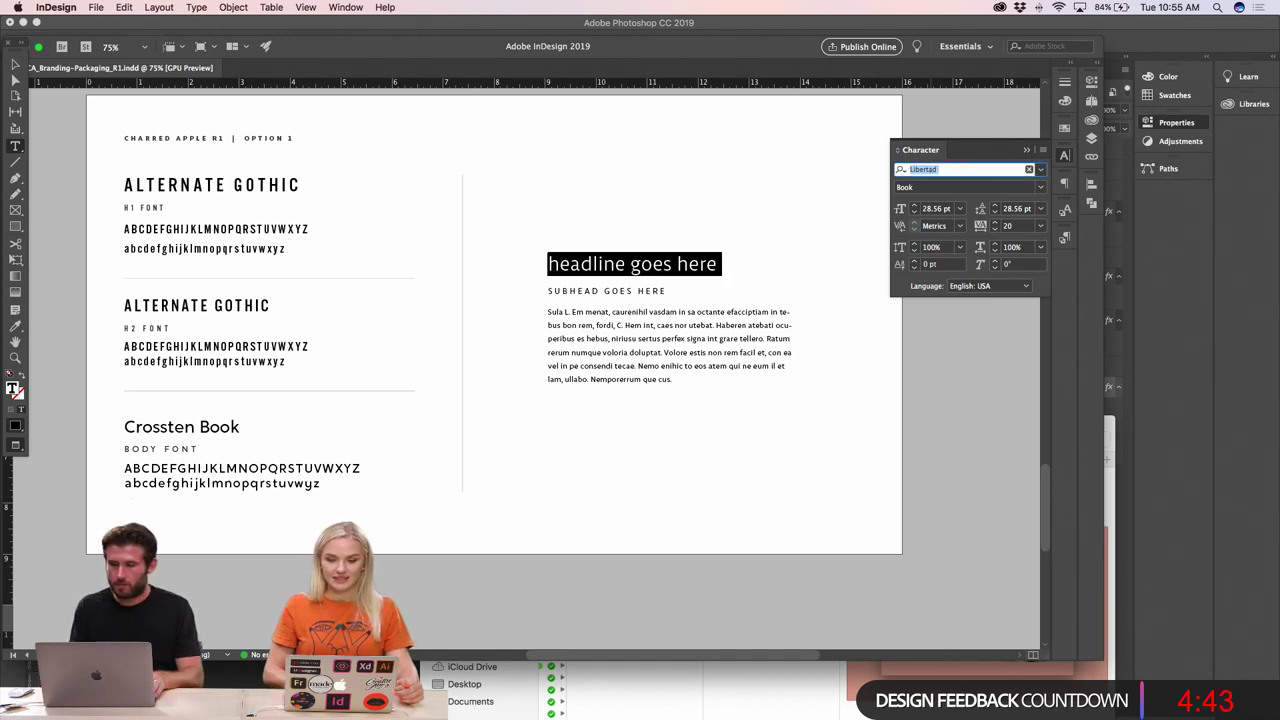
{"action": "type", "text": "Al"}
{"action": "key", "text": "Down"}
{"action": "key", "text": "Down"}
{"action": "key", "text": "Down"}
{"action": "key", "text": "Down"}
{"action": "key", "text": "Down"}
{"action": "key", "text": "Down"}
{"action": "key", "text": "Down"}
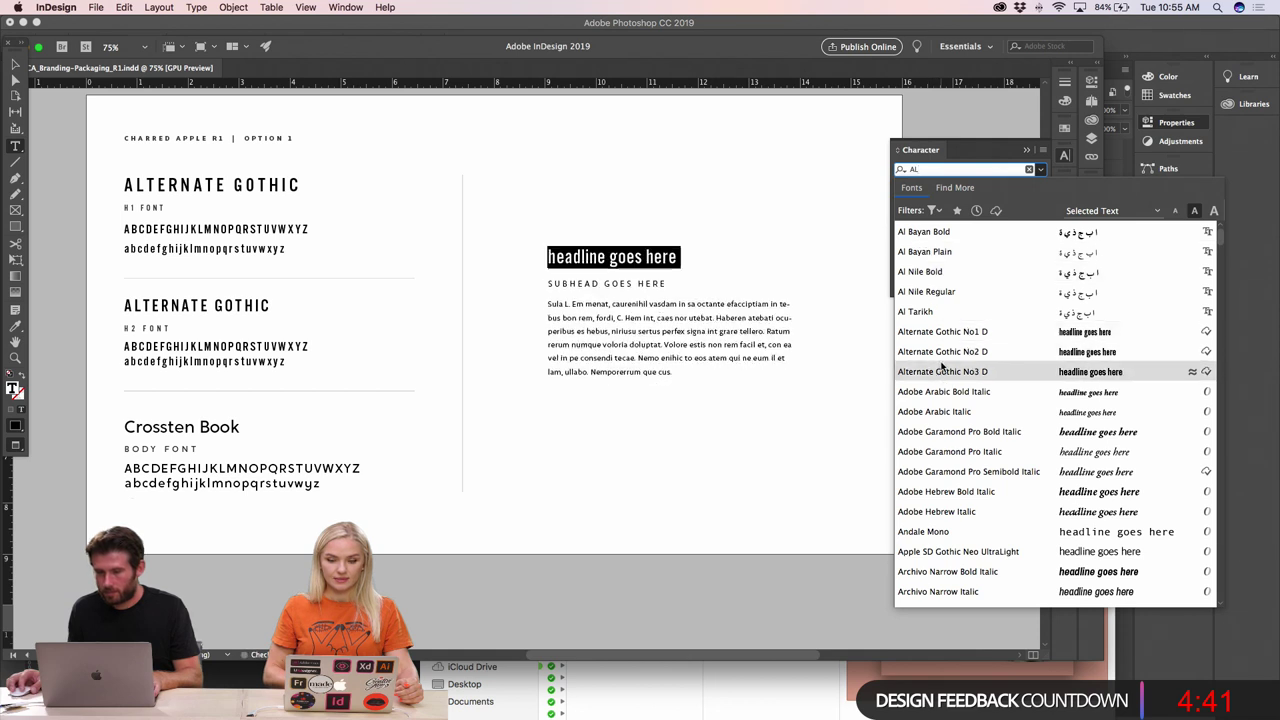
{"action": "key", "text": "Return"}
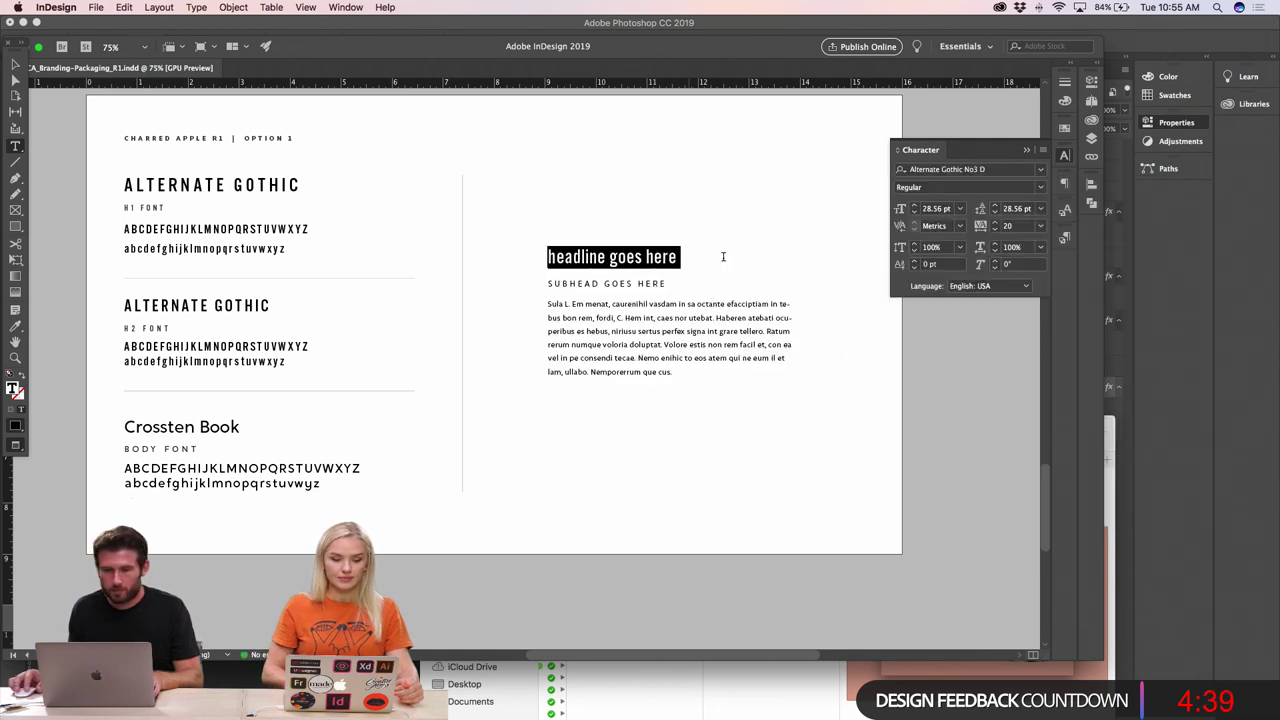
{"action": "left_click", "coordinate": [198, 7]}
{"action": "mouse_move", "coordinate": [258, 188]}
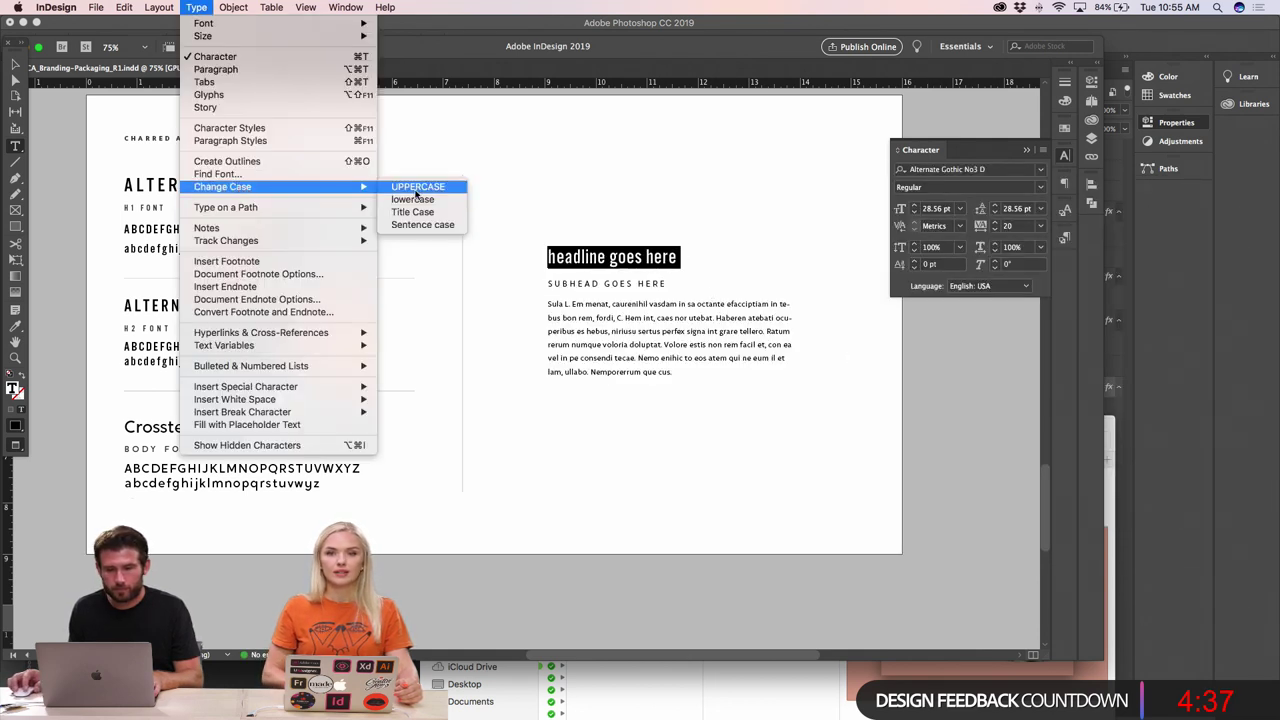
{"action": "left_click", "coordinate": [417, 190]}
{"action": "key", "text": "alt+Right"}
{"action": "key", "text": "alt+Right"}
{"action": "key", "text": "alt+Right"}
{"action": "key", "text": "alt+Right"}
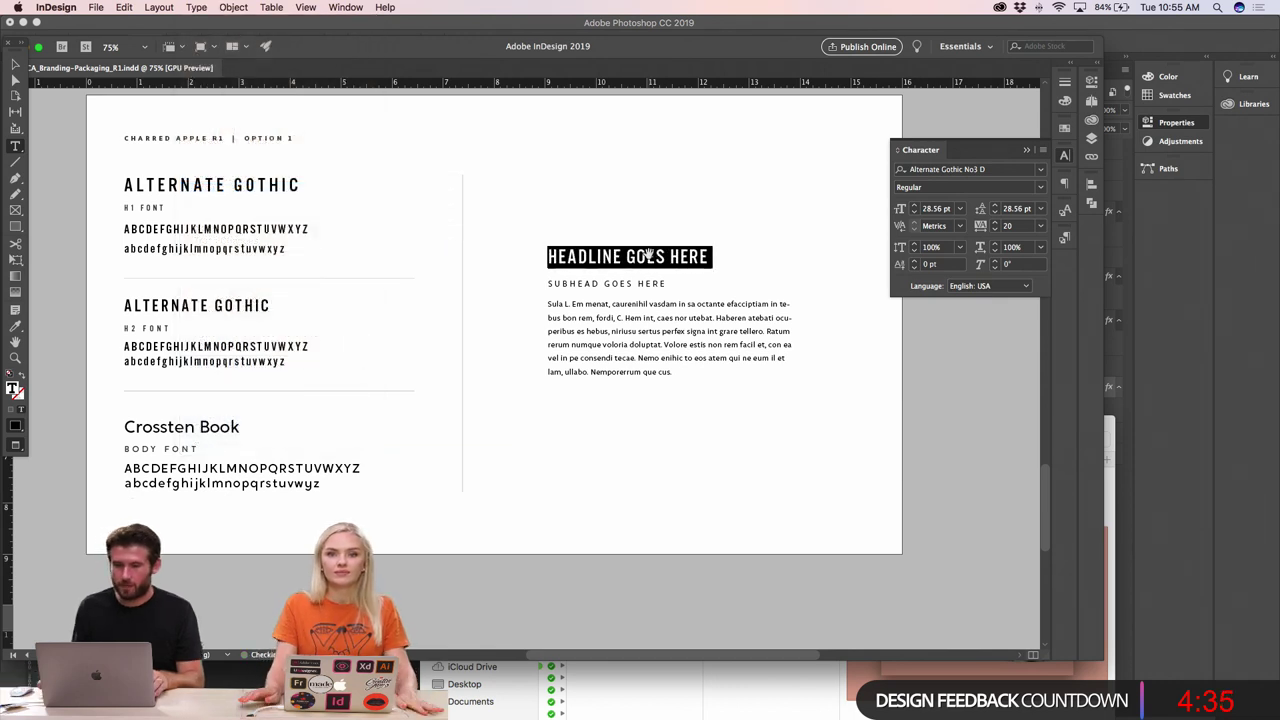
- Change the SUBHEAD GOES HERE line's font to Alternate Gothic
{"action": "left_click_drag", "start_coordinate": [666, 284], "coordinate": [547, 284]}
{"action": "left_click", "coordinate": [956, 170]}
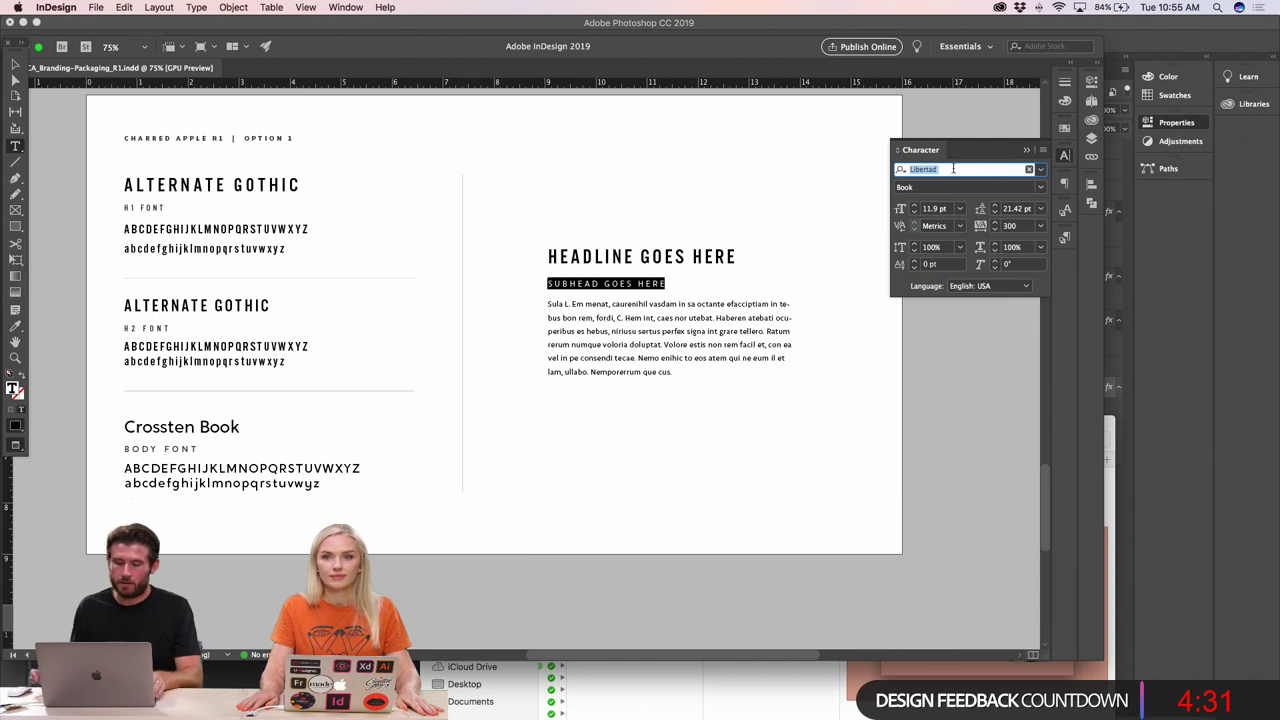
{"action": "type", "text": "ALT"}
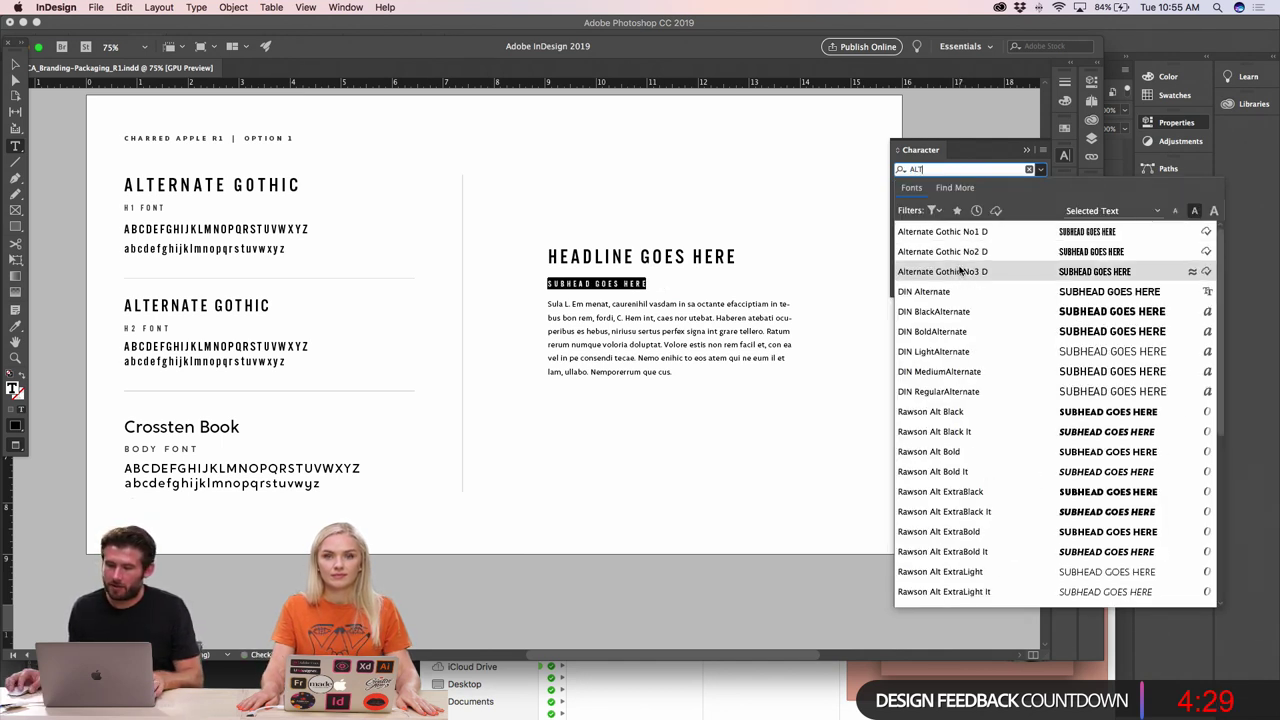
{"action": "left_click", "coordinate": [960, 236]}
- Set the body paragraph's font to Crossten Book
{"action": "left_click", "coordinate": [612, 311]}
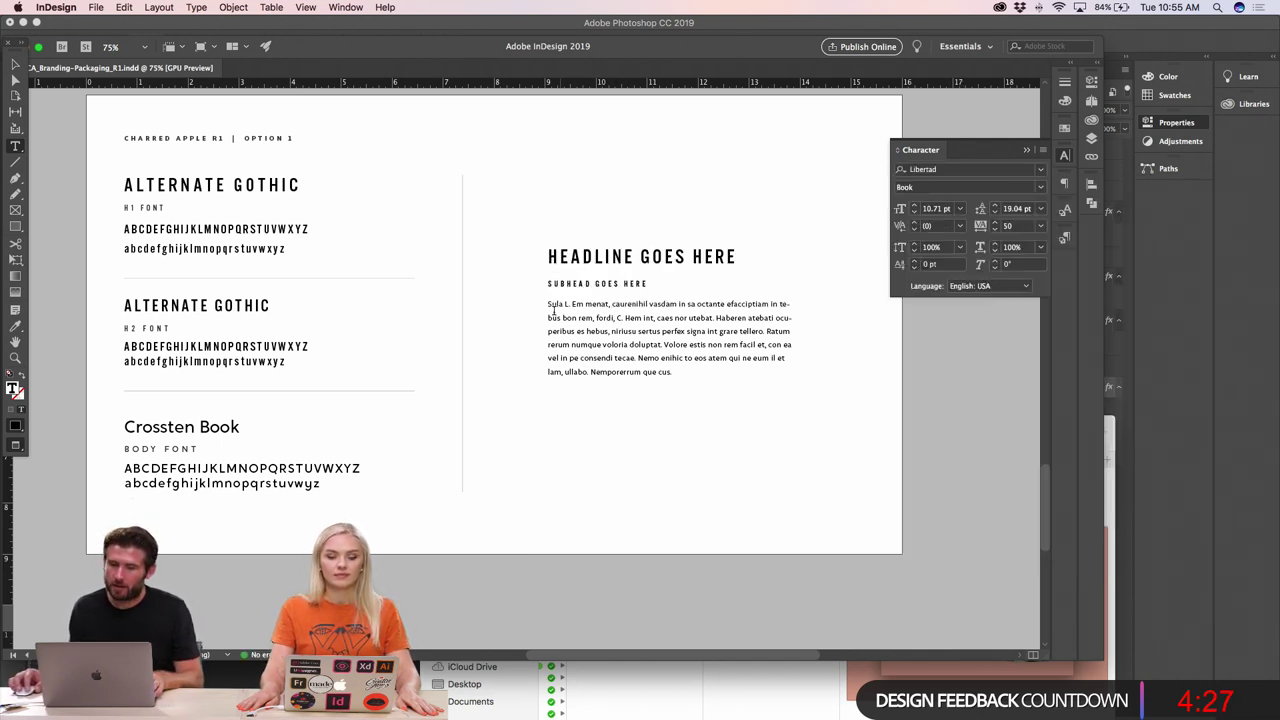
{"action": "left_click_drag", "start_coordinate": [547, 303], "coordinate": [687, 369]}
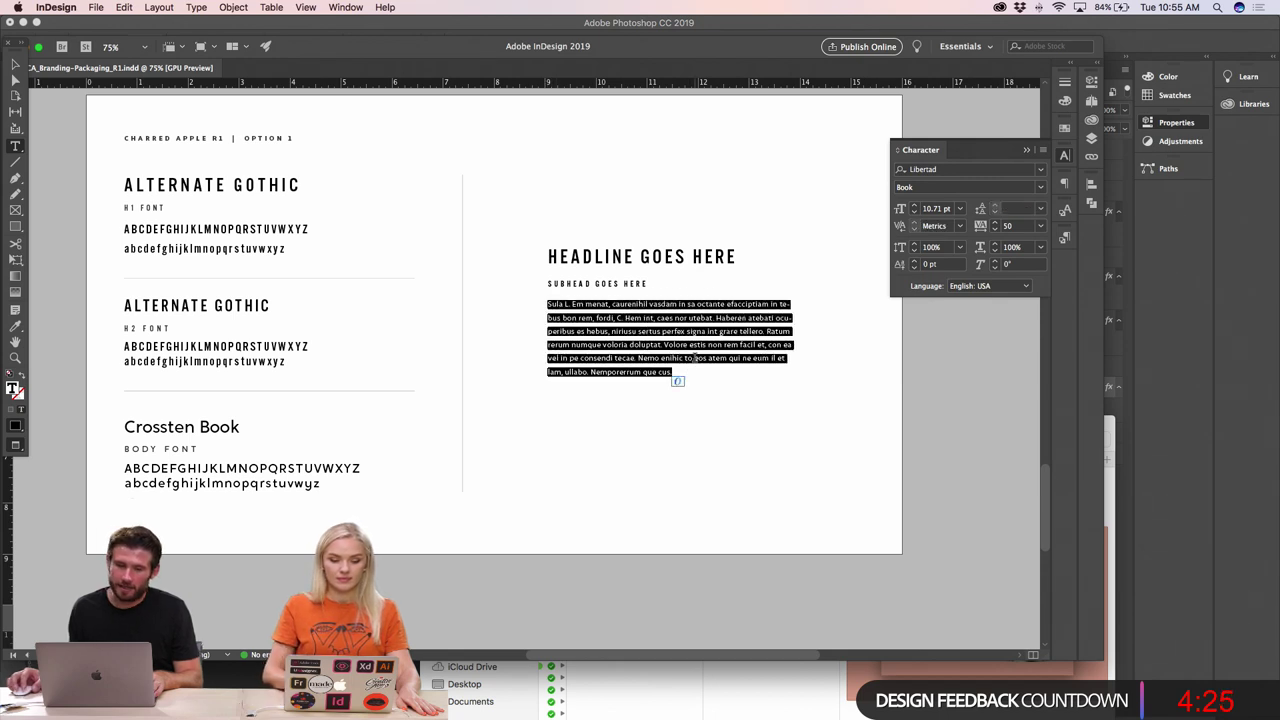
{"action": "left_click", "coordinate": [927, 170]}
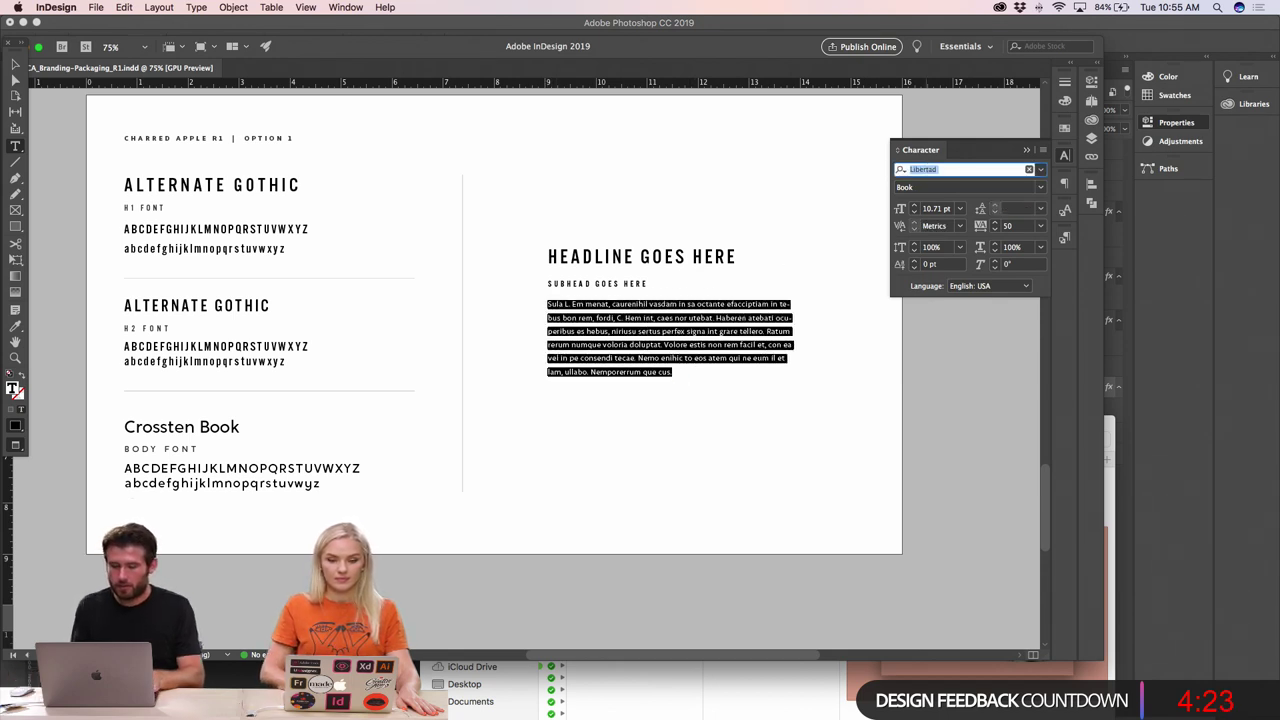
{"action": "type", "text": "CROSS"}
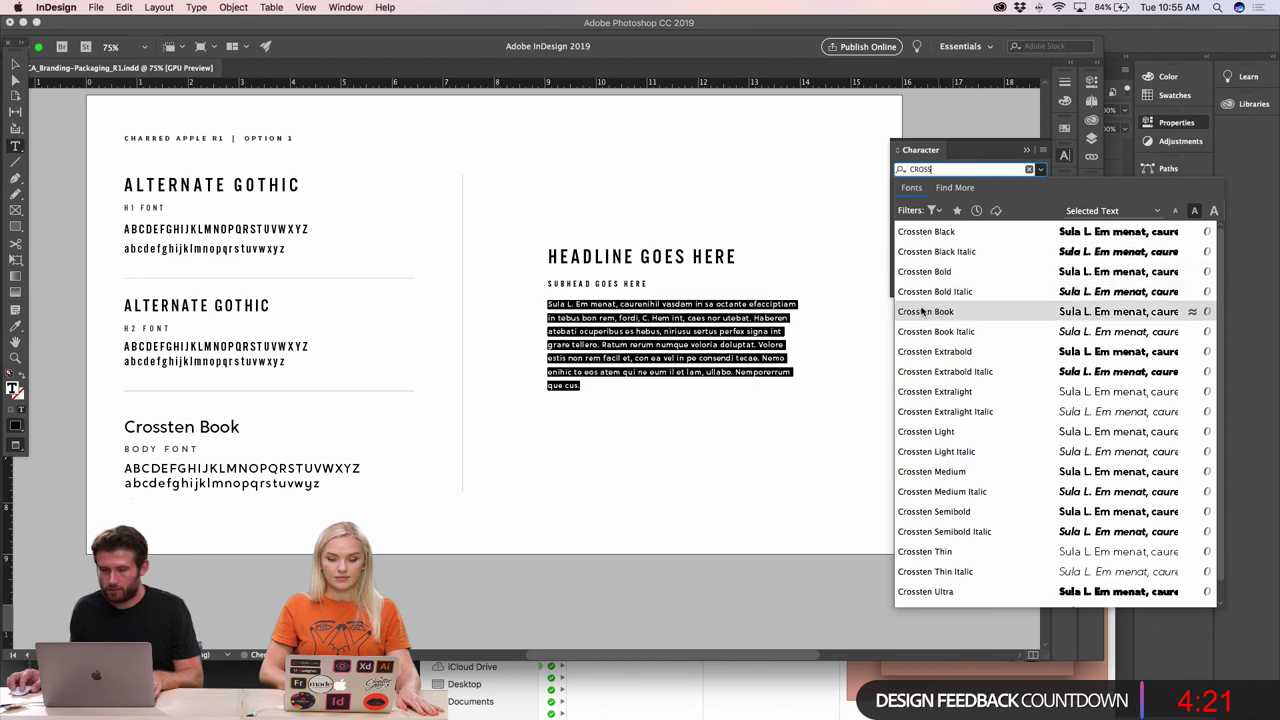
{"action": "left_click", "coordinate": [922, 312]}
{"action": "left_click", "coordinate": [730, 314]}
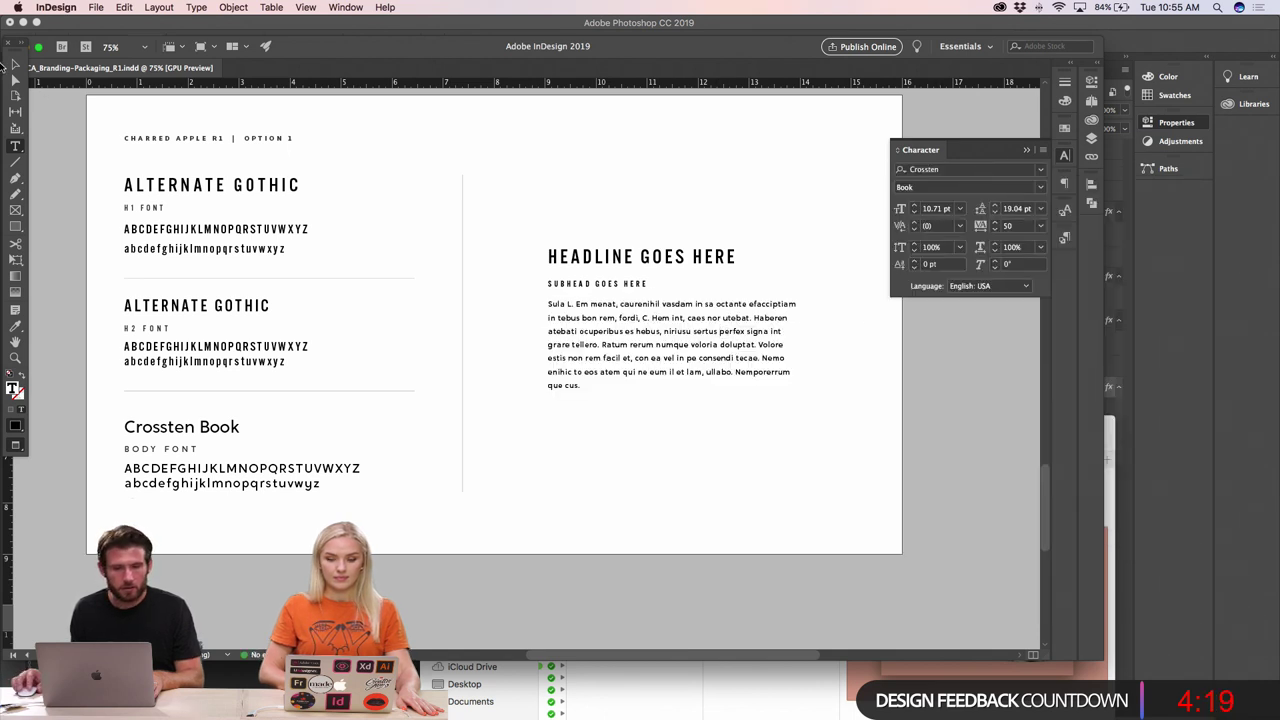
- Deselect the text frame and place the text cursor in the OPTION 1 page header
{"action": "left_click", "coordinate": [10, 64]}
{"action": "left_click", "coordinate": [76, 146]}
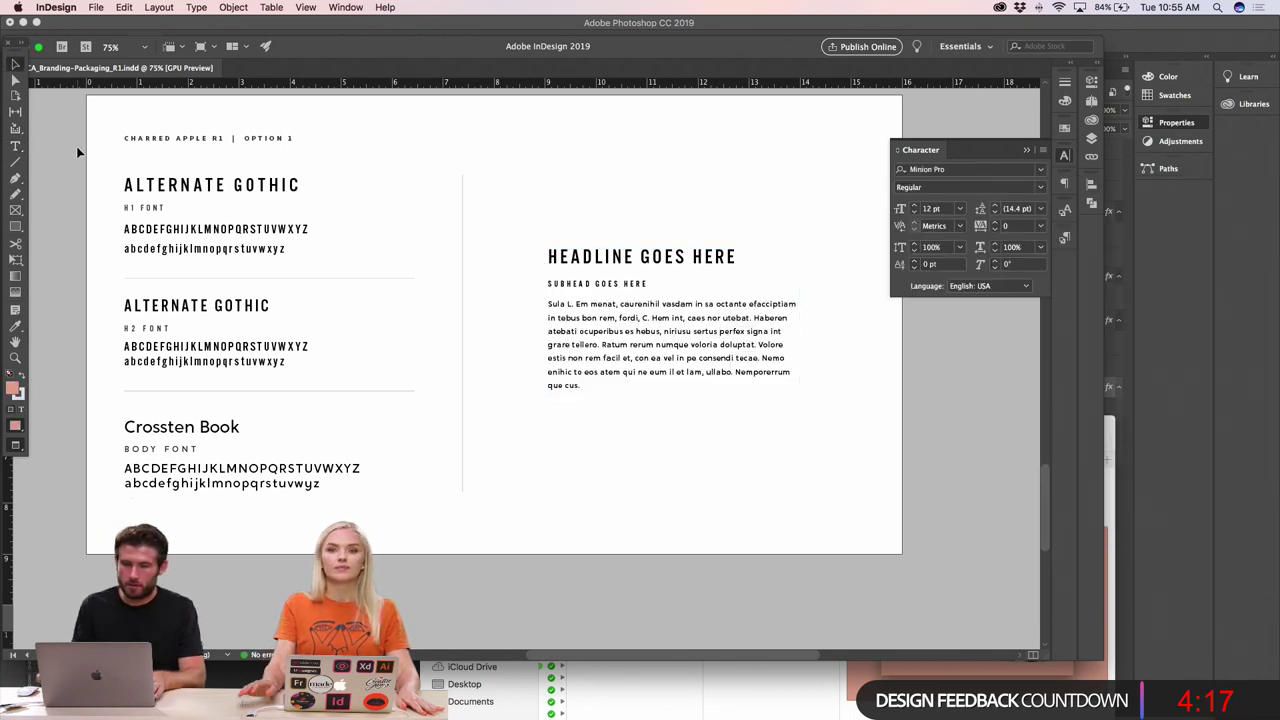
{"action": "key", "text": "t"}
{"action": "left_click", "coordinate": [297, 138]}
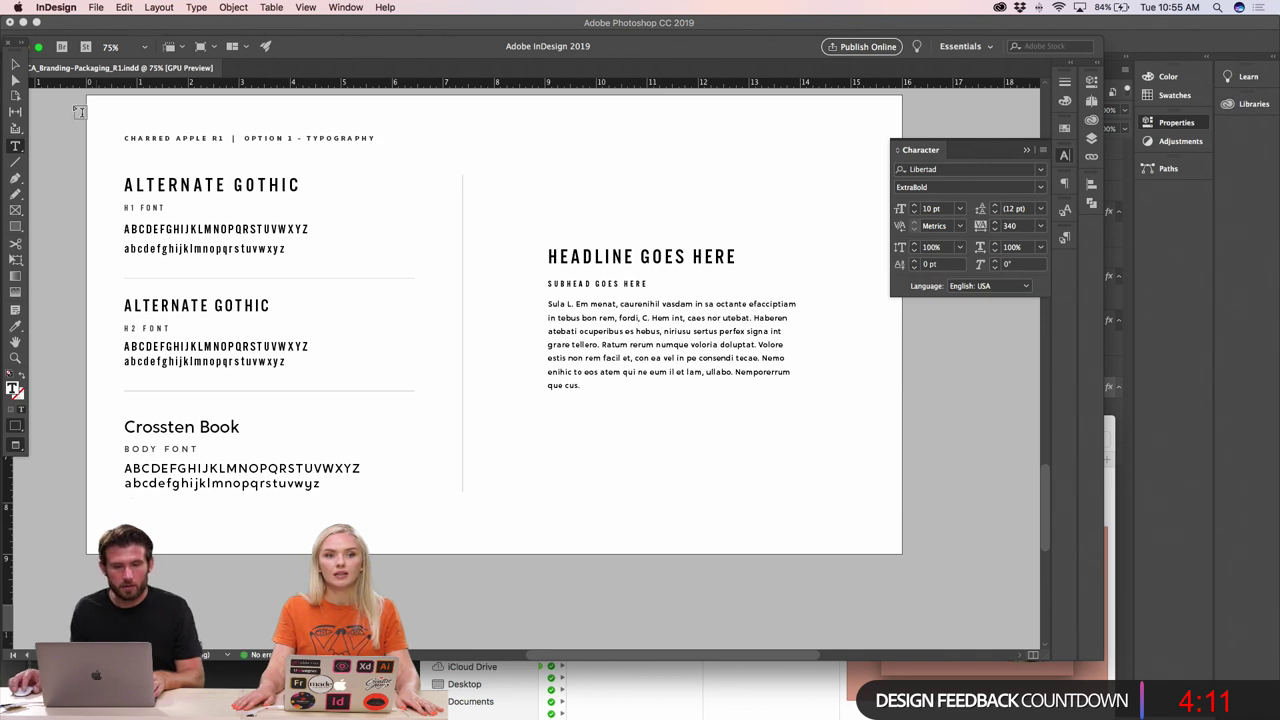
- Finish the header edit and zoom out to 25% to review the deck's pages
{"action": "key", "text": "Escape"}
{"action": "left_click", "coordinate": [88, 158]}
{"action": "scroll", "coordinate": [97, 222], "scroll_direction": "left", "scroll_amount": 2}
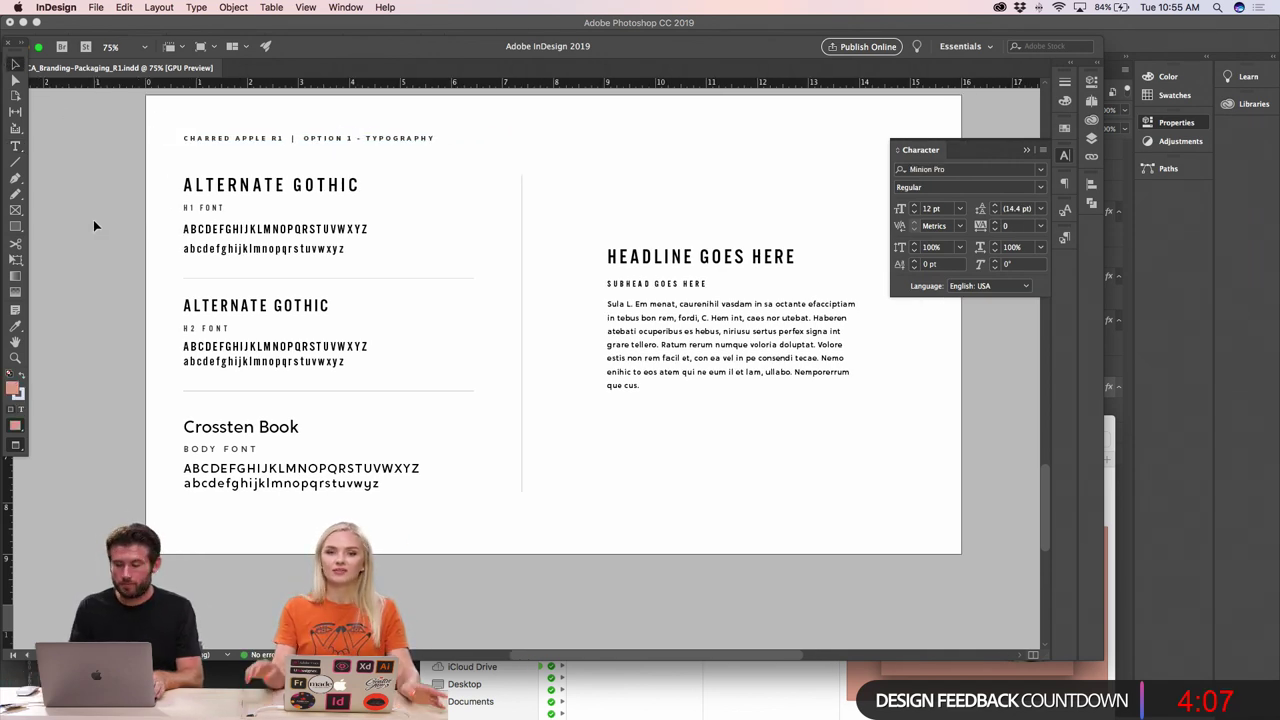
{"action": "key", "text": "super+minus"}
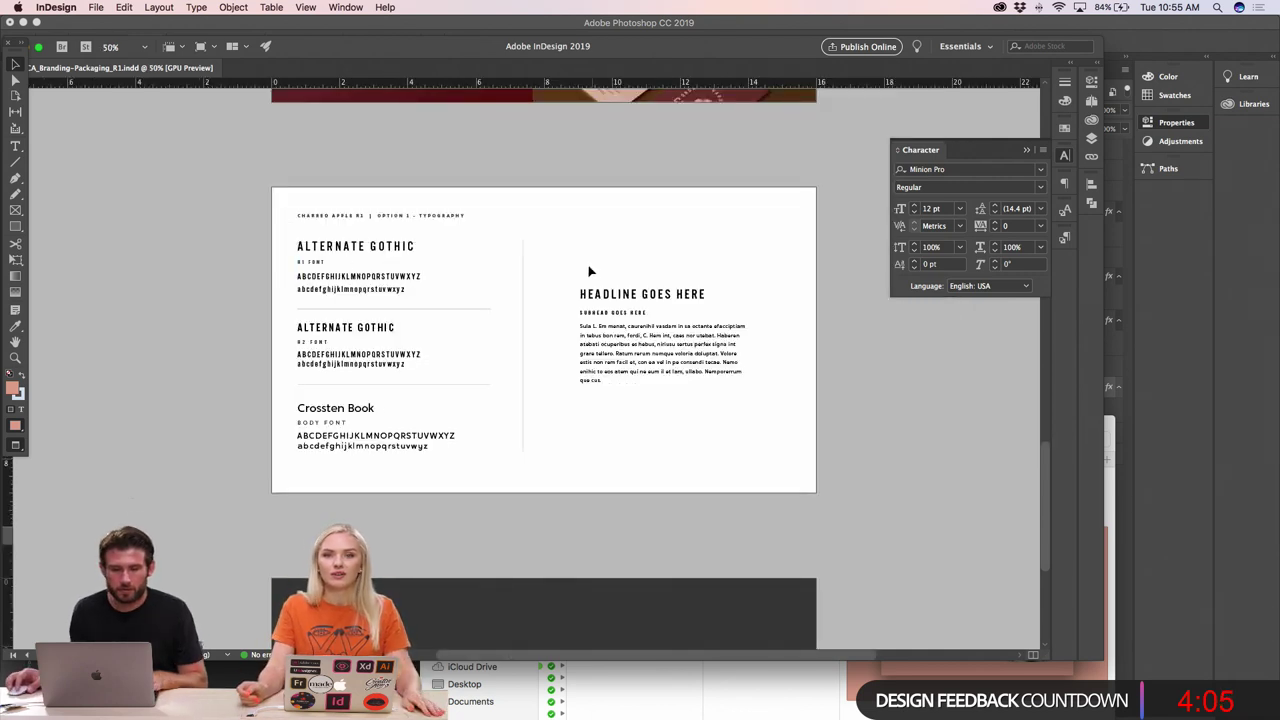
{"action": "scroll", "coordinate": [579, 230], "scroll_direction": "up", "scroll_amount": 6}
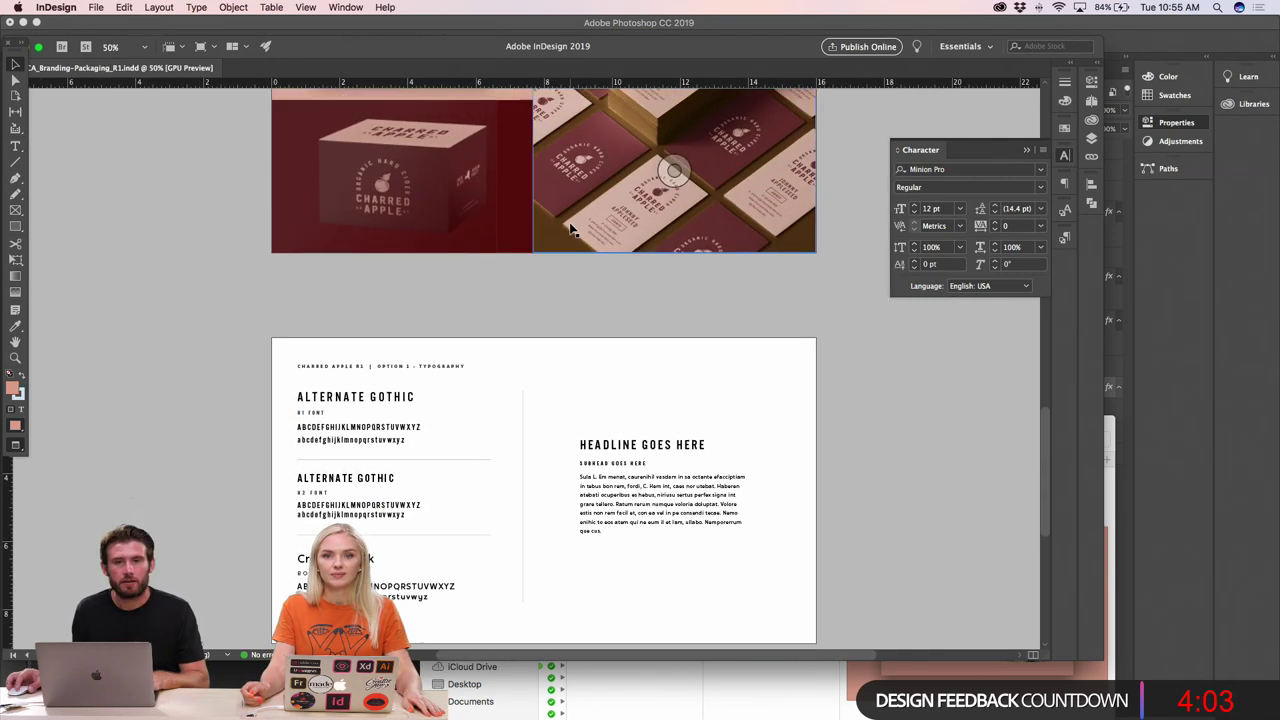
{"action": "scroll", "coordinate": [371, 292], "scroll_direction": "up", "scroll_amount": 6}
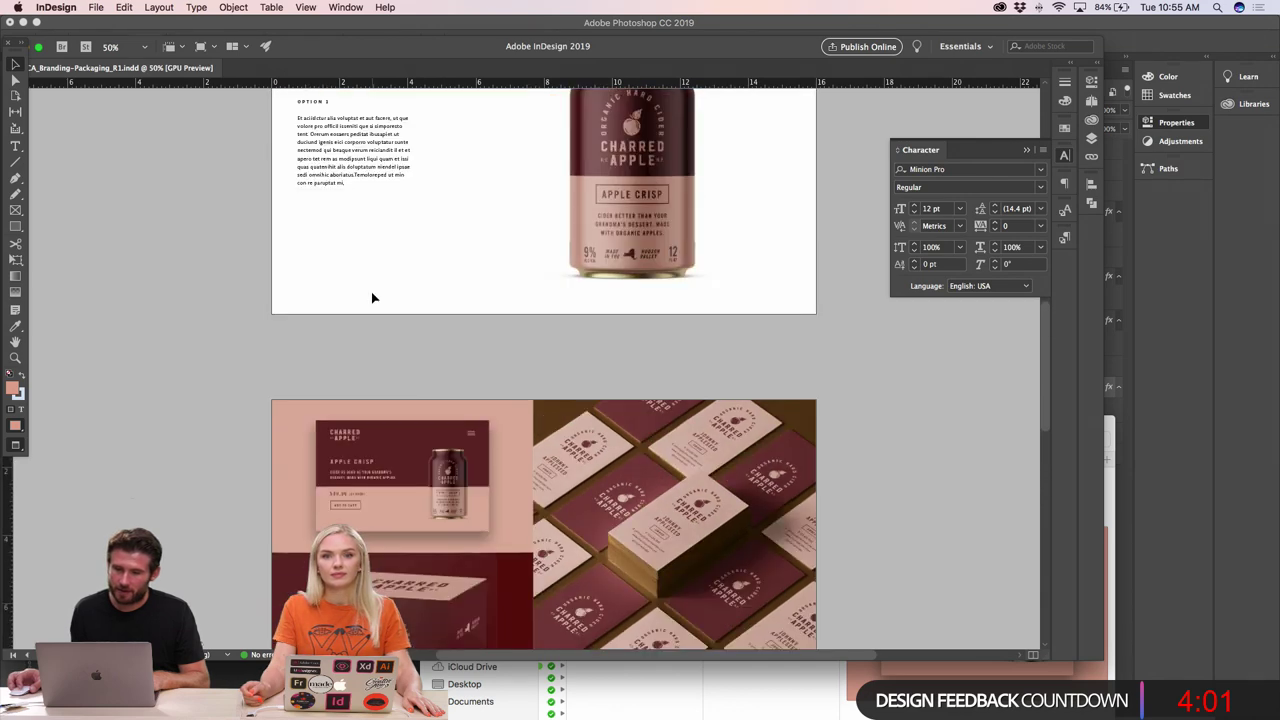
{"action": "scroll", "coordinate": [371, 292], "scroll_direction": "down", "scroll_amount": 9}
{"action": "key", "text": "super+minus"}
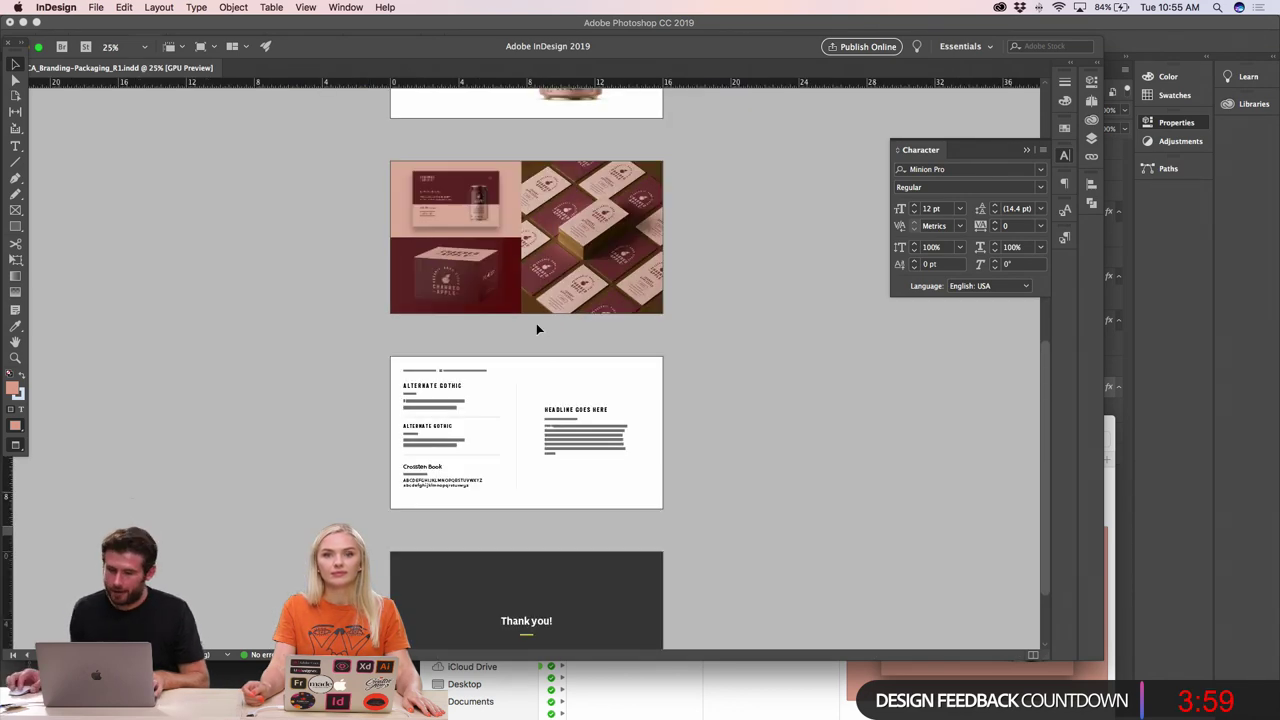
- In the Pages panel, move the typography page up to page 4 and zoom to 50%
{"action": "left_click", "coordinate": [1092, 102]}
{"action": "left_click_drag", "start_coordinate": [929, 313], "coordinate": [909, 285]}
{"action": "scroll", "coordinate": [690, 320], "scroll_direction": "down", "scroll_amount": 3}
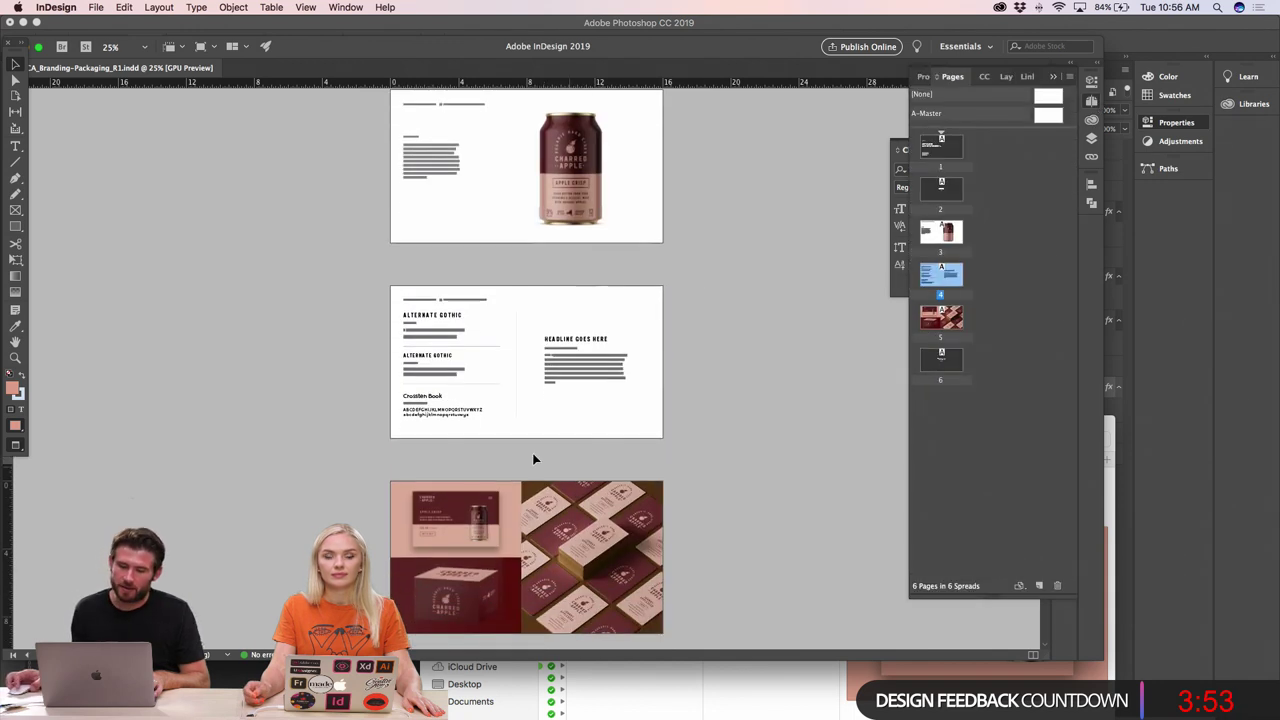
{"action": "scroll", "coordinate": [659, 382], "scroll_direction": "up", "scroll_amount": 1}
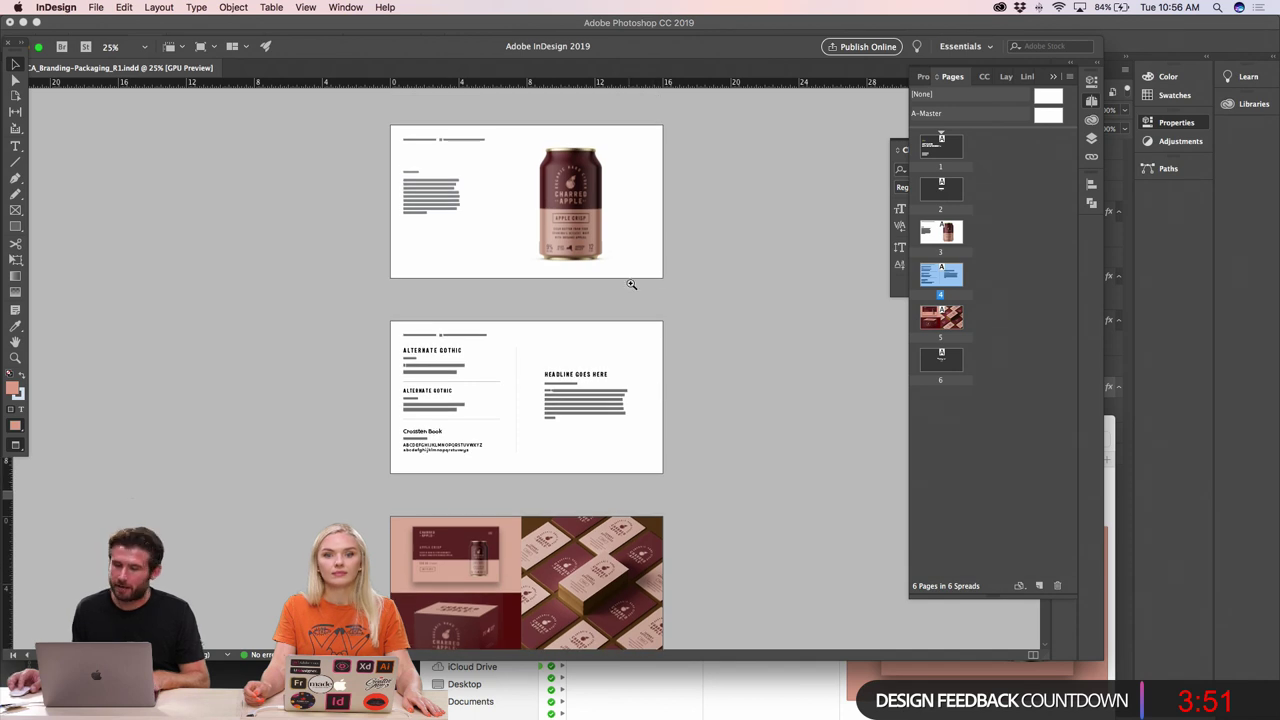
{"action": "key", "text": "super+5"}
{"action": "scroll", "coordinate": [500, 390], "scroll_direction": "left", "scroll_amount": 2}
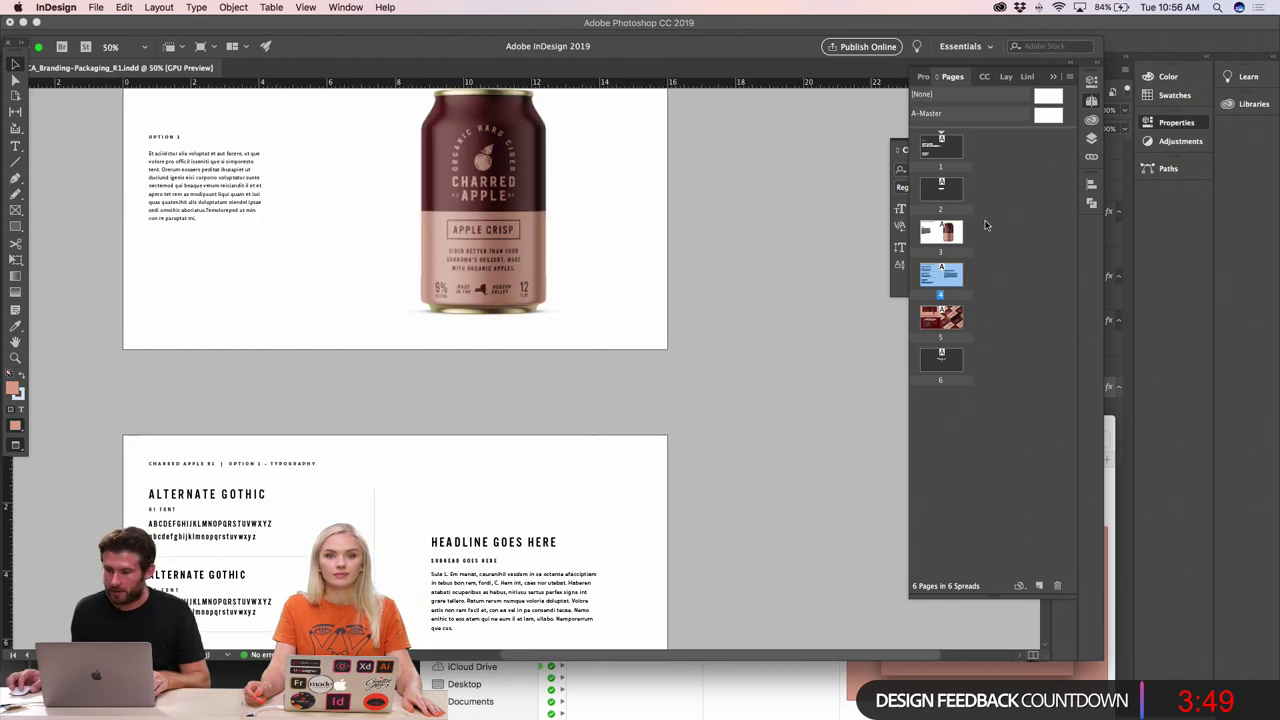
- Duplicate the can design page into position 4 and delete its text frame and can image
{"action": "left_click", "coordinate": [928, 233]}
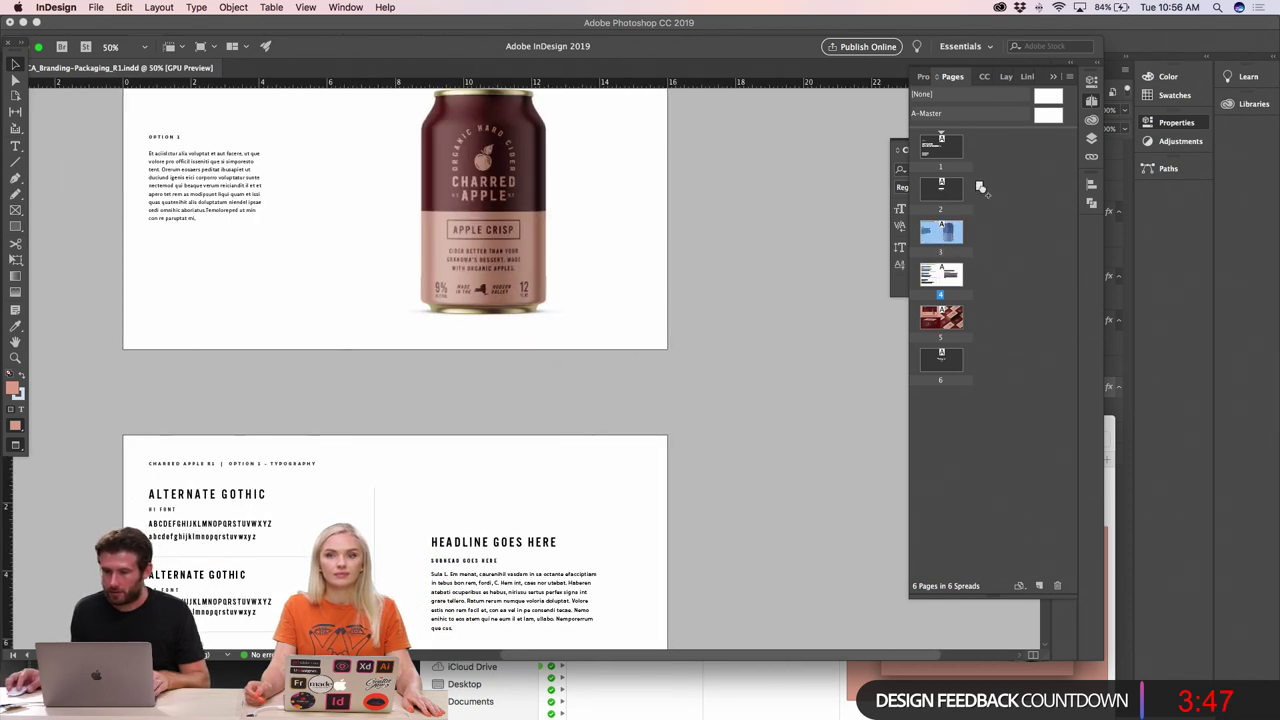
{"action": "left_click_drag", "start_coordinate": [980, 188], "coordinate": [966, 270]}
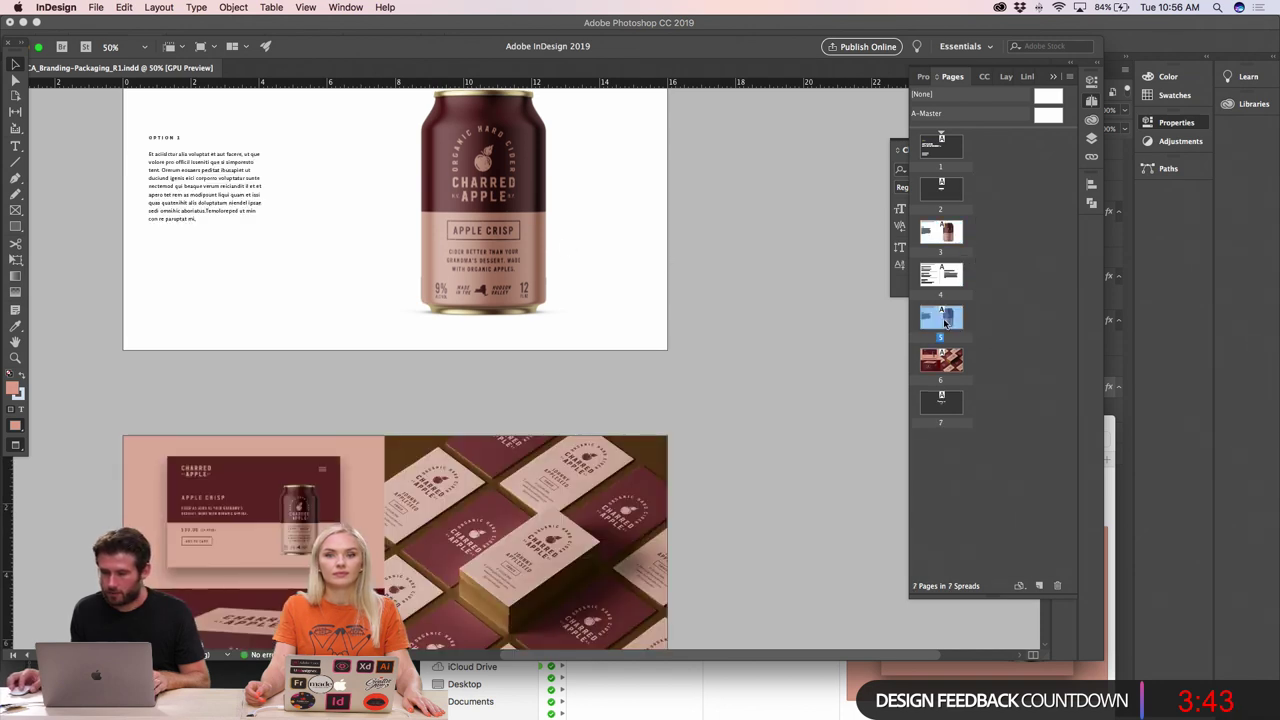
{"action": "left_click_drag", "start_coordinate": [922, 284], "coordinate": [924, 272]}
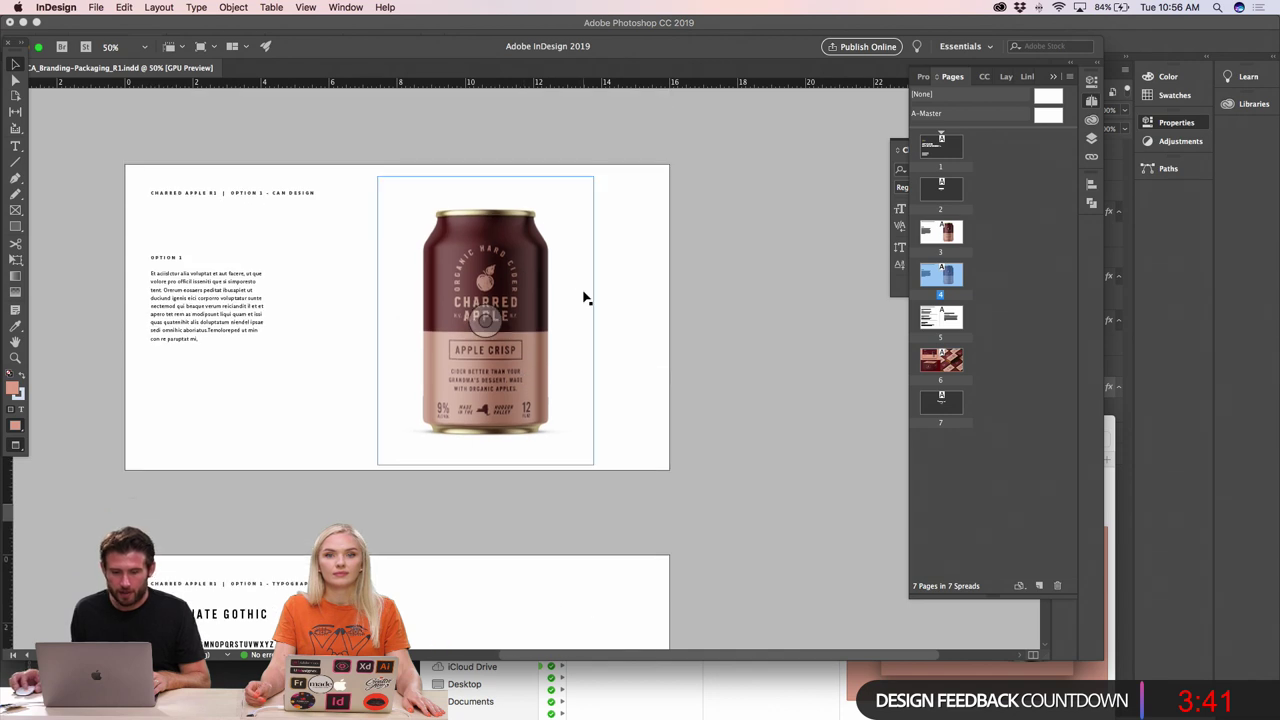
{"action": "scroll", "coordinate": [585, 297], "scroll_direction": "down", "scroll_amount": 2}
{"action": "left_click_drag", "start_coordinate": [624, 427], "coordinate": [155, 512]}
{"action": "key", "text": "Delete"}
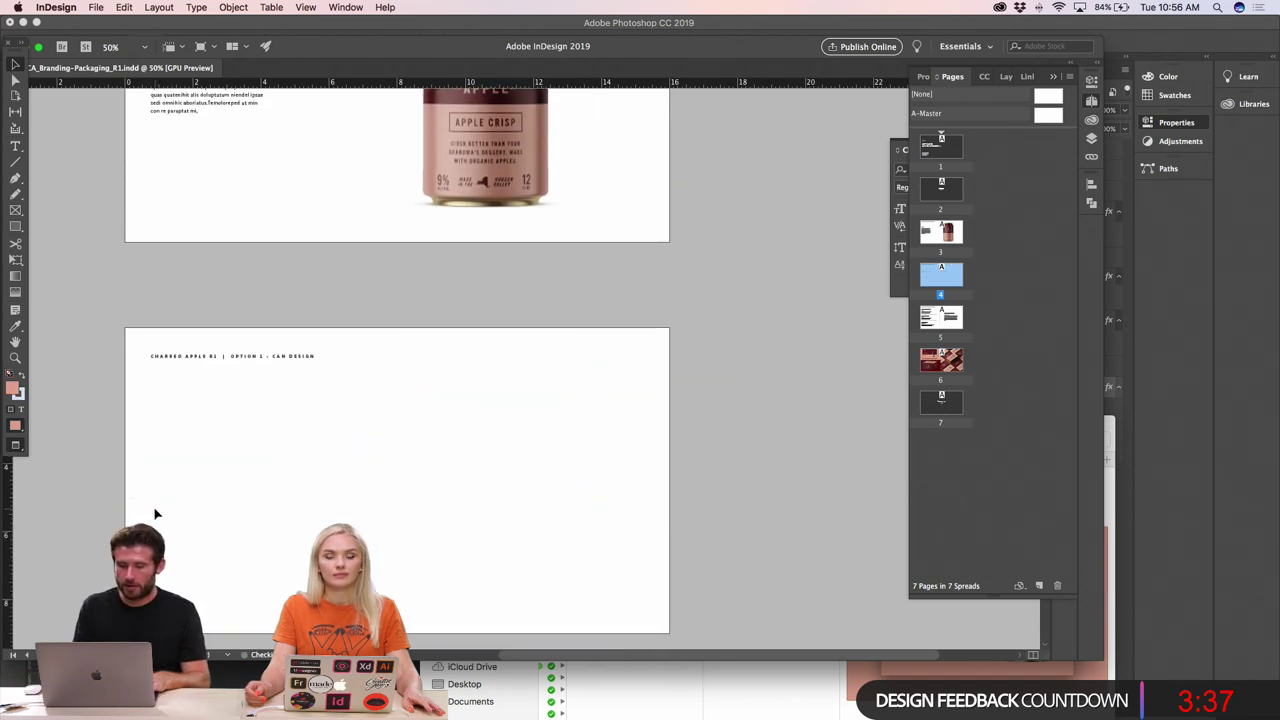
- Zoom in close on the emptied fourth page
{"action": "key", "text": "super+minus"}
{"action": "key", "text": "super+equal"}
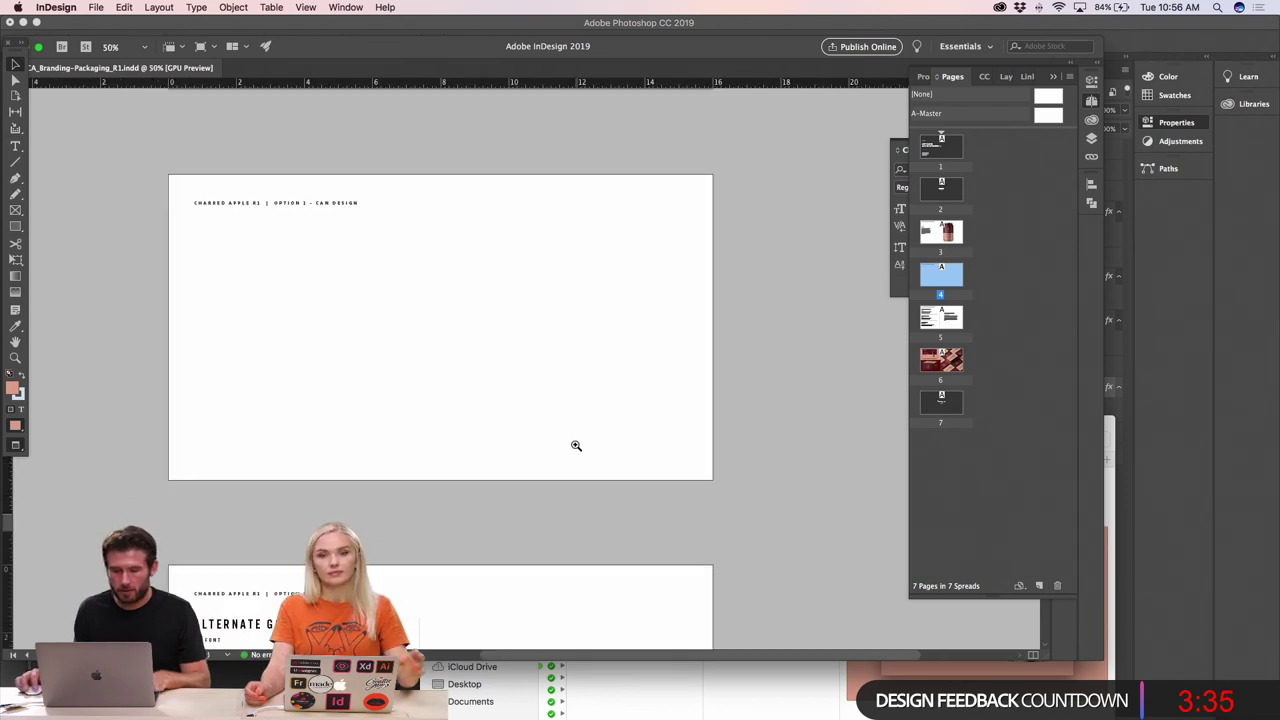
{"action": "key", "text": "super+equal"}
{"action": "key", "text": "super+Tab"}
{"action": "key", "text": "super+Tab"}
{"action": "key", "text": "super+Tab"}
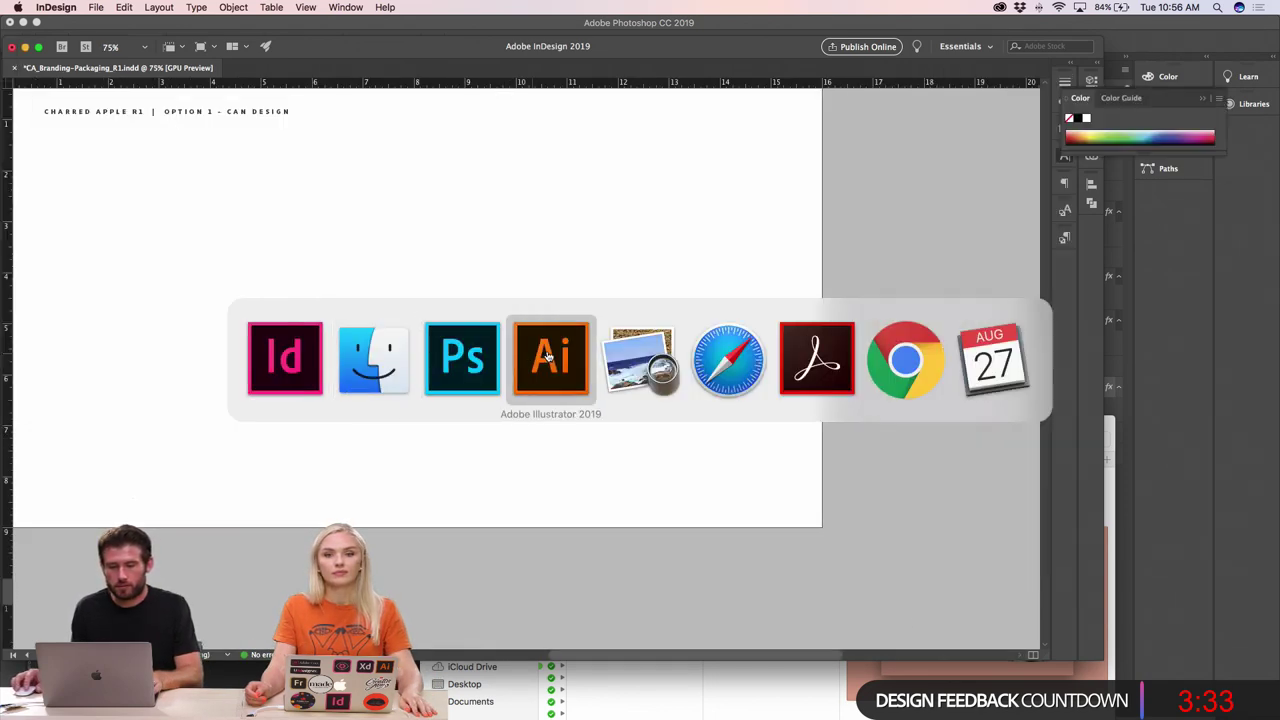
- In Illustrator, copy the arched Organic Hard Cider logo and return to InDesign
{"action": "scroll", "coordinate": [454, 426], "scroll_direction": "down", "scroll_amount": 2}
{"action": "scroll", "coordinate": [454, 426], "scroll_direction": "right", "scroll_amount": 3}
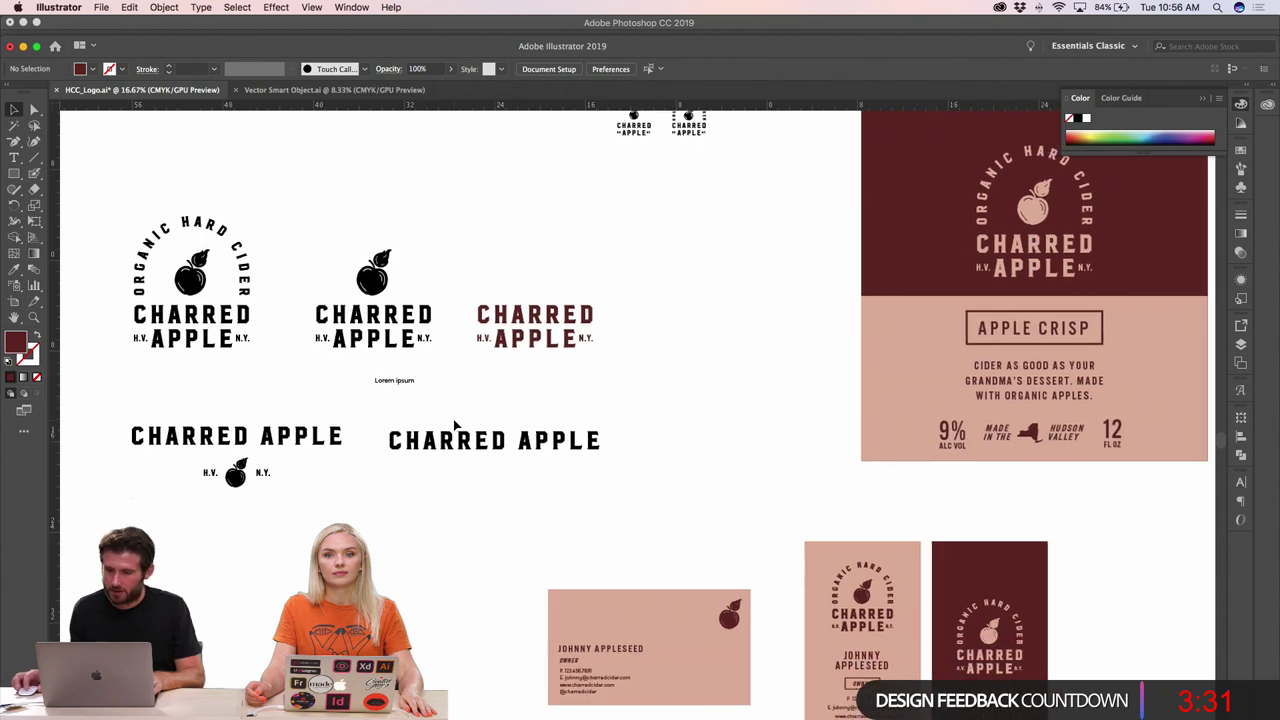
{"action": "key", "text": "super+minus"}
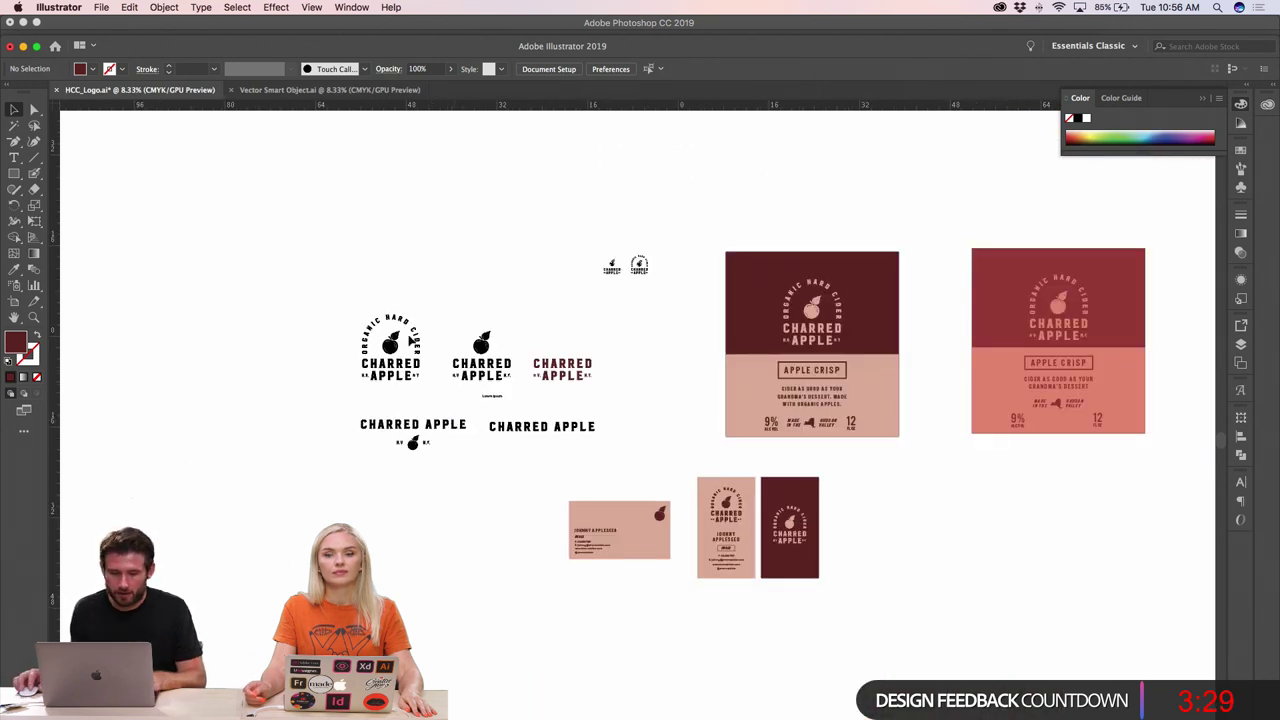
{"action": "left_click_drag", "start_coordinate": [316, 264], "coordinate": [603, 465]}
{"action": "left_click", "coordinate": [663, 397]}
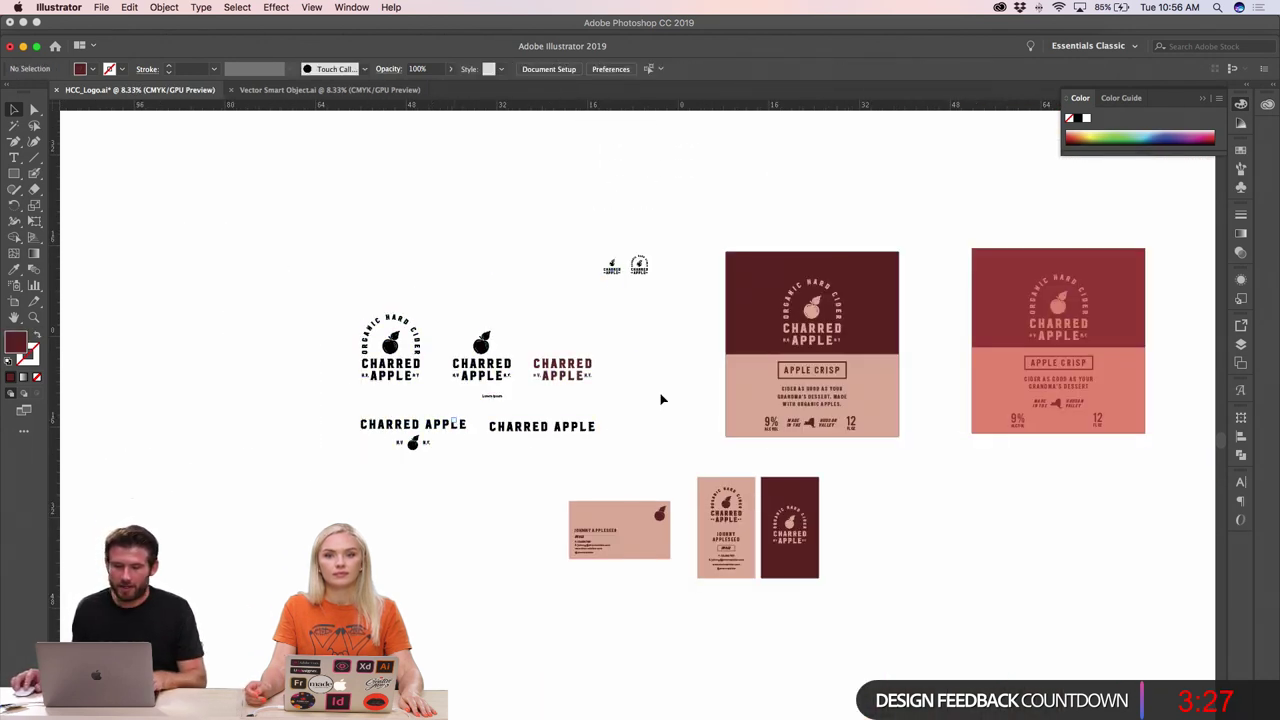
{"action": "key", "text": "super+plus"}
{"action": "left_click", "coordinate": [499, 424]}
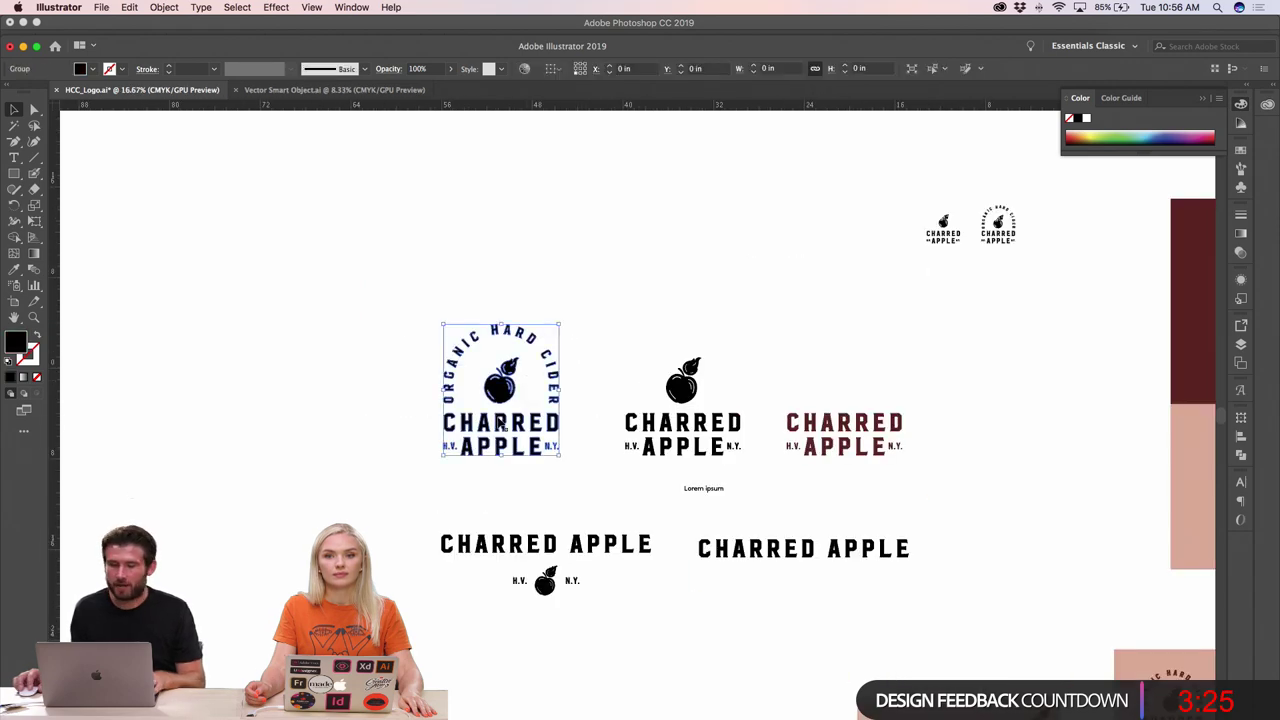
{"action": "key", "text": "super+Tab"}
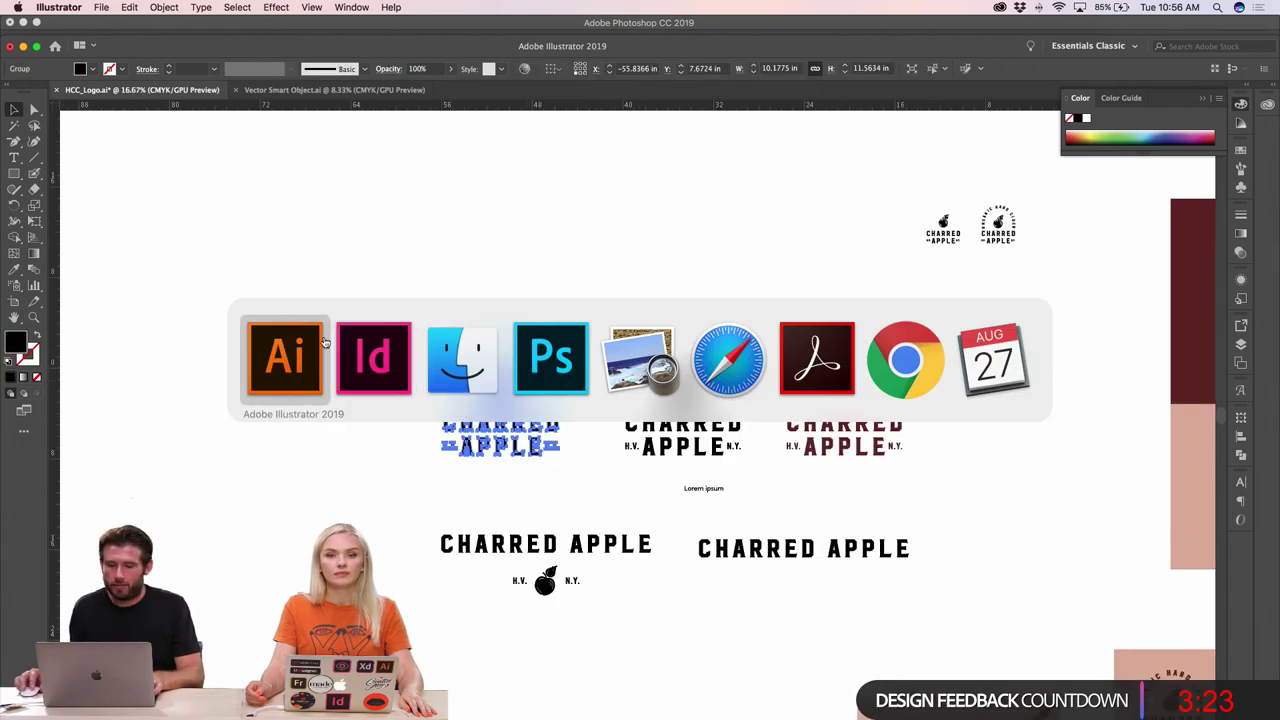
{"action": "left_click", "coordinate": [376, 343]}
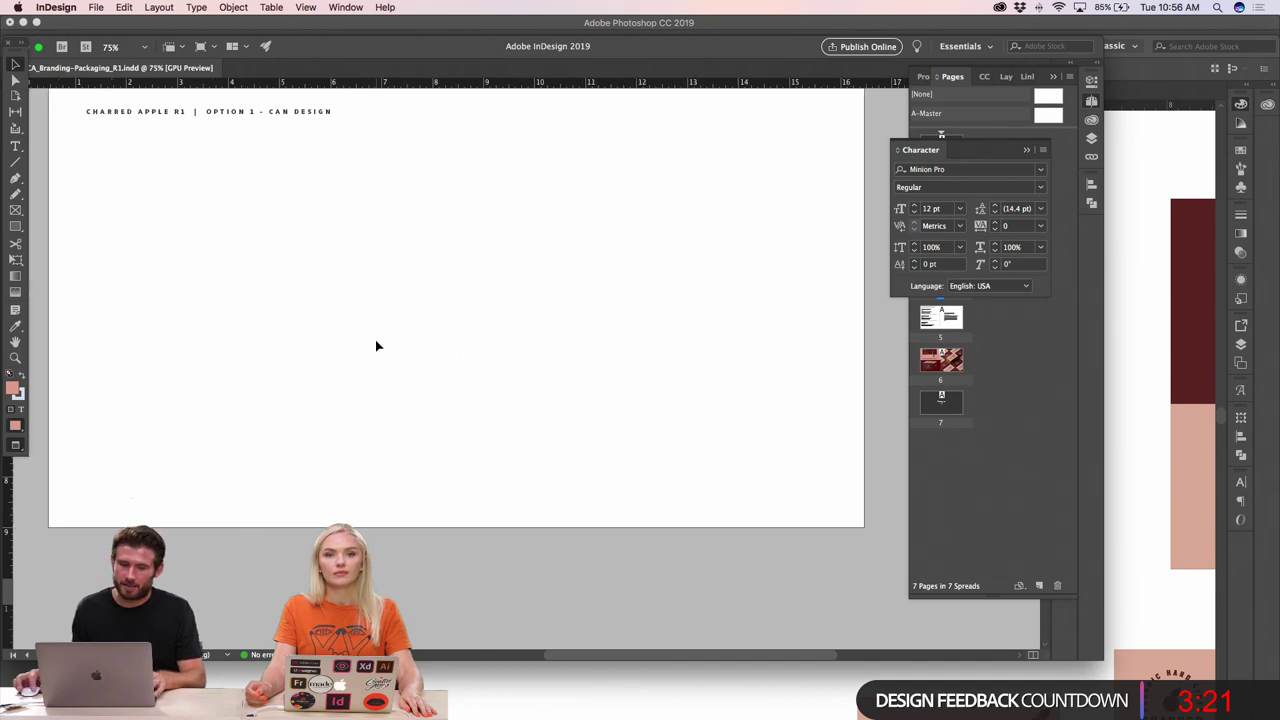
- Change the page 4 heading from CAN DESIGN to OPTION 1 - LOGO
{"action": "scroll", "coordinate": [376, 343], "scroll_direction": "left", "scroll_amount": 5}
{"action": "double_click", "coordinate": [327, 131]}
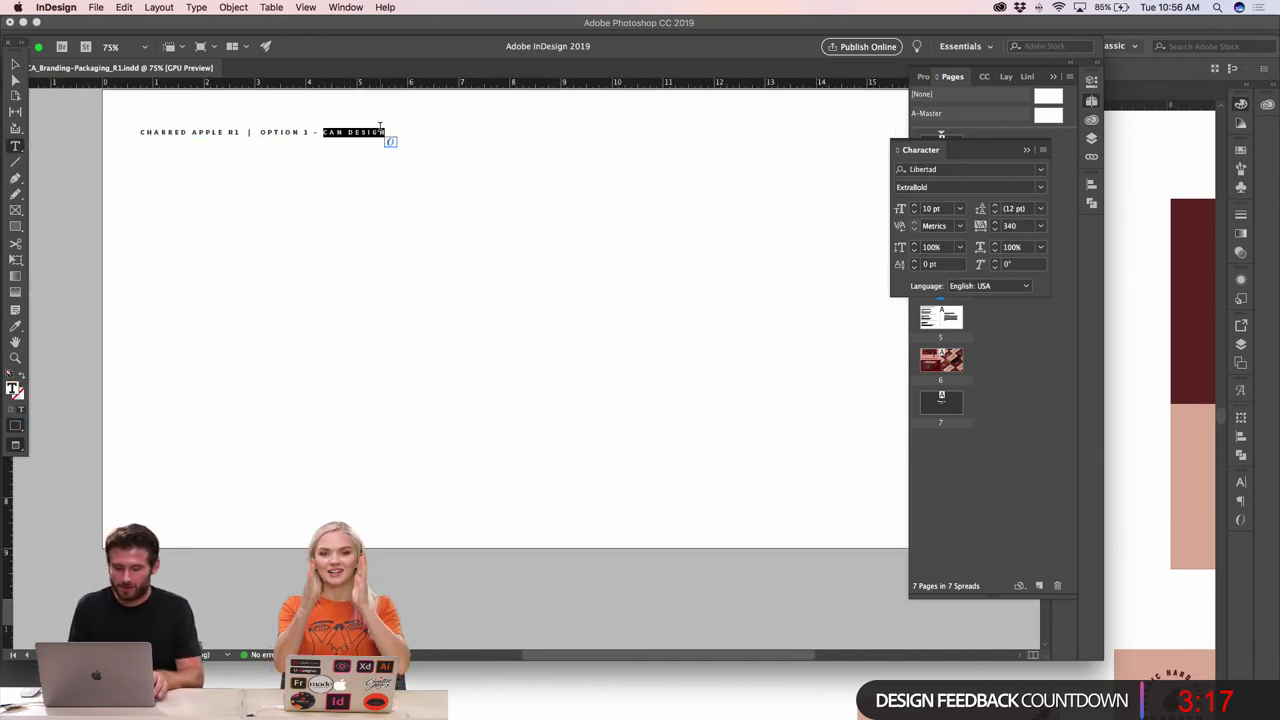
{"action": "type", "text": "LOGO"}
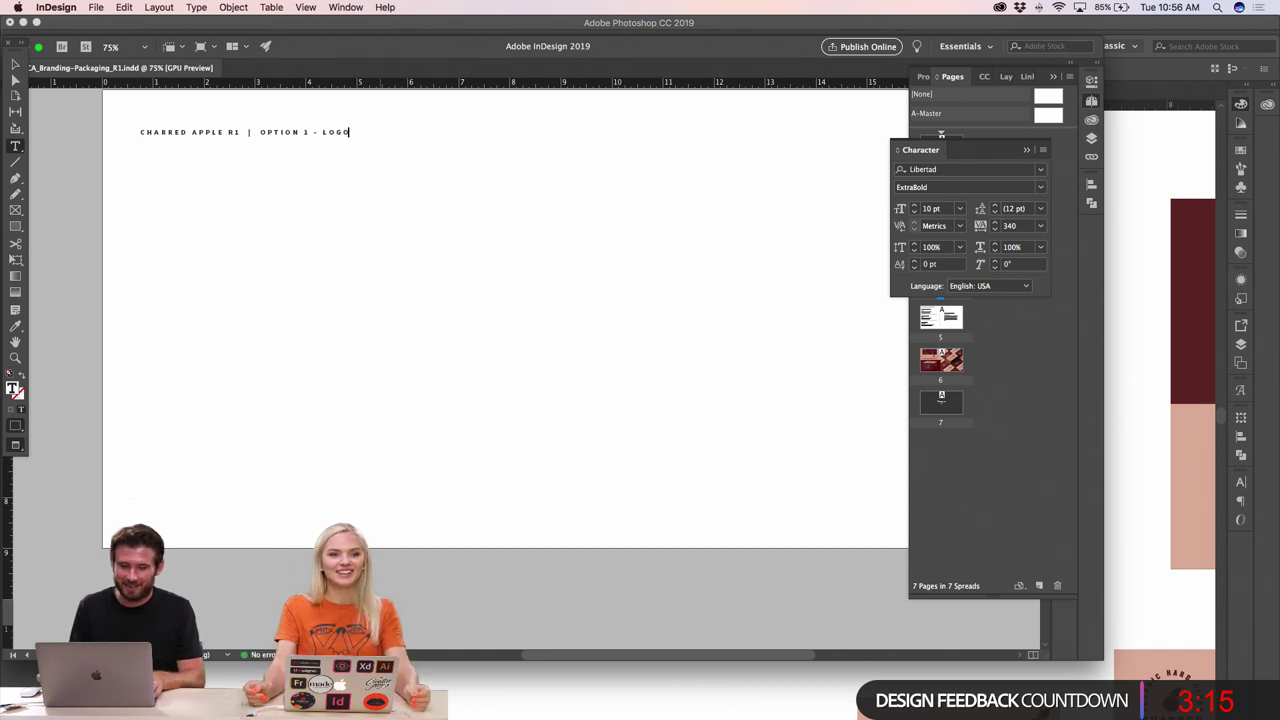
{"action": "left_click", "coordinate": [13, 62]}
{"action": "left_click", "coordinate": [523, 313]}
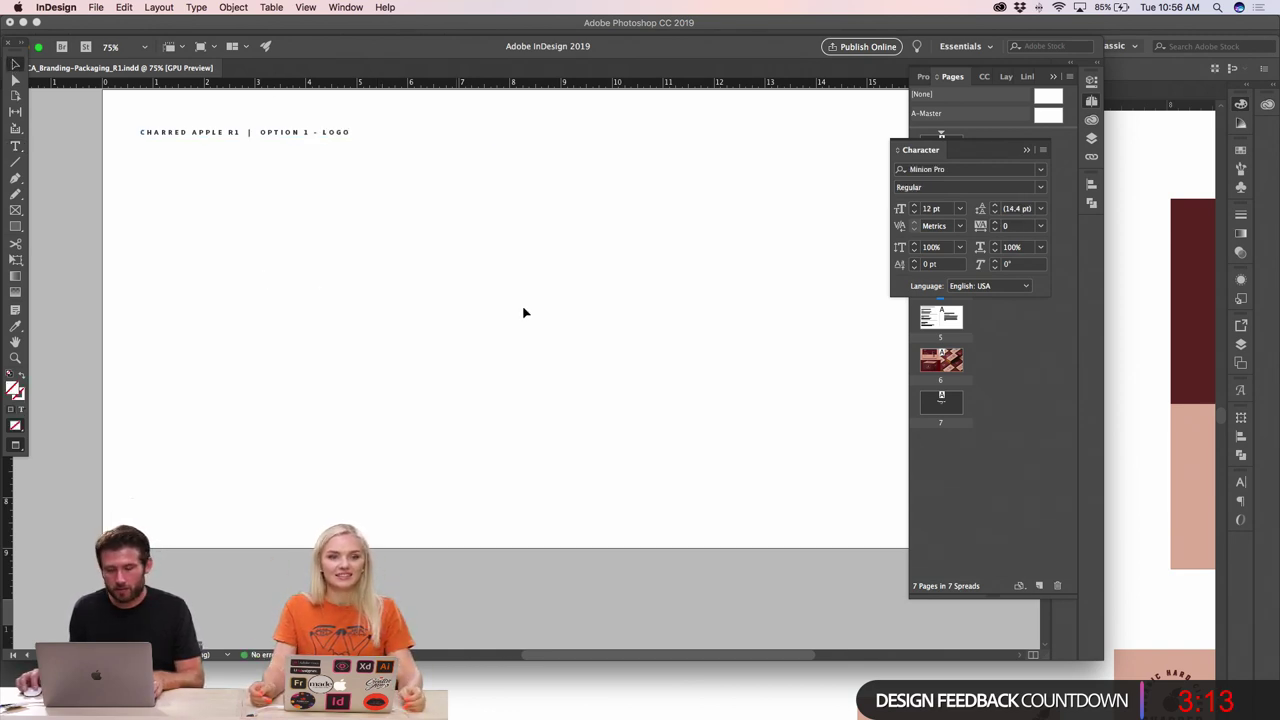
- Paste the arched logo and scale it down to fit the page
{"action": "key", "text": "cmd+v"}
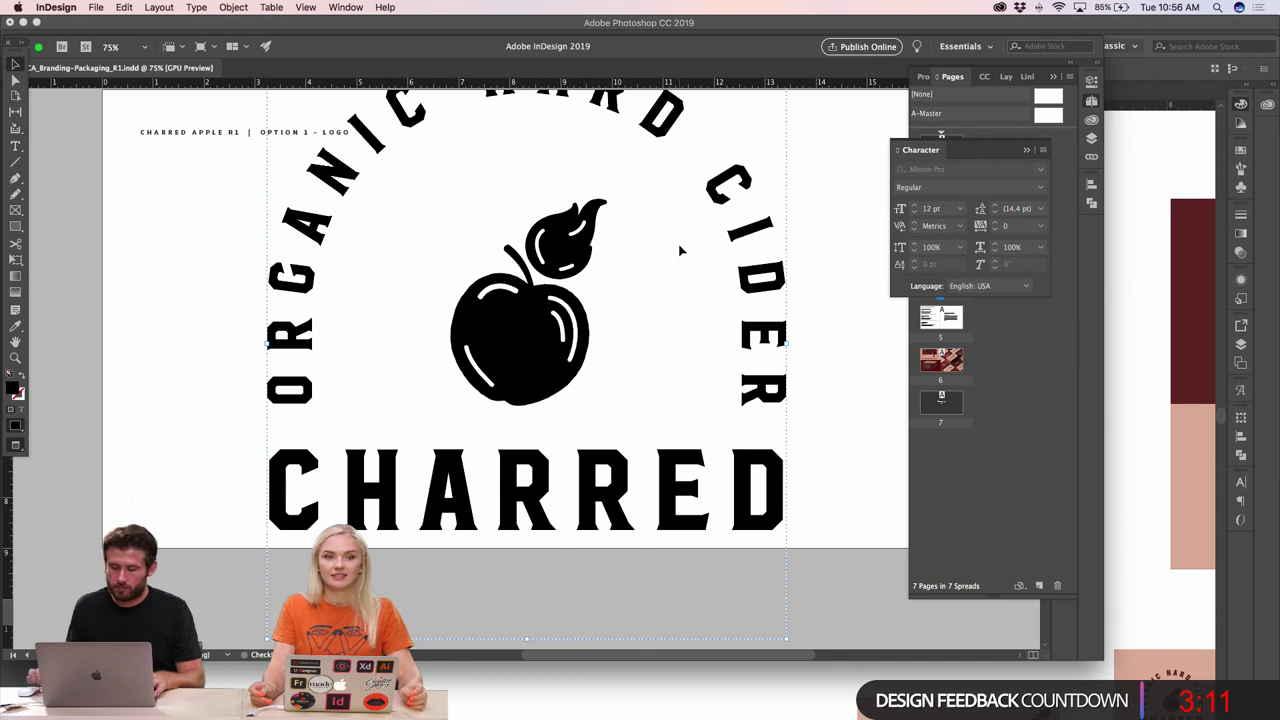
{"action": "key", "text": "cmd+minus"}
{"action": "left_click_drag", "start_coordinate": [619, 272], "coordinate": [487, 350]}
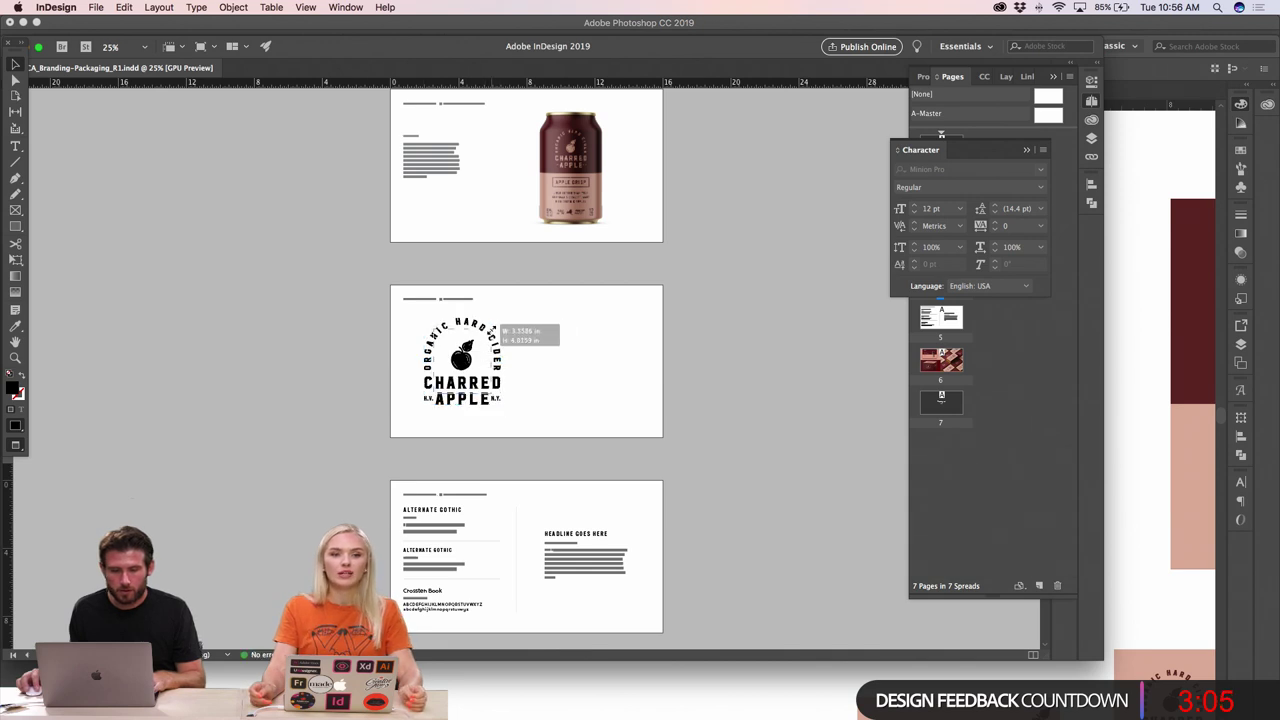
{"action": "left_click", "coordinate": [523, 343]}
- Zoom in to check the logo and nudge it slightly right
{"action": "key", "text": "z"}
{"action": "left_click", "coordinate": [538, 376]}
{"action": "left_click", "coordinate": [538, 376]}
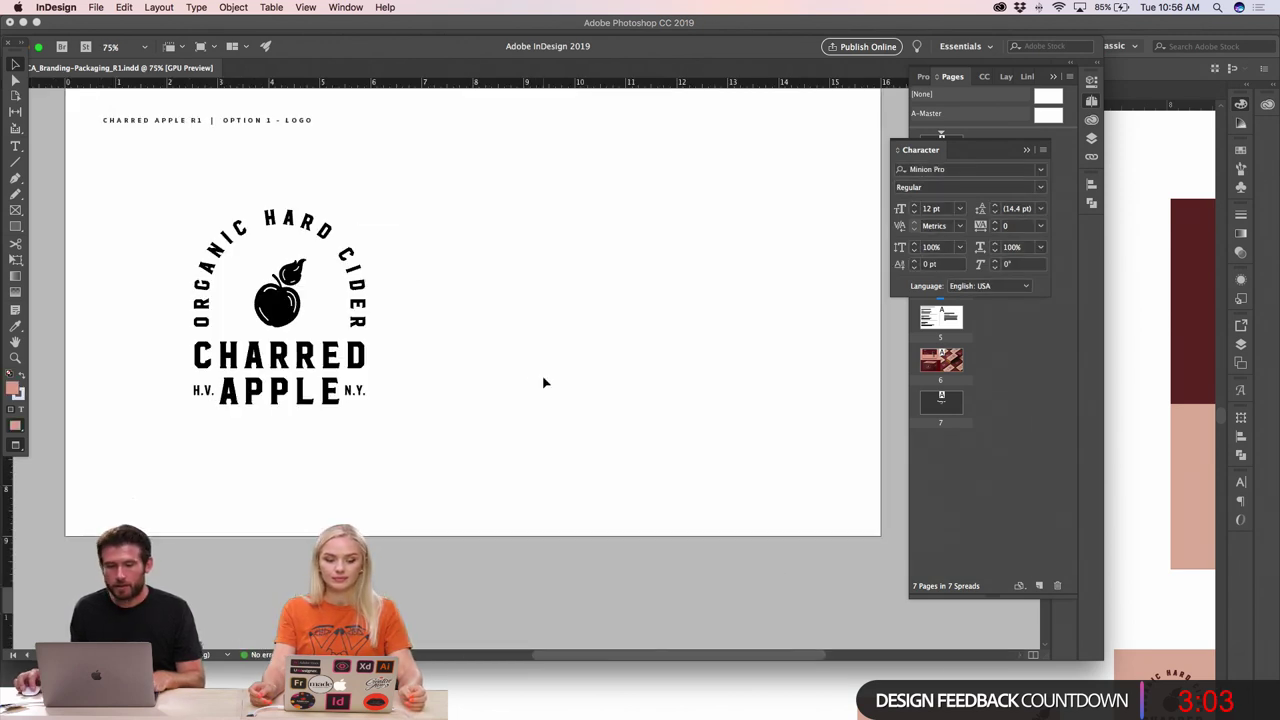
{"action": "left_click", "coordinate": [544, 382], "text": "alt"}
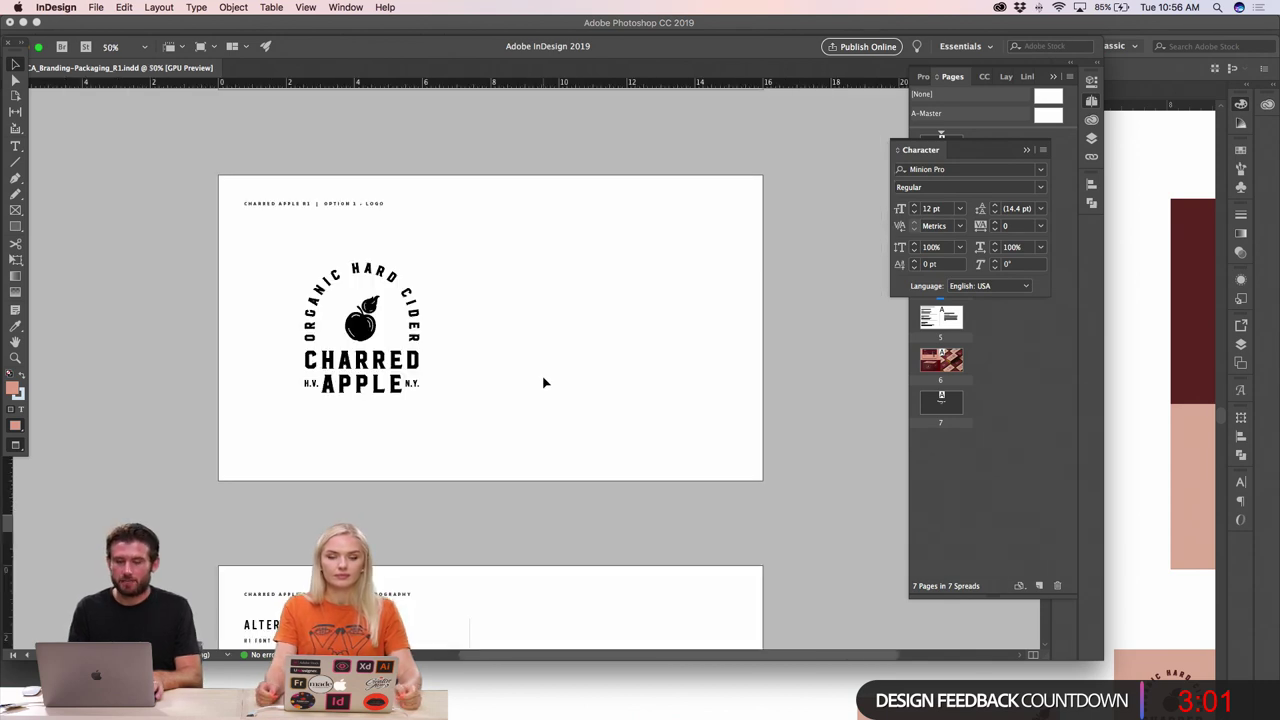
{"action": "left_click_drag", "start_coordinate": [396, 366], "coordinate": [412, 364]}
{"action": "left_click", "coordinate": [491, 380]}
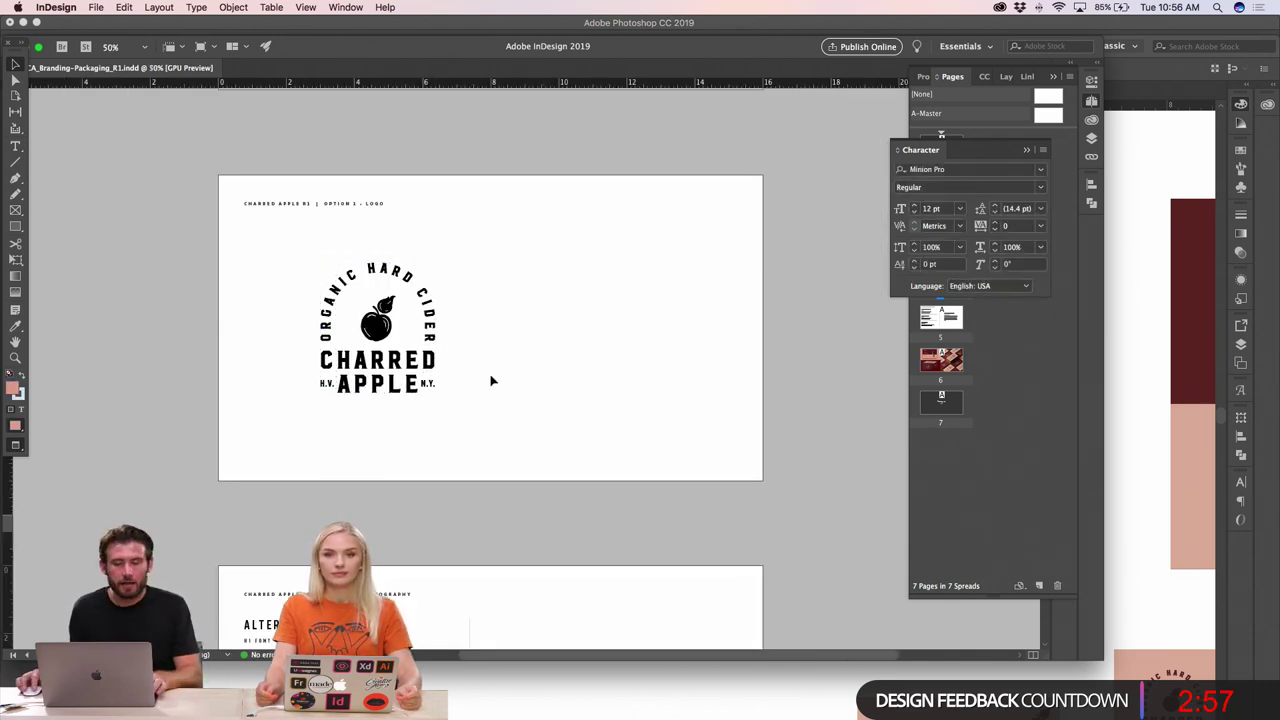
{"action": "key", "text": "super+Tab"}
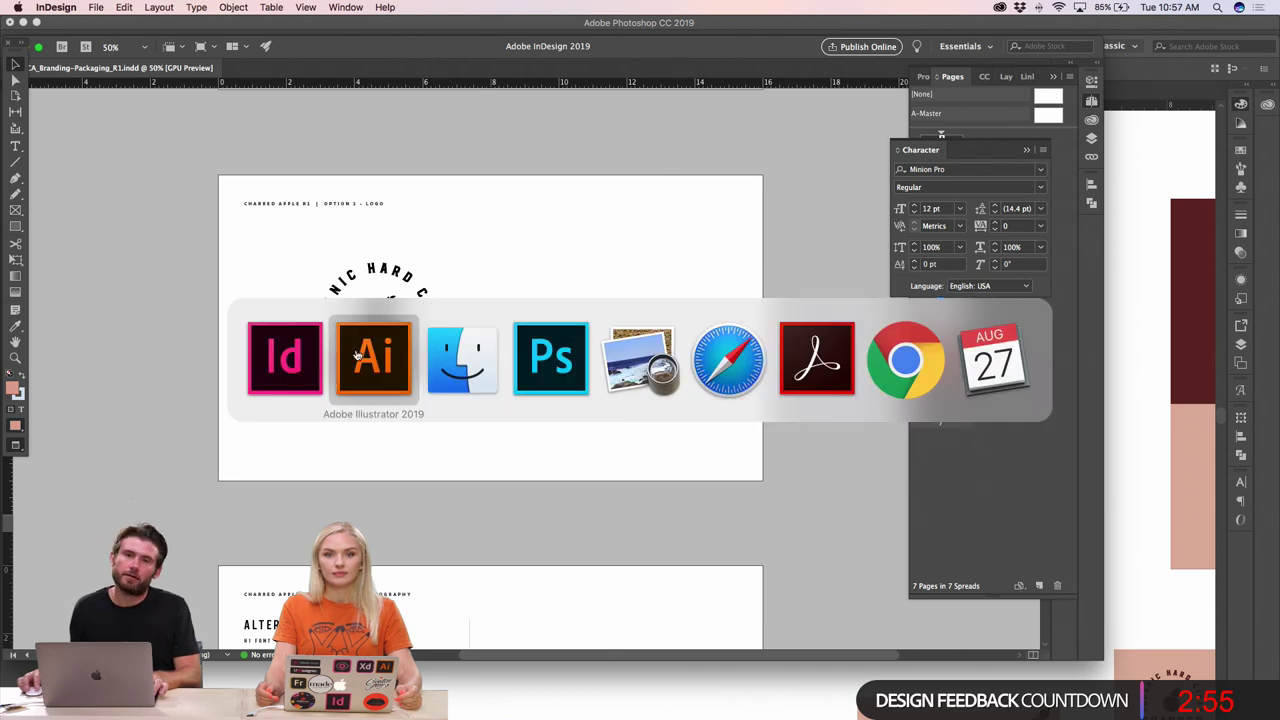
- Copy the logo without arched text from Illustrator, paste it into InDesign, and shrink it
{"action": "left_click", "coordinate": [357, 355]}
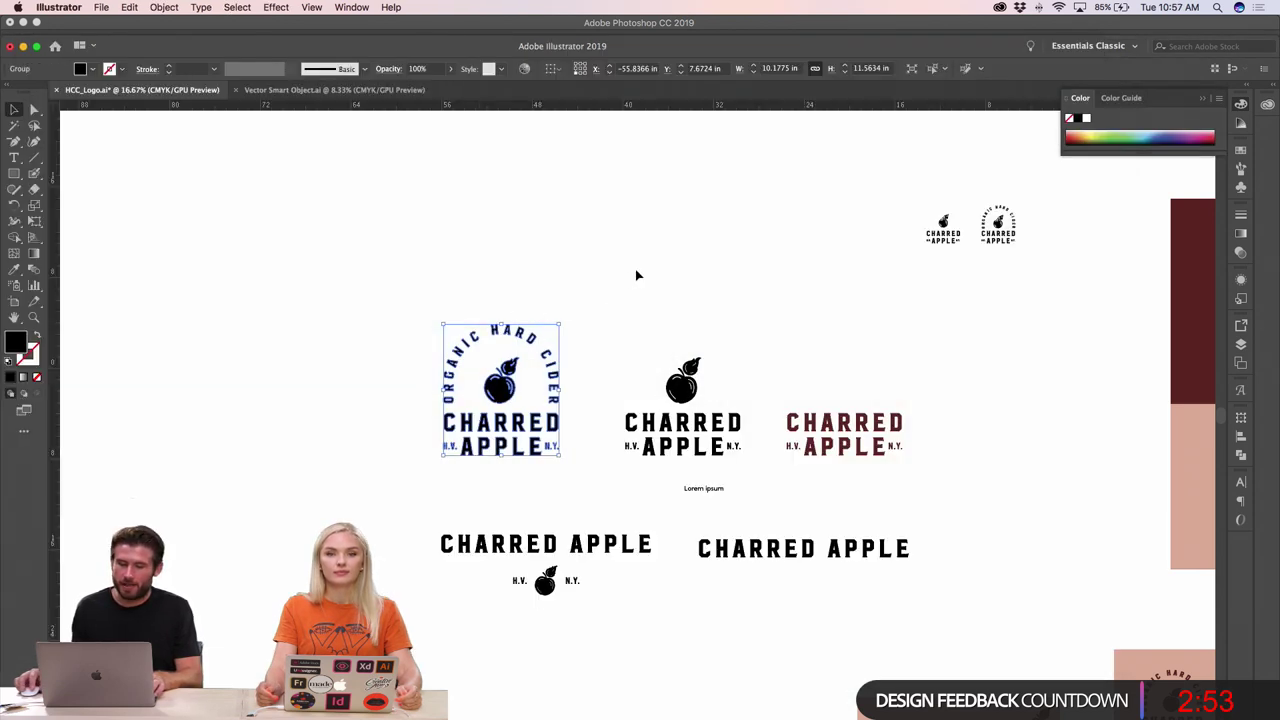
{"action": "left_click_drag", "start_coordinate": [695, 412], "coordinate": [751, 460]}
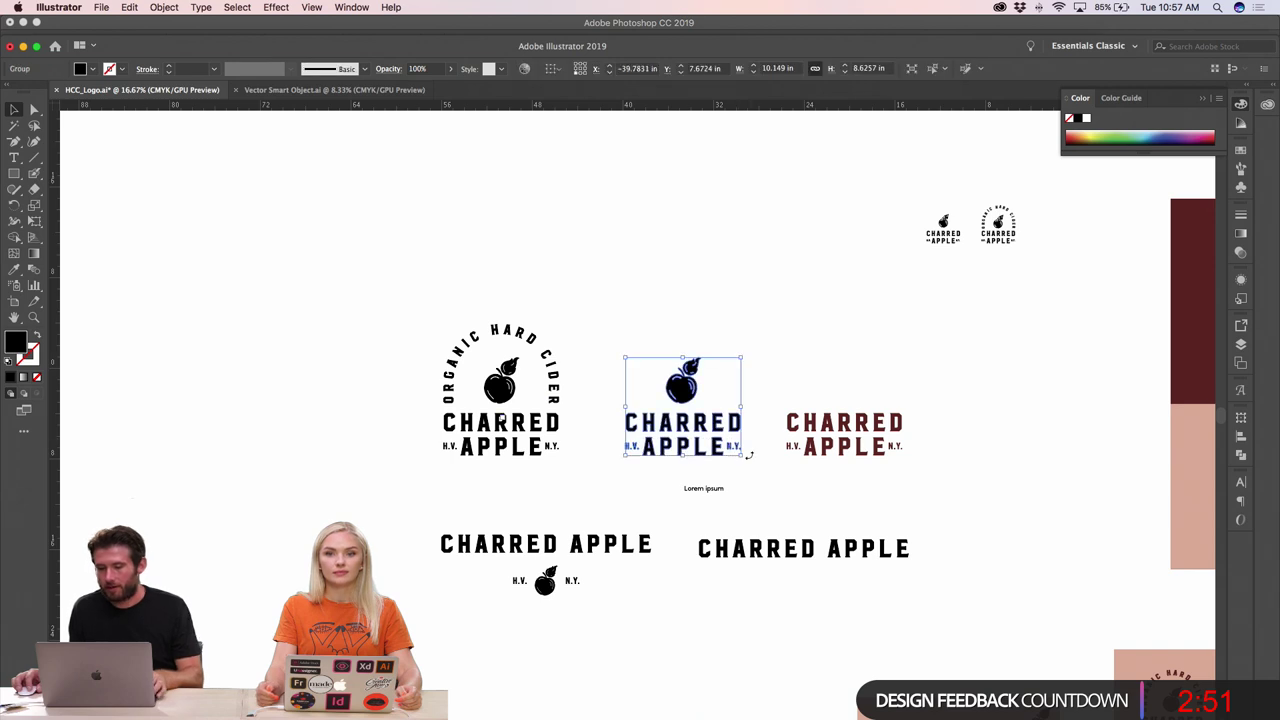
{"action": "key", "text": "super+Tab"}
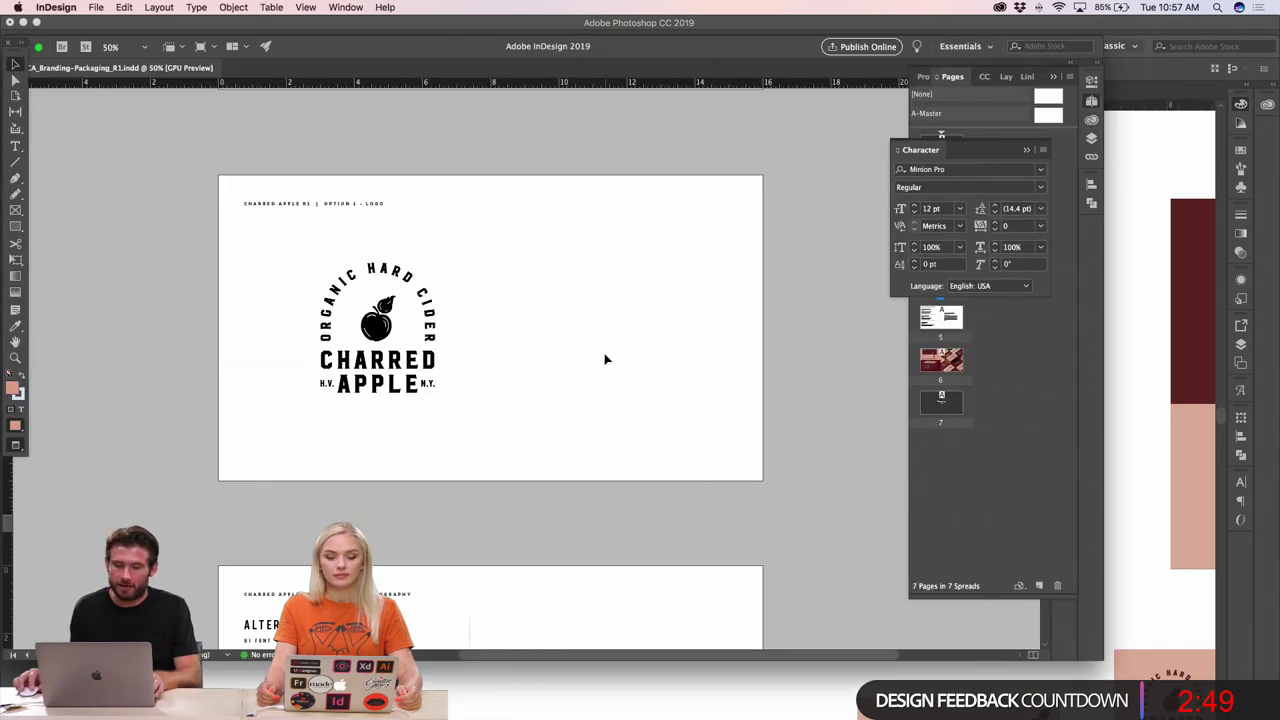
{"action": "key", "text": "super+v"}
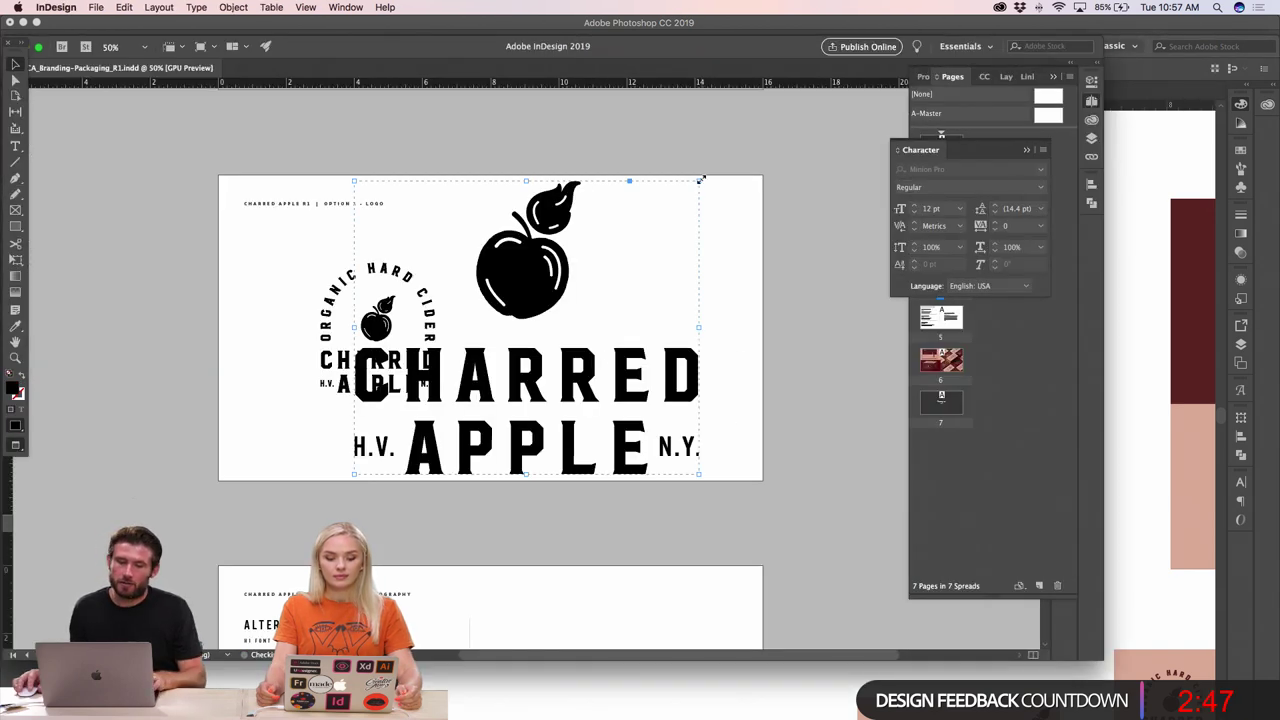
{"action": "left_click_drag", "start_coordinate": [700, 179], "coordinate": [577, 277]}
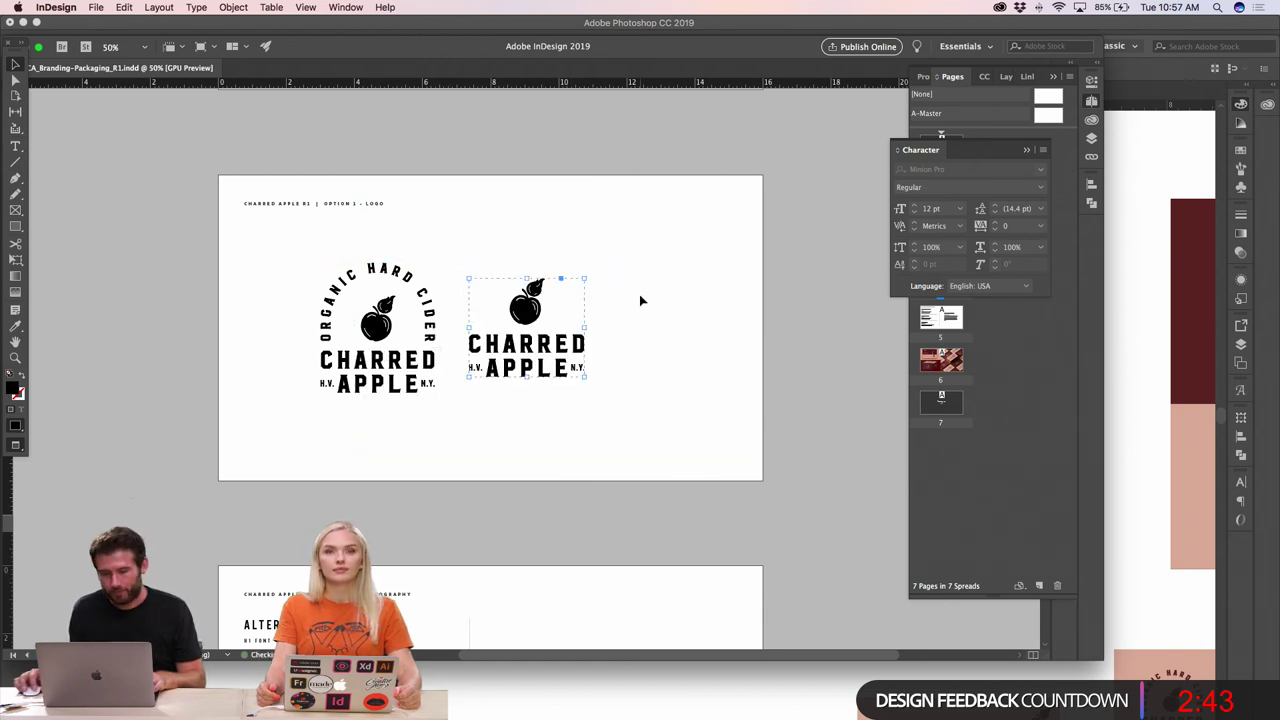
{"action": "left_click", "coordinate": [639, 294]}
- Align the second logo beside the arched logo
{"action": "left_click", "coordinate": [489, 380]}
{"action": "left_click", "coordinate": [489, 381], "text": "alt"}
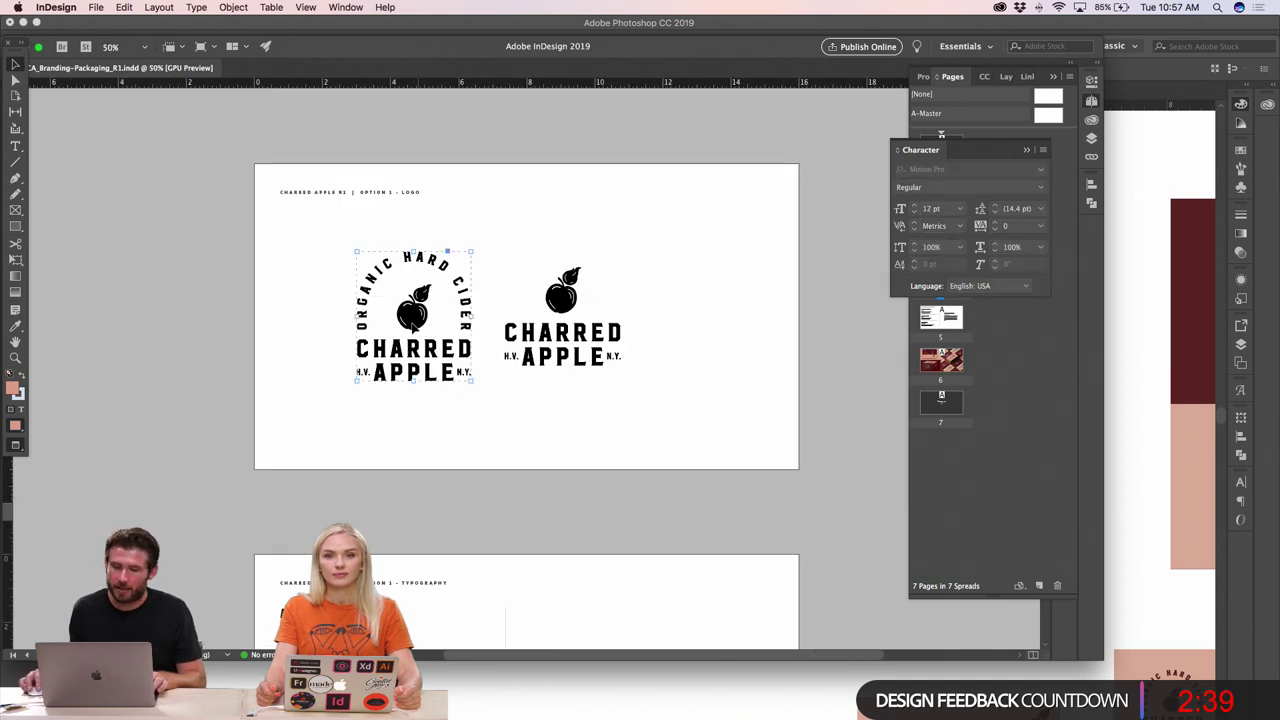
{"action": "left_click_drag", "start_coordinate": [410, 348], "coordinate": [383, 348]}
{"action": "left_click", "coordinate": [520, 355]}
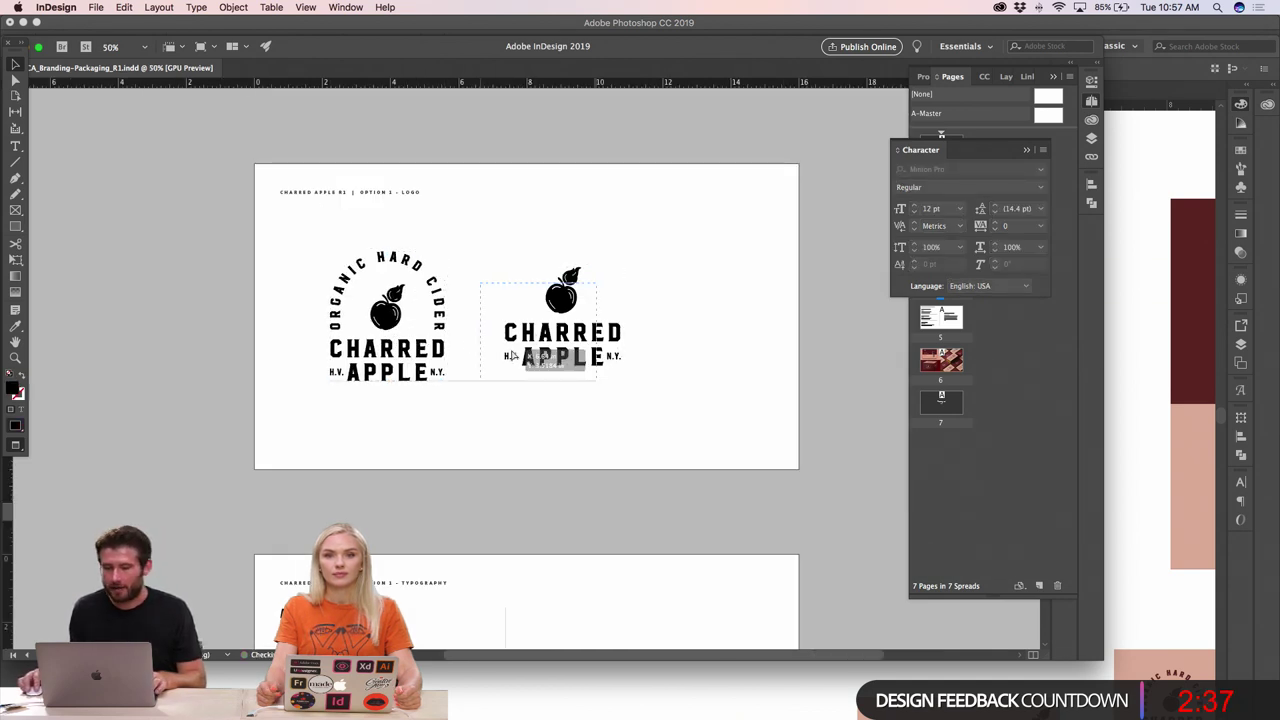
{"action": "left_click_drag", "start_coordinate": [520, 355], "coordinate": [496, 371]}
{"action": "left_click", "coordinate": [553, 432]}
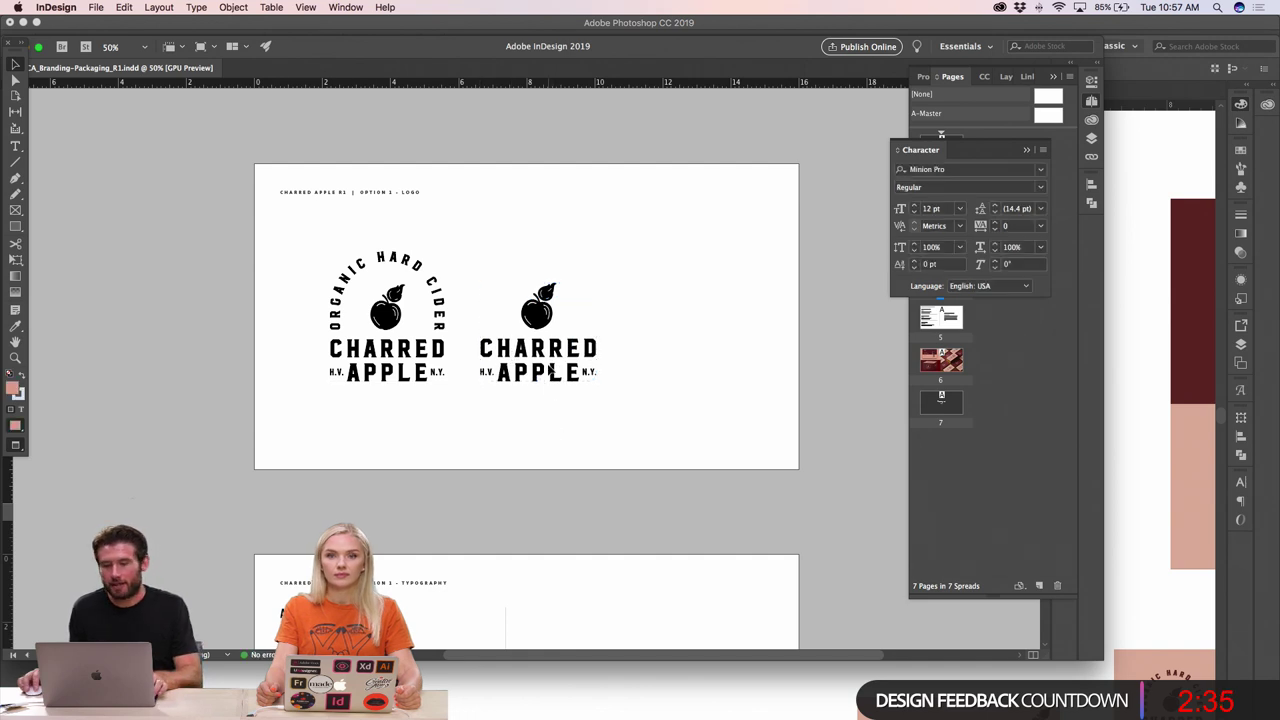
{"action": "key", "text": "super+Tab"}
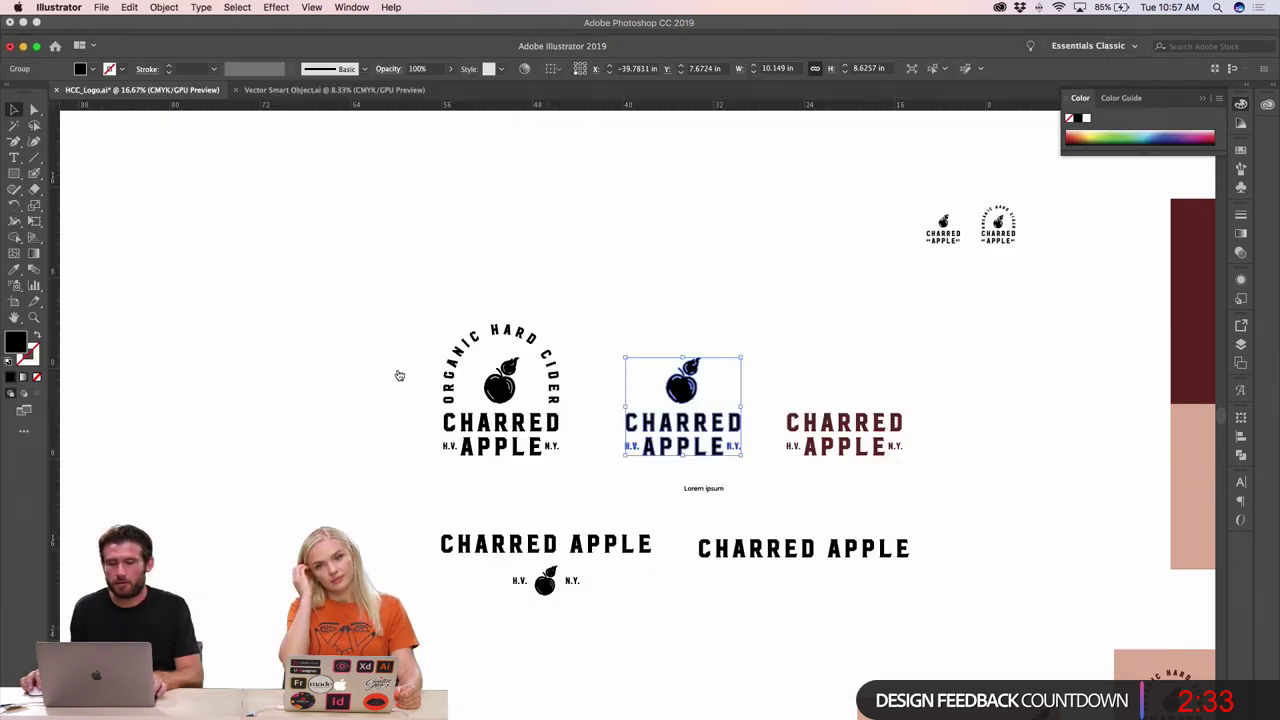
- Copy the maroon CHARRED APPLE logo, then paste, scale, and place it at right
{"action": "left_click", "coordinate": [777, 354]}
{"action": "left_click", "coordinate": [817, 446]}
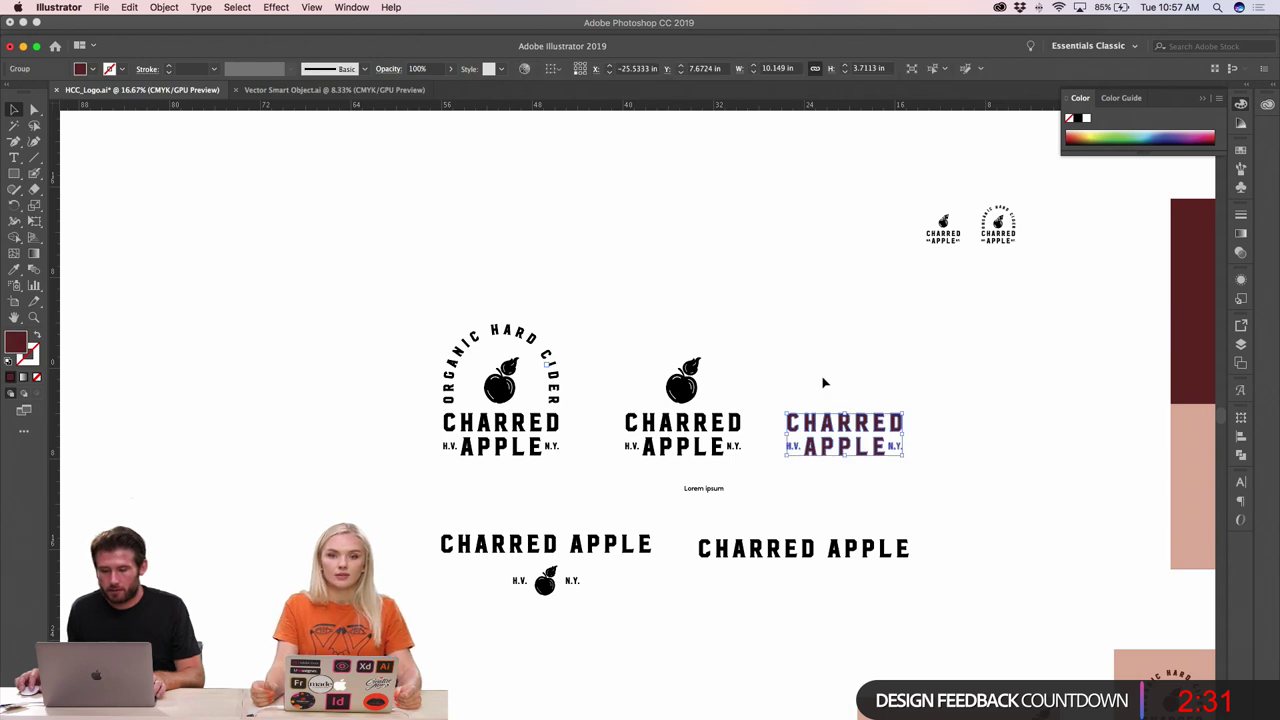
{"action": "left_click", "coordinate": [829, 425]}
{"action": "left_click", "coordinate": [829, 425]}
{"action": "key", "text": "super+Tab"}
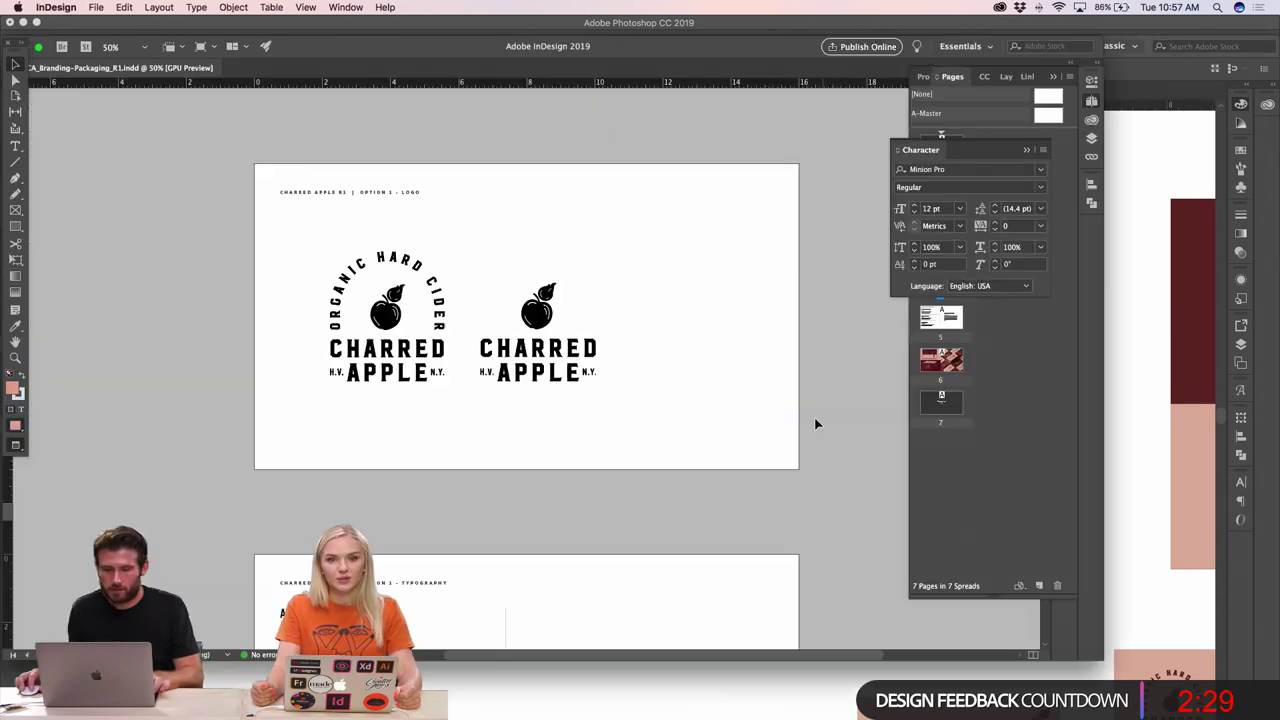
{"action": "key", "text": "super+v"}
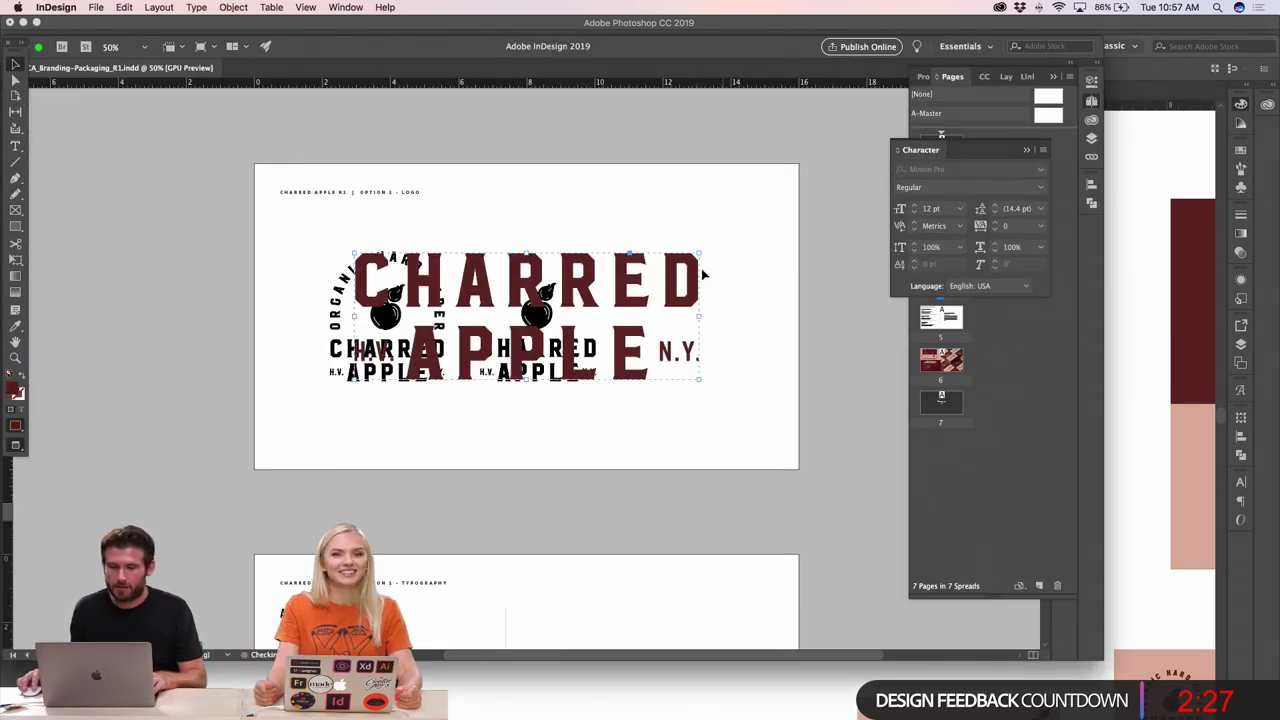
{"action": "left_click_drag", "start_coordinate": [700, 252], "coordinate": [614, 354]}
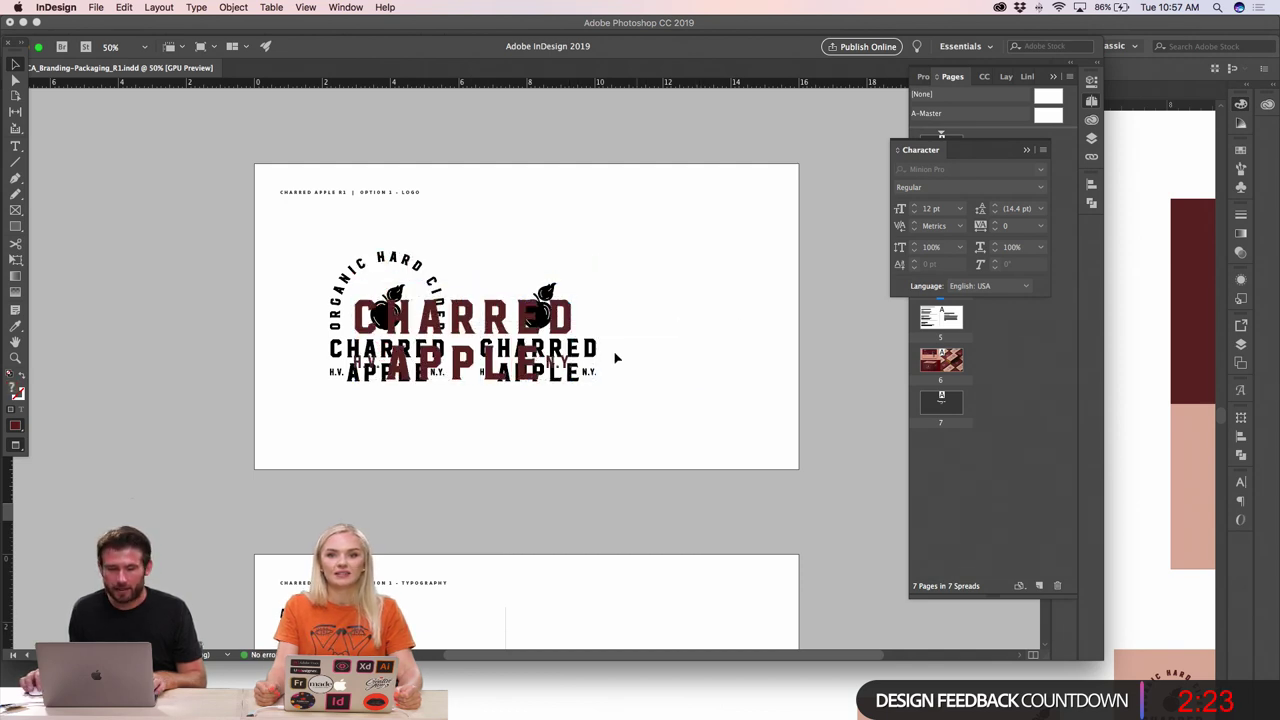
{"action": "left_click_drag", "start_coordinate": [492, 315], "coordinate": [779, 301]}
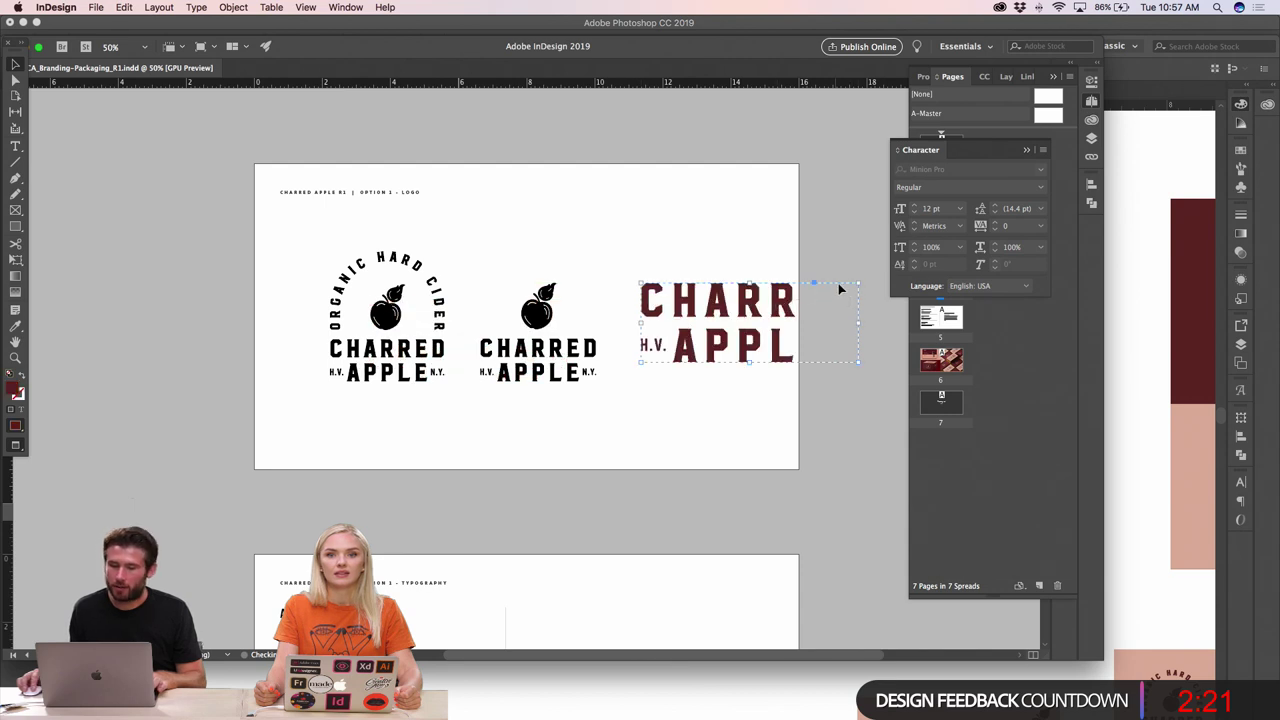
{"action": "left_click_drag", "start_coordinate": [857, 283], "coordinate": [726, 343]}
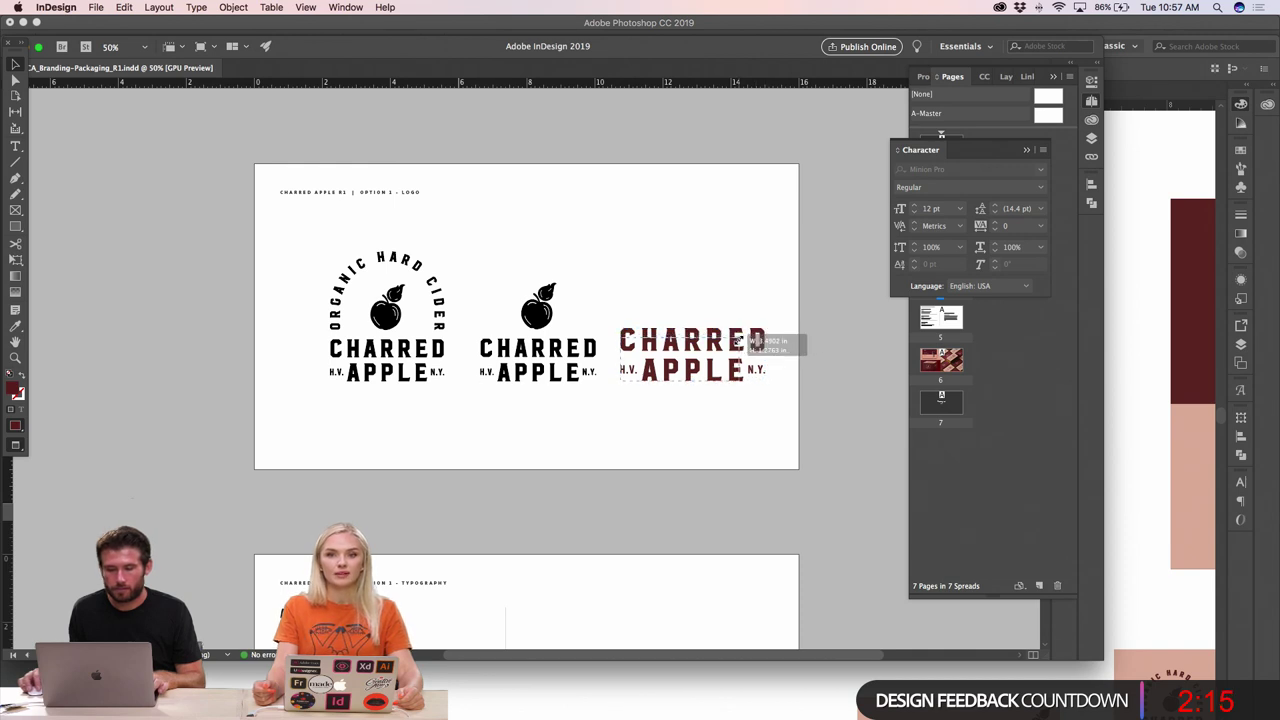
- Raise the middle and maroon logos to line up with the arched logo
{"action": "key", "text": "super+shift+a"}
{"action": "left_click_drag", "start_coordinate": [760, 310], "coordinate": [470, 310]}
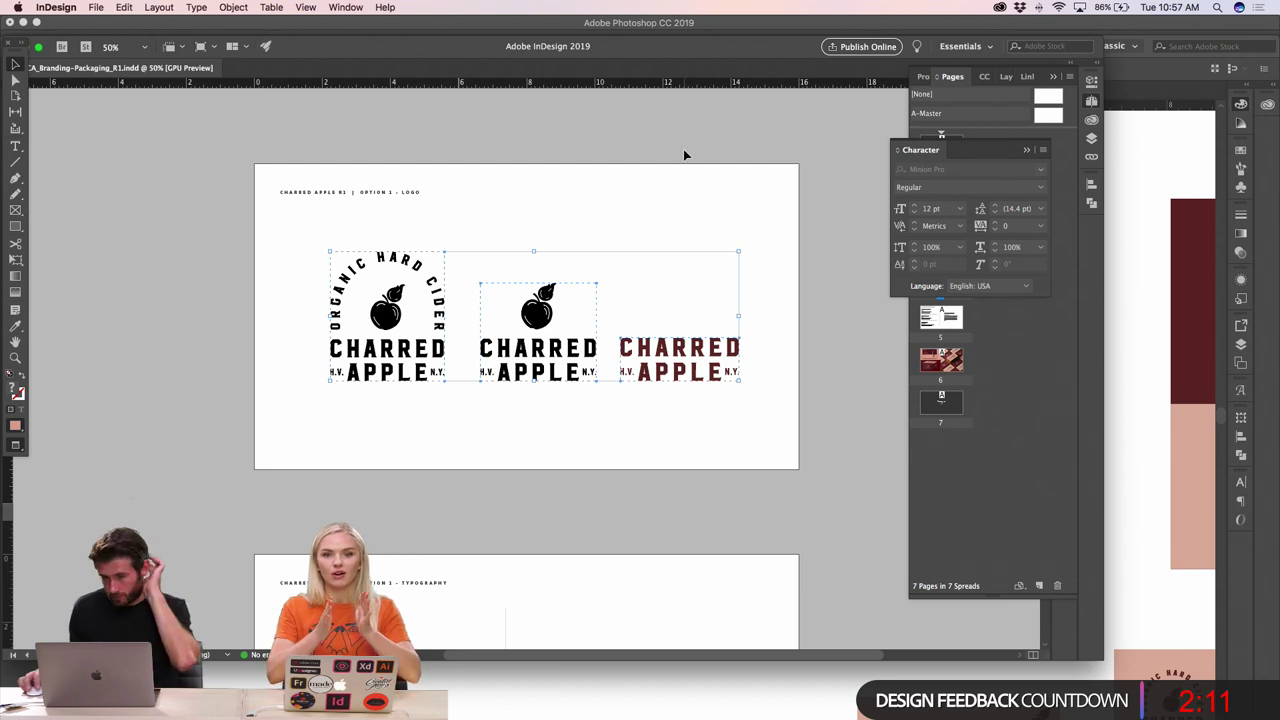
{"action": "key", "text": "super+shift+a"}
{"action": "left_click_drag", "start_coordinate": [562, 352], "coordinate": [557, 338]}
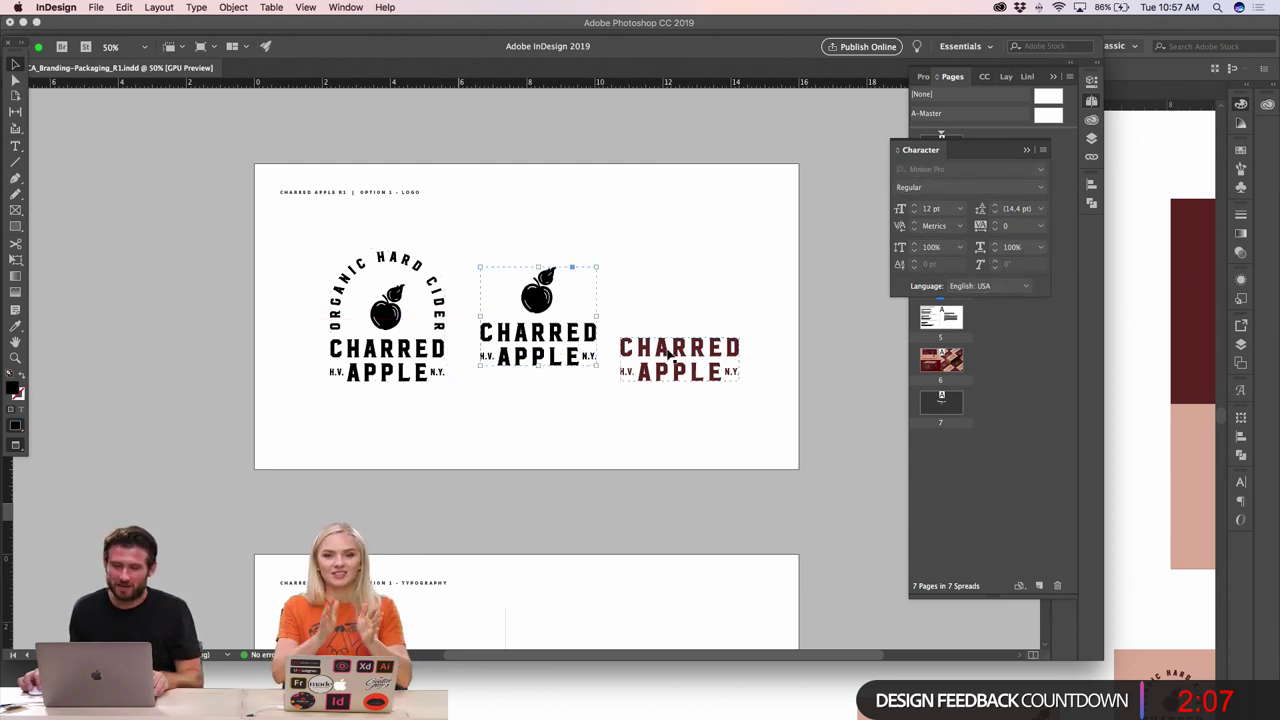
{"action": "left_click", "coordinate": [669, 348]}
{"action": "left_click_drag", "start_coordinate": [669, 341], "coordinate": [671, 314]}
- Shrink all three logos together and spread them apart horizontally
{"action": "left_click_drag", "start_coordinate": [754, 408], "coordinate": [258, 250]}
{"action": "left_click_drag", "start_coordinate": [738, 258], "coordinate": [720, 257]}
{"action": "left_click_drag", "start_coordinate": [409, 313], "coordinate": [379, 313]}
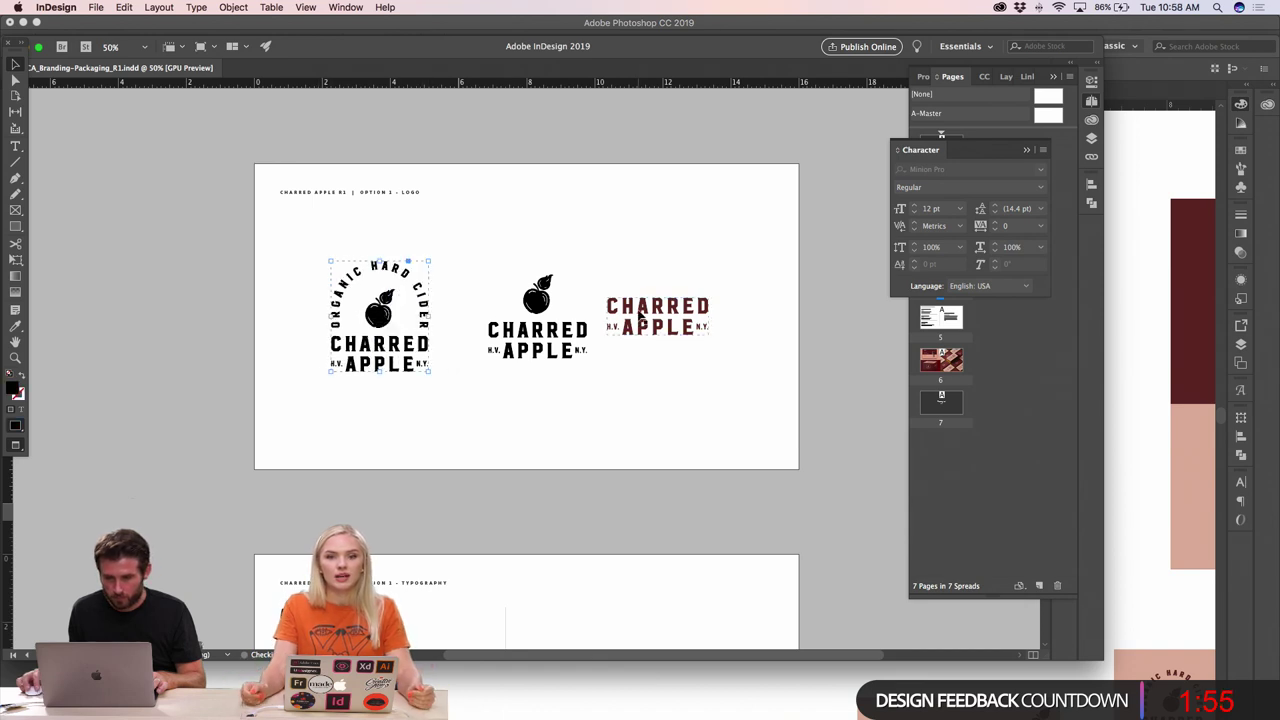
{"action": "left_click_drag", "start_coordinate": [638, 315], "coordinate": [680, 318]}
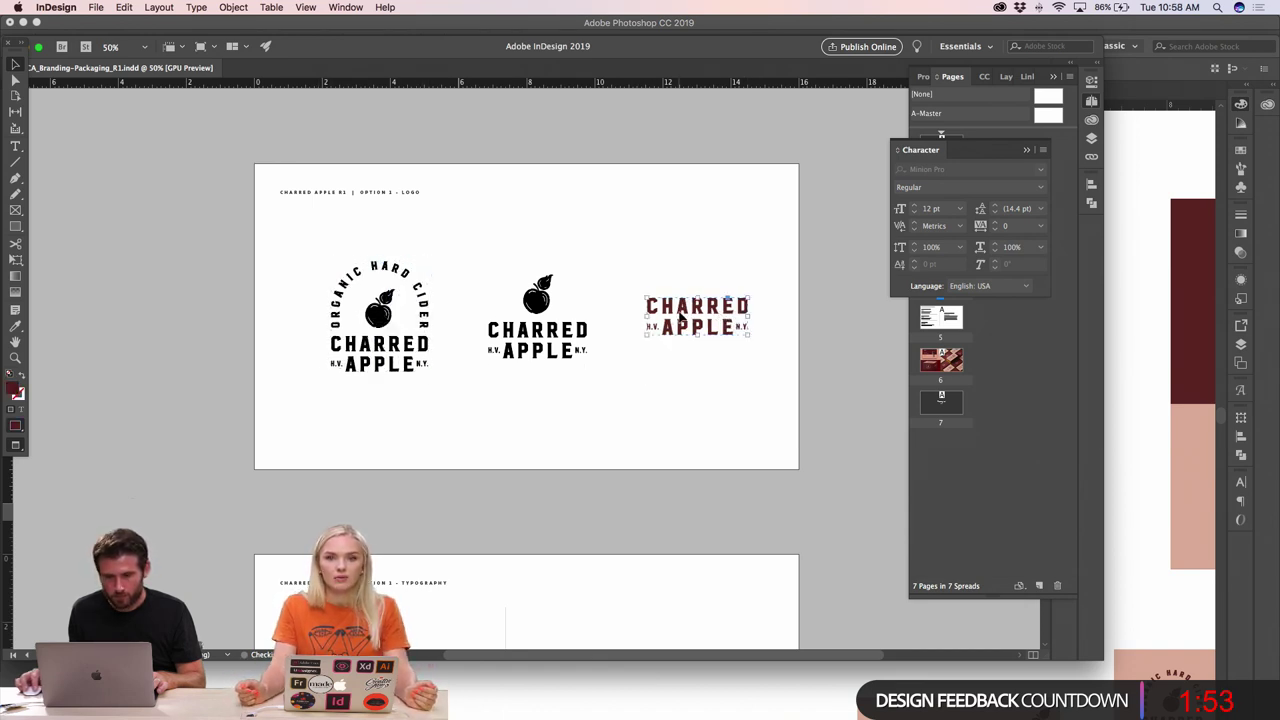
{"action": "left_click", "coordinate": [726, 403]}
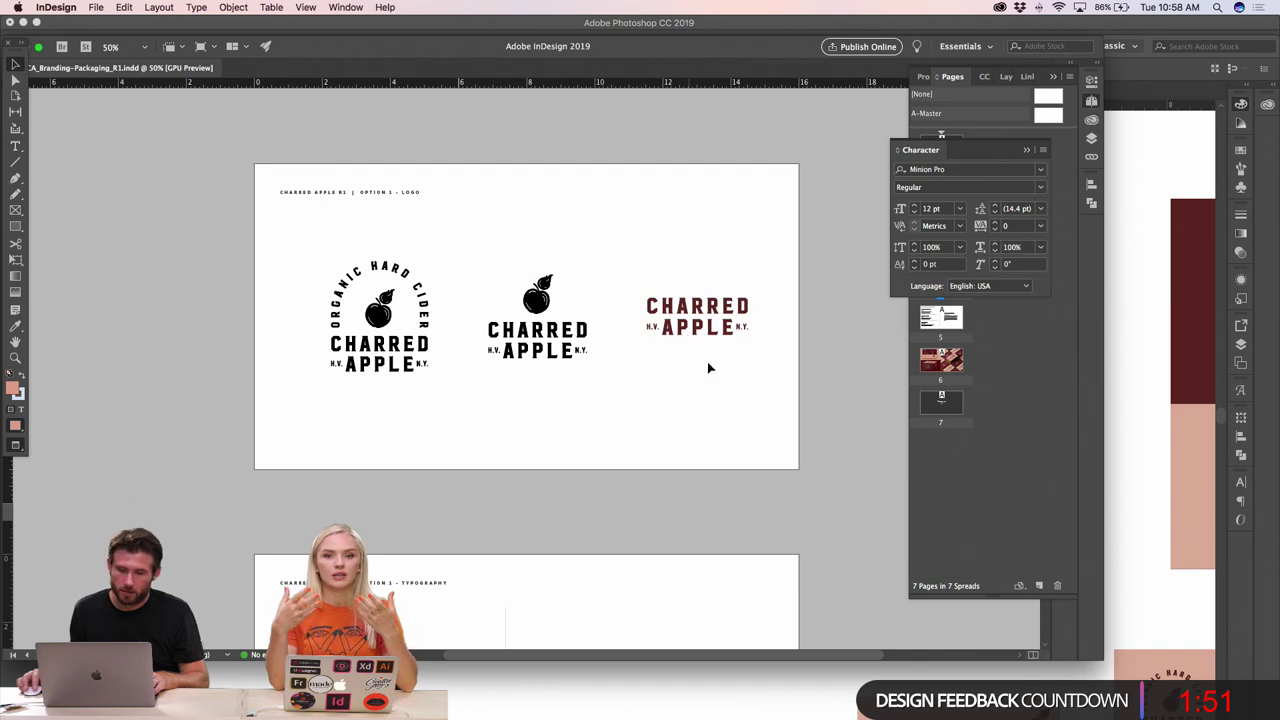
{"action": "left_click_drag", "start_coordinate": [731, 382], "coordinate": [455, 356]}
{"action": "left_click", "coordinate": [645, 362]}
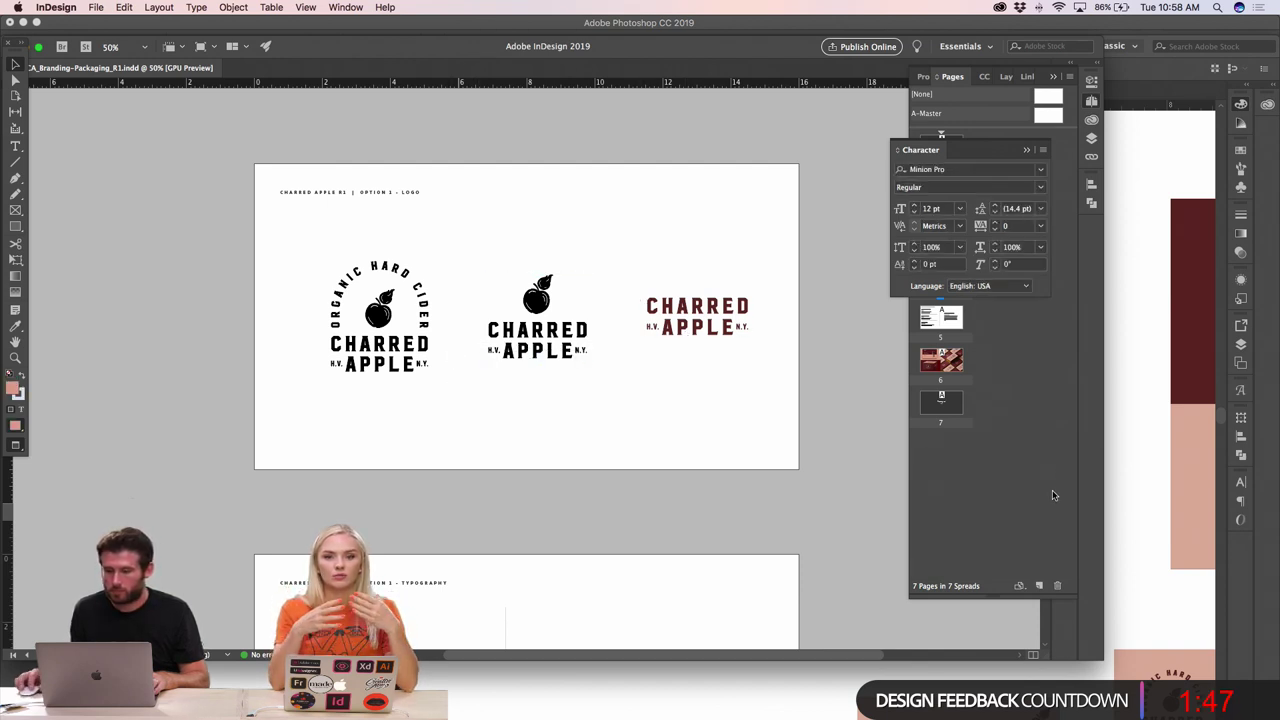
- Enlarge the window, reposition the maroon logo, and centre the three logos on the page
{"action": "left_click_drag", "start_coordinate": [1105, 660], "coordinate": [1256, 700]}
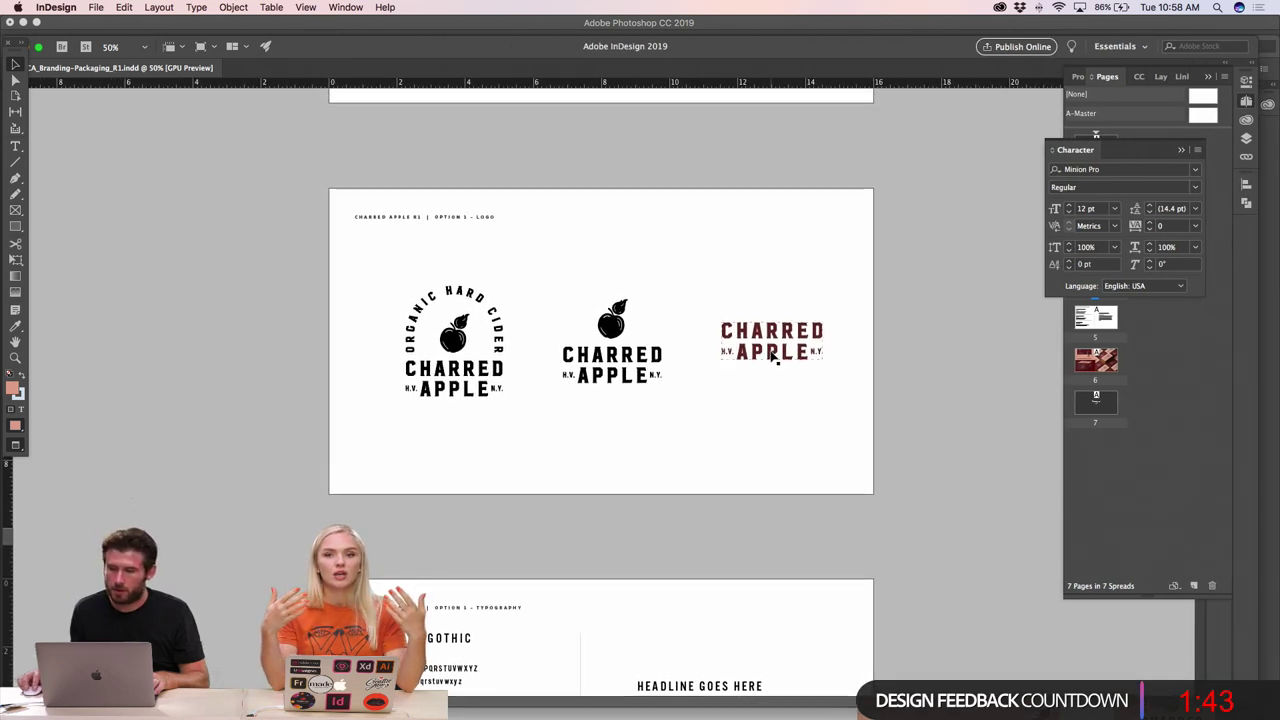
{"action": "left_click_drag", "start_coordinate": [770, 360], "coordinate": [768, 360]}
{"action": "left_click", "coordinate": [757, 397]}
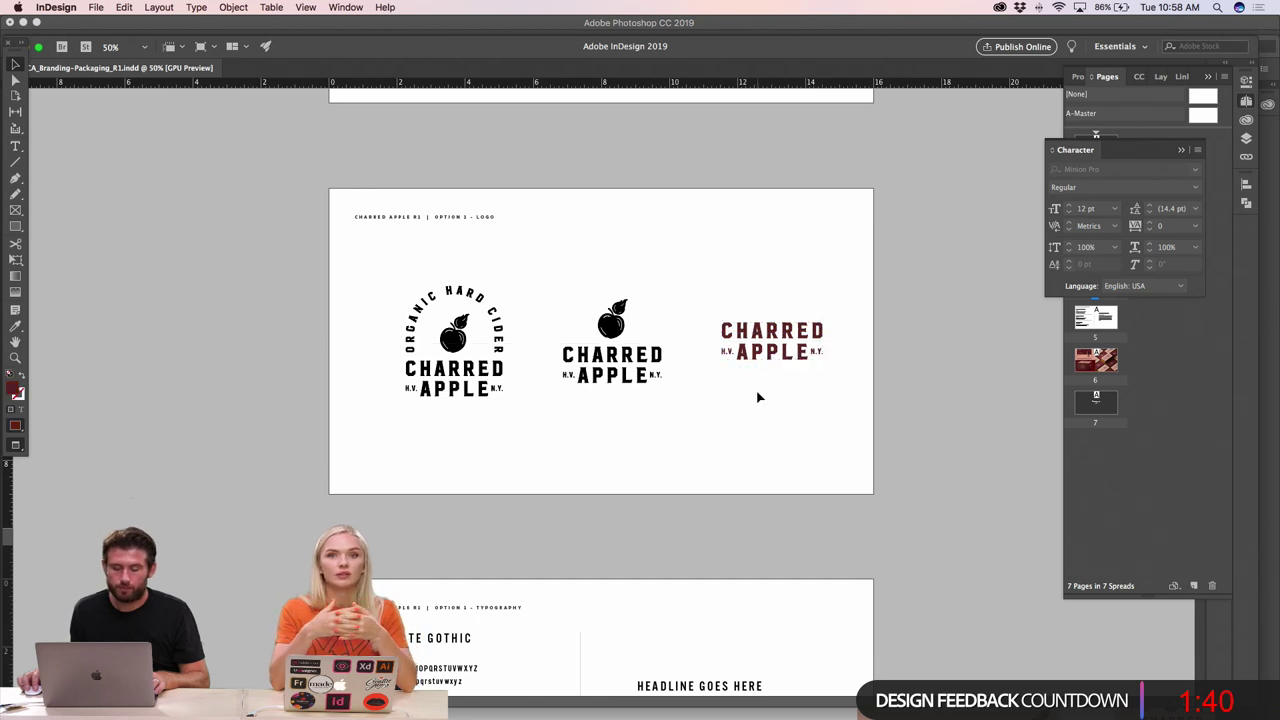
{"action": "key", "text": "super+minus"}
{"action": "left_click", "coordinate": [693, 396], "text": "super"}
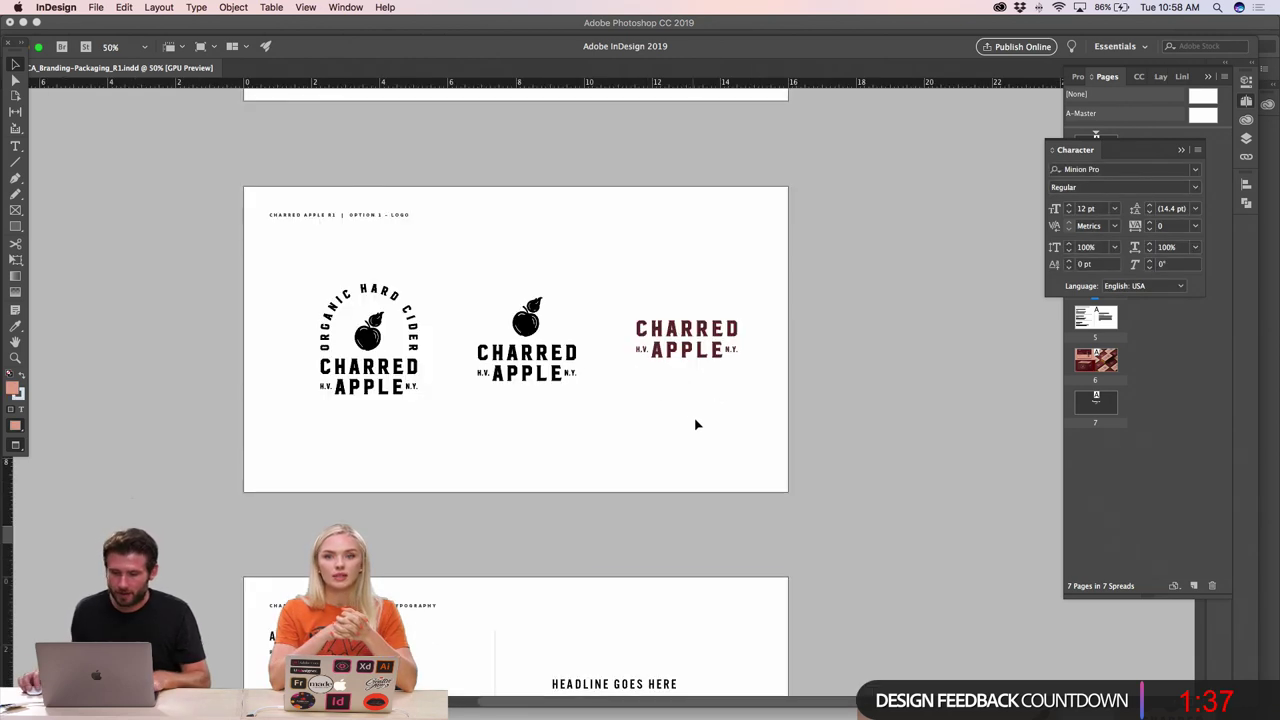
{"action": "left_click_drag", "start_coordinate": [697, 425], "coordinate": [347, 366]}
{"action": "left_click_drag", "start_coordinate": [500, 357], "coordinate": [487, 357]}
{"action": "left_click", "coordinate": [646, 420]}
- Recolour the third logo black with the Eyedropper and duplicate the header text below the logos
{"action": "left_click", "coordinate": [647, 352]}
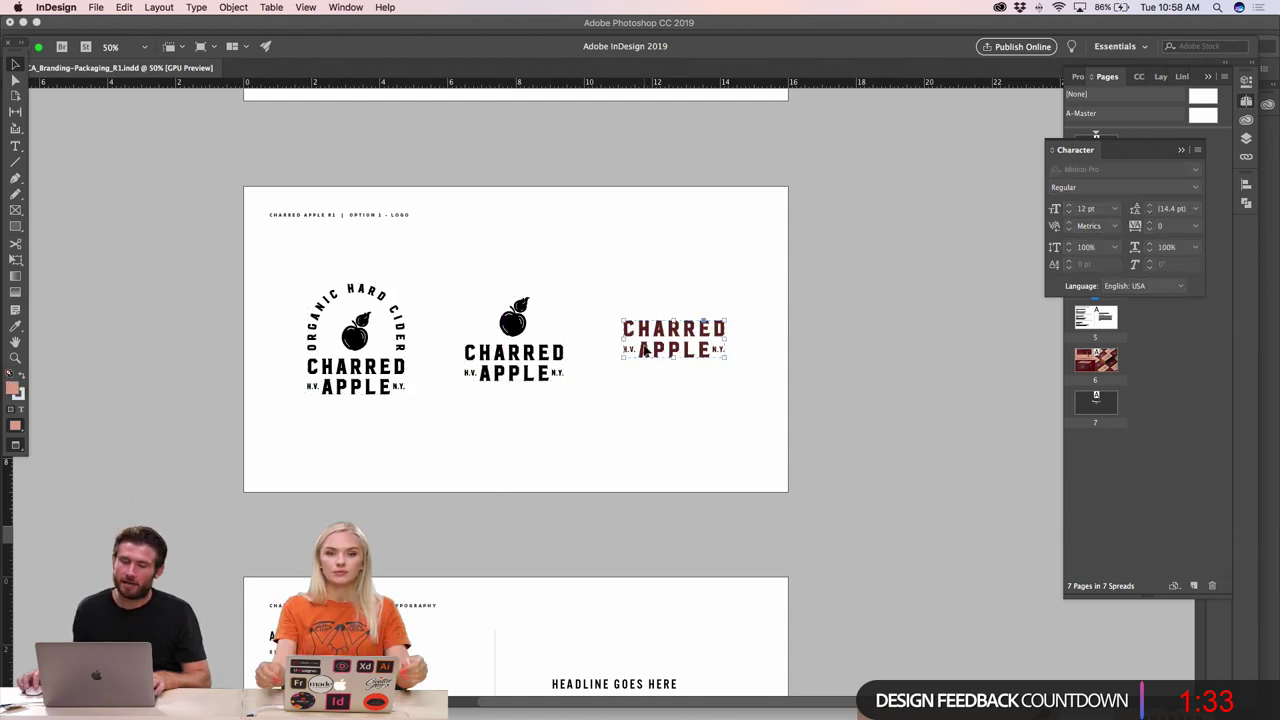
{"action": "key", "text": "i"}
{"action": "left_click", "coordinate": [512, 322]}
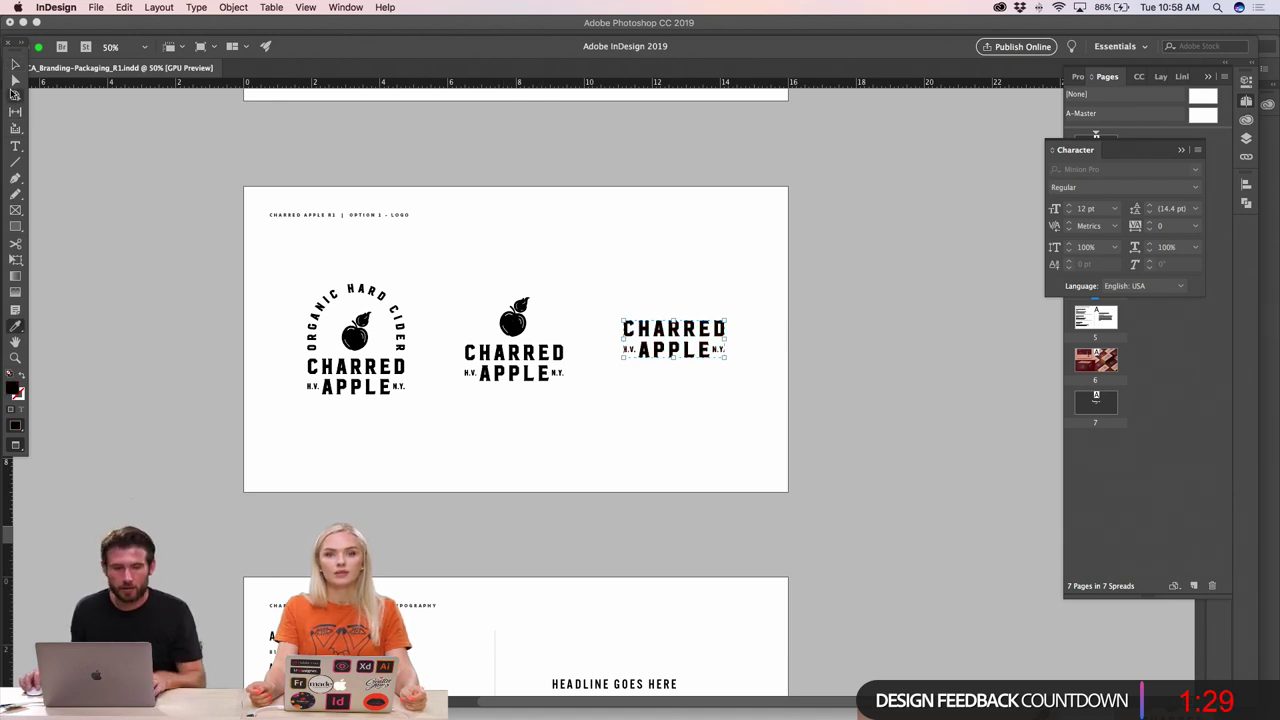
{"action": "key", "text": "super+shift+a"}
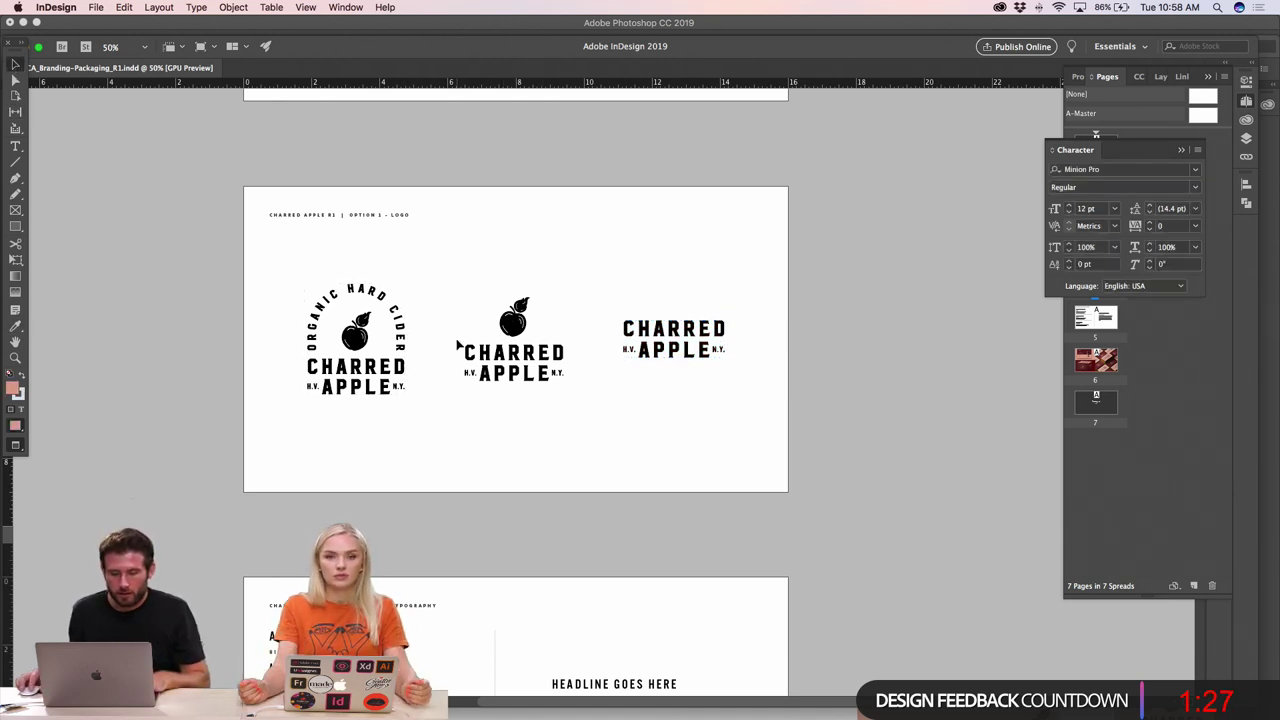
{"action": "left_click_drag", "start_coordinate": [353, 220], "coordinate": [380, 434]}
- Clear the copied header, fit the PRIMARY caption under the first logo and copy it beneath the third
{"action": "triple_click", "coordinate": [378, 432]}
{"action": "key", "text": "BackSpace"}
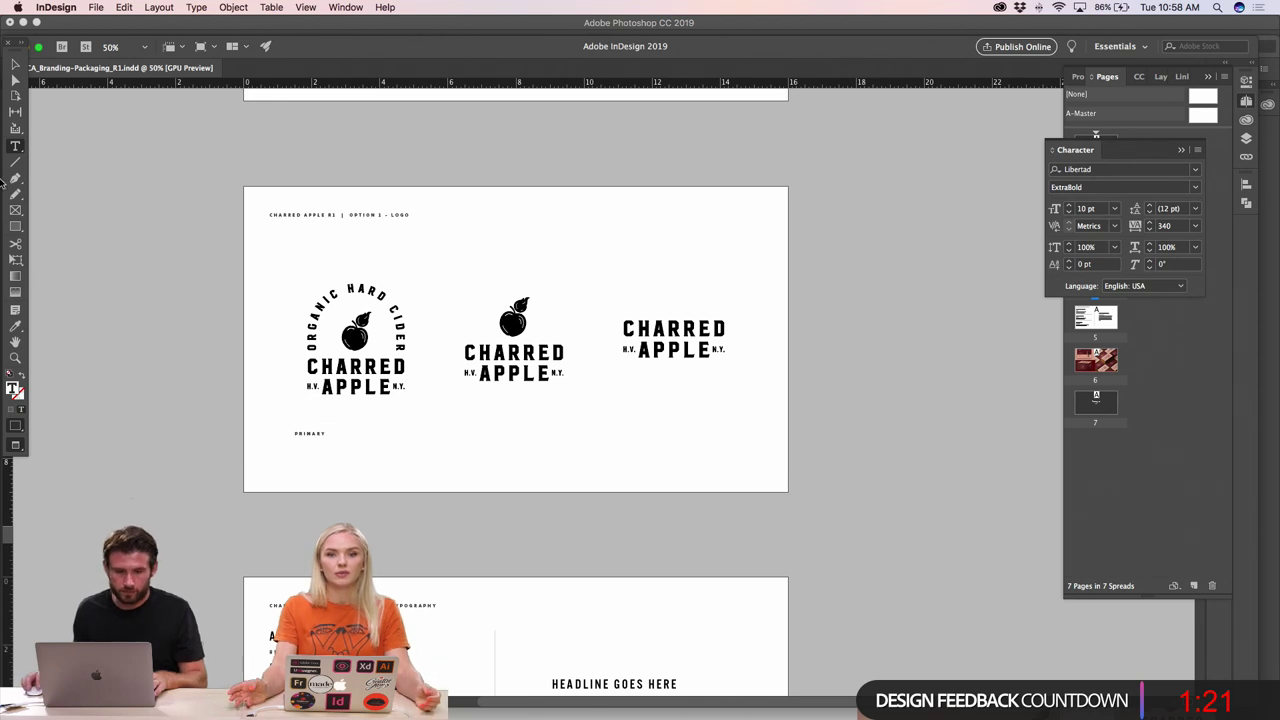
{"action": "left_click", "coordinate": [14, 62]}
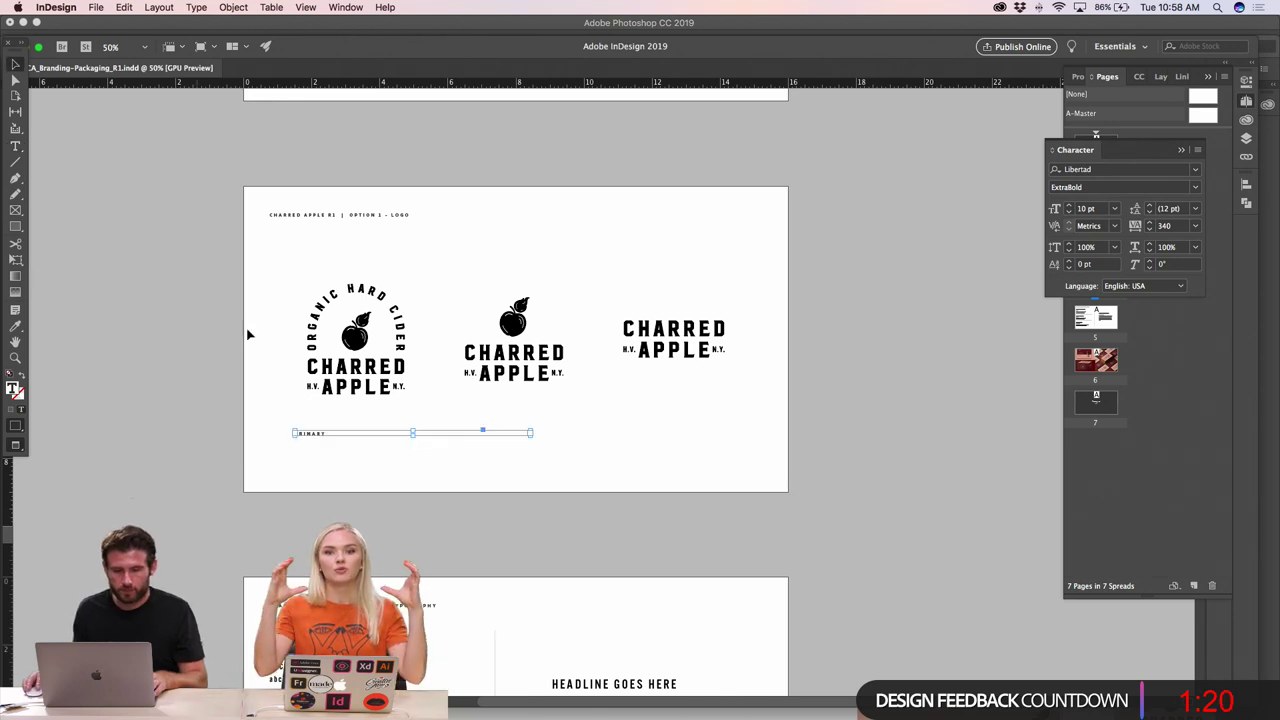
{"action": "double_click", "coordinate": [530, 437]}
{"action": "left_click", "coordinate": [471, 477]}
{"action": "key", "text": "super+equal"}
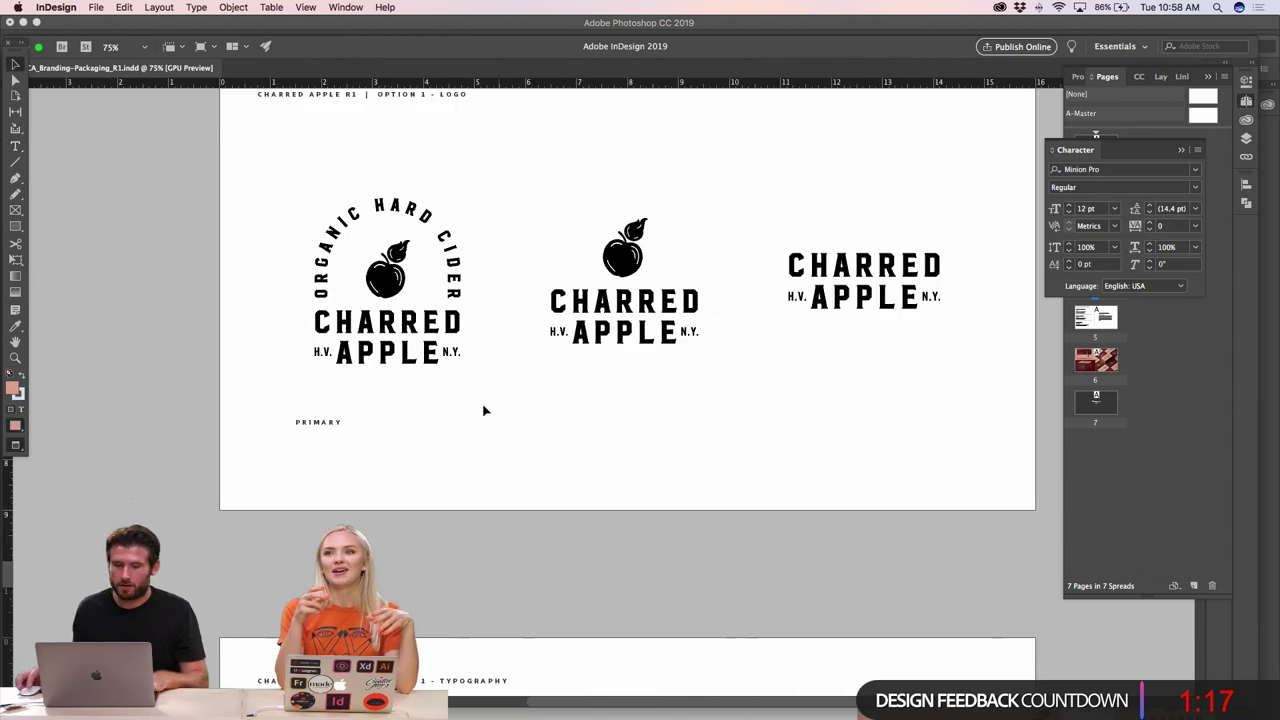
{"action": "left_click_drag", "start_coordinate": [338, 421], "coordinate": [864, 405]}
{"action": "left_click", "coordinate": [838, 442]}
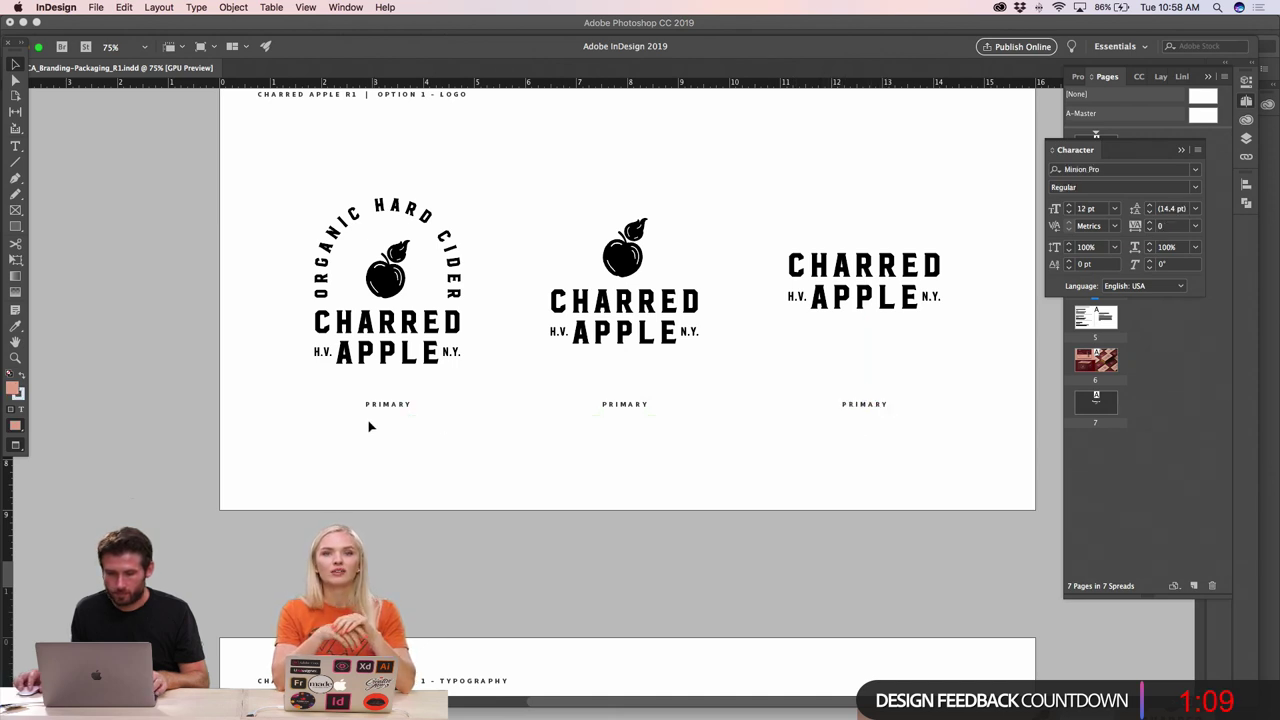
- Zoom in on the captions and select the middle PRIMARY label, undoing an accidental frame resize
{"action": "double_click", "coordinate": [619, 406]}
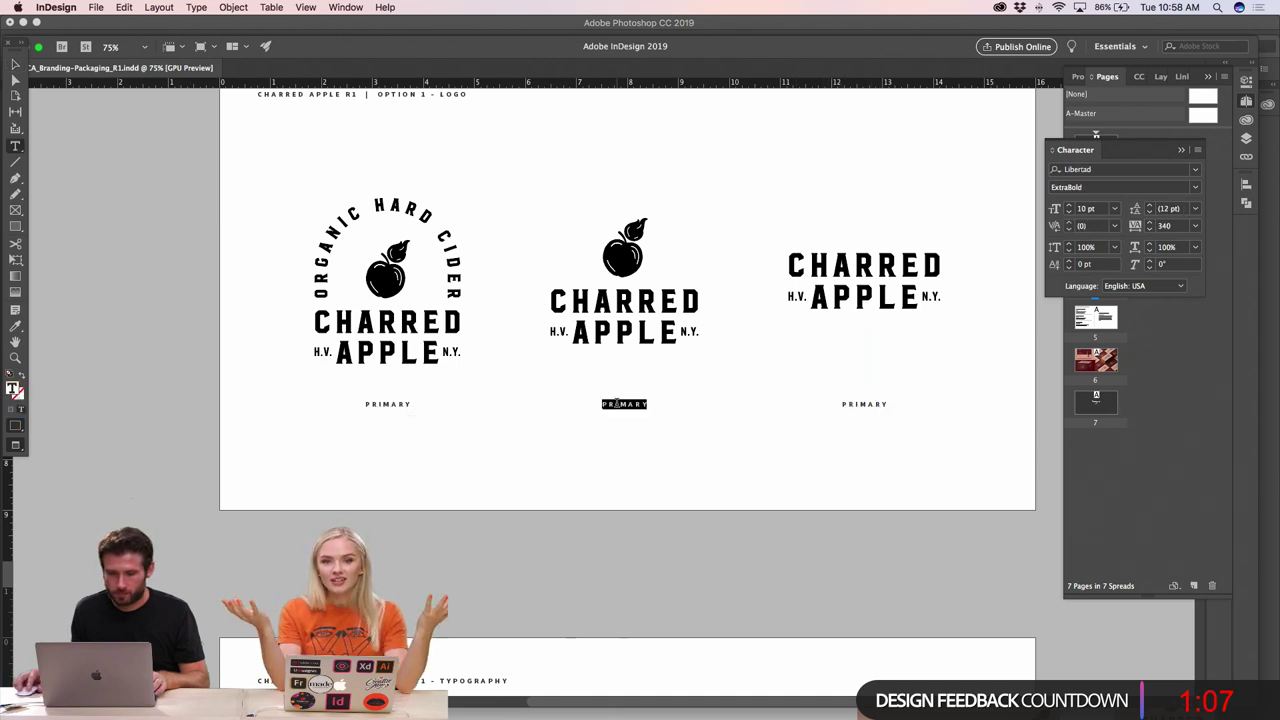
{"action": "left_click", "coordinate": [15, 64]}
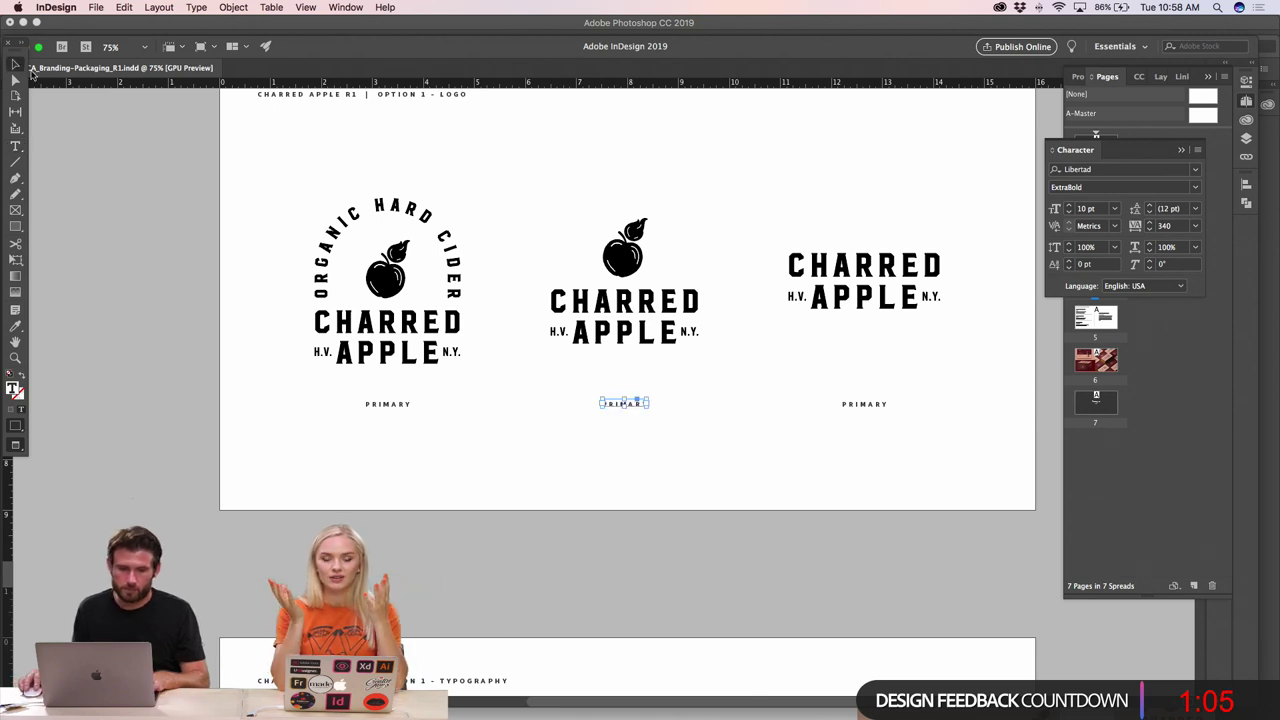
{"action": "left_click", "coordinate": [406, 281]}
{"action": "left_click", "coordinate": [580, 372], "text": "super"}
{"action": "left_click", "coordinate": [703, 428], "text": "super"}
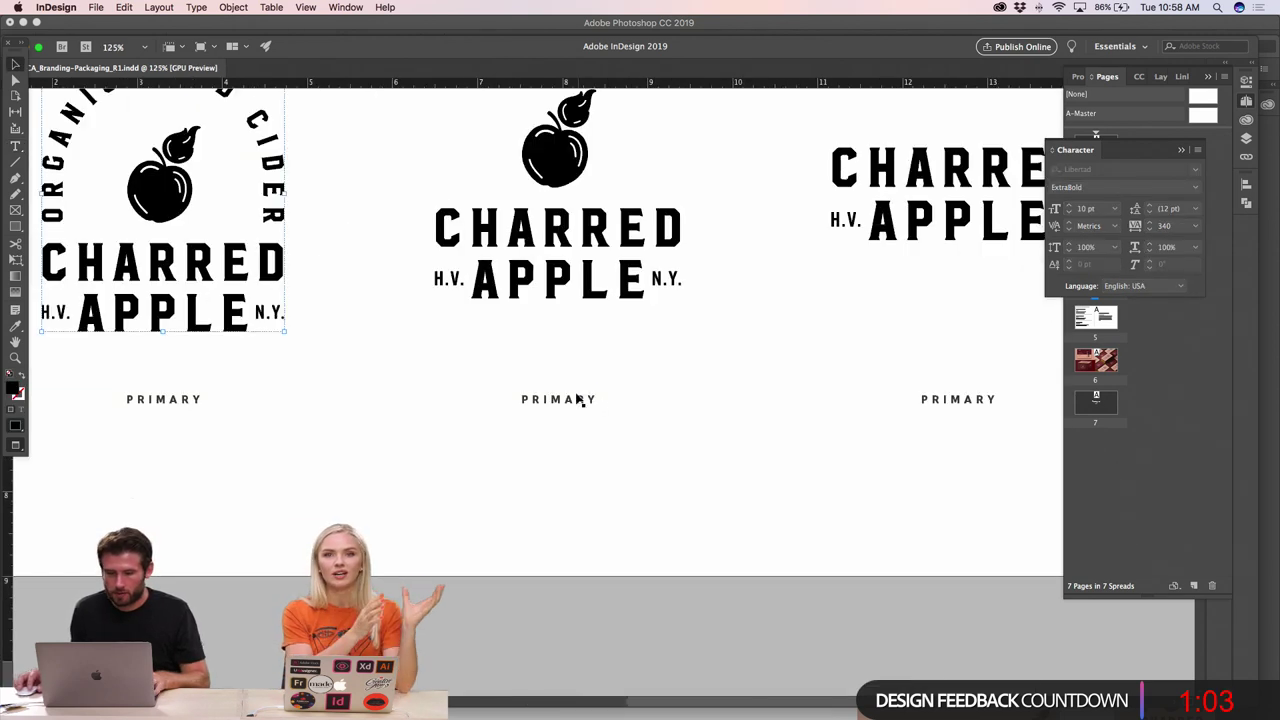
{"action": "left_click", "coordinate": [590, 399]}
{"action": "left_click_drag", "start_coordinate": [596, 391], "coordinate": [633, 384]}
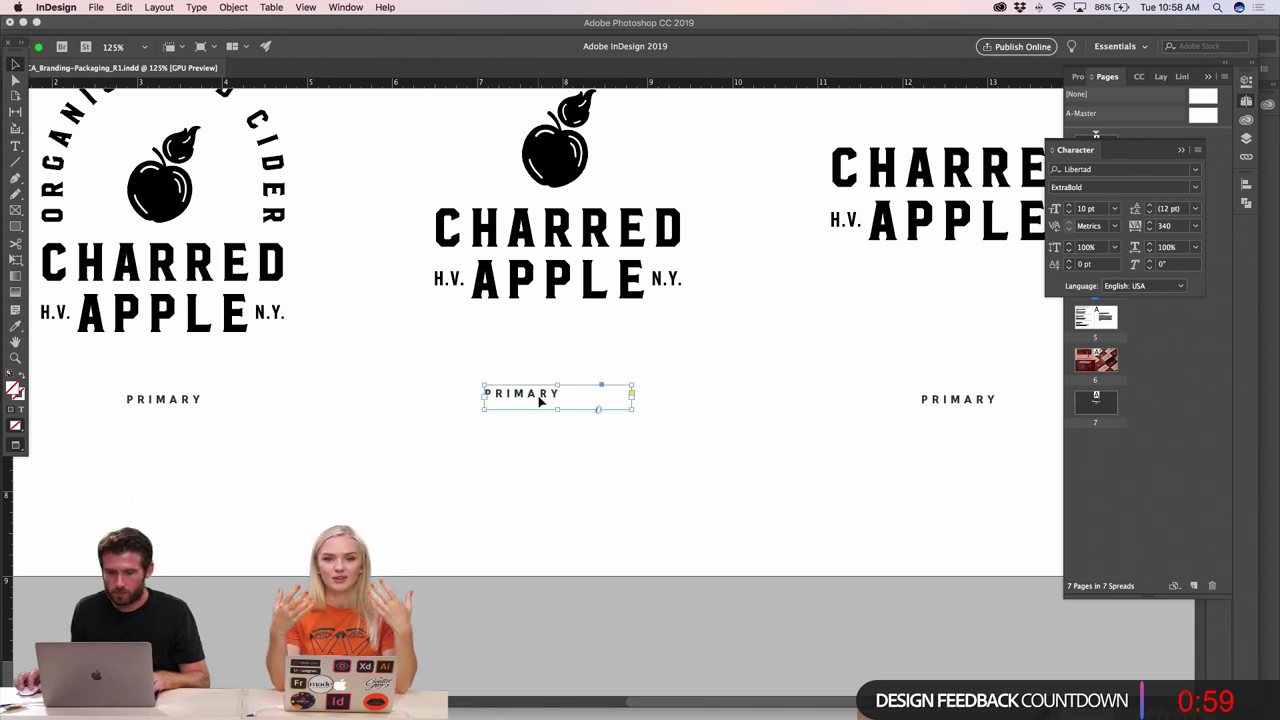
{"action": "key", "text": "super+z"}
- Retype the middle caption as HORIZONTAL, widen its frame and delete the truncated duplicate
{"action": "double_click", "coordinate": [545, 399]}
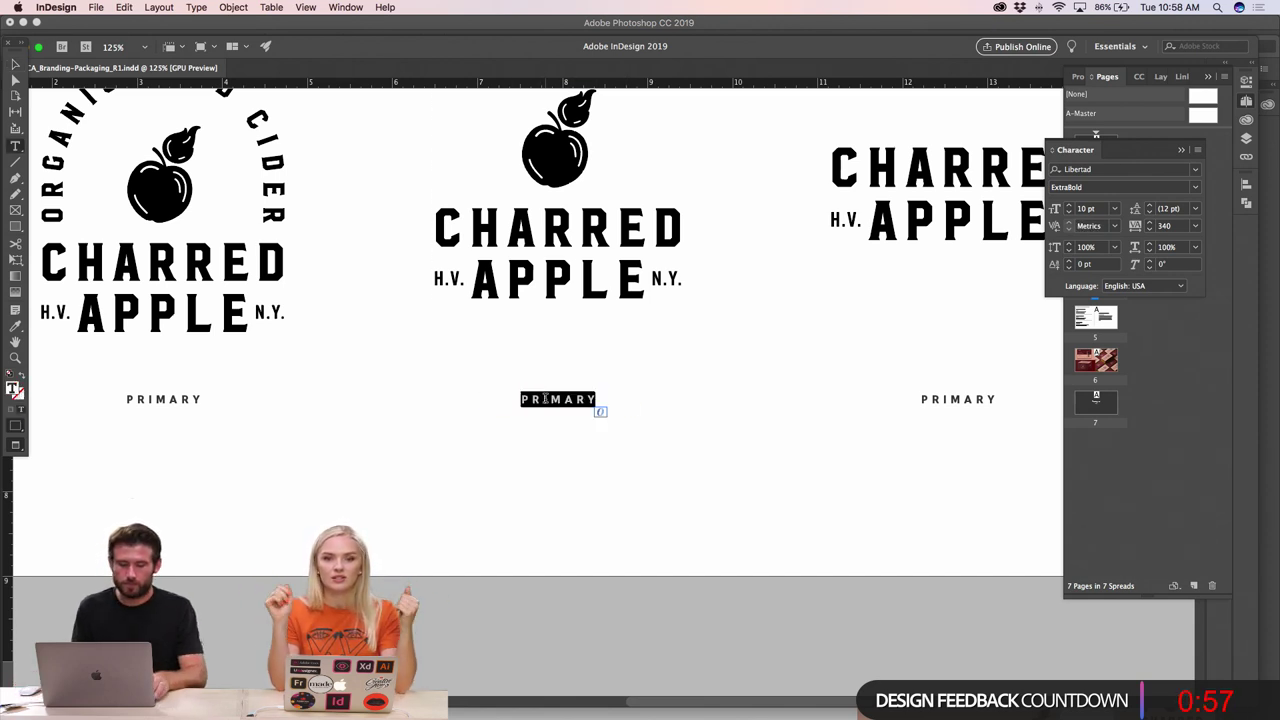
{"action": "type", "text": "HORIX-"}
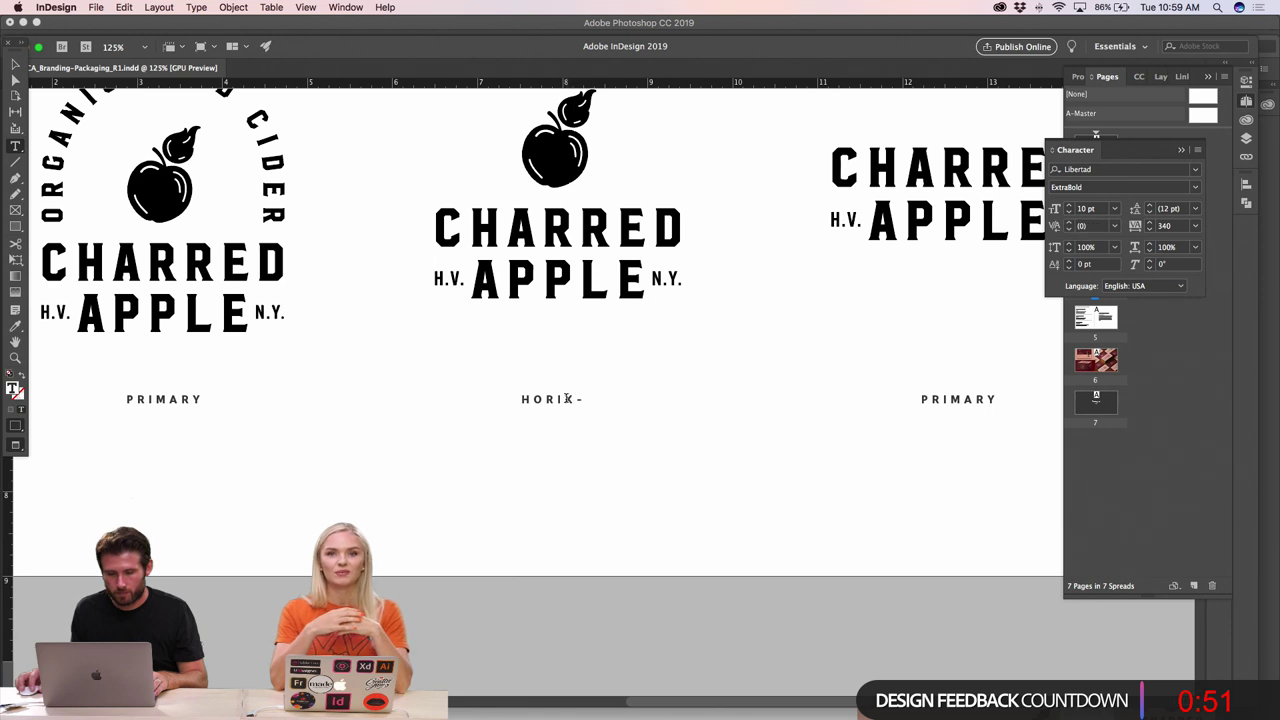
{"action": "left_click", "coordinate": [16, 64]}
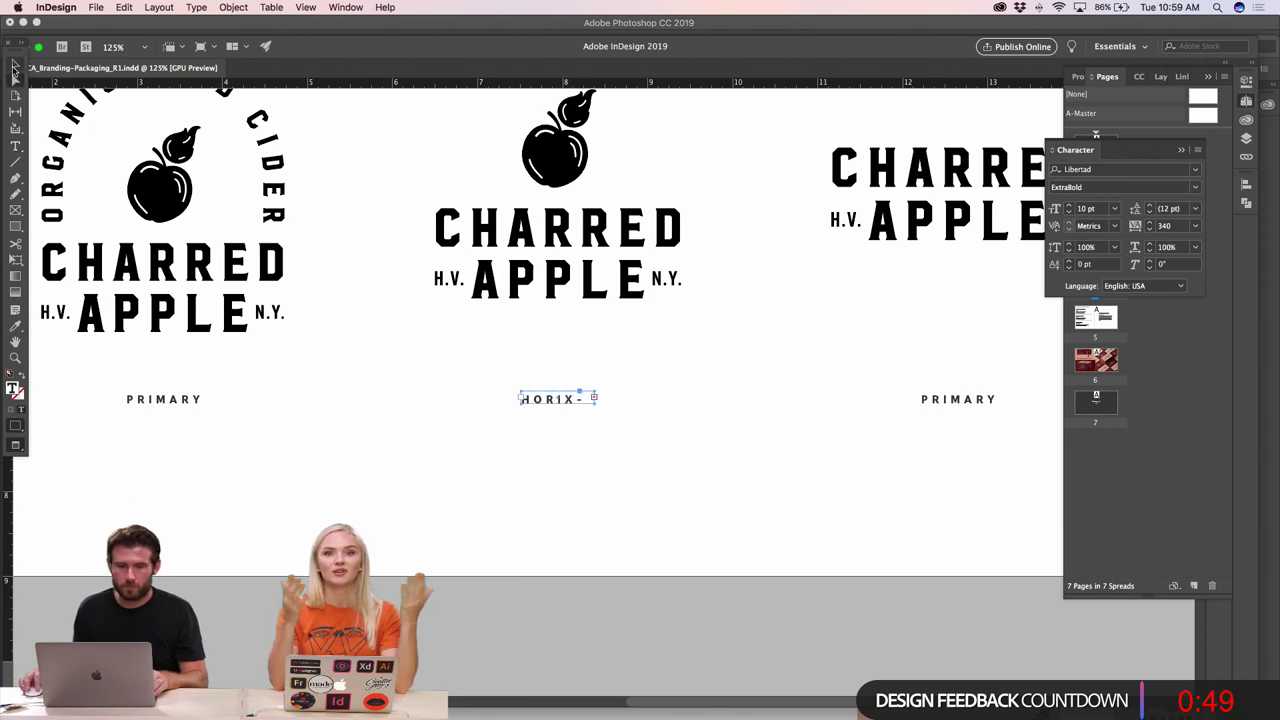
{"action": "left_click_drag", "start_coordinate": [520, 404], "coordinate": [497, 390]}
{"action": "left_click", "coordinate": [575, 412]}
{"action": "left_click", "coordinate": [575, 400]}
{"action": "key", "text": "shift+Up"}
{"action": "key", "text": "shift+Up"}
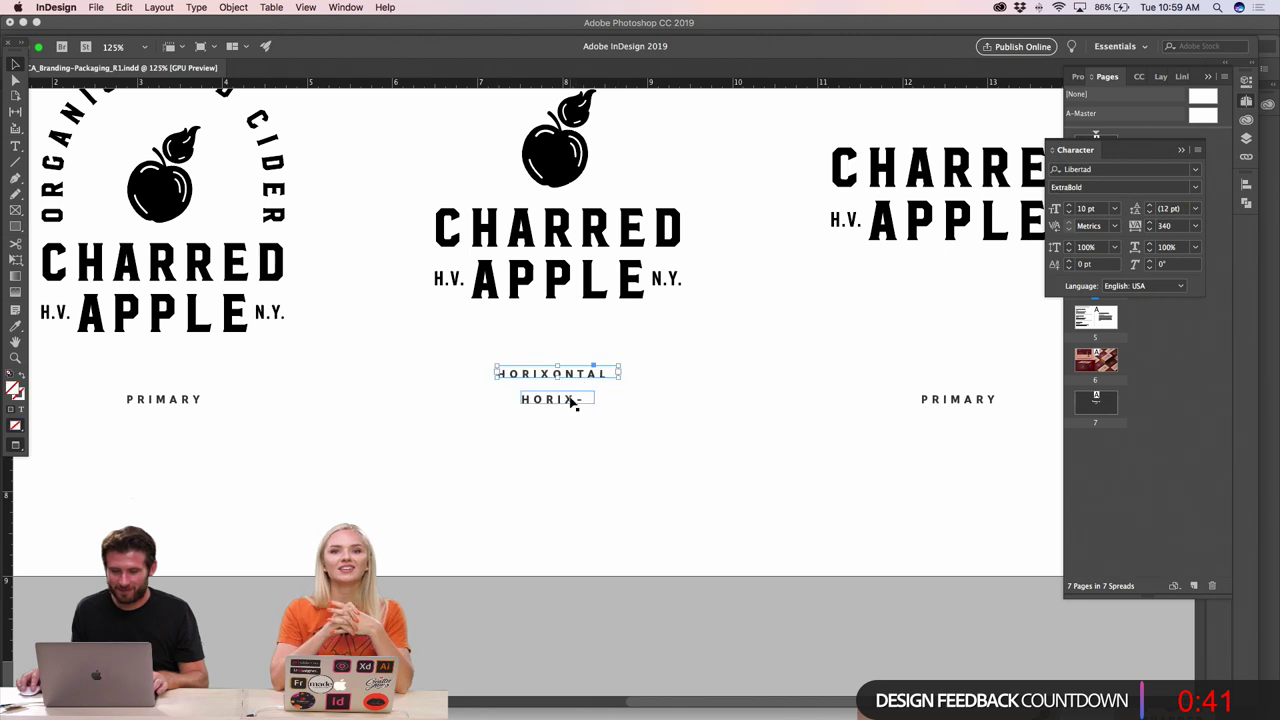
{"action": "left_click", "coordinate": [571, 398]}
{"action": "key", "text": "Delete"}
- Align the middle caption with PRIMARY and fix its misspelt letter so it reads HORIZONTAL
{"action": "left_click", "coordinate": [557, 377]}
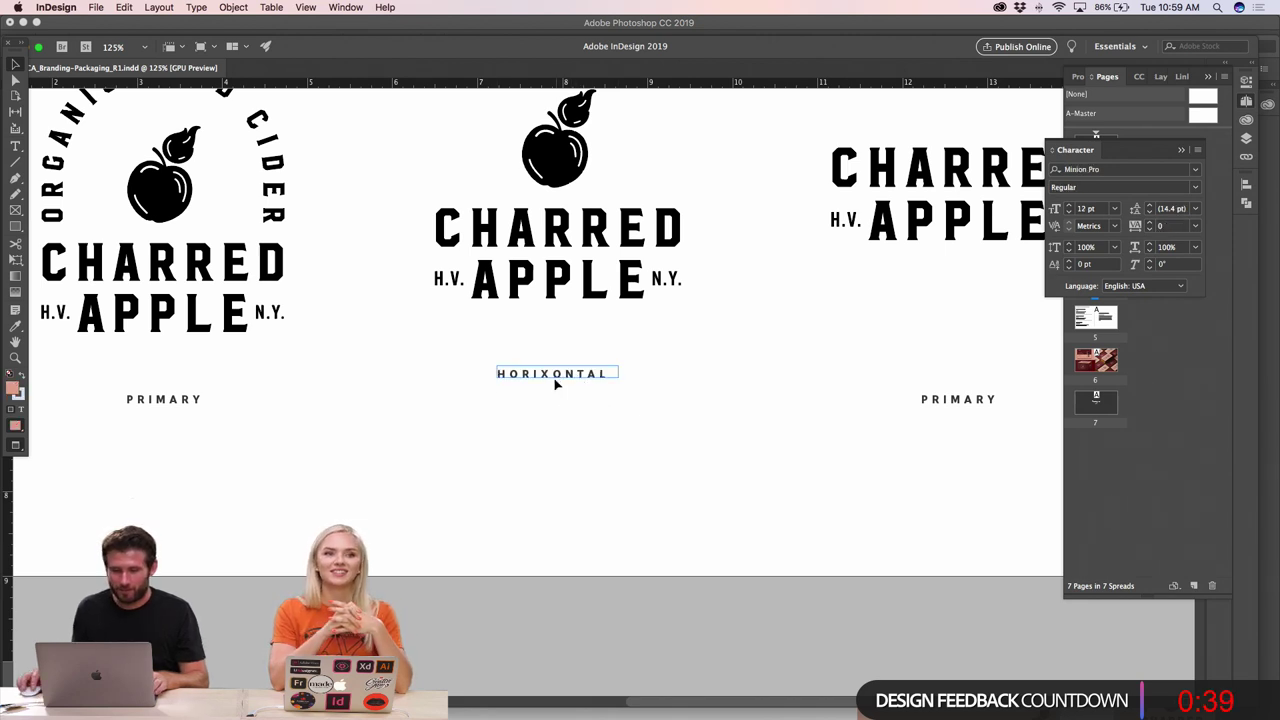
{"action": "left_click_drag", "start_coordinate": [557, 377], "coordinate": [555, 398]}
{"action": "double_click", "coordinate": [550, 393]}
{"action": "left_click", "coordinate": [546, 393]}
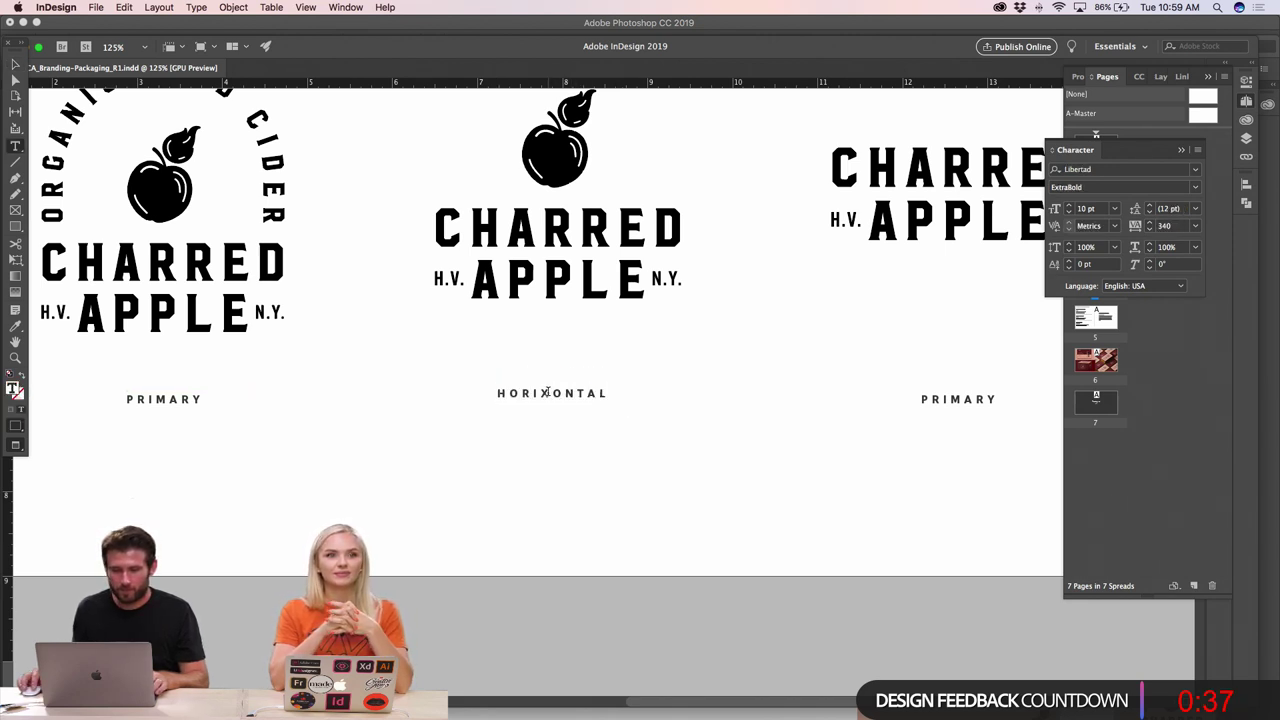
{"action": "key", "text": "BackSpace"}
{"action": "type", "text": "Z"}
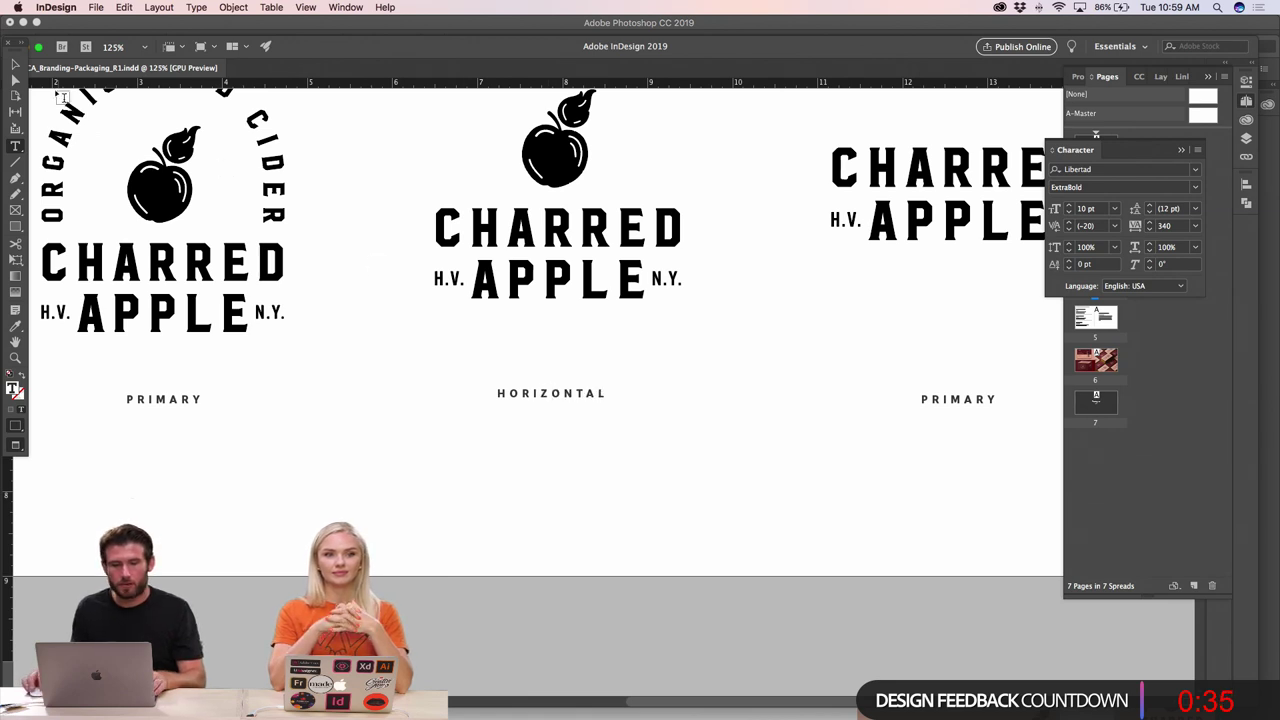
{"action": "key", "text": "Escape"}
- Change the right caption from PRIMARY to TYPE, then zoom out to see several pages
{"action": "left_click", "coordinate": [954, 434]}
{"action": "left_click", "coordinate": [946, 406]}
{"action": "double_click", "coordinate": [943, 400]}
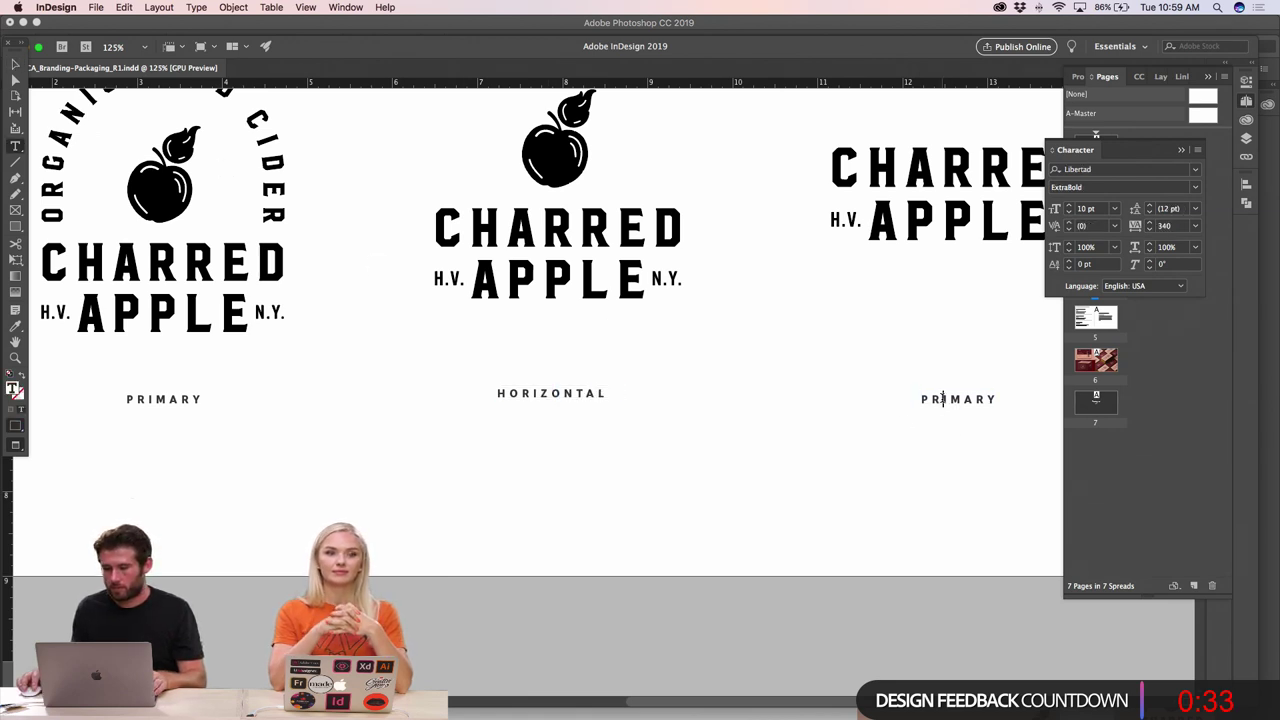
{"action": "double_click", "coordinate": [943, 400]}
{"action": "type", "text": "TYPE"}
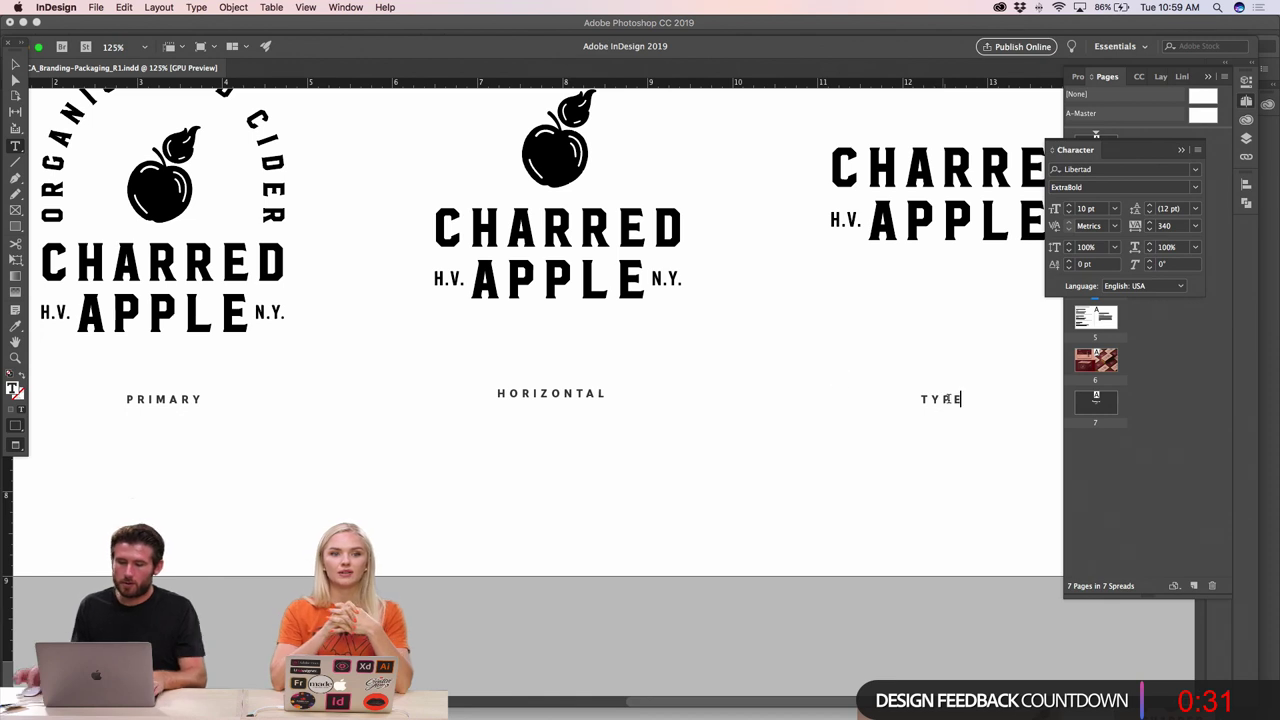
{"action": "key", "text": "Escape"}
{"action": "left_click", "coordinate": [781, 383]}
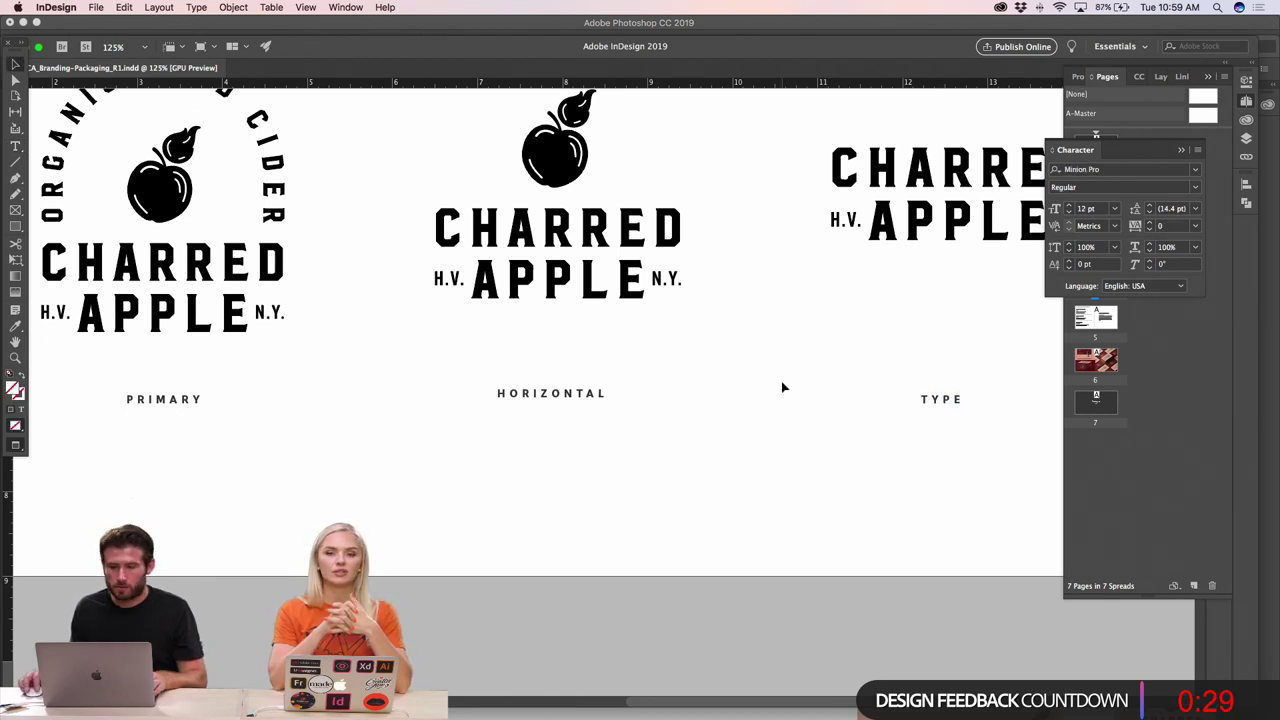
{"action": "key", "text": "super+minus"}
{"action": "key", "text": "super+minus"}
{"action": "key", "text": "super+minus"}
{"action": "key", "text": "super+minus"}
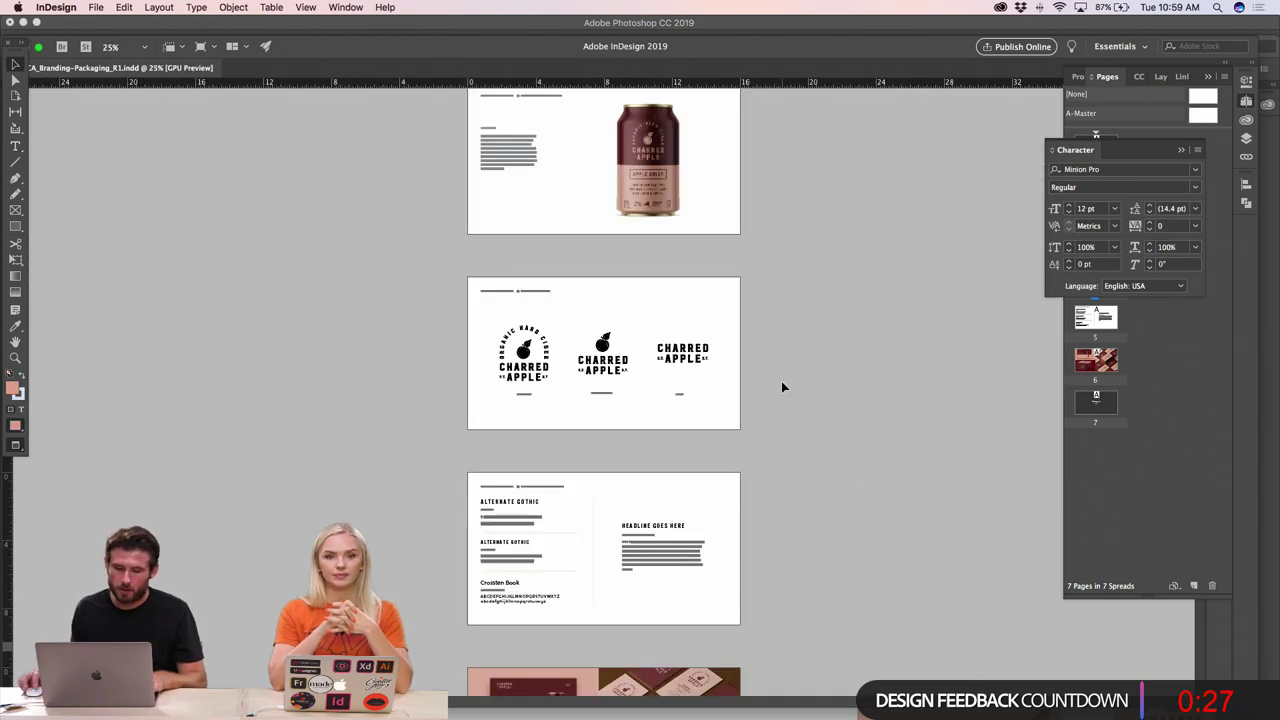
{"action": "scroll", "coordinate": [781, 386], "scroll_direction": "up", "scroll_amount": 6}
{"action": "left_click", "coordinate": [733, 422]}
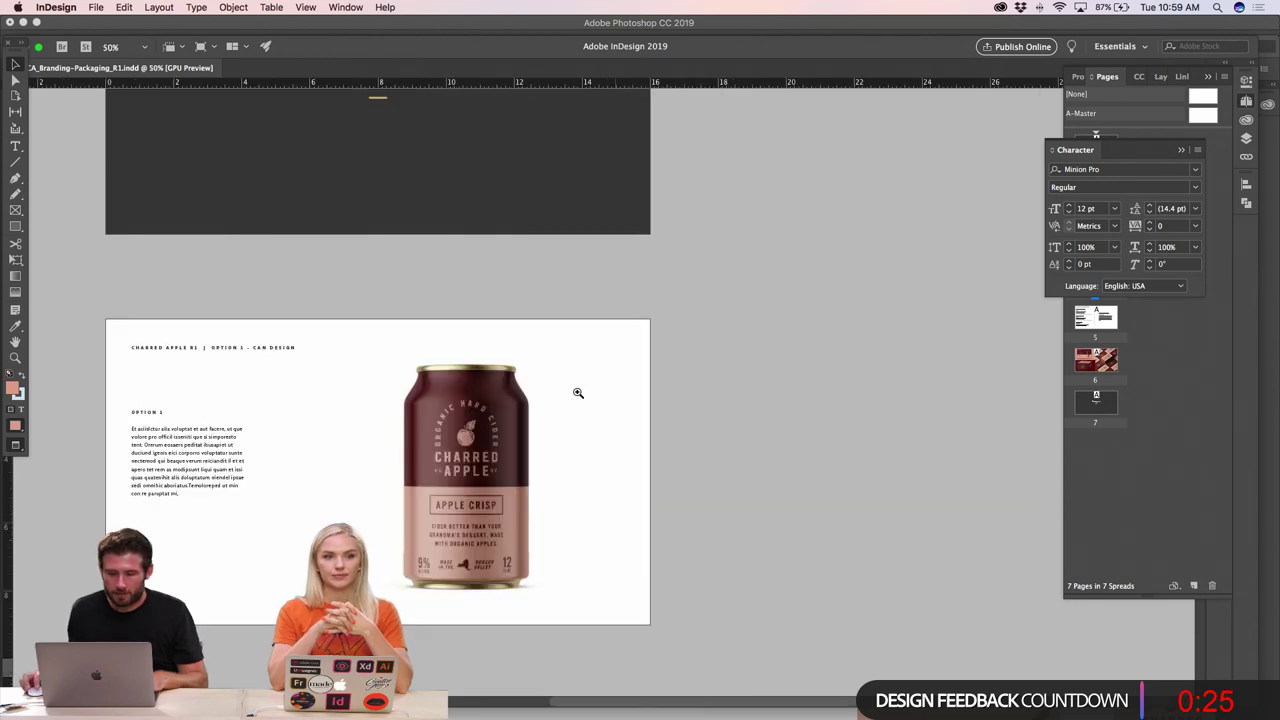
{"action": "scroll", "coordinate": [531, 389], "scroll_direction": "up", "scroll_amount": 10}
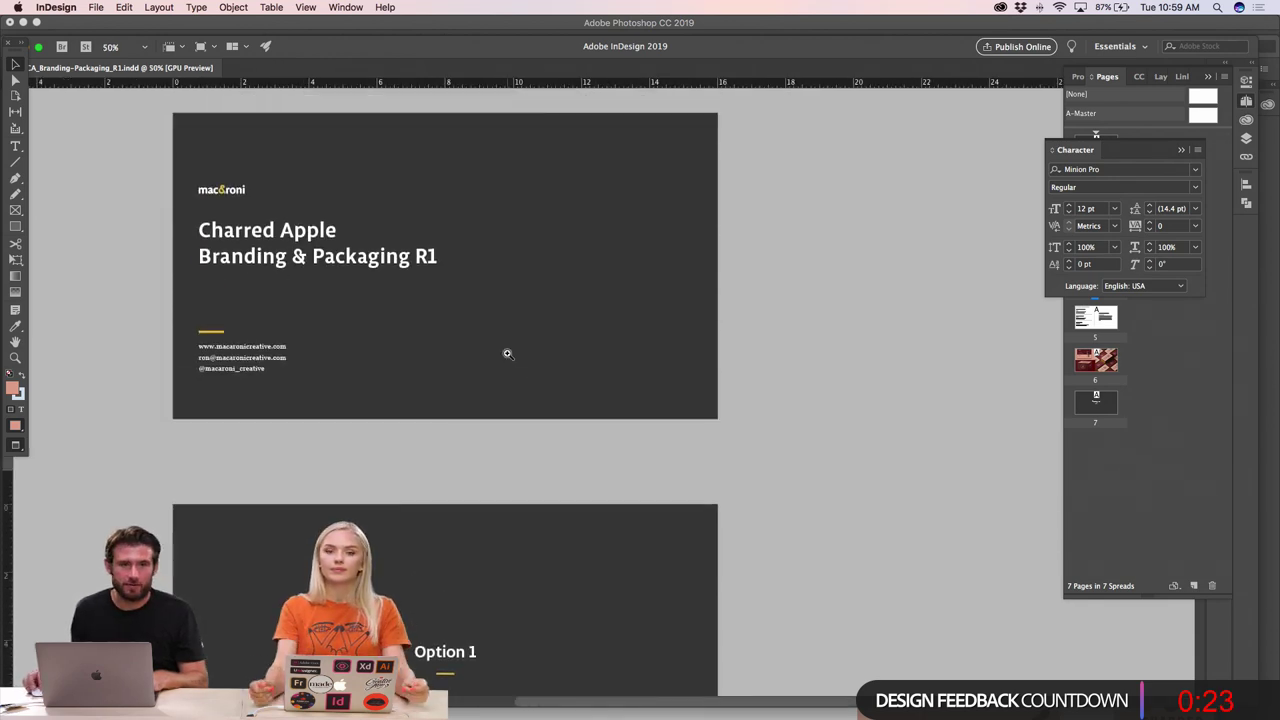
{"action": "key", "text": "super+equal"}
{"action": "scroll", "coordinate": [697, 428], "scroll_direction": "down", "scroll_amount": 10}
{"action": "scroll", "coordinate": [698, 430], "scroll_direction": "down", "scroll_amount": 8}
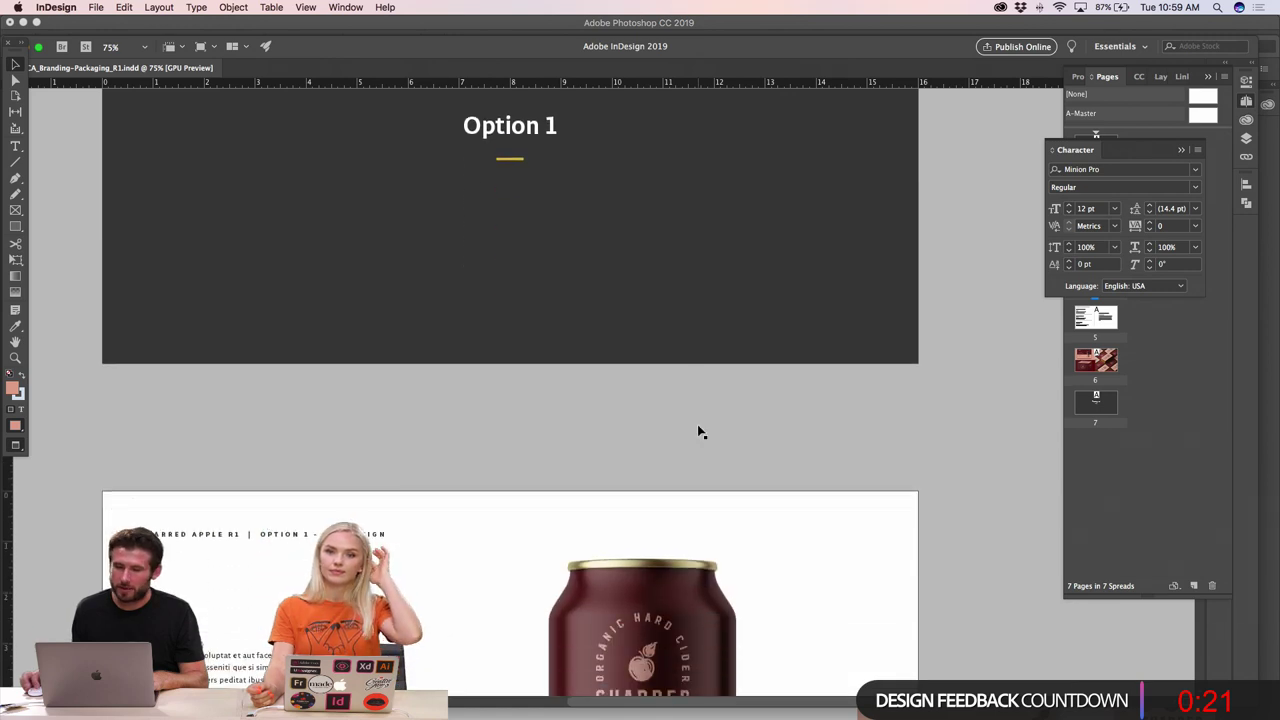
{"action": "scroll", "coordinate": [777, 463], "scroll_direction": "down", "scroll_amount": 10}
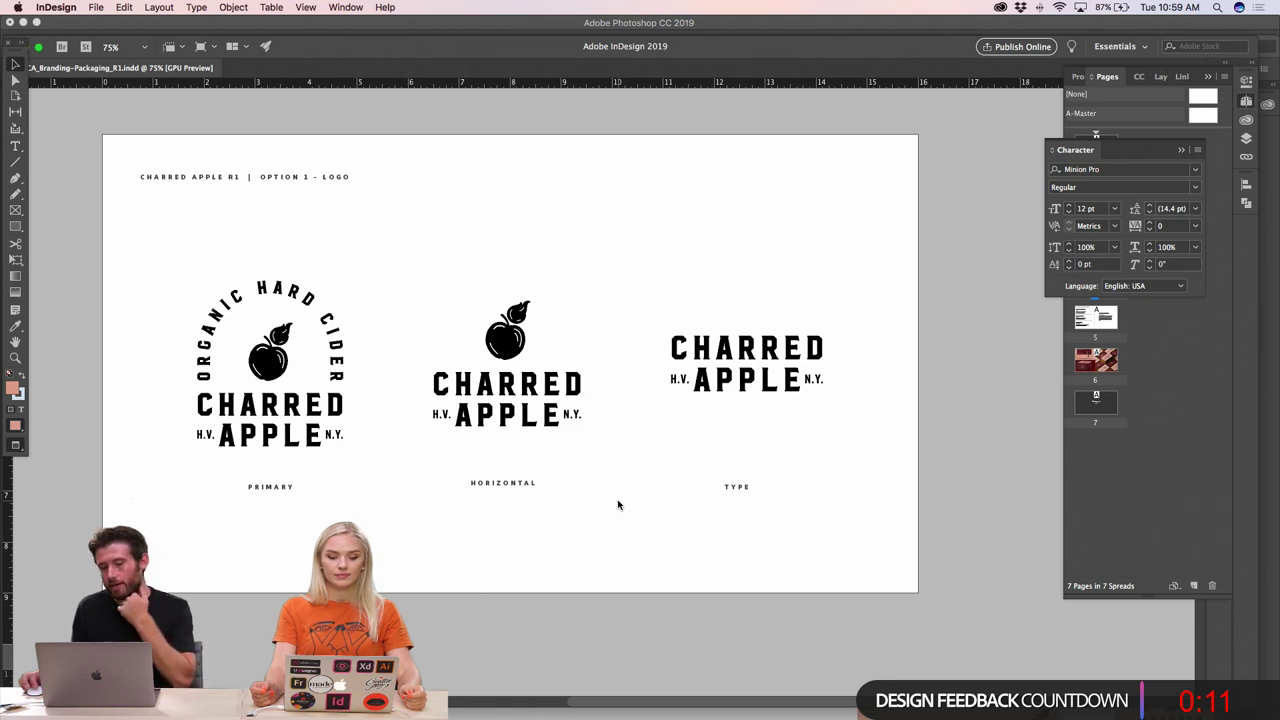
{"action": "scroll", "coordinate": [618, 505], "scroll_direction": "down", "scroll_amount": 10}
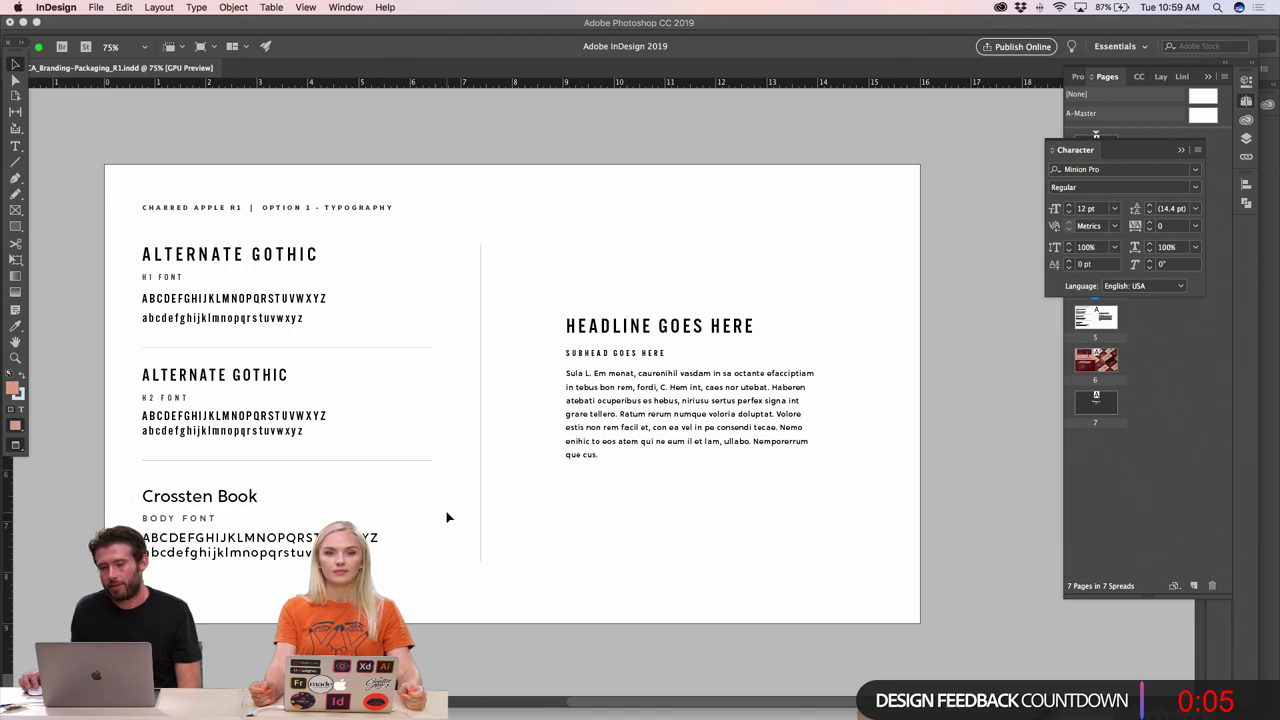
{"action": "scroll", "coordinate": [447, 518], "scroll_direction": "down", "scroll_amount": 4}
{"action": "scroll", "coordinate": [447, 517], "scroll_direction": "down", "scroll_amount": 10}
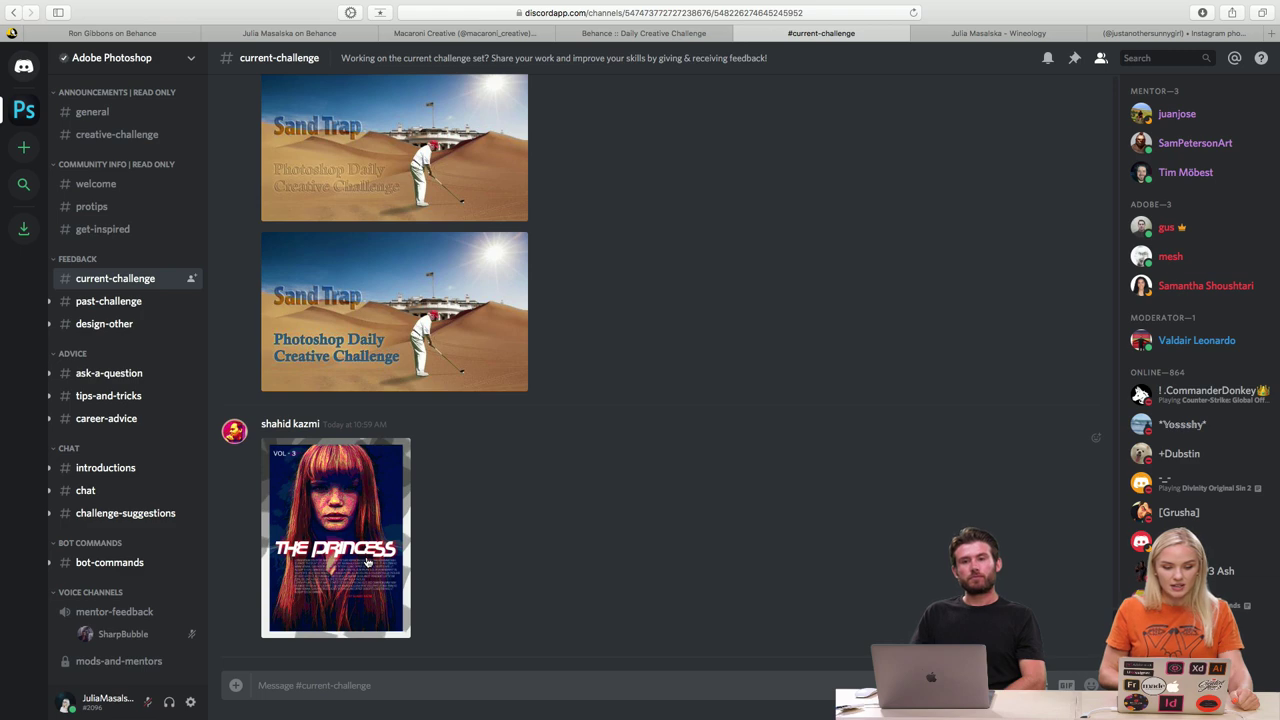
- Enlarge The Princess poster, zoom in and out to inspect it, then close the preview
{"action": "left_click", "coordinate": [336, 529]}
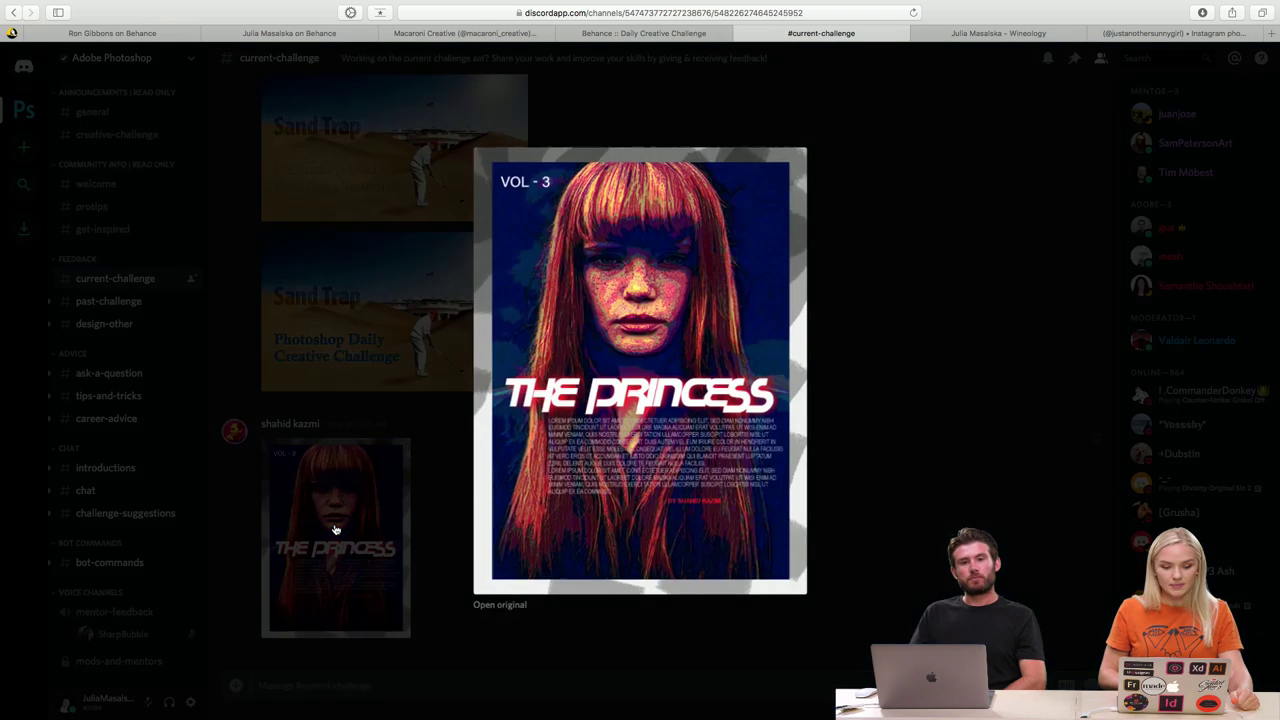
{"action": "scroll", "coordinate": [952, 389], "scroll_direction": "up", "scroll_amount": 3}
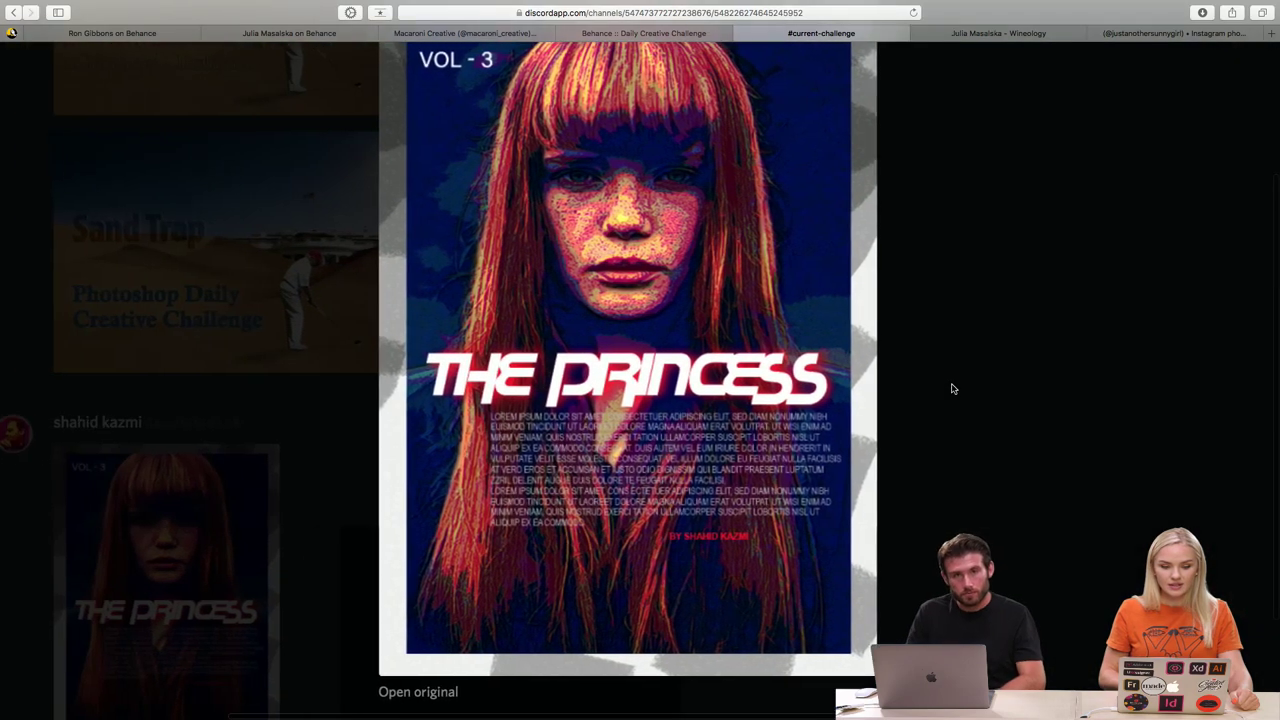
{"action": "scroll", "coordinate": [952, 389], "scroll_direction": "down", "scroll_amount": 1}
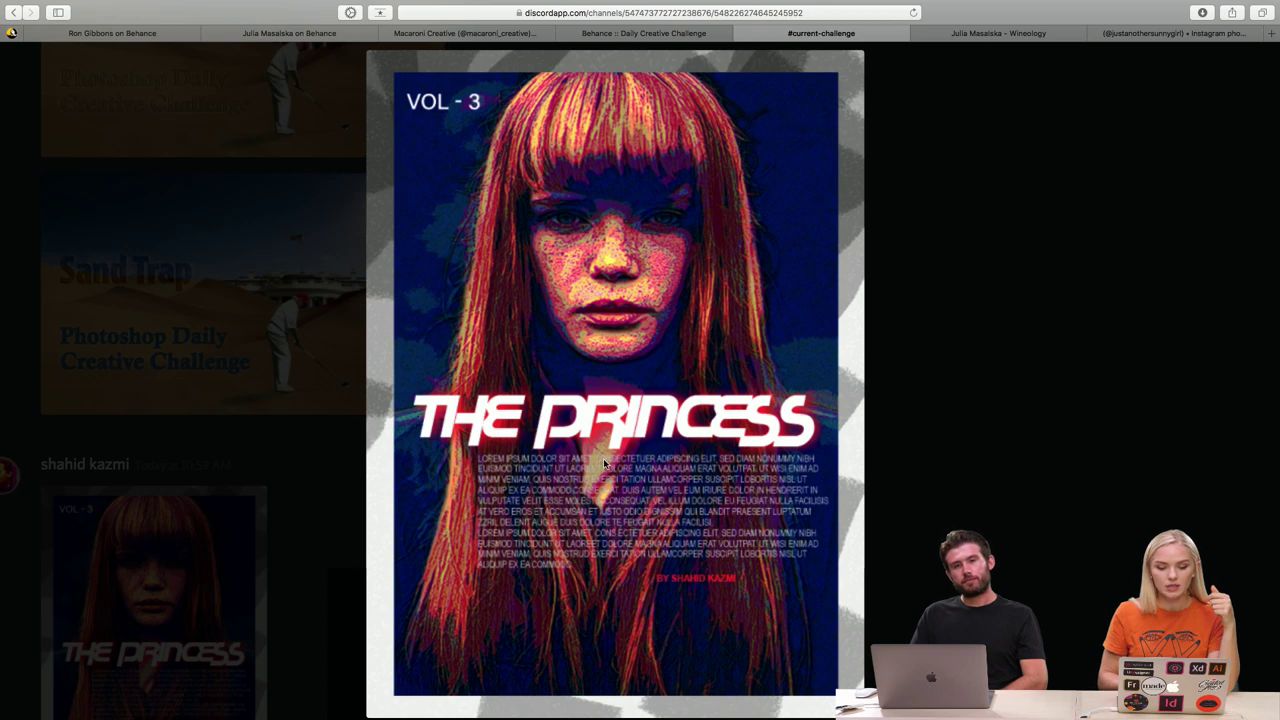
{"action": "scroll", "coordinate": [600, 462], "scroll_direction": "down", "scroll_amount": 4}
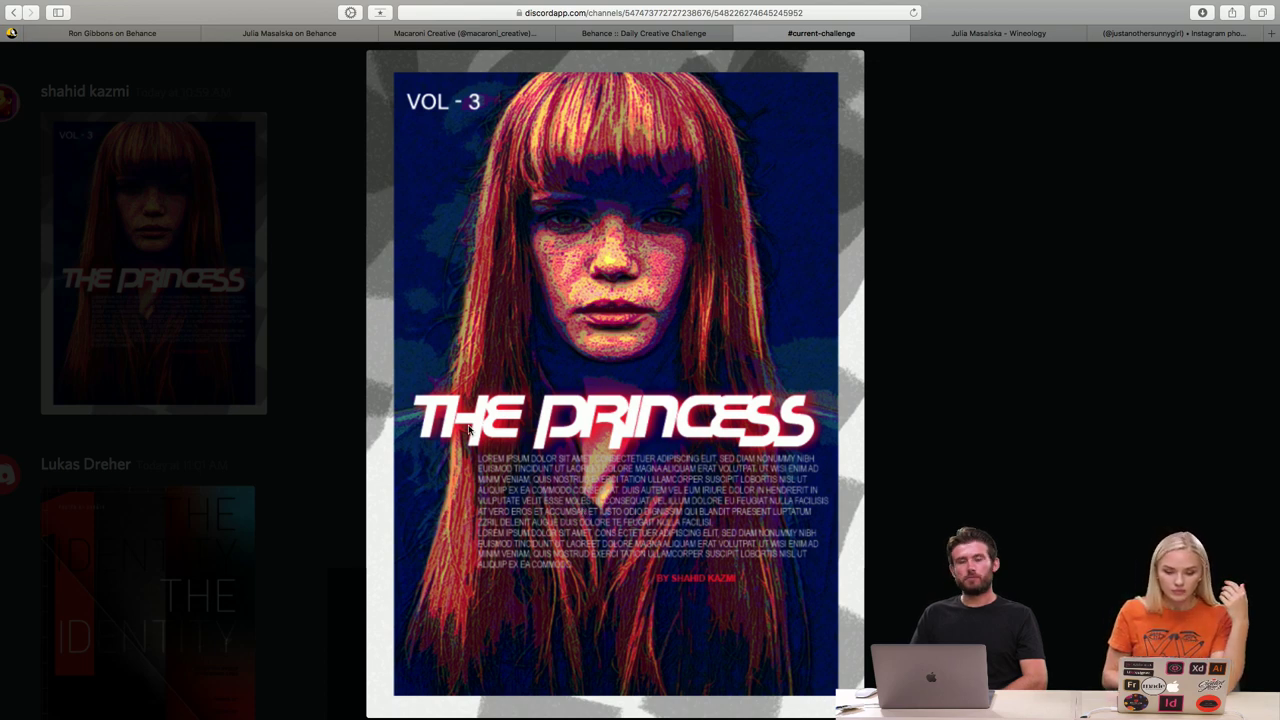
{"action": "scroll", "coordinate": [705, 425], "scroll_direction": "up", "scroll_amount": 5}
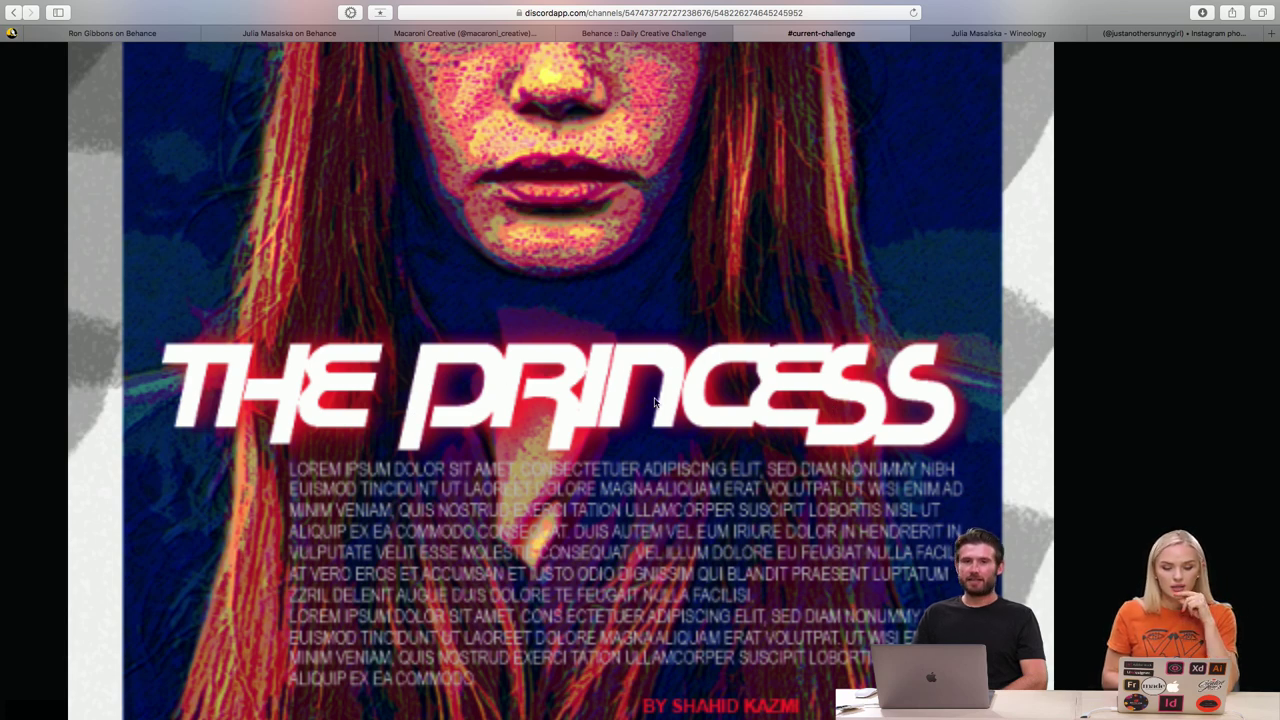
{"action": "scroll", "coordinate": [655, 402], "scroll_direction": "down", "scroll_amount": 5}
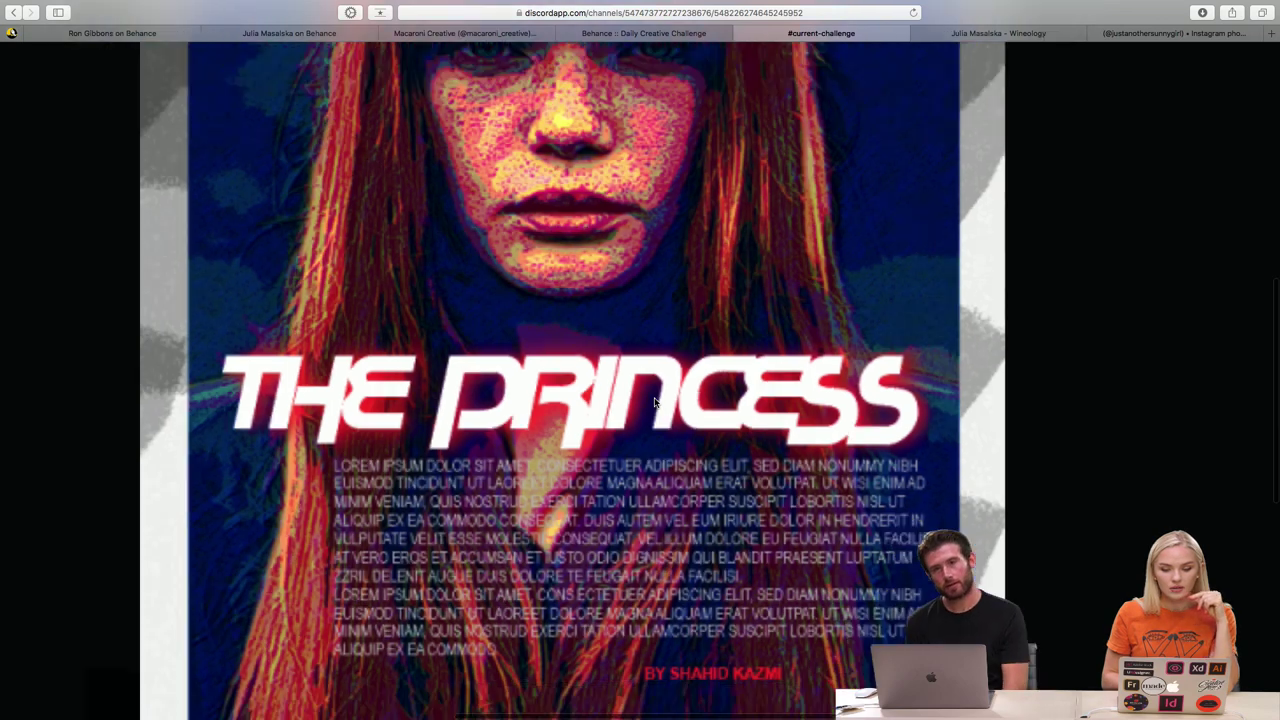
{"action": "scroll", "coordinate": [655, 402], "scroll_direction": "up", "scroll_amount": 5}
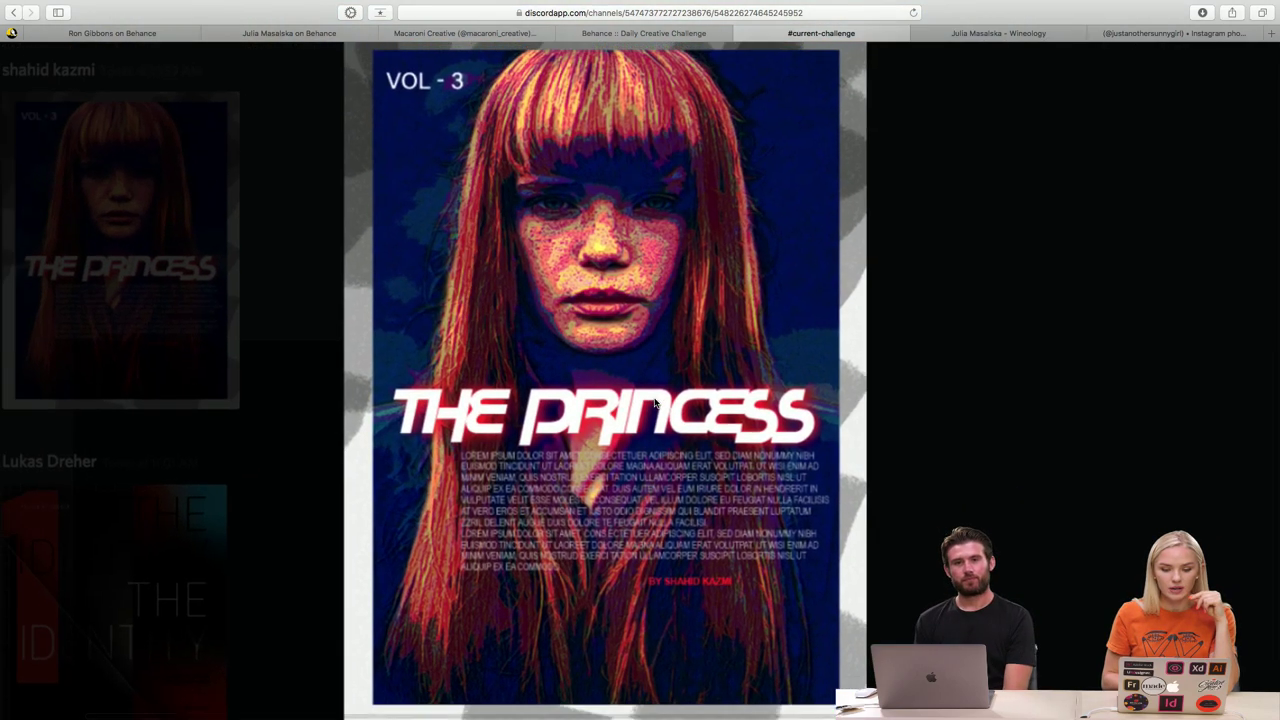
{"action": "scroll", "coordinate": [655, 402], "scroll_direction": "down", "scroll_amount": 1}
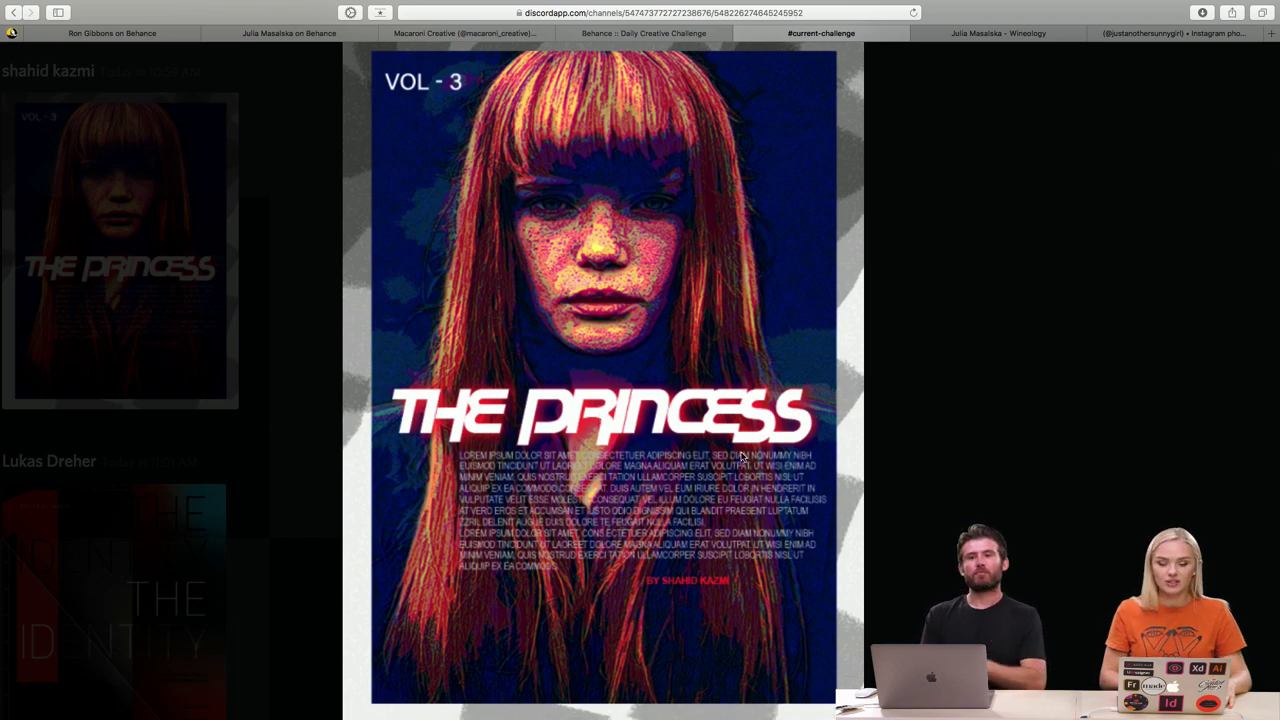
{"action": "left_click", "coordinate": [934, 480]}
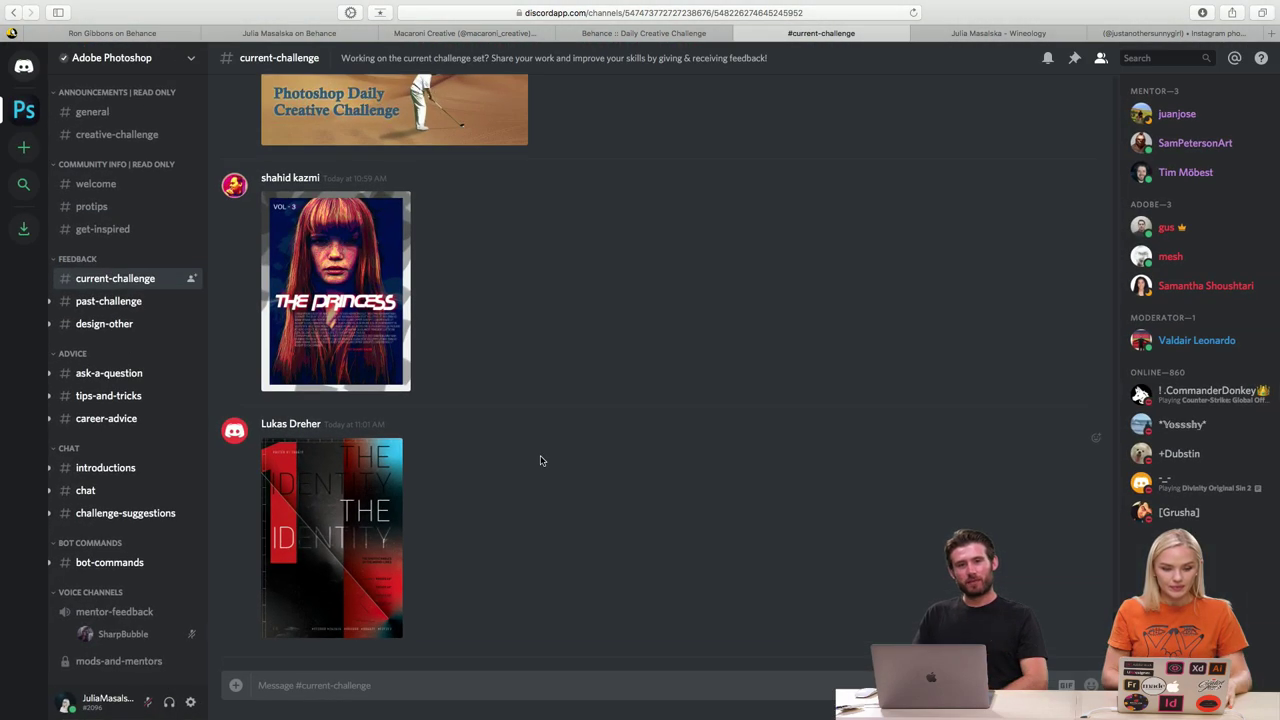
- Open THE IDENTITY poster in the enlarged preview and zoom in on it
{"action": "left_click", "coordinate": [331, 526]}
{"action": "scroll", "coordinate": [736, 419], "scroll_direction": "up", "scroll_amount": 3}
{"action": "scroll", "coordinate": [735, 419], "scroll_direction": "up", "scroll_amount": 2}
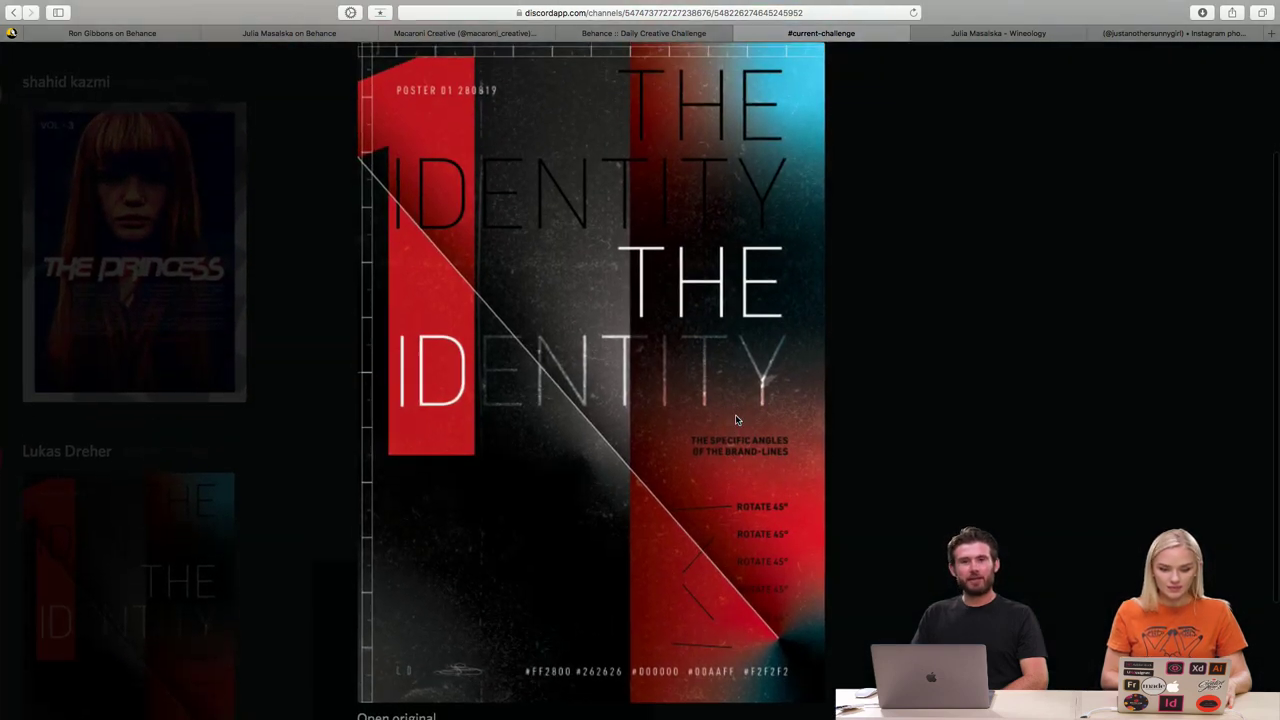
{"action": "scroll", "coordinate": [952, 438], "scroll_direction": "up", "scroll_amount": 1}
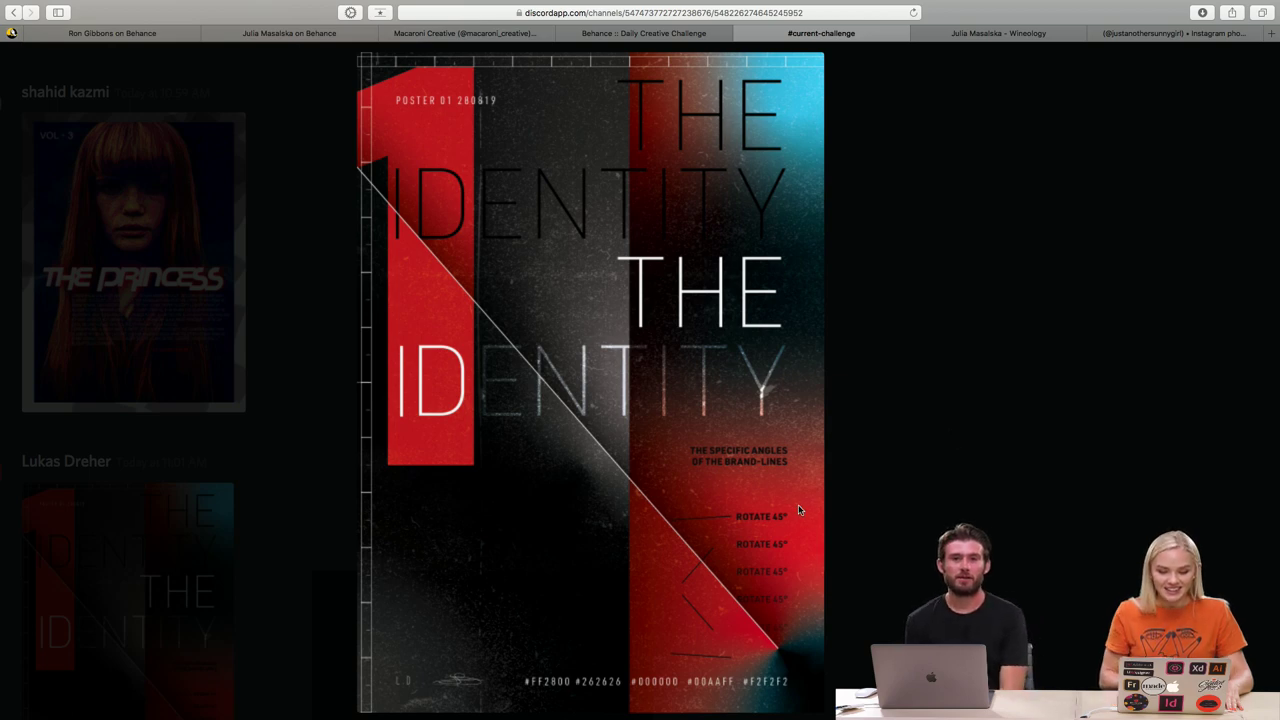
{"action": "scroll", "coordinate": [890, 380], "scroll_direction": "up", "scroll_amount": 2}
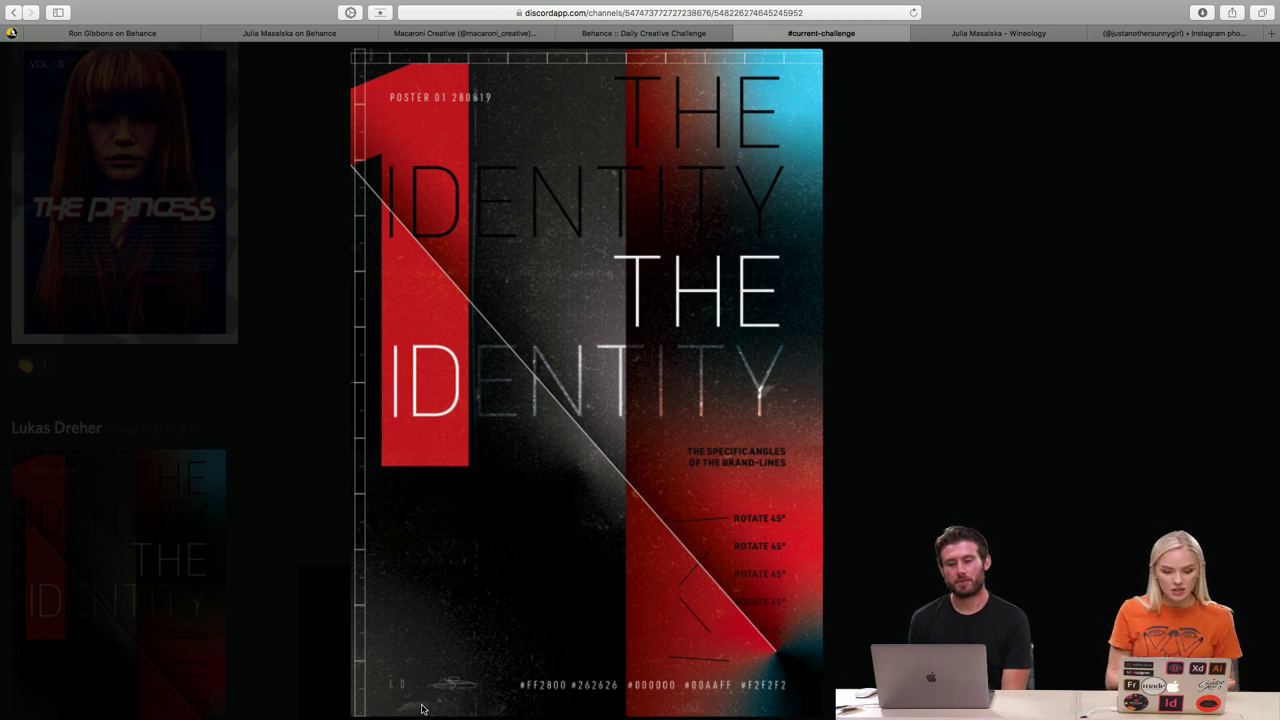
- Zoom and pan across the Identity poster's lower details, then close the preview
{"action": "scroll", "coordinate": [421, 709], "scroll_direction": "up", "scroll_amount": 5}
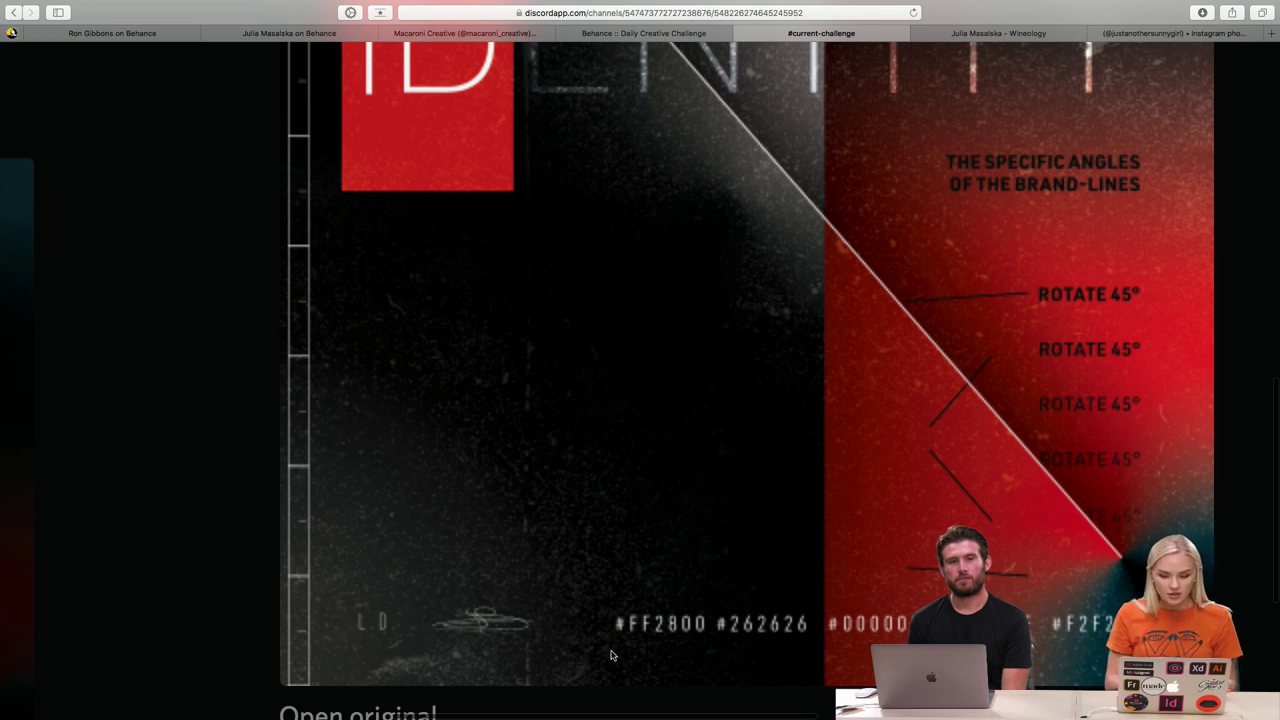
{"action": "scroll", "coordinate": [612, 655], "scroll_direction": "right", "scroll_amount": 3}
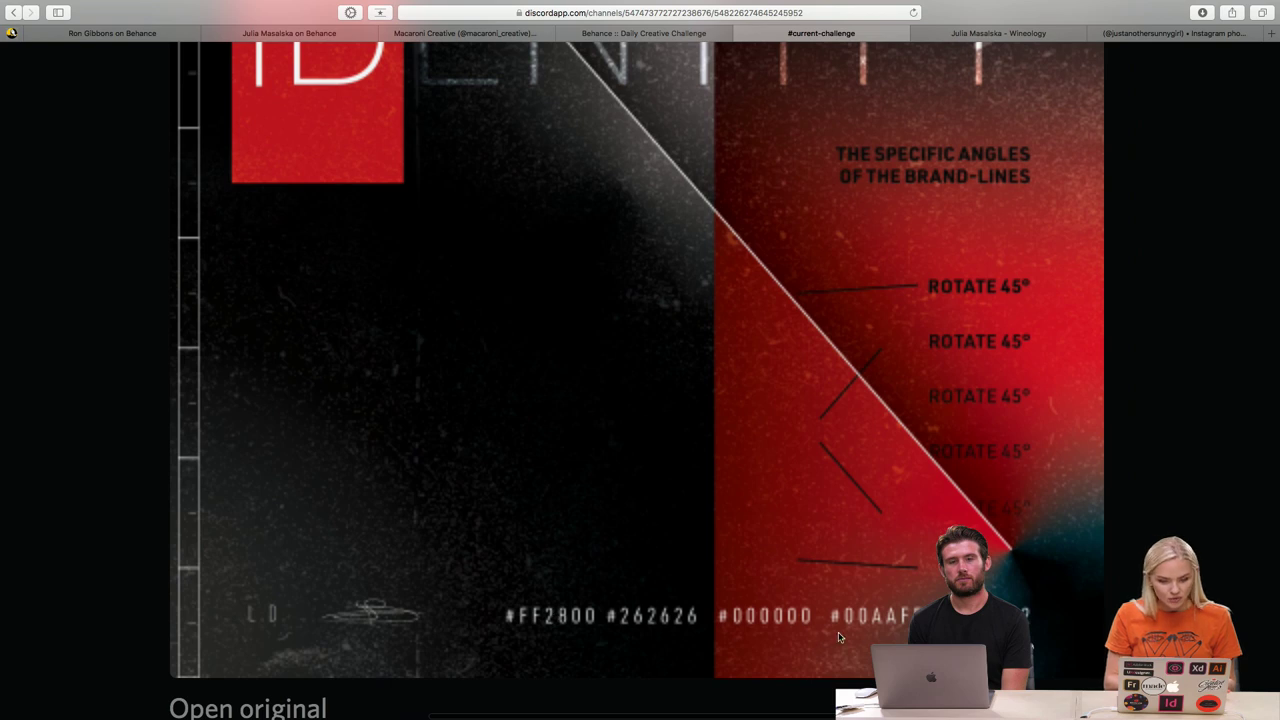
{"action": "scroll", "coordinate": [835, 624], "scroll_direction": "up", "scroll_amount": 2}
{"action": "scroll", "coordinate": [835, 624], "scroll_direction": "right", "scroll_amount": 2}
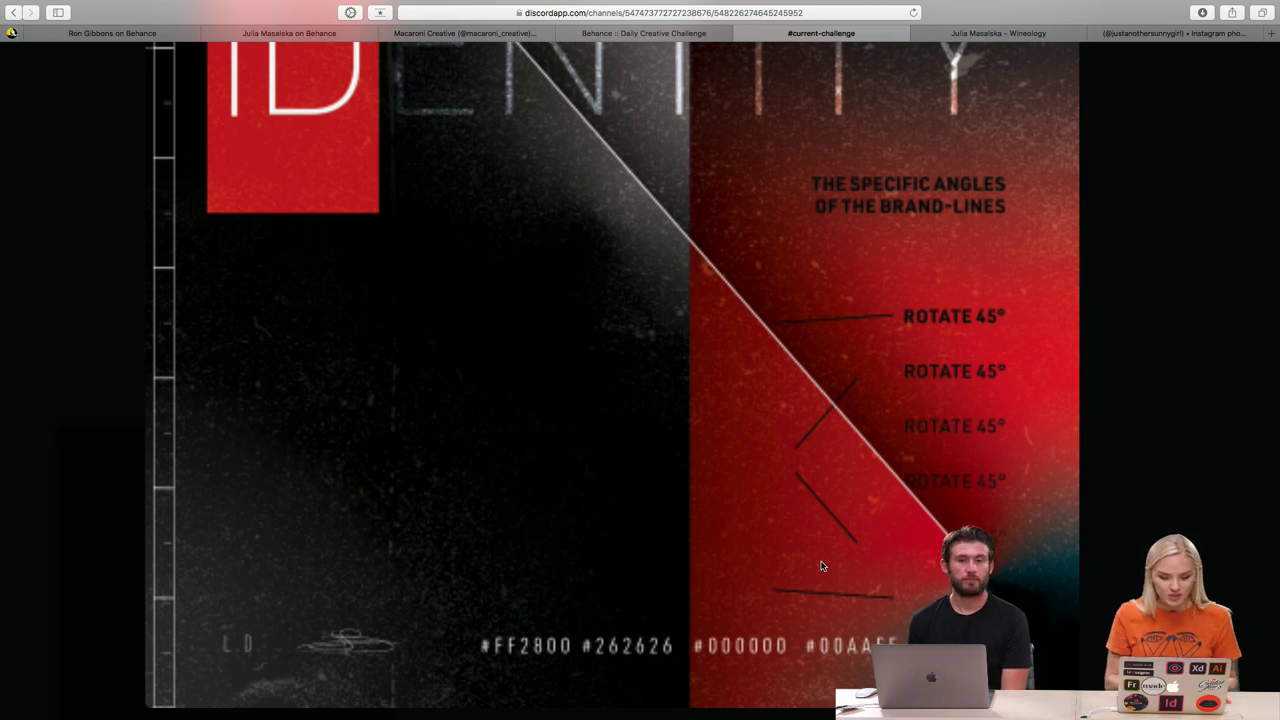
{"action": "scroll", "coordinate": [821, 566], "scroll_direction": "down", "scroll_amount": 5}
{"action": "scroll", "coordinate": [821, 566], "scroll_direction": "up", "scroll_amount": 3}
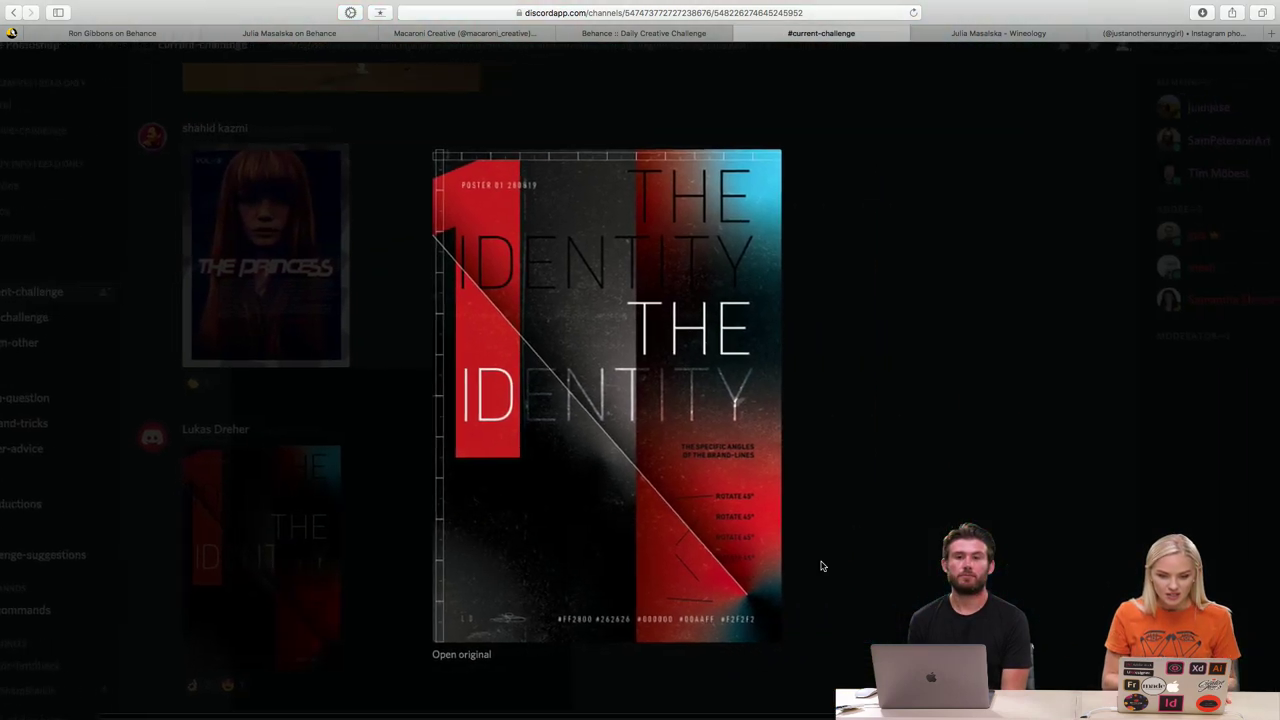
{"action": "scroll", "coordinate": [746, 535], "scroll_direction": "up", "scroll_amount": 3}
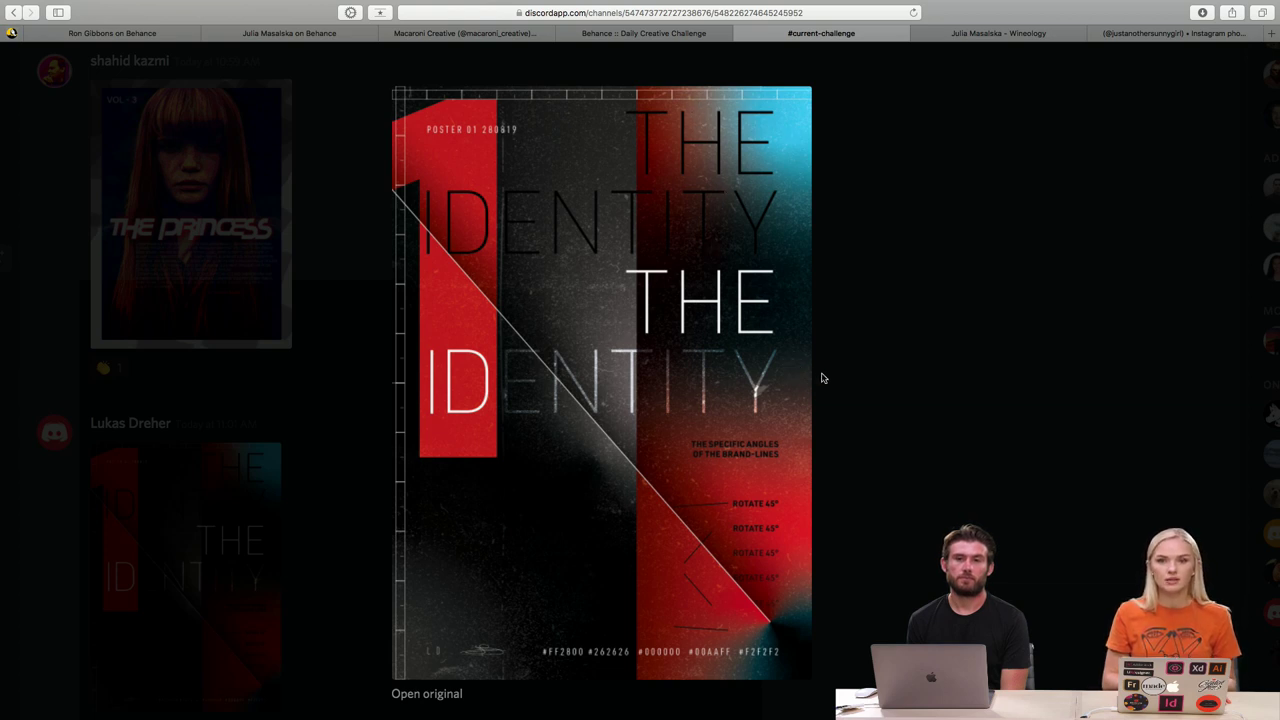
{"action": "left_click", "coordinate": [900, 409]}
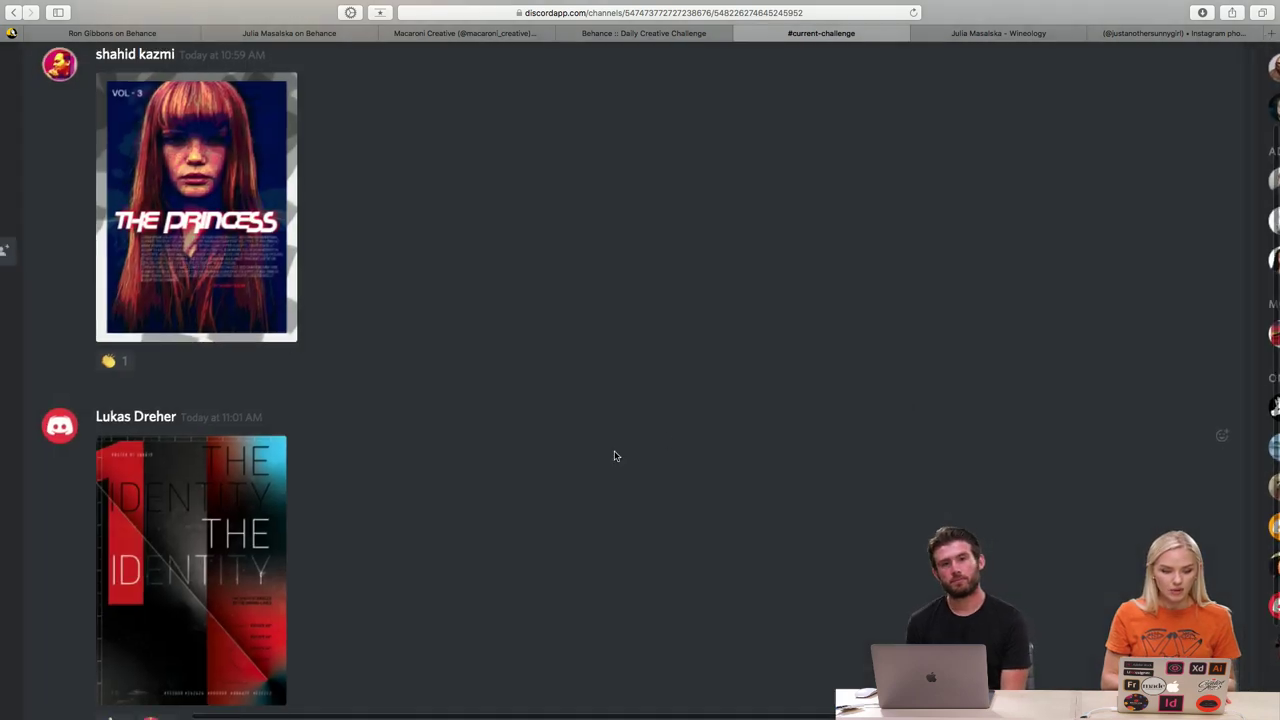
- Enlarge the second Sand Trap image, zoom the page out, then close the preview
{"action": "scroll", "coordinate": [611, 451], "scroll_direction": "up", "scroll_amount": 5}
{"action": "scroll", "coordinate": [615, 456], "scroll_direction": "up", "scroll_amount": 2}
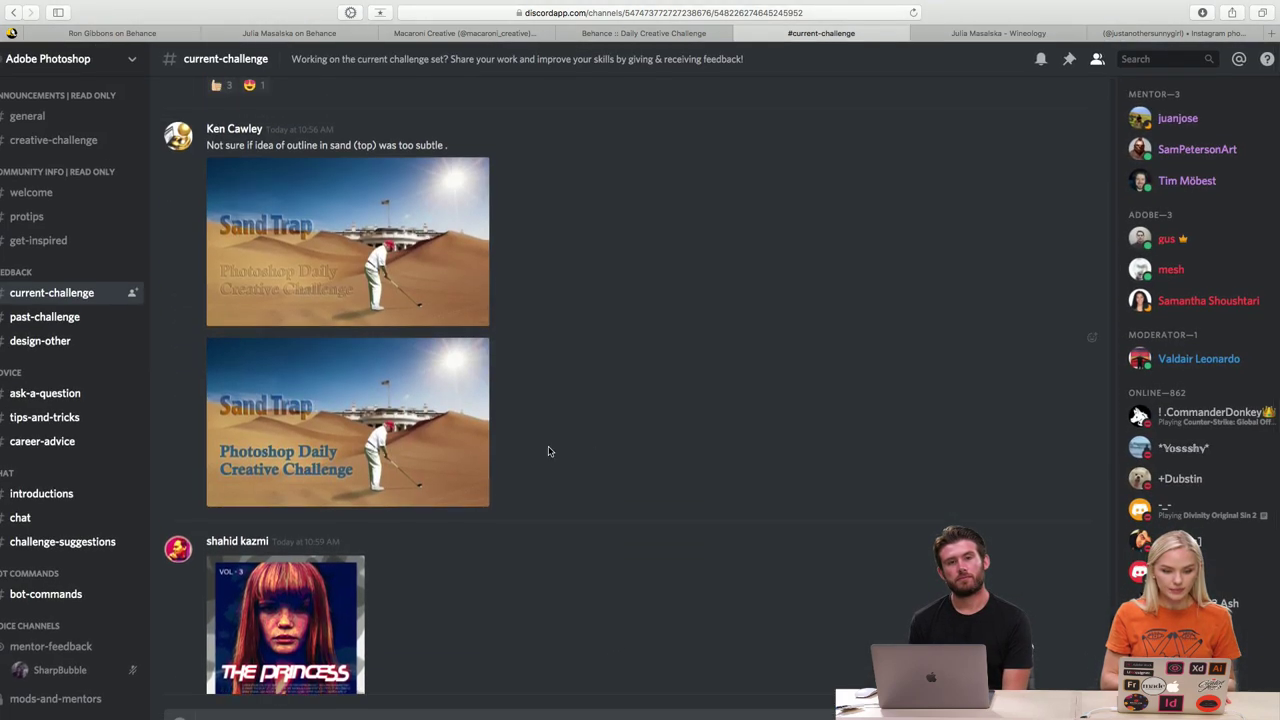
{"action": "left_click", "coordinate": [428, 443]}
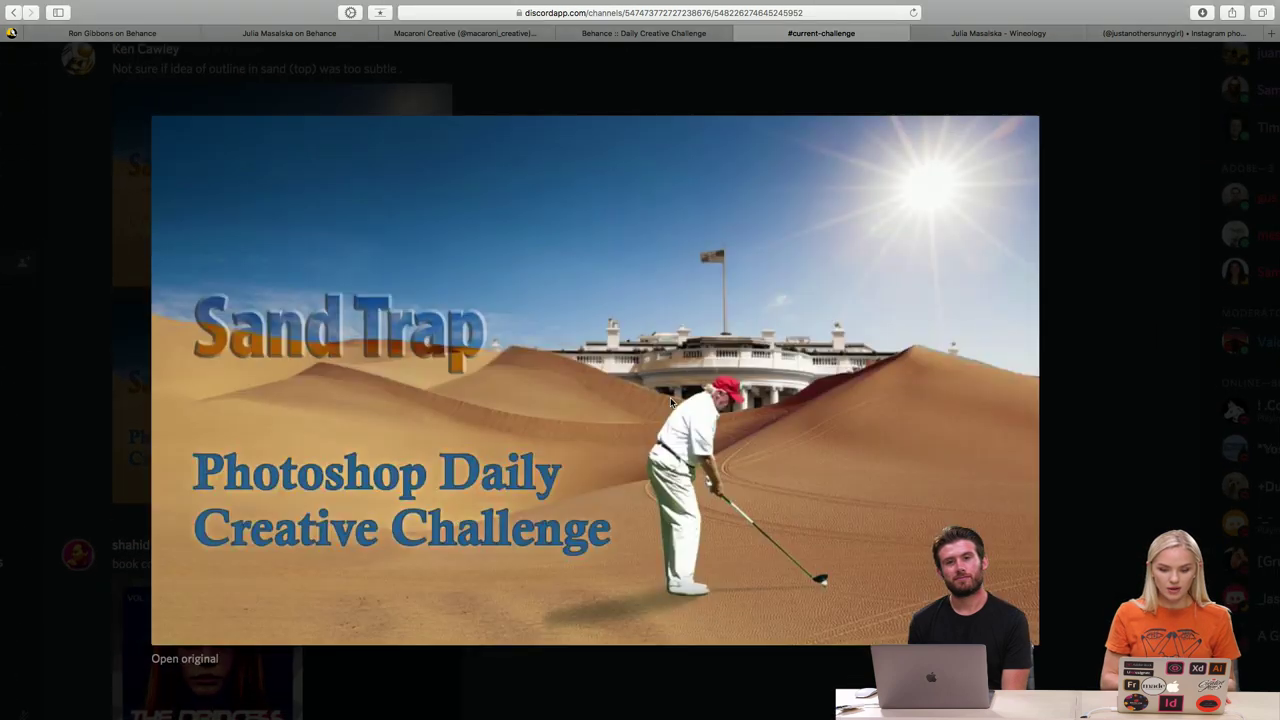
{"action": "scroll", "coordinate": [670, 397], "scroll_direction": "up", "scroll_amount": 3}
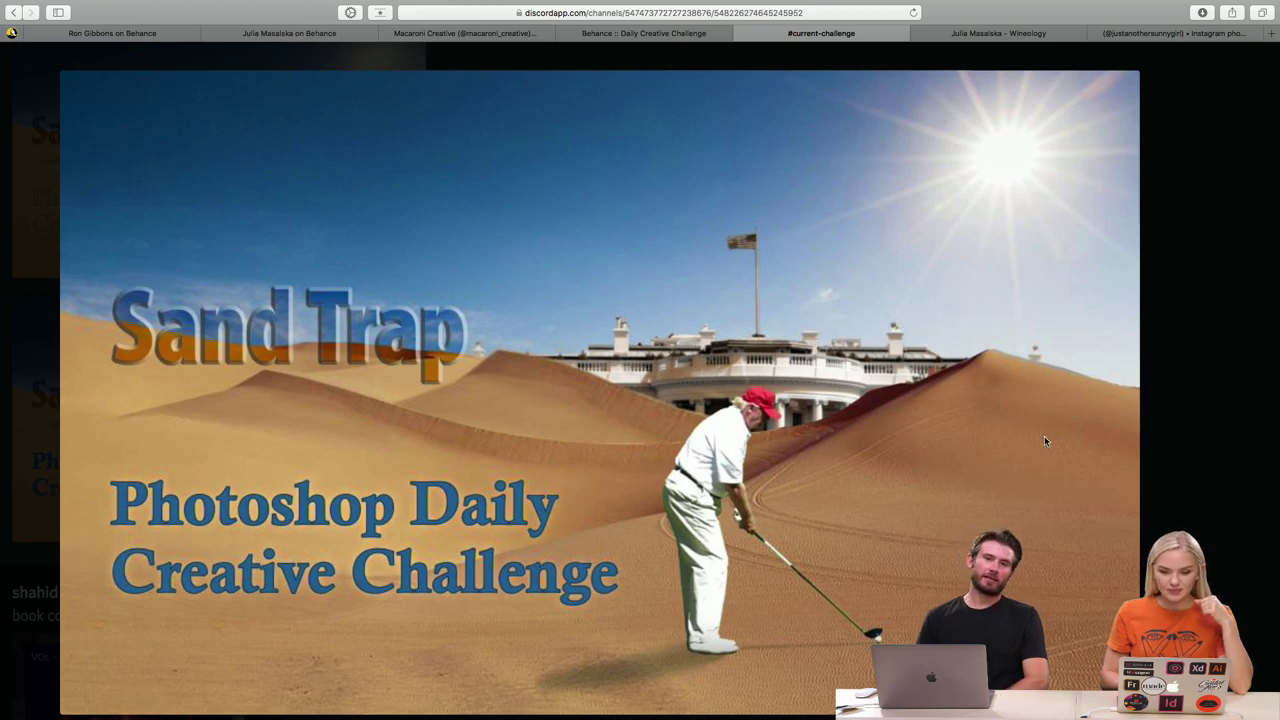
{"action": "key", "text": "super+minus"}
{"action": "key", "text": "super+minus"}
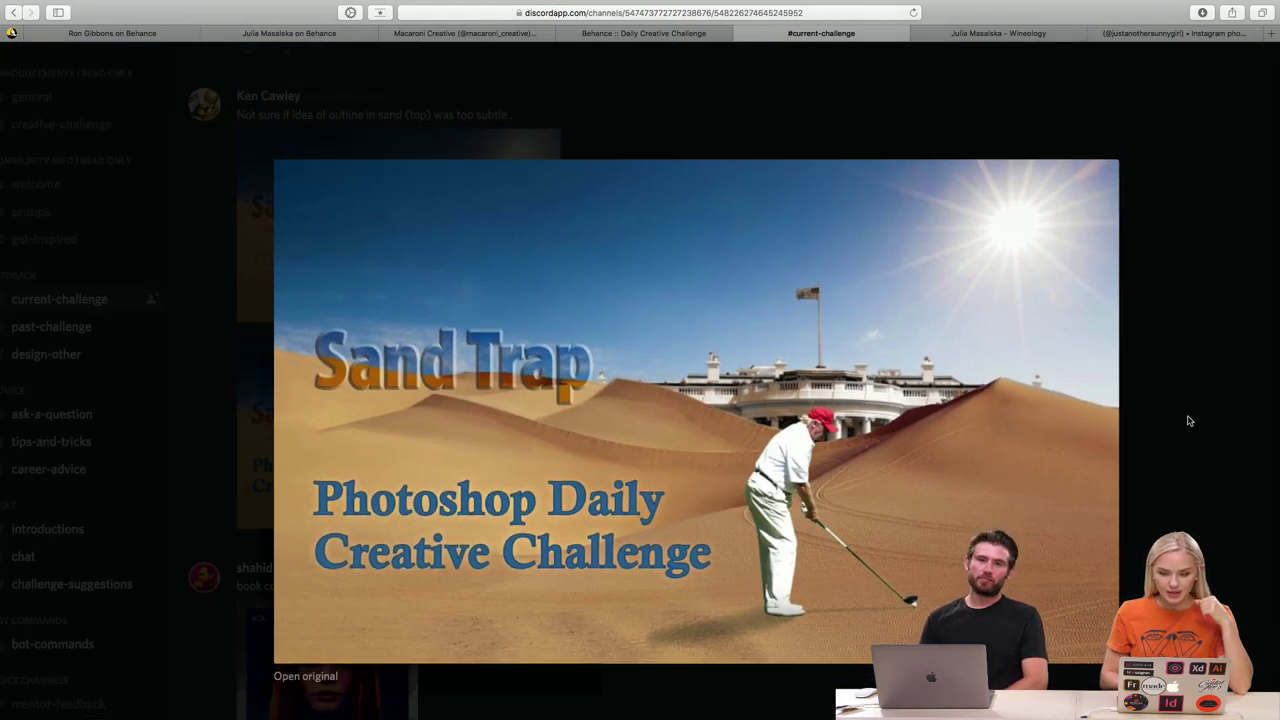
{"action": "left_click", "coordinate": [1190, 421]}
{"action": "scroll", "coordinate": [835, 406], "scroll_direction": "up", "scroll_amount": 8}
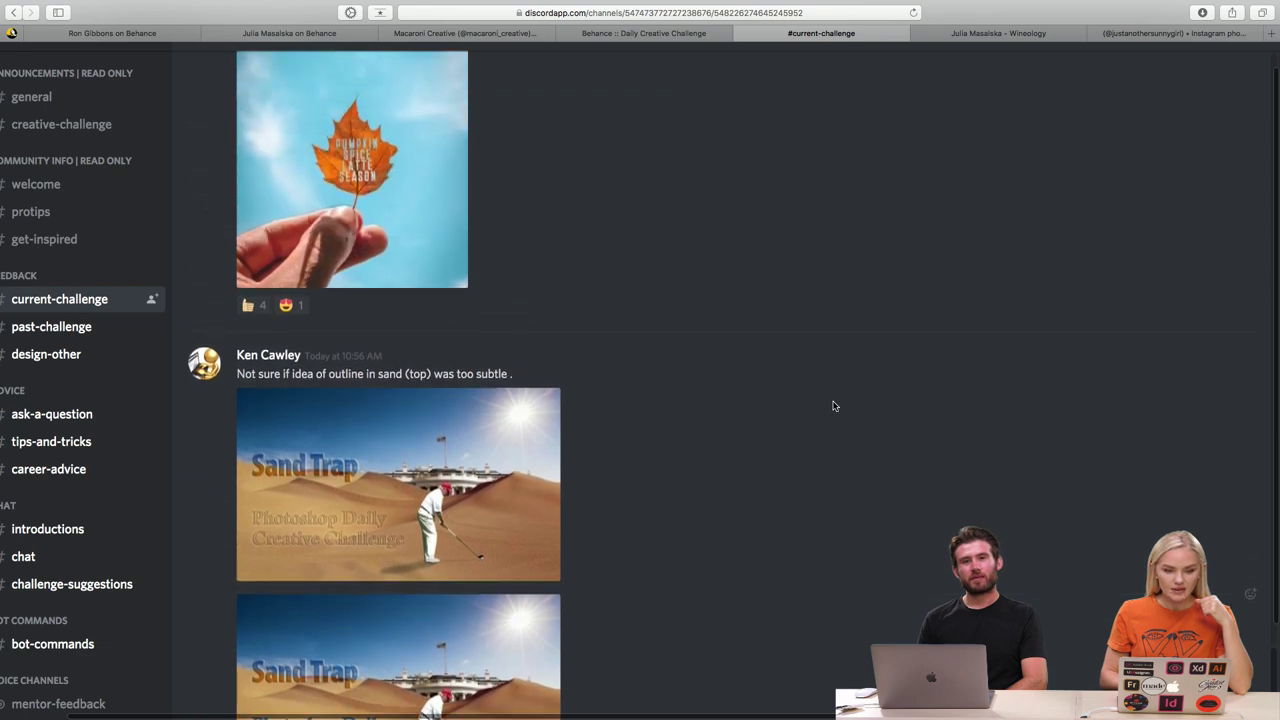
{"action": "left_click", "coordinate": [438, 342]}
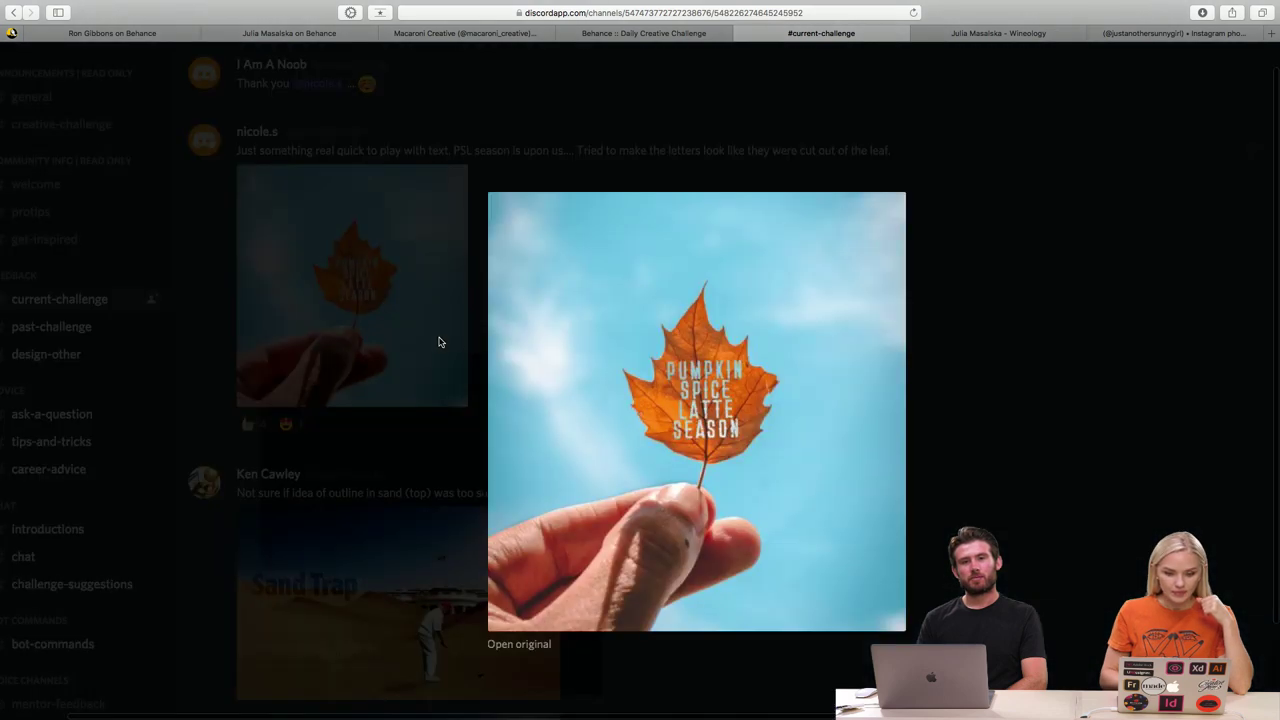
{"action": "scroll", "coordinate": [734, 384], "scroll_direction": "up", "scroll_amount": 5}
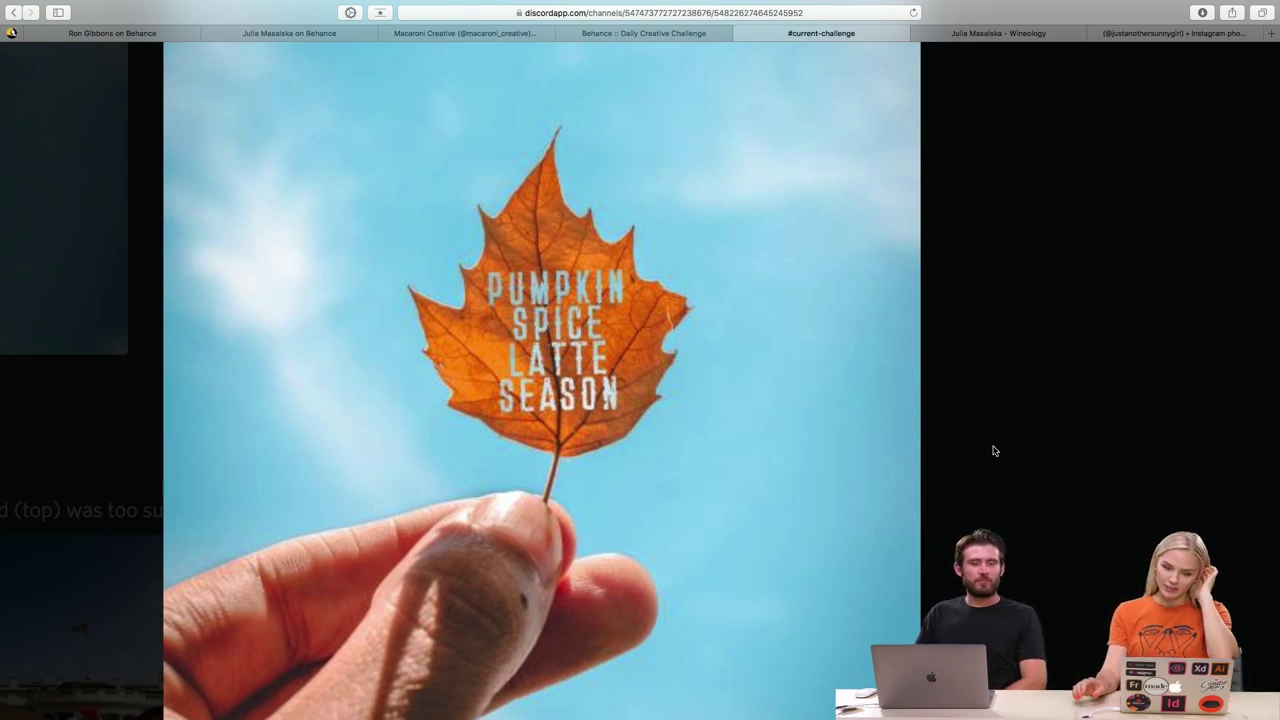
{"action": "scroll", "coordinate": [981, 447], "scroll_direction": "left", "scroll_amount": 3}
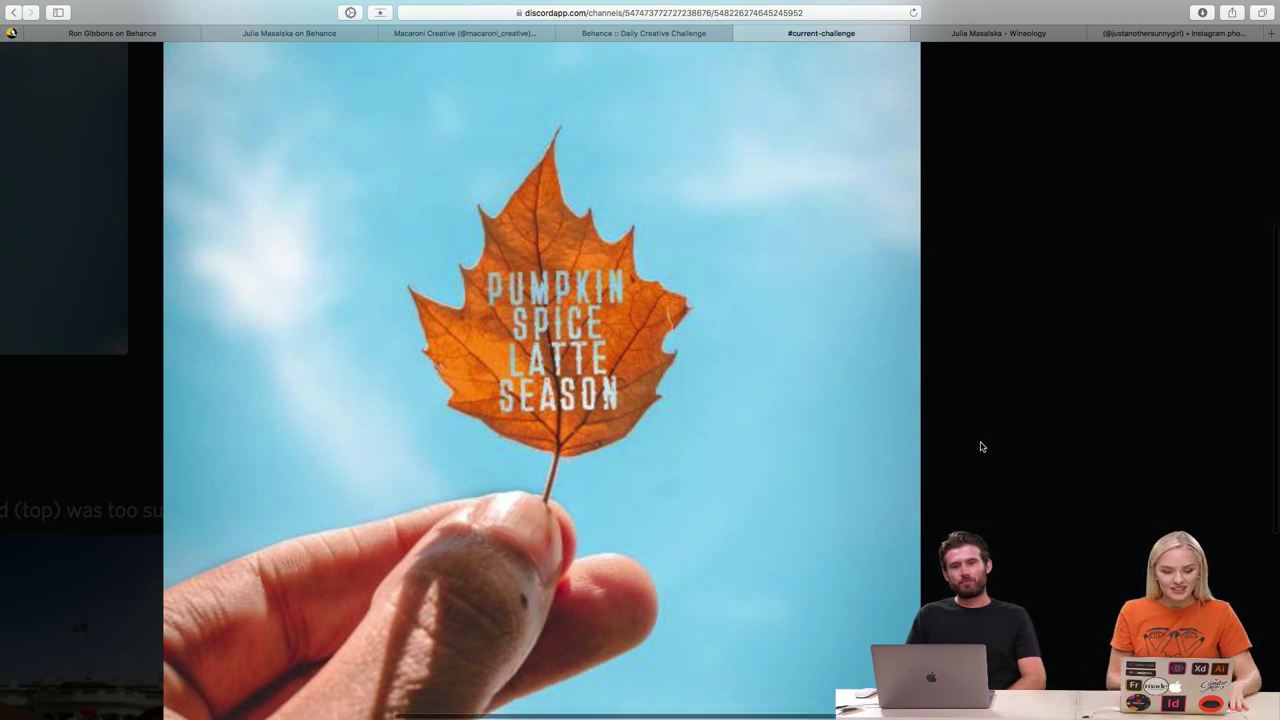
{"action": "scroll", "coordinate": [981, 447], "scroll_direction": "right", "scroll_amount": 2}
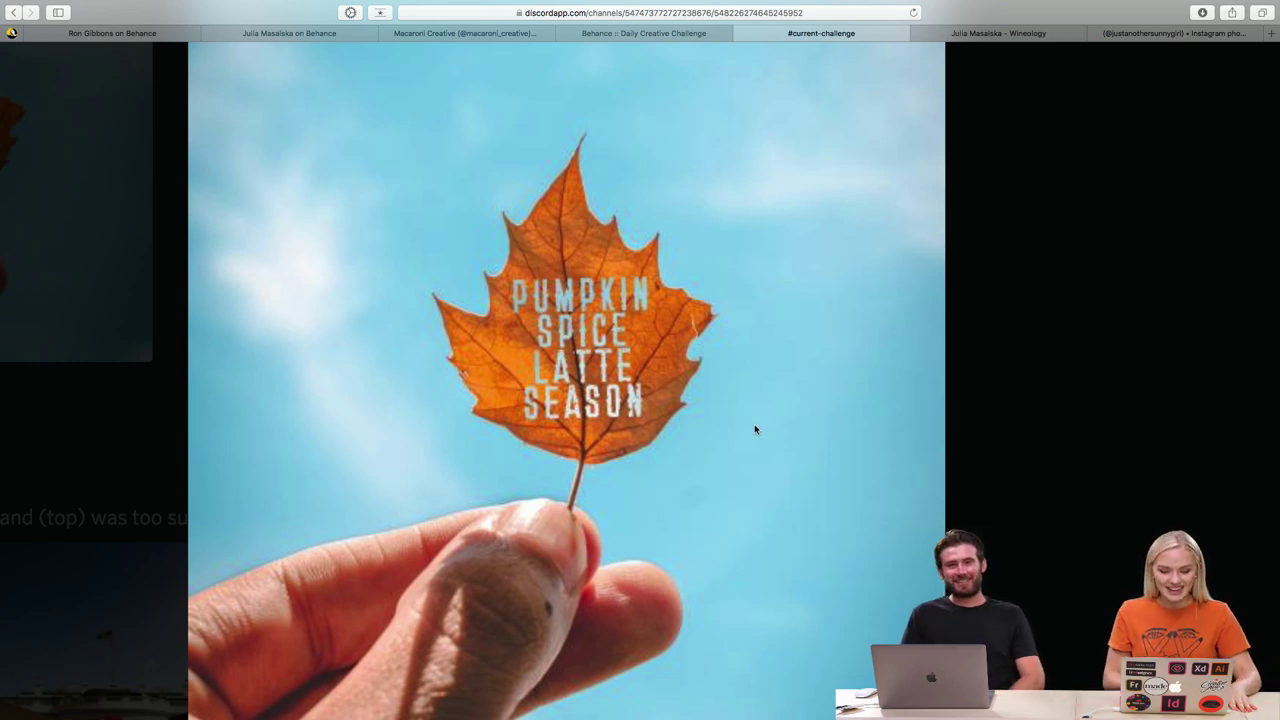
{"action": "scroll", "coordinate": [628, 389], "scroll_direction": "up", "scroll_amount": 5}
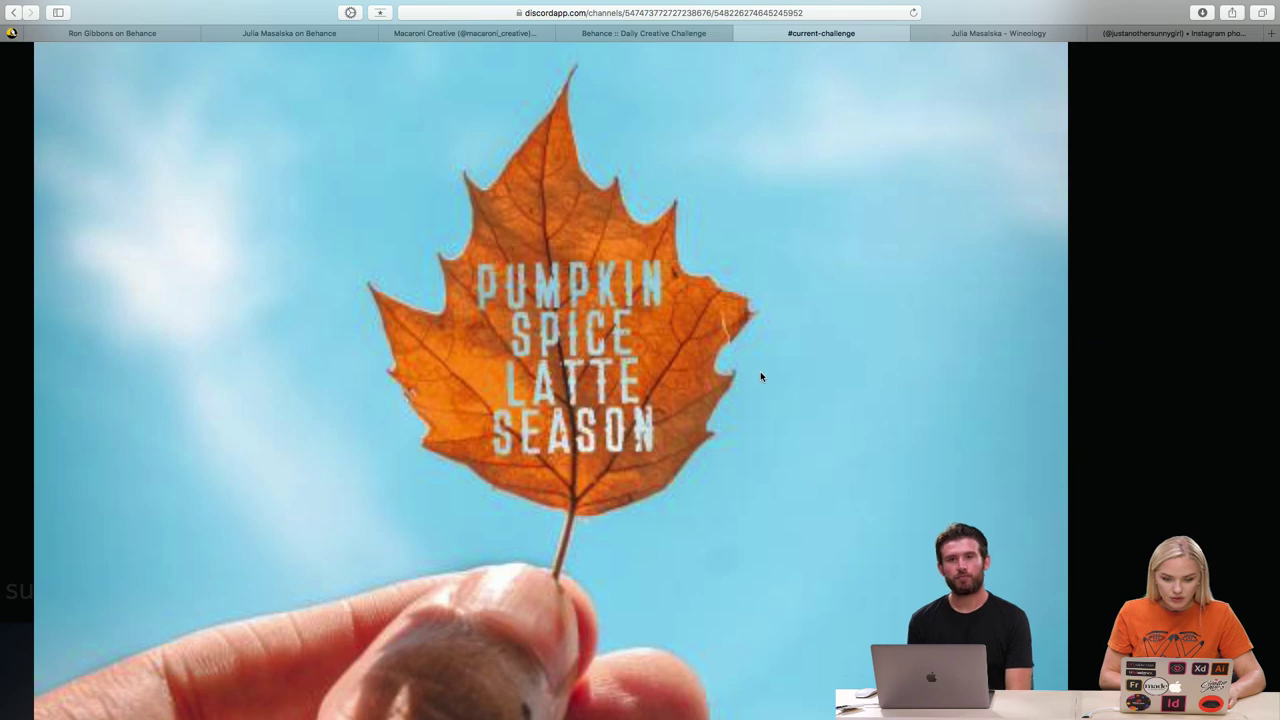
{"action": "scroll", "coordinate": [760, 371], "scroll_direction": "down", "scroll_amount": 5}
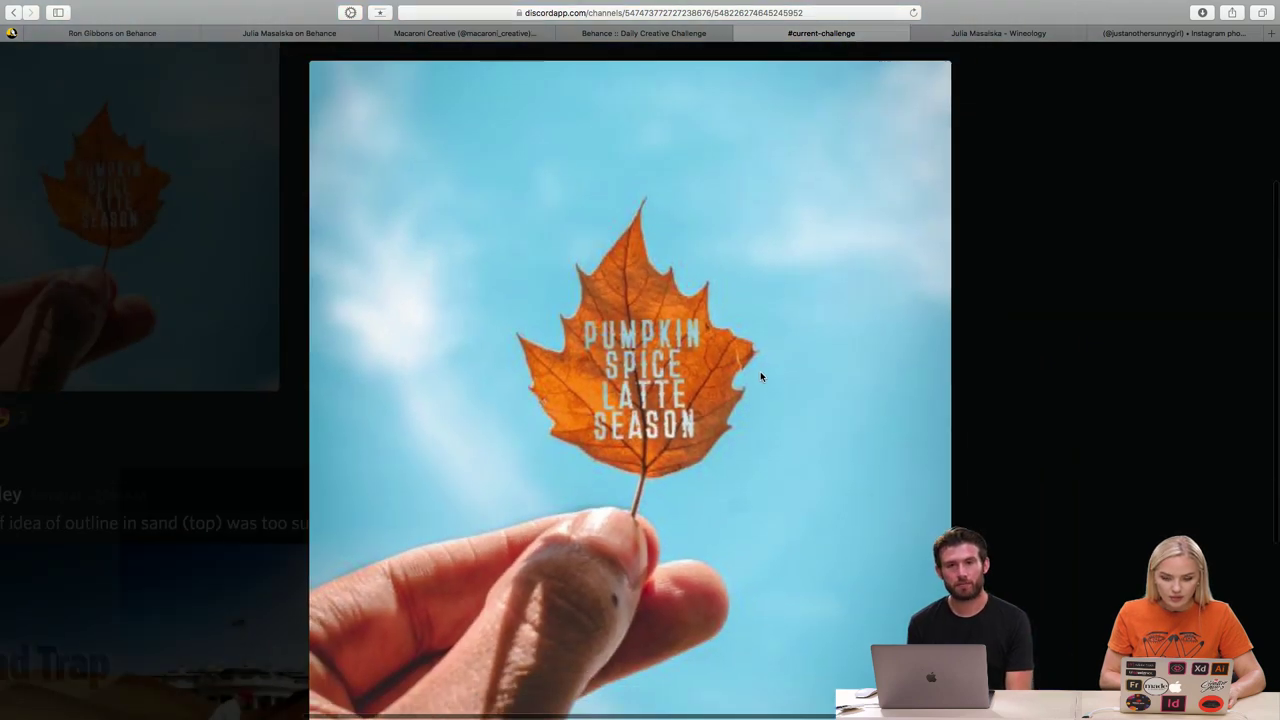
{"action": "left_click", "coordinate": [994, 389]}
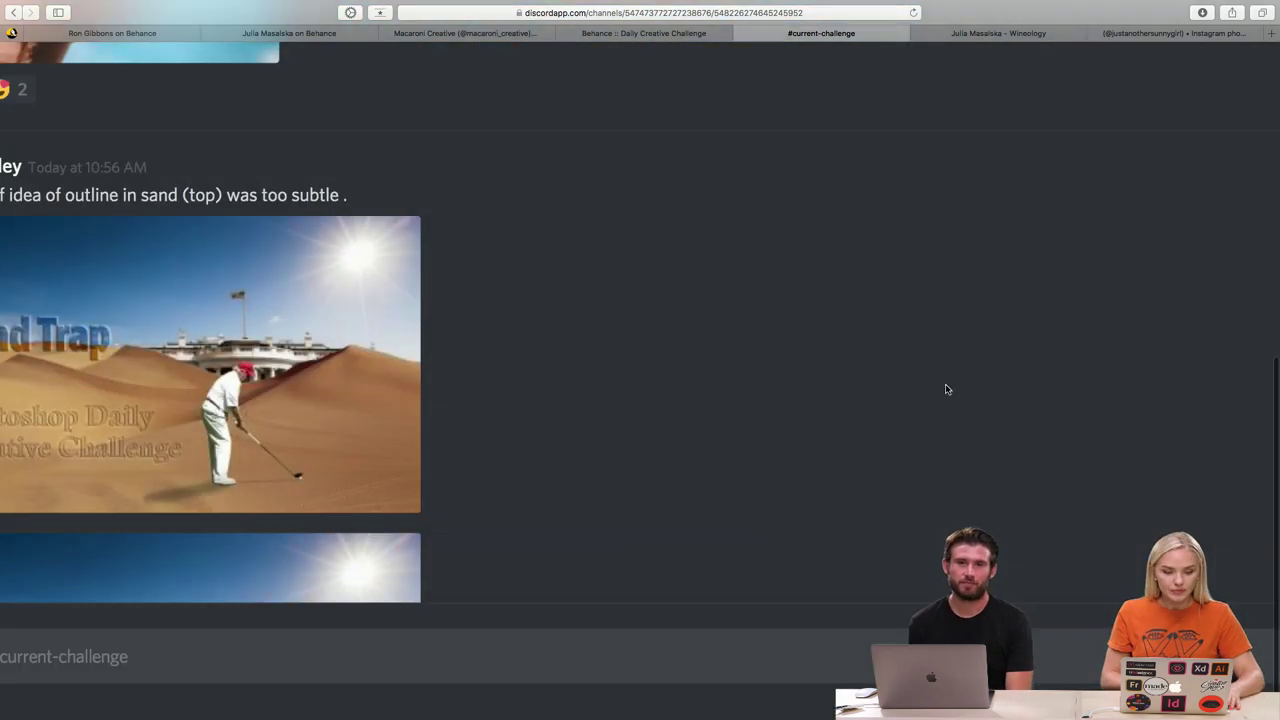
{"action": "scroll", "coordinate": [764, 377], "scroll_direction": "down", "scroll_amount": 5}
{"action": "scroll", "coordinate": [764, 377], "scroll_direction": "up", "scroll_amount": 2}
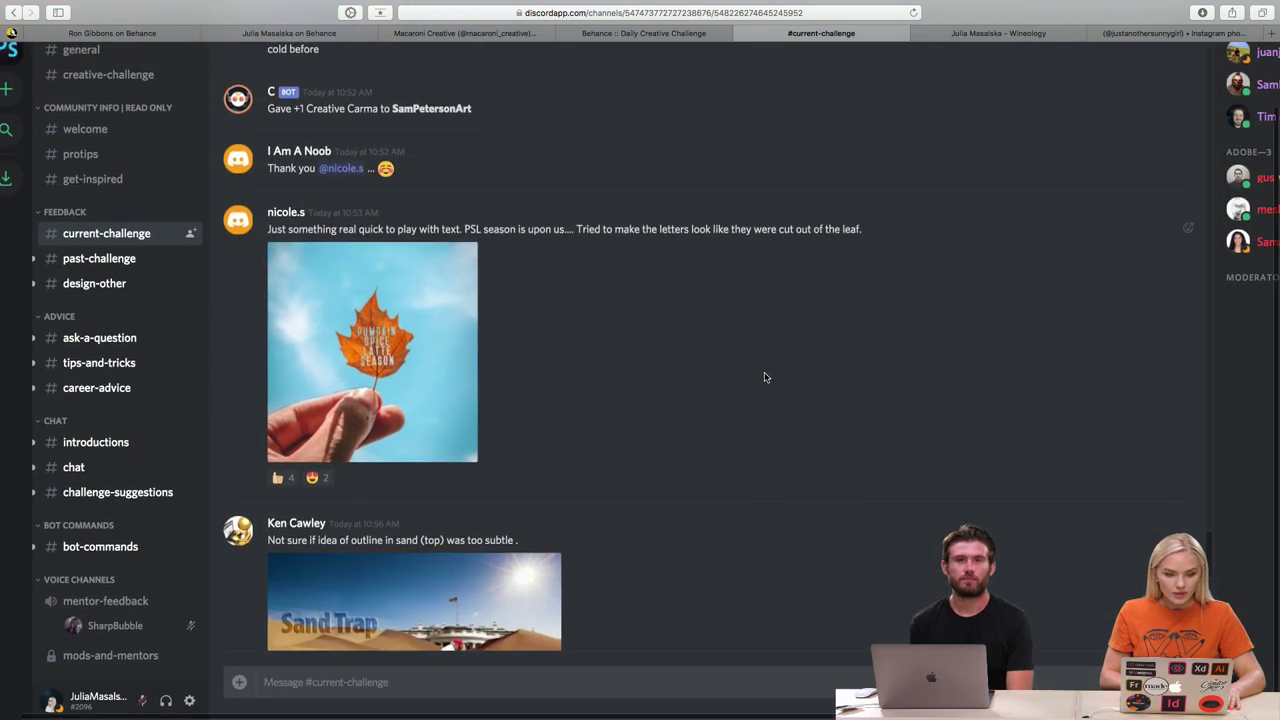
{"action": "scroll", "coordinate": [764, 377], "scroll_direction": "up", "scroll_amount": 5}
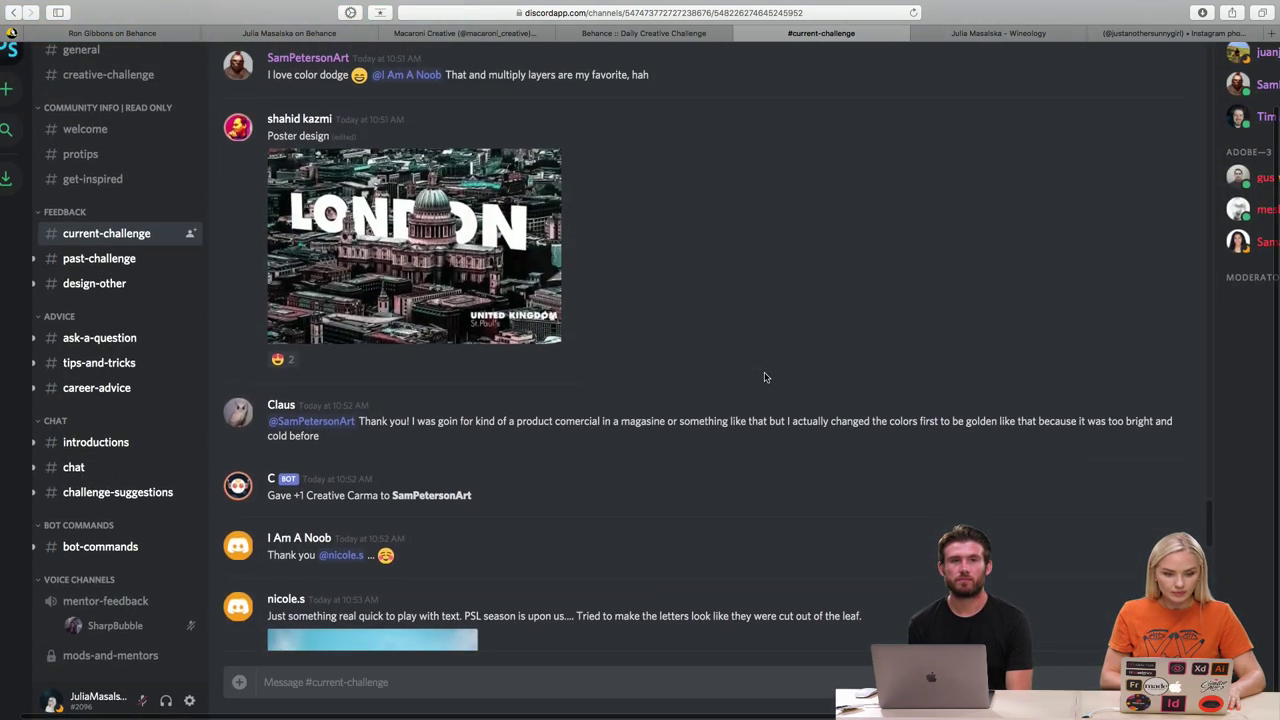
{"action": "left_click", "coordinate": [500, 300]}
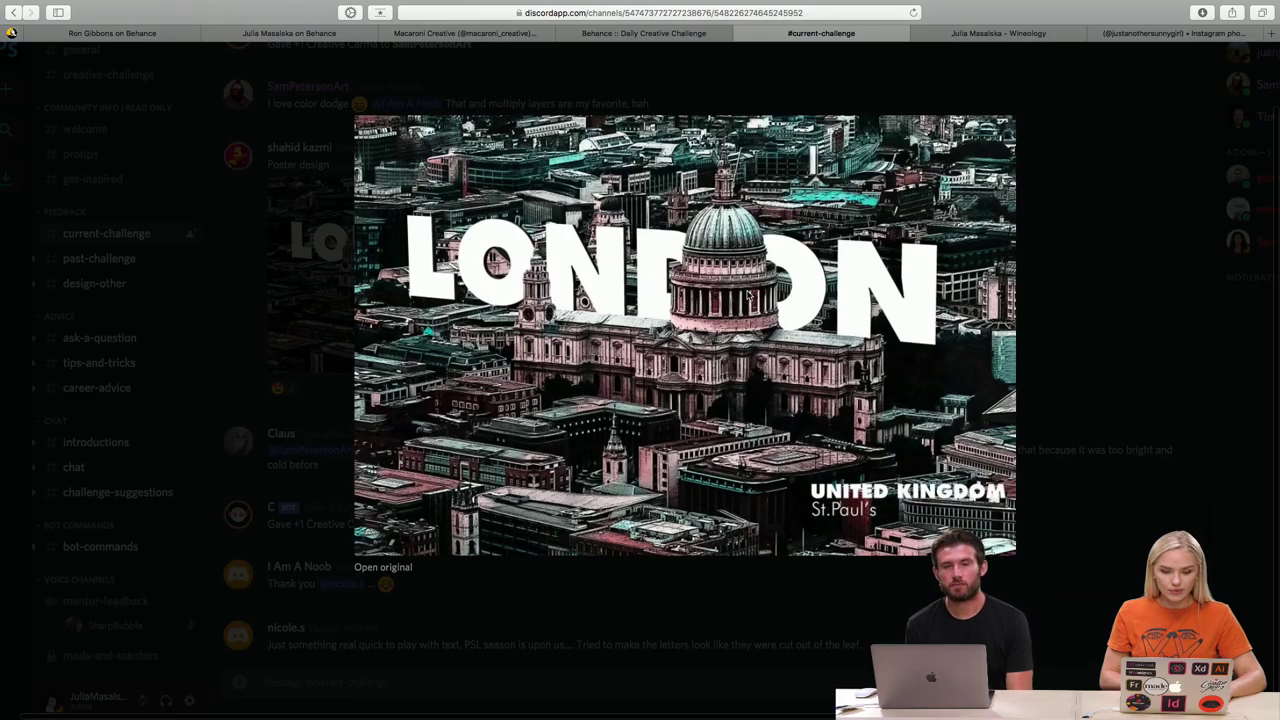
{"action": "scroll", "coordinate": [748, 293], "scroll_direction": "up", "scroll_amount": 3}
{"action": "scroll", "coordinate": [748, 293], "scroll_direction": "up", "scroll_amount": 3}
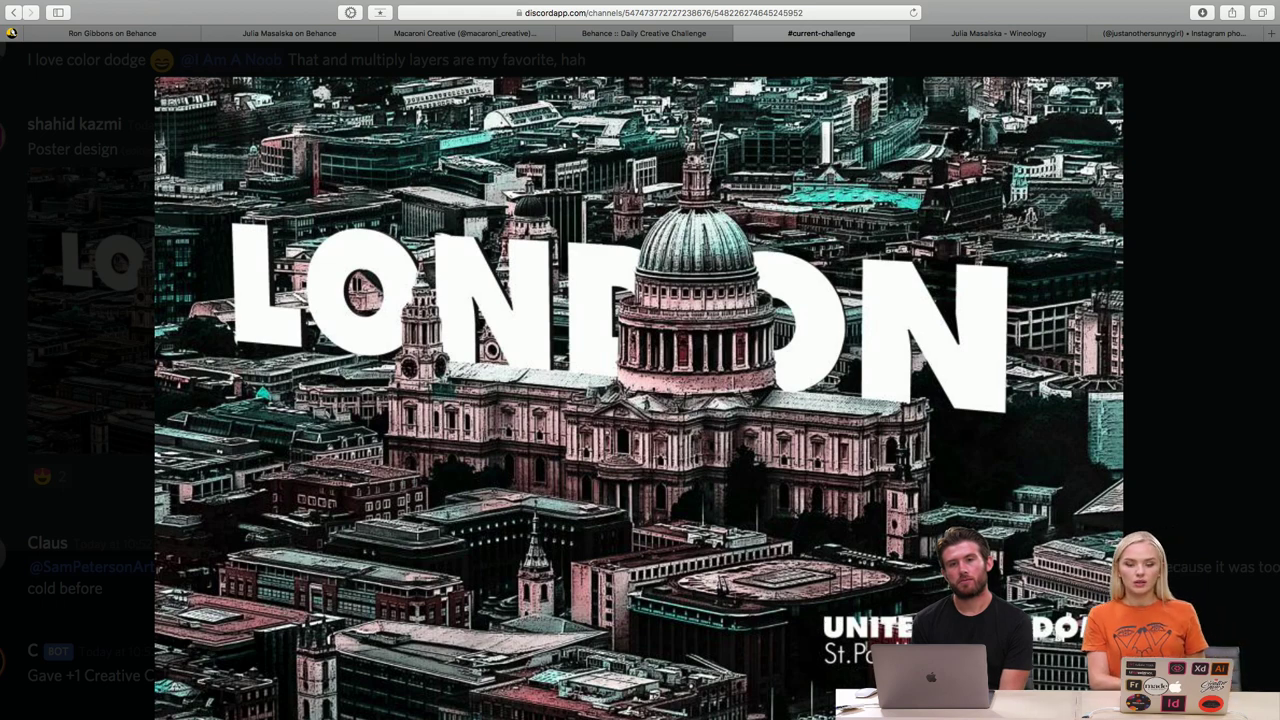
{"action": "scroll", "coordinate": [640, 380], "scroll_direction": "down", "scroll_amount": 5}
{"action": "scroll", "coordinate": [640, 380], "scroll_direction": "right", "scroll_amount": 5}
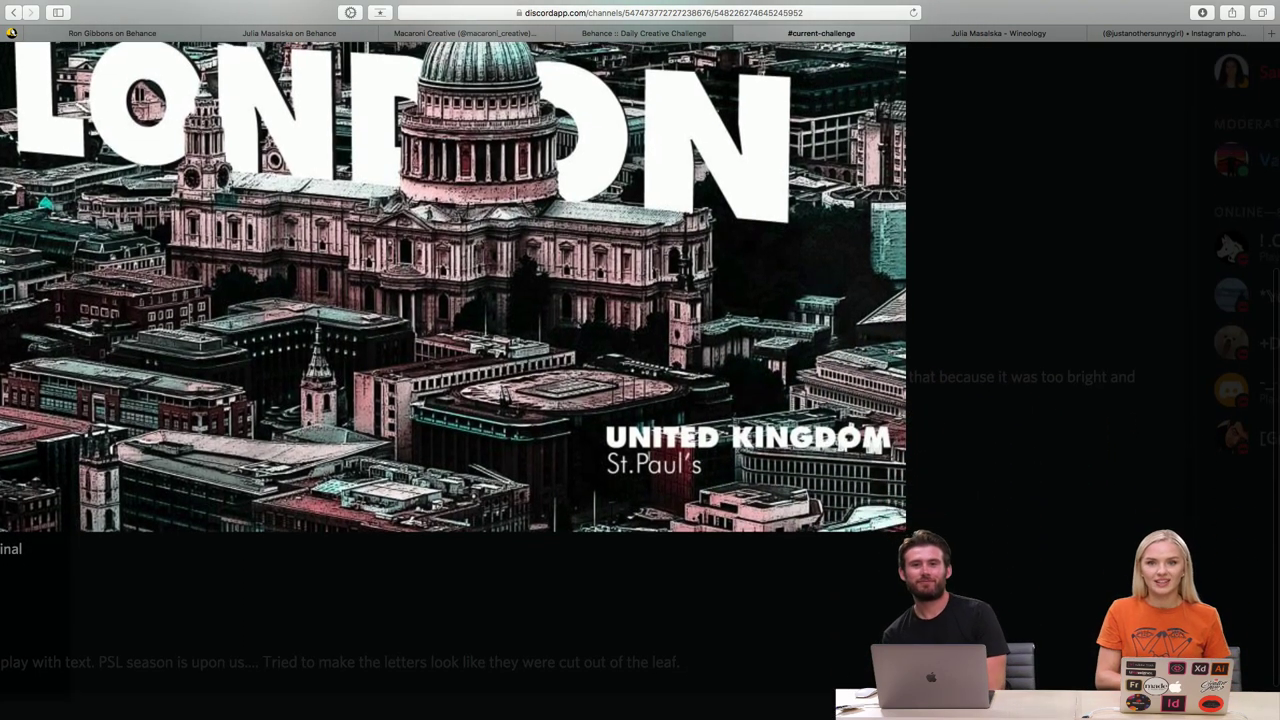
{"action": "scroll", "coordinate": [878, 446], "scroll_direction": "left", "scroll_amount": 4}
{"action": "scroll", "coordinate": [878, 446], "scroll_direction": "down", "scroll_amount": 1}
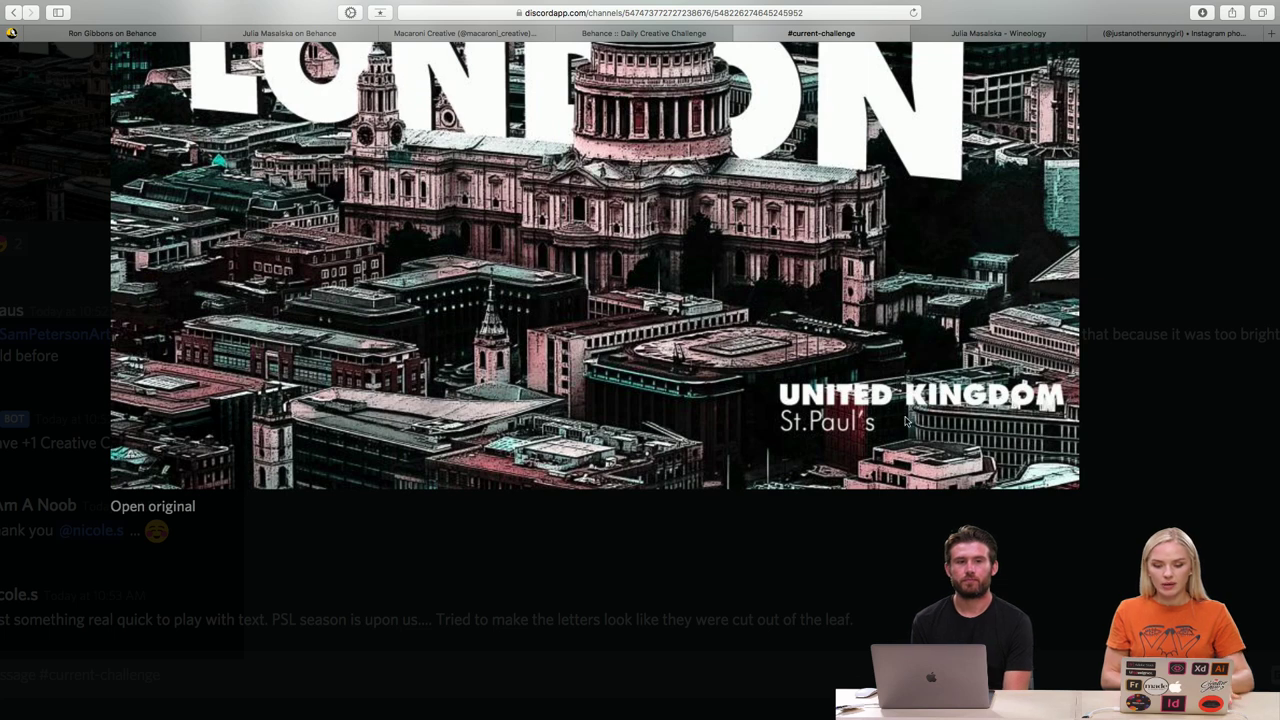
{"action": "scroll", "coordinate": [980, 418], "scroll_direction": "up", "scroll_amount": 2}
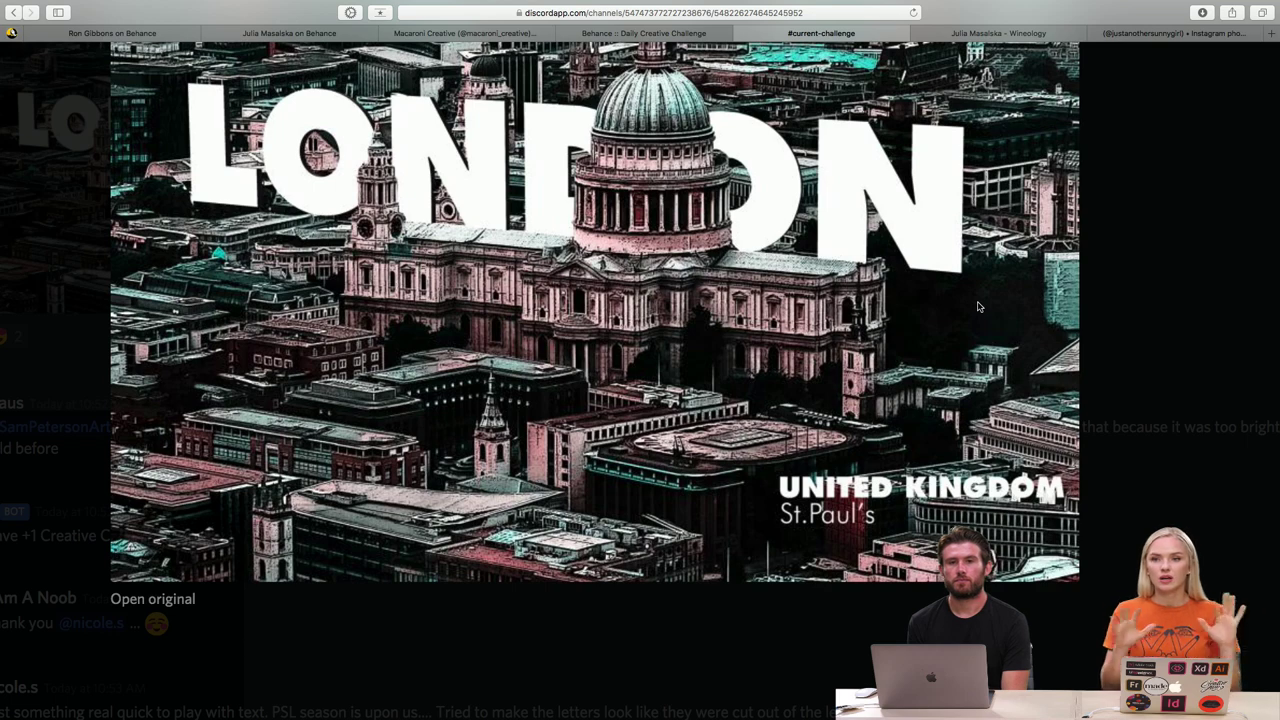
{"action": "scroll", "coordinate": [979, 307], "scroll_direction": "up", "scroll_amount": 2}
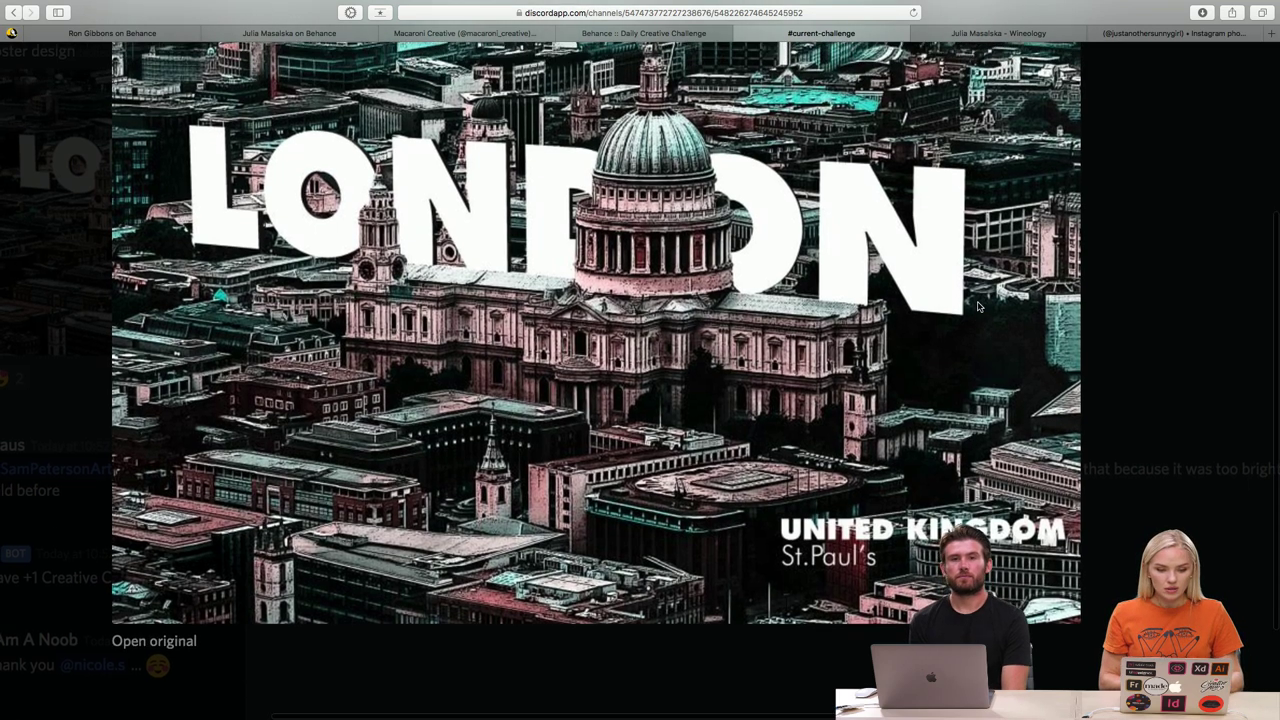
{"action": "scroll", "coordinate": [979, 307], "scroll_direction": "up", "scroll_amount": 3}
{"action": "scroll", "coordinate": [979, 307], "scroll_direction": "up", "scroll_amount": 2}
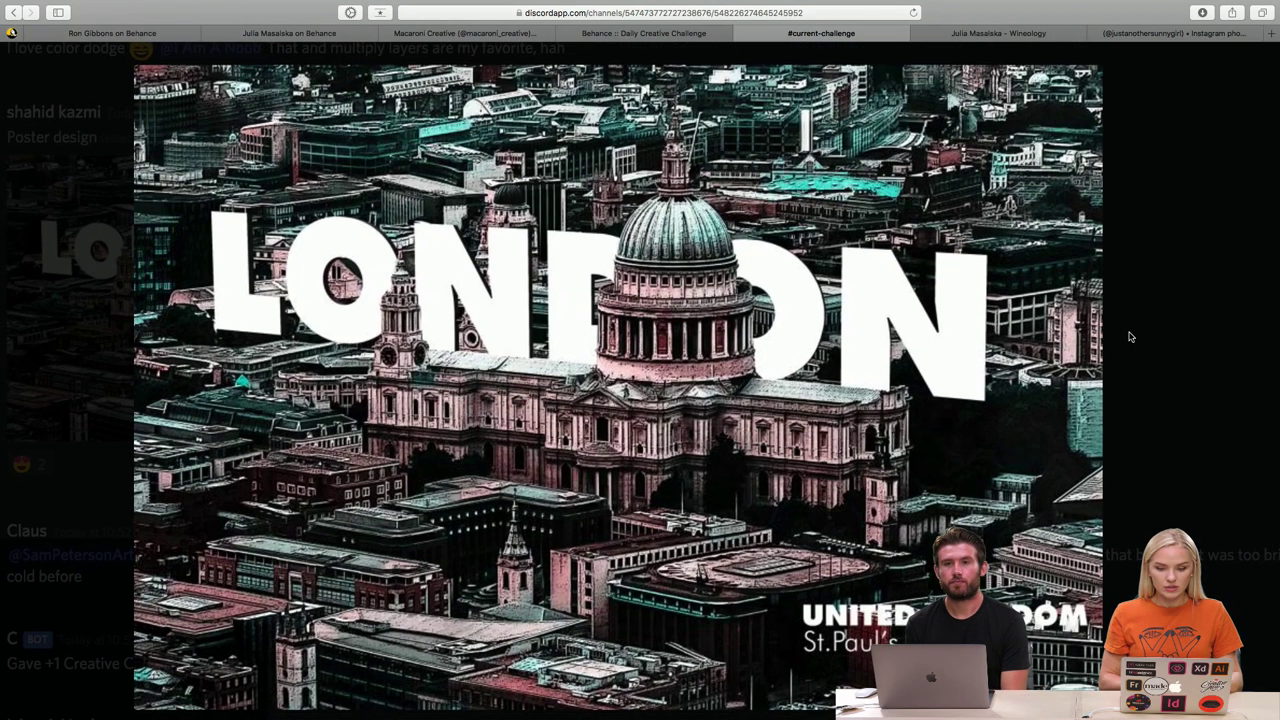
{"action": "left_click", "coordinate": [1130, 337]}
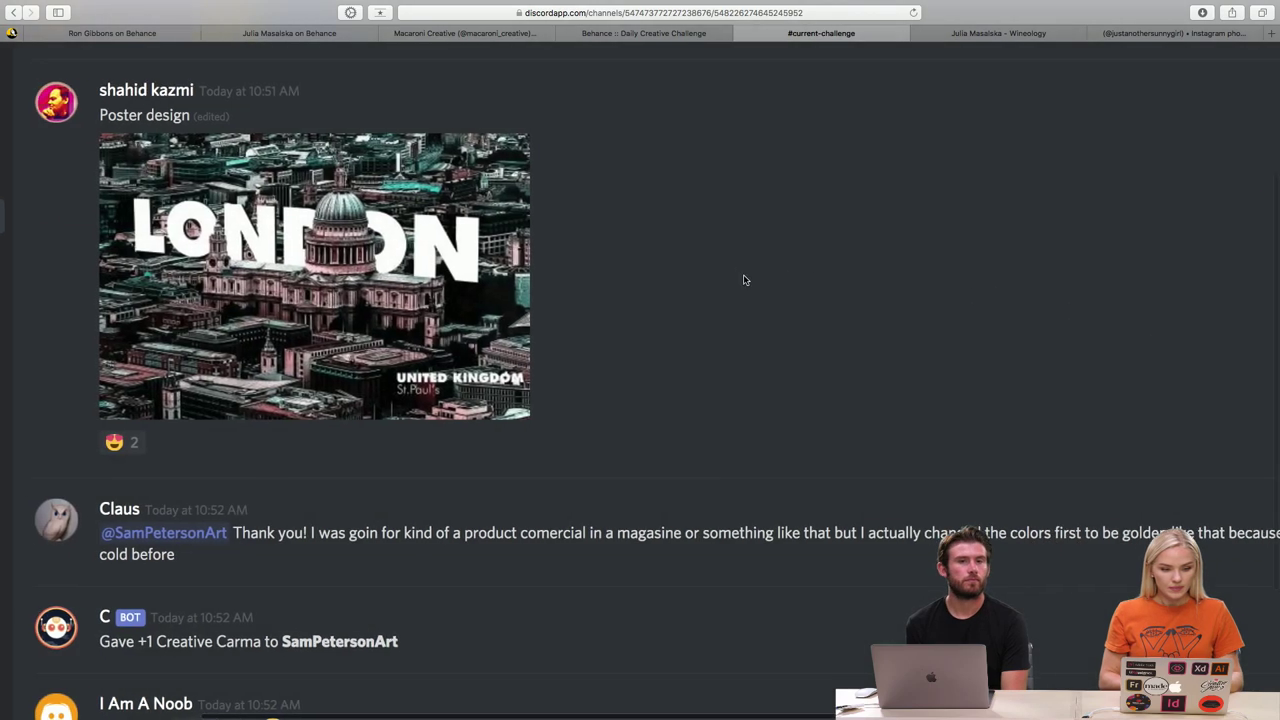
- Scroll up to the Day 6 post and enlarge its CREATIVITY IS MY Lover artwork
{"action": "scroll", "coordinate": [743, 280], "scroll_direction": "up", "scroll_amount": 3}
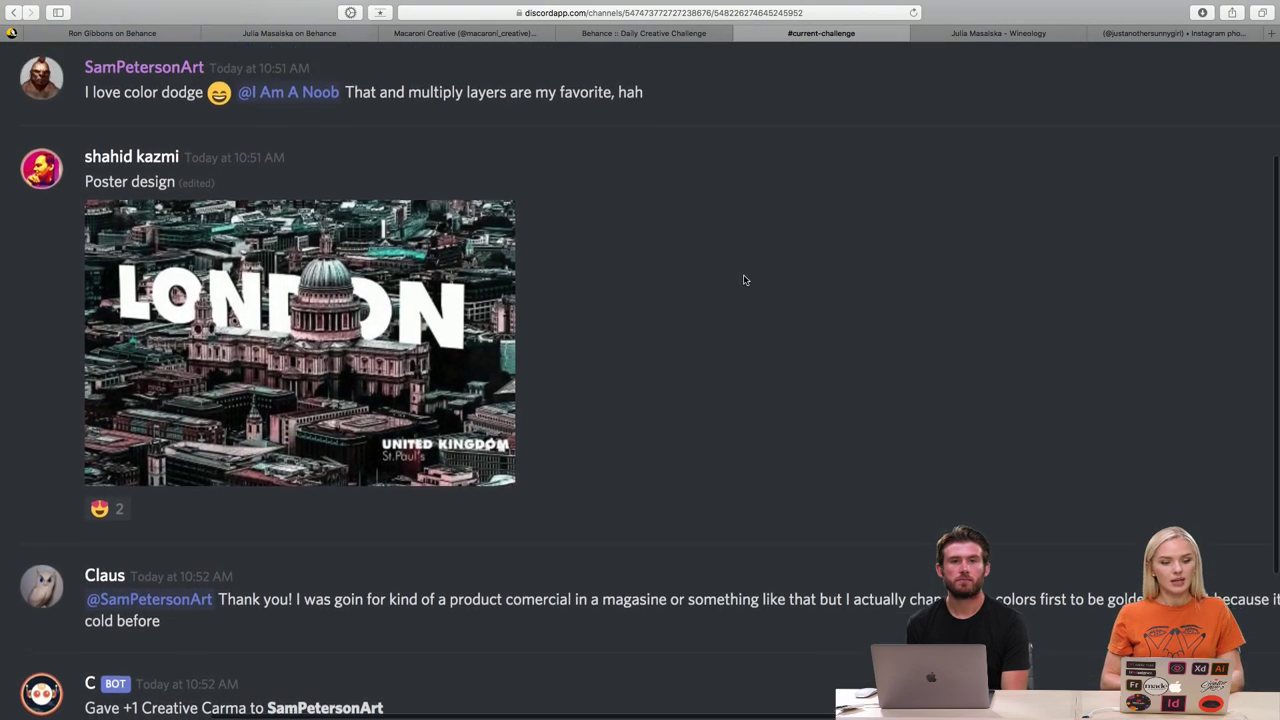
{"action": "scroll", "coordinate": [743, 280], "scroll_direction": "up", "scroll_amount": 6}
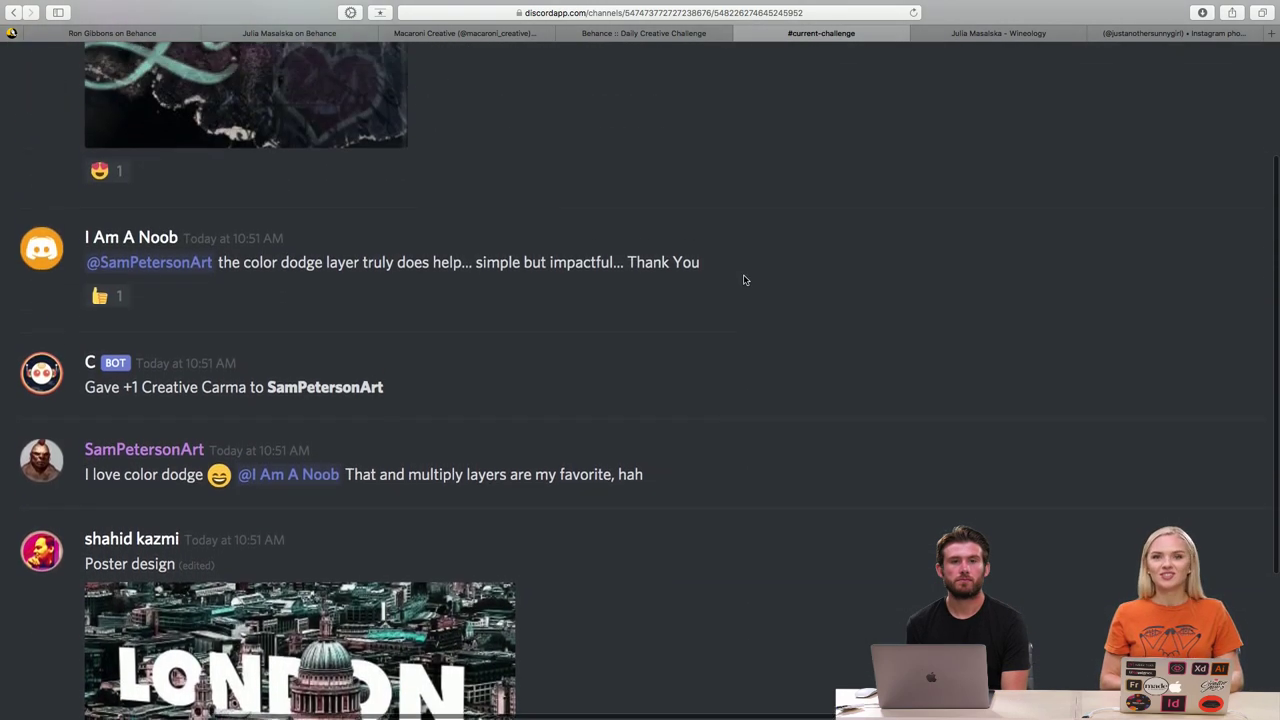
{"action": "scroll", "coordinate": [743, 280], "scroll_direction": "up", "scroll_amount": 4}
{"action": "scroll", "coordinate": [743, 280], "scroll_direction": "up", "scroll_amount": 4}
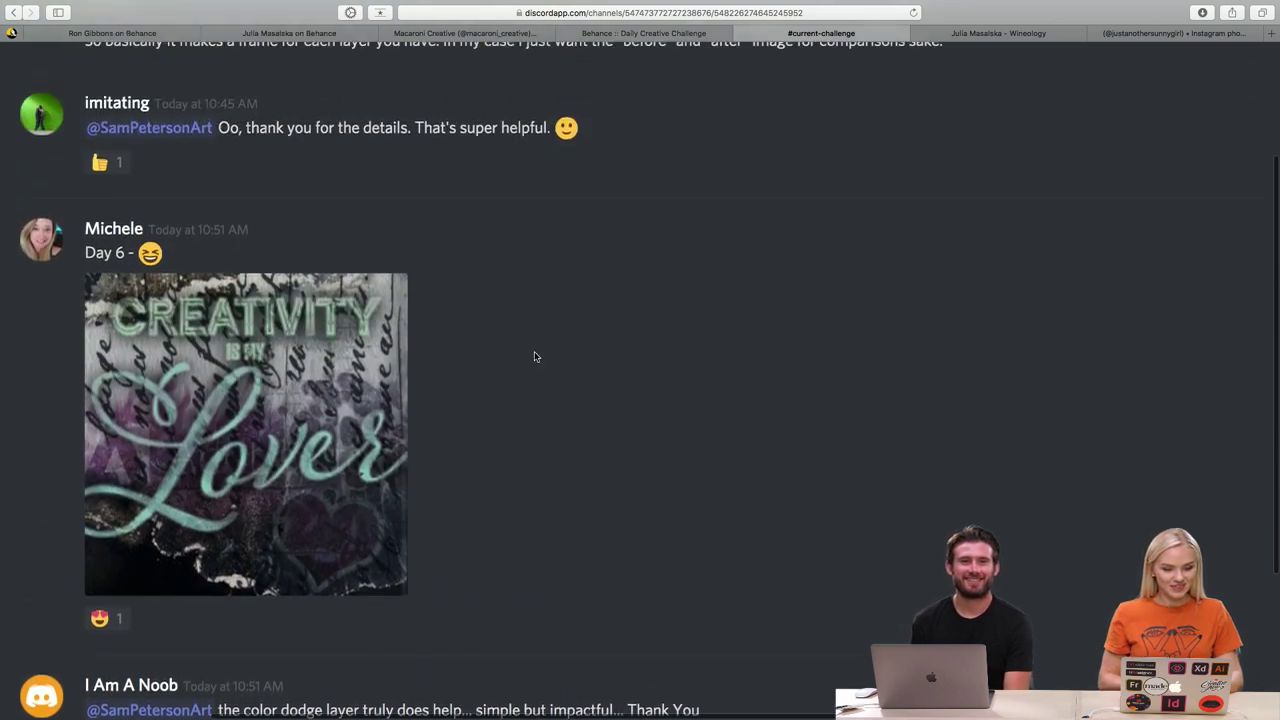
{"action": "left_click", "coordinate": [357, 437]}
{"action": "scroll", "coordinate": [836, 407], "scroll_direction": "up", "scroll_amount": 5}
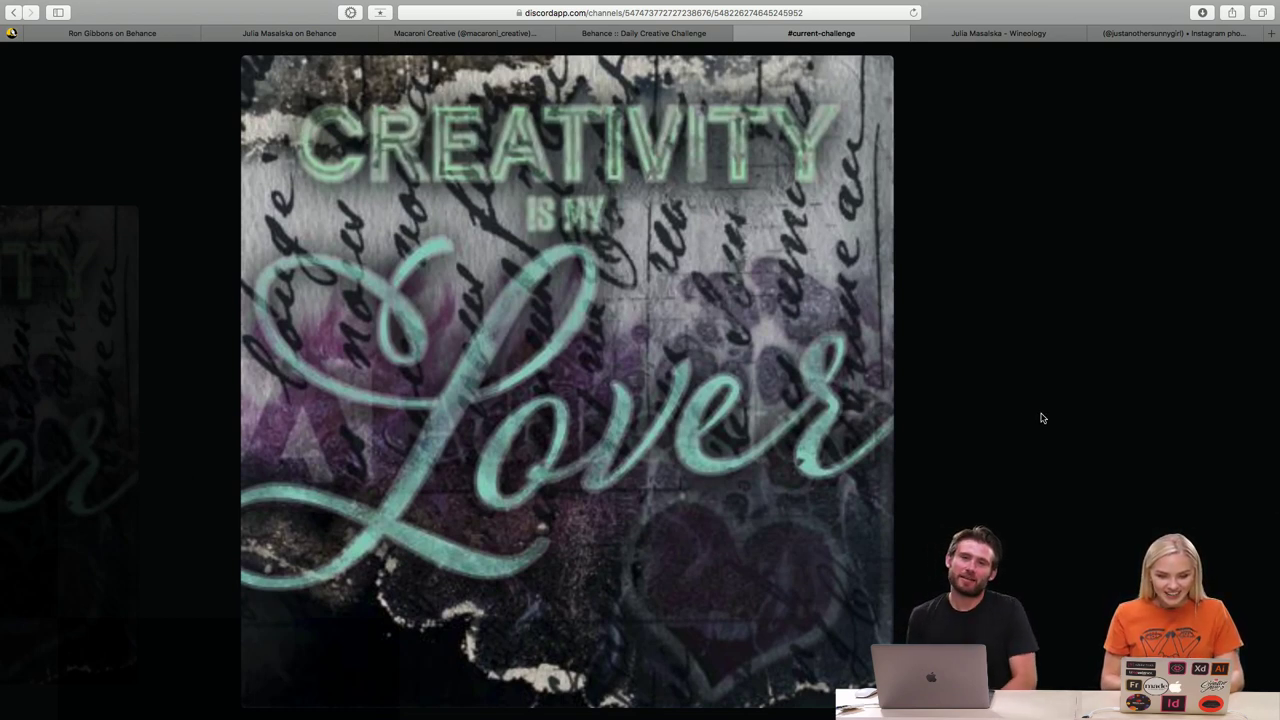
{"action": "scroll", "coordinate": [1041, 418], "scroll_direction": "up", "scroll_amount": 1}
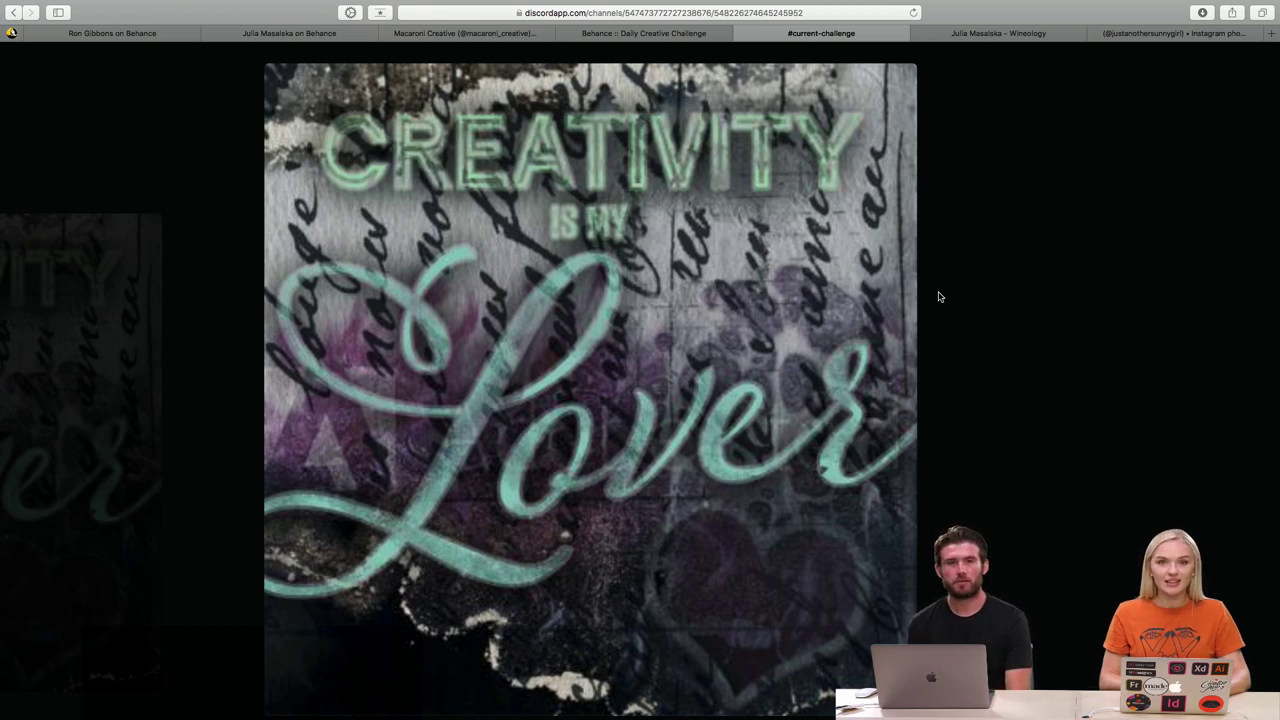
- Close the CREATIVITY artwork, scroll up to the GIF feedback, and reset zoom with Cmd+0
{"action": "left_click", "coordinate": [938, 297]}
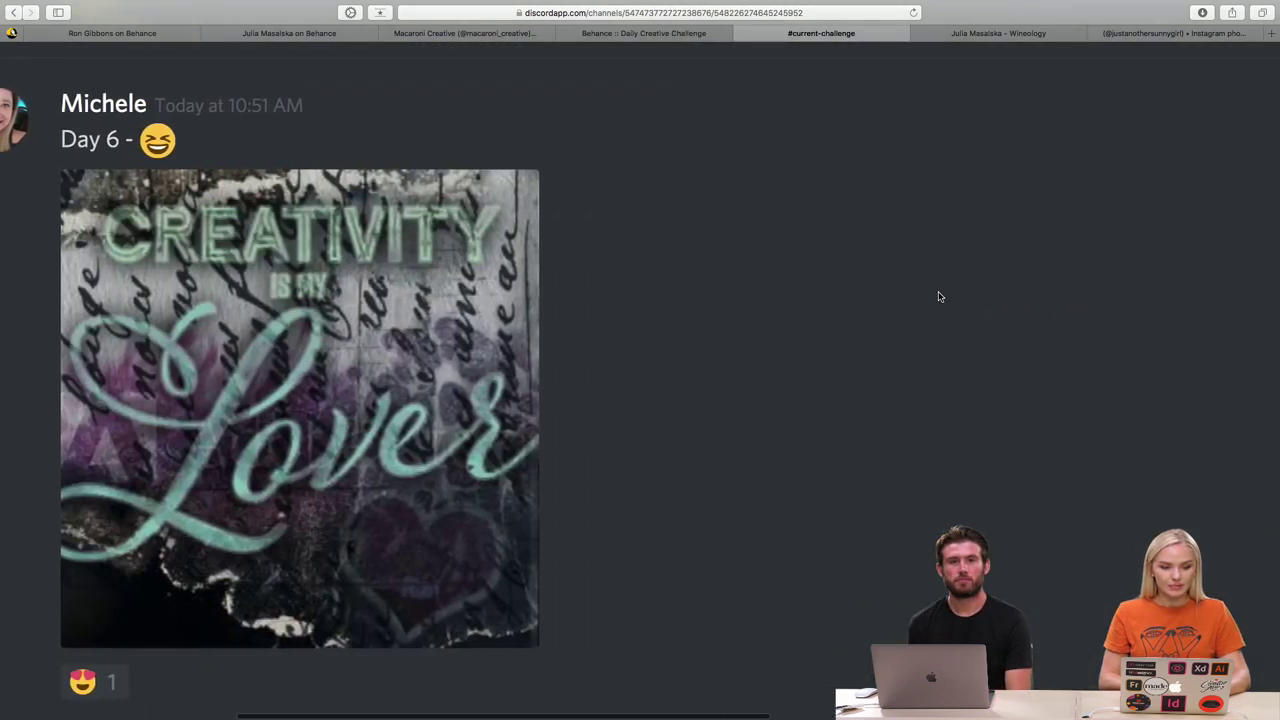
{"action": "scroll", "coordinate": [884, 333], "scroll_direction": "up", "scroll_amount": 10}
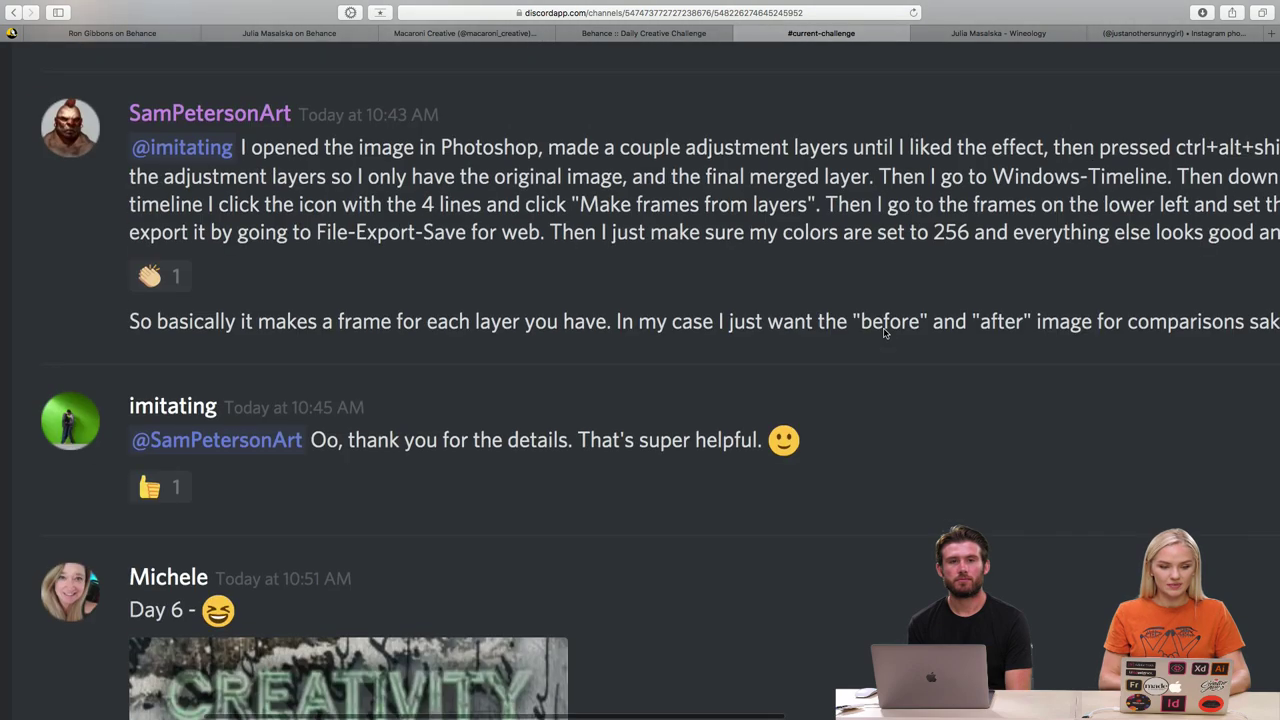
{"action": "scroll", "coordinate": [884, 333], "scroll_direction": "up", "scroll_amount": 5}
{"action": "key", "text": "super+0"}
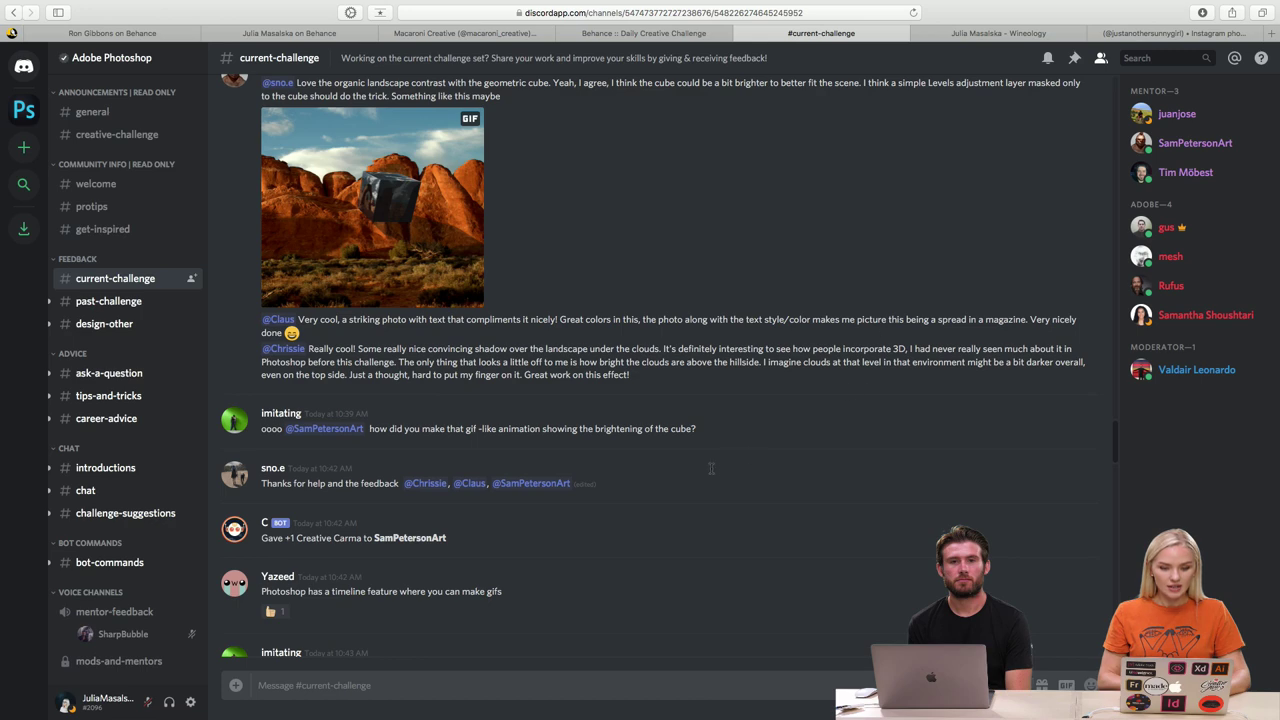
{"action": "scroll", "coordinate": [605, 205], "scroll_direction": "up", "scroll_amount": 5}
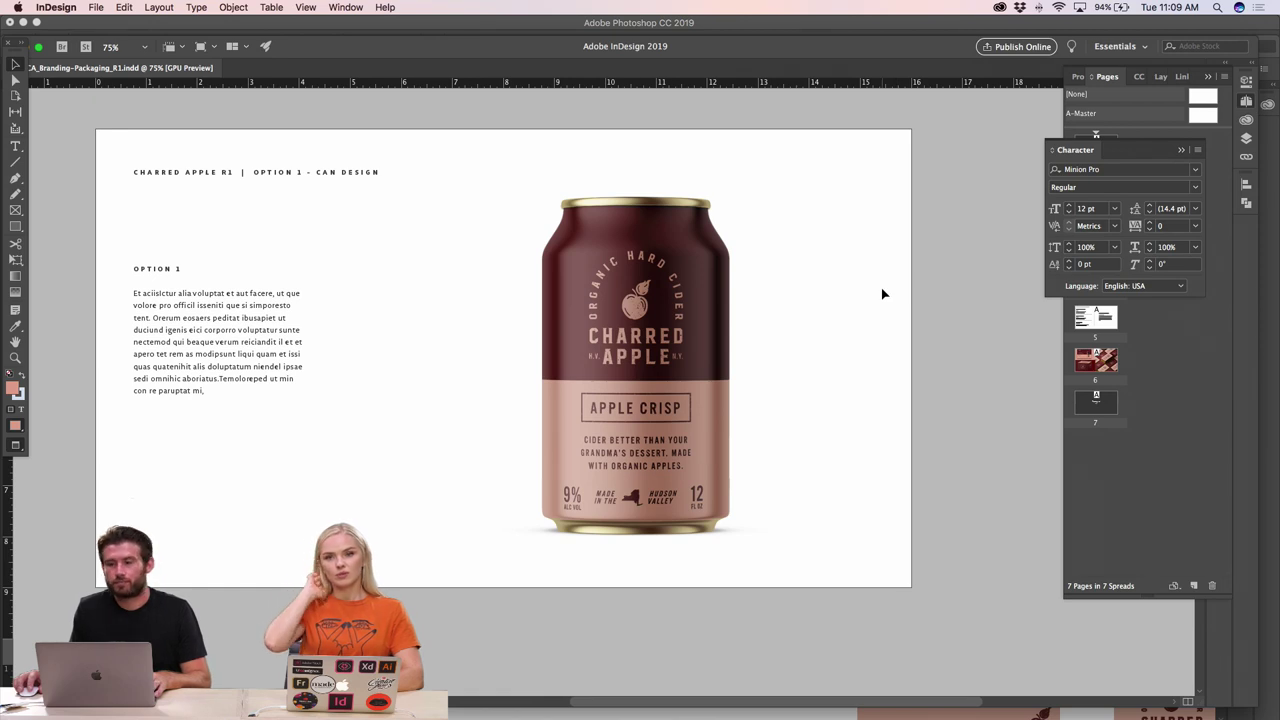
- Zoom to 75% and scroll to the Alternate Gothic and Crossten Book typography page
{"action": "scroll", "coordinate": [883, 294], "scroll_direction": "left", "scroll_amount": 1}
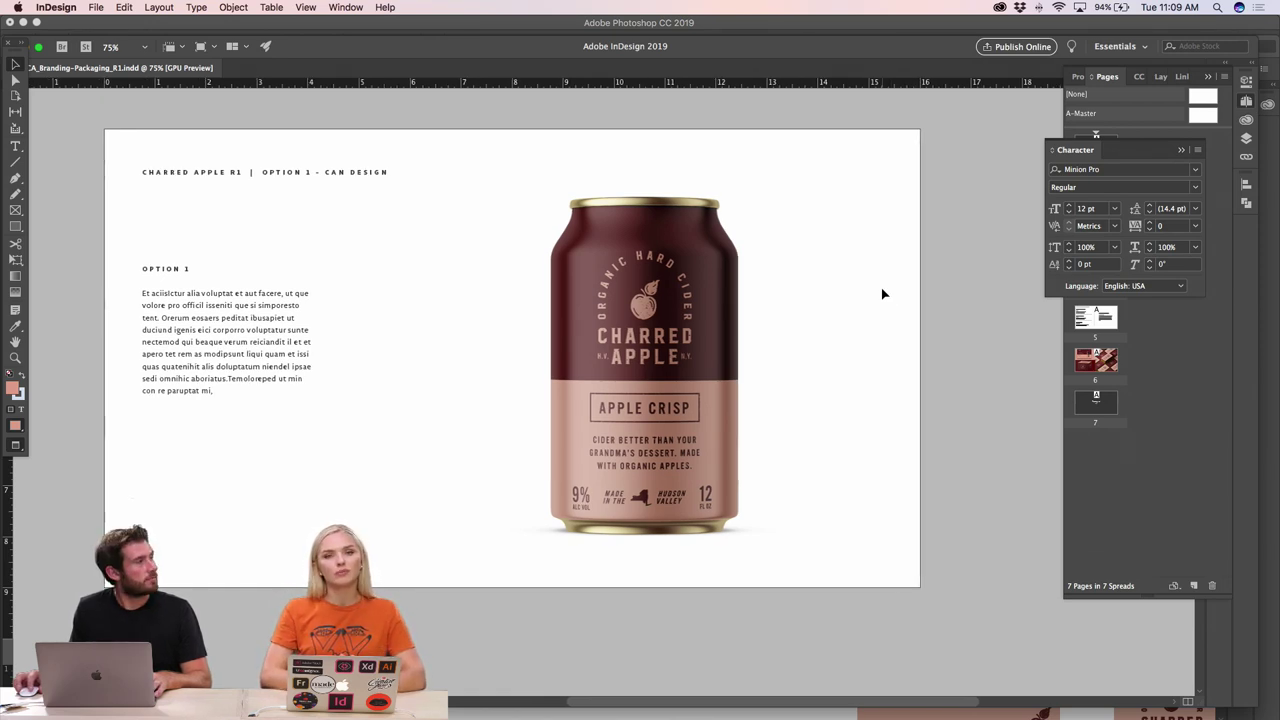
{"action": "key", "text": "super+minus"}
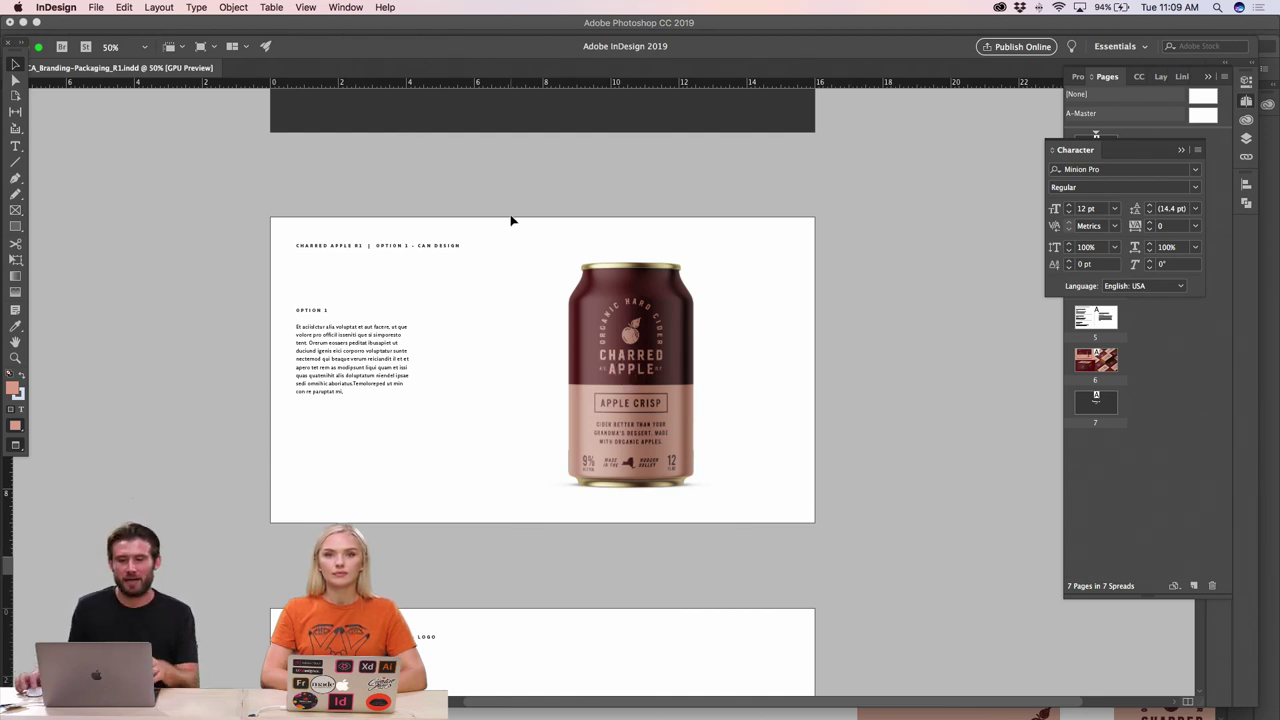
{"action": "scroll", "coordinate": [544, 210], "scroll_direction": "up", "scroll_amount": 3}
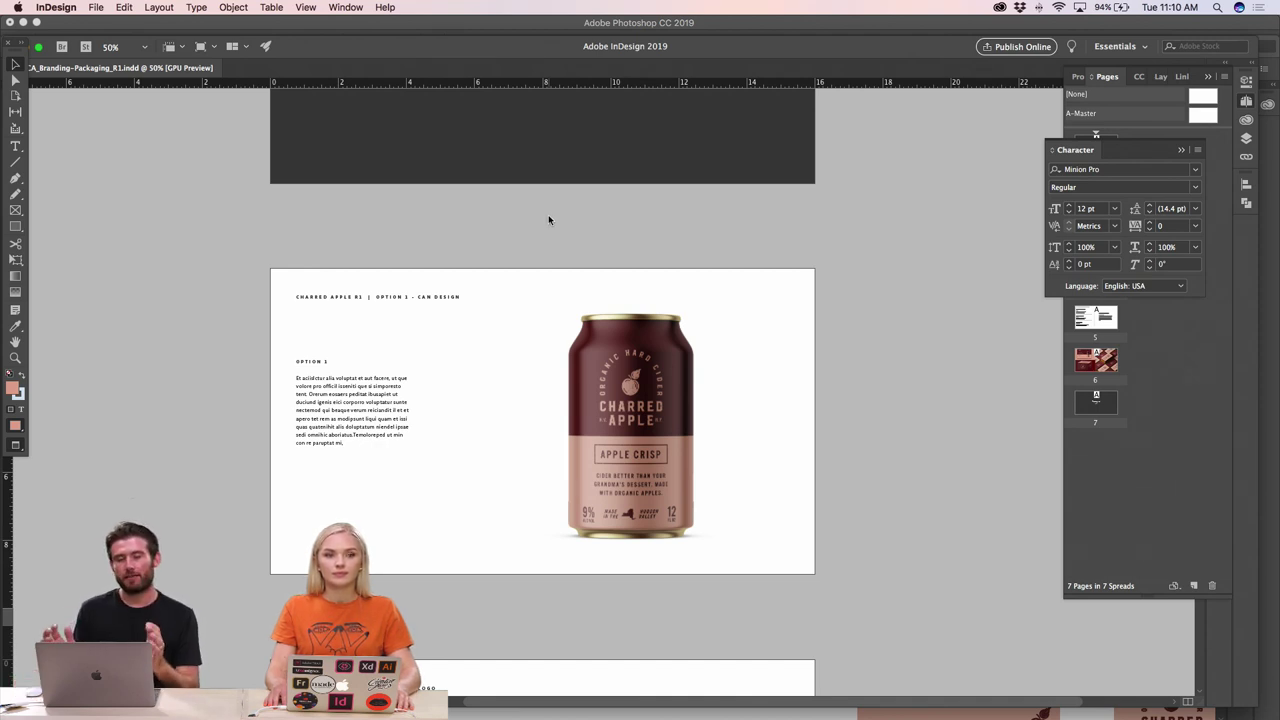
{"action": "left_click", "coordinate": [578, 178]}
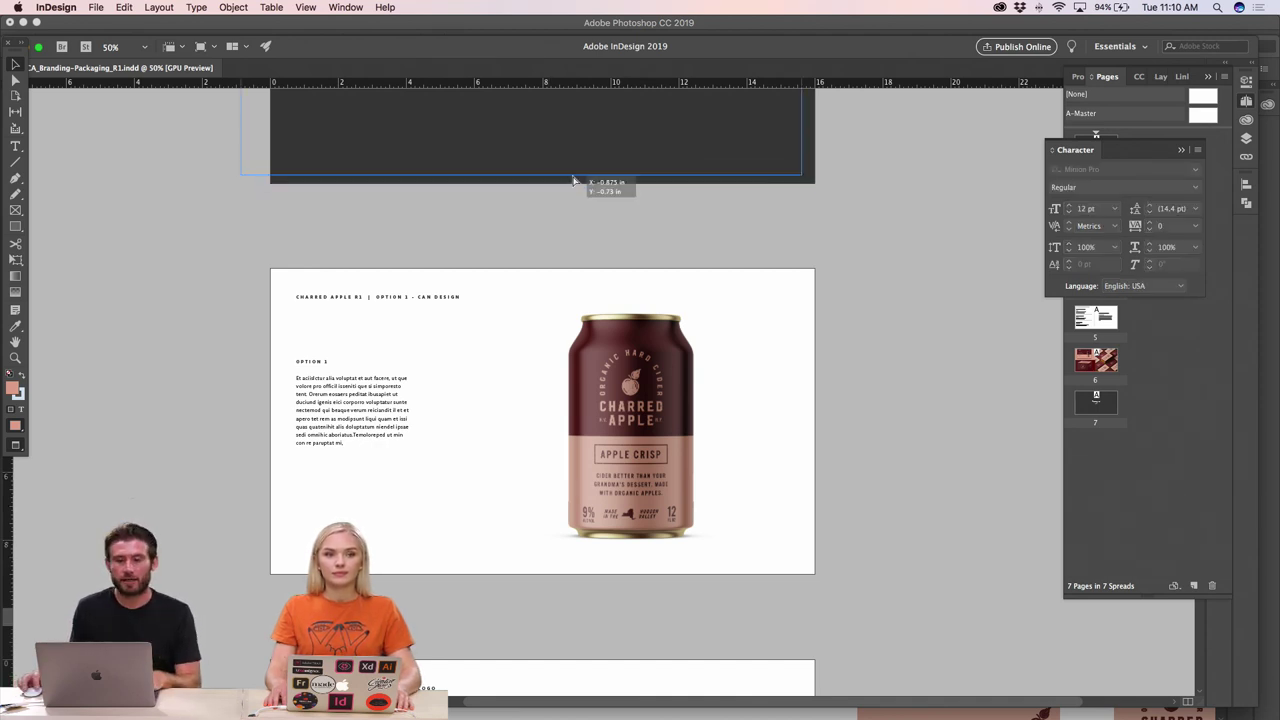
{"action": "left_click", "coordinate": [574, 235]}
{"action": "key", "text": "super+equal"}
{"action": "scroll", "coordinate": [588, 283], "scroll_direction": "down", "scroll_amount": 4}
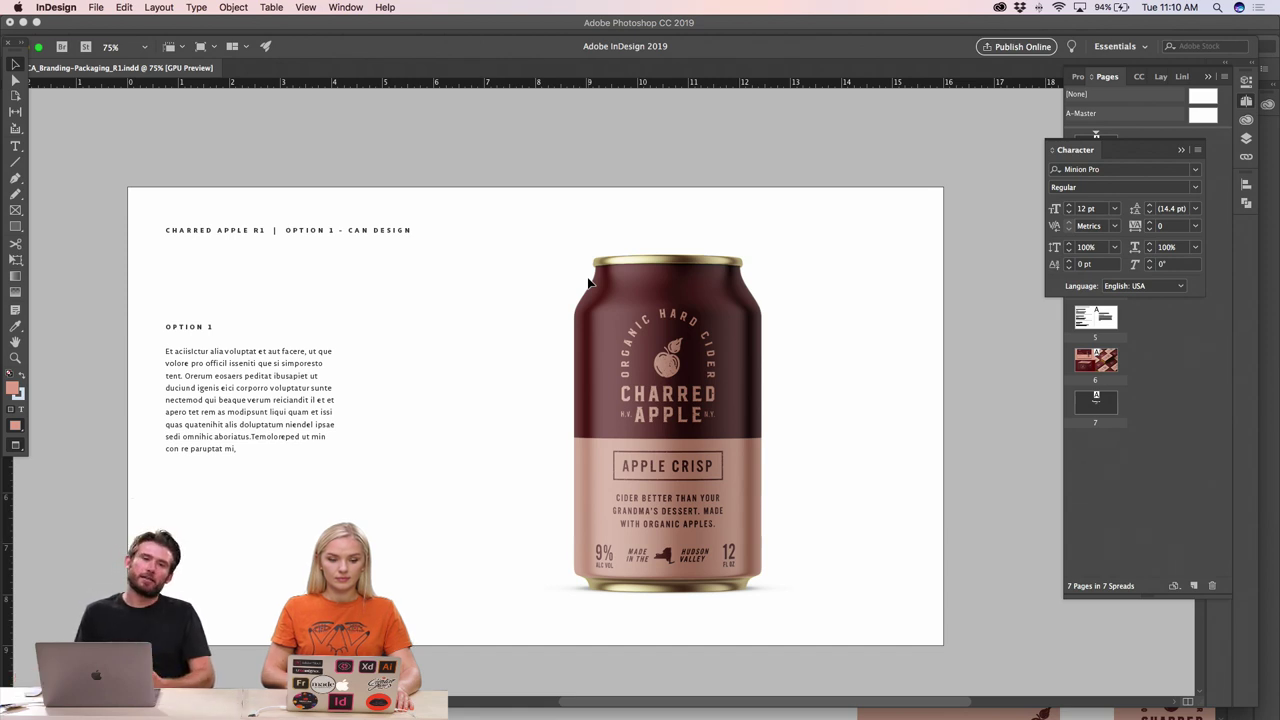
{"action": "scroll", "coordinate": [588, 283], "scroll_direction": "down", "scroll_amount": 8}
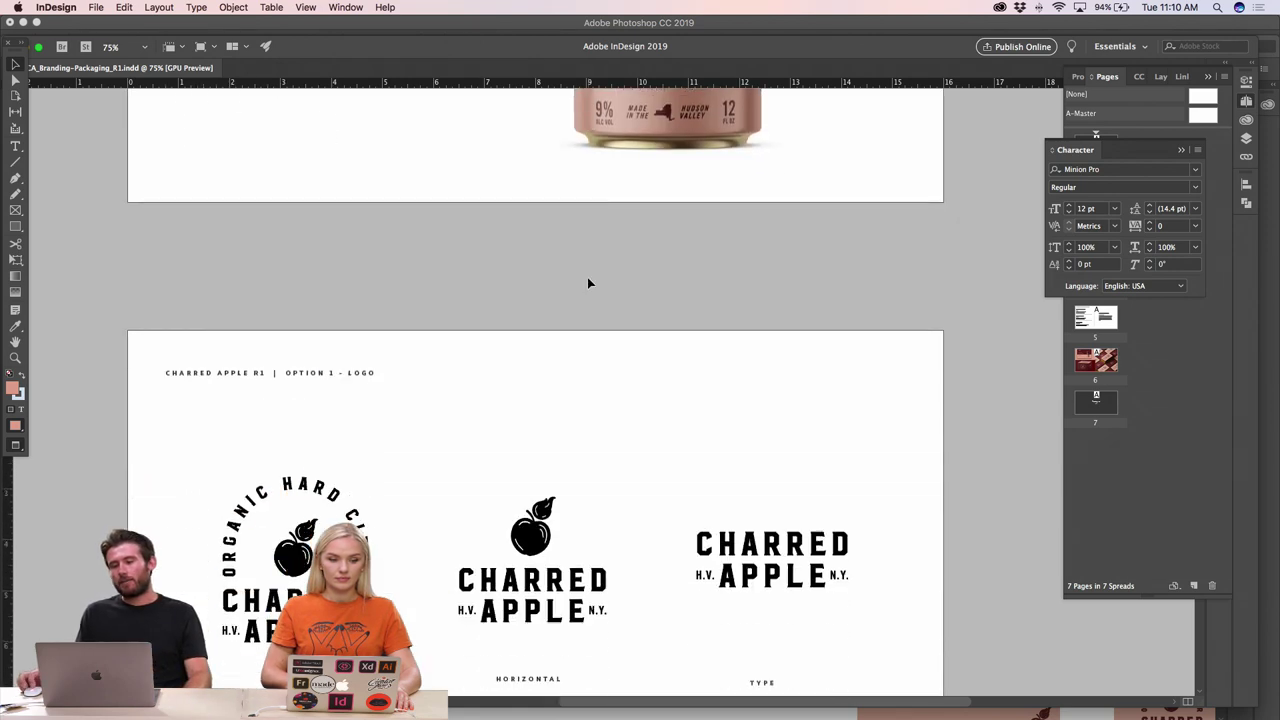
{"action": "scroll", "coordinate": [588, 283], "scroll_direction": "up", "scroll_amount": 6}
{"action": "scroll", "coordinate": [588, 283], "scroll_direction": "down", "scroll_amount": 10}
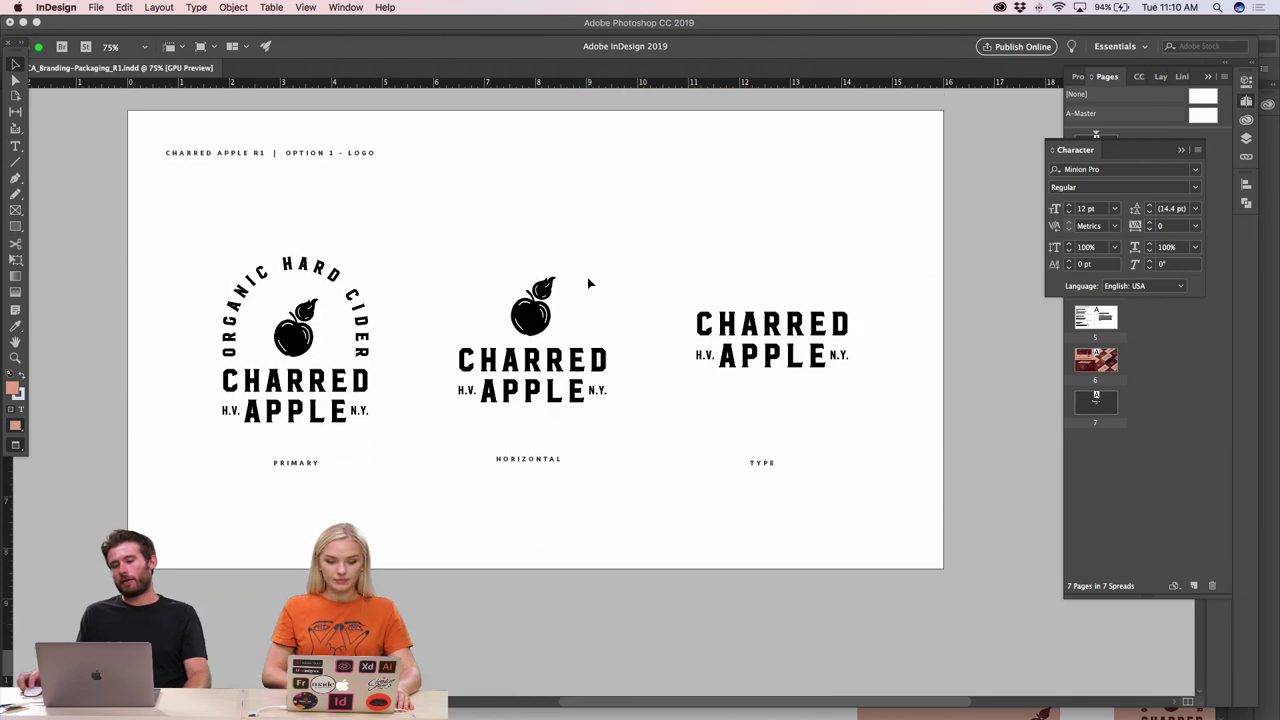
{"action": "scroll", "coordinate": [588, 283], "scroll_direction": "up", "scroll_amount": 4}
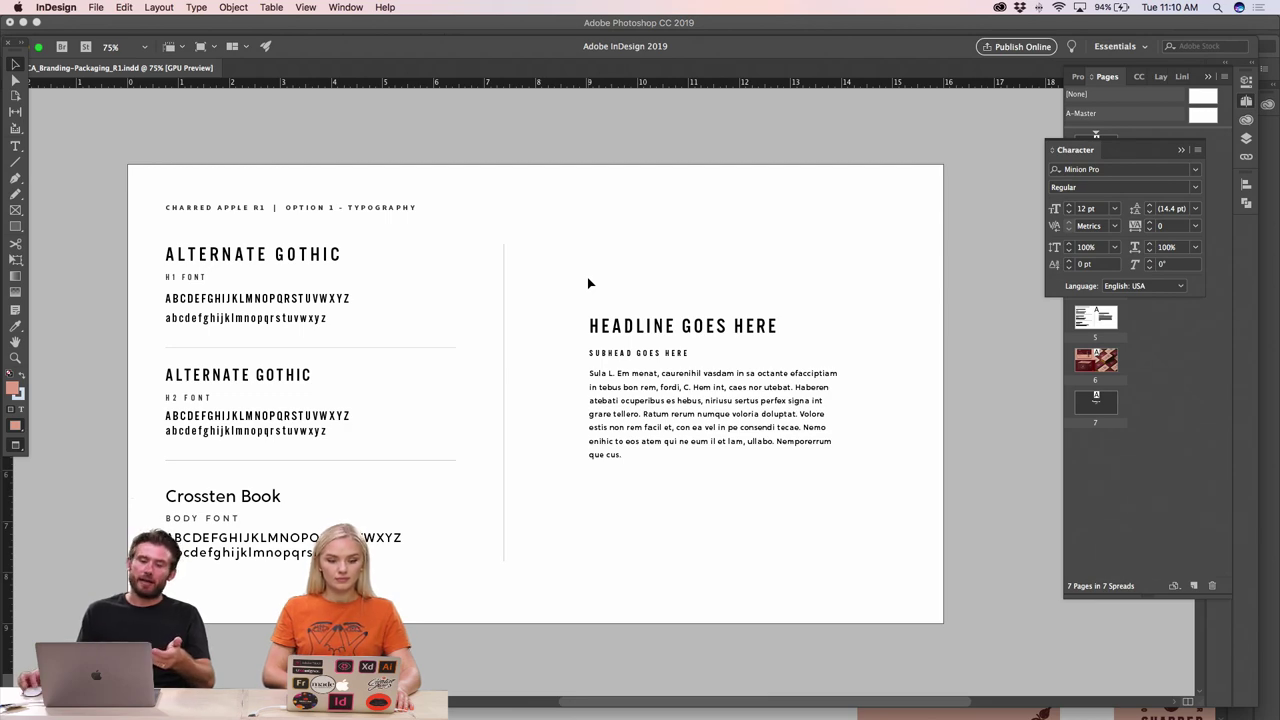
- Scroll back up to the OPTION 1 can design page showing the Apple Crisp can
{"action": "scroll", "coordinate": [588, 283], "scroll_direction": "up", "scroll_amount": 9}
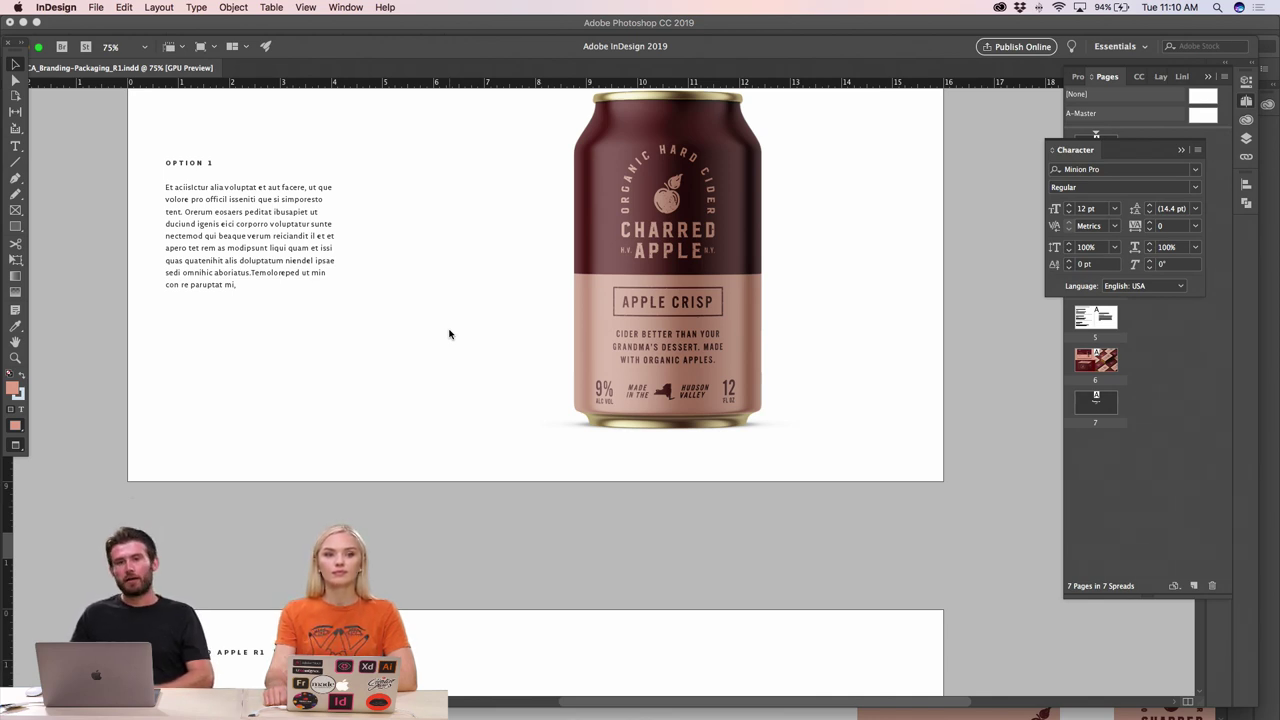
- Scroll down through the logo, typography and mockup pages of the deck
{"action": "scroll", "coordinate": [449, 334], "scroll_direction": "down", "scroll_amount": 8}
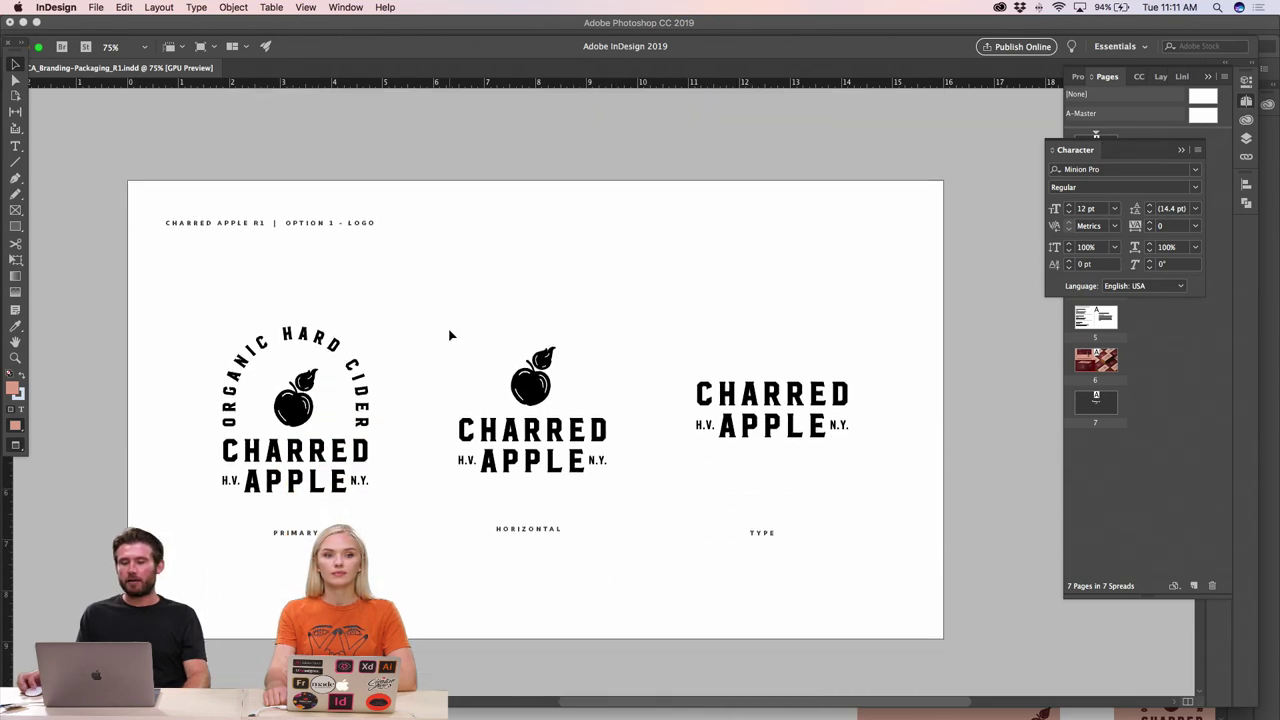
{"action": "scroll", "coordinate": [449, 335], "scroll_direction": "down", "scroll_amount": 10}
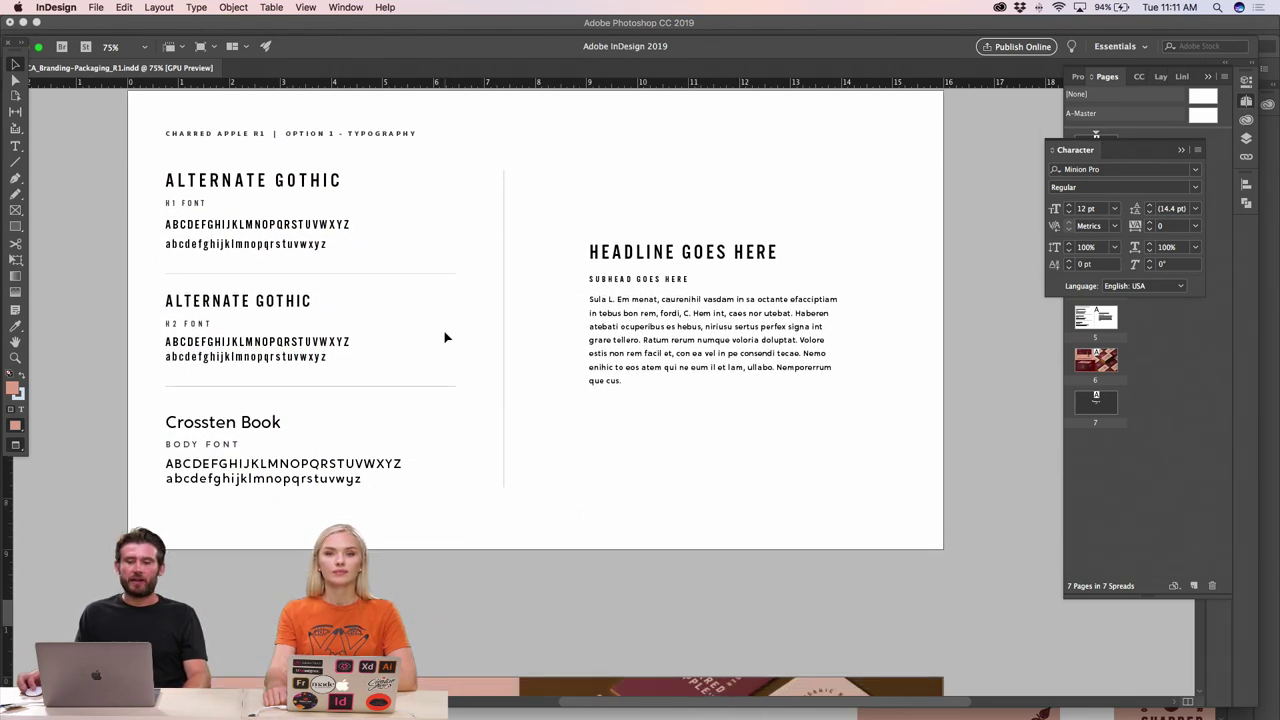
{"action": "scroll", "coordinate": [446, 337], "scroll_direction": "down", "scroll_amount": 6}
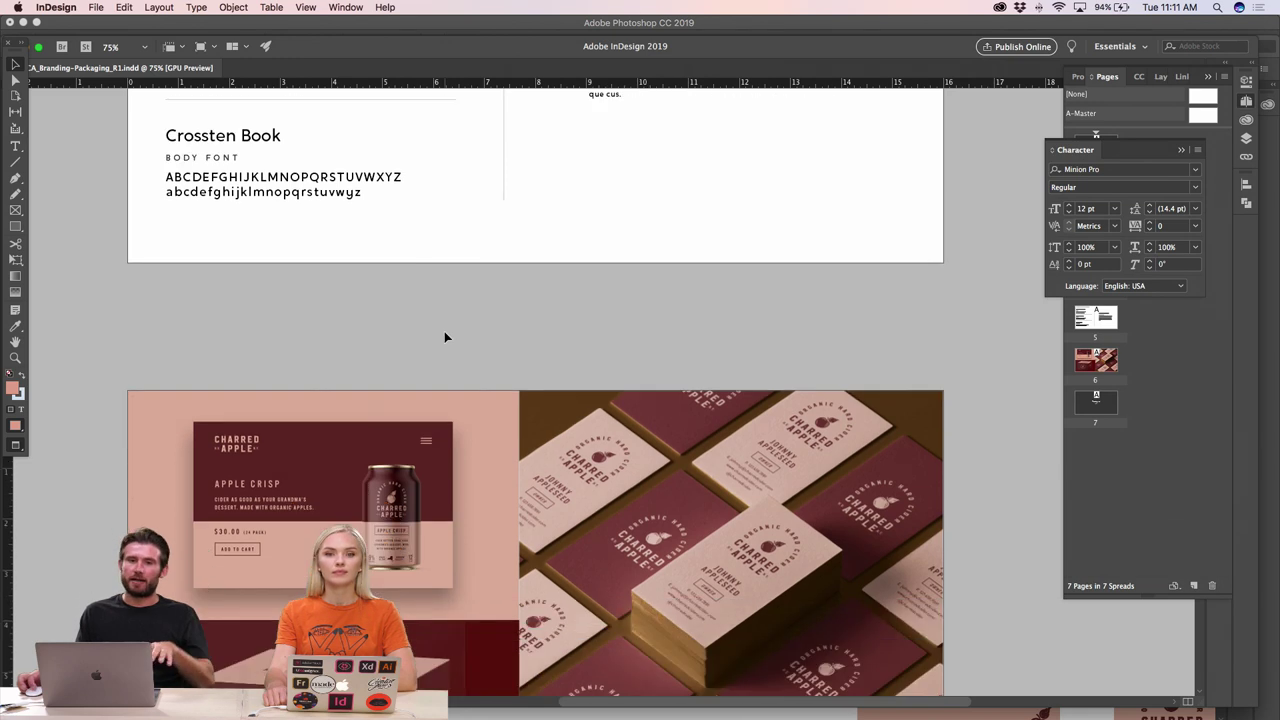
{"action": "scroll", "coordinate": [446, 337], "scroll_direction": "down", "scroll_amount": 5}
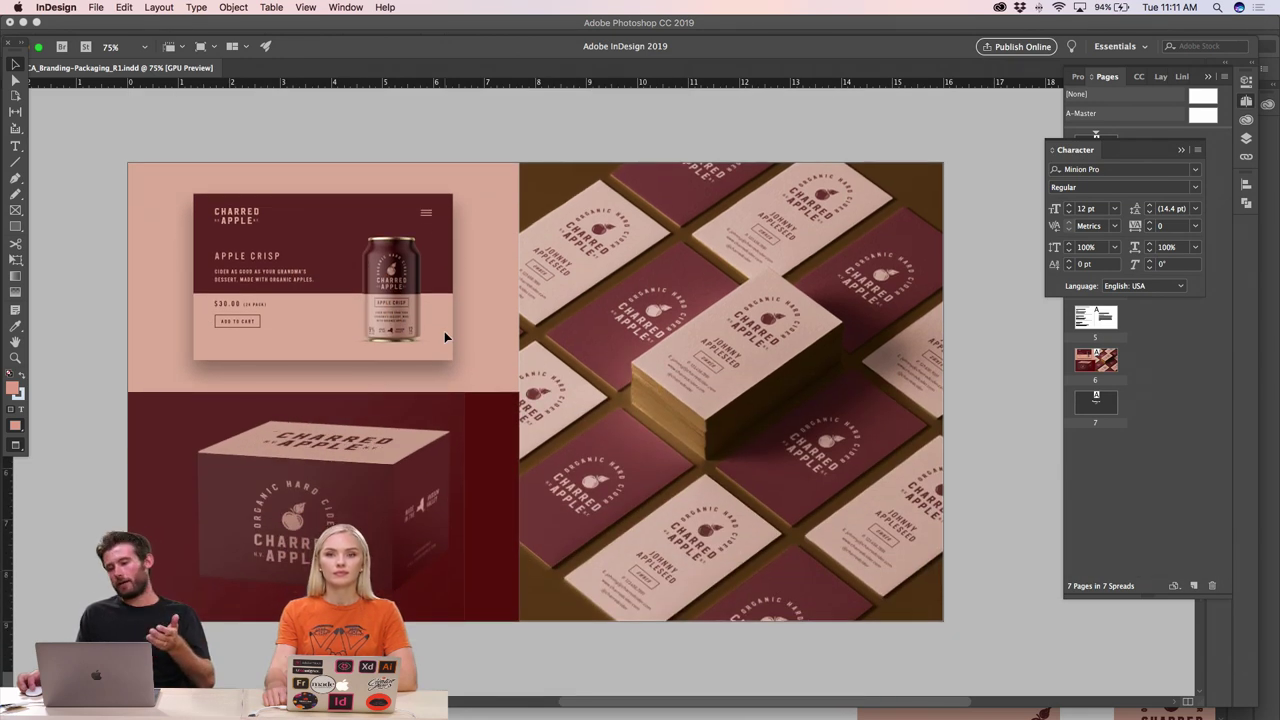
{"action": "scroll", "coordinate": [446, 337], "scroll_direction": "down", "scroll_amount": 2}
{"action": "scroll", "coordinate": [446, 337], "scroll_direction": "up", "scroll_amount": 5}
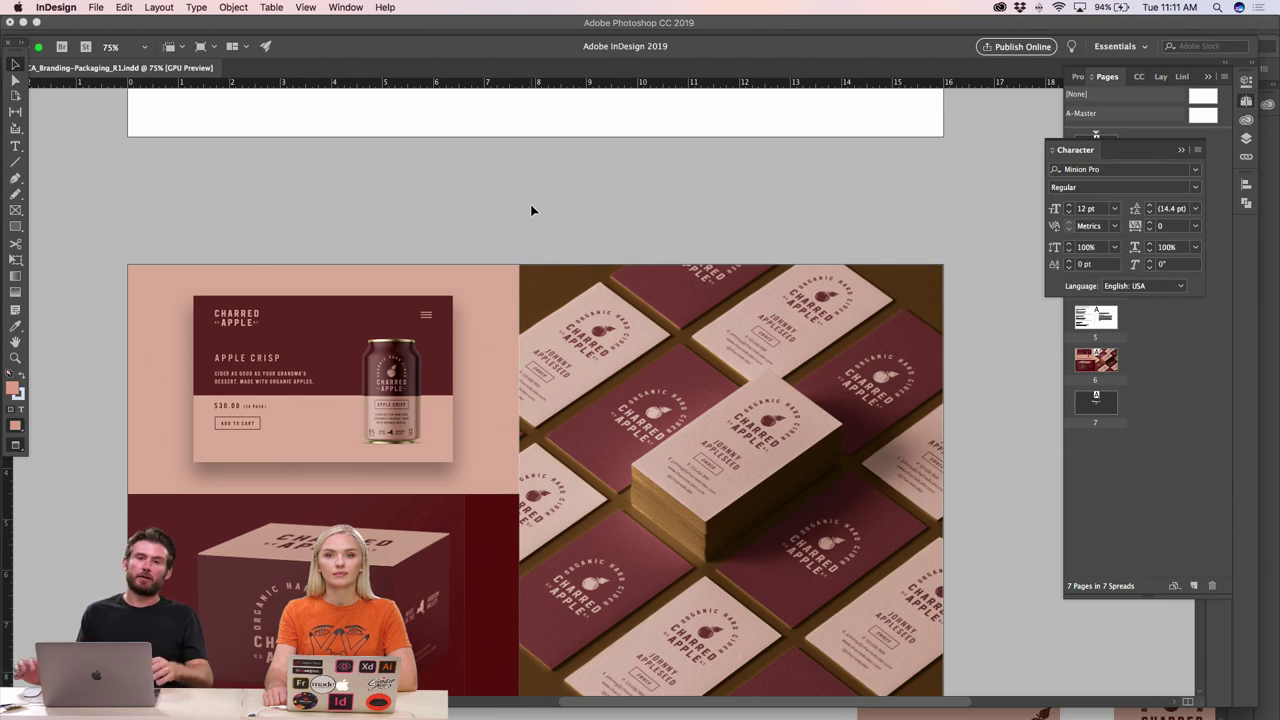
{"action": "scroll", "coordinate": [530, 204], "scroll_direction": "down", "scroll_amount": 8}
{"action": "scroll", "coordinate": [530, 204], "scroll_direction": "up", "scroll_amount": 20}
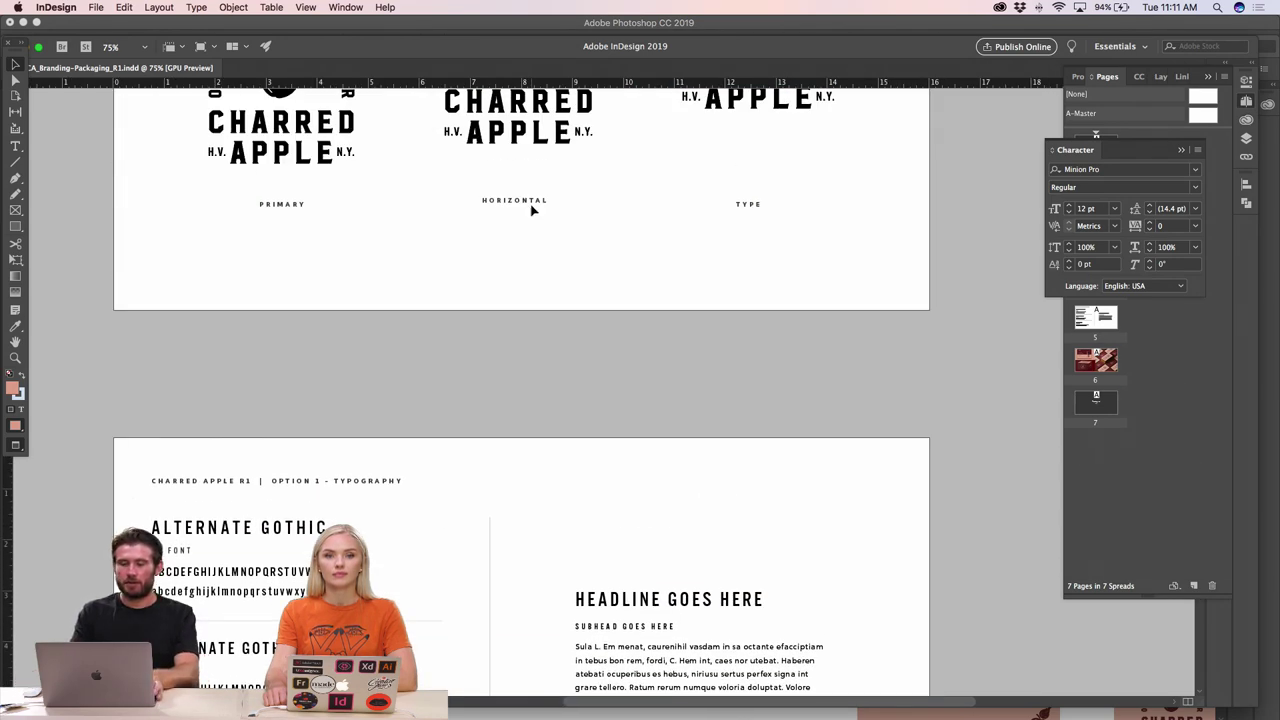
- Zoom out to whole pages and back in, settling on the OPTION 1 - LOGO page
{"action": "key", "text": "super+minus"}
{"action": "key", "text": "super+minus"}
{"action": "key", "text": "super+equal"}
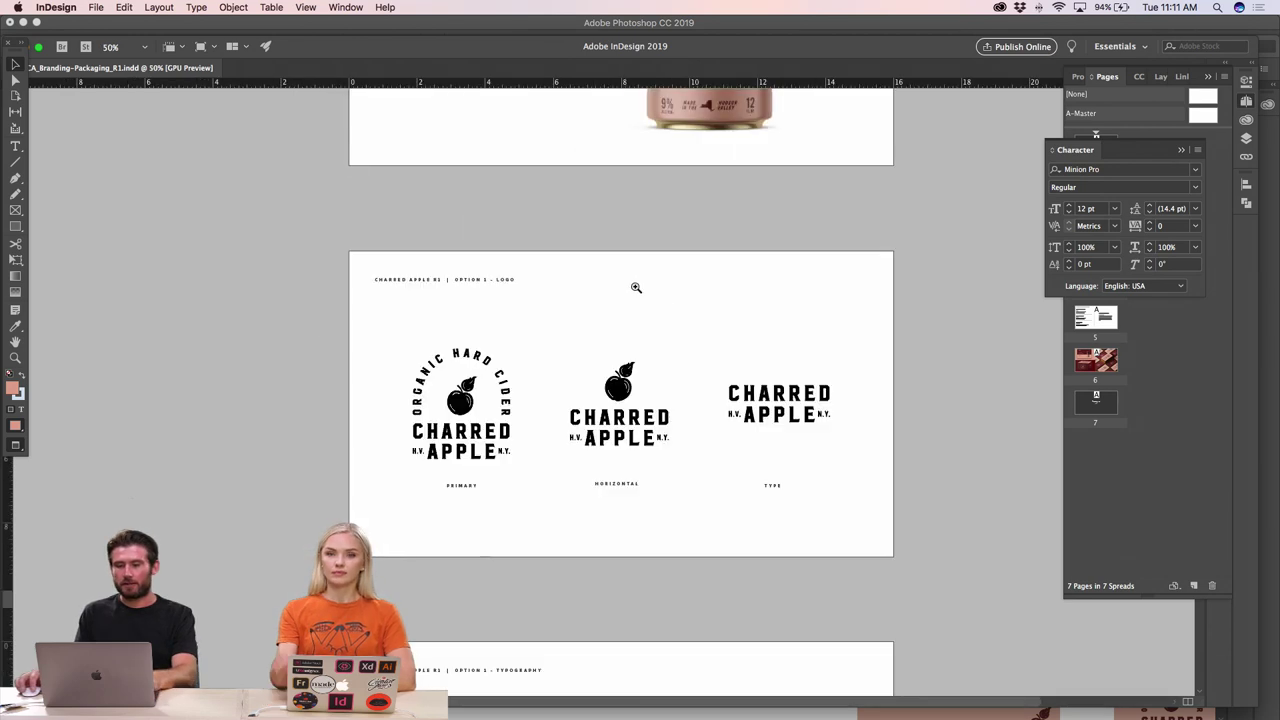
{"action": "key", "text": "super+equal"}
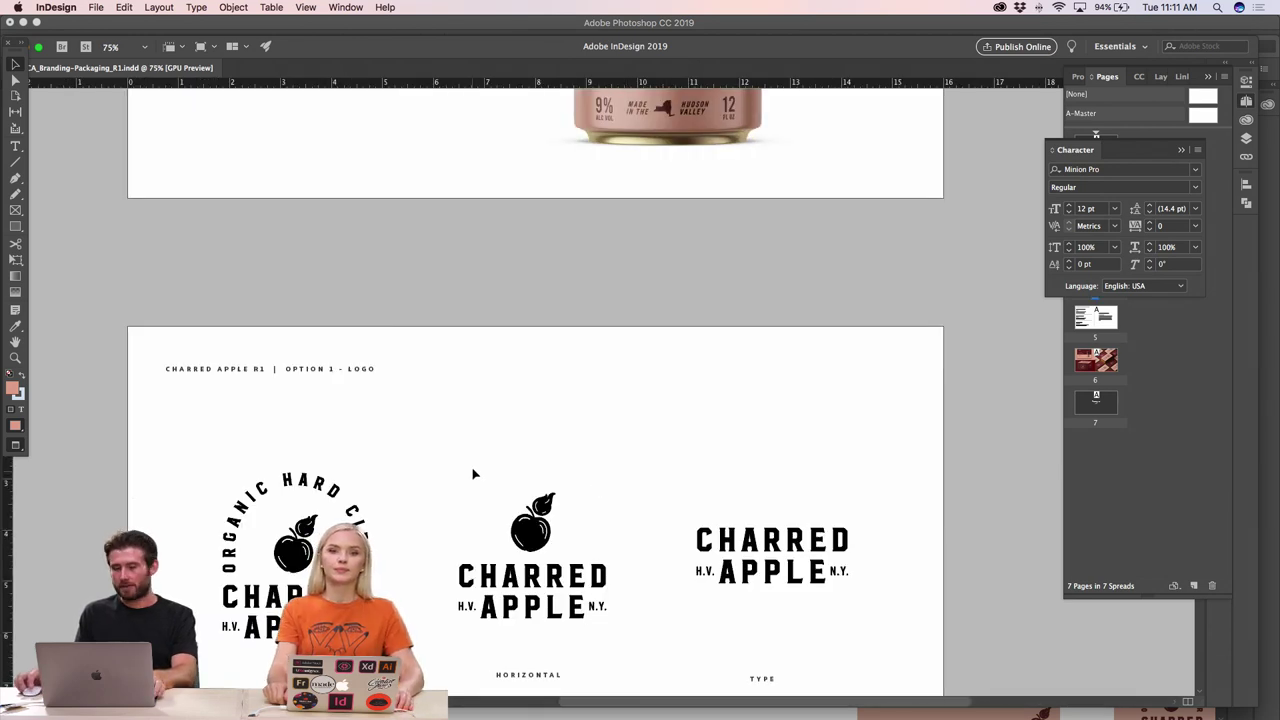
{"action": "scroll", "coordinate": [476, 467], "scroll_direction": "up", "scroll_amount": 2}
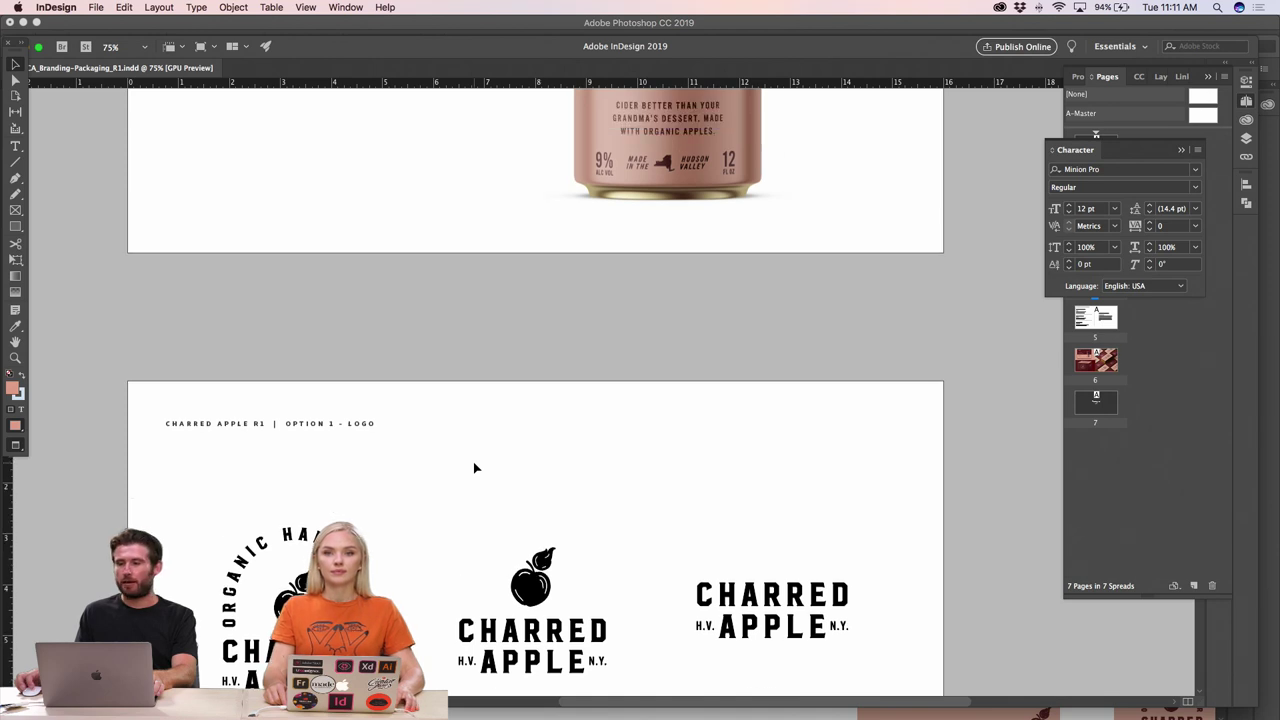
{"action": "scroll", "coordinate": [476, 467], "scroll_direction": "down", "scroll_amount": 10}
- In Illustrator's HCC_Logo file, select the stacked CHARRED APPLE logo group and drag it out
{"action": "key", "text": "super+Tab"}
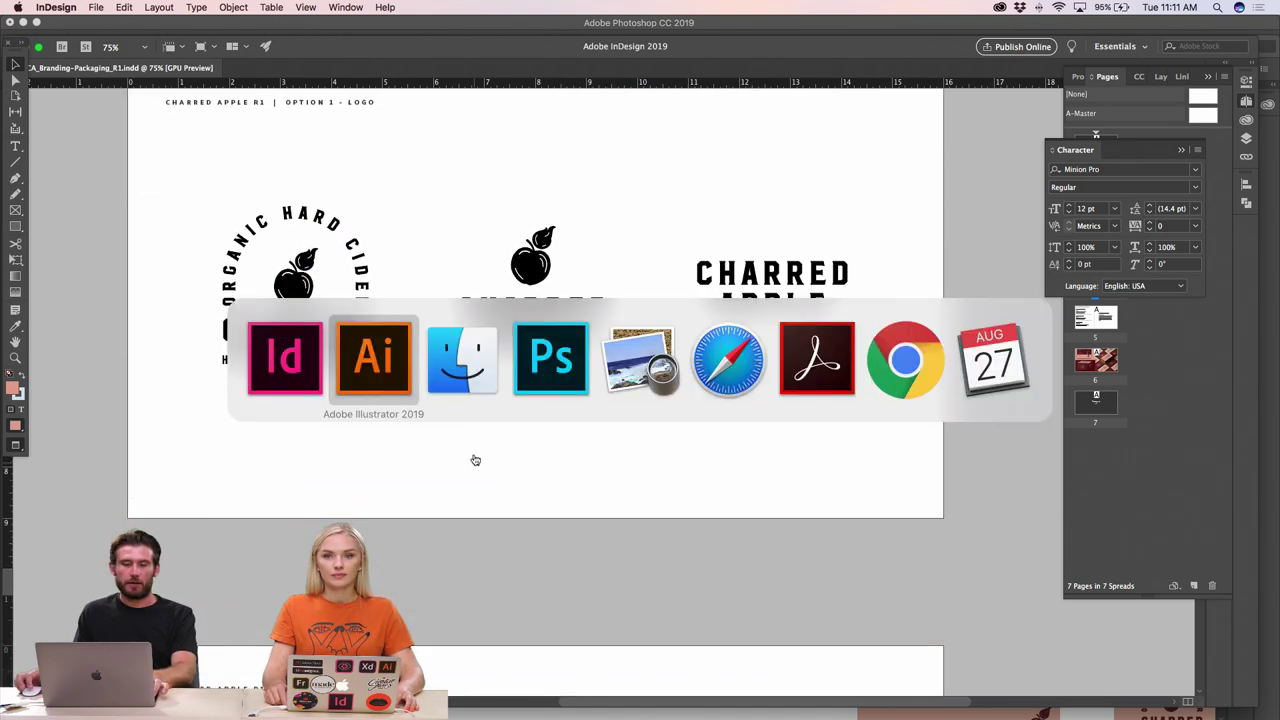
{"action": "scroll", "coordinate": [365, 500], "scroll_direction": "right", "scroll_amount": 5}
{"action": "scroll", "coordinate": [365, 500], "scroll_direction": "down", "scroll_amount": 3}
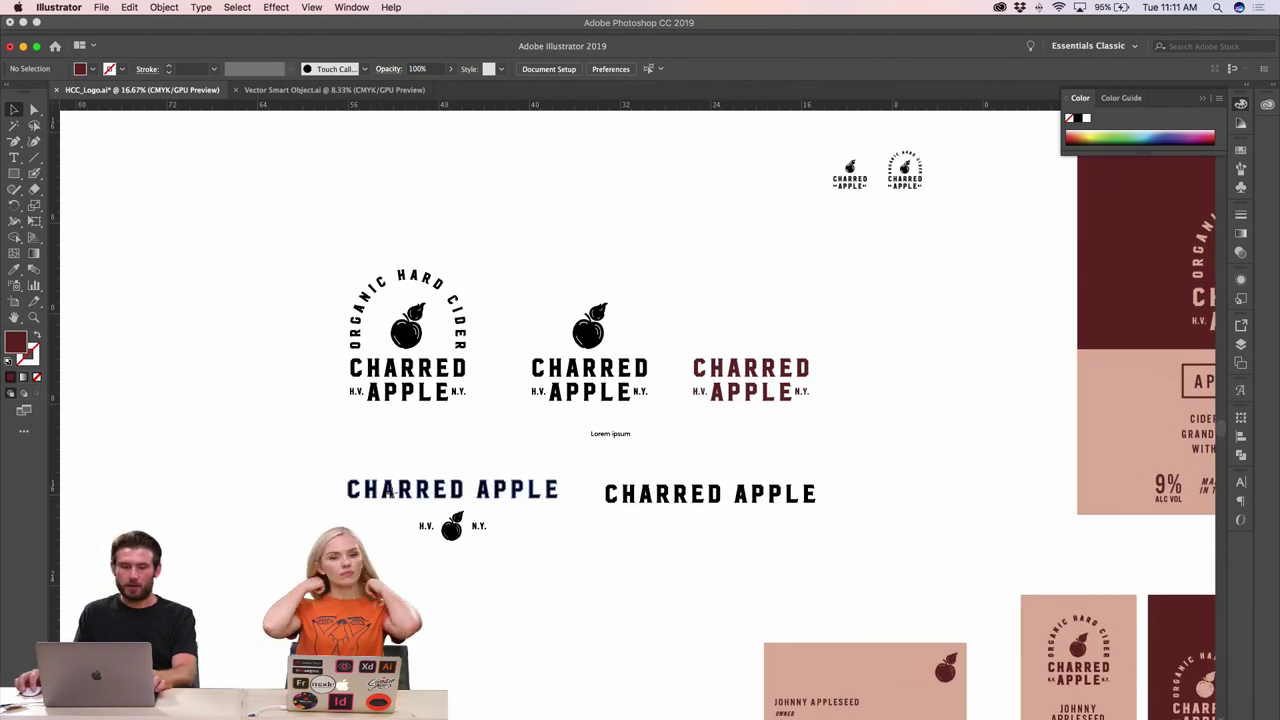
{"action": "scroll", "coordinate": [393, 500], "scroll_direction": "down", "scroll_amount": 1}
{"action": "left_click", "coordinate": [393, 492]}
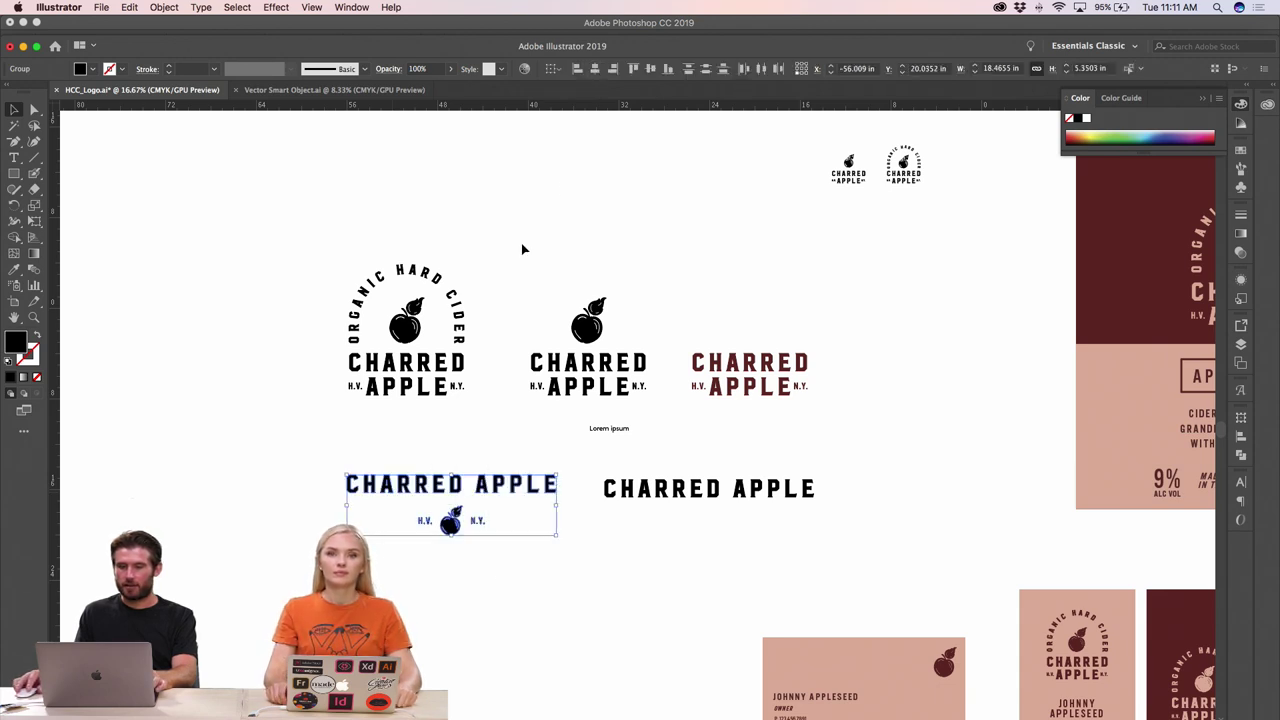
{"action": "left_click_drag", "start_coordinate": [380, 470], "coordinate": [402, 428]}
{"action": "key", "text": "super+Tab"}
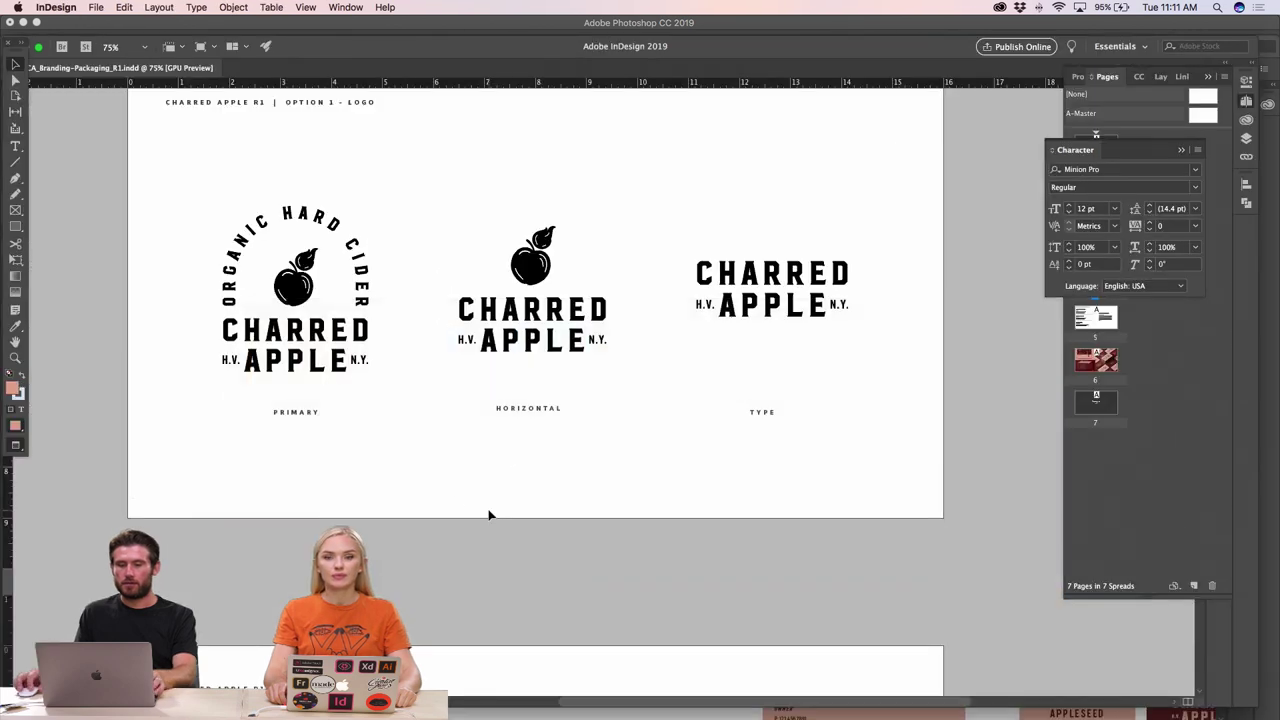
- Move the horizontal logo to the top right with its HORIZONTAL label underneath
{"action": "scroll", "coordinate": [489, 514], "scroll_direction": "up", "scroll_amount": 2}
{"action": "key", "text": "super+minus"}
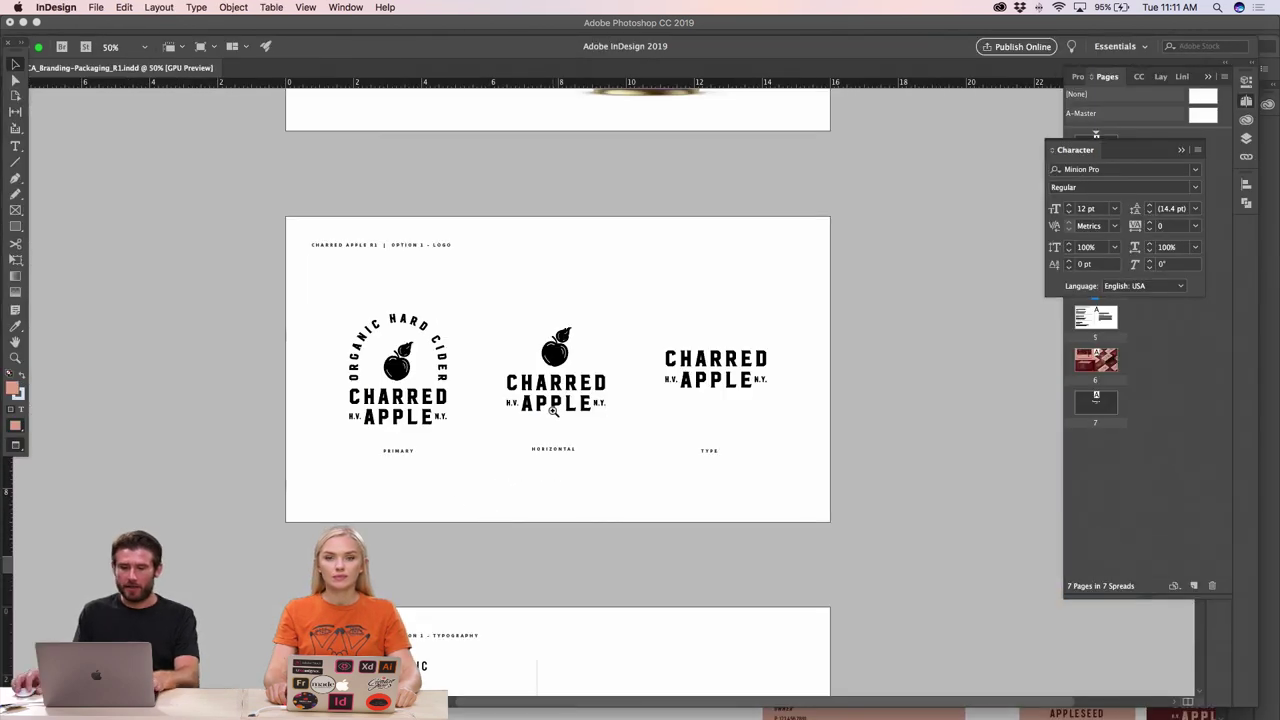
{"action": "key", "text": "super+equal"}
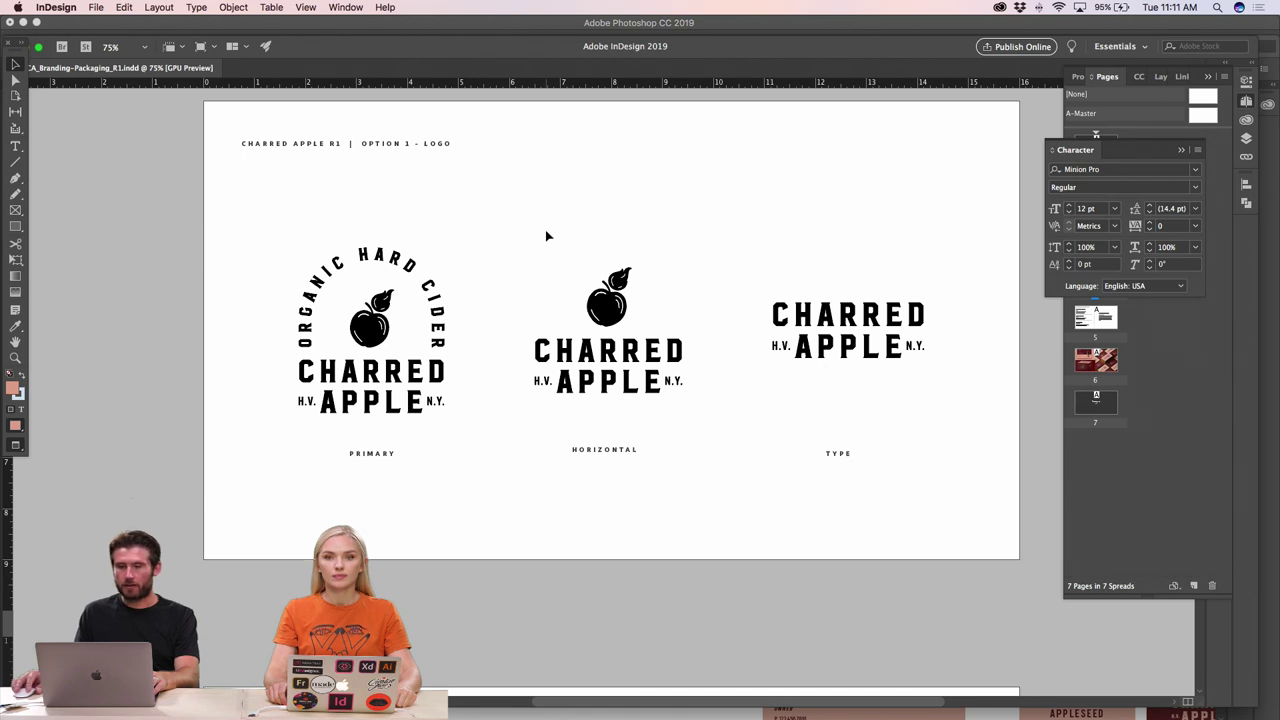
{"action": "left_click_drag", "start_coordinate": [546, 236], "coordinate": [856, 260]}
{"action": "left_click", "coordinate": [706, 277]}
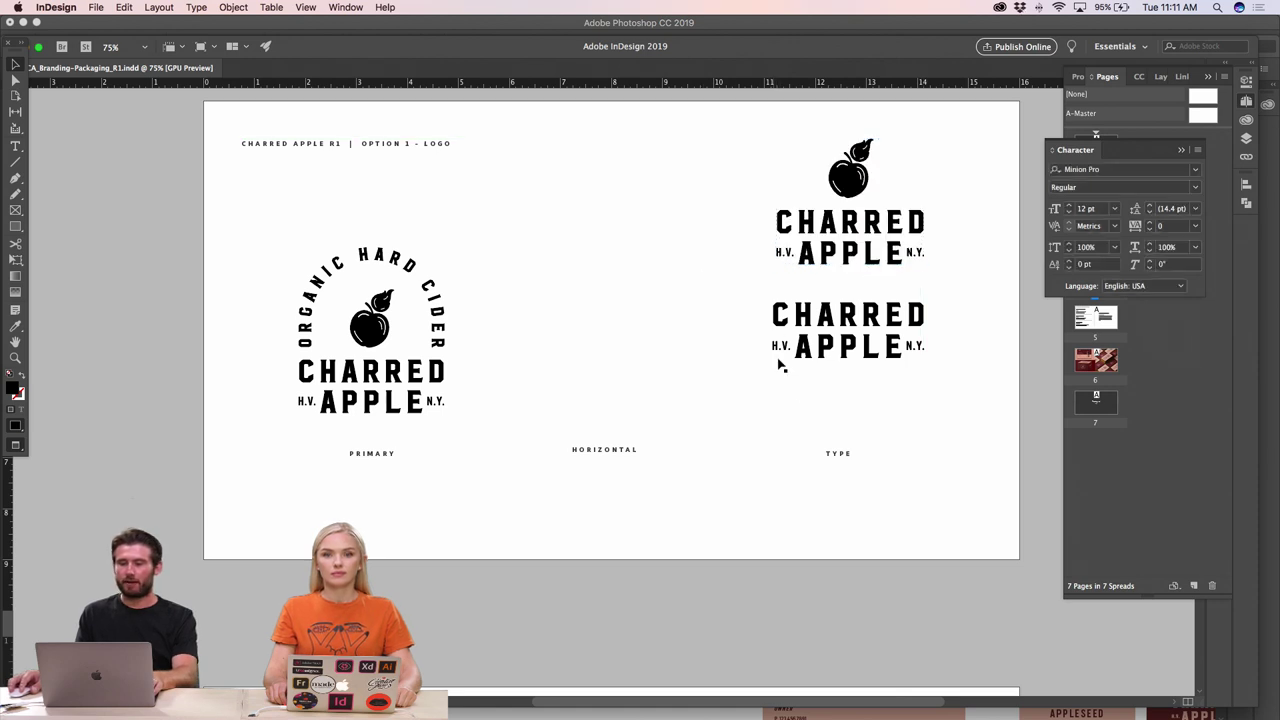
{"action": "left_click", "coordinate": [838, 455]}
{"action": "left_click", "coordinate": [615, 459]}
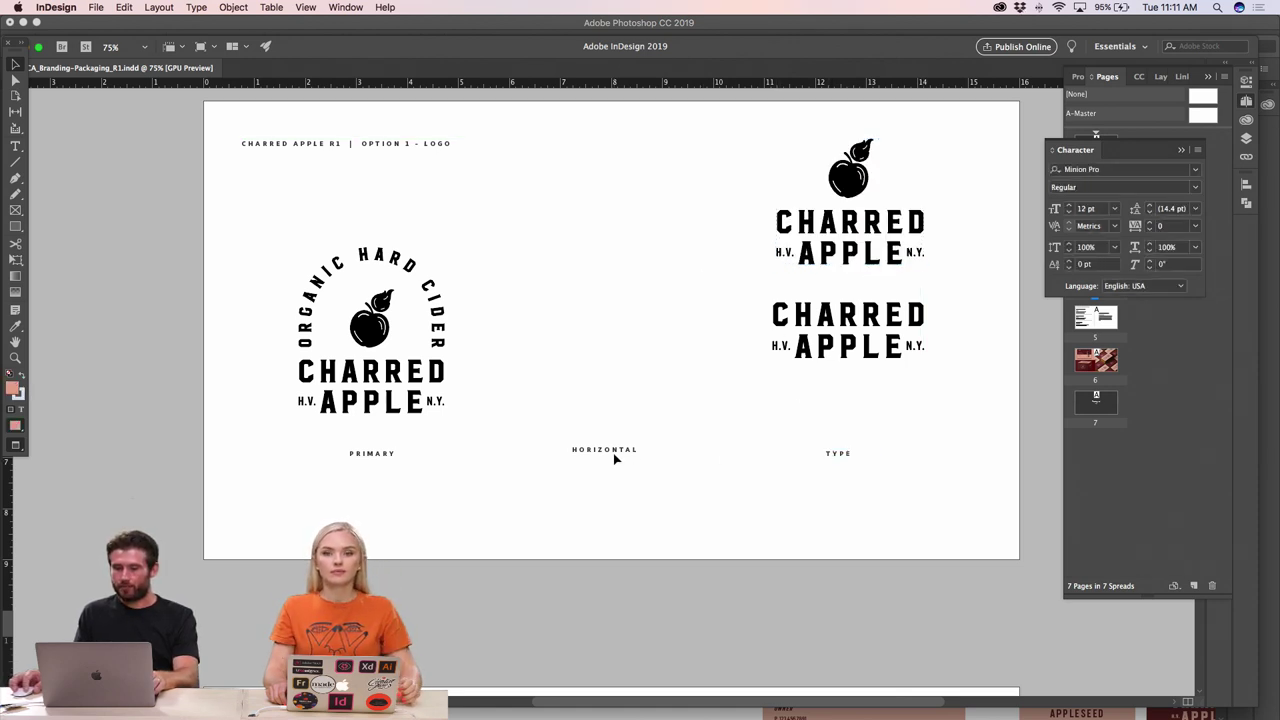
{"action": "left_click_drag", "start_coordinate": [615, 459], "coordinate": [869, 290]}
- Position the TYPE label beneath the type logo and begin editing its text
{"action": "left_click", "coordinate": [837, 366]}
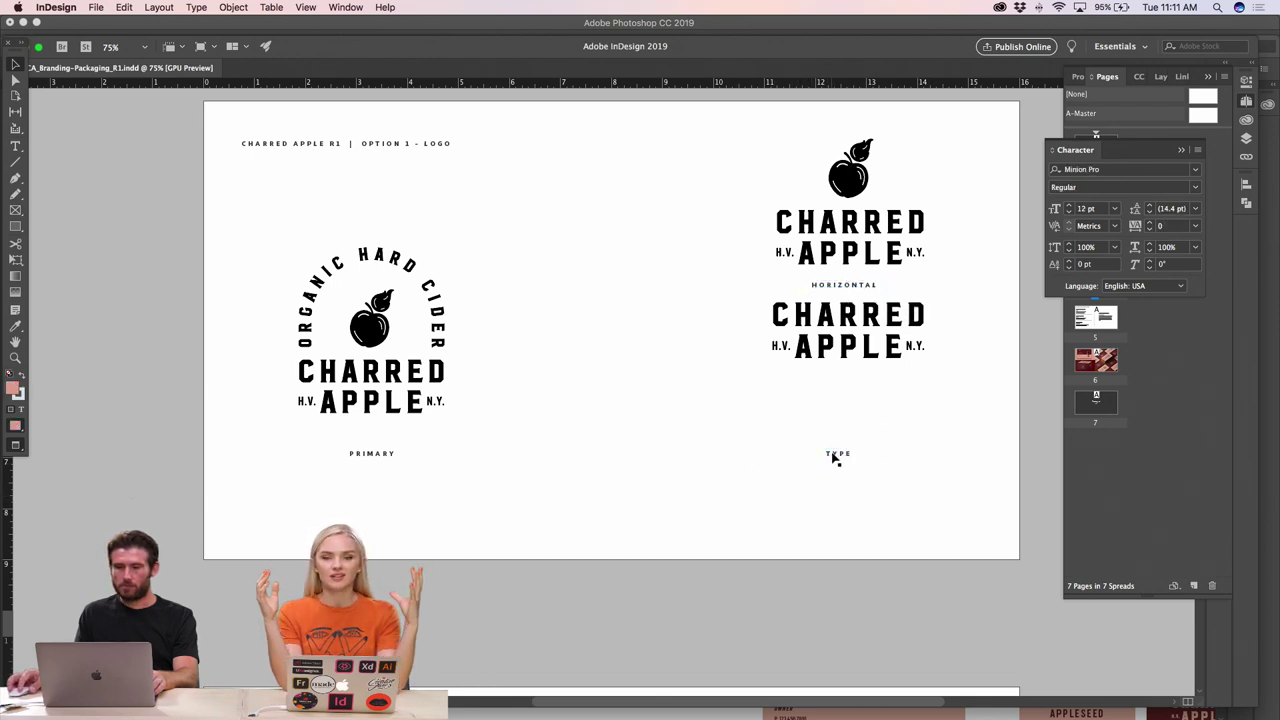
{"action": "left_click_drag", "start_coordinate": [834, 457], "coordinate": [830, 396]}
{"action": "left_click", "coordinate": [803, 432]}
{"action": "left_click", "coordinate": [848, 401]}
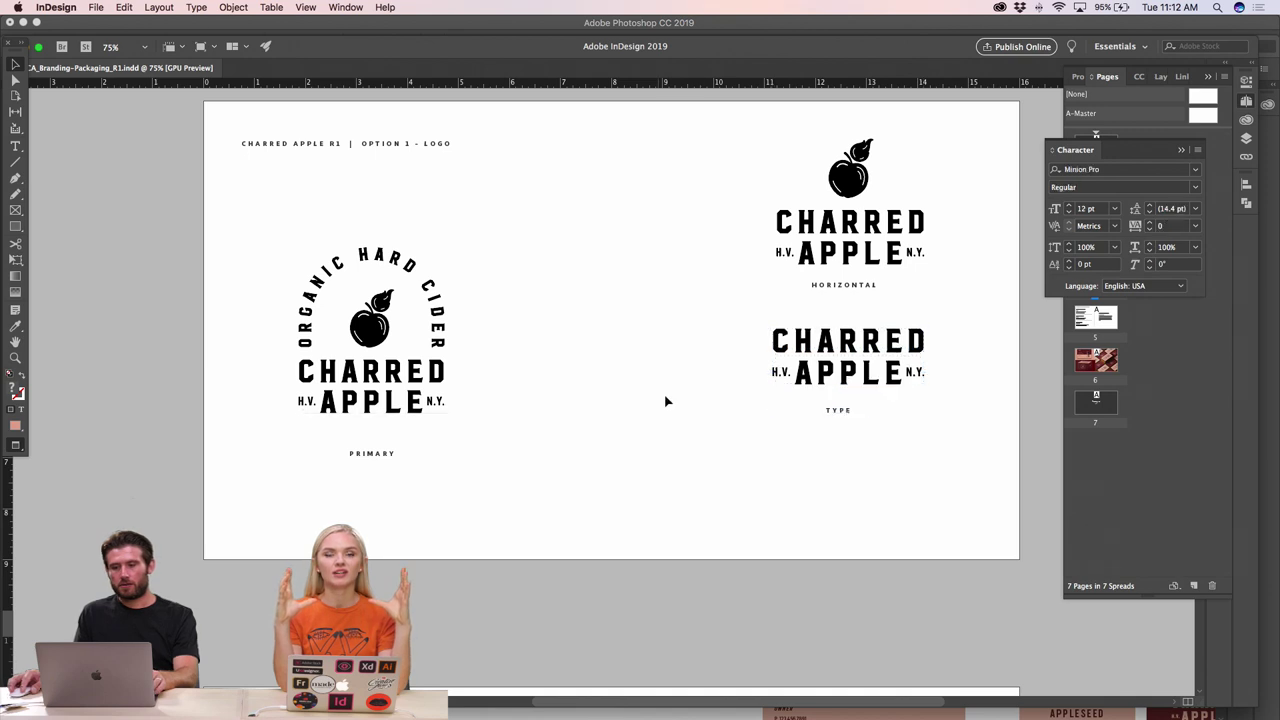
{"action": "left_click", "coordinate": [680, 420]}
{"action": "double_click", "coordinate": [840, 414]}
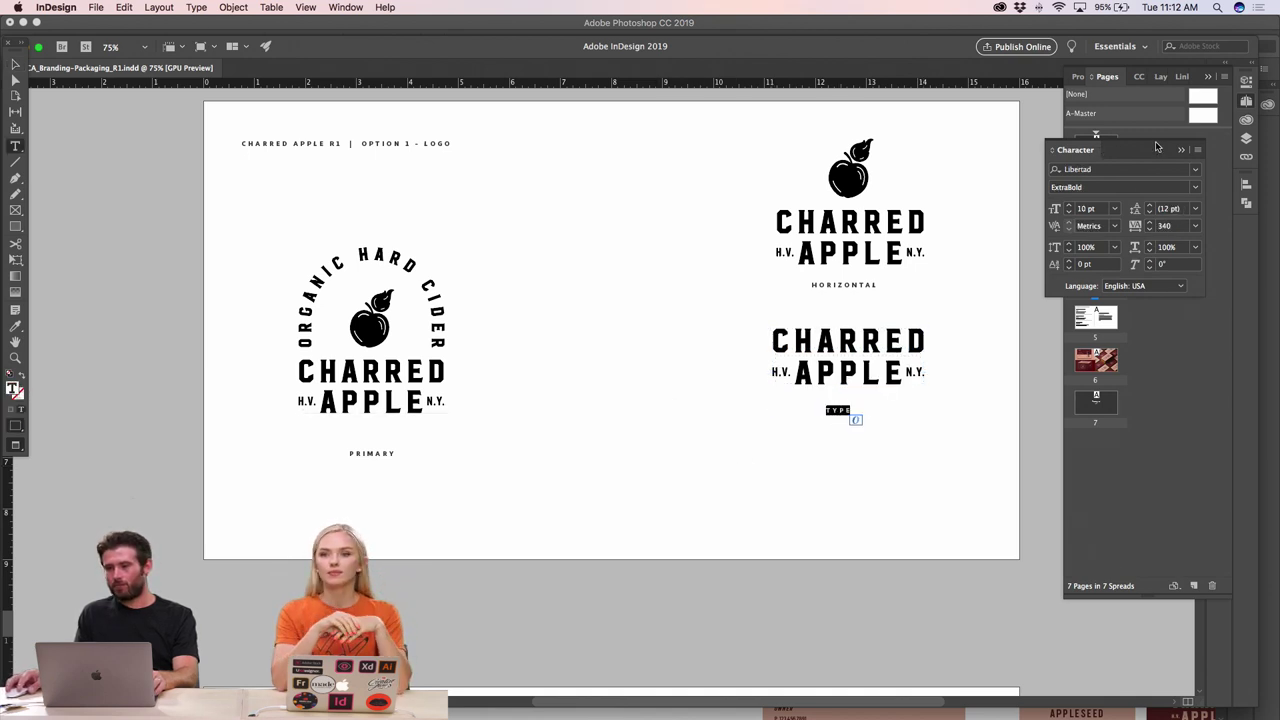
- Centre-align the TYPE label text using the Paragraph panel, then reselect its frame
{"action": "left_click_drag", "start_coordinate": [1157, 147], "coordinate": [1202, 309]}
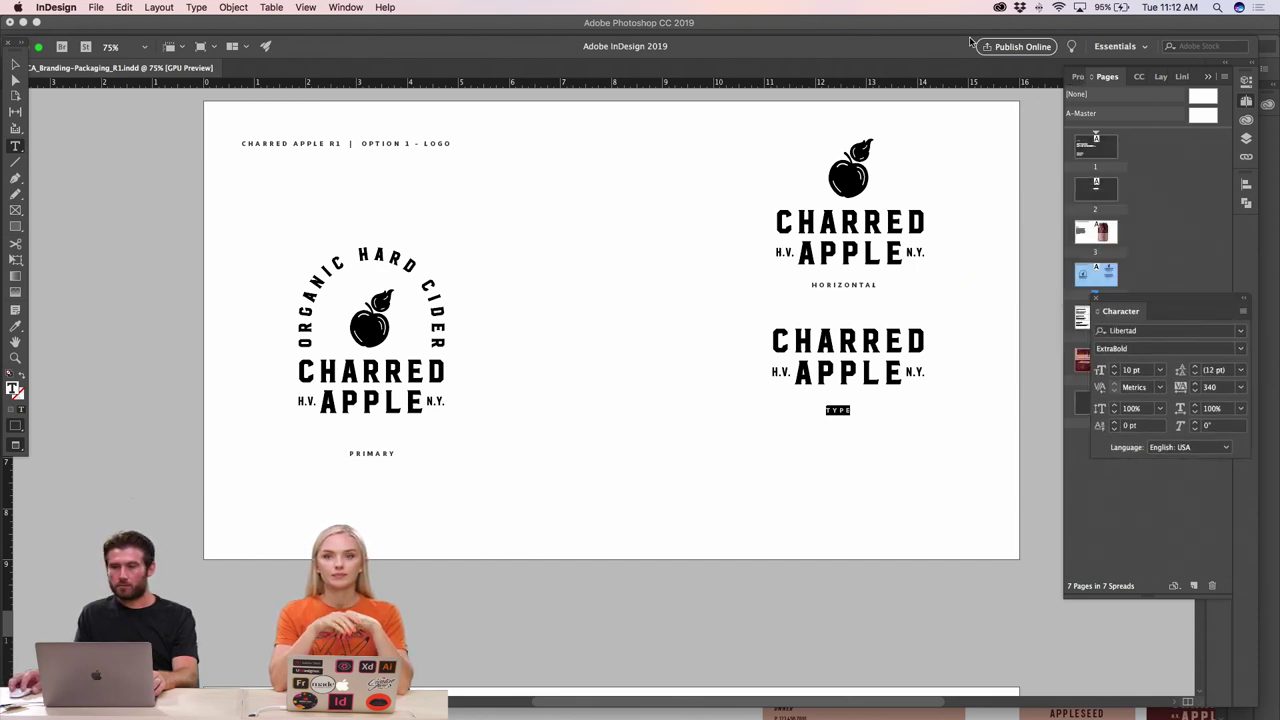
{"action": "key", "text": "super+t"}
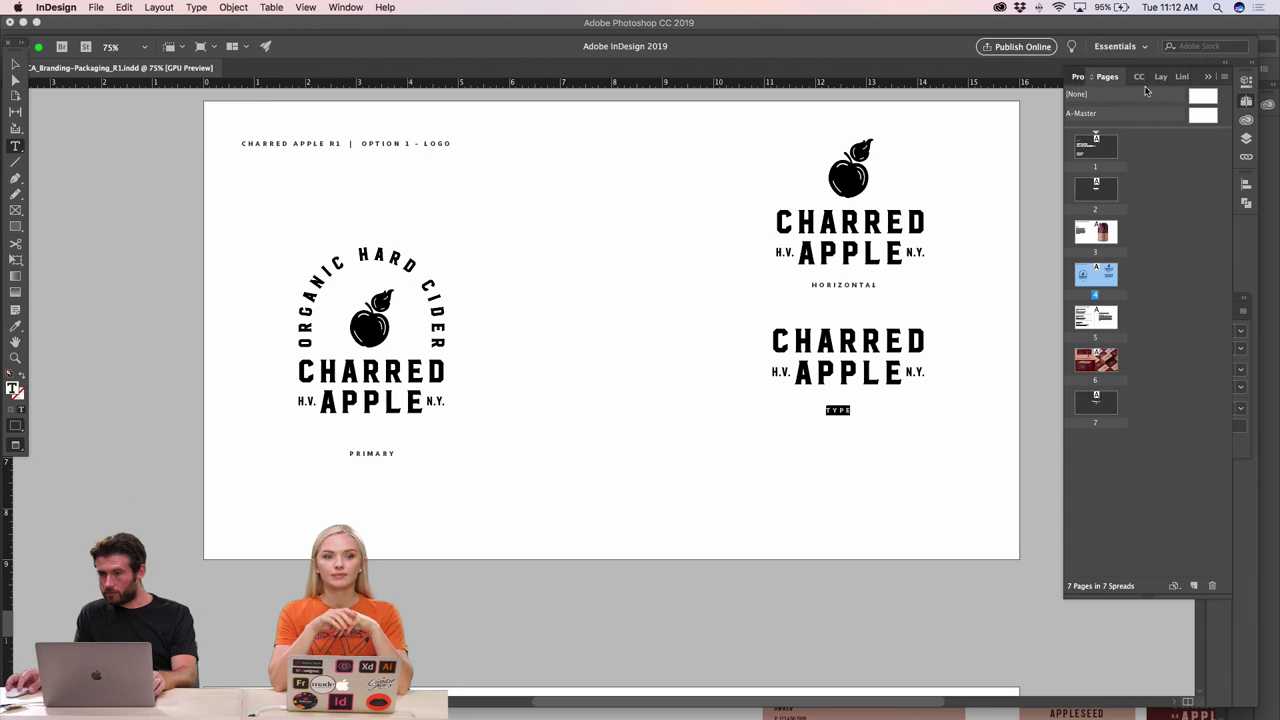
{"action": "left_click", "coordinate": [1078, 76]}
{"action": "left_click", "coordinate": [345, 7]}
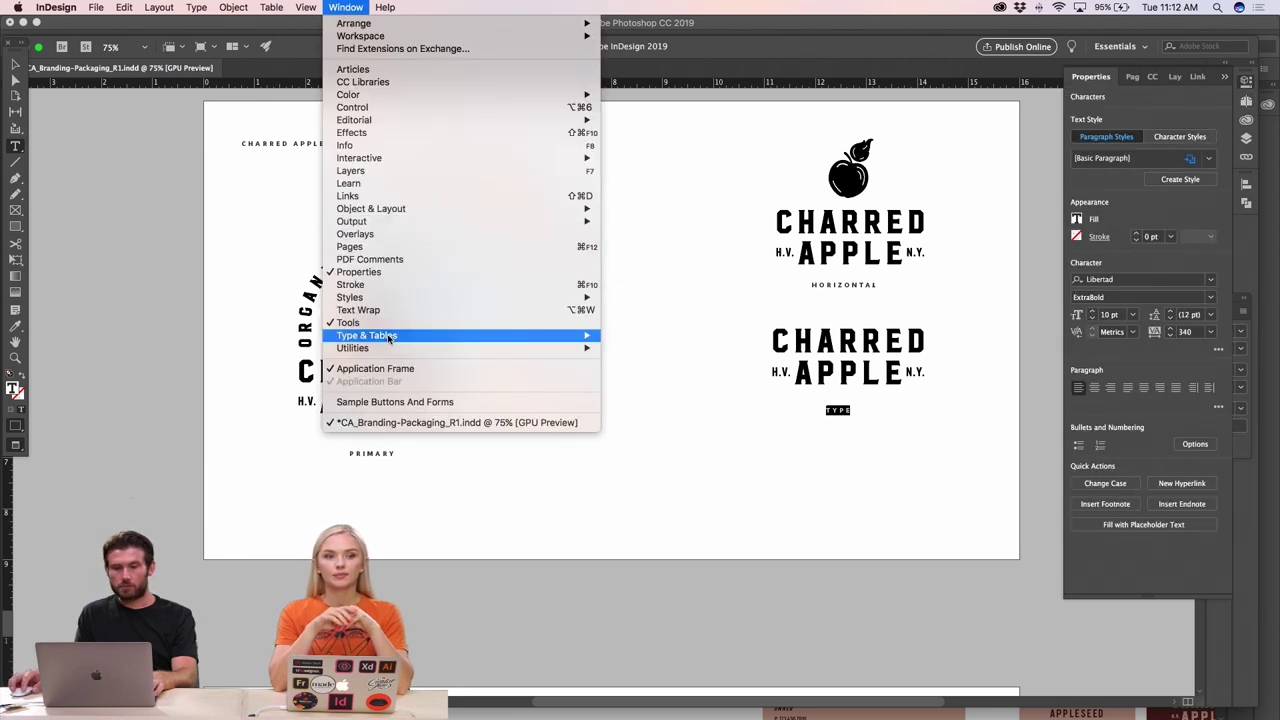
{"action": "mouse_move", "coordinate": [389, 337]}
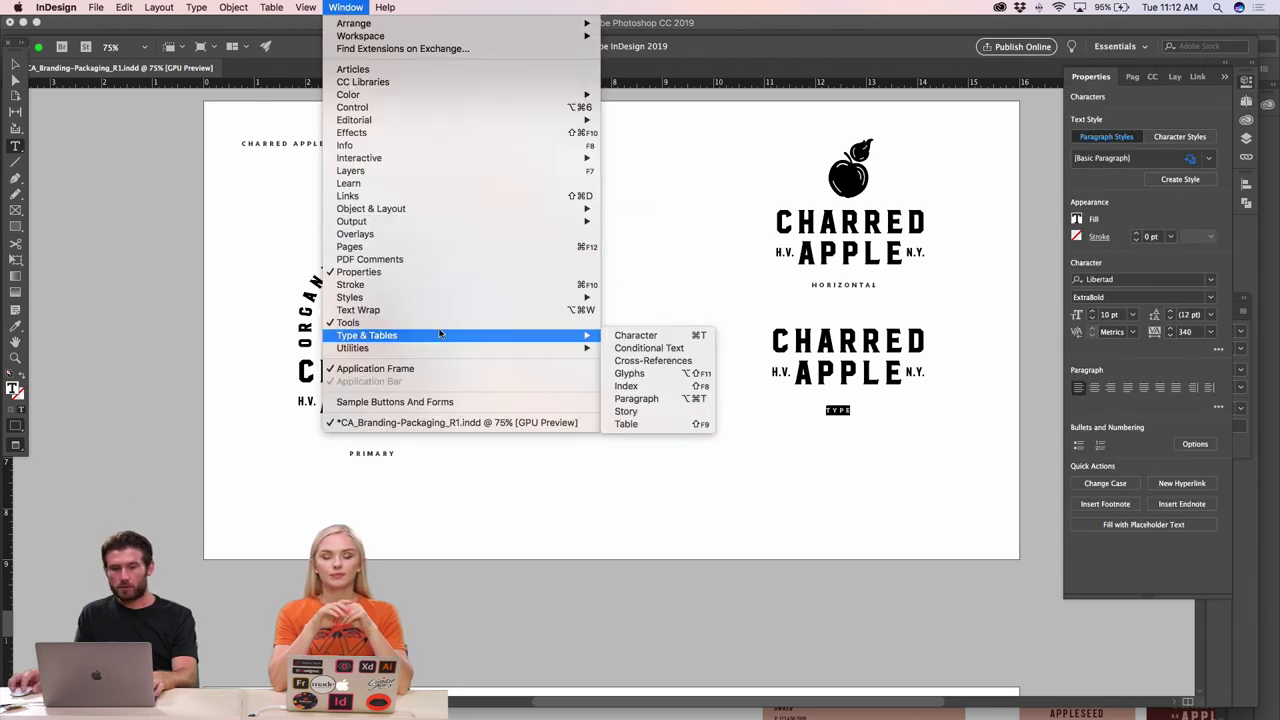
{"action": "left_click", "coordinate": [645, 398]}
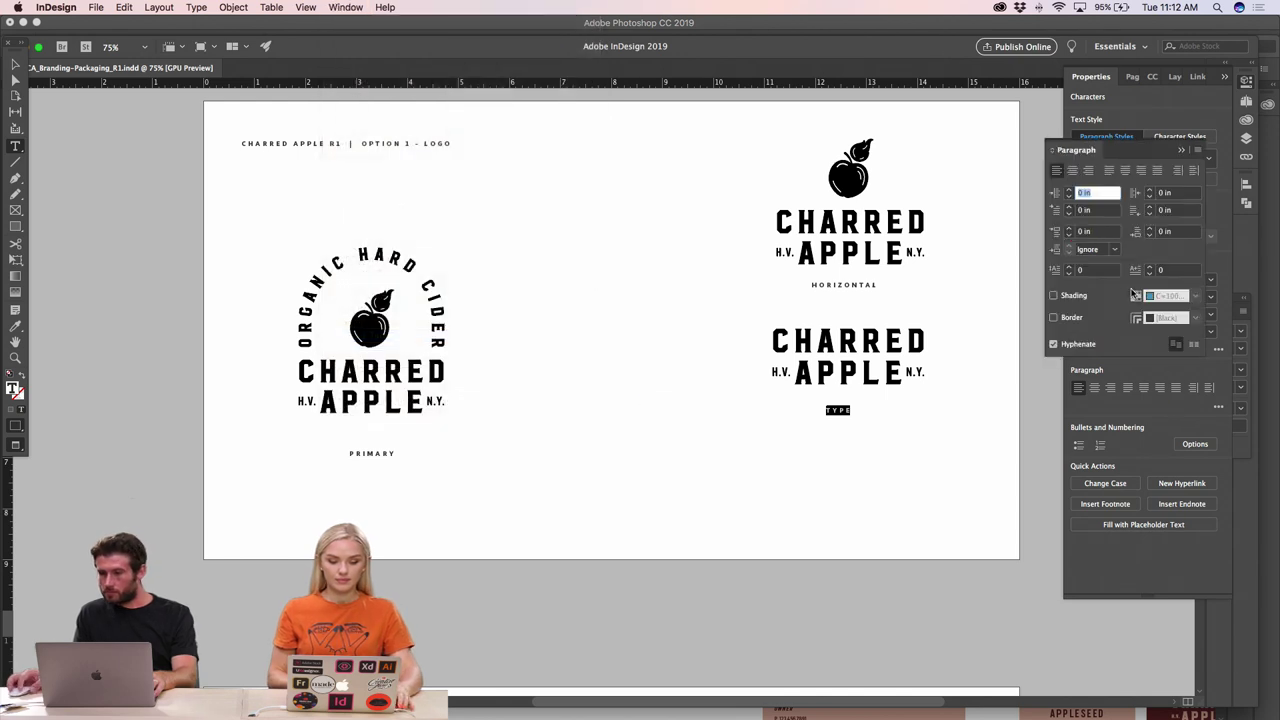
{"action": "left_click", "coordinate": [1072, 170]}
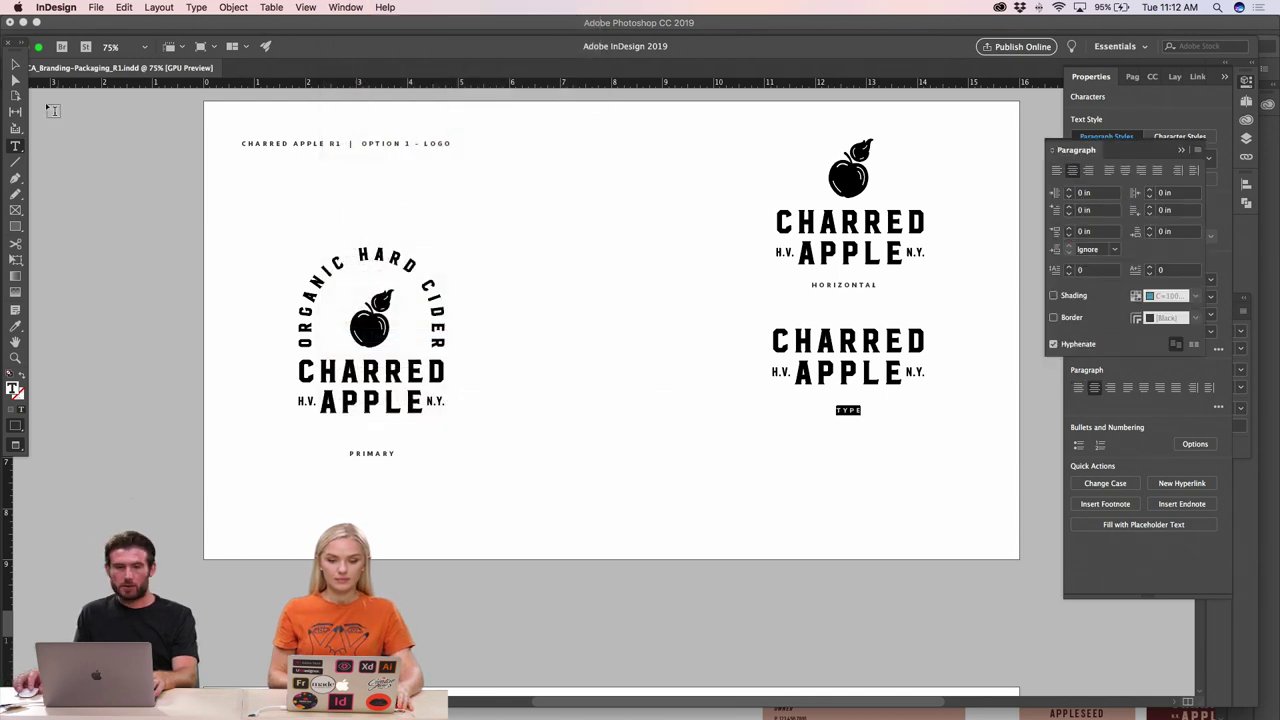
{"action": "left_click", "coordinate": [15, 63]}
{"action": "left_click", "coordinate": [797, 437]}
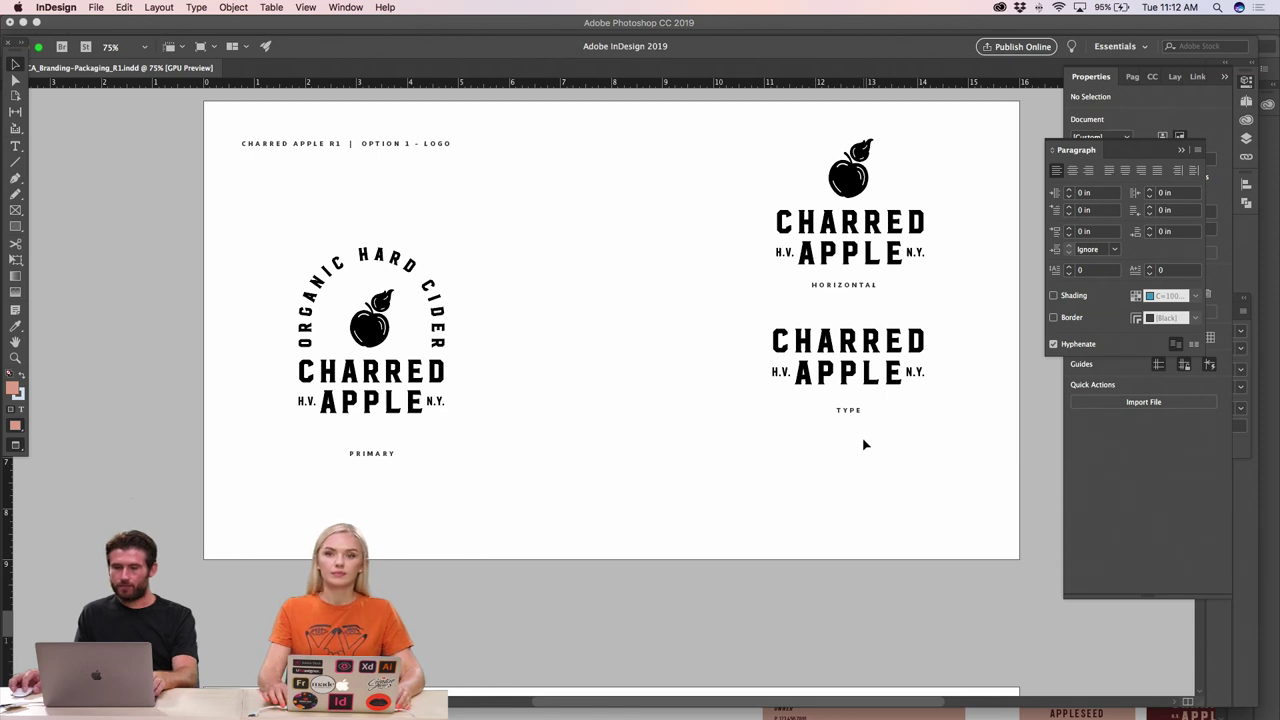
{"action": "left_click", "coordinate": [848, 412]}
- Paste the horizontal logo scaled down below TYPE, with a copied HORIZONTAL label beneath
{"action": "key", "text": "cmd+v"}
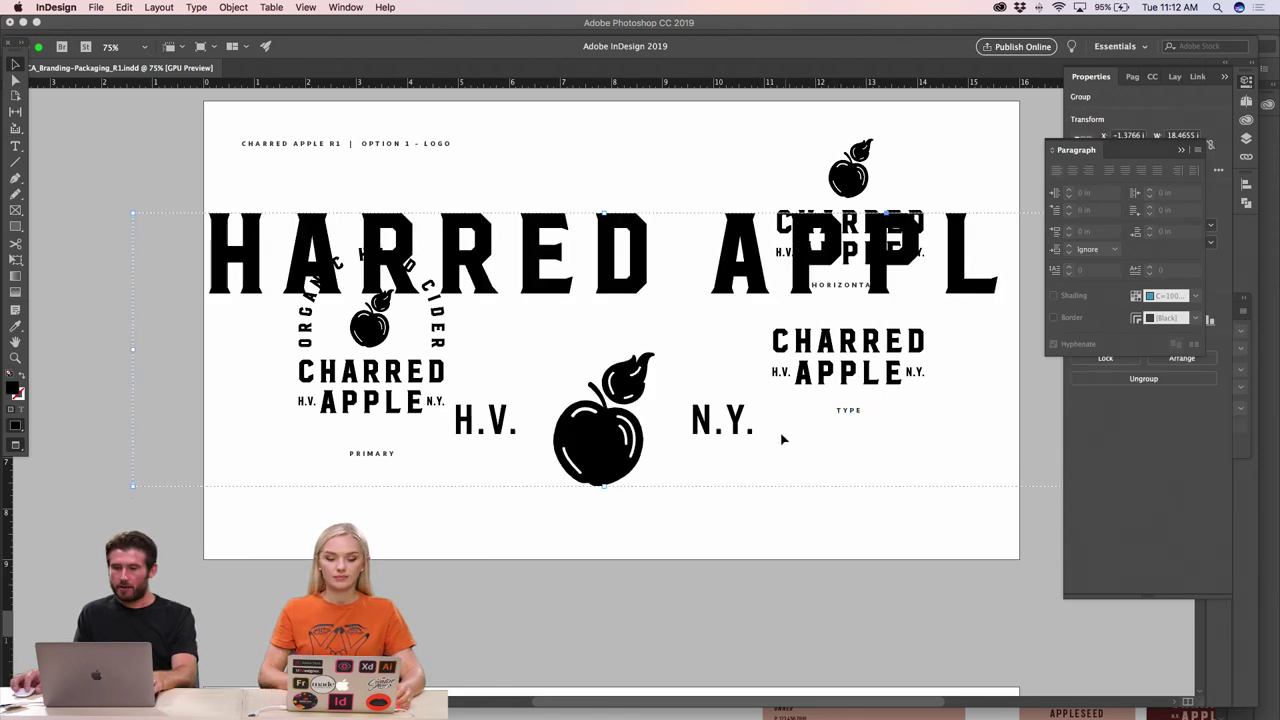
{"action": "left_click_drag", "start_coordinate": [132, 212], "coordinate": [848, 453]}
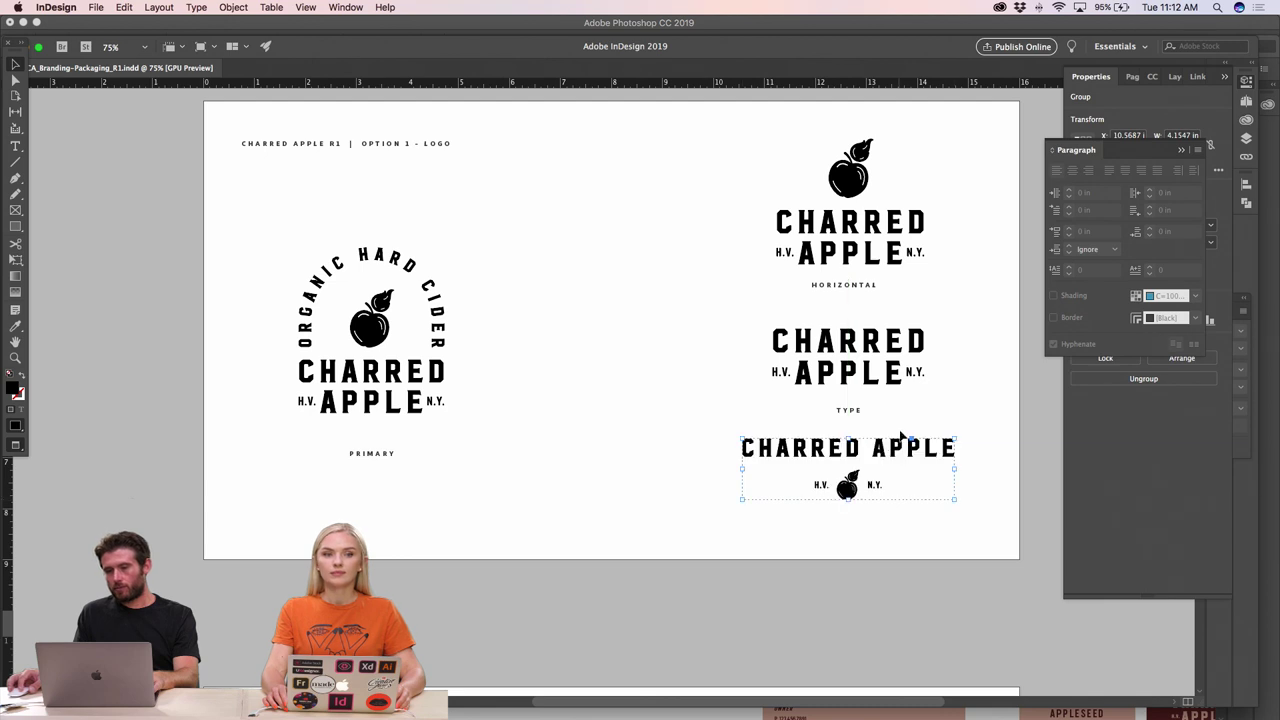
{"action": "left_click", "coordinate": [831, 420]}
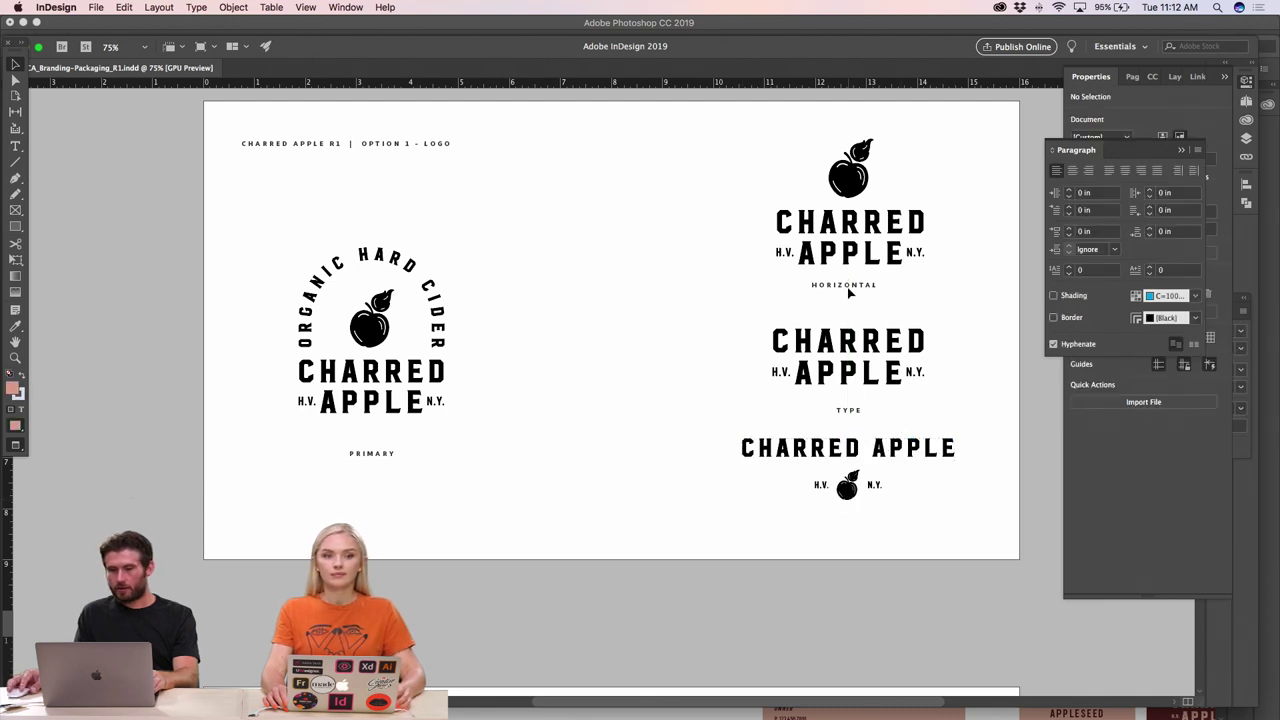
{"action": "left_click_drag", "start_coordinate": [846, 287], "coordinate": [852, 522]}
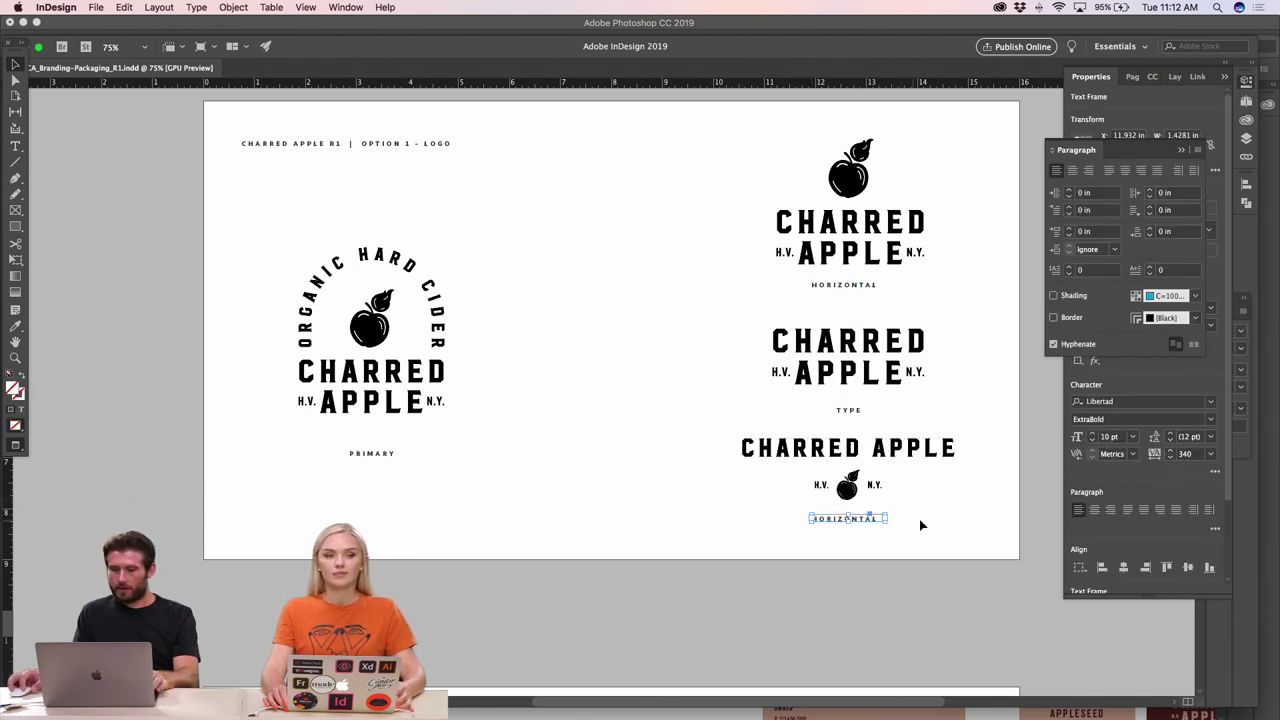
- Change the top logo's label text from HORIZONTAL to STACKED
{"action": "left_click", "coordinate": [920, 523]}
{"action": "double_click", "coordinate": [827, 284]}
{"action": "double_click", "coordinate": [827, 284]}
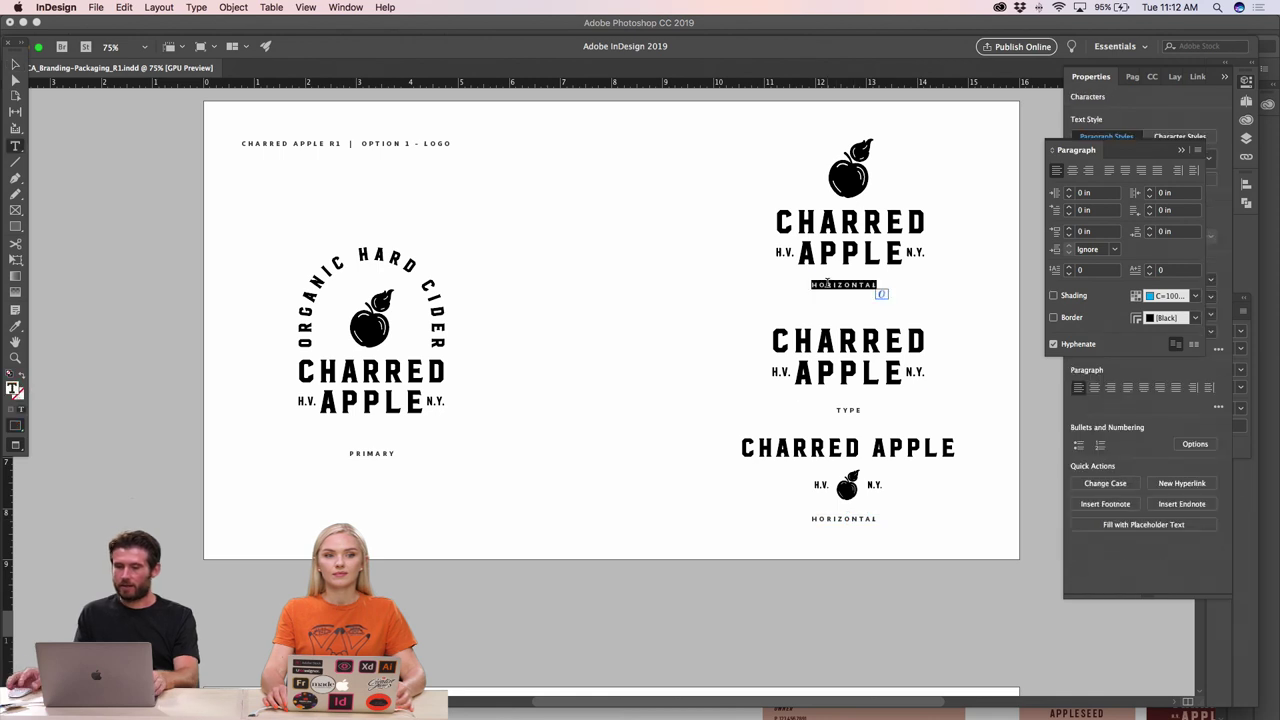
{"action": "type", "text": "STACKED"}
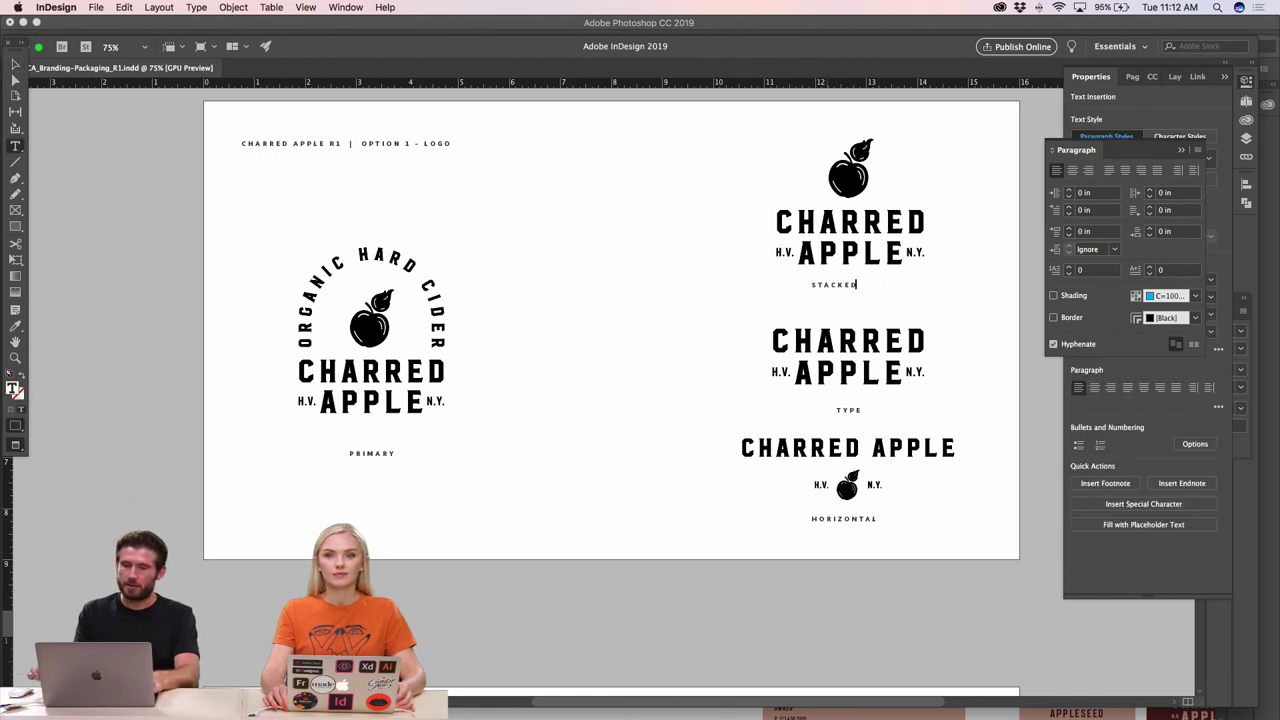
{"action": "left_click", "coordinate": [15, 65]}
- Centre-align the STACKED, TYPE and HORIZONTAL labels together
{"action": "left_click", "coordinate": [686, 234]}
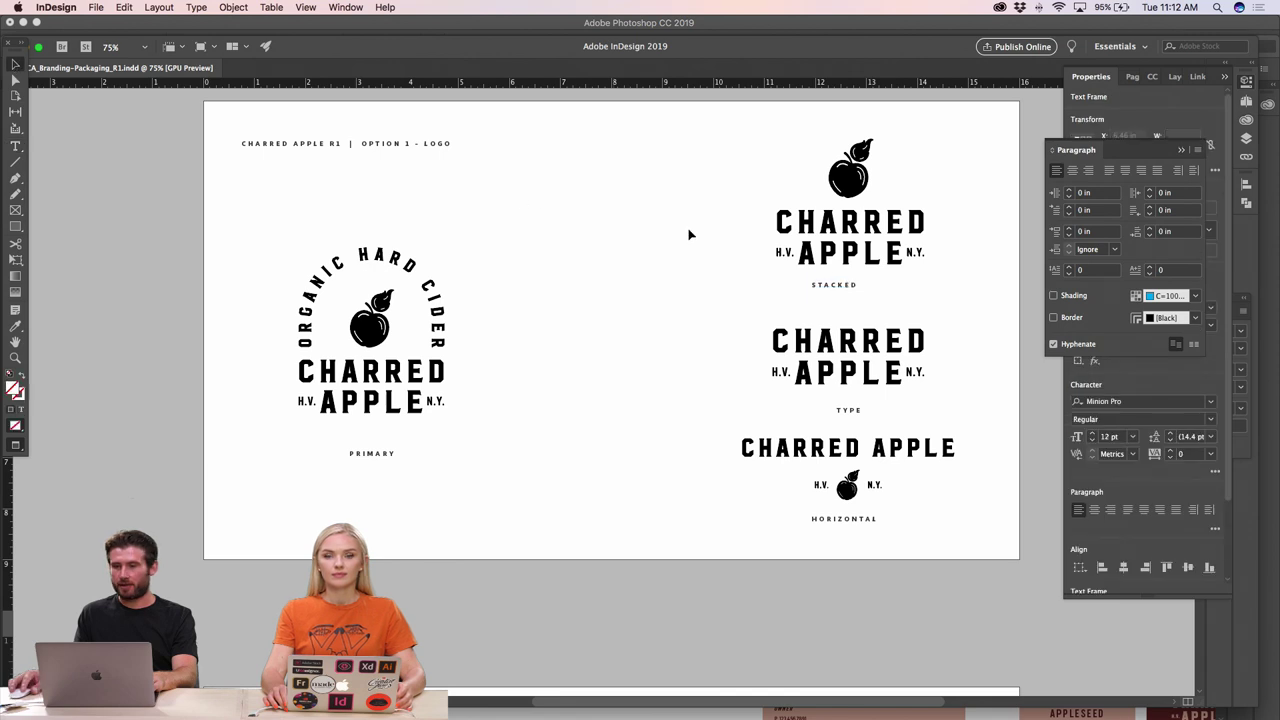
{"action": "left_click", "coordinate": [848, 284]}
{"action": "left_click", "coordinate": [848, 410], "text": "shift"}
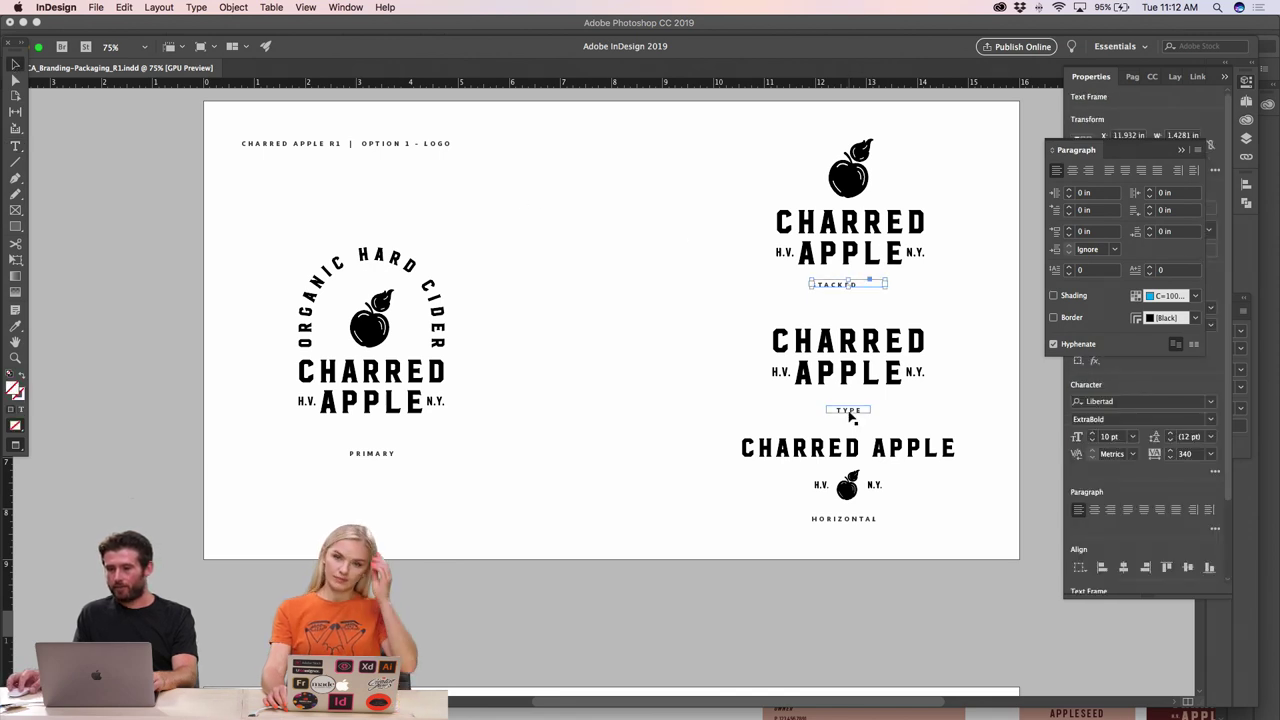
{"action": "left_click", "coordinate": [857, 516], "text": "shift"}
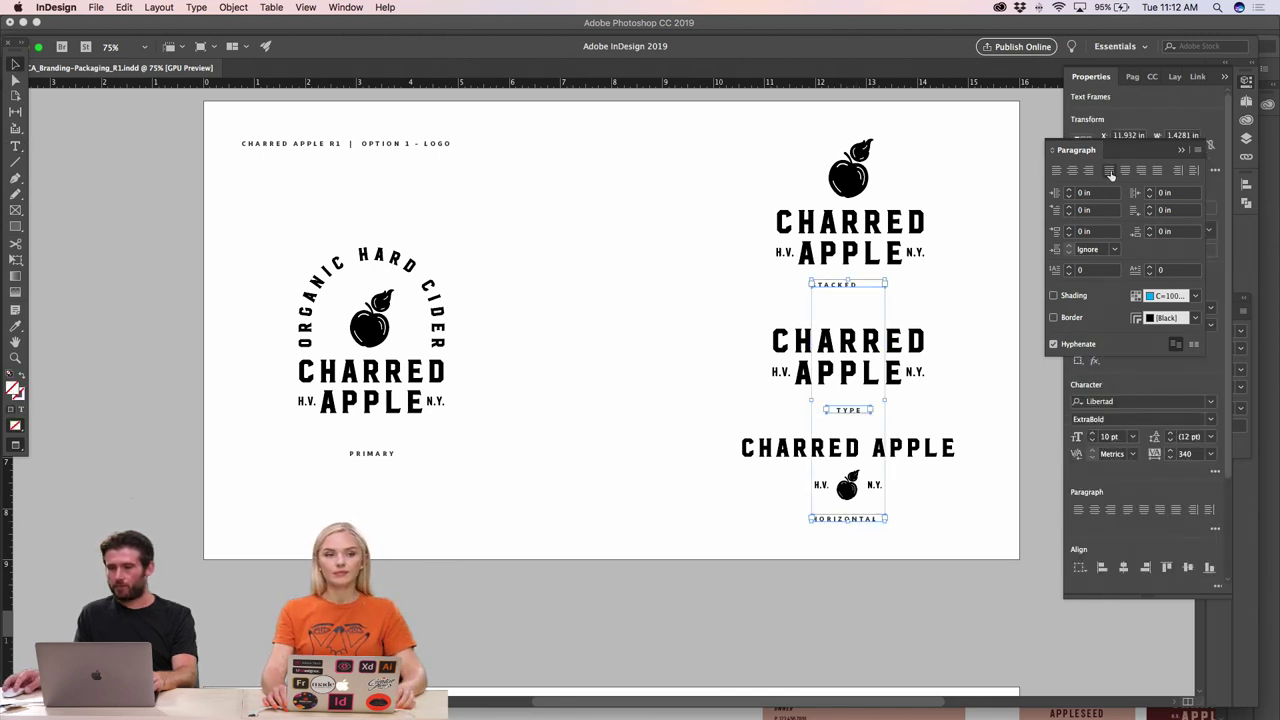
{"action": "left_click", "coordinate": [1072, 170]}
{"action": "left_click", "coordinate": [380, 456], "text": "shift"}
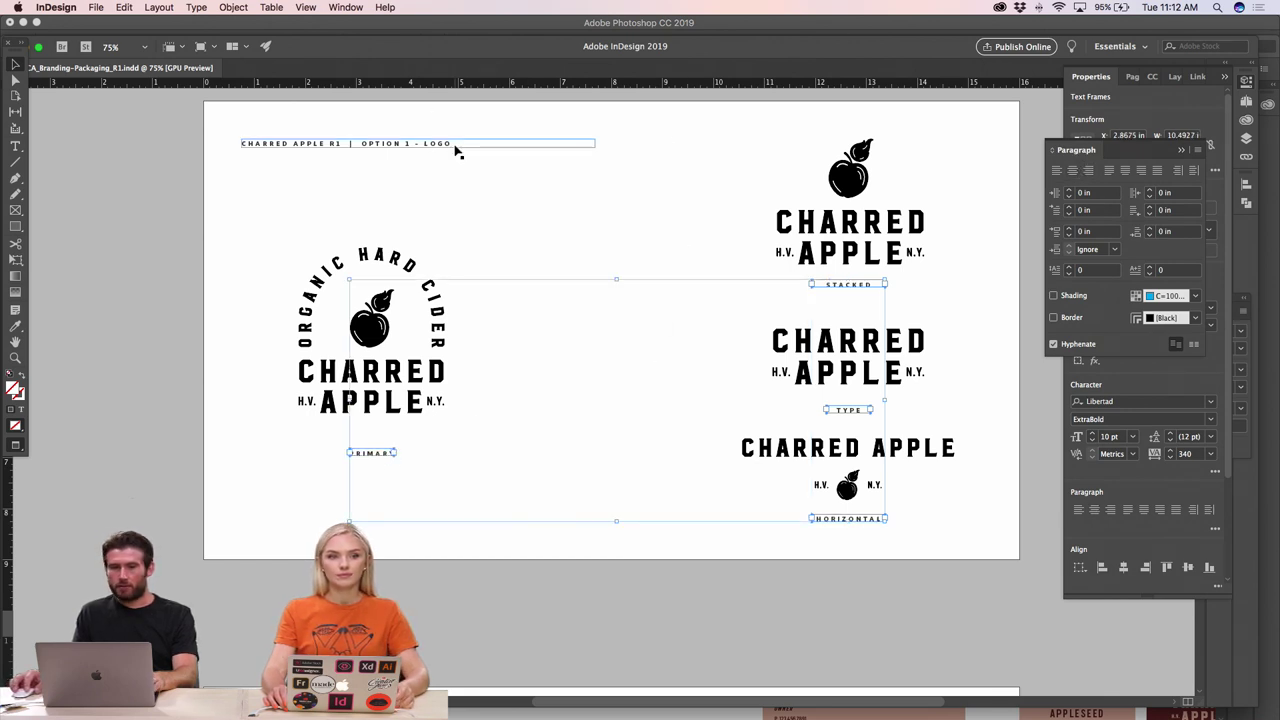
{"action": "left_click", "coordinate": [677, 207]}
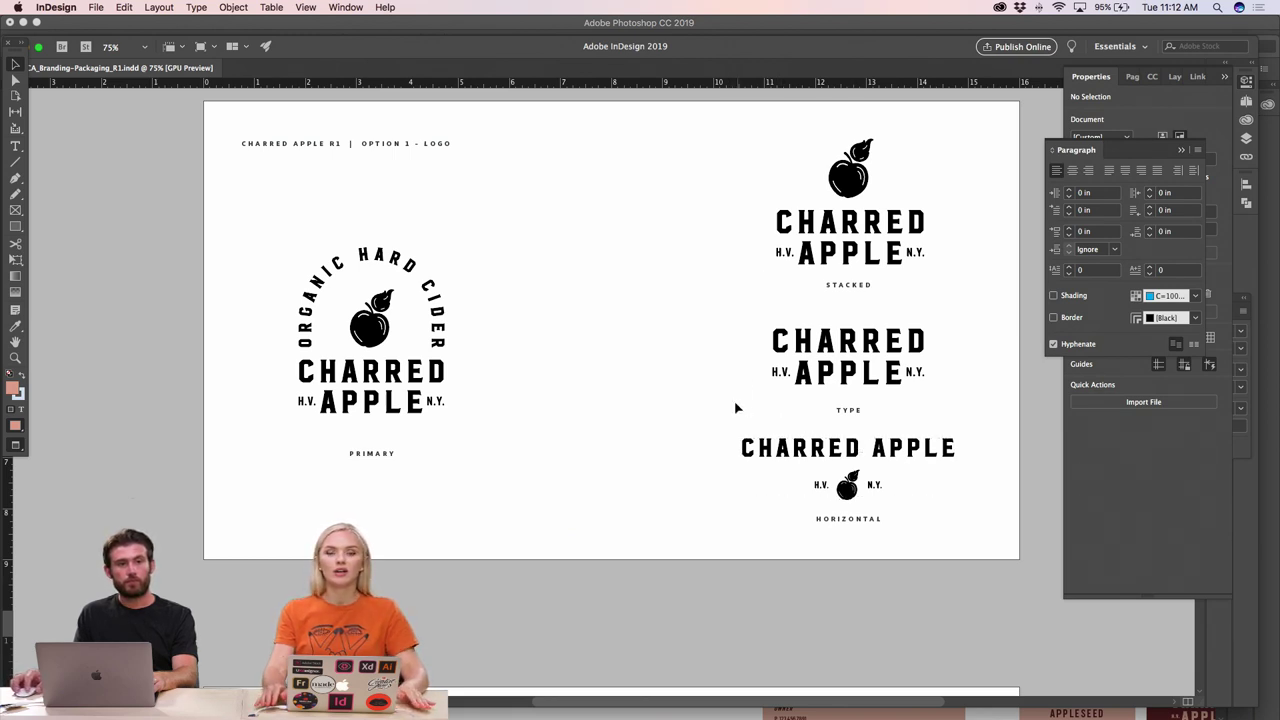
- Nudge the TYPE and STACKED labels up closer beneath their logos
{"action": "left_click_drag", "start_coordinate": [853, 414], "coordinate": [853, 397]}
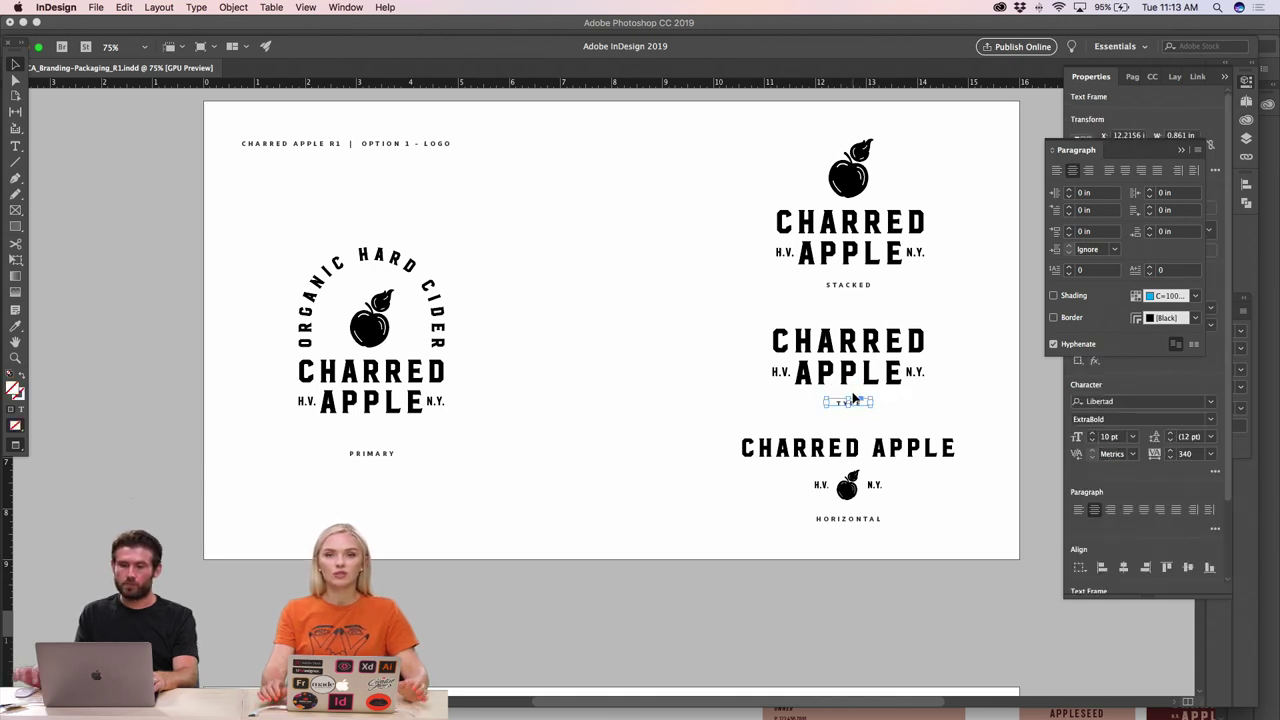
{"action": "left_click_drag", "start_coordinate": [848, 288], "coordinate": [846, 270]}
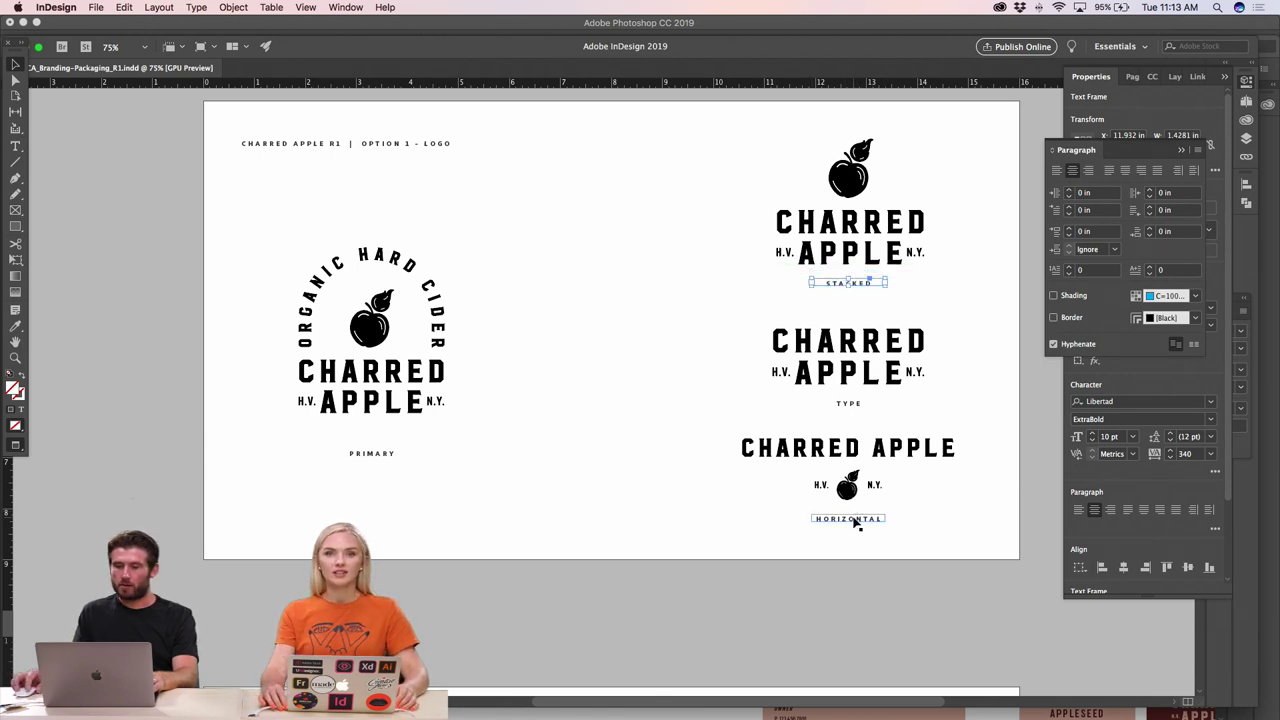
{"action": "left_click", "coordinate": [855, 522]}
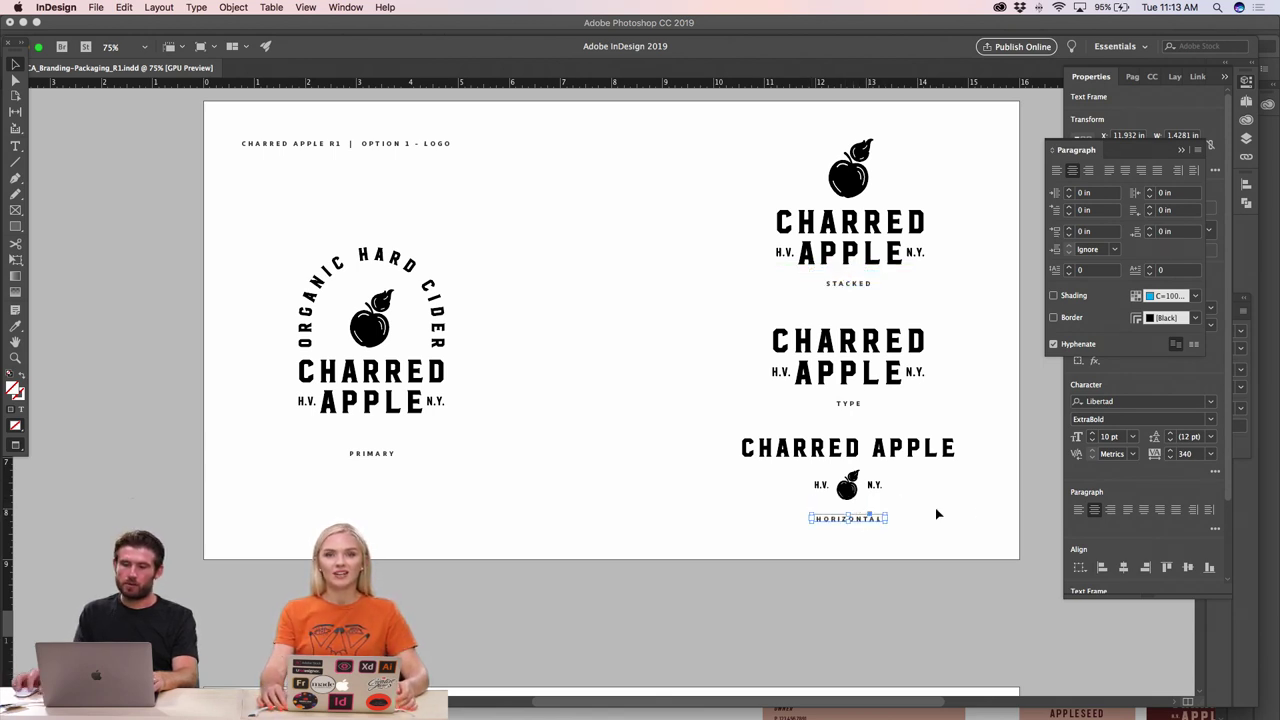
{"action": "left_click_drag", "start_coordinate": [964, 521], "coordinate": [890, 378]}
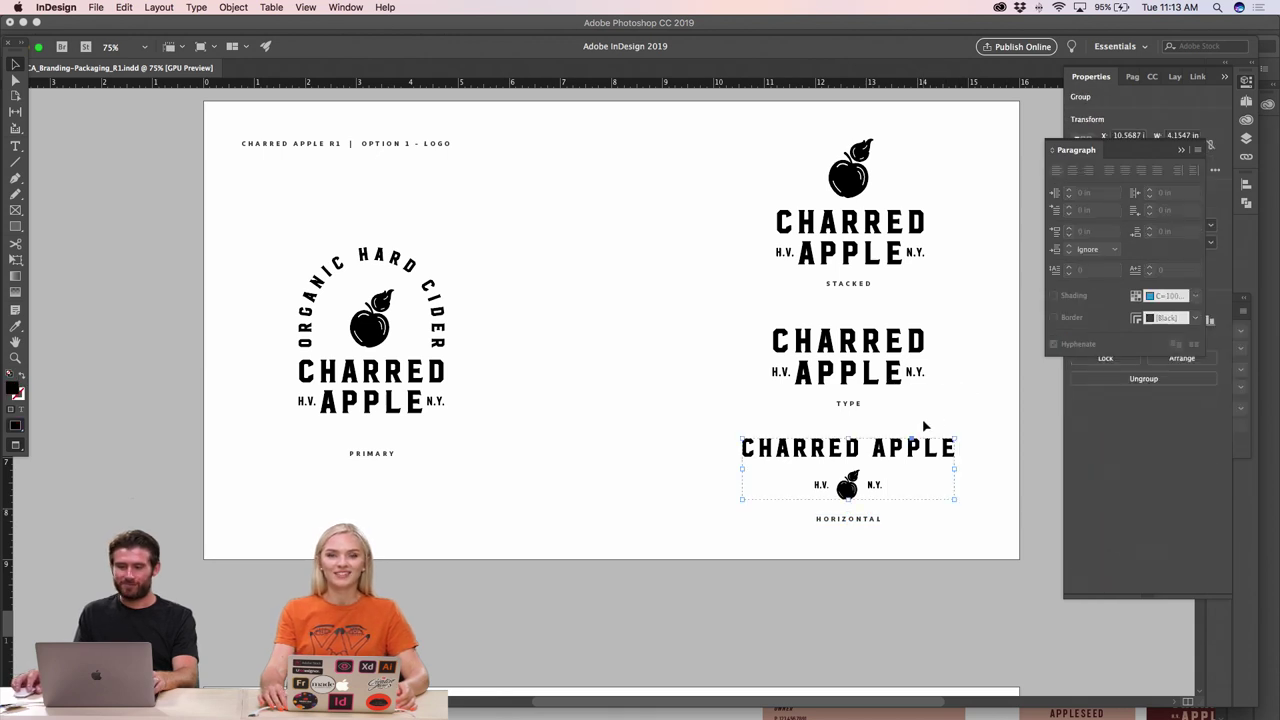
- Shrink the horizontal, TYPE and stacked logos slightly
{"action": "left_click_drag", "start_coordinate": [957, 438], "coordinate": [941, 440]}
{"action": "left_click", "coordinate": [925, 377]}
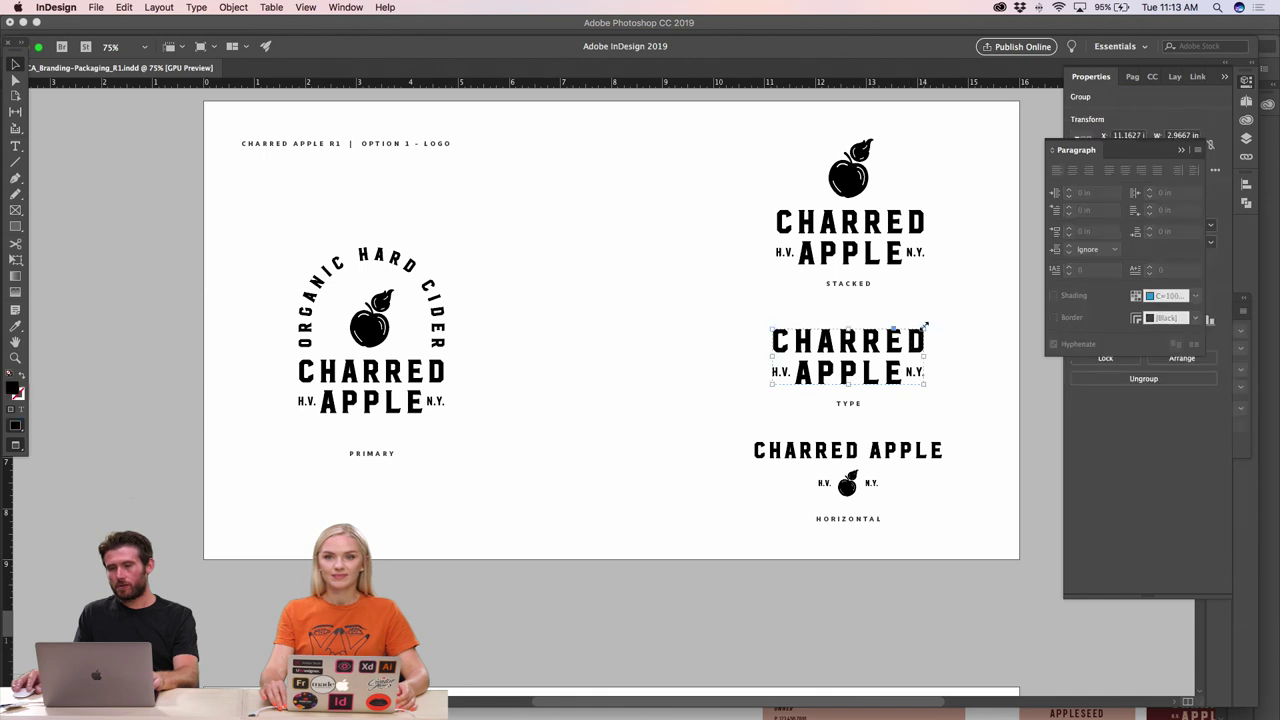
{"action": "left_click_drag", "start_coordinate": [921, 330], "coordinate": [913, 334]}
{"action": "left_click", "coordinate": [909, 288]}
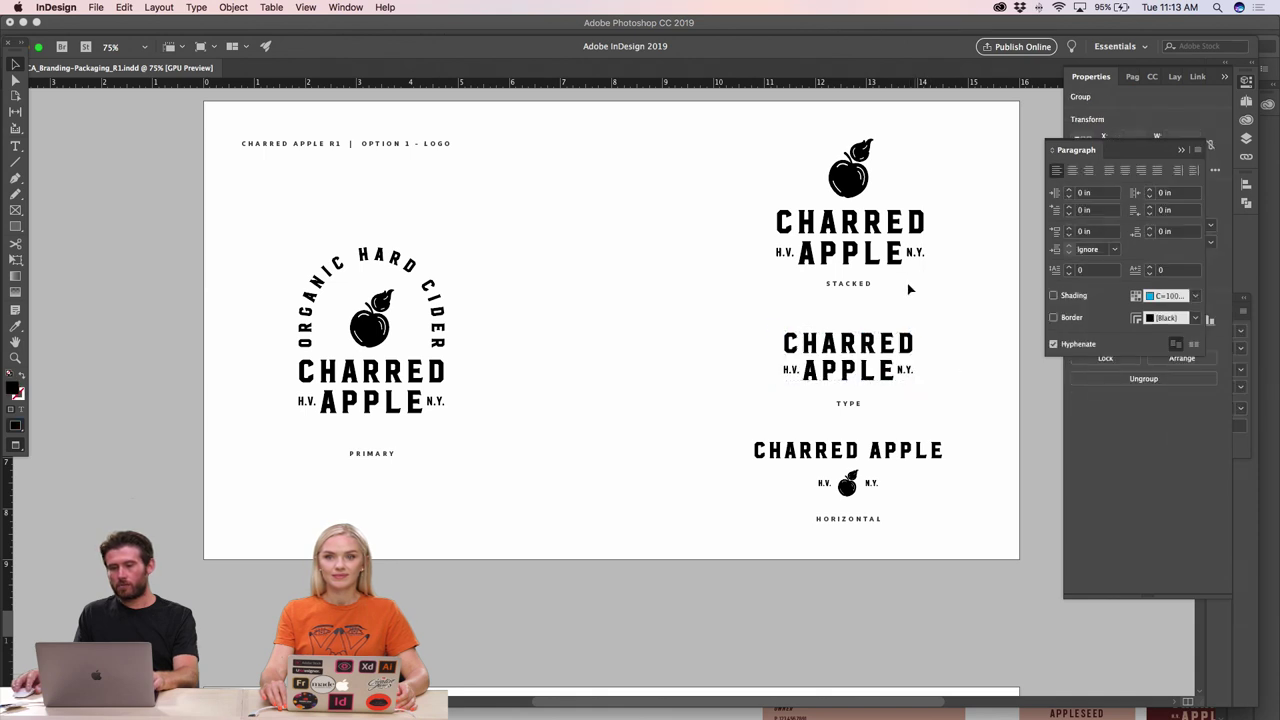
{"action": "left_click", "coordinate": [870, 258]}
{"action": "left_click_drag", "start_coordinate": [922, 138], "coordinate": [913, 146]}
{"action": "left_click", "coordinate": [953, 290]}
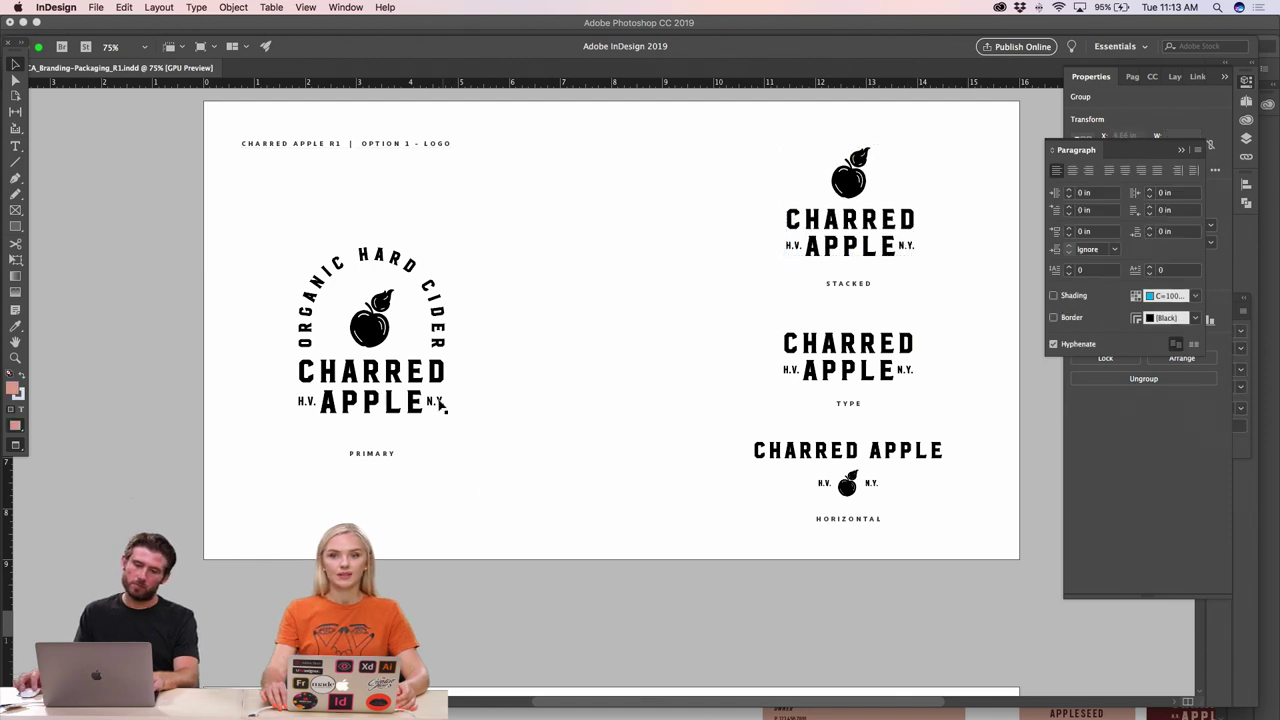
- Shift the primary logo and its label right, and enlarge the primary logo
{"action": "left_click_drag", "start_coordinate": [480, 490], "coordinate": [229, 257]}
{"action": "left_click_drag", "start_coordinate": [374, 331], "coordinate": [447, 328]}
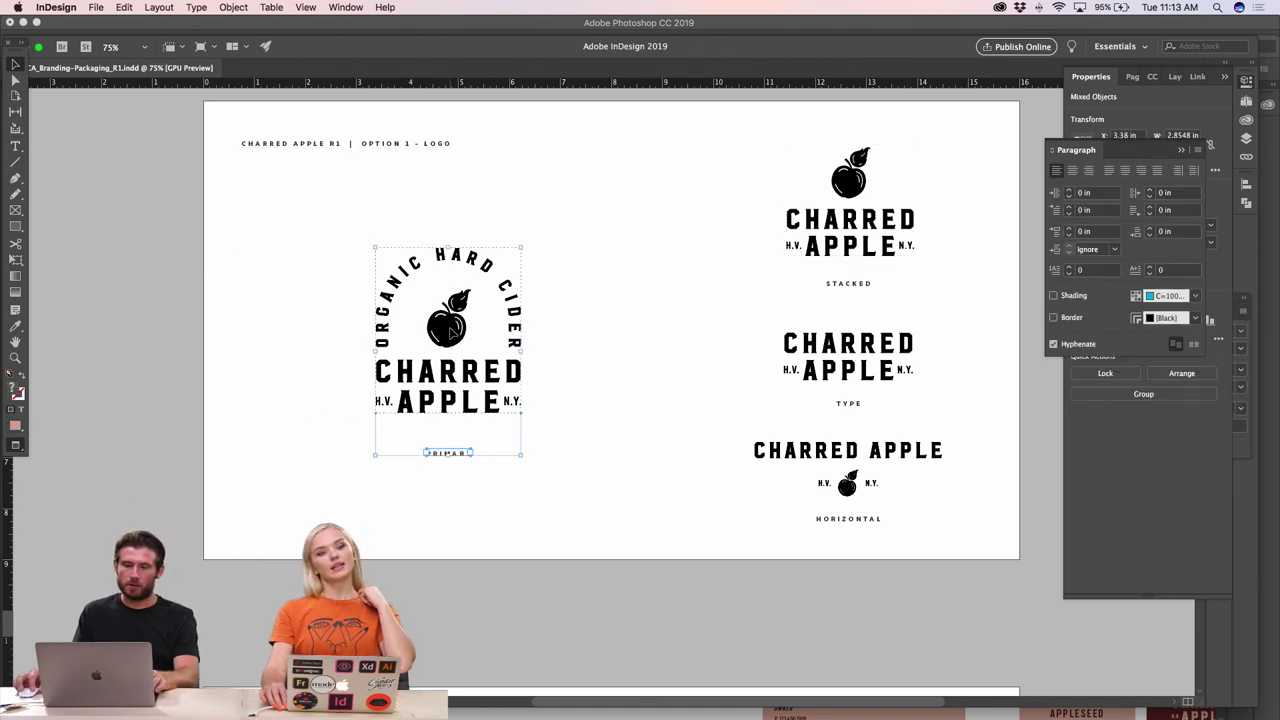
{"action": "left_click", "coordinate": [447, 330]}
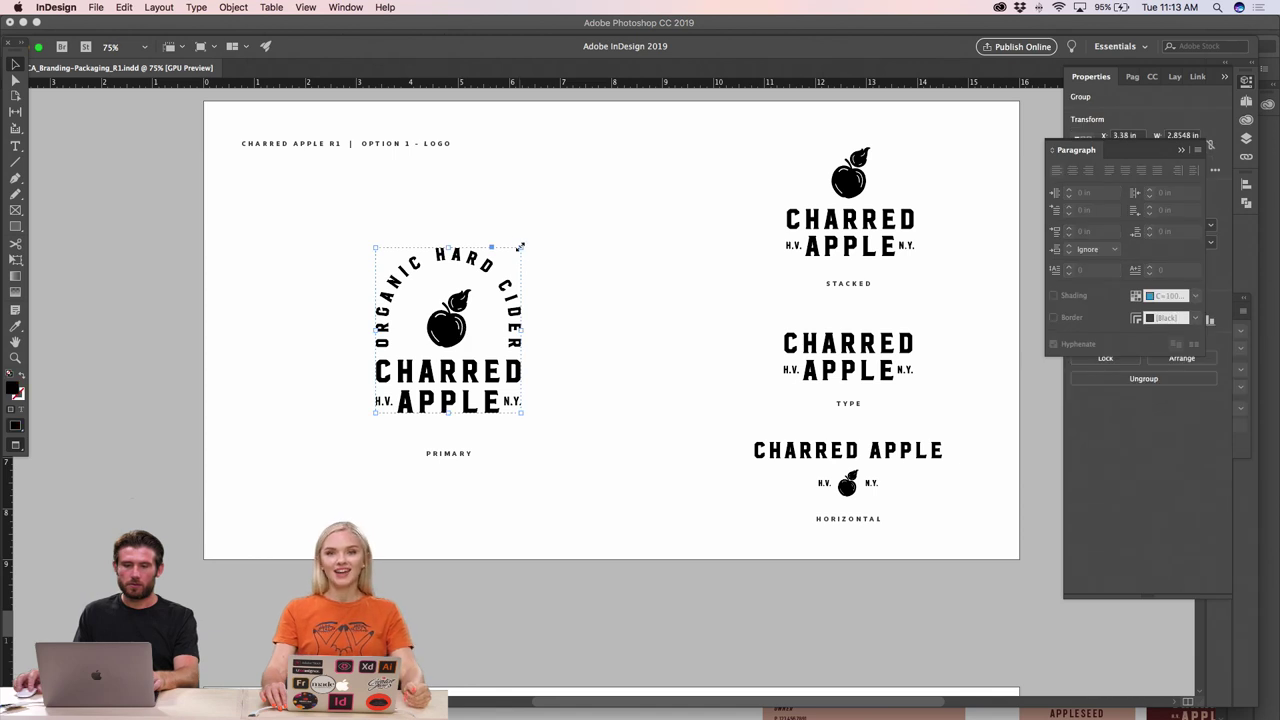
{"action": "left_click_drag", "start_coordinate": [520, 246], "coordinate": [528, 229]}
{"action": "left_click_drag", "start_coordinate": [449, 327], "coordinate": [449, 325]}
{"action": "left_click", "coordinate": [577, 360]}
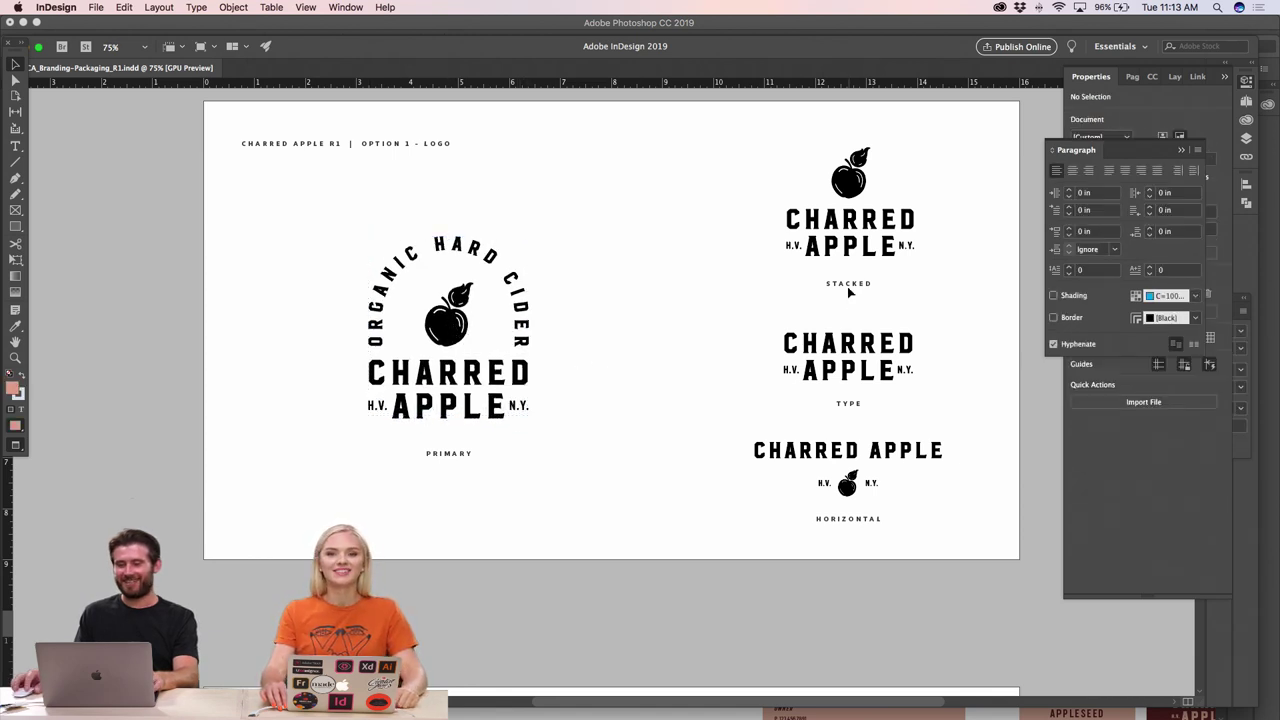
- Move the STACKED, TYPE and HORIZONTAL labels up just under their logos
{"action": "left_click_drag", "start_coordinate": [847, 286], "coordinate": [847, 263]}
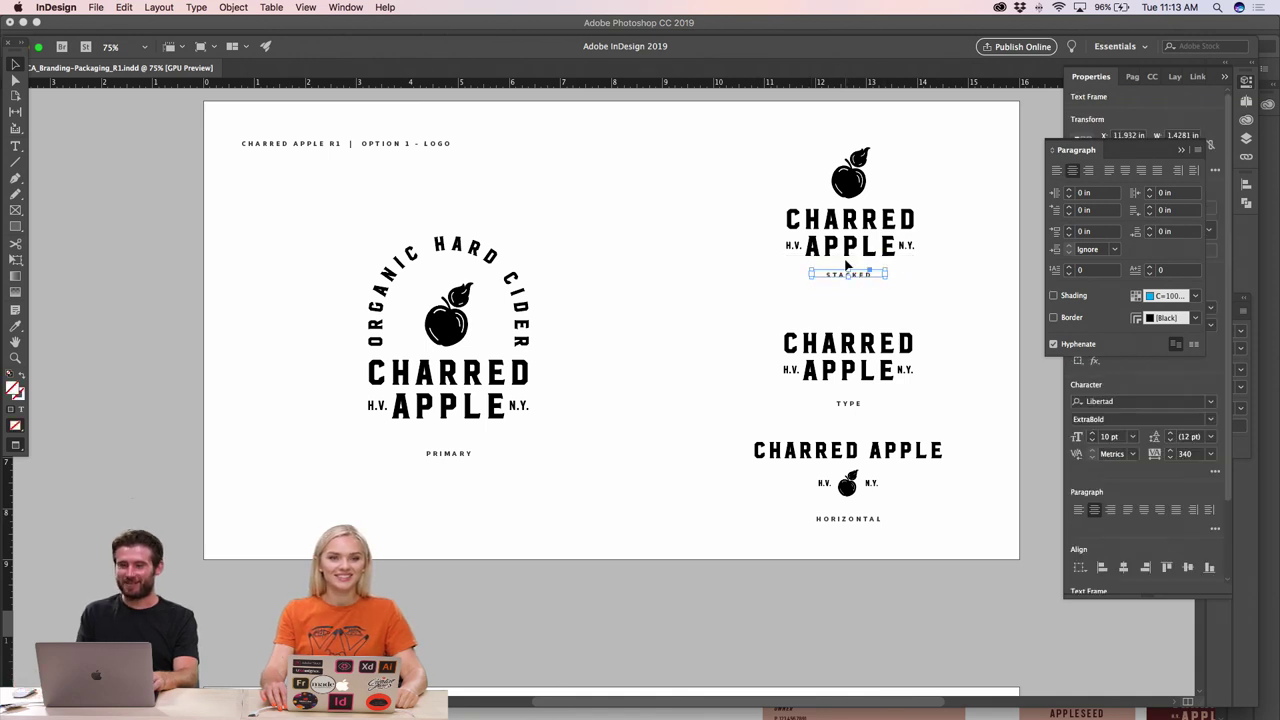
{"action": "left_click", "coordinate": [858, 405]}
{"action": "left_click_drag", "start_coordinate": [858, 405], "coordinate": [858, 391]}
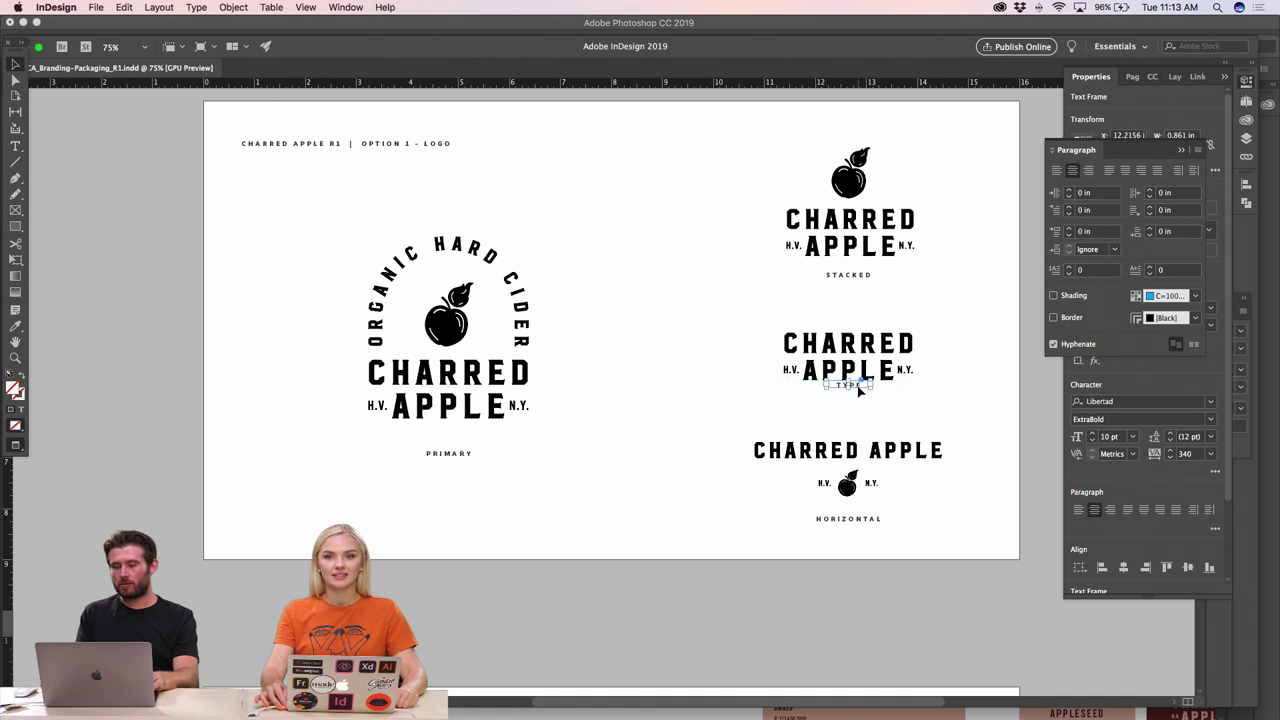
{"action": "left_click_drag", "start_coordinate": [857, 522], "coordinate": [853, 505]}
{"action": "left_click", "coordinate": [983, 370]}
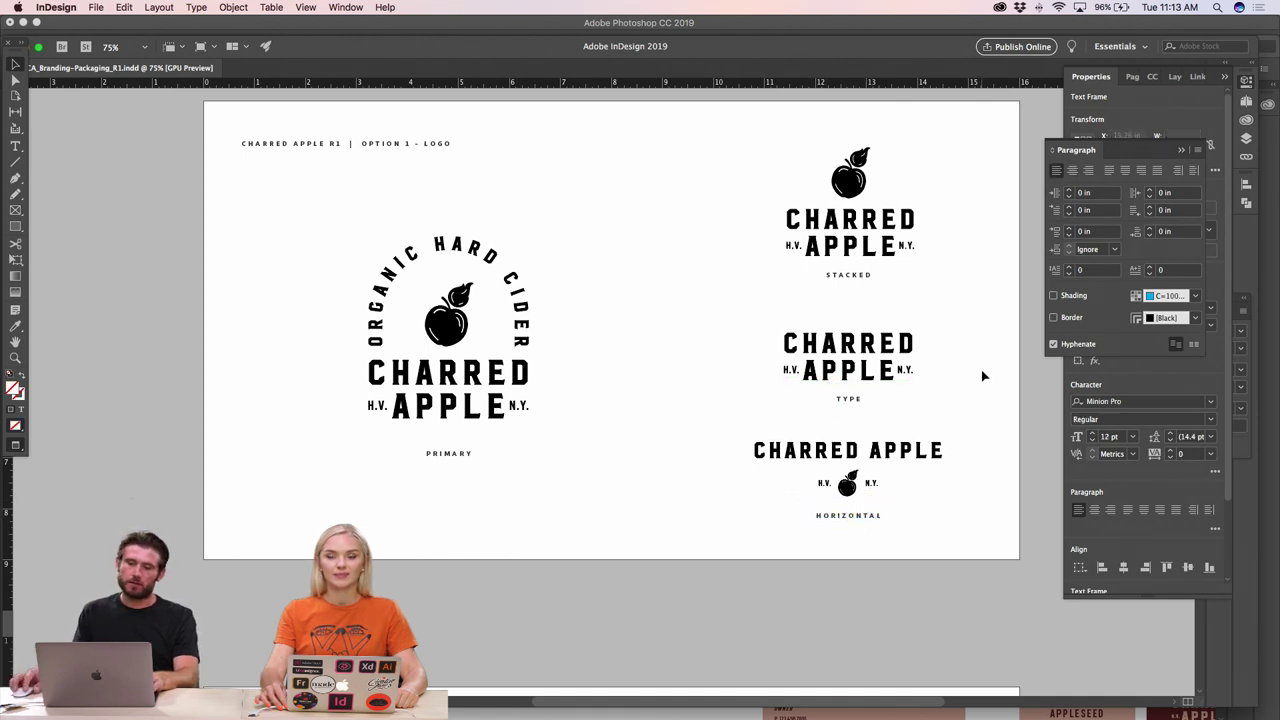
{"action": "key", "text": "h"}
{"action": "left_click_drag", "start_coordinate": [893, 396], "coordinate": [700, 448]}
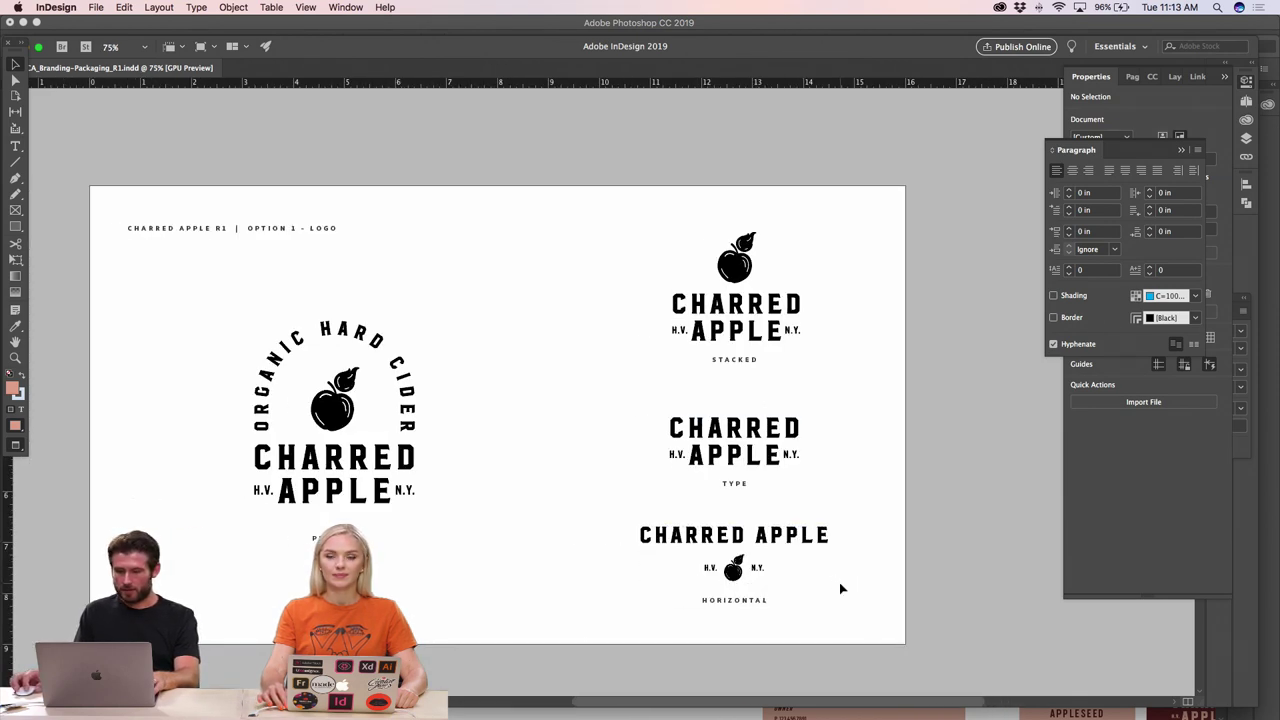
- Raise the TYPE logo to the guide, evenly between the stacked and horizontal logos
{"action": "left_click_drag", "start_coordinate": [839, 588], "coordinate": [757, 422]}
{"action": "left_click", "coordinate": [820, 440]}
{"action": "left_click_drag", "start_coordinate": [809, 457], "coordinate": [716, 458]}
{"action": "left_click", "coordinate": [900, 526]}
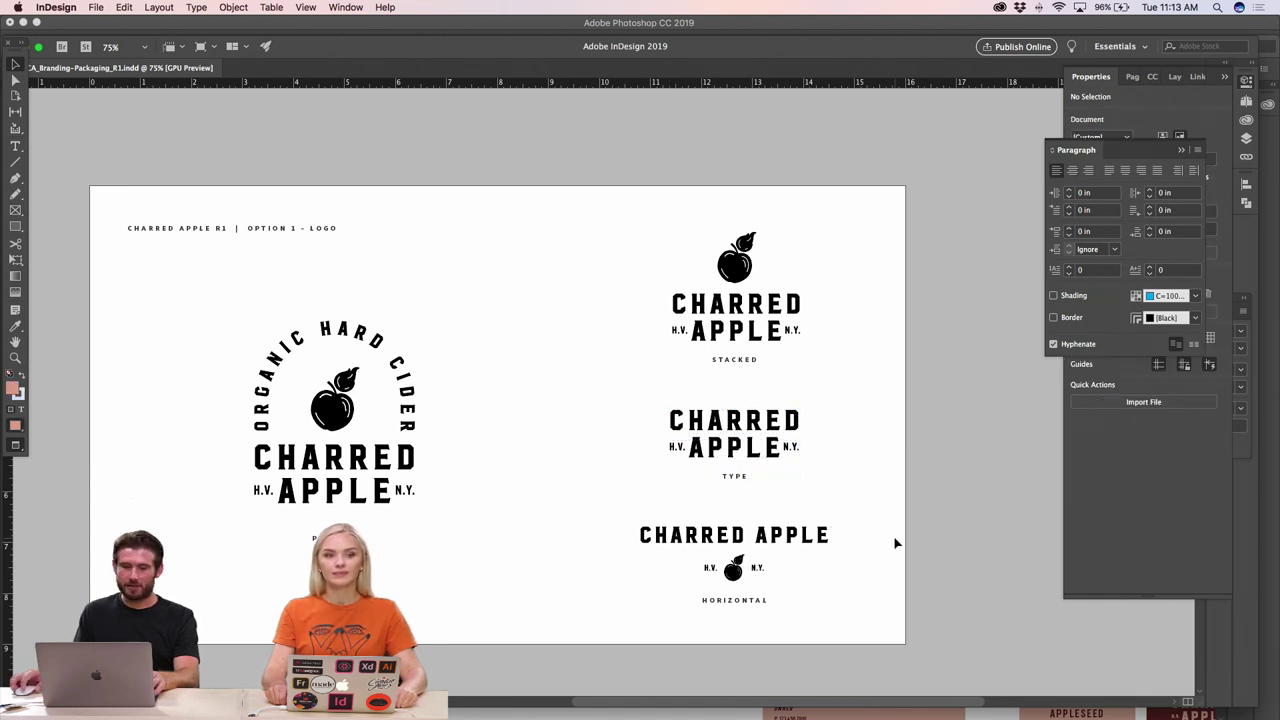
- Copy the vertical divider from the typography page onto the logo page
{"action": "scroll", "coordinate": [576, 299], "scroll_direction": "down", "scroll_amount": 10}
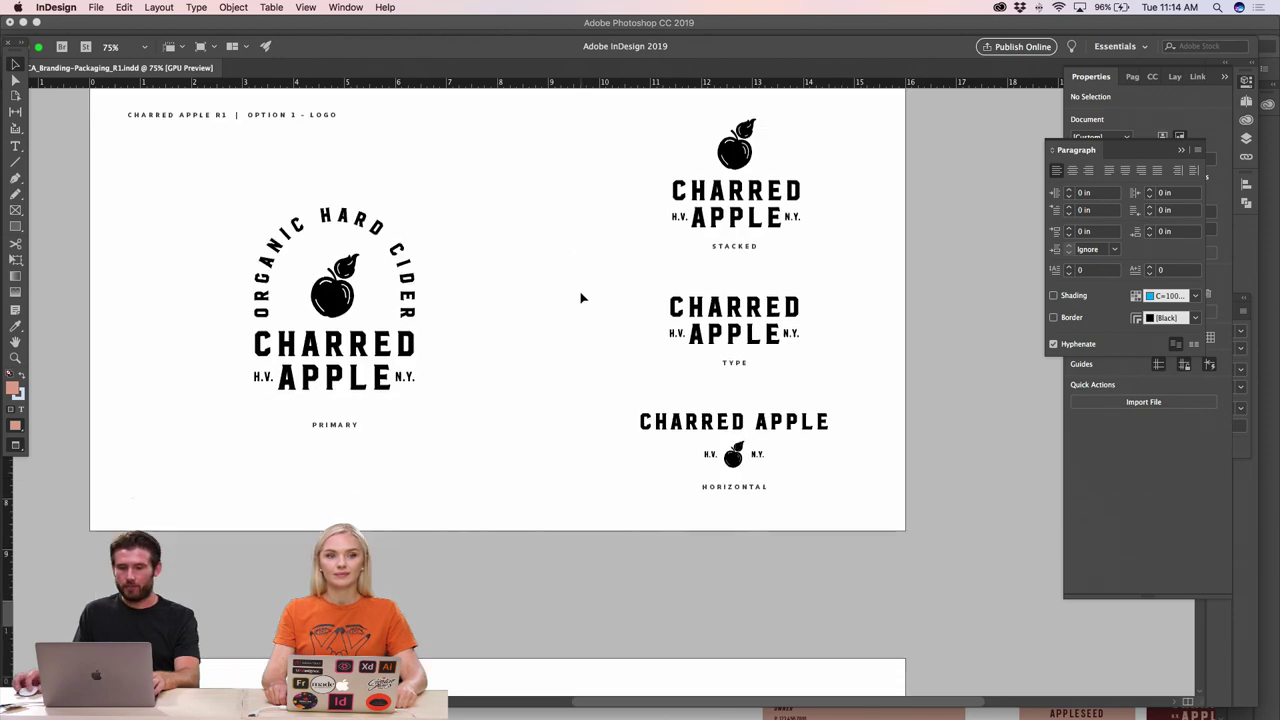
{"action": "left_click", "coordinate": [466, 302]}
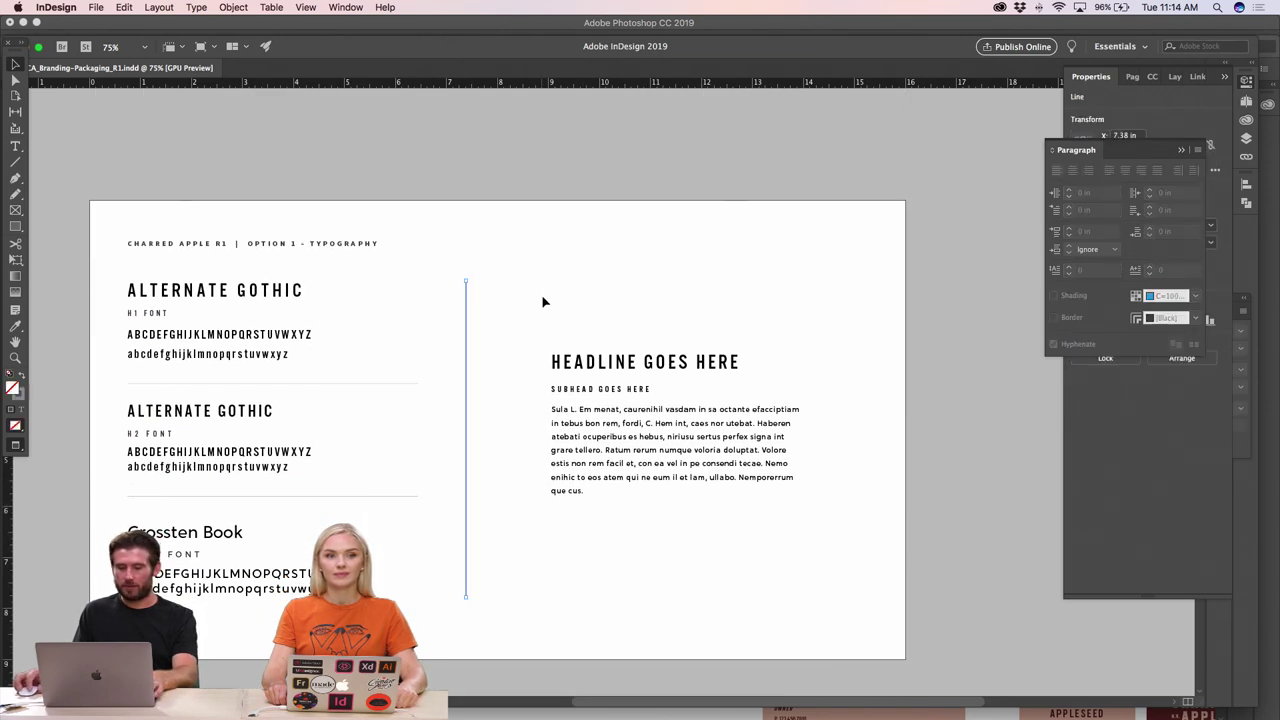
{"action": "scroll", "coordinate": [550, 295], "scroll_direction": "up", "scroll_amount": 15}
{"action": "scroll", "coordinate": [554, 437], "scroll_direction": "down", "scroll_amount": 8}
{"action": "left_click", "coordinate": [556, 433]}
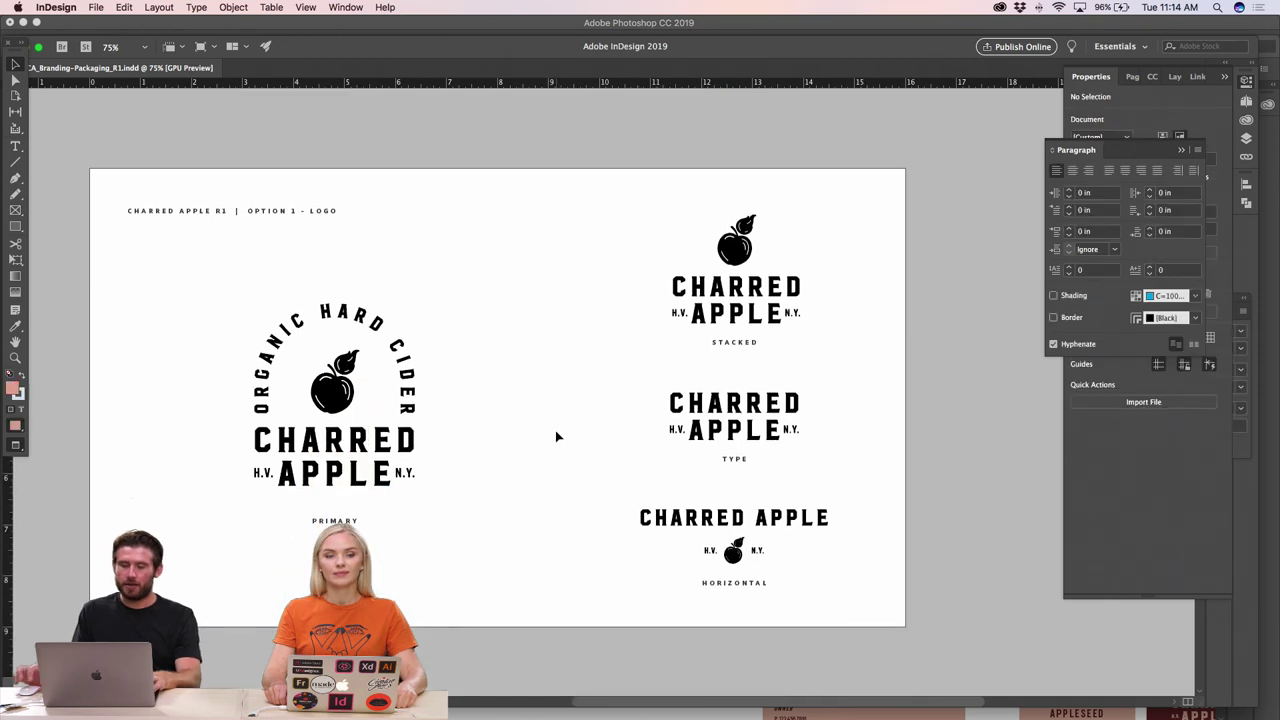
{"action": "key", "text": "super+z"}
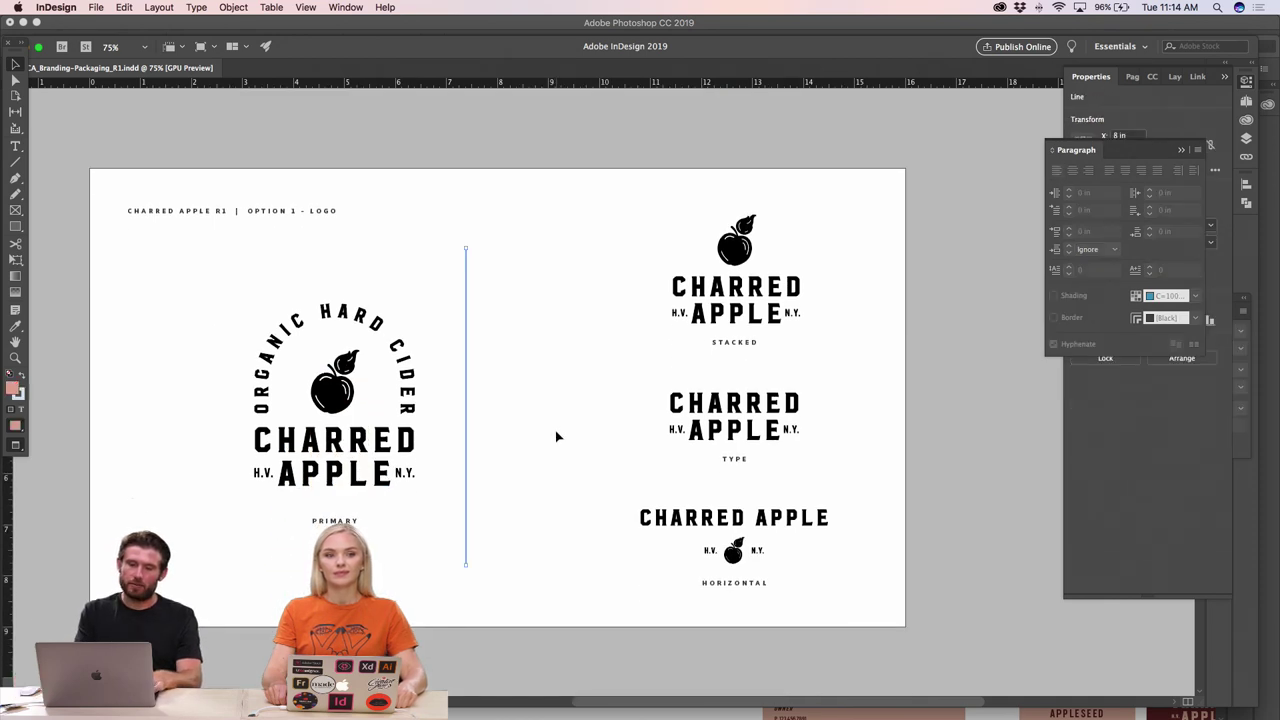
{"action": "left_click", "coordinate": [540, 423]}
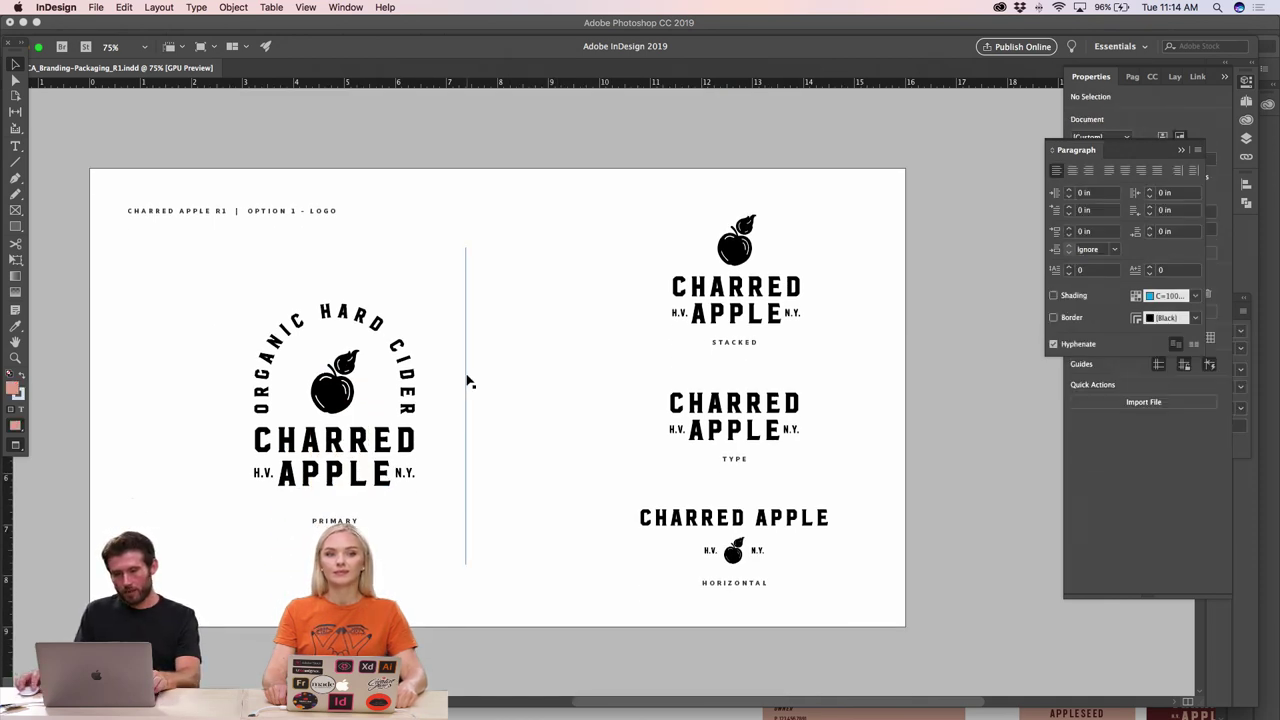
- Add two horizontal rules separating the STACKED, TYPE and HORIZONTAL logos
{"action": "left_click_drag", "start_coordinate": [468, 380], "coordinate": [574, 376]}
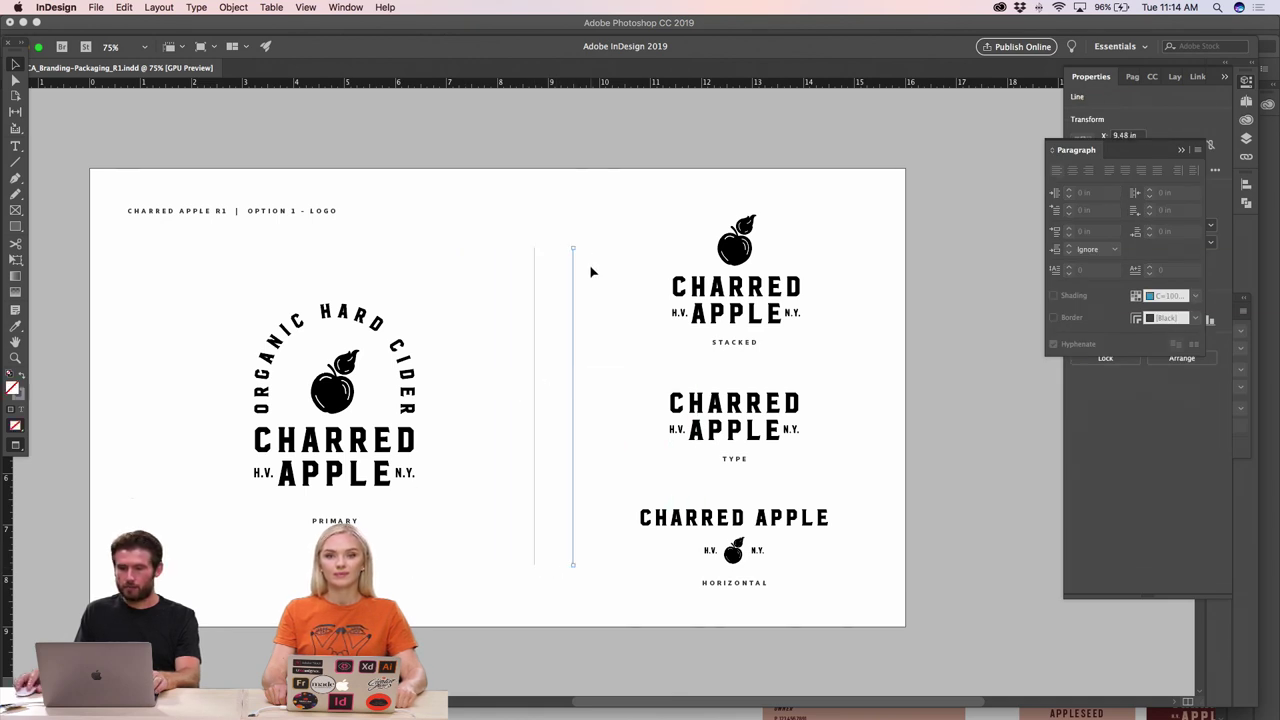
{"action": "left_click_drag", "start_coordinate": [579, 243], "coordinate": [675, 373]}
{"action": "left_click", "coordinate": [882, 344]}
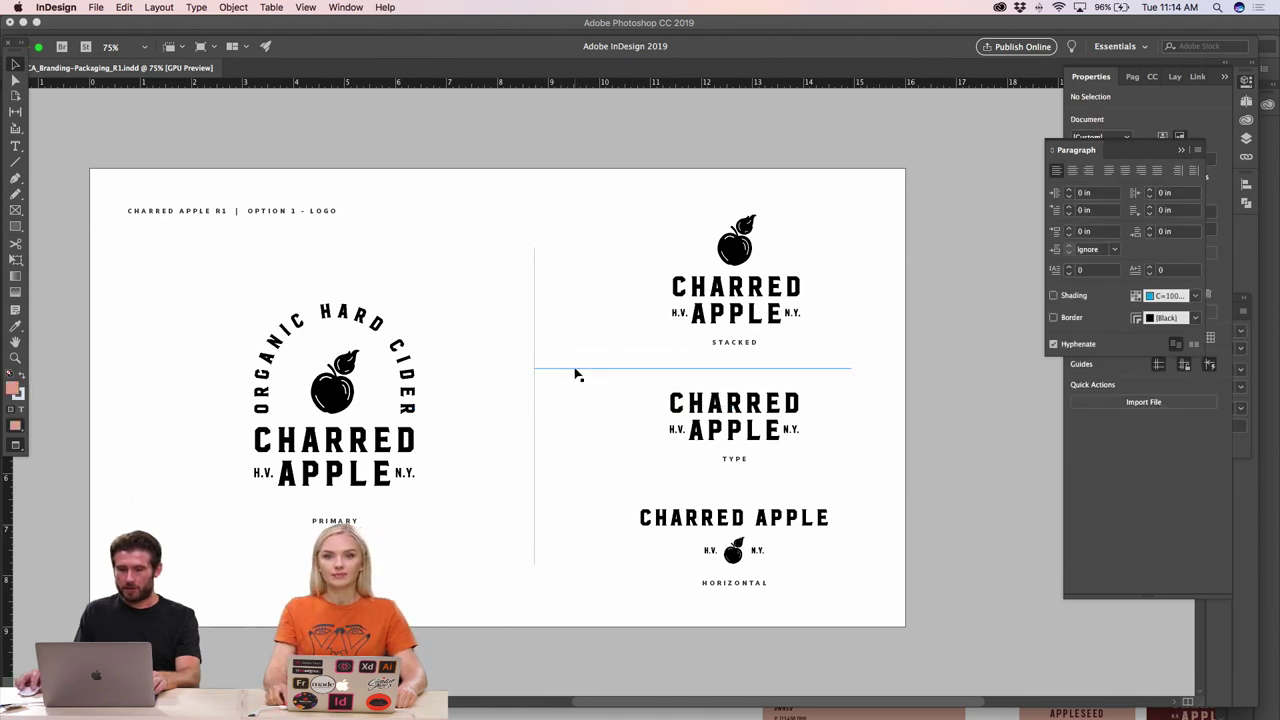
{"action": "left_click_drag", "start_coordinate": [576, 374], "coordinate": [572, 491]}
{"action": "left_click", "coordinate": [846, 447]}
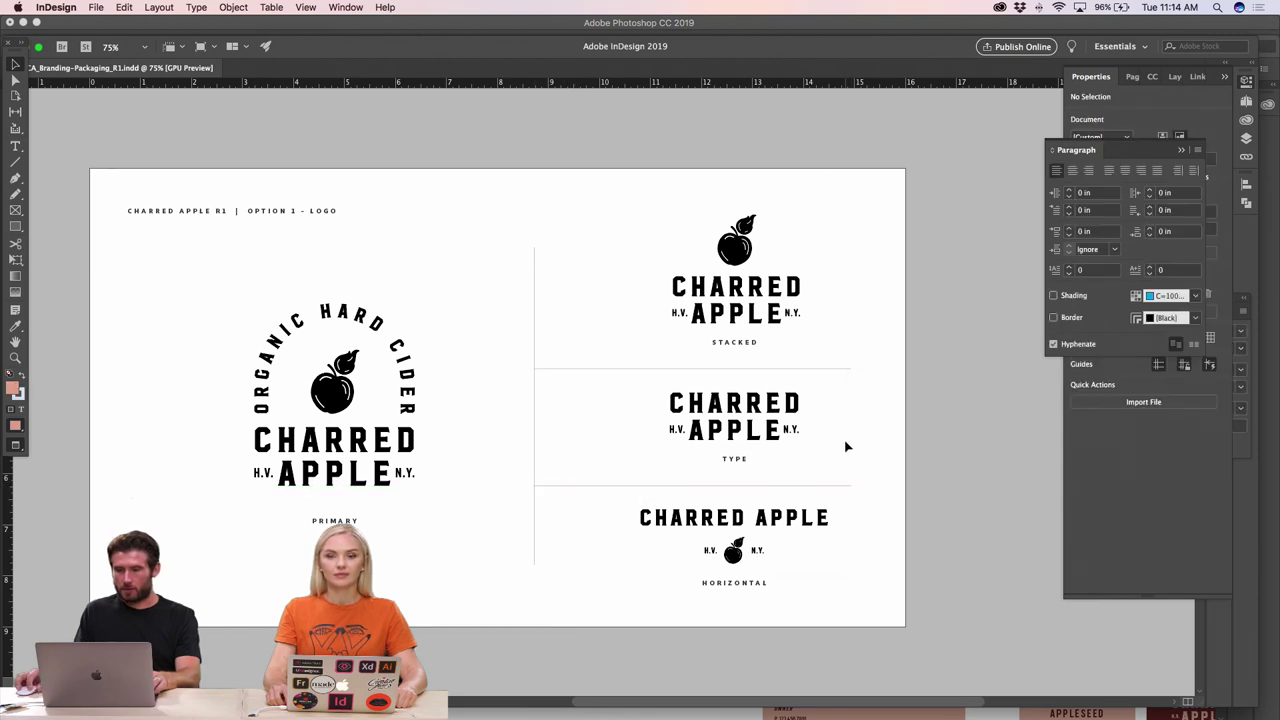
{"action": "left_click", "coordinate": [589, 369]}
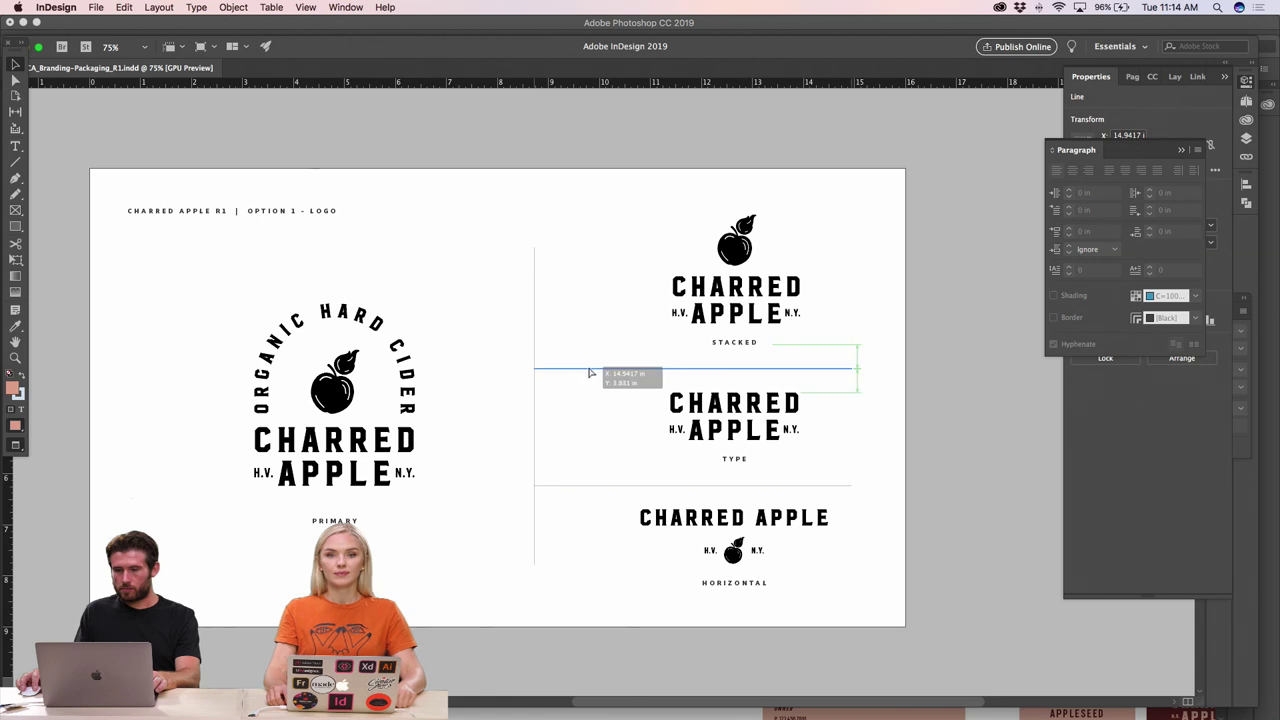
{"action": "left_click", "coordinate": [583, 498]}
{"action": "left_click_drag", "start_coordinate": [584, 491], "coordinate": [584, 491]}
- Move the three logo variants left, leaving the rules in place
{"action": "left_click_drag", "start_coordinate": [828, 466], "coordinate": [657, 392]}
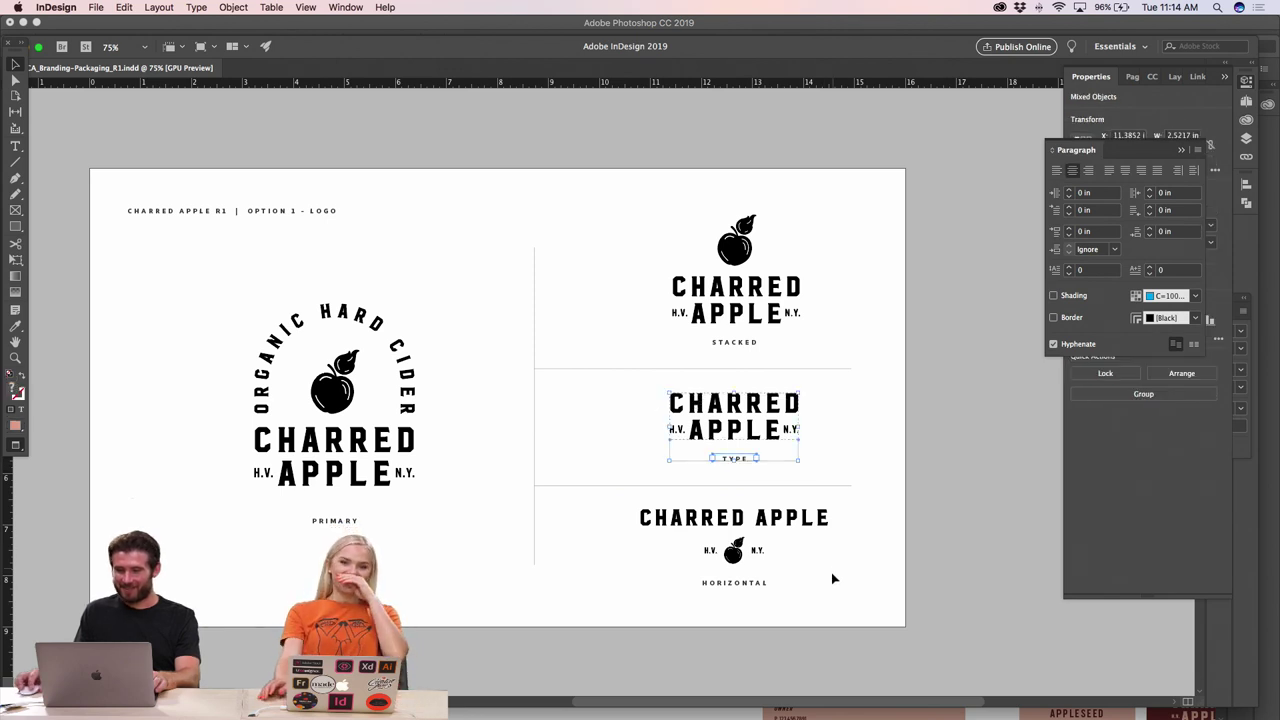
{"action": "left_click_drag", "start_coordinate": [845, 592], "coordinate": [669, 491]}
{"action": "left_click_drag", "start_coordinate": [806, 348], "coordinate": [702, 228]}
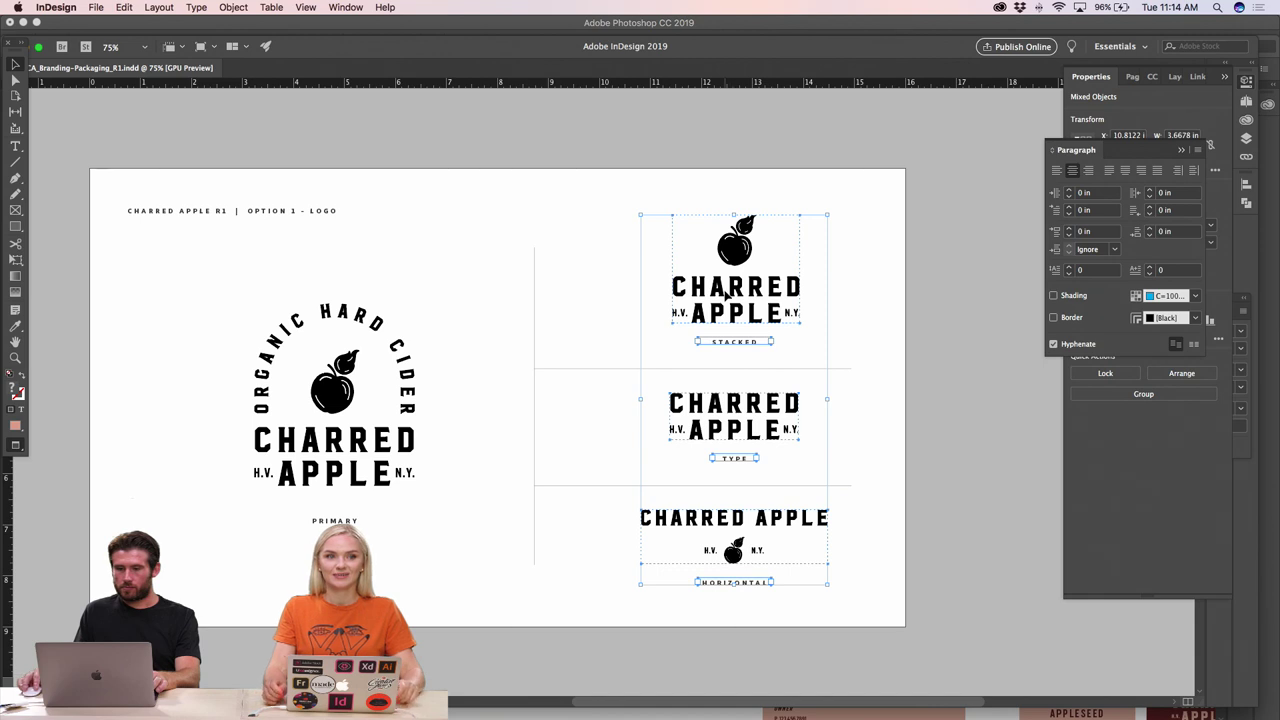
{"action": "left_click_drag", "start_coordinate": [614, 222], "coordinate": [826, 605]}
{"action": "left_click_drag", "start_coordinate": [609, 337], "coordinate": [616, 554]}
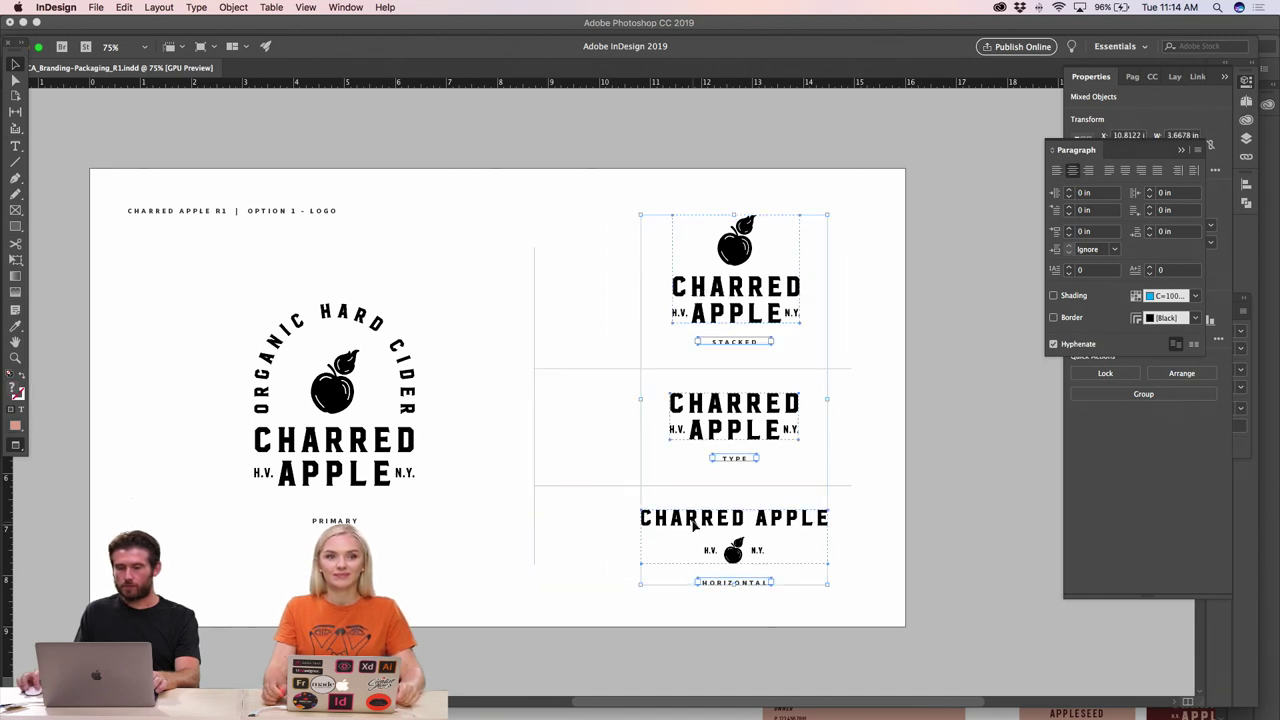
{"action": "left_click_drag", "start_coordinate": [692, 521], "coordinate": [660, 525]}
{"action": "left_click", "coordinate": [900, 471]}
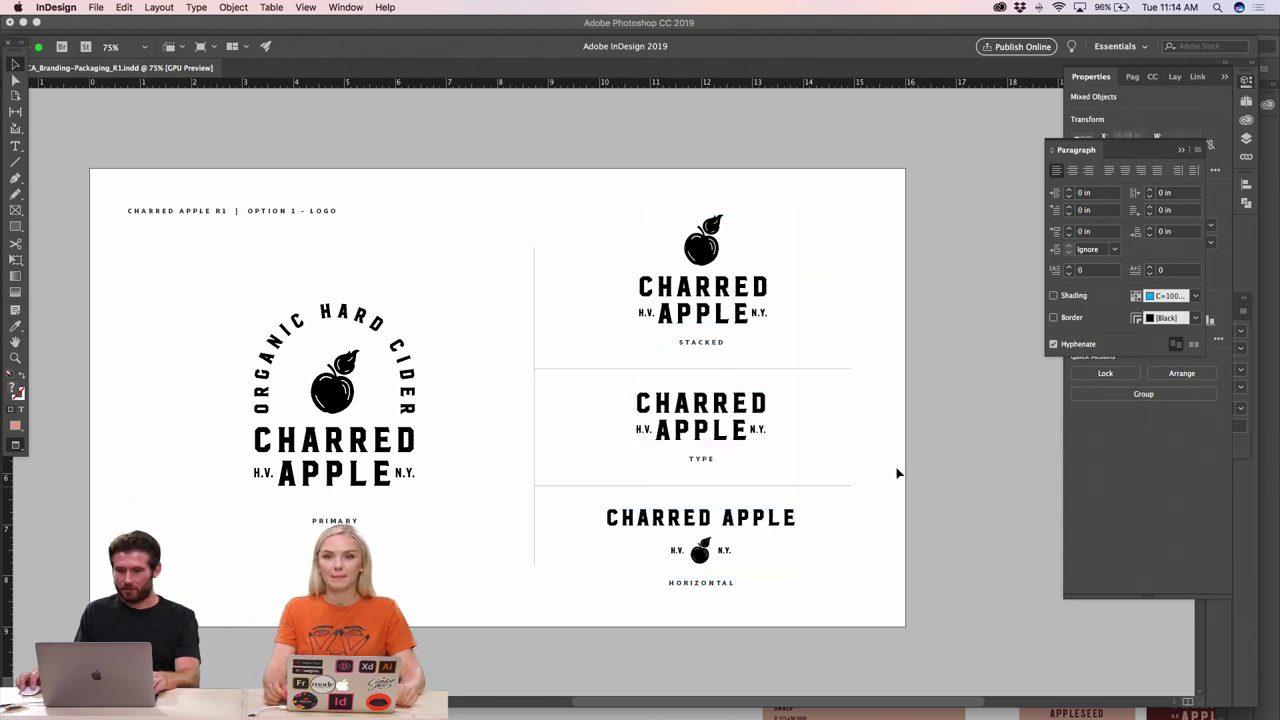
- Lengthen the vertical divider at both top and bottom ends
{"action": "left_click", "coordinate": [535, 262]}
{"action": "left_click_drag", "start_coordinate": [534, 217], "coordinate": [534, 215]}
{"action": "left_click", "coordinate": [517, 409]}
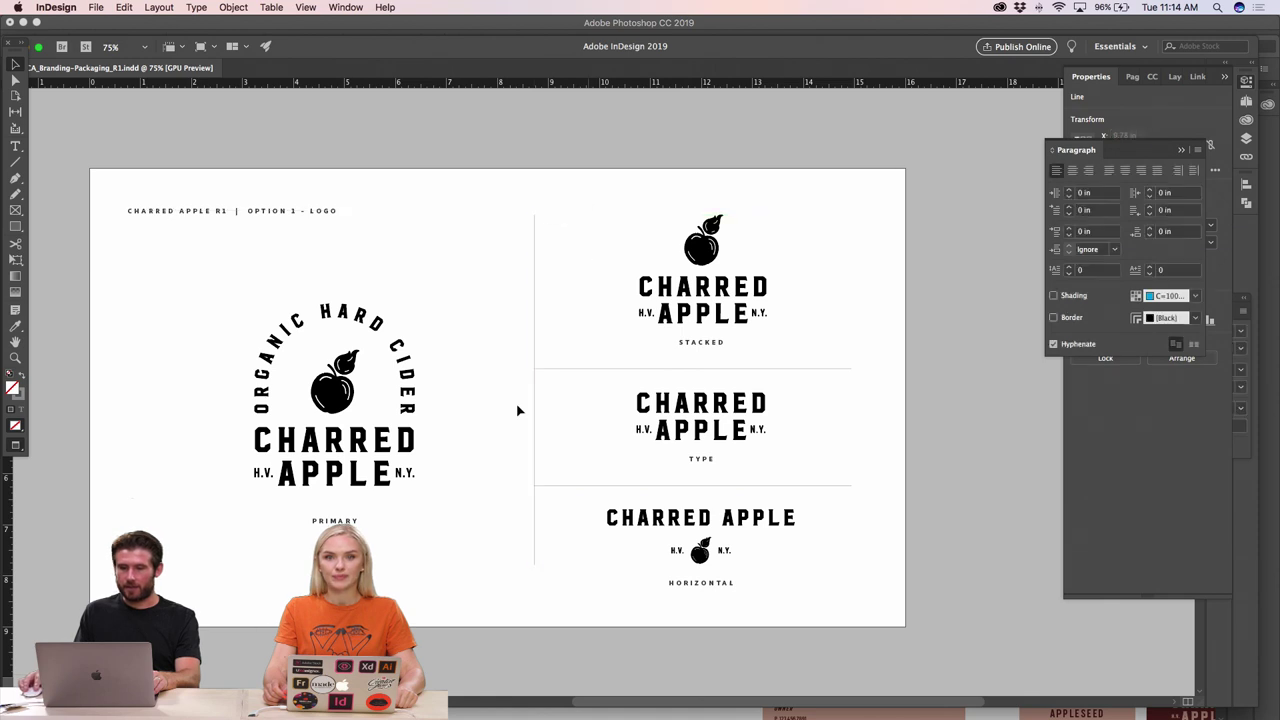
{"action": "left_click", "coordinate": [534, 549]}
{"action": "left_click_drag", "start_coordinate": [532, 564], "coordinate": [532, 588]}
{"action": "left_click", "coordinate": [501, 465]}
- Shift the whole right column of logos and rules left
{"action": "left_click_drag", "start_coordinate": [489, 223], "coordinate": [836, 590]}
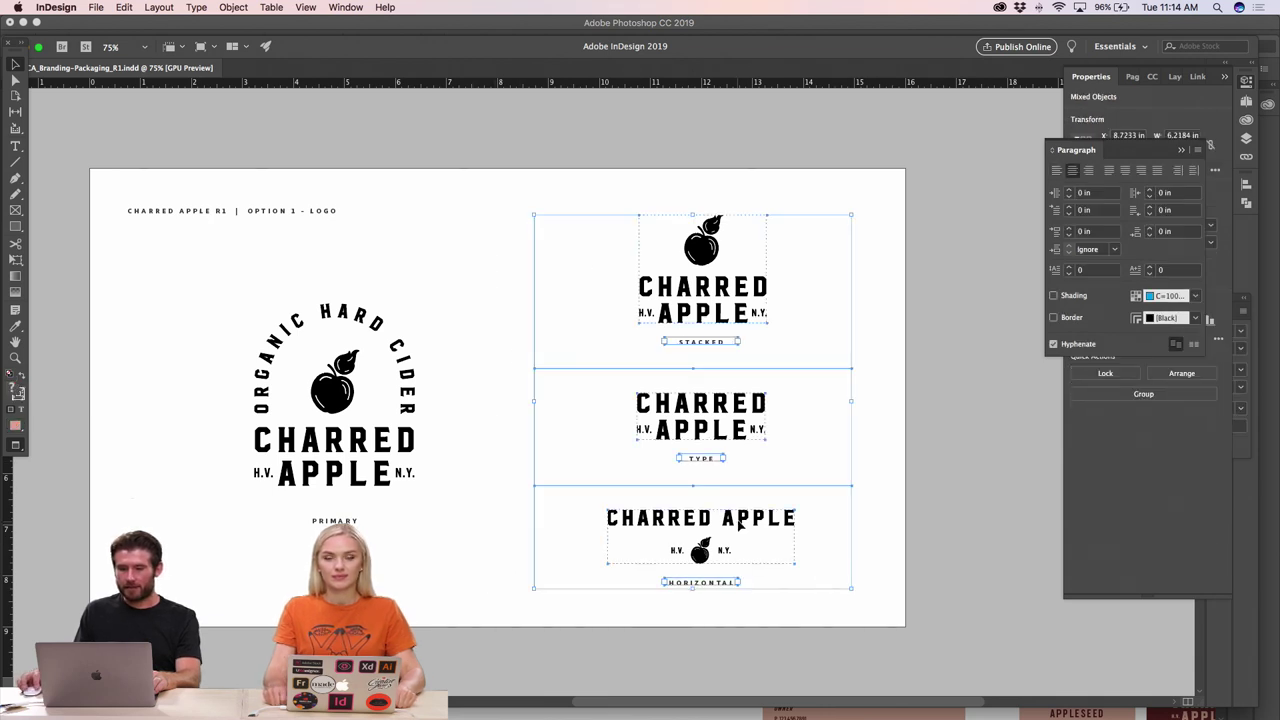
{"action": "left_click_drag", "start_coordinate": [738, 523], "coordinate": [718, 528]}
{"action": "left_click", "coordinate": [491, 460]}
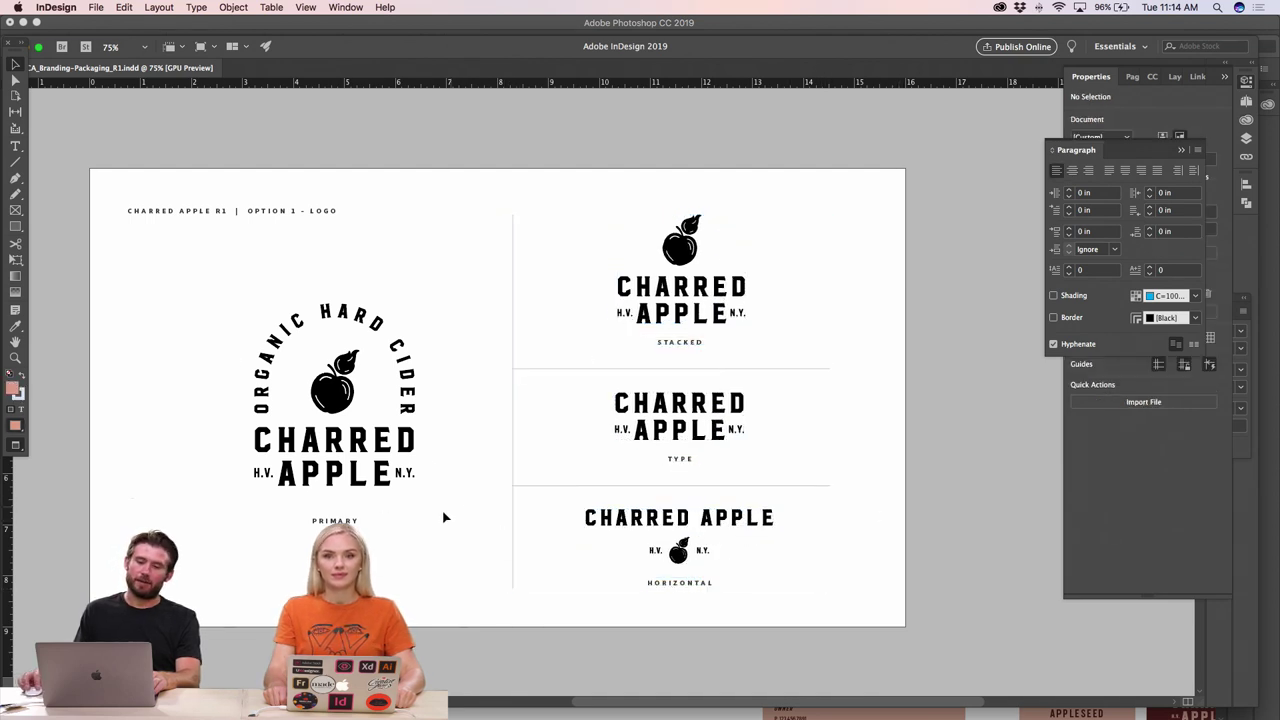
- Move the PRIMARY caption up closer beneath the circular primary logo
{"action": "left_click", "coordinate": [340, 500]}
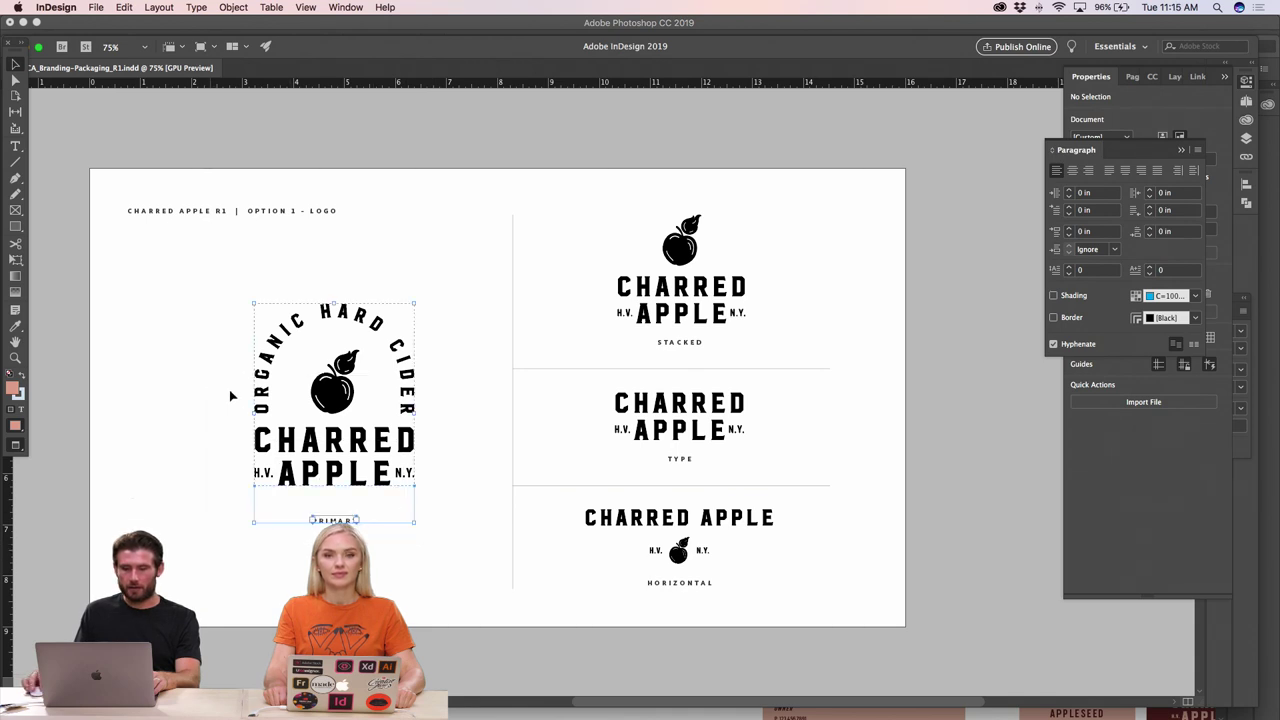
{"action": "left_click", "coordinate": [334, 535]}
{"action": "left_click_drag", "start_coordinate": [334, 522], "coordinate": [334, 419]}
{"action": "left_click", "coordinate": [460, 420]}
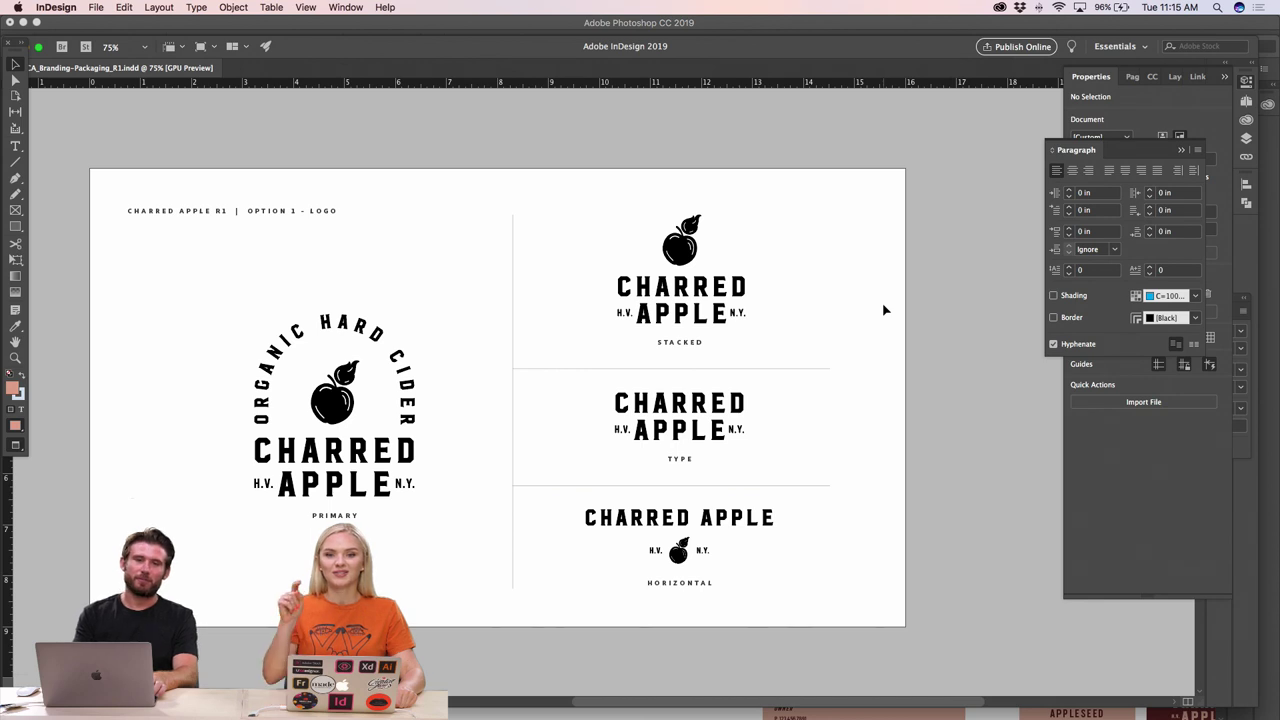
- Scroll through the Charred Apple deck pages at 75% zoom to review the layouts
{"action": "key", "text": "super+minus"}
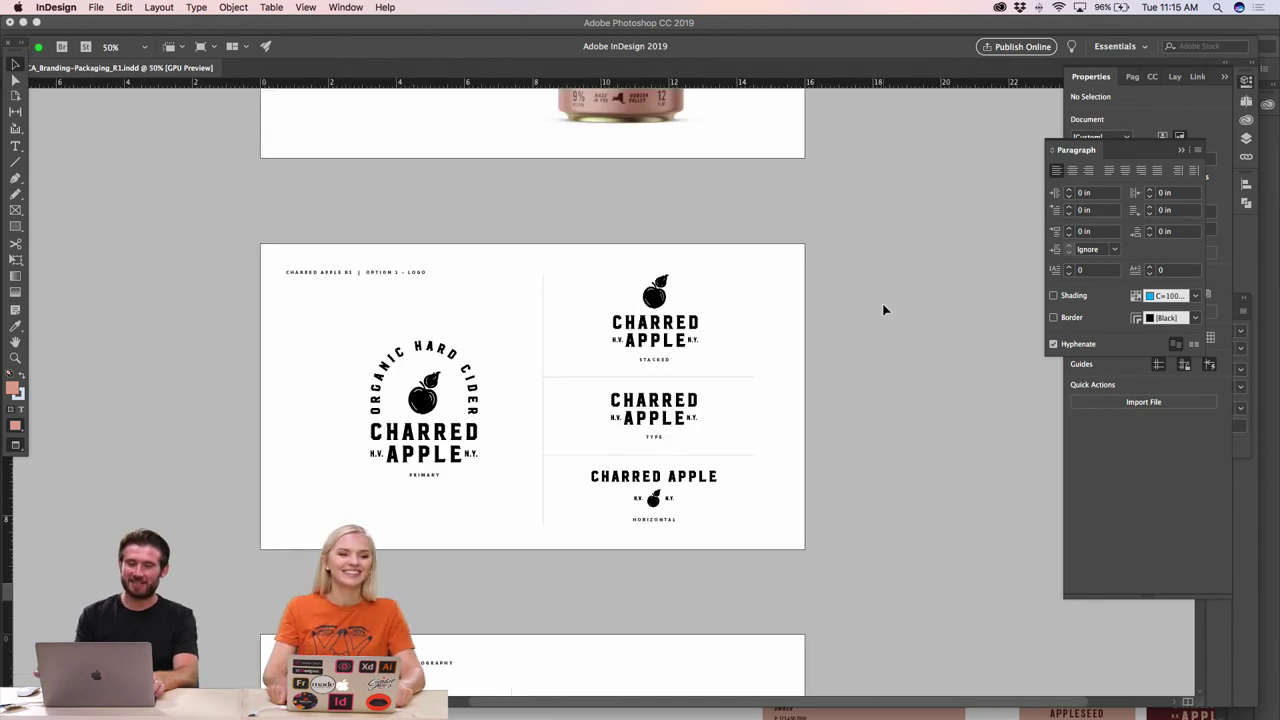
{"action": "scroll", "coordinate": [636, 383], "scroll_direction": "up", "scroll_amount": 10}
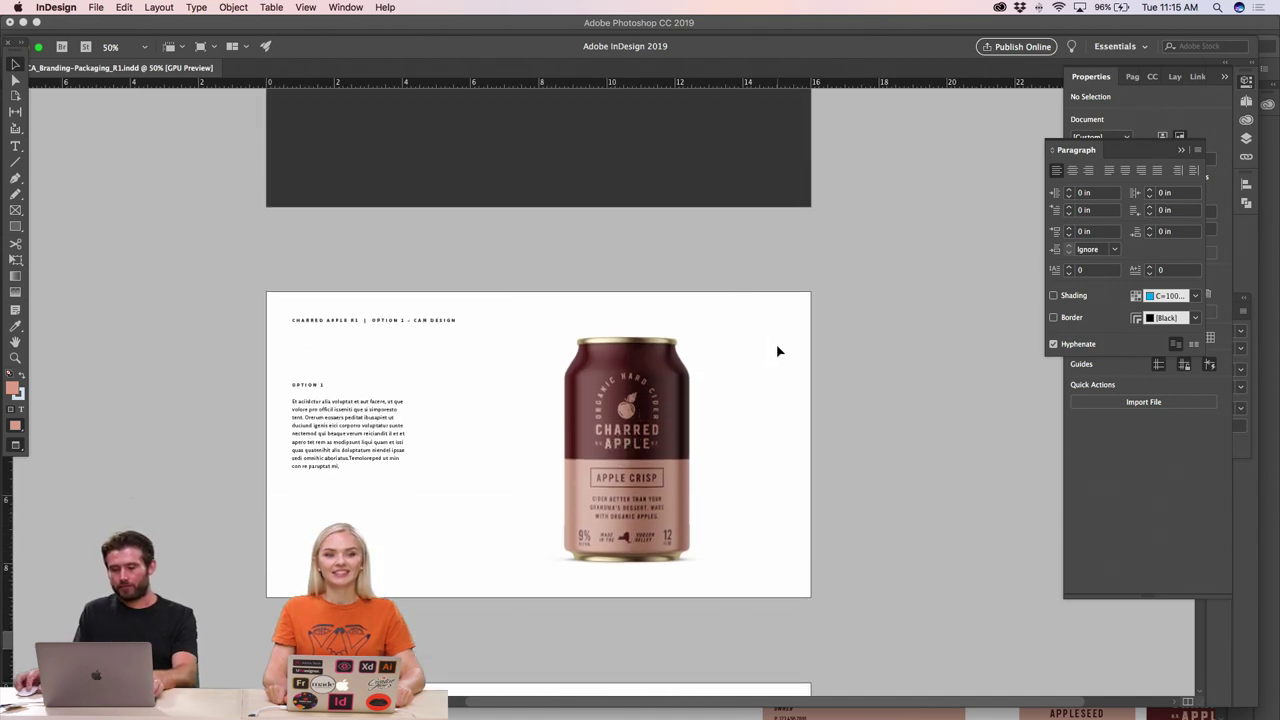
{"action": "scroll", "coordinate": [714, 346], "scroll_direction": "up", "scroll_amount": 15}
{"action": "key", "text": "super+equal"}
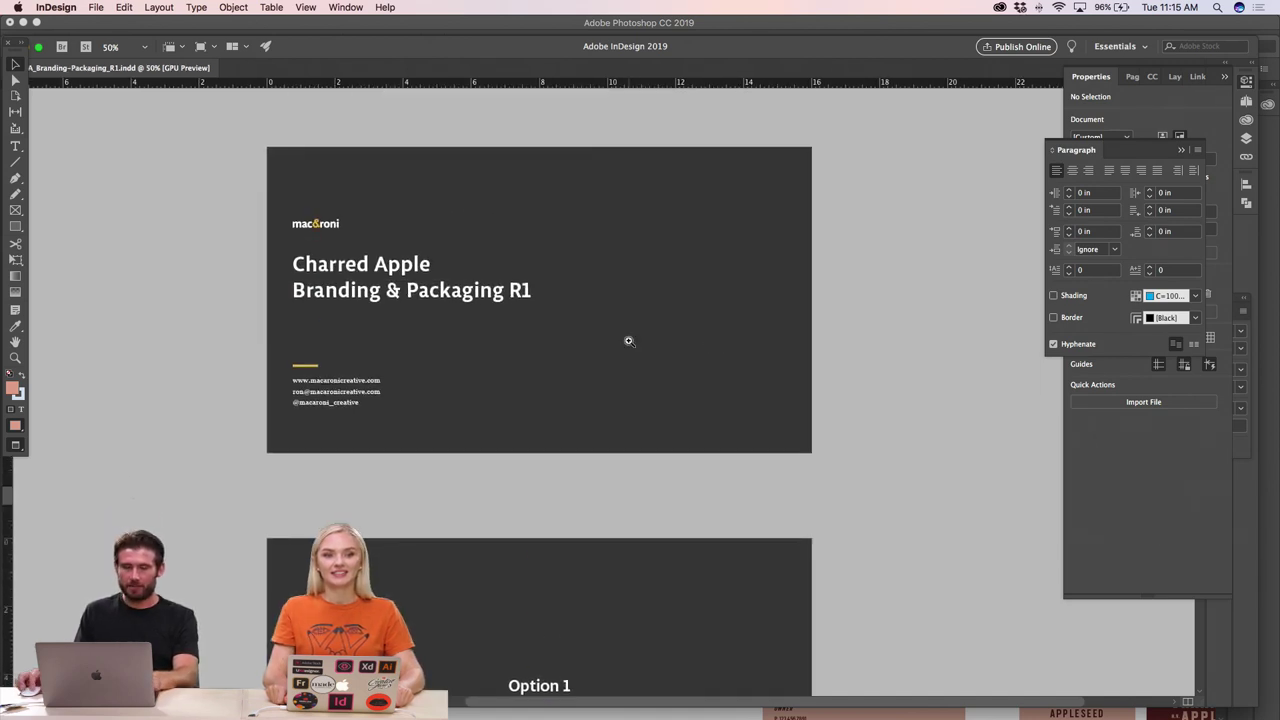
{"action": "scroll", "coordinate": [628, 340], "scroll_direction": "down", "scroll_amount": 15}
{"action": "scroll", "coordinate": [628, 352], "scroll_direction": "down", "scroll_amount": 8}
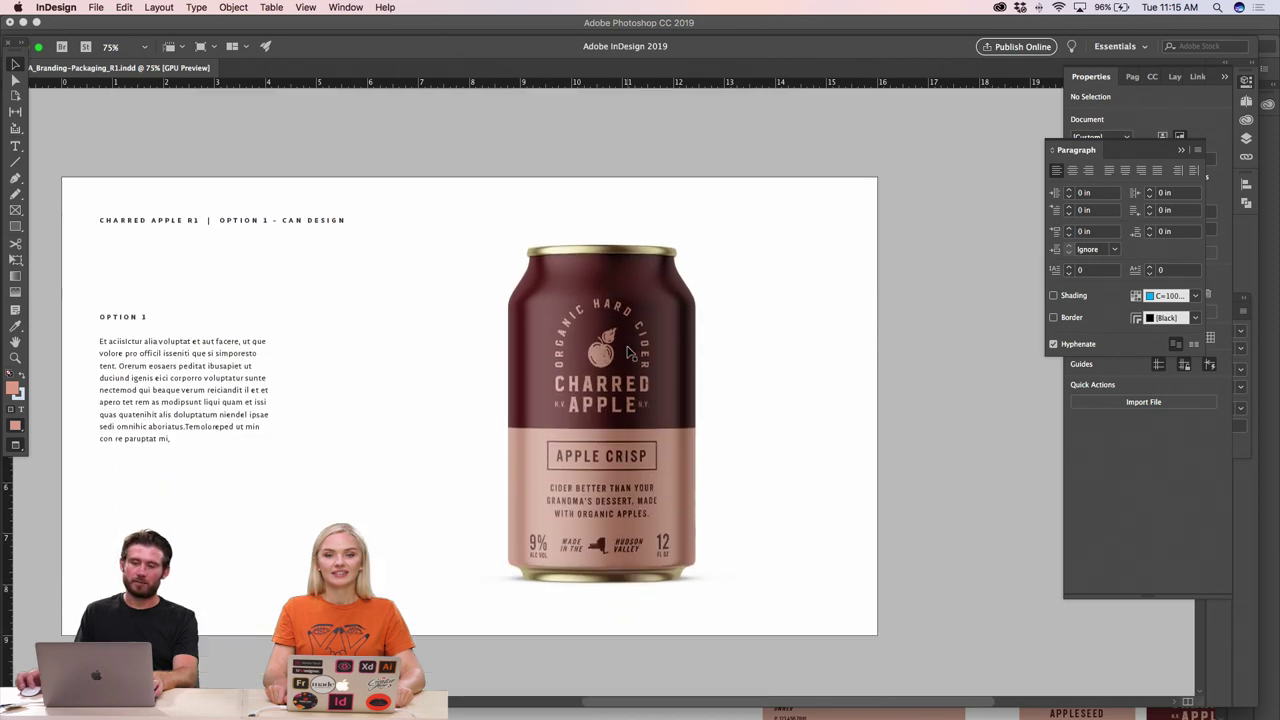
{"action": "scroll", "coordinate": [434, 323], "scroll_direction": "up", "scroll_amount": 3}
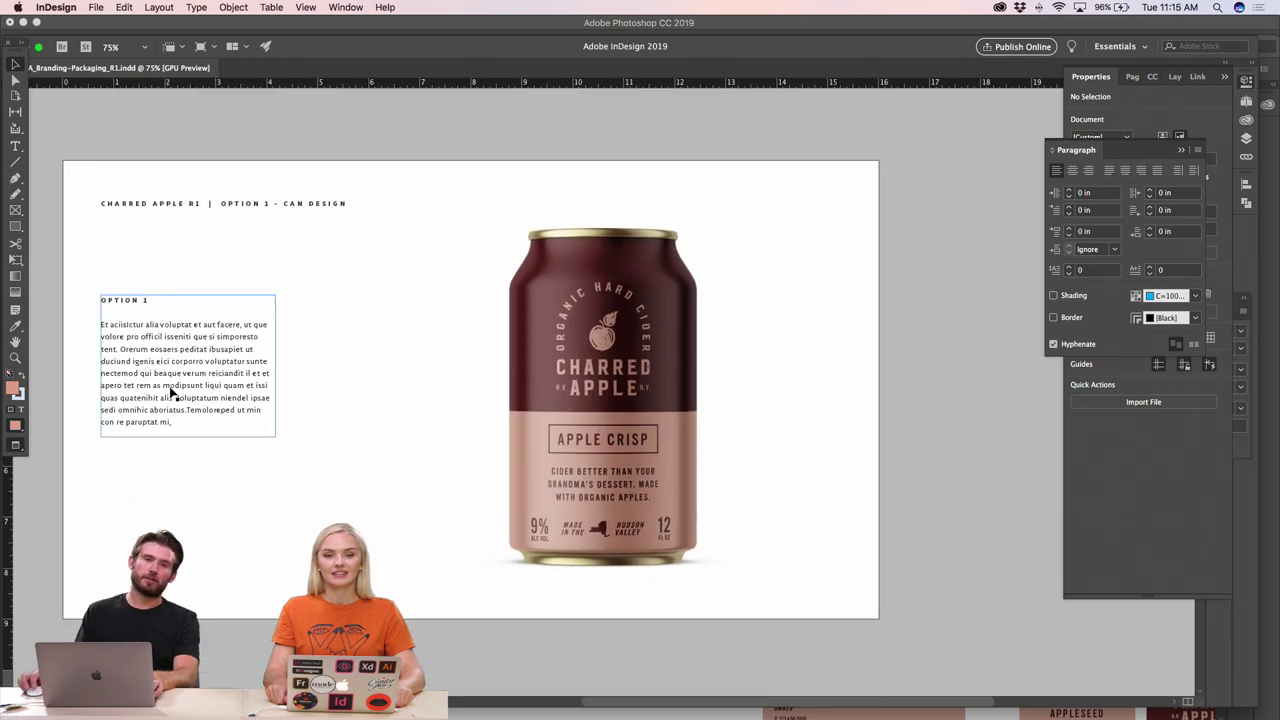
{"action": "scroll", "coordinate": [251, 490], "scroll_direction": "left", "scroll_amount": 1}
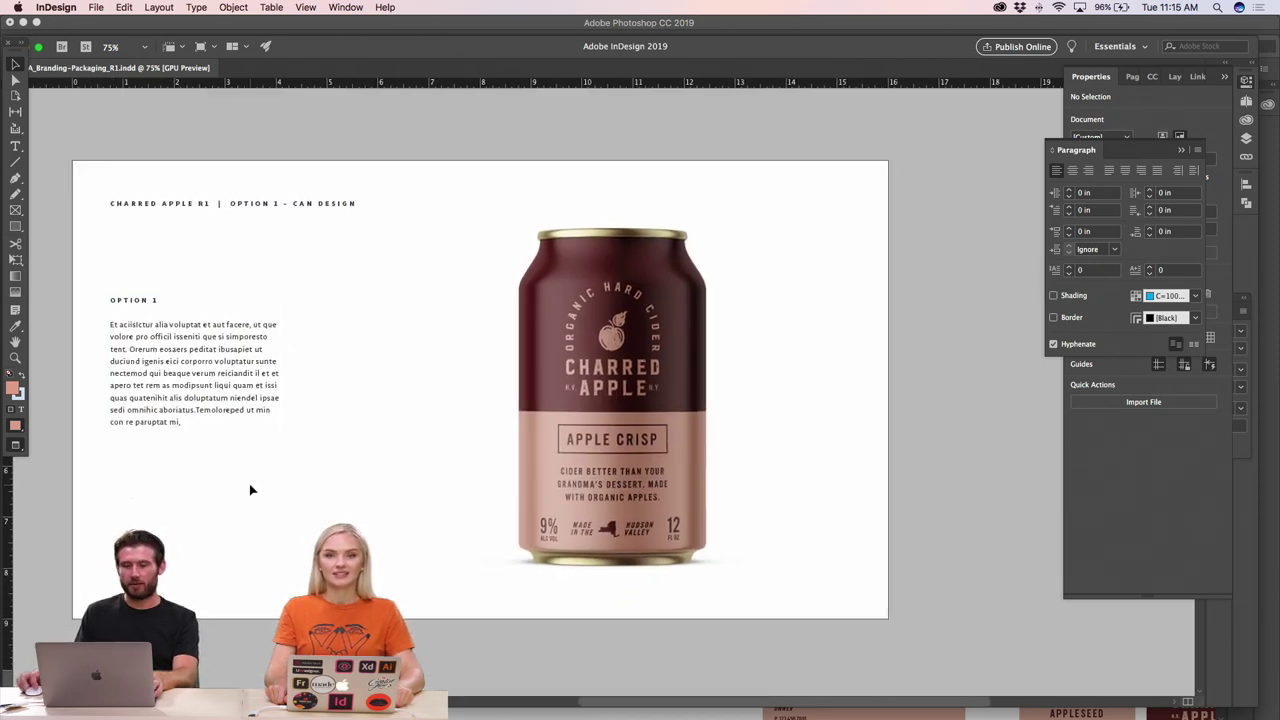
{"action": "scroll", "coordinate": [251, 490], "scroll_direction": "left", "scroll_amount": 1}
{"action": "scroll", "coordinate": [252, 490], "scroll_direction": "down", "scroll_amount": 3}
{"action": "scroll", "coordinate": [253, 490], "scroll_direction": "up", "scroll_amount": 1}
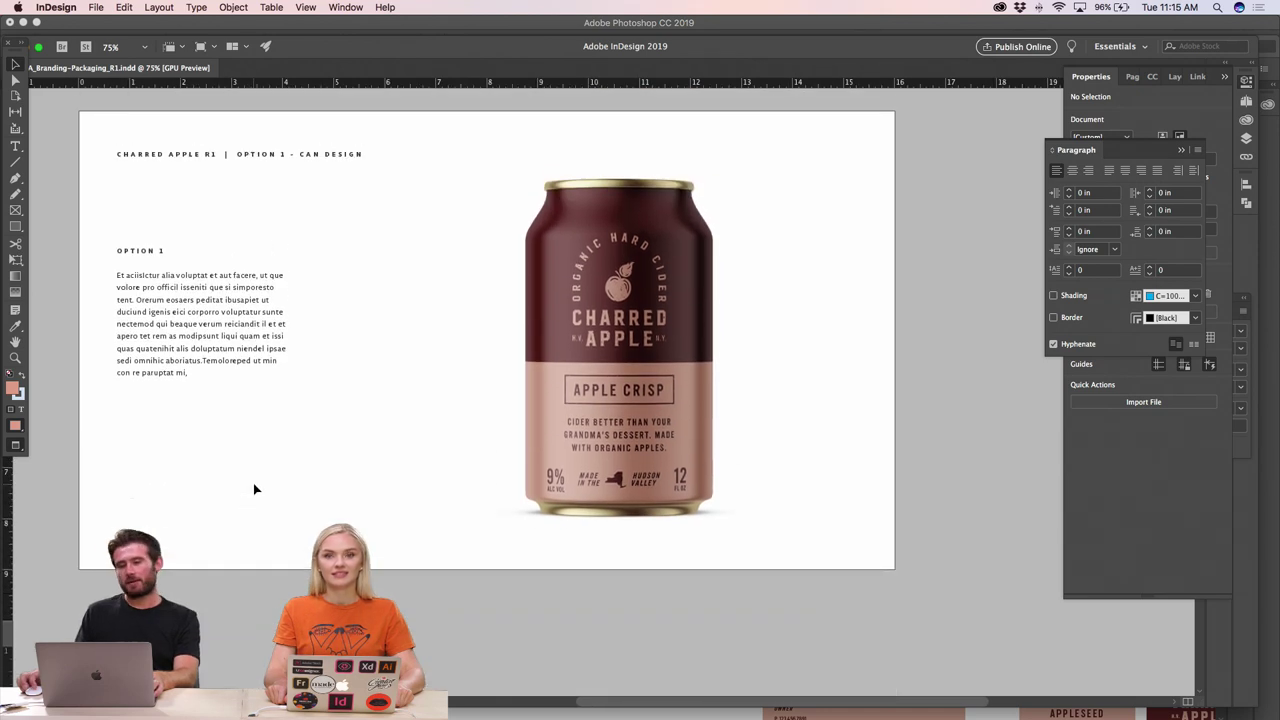
{"action": "scroll", "coordinate": [254, 490], "scroll_direction": "down", "scroll_amount": 5}
{"action": "scroll", "coordinate": [254, 491], "scroll_direction": "up", "scroll_amount": 6}
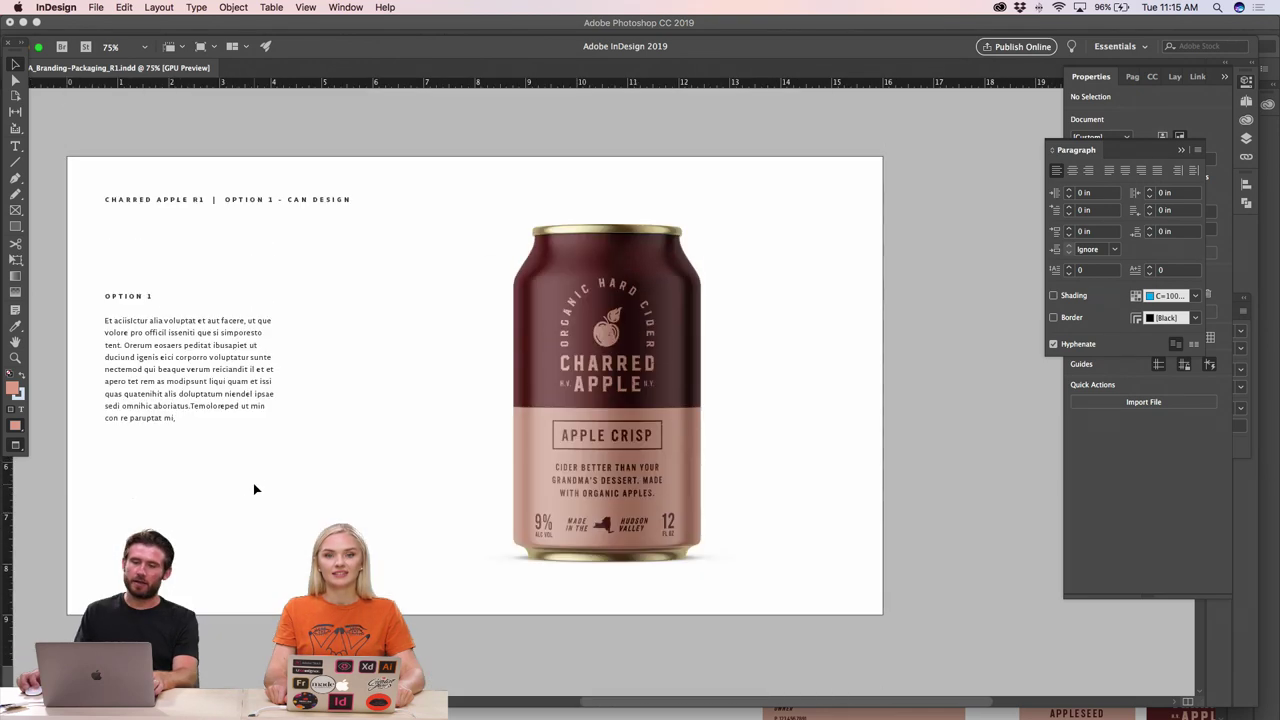
{"action": "scroll", "coordinate": [334, 464], "scroll_direction": "down", "scroll_amount": 5}
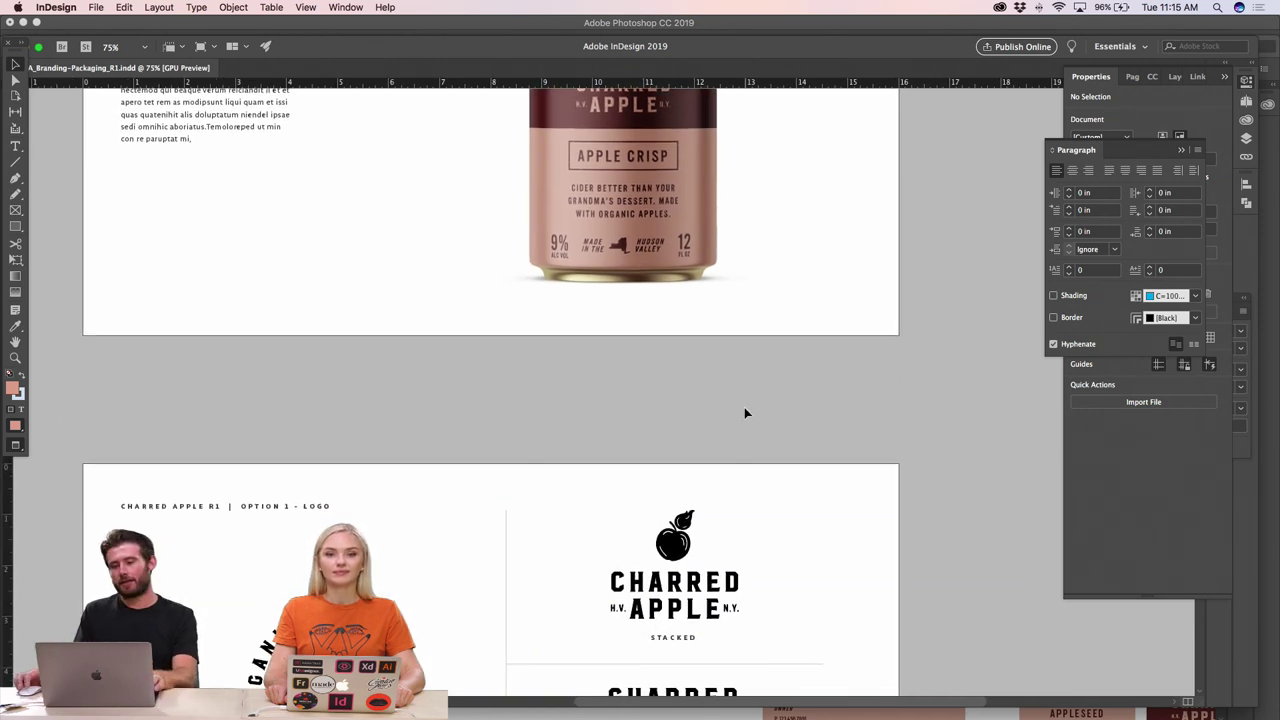
{"action": "scroll", "coordinate": [743, 408], "scroll_direction": "up", "scroll_amount": 2}
{"action": "scroll", "coordinate": [743, 413], "scroll_direction": "up", "scroll_amount": 2}
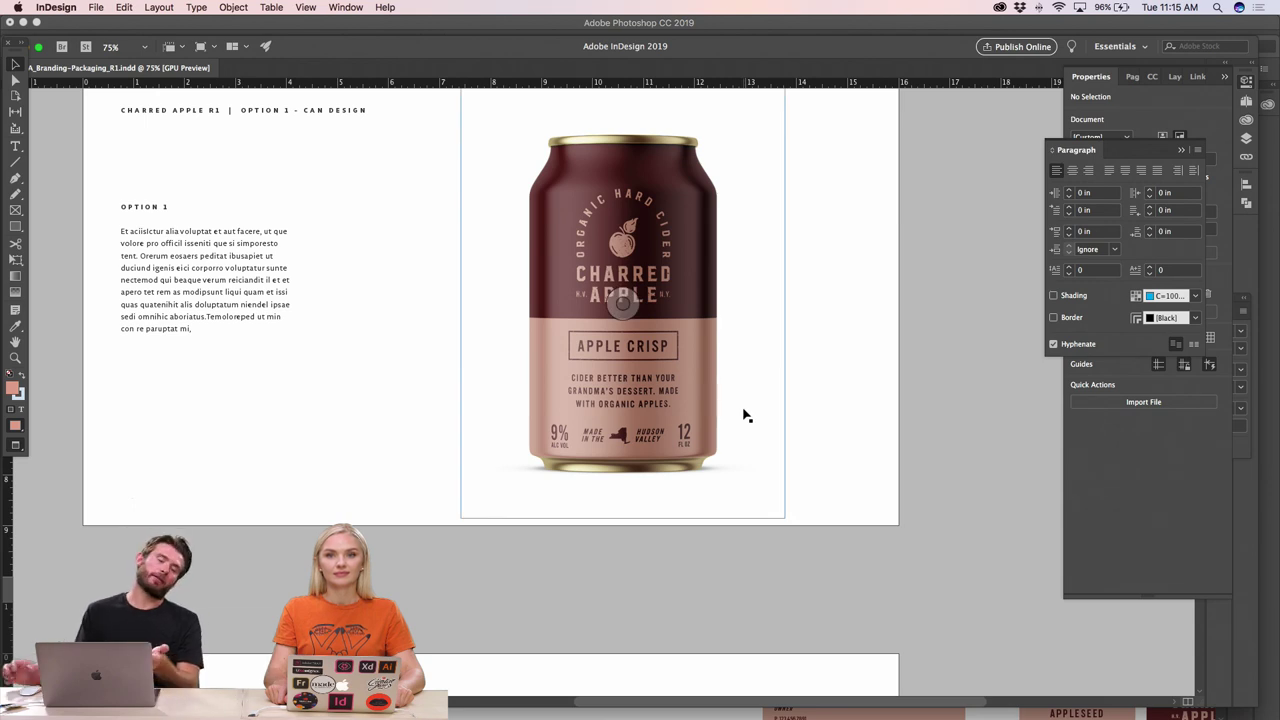
{"action": "scroll", "coordinate": [780, 340], "scroll_direction": "up", "scroll_amount": 2}
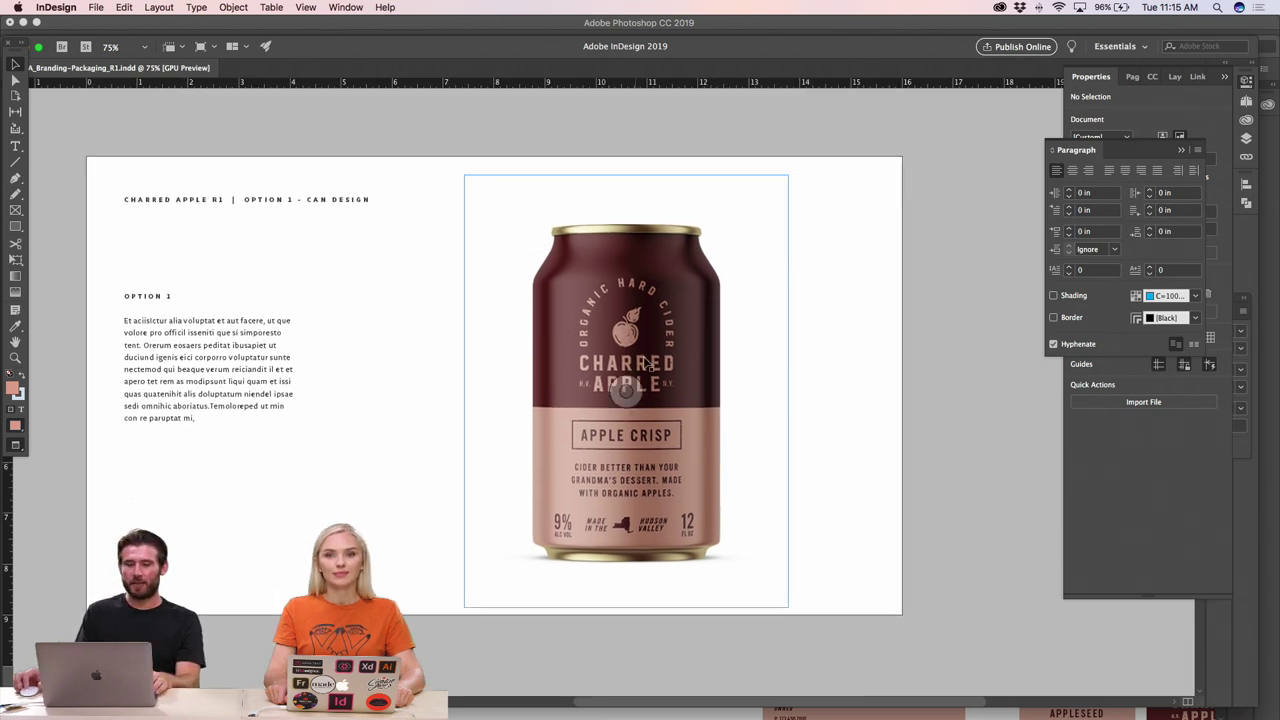
{"action": "scroll", "coordinate": [763, 363], "scroll_direction": "down", "scroll_amount": 8}
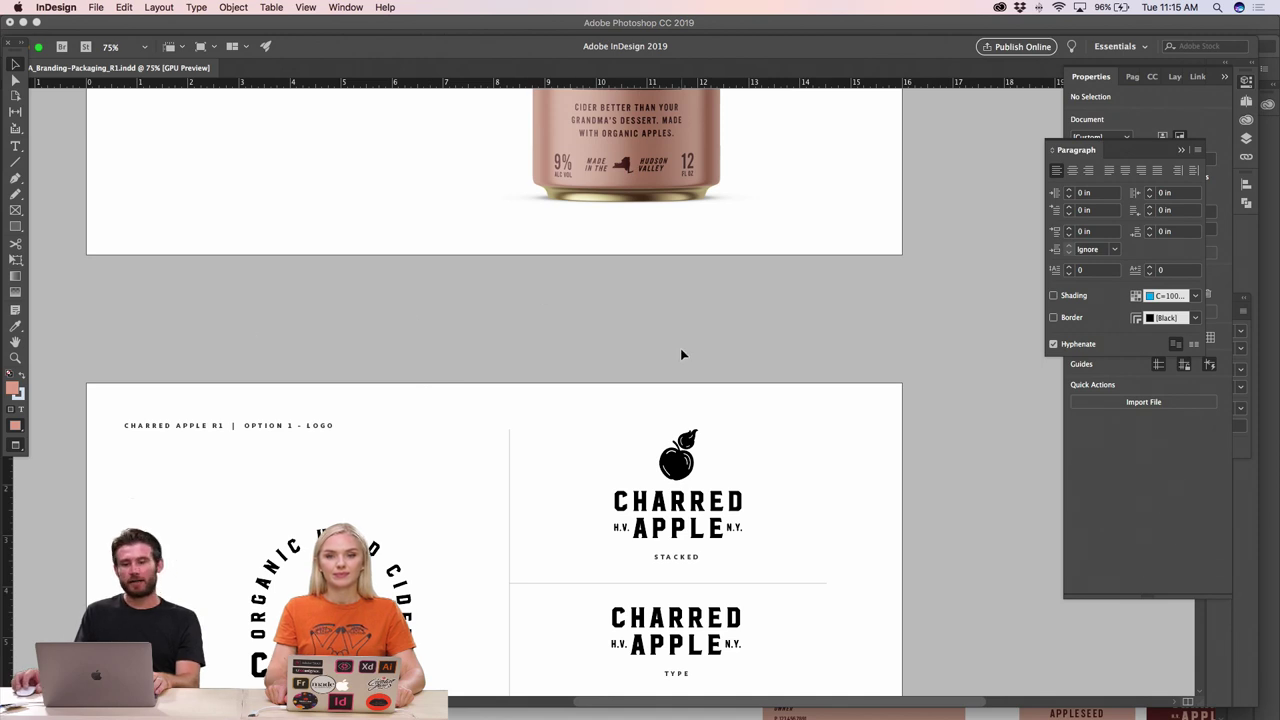
{"action": "scroll", "coordinate": [681, 354], "scroll_direction": "down", "scroll_amount": 1}
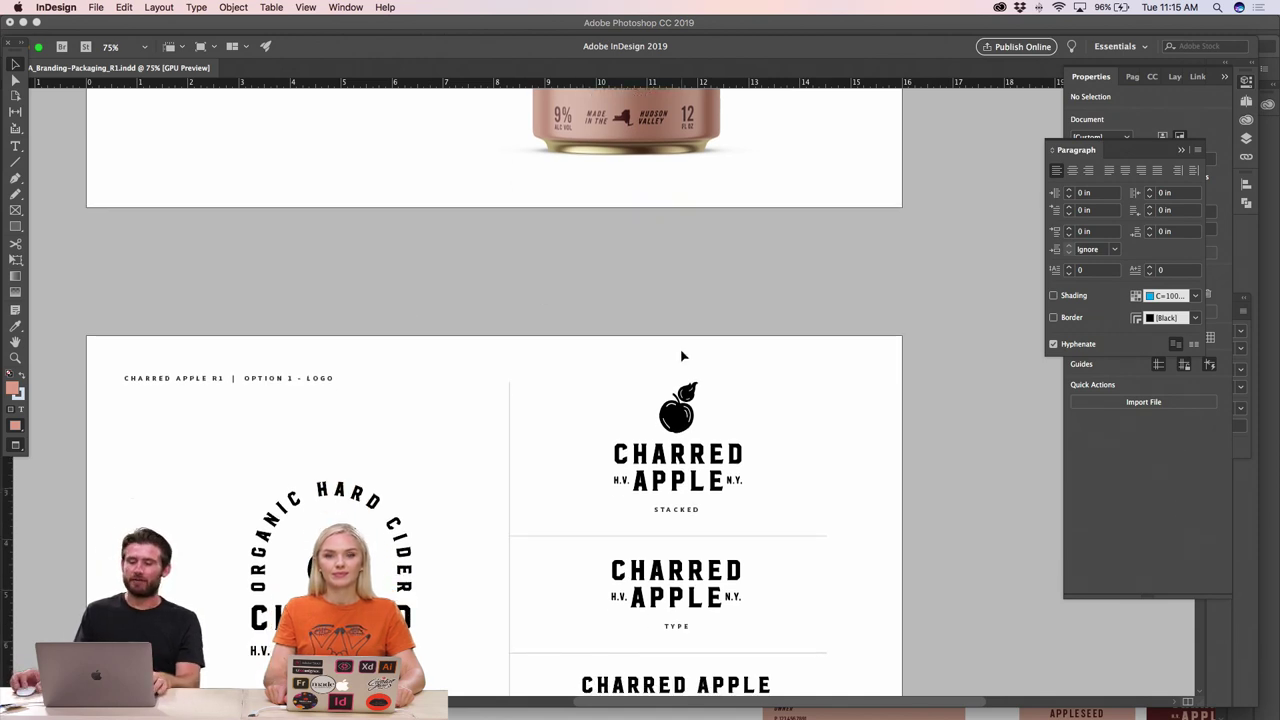
{"action": "scroll", "coordinate": [682, 355], "scroll_direction": "down", "scroll_amount": 5}
{"action": "scroll", "coordinate": [683, 358], "scroll_direction": "up", "scroll_amount": 2}
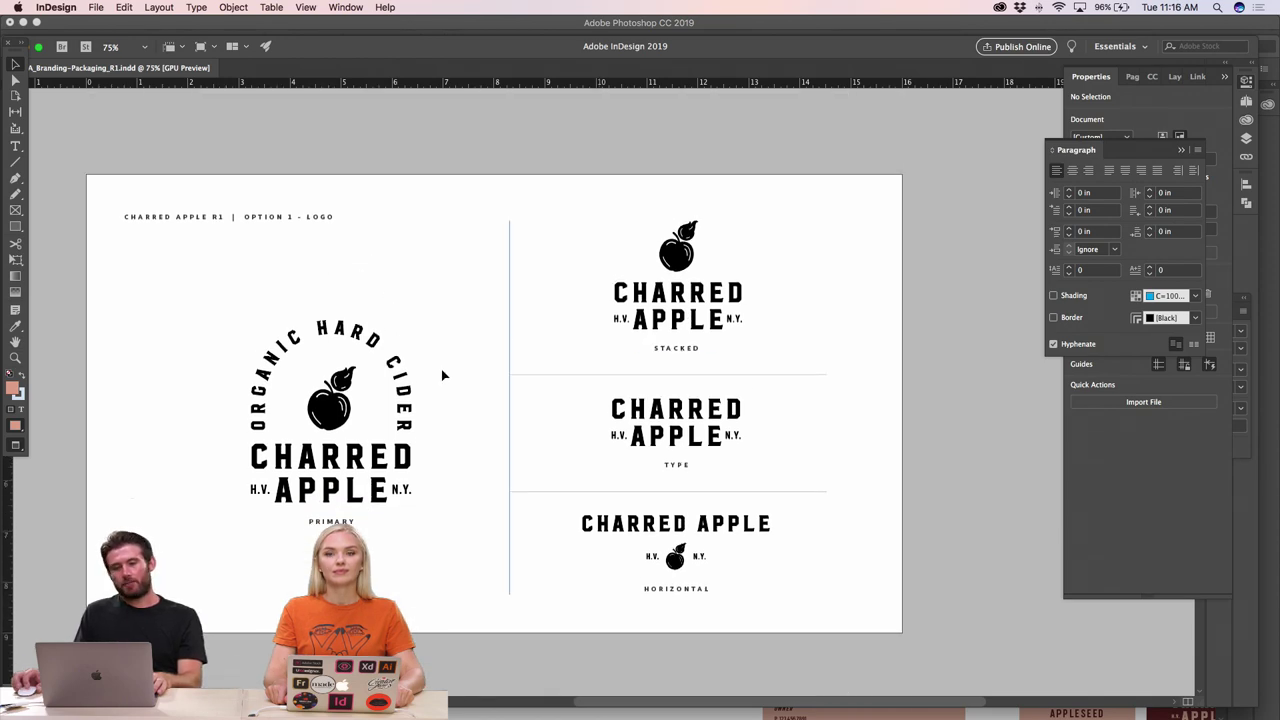
{"action": "scroll", "coordinate": [824, 394], "scroll_direction": "down", "scroll_amount": 12}
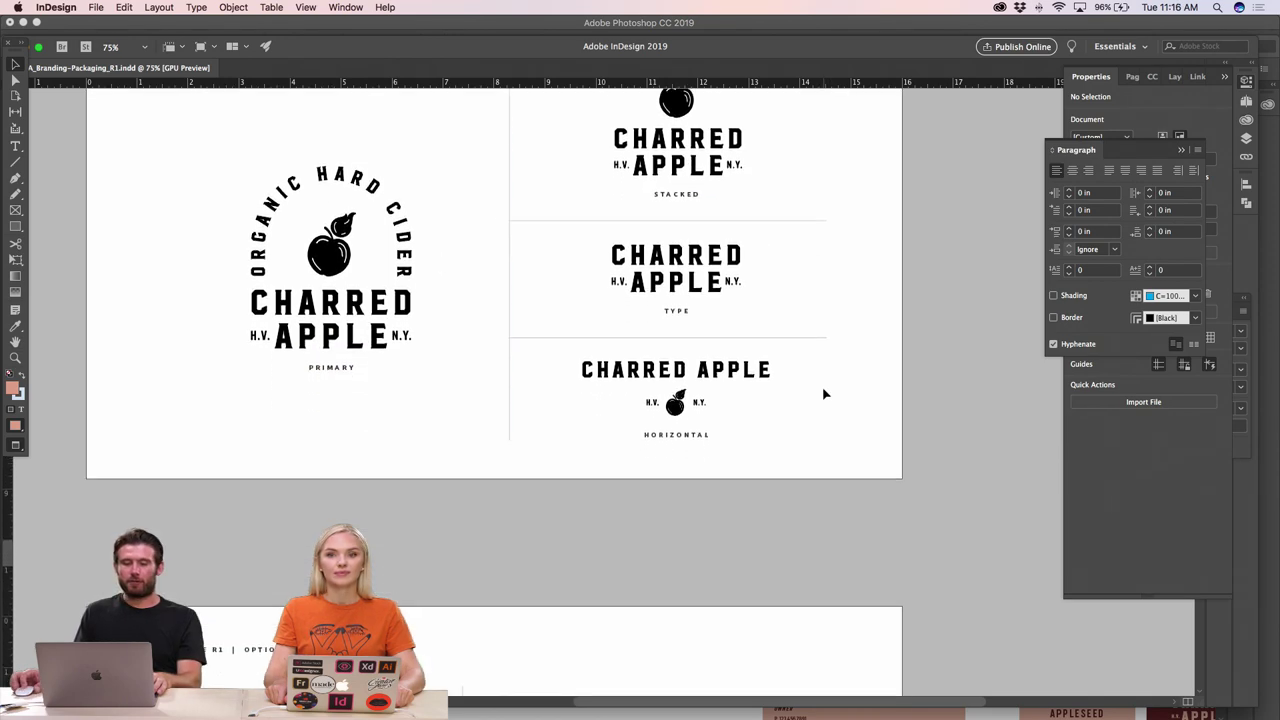
{"action": "scroll", "coordinate": [824, 394], "scroll_direction": "down", "scroll_amount": 10}
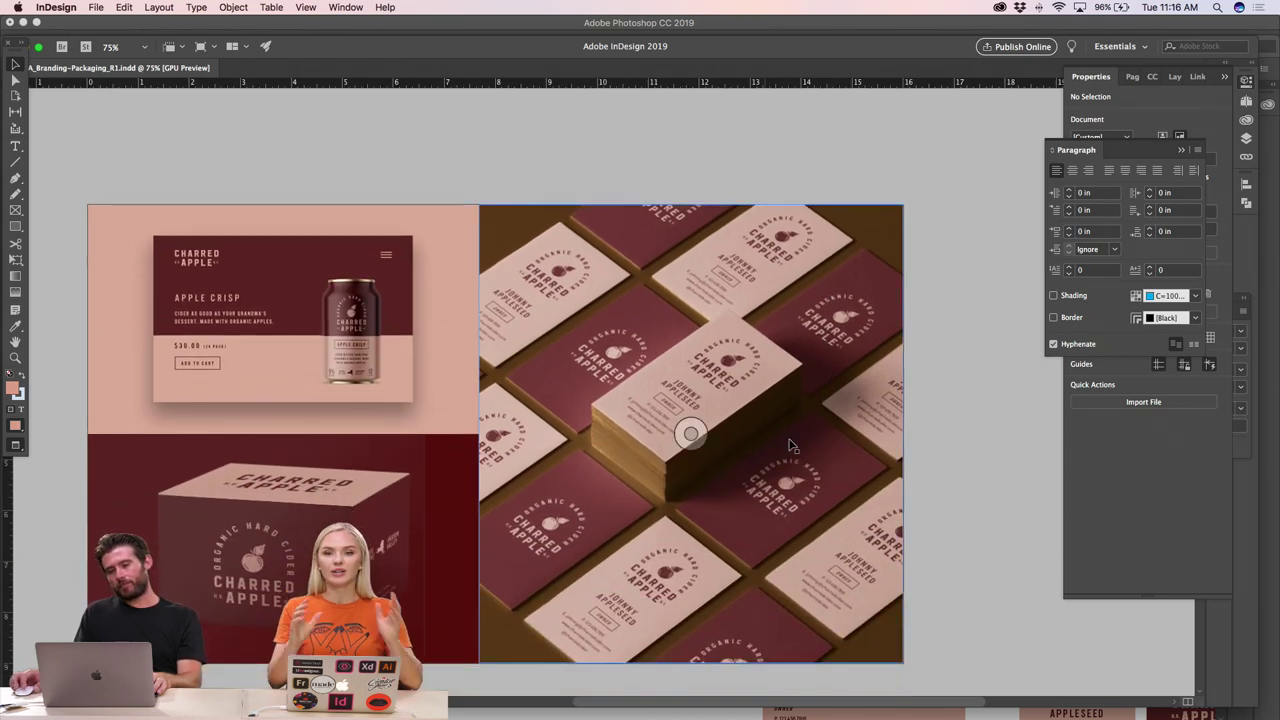
{"action": "scroll", "coordinate": [867, 439], "scroll_direction": "down", "scroll_amount": 1}
{"action": "scroll", "coordinate": [867, 439], "scroll_direction": "up", "scroll_amount": 13}
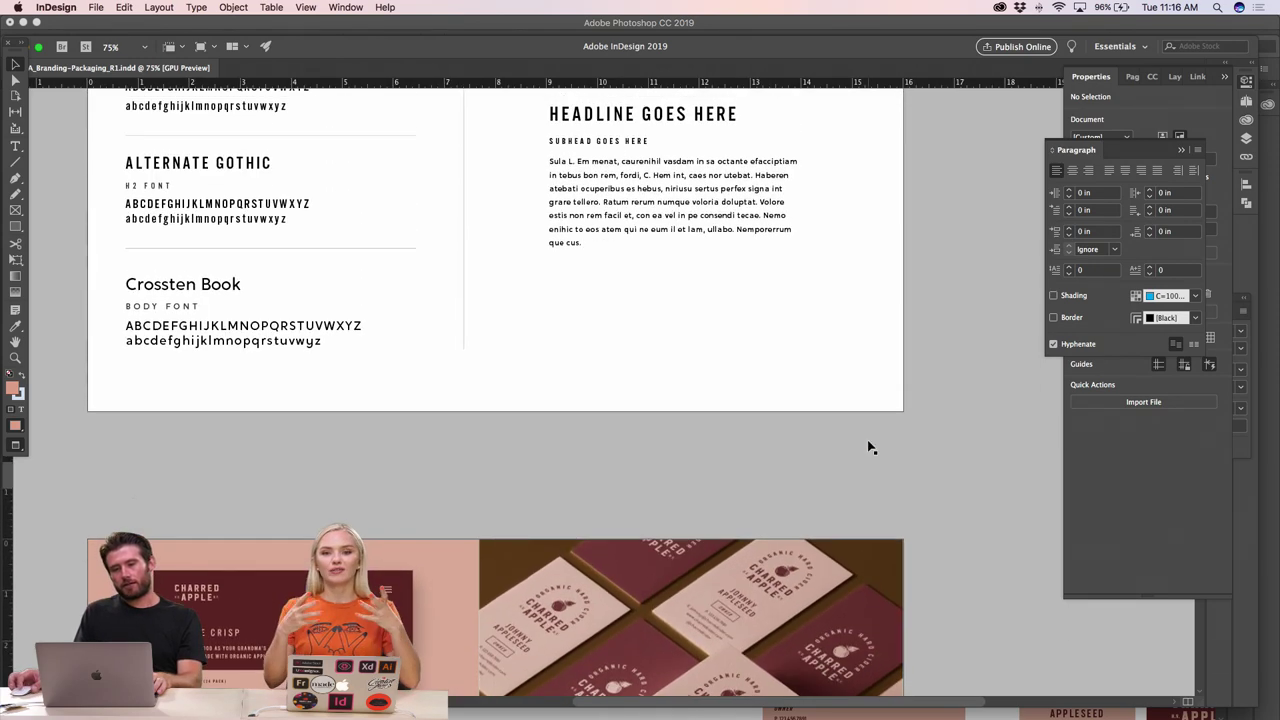
{"action": "scroll", "coordinate": [869, 447], "scroll_direction": "down", "scroll_amount": 15}
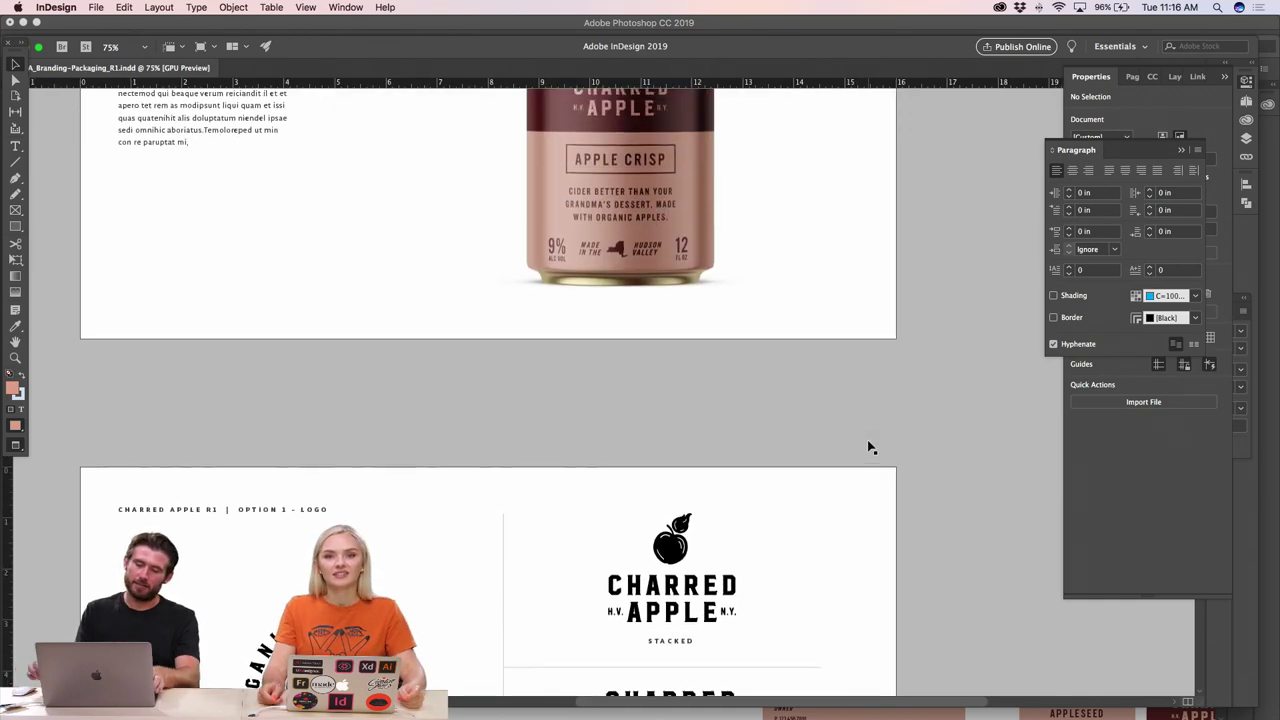
- Zoom the deck out to 50% and scroll to the OPTION 1 - CAN DESIGN page
{"action": "key", "text": "super+minus"}
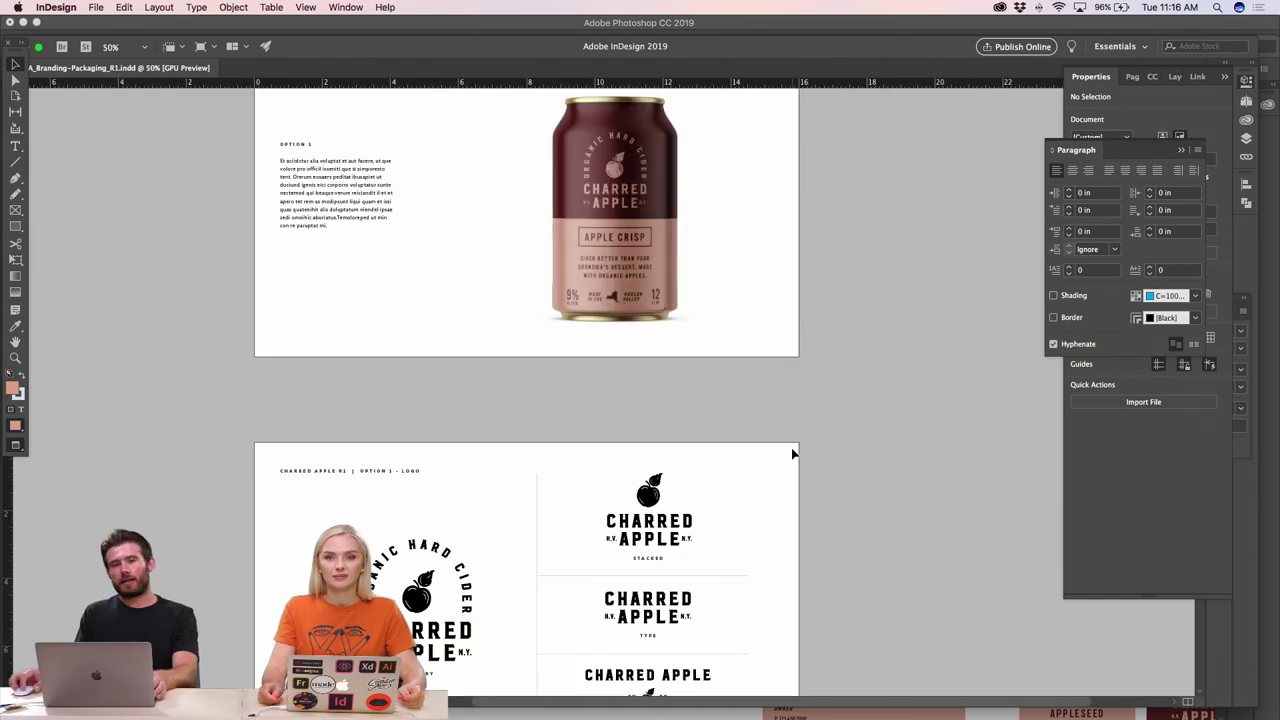
{"action": "scroll", "coordinate": [793, 454], "scroll_direction": "up", "scroll_amount": 2}
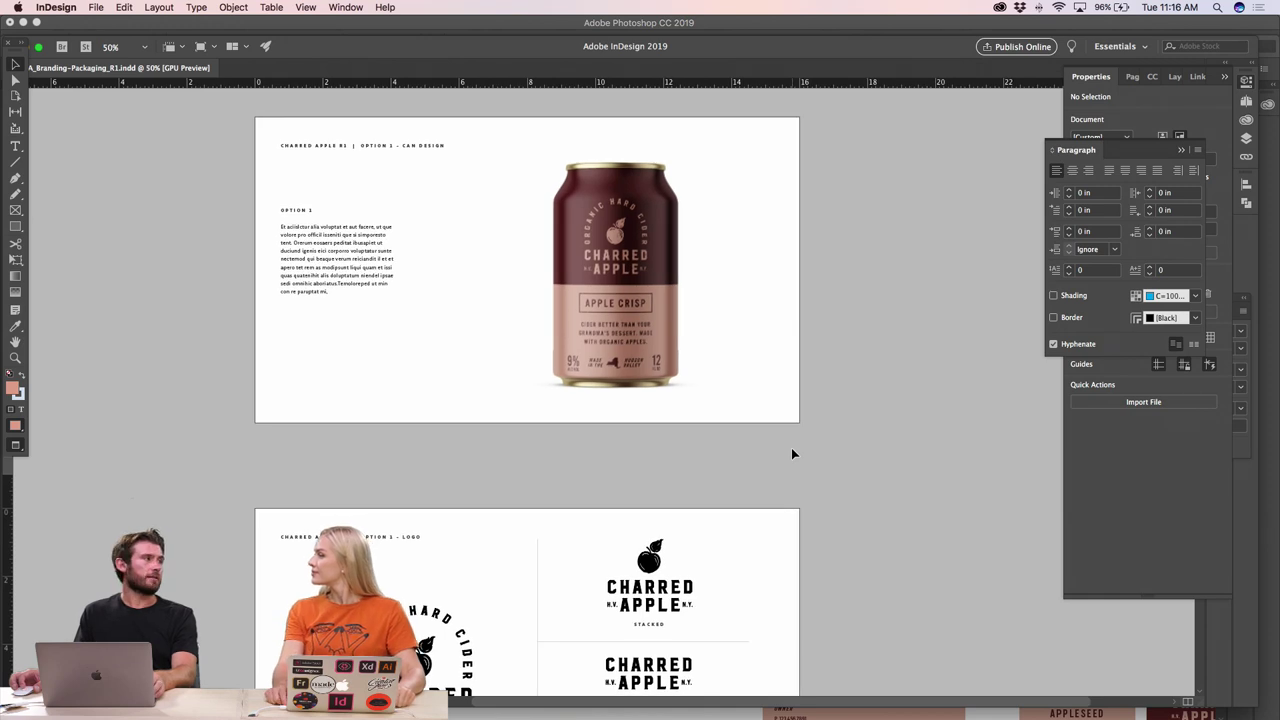
{"action": "scroll", "coordinate": [791, 454], "scroll_direction": "up", "scroll_amount": 20}
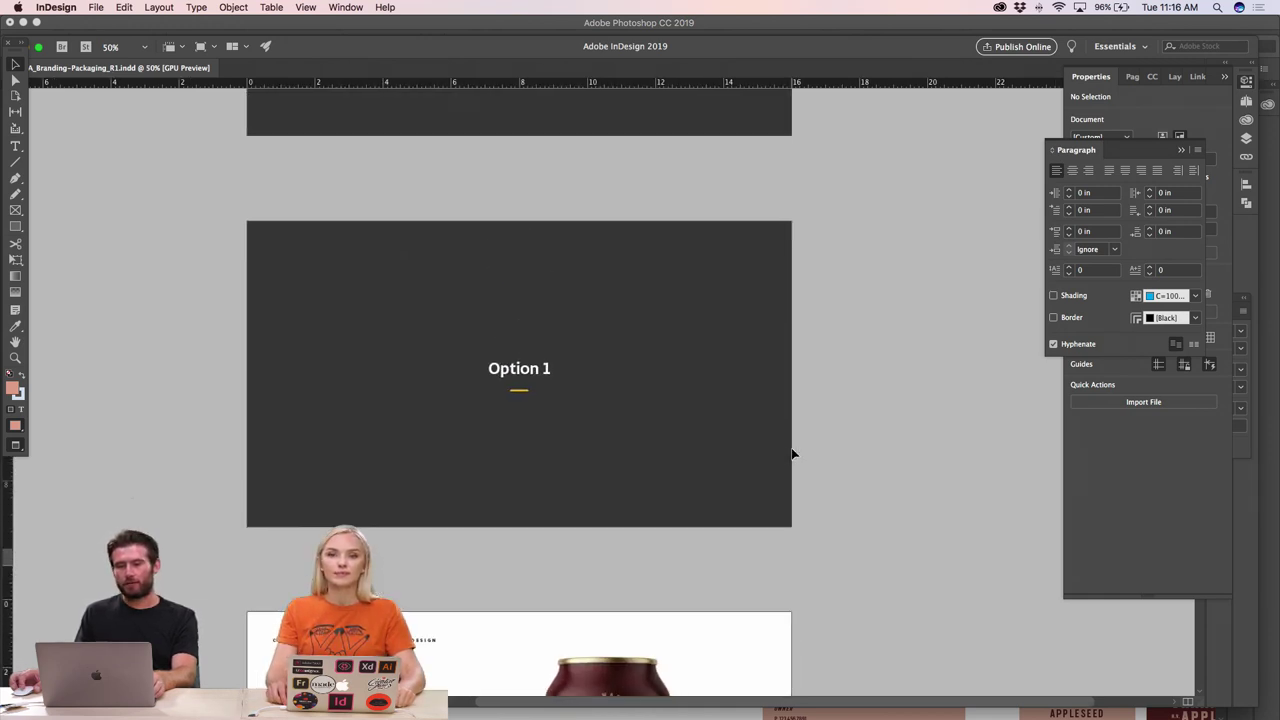
{"action": "scroll", "coordinate": [792, 454], "scroll_direction": "down", "scroll_amount": 8}
{"action": "scroll", "coordinate": [793, 454], "scroll_direction": "down", "scroll_amount": 15}
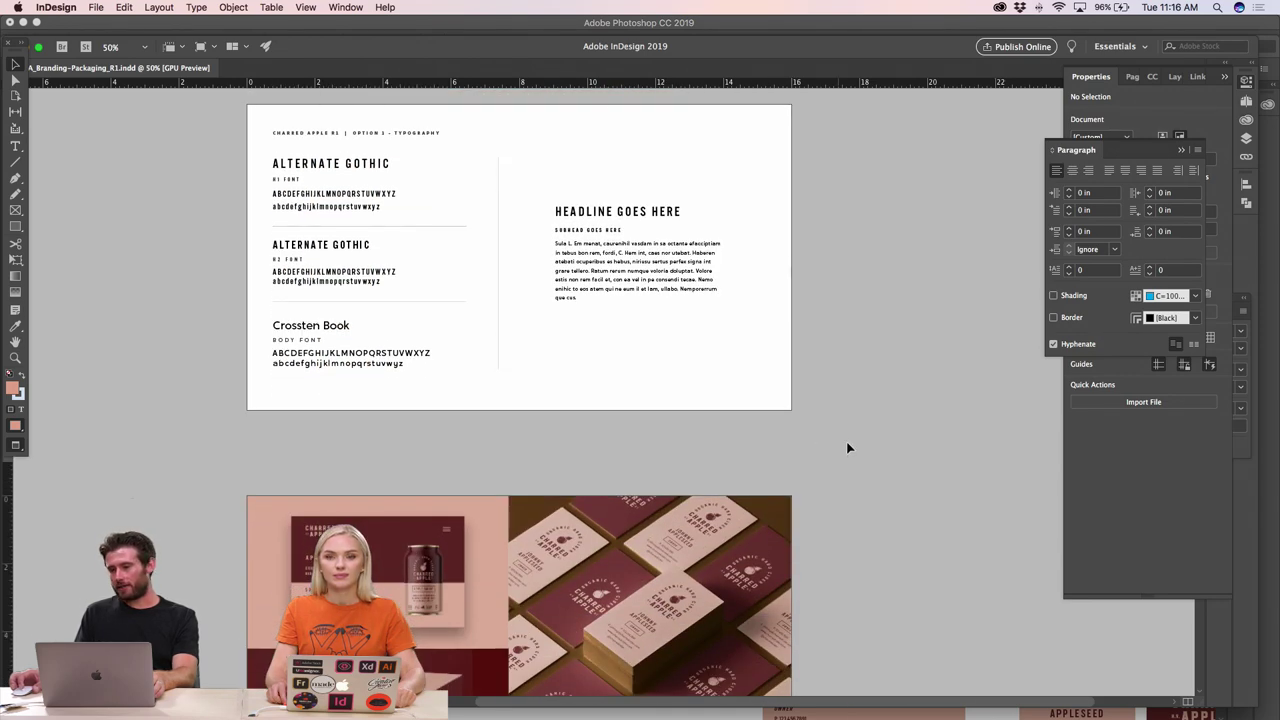
{"action": "scroll", "coordinate": [848, 448], "scroll_direction": "down", "scroll_amount": 6}
{"action": "scroll", "coordinate": [848, 448], "scroll_direction": "up", "scroll_amount": 5}
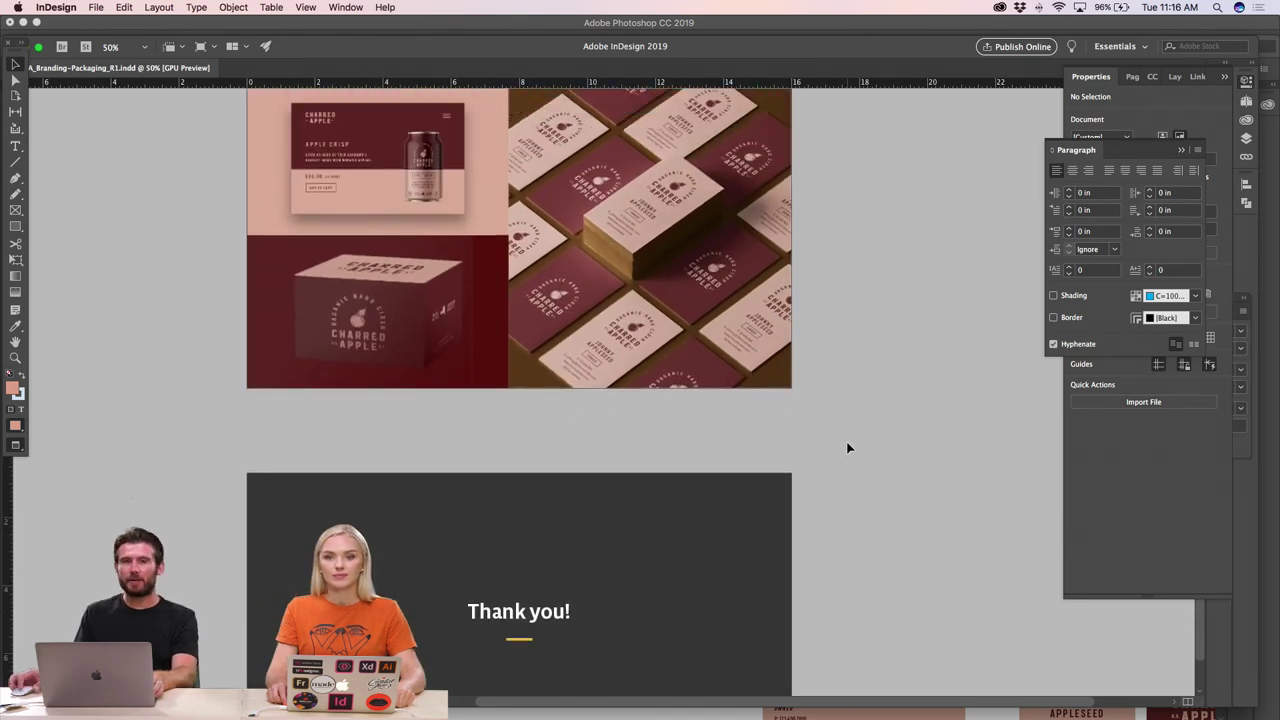
{"action": "scroll", "coordinate": [848, 448], "scroll_direction": "up", "scroll_amount": 10}
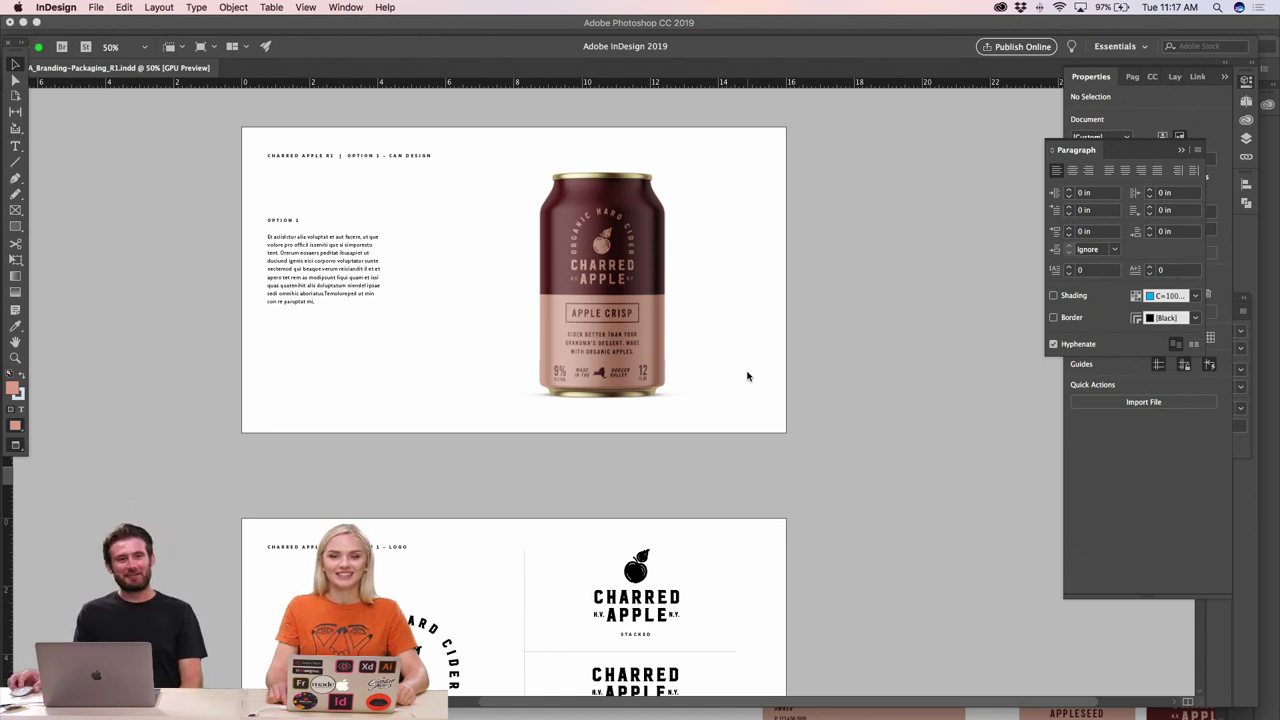
{"action": "scroll", "coordinate": [775, 408], "scroll_direction": "up", "scroll_amount": 6}
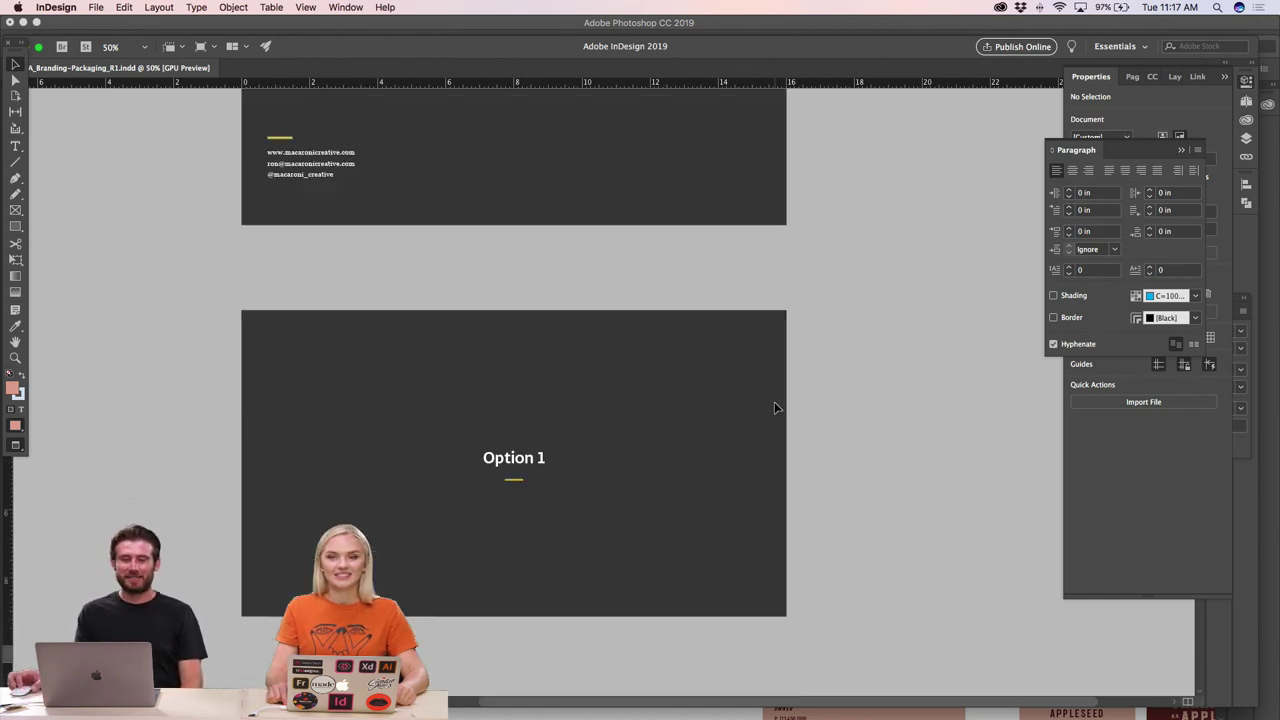
{"action": "scroll", "coordinate": [775, 408], "scroll_direction": "down", "scroll_amount": 5}
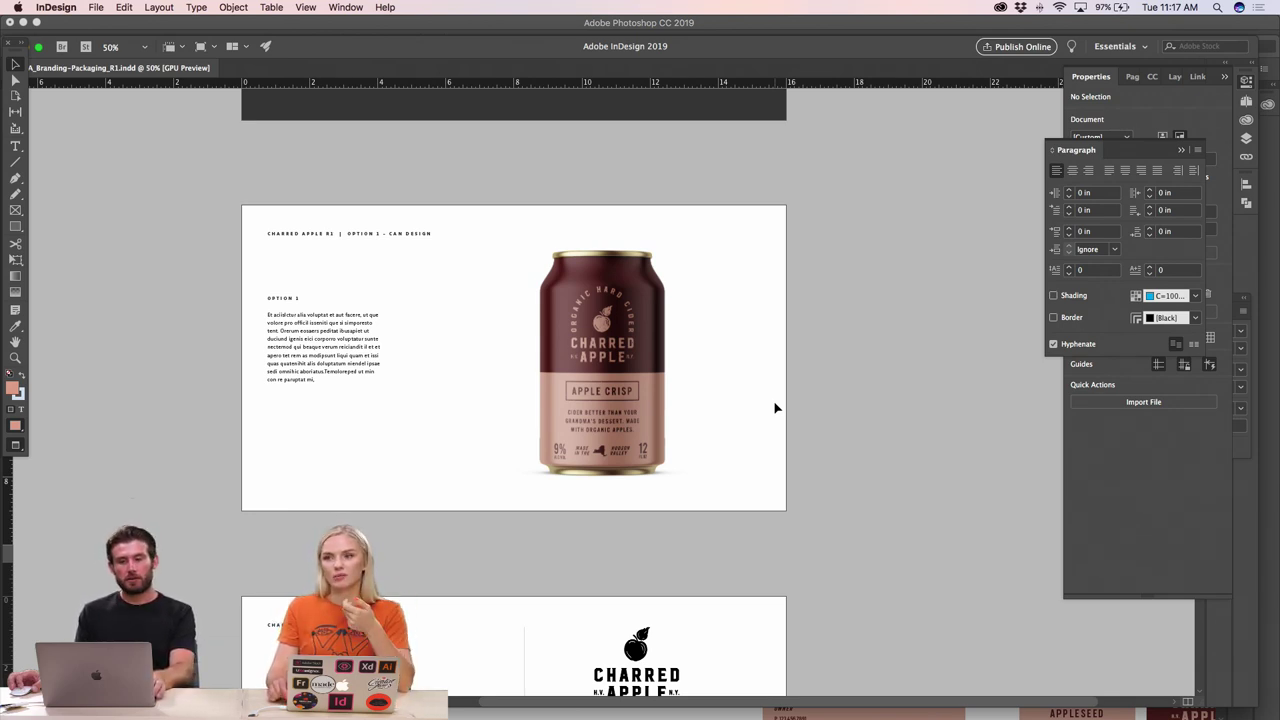
{"action": "scroll", "coordinate": [775, 408], "scroll_direction": "down", "scroll_amount": 5}
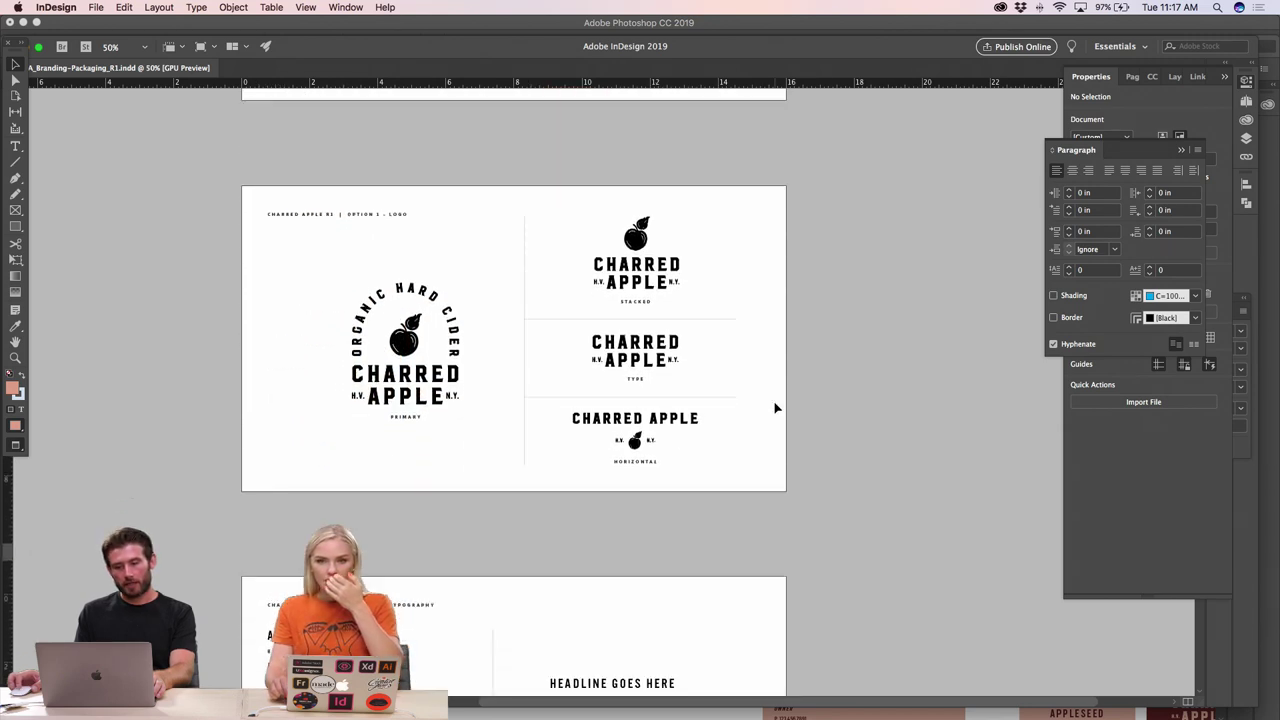
{"action": "scroll", "coordinate": [775, 408], "scroll_direction": "down", "scroll_amount": 10}
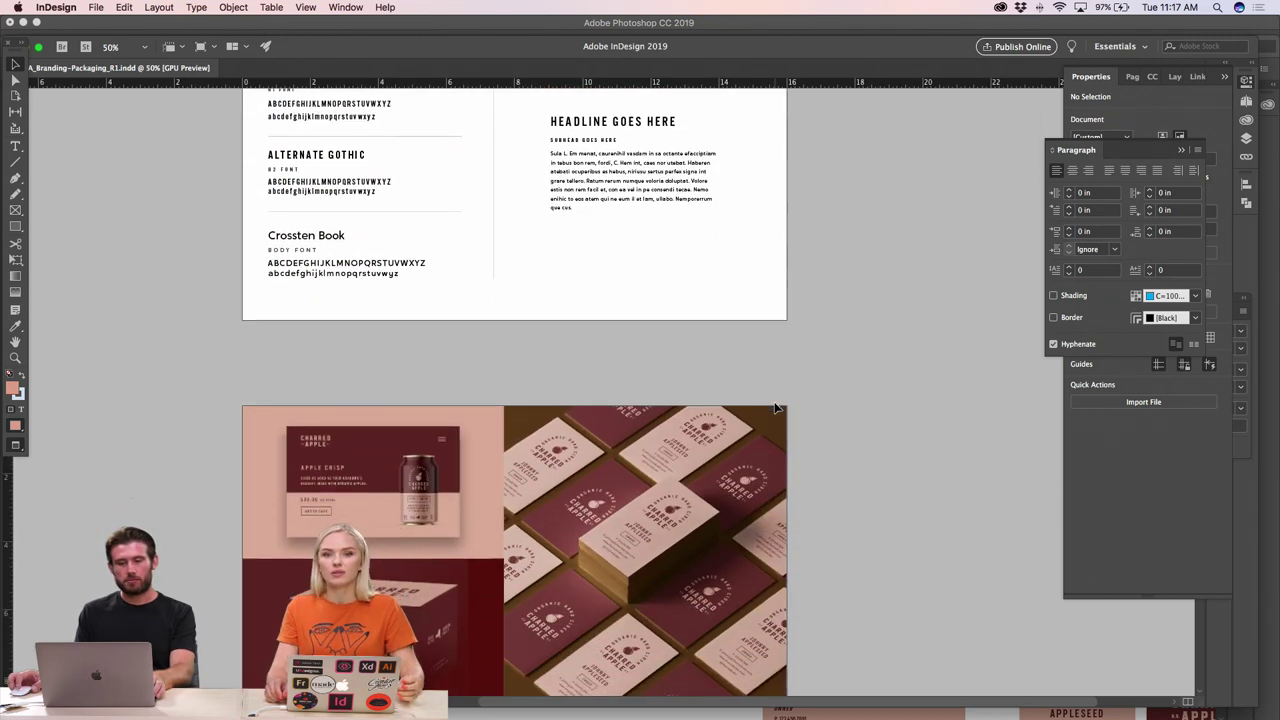
{"action": "scroll", "coordinate": [775, 408], "scroll_direction": "down", "scroll_amount": 4}
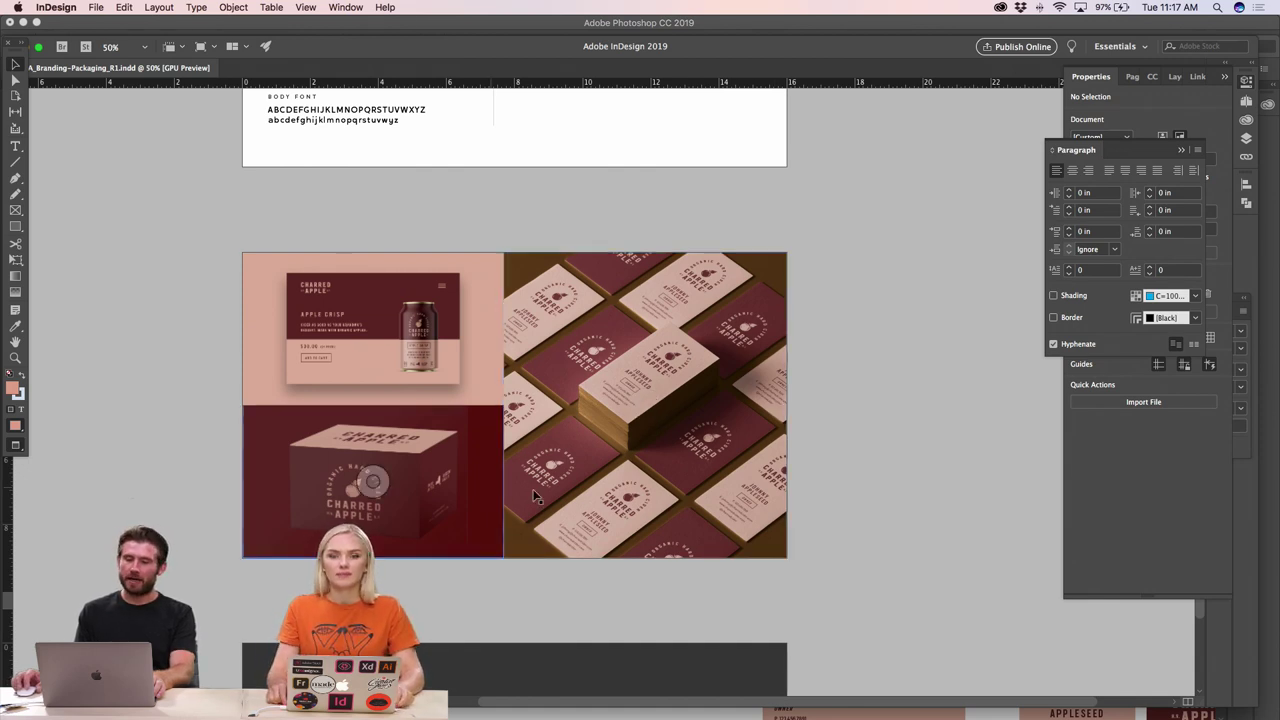
{"action": "scroll", "coordinate": [821, 425], "scroll_direction": "up", "scroll_amount": 1}
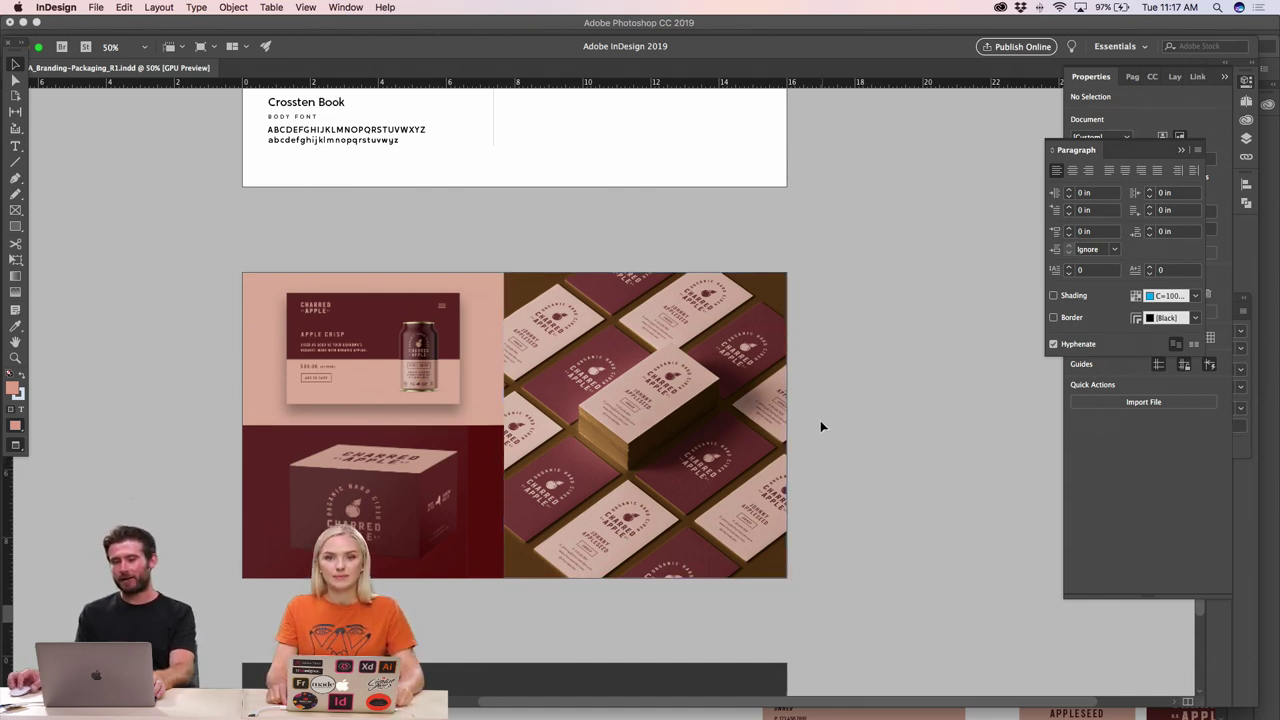
{"action": "scroll", "coordinate": [820, 427], "scroll_direction": "up", "scroll_amount": 5}
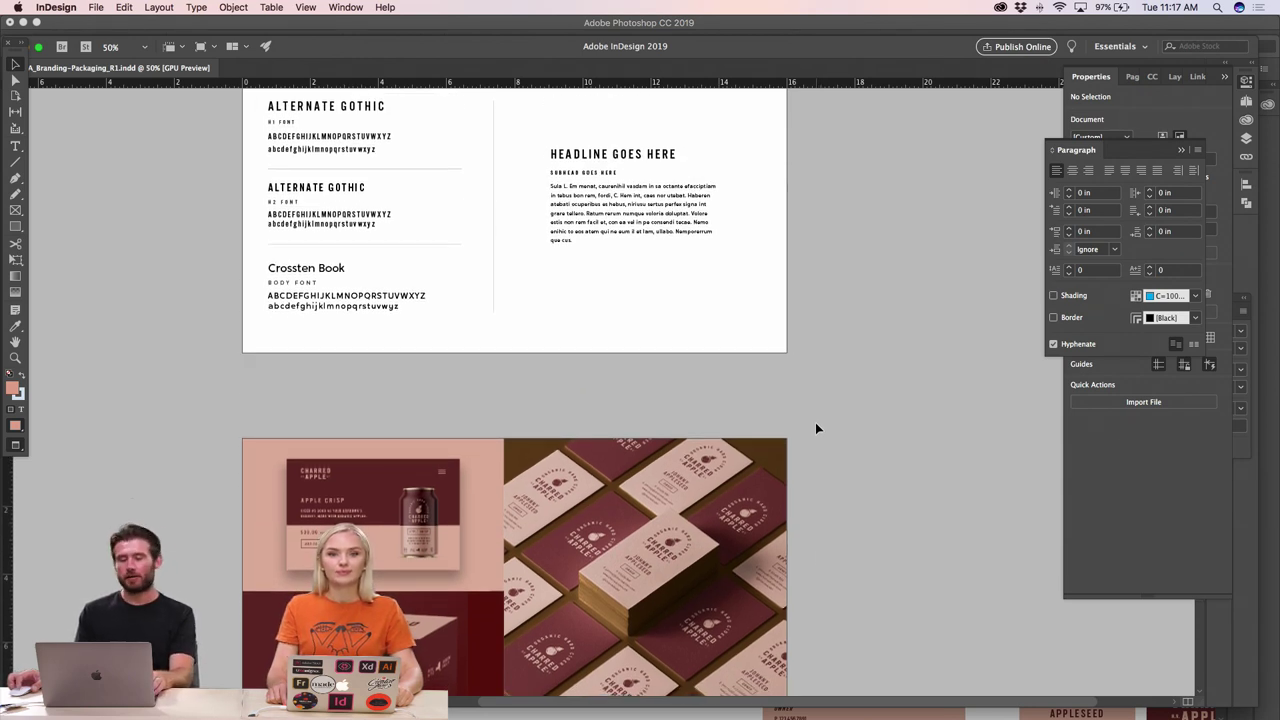
{"action": "scroll", "coordinate": [815, 428], "scroll_direction": "up", "scroll_amount": 4}
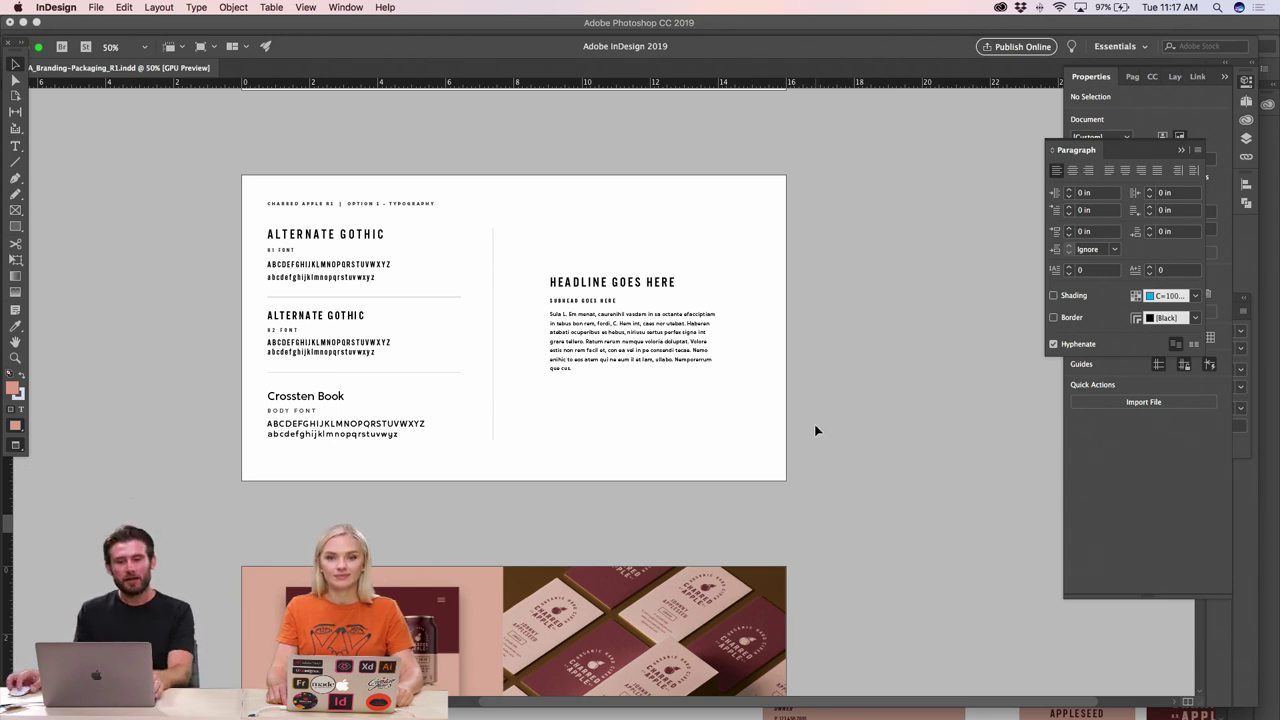
{"action": "scroll", "coordinate": [815, 428], "scroll_direction": "up", "scroll_amount": 5}
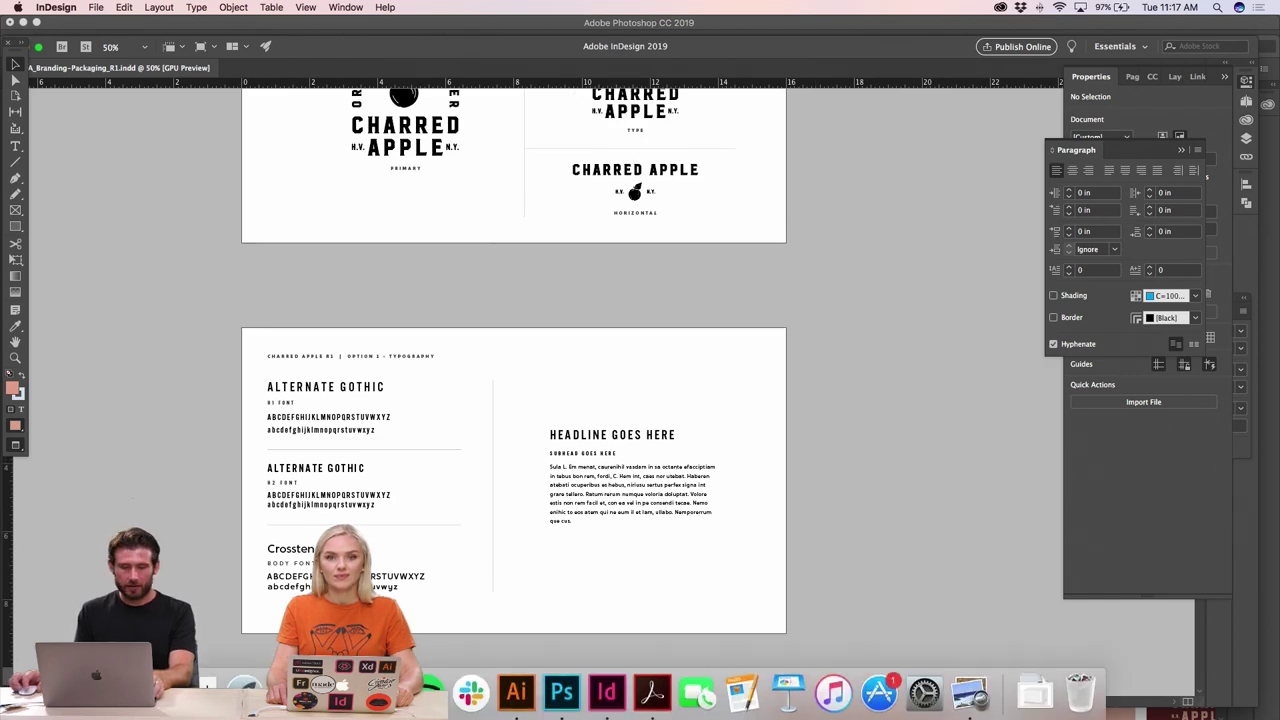
- Bring up a Finder window and move it toward the upper left
{"action": "left_click", "coordinate": [200, 690]}
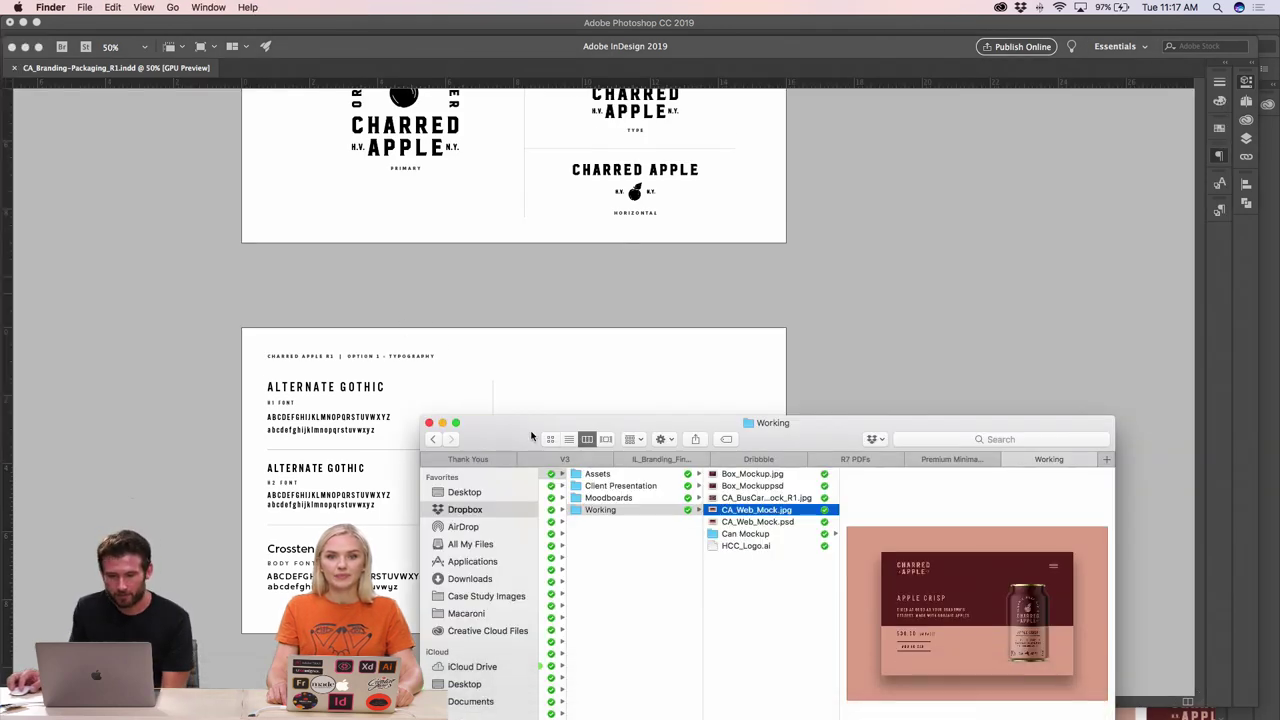
{"action": "left_click_drag", "start_coordinate": [527, 429], "coordinate": [433, 152]}
{"action": "scroll", "coordinate": [508, 282], "scroll_direction": "left", "scroll_amount": 3}
{"action": "scroll", "coordinate": [508, 282], "scroll_direction": "left", "scroll_amount": 3}
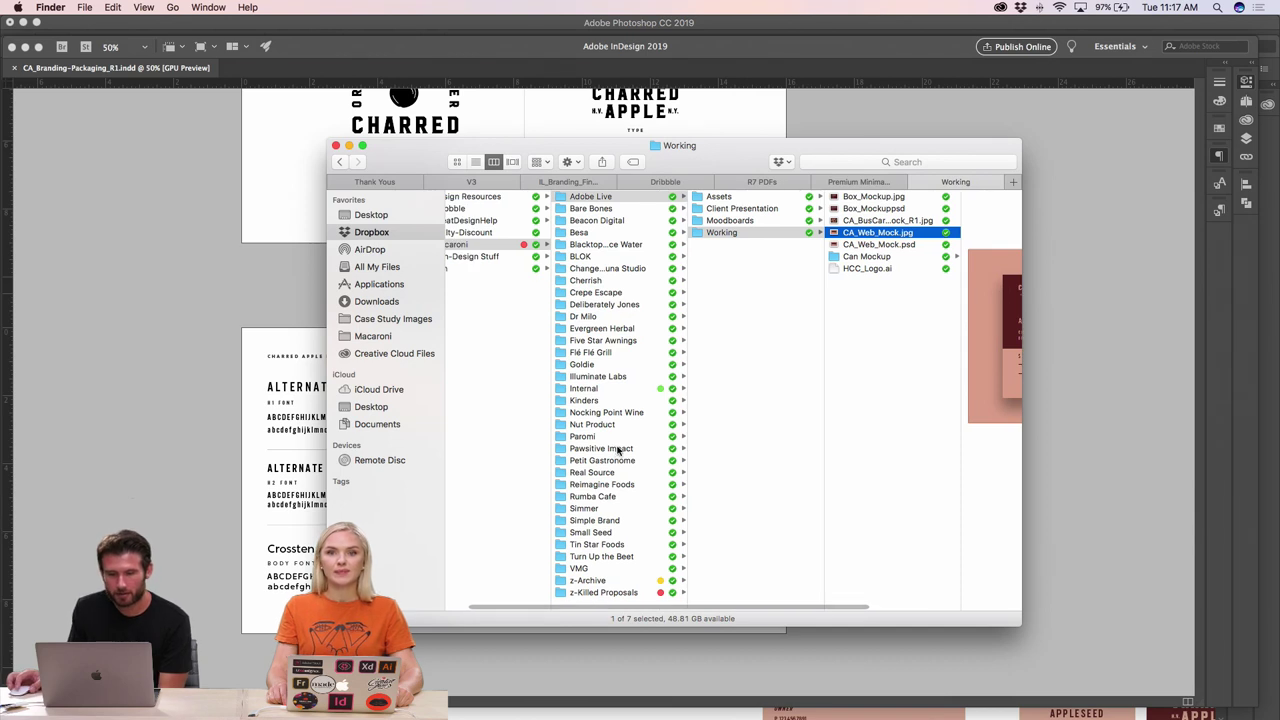
{"action": "left_click_drag", "start_coordinate": [637, 150], "coordinate": [568, 89]}
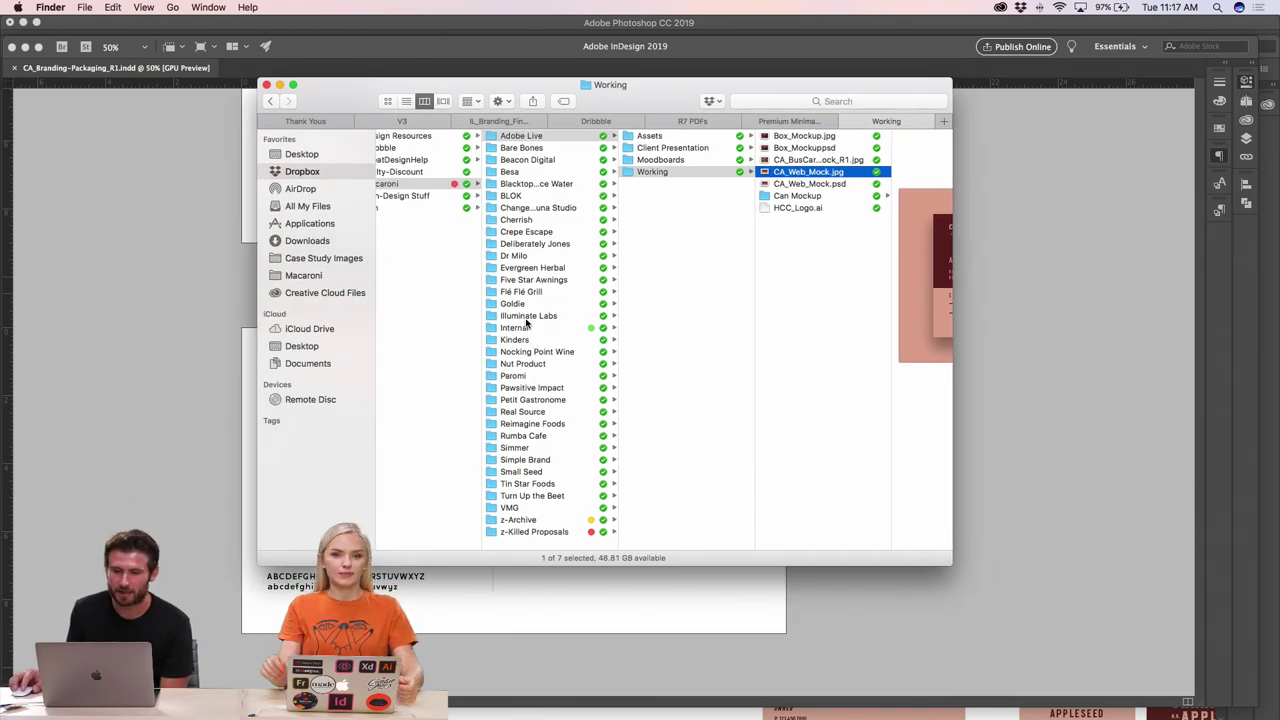
- Open IlluminateLabs-BrandGuidelines.pdf from Illuminate Labs > Final > Brand Guidelines in Acrobat
{"action": "left_click", "coordinate": [527, 316]}
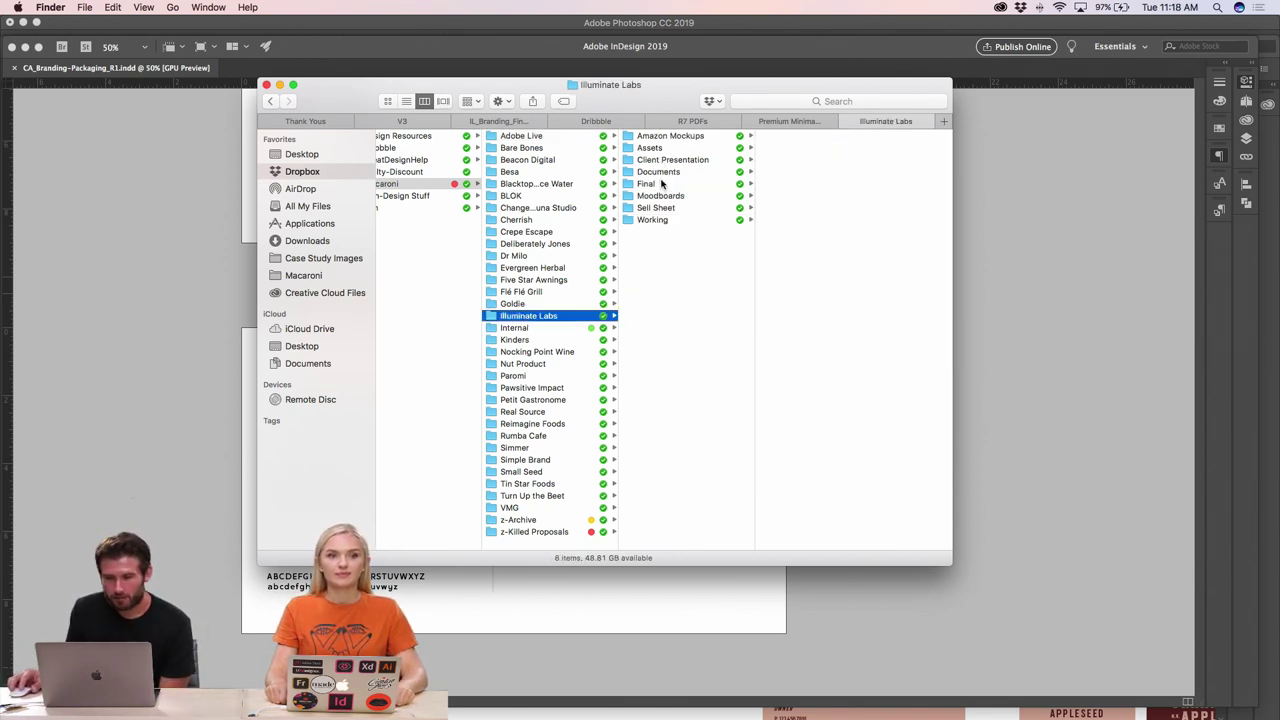
{"action": "left_click", "coordinate": [660, 185]}
{"action": "left_click", "coordinate": [805, 137]}
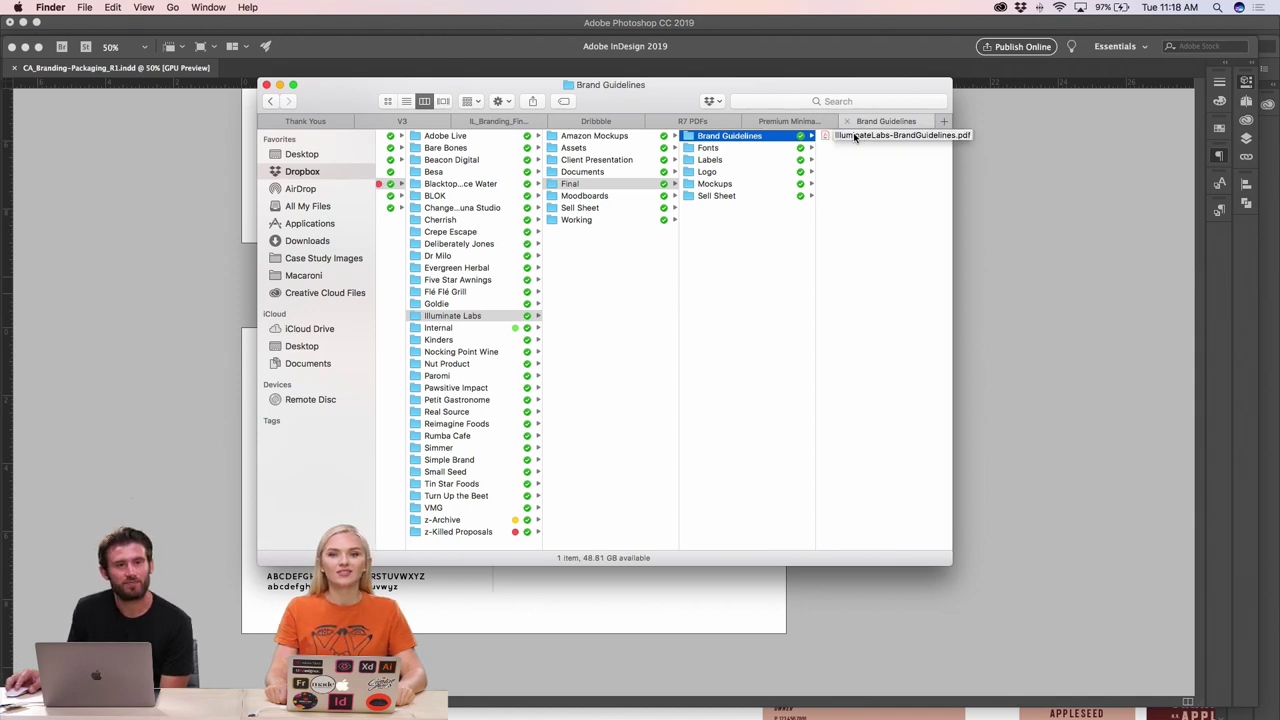
{"action": "double_click", "coordinate": [843, 137]}
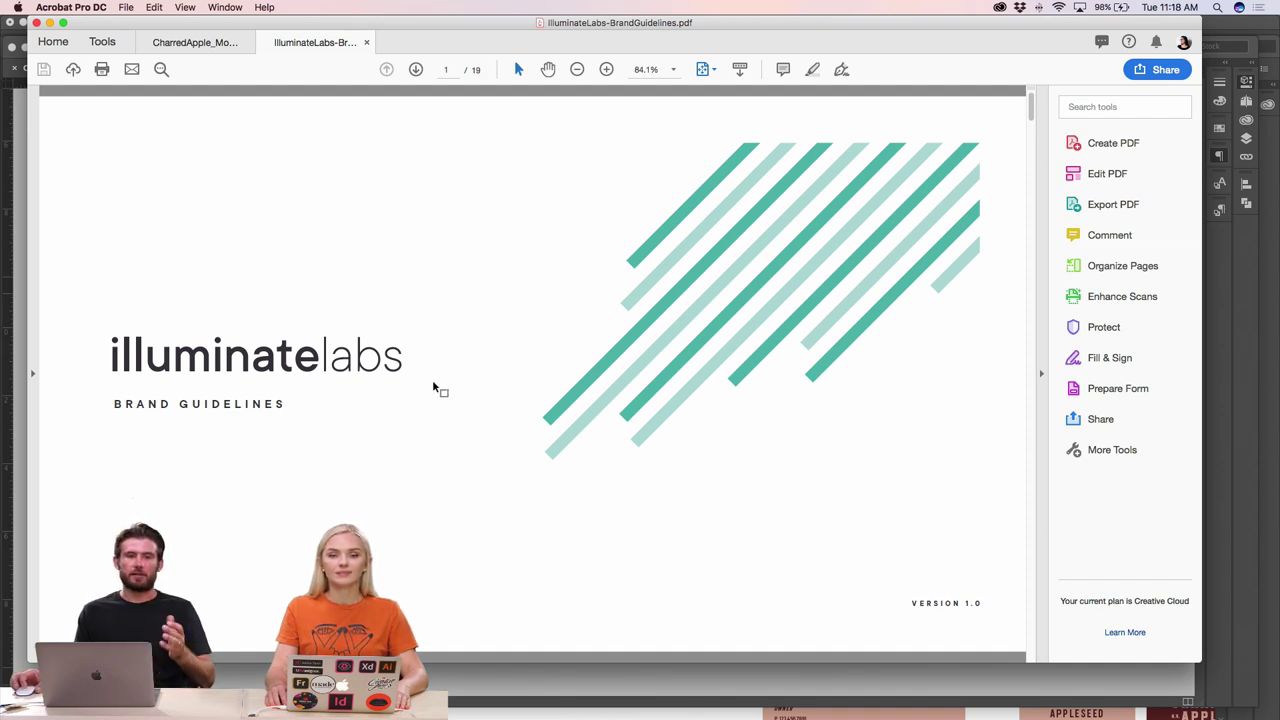
- Advance from the cover to page 2, the table of contents listing Logo through Application
{"action": "key", "text": "Right"}
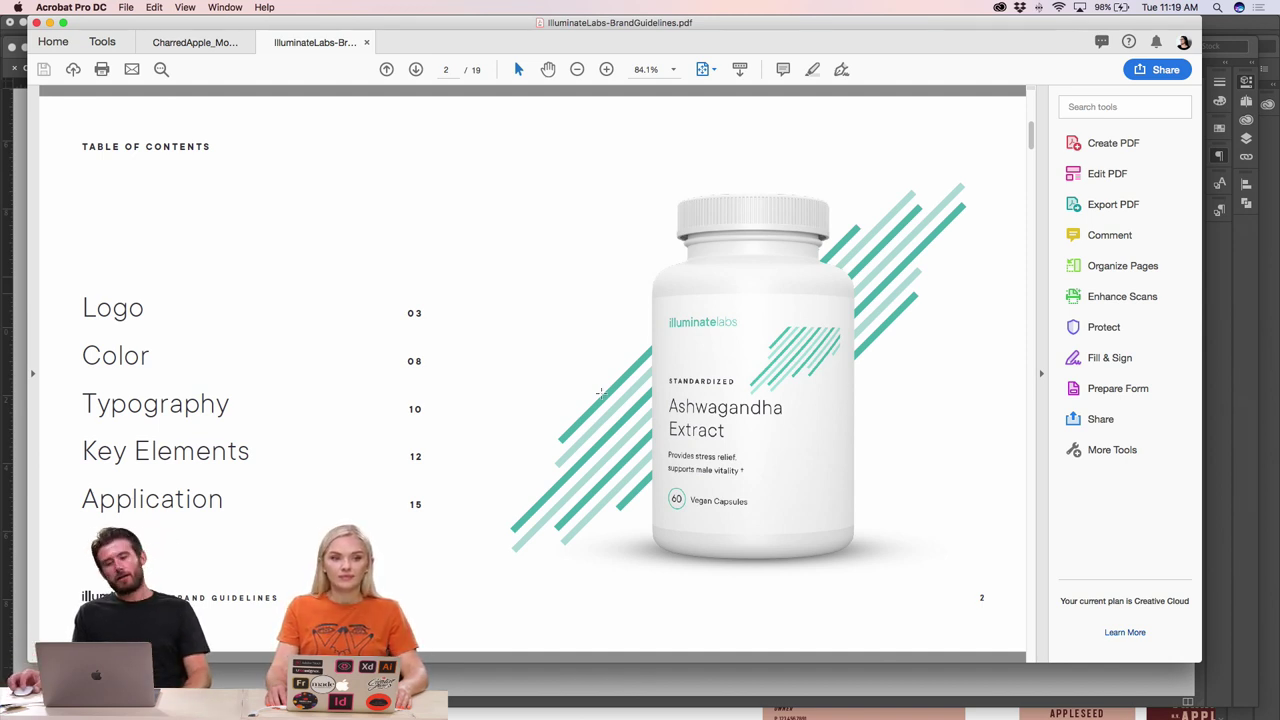
{"action": "scroll", "coordinate": [596, 393], "scroll_direction": "up", "scroll_amount": 3}
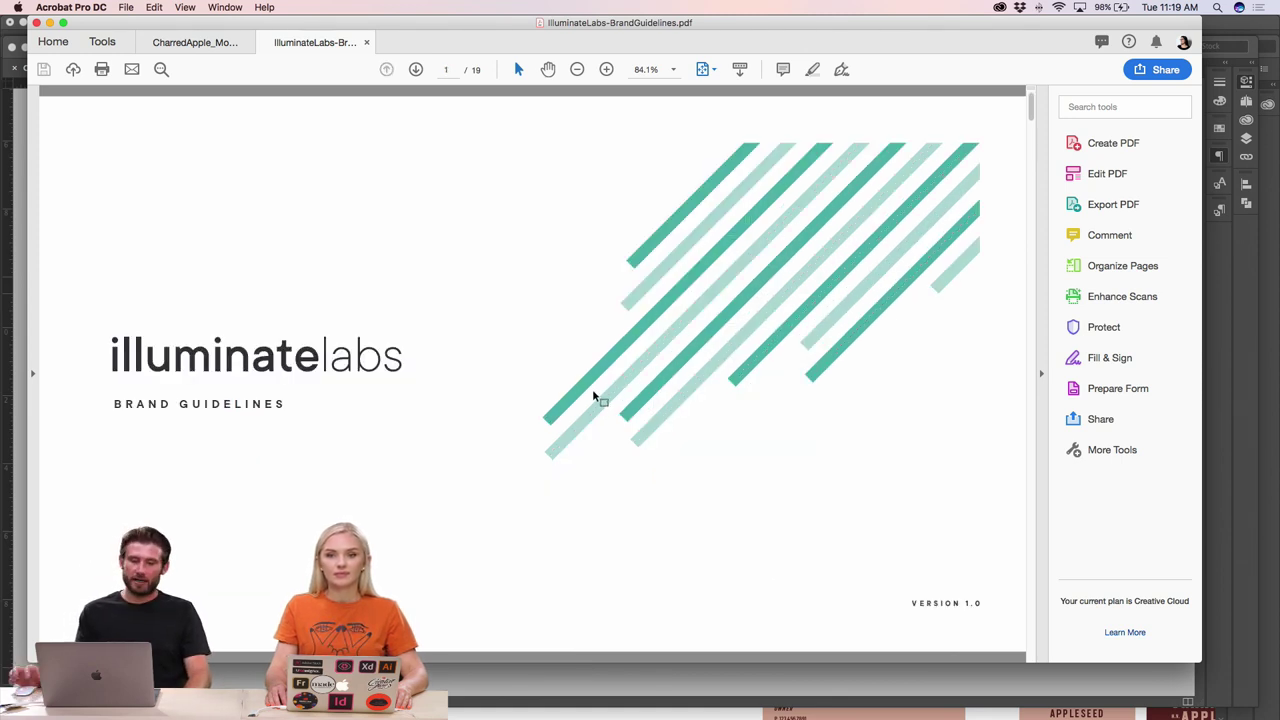
{"action": "scroll", "coordinate": [593, 397], "scroll_direction": "down", "scroll_amount": 3}
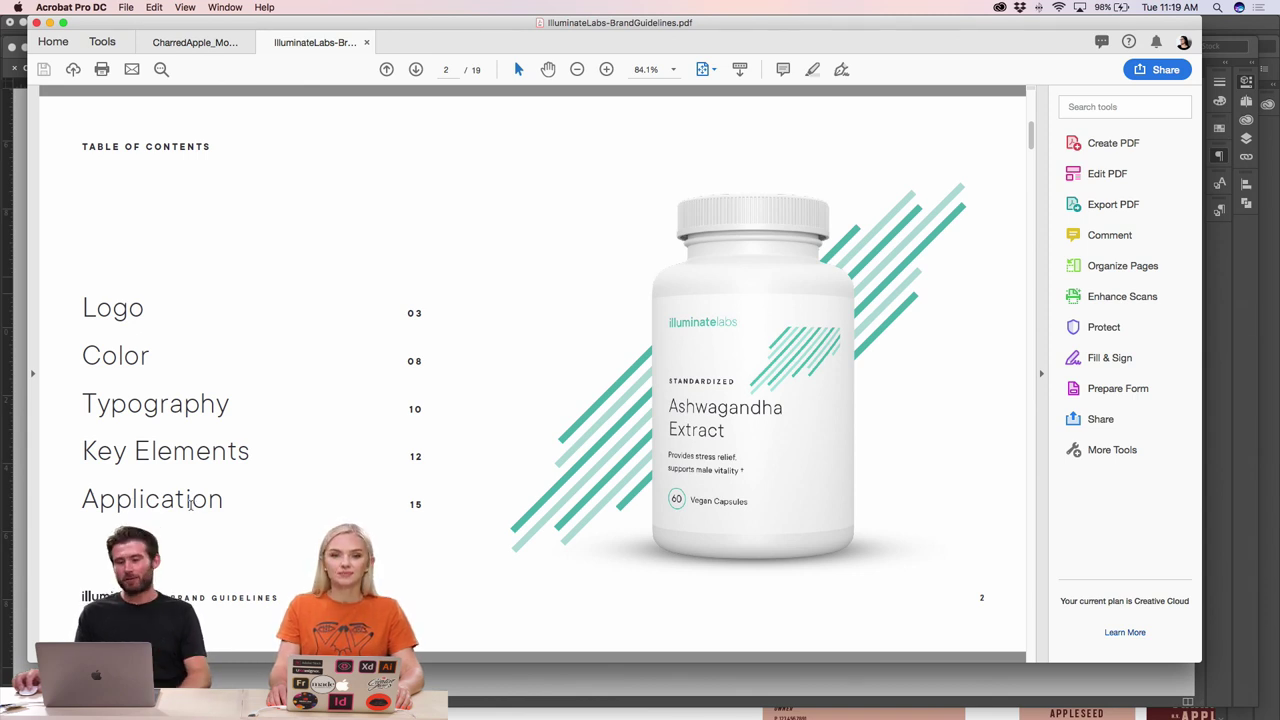
- Page through the Logo section and Restrictions page to page 8, the Colors divider
{"action": "scroll", "coordinate": [240, 505], "scroll_direction": "down", "scroll_amount": 2}
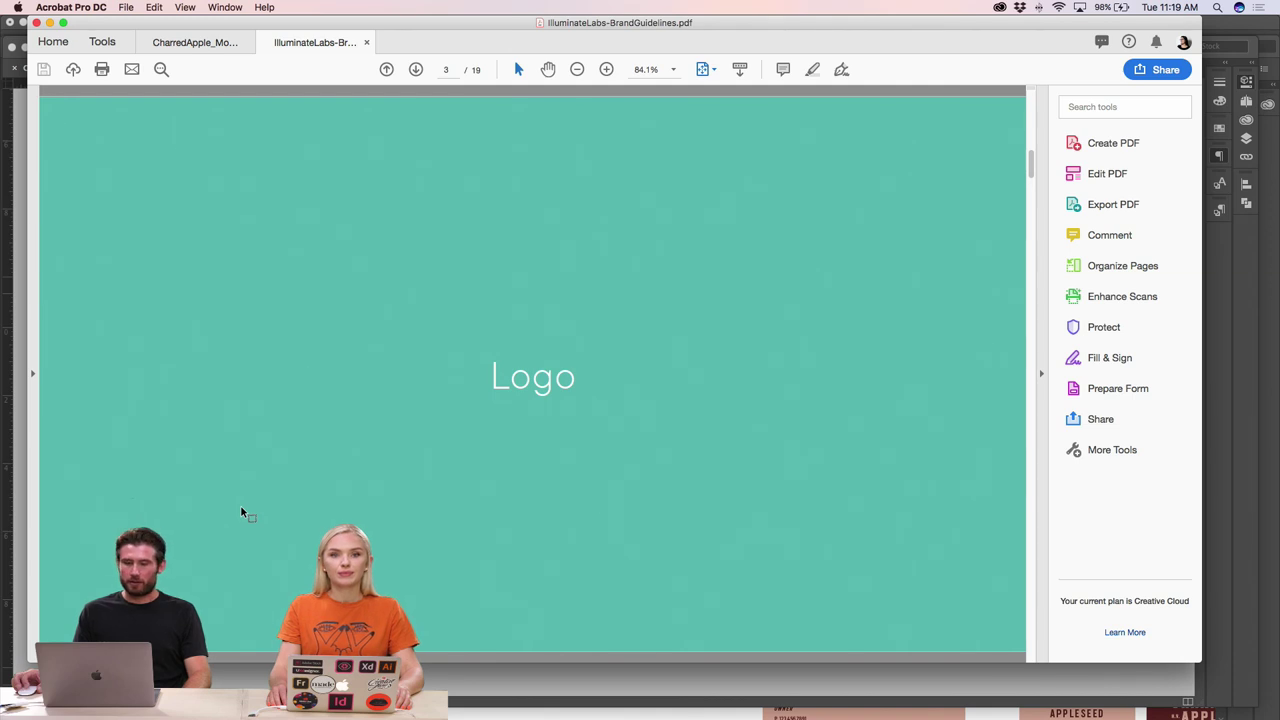
{"action": "scroll", "coordinate": [238, 505], "scroll_direction": "down", "scroll_amount": 2}
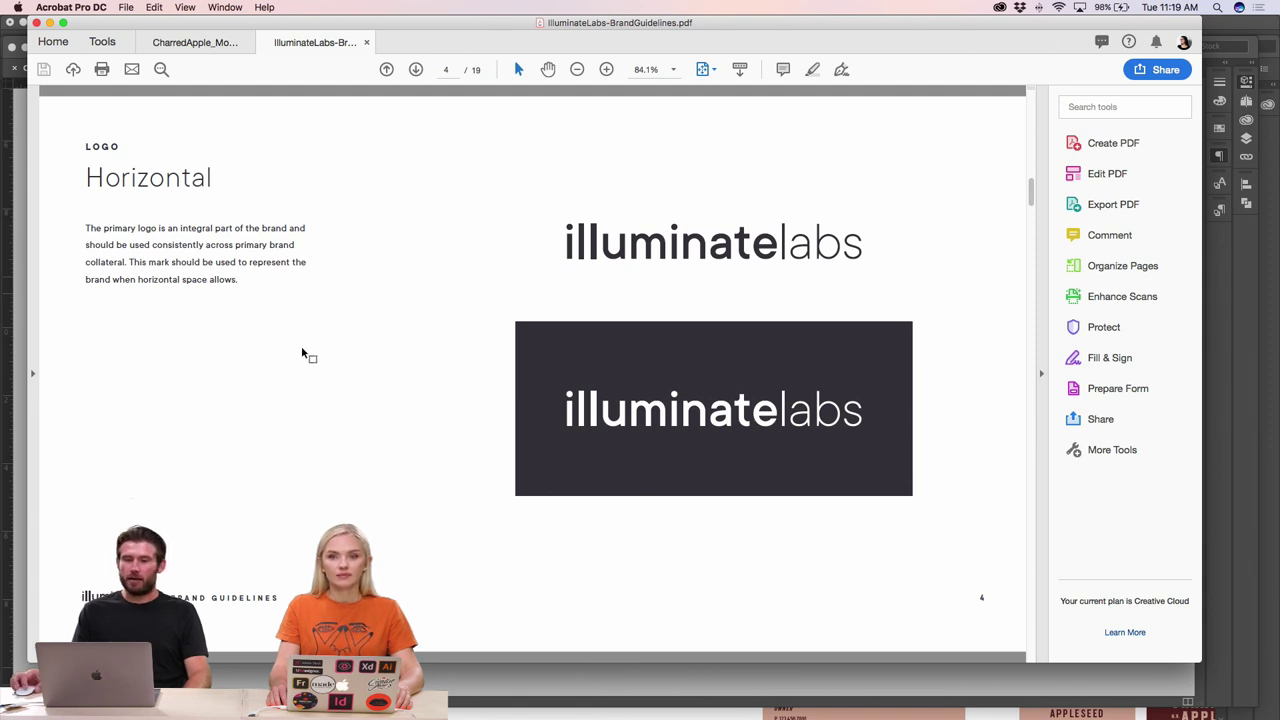
{"action": "scroll", "coordinate": [302, 352], "scroll_direction": "down", "scroll_amount": 2}
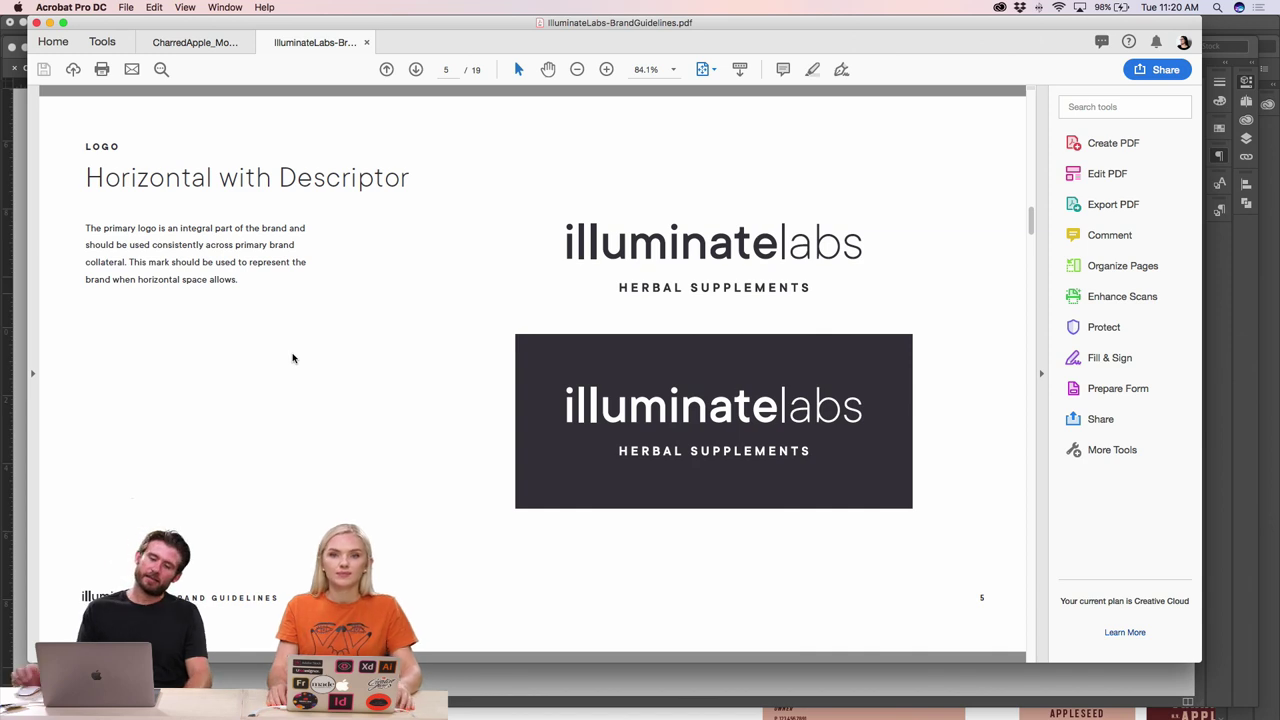
{"action": "scroll", "coordinate": [293, 358], "scroll_direction": "down", "scroll_amount": 2}
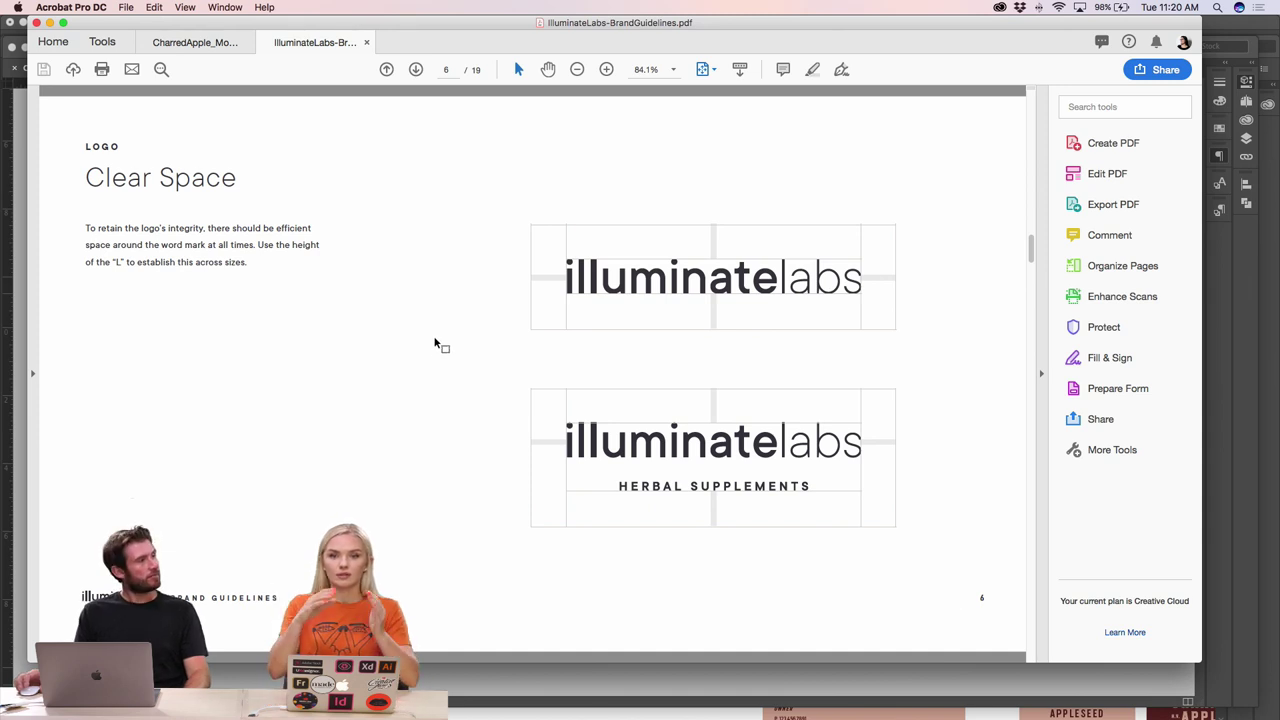
{"action": "key", "text": "Right"}
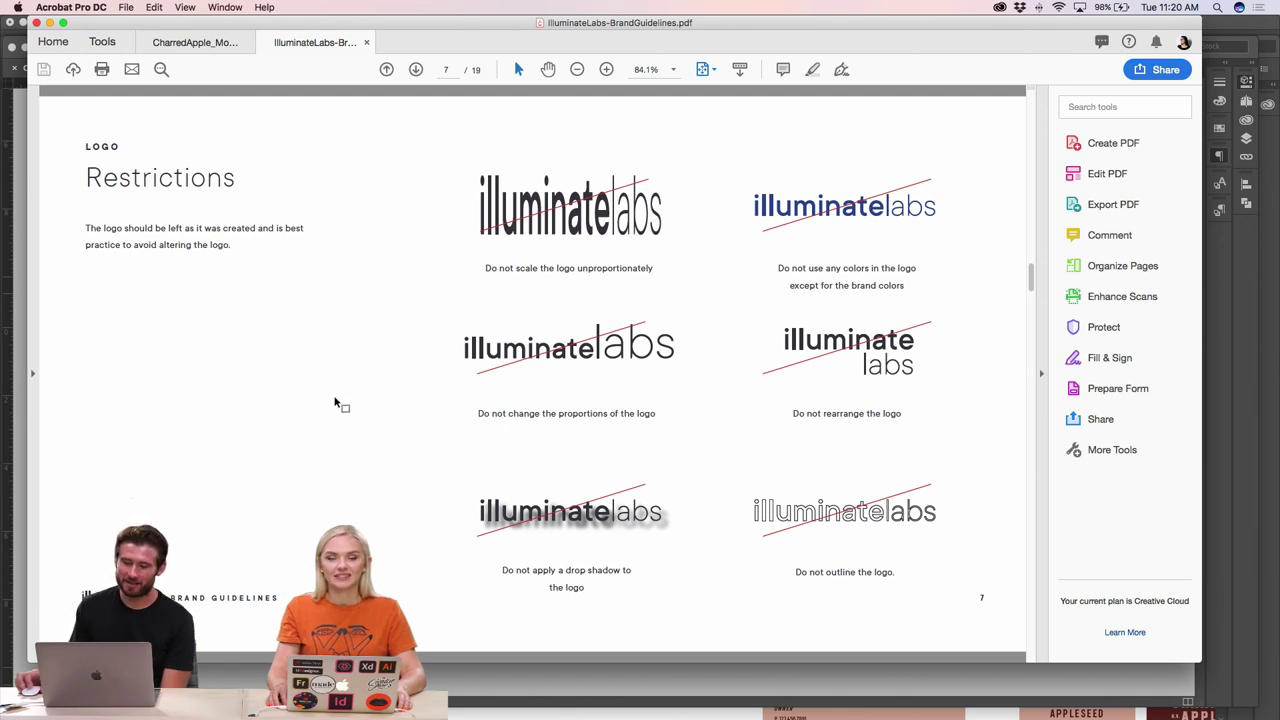
{"action": "key", "text": "Right"}
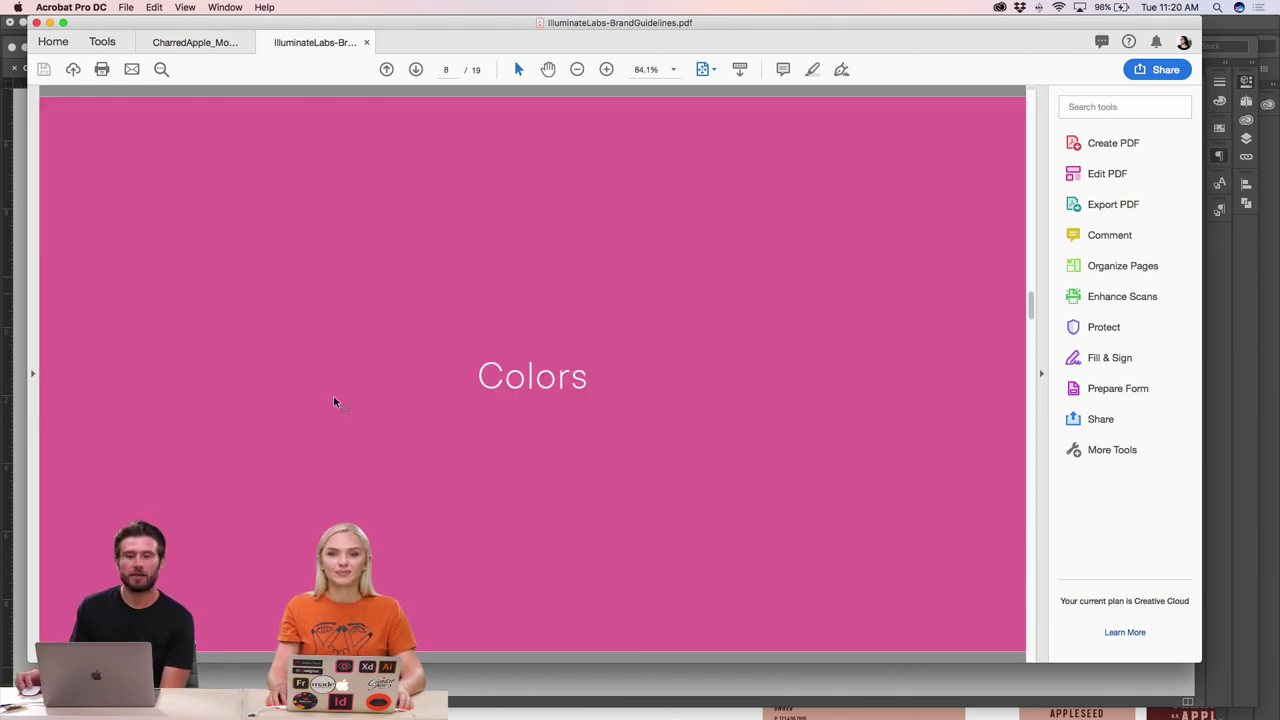
- Advance through Color Usage, Typography and Typefaces to page 12, Key Elements
{"action": "key", "text": "Right"}
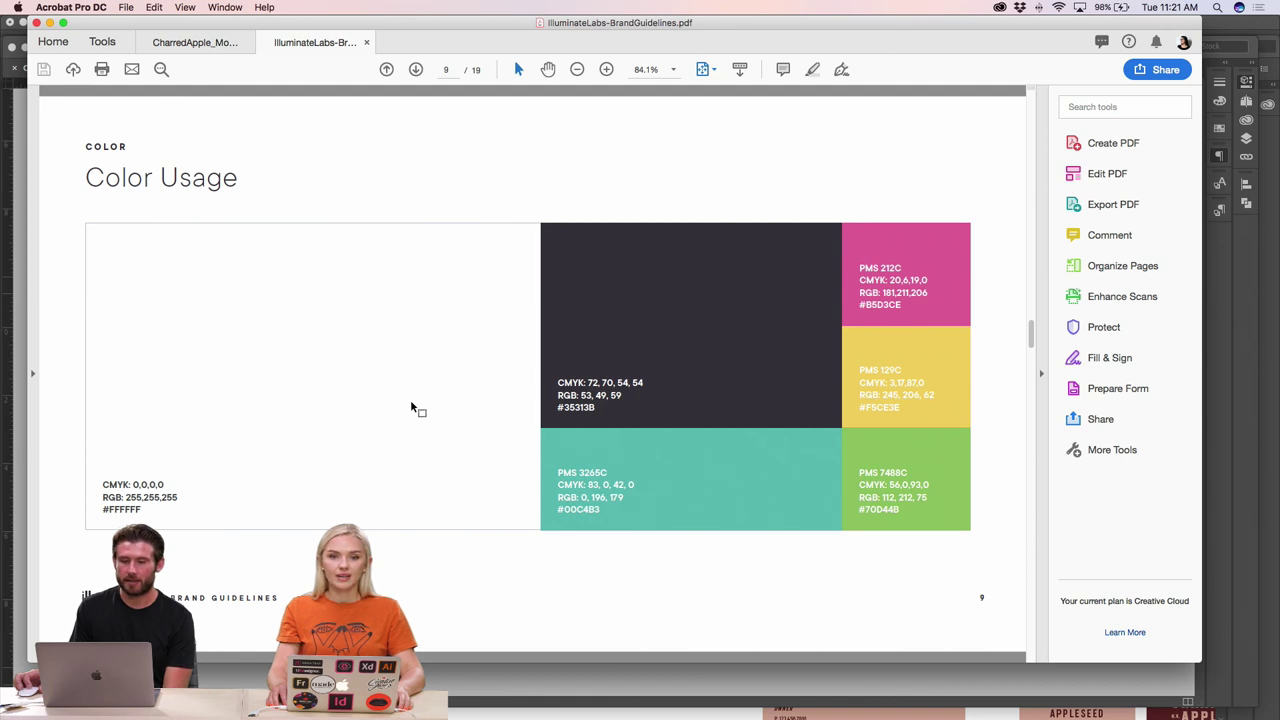
{"action": "key", "text": "Right"}
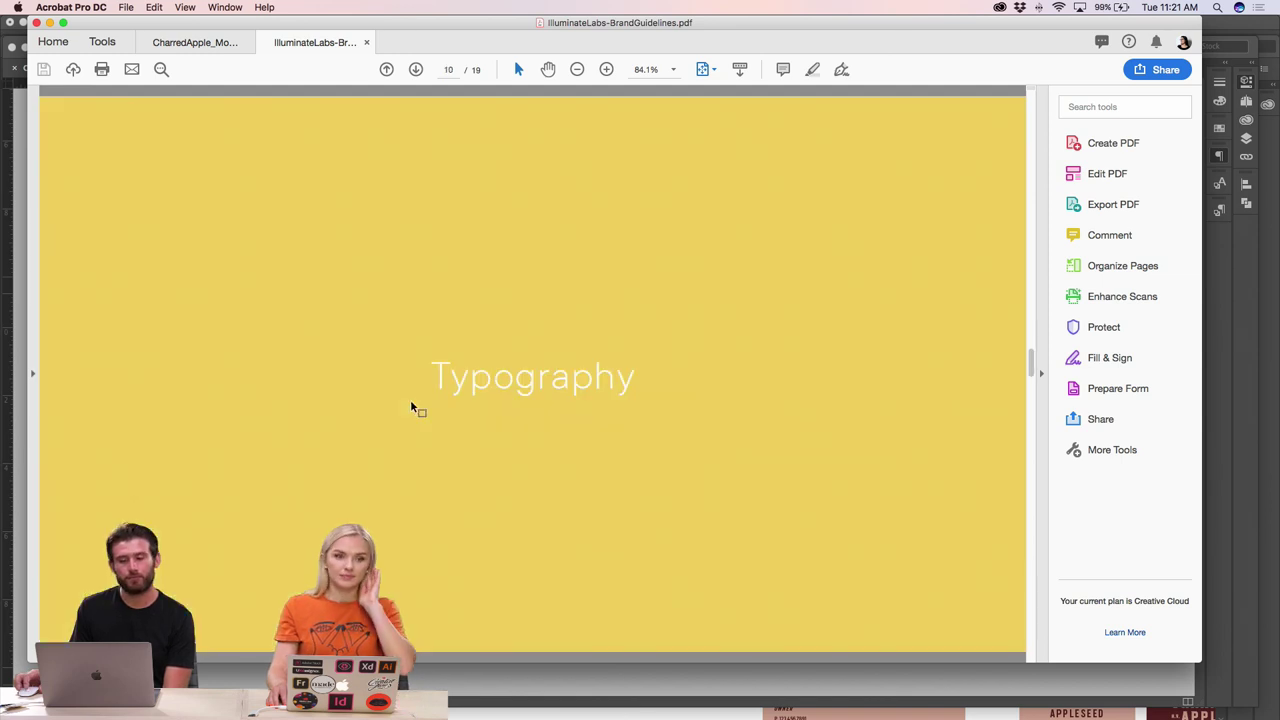
{"action": "key", "text": "Right"}
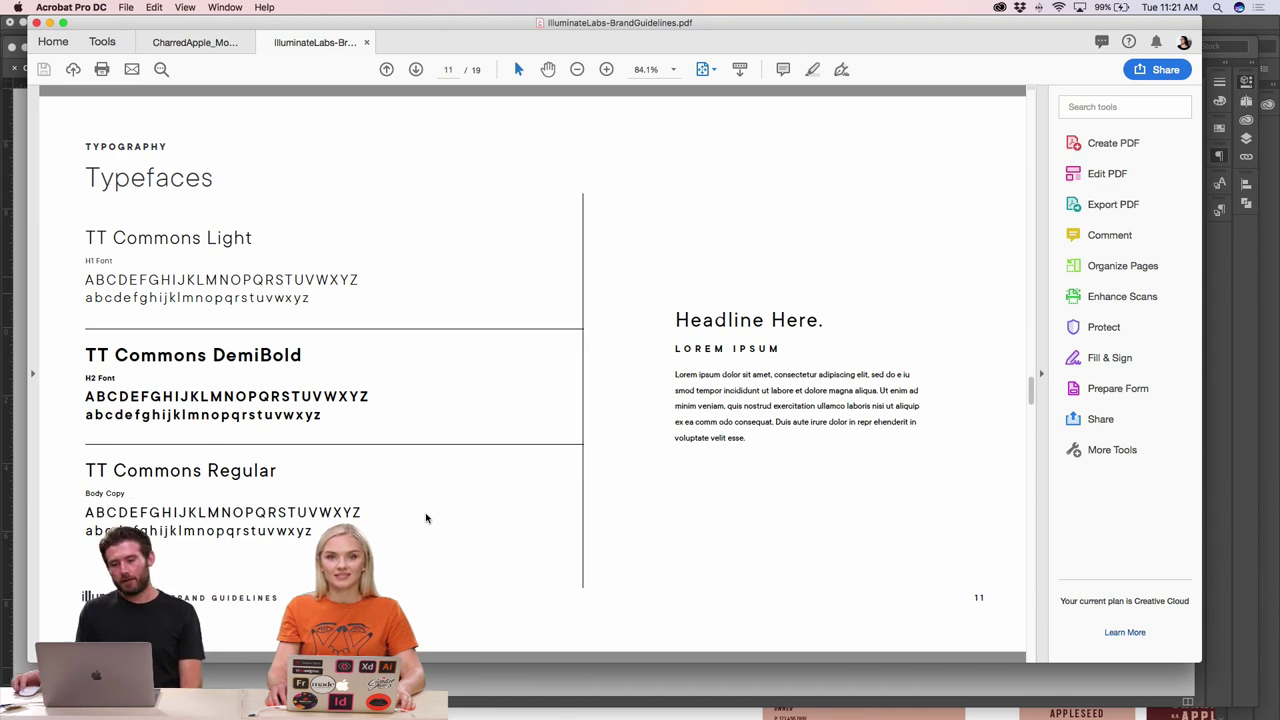
{"action": "key", "text": "Right"}
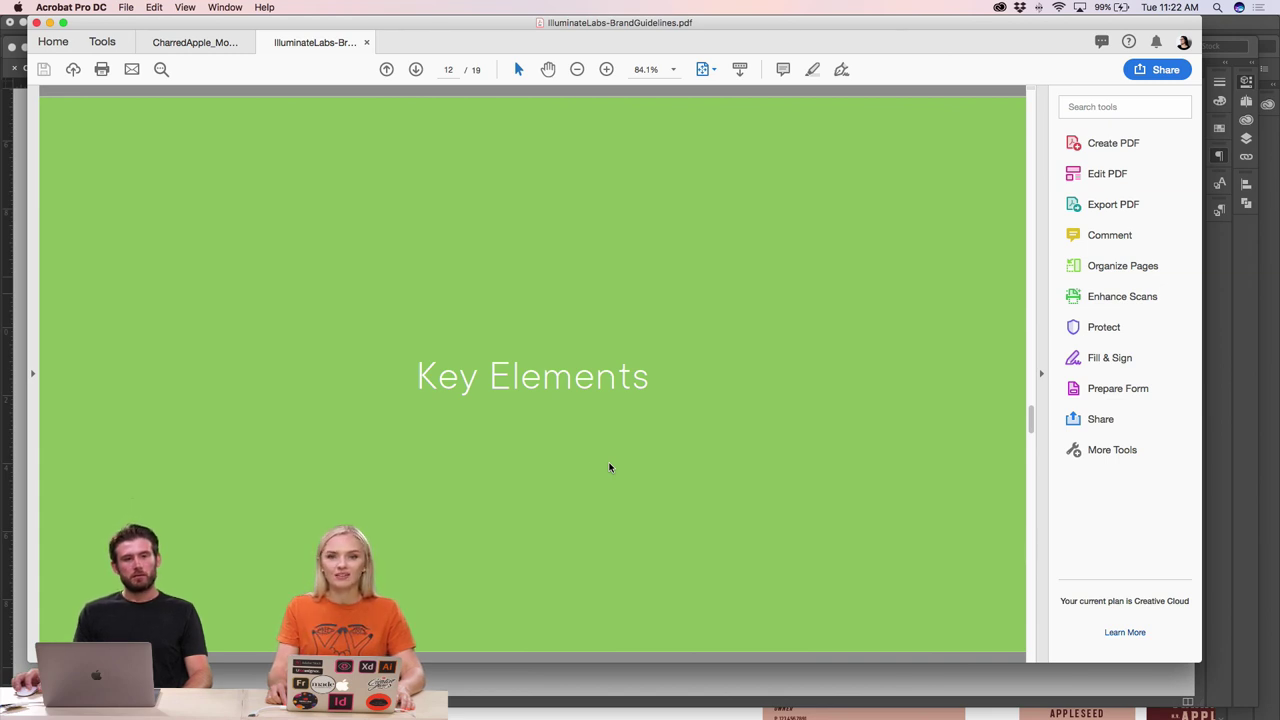
- Go to page 14, Light Accents, then switch to the Charred Apple deck in InDesign
{"action": "scroll", "coordinate": [531, 460], "scroll_direction": "down", "scroll_amount": 3}
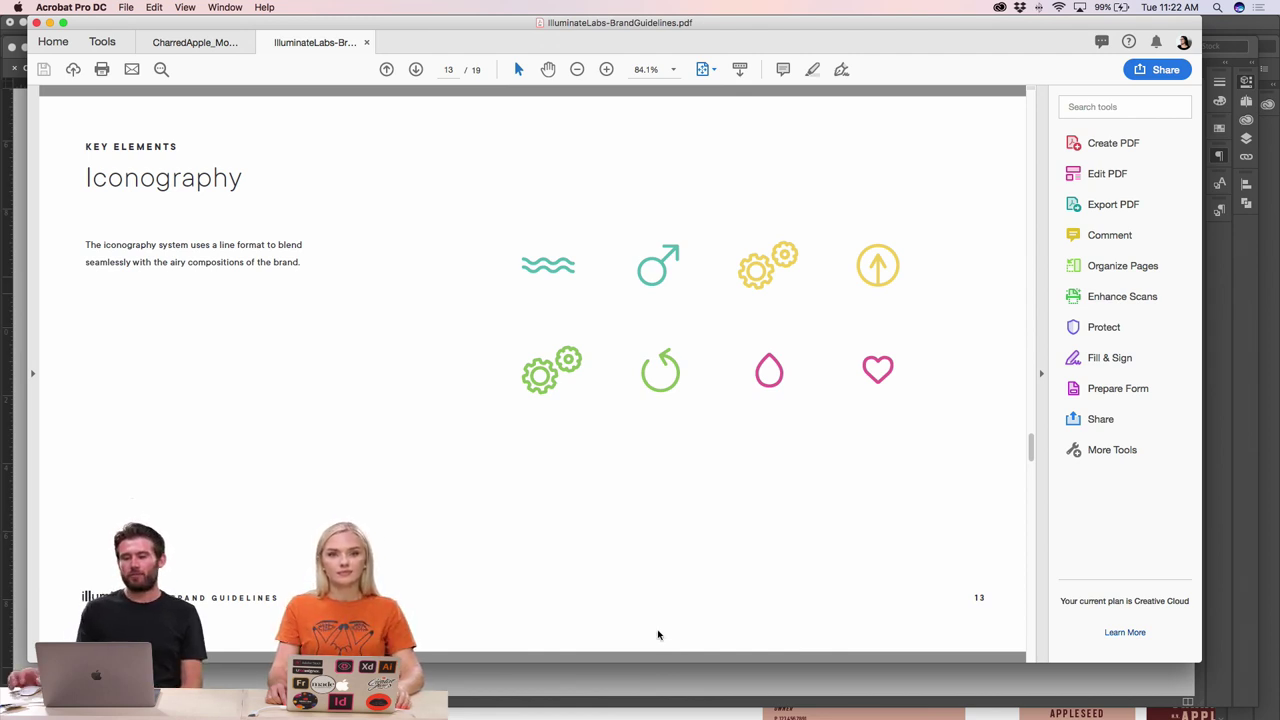
{"action": "key", "text": "Right"}
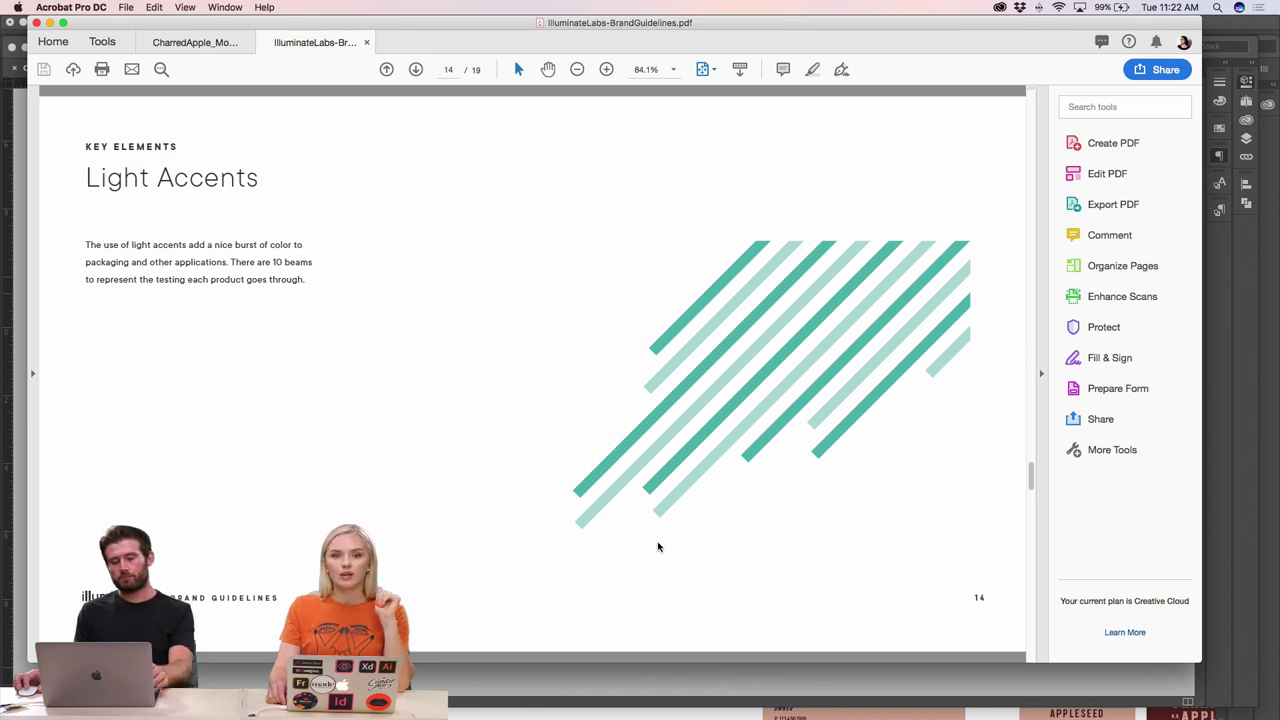
{"action": "key", "text": "super+Tab"}
{"action": "key", "text": "super+Tab"}
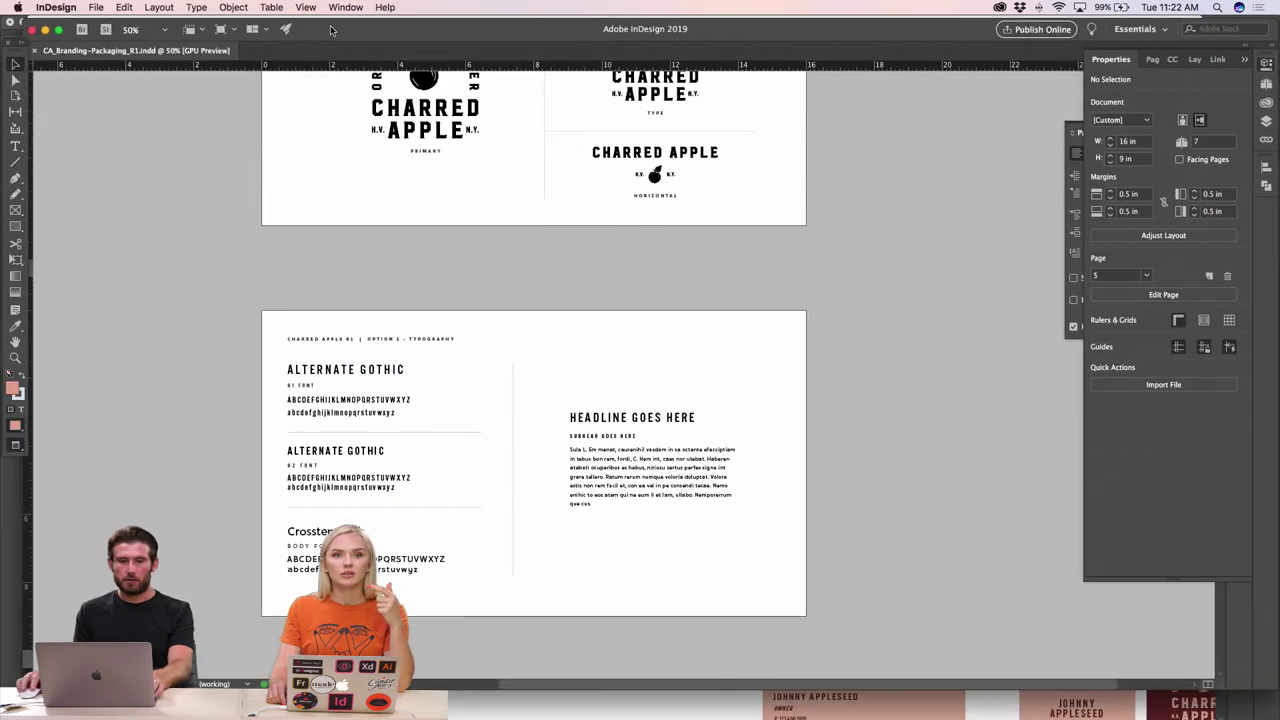
- Open File > Export with JPEG format, cancel it, and return to the Acrobat guidelines PDF
{"action": "left_click", "coordinate": [95, 7]}
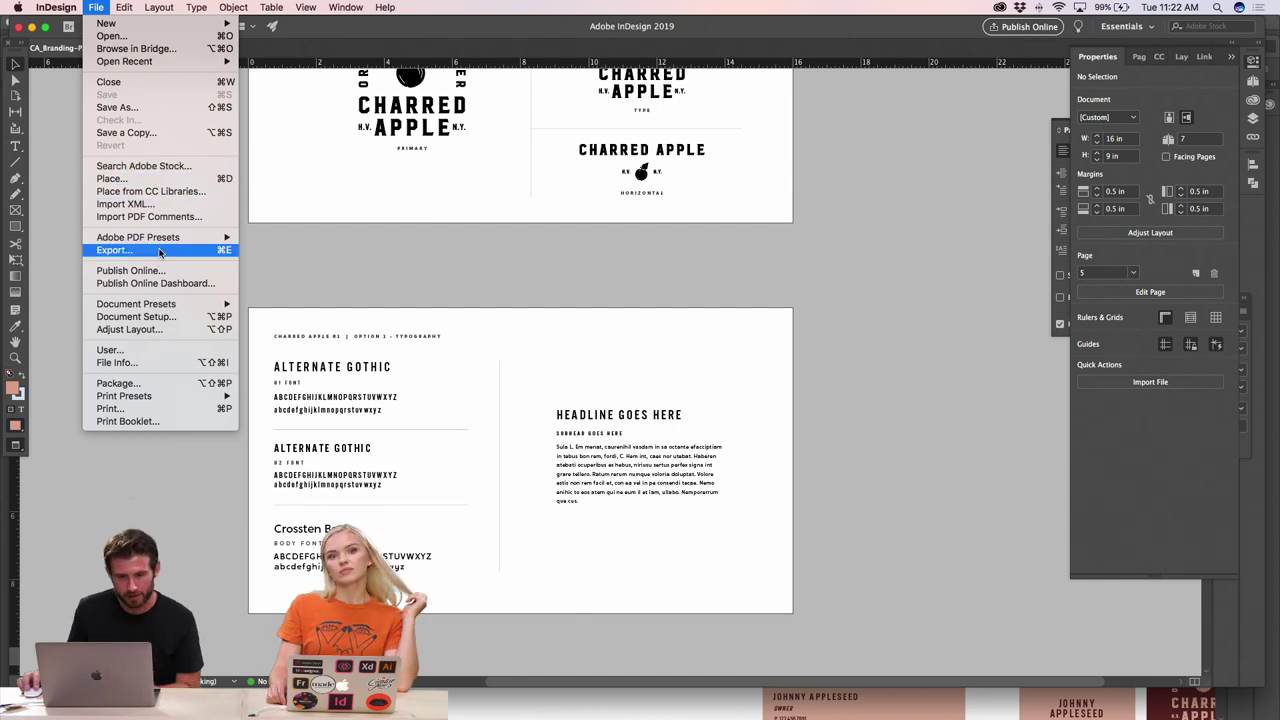
{"action": "left_click", "coordinate": [159, 251]}
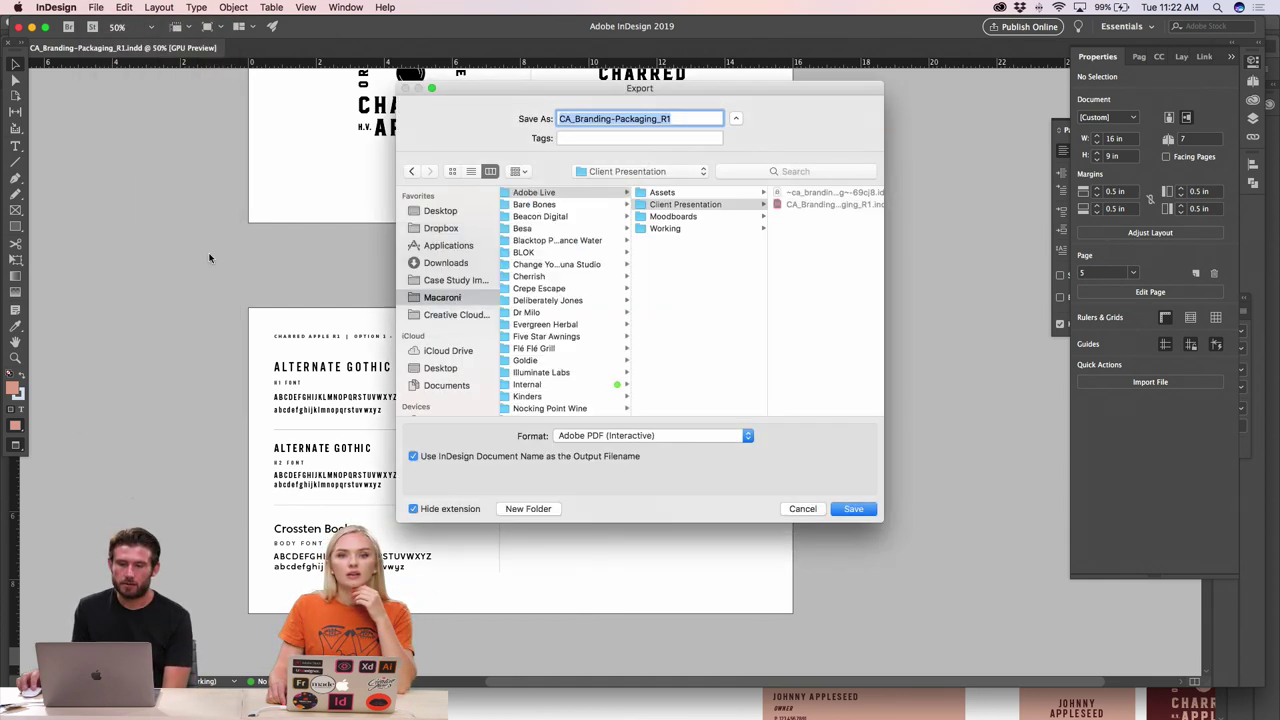
{"action": "left_click", "coordinate": [566, 436]}
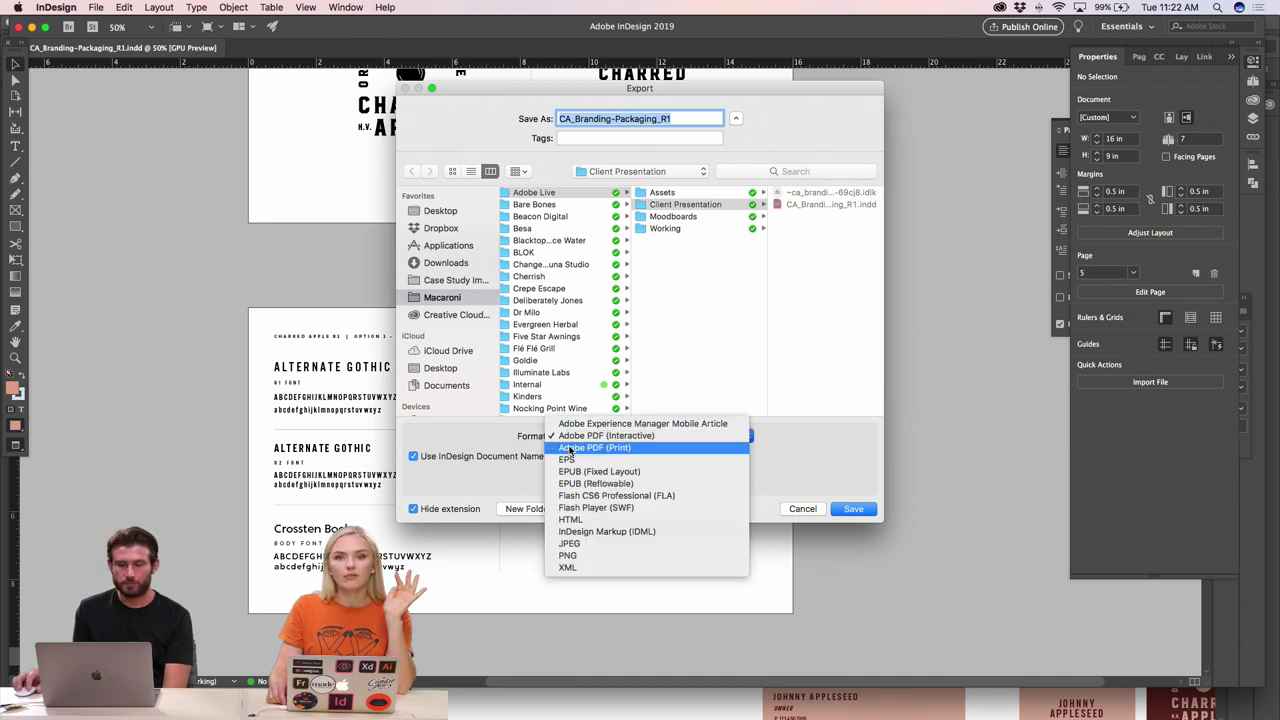
{"action": "left_click", "coordinate": [585, 543]}
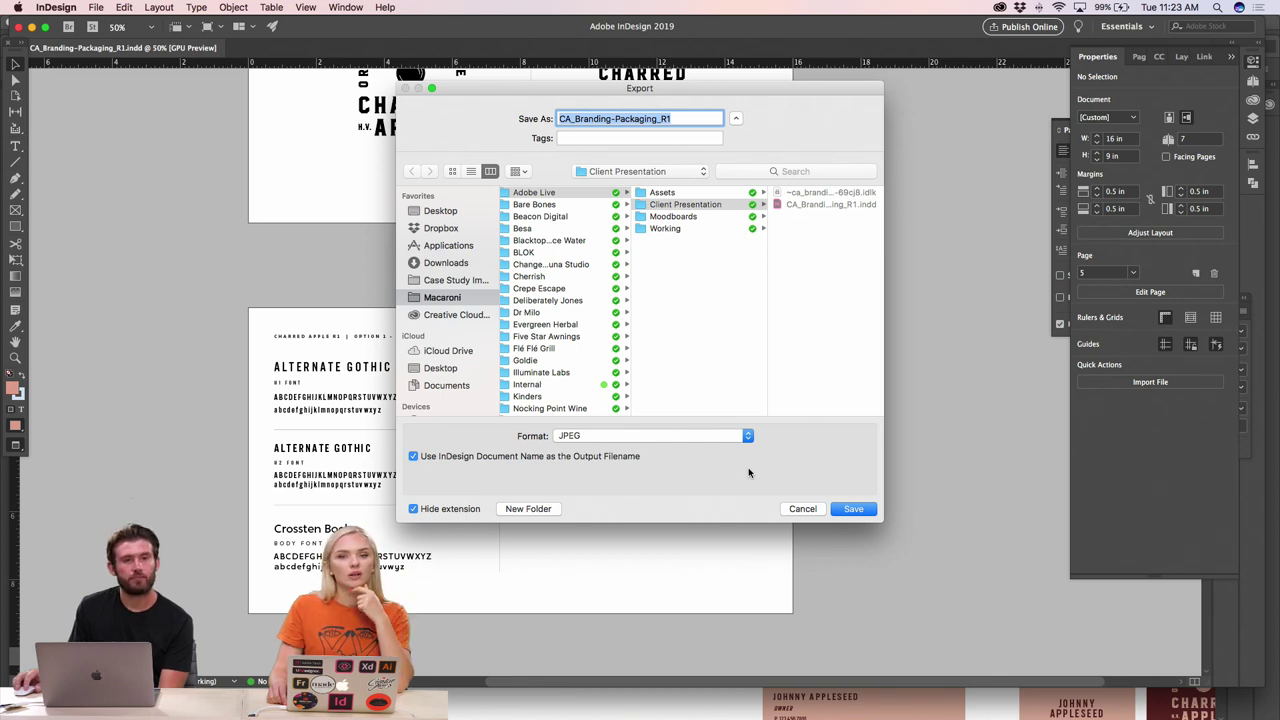
{"action": "left_click", "coordinate": [799, 511]}
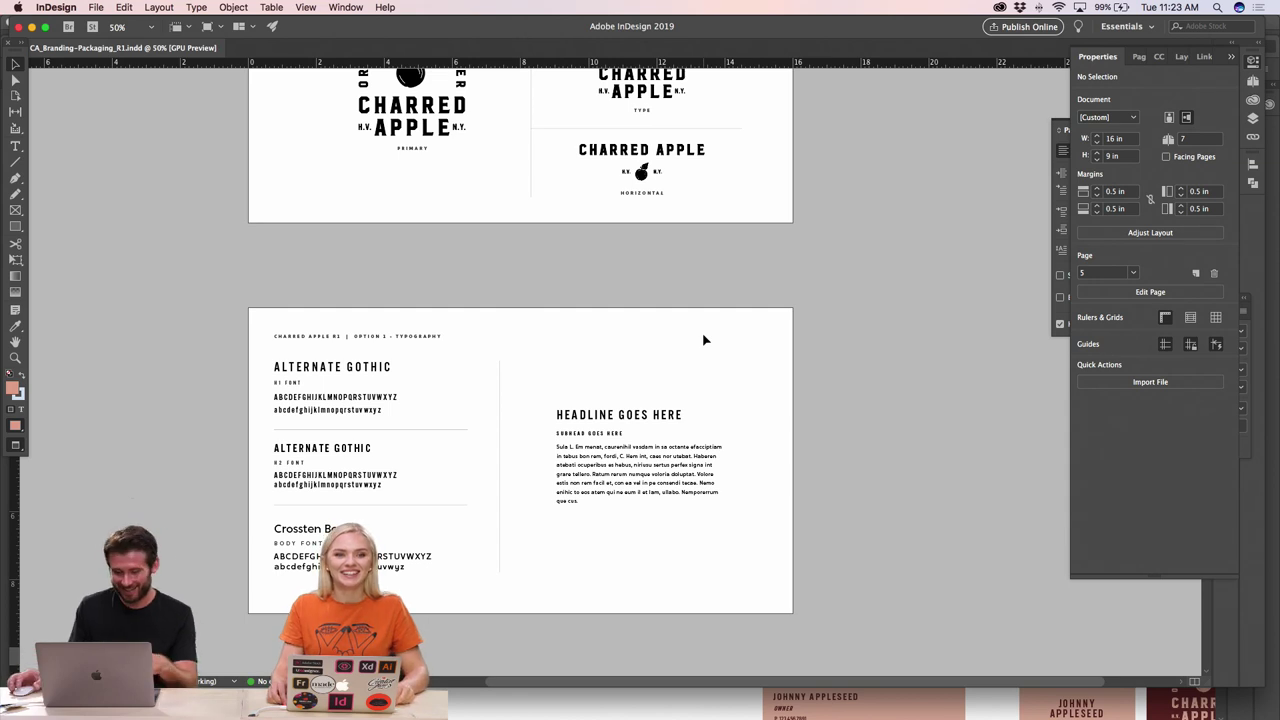
{"action": "key", "text": "super+Tab"}
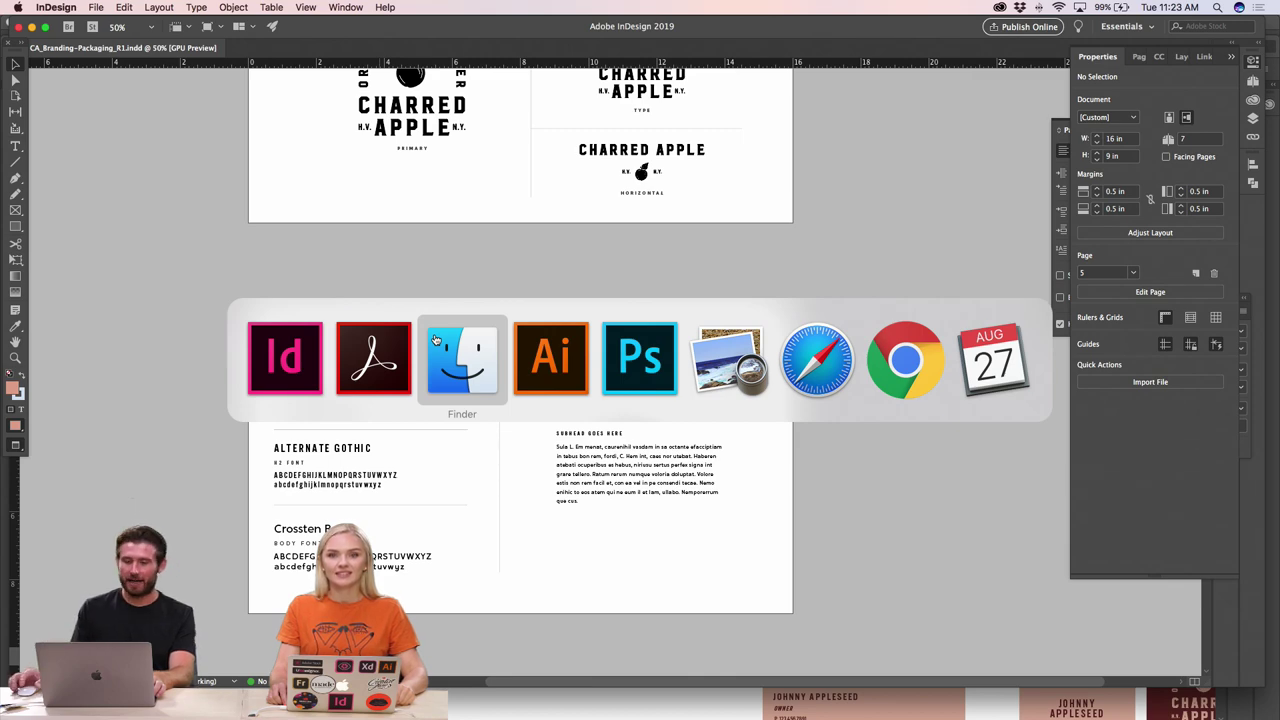
{"action": "left_click", "coordinate": [390, 346]}
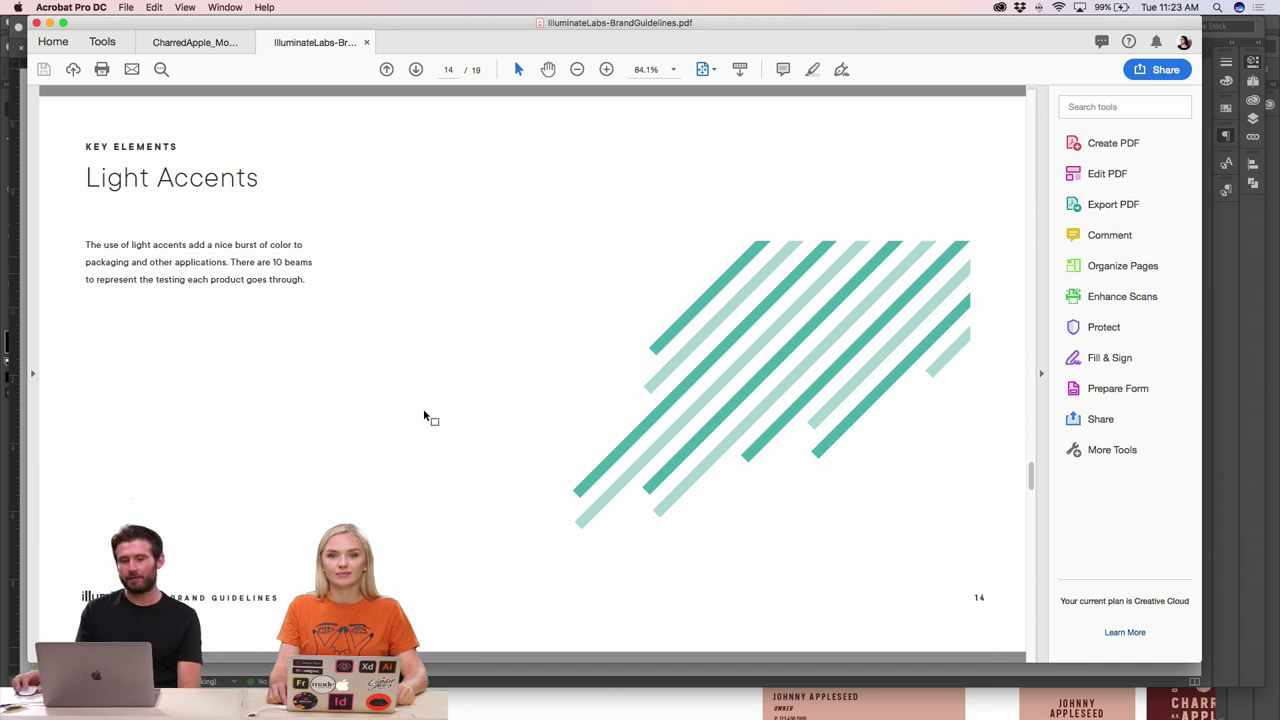
- Advance through the Application divider, Packaging and Print Collateral pages to page 18, Digital
{"action": "key", "text": "Right"}
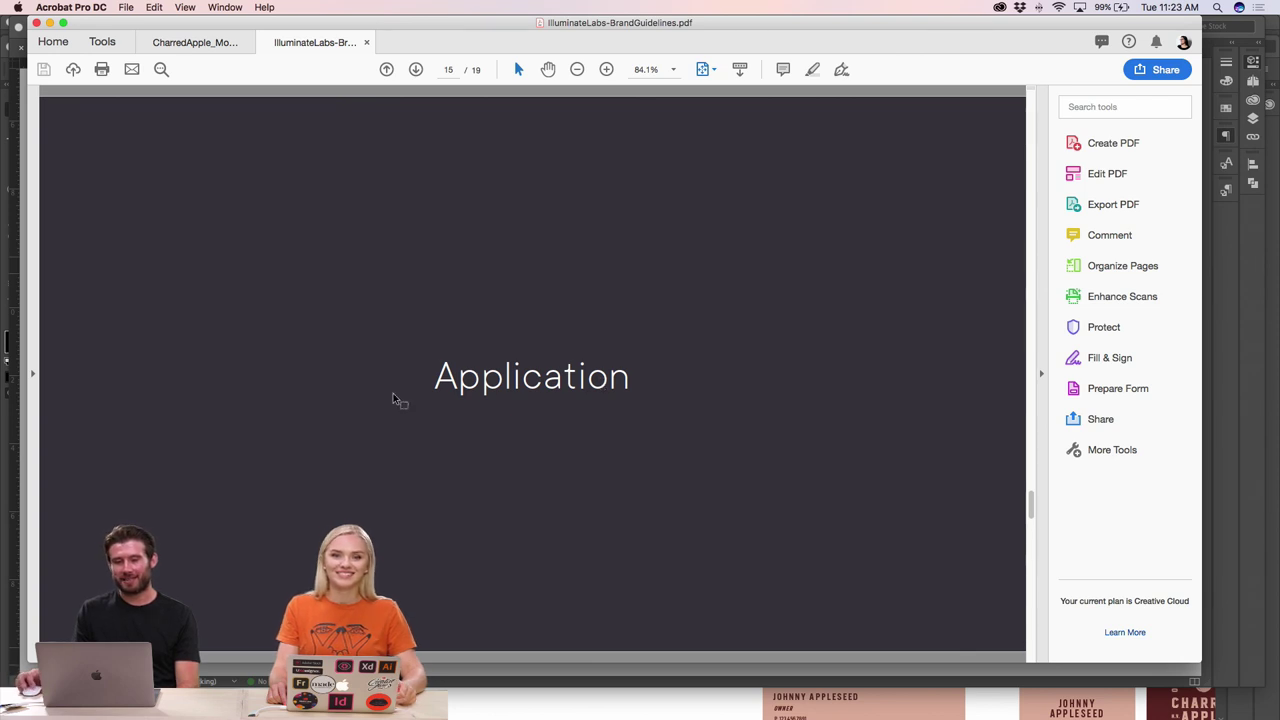
{"action": "key", "text": "Right"}
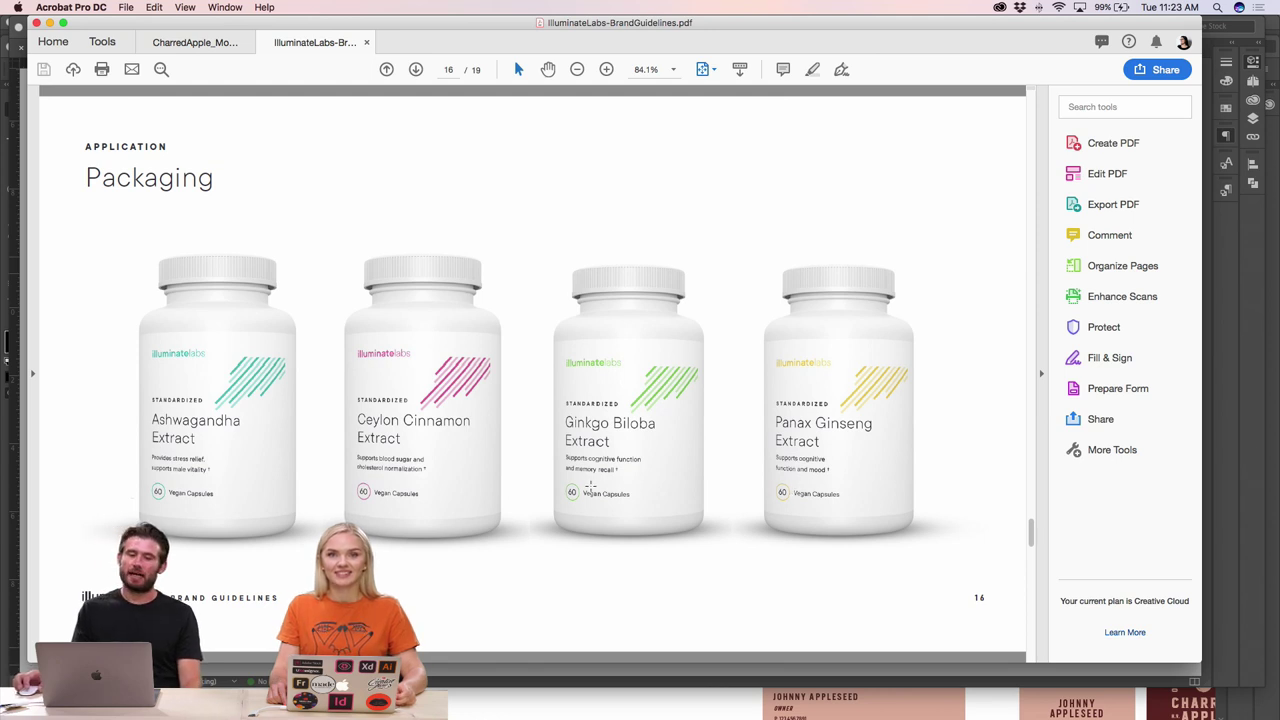
{"action": "key", "text": "Right"}
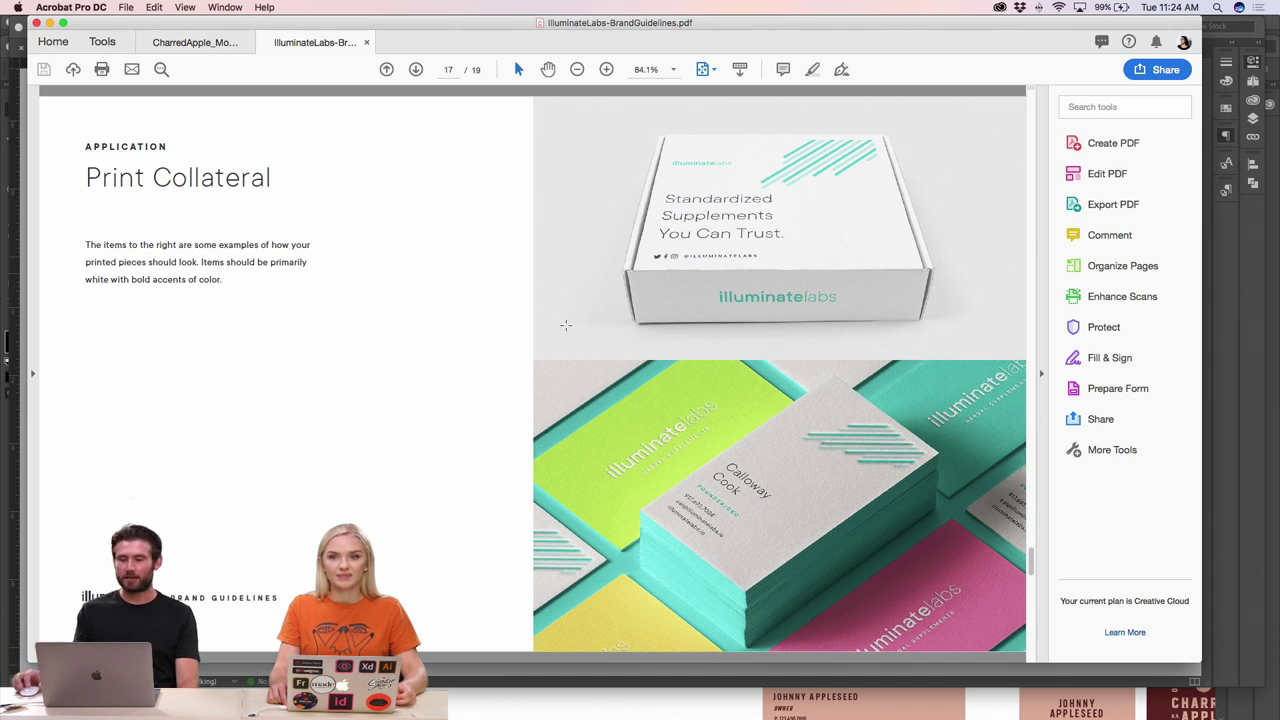
{"action": "key", "text": "Right"}
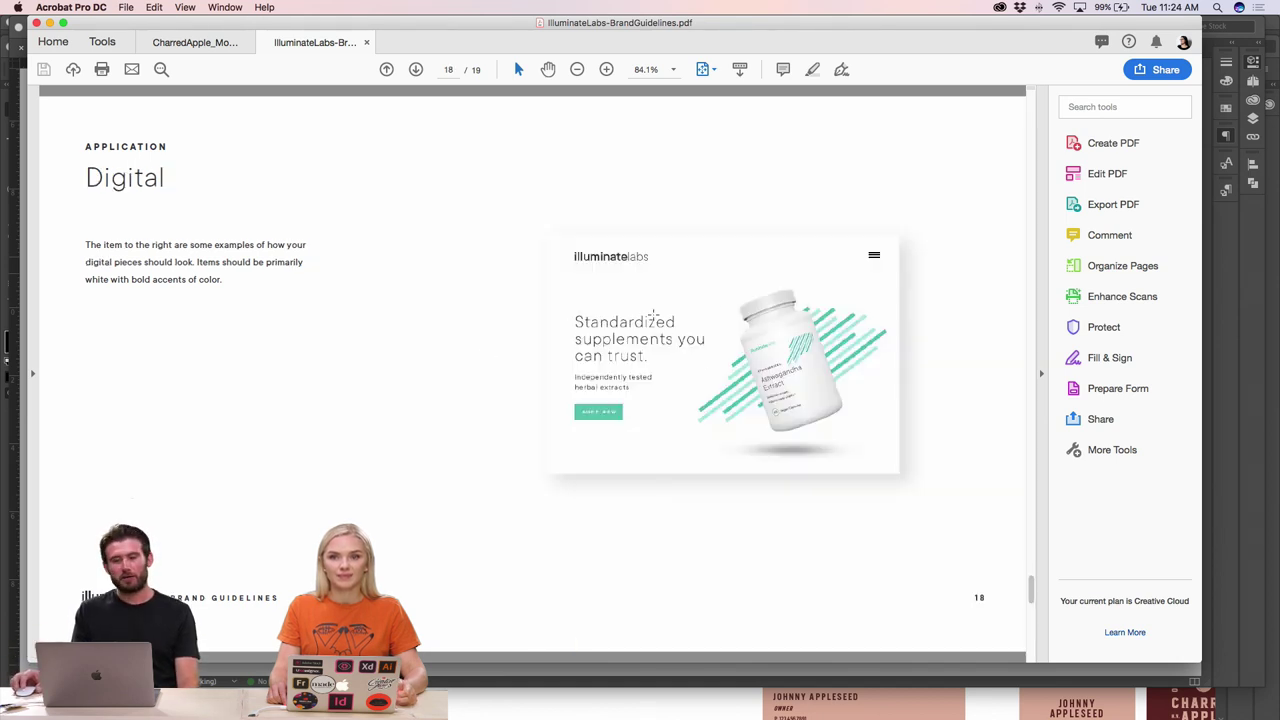